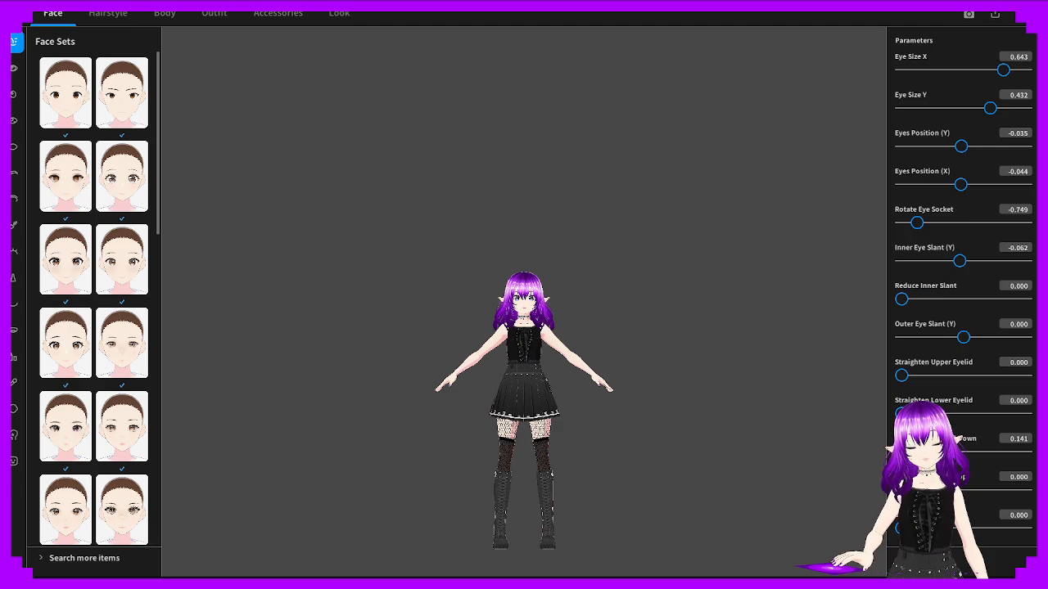
Examine the avatar's face, hair and outfit from the front and both sides, up close and at a distance
mouse_move(524, 381)
right_down()
mouse_move(524, 393)
mouse_move(601, 388)
mouse_move(520, 387)
right_up()
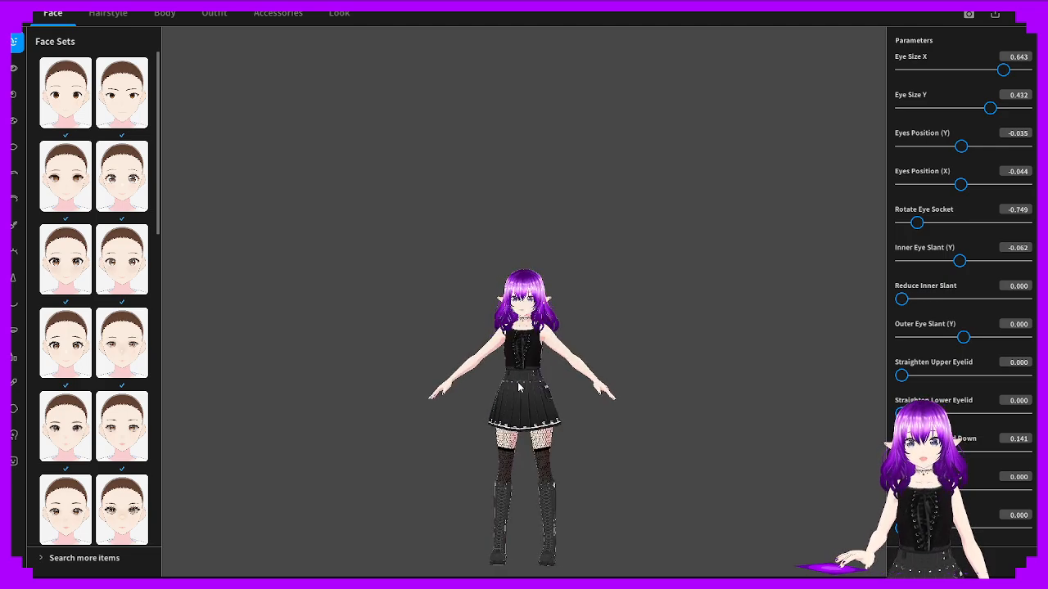
scroll(525, 384, up, 5)
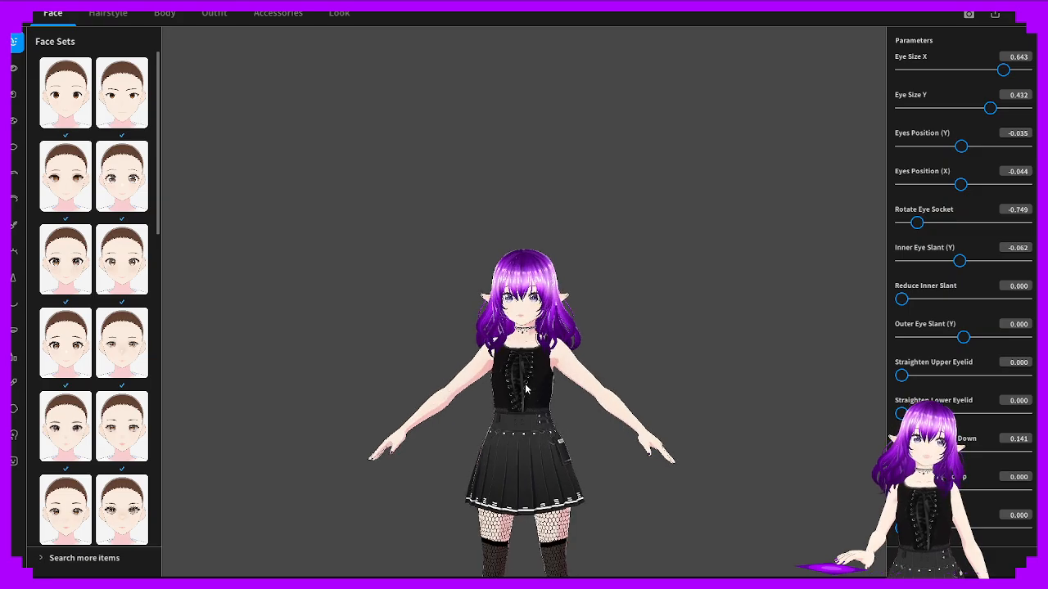
scroll(524, 393, up, 4)
right_drag(524, 393, 305, 430)
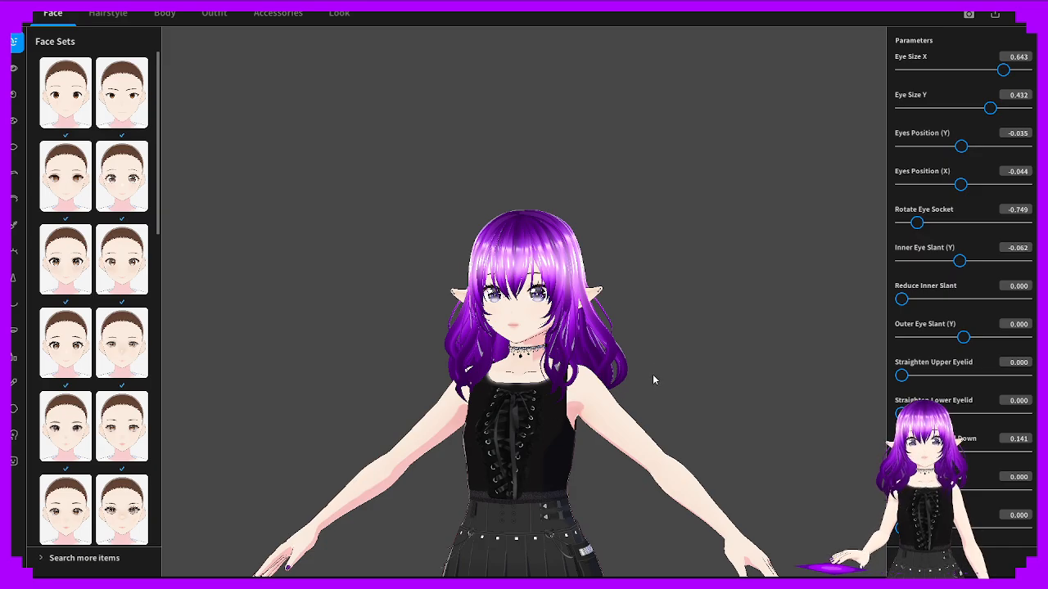
right_drag(493, 444, 679, 460)
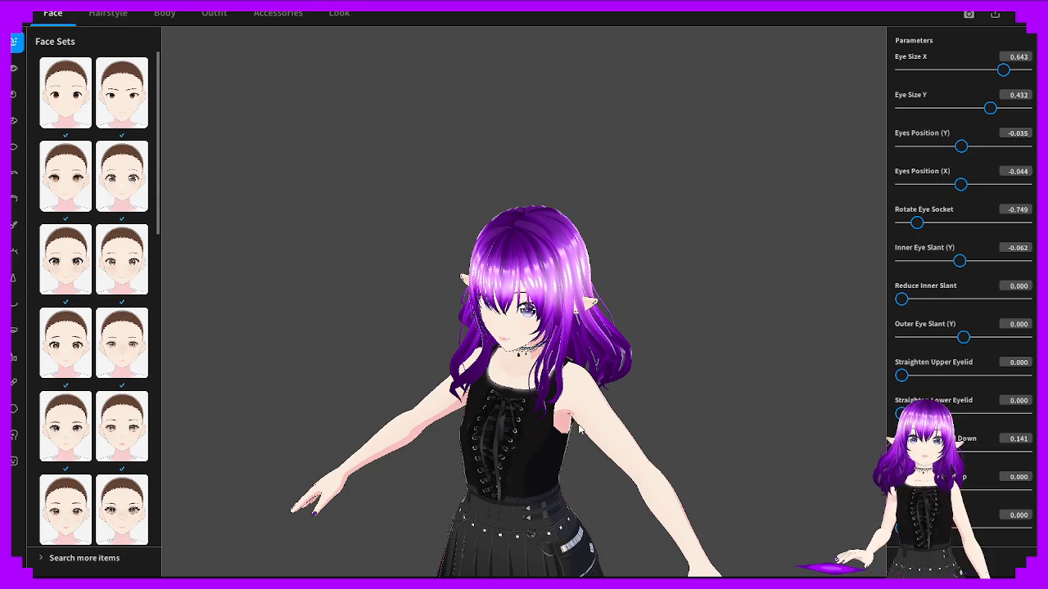
right_drag(517, 416, 777, 491)
scroll(339, 410, up, 10)
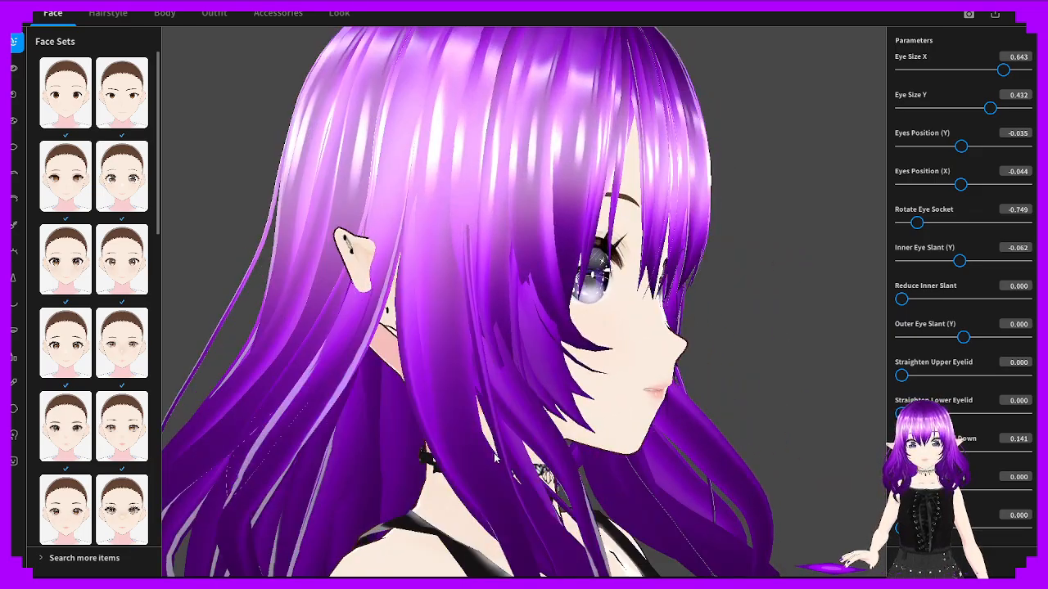
scroll(466, 459, down, 10)
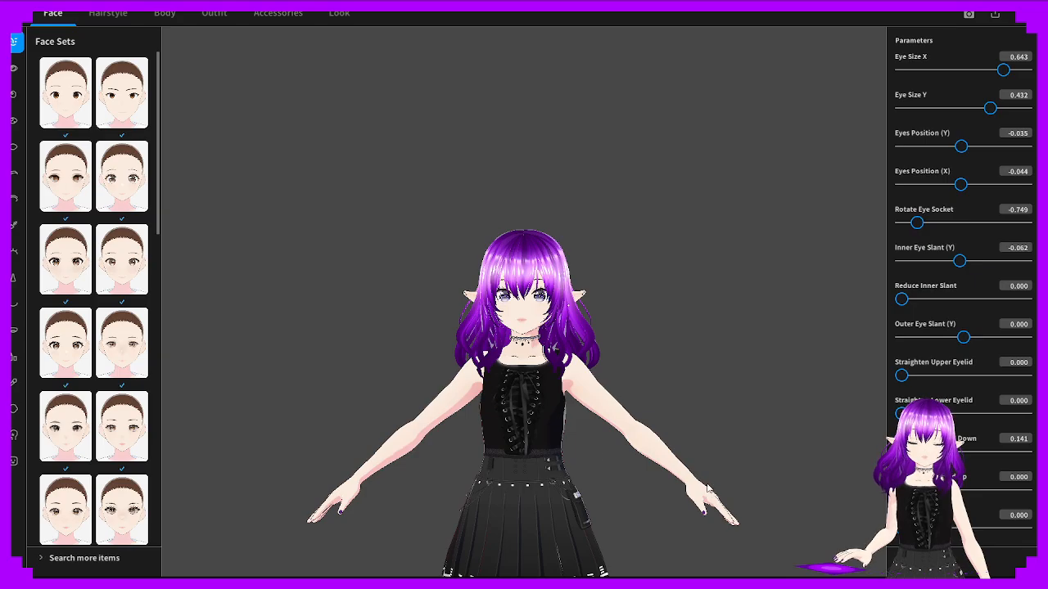
right_drag(467, 457, 547, 480)
scroll(532, 475, up, 3)
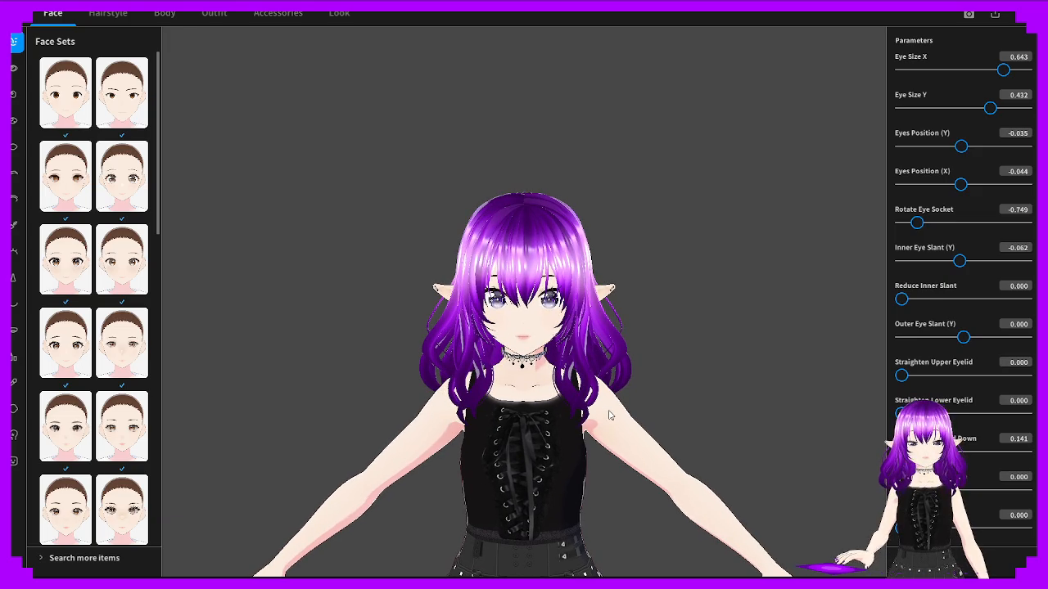
right_drag(403, 335, 535, 497)
scroll(559, 511, down, 8)
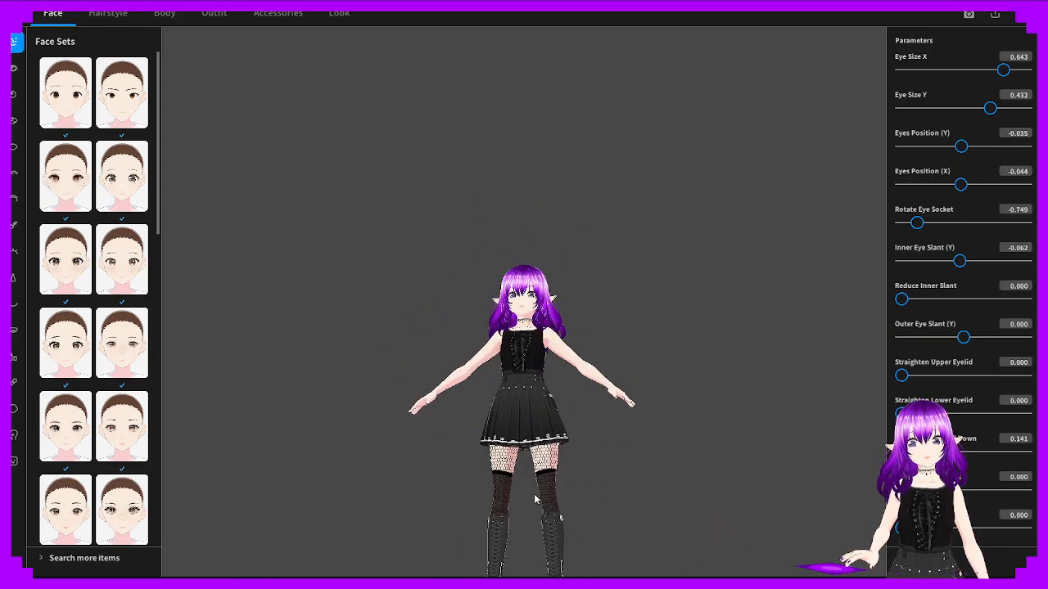
scroll(540, 533, up, 6)
scroll(552, 537, down, 5)
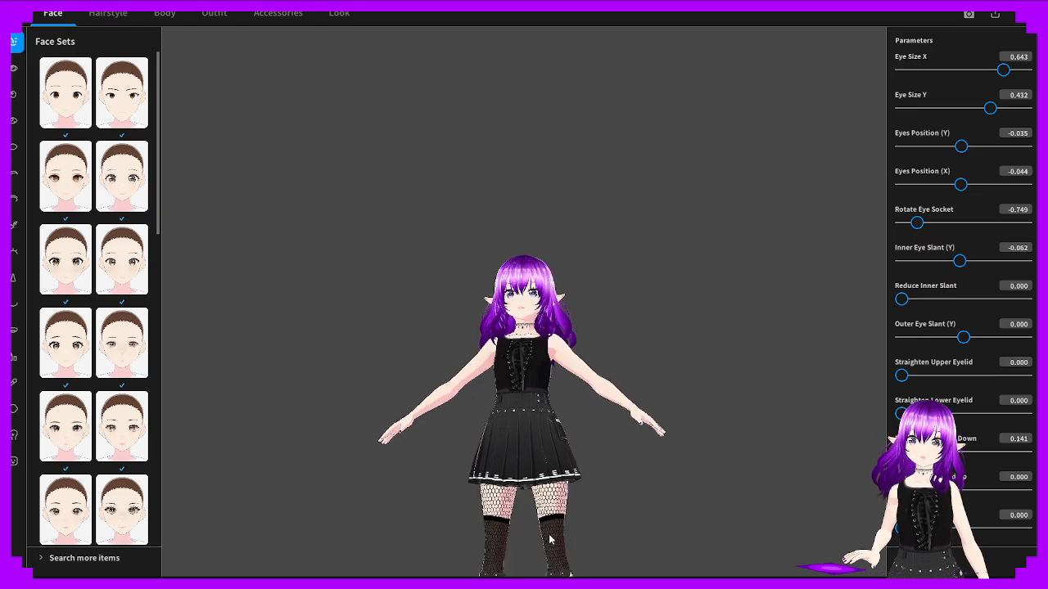
right_drag(529, 536, 624, 487)
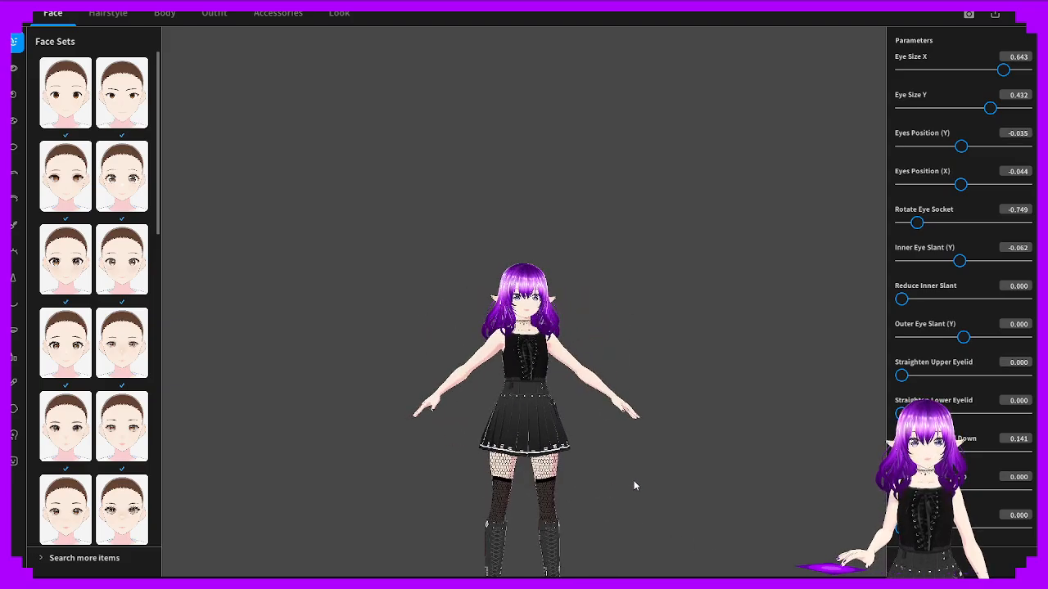
scroll(517, 464, up, 5)
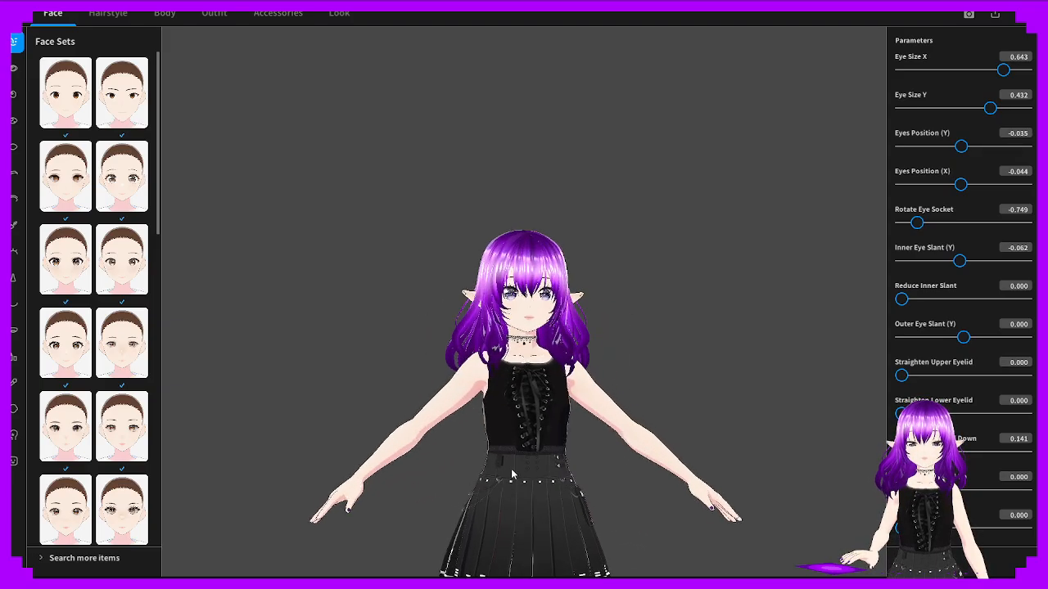
right_drag(512, 474, 606, 489)
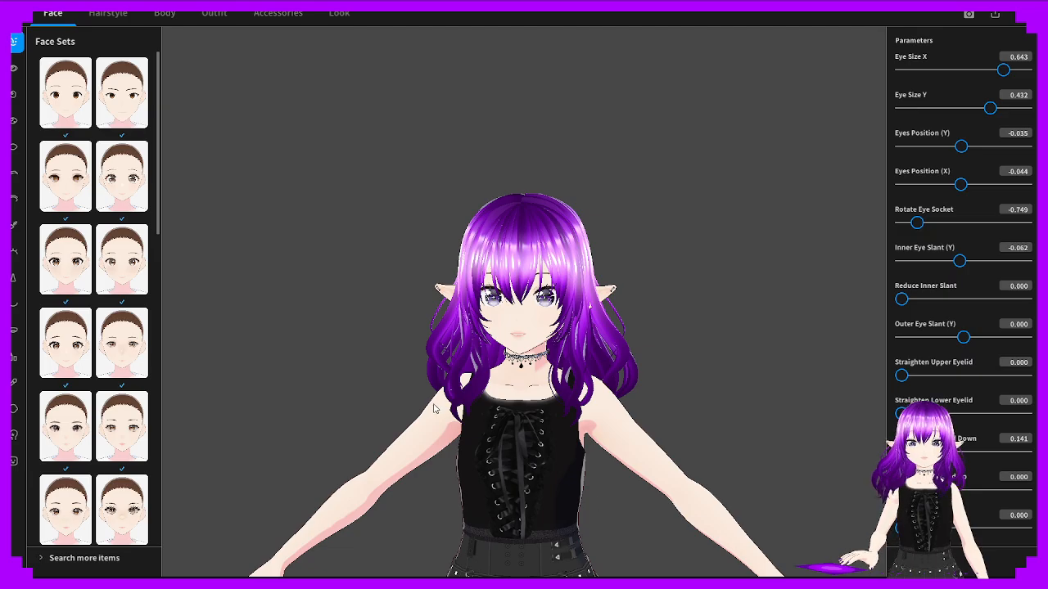
mouse_move(376, 441)
right_down()
mouse_move(429, 447)
mouse_move(381, 434)
right_up()
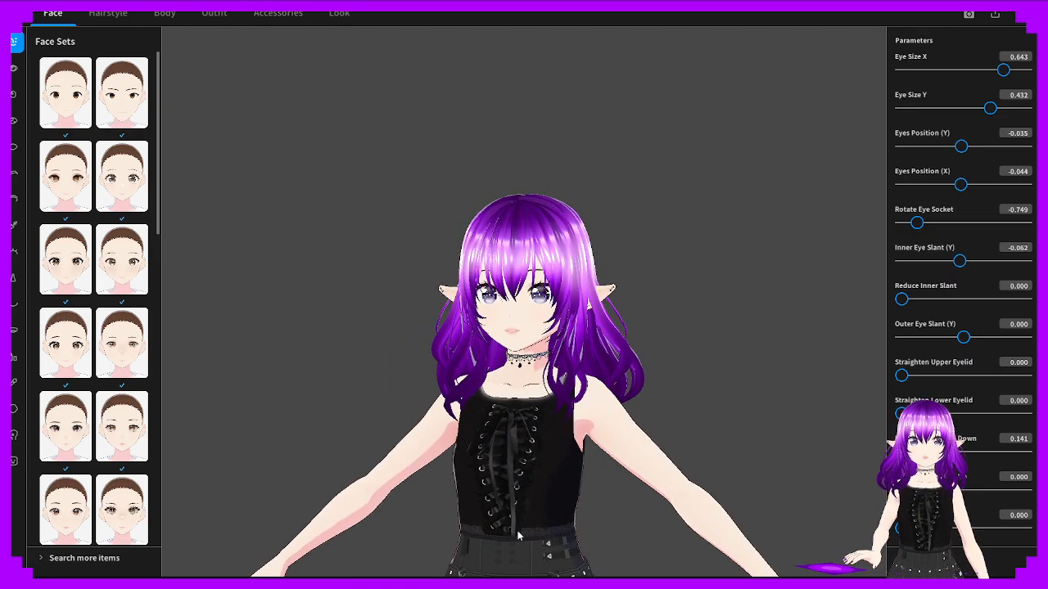
right_drag(502, 542, 709, 543)
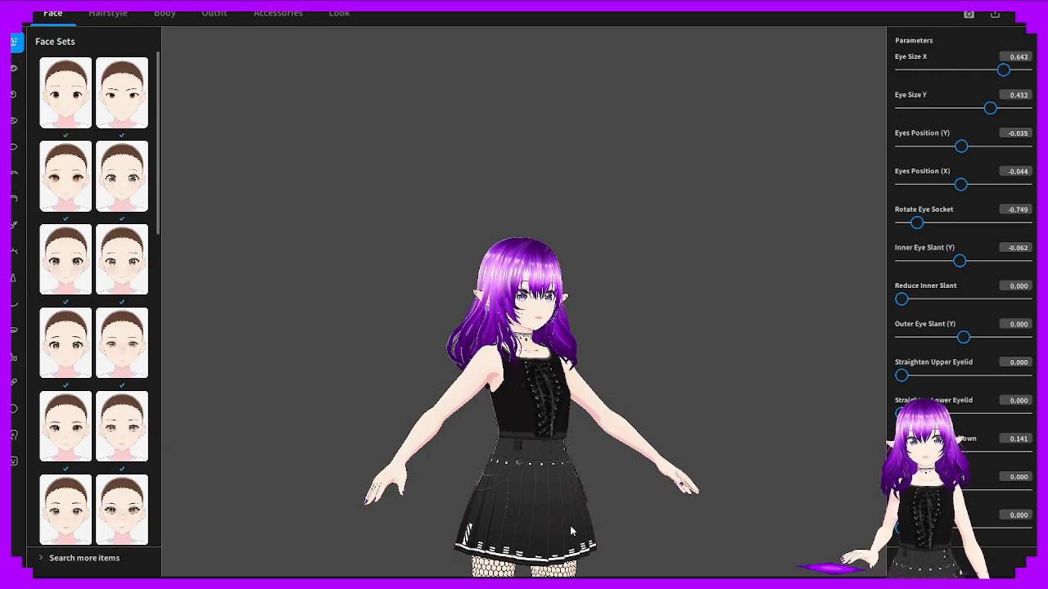
right_drag(572, 529, 635, 513)
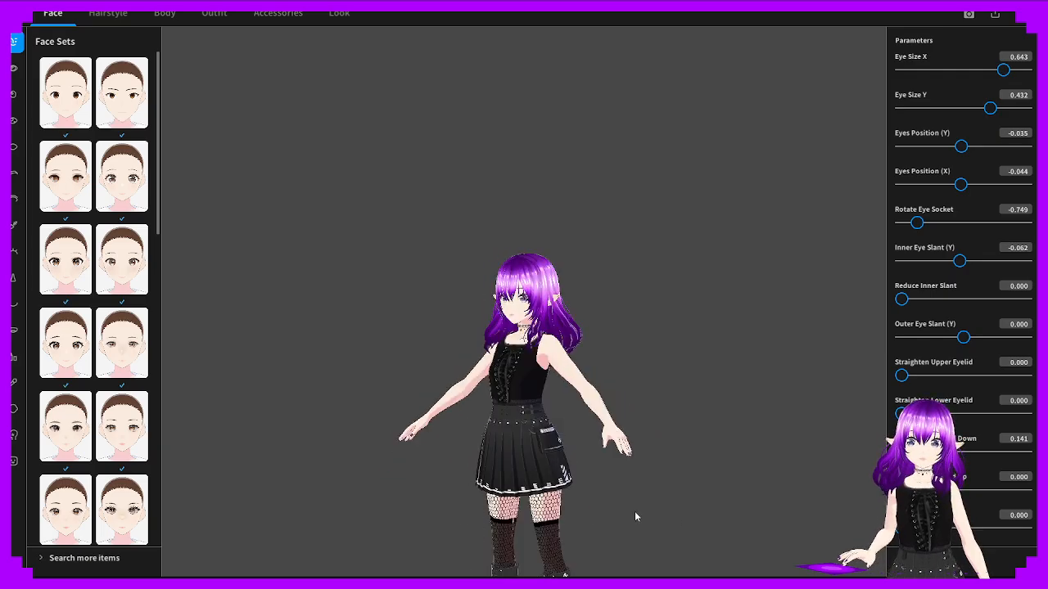
scroll(527, 470, up, 5)
right_drag(531, 506, 537, 463)
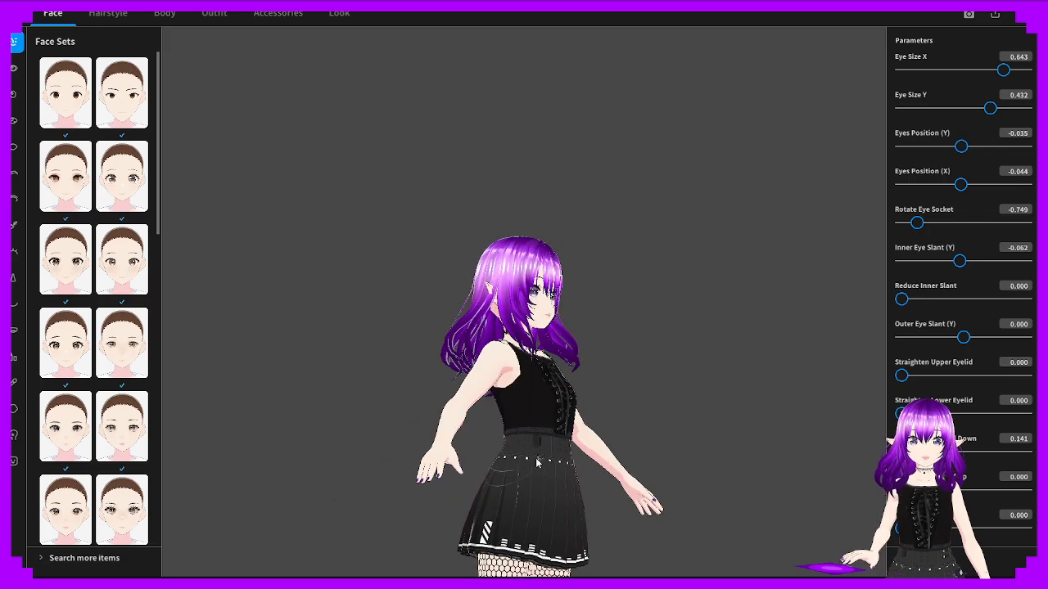
scroll(536, 462, down, 5)
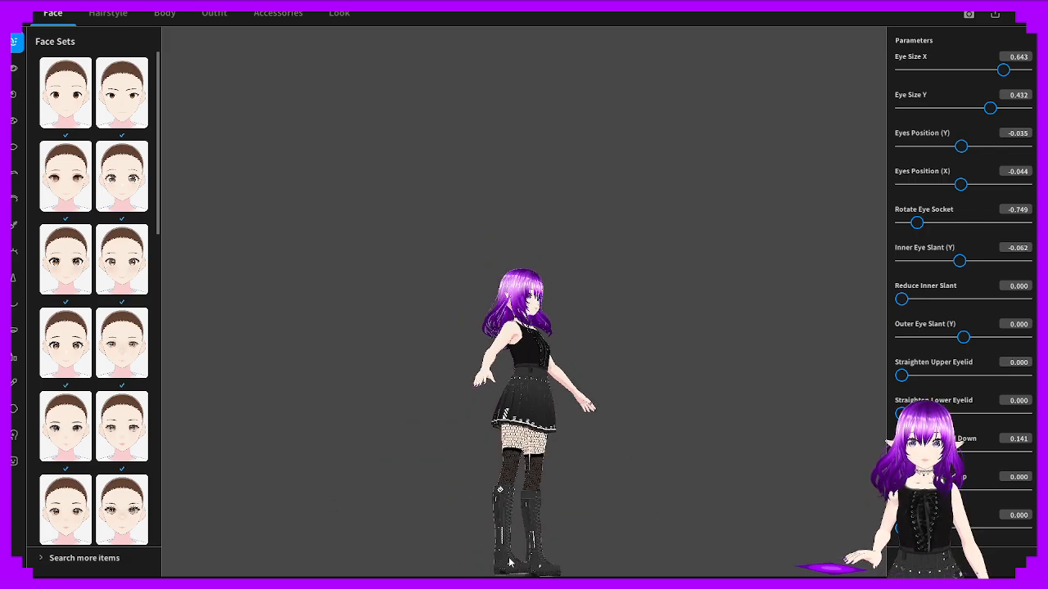
right_drag(509, 563, 487, 565)
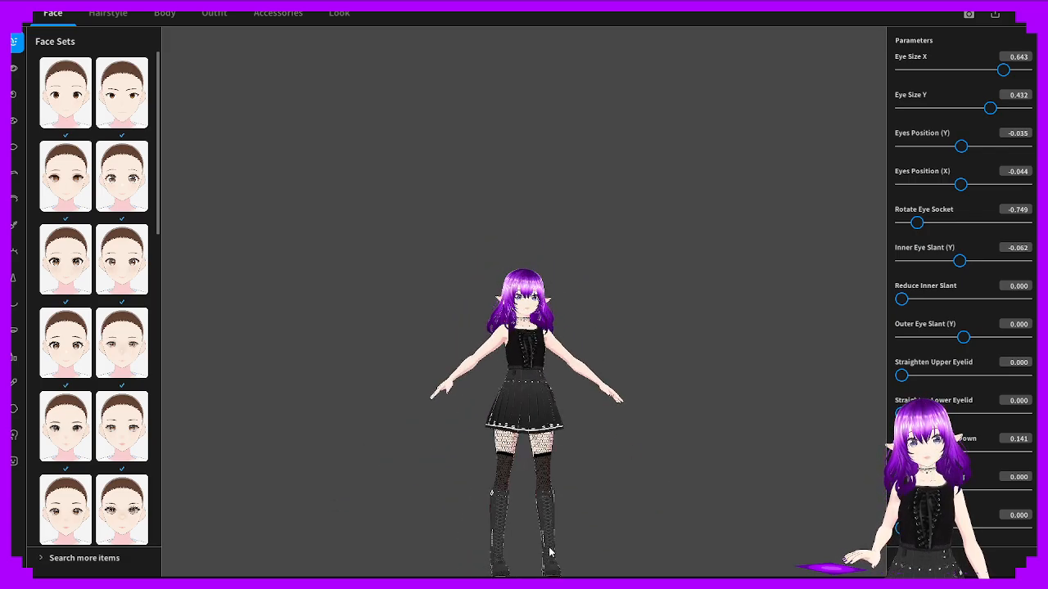
right_drag(549, 554, 393, 521)
scroll(550, 491, up, 8)
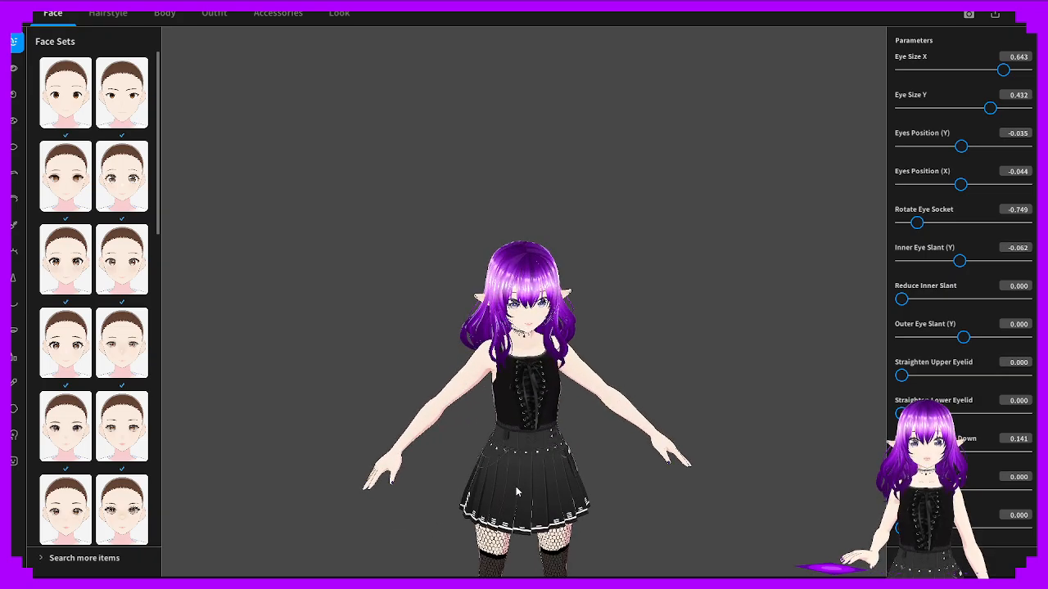
right_drag(514, 481, 722, 451)
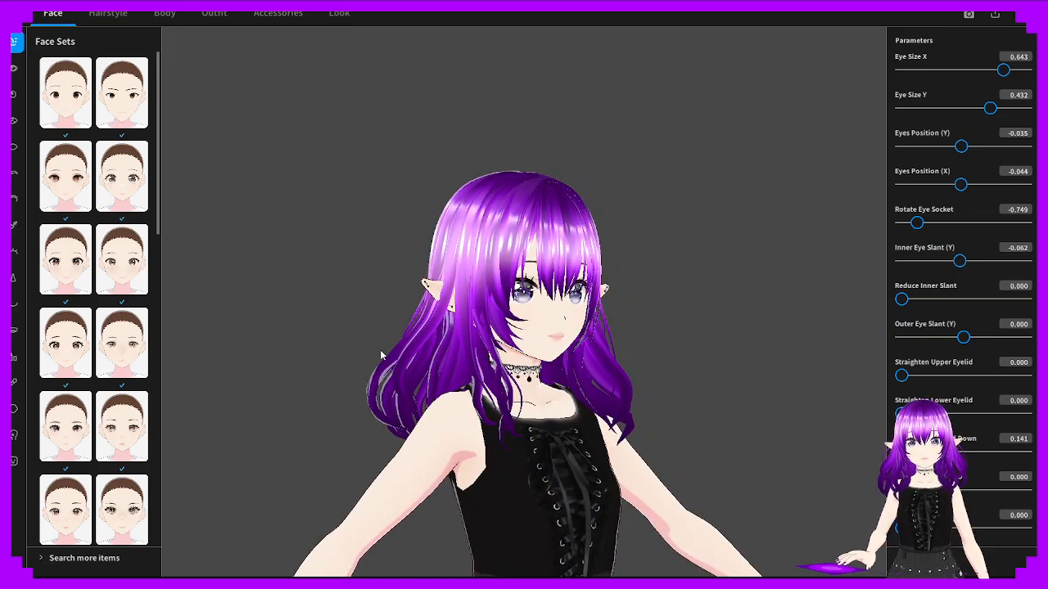
scroll(353, 371, up, 5)
right_drag(353, 371, 454, 350)
scroll(455, 350, down, 10)
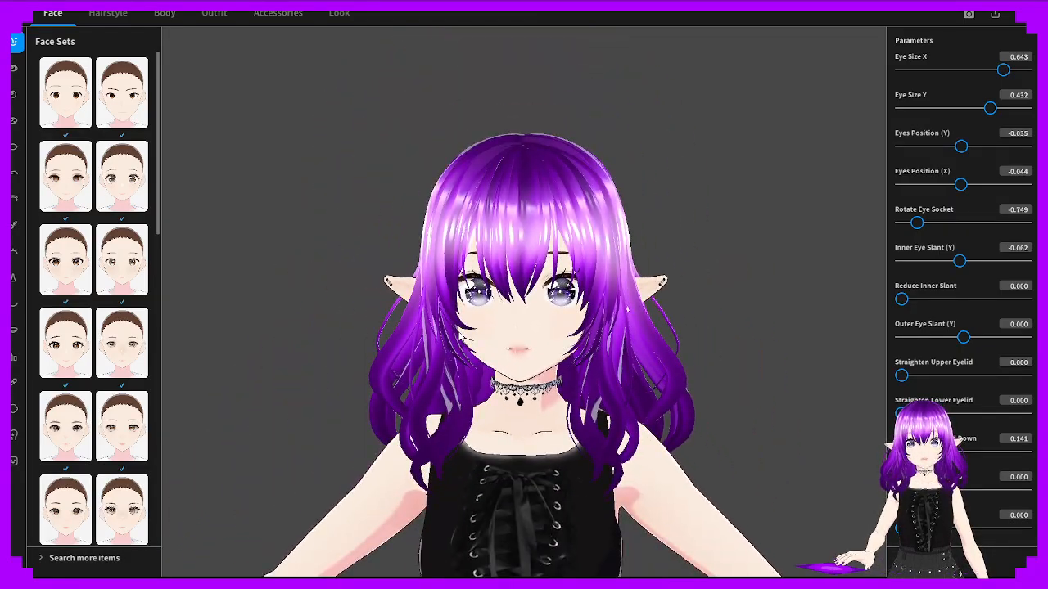
scroll(515, 357, down, 3)
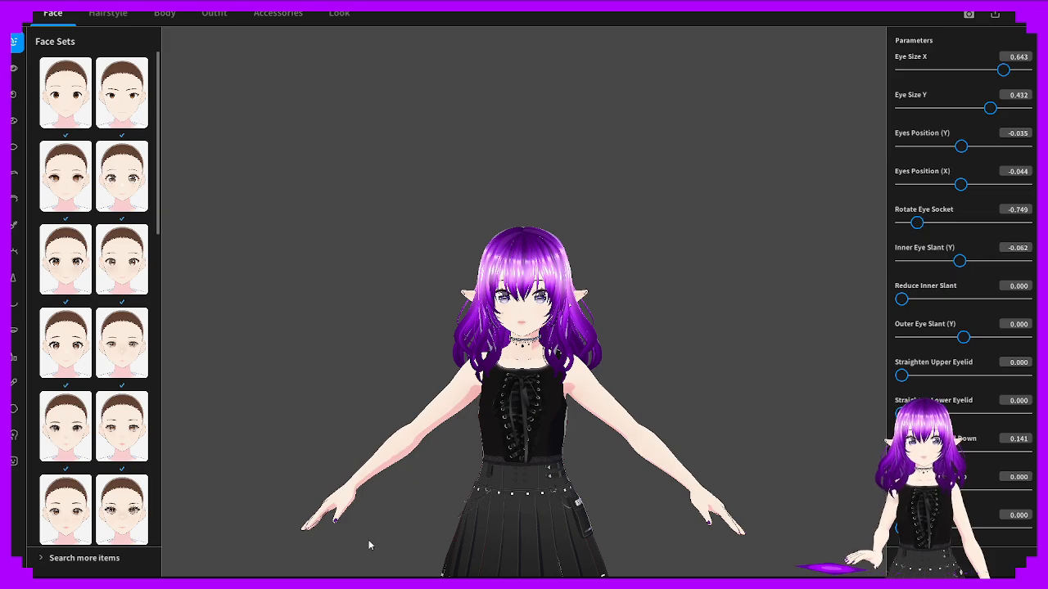
right_drag(368, 541, 409, 534)
right_drag(704, 494, 657, 498)
scroll(567, 510, down, 3)
mouse_move(562, 506)
right_down()
mouse_move(628, 498)
mouse_move(560, 501)
right_up()
scroll(544, 496, down, 1)
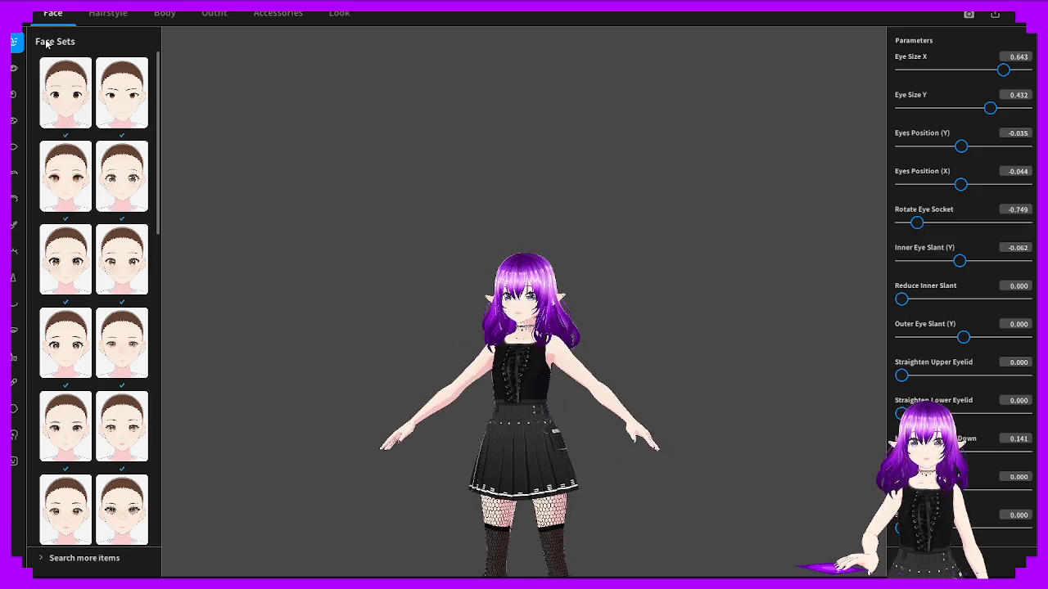
Rename the custom black laced top the avatar is wearing as skintight_black_tied
click(187, 21)
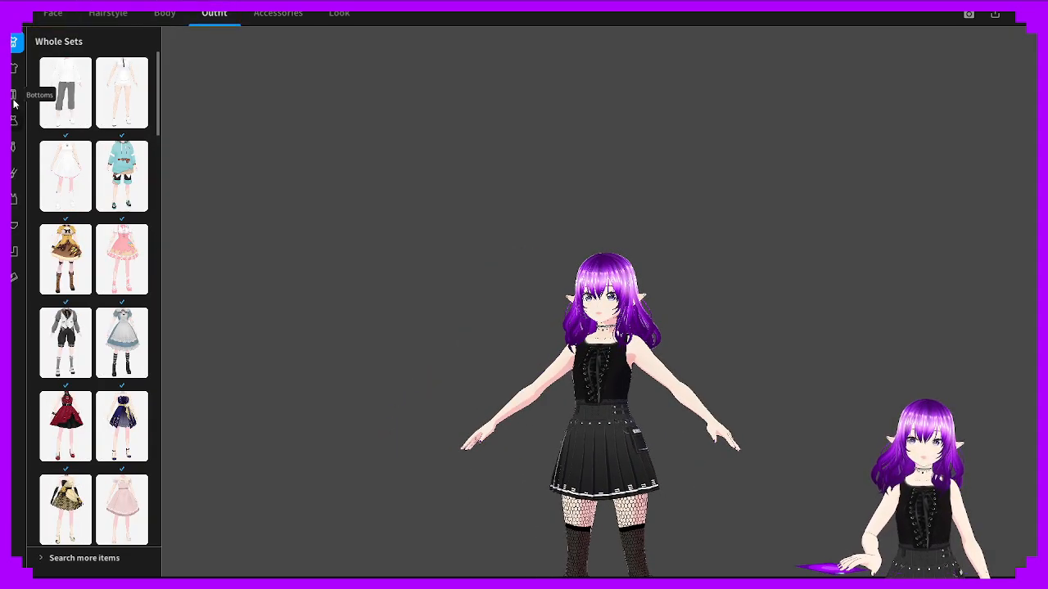
click(12, 72)
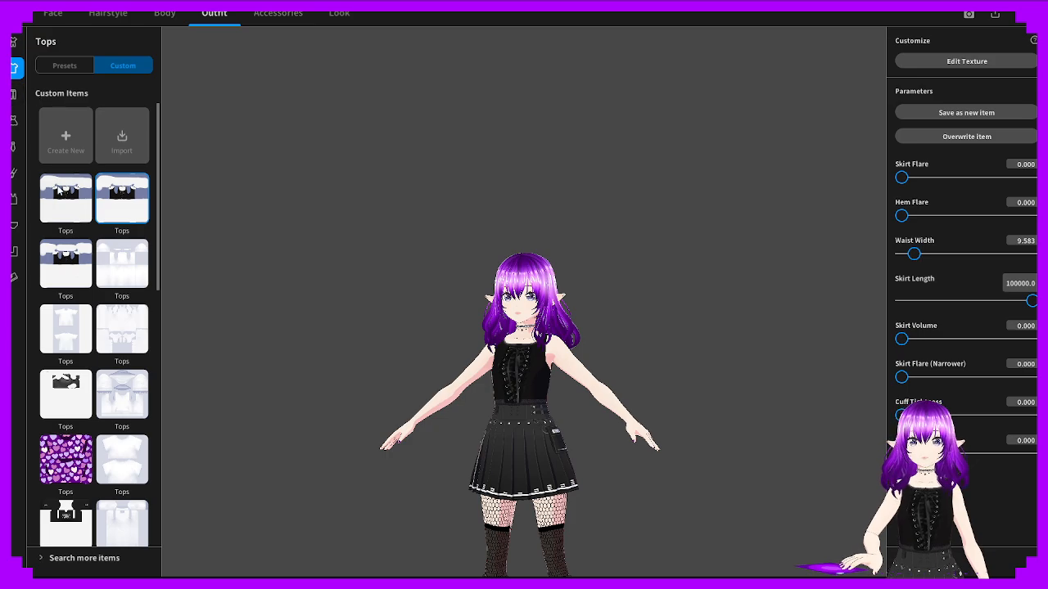
scroll(74, 423, down, 3)
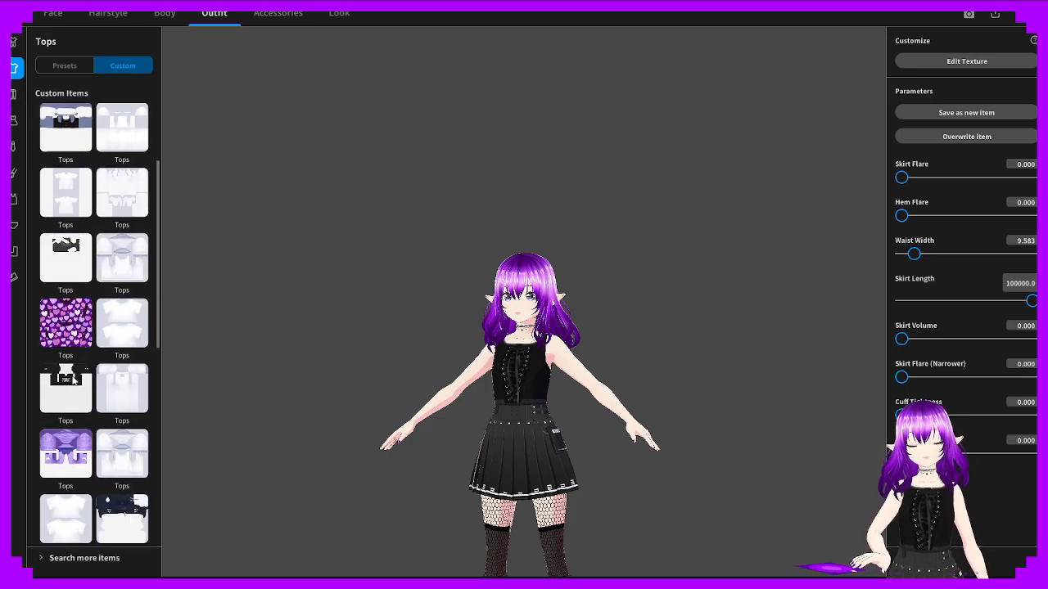
scroll(82, 410, up, 3)
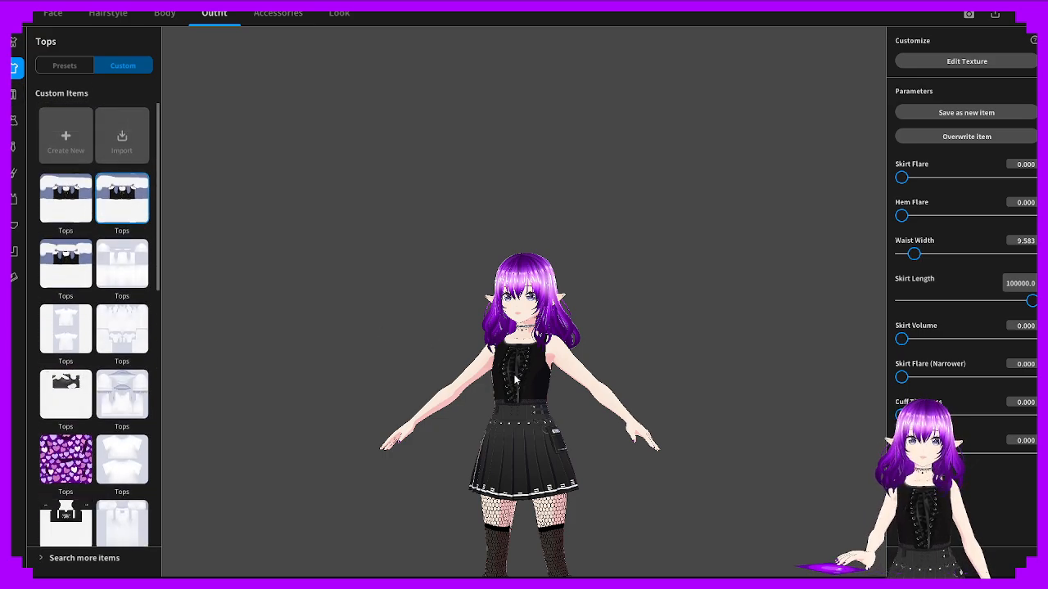
right_click(111, 190)
click(113, 193)
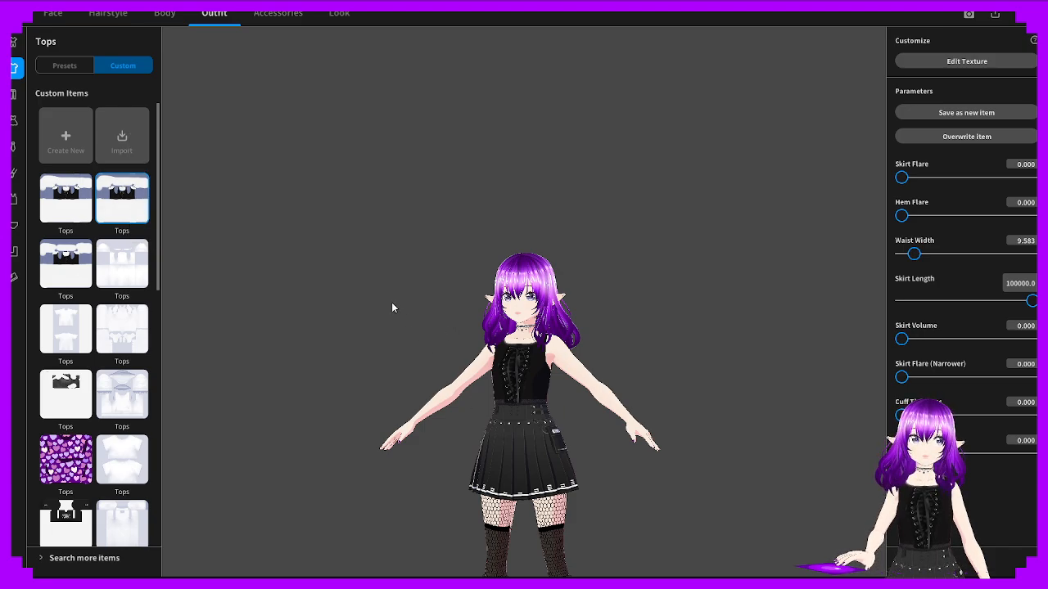
right_click(114, 201)
click(175, 208)
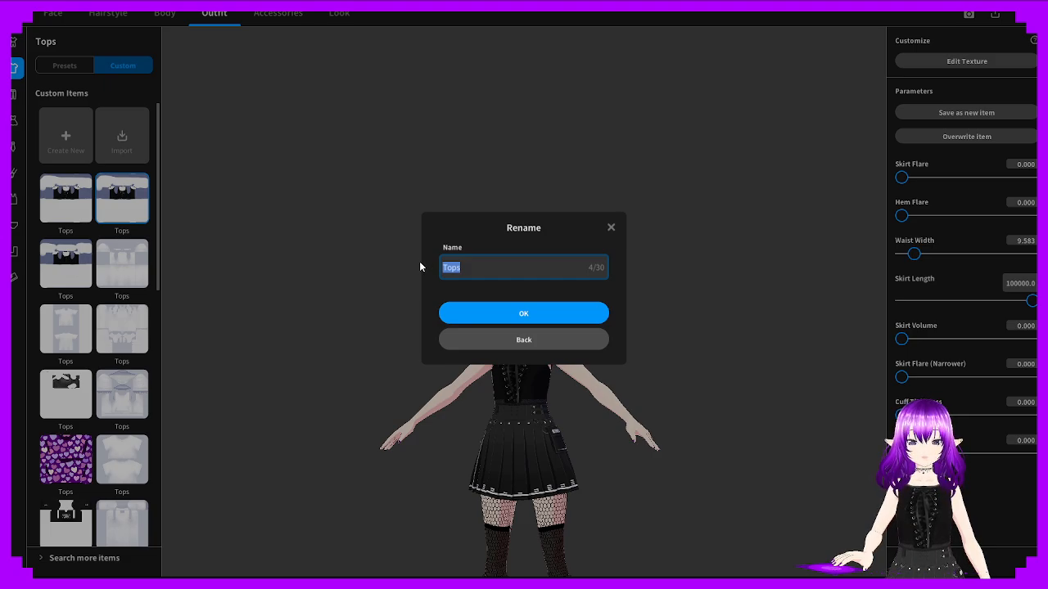
text(skintight_black_tied)
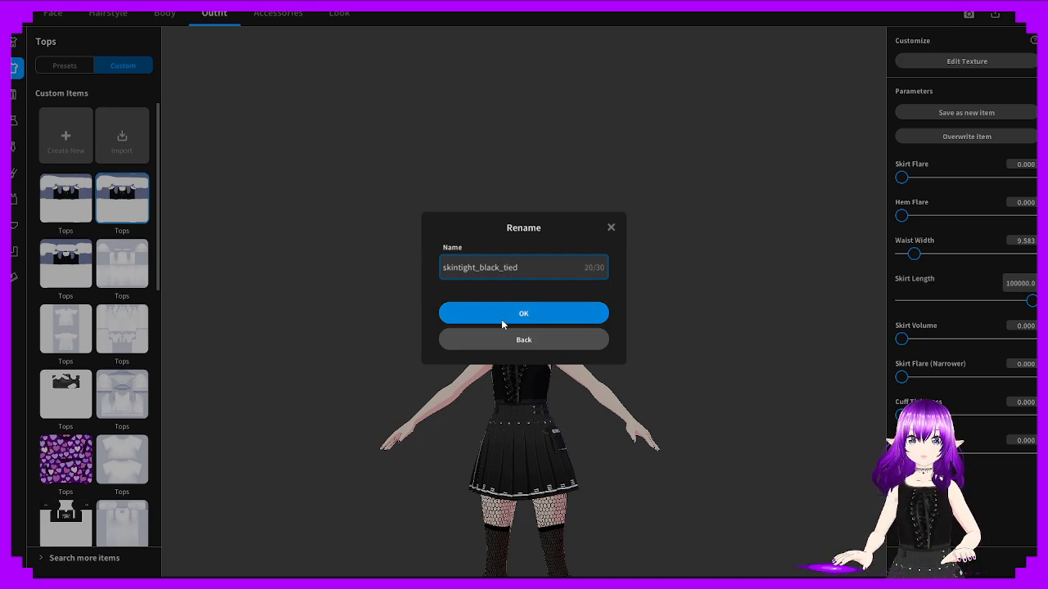
click(503, 320)
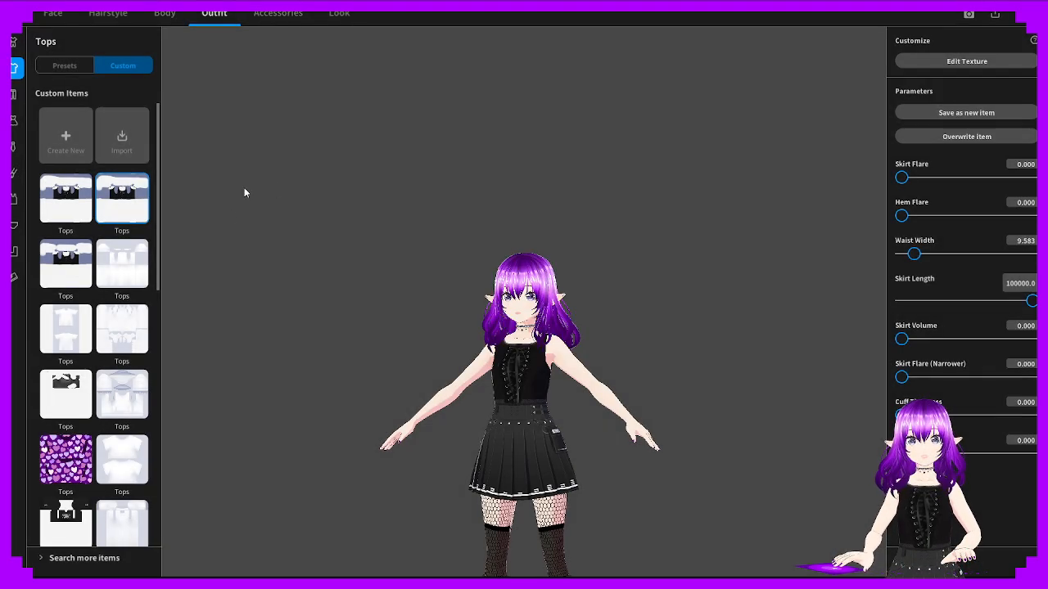
Select the renamed black top and refresh the list of custom tops
click(117, 206)
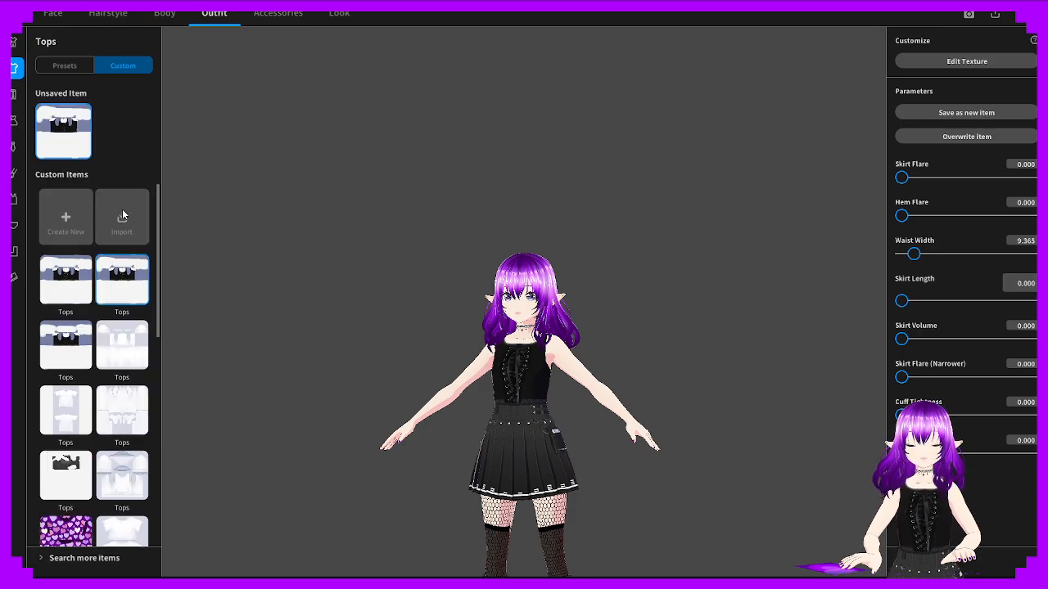
click(65, 65)
click(126, 64)
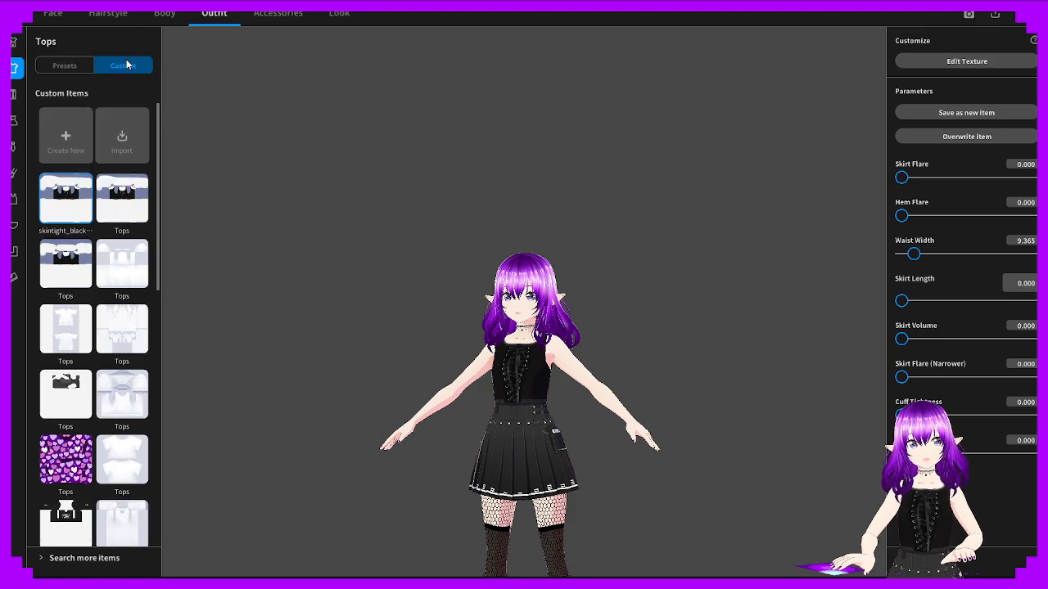
Create a new custom top from the T-shirt (Tight Fit) template
click(59, 131)
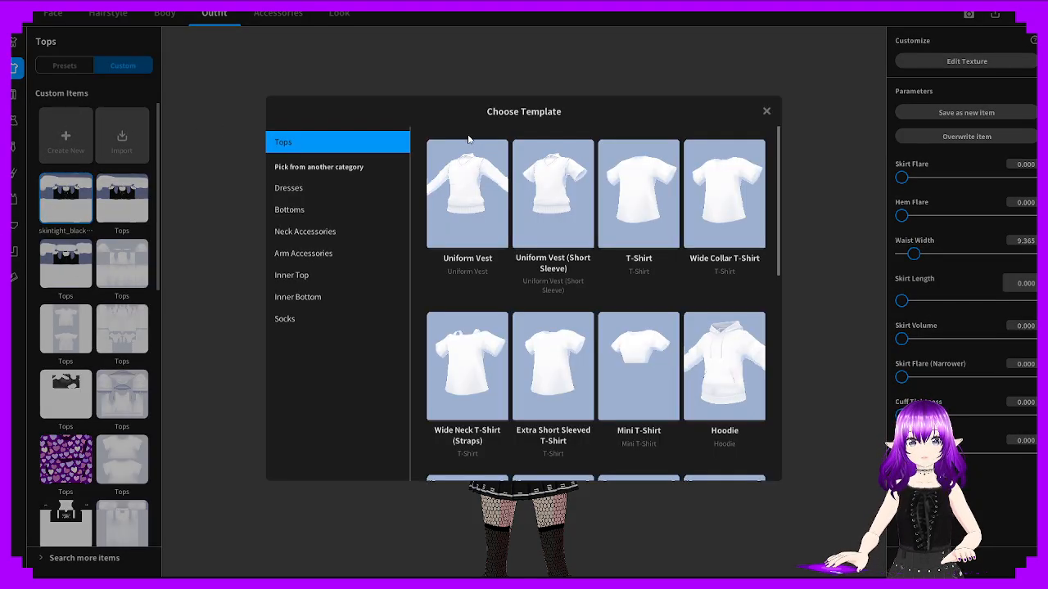
scroll(588, 363, down, 10)
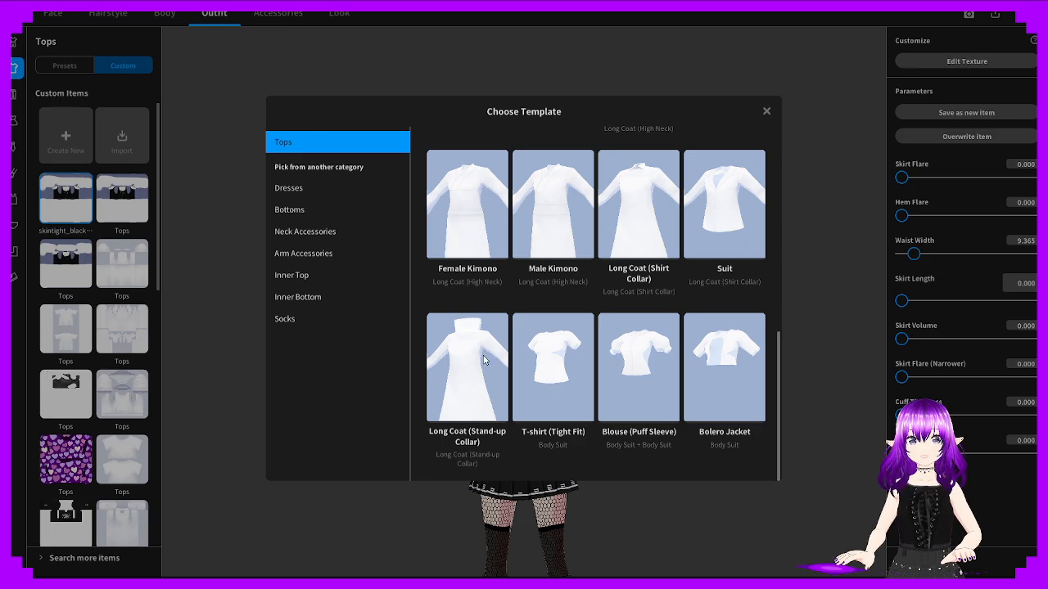
click(553, 360)
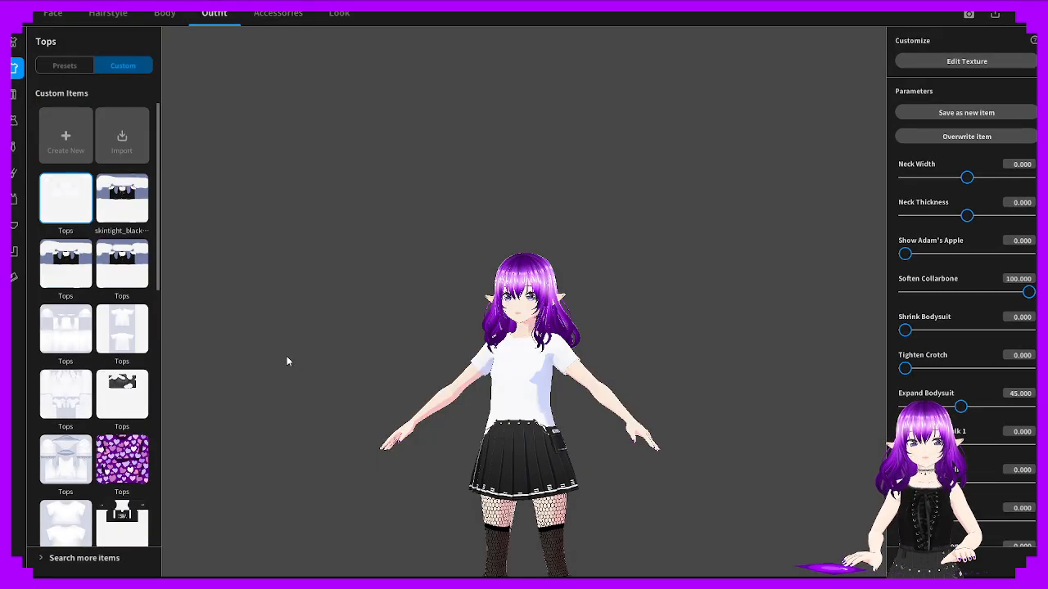
Replace the avatar's pleated skirt with the short black shorts preset and return to the custom tops to inspect the fit
click(13, 98)
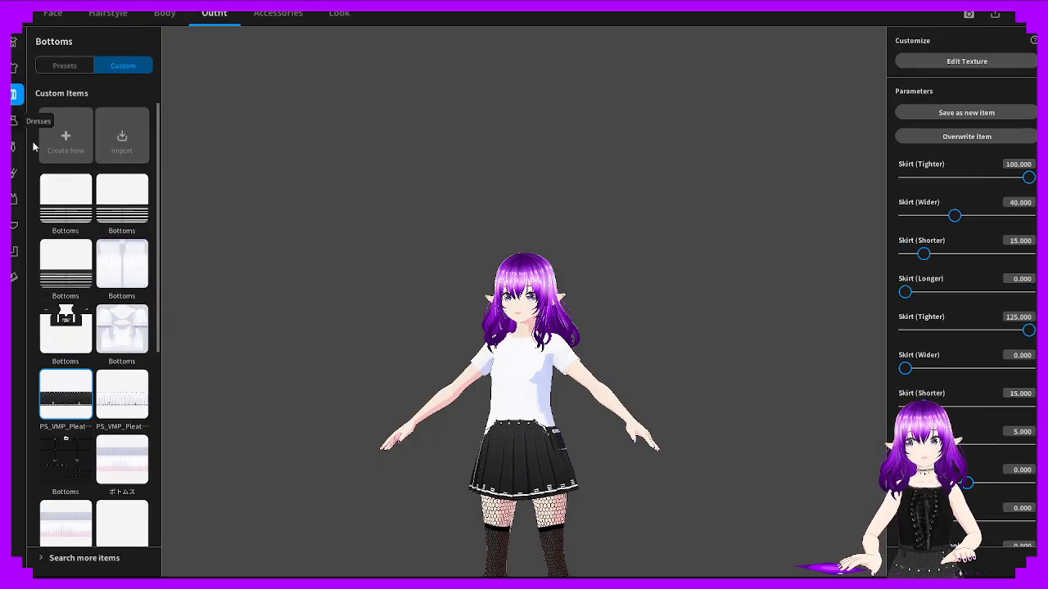
click(66, 65)
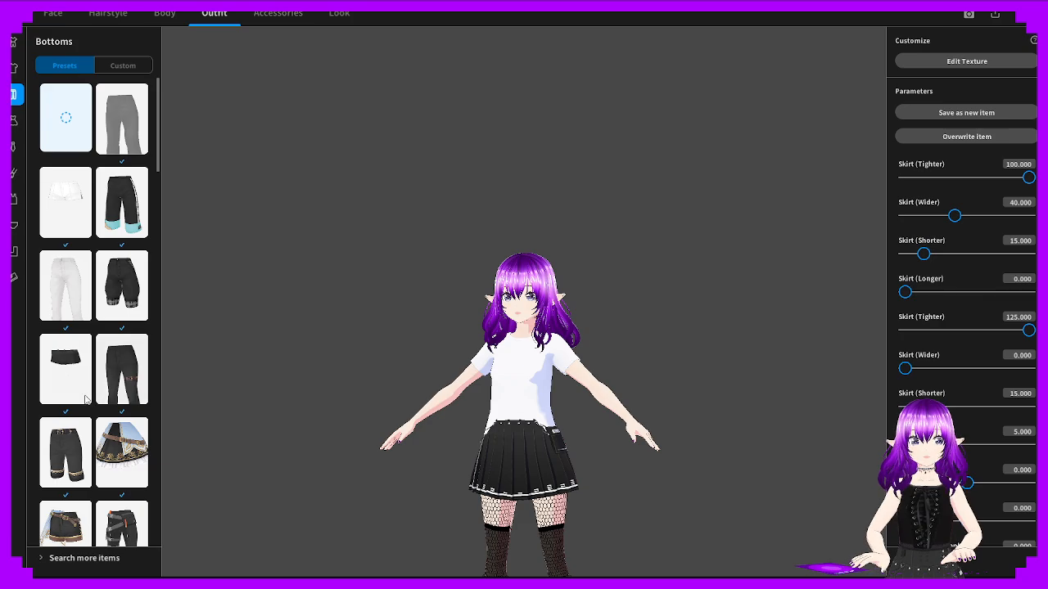
click(62, 368)
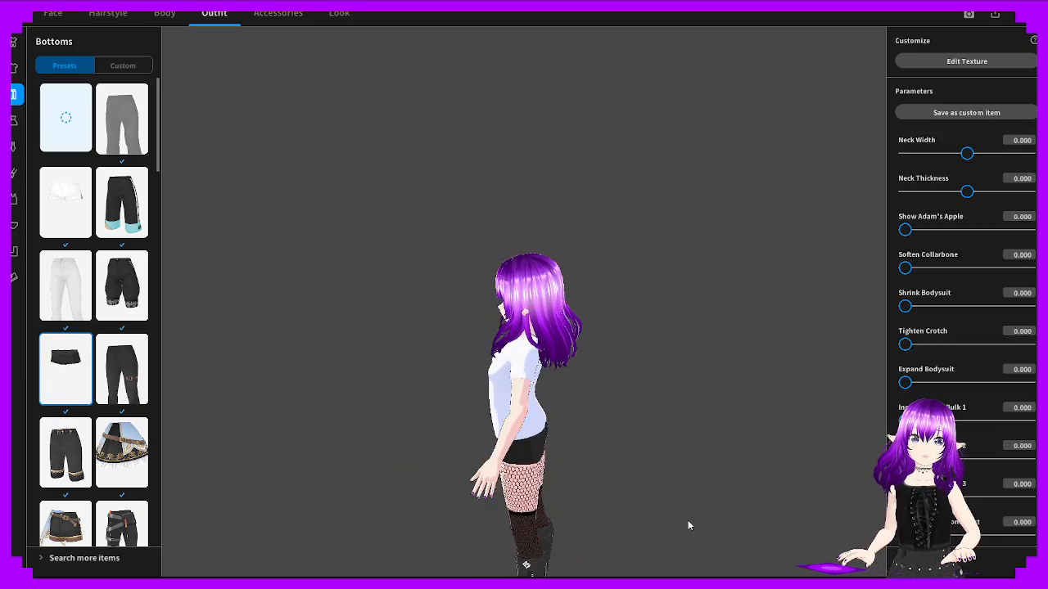
scroll(41, 367, down, 6)
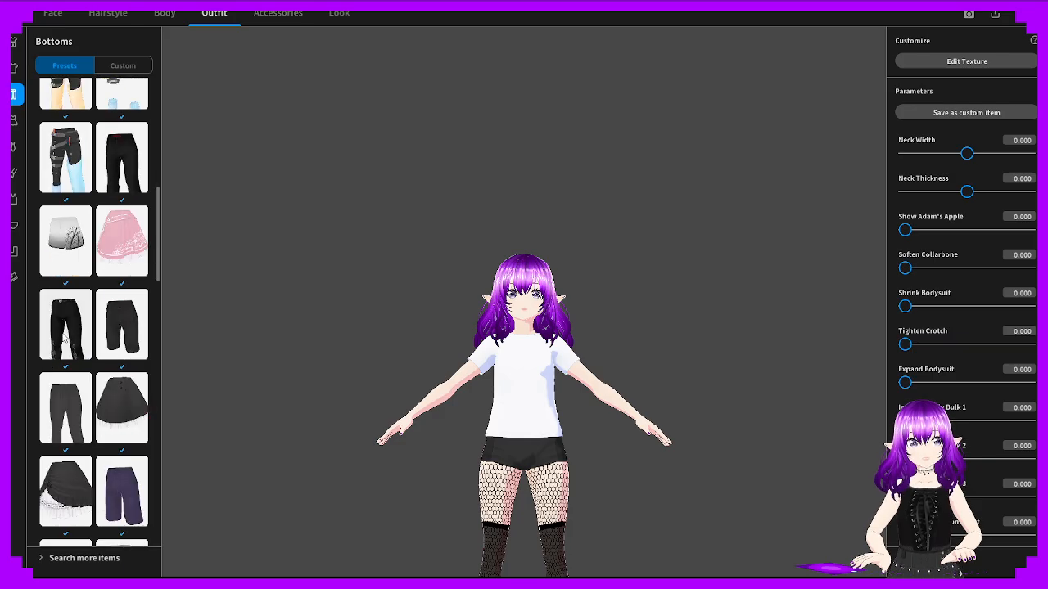
scroll(505, 471, up, 4)
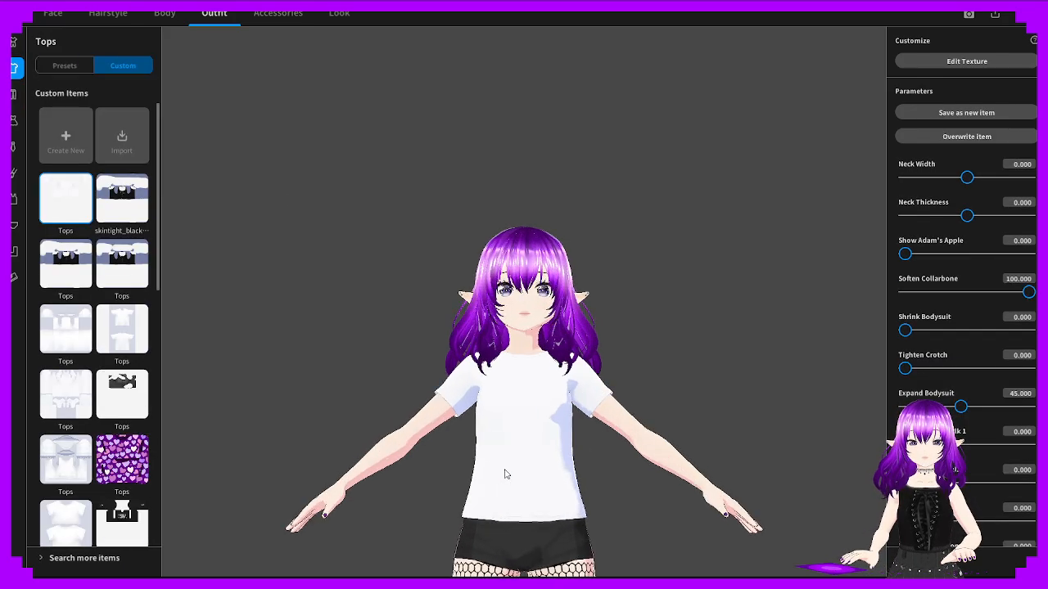
right_drag(441, 470, 599, 487)
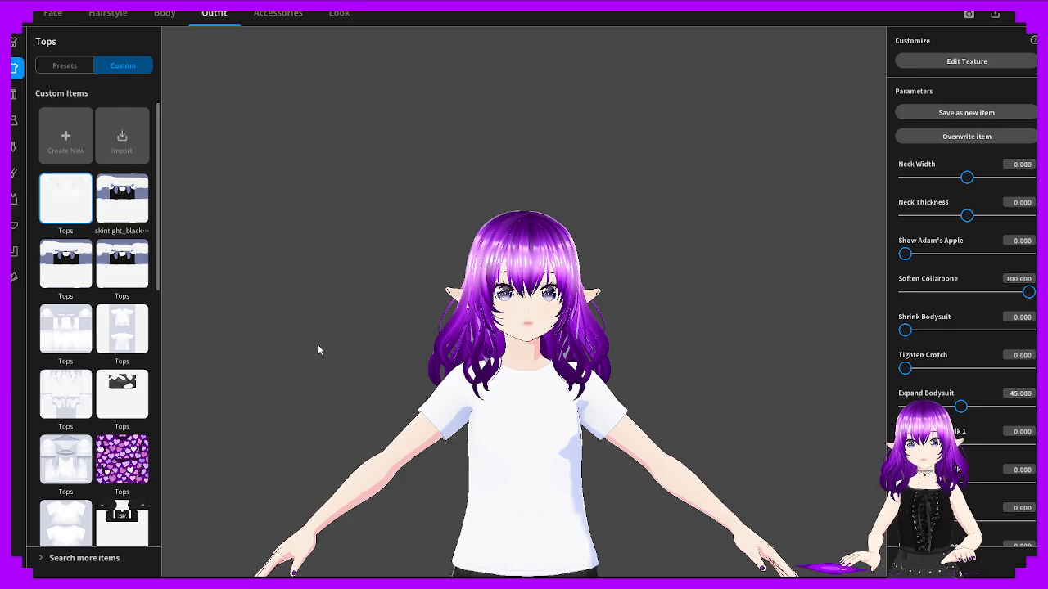
Delete the tight-fit custom top and create a new one from the Wide Neck T-Shirt (Straps) template without saving the temporary item
right_click(72, 203)
click(107, 237)
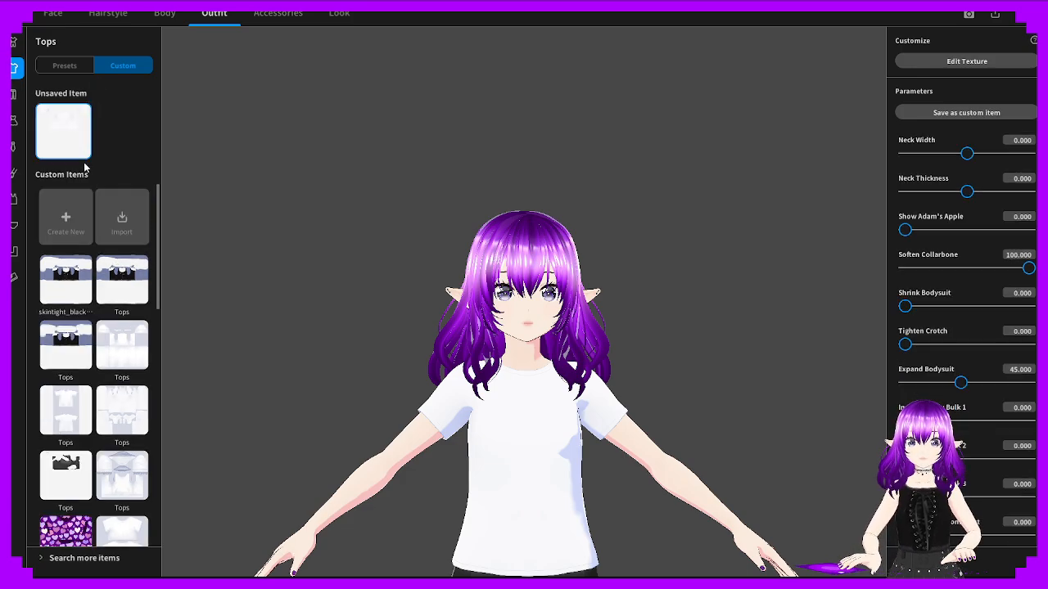
click(64, 216)
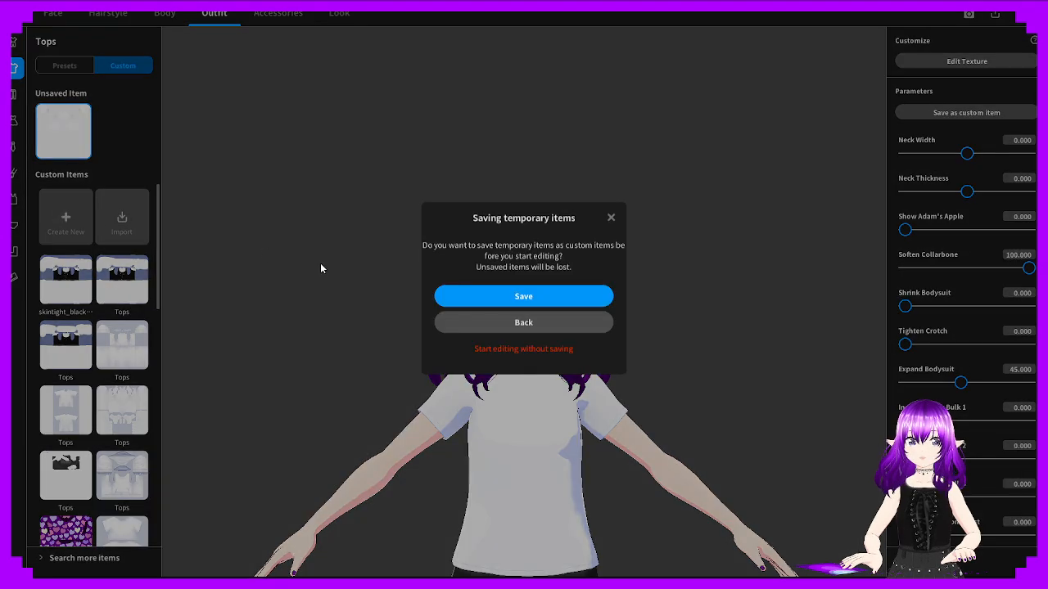
click(509, 347)
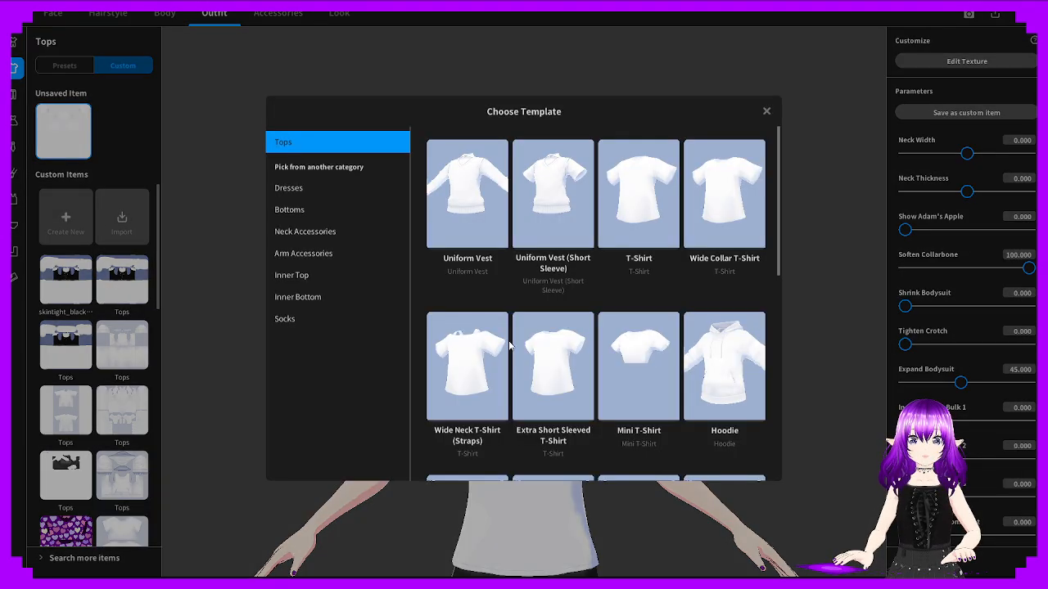
scroll(721, 336, down, 4)
scroll(709, 348, up, 4)
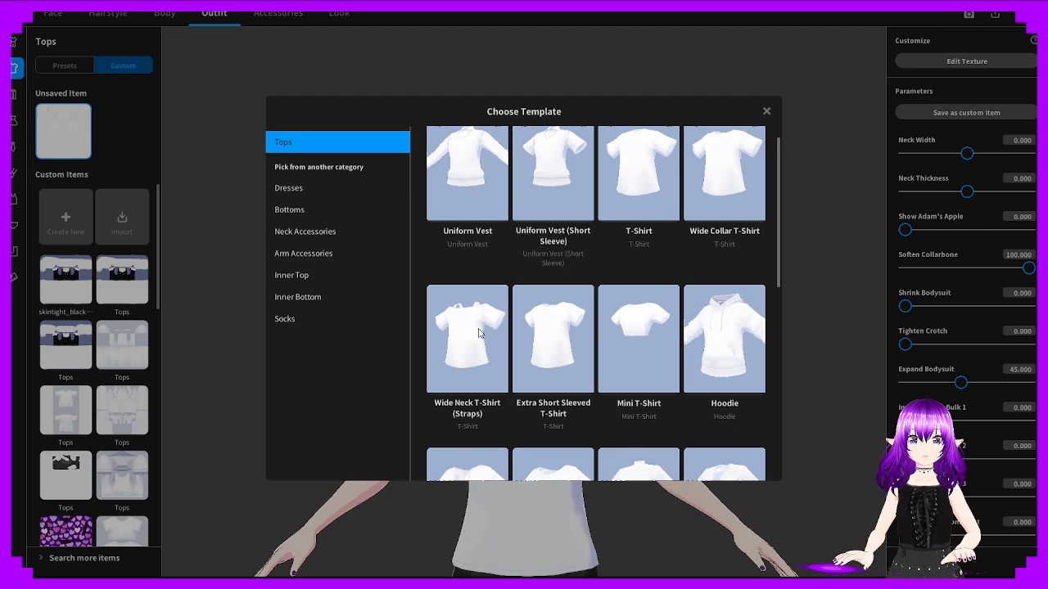
scroll(481, 360, down, 2)
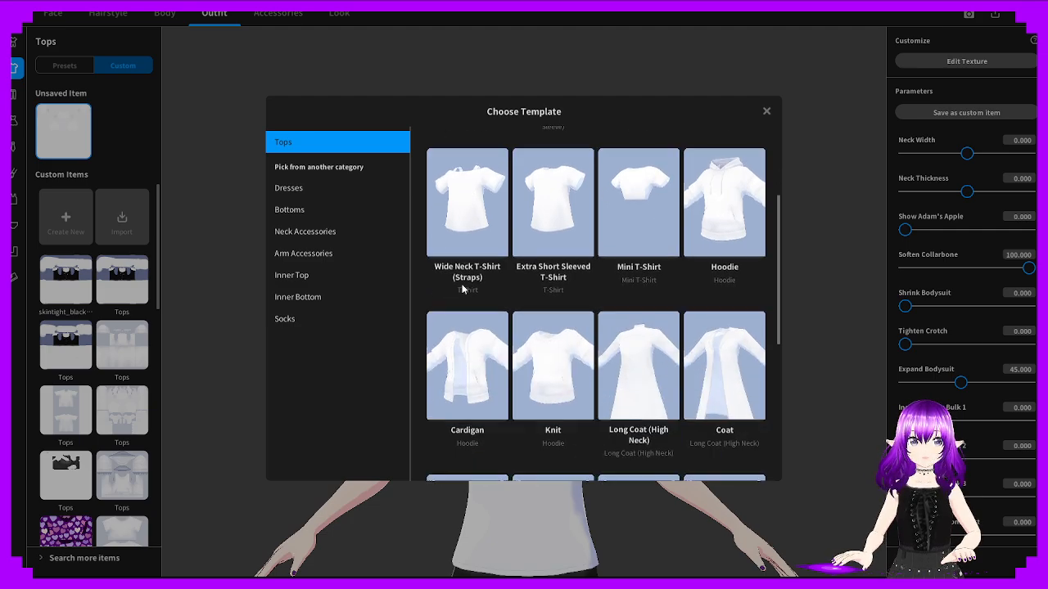
scroll(644, 282, down, 4)
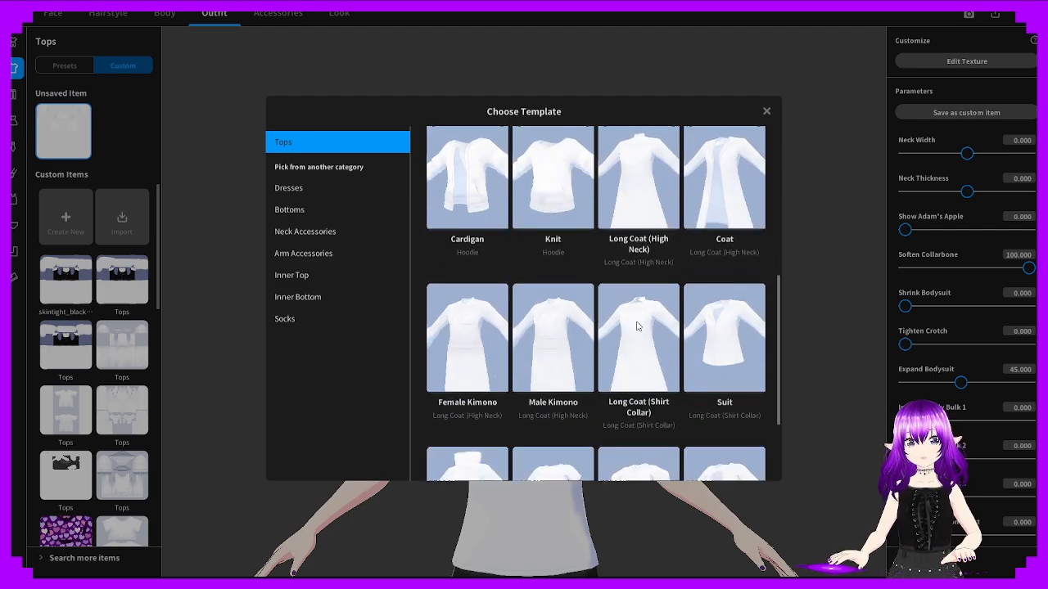
scroll(644, 282, up, 6)
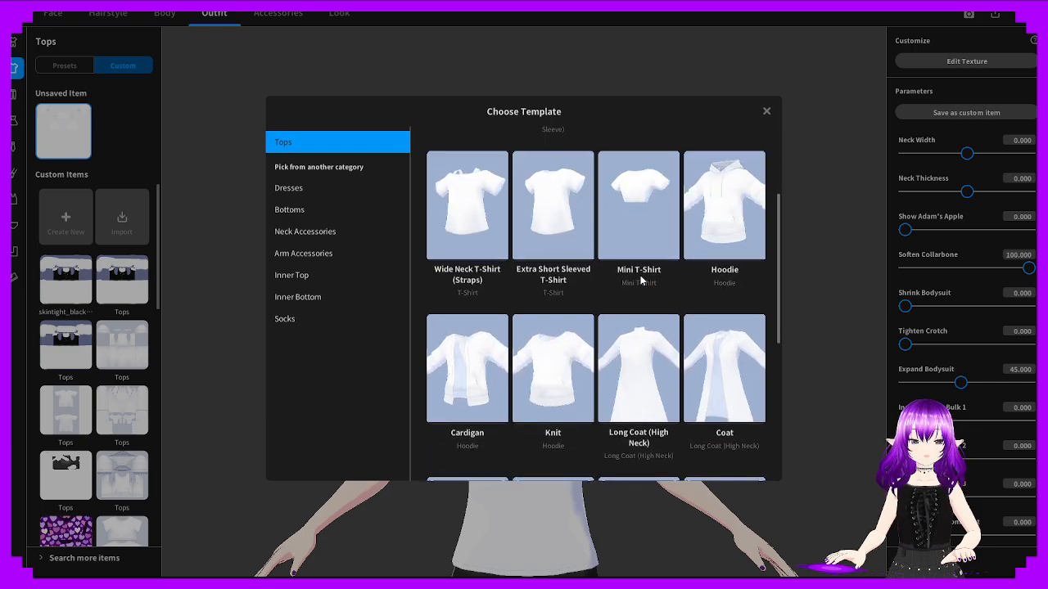
scroll(475, 335, down, 1)
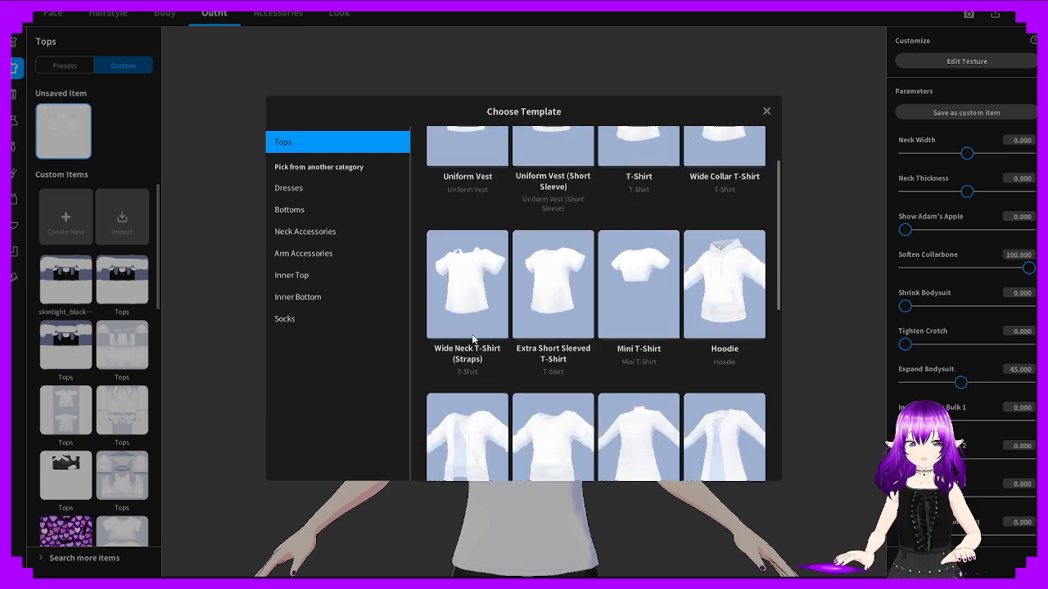
click(467, 292)
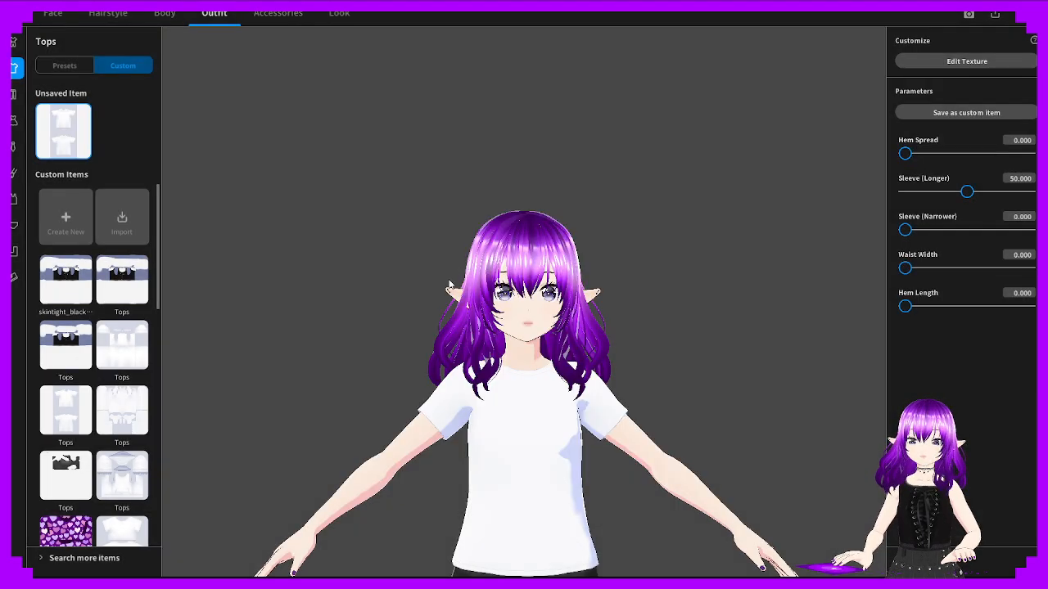
drag(589, 414, 719, 460)
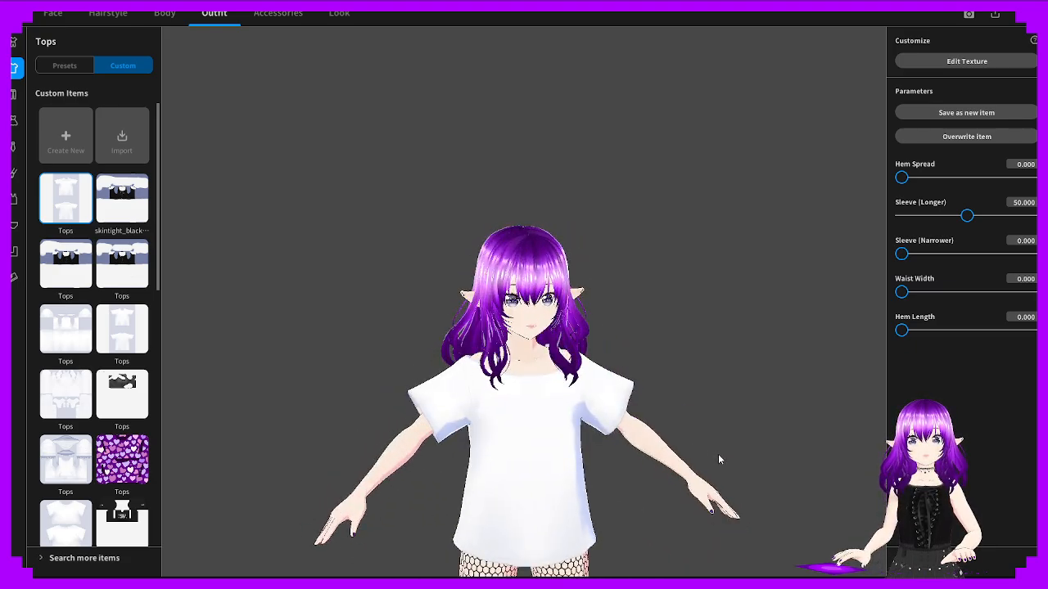
Try the short cropped hairstyle set on the avatar and restore the previous long wavy hair
click(107, 14)
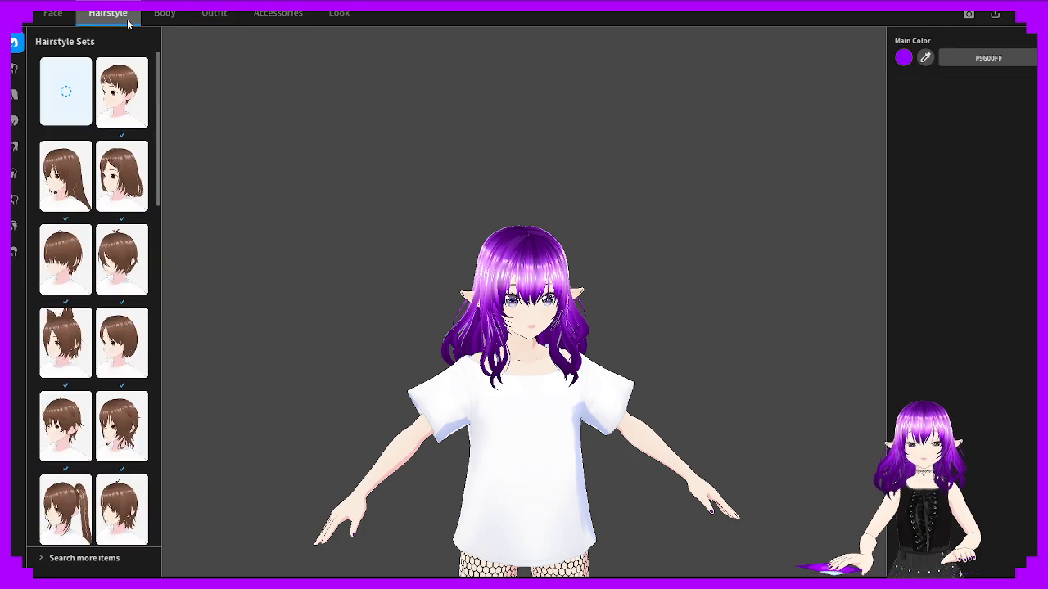
click(111, 109)
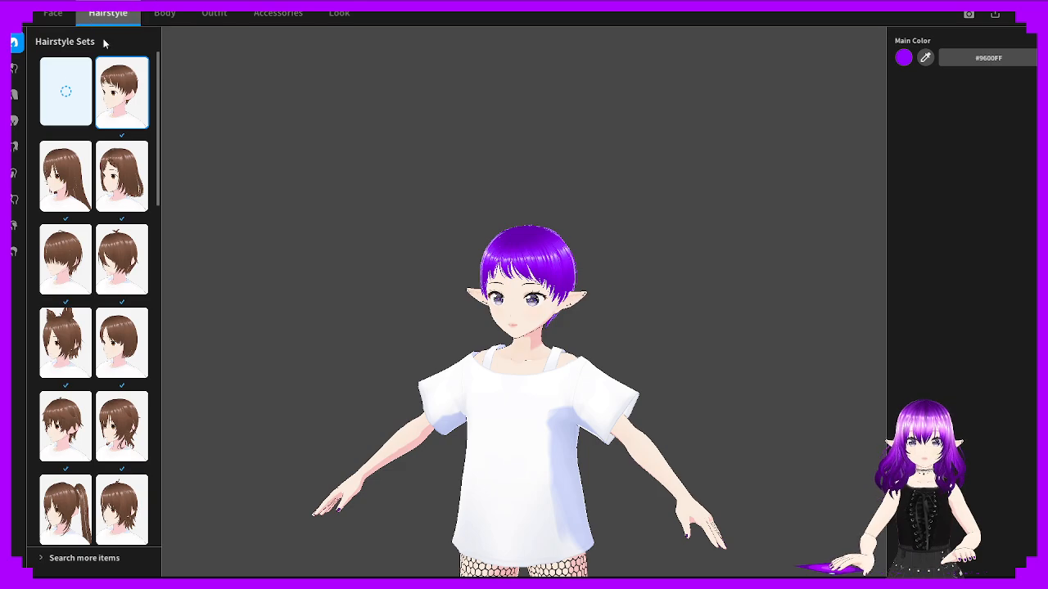
click(54, 78)
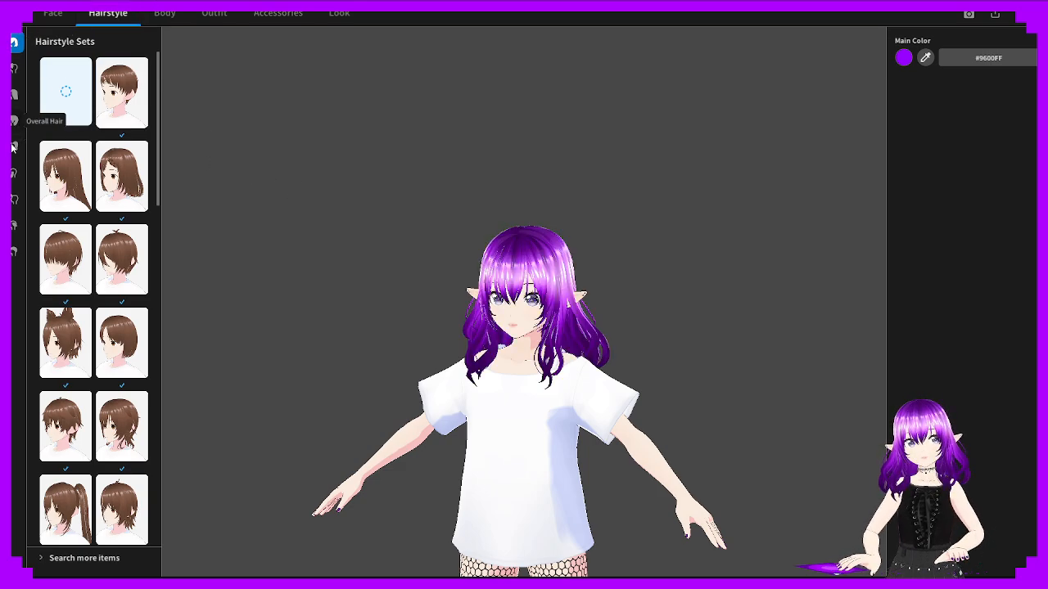
Check the avatar's custom ahoge and back hair items, and apply the short cropped hairstyle set
click(14, 199)
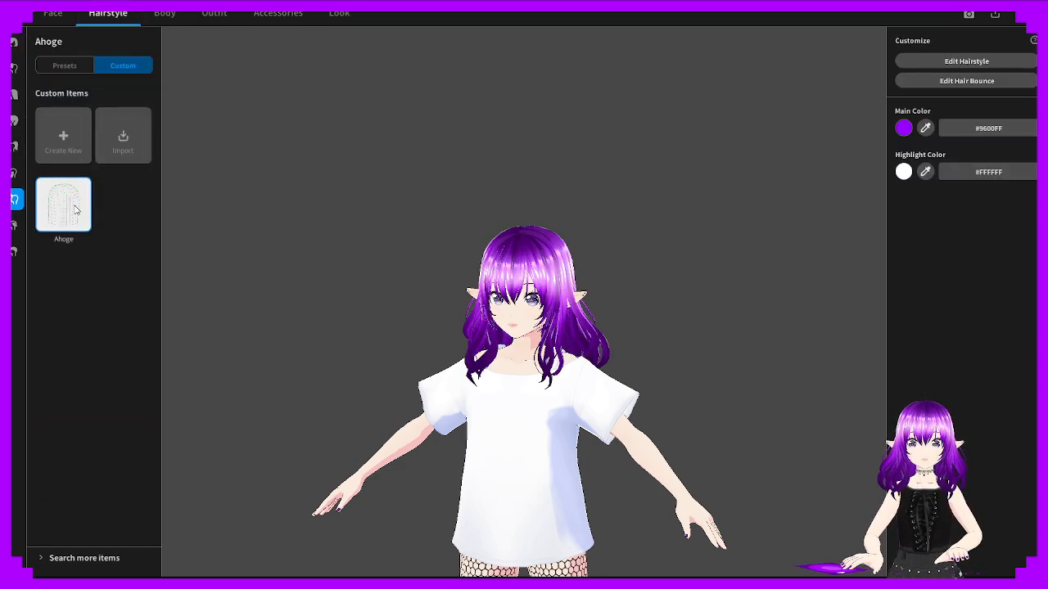
click(13, 72)
click(14, 94)
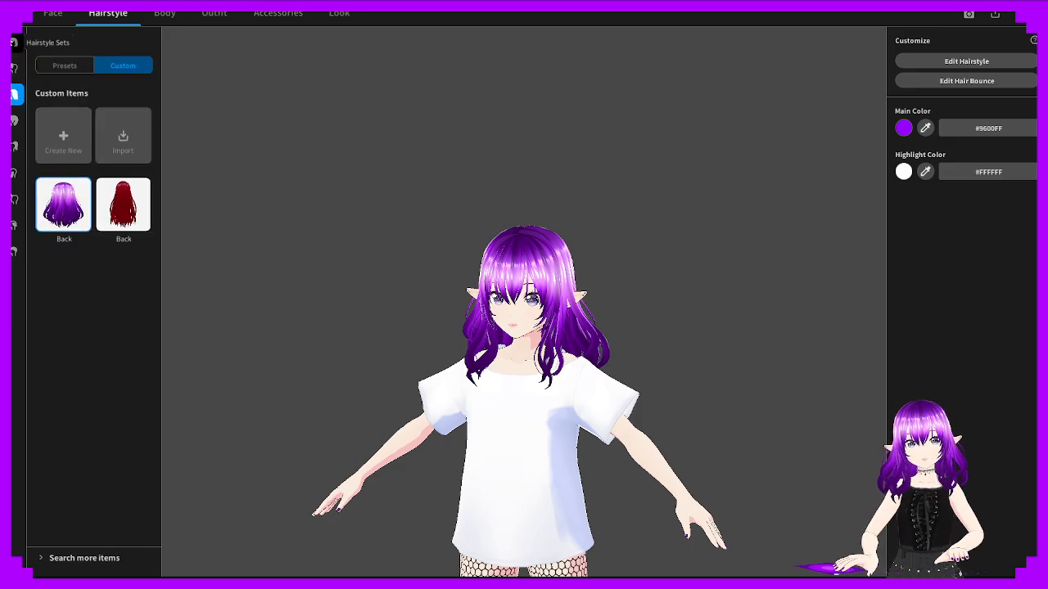
click(13, 42)
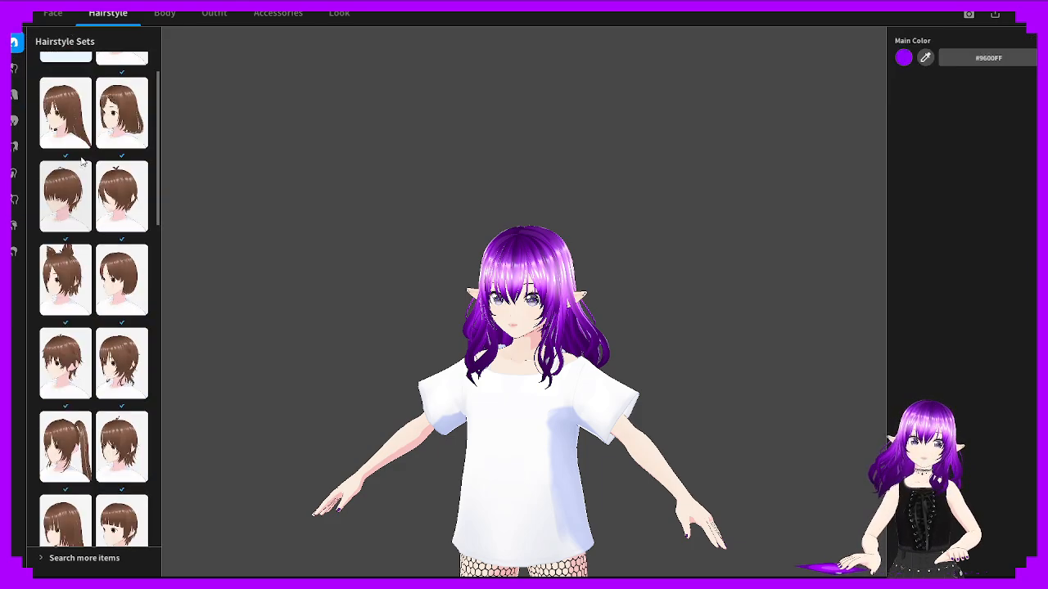
click(104, 112)
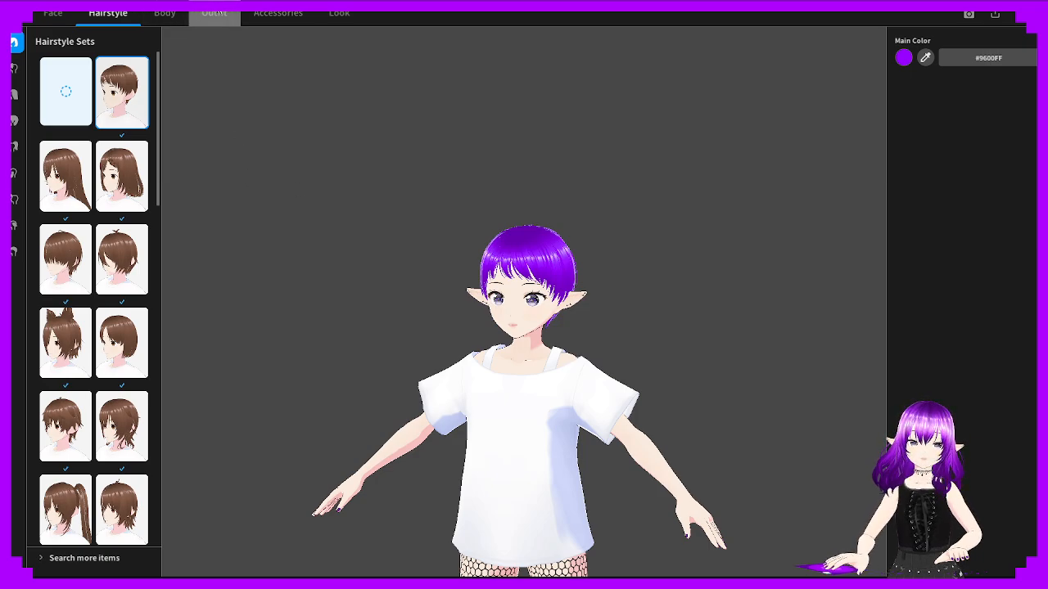
Set both Sleeve (Longer) and Sleeve (Narrower) to 100 on the wide-neck custom top
click(214, 14)
mouse_move(534, 369)
mouse_down()
mouse_move(580, 367)
mouse_move(527, 368)
mouse_up()
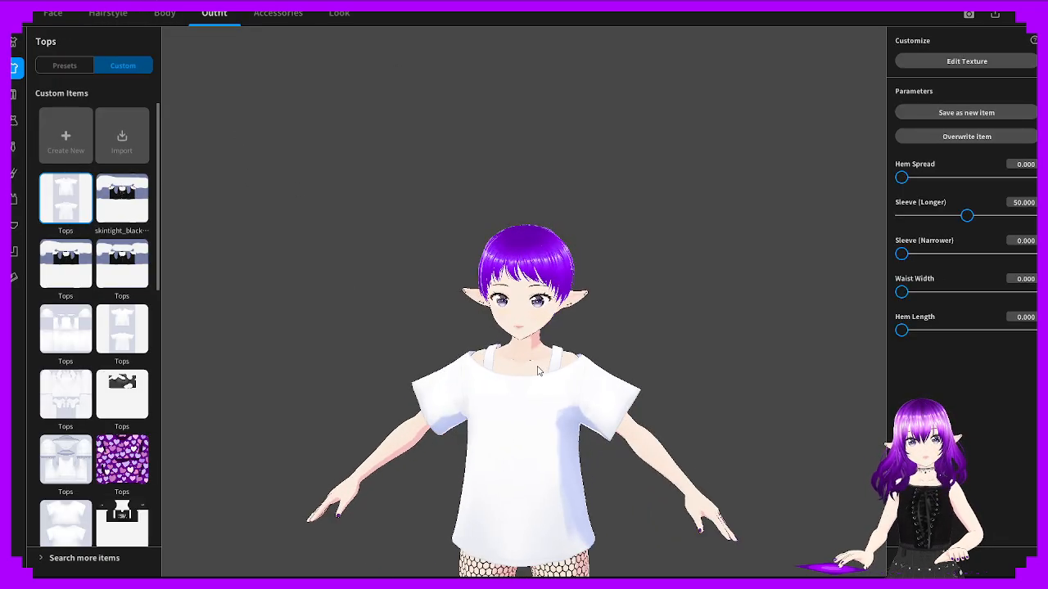
drag(983, 215, 1033, 216)
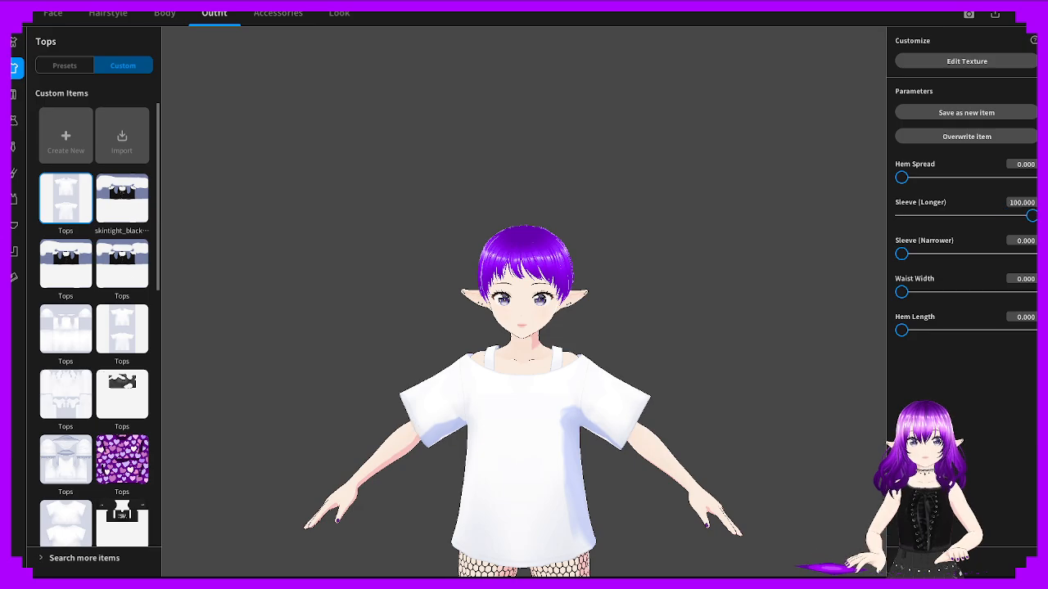
drag(901, 253, 1032, 254)
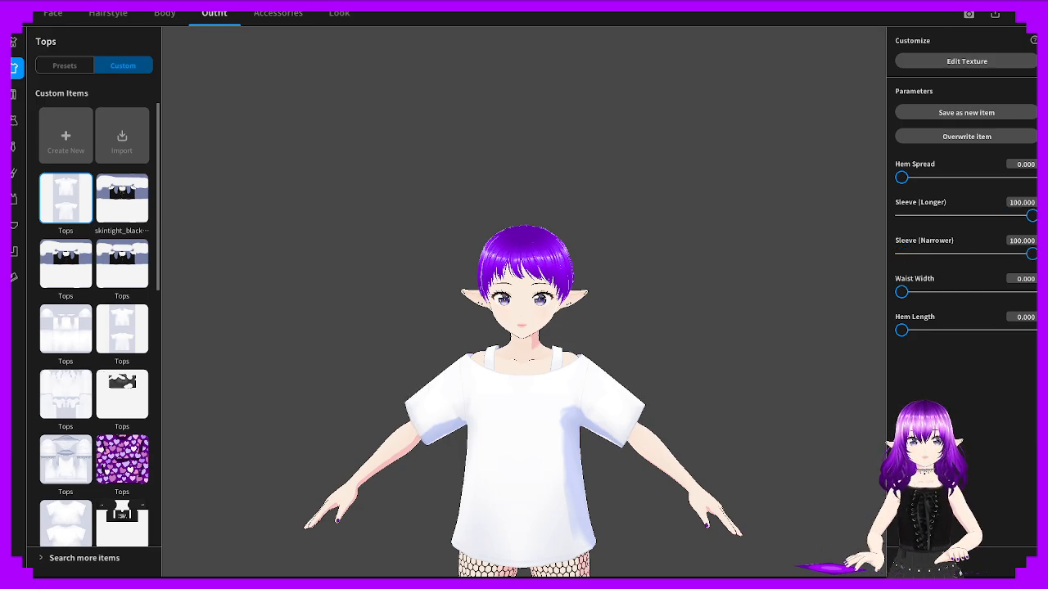
Delete the wide-neck custom top and create a new one from the Long Coat (High Neck) template
right_click(69, 201)
click(112, 235)
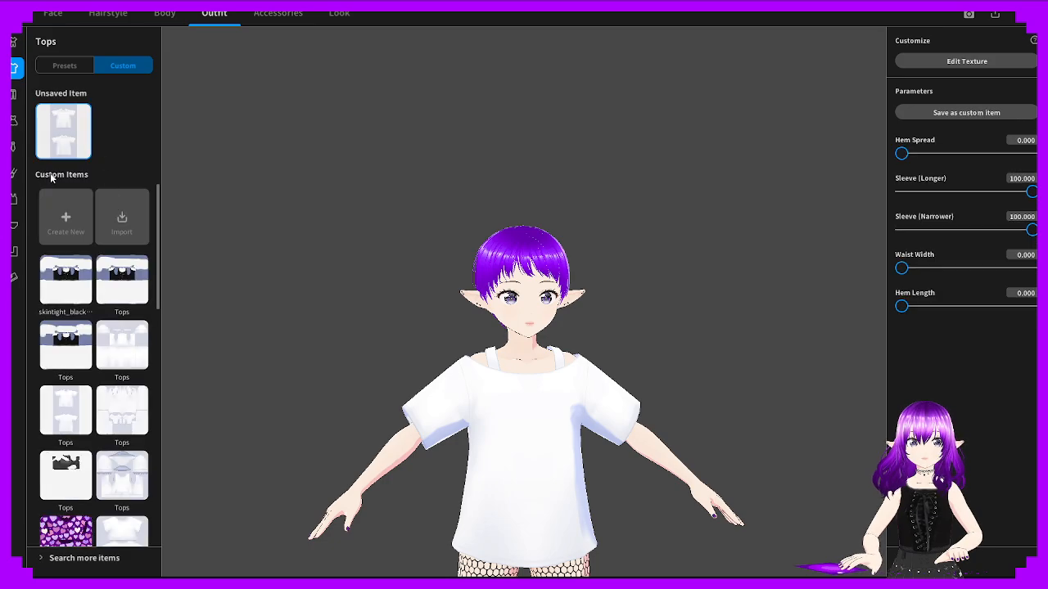
click(72, 217)
click(535, 349)
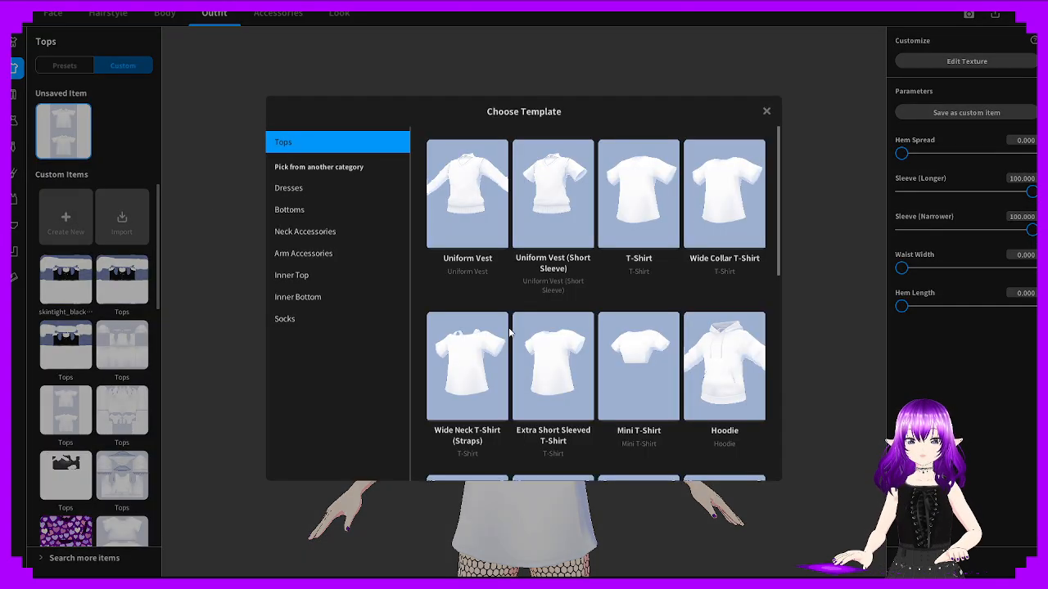
scroll(615, 301, down, 3)
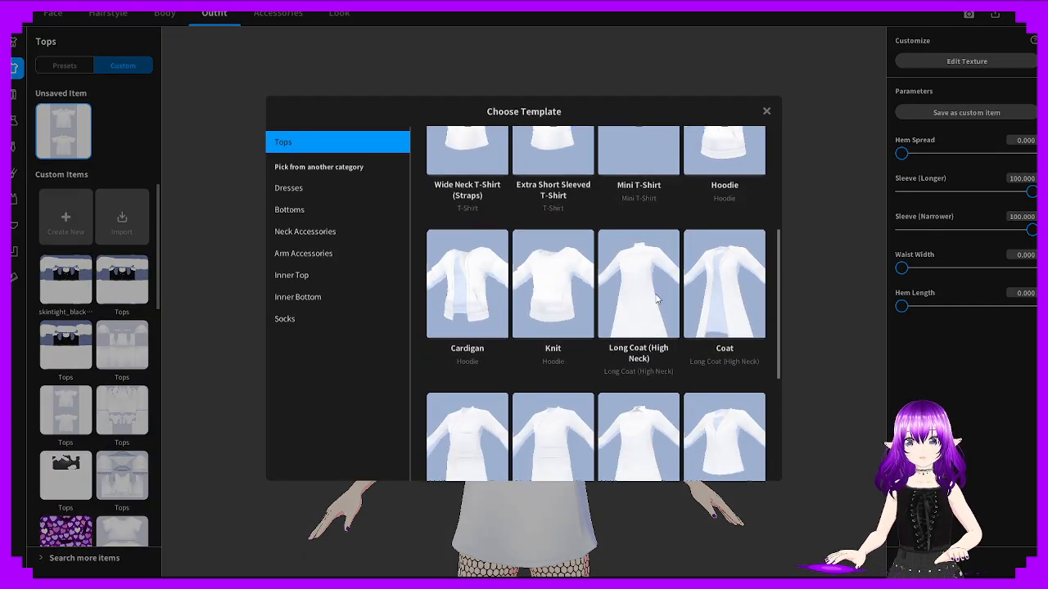
scroll(691, 309, down, 3)
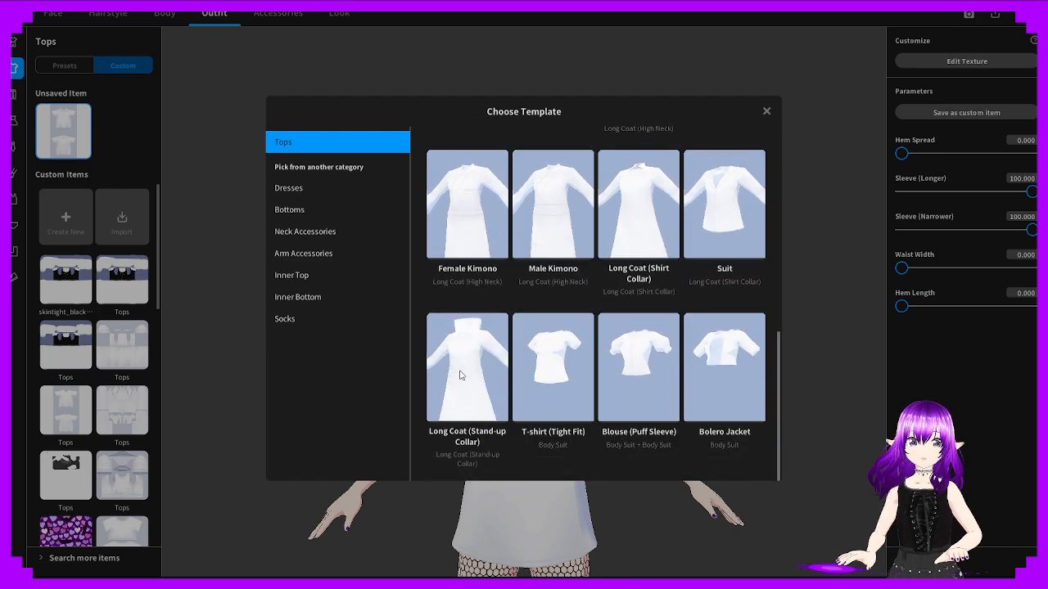
scroll(578, 361, up, 2)
scroll(696, 373, up, 3)
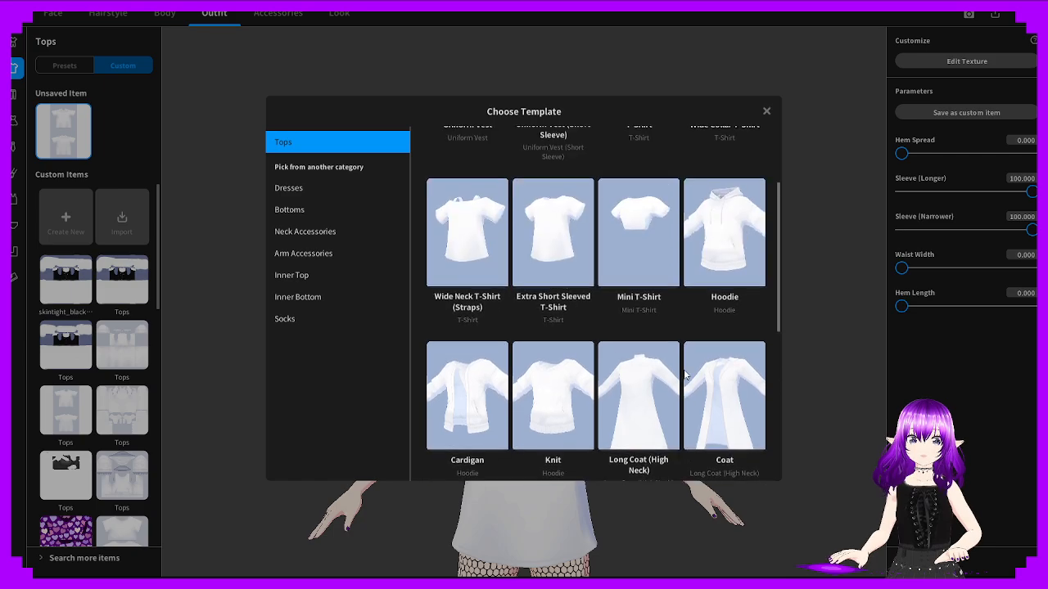
scroll(679, 376, down, 5)
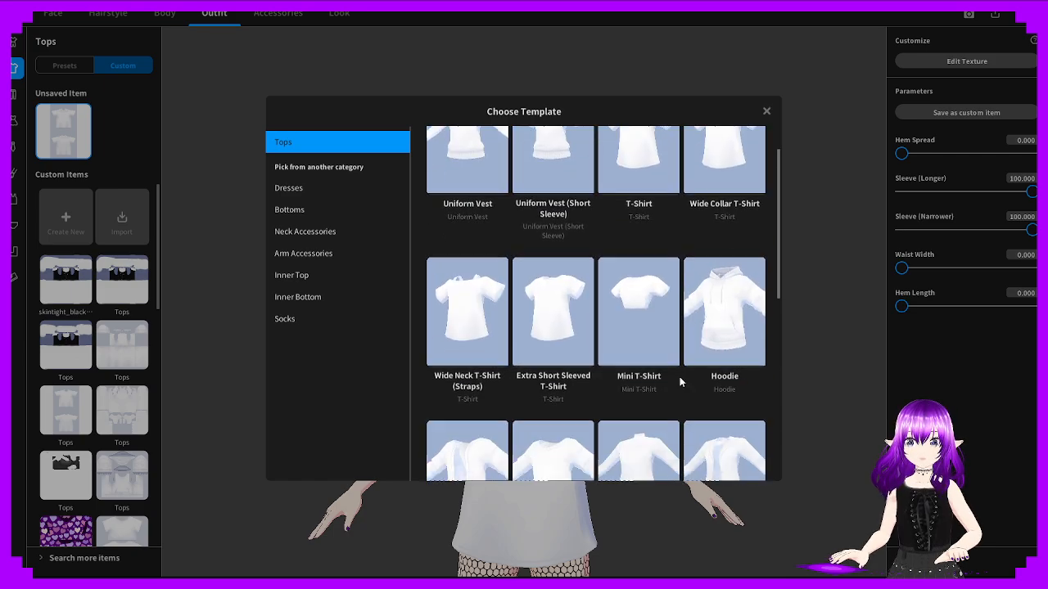
scroll(487, 371, up, 5)
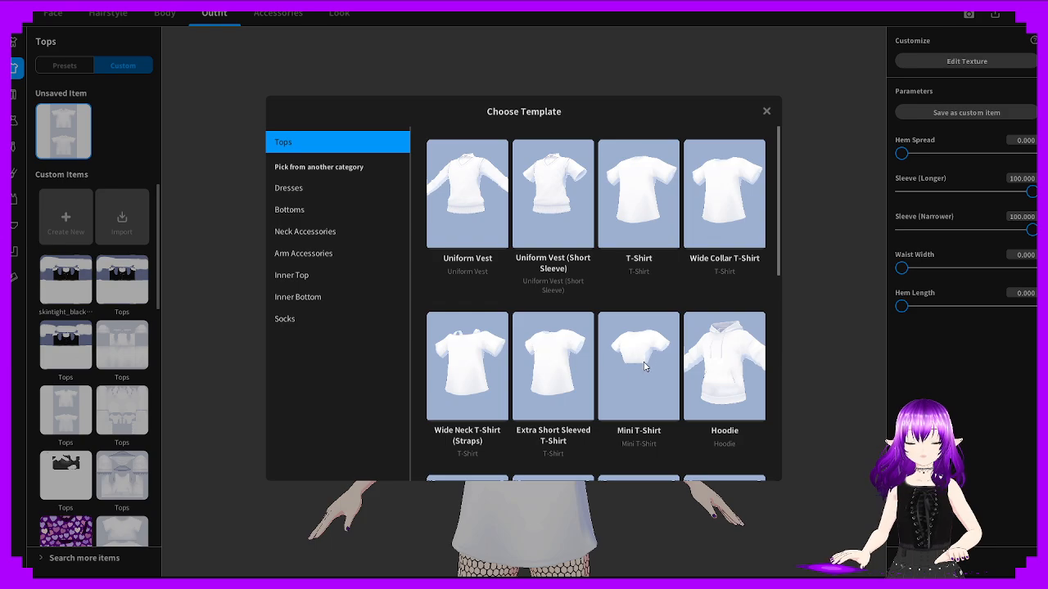
scroll(700, 262, down, 2)
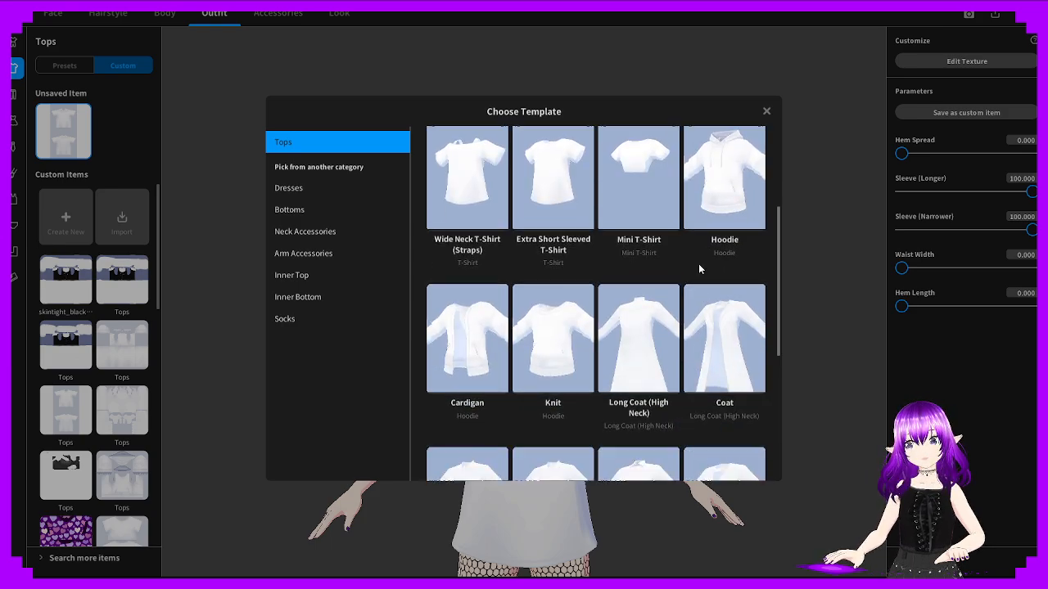
click(635, 320)
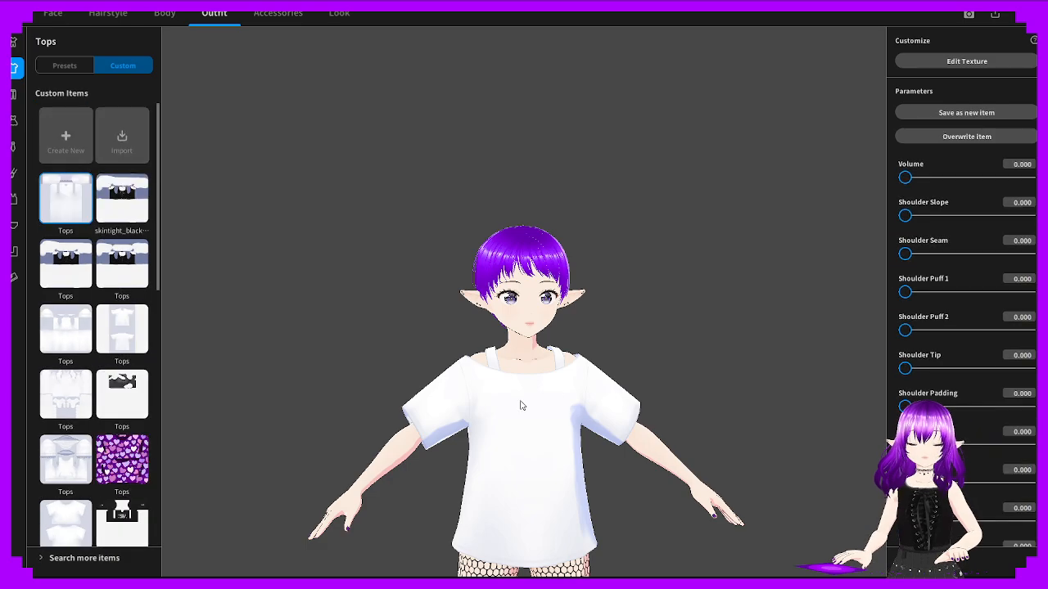
mouse_move(494, 434)
mouse_down()
mouse_move(596, 445)
mouse_move(702, 435)
mouse_move(477, 433)
mouse_move(480, 484)
mouse_move(494, 432)
mouse_up()
Try the Volume and Shoulder Slope adjustments on the long coat and return both to 0
scroll(493, 432, up, 5)
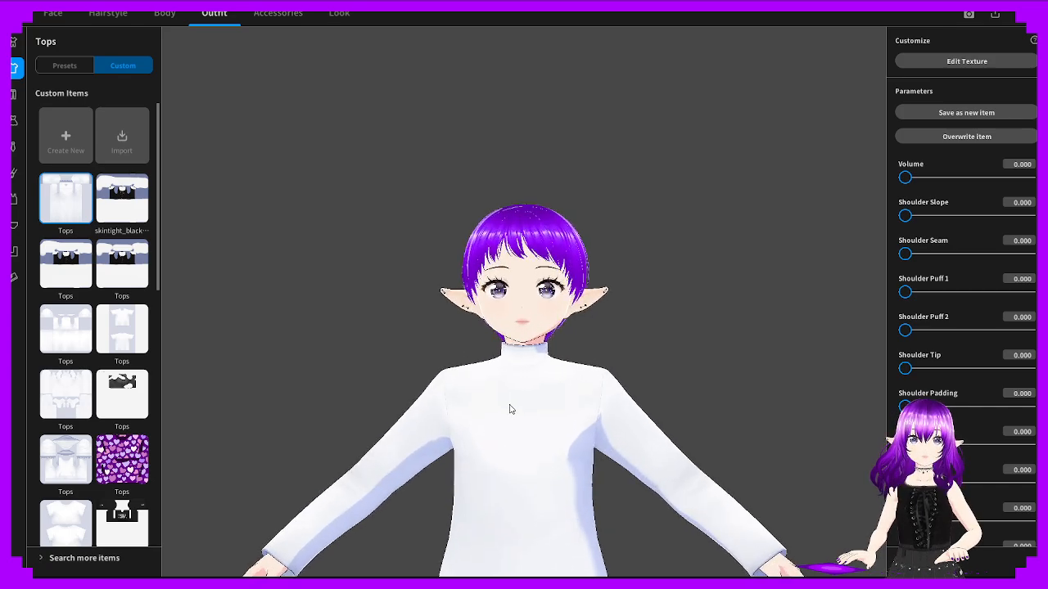
drag(904, 178, 875, 174)
drag(906, 216, 816, 221)
Look through the long coat's shoulder, sleeve, waist and skirt parameters
scroll(953, 315, down, 8)
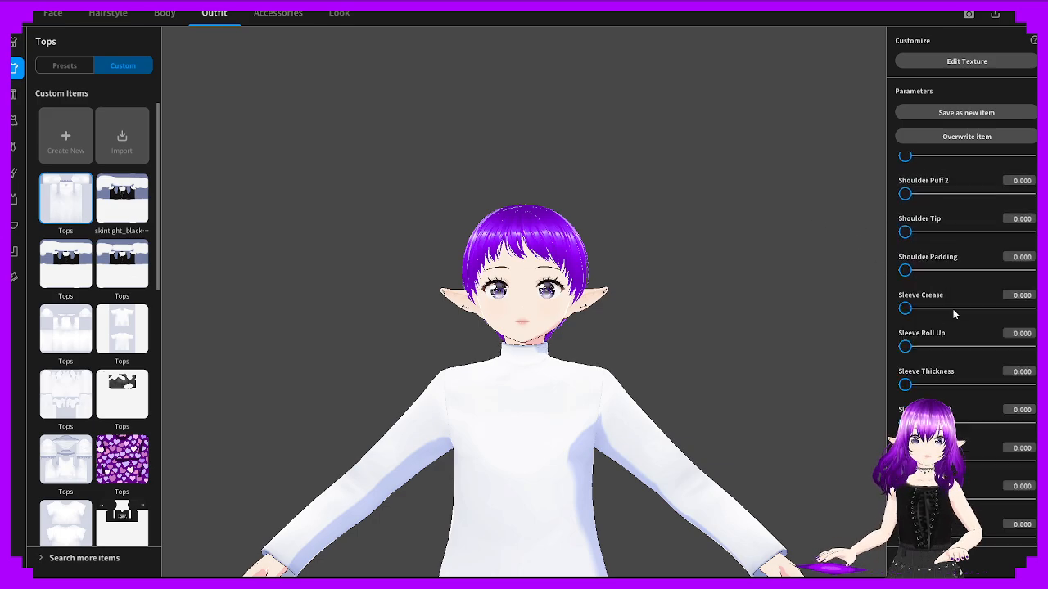
scroll(953, 311, down, 6)
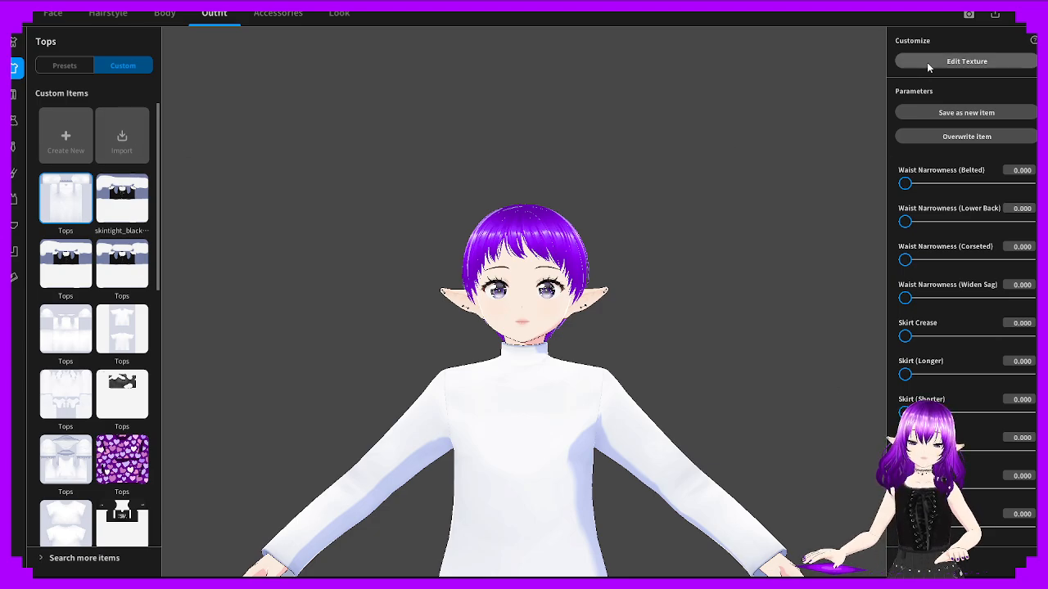
scroll(938, 246, up, 5)
scroll(938, 246, up, 4)
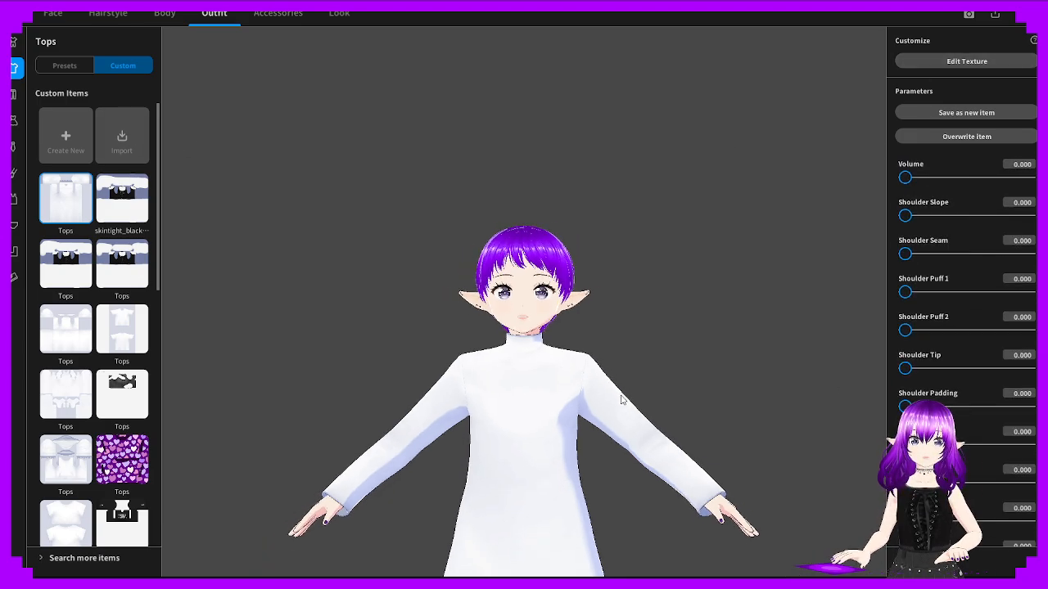
scroll(922, 283, down, 4)
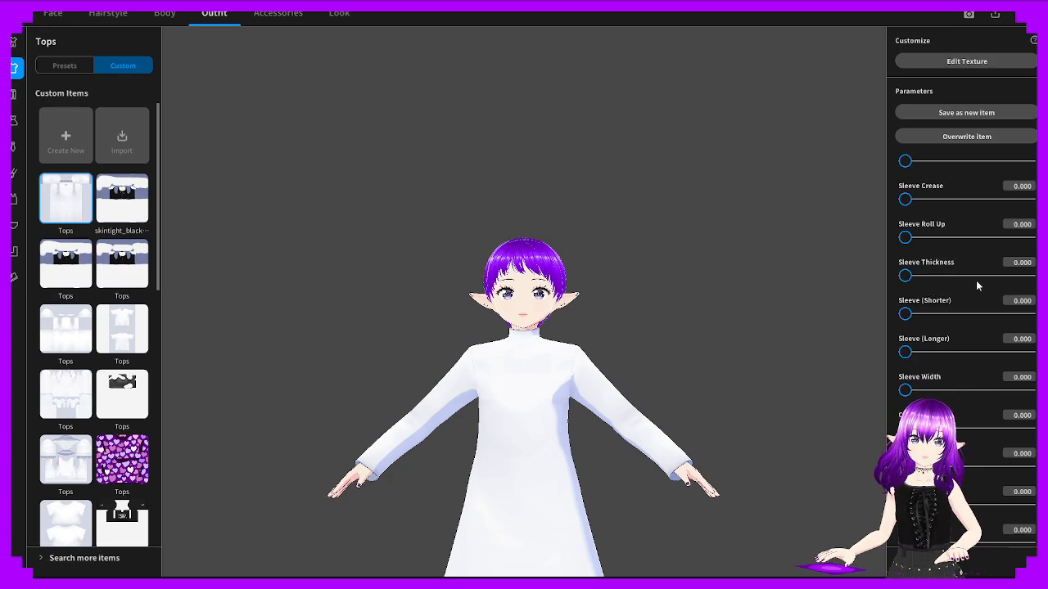
scroll(958, 254, up, 1)
scroll(958, 274, up, 2)
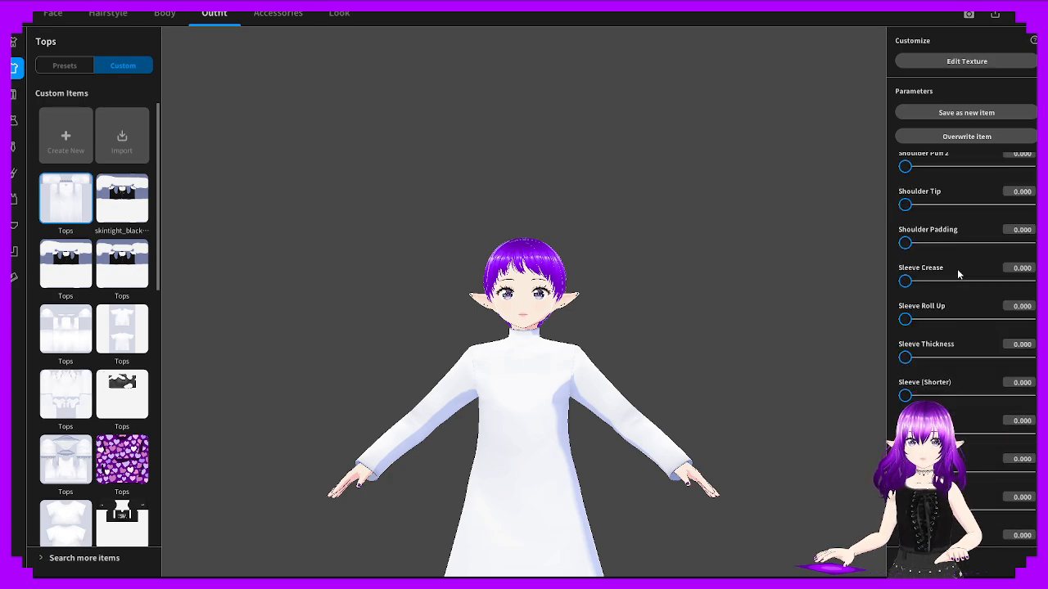
scroll(958, 274, down, 1)
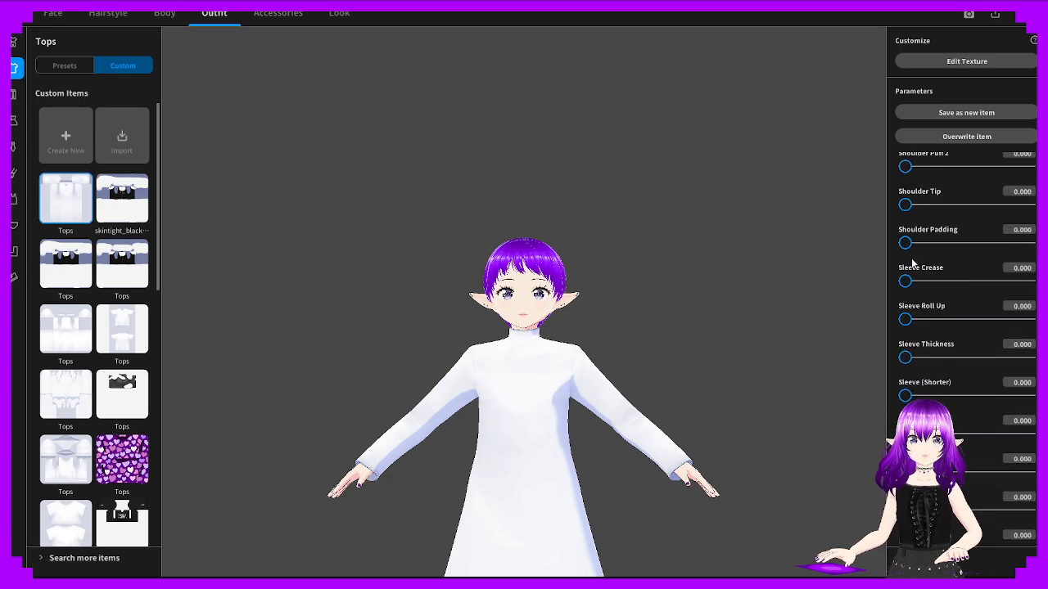
Set Sleeve Thickness, Sleeve (Shorter) and Sleeve (Longer) to 100 on the long coat
drag(910, 320, 1033, 330)
scroll(902, 331, down, 1)
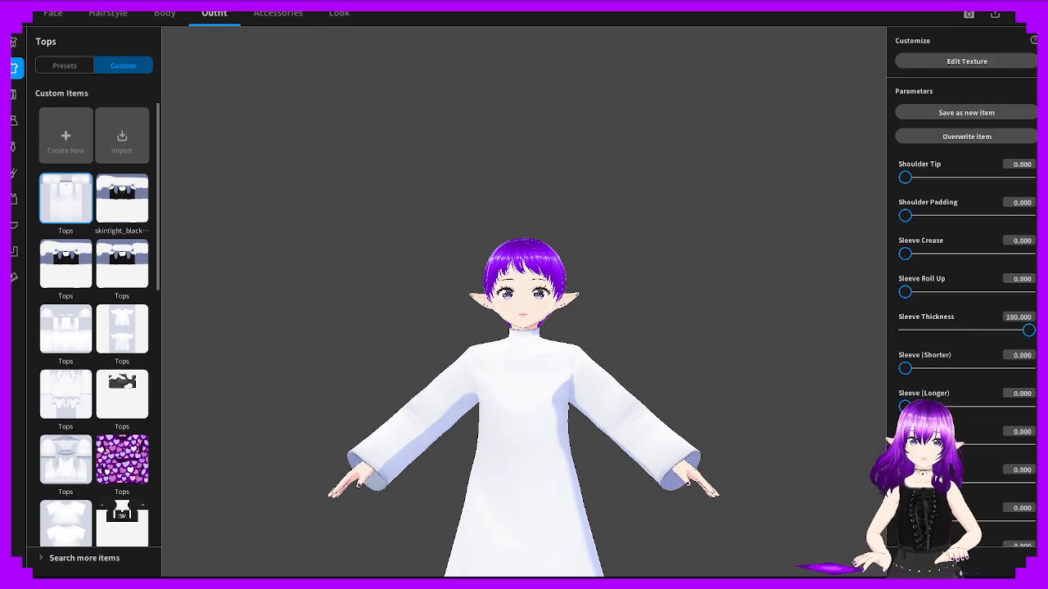
drag(904, 369, 1028, 368)
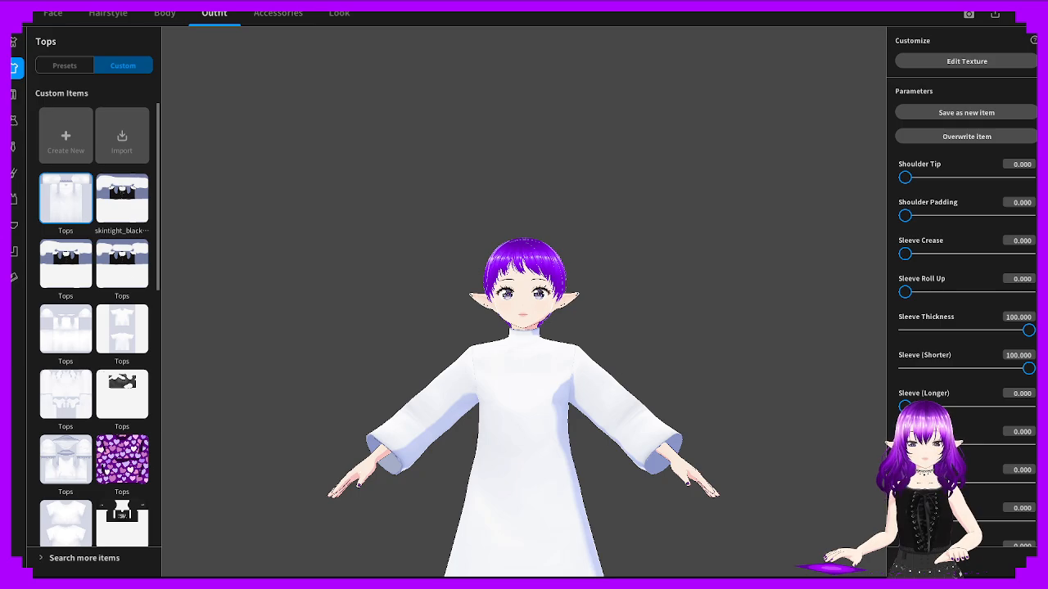
mouse_move(904, 407)
mouse_down()
mouse_move(1022, 407)
mouse_move(894, 407)
mouse_up()
mouse_move(1031, 370)
mouse_down()
mouse_move(899, 368)
mouse_move(1030, 368)
mouse_up()
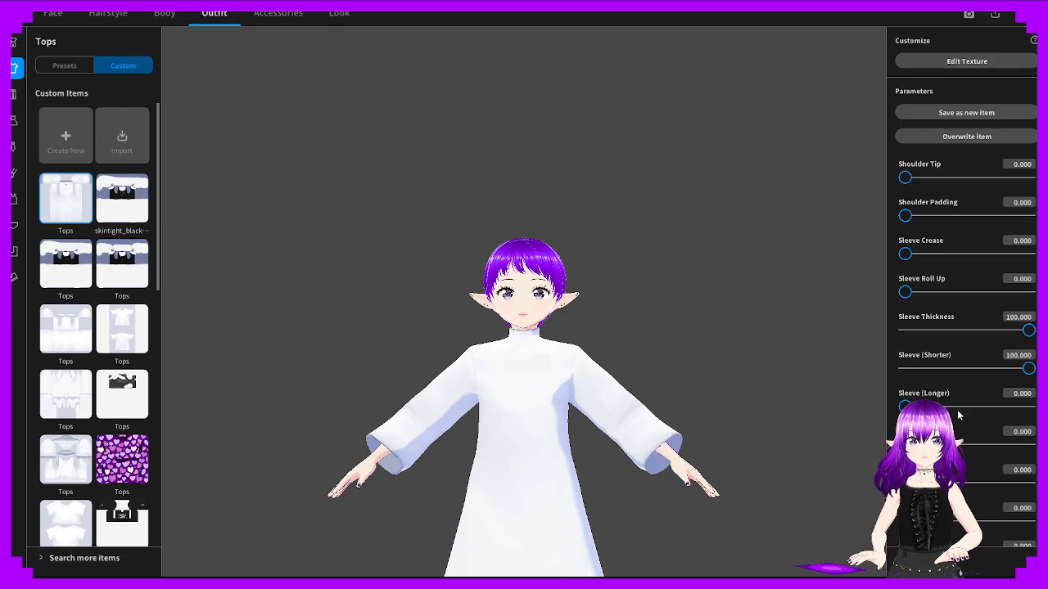
drag(905, 407, 1029, 406)
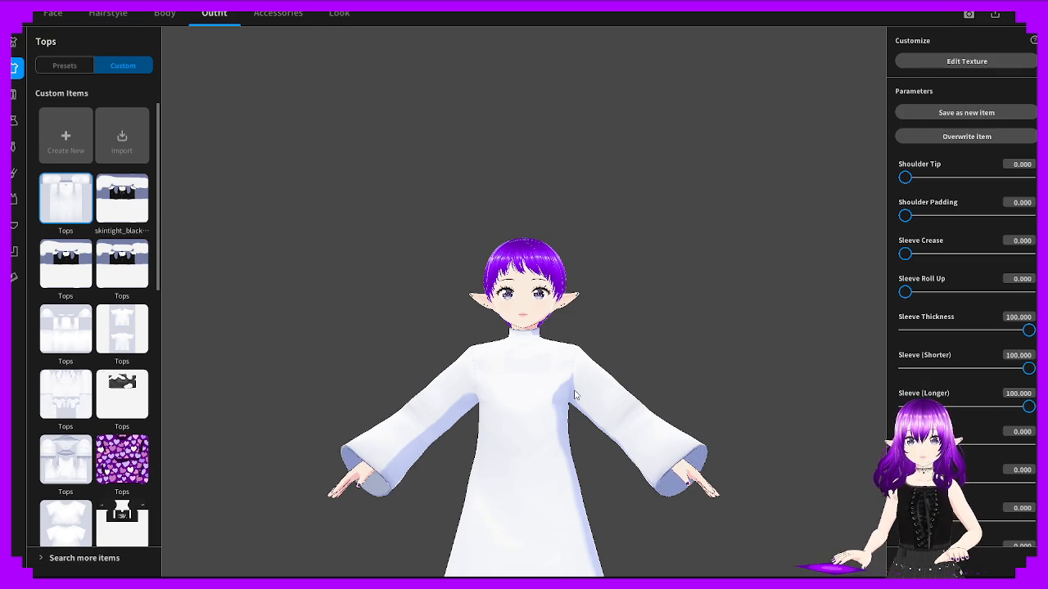
Try the Cuff Width and Sleeve Width (Z) adjustments on the long coat and return both to 0
scroll(1007, 442, down, 1)
scroll(1007, 442, down, 3)
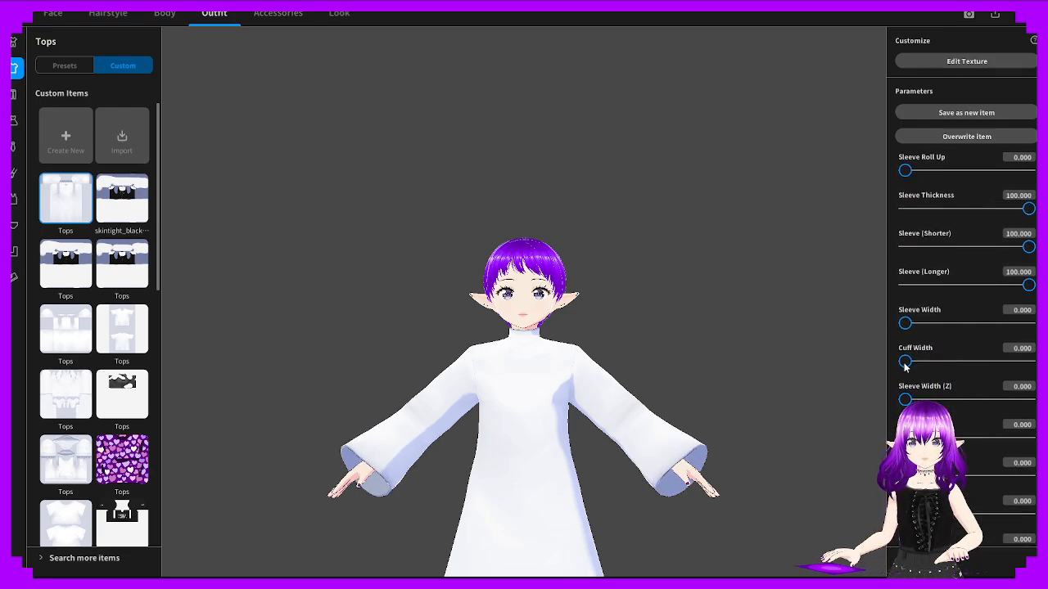
mouse_move(905, 361)
mouse_down()
mouse_move(1033, 342)
mouse_move(903, 344)
mouse_up()
scroll(900, 368, down, 1)
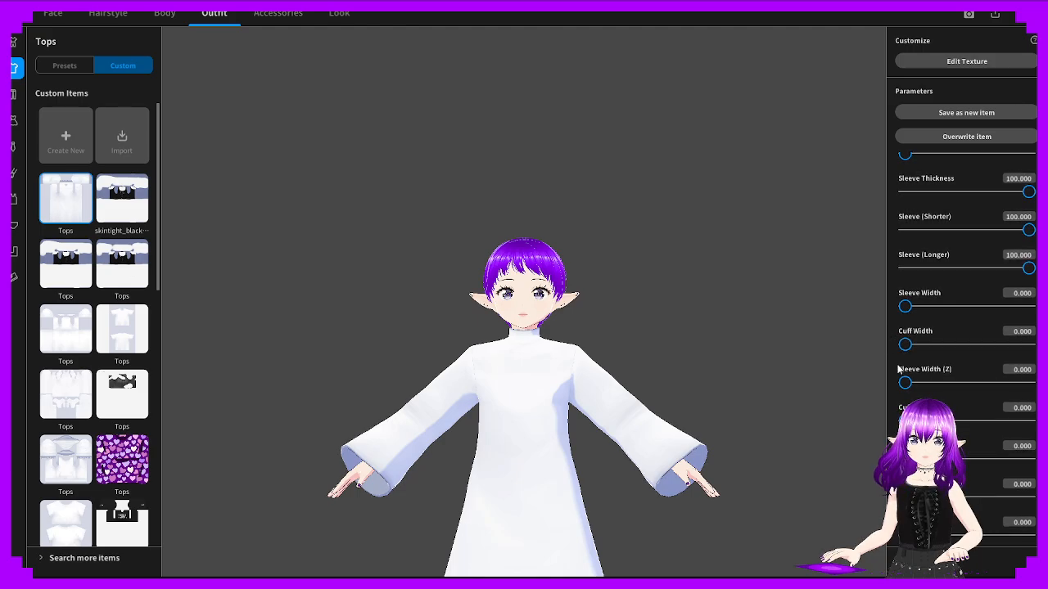
drag(905, 382, 858, 376)
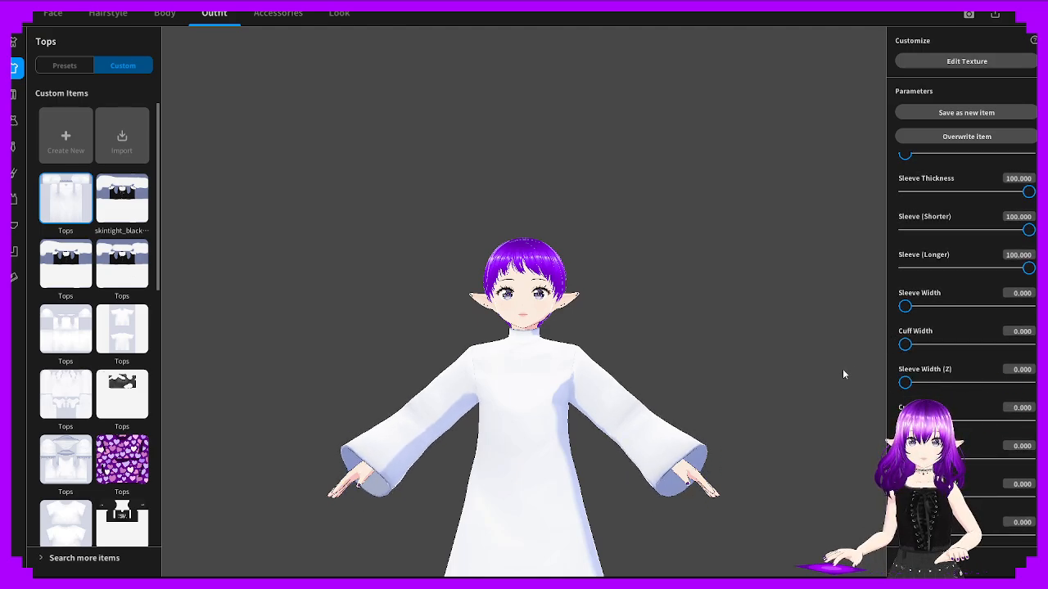
scroll(853, 324, down, 1)
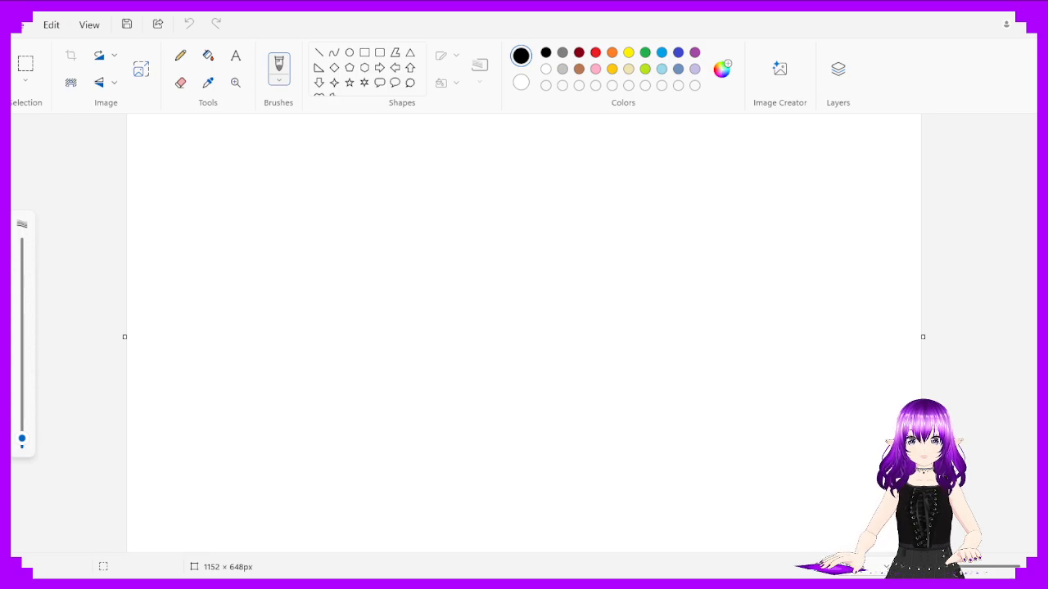
Switch to Paint, scribble overlapping freehand loops near the middle of the blank canvas, and undo the stroke
drag(488, 260, 589, 300)
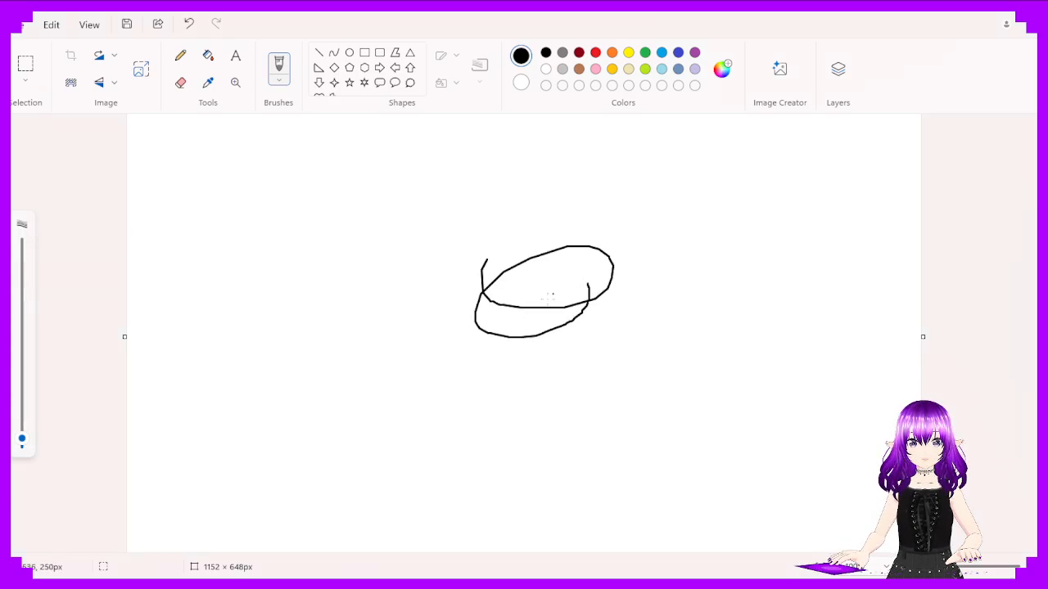
key(ctrl+z)
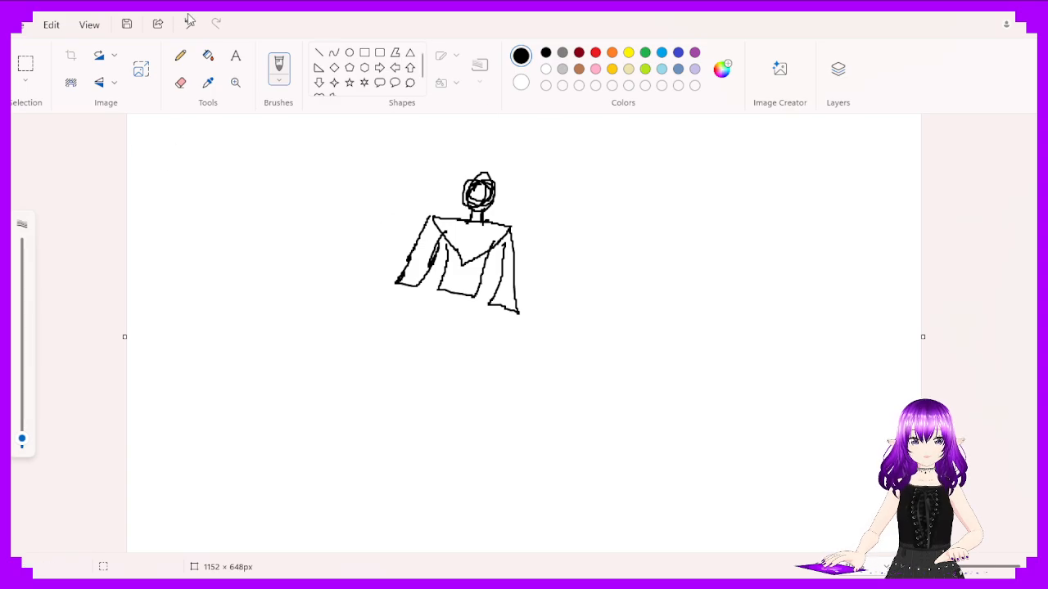
Erase the whole figure sketch from the canvas with an enlarged eraser and select the Pencil tool
click(180, 82)
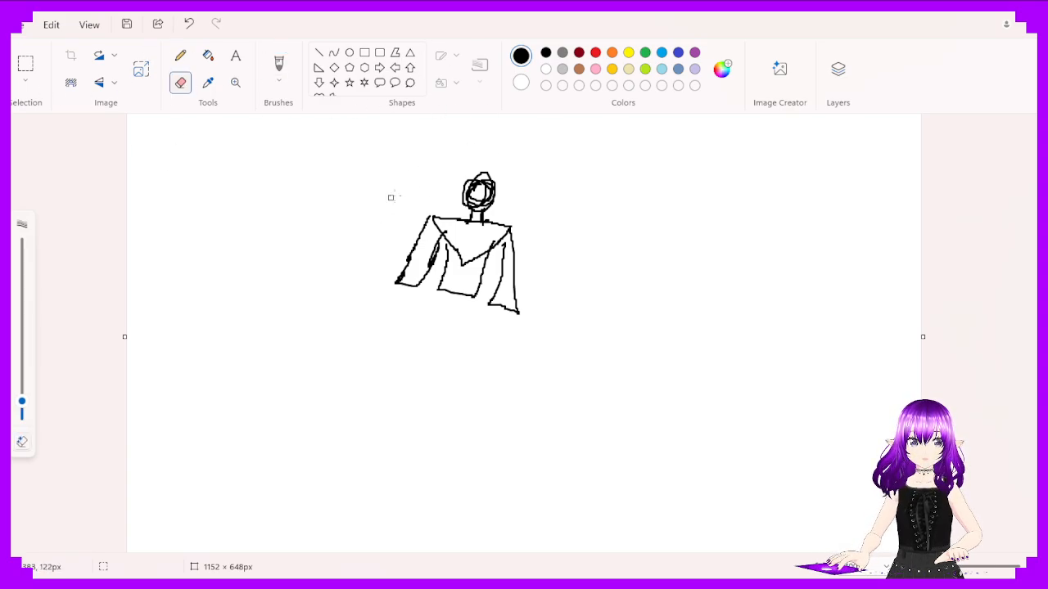
click(24, 314)
mouse_move(521, 331)
mouse_down()
mouse_move(355, 308)
mouse_move(513, 330)
mouse_up()
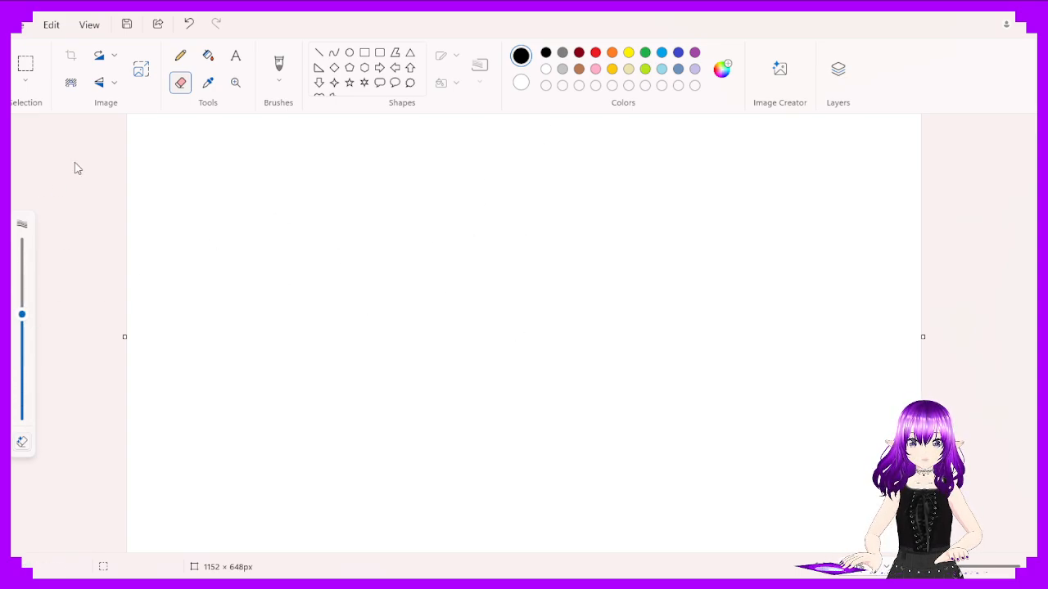
click(180, 55)
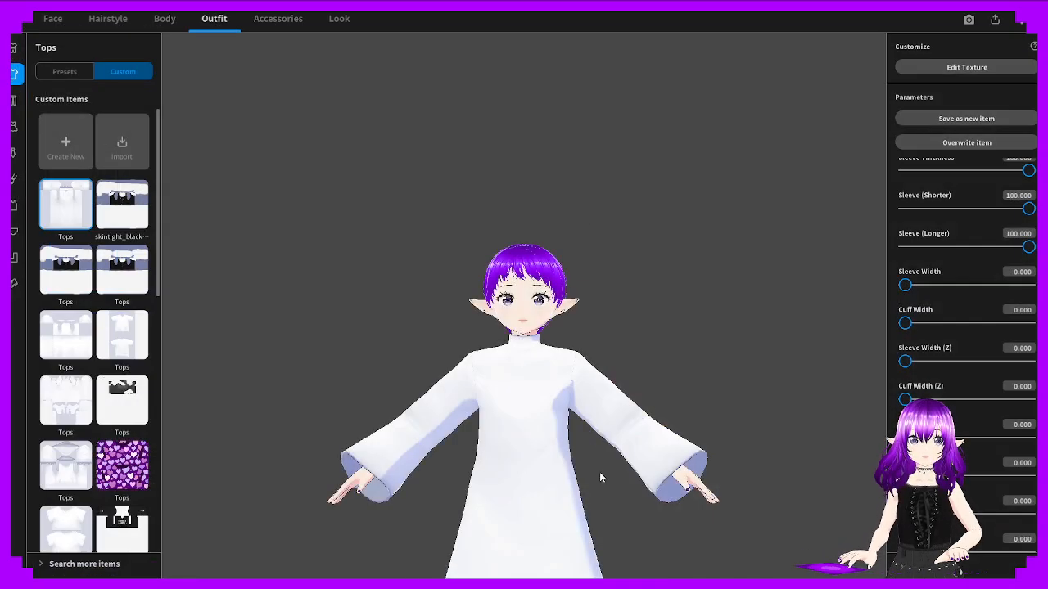
Switch back to VRoid Studio and try the Sleeve Puff (Big) adjustment on the long coat, returning it to 0
right_drag(562, 415, 515, 445)
right_drag(619, 489, 624, 432)
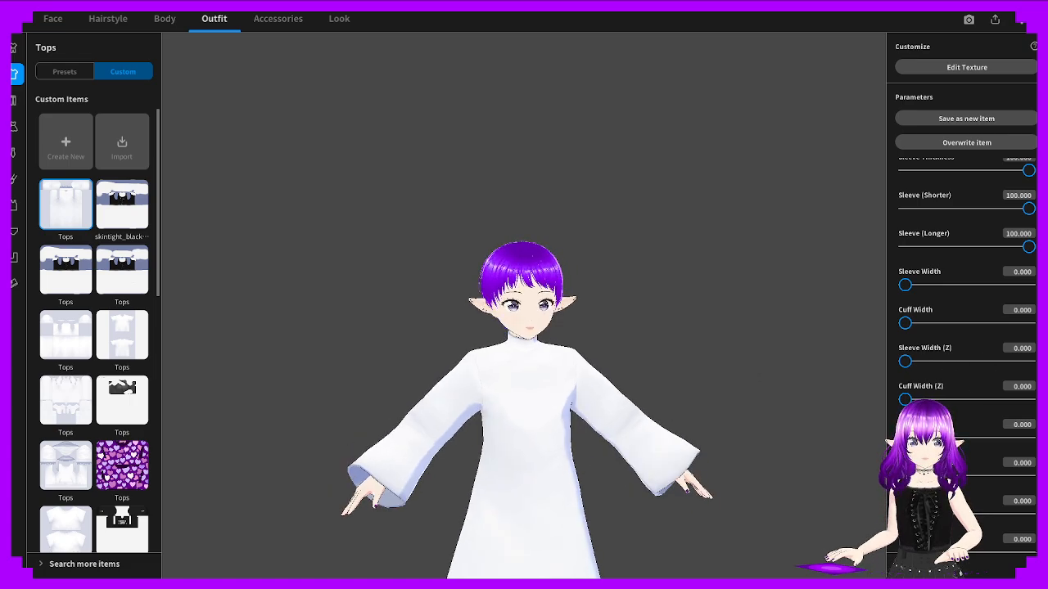
scroll(970, 383, down, 1)
drag(907, 384, 861, 368)
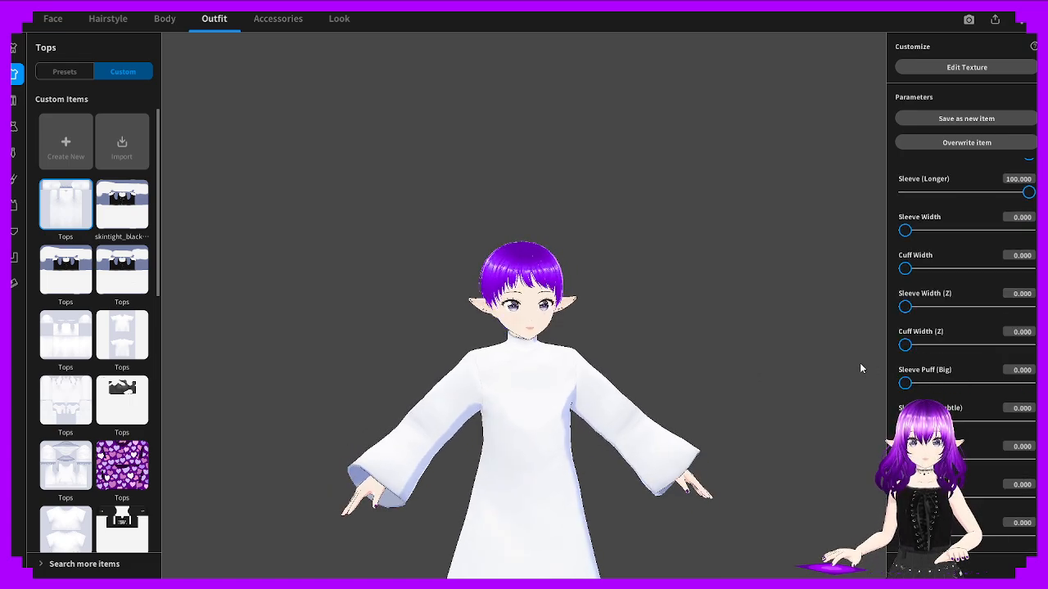
scroll(927, 455, down, 1)
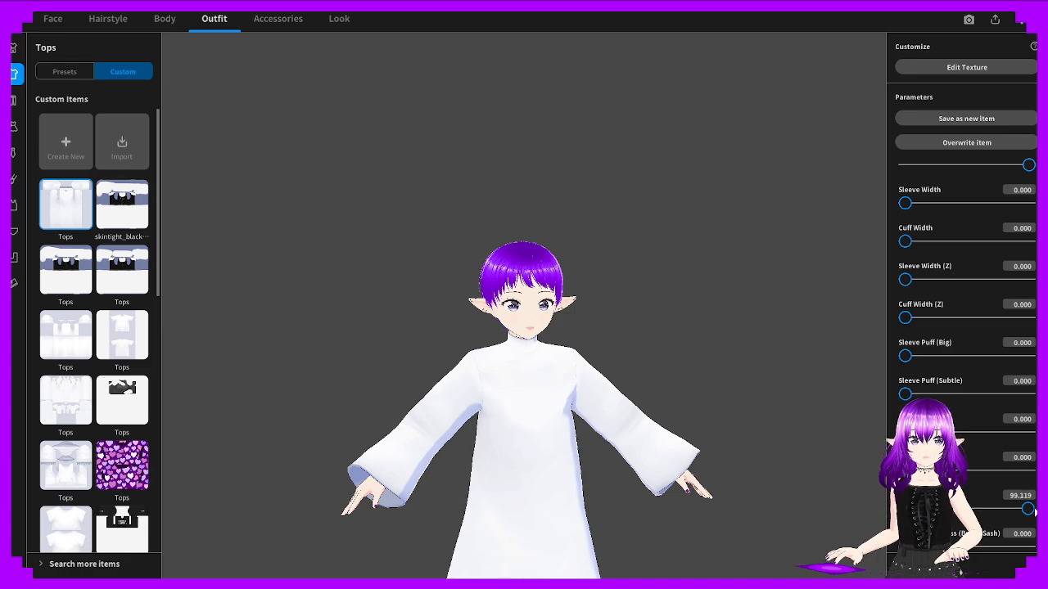
Try the long coat's Sleeve Width (Z) at 100, and set it to -5
scroll(962, 397, up, 2)
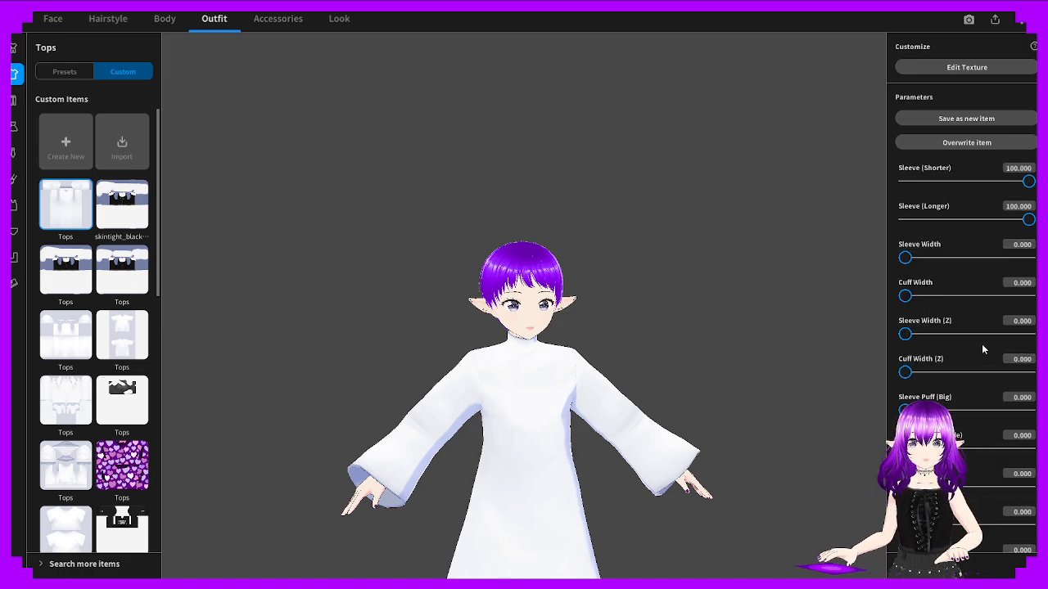
mouse_move(909, 373)
mouse_down()
mouse_move(1008, 372)
mouse_move(903, 373)
mouse_up()
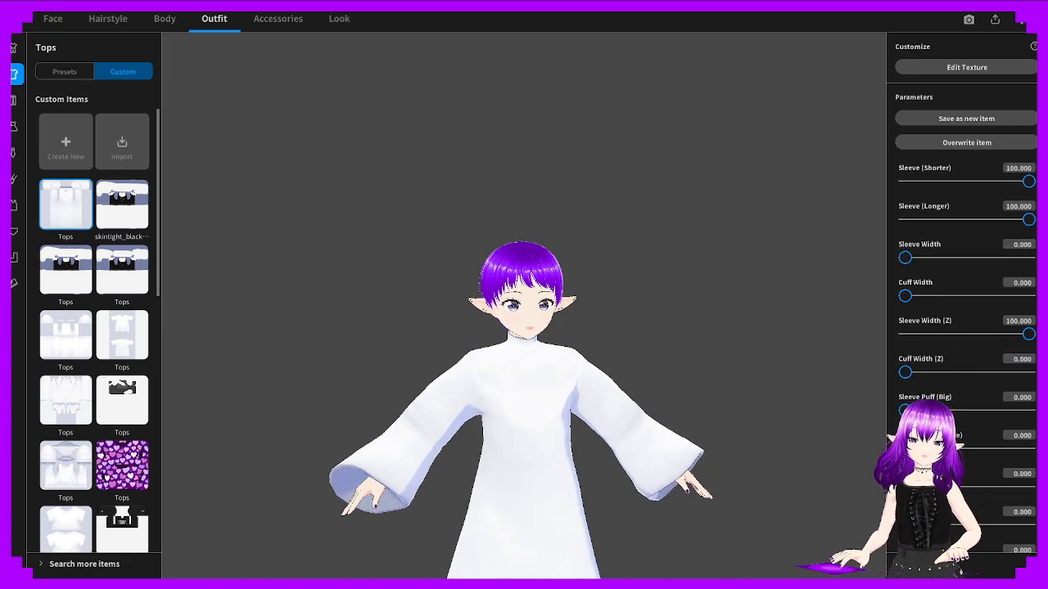
click(1007, 321)
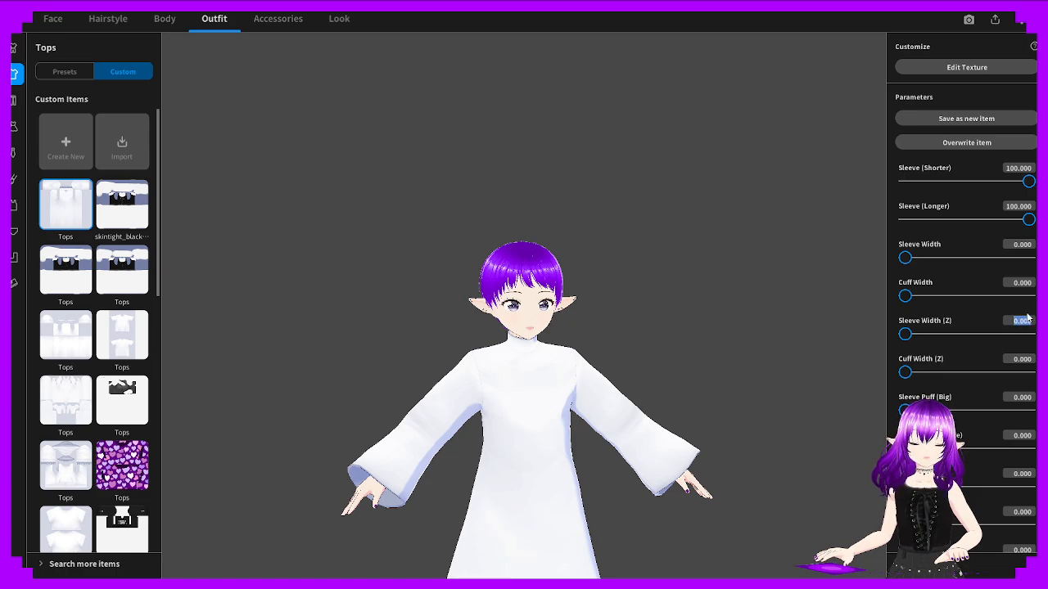
text(-5)
key(Return)
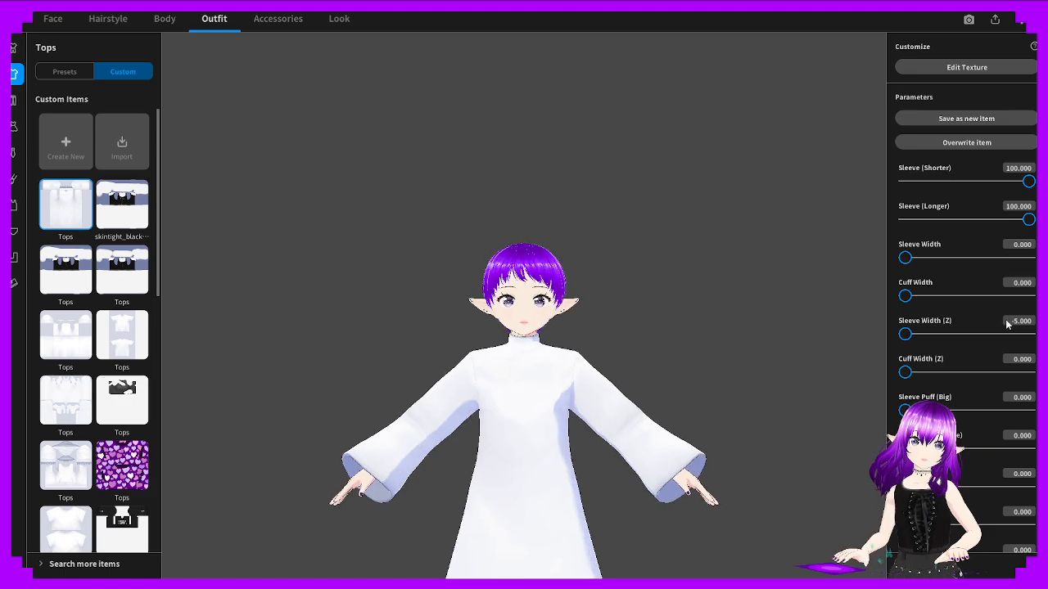
Try a Sleeve Width (Z) of -100 on the coat, check it from the side, and reset it to 0
click(1023, 321)
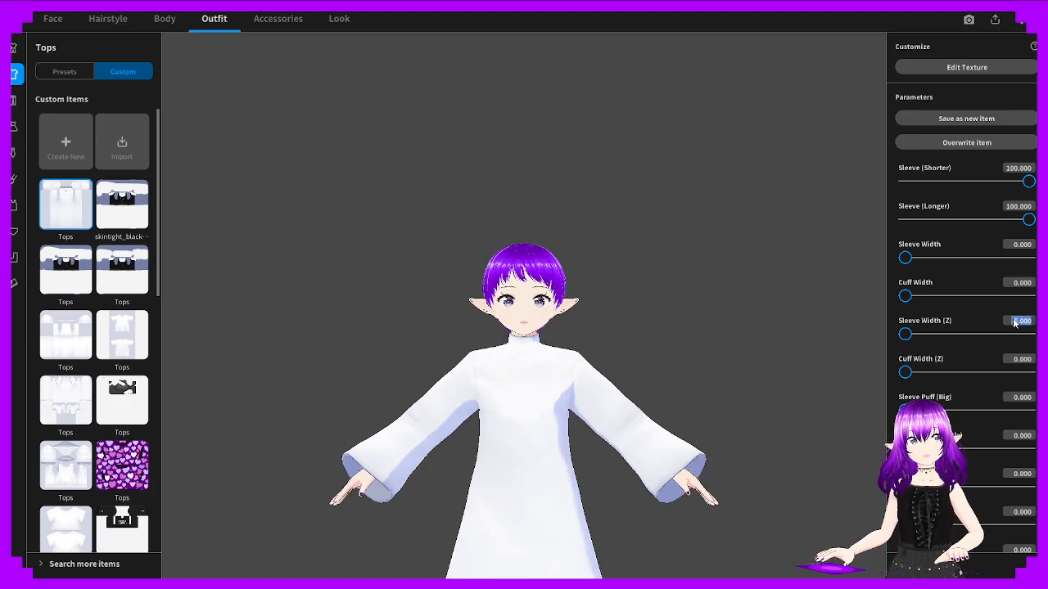
key(BackSpace)
text(-100)
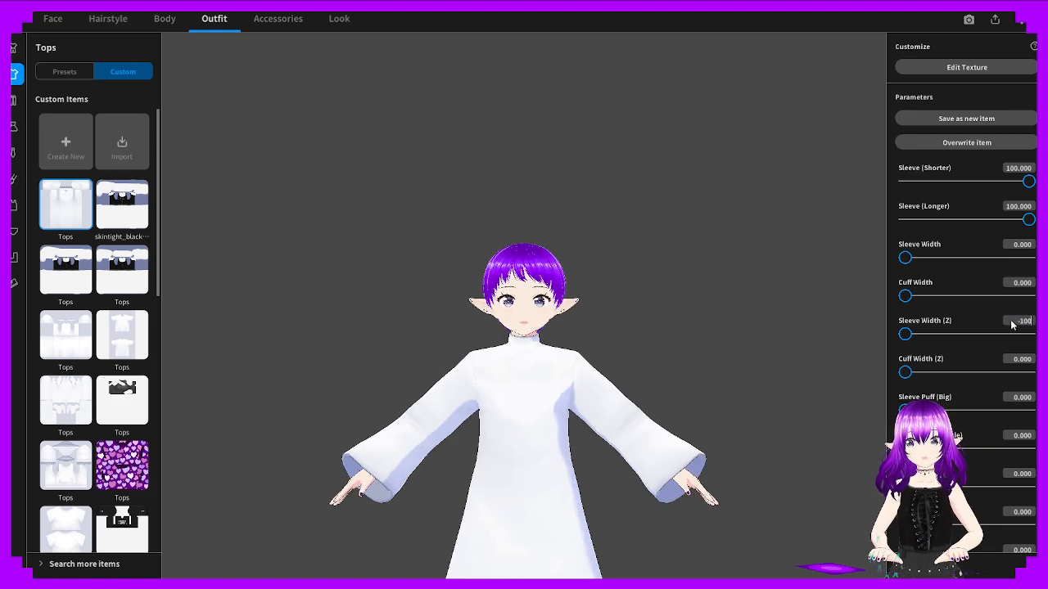
key(Return)
right_drag(627, 396, 634, 369)
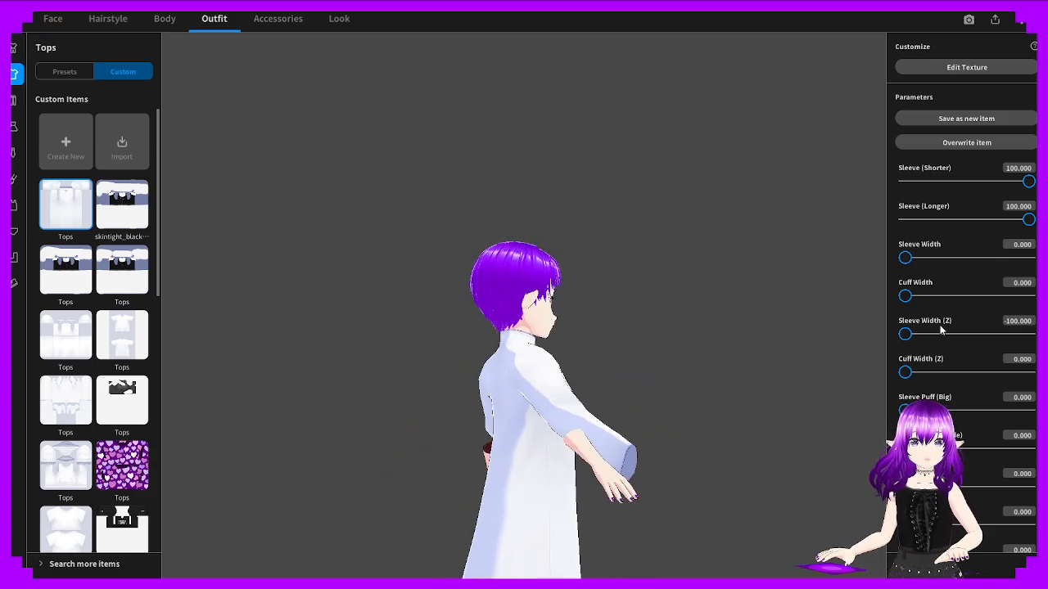
click(905, 335)
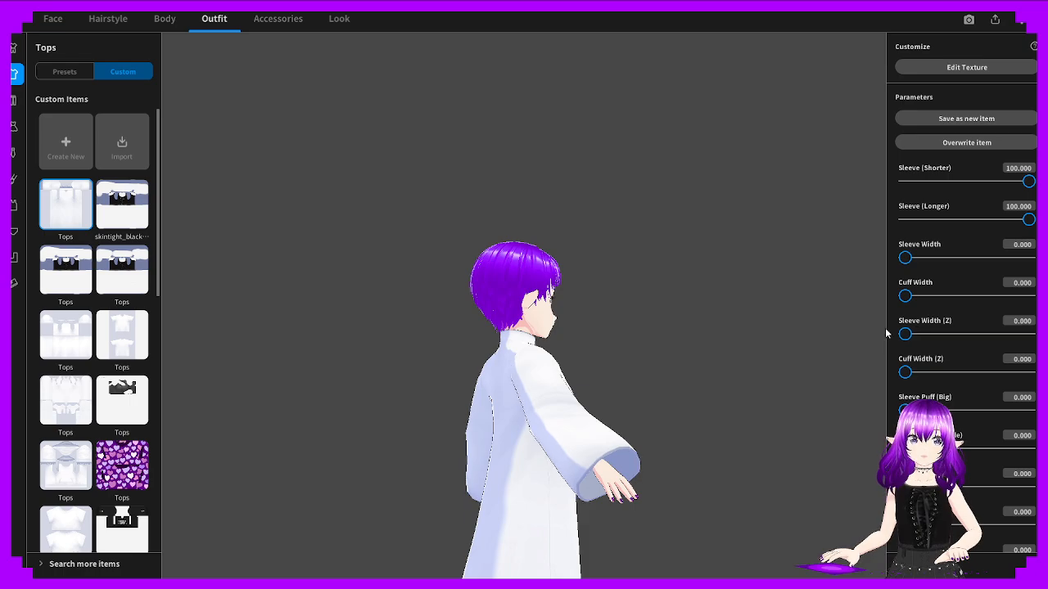
Try Sleeve Width (Z) at -50 and at -20, and check the coat sleeve from the side
click(1021, 321)
text(-50)
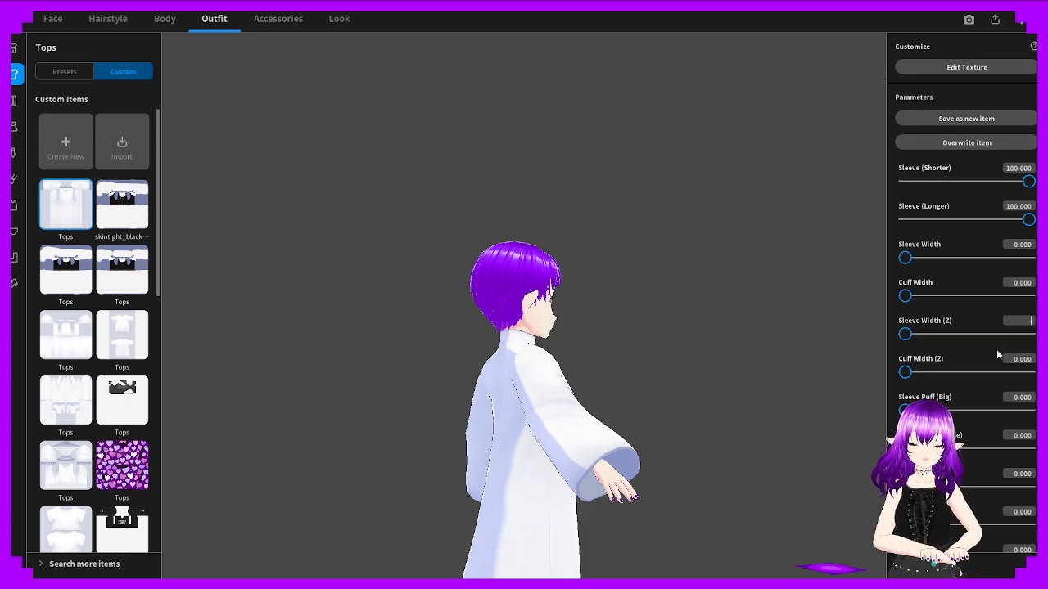
key(Return)
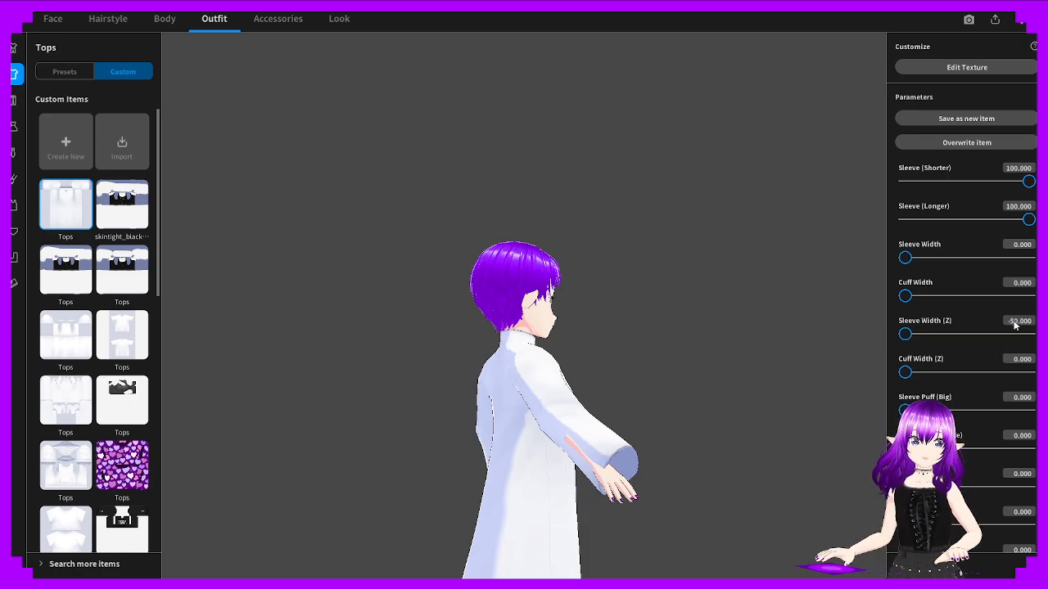
click(1015, 325)
text(-)
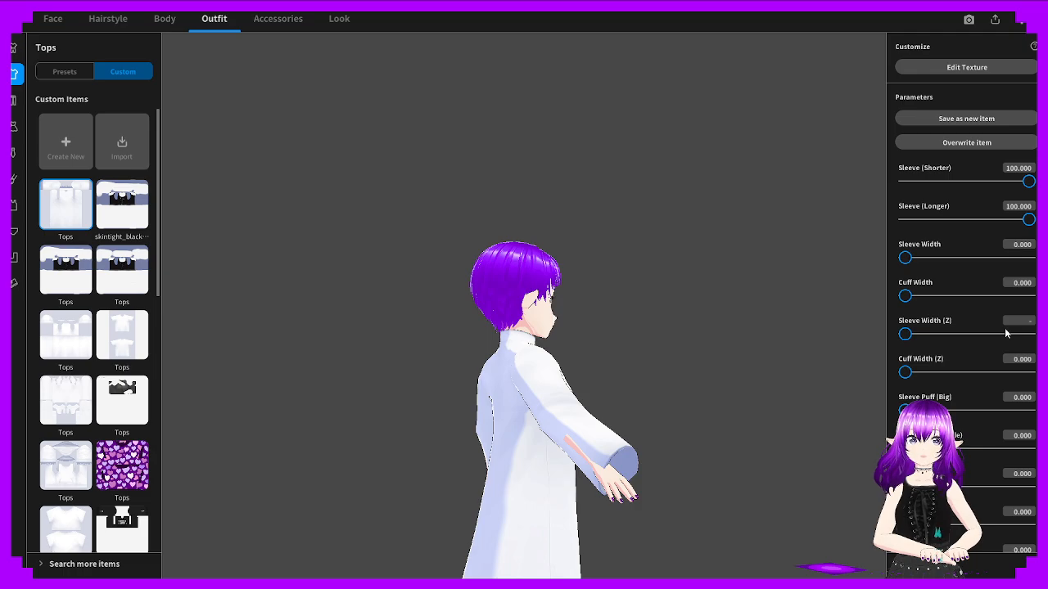
text(20)
key(Return)
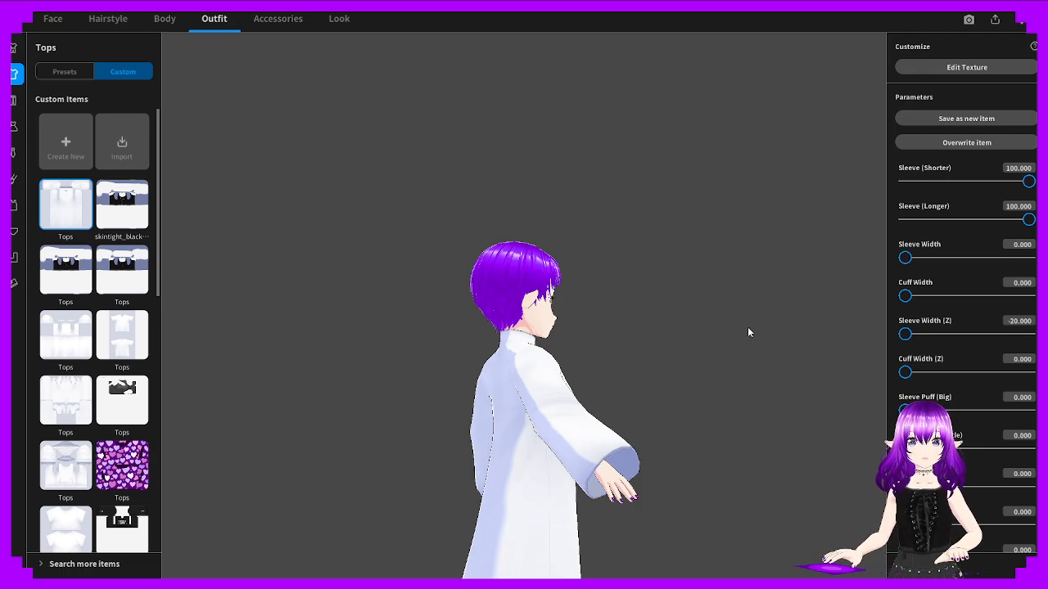
right_drag(748, 328, 681, 388)
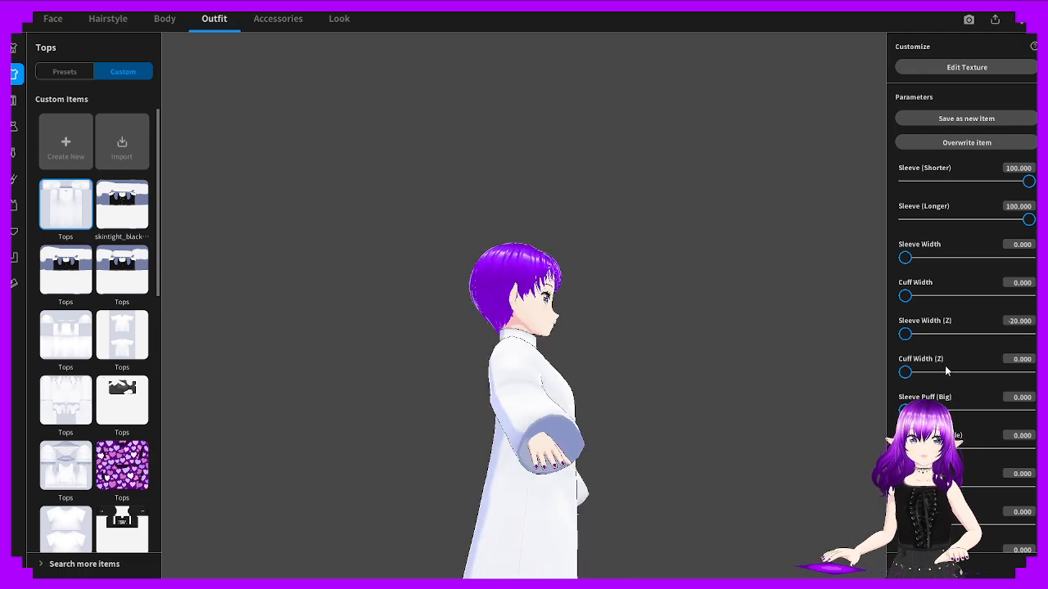
Reset Sleeve Width (Z) to 0 for comparison and set it back to -20
drag(911, 333, 885, 327)
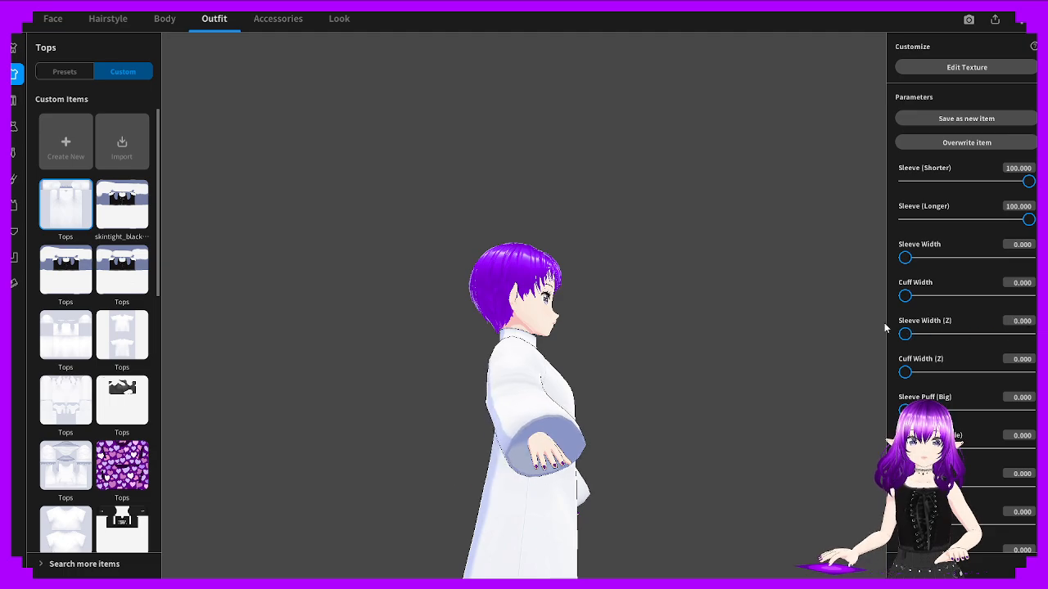
click(1030, 321)
key(BackSpace)
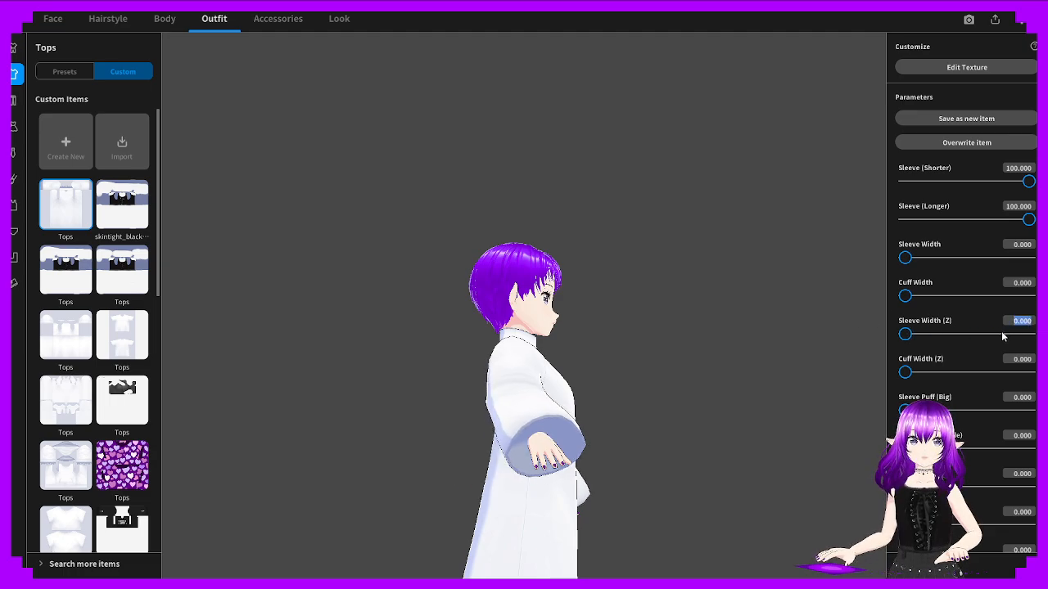
text(-20)
key(Return)
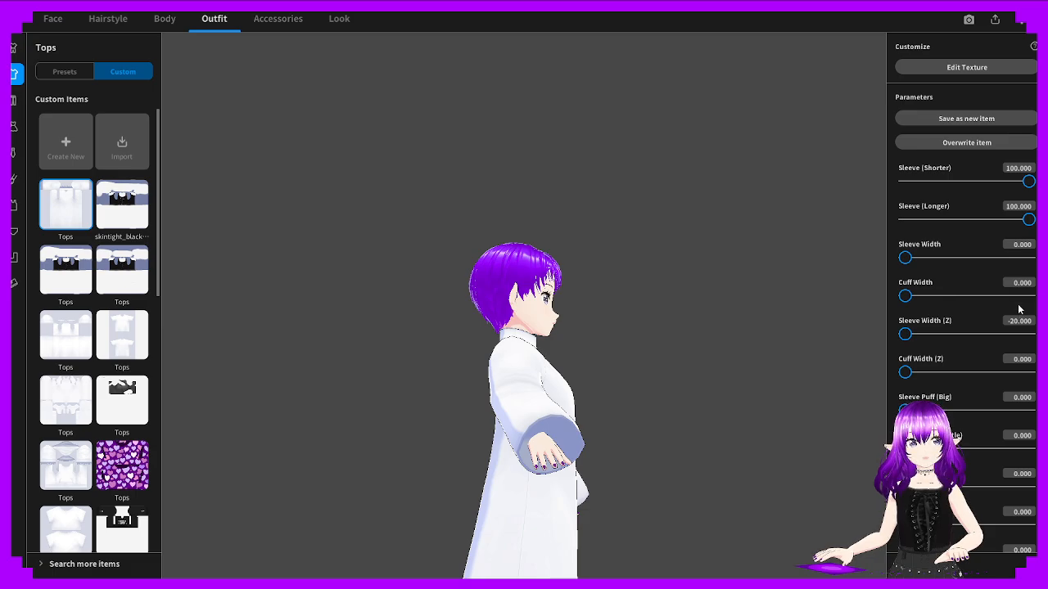
Set the coat's Sleeve Width to -20 and check the sleeves from the front
scroll(1028, 328, up, 1)
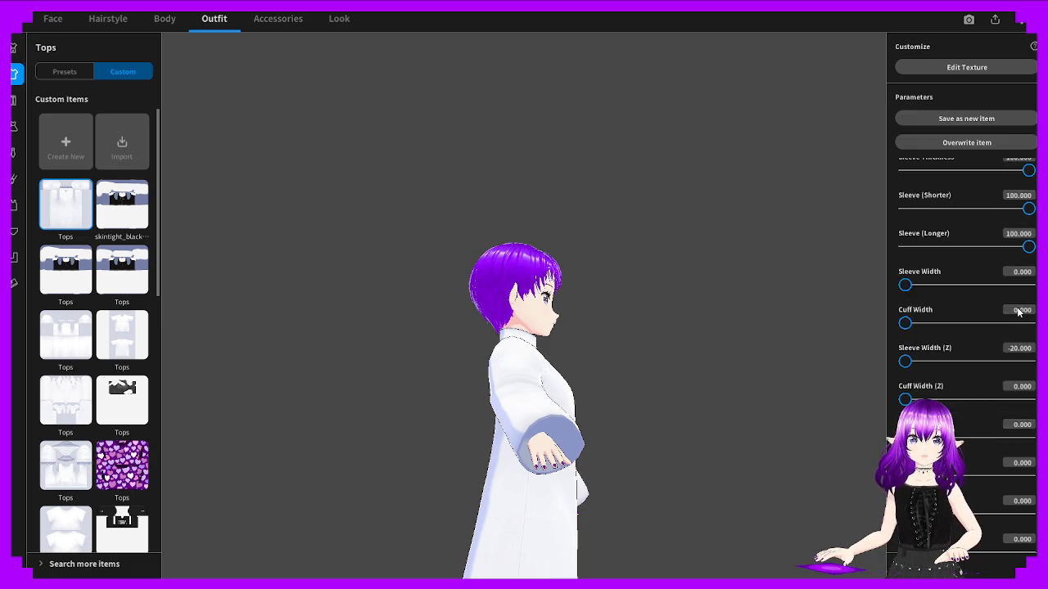
click(1023, 273)
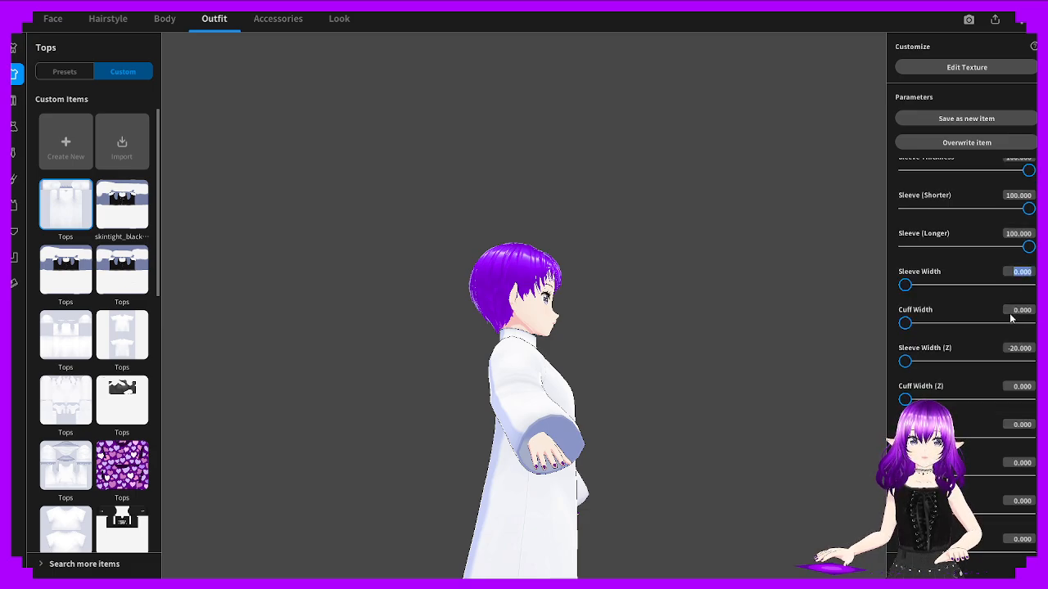
text(-)
key(BackSpace)
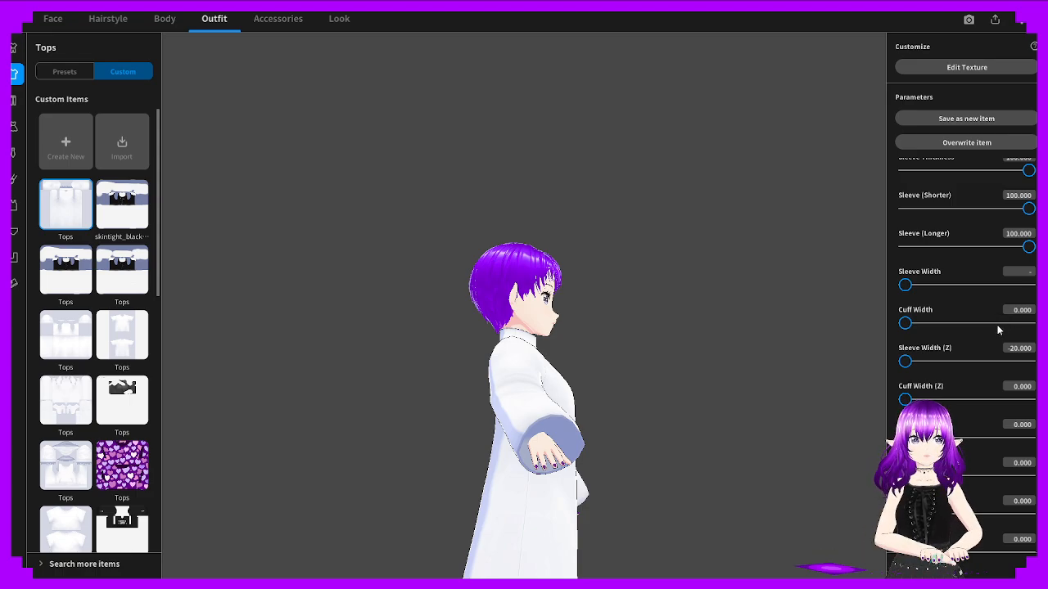
text(-20)
key(Return)
scroll(995, 325, up, 1)
right_drag(689, 394, 500, 387)
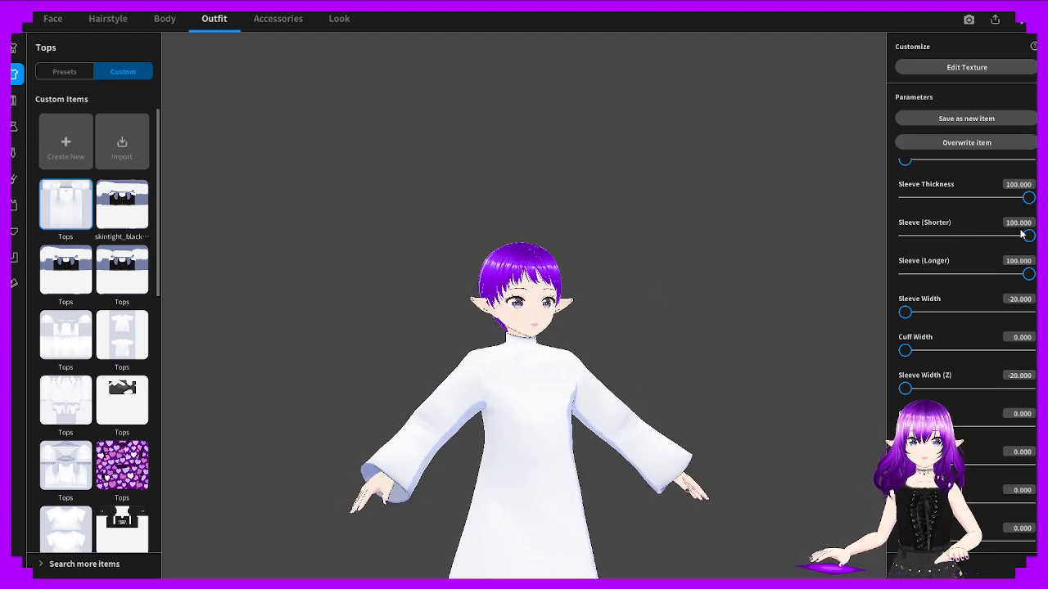
Set the coat's Sleeve Thickness, Sleeve Width and Sleeve Width (Z) to 0
drag(1027, 198, 847, 230)
right_drag(630, 336, 711, 339)
click(904, 312)
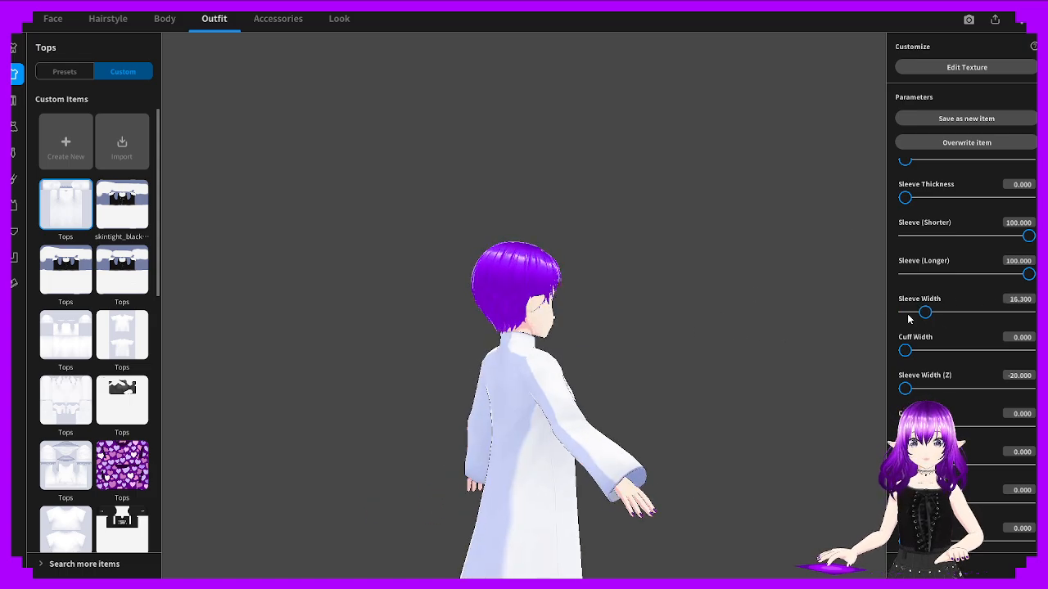
click(905, 388)
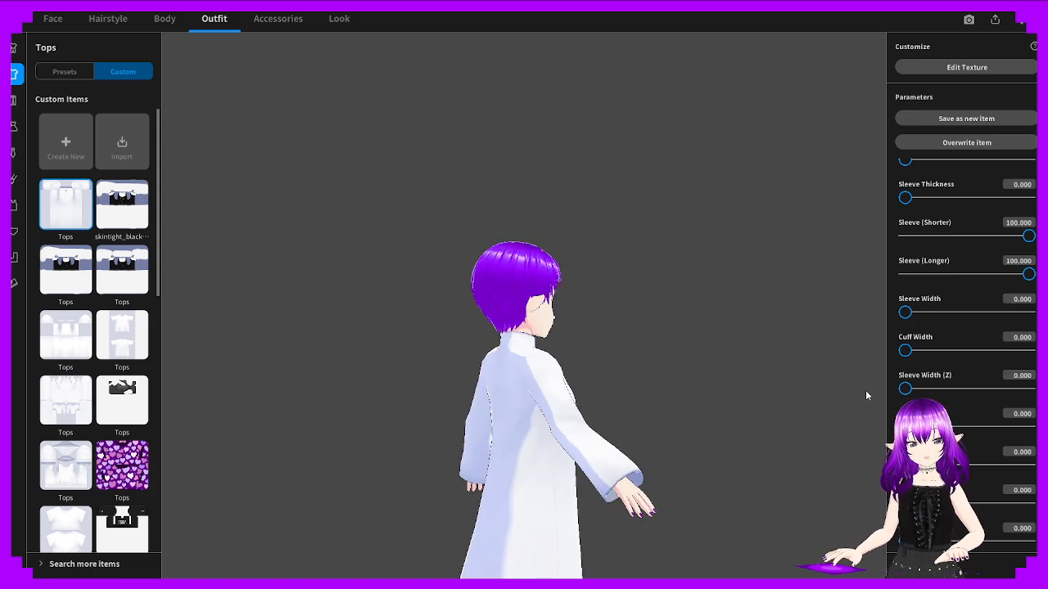
right_drag(865, 390, 713, 400)
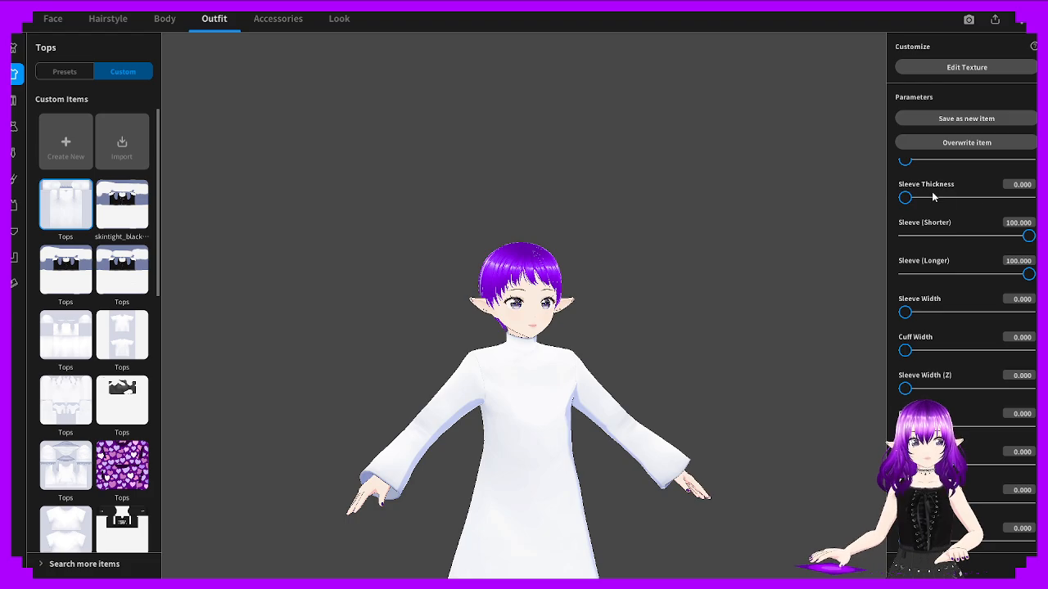
right_drag(786, 335, 627, 380)
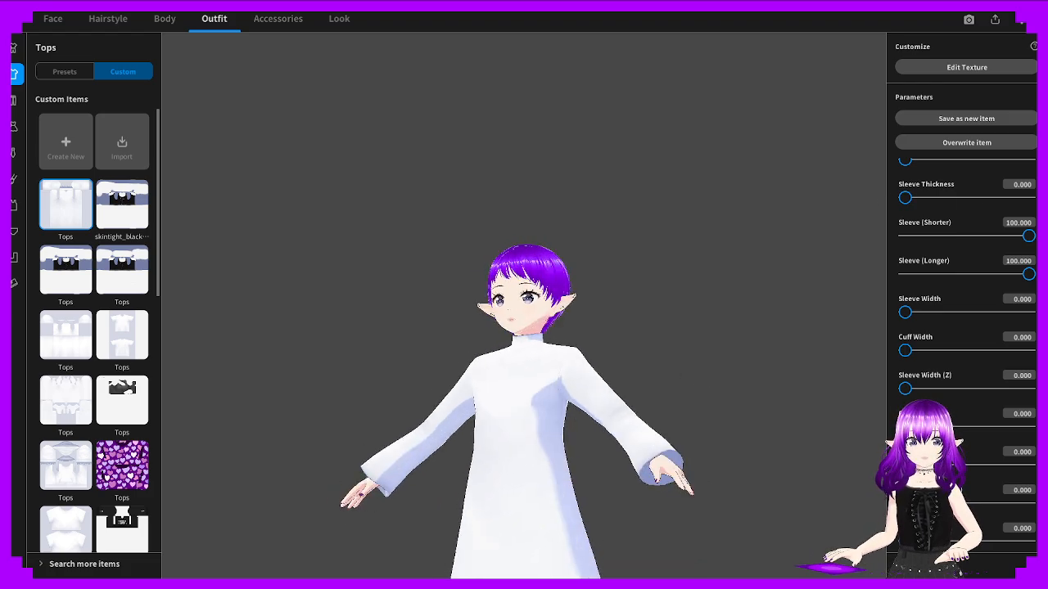
Try Cuff Width (Z) at its maximum and reduce it to about 13
drag(904, 389, 1029, 399)
scroll(906, 392, down, 1)
right_drag(626, 455, 706, 455)
drag(1030, 400, 921, 399)
right_drag(746, 403, 682, 399)
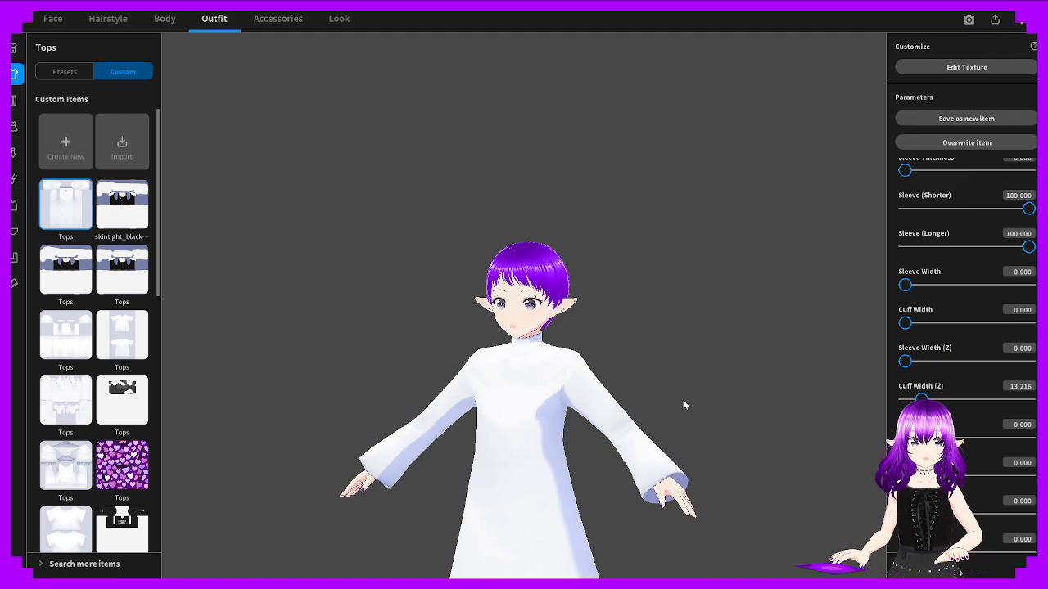
Set Sleeve (Longer) to 0, and try Cuff Width (Z) at about 87 before returning it to 0
drag(1028, 246, 874, 260)
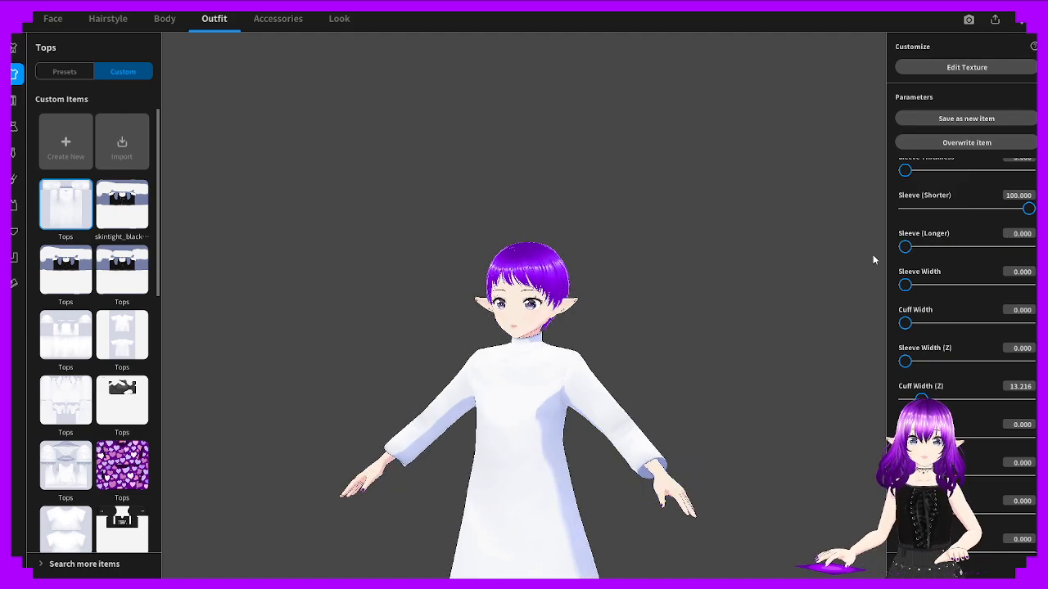
drag(921, 399, 1012, 399)
right_drag(738, 385, 710, 376)
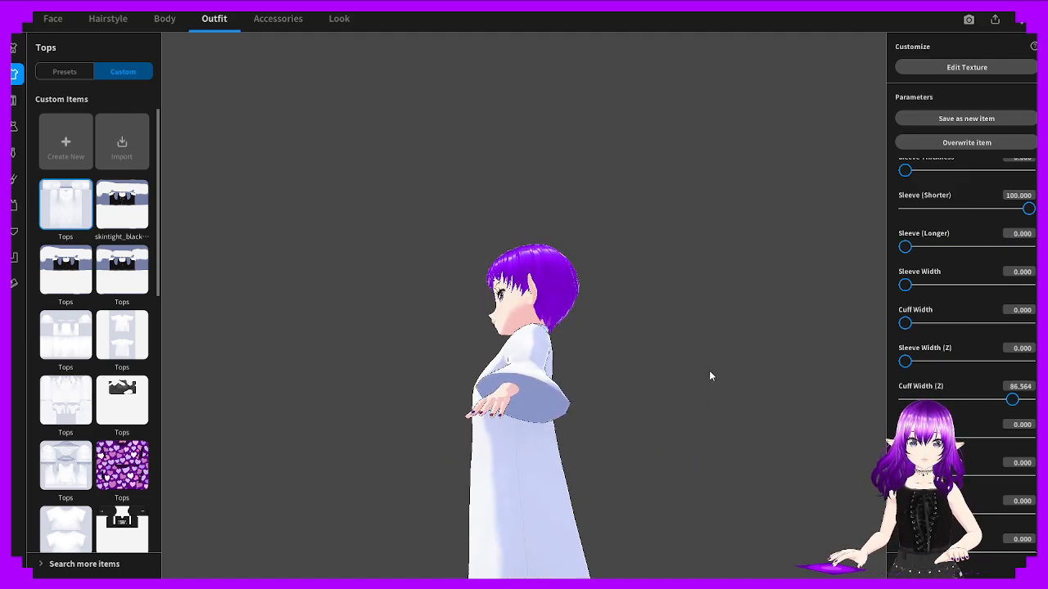
right_drag(603, 351, 643, 375)
drag(1012, 399, 860, 398)
right_drag(761, 396, 860, 344)
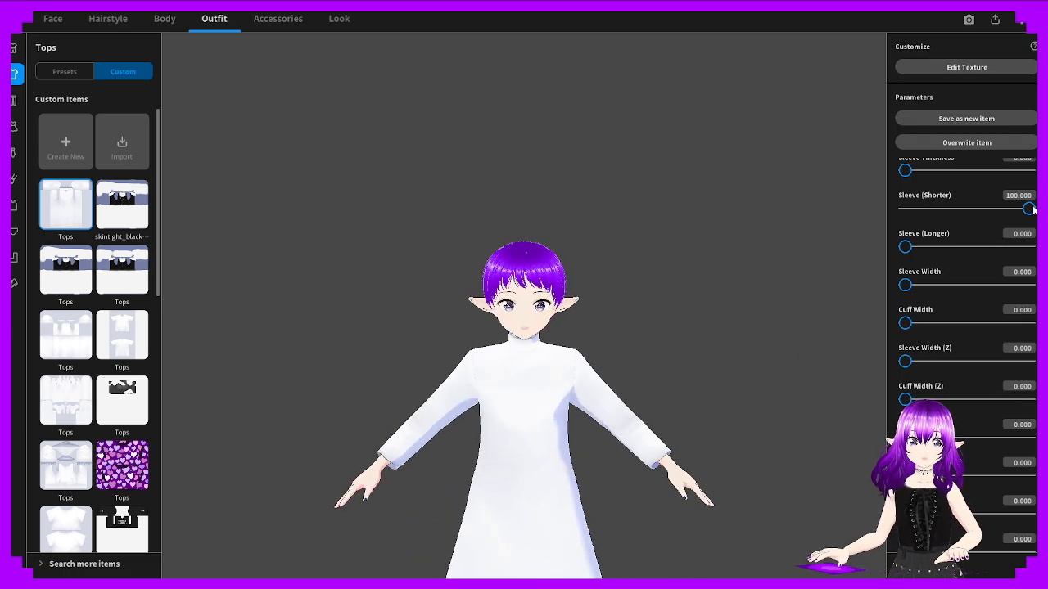
Set Sleeve (Shorter) to 0 and raise the cuff-flaring parameter just below Sleeve Puff (Subtle) to 100
drag(1029, 209, 864, 221)
scroll(963, 227, up, 1)
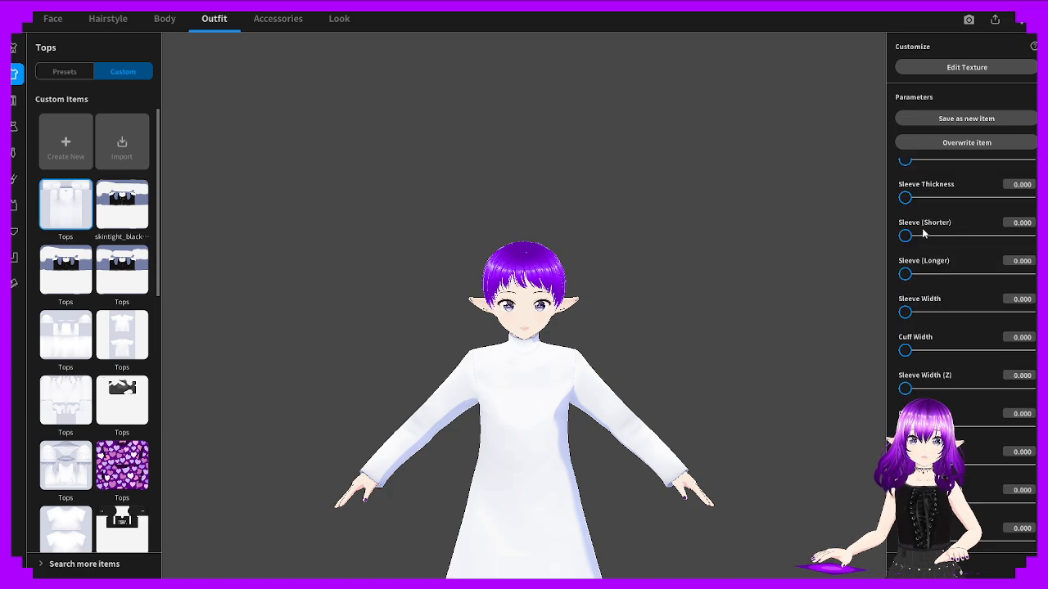
scroll(967, 327, down, 3)
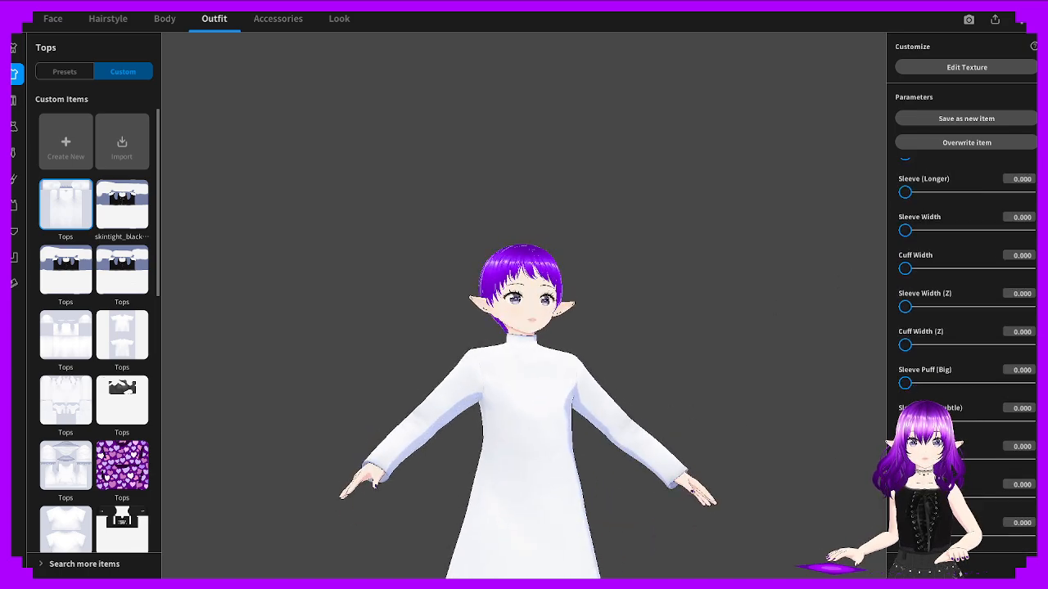
drag(905, 459, 1029, 460)
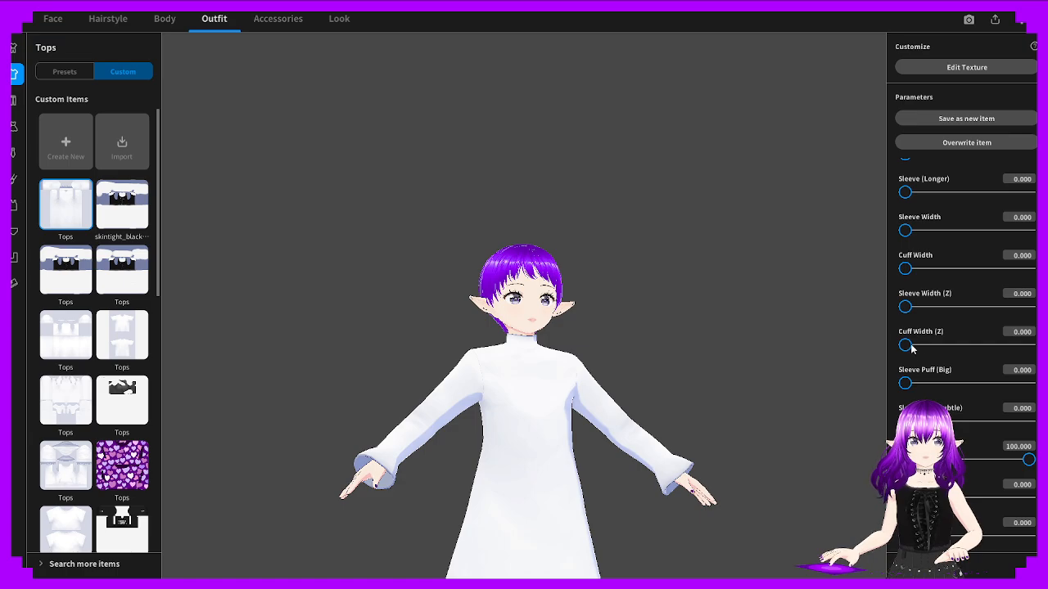
Reduce the cuff-flaring parameter below Sleeve Puff (Subtle) to about 39 and set Sleeve Width (Z) to about 25
drag(905, 345, 873, 347)
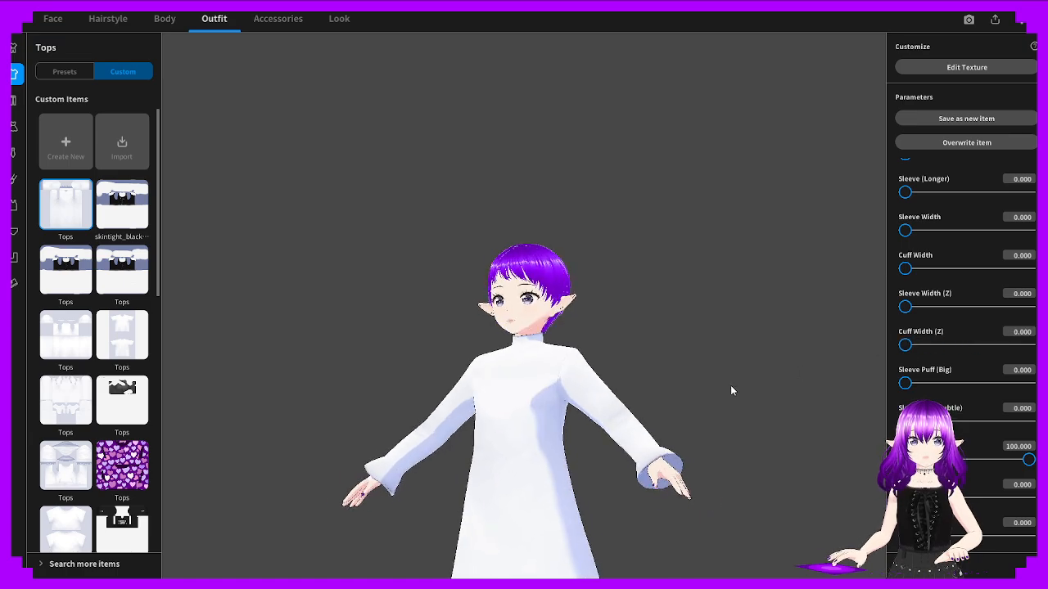
right_drag(731, 386, 660, 389)
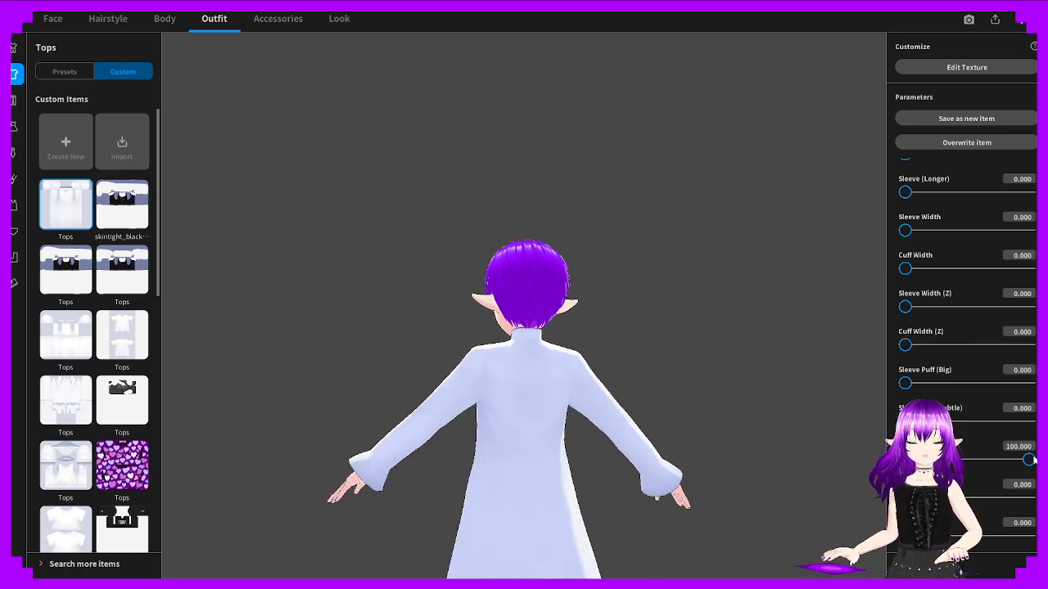
drag(1029, 459, 951, 459)
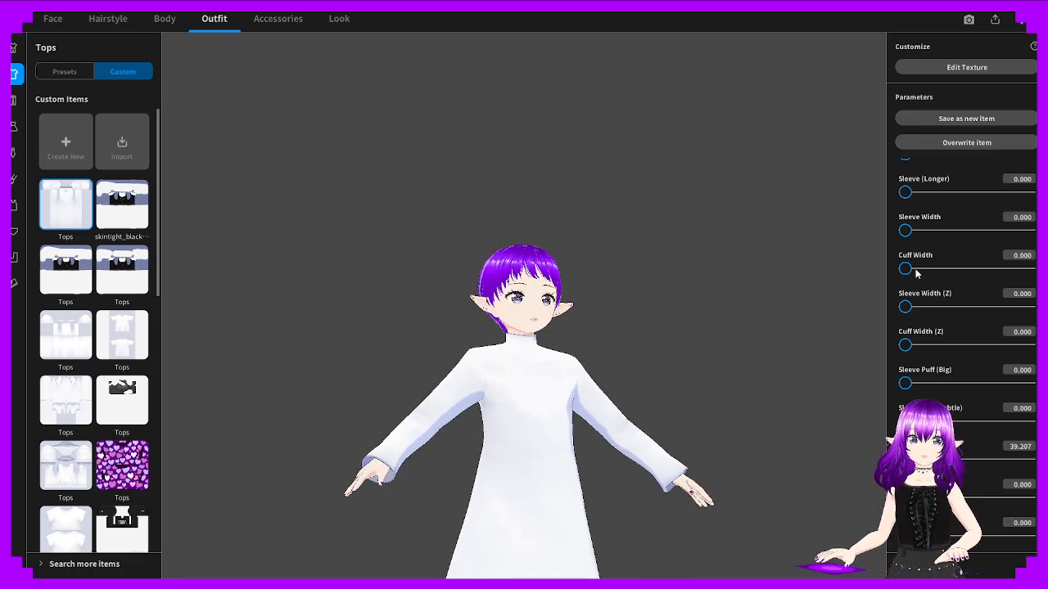
drag(905, 306, 937, 307)
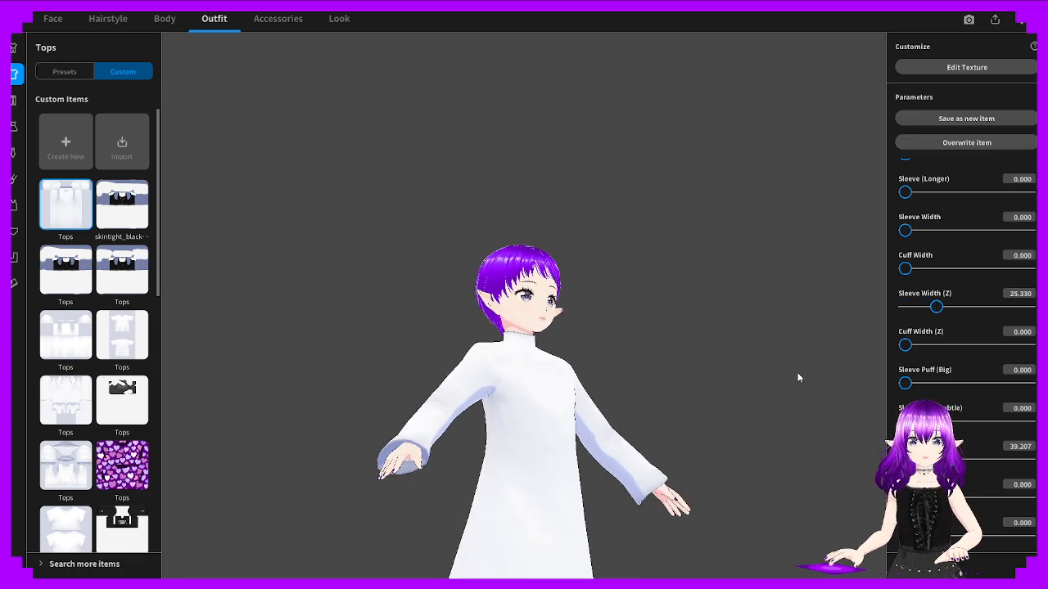
Set Sleeve Width (Z) to 0 and raise Sleeve Width to about 37
mouse_move(904, 344)
mouse_down()
mouse_move(1027, 349)
mouse_move(885, 339)
mouse_up()
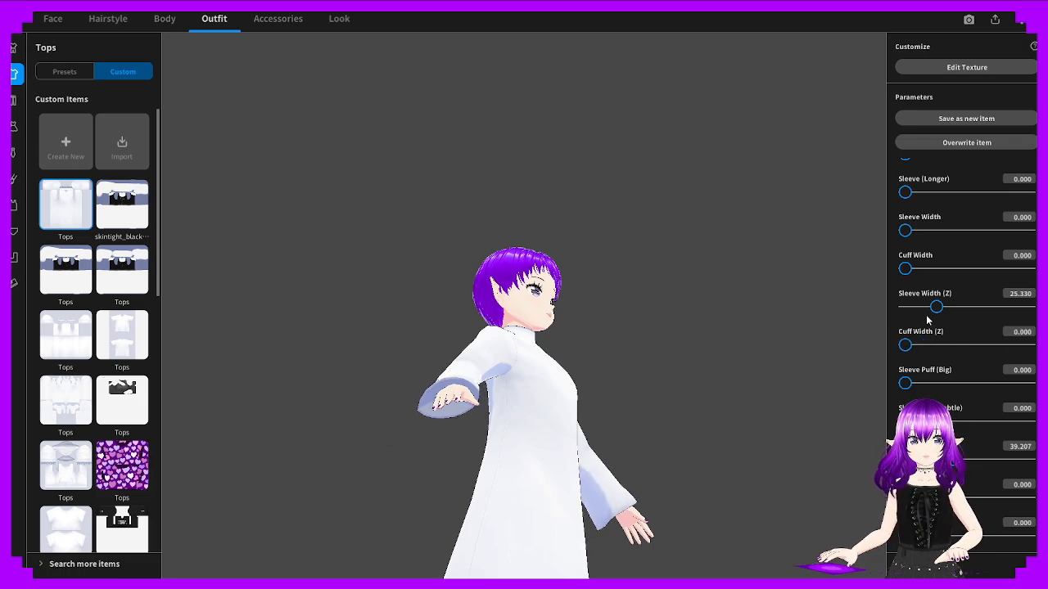
drag(936, 307, 902, 307)
scroll(949, 308, up, 1)
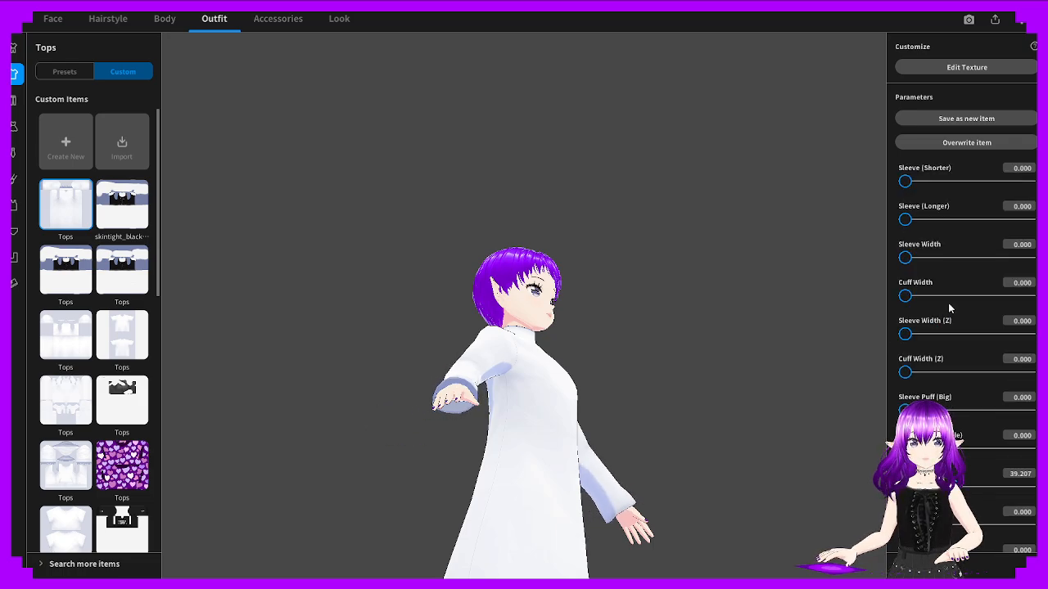
drag(904, 258, 951, 258)
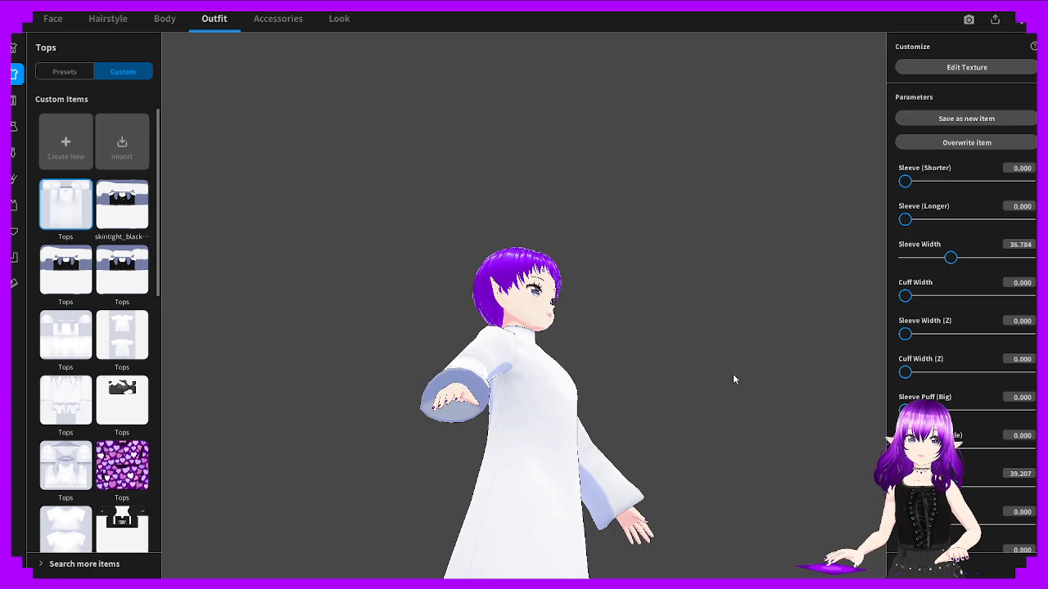
drag(734, 379, 711, 380)
Set Waist Width to the negative value -20 and check the coat from the side
scroll(995, 430, down, 2)
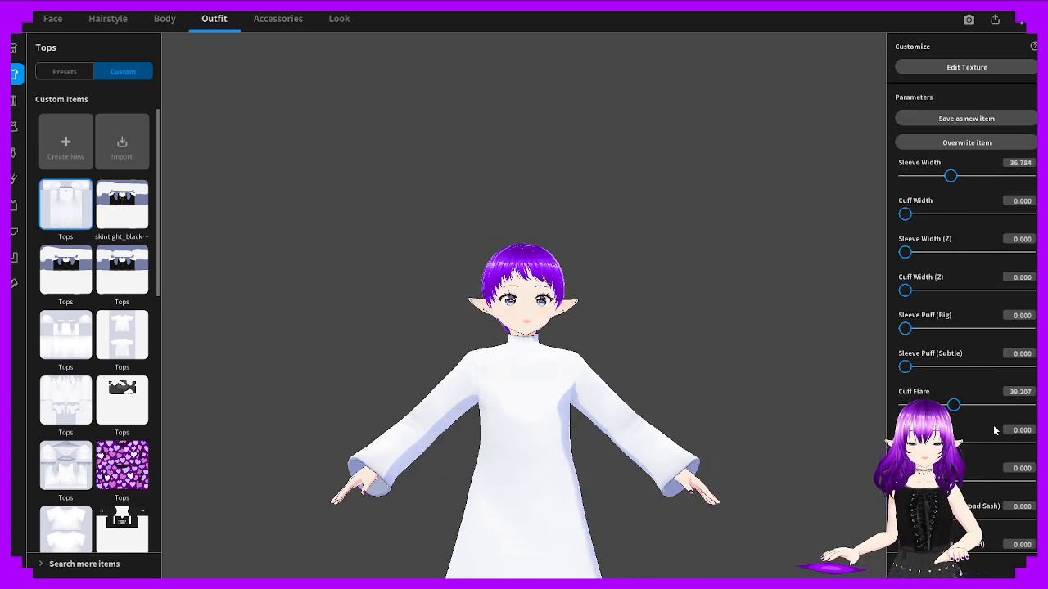
scroll(995, 430, down, 1)
drag(904, 455, 856, 456)
click(1017, 441)
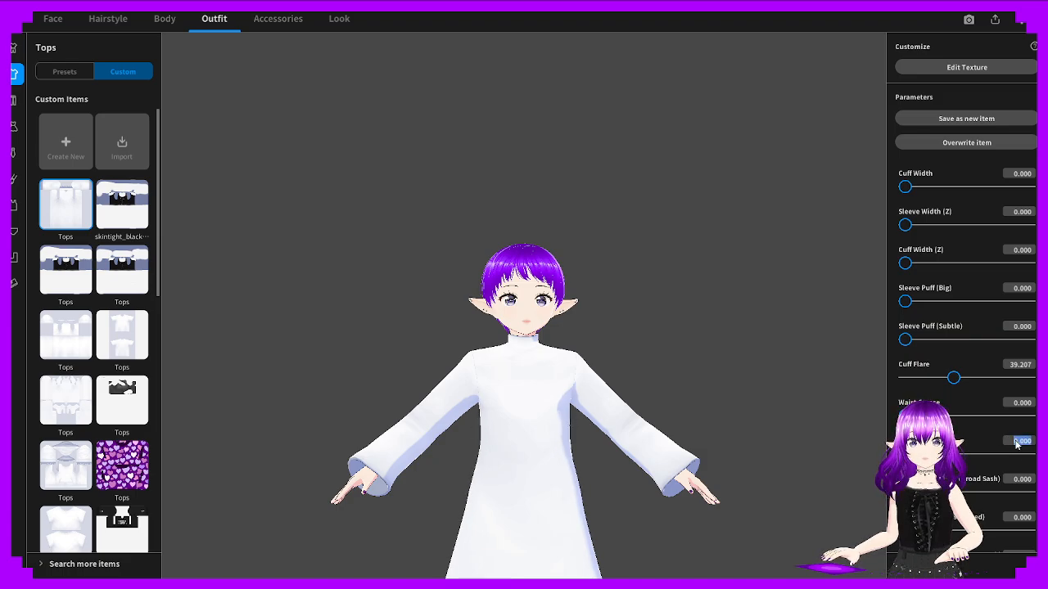
text(-20)
key(Return)
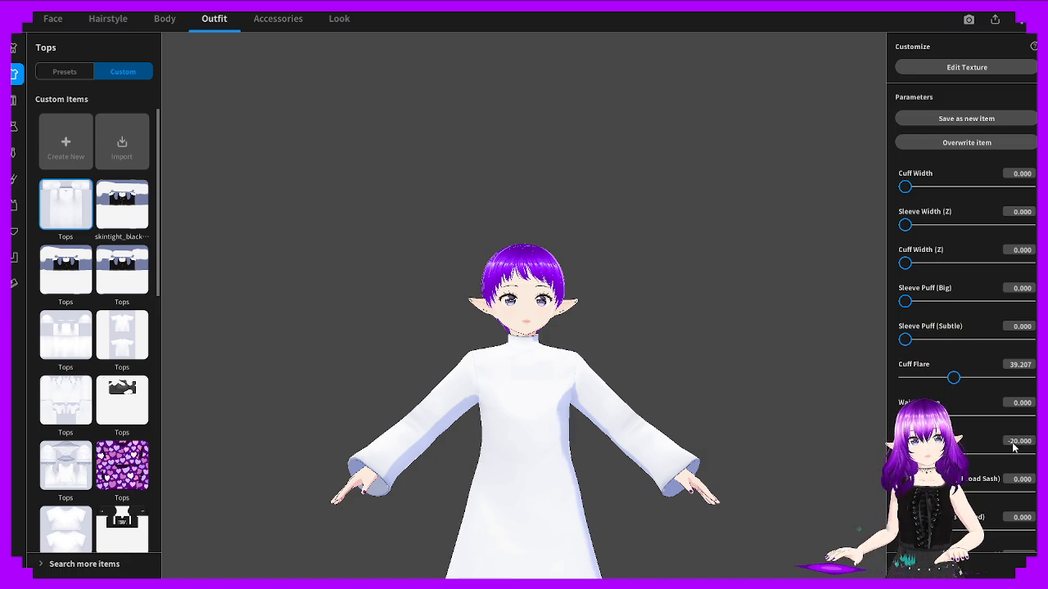
drag(777, 474, 661, 471)
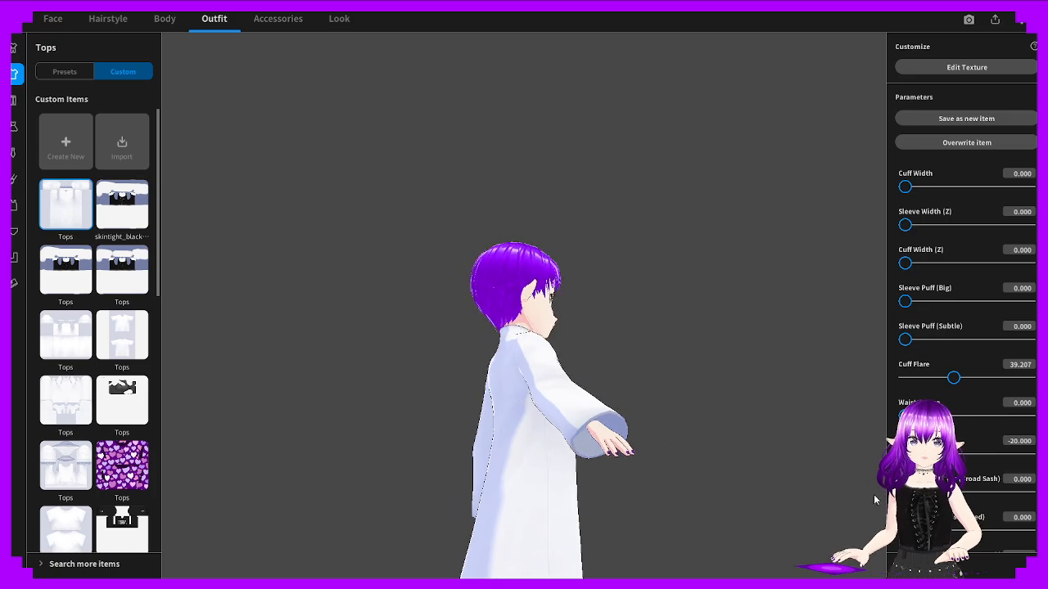
Raise Waist Narrowness (Broad Sash) to 100 and Waist Narrowness (Belted) to about 7.5
drag(905, 492, 1034, 493)
right_drag(825, 384, 809, 415)
scroll(908, 418, down, 3)
mouse_move(905, 420)
mouse_down()
mouse_move(993, 418)
mouse_move(914, 421)
mouse_up()
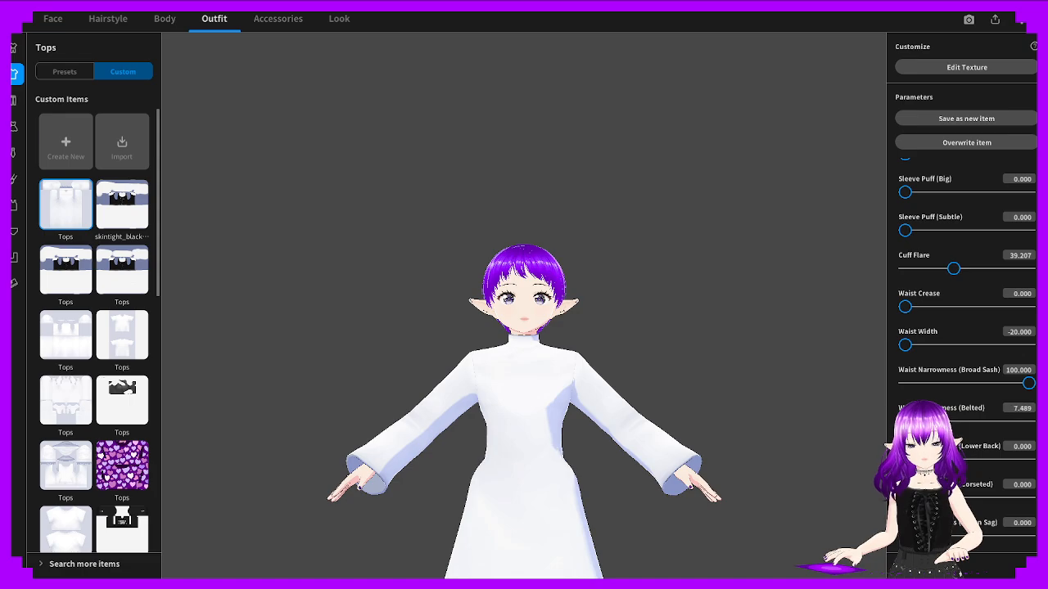
right_drag(822, 452, 845, 455)
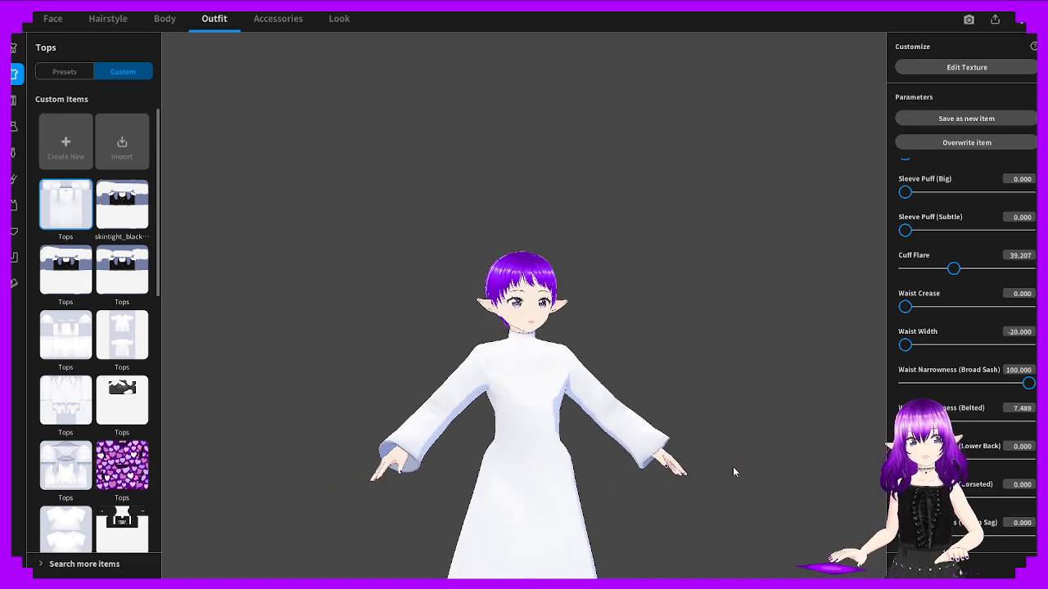
right_drag(596, 461, 670, 486)
Raise the three skirt parameters directly below Skirt (Longer) to 100 and view the whole coat
scroll(1000, 463, down, 2)
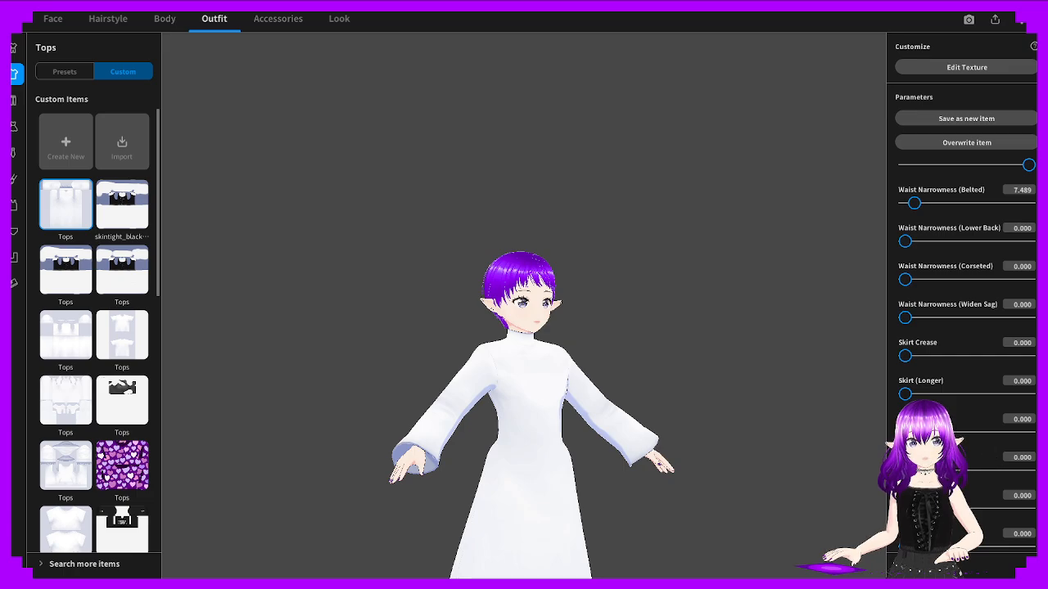
scroll(1000, 463, down, 1)
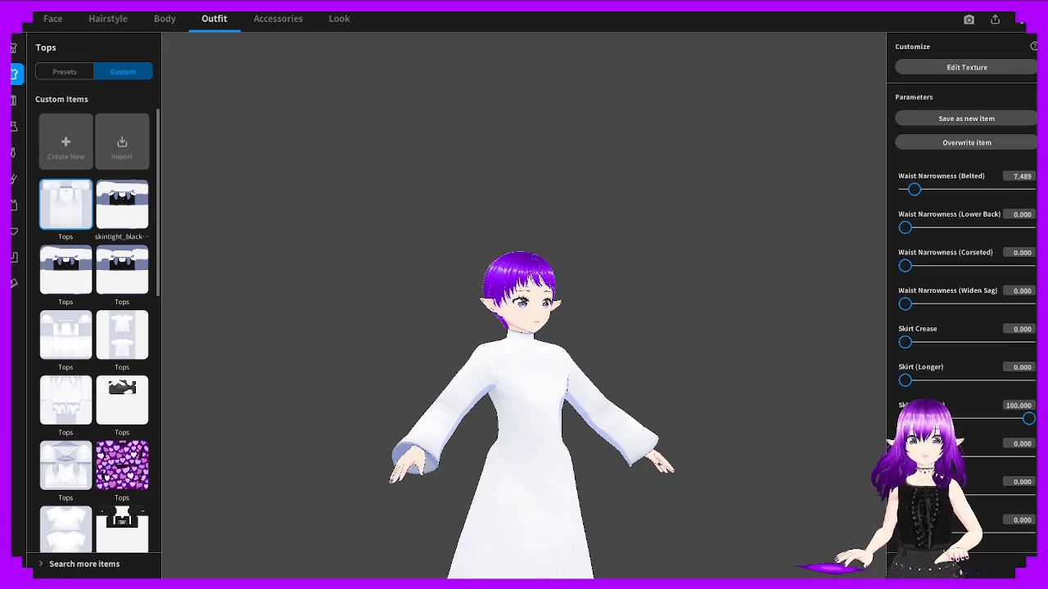
scroll(732, 460, down, 1)
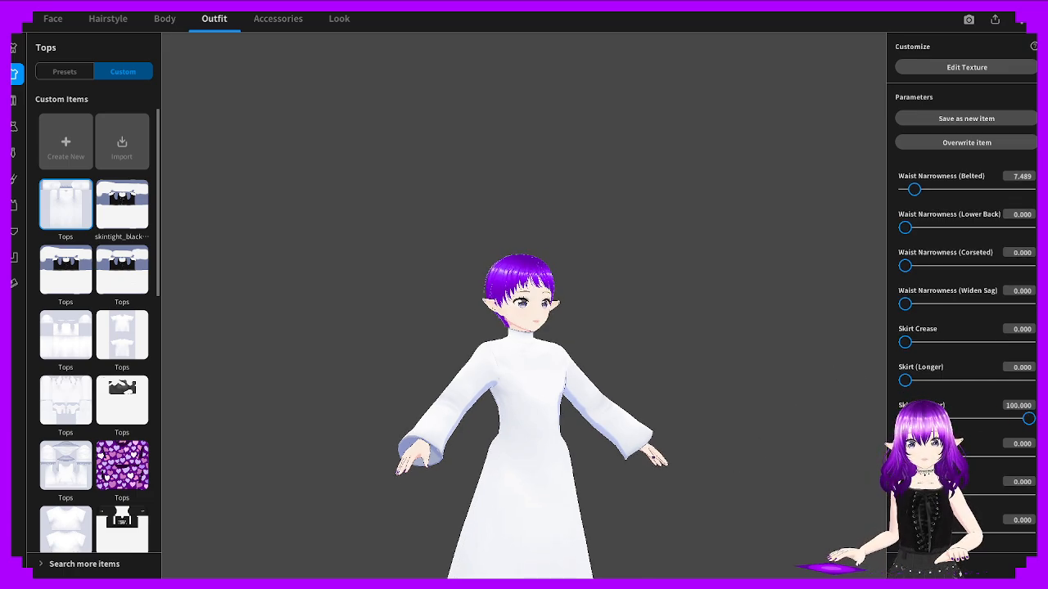
drag(905, 495, 1030, 495)
drag(906, 457, 1030, 457)
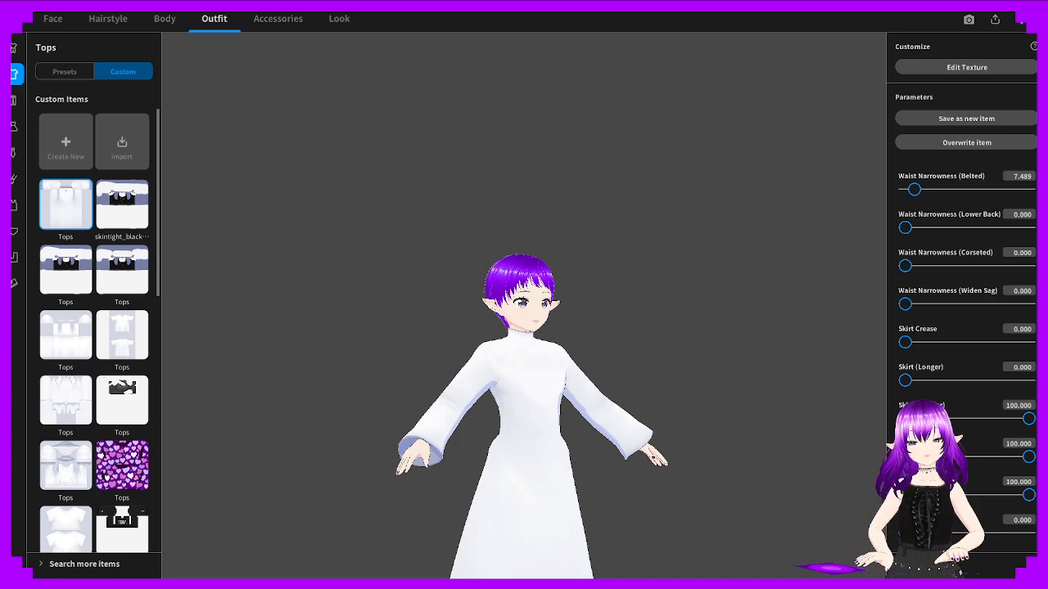
scroll(727, 402, down, 3)
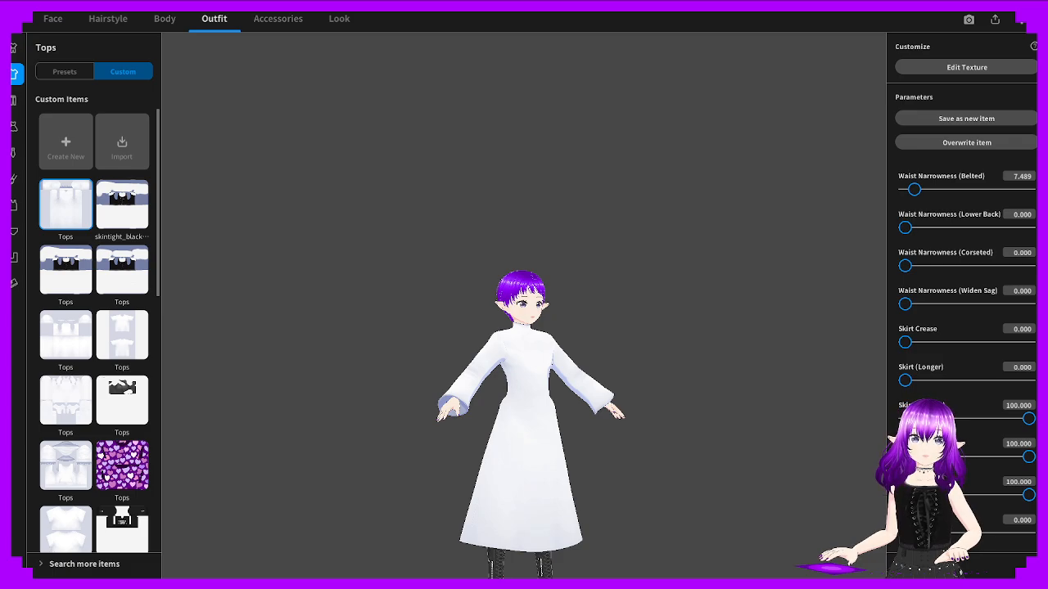
Return the parameter directly below Skirt (Longer) to 0, and open the coat's texture for editing
drag(1029, 418, 884, 421)
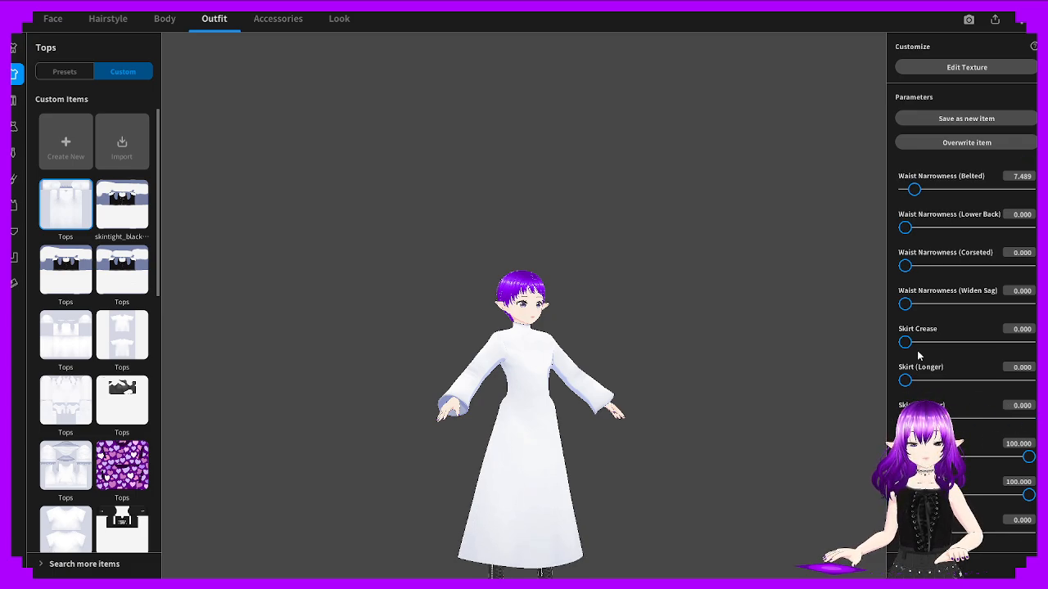
drag(906, 342, 867, 341)
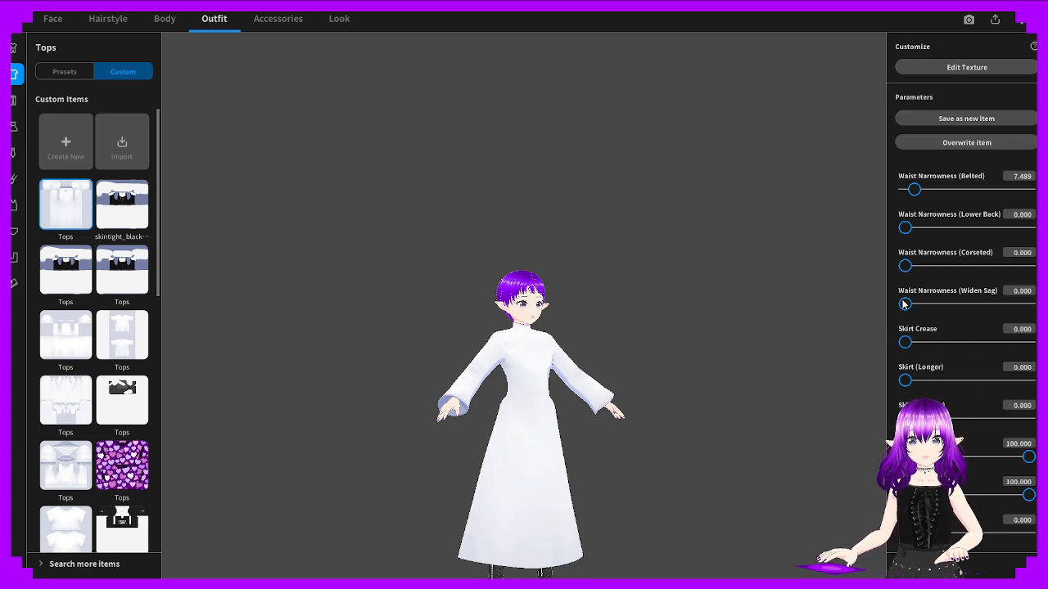
mouse_move(905, 304)
mouse_down()
mouse_move(1020, 304)
mouse_move(901, 304)
mouse_up()
scroll(519, 445, up, 2)
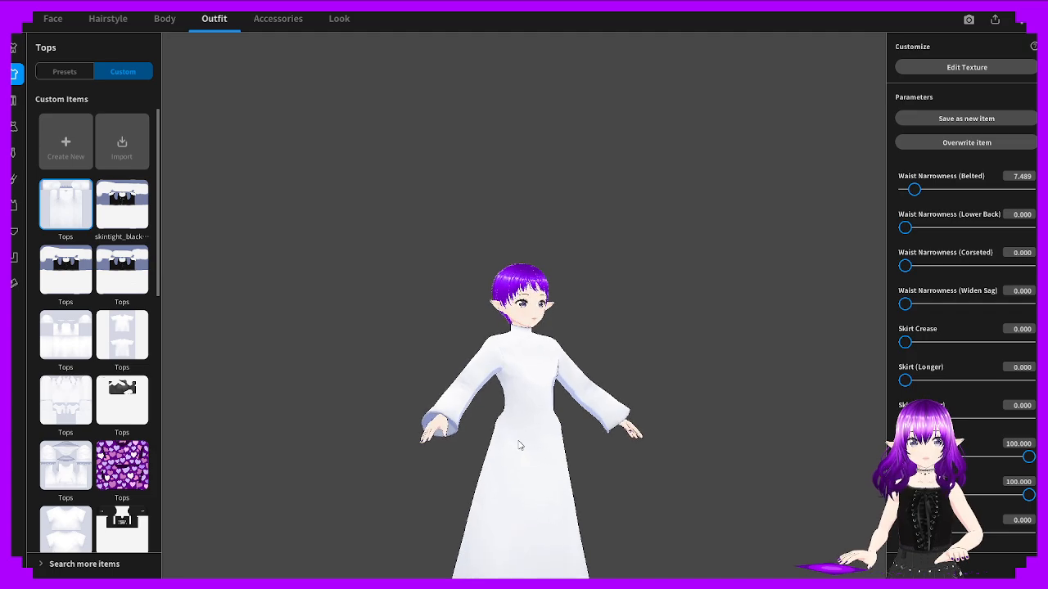
right_drag(518, 441, 500, 441)
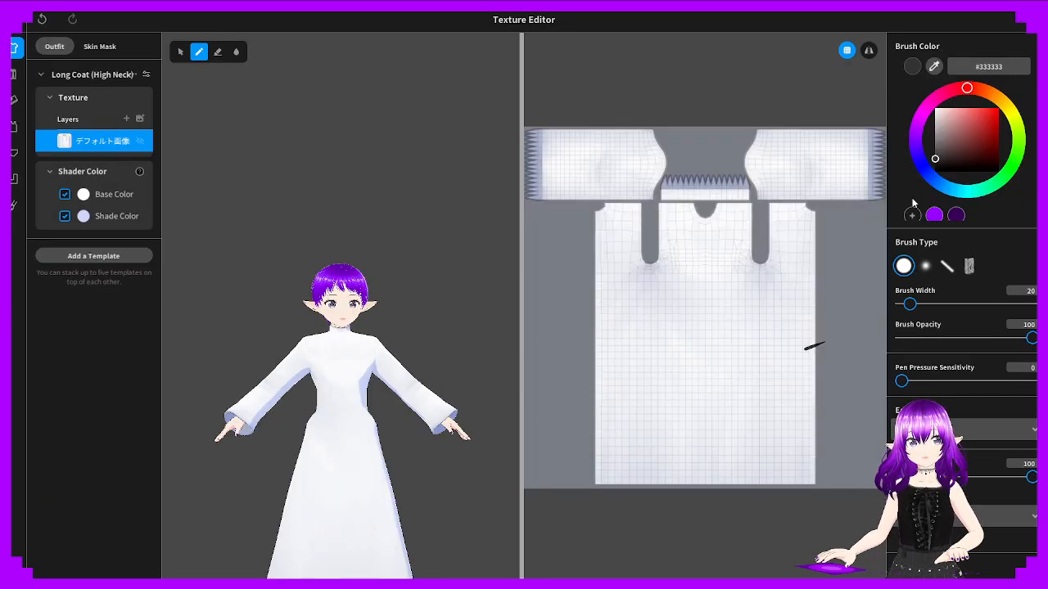
Try a few brush strokes on the coat texture to see where they land on the model, and undo them
mouse_move(714, 337)
mouse_down()
mouse_move(795, 325)
mouse_move(739, 334)
mouse_up()
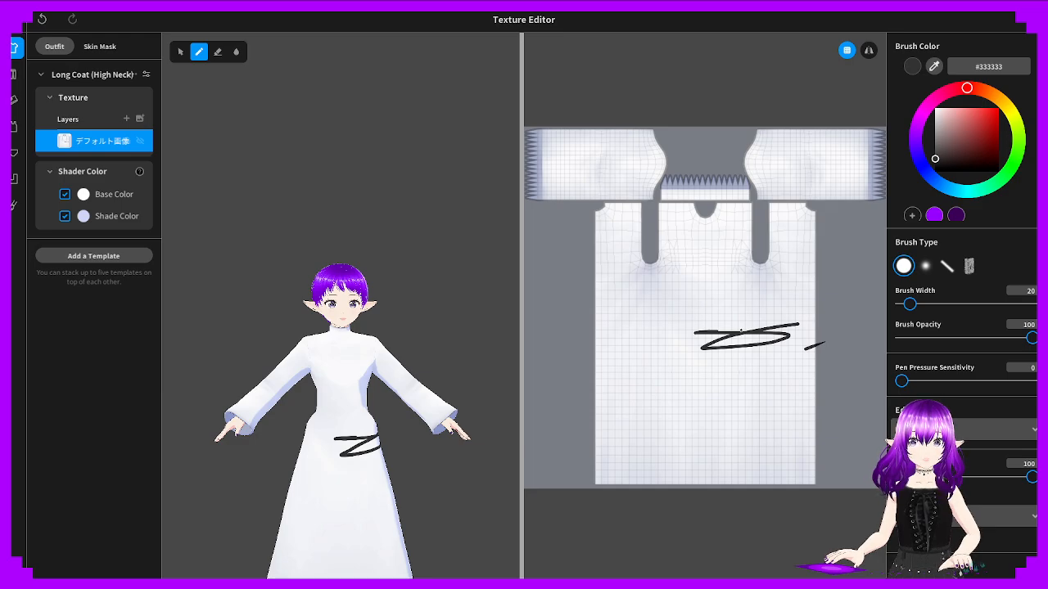
key(ctrl+z)
key(ctrl+z)
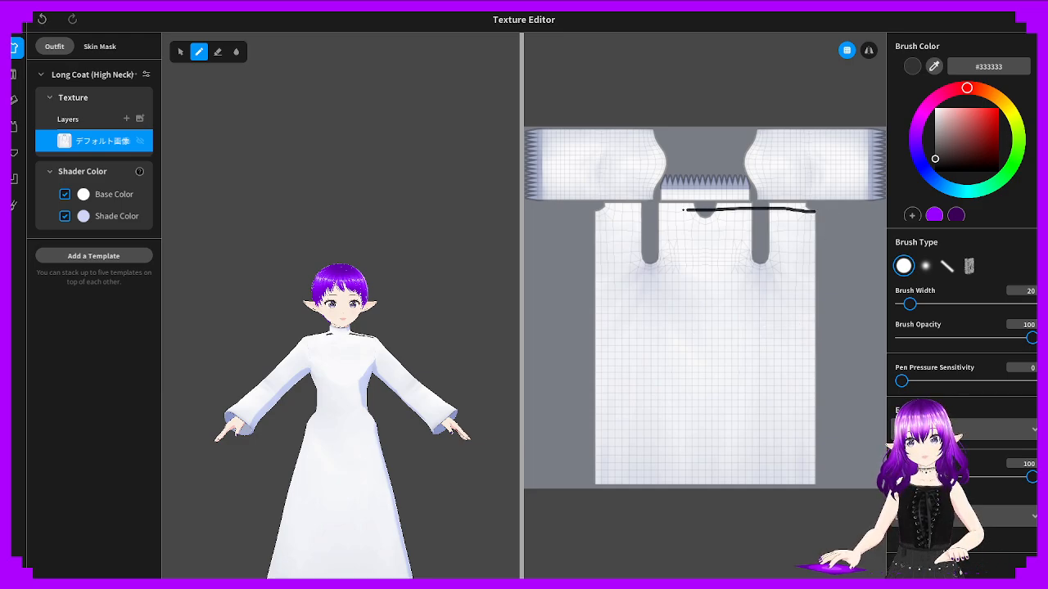
key(ctrl+z)
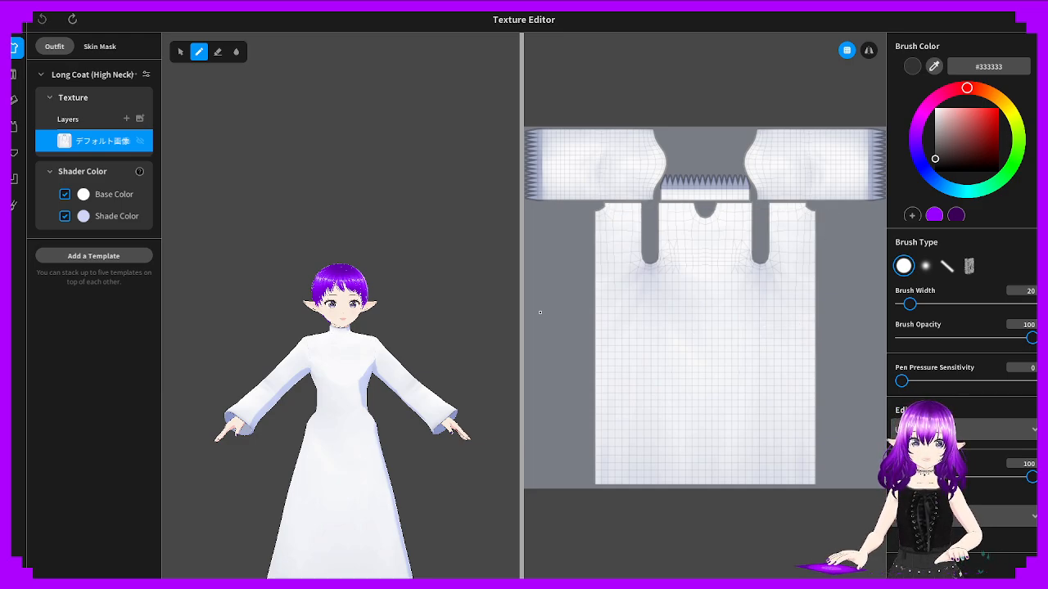
mouse_move(573, 284)
mouse_down()
mouse_move(792, 287)
mouse_move(588, 292)
mouse_up()
key(ctrl+z)
right_drag(270, 395, 465, 406)
key(ctrl+z)
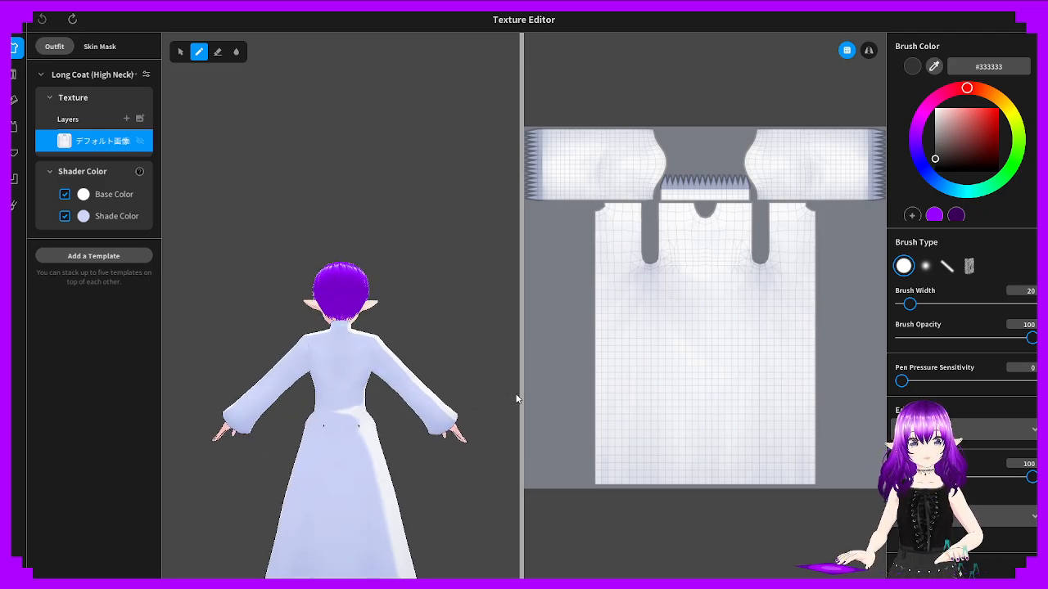
Turn on symmetrical drawing and erase a thin line across the front of the coat's waist with a width of 20
right_drag(398, 414, 303, 422)
scroll(644, 371, up, 3)
scroll(664, 331, down, 1)
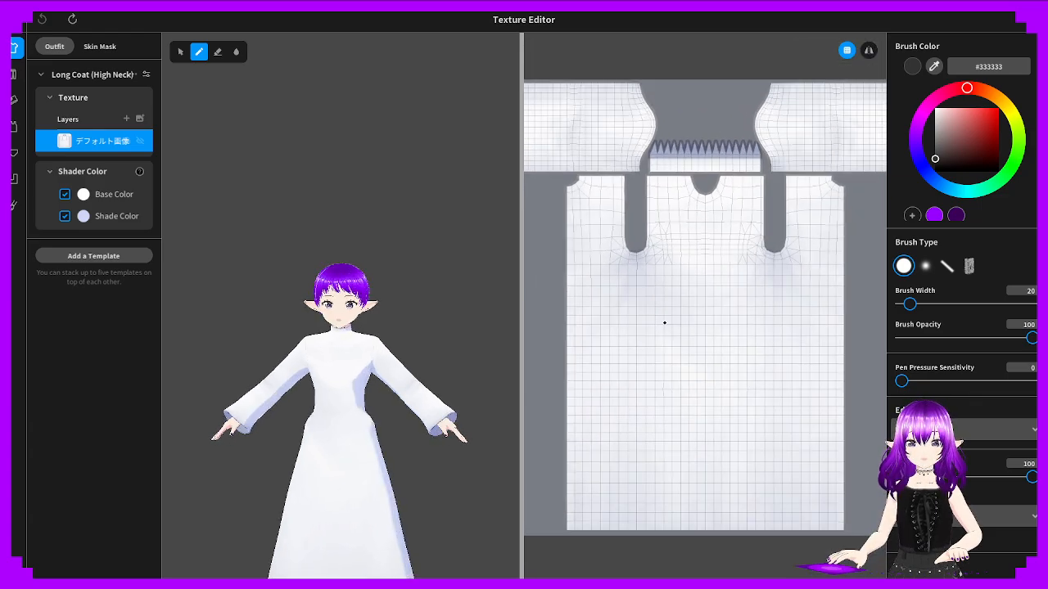
scroll(314, 419, up, 4)
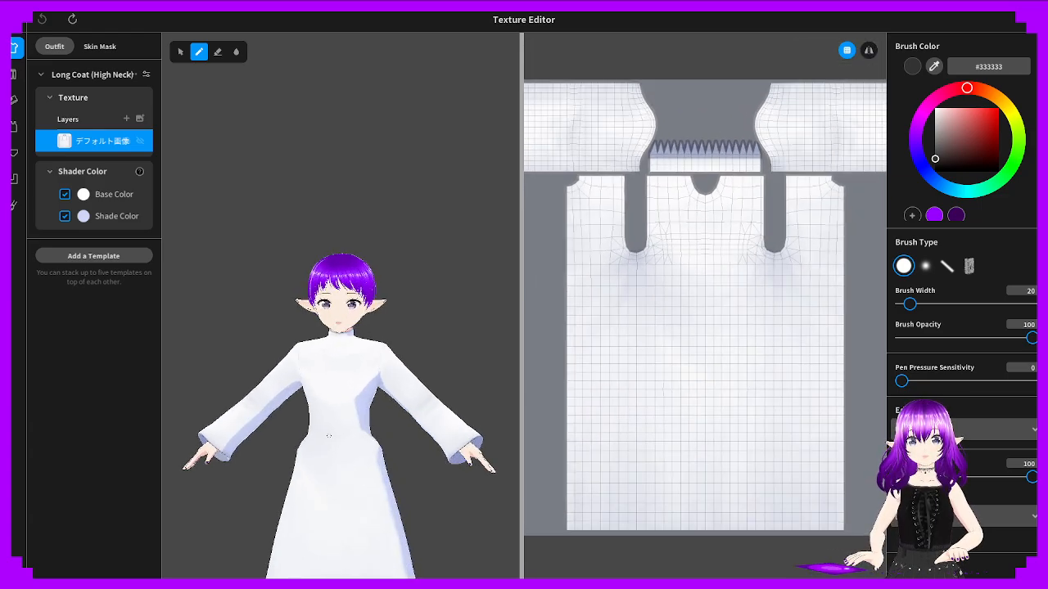
middle_drag(332, 475, 411, 418)
scroll(398, 415, up, 2)
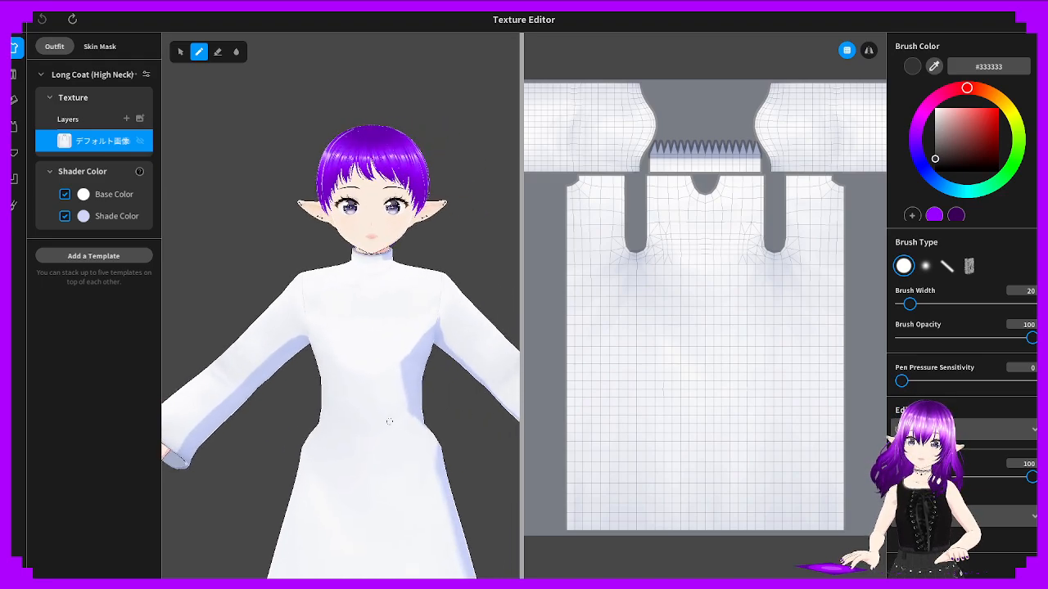
scroll(411, 418, up, 2)
mouse_move(424, 428)
right_down()
mouse_move(370, 388)
mouse_move(425, 426)
right_up()
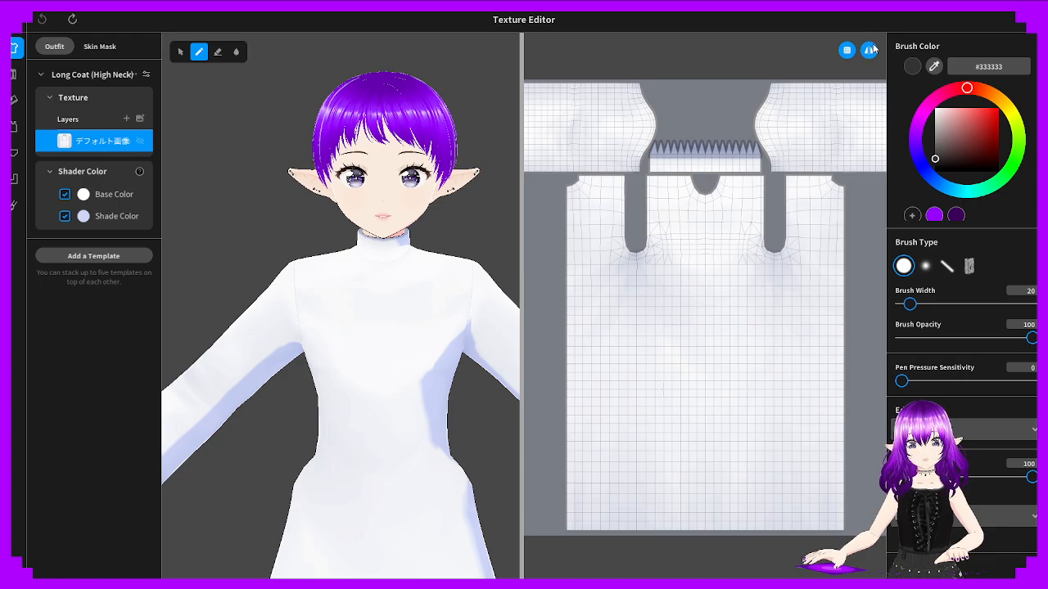
click(218, 52)
drag(363, 425, 434, 429)
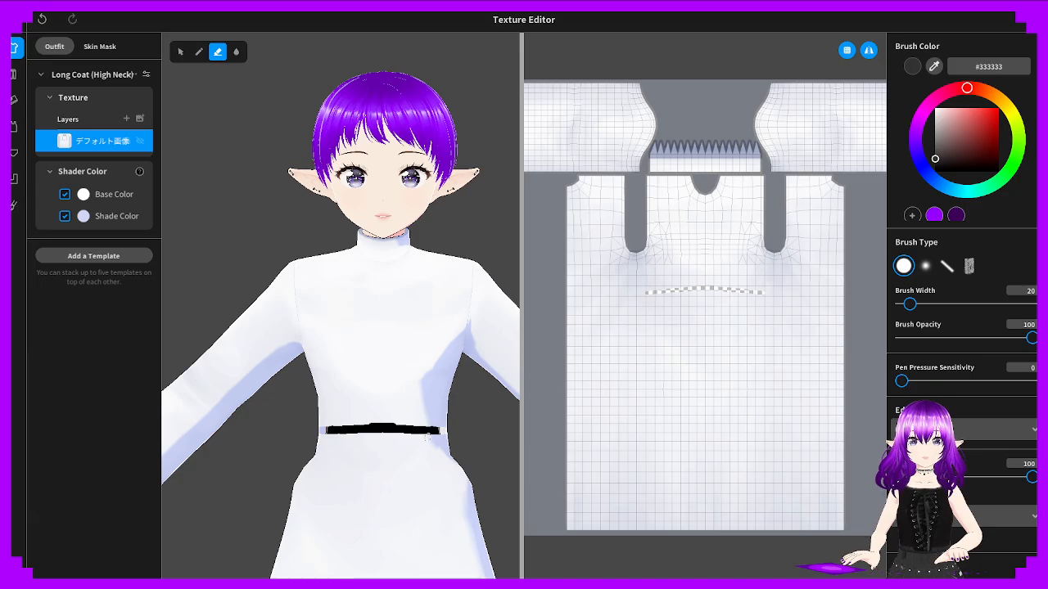
Extend the erased line around the coat's waist to the back and thicken it into a band
mouse_move(427, 438)
right_down()
mouse_move(293, 426)
mouse_move(309, 456)
mouse_move(452, 439)
mouse_move(413, 439)
right_up()
scroll(414, 439, down, 2)
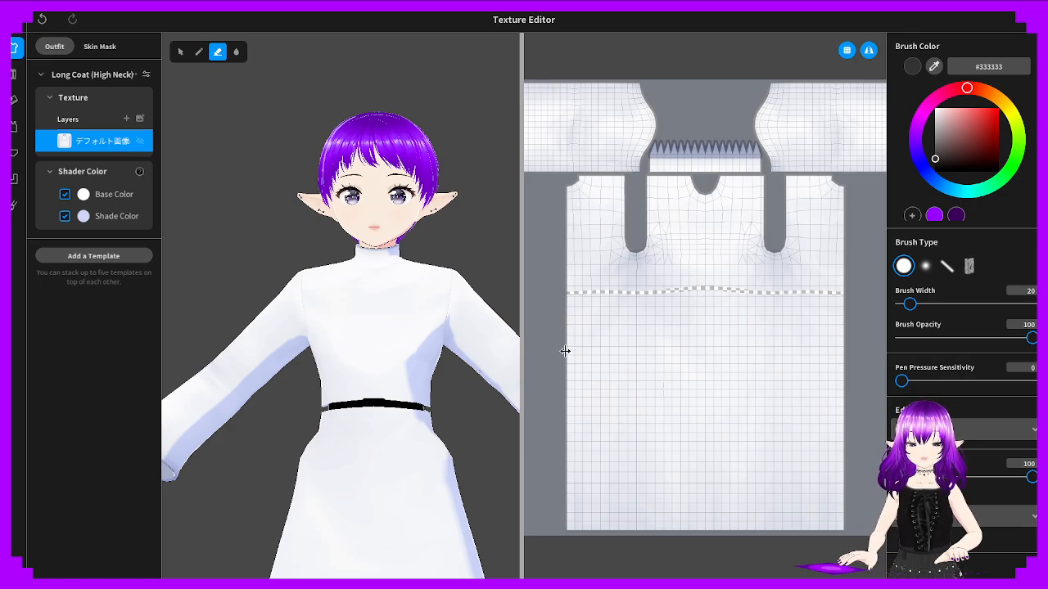
right_drag(355, 449, 397, 451)
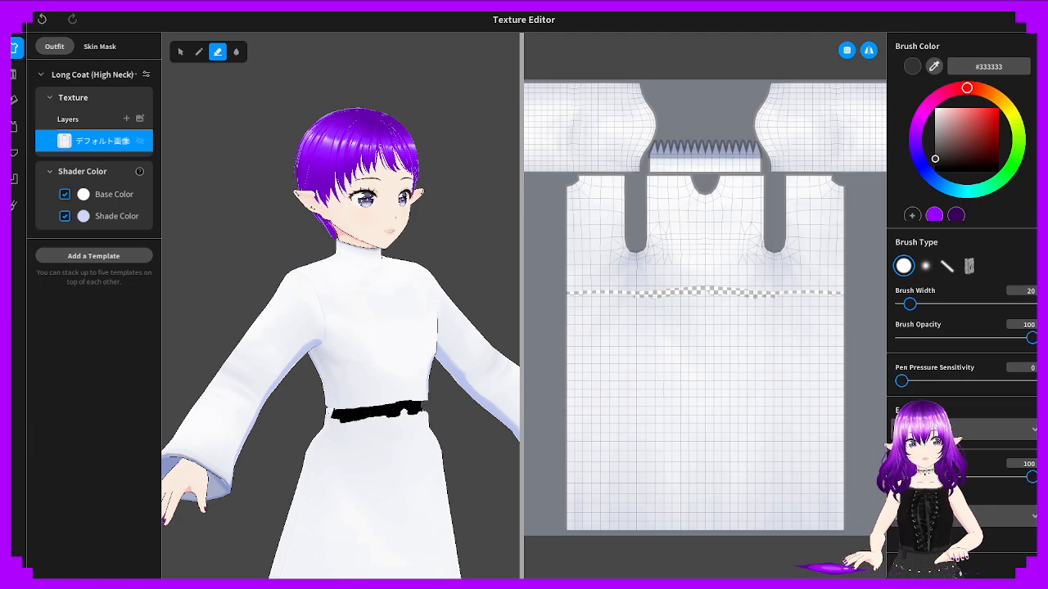
right_drag(215, 415, 368, 415)
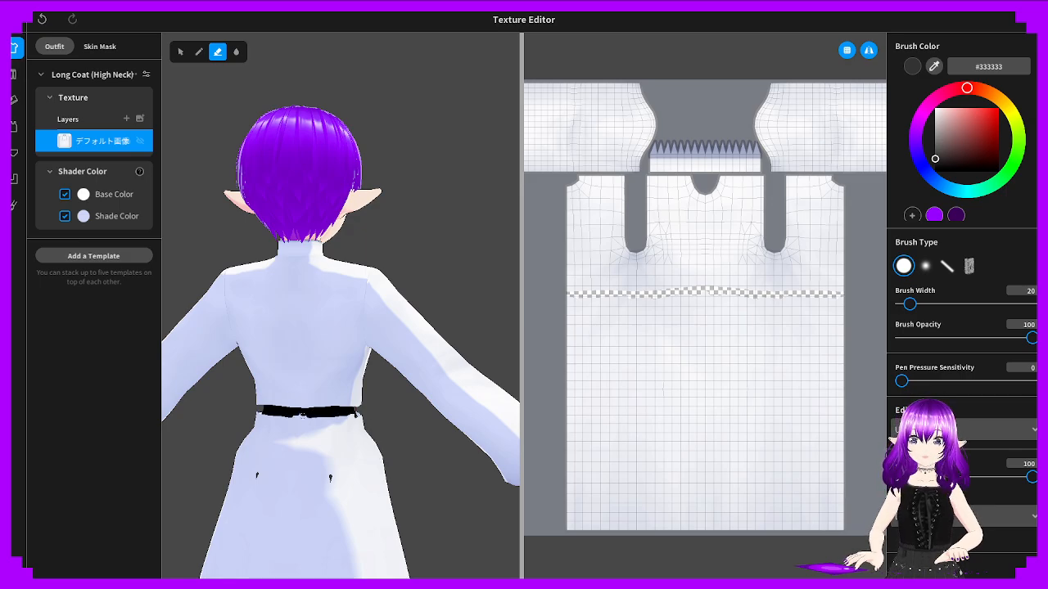
right_drag(498, 414, 370, 411)
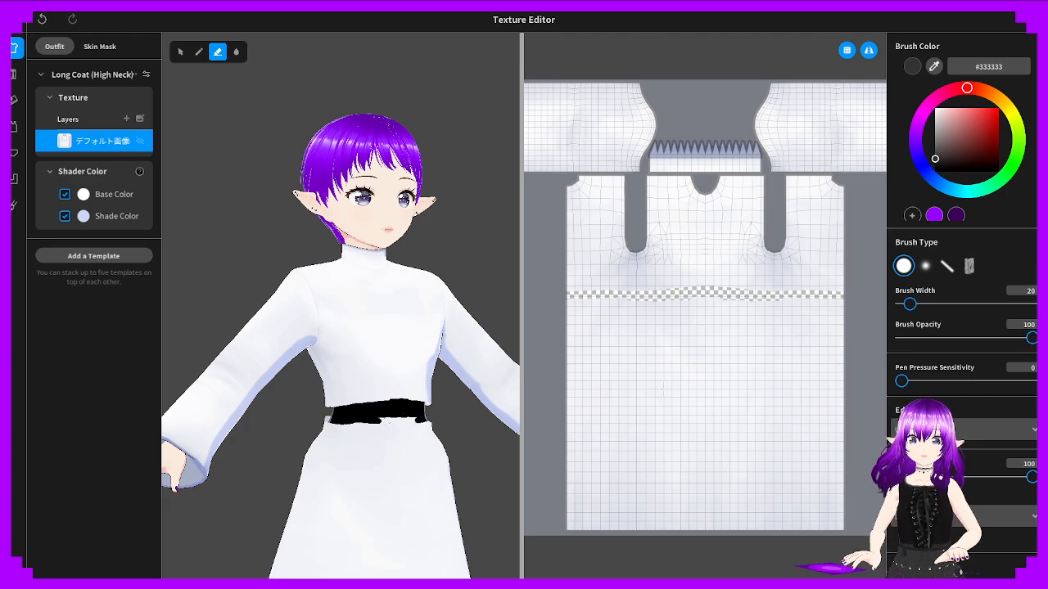
right_drag(278, 421, 387, 422)
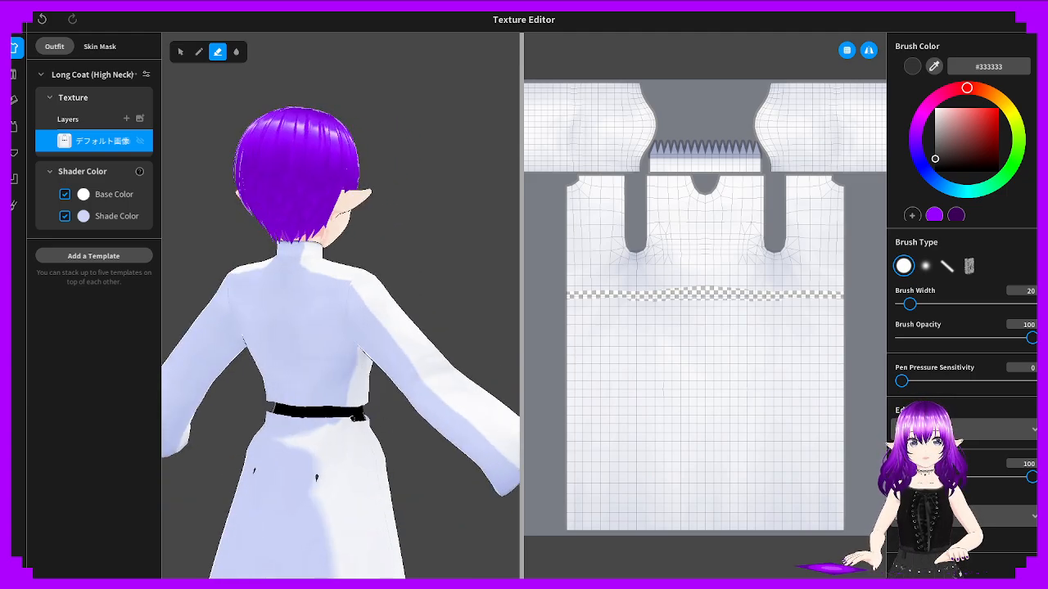
drag(356, 419, 272, 419)
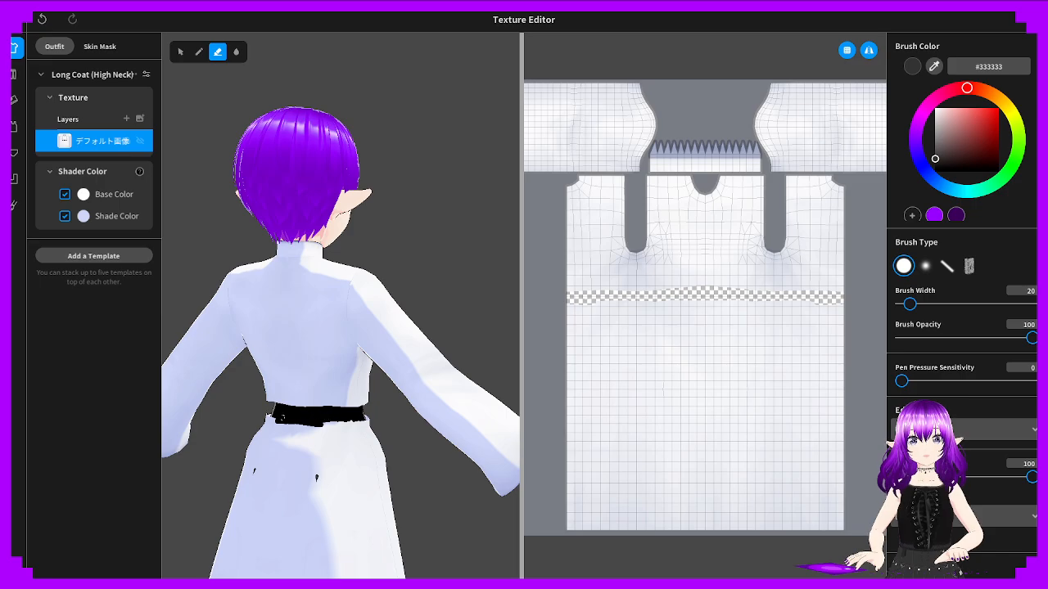
Set the eraser width to 217 and erase the entire coat texture below the waist band
right_drag(282, 418, 170, 418)
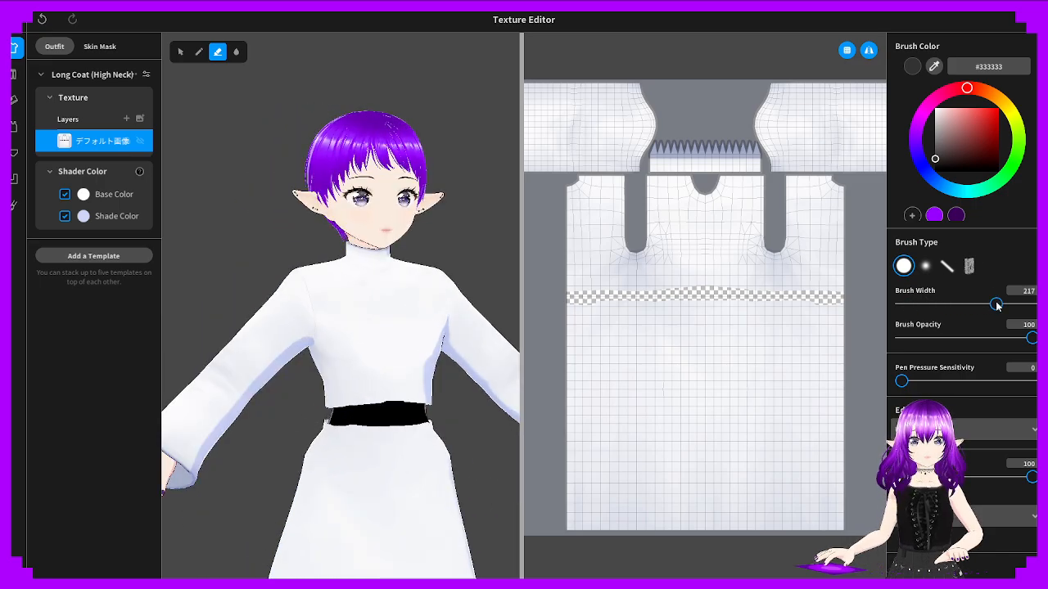
mouse_move(823, 323)
mouse_down()
mouse_move(824, 533)
mouse_move(835, 395)
mouse_move(819, 330)
mouse_move(798, 312)
mouse_move(687, 311)
mouse_move(607, 508)
mouse_move(765, 470)
mouse_move(604, 412)
mouse_move(662, 352)
mouse_move(728, 341)
mouse_up()
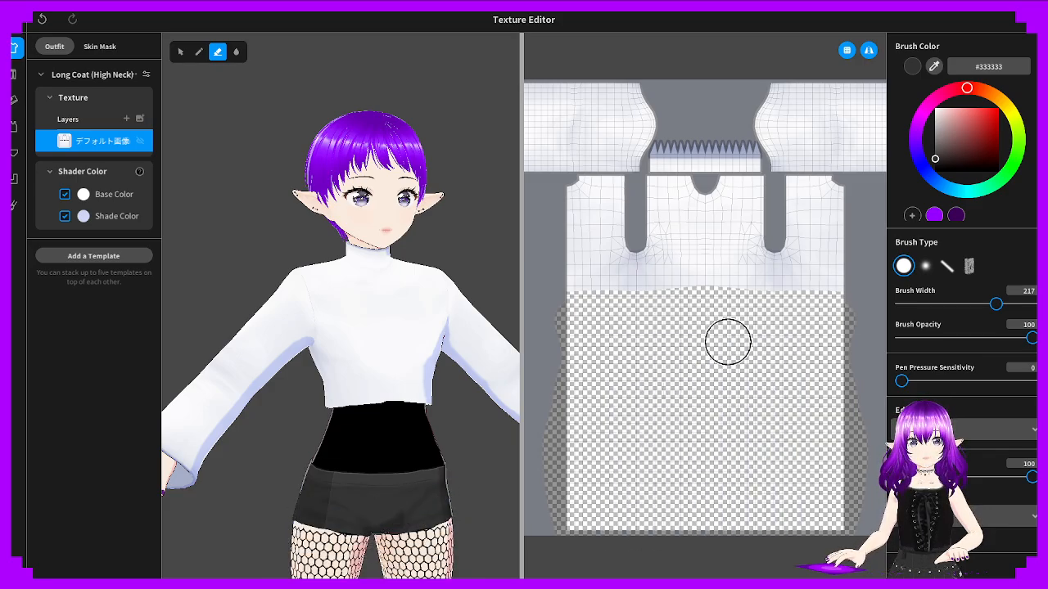
Set the eraser width to 12, try erasing a line around the base of the high collar, and undo it
mouse_move(352, 433)
right_down()
mouse_move(362, 428)
mouse_move(366, 453)
mouse_move(436, 455)
mouse_move(408, 473)
mouse_move(451, 491)
mouse_move(313, 447)
mouse_move(348, 454)
mouse_move(369, 385)
mouse_move(366, 446)
mouse_move(403, 373)
mouse_move(404, 393)
right_up()
scroll(436, 455, down, 3)
scroll(369, 384, up, 3)
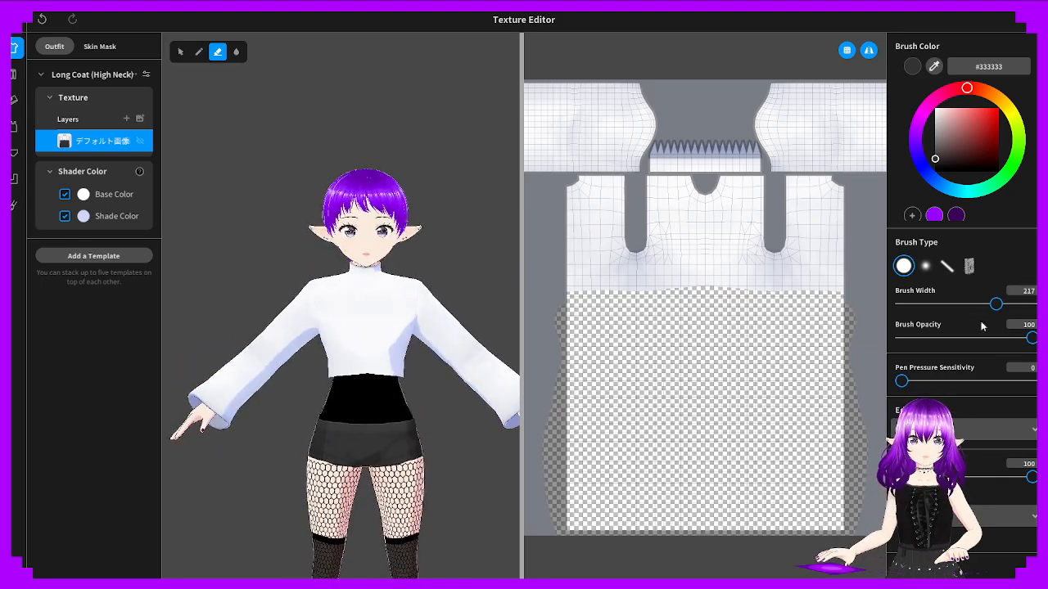
scroll(344, 254, up, 5)
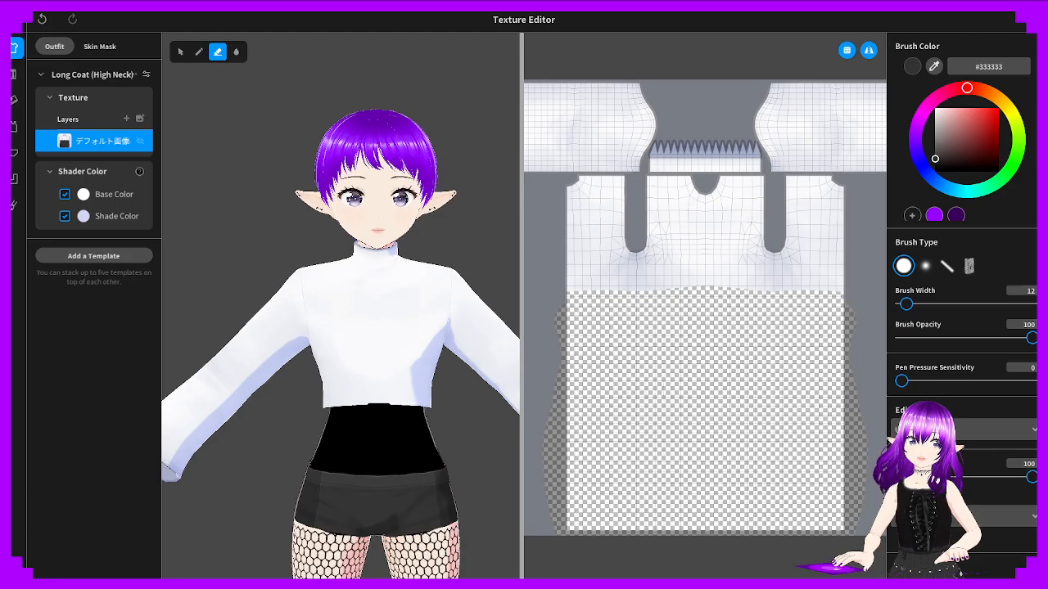
middle_drag(344, 286, 342, 356)
scroll(342, 357, up, 5)
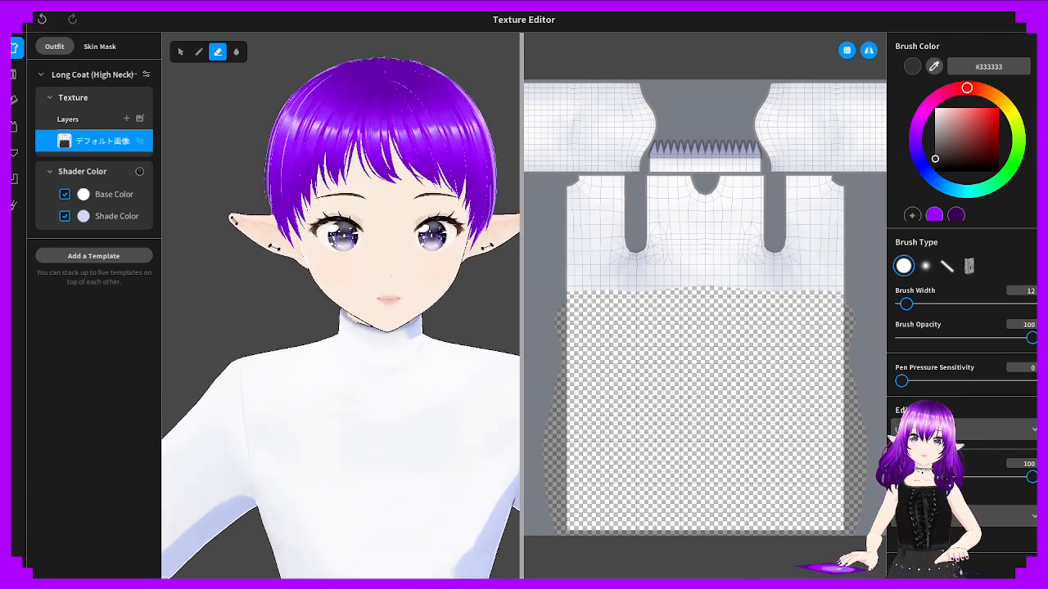
right_drag(332, 358, 366, 352)
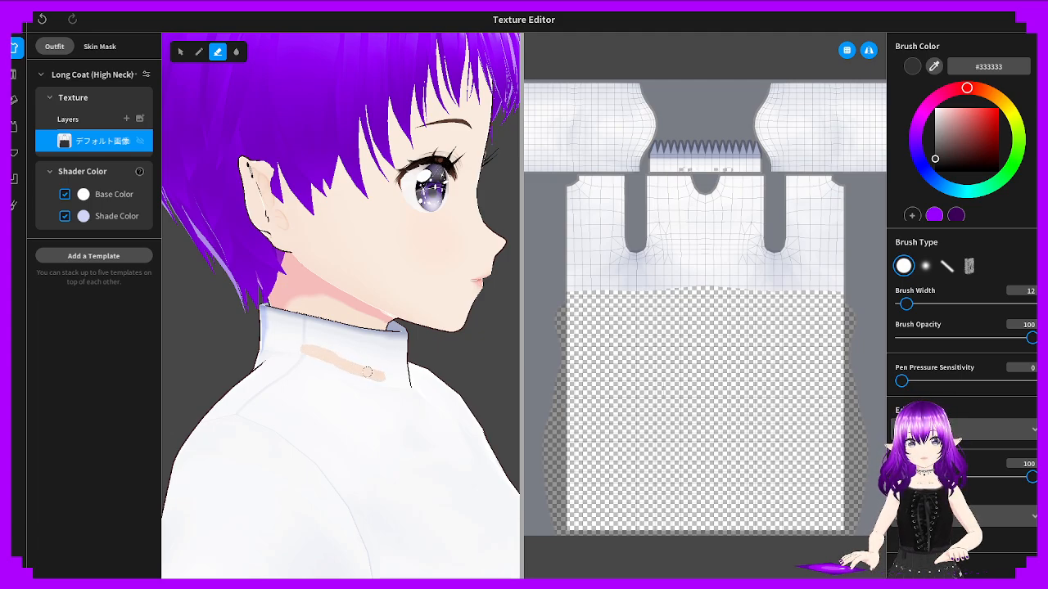
right_drag(408, 383, 232, 250)
mouse_move(283, 364)
right_down()
mouse_move(368, 360)
mouse_move(282, 363)
right_up()
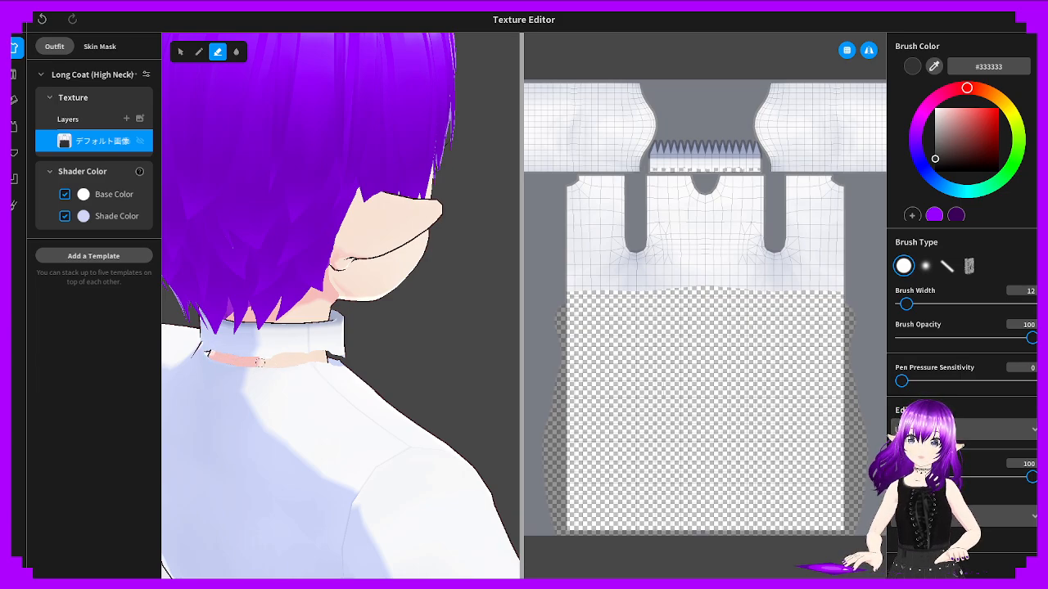
mouse_move(282, 358)
right_down()
mouse_move(221, 361)
mouse_move(276, 348)
mouse_move(300, 367)
mouse_move(398, 340)
mouse_move(590, 190)
right_up()
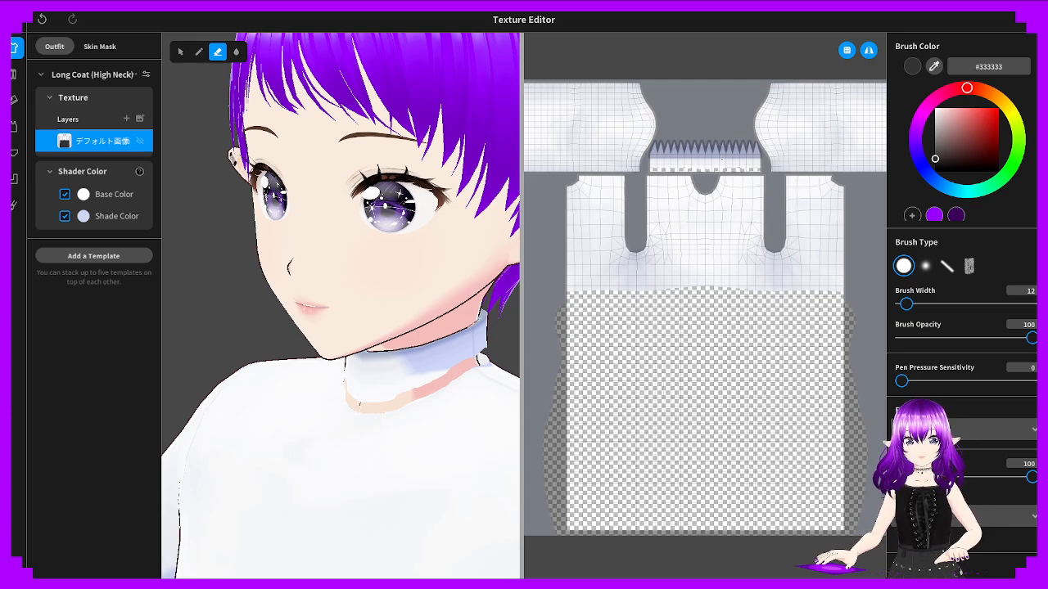
key(ctrl+z)
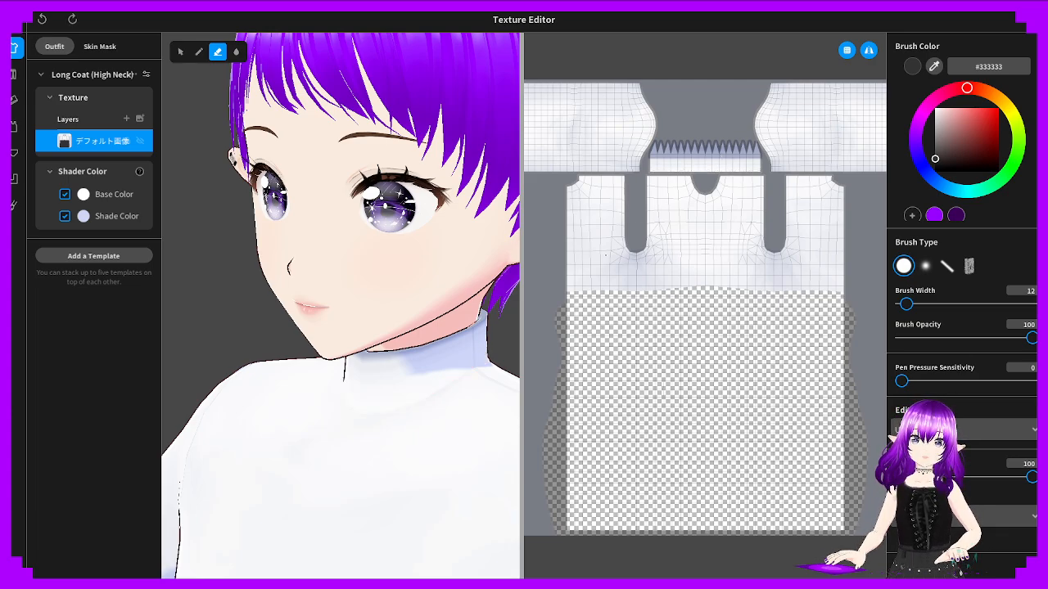
Erase the front of the high collar, and clear the whole collar area of the texture with an eraser width of 104
drag(360, 409, 357, 367)
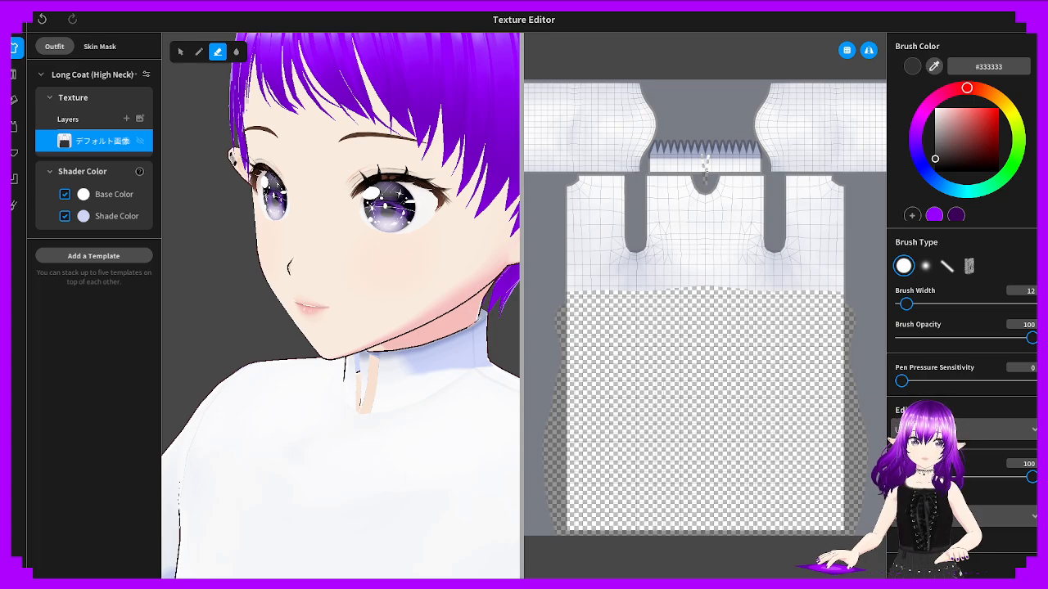
right_drag(406, 343, 353, 365)
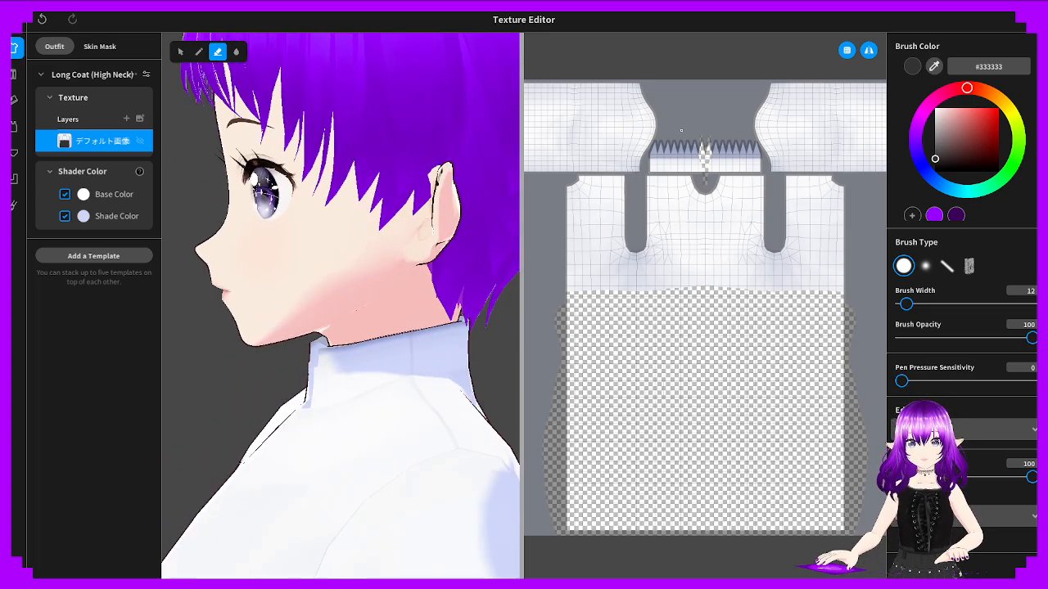
mouse_move(706, 135)
mouse_down()
mouse_move(747, 153)
mouse_move(743, 145)
mouse_move(751, 162)
mouse_move(709, 161)
mouse_up()
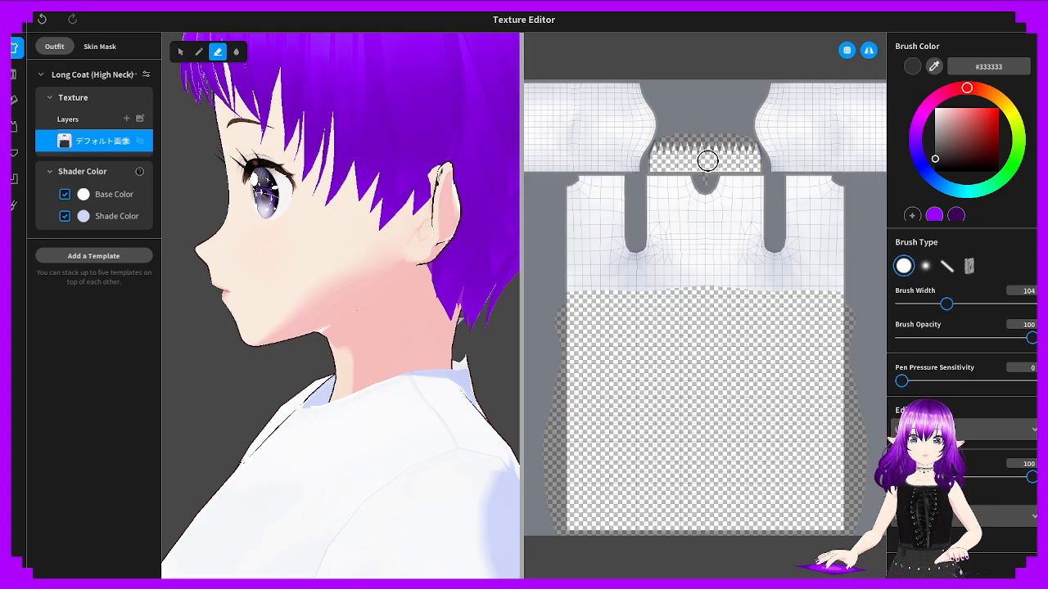
right_drag(411, 351, 500, 352)
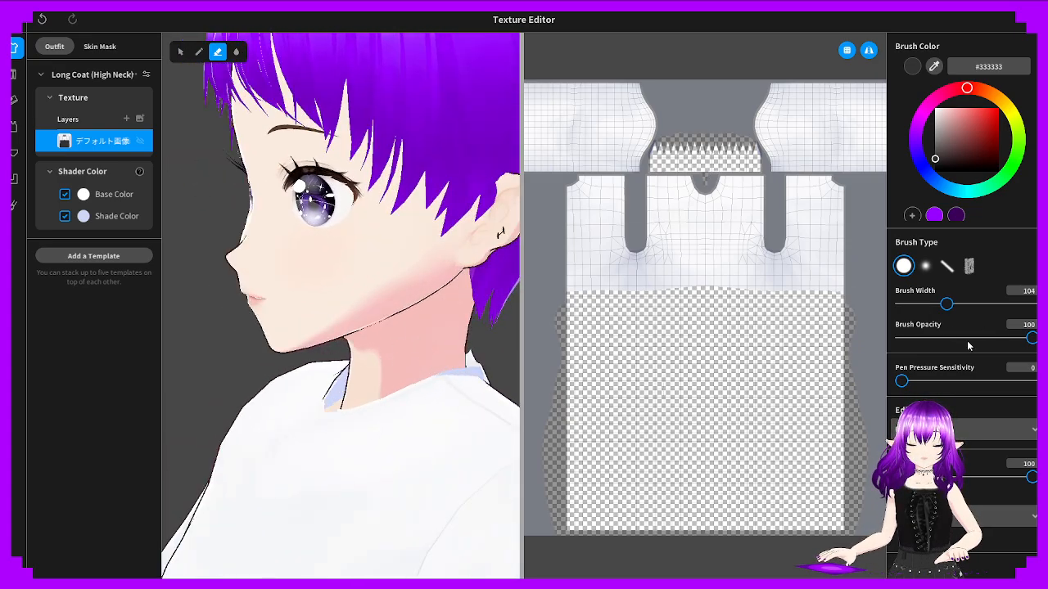
Set the eraser width to 12, try erasing a small spot of texture just below the collar area, and undo it
click(906, 304)
scroll(691, 159, up, 3)
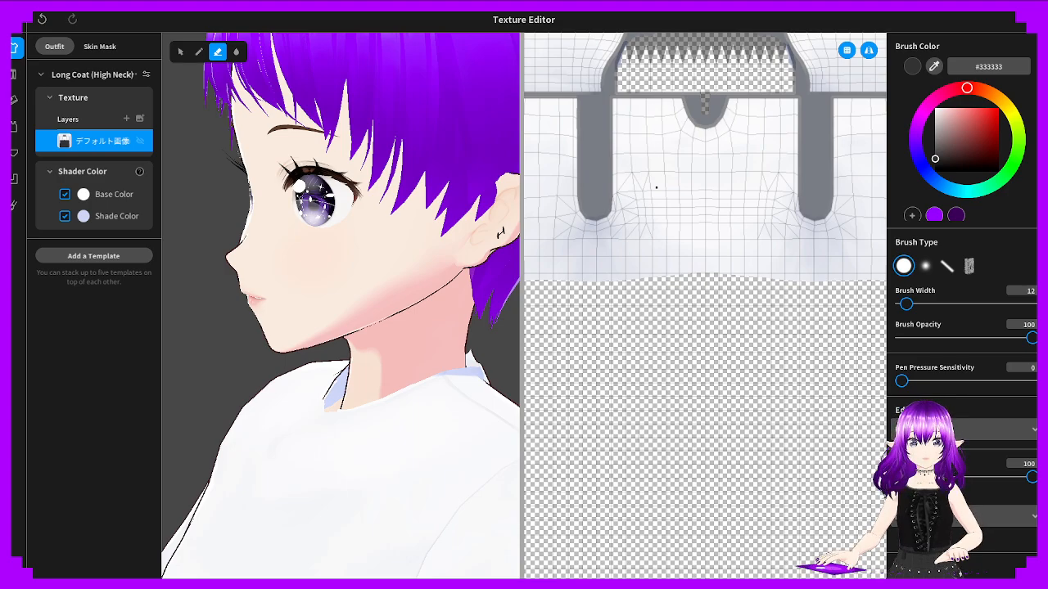
scroll(656, 187, down, 3)
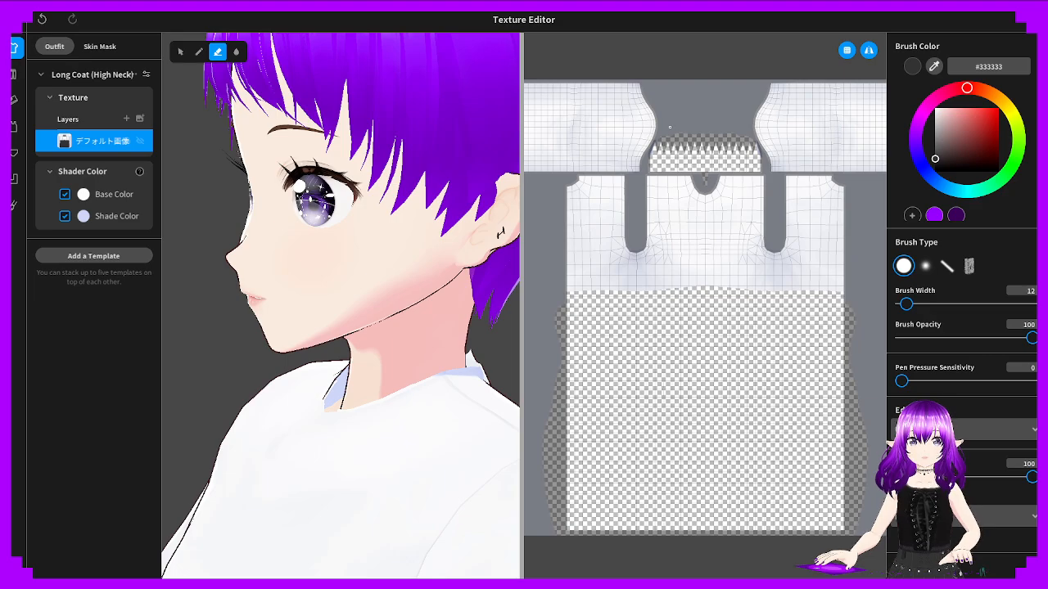
scroll(670, 127, up, 2)
drag(663, 109, 661, 116)
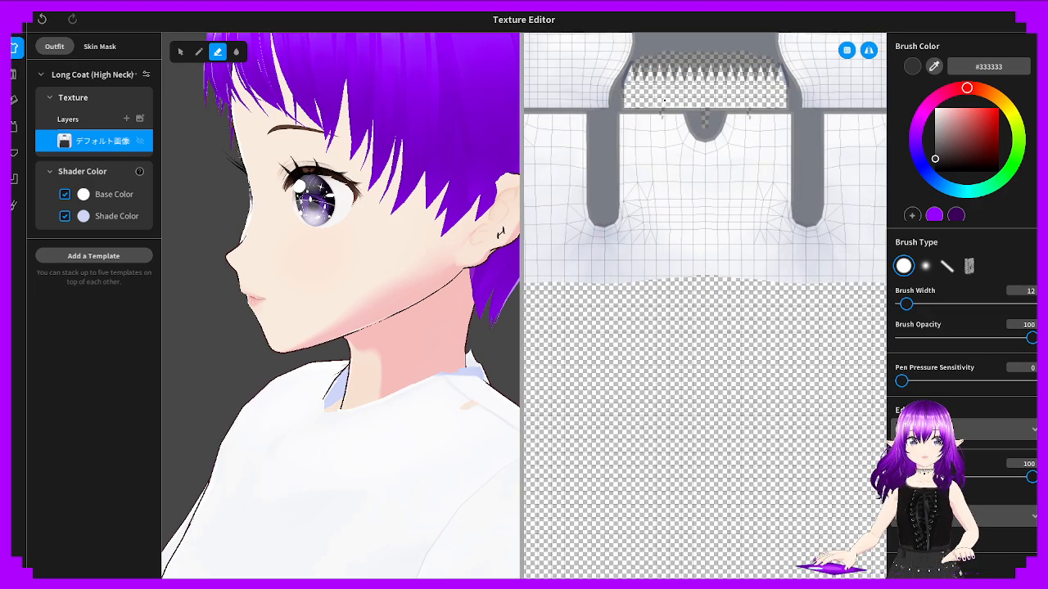
key(ctrl+z)
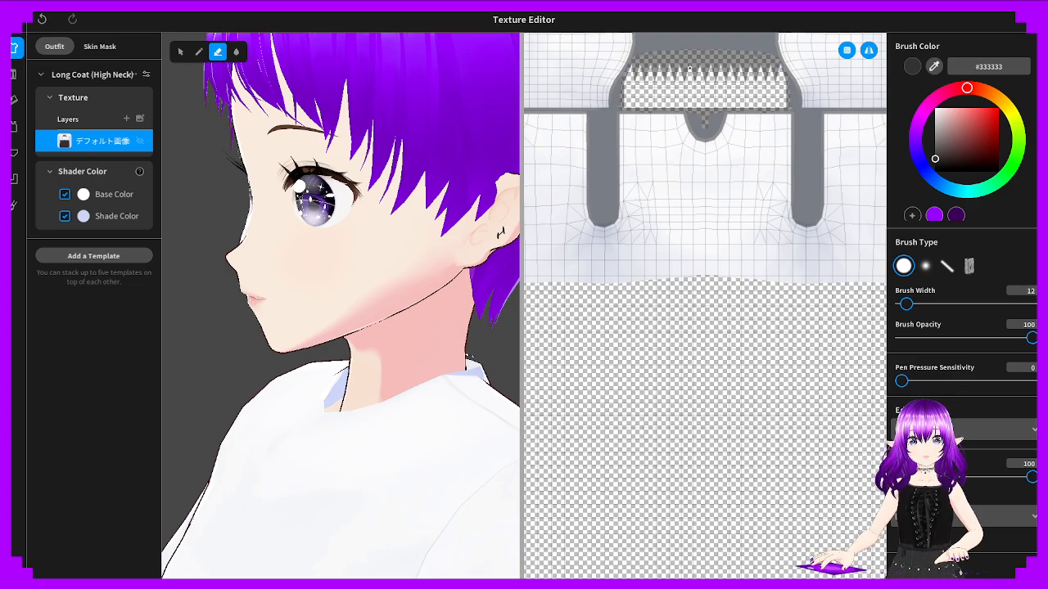
Examine the collarless neckline from the side and the front, up close and at a distance
right_drag(298, 362, 377, 311)
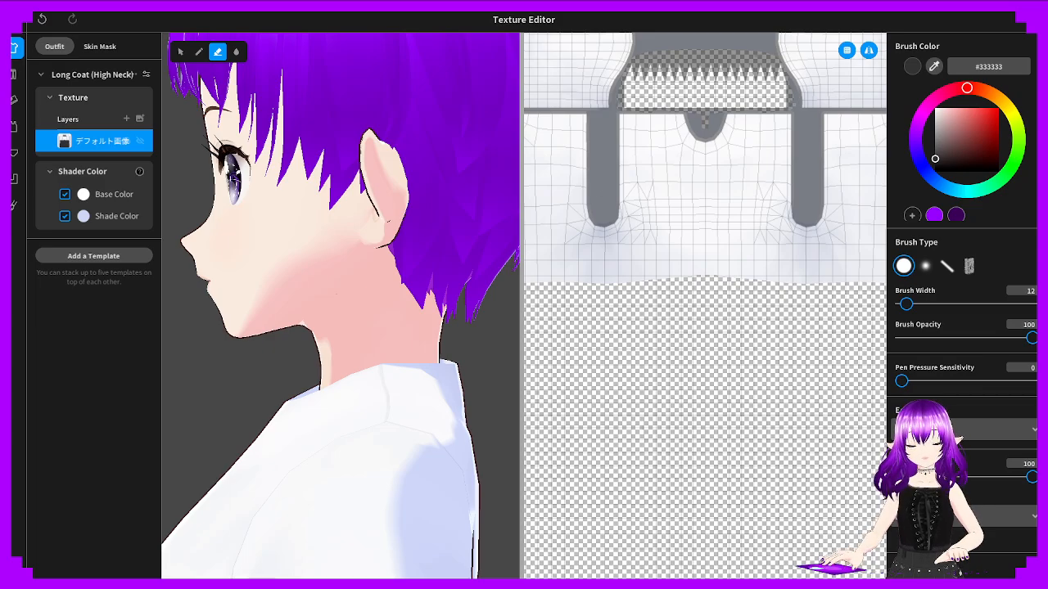
right_drag(360, 393, 565, 399)
right_drag(328, 434, 285, 369)
scroll(388, 414, down, 6)
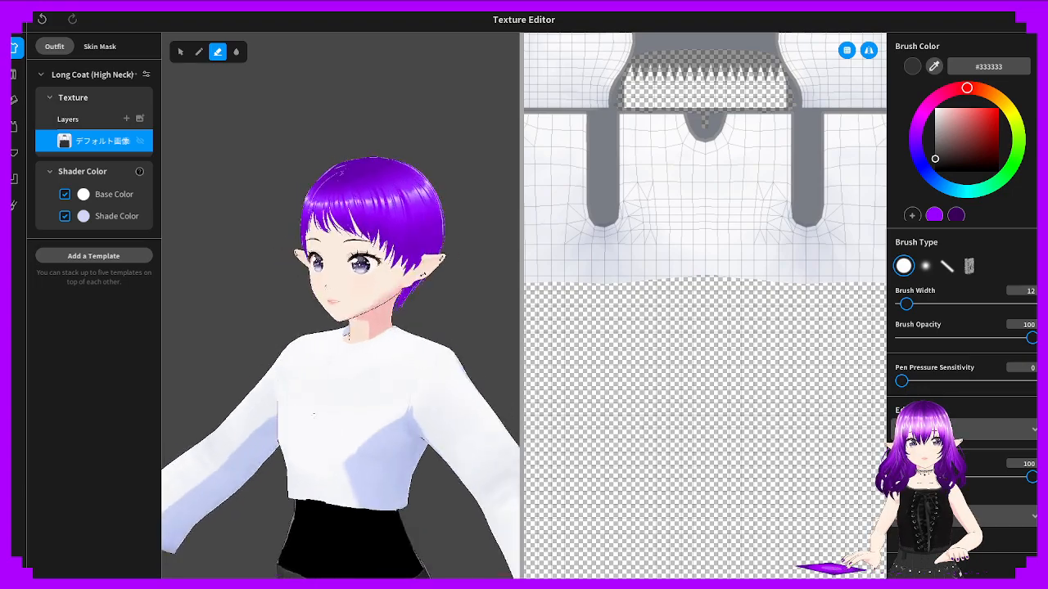
scroll(389, 414, up, 5)
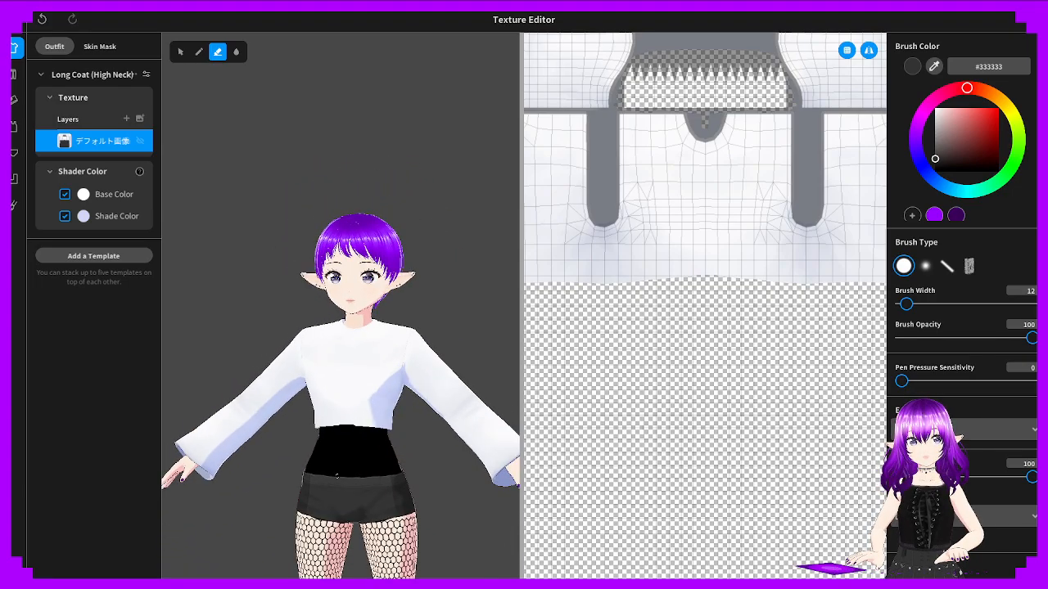
mouse_move(388, 413)
right_down()
mouse_move(444, 418)
mouse_move(385, 419)
right_up()
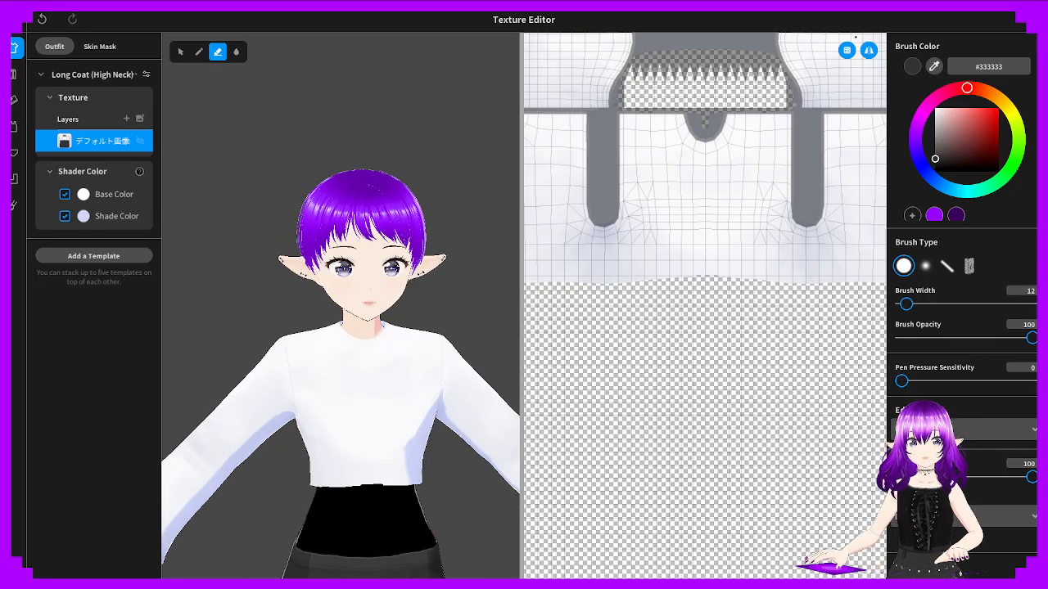
Hide the mesh guide over the texture, show it again, and look at the editing options without changing them
click(848, 50)
click(847, 51)
click(848, 51)
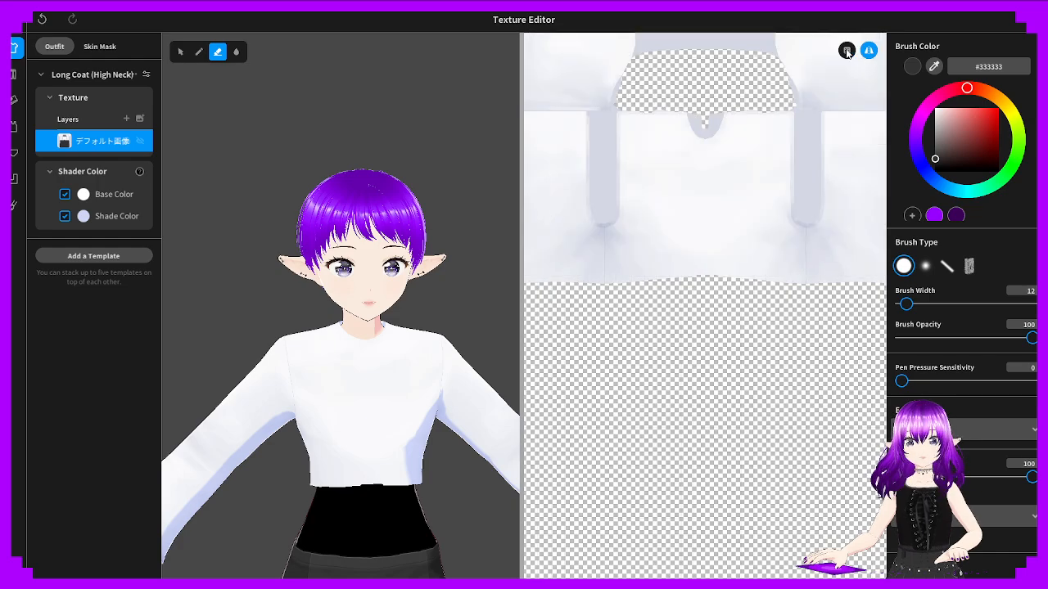
click(847, 51)
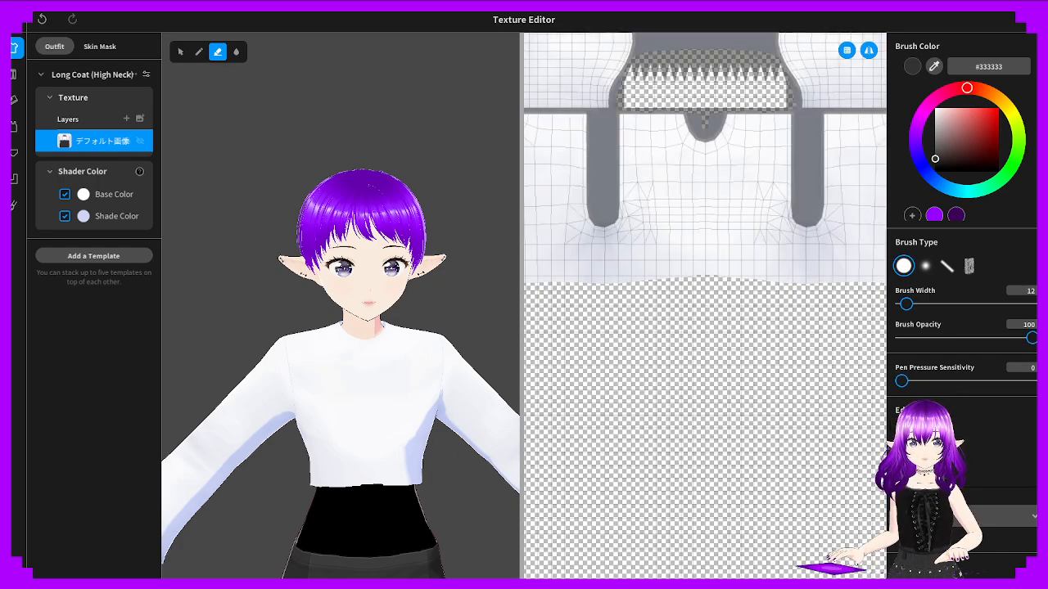
click(971, 428)
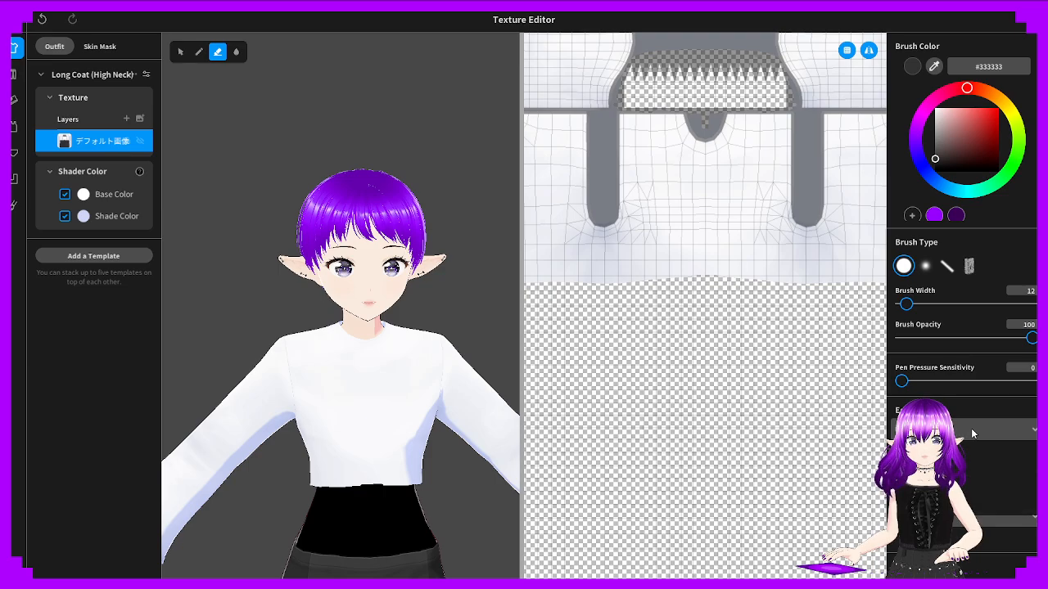
click(950, 458)
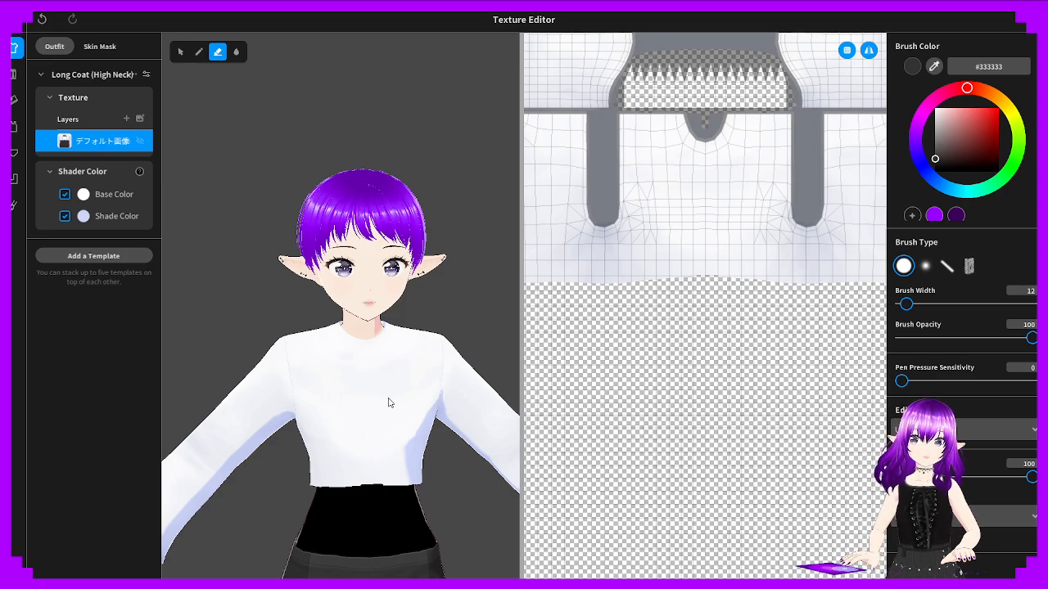
Examine the whole cropped top and its round neckline on the model
right_drag(391, 402, 377, 455)
scroll(377, 455, down, 5)
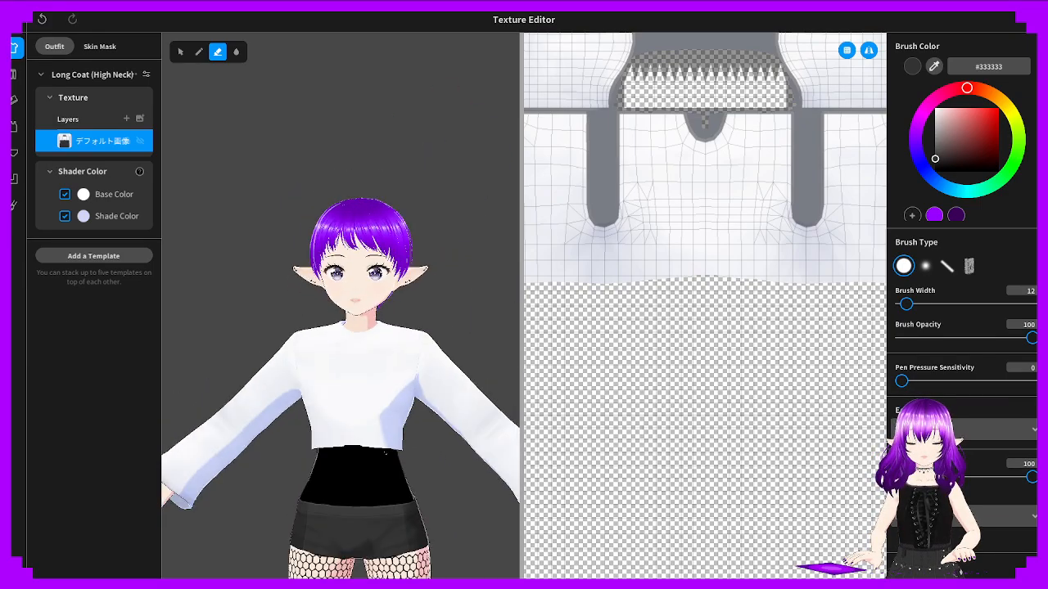
right_drag(234, 446, 541, 447)
scroll(341, 327, up, 5)
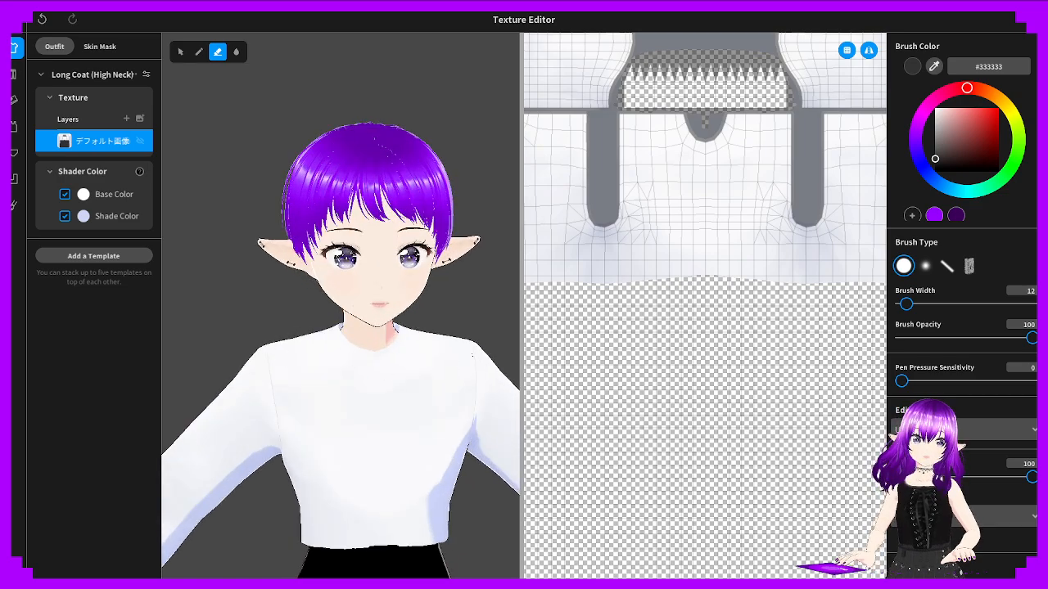
scroll(368, 387, up, 3)
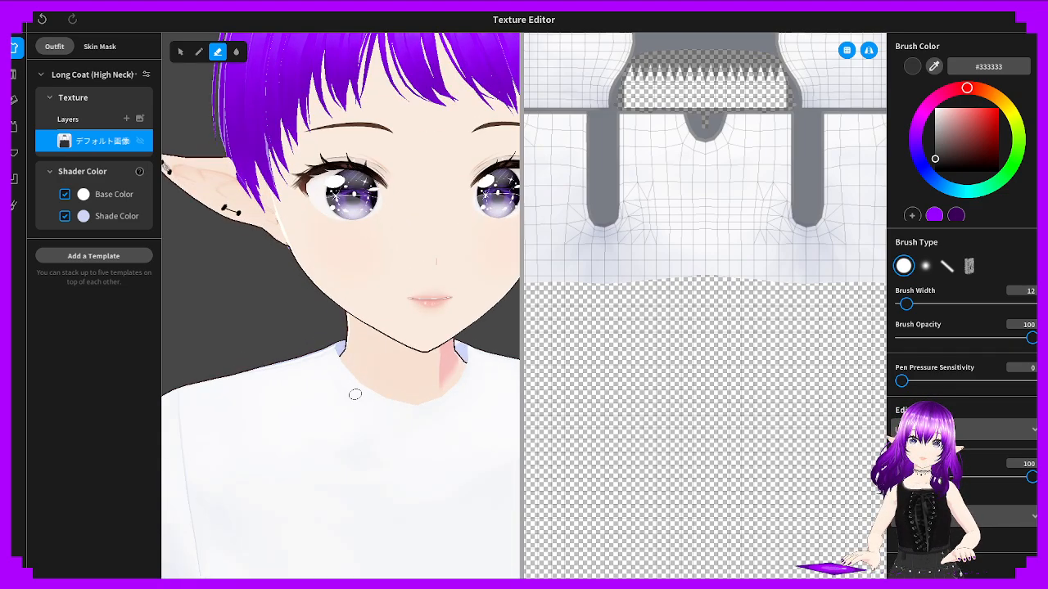
scroll(367, 389, down, 3)
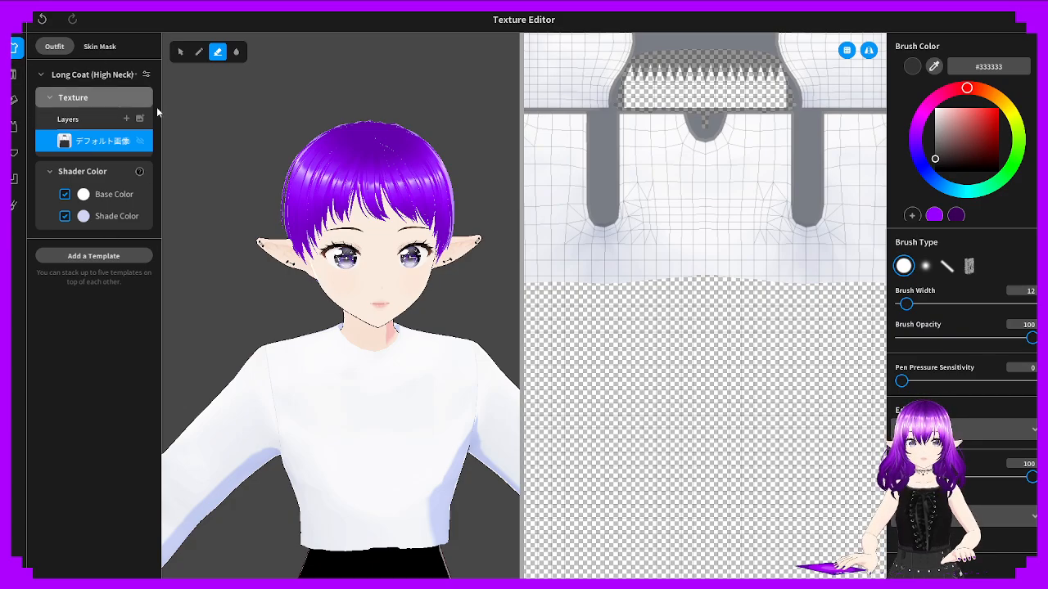
mouse_move(341, 410)
right_down()
mouse_move(307, 408)
mouse_move(349, 407)
mouse_move(327, 407)
right_up()
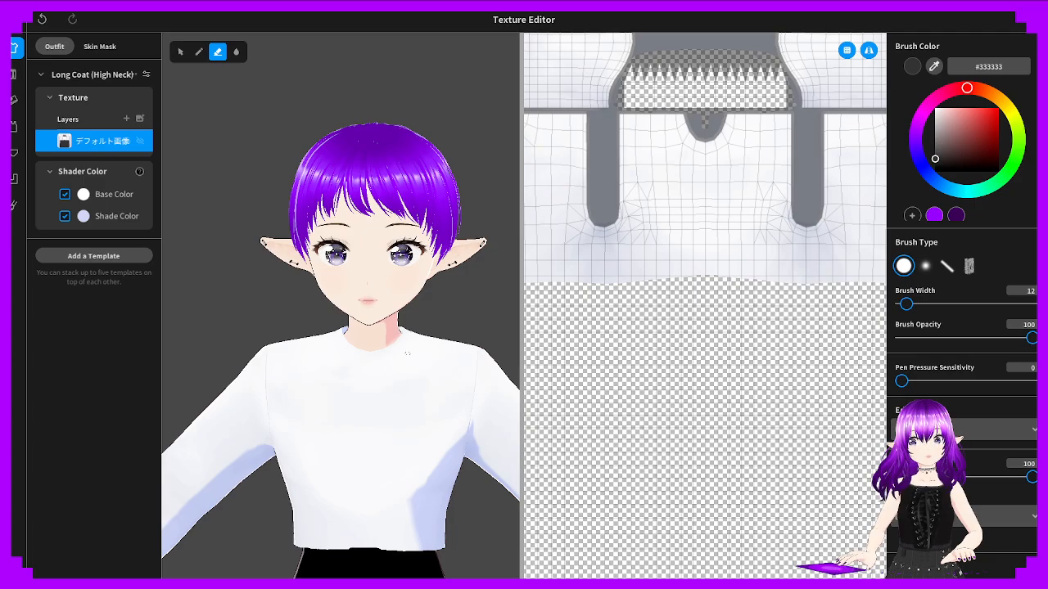
Erase a thin line with a width of 12 across the upper chest and extend it around the upper arms
right_drag(339, 346, 276, 348)
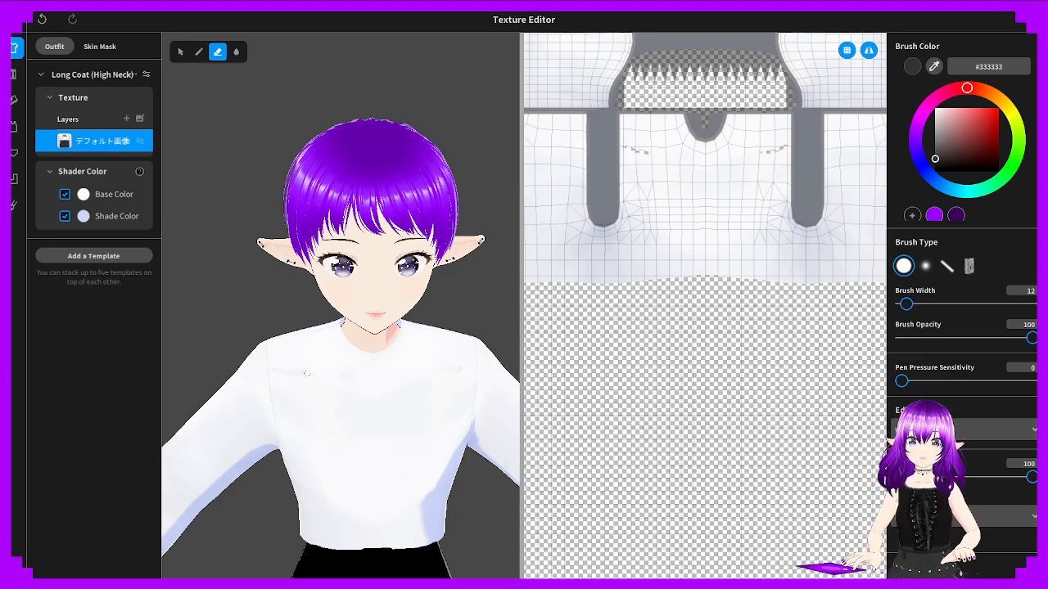
drag(325, 377, 375, 380)
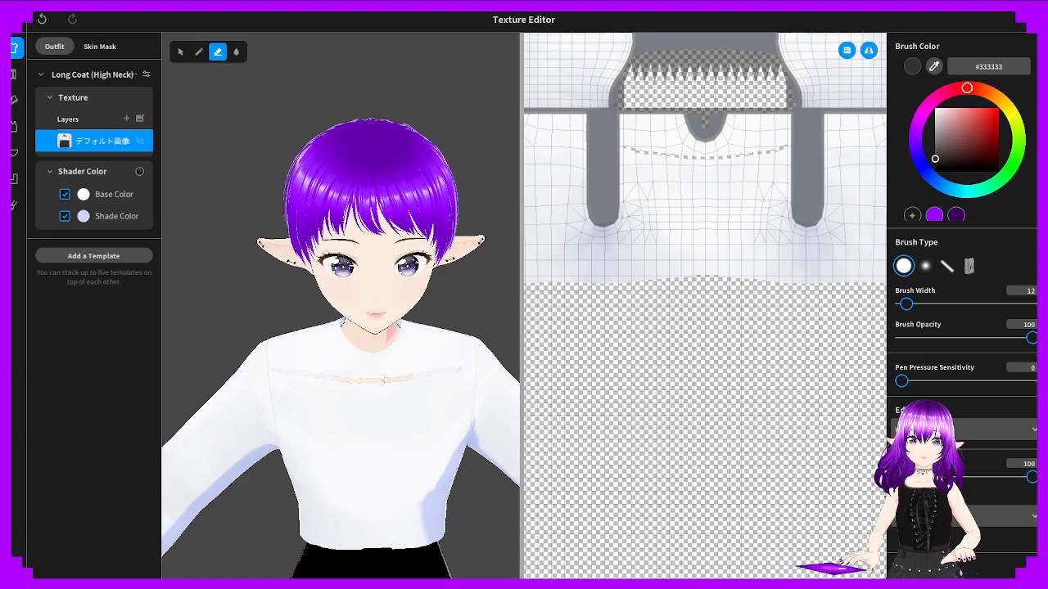
scroll(271, 383, up, 4)
right_drag(271, 388, 305, 422)
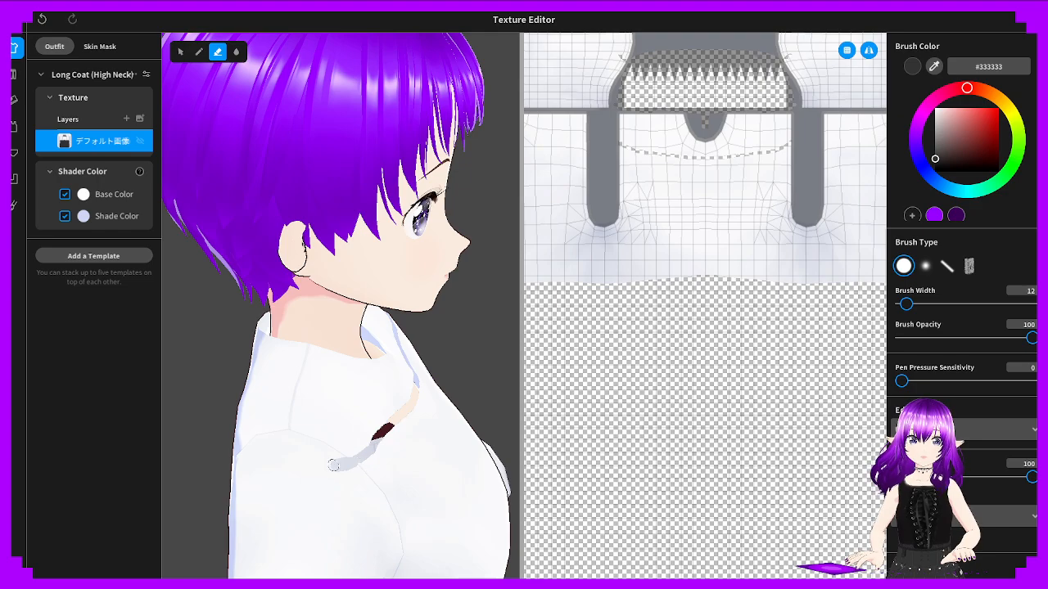
drag(333, 465, 274, 466)
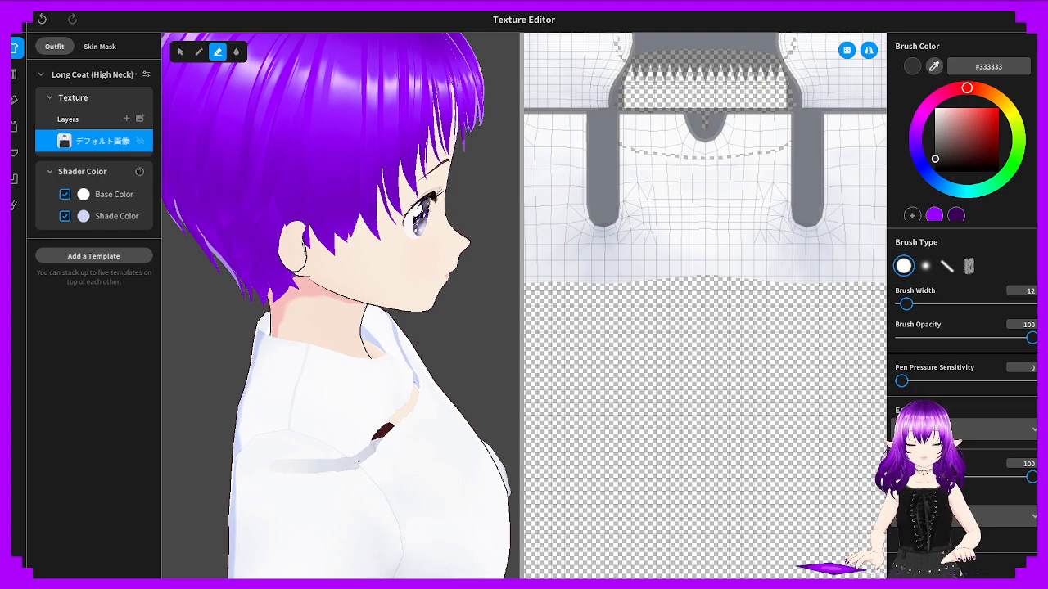
Continue the thin erased line from the shoulder across the upper back
right_drag(341, 468, 351, 465)
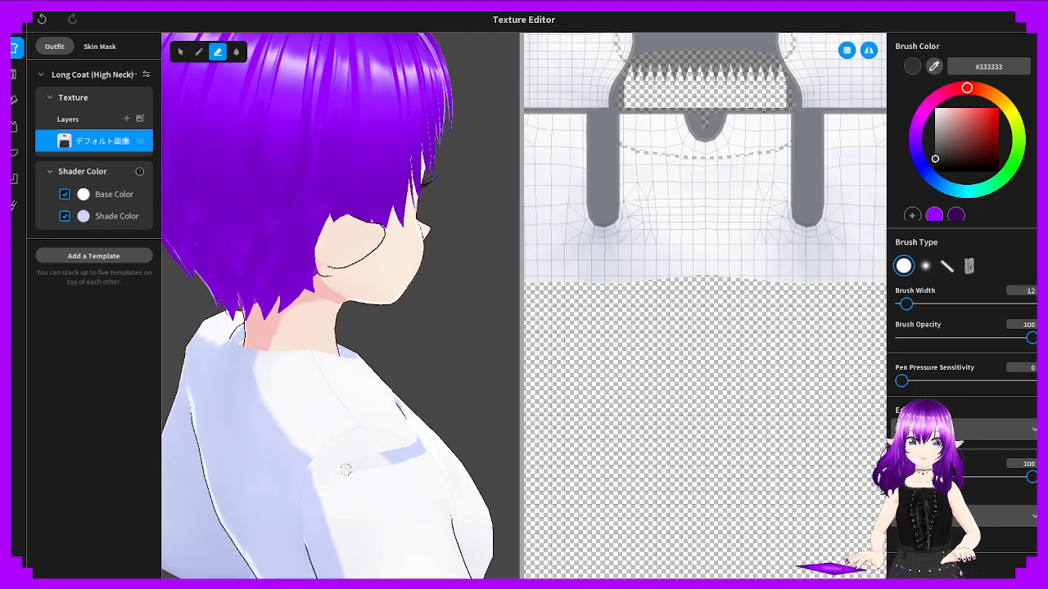
right_drag(318, 471, 455, 447)
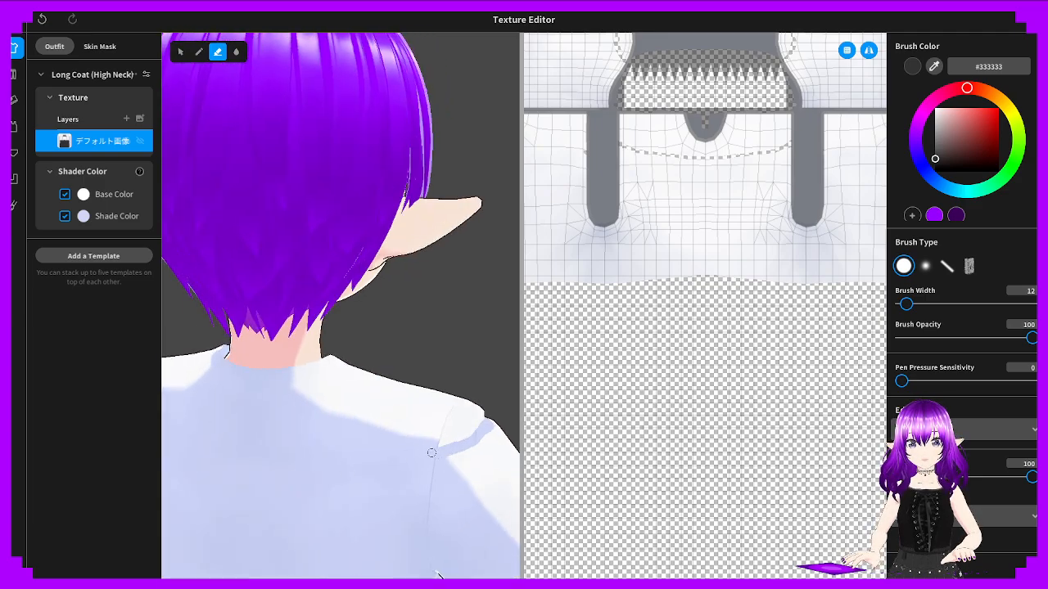
drag(431, 453, 242, 437)
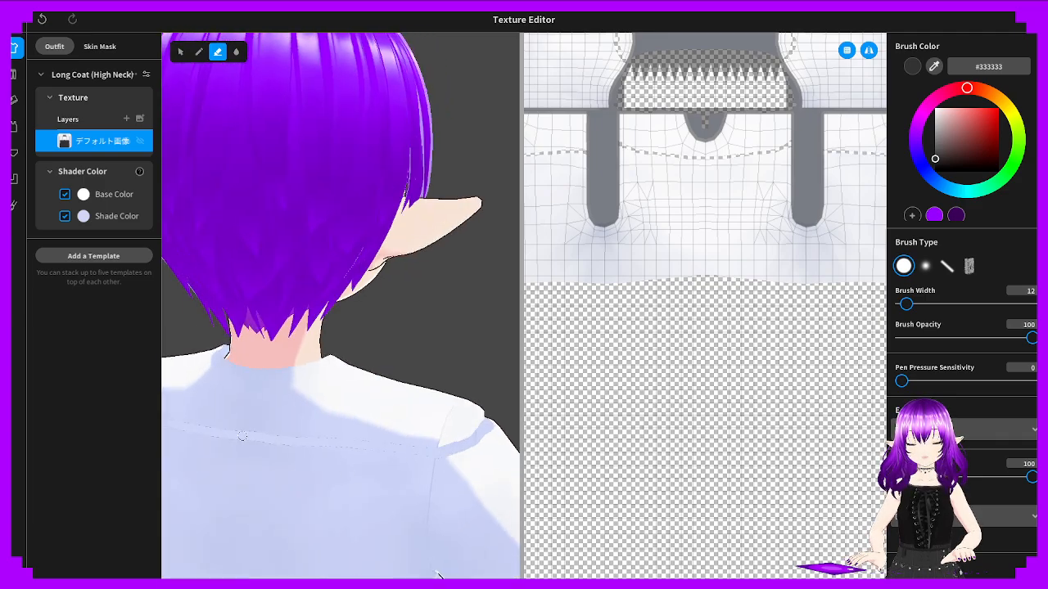
Widen the thin erased line across the upper back and around the shoulders, with the eraser at a width of 12
right_drag(425, 447, 450, 401)
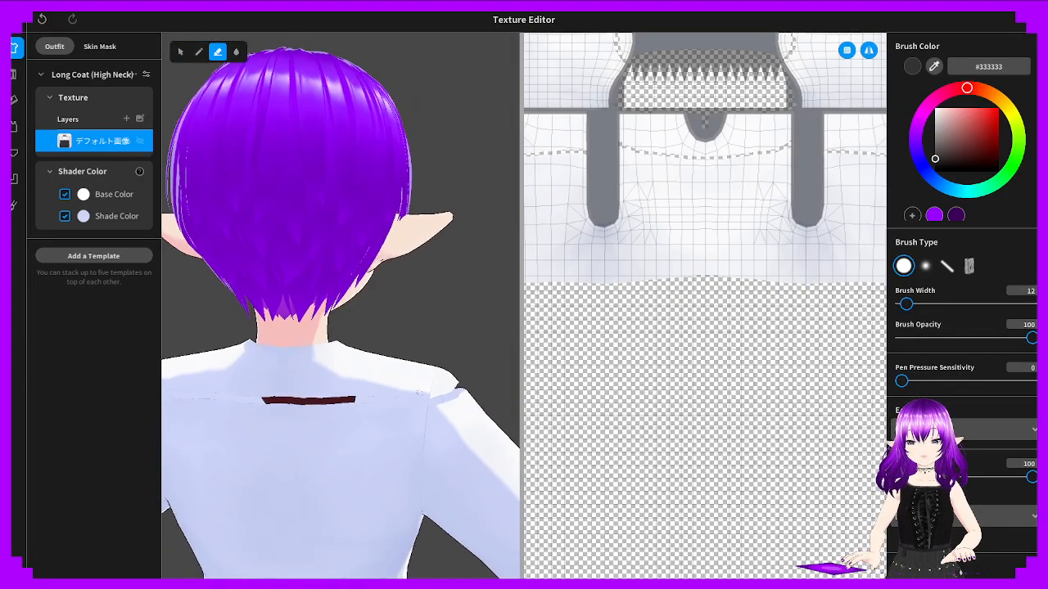
scroll(352, 401, up, 3)
mouse_move(433, 429)
mouse_down()
mouse_move(397, 428)
mouse_move(485, 416)
mouse_move(235, 431)
mouse_move(343, 420)
mouse_move(176, 418)
mouse_move(406, 412)
mouse_move(357, 415)
mouse_move(371, 419)
mouse_up()
drag(434, 416, 458, 409)
mouse_move(457, 409)
right_down()
mouse_move(254, 425)
mouse_move(225, 408)
right_up()
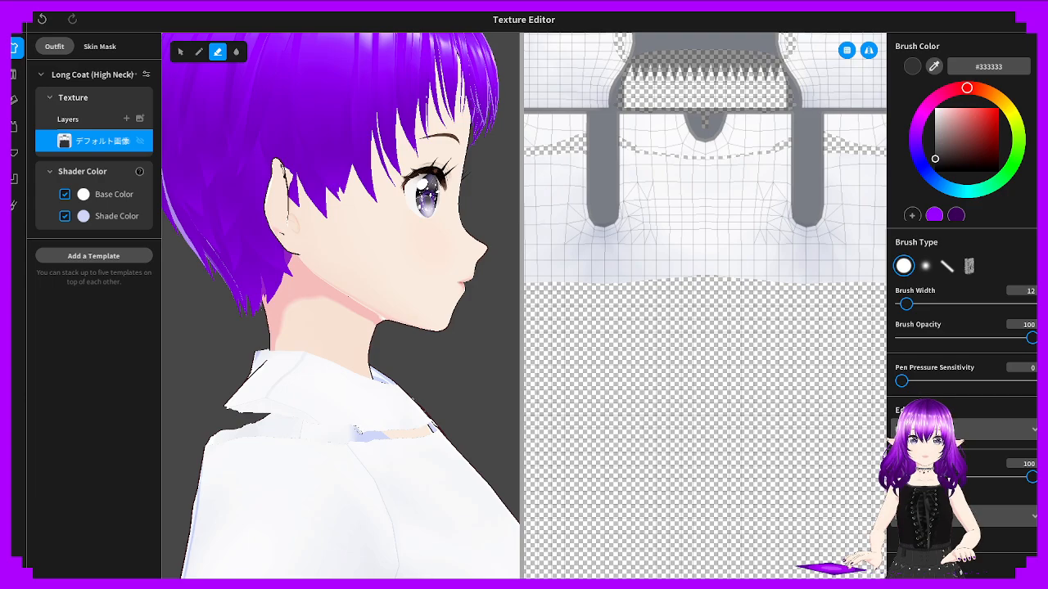
right_drag(354, 429, 278, 428)
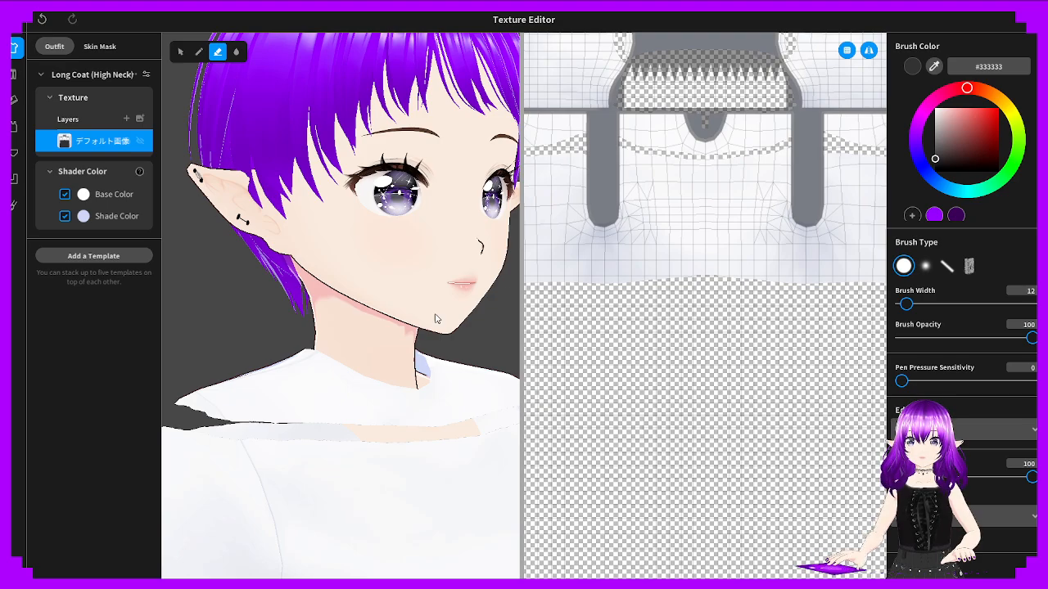
mouse_move(348, 422)
mouse_down()
mouse_move(364, 376)
mouse_move(329, 417)
mouse_move(262, 424)
mouse_up()
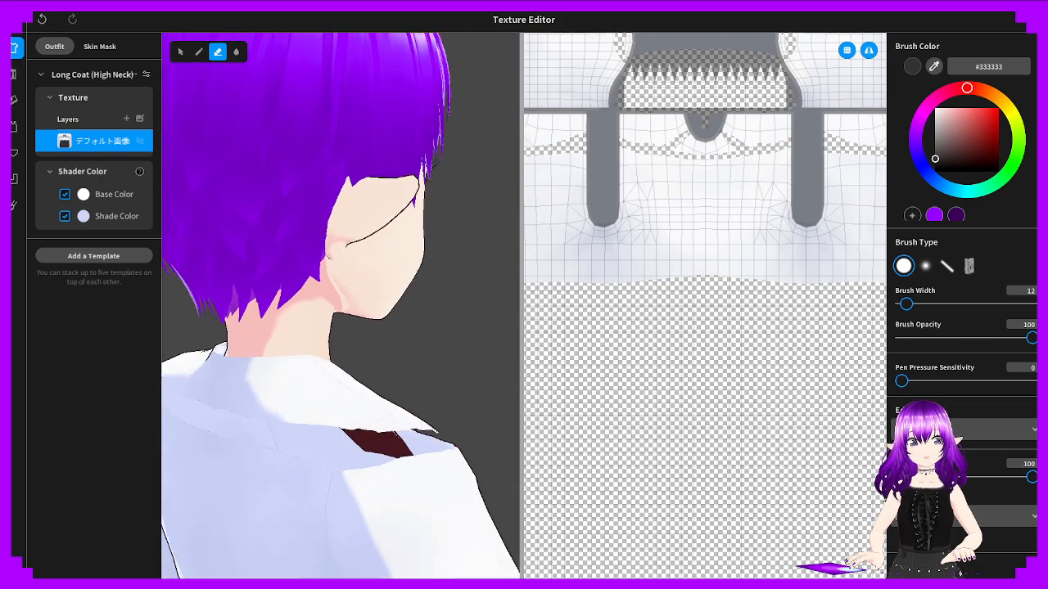
right_drag(237, 425, 304, 424)
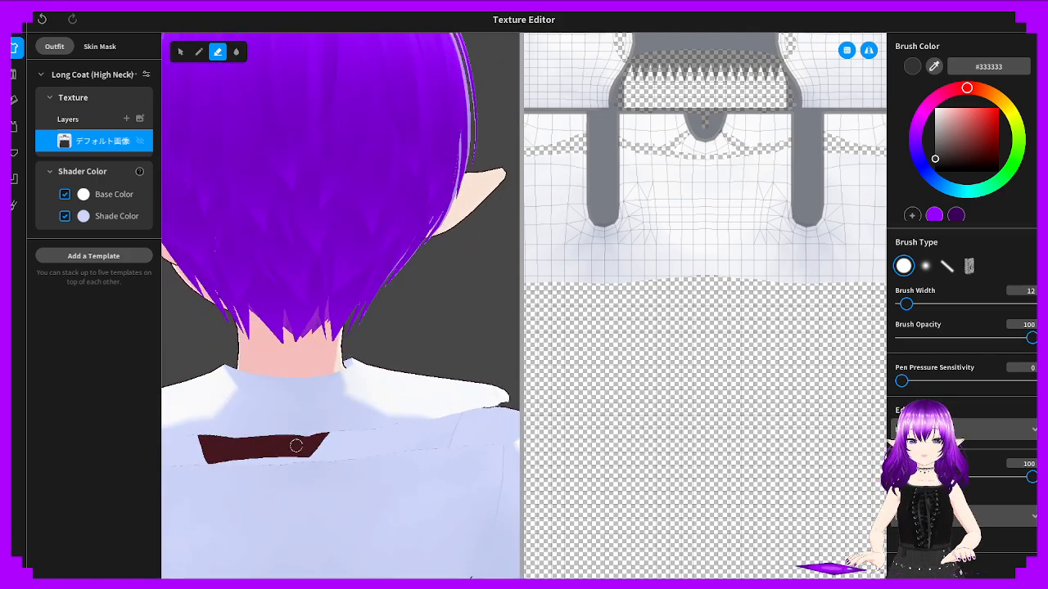
Erase thin strips through the fabric between the neckline and the cut line, at the nape and over the shoulder
mouse_move(293, 434)
mouse_down()
mouse_move(290, 384)
mouse_move(289, 429)
mouse_move(312, 404)
mouse_move(313, 375)
mouse_move(293, 435)
mouse_move(335, 424)
mouse_move(345, 404)
mouse_move(338, 413)
mouse_up()
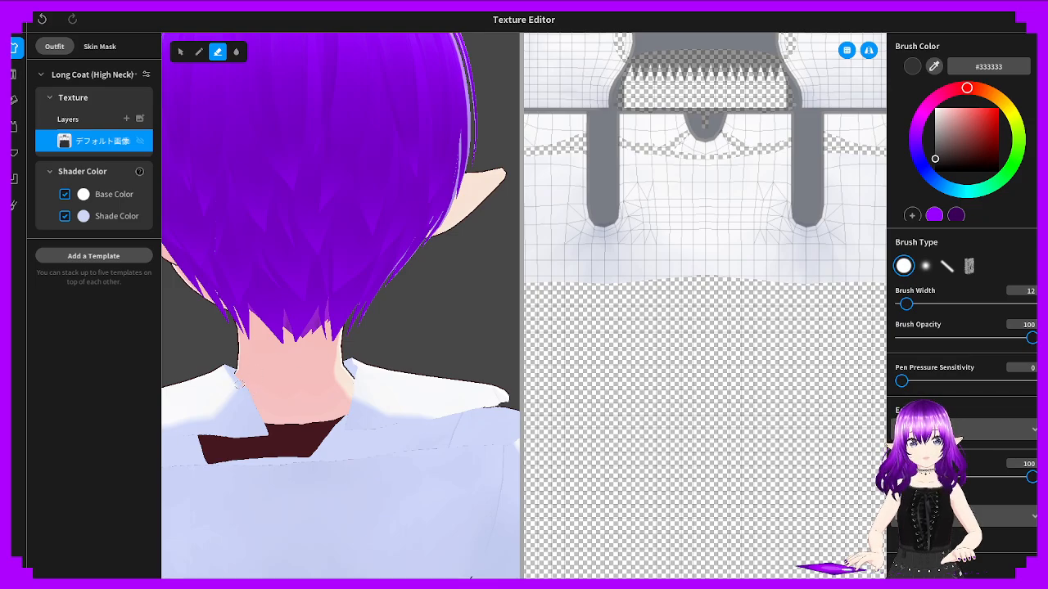
drag(240, 382, 166, 421)
right_drag(166, 421, 246, 415)
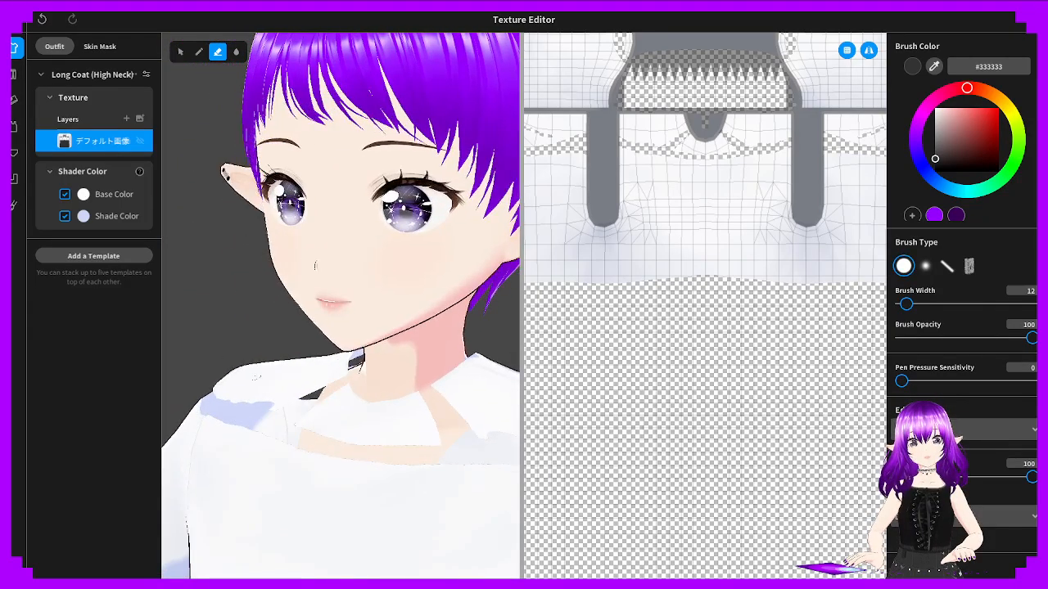
right_drag(360, 403, 341, 403)
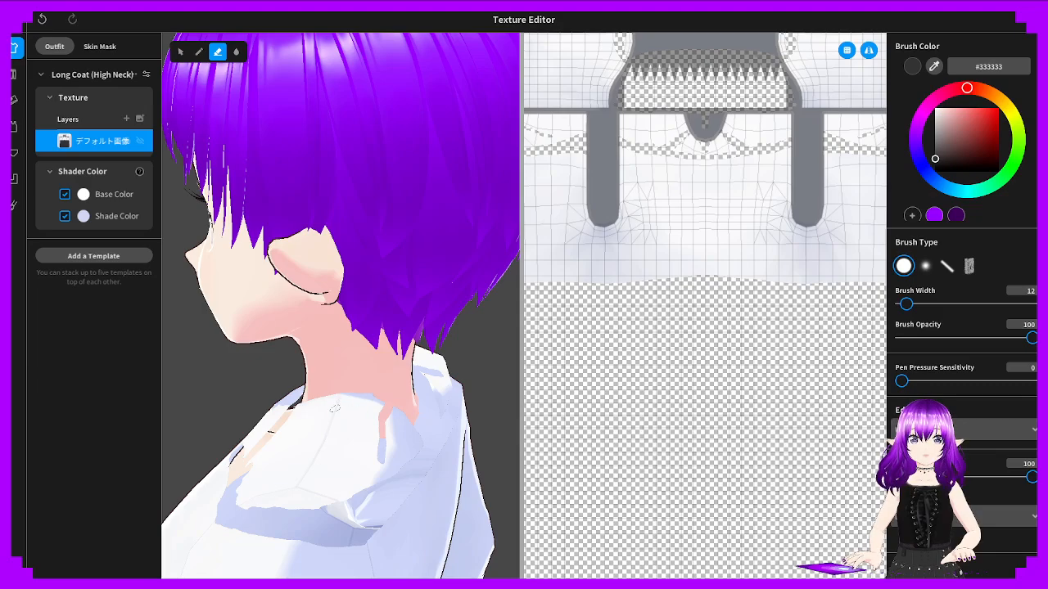
drag(335, 408, 295, 483)
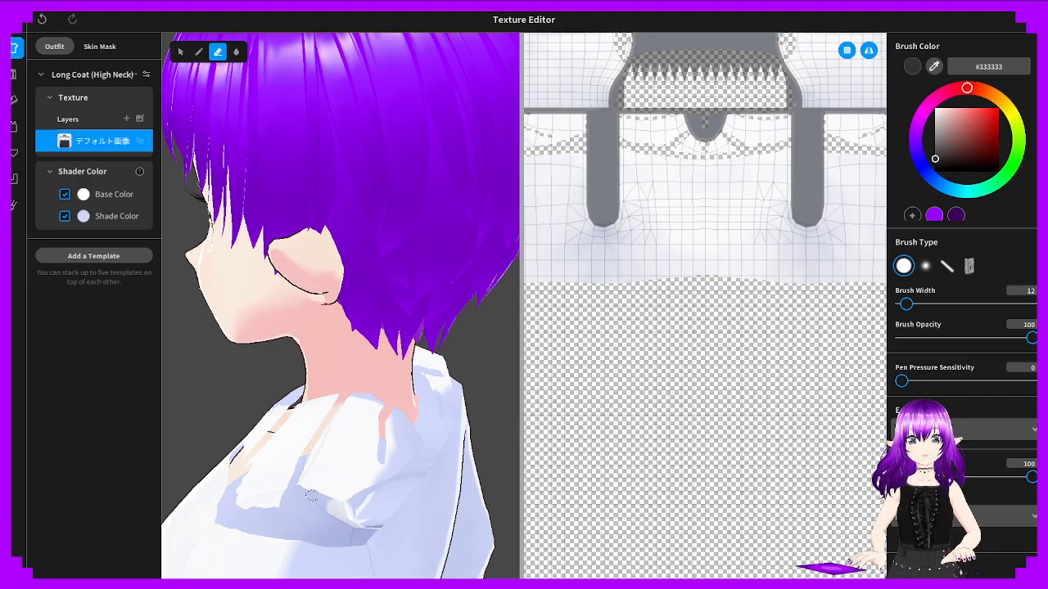
right_drag(340, 503, 329, 502)
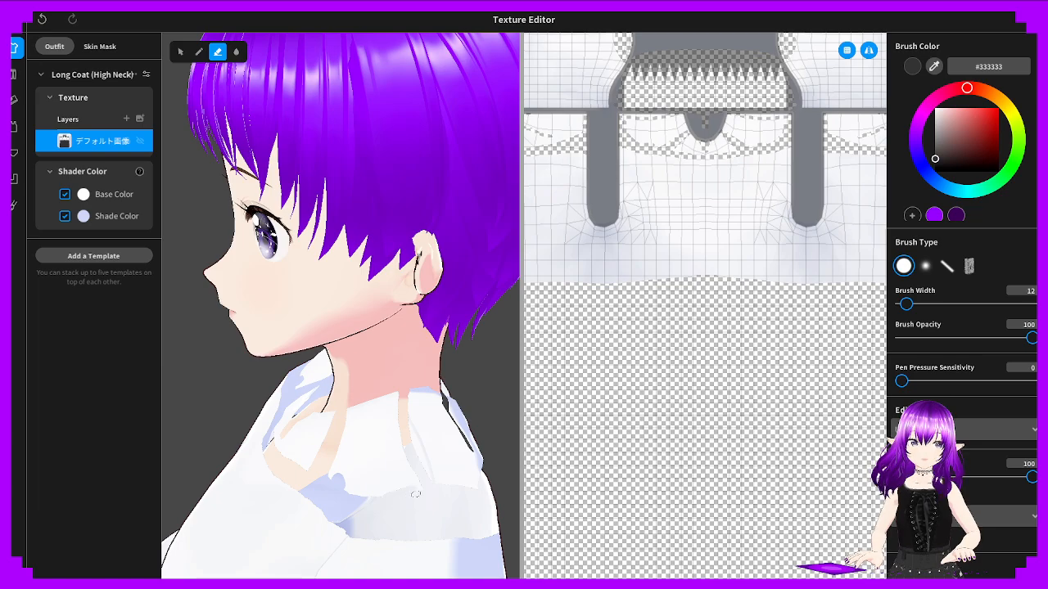
right_drag(416, 494, 323, 489)
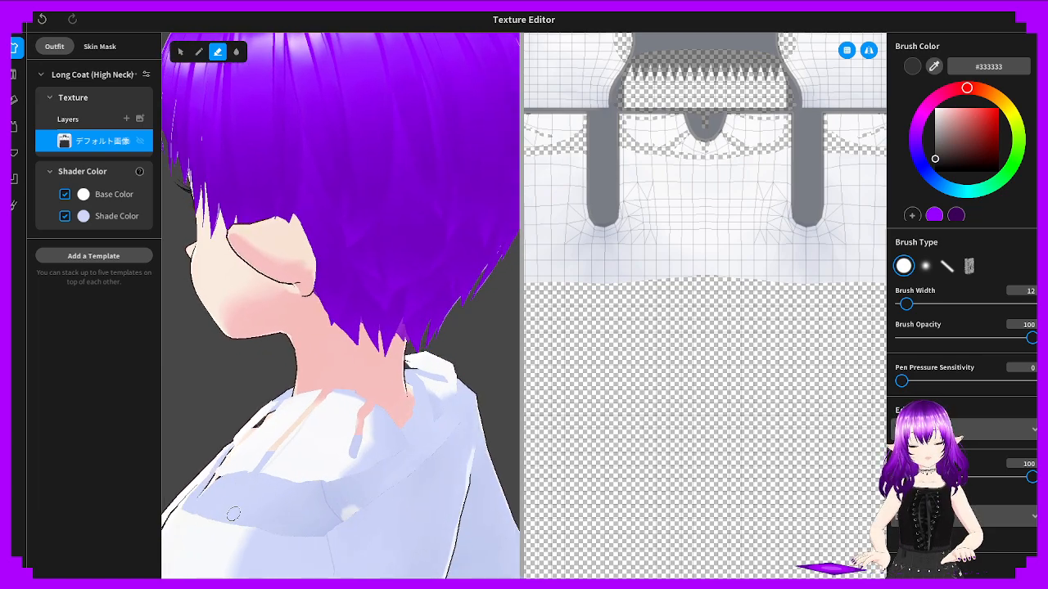
mouse_move(258, 516)
right_down()
mouse_move(388, 537)
mouse_move(265, 527)
right_up()
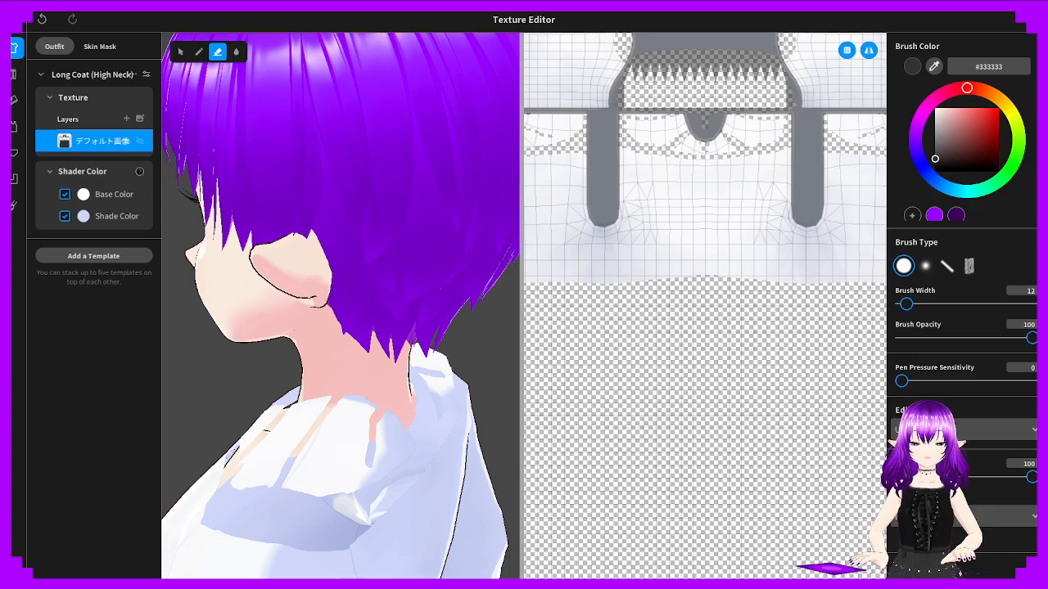
Set the eraser width to 72 and erase the remaining coat texture above the cut line on the texture map
right_drag(265, 429, 349, 404)
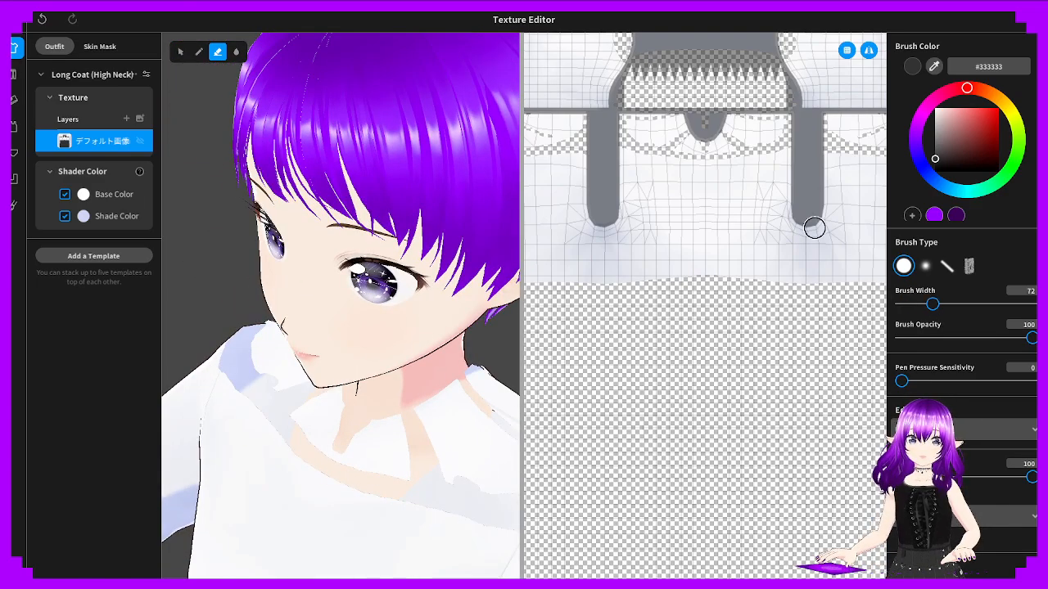
drag(583, 125, 526, 132)
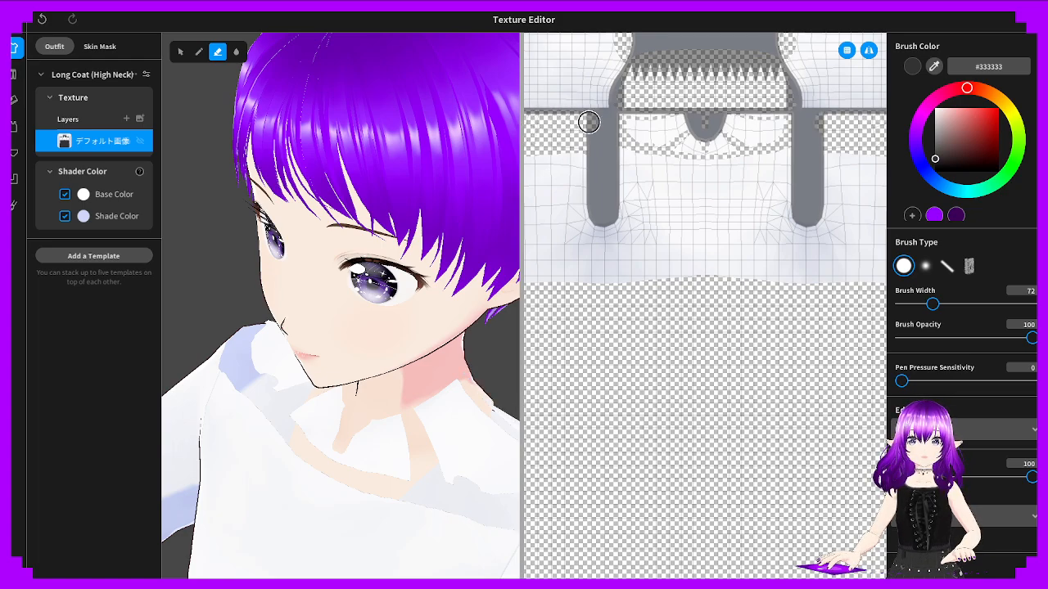
mouse_move(589, 122)
mouse_down()
mouse_move(736, 122)
mouse_move(631, 123)
mouse_move(712, 143)
mouse_up()
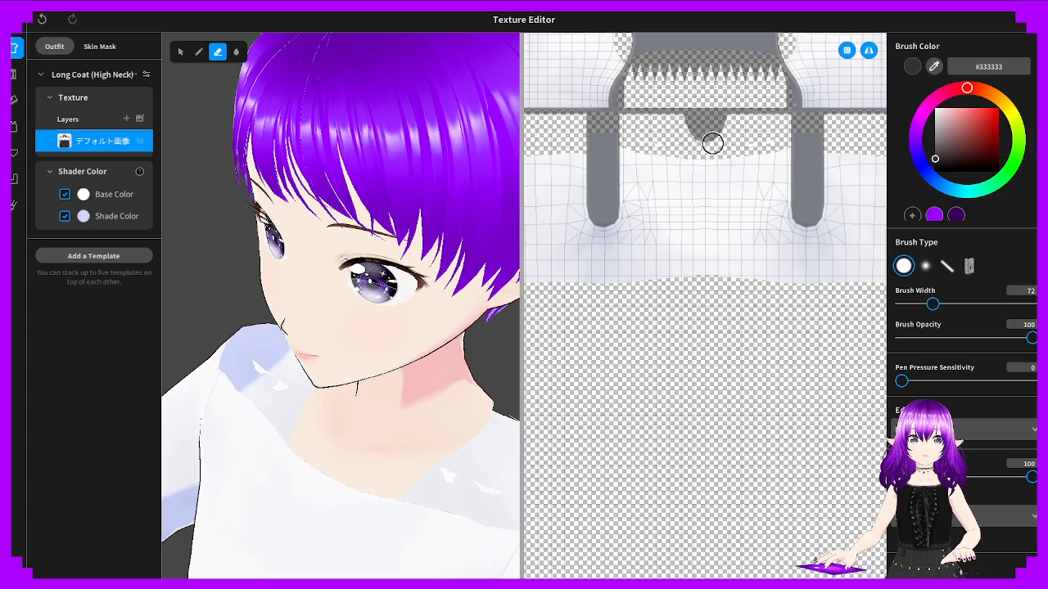
Check the coat's new neckline from the back and front, and open the skin mask
mouse_move(362, 346)
right_down()
mouse_move(276, 381)
mouse_move(271, 395)
mouse_move(287, 408)
mouse_move(345, 371)
mouse_move(304, 346)
mouse_move(314, 365)
mouse_move(302, 341)
mouse_move(300, 352)
mouse_move(234, 363)
mouse_move(222, 402)
mouse_move(197, 375)
mouse_move(270, 370)
mouse_move(277, 385)
mouse_move(257, 379)
mouse_move(508, 368)
mouse_move(409, 360)
mouse_move(219, 382)
mouse_move(280, 395)
mouse_move(396, 355)
right_up()
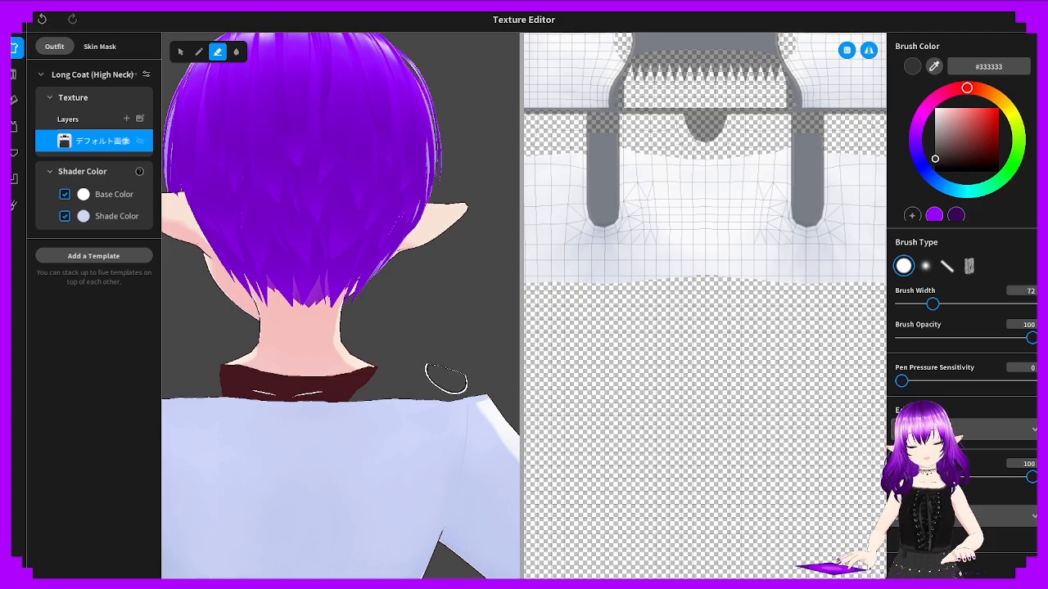
mouse_move(199, 363)
right_down()
mouse_move(271, 362)
mouse_move(334, 393)
mouse_move(292, 375)
mouse_move(393, 393)
mouse_move(473, 386)
mouse_move(280, 401)
mouse_move(191, 376)
mouse_move(215, 375)
mouse_move(201, 365)
mouse_move(459, 348)
mouse_move(311, 374)
right_up()
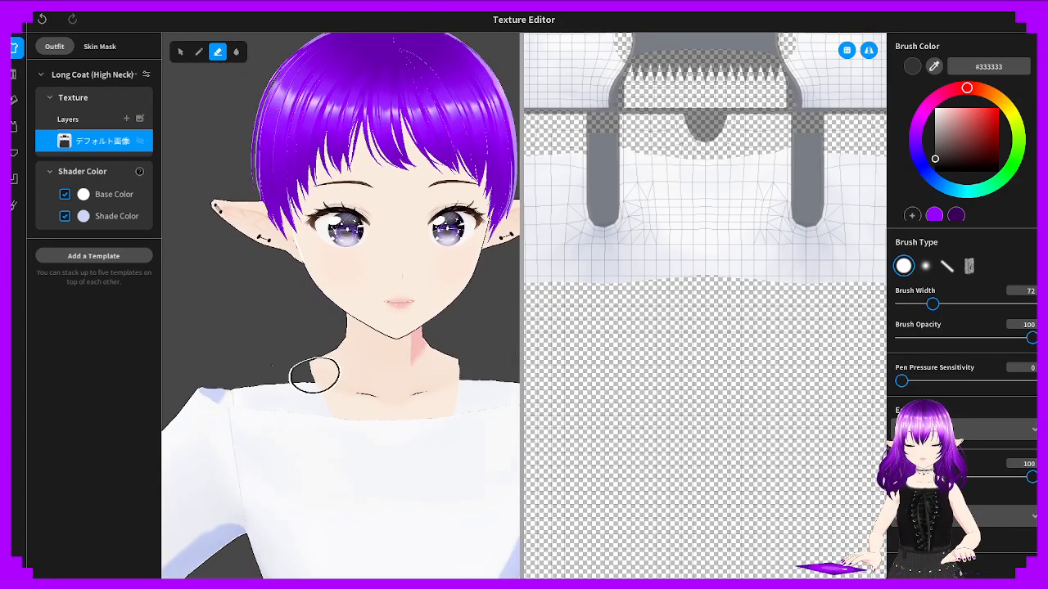
click(107, 47)
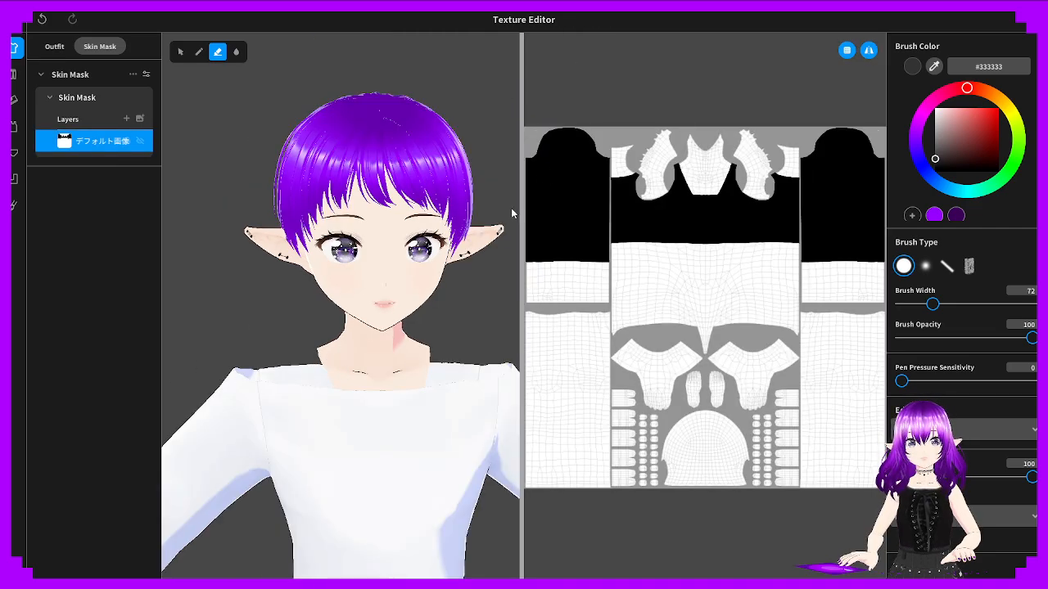
mouse_move(574, 146)
mouse_down()
mouse_move(618, 164)
mouse_move(621, 190)
mouse_move(549, 248)
mouse_move(689, 241)
mouse_move(737, 212)
mouse_up()
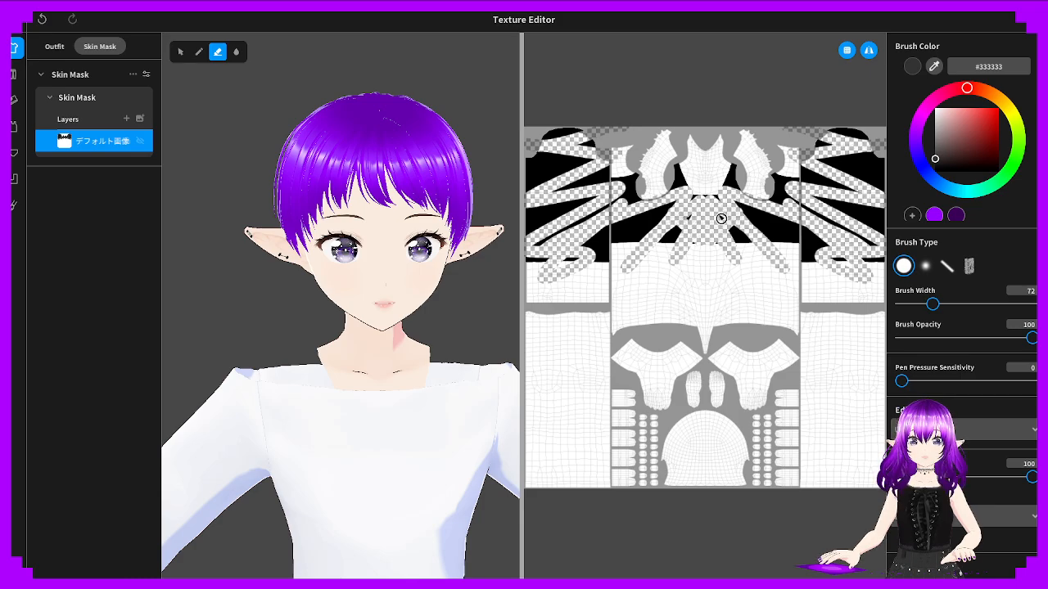
key(ctrl+z)
mouse_move(695, 173)
mouse_down()
mouse_move(683, 191)
mouse_move(734, 170)
mouse_up()
key(ctrl+z)
Paint the upper black areas of the skin mask white (#FFFFFF) over the shoulders, chest and back with a brush width of 72
key(b)
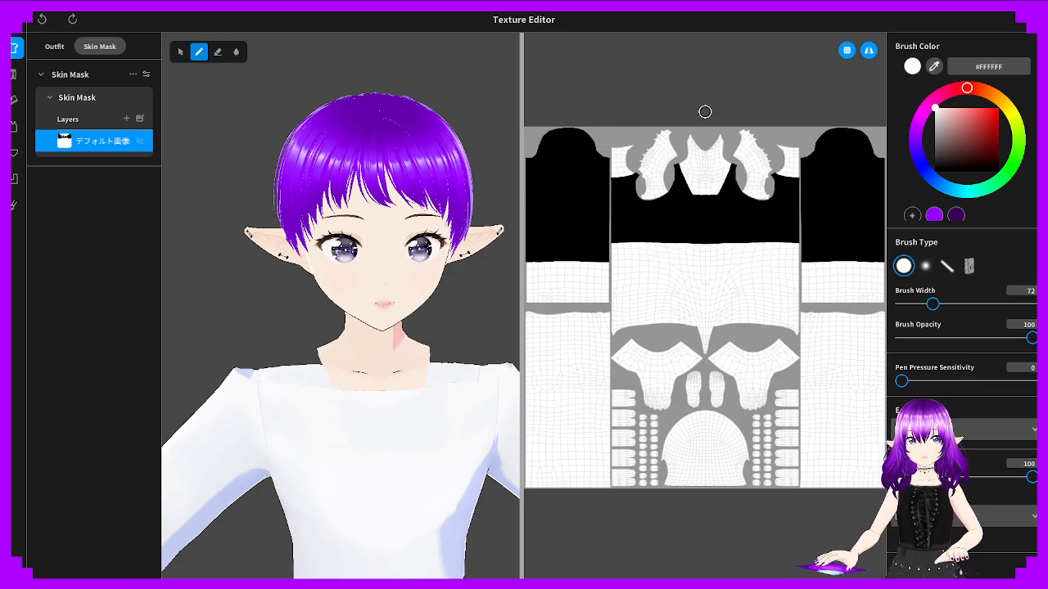
mouse_move(442, 342)
mouse_down()
mouse_move(434, 354)
mouse_move(460, 370)
mouse_up()
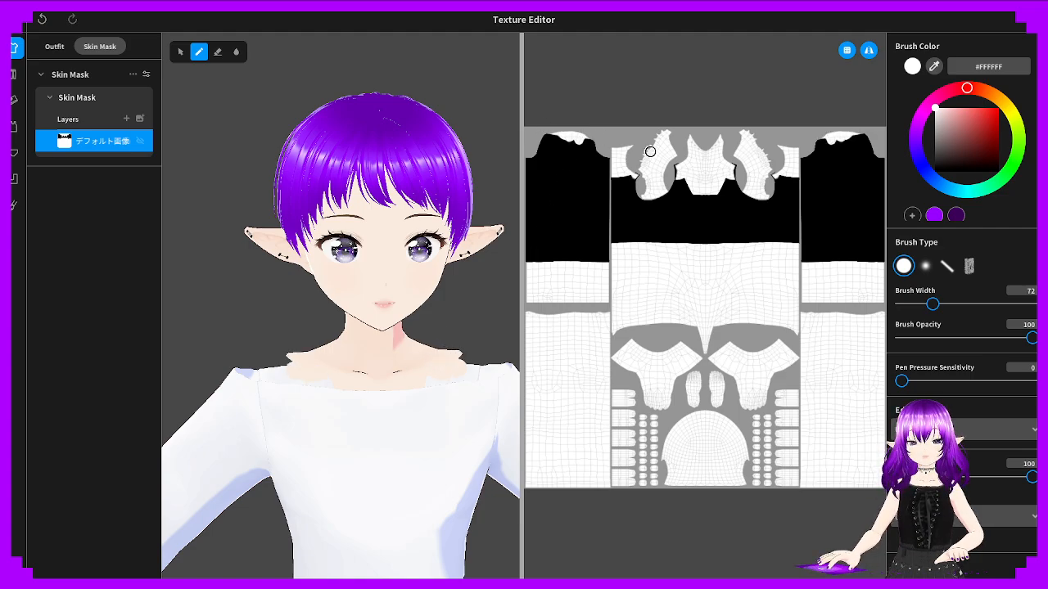
mouse_move(650, 152)
mouse_down()
mouse_move(566, 158)
mouse_move(571, 127)
mouse_up()
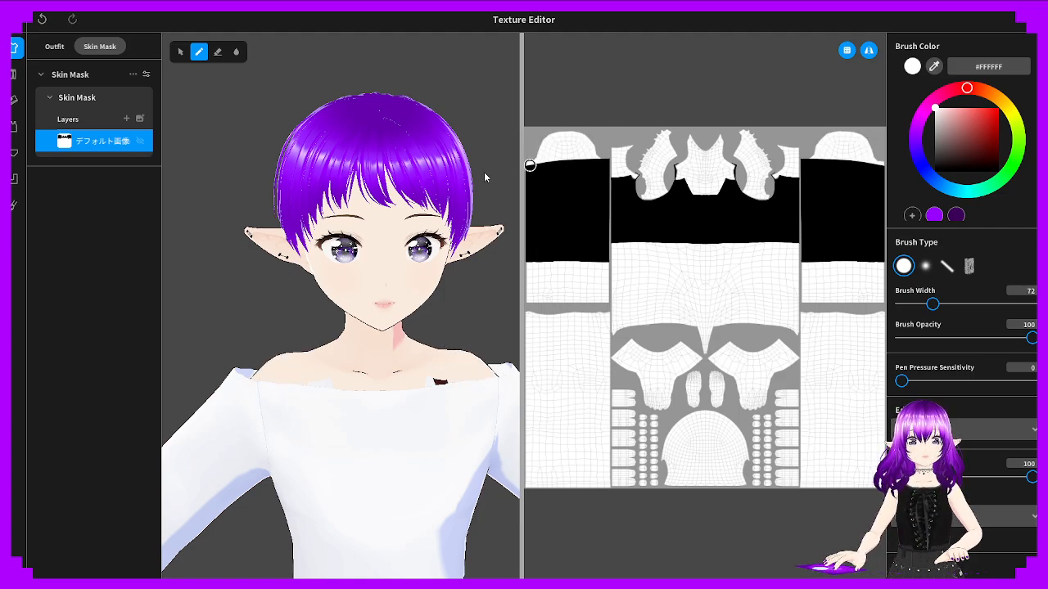
mouse_move(532, 167)
mouse_down()
mouse_move(650, 155)
mouse_move(573, 176)
mouse_move(679, 196)
mouse_up()
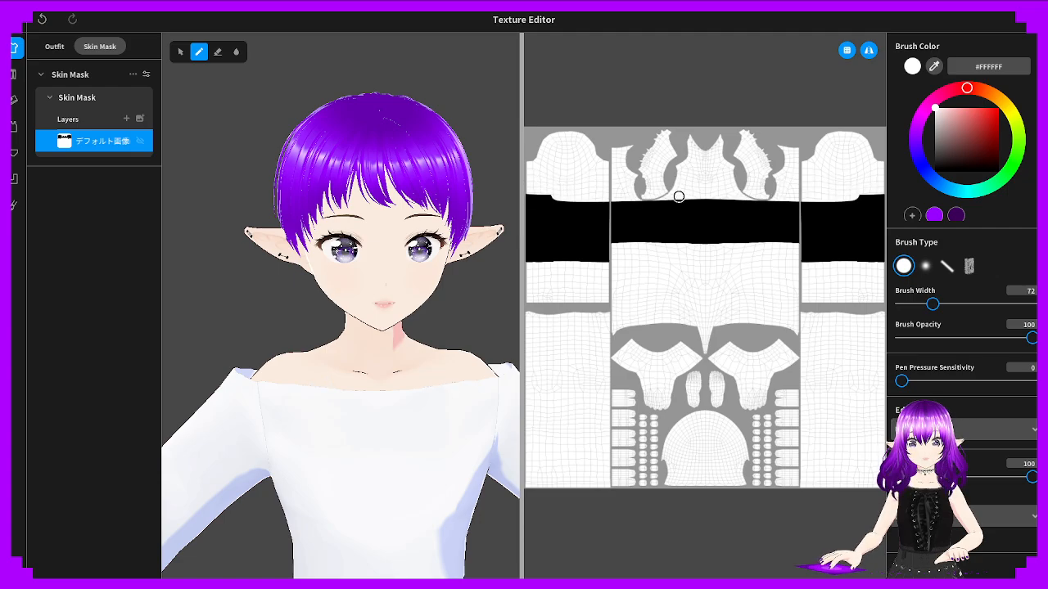
mouse_move(599, 189)
mouse_down()
mouse_move(589, 211)
mouse_move(540, 226)
mouse_up()
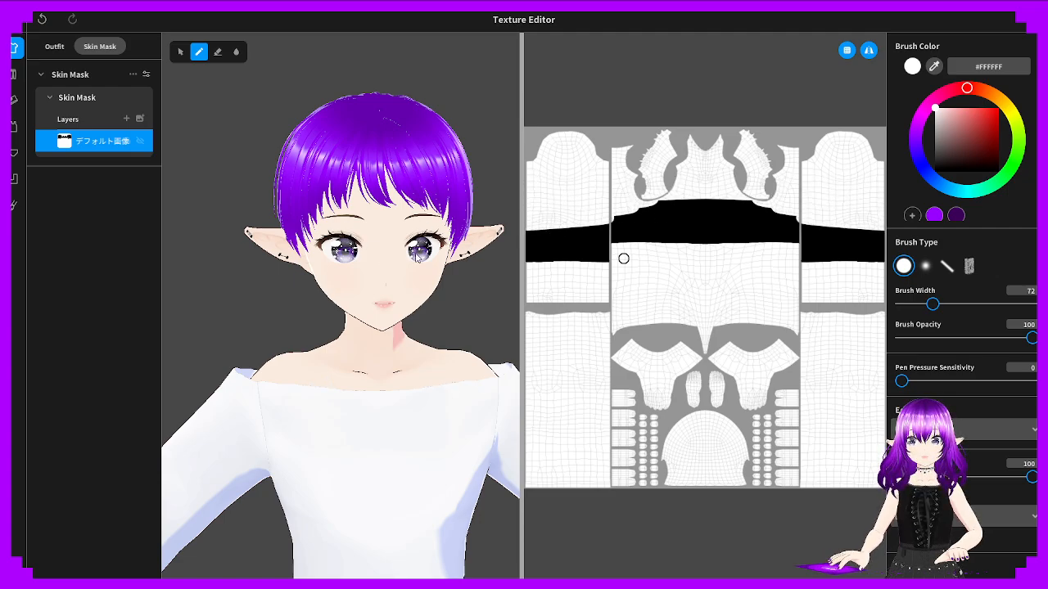
Paint the remaining black band across the middle and side panels of the skin mask white
mouse_move(624, 258)
mouse_down()
mouse_move(491, 206)
mouse_move(545, 224)
mouse_up()
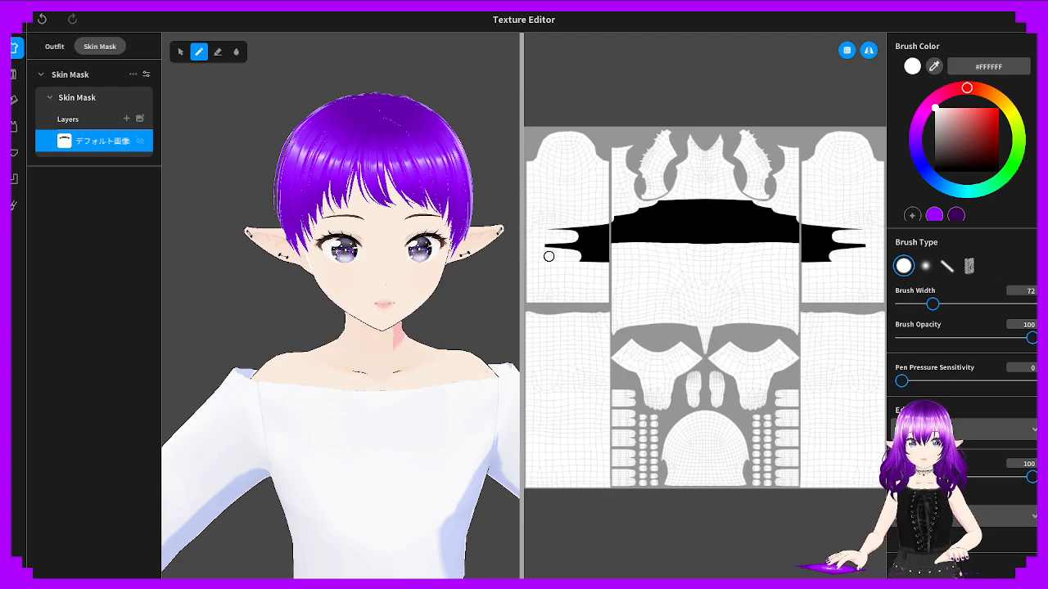
mouse_move(583, 258)
mouse_down()
mouse_move(533, 215)
mouse_move(618, 247)
mouse_move(647, 234)
mouse_move(590, 210)
mouse_up()
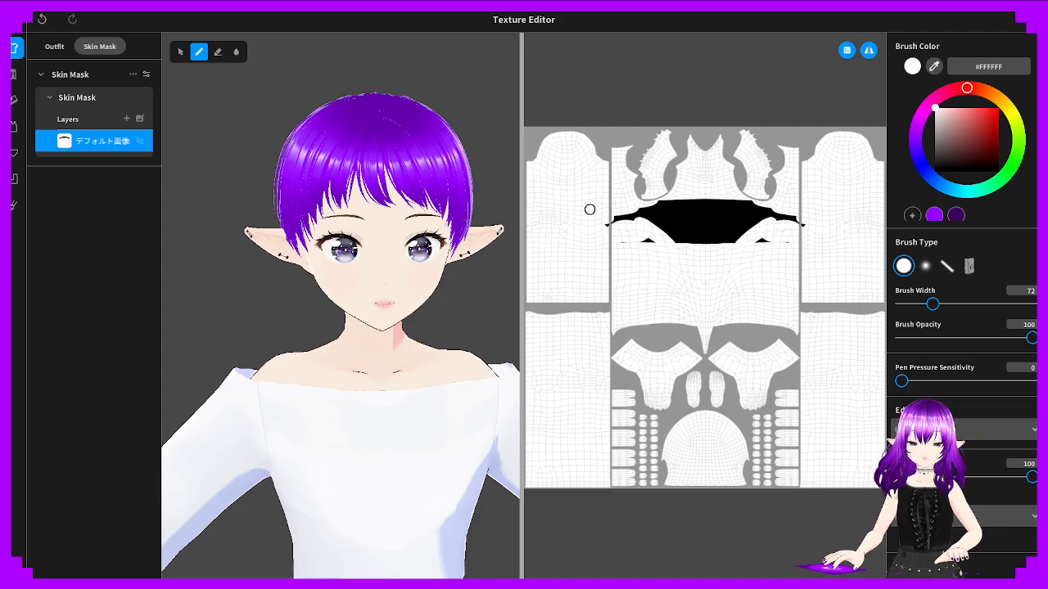
drag(676, 234, 635, 206)
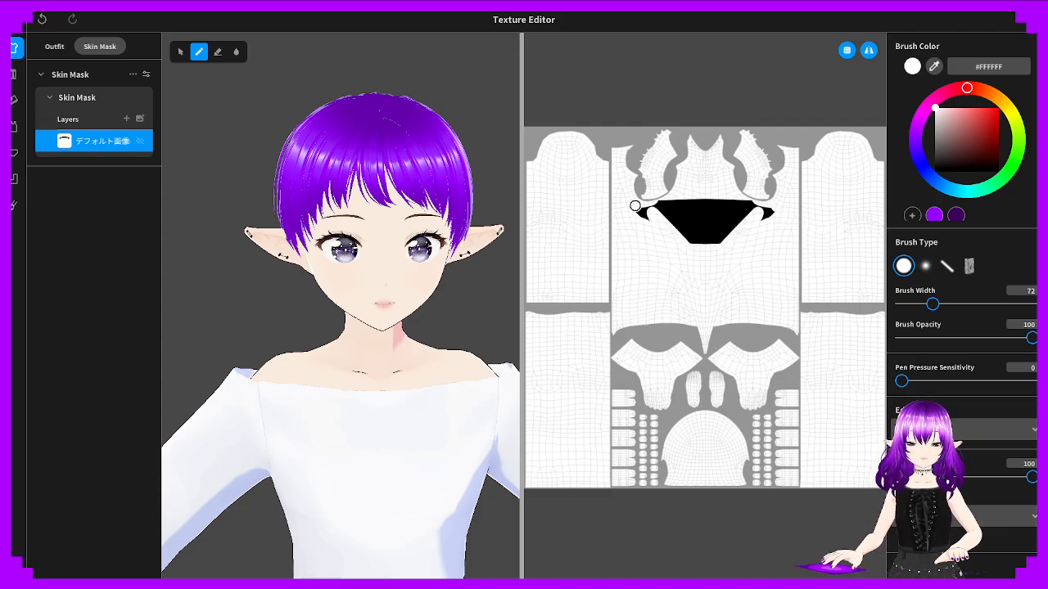
mouse_move(674, 236)
mouse_down()
mouse_move(683, 235)
mouse_move(675, 164)
mouse_up()
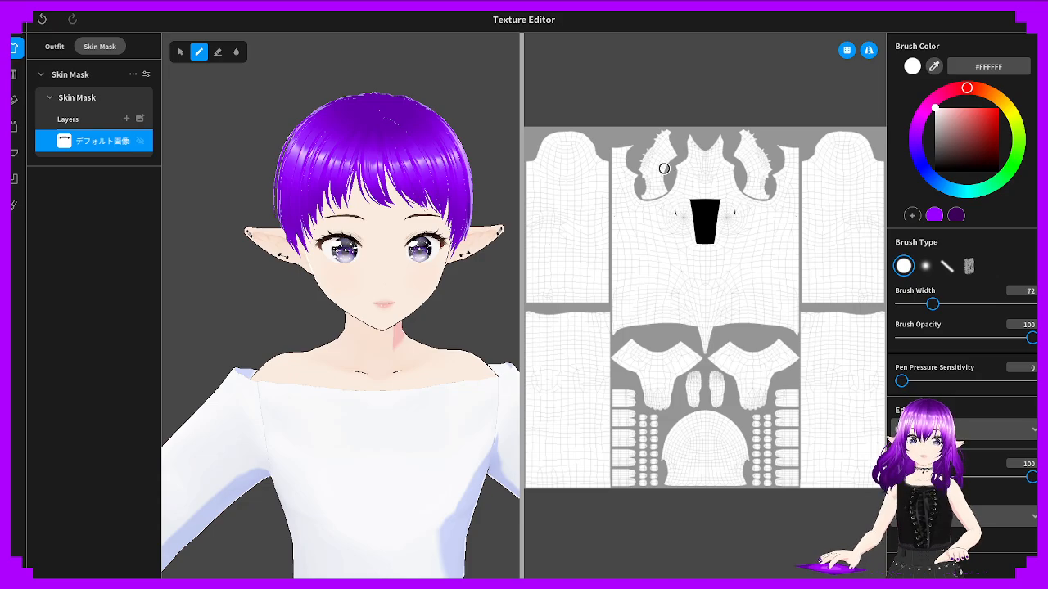
drag(686, 219, 706, 249)
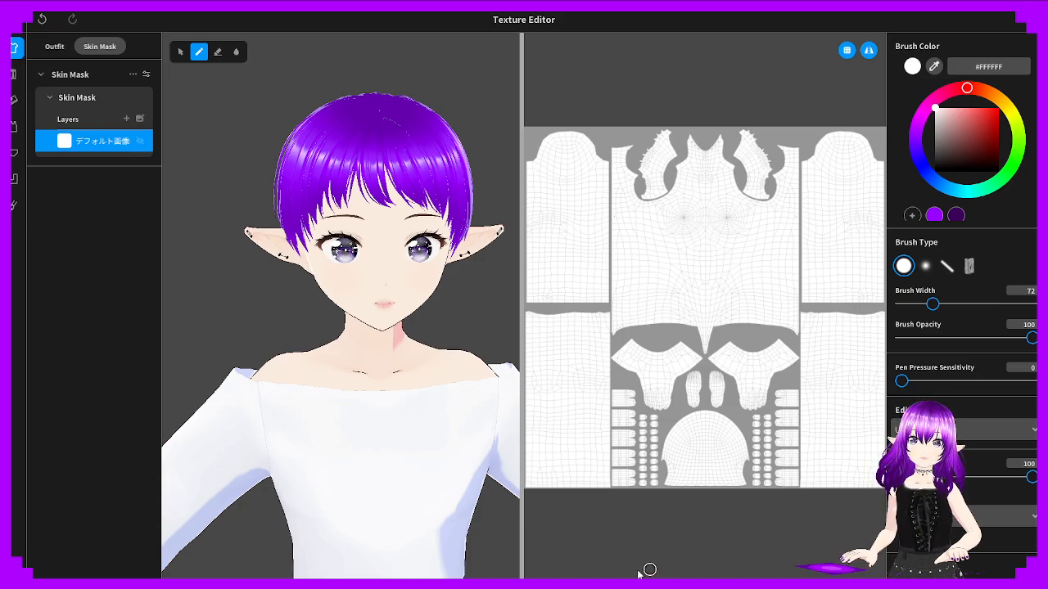
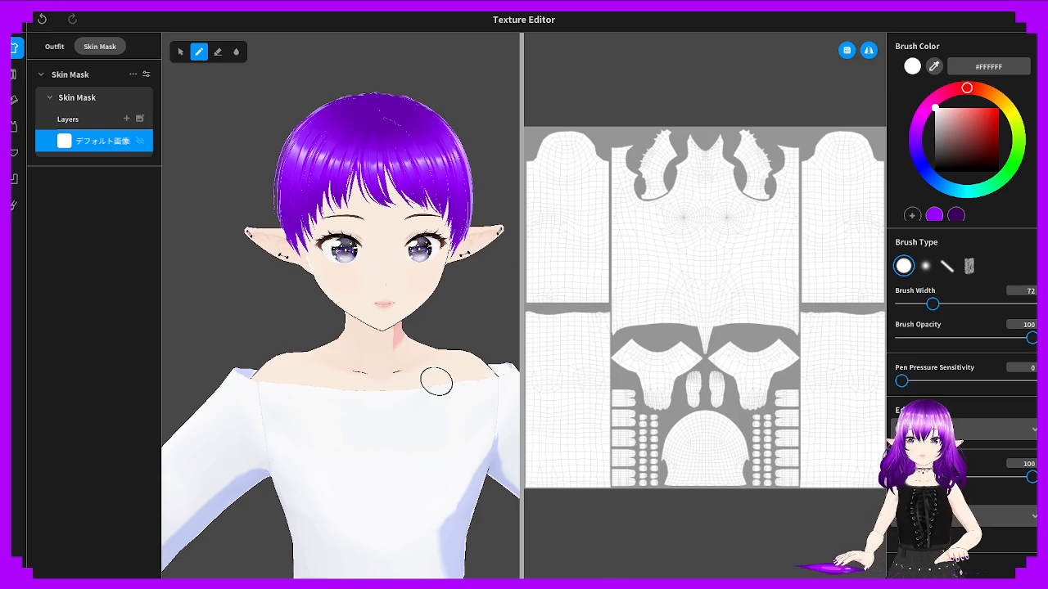
Return to the outfit textures and examine the bare shoulders and the coat's neckline from the front and side
click(51, 47)
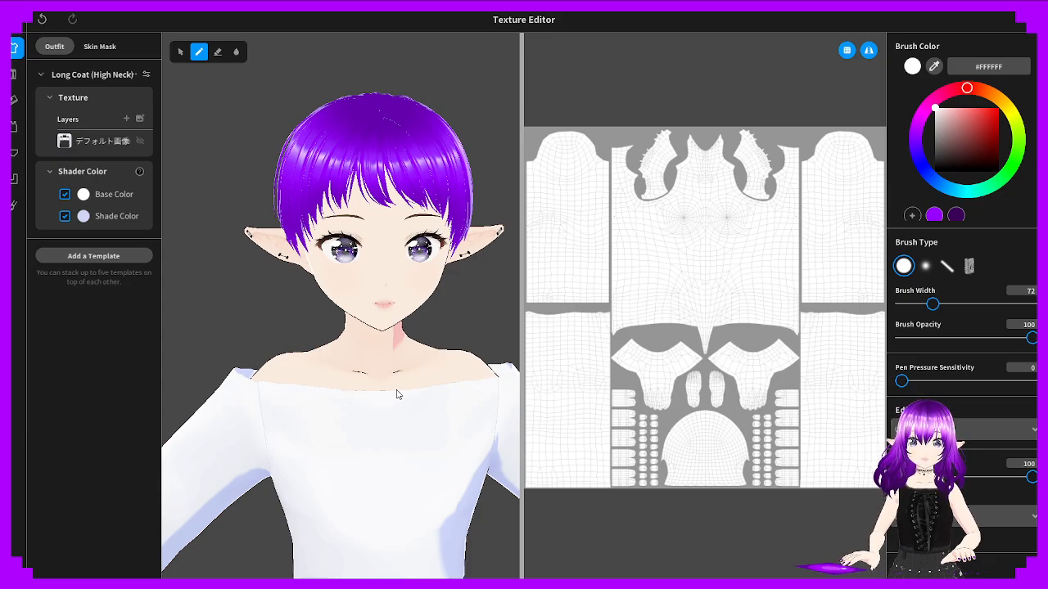
mouse_move(457, 387)
right_down()
mouse_move(344, 416)
mouse_move(451, 389)
right_up()
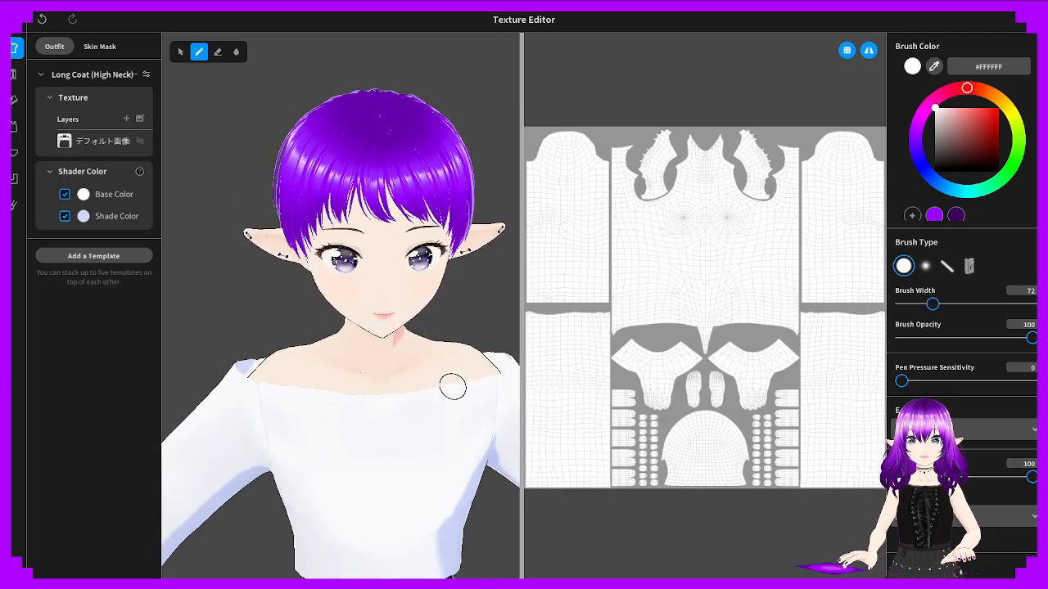
scroll(450, 378, down, 5)
mouse_move(317, 371)
right_down()
mouse_move(348, 391)
mouse_move(334, 393)
mouse_move(332, 377)
right_up()
scroll(333, 383, up, 6)
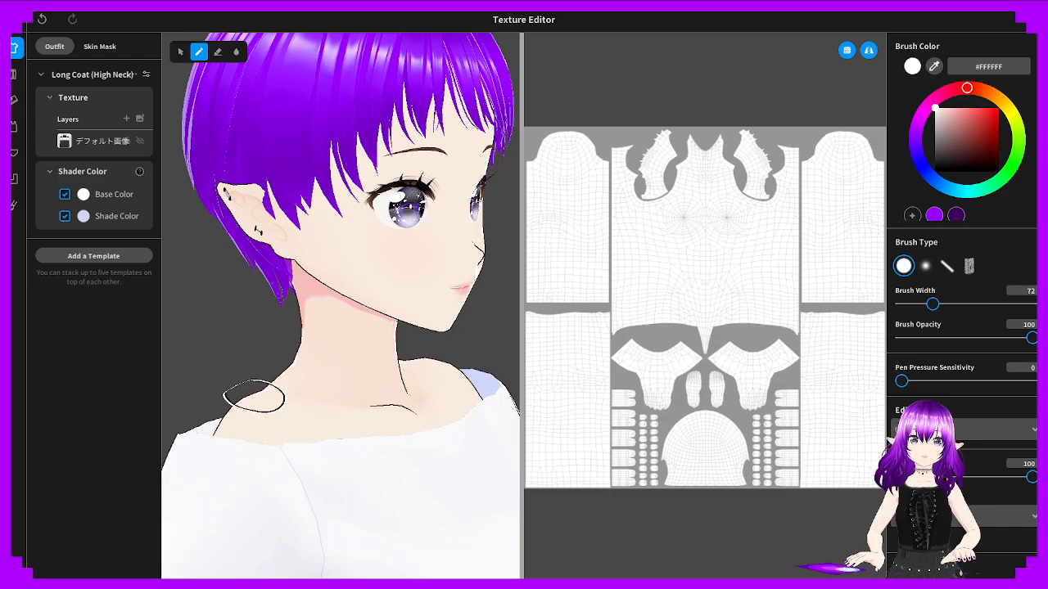
mouse_move(254, 397)
right_down()
mouse_move(281, 409)
mouse_move(274, 384)
right_up()
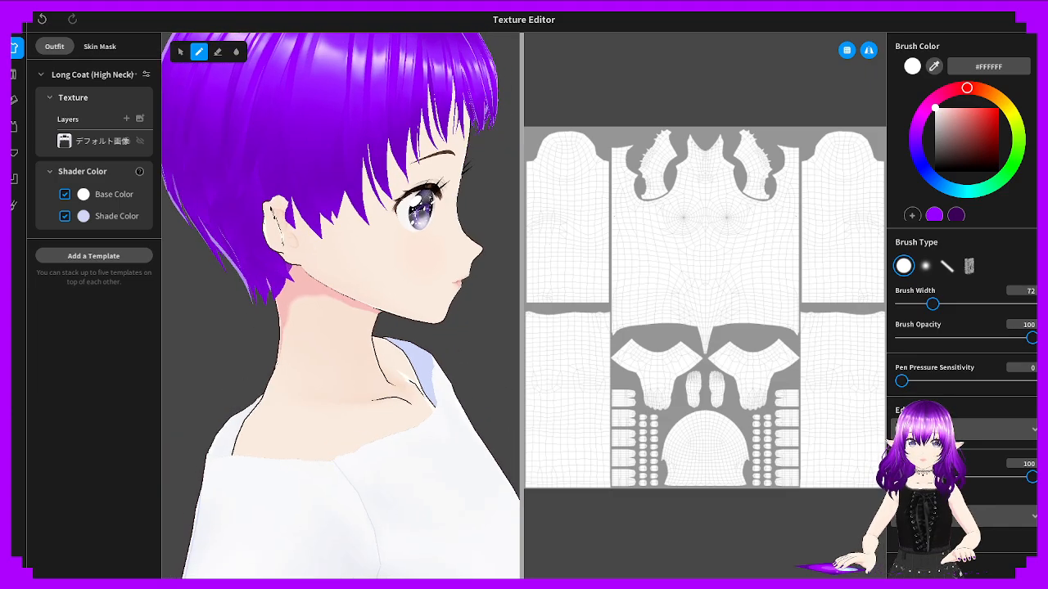
click(218, 52)
mouse_move(290, 388)
mouse_down()
mouse_move(277, 431)
mouse_move(285, 424)
mouse_up()
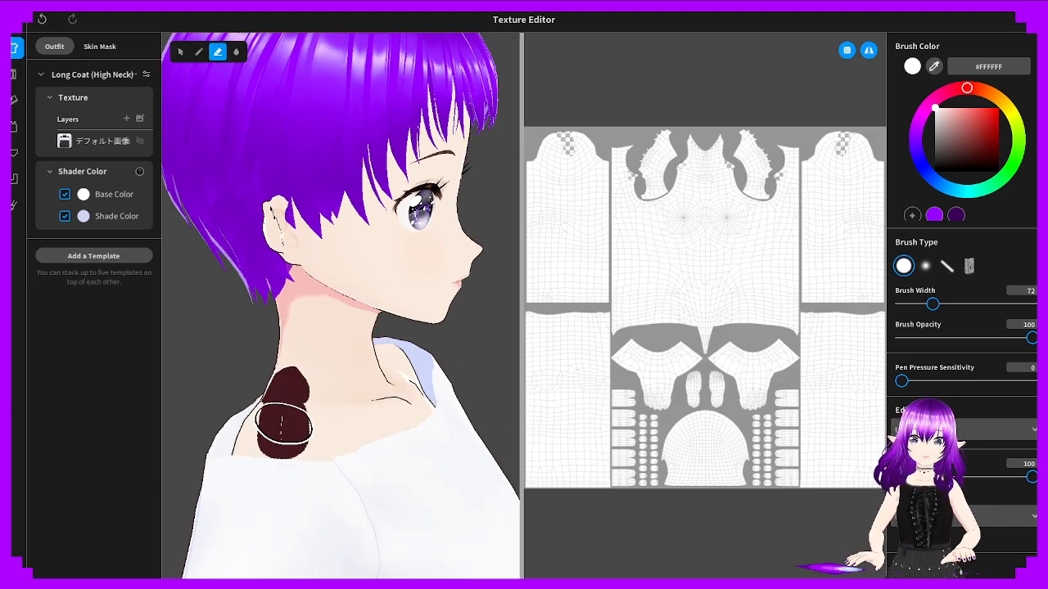
key(ctrl+z)
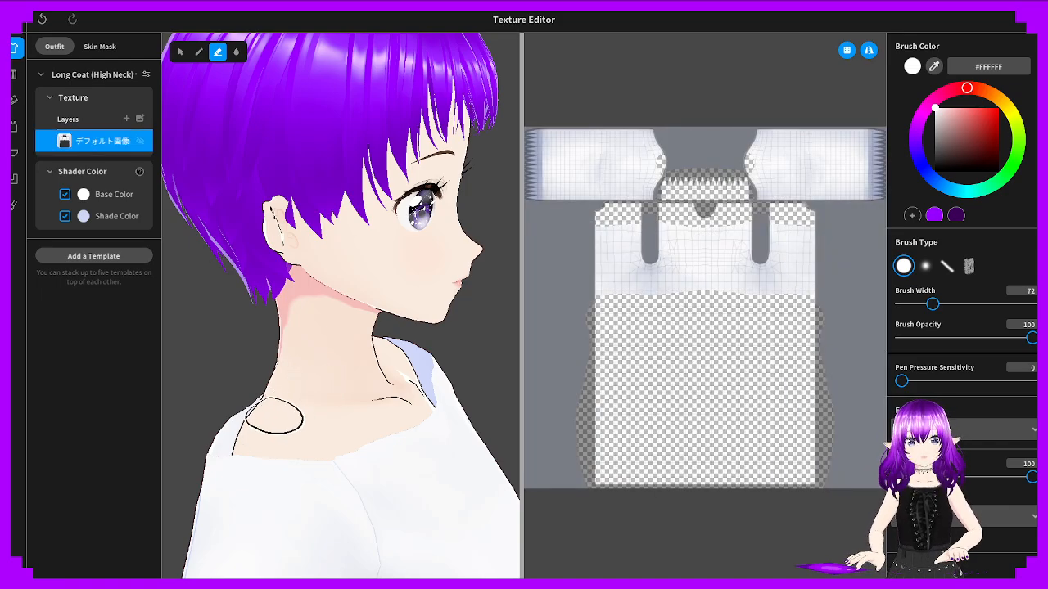
Reduce the brush width to 21 and inspect the bare shoulders and neckline edge from the side, front and back
right_drag(270, 406, 320, 397)
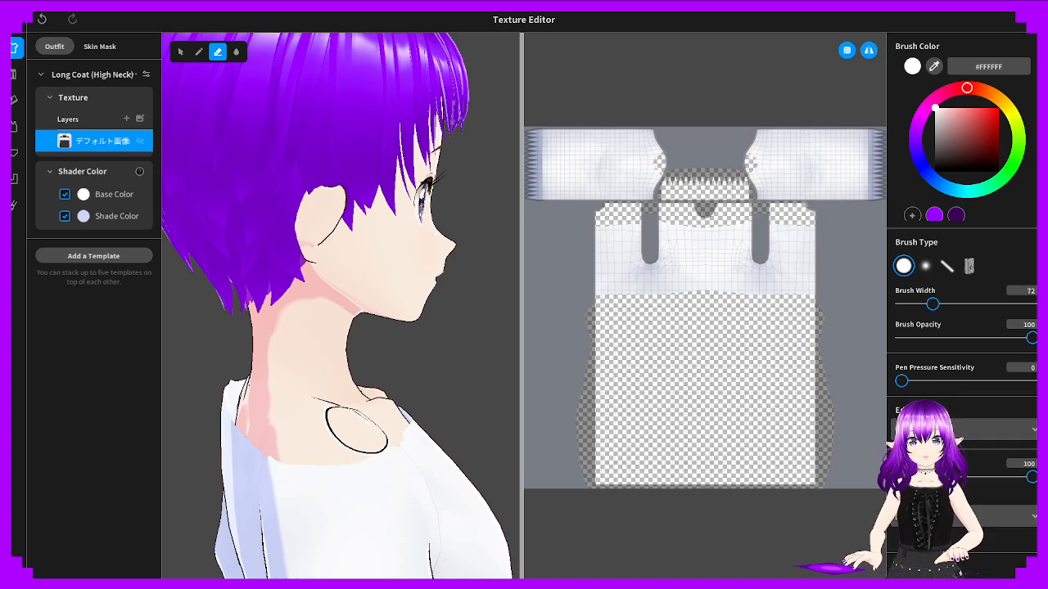
right_drag(373, 424, 293, 419)
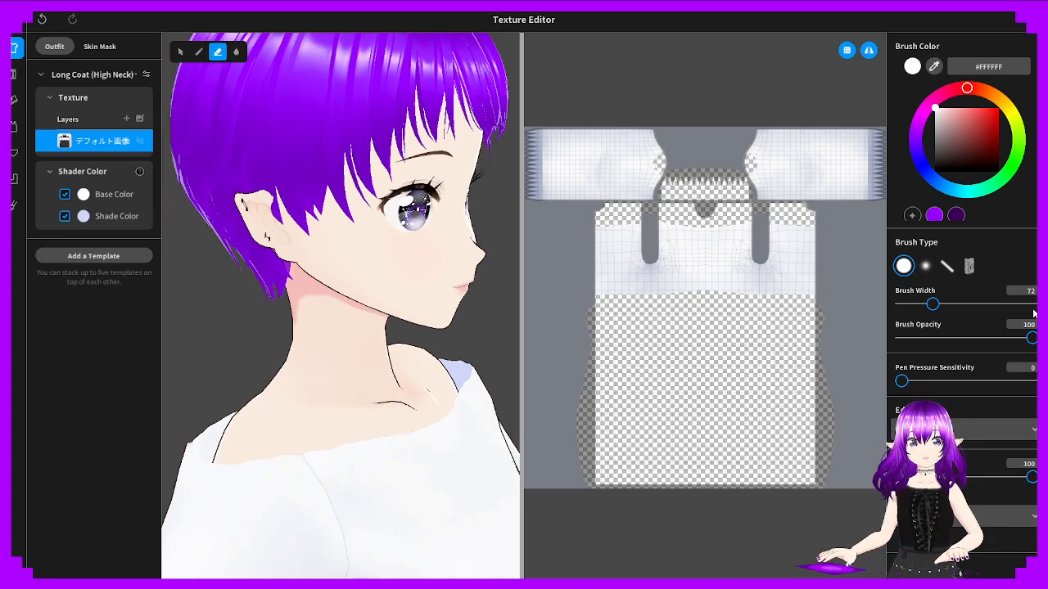
right_drag(432, 397, 356, 399)
right_drag(441, 279, 467, 270)
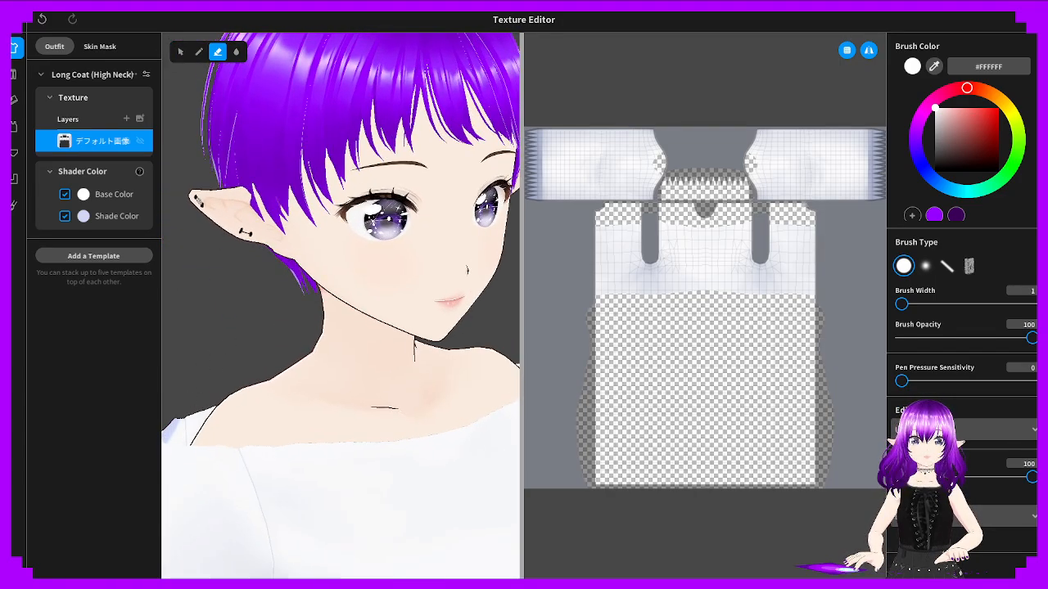
right_drag(384, 368, 414, 351)
right_drag(345, 366, 442, 361)
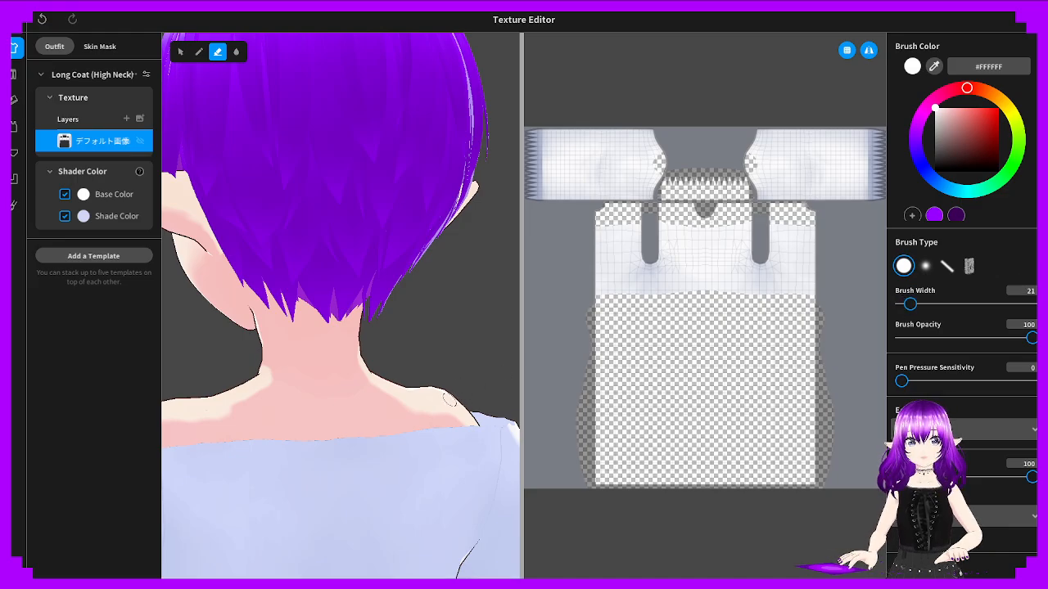
right_drag(377, 392, 285, 376)
Examine the whole cropped top and its neckline from the front and from a low angle
scroll(357, 386, down, 6)
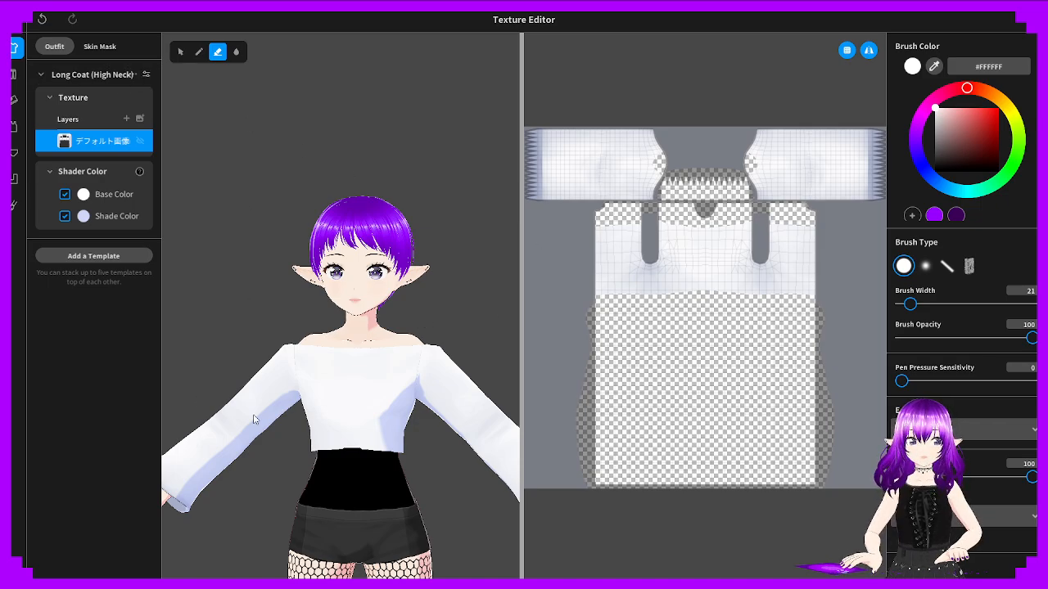
scroll(322, 343, up, 5)
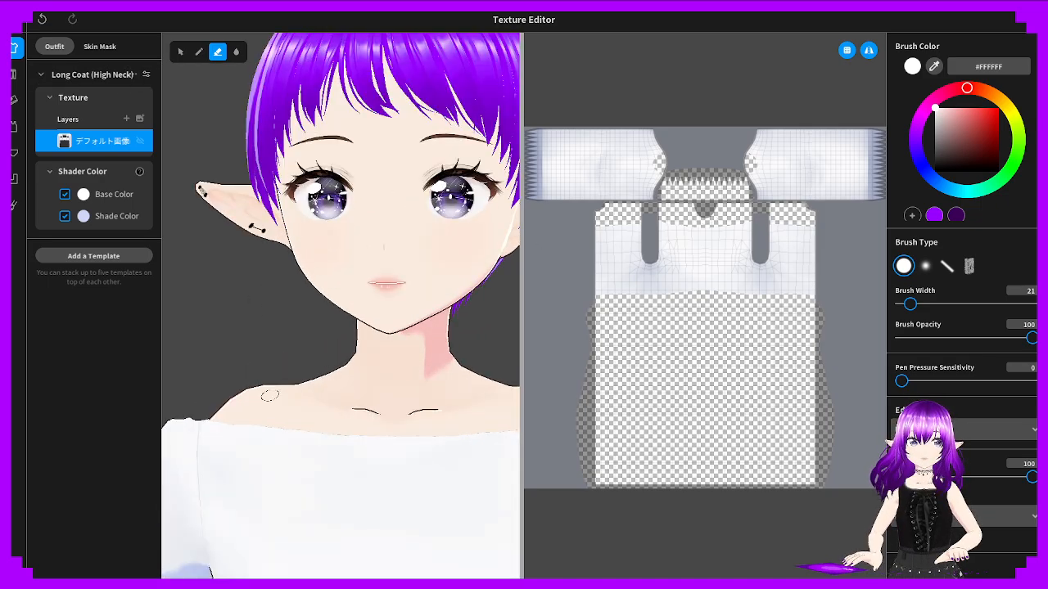
scroll(309, 399, down, 1)
scroll(309, 399, down, 3)
right_drag(309, 399, 364, 387)
scroll(323, 416, down, 2)
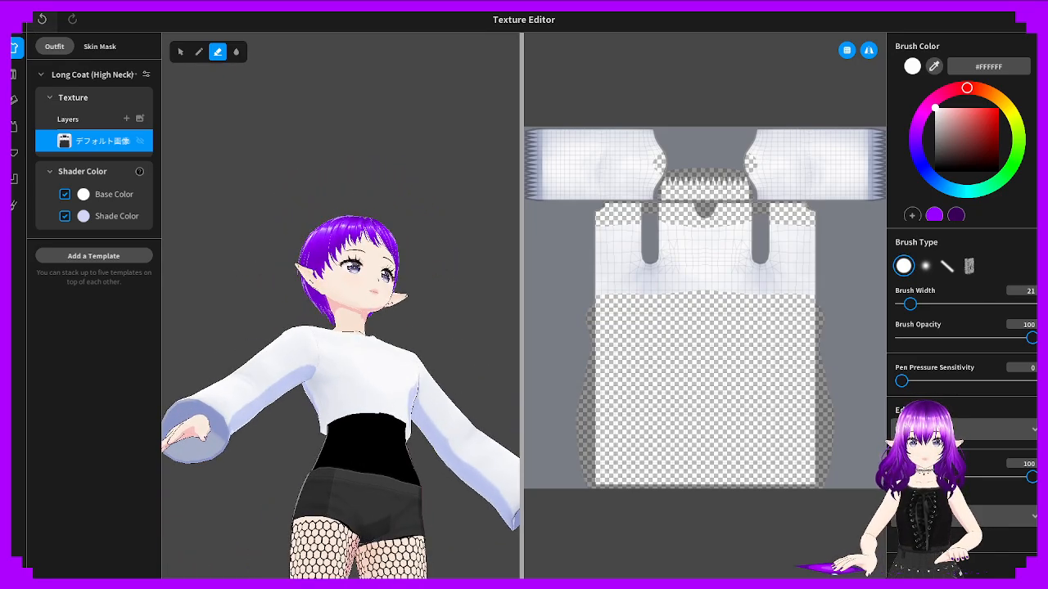
Close the texture editor, save the edited Tops as a new item, and view the saved top up close
click(13, 19)
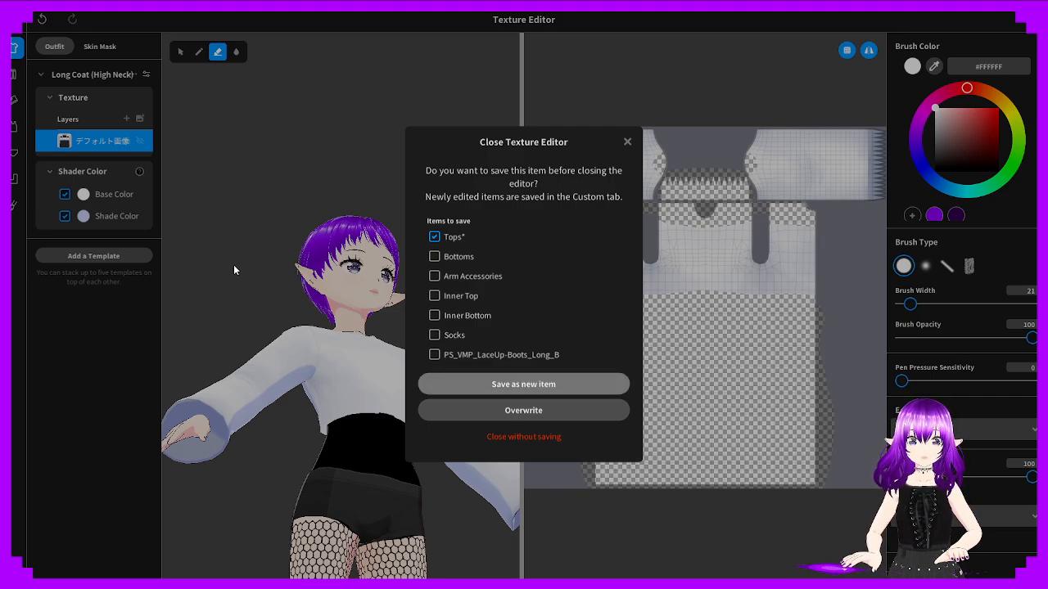
click(453, 384)
right_drag(626, 360, 602, 416)
scroll(516, 416, up, 2)
scroll(516, 416, up, 3)
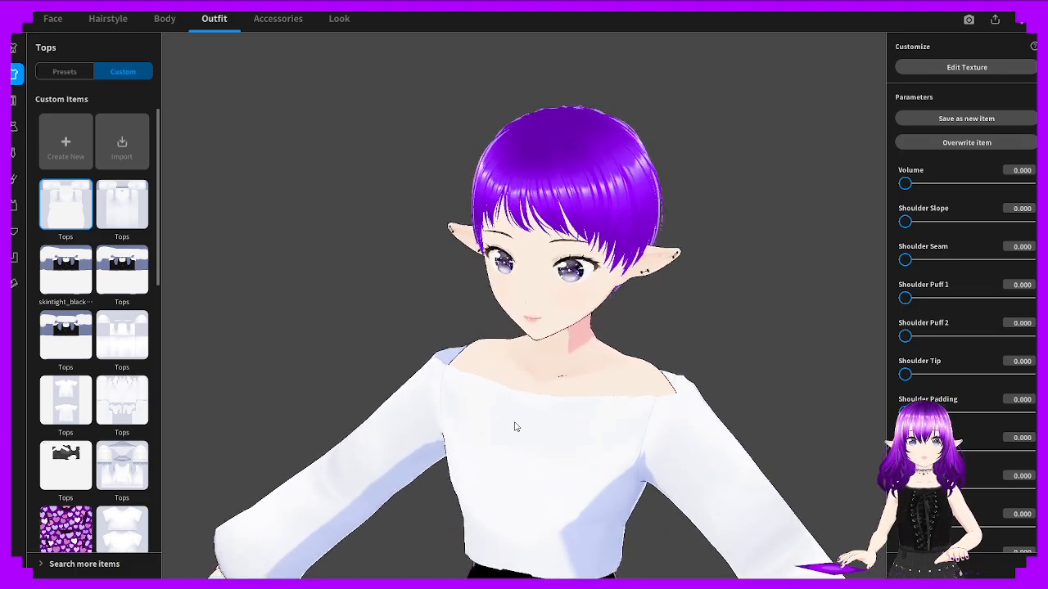
right_drag(515, 423, 531, 416)
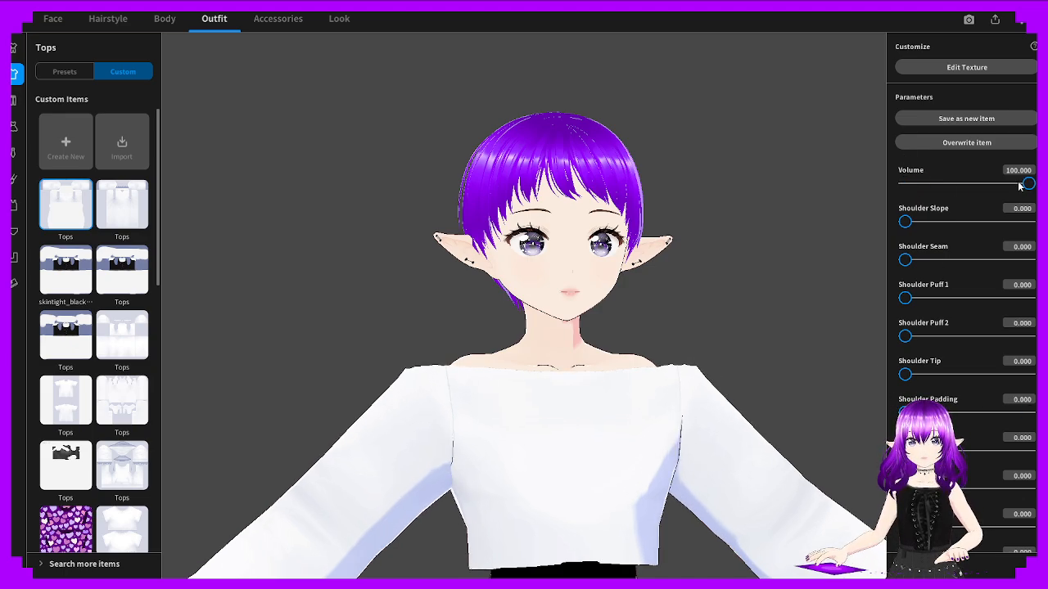
Try tightening the top around the body with a Volume of -20 and -50, checking the fit from the side
scroll(737, 382, down, 3)
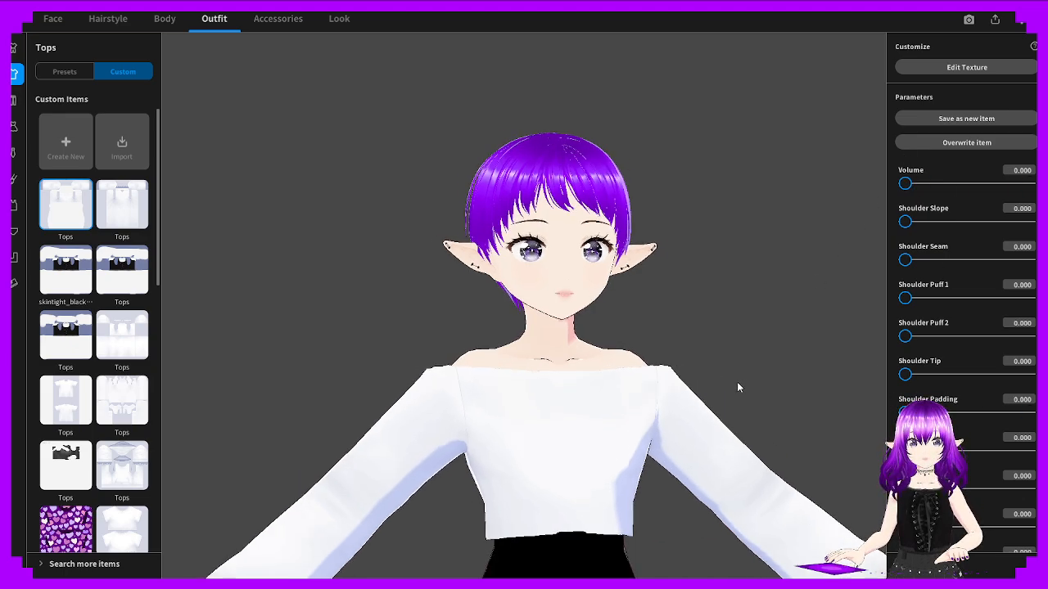
click(1021, 171)
text(-20)
key(Return)
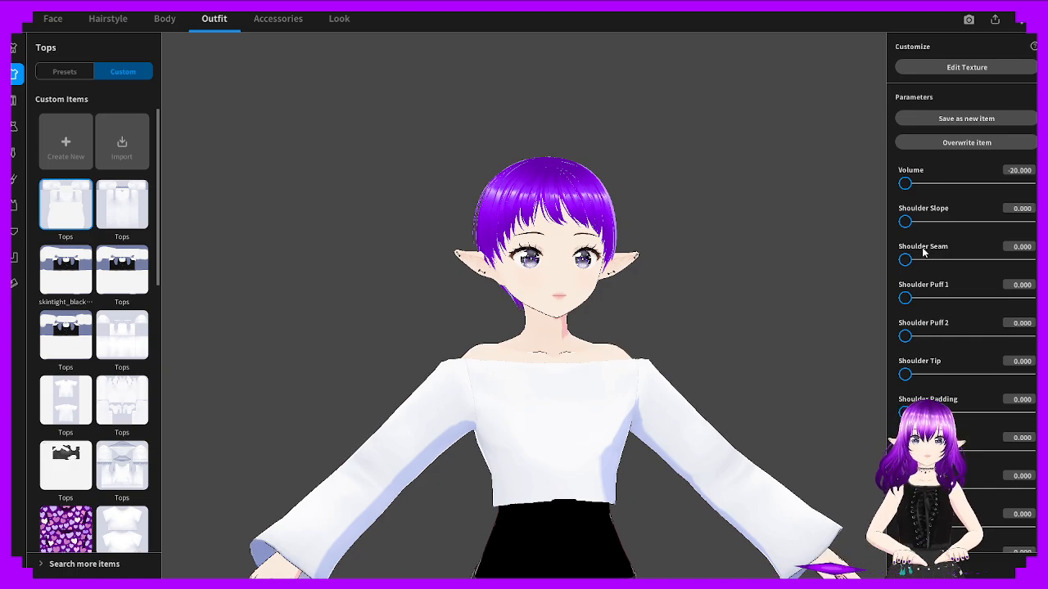
right_drag(635, 390, 393, 399)
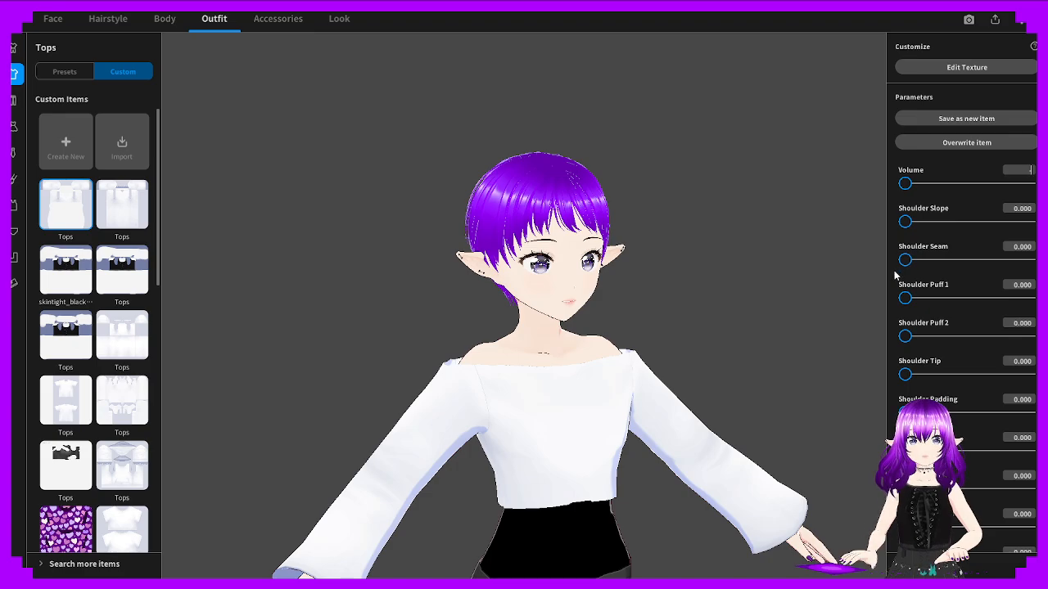
text(-50)
key(Return)
right_drag(888, 275, 904, 301)
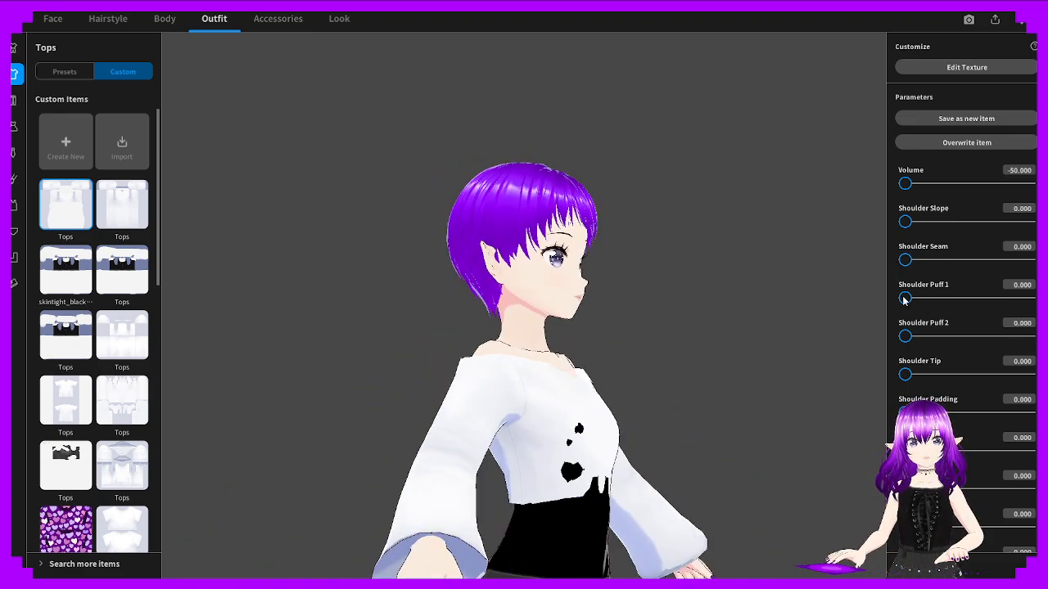
Set the top's Volume to -30 and check the fit from the side, back and front
click(1016, 171)
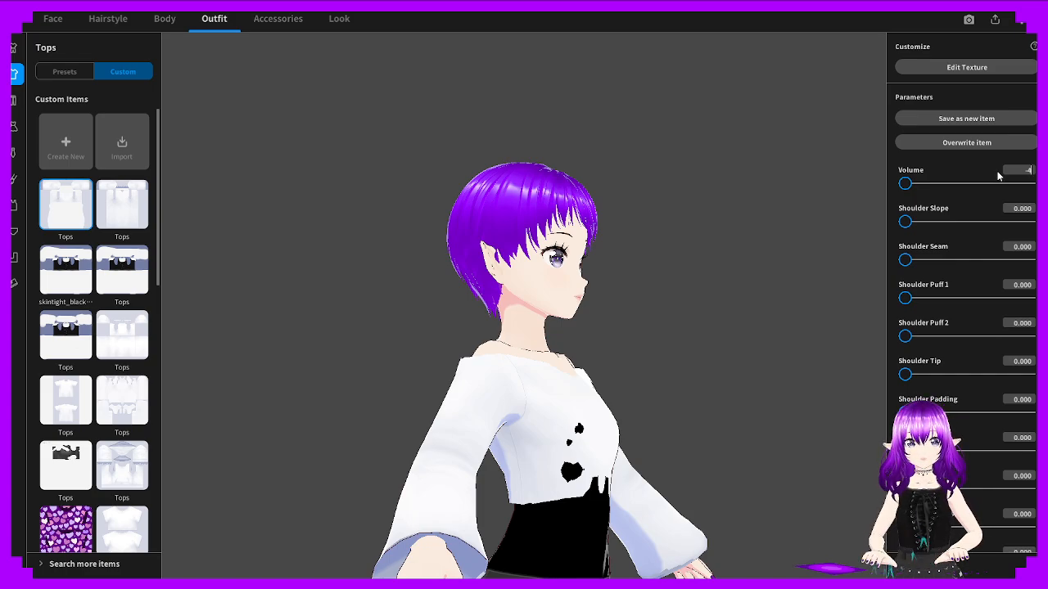
text(0)
key(Return)
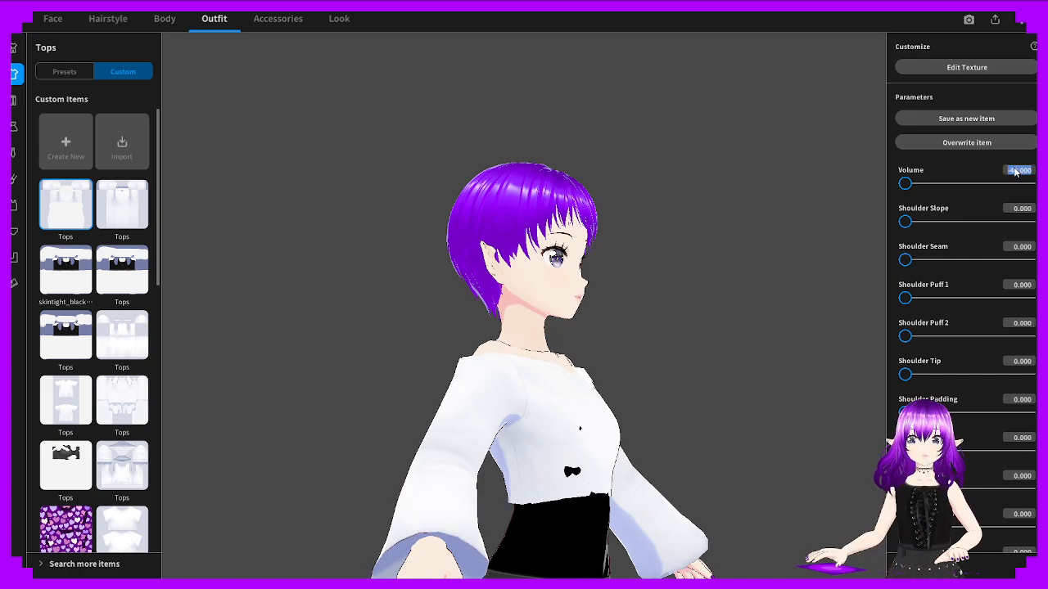
text(0)
key(Return)
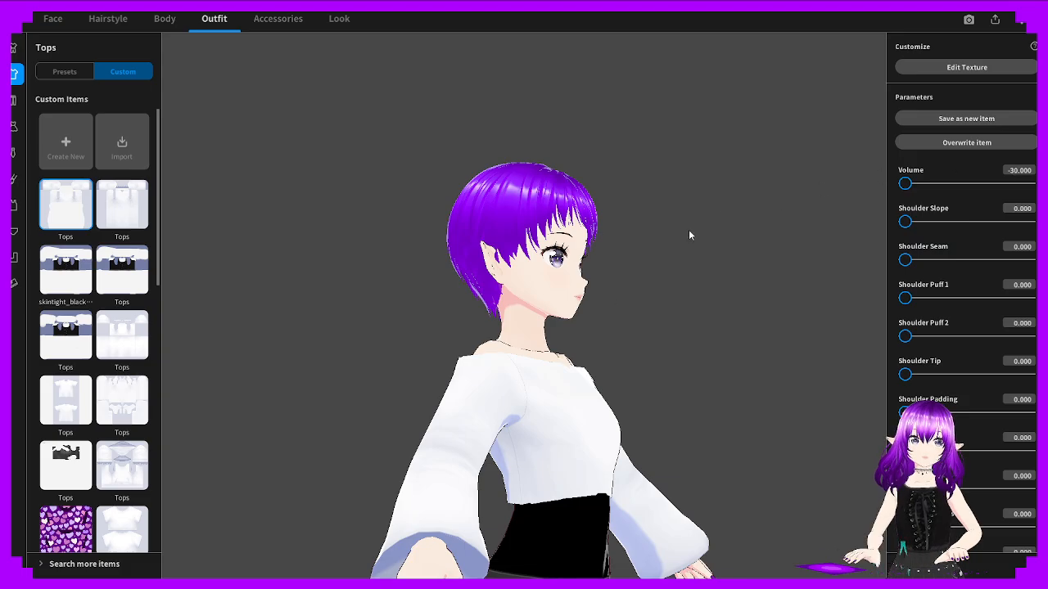
right_drag(689, 232, 678, 304)
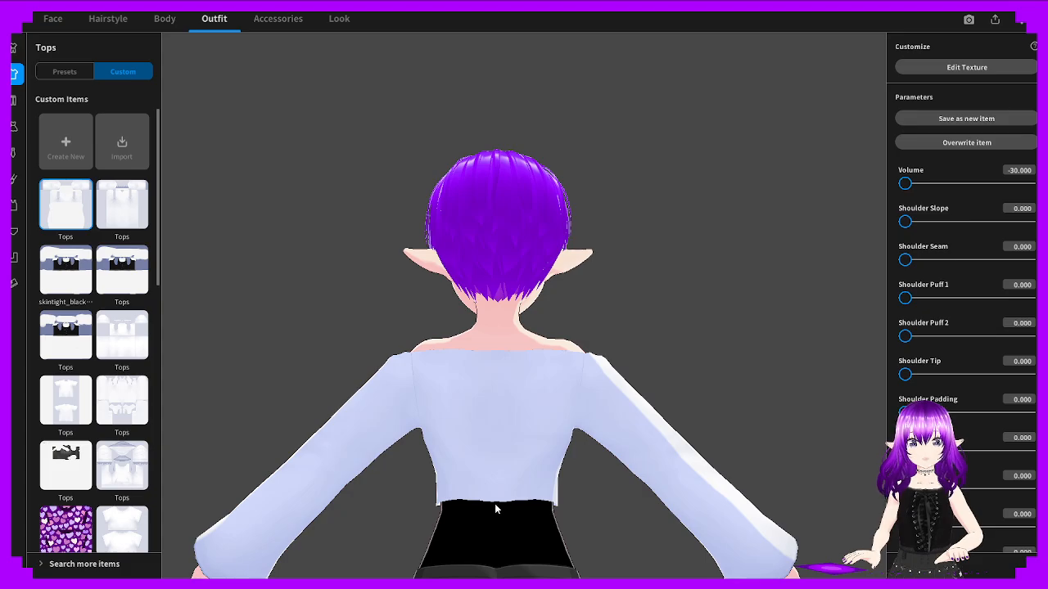
right_drag(438, 420, 553, 384)
scroll(553, 384, up, 1)
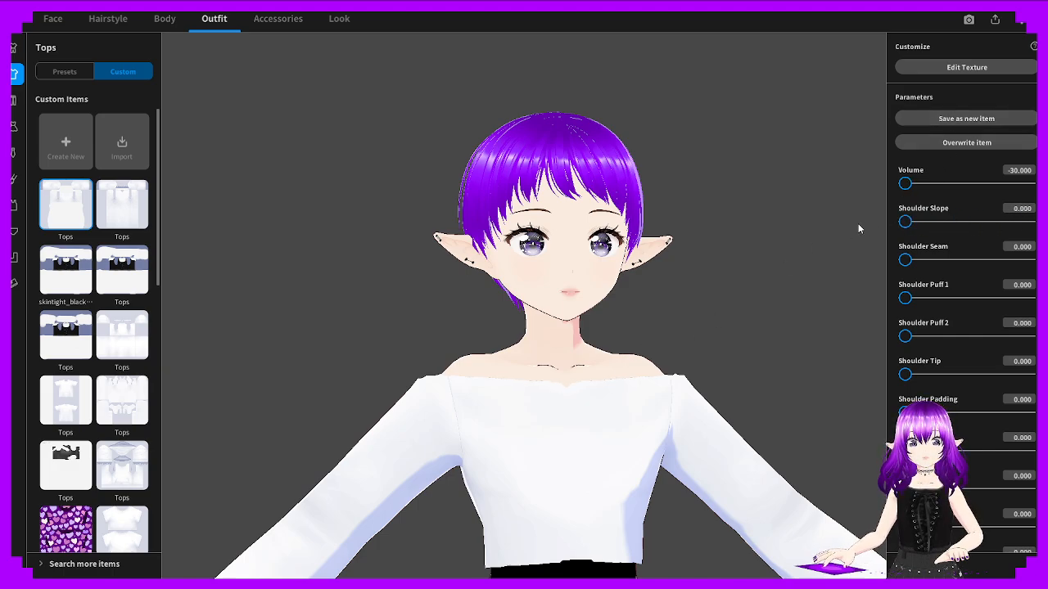
Set the Shoulder Slope to about 40.3 and try out the shoulder puff and tip parameters
drag(858, 229, 901, 235)
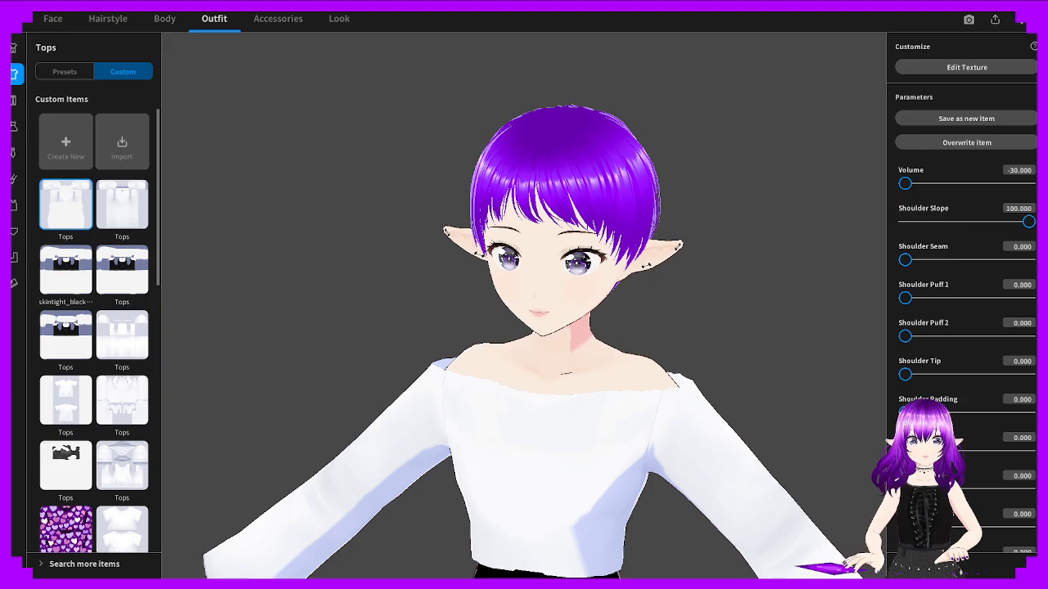
drag(901, 235, 765, 312)
drag(905, 298, 903, 336)
mouse_move(905, 374)
mouse_down()
mouse_move(1022, 374)
mouse_move(903, 374)
mouse_up()
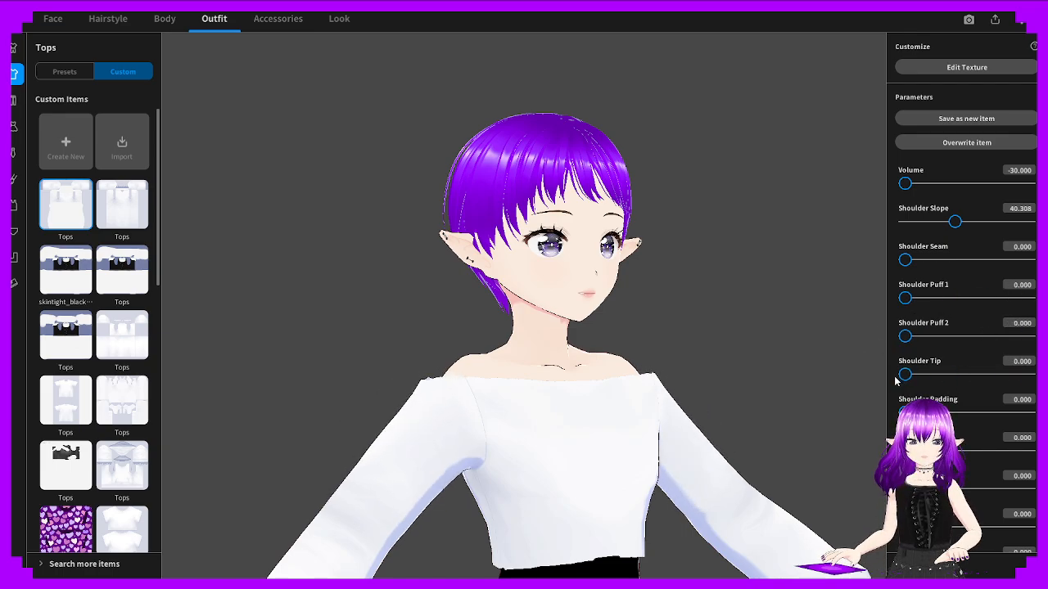
Try a Sleeve Crease of 100 and about 69 on the sleeves, and reset it to 0
mouse_move(905, 413)
mouse_down()
mouse_move(1028, 413)
mouse_move(904, 413)
mouse_up()
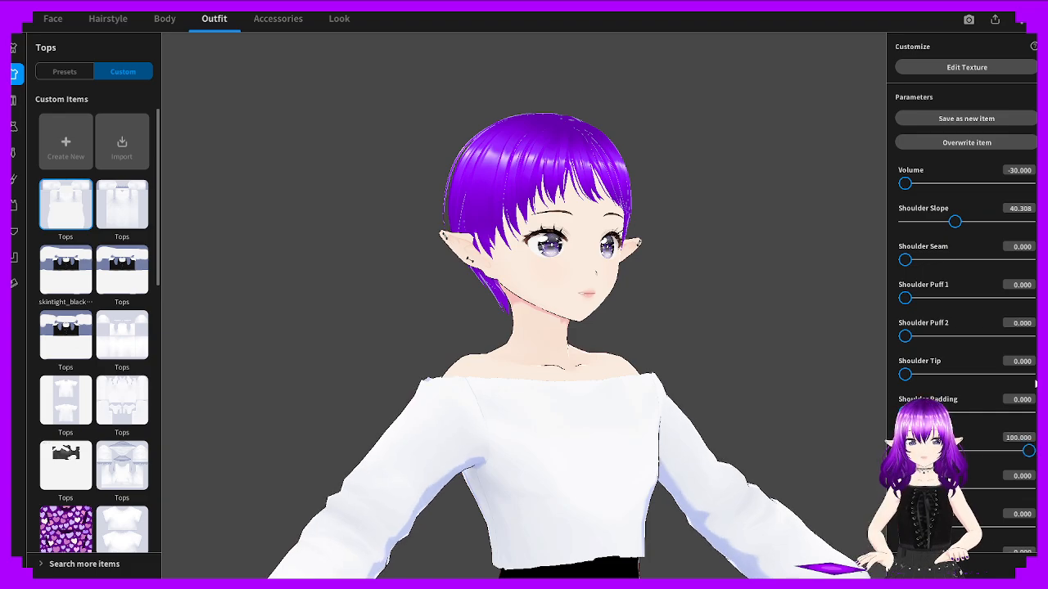
scroll(638, 378, down, 2)
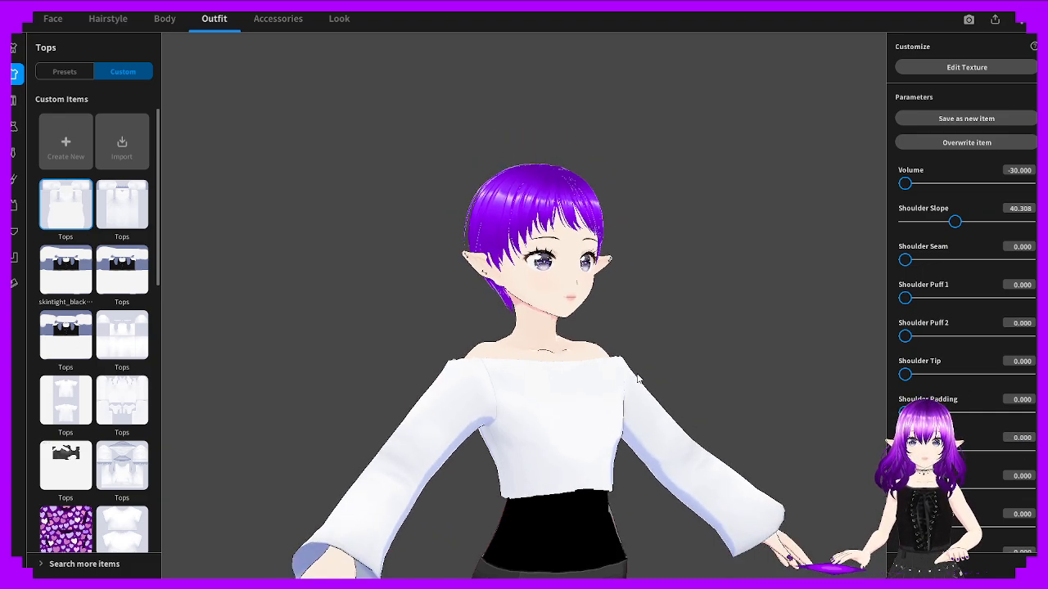
drag(904, 451, 992, 451)
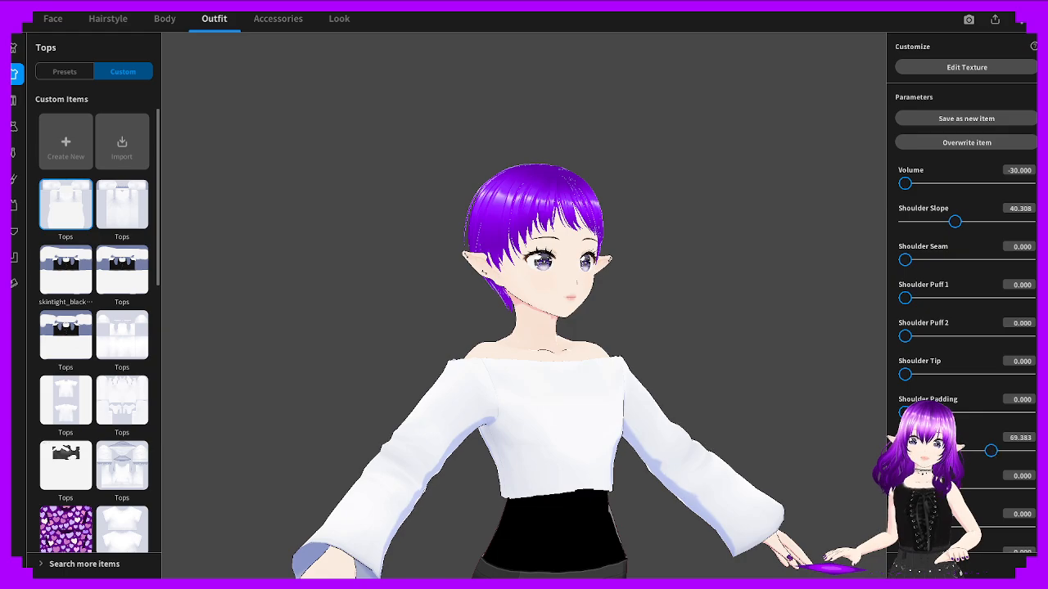
right_drag(857, 449, 779, 449)
scroll(721, 398, up, 3)
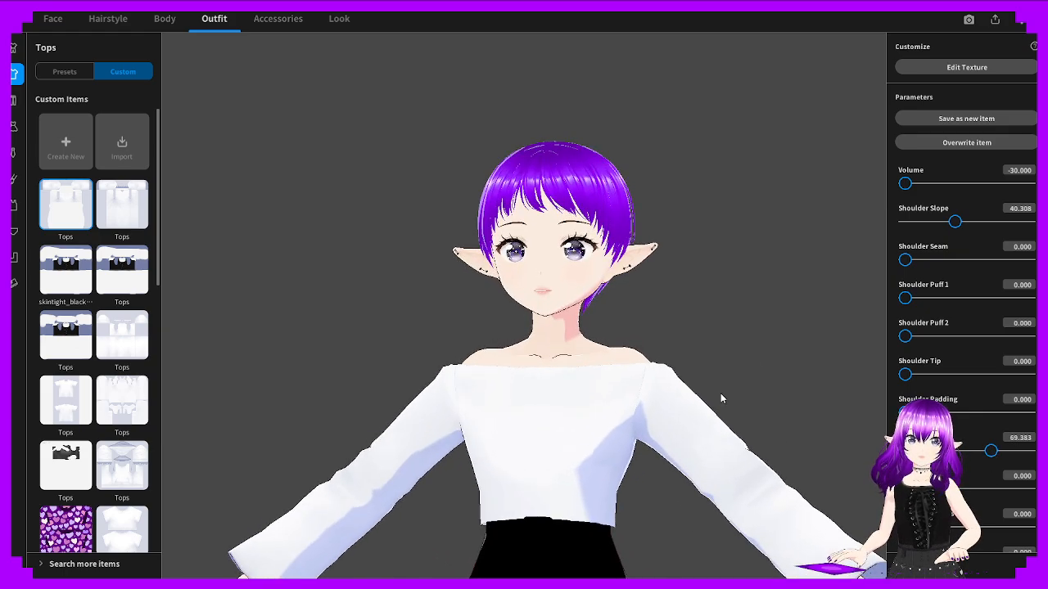
drag(991, 451, 904, 451)
scroll(790, 463, down, 3)
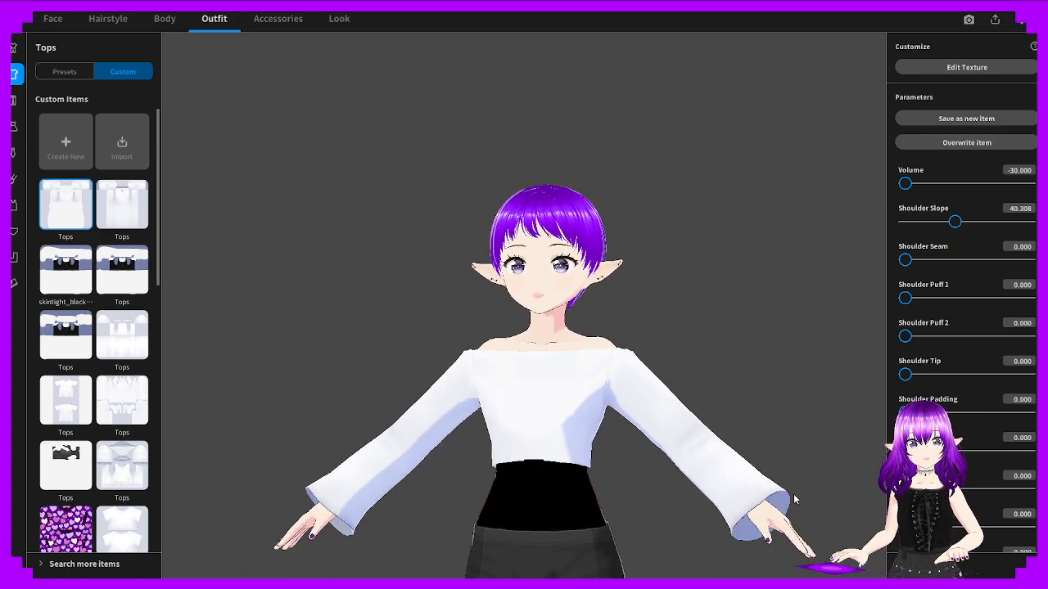
right_drag(839, 388, 697, 382)
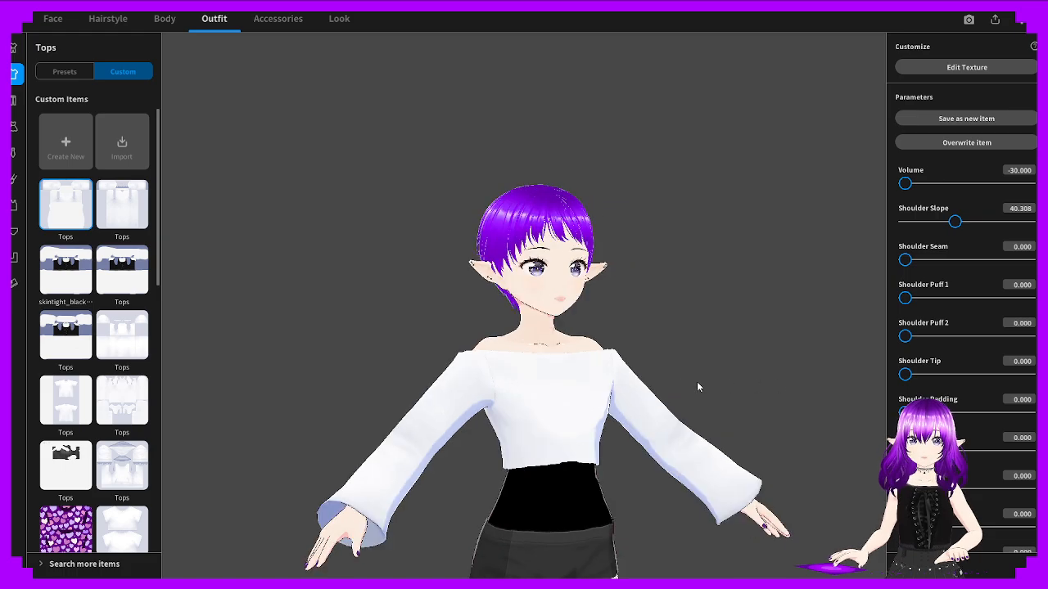
Try a Sleeve (Shorter) of about 21.6 and a Sleeve Puff (Big) of about 92.1 on the top, and reset both to 0
scroll(980, 416, down, 3)
scroll(981, 422, down, 10)
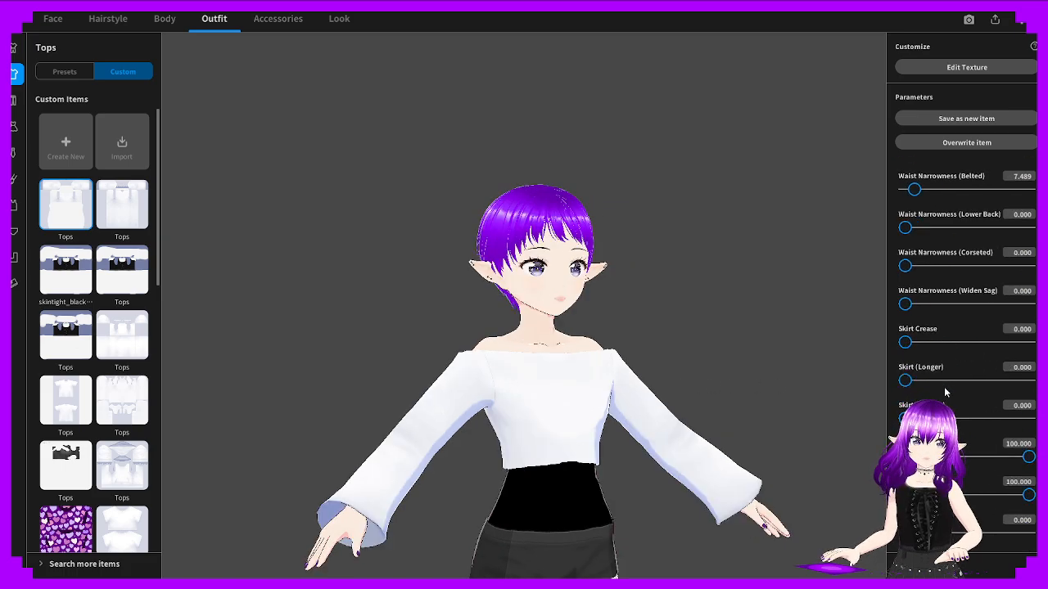
scroll(945, 398, up, 10)
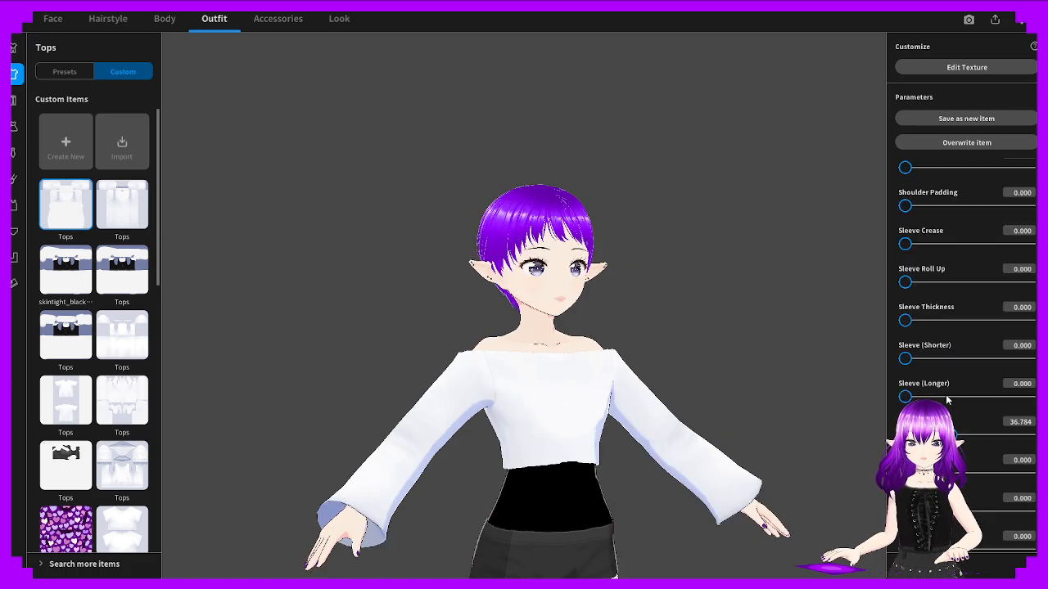
scroll(945, 400, up, 2)
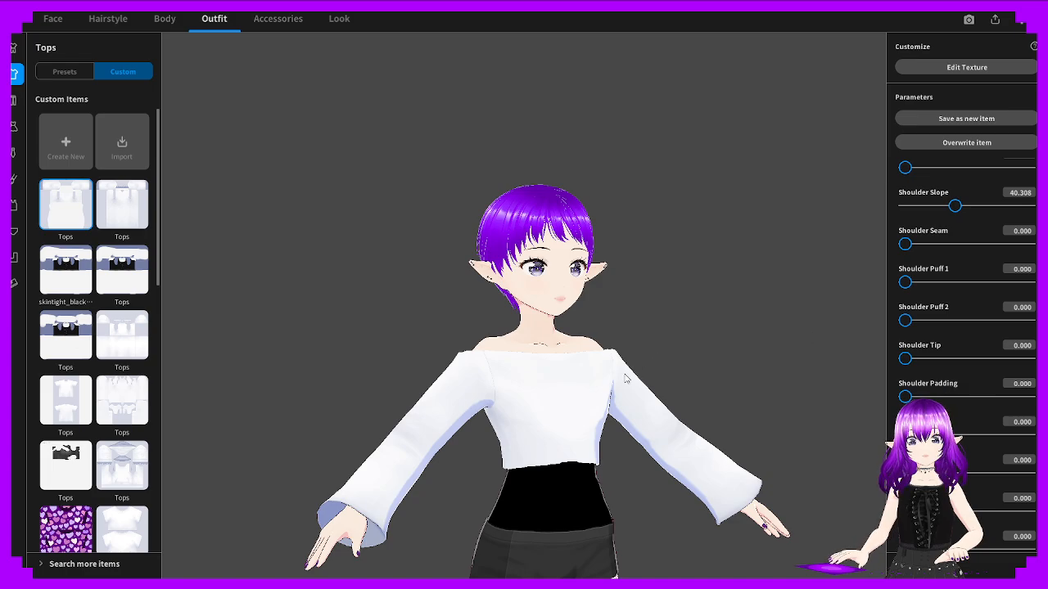
scroll(603, 412, up, 5)
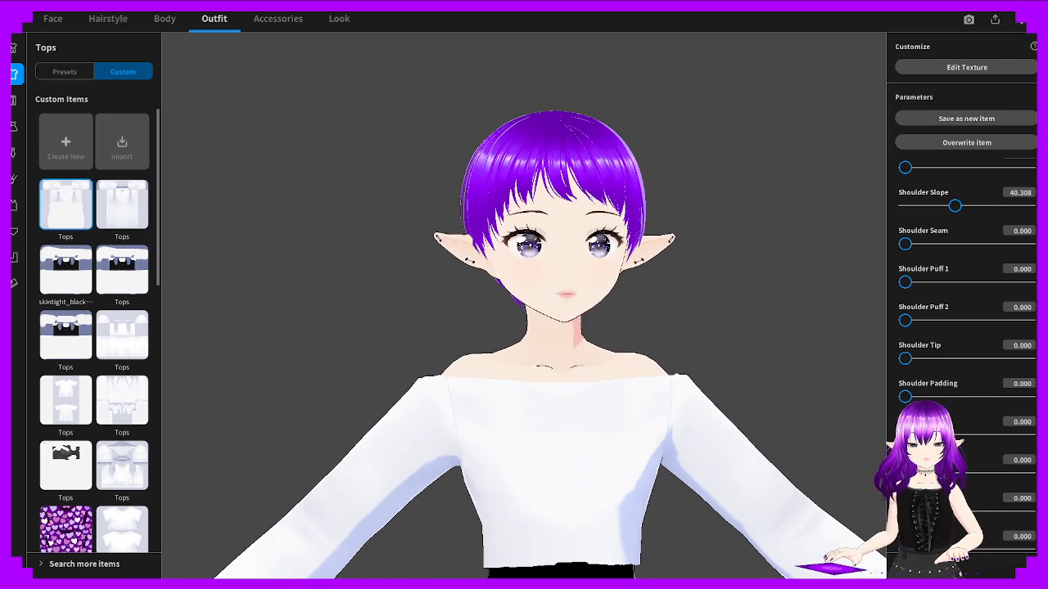
scroll(905, 395, down, 2)
drag(905, 393, 842, 393)
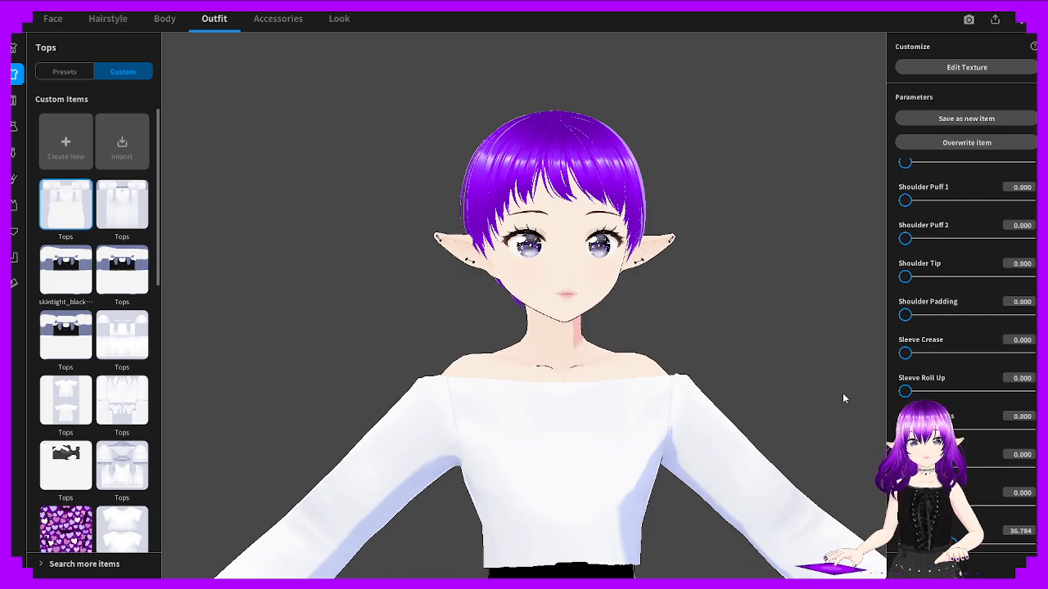
scroll(919, 396, down, 2)
drag(1010, 411, 862, 384)
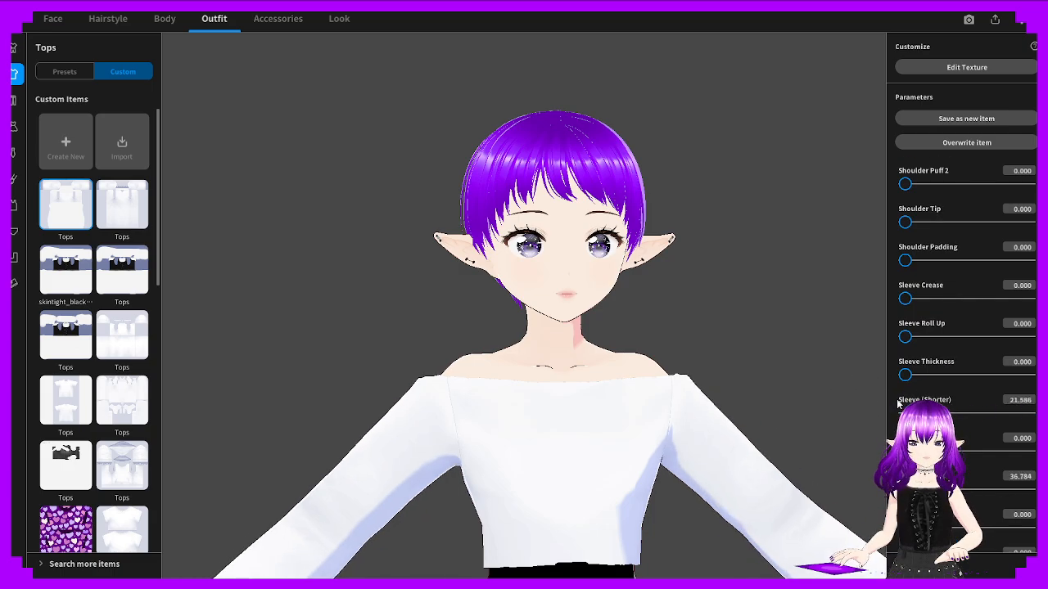
scroll(967, 455, down, 2)
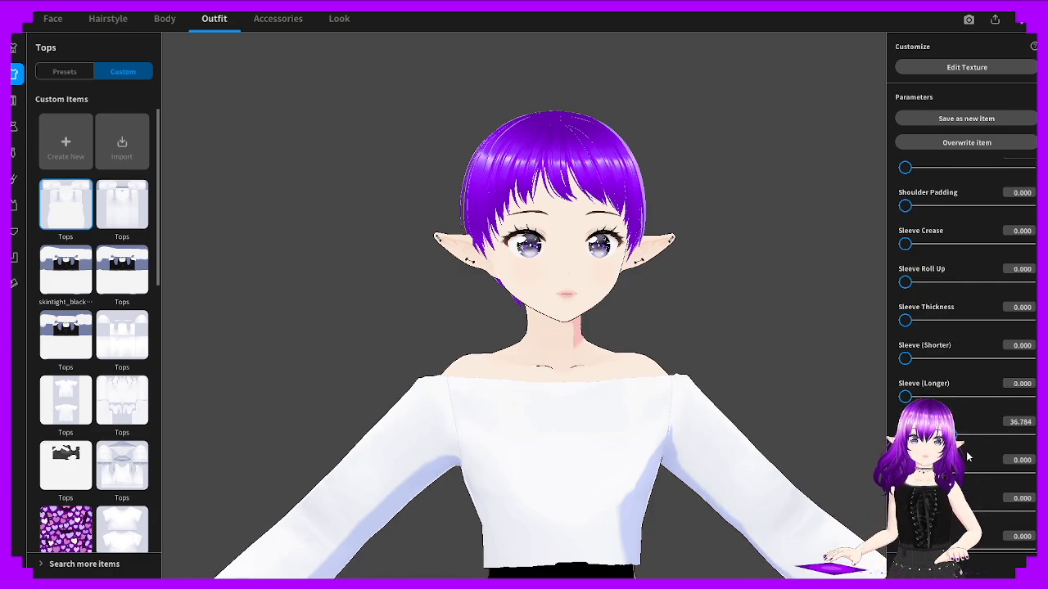
scroll(967, 425, down, 2)
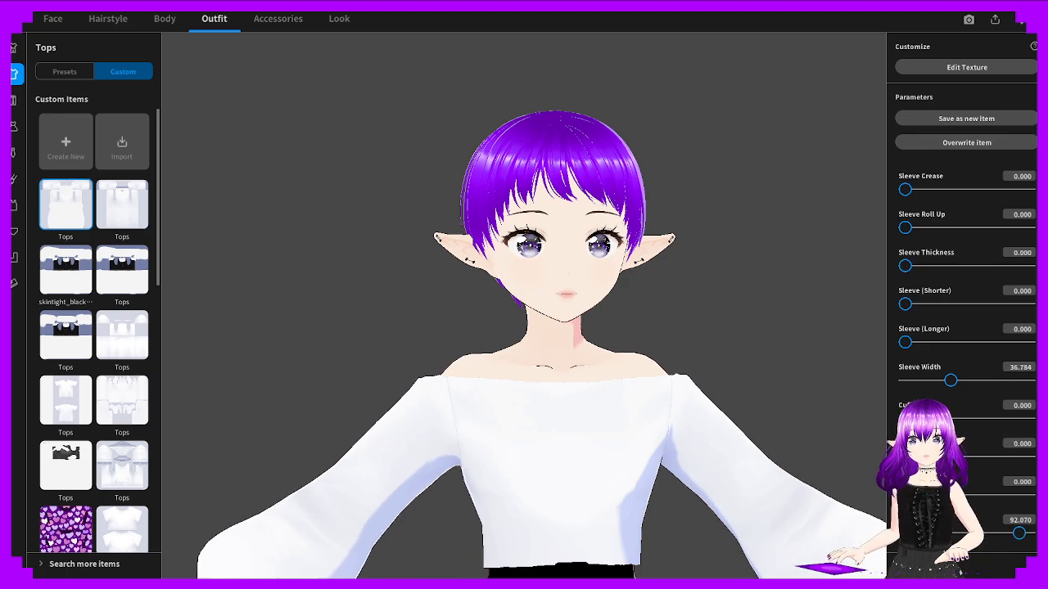
scroll(957, 370, down, 3)
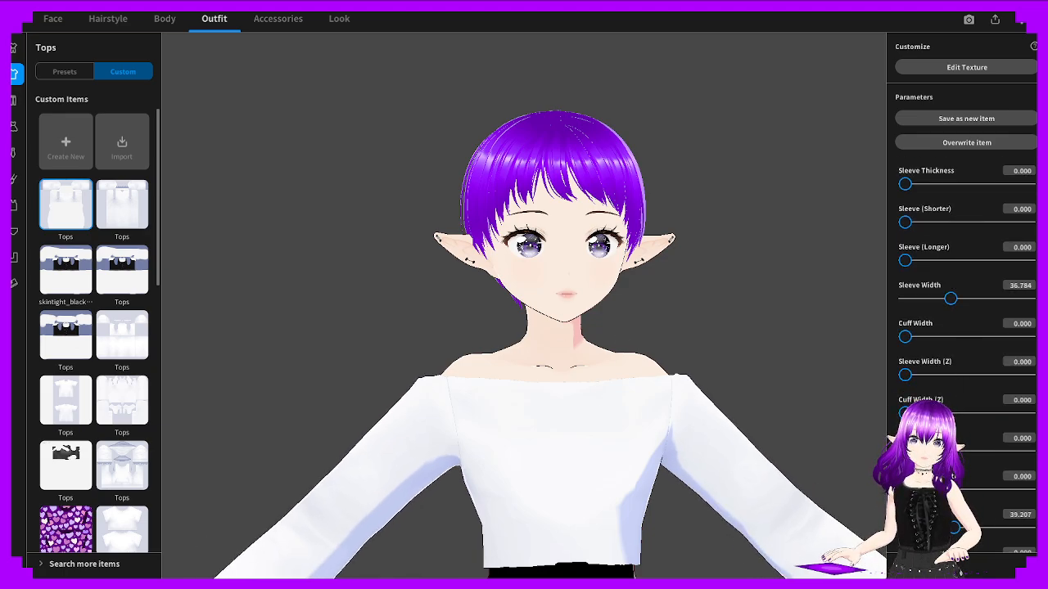
scroll(956, 370, down, 4)
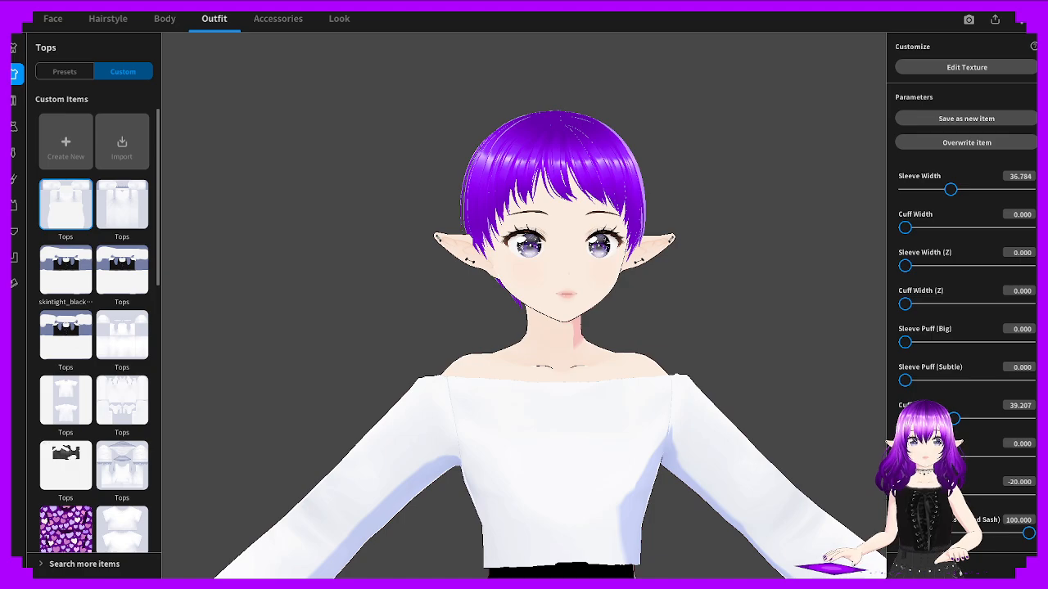
Try a Sleeve Thickness of -20 on the top, checking the sleeves from the front and back
scroll(928, 392, up, 9)
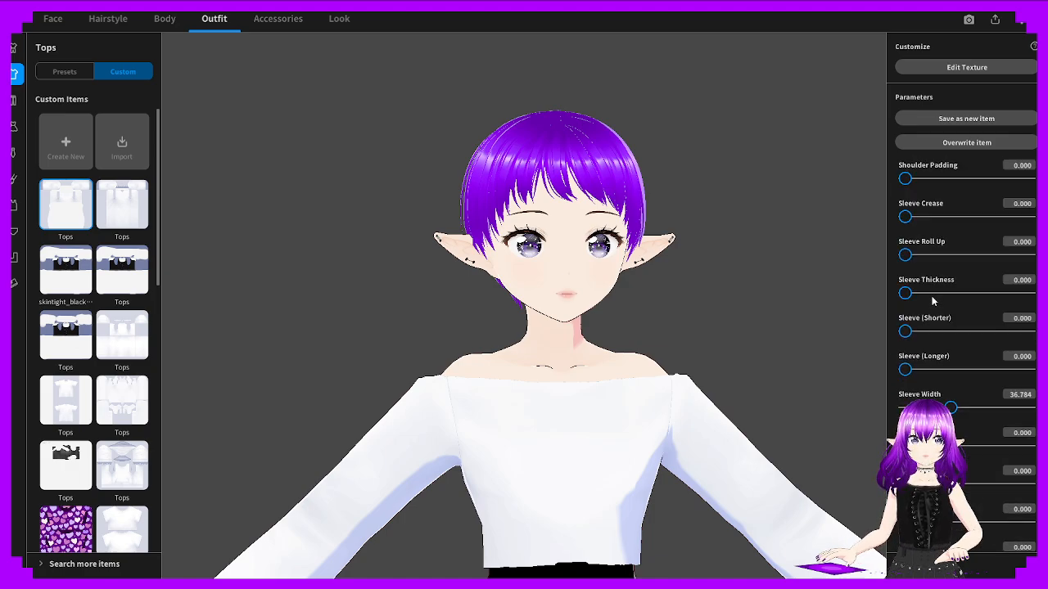
scroll(931, 299, up, 3)
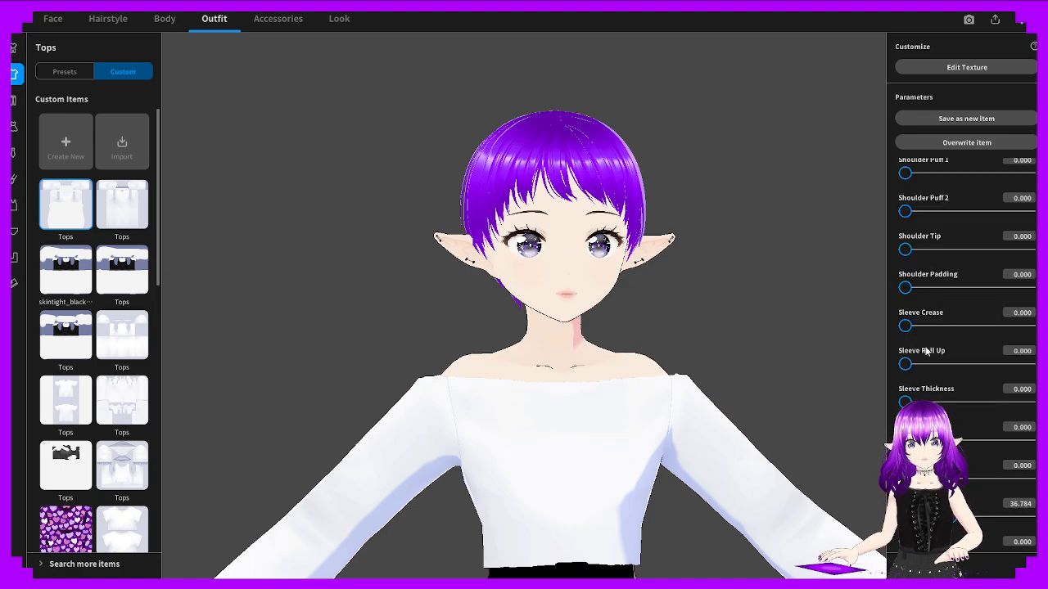
mouse_move(905, 402)
mouse_down()
mouse_move(994, 403)
mouse_move(886, 408)
mouse_up()
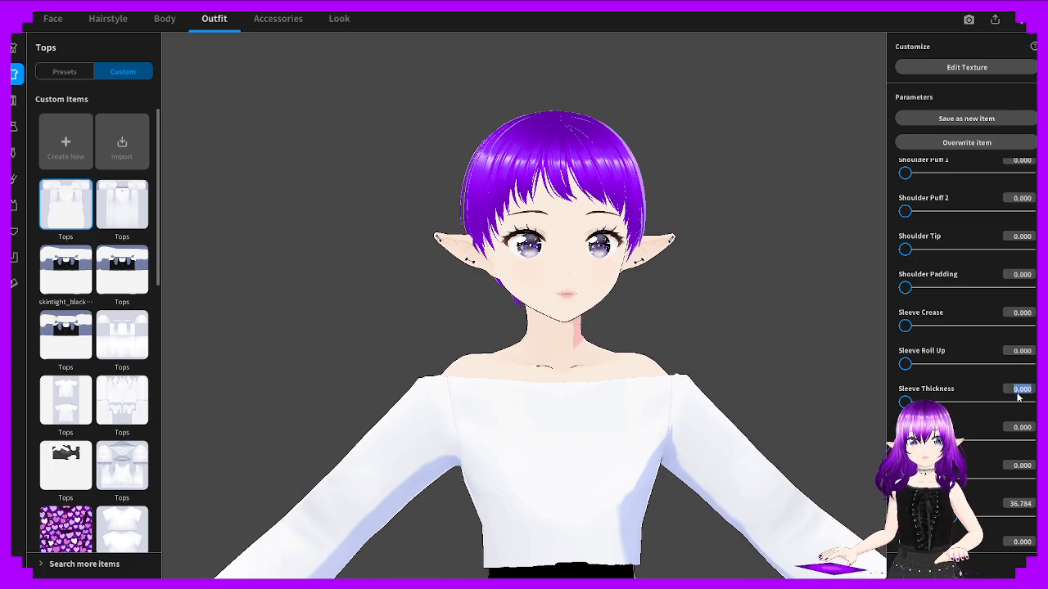
key(BackSpace)
text(-20)
key(Return)
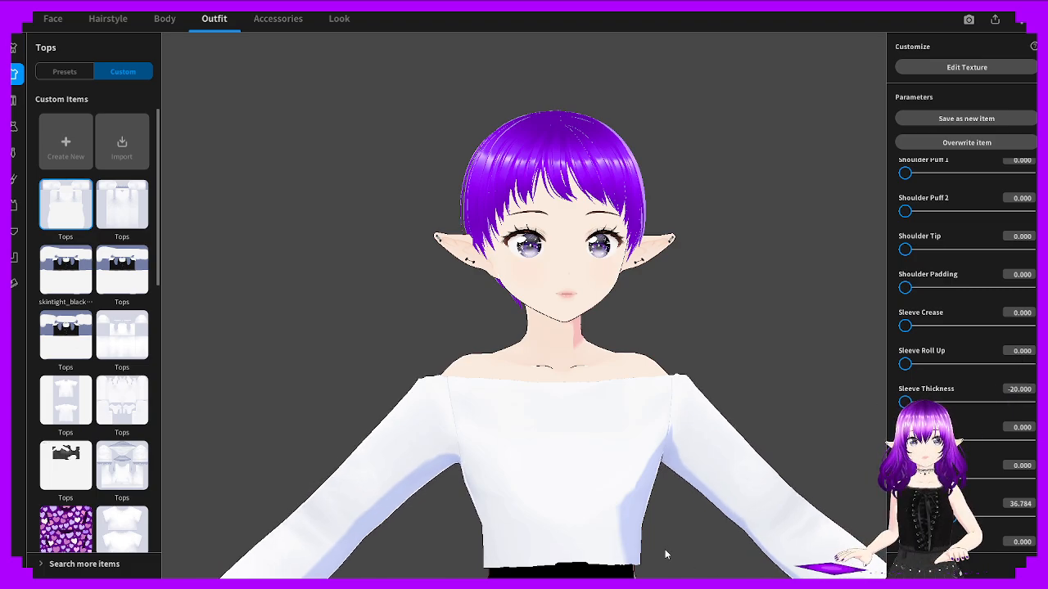
scroll(665, 551, down, 5)
right_drag(599, 429, 562, 434)
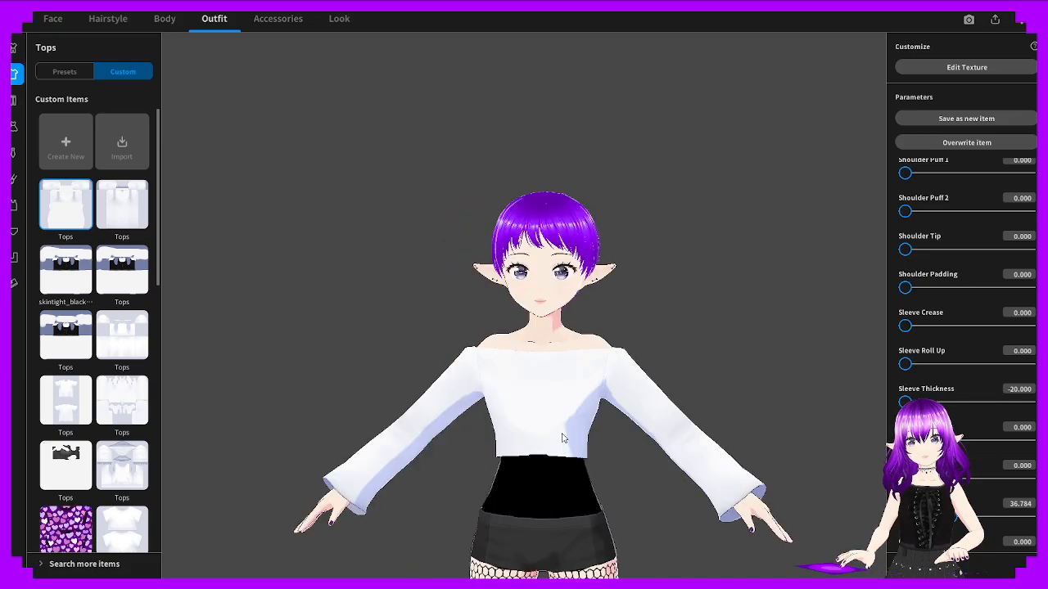
scroll(498, 386, up, 5)
right_drag(498, 417, 638, 460)
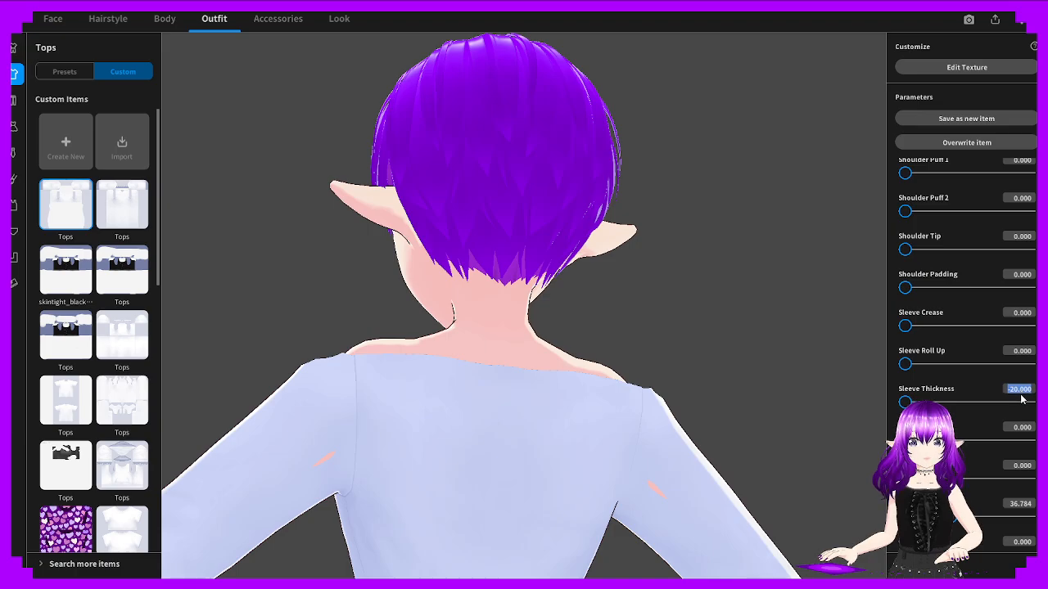
Set the Sleeve Thickness to -15 and check the sleeves from the back and front
key(Return)
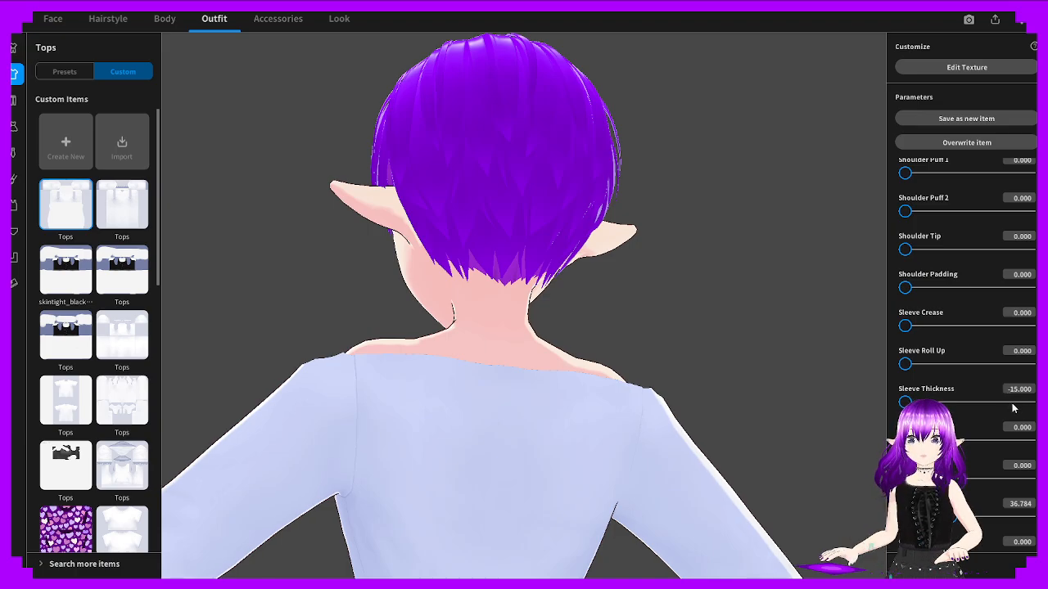
right_drag(610, 424, 557, 405)
scroll(558, 404, up, 2)
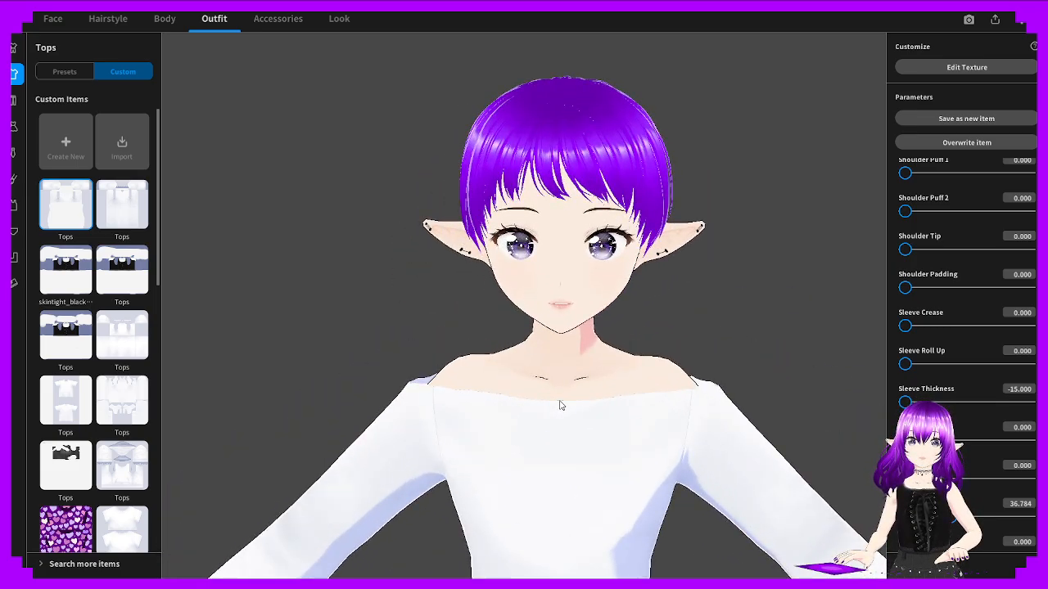
Set the Shoulder Slope to about 37.2, and try a Shoulder Seam of about 68.3 before resetting it to 0
scroll(565, 411, down, 2)
scroll(1003, 332, down, 2)
scroll(1003, 332, up, 4)
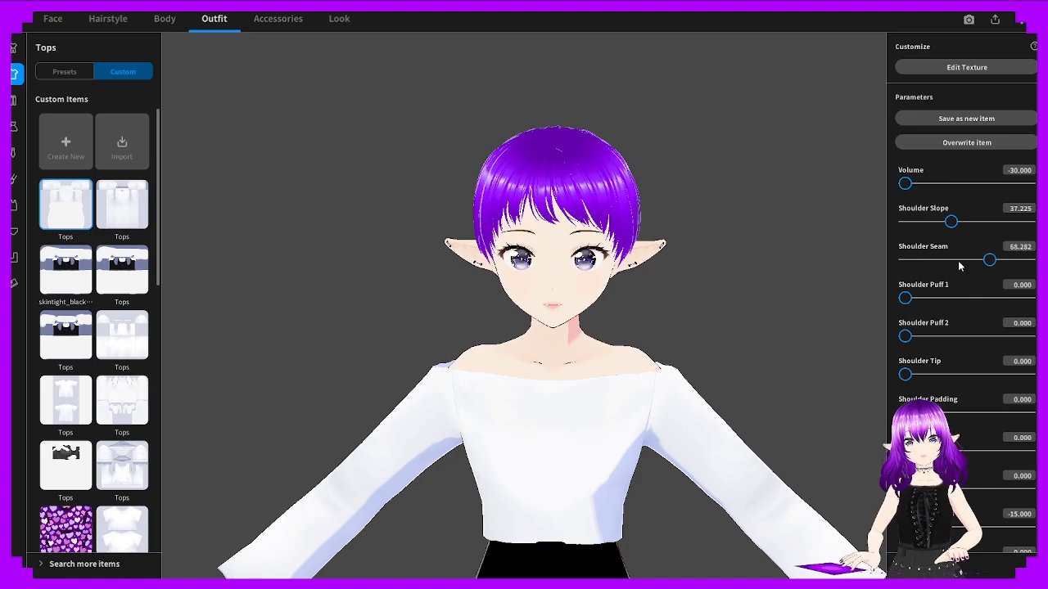
drag(895, 298, 856, 279)
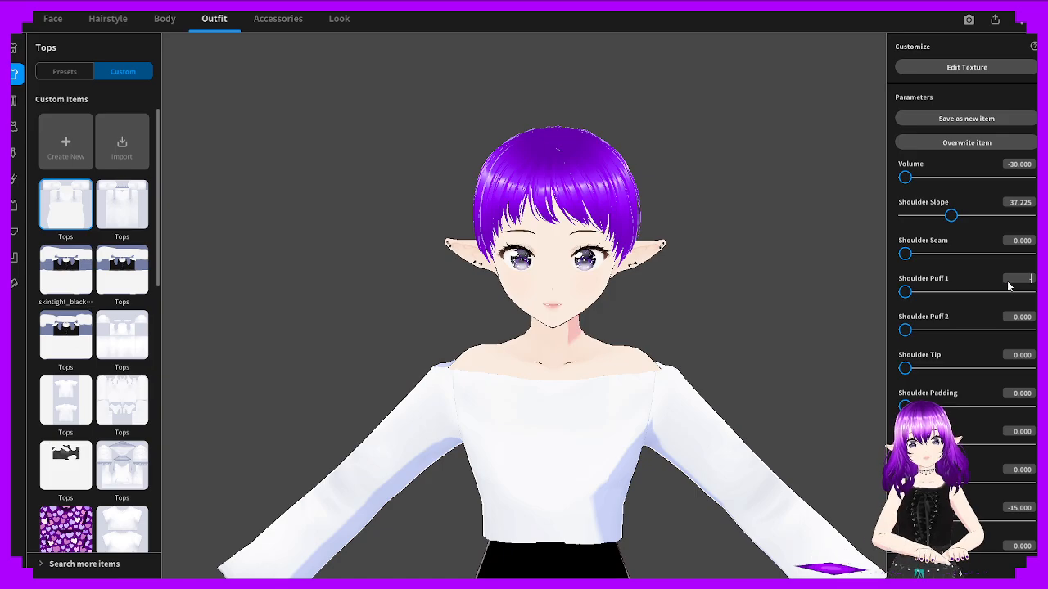
Try a Shoulder Puff 1 of -10 and check the shoulders from the front and back
key(Return)
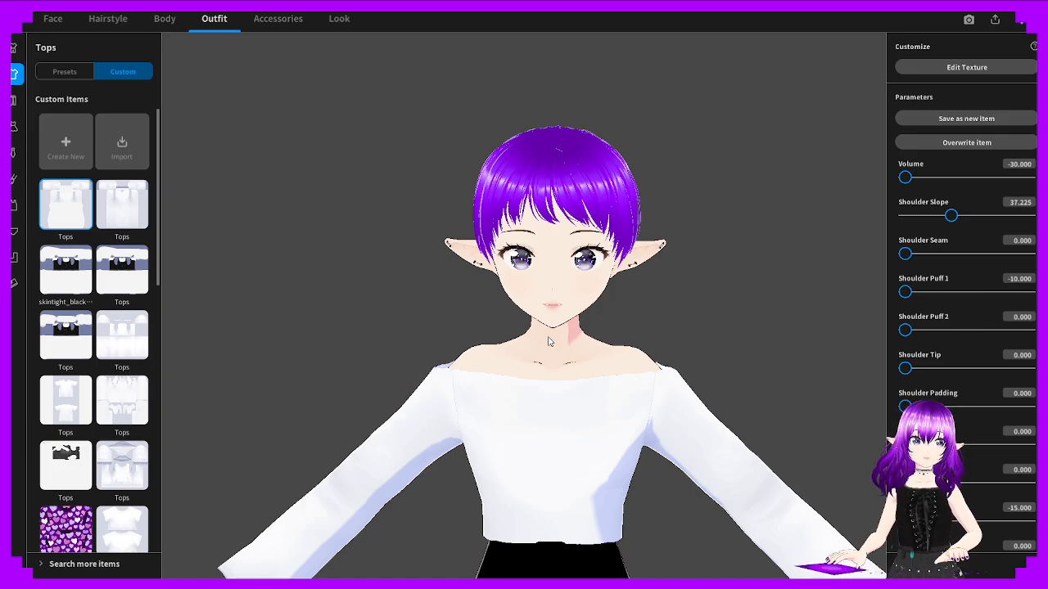
mouse_move(549, 341)
mouse_down()
mouse_move(666, 334)
mouse_move(550, 342)
mouse_up()
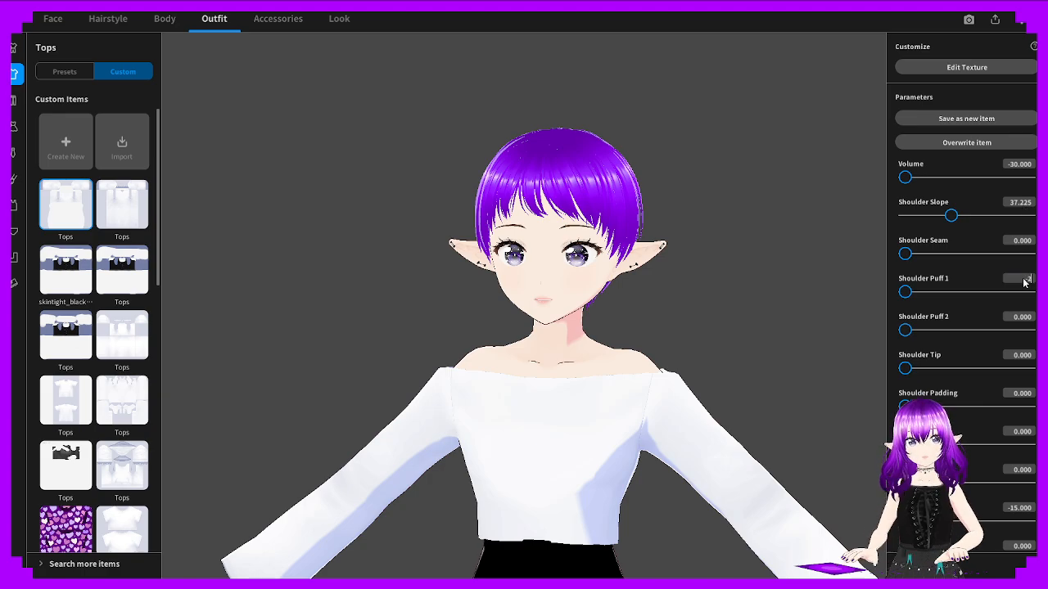
right_drag(584, 397, 697, 398)
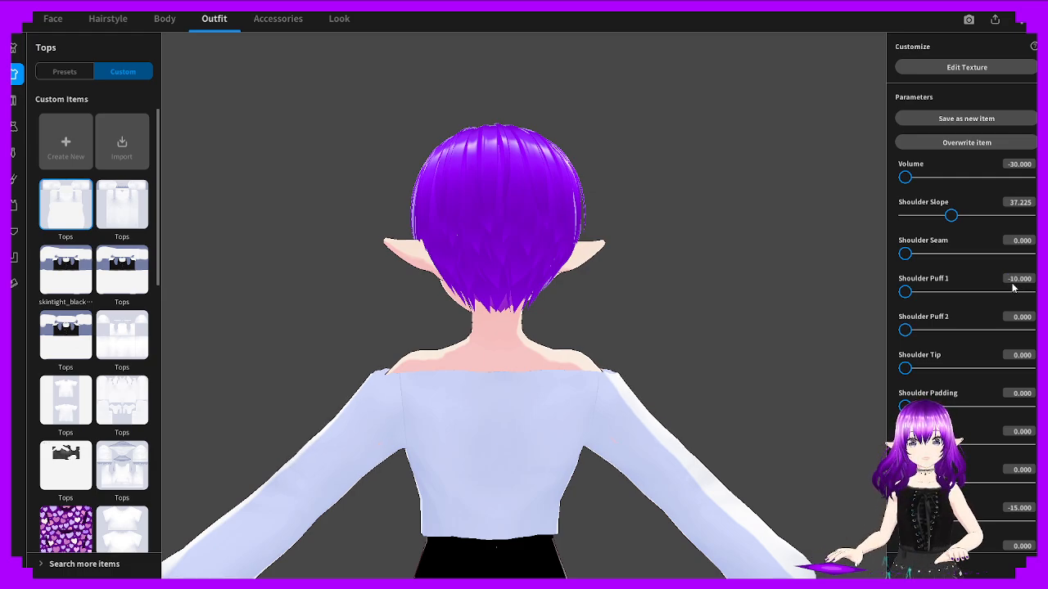
Try a Shoulder Puff 1 of about 85 and then -8, checking the shoulders from the back and front
click(1012, 290)
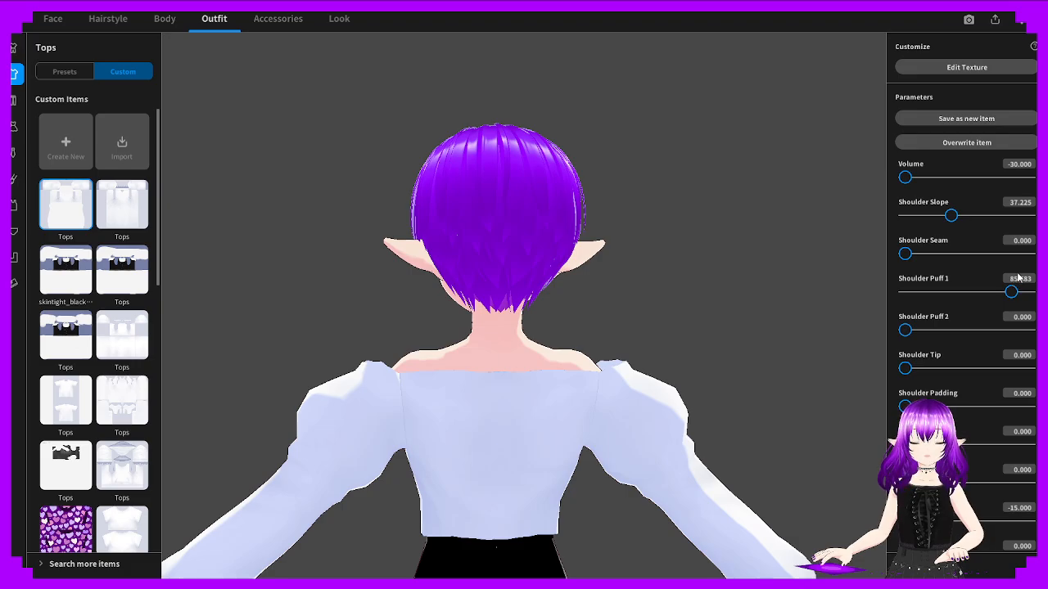
text(-8)
key(Return)
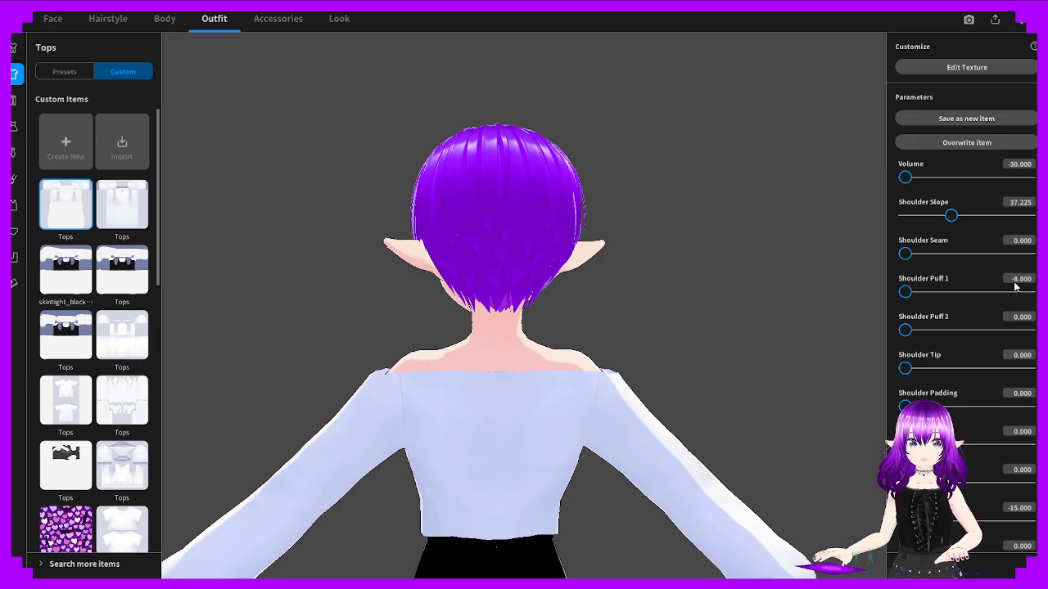
right_drag(698, 313, 576, 335)
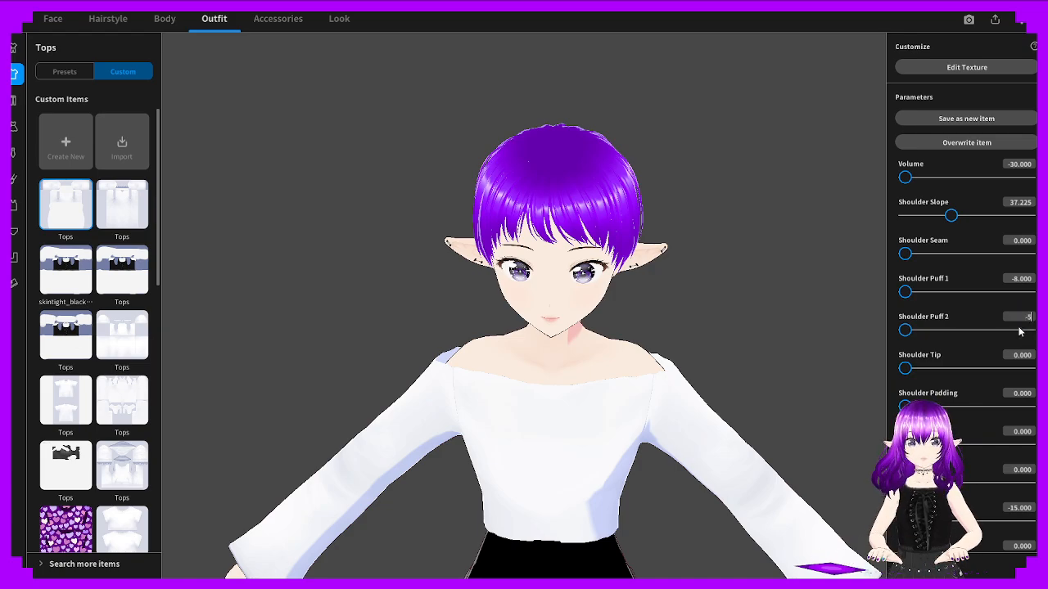
Reset Shoulder Puff 1 to 0 and try Shoulder Puff 2 at -5, -8 and about 10.1, checking from the back
right_drag(1018, 333, 791, 325)
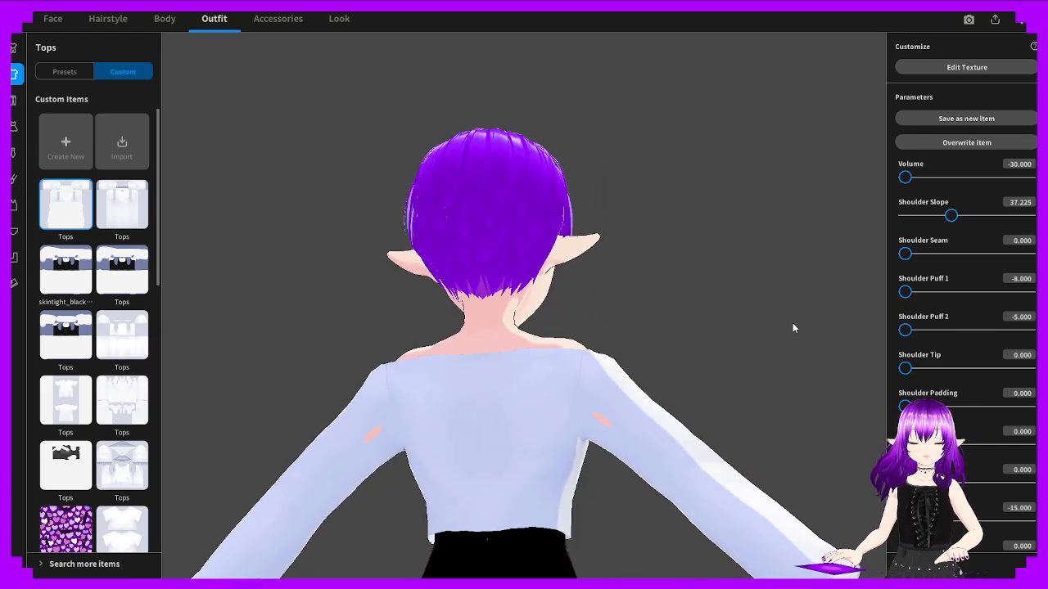
right_drag(744, 284, 939, 243)
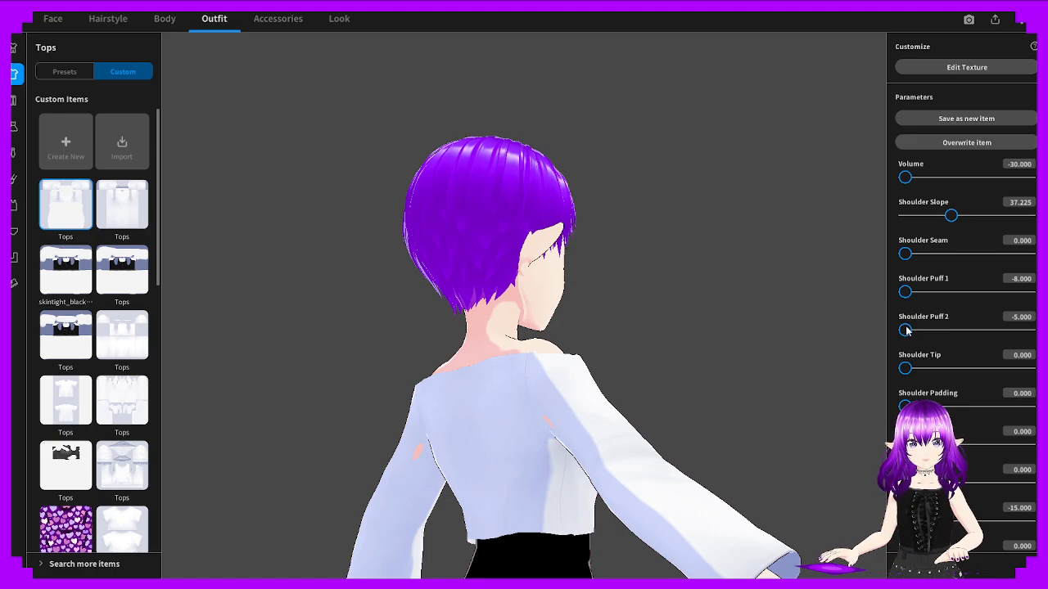
drag(905, 293, 884, 299)
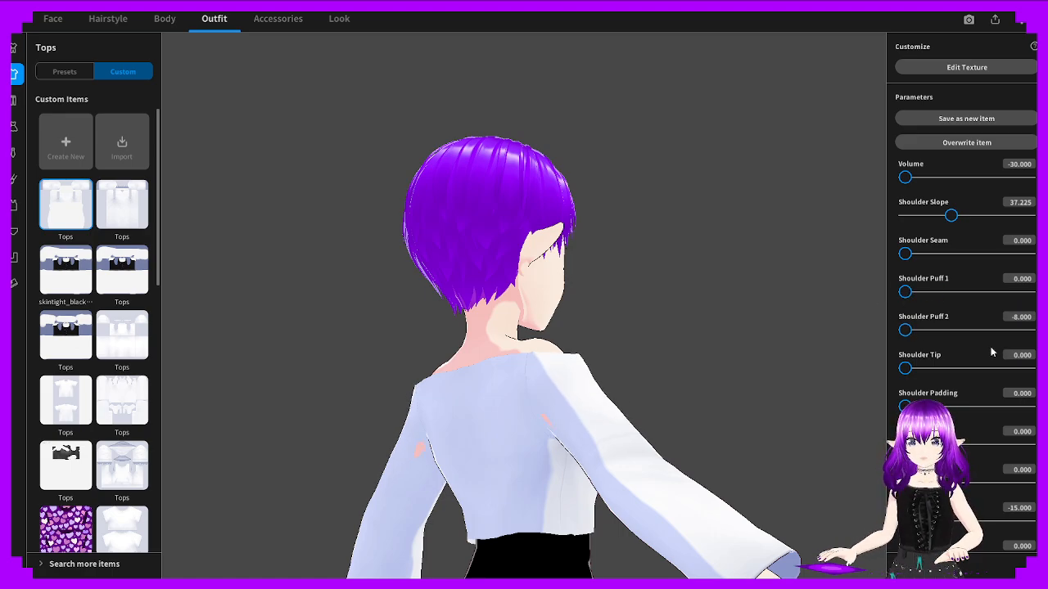
right_drag(990, 352, 815, 298)
drag(906, 329, 917, 328)
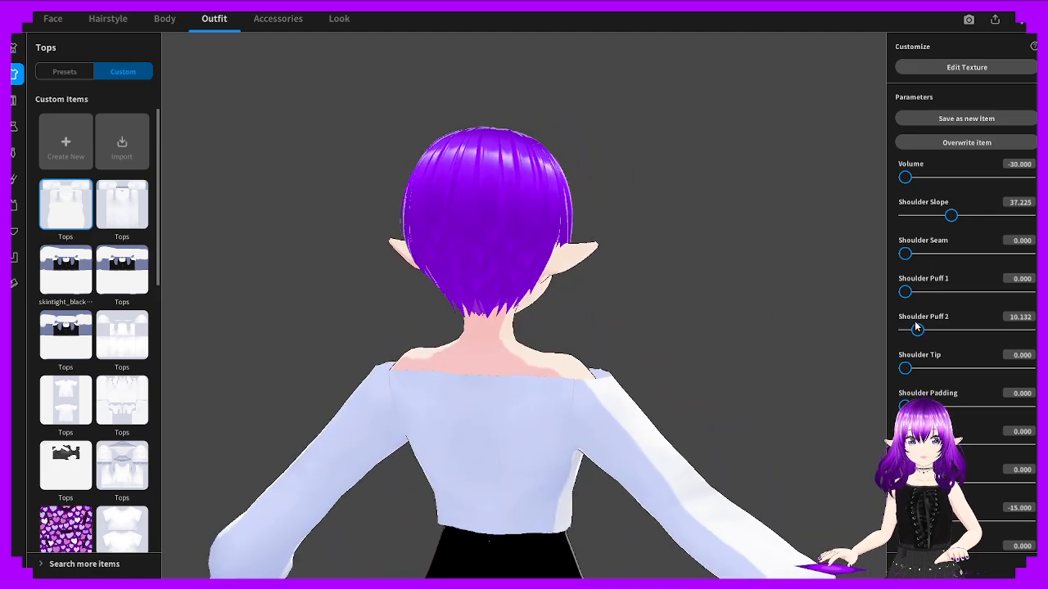
Set Shoulder Puff 1 to -8 with Shoulder Puff 2 at 0, and check the top from the front
drag(1021, 293, 905, 292)
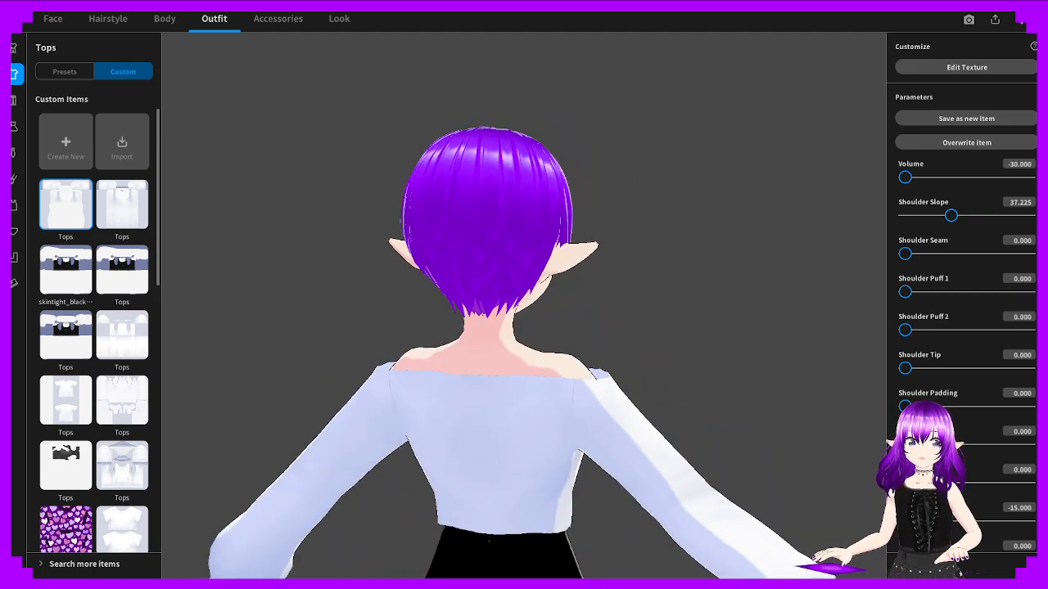
text(-8)
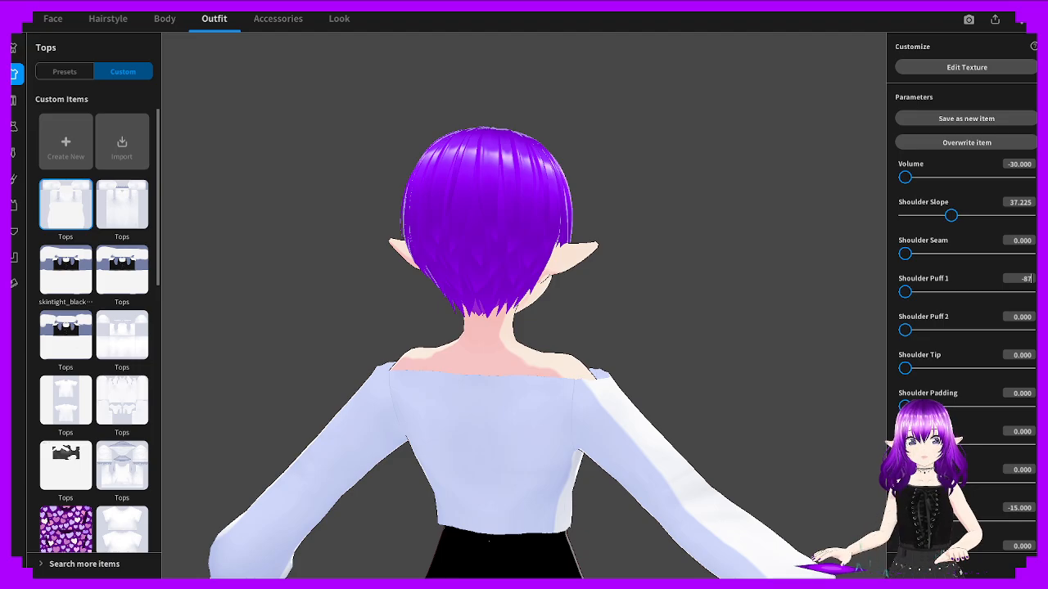
key(Return)
right_drag(692, 309, 614, 281)
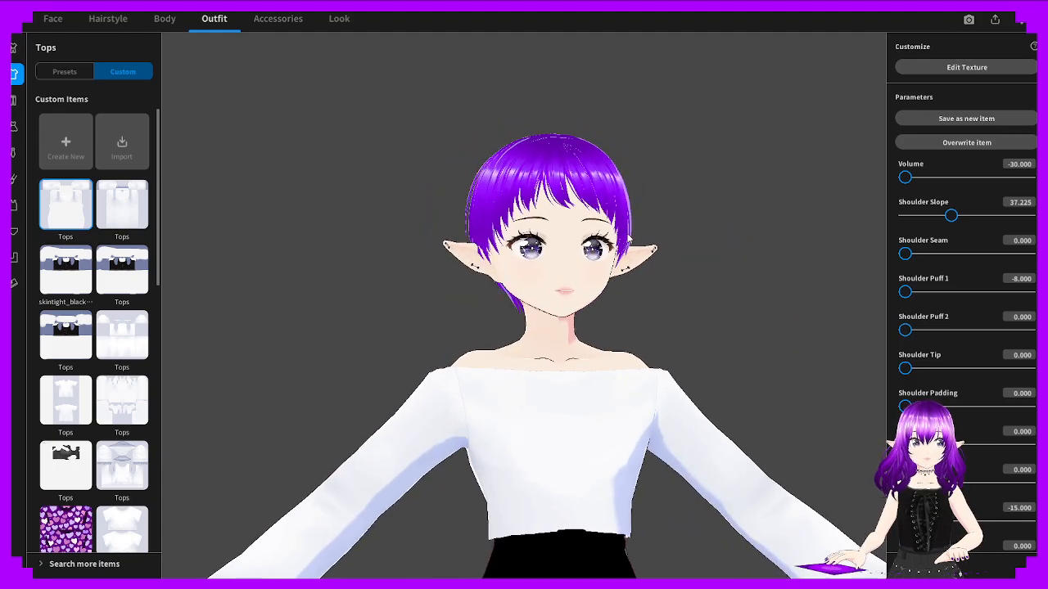
scroll(912, 371, down, 1)
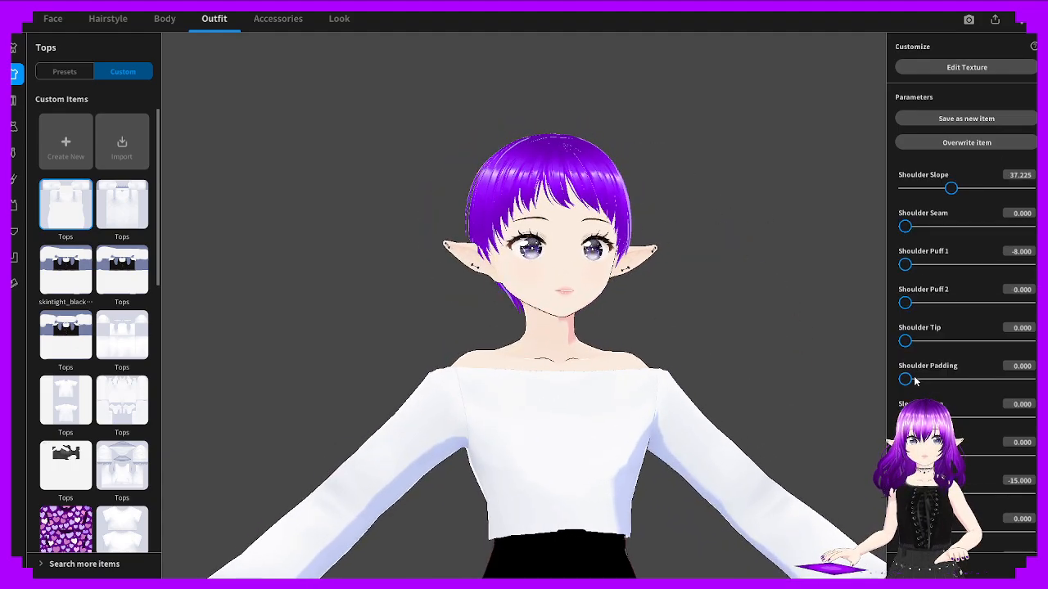
scroll(912, 384, down, 2)
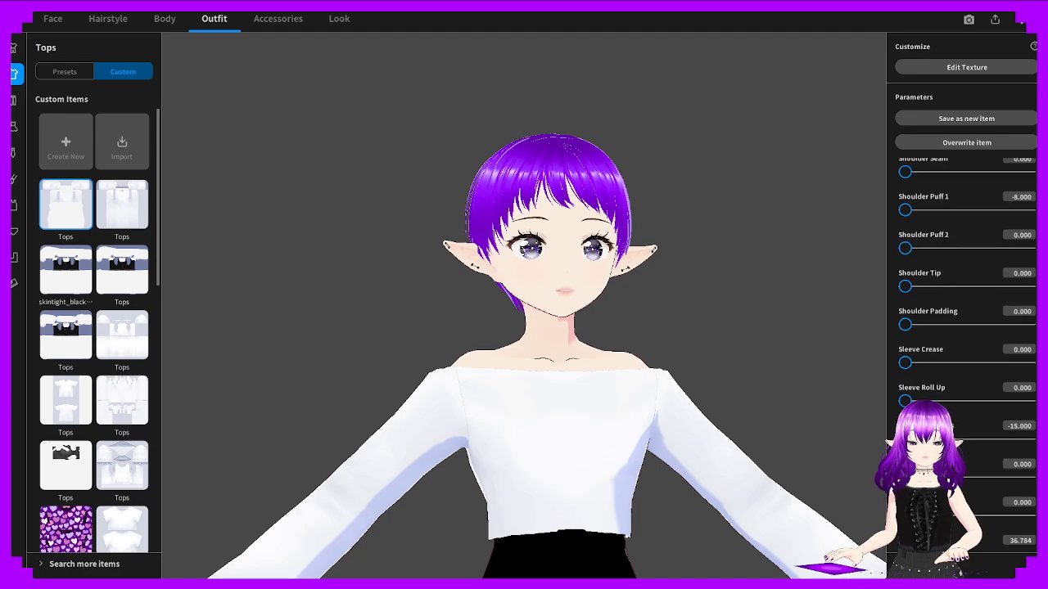
Reset Sleeve Thickness to 0, then try -10 and -20, checking the sleeves from the back
mouse_move(905, 439)
mouse_down()
mouse_move(1029, 440)
mouse_move(903, 440)
mouse_up()
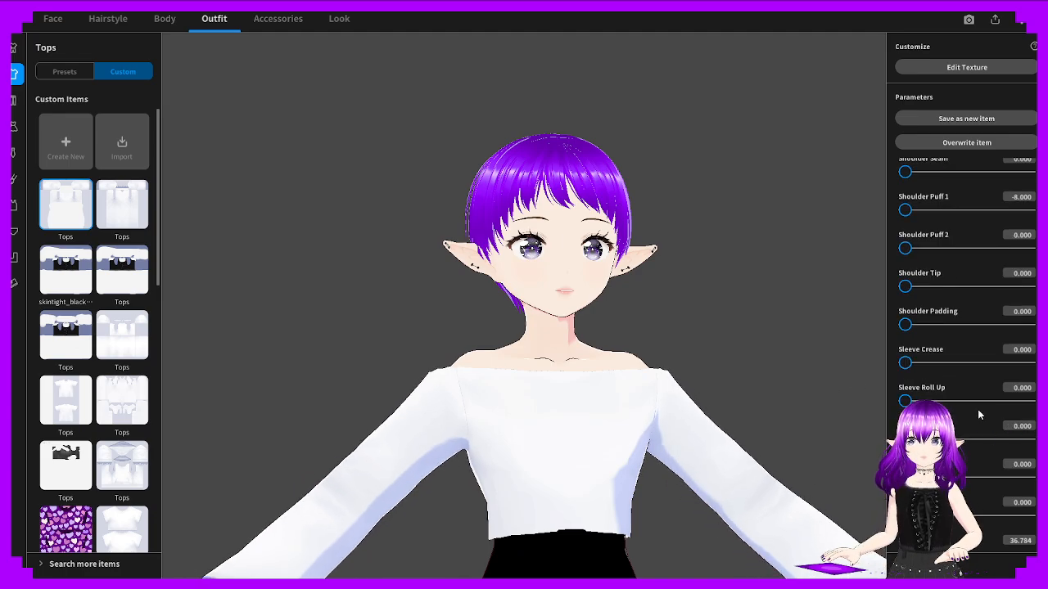
scroll(723, 404, down, 3)
scroll(723, 406, up, 2)
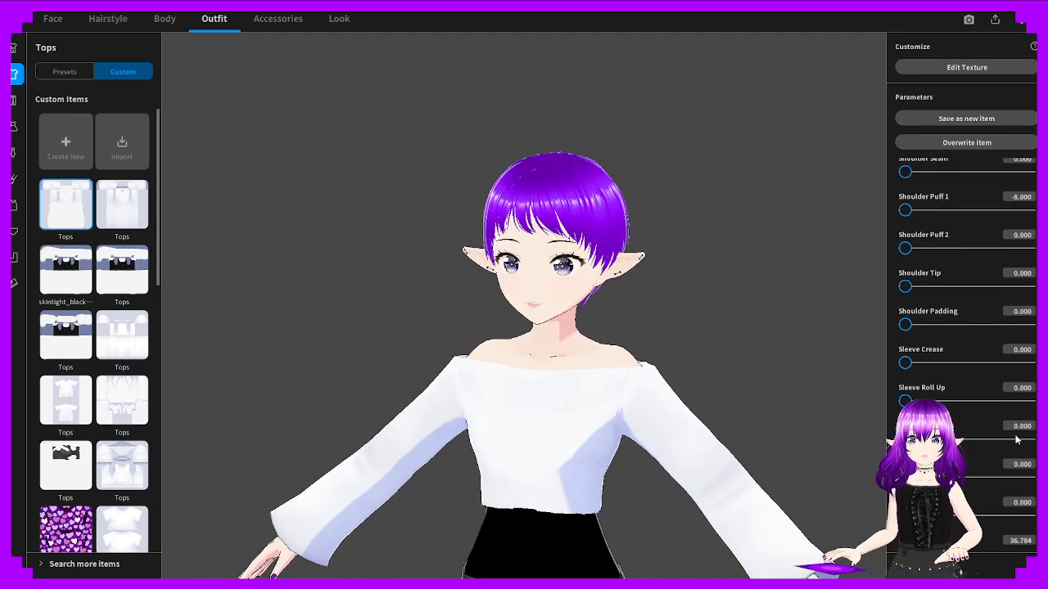
text(-10)
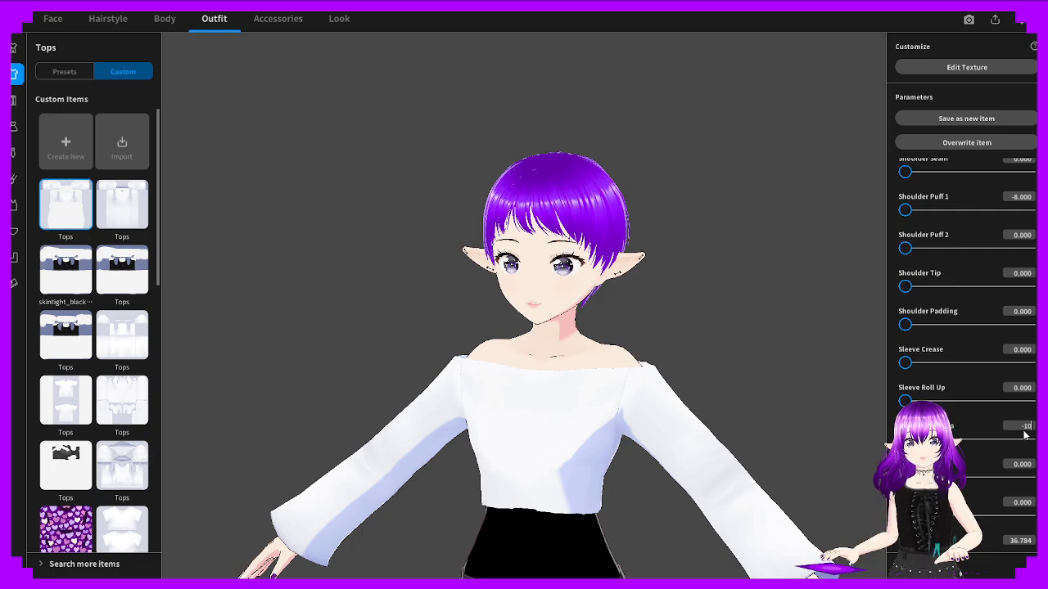
key(Return)
drag(728, 438, 816, 437)
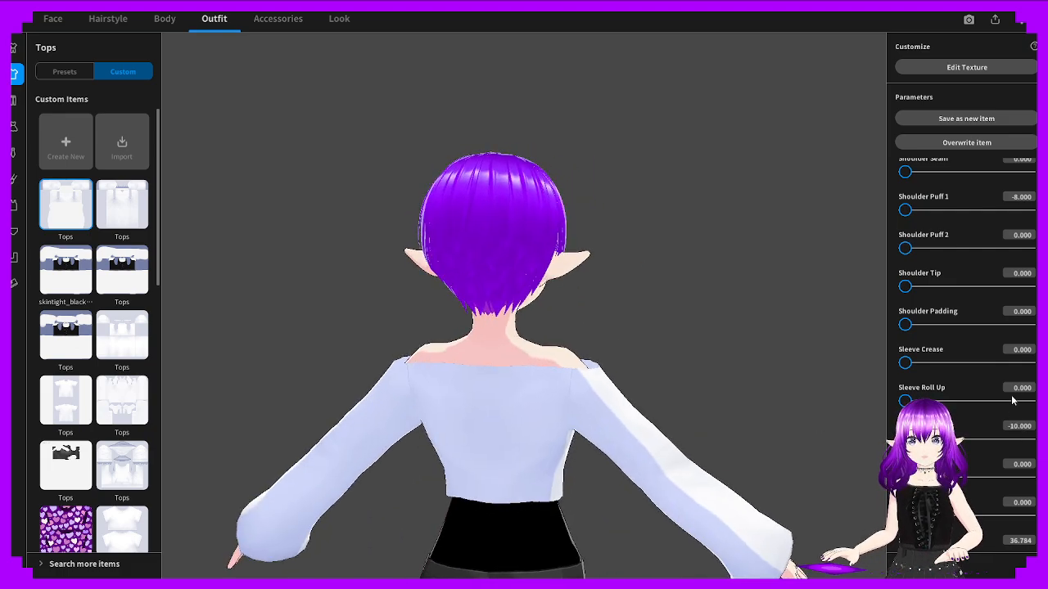
text(-20)
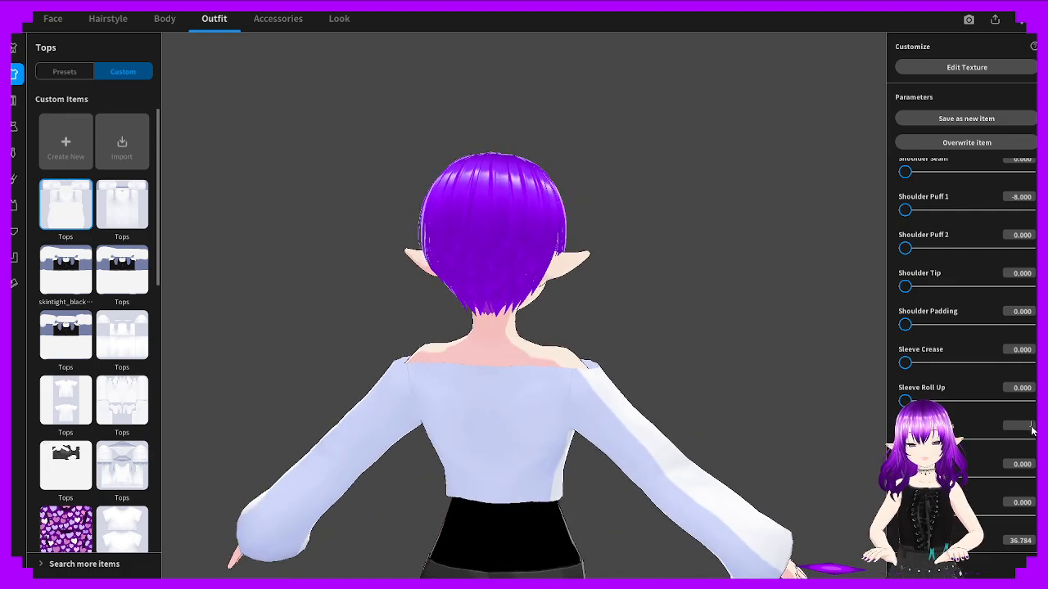
key(Return)
Try a Sleeve Thickness of -15, check it from the back and front, and undo it for comparison
click(1030, 427)
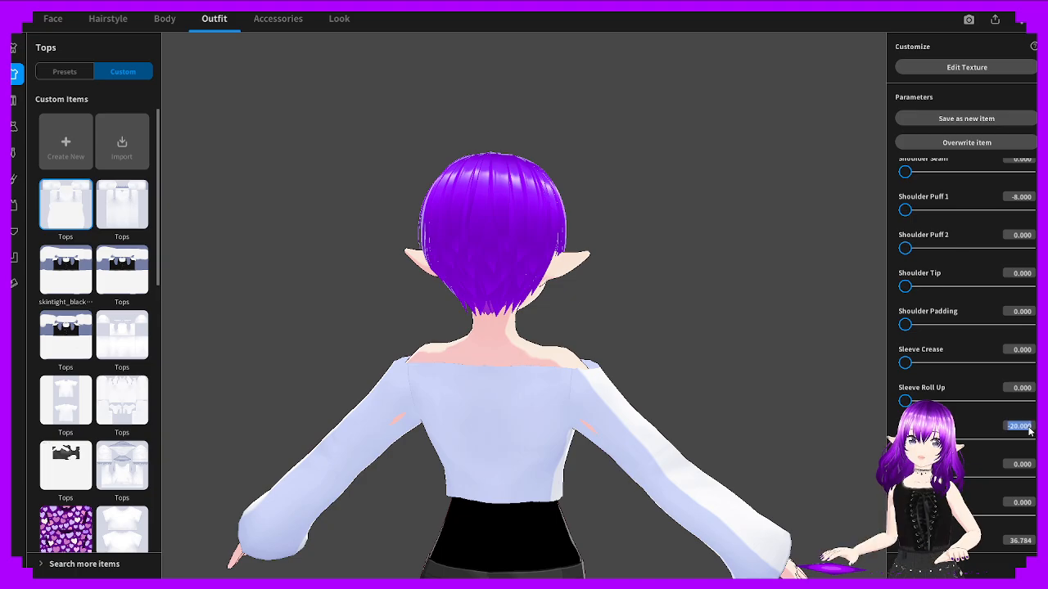
text(-15)
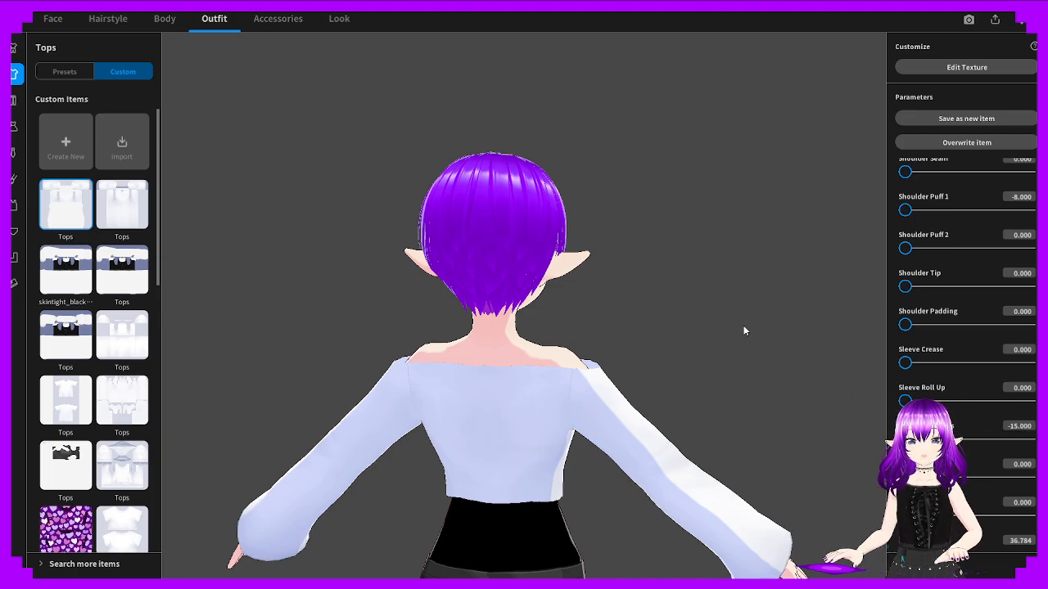
right_drag(744, 325, 645, 330)
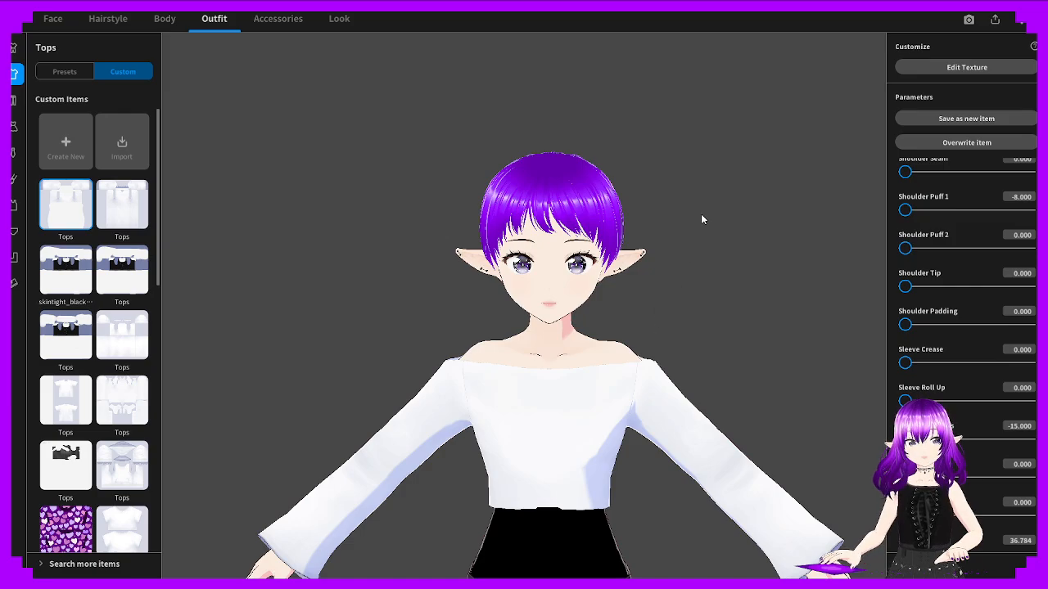
drag(905, 401, 1028, 401)
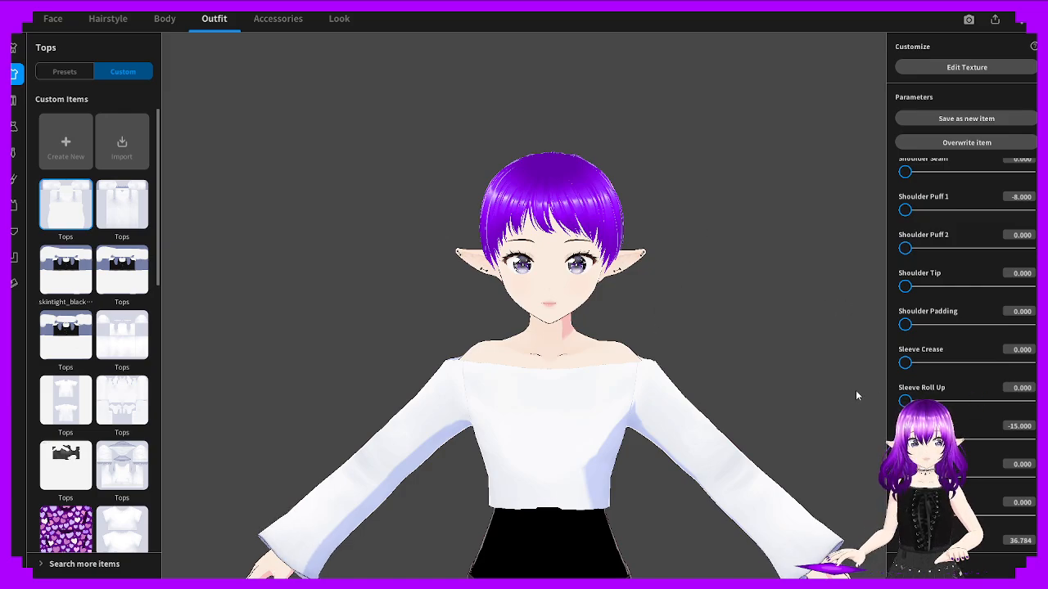
key(ctrl+z)
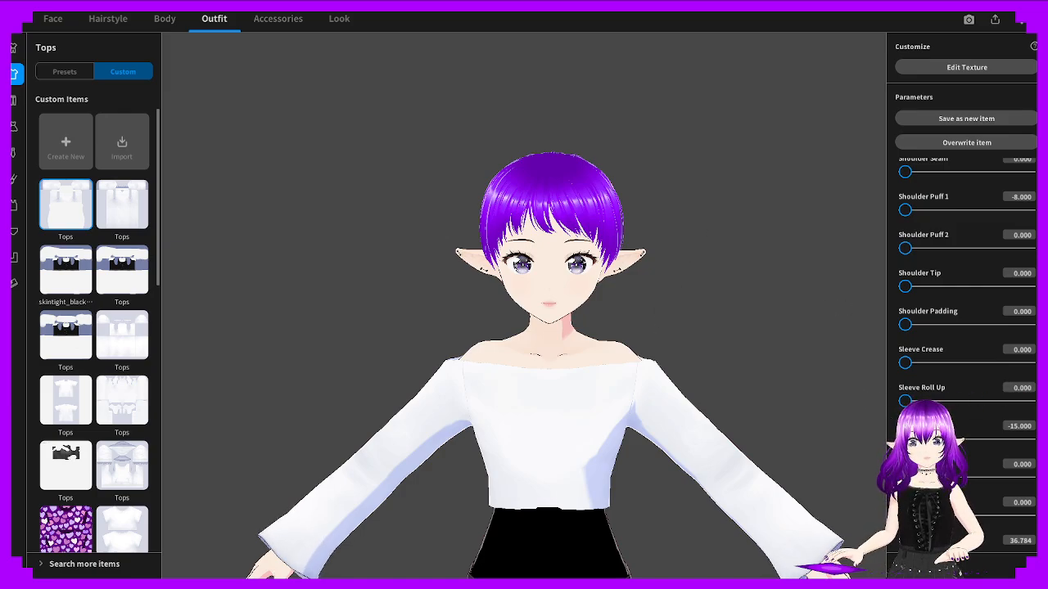
key(ctrl+z)
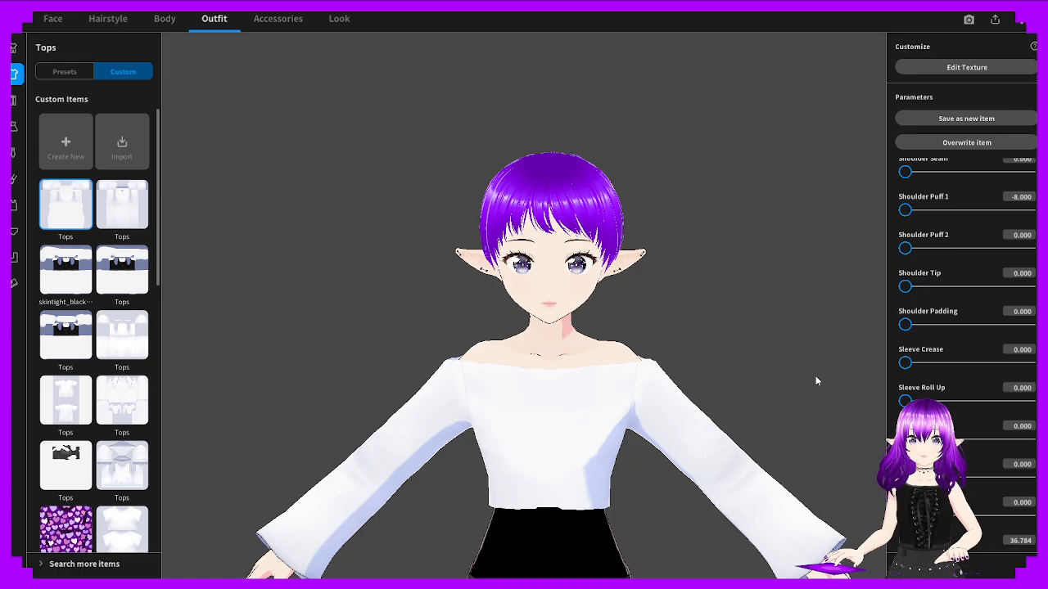
Set Sleeve Thickness to -15 and check the sleeves from the front
click(1017, 426)
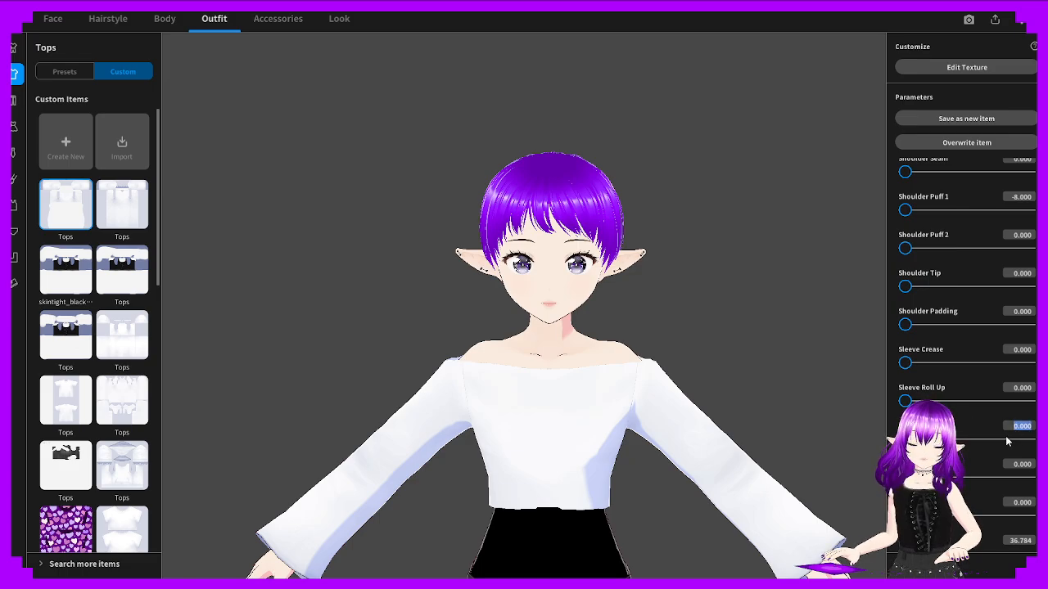
text(-15)
key(Return)
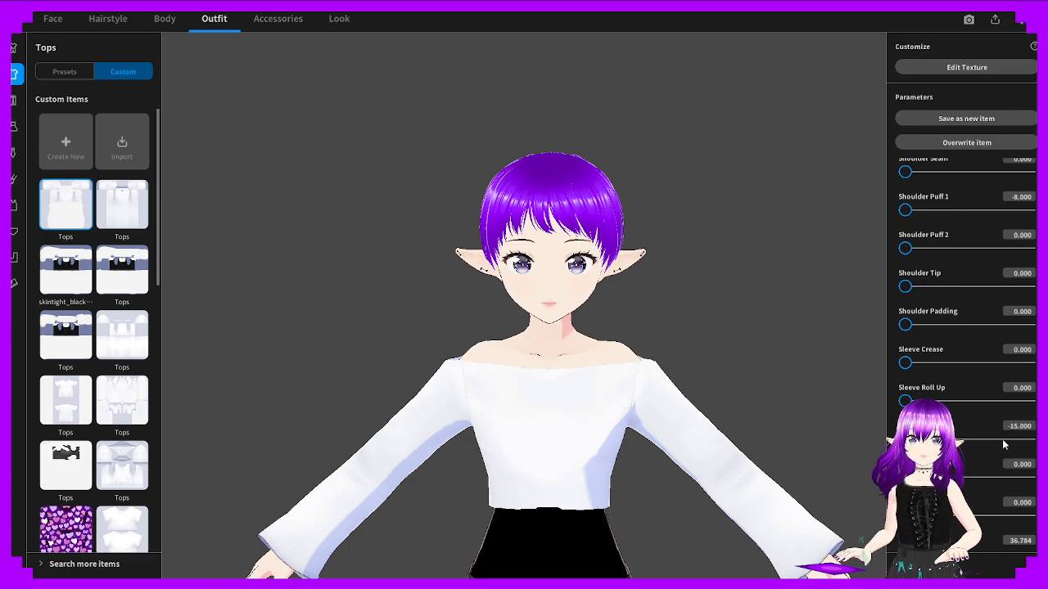
drag(818, 446, 690, 426)
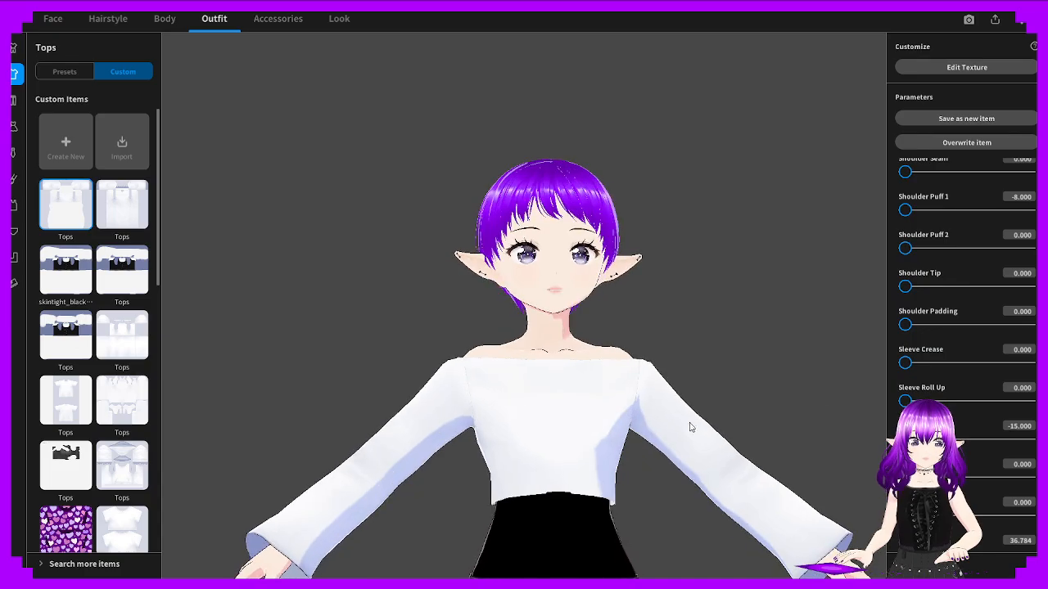
Examine the top's overall fit, and its shoulders and neckline close up from the front, above and behind
scroll(991, 436, down, 3)
scroll(737, 439, down, 2)
drag(598, 444, 810, 454)
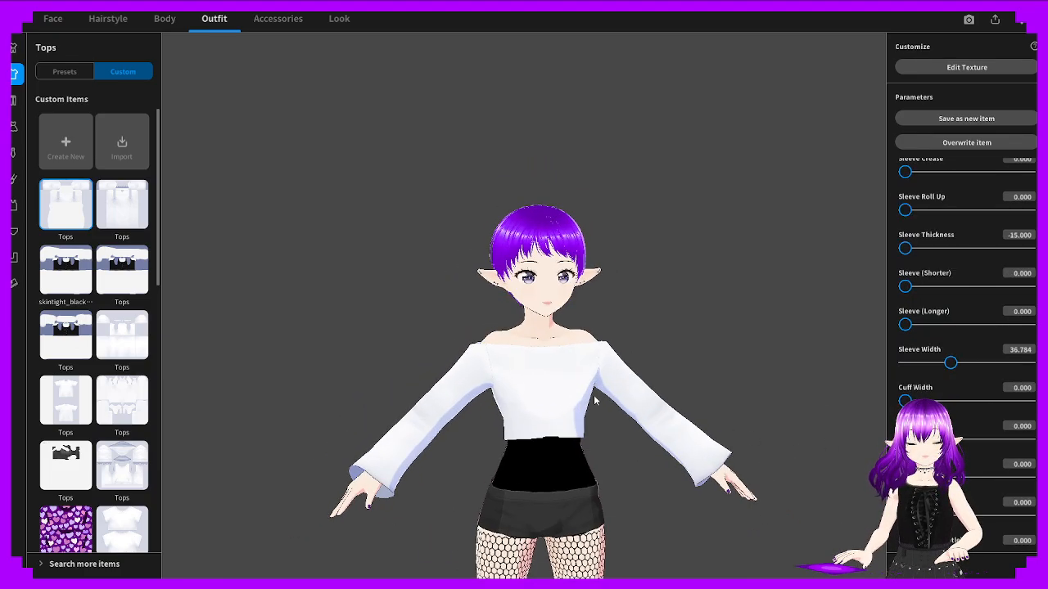
scroll(595, 400, up, 3)
scroll(595, 400, up, 5)
mouse_move(513, 420)
right_down()
mouse_move(606, 423)
mouse_move(412, 417)
mouse_move(510, 412)
right_up()
scroll(405, 418, down, 2)
scroll(512, 413, down, 5)
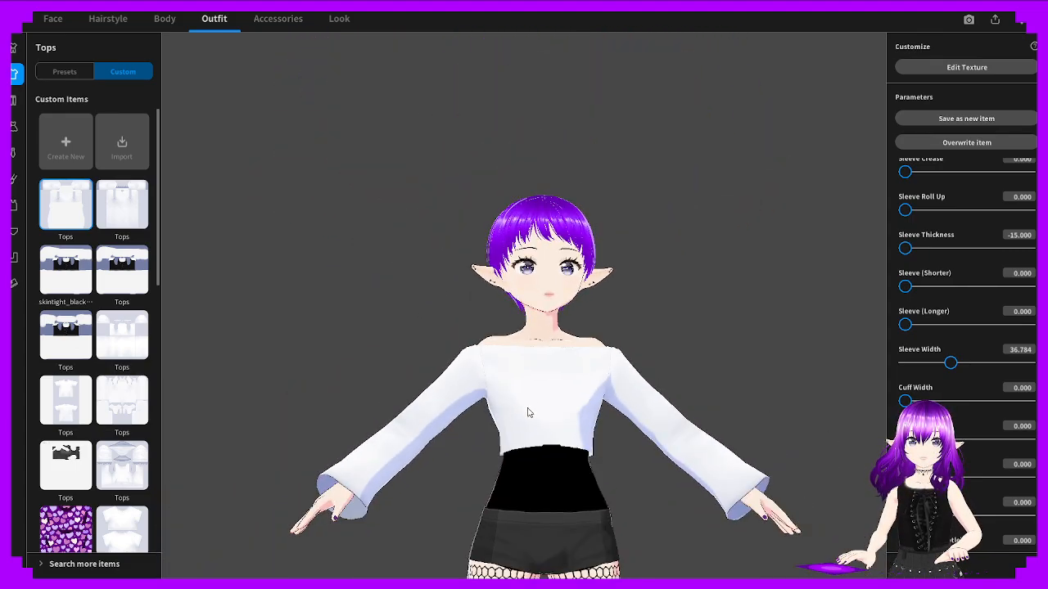
scroll(530, 506, up, 2)
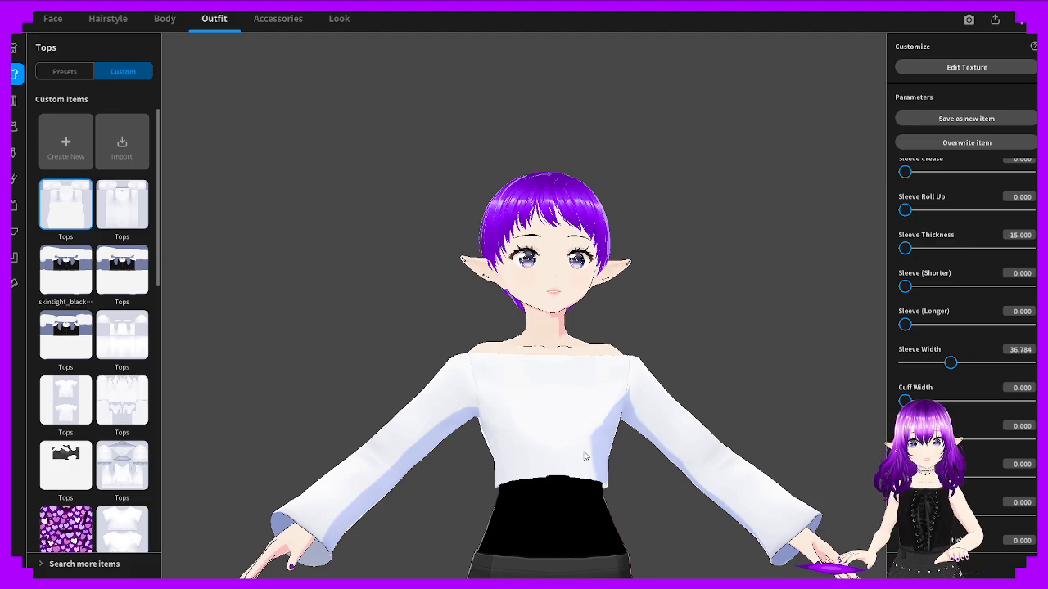
right_drag(584, 456, 717, 387)
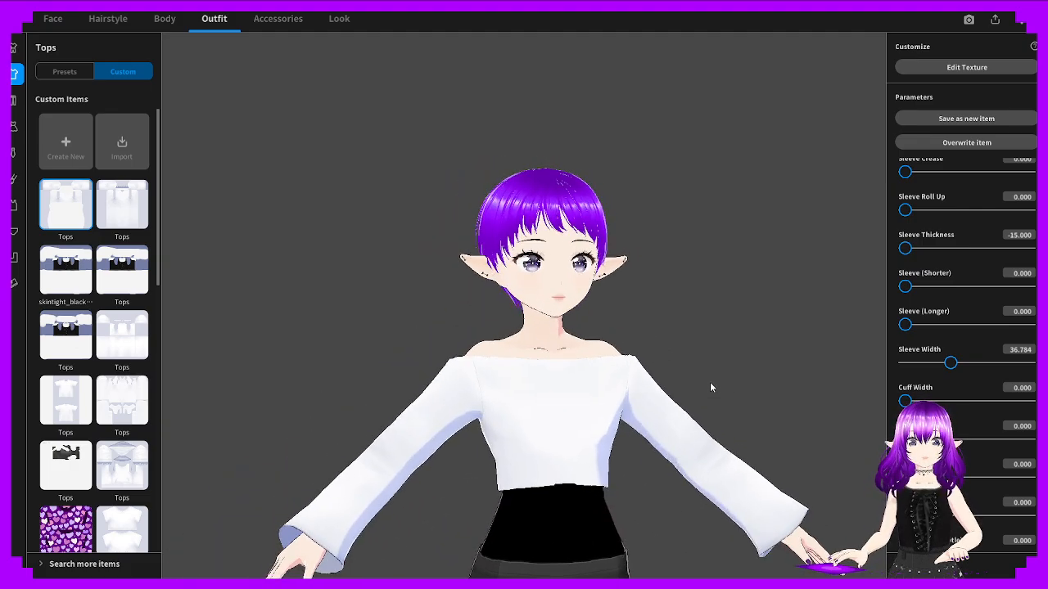
scroll(531, 417, up, 4)
right_drag(419, 440, 369, 420)
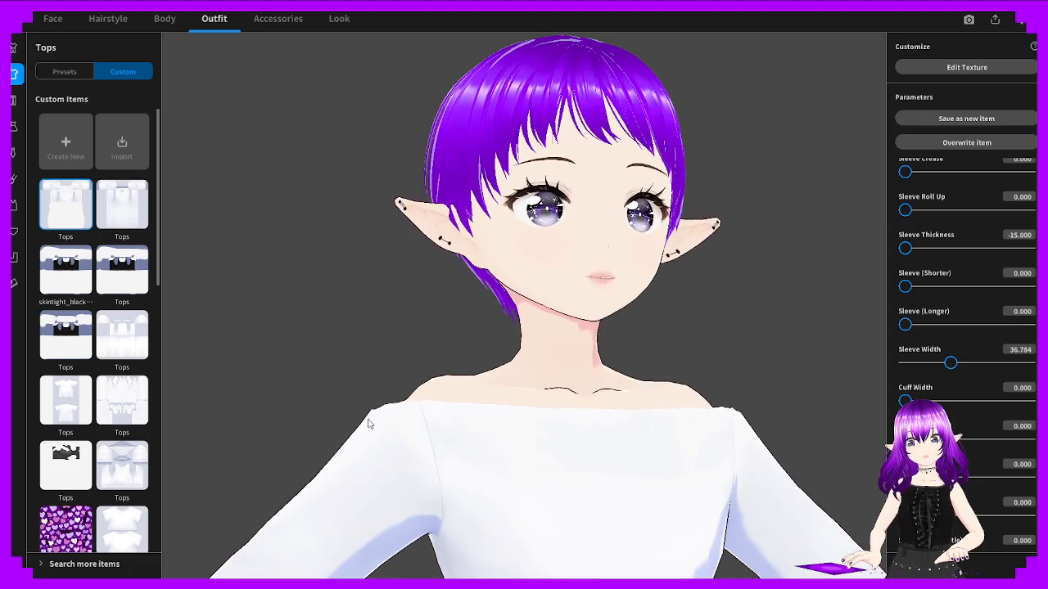
right_drag(581, 432, 573, 491)
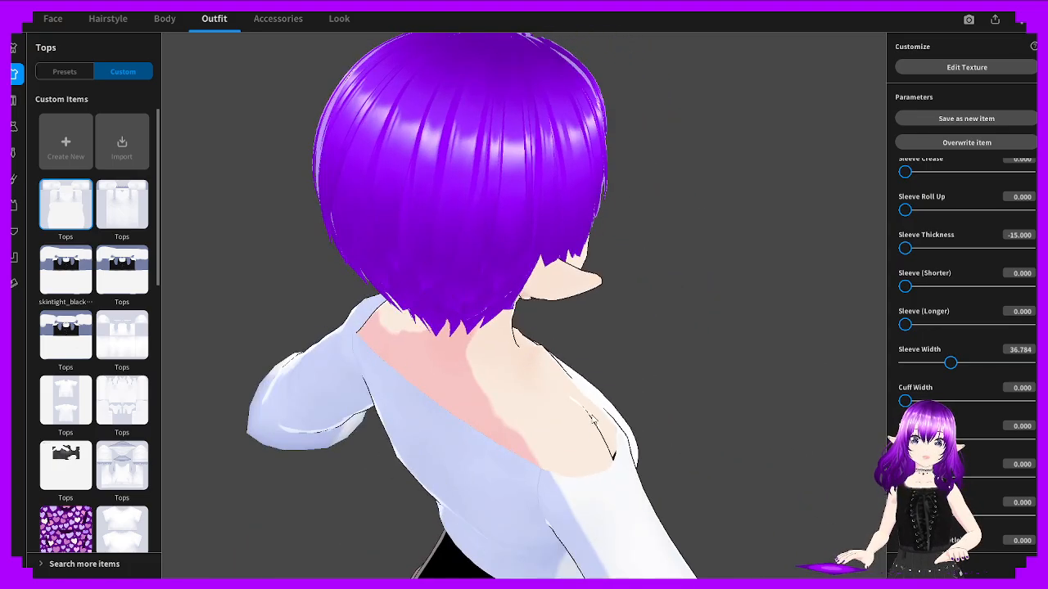
right_drag(593, 418, 515, 402)
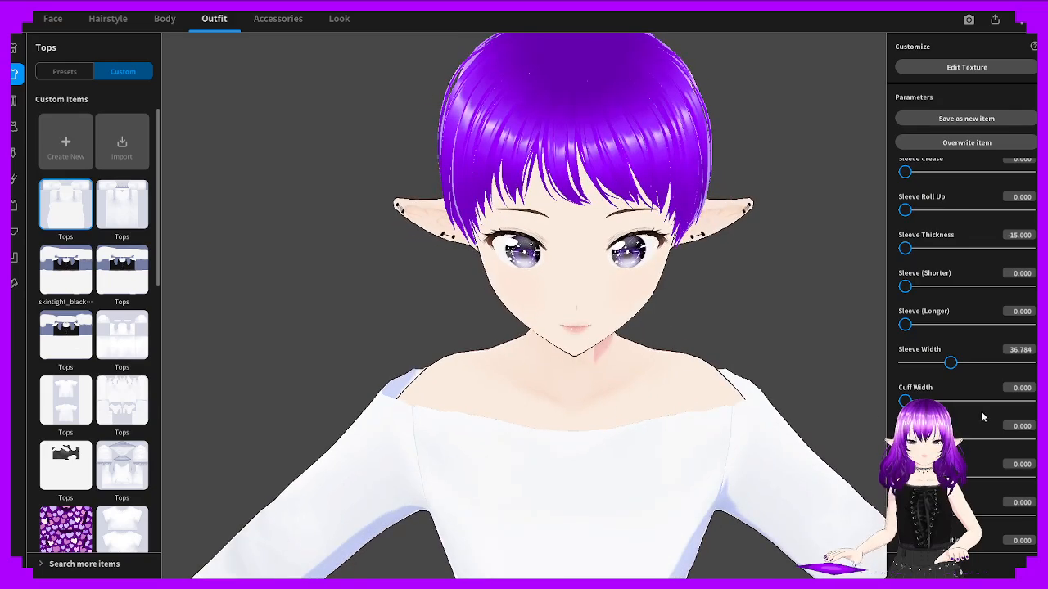
Set Waist Width and Waist Narrowness (Belted) to 0, trying a Waist Crease of about 9 in between, and check the waist at an angle
scroll(982, 417, down, 5)
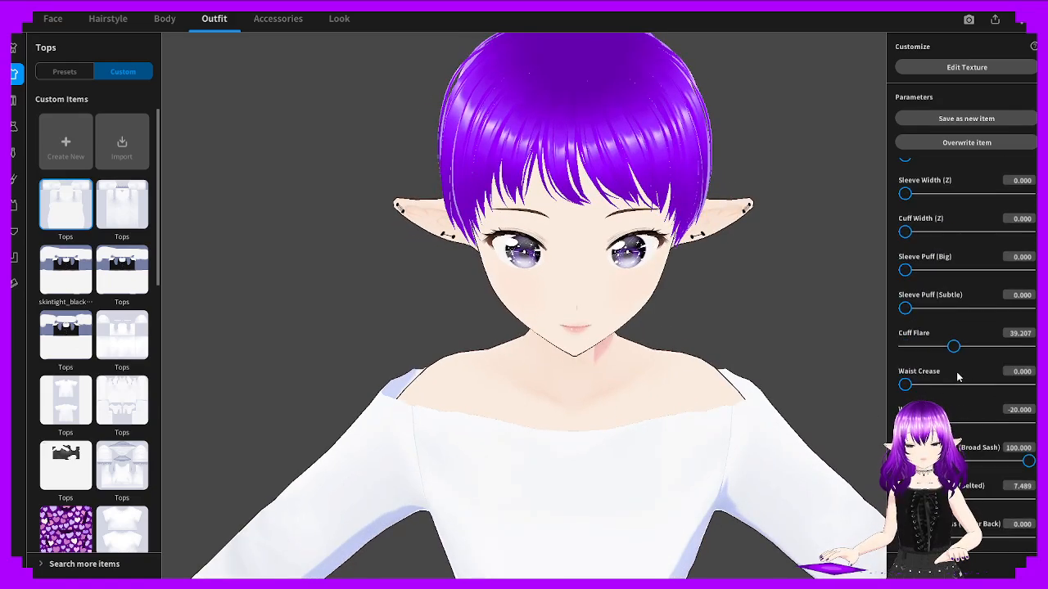
scroll(967, 411, down, 2)
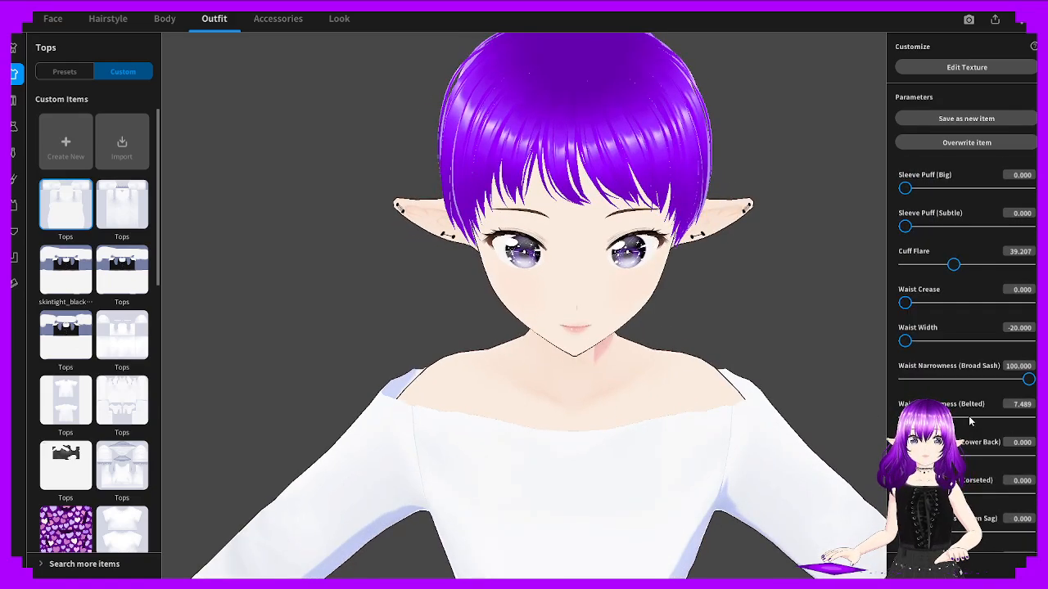
drag(969, 494, 900, 494)
scroll(750, 460, down, 4)
scroll(692, 461, down, 2)
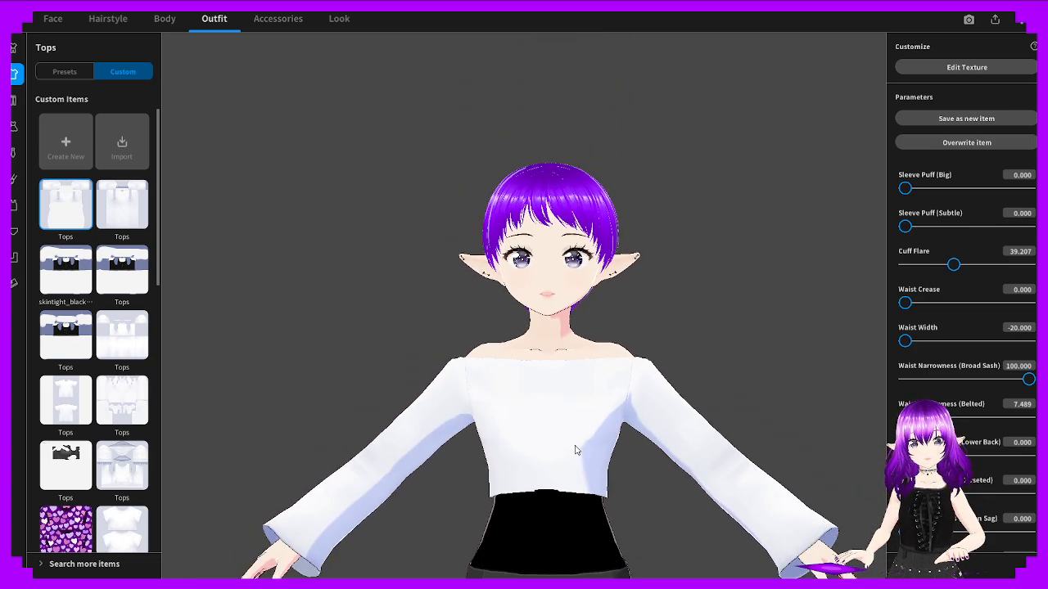
scroll(991, 429, down, 3)
scroll(967, 356, down, 3)
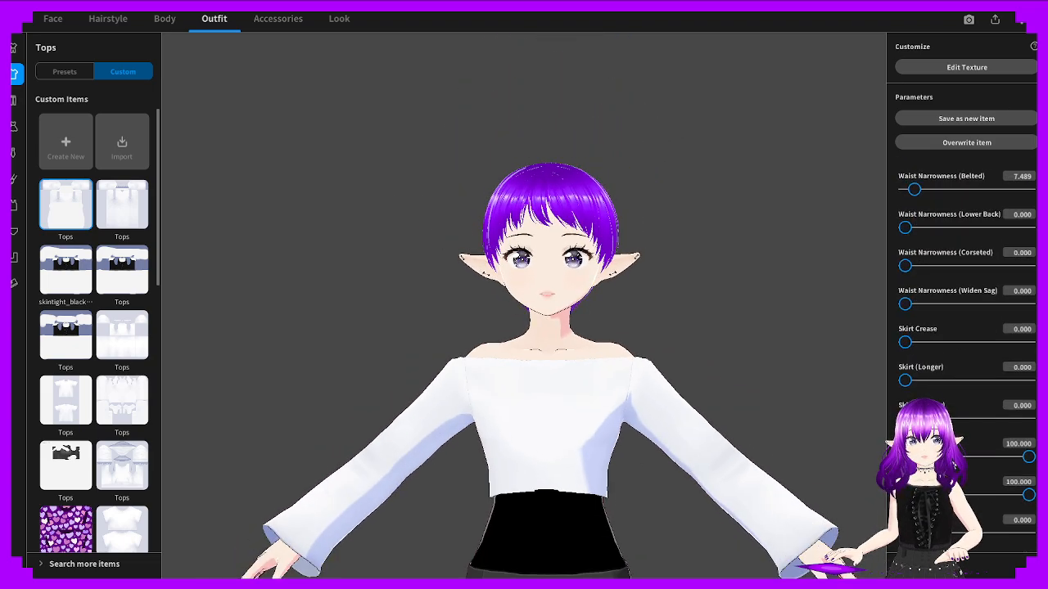
scroll(967, 356, up, 2)
scroll(938, 388, up, 5)
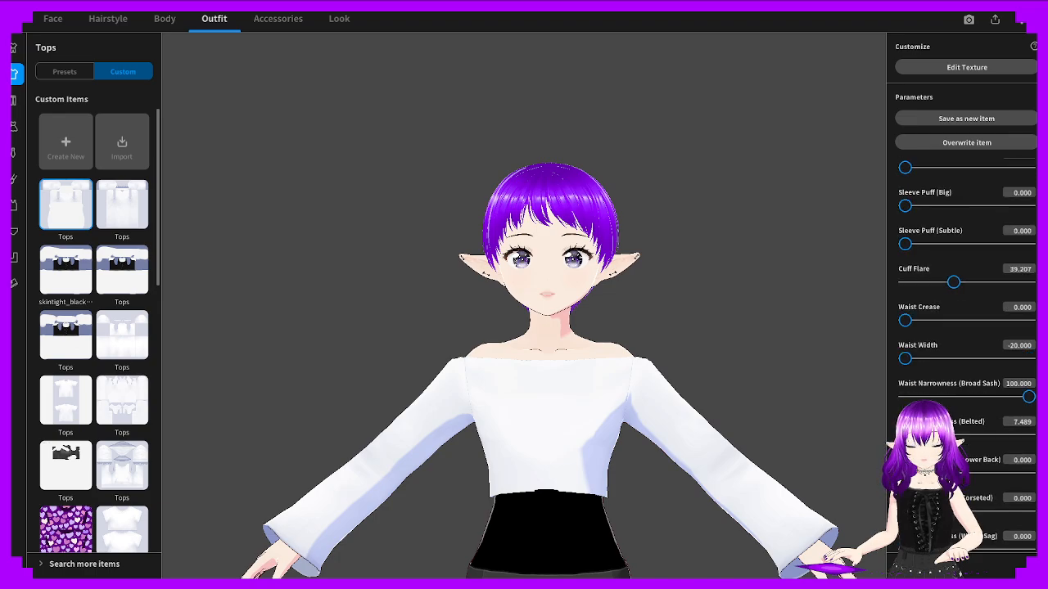
drag(905, 358, 879, 349)
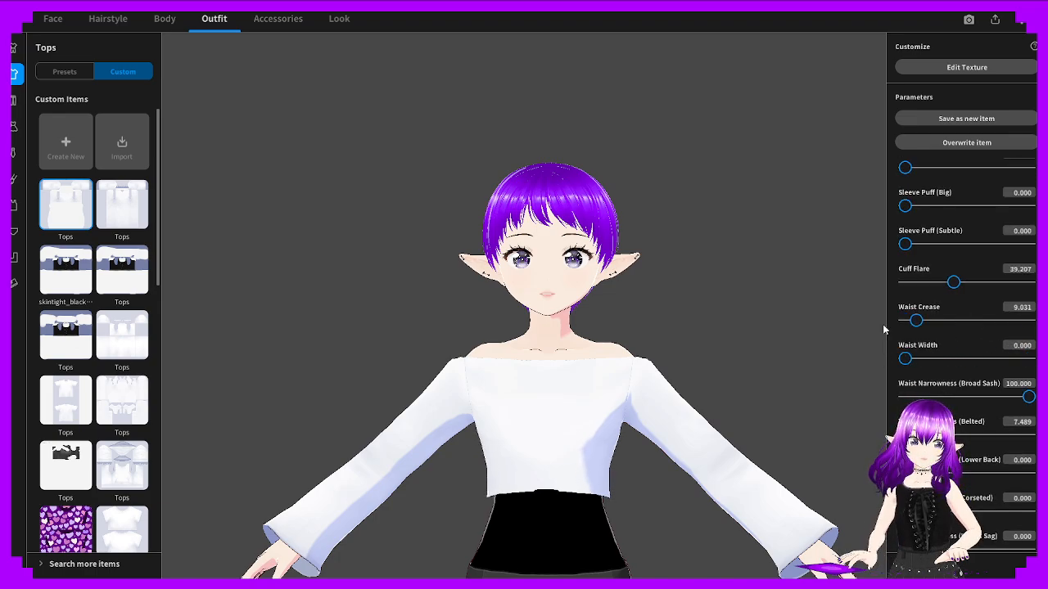
drag(914, 434, 935, 381)
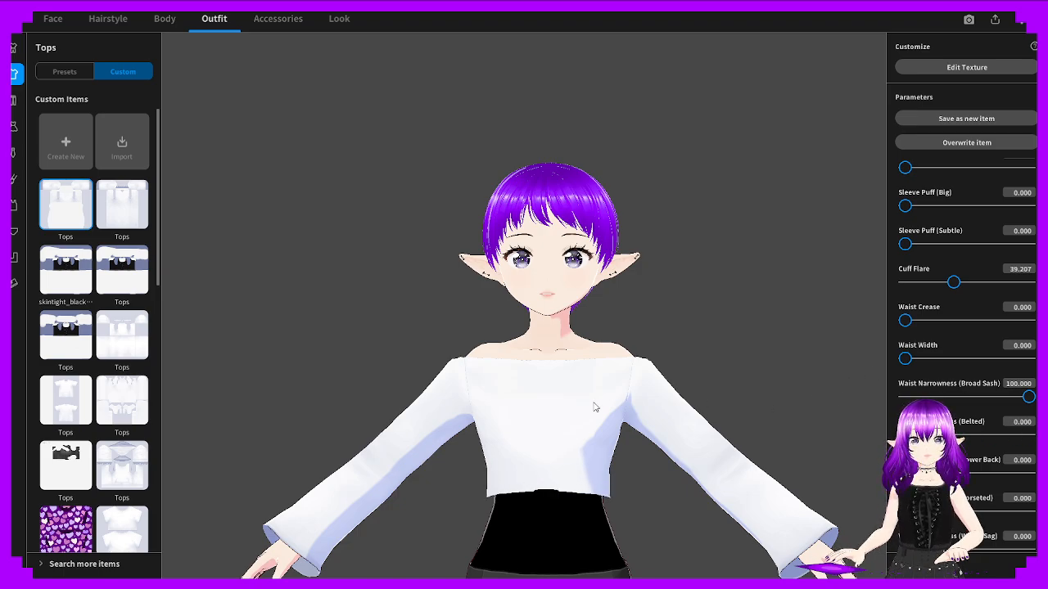
mouse_move(595, 430)
right_down()
mouse_move(619, 448)
mouse_move(606, 447)
right_up()
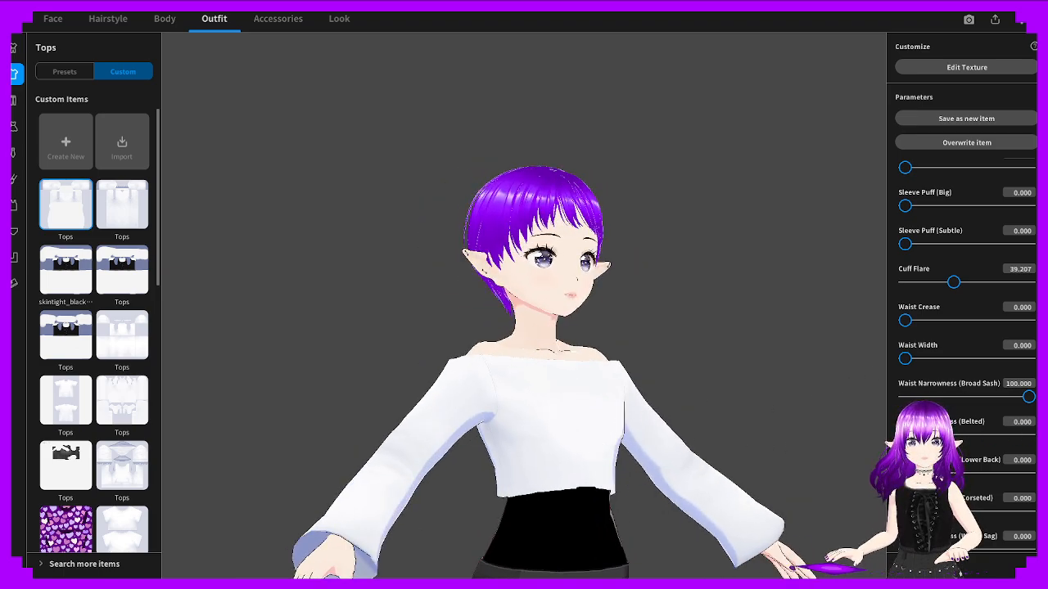
Try out Sleeve Puff (Big) and Sleeve Puff (Subtle), returning both to 0
scroll(966, 344, down, 2)
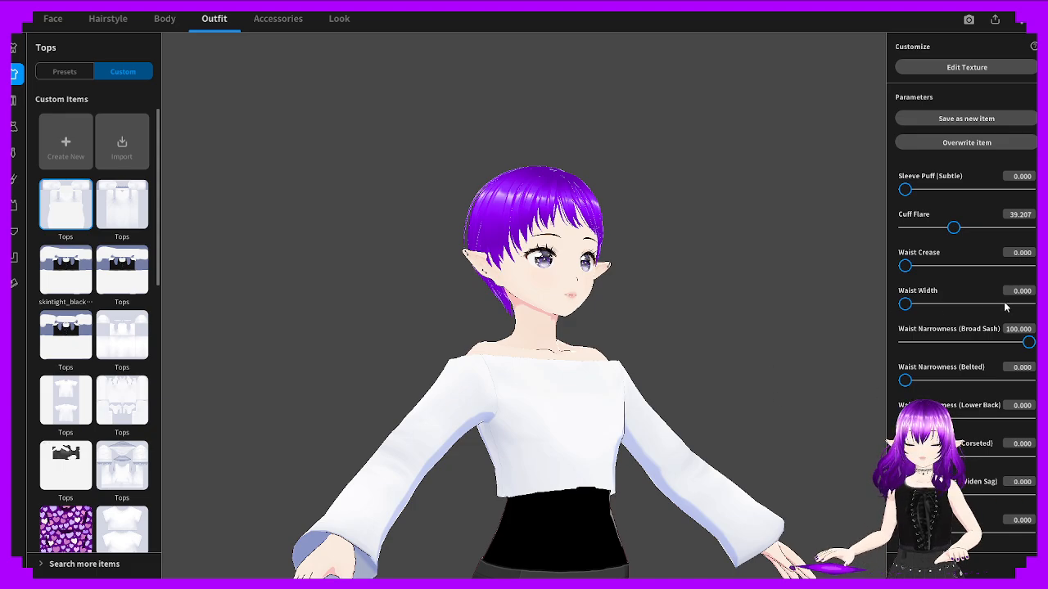
scroll(993, 305, up, 5)
scroll(974, 271, up, 2)
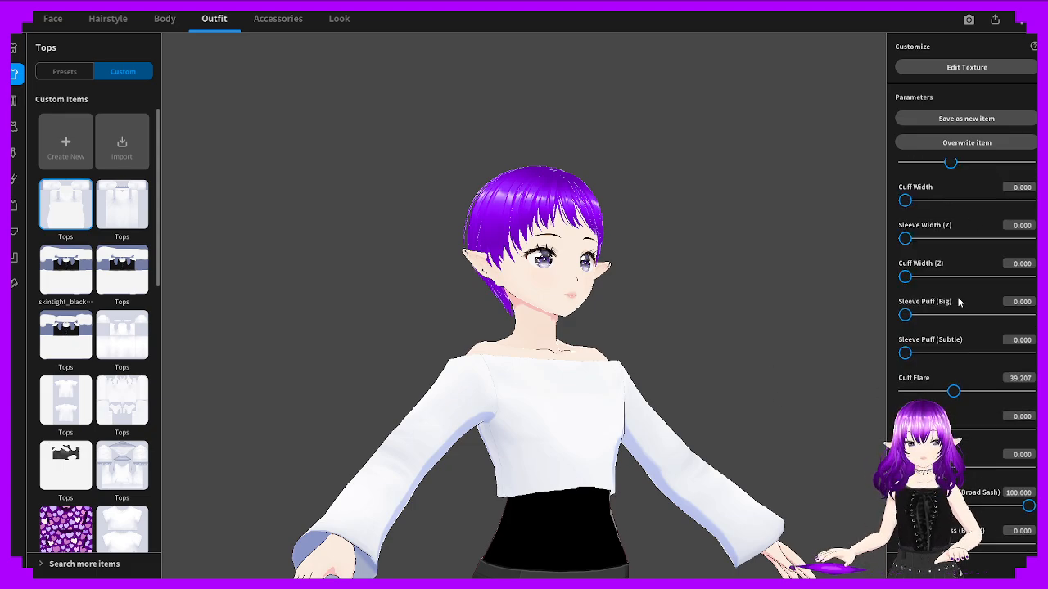
drag(905, 343, 857, 344)
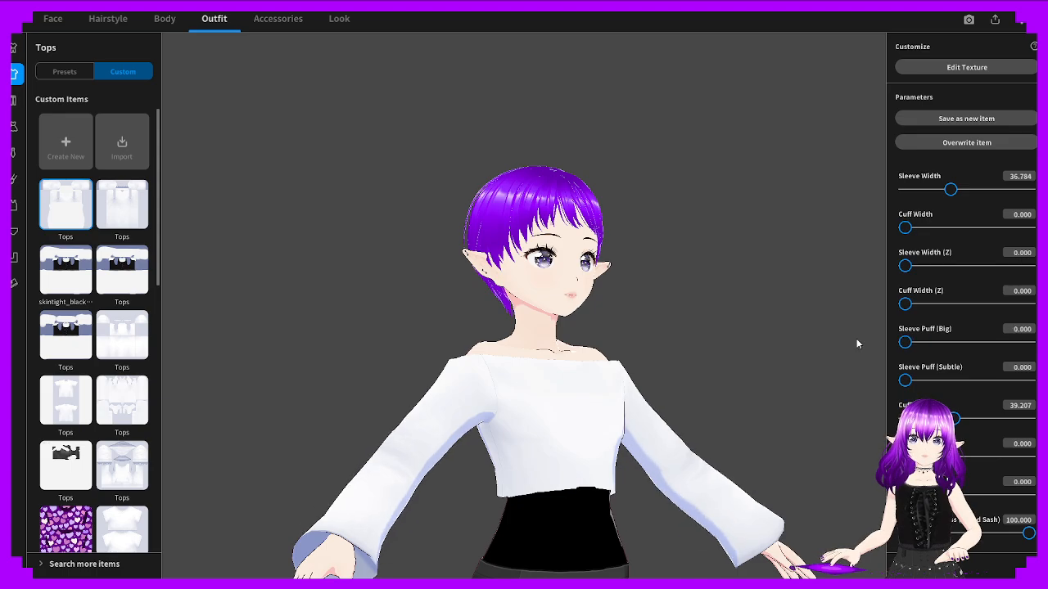
drag(904, 380, 900, 347)
scroll(925, 339, up, 1)
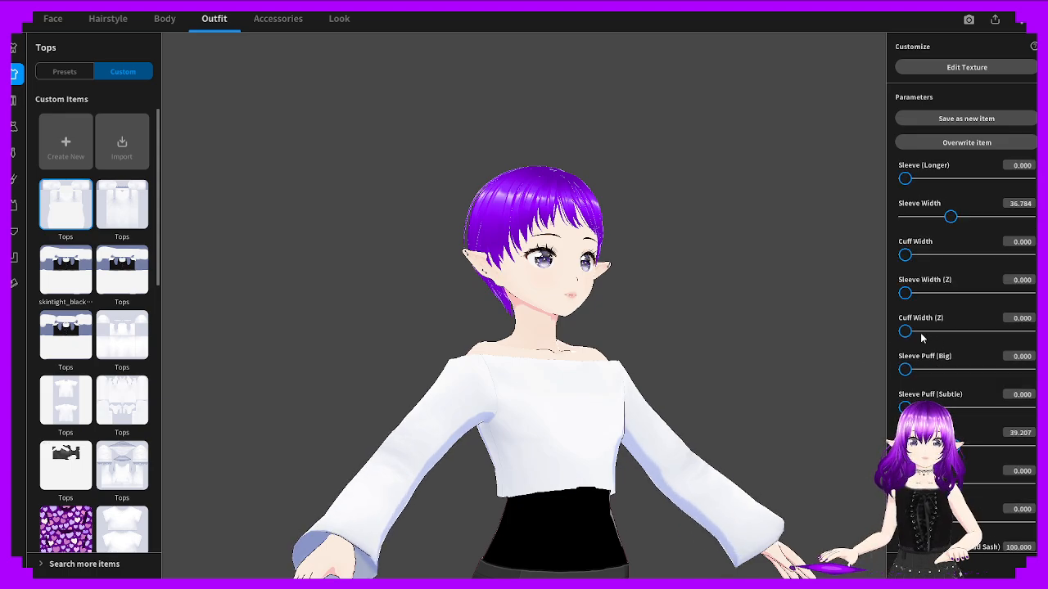
Try out Shoulder Seam up to about 85, checking the shoulders from above, and return it to 0
scroll(983, 352, up, 10)
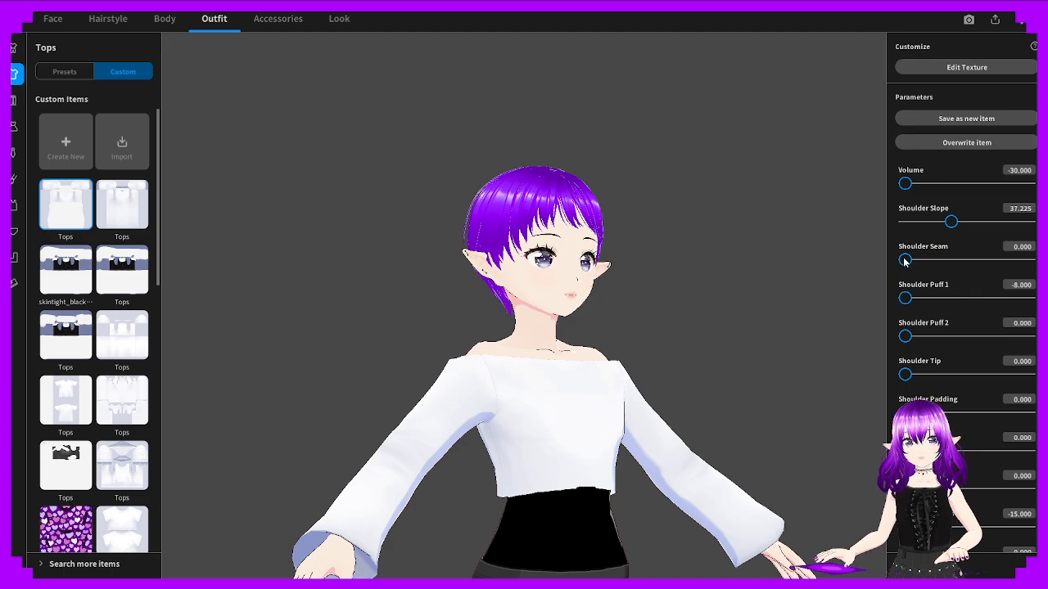
mouse_move(906, 258)
mouse_down()
mouse_move(1024, 260)
mouse_move(895, 273)
mouse_up()
right_drag(729, 380, 874, 289)
scroll(673, 391, up, 5)
drag(905, 261, 1033, 260)
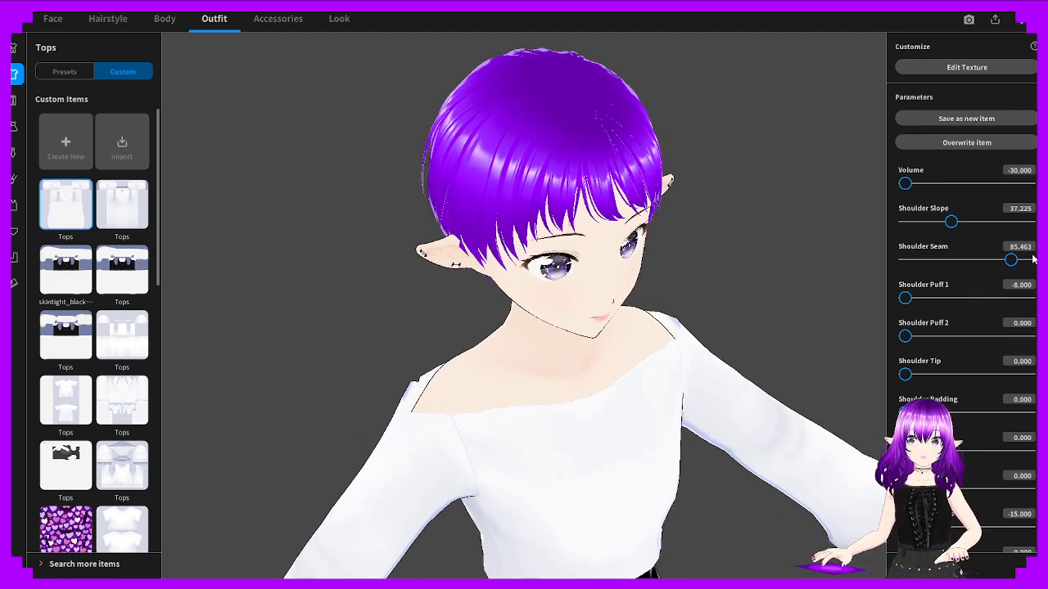
right_drag(871, 271, 850, 265)
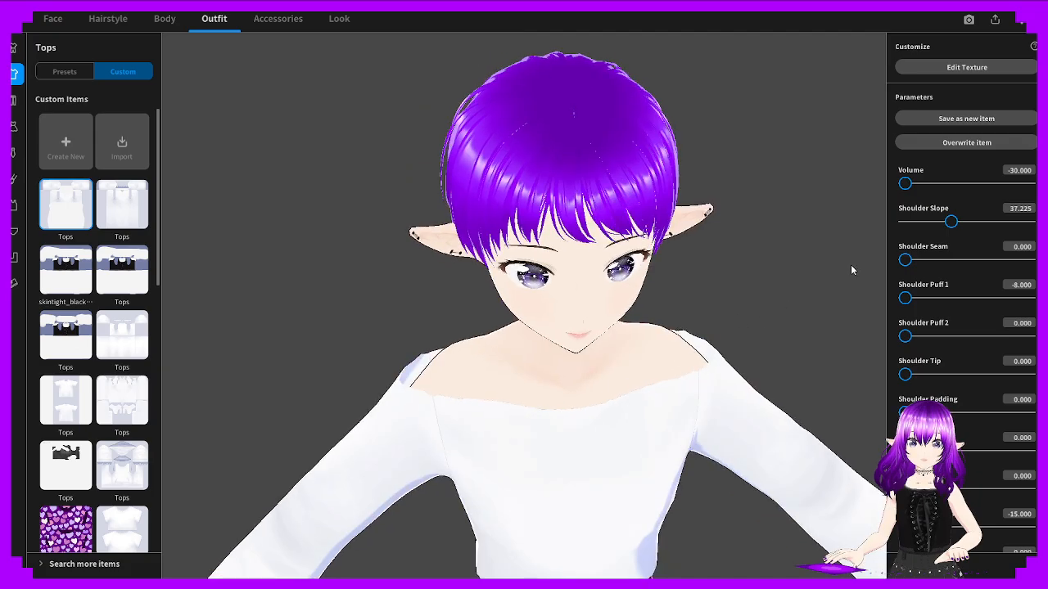
Try Shoulder Seam values of 500 and 100, checking the shoulders from the front and above, and reset it to 0
right_drag(714, 320, 744, 326)
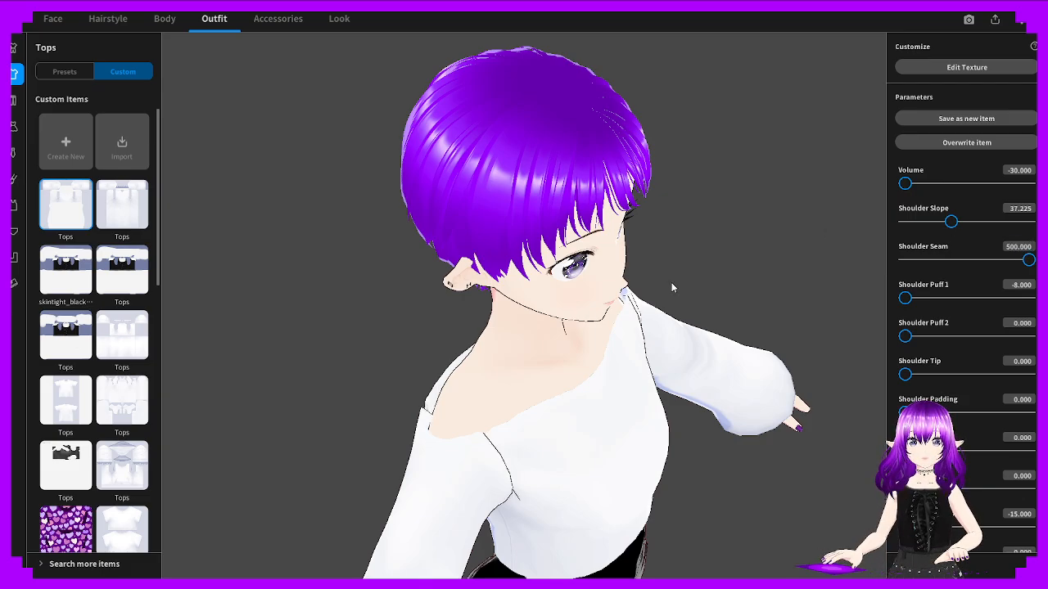
right_drag(672, 287, 645, 276)
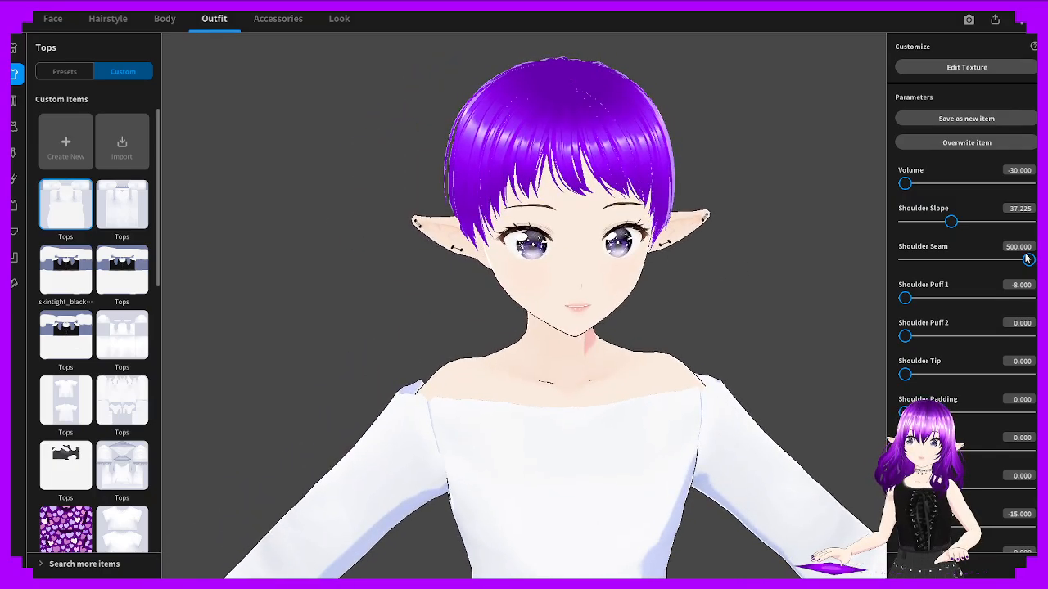
drag(1028, 259, 868, 259)
right_drag(774, 261, 753, 337)
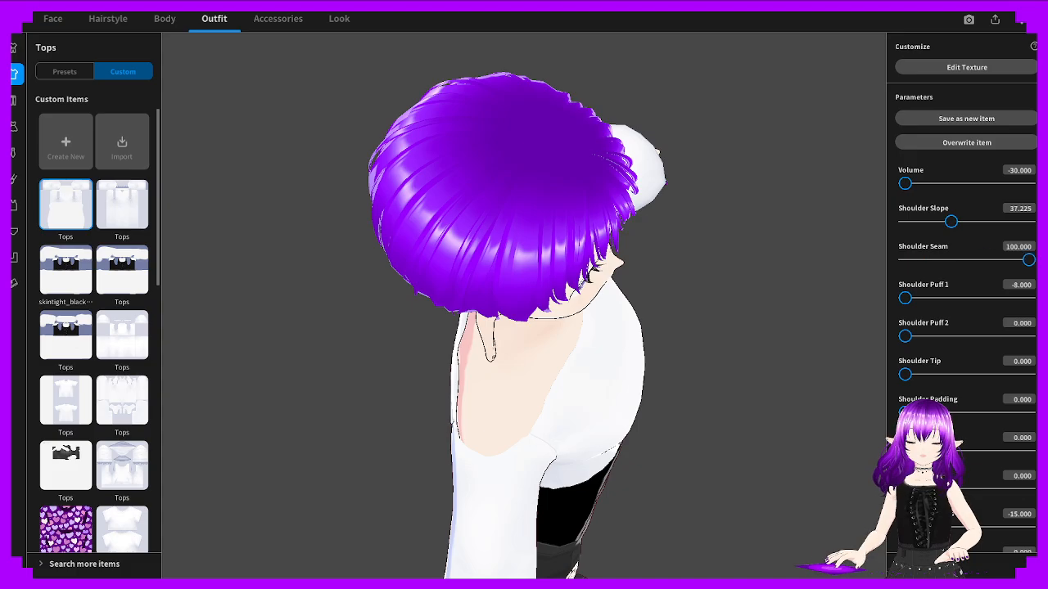
right_drag(766, 388, 724, 321)
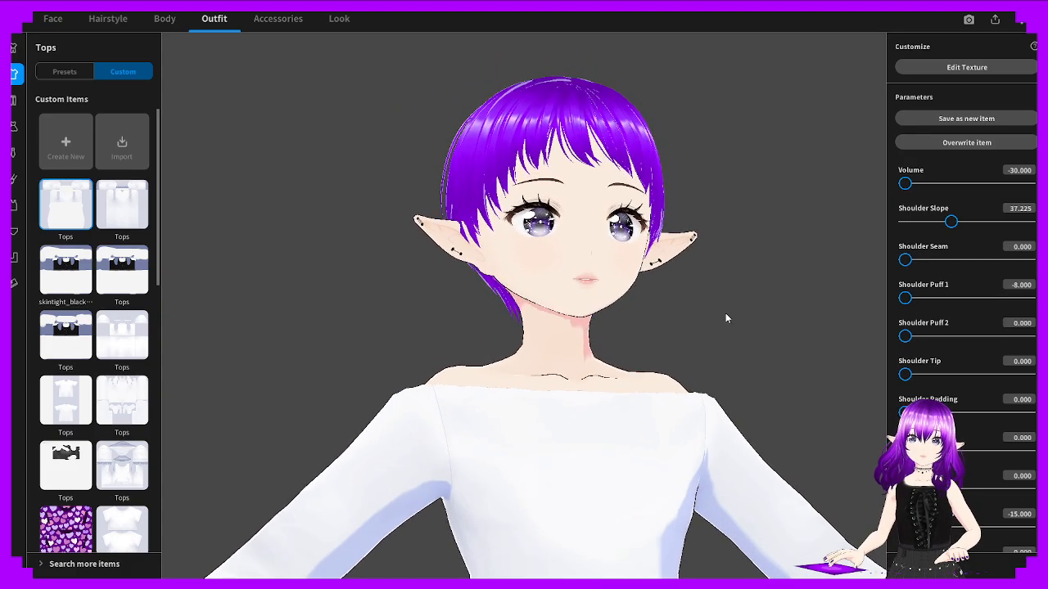
Try Shoulder Tip values of -20 and -50, checking the shoulders from the side
drag(905, 374, 883, 381)
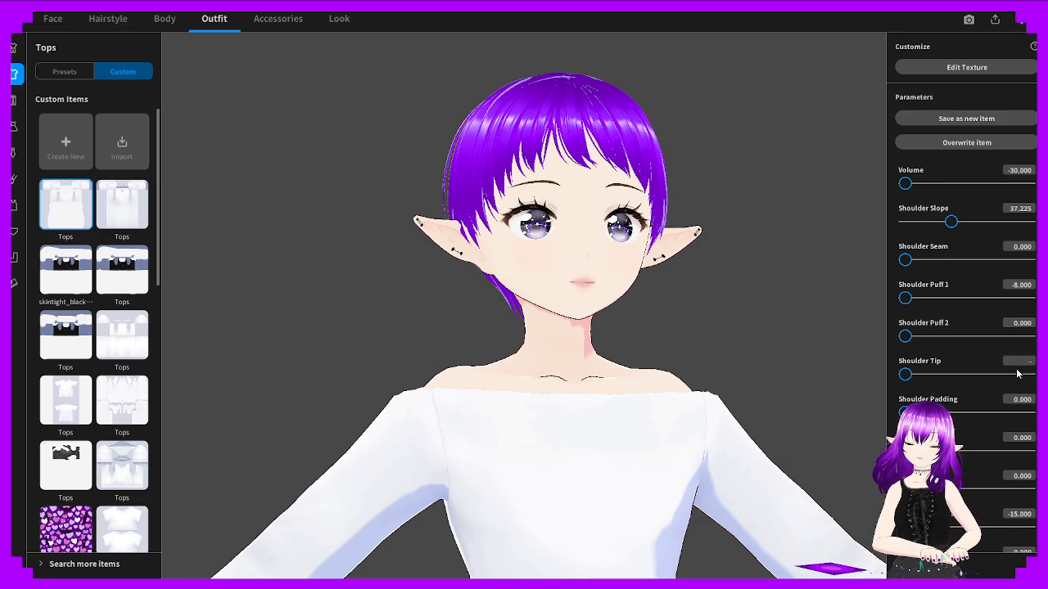
text(-5)
key(Return)
right_drag(780, 419, 808, 440)
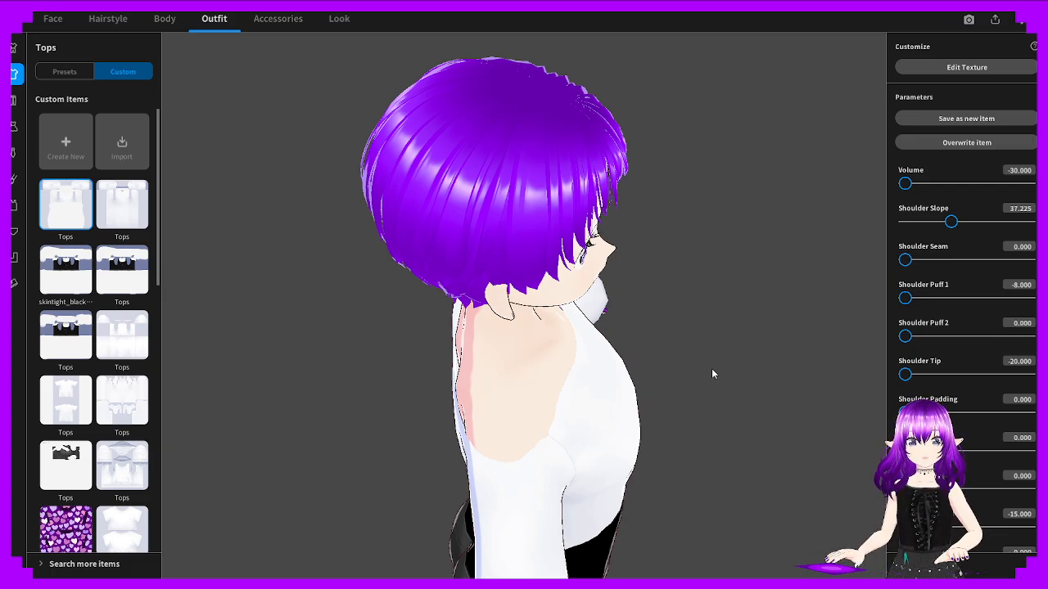
mouse_move(712, 373)
right_down()
mouse_move(755, 344)
mouse_move(710, 379)
right_up()
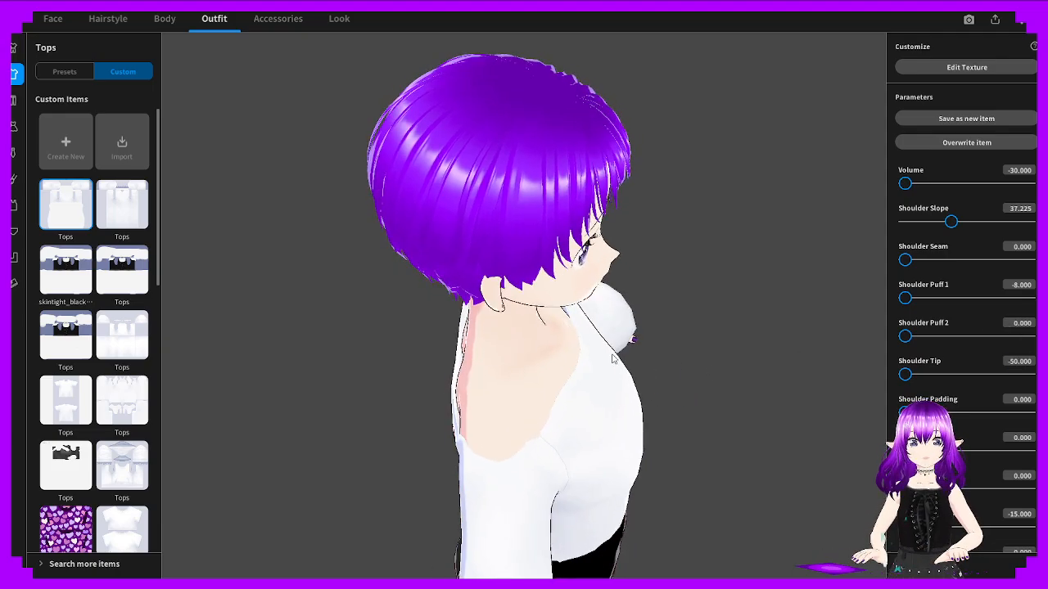
right_drag(612, 358, 839, 339)
Try a Shoulder Padding of -50, check the shoulder from the side, and reset Shoulder Tip to 0
scroll(941, 365, down, 1)
drag(906, 387, 837, 380)
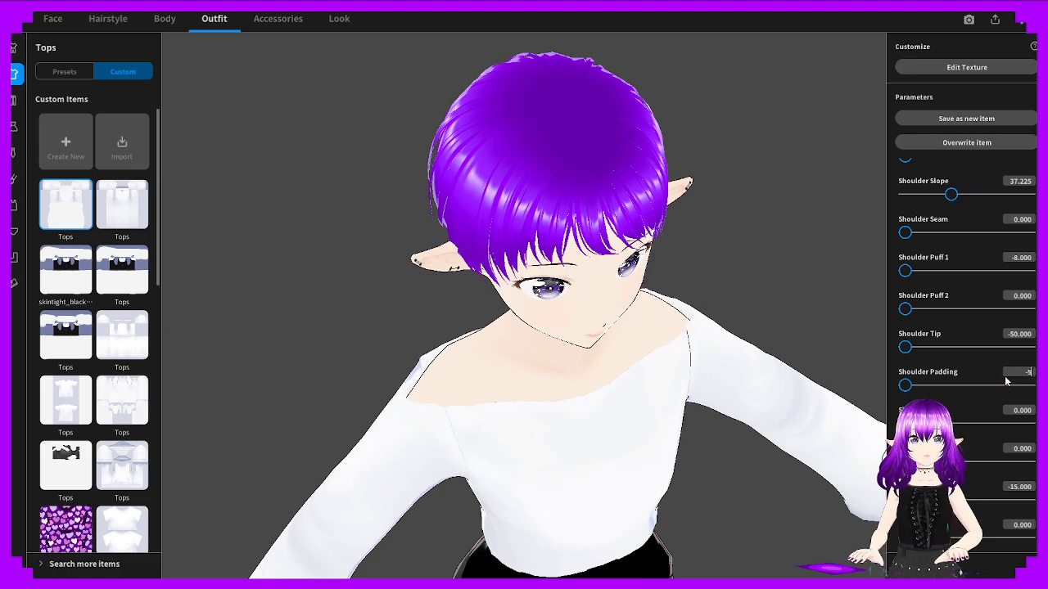
key(Return)
mouse_move(766, 360)
right_down()
mouse_move(790, 350)
mouse_move(771, 359)
right_up()
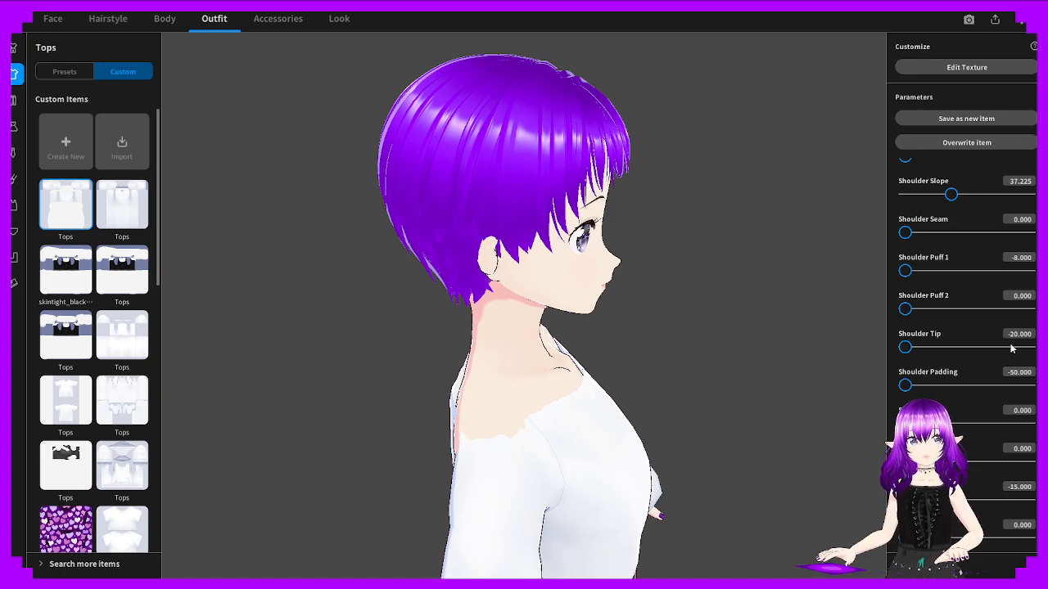
drag(1012, 348, 956, 346)
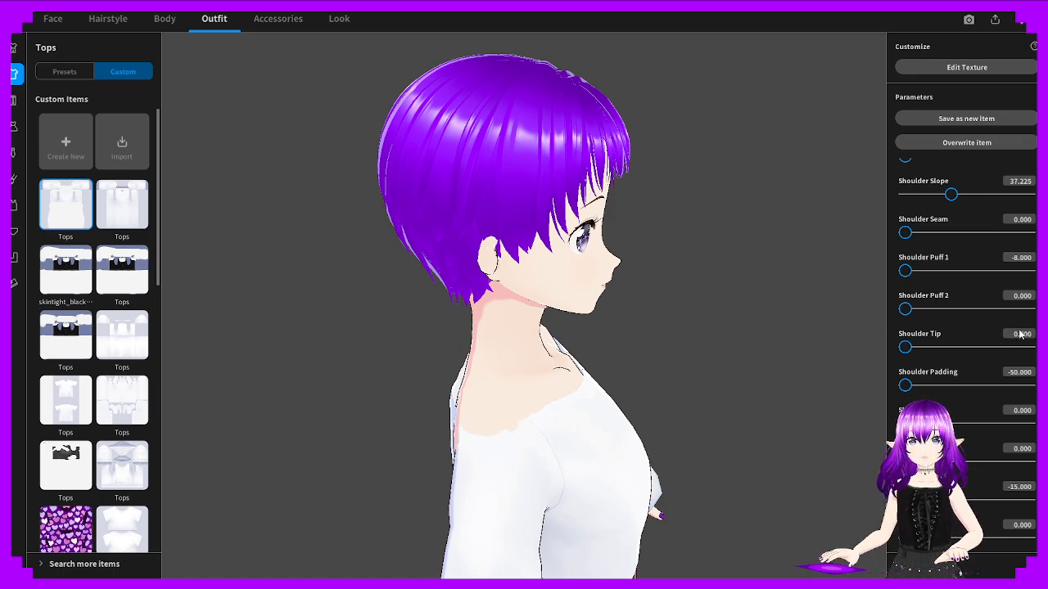
Set Shoulder Padding to -20, trying -30 and -25 on the way and checking the shoulders from the front, back and side
drag(805, 348, 706, 335)
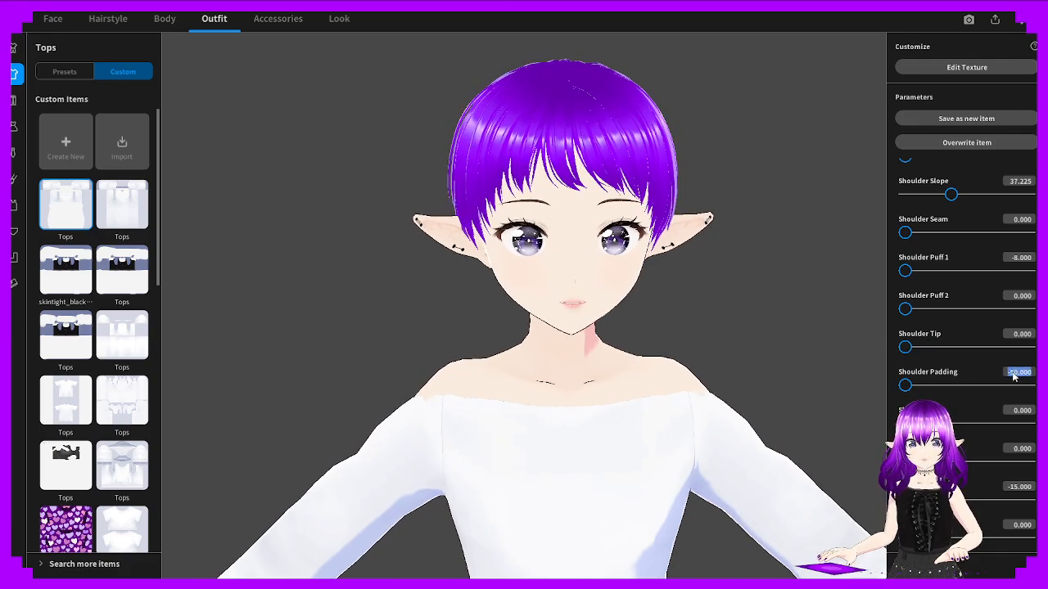
key(Return)
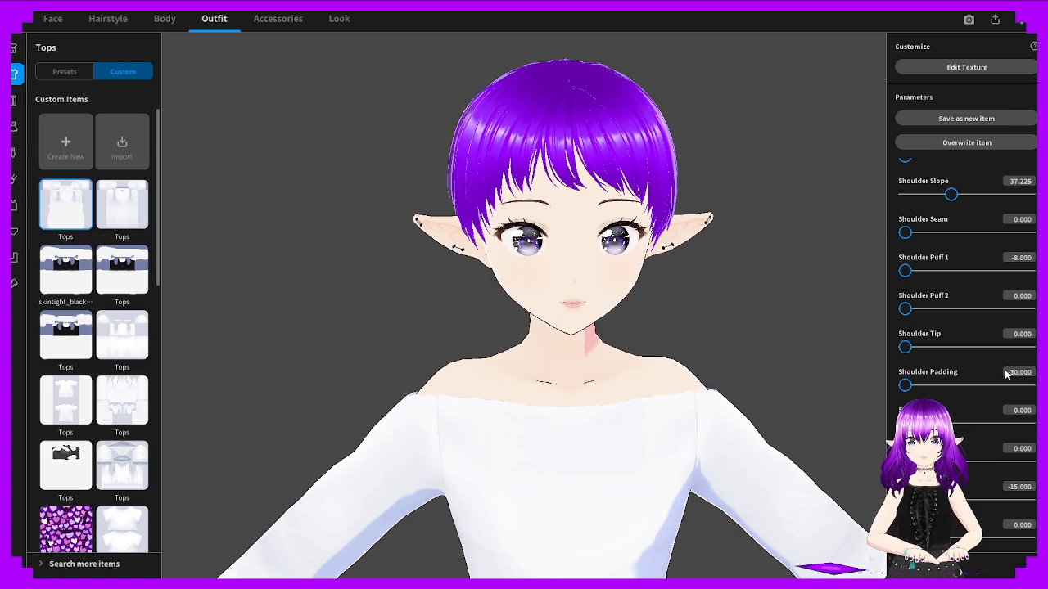
drag(706, 383, 800, 390)
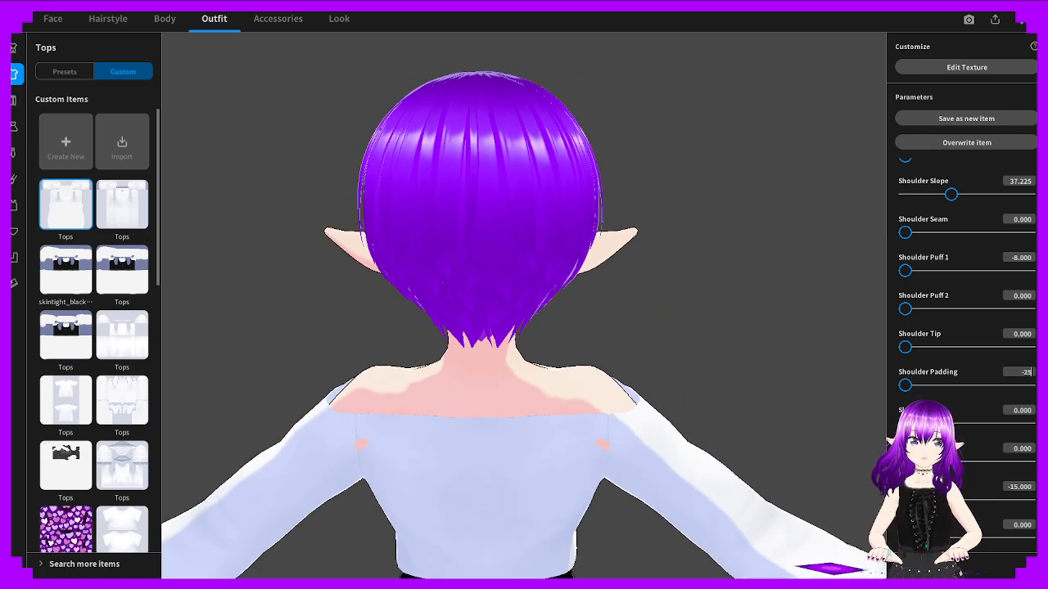
text(-25)
key(Return)
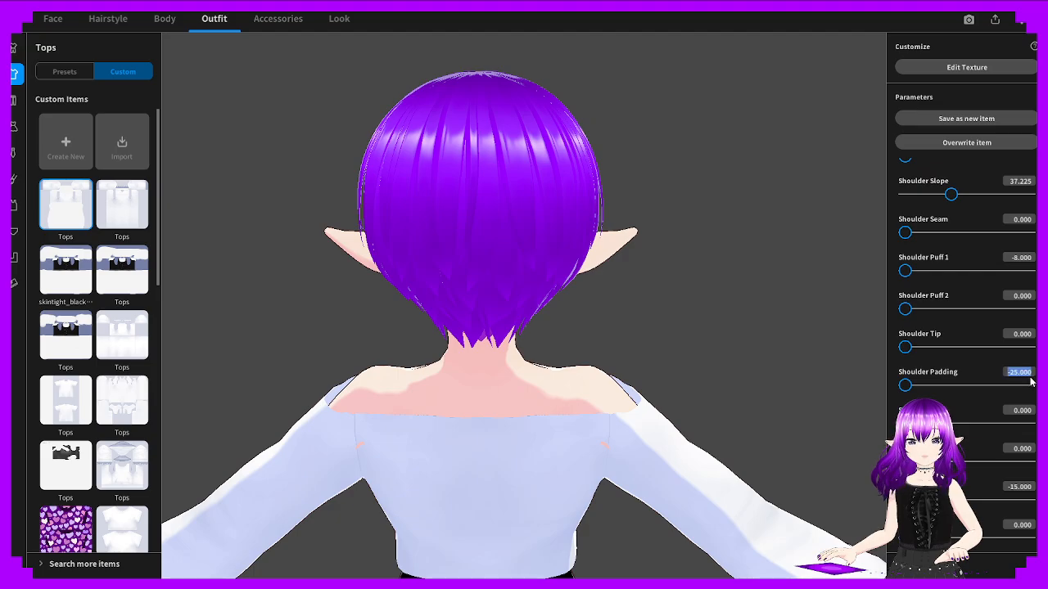
drag(817, 370, 684, 349)
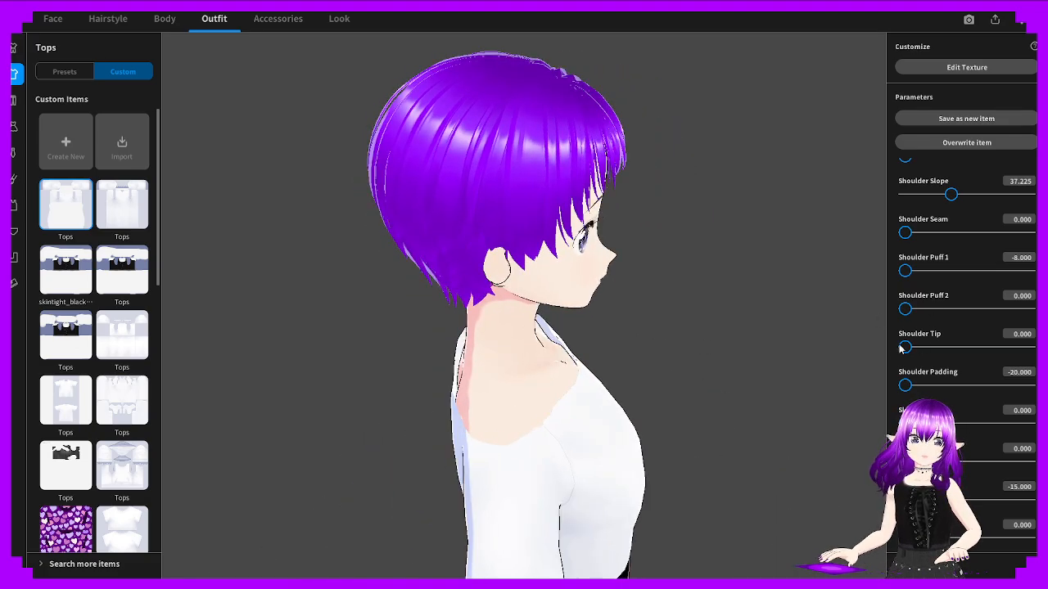
Set Shoulder Tip to -20, trying -10 first and checking the shoulders from above and behind
drag(931, 347, 903, 345)
right_drag(790, 342, 758, 361)
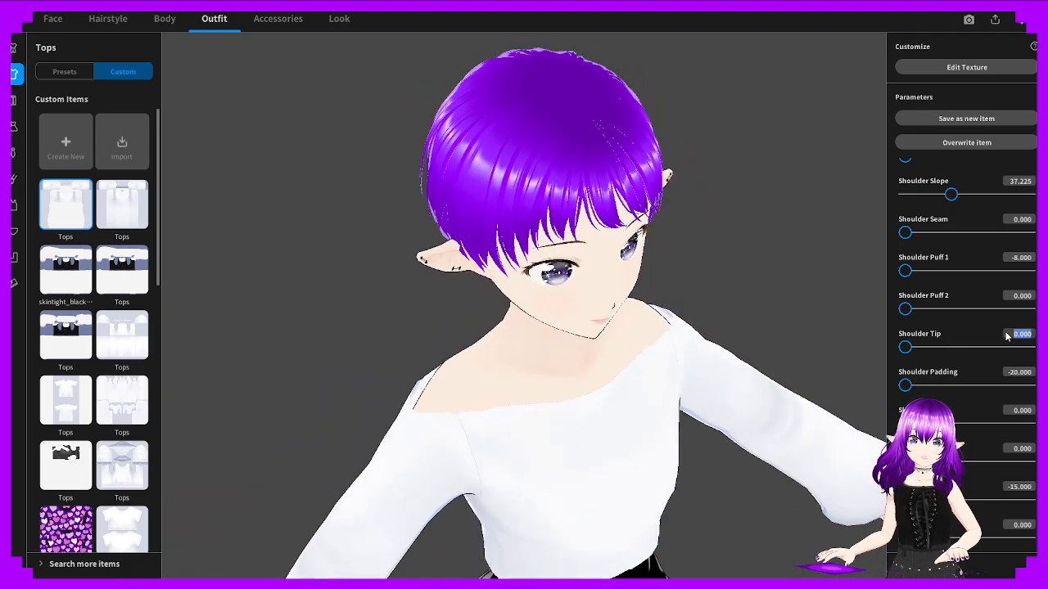
text(-10)
key(Return)
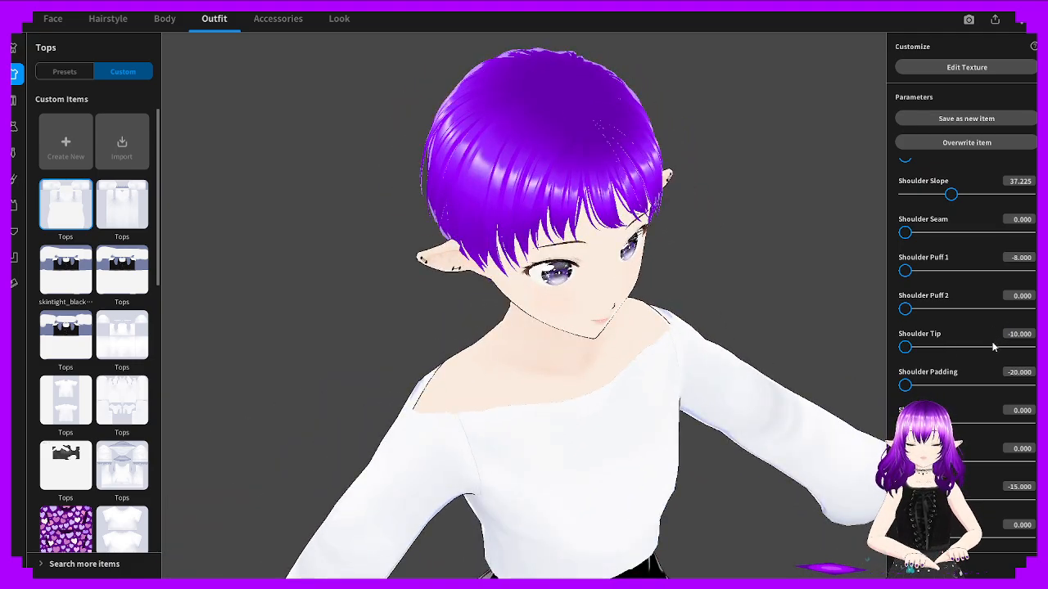
right_drag(753, 414, 809, 395)
click(1018, 335)
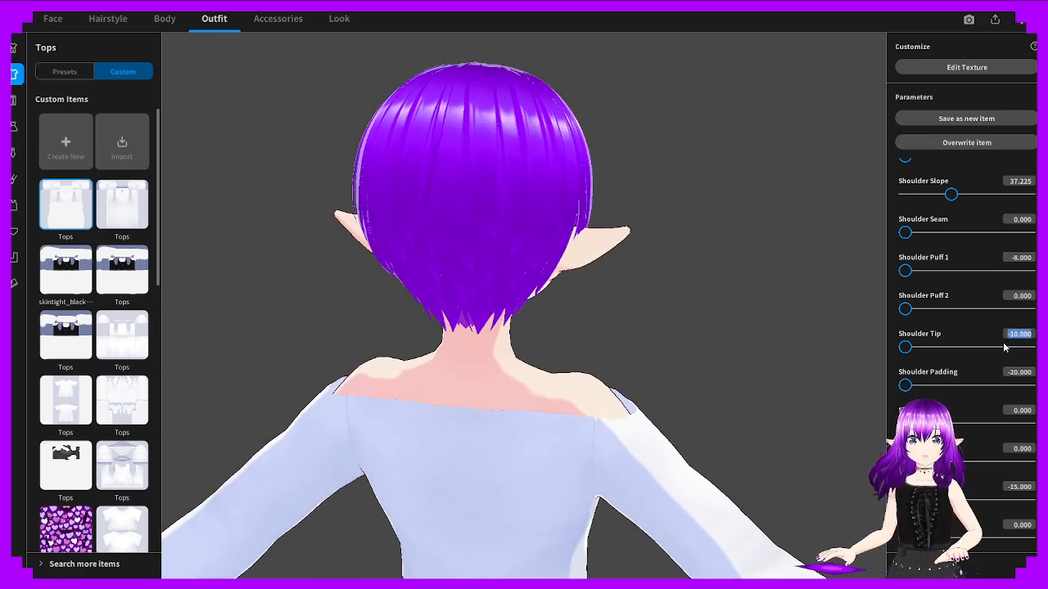
text(-20)
key(Return)
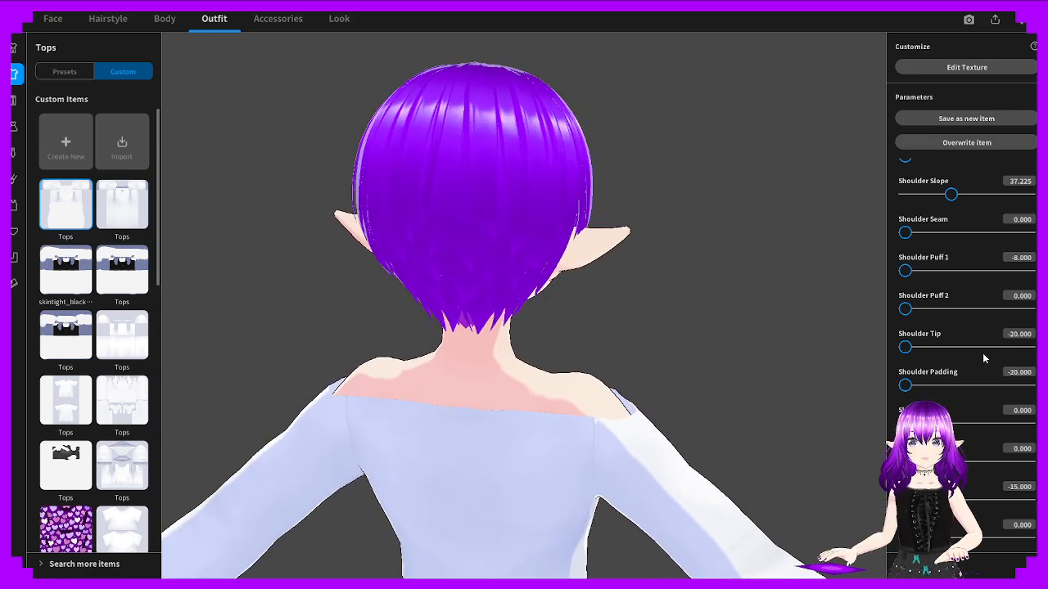
Try a value of -50 for the top's Shoulder Tip parameter and check the shoulders from the front
text(-50)
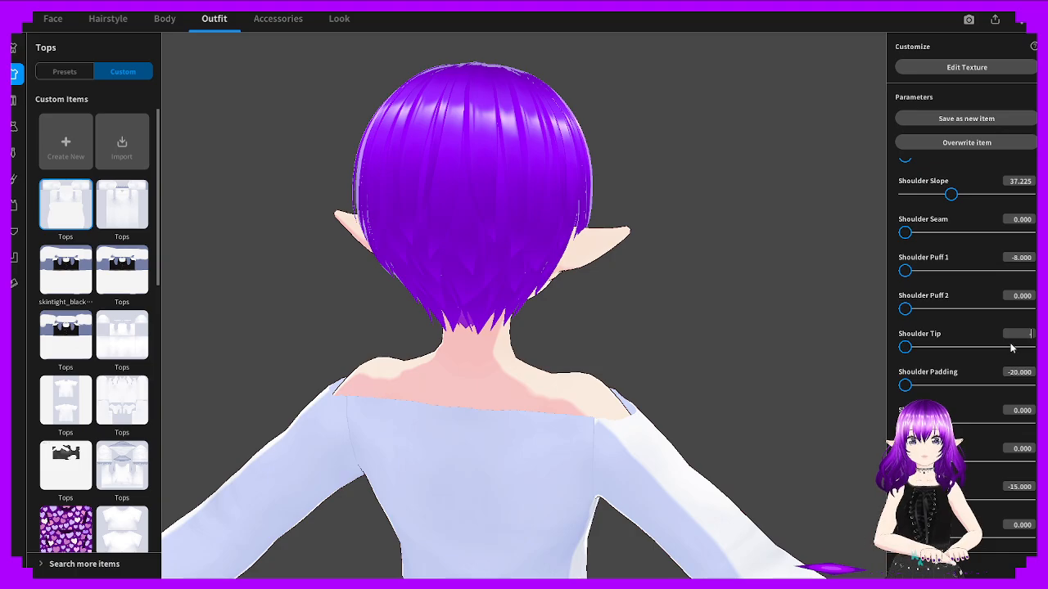
key(Return)
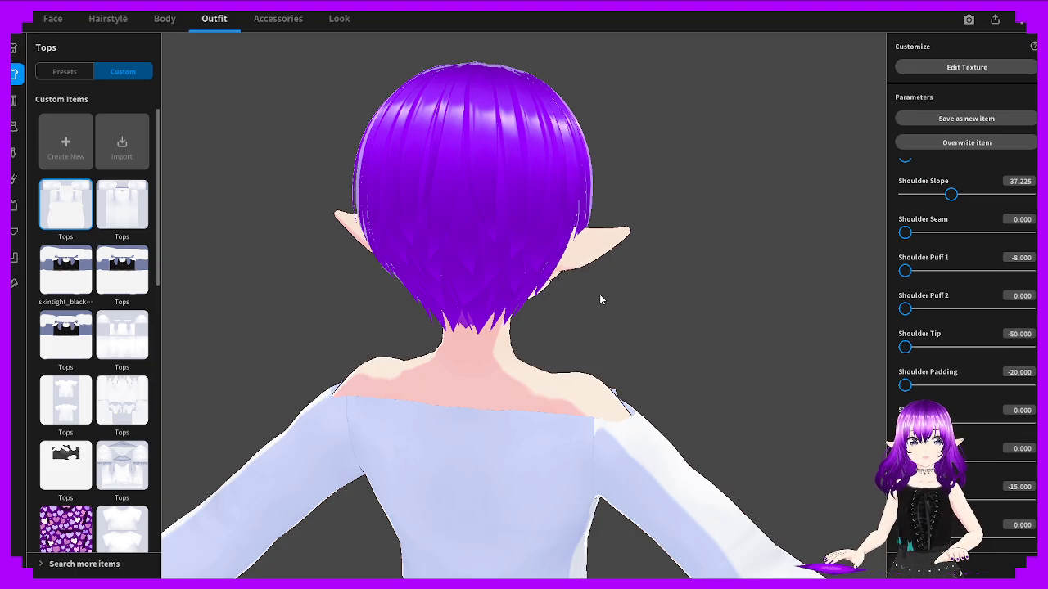
right_drag(600, 299, 622, 326)
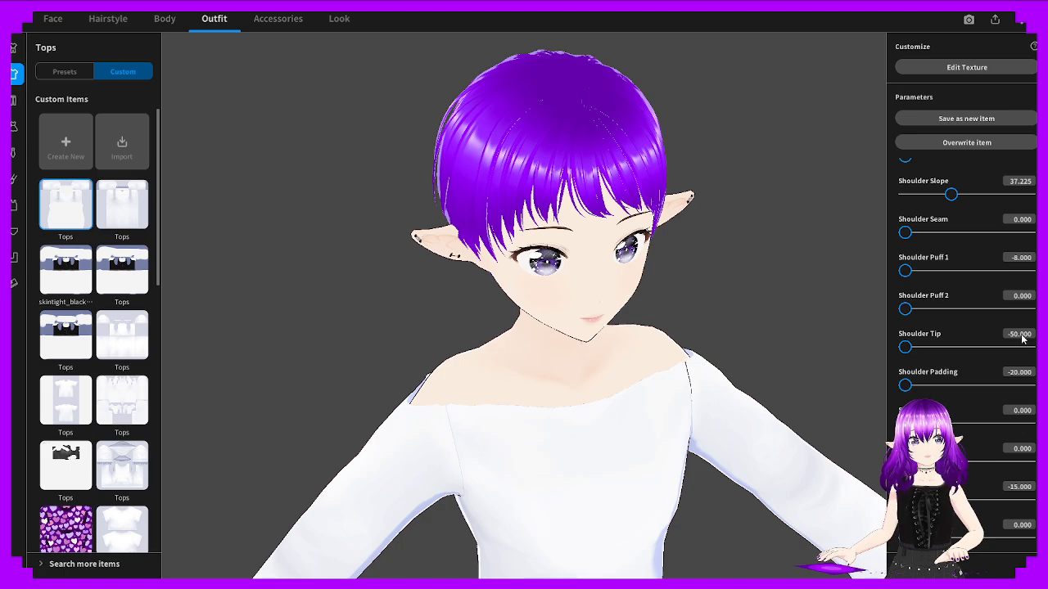
Try the Shoulder Seam parameter at 100, compare the shoulders from different angles, and return it to 0
scroll(933, 283, up, 1)
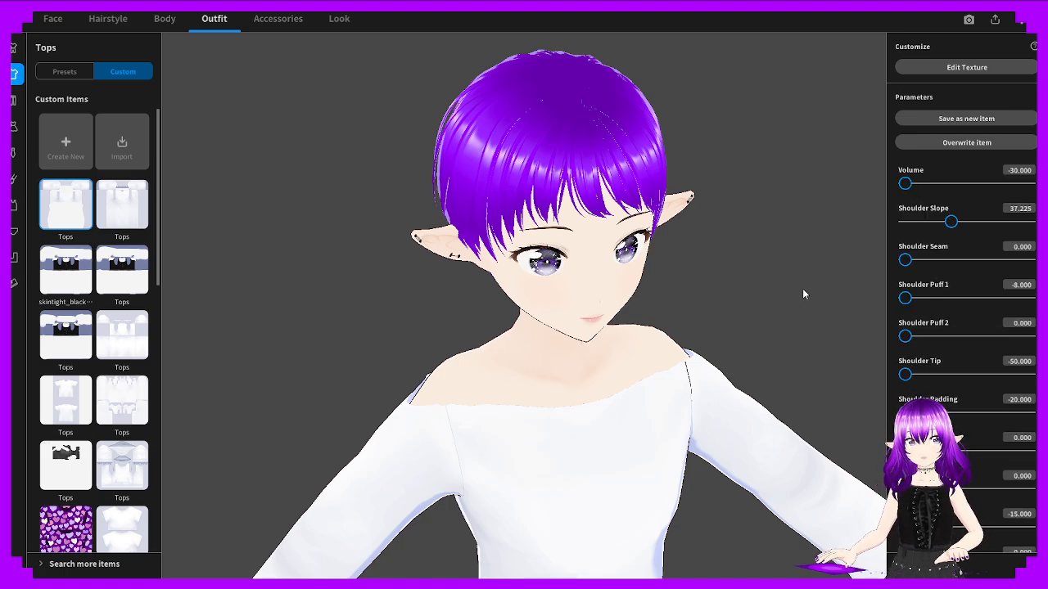
right_drag(804, 291, 827, 264)
right_drag(778, 306, 731, 338)
drag(727, 339, 717, 327)
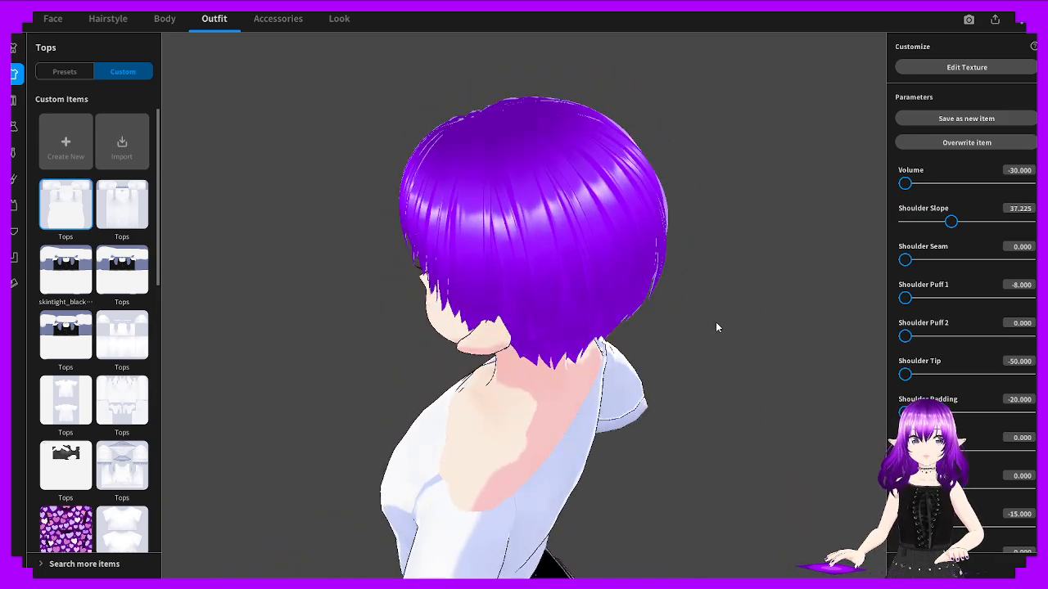
drag(905, 260, 1029, 259)
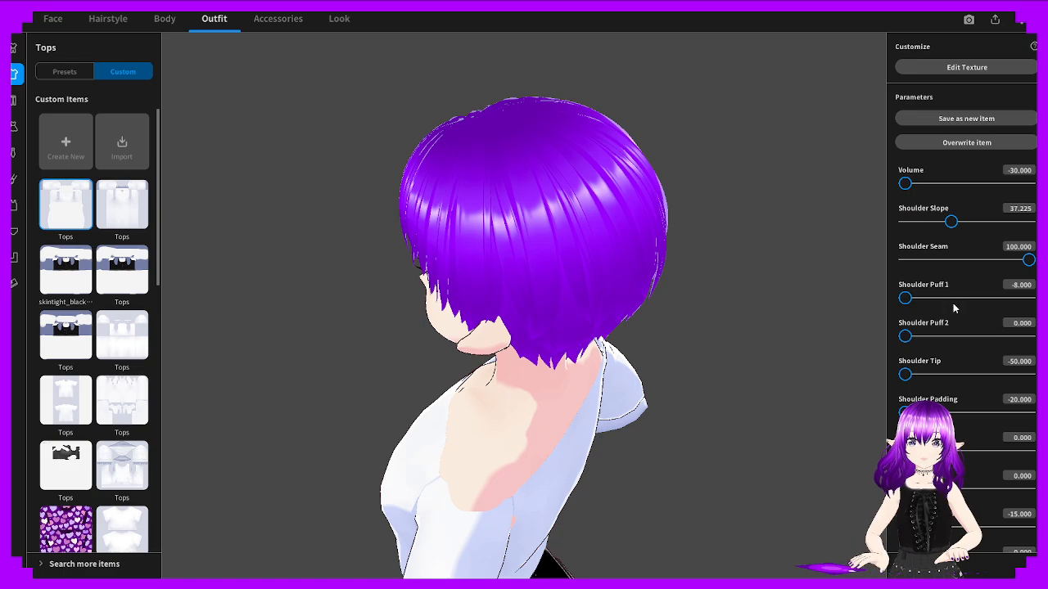
mouse_move(880, 323)
mouse_down()
mouse_move(828, 337)
mouse_move(887, 318)
mouse_up()
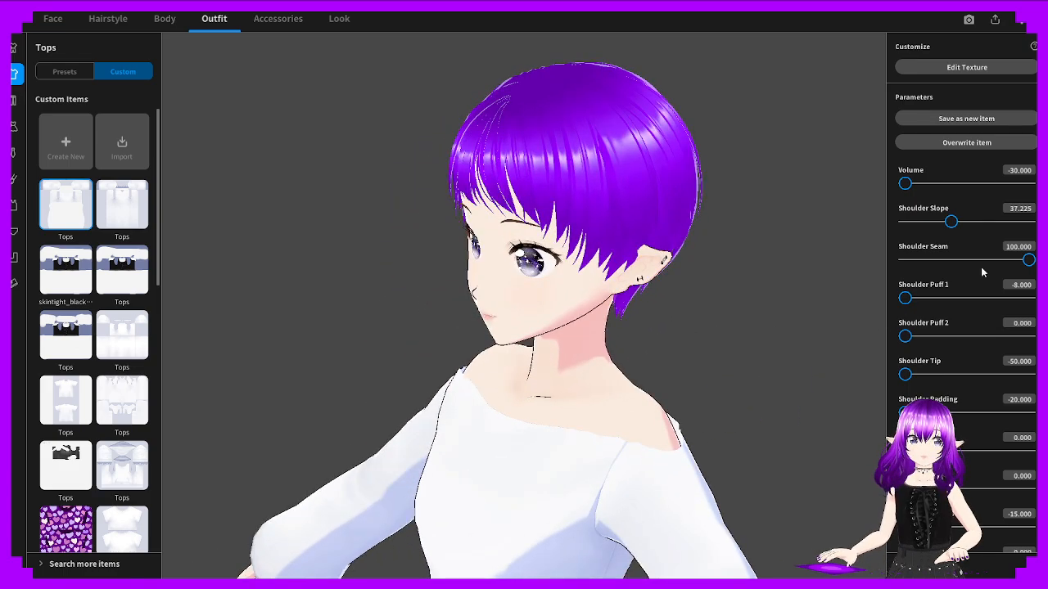
drag(1029, 260, 884, 266)
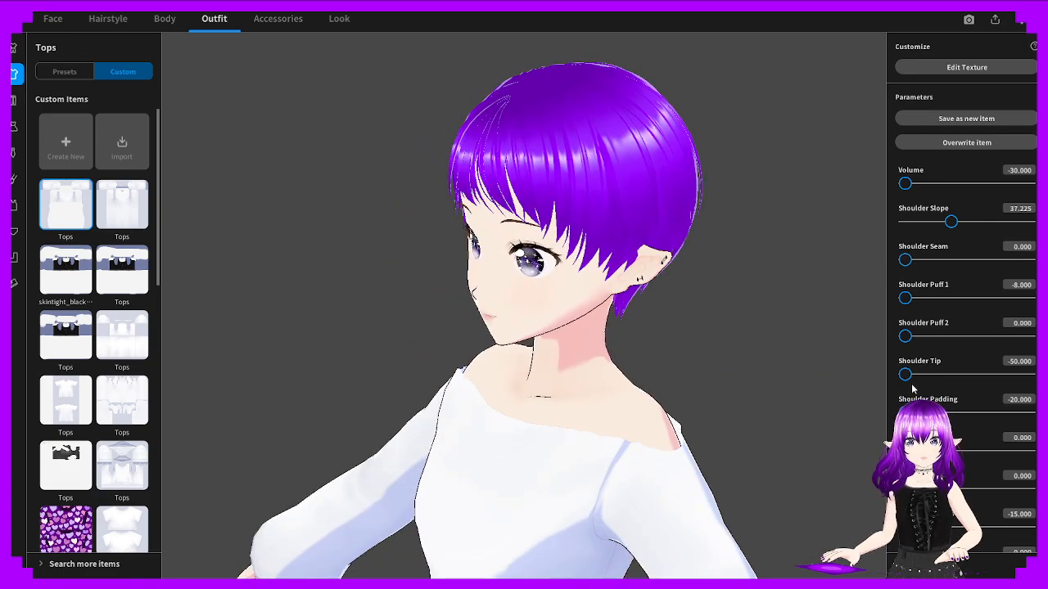
Set the top's Shoulder Tip parameter to -15 and check the fit on the avatar
mouse_move(907, 383)
mouse_down()
mouse_move(946, 374)
mouse_move(892, 374)
mouse_up()
drag(819, 388, 743, 417)
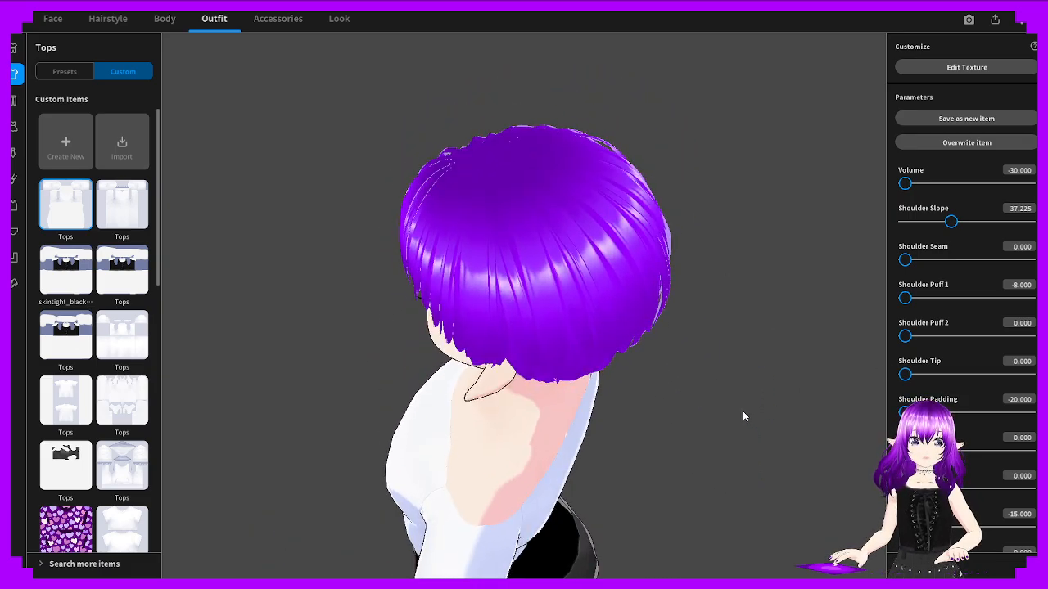
click(1009, 364)
key(BackSpace)
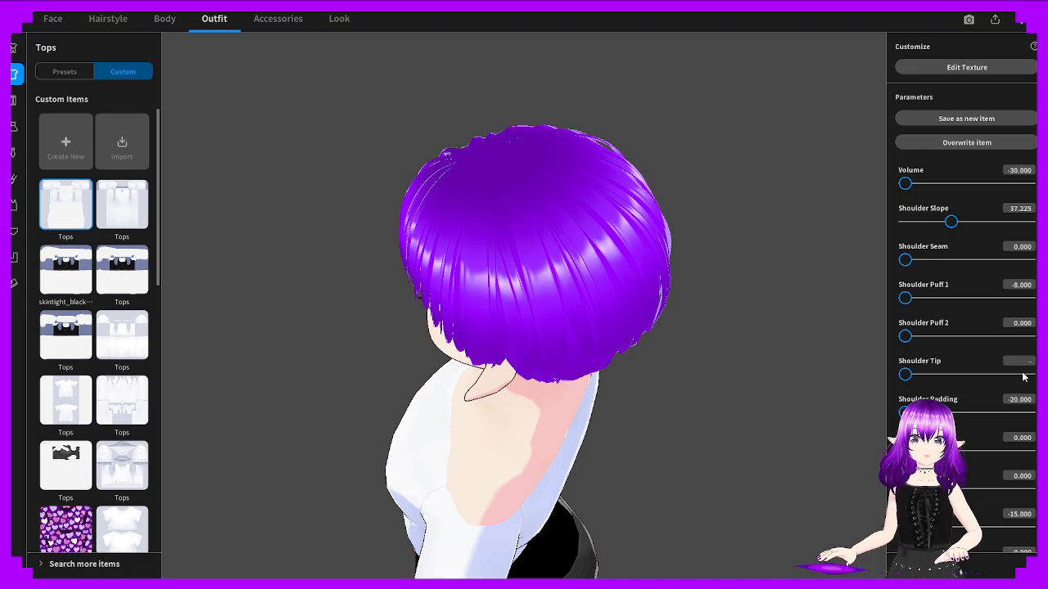
text(-15)
key(Return)
drag(647, 370, 734, 391)
scroll(595, 426, up, 5)
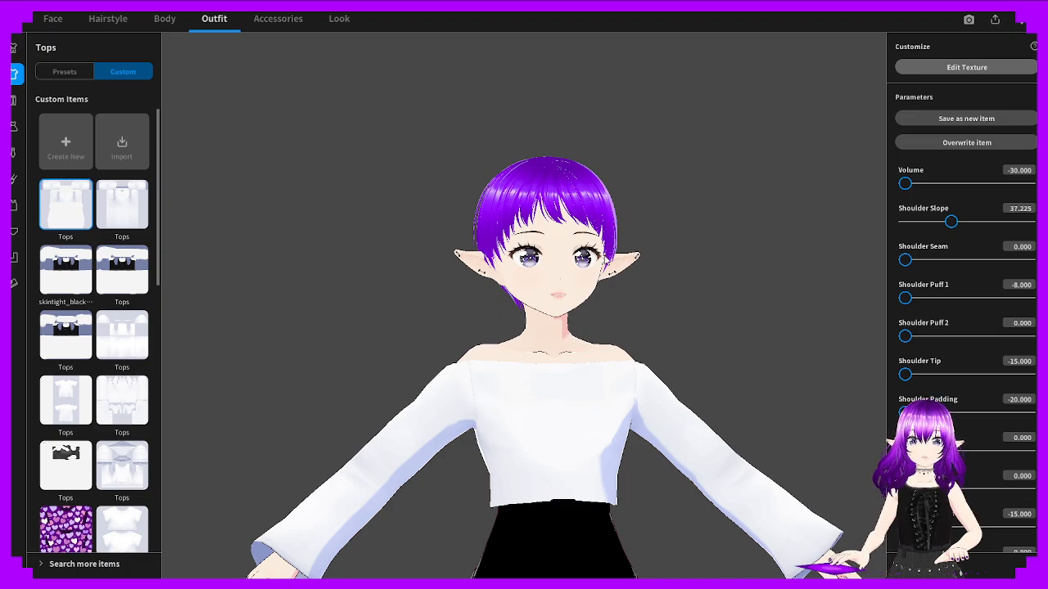
Open the top's texture for editing, make a test stroke below the hem on the texture map, and undo it
click(966, 68)
scroll(325, 378, up, 4)
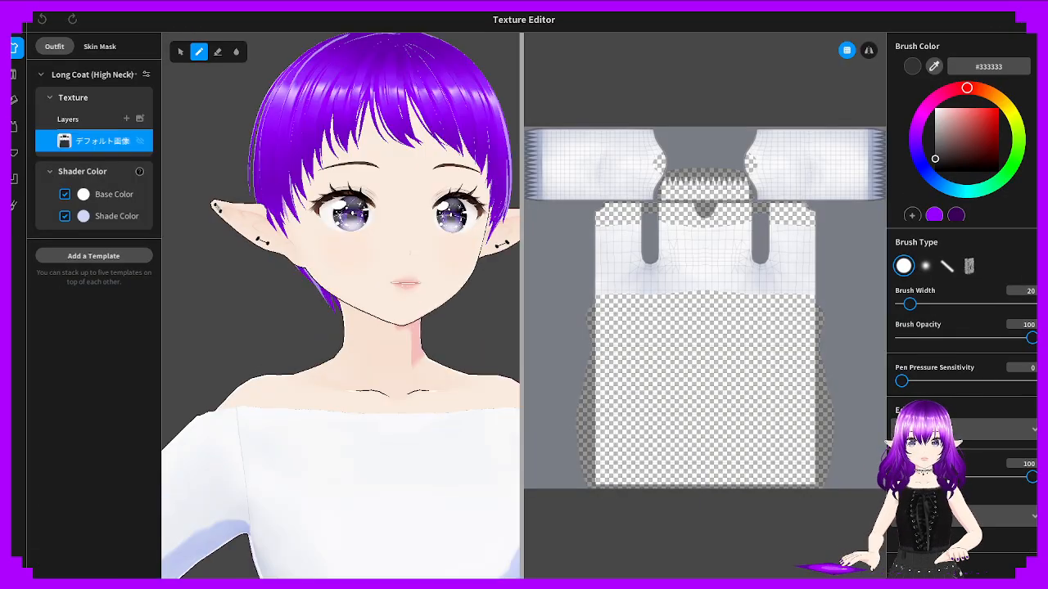
mouse_move(328, 451)
right_down()
mouse_move(445, 492)
mouse_move(257, 501)
right_up()
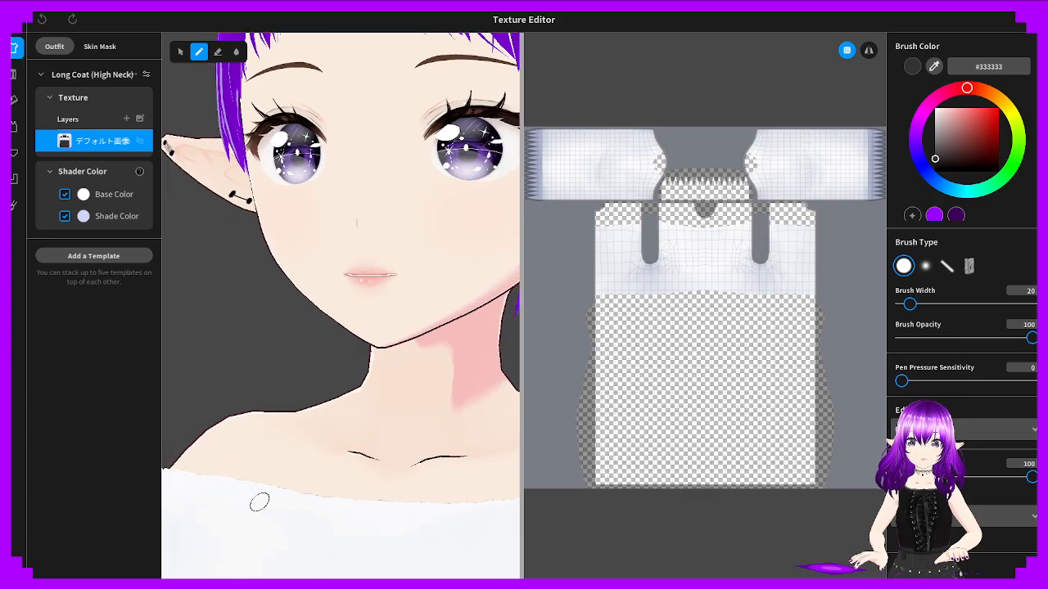
scroll(663, 345, up, 3)
drag(600, 325, 647, 332)
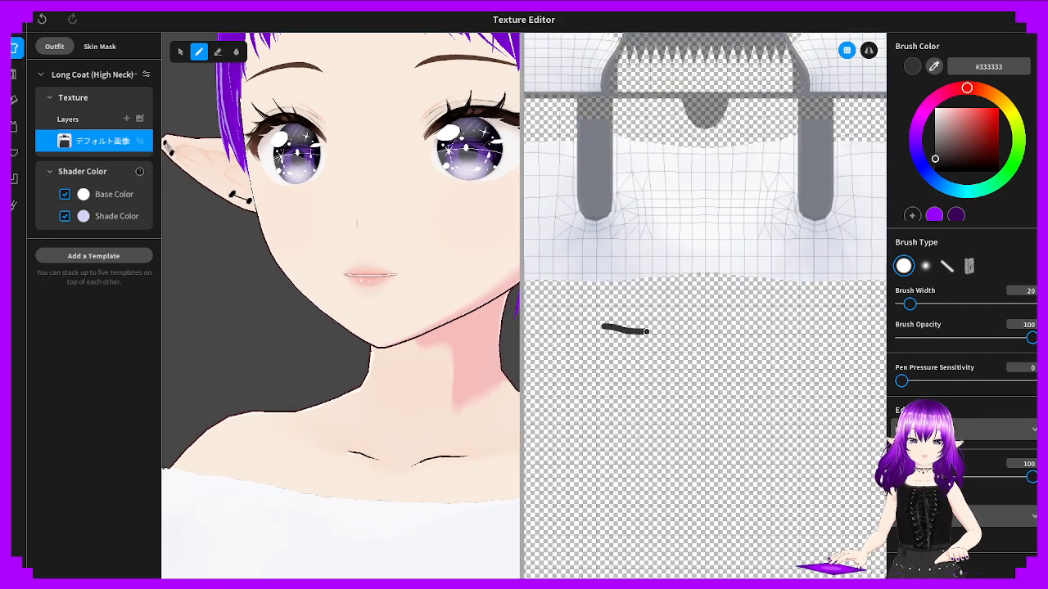
key(ctrl+z)
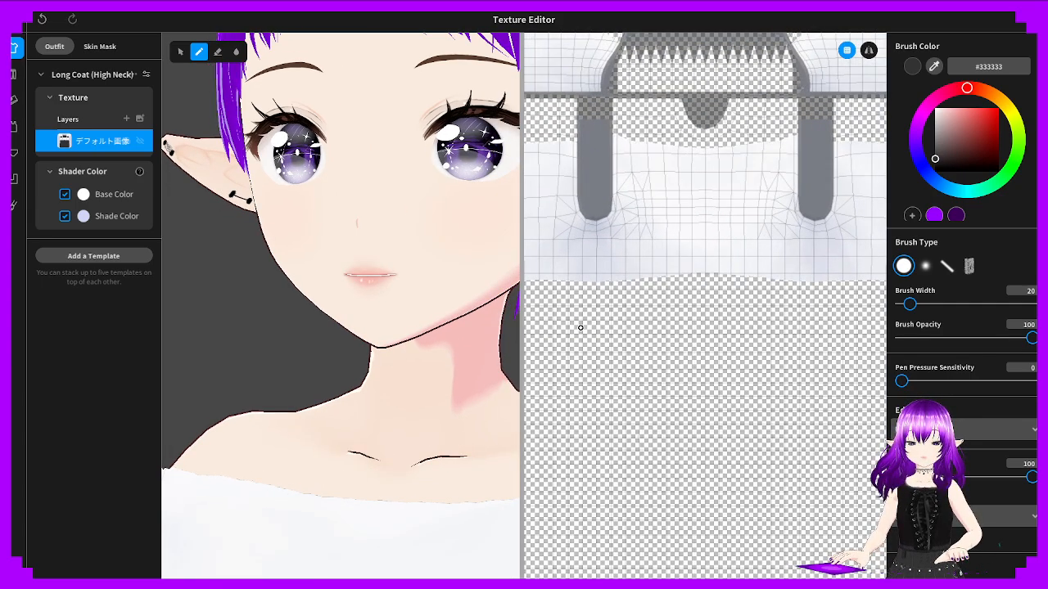
Examine the lower hem on the texture map and the top's fit on the avatar from the side
scroll(581, 328, down, 2)
scroll(590, 327, up, 2)
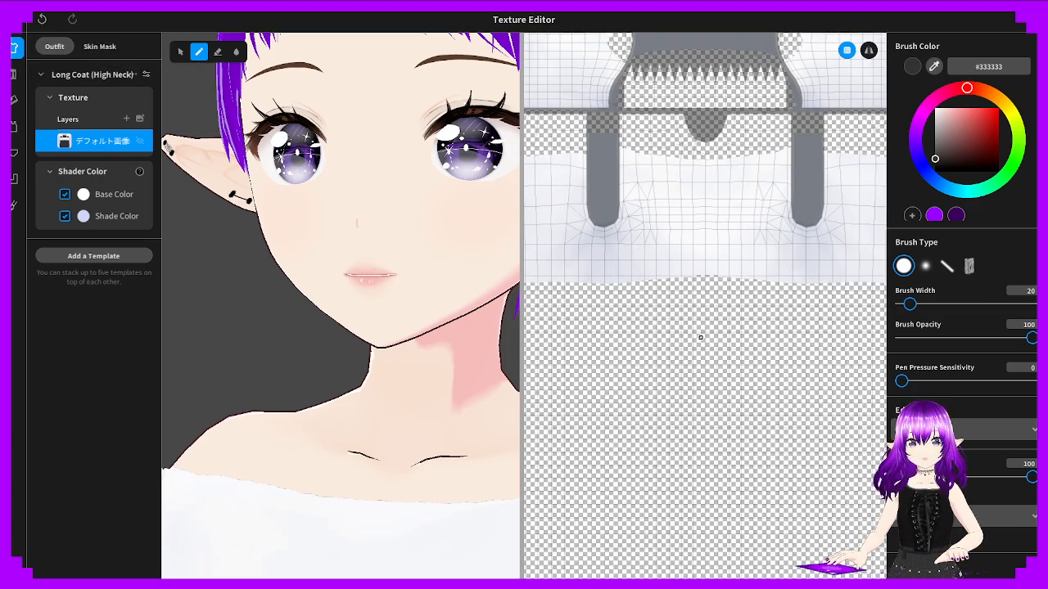
scroll(684, 351, down, 1)
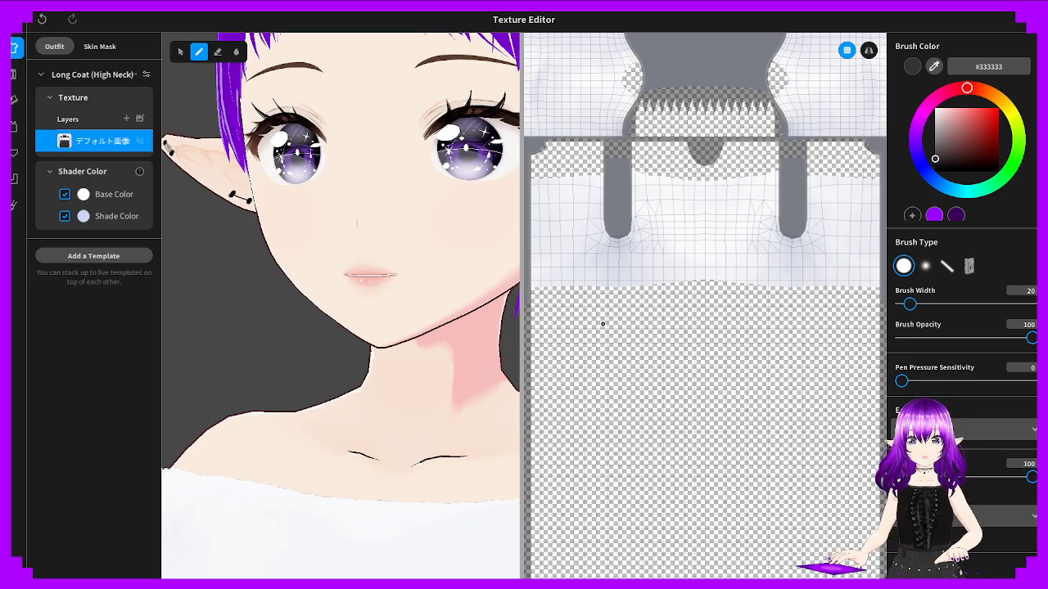
scroll(547, 270, down, 2)
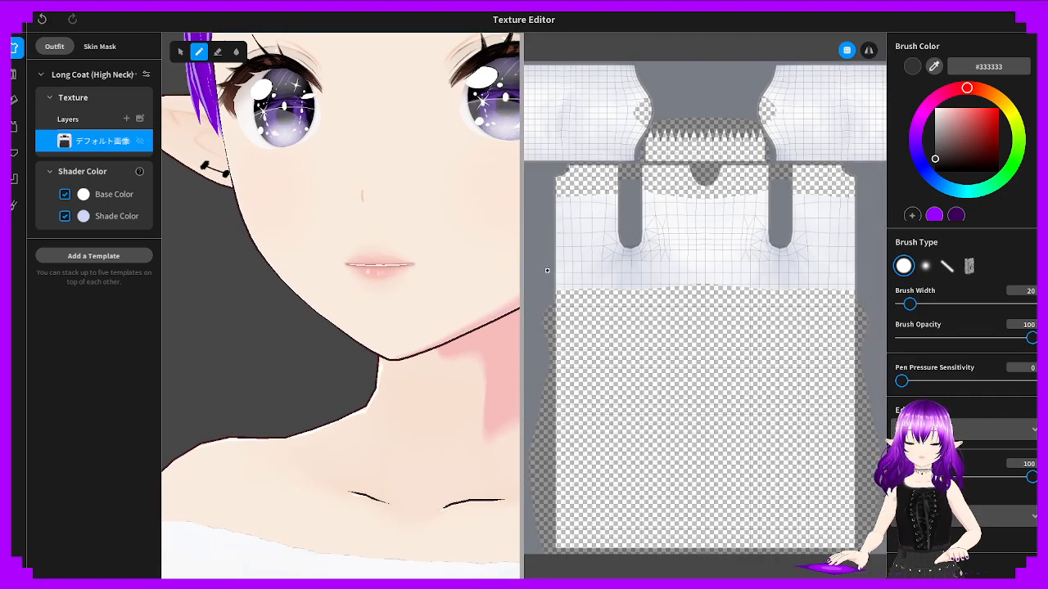
scroll(277, 227, down, 5)
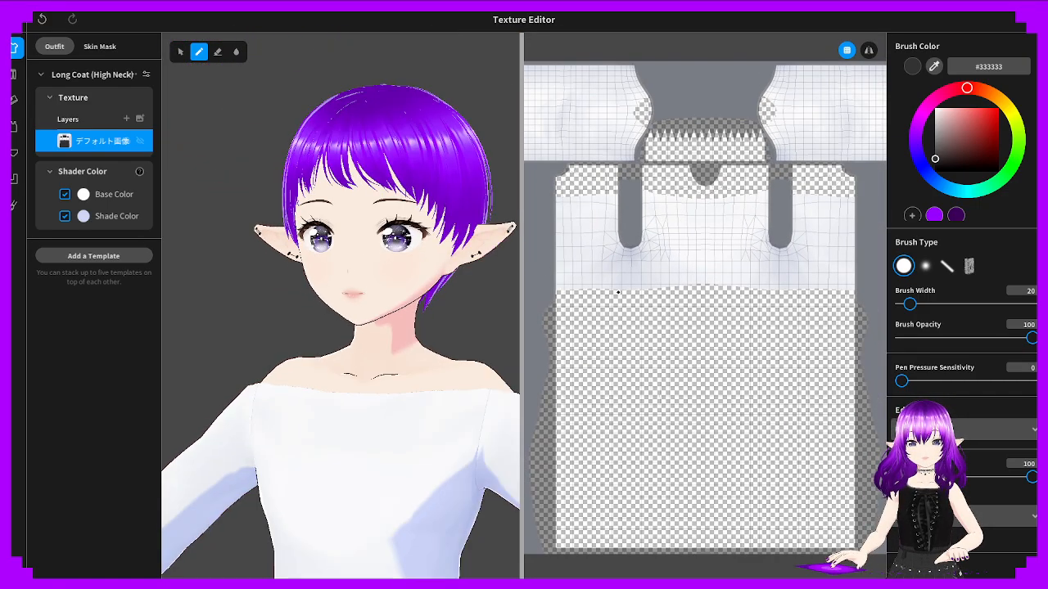
scroll(347, 412, up, 2)
right_drag(344, 414, 557, 370)
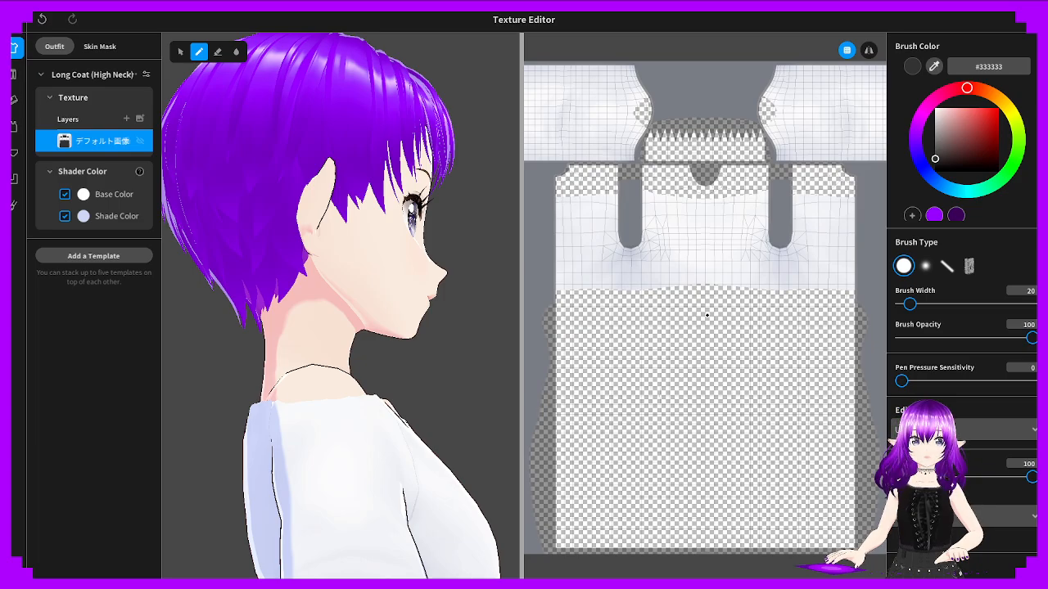
scroll(685, 307, up, 2)
scroll(686, 287, down, 2)
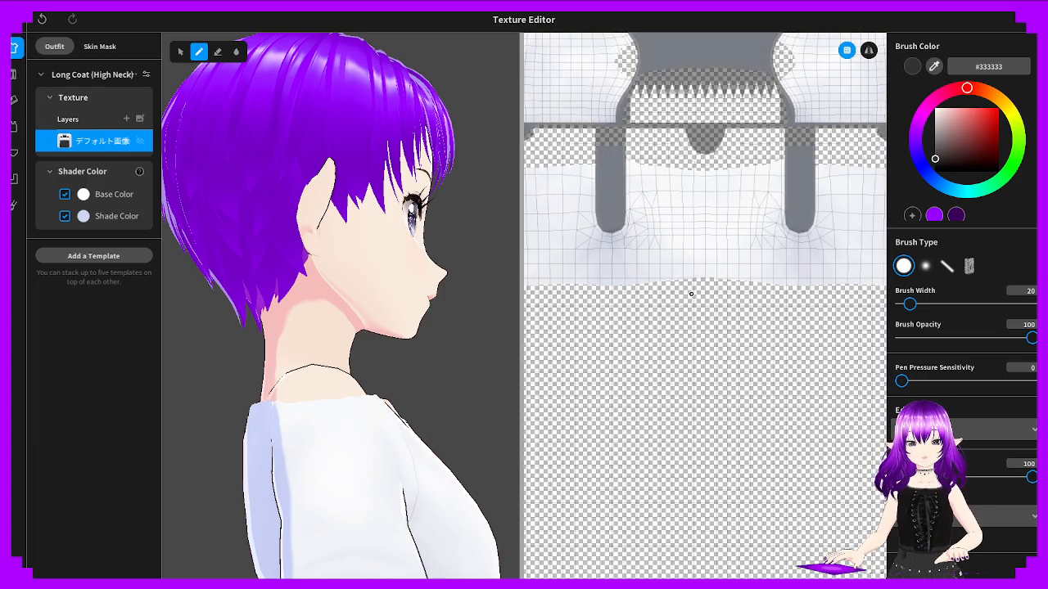
scroll(692, 295, up, 4)
scroll(694, 300, up, 3)
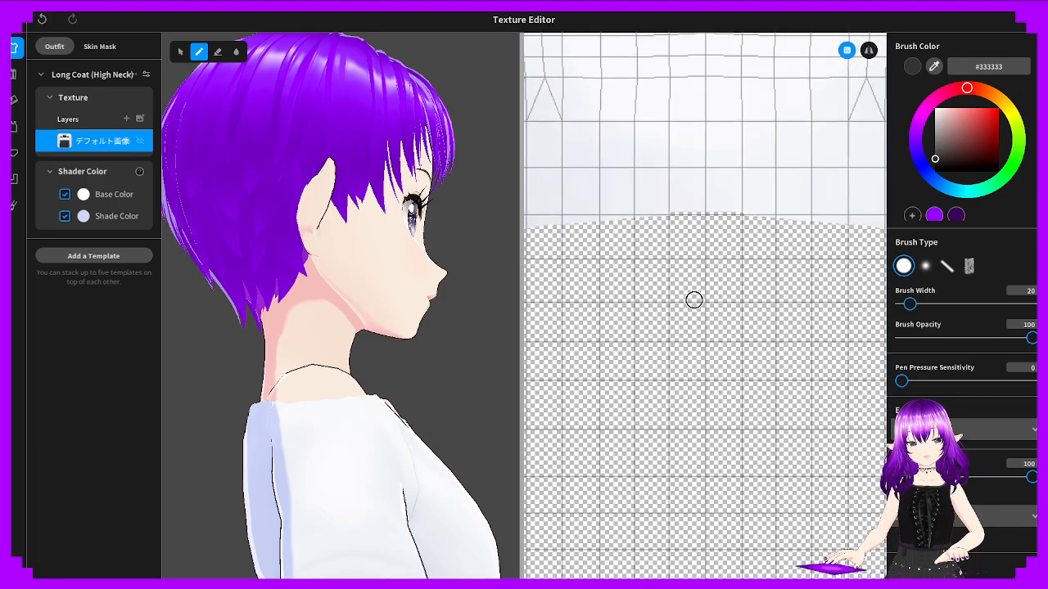
Try painting the middle of the top's lower hem in pure white (#FFFFFF) and undo the stroke
click(936, 108)
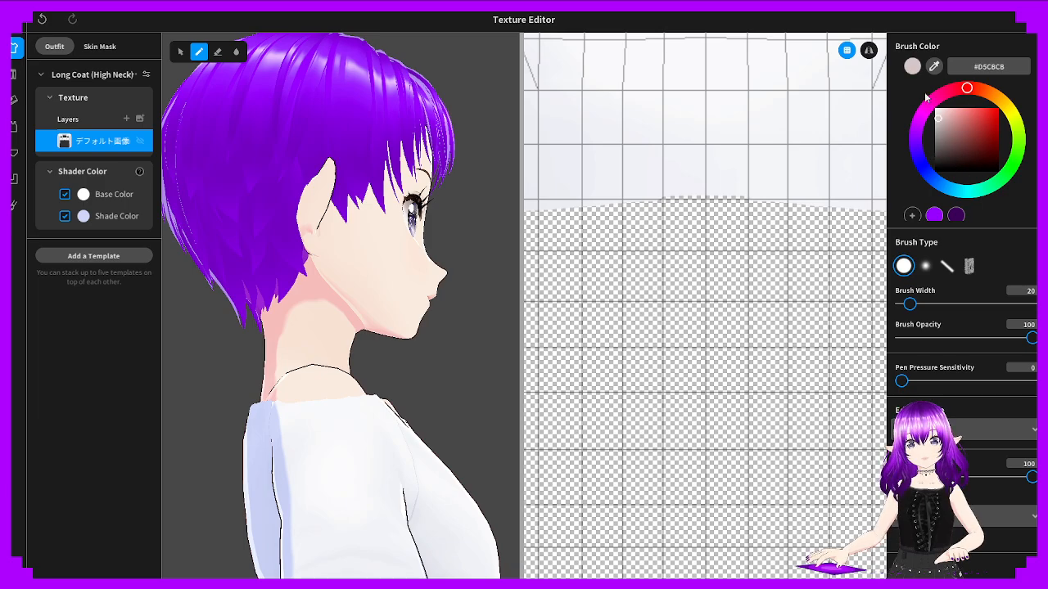
drag(674, 180, 706, 191)
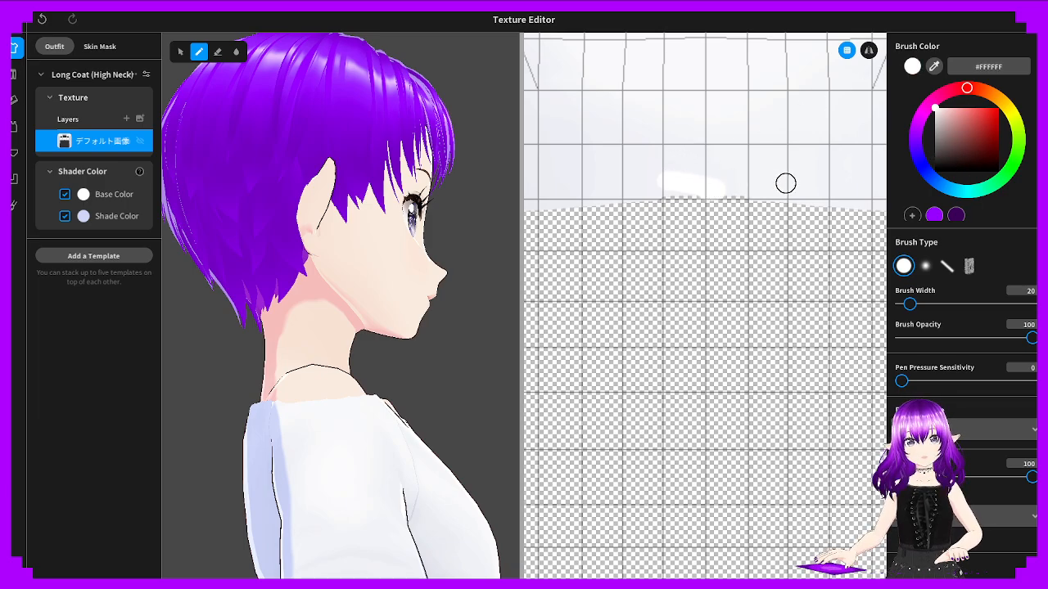
key(ctrl+z)
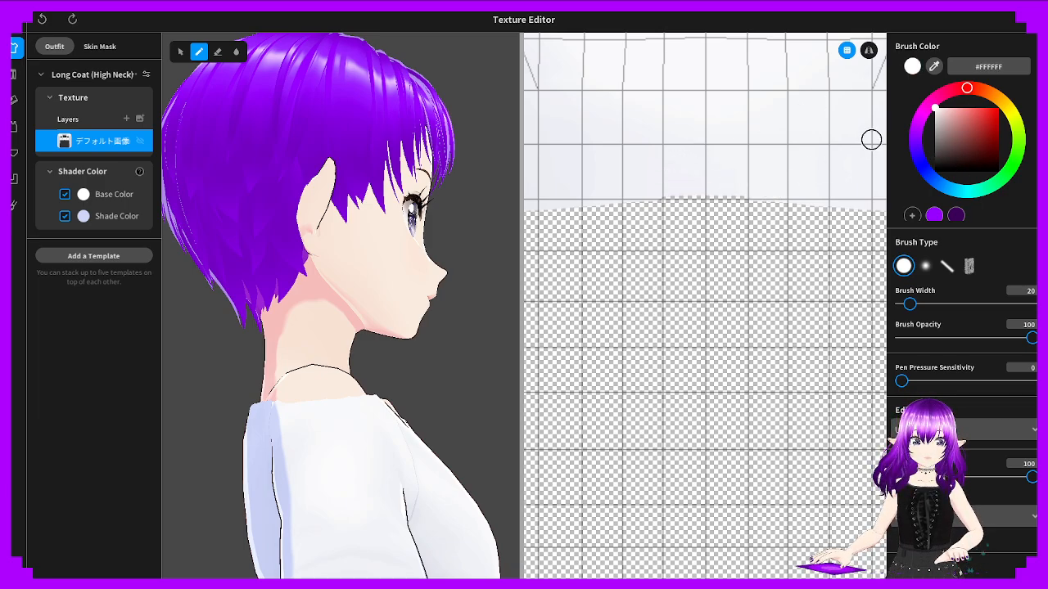
Sample the fabric colours #F6F7F9 and #F1F1F7 near the hem and paint along the raised middle of the top's lower edge
alt+click(702, 110)
drag(663, 184, 751, 193)
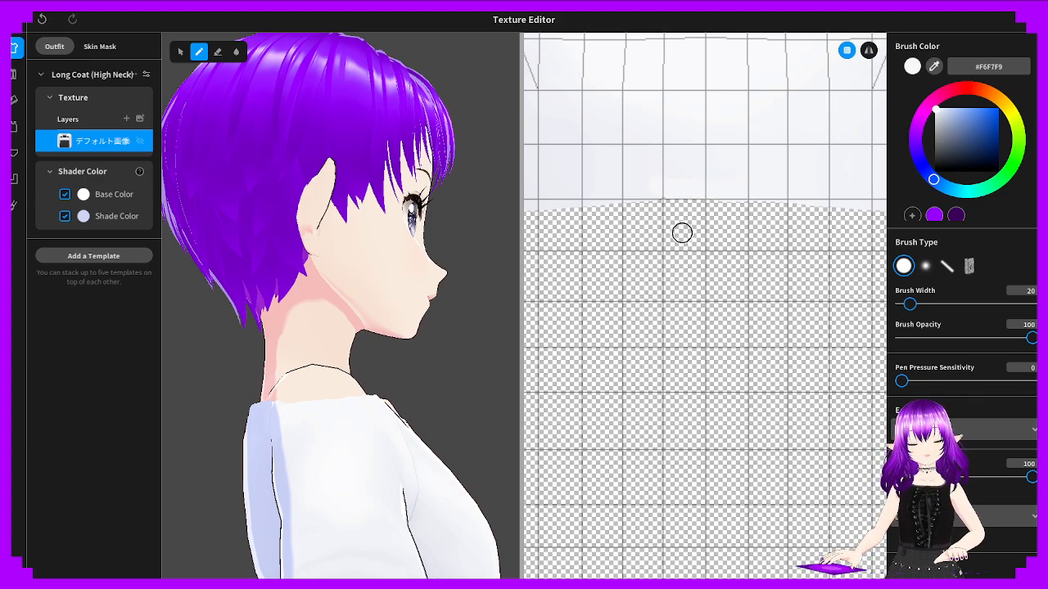
scroll(707, 179, down, 2)
scroll(708, 178, down, 3)
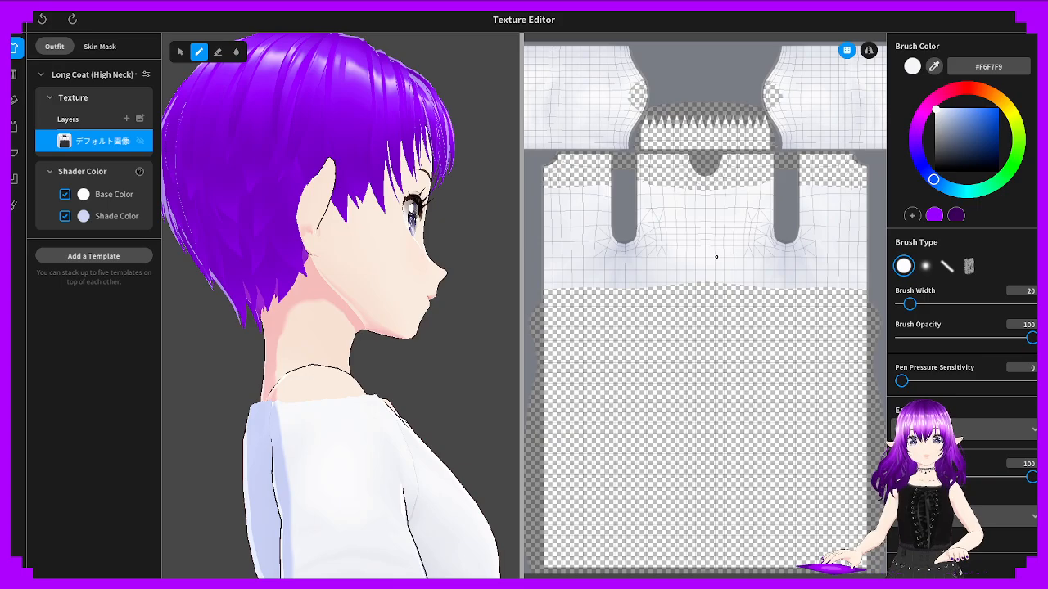
scroll(716, 256, up, 5)
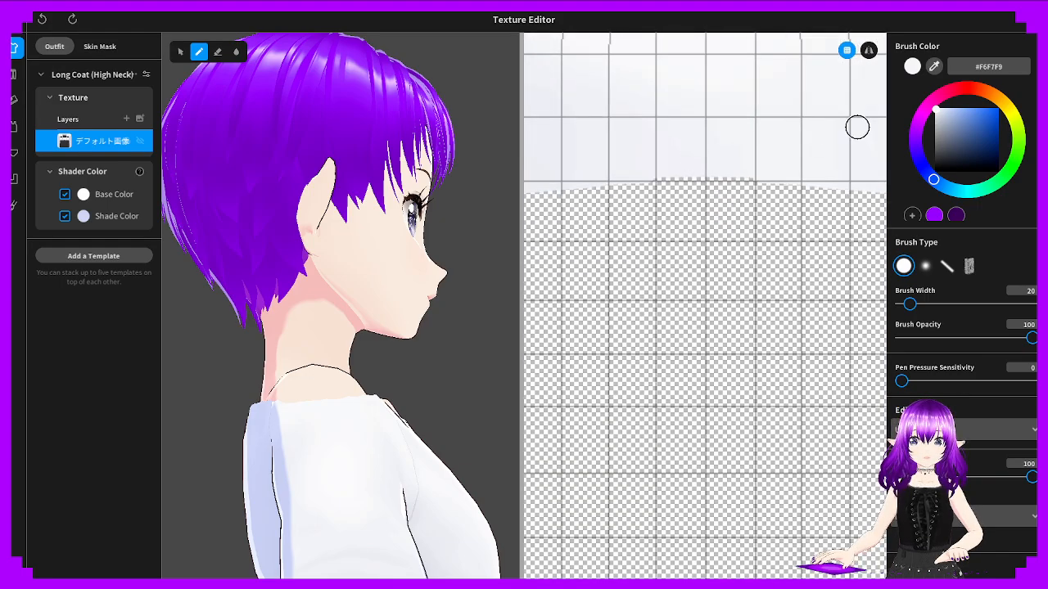
alt+click(681, 157)
drag(655, 169, 754, 171)
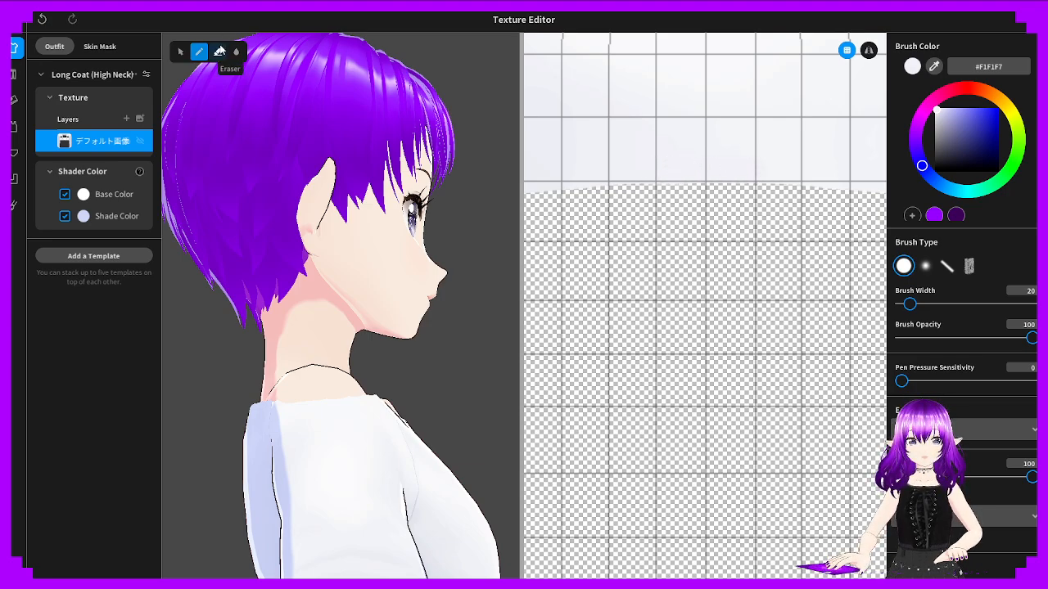
Switch to the Eraser and reduce its brush width to 6 for working along the top's hem
click(219, 51)
drag(907, 303, 909, 304)
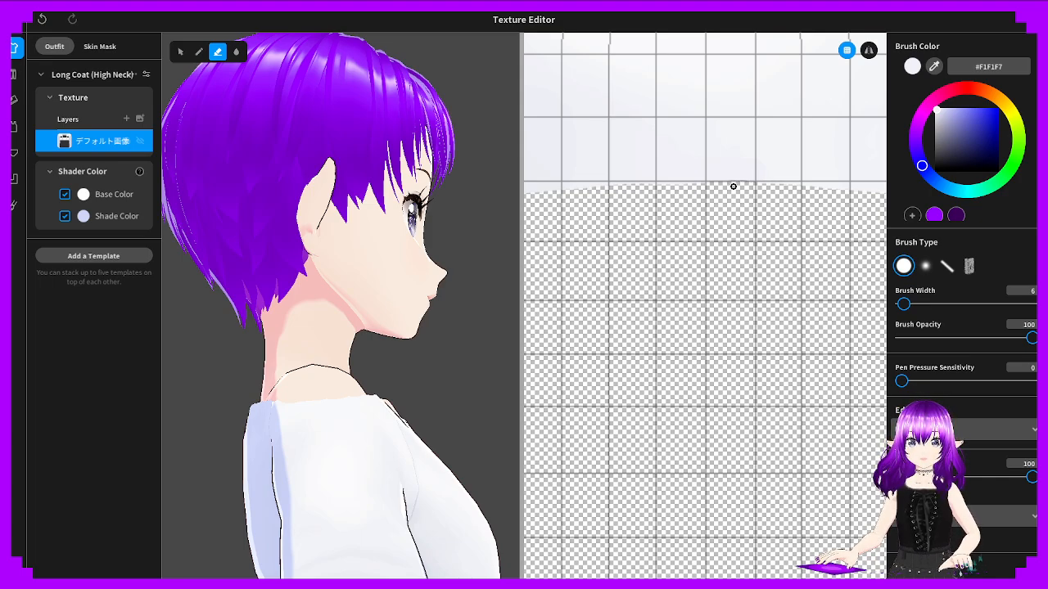
scroll(747, 177, up, 4)
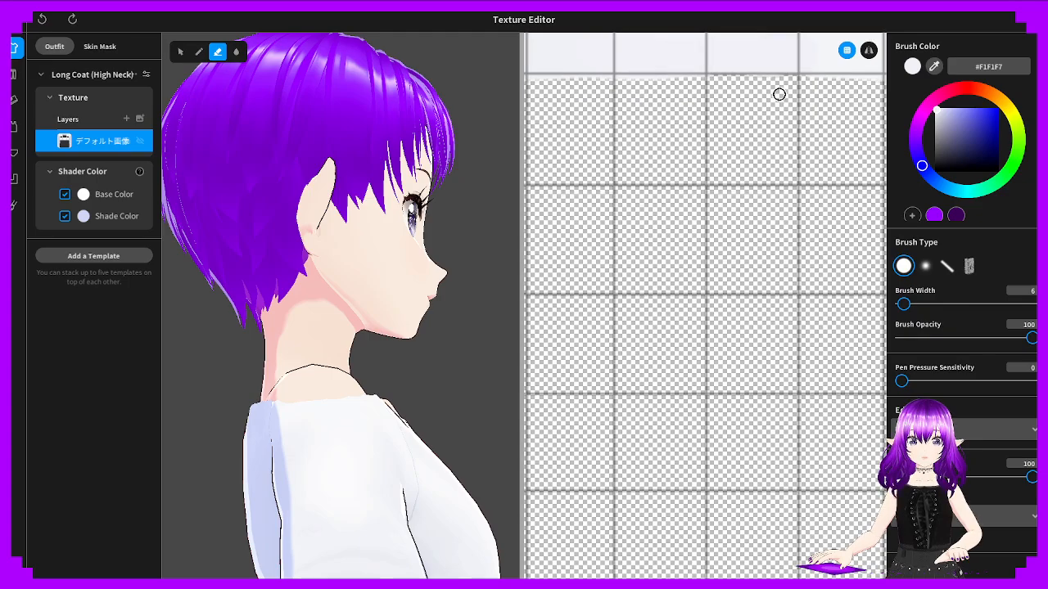
scroll(765, 90, down, 1)
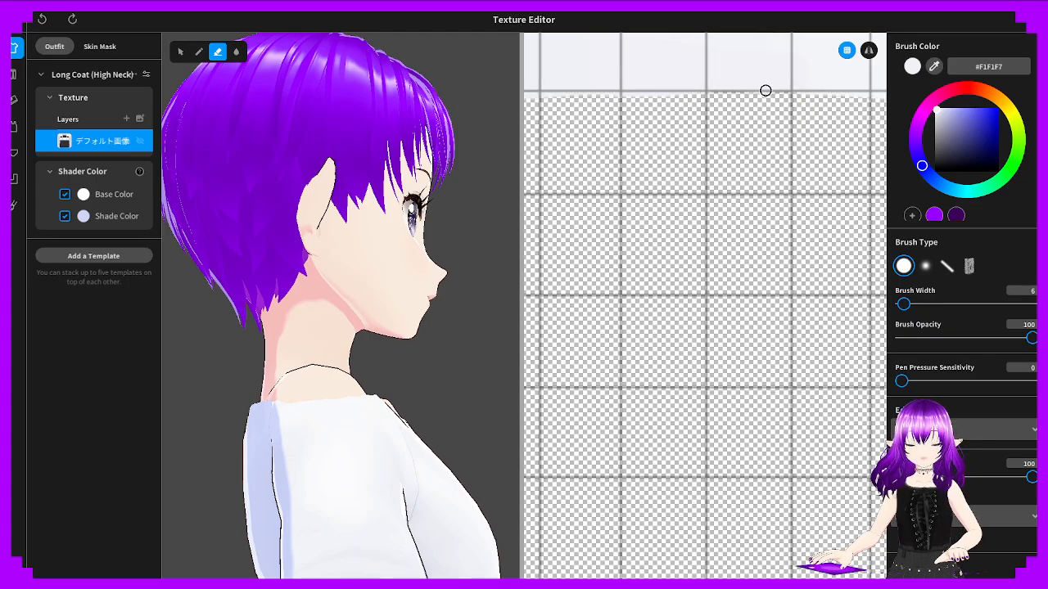
scroll(765, 91, down, 5)
scroll(716, 222, up, 3)
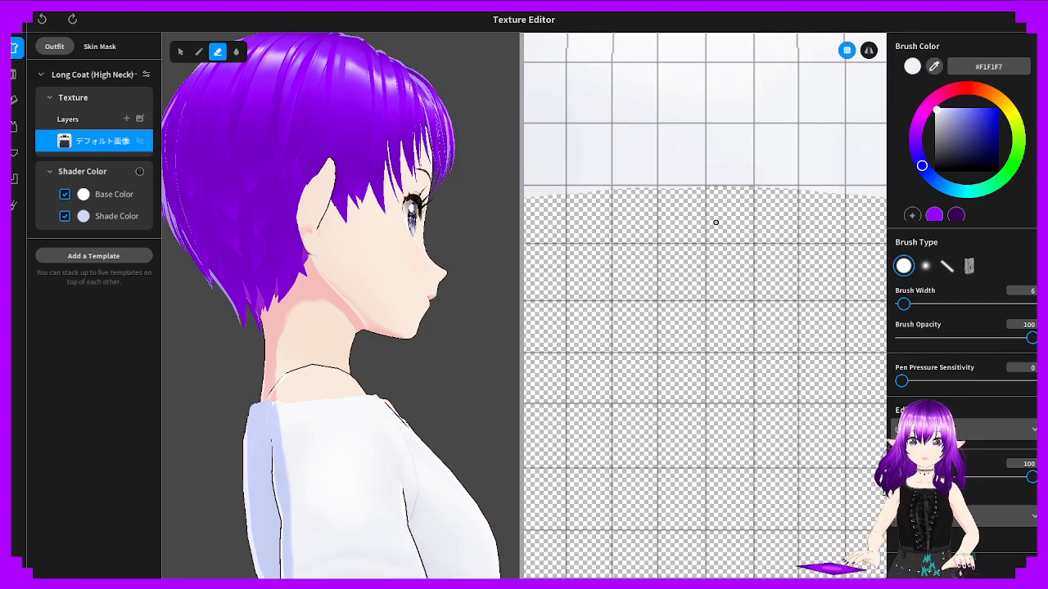
scroll(814, 170, up, 5)
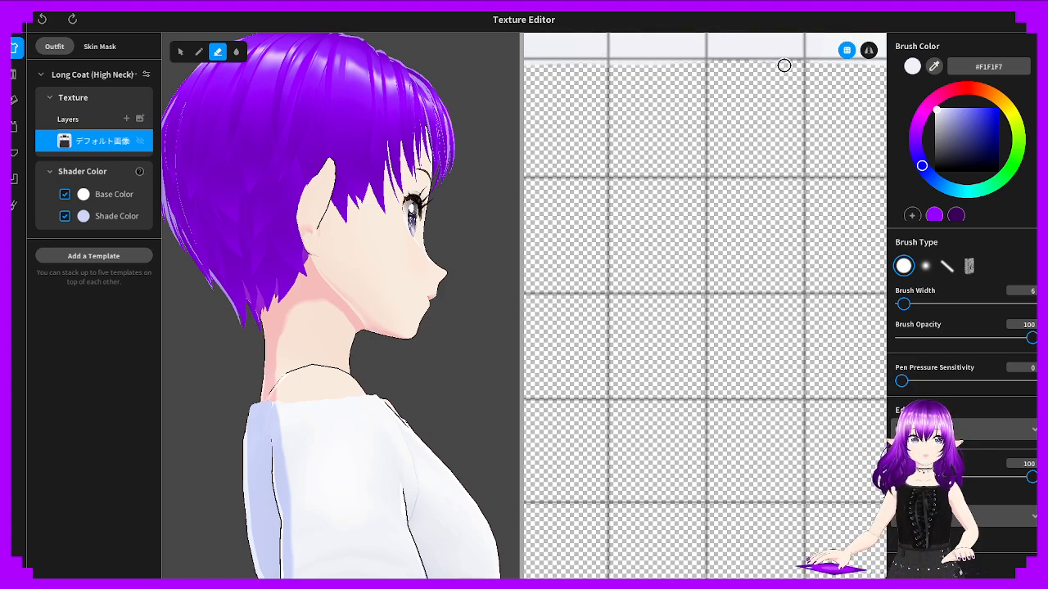
Reduce the eraser's brush width to 5 and finally 3, and undo a trial erasure along the hem
click(1021, 292)
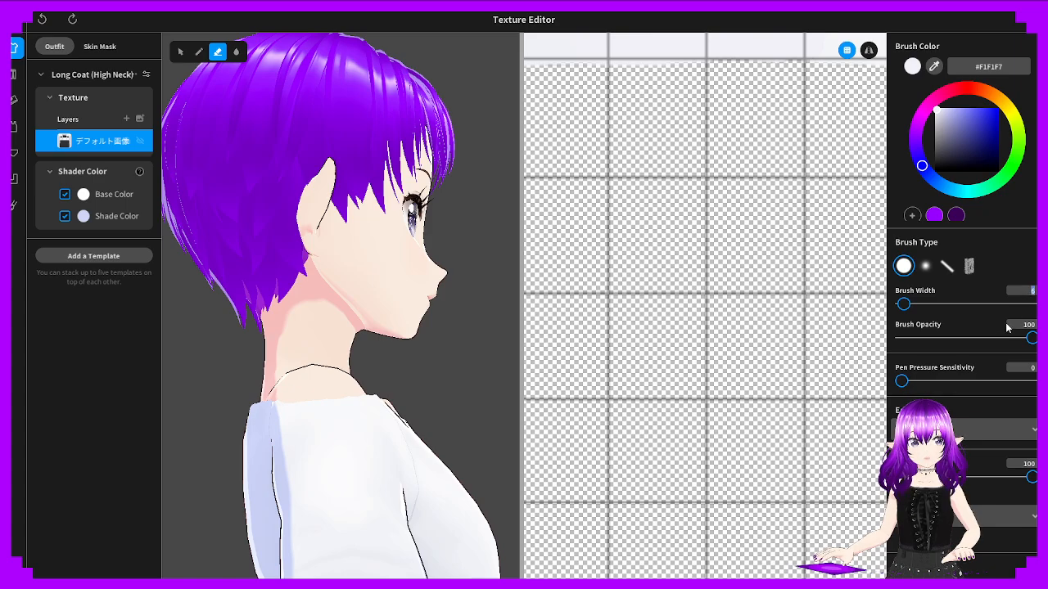
text(5)
key(Return)
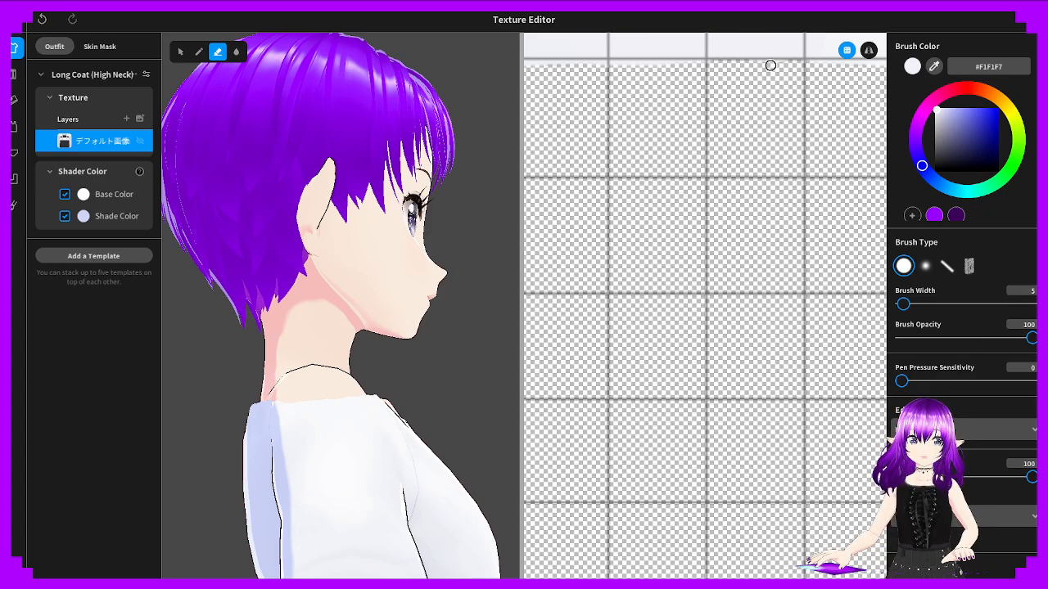
click(1028, 291)
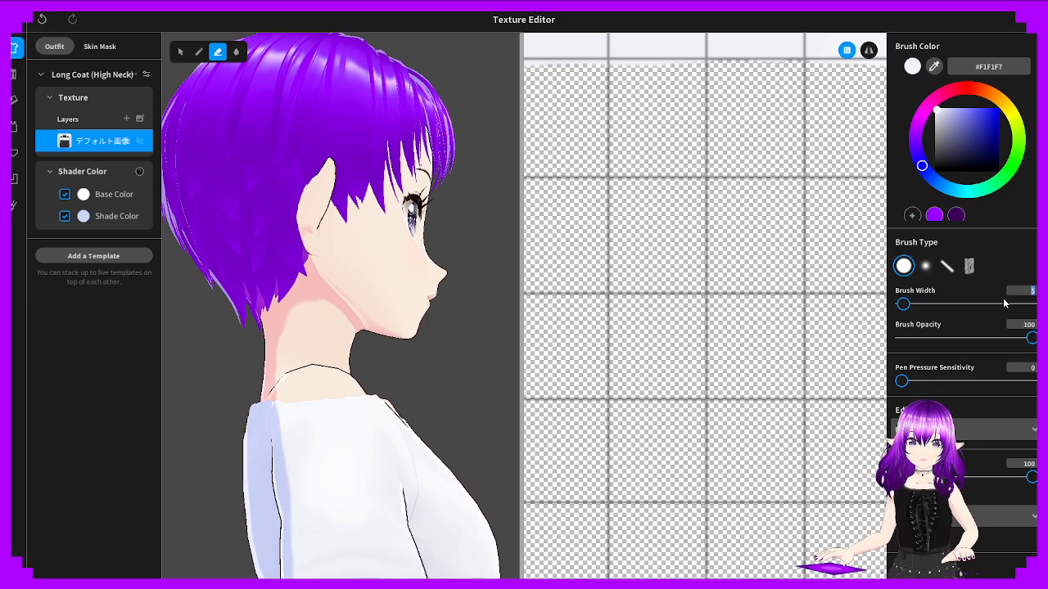
text(3)
key(Return)
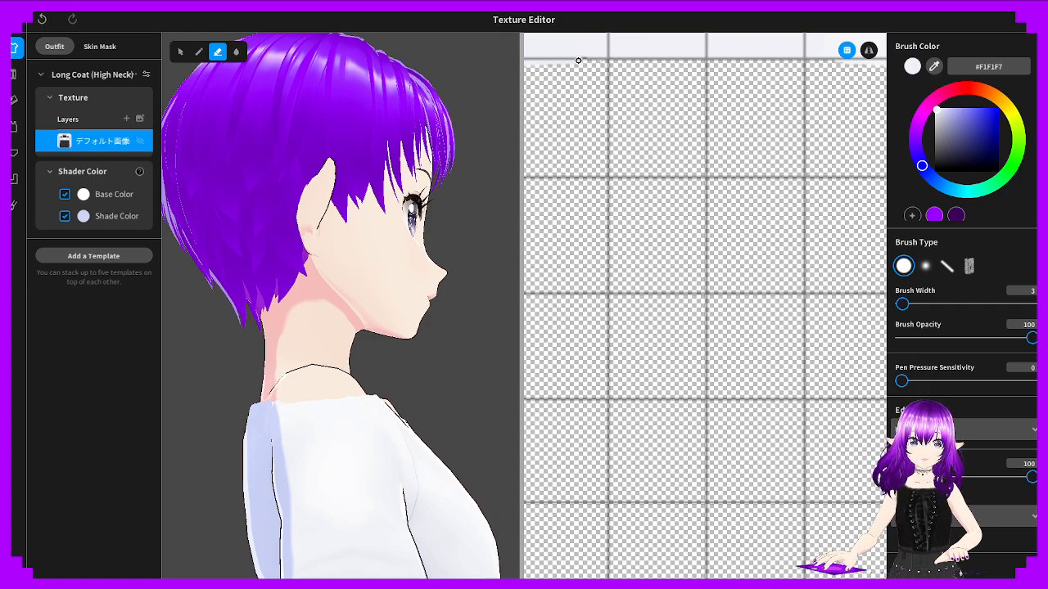
key(ctrl+z)
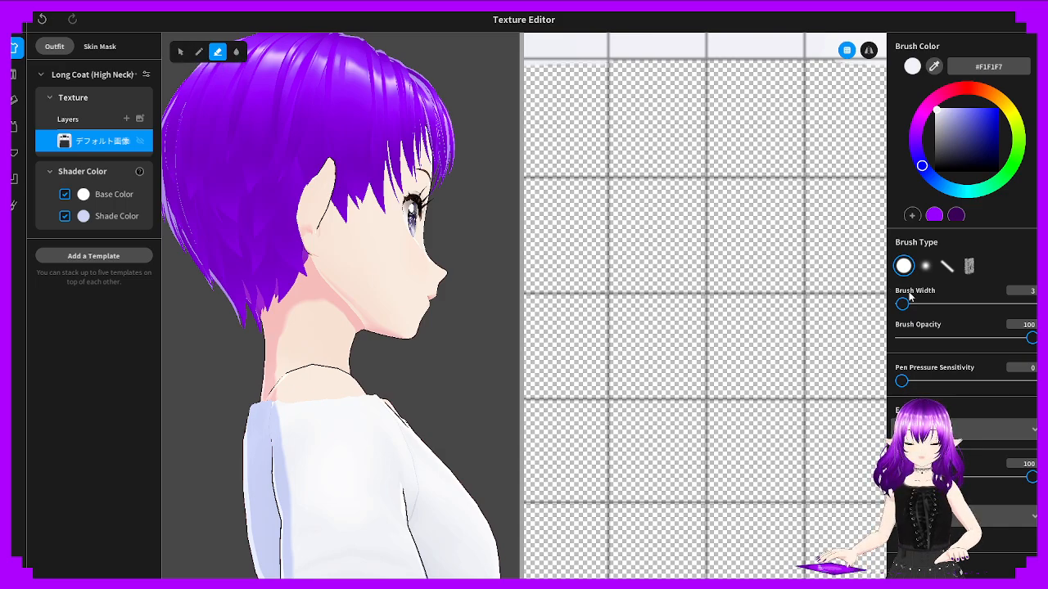
Try erasing above the hem with the line-shaped brush type, undo the strokes, and return to the round brush
click(948, 267)
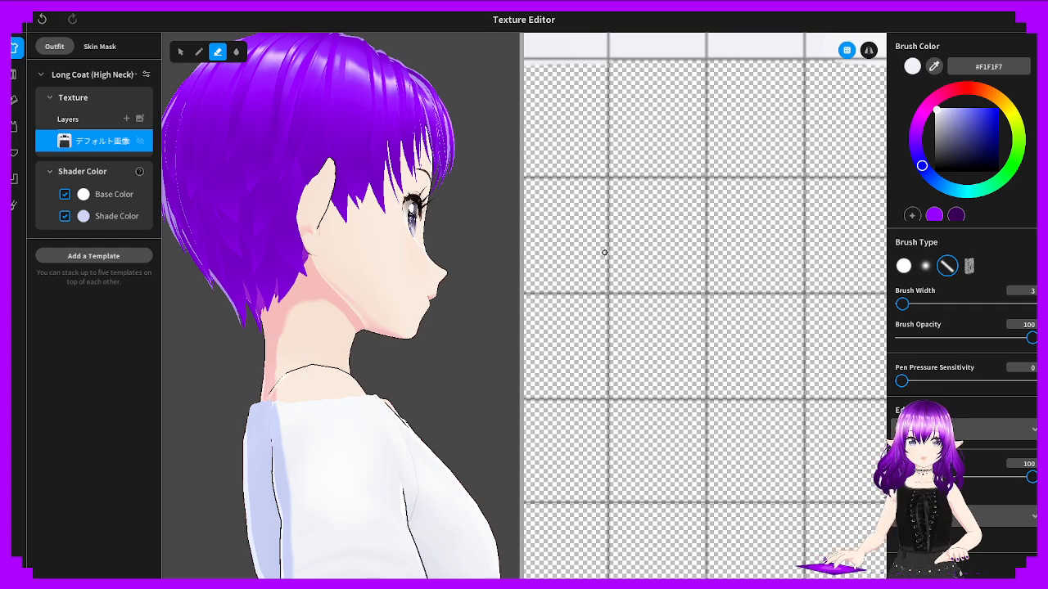
scroll(625, 204, down, 2)
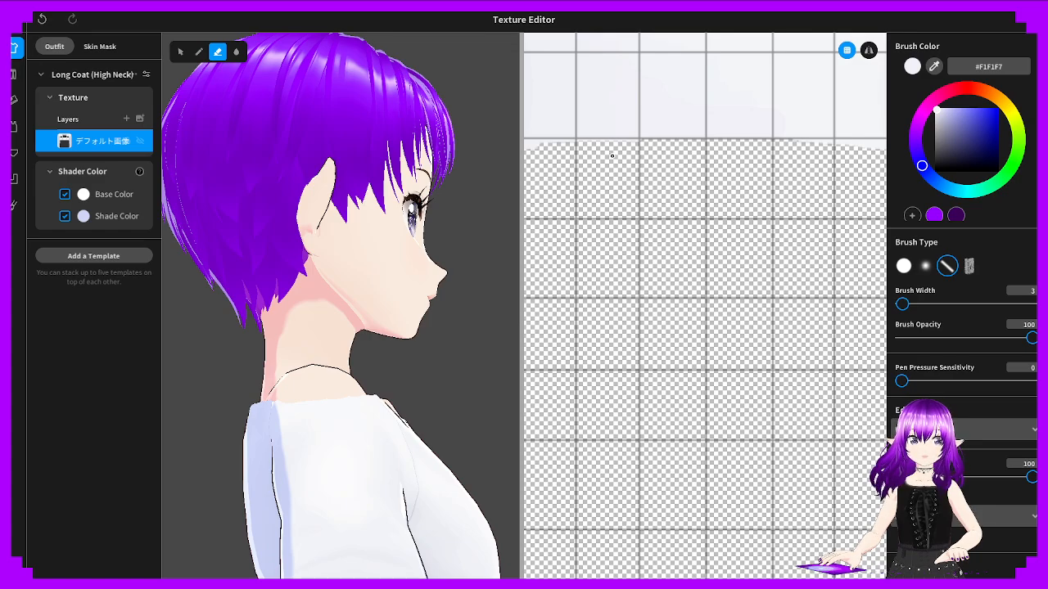
mouse_move(643, 139)
mouse_down()
mouse_move(583, 134)
mouse_move(646, 95)
mouse_up()
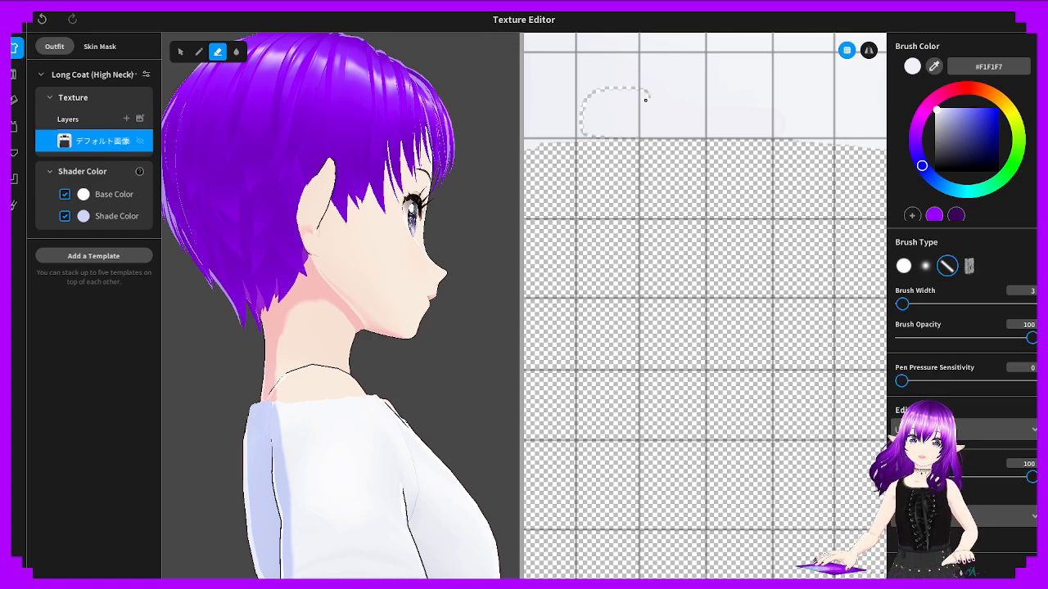
key(ctrl+z)
drag(768, 94, 585, 84)
key(ctrl+z)
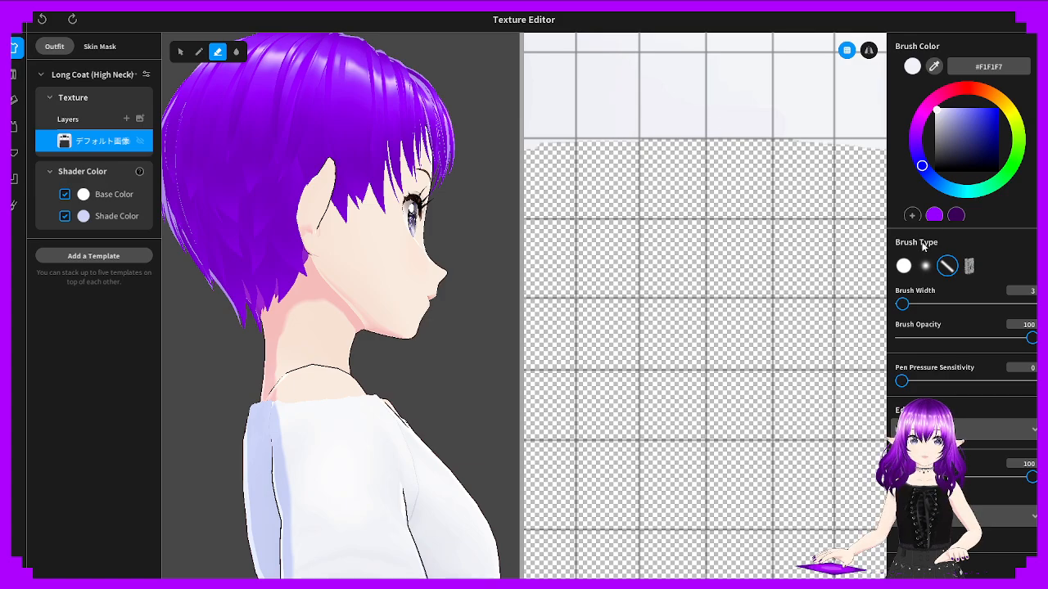
drag(778, 106, 662, 107)
key(ctrl+z)
click(903, 266)
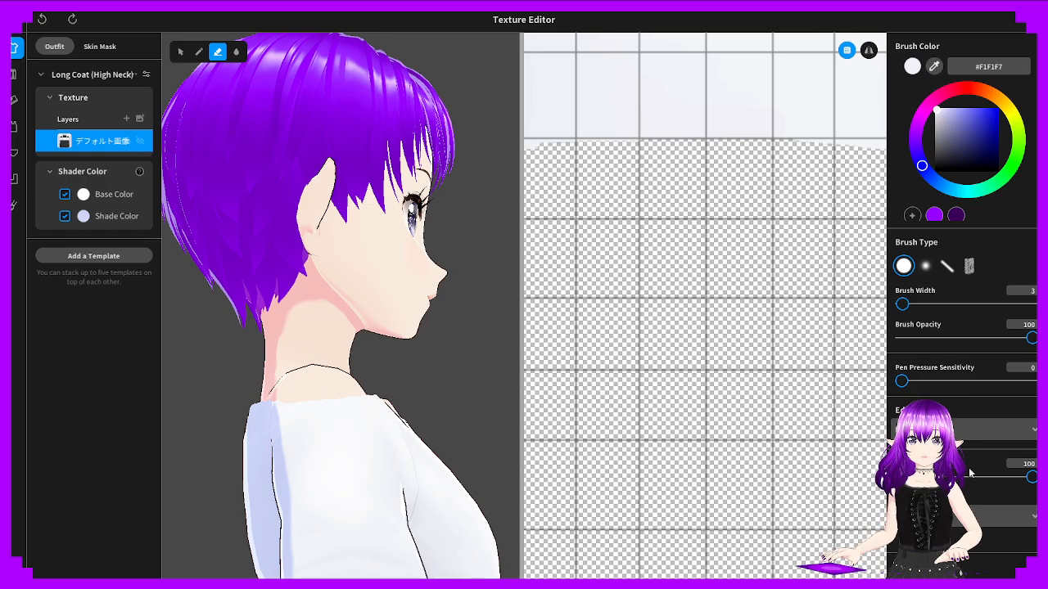
Enlarge the texture map area so the raised middle of the hem fits across it
scroll(578, 129, up, 6)
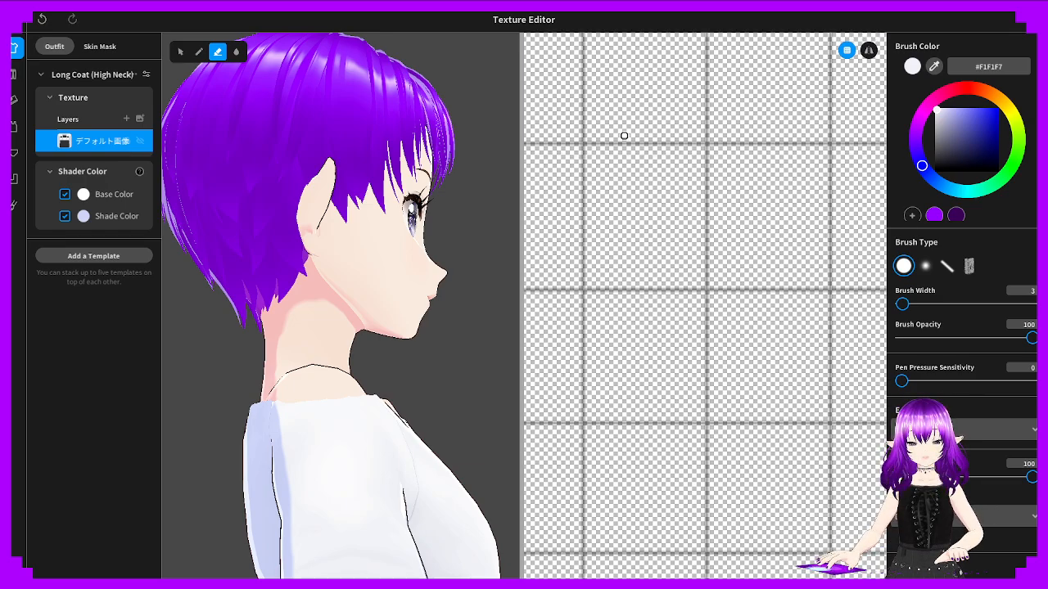
scroll(611, 124, down, 7)
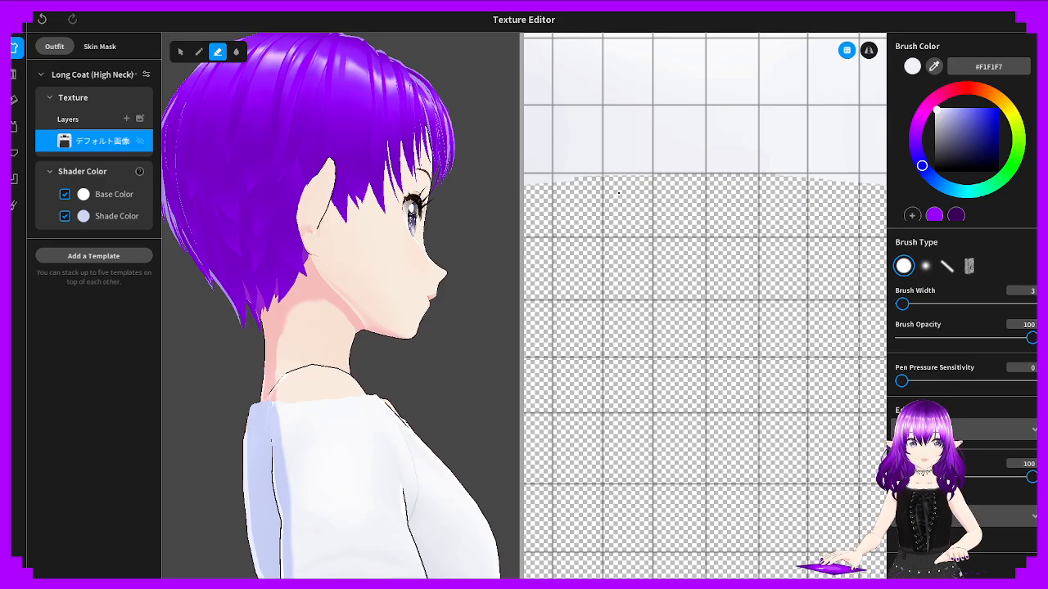
drag(522, 315, 232, 315)
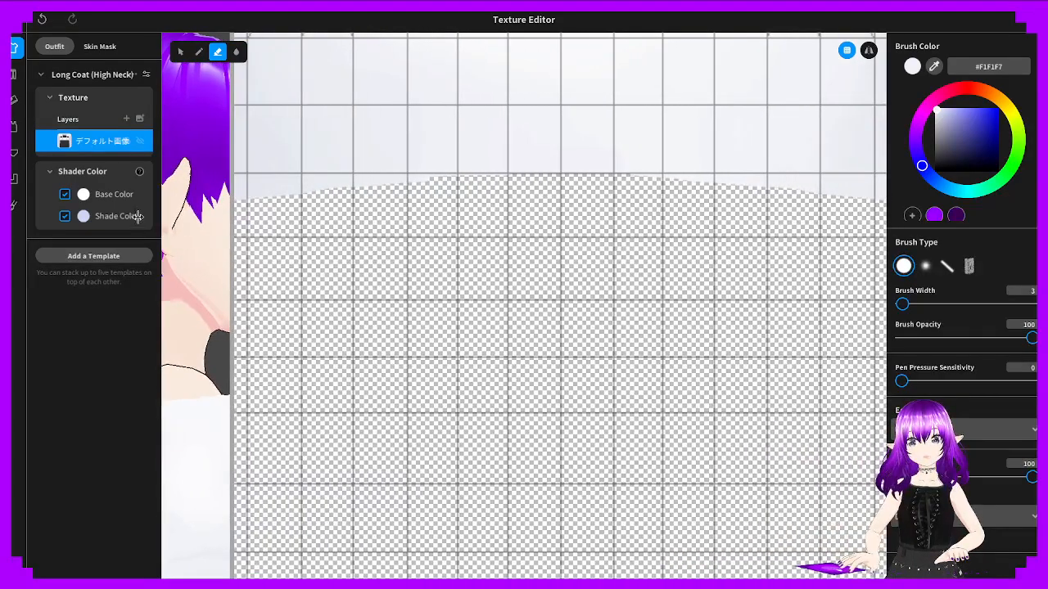
scroll(433, 154, down, 8)
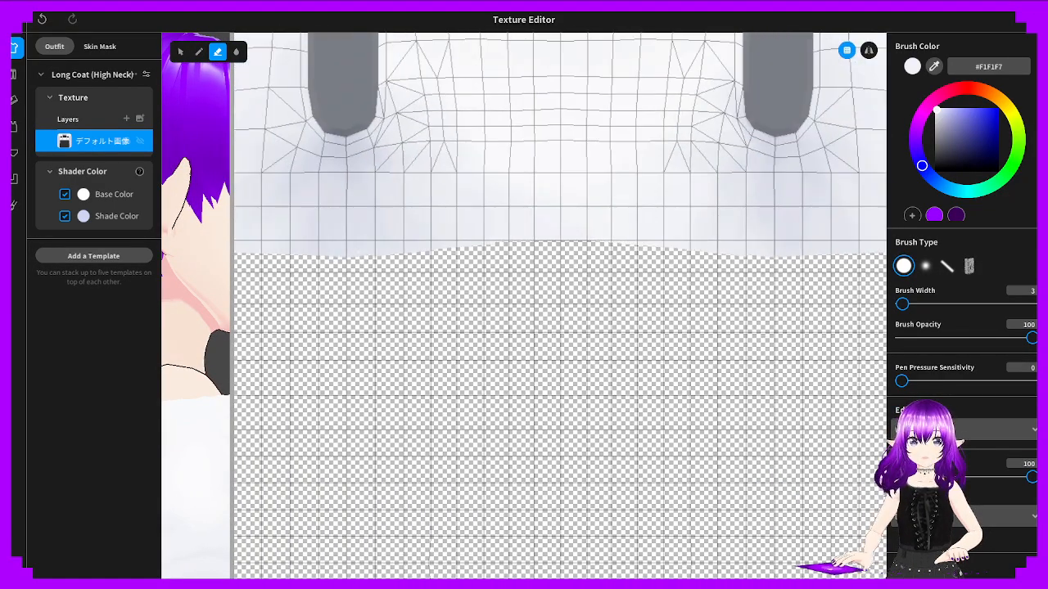
scroll(478, 221, up, 9)
scroll(478, 221, up, 4)
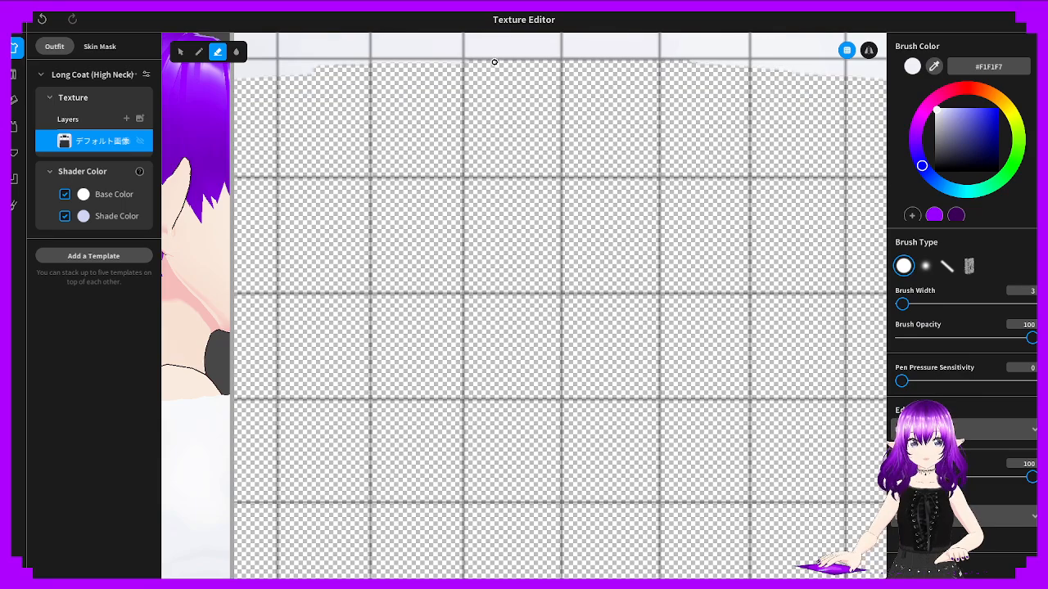
Turn on mirrored editing and undo a trial erasure along the middle of the hem
scroll(387, 159, down, 2)
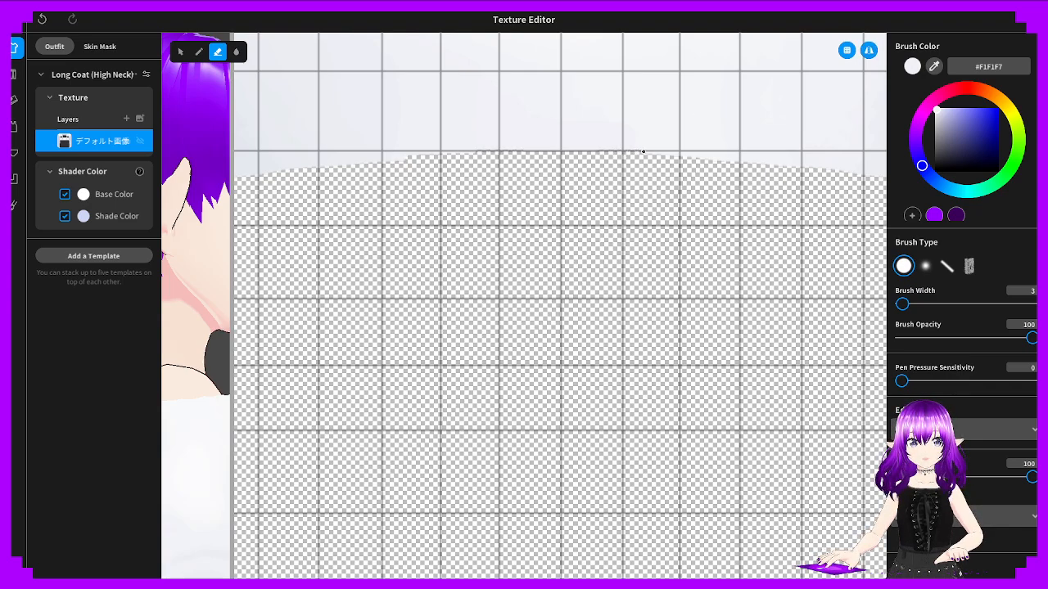
key(ctrl+z)
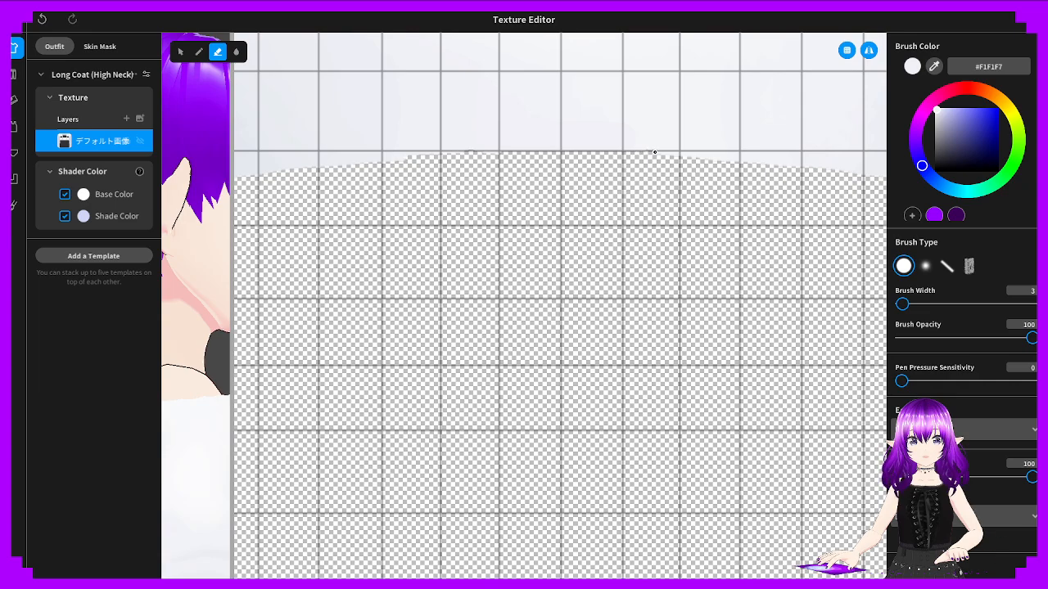
scroll(633, 153, up, 3)
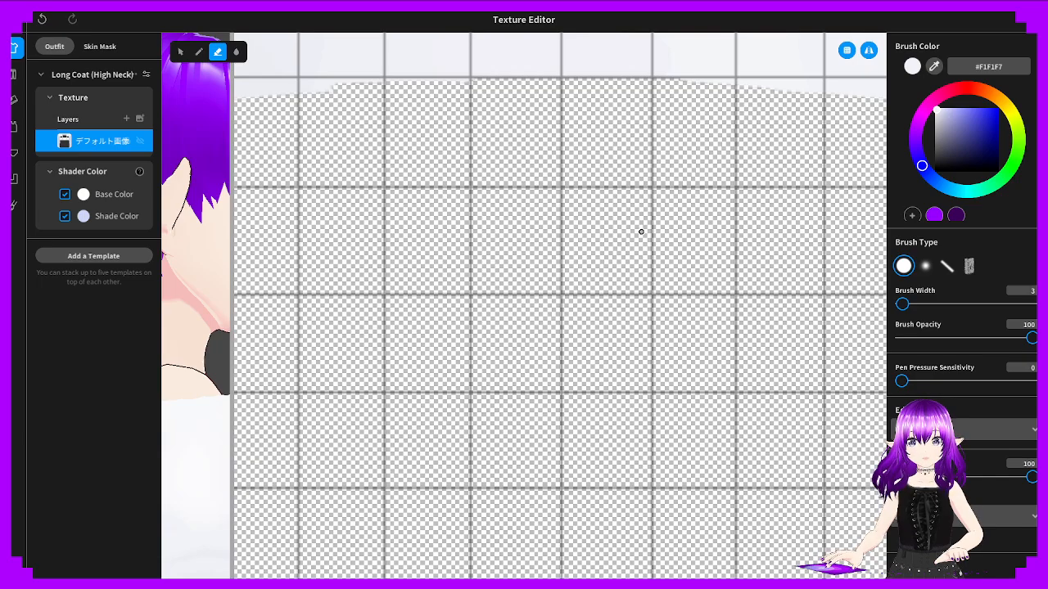
alt+click(646, 175)
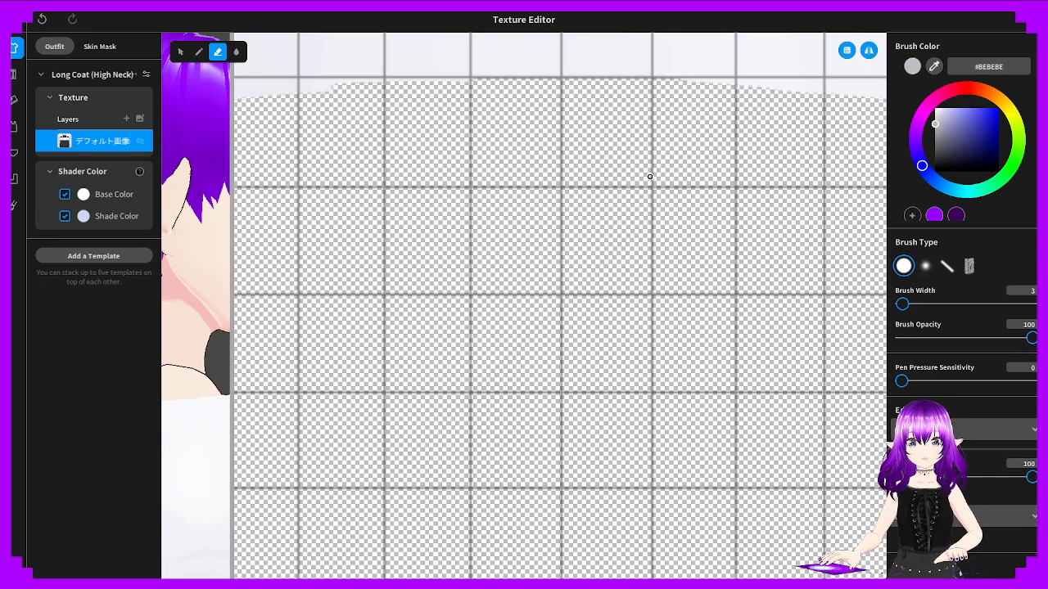
Erase the sloping hem fabric just beside the middle up to the horizontal mesh line
middle_drag(664, 168, 496, 287)
scroll(497, 267, up, 3)
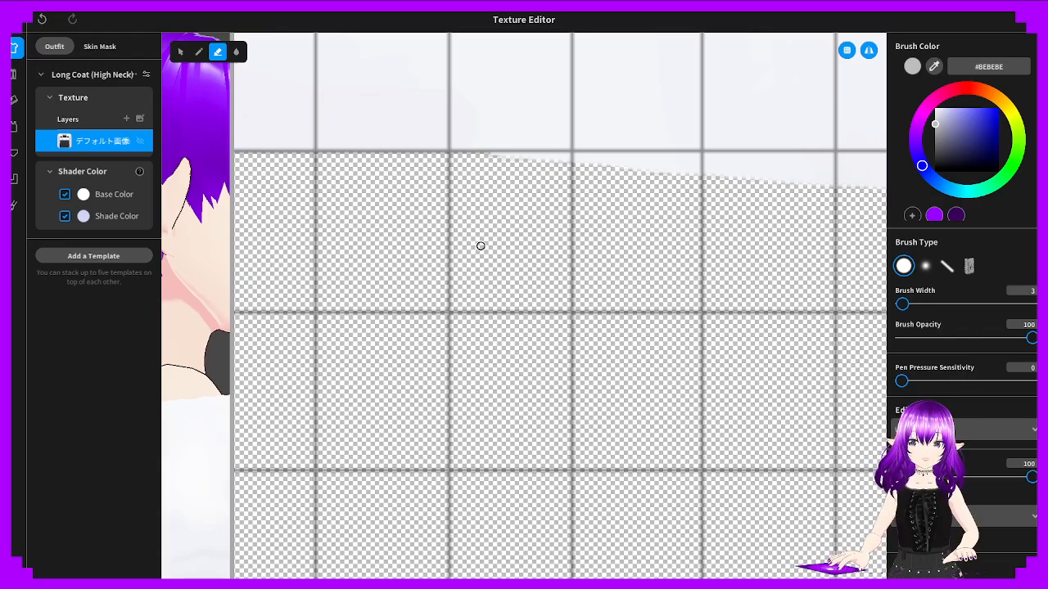
middle_drag(464, 222, 480, 255)
scroll(481, 254, up, 2)
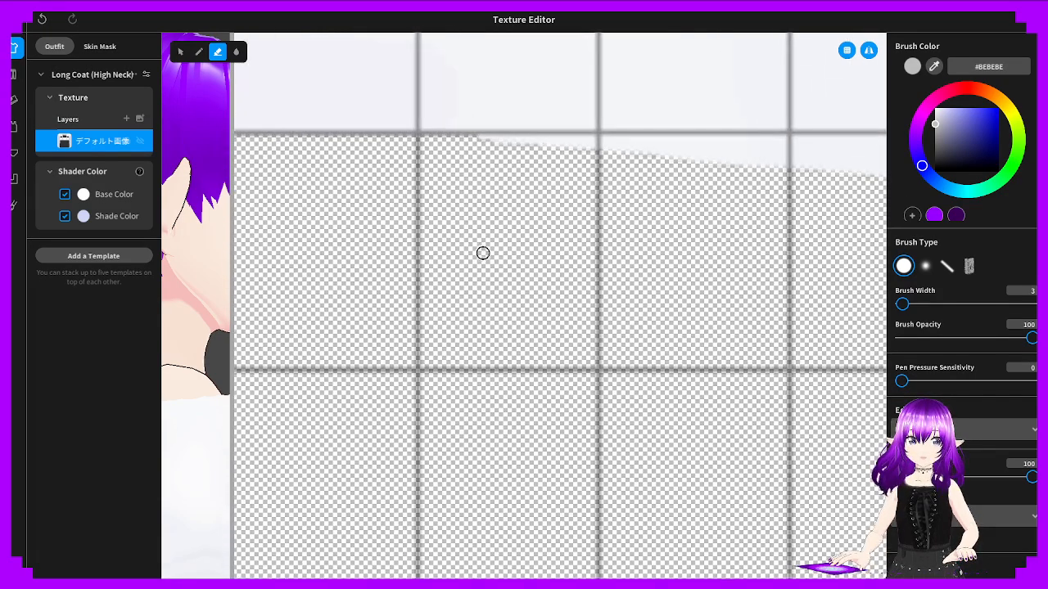
middle_drag(476, 192, 494, 262)
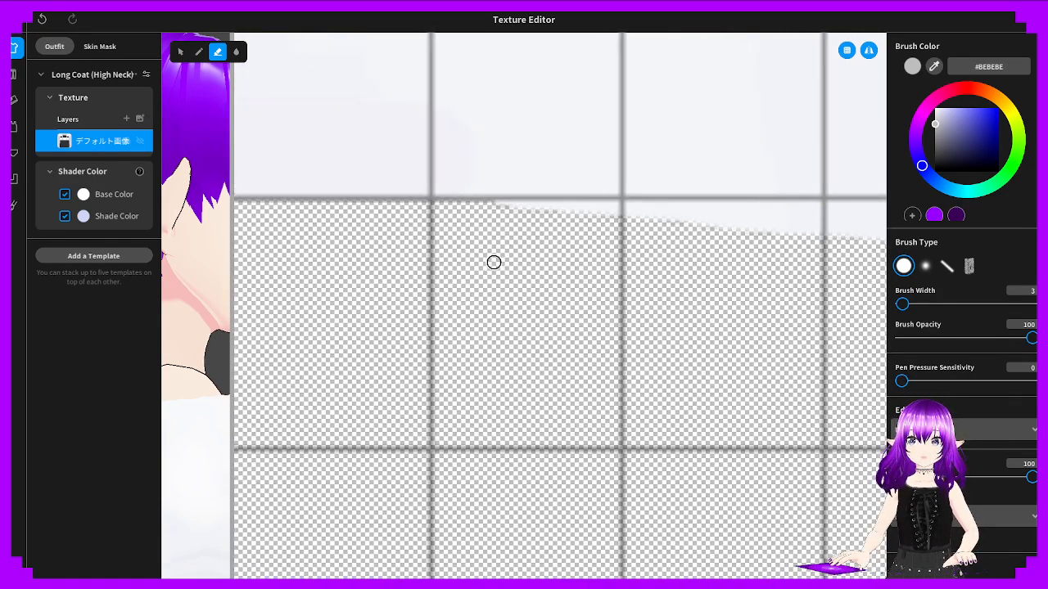
mouse_move(484, 209)
mouse_down()
mouse_move(707, 212)
mouse_move(658, 222)
mouse_move(746, 234)
mouse_move(766, 253)
mouse_move(800, 234)
mouse_move(780, 216)
mouse_up()
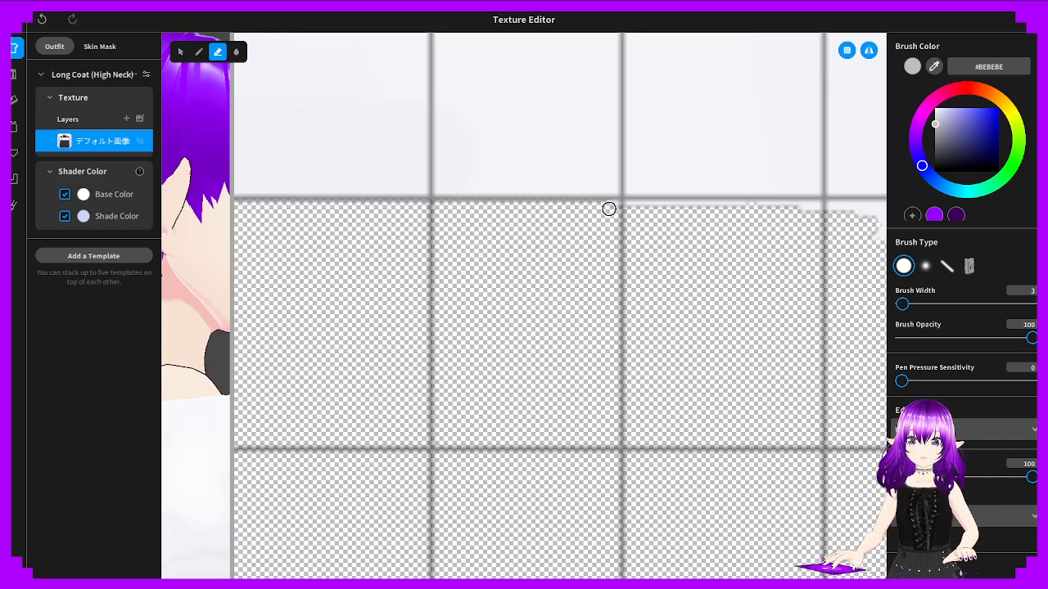
mouse_move(609, 209)
mouse_down()
mouse_move(830, 208)
mouse_move(831, 222)
mouse_up()
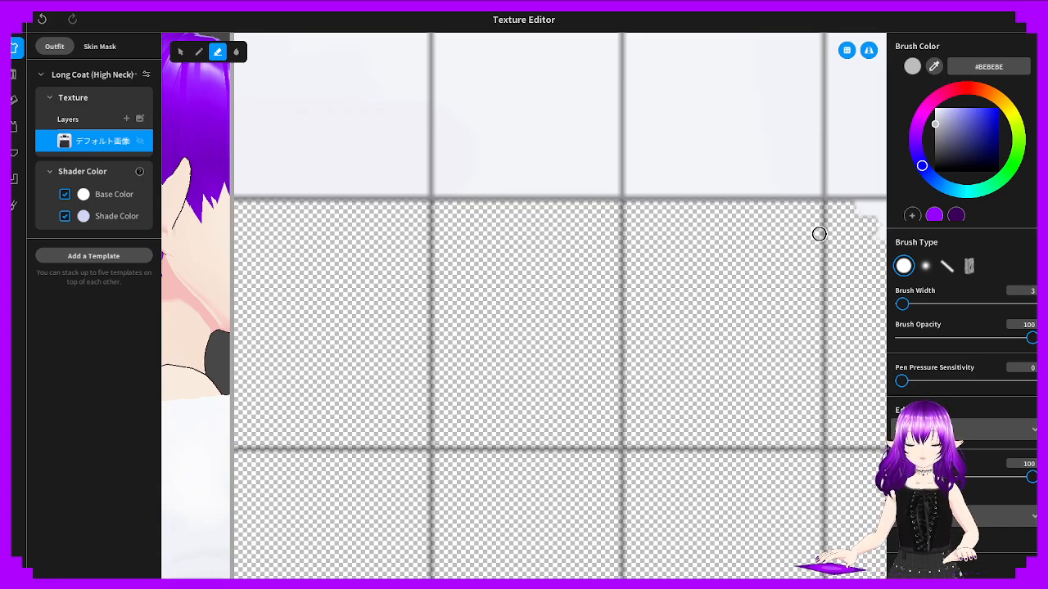
Erase the next stretch of hem fabric farther out, straightening its edge along the same horizontal mesh line
middle_drag(819, 234, 647, 238)
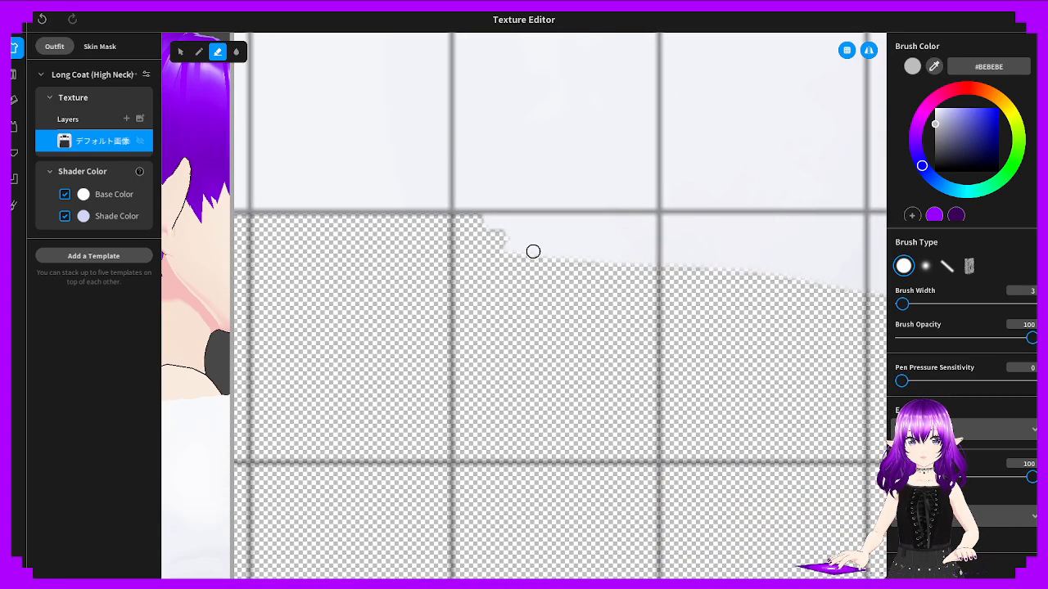
mouse_move(533, 252)
mouse_down()
mouse_move(535, 271)
mouse_move(740, 279)
mouse_move(709, 273)
mouse_move(718, 258)
mouse_move(693, 243)
mouse_move(499, 236)
mouse_move(673, 241)
mouse_move(802, 264)
mouse_move(817, 286)
mouse_move(849, 276)
mouse_move(762, 255)
mouse_move(801, 239)
mouse_move(746, 236)
mouse_up()
mouse_move(477, 243)
mouse_down()
mouse_move(631, 234)
mouse_move(507, 228)
mouse_move(600, 231)
mouse_up()
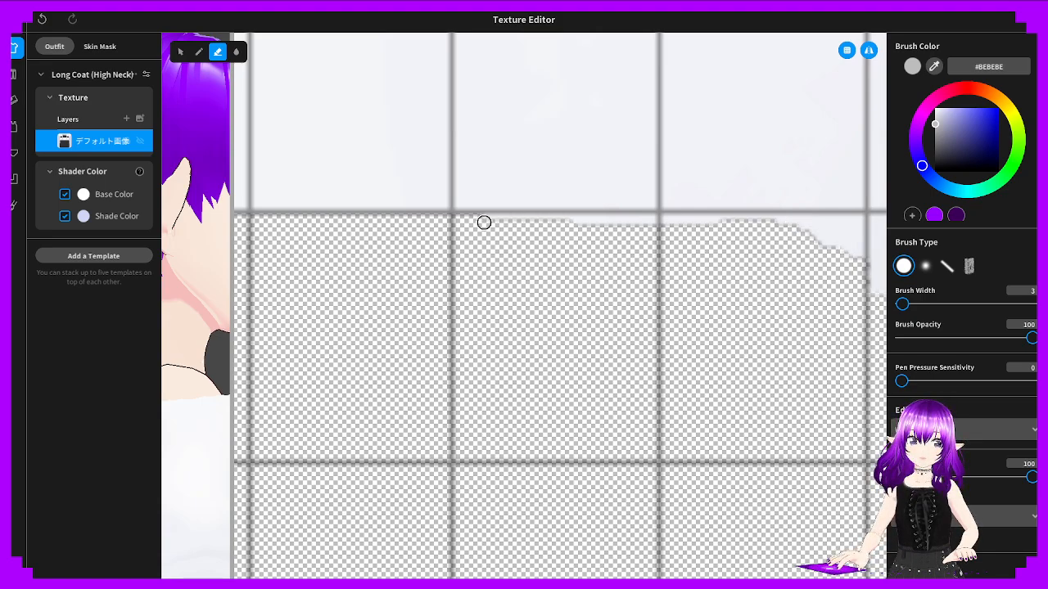
drag(484, 223, 683, 224)
drag(580, 223, 737, 220)
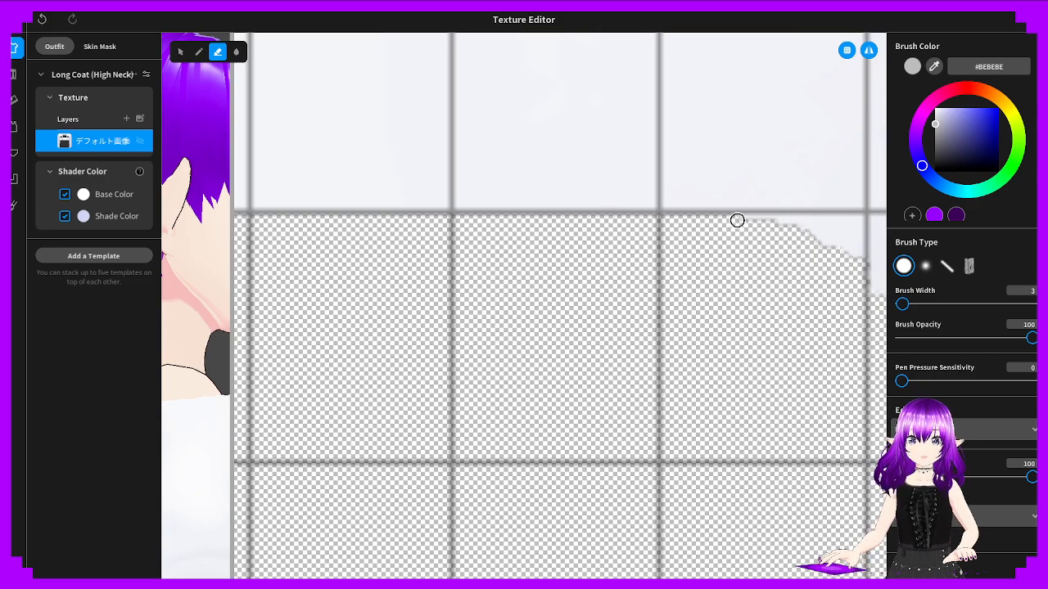
Erase more of the hem's low-hanging fabric toward the side and check the top's back on the avatar
mouse_move(759, 262)
middle_down()
mouse_move(552, 259)
mouse_move(474, 278)
middle_up()
mouse_move(461, 238)
mouse_down()
mouse_move(647, 239)
mouse_move(540, 253)
mouse_move(662, 250)
mouse_move(615, 281)
mouse_move(684, 305)
mouse_move(818, 304)
mouse_move(536, 306)
mouse_move(788, 339)
mouse_up()
scroll(561, 312, down, 3)
scroll(191, 420, down, 8)
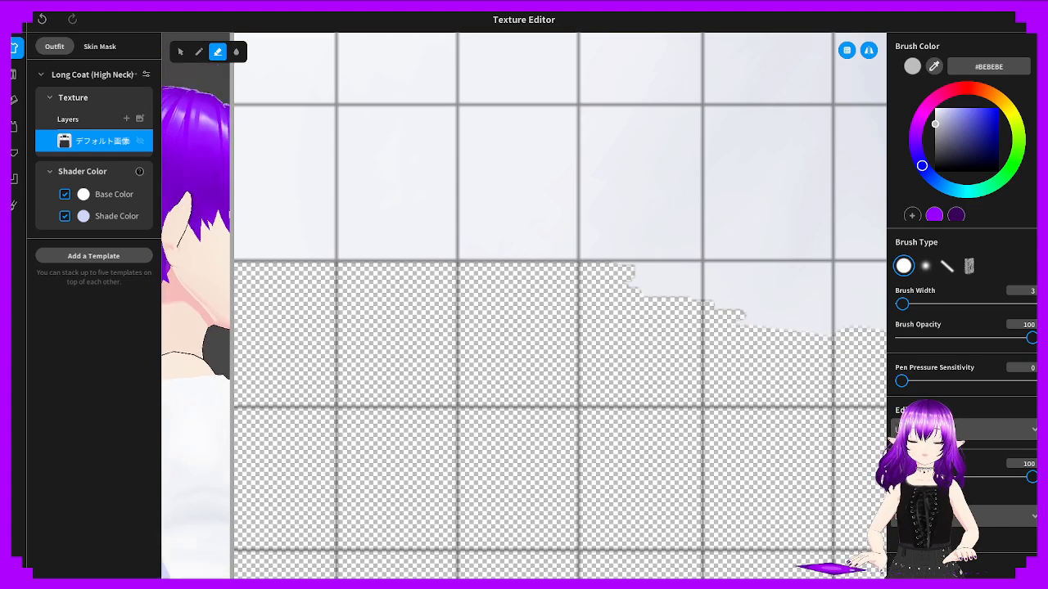
drag(197, 390, 162, 390)
mouse_move(165, 390)
right_down()
mouse_move(204, 399)
mouse_move(150, 402)
right_up()
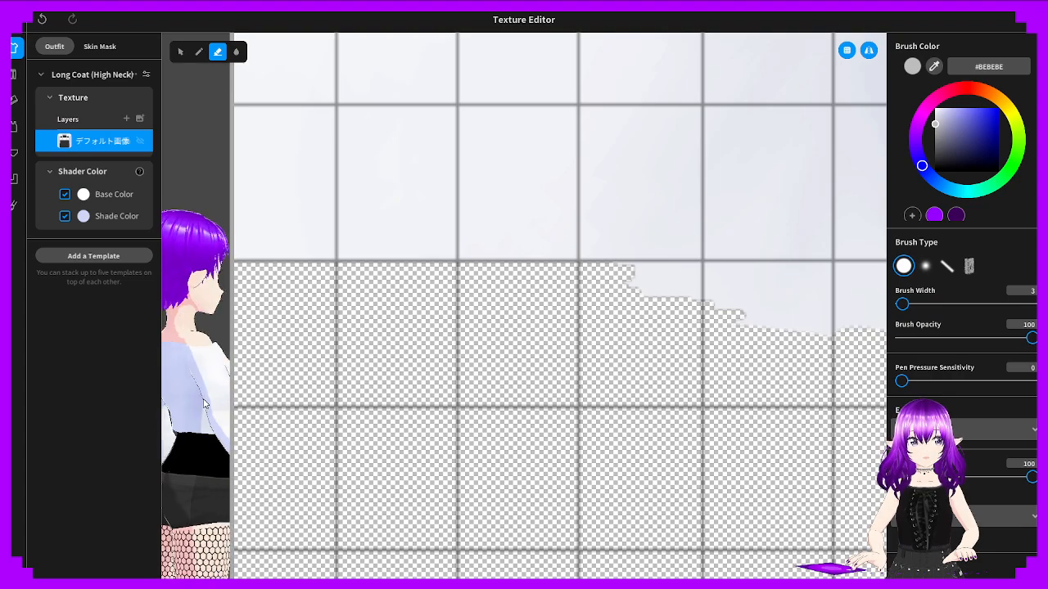
Erase the next stair-stepped stretch of hem fabric toward the side, bringing its edge up to the horizontal mesh line
scroll(647, 283, up, 2)
mouse_move(646, 283)
mouse_down()
mouse_move(631, 288)
mouse_move(750, 300)
mouse_move(788, 346)
mouse_up()
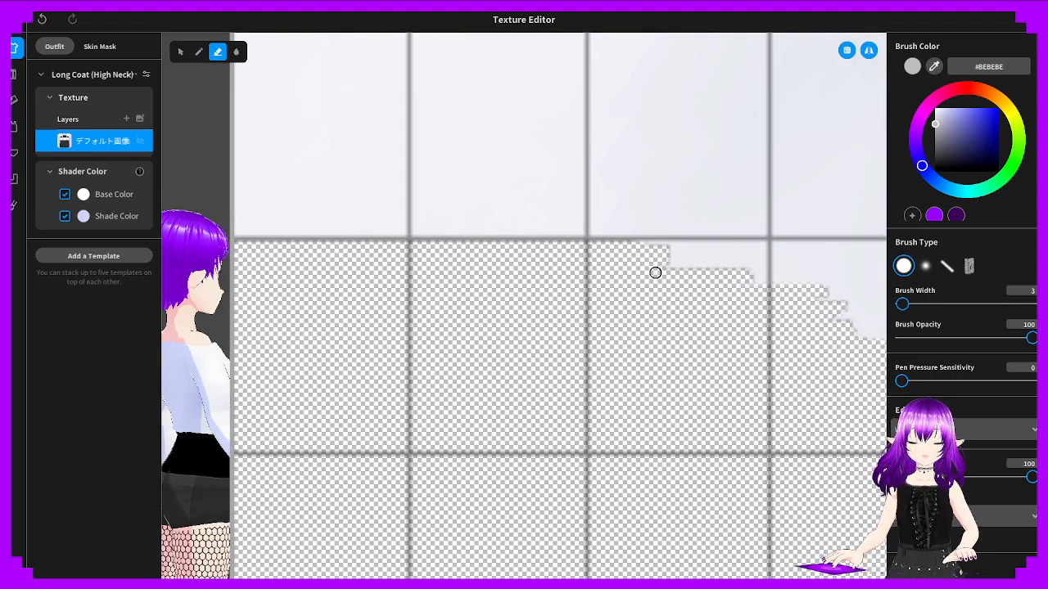
mouse_move(655, 272)
mouse_down()
mouse_move(674, 257)
mouse_move(735, 248)
mouse_move(703, 283)
mouse_up()
middle_drag(723, 316, 507, 320)
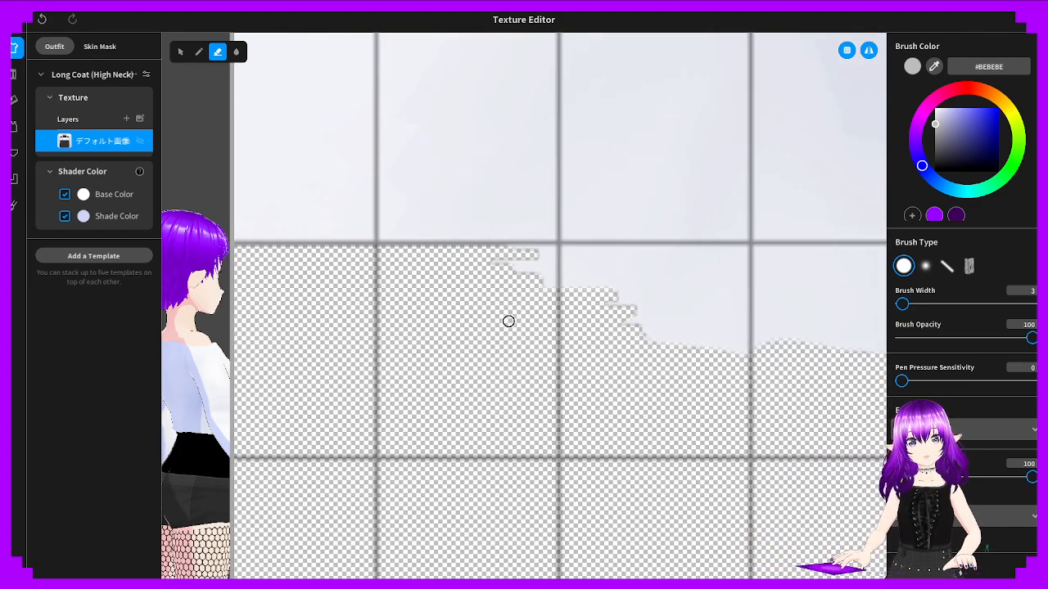
scroll(500, 311, up, 2)
mouse_move(465, 257)
mouse_down()
mouse_move(514, 254)
mouse_move(744, 332)
mouse_move(750, 362)
mouse_move(618, 325)
mouse_move(608, 288)
mouse_move(543, 263)
mouse_move(607, 244)
mouse_move(791, 247)
mouse_up()
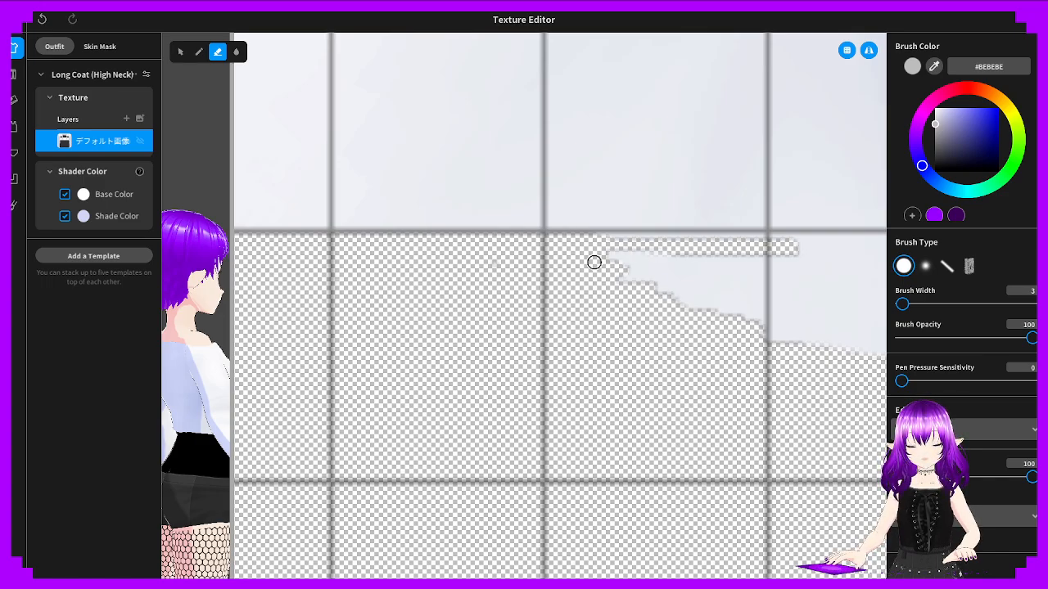
mouse_move(594, 262)
mouse_down()
mouse_move(603, 262)
mouse_move(559, 269)
mouse_move(786, 344)
mouse_move(770, 303)
mouse_move(791, 302)
mouse_move(635, 278)
mouse_move(725, 258)
mouse_up()
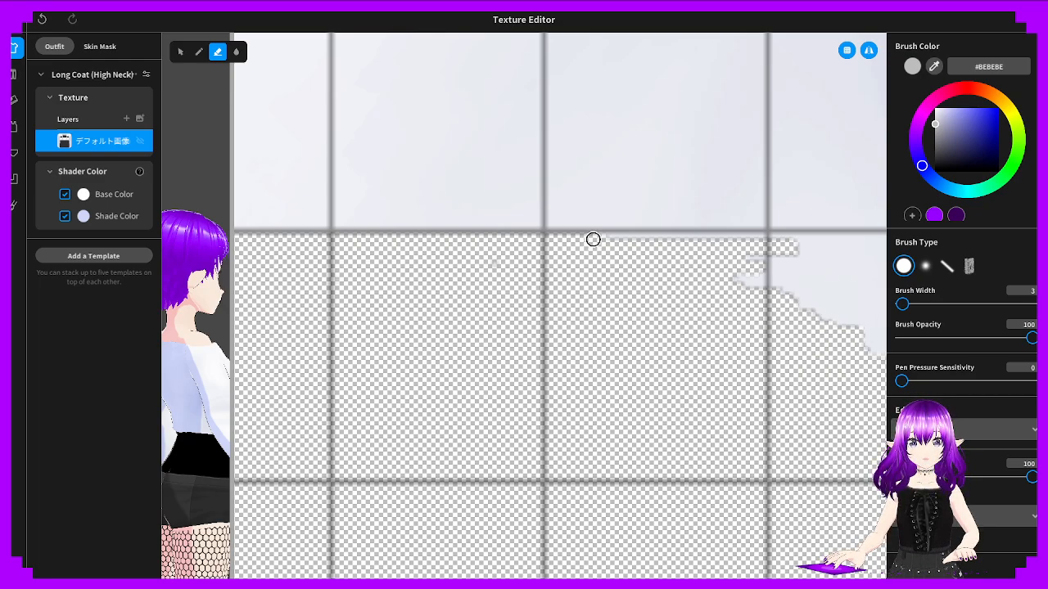
drag(593, 240, 727, 246)
mouse_move(658, 242)
mouse_down()
mouse_move(762, 241)
mouse_move(709, 298)
mouse_up()
middle_drag(678, 299, 319, 286)
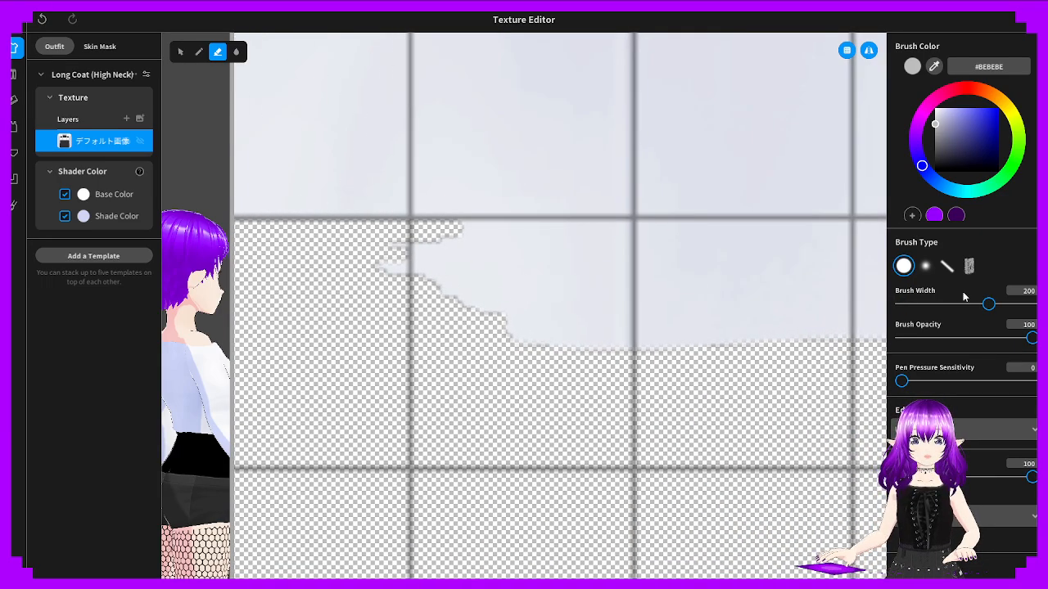
Set the eraser width to 28 and roughly trim the remaining low hem fabric out past the texture's side border
drag(989, 304, 912, 303)
mouse_move(591, 383)
mouse_down()
mouse_move(658, 363)
mouse_move(417, 329)
mouse_up()
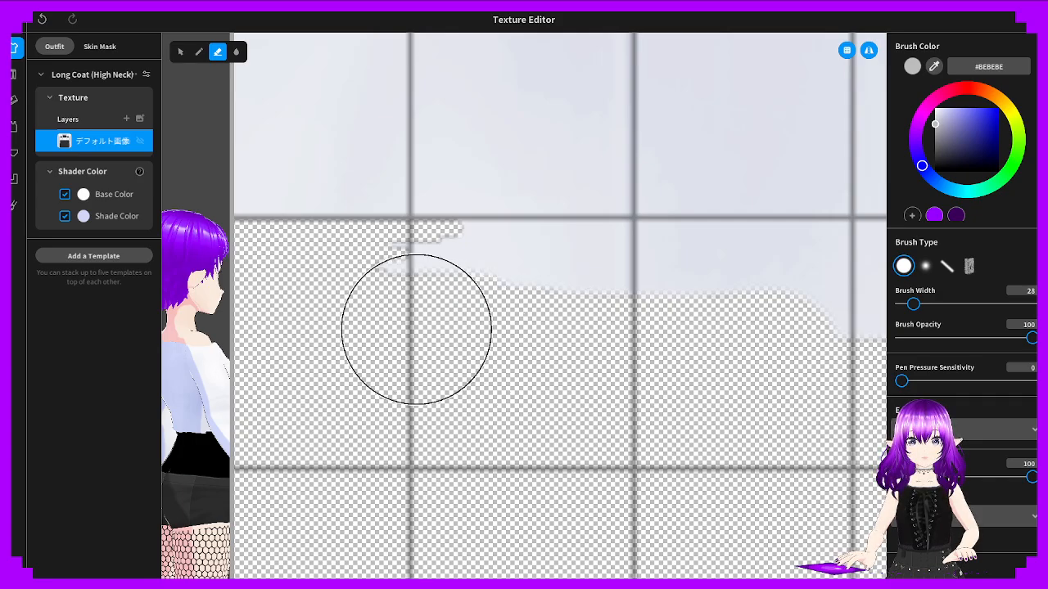
scroll(737, 352, down, 3)
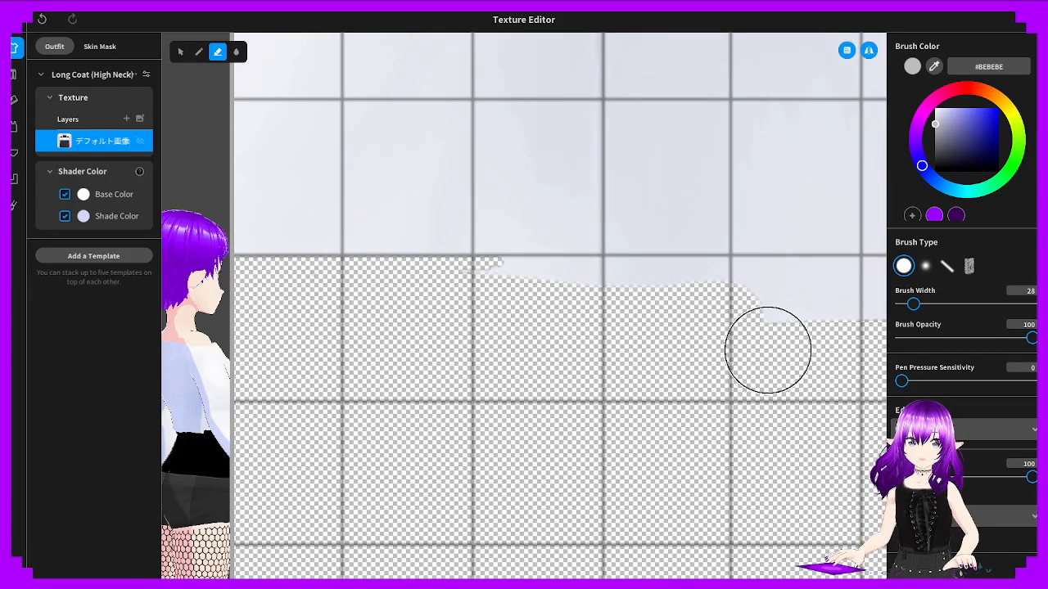
middle_drag(768, 350, 461, 339)
drag(407, 321, 860, 304)
middle_drag(823, 319, 397, 338)
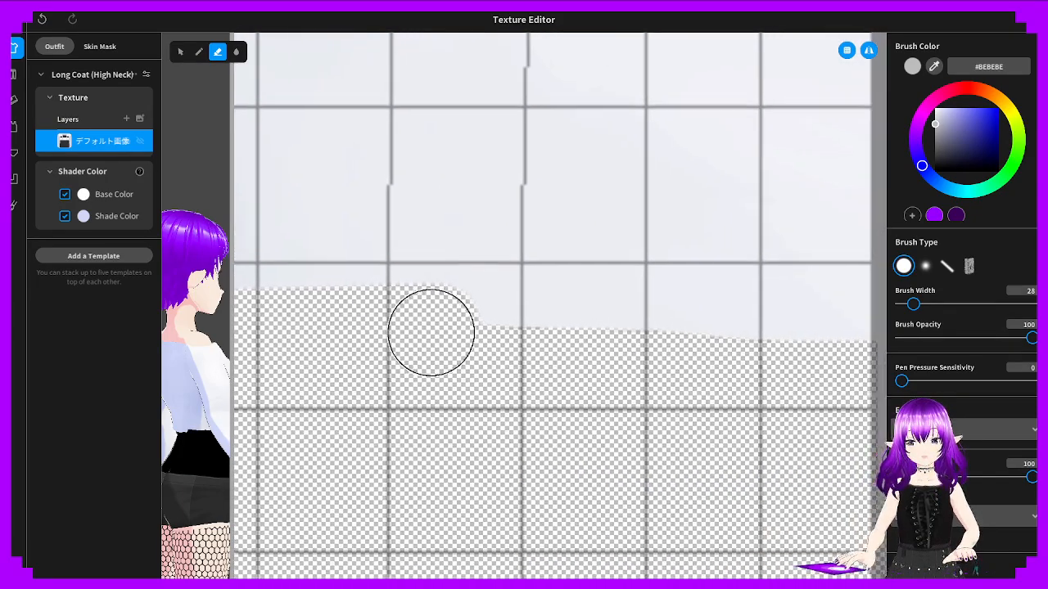
drag(431, 332, 917, 342)
mouse_move(772, 339)
middle_down()
mouse_move(590, 347)
mouse_move(645, 356)
middle_up()
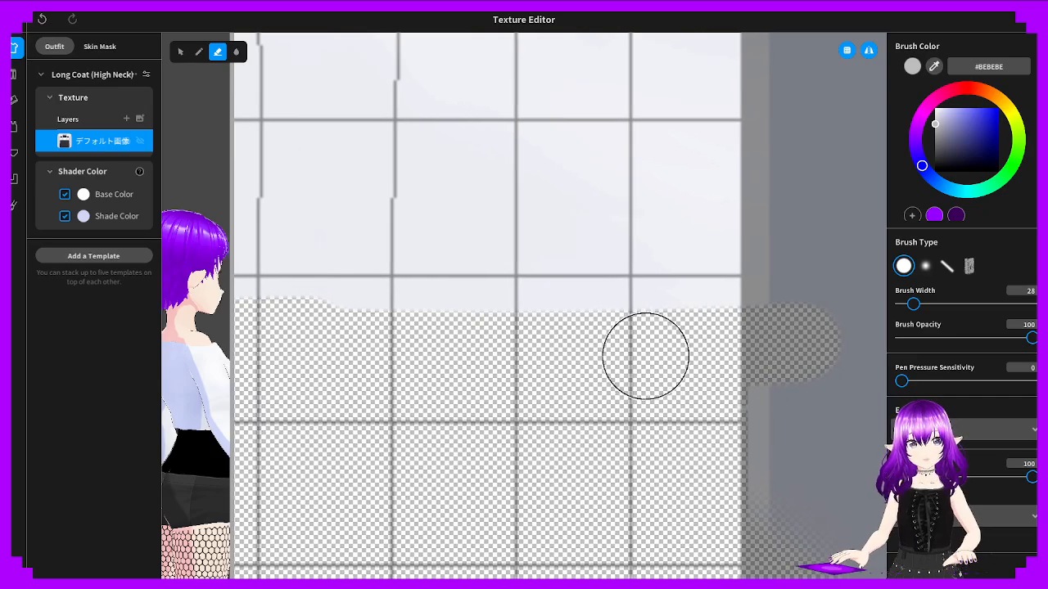
Erase the leftover beyond the side border and trim the hem again back toward the middle, closer to the horizontal mesh line
mouse_move(645, 356)
mouse_down()
mouse_move(765, 391)
mouse_move(762, 519)
mouse_up()
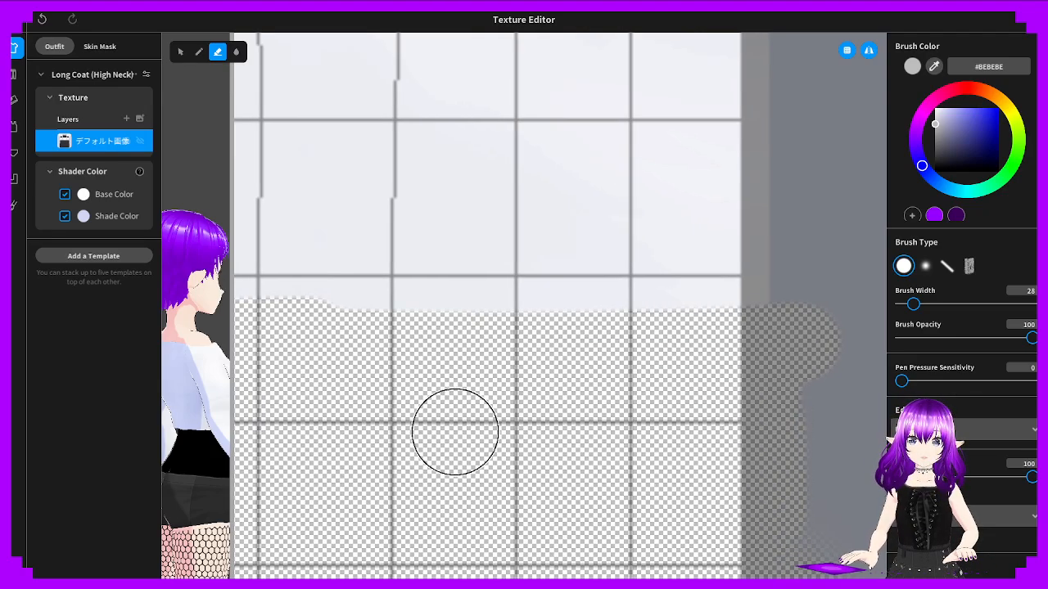
mouse_move(777, 327)
mouse_down()
mouse_move(316, 320)
mouse_move(367, 339)
mouse_up()
middle_drag(368, 339, 831, 347)
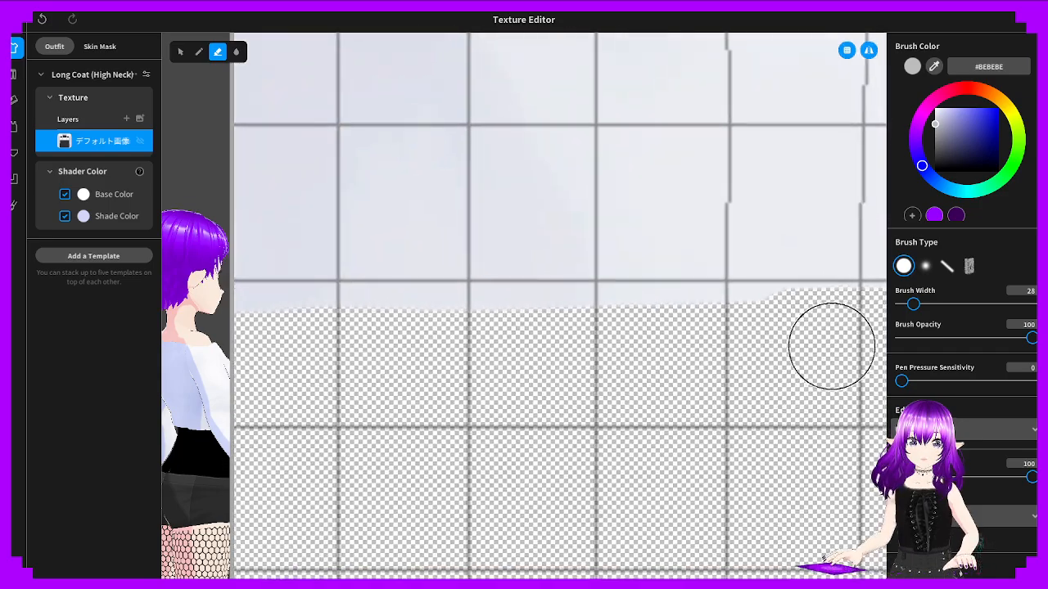
drag(832, 346, 482, 337)
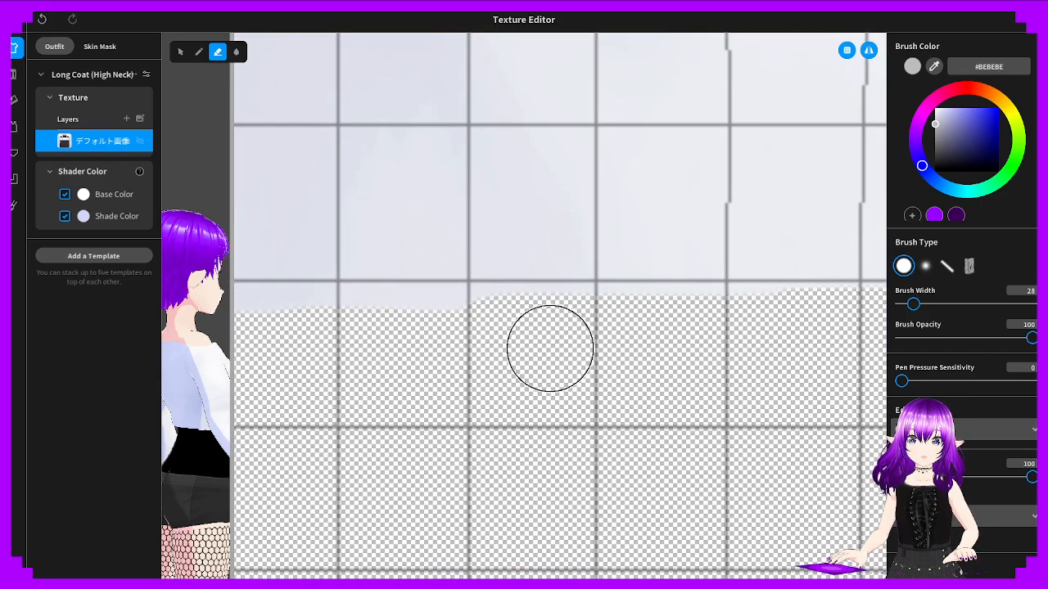
mouse_move(451, 357)
middle_down()
mouse_move(693, 360)
mouse_move(786, 339)
middle_up()
drag(823, 318, 406, 310)
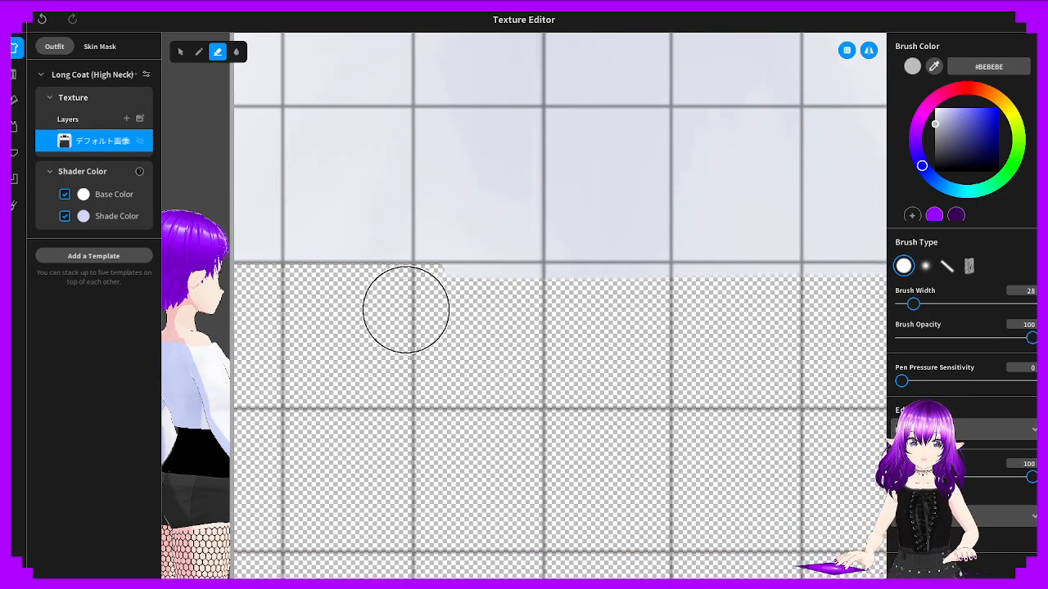
Set the eraser width to 3 and erase the beginning of the thin leftover strip beneath the horizontal mesh line
scroll(369, 323, up, 2)
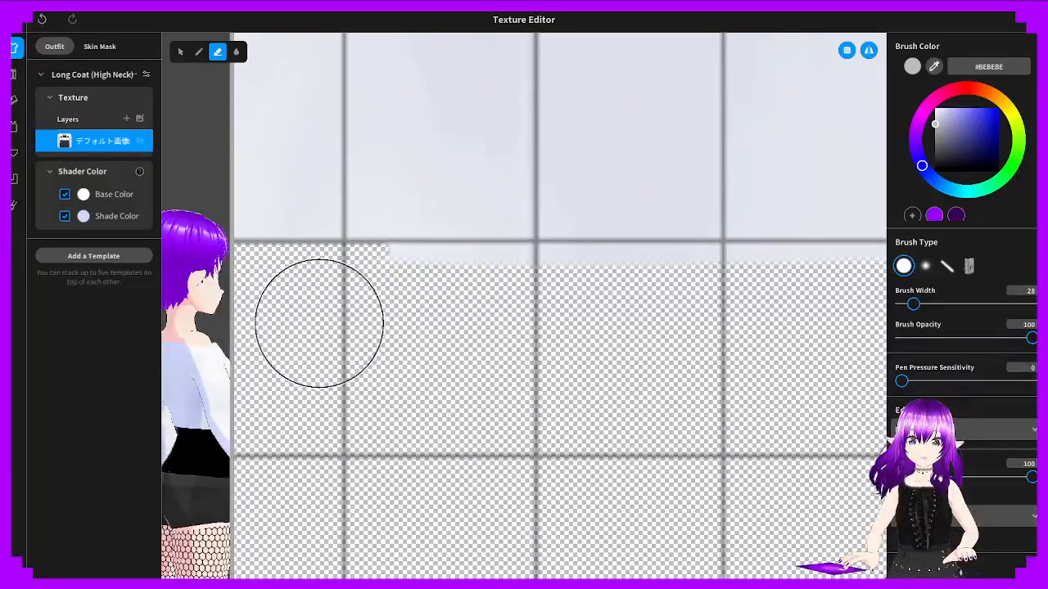
mouse_move(423, 347)
middle_down()
mouse_move(653, 374)
mouse_move(486, 356)
middle_up()
scroll(487, 358, up, 1)
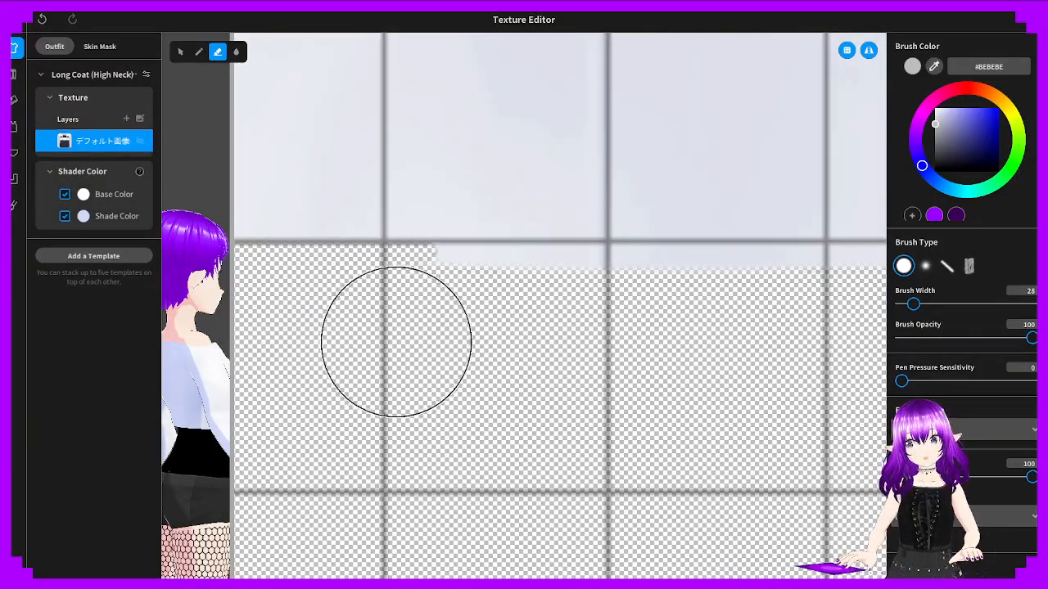
middle_drag(409, 332, 459, 344)
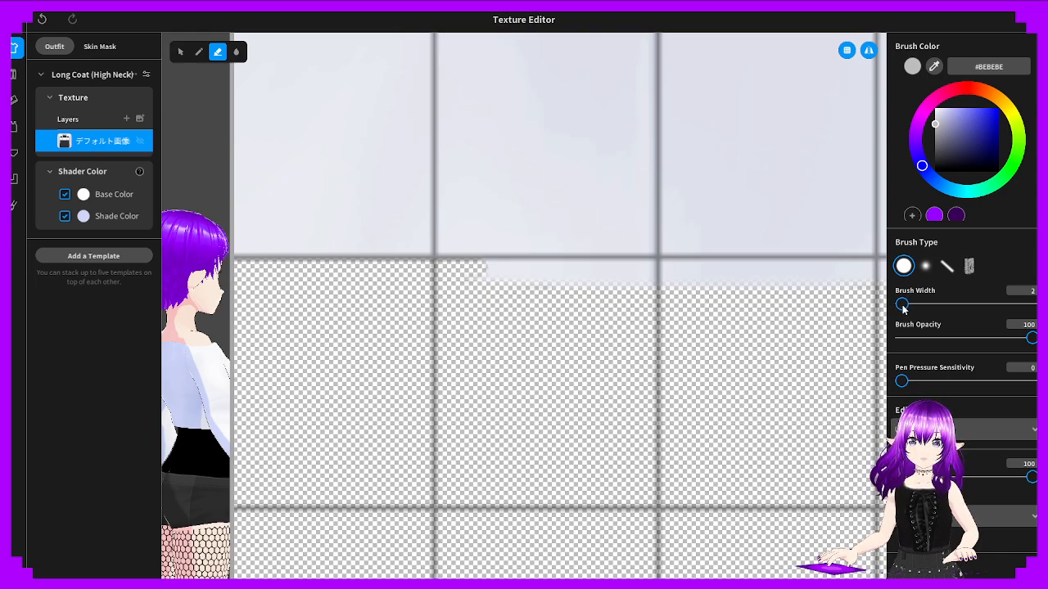
mouse_move(450, 282)
mouse_down()
mouse_move(597, 295)
mouse_move(578, 279)
mouse_move(501, 275)
mouse_up()
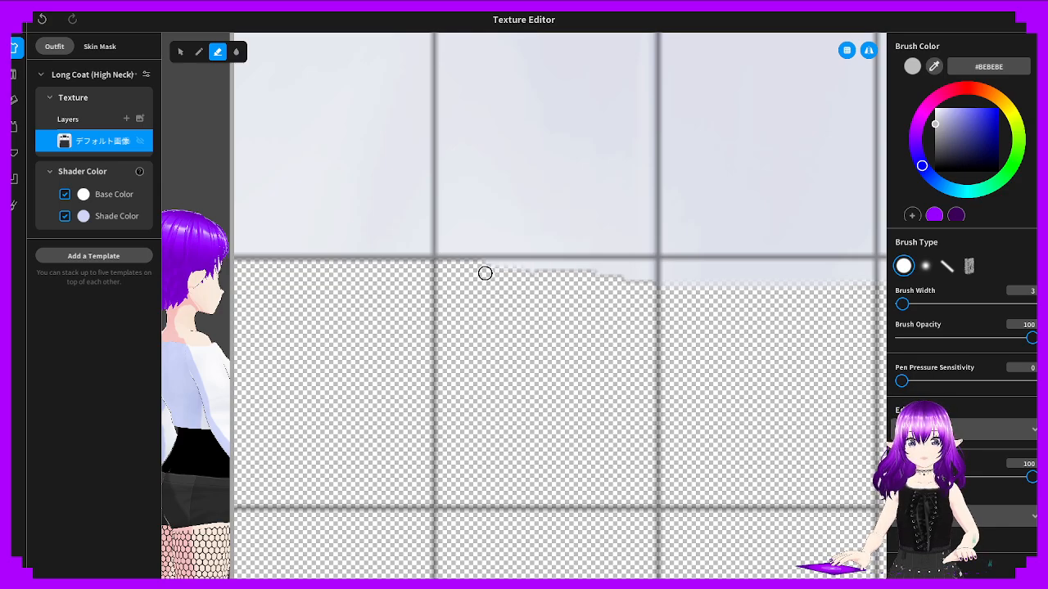
middle_drag(482, 284, 481, 292)
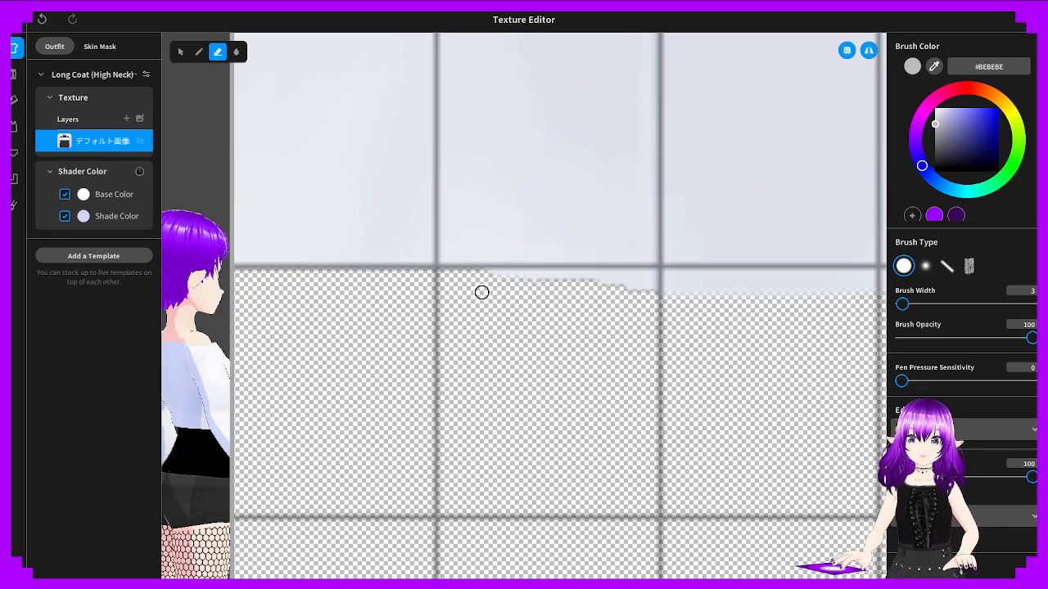
mouse_move(479, 275)
mouse_down()
mouse_move(719, 276)
mouse_move(614, 295)
mouse_move(671, 290)
mouse_up()
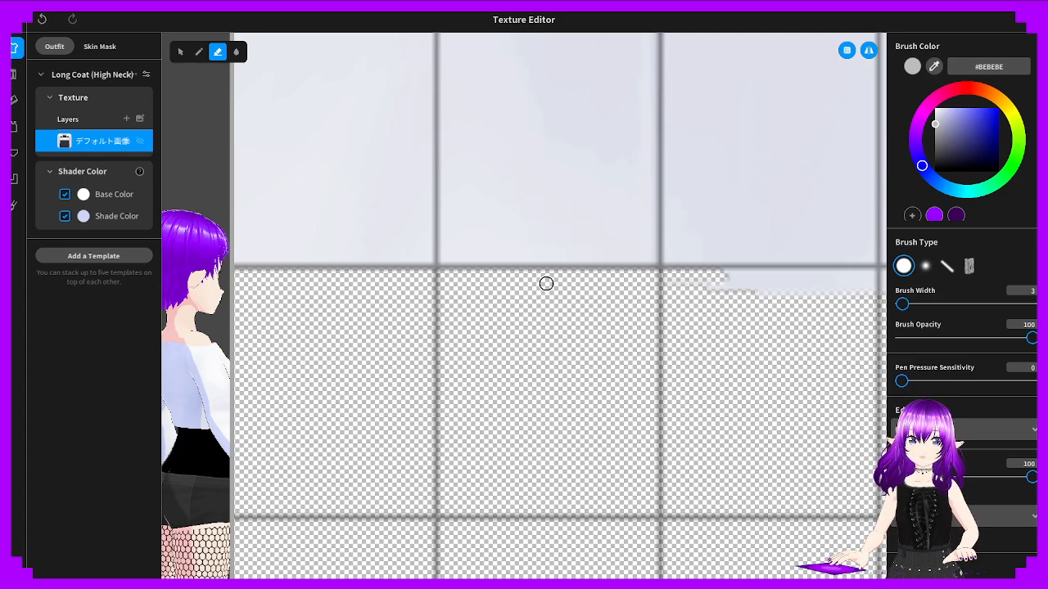
Continue erasing the thin strip outward across the next mesh cells, flush with the horizontal mesh line
middle_drag(715, 300, 461, 311)
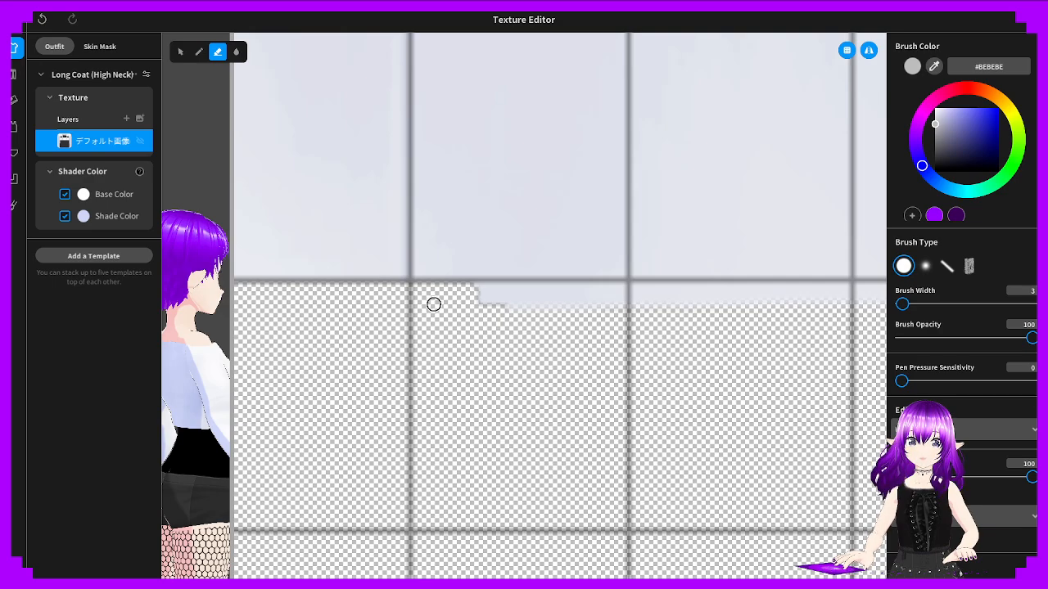
mouse_move(550, 313)
mouse_down()
mouse_move(483, 297)
mouse_move(548, 289)
mouse_up()
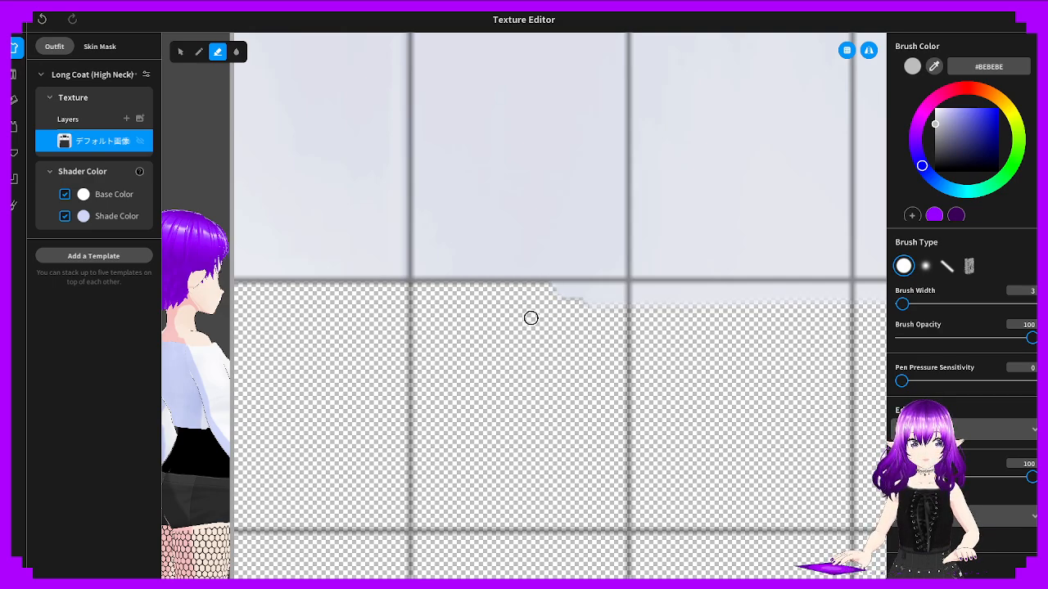
mouse_move(639, 312)
mouse_down()
mouse_move(570, 302)
mouse_move(648, 290)
mouse_move(765, 302)
mouse_up()
middle_drag(707, 320, 563, 328)
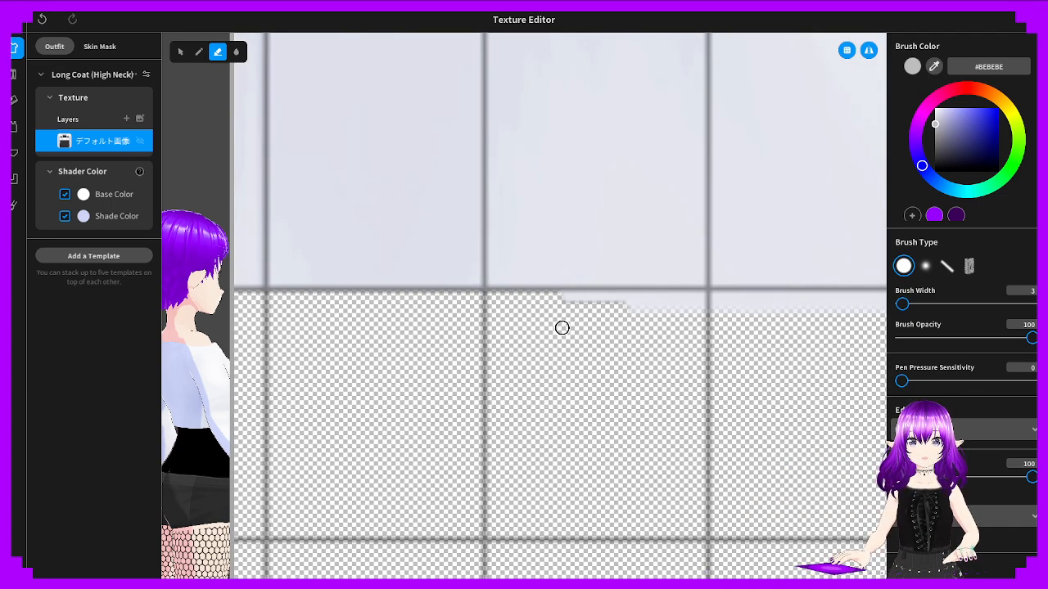
drag(558, 305, 635, 303)
drag(549, 298, 651, 300)
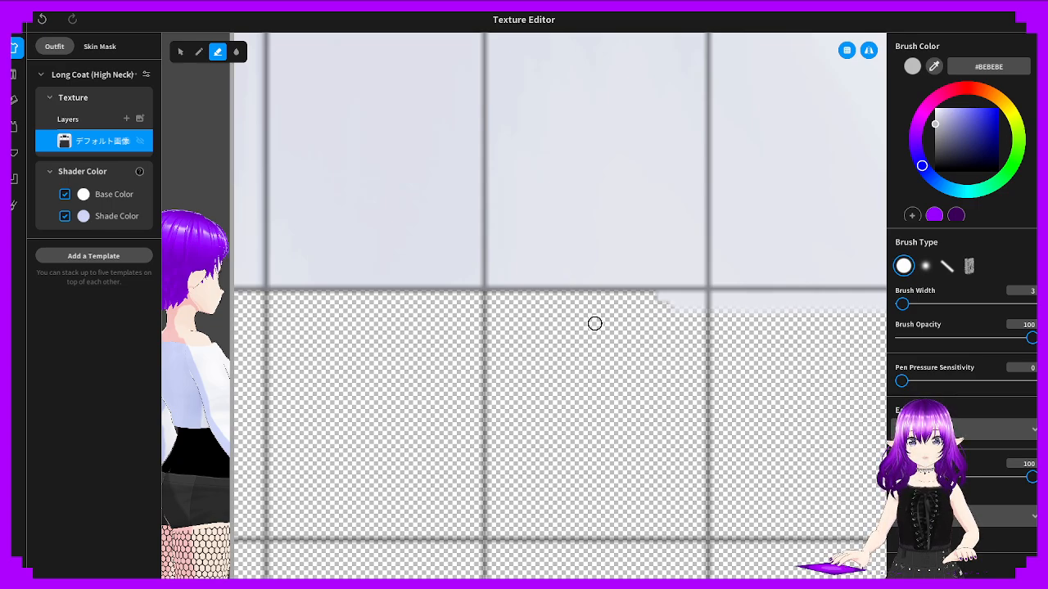
Erase the strip below the horizontal mesh line outward to the cell just before the first broken vertical mesh line
middle_drag(669, 324, 543, 323)
drag(537, 309, 718, 315)
mouse_move(533, 315)
mouse_down()
mouse_move(860, 311)
mouse_move(834, 306)
mouse_up()
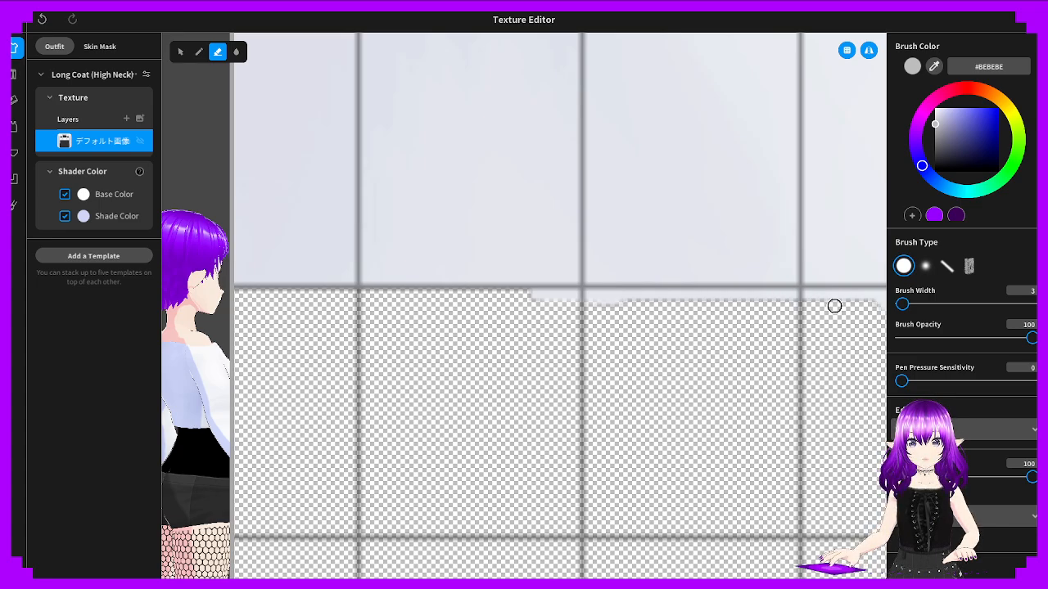
drag(526, 297, 652, 300)
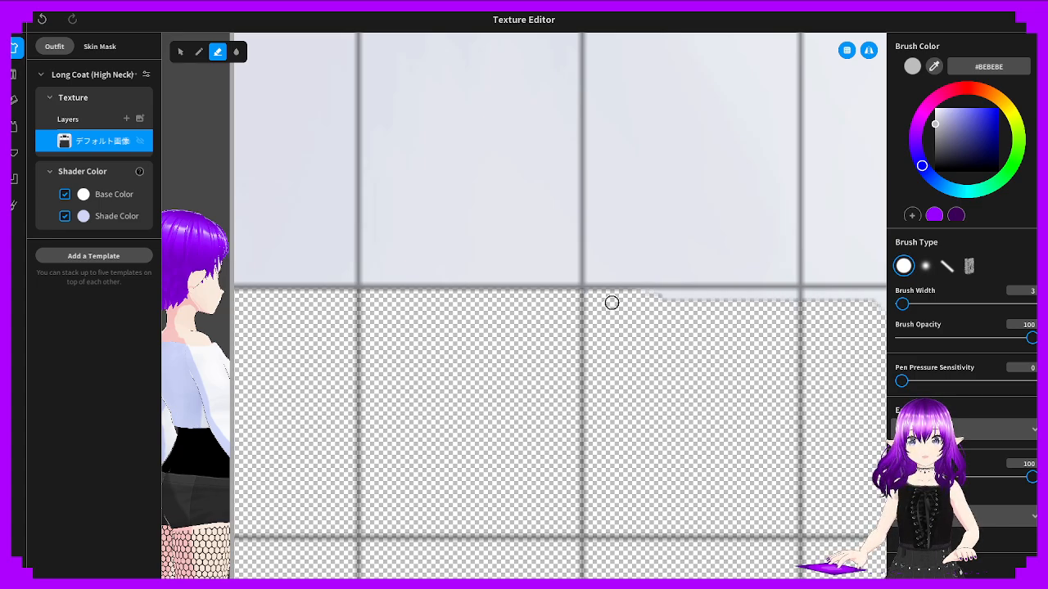
scroll(610, 313, right, 3)
drag(482, 303, 644, 307)
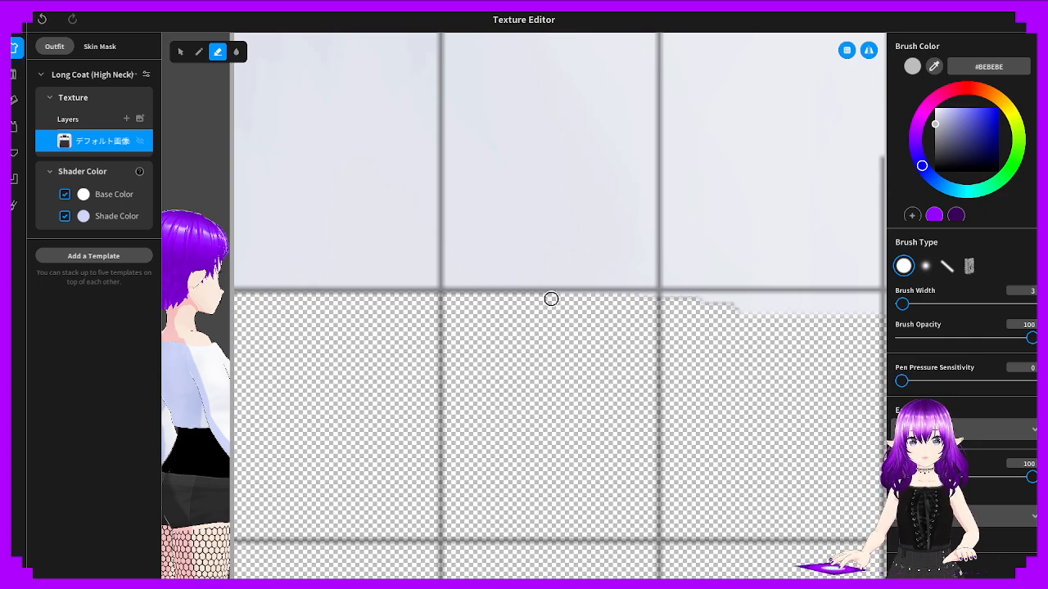
drag(551, 300, 788, 298)
Erase the strip past the first broken vertical mesh line up to the second one, undoing and redoing one stroke
scroll(679, 326, right, 1)
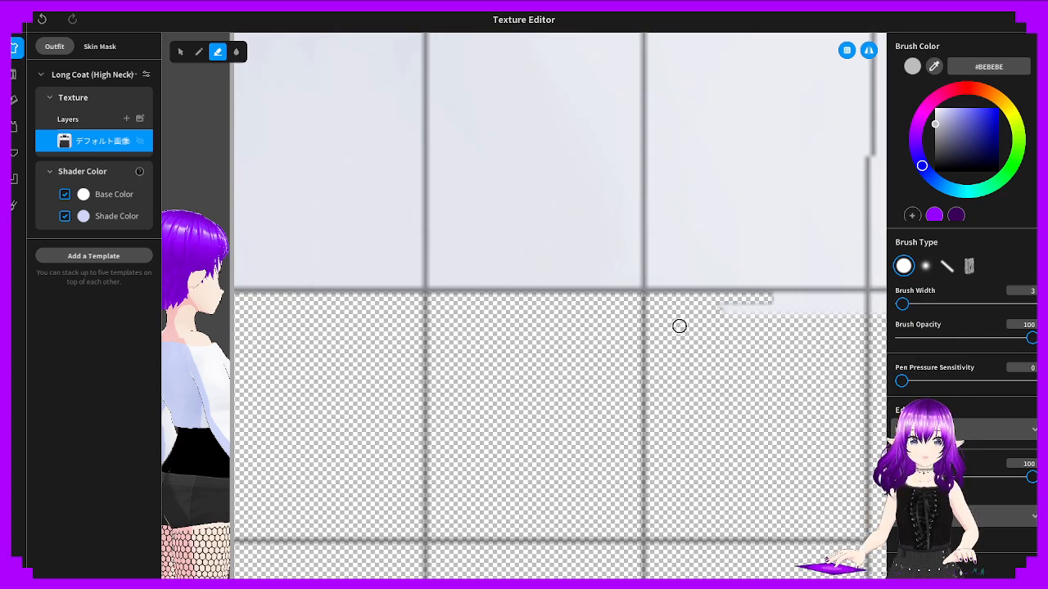
scroll(679, 326, right, 3)
mouse_move(601, 316)
mouse_down()
mouse_move(687, 306)
mouse_move(783, 317)
mouse_move(685, 312)
mouse_move(682, 298)
mouse_move(840, 294)
mouse_up()
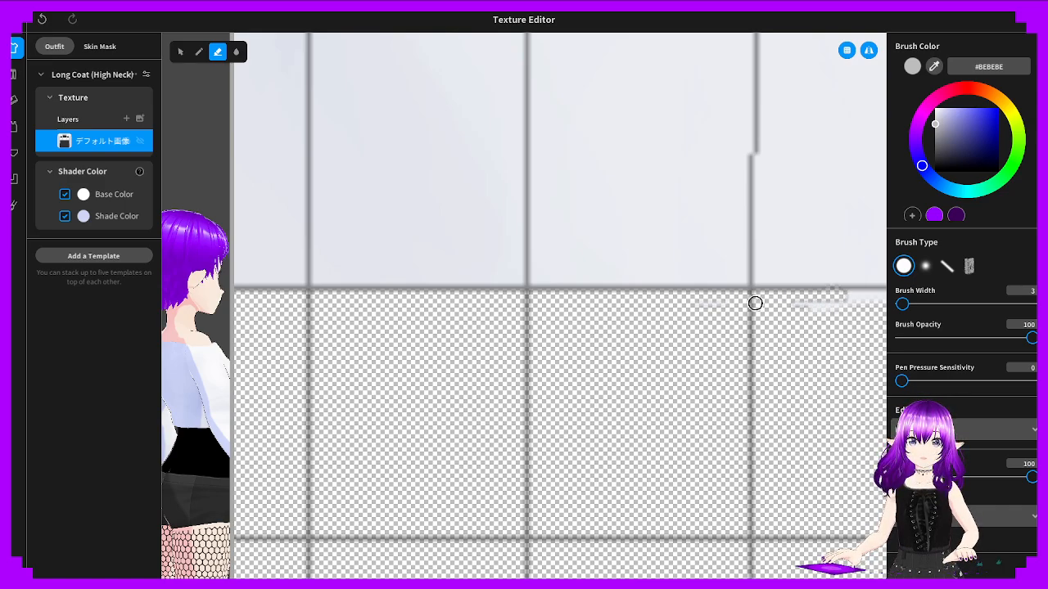
key(ctrl+z)
drag(641, 296, 795, 300)
middle_drag(786, 309, 537, 316)
drag(561, 314, 715, 303)
middle_drag(753, 310, 575, 322)
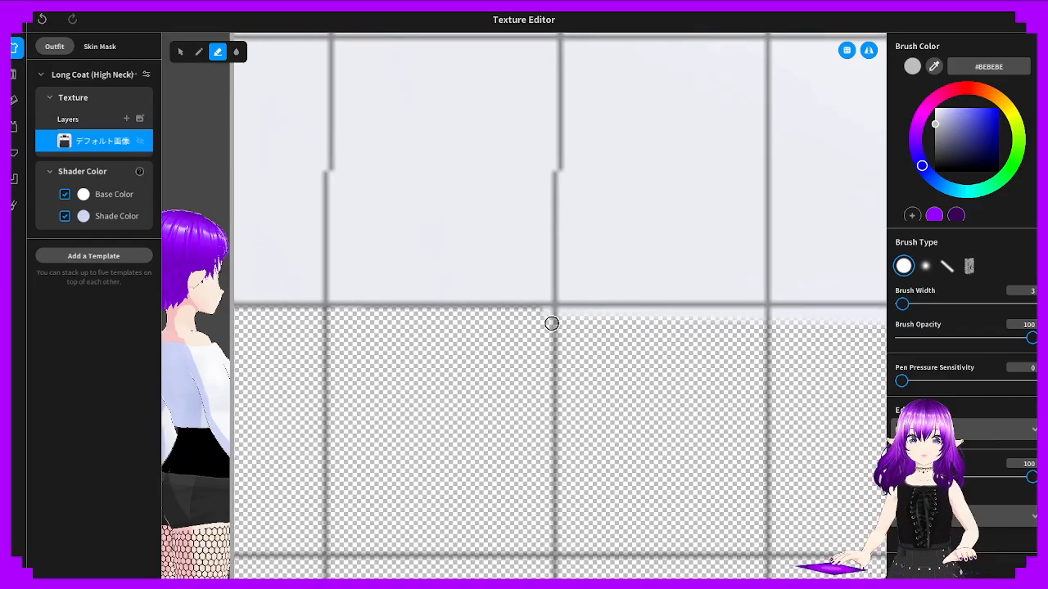
Erase the strip from the second broken vertical mesh line to just past the next two vertical lines, undoing and redoing one stroke
drag(538, 318, 712, 319)
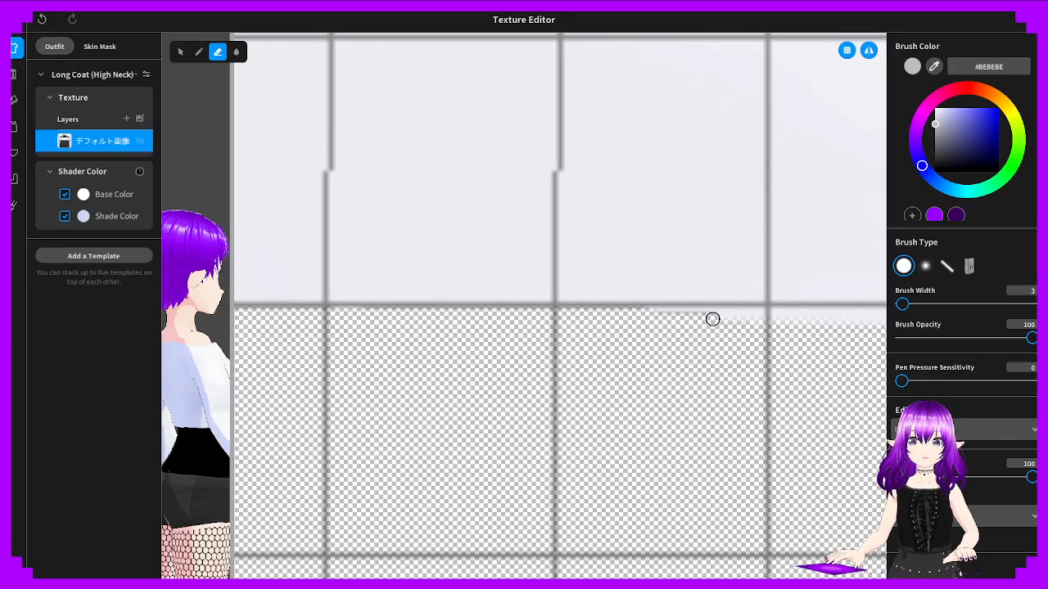
drag(634, 315, 796, 312)
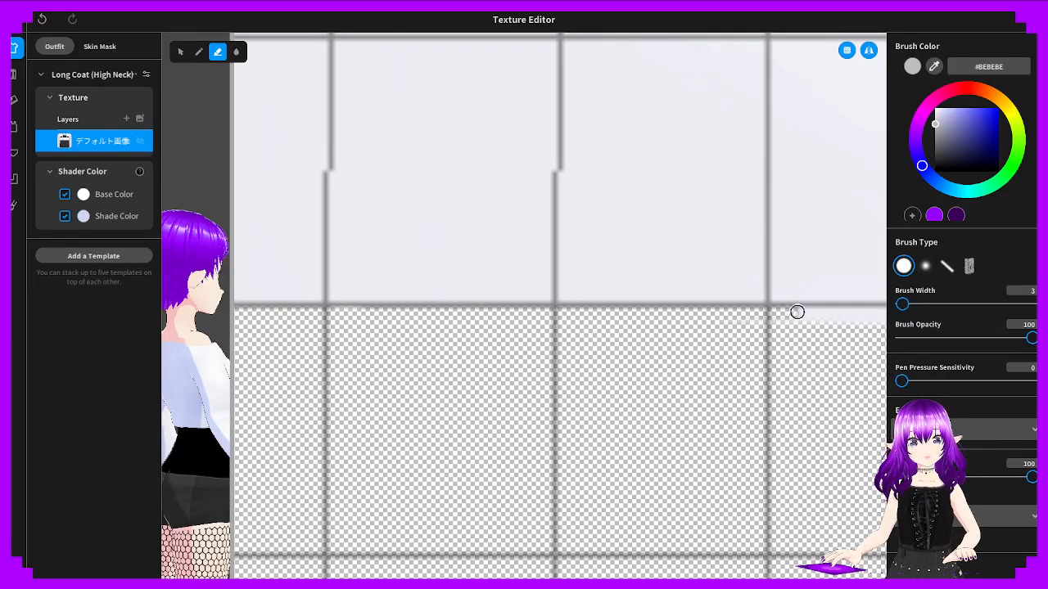
key(ctrl+z)
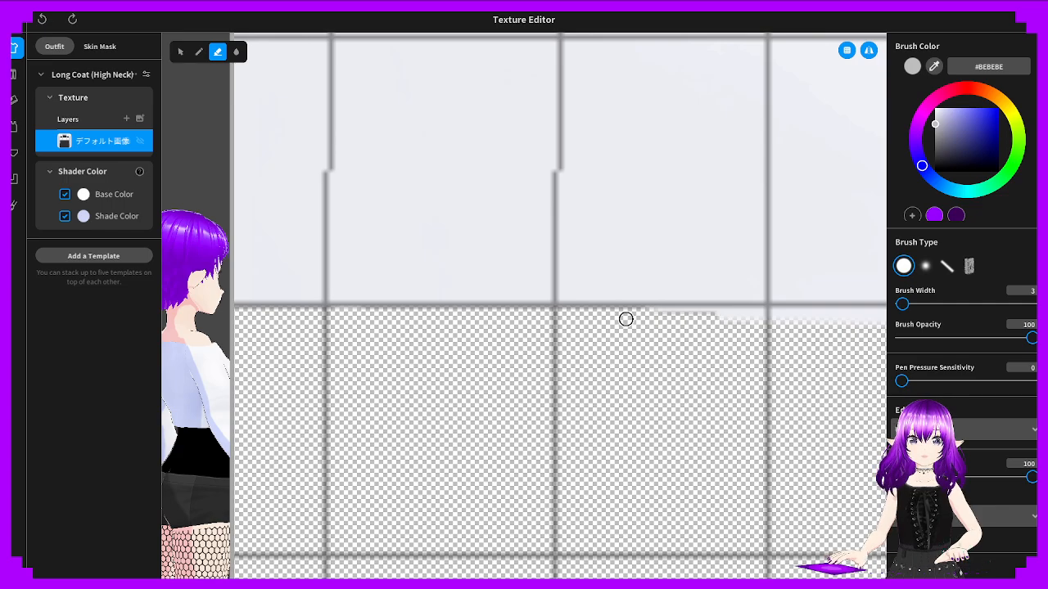
drag(637, 314, 773, 314)
middle_drag(744, 334, 536, 338)
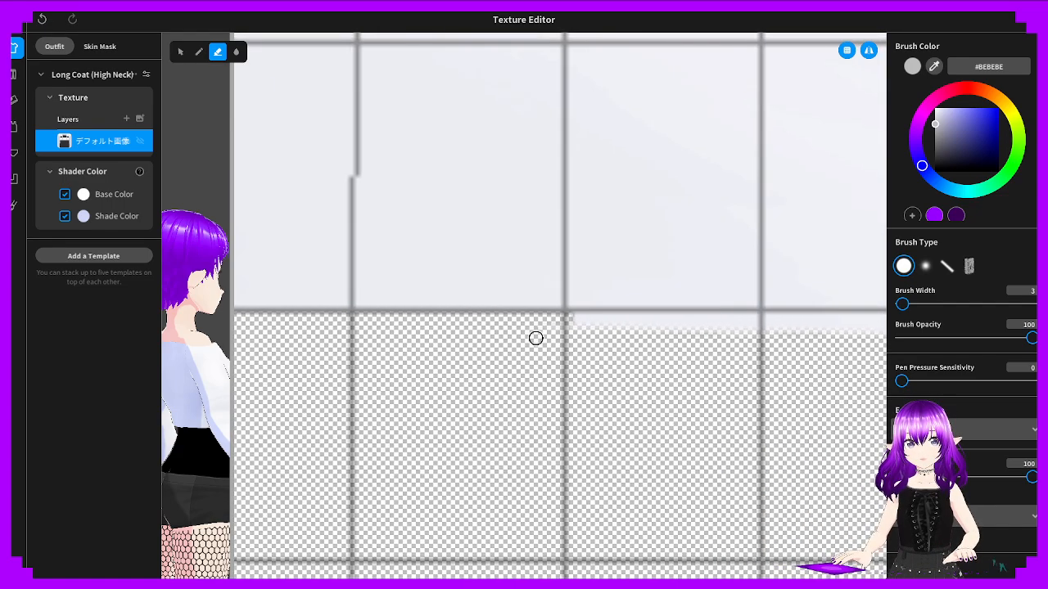
mouse_move(535, 338)
mouse_down()
mouse_move(795, 322)
mouse_move(679, 332)
mouse_up()
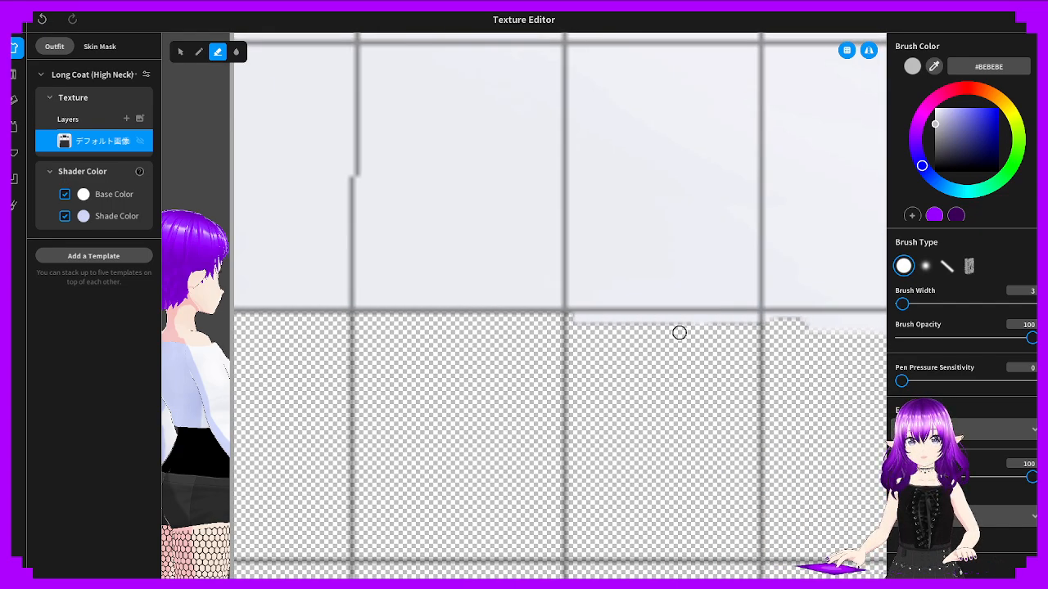
mouse_move(568, 325)
mouse_down()
mouse_move(765, 320)
mouse_move(744, 326)
mouse_up()
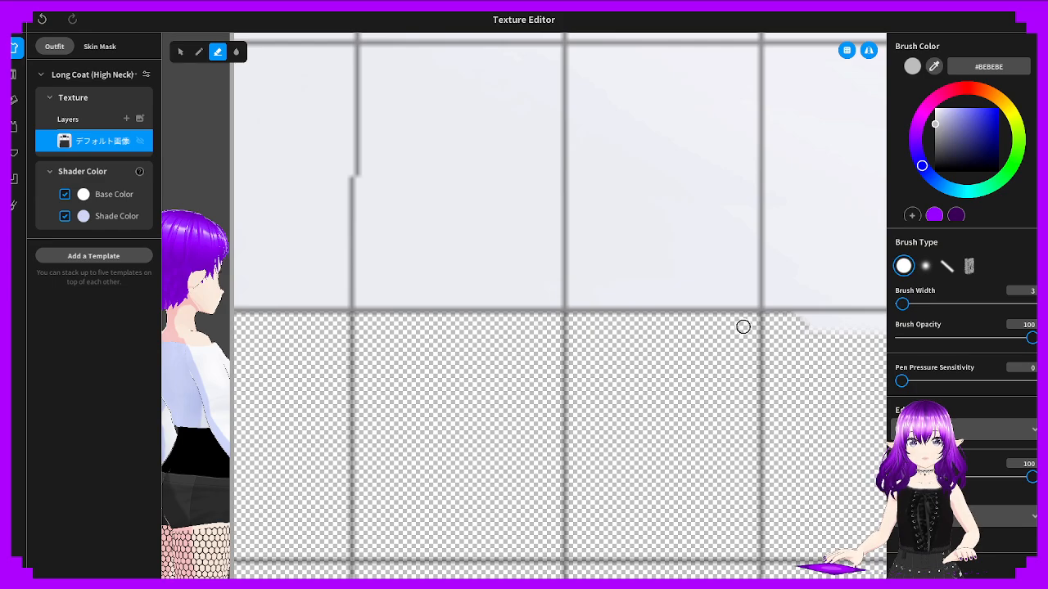
Erase the rest of the strip below the horizontal mesh line out to and just past the garment's side edge
middle_drag(720, 340, 422, 338)
drag(518, 327, 737, 325)
drag(654, 327, 581, 324)
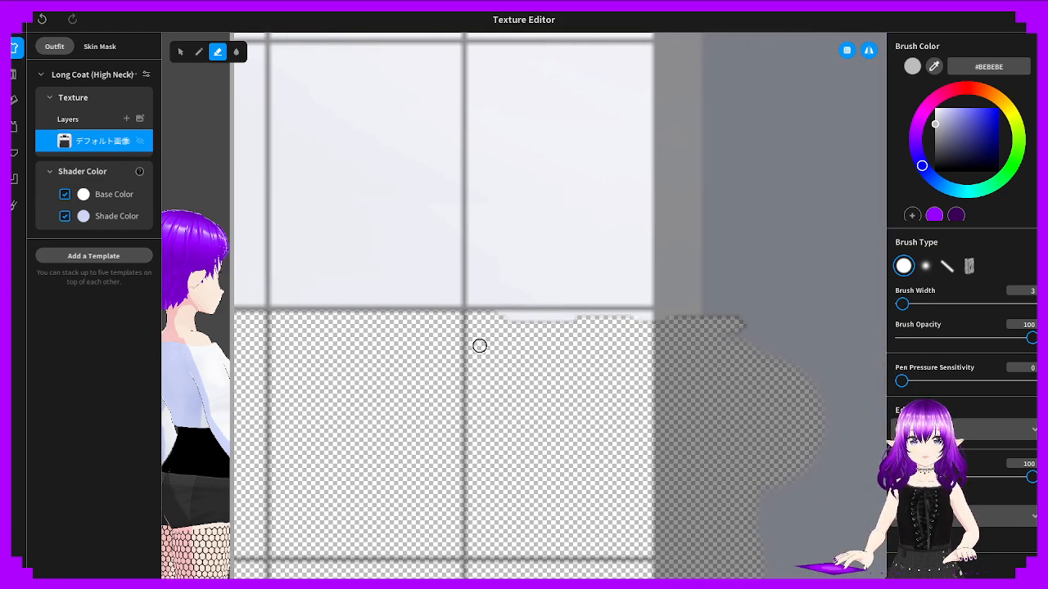
drag(496, 318, 674, 319)
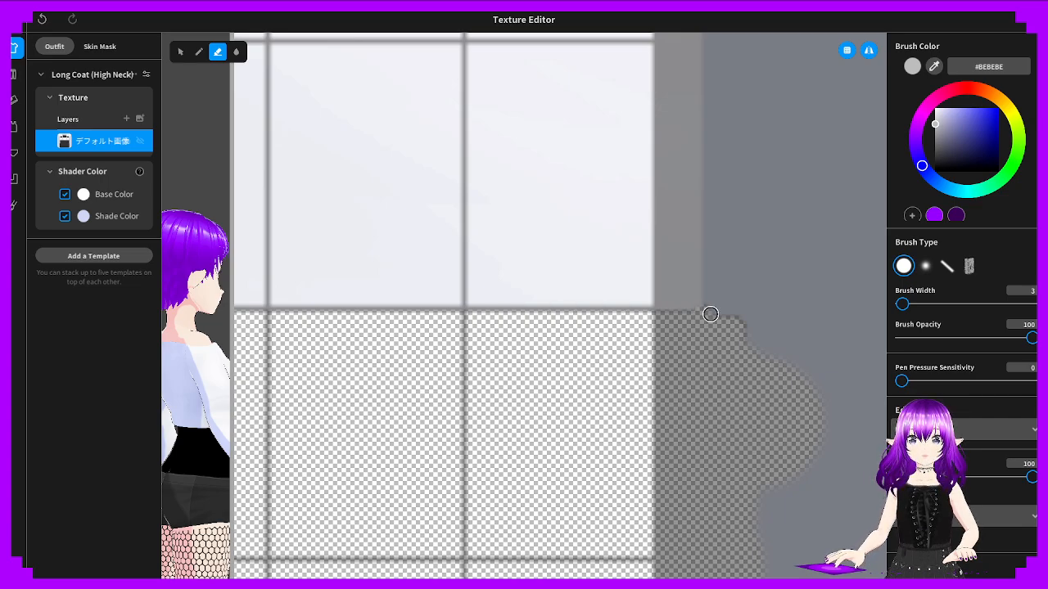
scroll(464, 340, down, 3)
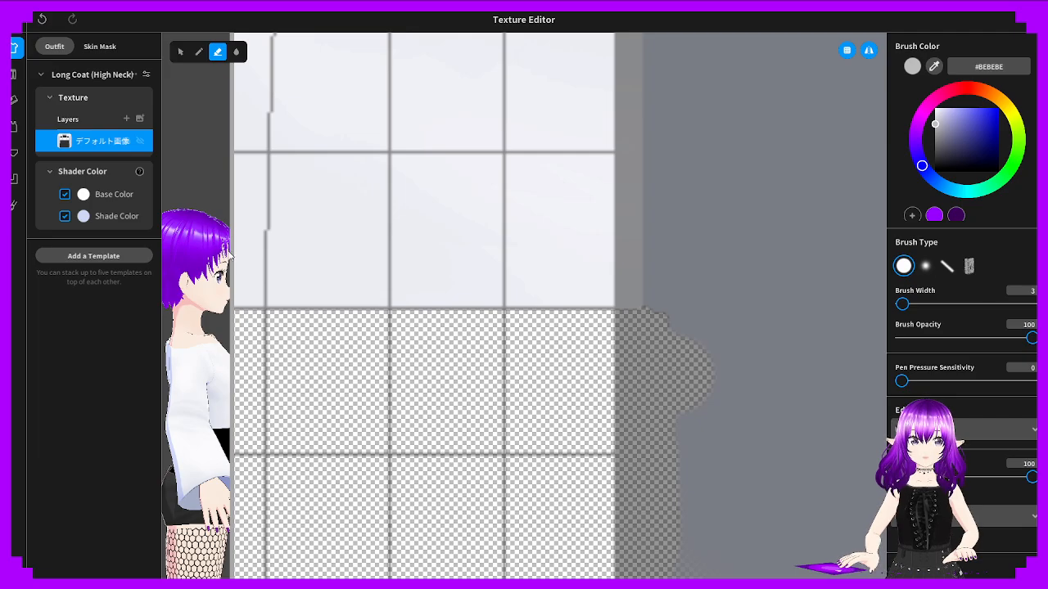
Enlarge the 3D preview and examine the straightened hem from the front and the back of the model
drag(233, 259, 786, 266)
drag(733, 316, 547, 361)
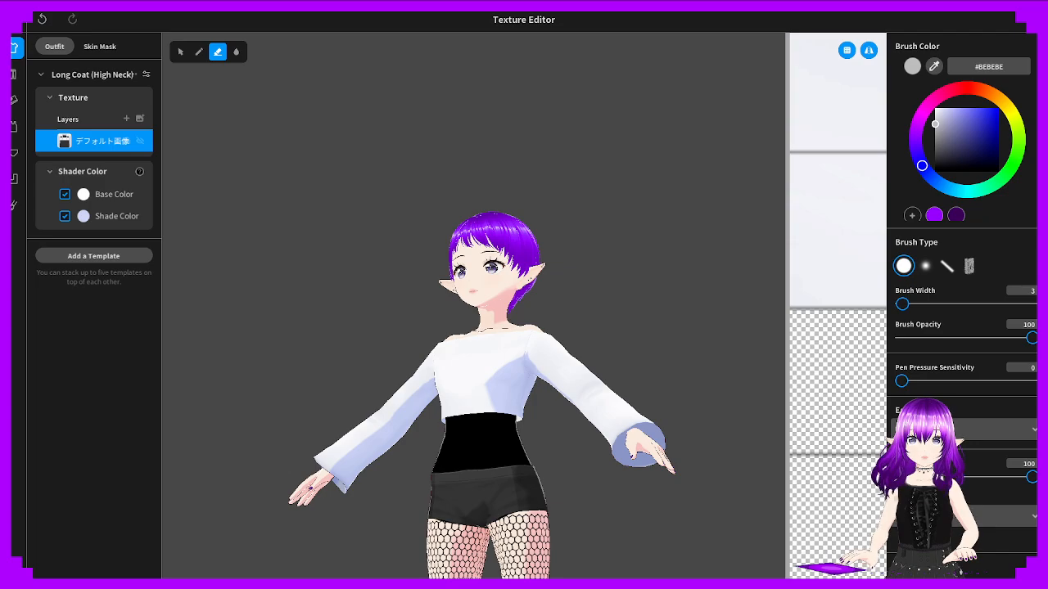
right_drag(547, 361, 667, 362)
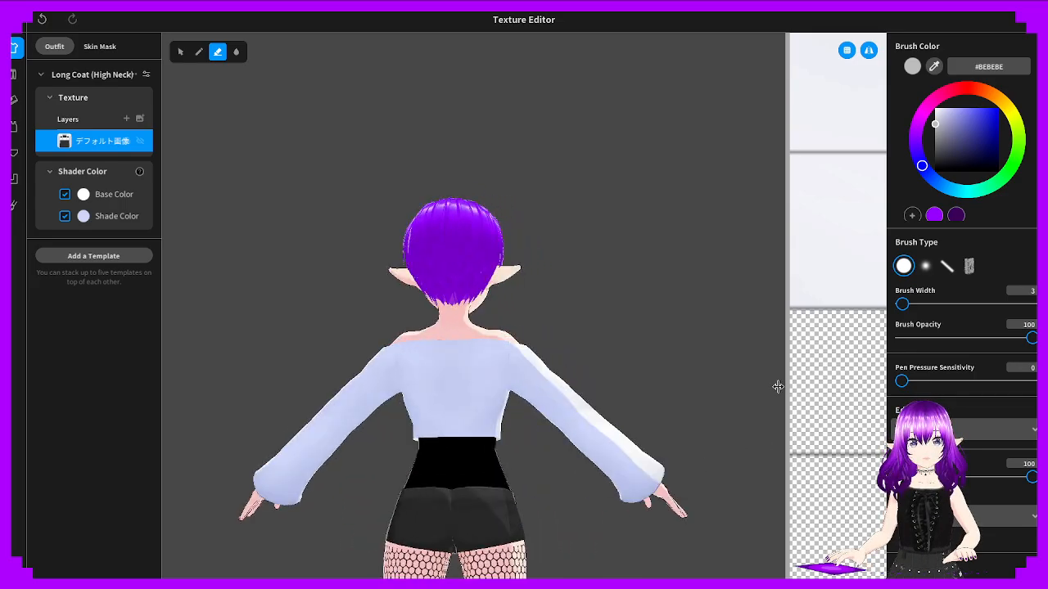
Set the eraser width to 263 and erase the leftover texture beside the lower garment mesh up to the hem level
drag(777, 387, 226, 352)
scroll(342, 383, down, 10)
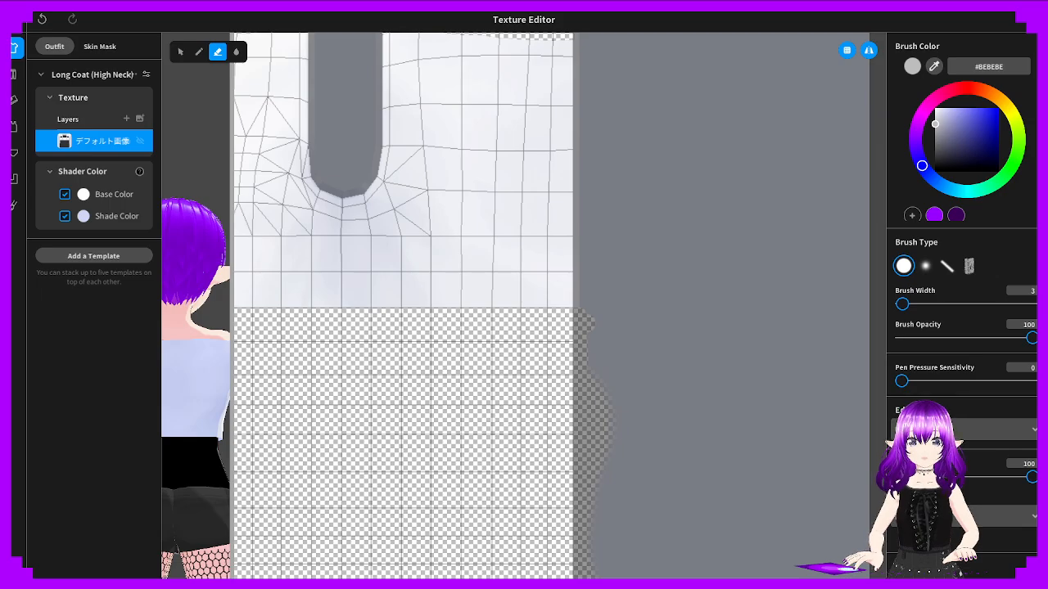
middle_drag(342, 382, 810, 316)
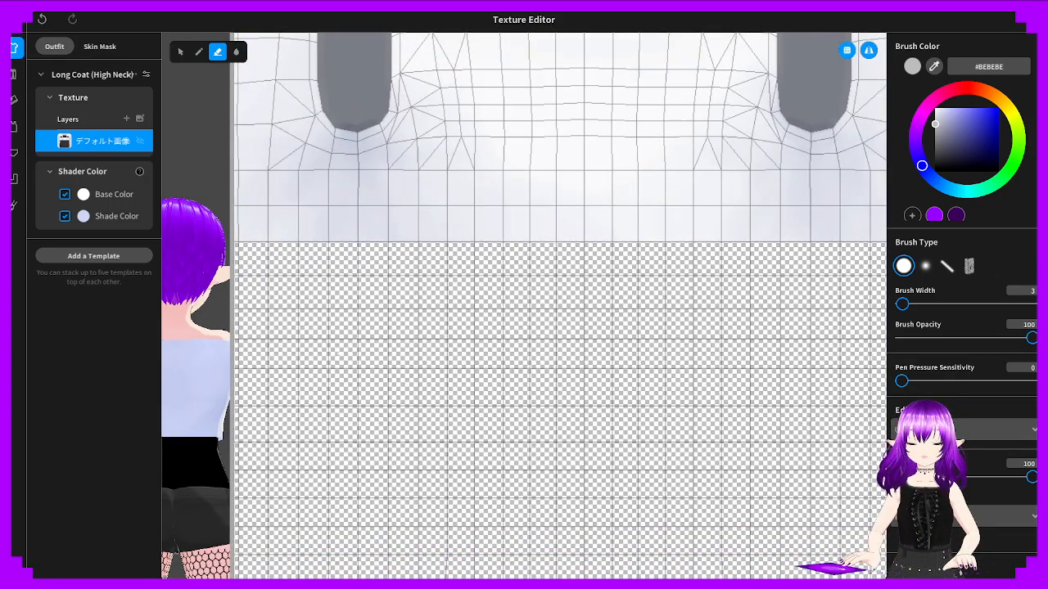
middle_drag(458, 328, 721, 340)
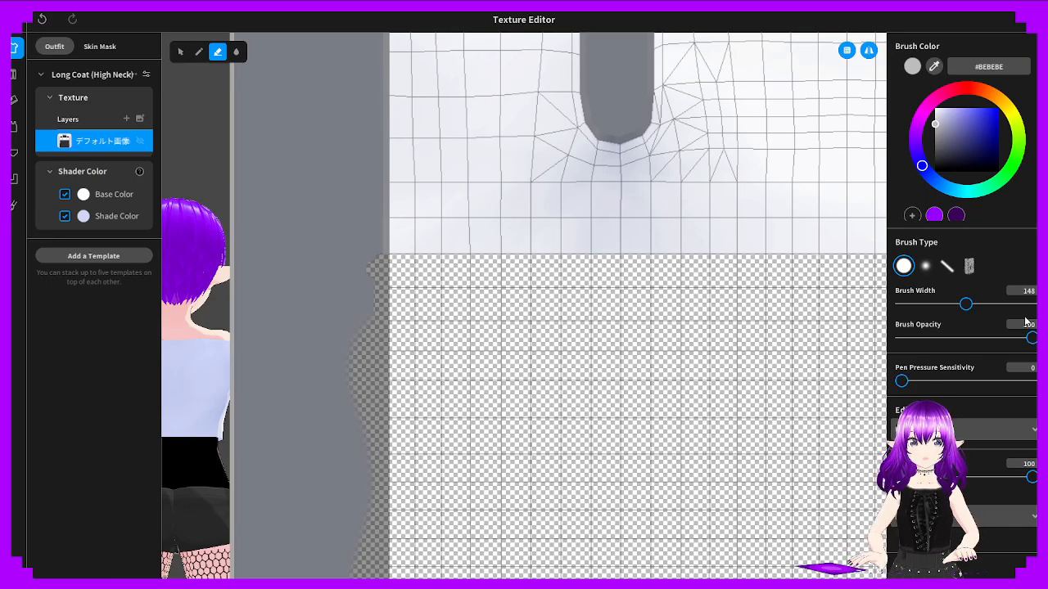
scroll(595, 404, down, 5)
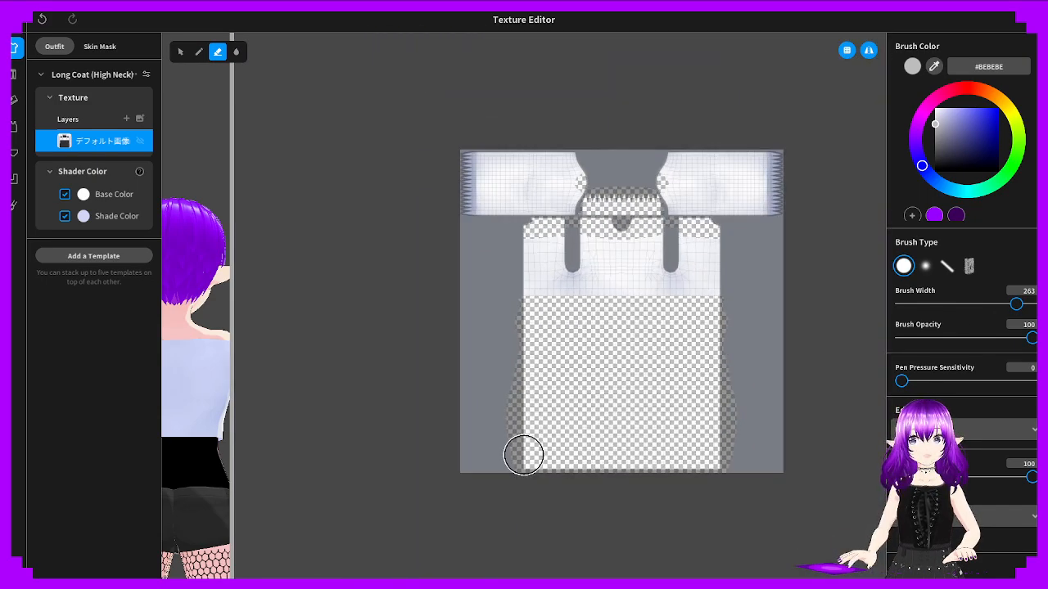
drag(523, 454, 665, 468)
drag(581, 409, 547, 424)
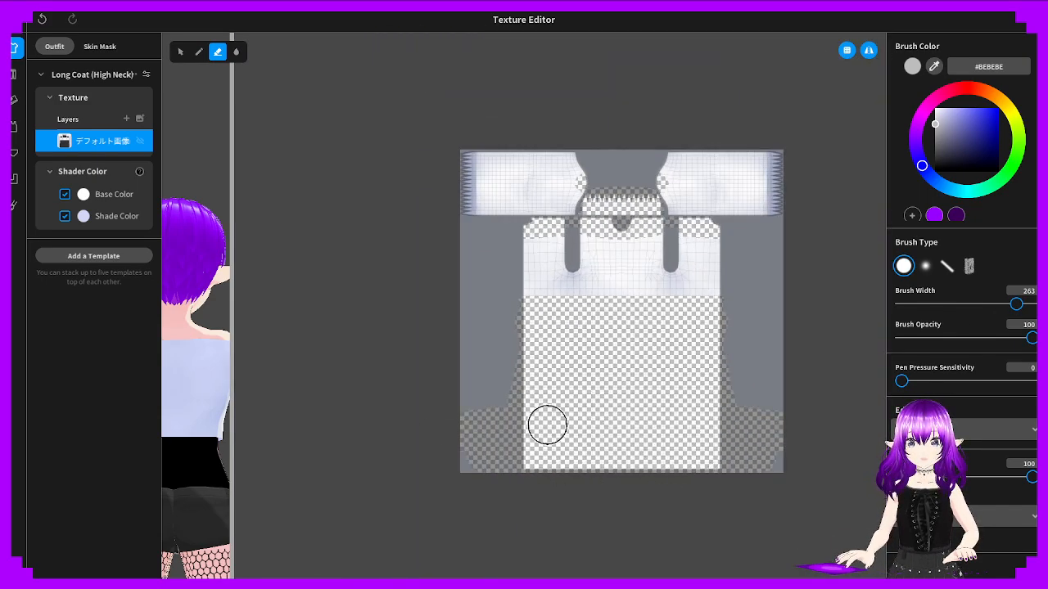
drag(473, 388, 757, 352)
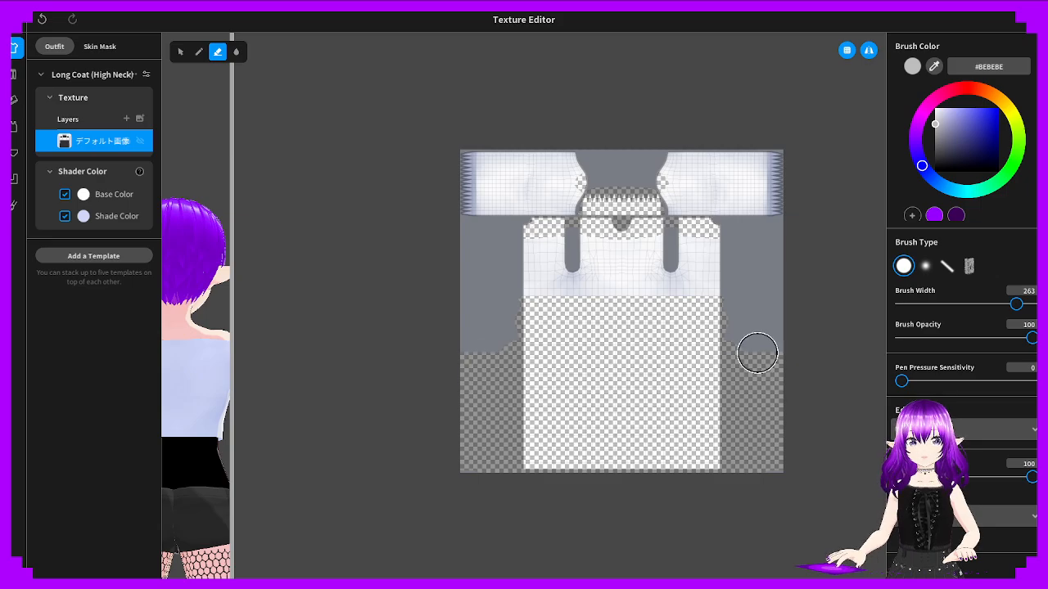
scroll(530, 348, up, 2)
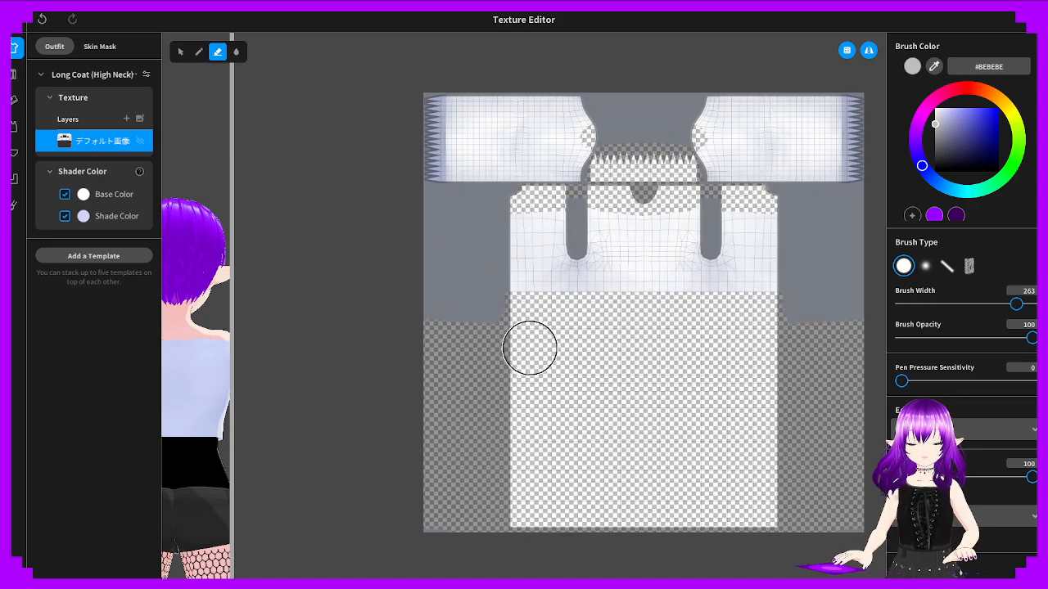
drag(501, 322, 350, 320)
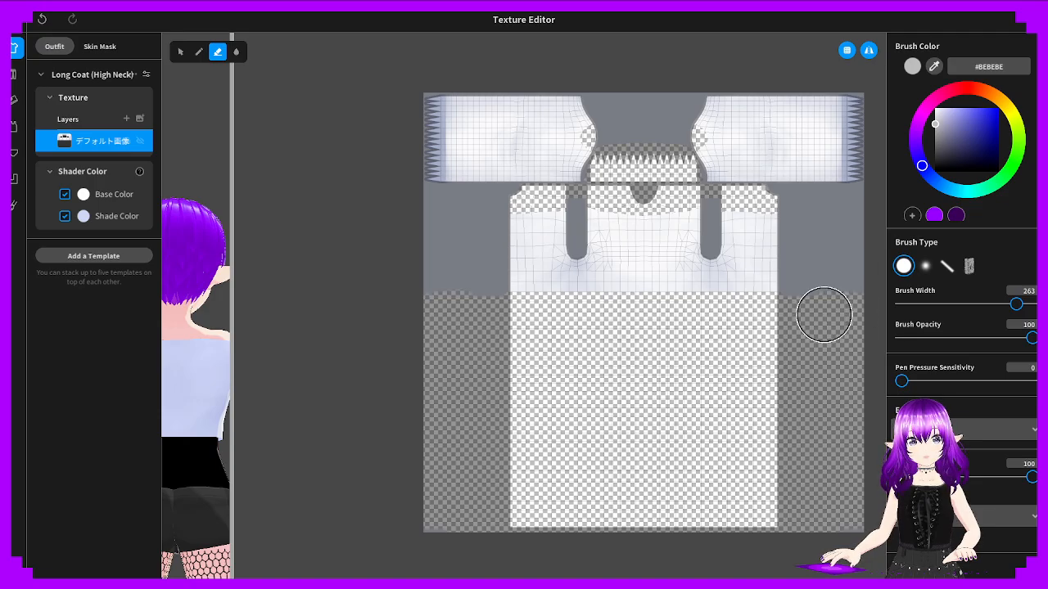
Examine the texture along the hem line from one side edge of the garment mesh to the other
scroll(568, 344, up, 6)
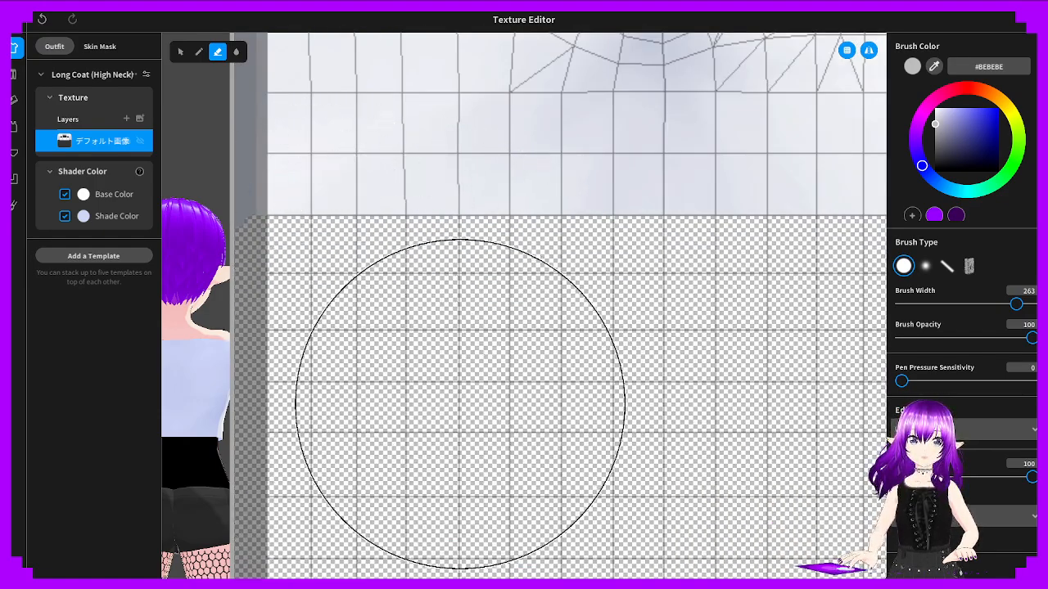
scroll(614, 394, down, 2)
scroll(758, 390, down, 3)
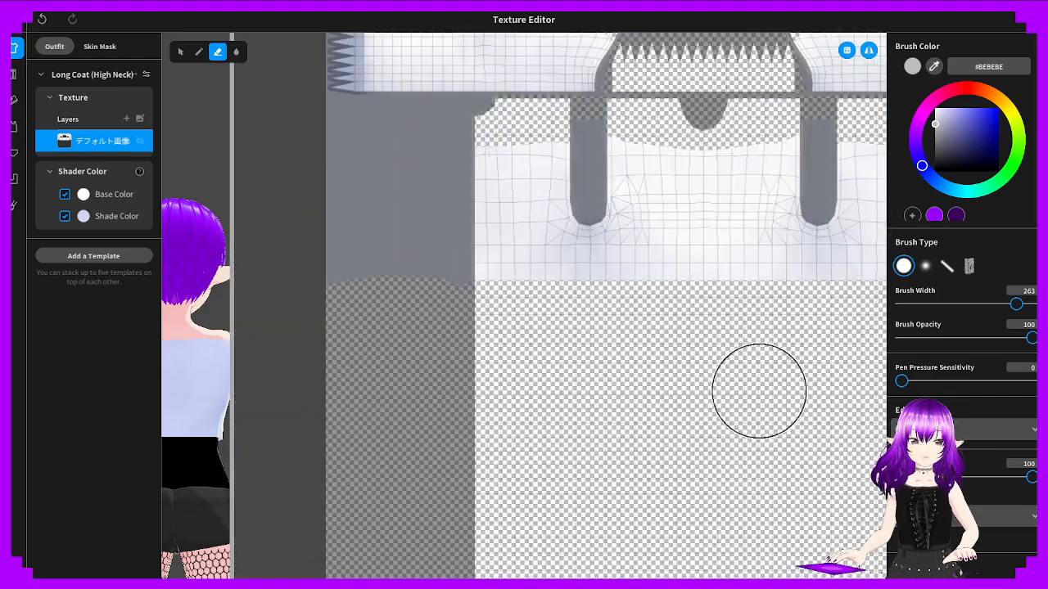
scroll(762, 324, up, 2)
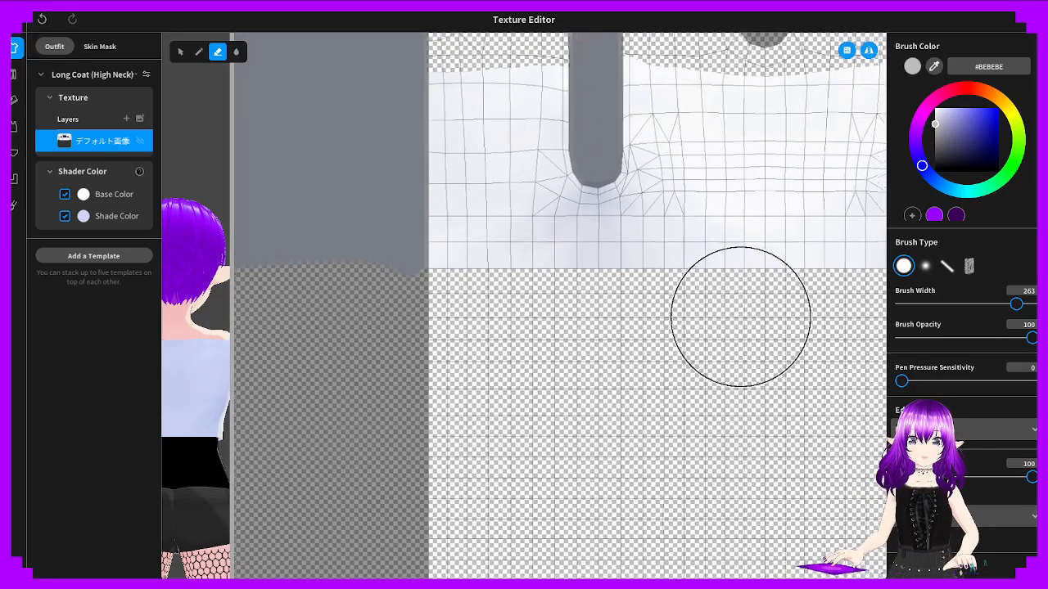
middle_drag(677, 306, 414, 316)
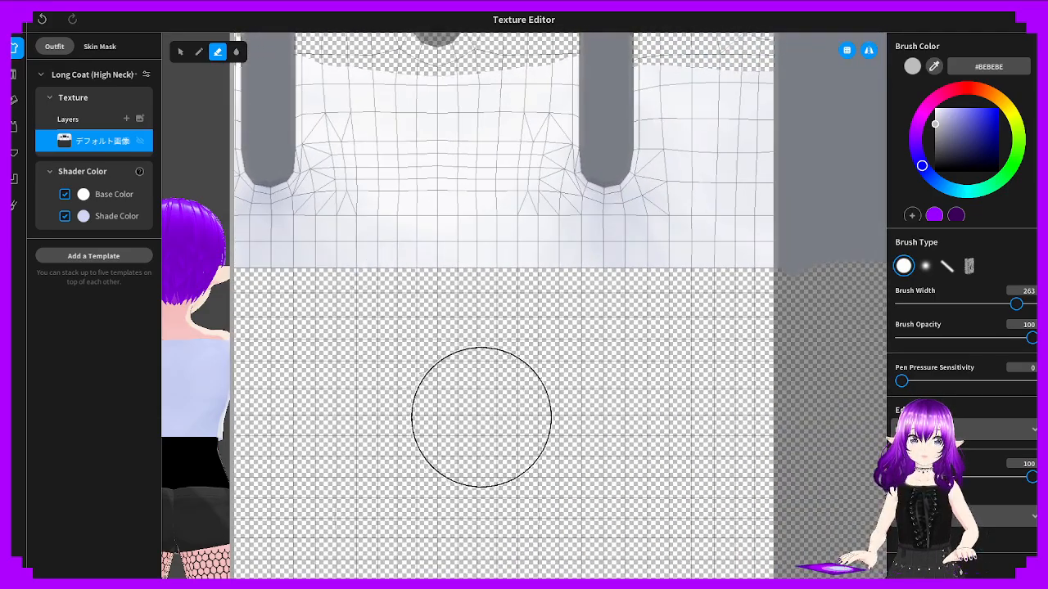
scroll(501, 414, down, 2)
Widen the 3D preview and examine the top's hem on the model from the front and from below
drag(231, 382, 523, 366)
mouse_move(399, 439)
right_down()
mouse_move(325, 449)
mouse_move(302, 411)
mouse_move(312, 444)
right_up()
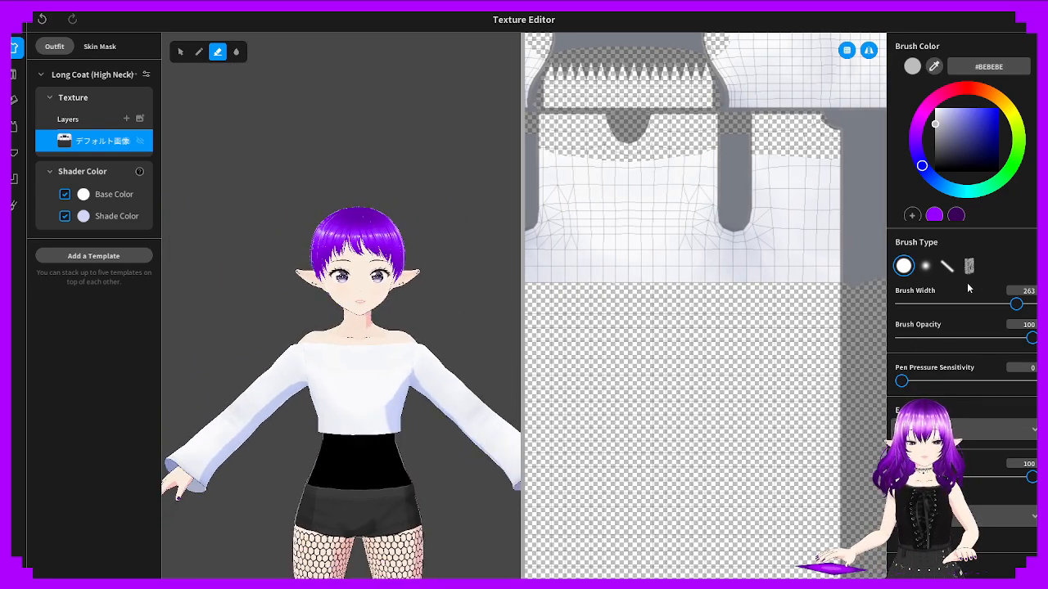
mouse_move(490, 438)
right_down()
mouse_move(515, 438)
mouse_move(441, 438)
mouse_move(491, 437)
right_up()
scroll(382, 398, up, 3)
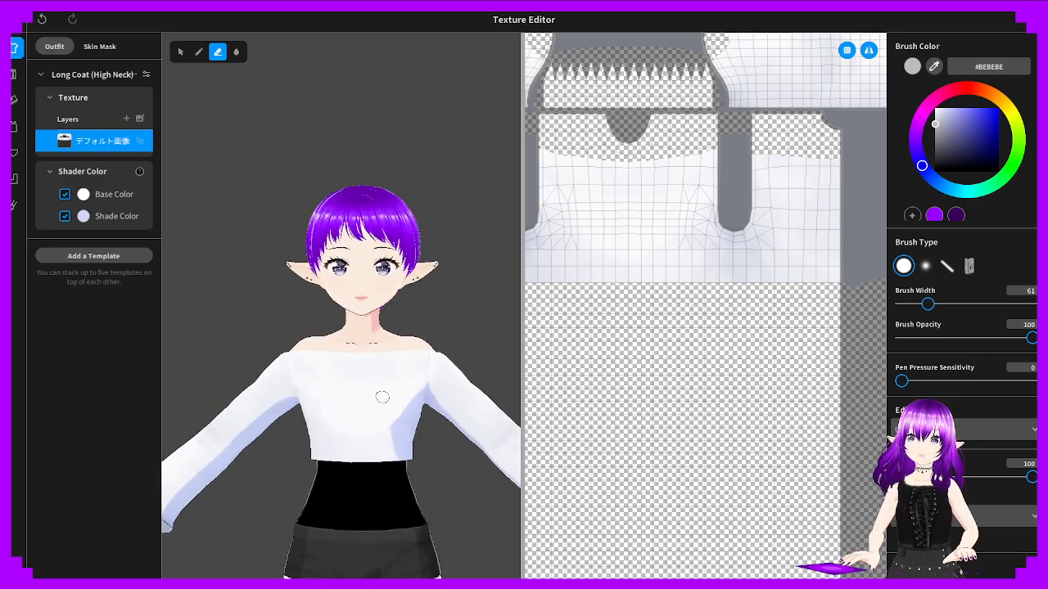
right_drag(381, 399, 318, 393)
scroll(319, 393, down, 4)
right_drag(344, 467, 373, 446)
scroll(376, 468, up, 5)
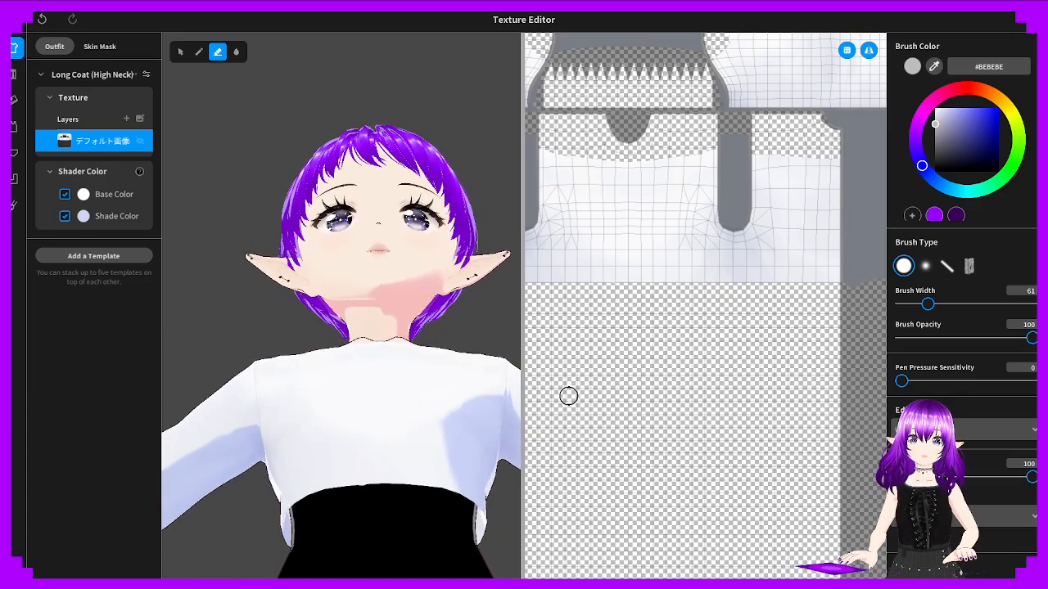
Reduce the eraser width to 1 and check the hem line on the texture mesh at close range for leftovers
scroll(608, 351, up, 5)
scroll(587, 348, up, 1)
middle_drag(604, 347, 719, 377)
scroll(720, 378, up, 3)
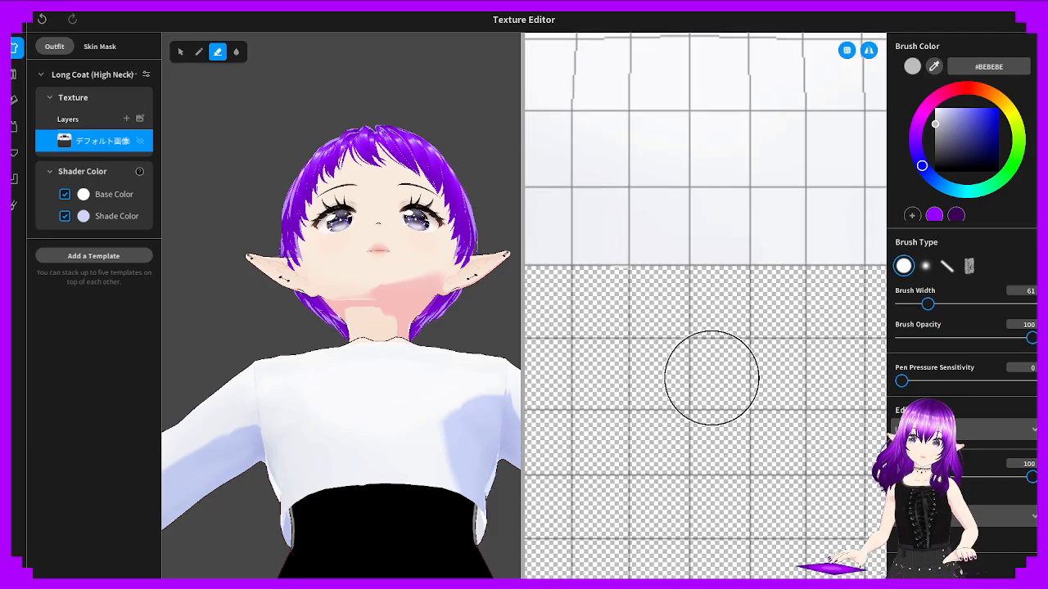
scroll(630, 351, up, 3)
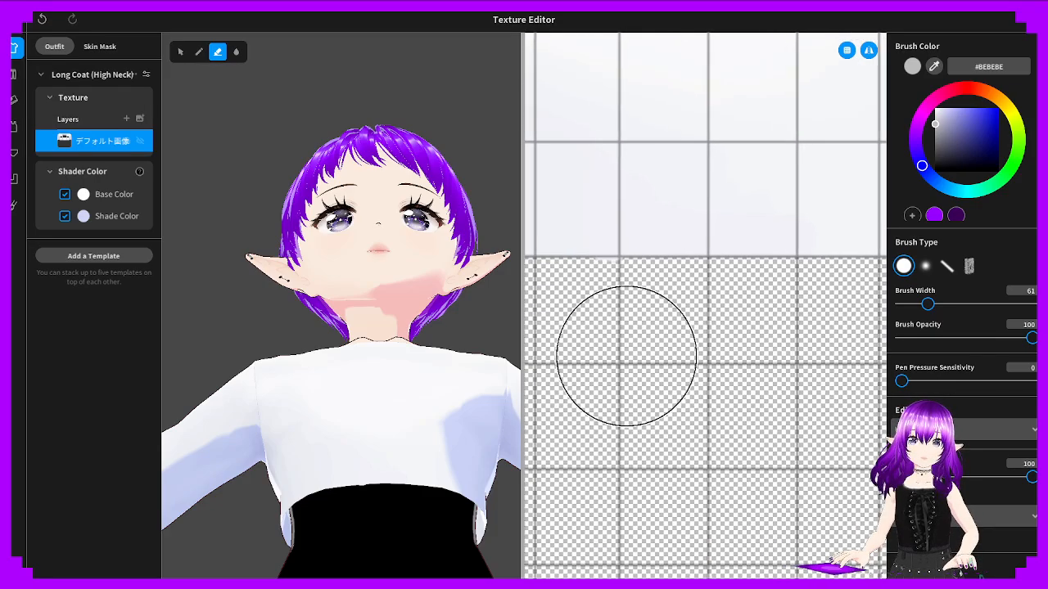
scroll(626, 353, up, 1)
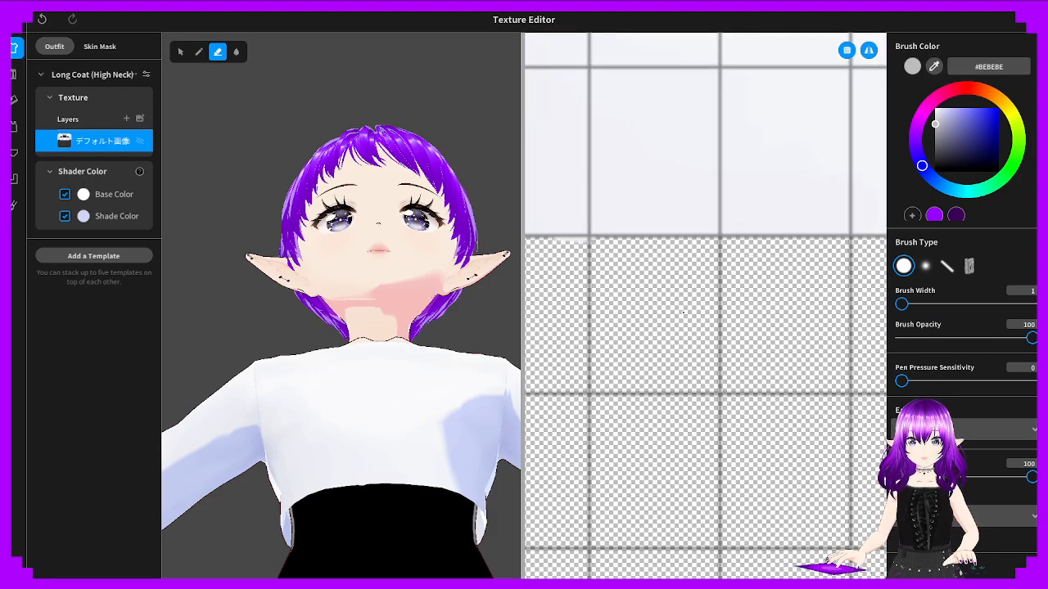
middle_drag(592, 284, 683, 311)
scroll(667, 309, up, 2)
scroll(675, 311, up, 1)
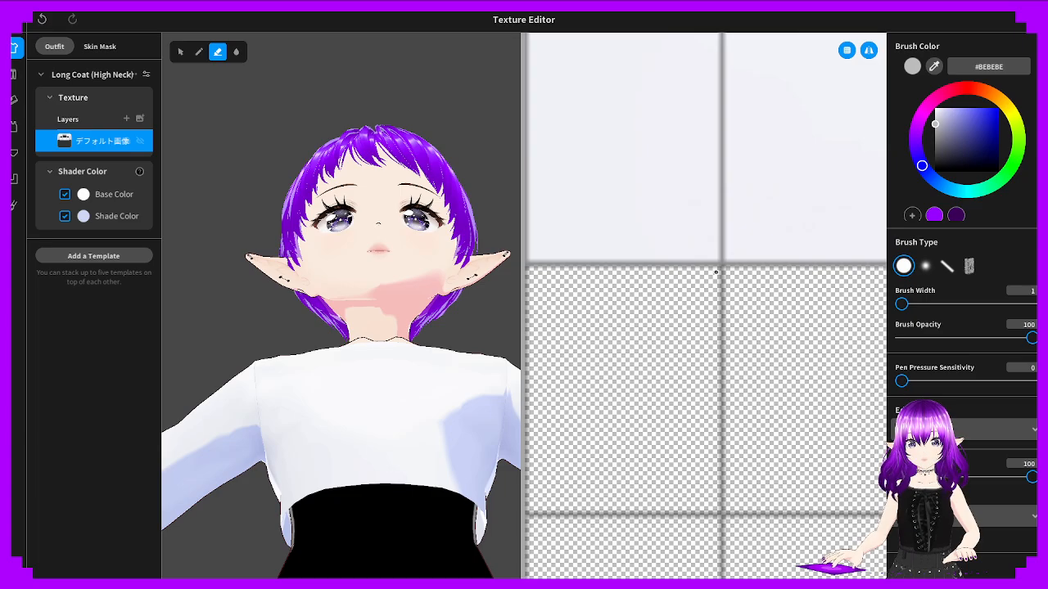
Examine the cropped off-shoulder top on the model from the back, front, side and below
scroll(325, 419, down, 5)
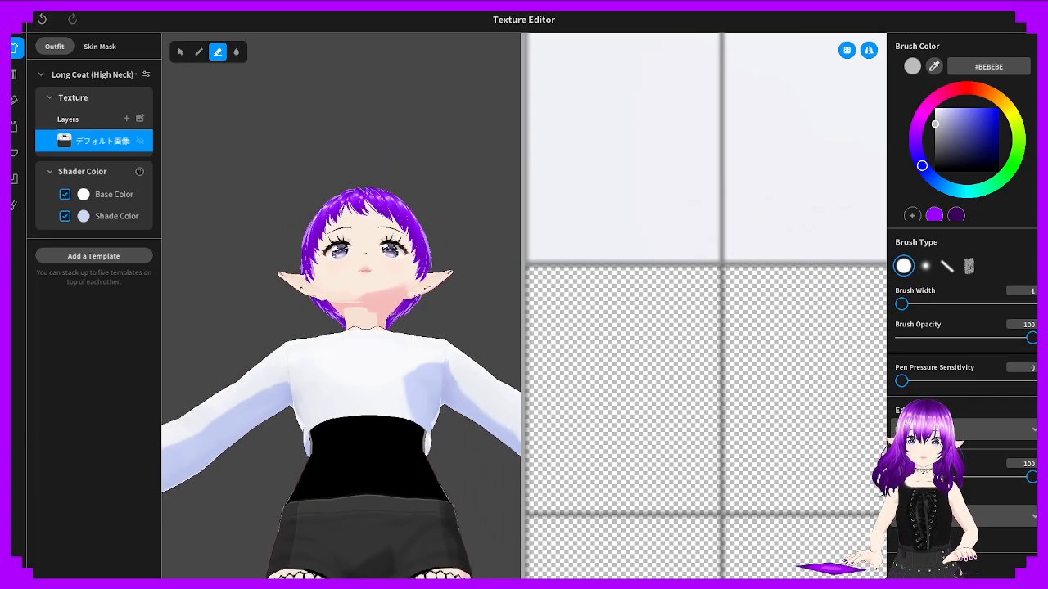
middle_drag(325, 419, 341, 473)
right_drag(341, 473, 483, 446)
scroll(372, 450, down, 3)
right_drag(352, 446, 405, 446)
right_drag(422, 484, 479, 479)
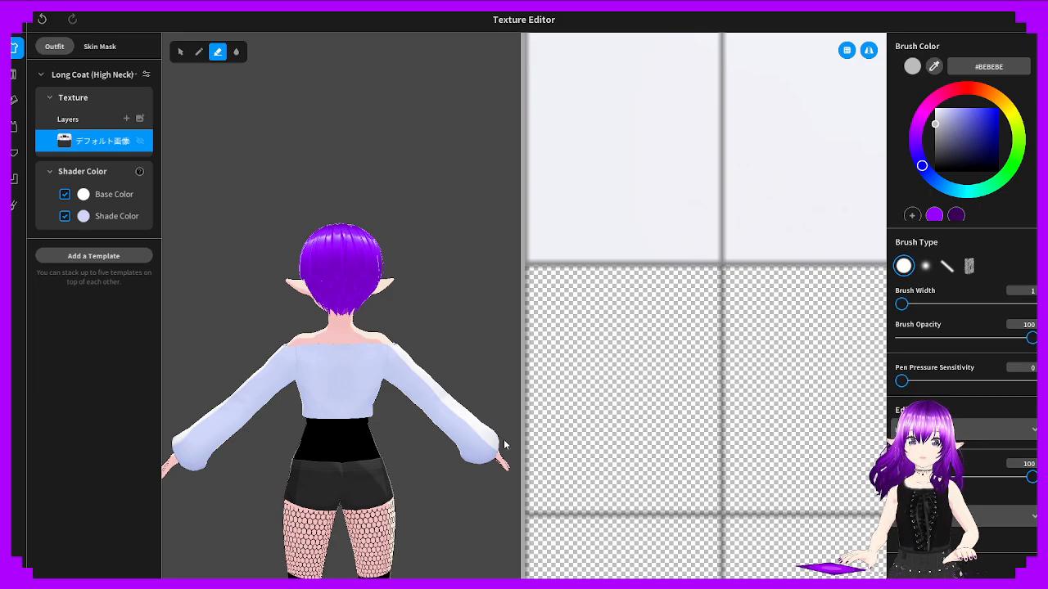
right_drag(378, 429, 529, 453)
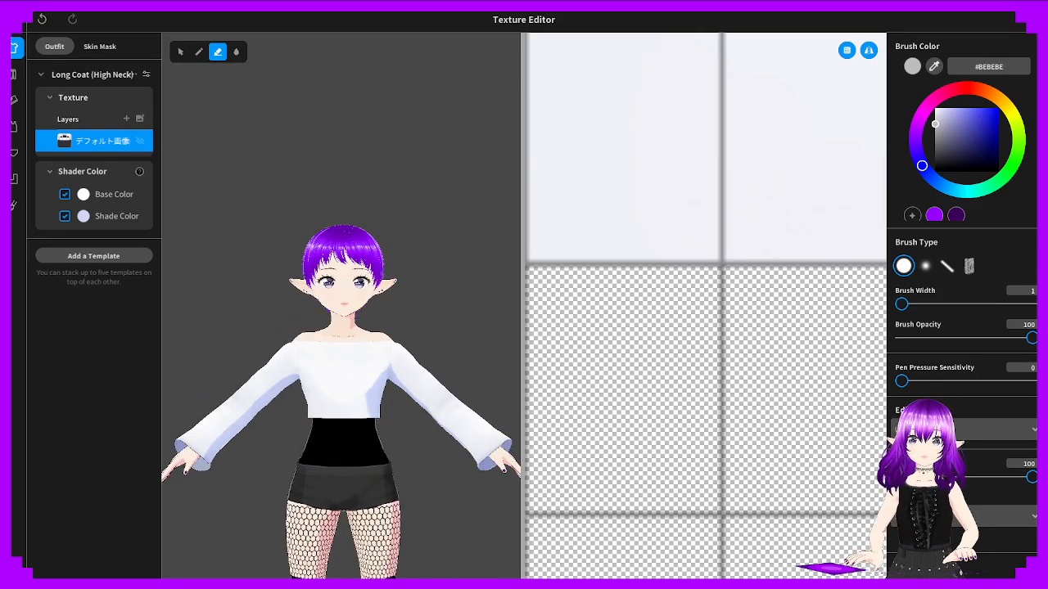
right_drag(352, 434, 479, 436)
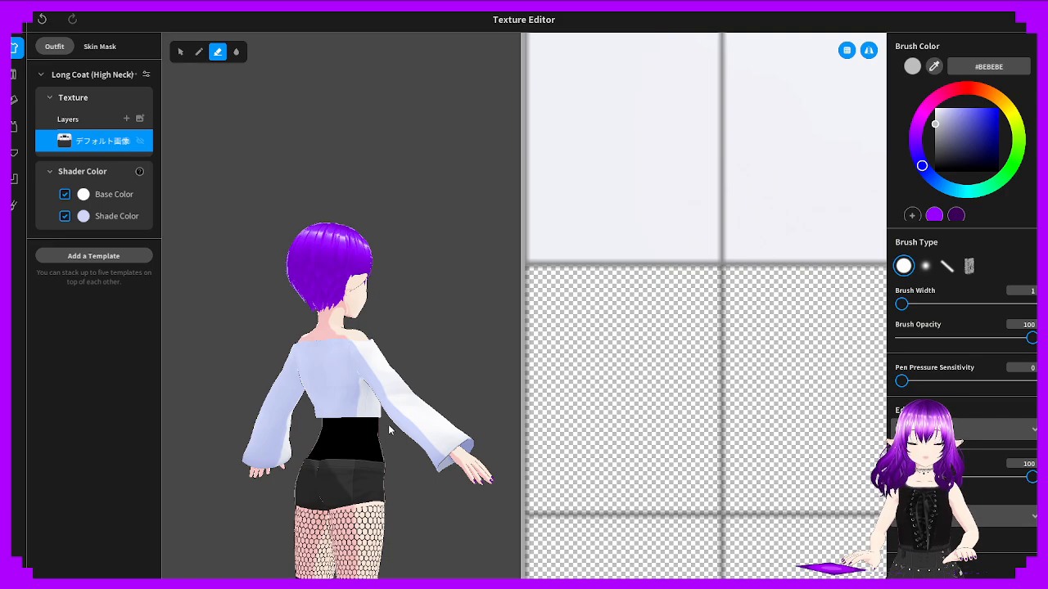
scroll(295, 435, up, 3)
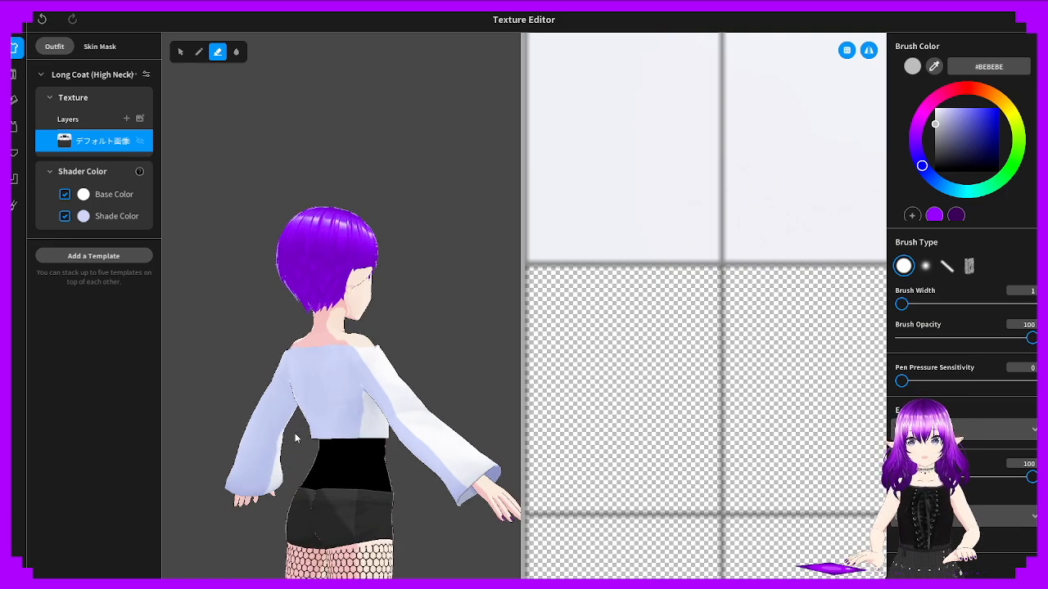
right_drag(298, 437, 225, 437)
scroll(225, 437, up, 3)
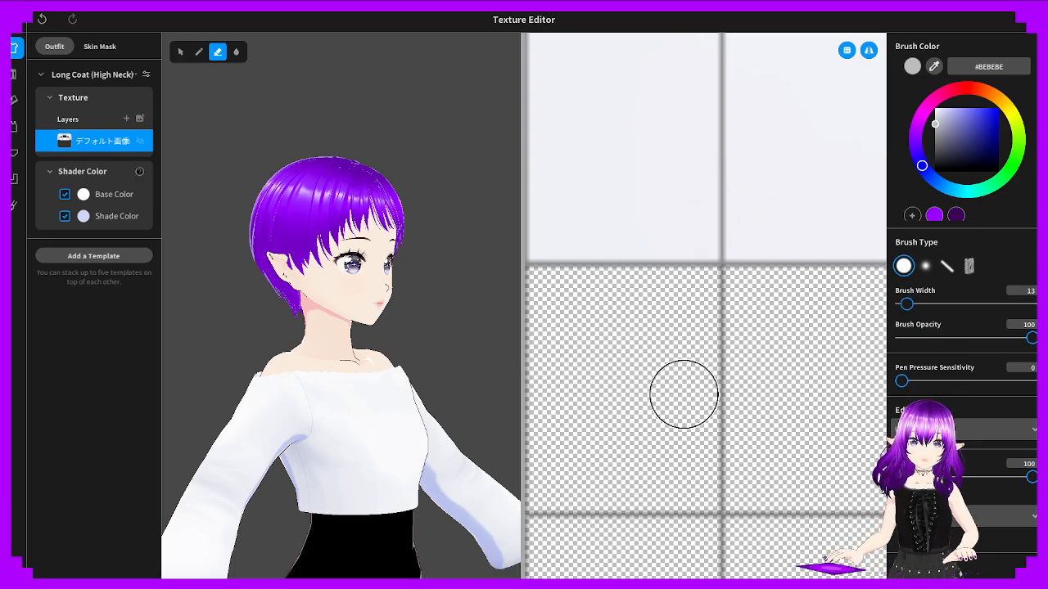
right_drag(458, 369, 389, 323)
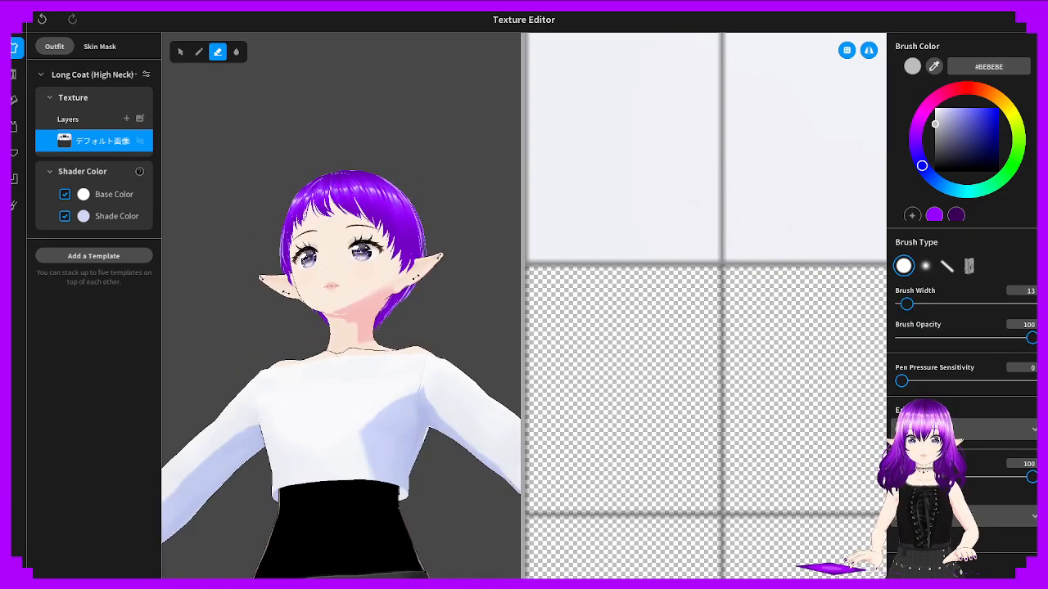
right_drag(383, 530, 433, 520)
right_drag(373, 536, 351, 568)
scroll(308, 447, down, 5)
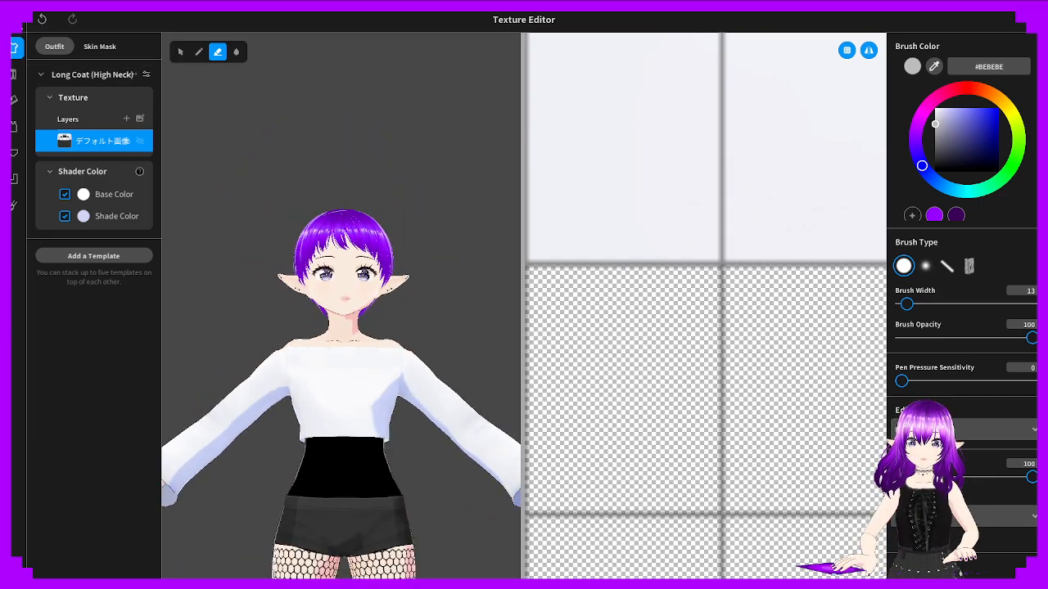
Leave and reopen the top's texture editor, and examine the off-shoulder neckline up close on the model
click(18, 19)
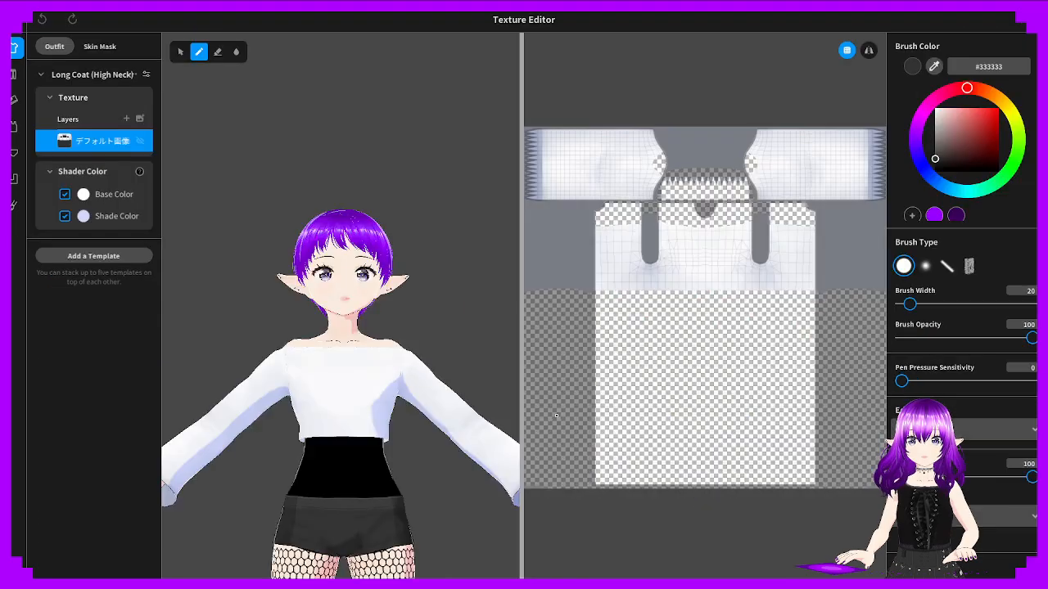
scroll(333, 393, up, 6)
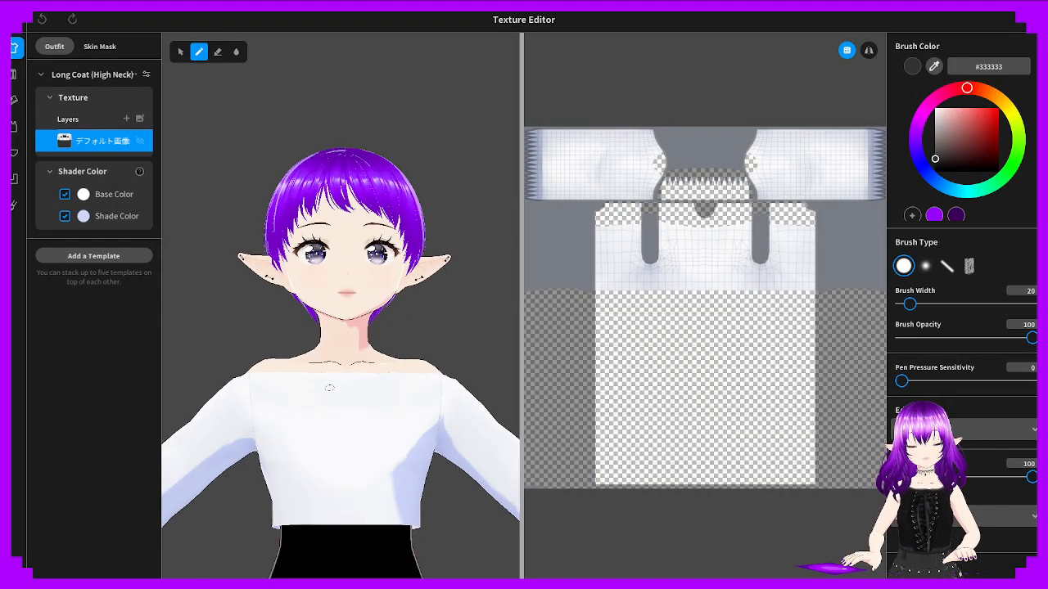
right_drag(317, 444, 543, 452)
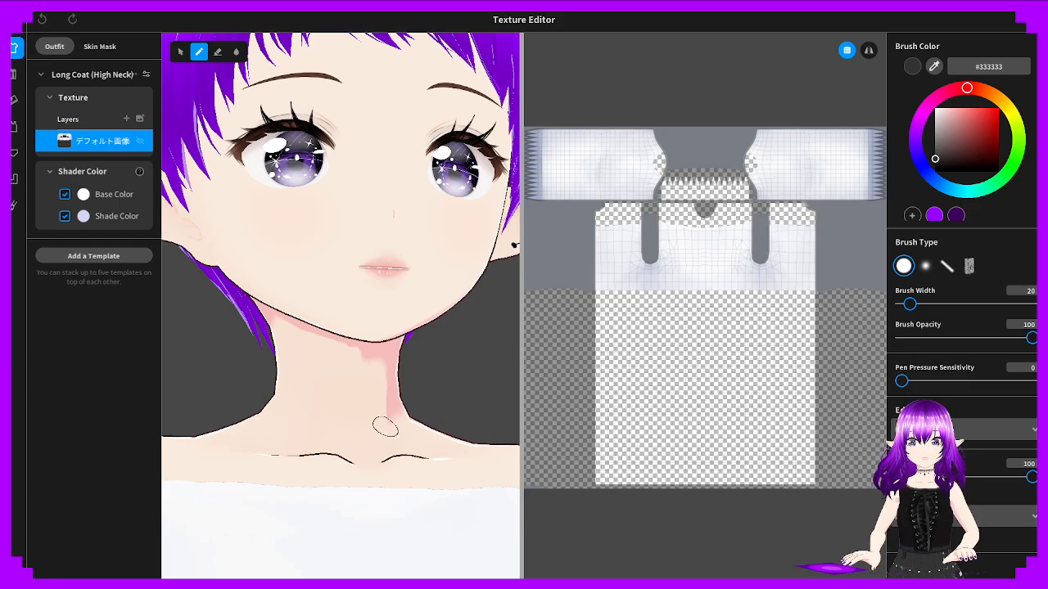
Examine the off-shoulder neckline on the model from the side, at an angle and from the front
right_drag(385, 426, 288, 434)
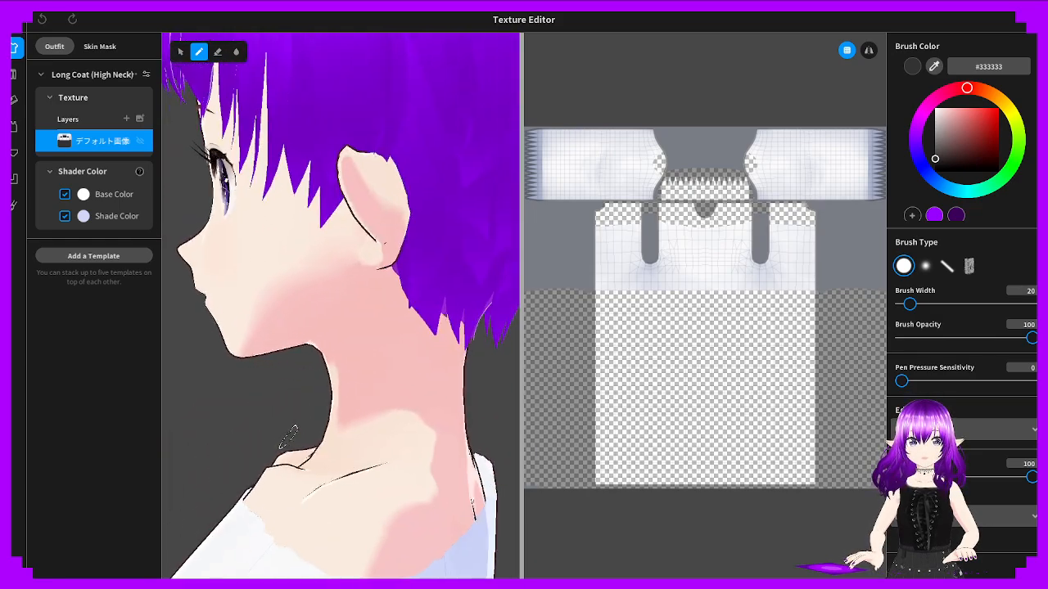
scroll(316, 437, down, 4)
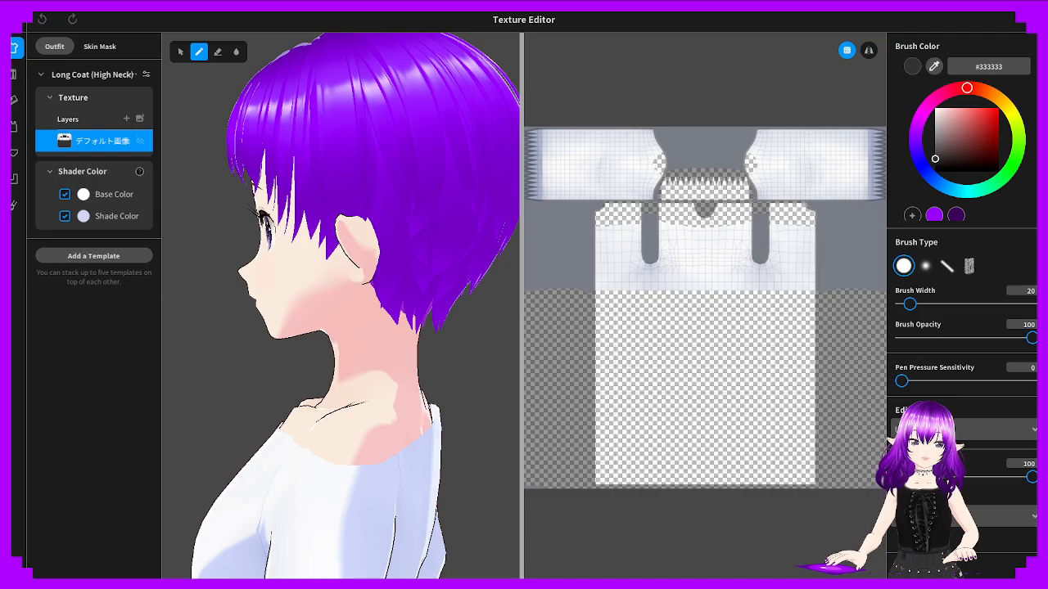
right_drag(270, 441, 401, 422)
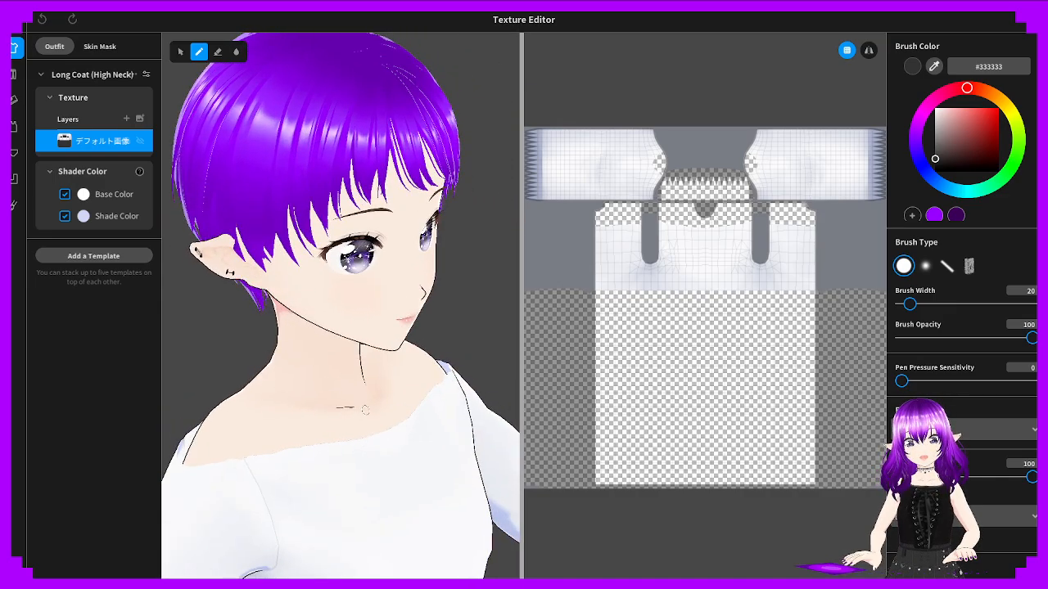
scroll(352, 408, down, 4)
mouse_move(246, 401)
right_down()
mouse_move(345, 389)
mouse_move(234, 395)
right_up()
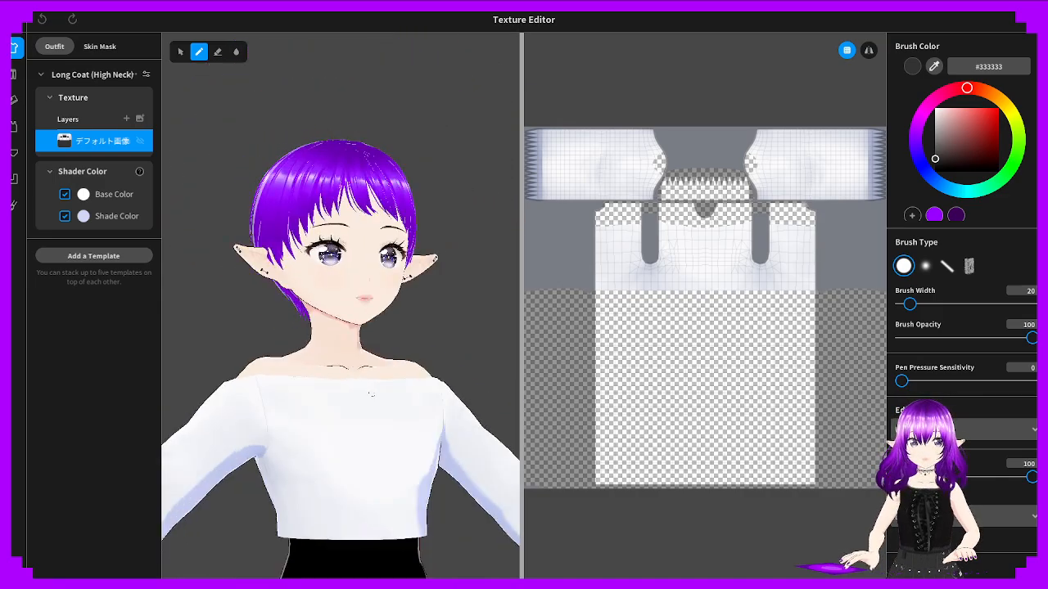
right_drag(442, 391, 127, 397)
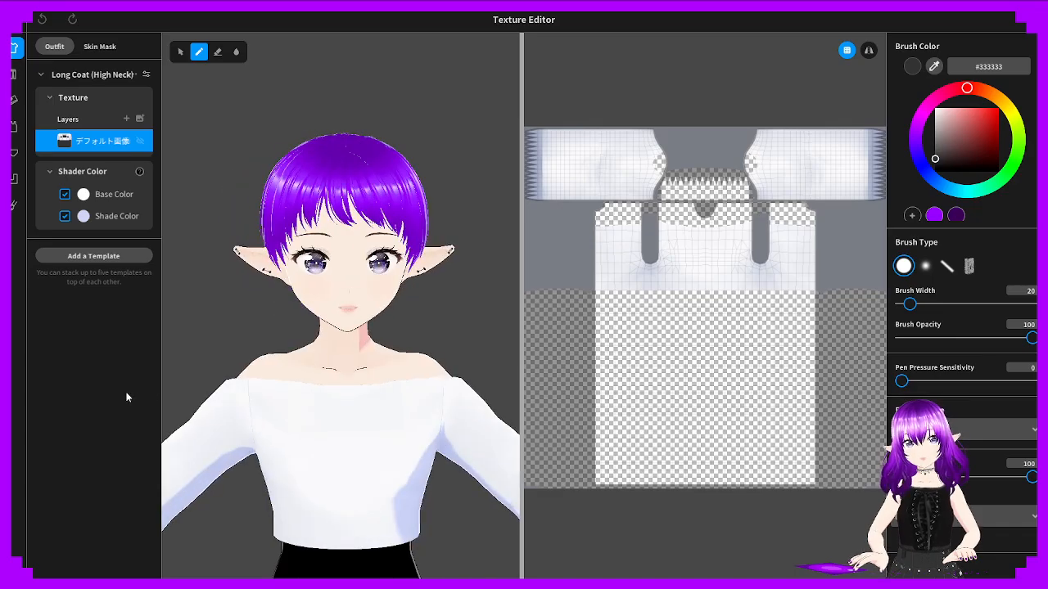
Widen the texture view and, with the eraser at width 20, erase the centre panel's neckline corner beside the armhole slot, turning on mirrored editing
scroll(660, 175, up, 3)
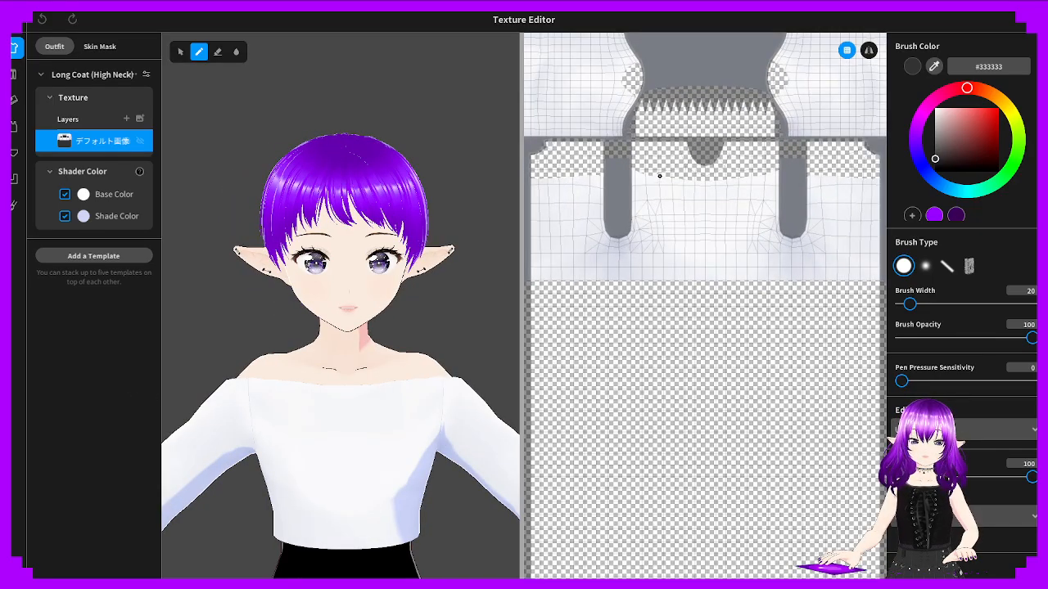
scroll(653, 205, up, 3)
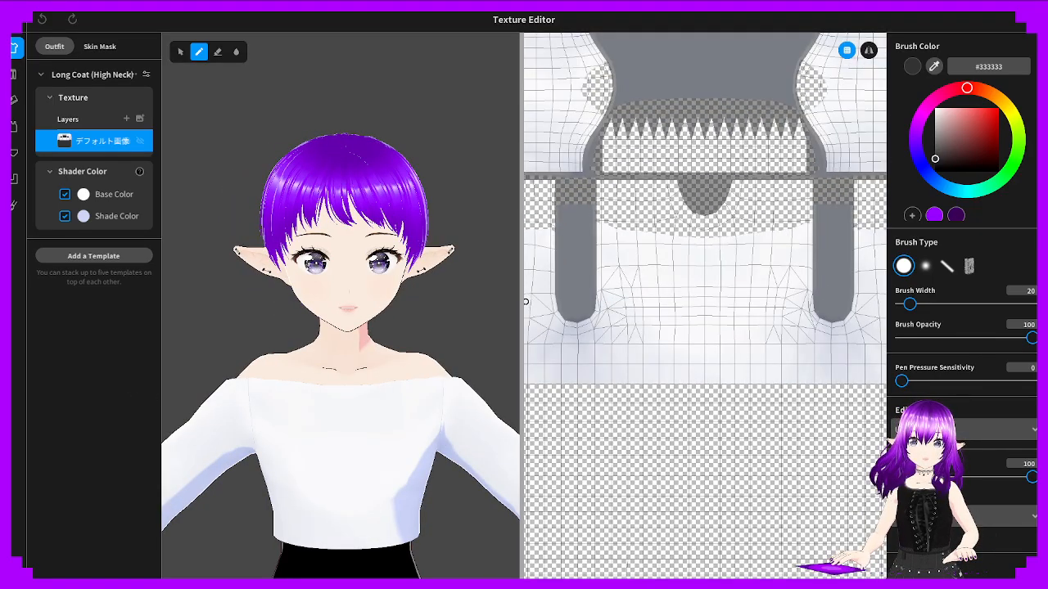
drag(522, 301, 170, 285)
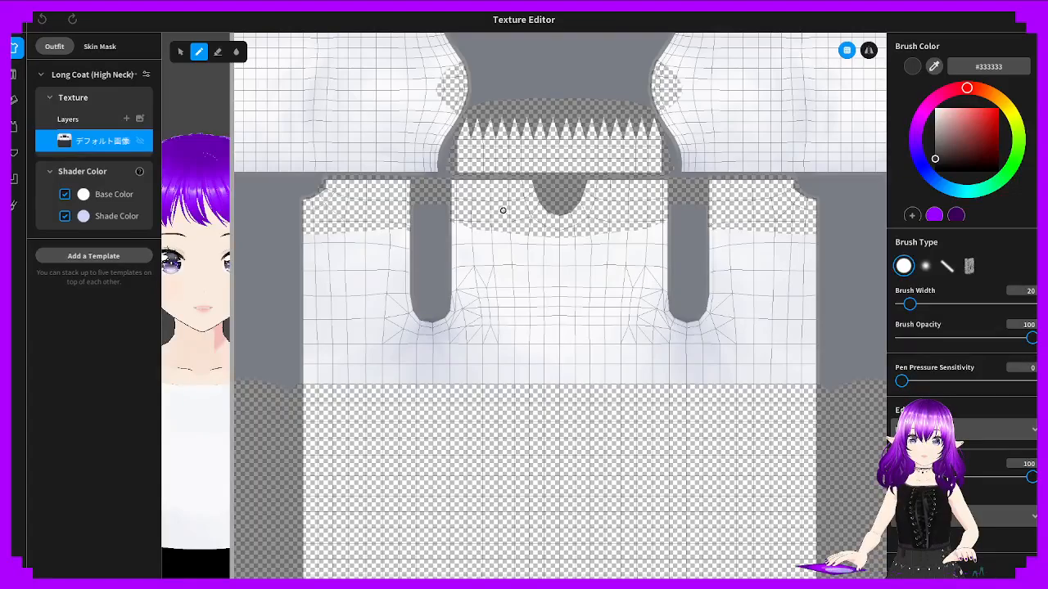
scroll(483, 257, up, 5)
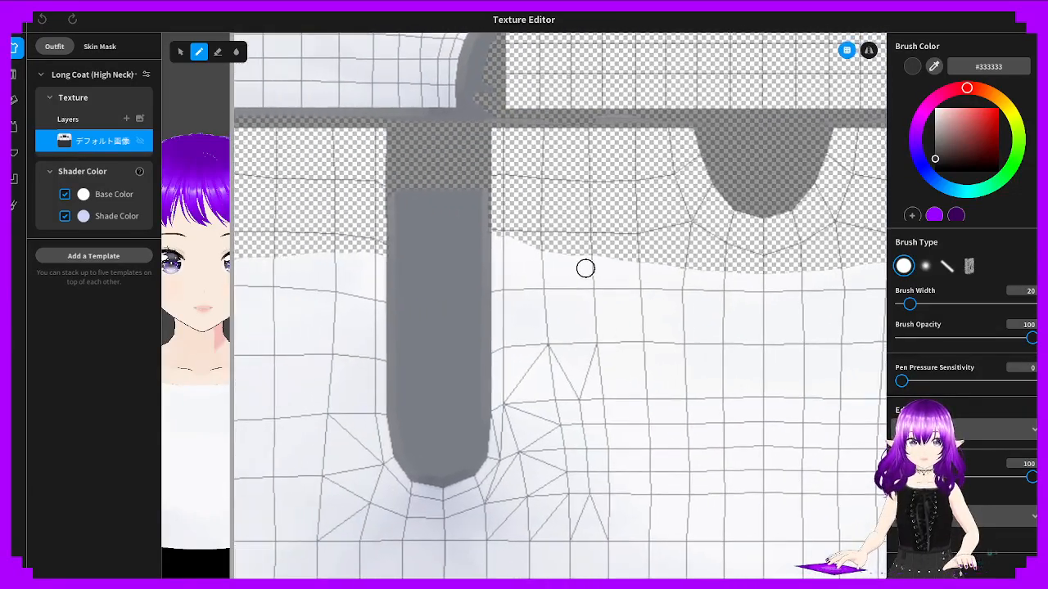
middle_drag(585, 269, 519, 262)
scroll(510, 259, up, 3)
middle_drag(407, 212, 498, 250)
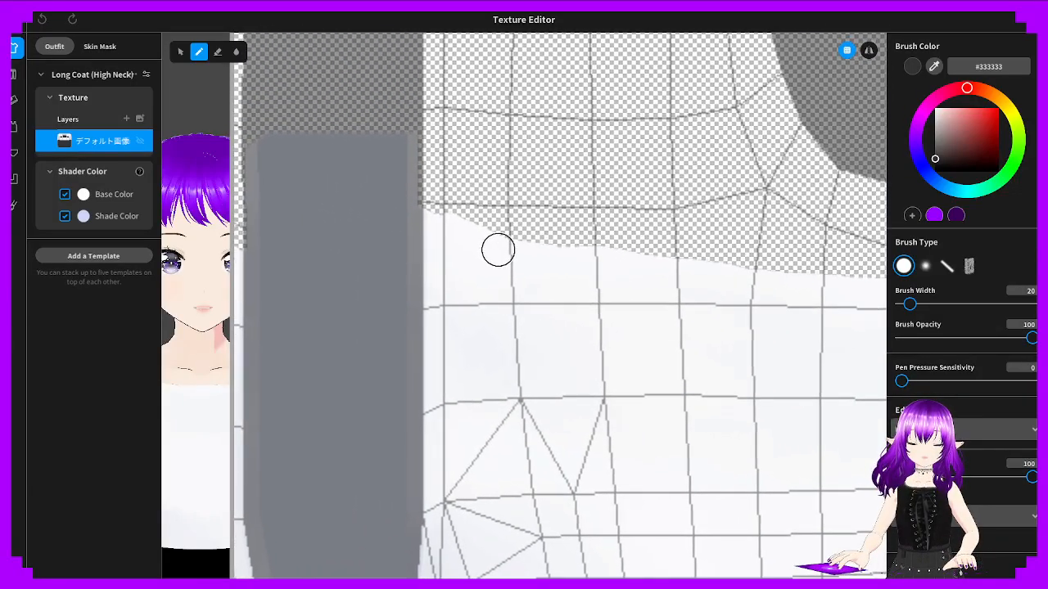
mouse_move(467, 210)
mouse_down()
mouse_move(459, 249)
mouse_move(396, 227)
mouse_up()
key(ctrl+z)
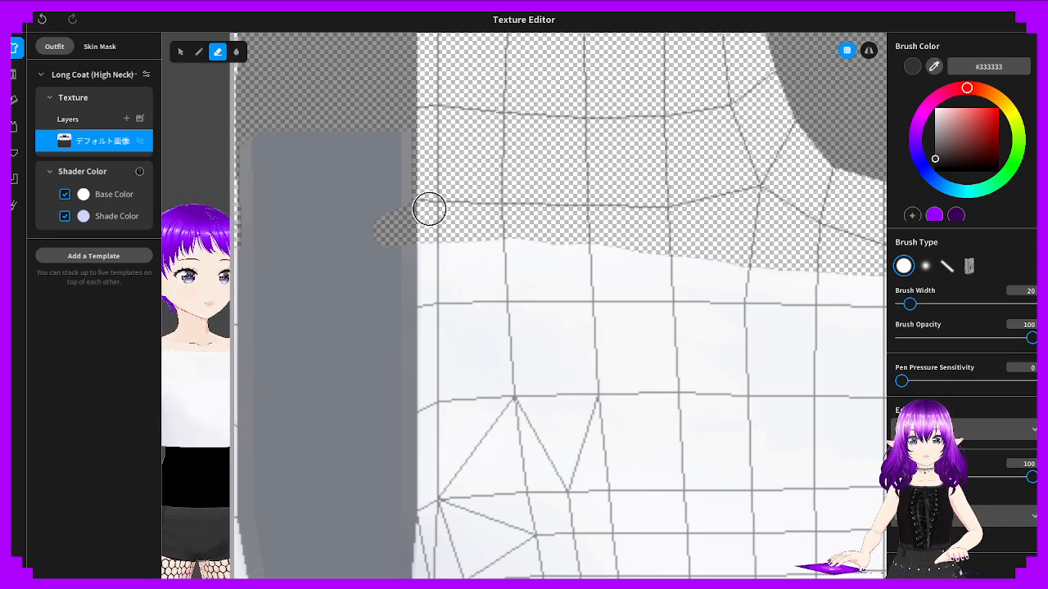
mouse_move(420, 249)
mouse_down()
mouse_move(447, 262)
mouse_move(386, 290)
mouse_up()
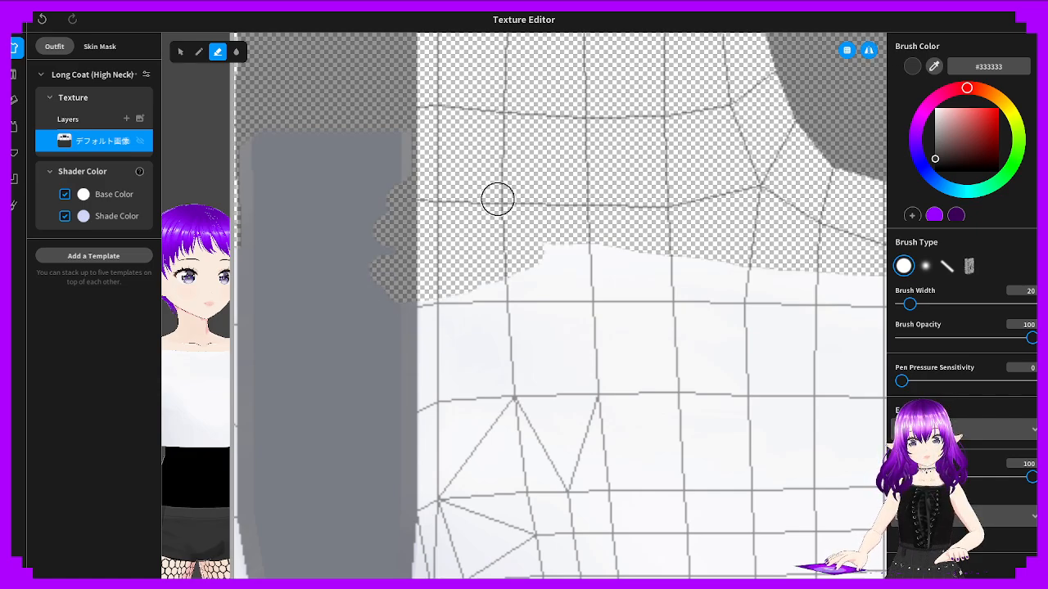
Erase the centre panel's neckline down to the horizontal mesh line, working from the armhole slot toward the middle
mouse_move(622, 250)
mouse_down()
mouse_move(564, 243)
mouse_move(571, 282)
mouse_move(466, 276)
mouse_up()
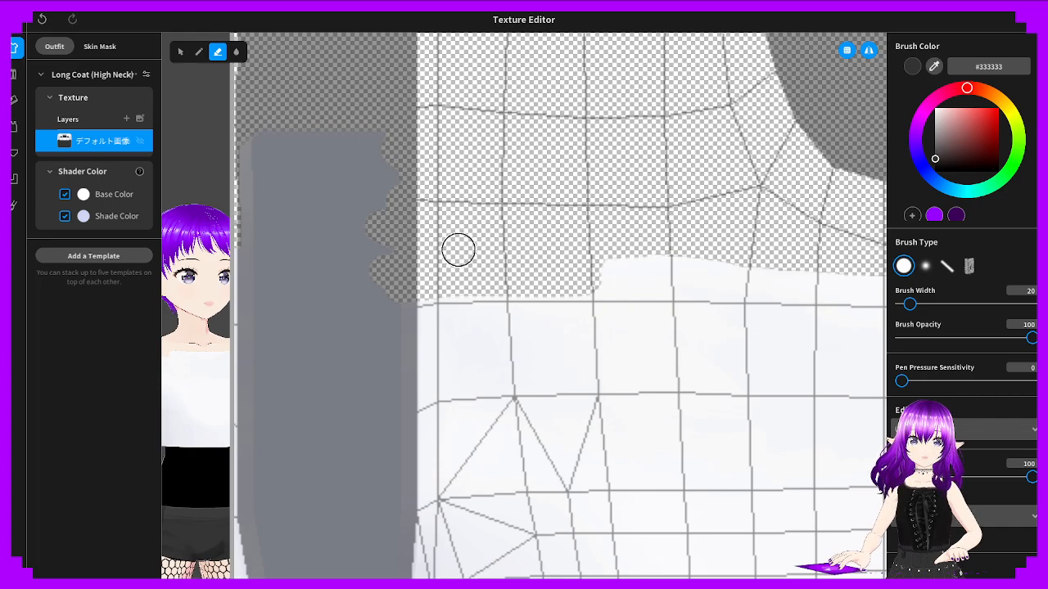
drag(582, 270, 794, 276)
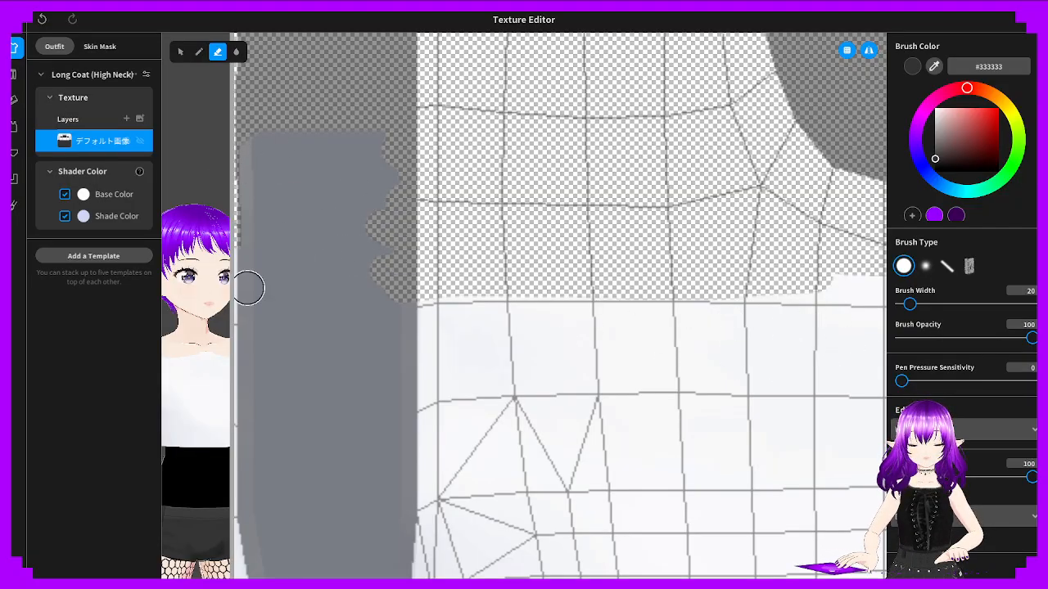
scroll(513, 272, down, 2)
scroll(513, 272, down, 3)
scroll(647, 260, up, 5)
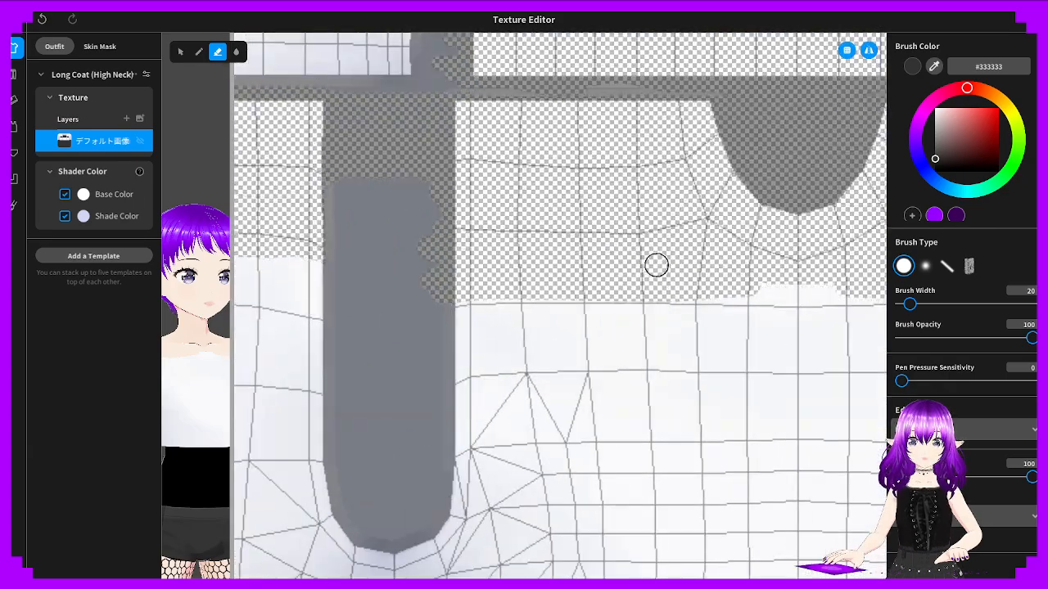
Erase the outer panel's inner corner at the slot, and straighten the middle of the centre neckline along the mesh line, reducing the brush width to 8
mouse_move(331, 186)
mouse_down()
mouse_move(297, 155)
mouse_move(295, 239)
mouse_up()
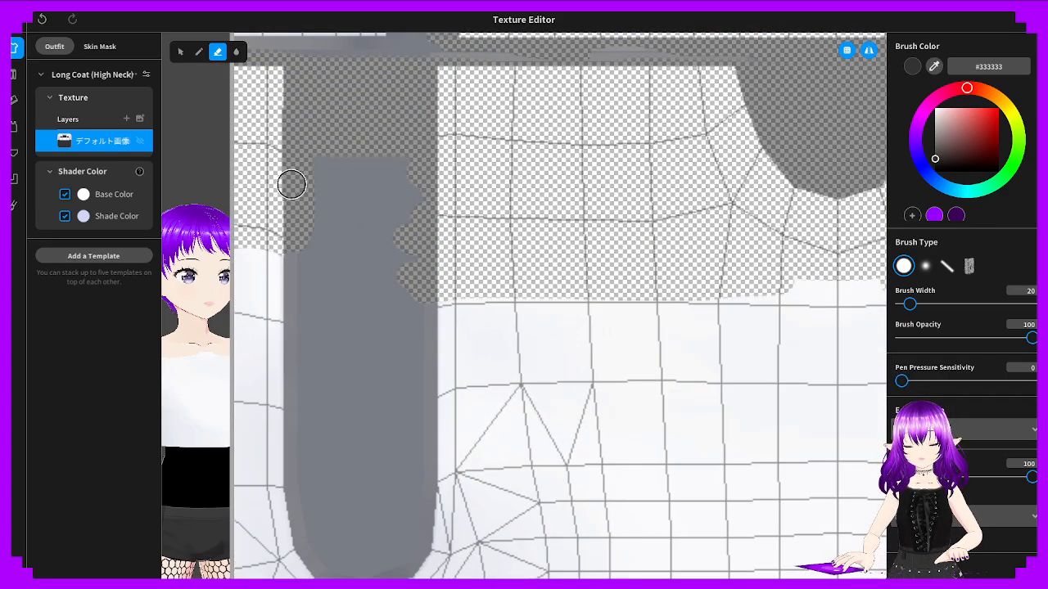
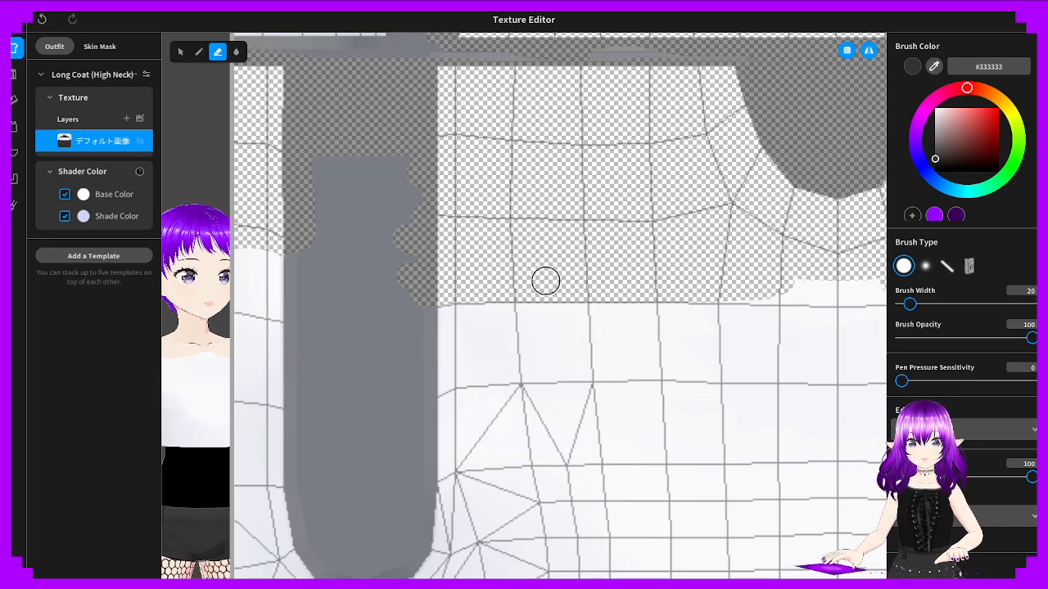
middle_drag(737, 302, 538, 287)
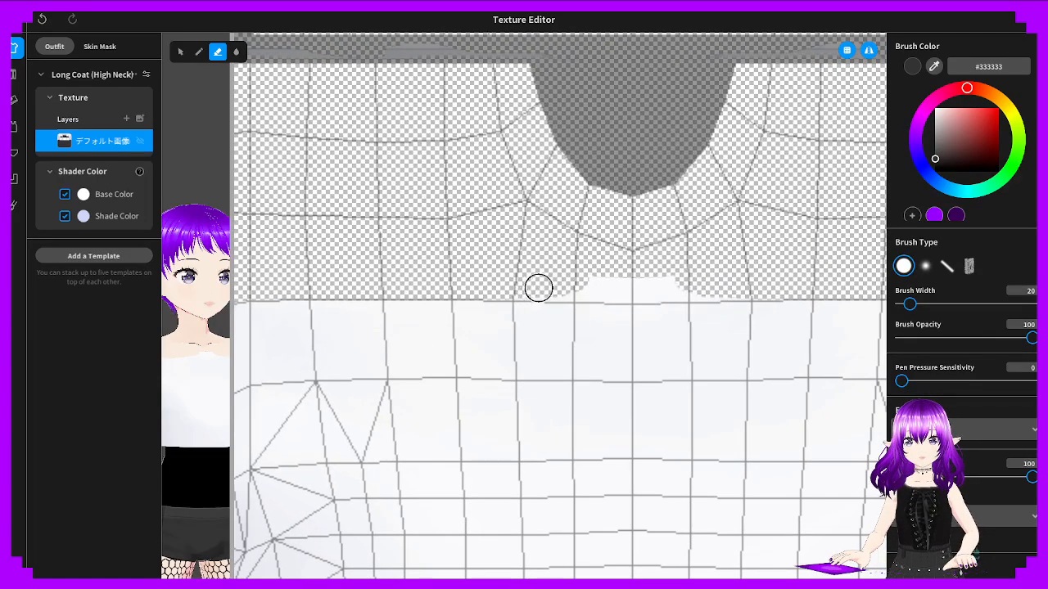
scroll(418, 253, up, 2)
drag(491, 272, 704, 276)
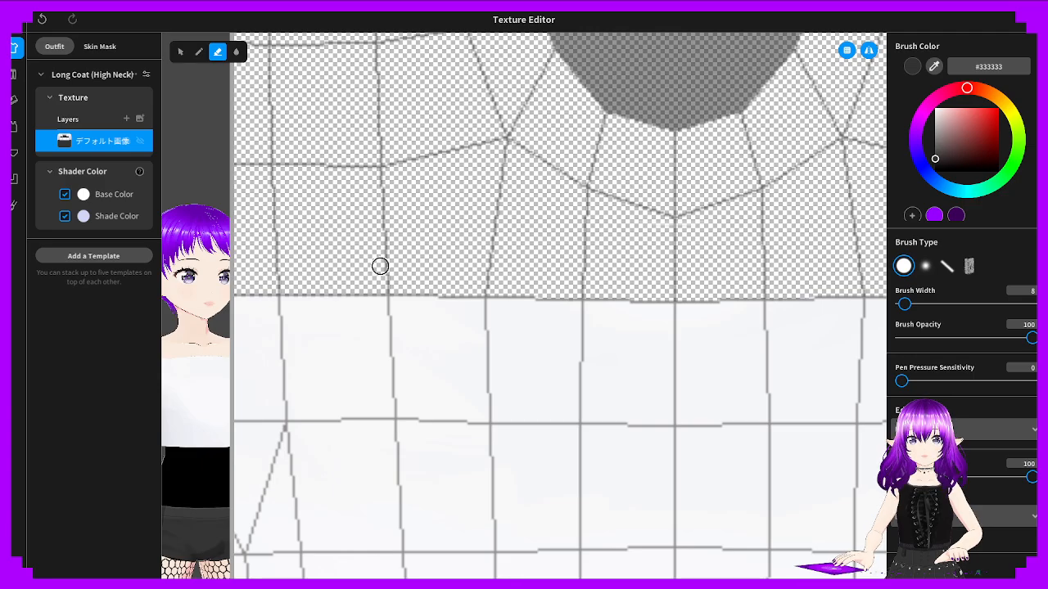
Erase a thin strip just above the outer panel's mesh line, starting at the armhole slot and working outward with the eraser at width 8
middle_drag(357, 258, 617, 271)
middle_drag(432, 277, 542, 280)
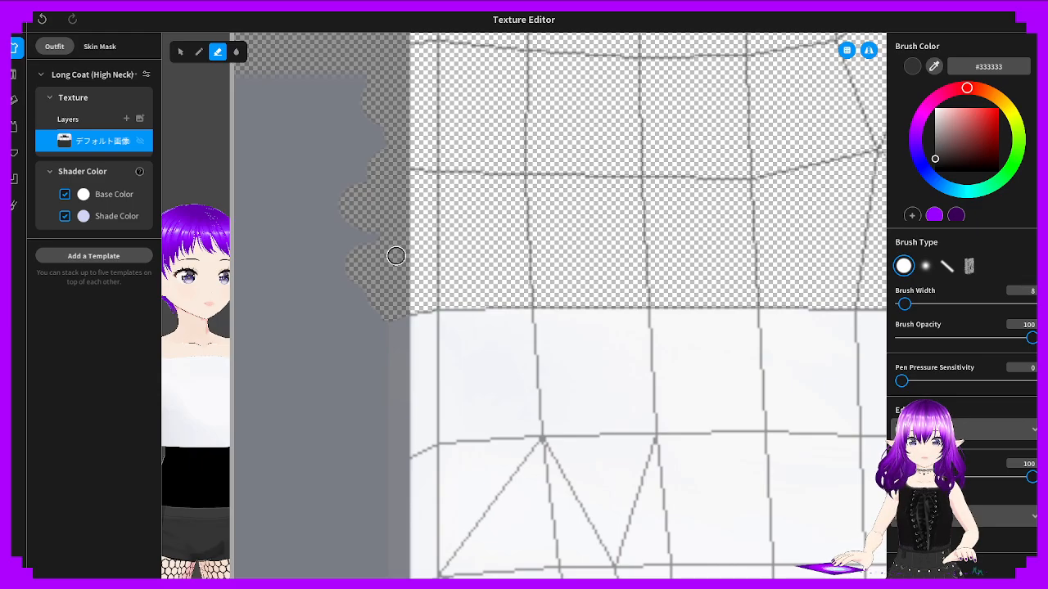
middle_drag(396, 257, 605, 257)
middle_drag(440, 282, 572, 294)
scroll(610, 284, down, 5)
scroll(608, 290, down, 3)
scroll(542, 304, up, 3)
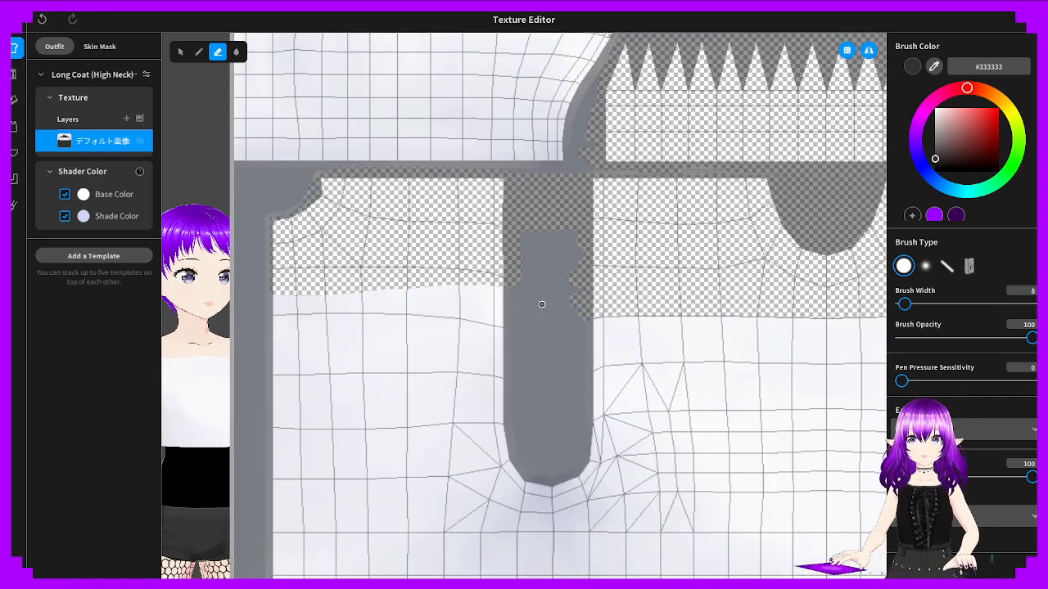
scroll(542, 305, up, 5)
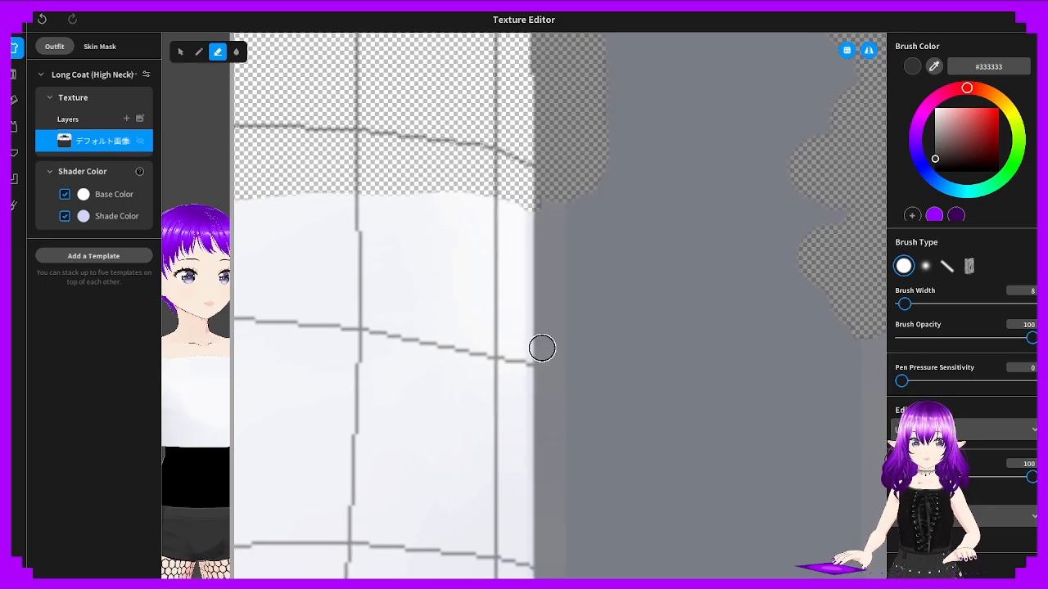
mouse_move(542, 349)
mouse_down()
mouse_move(498, 341)
mouse_move(574, 354)
mouse_move(319, 312)
mouse_move(531, 339)
mouse_move(437, 320)
mouse_move(598, 325)
mouse_move(334, 314)
mouse_up()
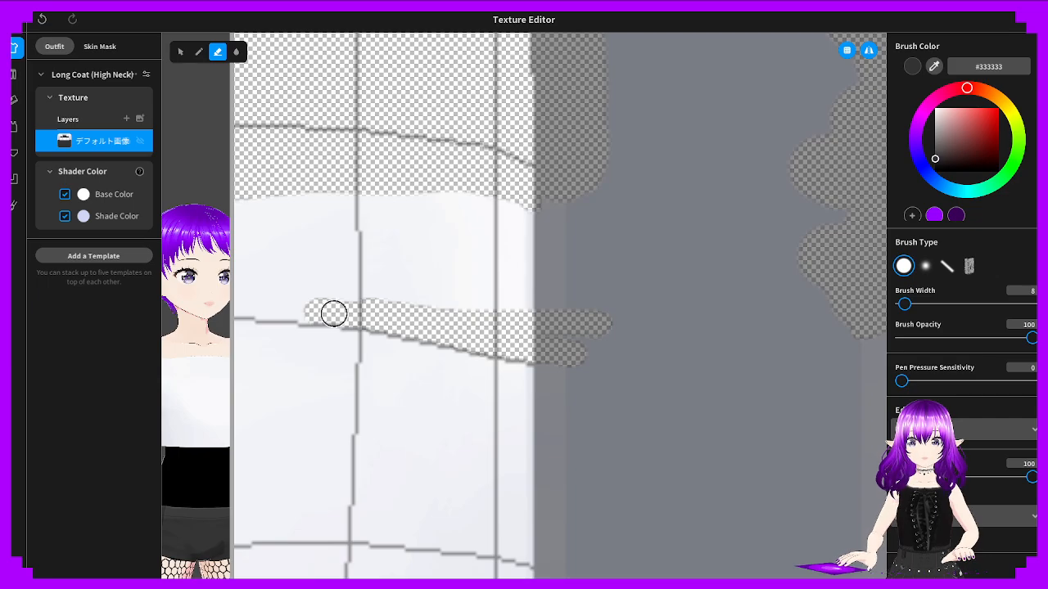
middle_drag(334, 313, 595, 330)
scroll(595, 330, up, 3)
mouse_move(586, 333)
mouse_down()
mouse_move(351, 311)
mouse_move(405, 314)
mouse_up()
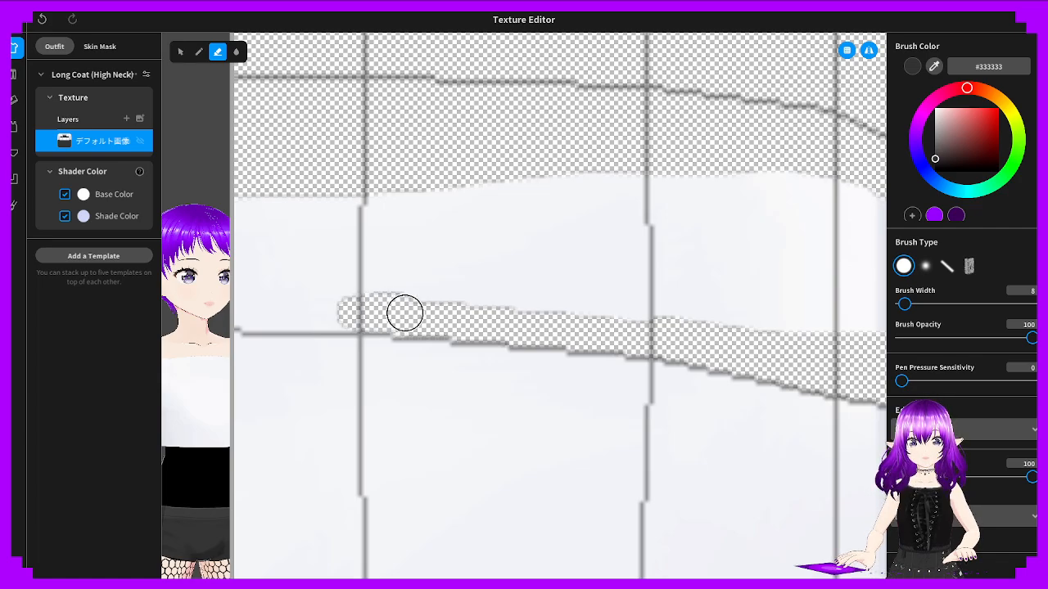
Extend the erased strip along the same mesh line to the outer panel's outer edge, undoing one stray stroke on the way
middle_drag(368, 309, 664, 303)
drag(658, 304, 535, 304)
middle_drag(535, 304, 676, 300)
drag(676, 299, 583, 301)
key(ctrl+z)
middle_drag(680, 299, 655, 298)
drag(655, 298, 401, 294)
middle_drag(403, 293, 744, 281)
drag(744, 281, 447, 292)
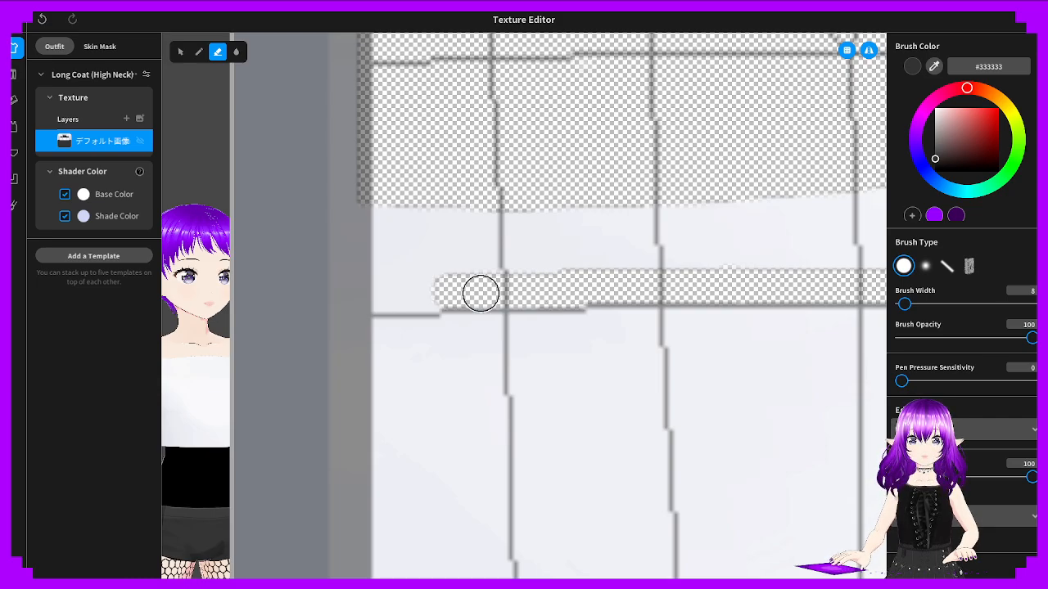
mouse_move(428, 295)
mouse_down()
mouse_move(358, 289)
mouse_move(366, 298)
mouse_up()
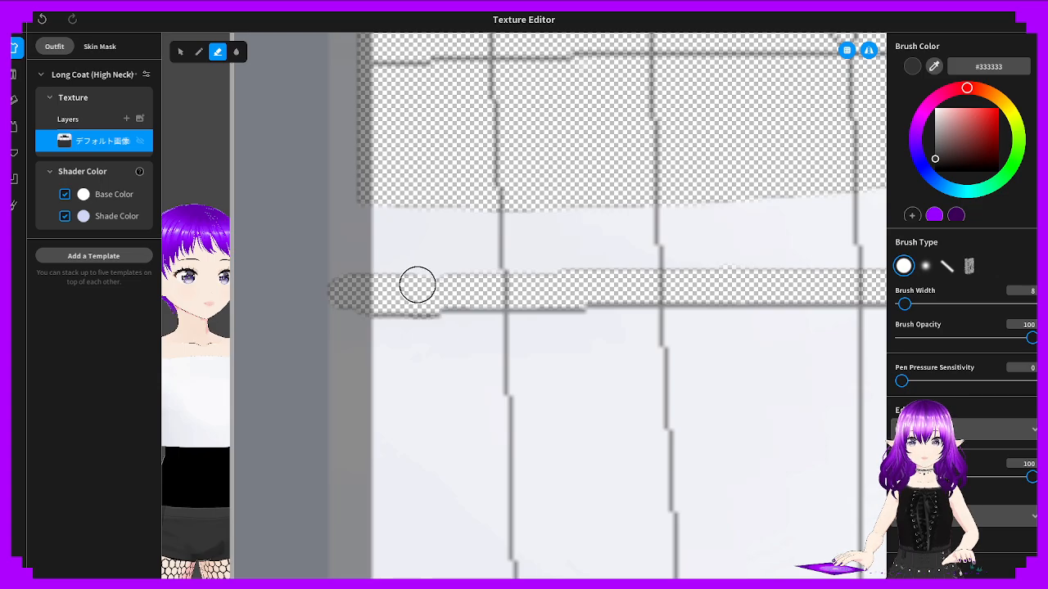
Erase the texture left above the strip across the outer panel, raising the brush width to 61 for the larger area
mouse_move(427, 297)
mouse_down()
mouse_move(314, 292)
mouse_move(362, 276)
mouse_move(457, 213)
mouse_up()
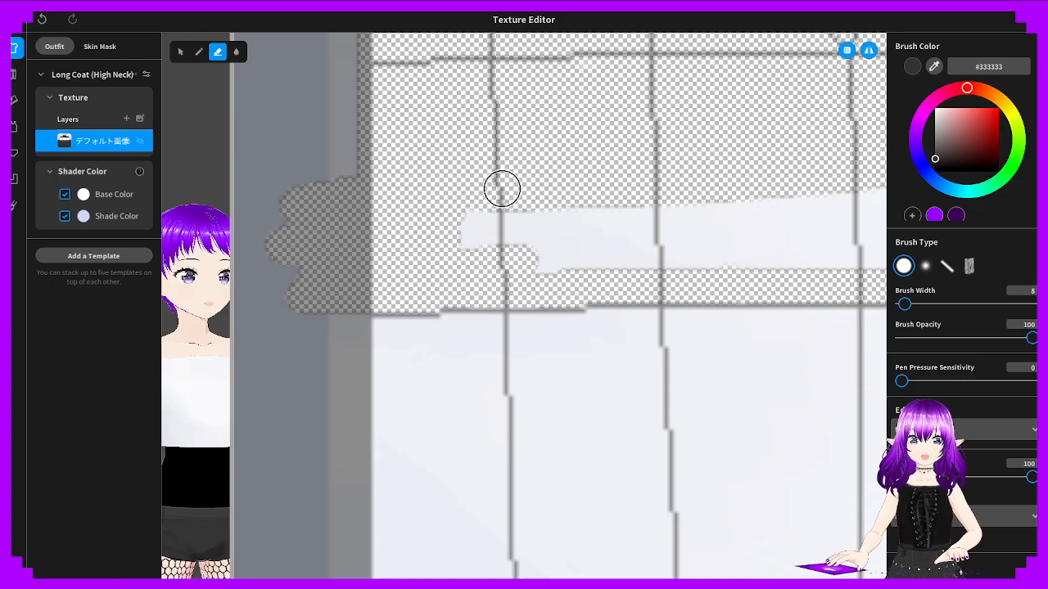
scroll(532, 211, down, 2)
mouse_move(513, 263)
mouse_down()
mouse_move(680, 268)
mouse_move(564, 286)
mouse_up()
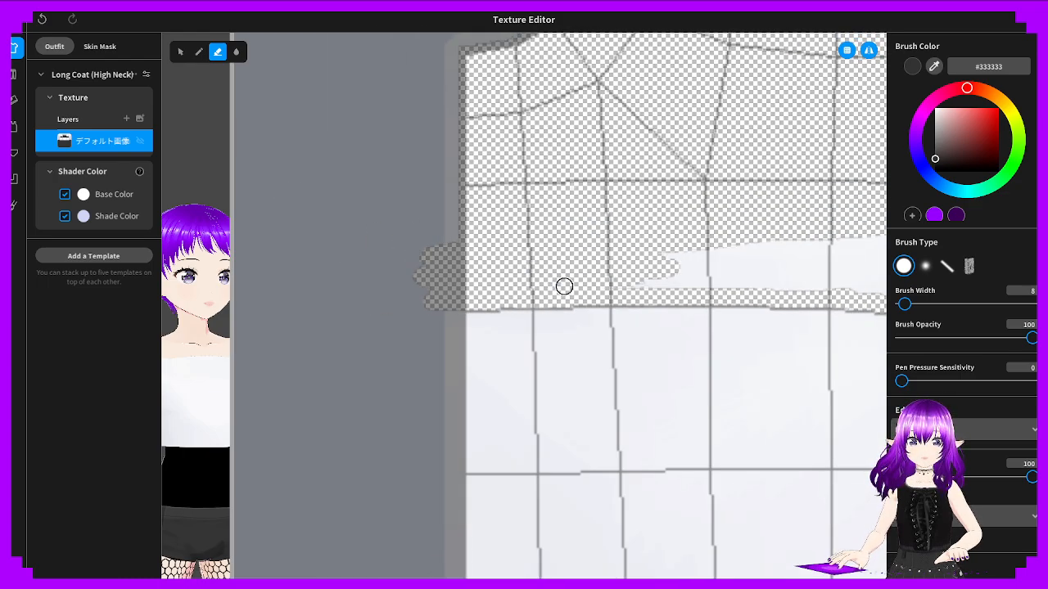
middle_drag(666, 271, 500, 273)
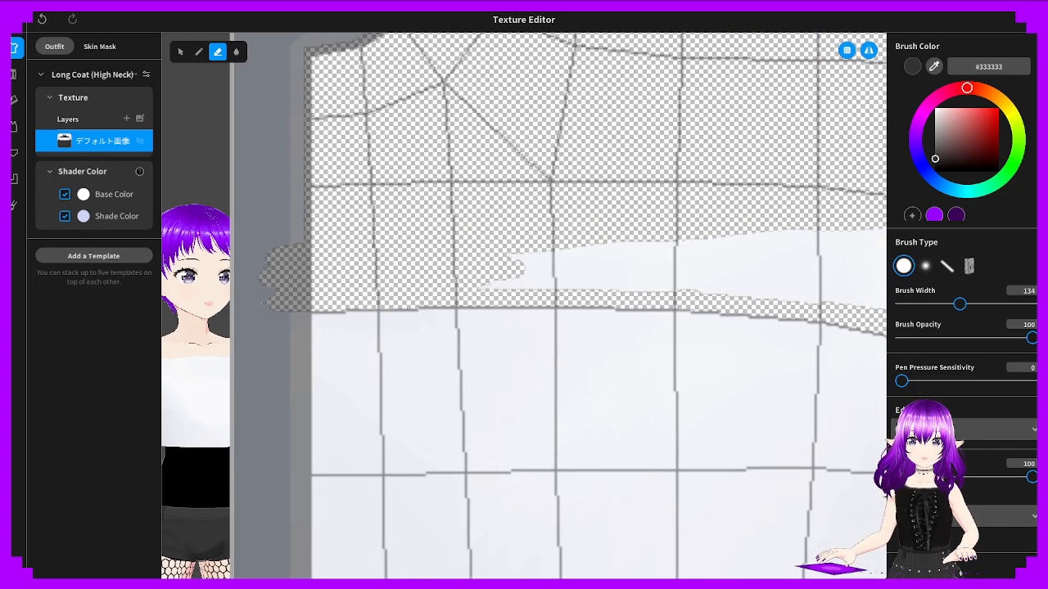
click(927, 304)
drag(304, 208, 739, 229)
middle_drag(740, 230, 426, 227)
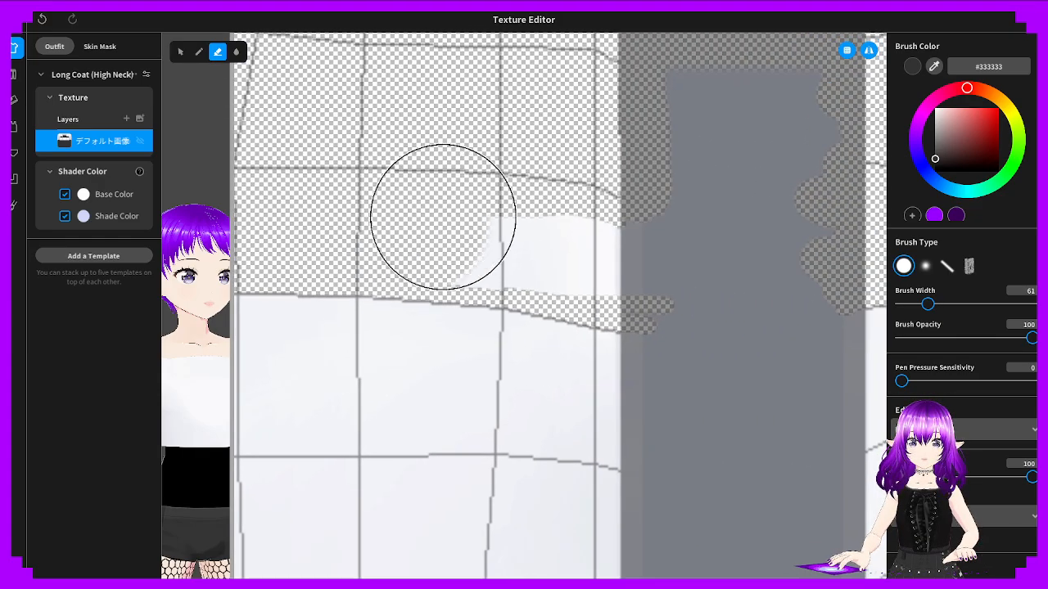
mouse_move(443, 217)
mouse_down()
mouse_move(662, 253)
mouse_move(627, 232)
mouse_up()
Widen the 3D preview and examine the straightened neckline on the model from the front and the back
scroll(682, 237, down, 5)
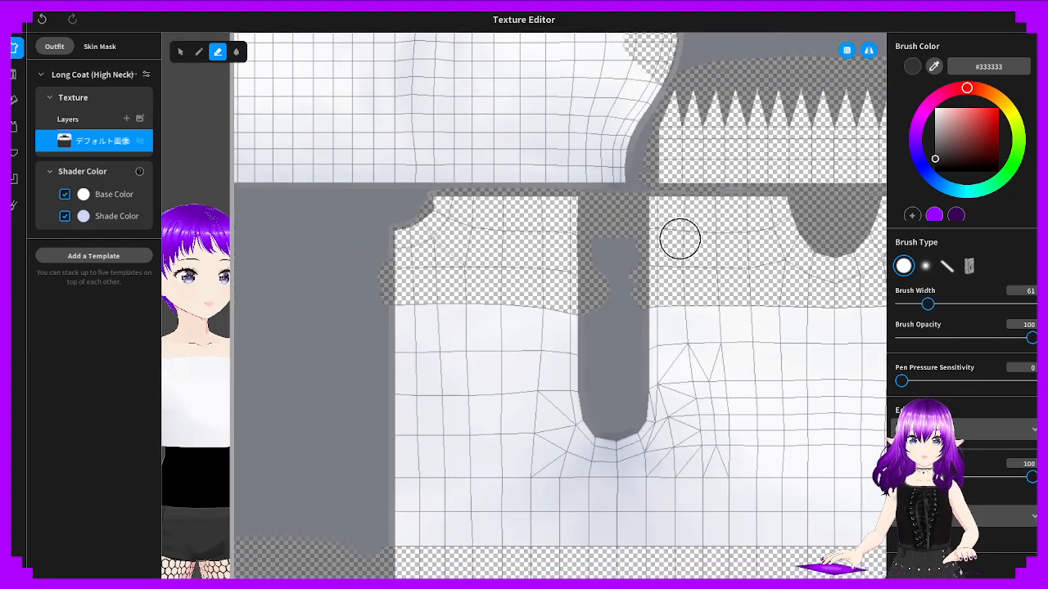
middle_drag(754, 230, 609, 229)
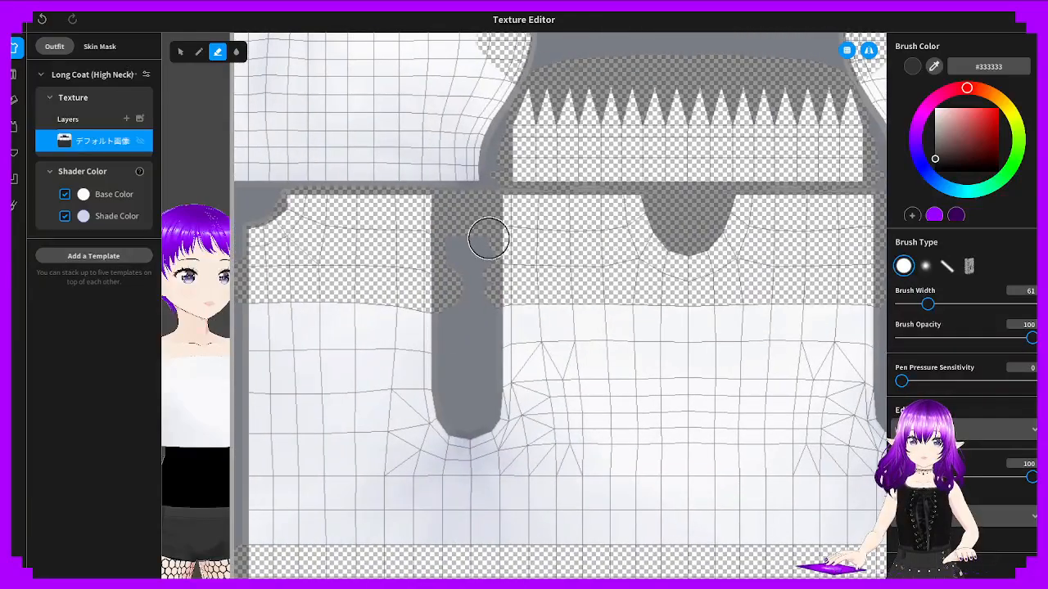
scroll(489, 239, down, 3)
drag(231, 321, 651, 340)
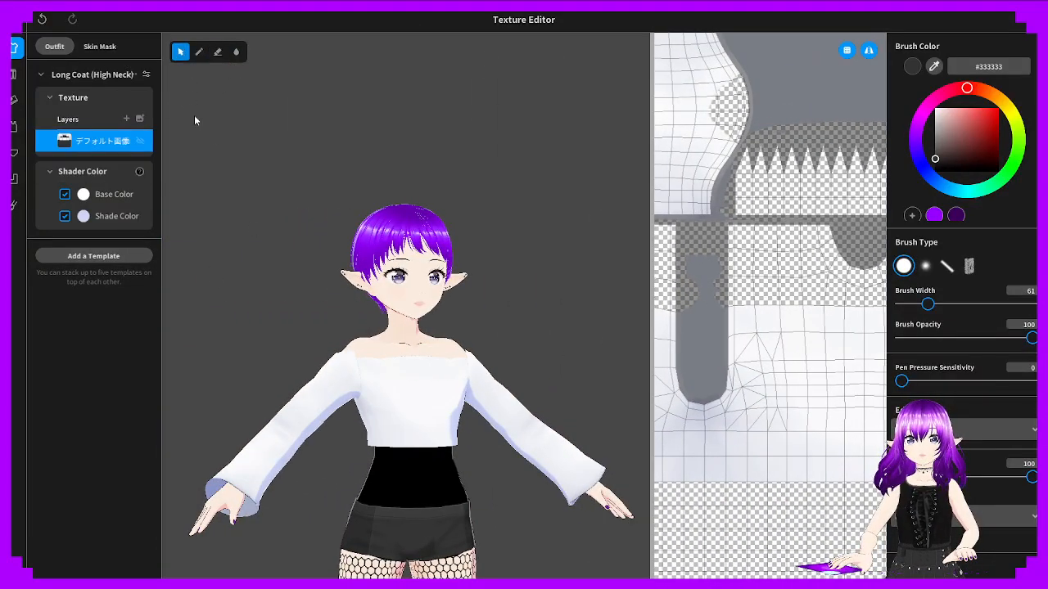
right_drag(274, 342, 435, 360)
scroll(423, 381, up, 6)
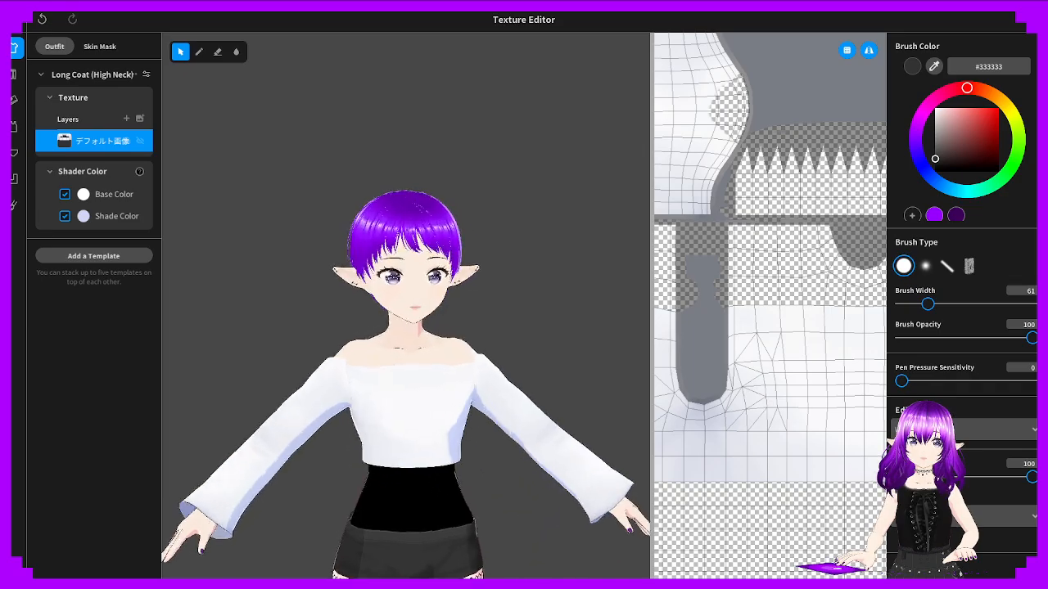
scroll(422, 384, up, 5)
right_drag(409, 483, 439, 501)
right_drag(492, 480, 400, 475)
scroll(508, 492, down, 4)
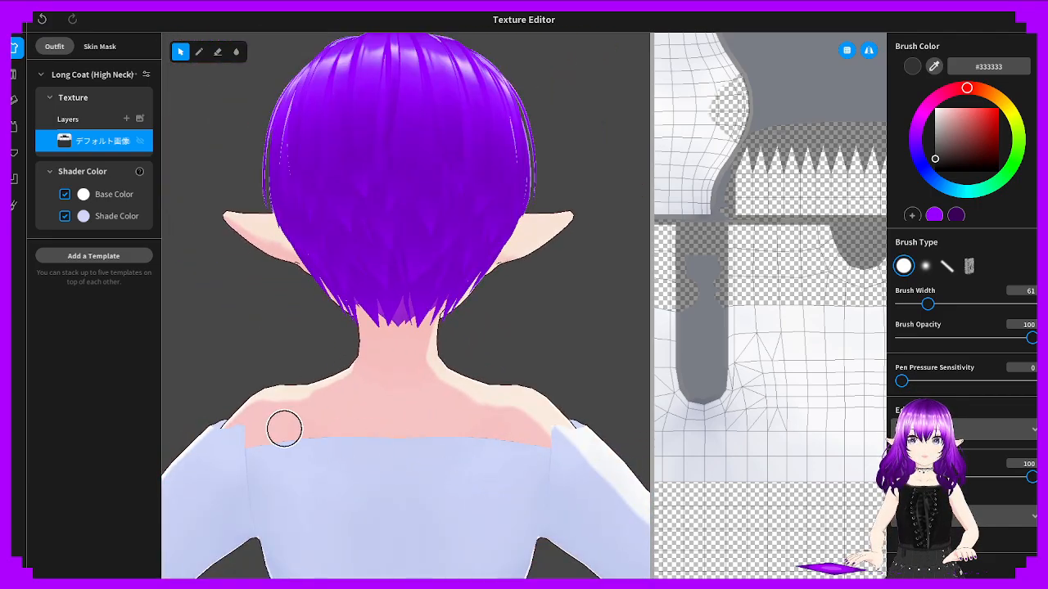
Try to erase the sleeve's top edge on the flat texture with the eraser at width 61, undoing each stroke
right_drag(284, 429, 369, 437)
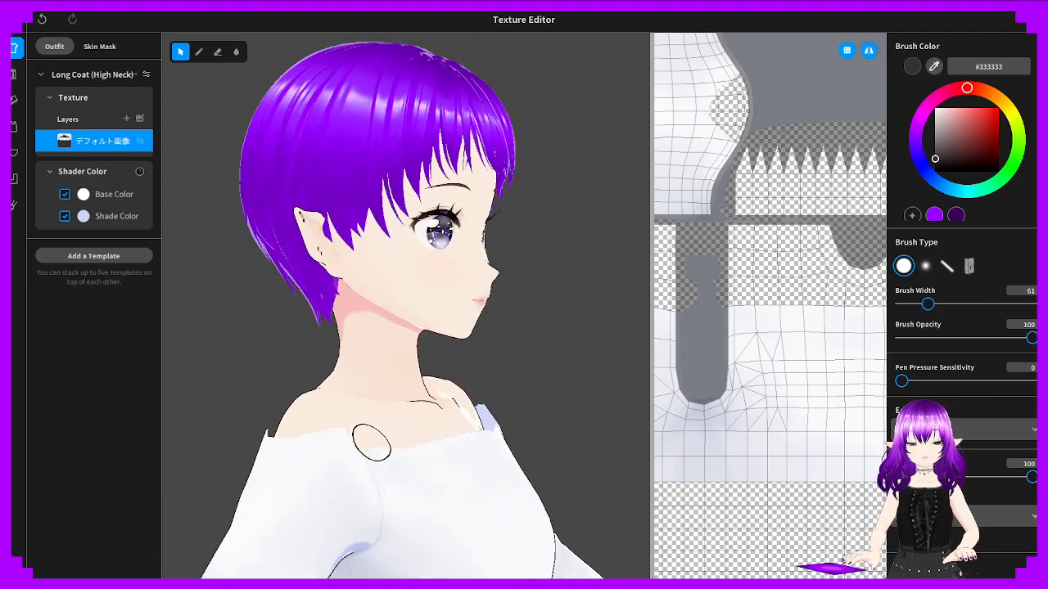
scroll(766, 165, down, 2)
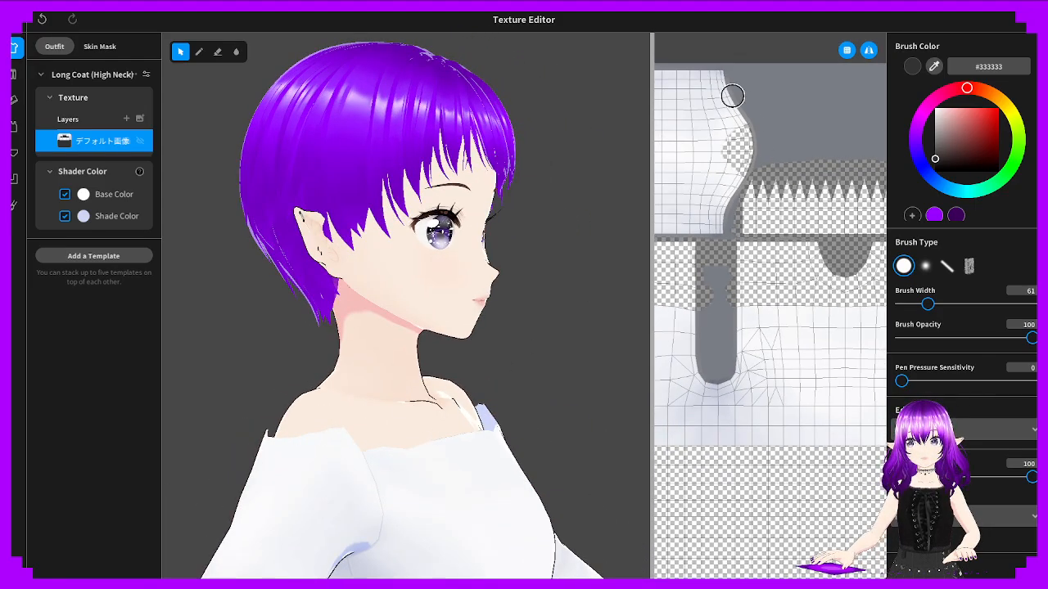
click(218, 51)
drag(732, 156, 713, 219)
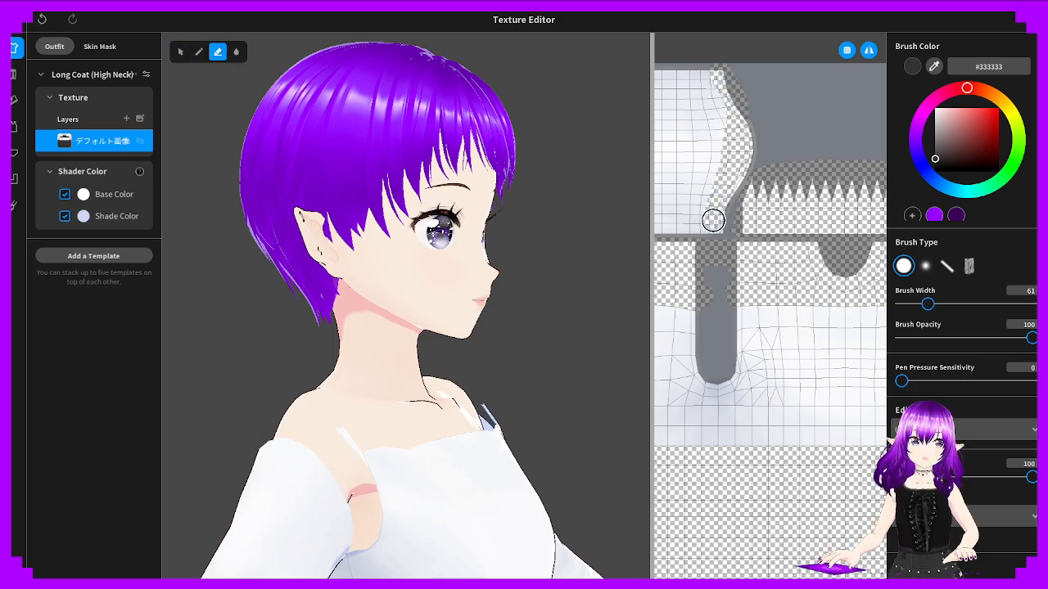
key(ctrl+z)
mouse_move(762, 110)
mouse_down()
mouse_move(730, 171)
mouse_move(726, 141)
mouse_move(770, 122)
mouse_move(744, 136)
mouse_move(689, 135)
mouse_up()
key(ctrl+z)
mouse_move(738, 94)
mouse_down()
mouse_move(721, 109)
mouse_move(719, 84)
mouse_move(712, 93)
mouse_move(745, 168)
mouse_move(745, 146)
mouse_up()
key(ctrl+z)
Try to erase the raised sleeve corner at the back of the shoulder directly on the model with brush width 31
mouse_move(313, 424)
right_down()
mouse_move(549, 430)
mouse_move(406, 436)
mouse_move(389, 427)
right_up()
mouse_move(523, 366)
right_down()
mouse_move(402, 375)
mouse_move(386, 421)
mouse_move(483, 434)
mouse_move(642, 426)
mouse_move(410, 406)
right_up()
right_drag(573, 397, 573, 454)
scroll(573, 455, up, 3)
right_drag(458, 458, 420, 492)
scroll(311, 472, up, 1)
middle_drag(311, 472, 540, 292)
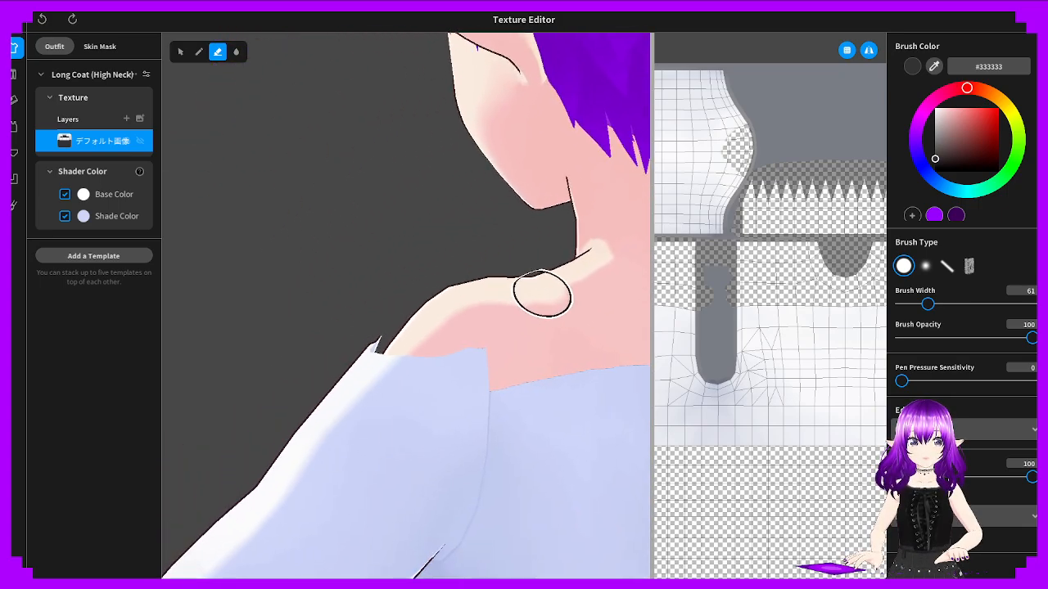
scroll(536, 299, up, 3)
scroll(488, 398, up, 2)
scroll(491, 358, up, 3)
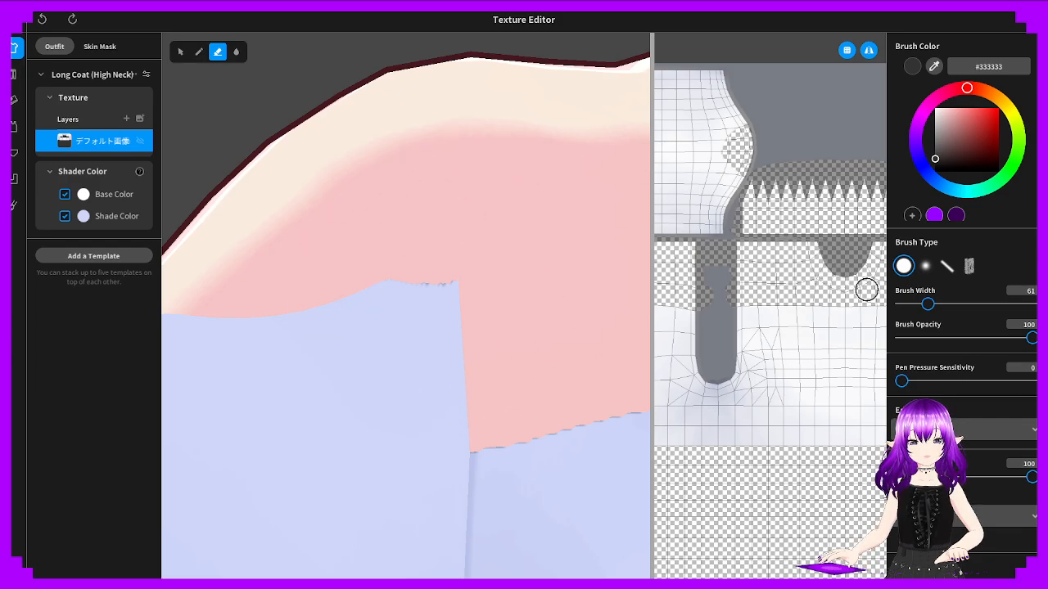
click(915, 304)
mouse_move(522, 306)
mouse_down()
mouse_move(379, 320)
mouse_move(339, 299)
mouse_move(463, 340)
mouse_move(456, 363)
mouse_move(453, 353)
mouse_up()
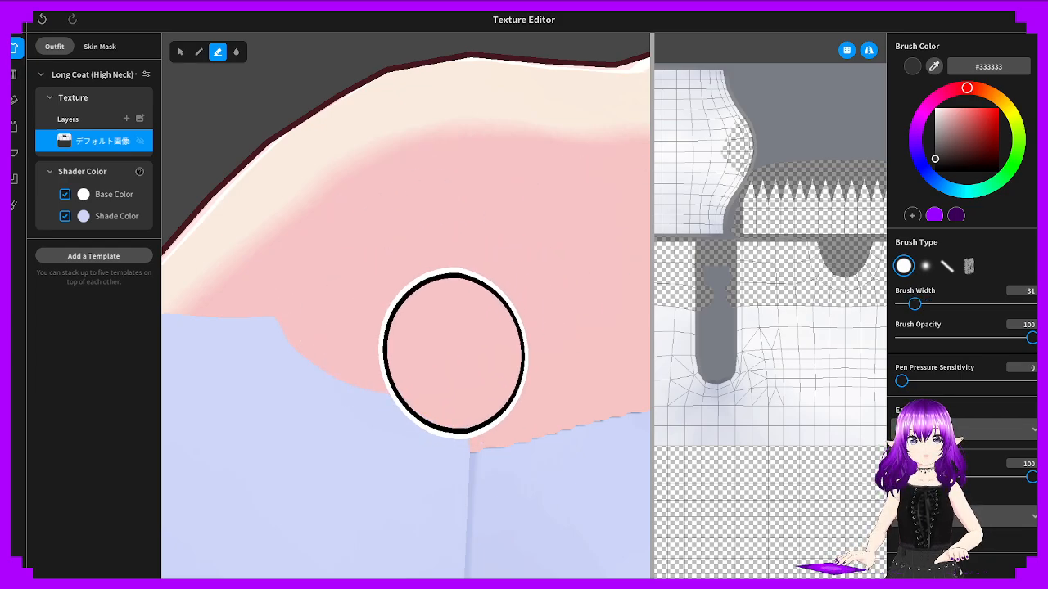
Try a thinner erased line across the back of the sleeve at brush width 5, and undo both sleeve strokes
middle_drag(453, 353, 404, 320)
mouse_move(405, 320)
right_down()
mouse_move(483, 328)
mouse_move(405, 334)
right_up()
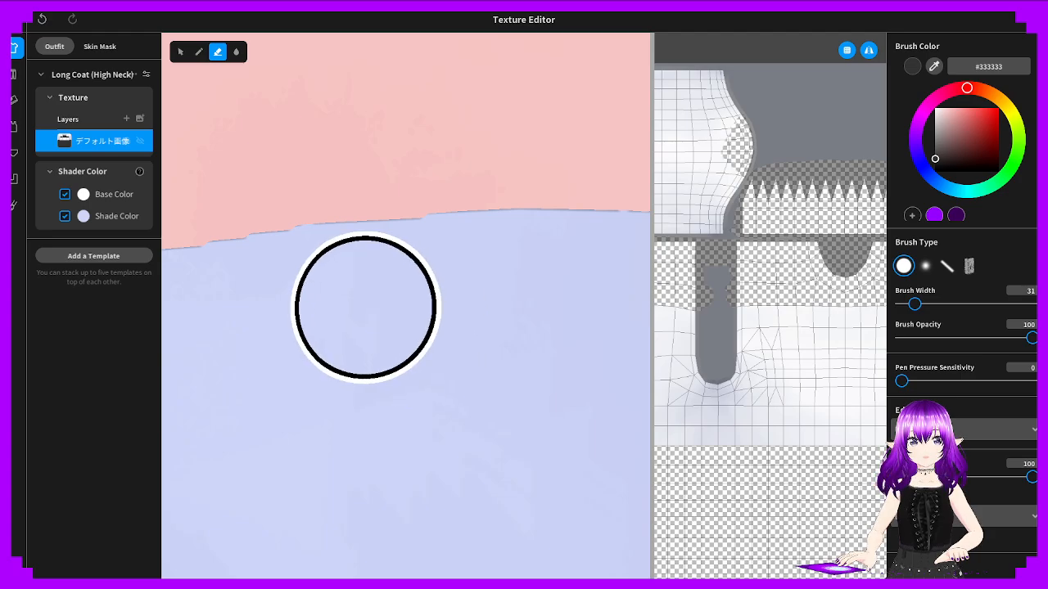
middle_drag(366, 306, 705, 332)
right_drag(705, 332, 717, 328)
mouse_move(298, 290)
right_down()
mouse_move(445, 292)
mouse_move(164, 292)
mouse_move(131, 276)
right_up()
right_drag(425, 293, 559, 306)
scroll(384, 293, up, 4)
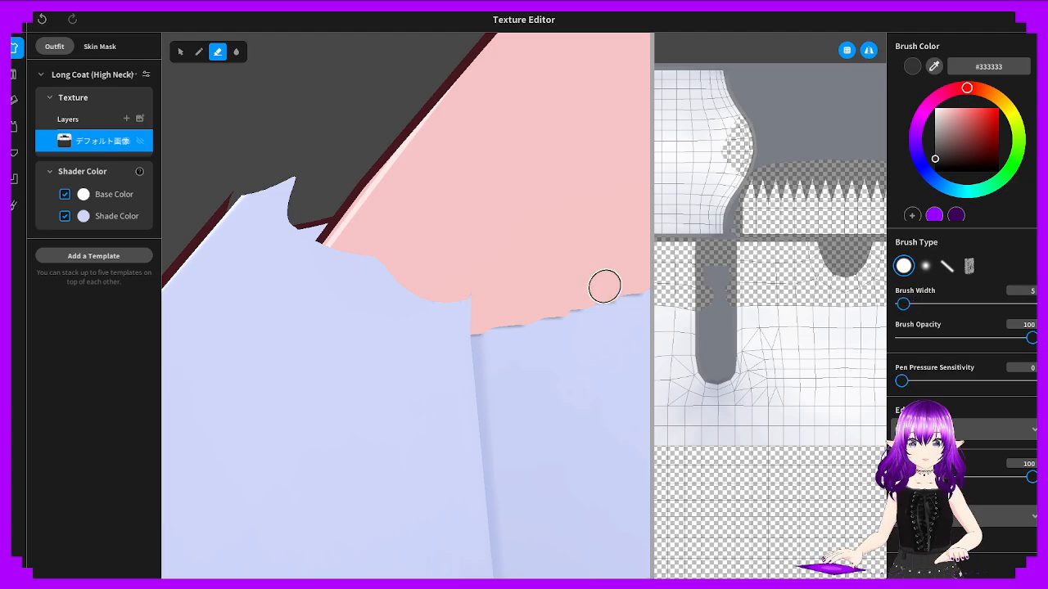
mouse_move(461, 295)
mouse_down()
mouse_move(456, 306)
mouse_move(474, 313)
mouse_move(274, 295)
mouse_move(373, 300)
mouse_up()
mouse_move(377, 300)
right_down()
mouse_move(442, 305)
mouse_move(381, 287)
mouse_move(428, 292)
right_up()
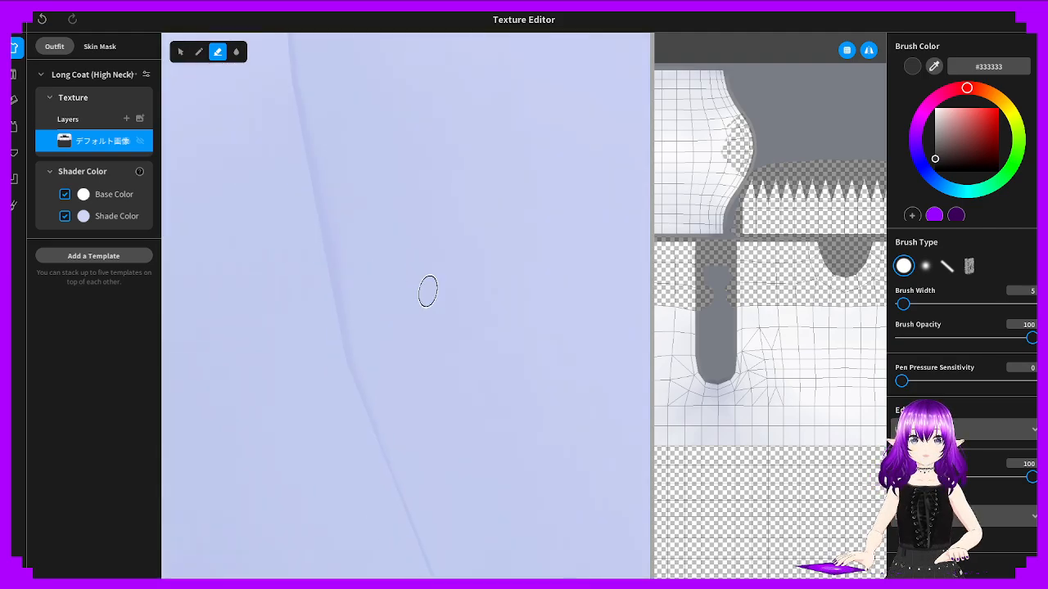
right_drag(506, 281, 477, 283)
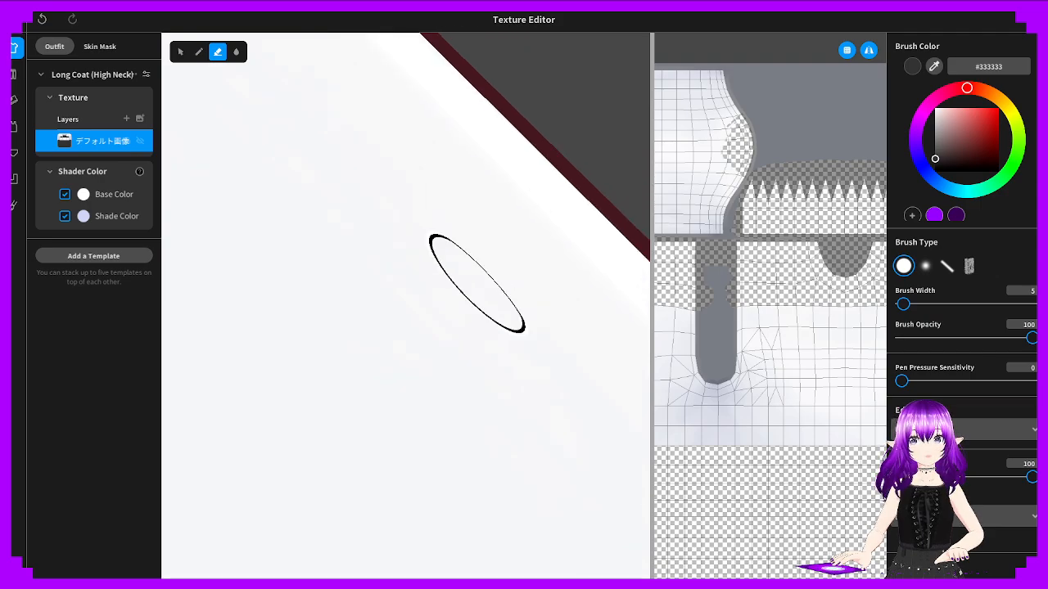
scroll(477, 284, down, 12)
right_drag(309, 249, 378, 303)
scroll(471, 364, up, 4)
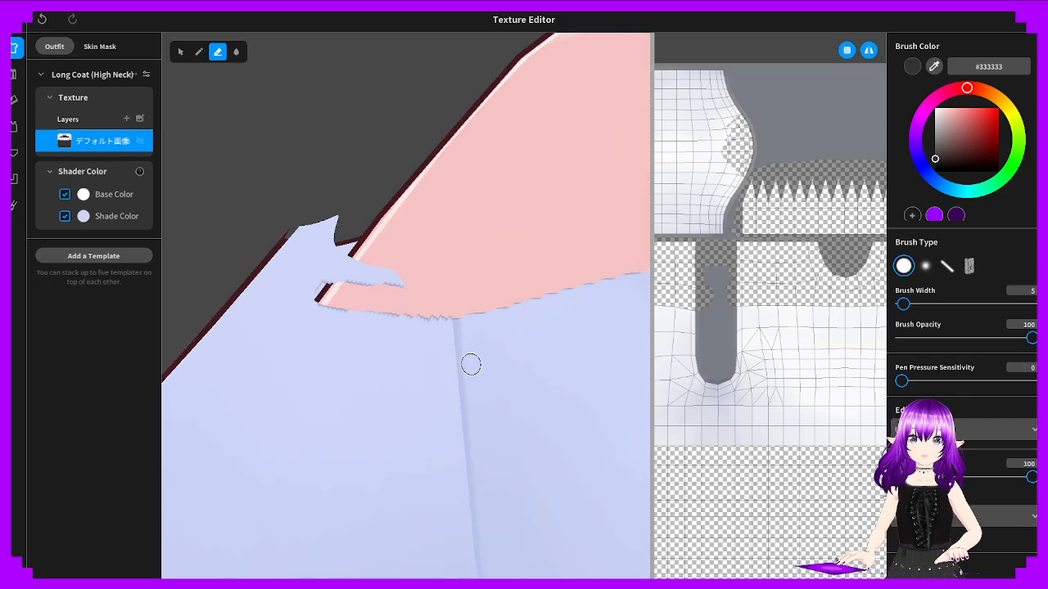
scroll(472, 364, up, 1)
key(ctrl+z)
key(ctrl+z)
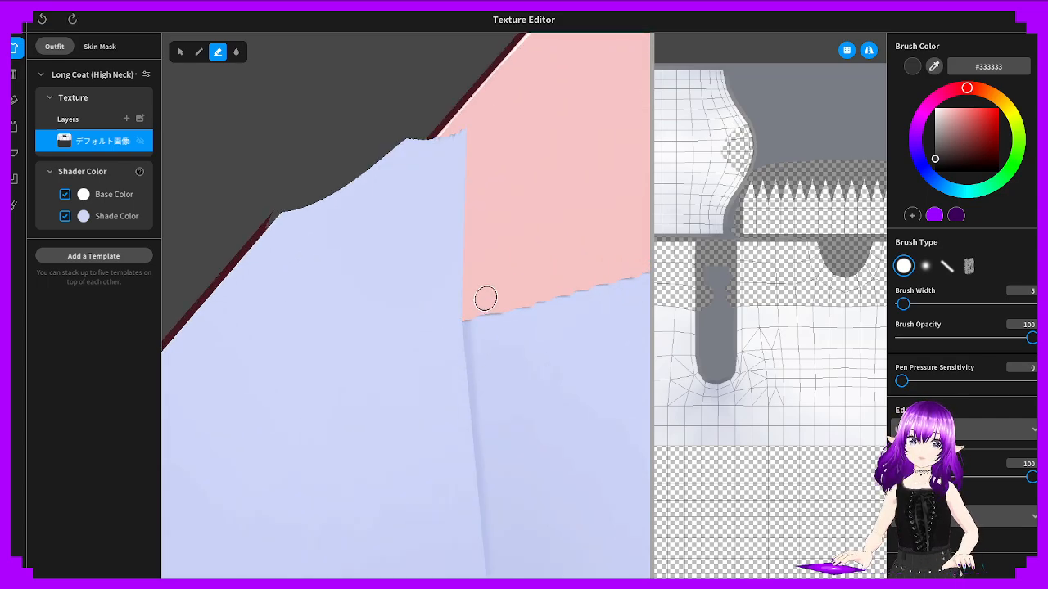
Erase a thin strip across the back of the sleeve on the model, level with the back neckline, at brush width 5
scroll(487, 298, up, 3)
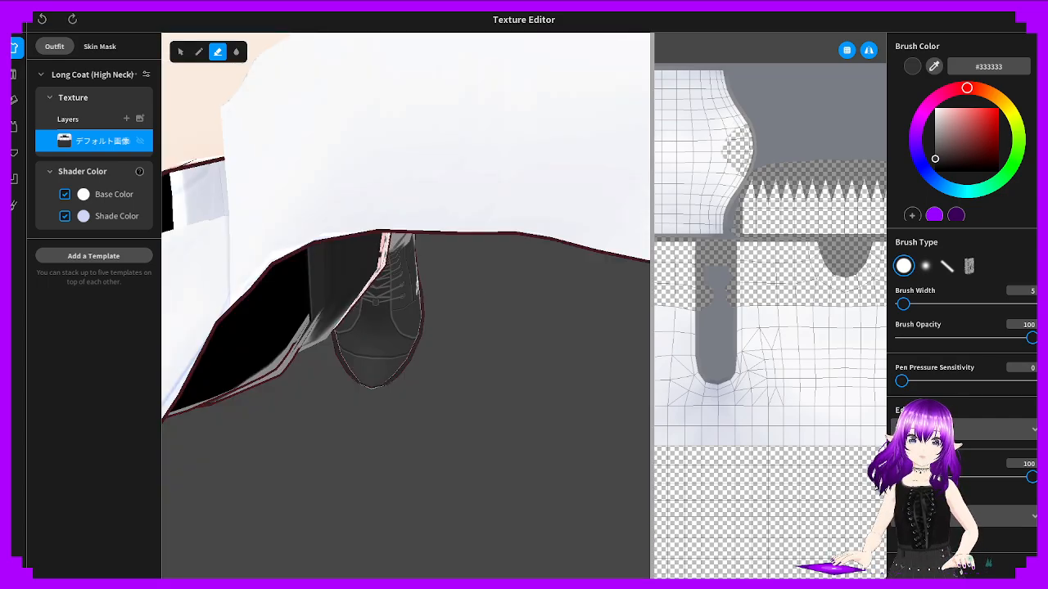
right_drag(486, 298, 507, 213)
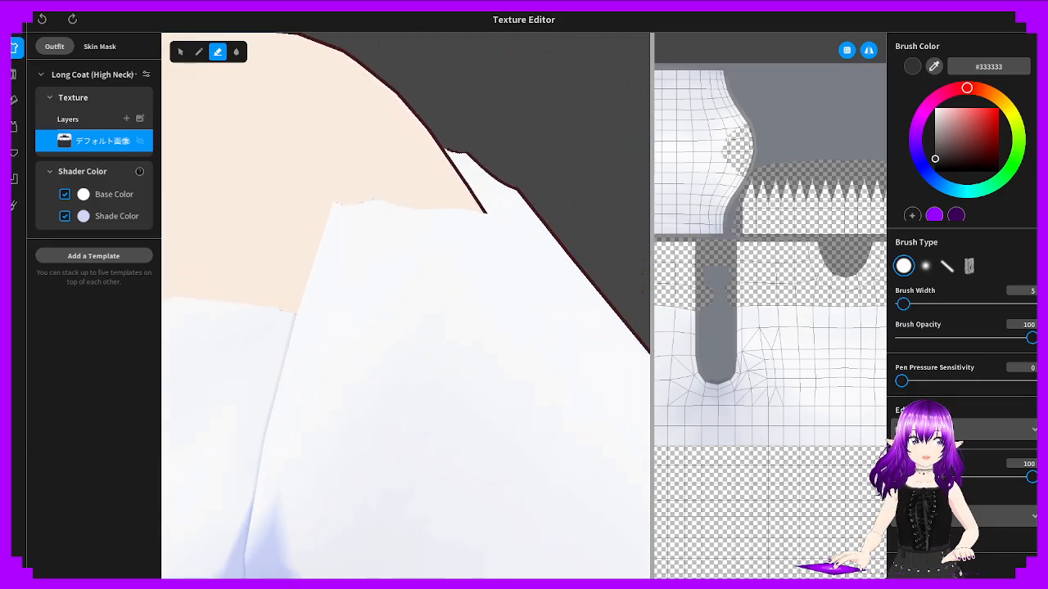
scroll(505, 261, down, 10)
right_drag(505, 261, 455, 275)
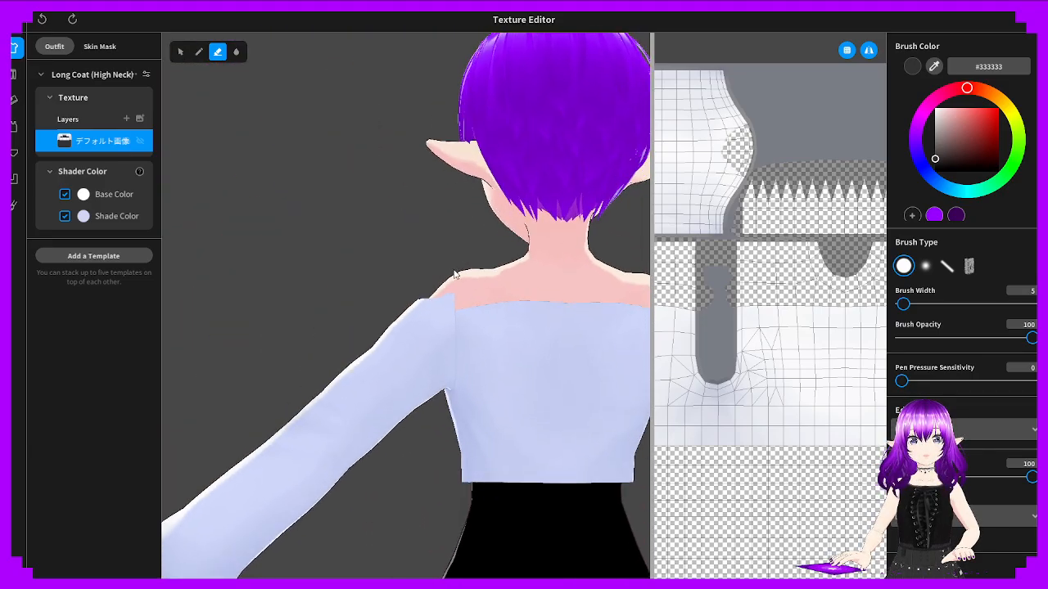
scroll(455, 275, up, 5)
right_drag(538, 300, 432, 295)
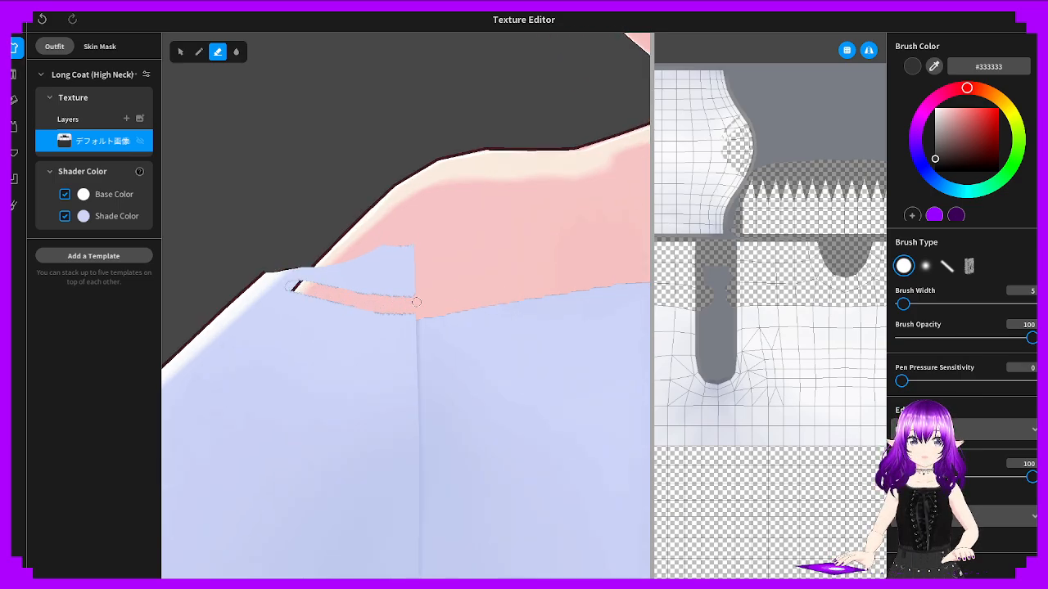
Erase the leftover sleeve texture above the strip at the back of the shoulder
right_drag(417, 302, 389, 303)
mouse_move(430, 286)
mouse_down()
mouse_move(324, 277)
mouse_move(417, 281)
mouse_up()
drag(279, 251, 418, 273)
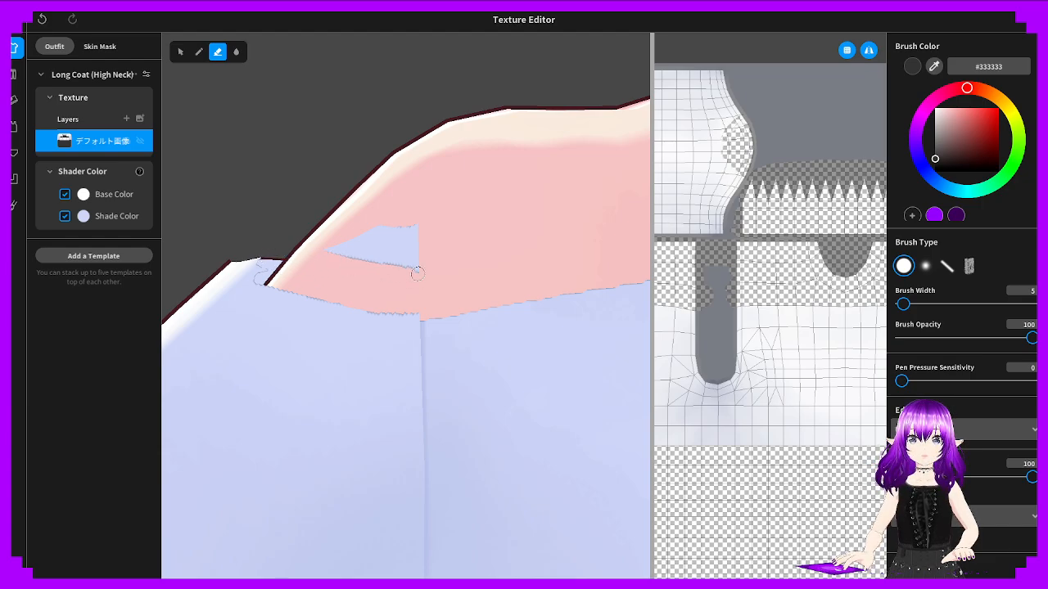
drag(350, 254, 362, 251)
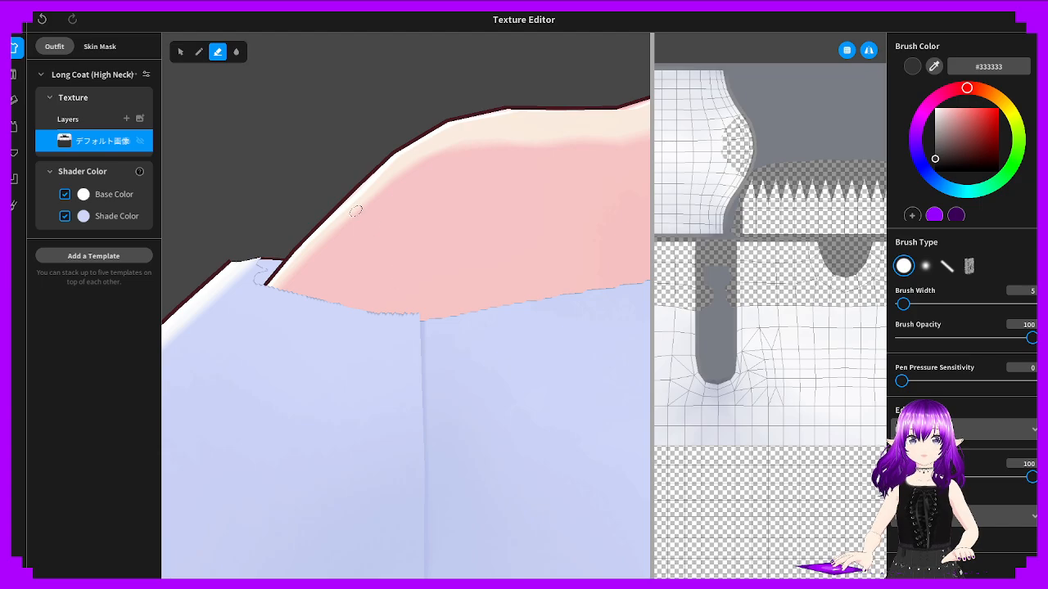
Try to erase a thin strip from the front neckline around the sleeve to the back seam, and undo it
right_drag(359, 240, 568, 316)
right_drag(283, 320, 454, 327)
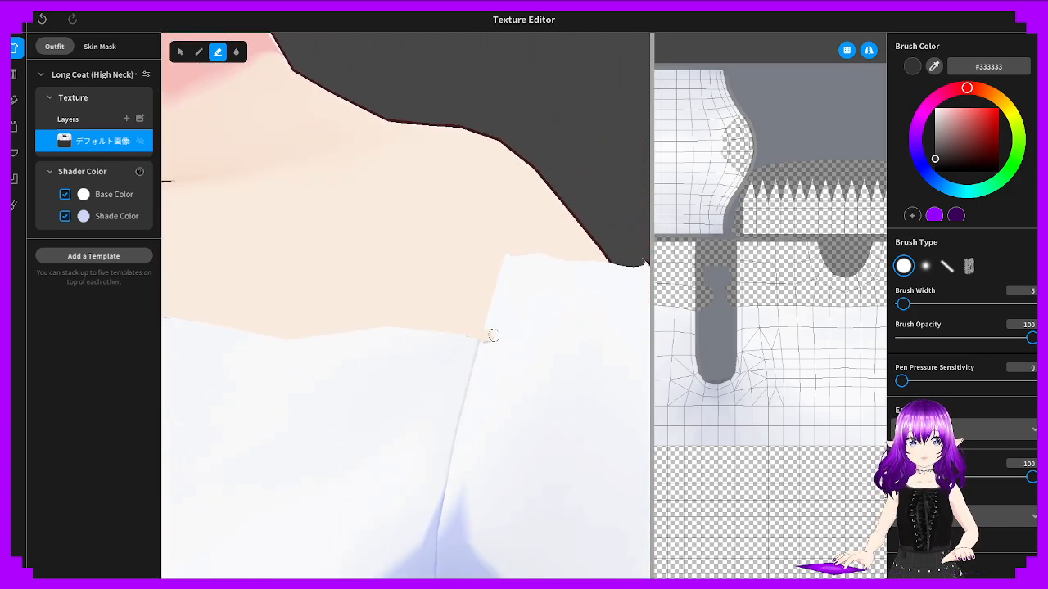
drag(493, 335, 627, 317)
mouse_move(643, 311)
right_down()
mouse_move(581, 313)
mouse_move(442, 271)
mouse_move(320, 268)
mouse_move(379, 285)
right_up()
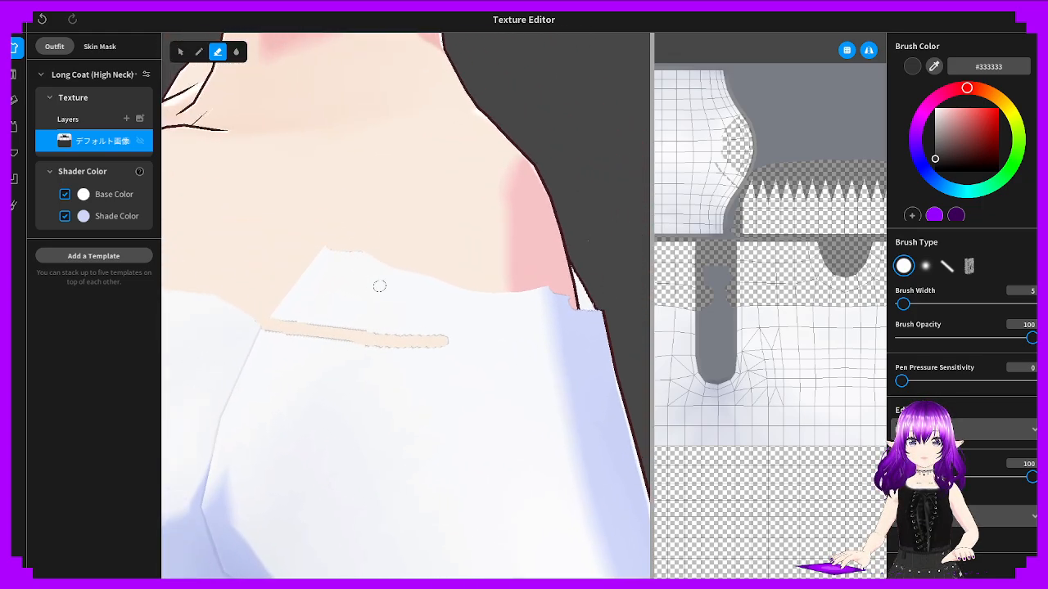
drag(444, 341, 606, 343)
right_drag(606, 343, 516, 356)
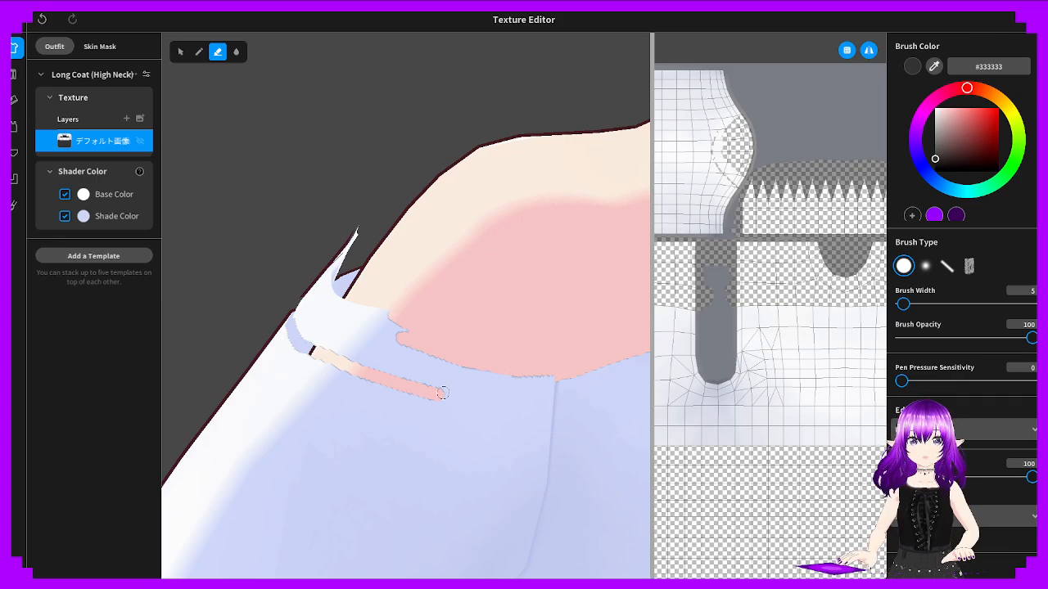
drag(503, 397, 571, 382)
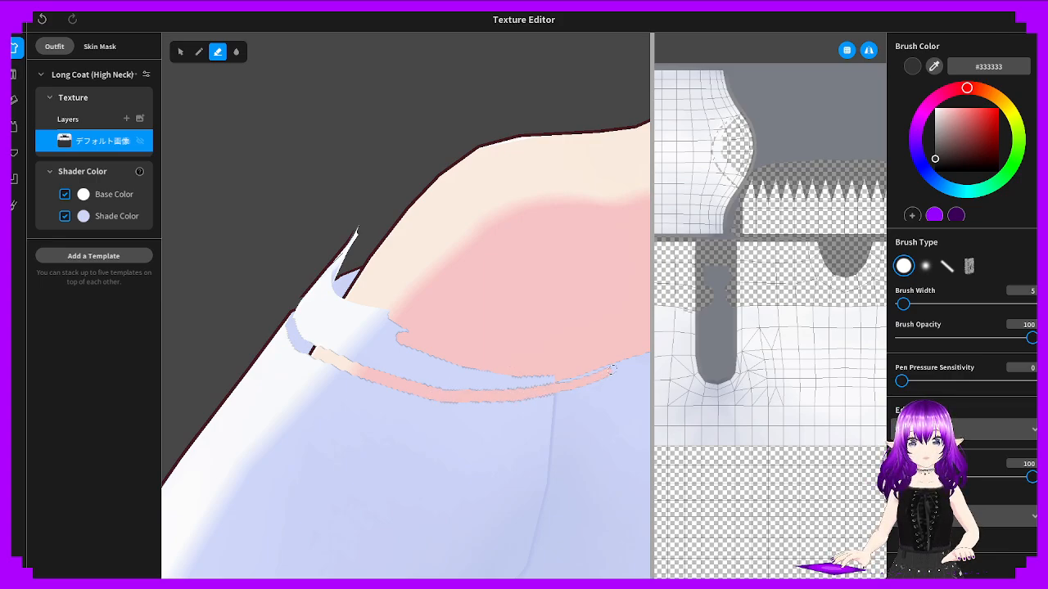
right_drag(606, 361, 467, 365)
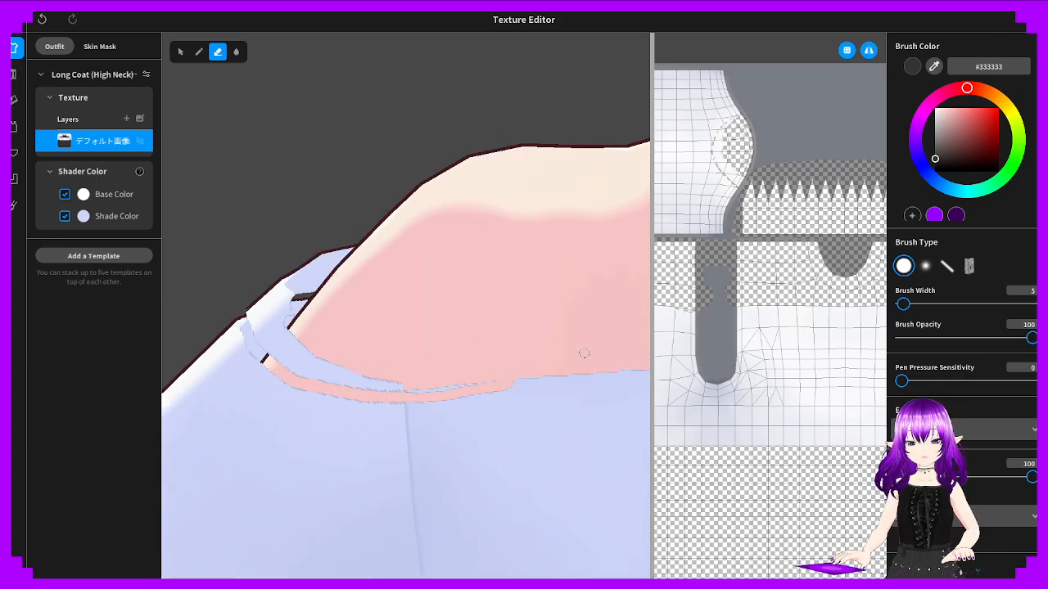
key(ctrl+z)
key(ctrl+z)
Erase a thin strip from the front neckline seam across the sleeve and over the outer shoulder to the back strip
right_drag(539, 348, 488, 343)
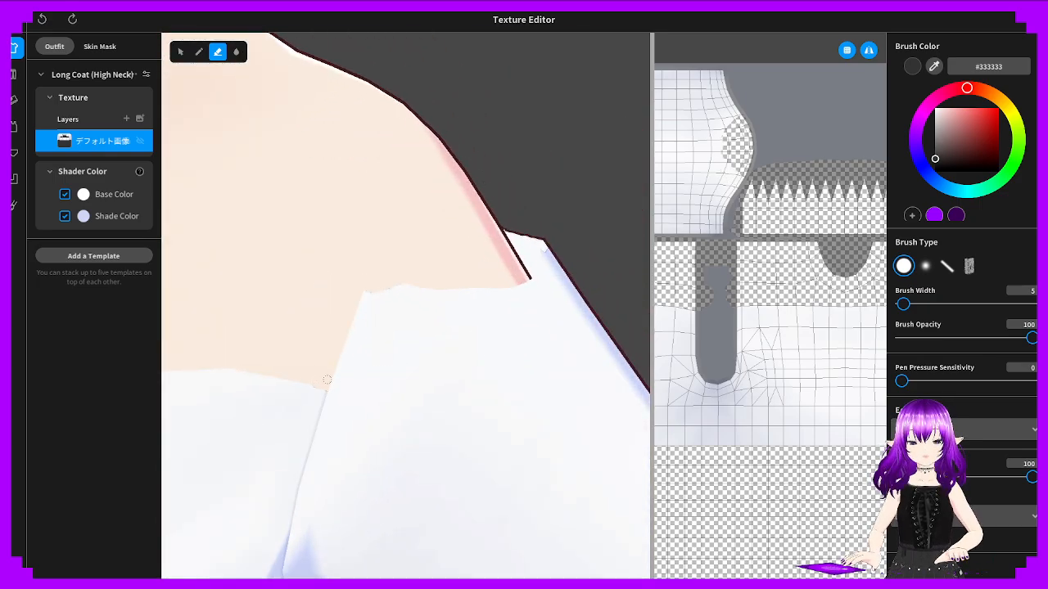
right_drag(321, 380, 444, 325)
right_drag(419, 292, 322, 299)
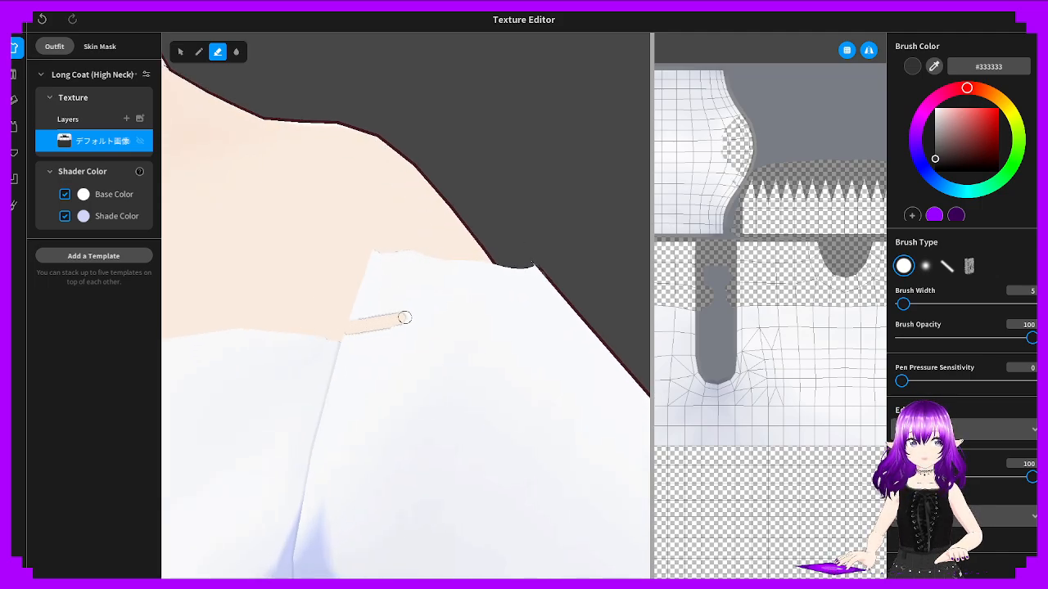
drag(404, 318, 524, 287)
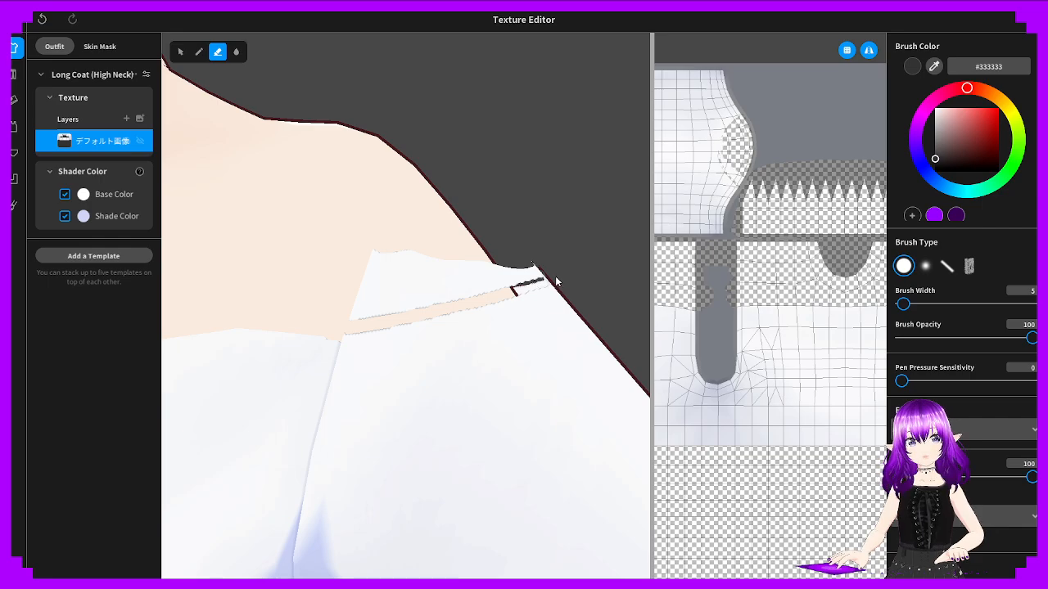
right_drag(555, 282, 421, 289)
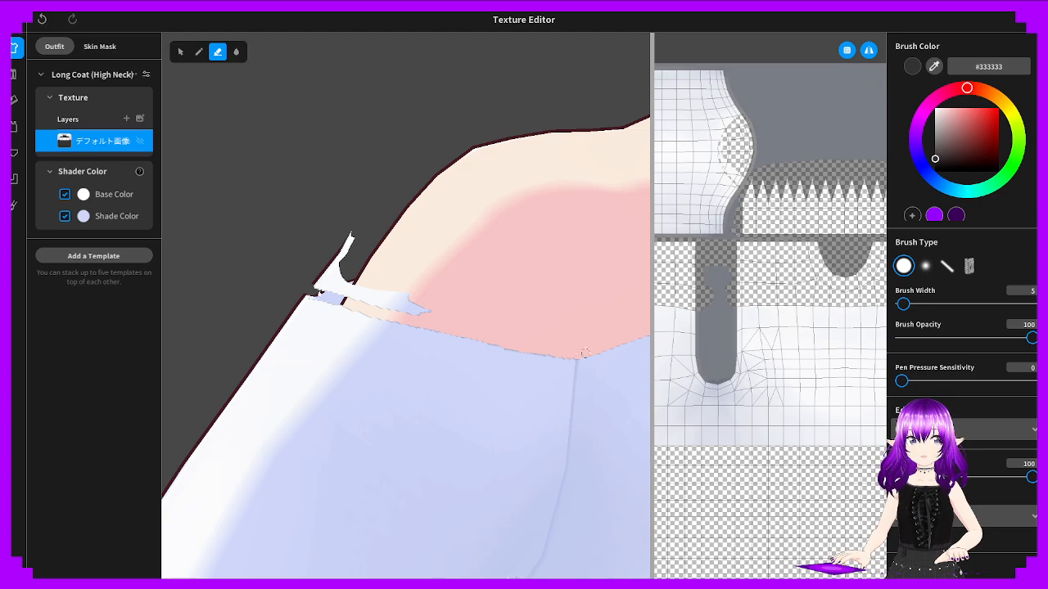
Erase the leftover sleeve texture above the strip on the front of the shoulder
mouse_move(586, 354)
right_down()
mouse_move(420, 330)
mouse_move(488, 321)
right_up()
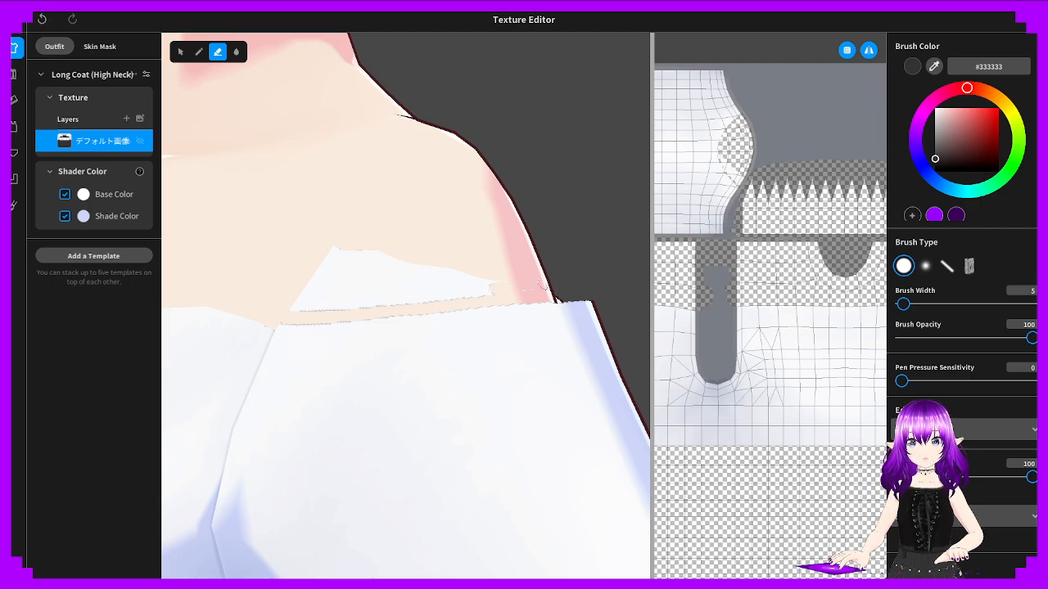
drag(464, 290, 289, 311)
mouse_move(395, 306)
mouse_down()
mouse_move(363, 287)
mouse_move(403, 290)
mouse_move(404, 264)
mouse_up()
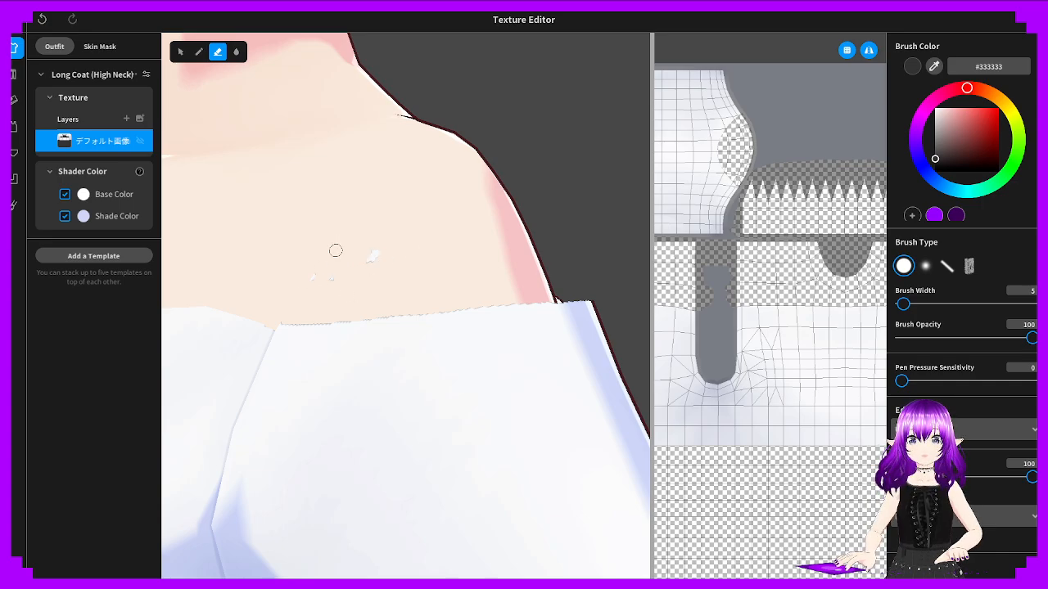
Fill the notch at the front sleeve seam with colour #F4F6F9 at brush width 1, and trim the edge with the eraser
right_drag(332, 269, 363, 328)
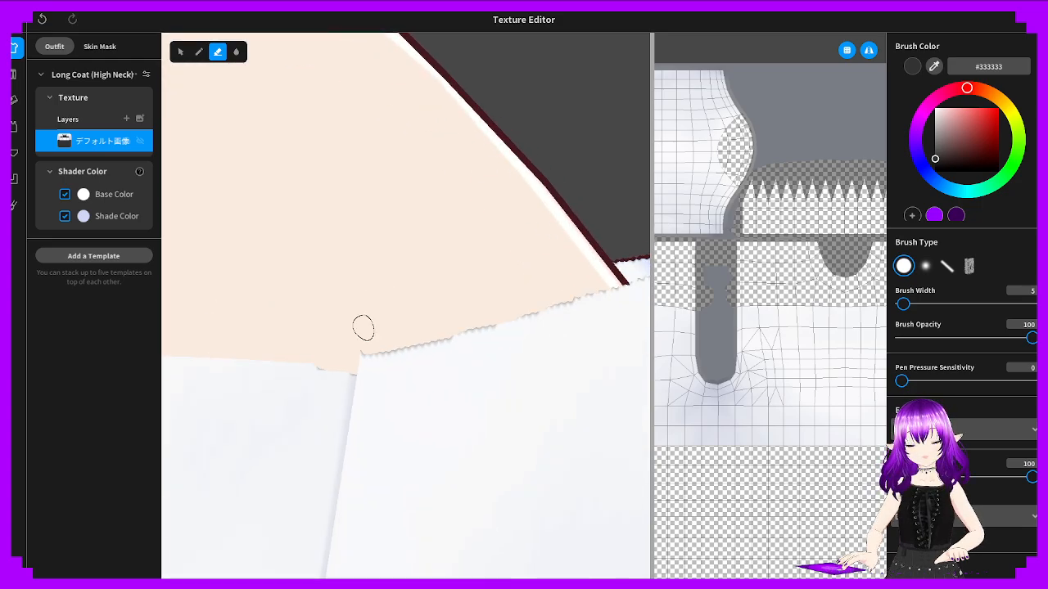
click(199, 51)
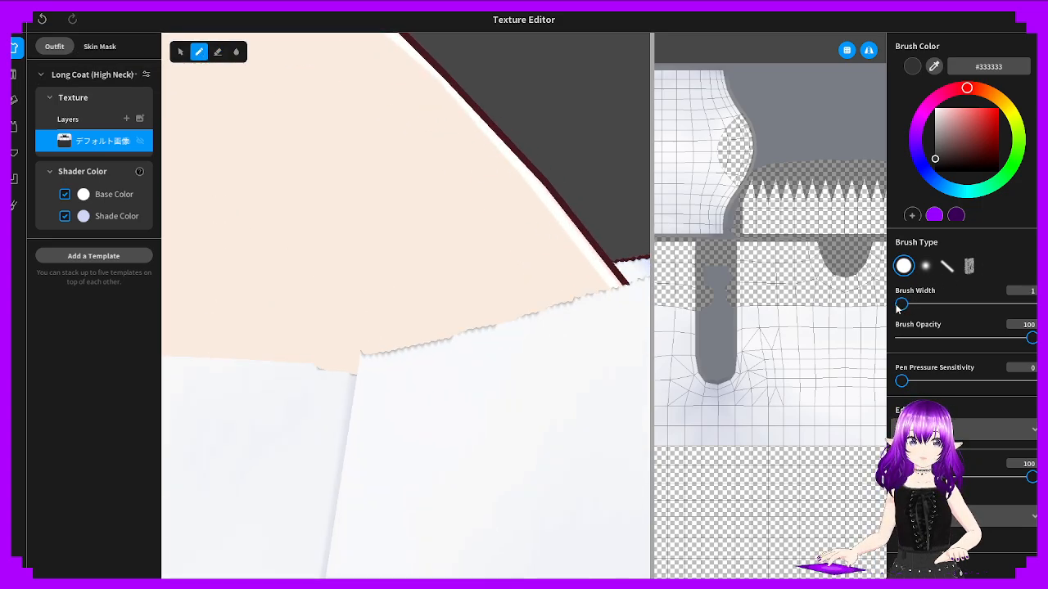
click(327, 377)
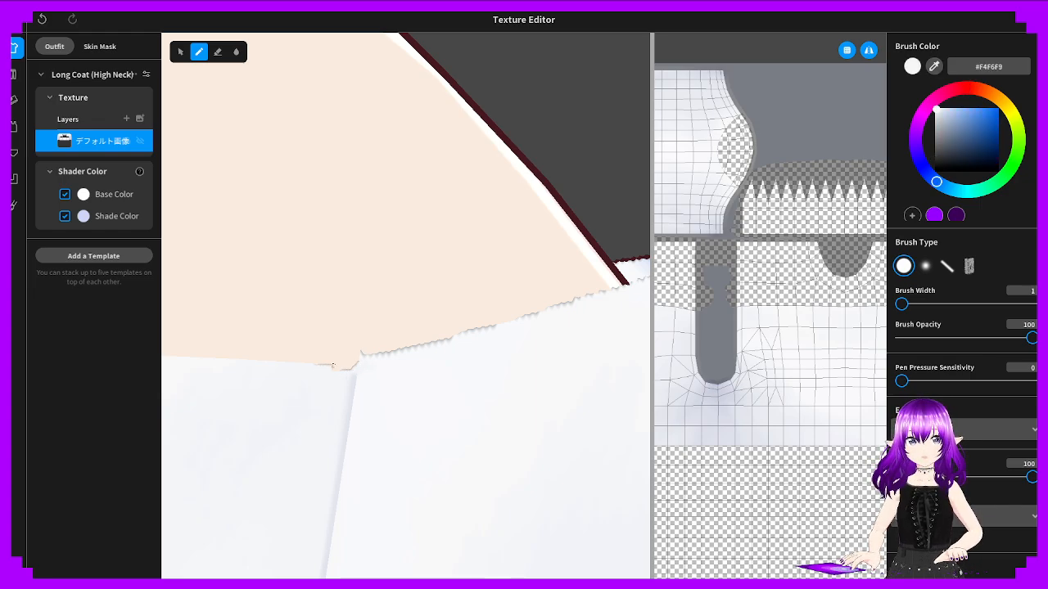
mouse_move(338, 368)
right_down()
mouse_move(381, 361)
mouse_move(340, 369)
mouse_move(354, 366)
mouse_move(341, 384)
right_up()
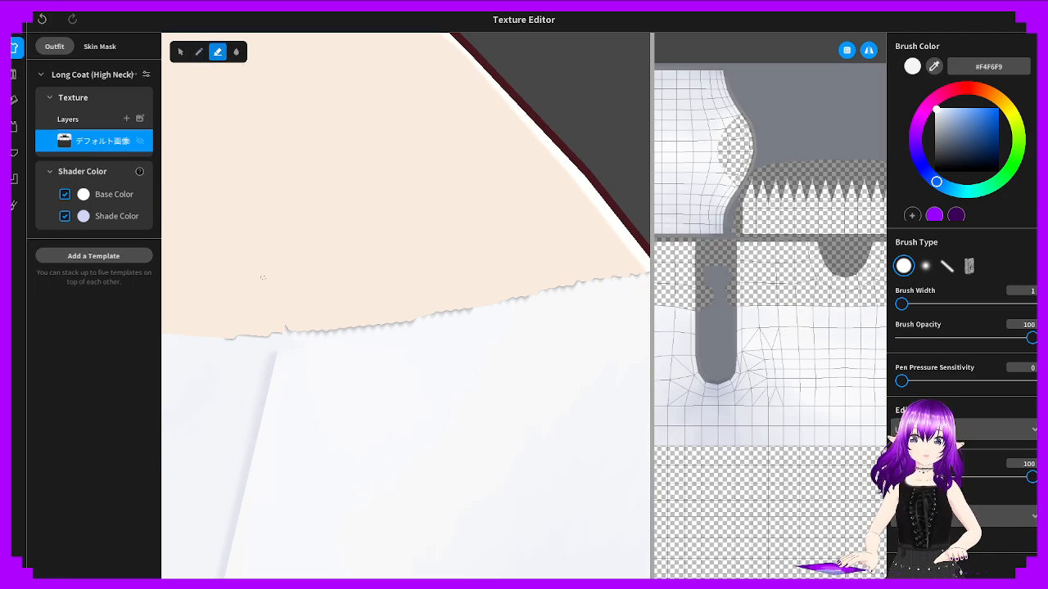
right_drag(285, 328, 182, 303)
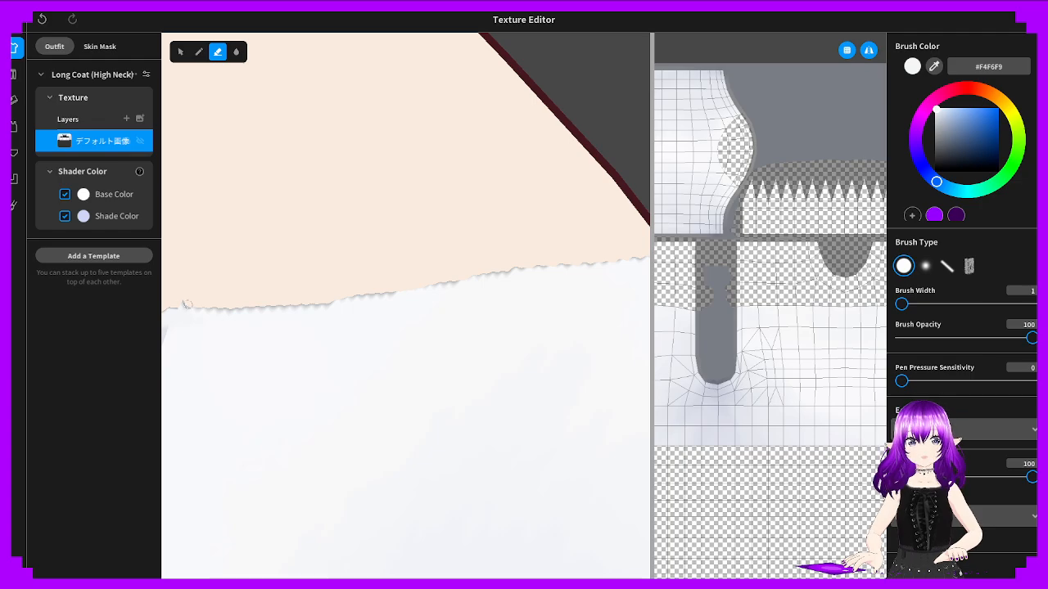
right_drag(172, 307, 418, 382)
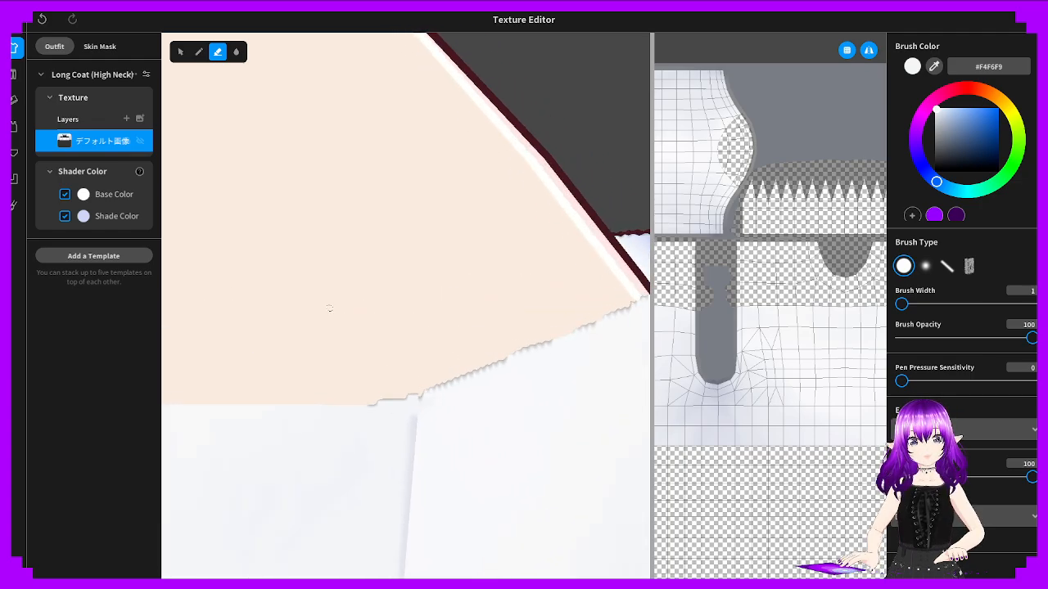
Widen the flat texture view and examine the edge of the sleeve's erased cutout from its upper to its lower end
right_drag(329, 309, 304, 323)
scroll(770, 306, up, 2)
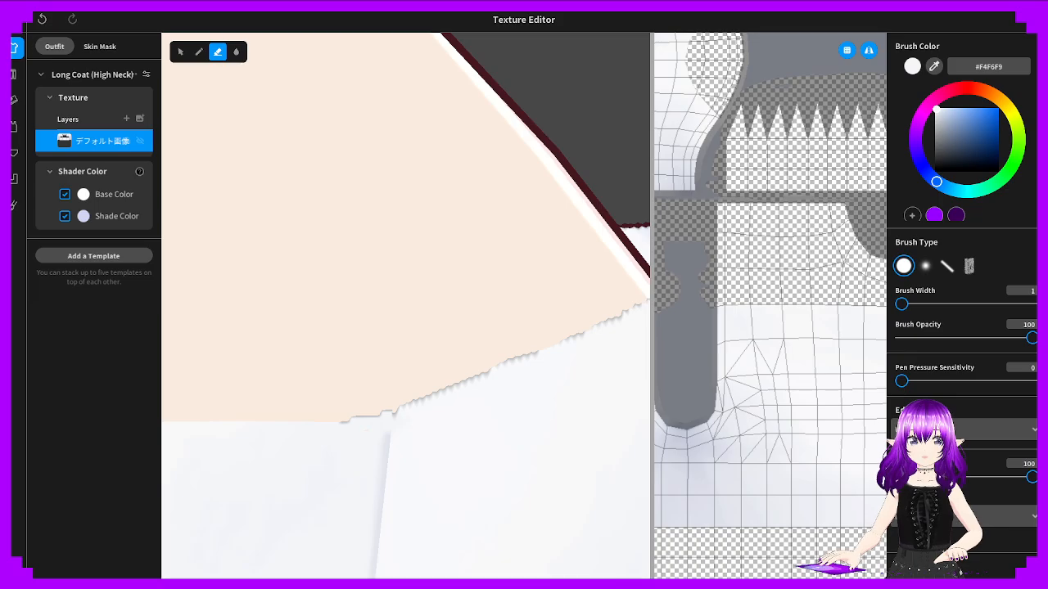
drag(651, 269, 387, 270)
scroll(629, 305, up, 2)
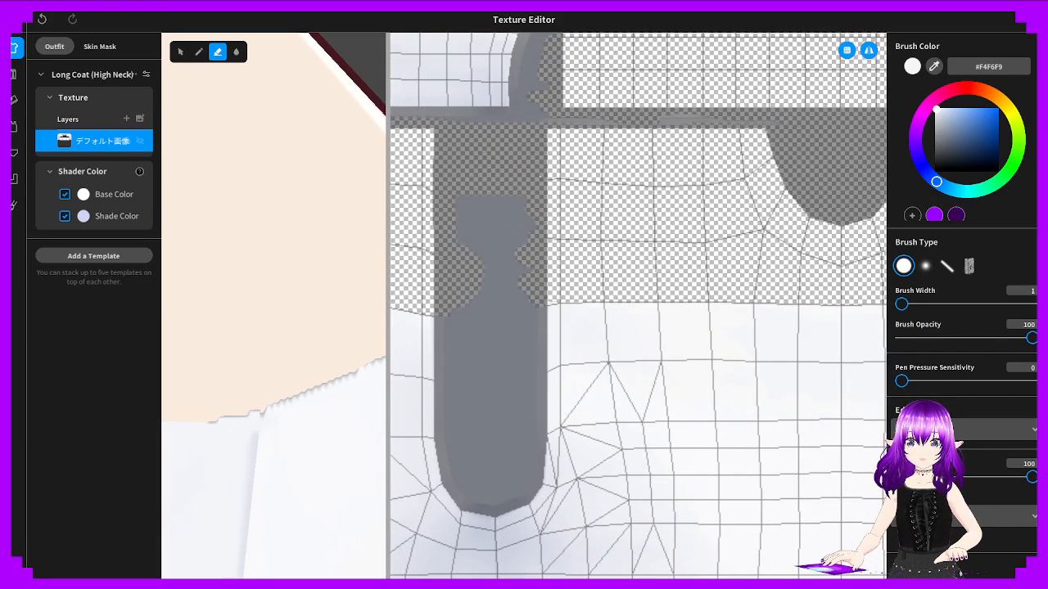
middle_drag(620, 147, 640, 499)
scroll(639, 307, up, 2)
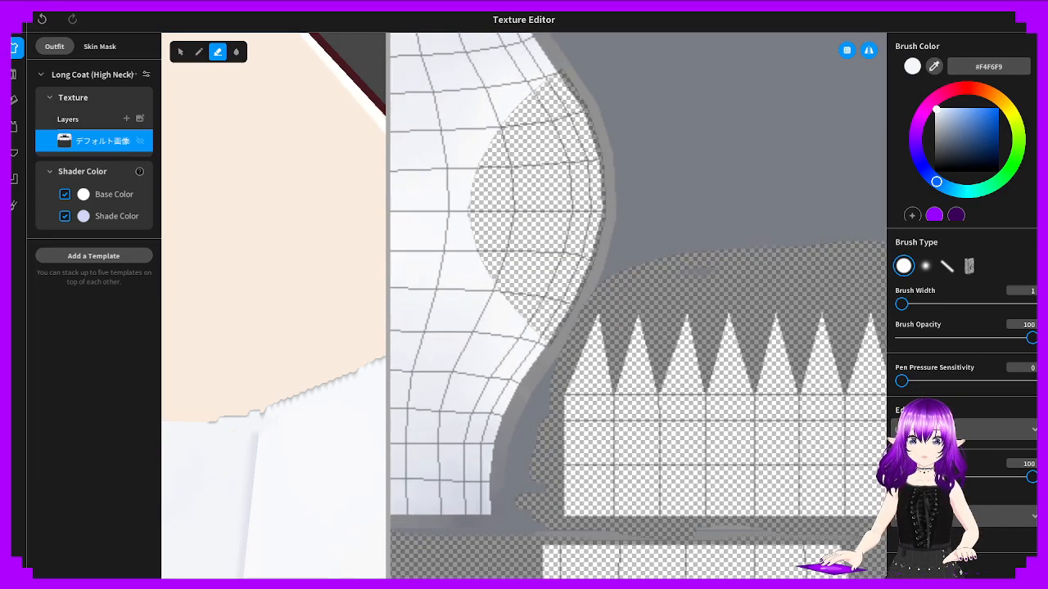
middle_drag(461, 54, 566, 407)
scroll(591, 168, up, 3)
scroll(589, 153, up, 1)
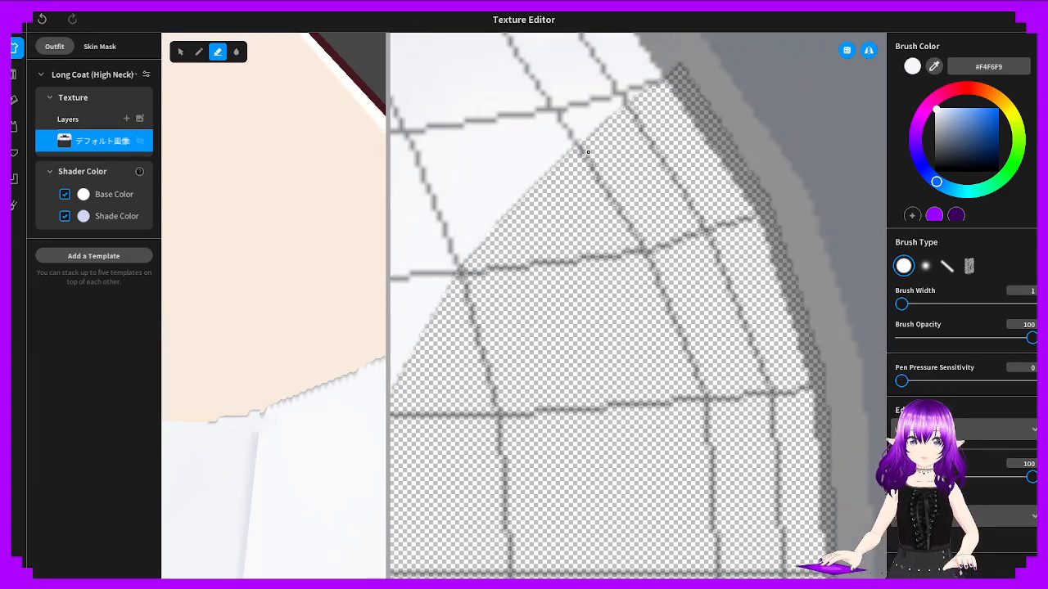
middle_drag(563, 234, 552, 326)
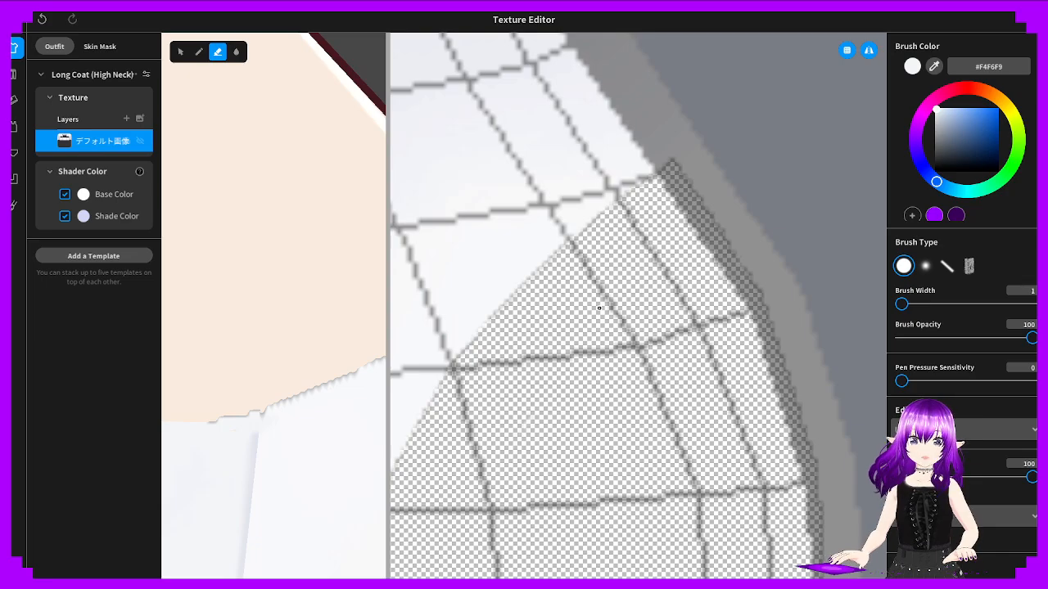
scroll(599, 308, up, 3)
right_drag(528, 444, 561, 314)
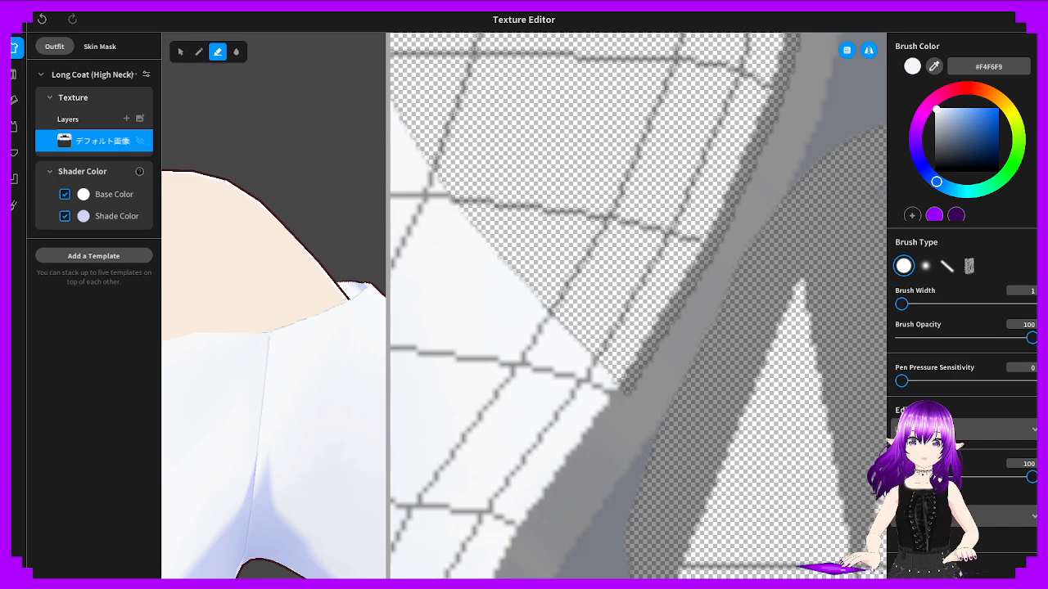
scroll(637, 305, down, 5)
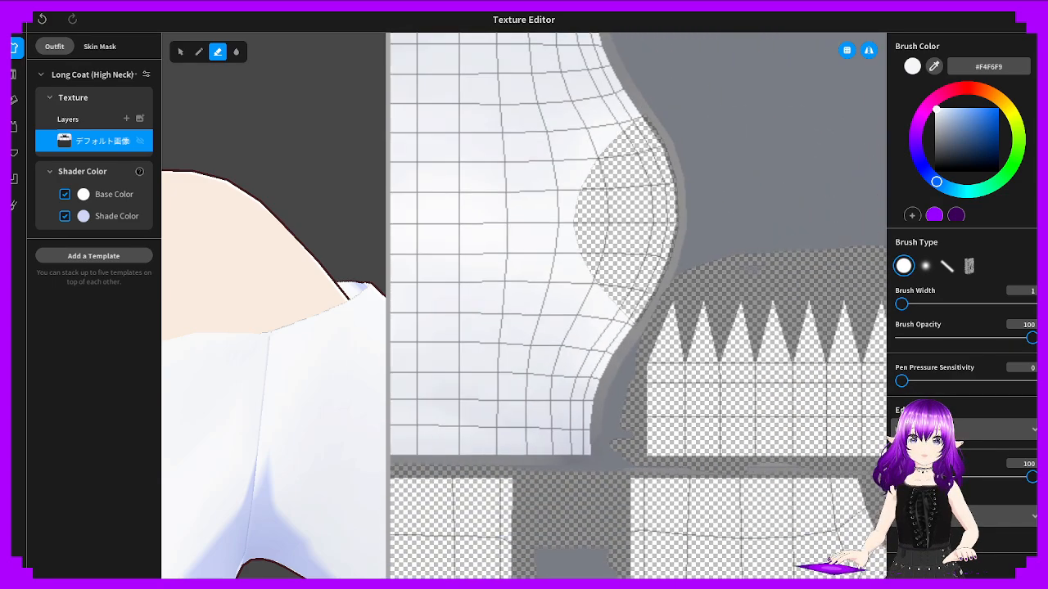
Set the eraser to the hard round brush with a width of 202 and a pen pressure sensitivity of 10
click(990, 305)
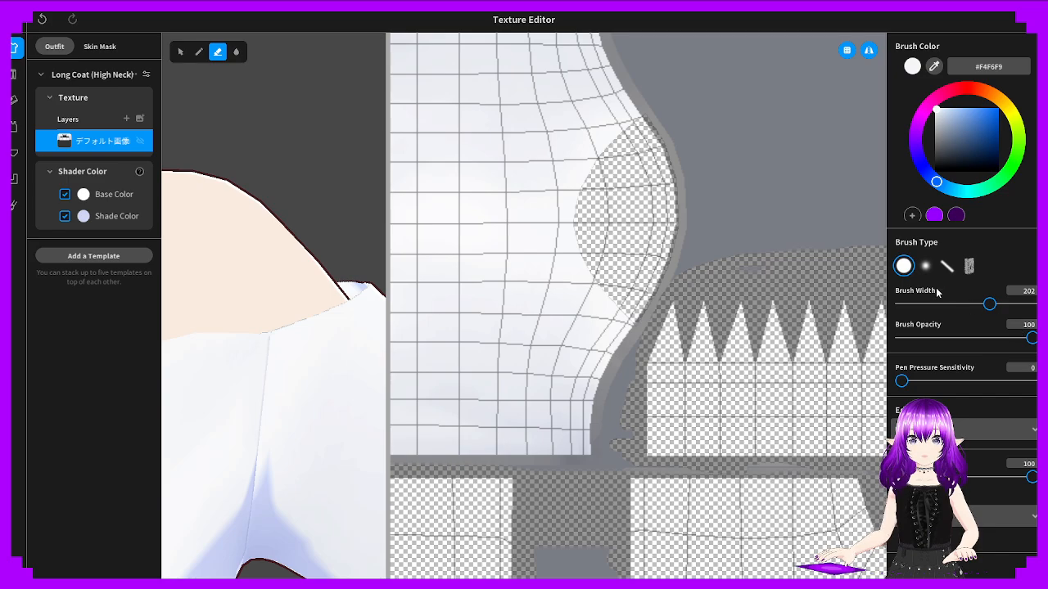
drag(922, 380, 1034, 381)
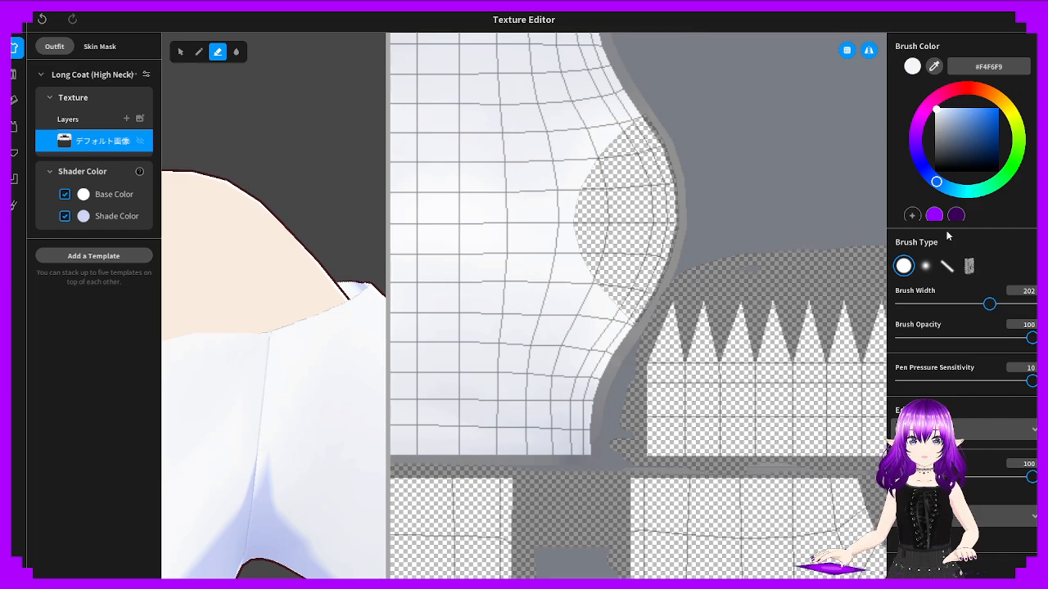
click(925, 266)
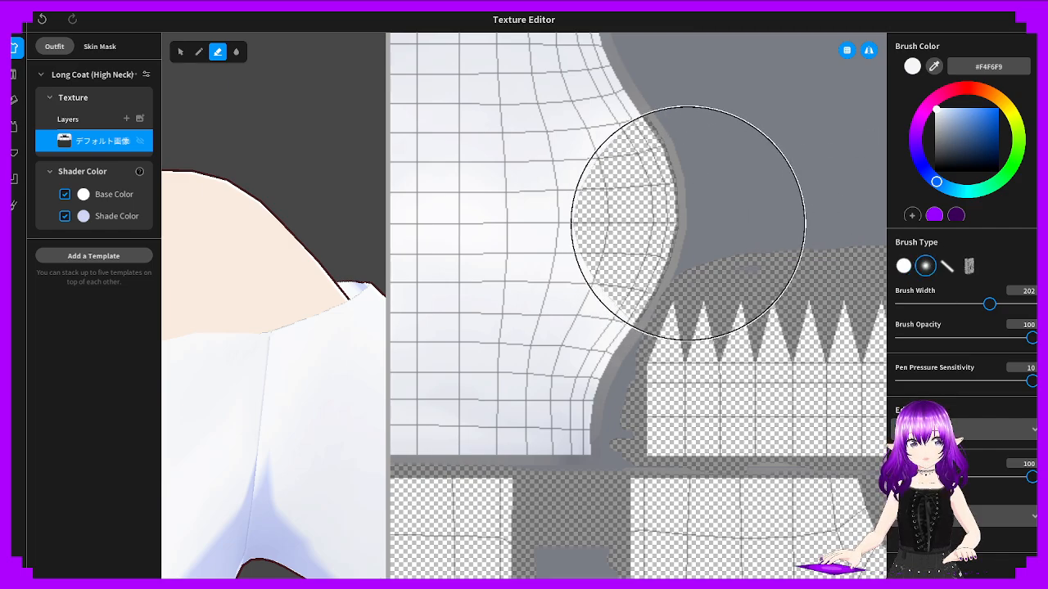
click(903, 266)
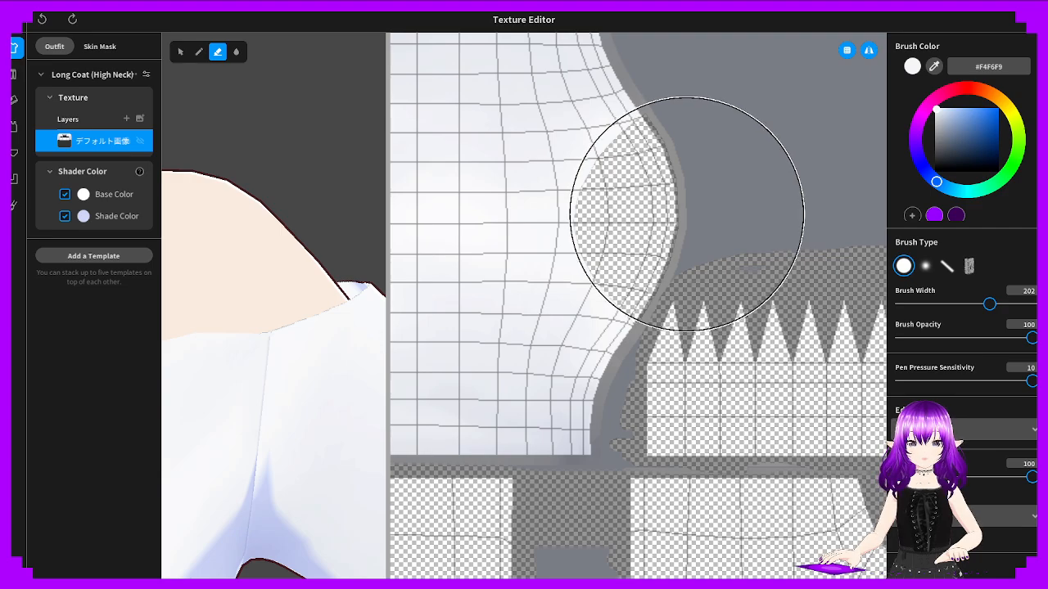
Try to reshape the sleeve cutout with one large eraser stroke at brush width 204, check it on the model, and undo it
mouse_move(949, 304)
mouse_down()
mouse_move(906, 303)
mouse_move(990, 304)
mouse_up()
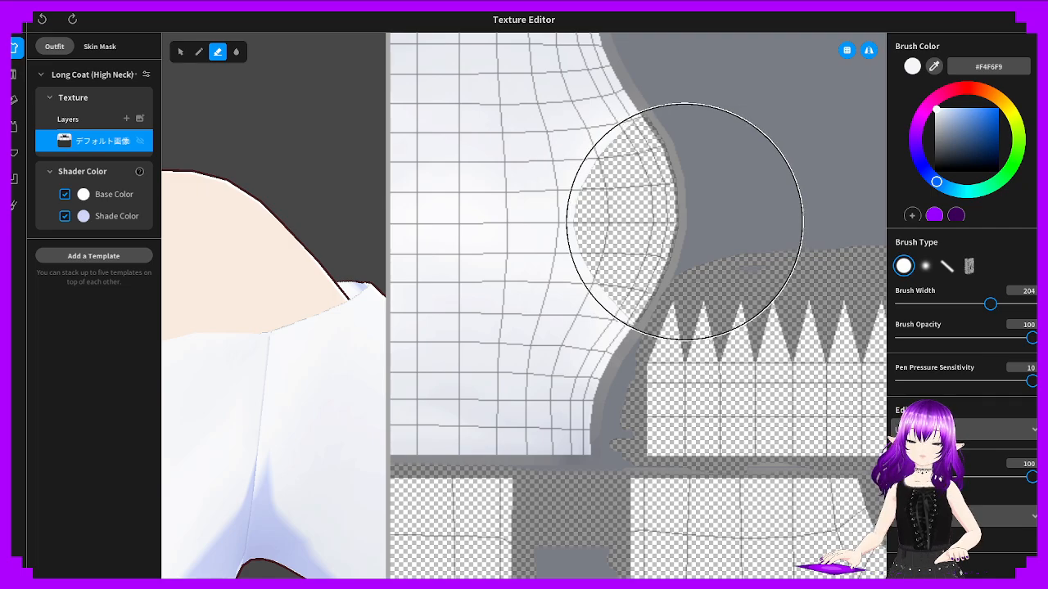
drag(694, 224, 677, 225)
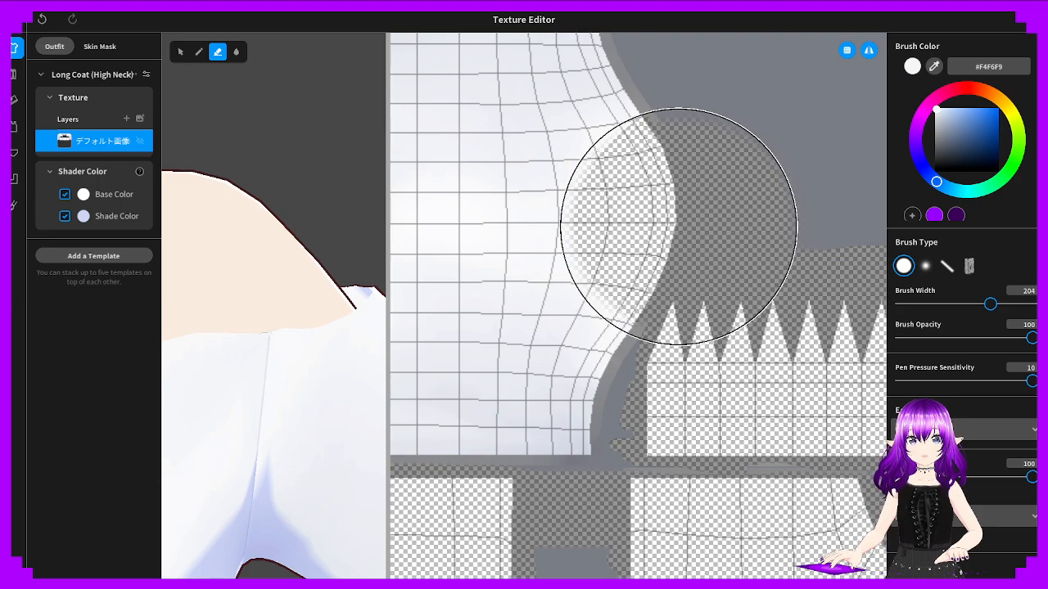
right_drag(275, 287, 153, 273)
right_drag(221, 279, 336, 270)
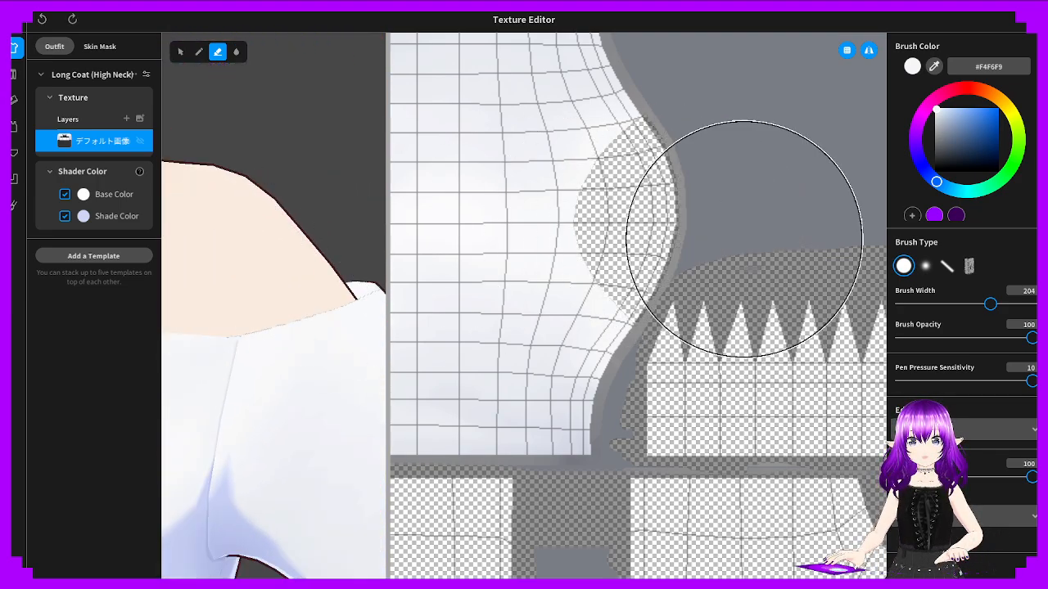
Try to shave the middle of the sleeve cutout's curved inner edge with the eraser at brush width 1
click(913, 303)
scroll(608, 304, up, 10)
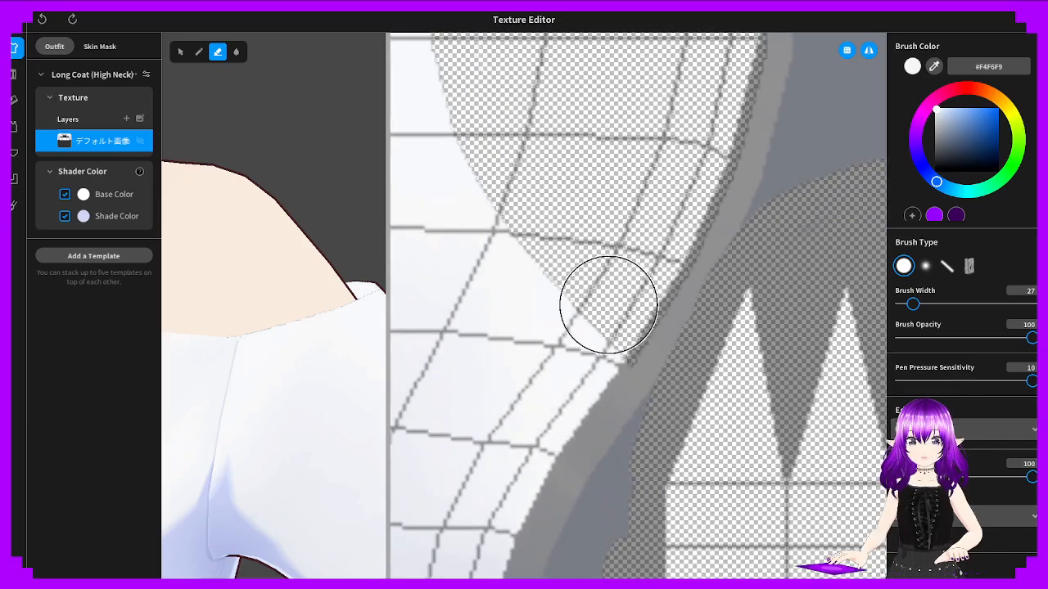
click(901, 303)
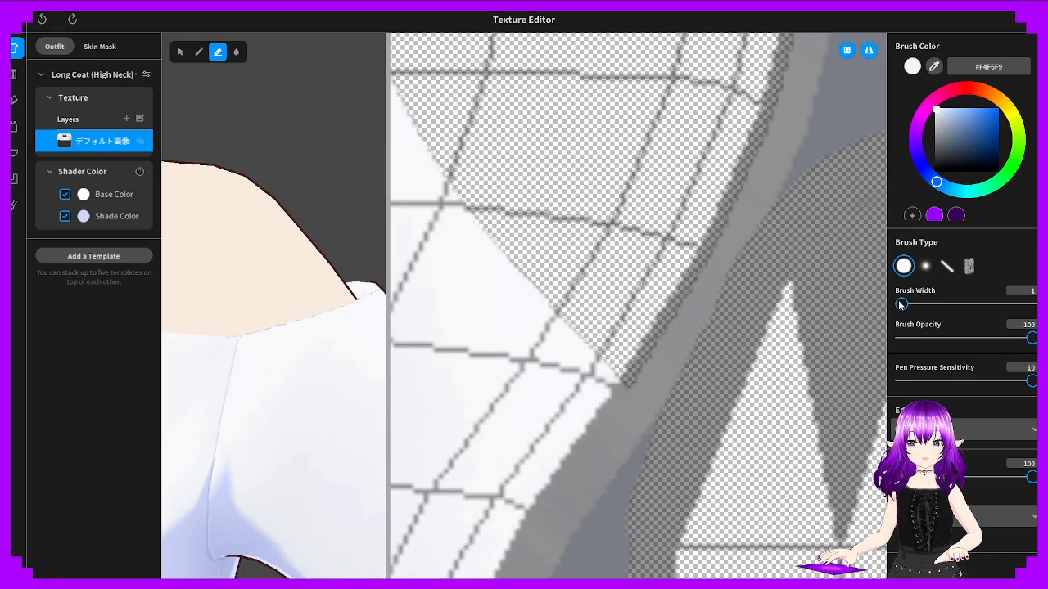
scroll(582, 354, up, 8)
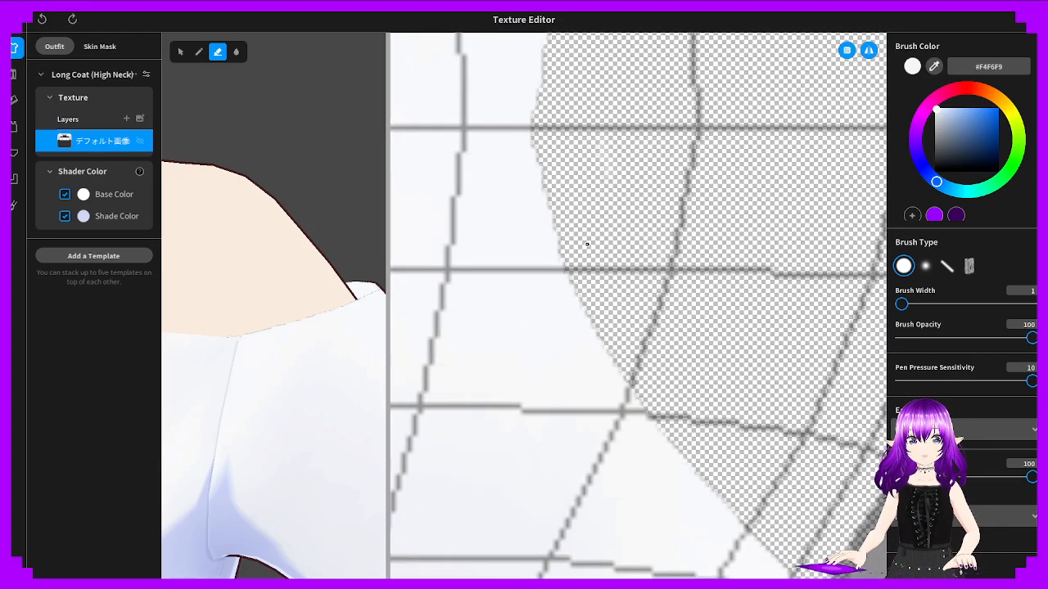
scroll(582, 353, up, 5)
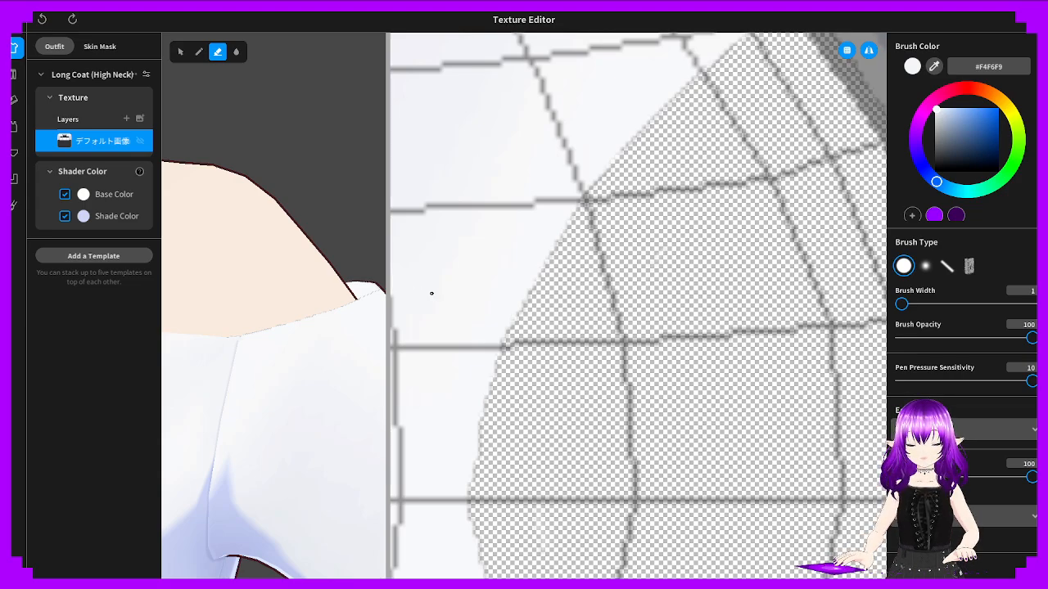
middle_drag(552, 445, 613, 308)
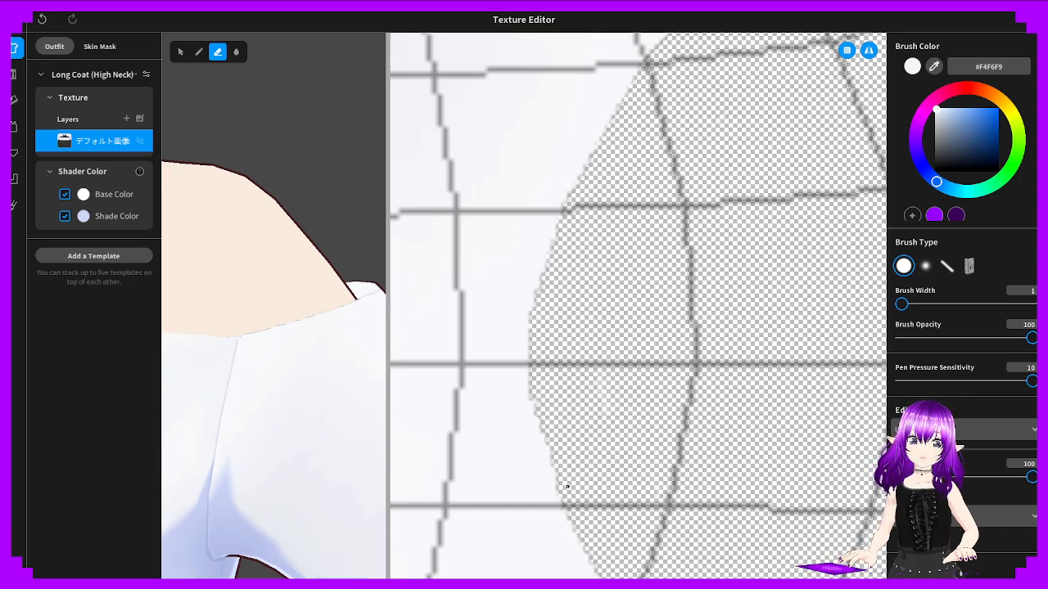
drag(533, 391, 575, 520)
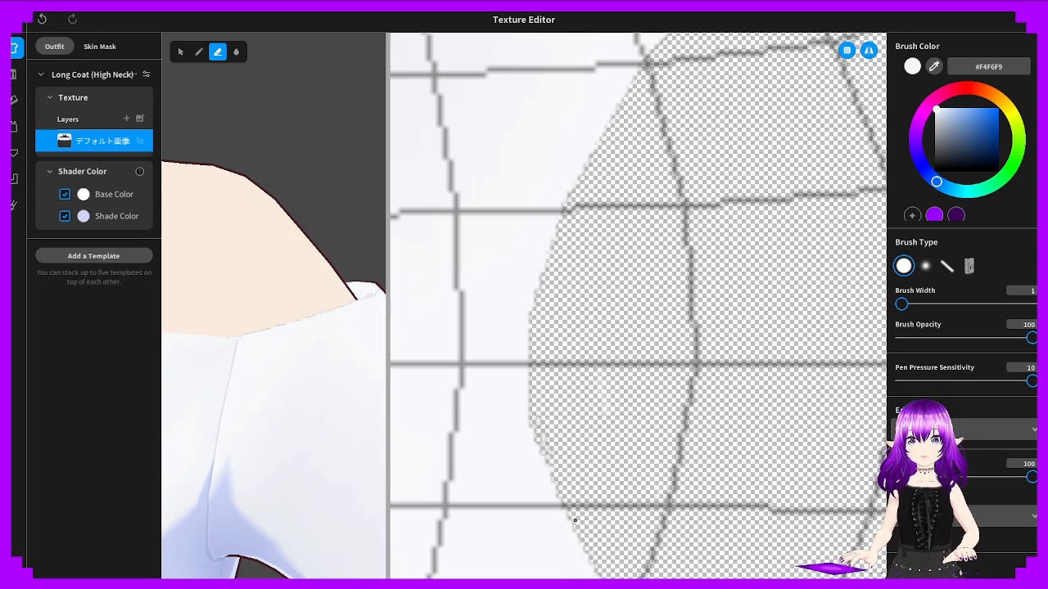
Try to trim the lower curve of the sleeve cutout with short eraser strokes, and undo the trimming strokes
middle_drag(611, 440, 552, 213)
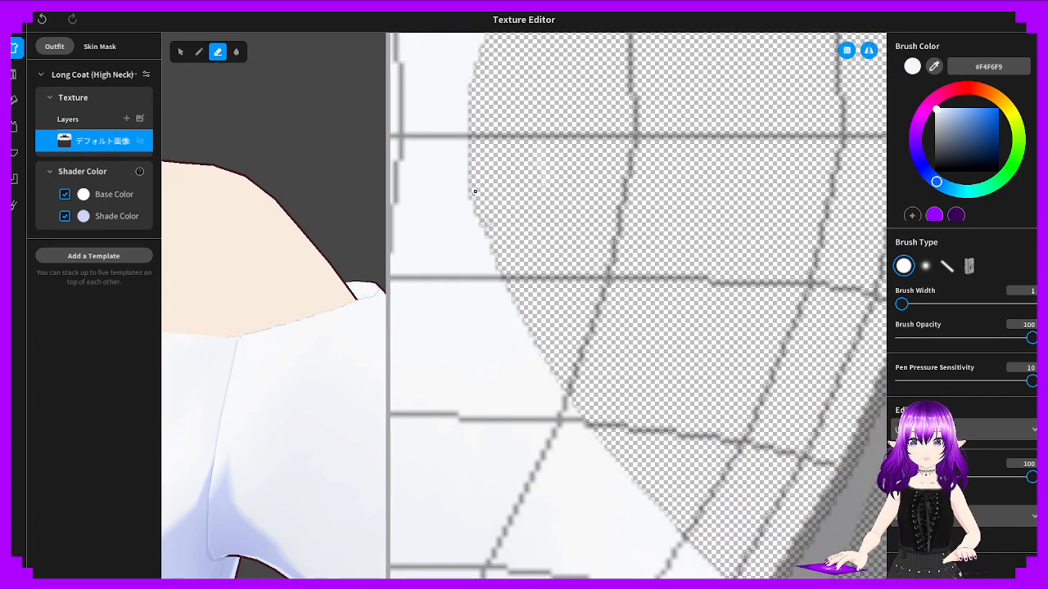
drag(472, 208, 511, 302)
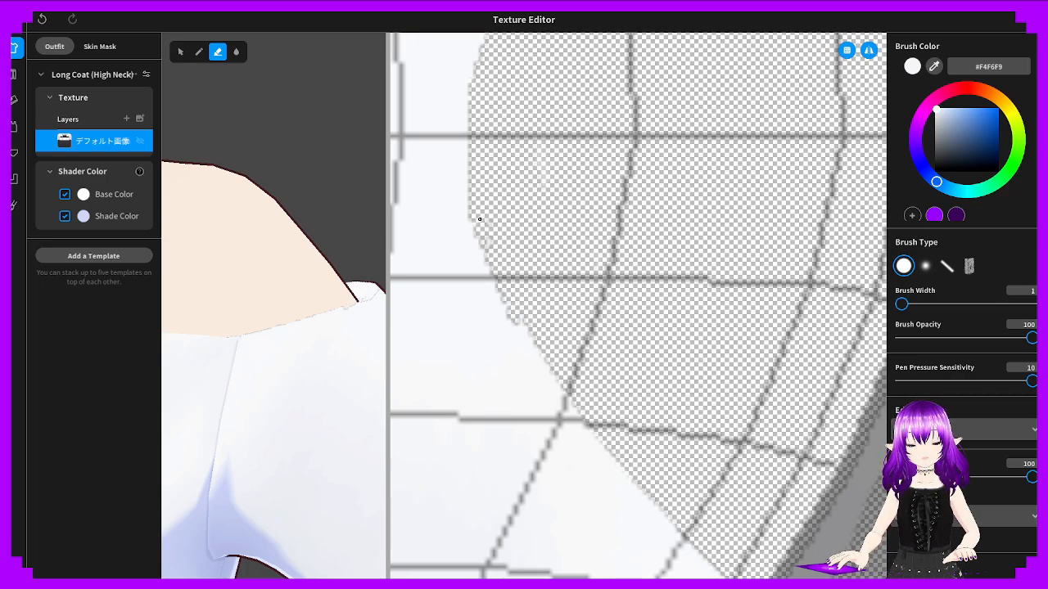
drag(477, 238, 495, 284)
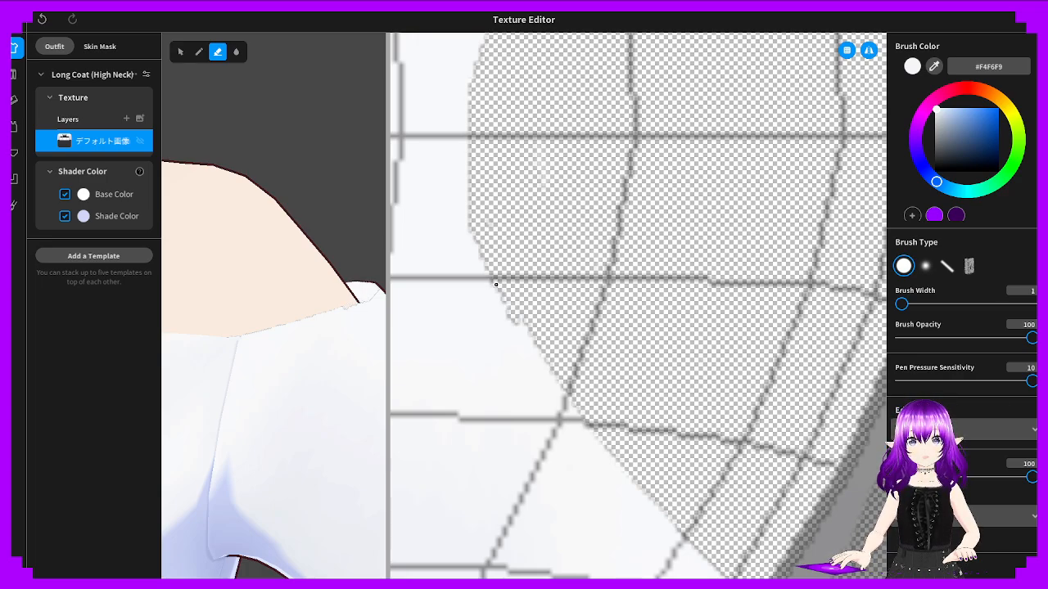
mouse_move(530, 341)
mouse_down()
mouse_move(567, 406)
mouse_move(628, 474)
mouse_up()
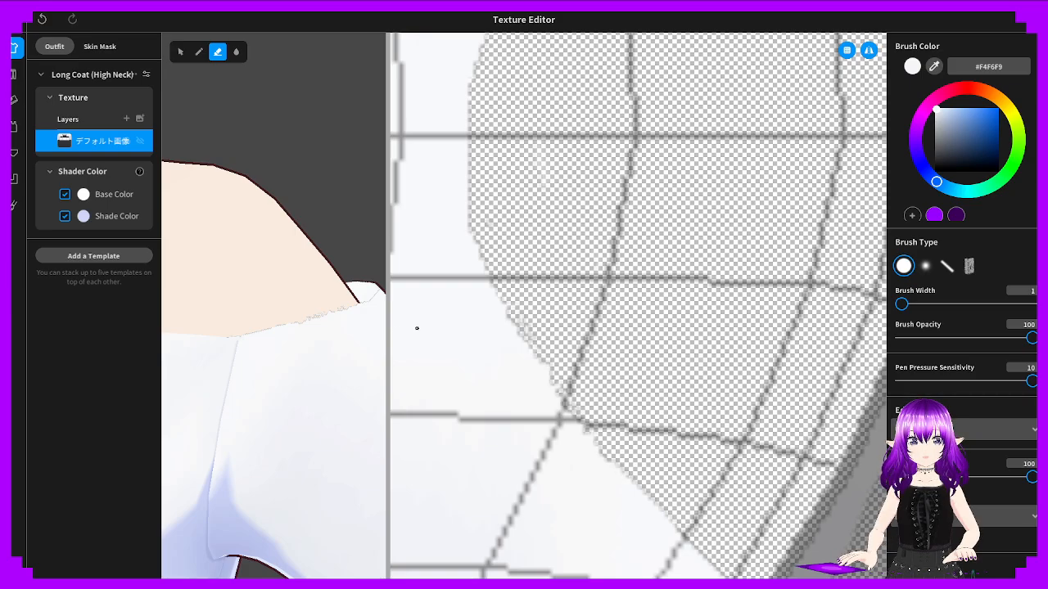
key(ctrl+z)
key(ctrl+z)
key(ctrl+z)
key(ctrl+z)
Inspect the neckline edge around the front sleeve seam on the model, and undo the last eraser edit
scroll(598, 244, down, 5)
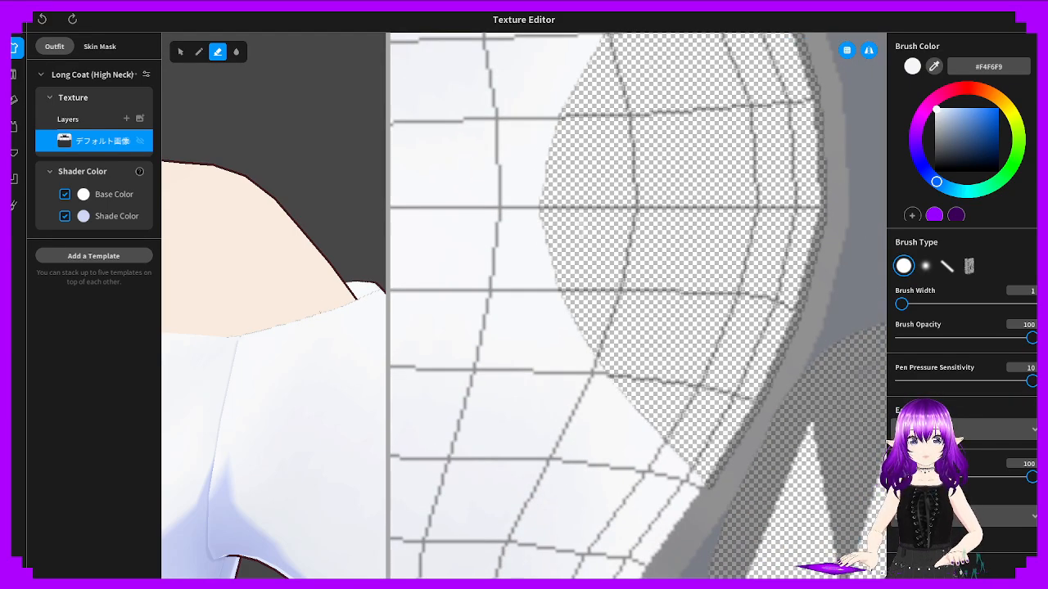
mouse_move(246, 352)
right_down()
mouse_move(286, 352)
mouse_move(256, 357)
right_up()
scroll(255, 358, up, 4)
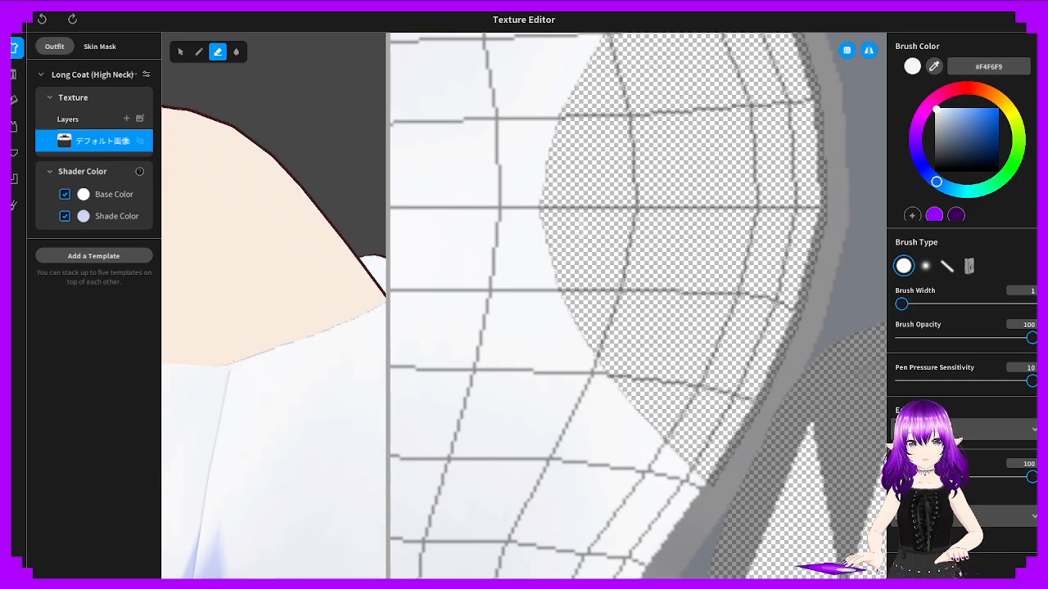
middle_drag(180, 414, 256, 357)
right_drag(255, 358, 259, 350)
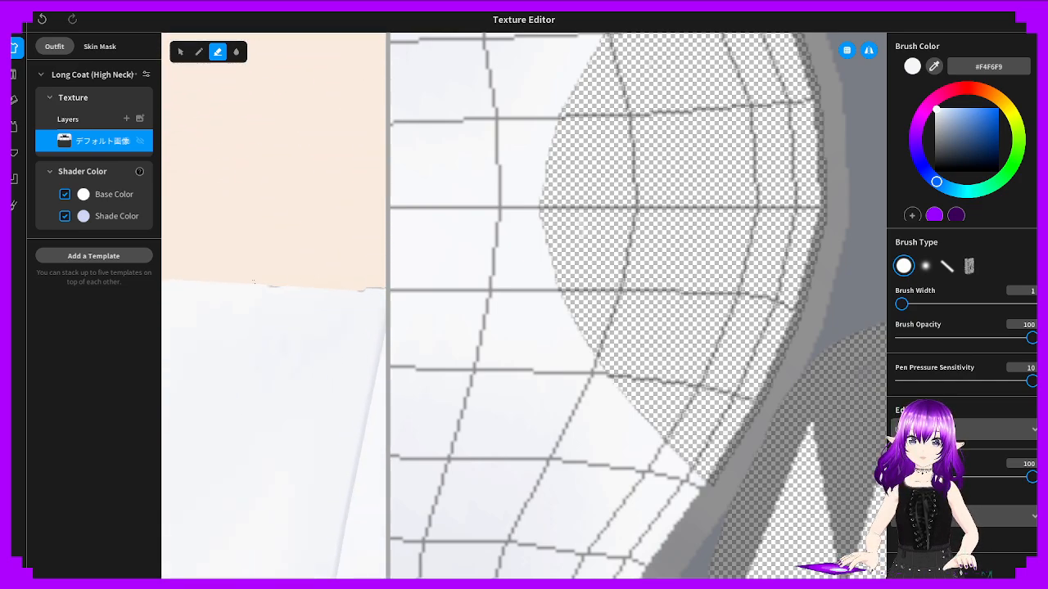
key(ctrl+z)
mouse_move(297, 297)
right_down()
mouse_move(252, 300)
mouse_move(281, 301)
right_up()
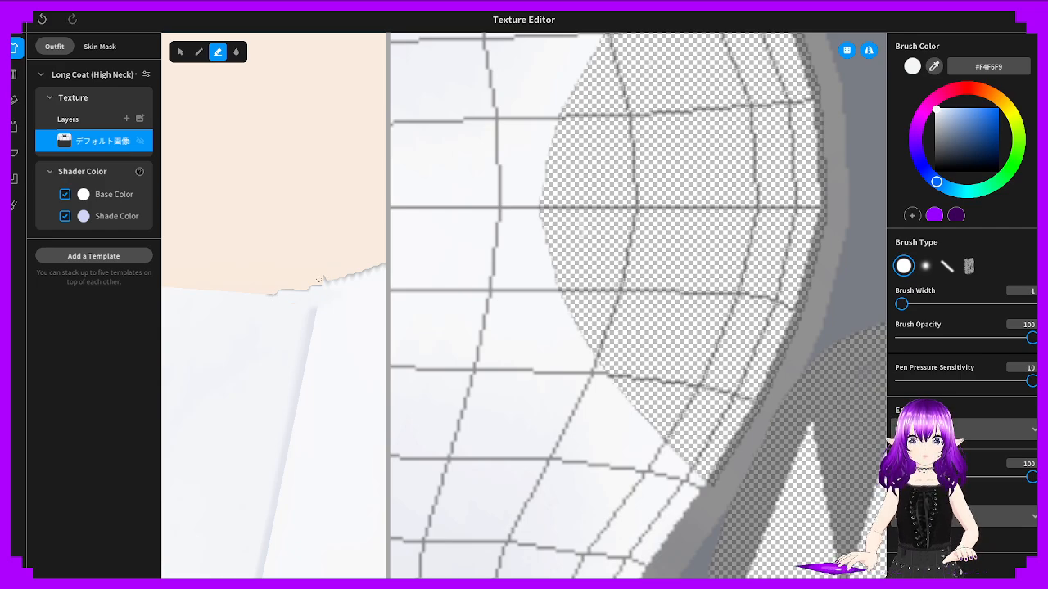
right_drag(324, 276, 305, 278)
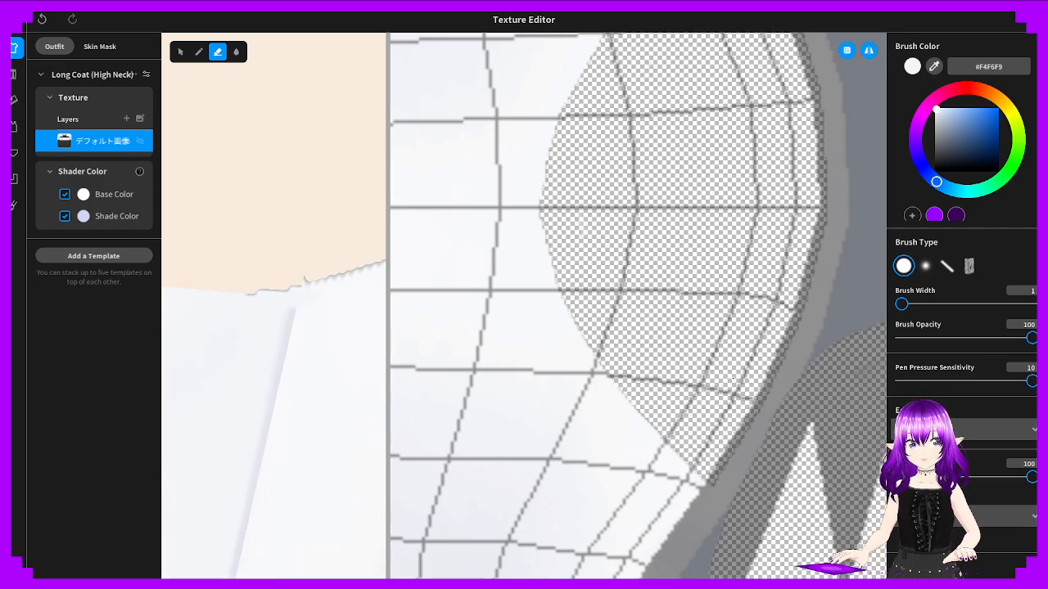
Undo the last edit at the sleeve cutout and set the eraser's brush width to 22
middle_drag(487, 343, 431, 553)
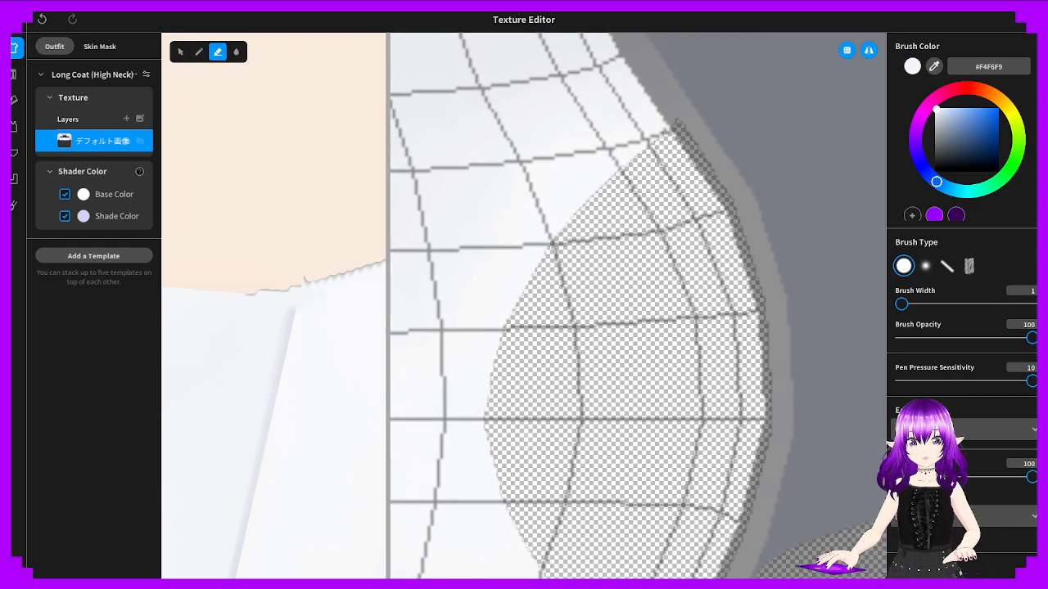
key(ctrl+z)
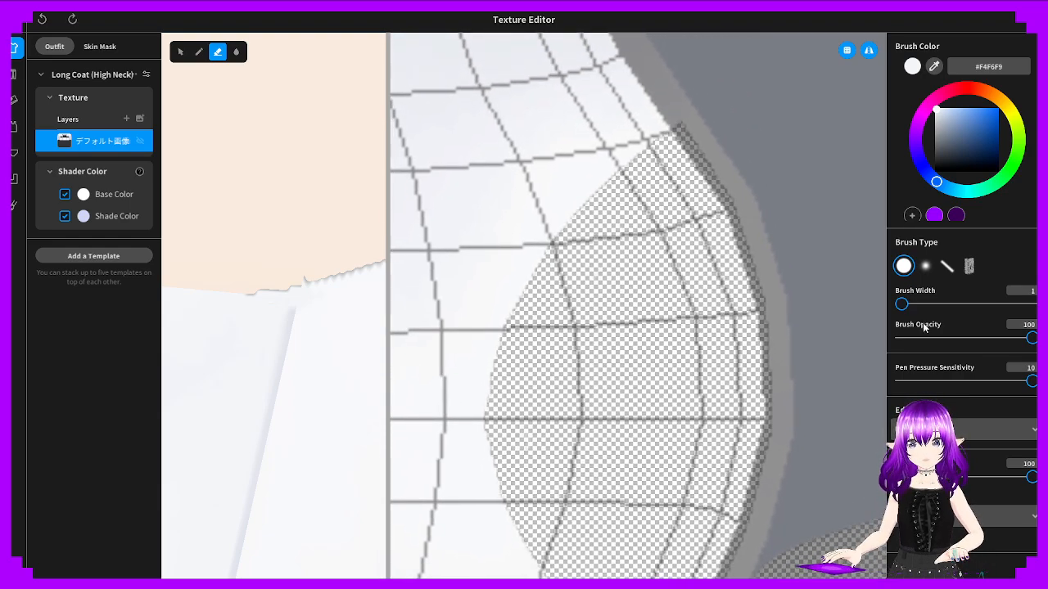
click(910, 306)
scroll(704, 365, down, 3)
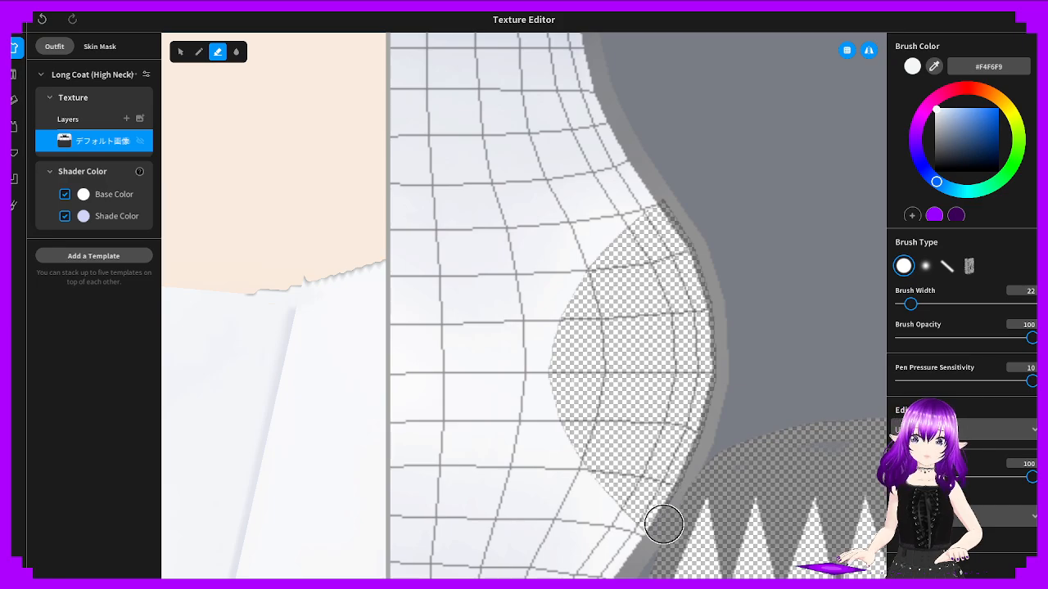
scroll(639, 423, up, 3)
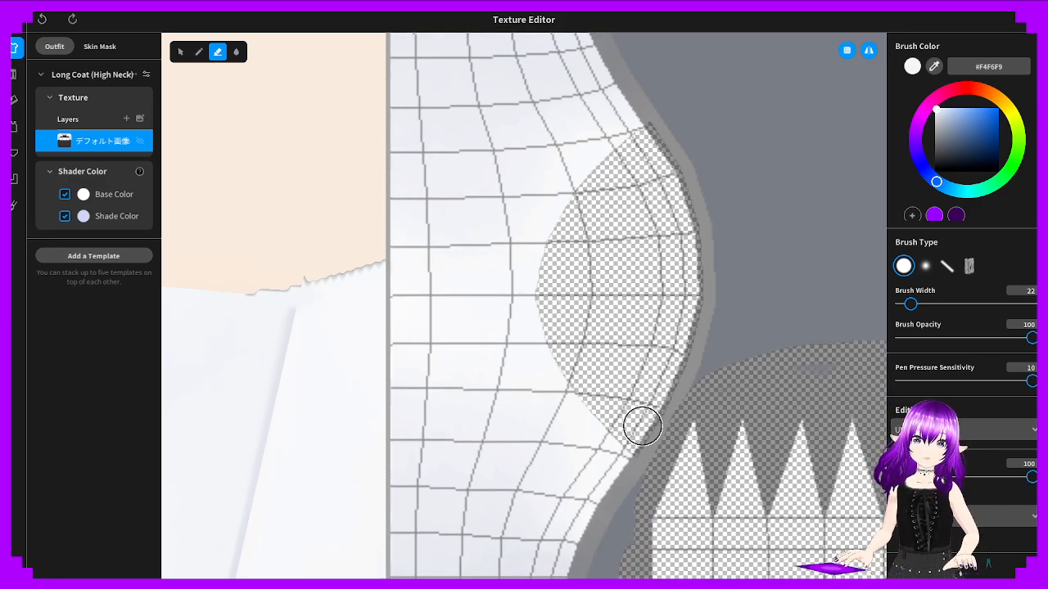
scroll(618, 330, up, 2)
mouse_move(615, 334)
mouse_down()
mouse_move(627, 346)
mouse_move(612, 400)
mouse_up()
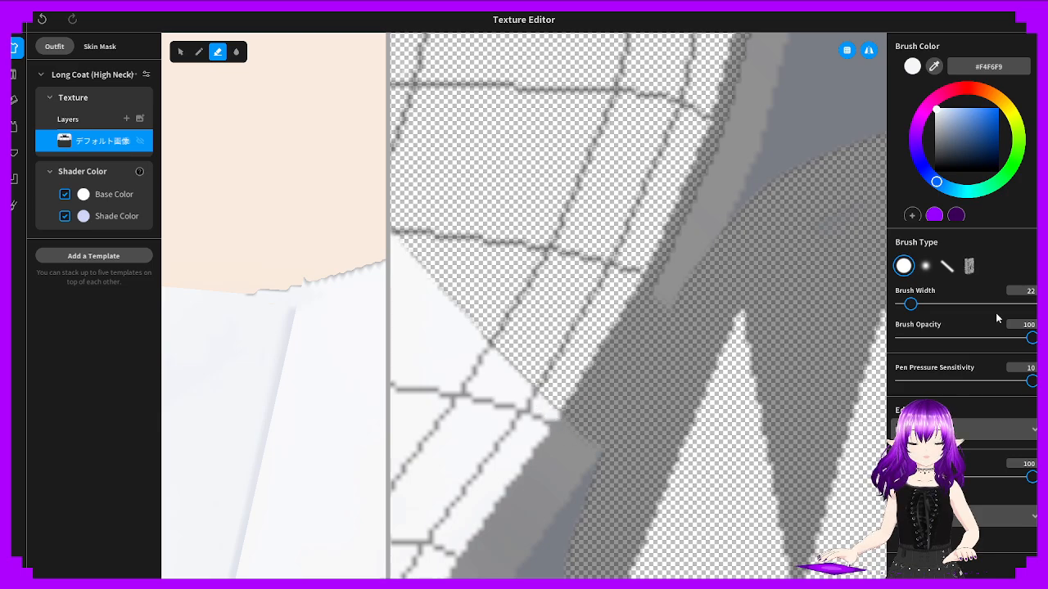
Set the eraser's brush width to 2 and trim the lower tip of the sleeve cutout, undoing the stroke that cuts too deep
click(902, 306)
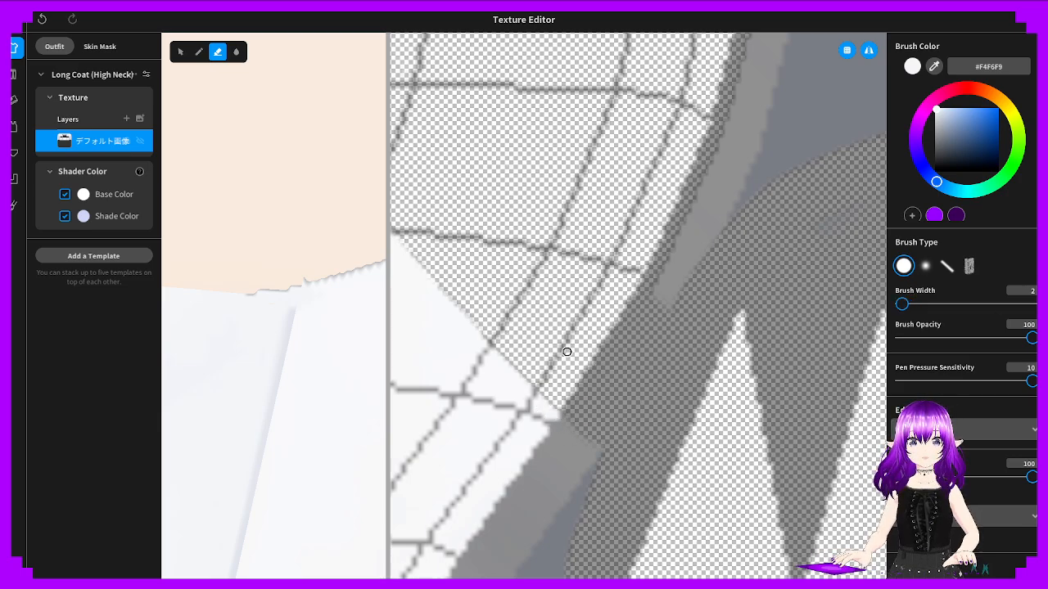
scroll(659, 359, up, 2)
drag(641, 434, 593, 379)
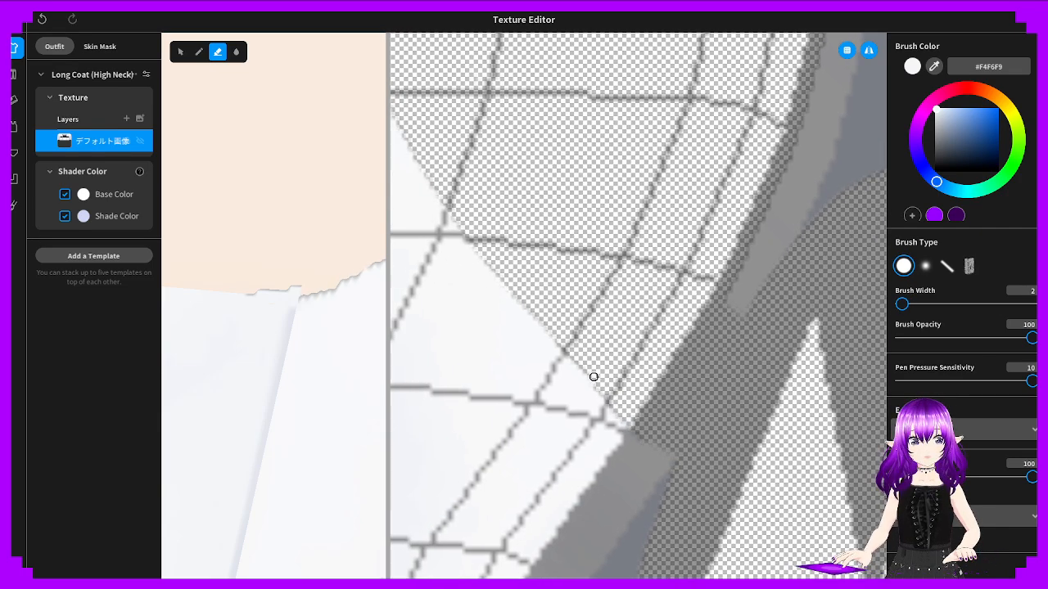
drag(620, 416, 674, 464)
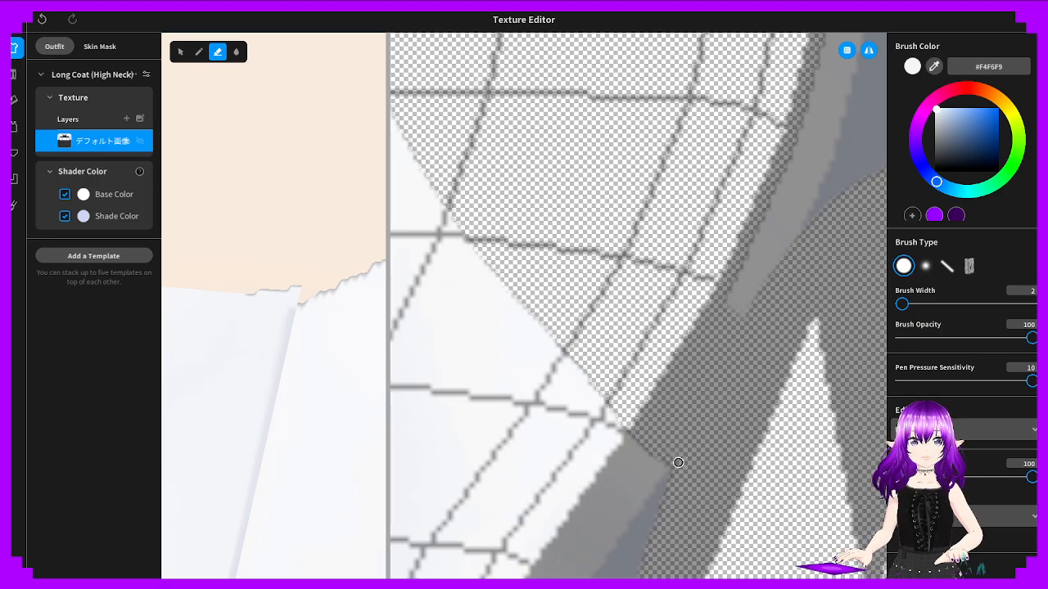
key(ctrl+z)
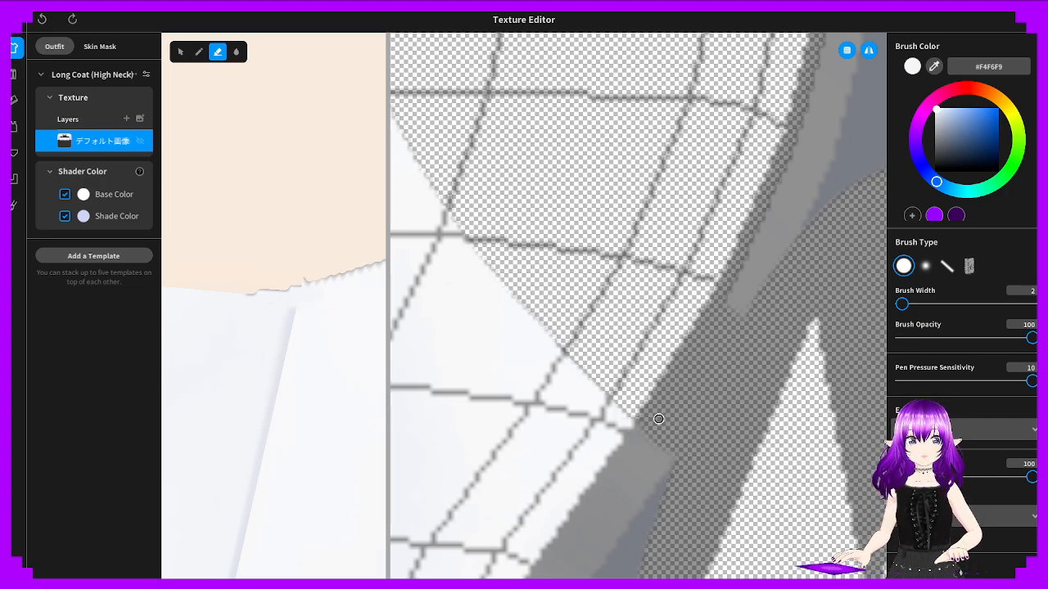
drag(640, 425, 633, 415)
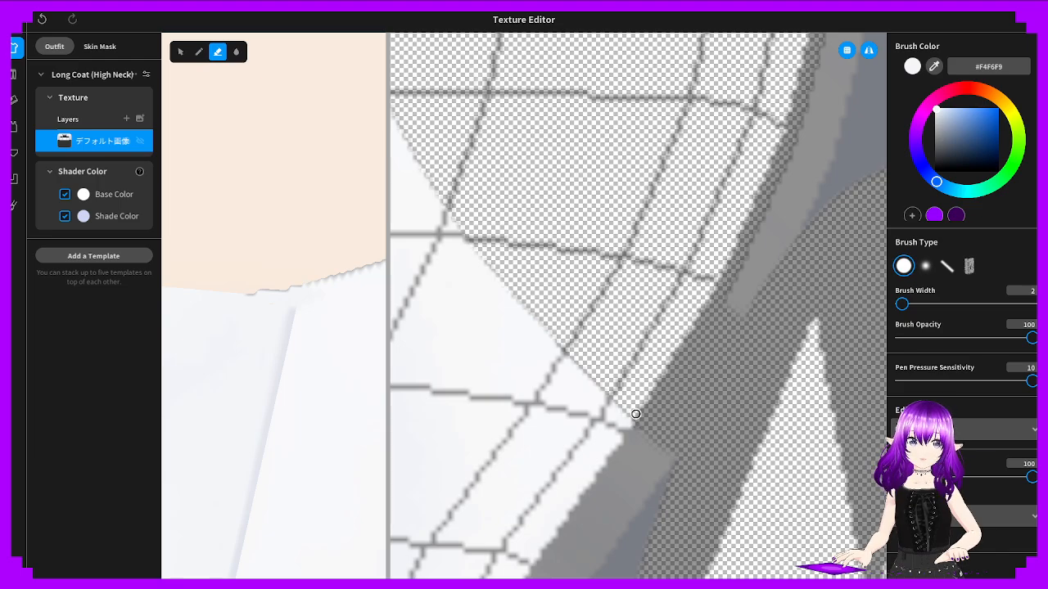
Widen the 3D model view and erase a thin sliver of the neckline edge just beside the front sleeve seam
right_drag(292, 314, 364, 293)
drag(381, 301, 878, 243)
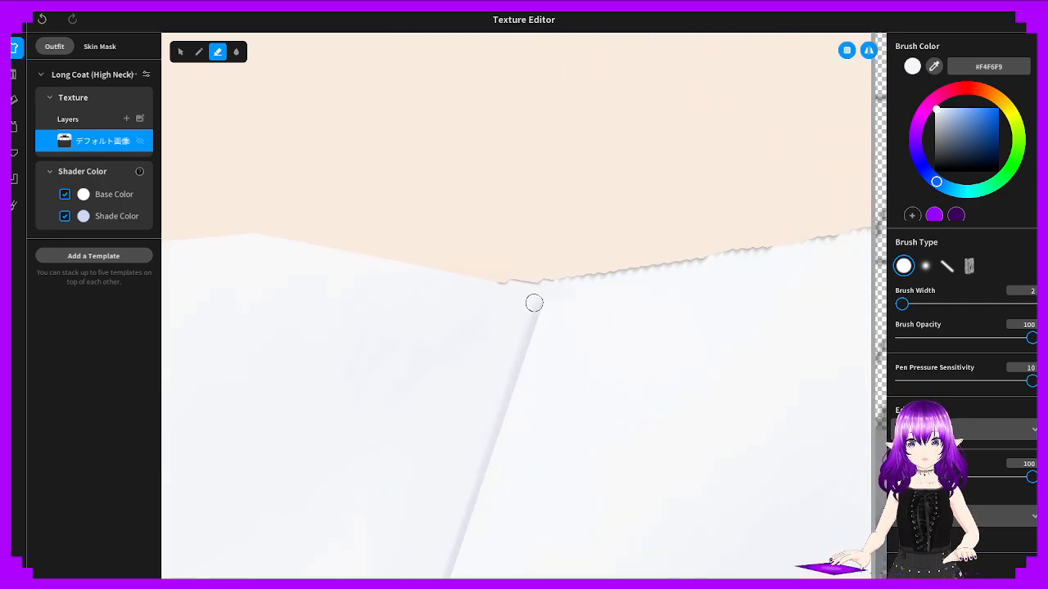
right_drag(536, 282, 475, 326)
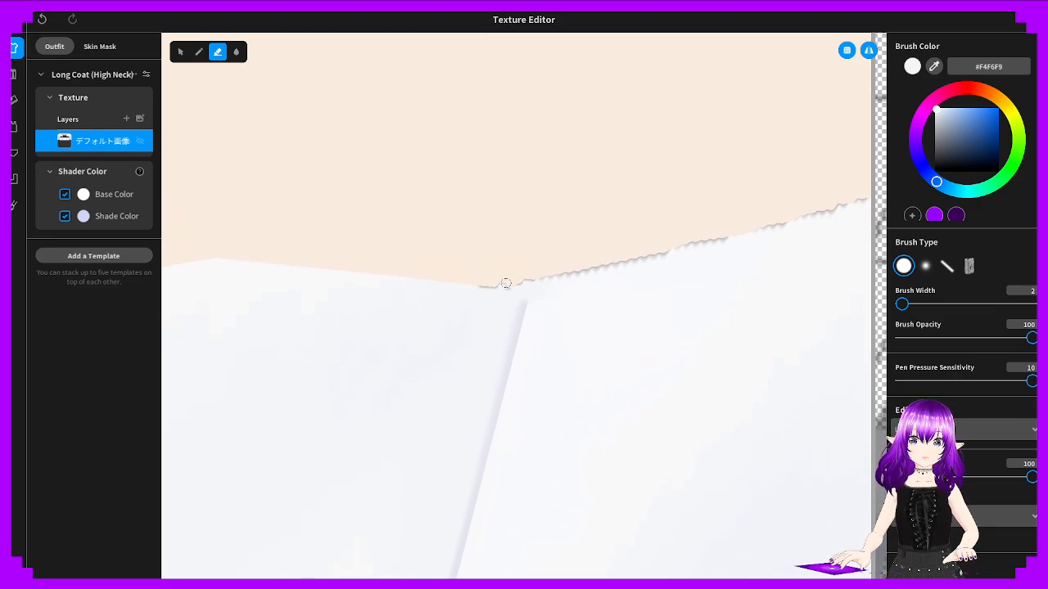
mouse_move(502, 286)
mouse_down()
mouse_move(546, 281)
mouse_move(494, 284)
mouse_up()
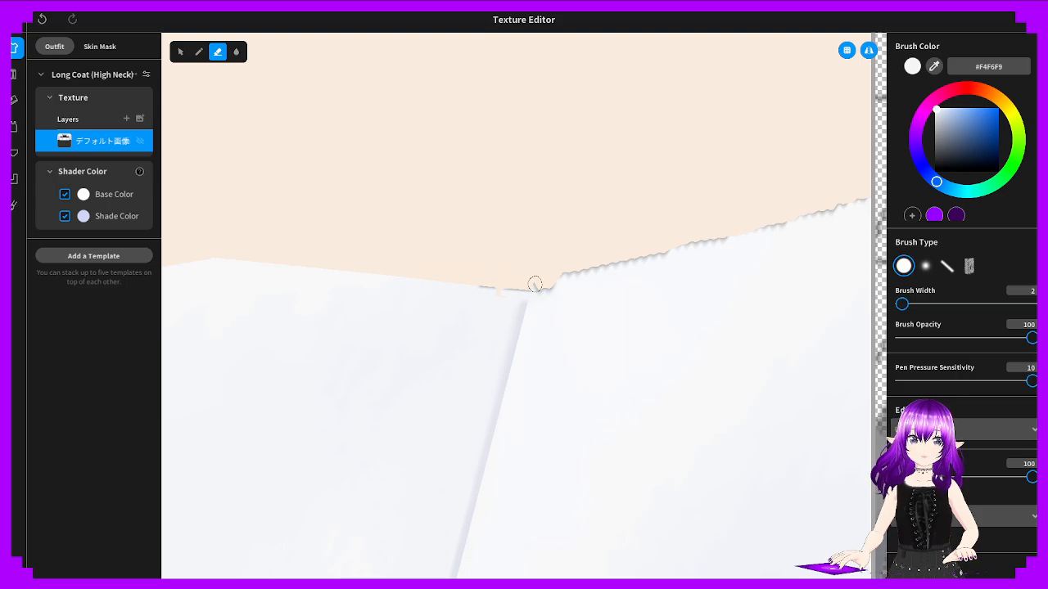
key(ctrl+z)
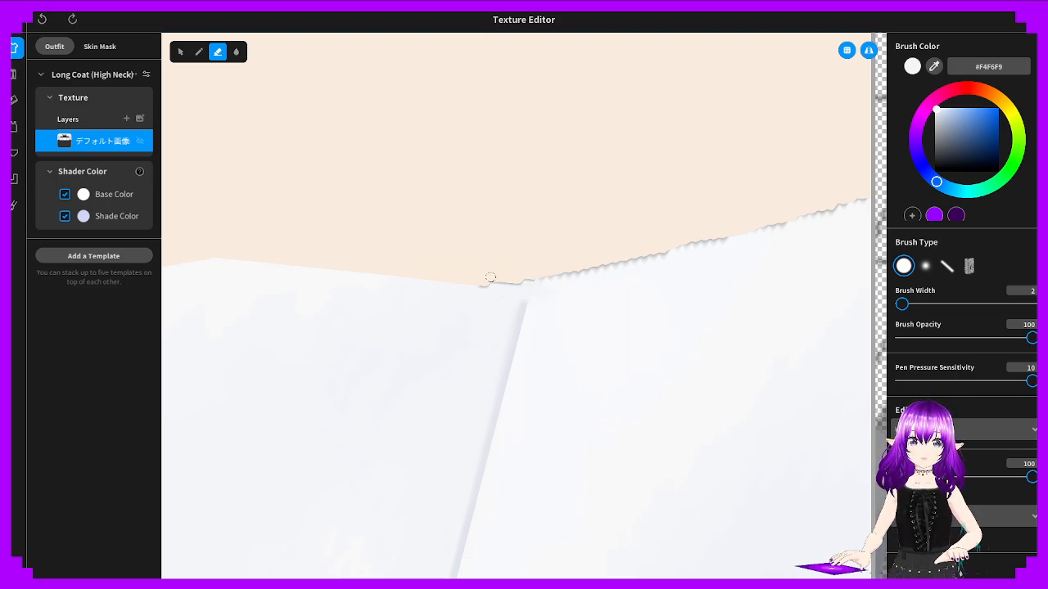
drag(490, 281, 505, 282)
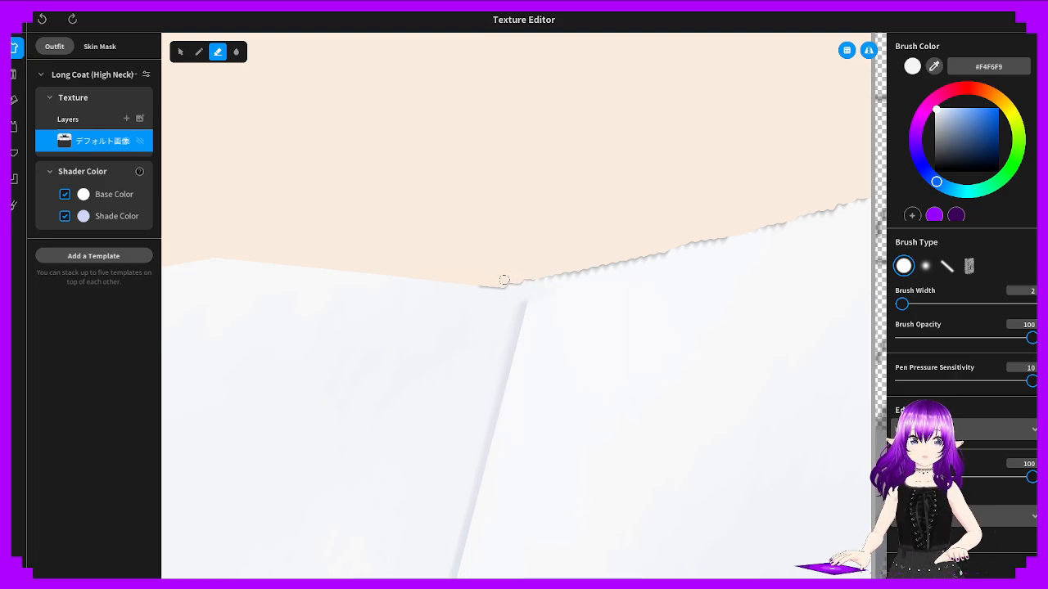
Paint the neckline beside the sleeve seam back in with the brush, then straighten it with short eraser strokes, undoing the uneven ones
click(199, 52)
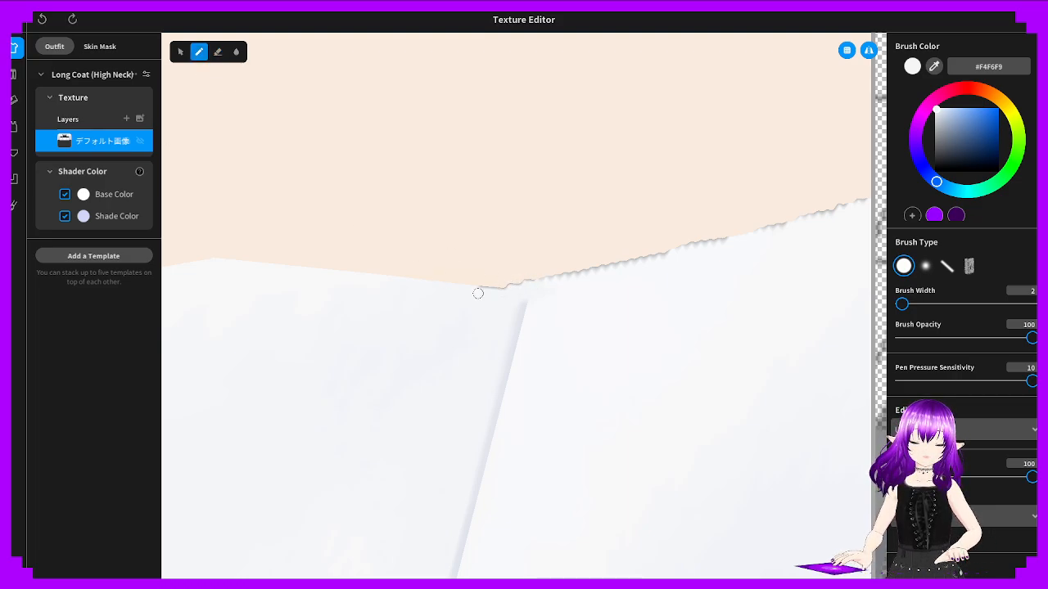
drag(527, 284, 483, 288)
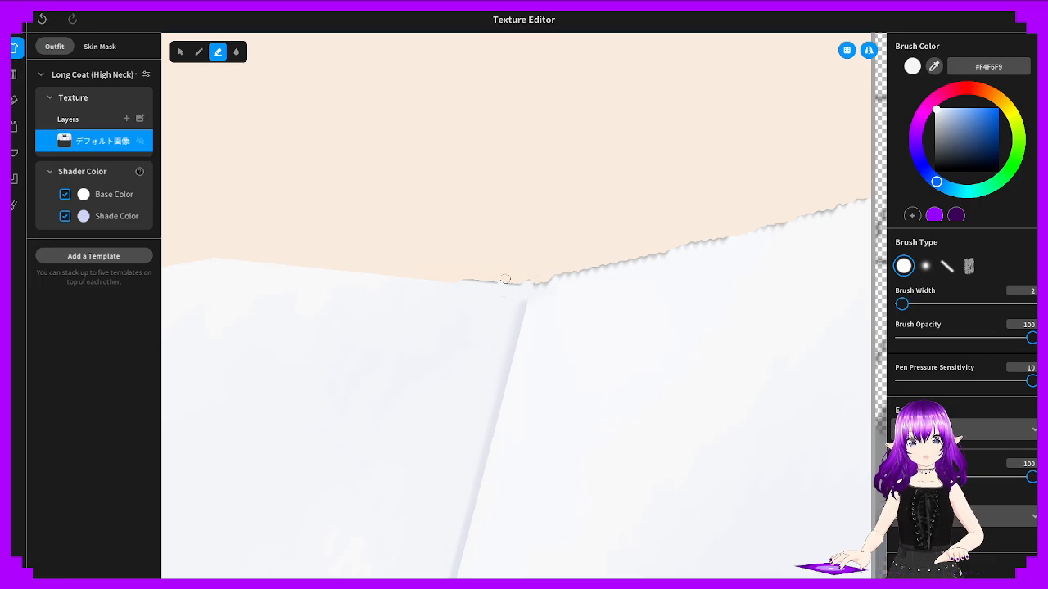
drag(524, 280, 455, 279)
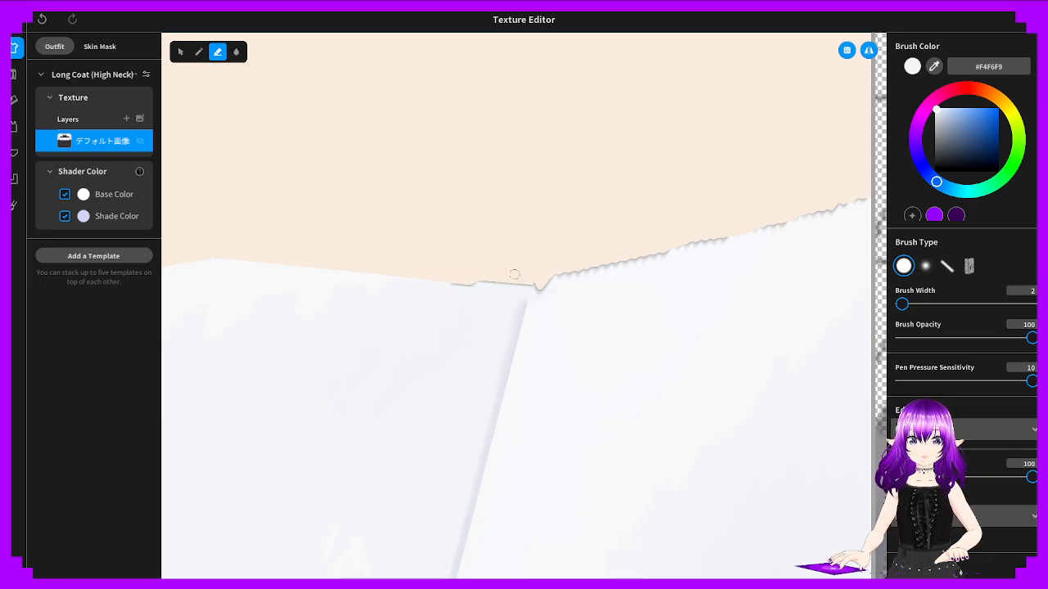
key(ctrl+z)
drag(540, 271, 508, 281)
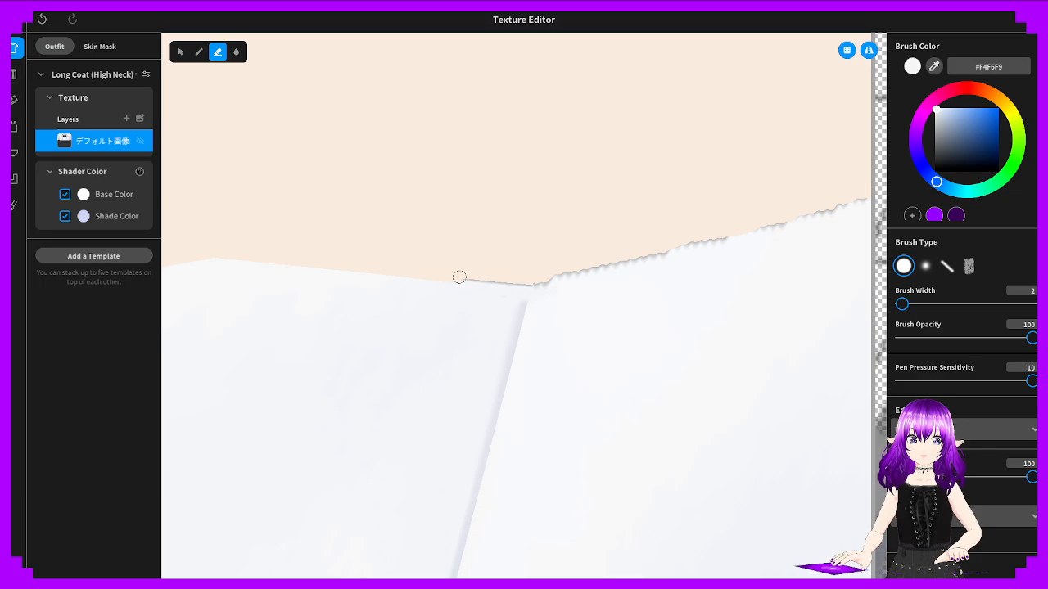
mouse_move(459, 277)
mouse_down()
mouse_move(490, 279)
mouse_move(466, 281)
mouse_up()
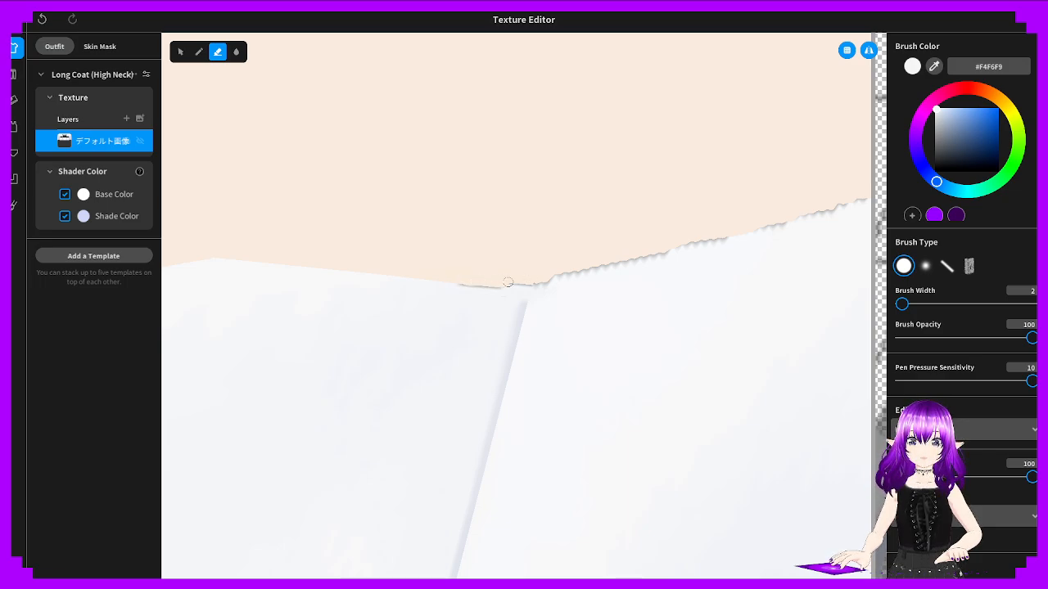
key(ctrl+z)
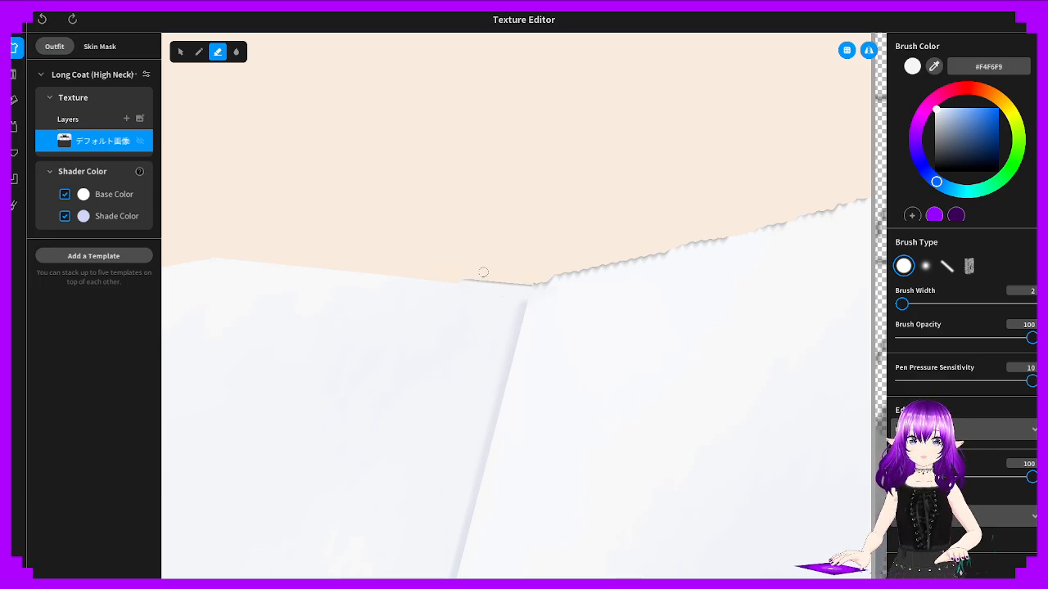
Paint a thin #F4F6F9 strip with the brush along the neckline edge from the sleeve seam toward the chest
mouse_move(452, 291)
right_down()
mouse_move(600, 279)
mouse_move(569, 282)
right_up()
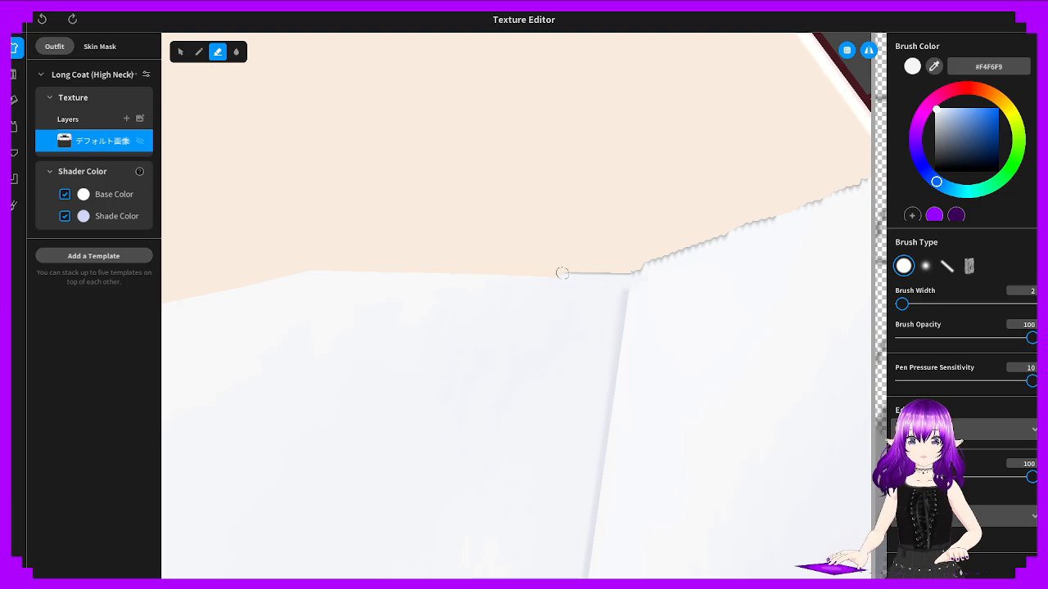
click(198, 51)
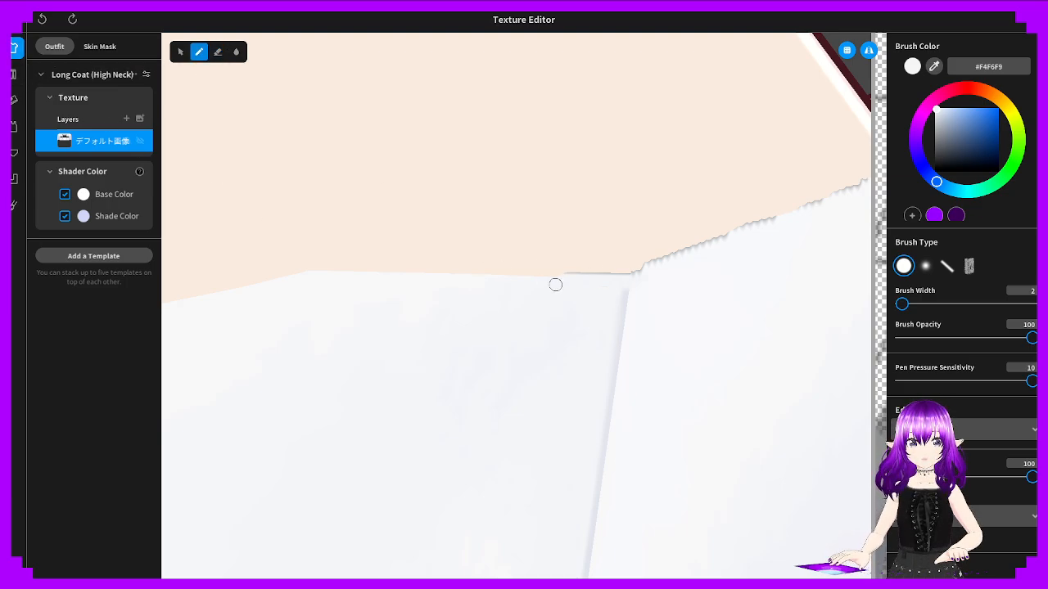
drag(565, 281, 287, 281)
right_drag(282, 285, 480, 347)
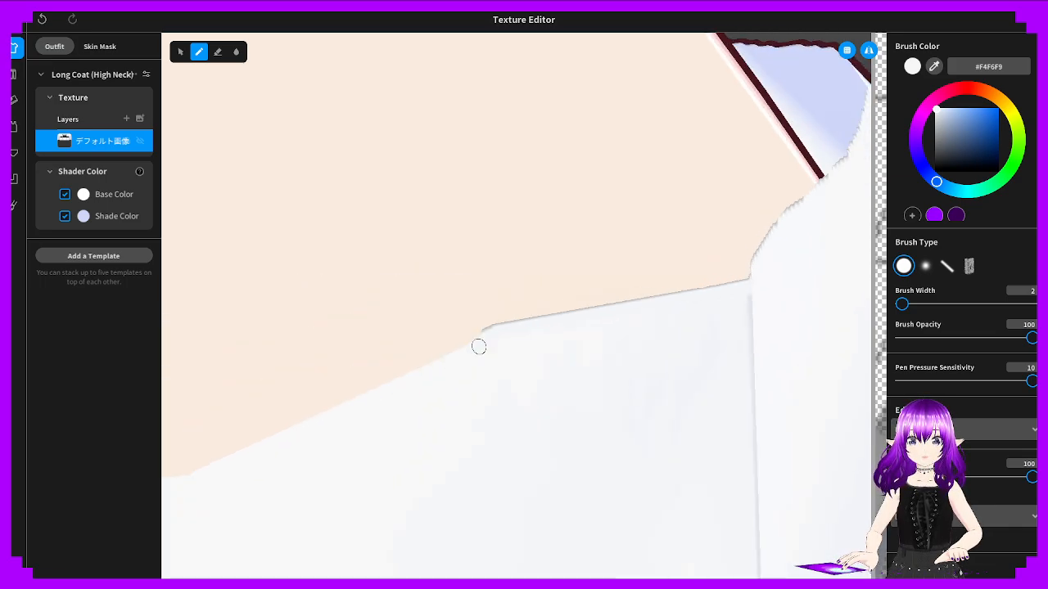
drag(487, 337, 294, 429)
right_drag(286, 434, 315, 407)
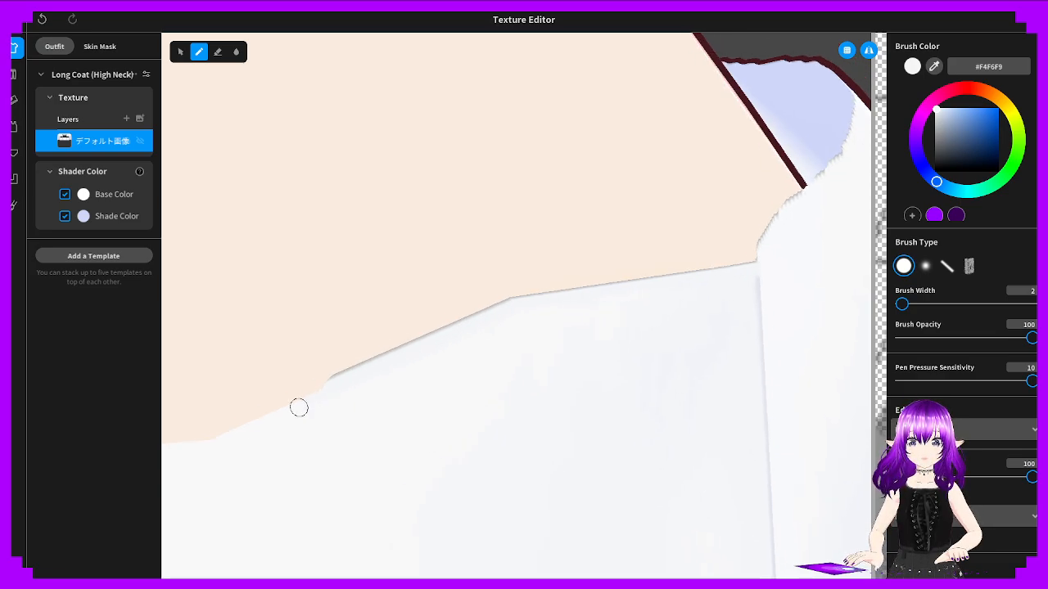
drag(330, 384, 194, 440)
scroll(211, 447, down, 1)
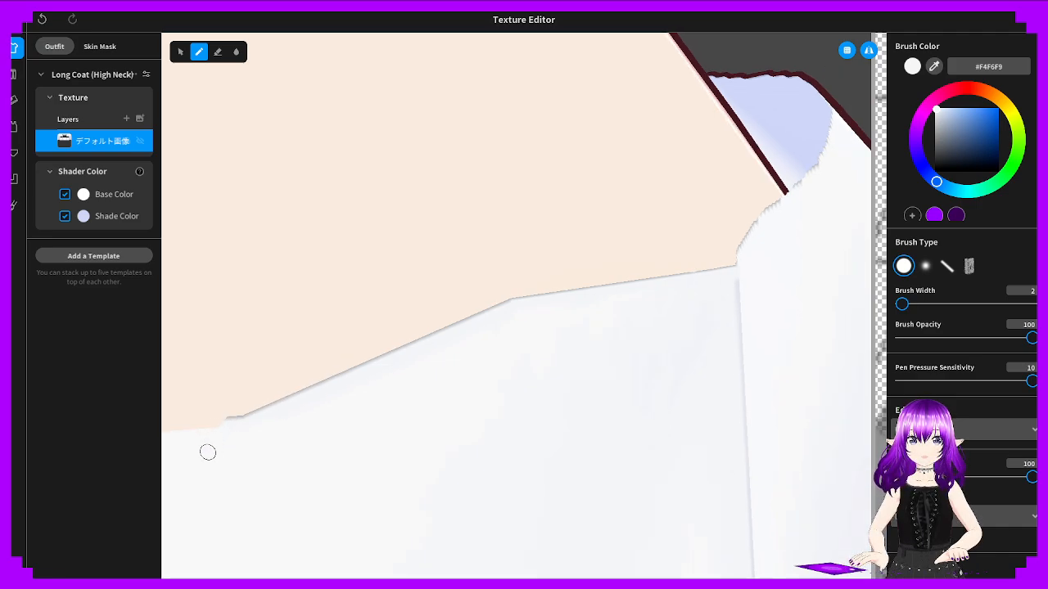
Extend the painted neckline strip across the first part of the chest toward its middle
middle_drag(210, 451, 303, 428)
middle_drag(594, 340, 673, 331)
mouse_move(691, 307)
mouse_down()
mouse_move(540, 308)
mouse_move(606, 311)
mouse_up()
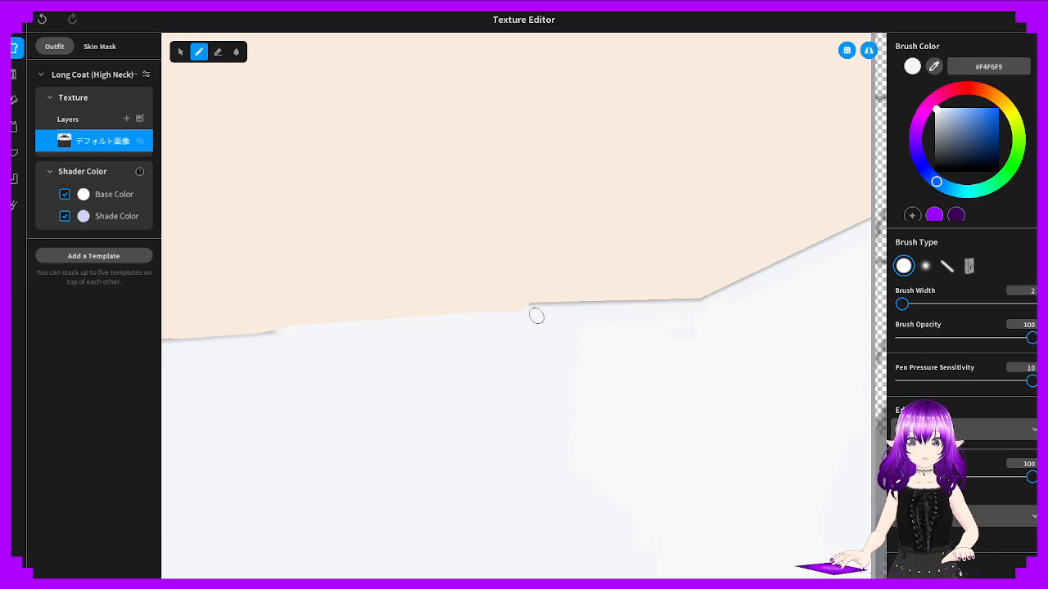
mouse_move(537, 317)
mouse_down()
mouse_move(451, 314)
mouse_move(201, 337)
mouse_move(208, 344)
mouse_up()
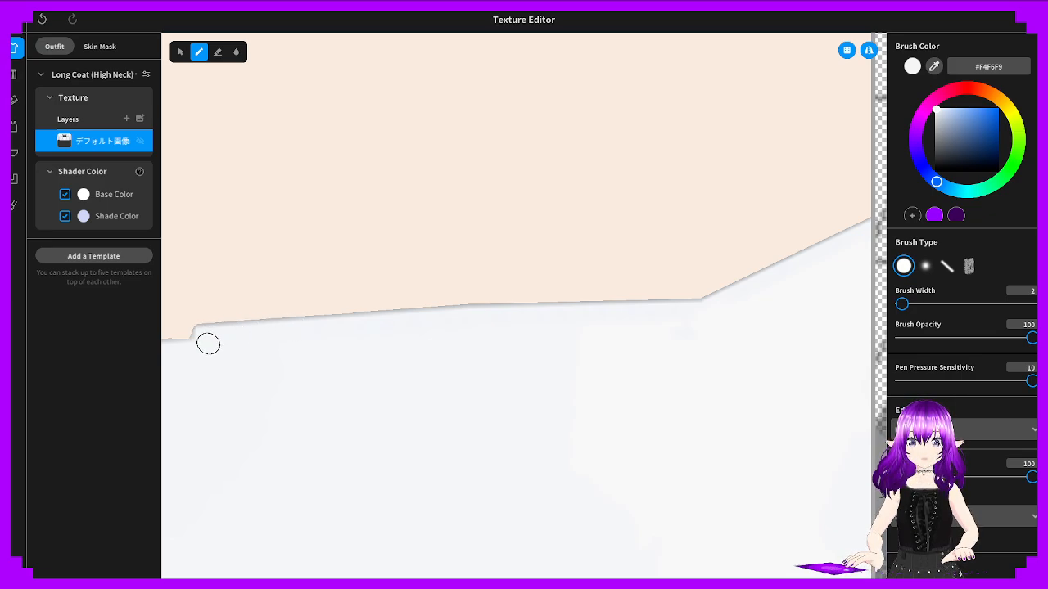
Undo the uneven strokes at the middle of the neckline, repaint the edge in one long stroke, and fill the gap beneath it
middle_drag(208, 344, 702, 319)
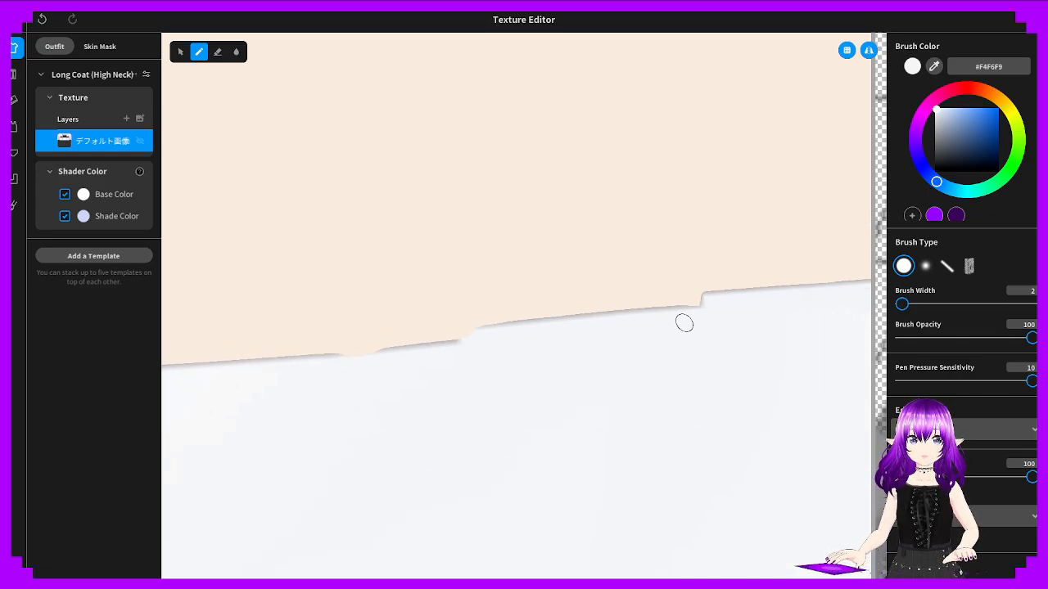
mouse_move(685, 323)
mouse_down()
mouse_move(701, 306)
mouse_move(639, 306)
mouse_move(715, 307)
mouse_move(500, 311)
mouse_move(718, 313)
mouse_move(566, 309)
mouse_move(287, 343)
mouse_move(339, 344)
mouse_up()
key(ctrl+z)
key(ctrl+z)
key(ctrl+z)
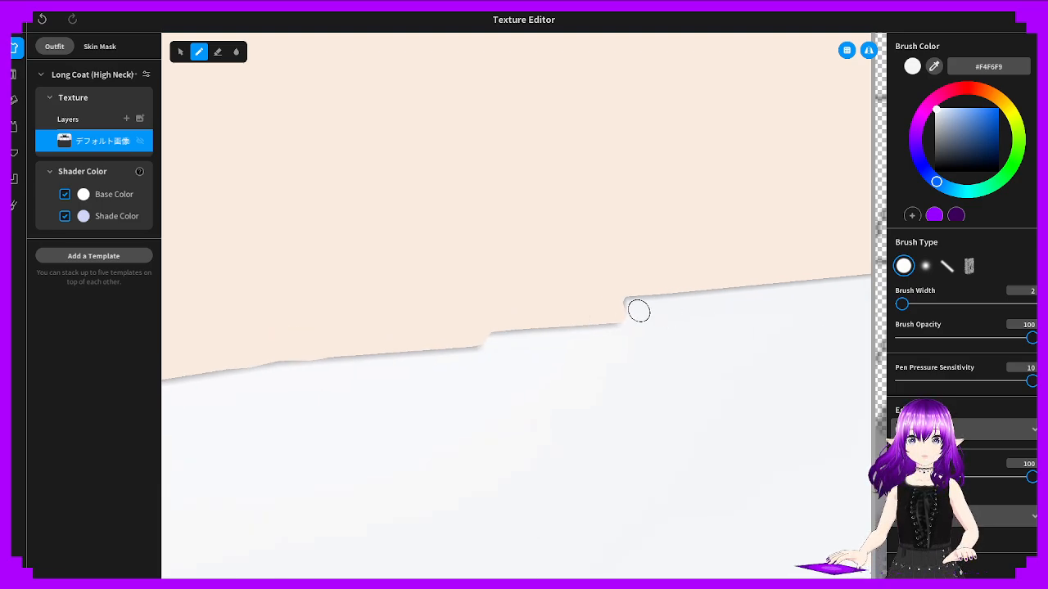
drag(639, 311, 253, 335)
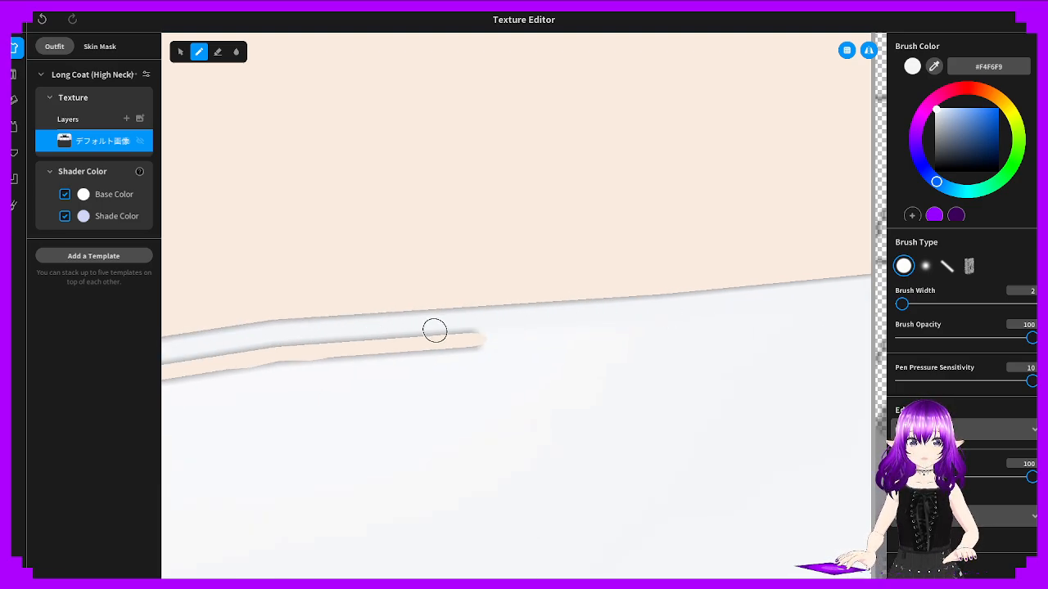
mouse_move(435, 330)
mouse_down()
mouse_move(311, 344)
mouse_move(349, 349)
mouse_up()
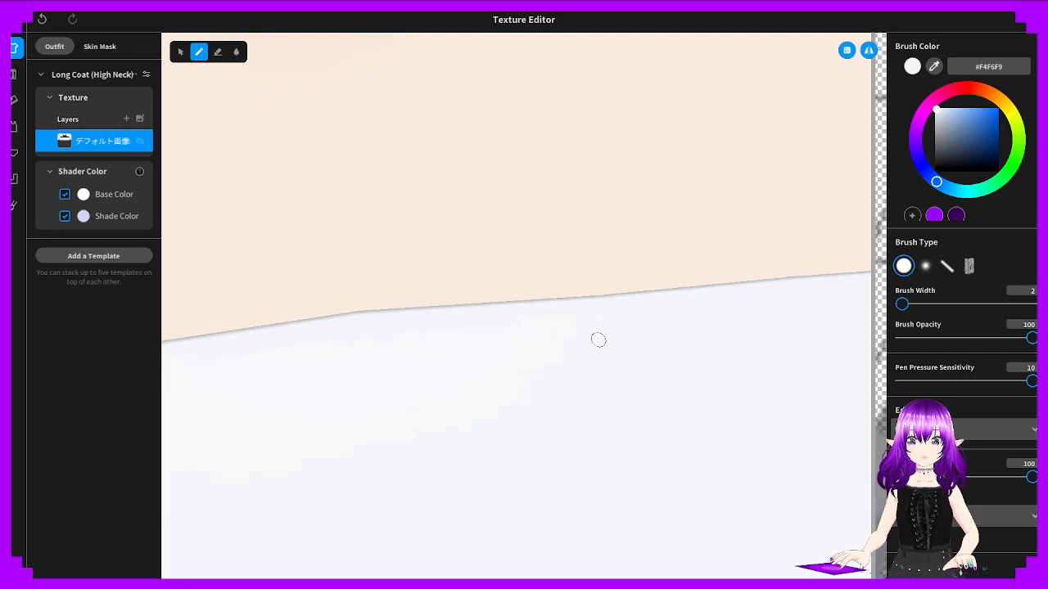
Inspect the repainted neckline on the model and the sleeve's top edge where it meets the seam
scroll(565, 332, down, 5)
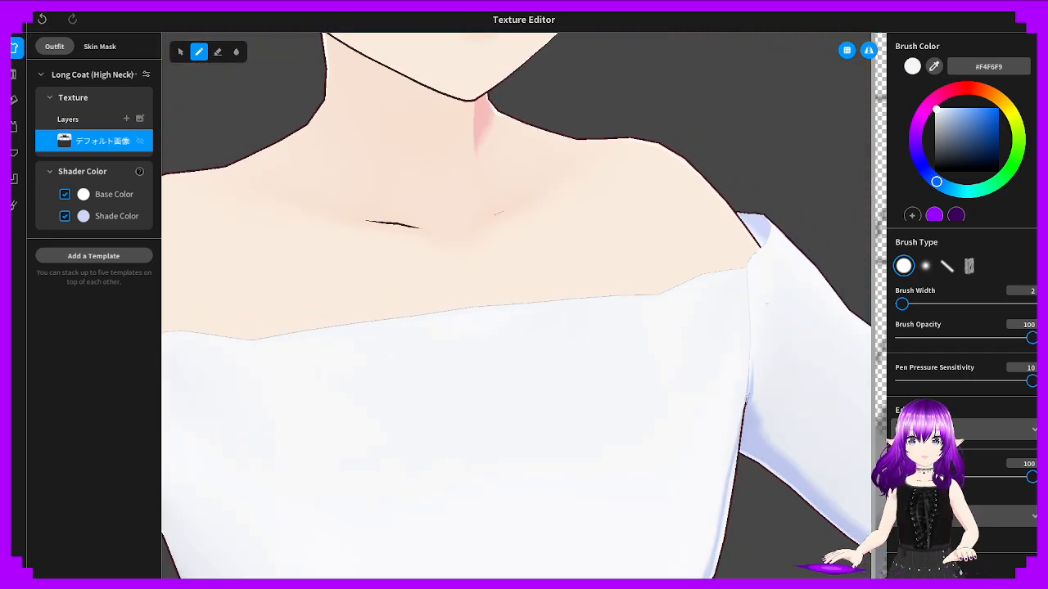
middle_drag(767, 304, 526, 311)
scroll(546, 288, up, 7)
middle_drag(422, 220, 435, 308)
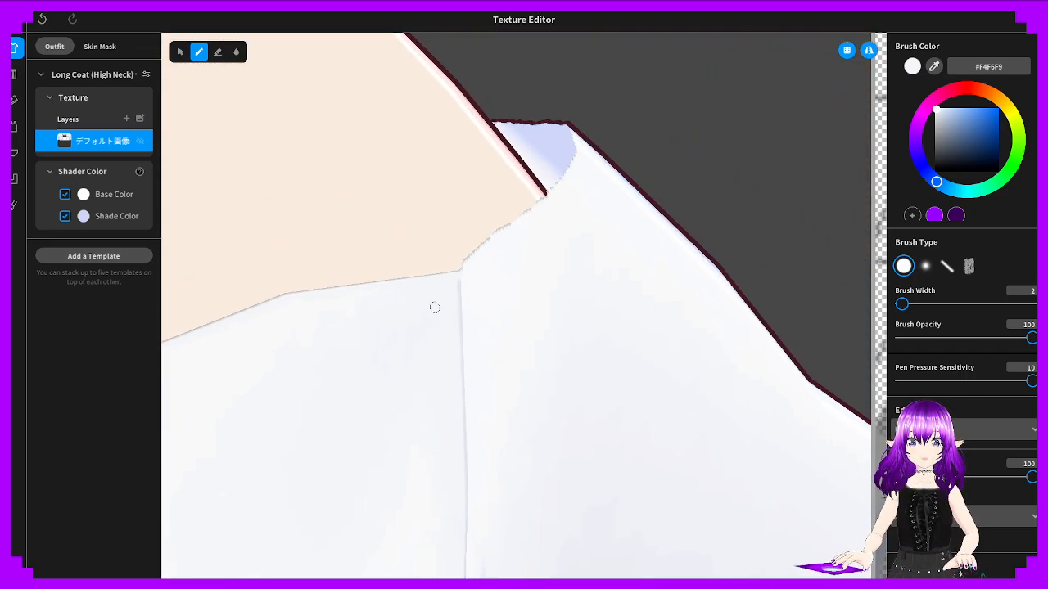
scroll(430, 307, up, 2)
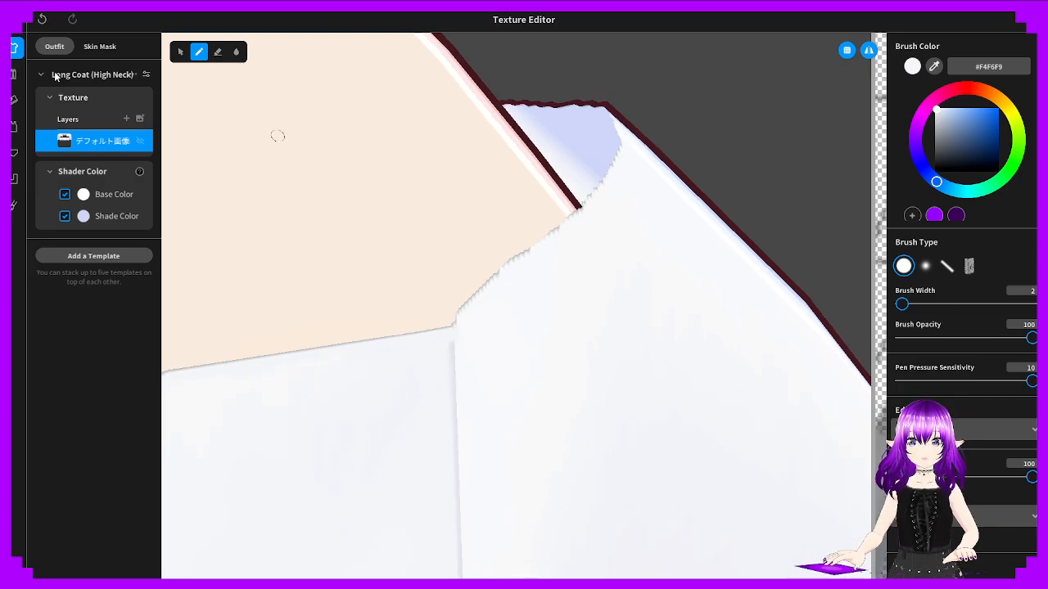
Erase a small part of the sleeve's top edge beside the seam with a width 2 eraser, undoing the uneven first stroke
click(222, 58)
mouse_move(446, 279)
mouse_down()
mouse_move(464, 304)
mouse_move(446, 314)
mouse_move(469, 317)
mouse_up()
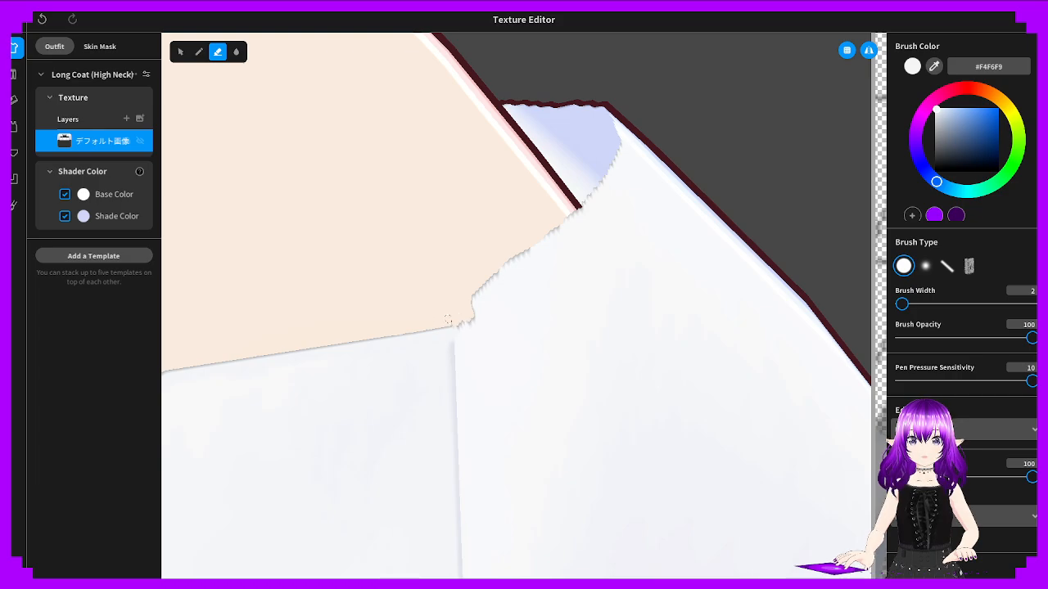
key(ctrl+z)
right_drag(465, 326, 332, 319)
mouse_move(325, 290)
mouse_down()
mouse_move(339, 299)
mouse_move(320, 306)
mouse_move(465, 264)
mouse_move(388, 282)
mouse_up()
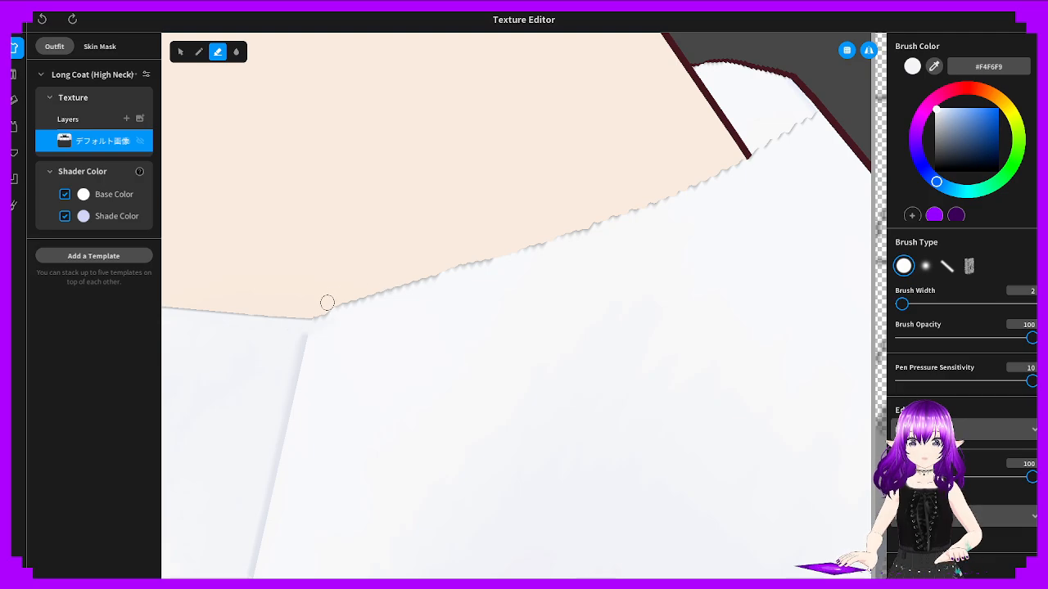
drag(327, 303, 493, 249)
drag(431, 275, 532, 244)
key(ctrl+z)
mouse_move(354, 290)
mouse_down()
mouse_move(376, 288)
mouse_move(343, 302)
mouse_move(420, 277)
mouse_move(339, 299)
mouse_move(552, 248)
mouse_up()
key(ctrl+z)
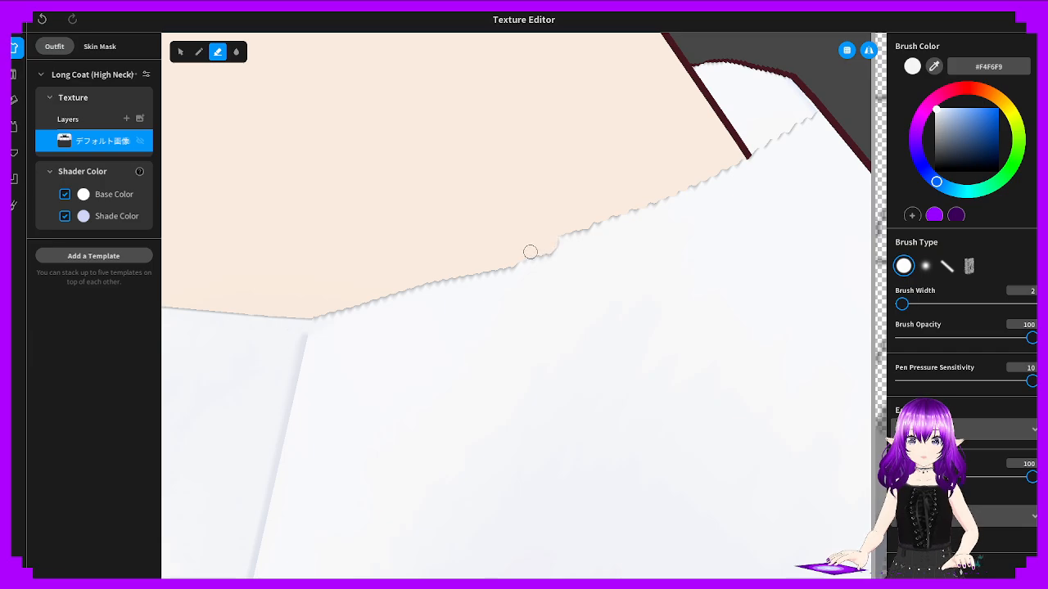
key(ctrl+z)
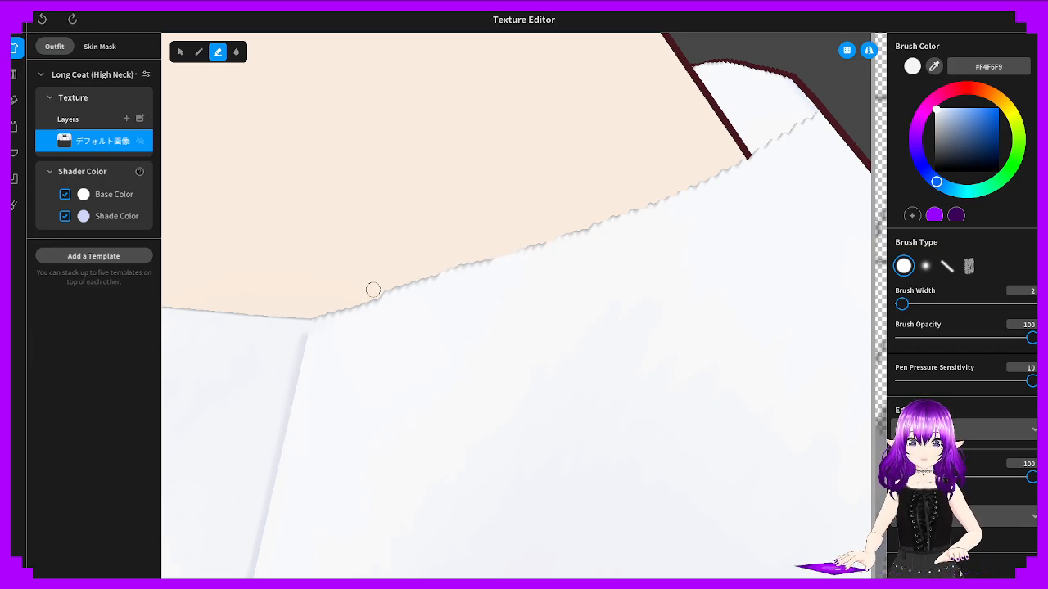
Erase a thin strip along the sleeve's top edge from the seam to about halfway toward the outer shoulder
mouse_move(372, 289)
mouse_down()
mouse_move(593, 232)
mouse_move(574, 248)
mouse_move(614, 234)
mouse_move(608, 227)
mouse_up()
key(ctrl+z)
mouse_move(607, 227)
right_down()
mouse_move(512, 262)
mouse_move(491, 244)
mouse_move(533, 230)
right_up()
mouse_move(571, 231)
mouse_down()
mouse_move(647, 219)
mouse_move(596, 228)
mouse_move(646, 227)
mouse_move(619, 230)
mouse_move(593, 221)
mouse_move(652, 223)
mouse_move(587, 230)
mouse_move(651, 226)
mouse_move(626, 229)
mouse_up()
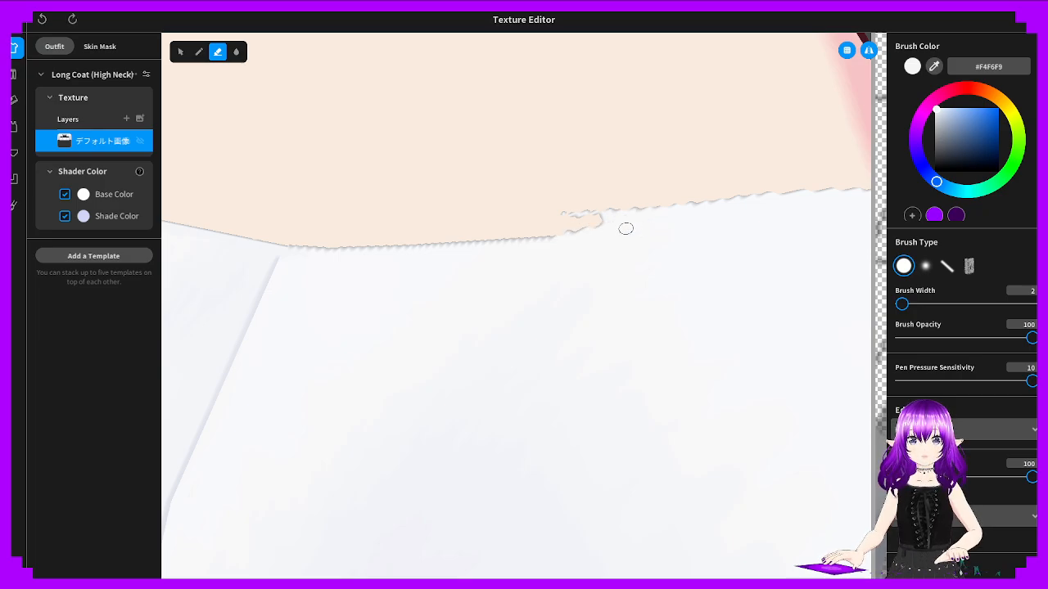
drag(565, 214, 549, 223)
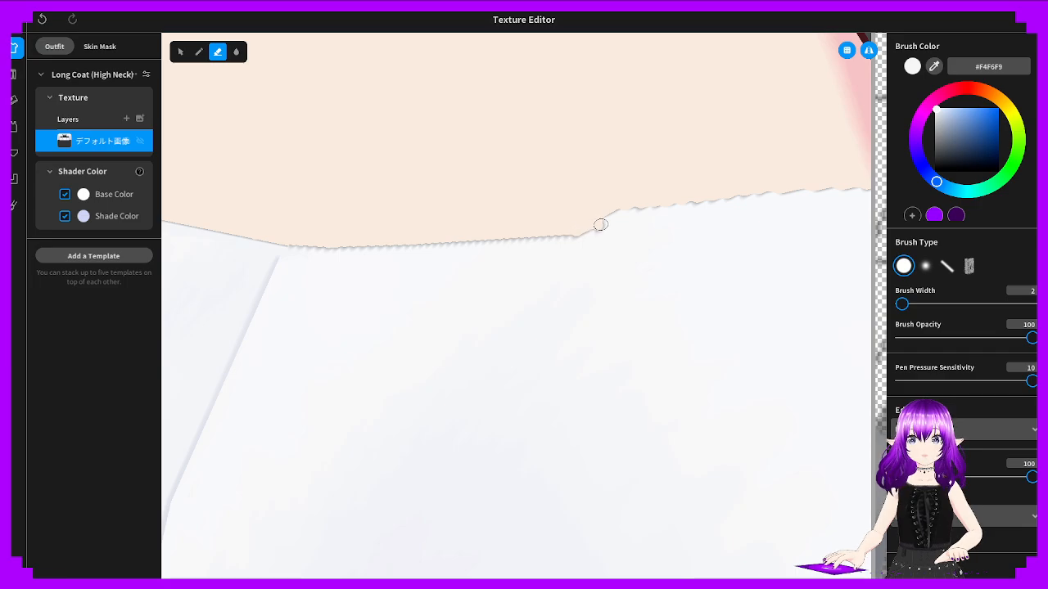
mouse_move(582, 229)
mouse_down()
mouse_move(562, 212)
mouse_move(608, 227)
mouse_move(600, 238)
mouse_move(642, 239)
mouse_move(590, 212)
mouse_move(693, 227)
mouse_move(644, 230)
mouse_up()
key(ctrl+z)
key(ctrl+z)
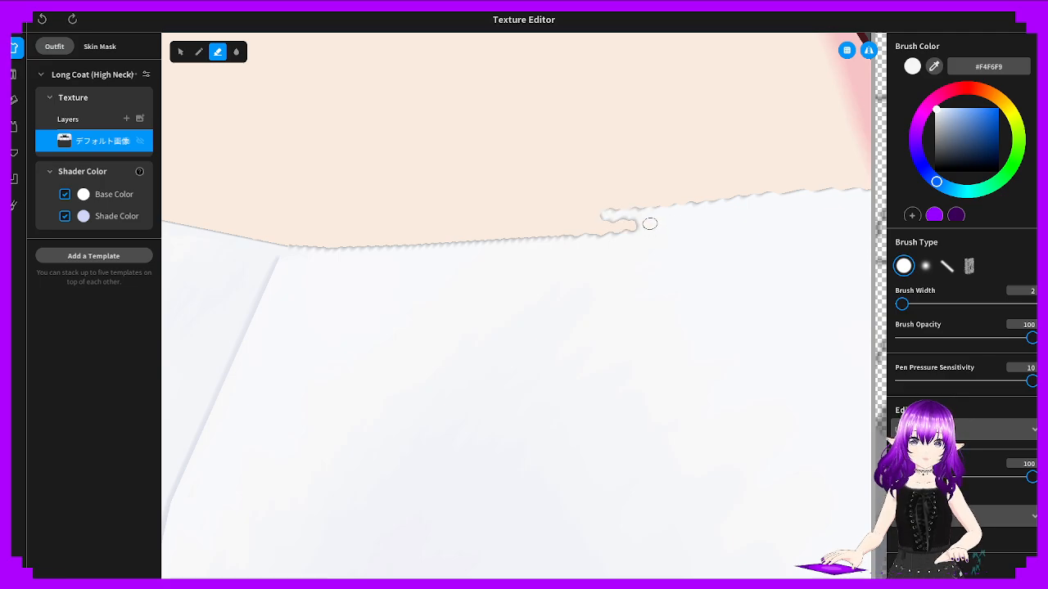
key(ctrl+z)
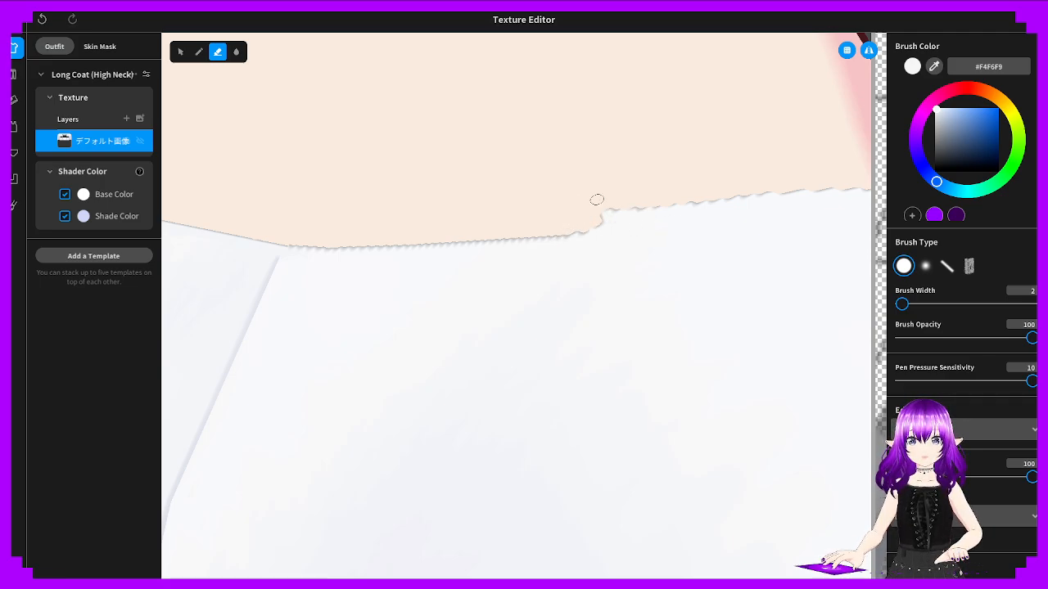
mouse_move(608, 219)
mouse_down()
mouse_move(655, 214)
mouse_move(605, 208)
mouse_move(674, 220)
mouse_move(565, 233)
mouse_up()
key(ctrl+z)
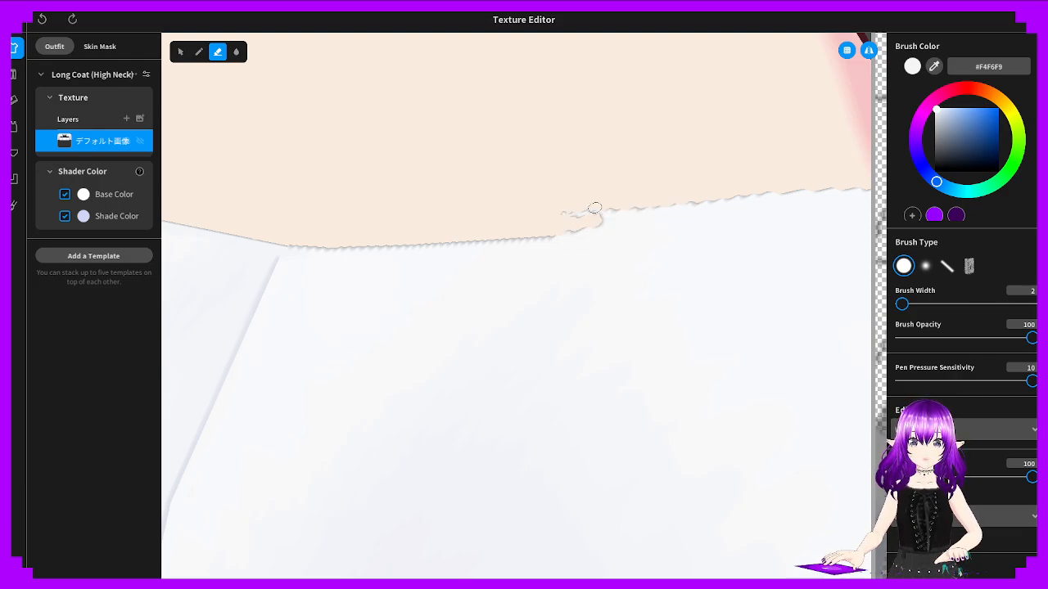
Extend the erased strip along the sleeve's top edge toward the outer shoulder and clear the leftover bits above it
right_drag(594, 212, 616, 211)
mouse_move(593, 225)
mouse_down()
mouse_move(651, 224)
mouse_move(663, 211)
mouse_up()
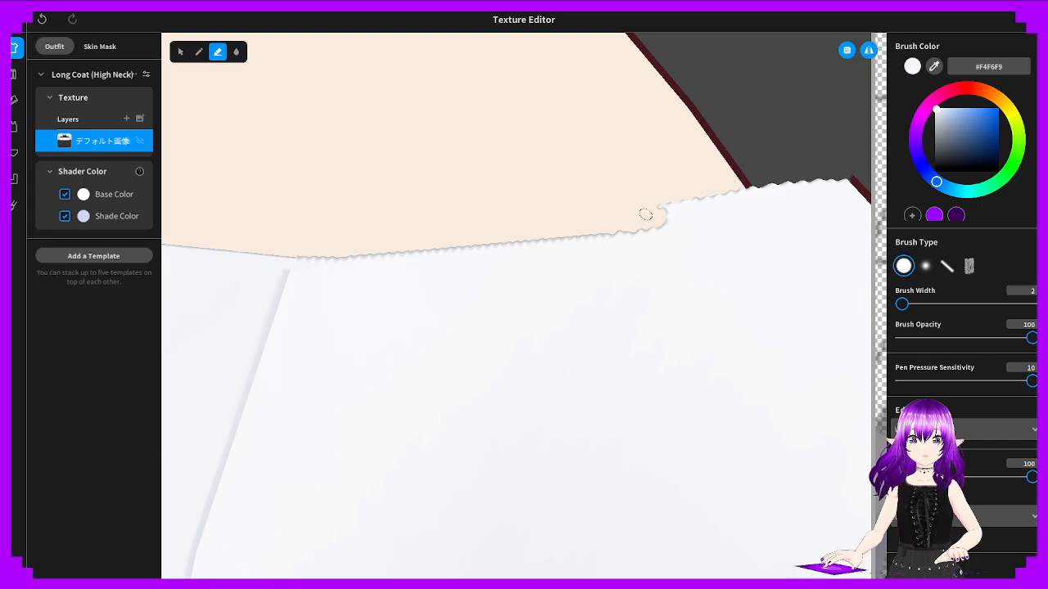
right_drag(646, 215, 606, 217)
mouse_move(558, 237)
mouse_down()
mouse_move(777, 258)
mouse_move(566, 230)
mouse_move(725, 235)
mouse_move(661, 225)
mouse_up()
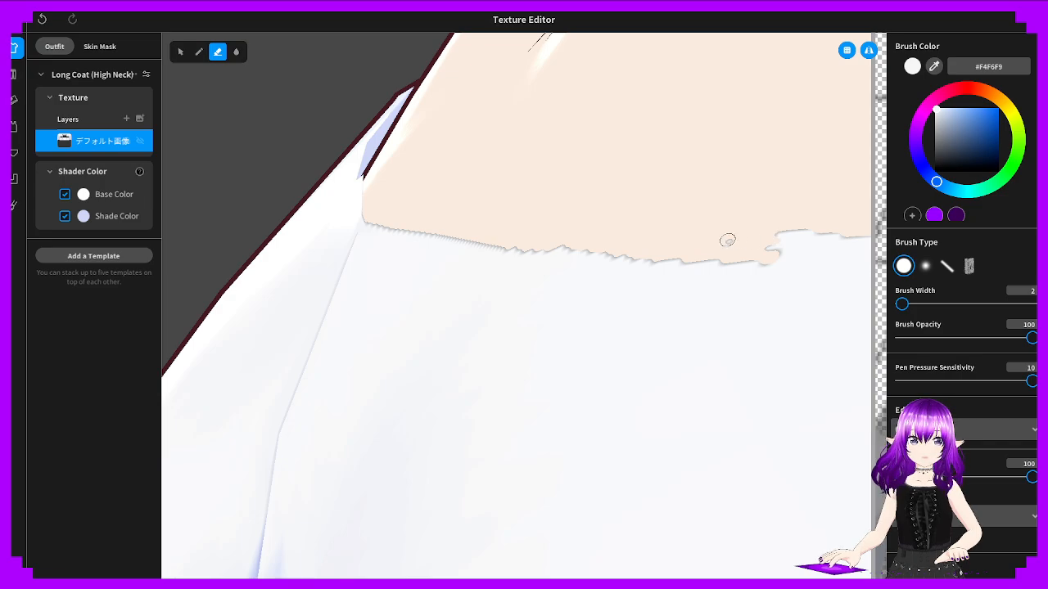
right_drag(782, 243, 833, 207)
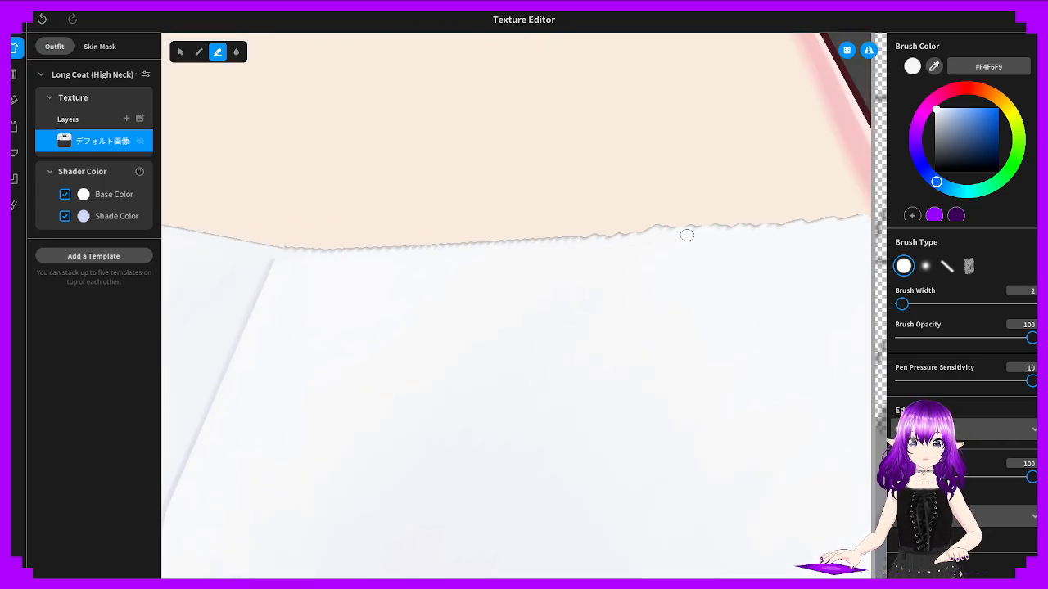
mouse_move(586, 230)
mouse_down()
mouse_move(814, 215)
mouse_move(578, 232)
mouse_up()
key(ctrl+z)
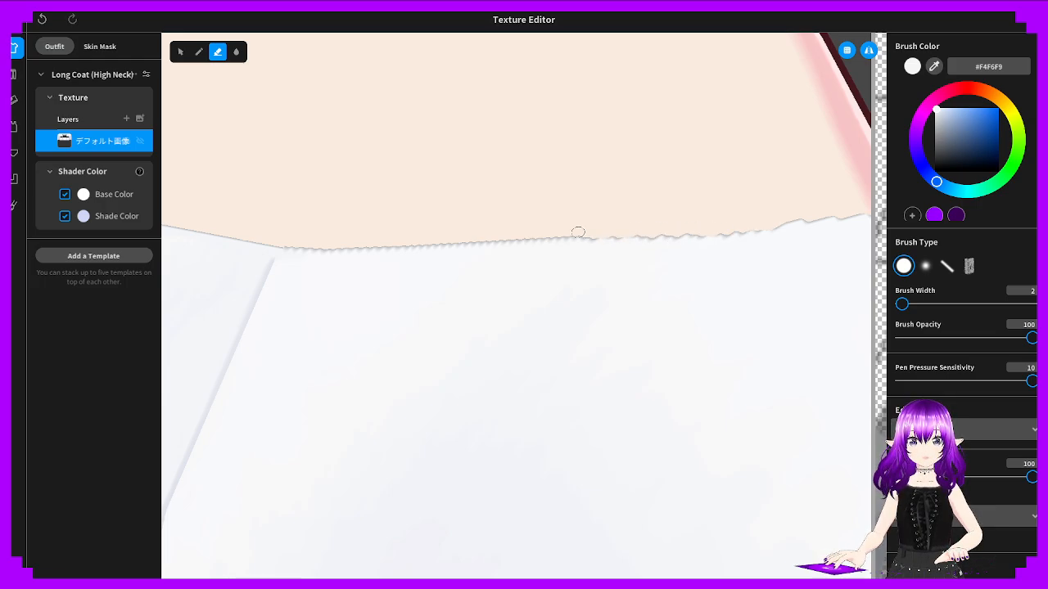
Paint the middle of the sleeve's top edge slightly higher with #F4F6F9, undo the stroke near the seam, and trim bumps with a width 1 eraser
click(199, 51)
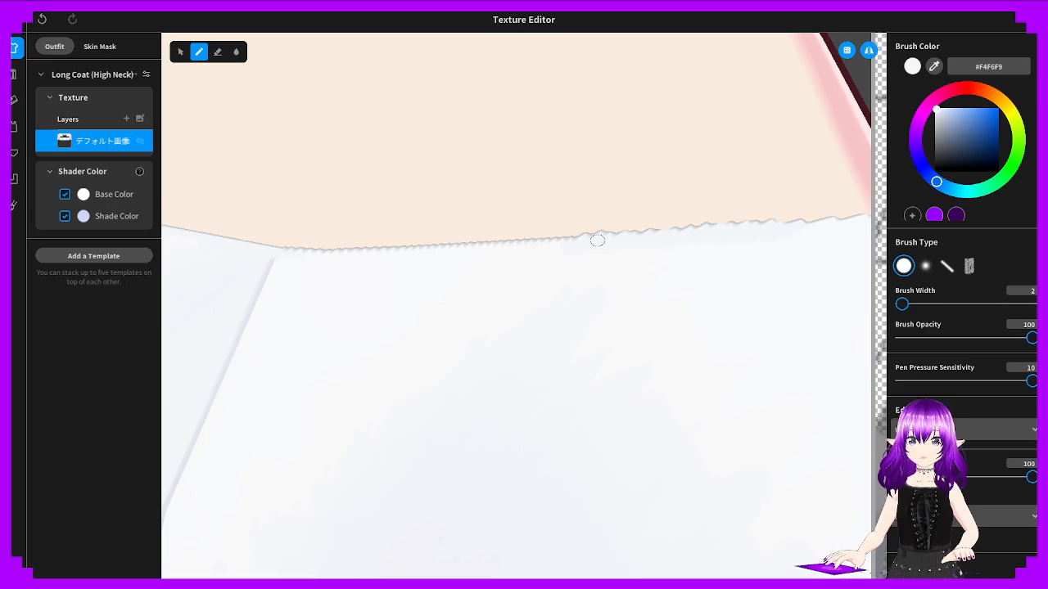
click(218, 52)
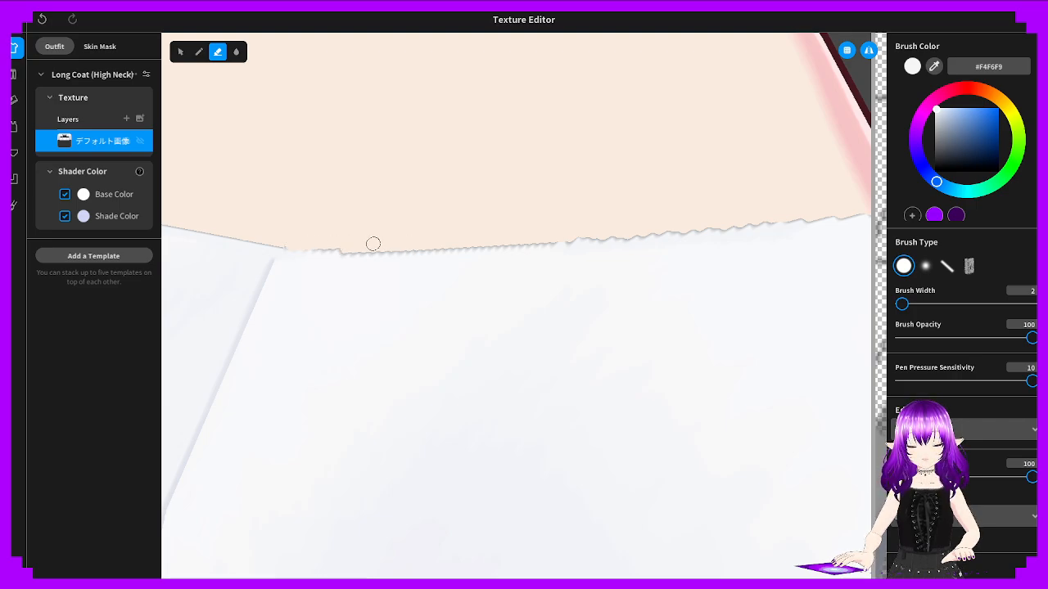
right_drag(373, 244, 423, 265)
key(ctrl+z)
mouse_move(665, 215)
right_down()
mouse_move(683, 205)
mouse_move(617, 199)
mouse_move(713, 342)
mouse_move(736, 269)
right_up()
mouse_move(648, 262)
right_down()
mouse_move(739, 191)
mouse_move(604, 262)
mouse_move(631, 232)
mouse_move(622, 257)
mouse_move(609, 259)
right_up()
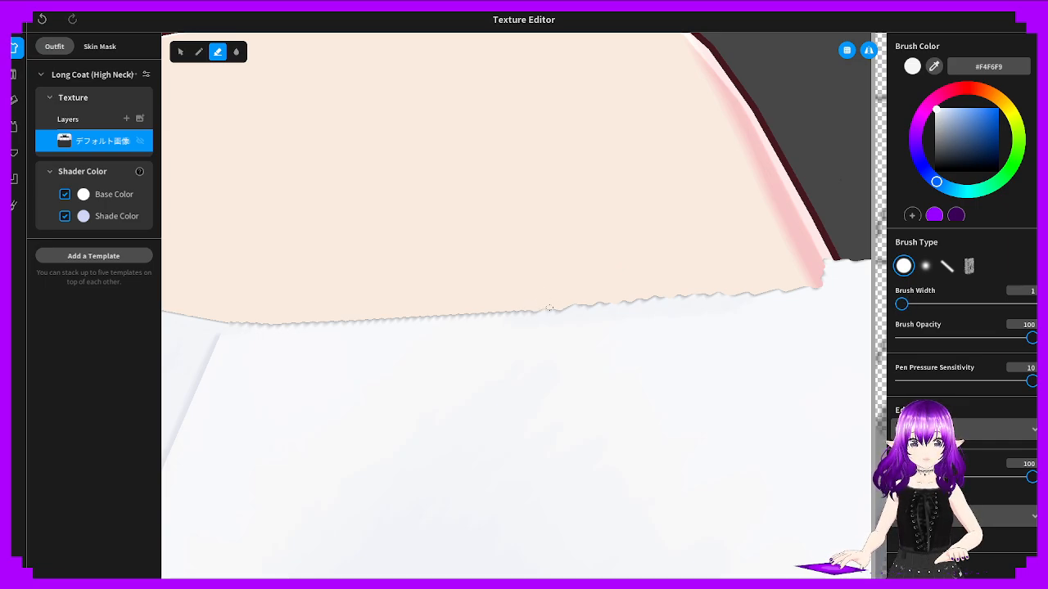
mouse_move(559, 312)
mouse_down()
mouse_move(626, 306)
mouse_move(630, 321)
mouse_move(684, 325)
mouse_move(653, 312)
mouse_up()
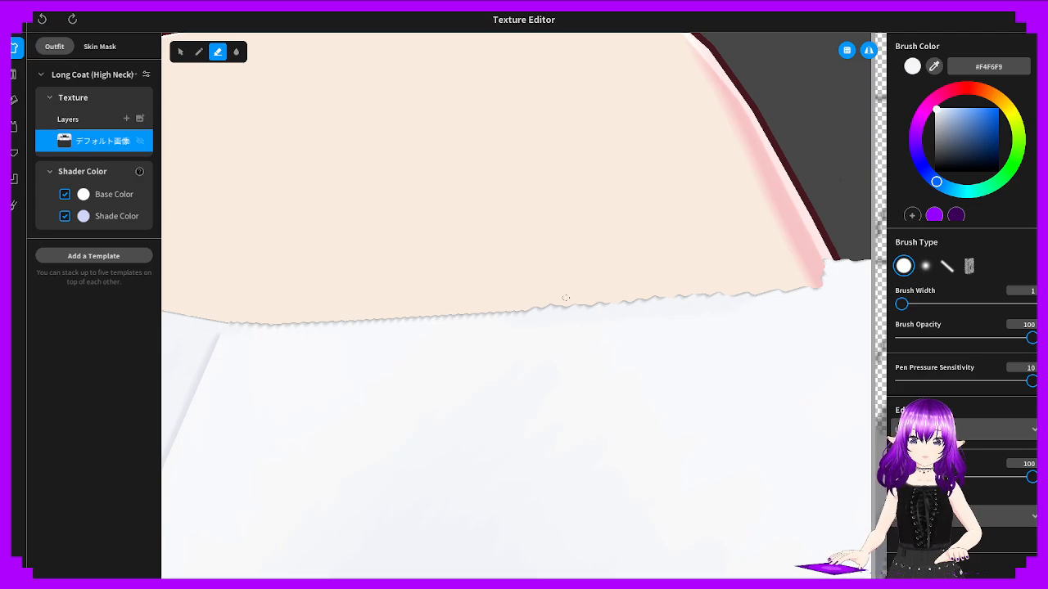
drag(541, 316, 667, 329)
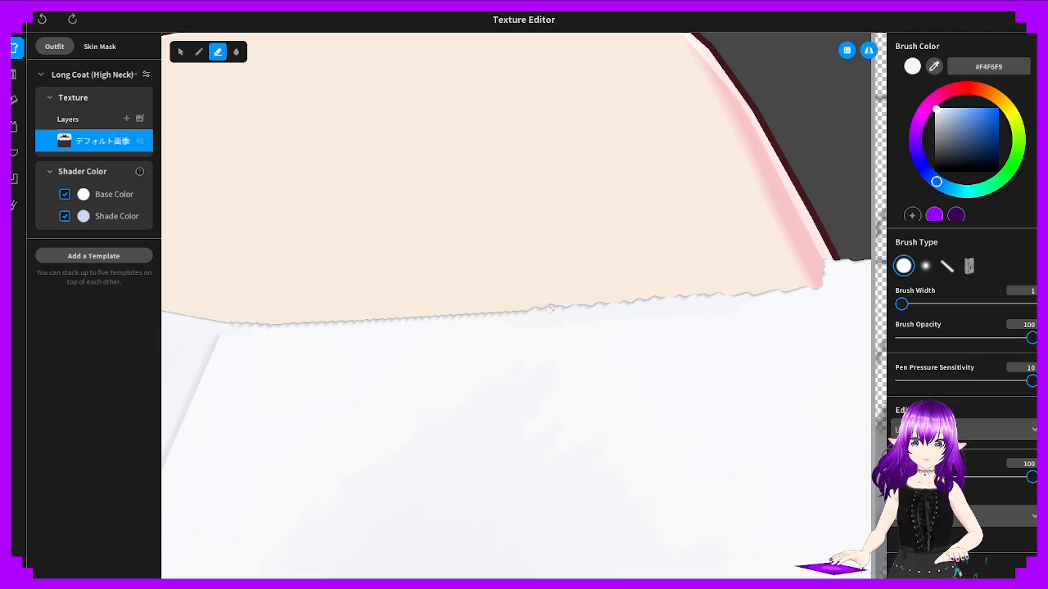
mouse_move(555, 312)
mouse_down()
mouse_move(631, 312)
mouse_move(718, 331)
mouse_move(647, 316)
mouse_up()
mouse_move(687, 319)
right_down()
mouse_move(611, 304)
mouse_move(612, 321)
right_up()
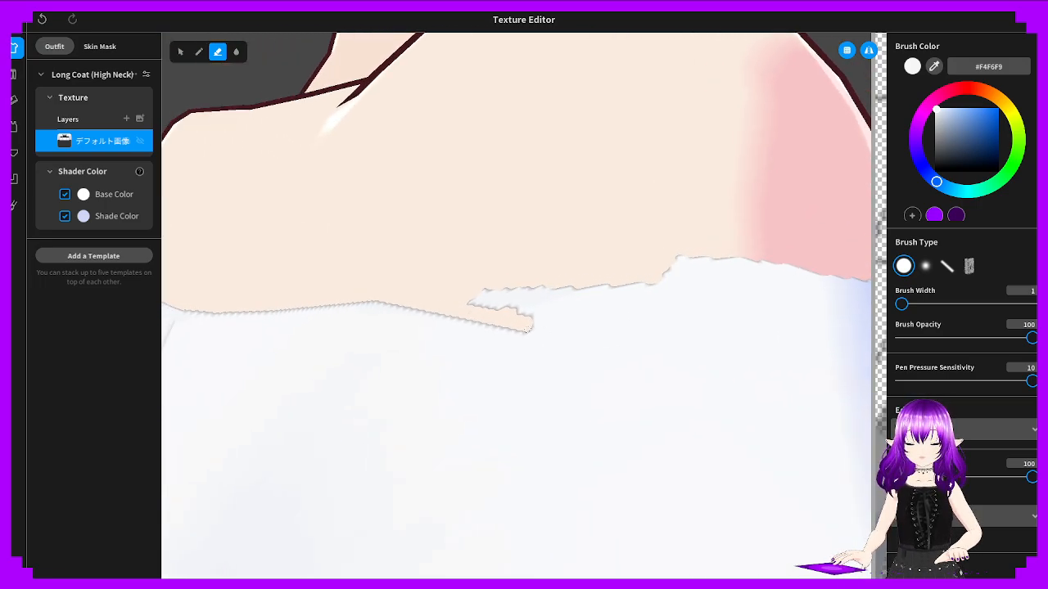
drag(565, 340, 532, 334)
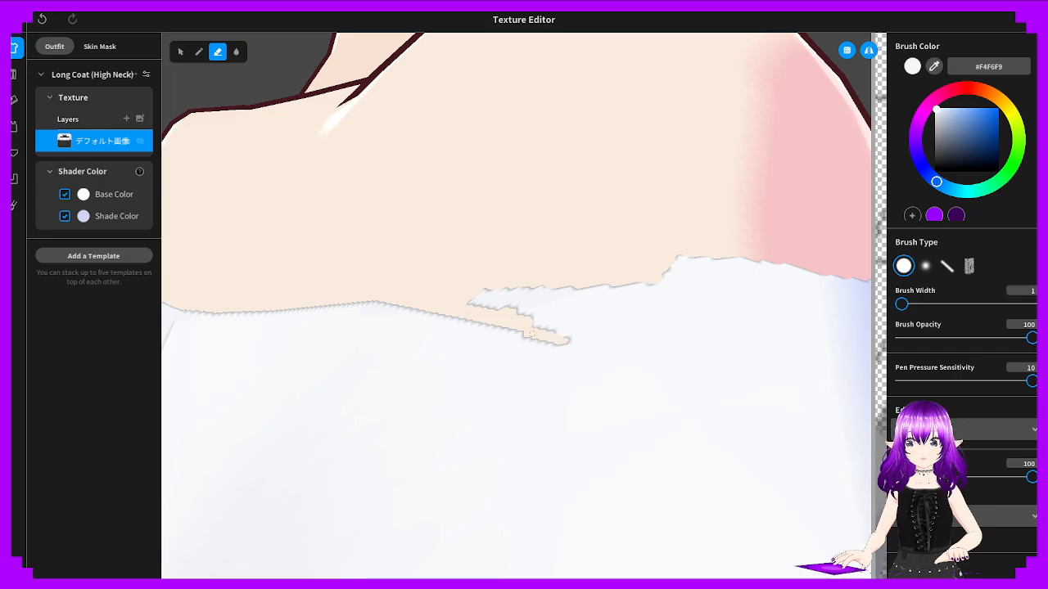
key(ctrl+z)
right_drag(558, 340, 601, 336)
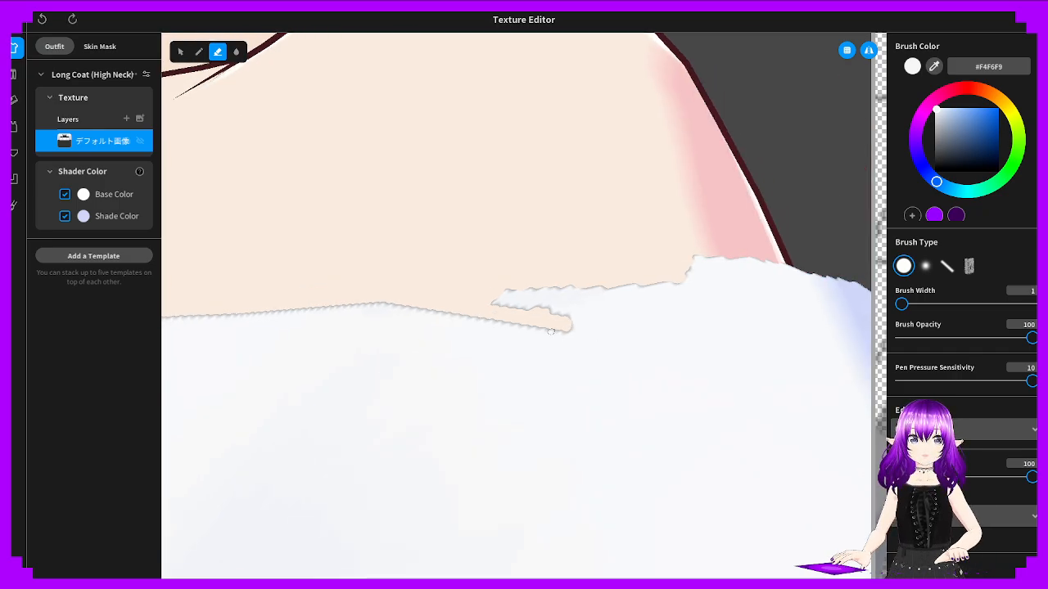
mouse_move(574, 330)
mouse_down()
mouse_move(607, 342)
mouse_move(562, 328)
mouse_move(621, 336)
mouse_up()
key(ctrl+z)
key(ctrl+z)
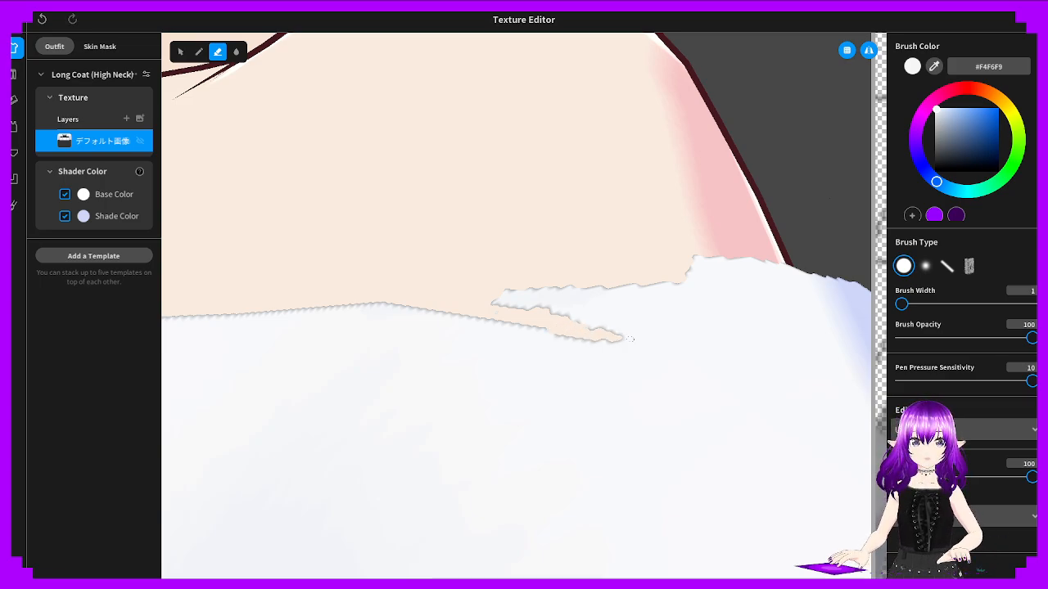
key(ctrl+z)
drag(572, 329, 632, 341)
key(ctrl+z)
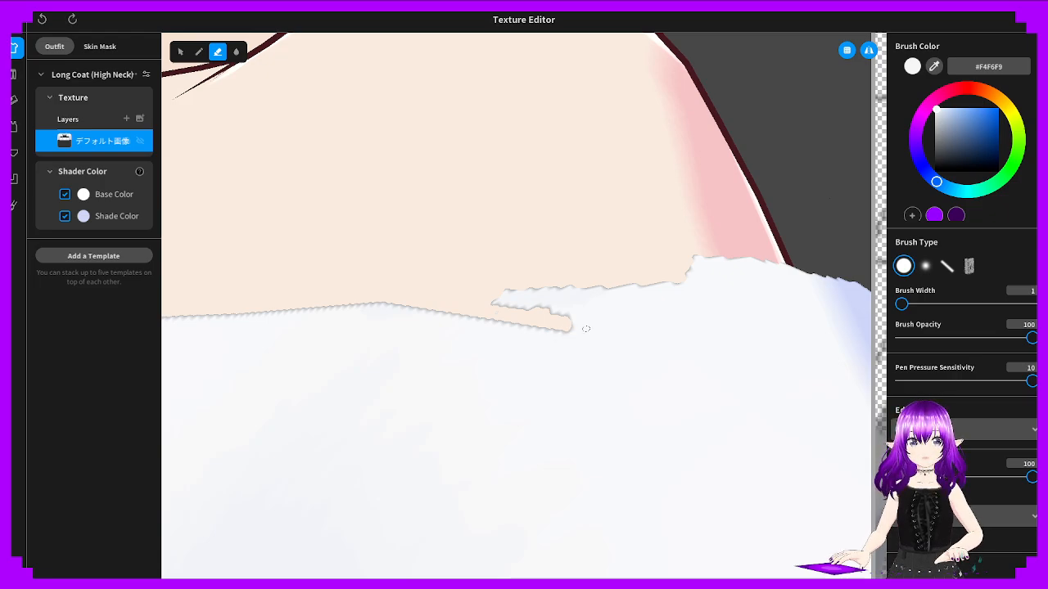
drag(567, 325, 628, 340)
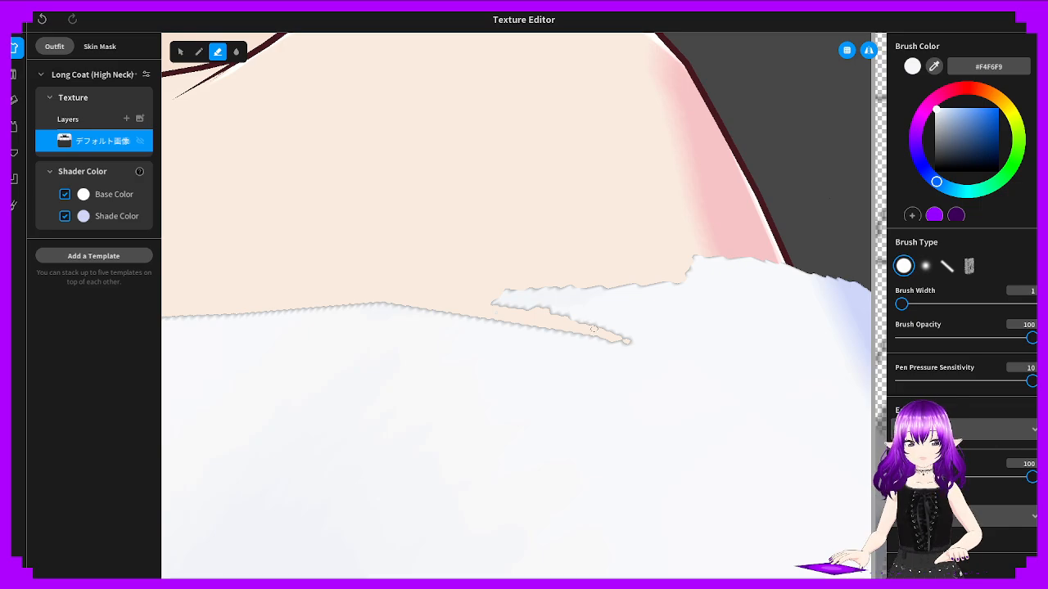
drag(632, 341, 737, 352)
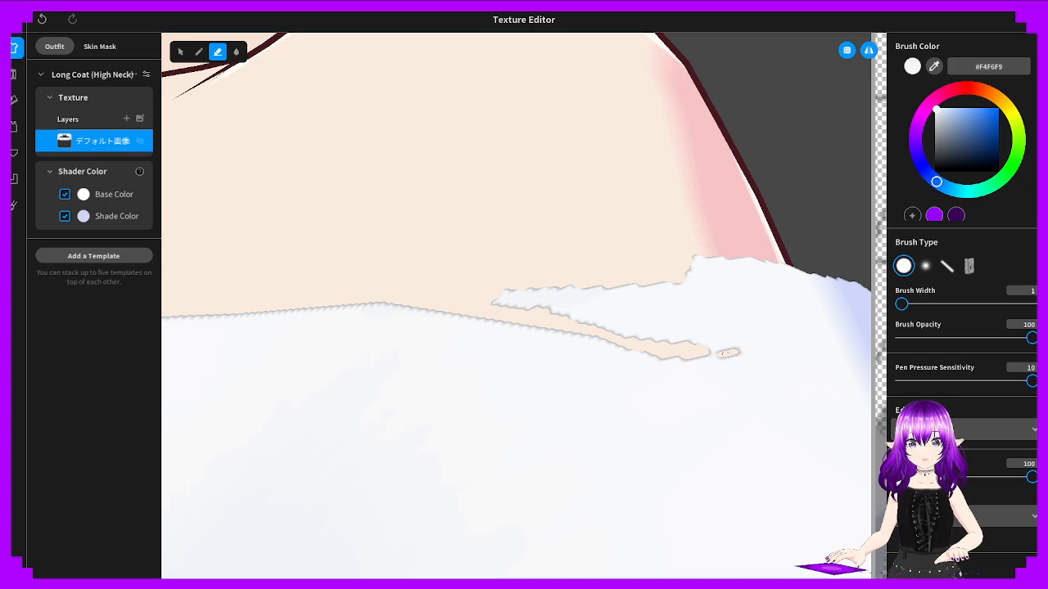
scroll(727, 354, down, 5)
scroll(704, 354, up, 2)
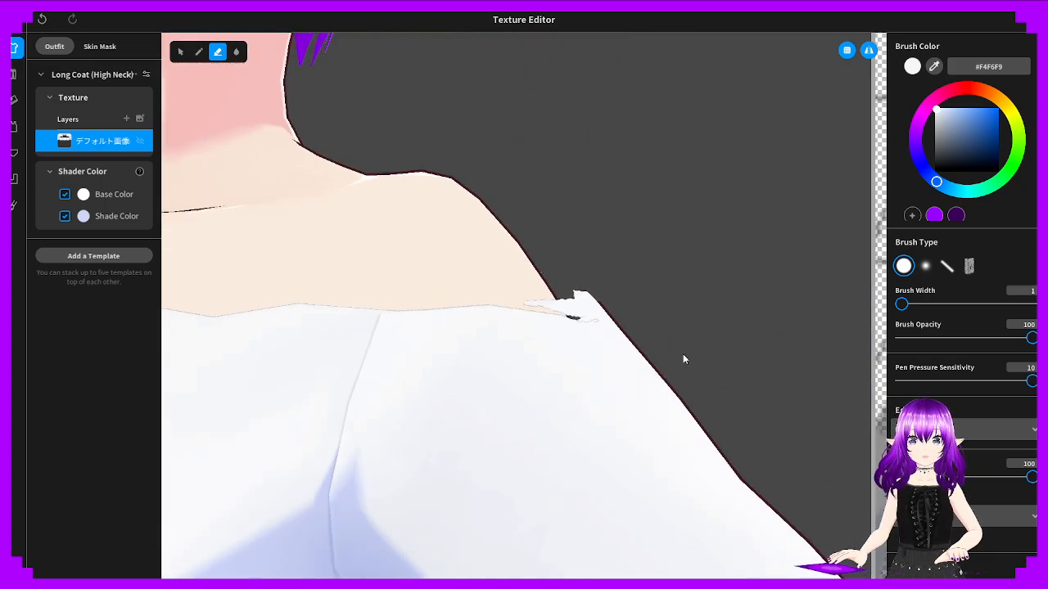
scroll(683, 359, up, 3)
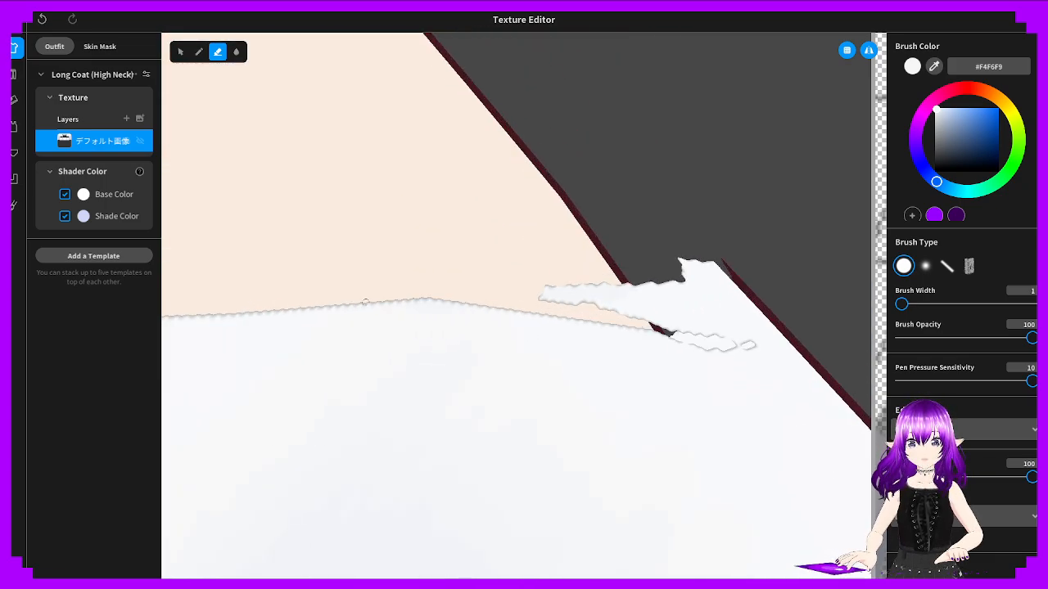
mouse_move(365, 302)
mouse_down()
mouse_move(451, 305)
mouse_move(352, 307)
mouse_move(499, 314)
mouse_up()
key(ctrl+z)
mouse_move(499, 314)
right_down()
mouse_move(568, 313)
mouse_move(668, 339)
right_up()
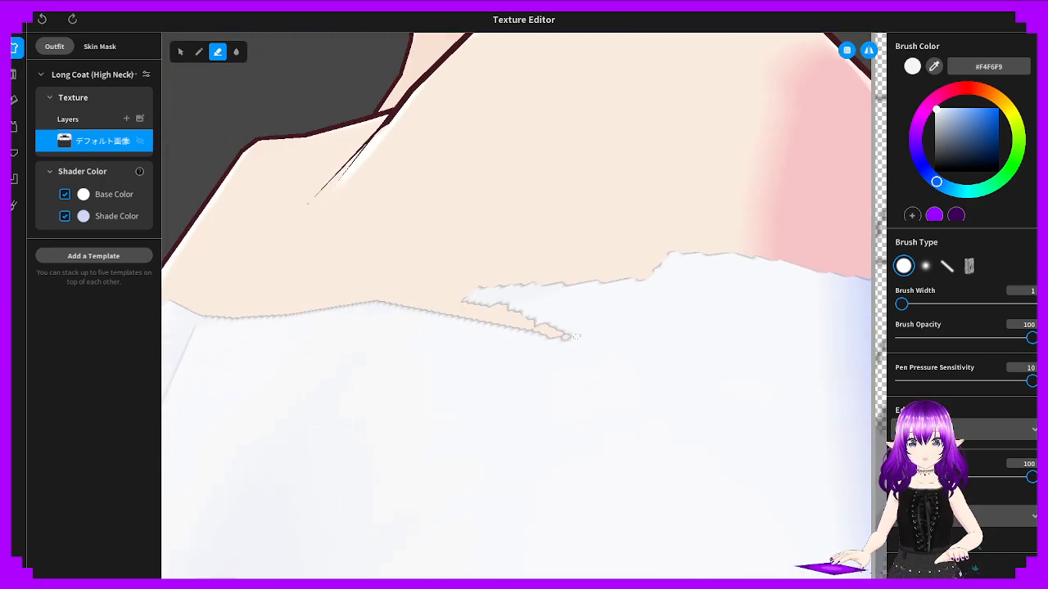
mouse_move(576, 336)
mouse_down()
mouse_move(562, 337)
mouse_move(608, 346)
mouse_move(561, 339)
mouse_move(645, 363)
mouse_move(574, 355)
mouse_move(590, 352)
mouse_up()
key(ctrl+z)
key(ctrl+z)
key(ctrl+z)
key(ctrl+z)
key(ctrl+z)
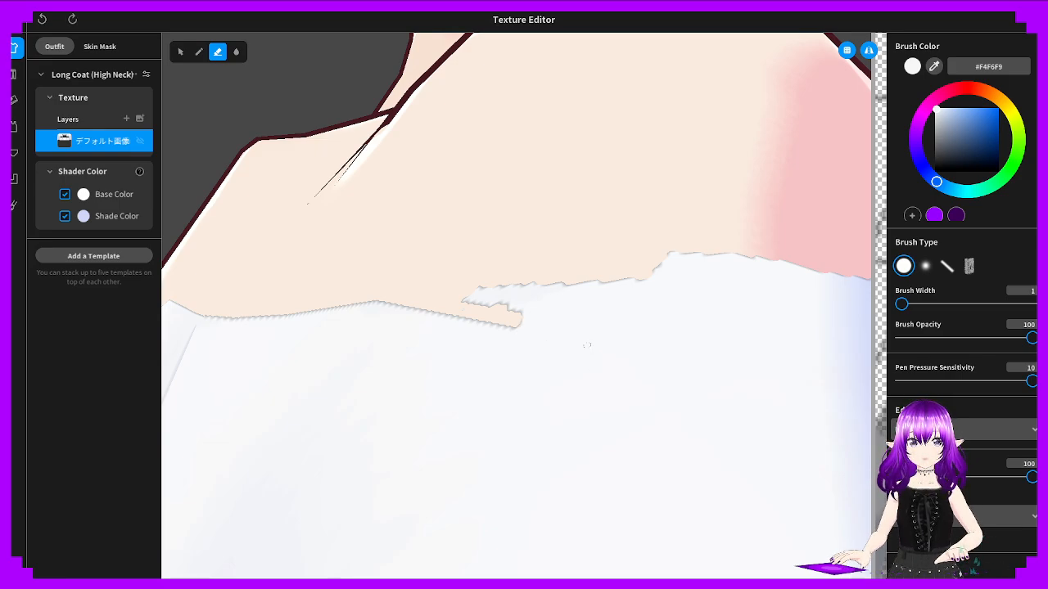
Erase the raised part of the sleeve's top edge at the outer shoulder level with the rest, including the leftover sliver above it
mouse_move(581, 345)
right_down()
mouse_move(615, 350)
mouse_move(535, 338)
right_up()
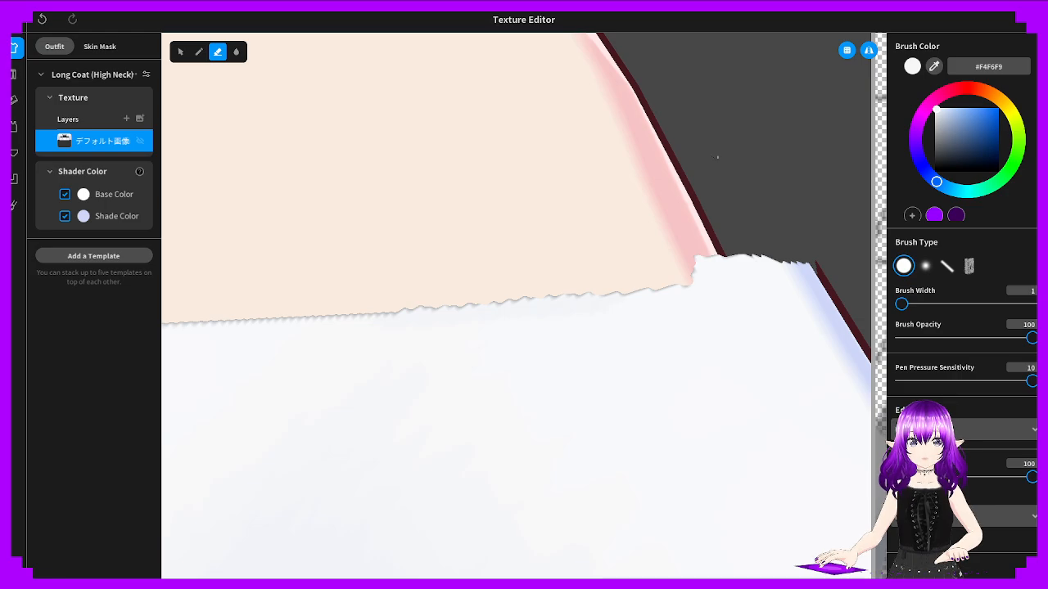
right_drag(717, 157, 855, 104)
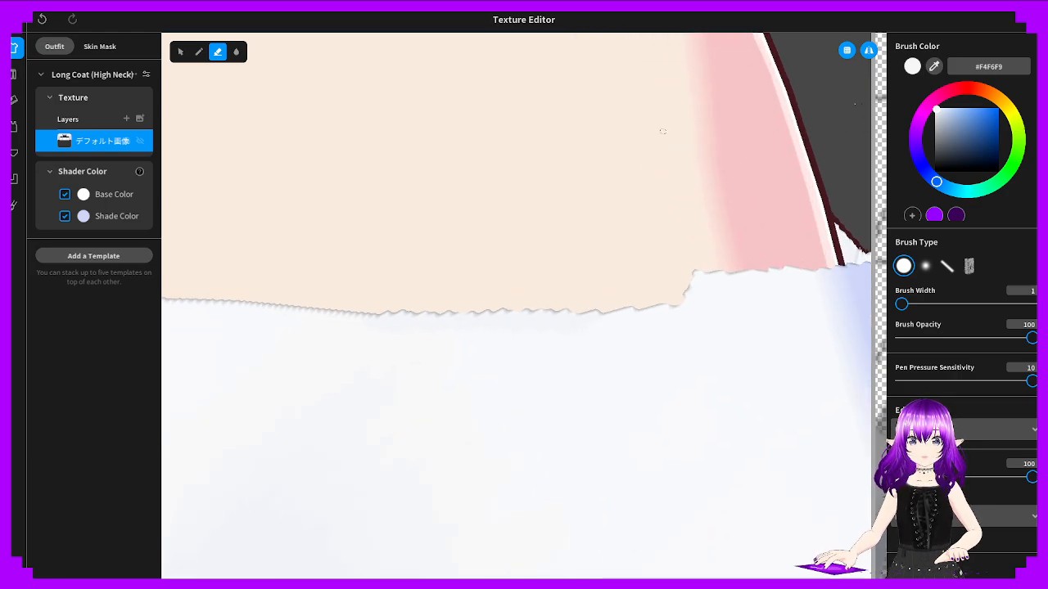
right_drag(669, 168, 737, 173)
right_drag(701, 219, 632, 230)
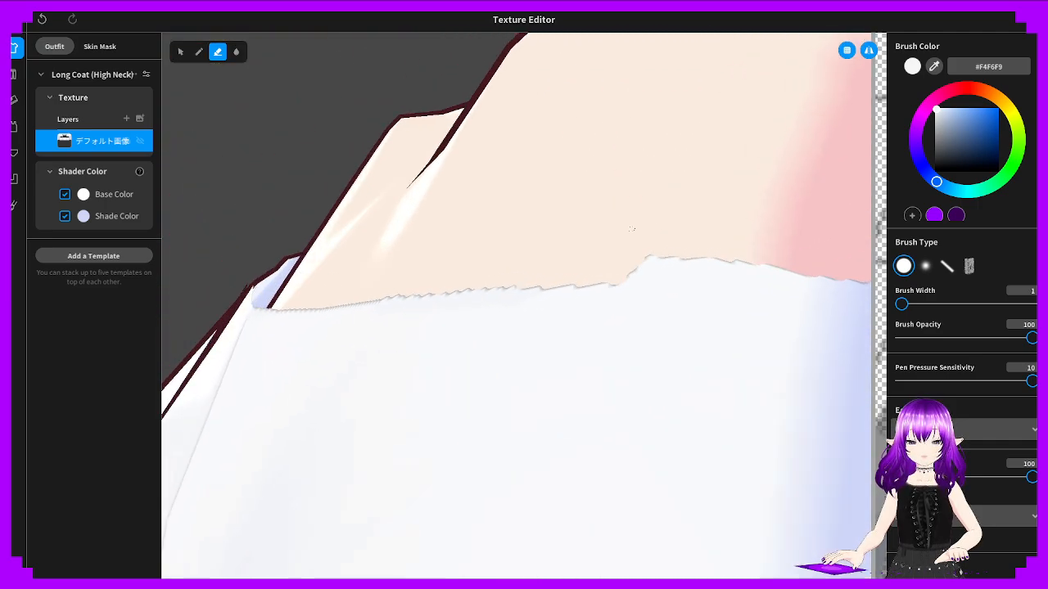
mouse_move(626, 276)
mouse_down()
mouse_move(817, 280)
mouse_move(646, 280)
mouse_up()
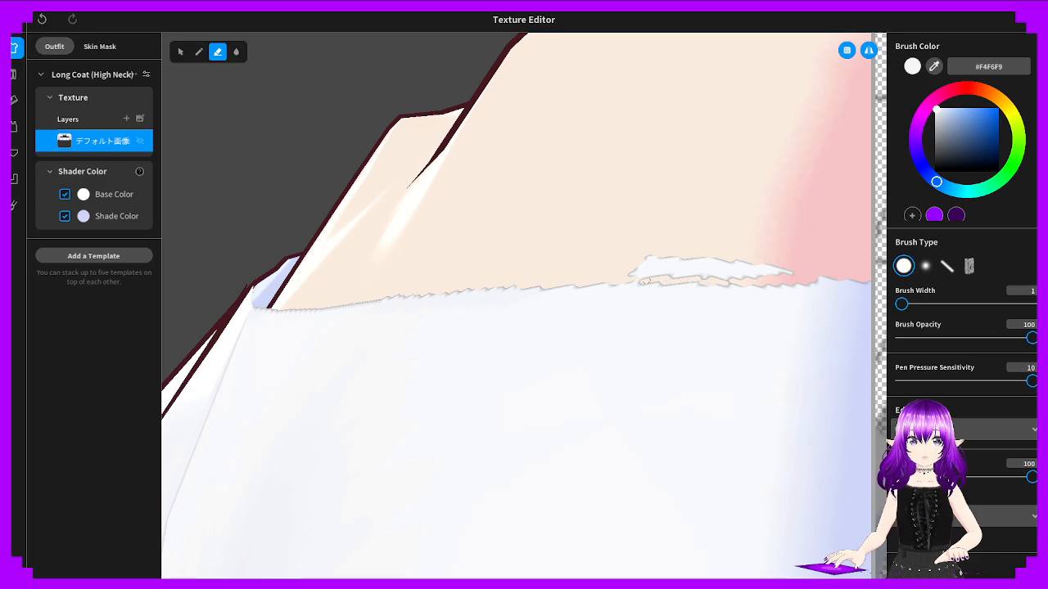
right_drag(643, 279, 646, 278)
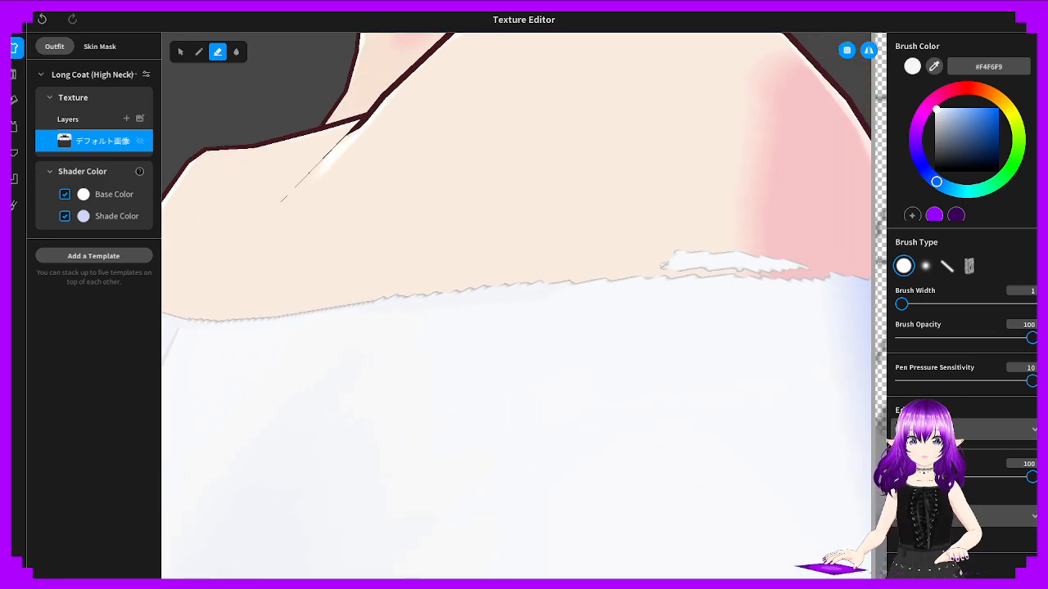
mouse_move(664, 266)
mouse_down()
mouse_move(691, 268)
mouse_move(699, 249)
mouse_move(715, 266)
mouse_move(785, 275)
mouse_move(749, 261)
mouse_move(783, 258)
mouse_move(755, 254)
mouse_move(696, 263)
mouse_up()
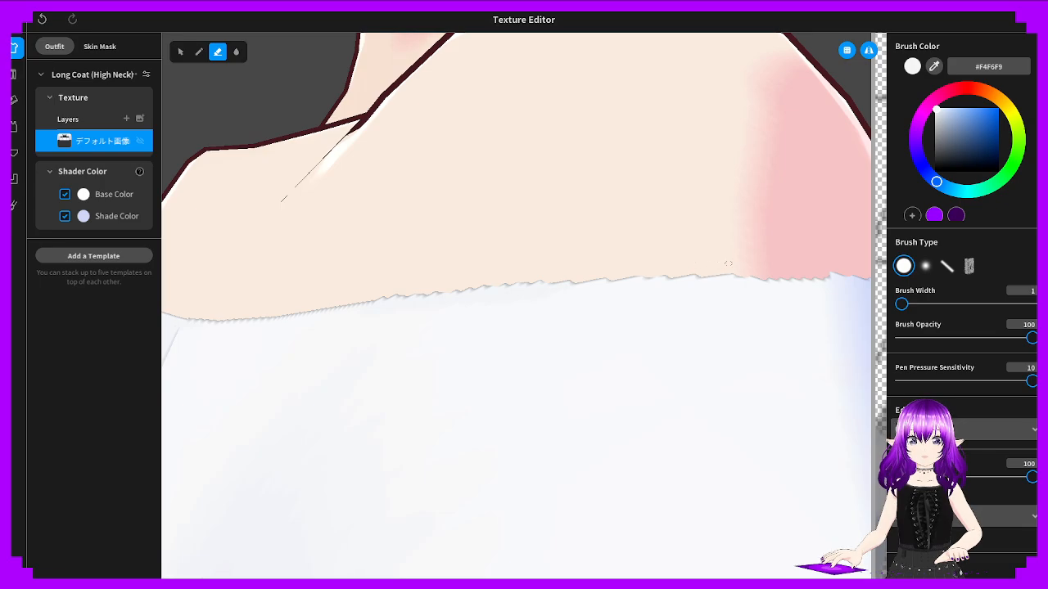
Erase the bumps along the sleeve's top edge where it wraps from the outer shoulder to the back, including the leftover specks above it
right_drag(728, 263, 664, 271)
middle_drag(784, 274, 584, 267)
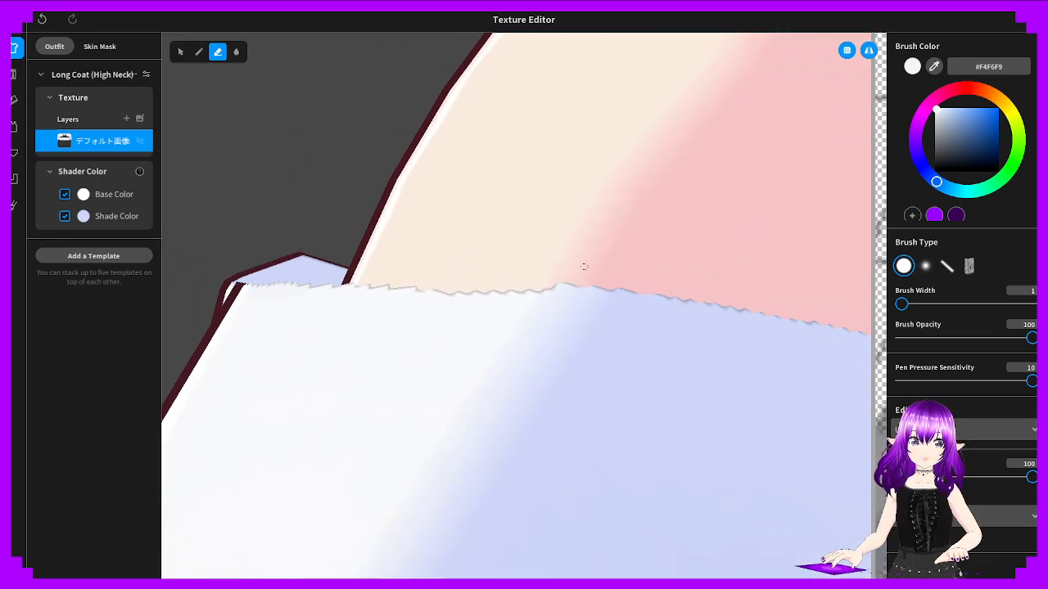
right_drag(584, 266, 669, 273)
drag(437, 274, 654, 306)
mouse_move(536, 291)
mouse_down()
mouse_move(801, 333)
mouse_move(673, 316)
mouse_up()
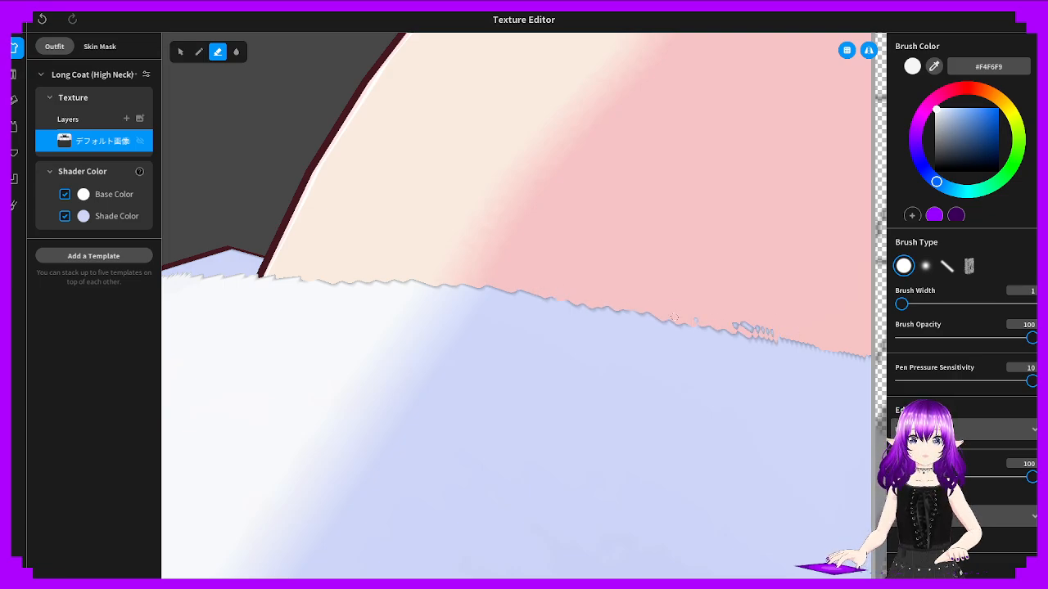
drag(757, 329, 772, 333)
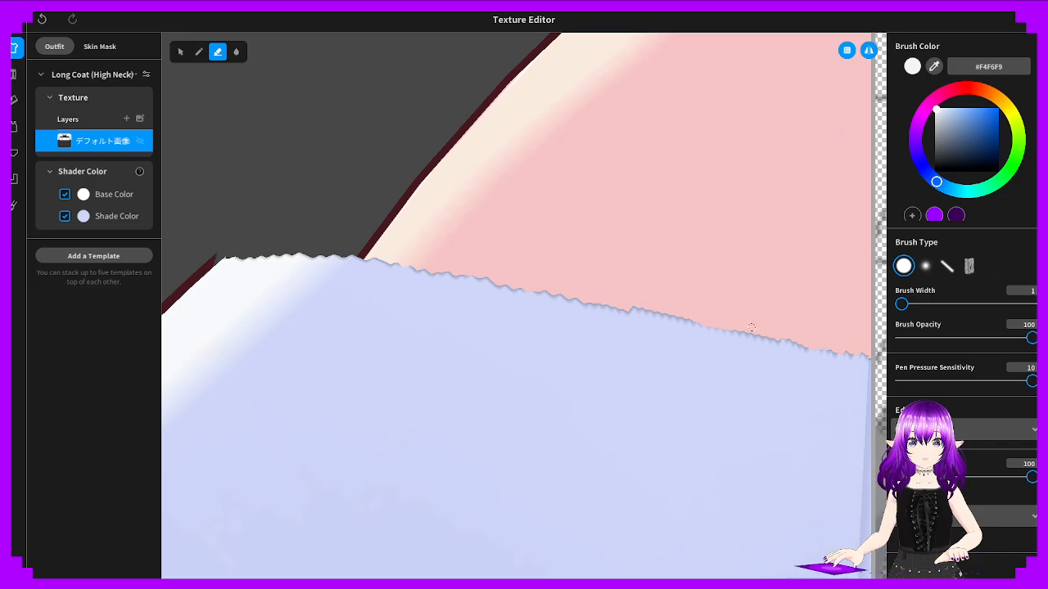
Trim the jagged sleeve top edge on the back from the outer shoulder to the body seam, undoing and redoing uneven eraser strokes
middle_drag(752, 327, 651, 310)
mouse_move(397, 277)
mouse_down()
mouse_move(413, 282)
mouse_move(386, 273)
mouse_move(584, 323)
mouse_move(538, 315)
mouse_move(624, 323)
mouse_move(528, 312)
mouse_up()
right_drag(528, 313, 411, 308)
key(ctrl+z)
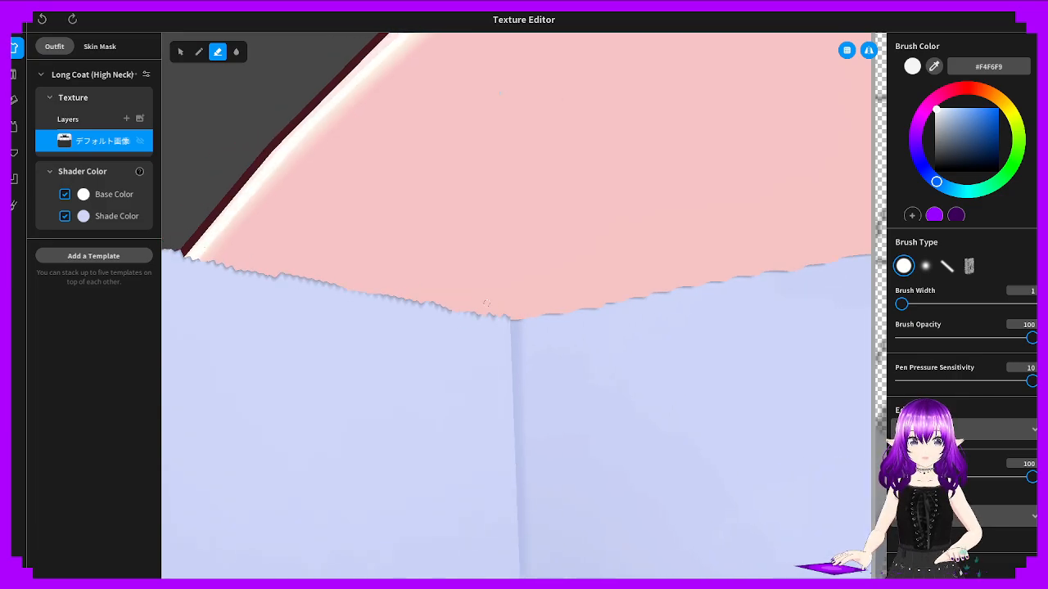
mouse_move(294, 270)
mouse_down()
mouse_move(283, 279)
mouse_move(409, 304)
mouse_up()
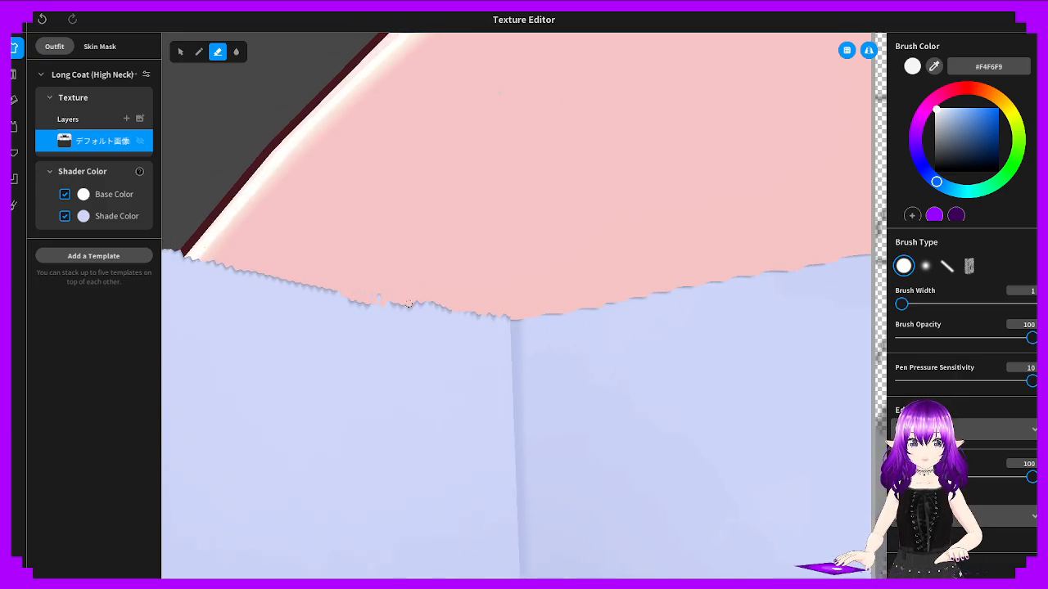
mouse_move(310, 281)
mouse_down()
mouse_move(275, 270)
mouse_move(329, 291)
mouse_move(420, 303)
mouse_up()
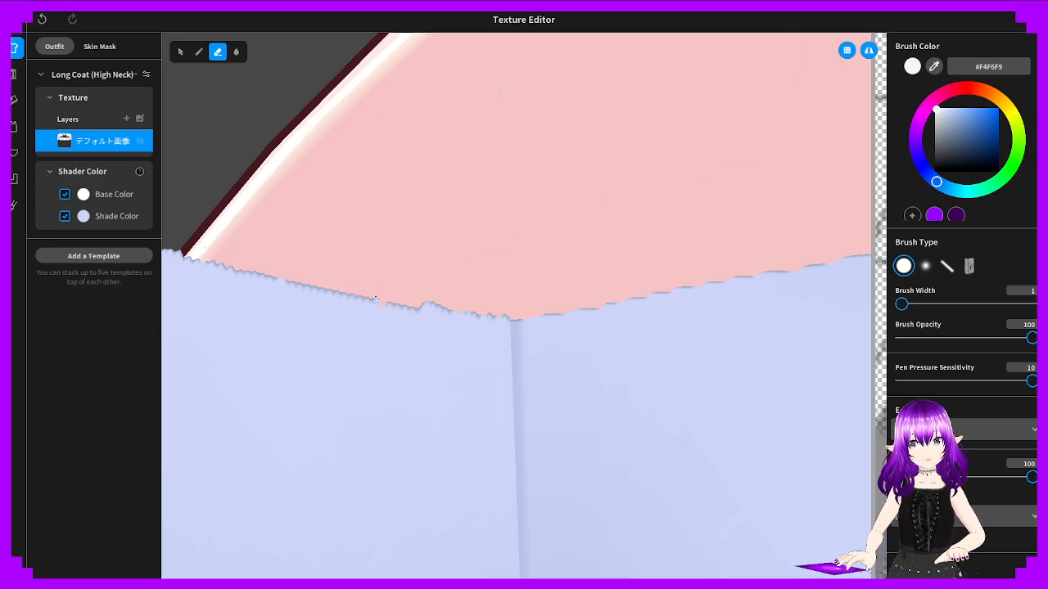
key(ctrl+z)
drag(279, 273, 451, 307)
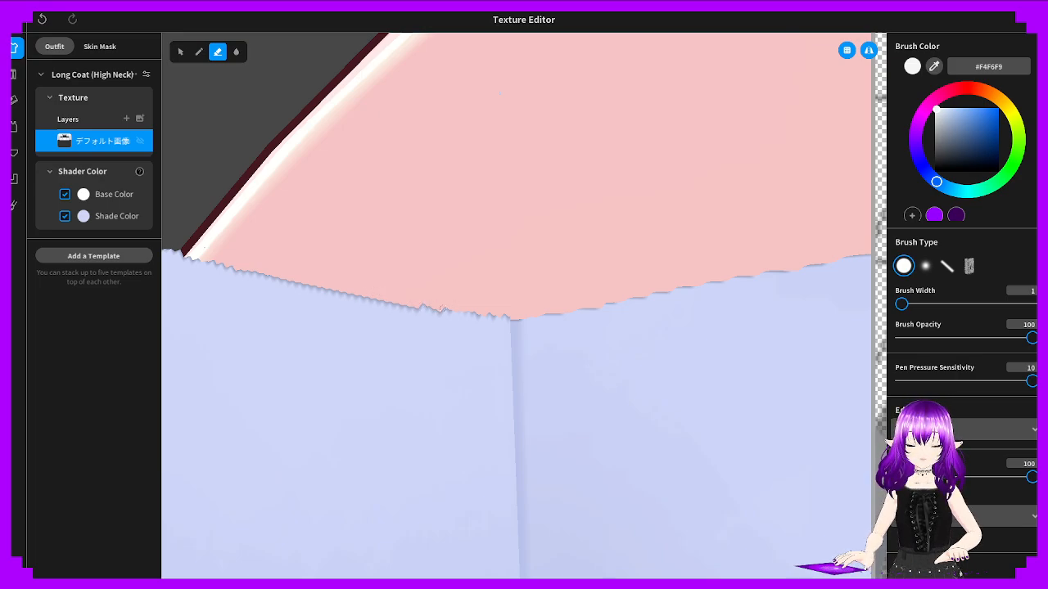
mouse_move(446, 311)
mouse_down()
mouse_move(501, 318)
mouse_move(403, 305)
mouse_up()
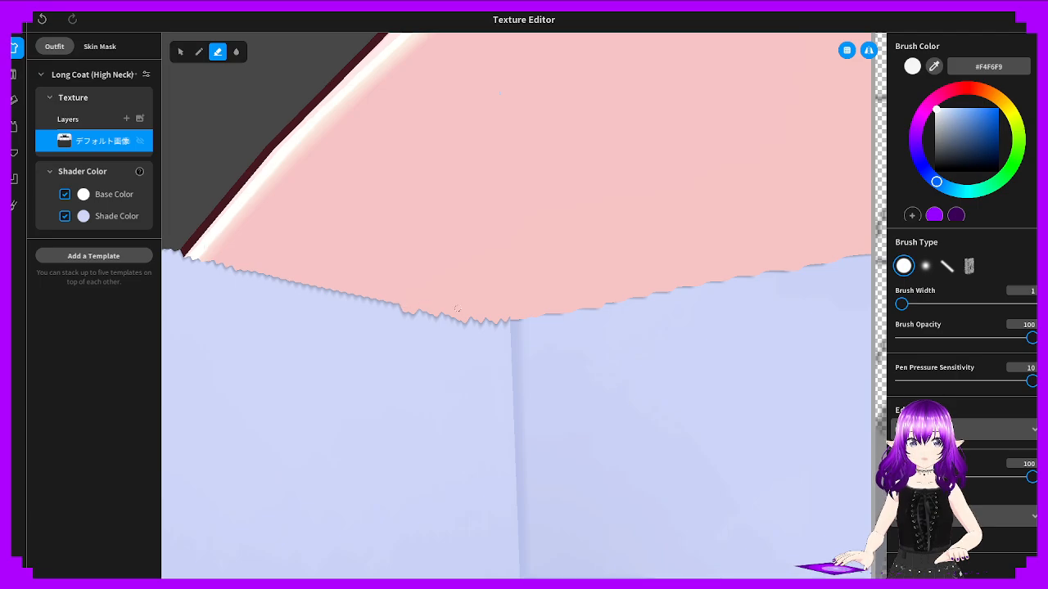
Fill the dip in the back neckline at the sleeve seam with #F4F6F9 and trim the filled edge with the eraser
right_drag(472, 315, 429, 315)
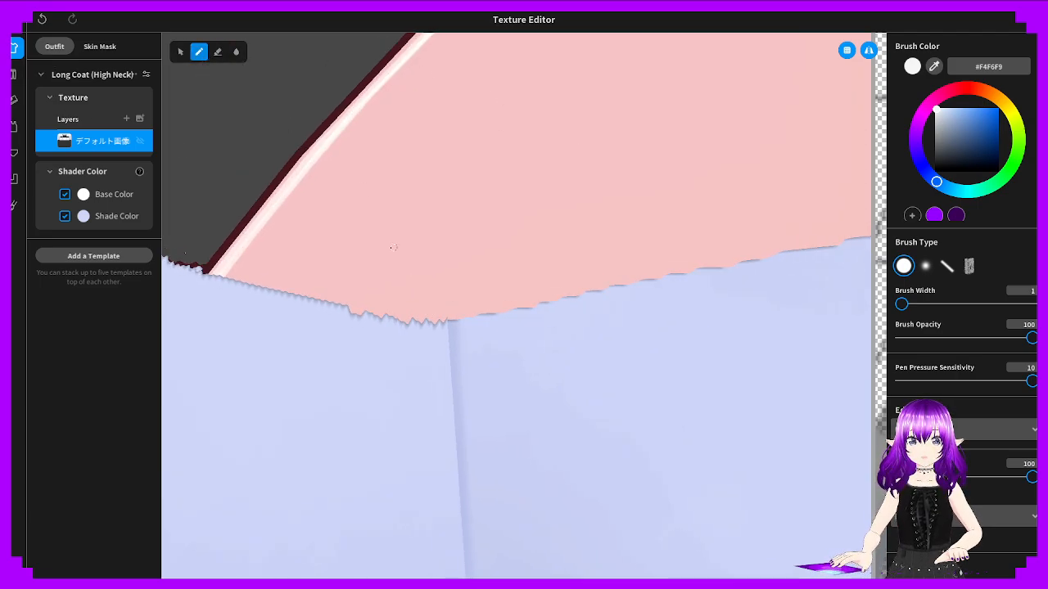
mouse_move(447, 325)
mouse_down()
mouse_move(475, 316)
mouse_move(432, 317)
mouse_move(452, 318)
mouse_up()
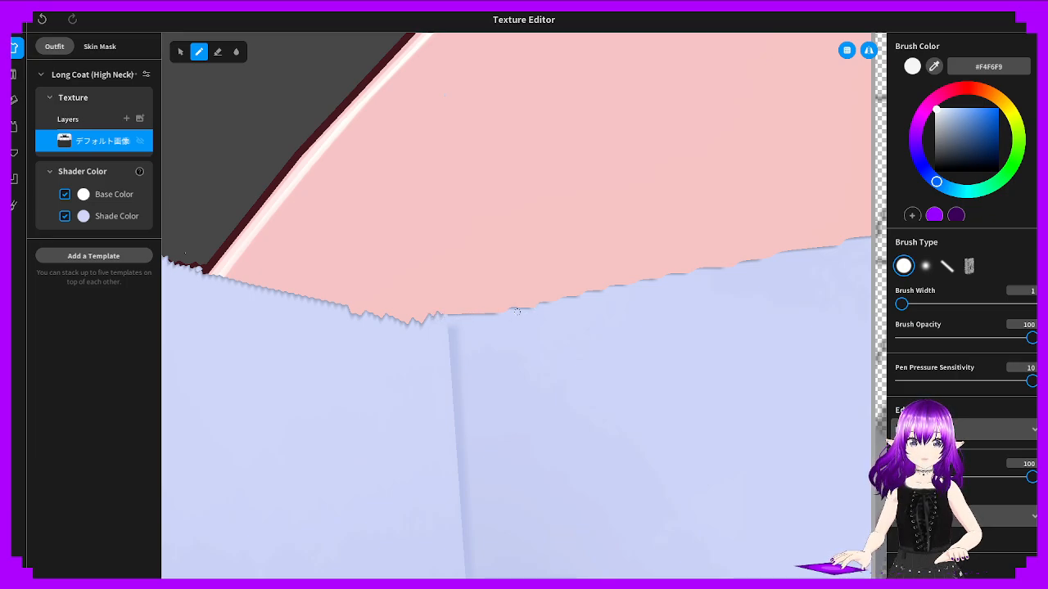
drag(510, 314, 445, 311)
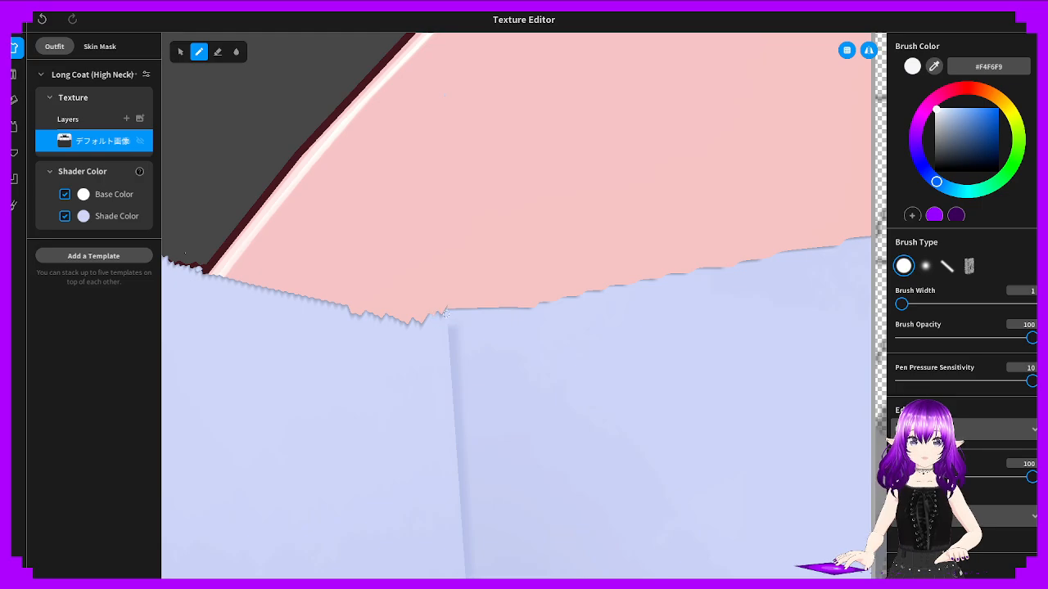
right_drag(454, 314, 434, 320)
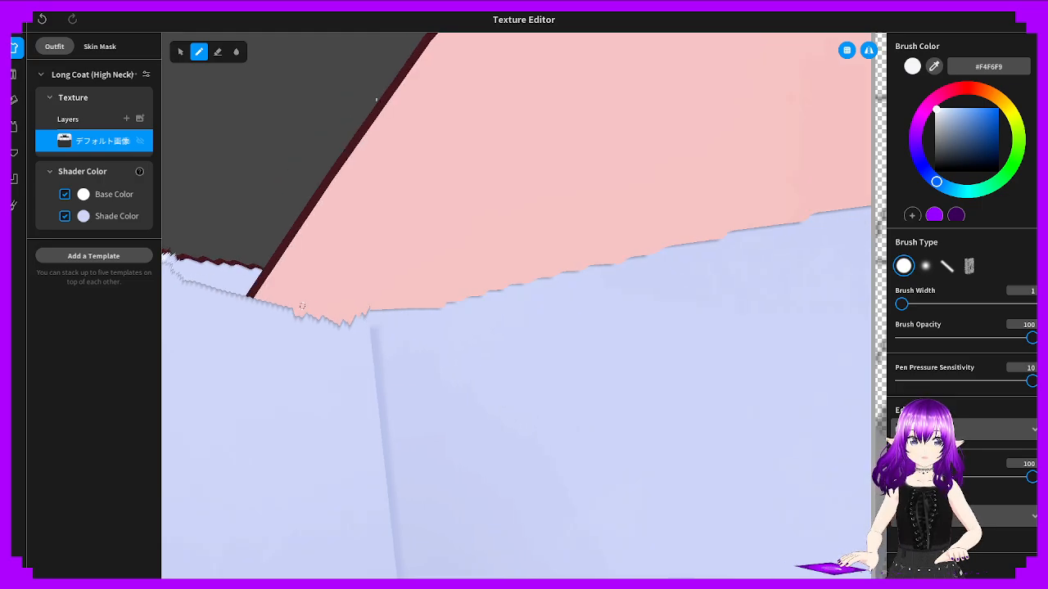
mouse_move(290, 312)
mouse_down()
mouse_move(367, 321)
mouse_move(358, 315)
mouse_up()
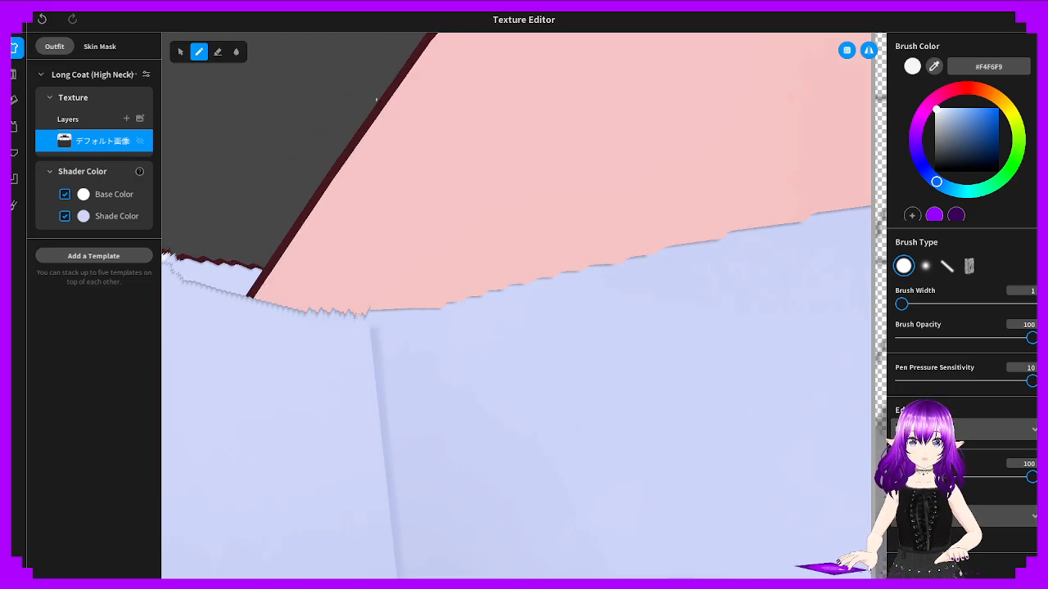
click(225, 51)
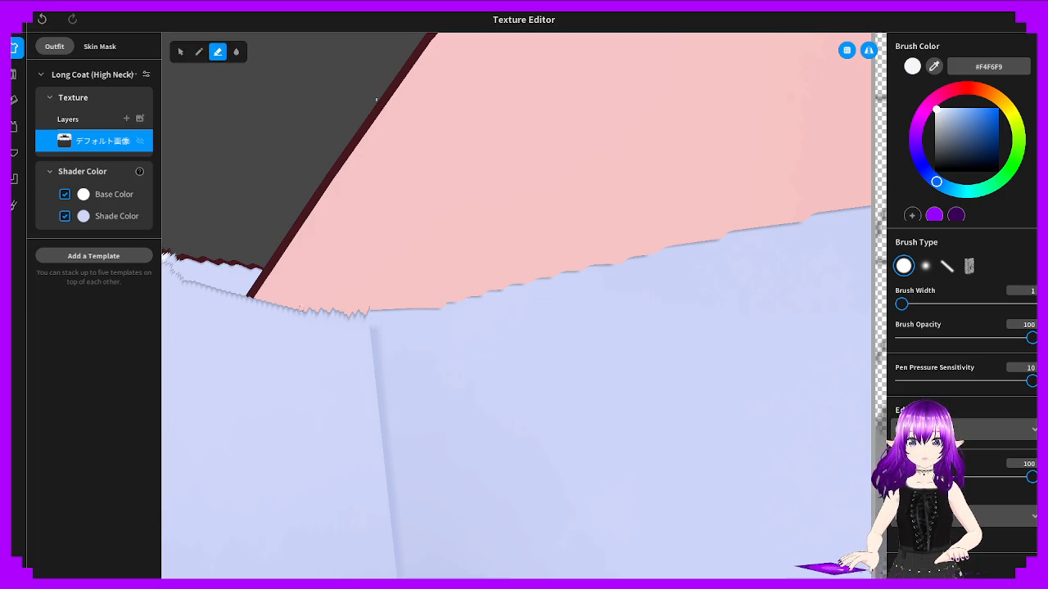
drag(303, 310, 421, 310)
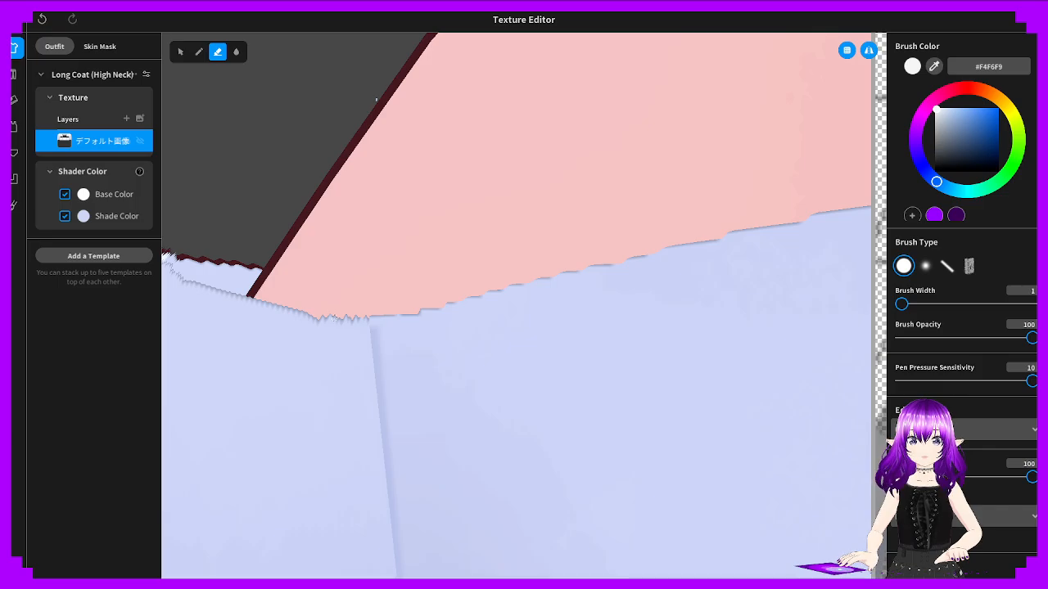
Examine the back neckline across both shoulders for unevenness between the sleeves and the back panel
right_drag(315, 311, 610, 316)
scroll(358, 313, down, 3)
scroll(610, 316, down, 5)
scroll(396, 311, down, 5)
right_drag(395, 311, 696, 318)
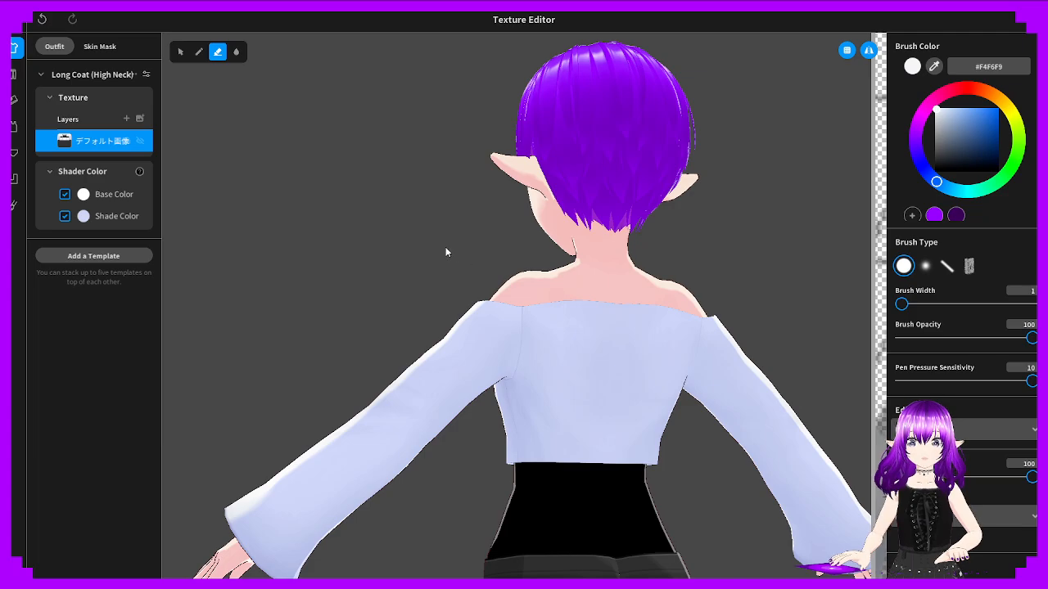
scroll(452, 276, up, 5)
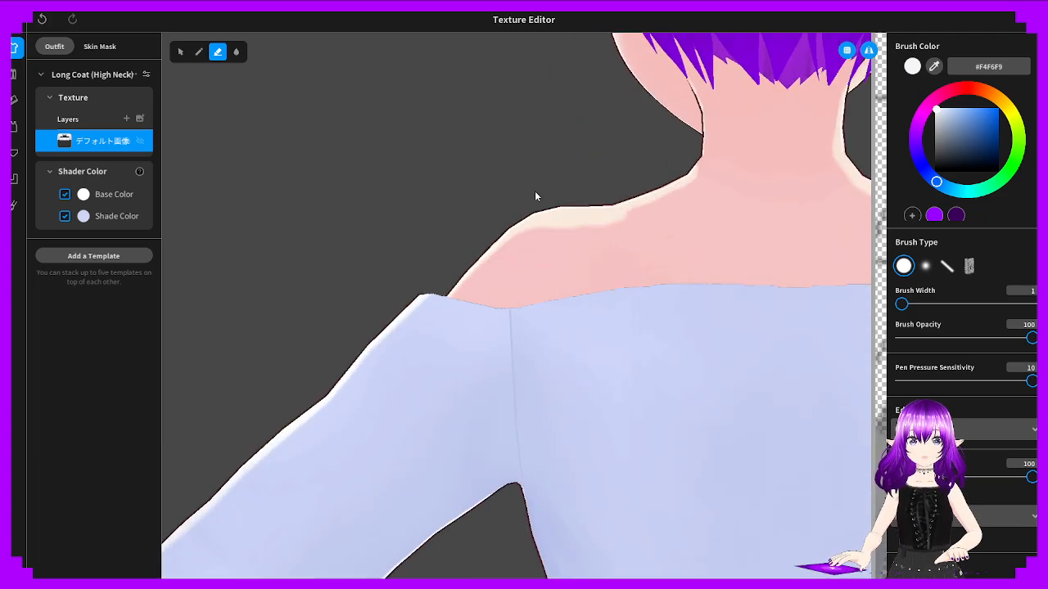
middle_drag(565, 238, 385, 205)
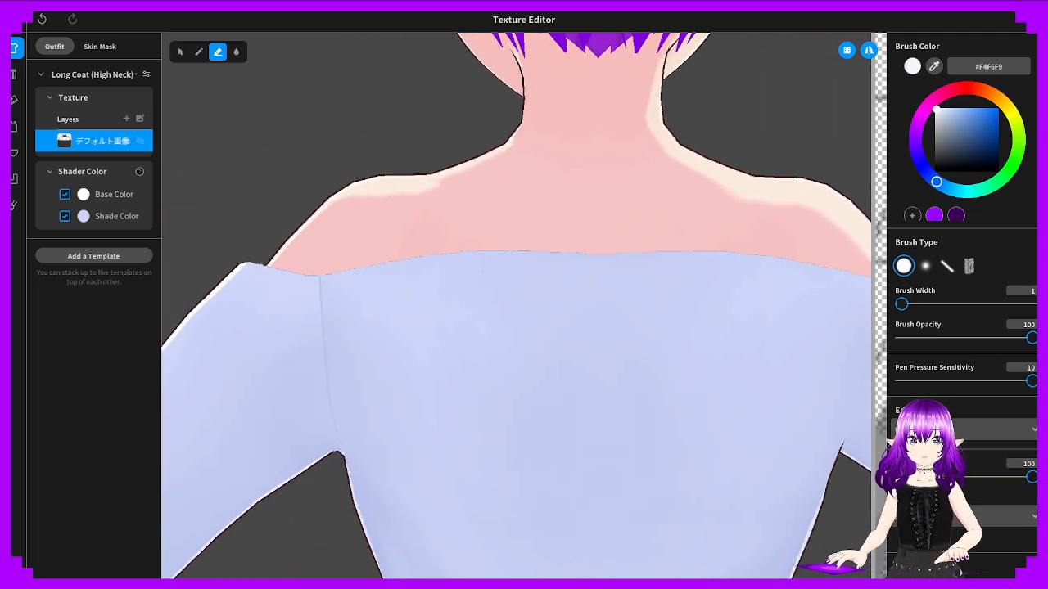
middle_drag(479, 271, 457, 274)
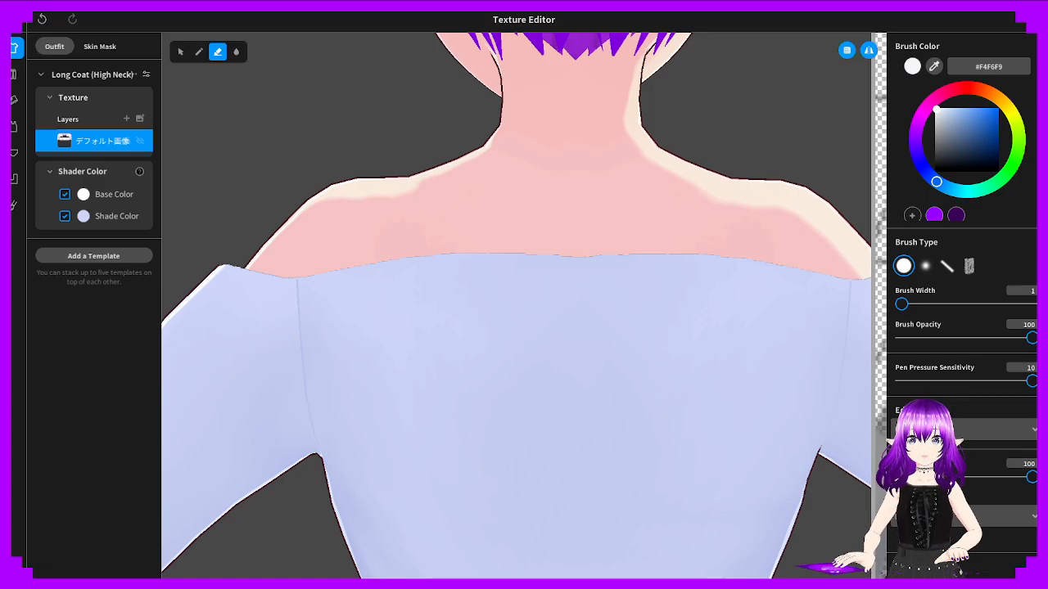
Erase a short straight strip into the back panel beside the sleeve seam, undoing the overly long first attempt
scroll(368, 220, up, 4)
right_drag(369, 219, 418, 305)
scroll(348, 287, up, 1)
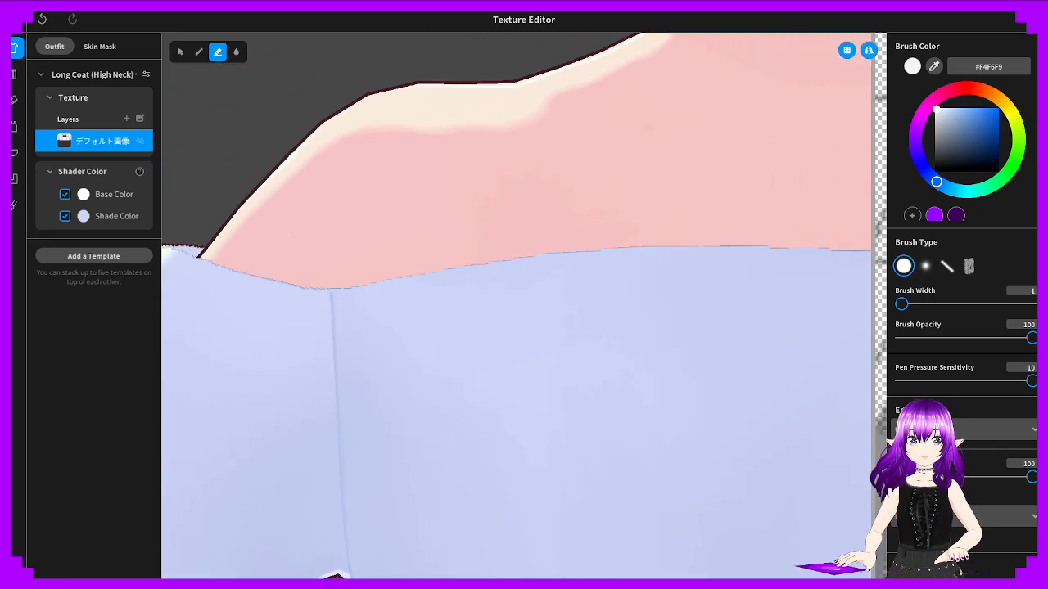
right_drag(288, 235, 252, 236)
right_drag(316, 284, 284, 210)
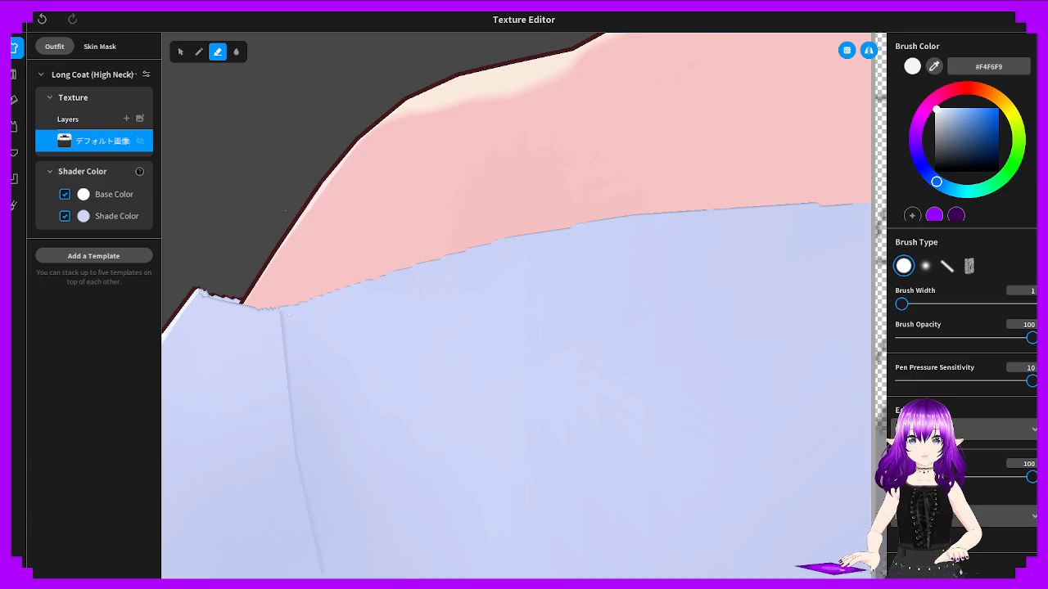
drag(280, 307, 314, 308)
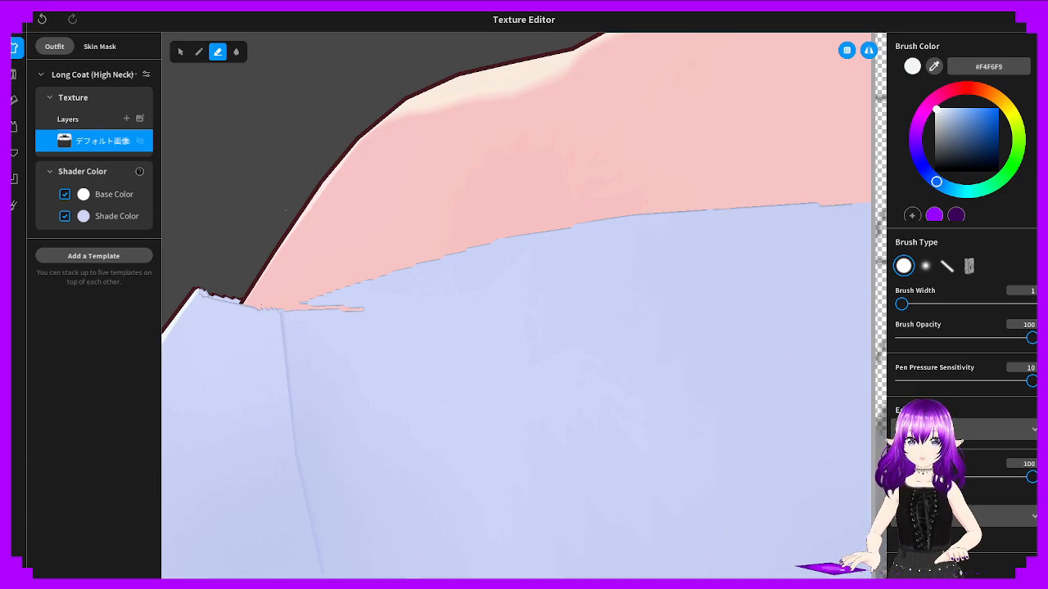
drag(332, 310, 378, 314)
key(ctrl+z)
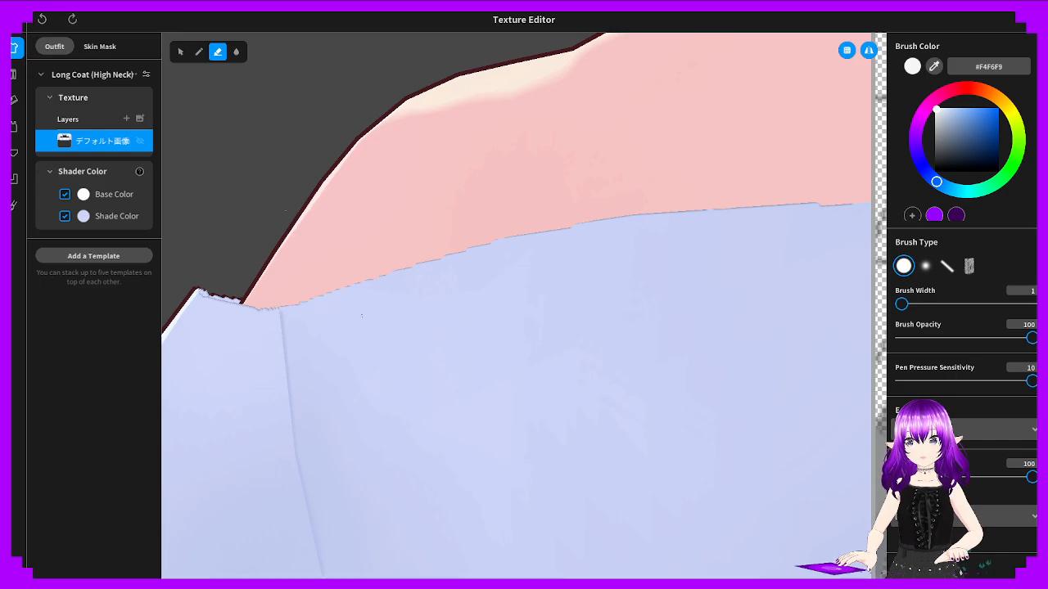
drag(307, 302, 326, 303)
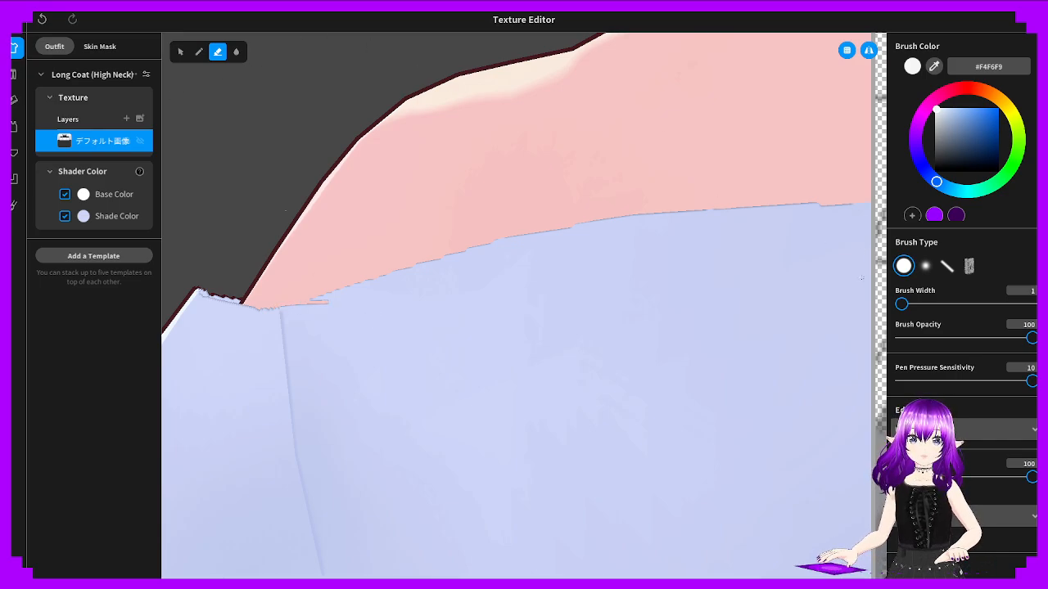
Enlarge the flat texture view and erase a thin horizontal line from the back panel's side edge to the second vertical mesh line
drag(874, 277, 232, 277)
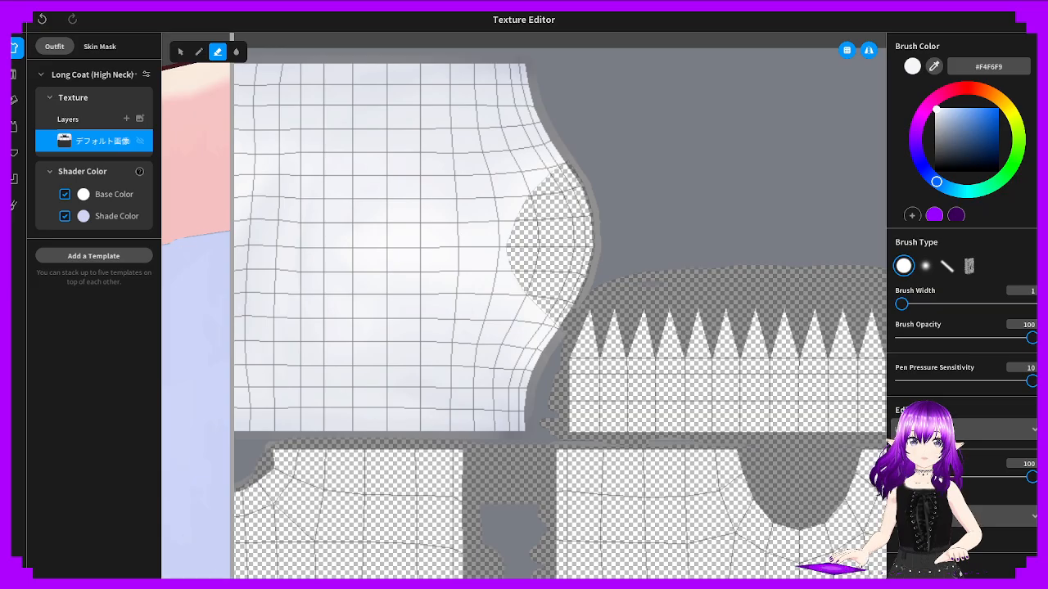
middle_drag(655, 410, 473, 132)
middle_drag(491, 459, 45, 170)
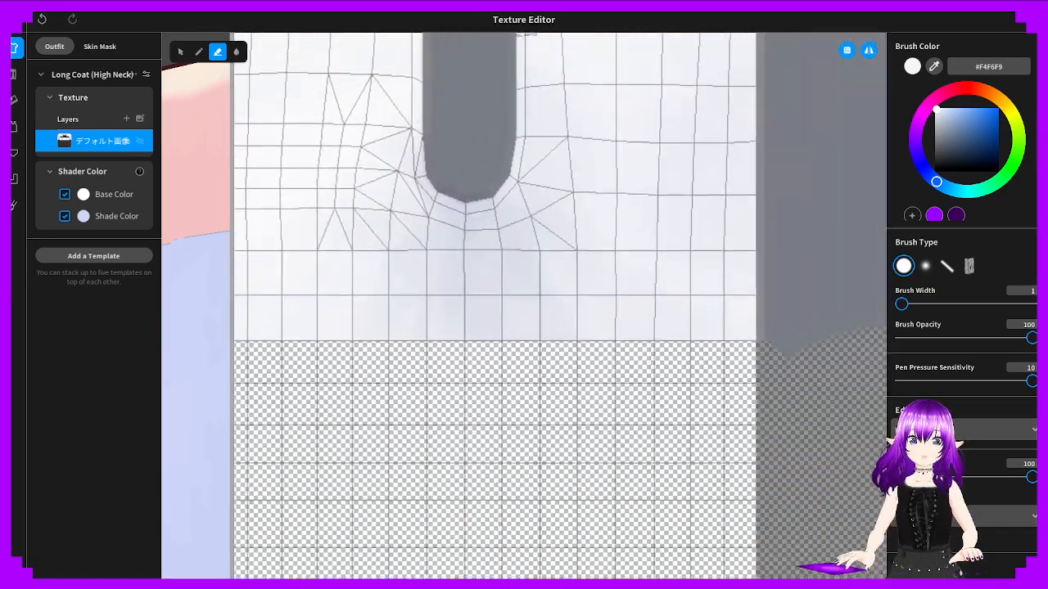
middle_drag(492, 204, 492, 433)
middle_drag(508, 295, 489, 362)
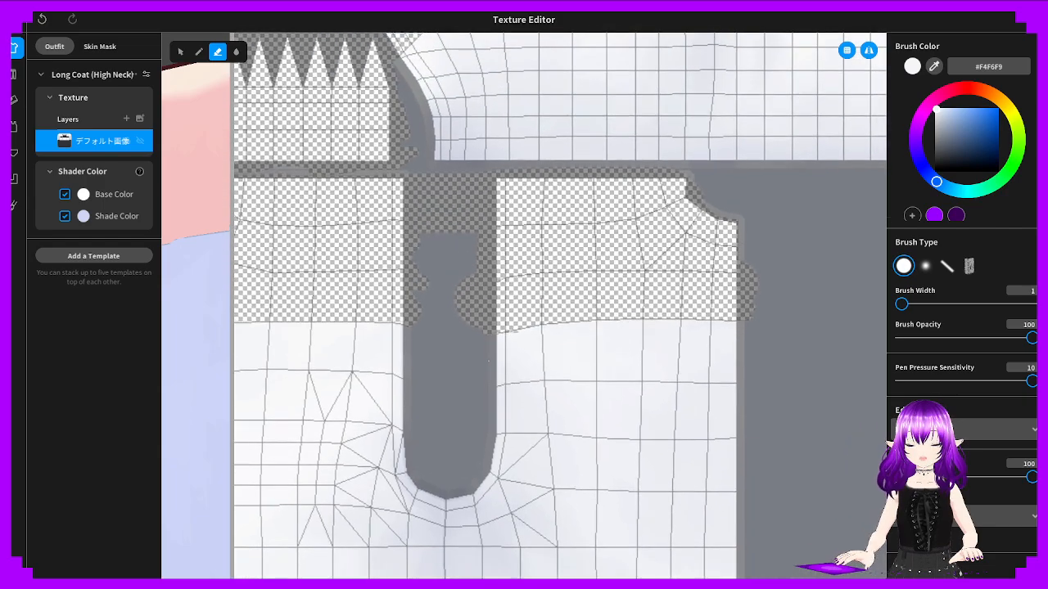
scroll(489, 361, up, 5)
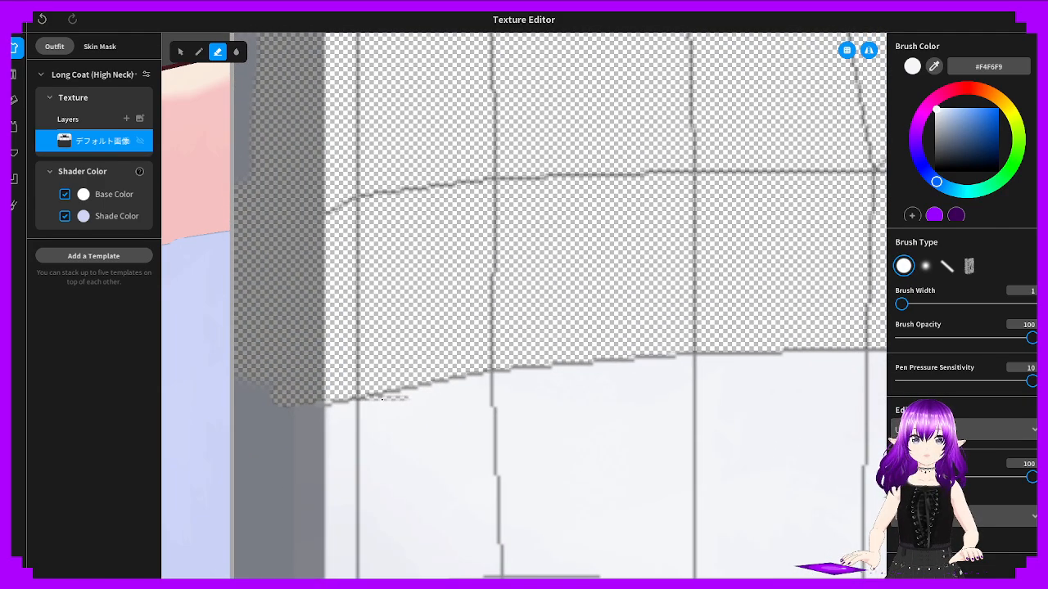
drag(401, 398, 491, 399)
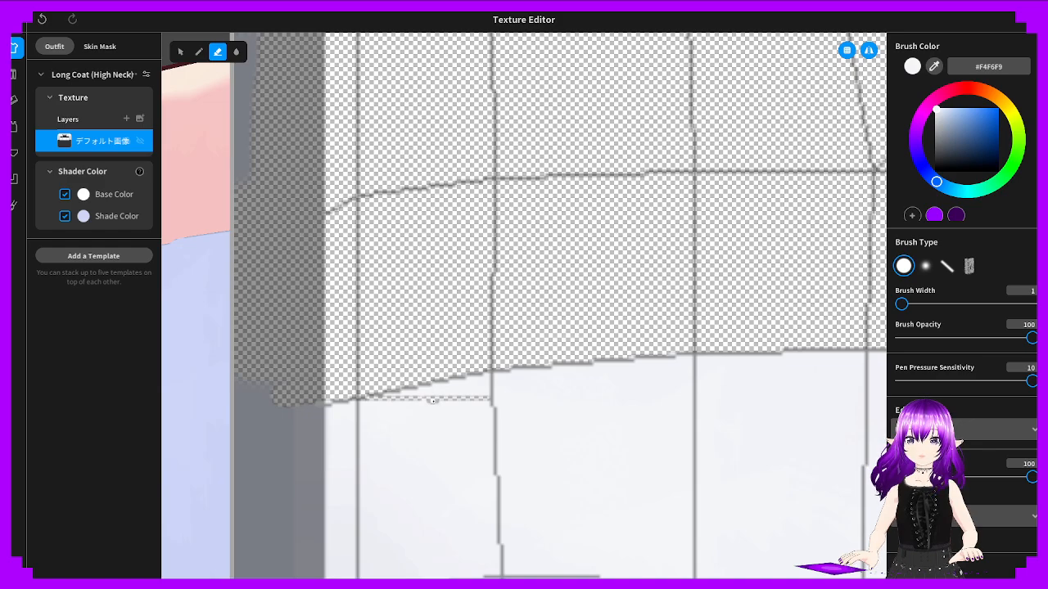
key(ctrl+z)
drag(432, 397, 420, 398)
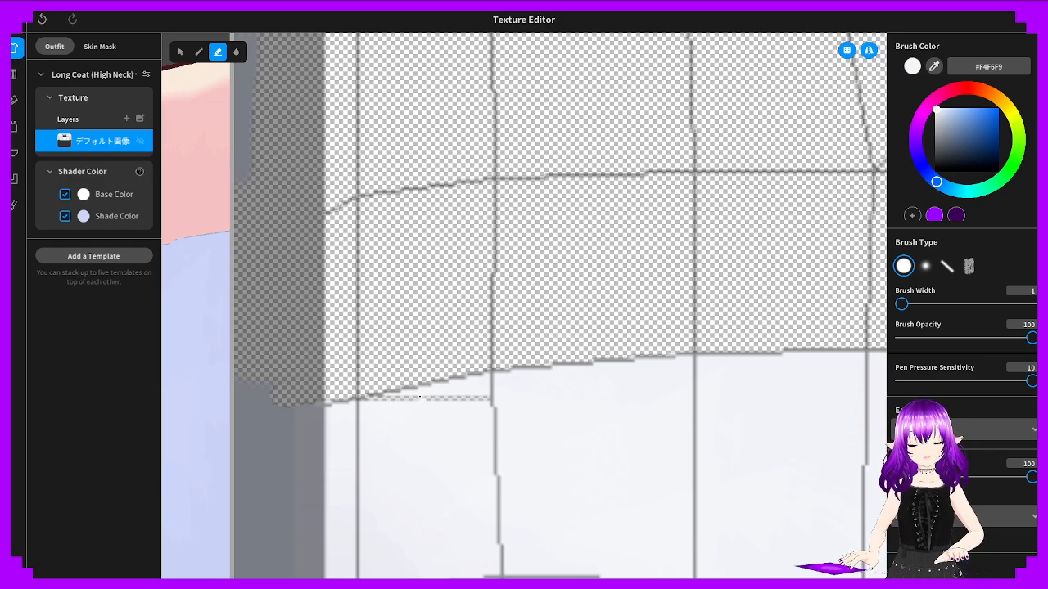
Extend the thin erased line across the back panel toward the third vertical mesh line, undoing the stroke that slants downward
scroll(483, 403, up, 5)
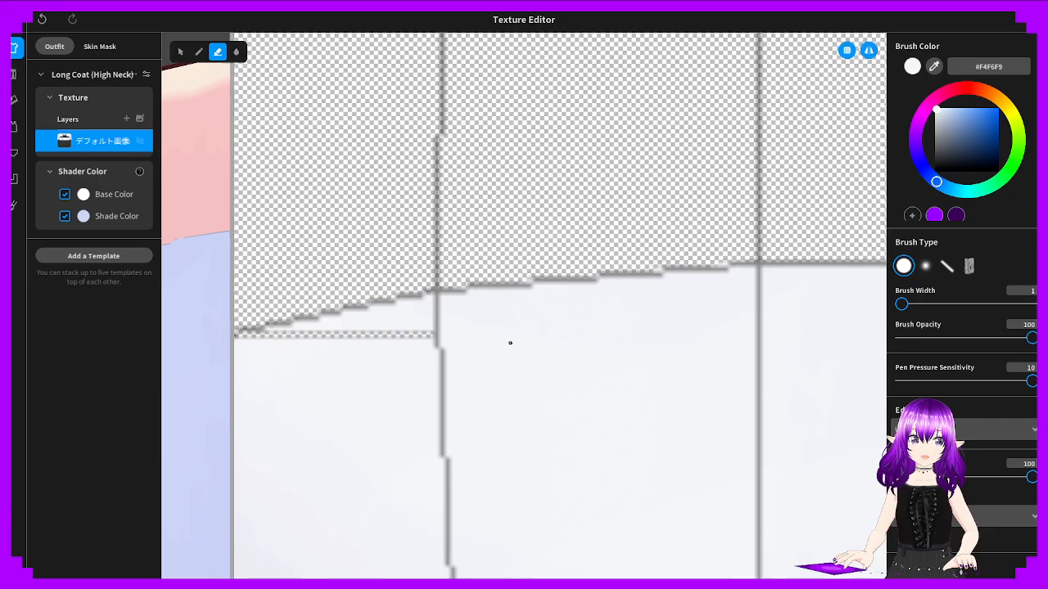
middle_drag(510, 343, 499, 319)
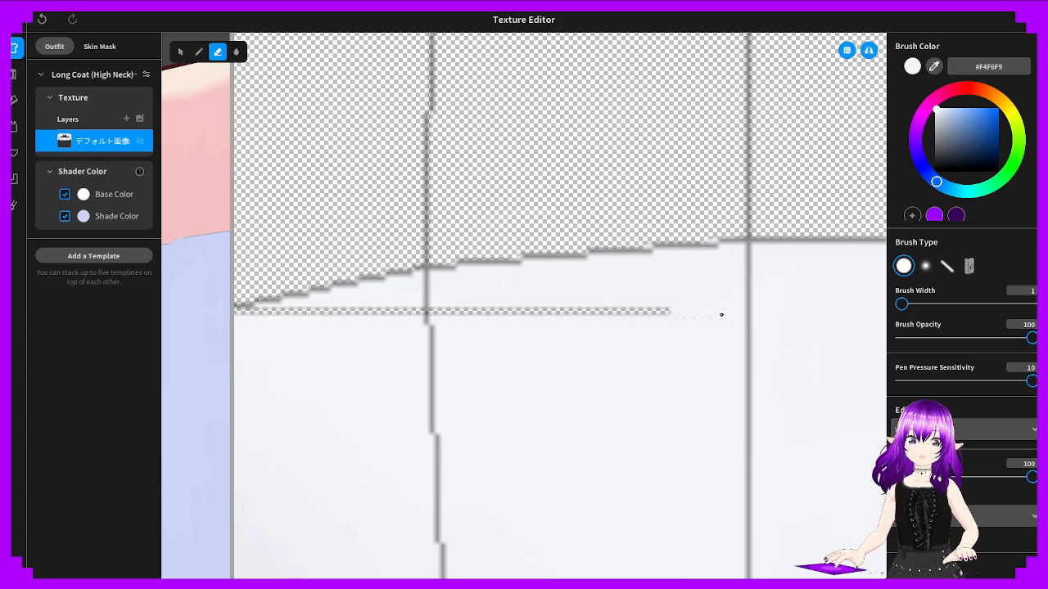
key(ctrl+z)
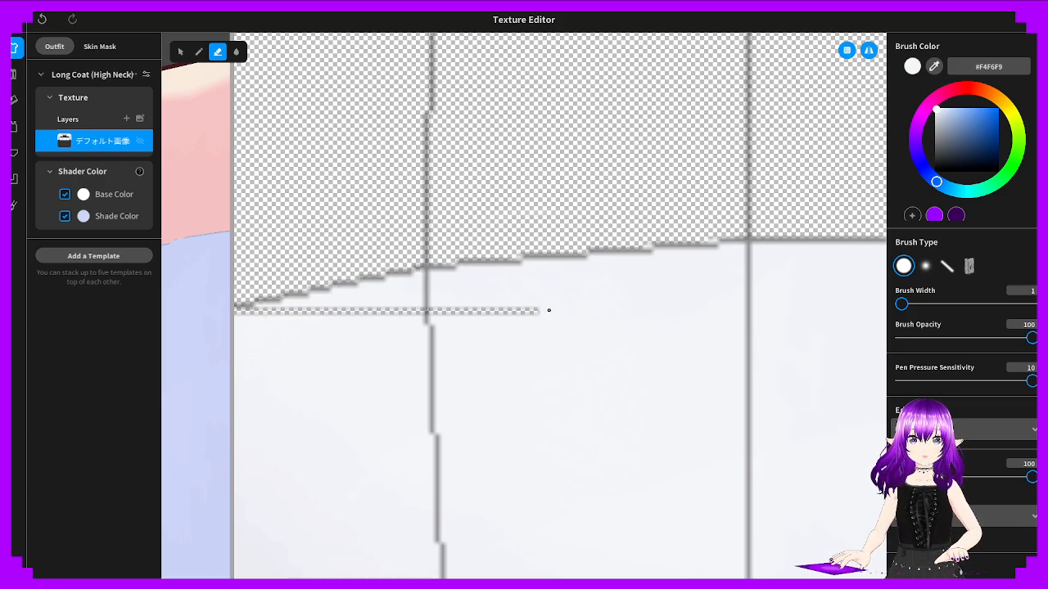
right_drag(621, 311, 557, 297)
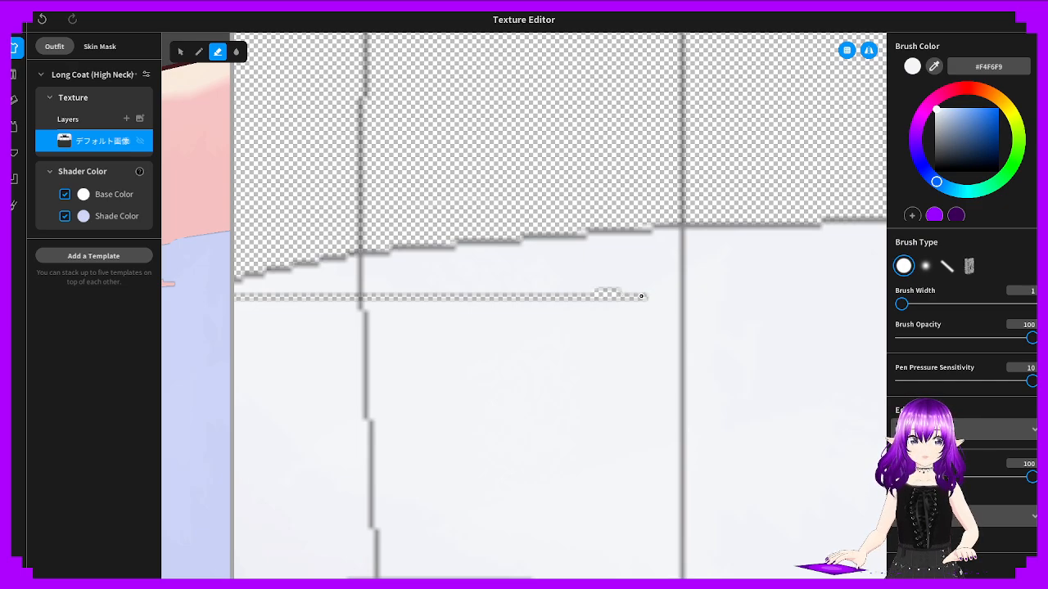
Continue the thin horizontal eraser line to the back panel's far edge, undoing strokes that stray off the line
middle_drag(674, 304, 497, 317)
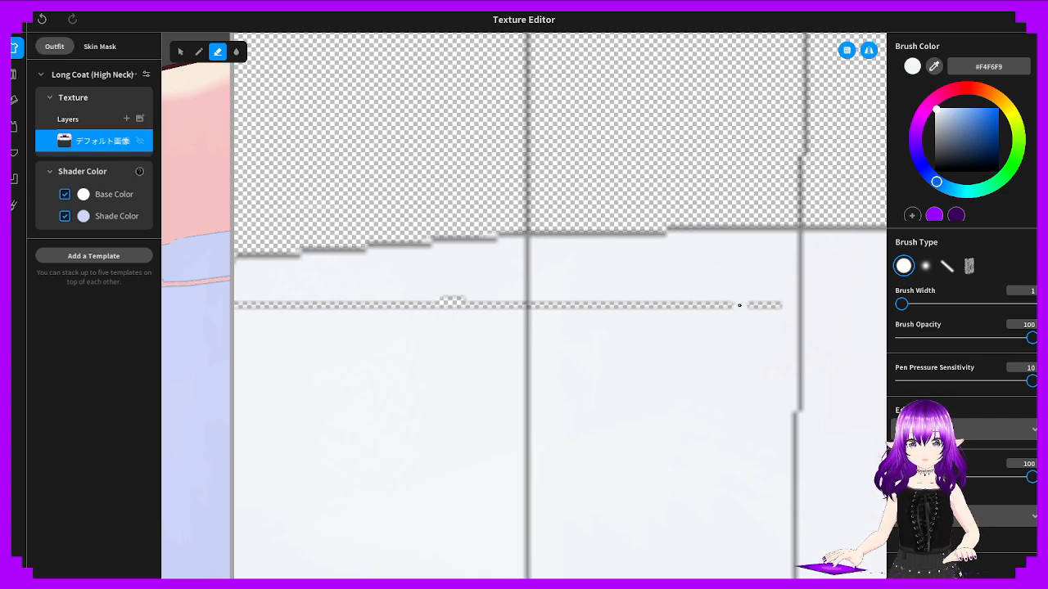
middle_drag(776, 308, 501, 303)
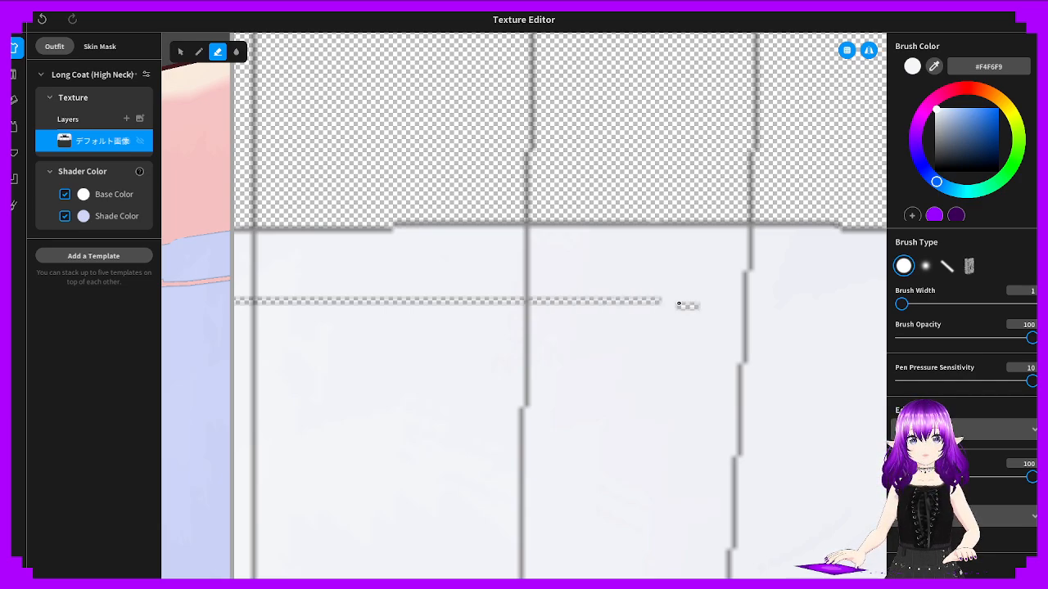
key(ctrl+z)
key(ctrl+z)
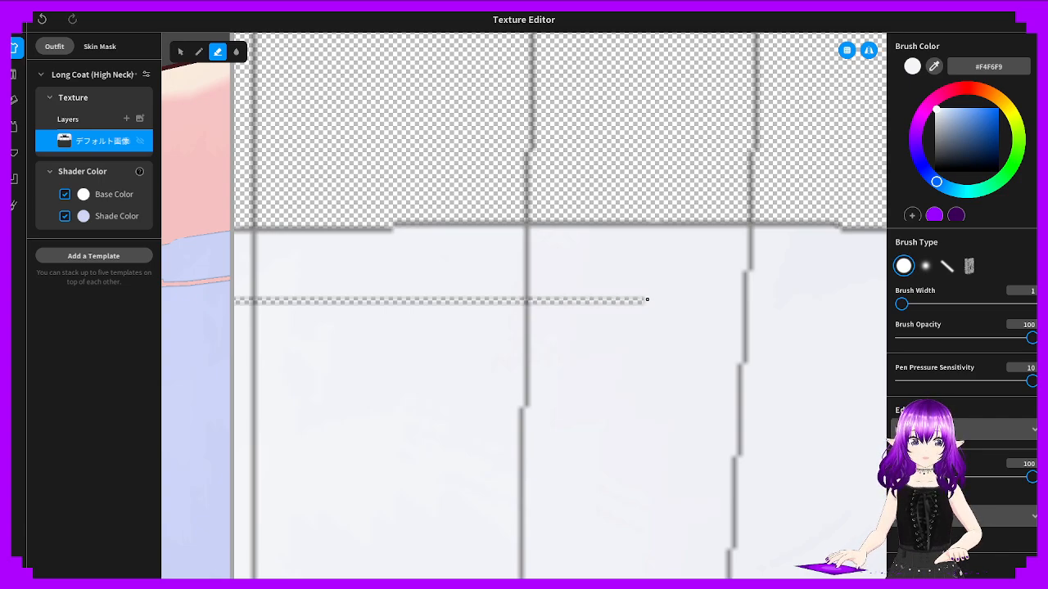
mouse_move(662, 298)
middle_down()
mouse_move(673, 303)
mouse_move(565, 303)
middle_up()
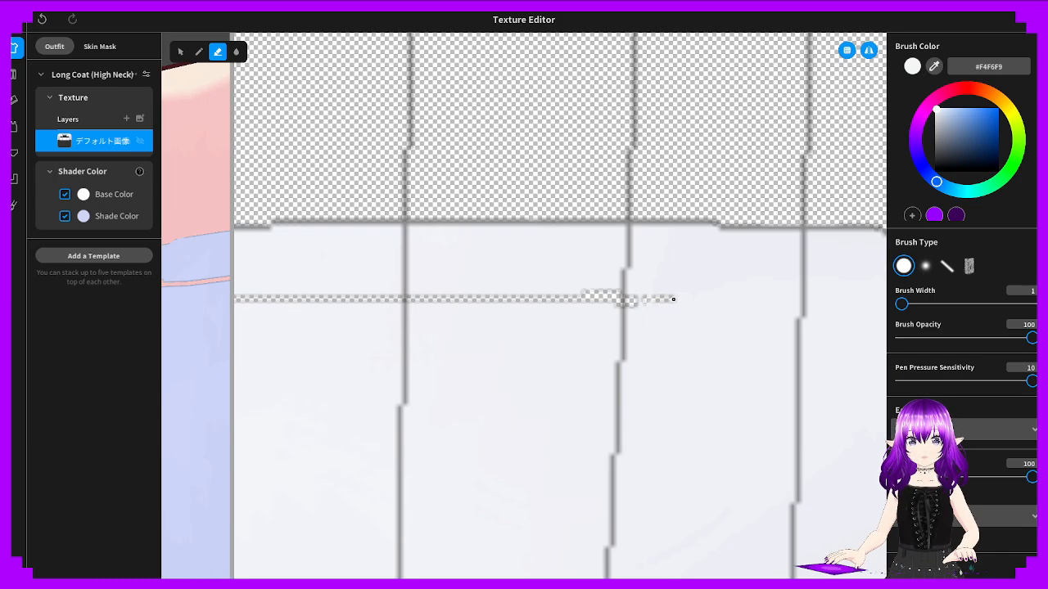
key(ctrl+z)
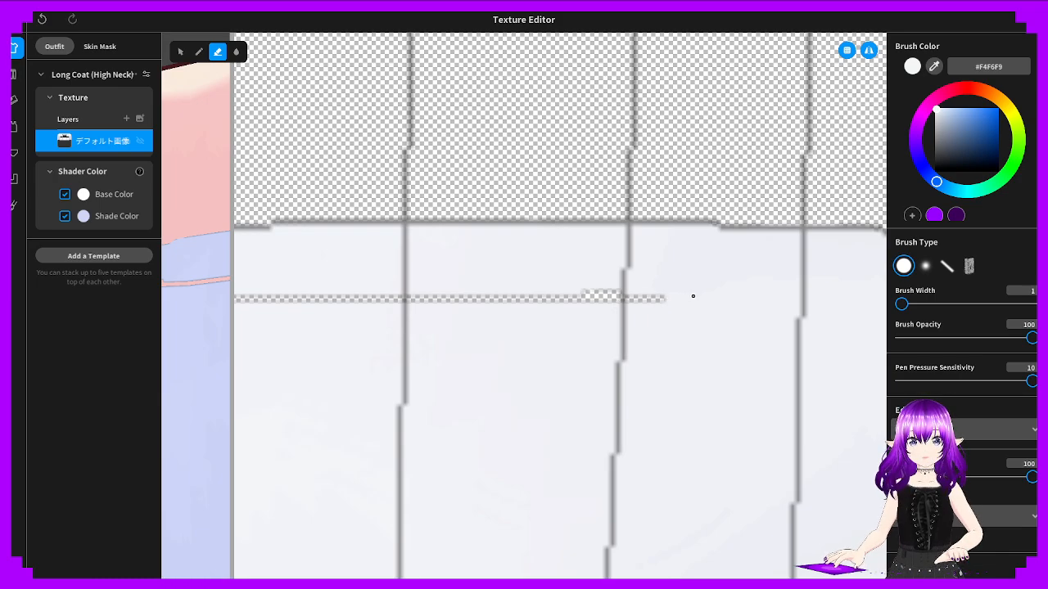
right_drag(677, 299, 445, 304)
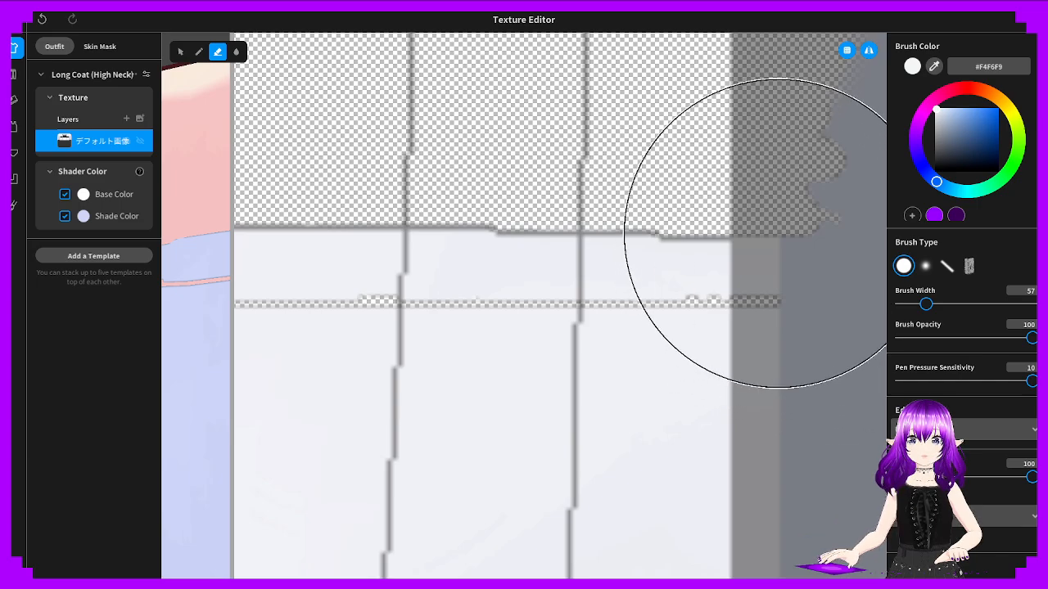
Set the eraser width to 16 and clear the fabric above the guide line from the far edge past the panel's middle
drag(926, 303, 908, 304)
mouse_move(717, 262)
mouse_down()
mouse_move(660, 241)
mouse_move(793, 253)
mouse_move(595, 253)
mouse_move(708, 259)
mouse_move(644, 262)
mouse_move(543, 253)
mouse_move(713, 269)
mouse_move(791, 257)
mouse_move(638, 264)
mouse_move(800, 262)
mouse_move(564, 268)
mouse_move(533, 262)
mouse_move(671, 234)
mouse_move(532, 225)
mouse_up()
middle_drag(533, 225, 762, 235)
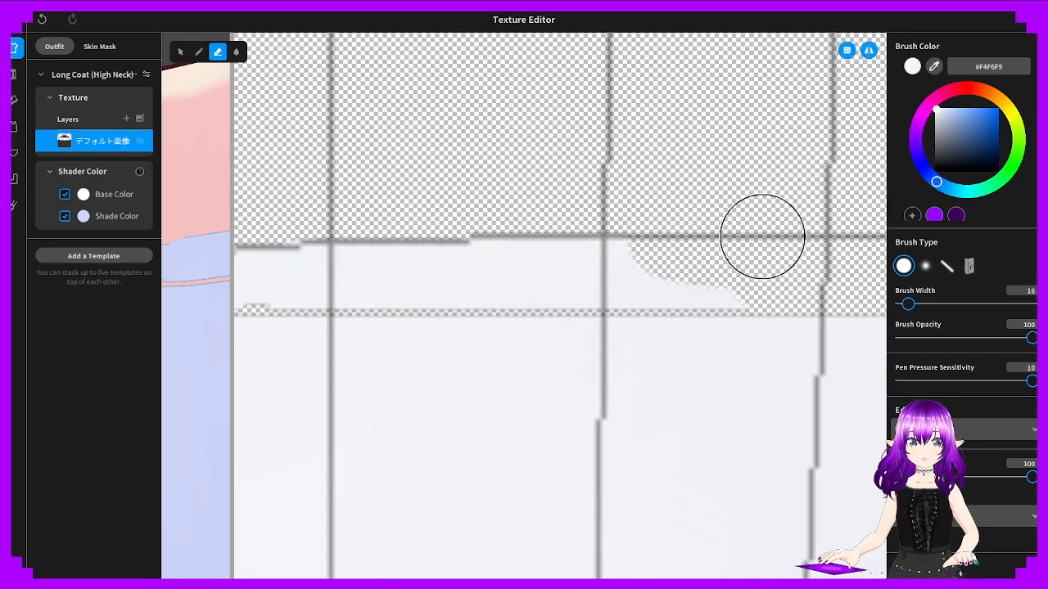
mouse_move(762, 237)
mouse_down()
mouse_move(748, 264)
mouse_move(657, 262)
mouse_move(727, 268)
mouse_up()
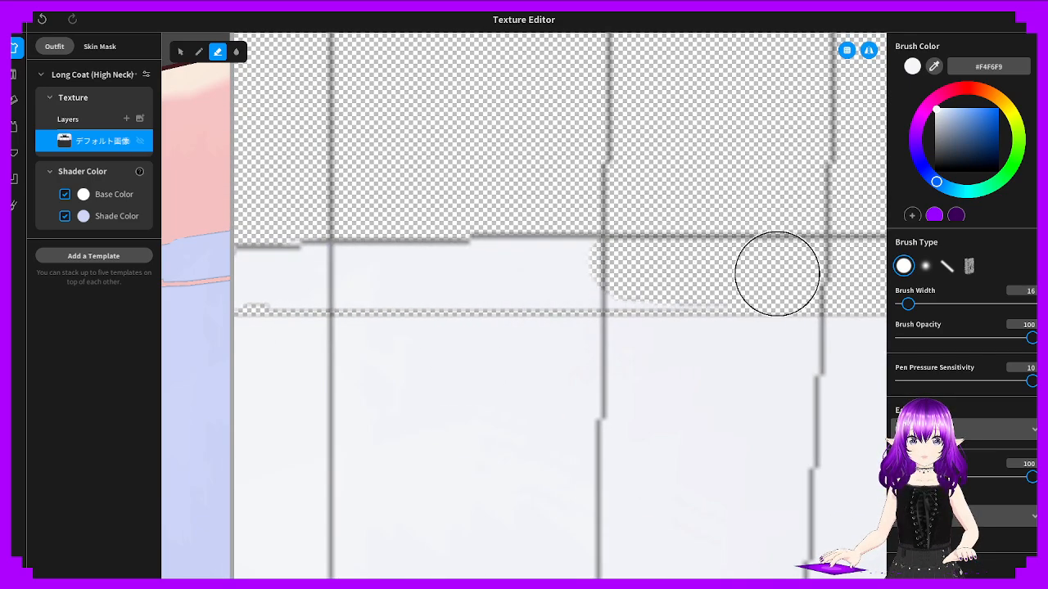
mouse_move(664, 269)
mouse_down()
mouse_move(605, 269)
mouse_move(649, 271)
mouse_up()
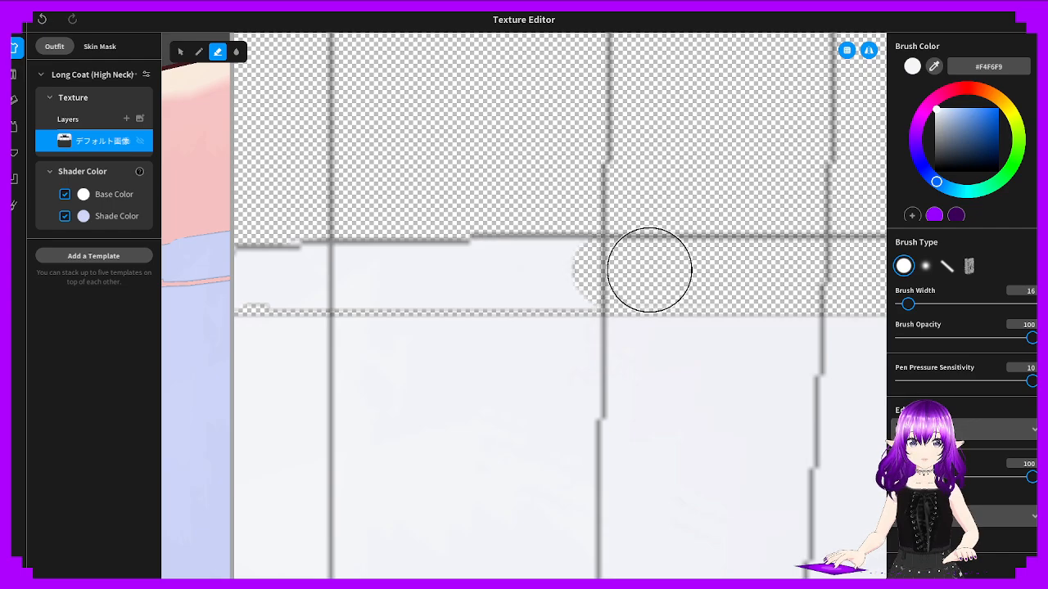
mouse_move(643, 263)
middle_down()
mouse_move(758, 265)
mouse_move(754, 273)
middle_up()
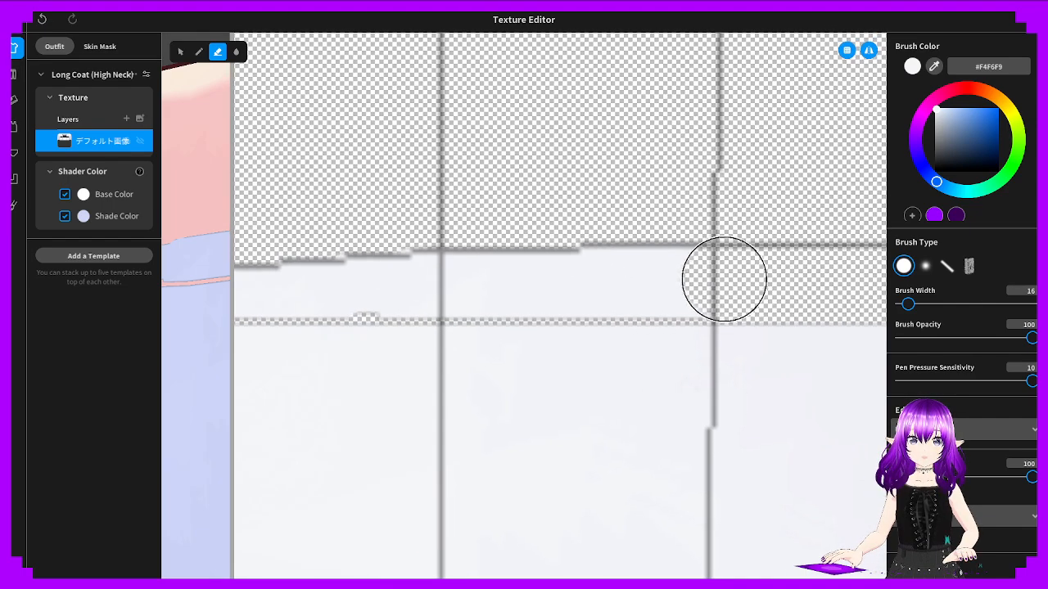
mouse_move(676, 274)
mouse_down()
mouse_move(578, 273)
mouse_move(667, 280)
mouse_up()
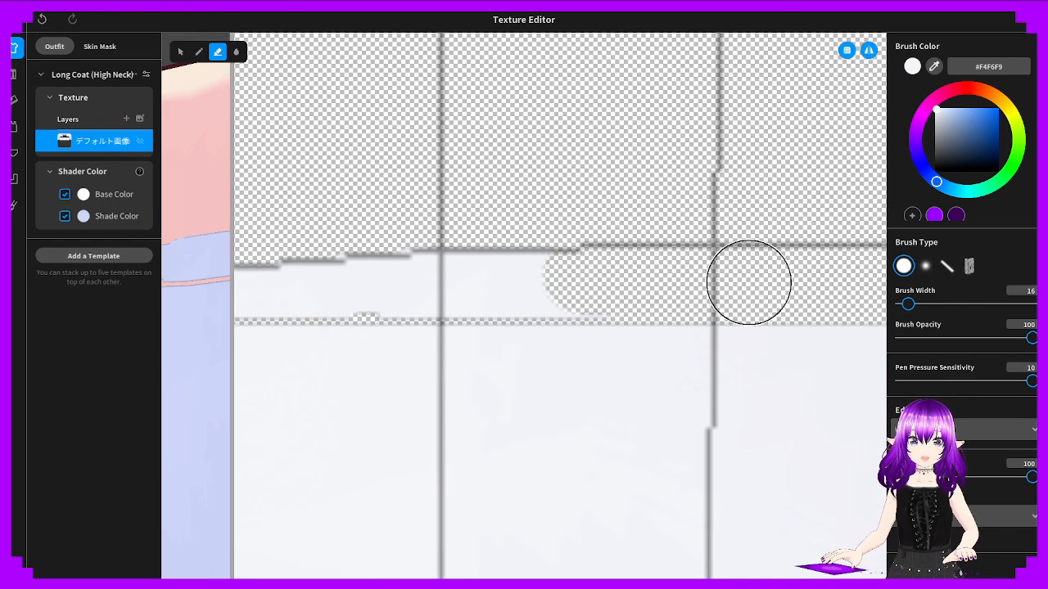
Erase the remaining fabric strip above the guide line up to the back panel's starting side edge
middle_drag(611, 268, 753, 264)
mouse_move(750, 276)
mouse_down()
mouse_move(671, 271)
mouse_move(685, 257)
mouse_move(559, 255)
mouse_up()
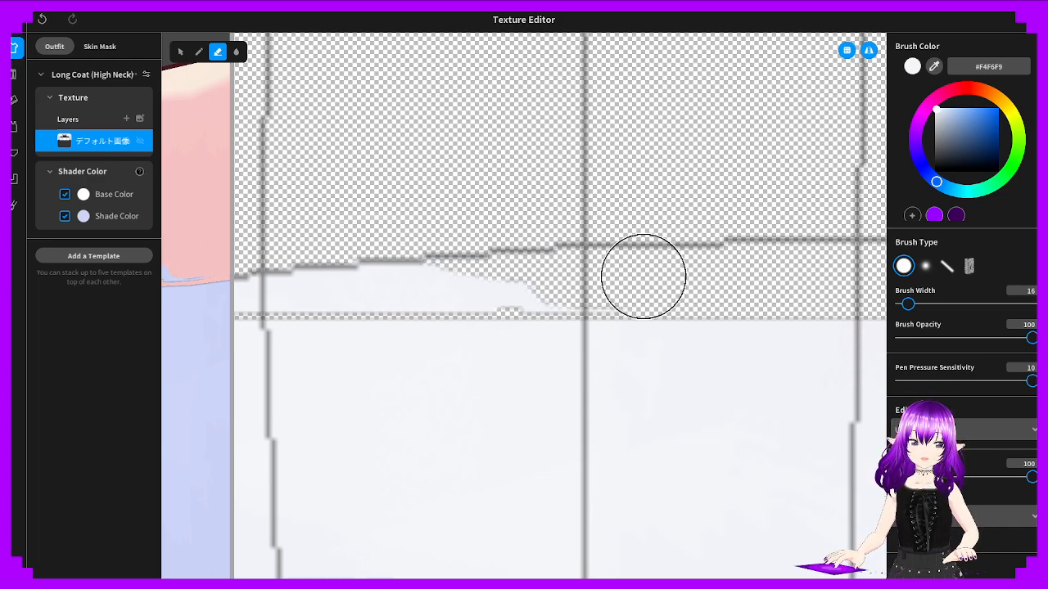
mouse_move(583, 275)
mouse_down()
mouse_move(466, 269)
mouse_move(492, 273)
mouse_up()
middle_drag(524, 266, 804, 246)
mouse_move(766, 251)
mouse_down()
mouse_move(597, 243)
mouse_move(727, 262)
mouse_move(781, 257)
mouse_move(520, 248)
mouse_up()
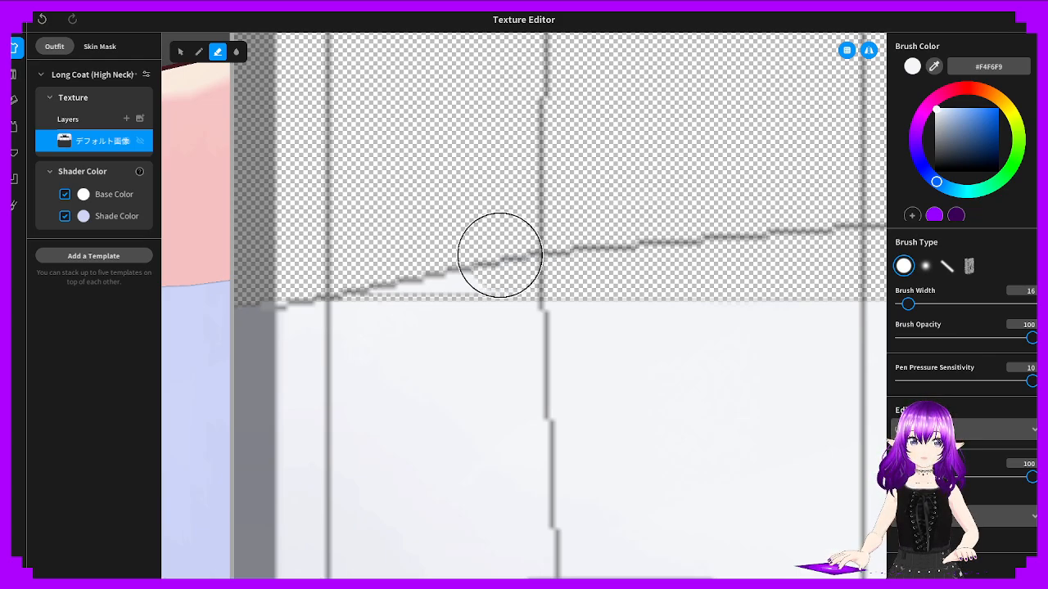
middle_drag(531, 252, 701, 261)
drag(513, 266, 734, 262)
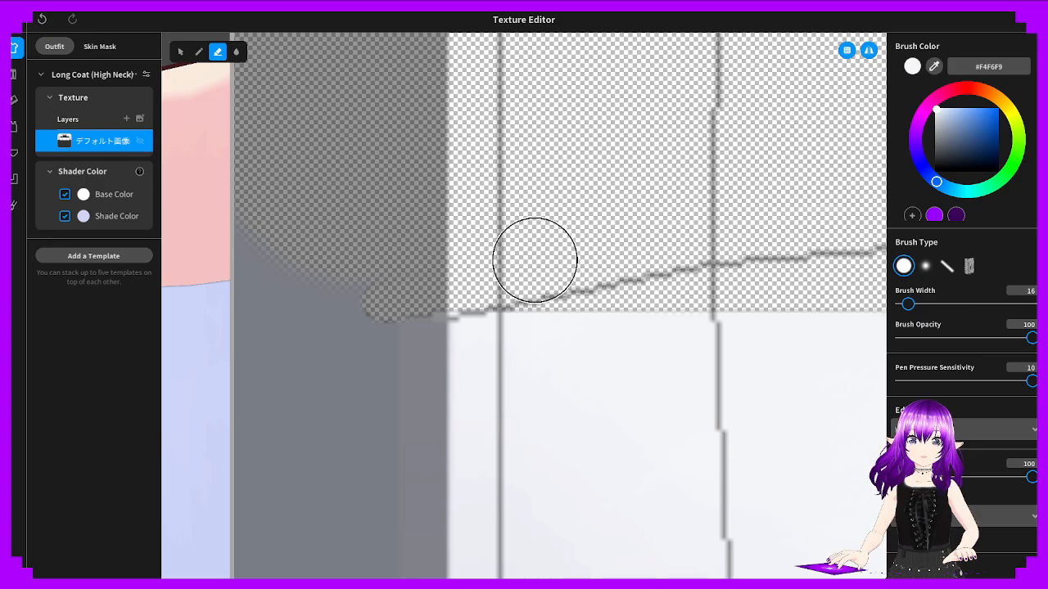
scroll(524, 247, down, 2)
scroll(528, 242, down, 4)
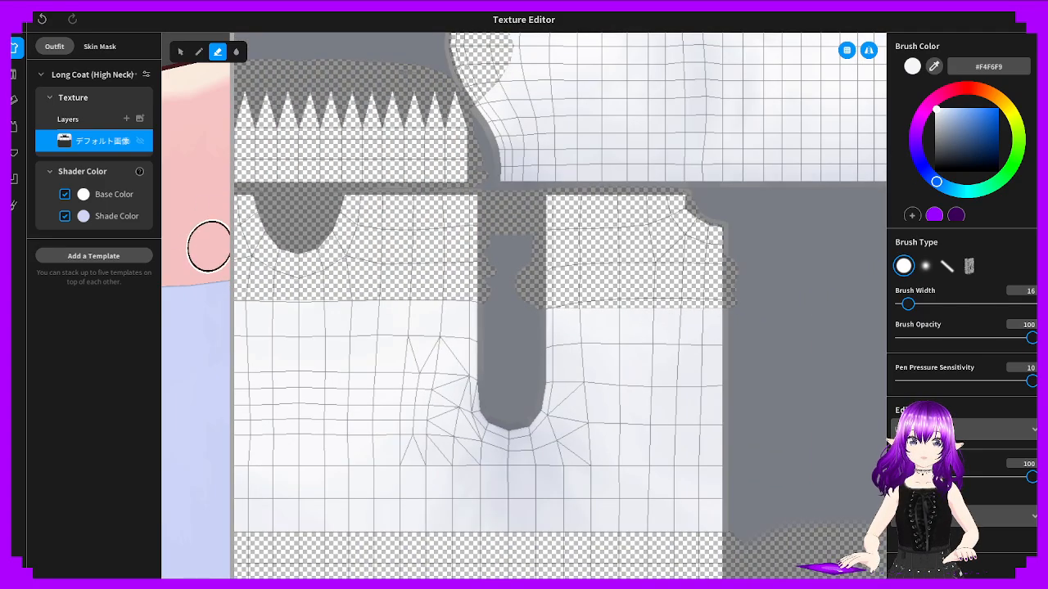
Enlarge the 3D preview across the workspace and inspect the coat's top edge from the back shoulder round to the front
drag(232, 263, 884, 263)
scroll(669, 259, down, 5)
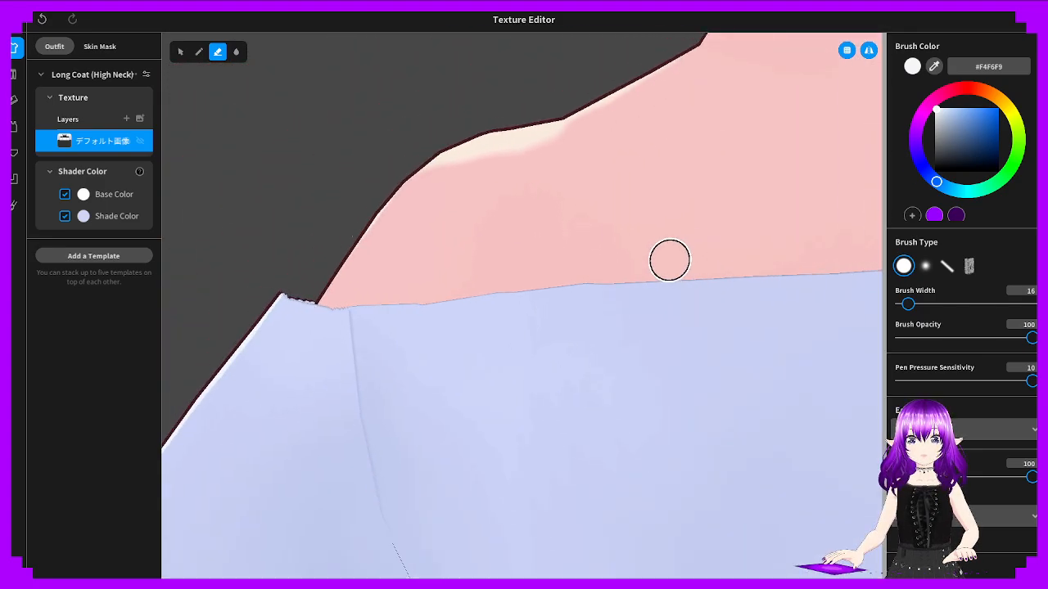
right_drag(667, 270, 758, 298)
right_drag(476, 246, 737, 367)
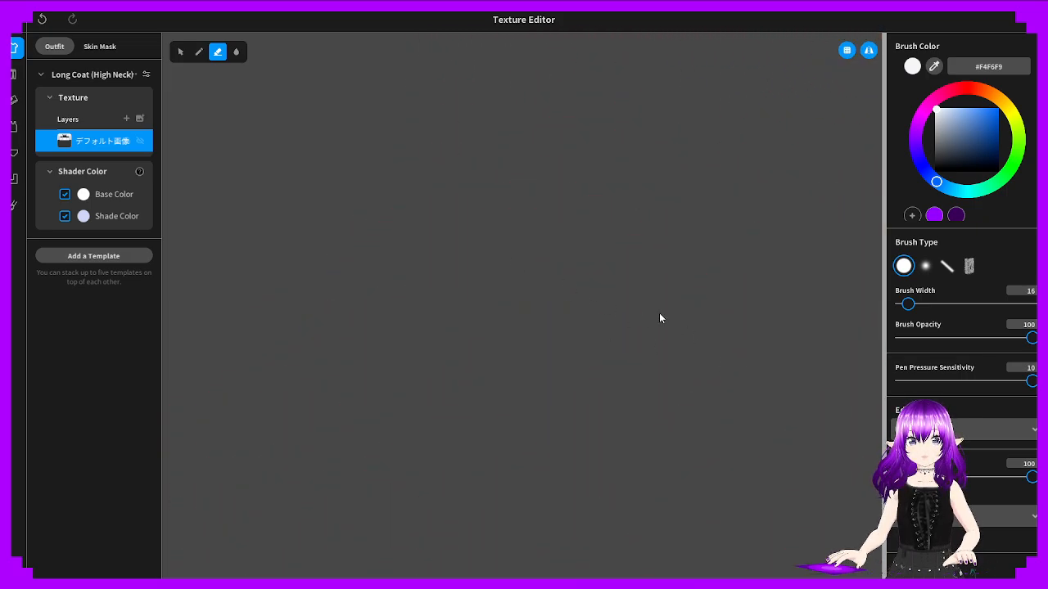
right_drag(659, 313, 507, 288)
right_drag(545, 255, 606, 331)
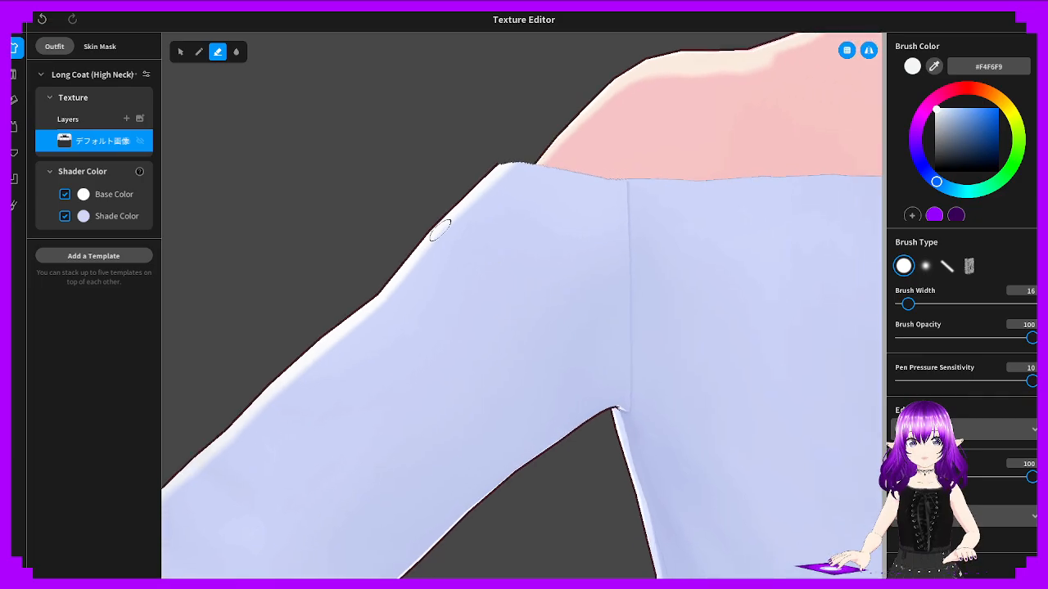
right_drag(445, 227, 508, 284)
scroll(512, 244, down, 5)
scroll(566, 263, down, 4)
scroll(507, 283, up, 4)
scroll(507, 284, up, 5)
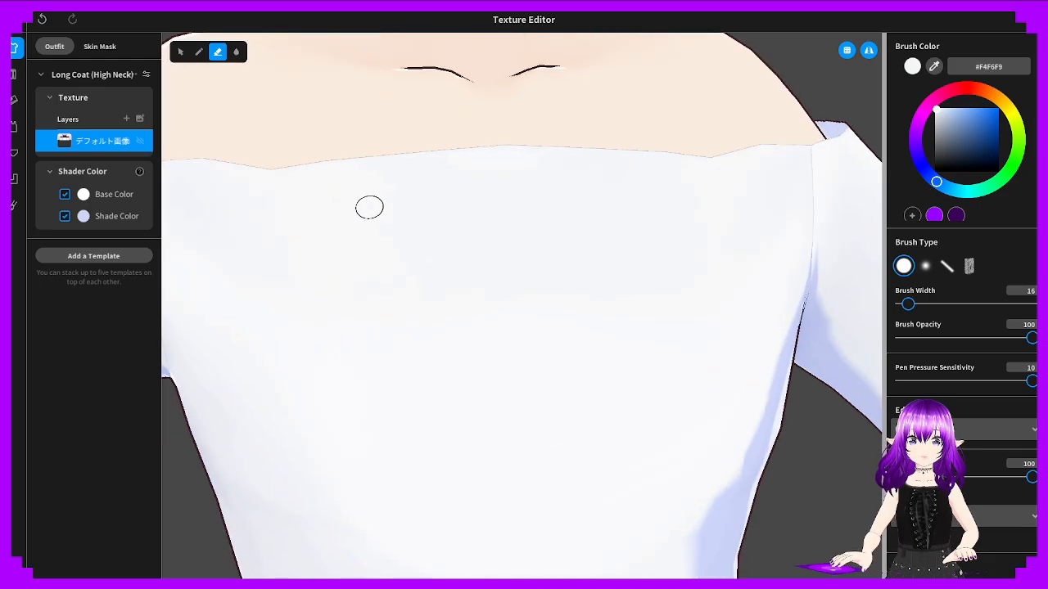
drag(278, 159, 519, 188)
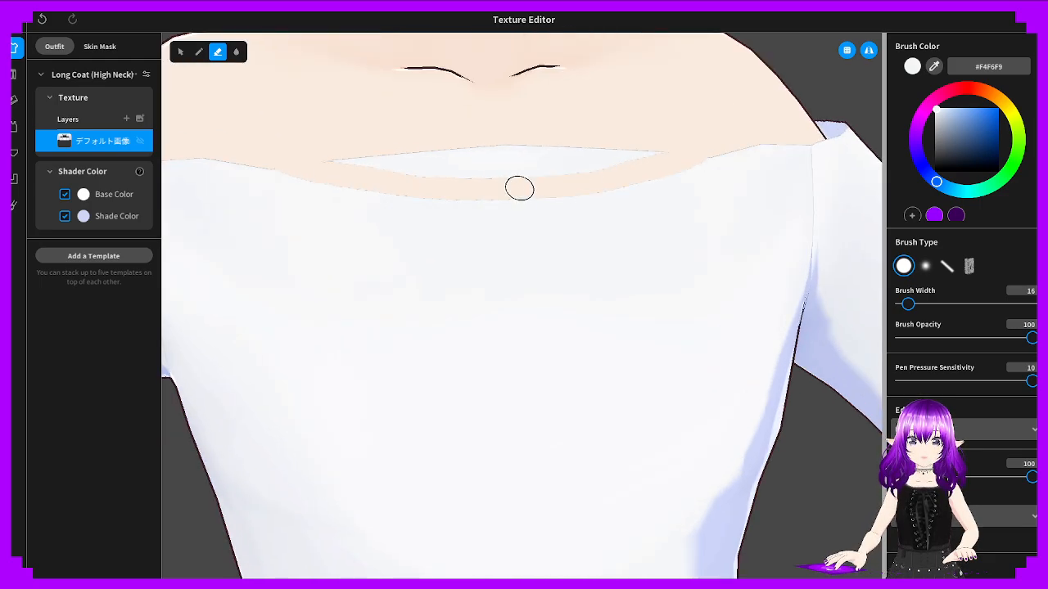
key(ctrl+z)
scroll(294, 173, up, 1)
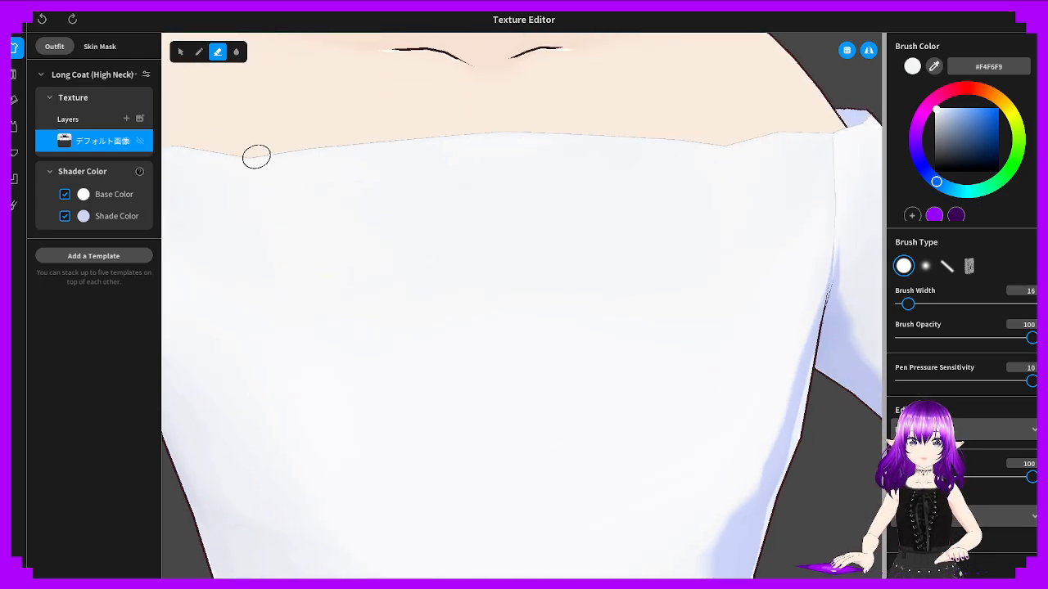
drag(251, 162, 325, 222)
key(ctrl+z)
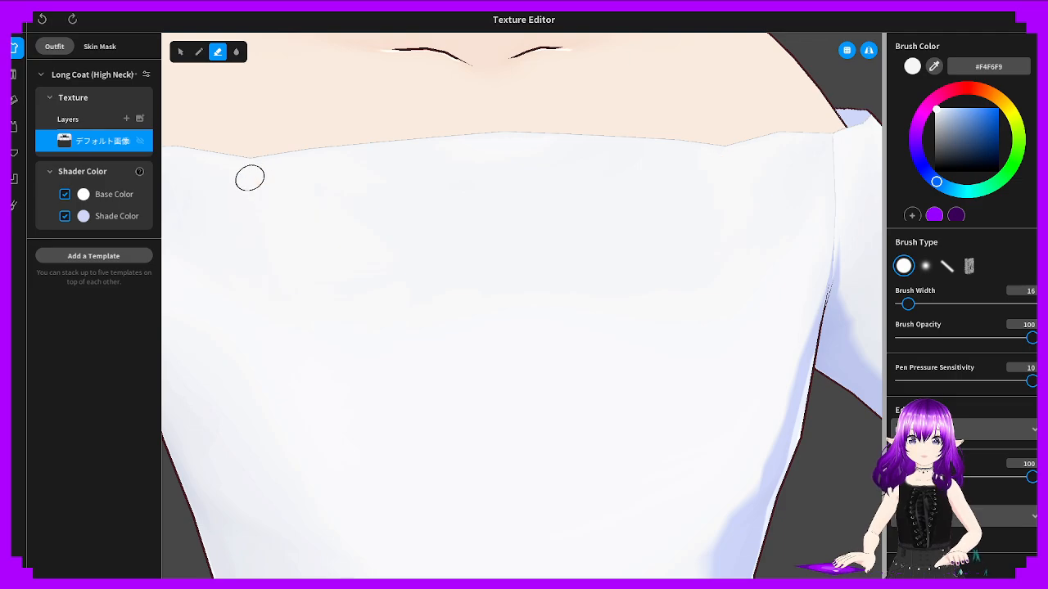
mouse_move(251, 178)
middle_down()
mouse_move(618, 410)
mouse_move(416, 310)
middle_up()
scroll(303, 217, up, 3)
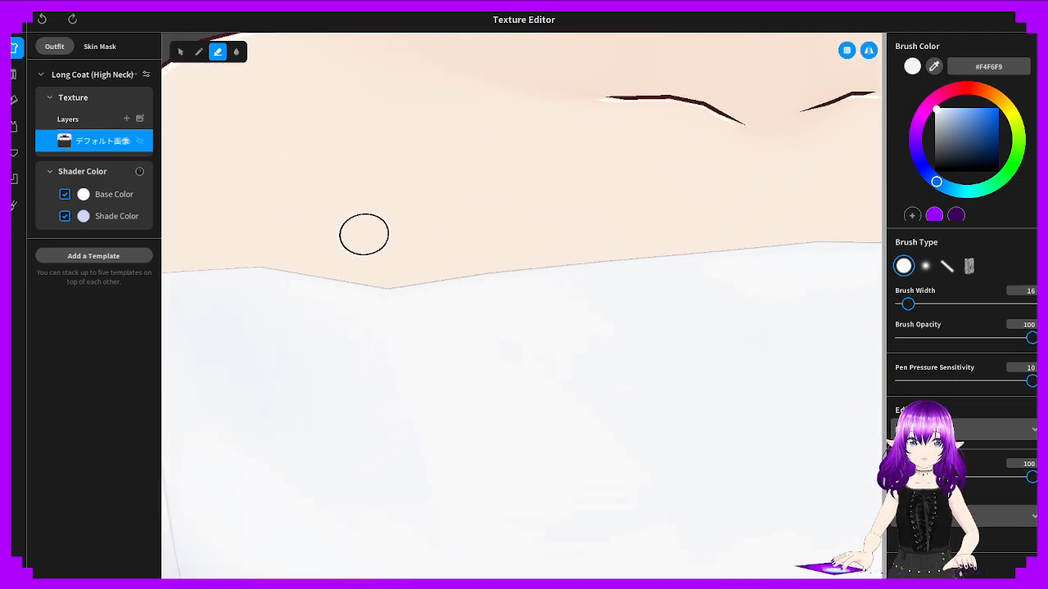
middle_drag(363, 235, 385, 177)
scroll(391, 213, up, 3)
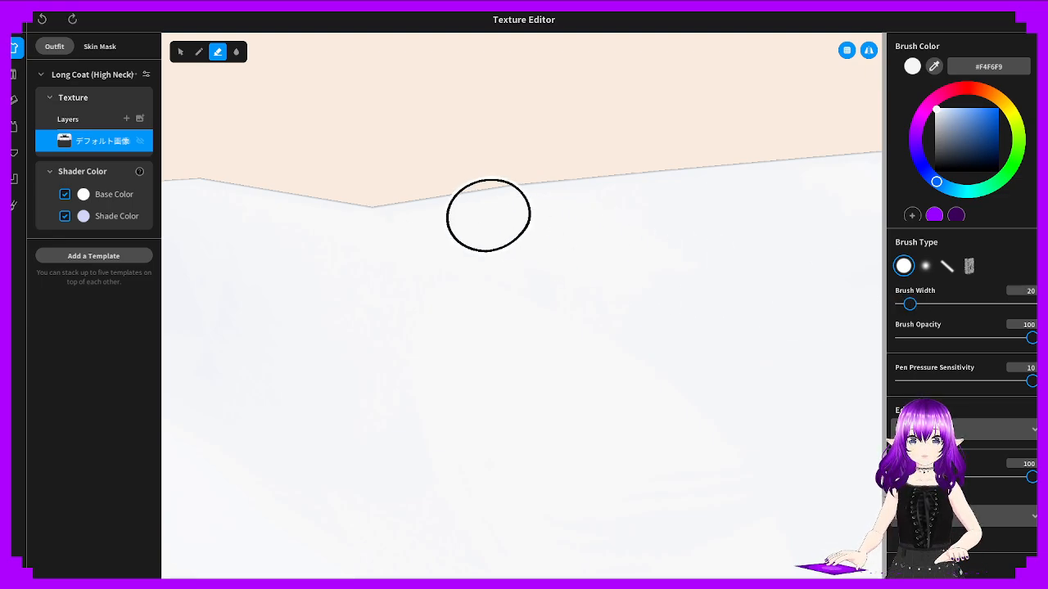
mouse_move(486, 213)
mouse_down()
mouse_move(402, 187)
mouse_move(584, 262)
mouse_move(390, 192)
mouse_move(475, 221)
mouse_up()
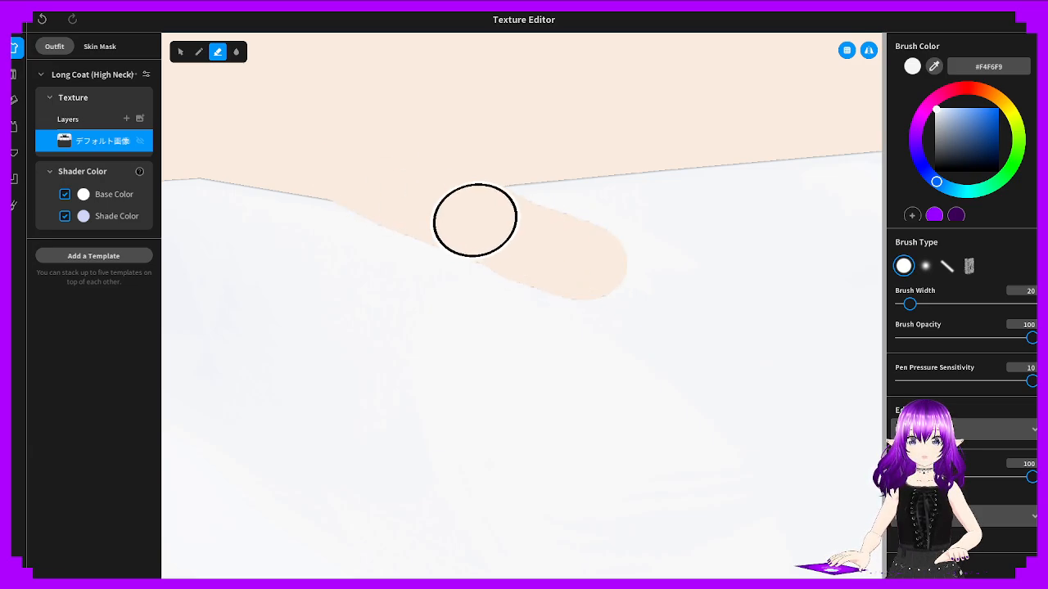
scroll(495, 228, down, 1)
key(ctrl+z)
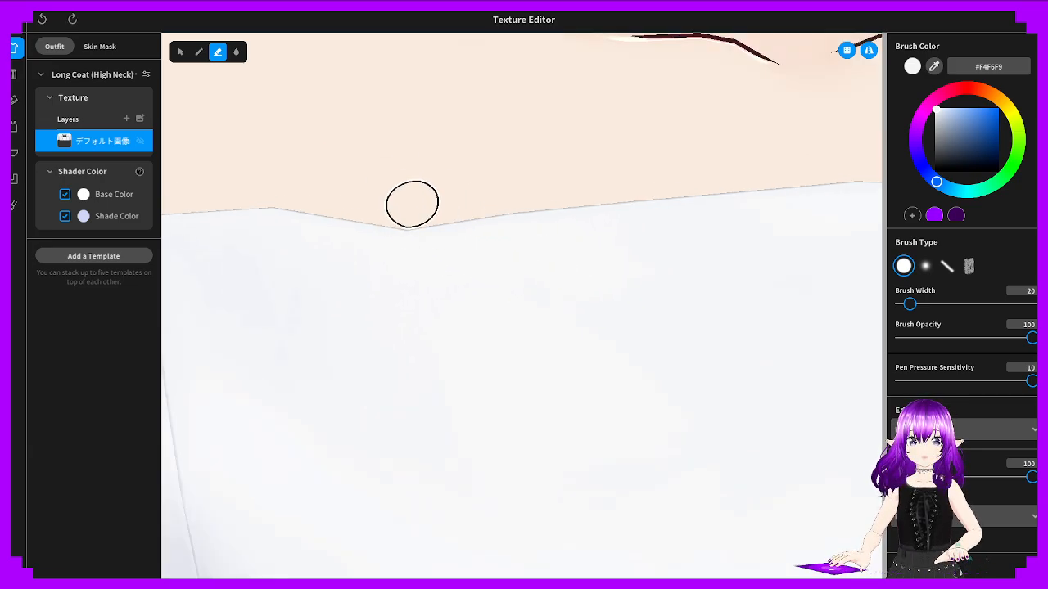
mouse_move(411, 204)
mouse_down()
mouse_move(701, 292)
mouse_move(431, 223)
mouse_move(316, 180)
mouse_move(541, 251)
mouse_move(740, 282)
mouse_up()
key(ctrl+z)
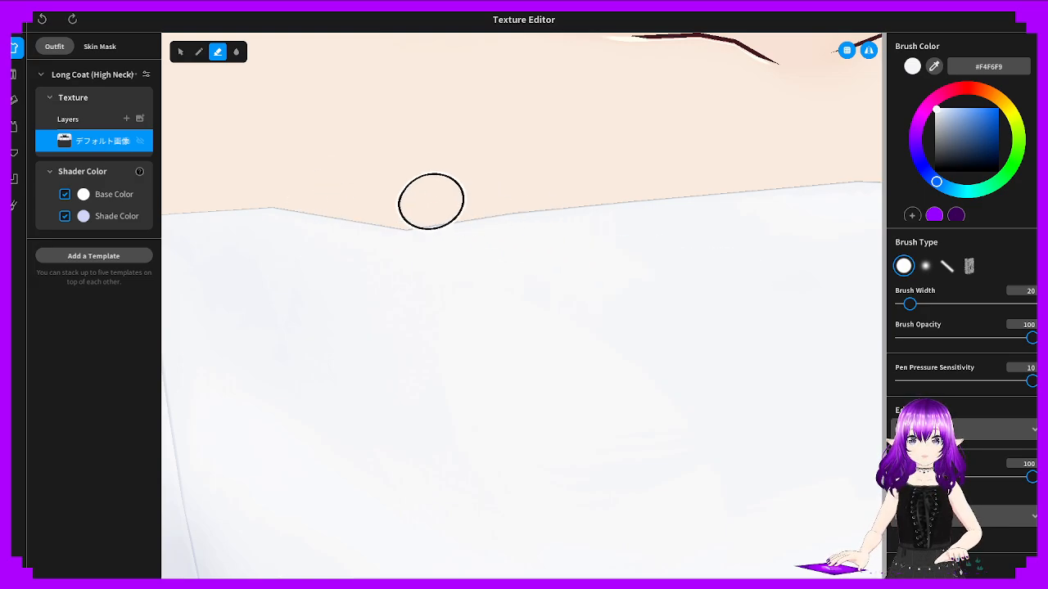
Erase a downward-curving neckline across the front of the coat and clear the leftover fabric above the curve
mouse_move(421, 206)
mouse_down()
mouse_move(631, 269)
mouse_move(471, 228)
mouse_up()
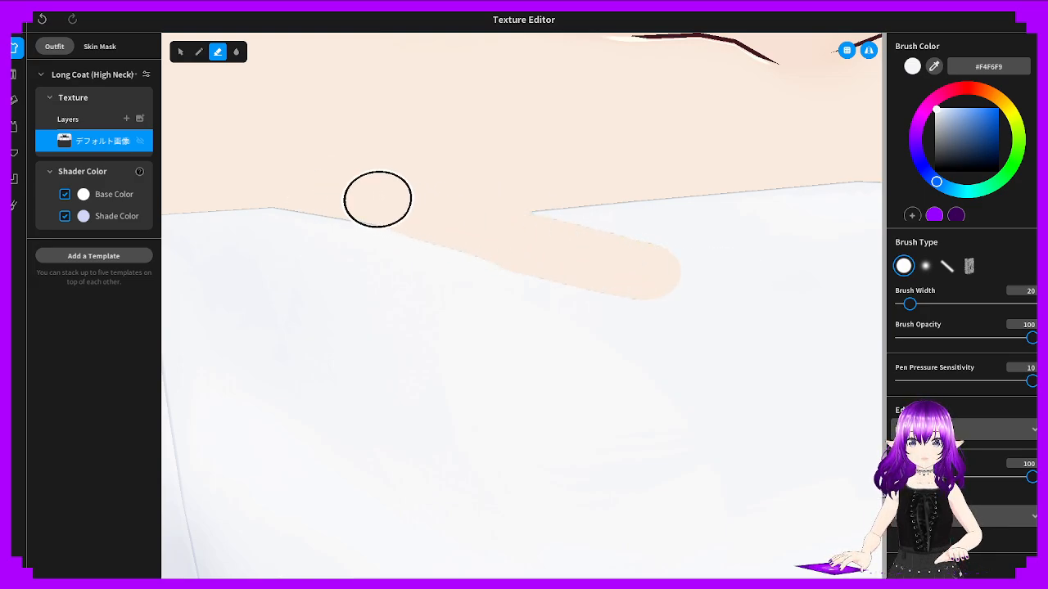
mouse_move(709, 256)
middle_down()
mouse_move(300, 202)
mouse_move(340, 224)
middle_up()
mouse_move(299, 247)
mouse_down()
mouse_move(361, 262)
mouse_move(570, 273)
mouse_move(261, 243)
mouse_up()
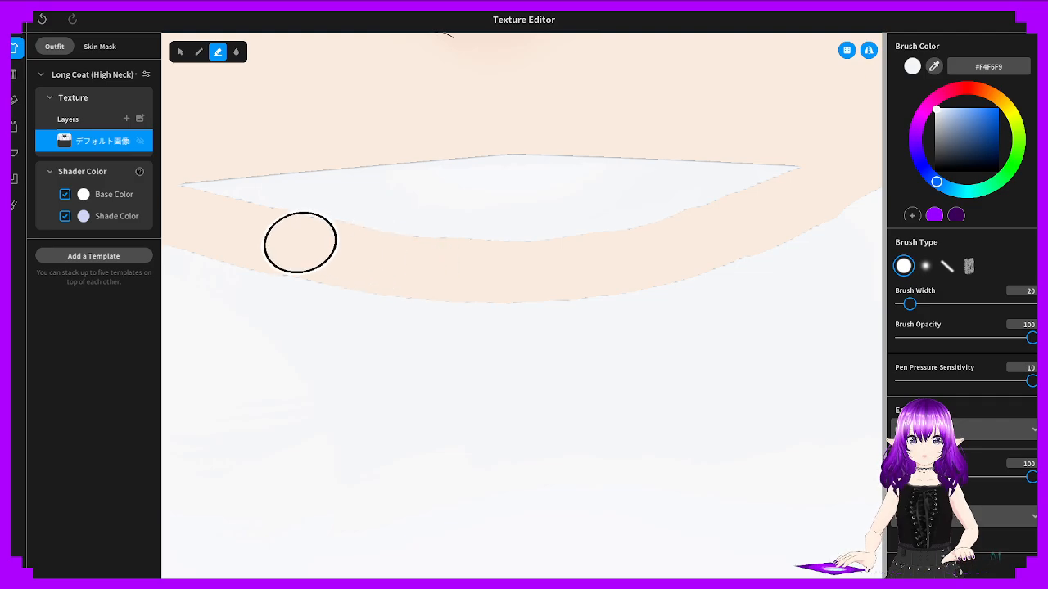
mouse_move(300, 240)
middle_down()
mouse_move(510, 283)
mouse_move(542, 316)
middle_up()
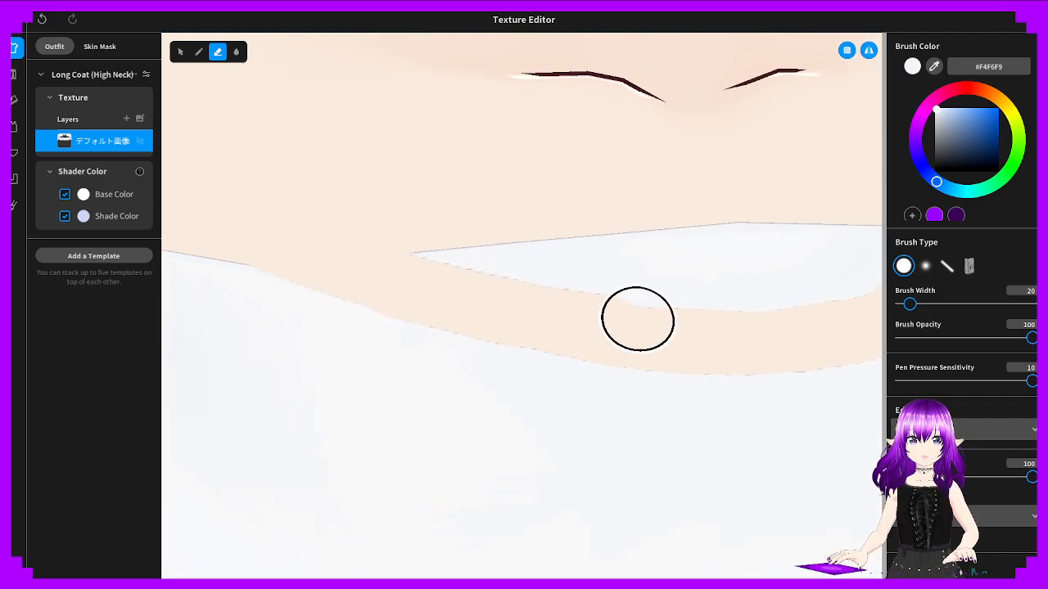
mouse_move(632, 316)
middle_down()
mouse_move(250, 288)
mouse_move(268, 312)
middle_up()
mouse_move(673, 220)
mouse_down()
mouse_move(461, 270)
mouse_move(554, 274)
mouse_move(347, 241)
mouse_up()
scroll(379, 222, down, 5)
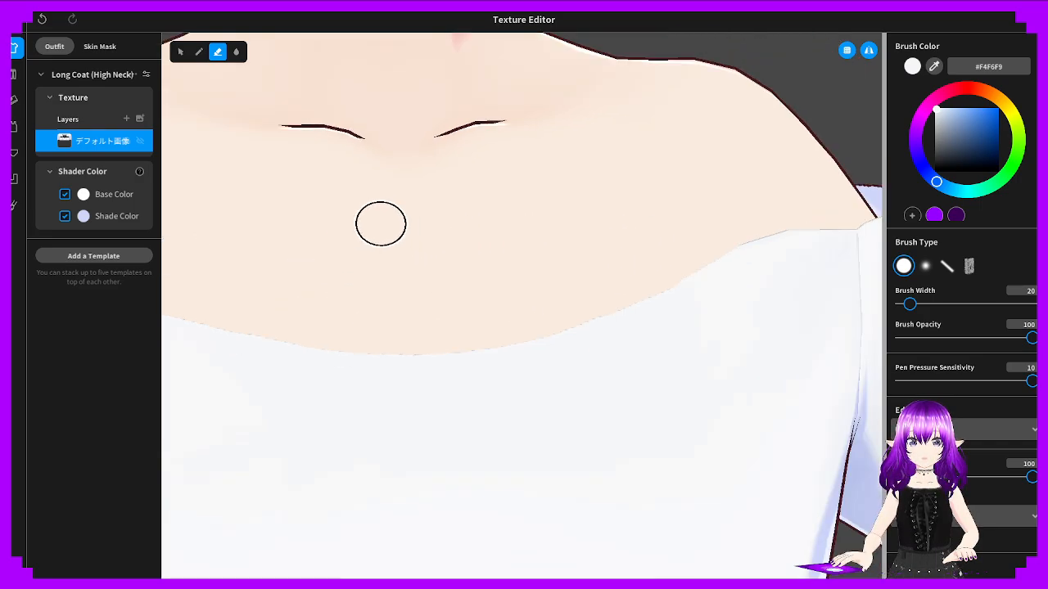
Extend the erased front neckline from the chest curve out to the shoulder seam
right_drag(325, 292, 347, 283)
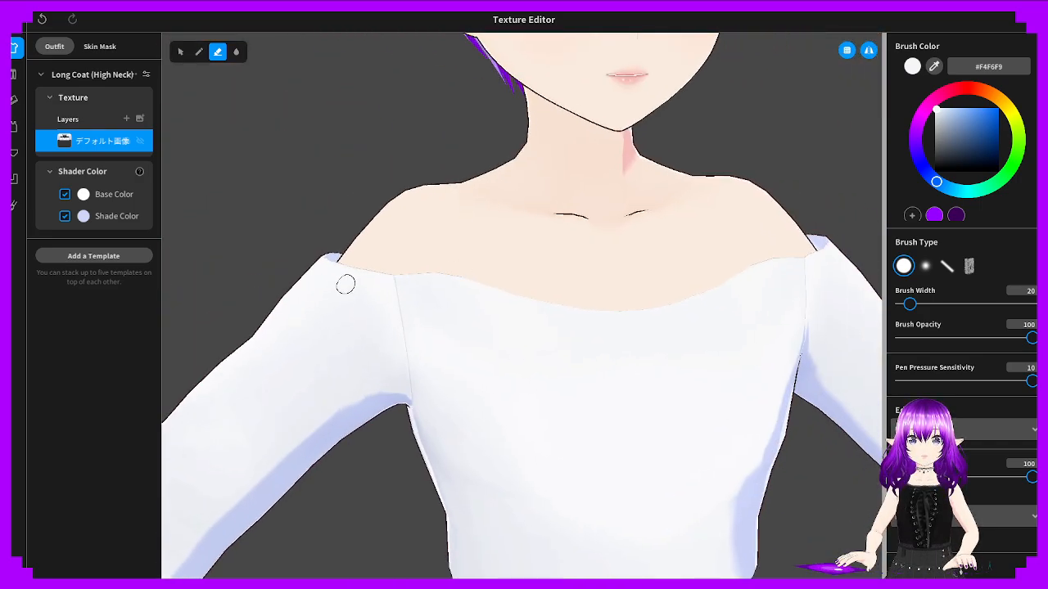
scroll(356, 287, up, 5)
mouse_move(513, 270)
mouse_down()
mouse_move(540, 273)
mouse_move(324, 241)
mouse_up()
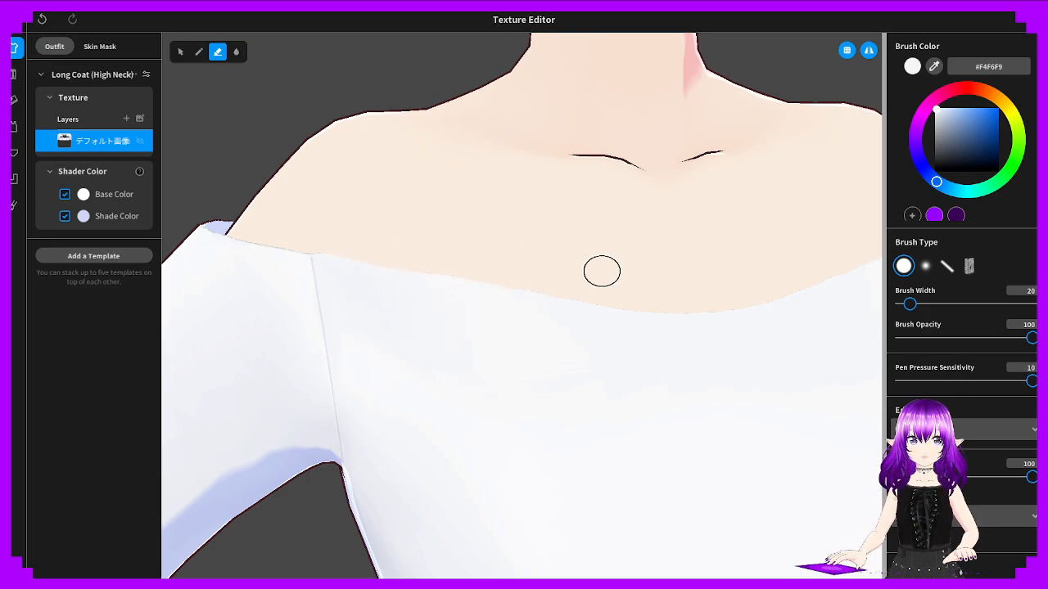
Trim the front top edge beside the shoulder seam with the eraser so the neckline runs smoothly into the sleeve
middle_drag(376, 243, 627, 317)
scroll(627, 309, up, 3)
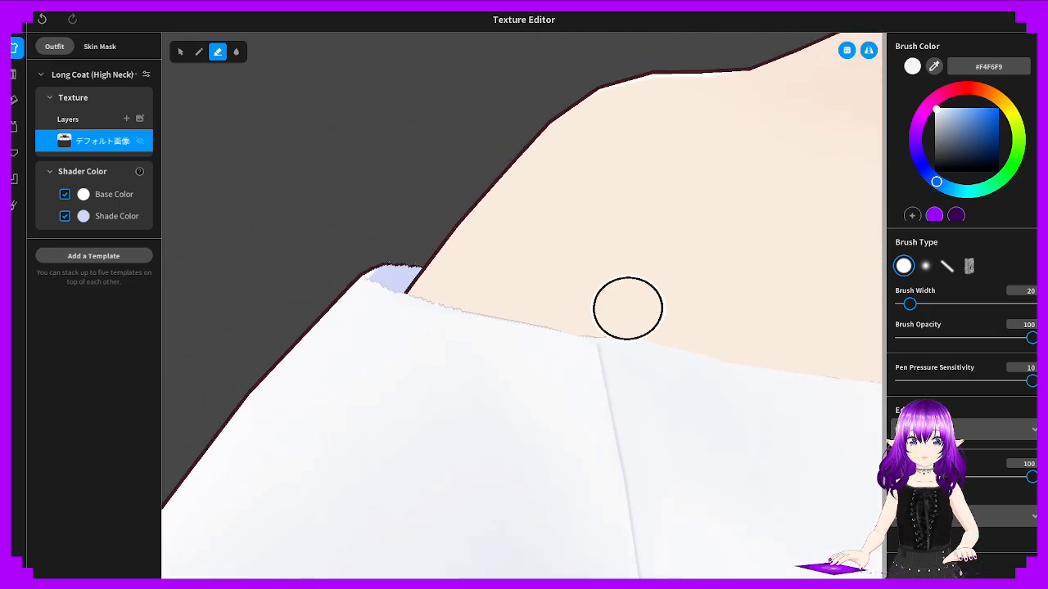
middle_drag(705, 312, 510, 301)
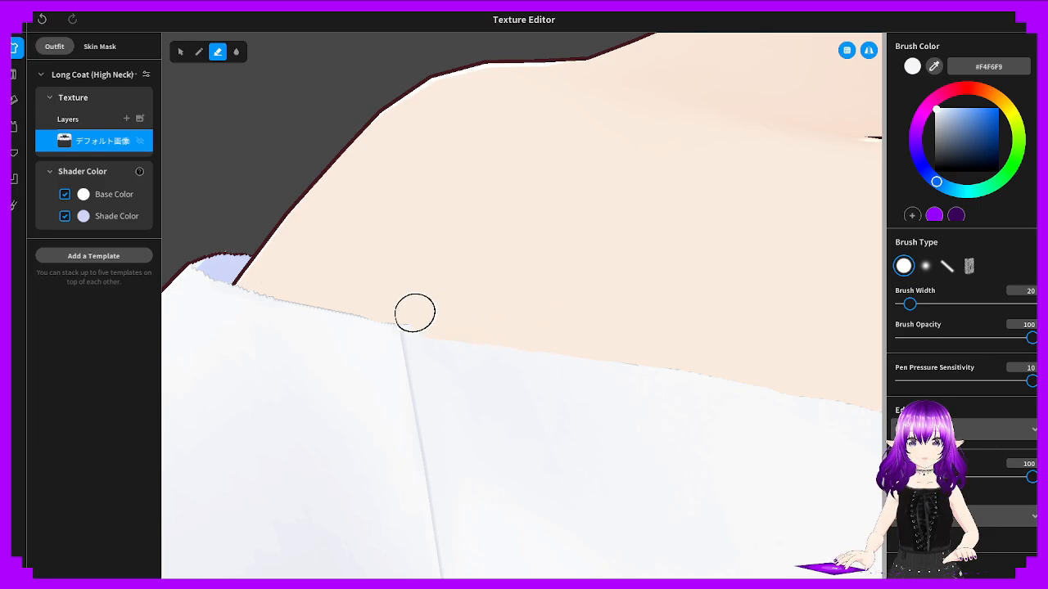
mouse_move(414, 311)
mouse_down()
mouse_move(369, 300)
mouse_move(412, 302)
mouse_up()
key(ctrl+z)
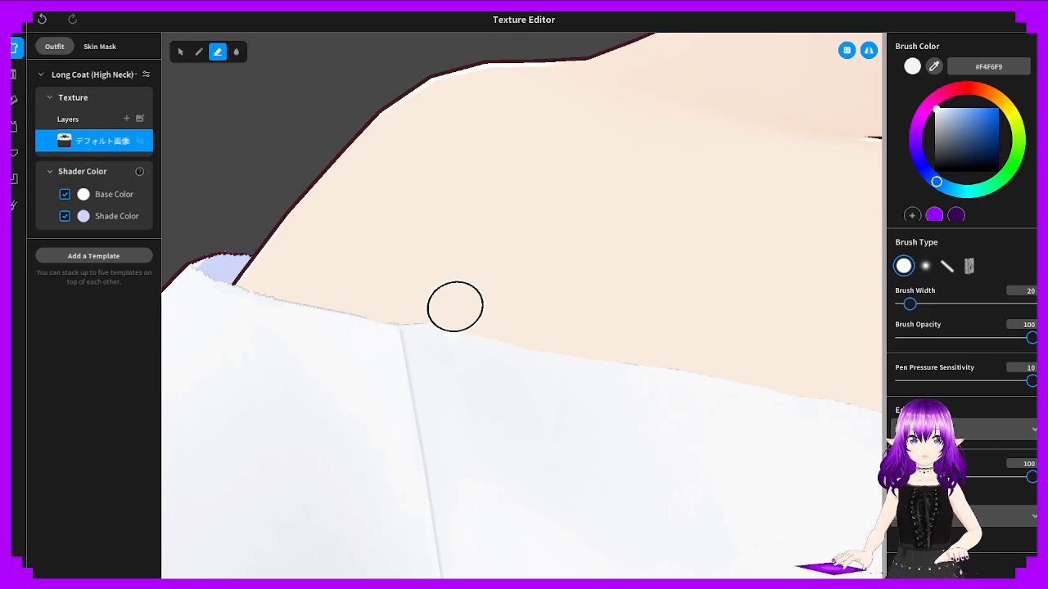
drag(536, 330, 505, 323)
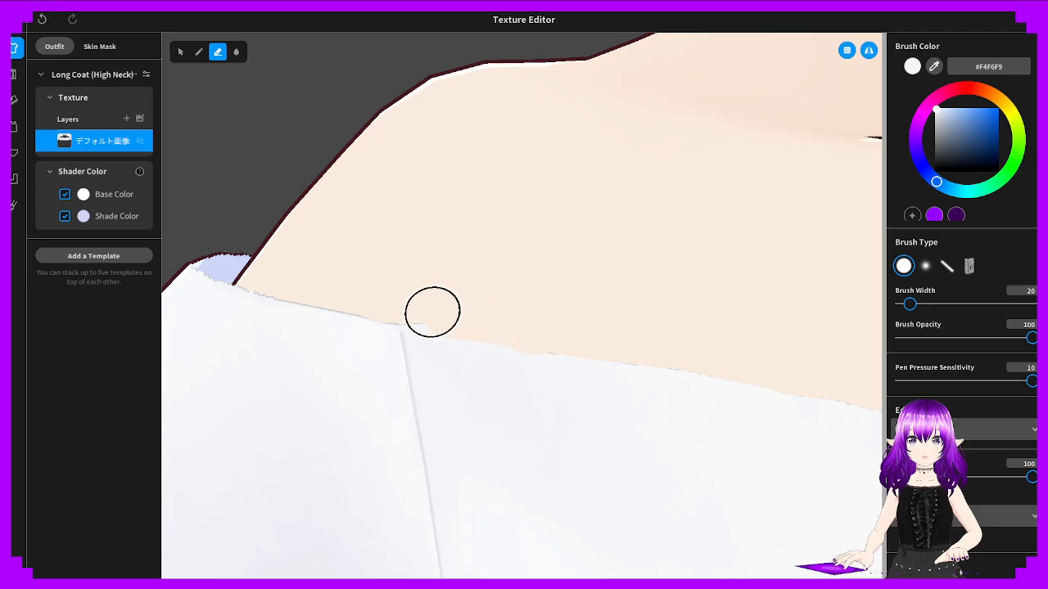
mouse_move(423, 311)
mouse_down()
mouse_move(641, 333)
mouse_move(554, 330)
mouse_up()
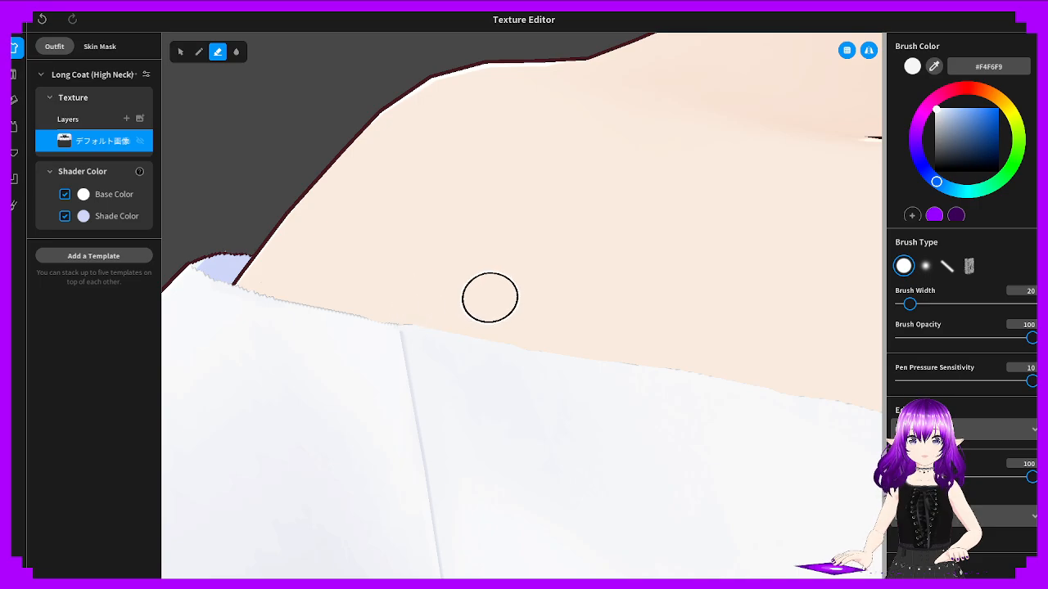
scroll(445, 276, up, 2)
mouse_move(529, 332)
right_down()
mouse_move(721, 343)
mouse_move(445, 273)
right_up()
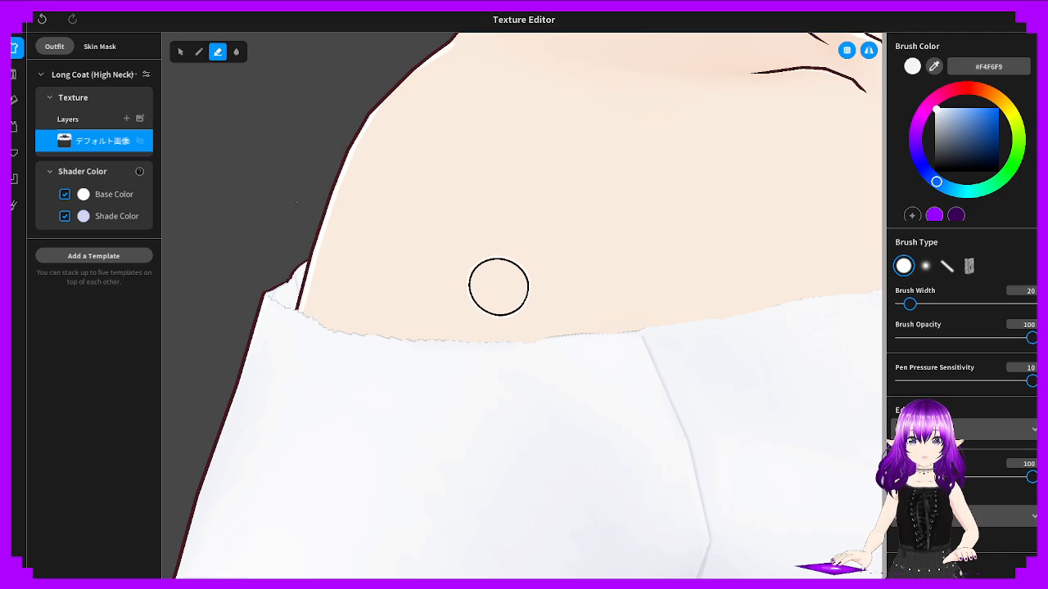
mouse_move(597, 306)
right_down()
mouse_move(786, 334)
mouse_move(652, 231)
right_up()
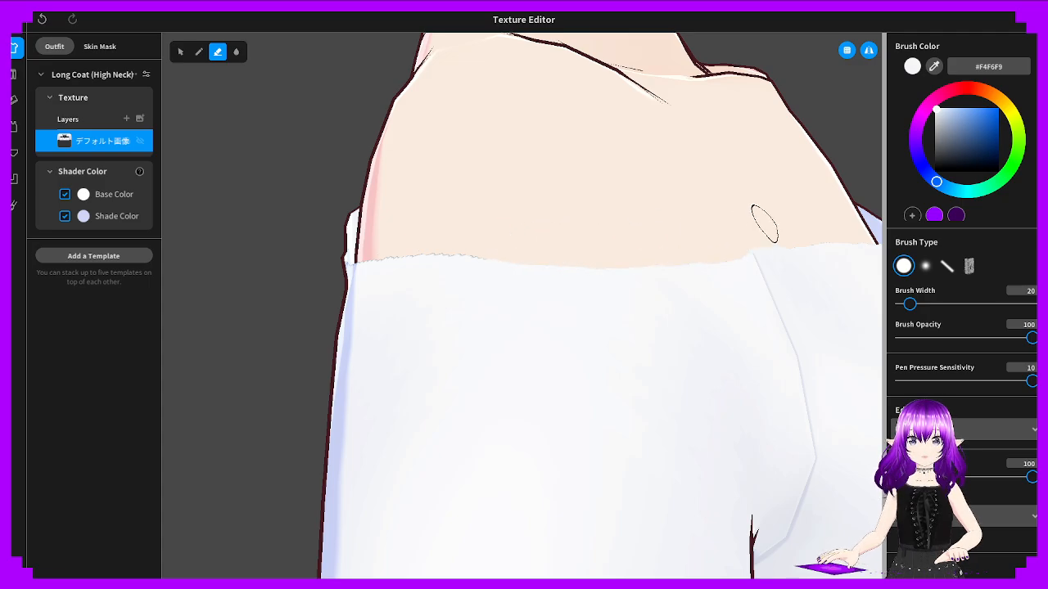
right_drag(765, 223, 603, 271)
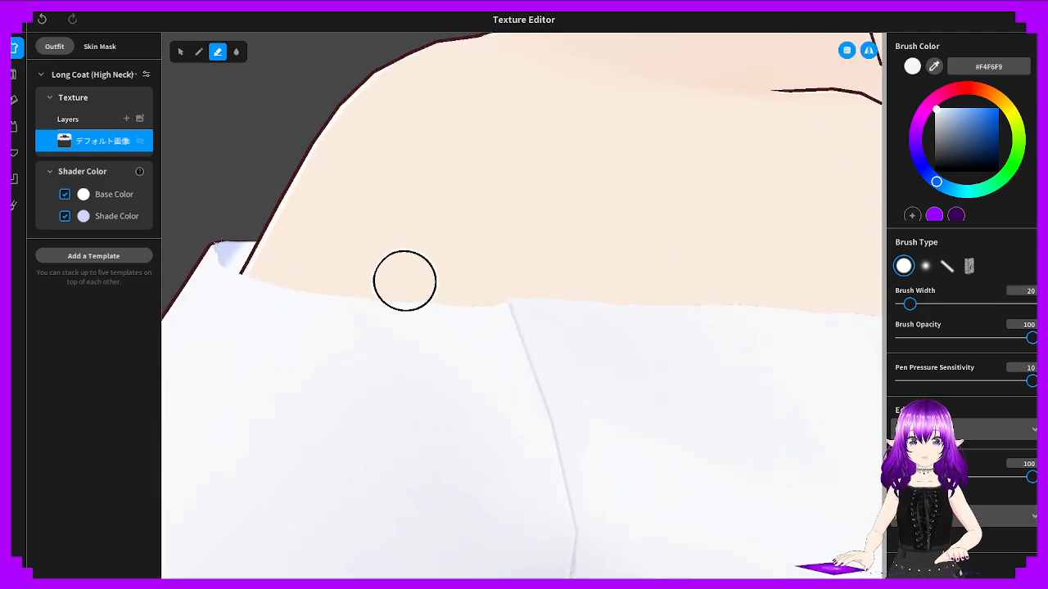
mouse_move(407, 281)
mouse_down()
mouse_move(537, 287)
mouse_move(486, 289)
mouse_up()
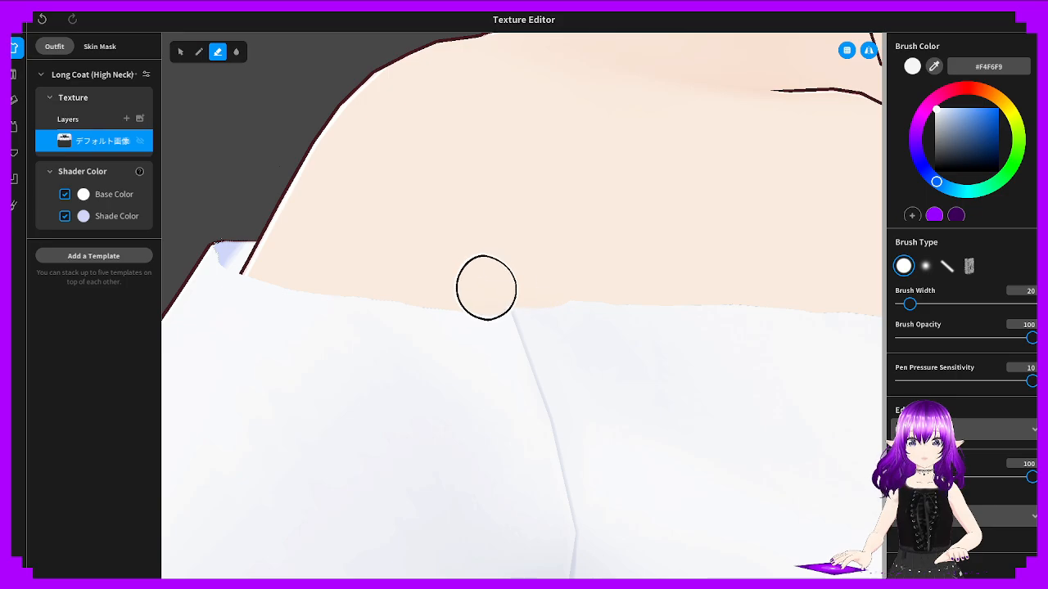
key(ctrl+z)
key(ctrl+z)
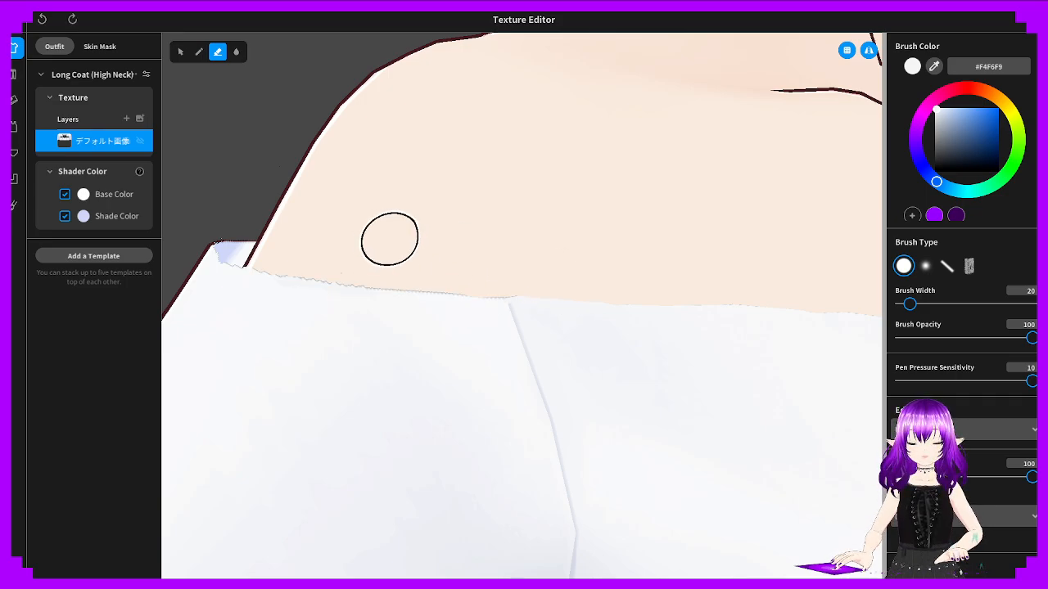
Sample the coat's white #F8F9FB and paint over the ragged top edge of the sleeve on its front and back
mouse_move(390, 239)
right_down()
mouse_move(788, 206)
mouse_move(802, 170)
mouse_move(756, 177)
mouse_move(788, 162)
mouse_move(774, 168)
right_up()
scroll(439, 233, down, 2)
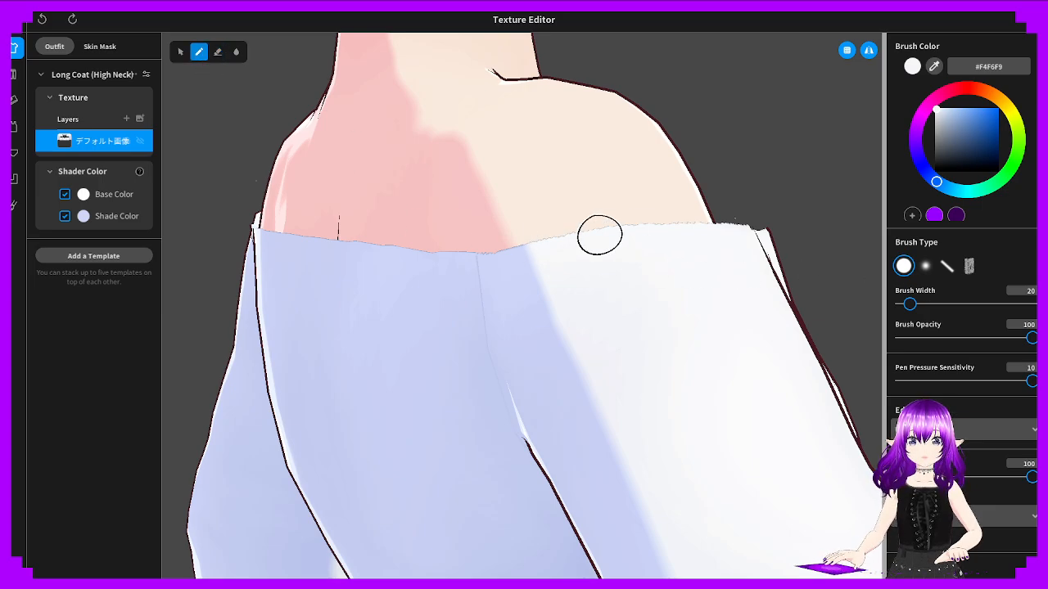
mouse_move(599, 236)
right_down()
mouse_move(417, 252)
mouse_move(588, 238)
right_up()
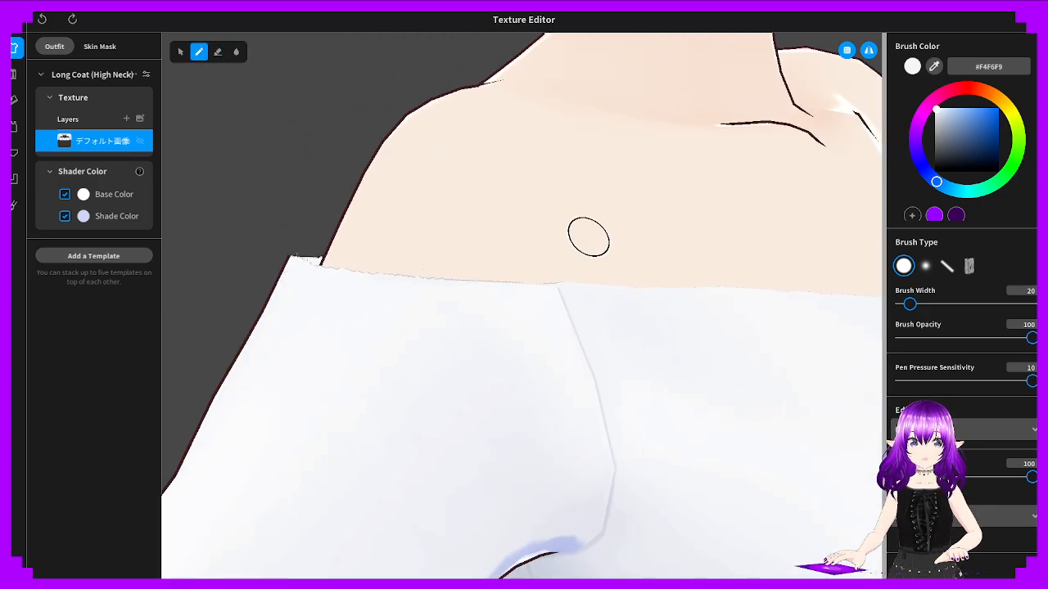
click(547, 300)
drag(529, 284, 367, 266)
mouse_move(367, 266)
right_down()
mouse_move(732, 330)
mouse_move(612, 300)
mouse_move(502, 300)
right_up()
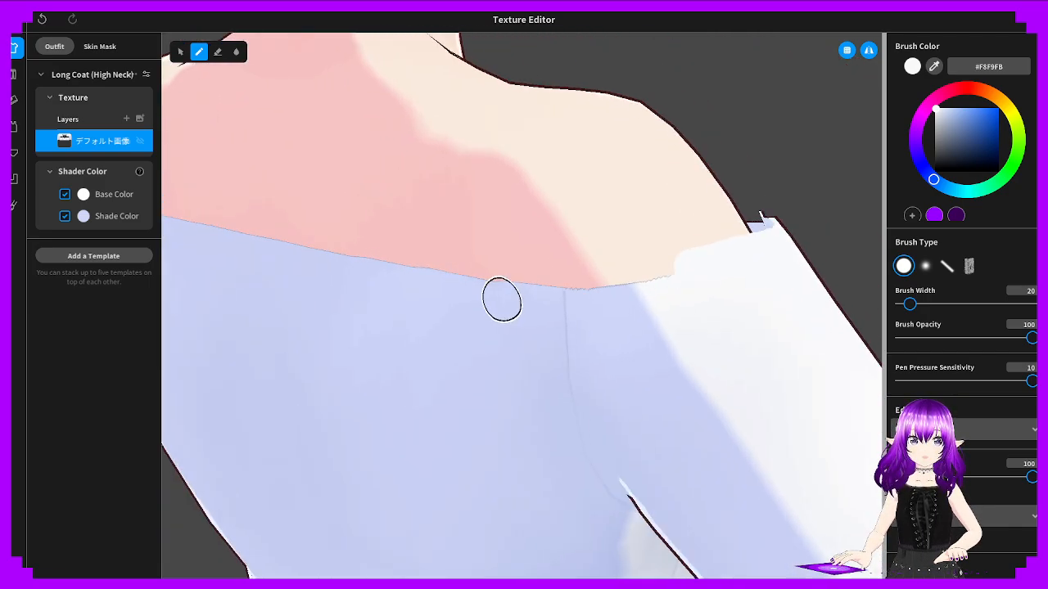
drag(586, 284, 676, 281)
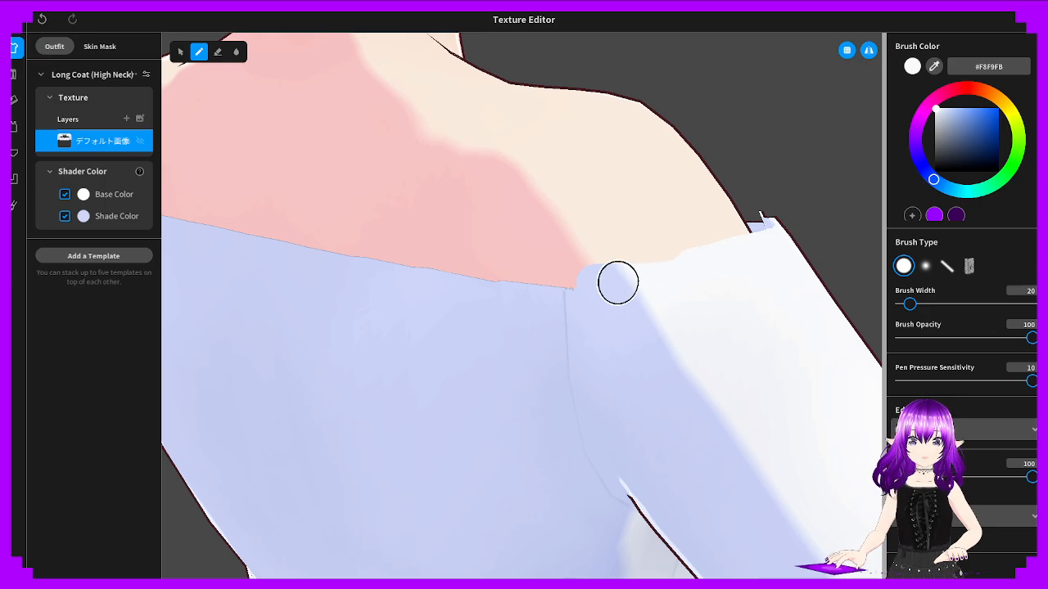
Erase the painted sleeve top at the back along a smooth line continuing the back neckline to the outer shoulder
mouse_move(594, 282)
right_down()
mouse_move(697, 271)
mouse_move(564, 253)
right_up()
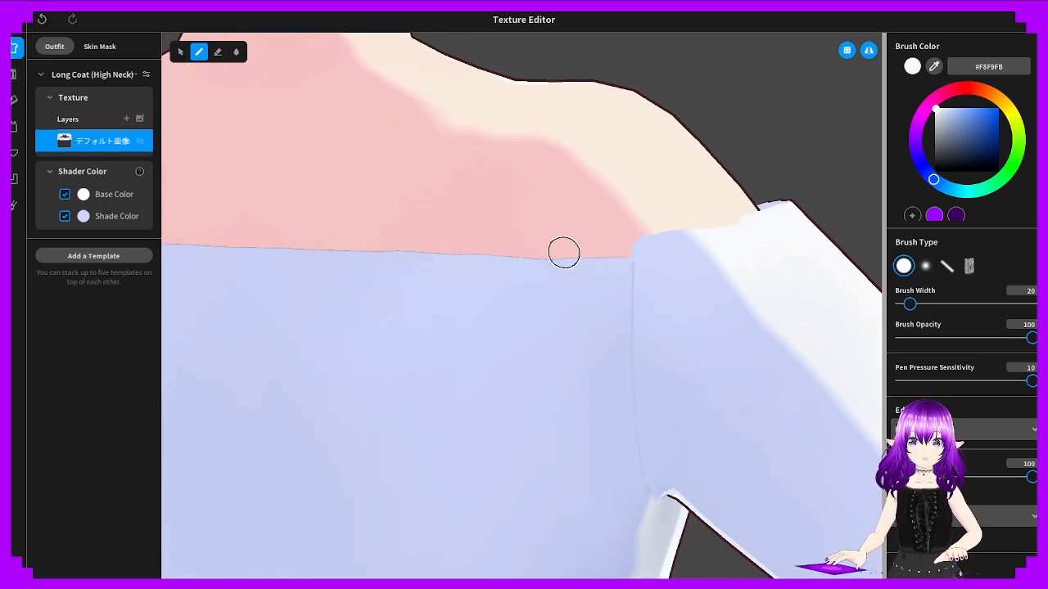
click(218, 52)
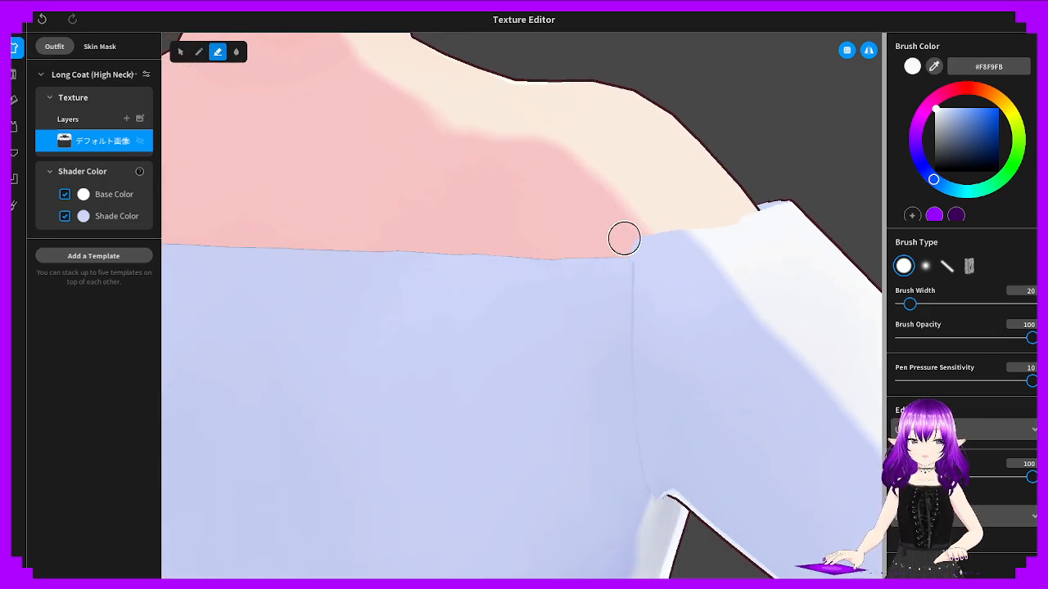
drag(649, 242, 788, 215)
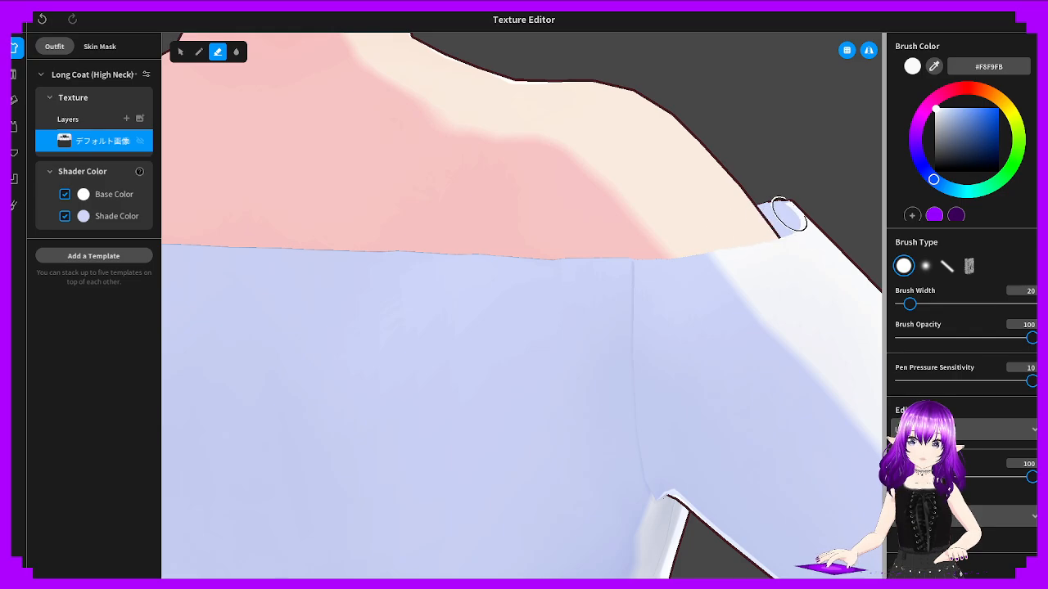
right_drag(782, 201, 353, 286)
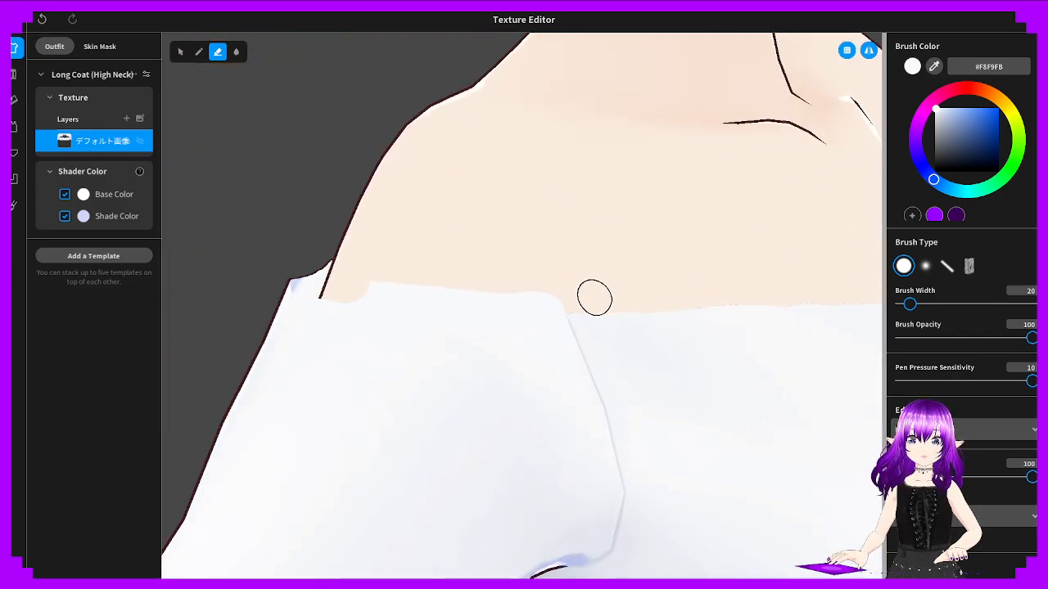
mouse_move(558, 299)
mouse_down()
mouse_move(400, 286)
mouse_move(574, 297)
mouse_up()
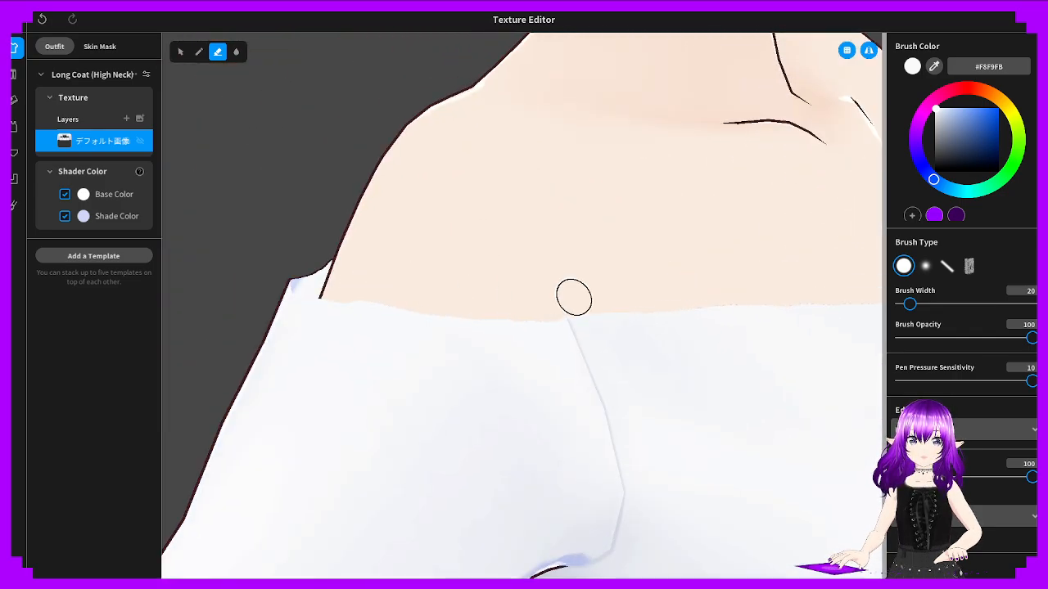
right_drag(508, 296, 466, 273)
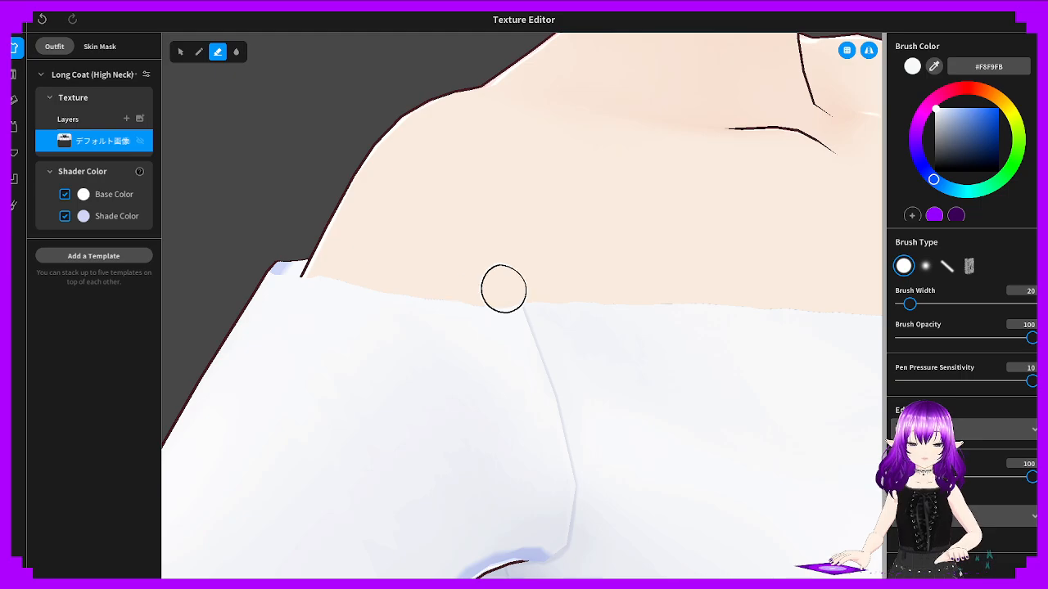
key(ctrl+z)
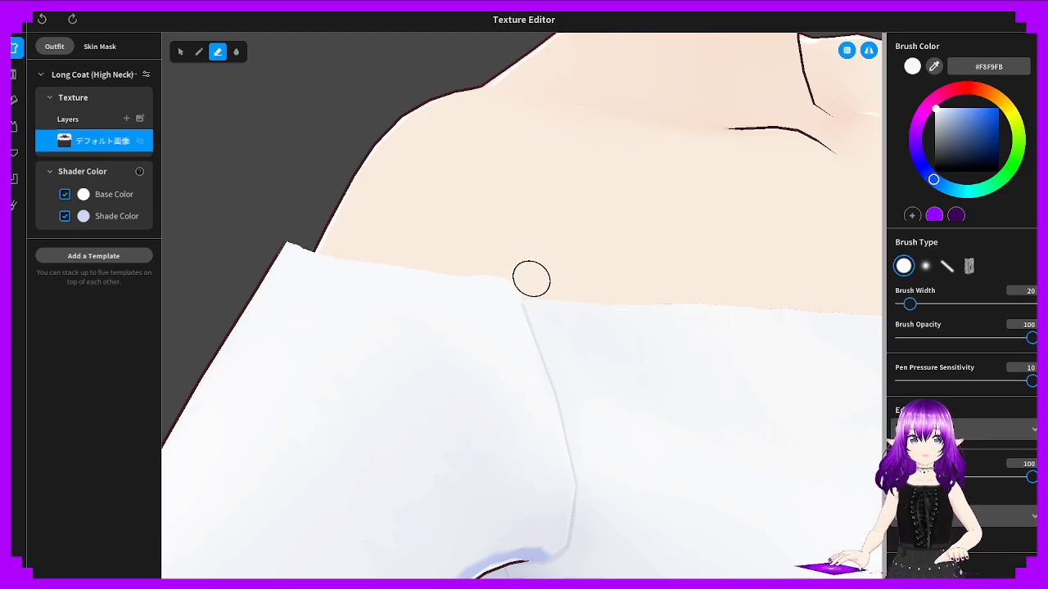
mouse_move(536, 283)
right_down()
mouse_move(609, 267)
mouse_move(749, 206)
mouse_move(592, 278)
right_up()
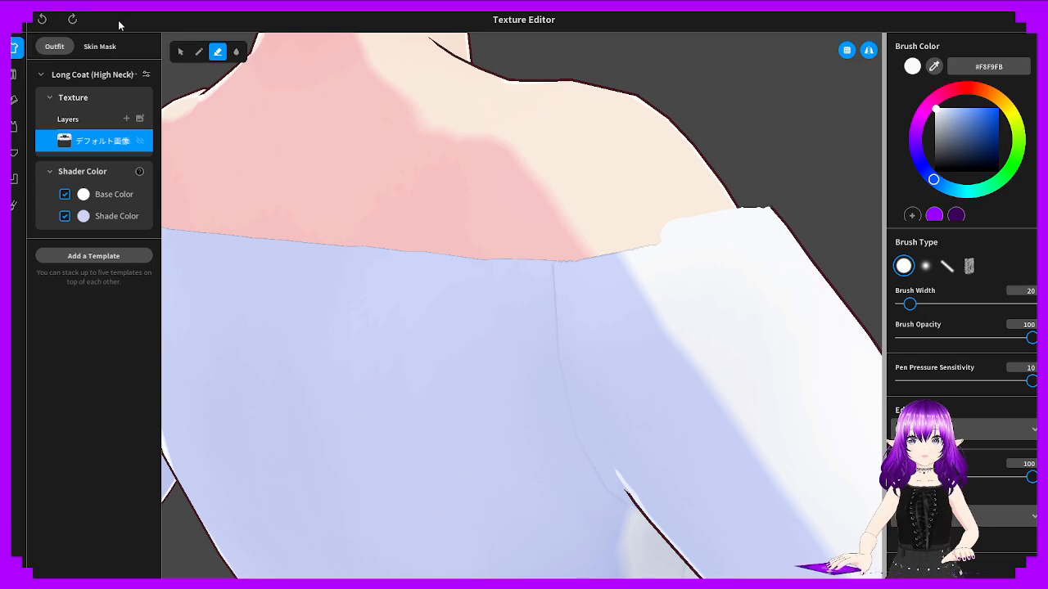
click(74, 18)
right_drag(622, 187, 308, 177)
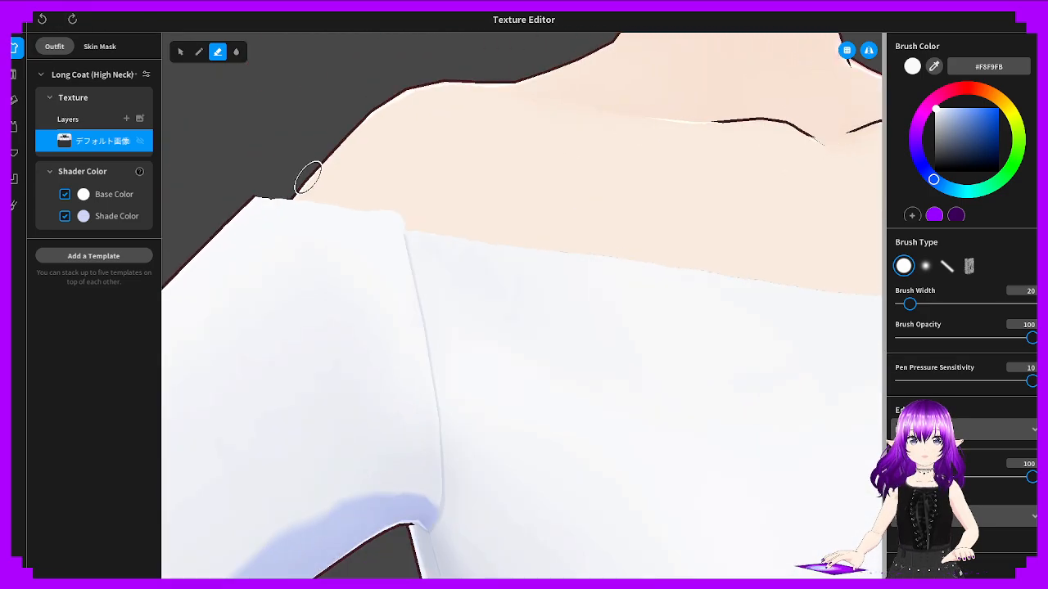
right_drag(596, 194, 494, 285)
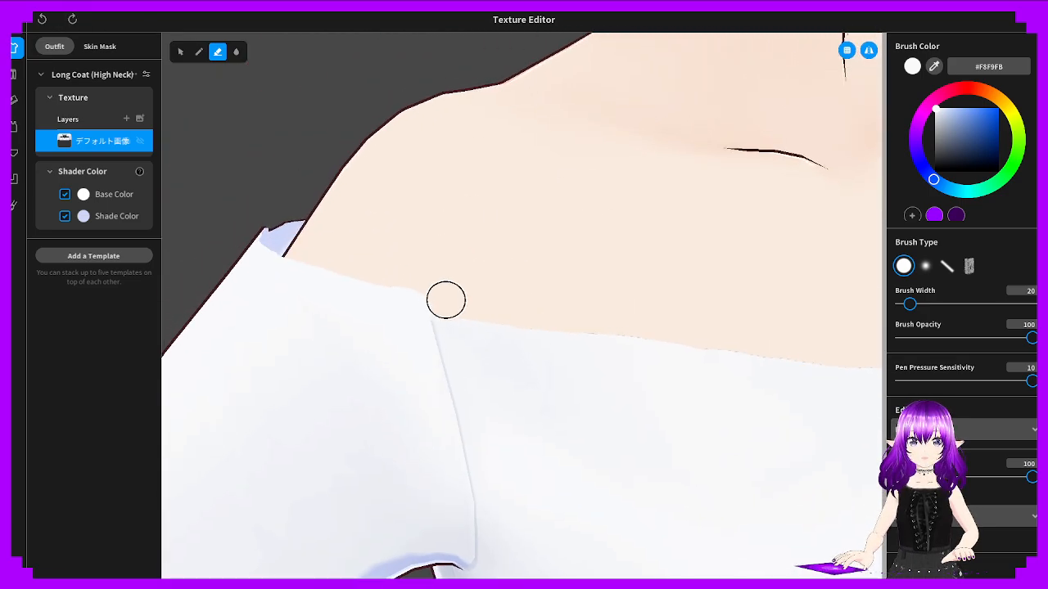
drag(446, 301, 344, 269)
key(ctrl+z)
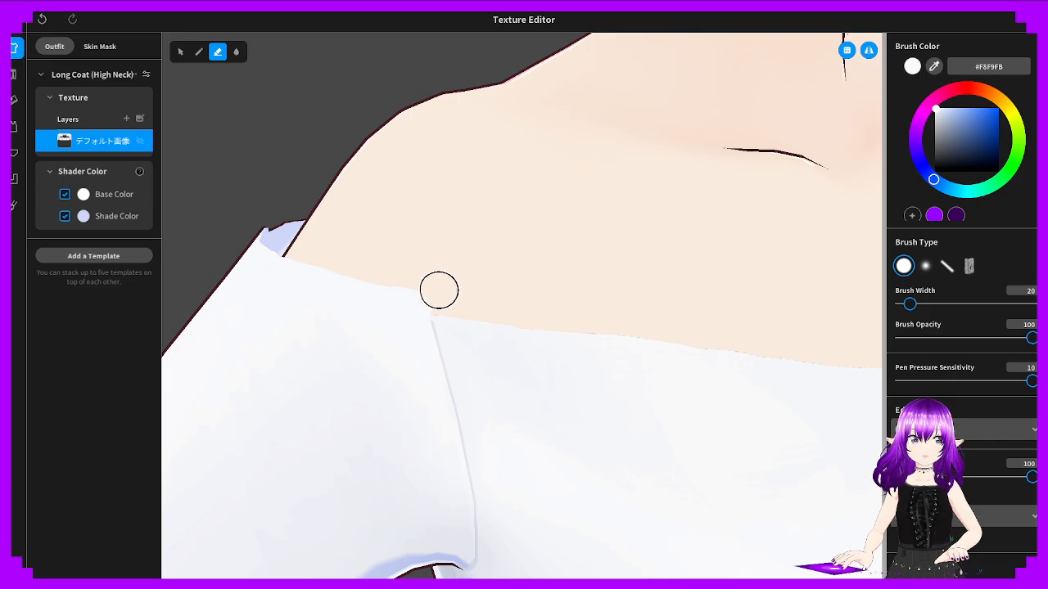
mouse_move(439, 290)
mouse_down()
mouse_move(445, 297)
mouse_move(348, 266)
mouse_up()
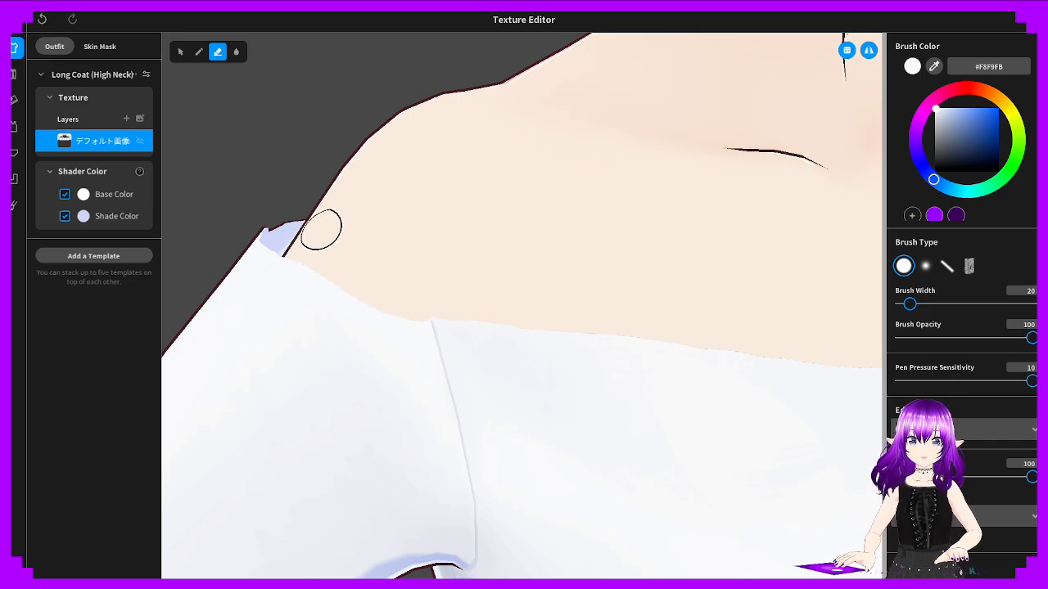
drag(321, 230, 410, 246)
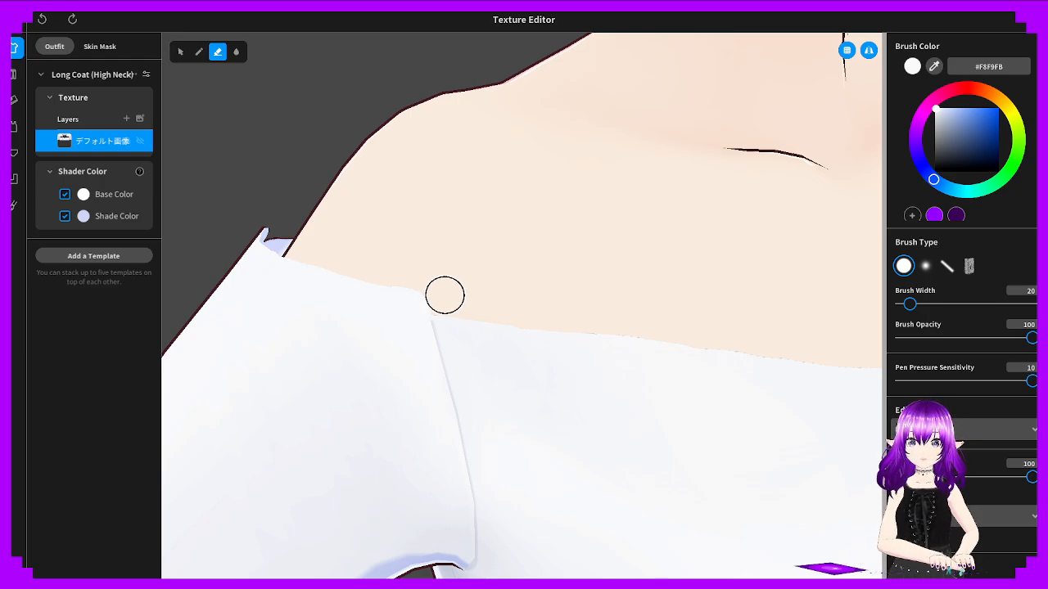
click(72, 25)
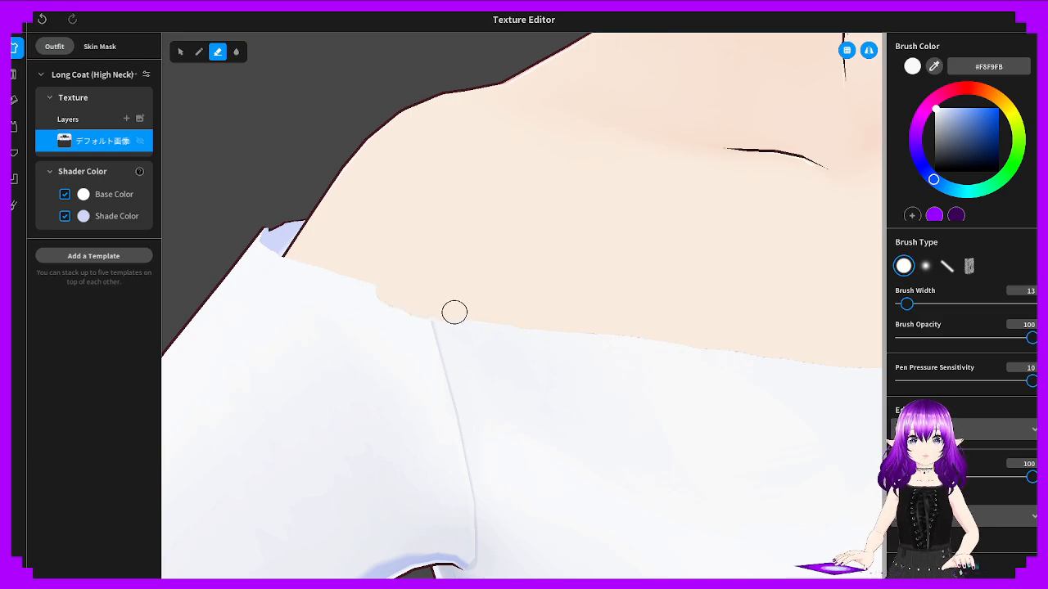
Set the eraser width to 13 and trim the sleeve's front top edge from the shoulder seam toward the outer shoulder
key(ctrl+z)
scroll(427, 305, up, 2)
mouse_move(377, 305)
mouse_down()
mouse_move(304, 262)
mouse_move(390, 297)
mouse_up()
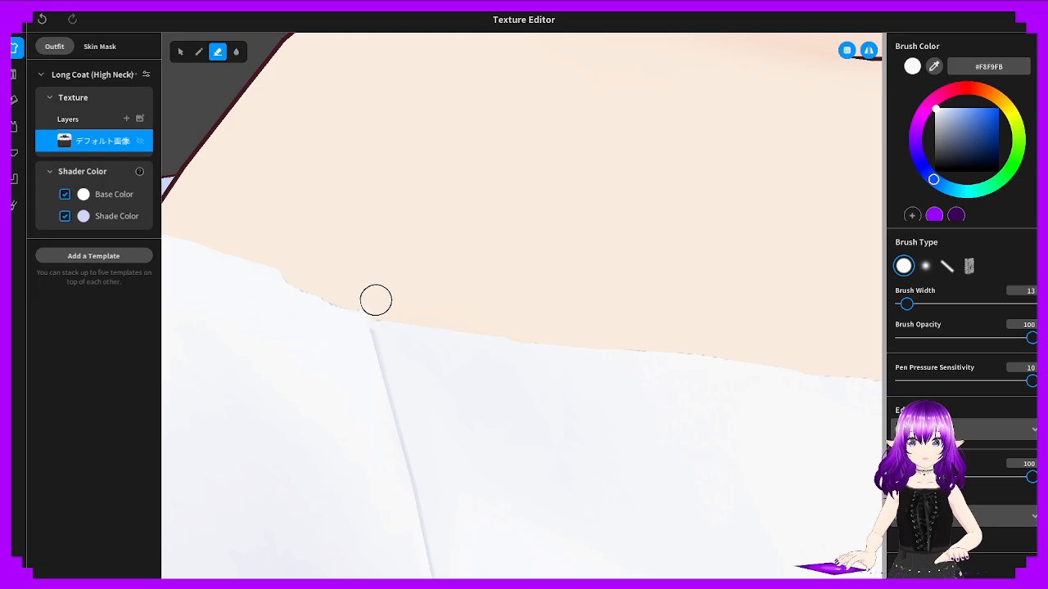
drag(370, 304, 324, 287)
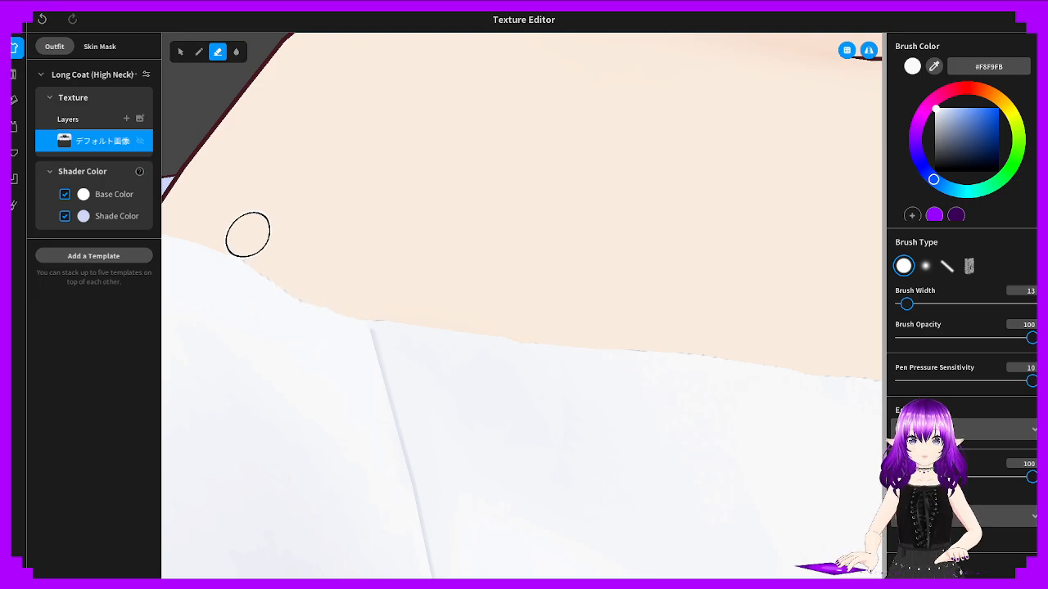
mouse_move(248, 235)
right_down()
mouse_move(671, 434)
mouse_move(533, 293)
right_up()
mouse_move(329, 250)
mouse_down()
mouse_move(581, 319)
mouse_move(489, 311)
mouse_move(336, 273)
mouse_up()
Continue the trimmed sleeve edge around the outer shoulder and even out its remaining bumps with the eraser
right_drag(336, 272, 564, 295)
right_drag(495, 277, 673, 349)
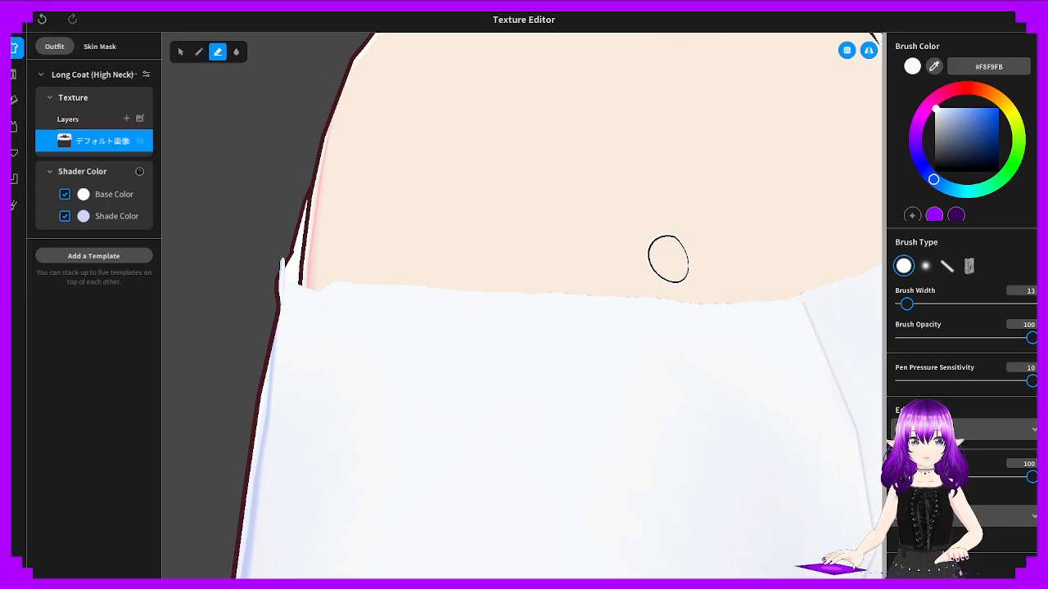
mouse_move(606, 243)
right_down()
mouse_move(676, 250)
mouse_move(532, 261)
mouse_move(329, 298)
mouse_move(625, 199)
mouse_move(621, 244)
mouse_move(711, 280)
mouse_move(487, 376)
right_up()
right_drag(652, 341, 685, 353)
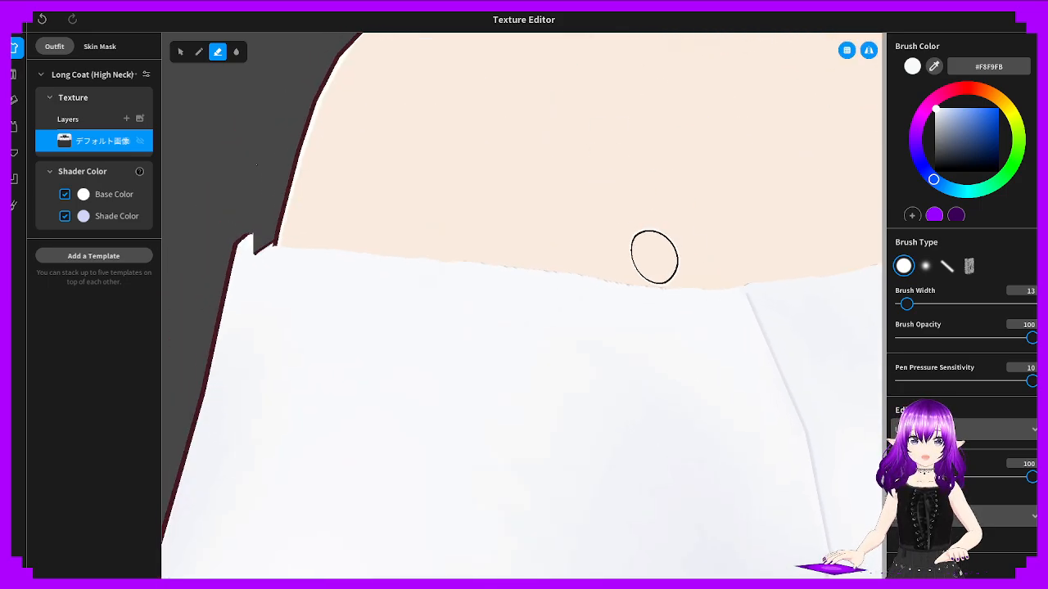
right_drag(654, 255, 639, 257)
mouse_move(523, 238)
right_down()
mouse_move(800, 222)
mouse_move(650, 304)
mouse_move(478, 230)
right_up()
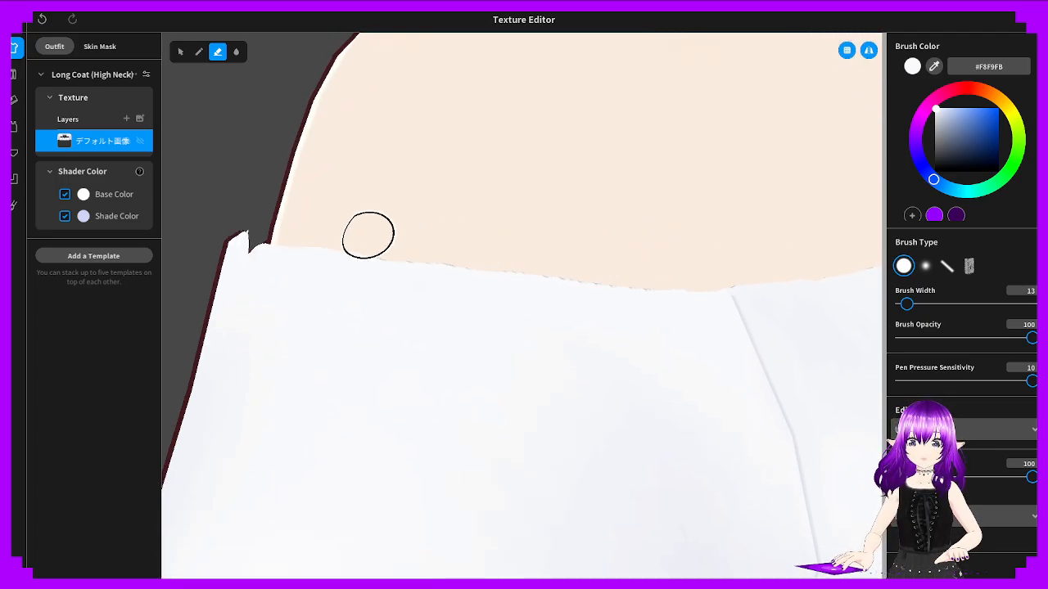
mouse_move(291, 223)
right_down()
mouse_move(339, 199)
mouse_move(526, 180)
mouse_move(319, 215)
right_up()
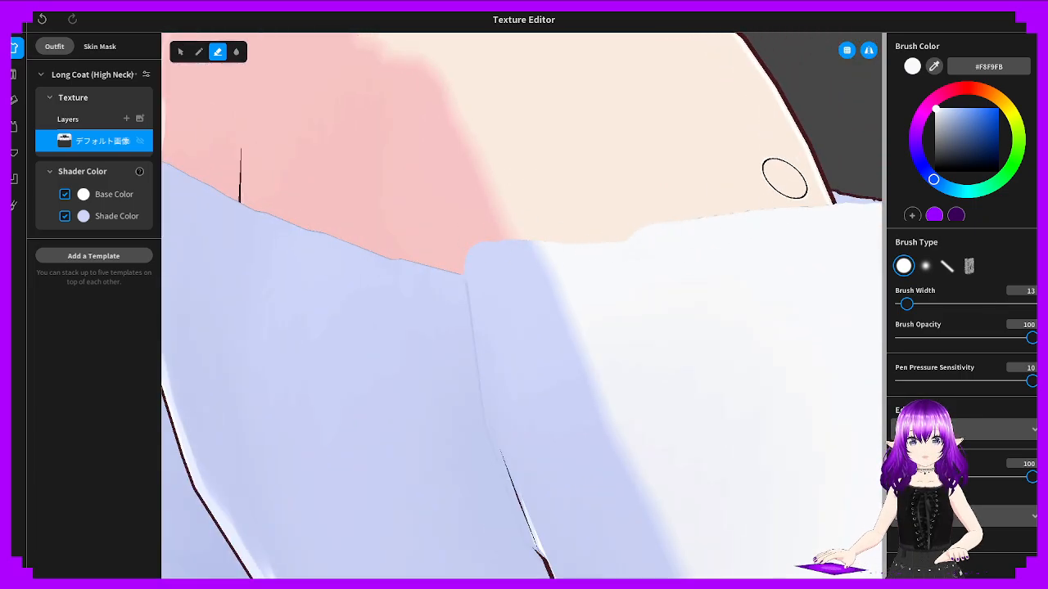
mouse_move(540, 227)
right_down()
mouse_move(593, 145)
mouse_move(795, 149)
right_up()
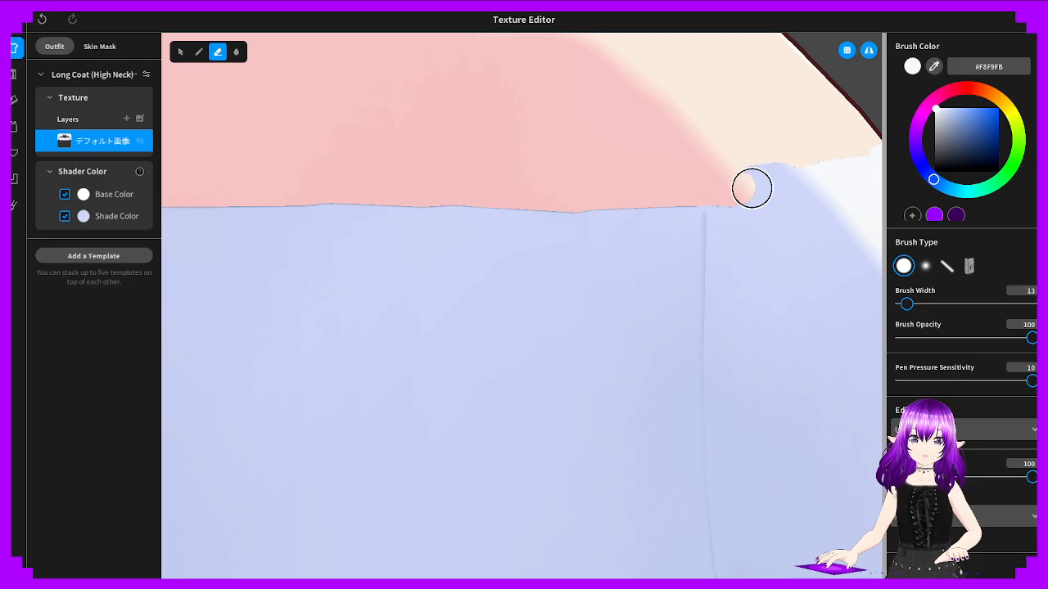
mouse_move(846, 171)
right_down()
mouse_move(545, 208)
mouse_move(806, 174)
right_up()
key(ctrl+z)
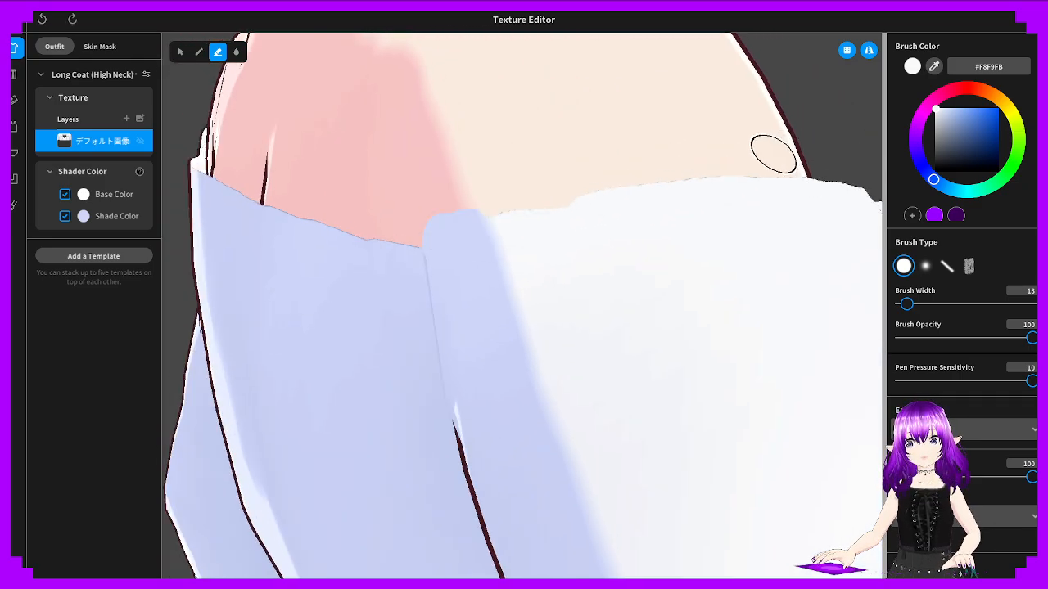
Erase the raised sleeve top at the back from the shoulder seam outward, continuing the line of the back neckline
right_drag(434, 203, 624, 166)
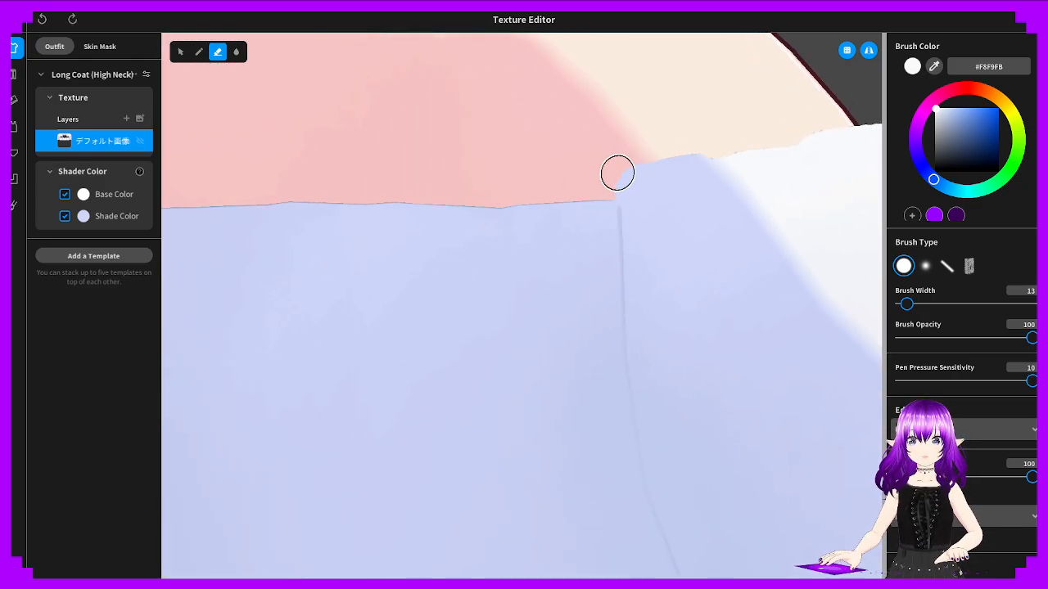
mouse_move(613, 177)
mouse_down()
mouse_move(761, 150)
mouse_move(798, 131)
mouse_up()
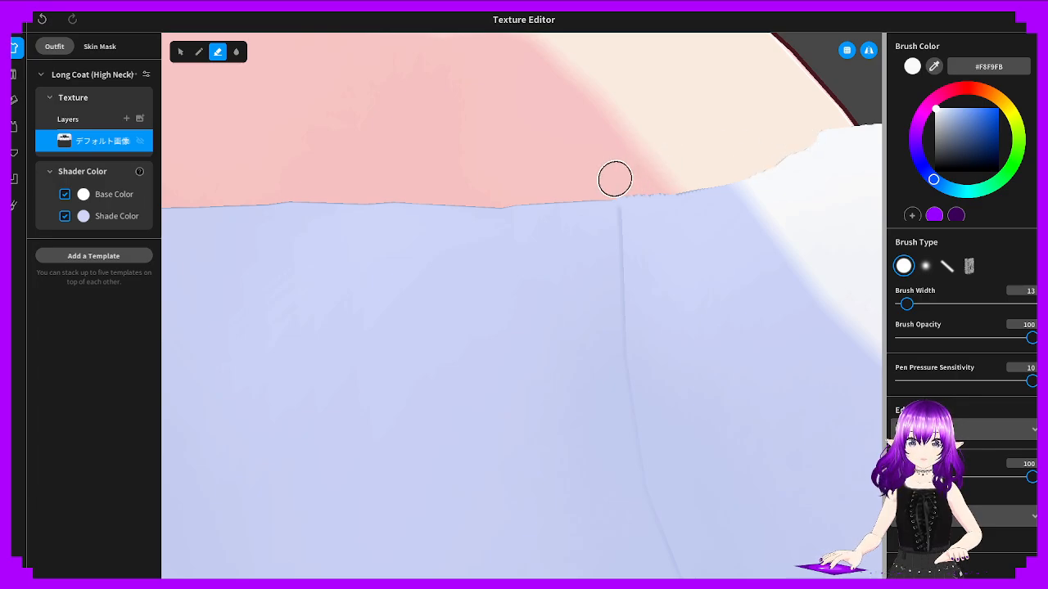
mouse_move(635, 182)
mouse_down()
mouse_move(742, 172)
mouse_move(826, 140)
mouse_up()
Erase the raised top across the outer side of the sleeve so the front and back edges join in one smooth line
mouse_move(825, 140)
right_down()
mouse_move(728, 162)
mouse_move(795, 143)
right_up()
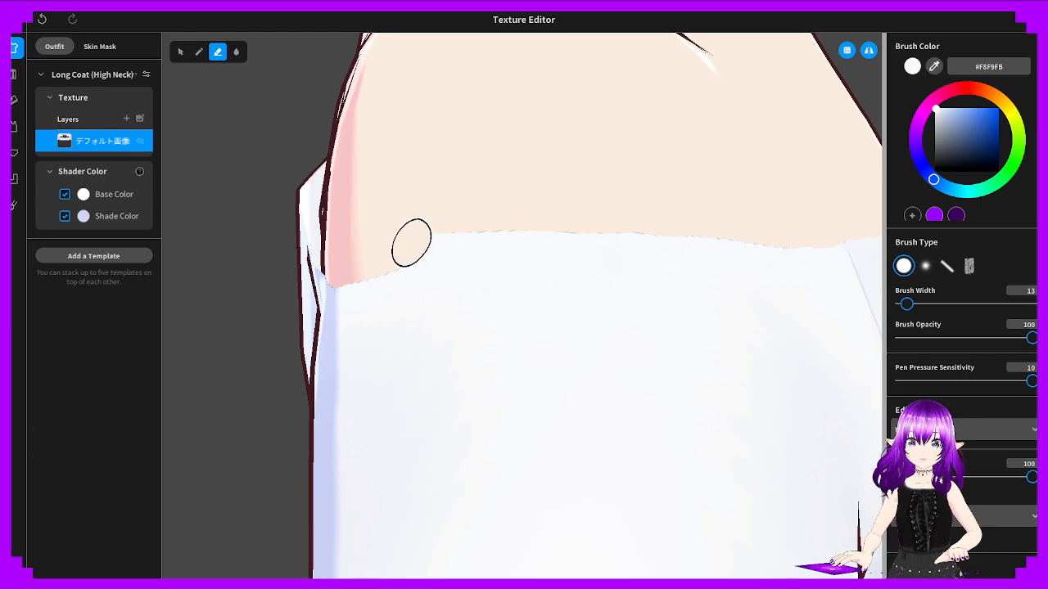
drag(411, 243, 796, 233)
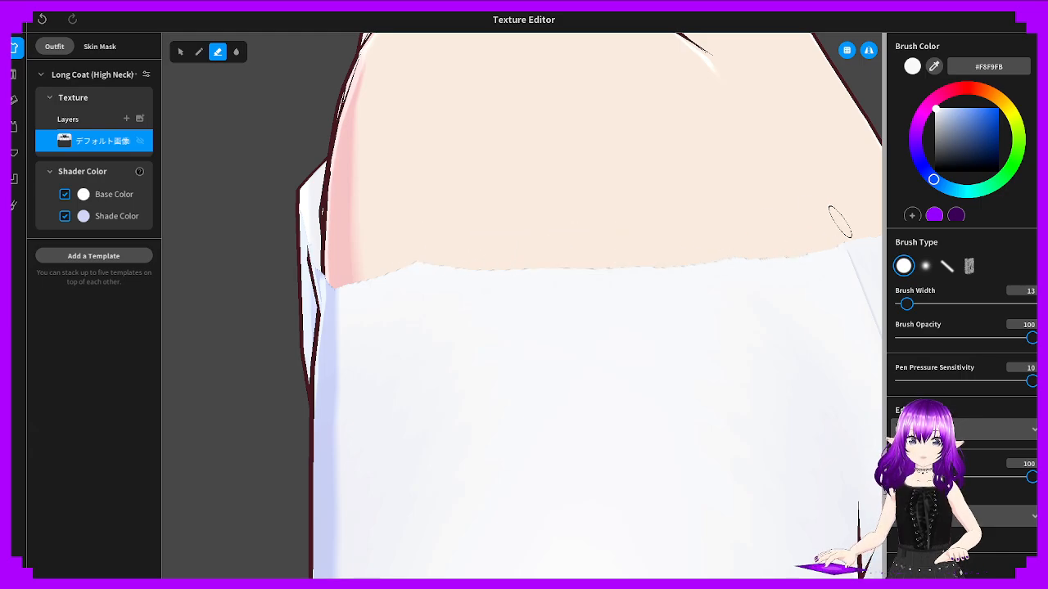
mouse_move(758, 229)
right_down()
mouse_move(472, 196)
mouse_move(241, 251)
mouse_move(761, 281)
mouse_move(866, 187)
mouse_move(598, 244)
right_up()
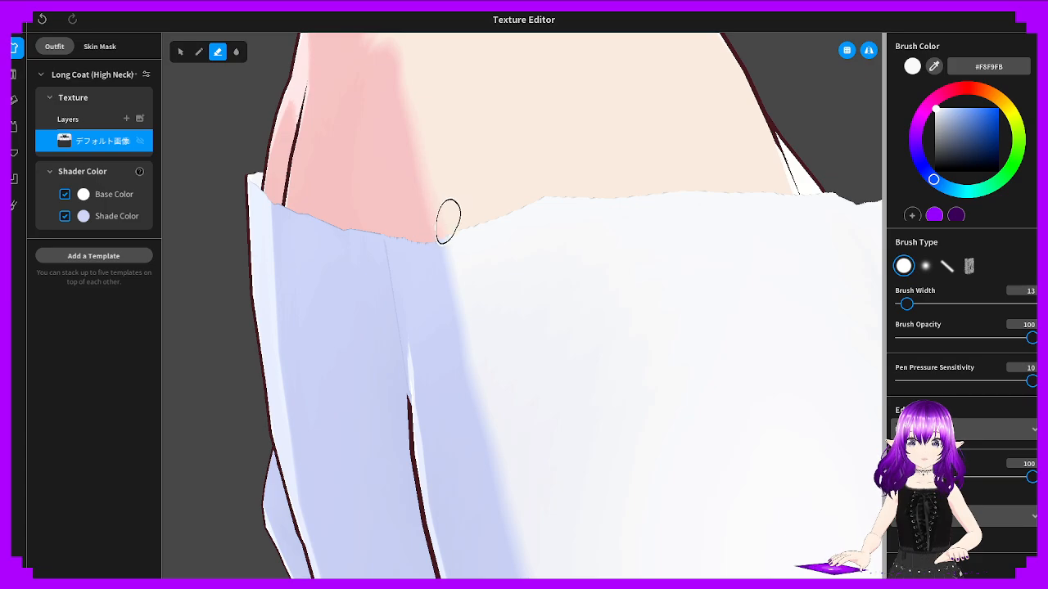
drag(449, 221, 738, 185)
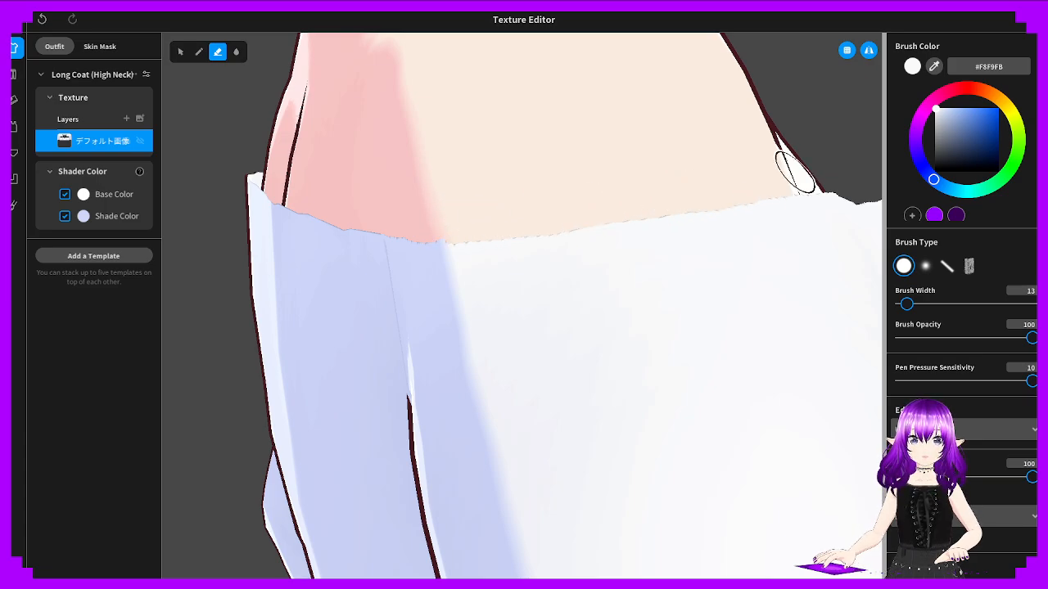
mouse_move(696, 188)
right_down()
mouse_move(355, 229)
mouse_move(1023, 205)
mouse_move(876, 196)
right_up()
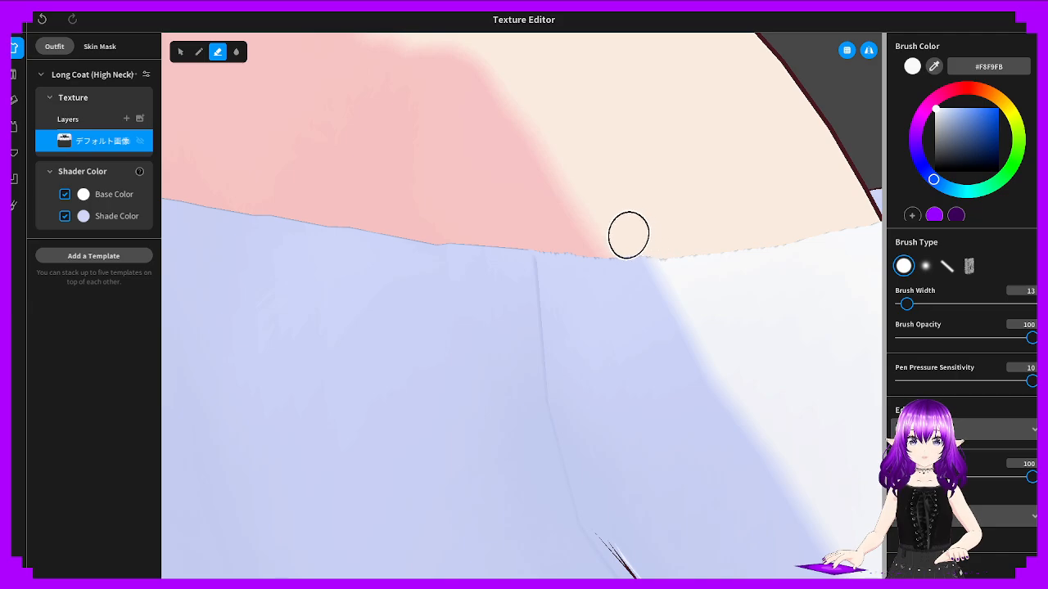
mouse_move(683, 226)
right_down()
mouse_move(543, 264)
mouse_move(654, 232)
right_up()
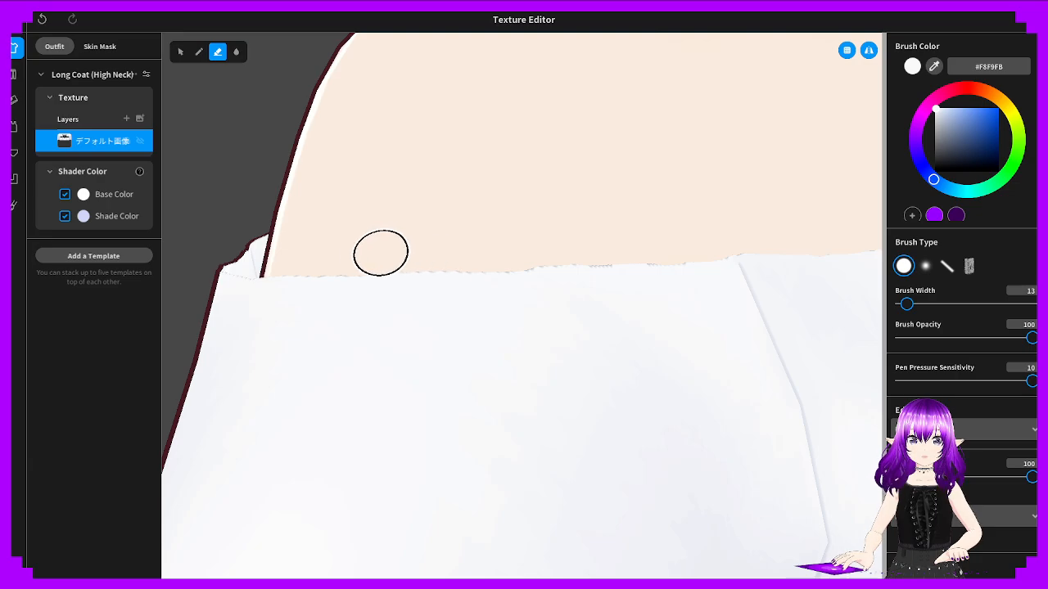
mouse_move(379, 250)
right_down()
mouse_move(521, 151)
mouse_move(613, 231)
mouse_move(728, 237)
mouse_move(681, 262)
right_up()
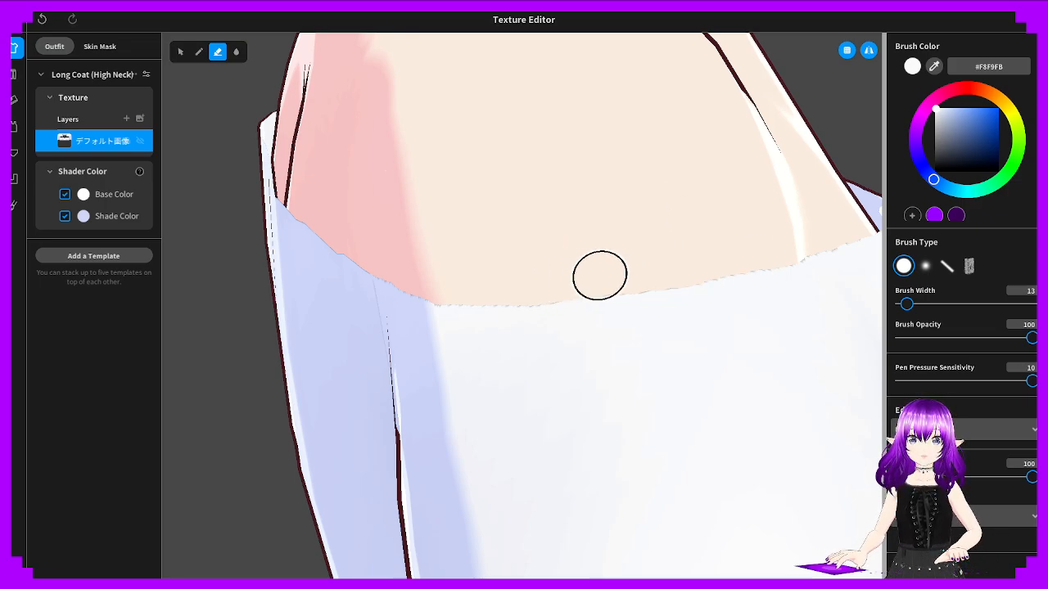
right_drag(765, 241, 265, 238)
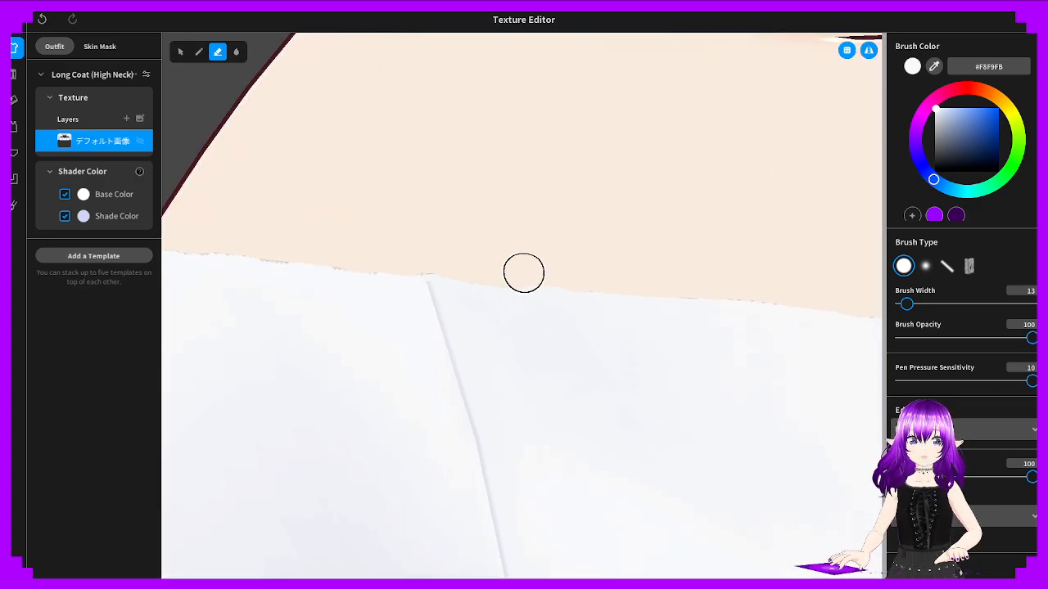
key(ctrl+z)
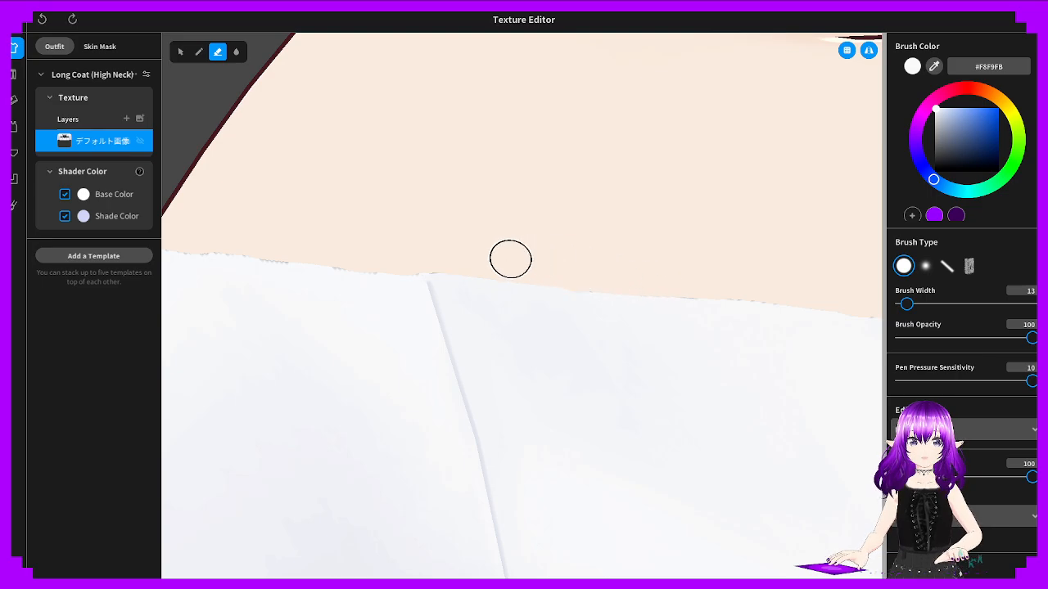
scroll(388, 255, up, 5)
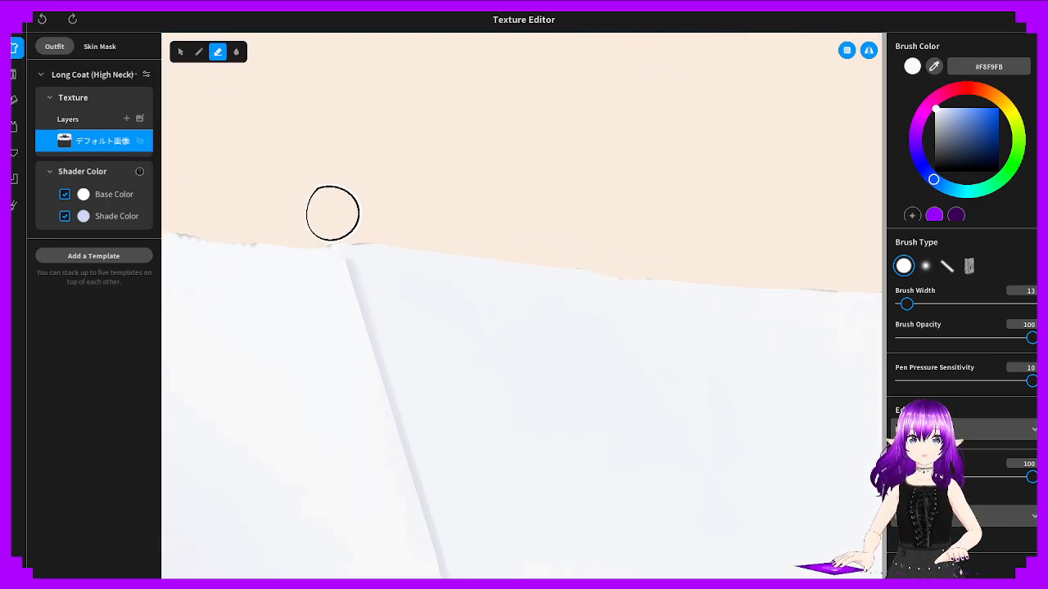
drag(332, 211, 439, 233)
key(ctrl+z)
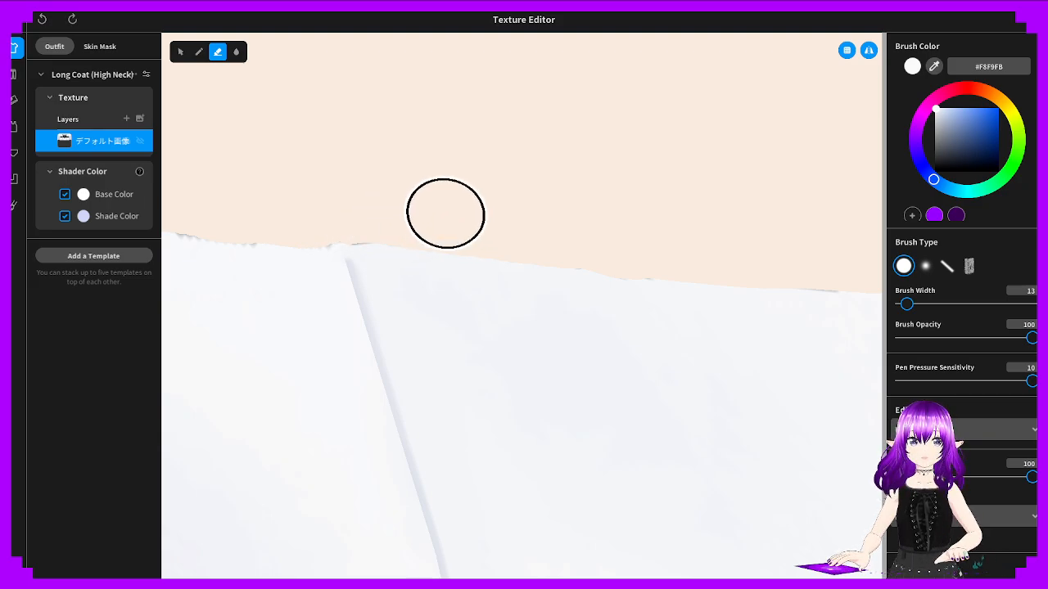
Set the eraser width to 8 and try to smooth the small bump where the front neckline crosses the shoulder seam
scroll(406, 213, down, 4)
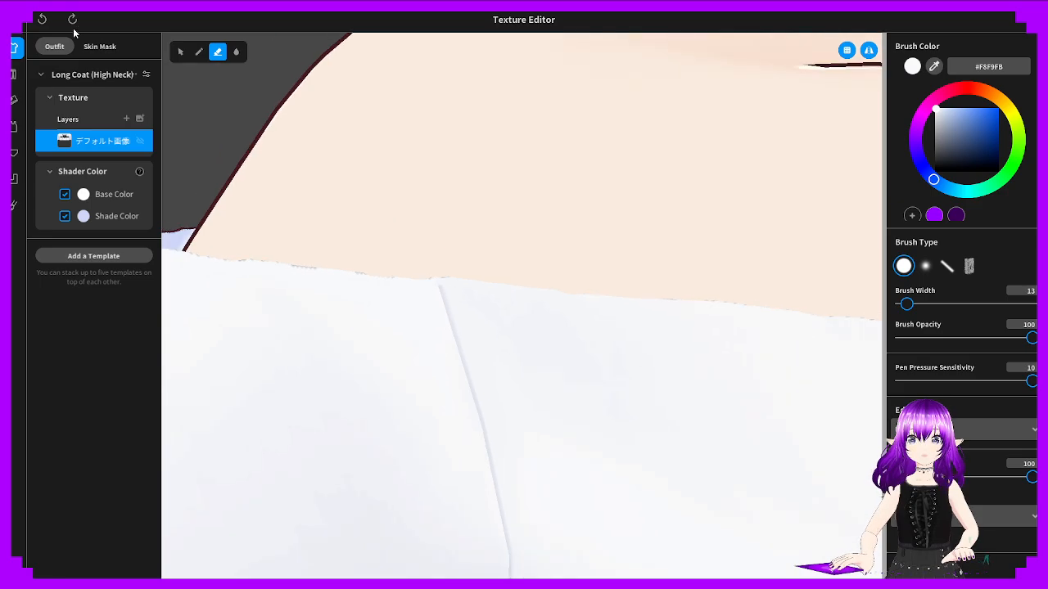
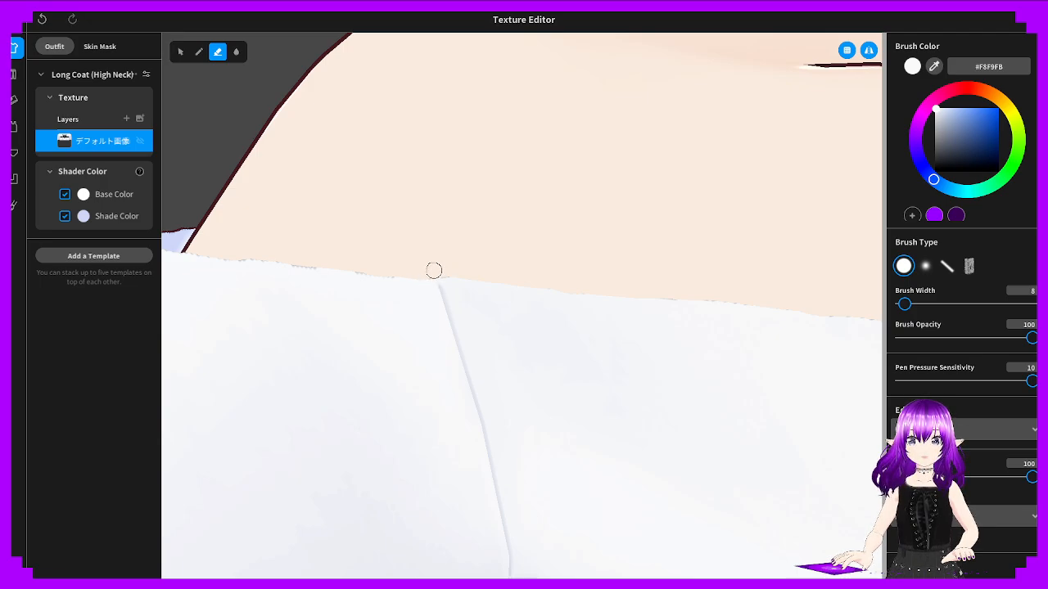
scroll(453, 272, up, 3)
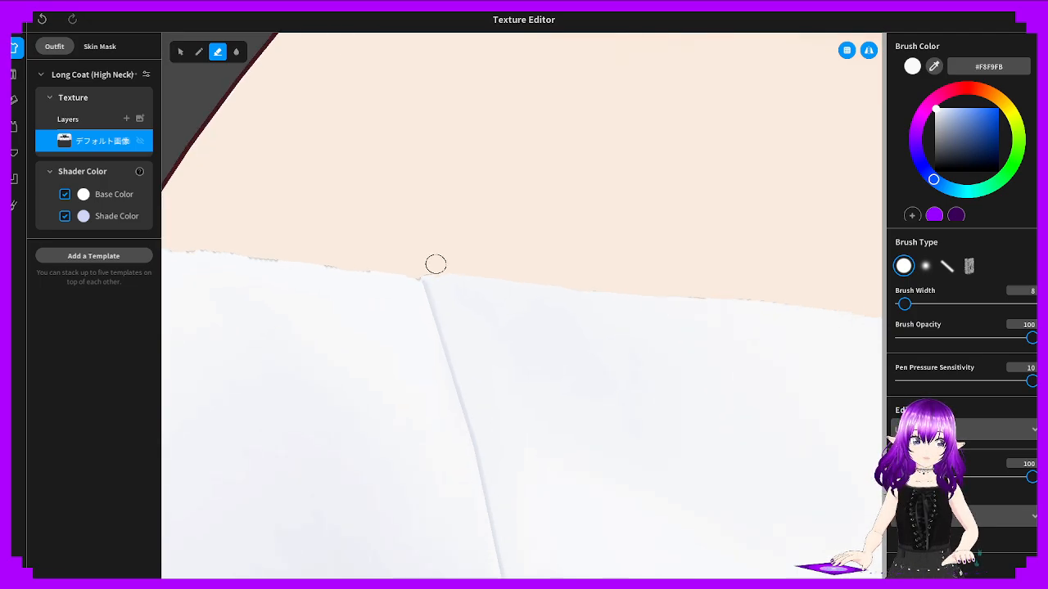
mouse_move(374, 249)
mouse_down()
mouse_move(390, 245)
mouse_move(384, 257)
mouse_up()
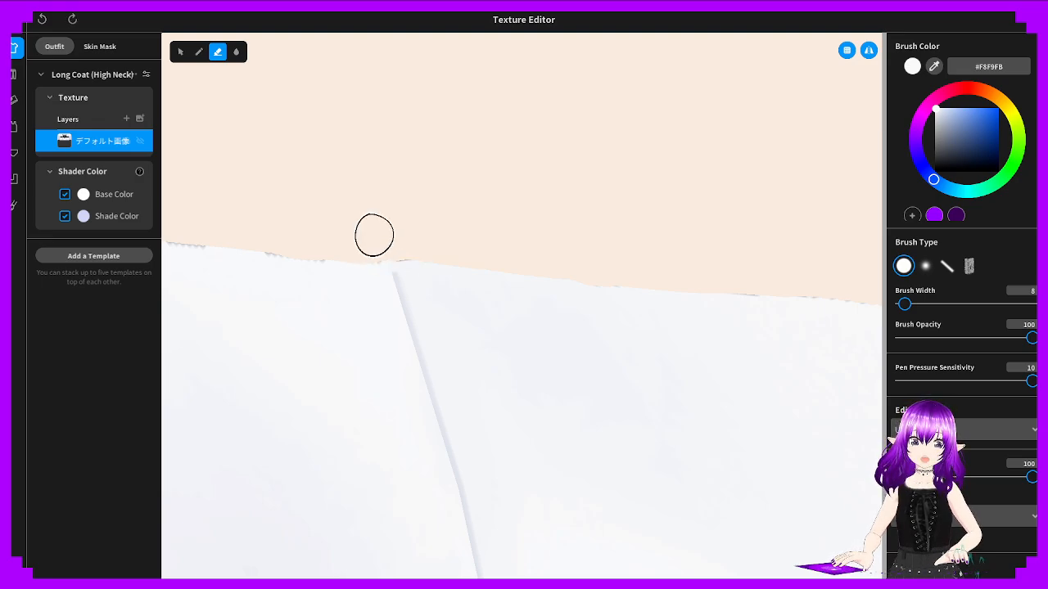
scroll(372, 236, up, 3)
mouse_move(290, 222)
middle_down()
mouse_move(391, 292)
mouse_move(270, 331)
middle_up()
mouse_move(297, 308)
mouse_down()
mouse_move(360, 311)
mouse_move(234, 306)
mouse_up()
key(ctrl+z)
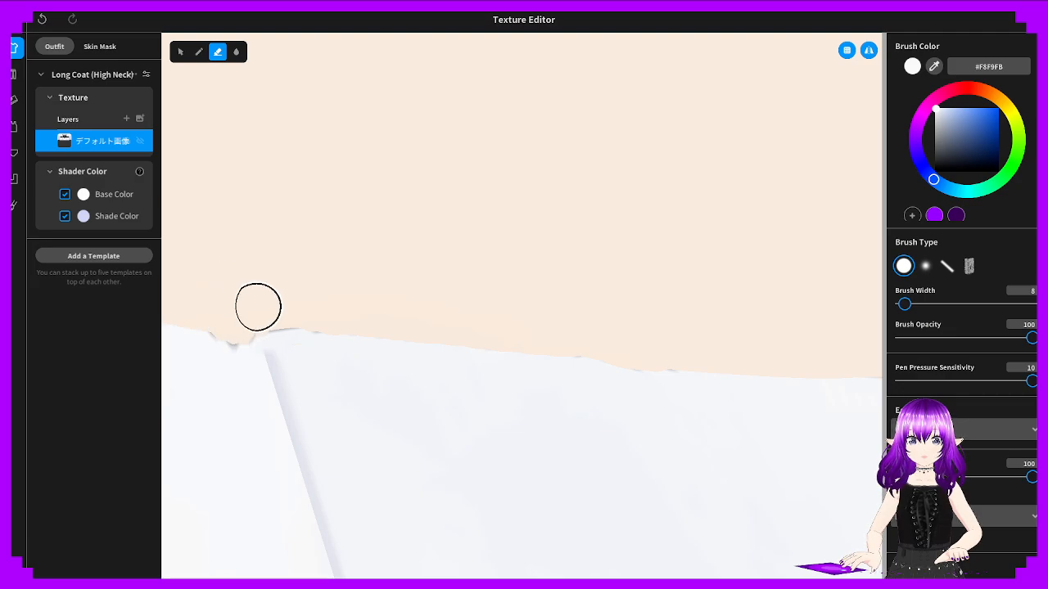
key(ctrl+z)
mouse_move(297, 312)
mouse_down()
mouse_move(391, 315)
mouse_move(247, 307)
mouse_move(314, 311)
mouse_move(313, 301)
mouse_up()
Touch up the rough neckline edge at the back, on the sleeve side of the shoulder seam, with the eraser
mouse_move(310, 294)
right_down()
mouse_move(544, 260)
mouse_move(458, 258)
right_up()
right_drag(286, 270, 311, 272)
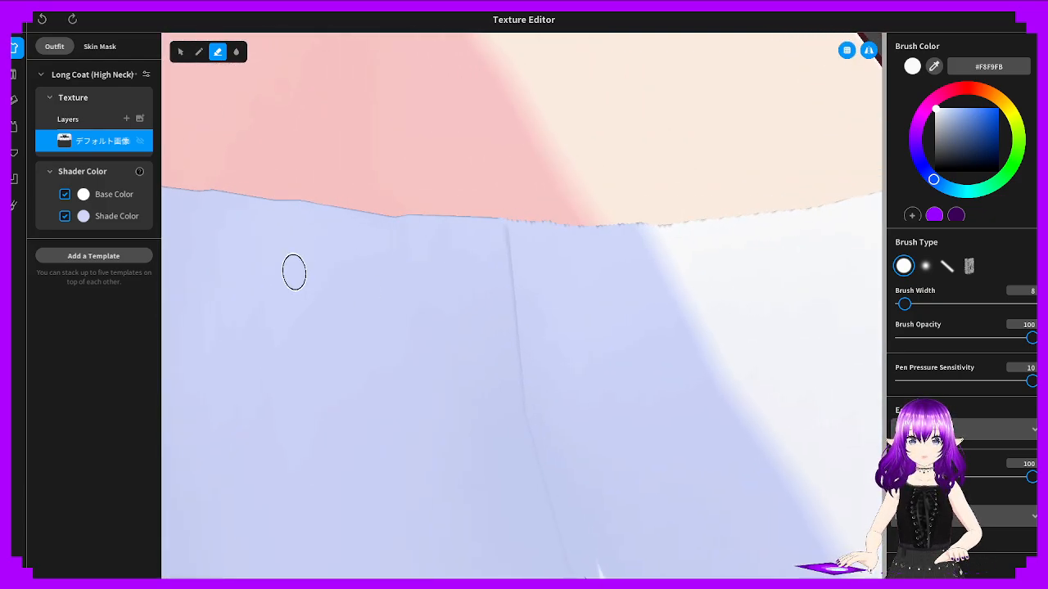
scroll(295, 271, up, 3)
mouse_move(702, 150)
mouse_down()
mouse_move(731, 154)
mouse_move(739, 136)
mouse_move(649, 140)
mouse_up()
scroll(674, 134, down, 3)
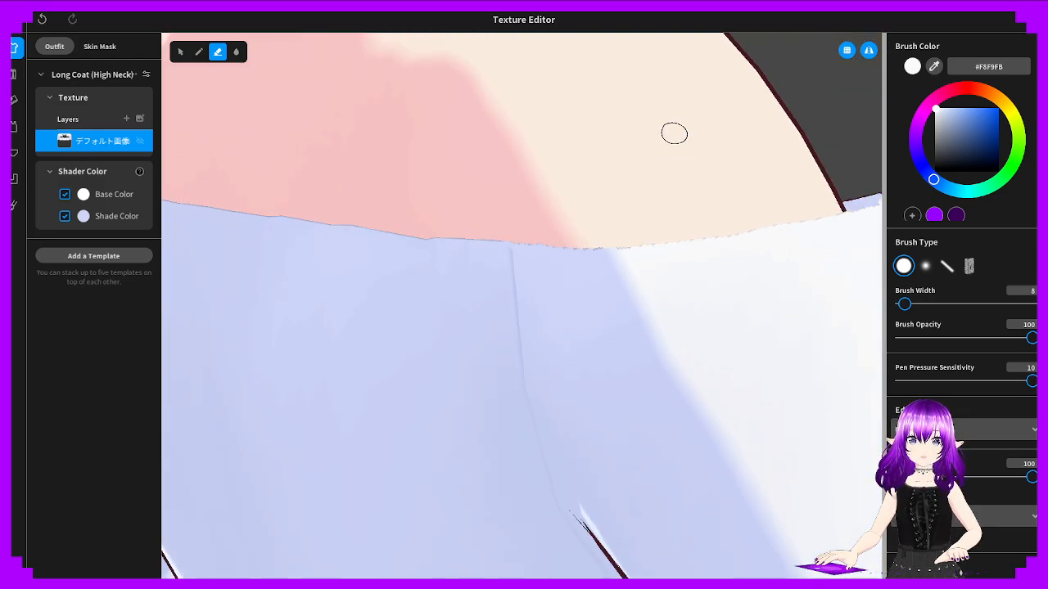
scroll(718, 155, down, 3)
Try to erase the sleeve's front top edge in one long stroke between the outer shoulder and the seam
mouse_move(717, 156)
right_down()
mouse_move(563, 180)
mouse_move(328, 189)
right_up()
scroll(328, 189, up, 4)
mouse_move(197, 197)
right_down()
mouse_move(484, 206)
mouse_move(341, 231)
mouse_move(182, 194)
mouse_move(196, 193)
right_up()
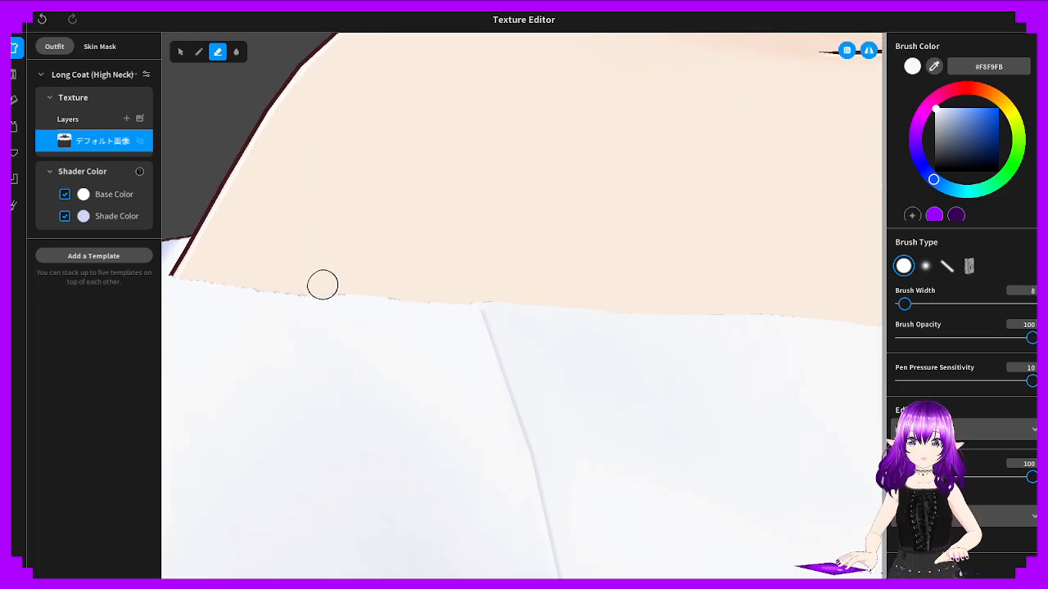
drag(267, 277, 451, 294)
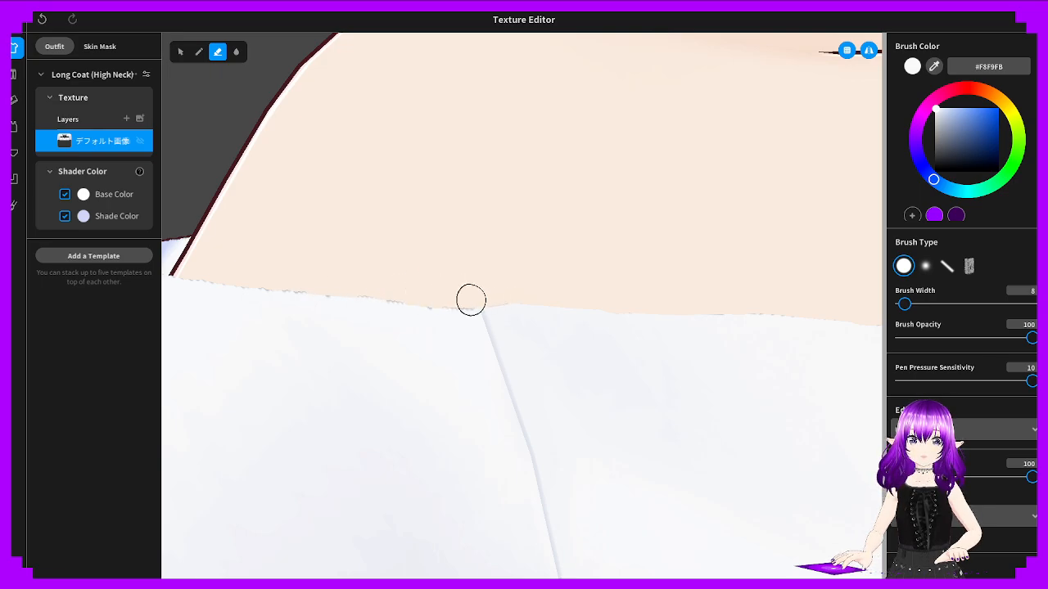
key(ctrl+z)
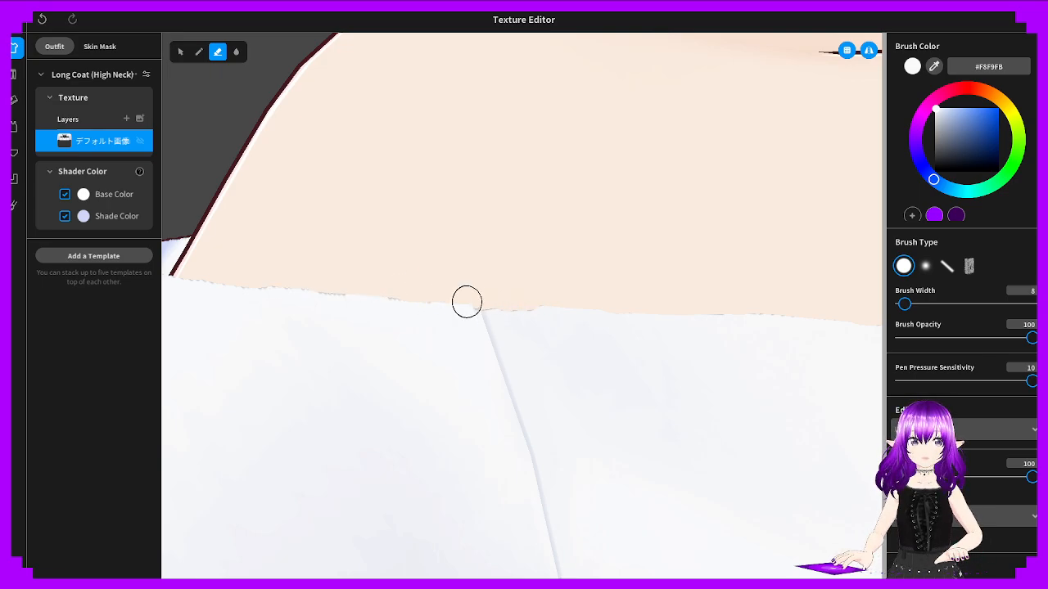
drag(467, 303, 255, 278)
key(ctrl+z)
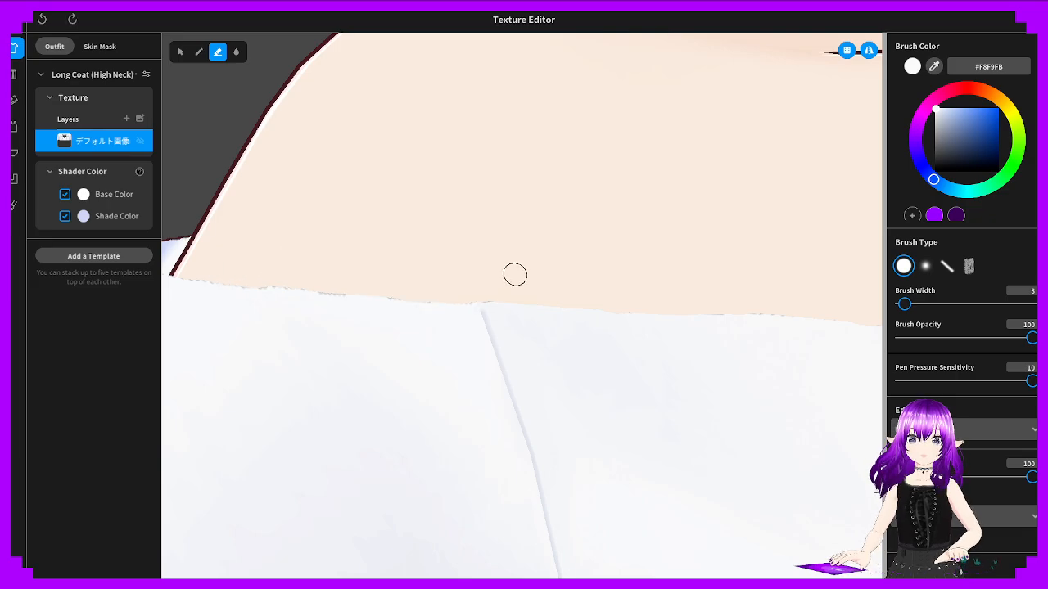
Erase the raised front edge from the shoulder seam toward the chest so the sleeve and chest necklines meet evenly
scroll(486, 276, down, 1)
scroll(496, 286, up, 3)
scroll(488, 296, up, 2)
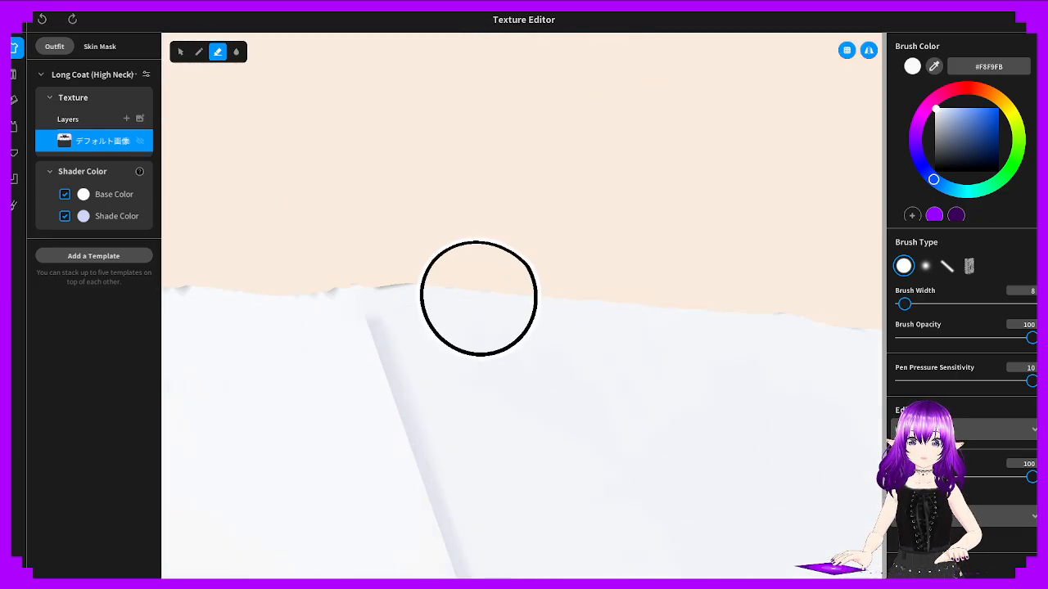
scroll(329, 255, down, 1)
mouse_move(287, 262)
mouse_down()
mouse_move(433, 283)
mouse_move(407, 290)
mouse_move(470, 299)
mouse_move(722, 301)
mouse_up()
key(ctrl+z)
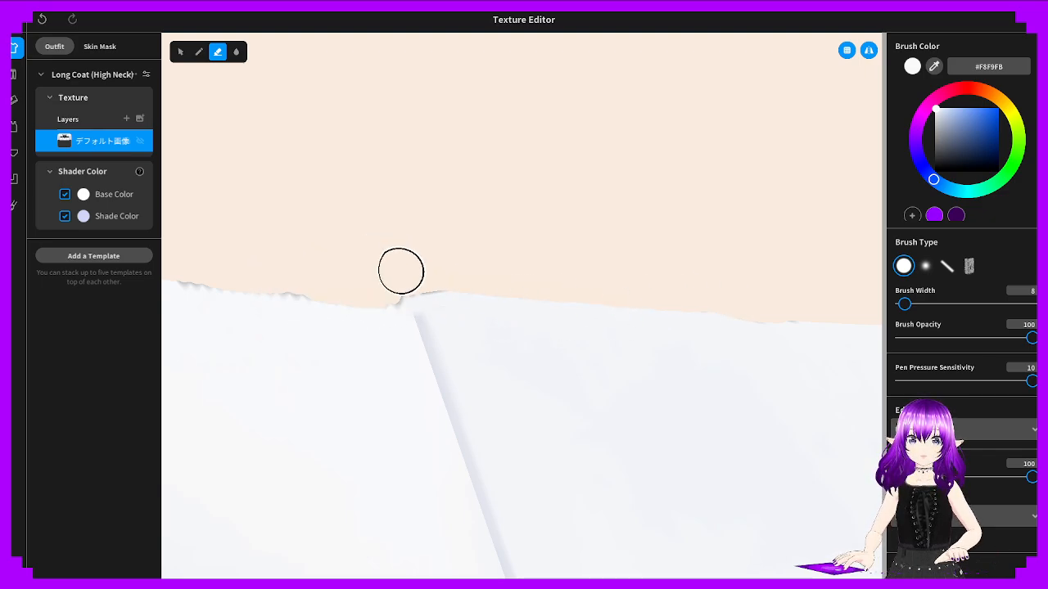
mouse_move(401, 271)
mouse_down()
mouse_move(396, 279)
mouse_move(427, 292)
mouse_move(654, 284)
mouse_up()
scroll(499, 266, down, 5)
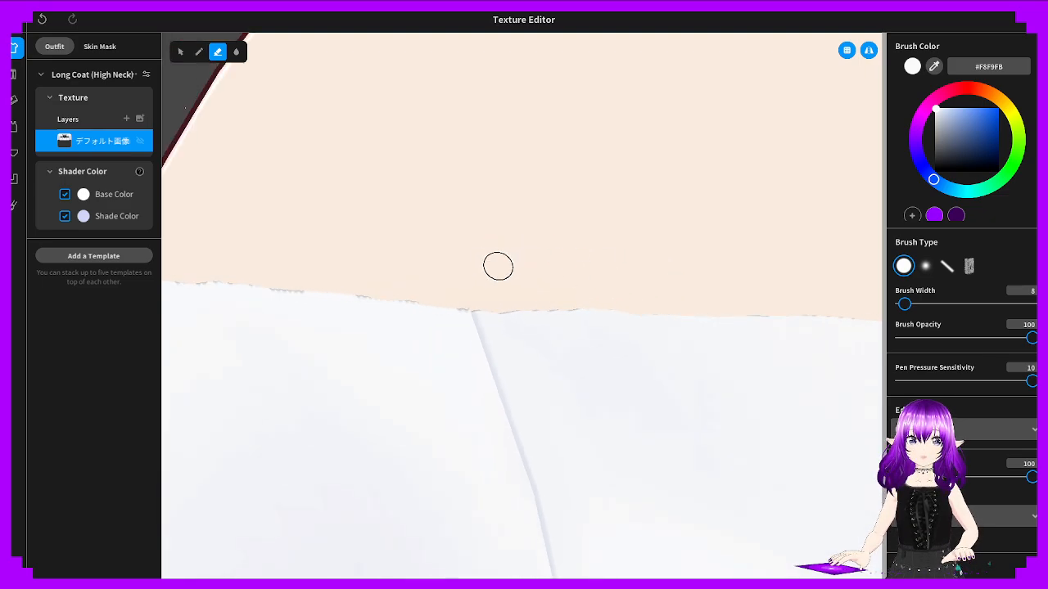
scroll(495, 264, down, 3)
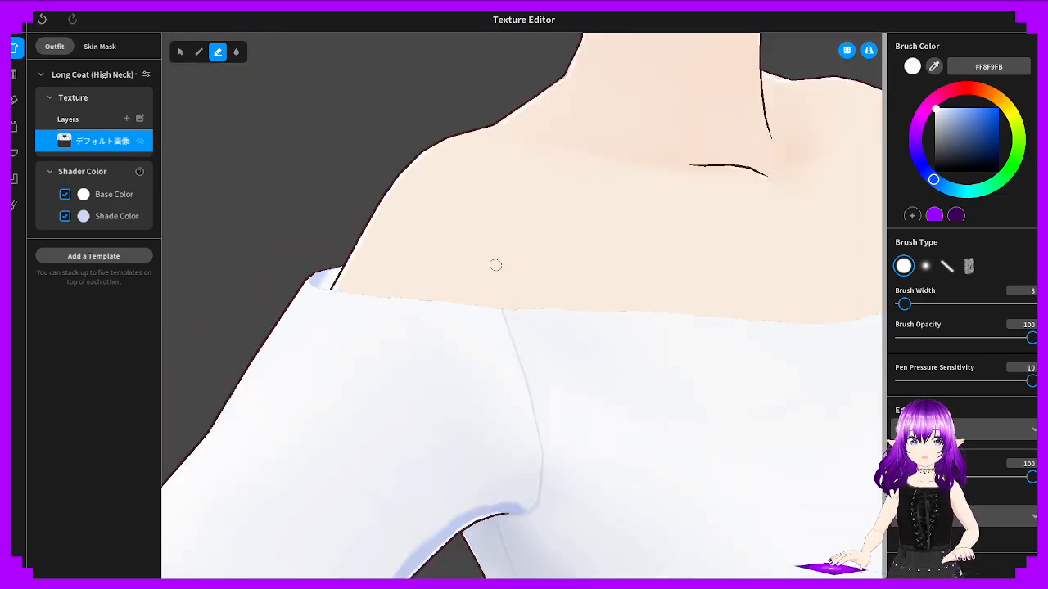
scroll(493, 265, up, 6)
scroll(484, 266, up, 2)
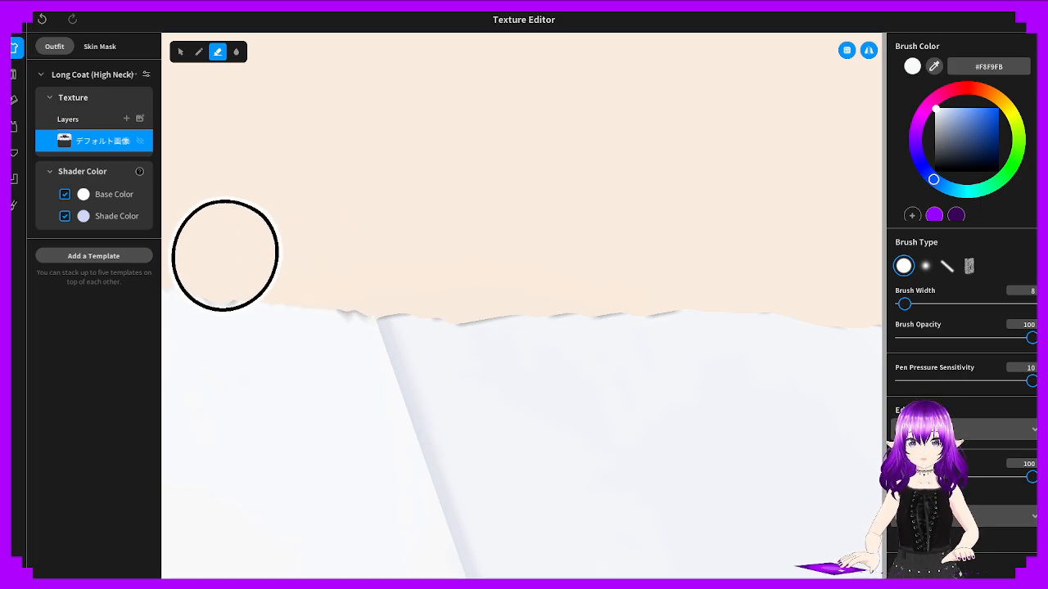
scroll(280, 259, down, 3)
Check the neckline on the whole figure, close the texture editor and overwrite the Tops item with the edits
scroll(305, 268, down, 10)
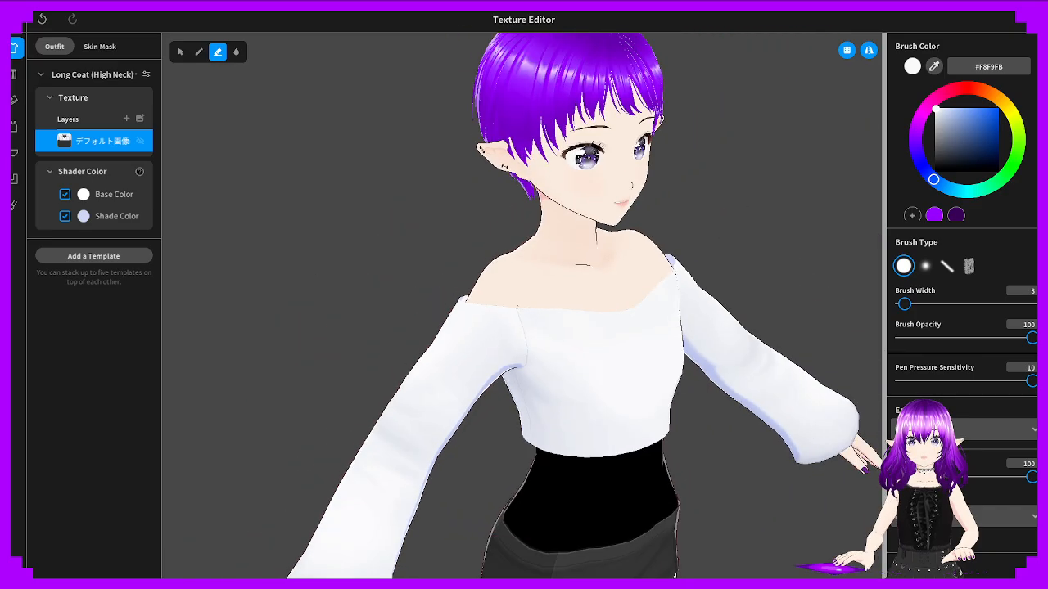
right_drag(687, 320, 534, 287)
scroll(439, 318, down, 5)
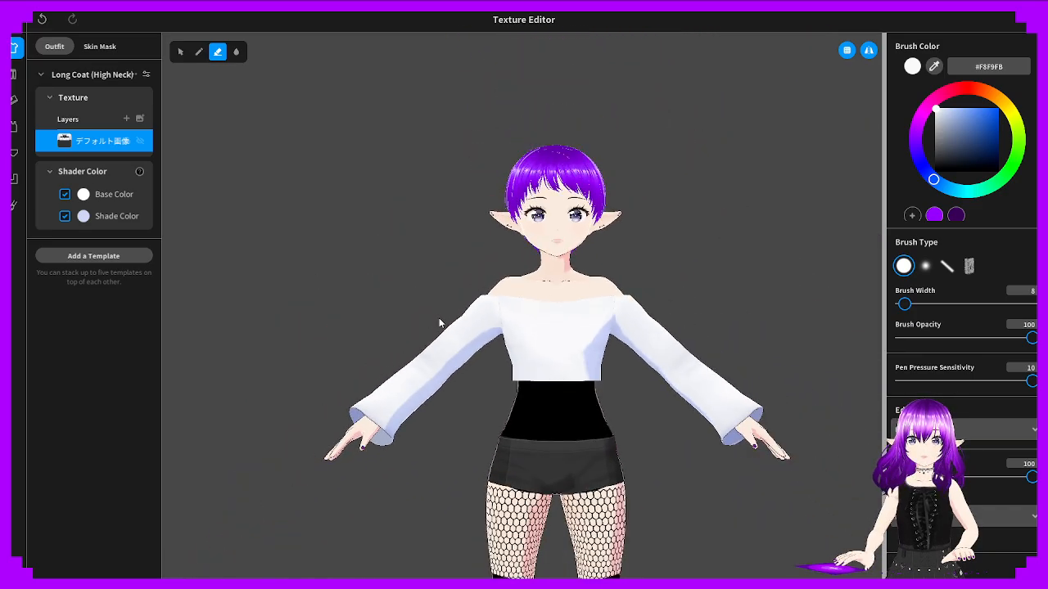
right_drag(439, 317, 634, 323)
scroll(634, 323, up, 3)
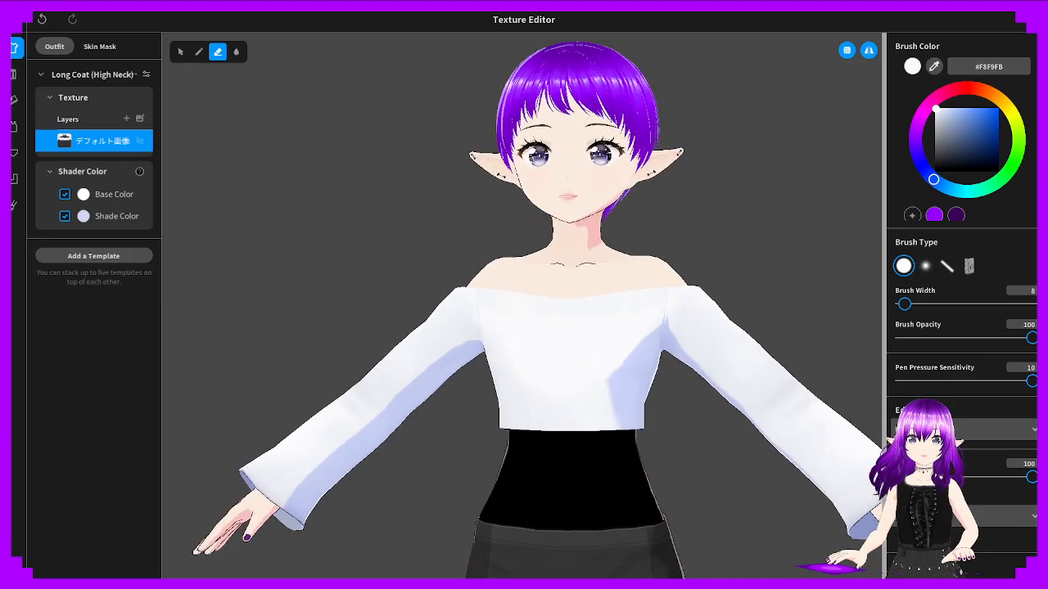
mouse_move(578, 301)
right_down()
mouse_move(730, 297)
mouse_move(696, 254)
mouse_move(587, 280)
mouse_move(573, 300)
right_up()
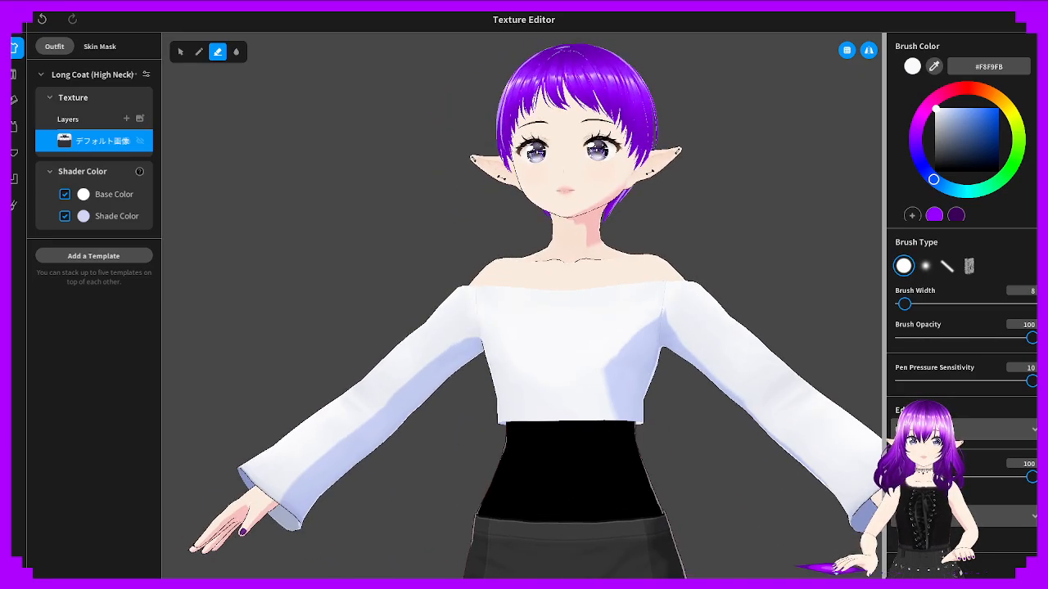
click(1026, 20)
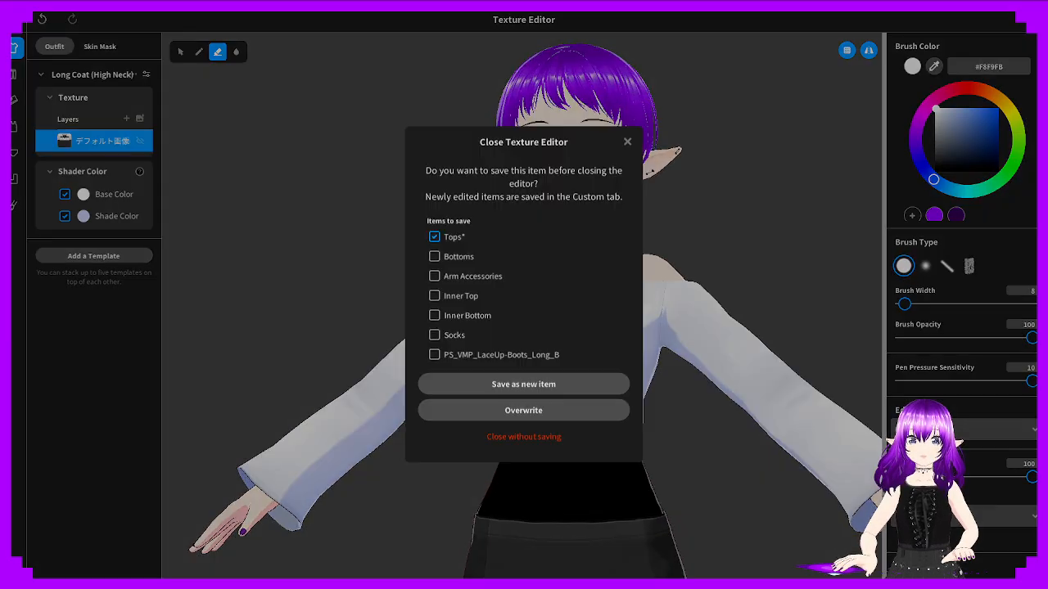
click(531, 411)
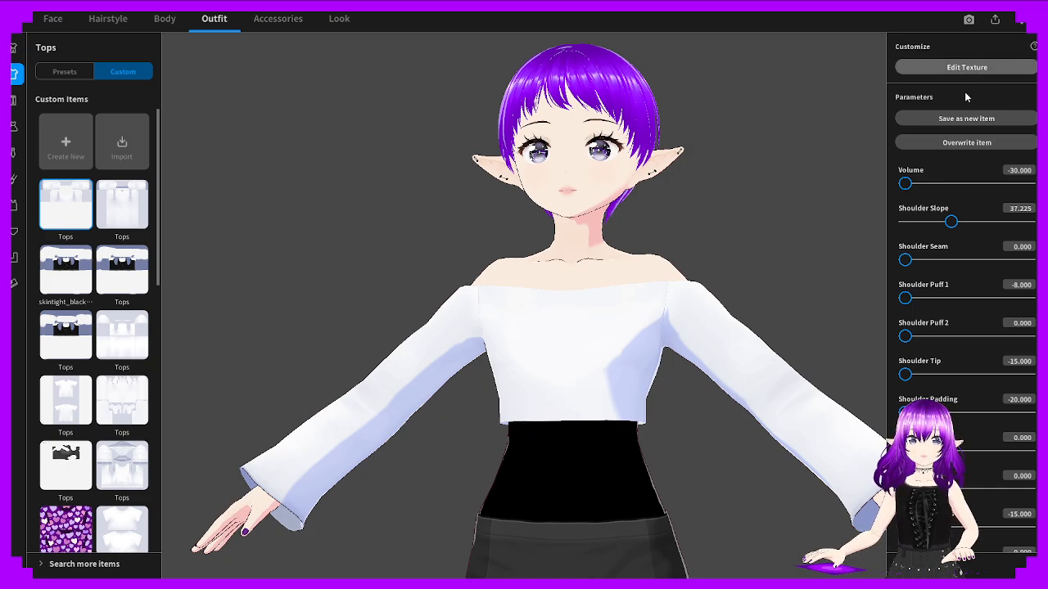
Reopen the saved top's texture, view the model from the side and leave the texture editor
click(960, 68)
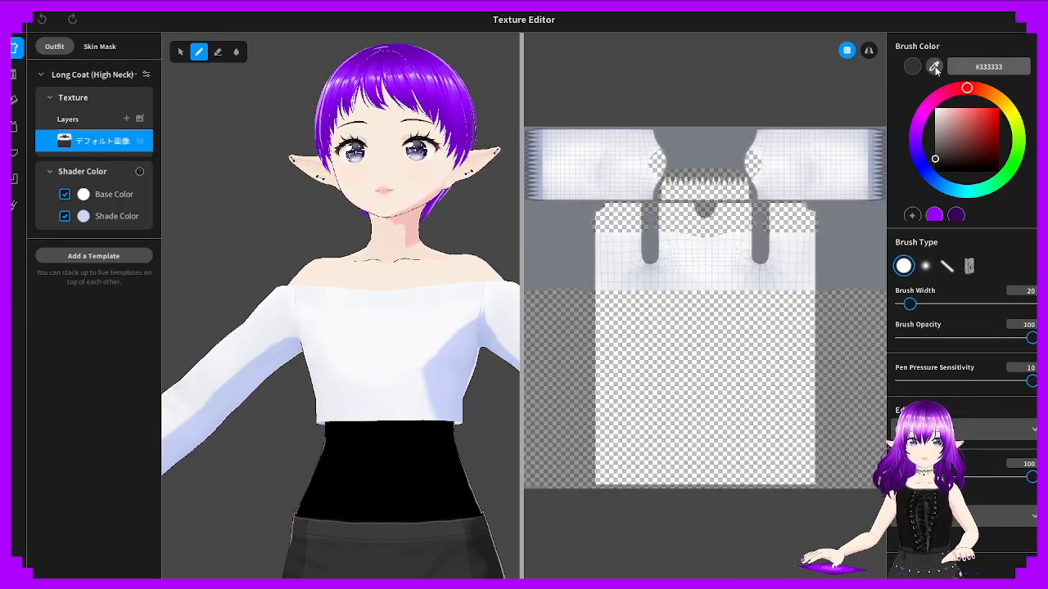
right_drag(437, 302, 407, 241)
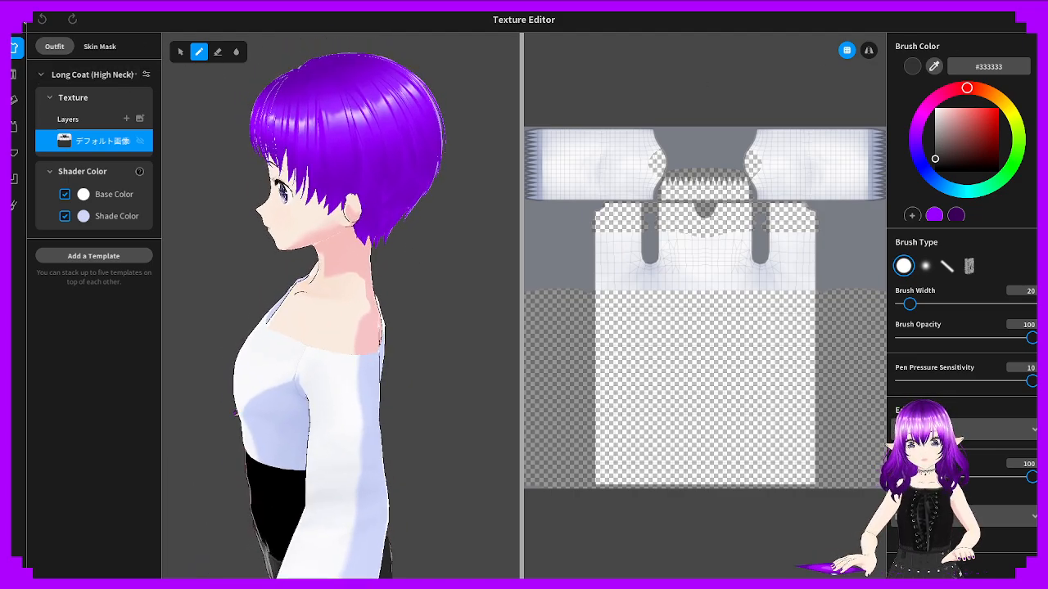
click(20, 20)
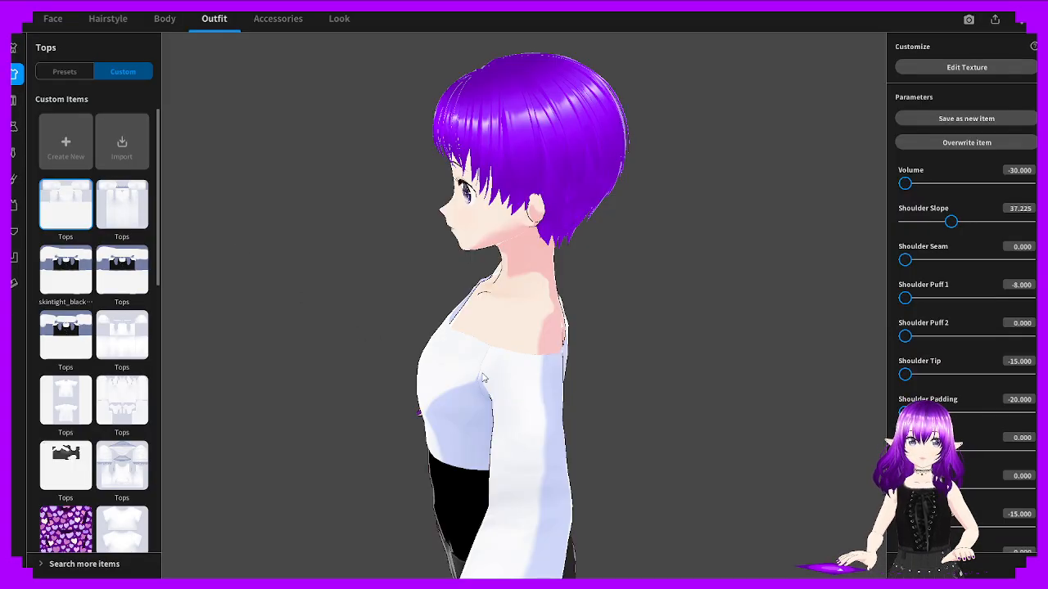
View the neckline up close from the front and set the top's Shoulder Slope to 0
right_drag(515, 387, 730, 377)
scroll(524, 367, up, 3)
scroll(523, 368, up, 3)
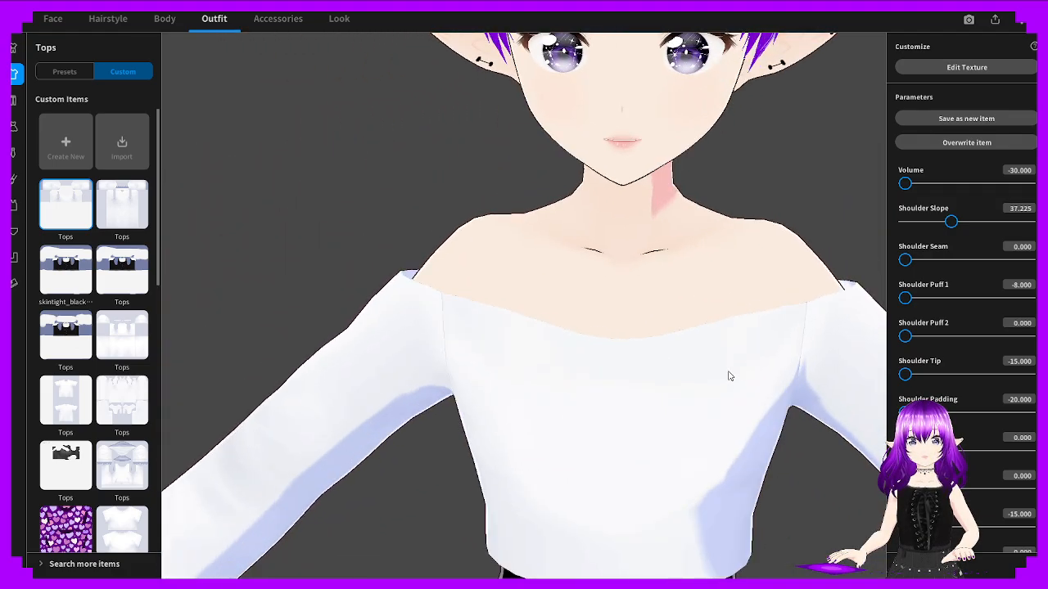
right_drag(635, 367, 623, 367)
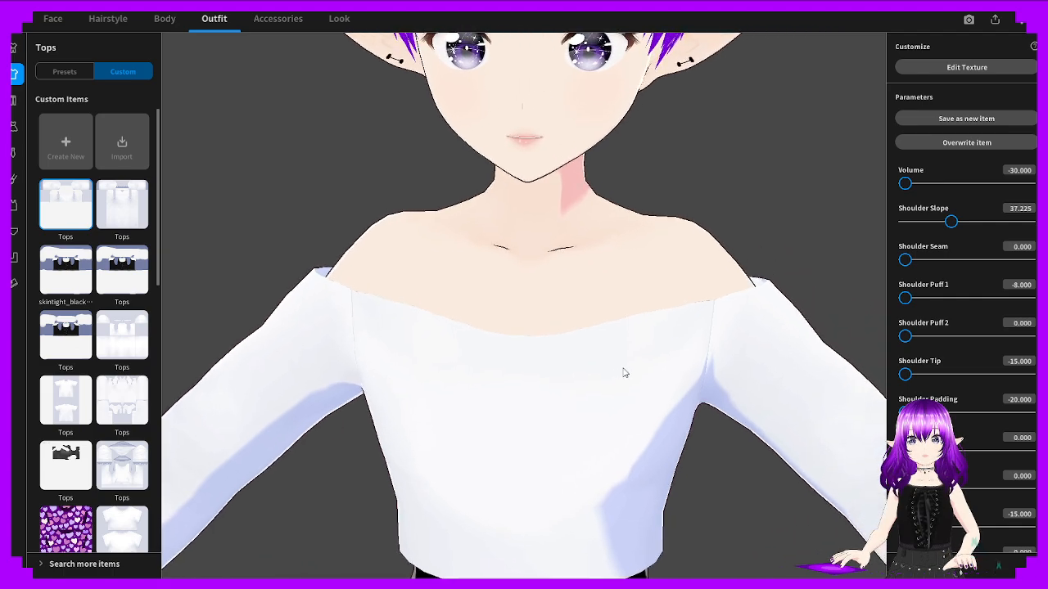
scroll(625, 366, up, 3)
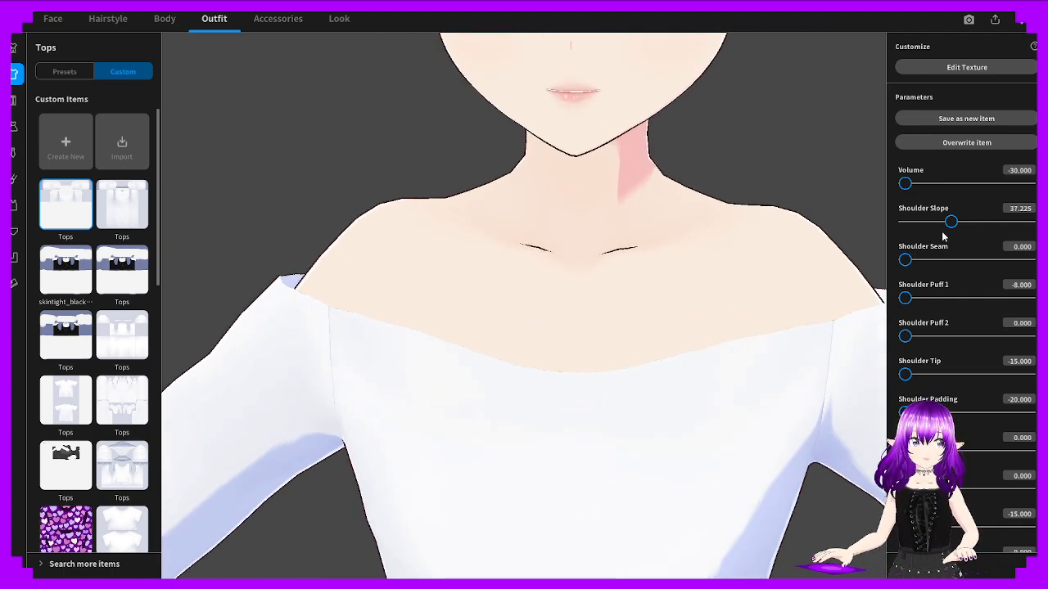
drag(951, 228, 886, 220)
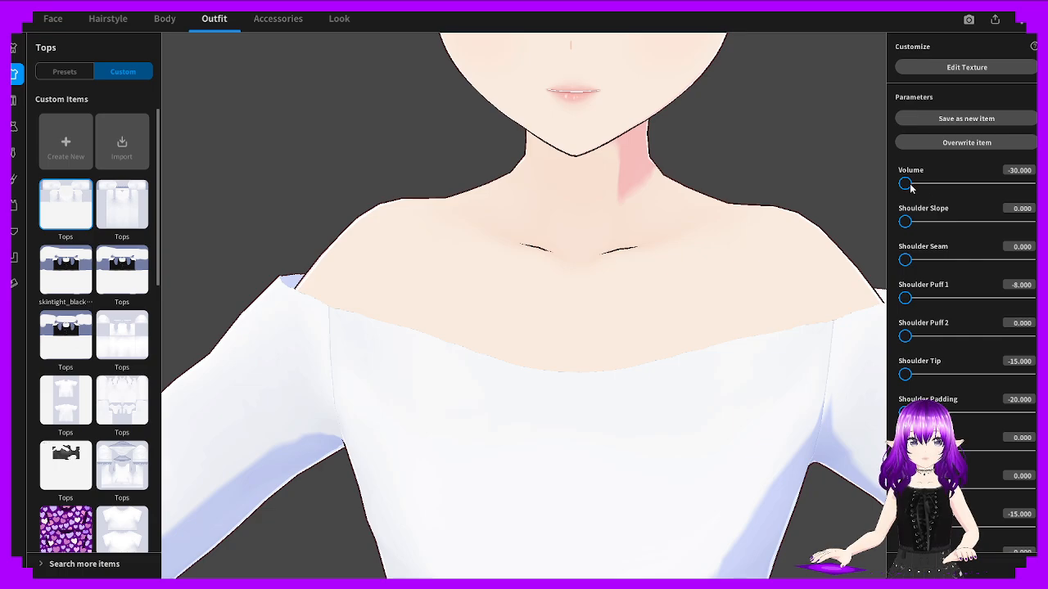
Try a Volume of -35, check the fit from the back, and return Volume to -30
drag(910, 187, 883, 182)
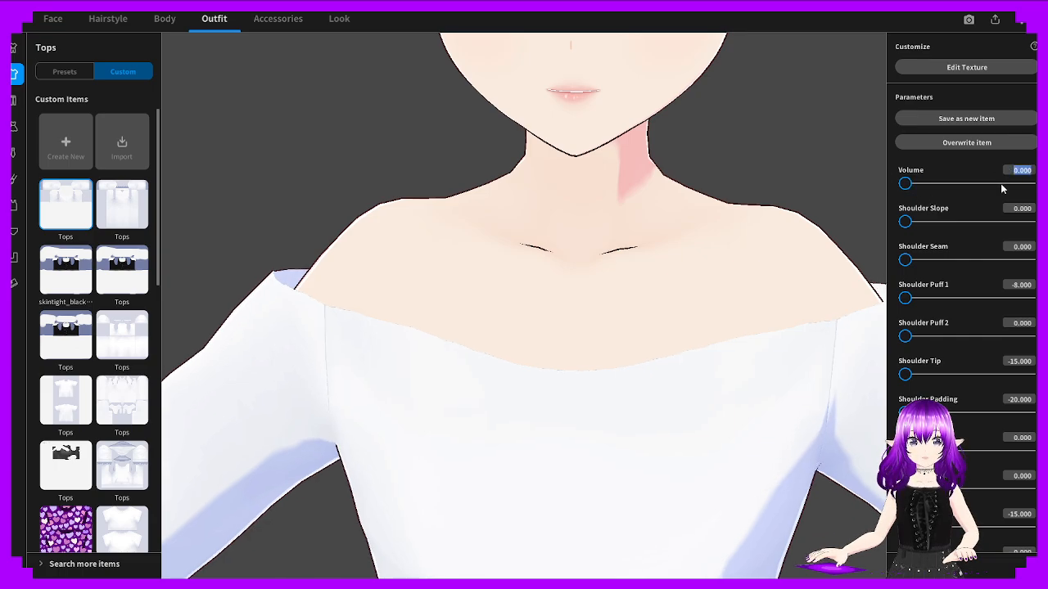
text(-35)
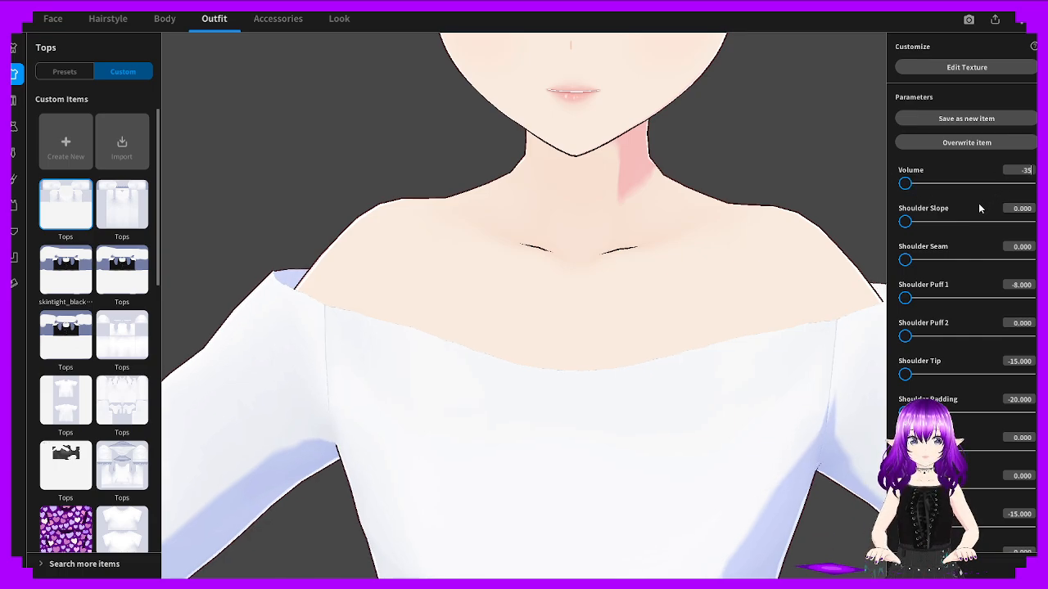
key(Return)
right_drag(347, 327, 418, 333)
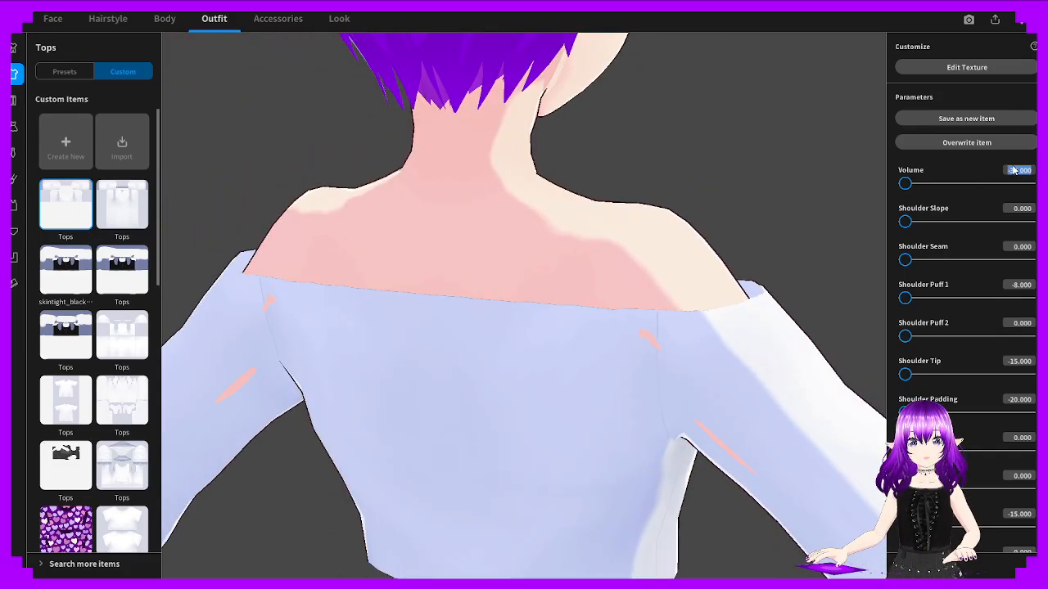
text(-30)
key(Return)
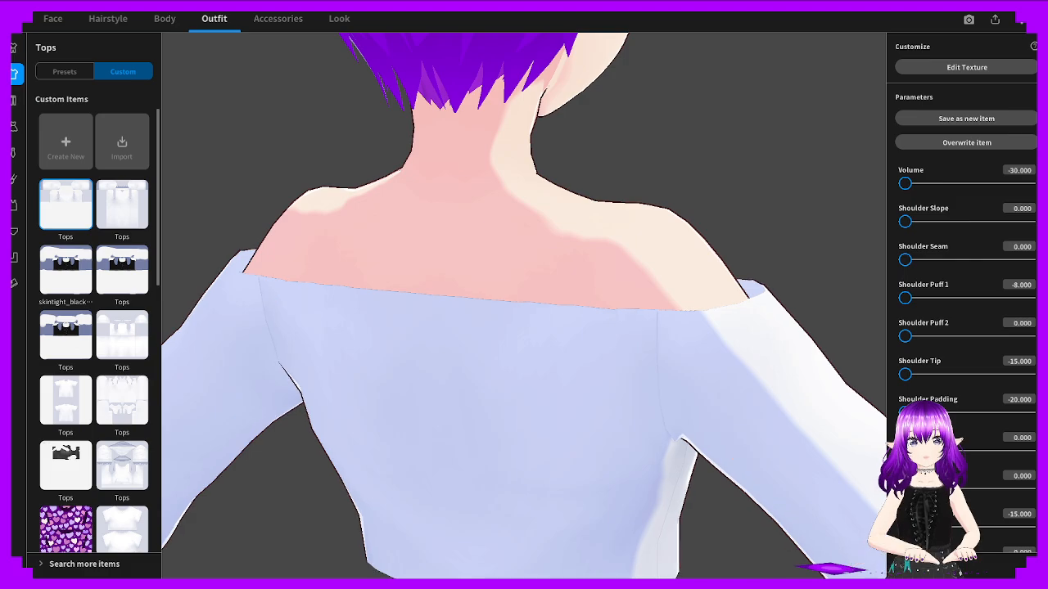
Set Shoulder Puff 2 to -5 and check the sleeves from the back for skin showing through
right_drag(822, 289, 716, 294)
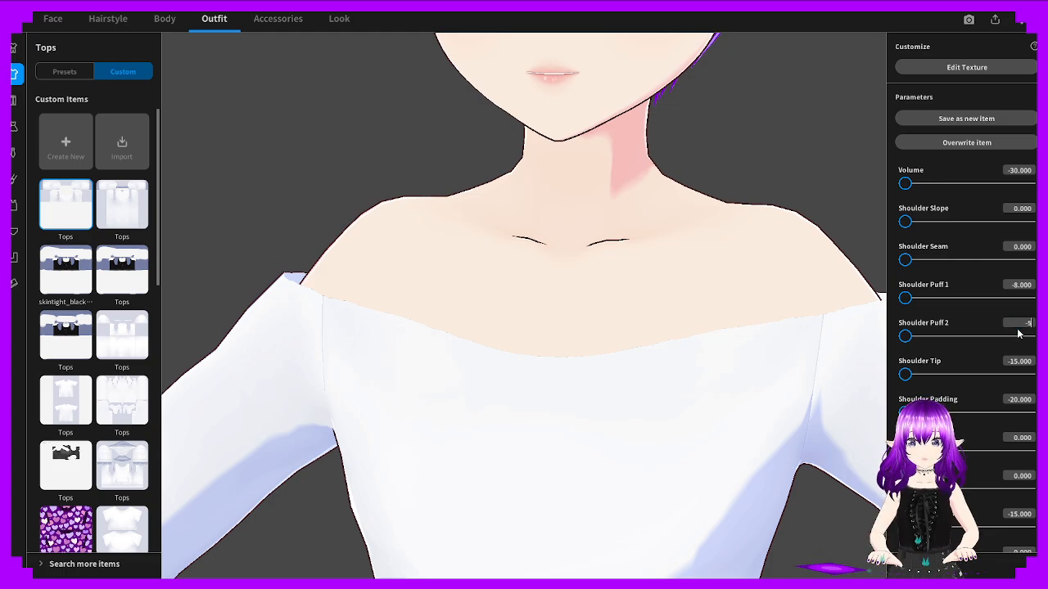
key(Return)
right_drag(582, 396, 674, 387)
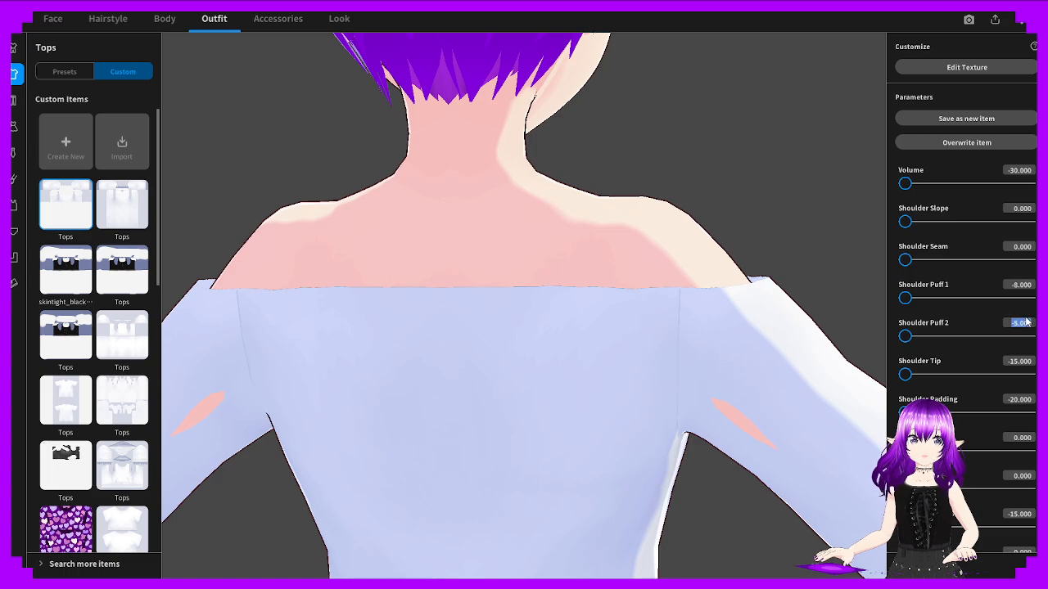
Try Shoulder Puff 2 at -3, -2 and -1 while checking the back of the sleeves, and set it to 0
text(-3)
key(Return)
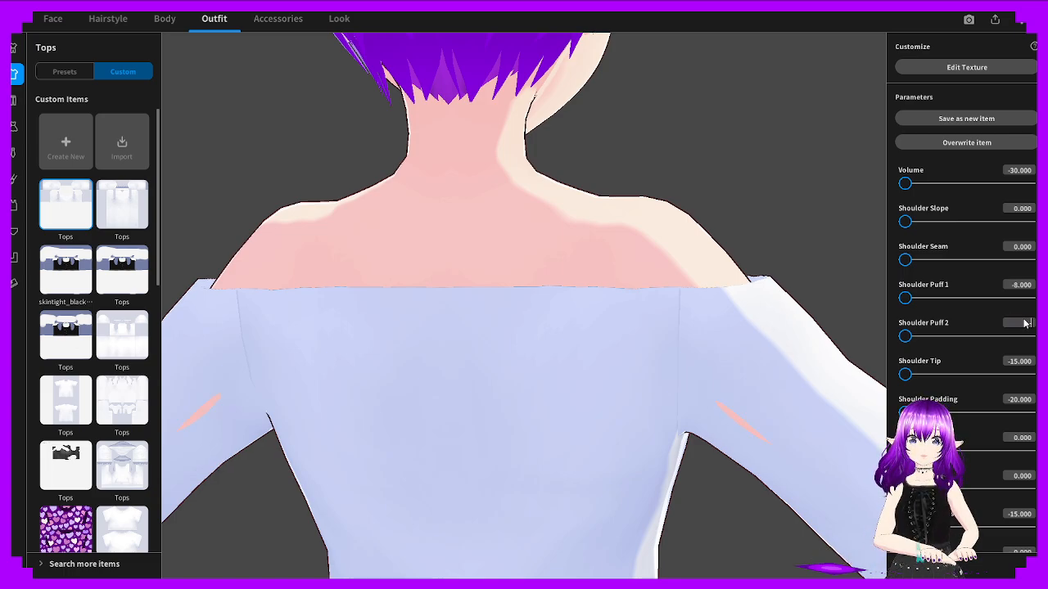
key(Return)
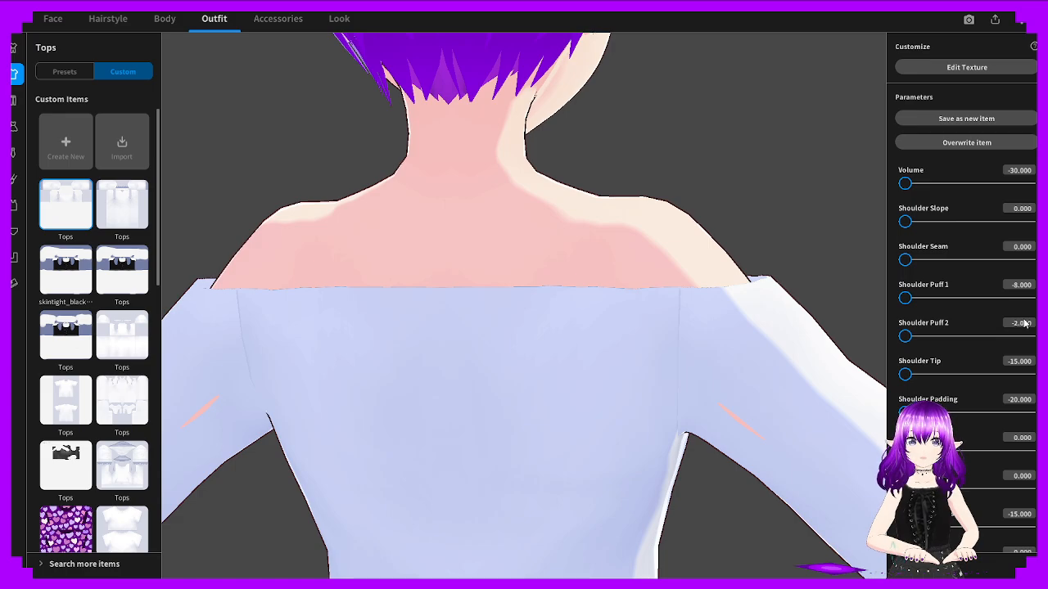
text(-1)
key(Return)
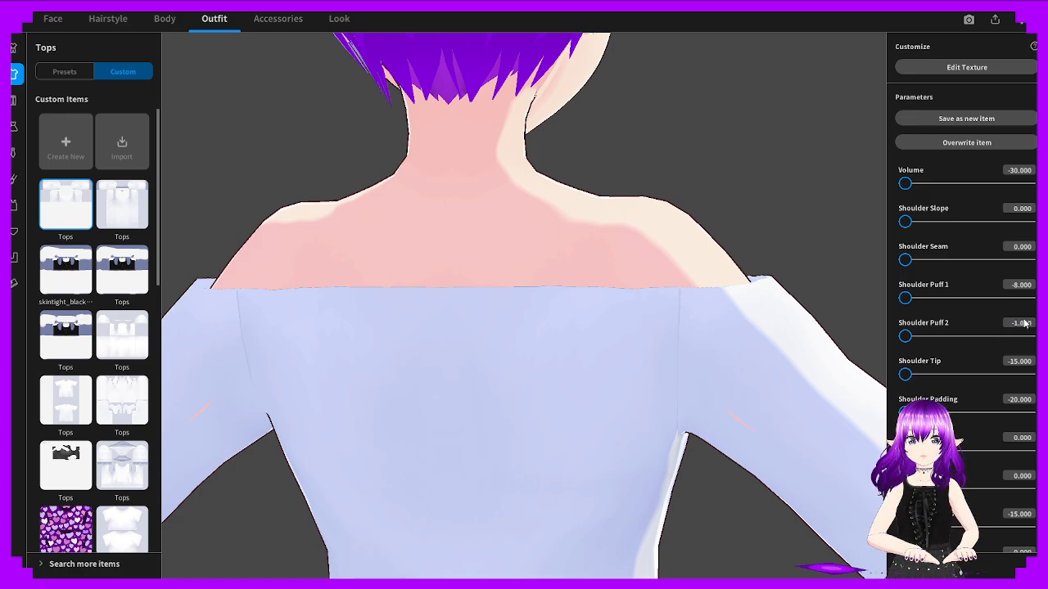
drag(904, 338, 860, 336)
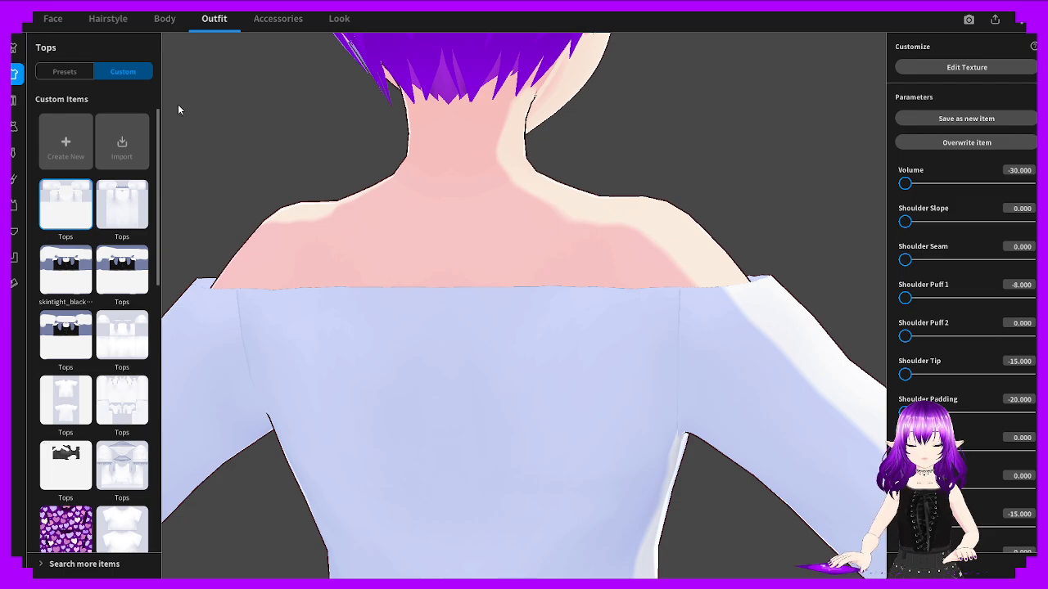
Try the strapped cropped inner top beneath the off-shoulder top, restore the long strapless inner top, and return to the Tops items
click(14, 205)
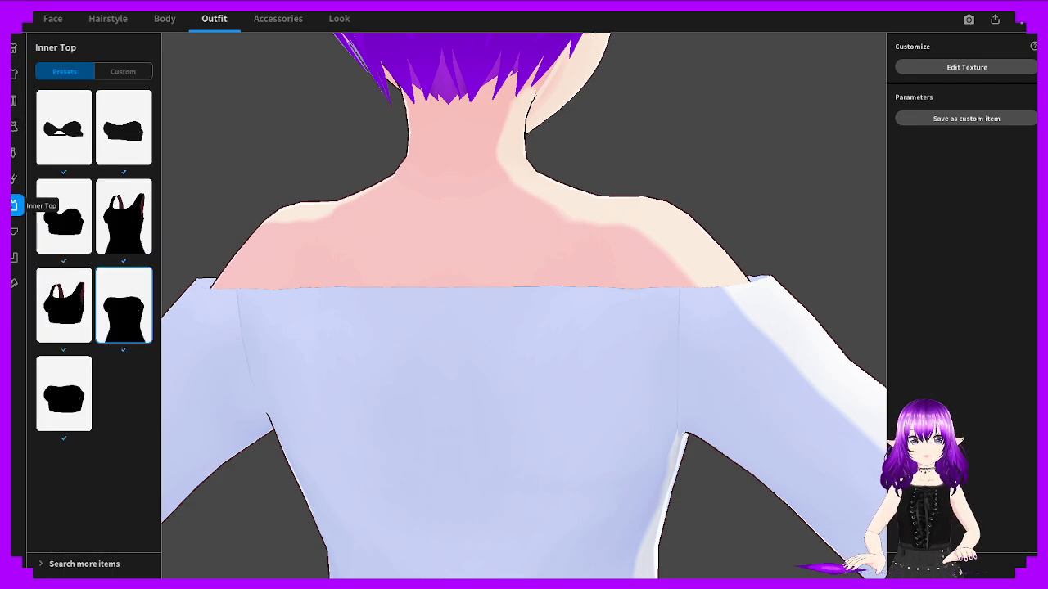
click(67, 278)
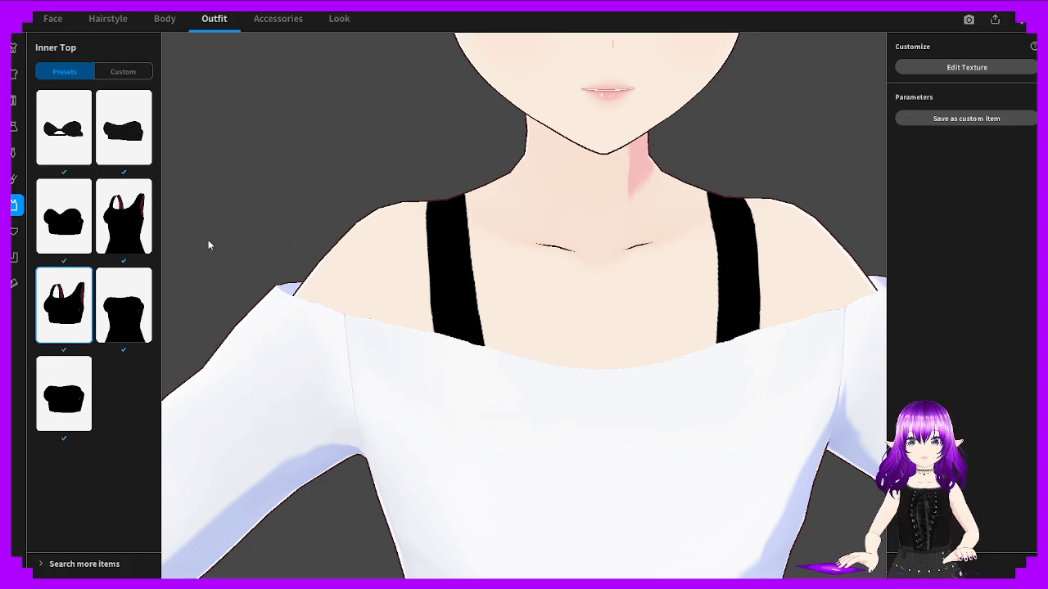
click(125, 302)
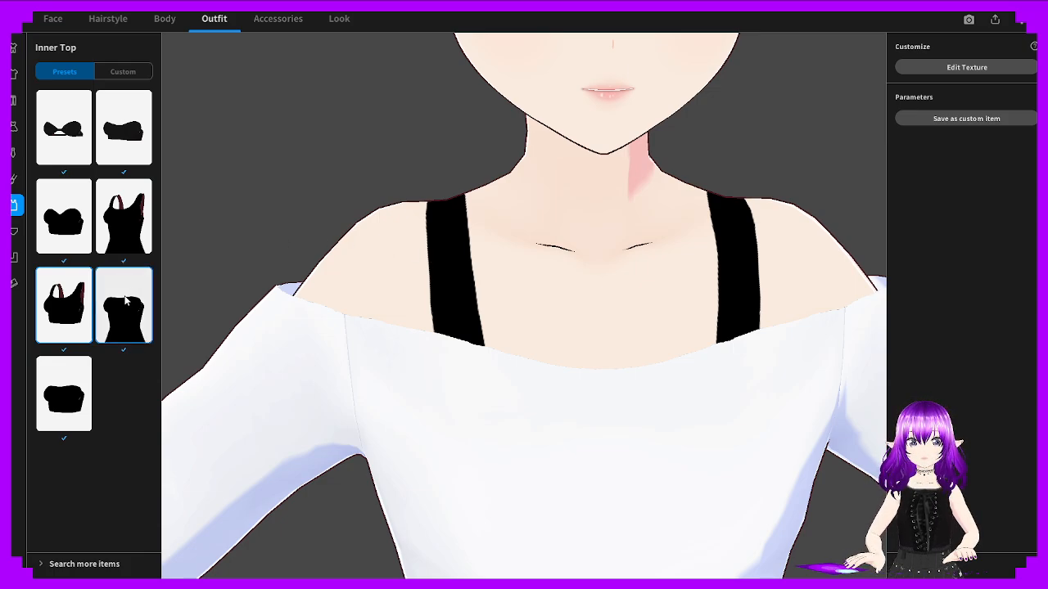
click(15, 72)
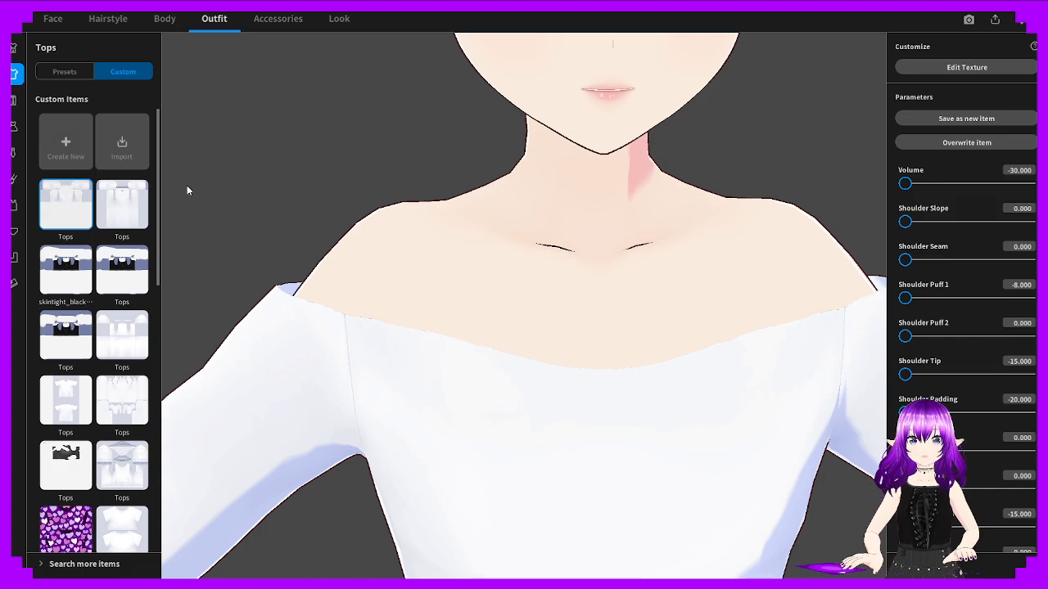
Try Shoulder Tip values of -20 and -25, checking the shoulders from the back and front
scroll(940, 264, down, 1)
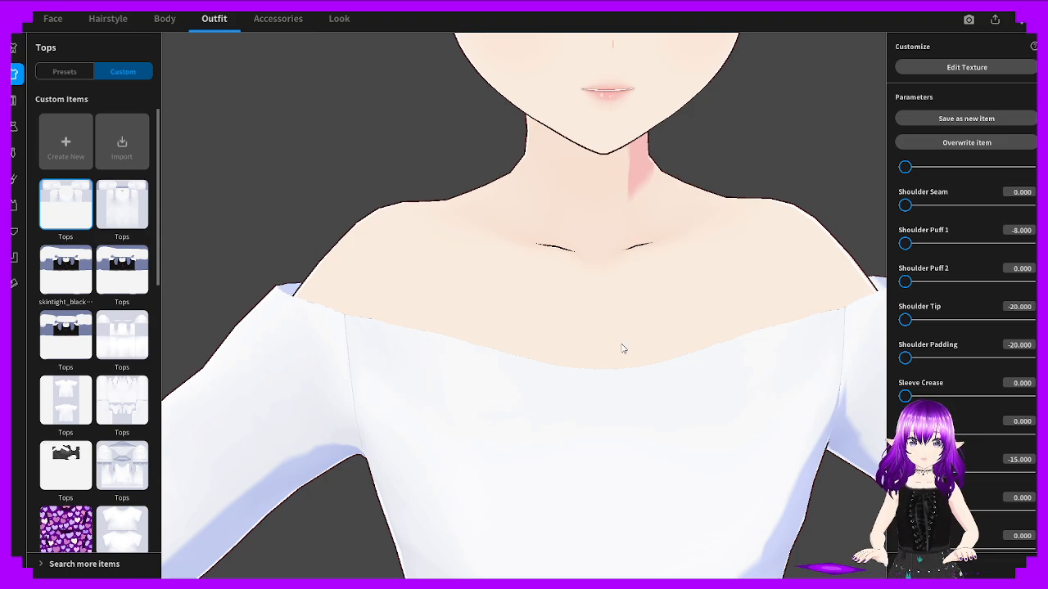
drag(623, 350, 580, 363)
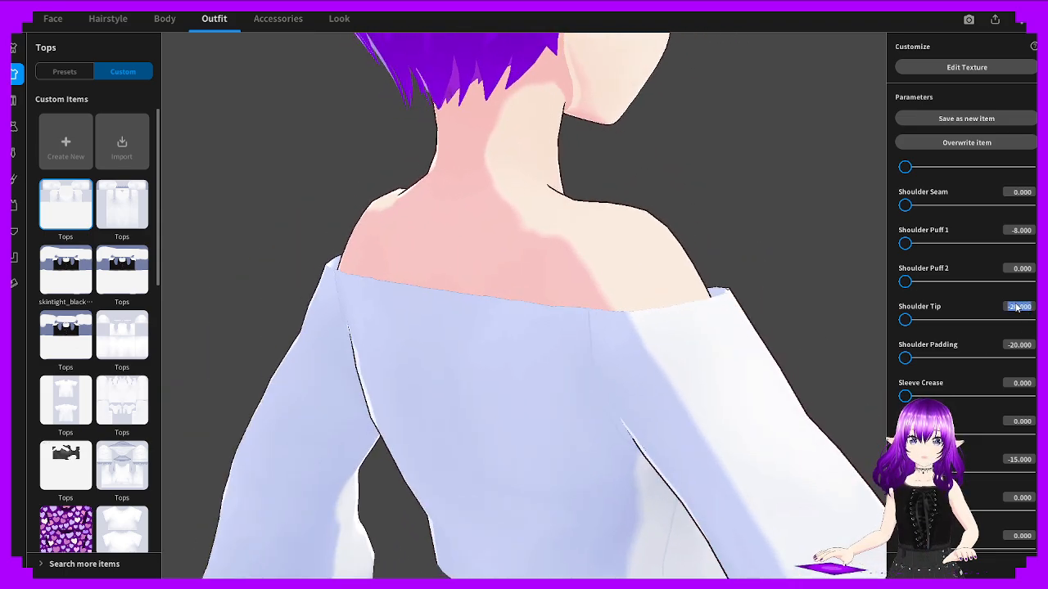
key(BackSpace)
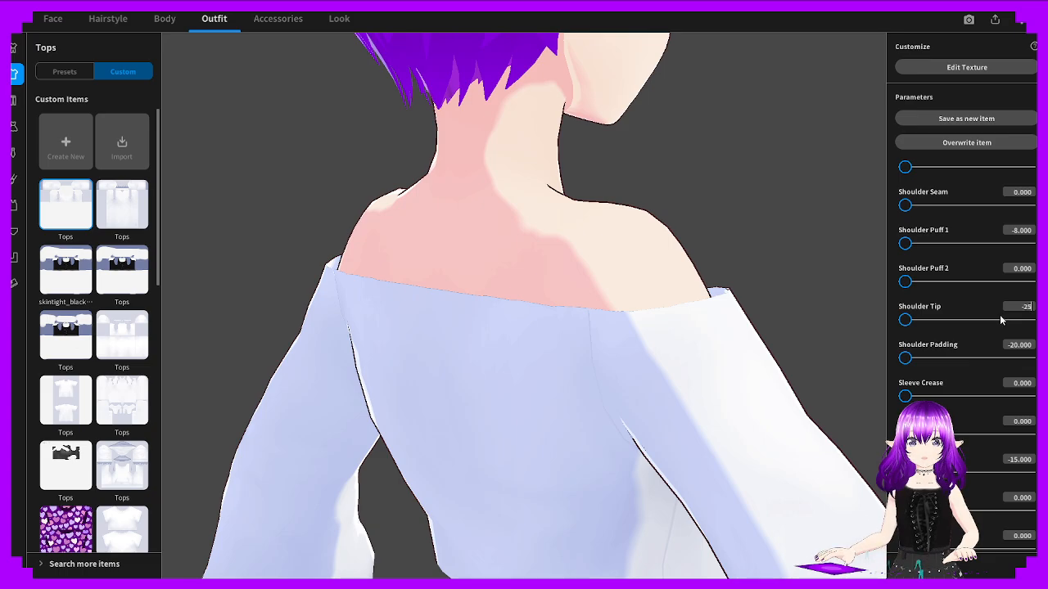
text(-25)
key(Return)
drag(819, 311, 659, 297)
Compare the shoulders with a raised Shoulder Tip and with 0, and set Shoulder Tip to -50
click(1021, 320)
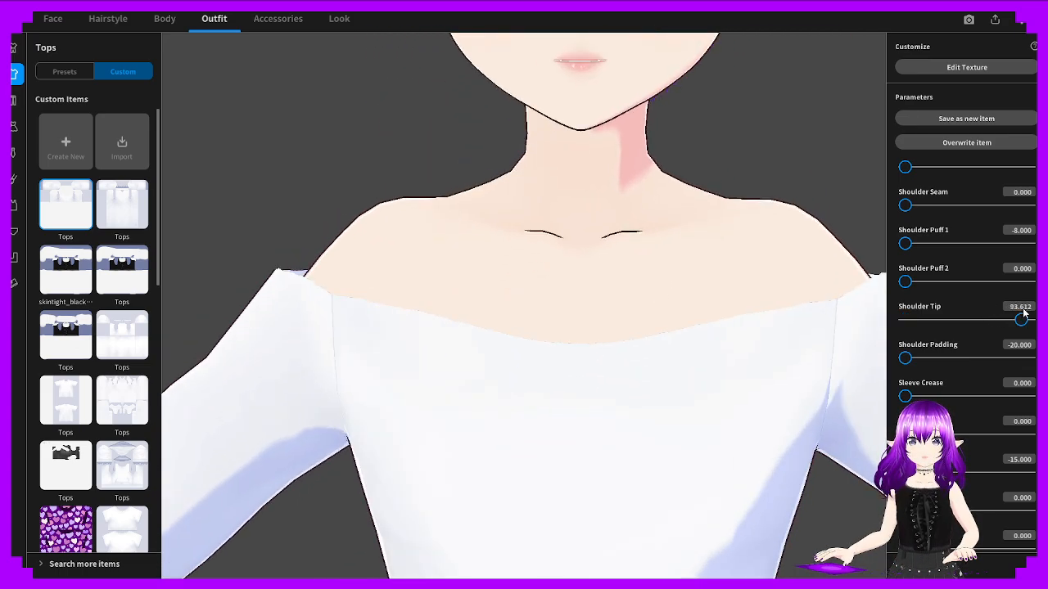
drag(1023, 309, 884, 301)
drag(1023, 313, 841, 305)
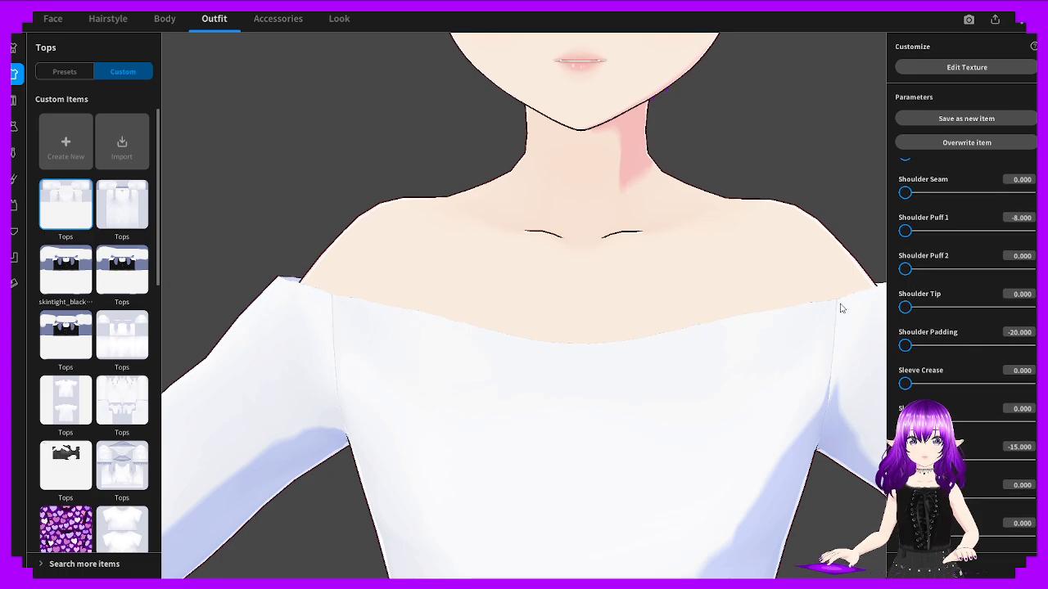
drag(762, 308, 833, 305)
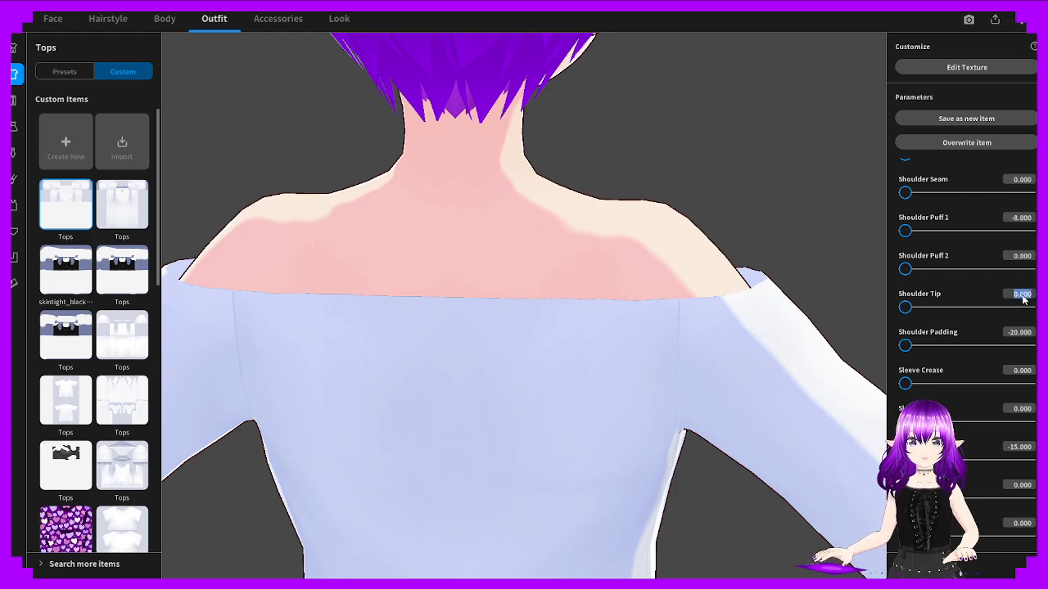
text(0)
key(Return)
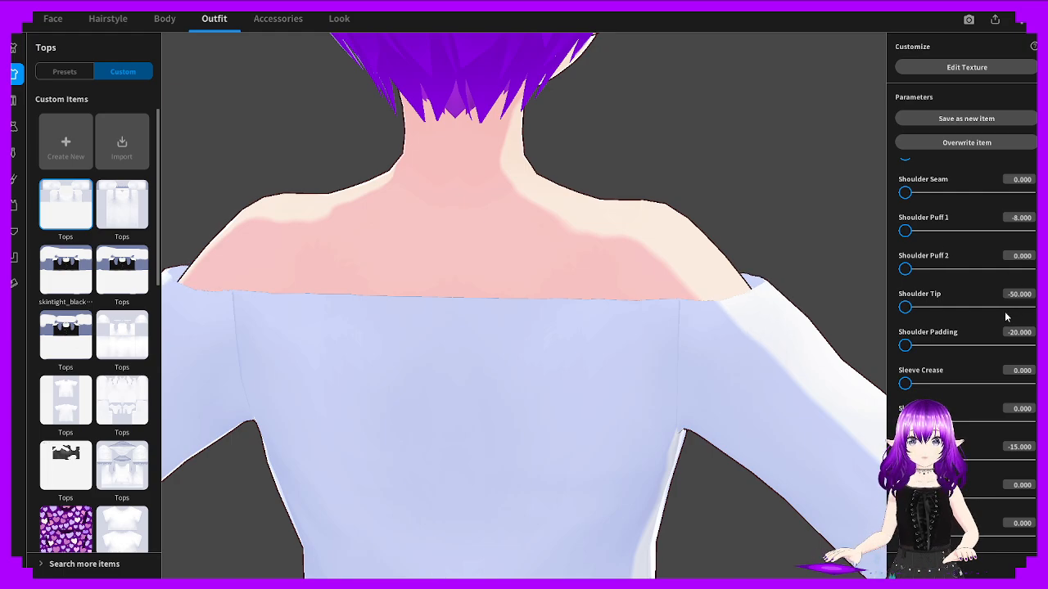
drag(783, 292, 679, 288)
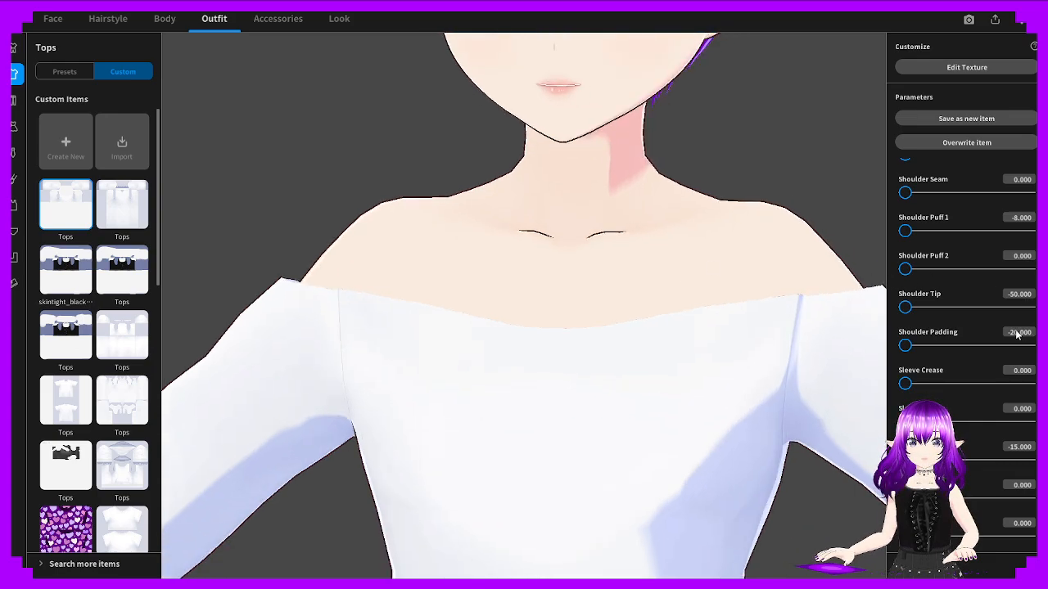
Try raising Shoulder Padding, lower it to -30, and check the back of the shoulders for skin showing through
click(909, 345)
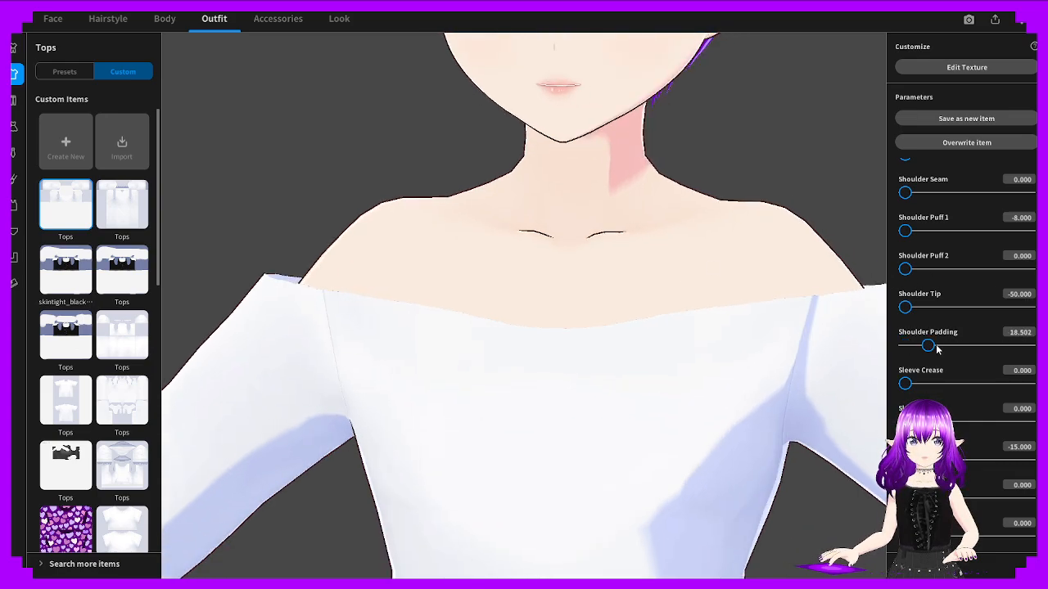
click(1010, 333)
text(-30)
key(Return)
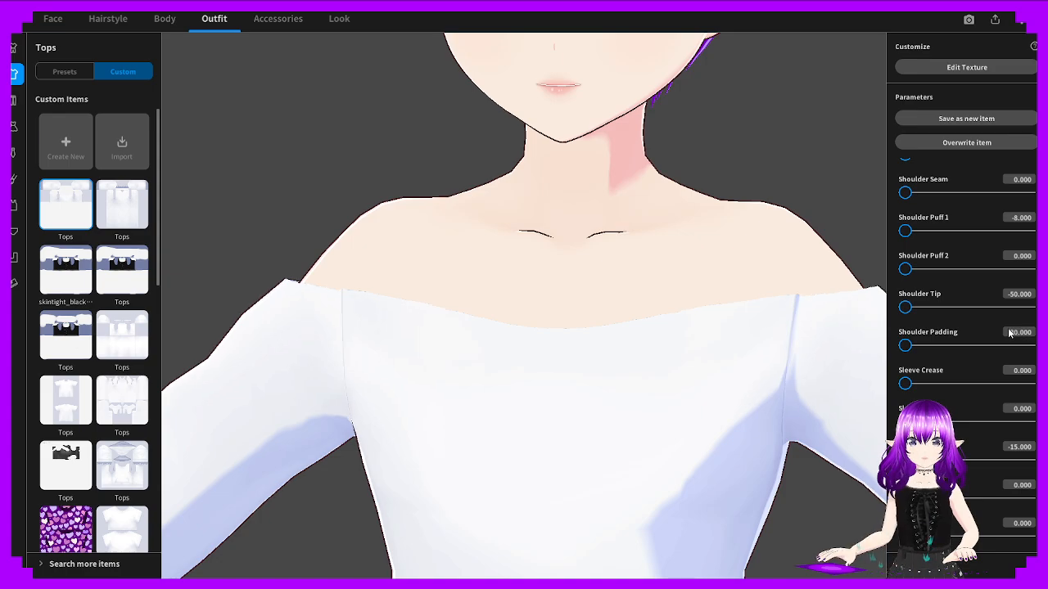
drag(570, 267, 612, 280)
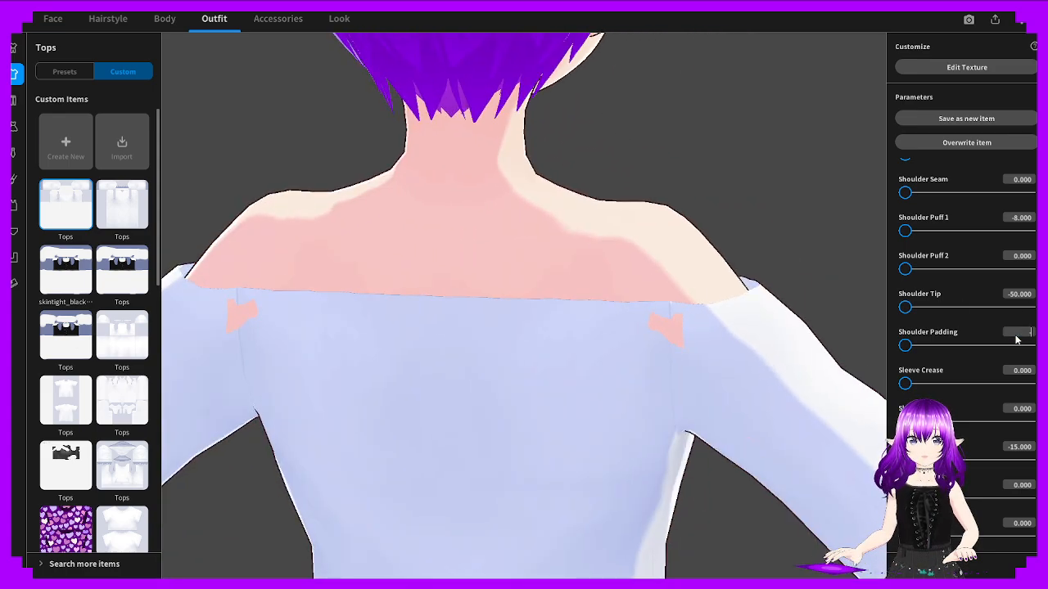
Bring Shoulder Padding to -21 and examine the back neckline and shoulder fit up close
key(Return)
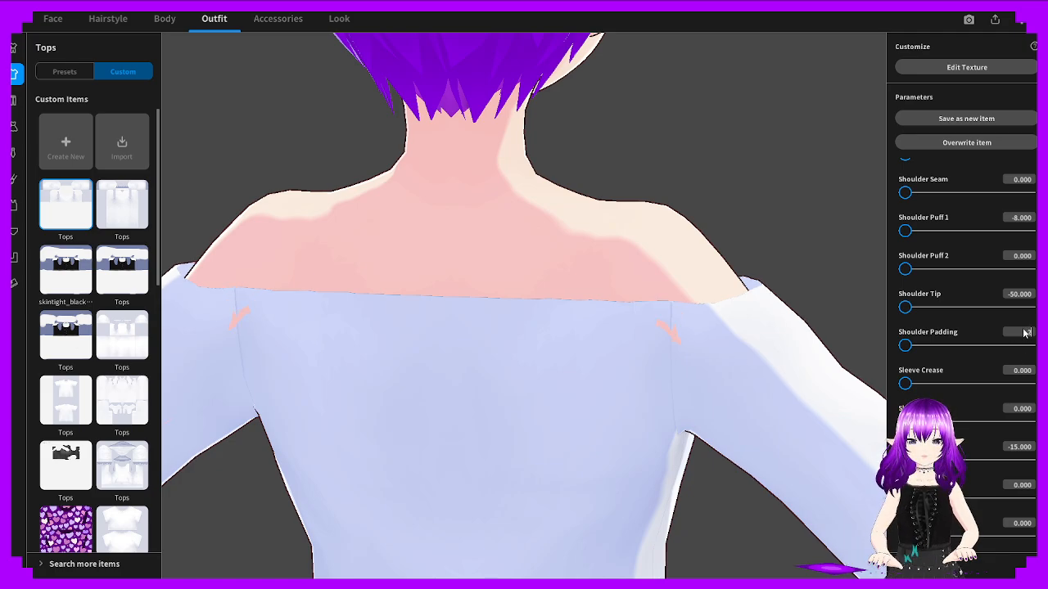
text(-22)
key(Return)
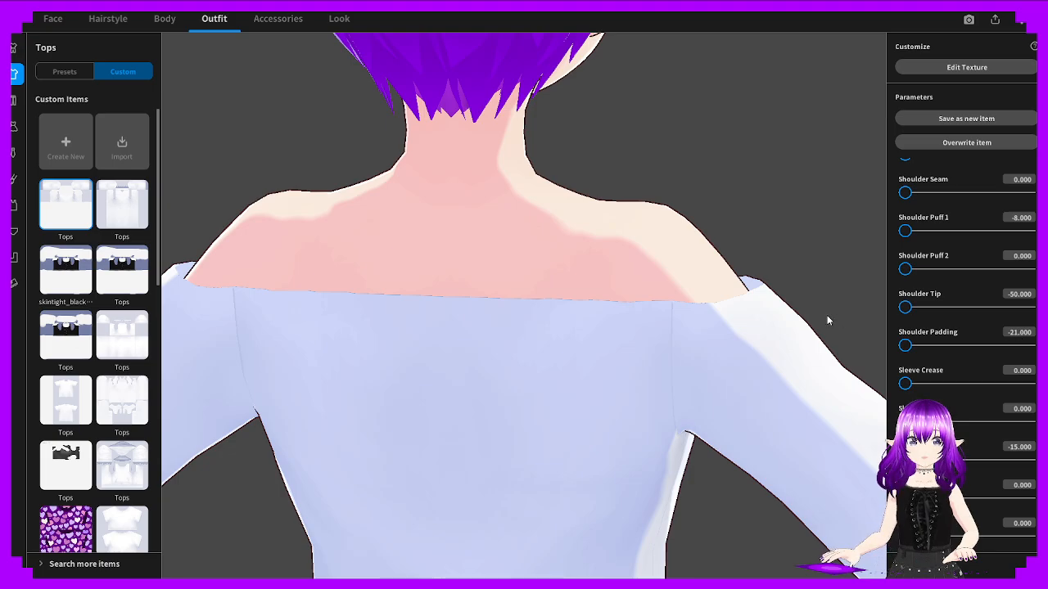
scroll(818, 313, up, 5)
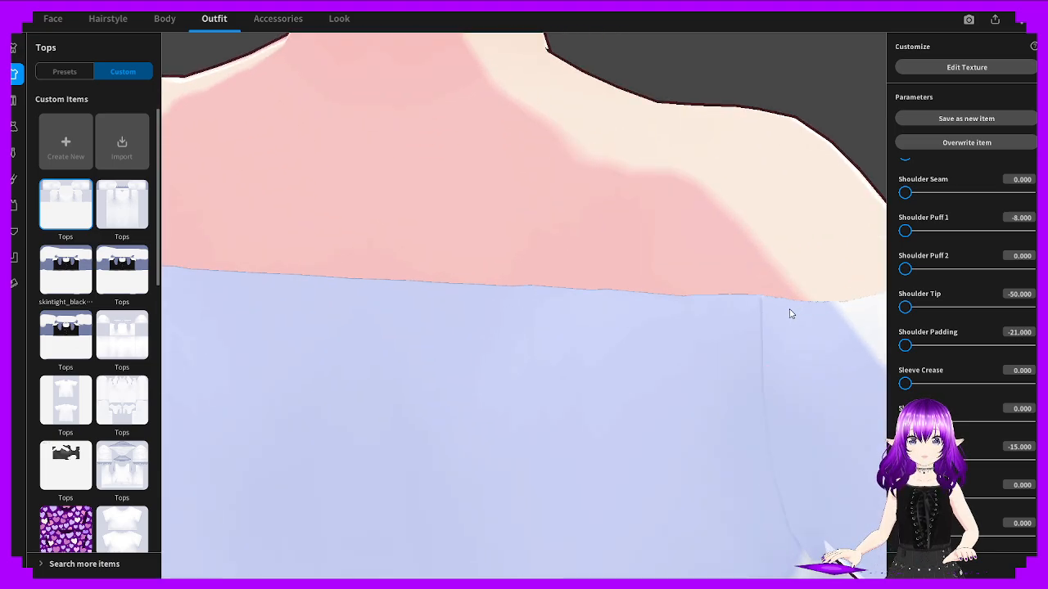
scroll(792, 309, down, 5)
right_drag(791, 307, 799, 286)
scroll(719, 302, up, 3)
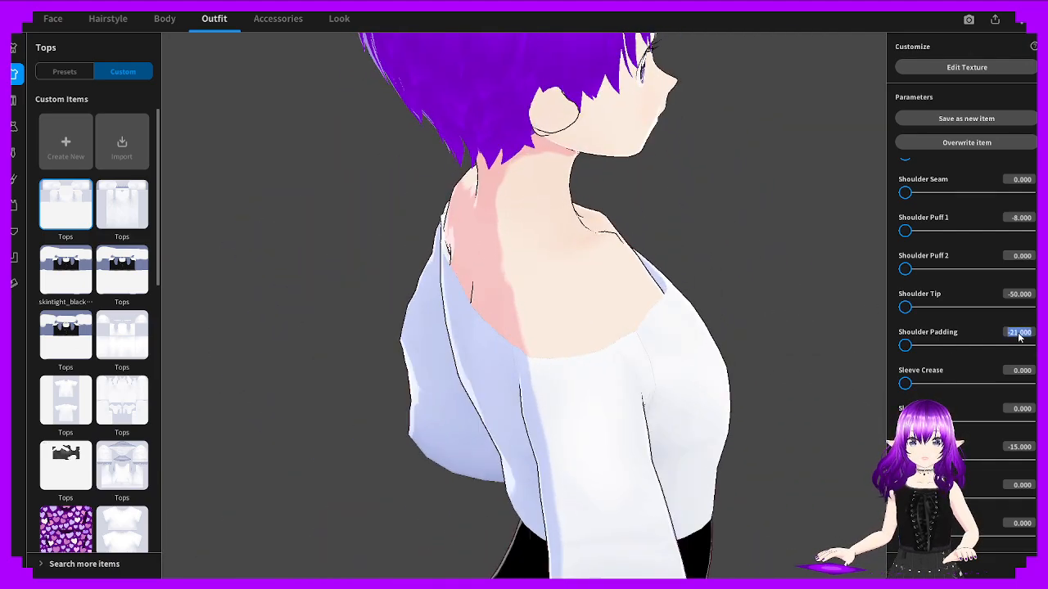
Try a Shoulder Padding of -50, check the fit from the back, and reset the padding to 0
text(-50)
key(Return)
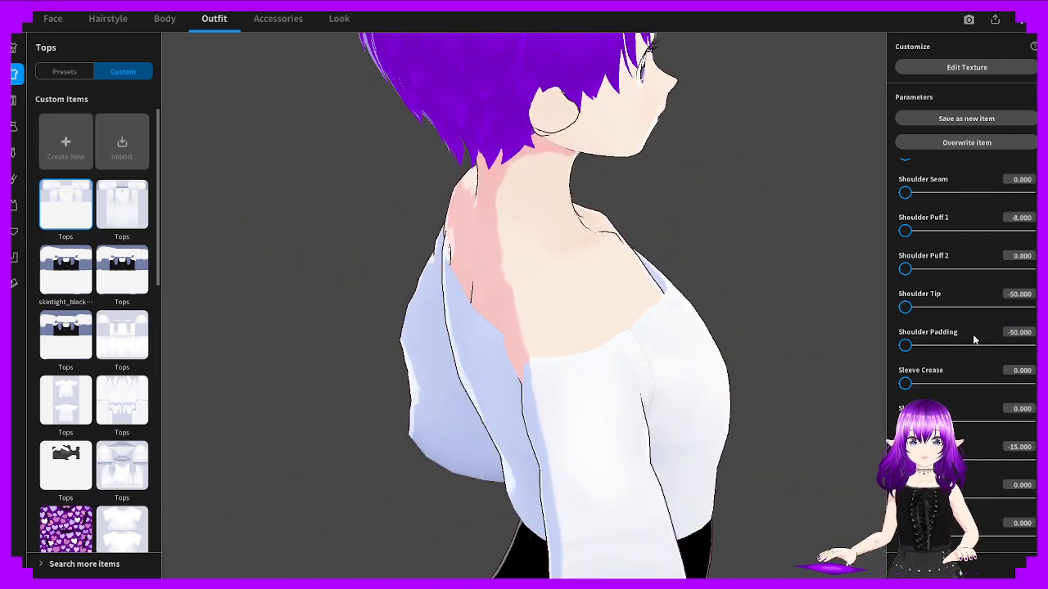
right_drag(876, 323, 827, 301)
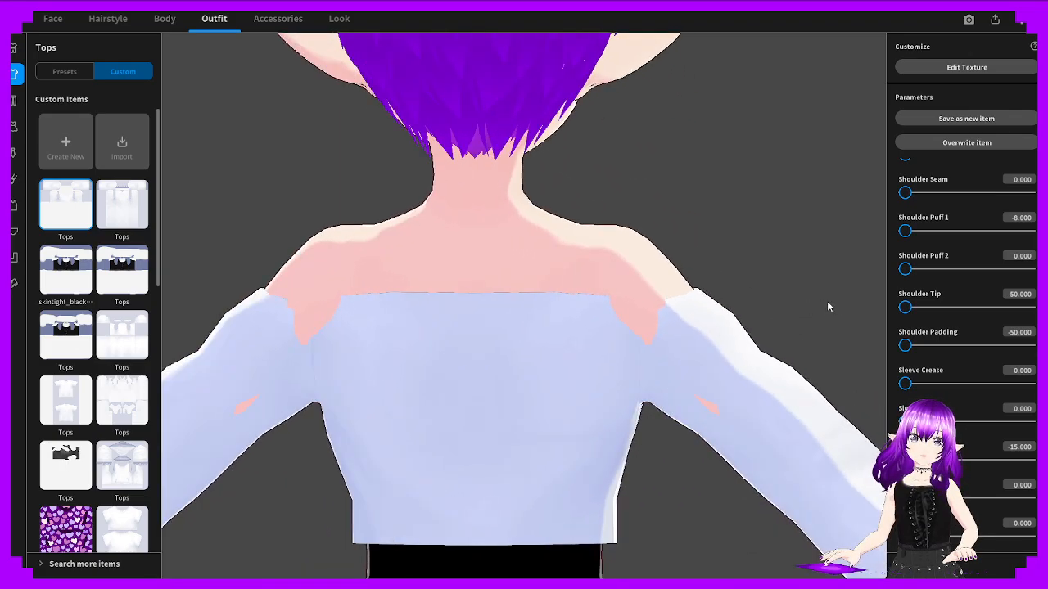
drag(911, 346, 888, 342)
right_drag(816, 338, 778, 344)
Set the top's Shoulder Padding to -20
click(1024, 333)
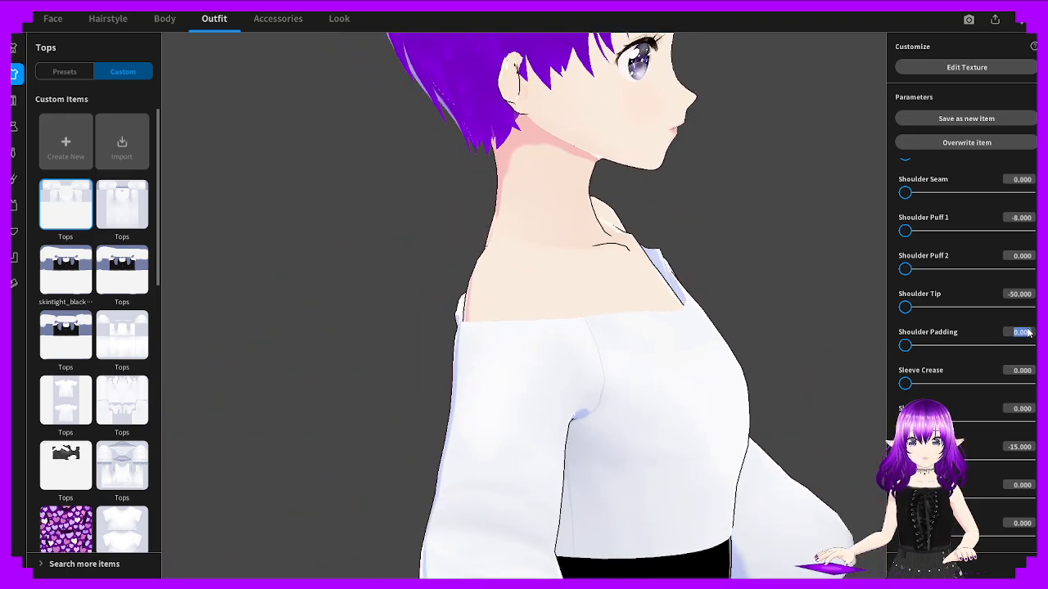
text(-20)
key(Return)
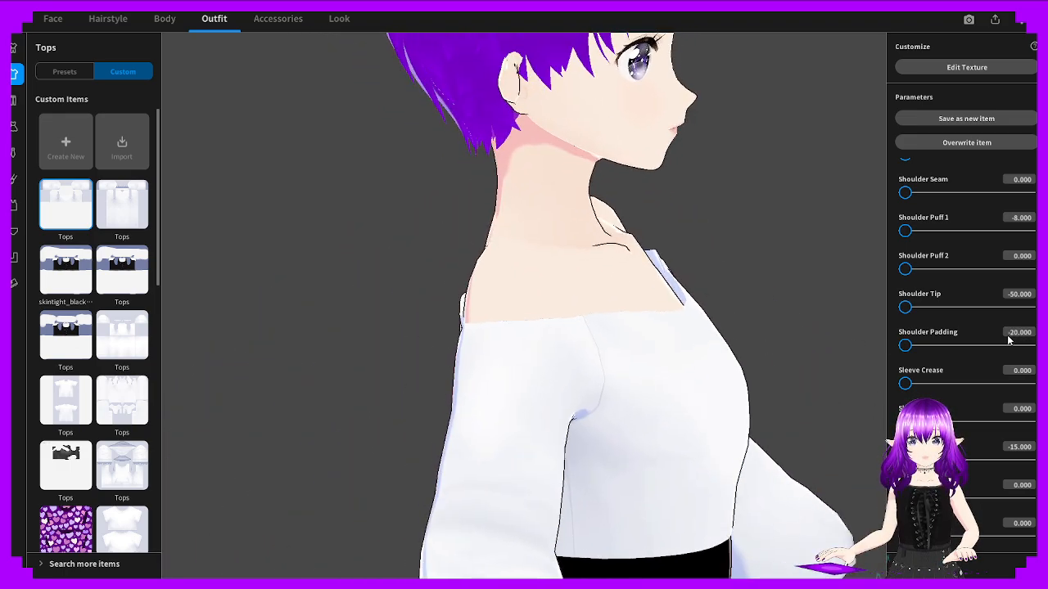
Try a slightly higher Sleeve Crease, check the sleeve from the side, and return Sleeve Crease to 0
mouse_move(905, 383)
mouse_down()
mouse_move(982, 385)
mouse_move(910, 384)
mouse_up()
right_drag(871, 393, 822, 386)
drag(910, 385, 955, 422)
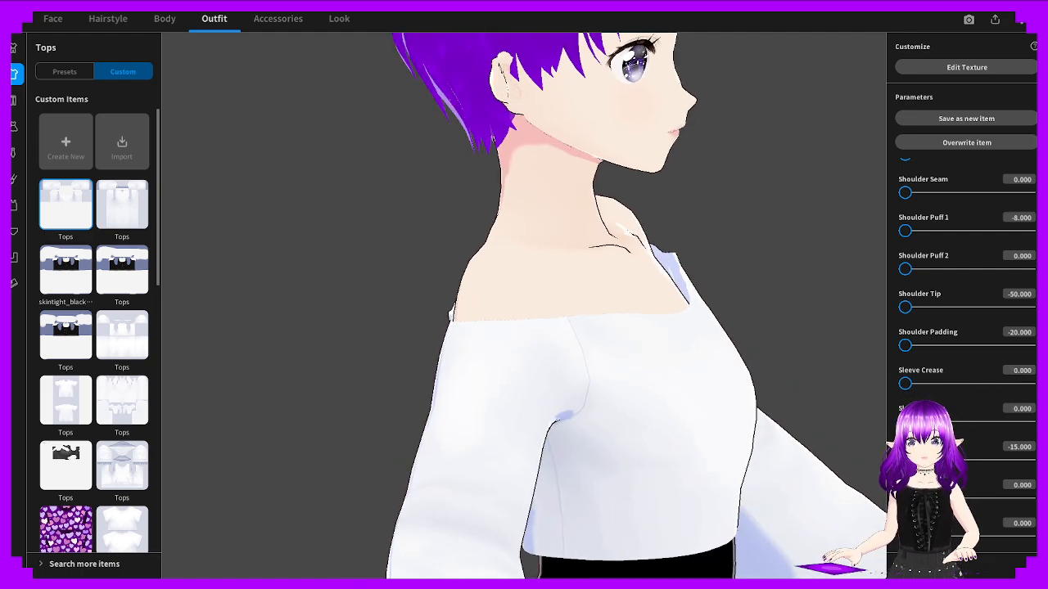
Set Shoulder Puff 1 to 0 and check the sleeves from the front
scroll(941, 270, up, 1)
drag(904, 258, 859, 255)
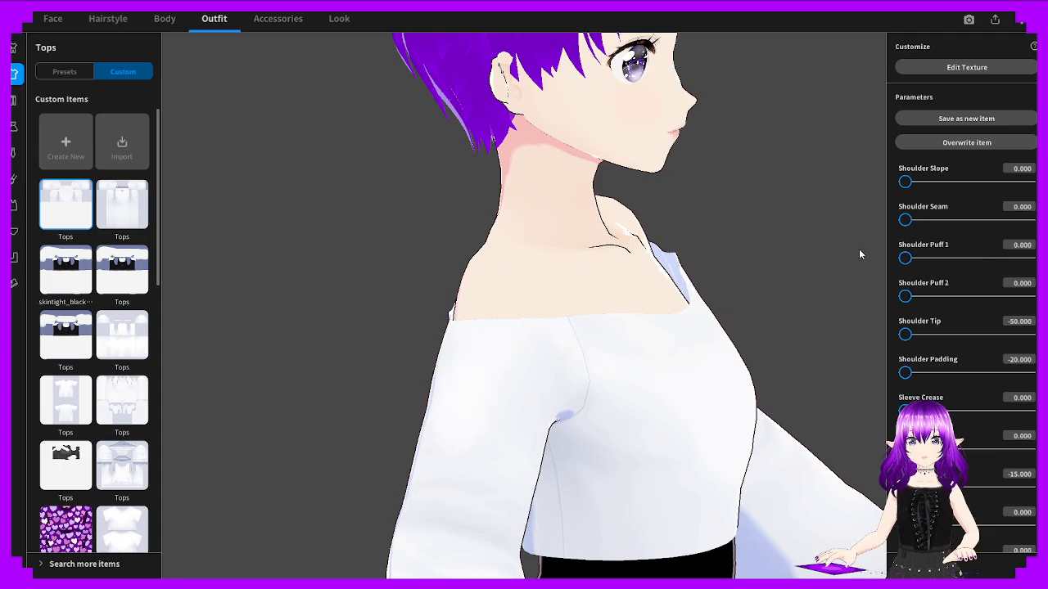
right_drag(885, 297, 804, 303)
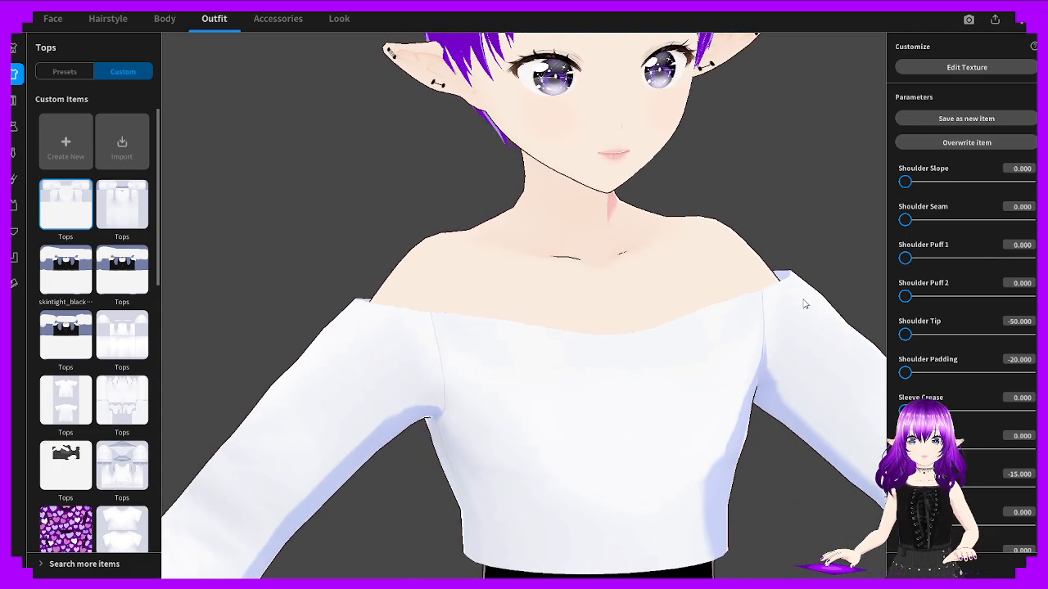
Try a Shoulder Puff 2 of -30, check the shoulders from the back, and undo the change
click(1020, 284)
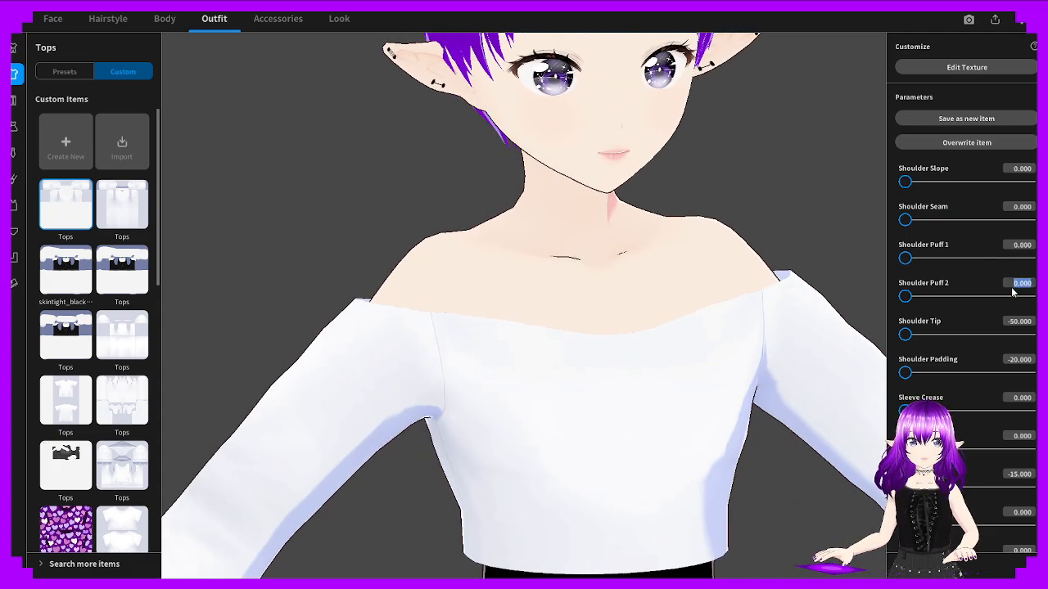
text(-30)
key(Return)
right_drag(851, 235, 696, 262)
key(ctrl+z)
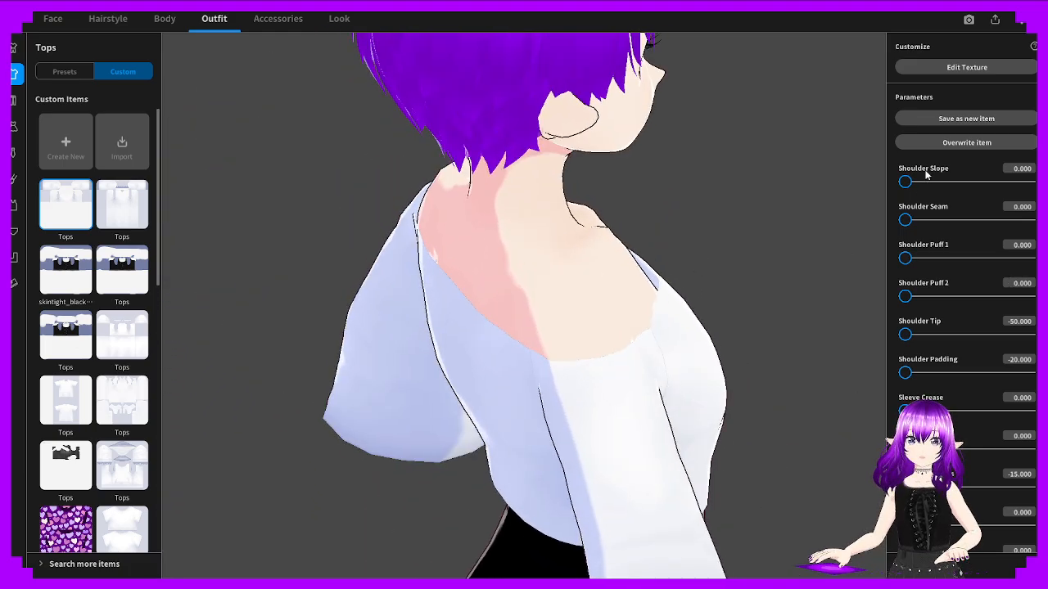
Reset the top's Sleeve Thickness to 0
scroll(963, 442, down, 2)
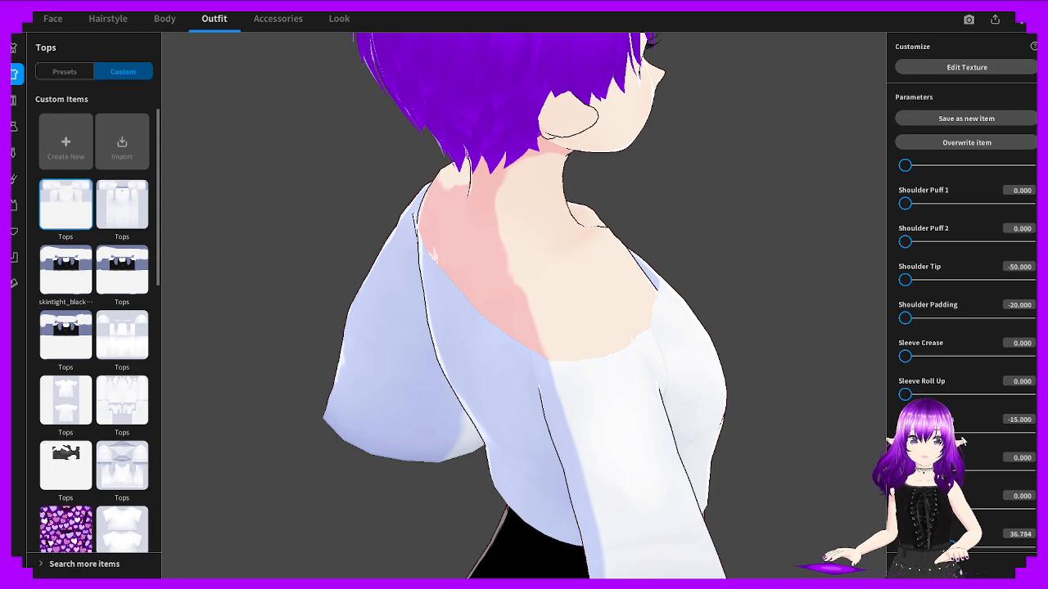
scroll(963, 442, down, 2)
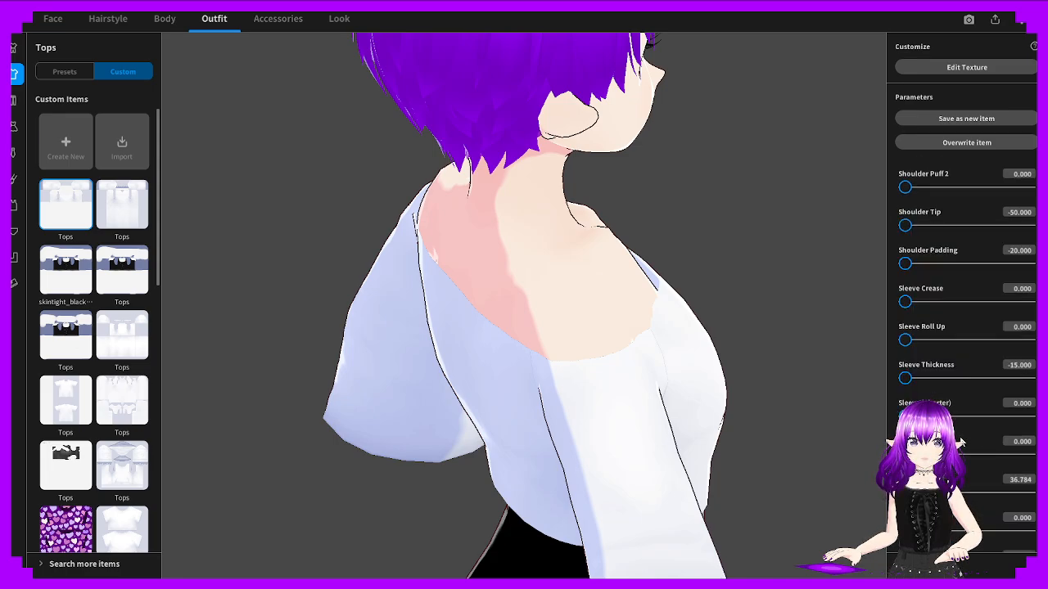
click(917, 378)
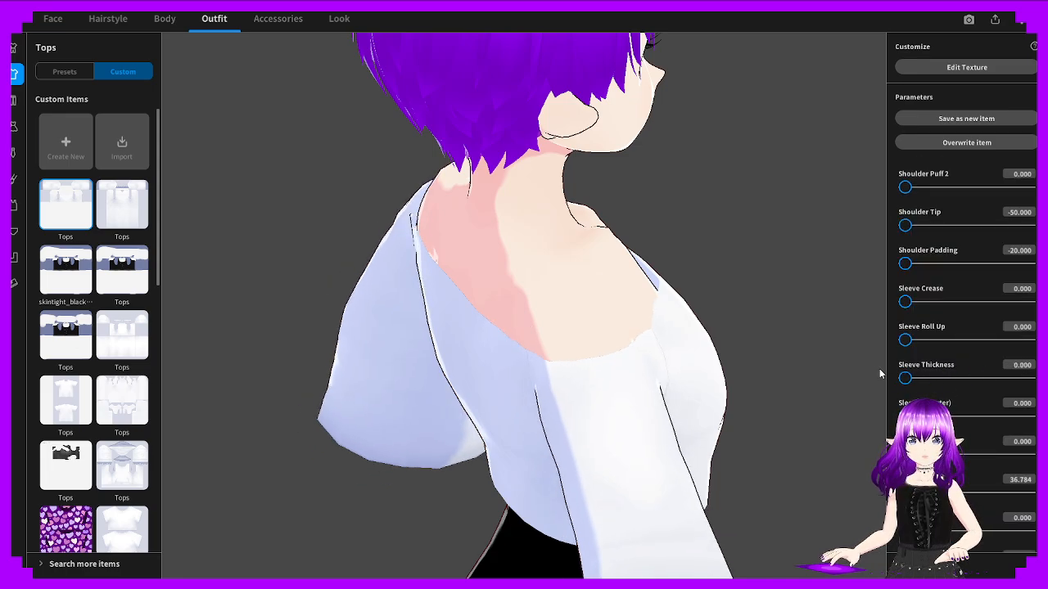
Set the top's Sleeve Thickness to -15
click(1021, 365)
text(-)
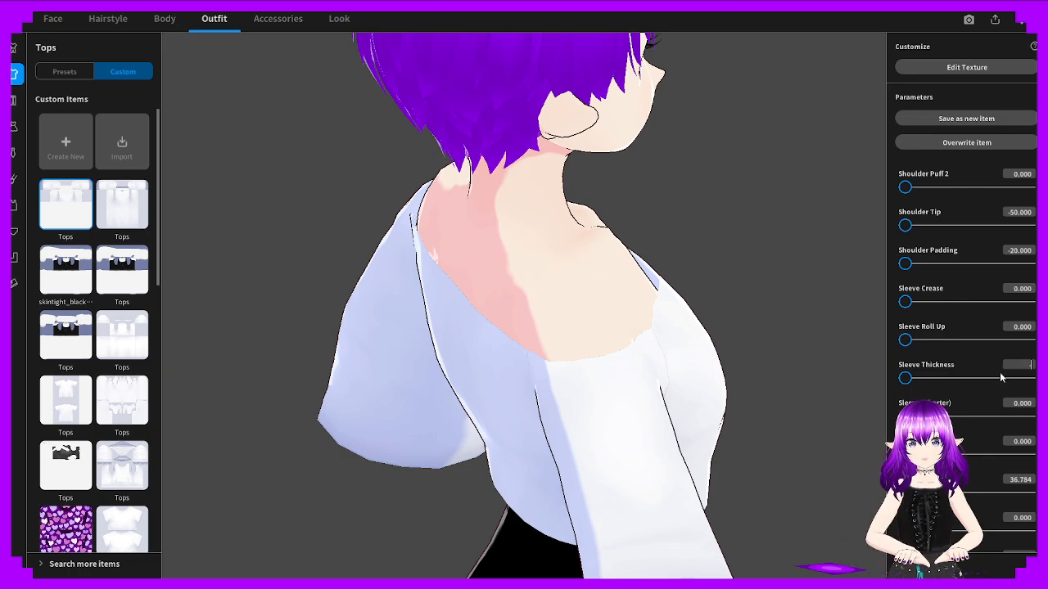
text(15)
key(Return)
Try a Volume of -50 on the top and check the fit from the front
scroll(943, 375, down, 4)
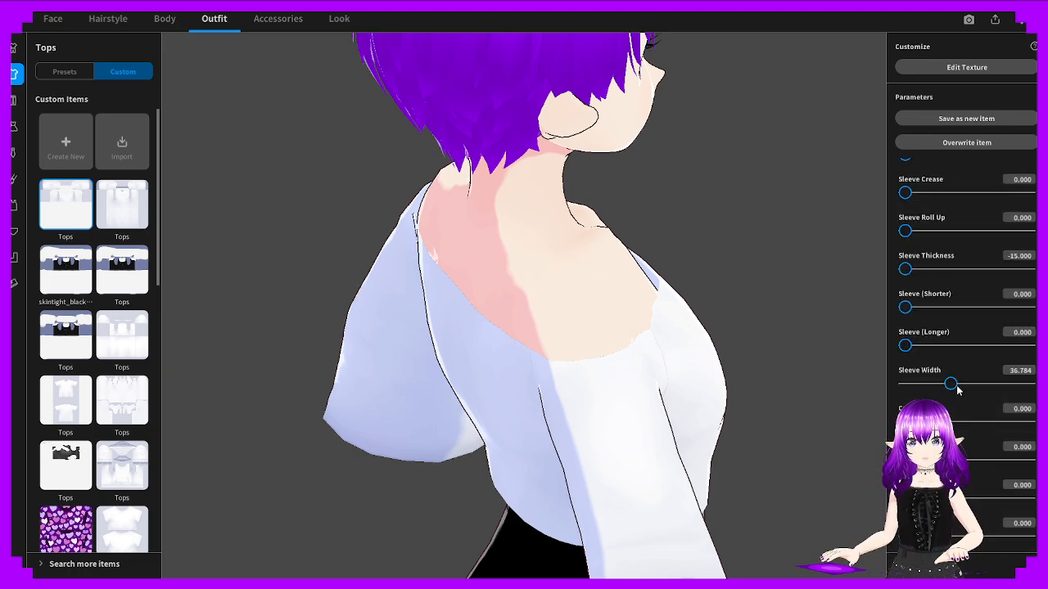
scroll(958, 390, down, 8)
scroll(960, 395, down, 11)
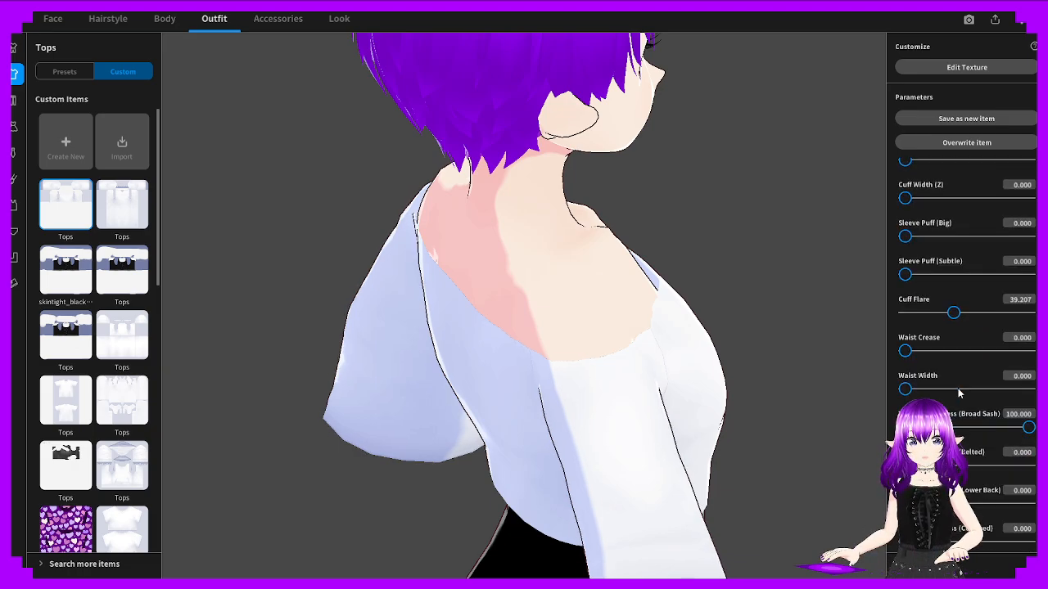
scroll(960, 394, up, 20)
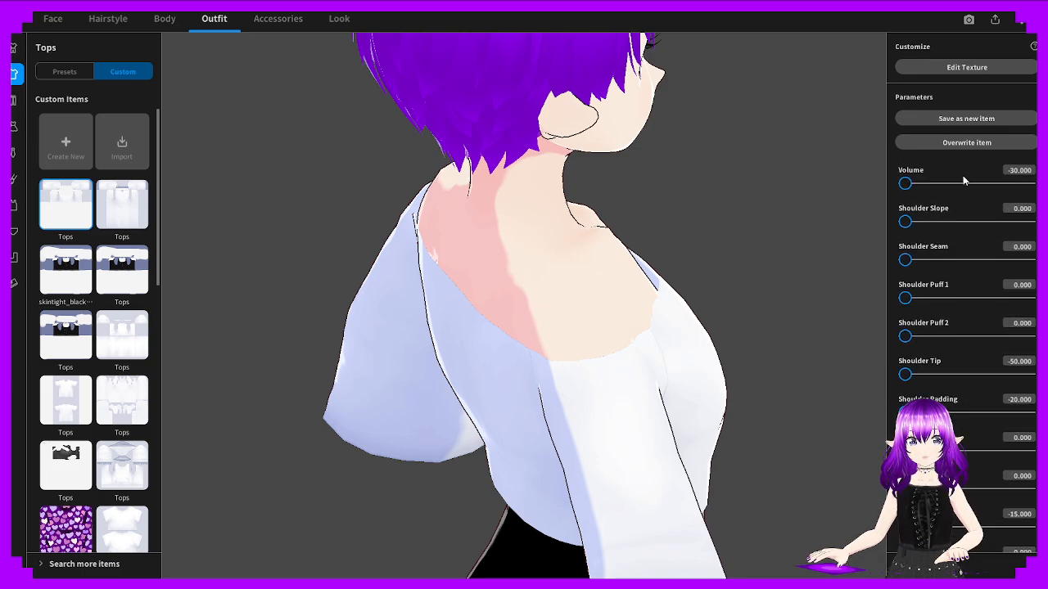
drag(955, 183, 863, 191)
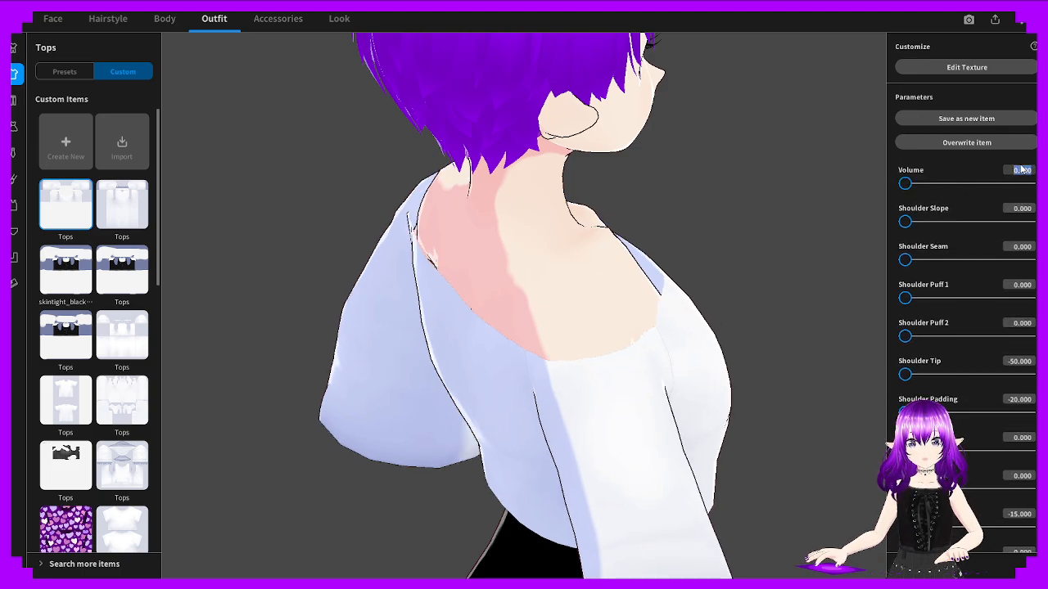
text(-50)
key(Return)
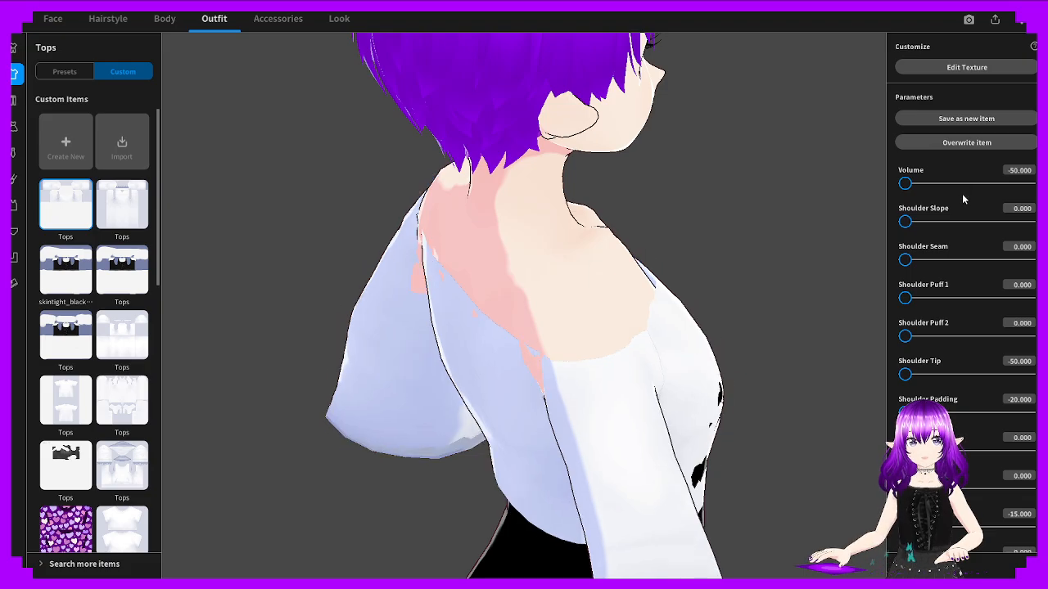
right_drag(837, 290, 814, 259)
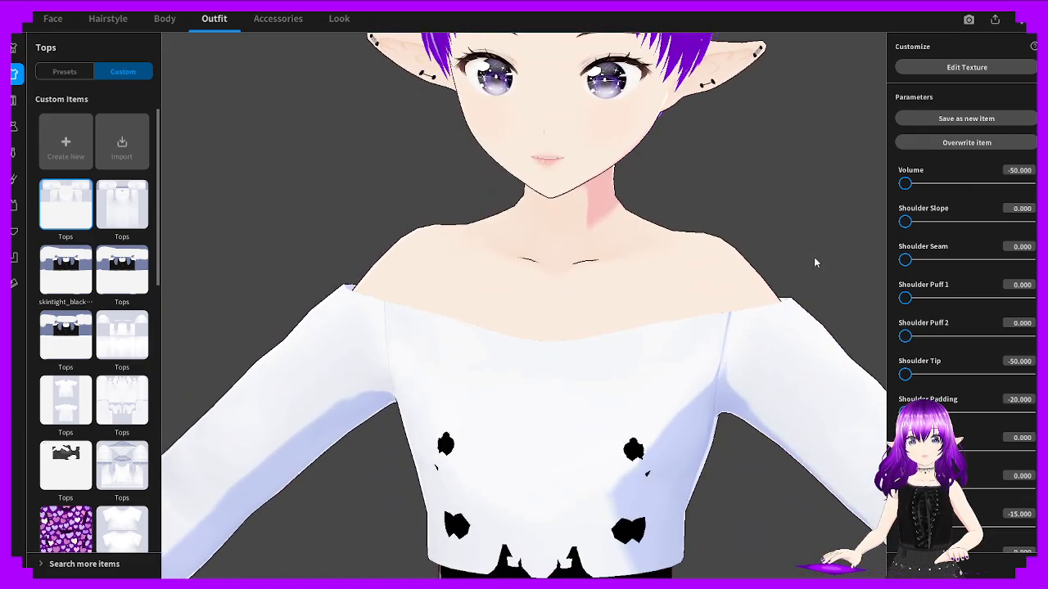
Try a Volume of -40, check the chest from the side, and fine-tune the value for clipping
click(1010, 170)
text(-40)
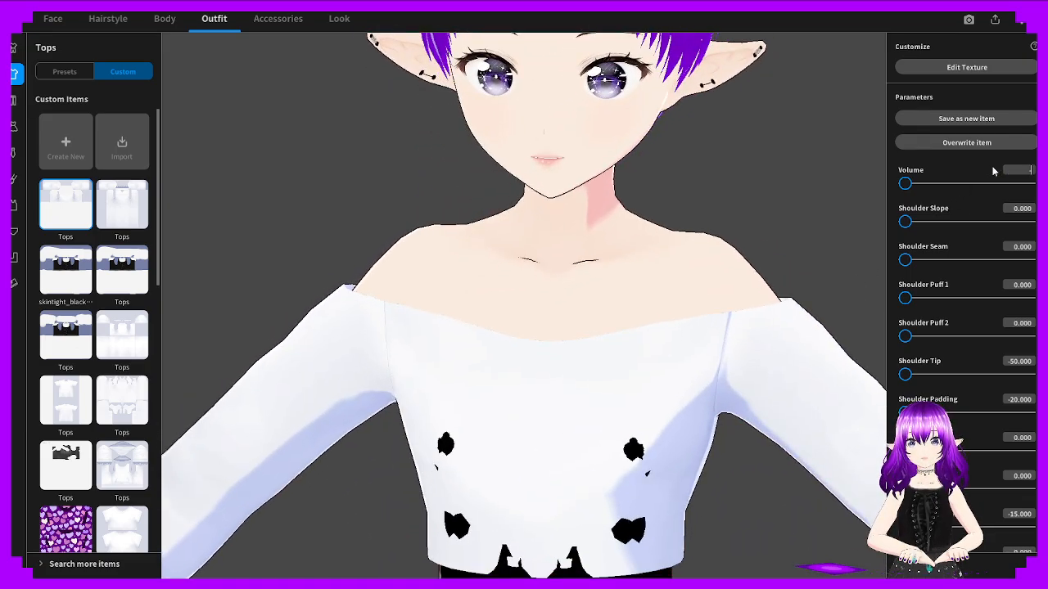
key(Return)
right_drag(643, 351, 889, 354)
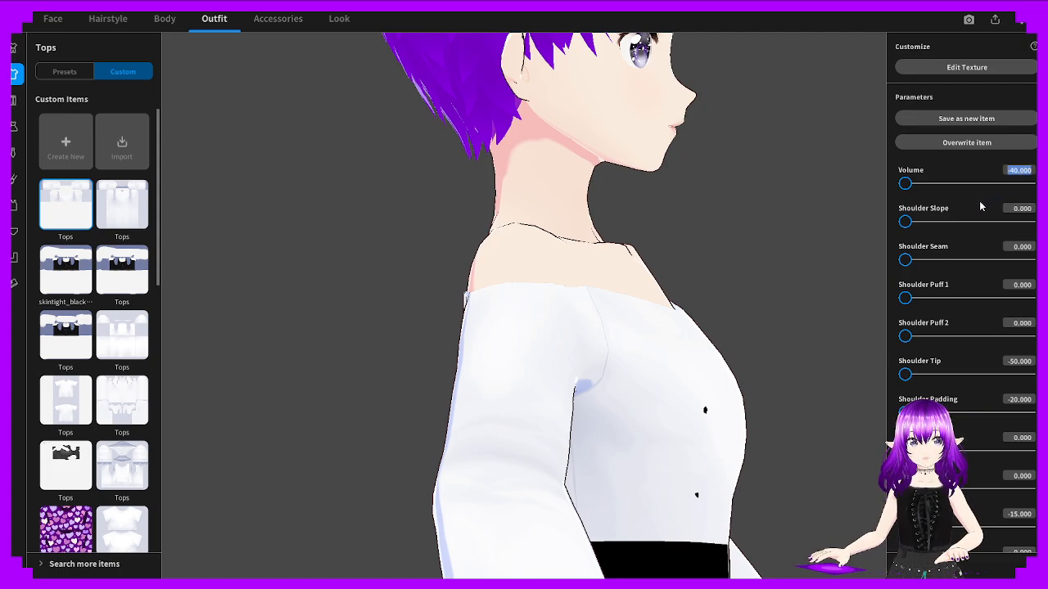
text(8)
key(Return)
right_drag(781, 342, 952, 227)
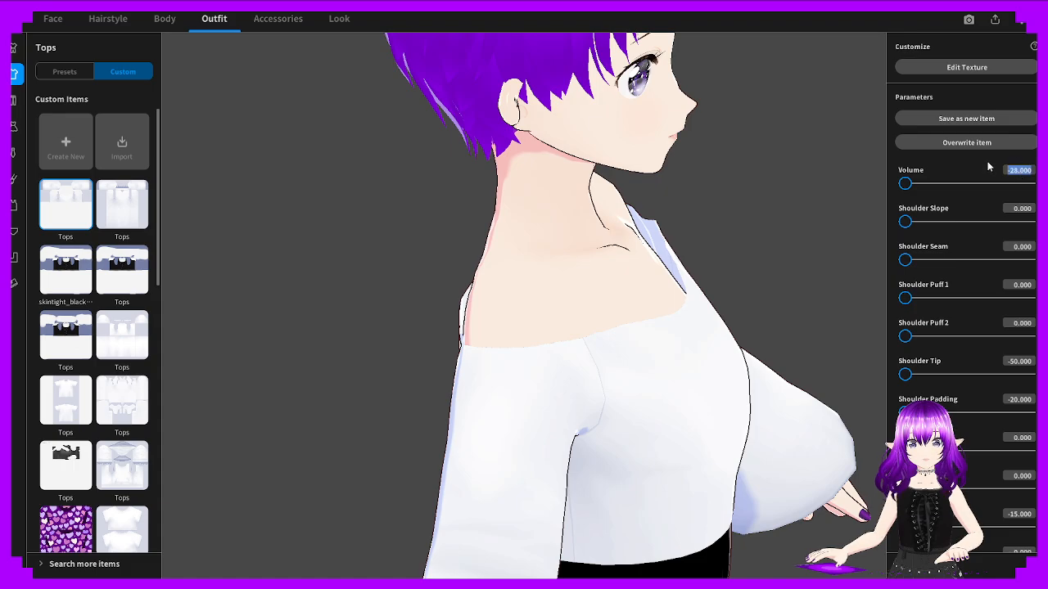
Try a Volume of -50 again and check the shoulders from the side and above
text(-50)
key(Return)
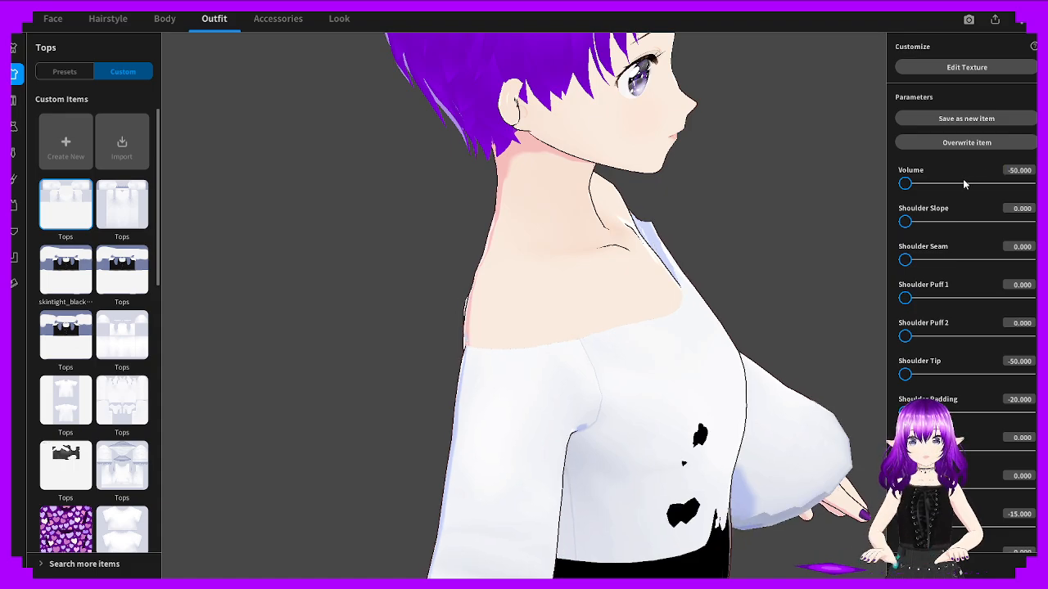
right_drag(797, 270, 820, 272)
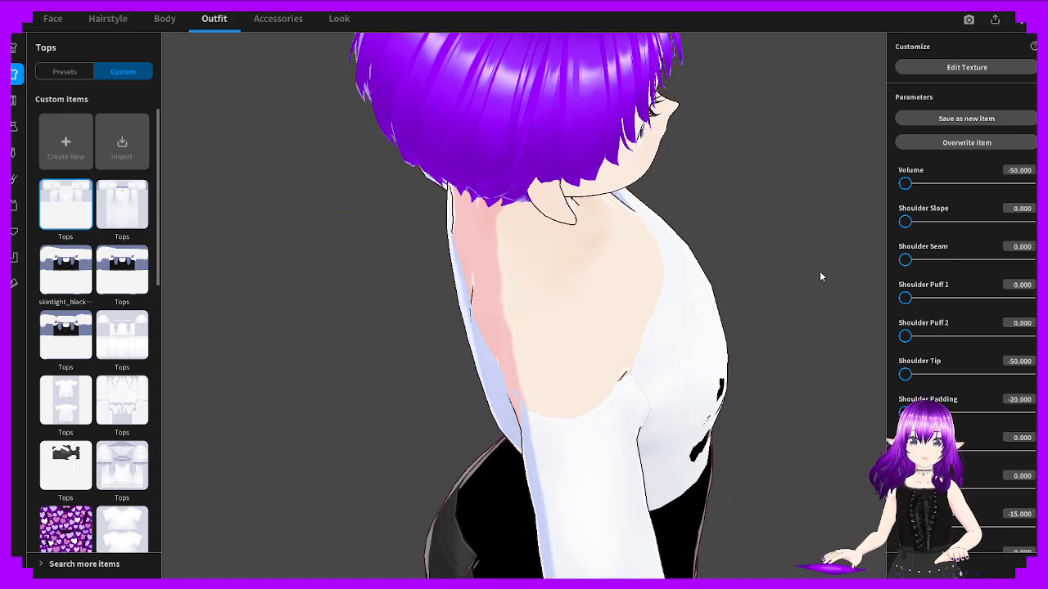
Try a Volume of -39 and check the chest from the front
text(-3)
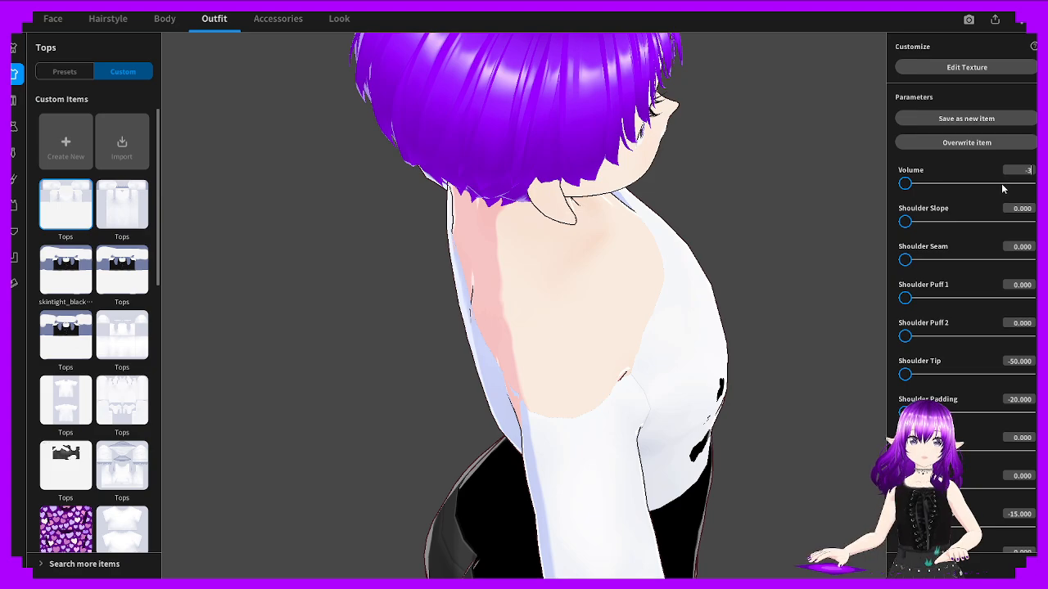
text(9)
key(Return)
right_drag(791, 235, 740, 205)
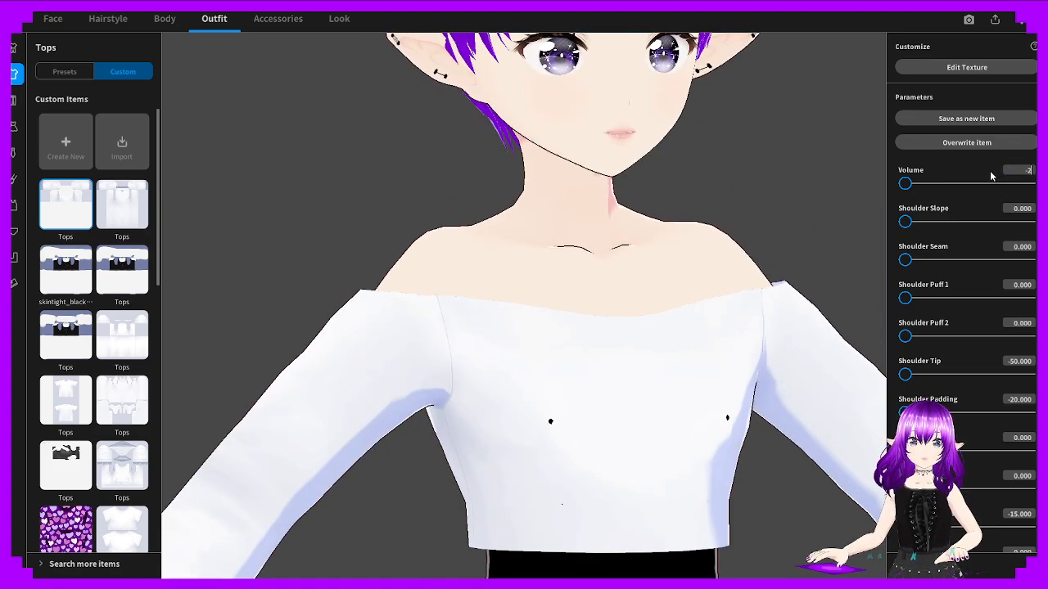
Fine-tune the Volume to -37 and check the top from the front
text(8)
key(Return)
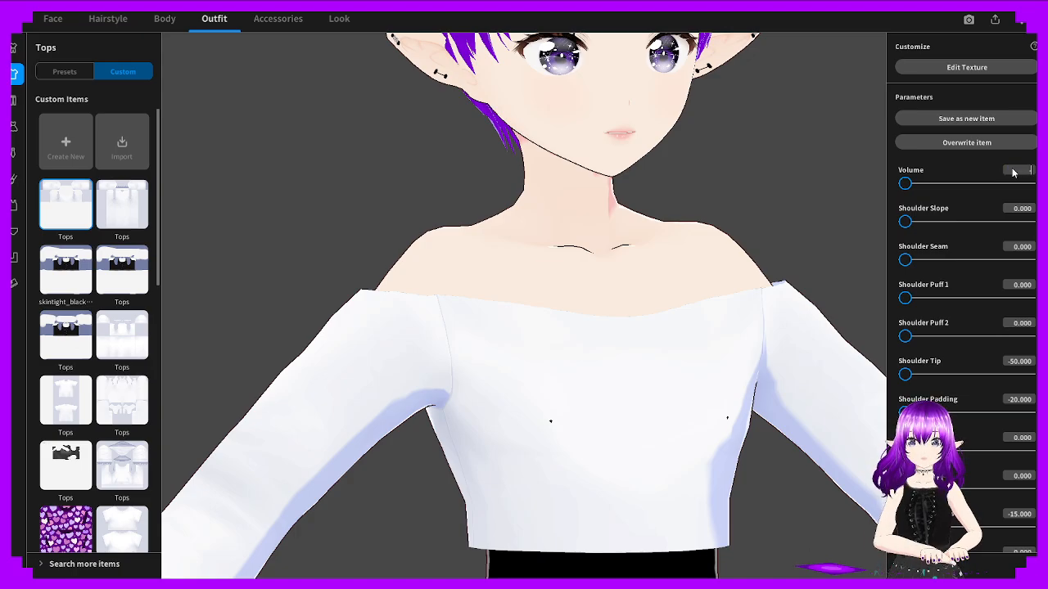
key(Return)
right_drag(641, 264, 682, 257)
right_drag(817, 225, 779, 253)
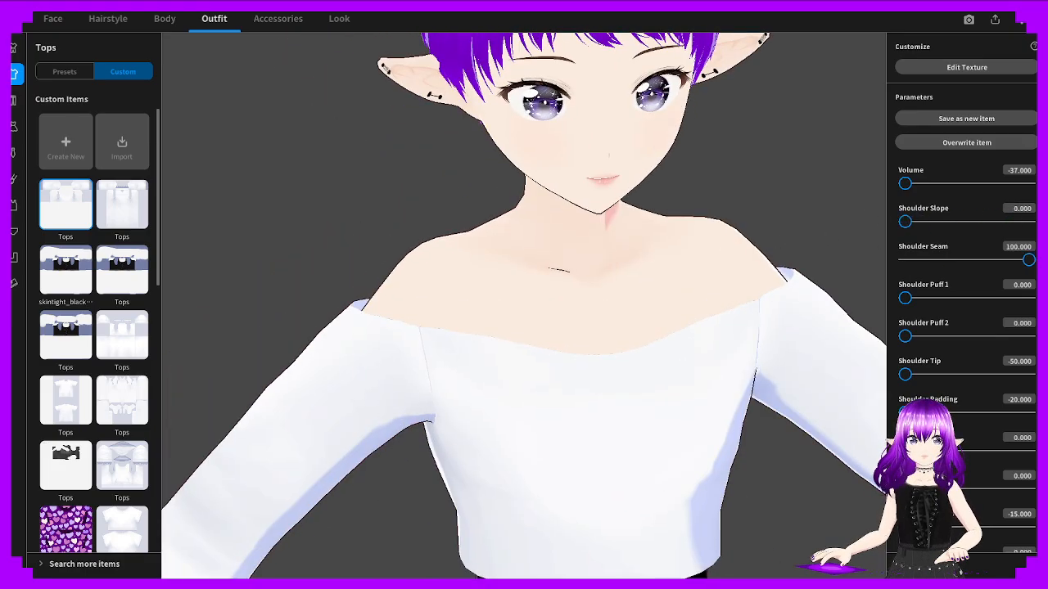
Set Shoulder Seam, both Shoulder Puffs, Shoulder Tip and Shoulder Padding to 0 while checking the top from the side
right_drag(782, 282, 819, 280)
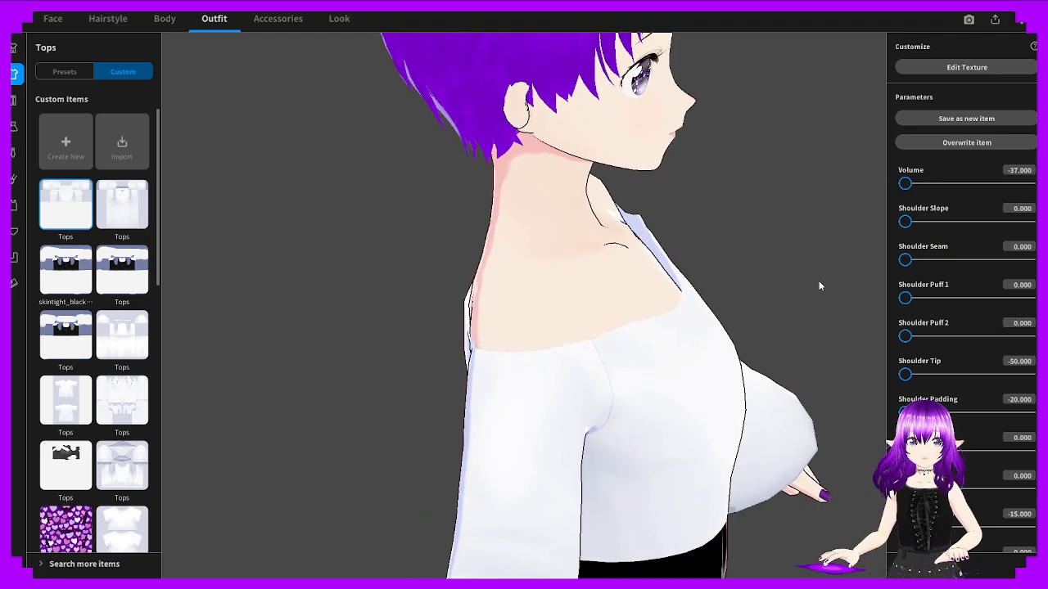
mouse_move(909, 260)
mouse_down()
mouse_move(1028, 260)
mouse_move(890, 254)
mouse_up()
scroll(1007, 269, down, 1)
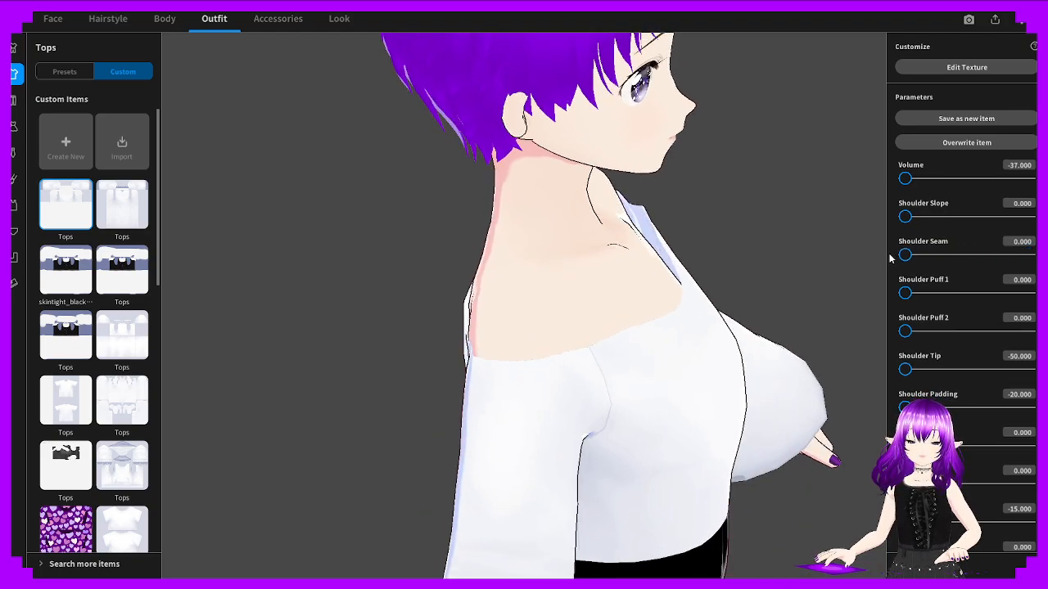
drag(905, 291, 857, 283)
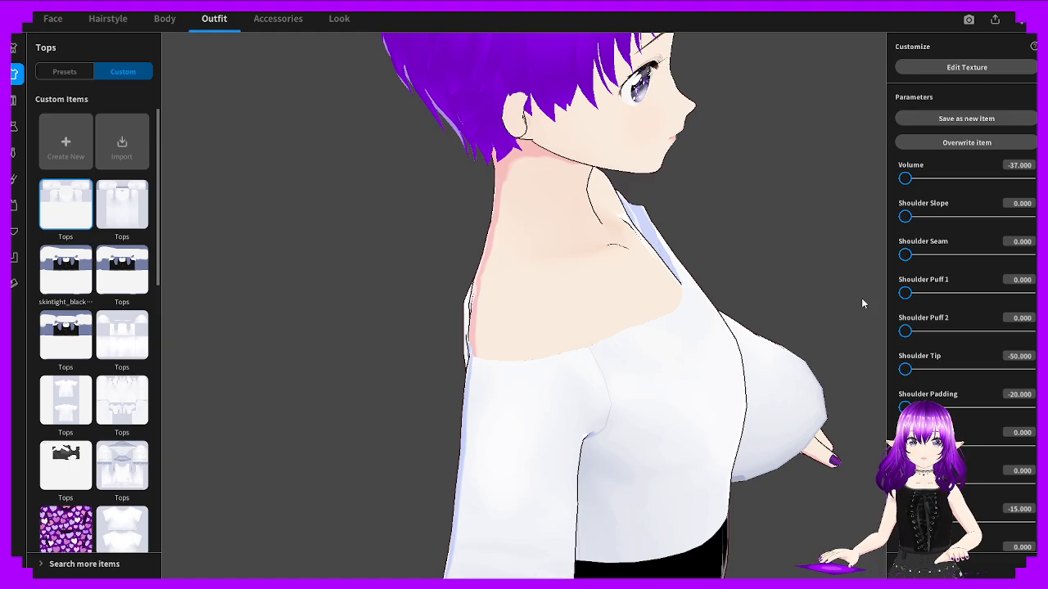
mouse_move(801, 314)
right_down()
mouse_move(753, 321)
mouse_move(810, 311)
mouse_move(798, 318)
right_up()
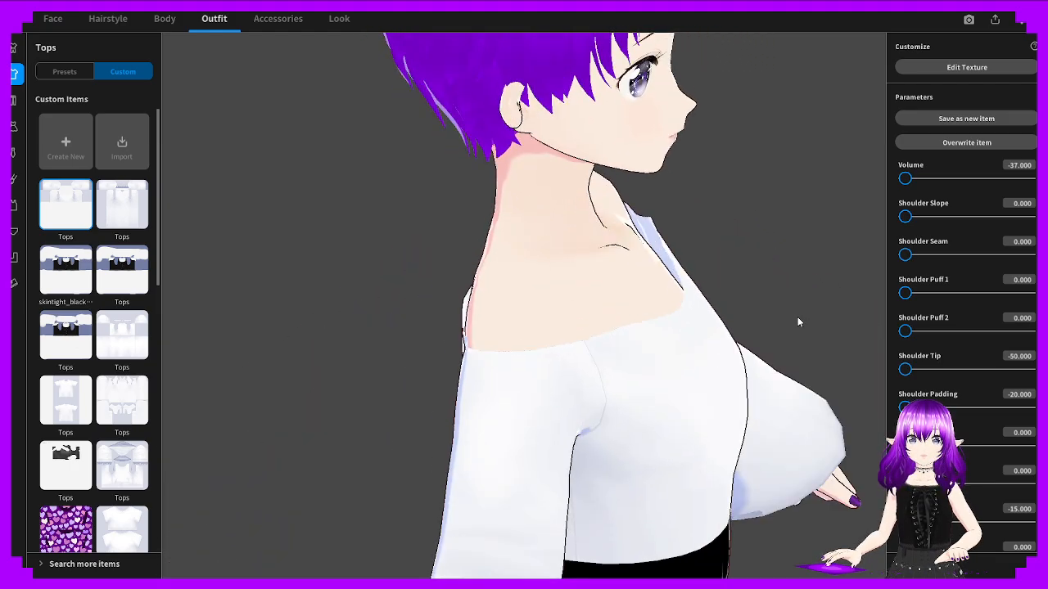
drag(927, 338, 882, 327)
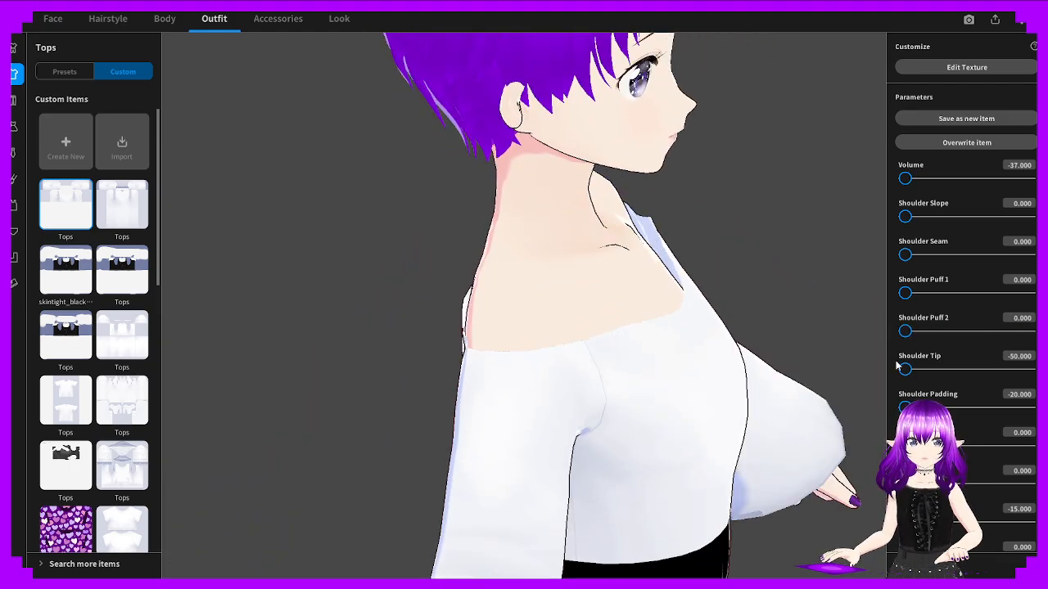
drag(902, 369, 877, 368)
drag(905, 406, 876, 398)
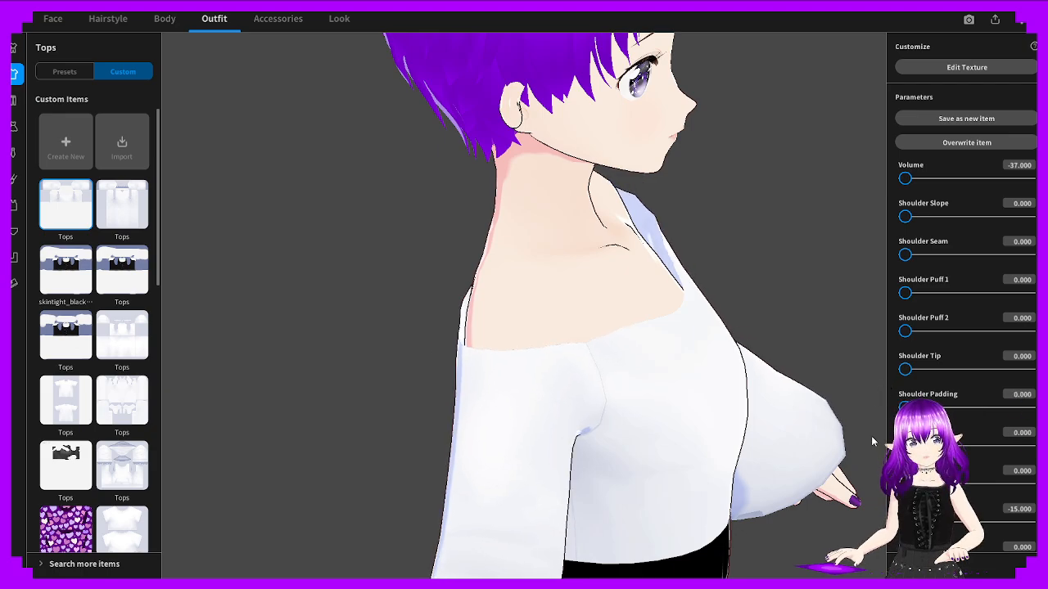
Look through the remaining sleeve and waist parameters, and try a Volume of -50 while checking the back
scroll(944, 379, down, 10)
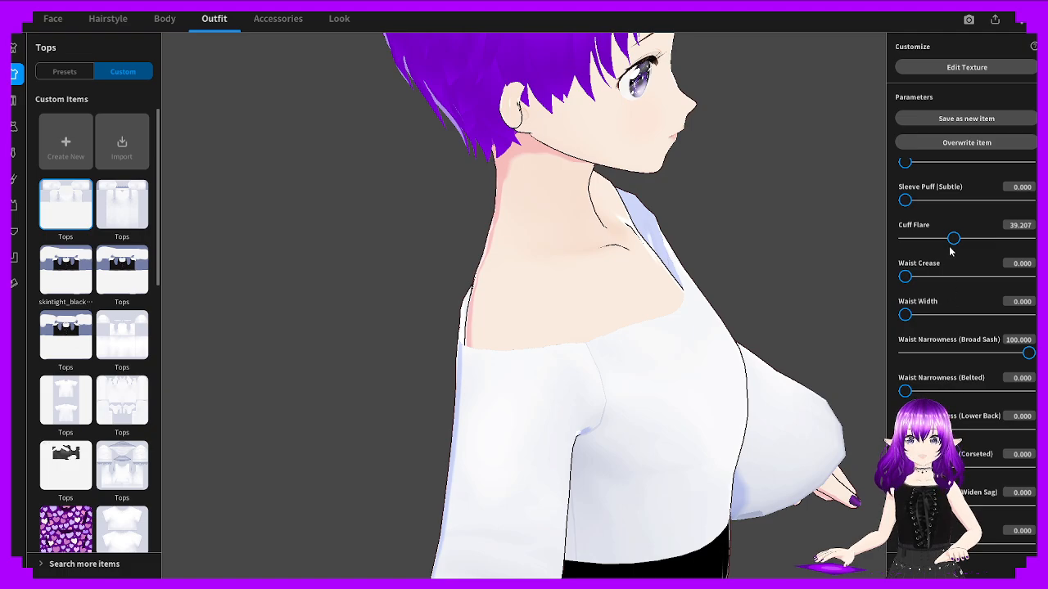
scroll(985, 327, down, 3)
scroll(986, 352, down, 2)
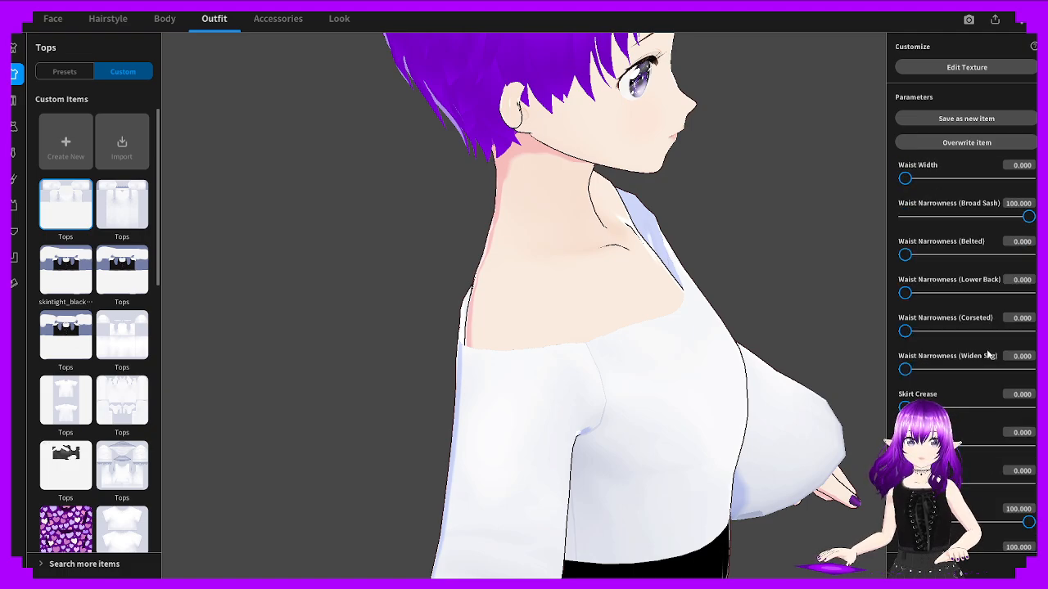
scroll(983, 361, up, 14)
scroll(985, 357, up, 8)
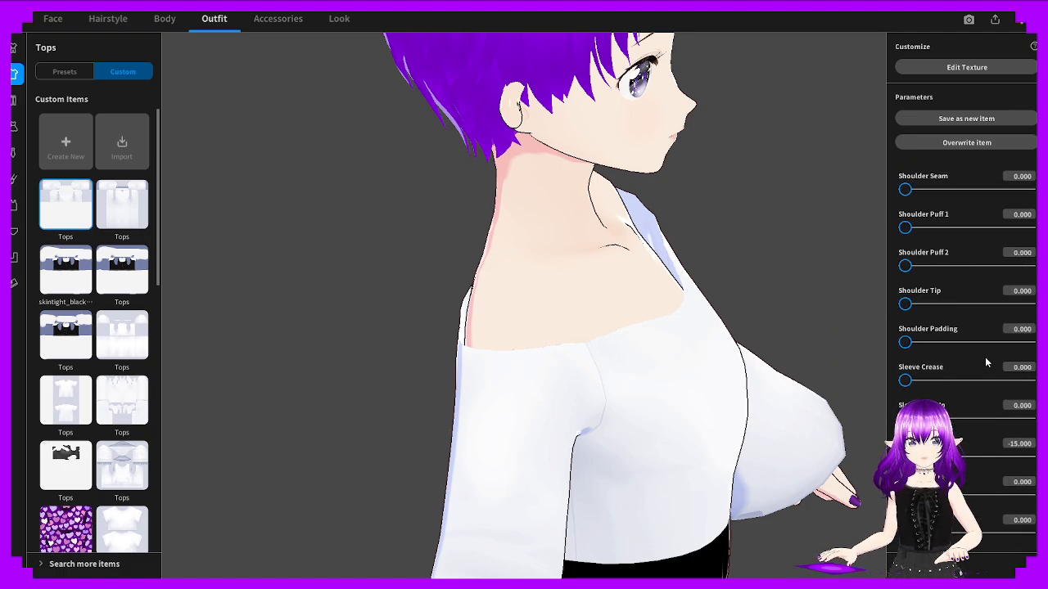
mouse_move(792, 263)
right_down()
mouse_move(692, 276)
mouse_move(680, 262)
mouse_move(835, 278)
mouse_move(780, 270)
right_up()
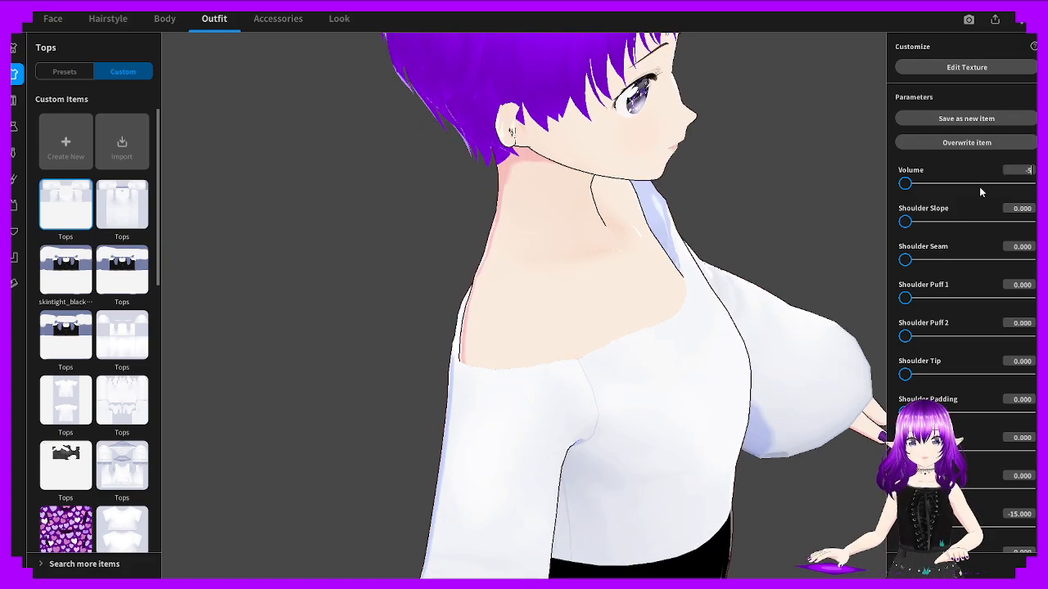
text(-50)
key(Return)
mouse_move(782, 279)
right_down()
mouse_move(796, 290)
mouse_move(813, 282)
mouse_move(797, 281)
right_up()
Set the top's Volume to -70 and inspect the clipping from the back and front
click(1011, 181)
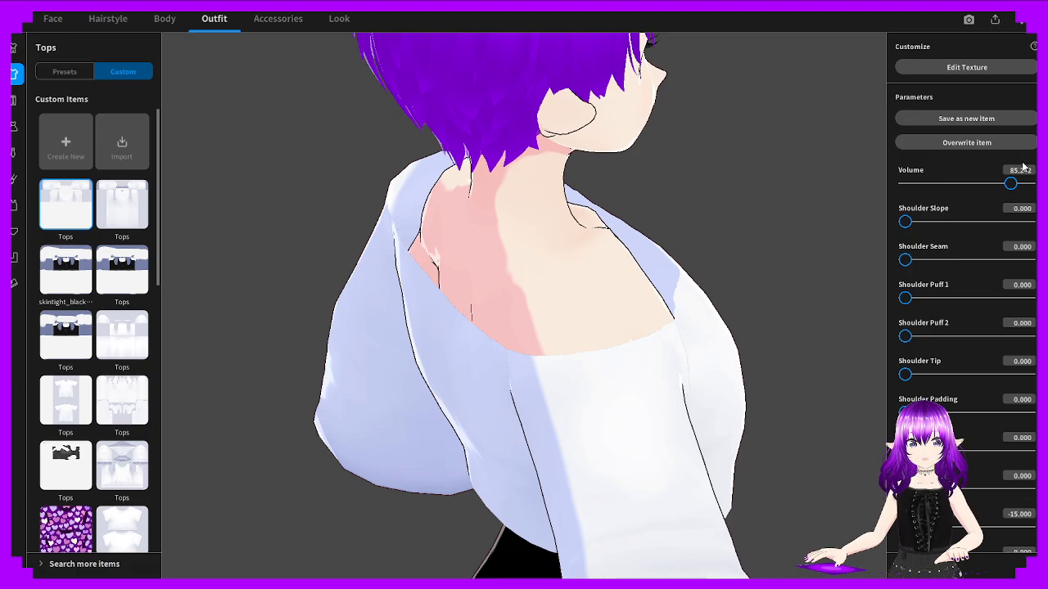
text(-70)
key(Return)
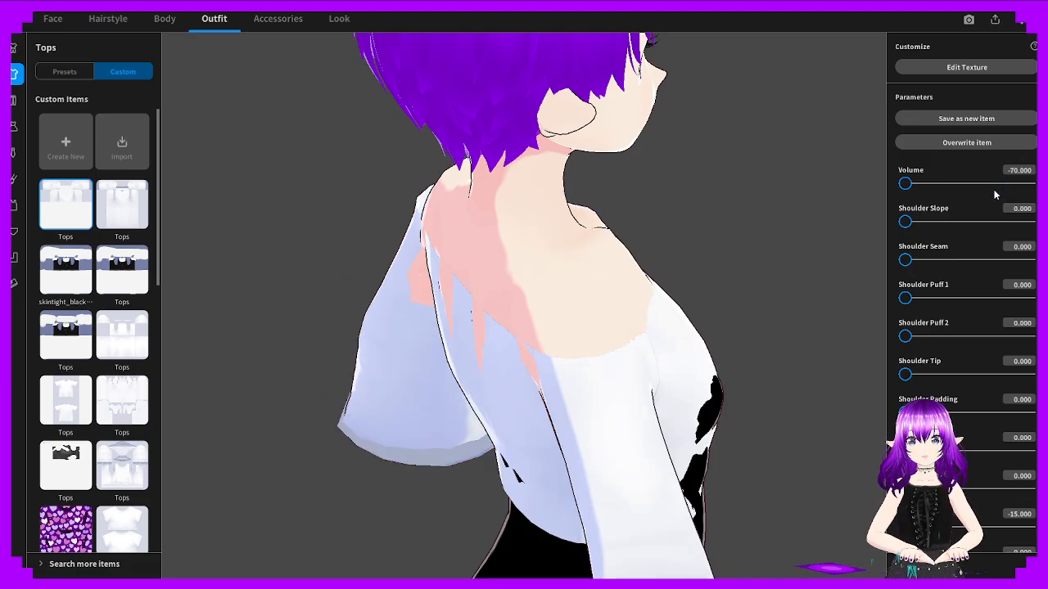
right_drag(786, 278, 765, 293)
right_drag(784, 286, 702, 273)
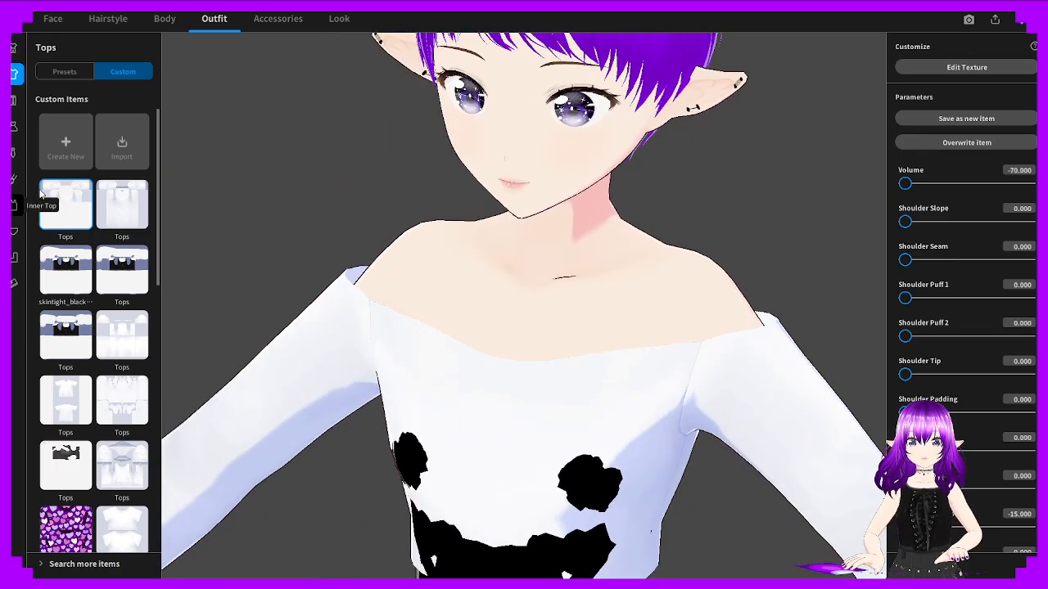
Try the small cut-out bandeau as inner top, and replace it with the cropped black strapless preset
click(14, 205)
click(89, 144)
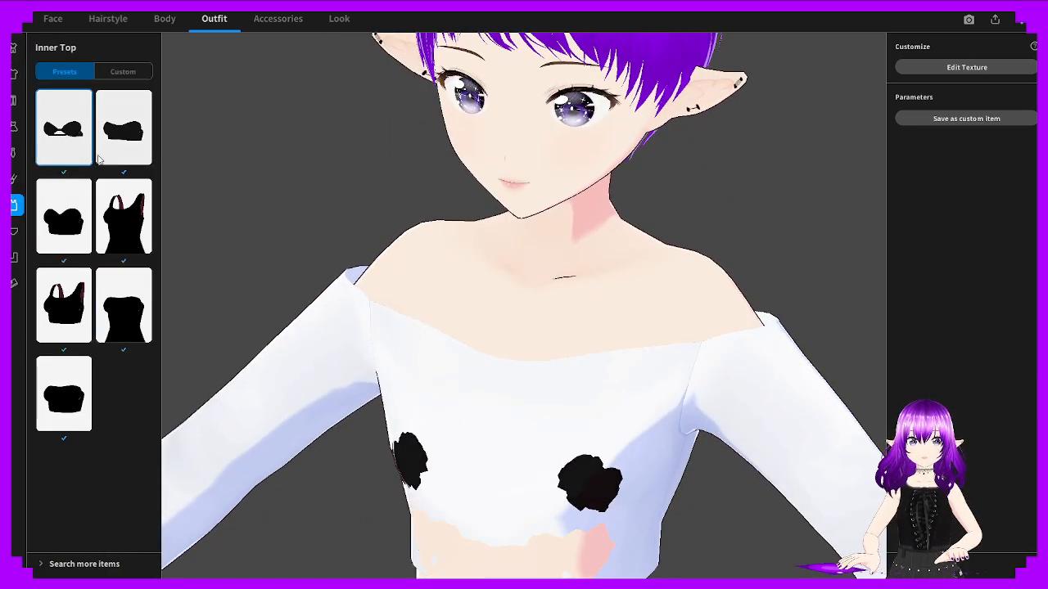
right_drag(153, 268, 115, 345)
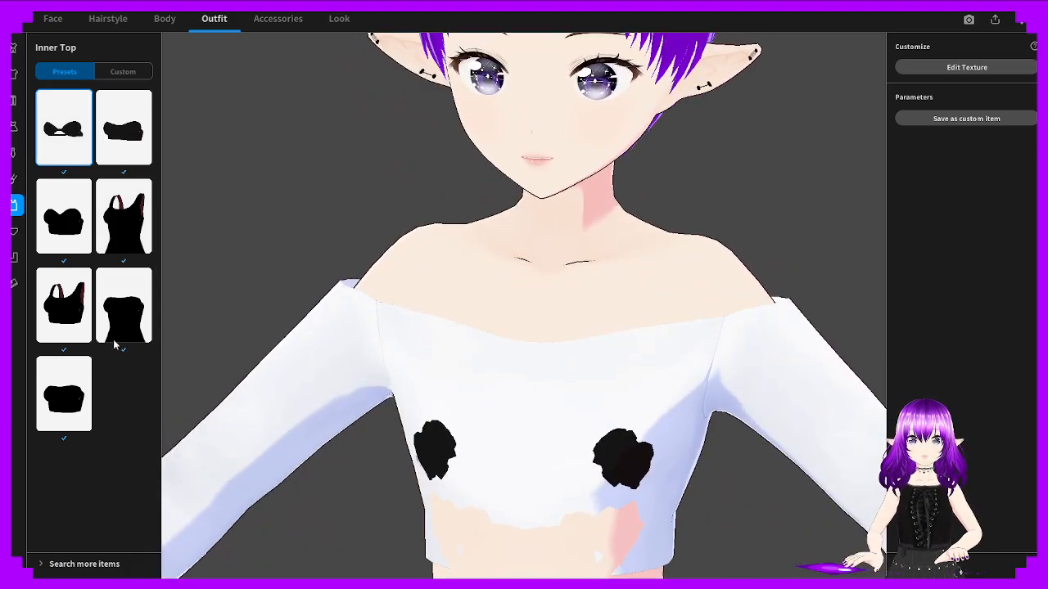
click(62, 409)
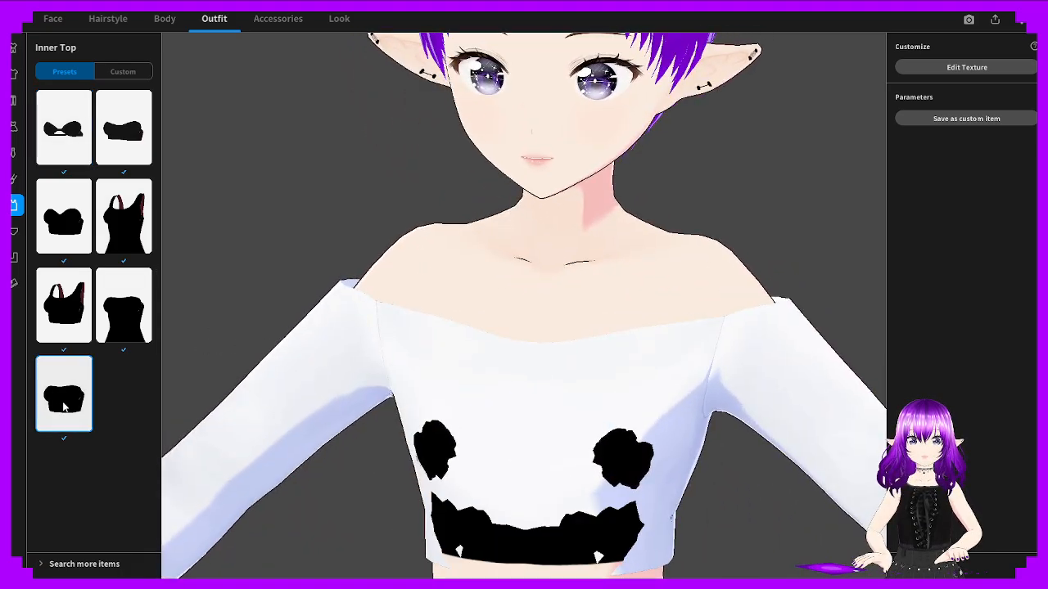
Return to the custom top and set its Waist Narrowness (Broad Sash) to 56.388
click(14, 48)
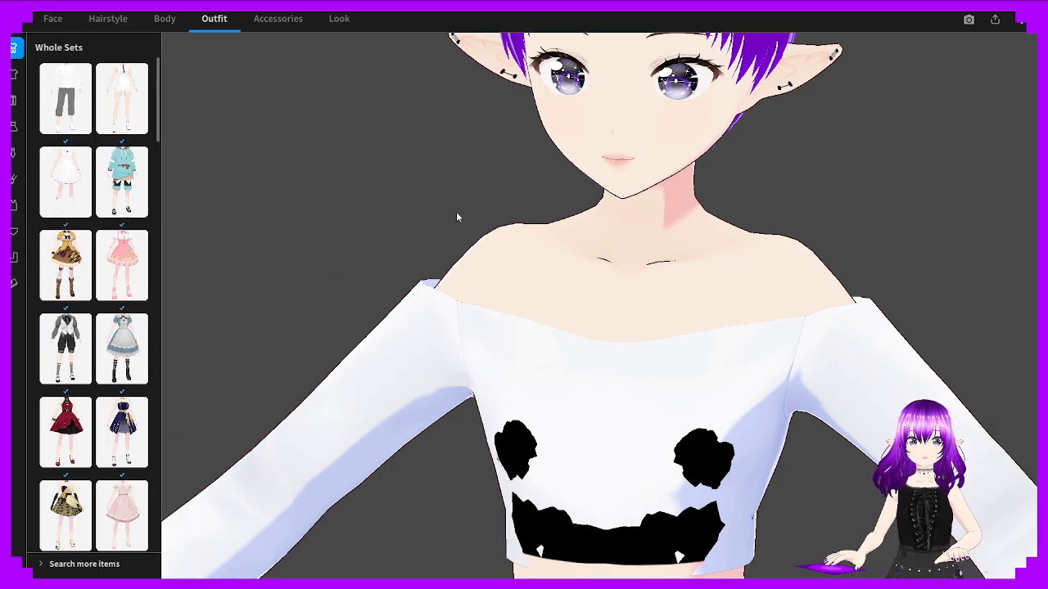
click(13, 74)
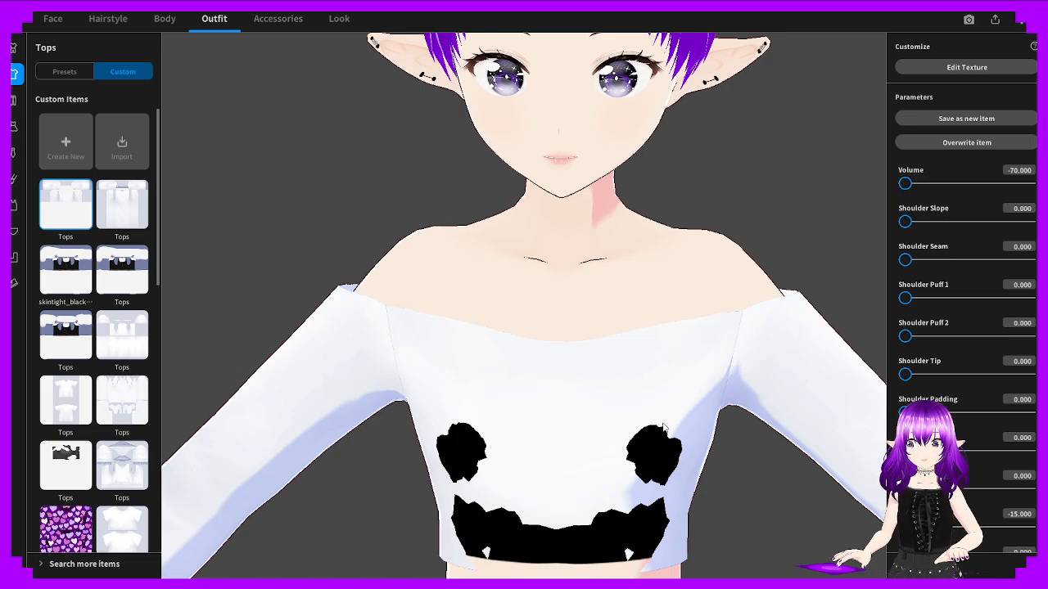
scroll(1003, 401, down, 10)
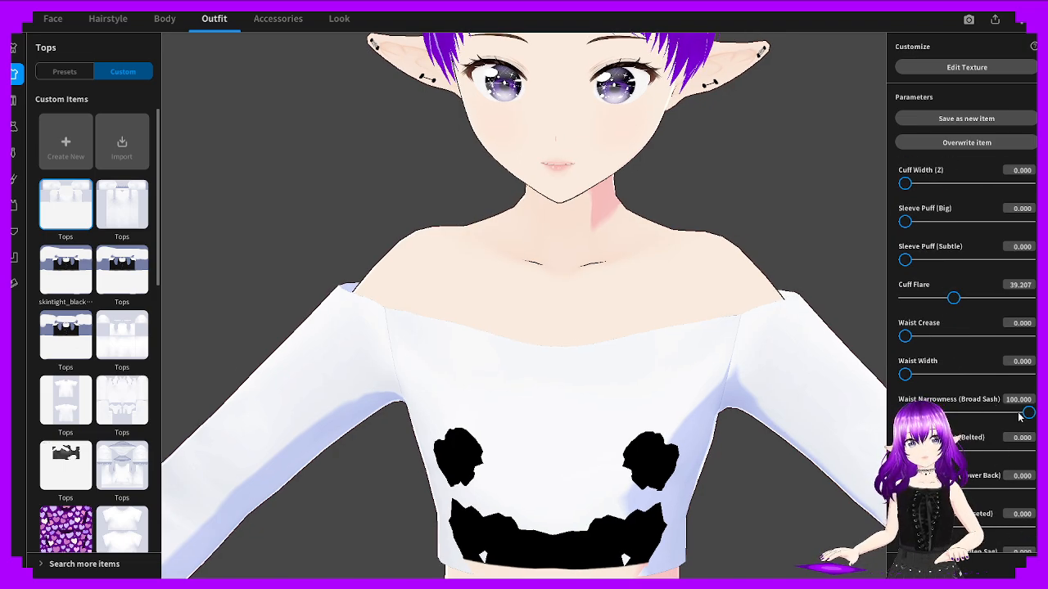
drag(1019, 417, 981, 413)
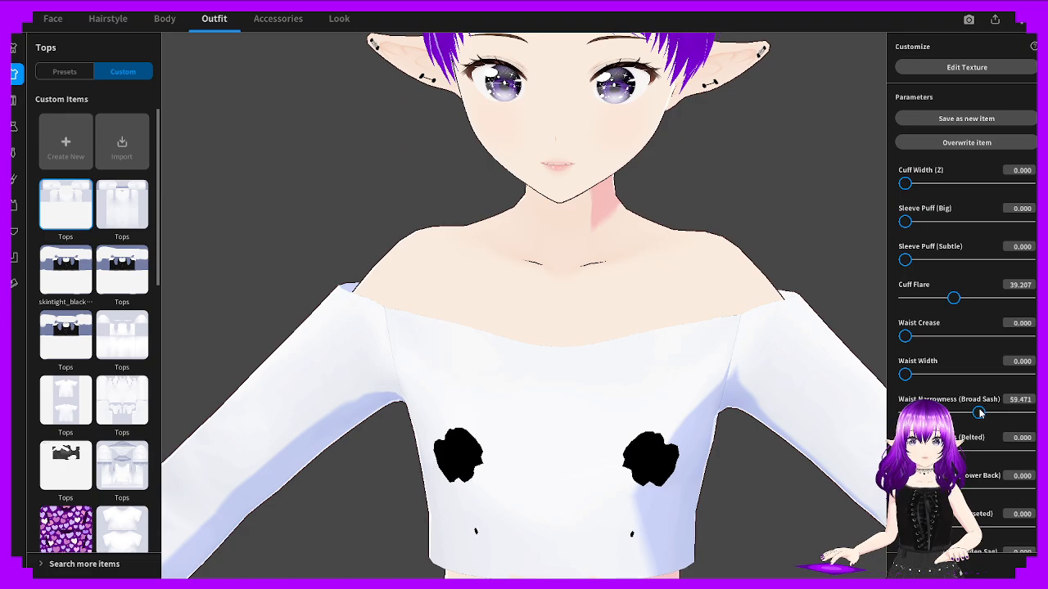
Try Waist Narrowness (Corseted) at about 37, and return it and Waist Narrowness (Widen Sag) to 0
scroll(985, 330, down, 3)
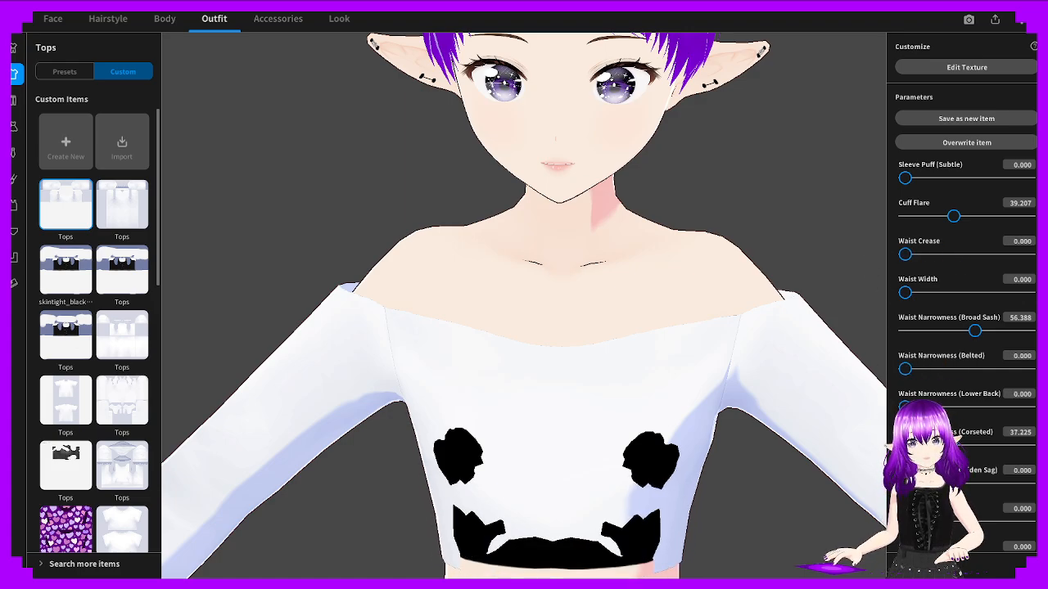
drag(905, 483, 871, 499)
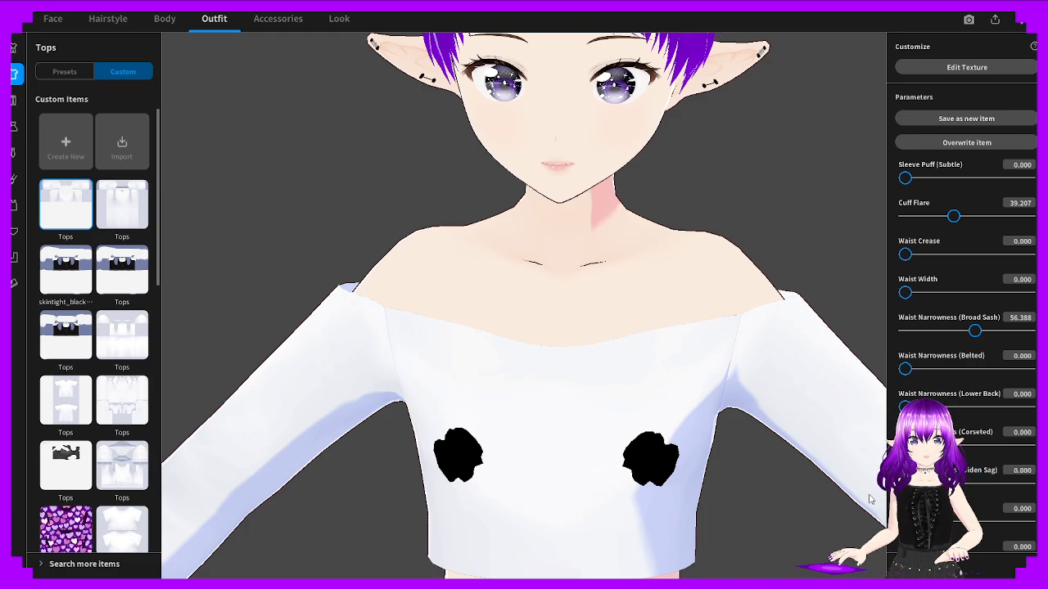
scroll(941, 458, up, 5)
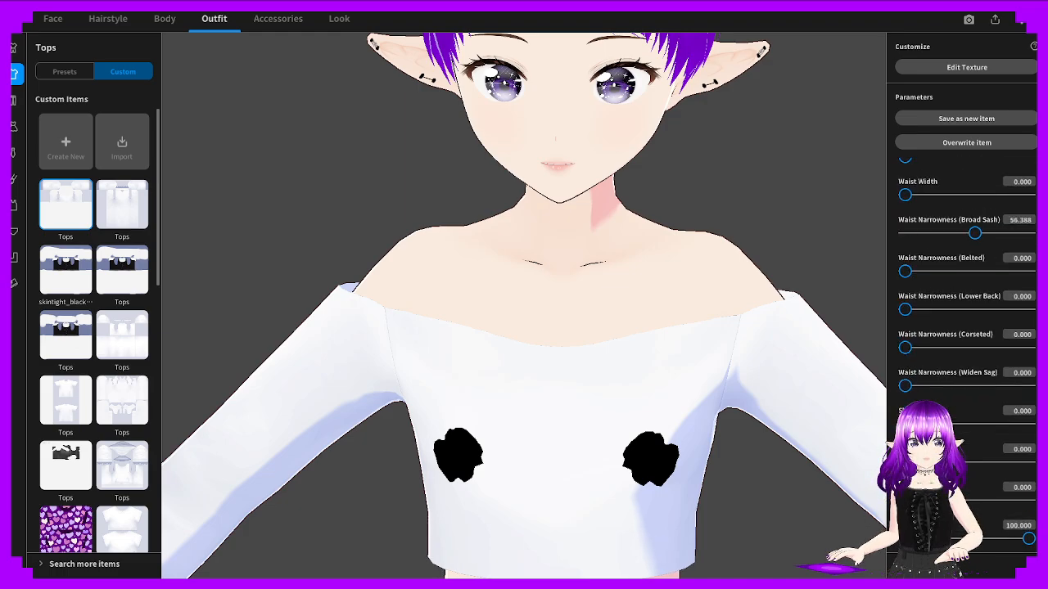
scroll(952, 367, up, 6)
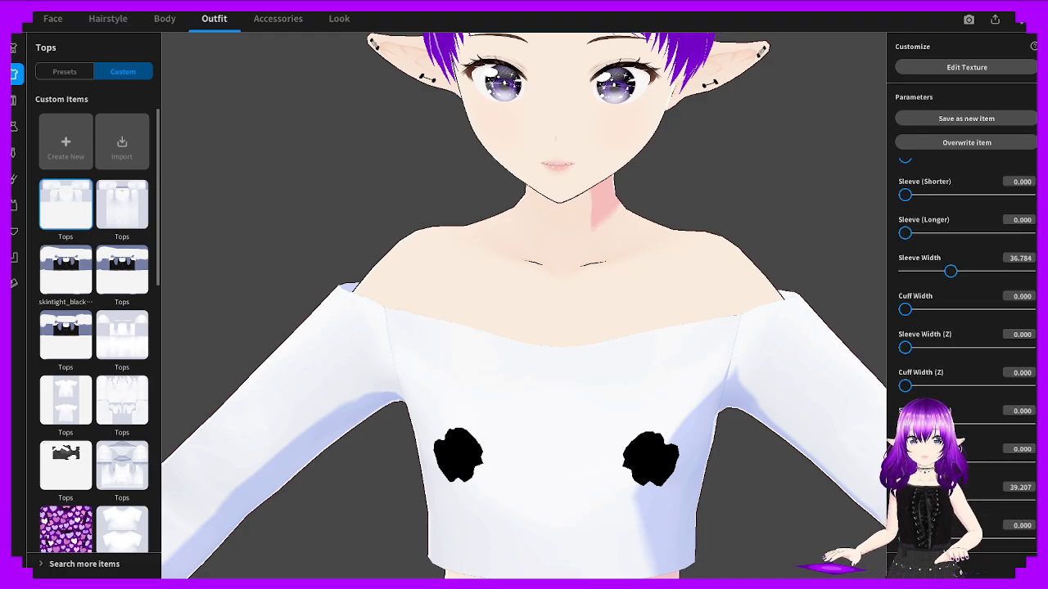
scroll(952, 367, up, 5)
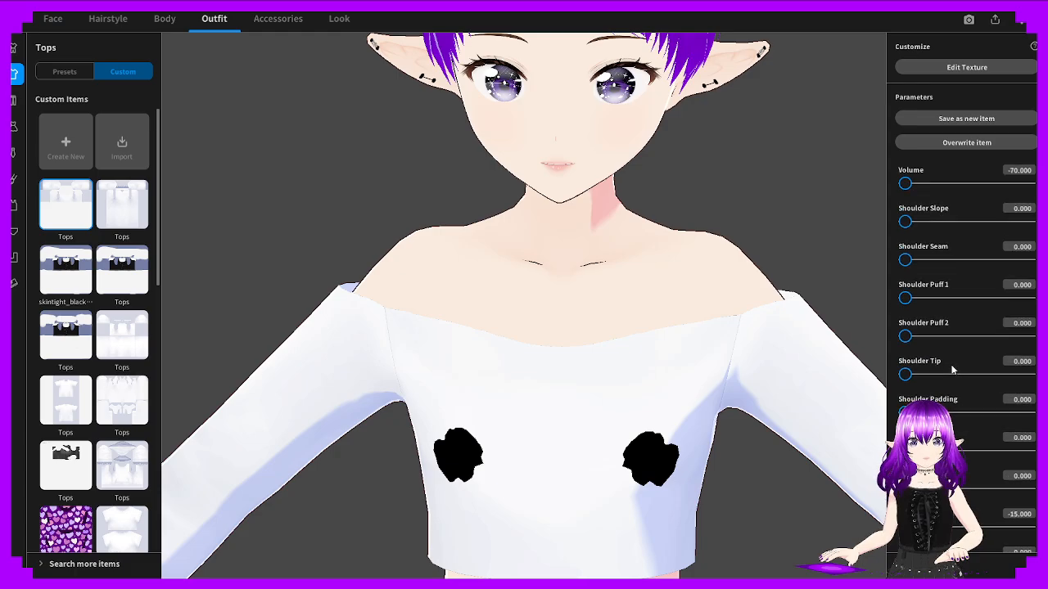
Try a Volume of -65 on the top, and set it back to -70 while comparing the chest clipping from different angles
mouse_move(745, 377)
right_down()
mouse_move(812, 371)
mouse_move(748, 379)
right_up()
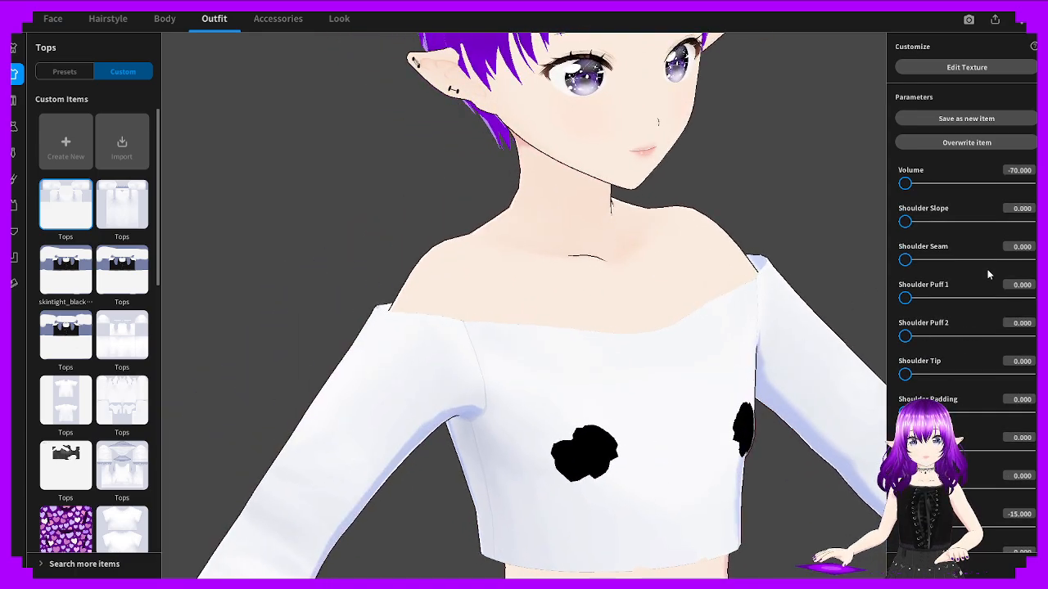
click(1019, 180)
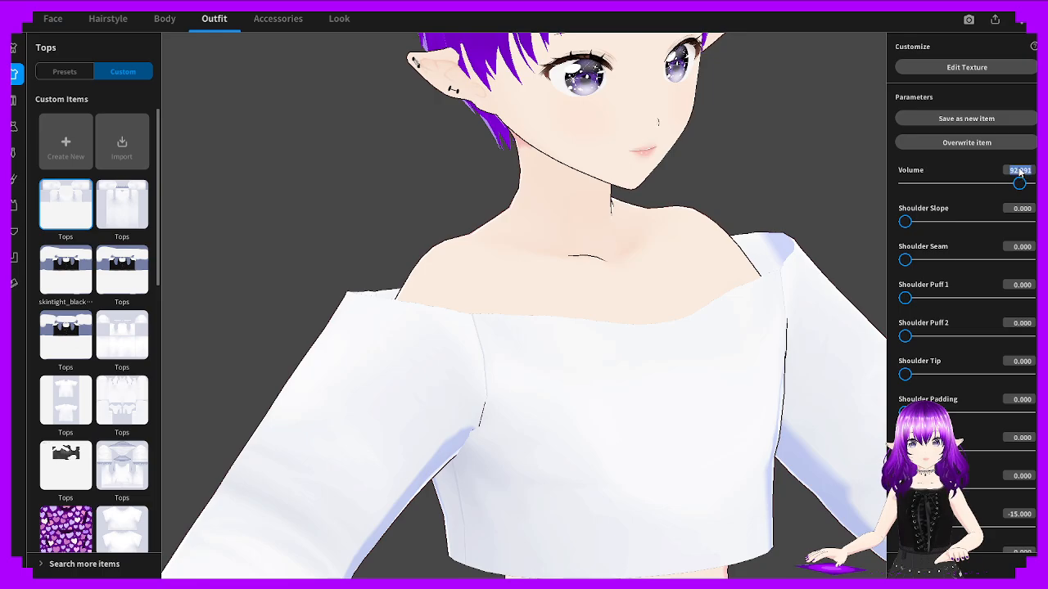
text(-65)
key(Return)
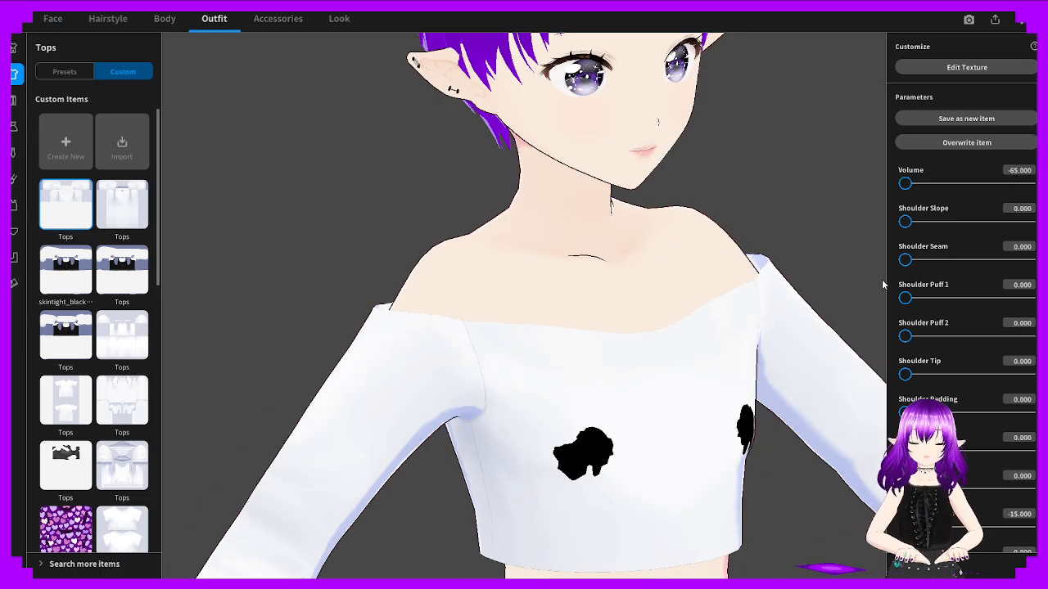
right_drag(858, 234, 863, 198)
click(1020, 182)
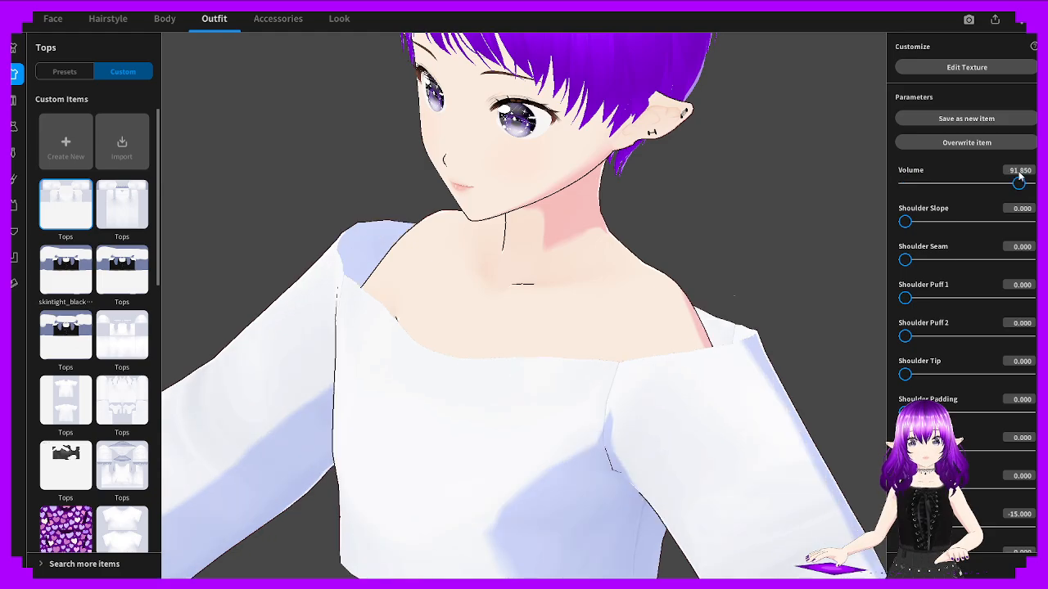
text(-70)
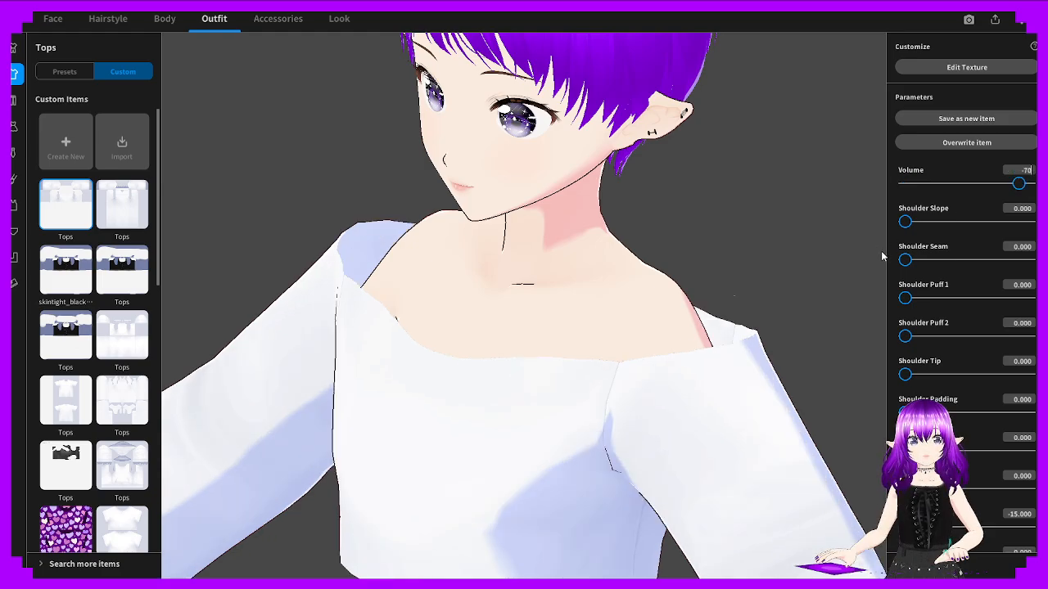
key(Return)
right_drag(772, 271, 642, 302)
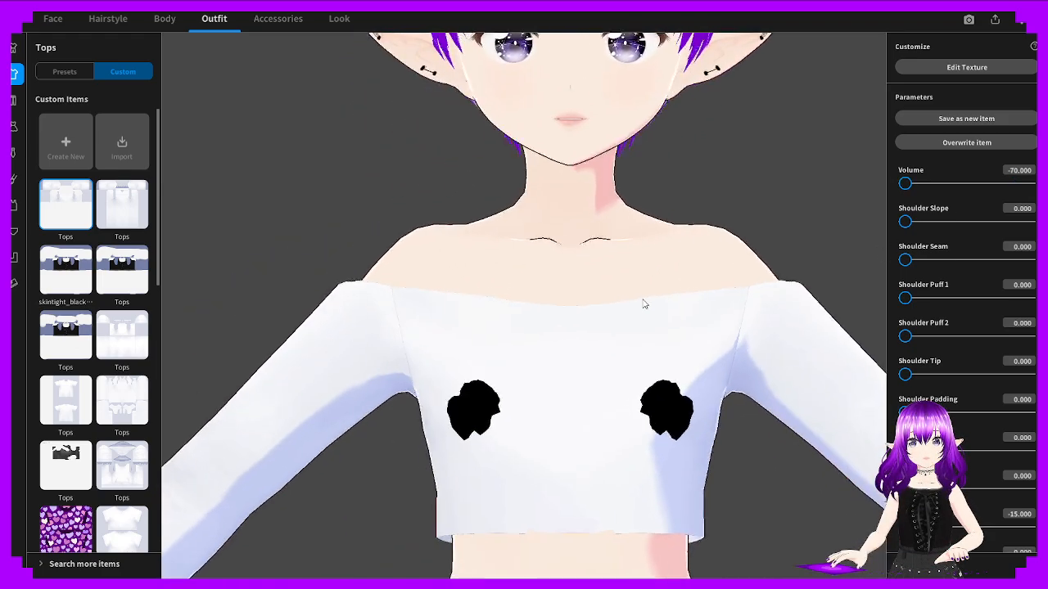
Try Waist Crease at 100, and return it and Waist Width to 0
scroll(943, 323, down, 2)
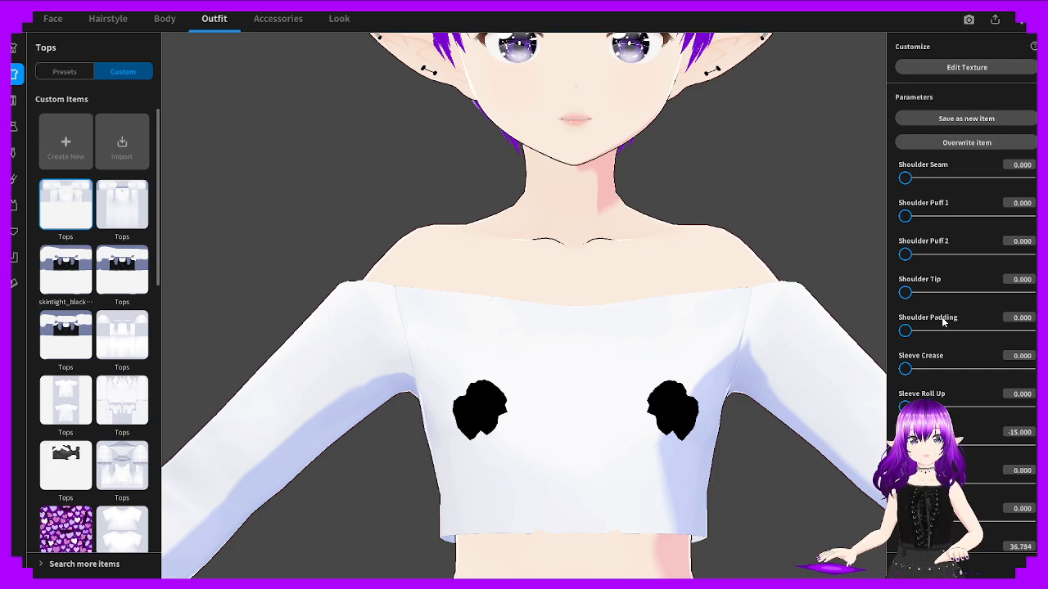
scroll(925, 322, up, 2)
scroll(929, 323, down, 1)
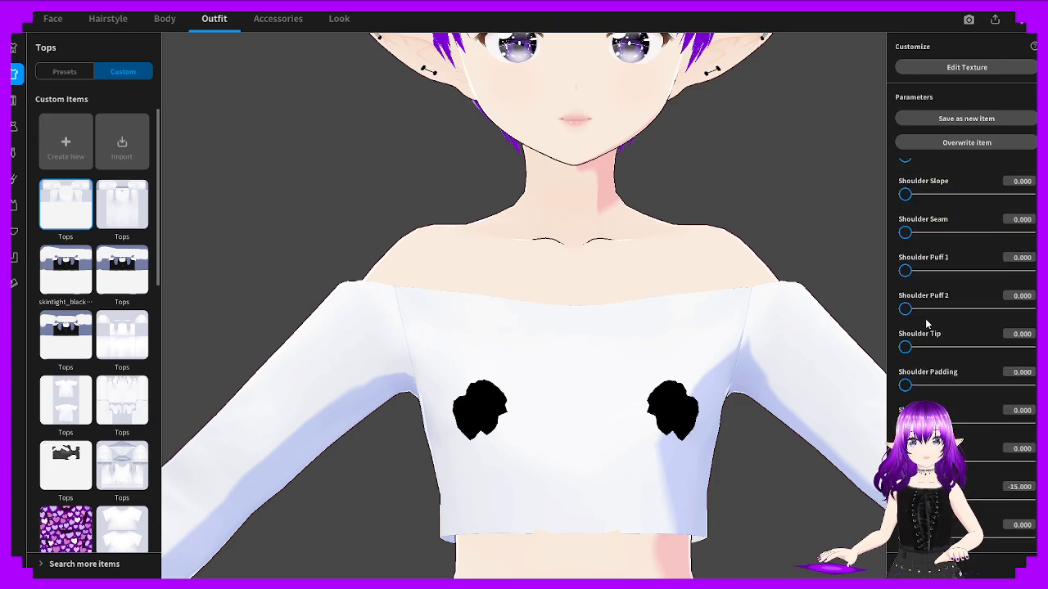
scroll(900, 394, down, 10)
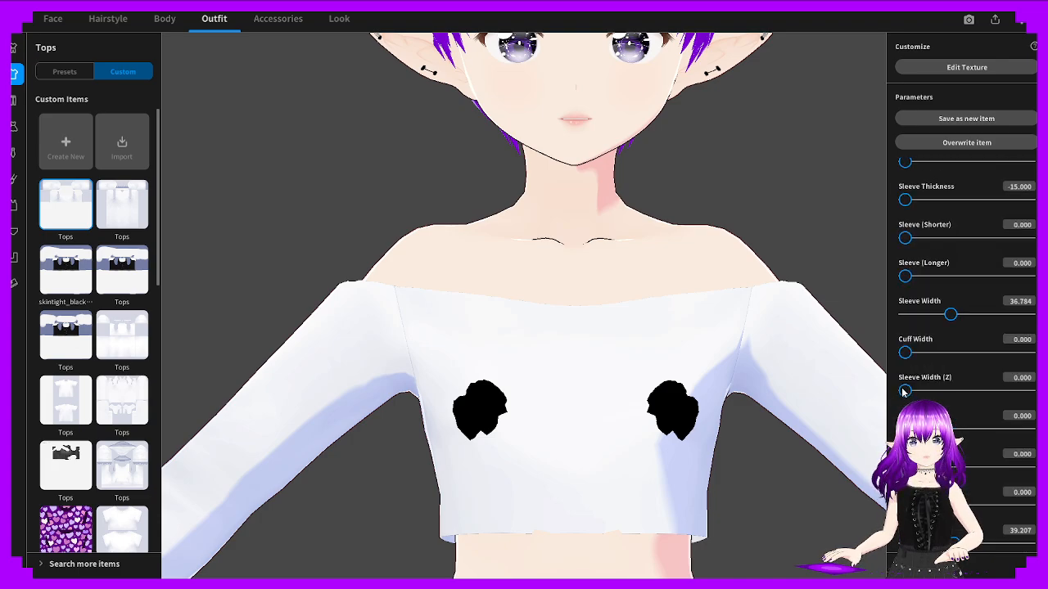
scroll(904, 394, down, 1)
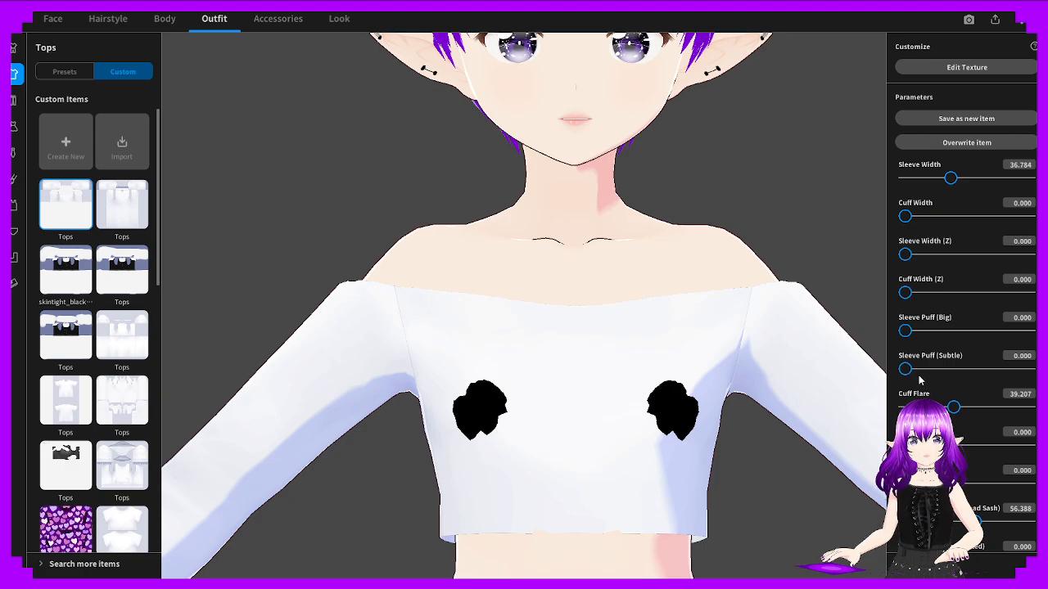
scroll(920, 380, down, 1)
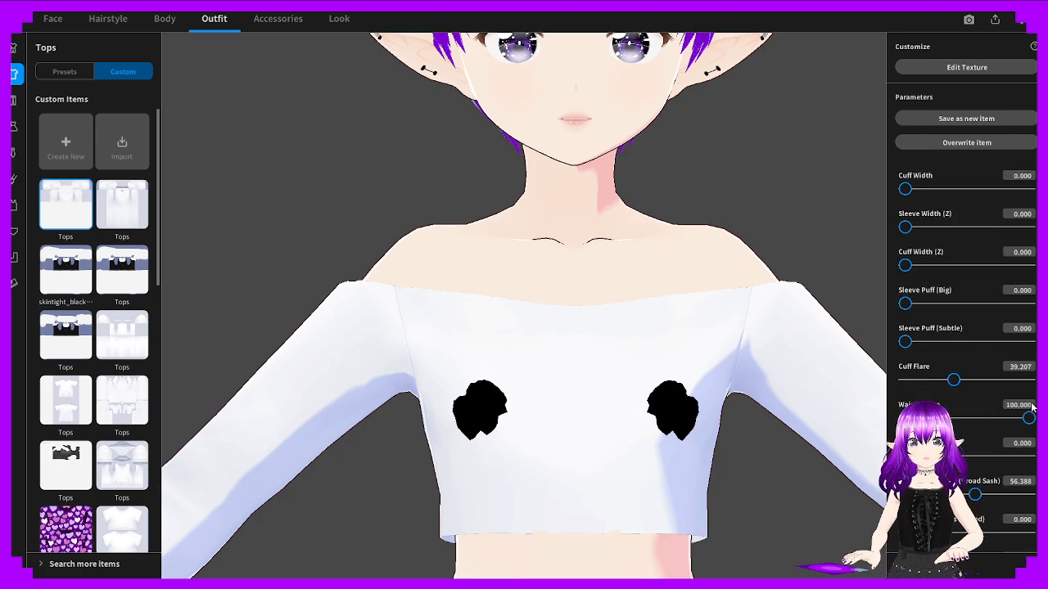
drag(1030, 416, 874, 411)
drag(905, 456, 851, 404)
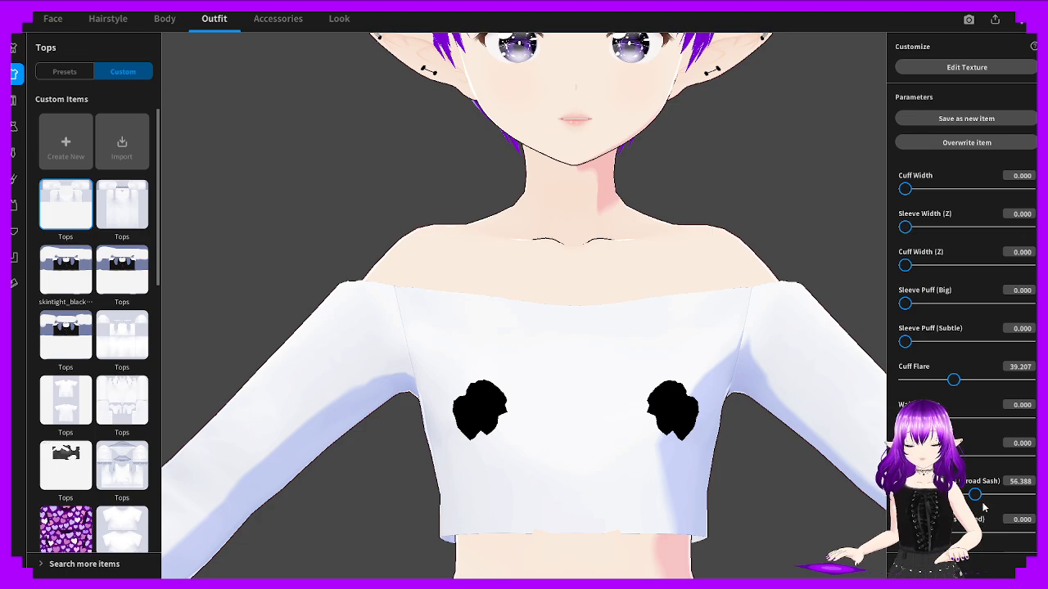
Set Waist Narrowness (Broad Sash) to 55.947 and Waist Narrowness (Lower Back) to 60.793 while checking the top from the side and back
mouse_move(975, 495)
mouse_down()
mouse_move(1006, 494)
mouse_move(849, 488)
mouse_move(975, 495)
mouse_up()
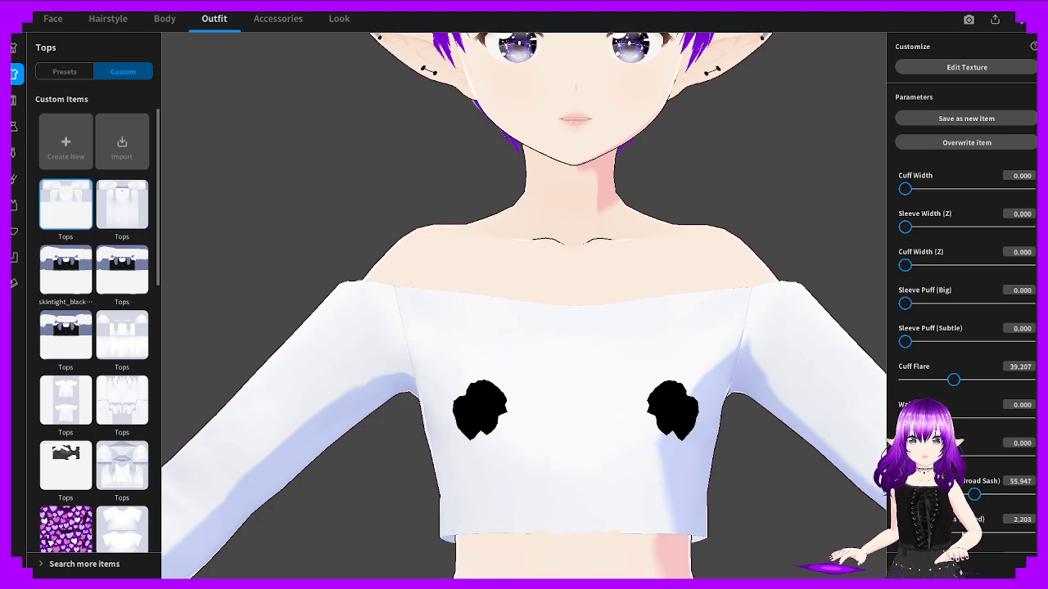
scroll(966, 352, down, 2)
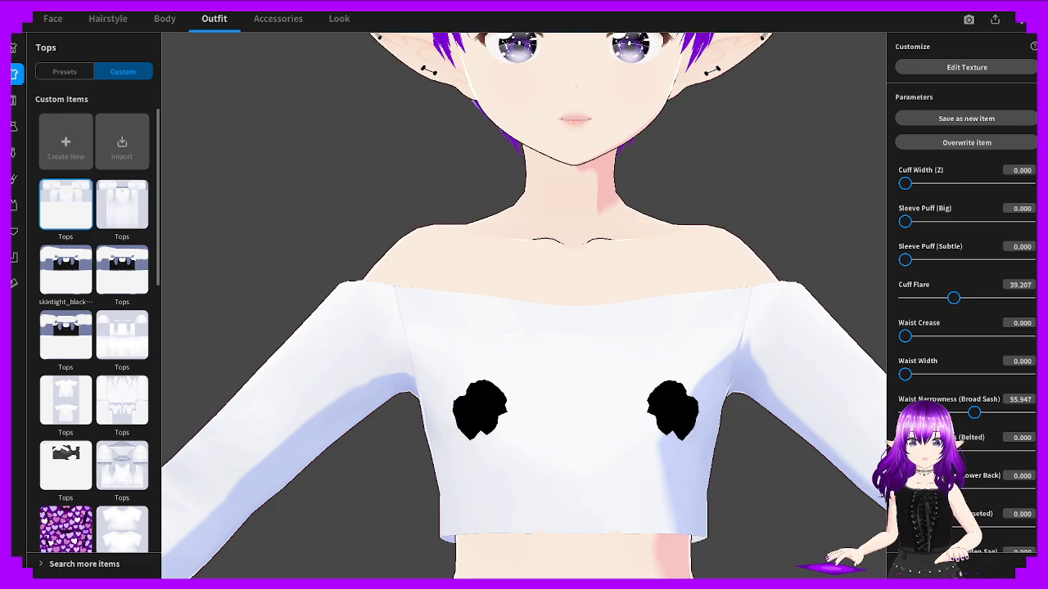
mouse_move(905, 490)
mouse_down()
mouse_move(1029, 489)
mouse_move(888, 492)
mouse_up()
right_drag(655, 491, 785, 491)
drag(905, 489, 1029, 490)
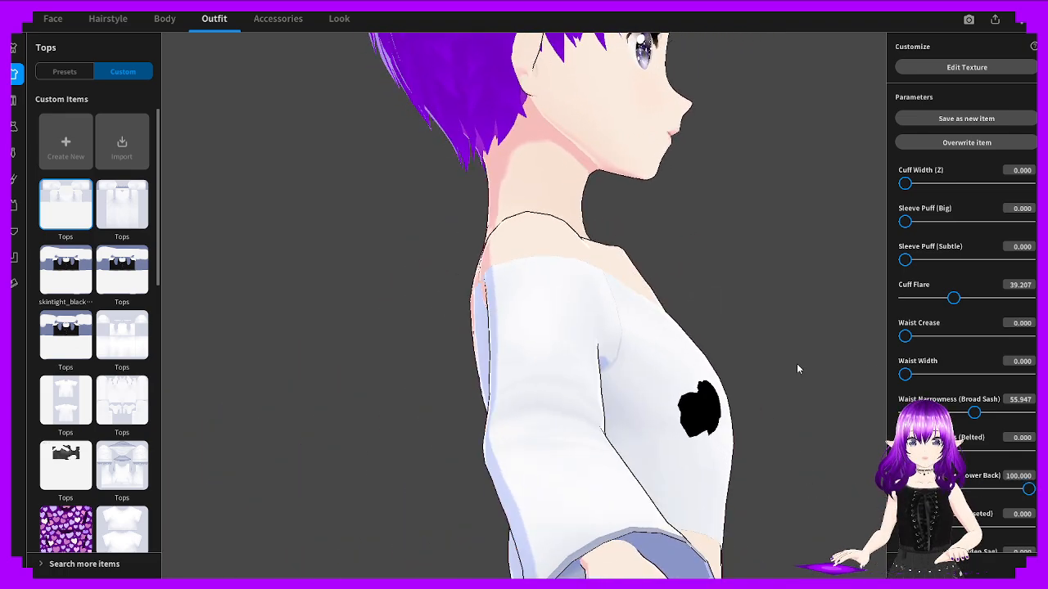
right_drag(798, 369, 812, 368)
drag(1029, 490, 980, 486)
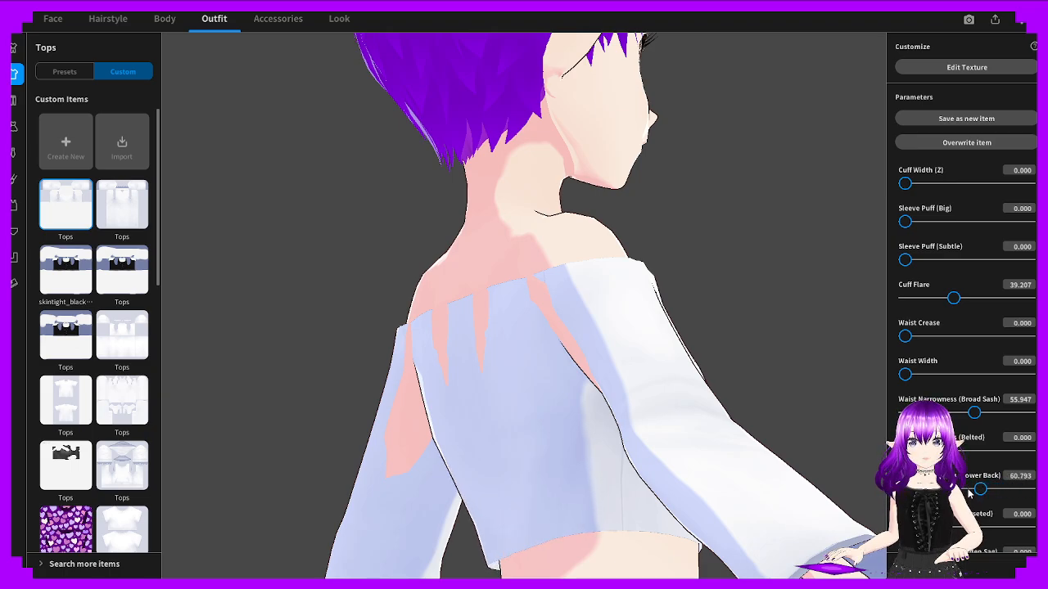
Inspect the top's clipping from the back, above and front, and look through the waist, skirt and shoulder parameters
right_drag(786, 486, 763, 435)
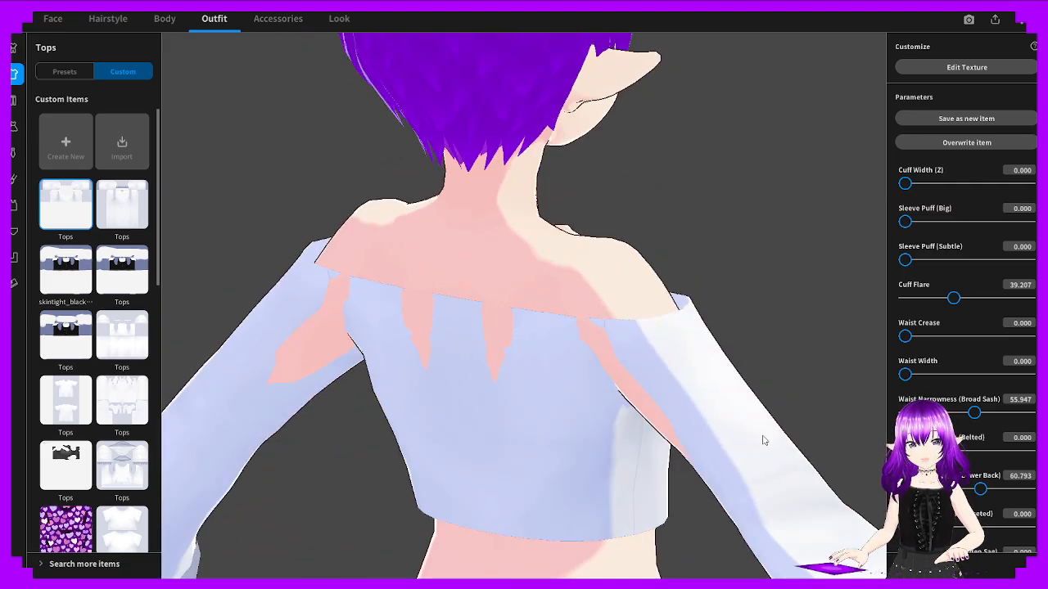
scroll(698, 331, up, 2)
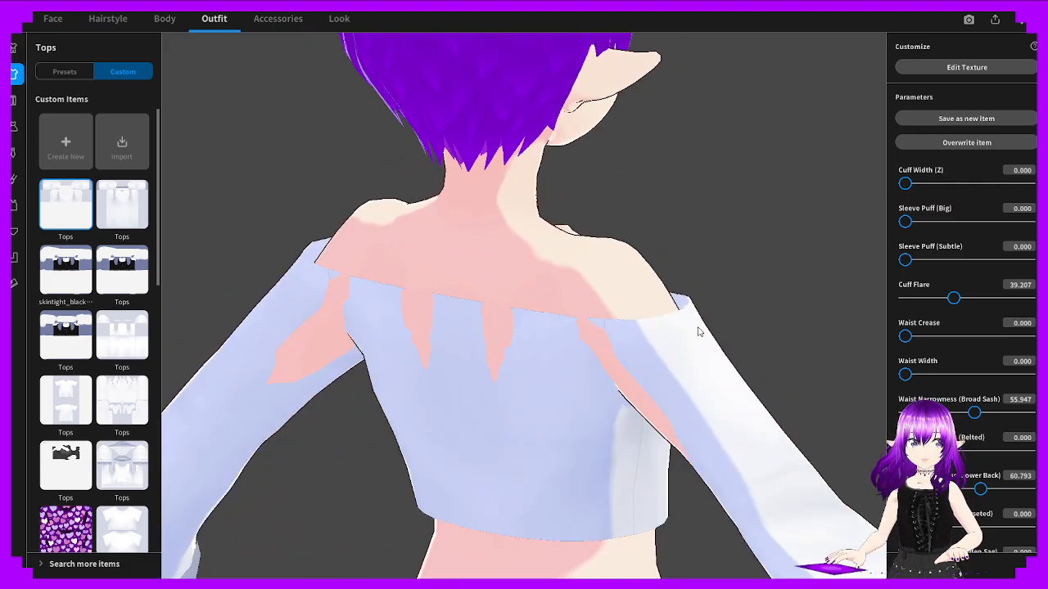
right_drag(698, 331, 799, 343)
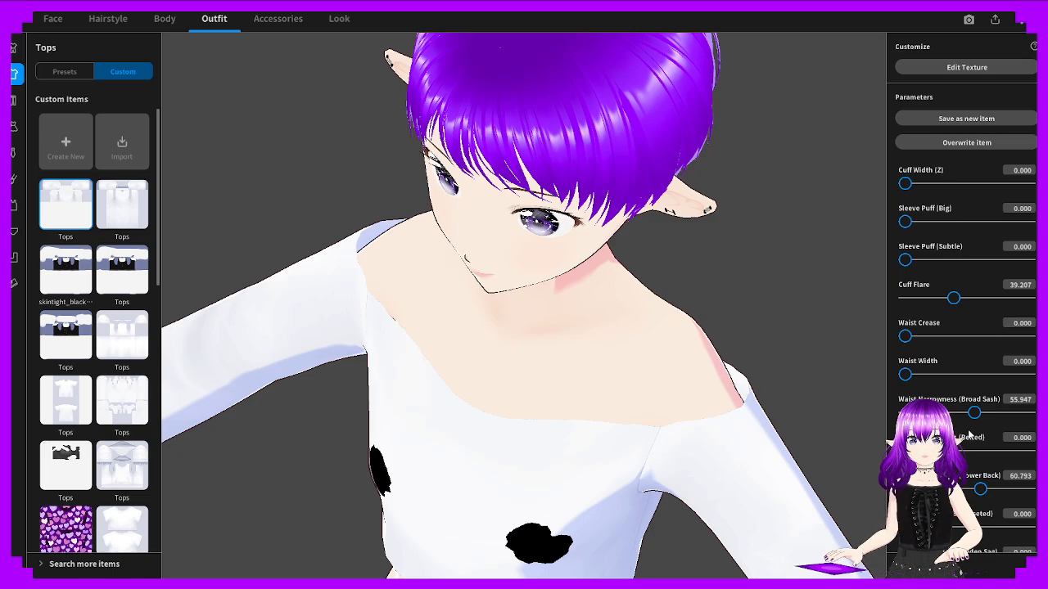
scroll(941, 443, down, 5)
scroll(966, 328, down, 1)
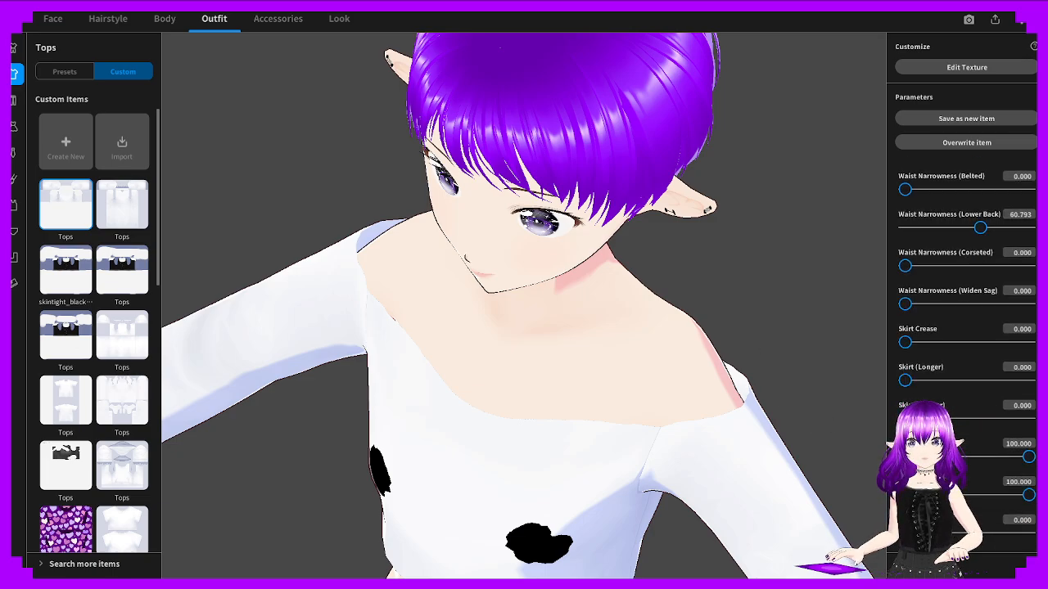
scroll(985, 446, up, 10)
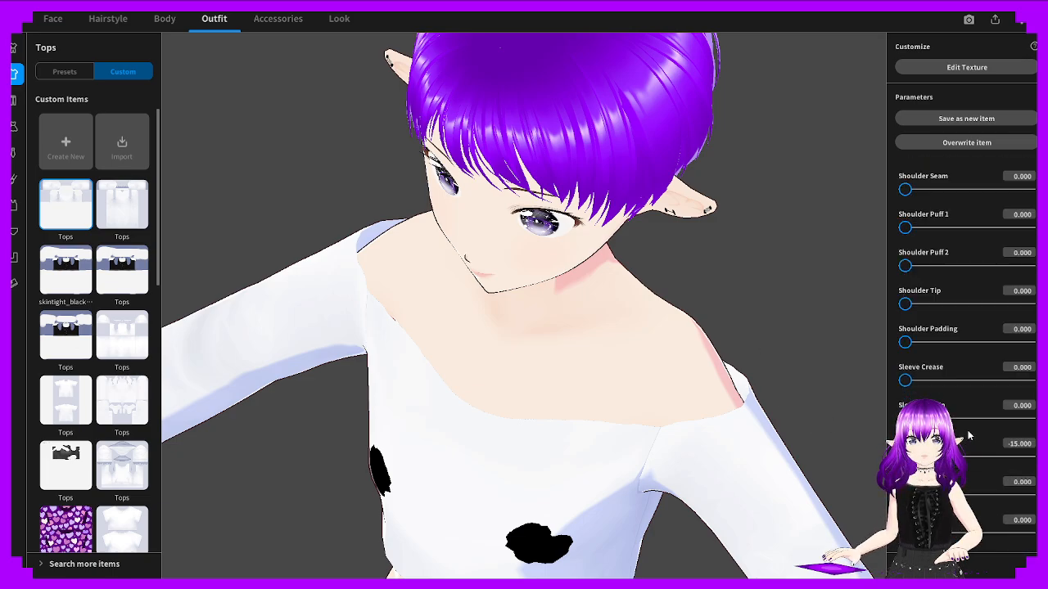
right_drag(773, 417, 870, 253)
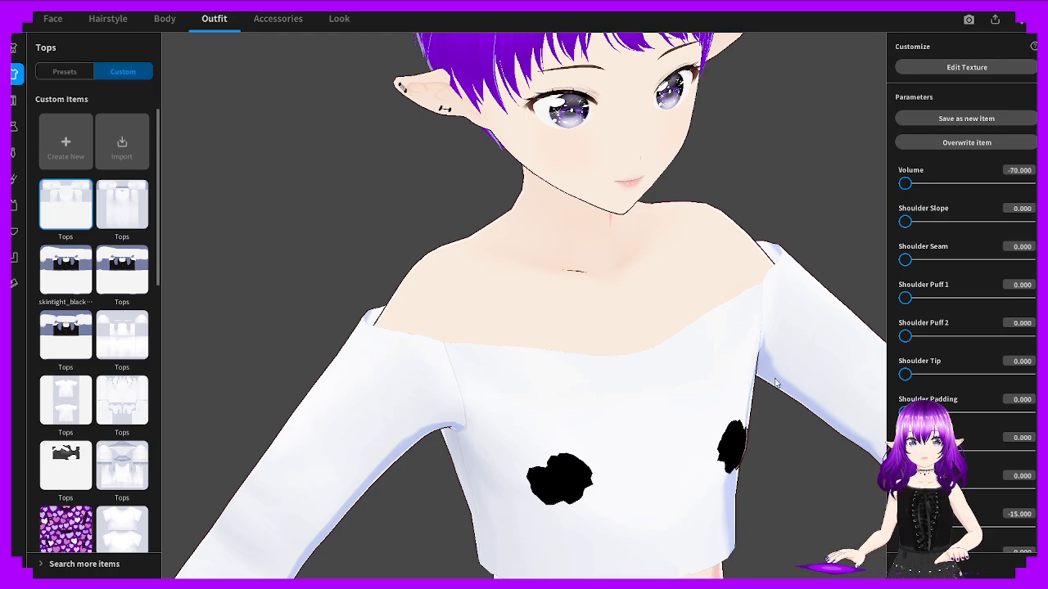
Set the top's Sleeve Width to 23.568 and check the sleeves from the front and back
scroll(966, 328, down, 1)
scroll(966, 327, down, 1)
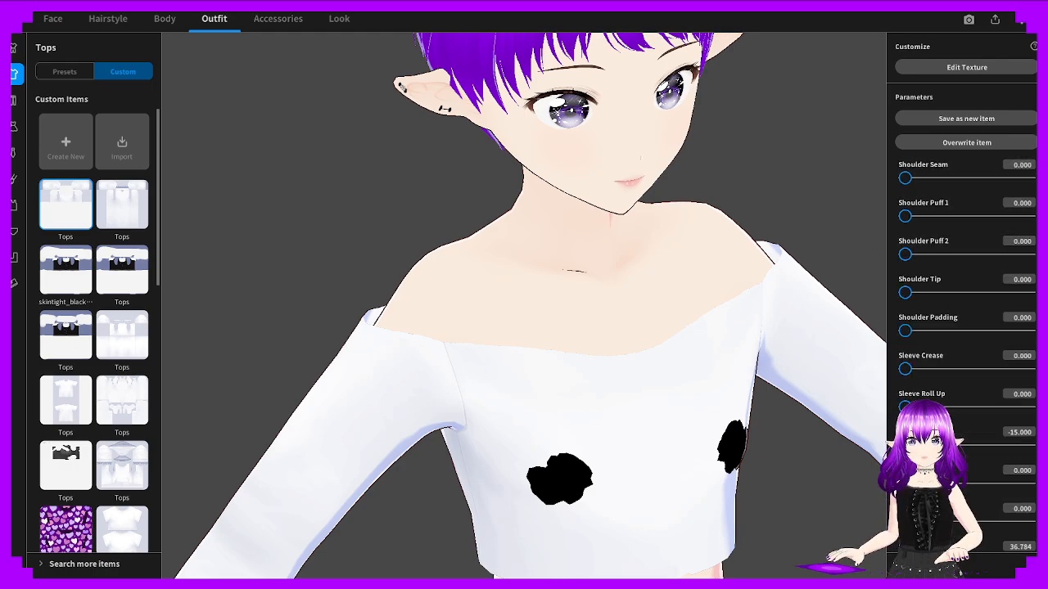
scroll(966, 327, down, 1)
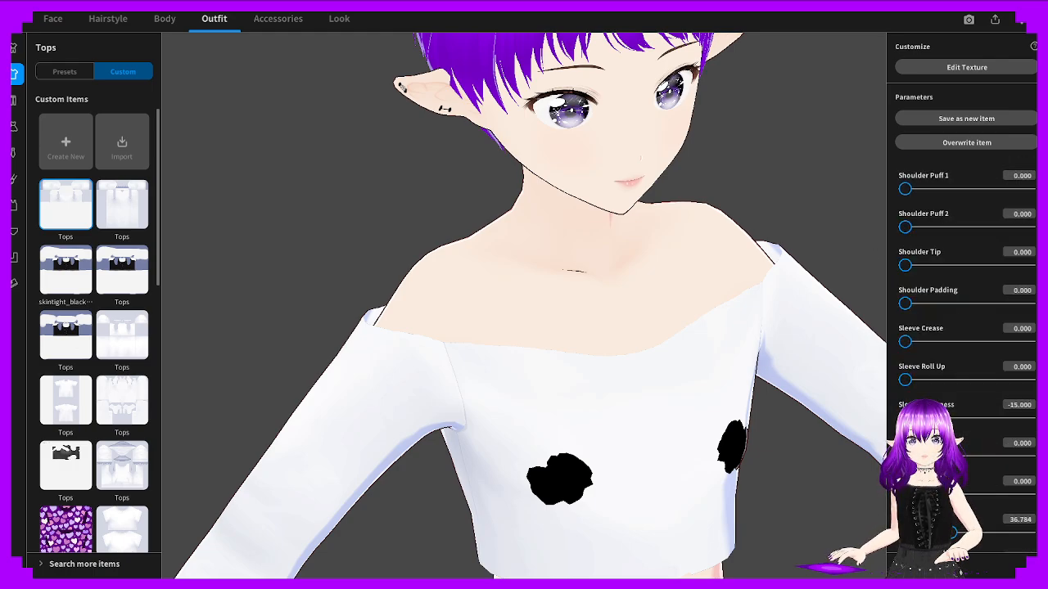
mouse_move(952, 533)
mouse_down()
mouse_move(907, 533)
mouse_move(962, 533)
mouse_move(917, 533)
mouse_move(935, 533)
mouse_up()
scroll(657, 436, down, 4)
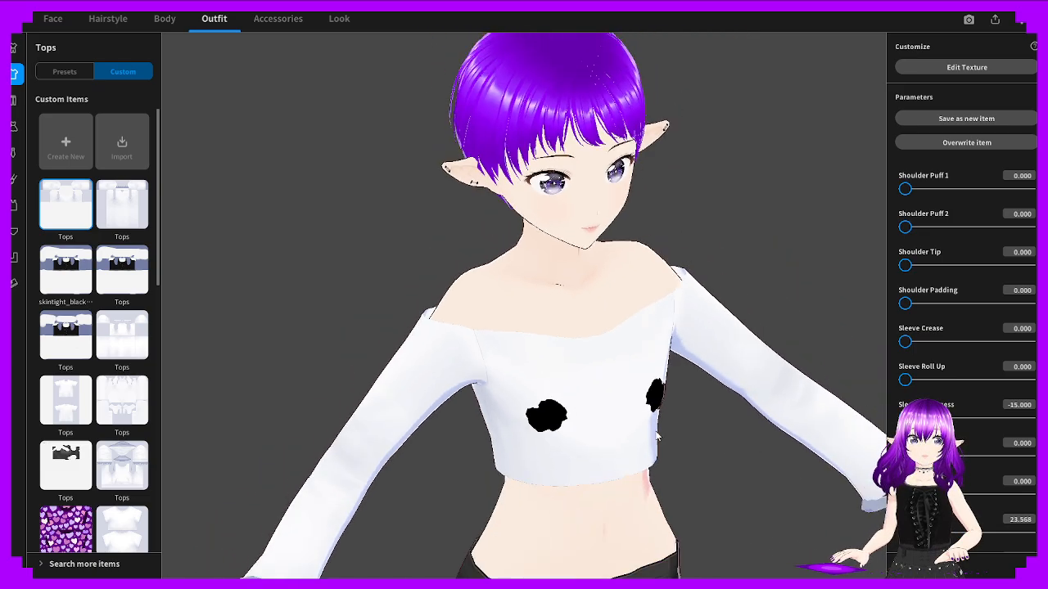
right_drag(658, 434, 782, 431)
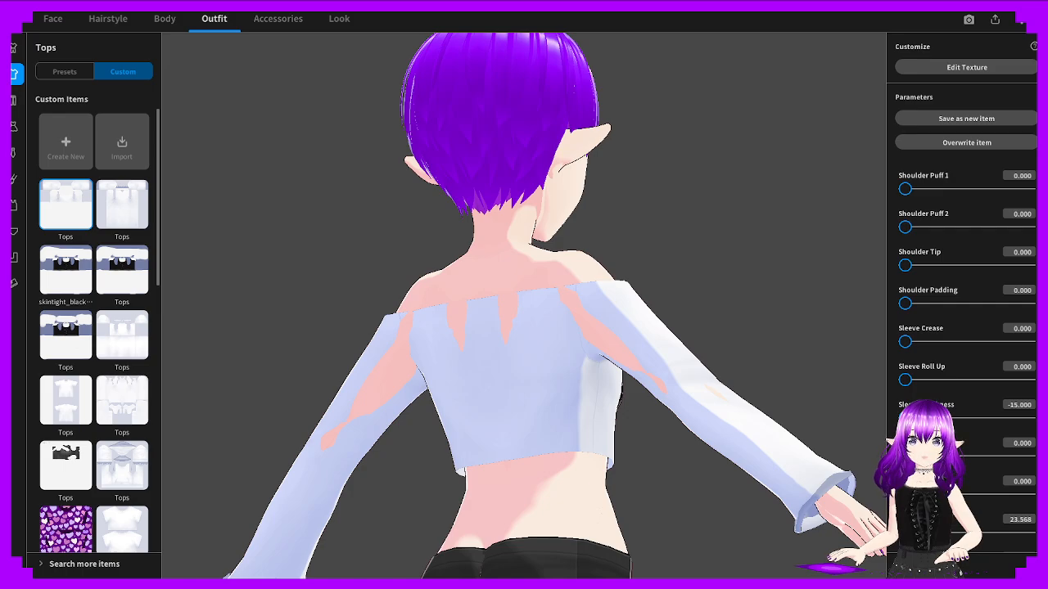
Reduce the top's Sleeve Width to 0 and set its Sleeve Thickness to 31.277
mouse_move(935, 532)
mouse_down()
mouse_move(954, 533)
mouse_move(904, 533)
mouse_move(927, 533)
mouse_up()
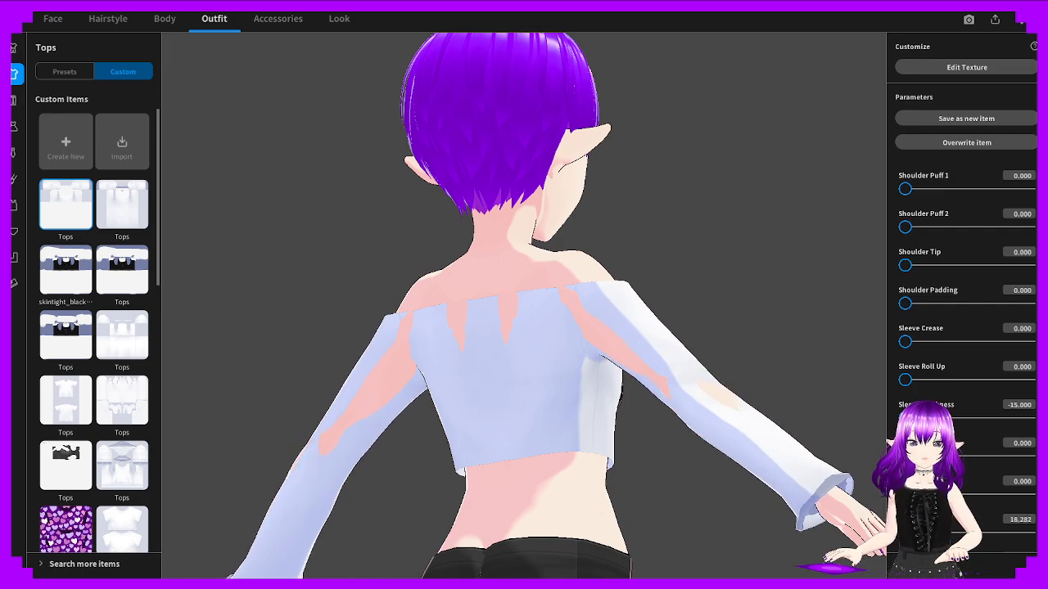
drag(907, 419, 898, 419)
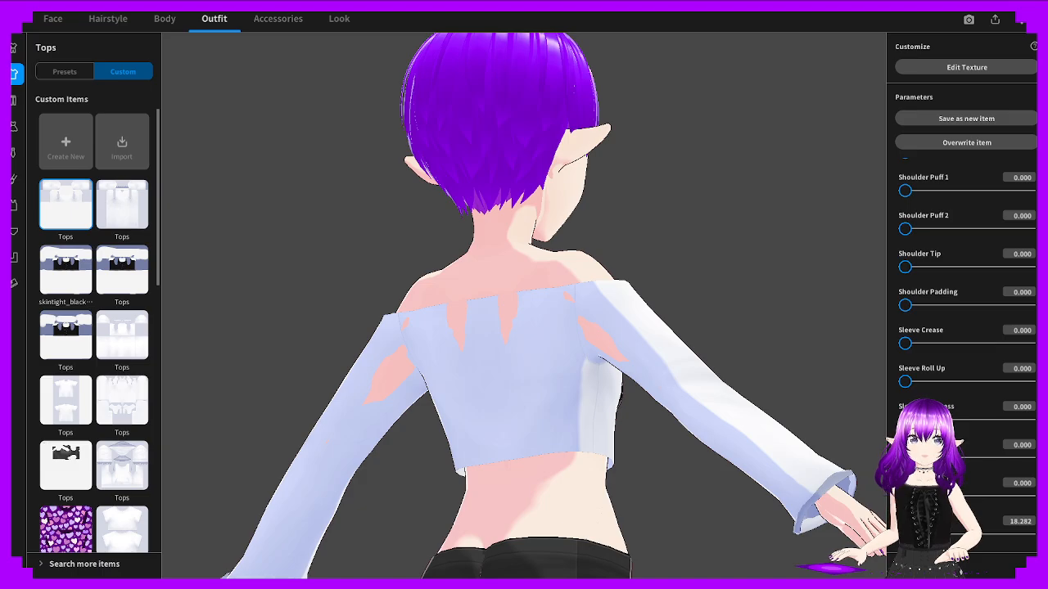
drag(928, 534, 904, 534)
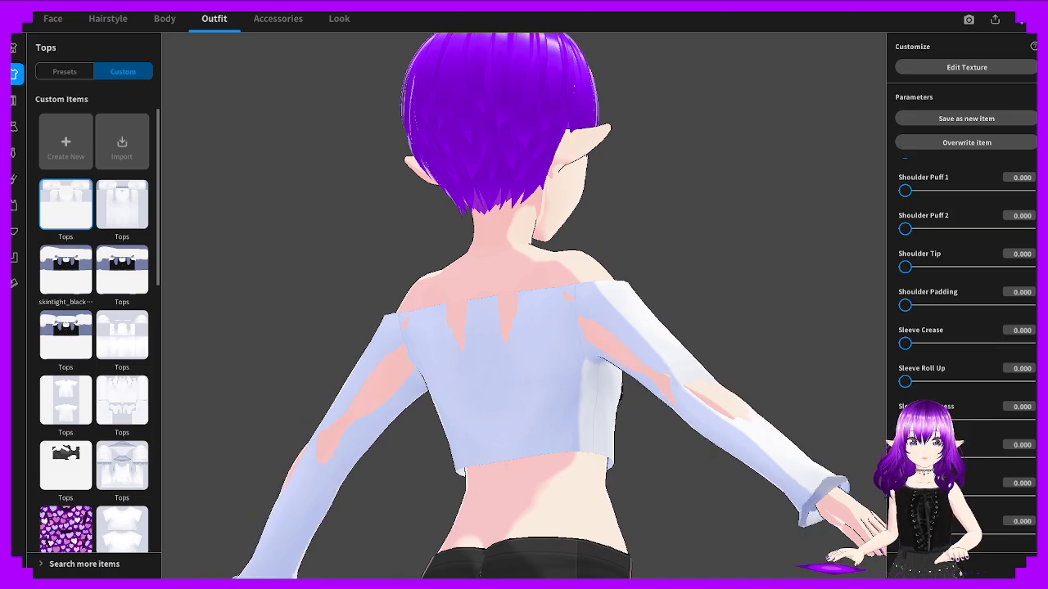
drag(905, 420, 944, 419)
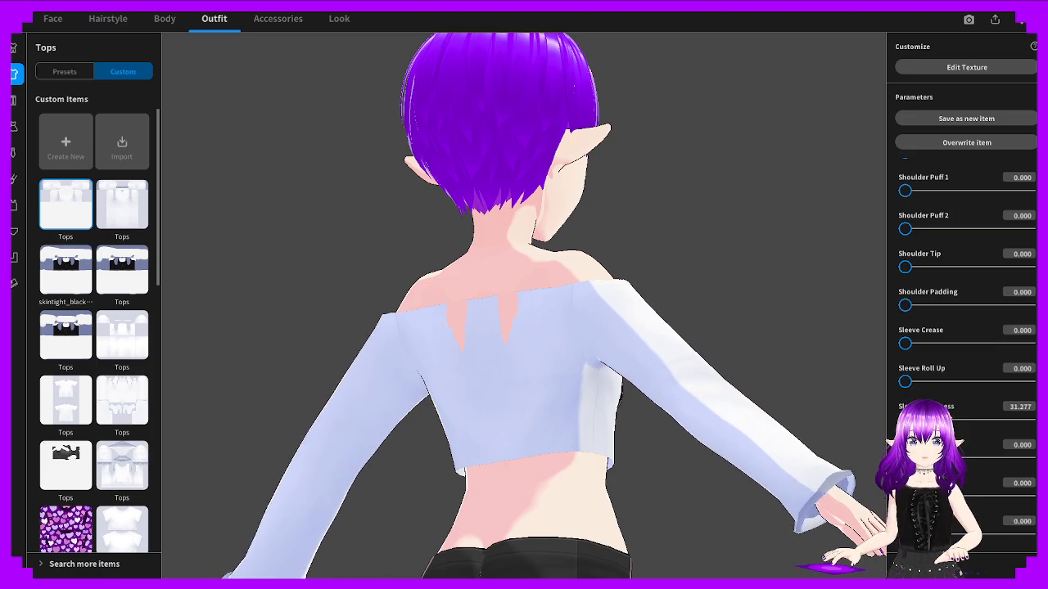
Inspect the top from above, the side and the front, and look through its sleeve, cuff and waist parameters
right_drag(831, 410, 706, 438)
scroll(706, 438, up, 5)
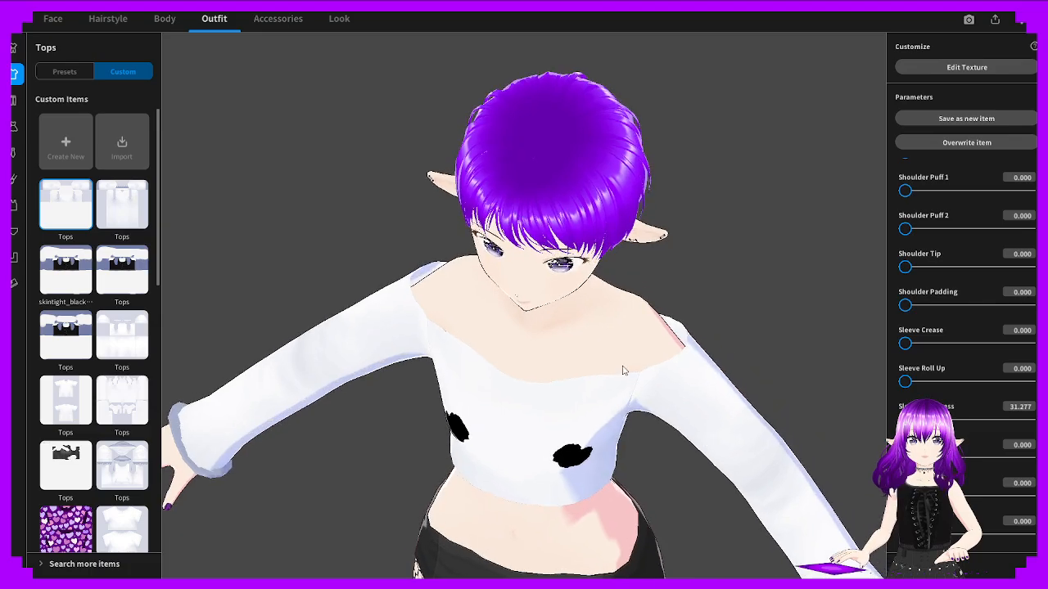
right_drag(610, 374, 866, 422)
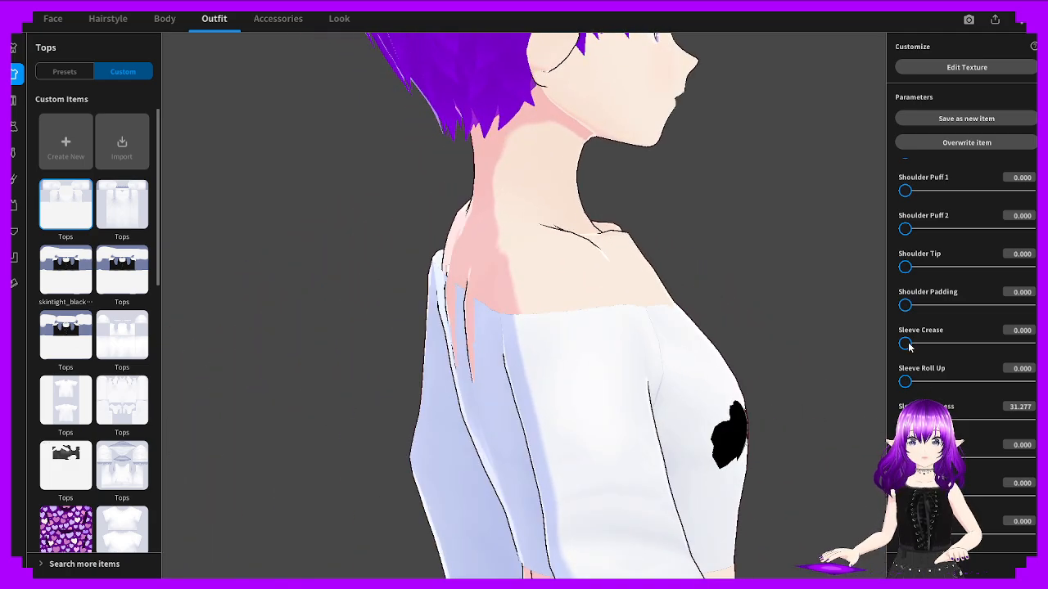
scroll(901, 301, down, 2)
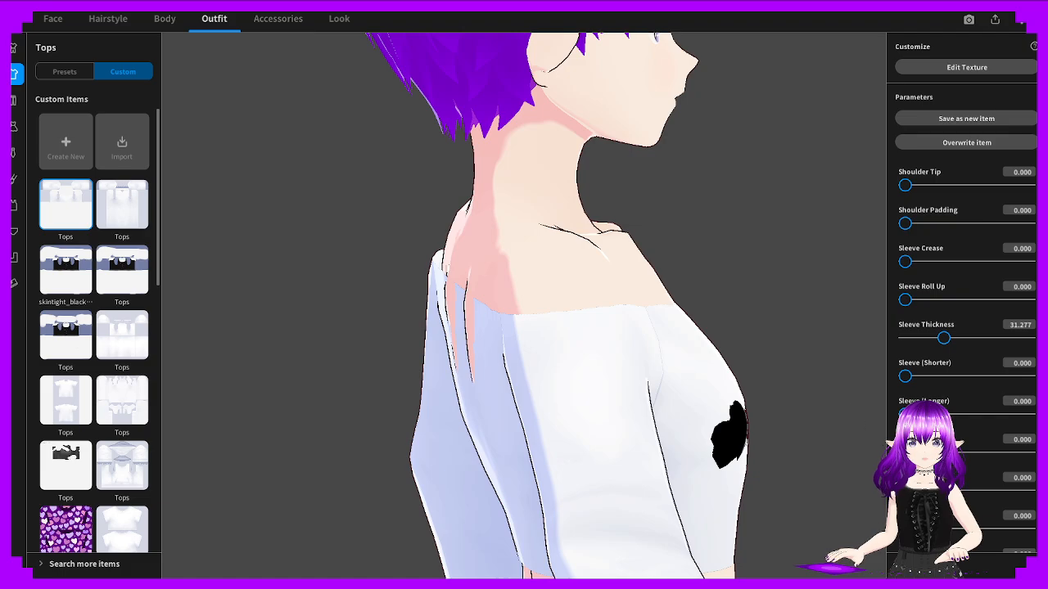
scroll(890, 404, down, 2)
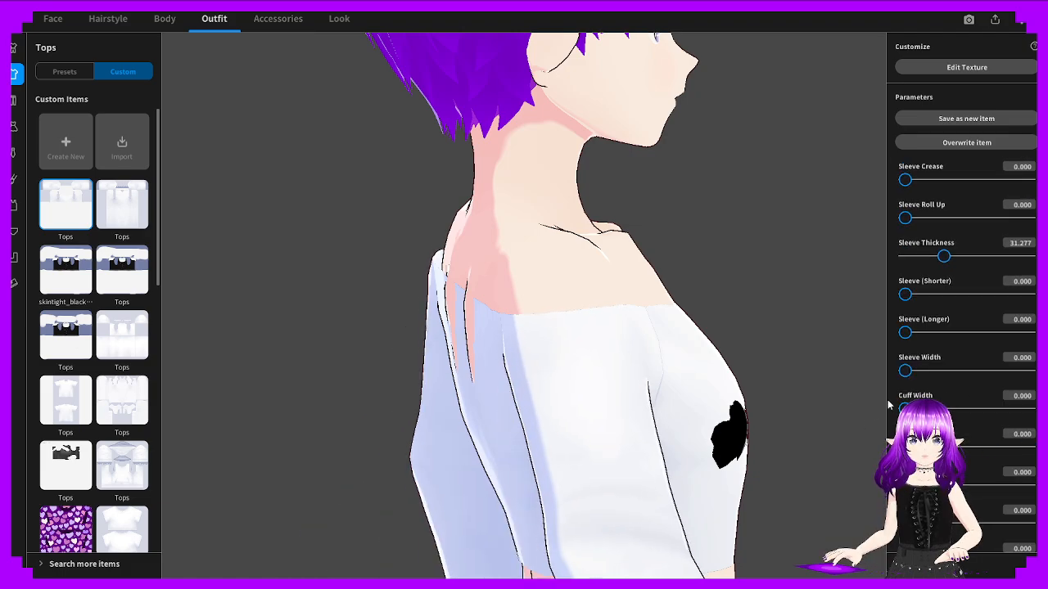
scroll(966, 328, down, 1)
scroll(966, 327, down, 5)
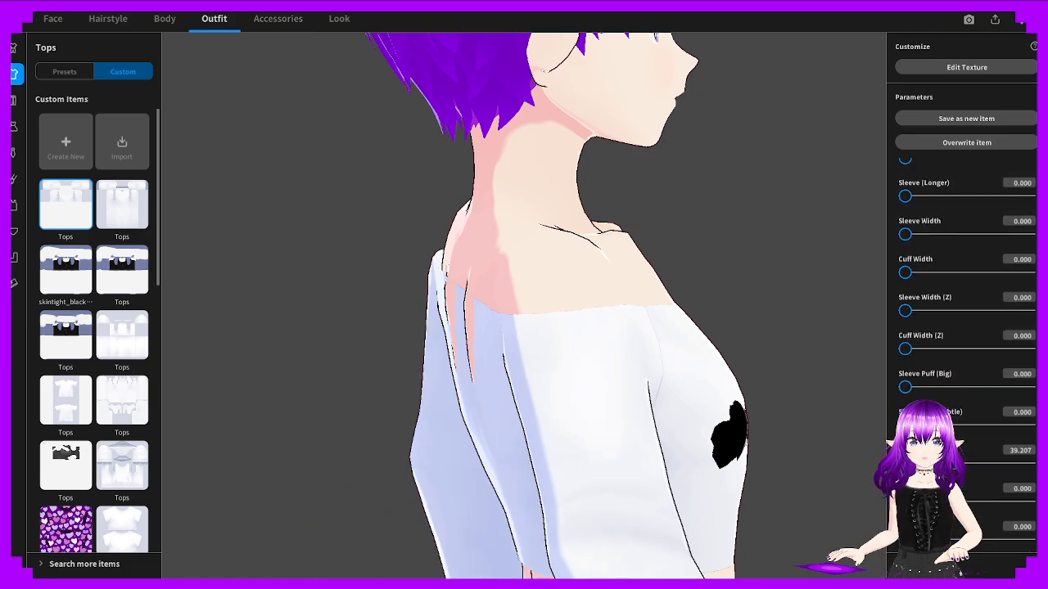
right_drag(819, 274, 597, 287)
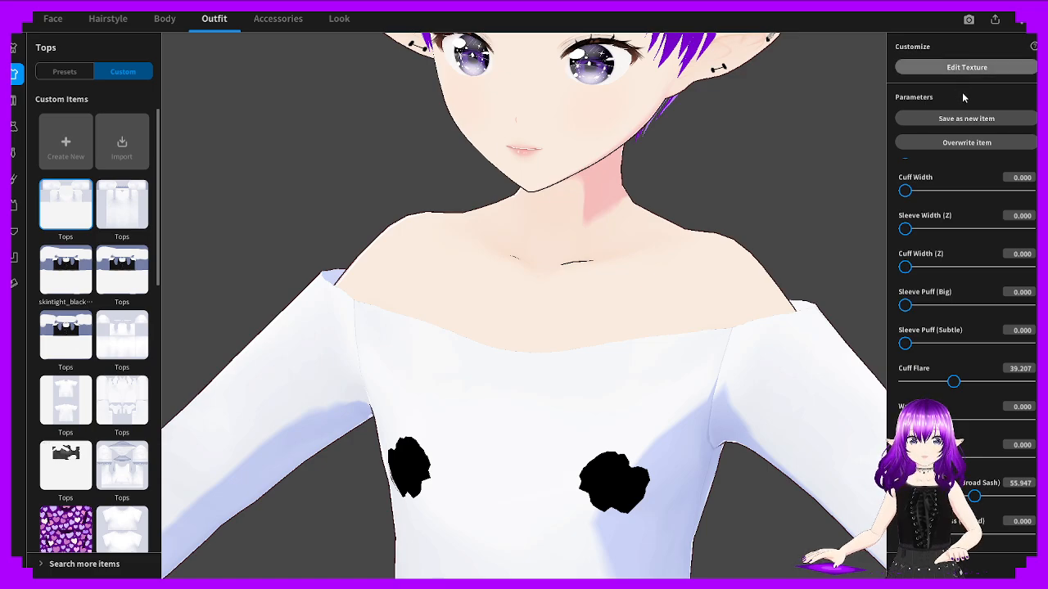
Open the top's texture for editing and select the default layer of its Skin Mask
click(967, 67)
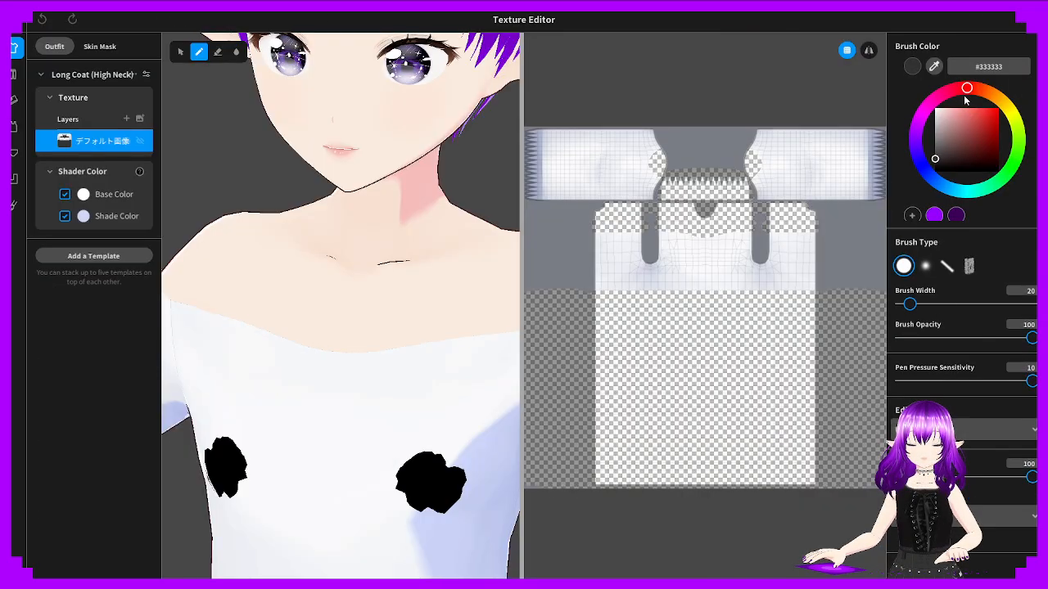
click(99, 47)
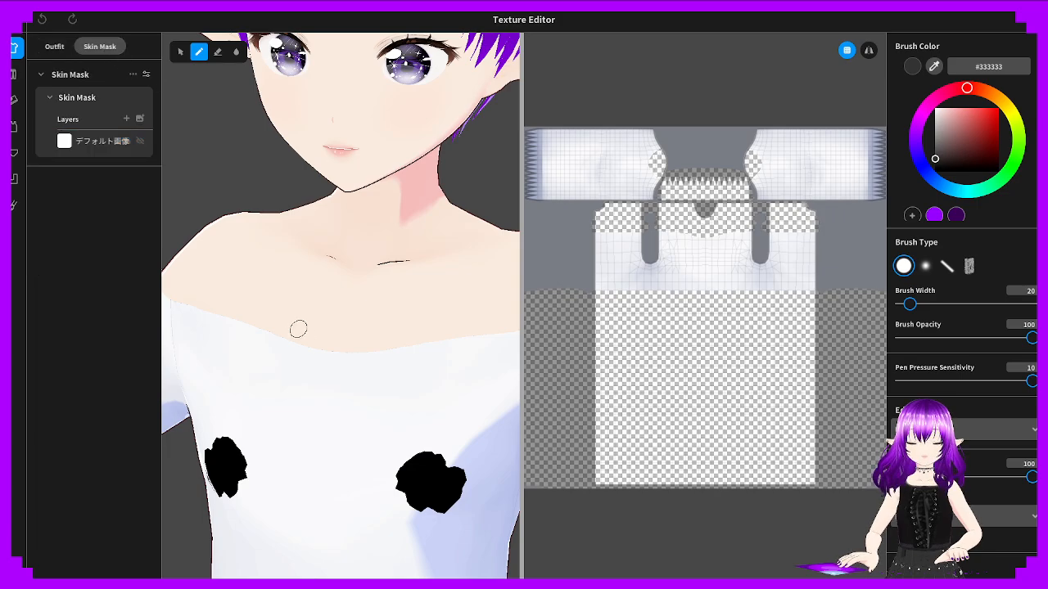
mouse_move(298, 355)
right_down()
mouse_move(362, 286)
mouse_move(393, 305)
right_up()
drag(308, 381, 359, 412)
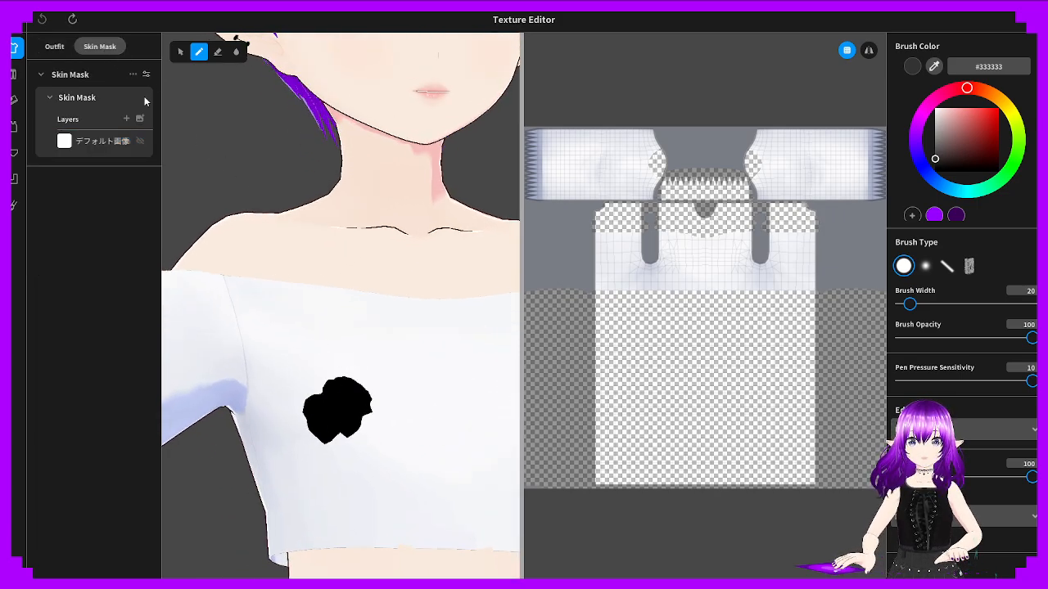
click(90, 145)
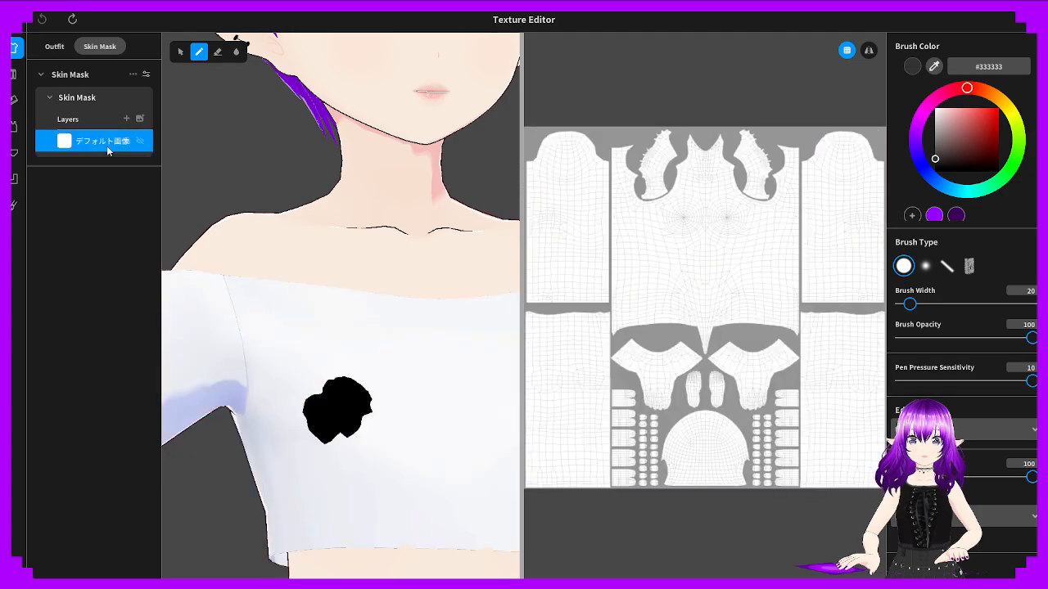
Paint the skin mask in #333333 over the black chest patch and, with mirroring on, over the skin clipping below the back neckline
drag(335, 401, 354, 421)
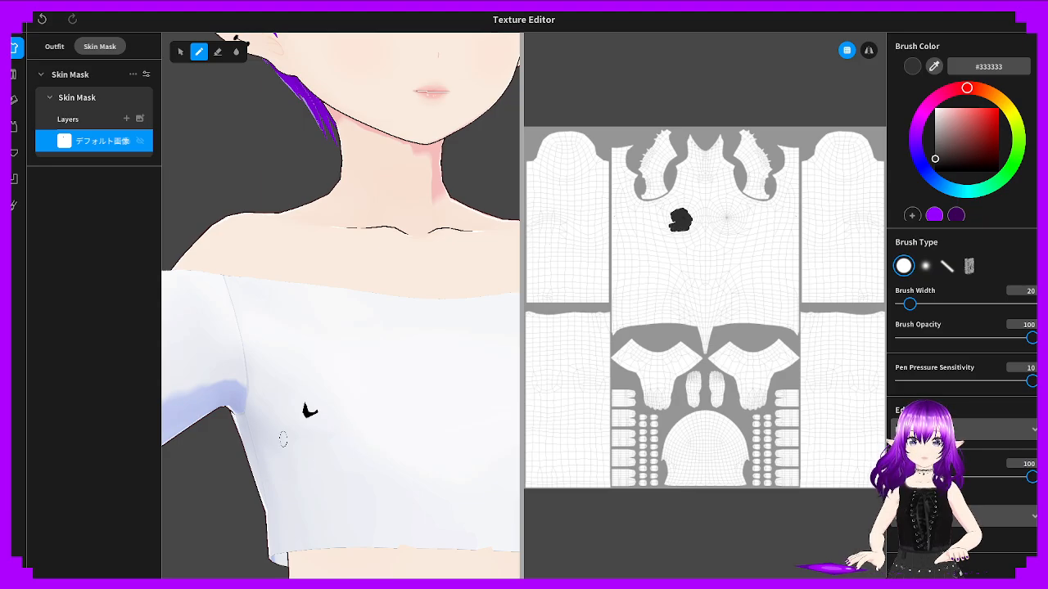
right_drag(334, 416, 350, 389)
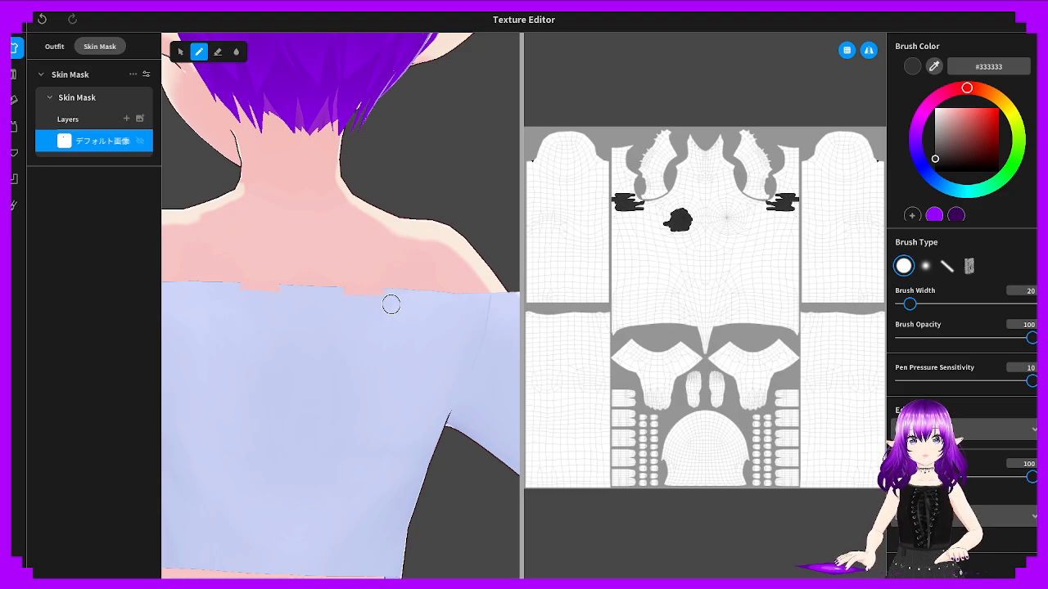
scroll(388, 303, up, 5)
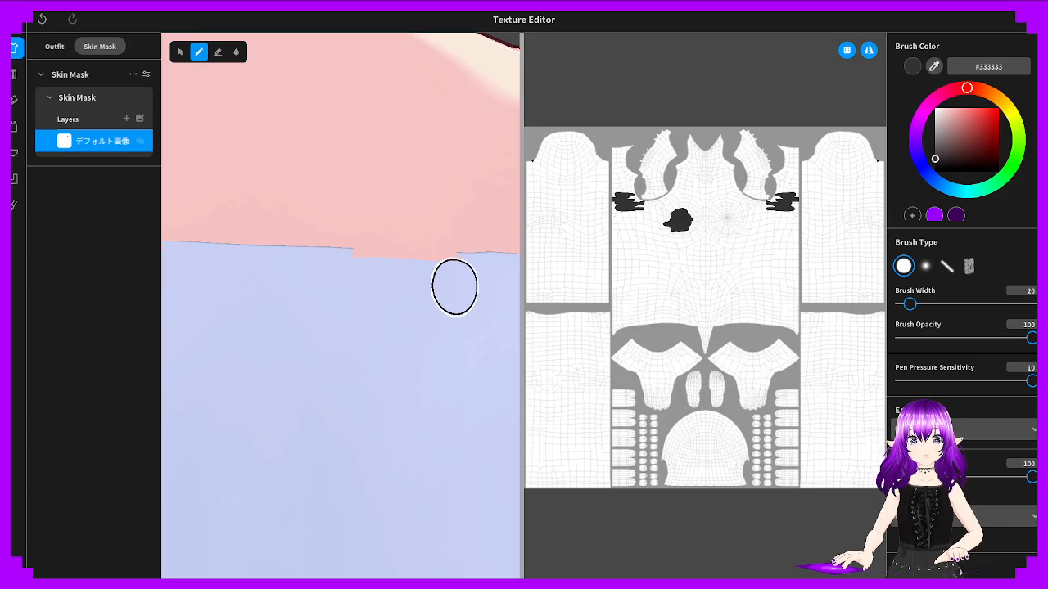
mouse_move(353, 276)
mouse_down()
mouse_move(475, 274)
mouse_move(325, 260)
mouse_move(344, 261)
mouse_up()
key(ctrl+z)
mouse_move(468, 279)
mouse_down()
mouse_move(323, 268)
mouse_move(477, 274)
mouse_move(381, 269)
mouse_up()
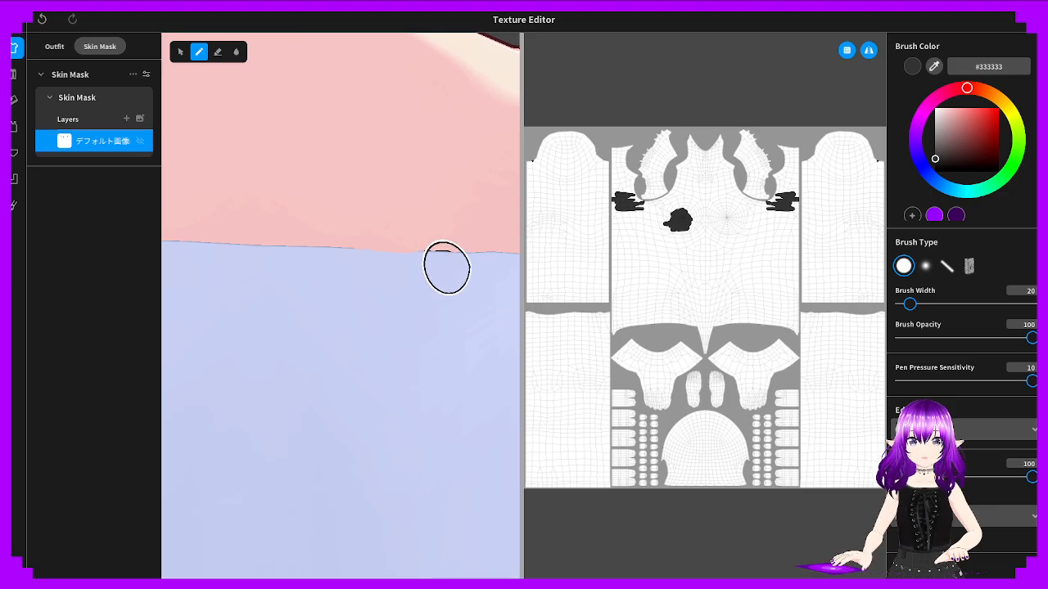
scroll(444, 267, up, 5)
scroll(491, 242, down, 1)
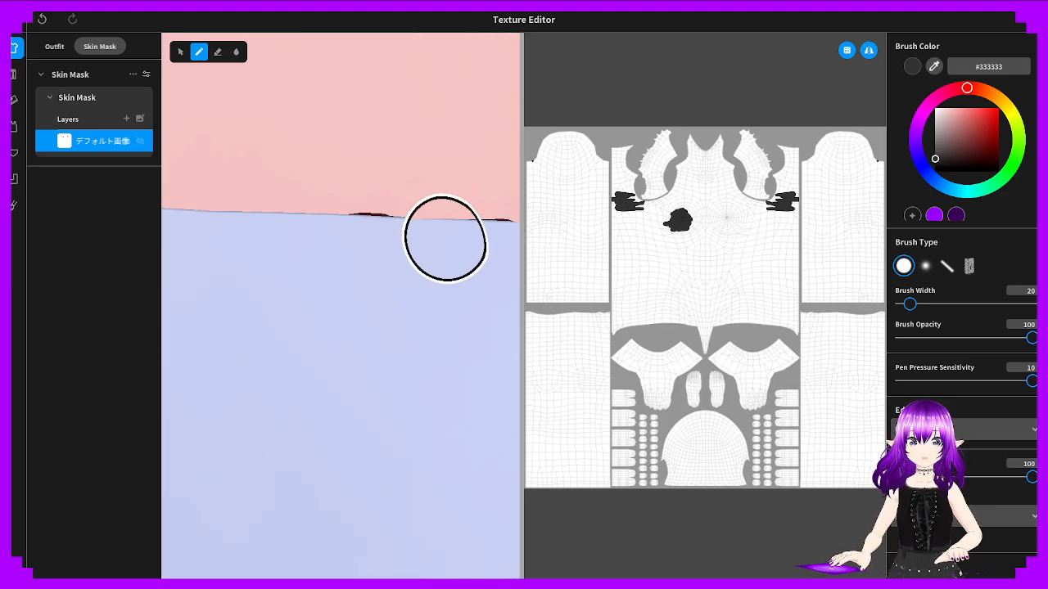
drag(460, 248, 433, 235)
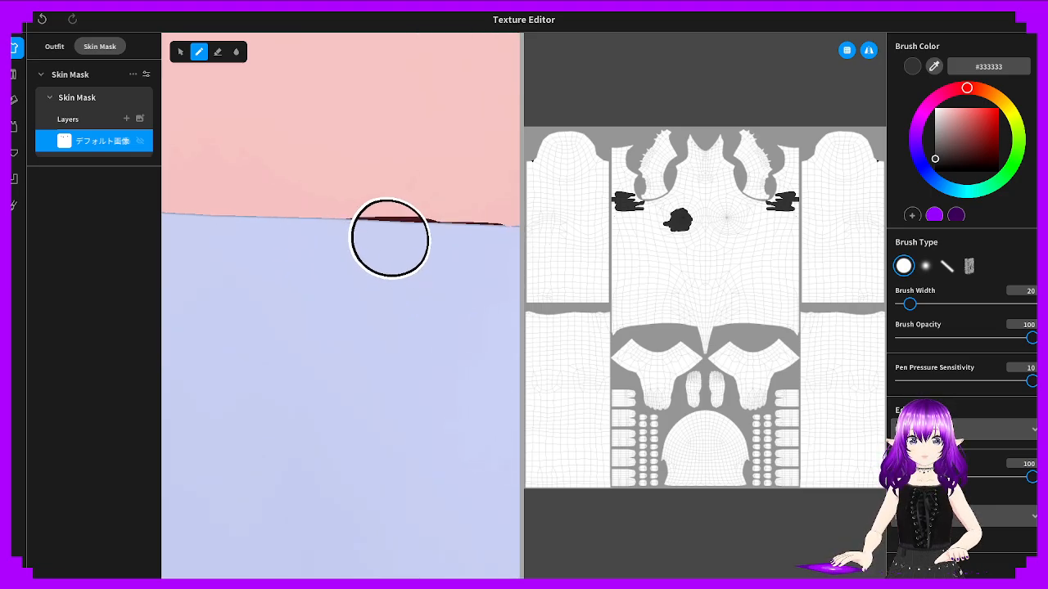
Restore the over-masked skin along the back neckline with a #FFFFFF brush at width 40
click(218, 53)
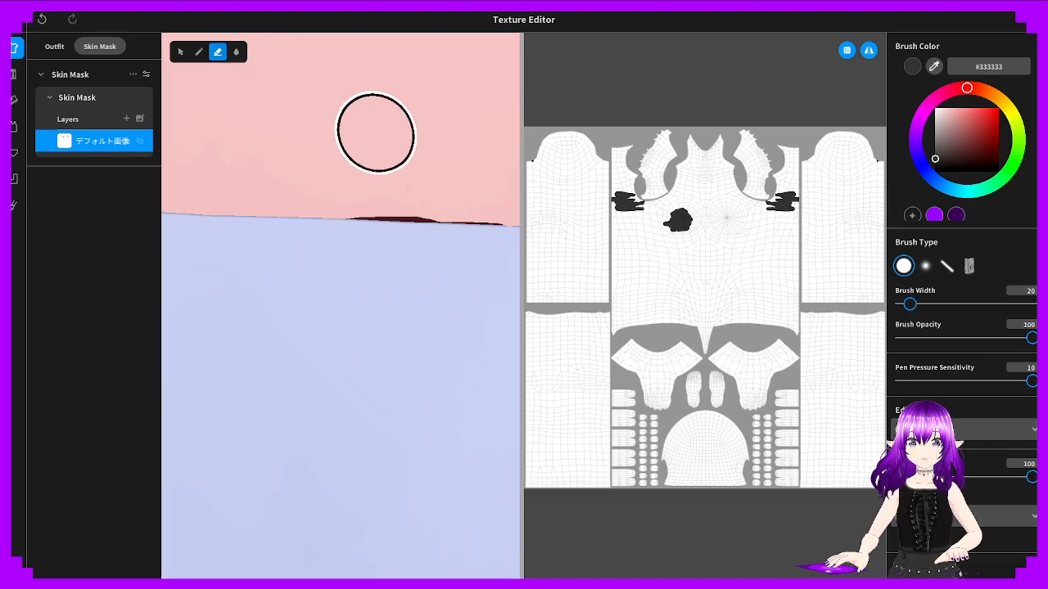
click(199, 53)
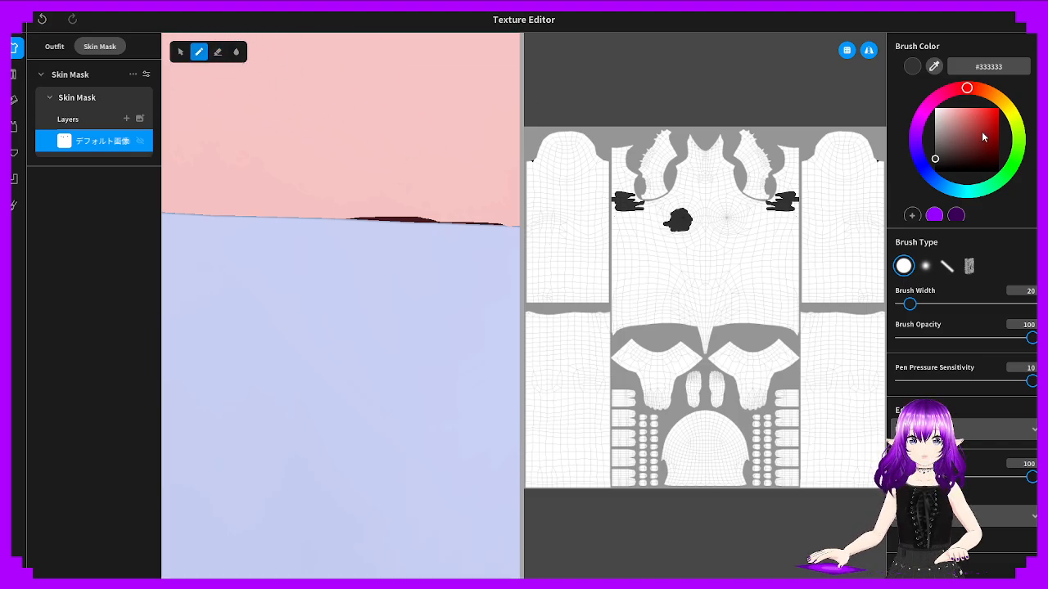
click(951, 122)
mouse_move(444, 205)
right_down()
mouse_move(227, 294)
mouse_move(374, 400)
mouse_move(396, 391)
mouse_move(395, 248)
mouse_move(361, 232)
right_up()
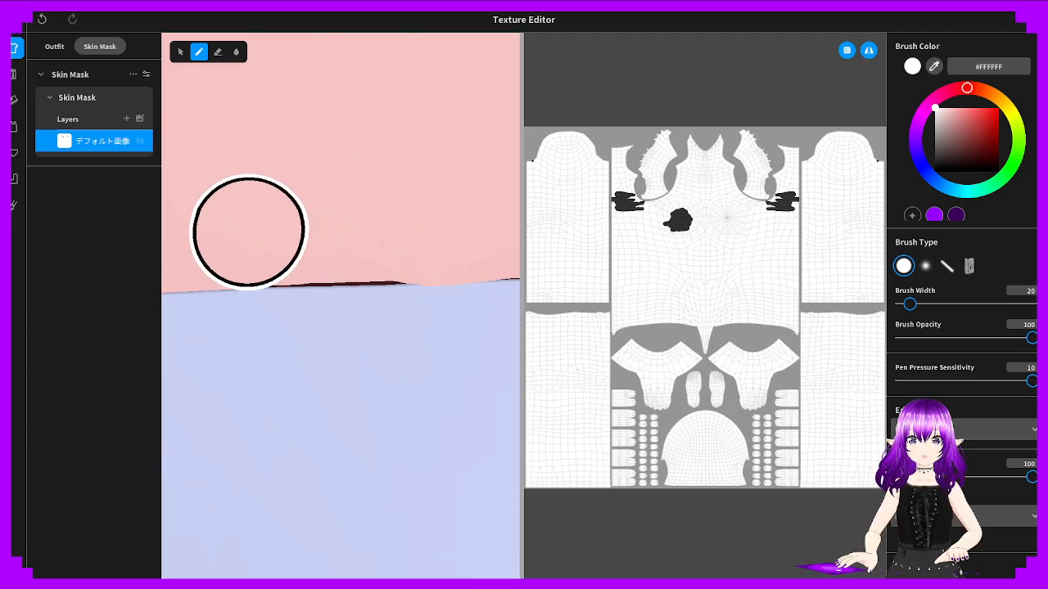
drag(248, 232, 337, 236)
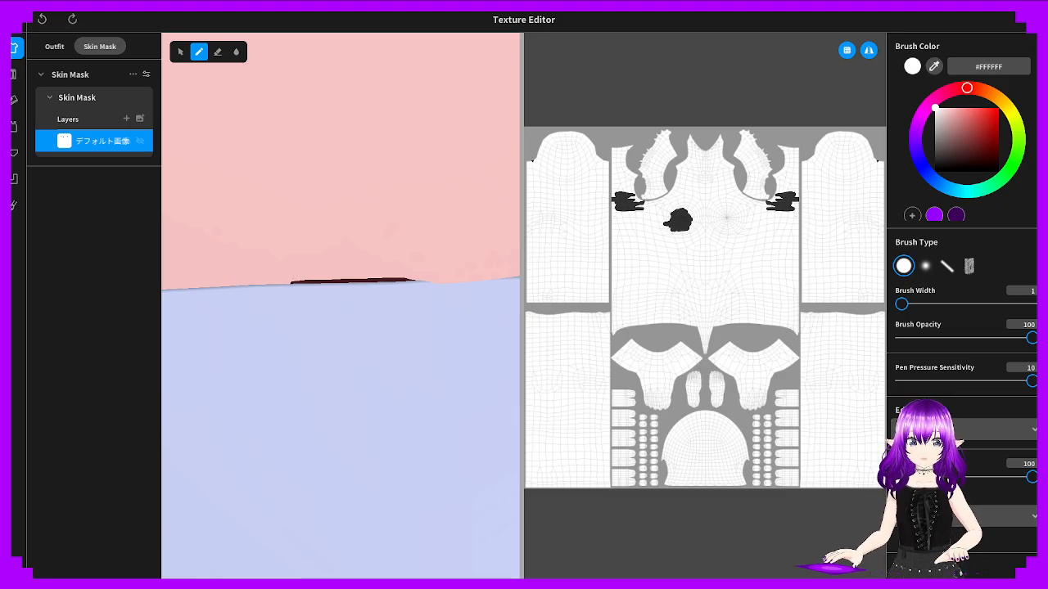
click(918, 305)
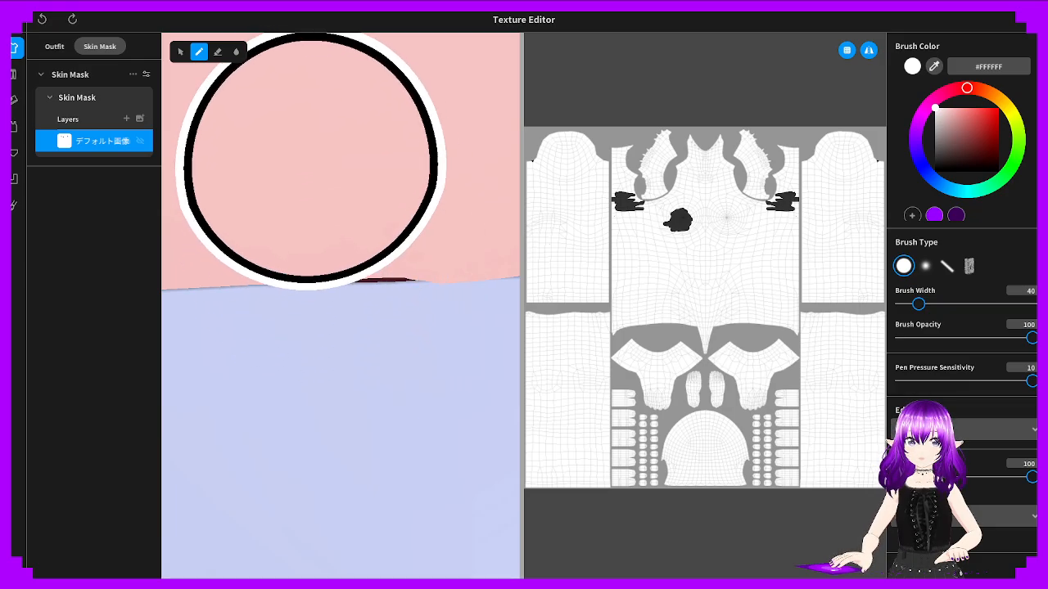
drag(309, 157, 382, 145)
key(ctrl+z)
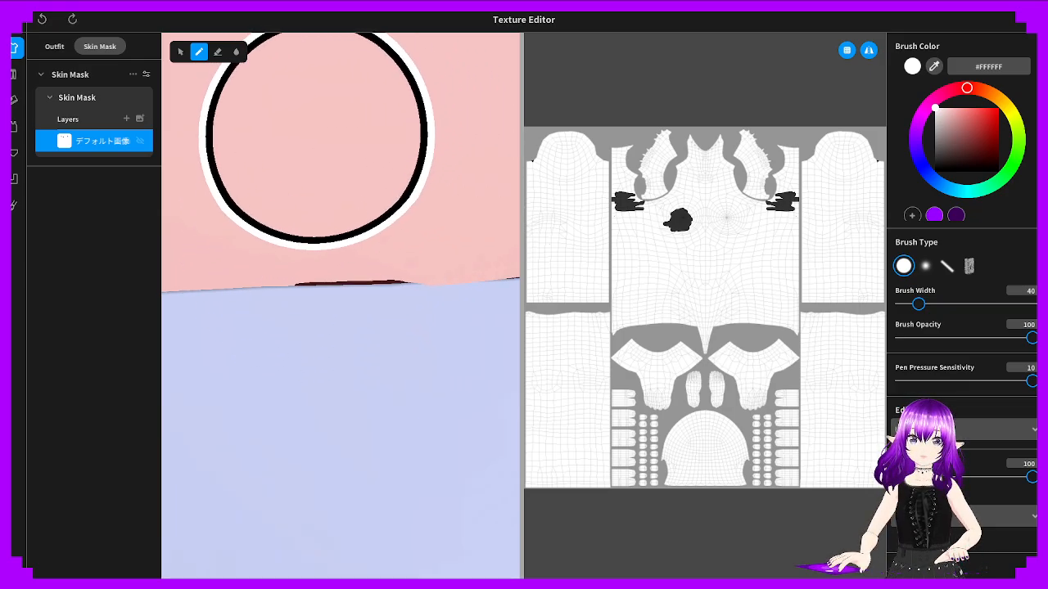
mouse_move(368, 146)
mouse_down()
mouse_move(424, 145)
mouse_move(357, 152)
mouse_up()
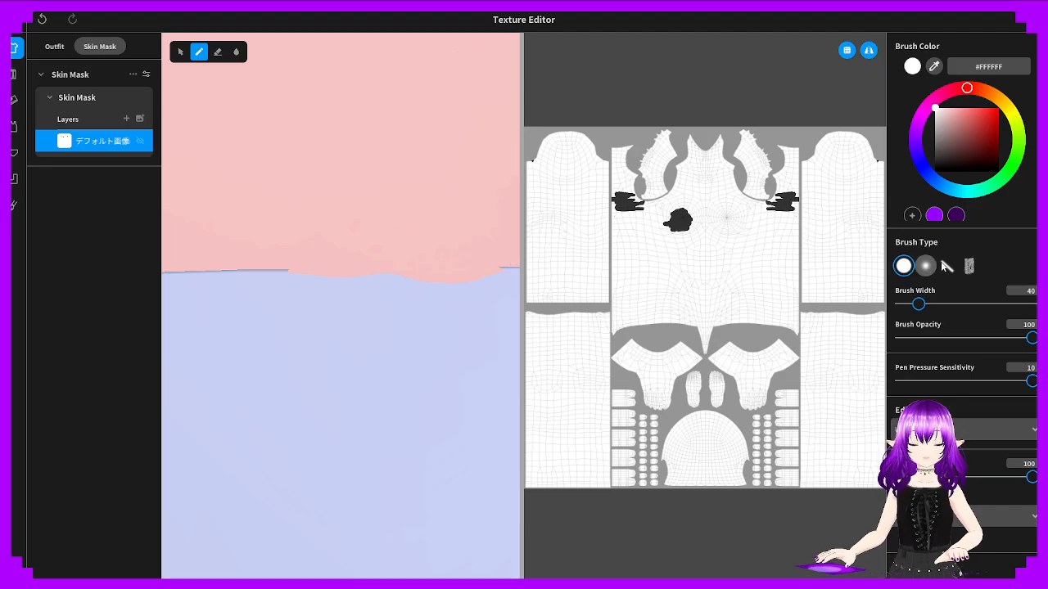
Mask the skin below the back neckline in #000000 at width 40, and restore its edge in #FFFFFF at width 15
drag(946, 157, 935, 171)
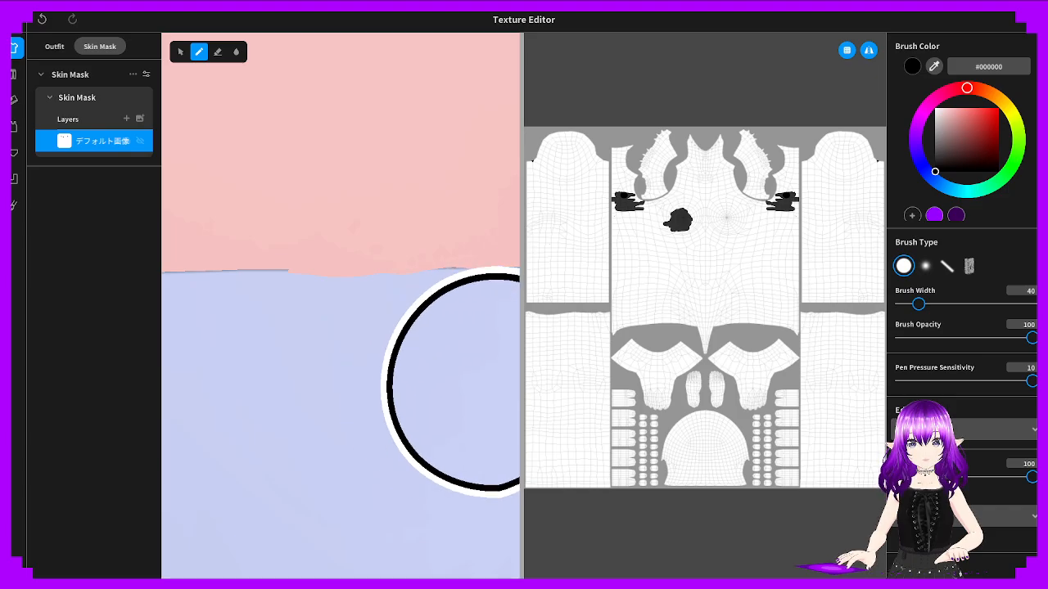
scroll(434, 375, down, 3)
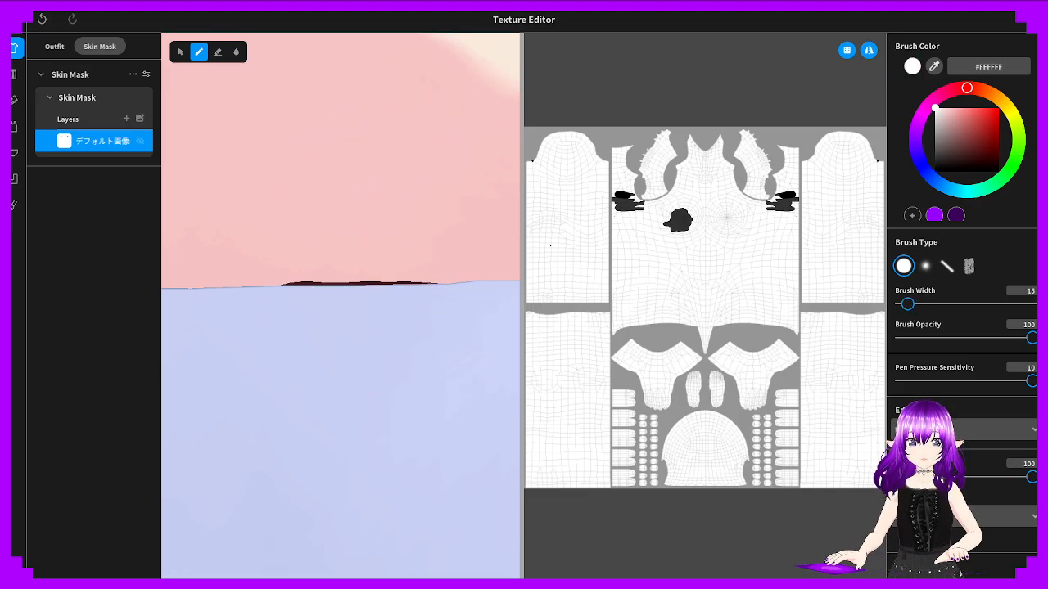
mouse_move(437, 252)
mouse_down()
mouse_move(273, 254)
mouse_move(456, 261)
mouse_up()
scroll(386, 306, up, 5)
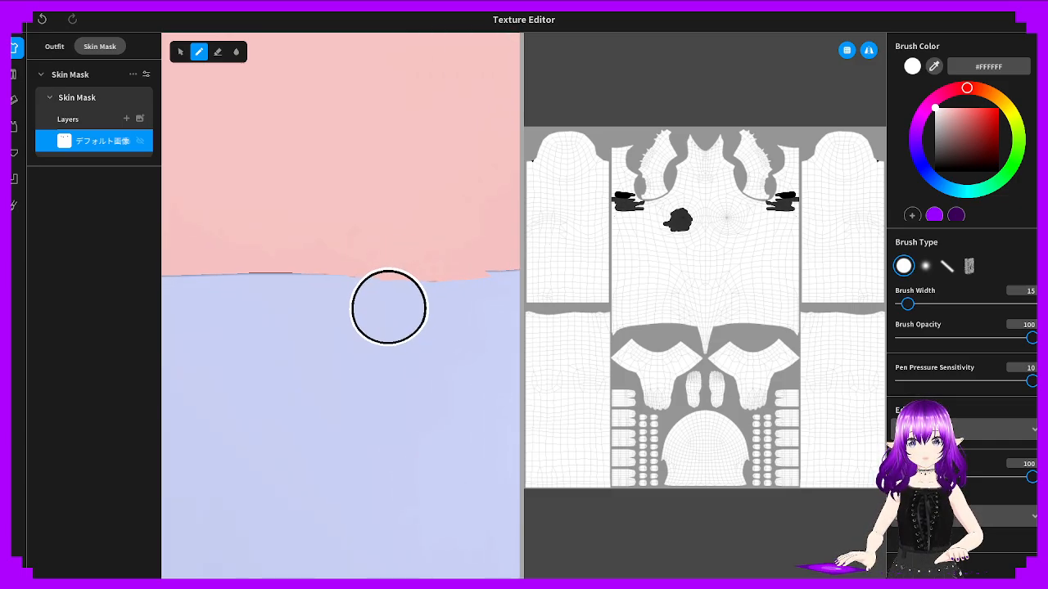
scroll(389, 307, up, 1)
mouse_move(249, 217)
mouse_down()
mouse_move(261, 224)
mouse_move(249, 224)
mouse_up()
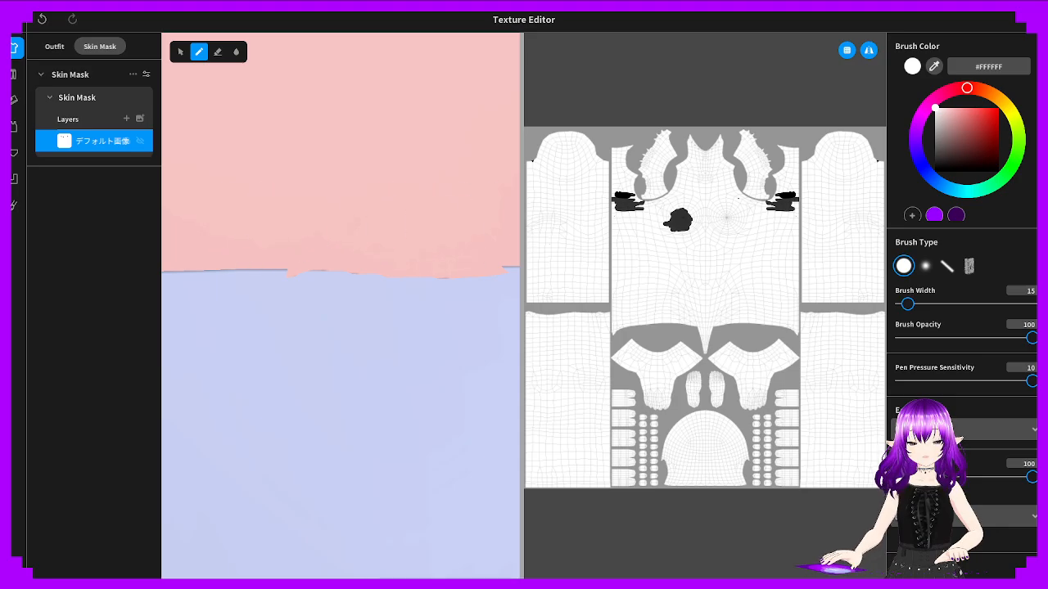
Mask the skin still poking through along the back neckline with a #000000 brush at width 15
drag(967, 144, 907, 229)
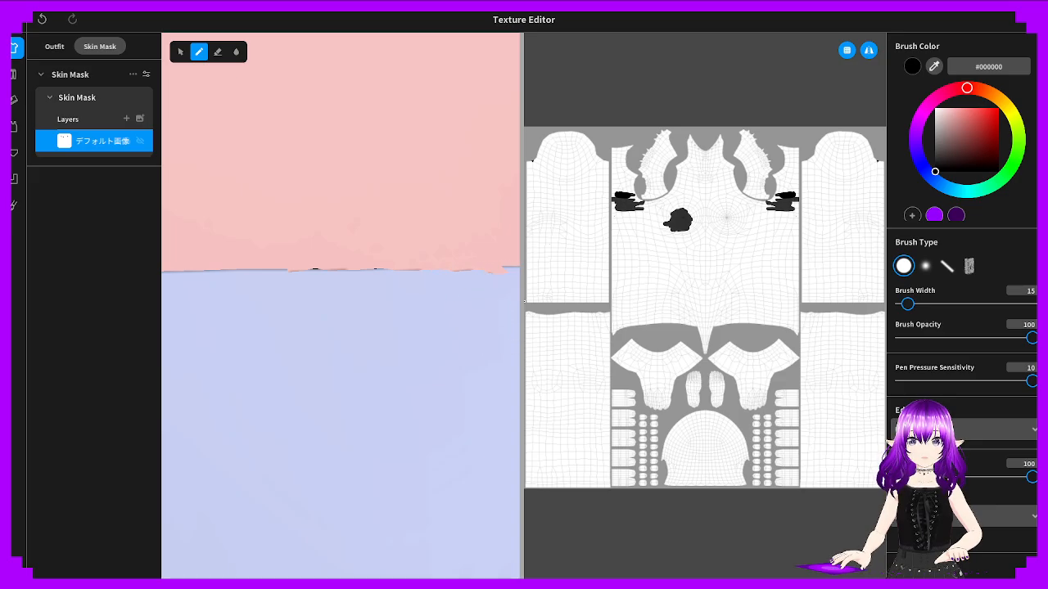
click(460, 298)
scroll(489, 292, down, 1)
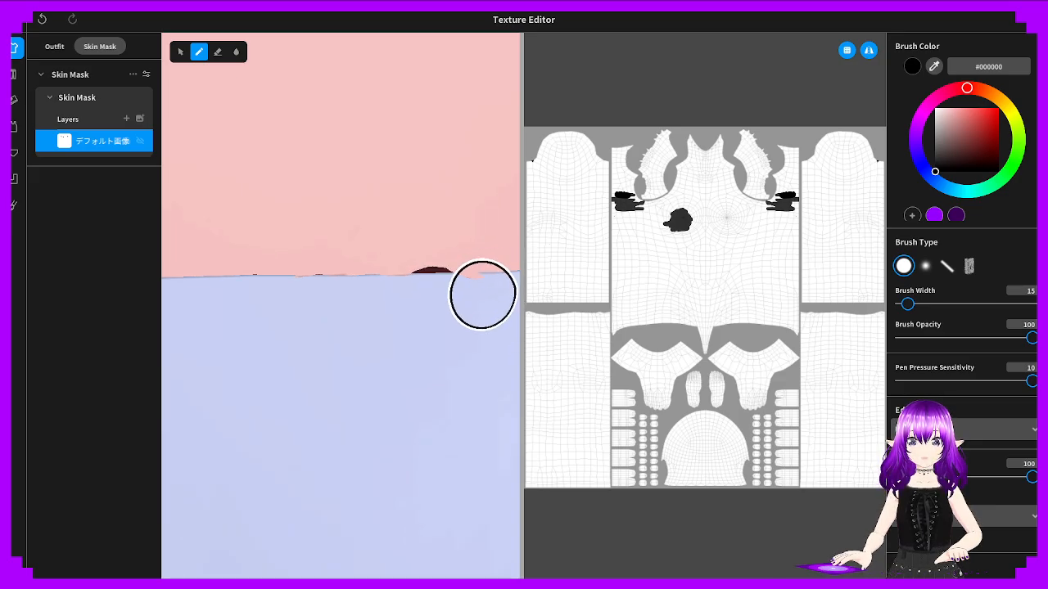
drag(493, 294, 214, 294)
Restore the over-masked skin along the back neckline with a #FFFFFF brush at width 1
click(936, 107)
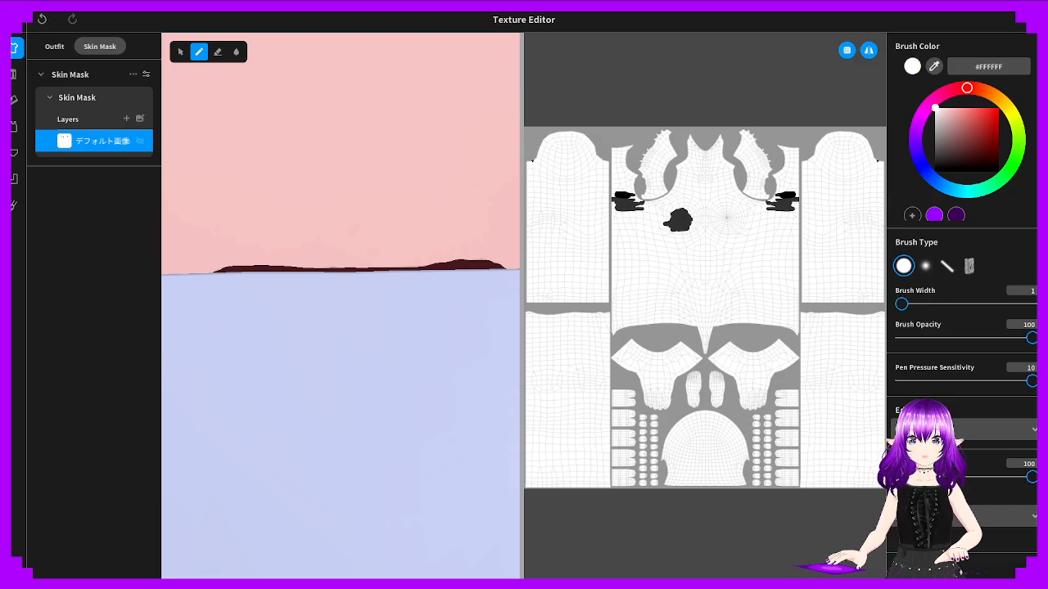
scroll(434, 235, up, 3)
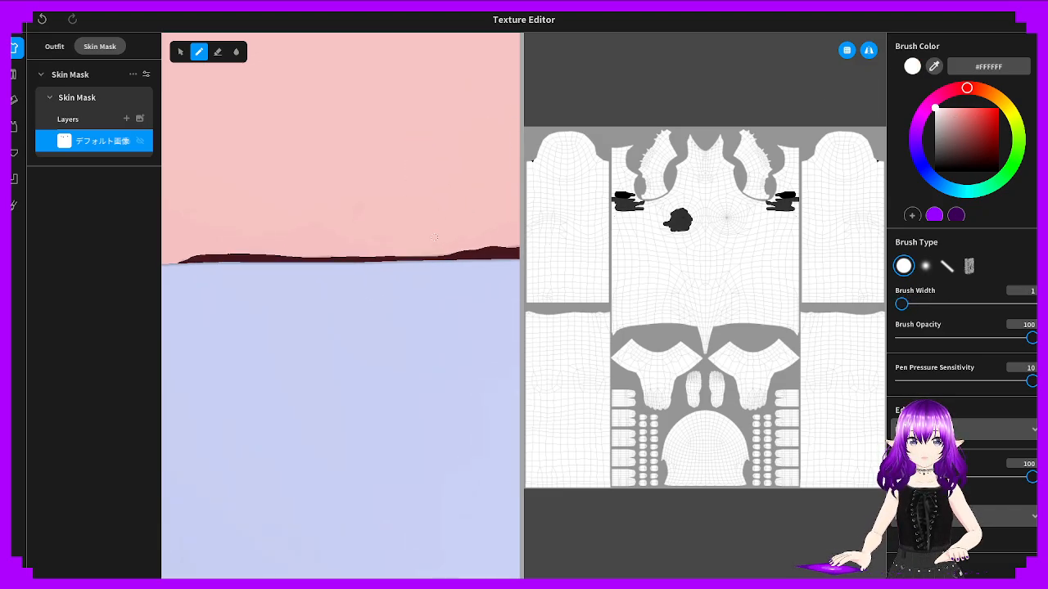
middle_drag(445, 257, 322, 292)
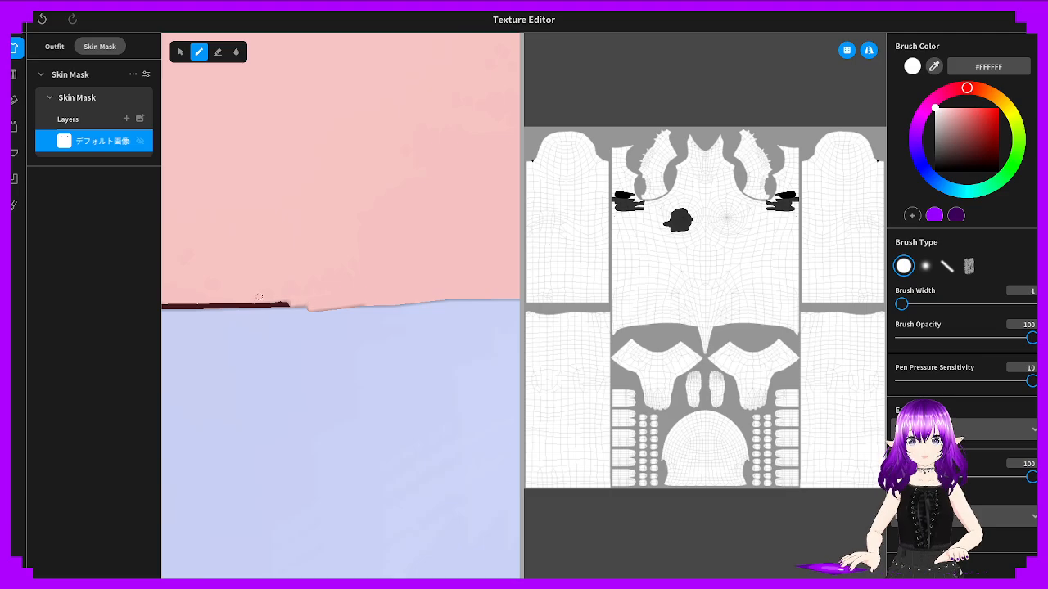
middle_drag(265, 303, 397, 284)
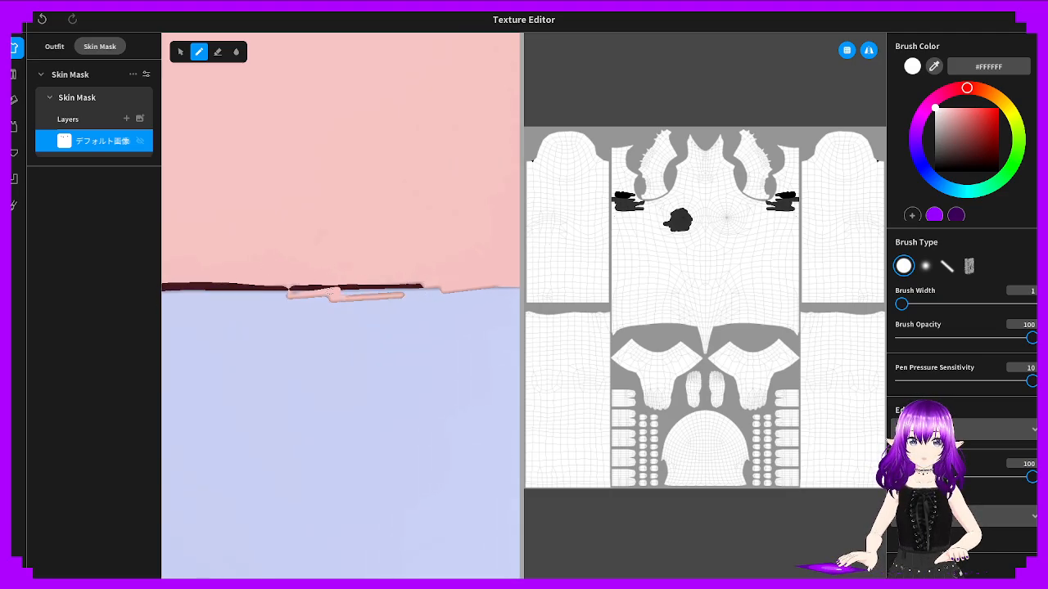
scroll(332, 292, down, 2)
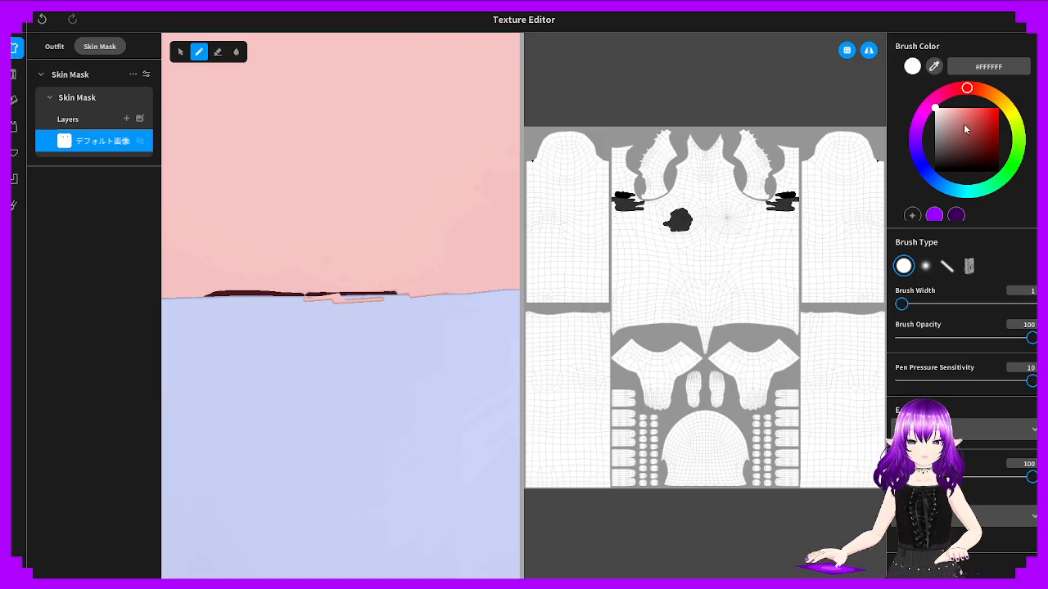
Mask the stray skin below the back neckline in #000000 at width 6, and restore the gaps along its edge in #FFFFFF
click(934, 171)
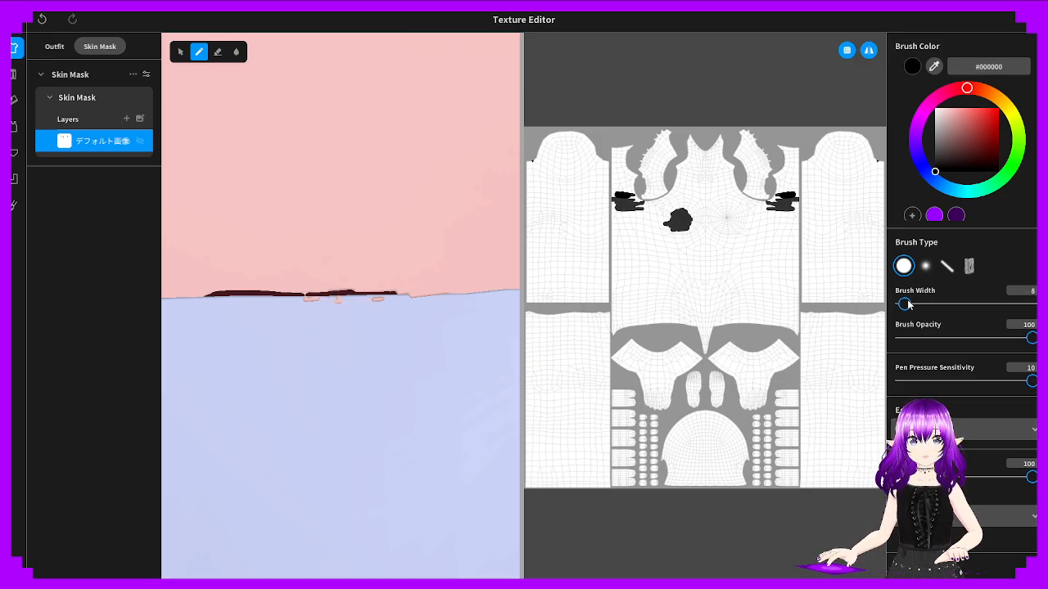
drag(906, 304, 910, 303)
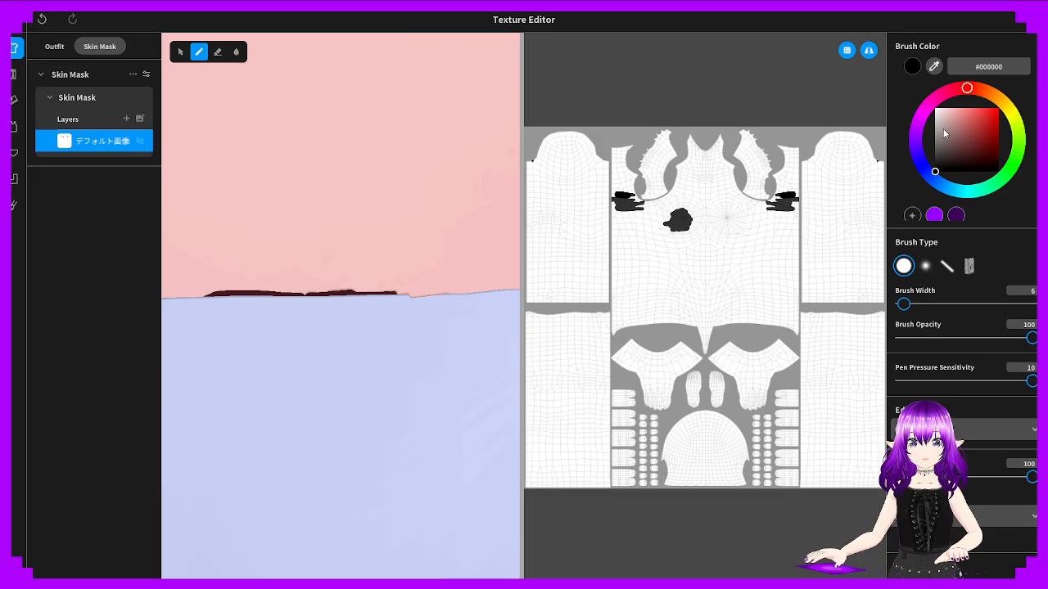
mouse_move(213, 282)
mouse_down()
mouse_move(397, 280)
mouse_move(198, 284)
mouse_up()
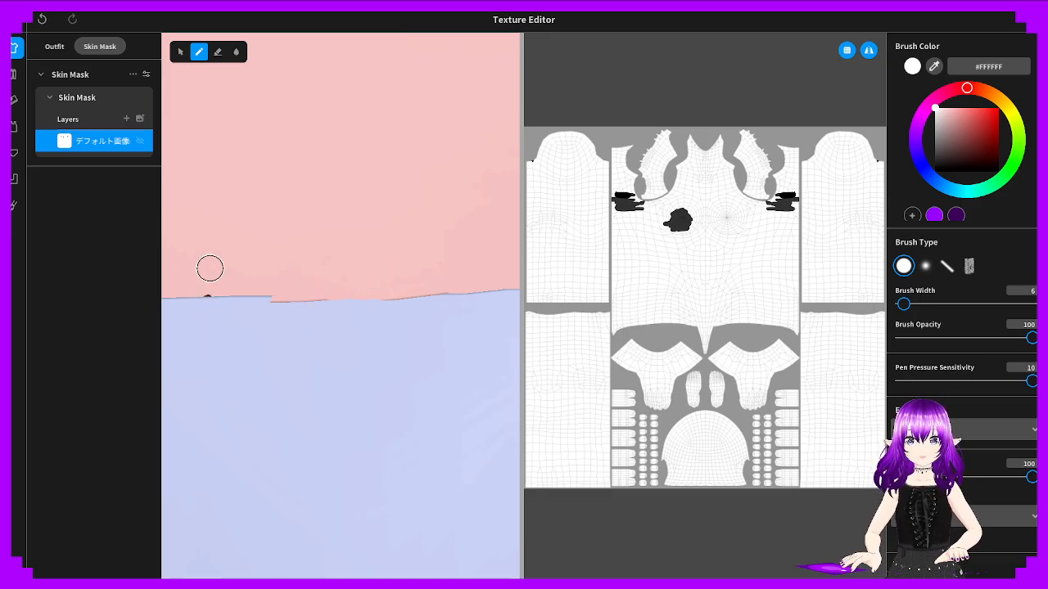
right_drag(202, 290, 341, 315)
Try to mask the uneven skin edge along the back neckline with a #000000 brush at width 6, undoing each stroke
drag(968, 128, 935, 172)
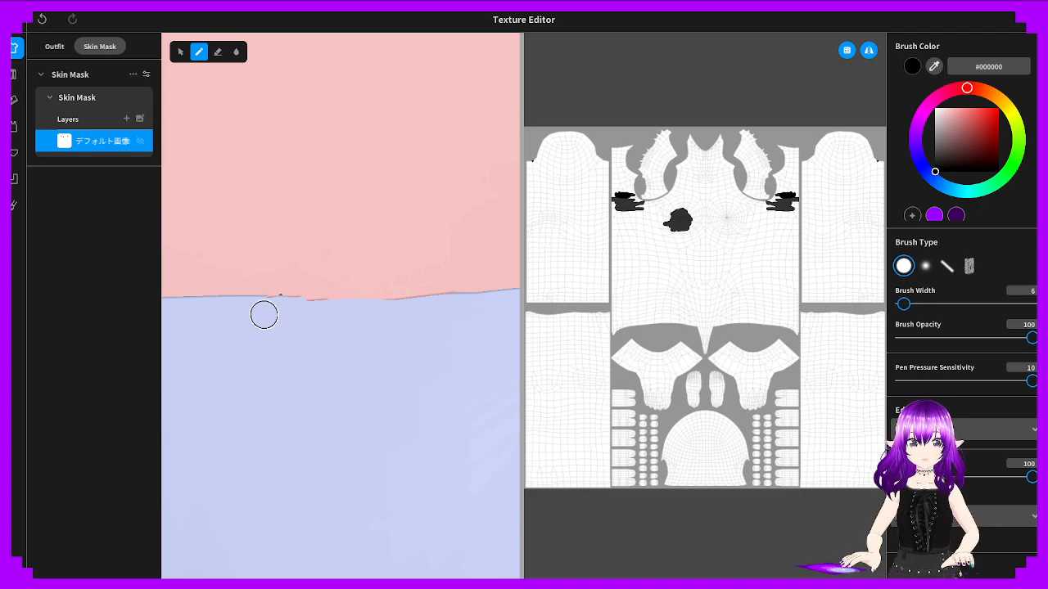
mouse_move(263, 315)
mouse_down()
mouse_move(255, 312)
mouse_move(485, 299)
mouse_move(379, 309)
mouse_move(453, 306)
mouse_move(311, 332)
mouse_move(512, 311)
mouse_move(415, 320)
mouse_move(410, 334)
mouse_up()
key(ctrl+z)
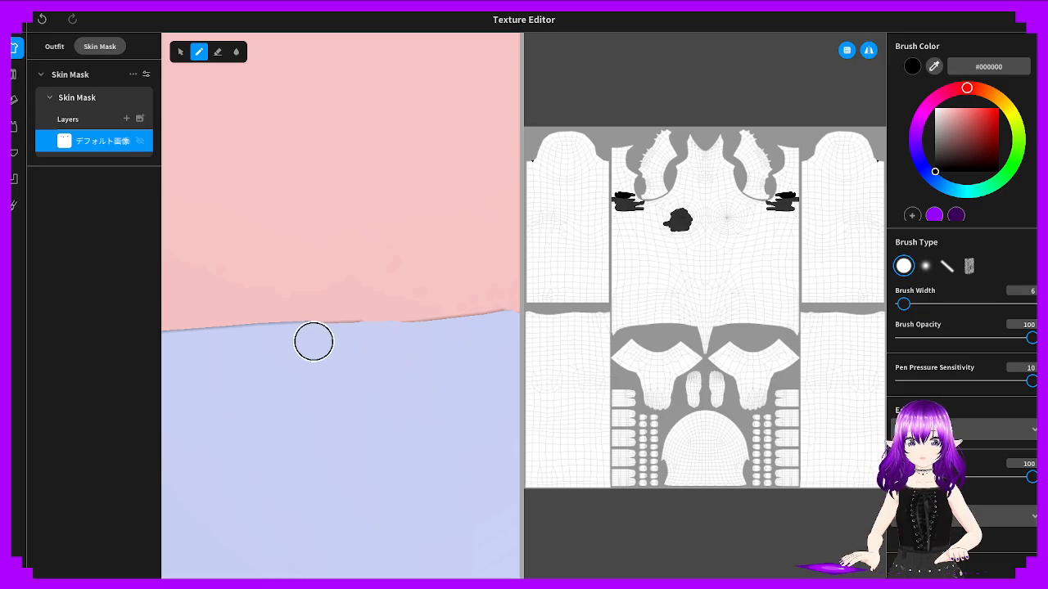
drag(314, 341, 417, 334)
key(ctrl+z)
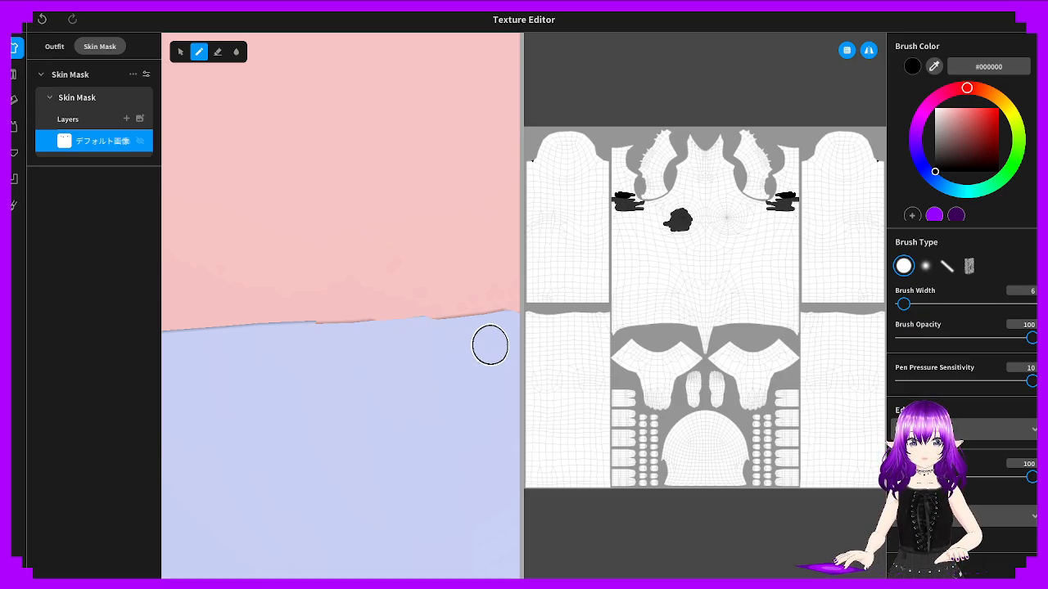
right_drag(502, 344, 413, 349)
drag(361, 336, 419, 342)
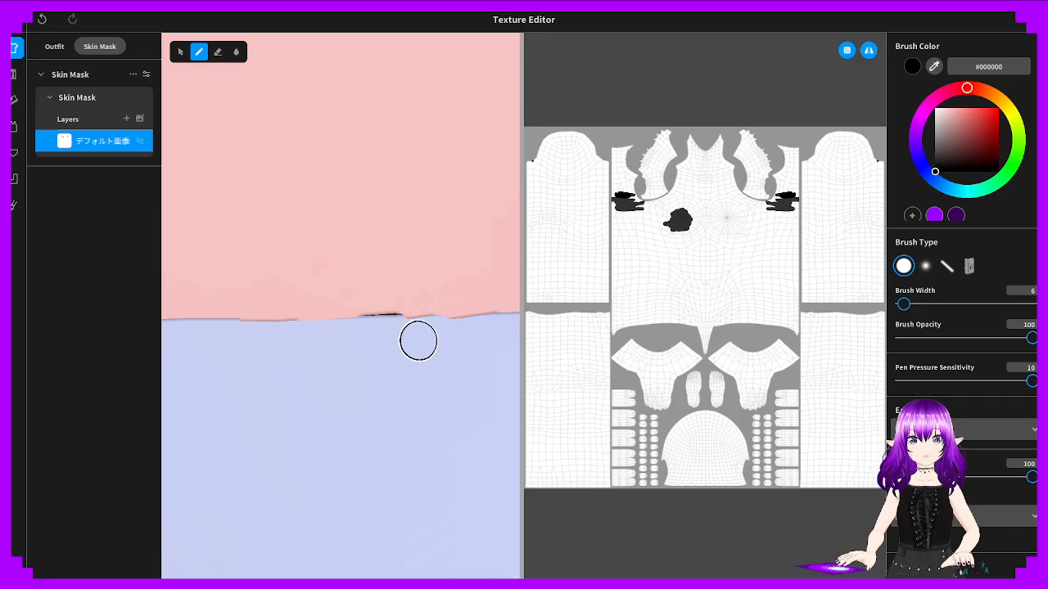
key(ctrl+z)
drag(313, 344, 402, 339)
key(ctrl+z)
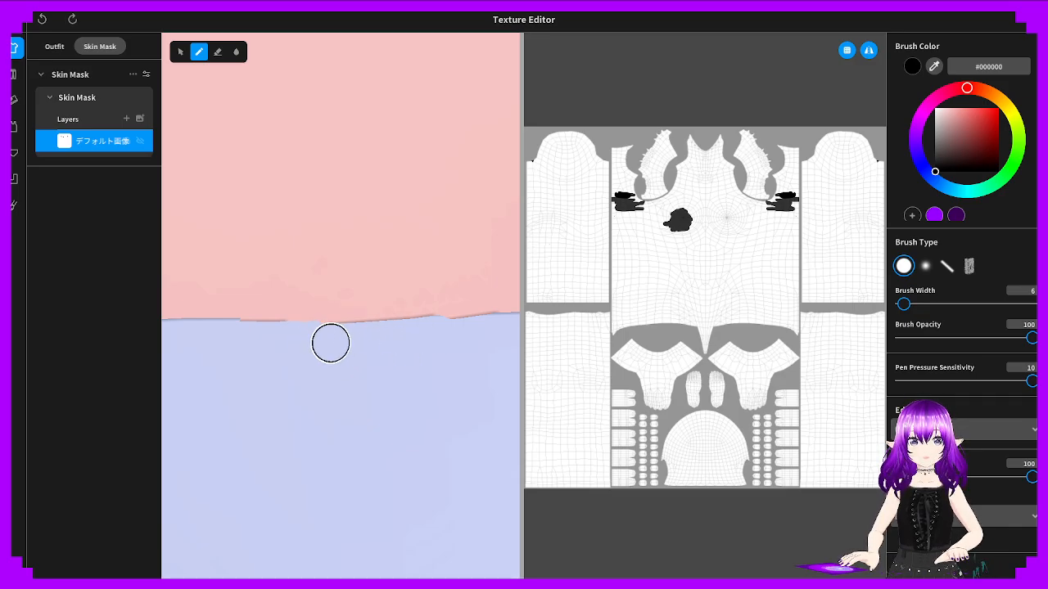
drag(330, 343, 409, 344)
key(ctrl+z)
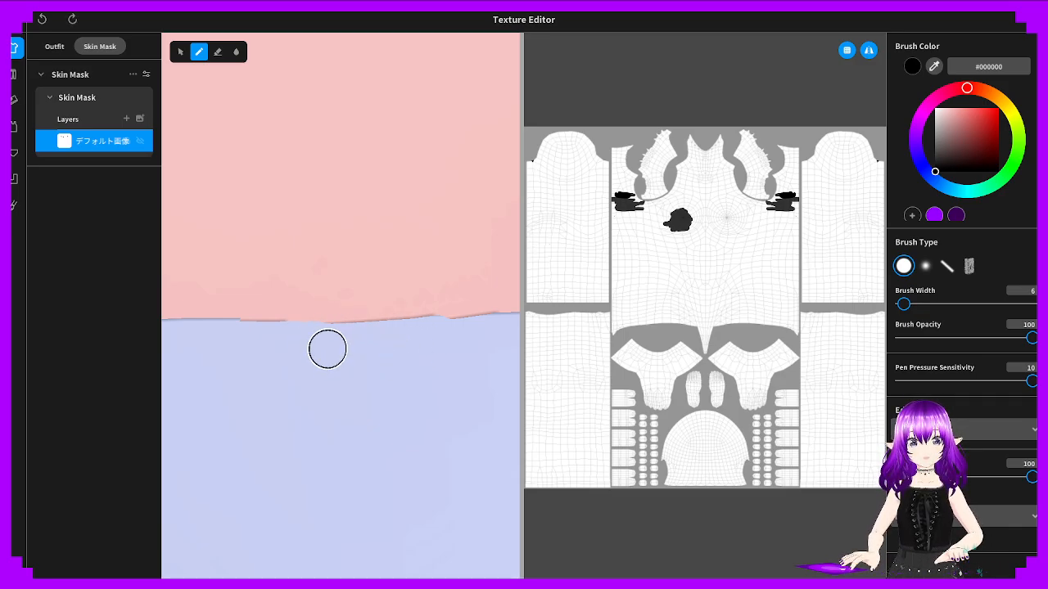
drag(329, 346, 436, 345)
key(ctrl+z)
key(ctrl+z)
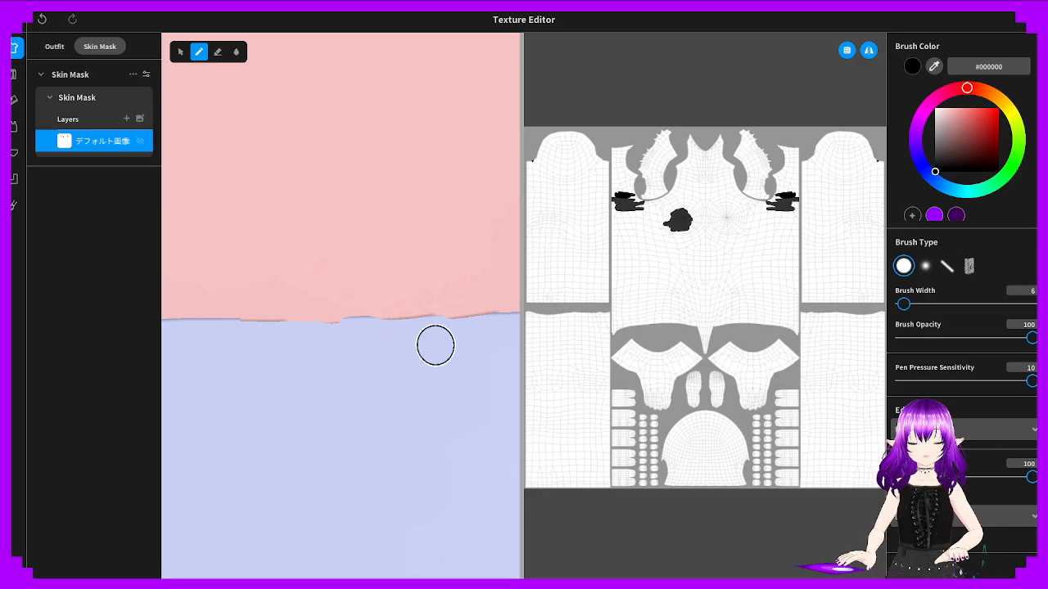
drag(311, 344, 430, 330)
key(ctrl+z)
key(ctrl+z)
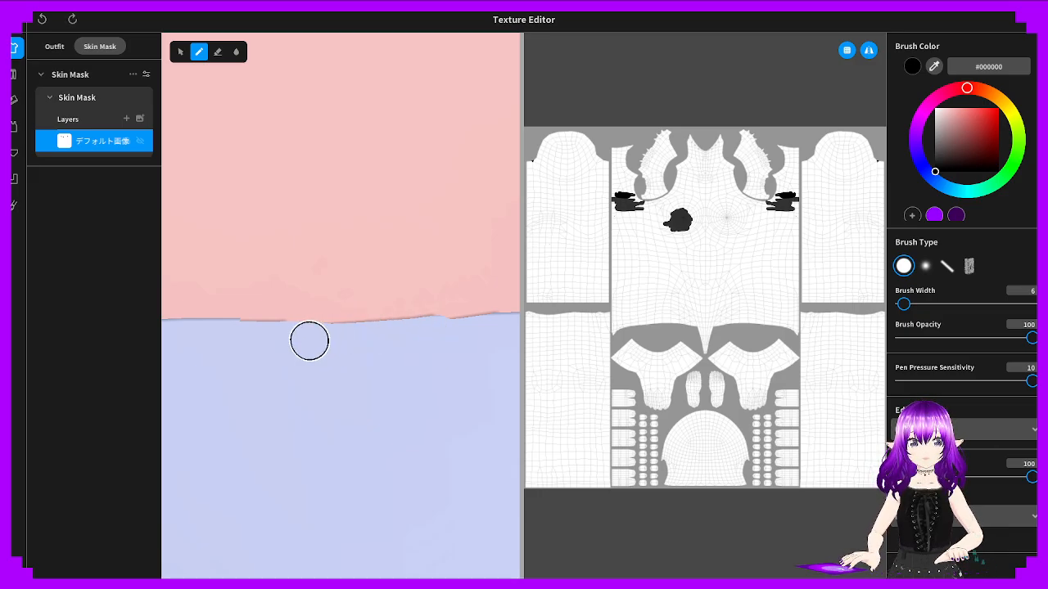
mouse_move(309, 341)
mouse_down()
mouse_move(472, 333)
mouse_move(456, 341)
mouse_move(473, 342)
mouse_up()
key(ctrl+z)
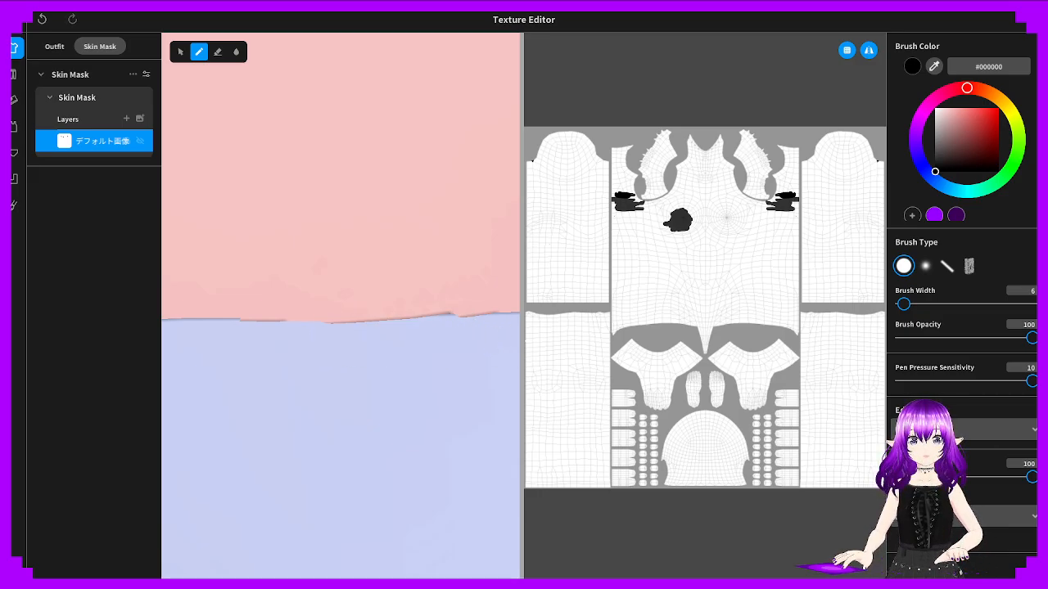
middle_drag(467, 342, 381, 350)
drag(360, 352, 408, 352)
key(ctrl+z)
Try to mask the small skin bumps on the back neckline with a #000000 brush at width 3, undoing the strokes
scroll(419, 365, down, 8)
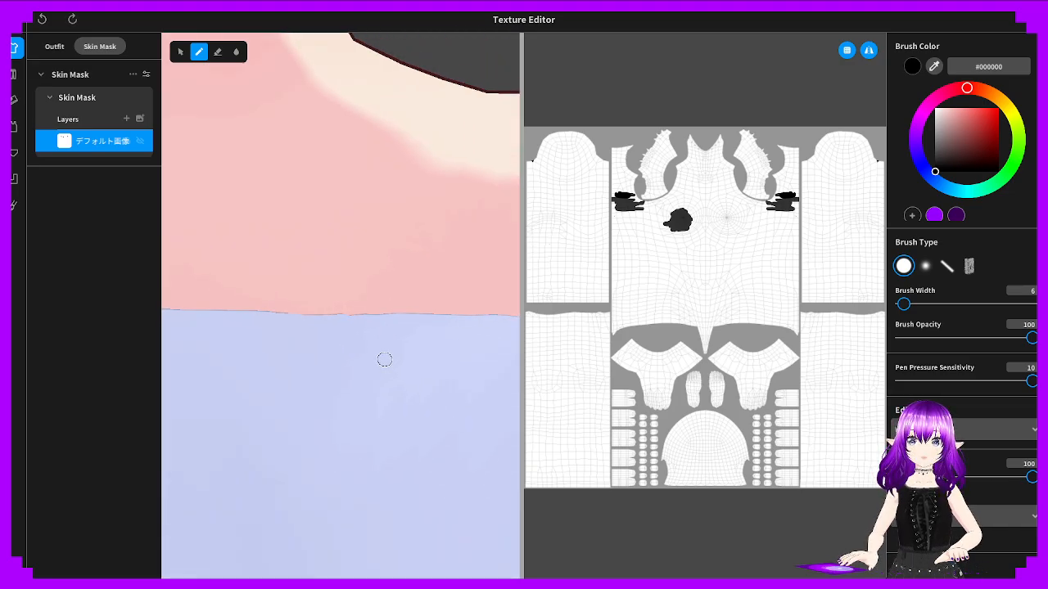
scroll(384, 360, down, 10)
scroll(323, 330, up, 10)
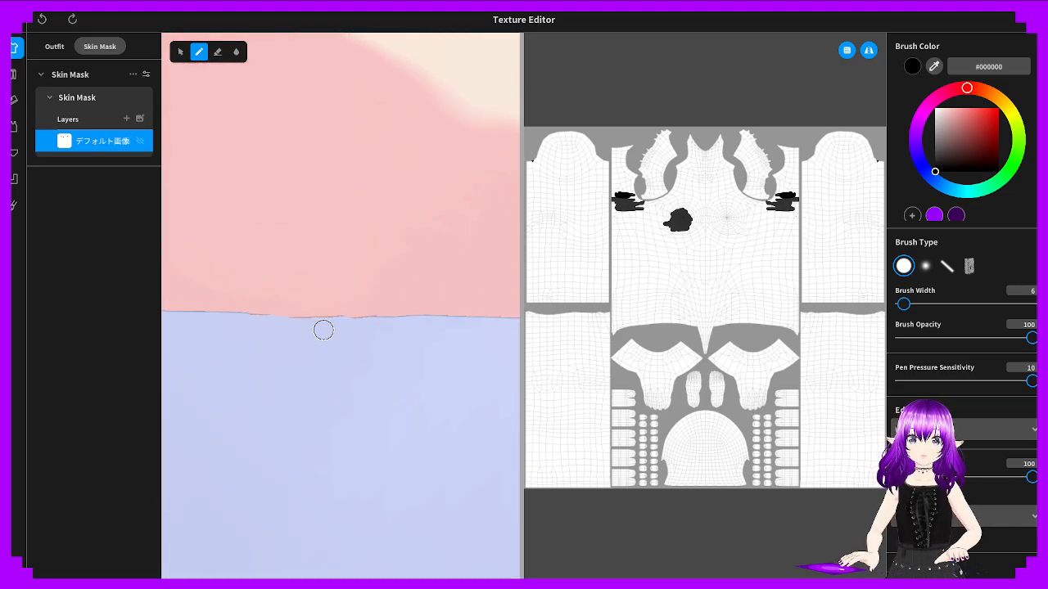
scroll(321, 330, up, 5)
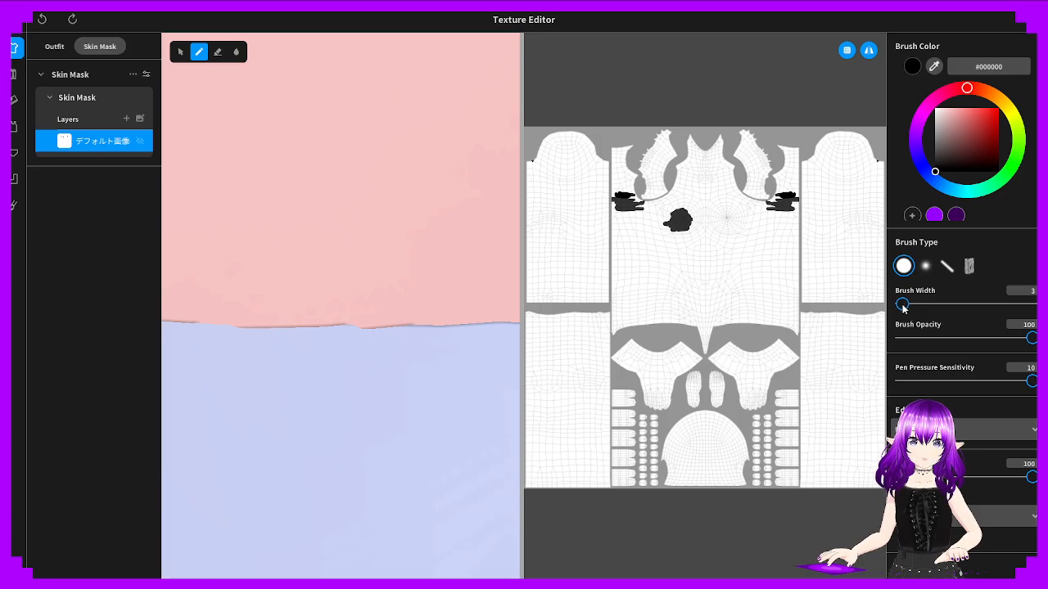
drag(356, 330, 410, 337)
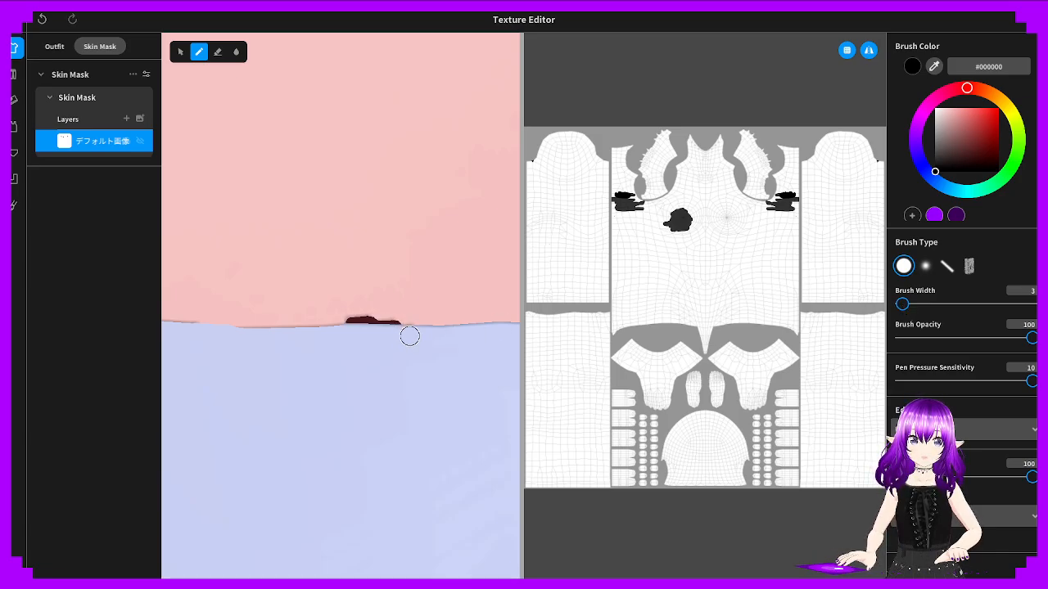
key(ctrl+z)
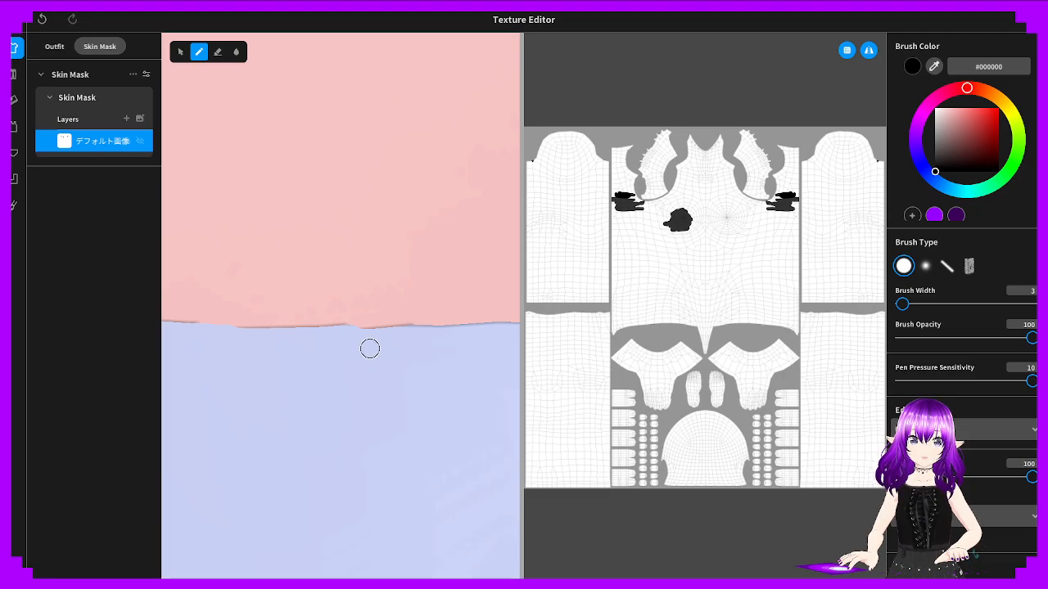
drag(369, 343, 398, 342)
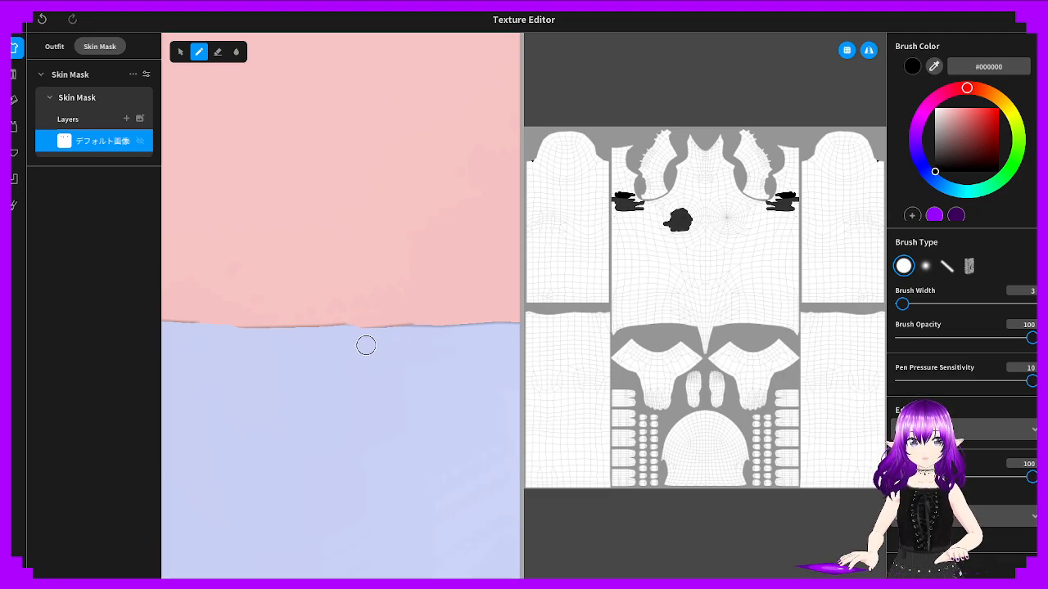
mouse_move(348, 346)
mouse_down()
mouse_move(368, 356)
mouse_move(487, 346)
mouse_up()
drag(323, 374, 339, 378)
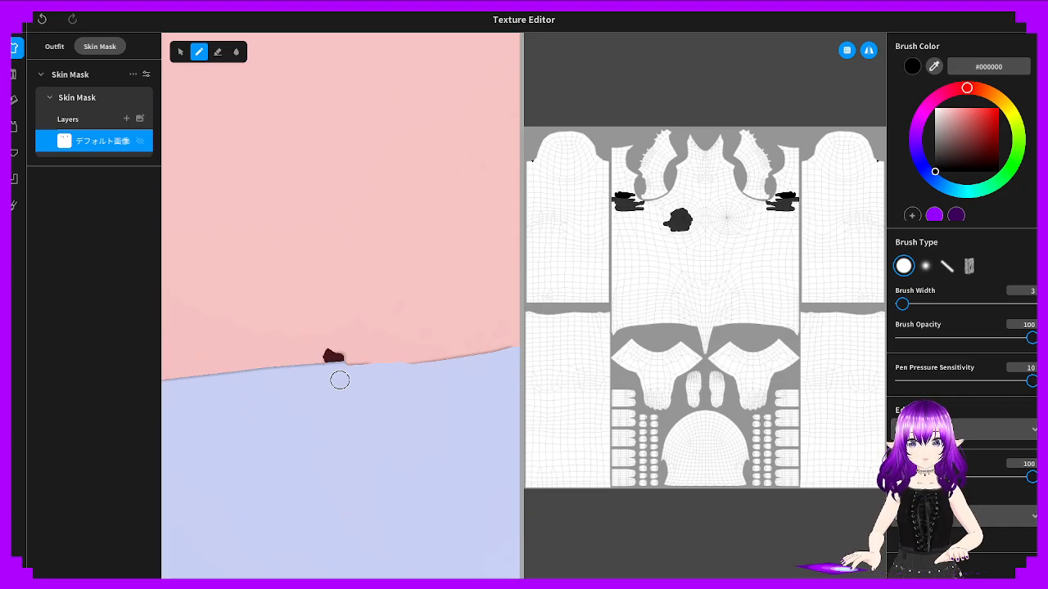
key(ctrl+z)
key(ctrl+z)
key(ctrl+z)
Mask the skin over the black chest patch with a mirrored #000000 brush at width 52
right_drag(386, 361, 279, 357)
scroll(280, 357, down, 3)
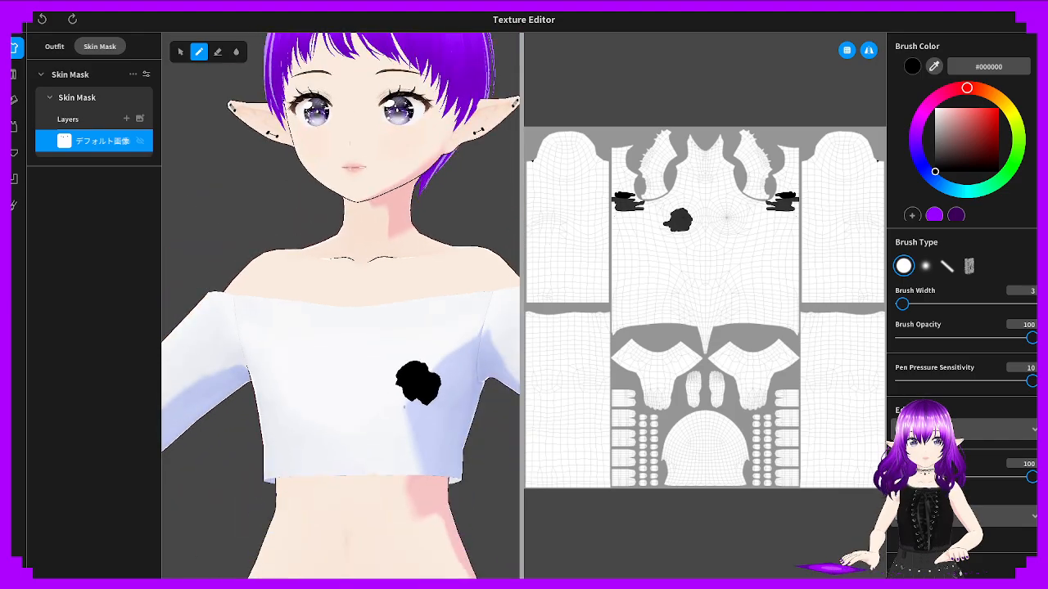
click(924, 303)
drag(442, 383, 418, 371)
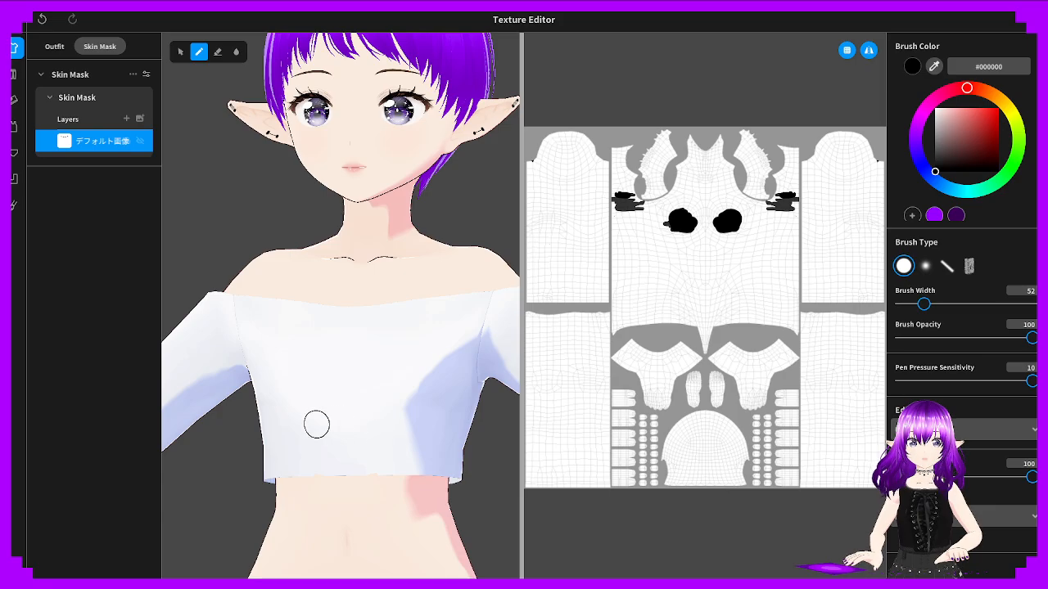
Try to restore the over-masked skin along the back neckline with a #FFFFFF brush at width 6, then undo it
right_drag(269, 432, 270, 398)
scroll(283, 357, up, 6)
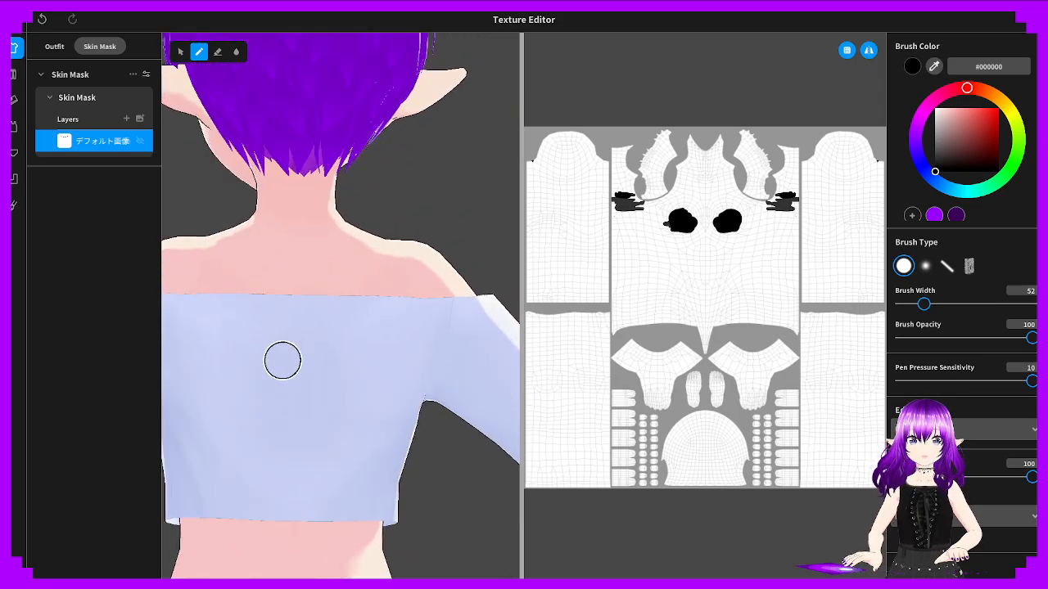
scroll(281, 360, up, 5)
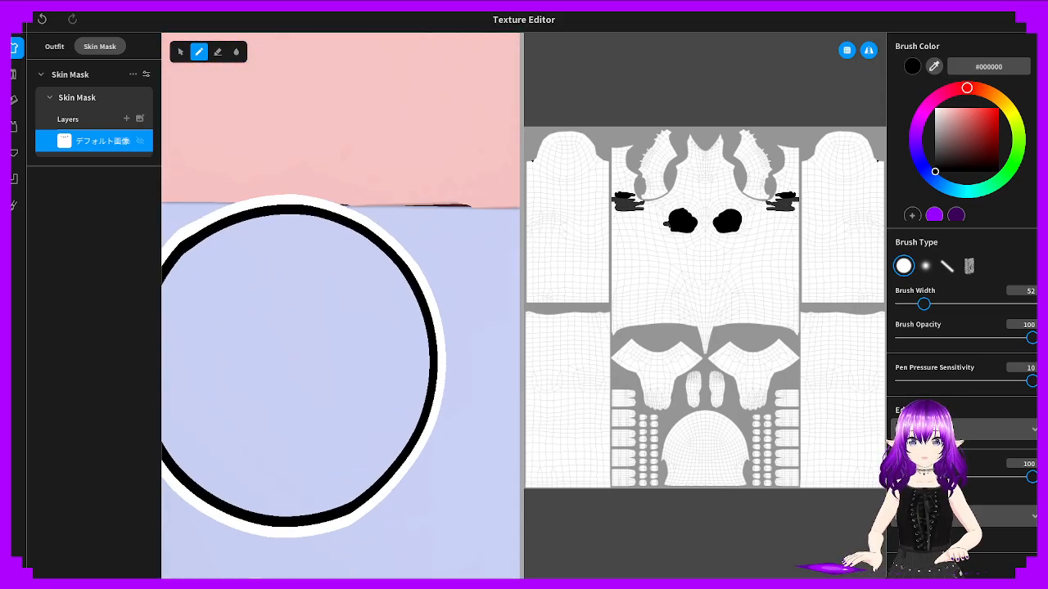
click(936, 108)
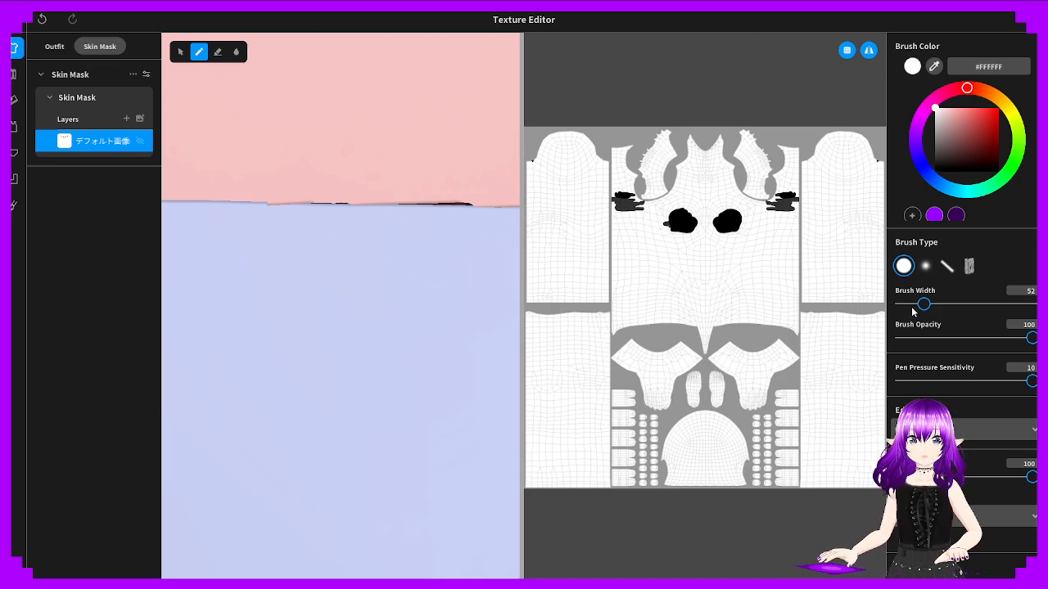
drag(923, 304, 900, 308)
click(395, 196)
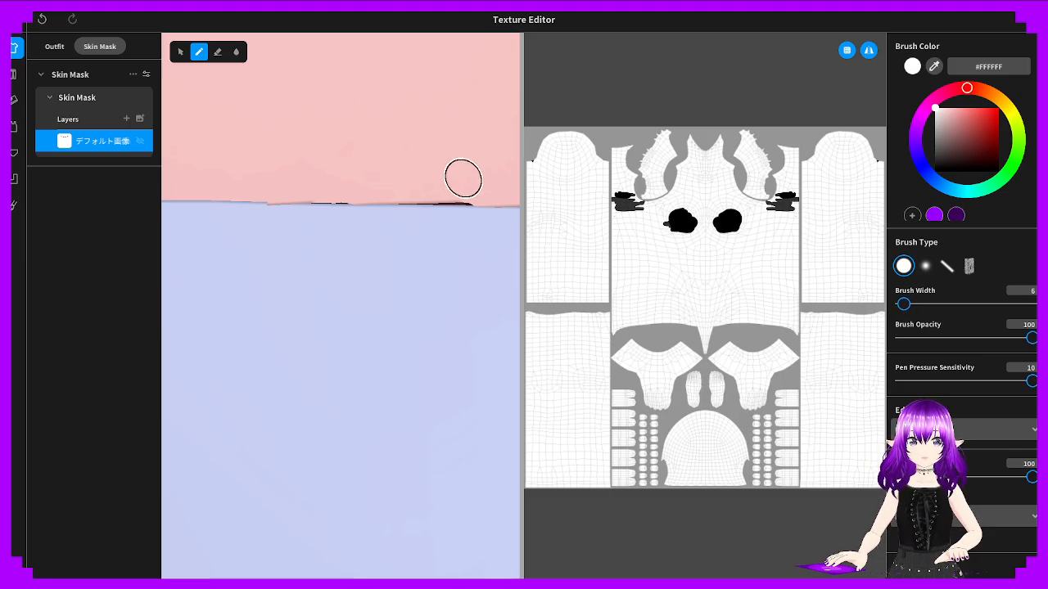
drag(438, 214, 460, 187)
key(ctrl+z)
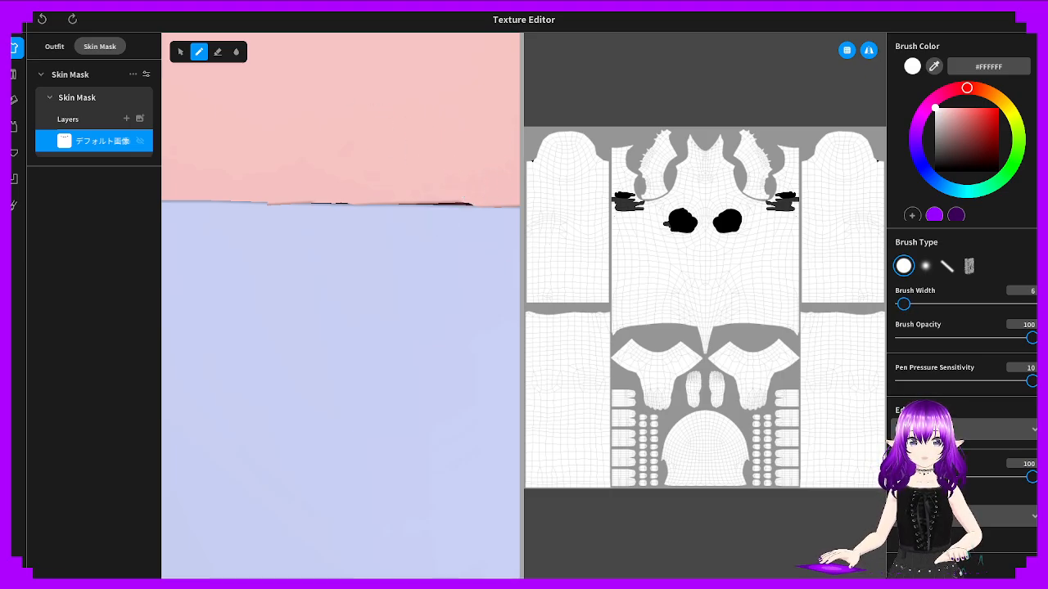
Try to fill the dark gap above the back neckline with a #FFFFFF brush at width 2, undoing the strokes
drag(904, 305, 901, 308)
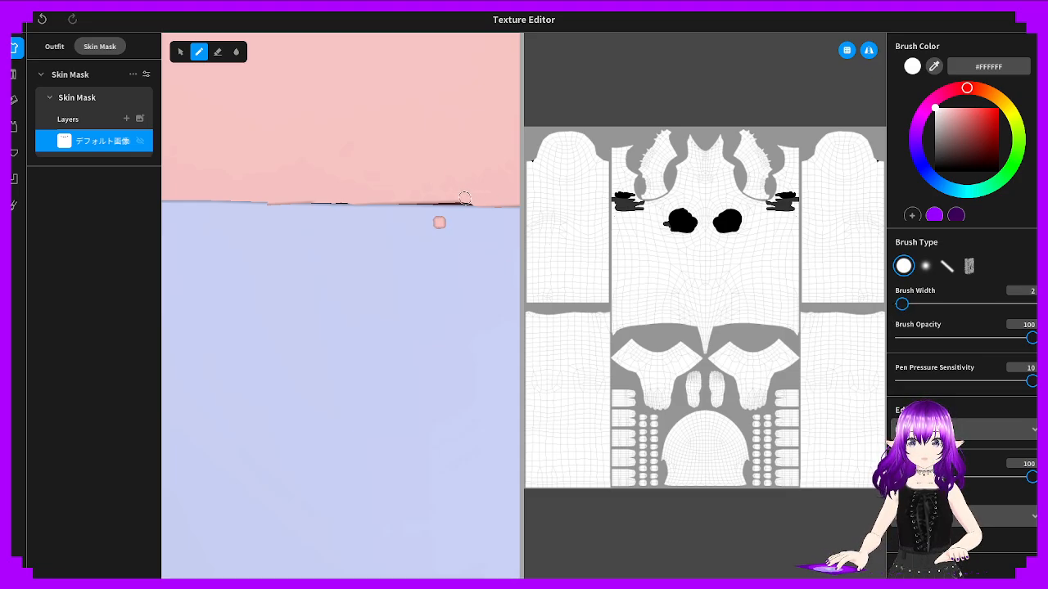
key(ctrl+z)
scroll(465, 190, down, 1)
middle_drag(463, 191, 402, 32)
middle_drag(360, 264, 353, 316)
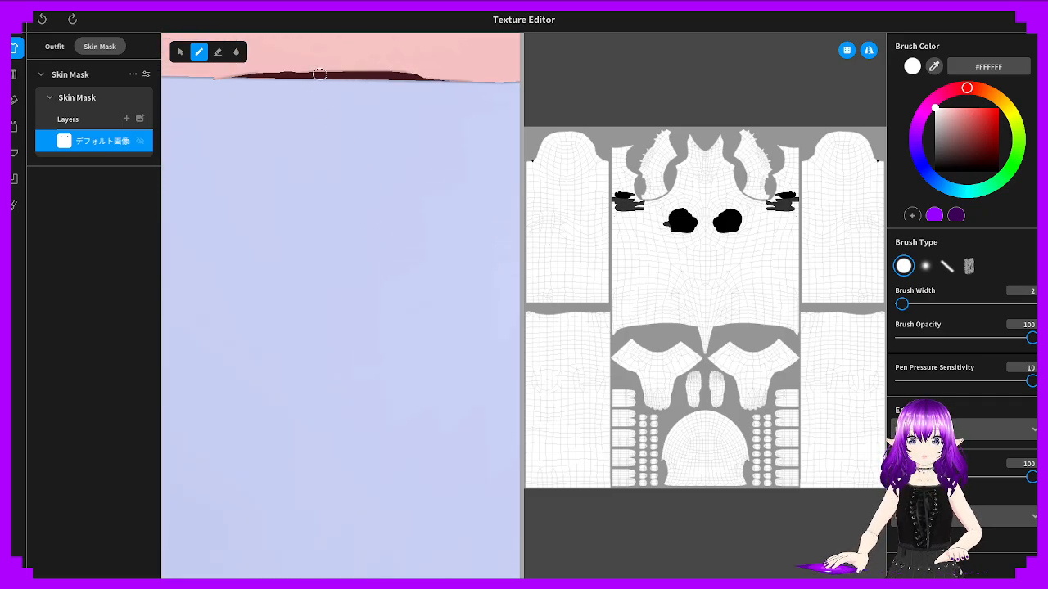
mouse_move(319, 73)
mouse_down()
mouse_move(398, 75)
mouse_move(358, 42)
mouse_up()
key(ctrl+z)
click(359, 52)
middle_drag(358, 41, 358, 51)
mouse_move(358, 51)
mouse_down()
mouse_move(421, 58)
mouse_move(250, 51)
mouse_up()
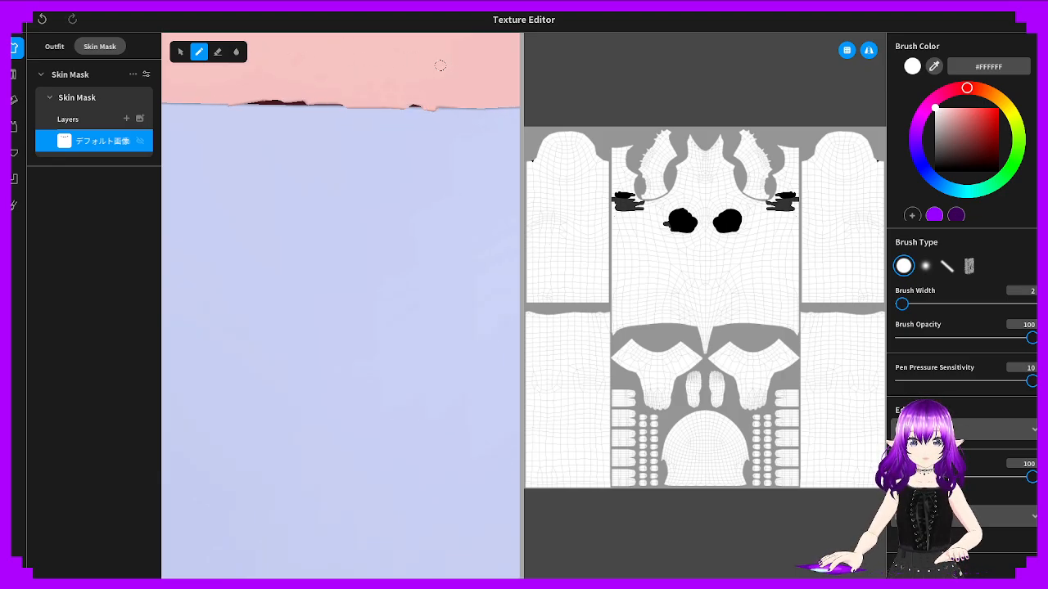
key(ctrl+z)
key(ctrl+z)
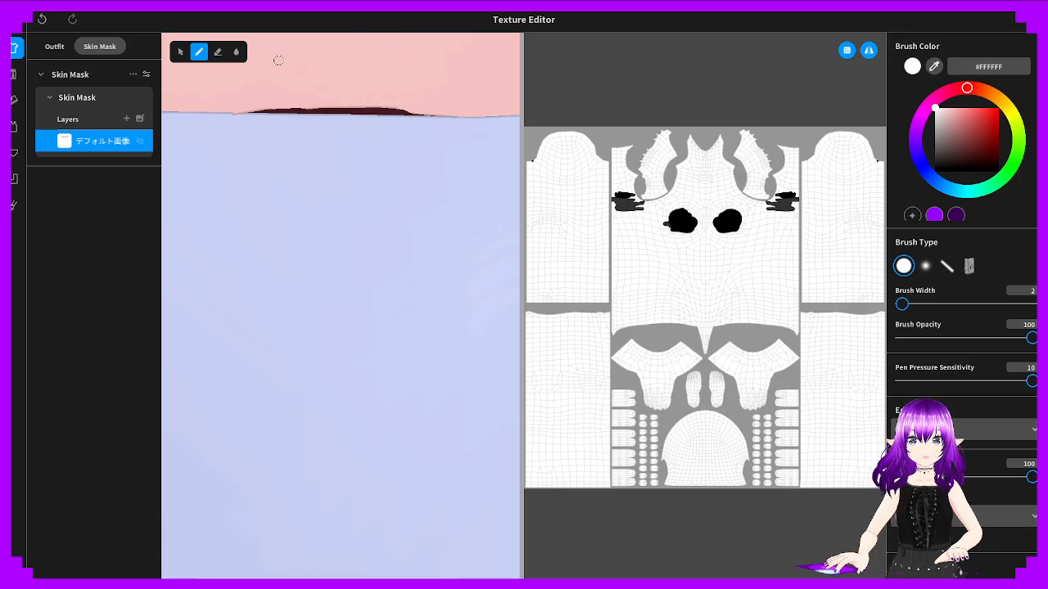
Try to close the dark gap above the back neckline with short #FFFFFF strokes directly on the model, undoing them
mouse_move(279, 60)
mouse_down()
mouse_move(463, 75)
mouse_move(228, 67)
mouse_move(311, 79)
mouse_up()
key(ctrl+z)
key(ctrl+z)
key(ctrl+z)
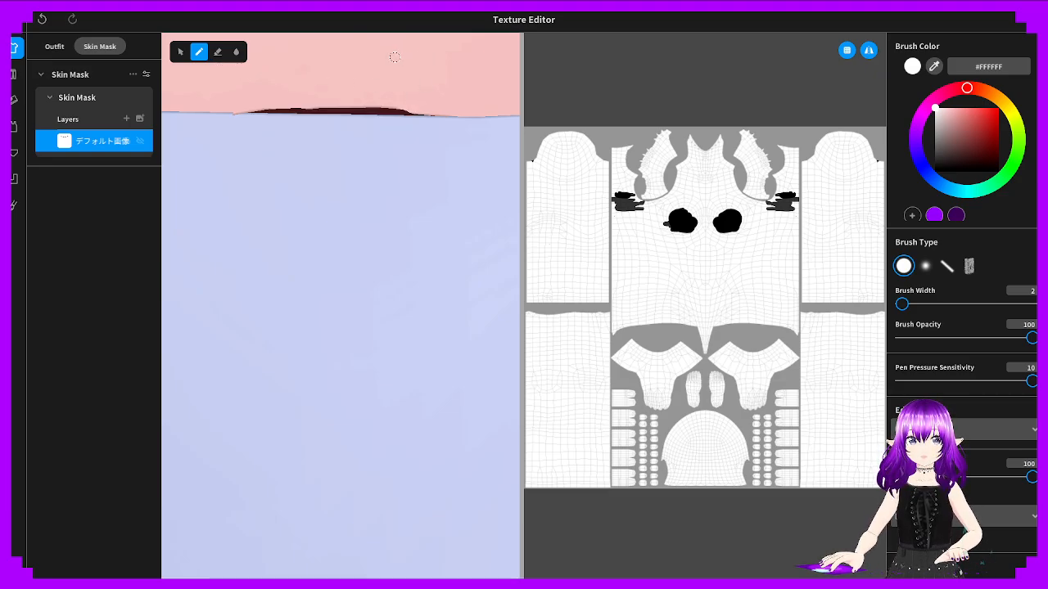
mouse_move(353, 55)
mouse_down()
mouse_move(417, 70)
mouse_move(313, 60)
mouse_up()
mouse_move(378, 68)
mouse_down()
mouse_move(256, 73)
mouse_move(370, 75)
mouse_up()
key(ctrl+z)
key(ctrl+z)
key(ctrl+z)
key(ctrl+z)
key(ctrl+z)
key(ctrl+z)
scroll(325, 72, down, 6)
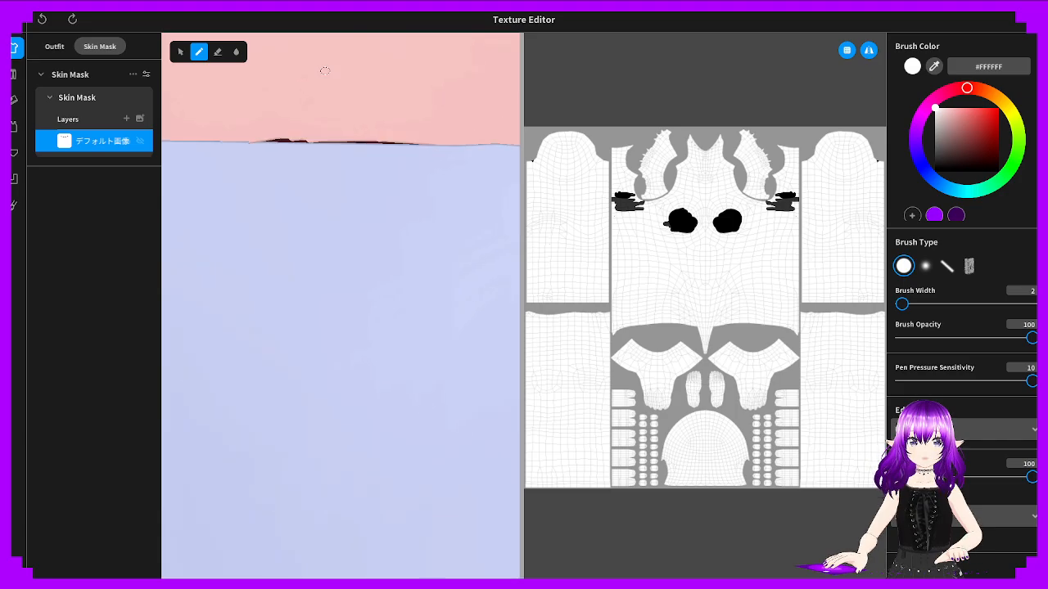
scroll(351, 123, up, 1)
scroll(351, 123, up, 3)
middle_drag(306, 121, 283, 203)
scroll(573, 156, up, 3)
scroll(259, 205, up, 1)
scroll(275, 201, up, 1)
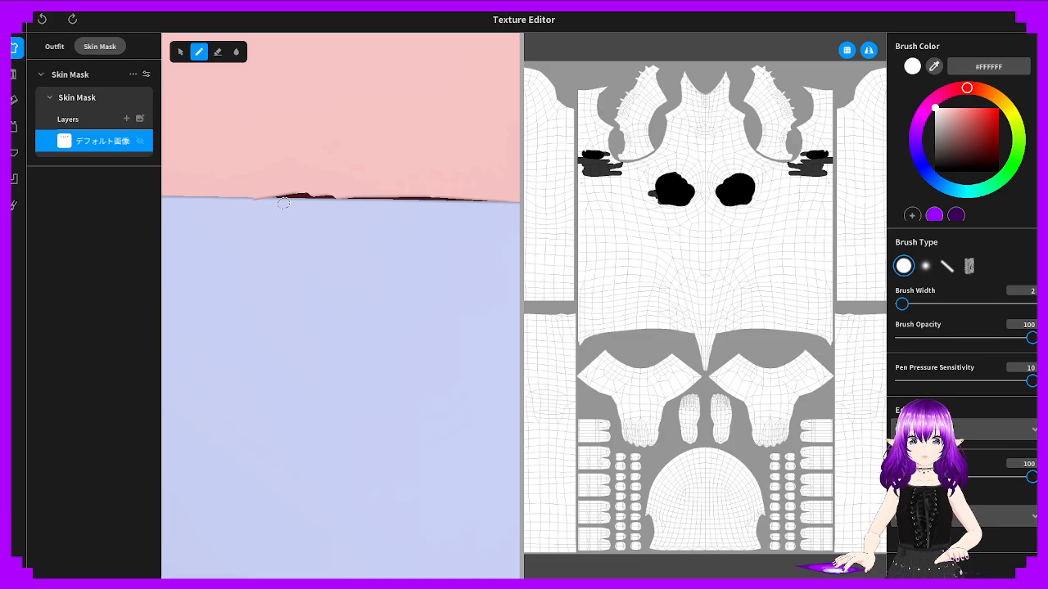
mouse_move(329, 182)
mouse_down()
mouse_move(320, 175)
mouse_move(300, 194)
mouse_move(364, 184)
mouse_move(382, 208)
mouse_up()
key(ctrl+z)
key(ctrl+z)
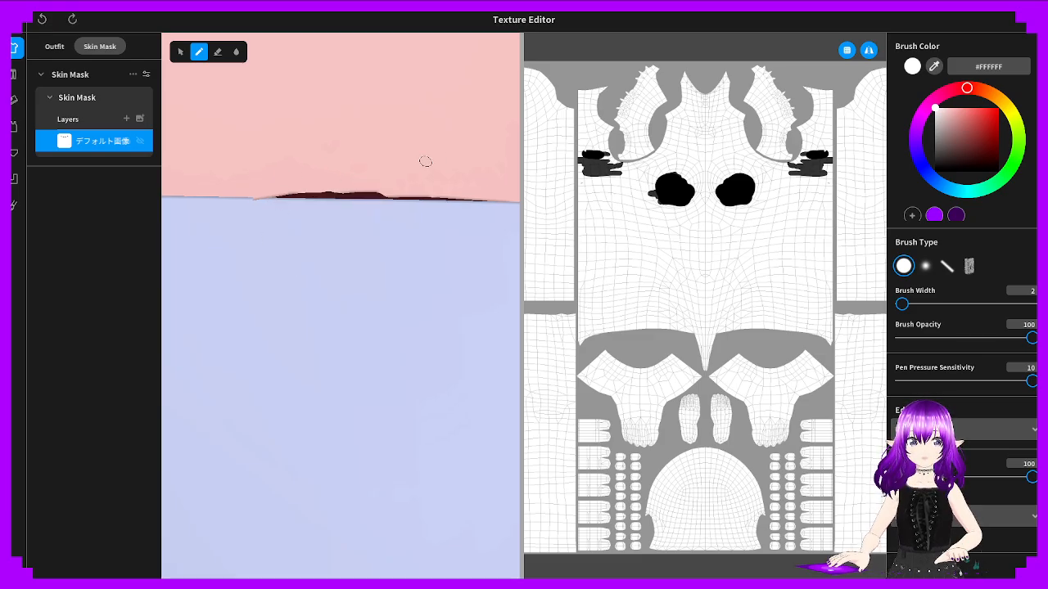
Trim the upper edge of the black armhole patch on the flat skin mask with the #FFFFFF brush at width 2, undoing misplaced strokes
scroll(705, 309, up, 2)
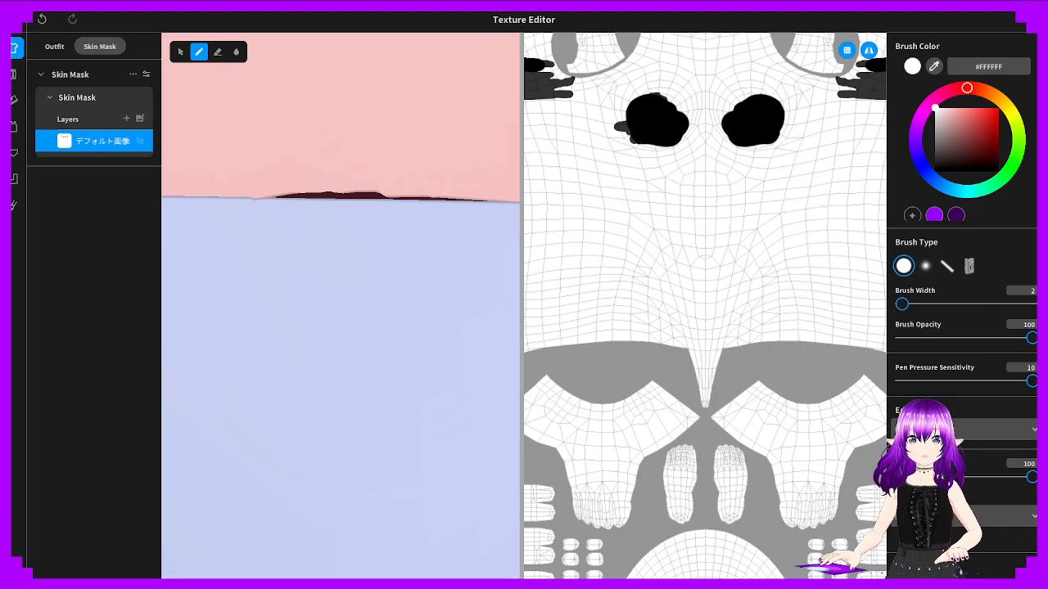
middle_drag(815, 143, 946, 308)
scroll(705, 306, up, 4)
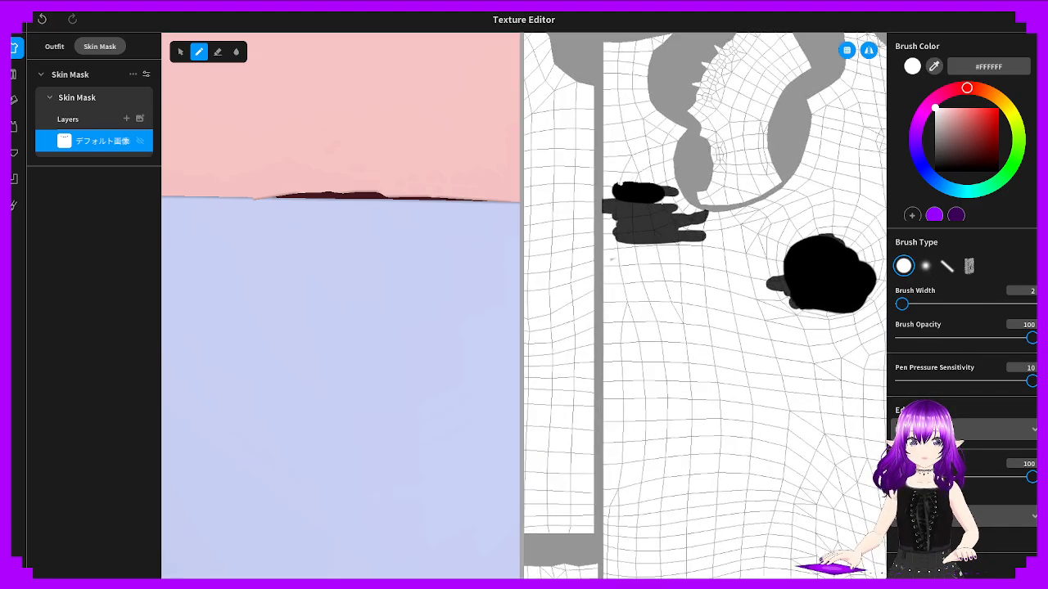
middle_drag(607, 175, 677, 311)
scroll(604, 250, up, 4)
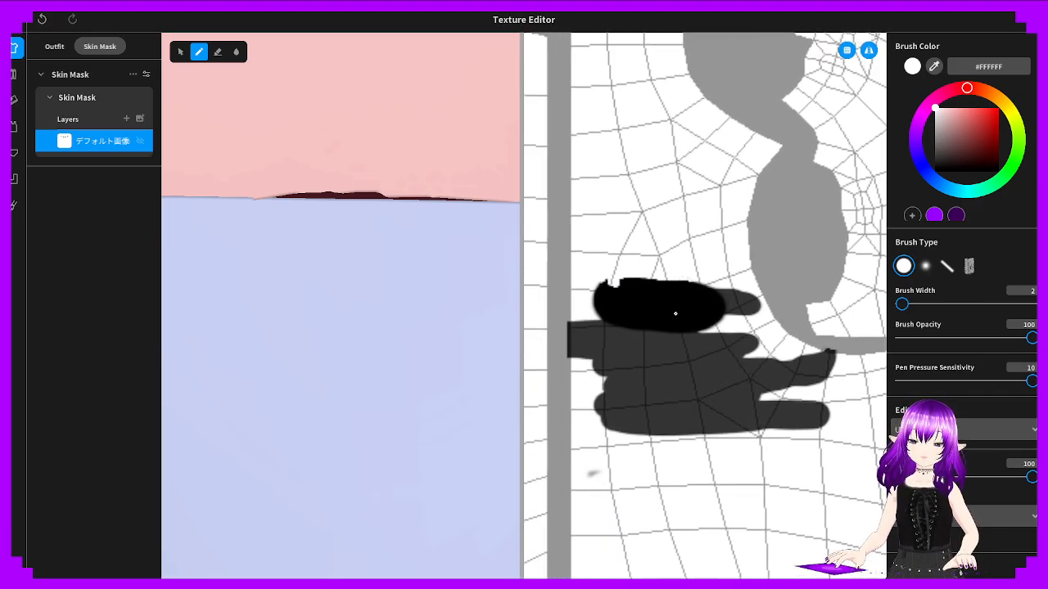
scroll(647, 287, up, 2)
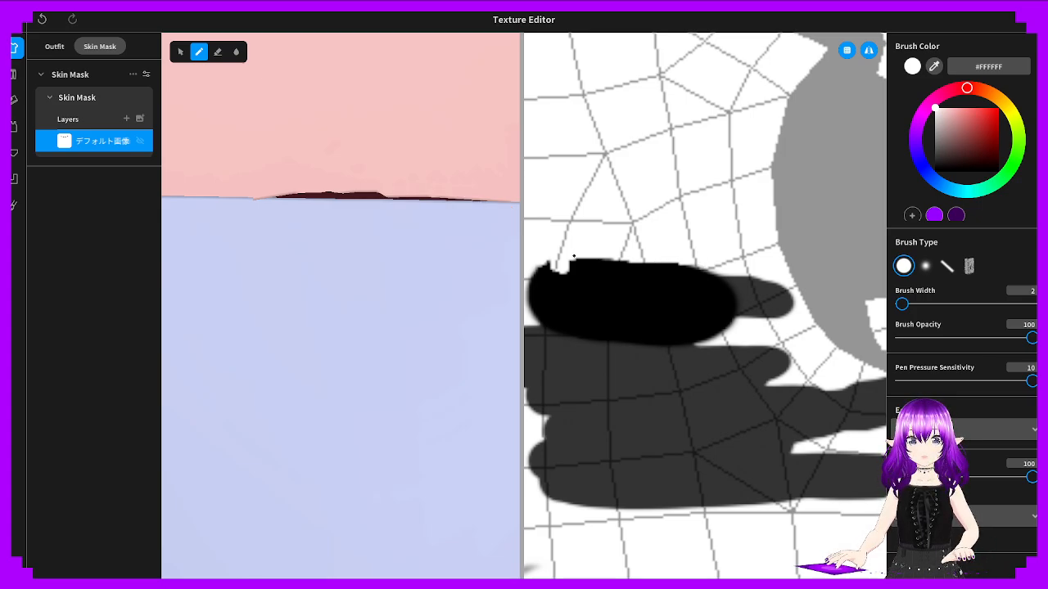
drag(578, 256, 631, 258)
key(ctrl+z)
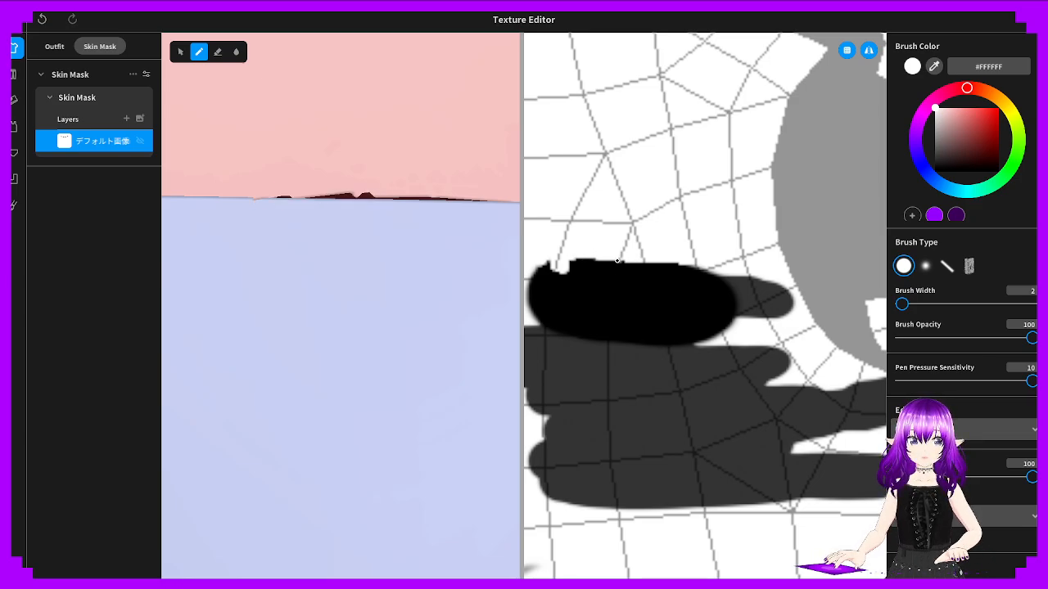
mouse_move(625, 260)
mouse_down()
mouse_move(587, 260)
mouse_move(616, 263)
mouse_up()
key(ctrl+z)
key(ctrl+z)
click(627, 259)
key(ctrl+z)
key(ctrl+z)
key(ctrl+z)
key(ctrl+z)
key(ctrl+z)
key(ctrl+z)
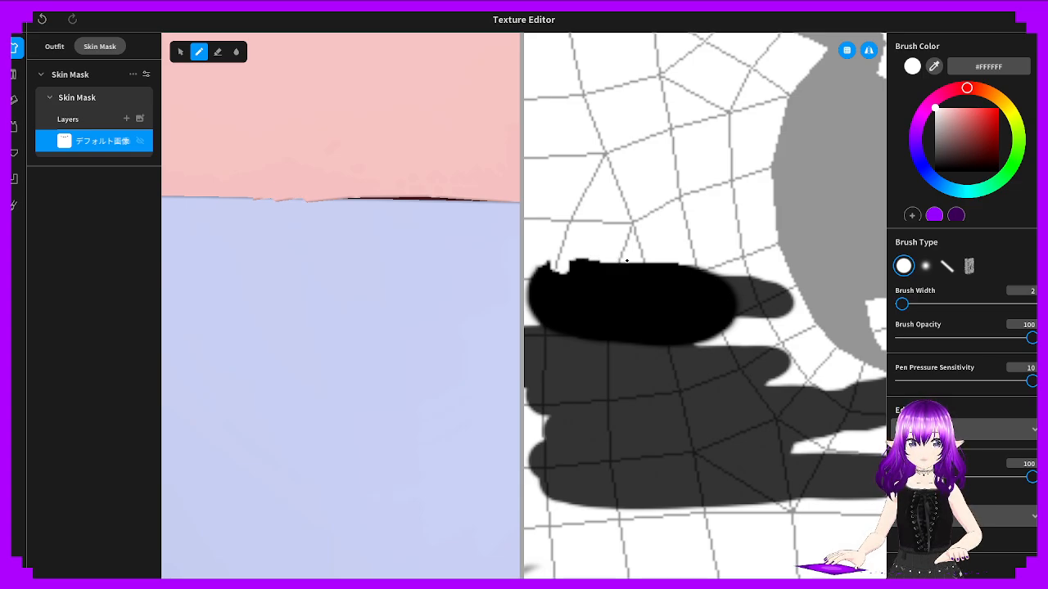
mouse_move(627, 260)
mouse_down()
mouse_move(679, 264)
mouse_move(606, 262)
mouse_up()
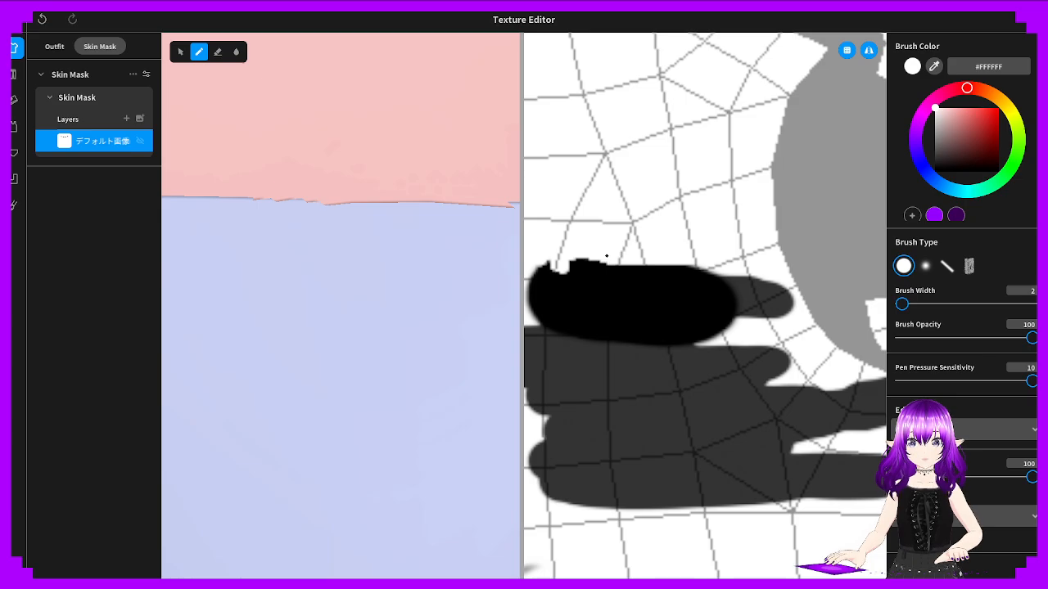
Fill the white notch in the black patch's upper edge with a #000000 brush at width 2, undoing the extra stroke
scroll(612, 271, down, 5)
scroll(424, 243, down, 8)
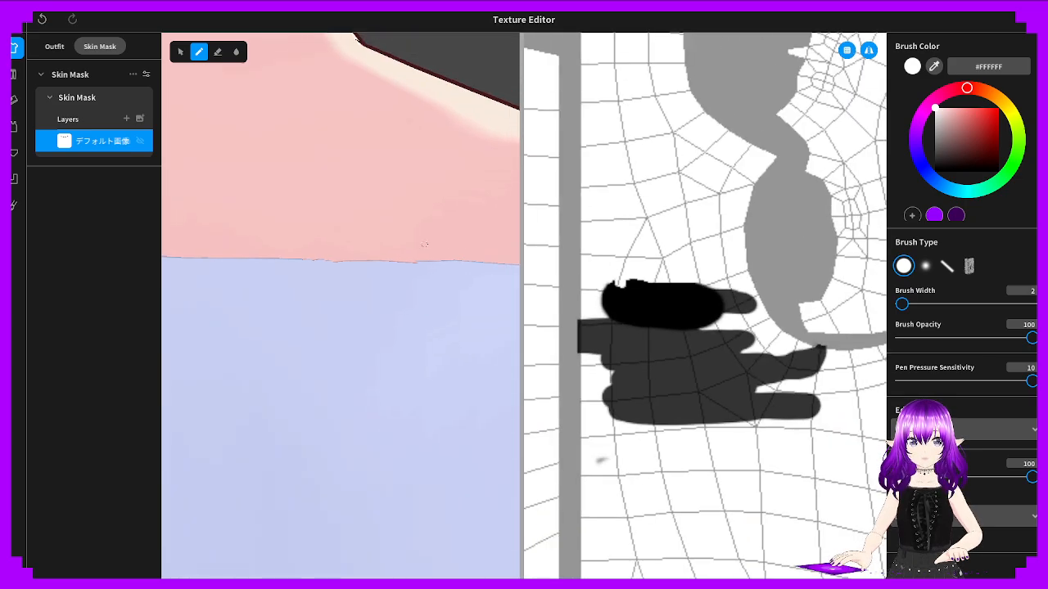
scroll(424, 245, up, 6)
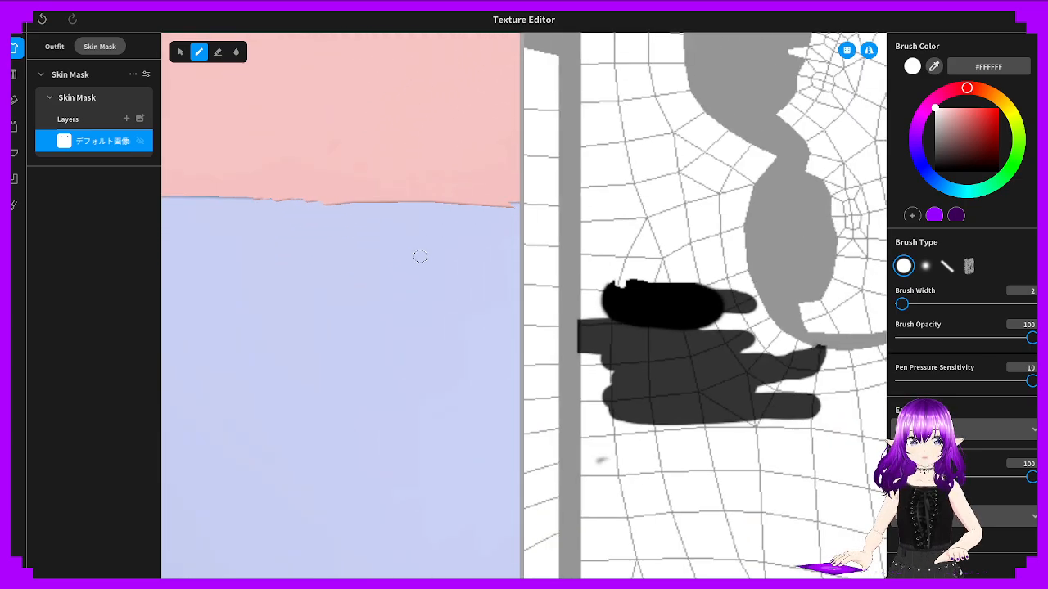
click(935, 171)
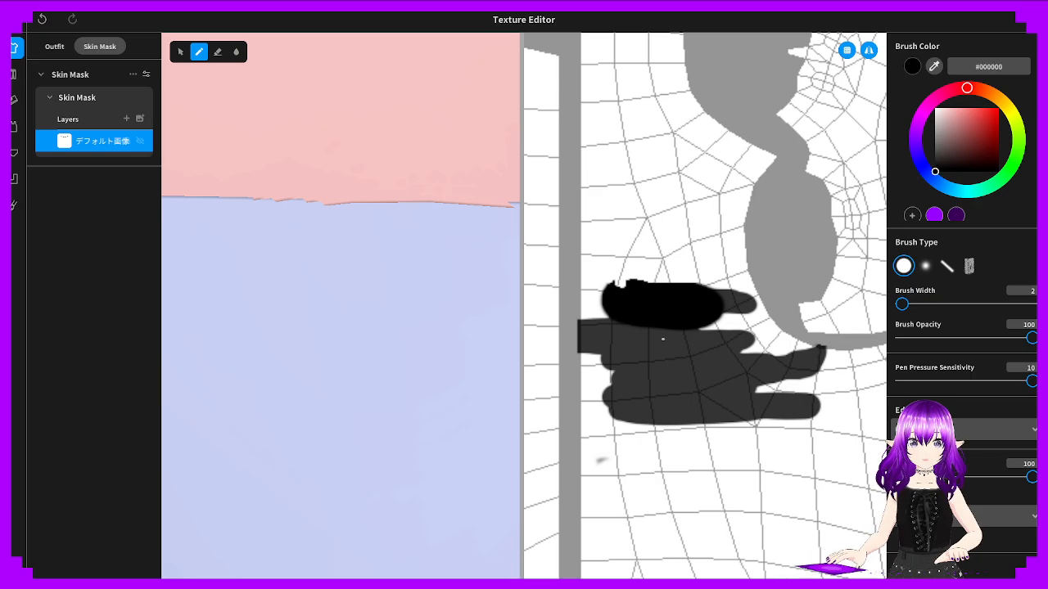
scroll(619, 325, up, 5)
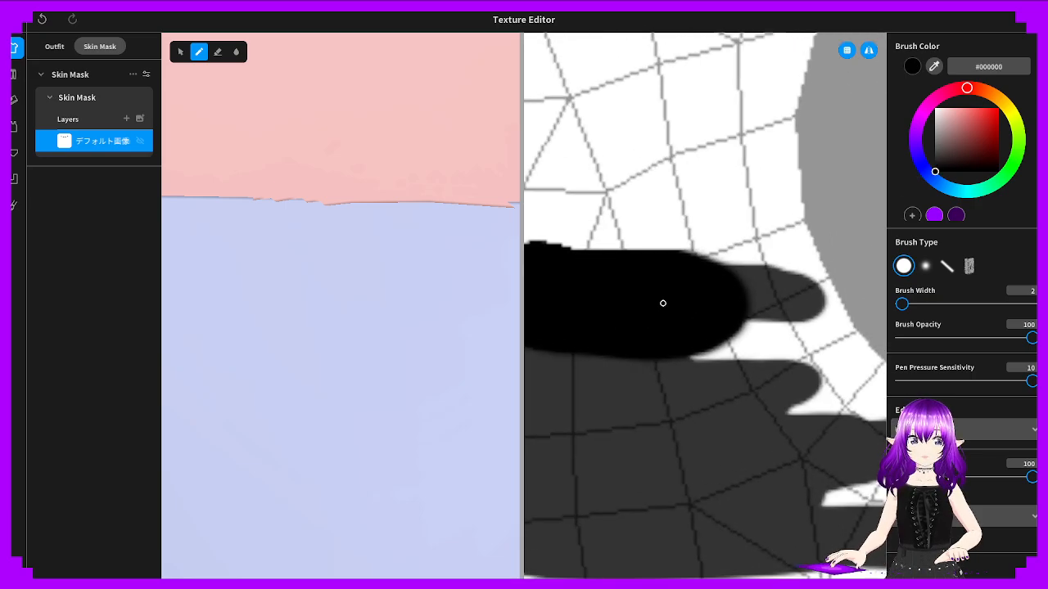
middle_drag(578, 305, 691, 346)
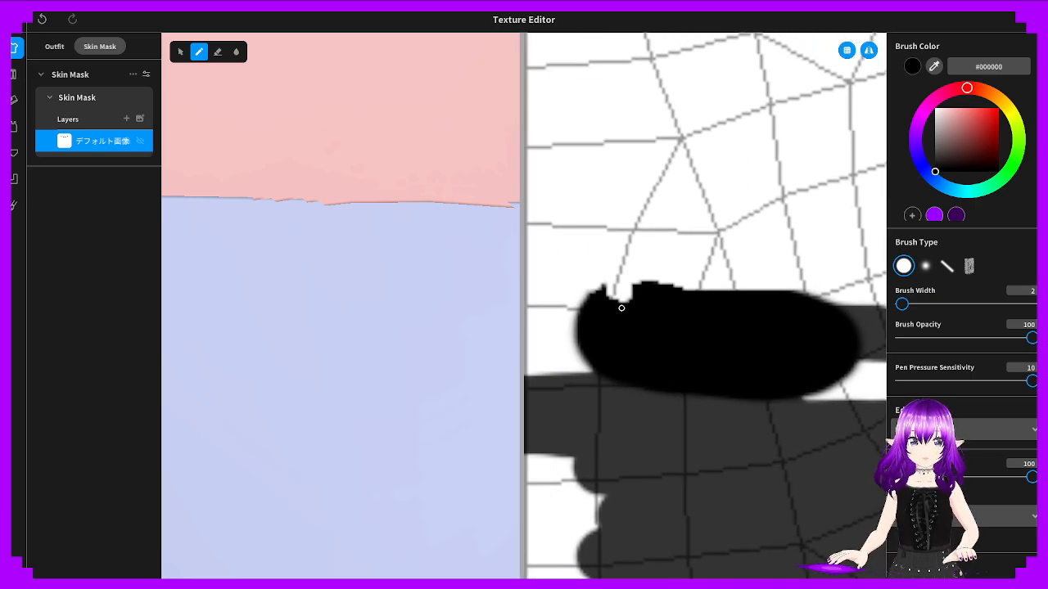
mouse_move(624, 303)
mouse_down()
mouse_move(648, 298)
mouse_move(614, 291)
mouse_move(628, 303)
mouse_up()
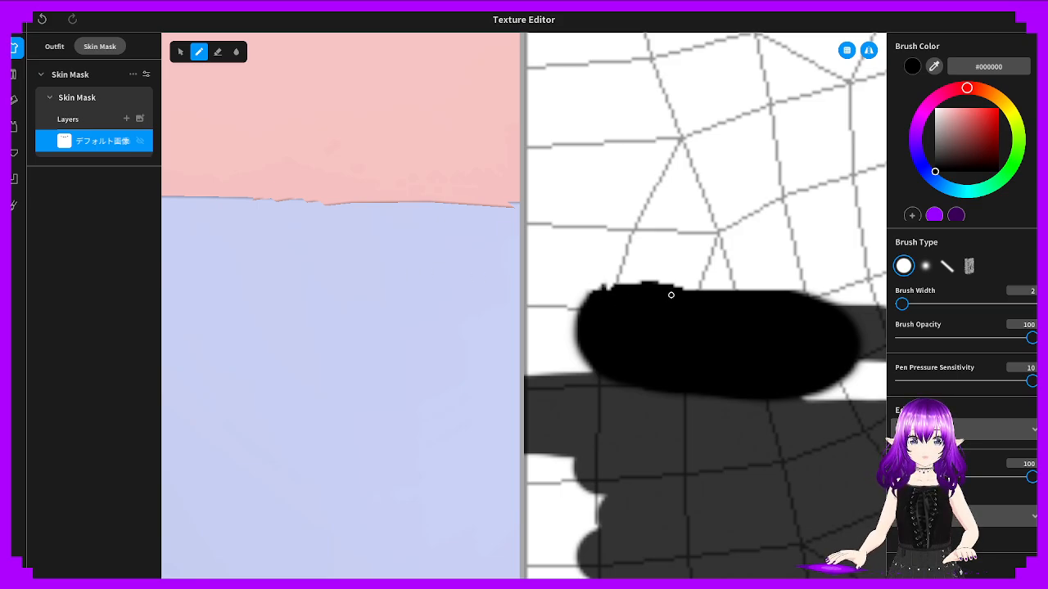
mouse_move(727, 293)
mouse_down()
mouse_move(668, 284)
mouse_move(697, 292)
mouse_up()
key(ctrl+z)
key(ctrl+z)
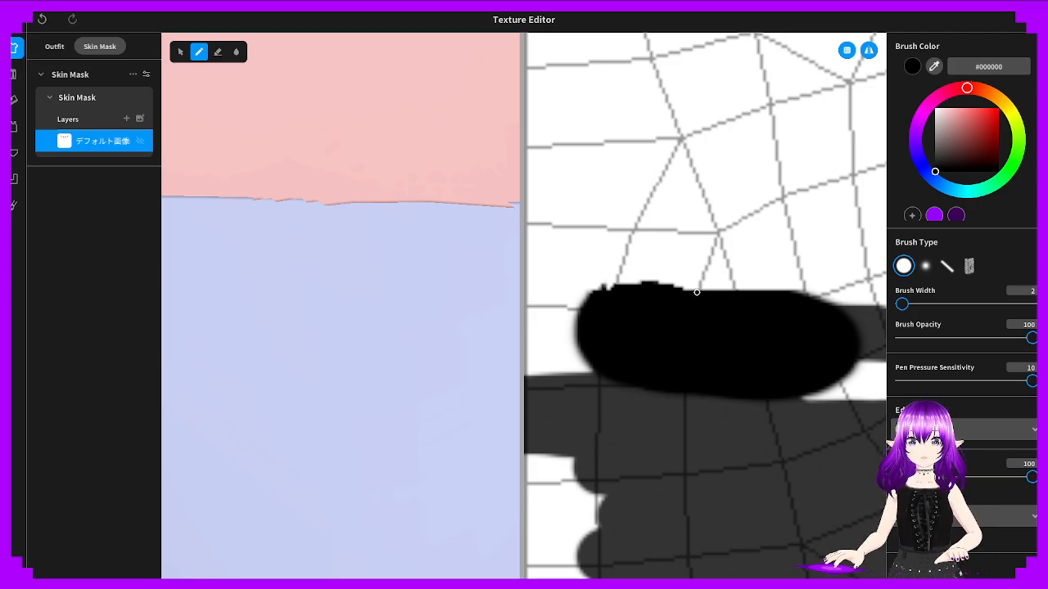
Close the texture editor and save the edited top as a new item
click(54, 48)
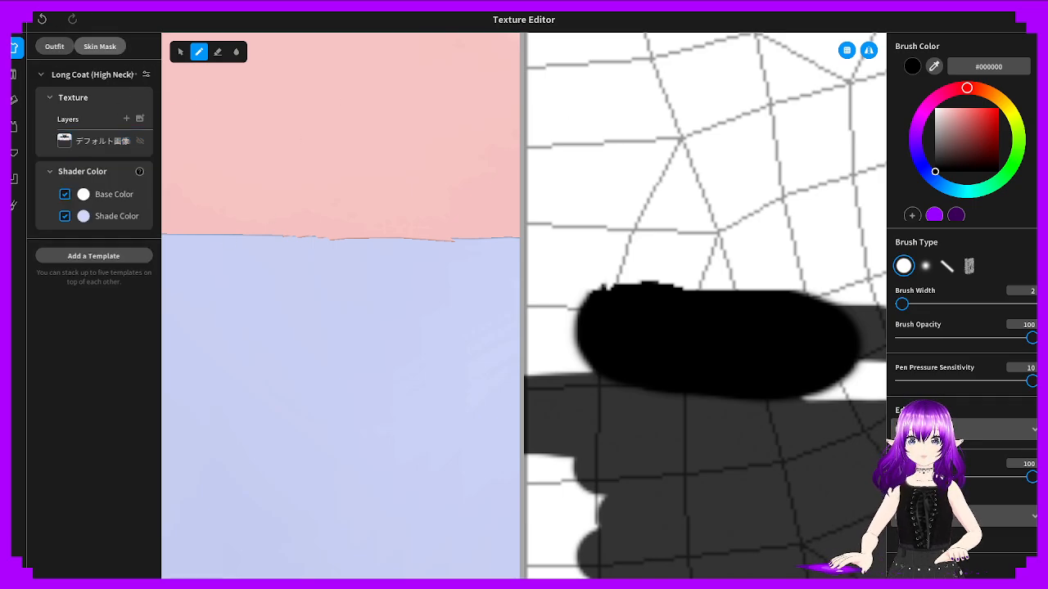
click(14, 19)
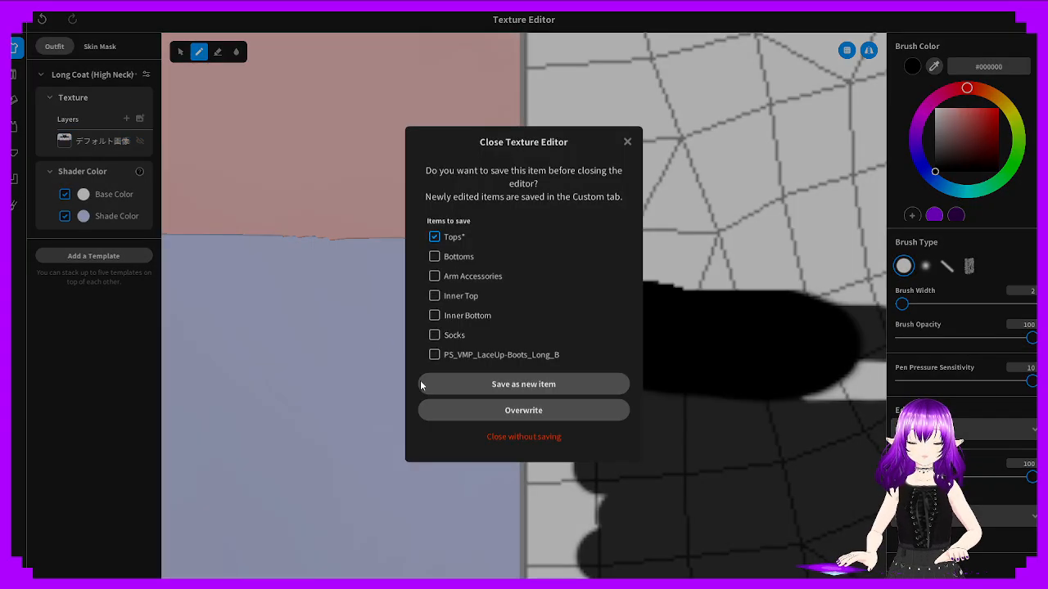
click(487, 384)
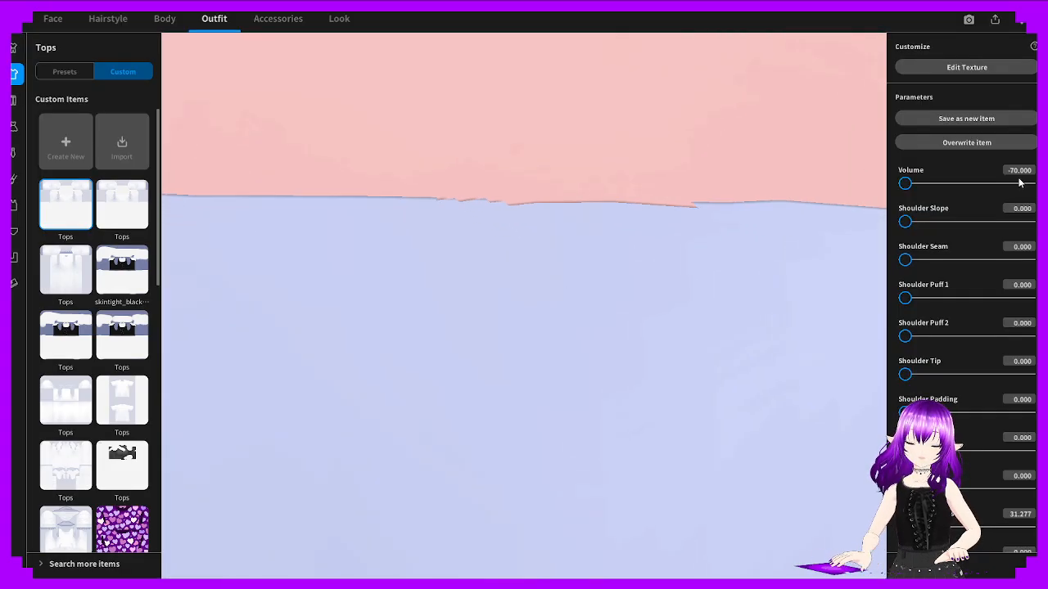
Try Volume values of -68, -67 and -66 on the saved top
click(1024, 171)
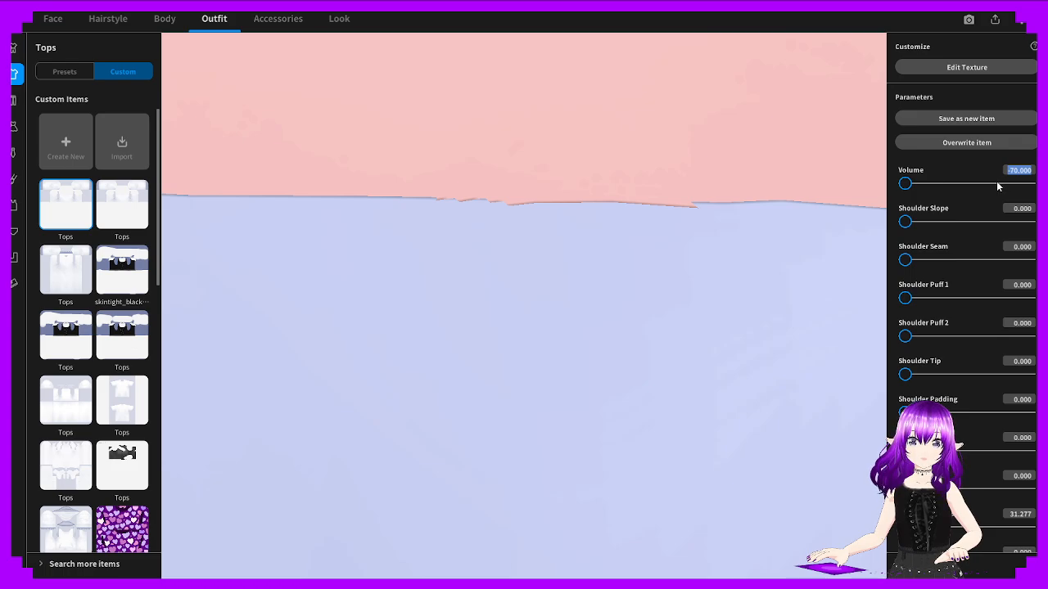
text(-68)
key(Return)
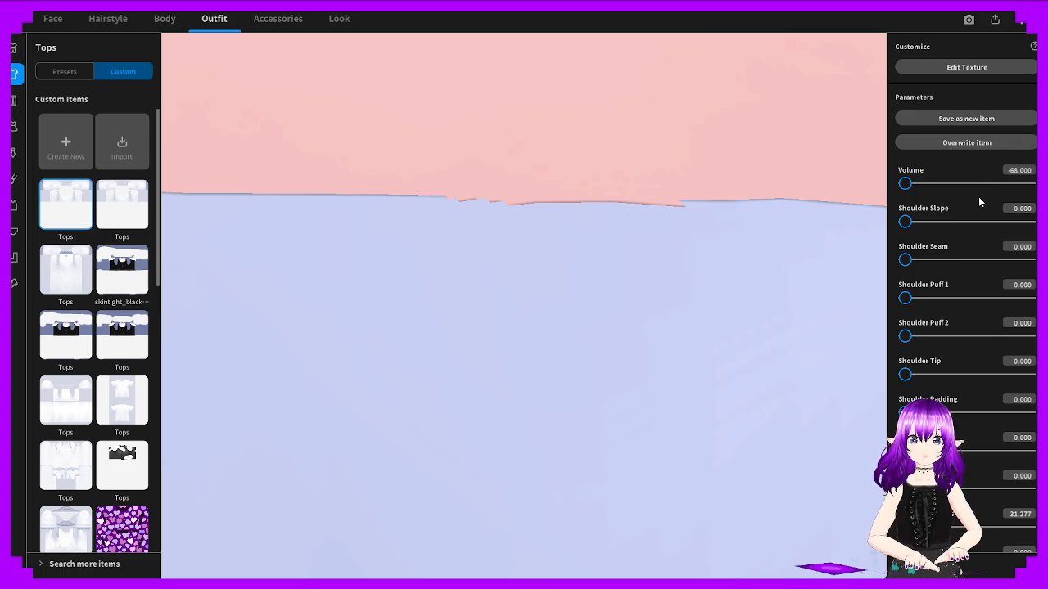
click(1020, 172)
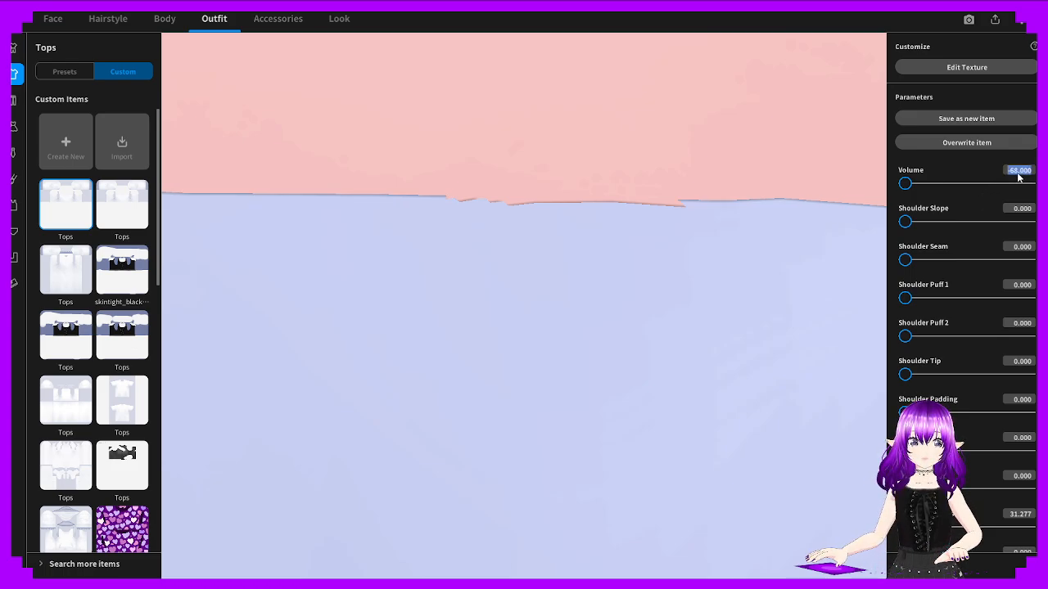
key(BackSpace)
text(-67)
key(Return)
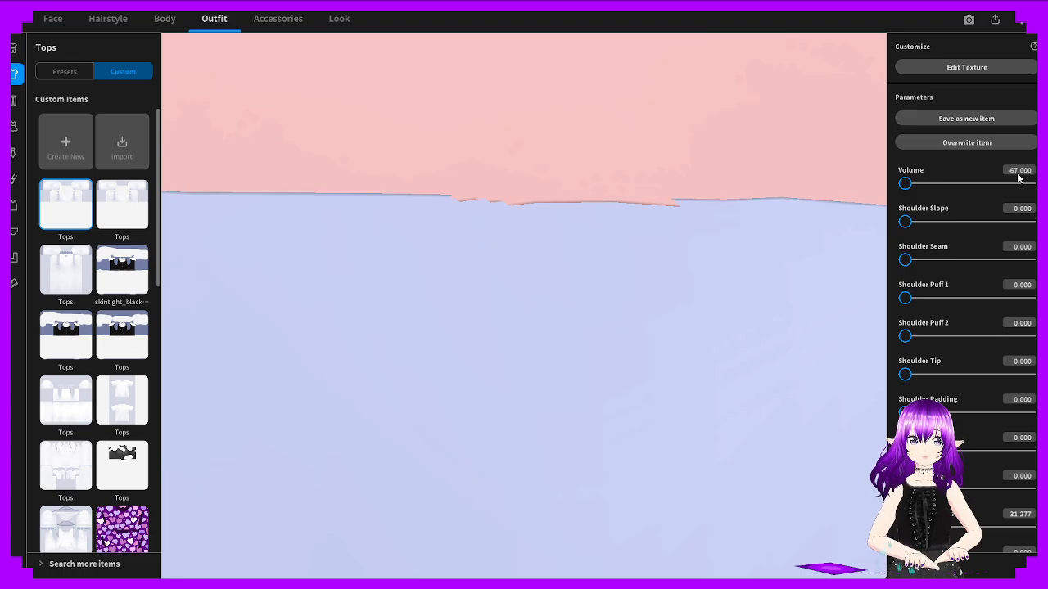
click(1020, 172)
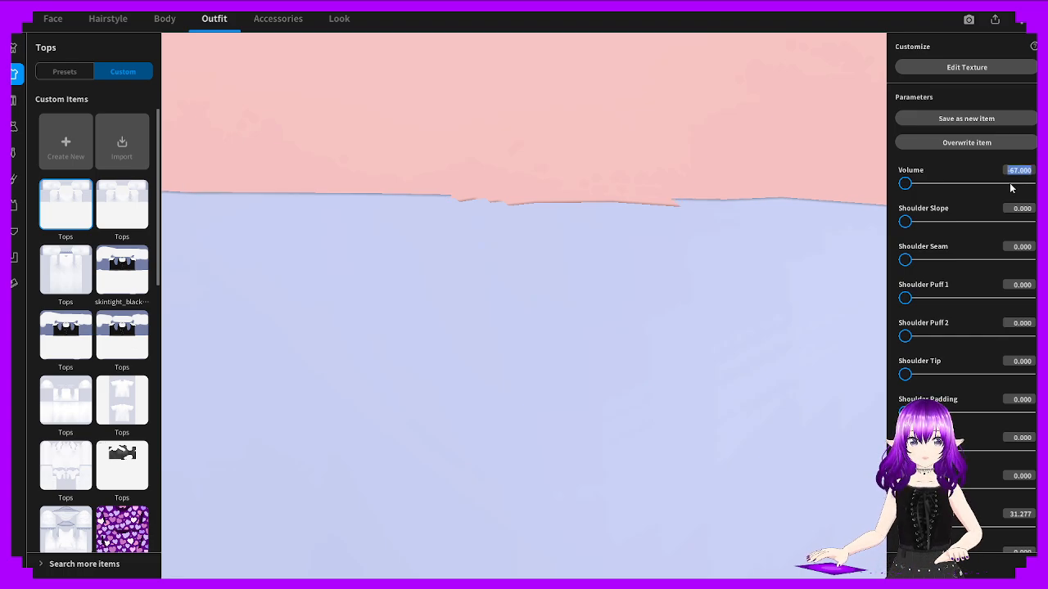
key(BackSpace)
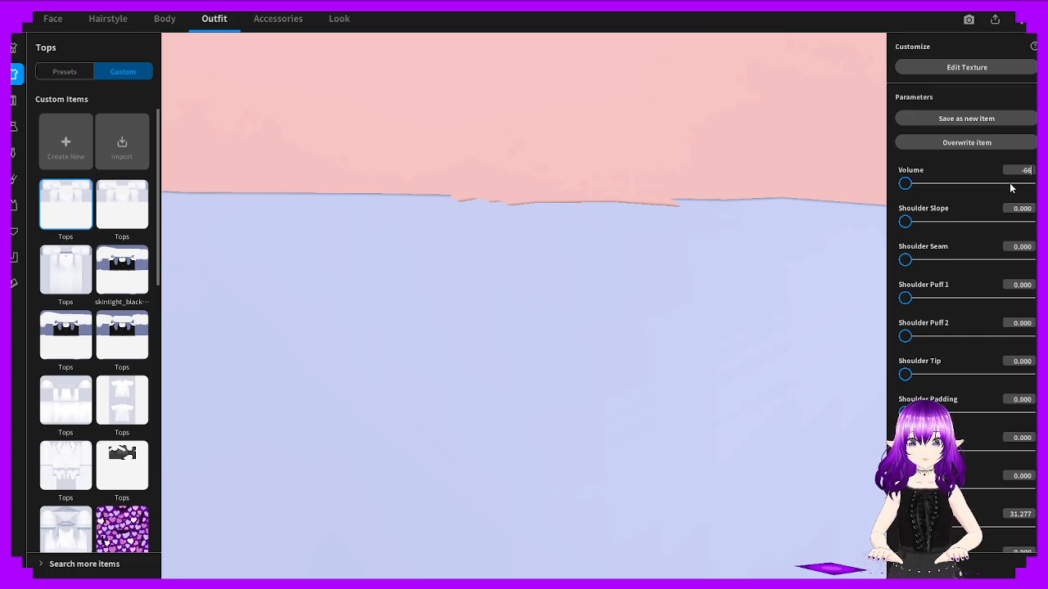
text(-66)
key(Return)
Try Volume values of -60 and -55 to cover the skin at the back neckline
click(1020, 171)
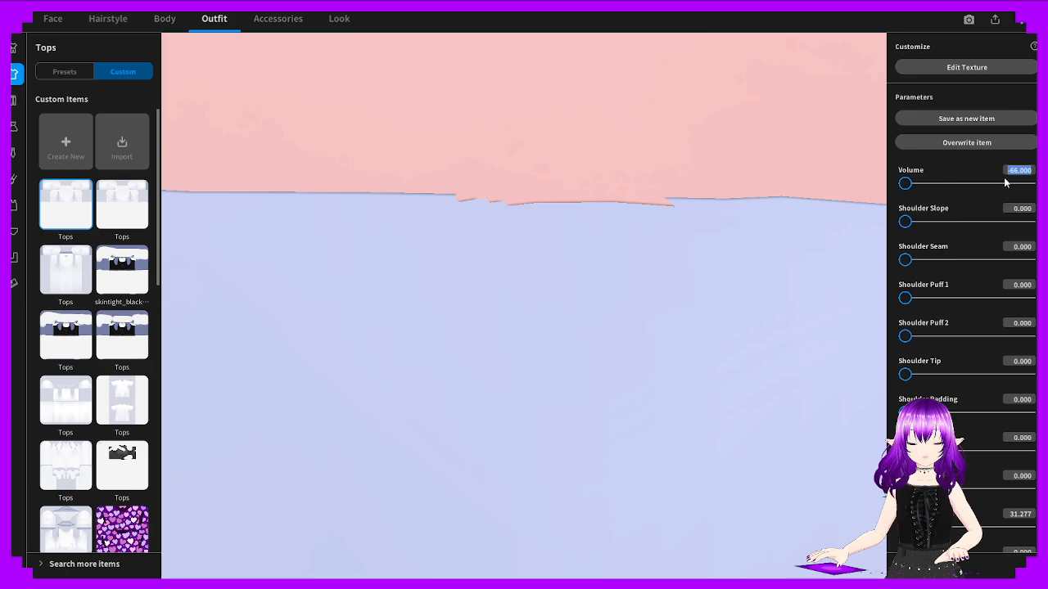
key(BackSpace)
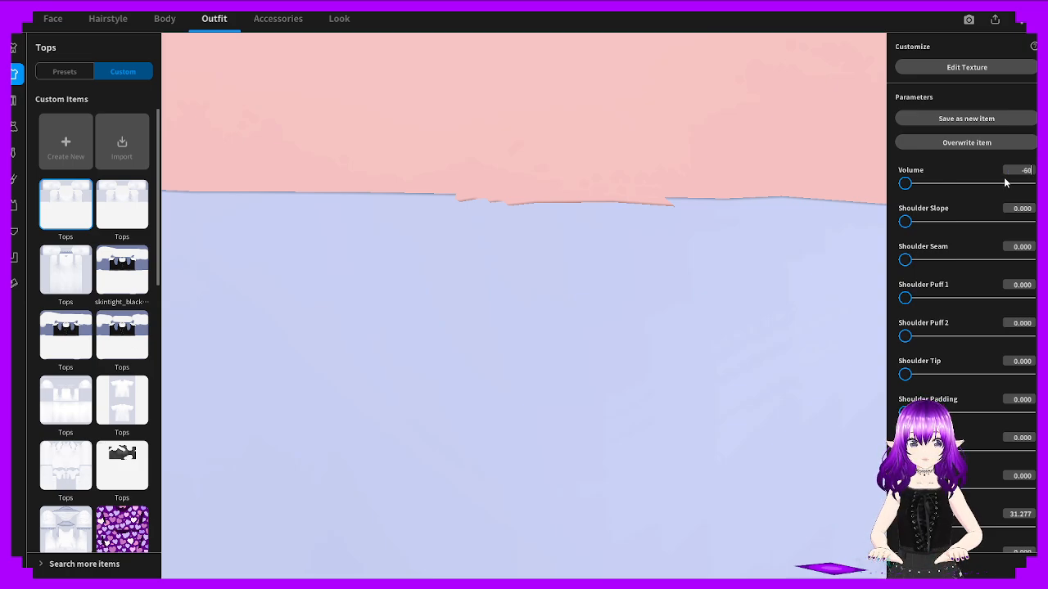
text(-60)
key(Return)
click(1017, 171)
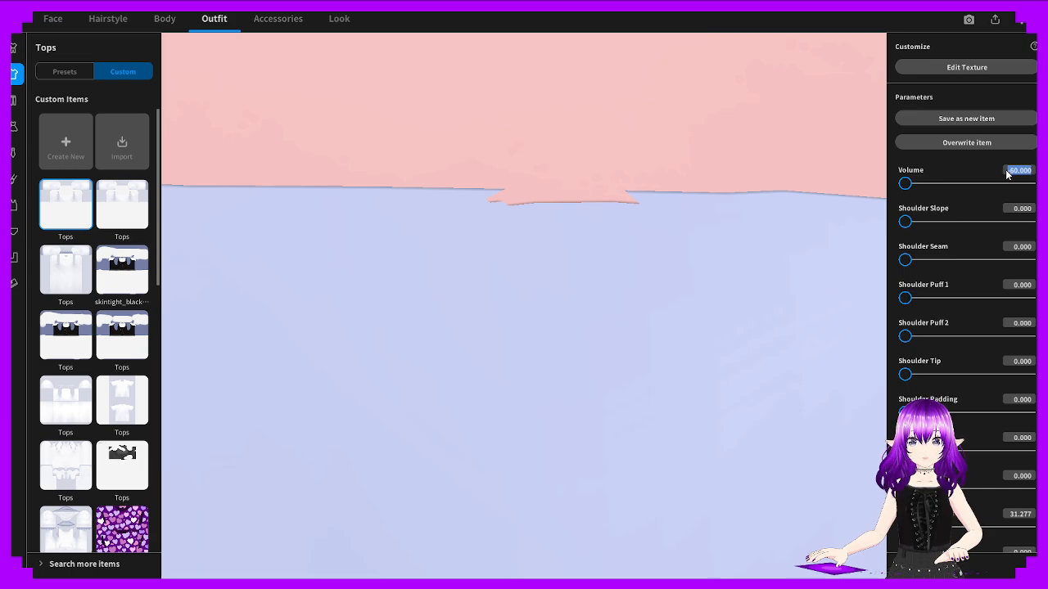
key(BackSpace)
text(-55)
key(Return)
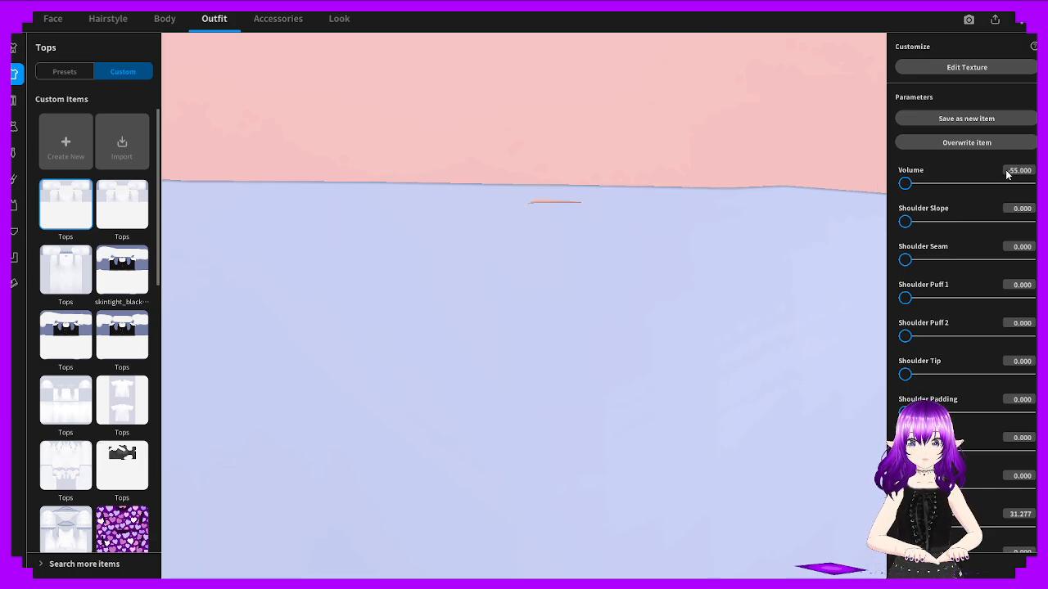
Set the top's Volume to -54
click(1007, 174)
key(BackSpace)
text(4)
key(Return)
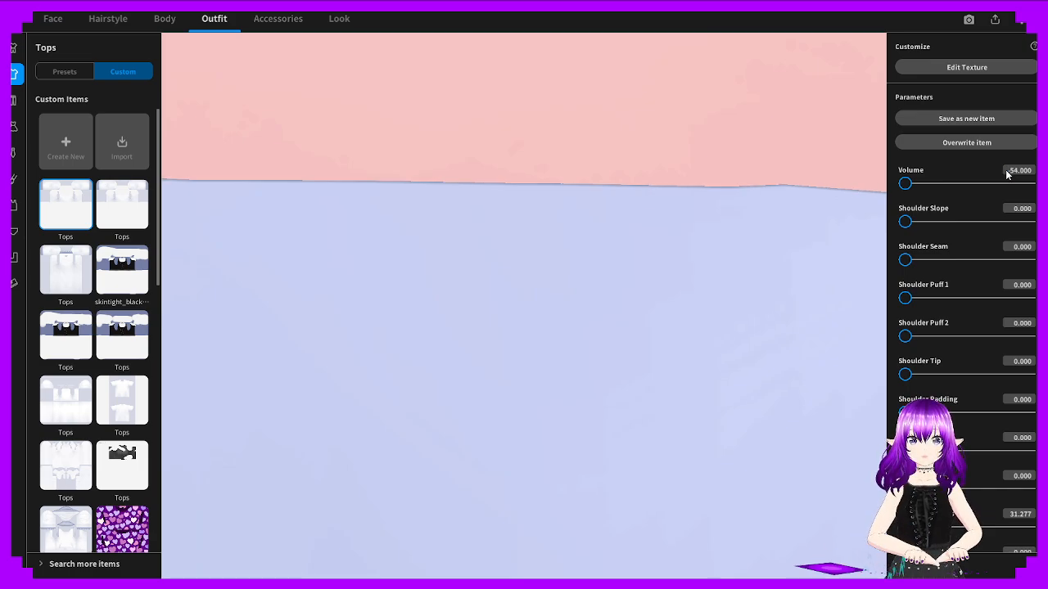
Reduce the top's Sleeve Thickness to 0
scroll(451, 175, down, 5)
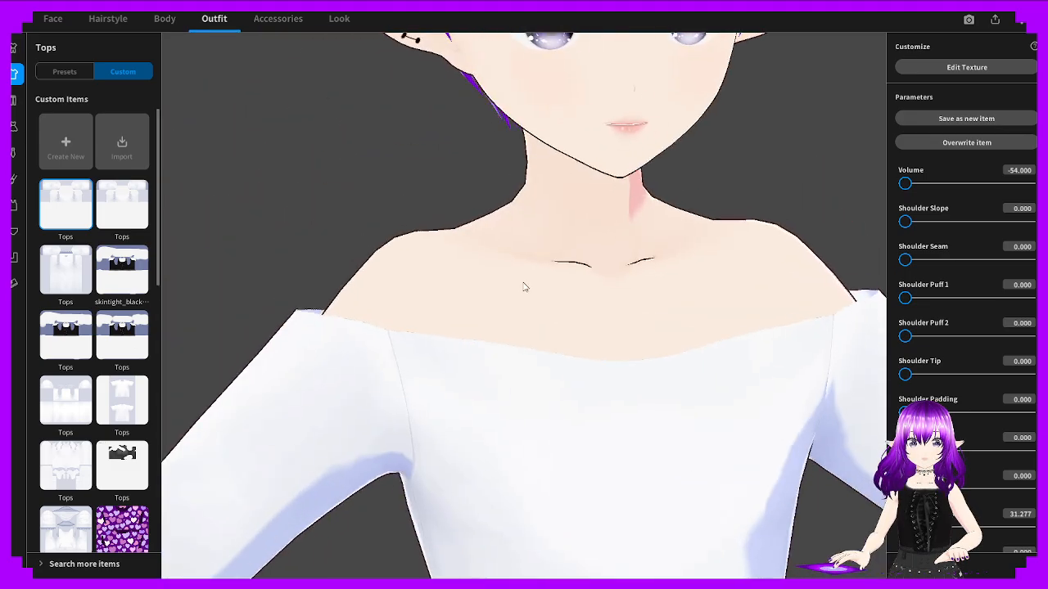
drag(498, 276, 619, 292)
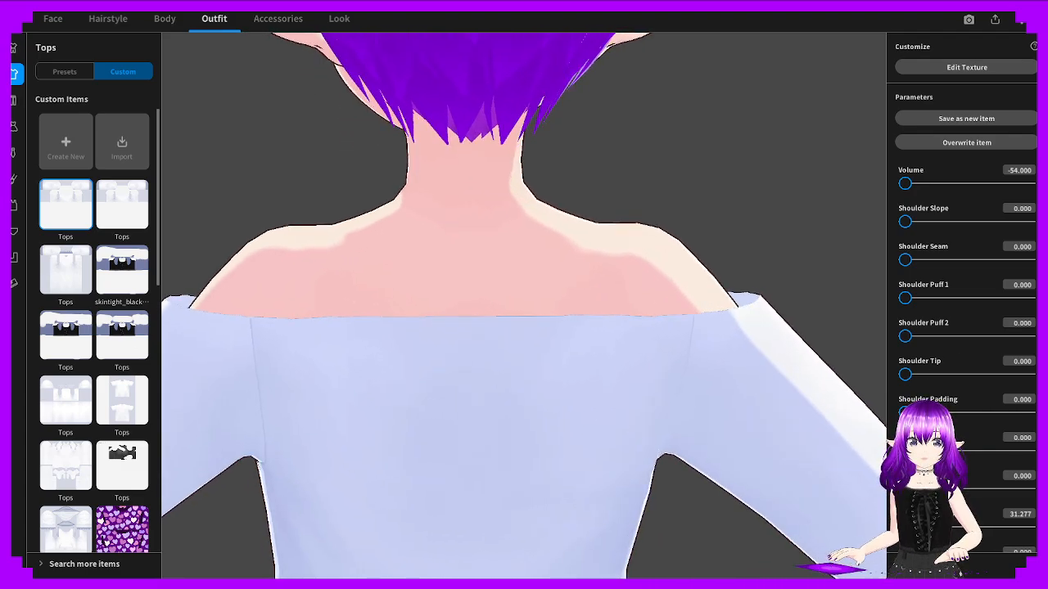
drag(947, 527, 908, 527)
scroll(966, 327, down, 3)
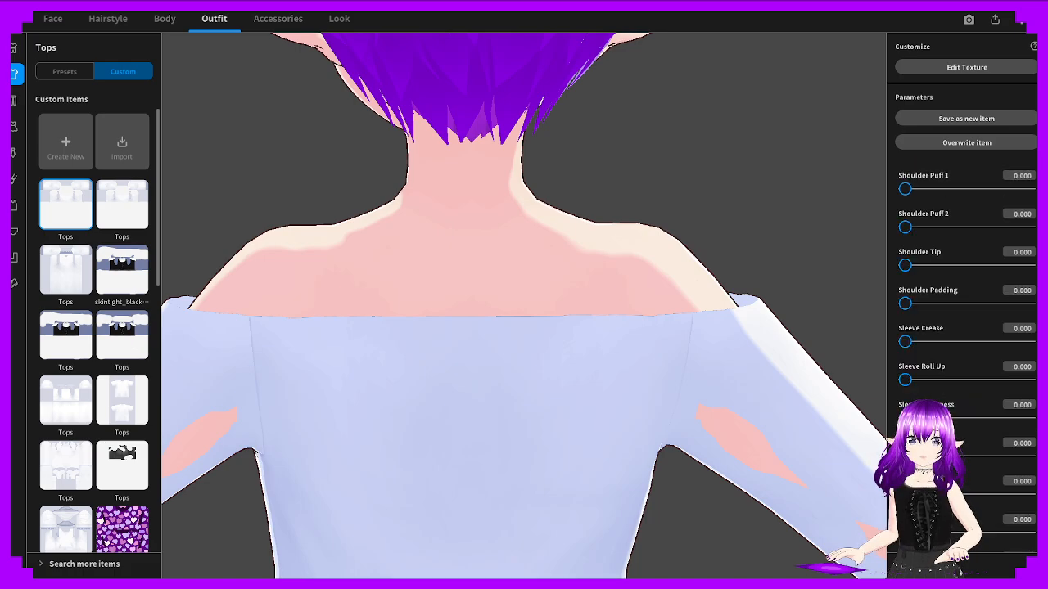
Try values of -30 and -60 on the top's sleeve-end flare parameter
scroll(904, 344, down, 3)
scroll(966, 352, up, 1)
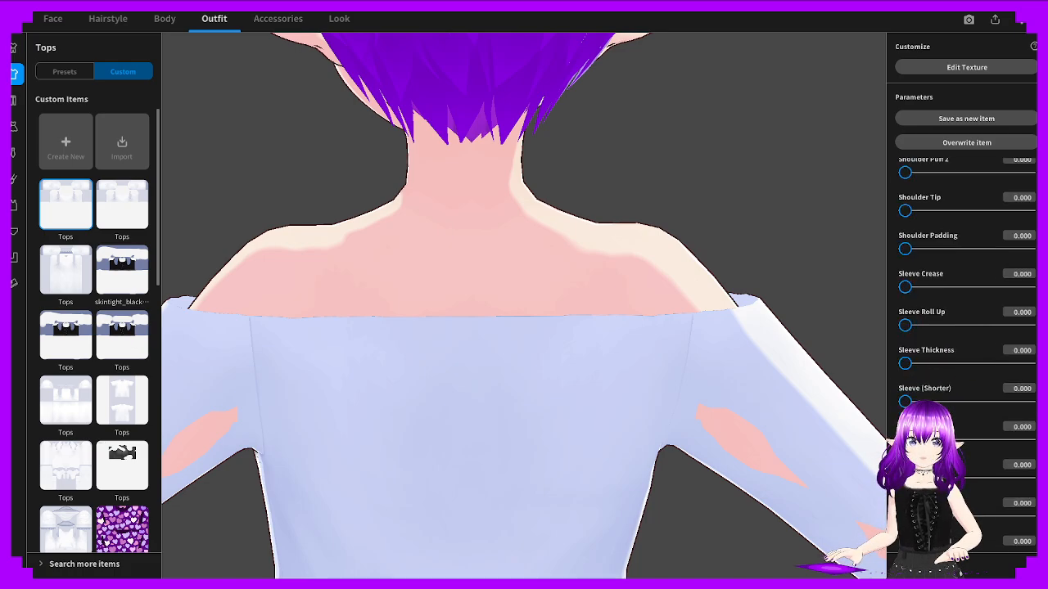
drag(906, 478, 885, 386)
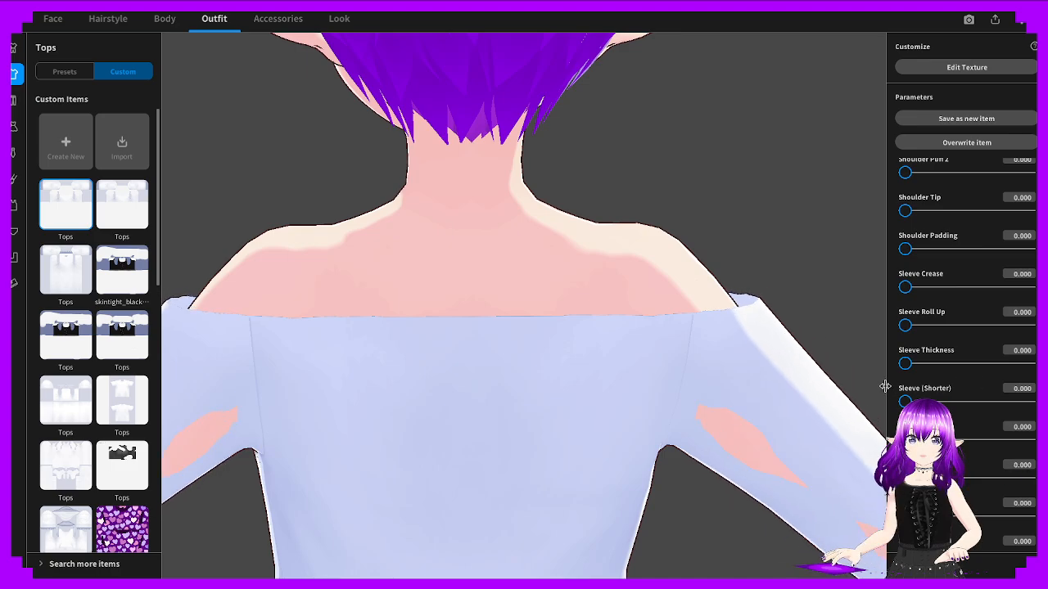
click(1029, 465)
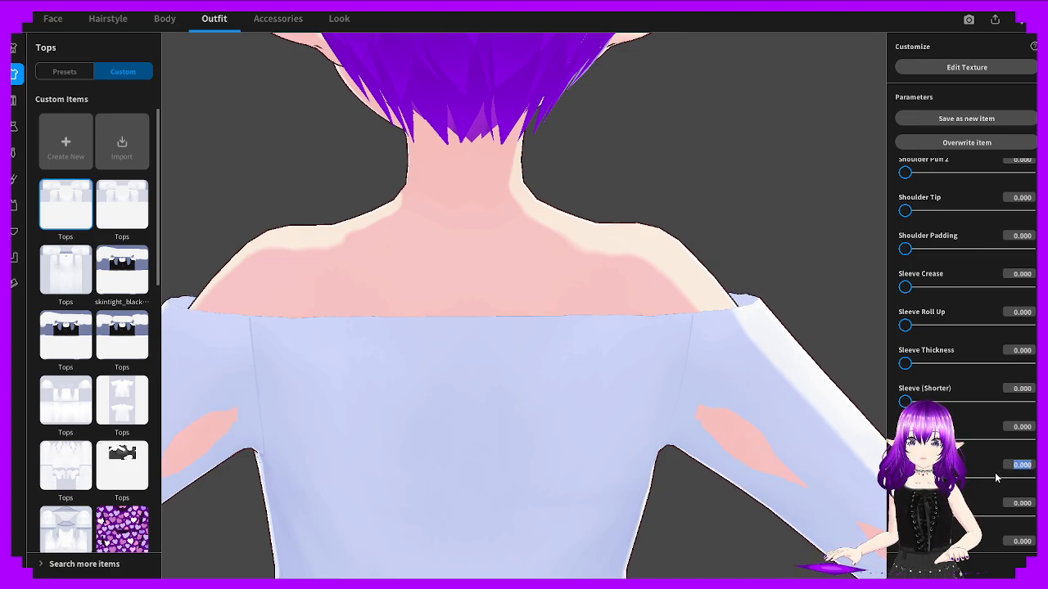
text(-30)
key(Return)
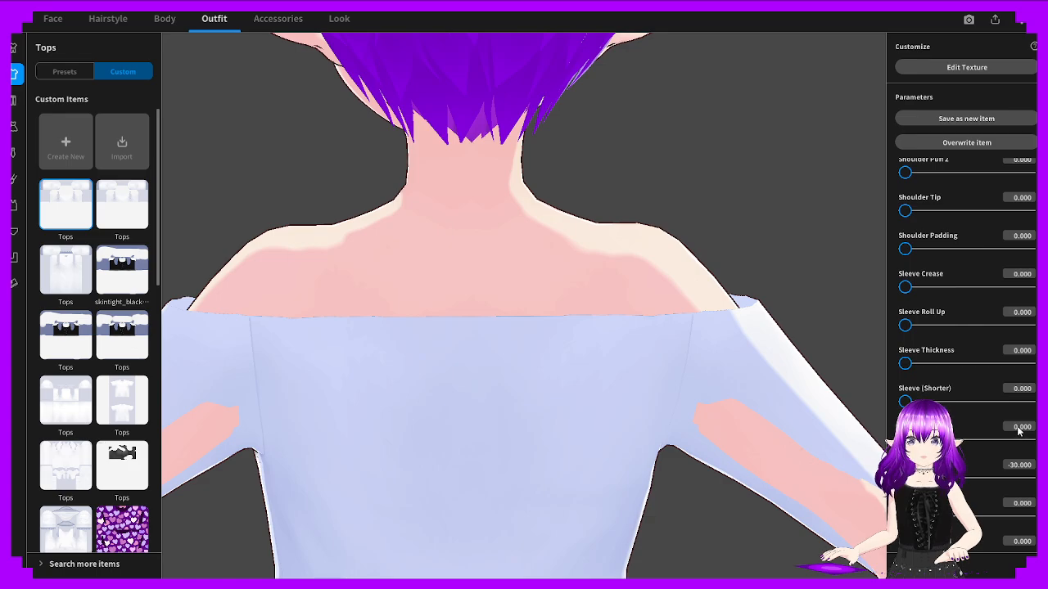
click(1024, 467)
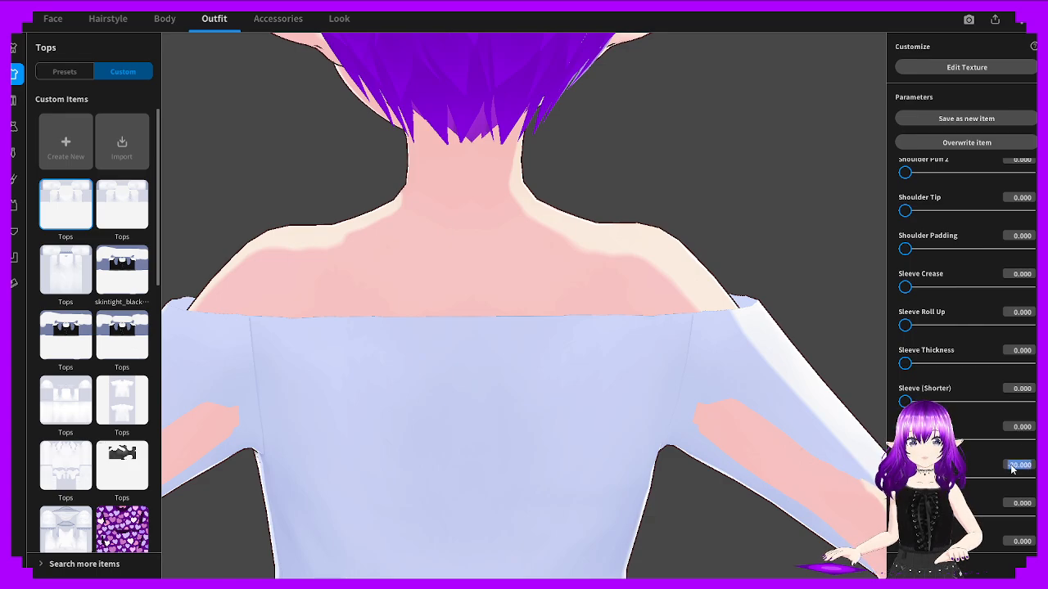
text(-60)
key(Return)
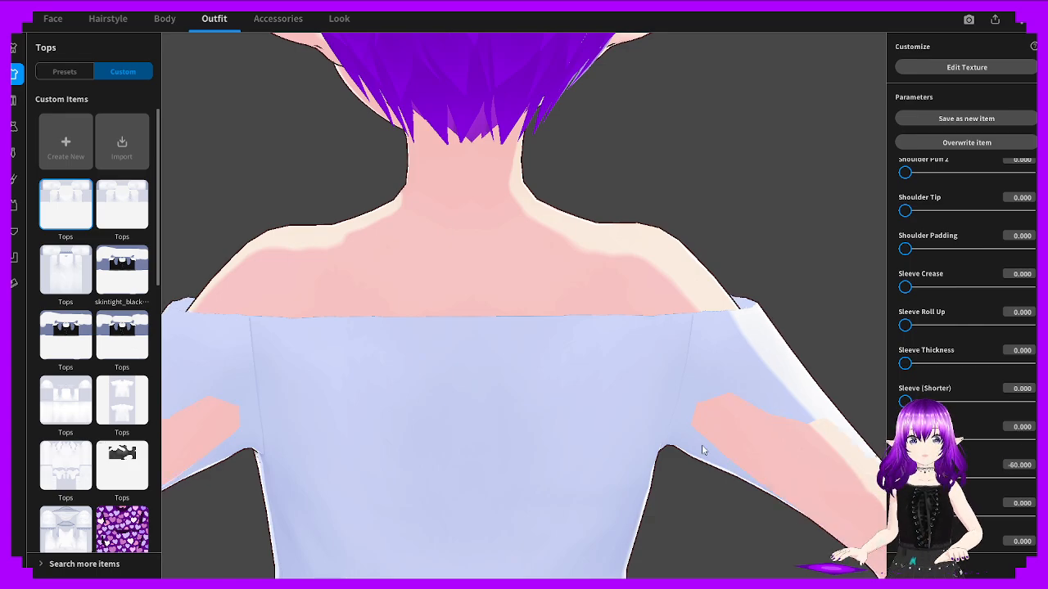
Check the narrowed sleeves on the full figure and reset the sleeve-end flare parameter to 0
right_drag(701, 445, 496, 377)
scroll(493, 367, down, 5)
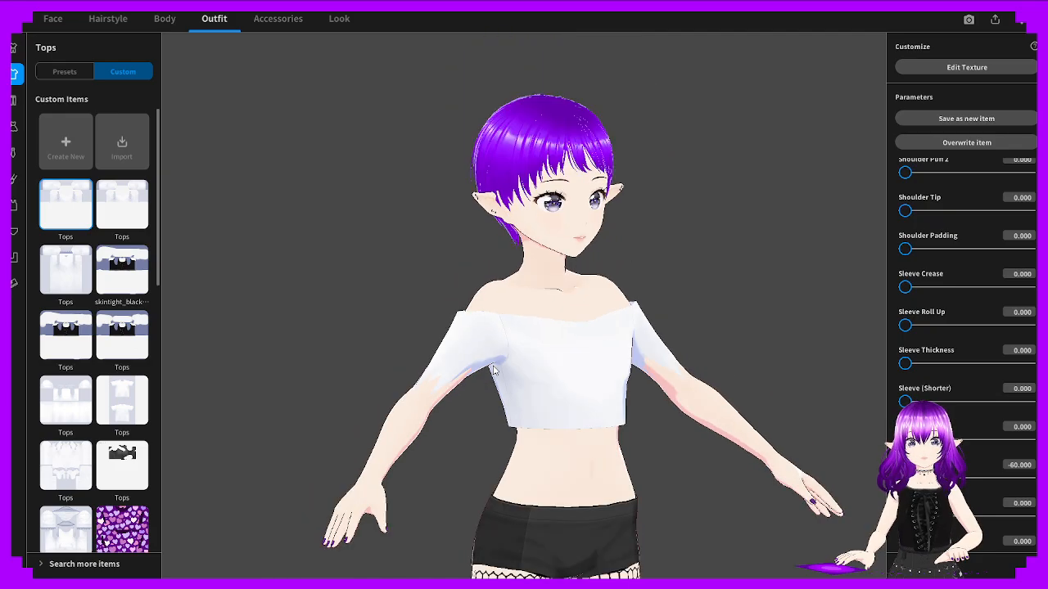
scroll(493, 371, up, 4)
scroll(494, 371, down, 5)
right_drag(630, 352, 599, 340)
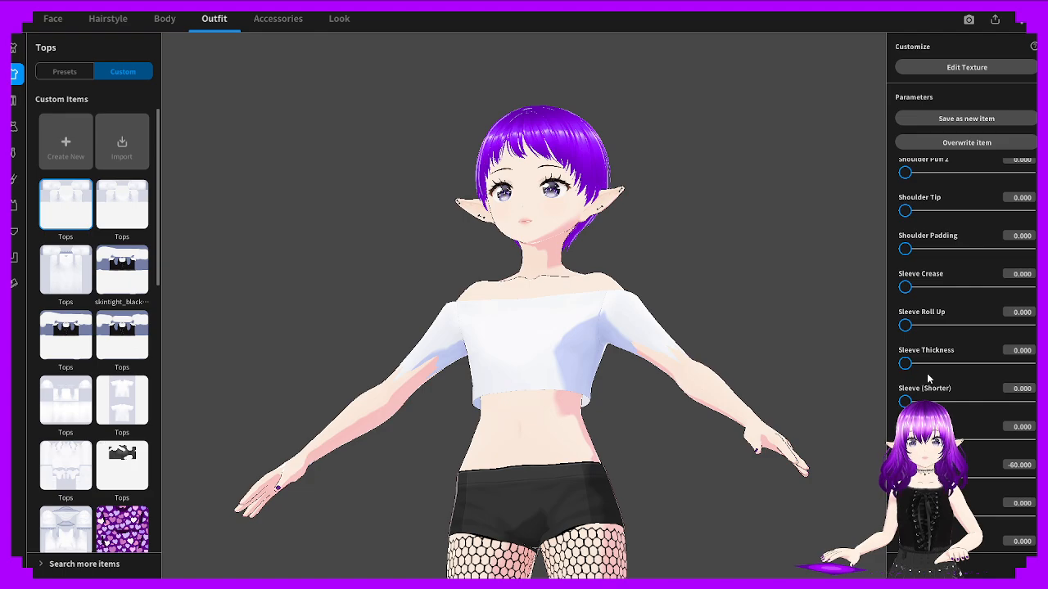
drag(905, 478, 875, 493)
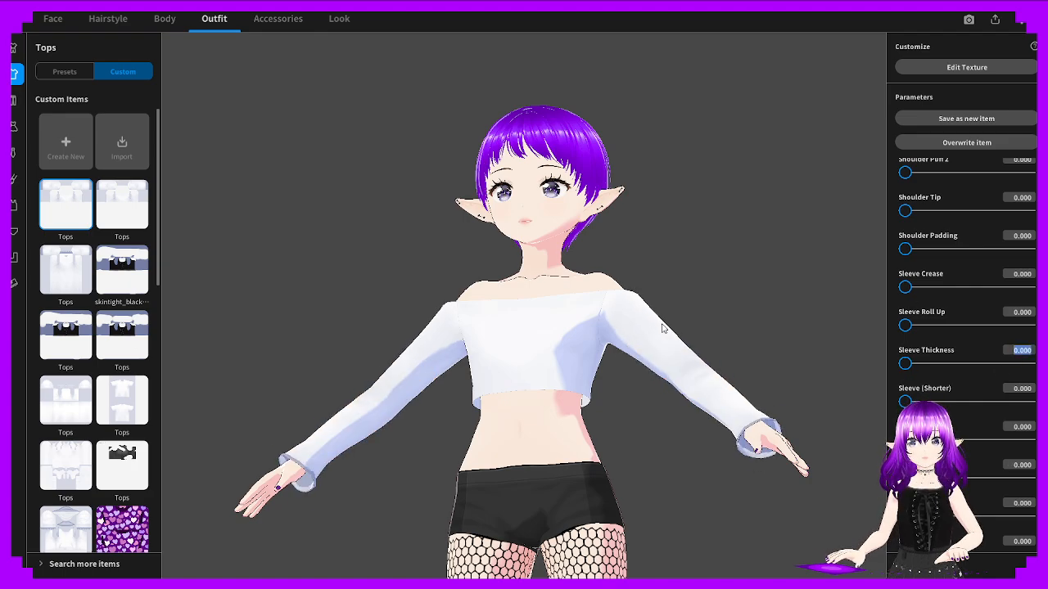
Inspect the shoulders and back, try a Sleeve Thickness of -20, and set it to -50
scroll(606, 347, up, 7)
right_drag(529, 355, 708, 362)
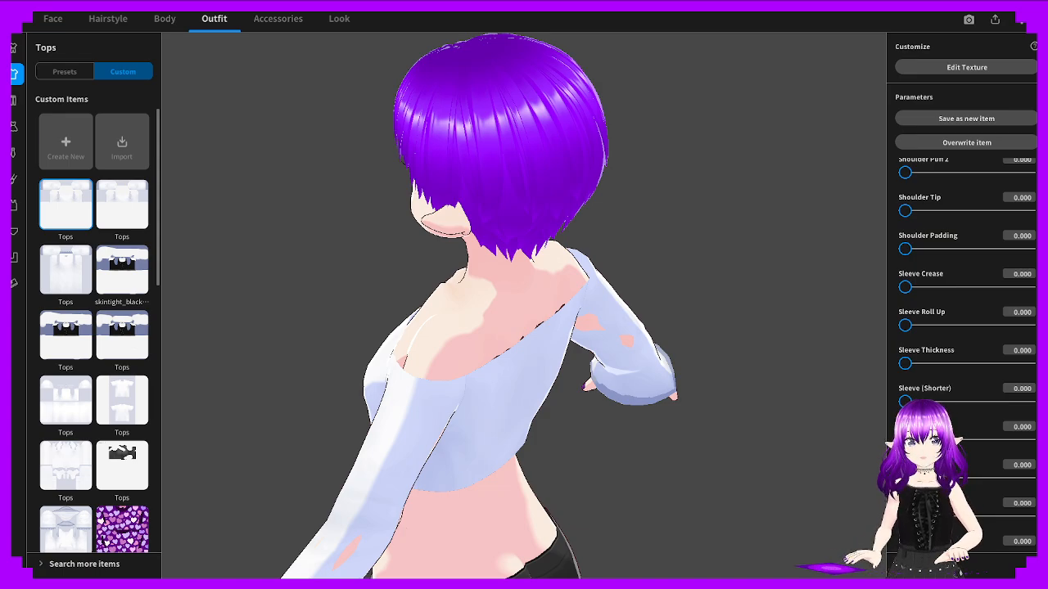
right_drag(458, 344, 543, 304)
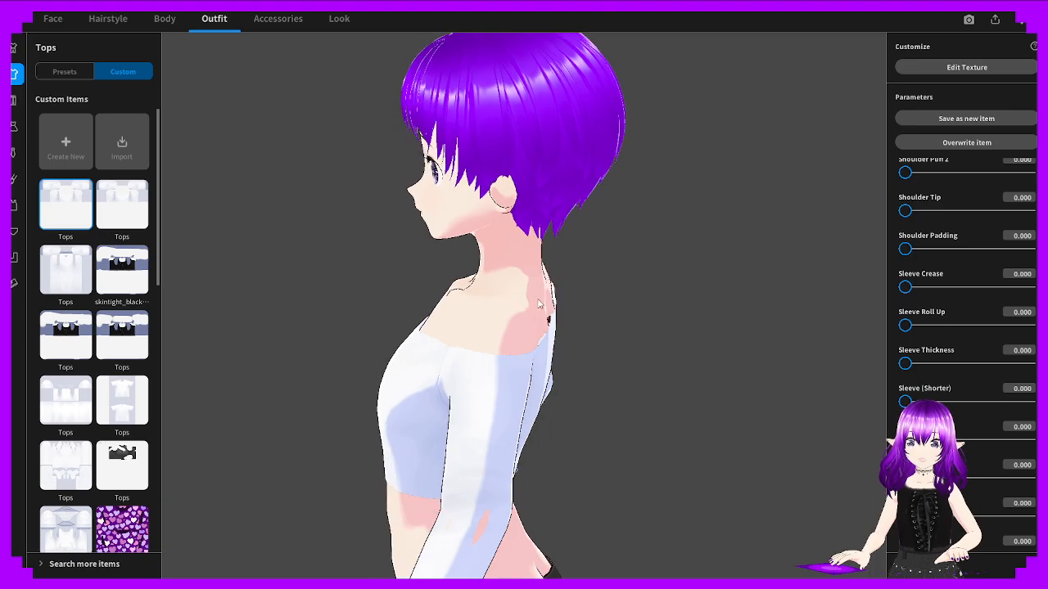
scroll(536, 328, up, 5)
right_drag(529, 356, 527, 378)
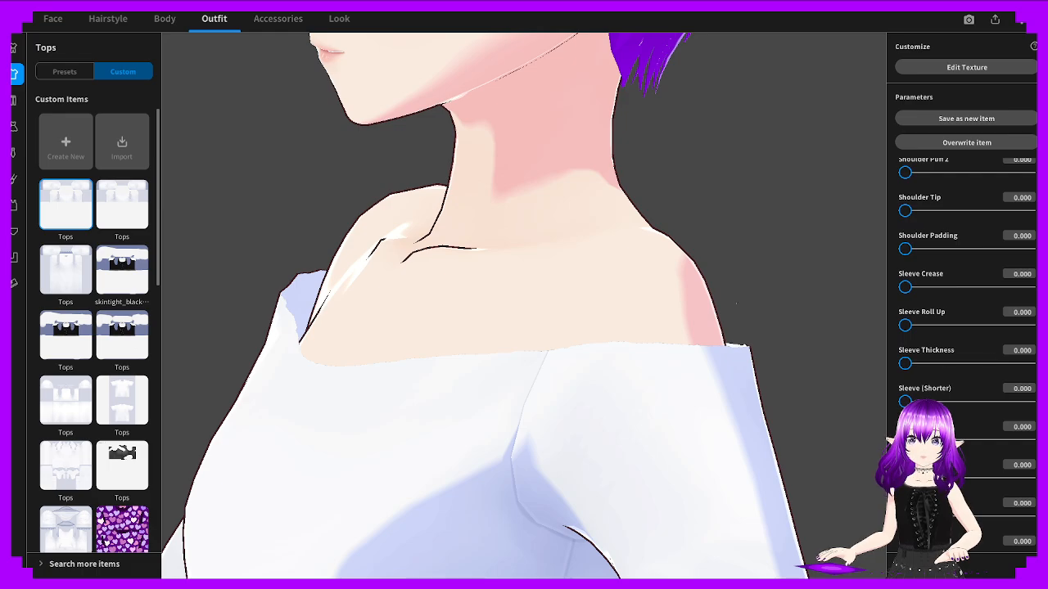
text(-20)
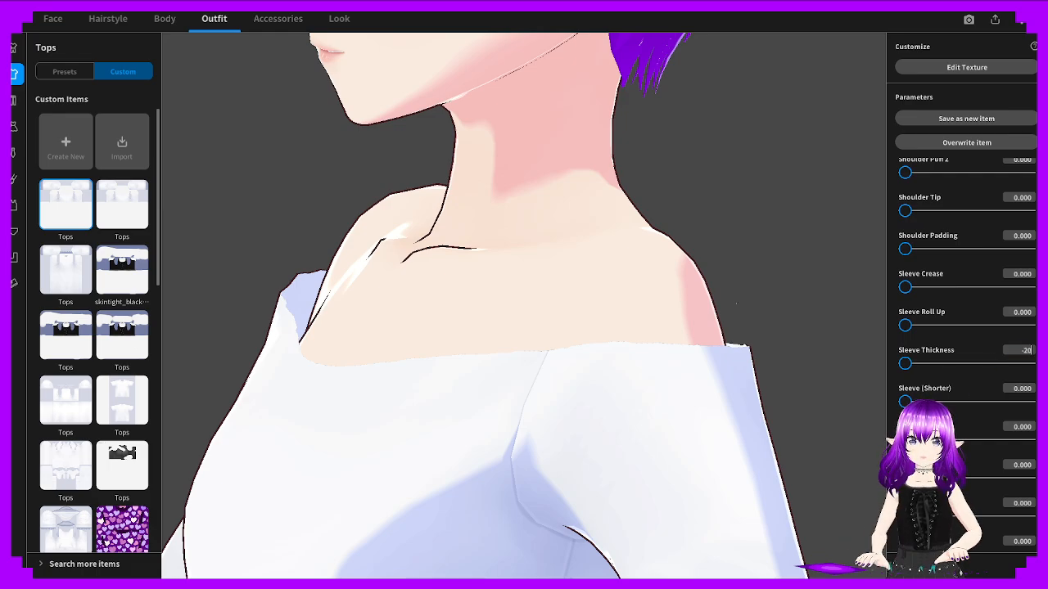
key(Return)
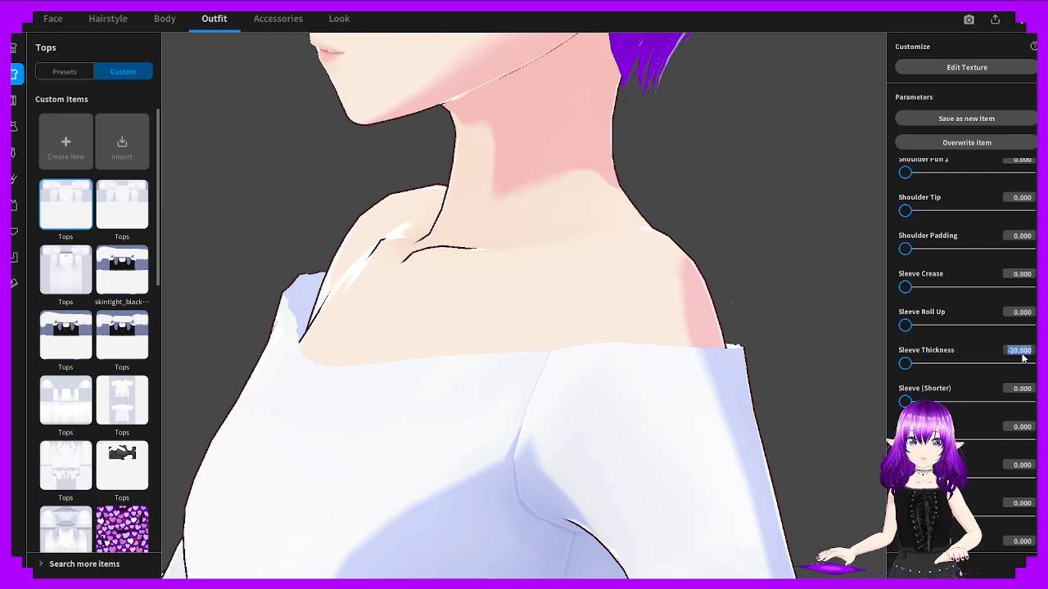
text(-50)
key(Return)
Try flaring the sleeve ends with increasing values up to 100 while checking the arms from several sides
scroll(616, 384, down, 5)
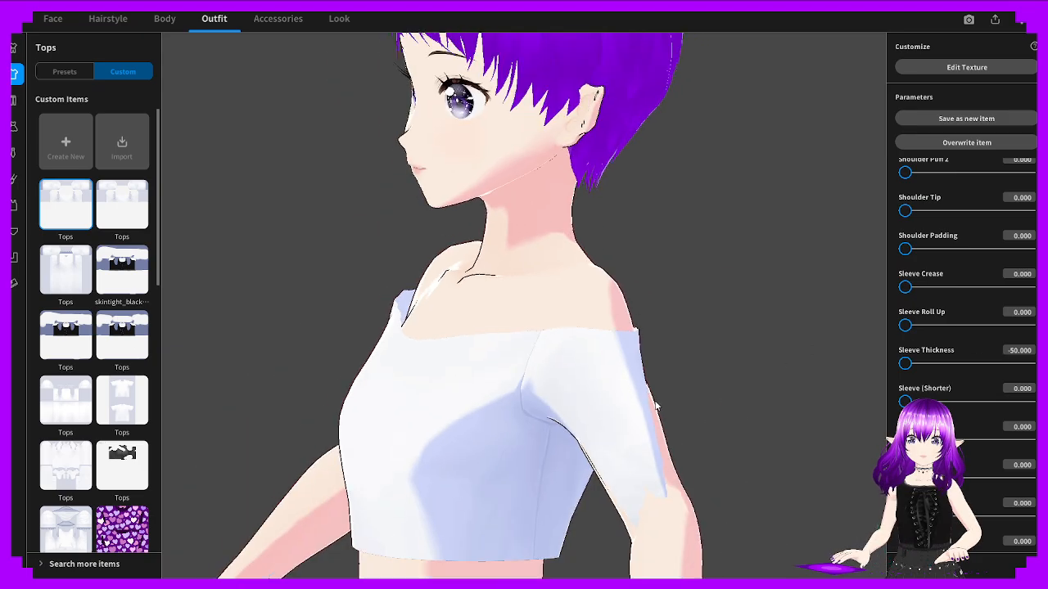
right_drag(616, 383, 793, 377)
scroll(704, 385, up, 4)
scroll(774, 388, down, 5)
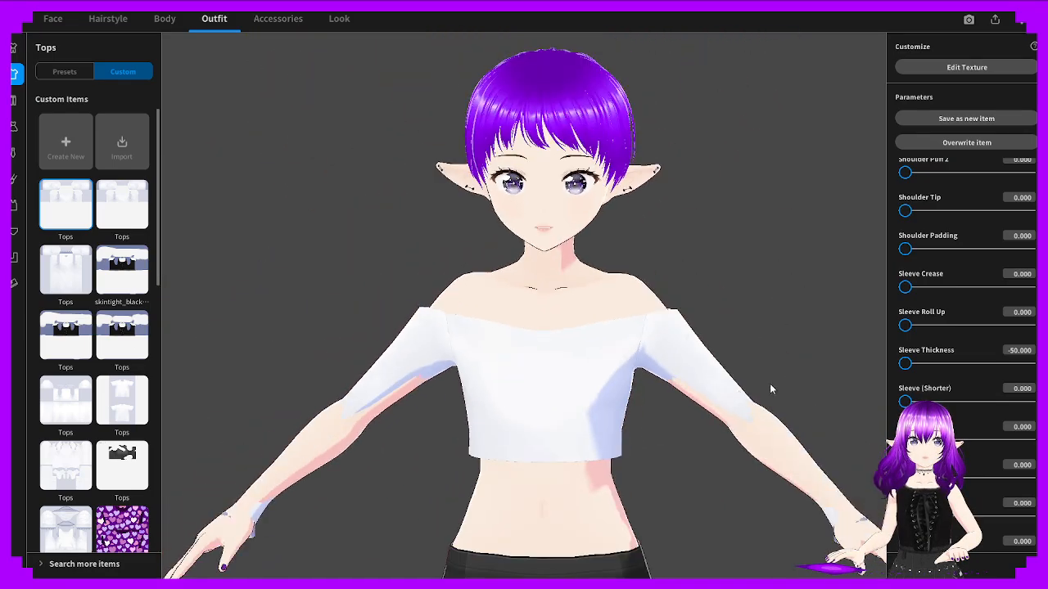
right_drag(619, 395, 655, 385)
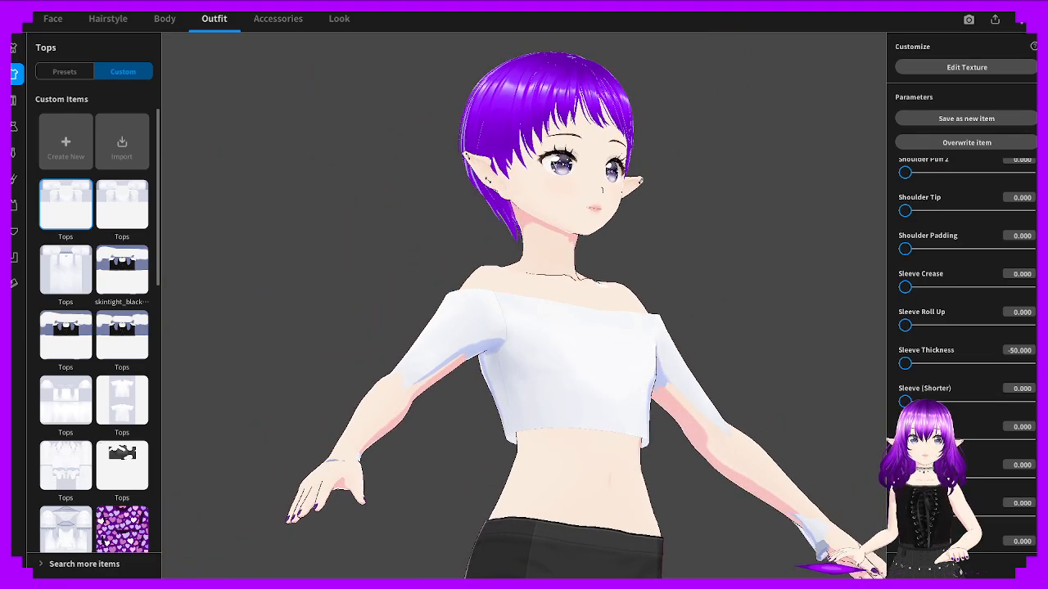
drag(905, 478, 1008, 478)
right_drag(771, 428, 684, 452)
drag(1011, 479, 967, 377)
right_drag(722, 372, 883, 410)
drag(965, 478, 1002, 482)
right_drag(808, 456, 710, 468)
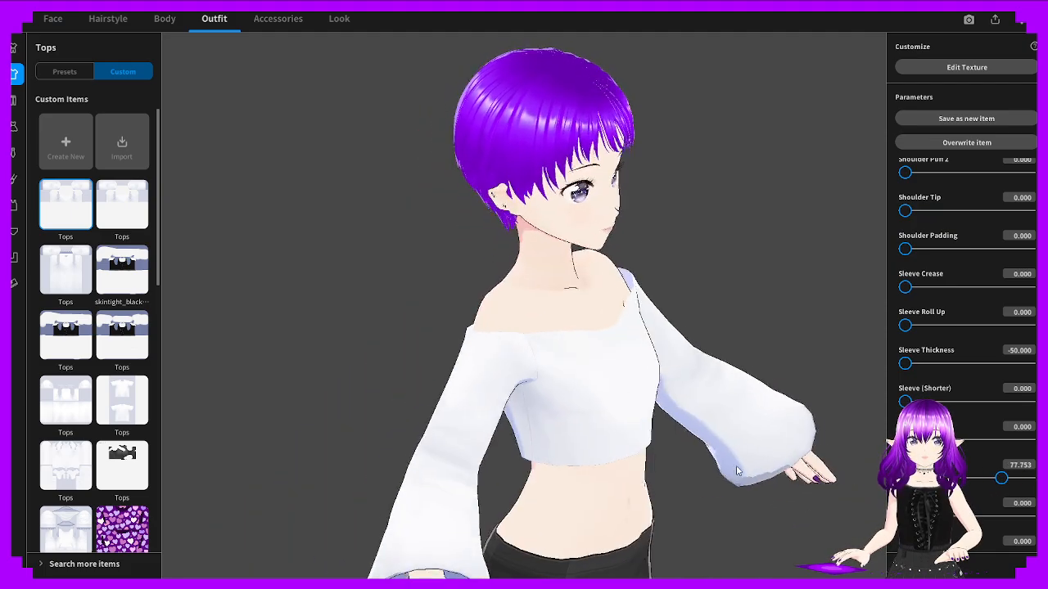
drag(1002, 479, 1031, 481)
right_drag(788, 350, 772, 332)
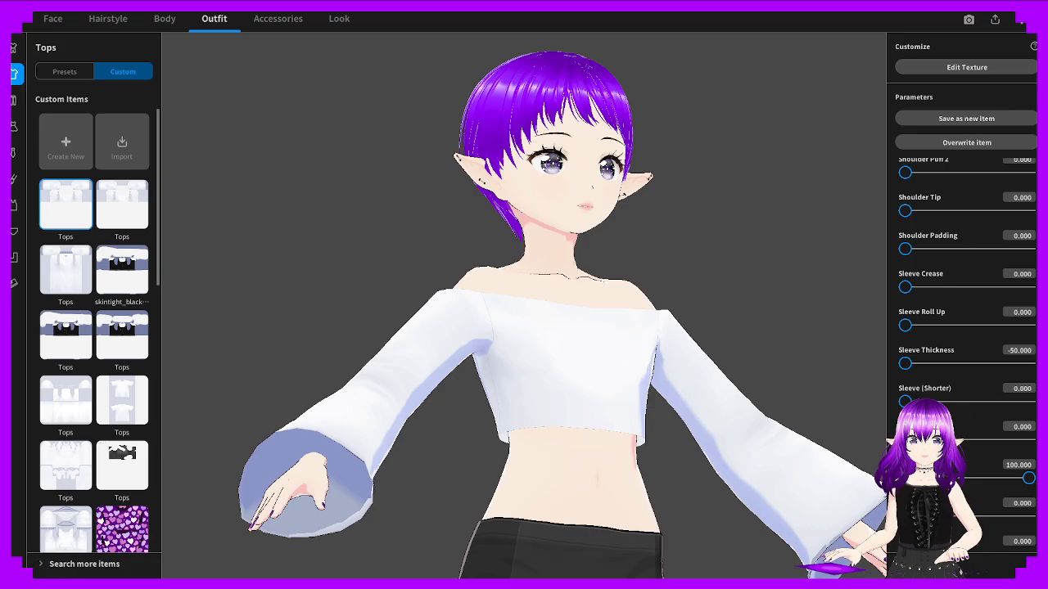
Set Sleeve (Shorter) to about 77 and reduce the sleeve-end flare to about 60
drag(905, 402, 1000, 402)
drag(1029, 478, 971, 478)
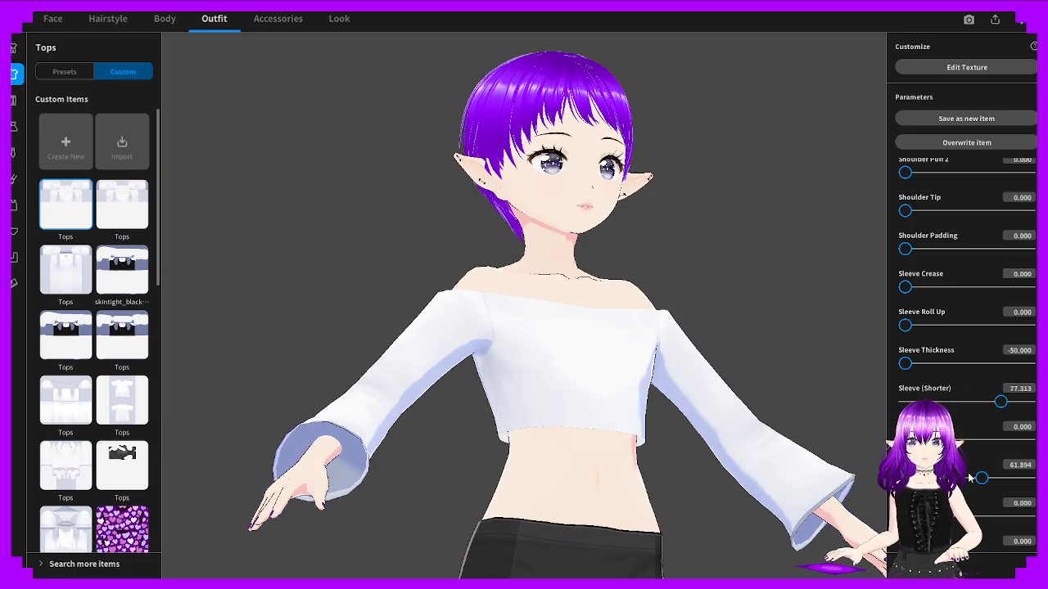
right_drag(627, 409, 753, 418)
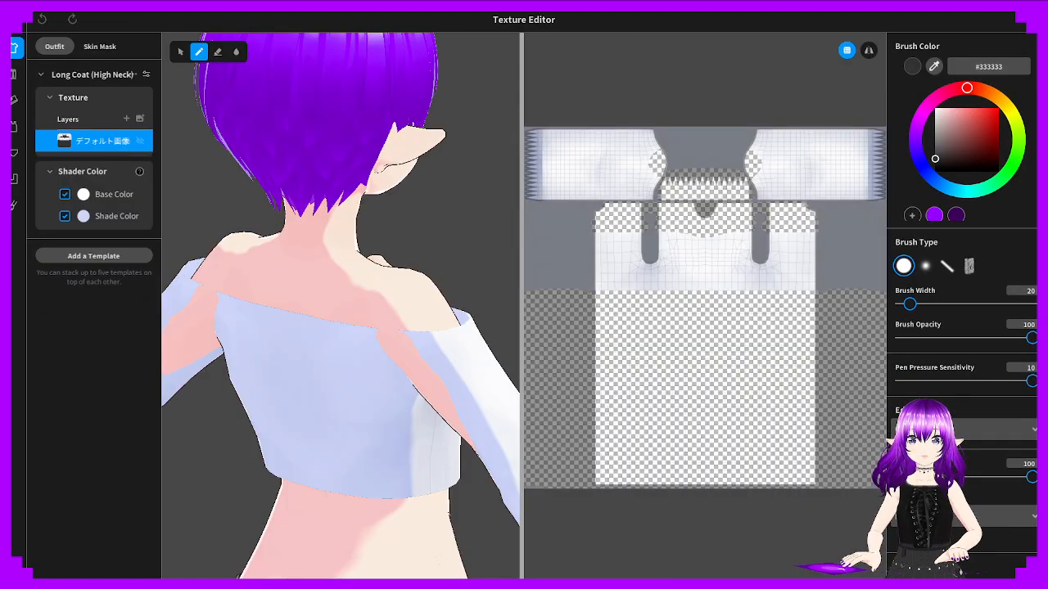
Select the skin mask's default layer and mask the skin clipping through the upper arms in black, mirrored on both sides
click(99, 47)
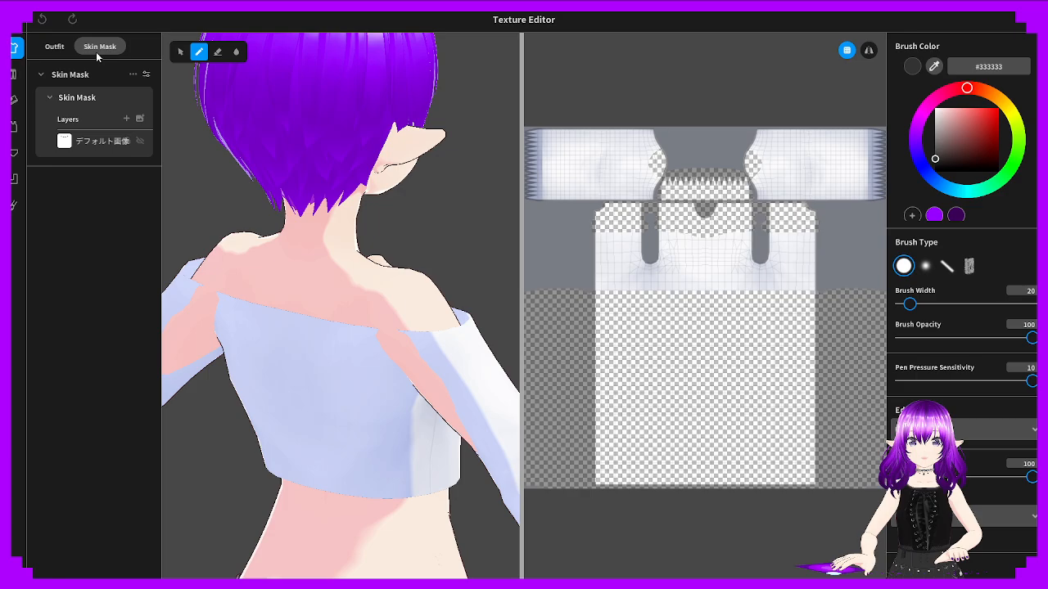
click(100, 140)
right_drag(355, 425, 386, 412)
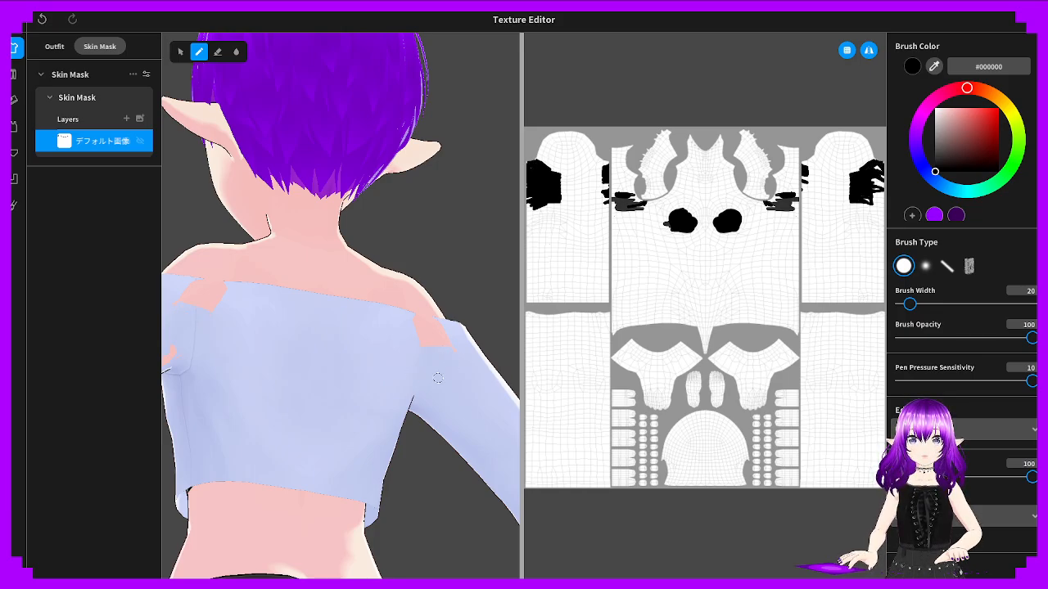
Try masking the back of the shoulder with a brush width of 183, inspect the edge, and undo the stroke
click(981, 304)
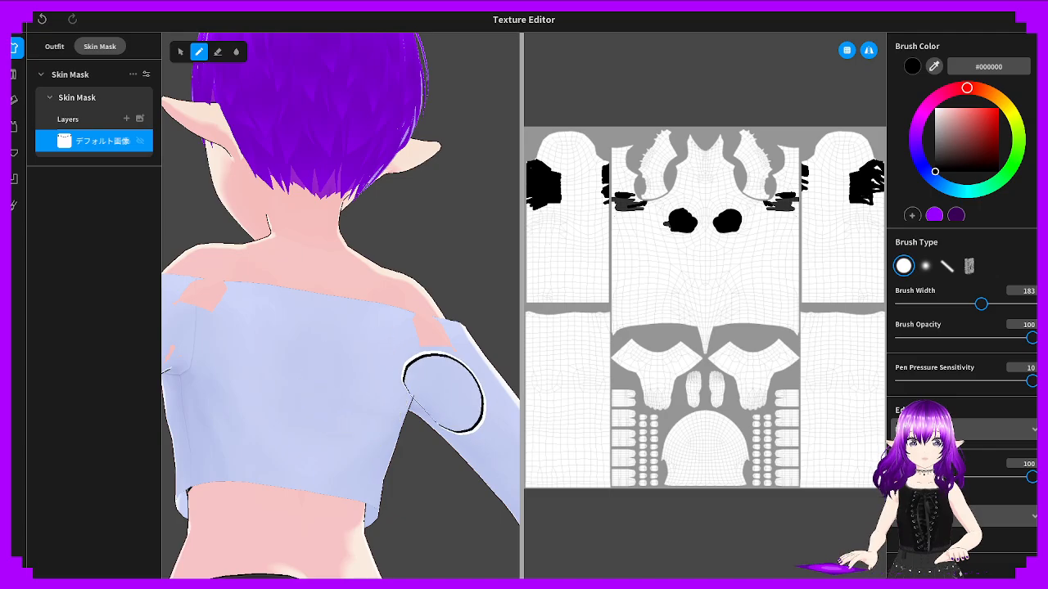
mouse_move(432, 374)
mouse_down()
mouse_move(489, 420)
mouse_move(421, 362)
mouse_move(424, 344)
mouse_up()
scroll(426, 332, up, 3)
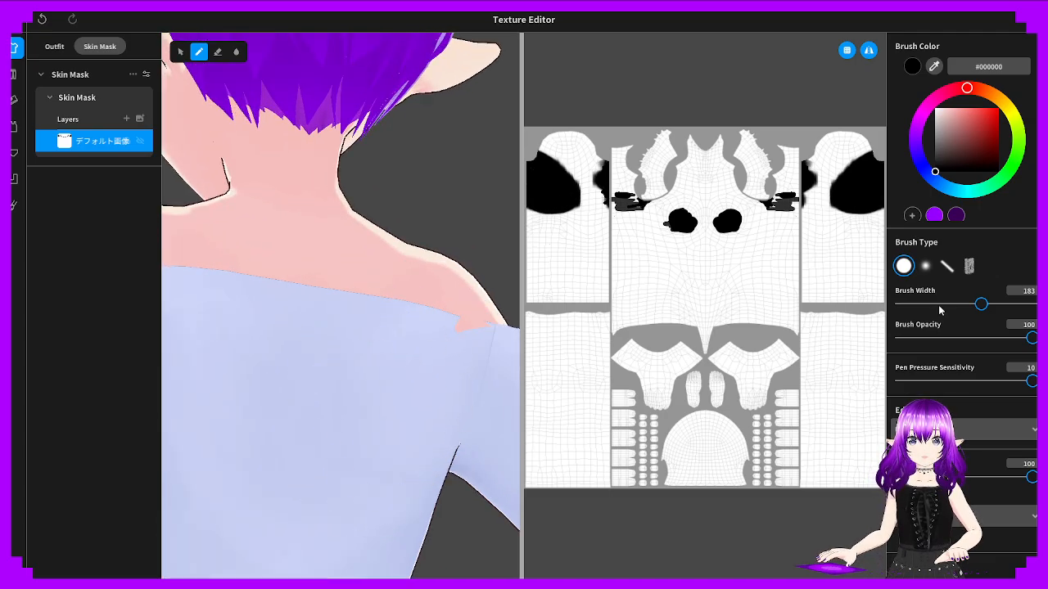
right_drag(447, 393, 426, 391)
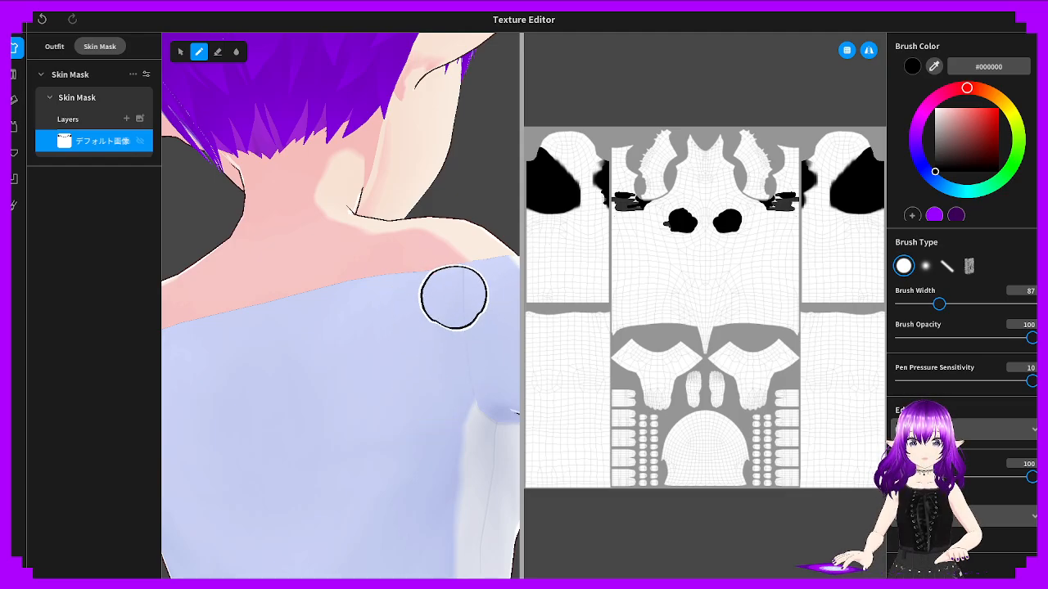
scroll(431, 313, down, 3)
scroll(436, 315, up, 5)
right_drag(434, 315, 464, 320)
scroll(464, 319, down, 2)
scroll(462, 336, down, 2)
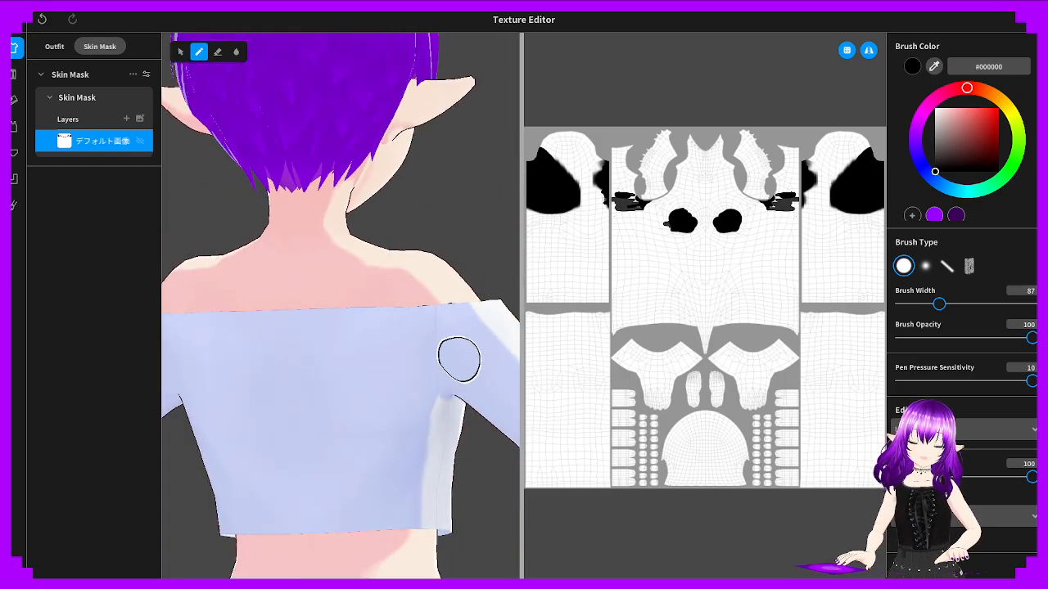
key(ctrl+z)
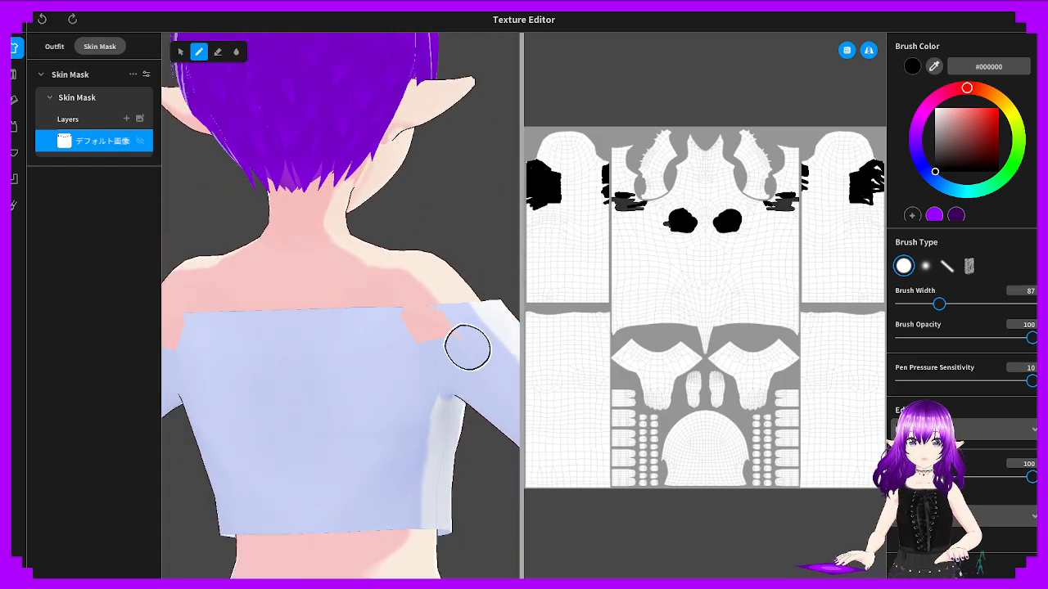
Mask the clipping skin at the back of the shoulder in black with a brush width of 87
mouse_move(451, 342)
mouse_down()
mouse_move(433, 332)
mouse_move(393, 339)
mouse_move(405, 332)
mouse_up()
scroll(435, 335, up, 3)
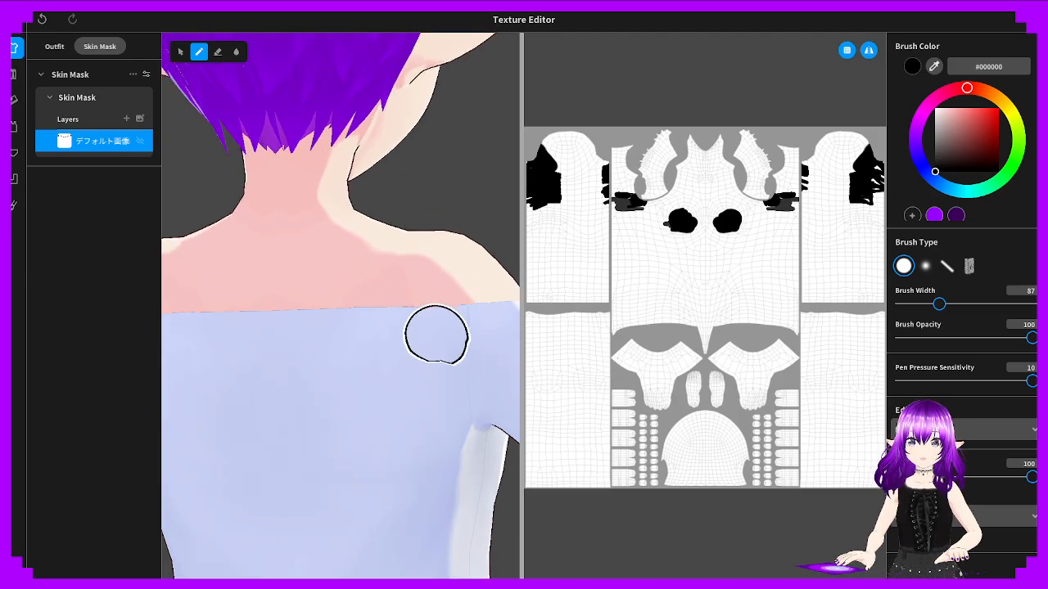
right_drag(442, 379, 401, 410)
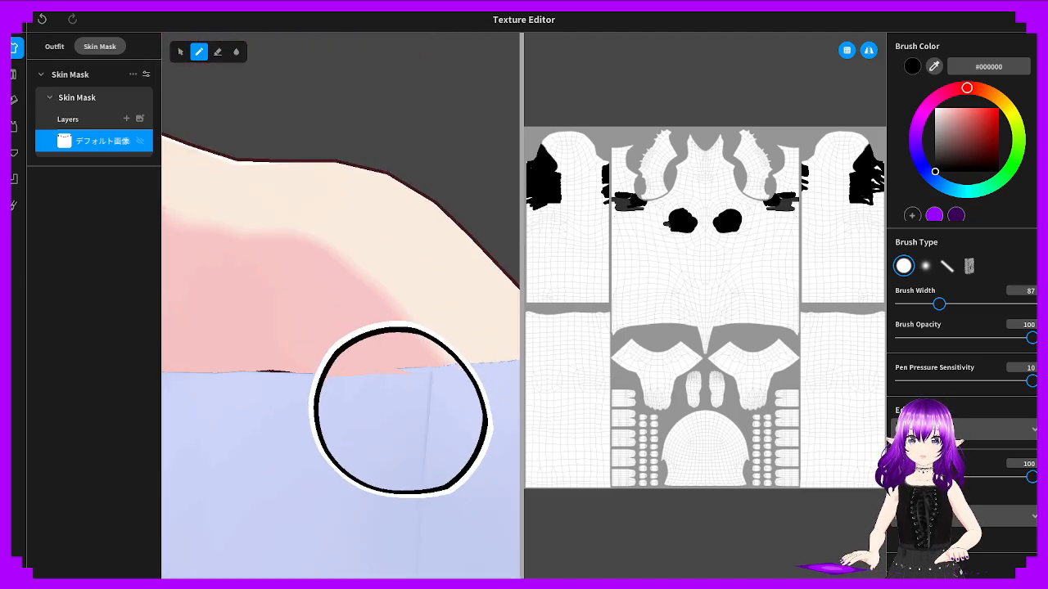
Refine the mask along the back neckline near the shoulder seam with a brush width of 30, and return to the outfit texture
click(918, 305)
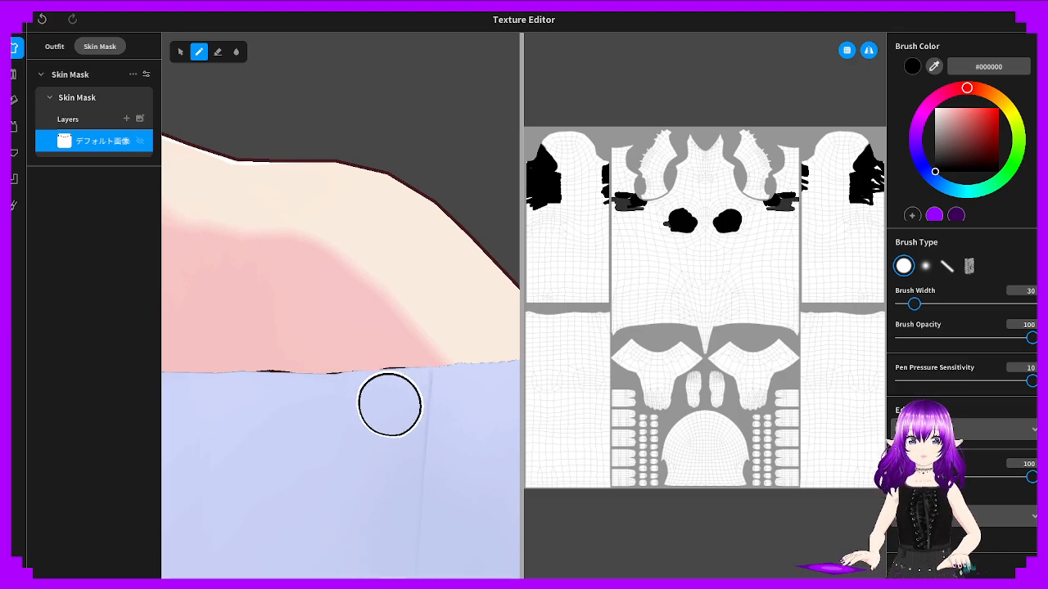
drag(443, 427, 340, 425)
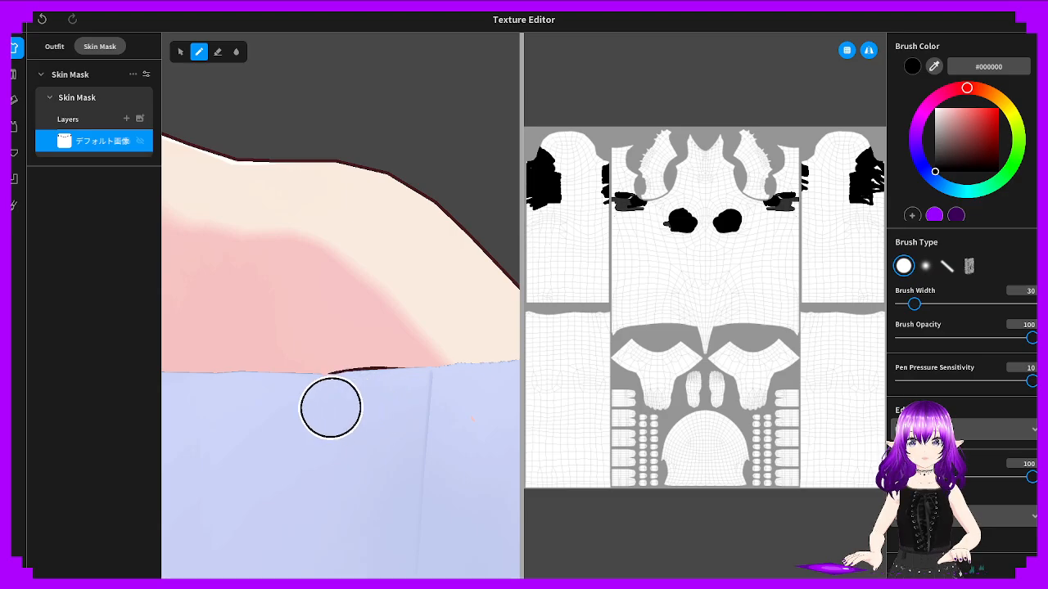
mouse_move(357, 416)
mouse_down()
mouse_move(477, 423)
mouse_move(430, 405)
mouse_up()
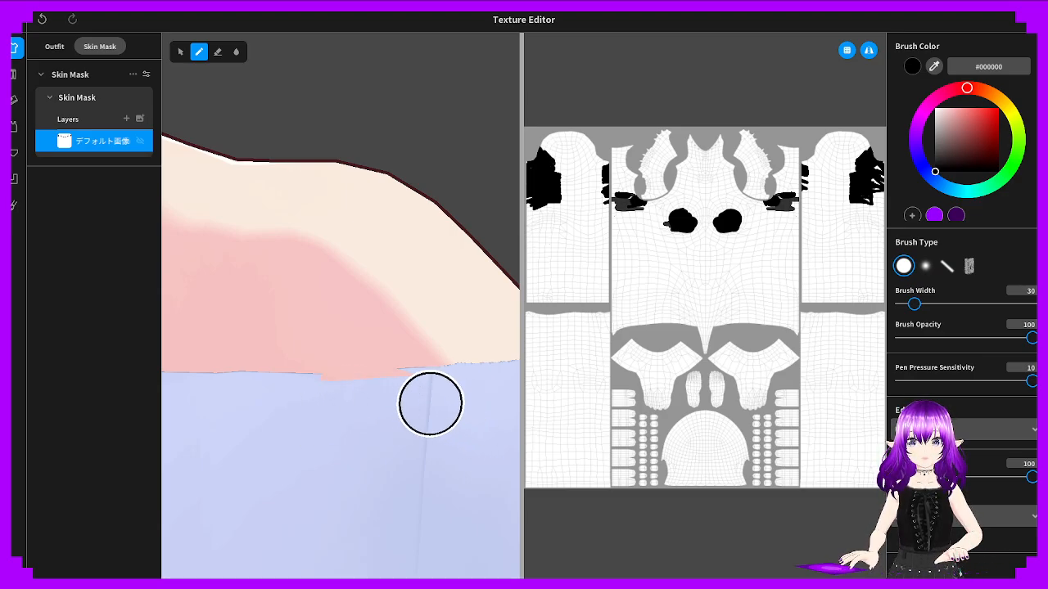
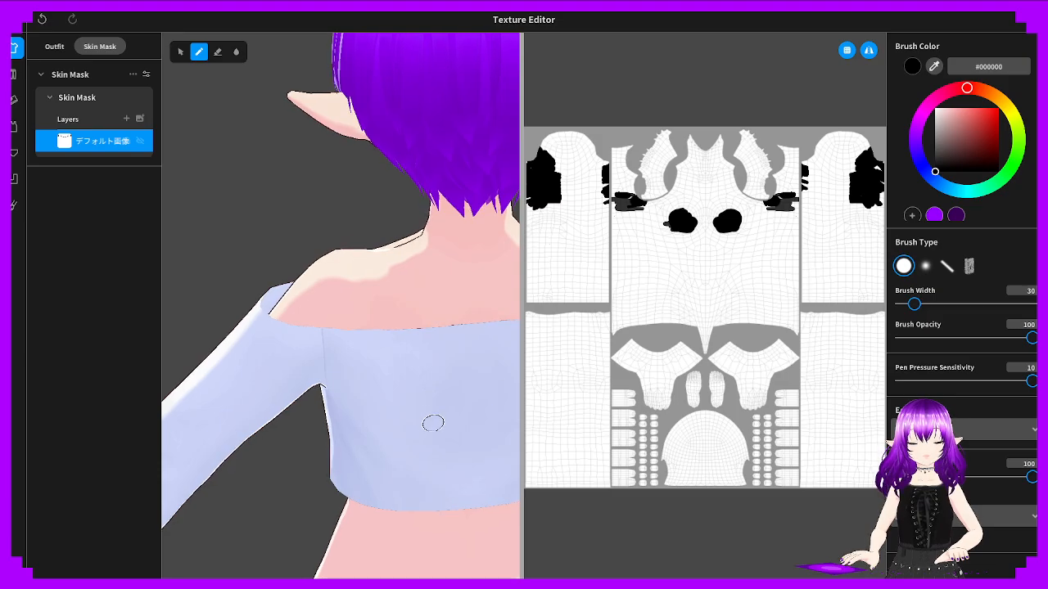
click(65, 50)
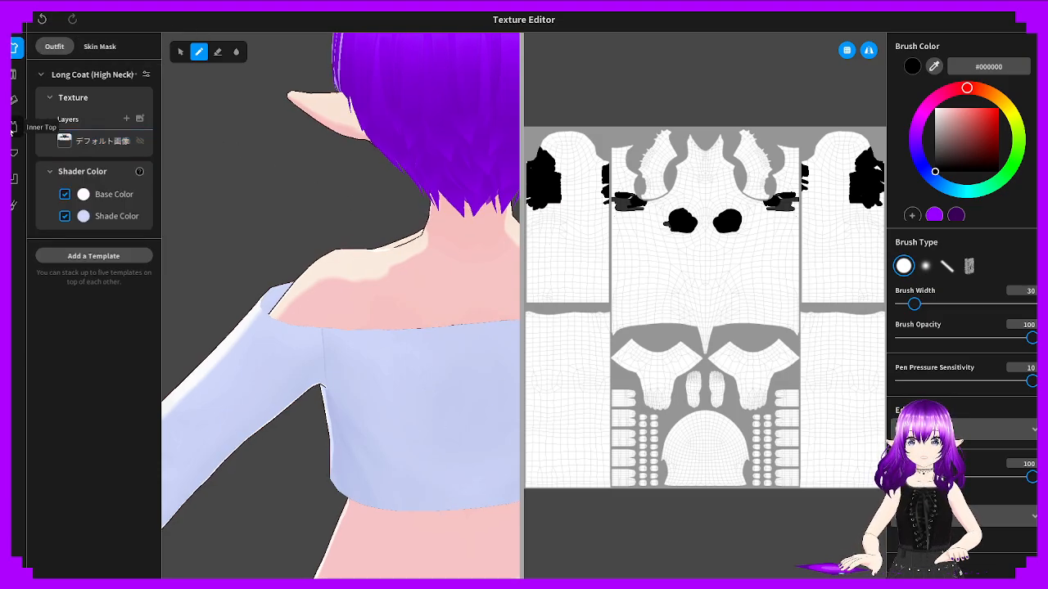
Add the Body Suit template to the inner top, alongside the Skin Overlay
click(12, 127)
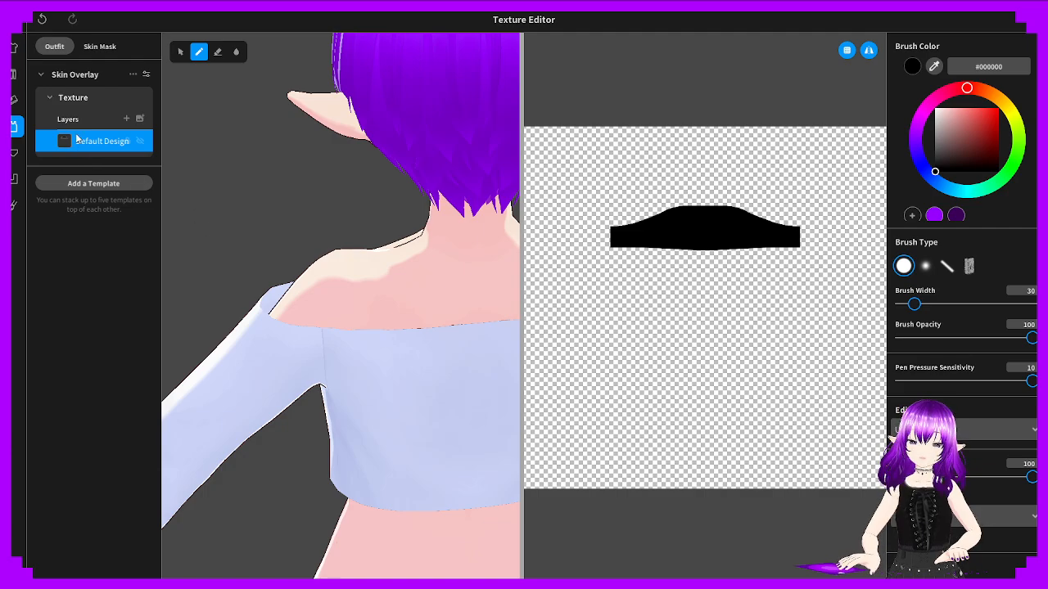
click(88, 184)
click(297, 257)
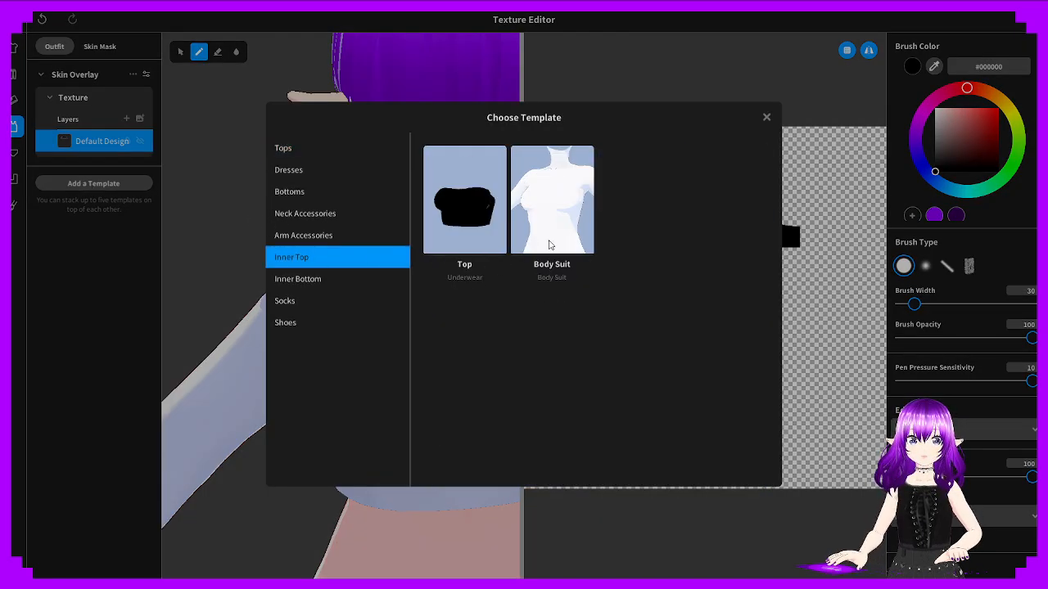
click(515, 202)
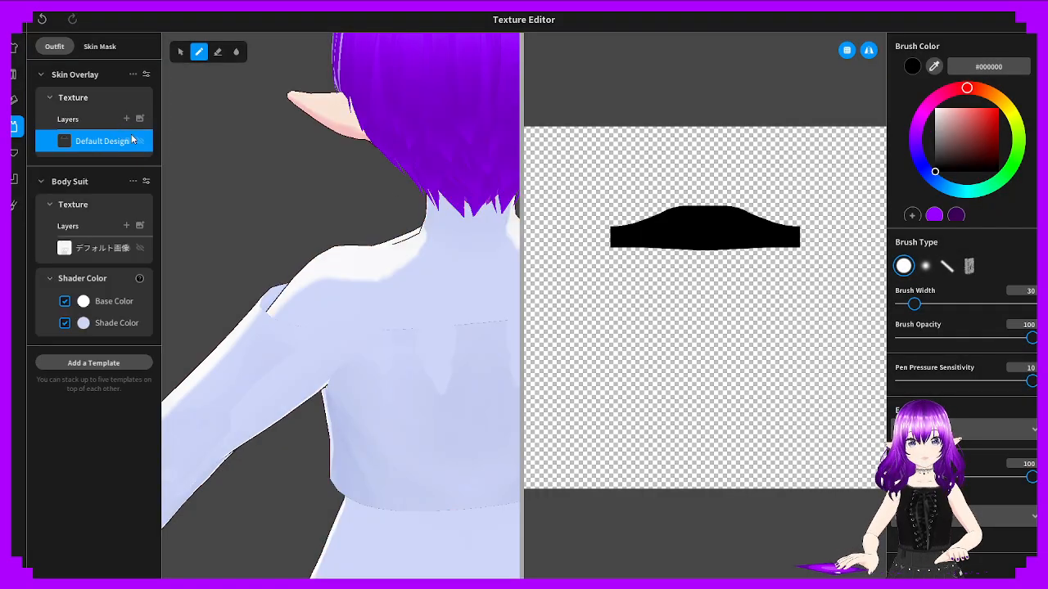
Delete the default layers of the Body Suit and the Skin Overlay in the inner top
right_click(99, 142)
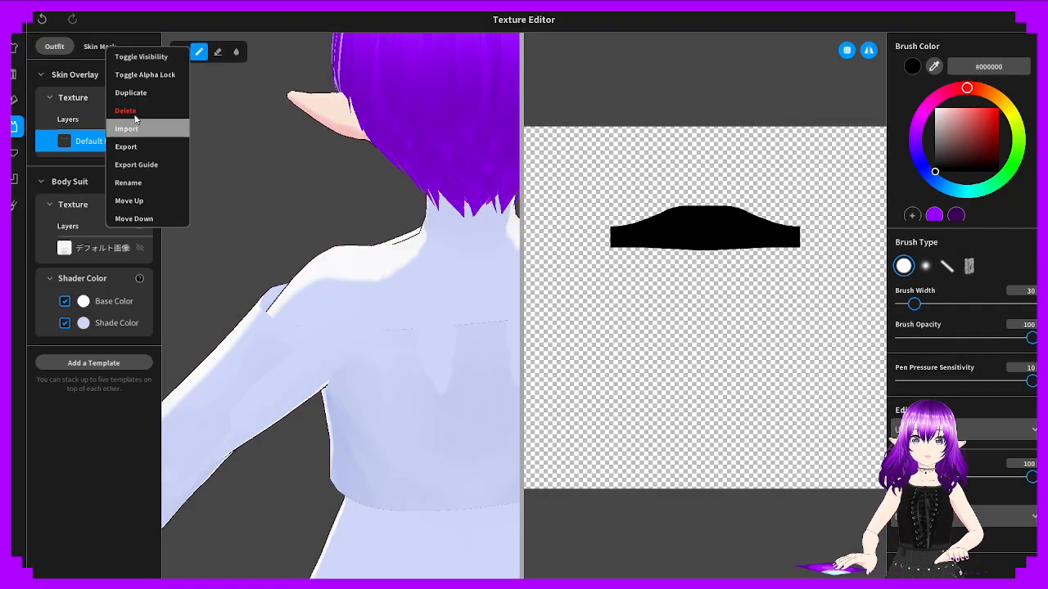
click(514, 23)
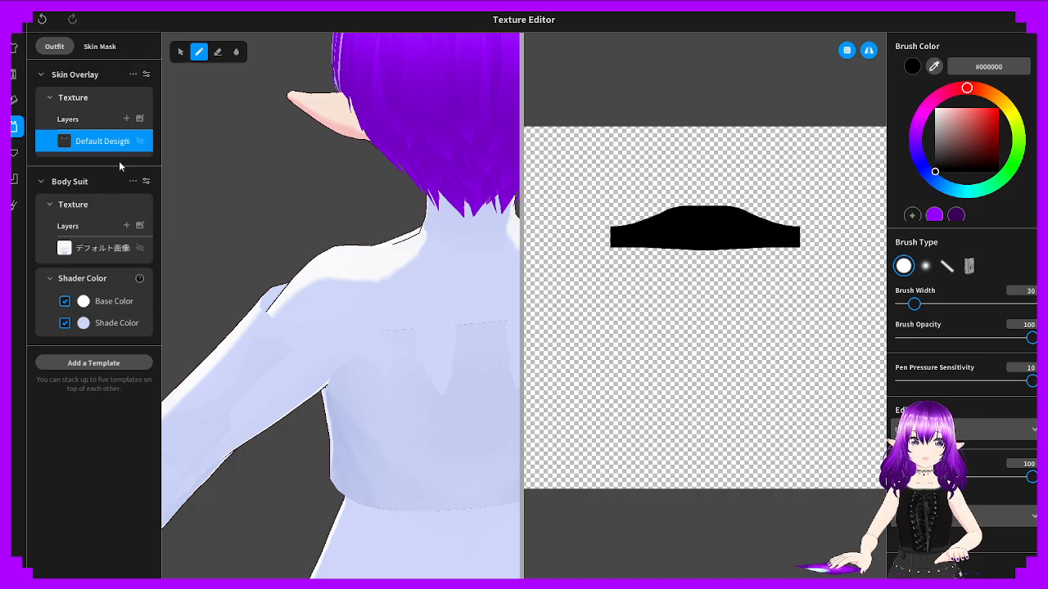
right_click(91, 248)
click(94, 218)
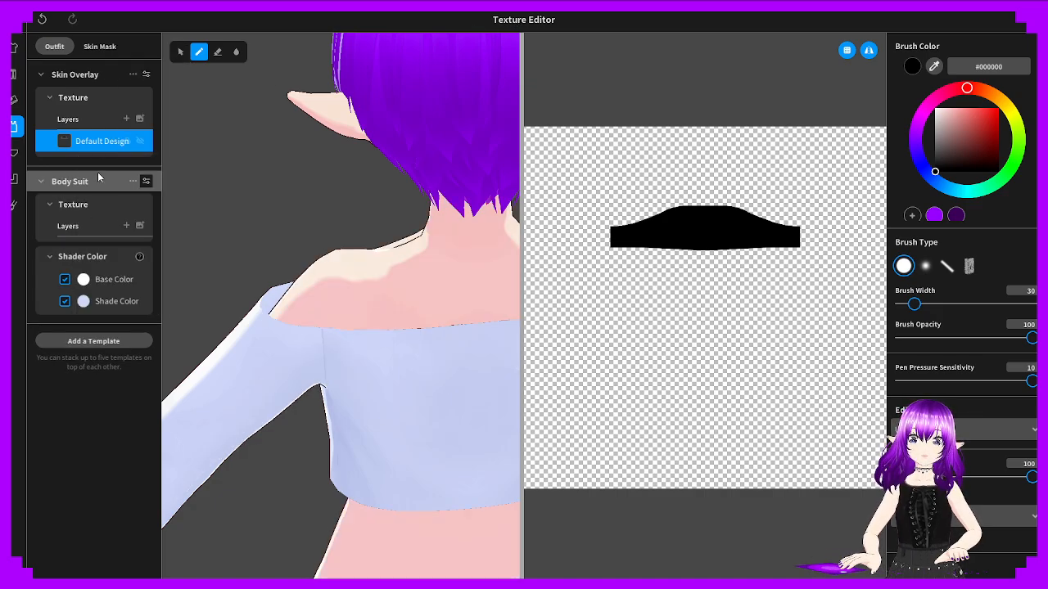
right_click(90, 145)
click(131, 120)
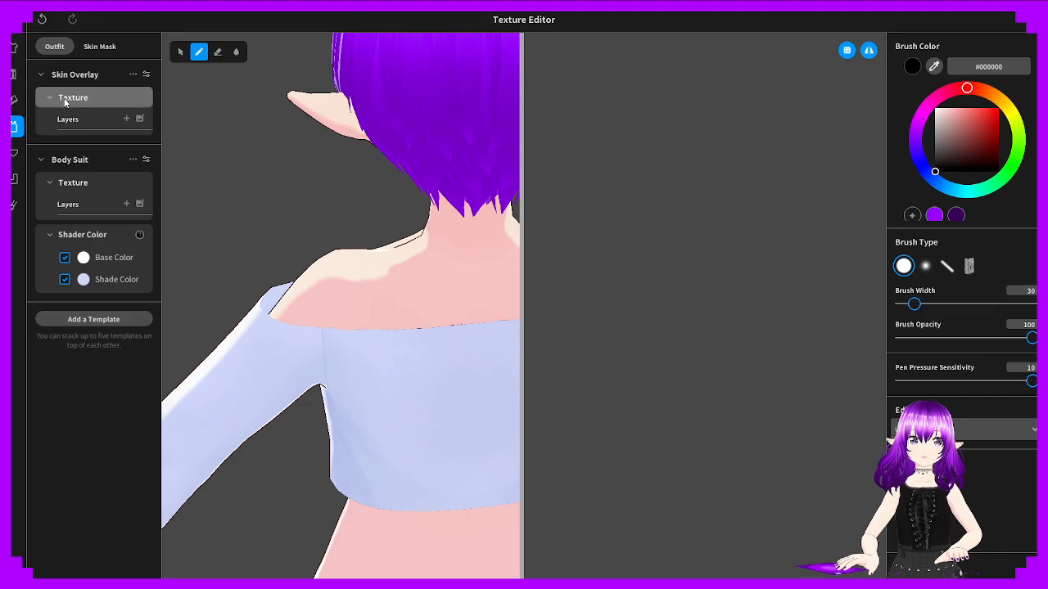
Delete the emptied Body Suit template from the inner top, leaving the Skin Overlay
click(133, 74)
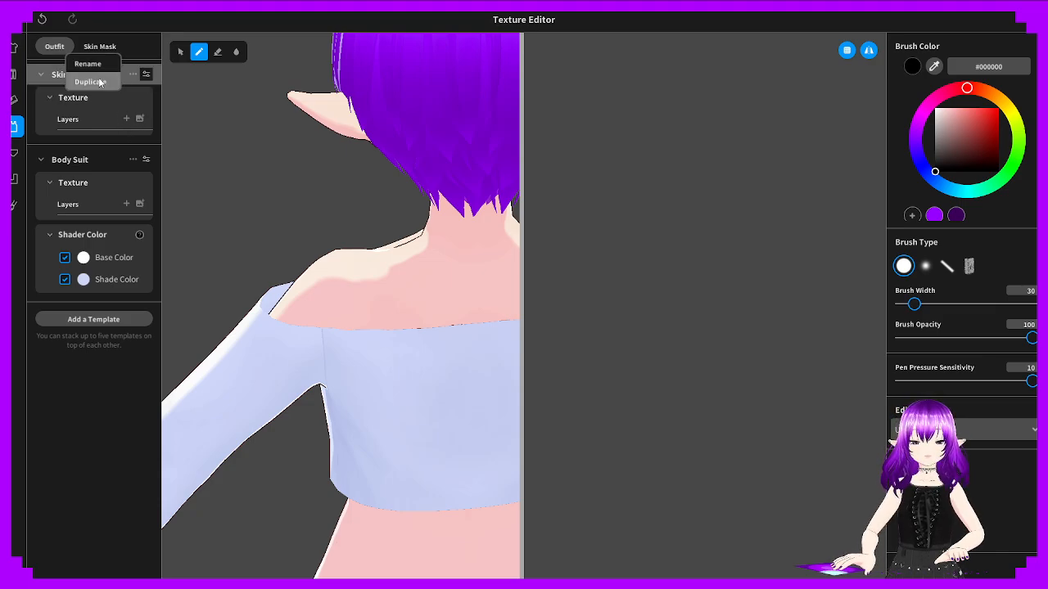
click(132, 159)
click(132, 159)
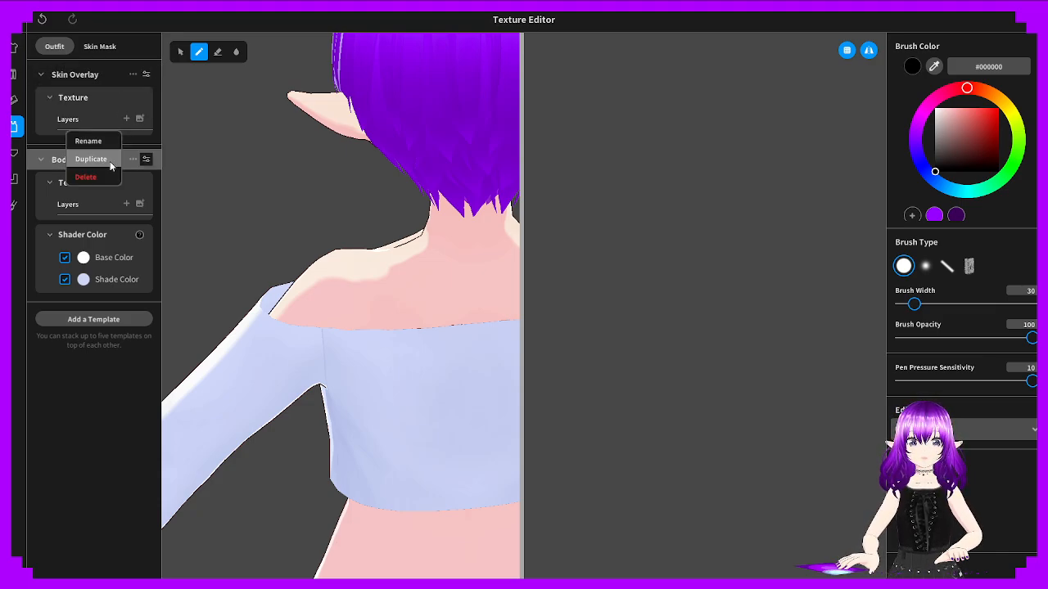
click(99, 176)
Open the template selection to add another template to the inner top
click(78, 161)
click(80, 162)
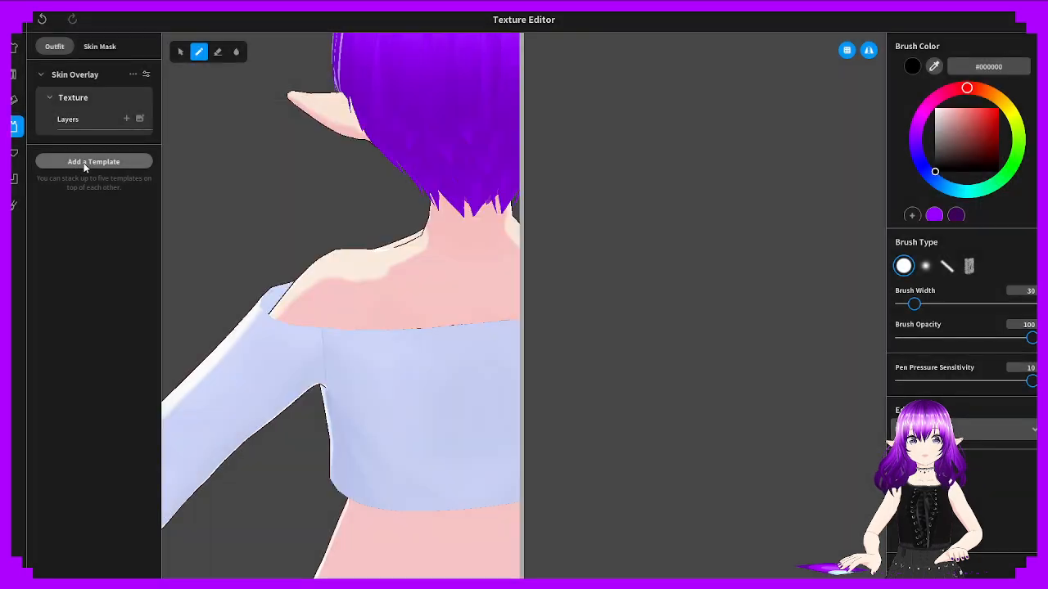
Add an Inner Top template as a second skin overlay on the inner top
click(85, 164)
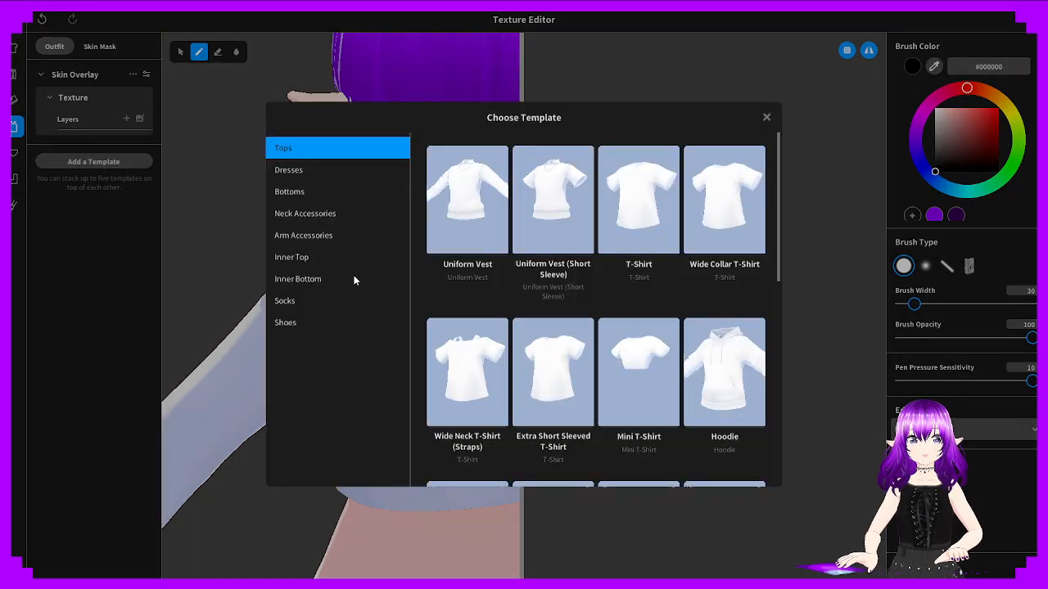
click(309, 257)
click(485, 229)
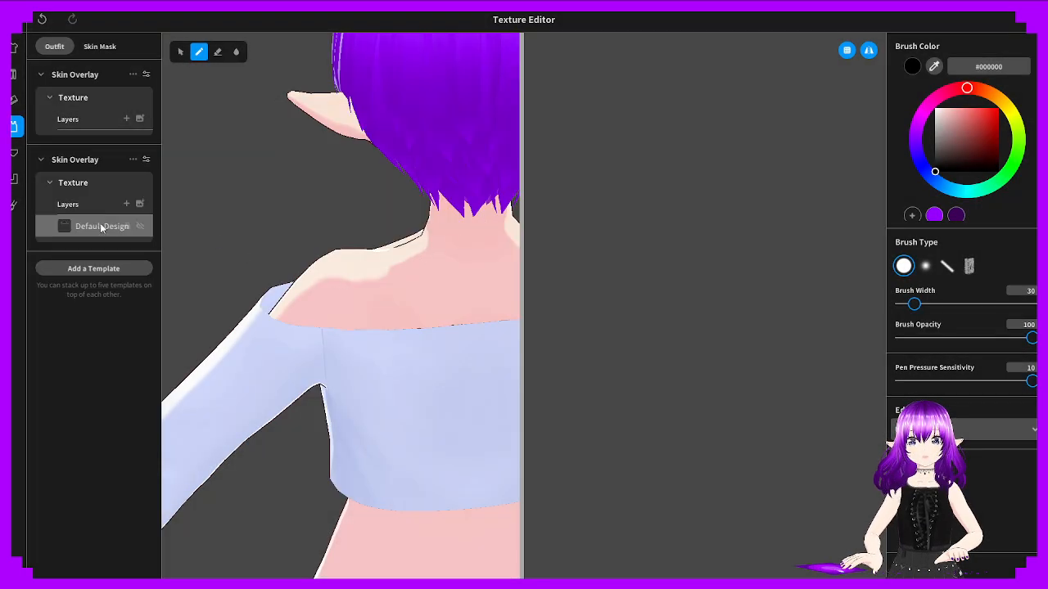
right_drag(246, 270, 323, 257)
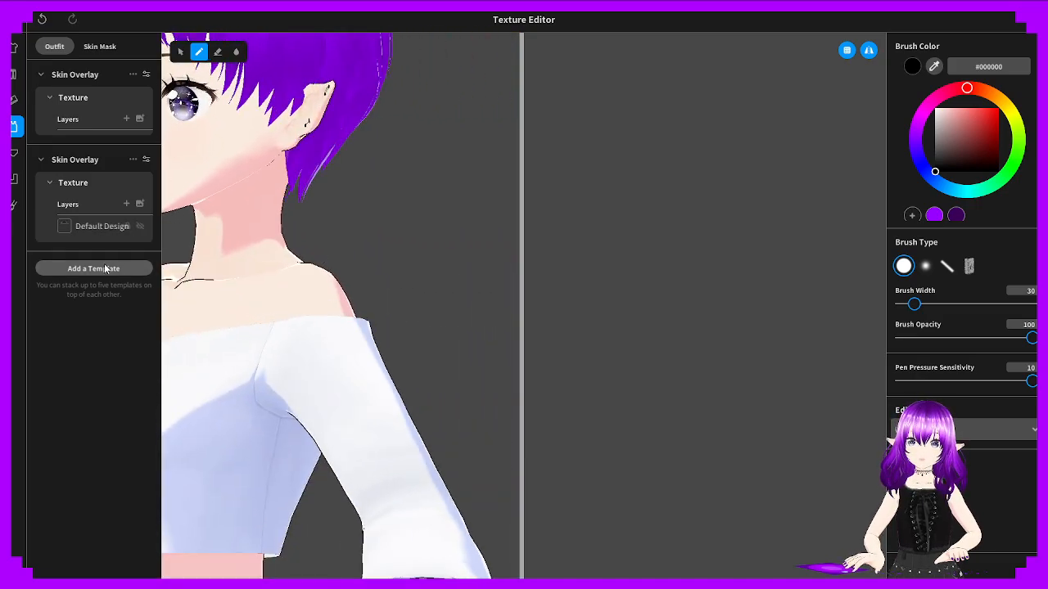
Examine the available templates across all categories from Tops to Shoes, close the chooser and leave the Texture Editor
click(105, 268)
scroll(511, 330, down, 5)
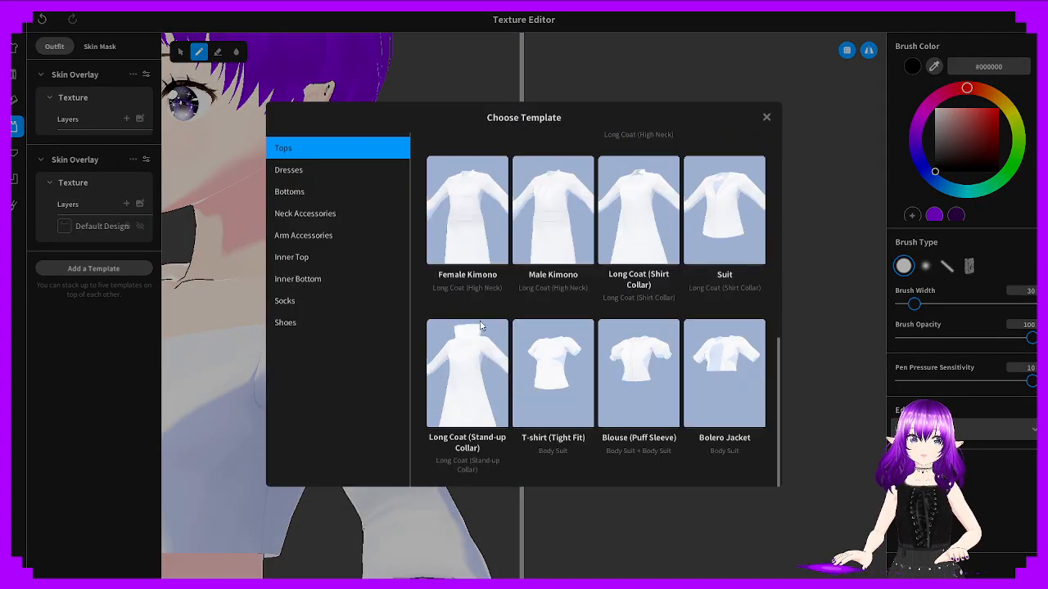
click(288, 258)
click(291, 279)
click(299, 303)
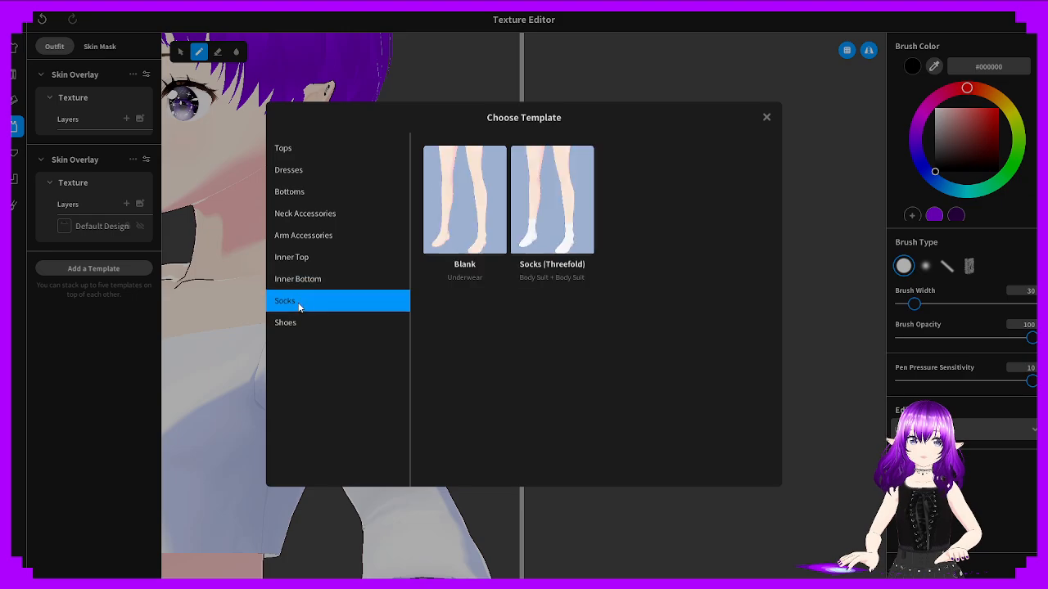
click(307, 326)
click(316, 260)
click(323, 236)
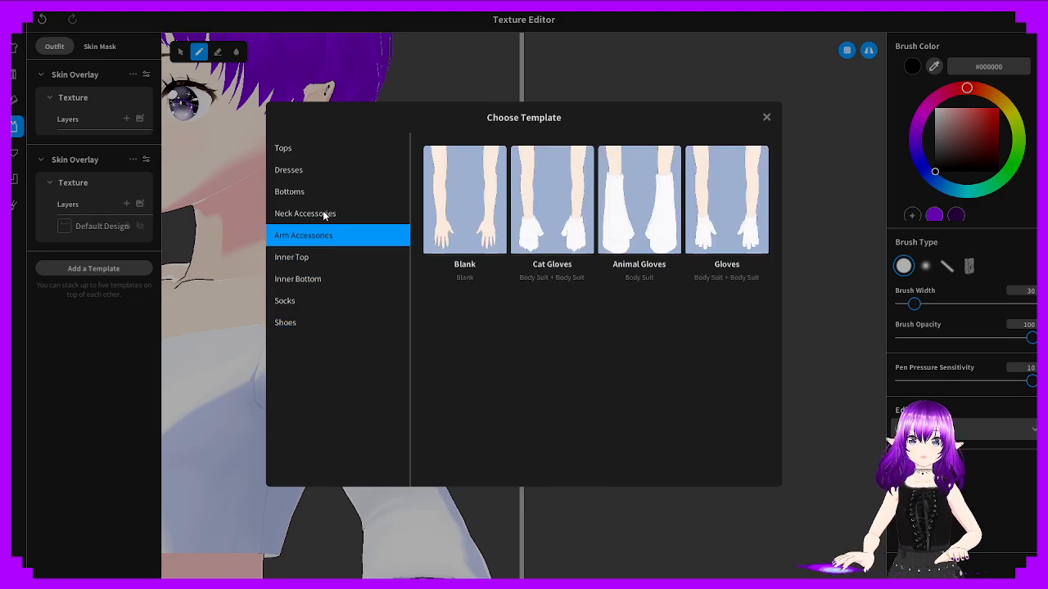
click(324, 214)
click(324, 192)
click(328, 172)
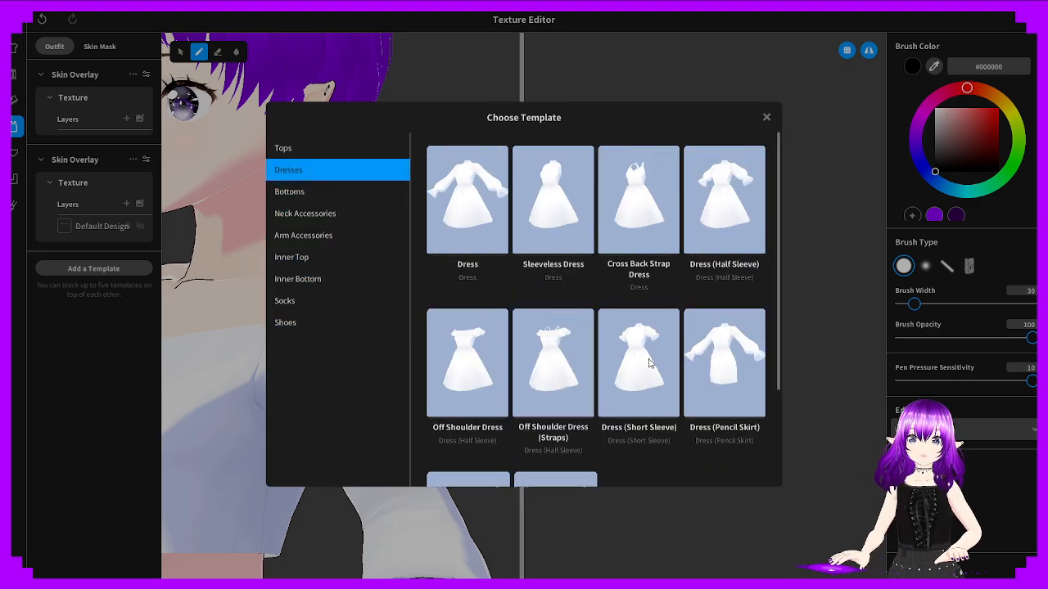
scroll(643, 359, down, 3)
scroll(644, 359, up, 3)
scroll(627, 368, down, 3)
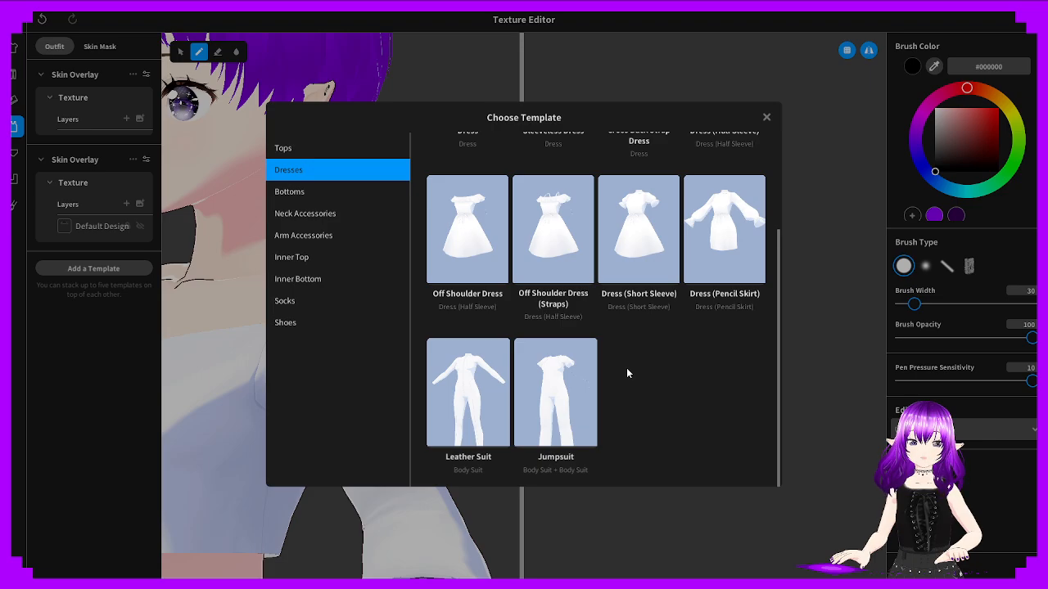
scroll(627, 373, up, 3)
click(107, 103)
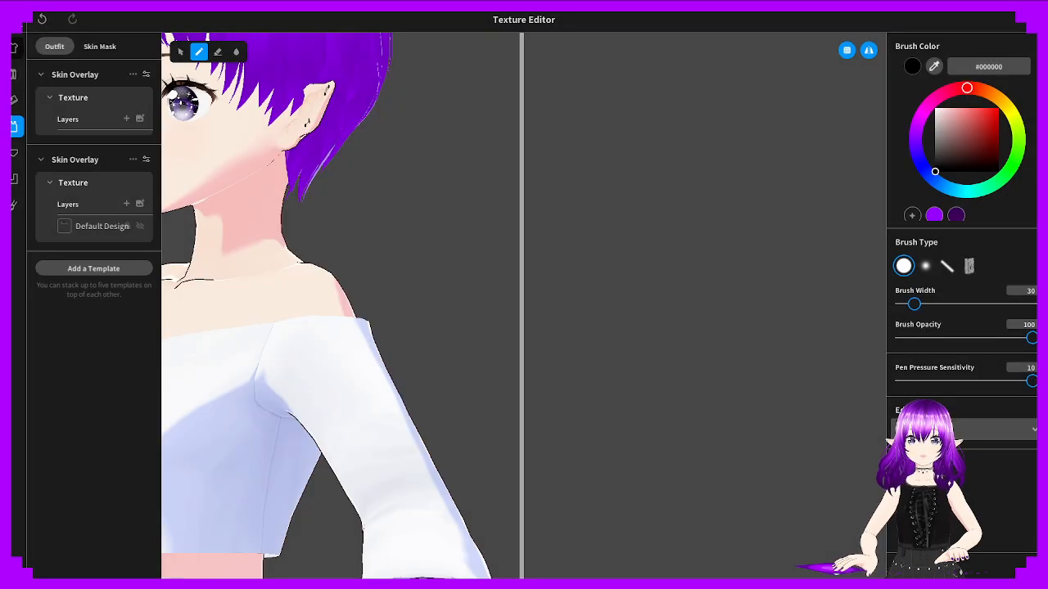
click(14, 19)
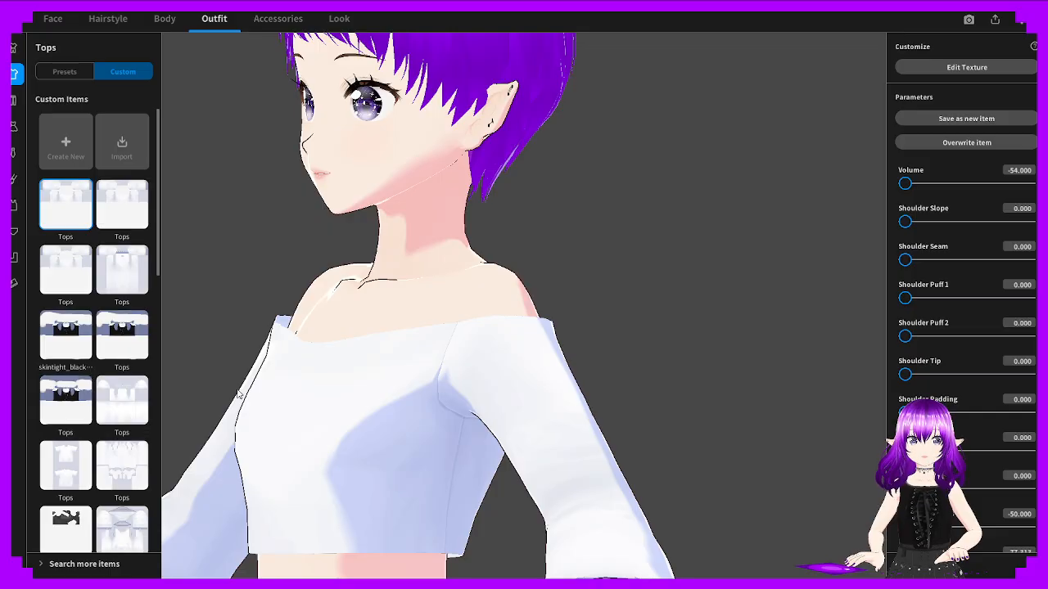
Apply the long black tank top preset with shoulder straps as the inner top and check it from behind
right_drag(236, 391, 273, 401)
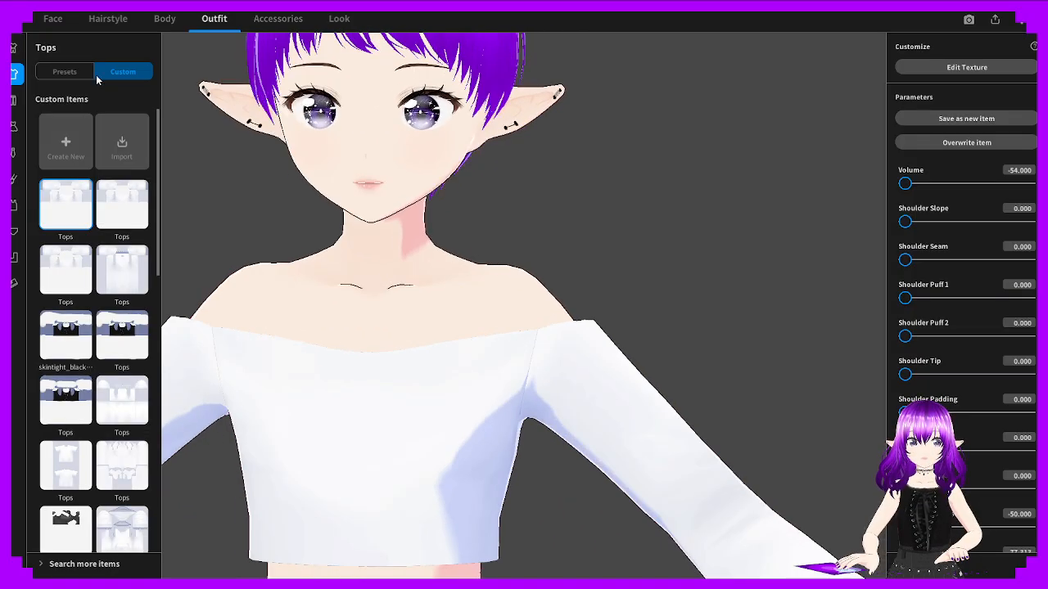
click(13, 205)
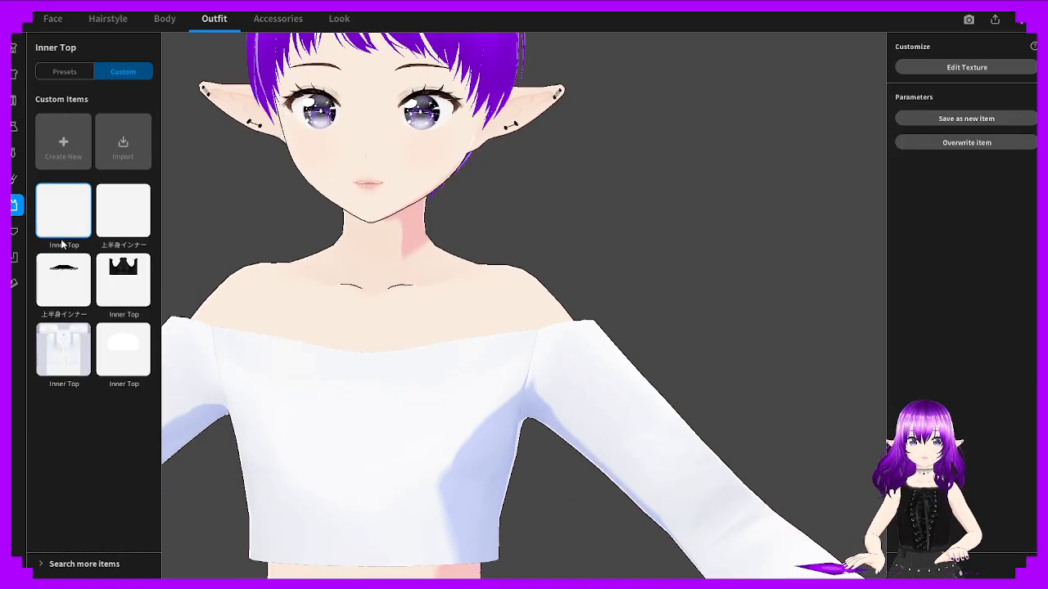
click(62, 72)
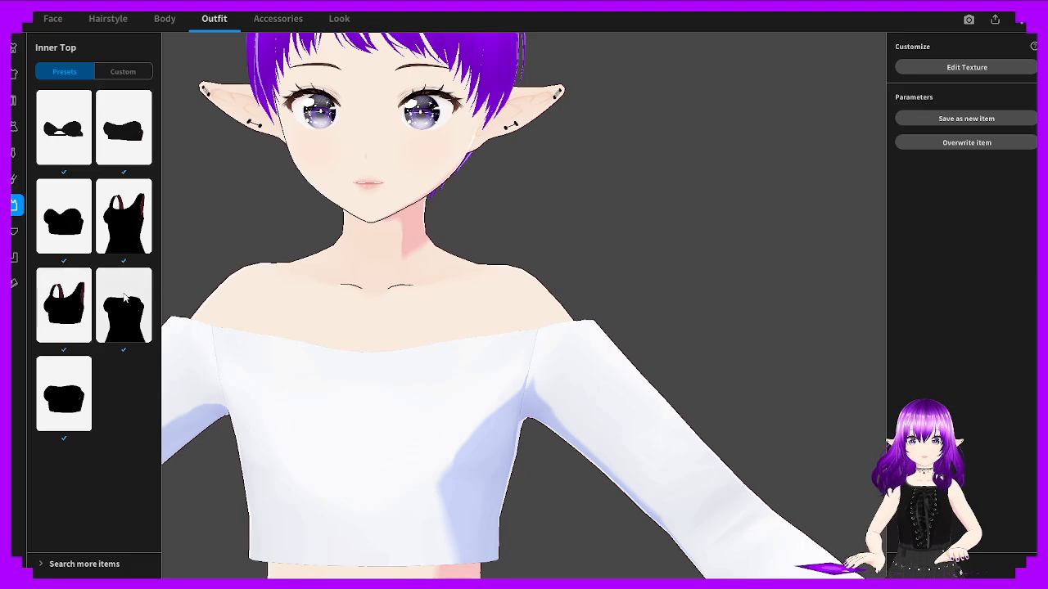
click(125, 179)
drag(384, 342, 420, 349)
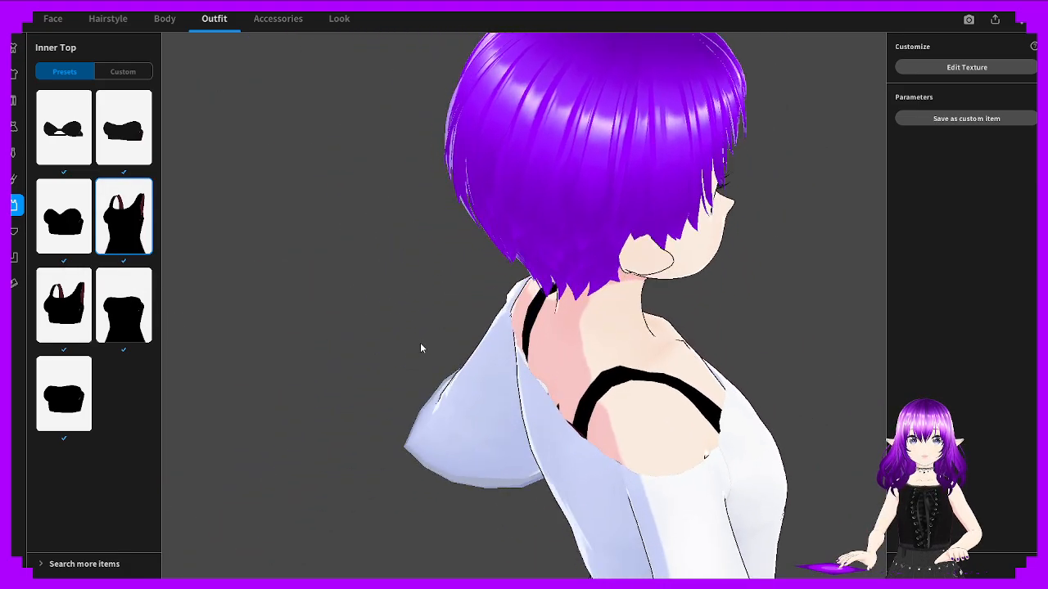
Try the long strapless black inner top preset for comparison and return to the strapped tank top
click(137, 289)
drag(290, 334, 435, 347)
click(123, 233)
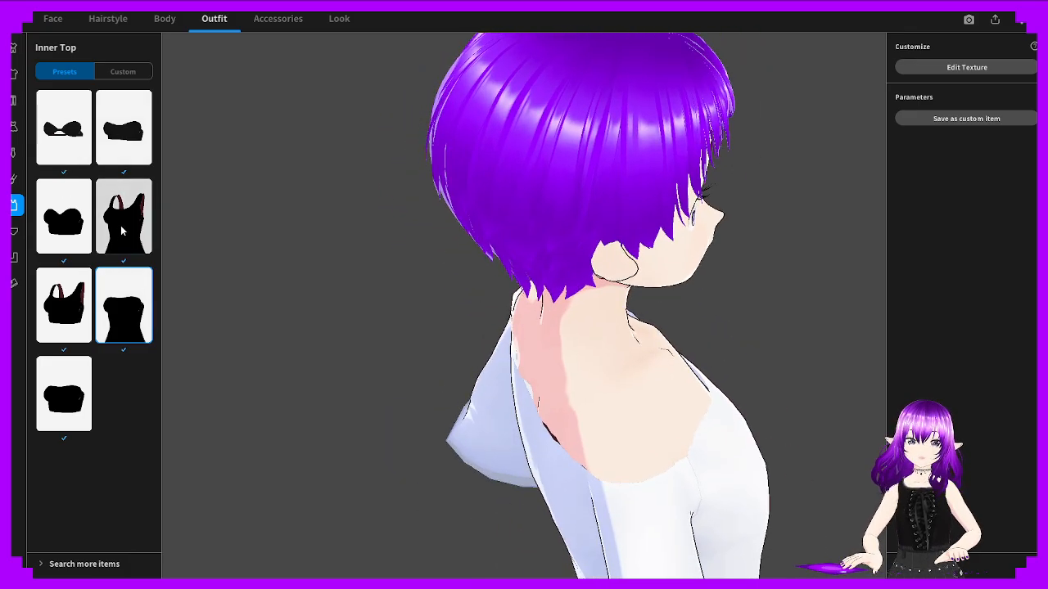
mouse_move(596, 334)
right_down()
mouse_move(504, 313)
mouse_move(591, 328)
mouse_move(567, 334)
mouse_move(597, 345)
mouse_move(606, 324)
right_up()
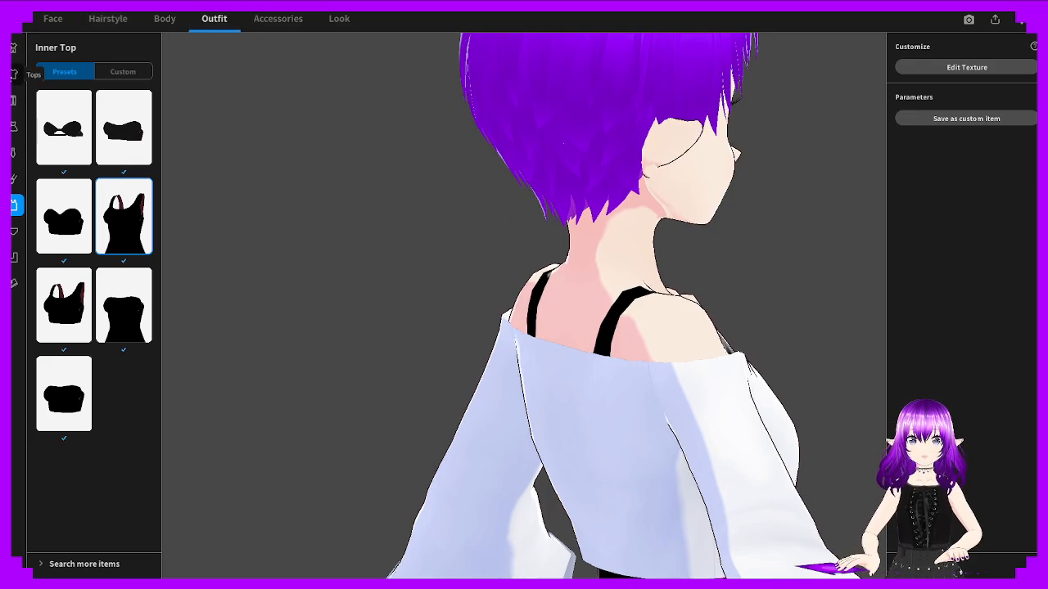
Paint white #FFFFFF at width 20 on the Tops skin mask along the blouse's back neckline, with symmetry enabled
click(13, 74)
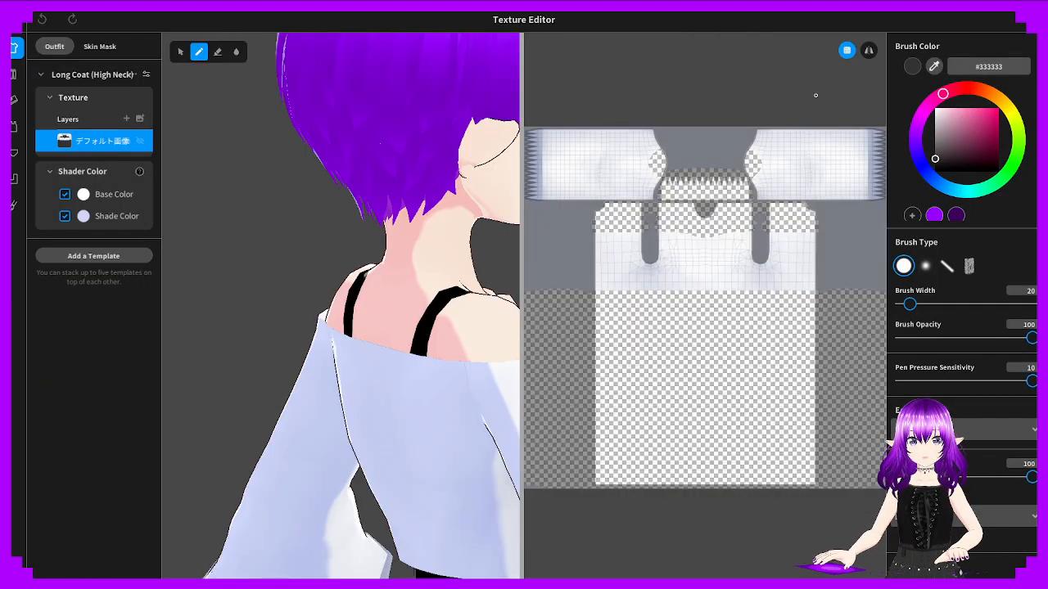
click(100, 46)
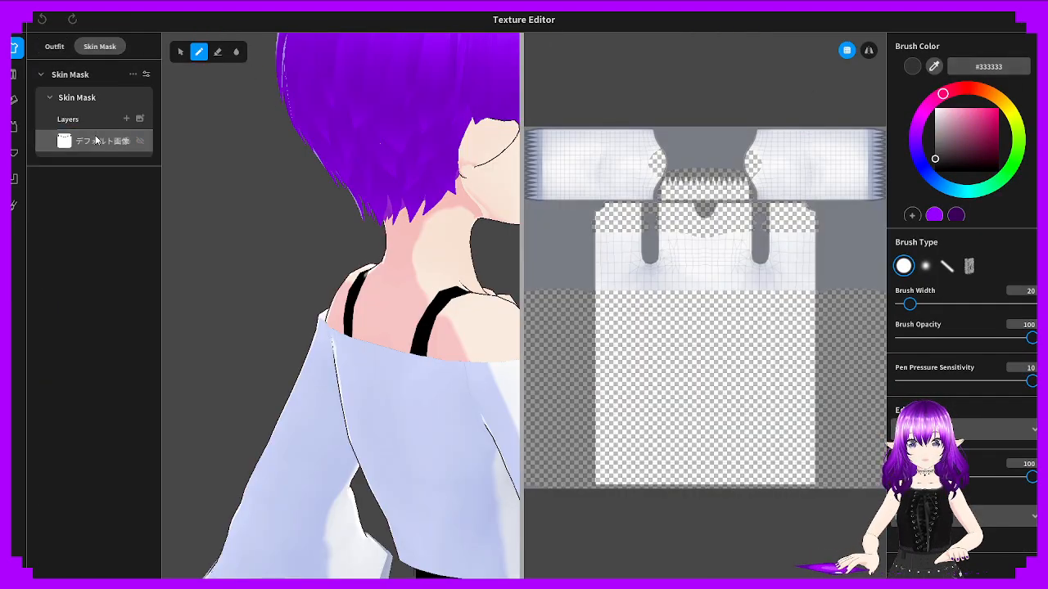
right_drag(339, 187, 411, 187)
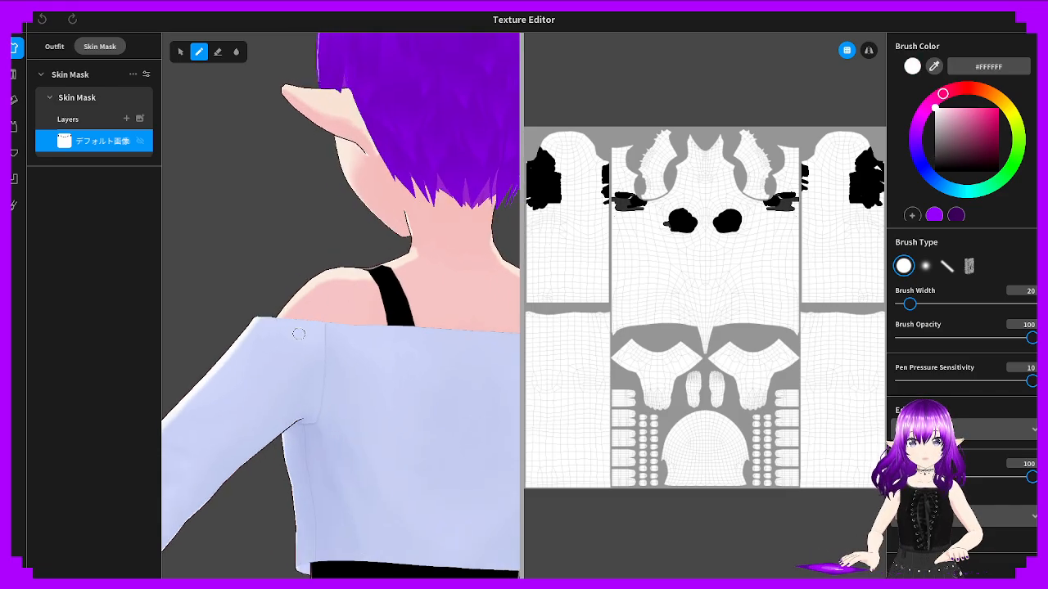
right_drag(495, 342, 458, 342)
scroll(458, 344, down, 3)
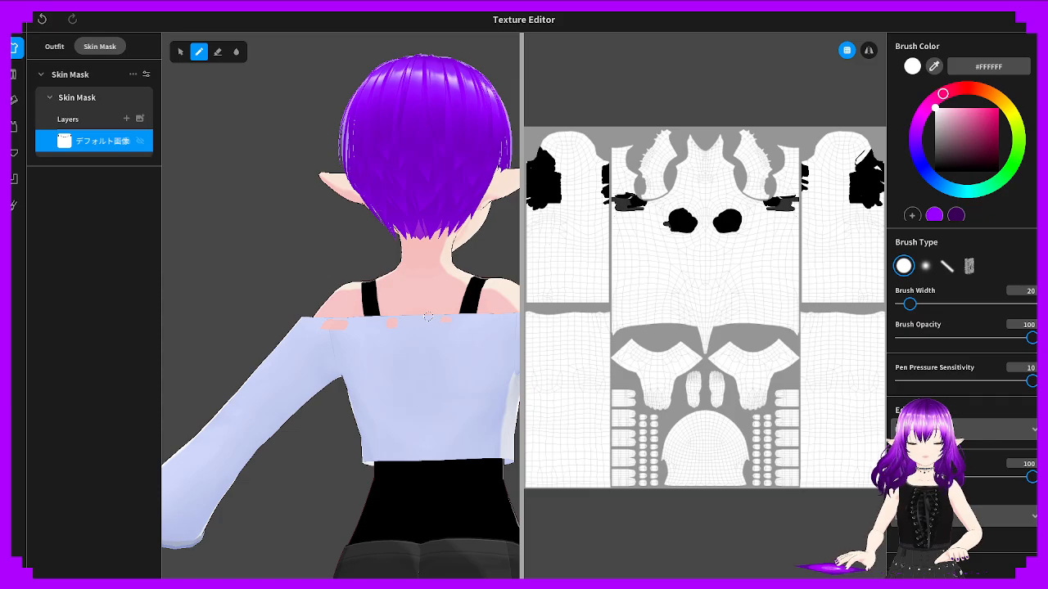
click(870, 51)
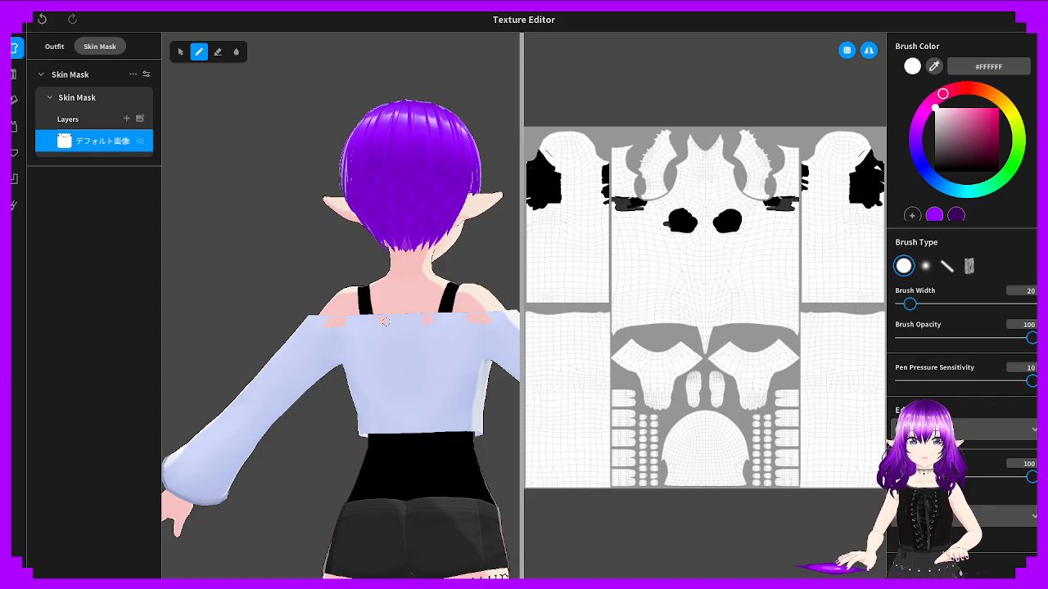
right_drag(475, 315, 316, 227)
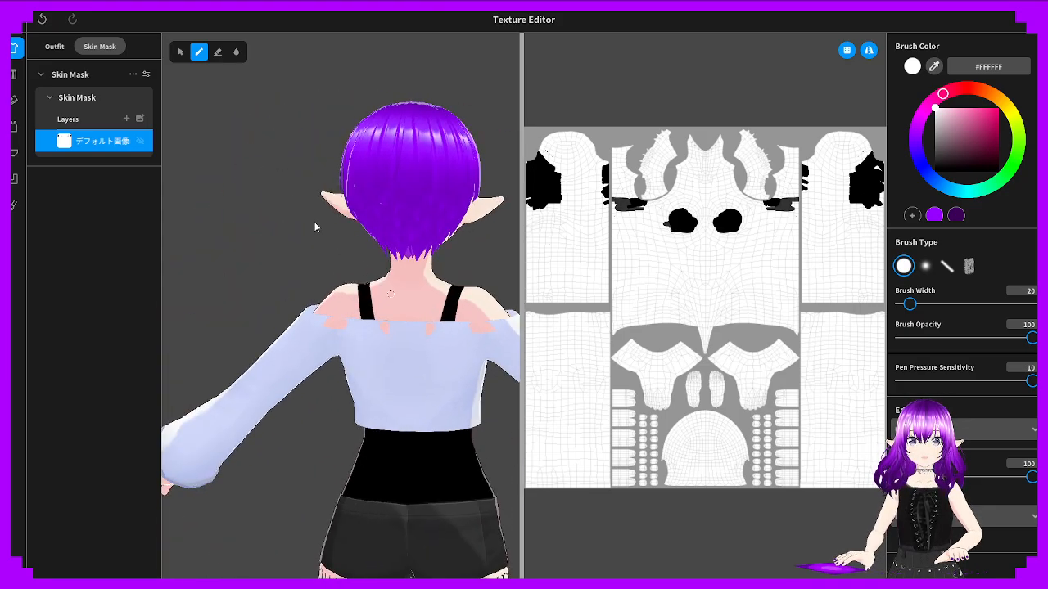
Close the Texture Editor and overwrite the existing Tops item with the skin mask changes
click(54, 46)
key(Escape)
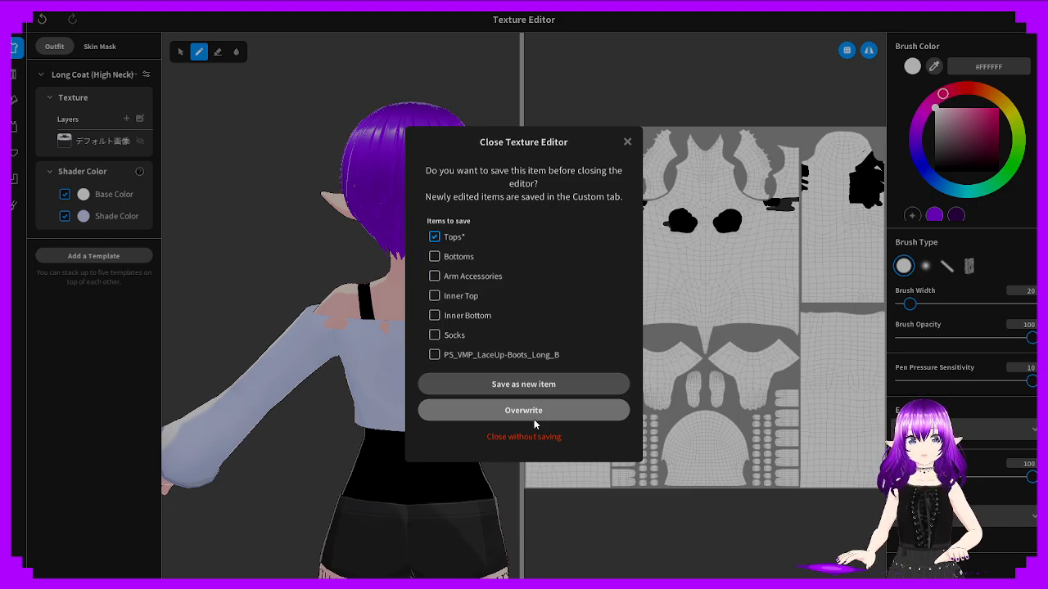
click(534, 417)
Set the Tops parameter just below Sleeve Roll Up to -45 and check the skin patches on the blouse's back
right_drag(563, 341, 698, 316)
scroll(667, 351, up, 5)
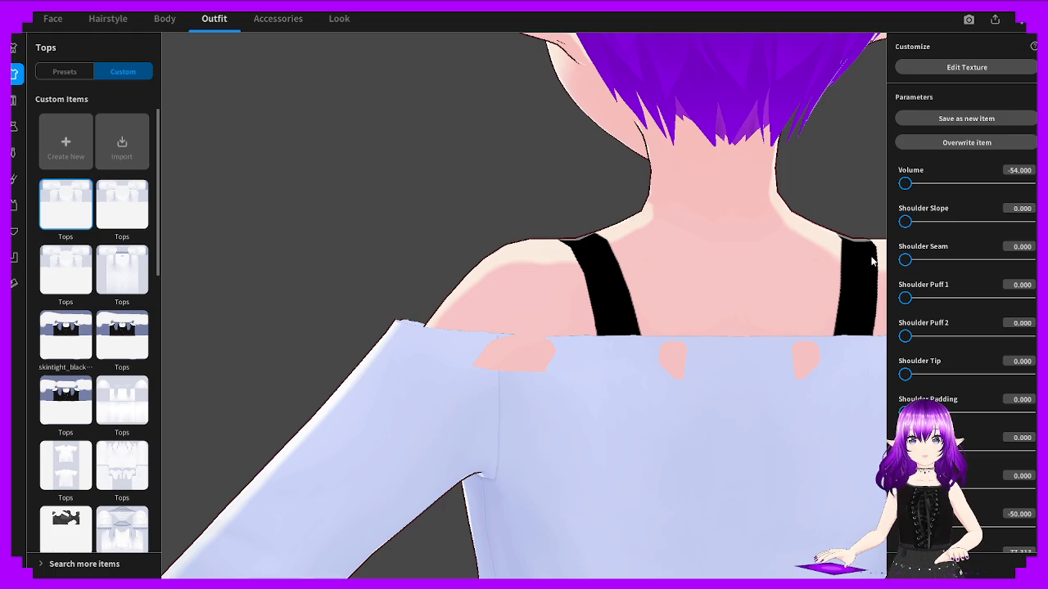
scroll(667, 346, down, 3)
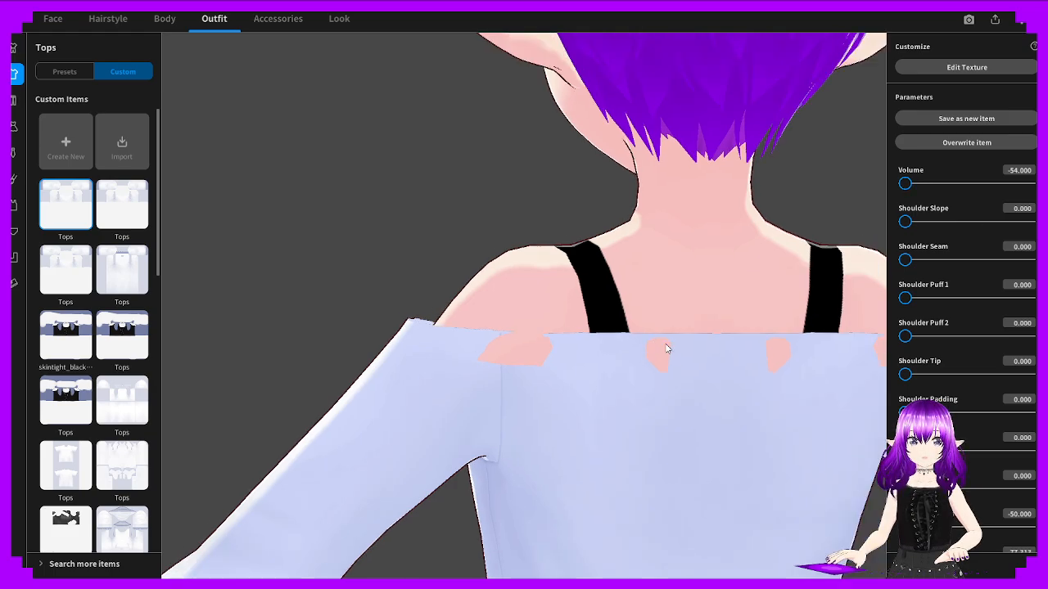
right_drag(592, 367, 647, 369)
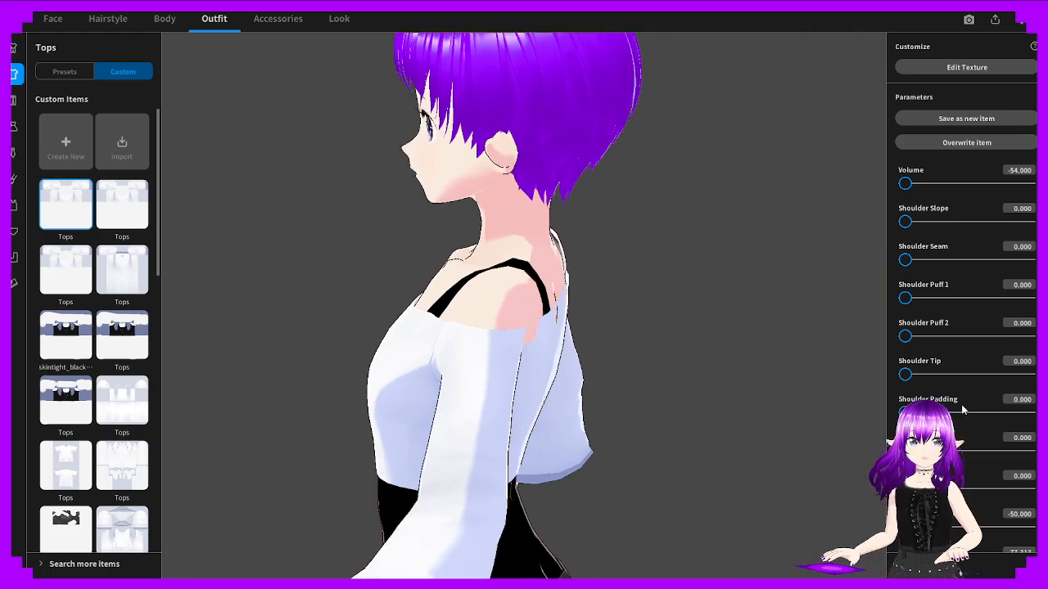
scroll(963, 404, down, 1)
click(1016, 433)
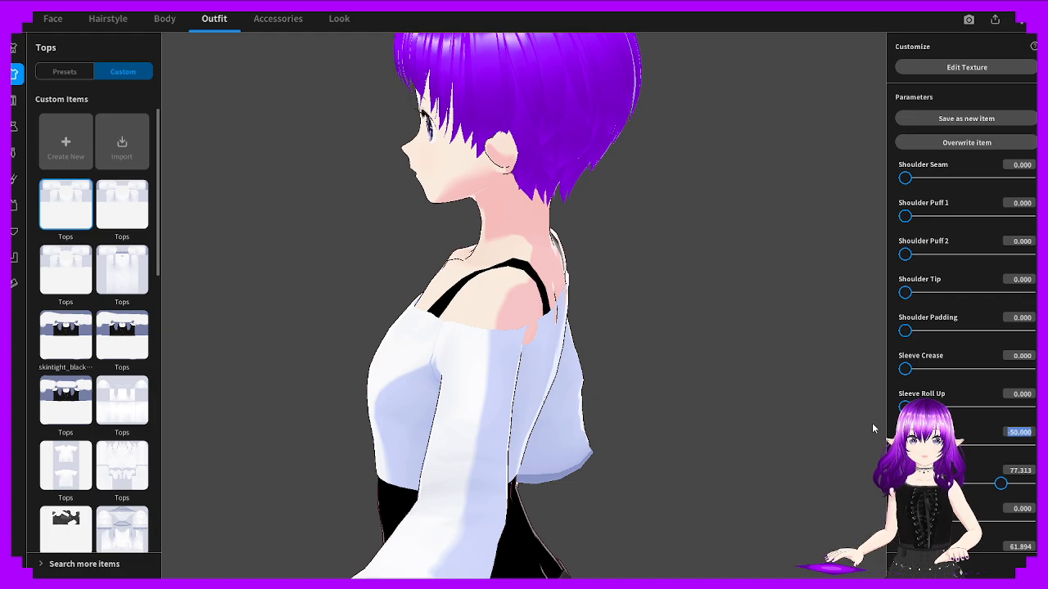
text(-45)
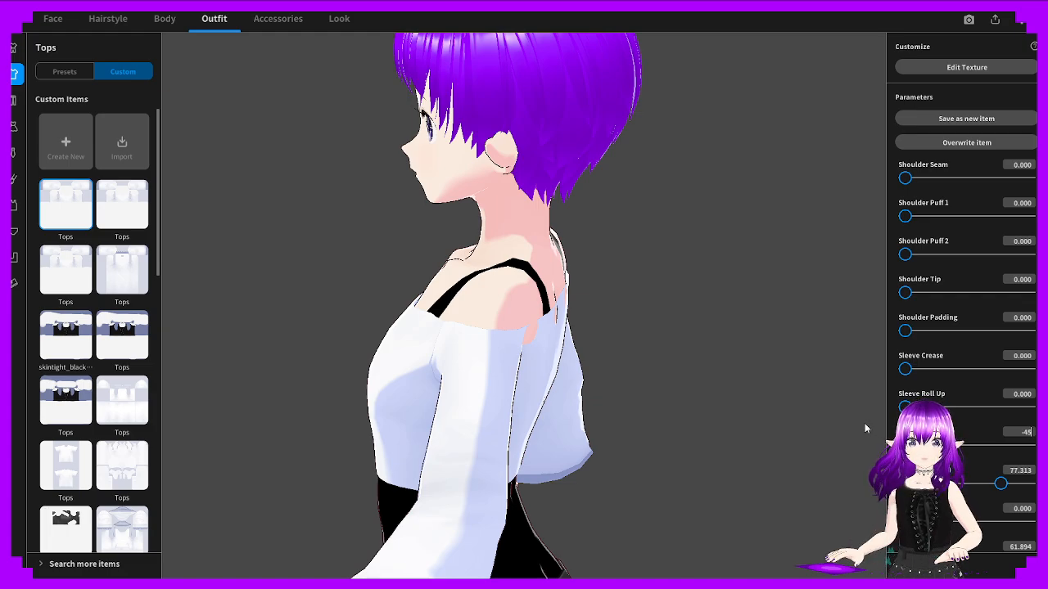
key(Return)
right_drag(743, 310, 679, 313)
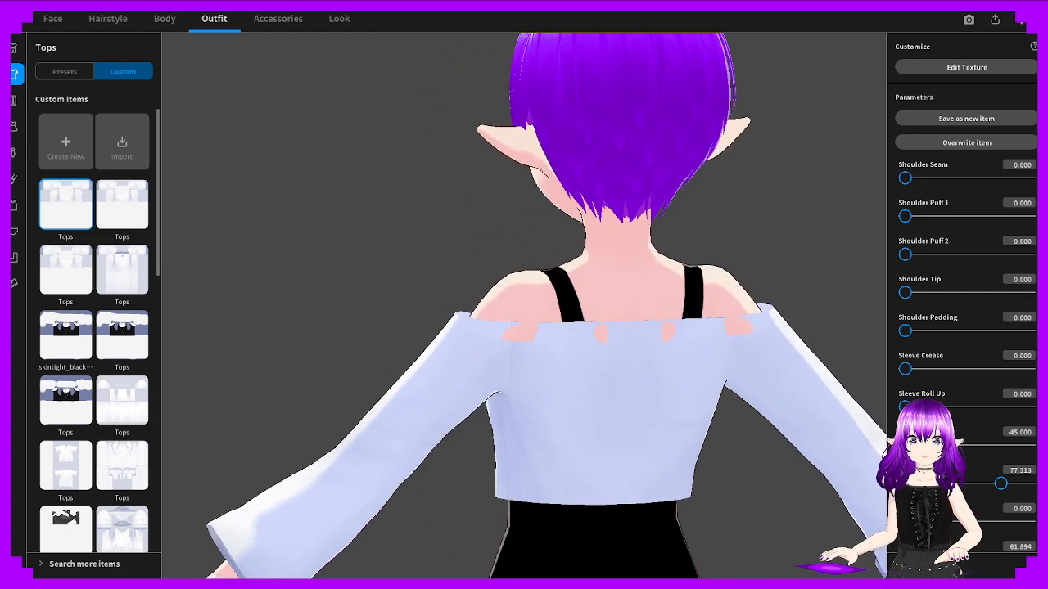
Try values of -35 and -30 for the Tops parameter just below Sleeve Roll Up
click(1017, 433)
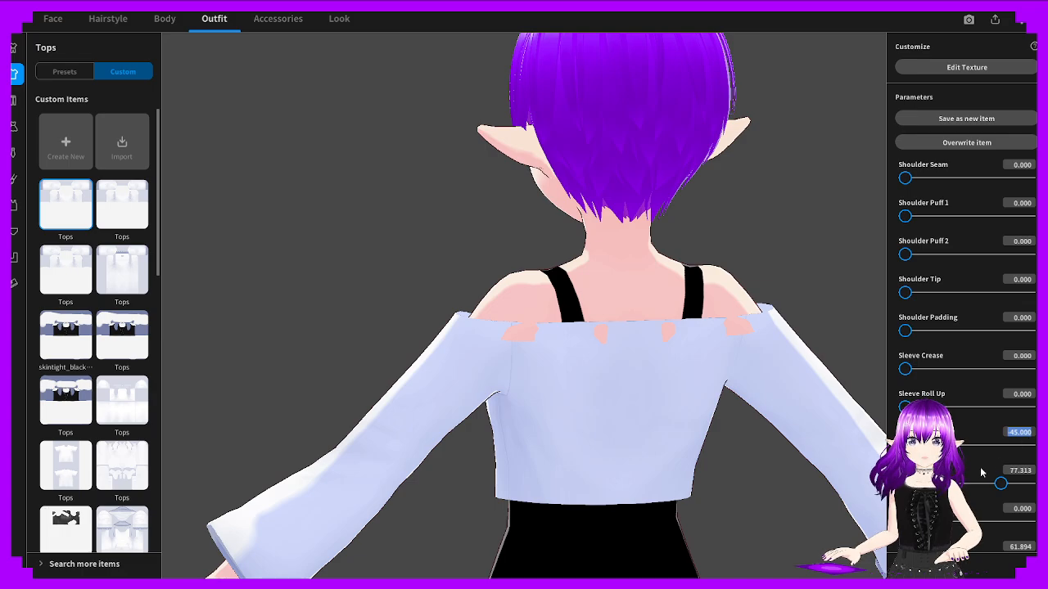
key(BackSpace)
text(-35)
key(Return)
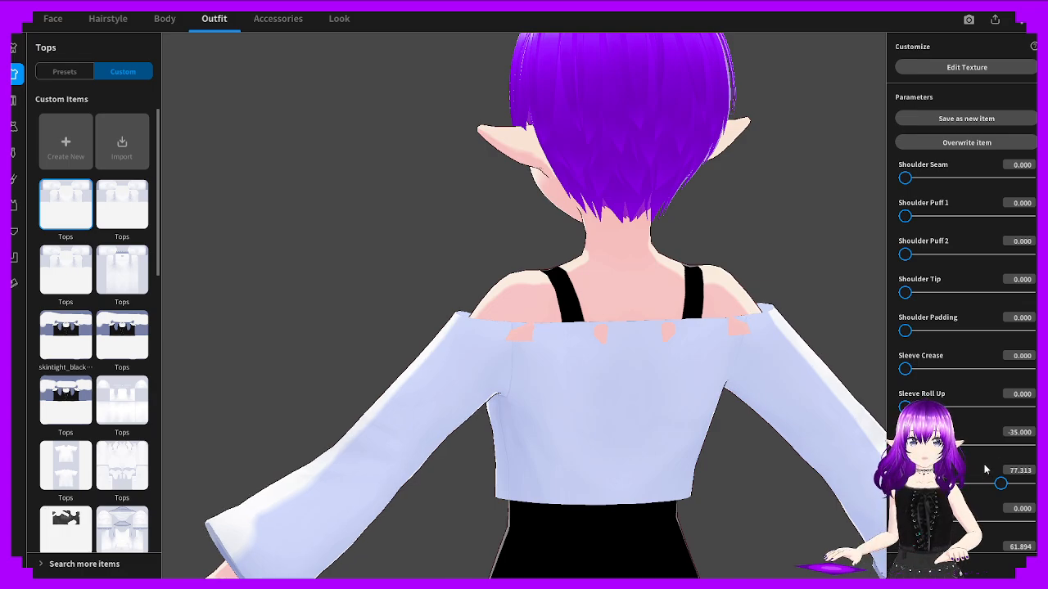
key(BackSpace)
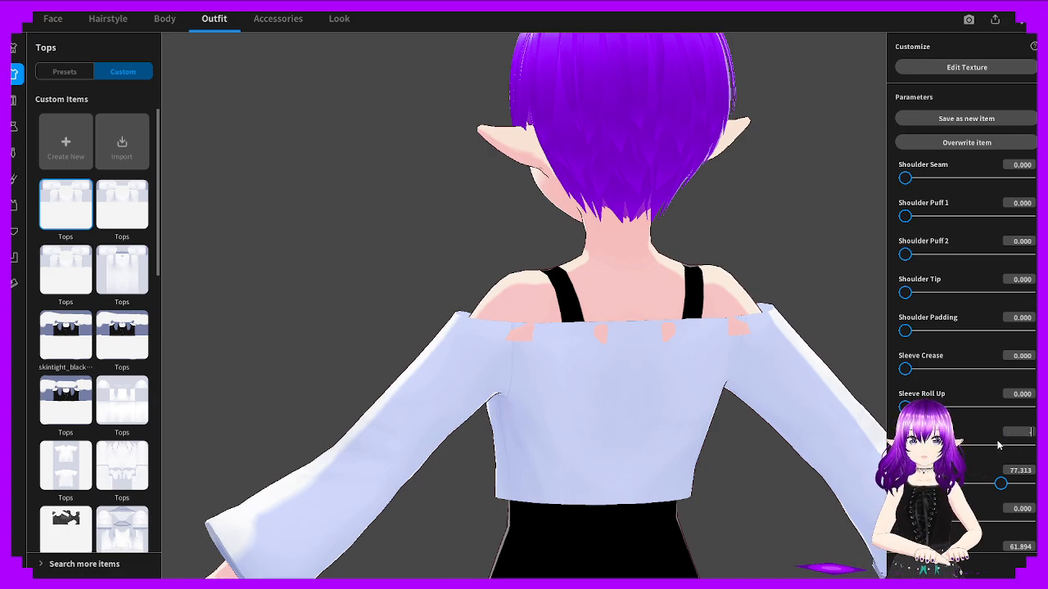
text(-30)
key(Return)
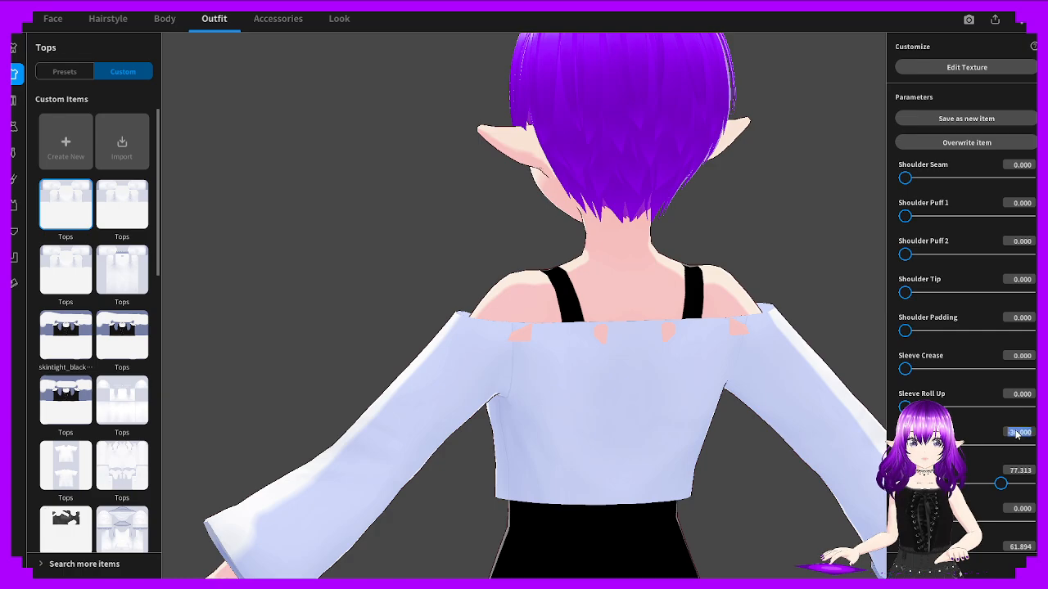
Try -25, -15 and -5 for the Tops Sleeve Thickness and reset it to 0
text(-25)
key(Return)
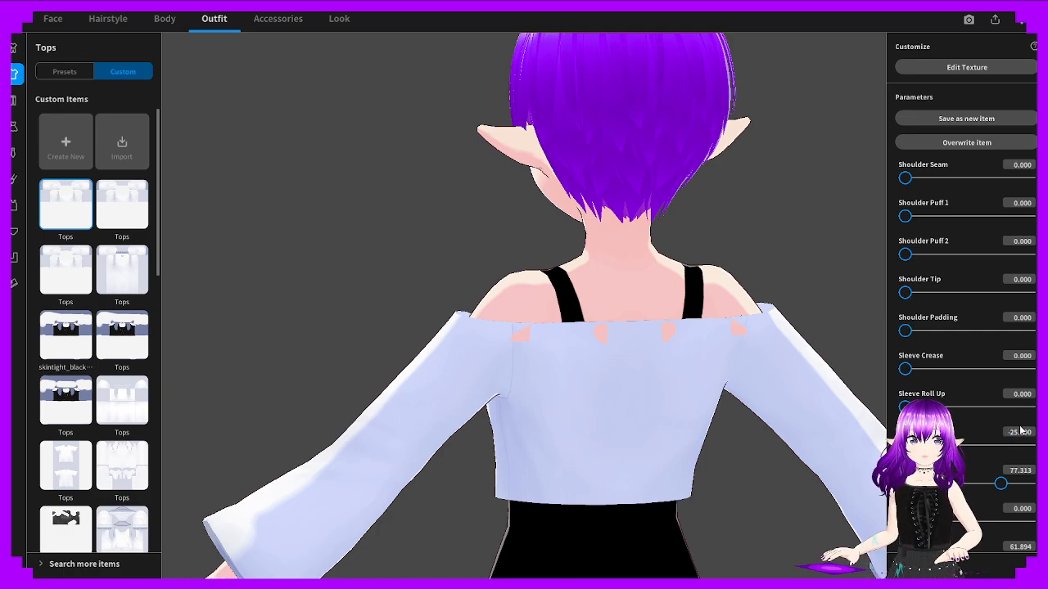
text(-15)
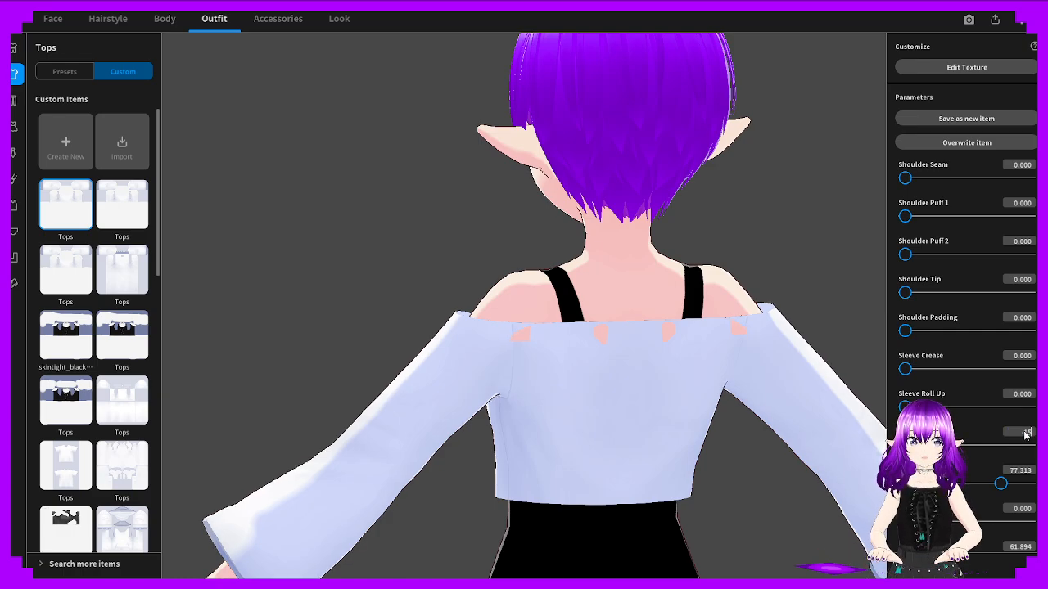
key(Return)
click(1021, 433)
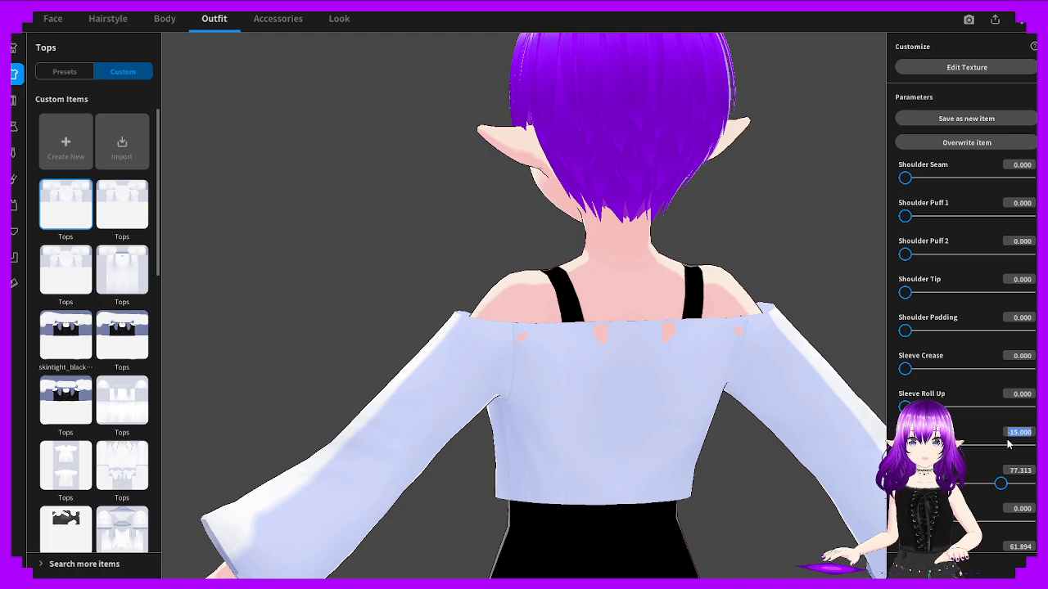
text(-5)
key(Return)
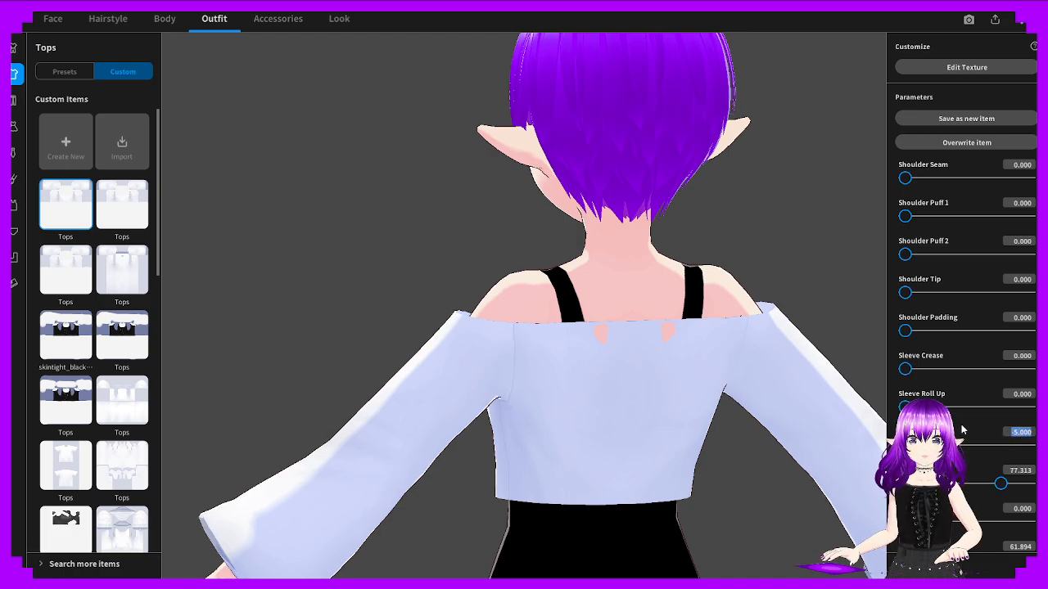
text(0)
key(Return)
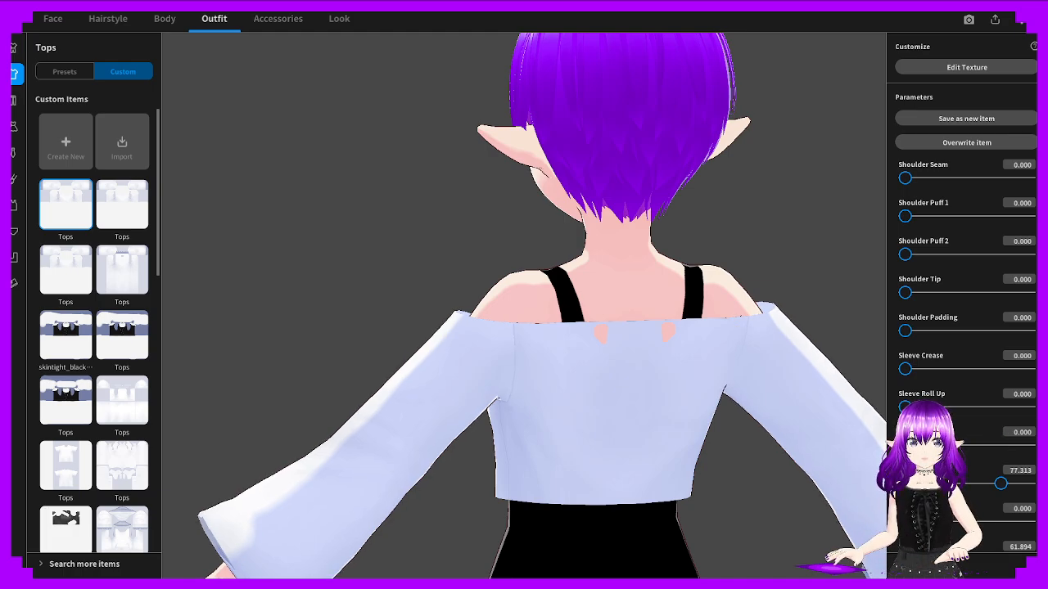
drag(905, 445, 817, 395)
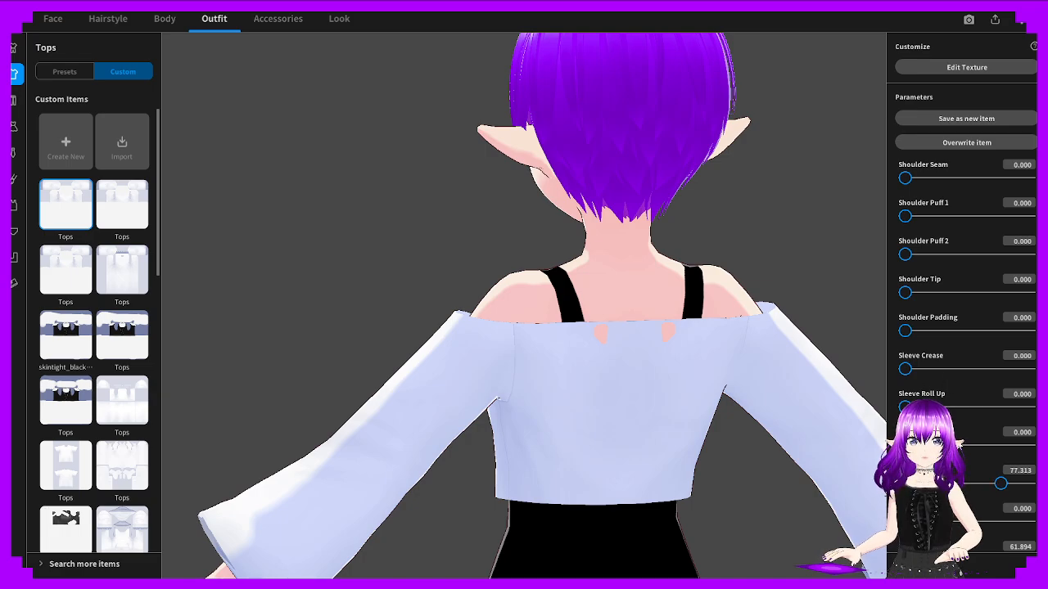
Set the Tops Sleeve Width to 18.282 and check the sleeves from the back
scroll(966, 327, down, 1)
drag(995, 522, 926, 388)
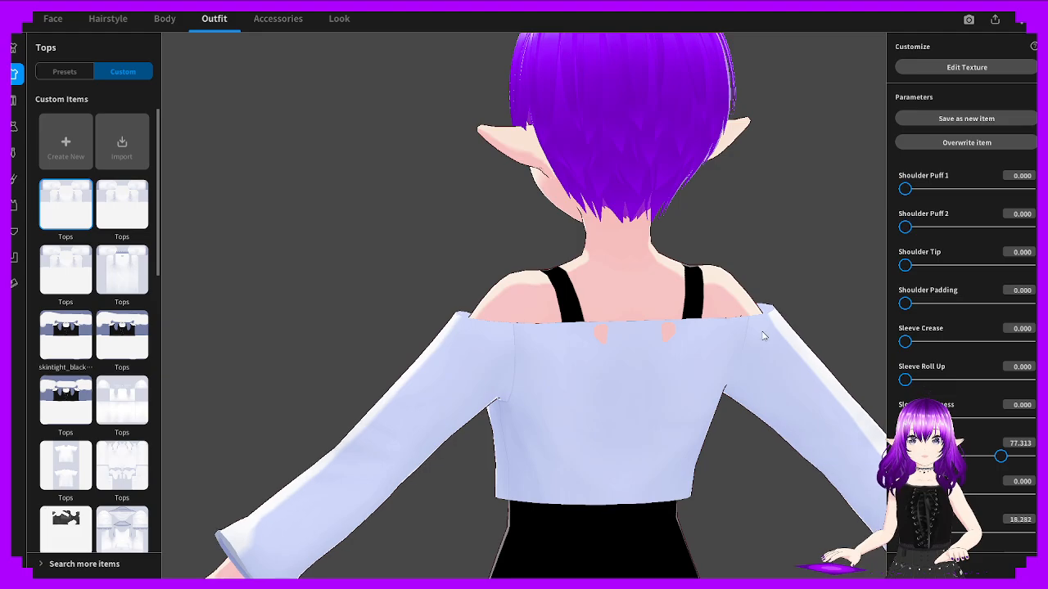
right_drag(638, 334, 954, 327)
scroll(957, 327, down, 5)
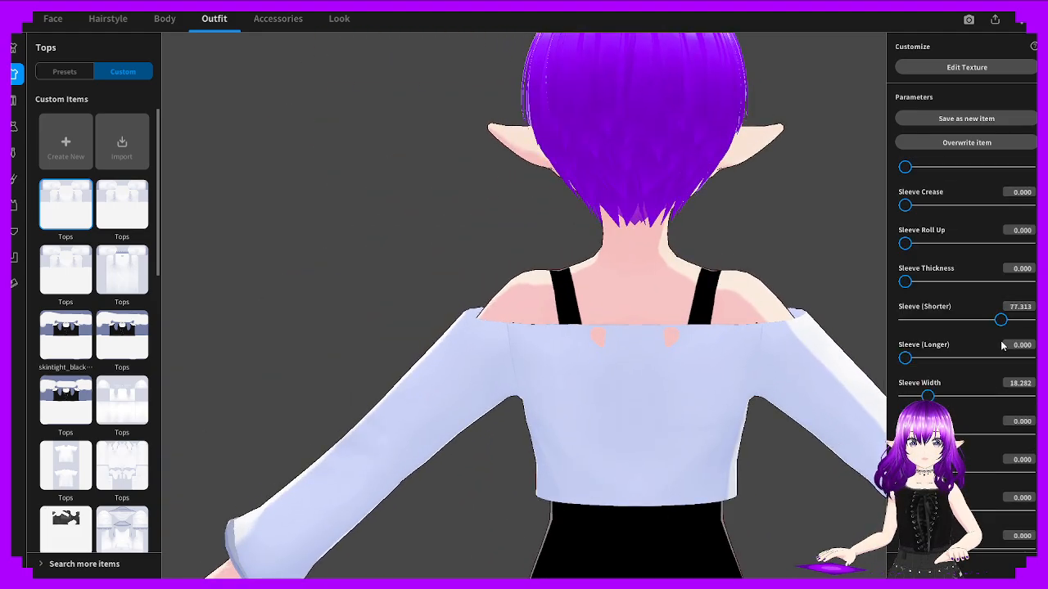
scroll(985, 385, up, 3)
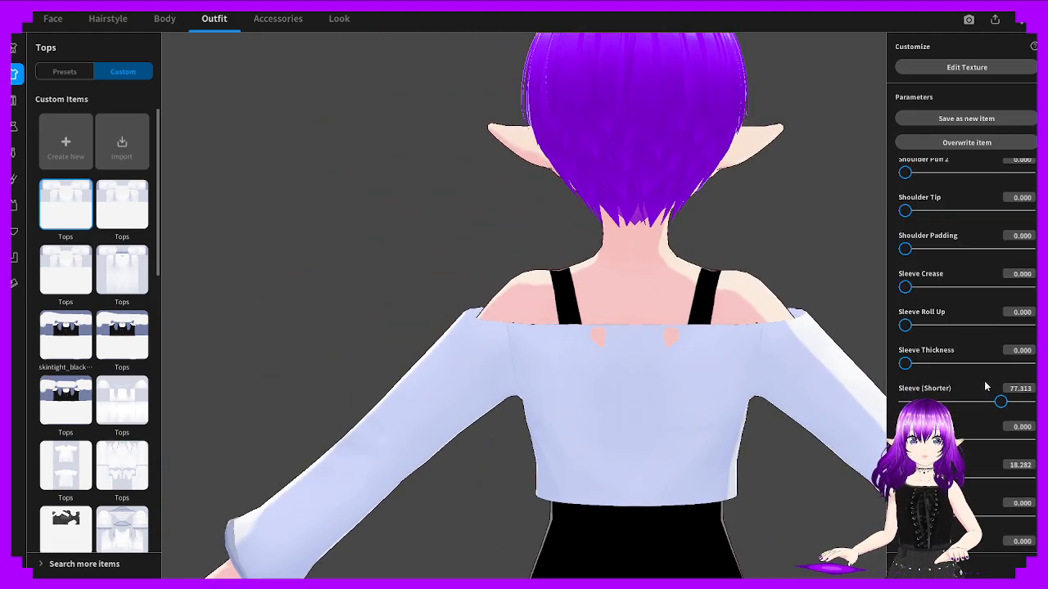
Try a Tops Volume of -50 and settle on -48 to cover the skin patches below the blouse's back neckline
scroll(697, 353, up, 5)
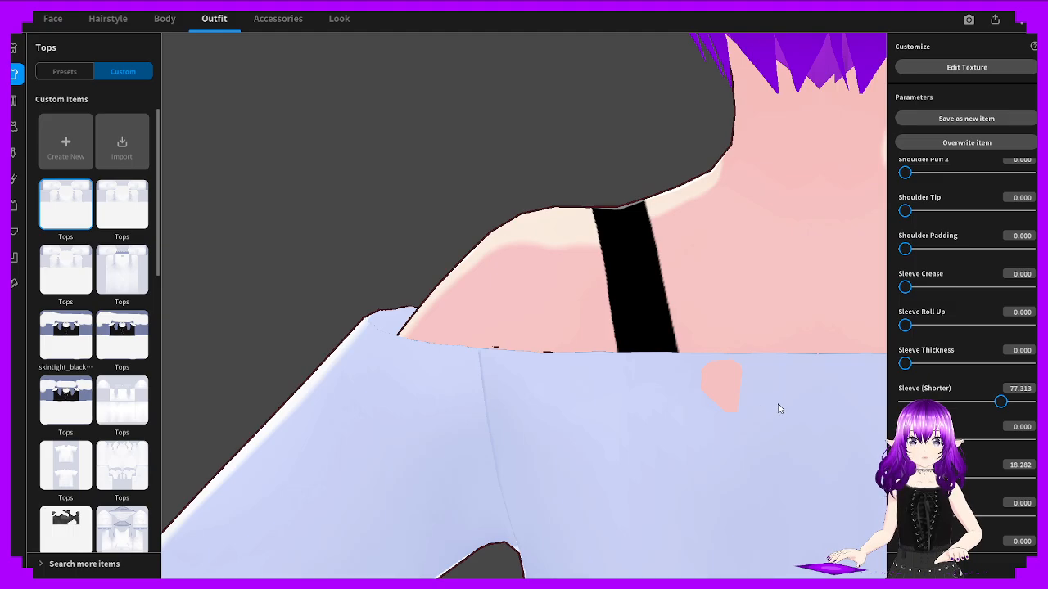
right_drag(741, 389, 720, 373)
scroll(925, 341, up, 4)
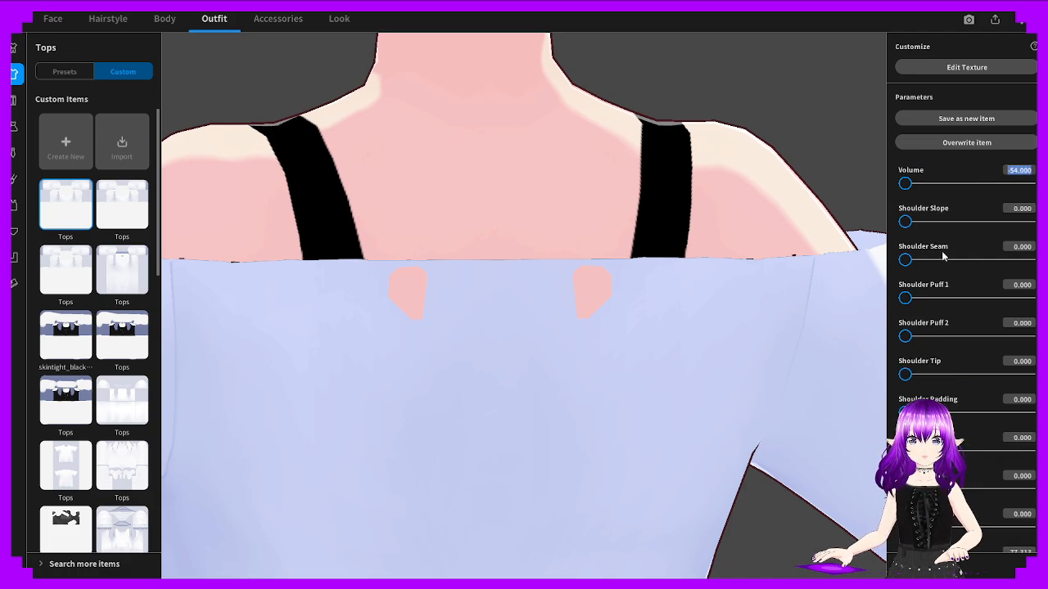
key(BackSpace)
text(-50)
key(Return)
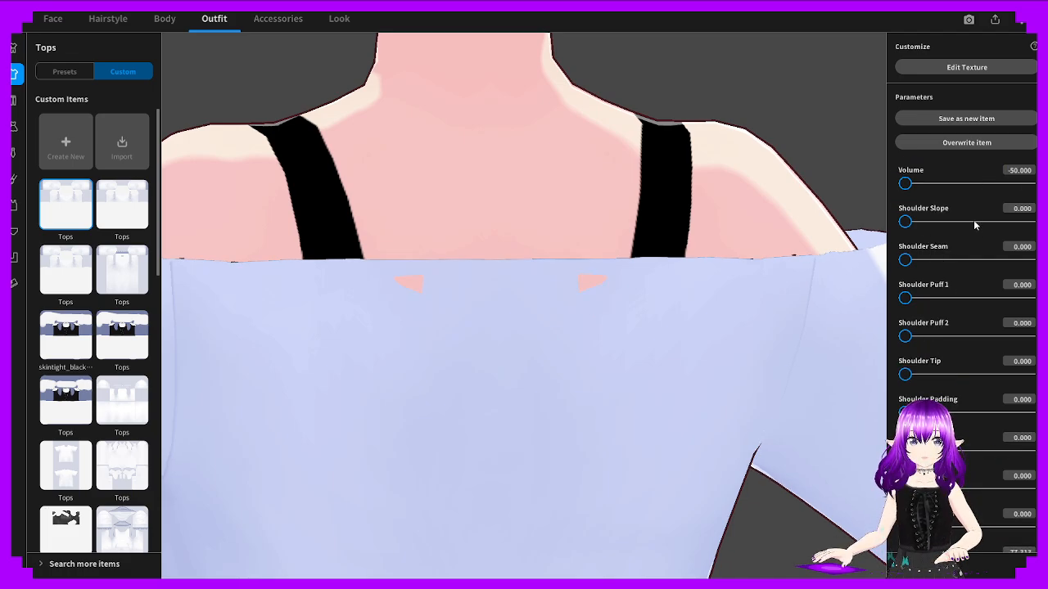
click(1021, 170)
key(BackSpace)
text(-4)
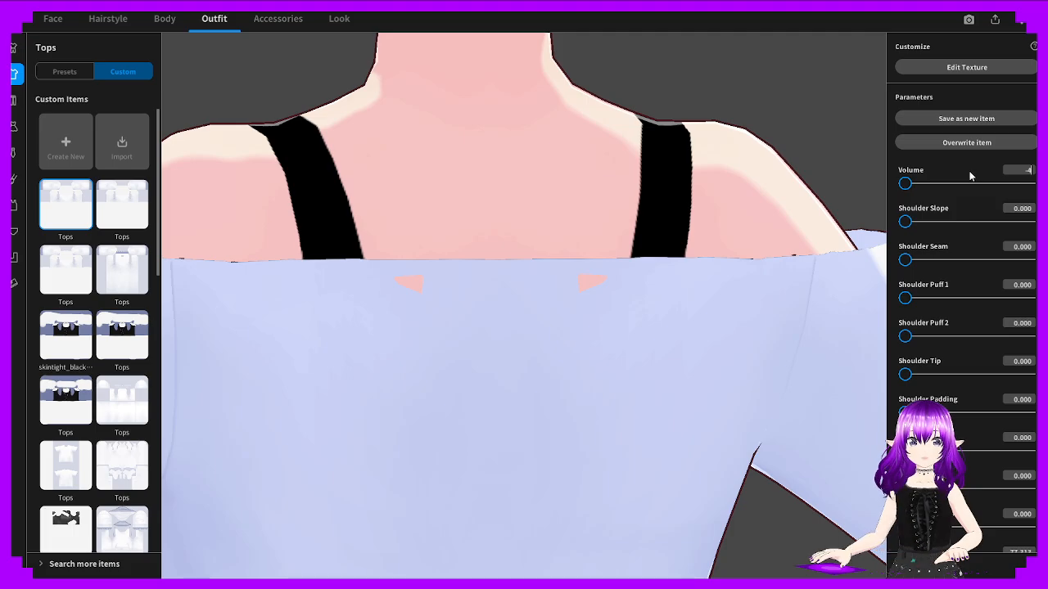
text(8)
key(Return)
Narrow the blouse sleeves to a Sleeve Width of 6.388 while viewing the whole avatar from the front
scroll(524, 311, down, 6)
right_drag(495, 326, 583, 325)
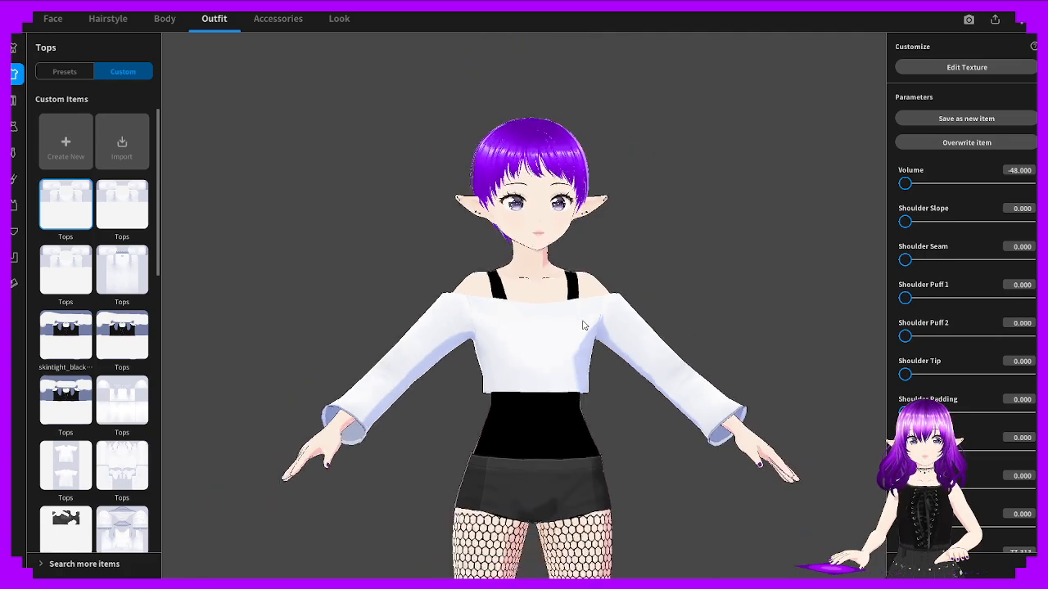
scroll(949, 405, down, 5)
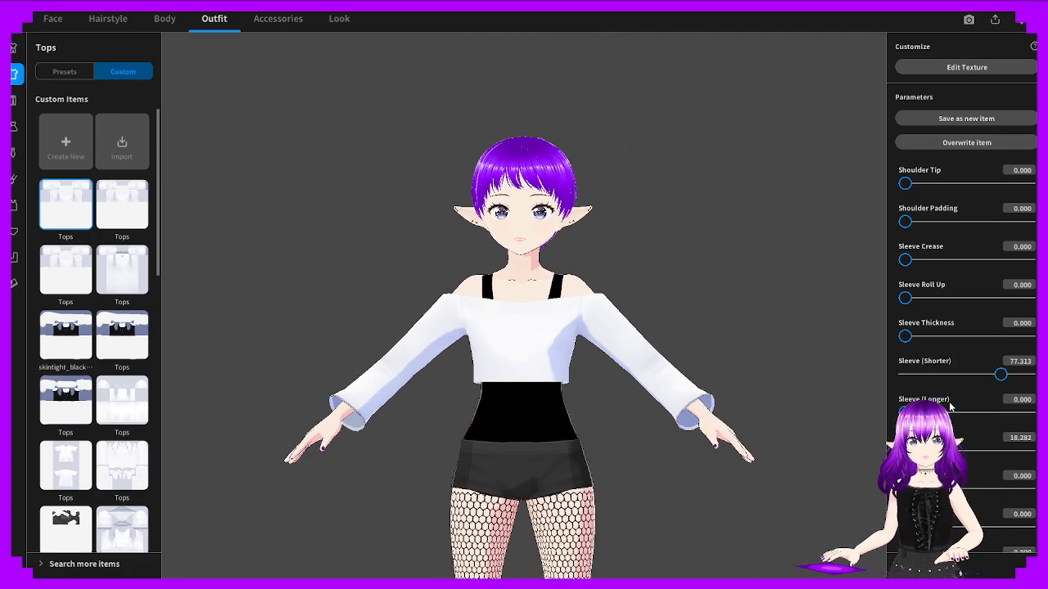
mouse_move(928, 451)
mouse_down()
mouse_move(943, 451)
mouse_move(913, 451)
mouse_up()
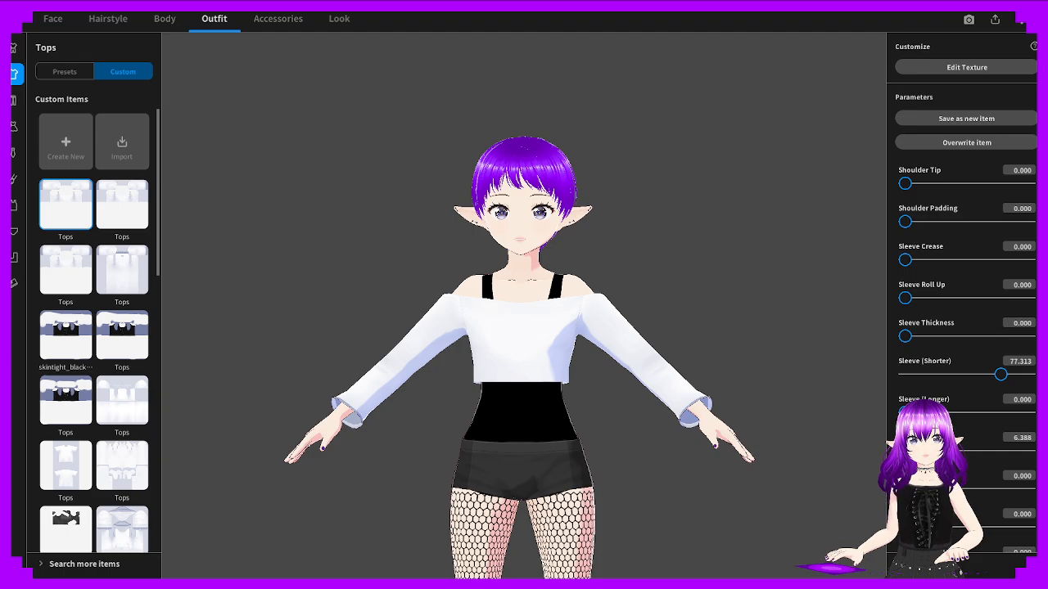
Try a value of 27.974 for the parameter just below Sleeve Width (Z) and check the cuffs from an angle
scroll(913, 451, down, 1)
drag(905, 537, 939, 537)
scroll(939, 537, down, 2)
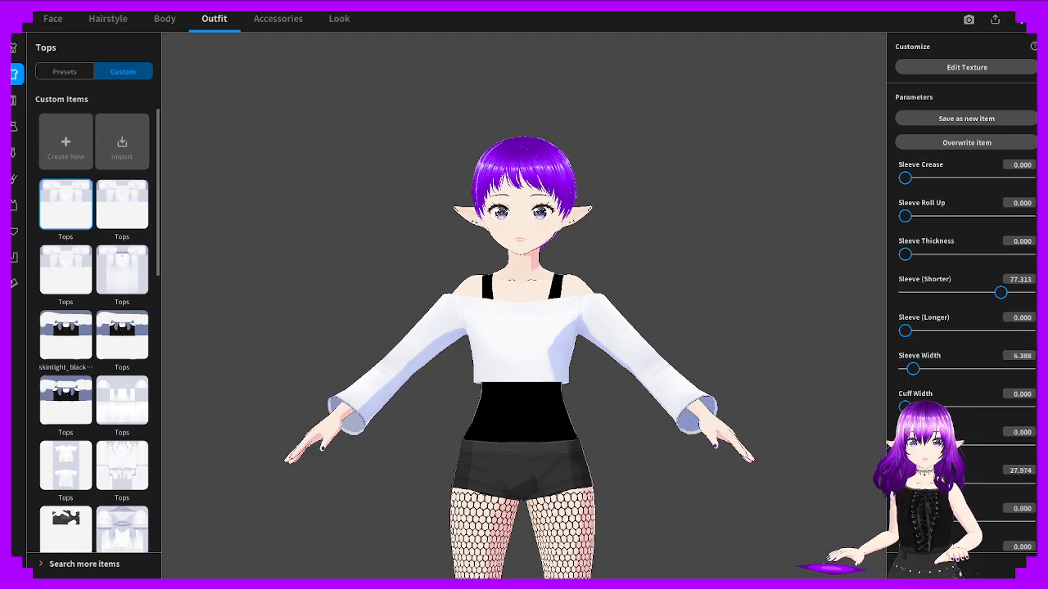
drag(639, 458, 808, 419)
scroll(958, 327, down, 2)
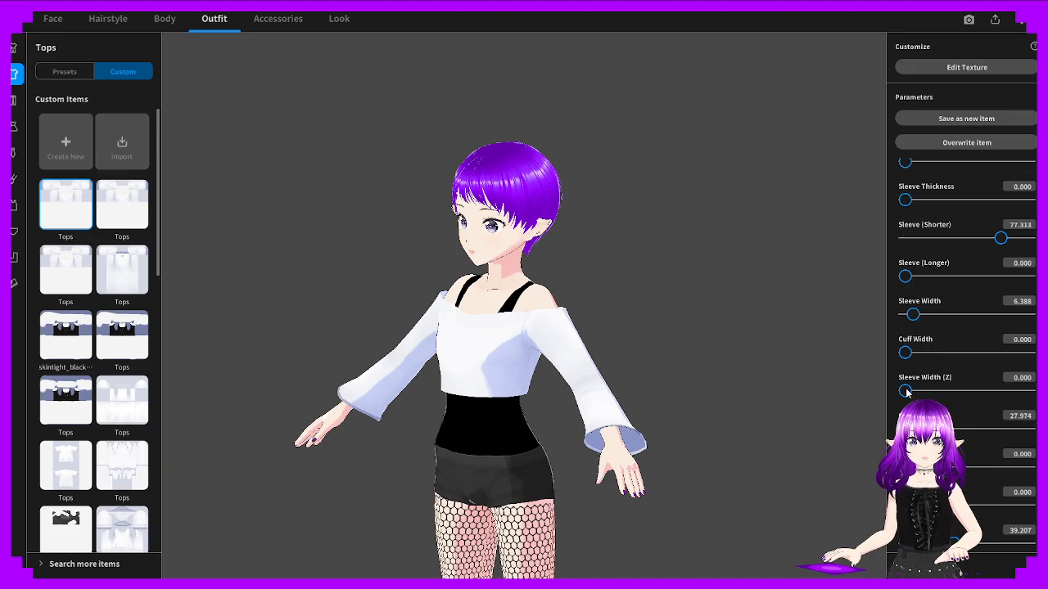
Try a Cuff Width of 26.652 and reset both it and the parameter just below Sleeve Width (Z) to 0
drag(904, 352, 938, 352)
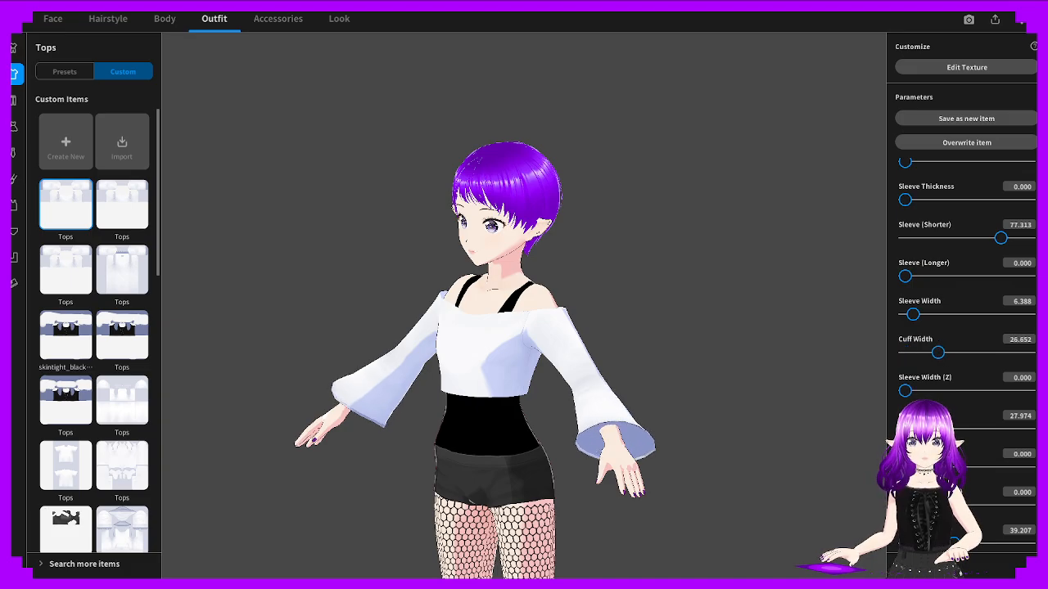
drag(754, 434, 775, 441)
drag(939, 353, 918, 353)
drag(905, 391, 905, 354)
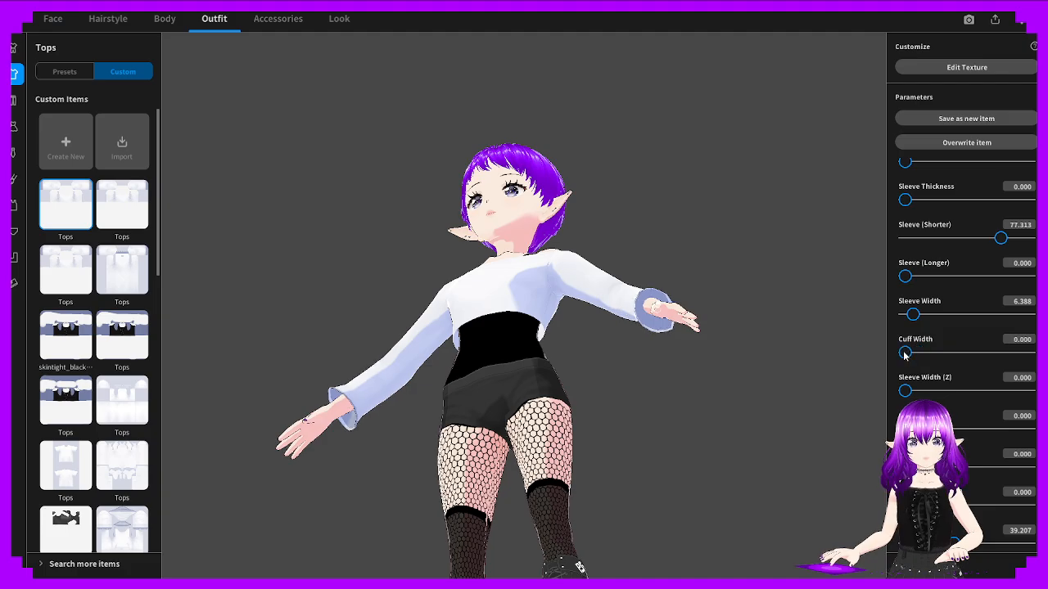
mouse_move(729, 359)
mouse_down()
mouse_move(756, 385)
mouse_move(742, 381)
mouse_move(734, 347)
mouse_up()
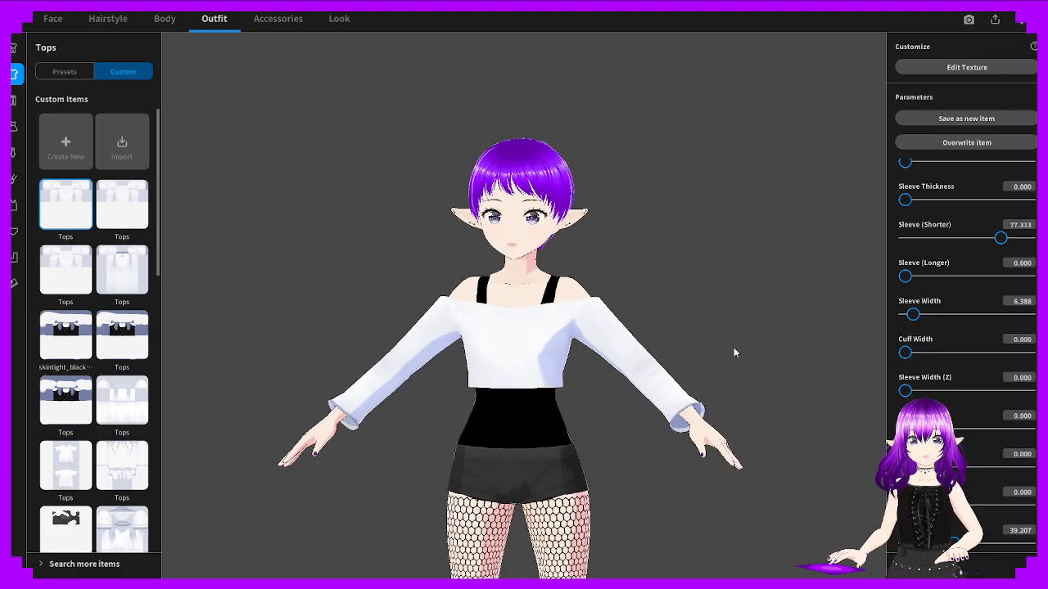
scroll(605, 389, up, 5)
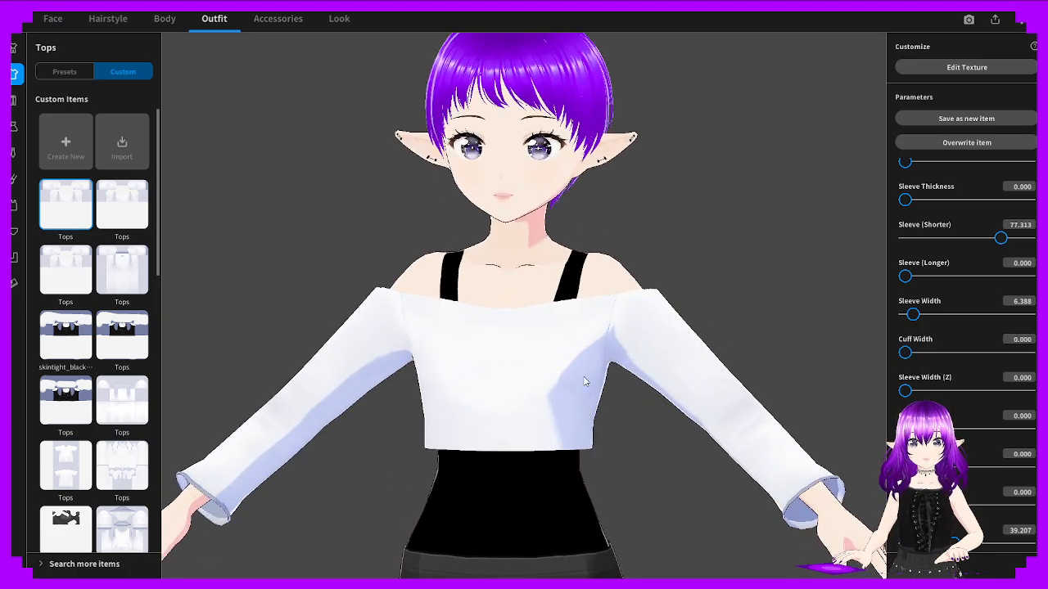
drag(474, 398, 676, 396)
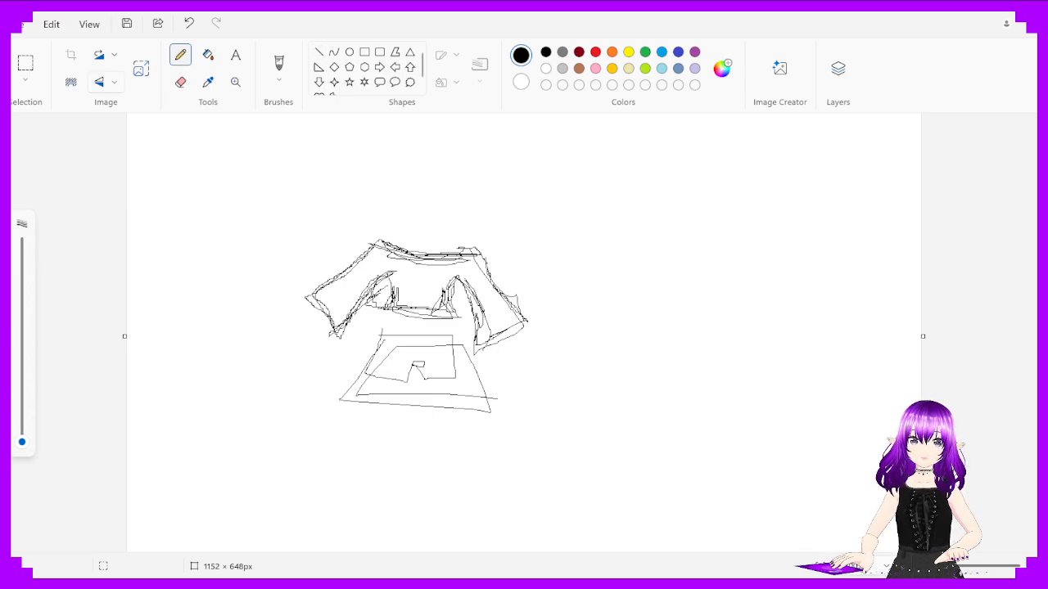
Switch to Paint, wipe the old clothing sketch off the canvas with an enlarged Eraser, and return to the Pencil
click(180, 81)
drag(22, 442, 22, 314)
mouse_move(323, 315)
mouse_down()
mouse_move(343, 262)
mouse_move(379, 407)
mouse_move(273, 374)
mouse_move(489, 390)
mouse_up()
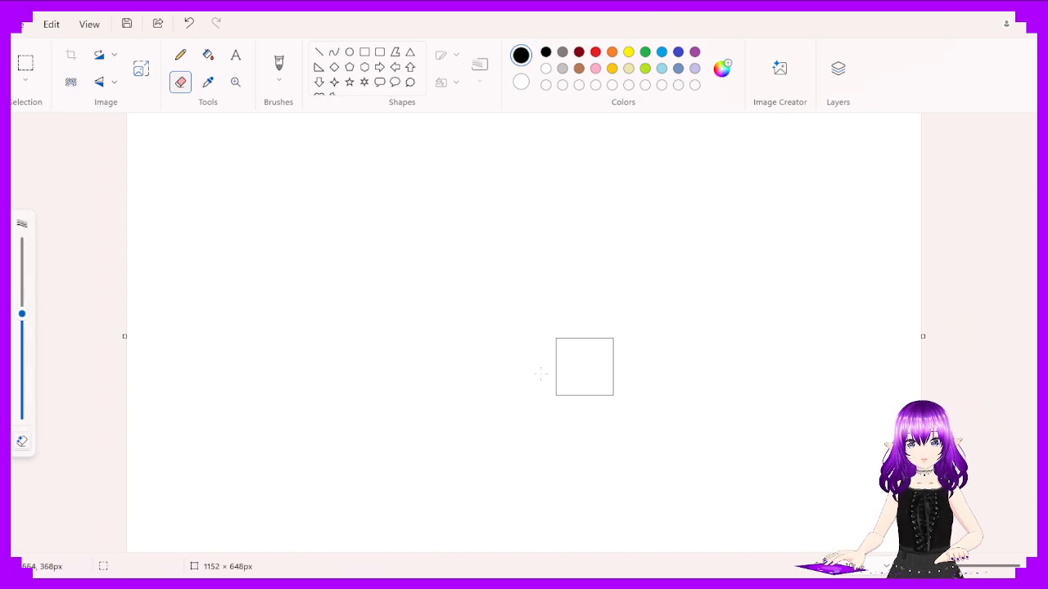
click(180, 54)
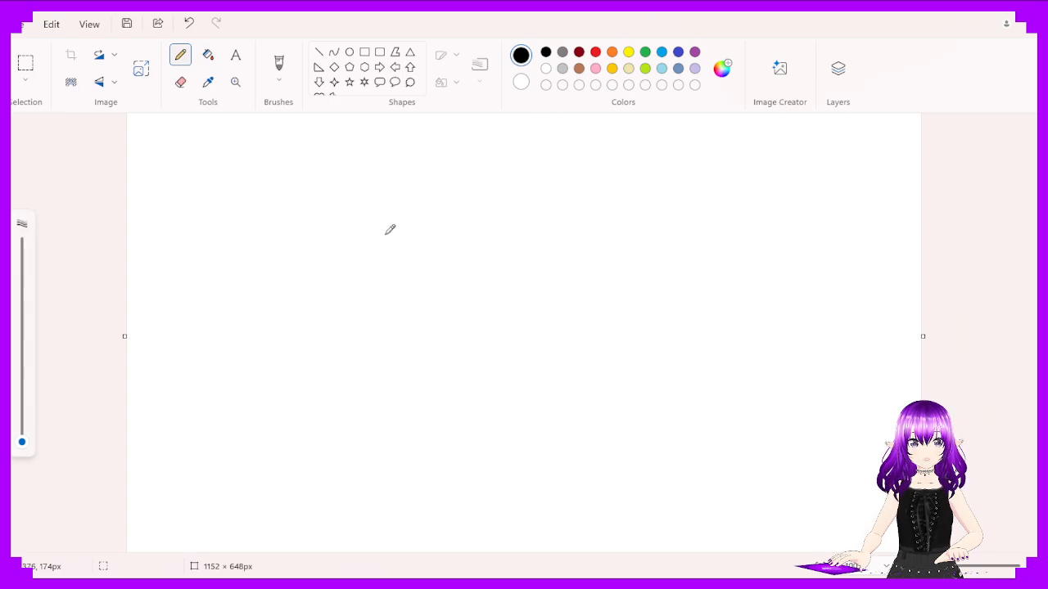
mouse_move(386, 233)
mouse_down()
mouse_move(424, 259)
mouse_move(562, 277)
mouse_up()
key(ctrl+z)
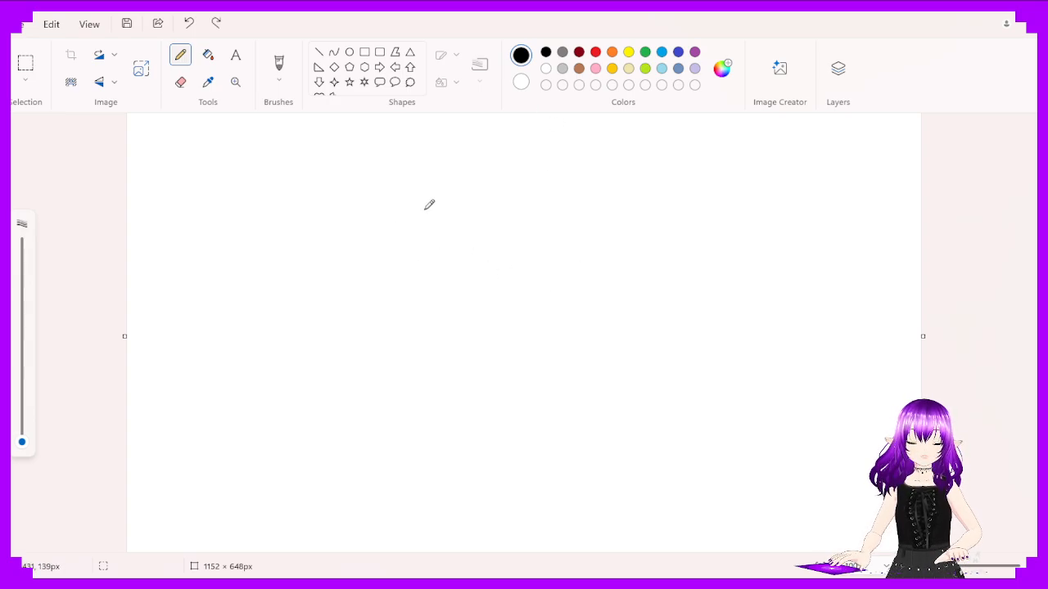
mouse_move(428, 204)
mouse_down()
mouse_move(564, 192)
mouse_move(727, 214)
mouse_up()
key(ctrl+z)
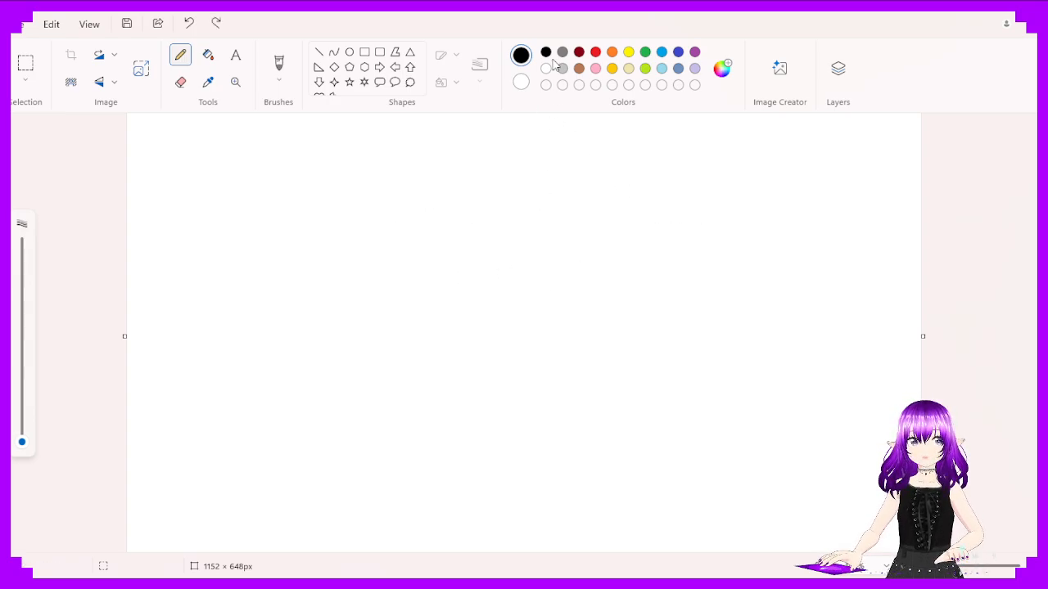
Thicken the Pencil and paint a solid black flared sleeve on the blank canvas
click(16, 363)
mouse_move(434, 216)
mouse_down()
mouse_move(533, 279)
mouse_move(457, 275)
mouse_move(560, 243)
mouse_up()
key(ctrl+z)
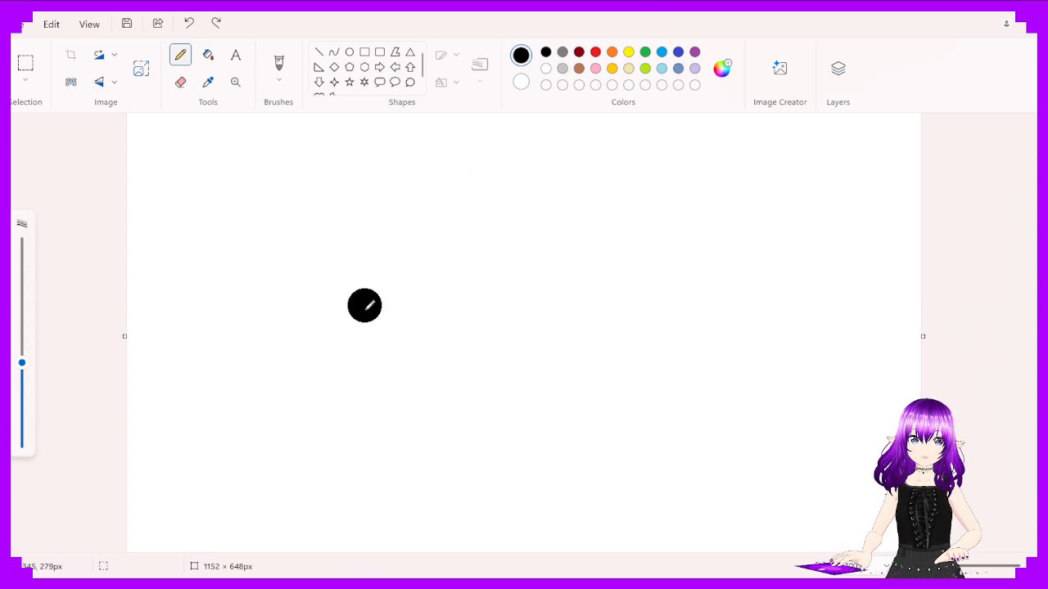
mouse_move(416, 183)
mouse_down()
mouse_move(326, 313)
mouse_move(442, 270)
mouse_move(483, 209)
mouse_move(424, 288)
mouse_move(398, 347)
mouse_move(373, 303)
mouse_move(402, 224)
mouse_move(436, 176)
mouse_move(457, 211)
mouse_move(427, 174)
mouse_move(471, 140)
mouse_move(334, 261)
mouse_move(403, 375)
mouse_move(510, 151)
mouse_move(494, 139)
mouse_move(504, 131)
mouse_up()
click(195, 262)
Draw small gray closed shapes and a wavy gray line across the lower part of the black sleeve with a thinner Pencil
click(22, 396)
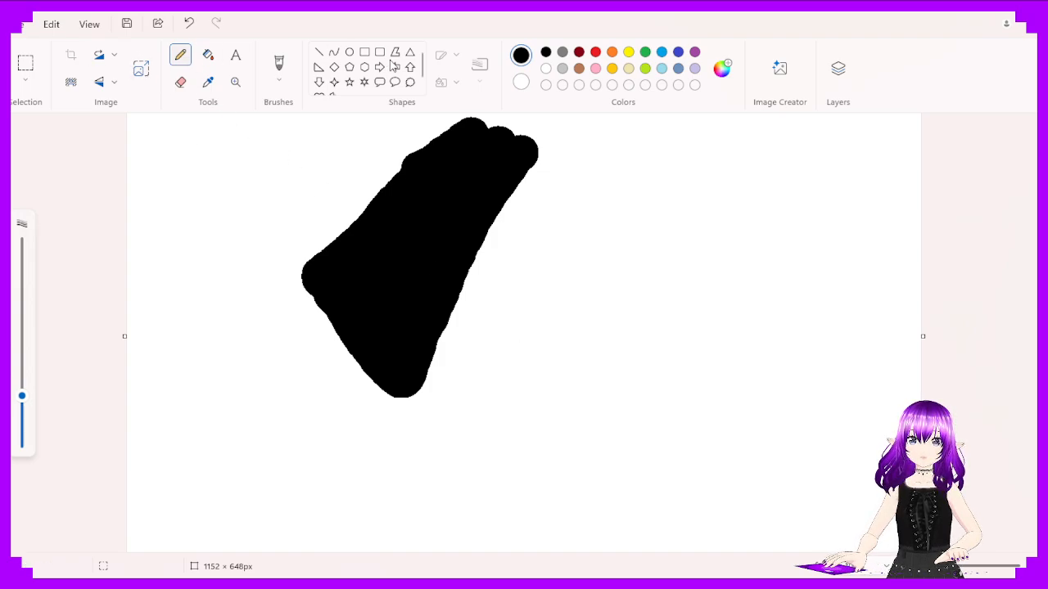
click(567, 53)
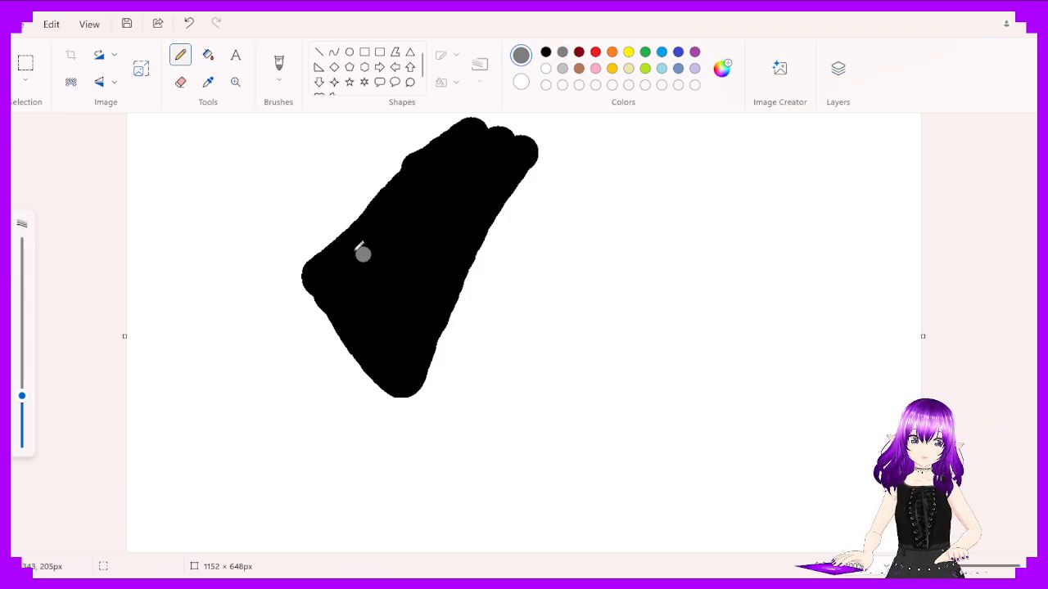
click(22, 423)
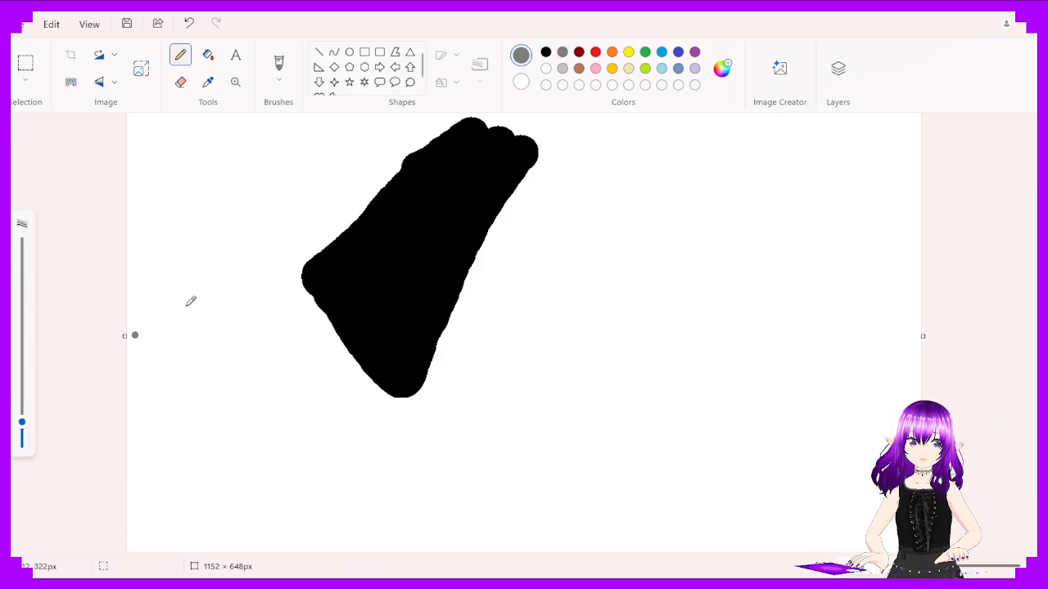
mouse_move(344, 255)
mouse_down()
mouse_move(354, 239)
mouse_move(398, 250)
mouse_up()
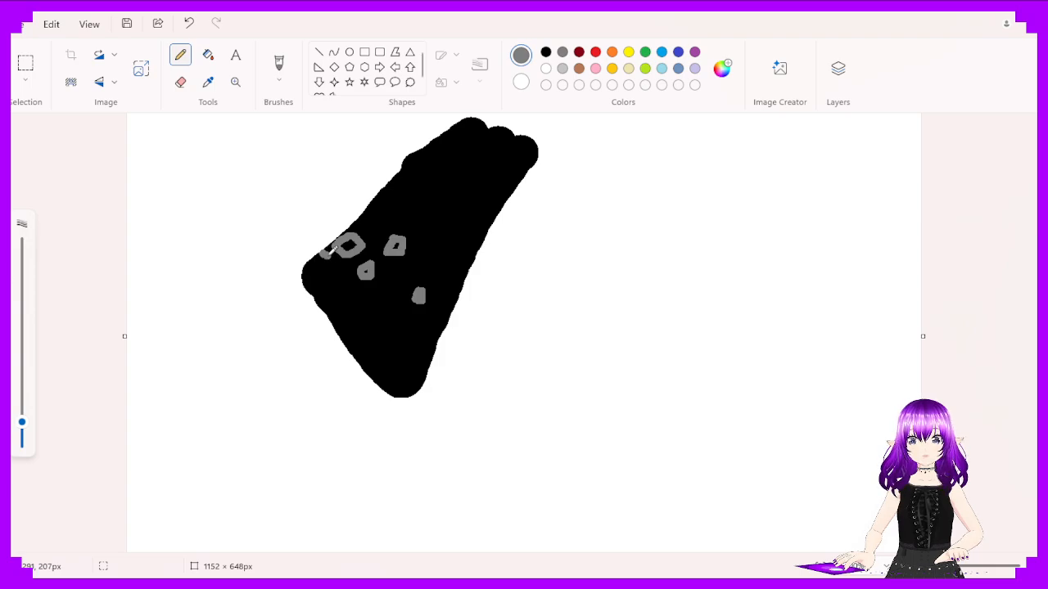
mouse_move(344, 282)
mouse_down()
mouse_move(425, 319)
mouse_move(434, 343)
mouse_up()
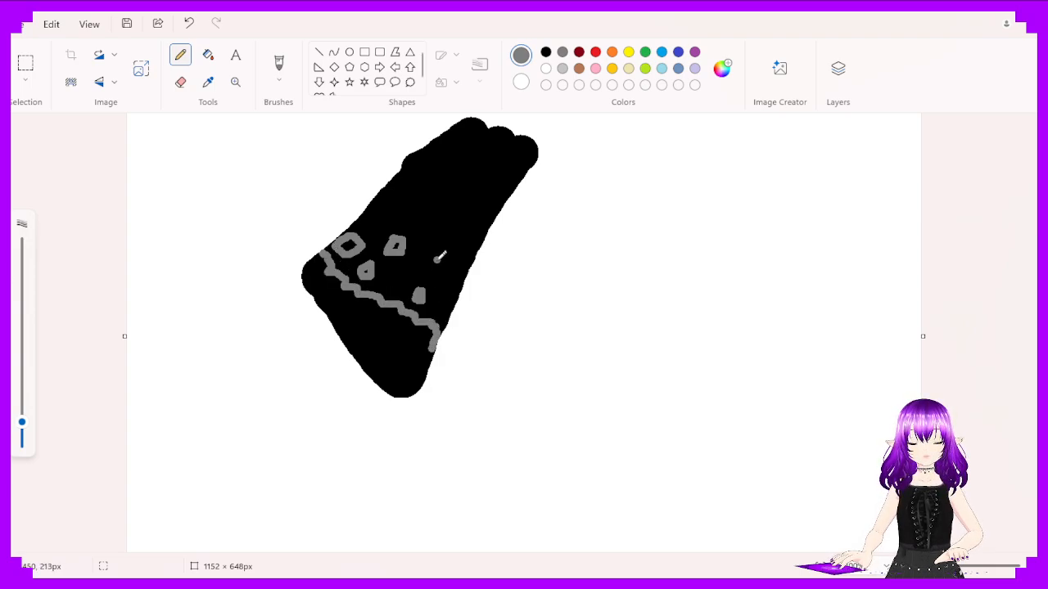
Draw small light gray closed shapes around the sleeve's wavy line and white shapes along its lower edge
click(565, 69)
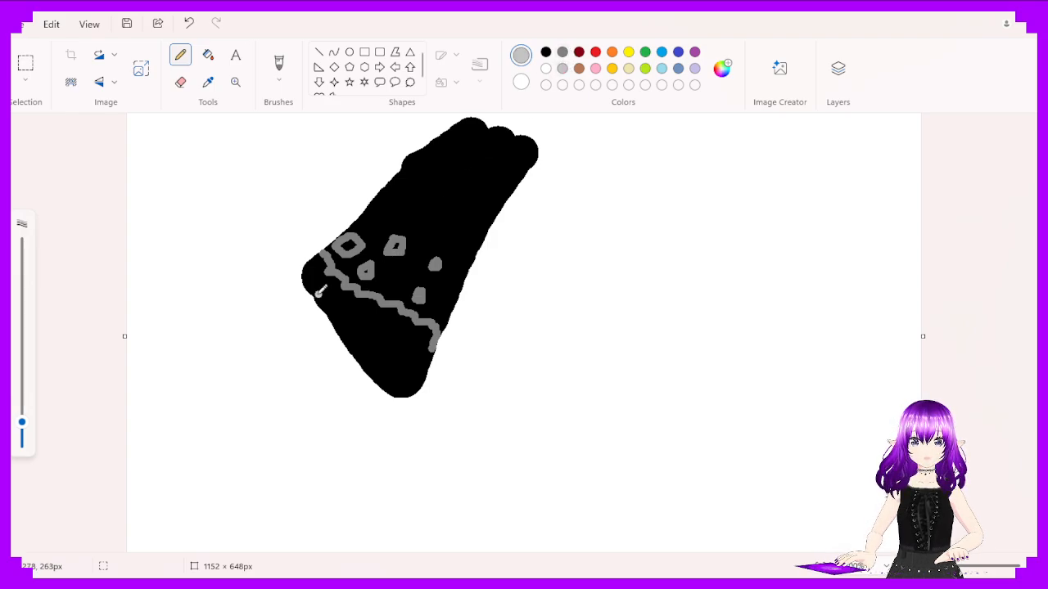
mouse_move(320, 296)
mouse_down()
mouse_move(317, 279)
mouse_move(346, 301)
mouse_up()
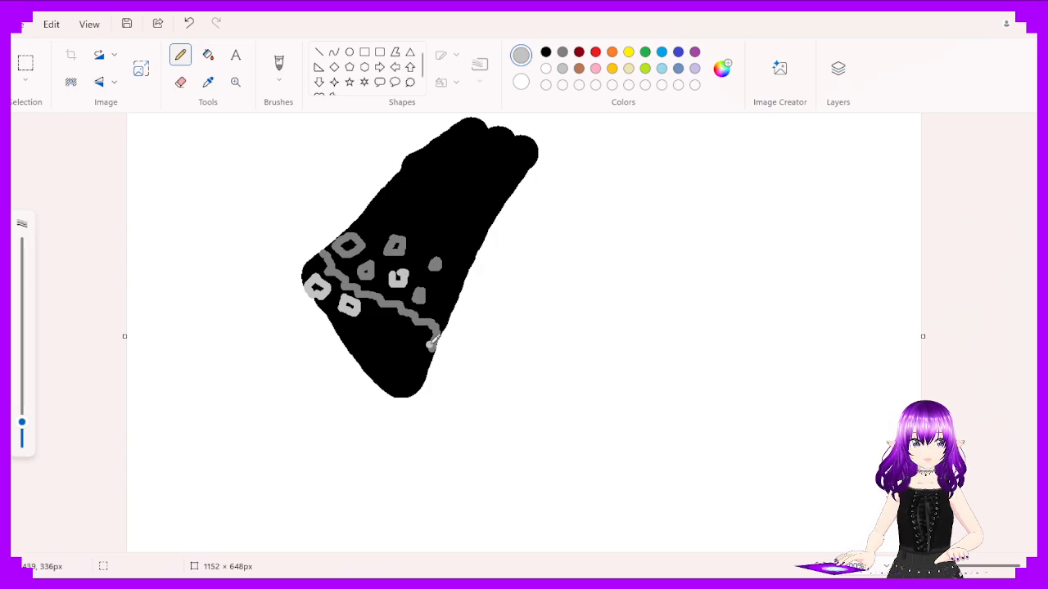
mouse_move(429, 346)
mouse_down()
mouse_move(415, 339)
mouse_move(425, 348)
mouse_up()
mouse_move(355, 343)
mouse_down()
mouse_move(381, 346)
mouse_move(360, 337)
mouse_up()
click(502, 175)
click(546, 69)
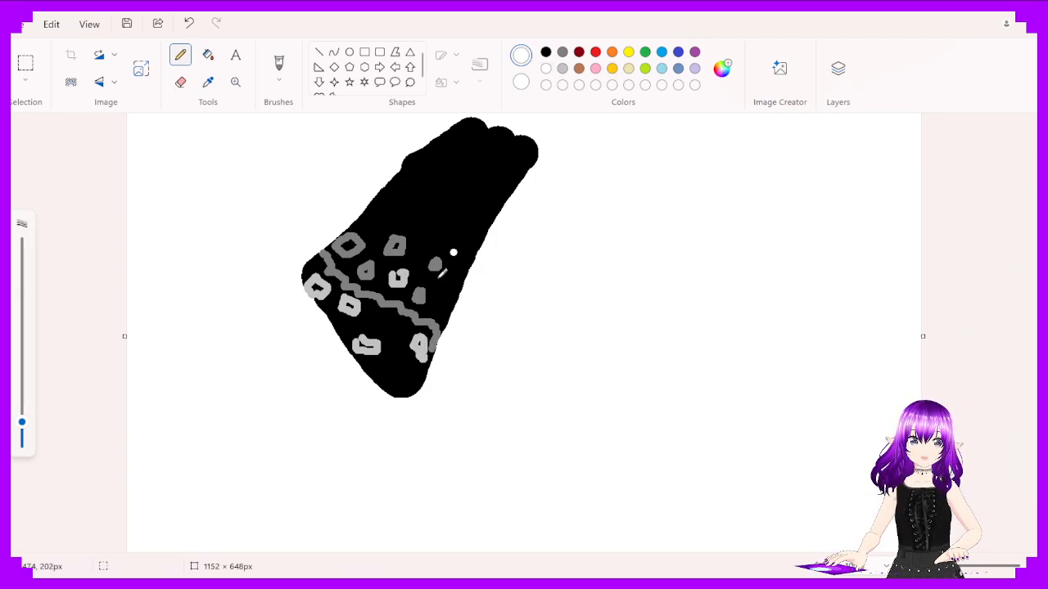
mouse_move(403, 396)
mouse_down()
mouse_move(381, 383)
mouse_move(345, 313)
mouse_up()
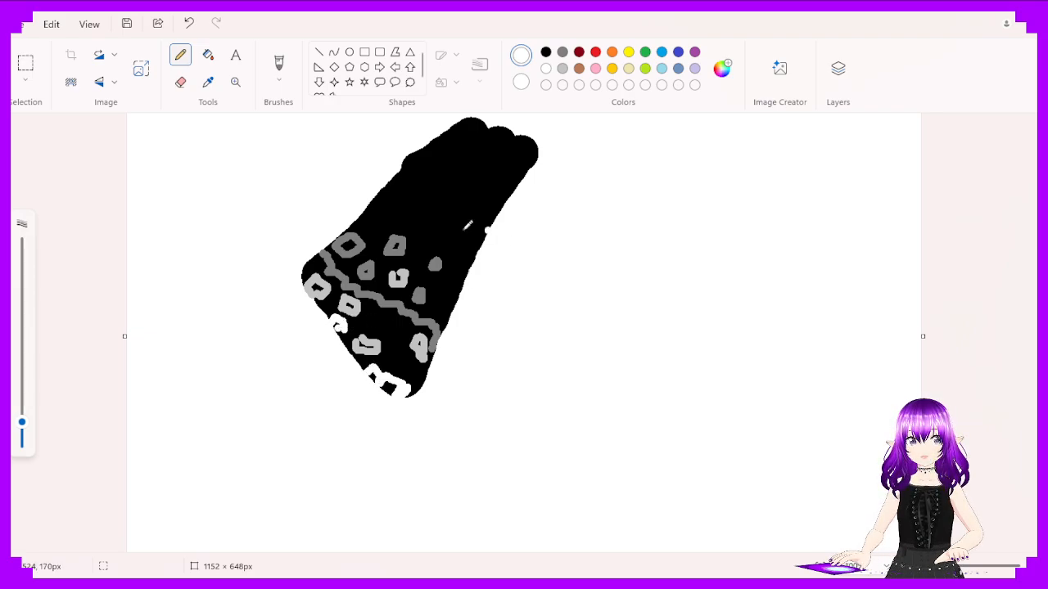
Draw dark gray zigzag lines below the sleeve's wavy line and undo the stray stroke on the blank canvas
click(562, 68)
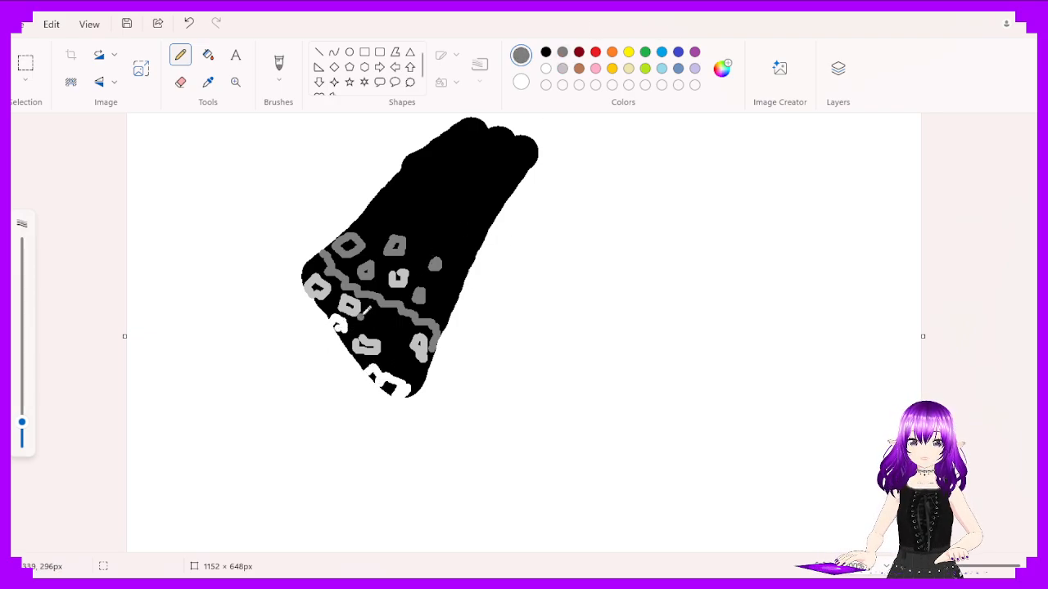
mouse_move(366, 311)
mouse_down()
mouse_move(394, 315)
mouse_move(406, 338)
mouse_up()
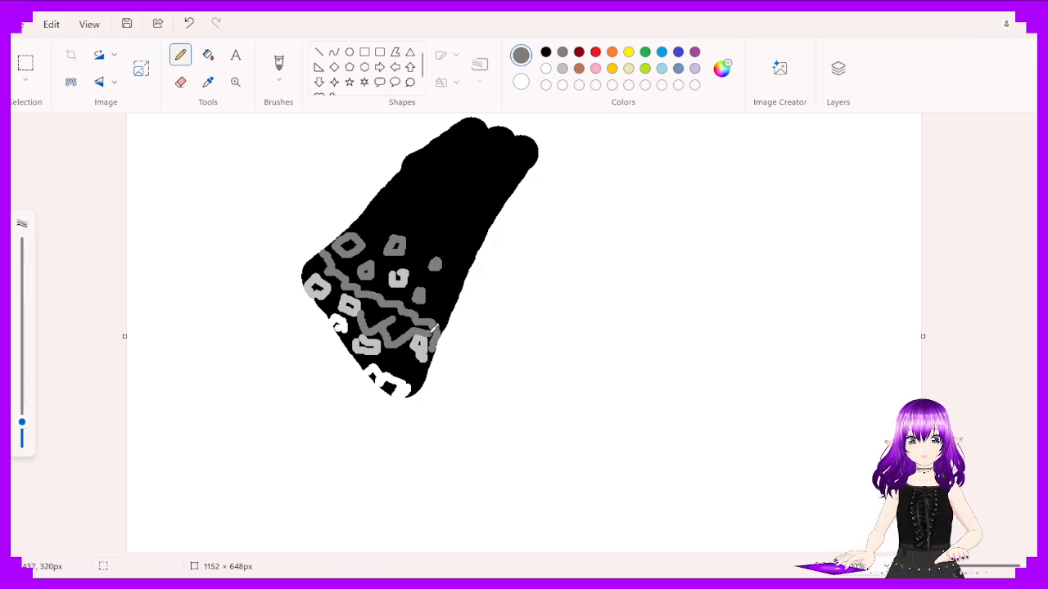
drag(311, 266, 340, 296)
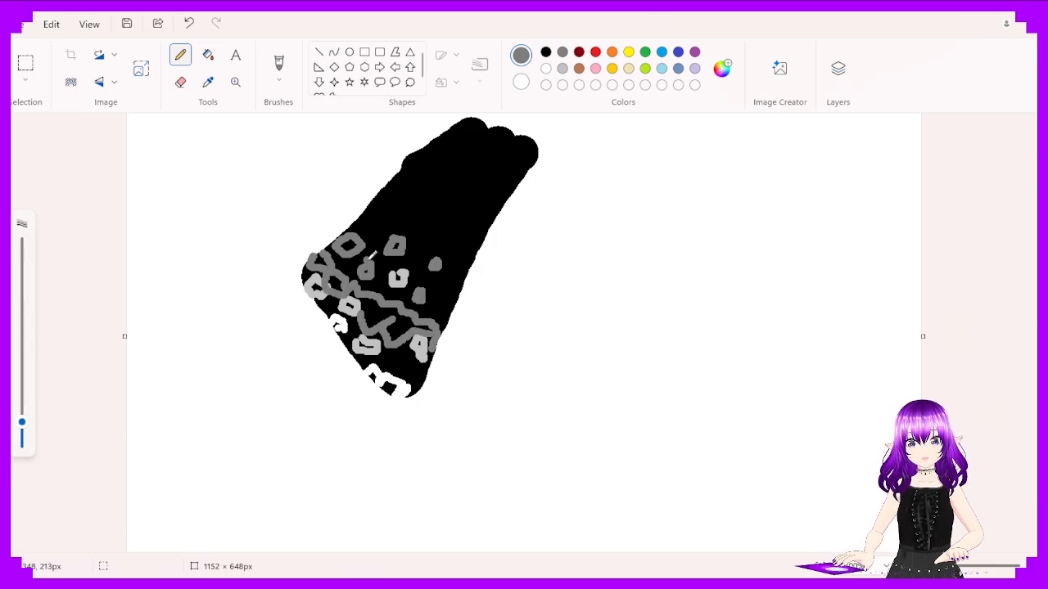
mouse_move(533, 331)
mouse_down()
mouse_move(684, 325)
mouse_move(560, 350)
mouse_move(687, 328)
mouse_up()
key(ctrl+z)
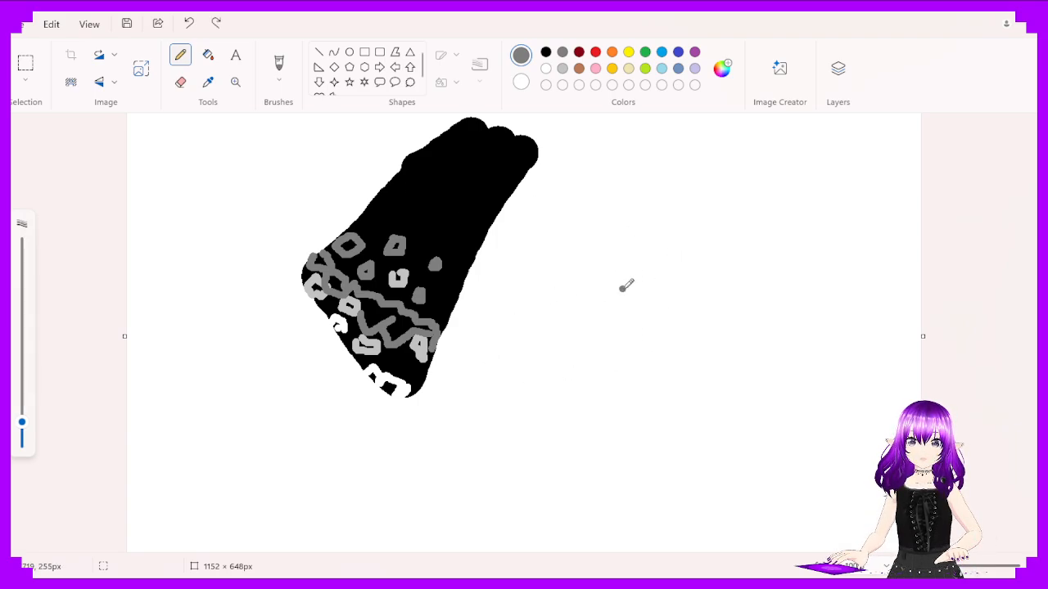
Wipe the patterned sleeve off the canvas with the Eraser and fill the blank canvas with dark red
click(548, 70)
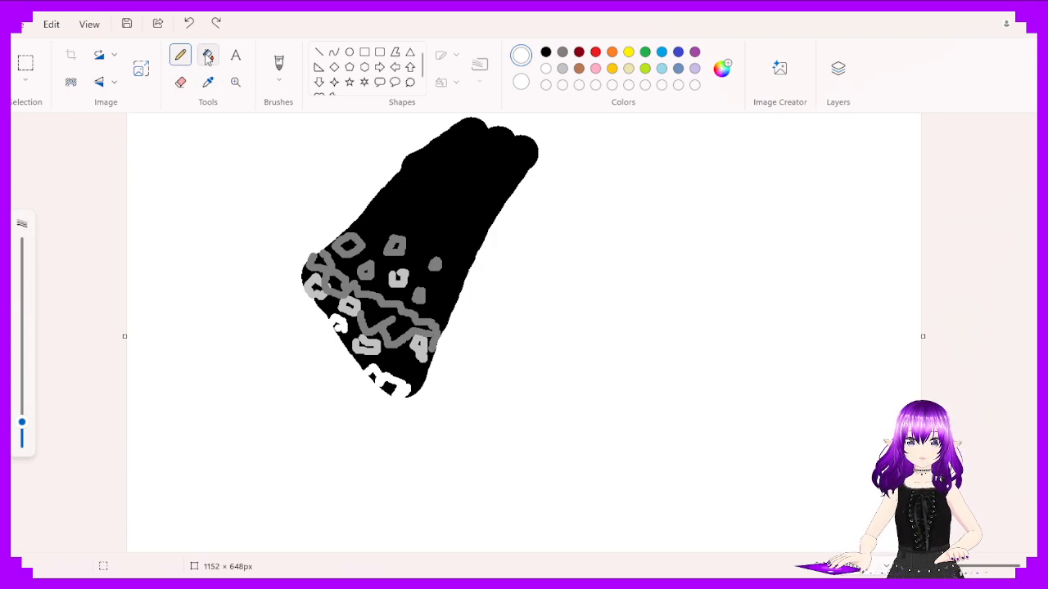
click(180, 81)
mouse_move(315, 233)
mouse_down()
mouse_move(368, 340)
mouse_move(458, 285)
mouse_move(383, 388)
mouse_up()
click(208, 54)
click(579, 52)
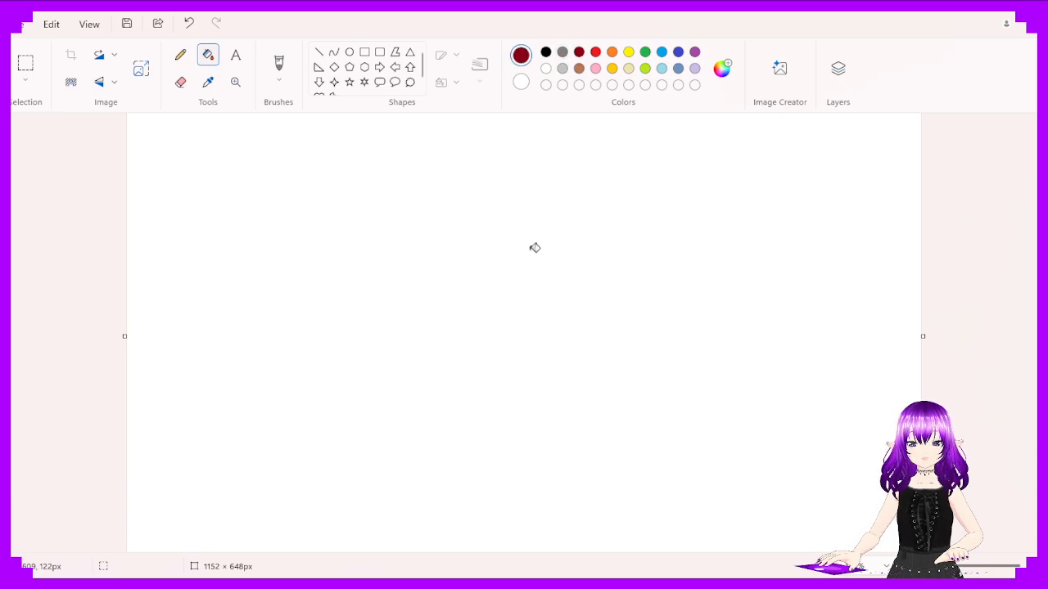
click(533, 245)
Outline a long narrow horizontal band in white with a thinner Pencil on the red canvas and fill it white
click(521, 82)
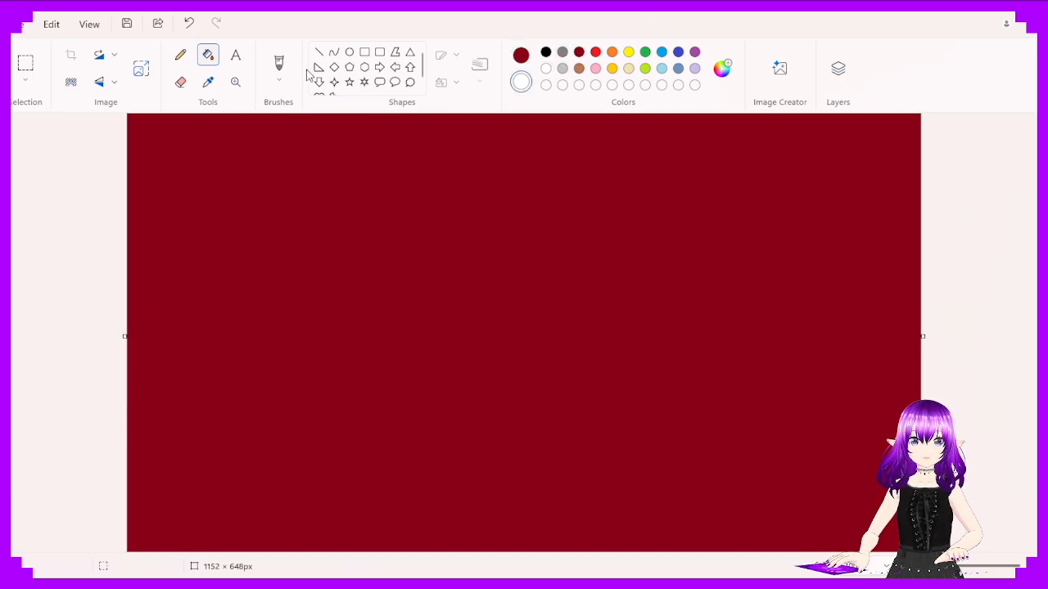
click(180, 55)
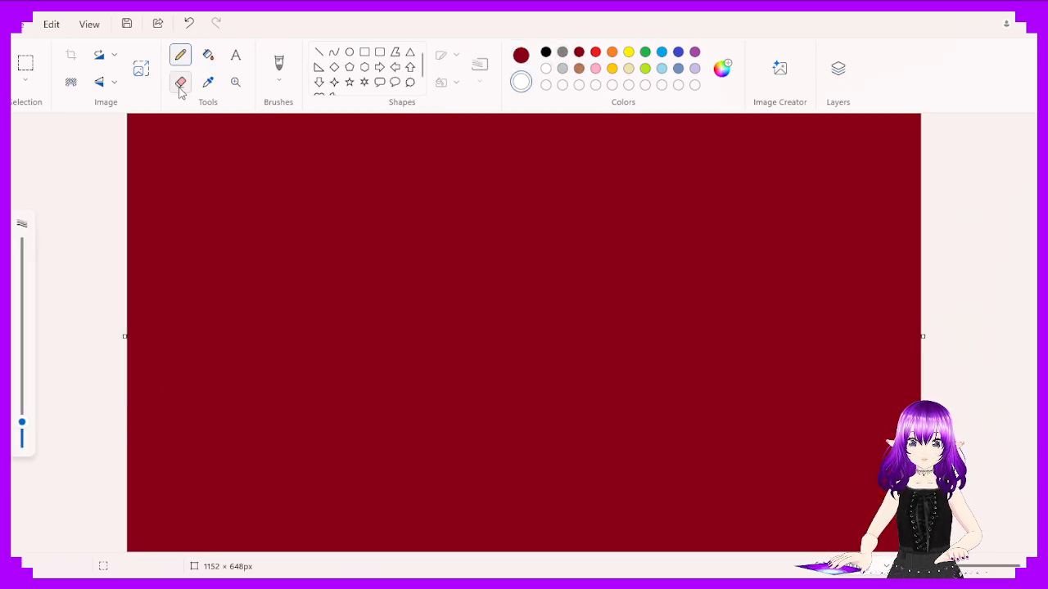
click(22, 442)
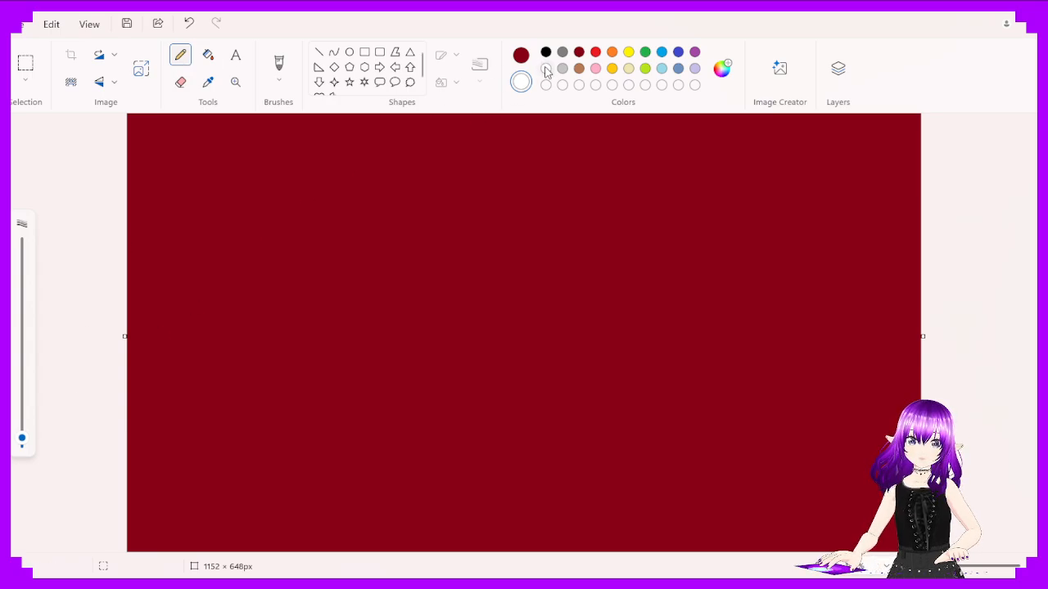
click(521, 55)
click(562, 68)
click(546, 68)
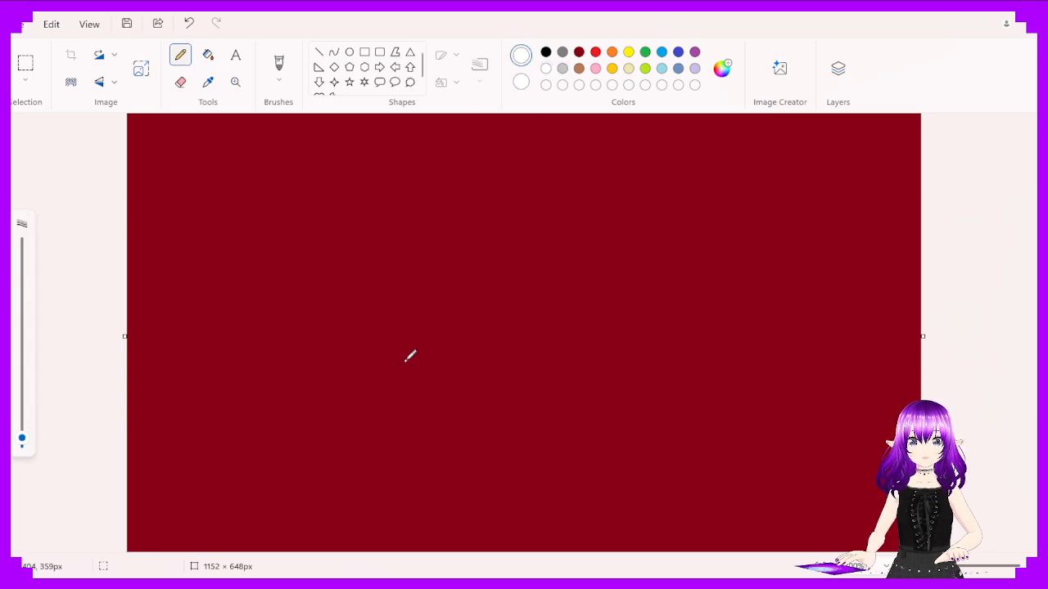
drag(410, 356, 434, 346)
key(ctrl+z)
mouse_move(360, 334)
mouse_down()
mouse_move(535, 312)
mouse_move(525, 350)
mouse_move(370, 350)
mouse_move(528, 323)
mouse_up()
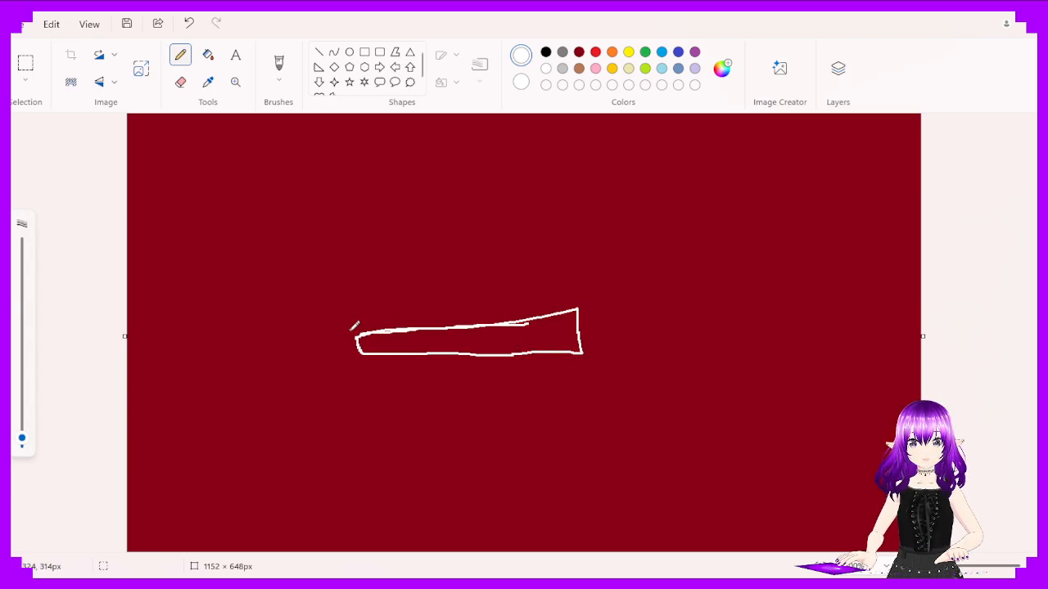
mouse_move(359, 329)
mouse_down()
mouse_move(548, 313)
mouse_move(359, 325)
mouse_up()
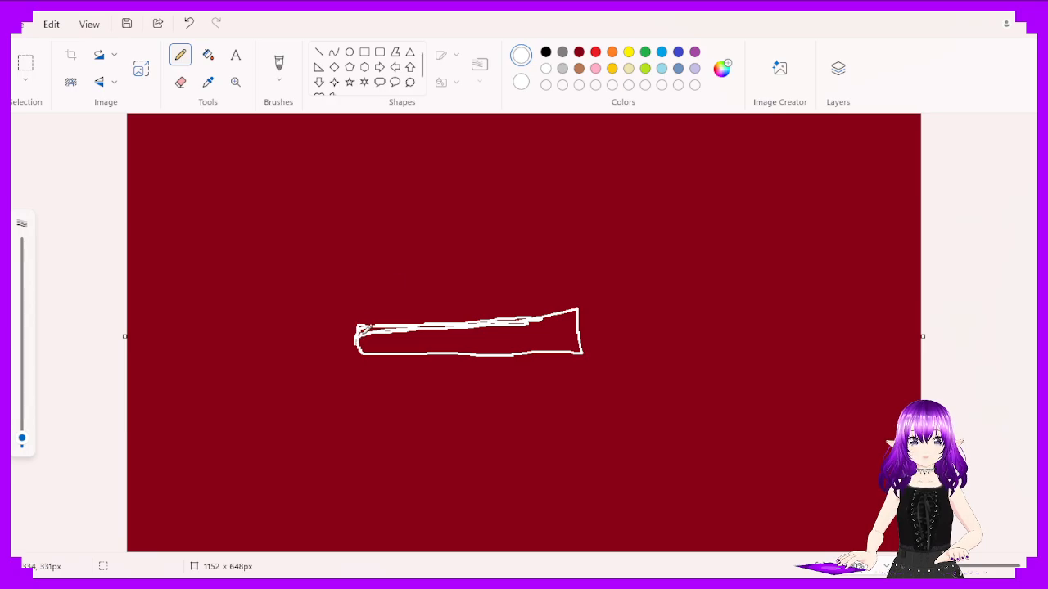
click(208, 54)
click(464, 327)
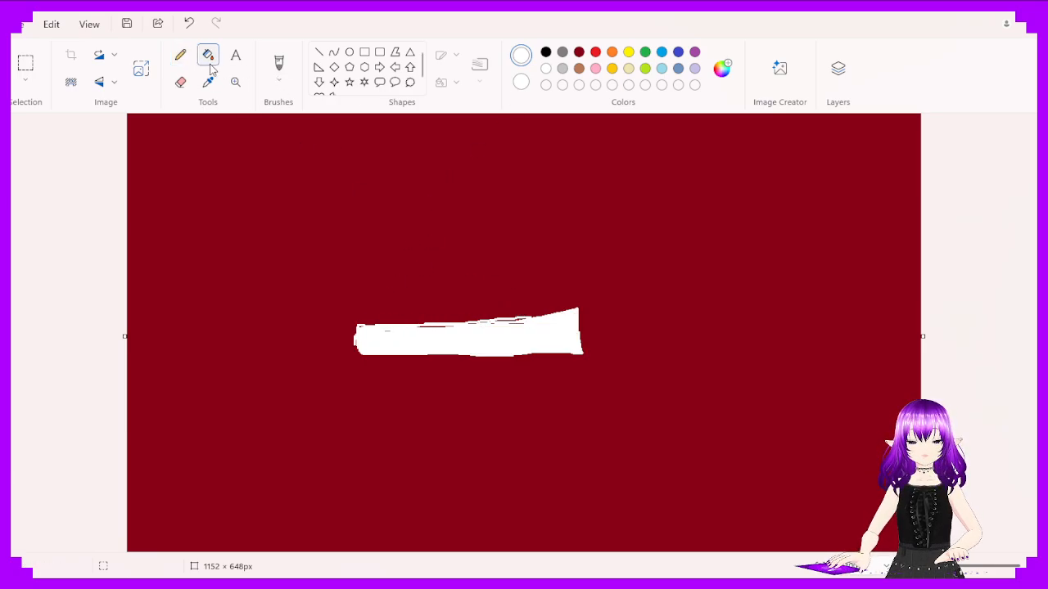
Draw a stepped light gray outline along and above the white band, with a stepped dark gray line over it
click(181, 55)
click(563, 69)
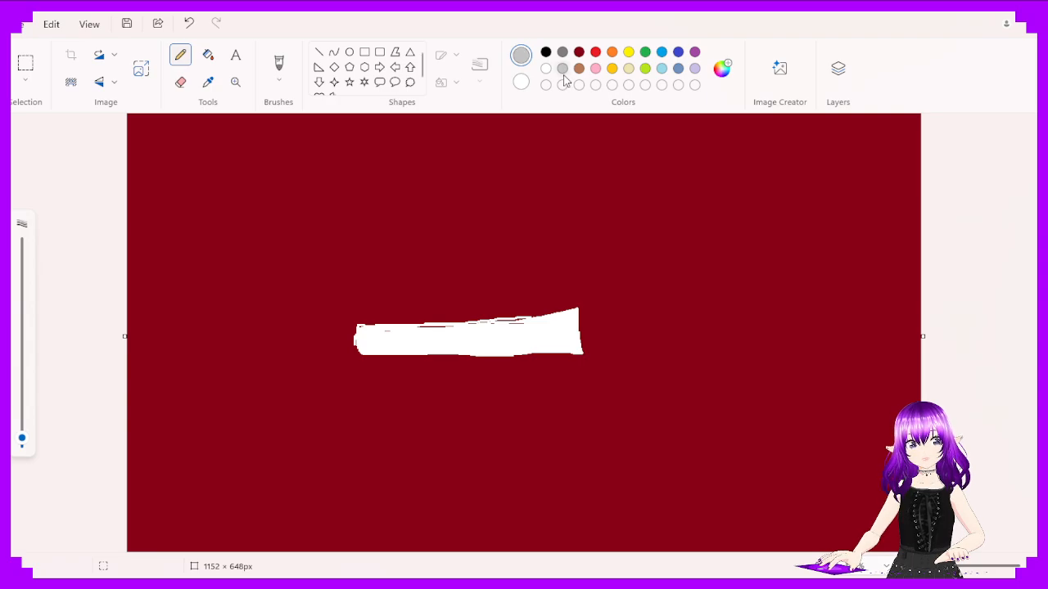
mouse_move(359, 325)
mouse_down()
mouse_move(367, 288)
mouse_move(373, 303)
mouse_move(393, 299)
mouse_move(408, 281)
mouse_move(369, 325)
mouse_move(485, 327)
mouse_move(545, 315)
mouse_move(581, 324)
mouse_move(587, 297)
mouse_move(508, 285)
mouse_move(504, 301)
mouse_move(482, 284)
mouse_move(450, 295)
mouse_move(357, 287)
mouse_move(360, 277)
mouse_move(433, 286)
mouse_move(450, 270)
mouse_move(509, 280)
mouse_move(548, 260)
mouse_move(586, 296)
mouse_up()
click(562, 52)
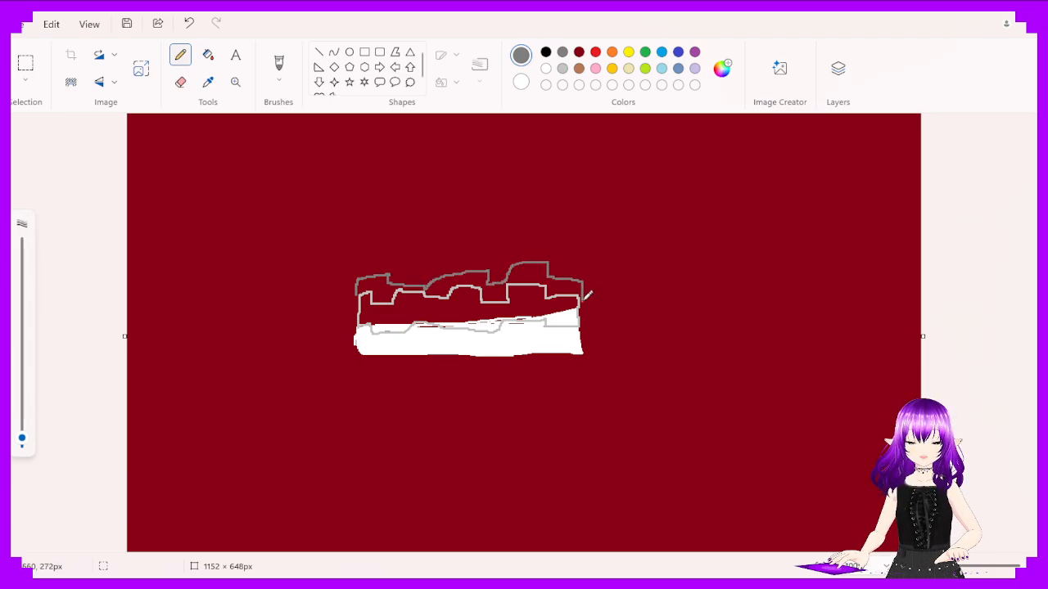
Scatter small dark gray closed four-sided shapes above the stepped dark gray line with the Pencil
mouse_move(532, 233)
mouse_down()
mouse_move(549, 231)
mouse_move(543, 210)
mouse_move(534, 229)
mouse_up()
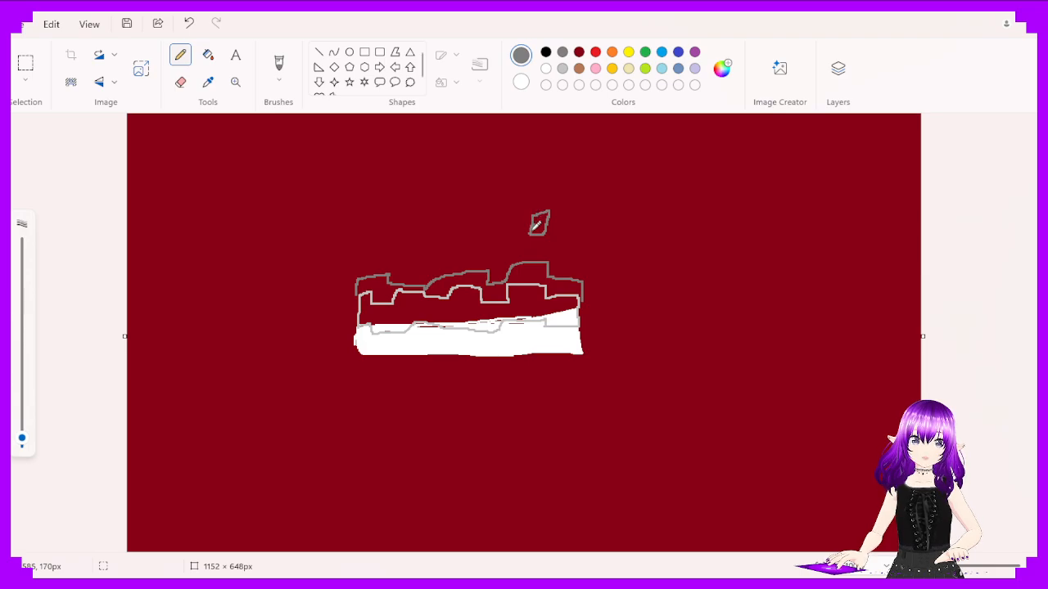
mouse_move(426, 218)
mouse_down()
mouse_move(430, 231)
mouse_move(442, 215)
mouse_move(436, 221)
mouse_up()
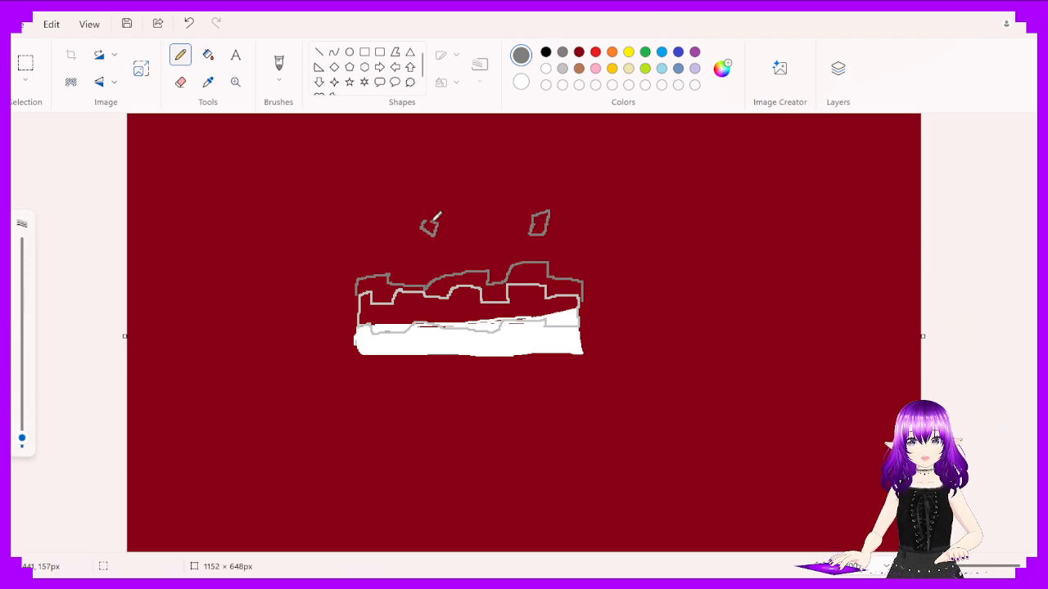
mouse_move(363, 244)
mouse_down()
mouse_move(370, 233)
mouse_move(365, 244)
mouse_move(404, 255)
mouse_move(391, 250)
mouse_move(476, 258)
mouse_move(469, 252)
mouse_up()
mouse_move(472, 212)
mouse_down()
mouse_move(458, 221)
mouse_move(470, 216)
mouse_up()
click(208, 55)
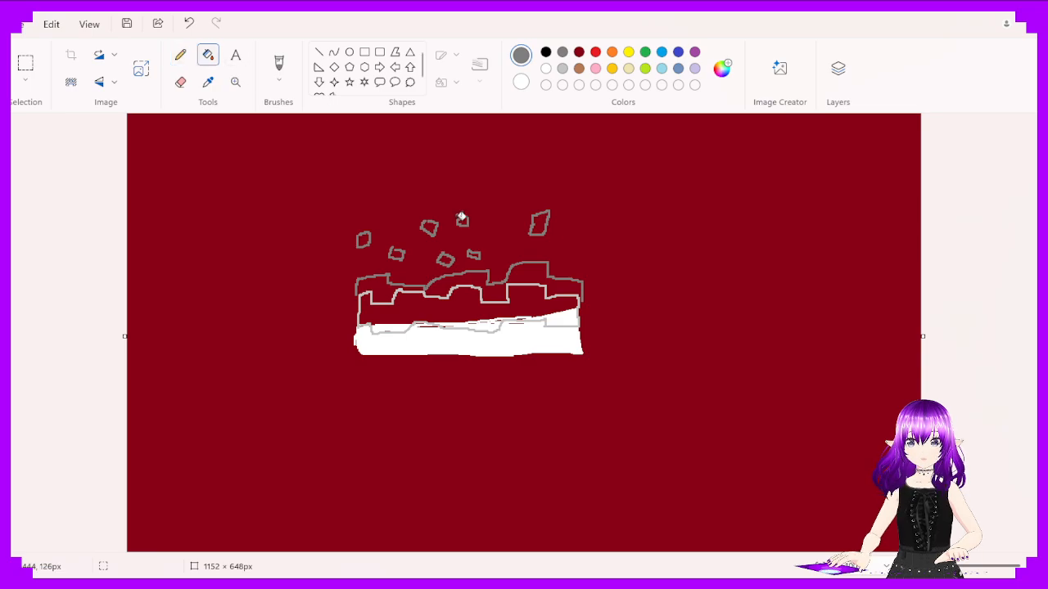
click(479, 278)
key(ctrl+z)
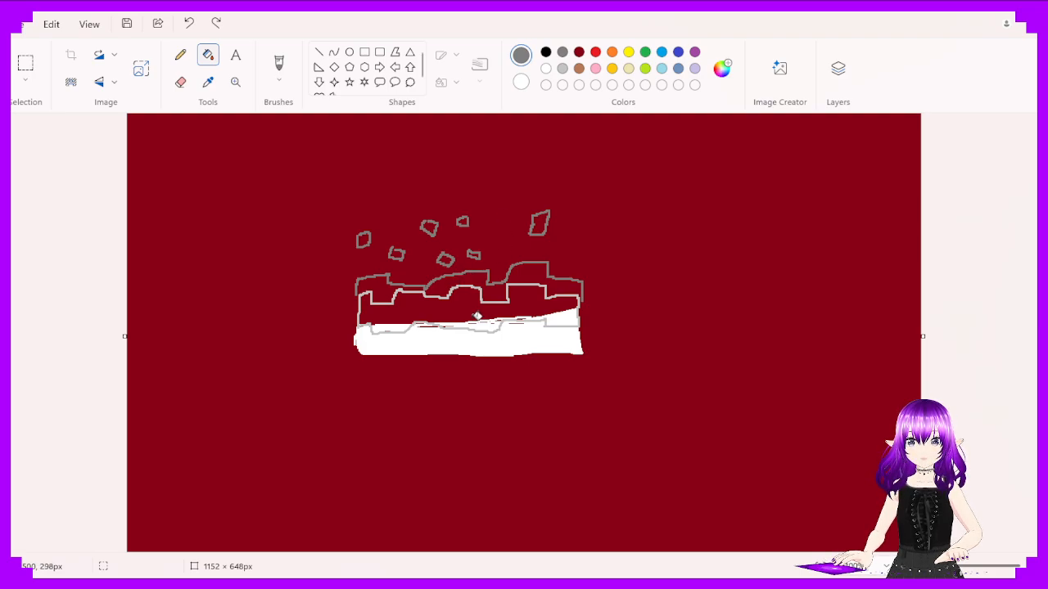
Outline a black sleeve body around the scattered shapes, widening upward from the bands, and fill it black
click(547, 52)
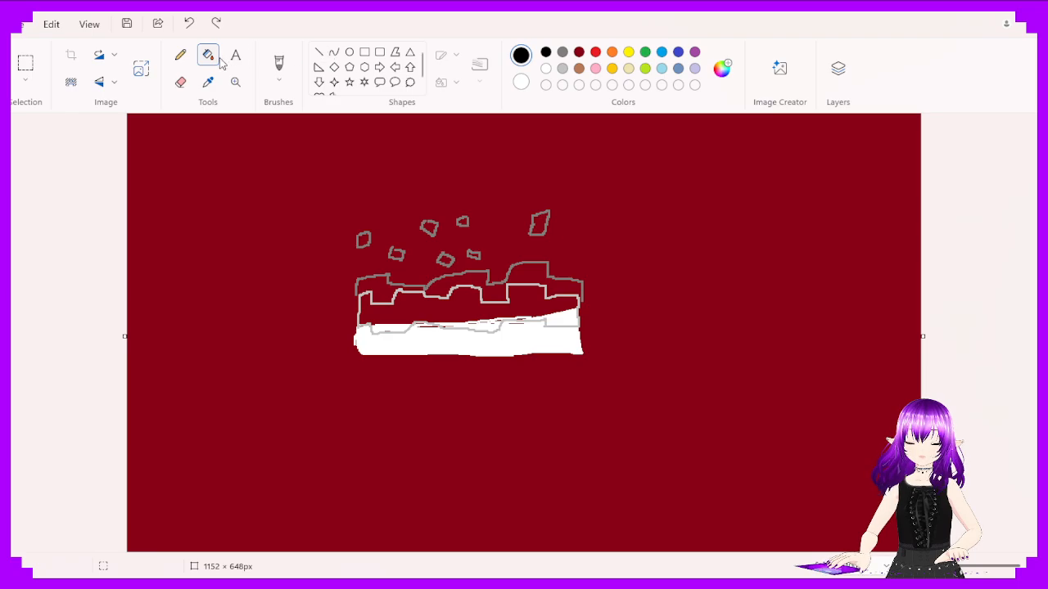
click(181, 55)
mouse_move(356, 278)
mouse_down()
mouse_move(365, 222)
mouse_move(459, 125)
mouse_move(586, 291)
mouse_move(578, 308)
mouse_up()
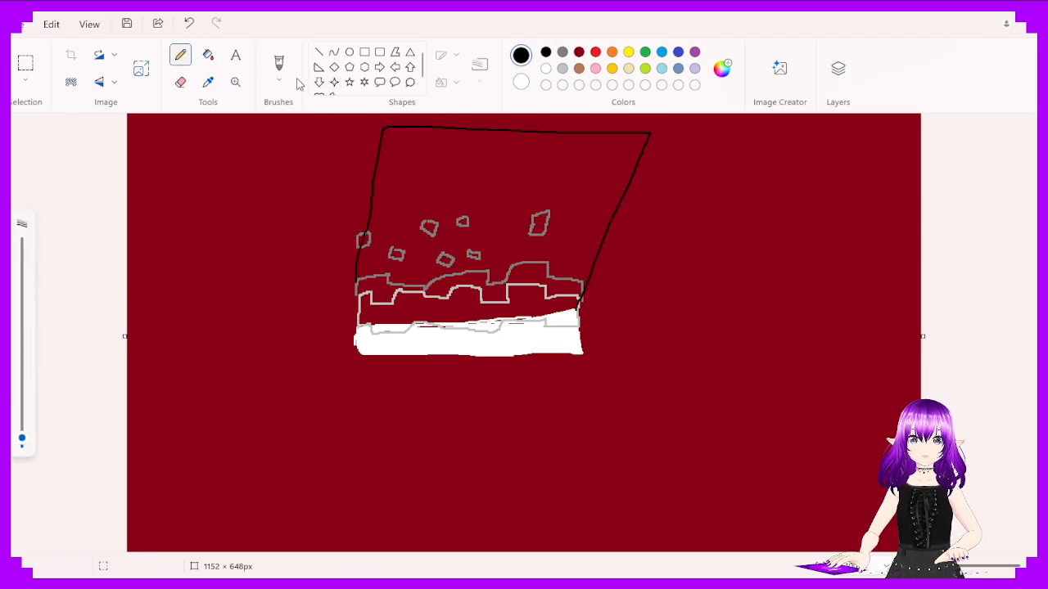
click(208, 55)
click(514, 178)
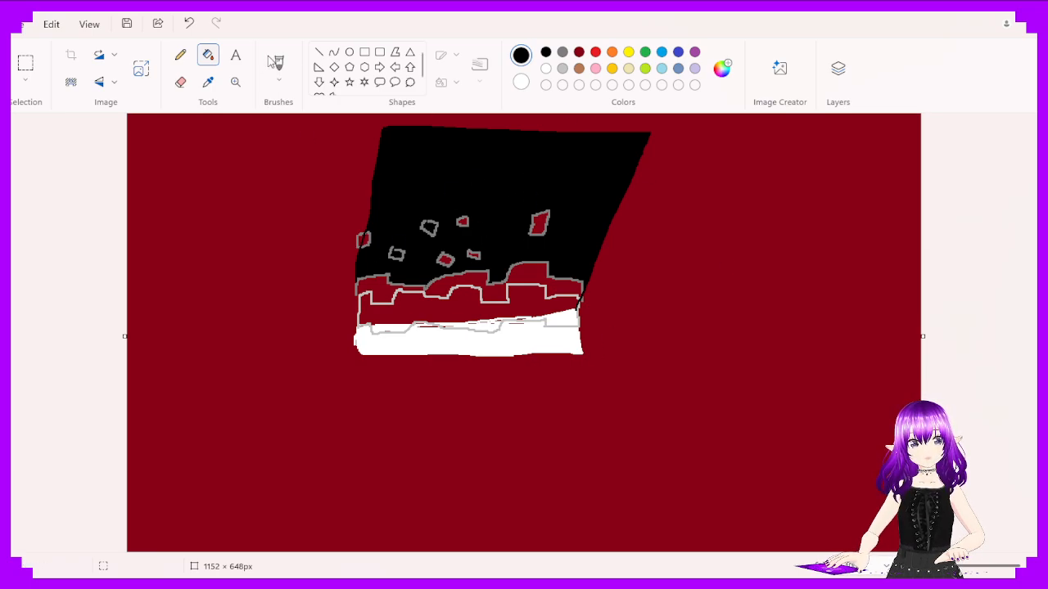
Close the gap in the upper stepped band's outline, then fill that band dark gray and the one below it light gray
click(563, 68)
click(543, 273)
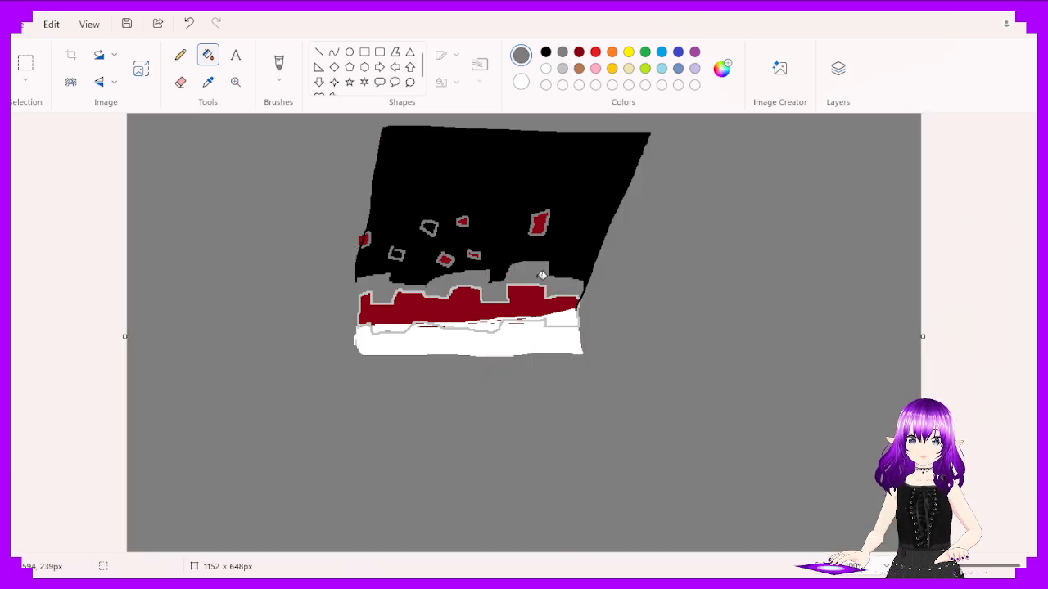
key(ctrl+z)
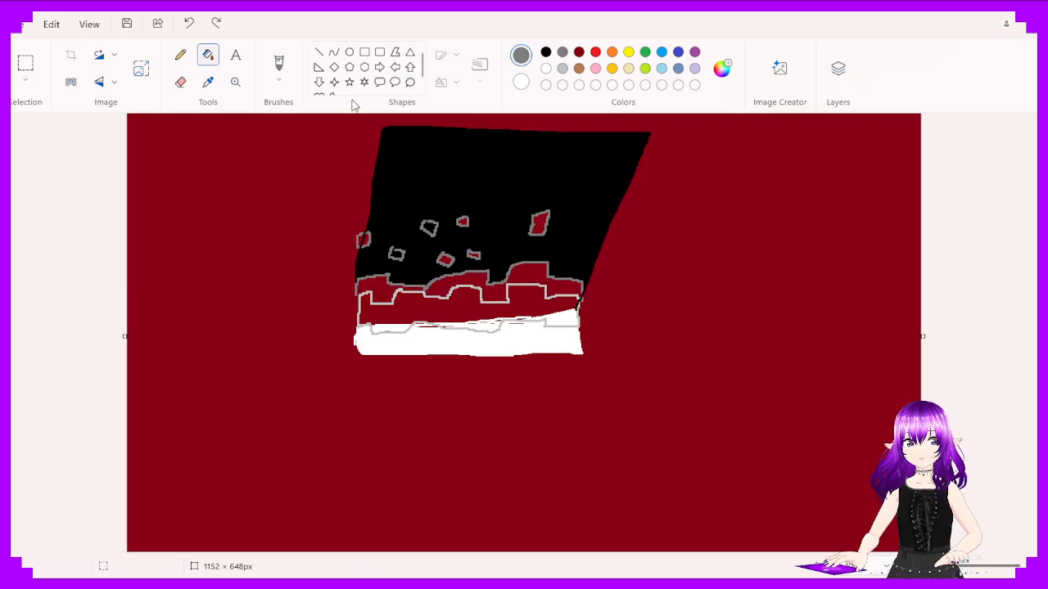
click(180, 55)
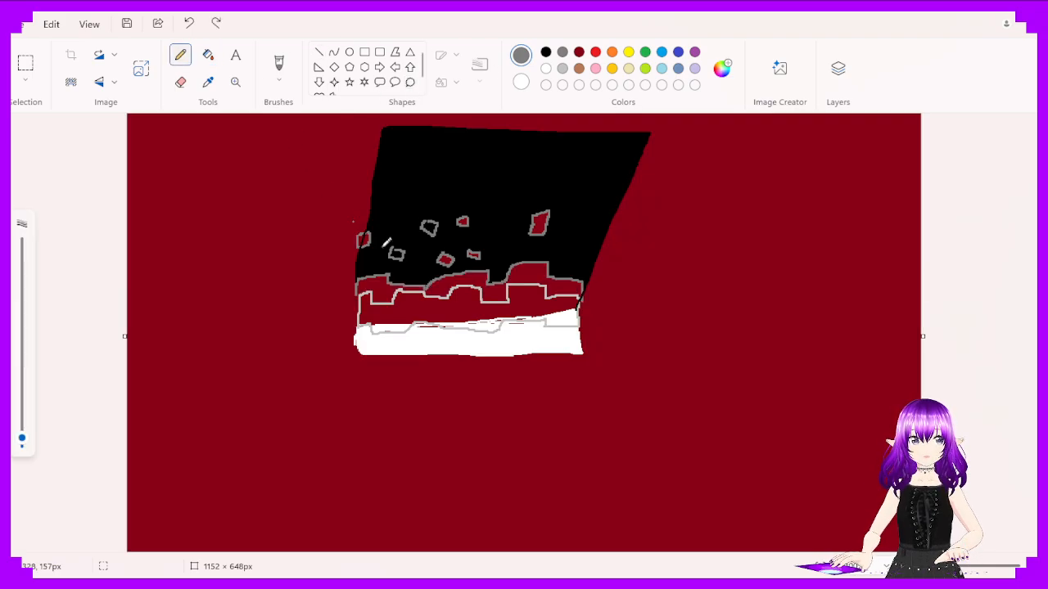
click(360, 295)
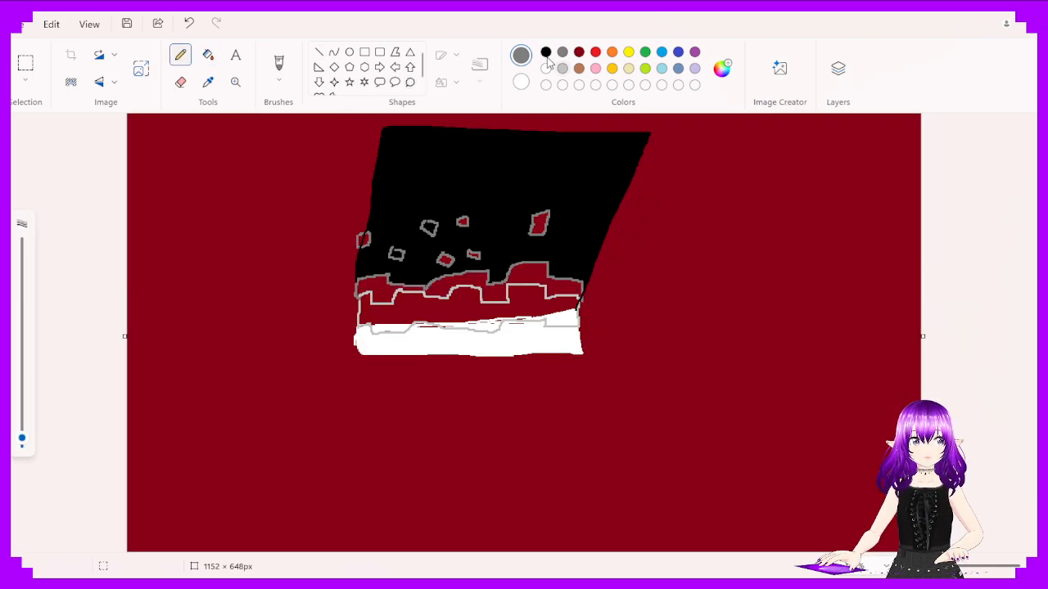
click(208, 55)
click(544, 276)
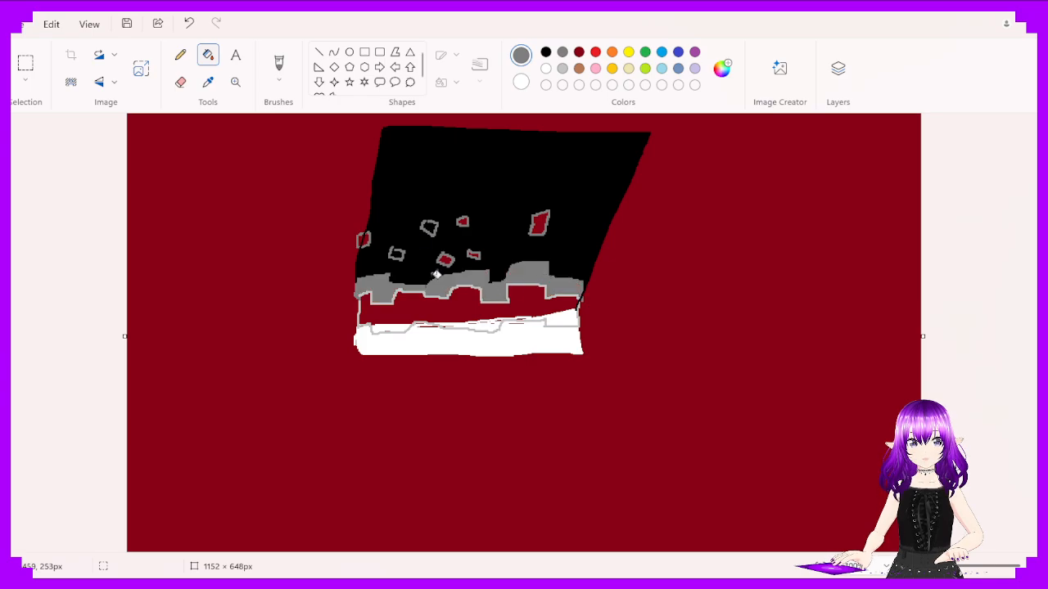
click(562, 69)
click(463, 298)
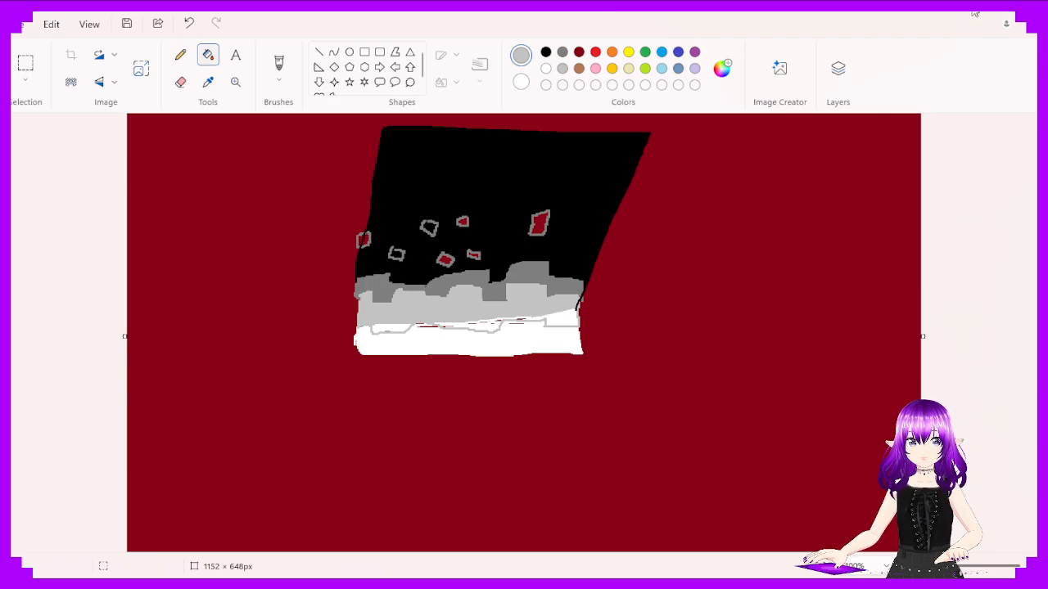
Fill the interiors of the small scattered shapes that still show red with dark gray
click(562, 52)
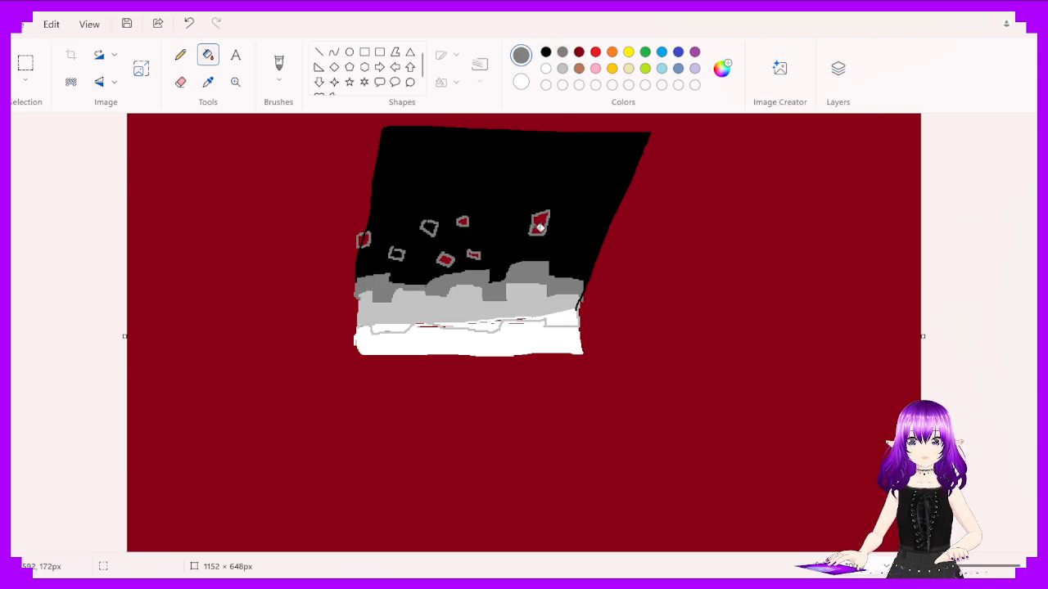
click(541, 226)
click(463, 222)
click(472, 255)
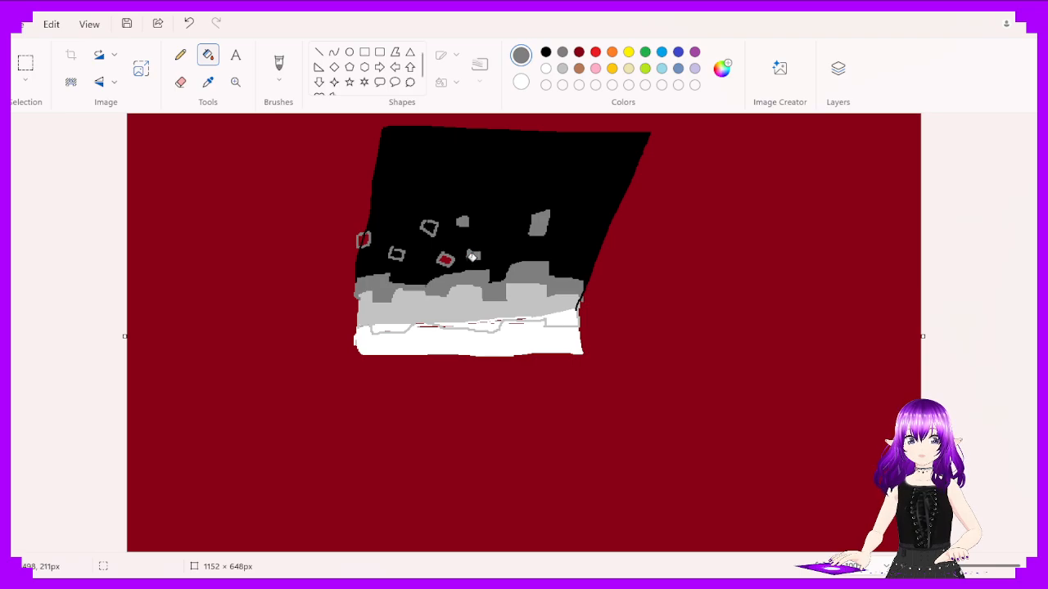
click(444, 259)
click(398, 253)
key(ctrl+z)
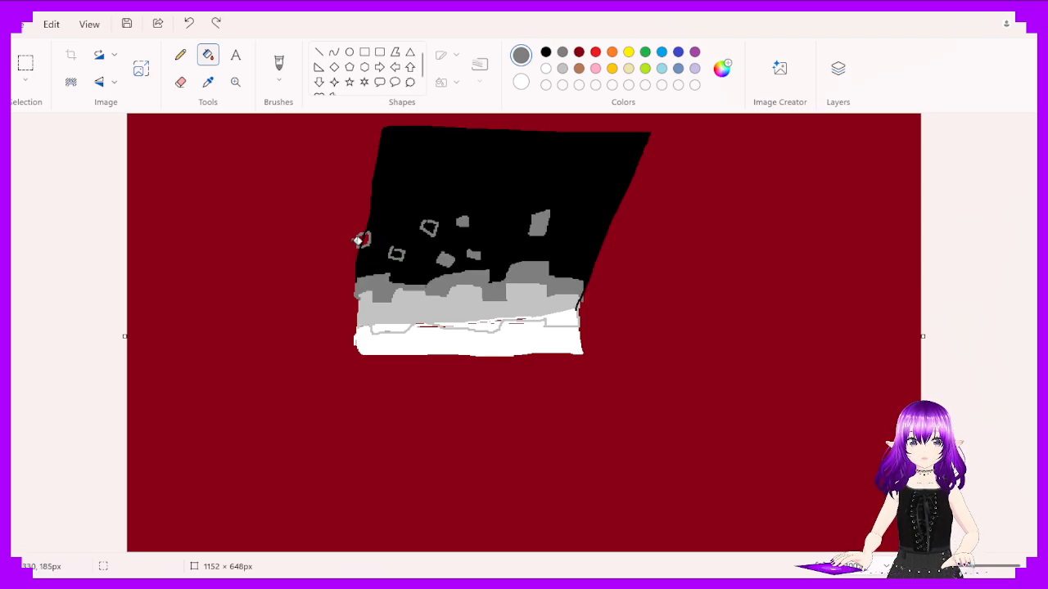
click(362, 239)
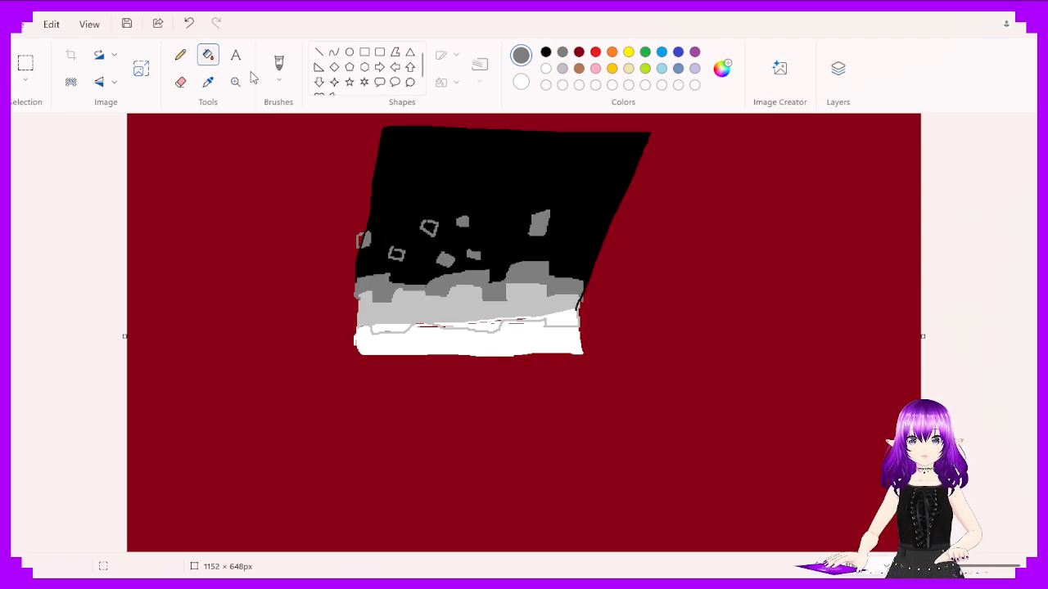
Draw several small dark gray rectangles among the scattered shapes on the black sleeve area with the Rectangle tool
click(180, 54)
click(365, 52)
mouse_move(500, 216)
mouse_down()
mouse_move(505, 228)
mouse_move(563, 249)
mouse_move(458, 244)
mouse_up()
click(400, 220)
drag(401, 222, 412, 227)
drag(425, 262, 413, 272)
click(754, 314)
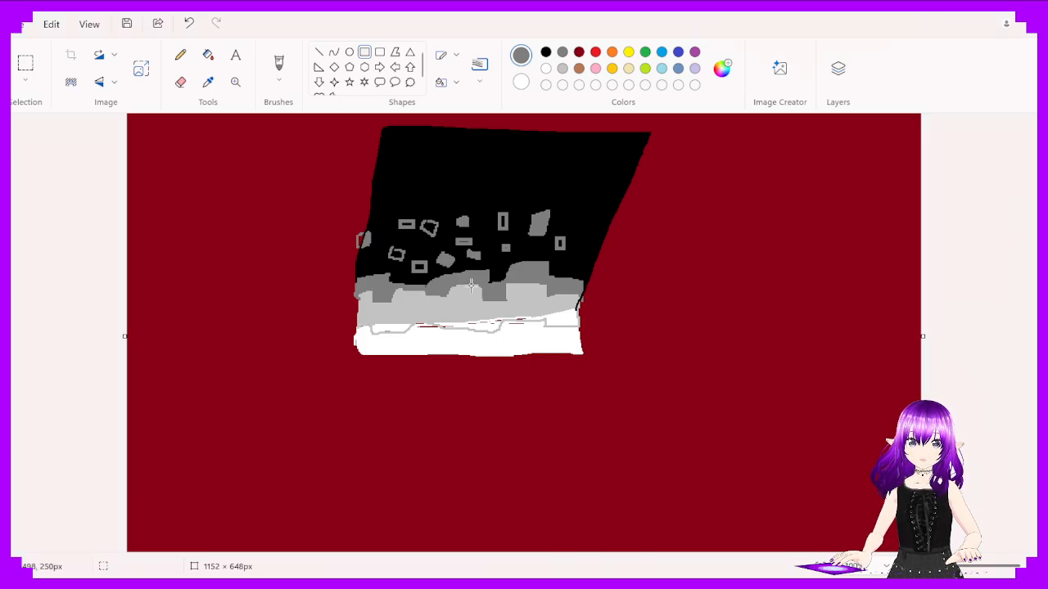
Paste the black-to-white pixel-dissolve reference image onto the canvas and position it over the sleeve sketch
key(ctrl+v)
drag(318, 244, 804, 544)
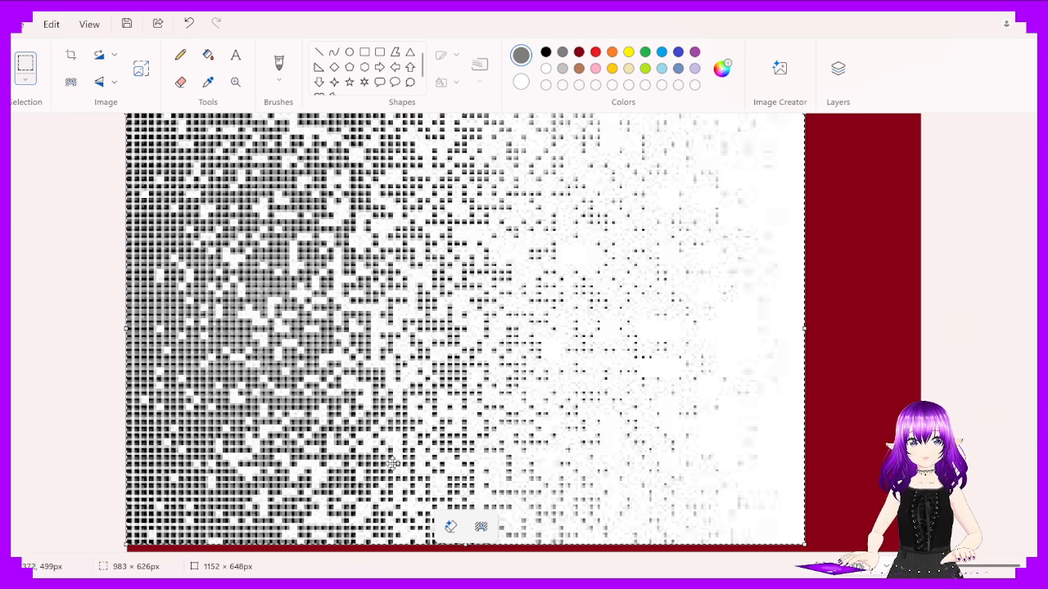
drag(366, 431, 439, 437)
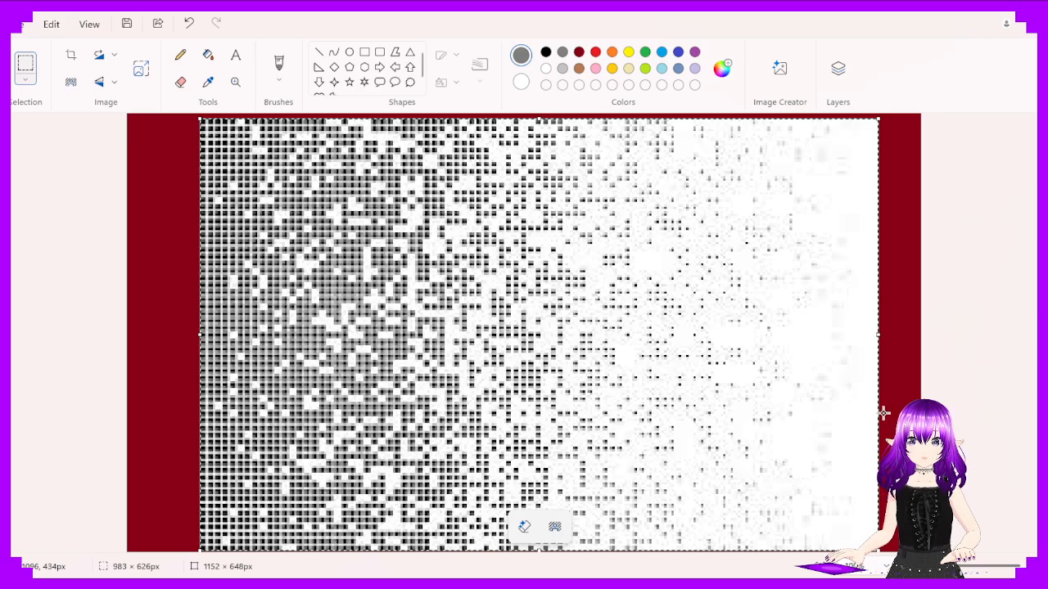
drag(859, 341, 830, 343)
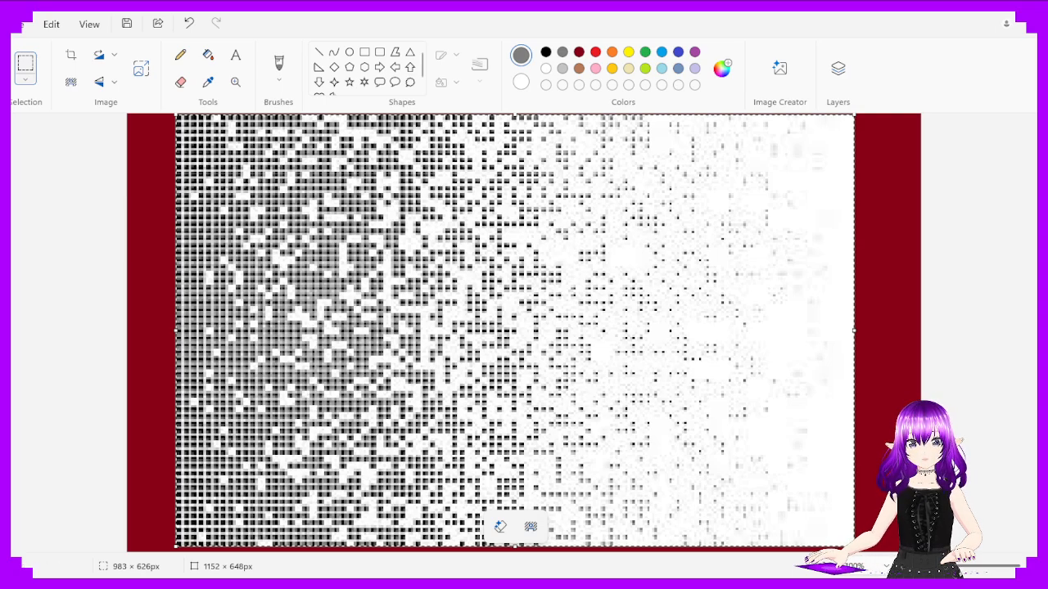
key(Escape)
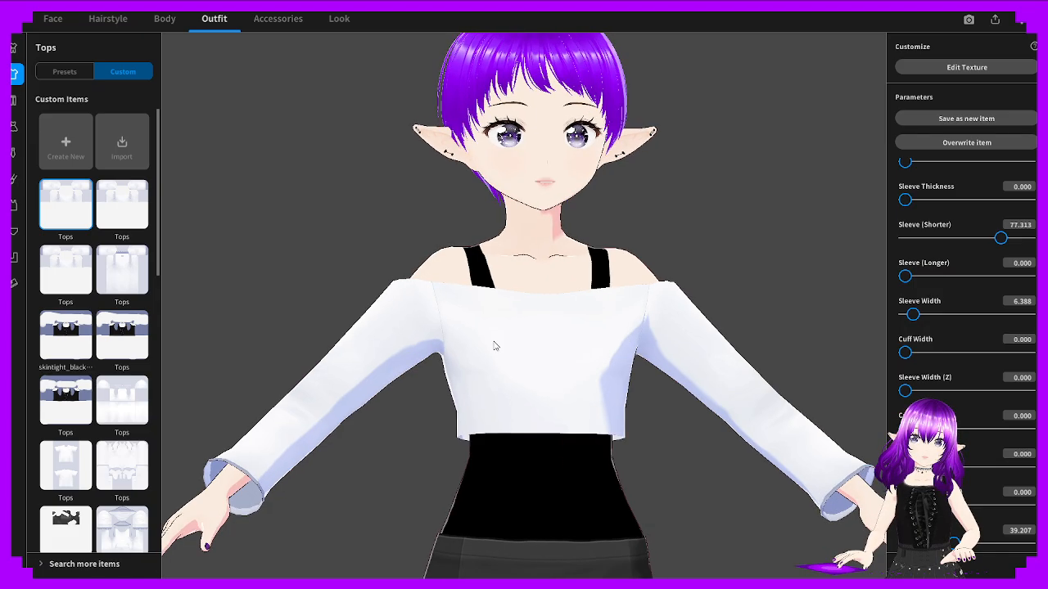
Switch to VRoid Studio, inspect the blouse's back neckline, and open the top's default skin mask layer in the Texture Editor
drag(493, 346, 440, 364)
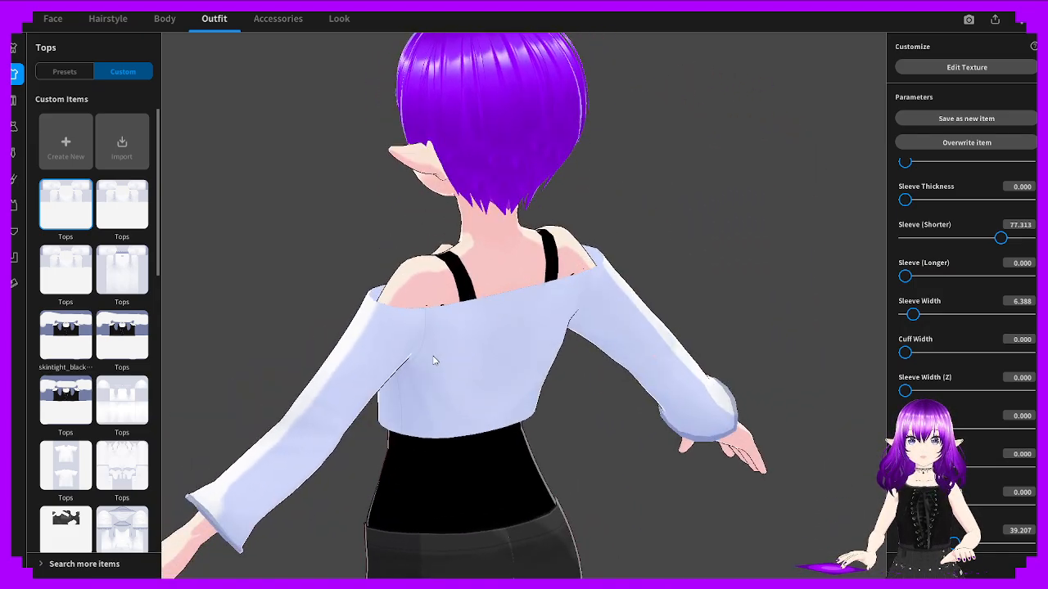
scroll(420, 349, up, 5)
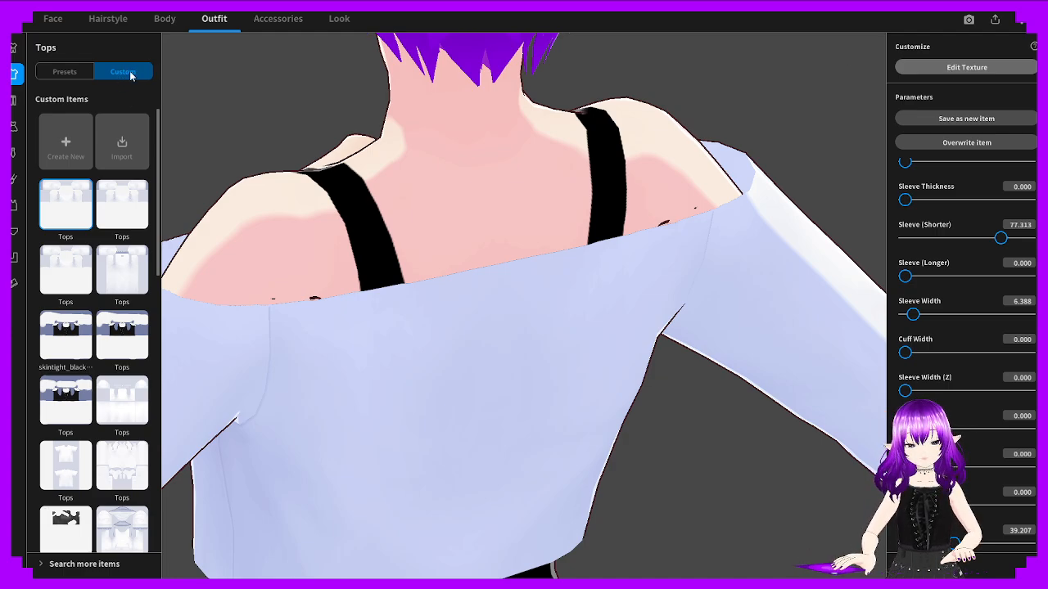
click(926, 72)
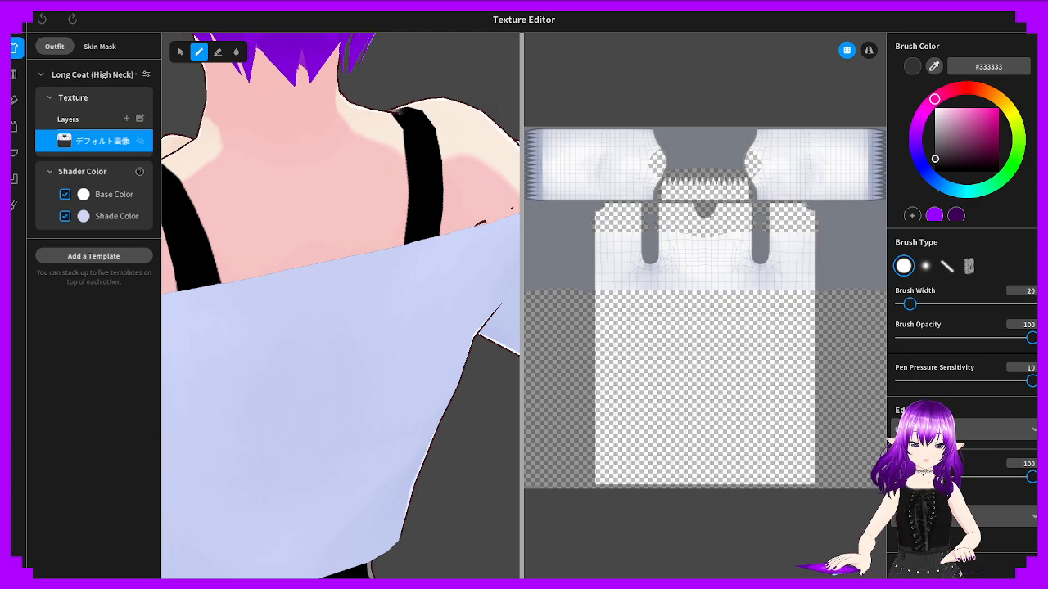
click(99, 46)
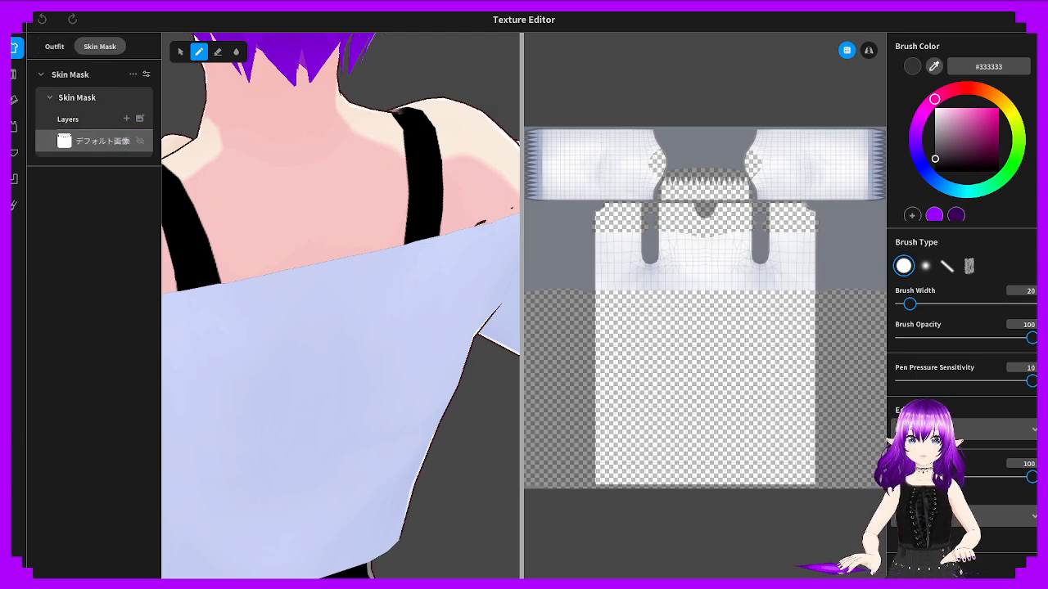
click(102, 141)
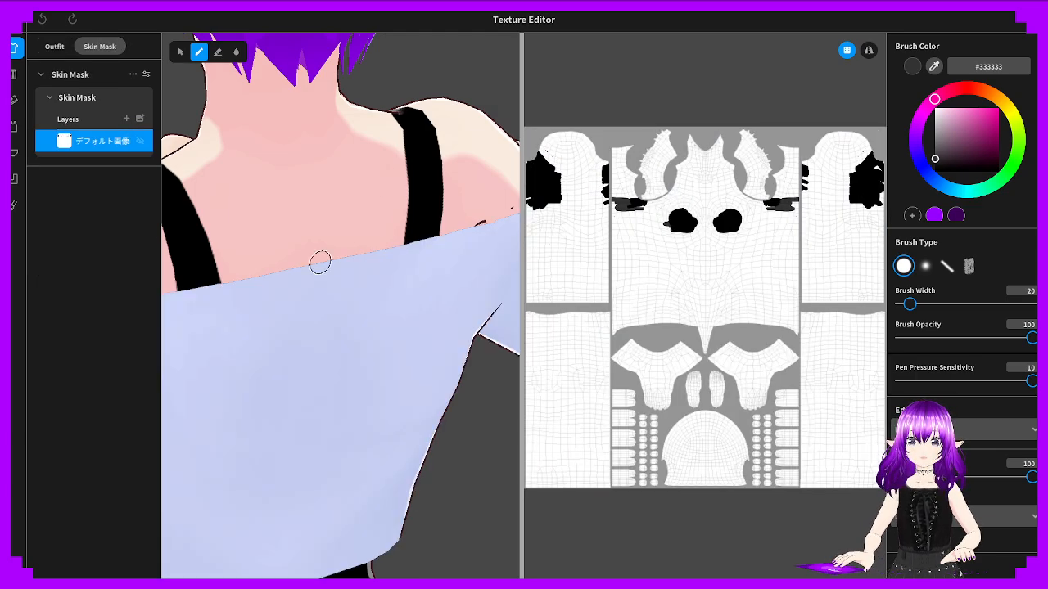
Undo the dark mask stroke at the back neckline and paint the skin holes beside the left strap white (#FFFFFF) instead
middle_drag(331, 258, 521, 210)
drag(273, 247, 324, 252)
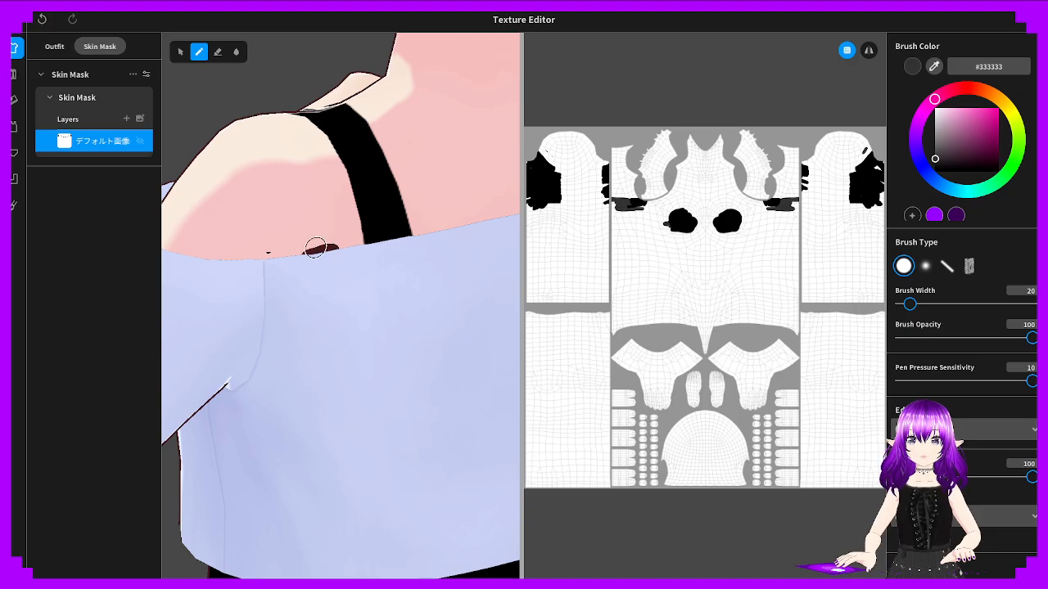
key(ctrl+z)
drag(958, 159, 914, 86)
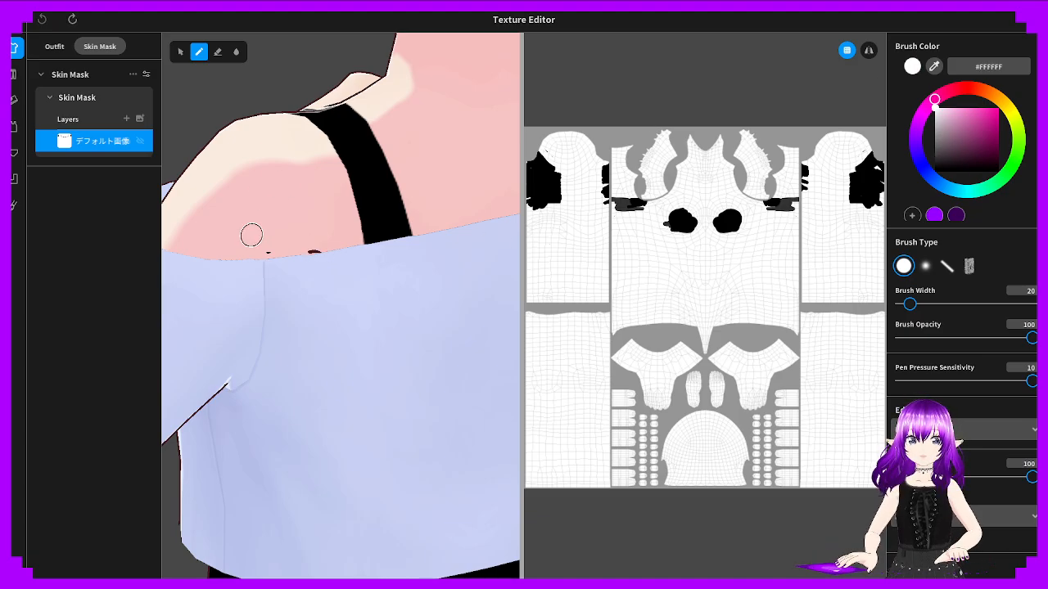
drag(251, 235, 319, 242)
right_drag(324, 239, 265, 247)
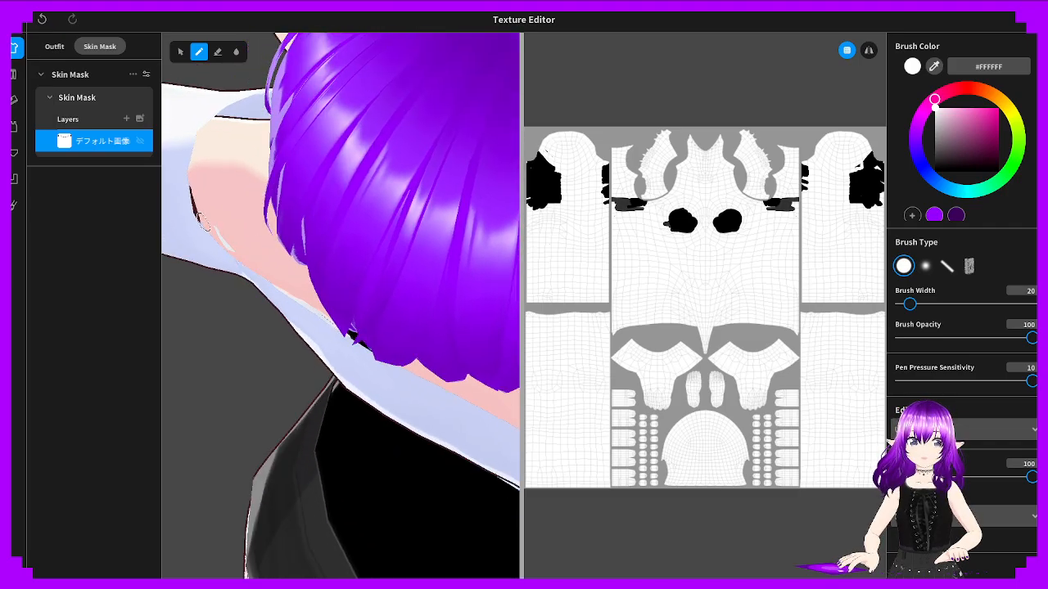
right_drag(191, 192, 197, 300)
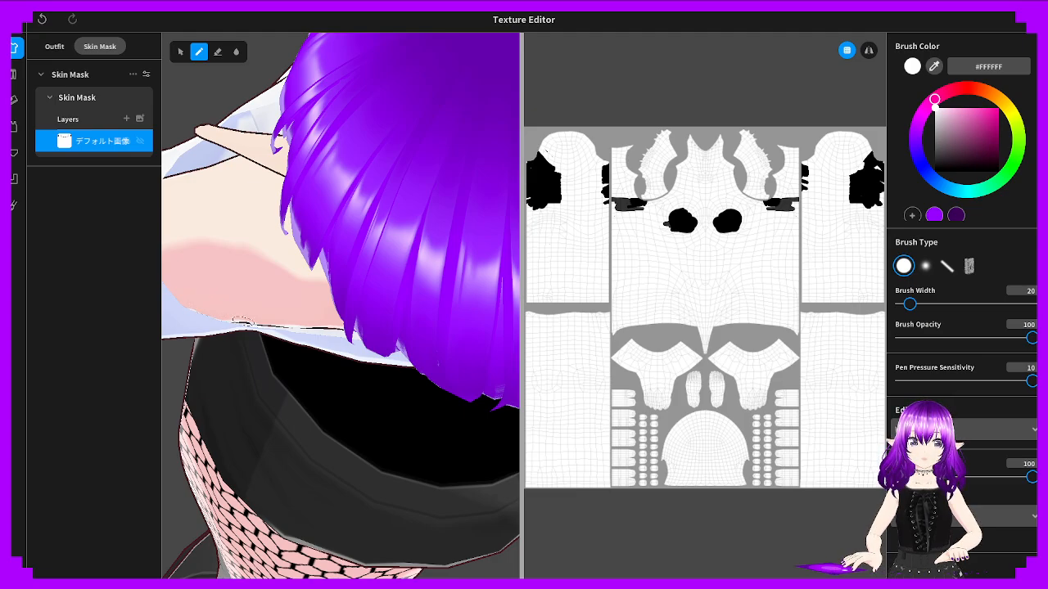
right_drag(366, 329, 355, 308)
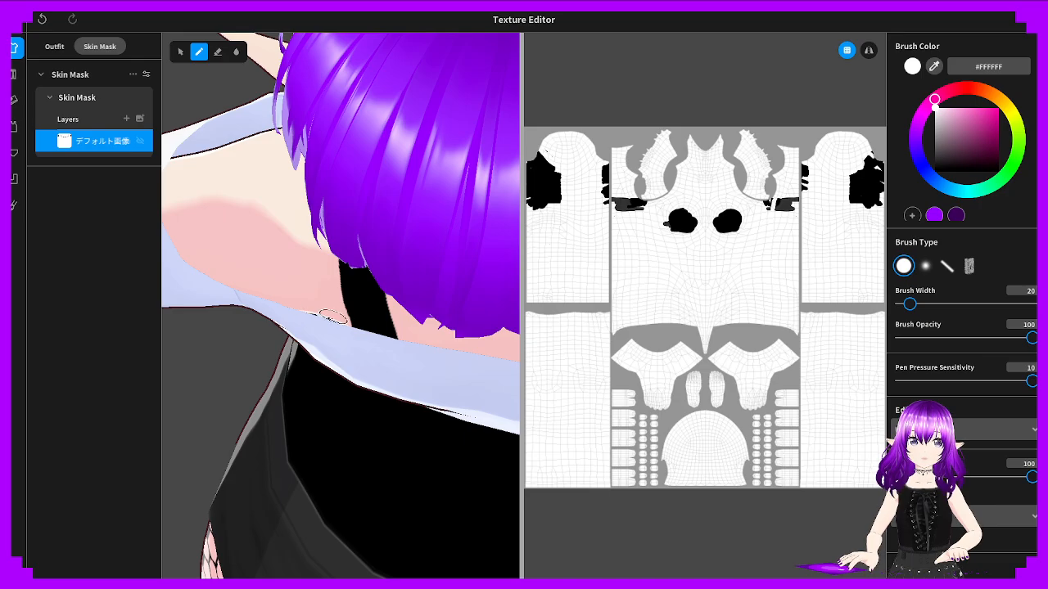
right_drag(307, 311, 251, 280)
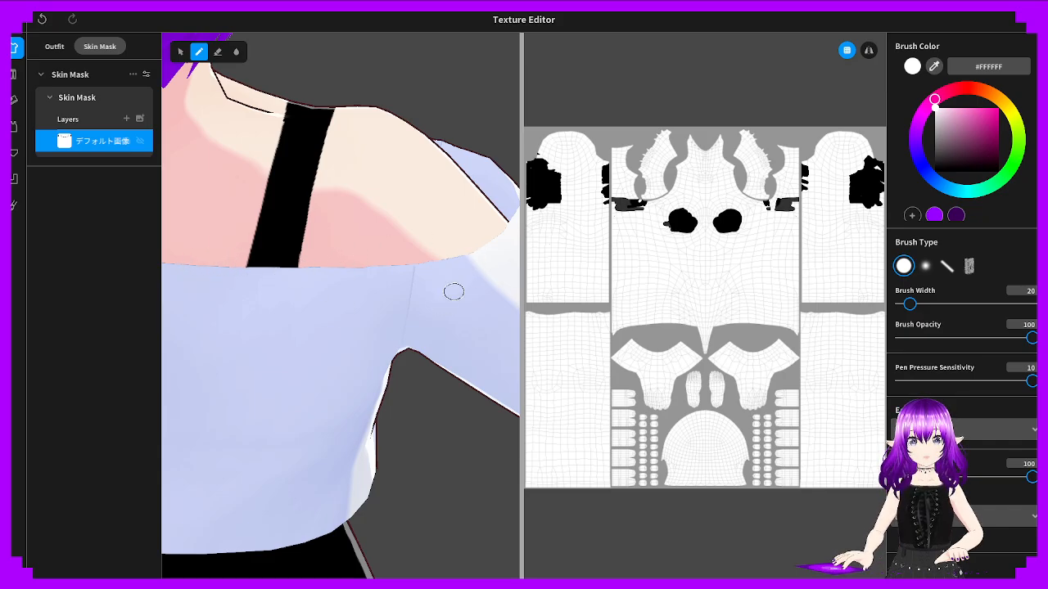
Paint the skin mask white over the holes along the right side of the blouse's back neckline
mouse_move(452, 292)
right_down()
mouse_move(270, 354)
mouse_move(467, 370)
right_up()
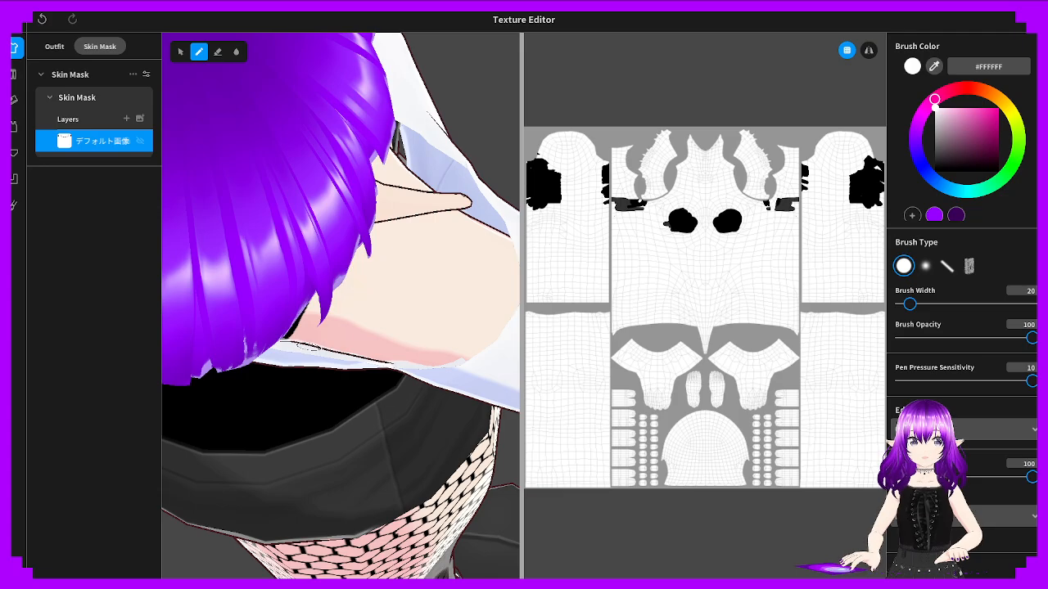
right_drag(309, 343, 440, 234)
right_drag(354, 272, 434, 215)
right_drag(332, 308, 364, 297)
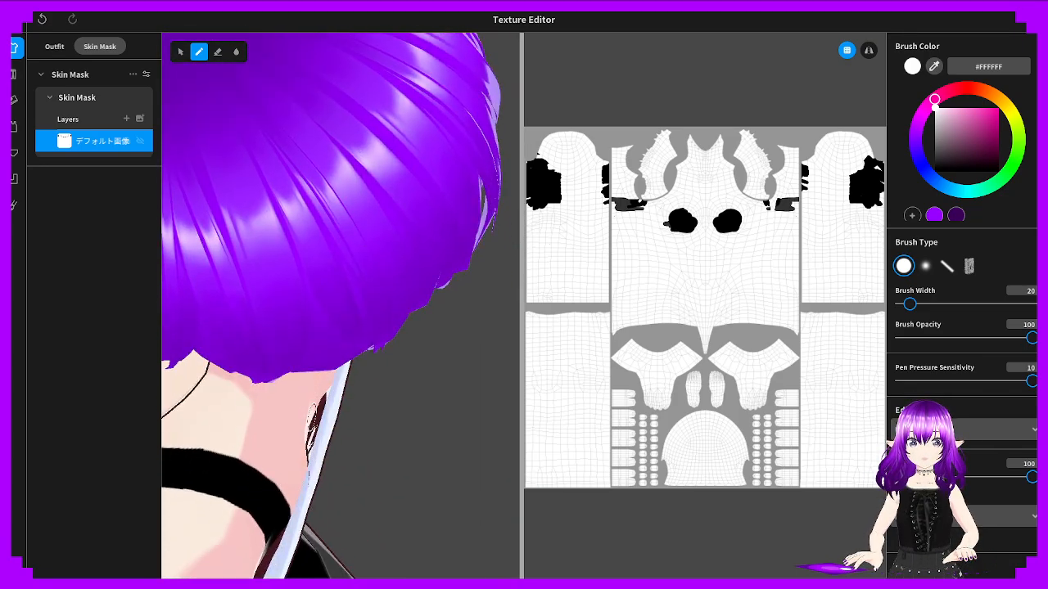
drag(312, 419, 319, 399)
mouse_move(309, 424)
right_down()
mouse_move(251, 229)
mouse_move(293, 369)
right_up()
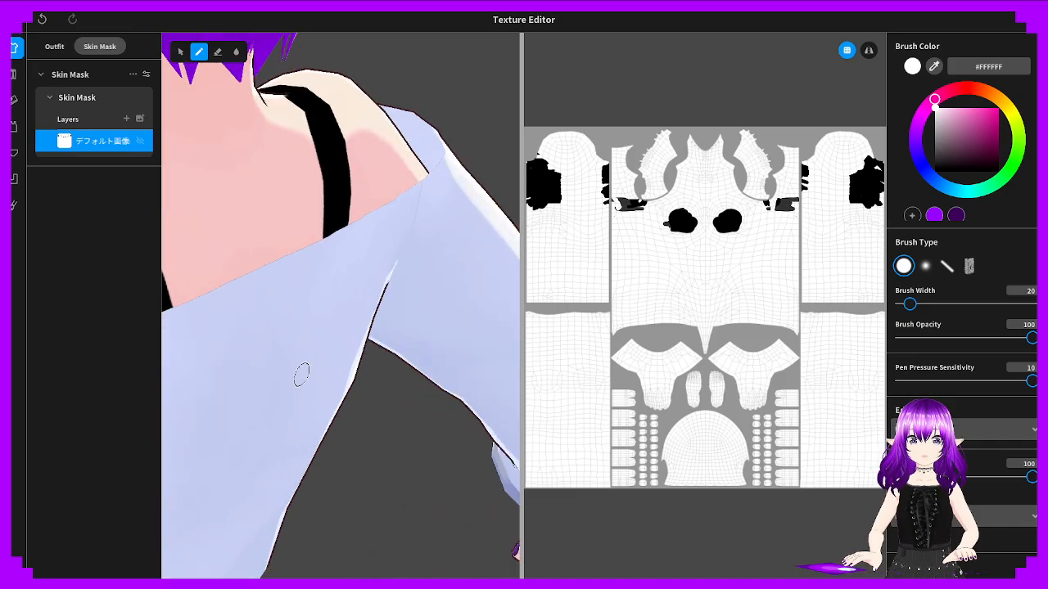
right_drag(267, 335, 230, 345)
Paint the upper back of the skin mask white at brush width 241, and undo the white stroke across the chest
drag(908, 304, 1007, 304)
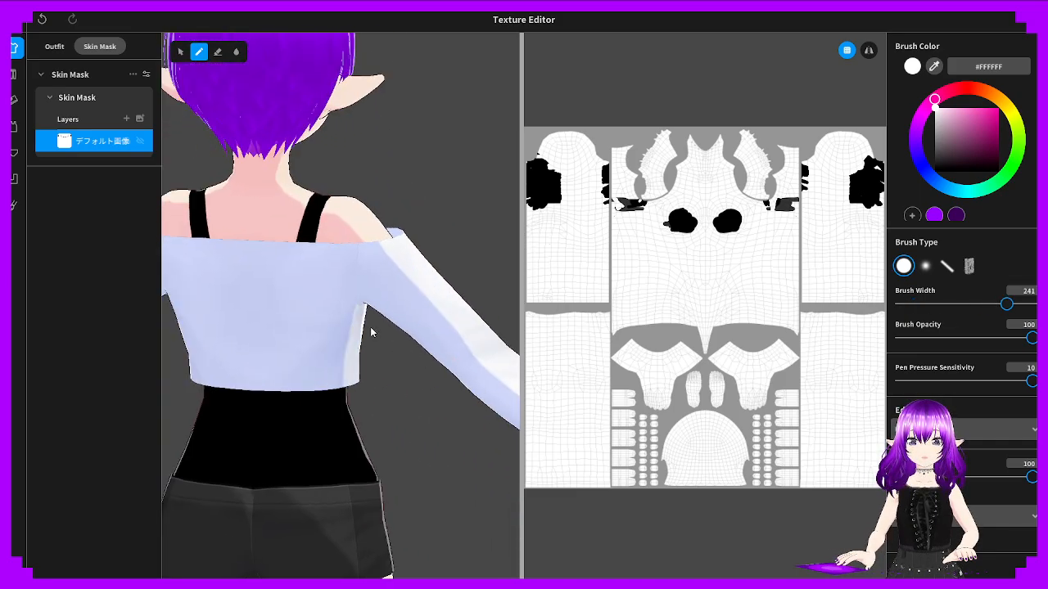
mouse_move(246, 343)
mouse_down()
mouse_move(235, 362)
mouse_move(271, 389)
mouse_move(281, 329)
mouse_move(293, 330)
mouse_move(246, 281)
mouse_up()
right_drag(246, 281, 328, 291)
mouse_move(327, 297)
mouse_down()
mouse_move(369, 304)
mouse_move(459, 288)
mouse_up()
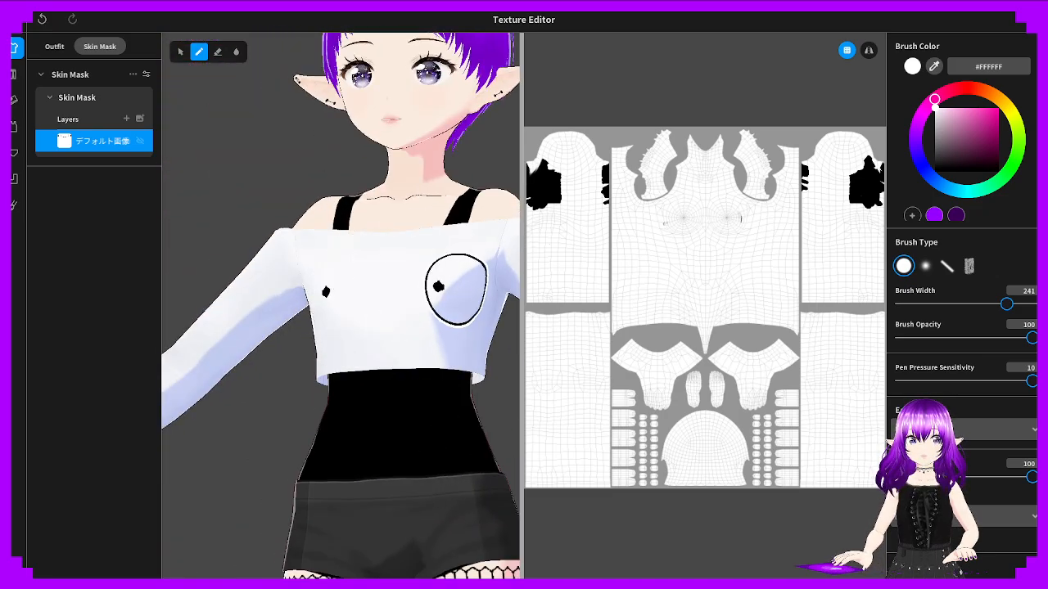
key(ctrl+z)
Paint white over most of the black skin mask areas on both upper arms from behind
mouse_move(453, 280)
right_down()
mouse_move(184, 294)
mouse_move(123, 279)
mouse_move(330, 238)
right_up()
middle_drag(257, 165, 270, 299)
mouse_move(268, 299)
right_down()
mouse_move(274, 321)
mouse_move(279, 287)
right_up()
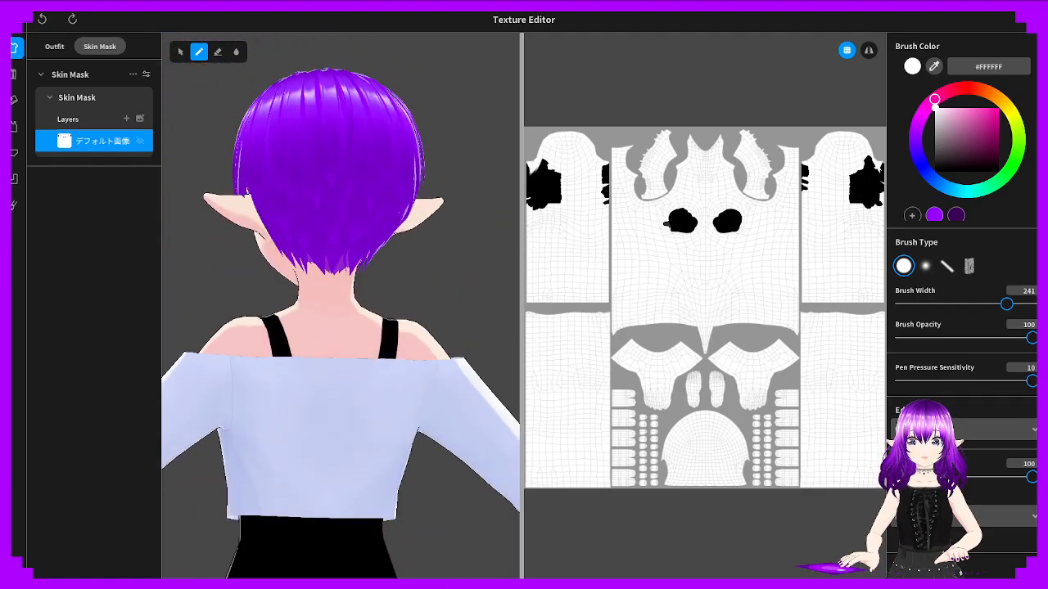
mouse_move(274, 358)
mouse_down()
mouse_move(254, 455)
mouse_move(409, 386)
mouse_move(491, 442)
mouse_up()
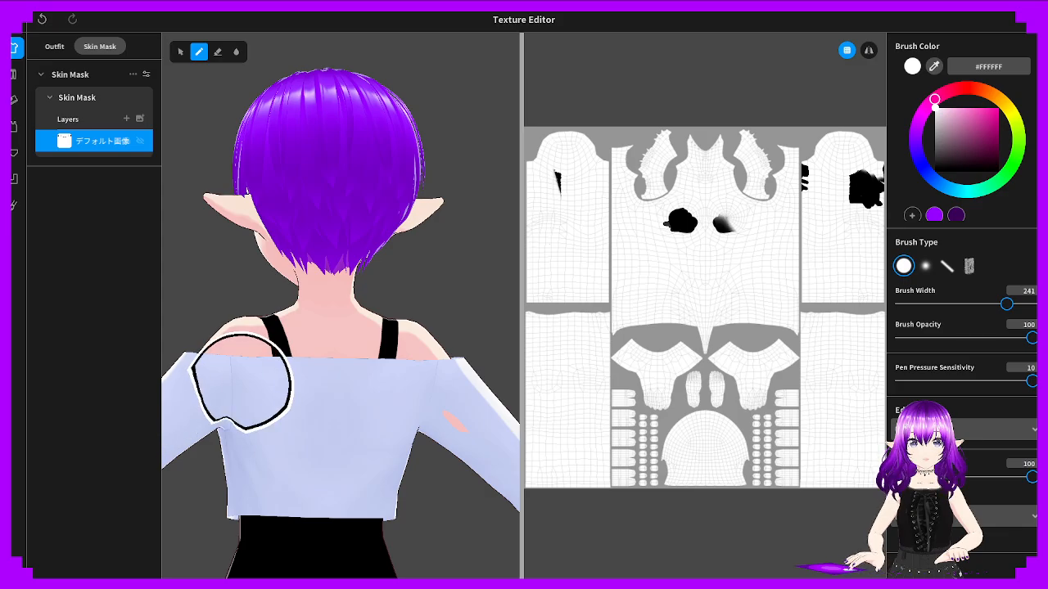
right_drag(241, 377, 246, 384)
scroll(306, 410, down, 3)
mouse_move(295, 425)
right_down()
mouse_move(254, 412)
mouse_move(235, 391)
right_up()
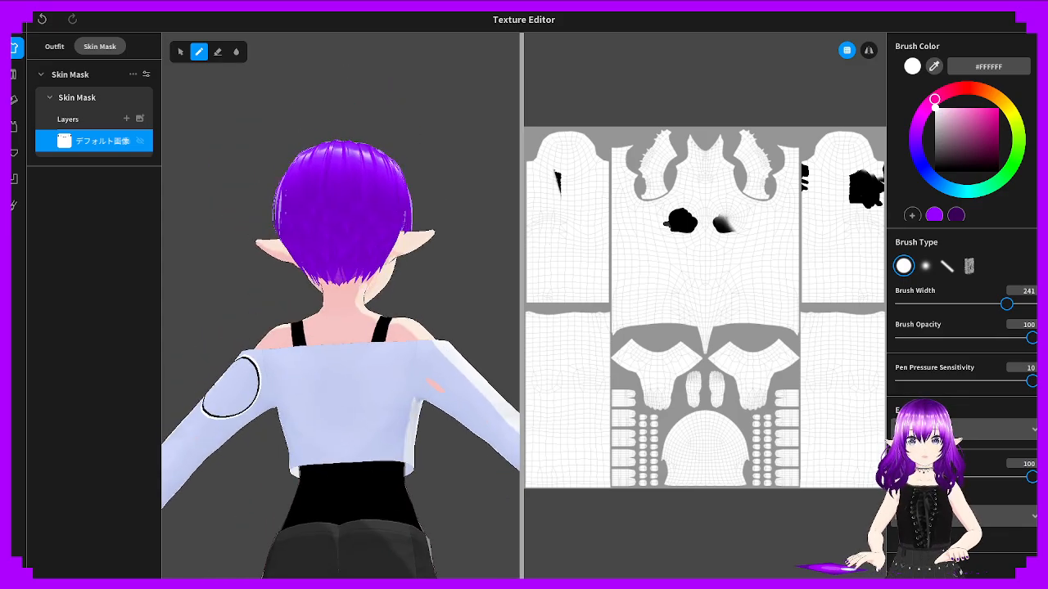
drag(210, 420, 269, 393)
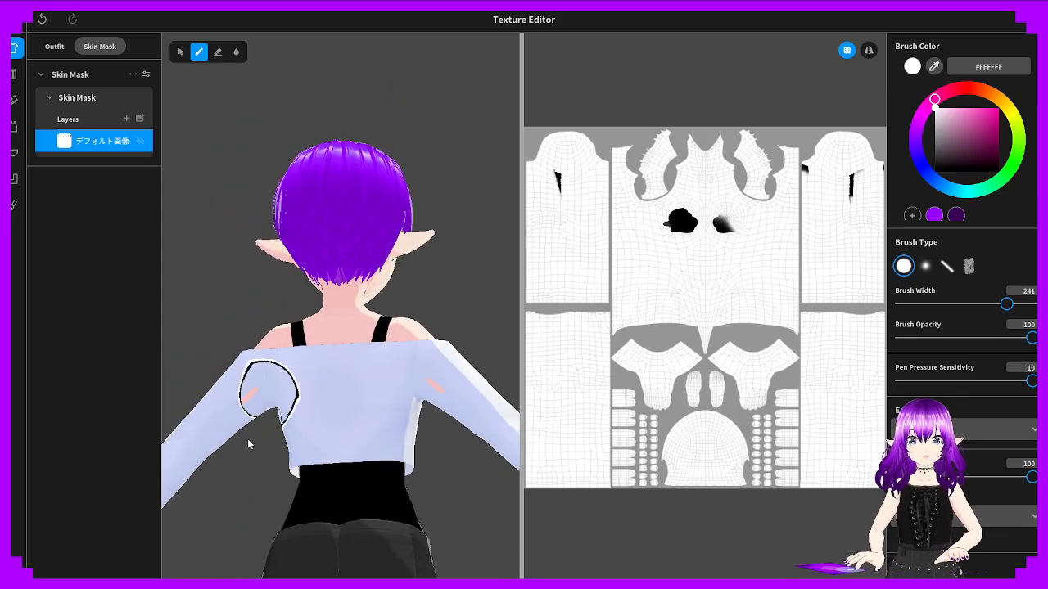
Turn on mirrored painting and clear the remaining black from the skin mask's upper arms and chest with white
click(870, 51)
drag(421, 375, 482, 413)
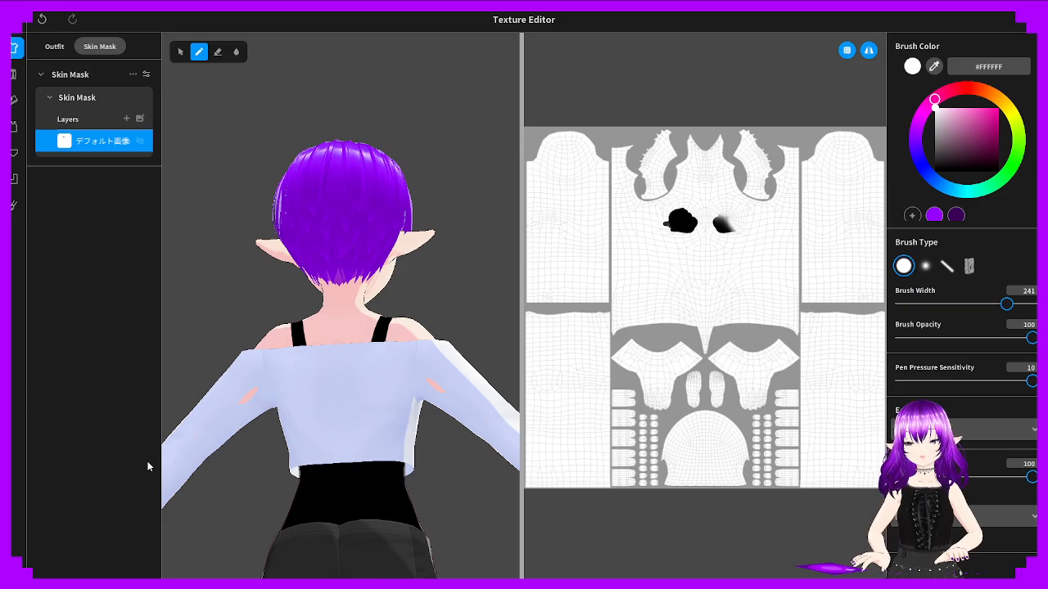
mouse_move(246, 442)
right_down()
mouse_move(362, 454)
mouse_move(369, 441)
mouse_move(254, 426)
mouse_move(344, 402)
right_up()
mouse_move(344, 402)
mouse_down()
mouse_move(292, 374)
mouse_move(270, 377)
mouse_up()
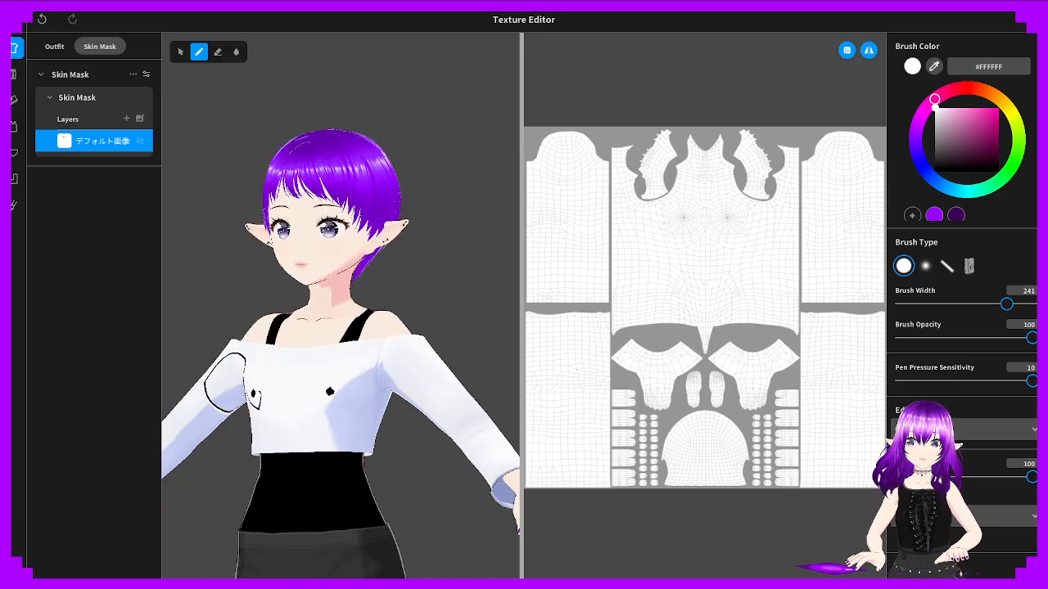
Hide the skin poking through the back of both upper sleeves with a mirrored black (#000000) mask dab at brush width 104
mouse_move(232, 384)
right_down()
mouse_move(220, 383)
mouse_move(308, 455)
mouse_move(340, 406)
mouse_move(125, 385)
mouse_move(352, 402)
mouse_move(300, 388)
mouse_move(334, 415)
mouse_move(328, 443)
mouse_move(355, 412)
mouse_move(332, 384)
mouse_move(284, 381)
right_up()
scroll(284, 380, up, 3)
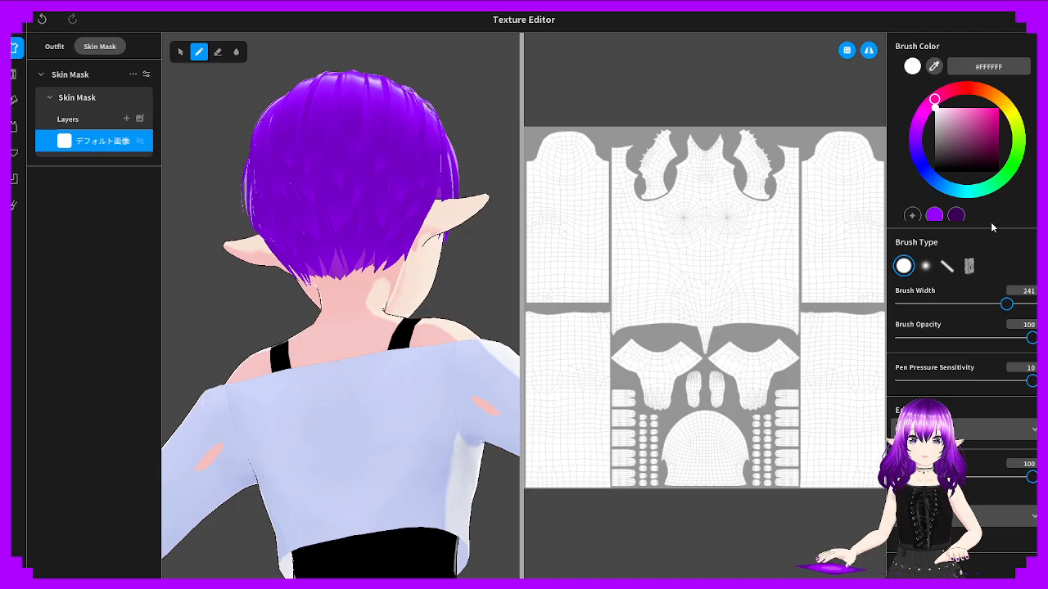
drag(938, 168, 904, 194)
right_drag(135, 556, 123, 491)
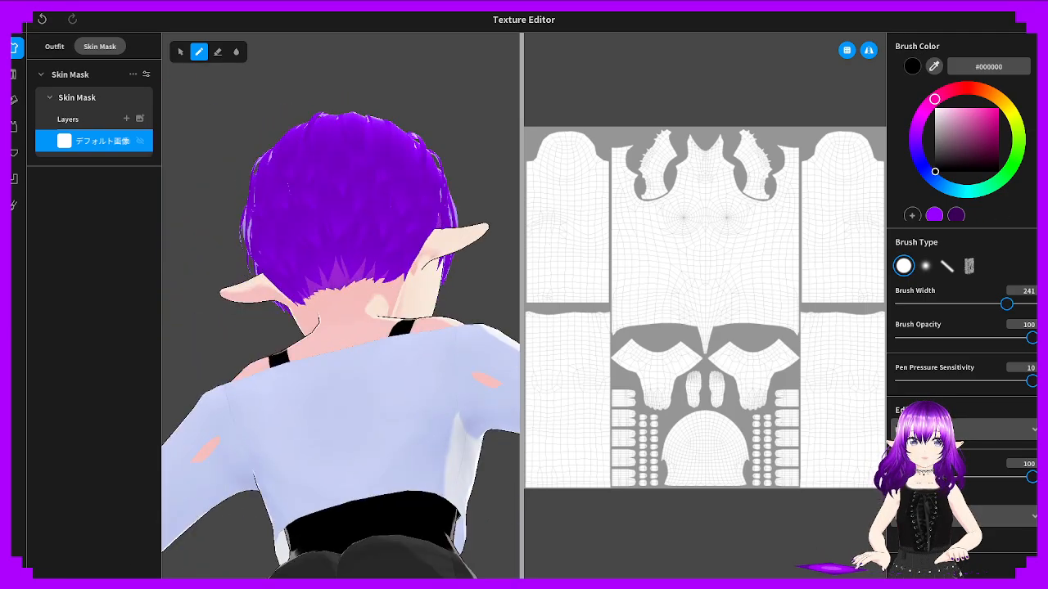
middle_drag(90, 447, 195, 398)
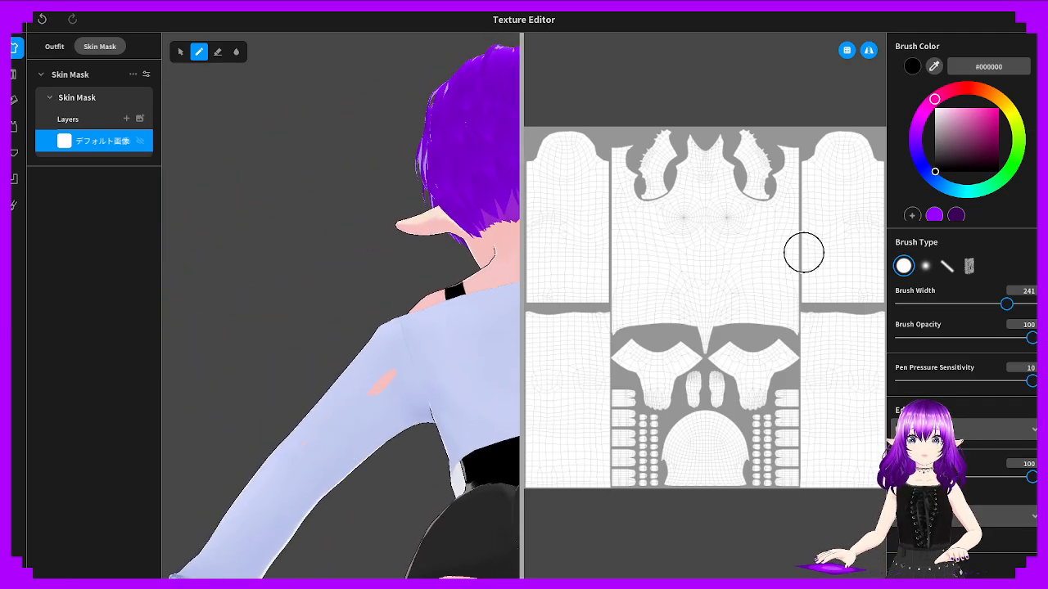
click(949, 305)
click(382, 381)
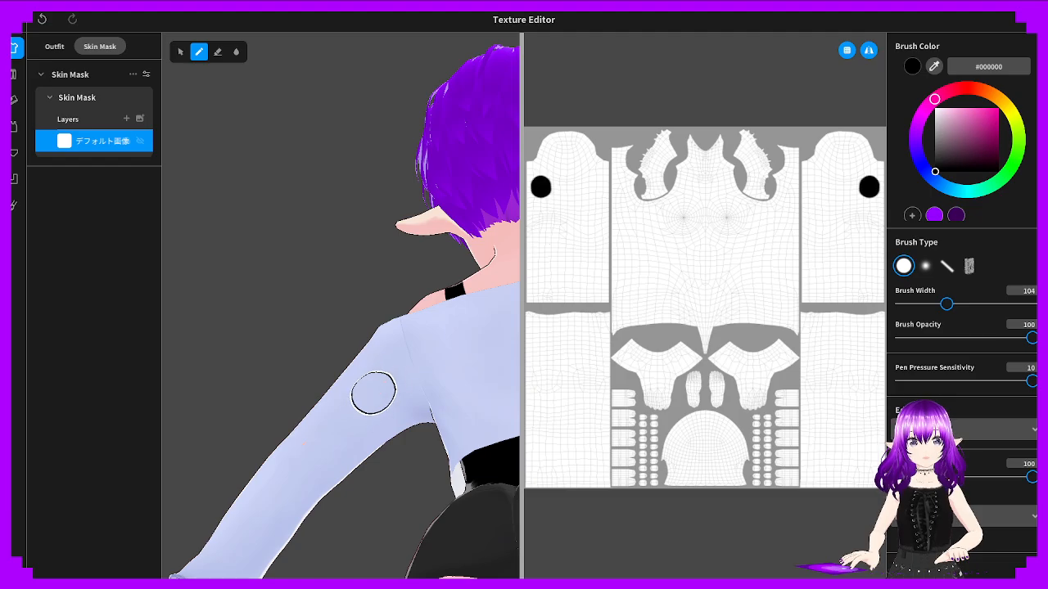
Hide the skin poking through the blouse's chest by painting a connected, mirrored black (#000000) area on the skin mask at brush width 104
right_drag(355, 400, 262, 438)
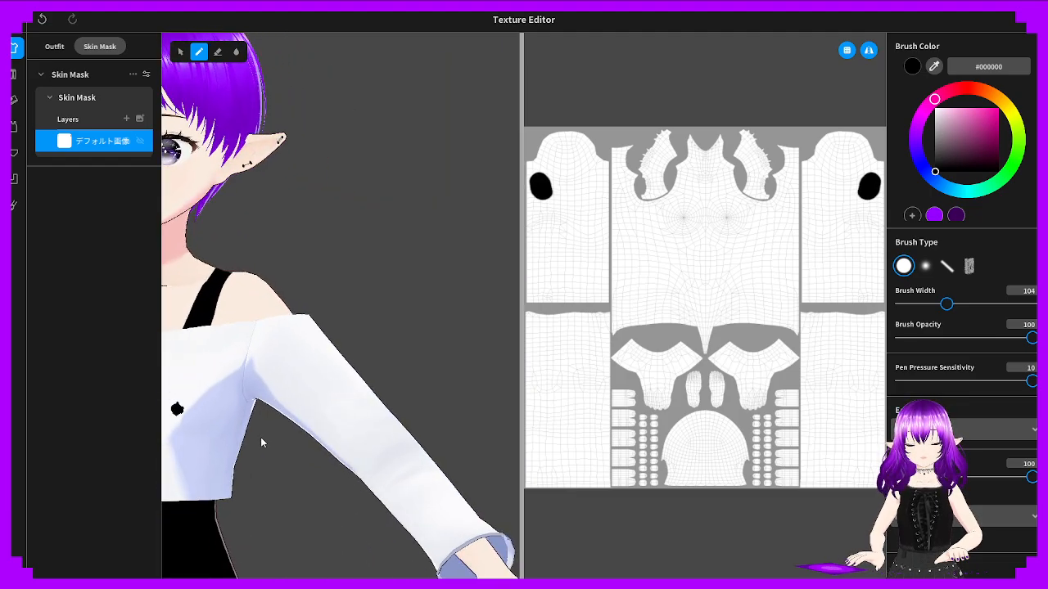
middle_drag(260, 437, 346, 366)
right_drag(346, 366, 365, 360)
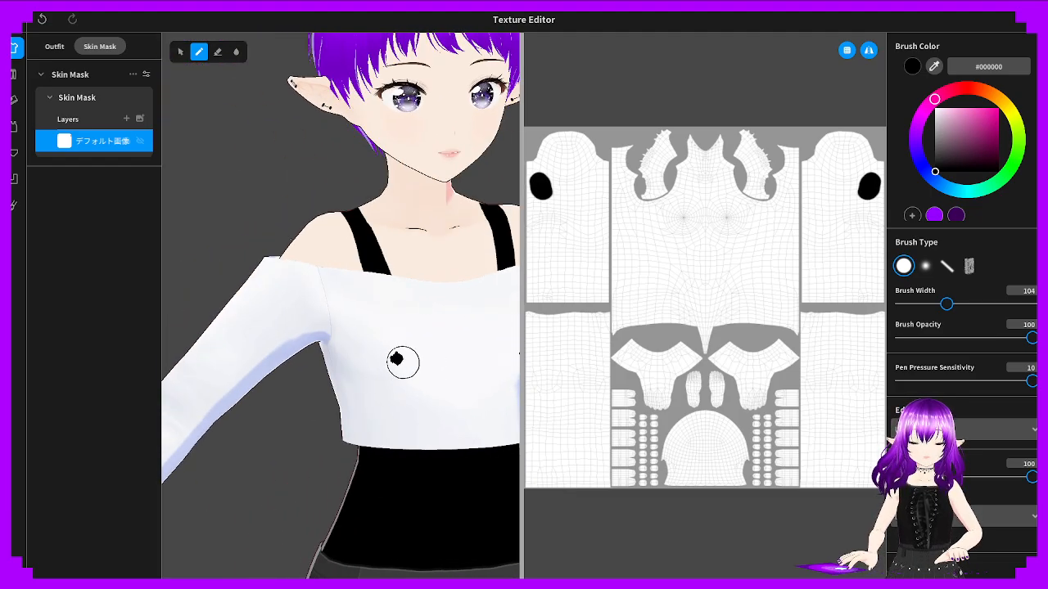
mouse_move(402, 361)
mouse_down()
mouse_move(412, 361)
mouse_move(404, 369)
mouse_up()
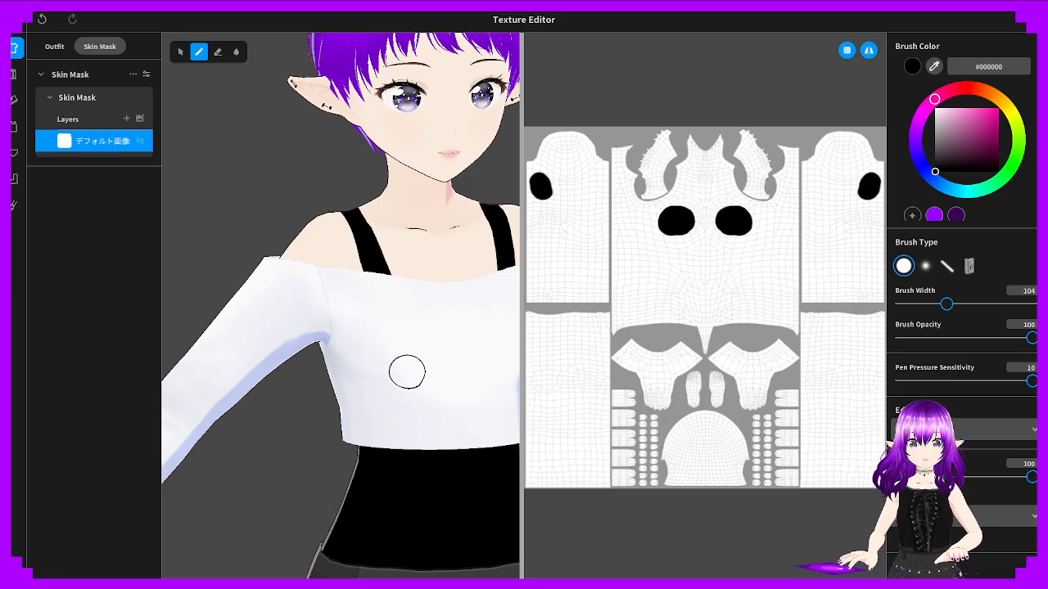
mouse_move(405, 369)
right_down()
mouse_move(361, 353)
mouse_move(453, 372)
right_up()
mouse_move(453, 371)
mouse_down()
mouse_move(404, 369)
mouse_move(412, 398)
mouse_move(426, 344)
mouse_move(355, 382)
mouse_move(433, 405)
mouse_move(417, 388)
mouse_up()
mouse_move(418, 387)
right_down()
mouse_move(401, 242)
mouse_move(446, 171)
mouse_move(448, 147)
mouse_move(449, 229)
mouse_move(414, 377)
mouse_move(349, 414)
right_up()
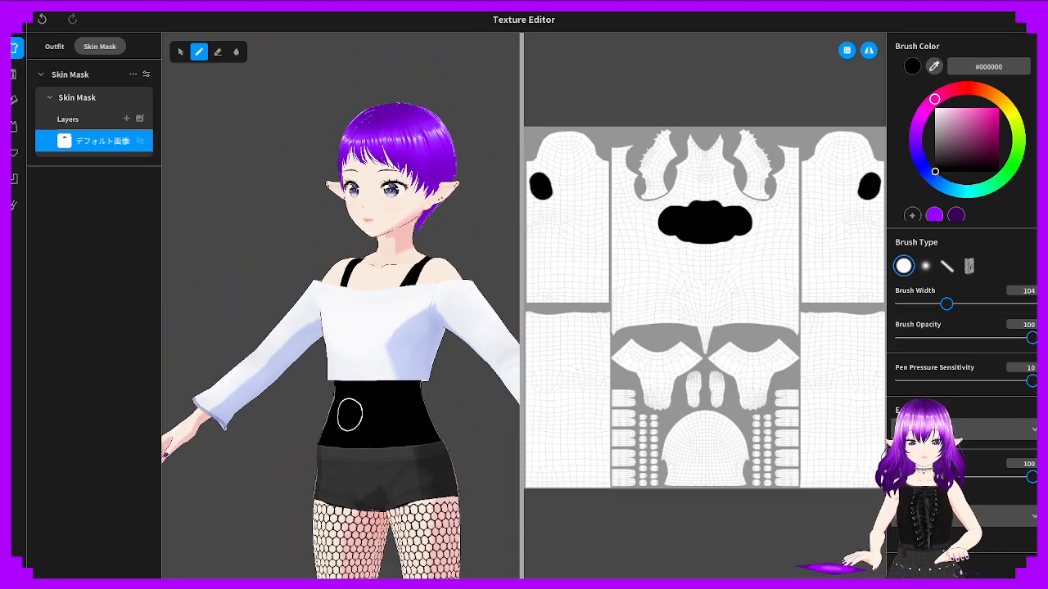
Try masking the waist with a black stroke over the inner top, and undo it
drag(336, 416, 395, 422)
key(ctrl+z)
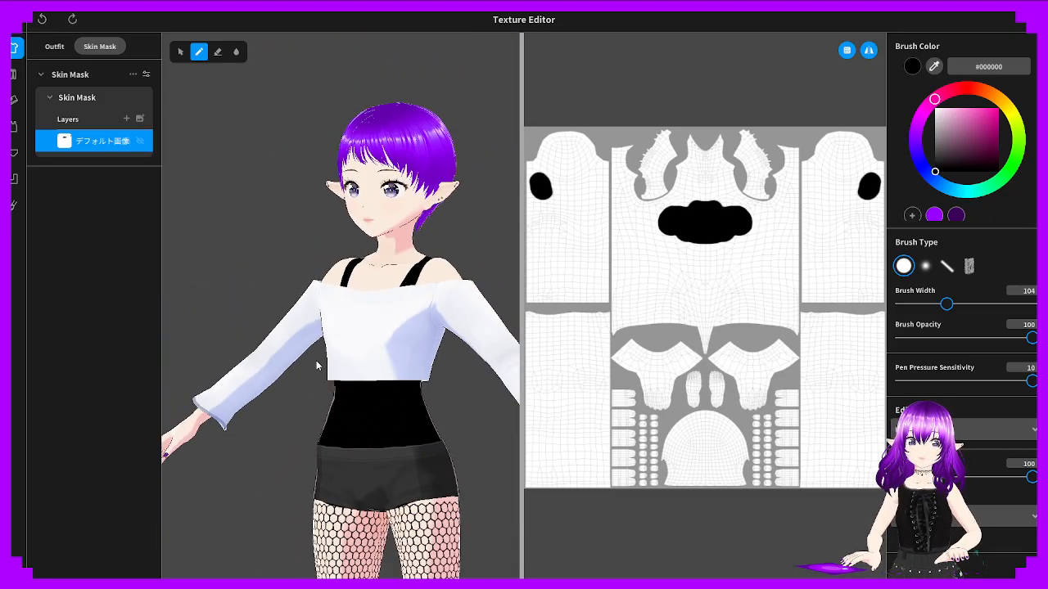
right_drag(316, 360, 531, 355)
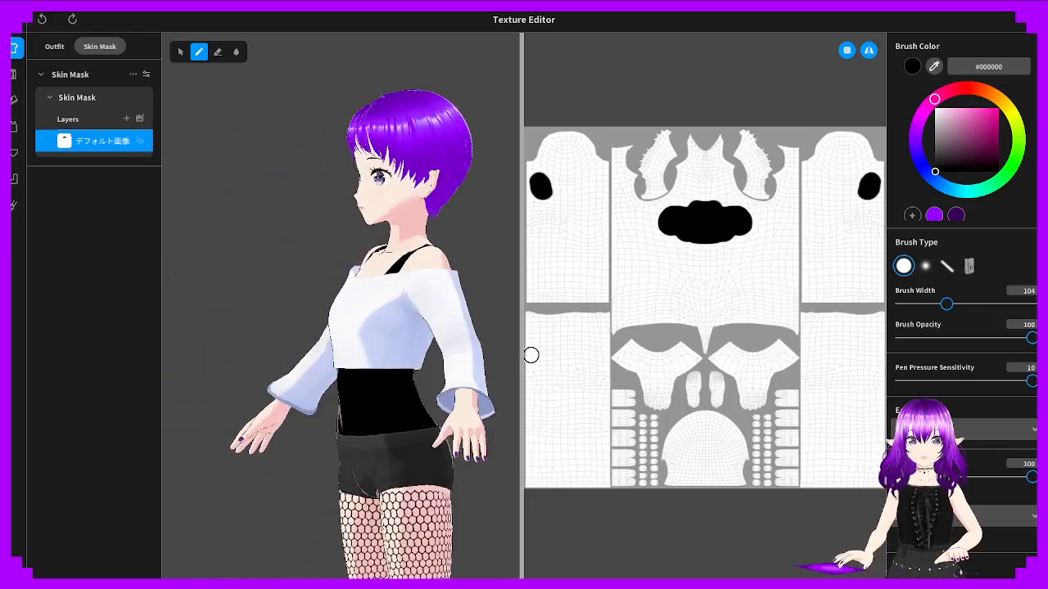
Switch from the skin mask to the long coat's outfit texture, keeping the texture editor open
click(50, 50)
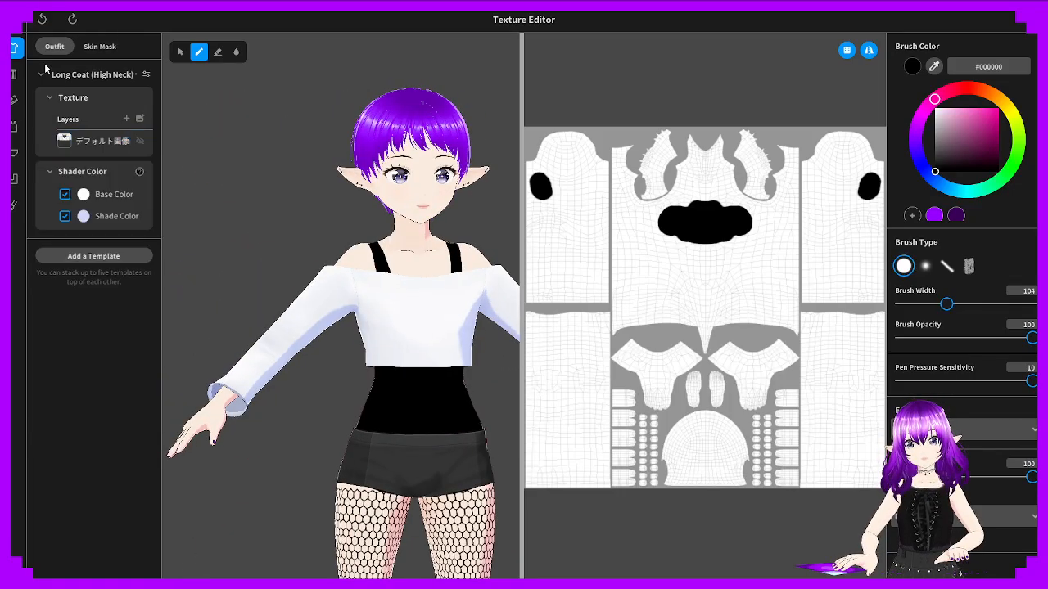
click(13, 19)
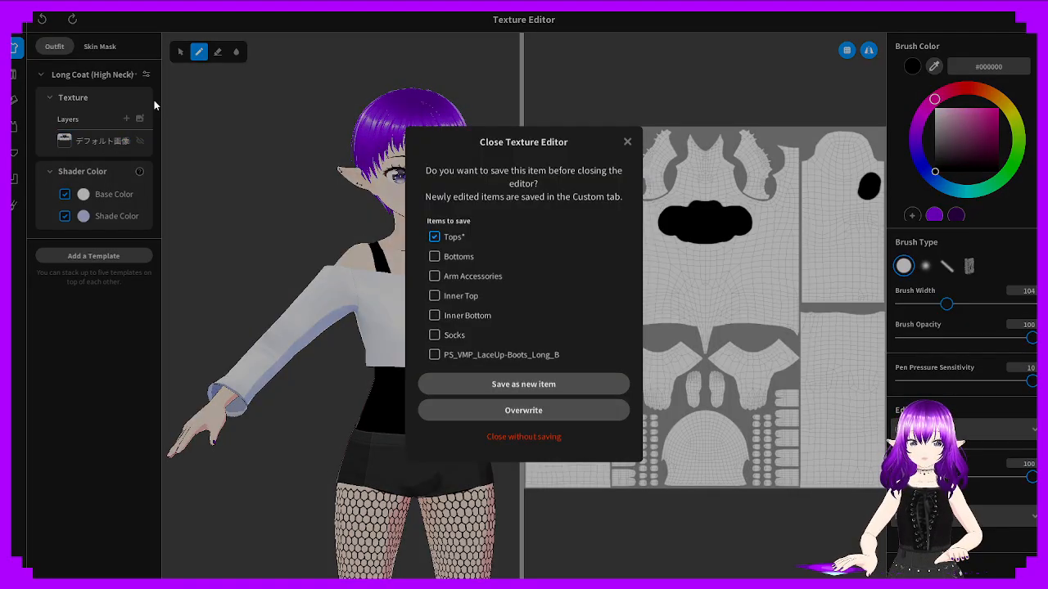
click(628, 142)
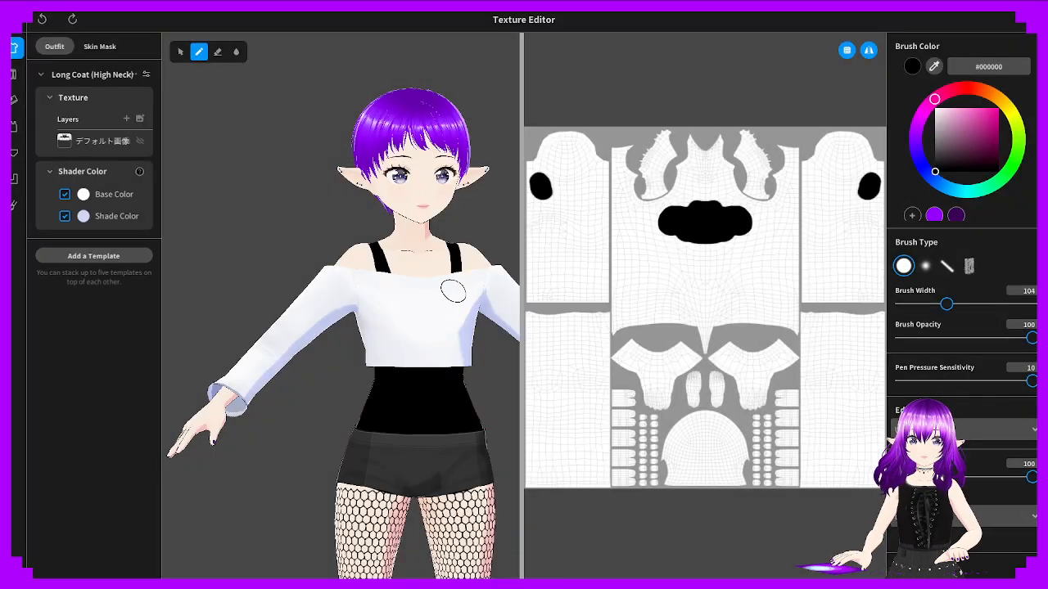
Duplicate the default image layer of the long coat's texture
scroll(428, 352, up, 5)
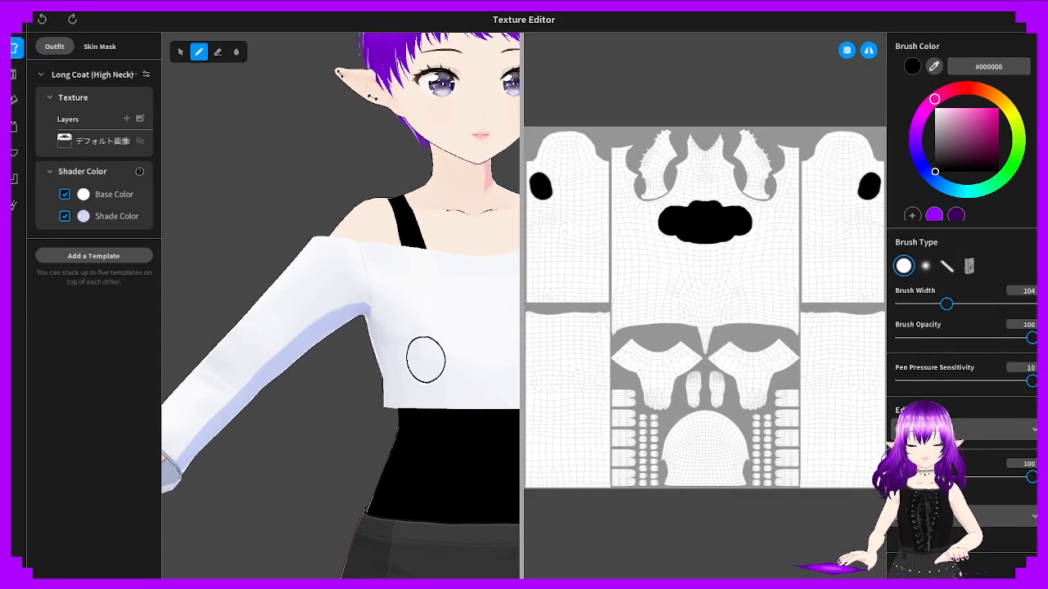
right_drag(246, 336, 521, 332)
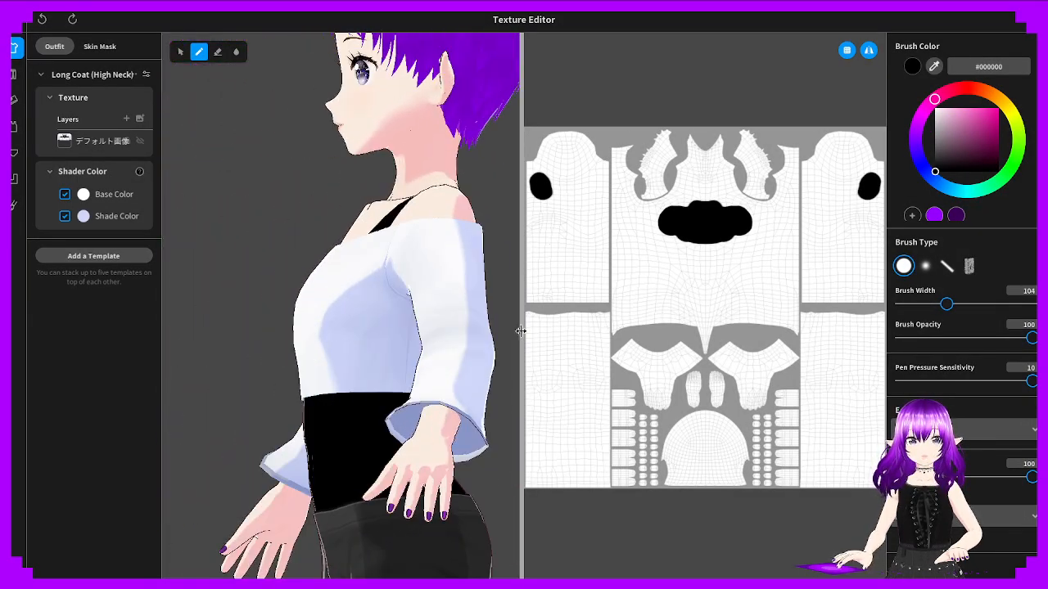
right_drag(437, 327, 328, 322)
scroll(253, 304, up, 3)
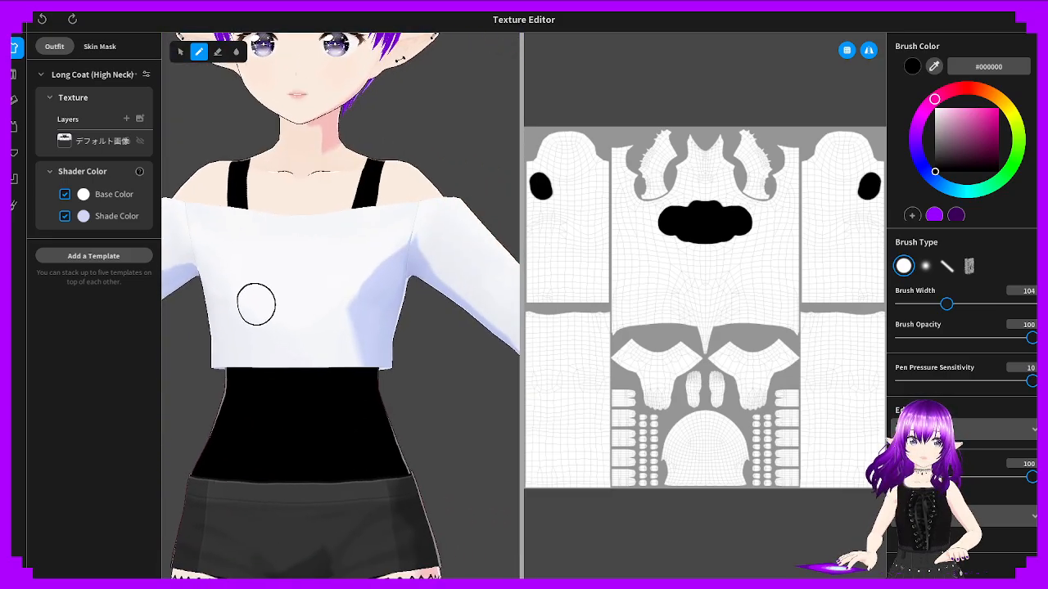
scroll(396, 331, up, 2)
scroll(393, 323, down, 5)
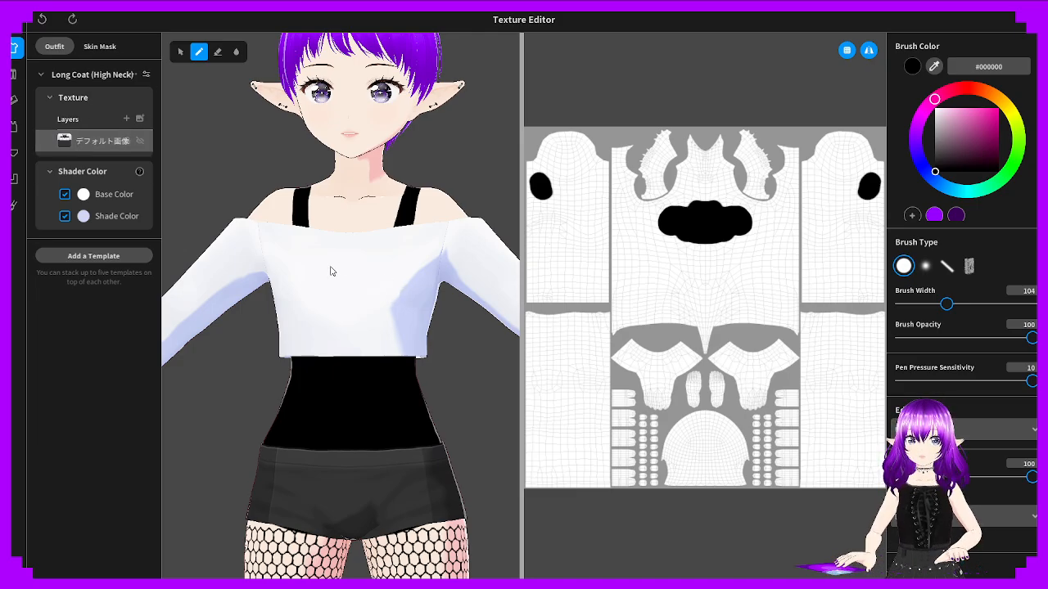
click(56, 139)
right_click(91, 140)
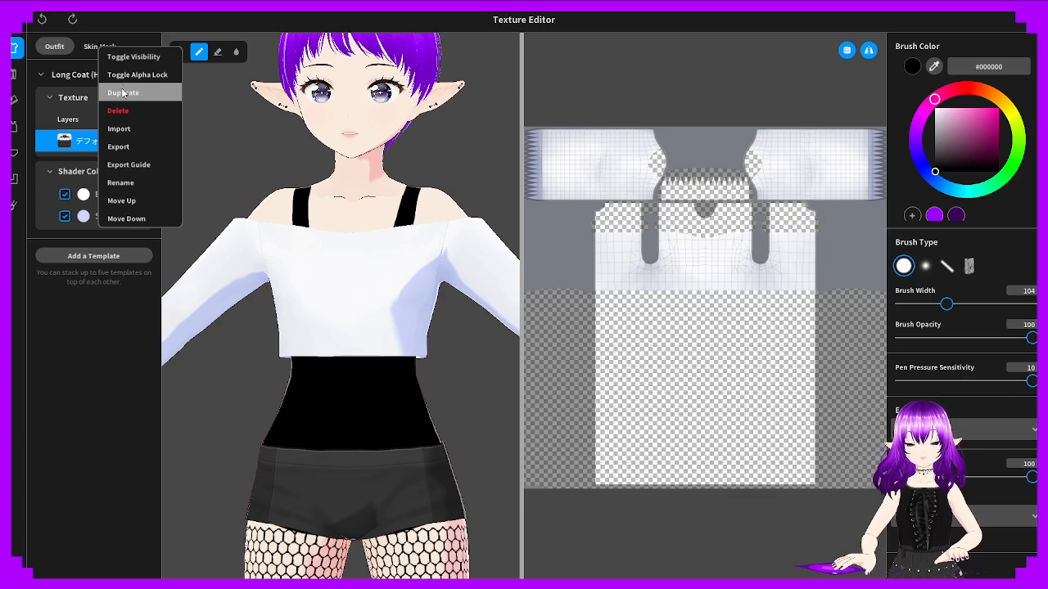
click(124, 94)
right_click(92, 145)
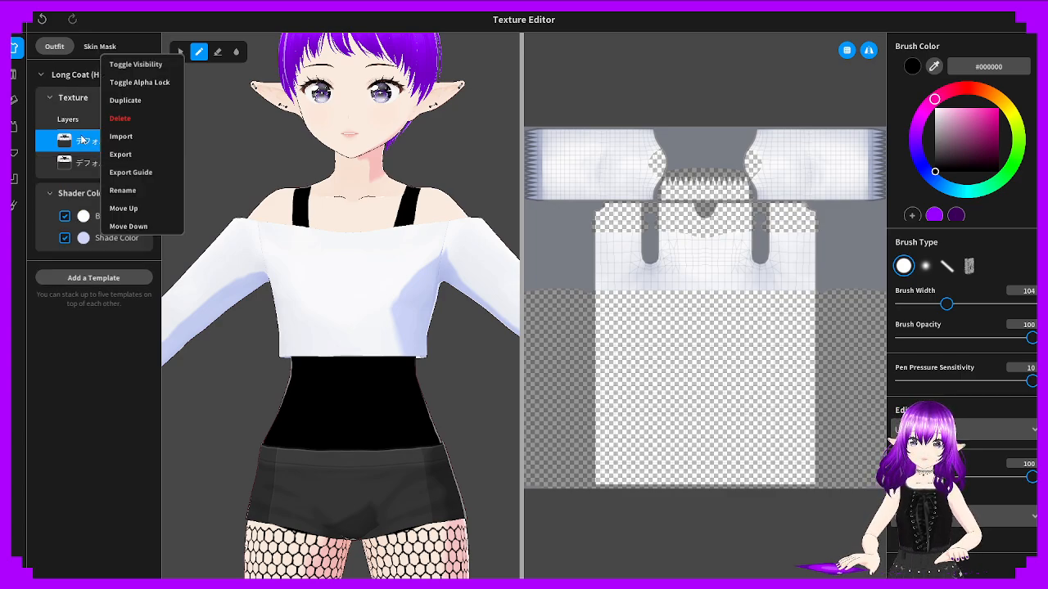
click(82, 140)
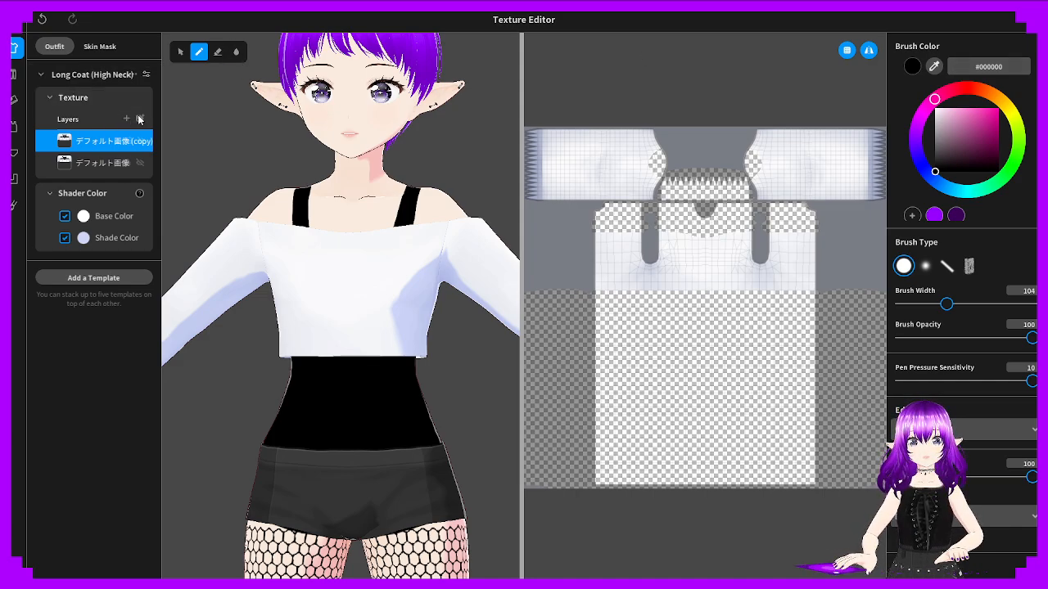
right_click(119, 142)
click(120, 144)
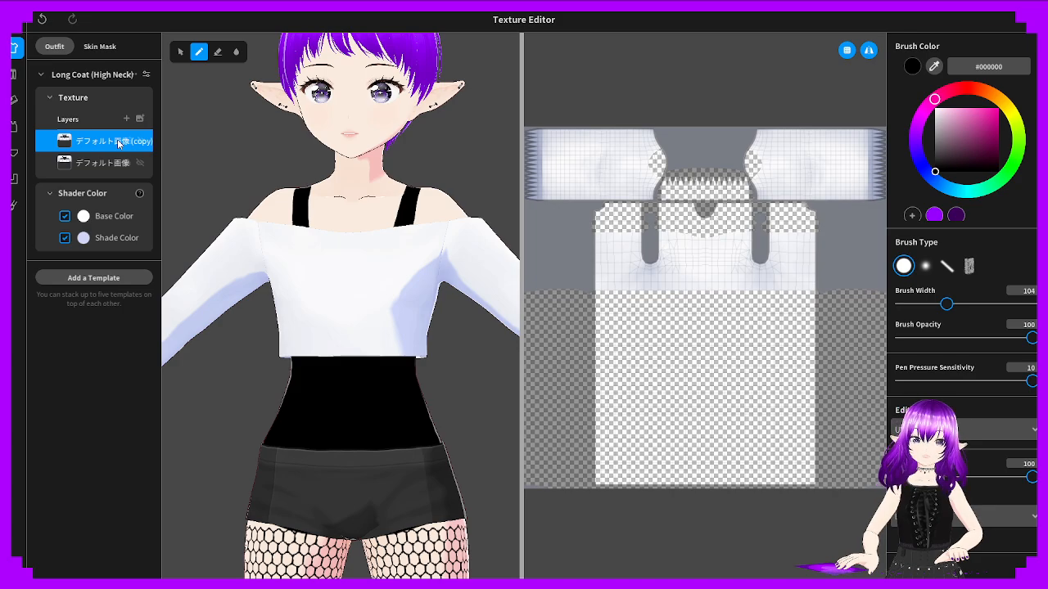
right_click(119, 143)
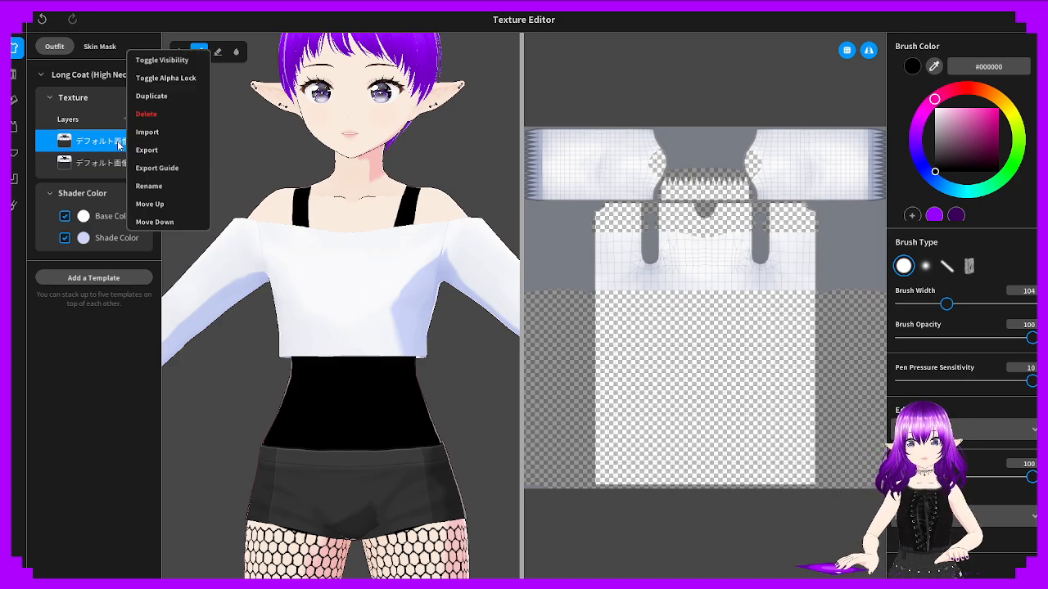
click(121, 151)
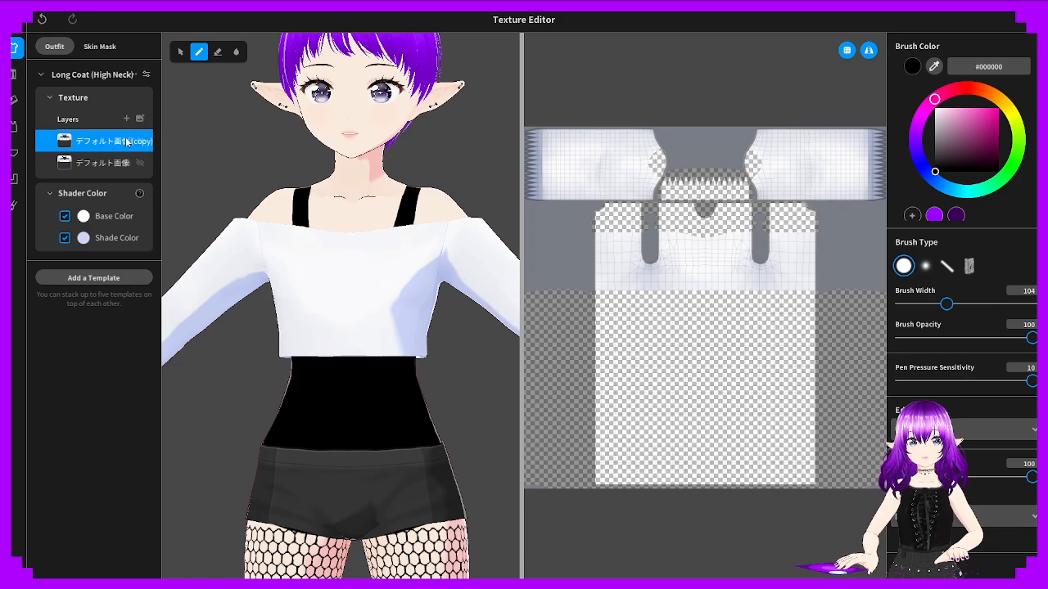
Try importing the purple-to-pink heart pattern into the copied texture layer, and undo the import
right_click(122, 142)
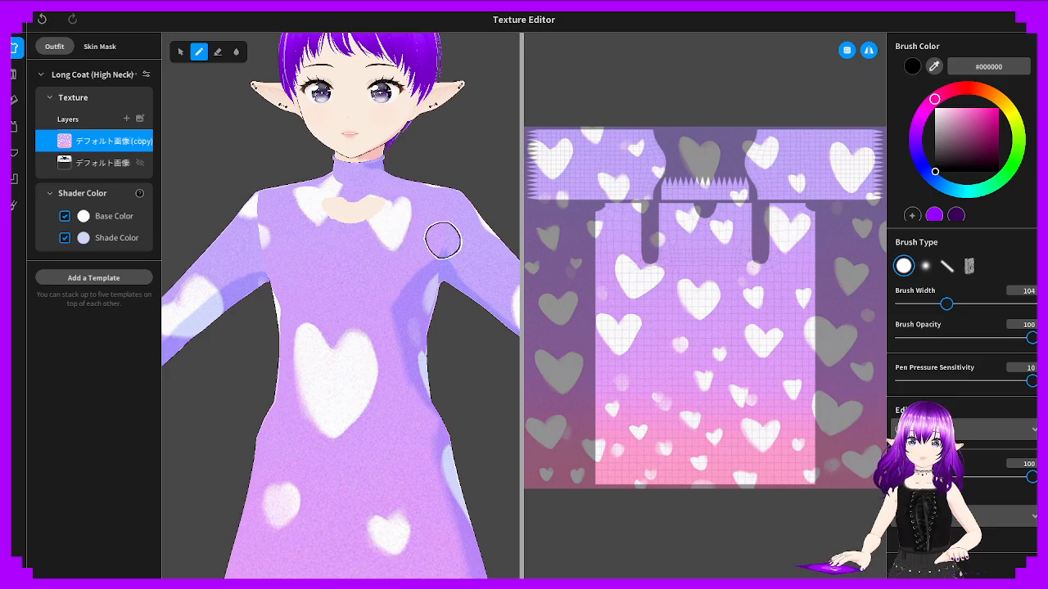
right_drag(444, 237, 326, 226)
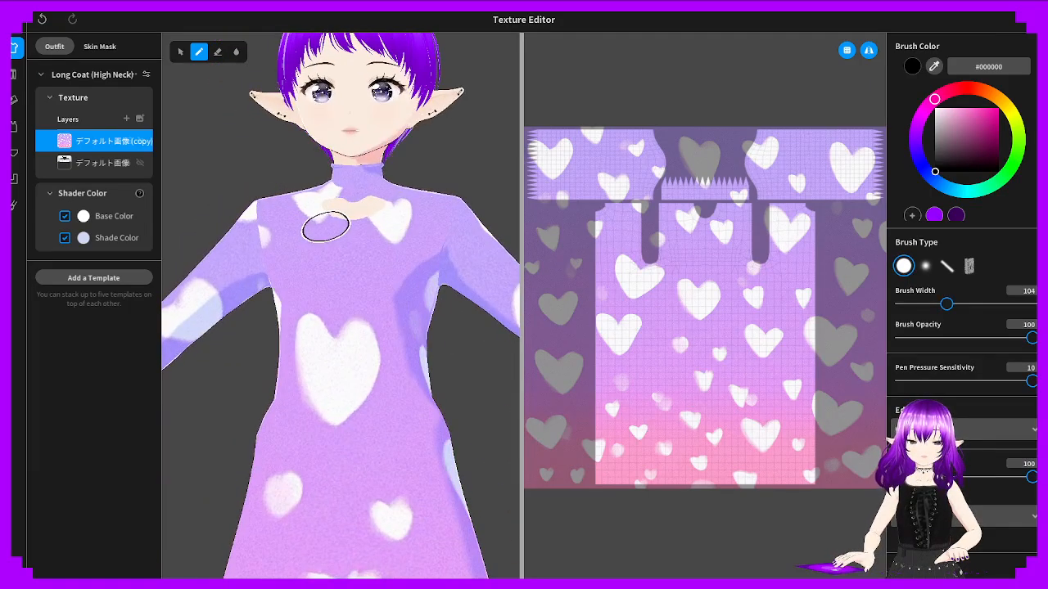
key(ctrl+z)
scroll(321, 245, down, 2)
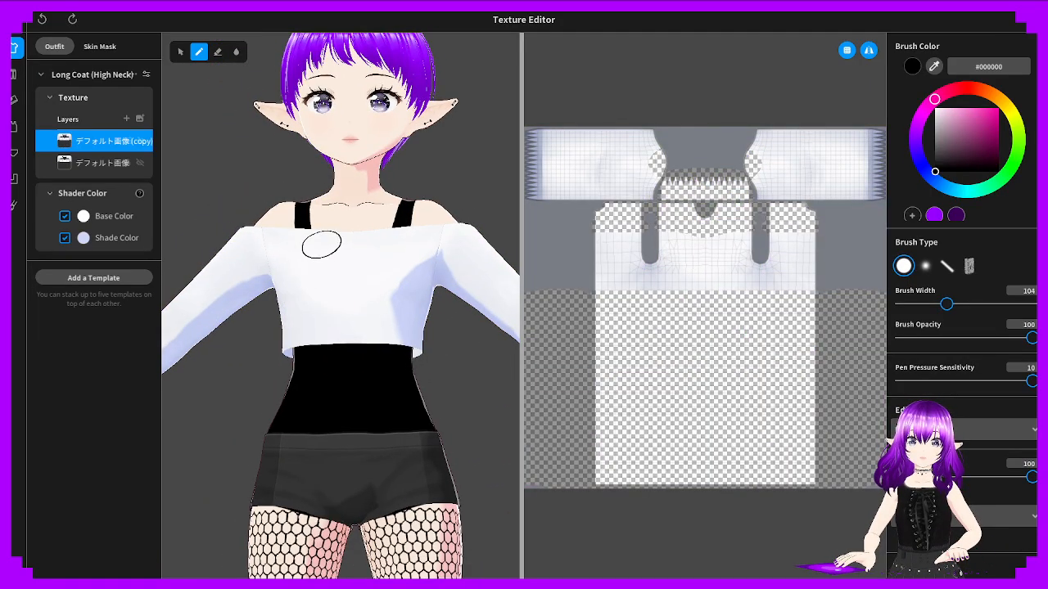
scroll(317, 247, up, 5)
scroll(316, 248, down, 2)
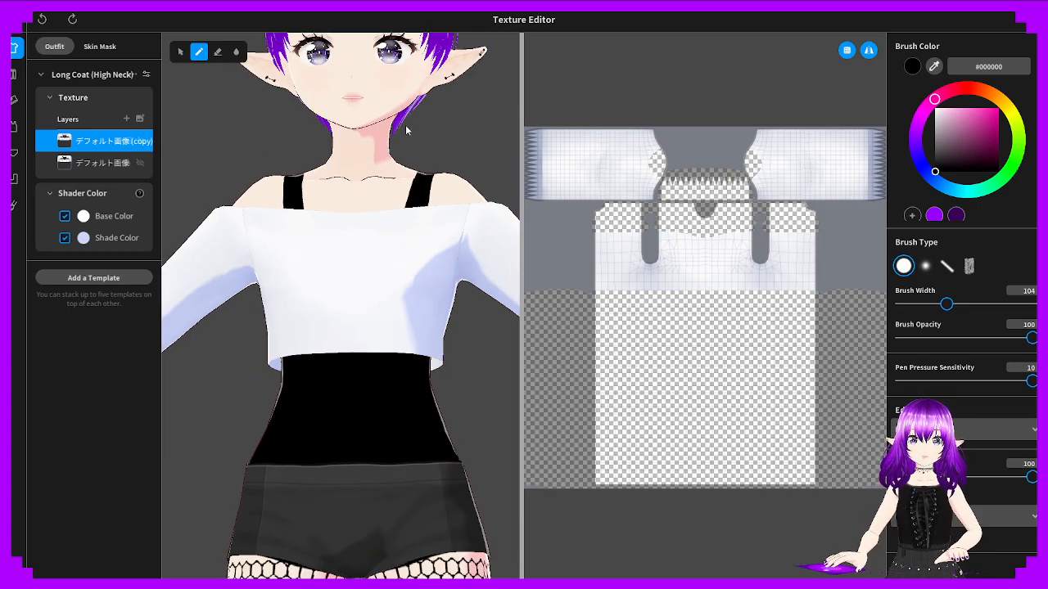
Examine the blouse's fit over the inner top from the front, side and back
right_click(96, 143)
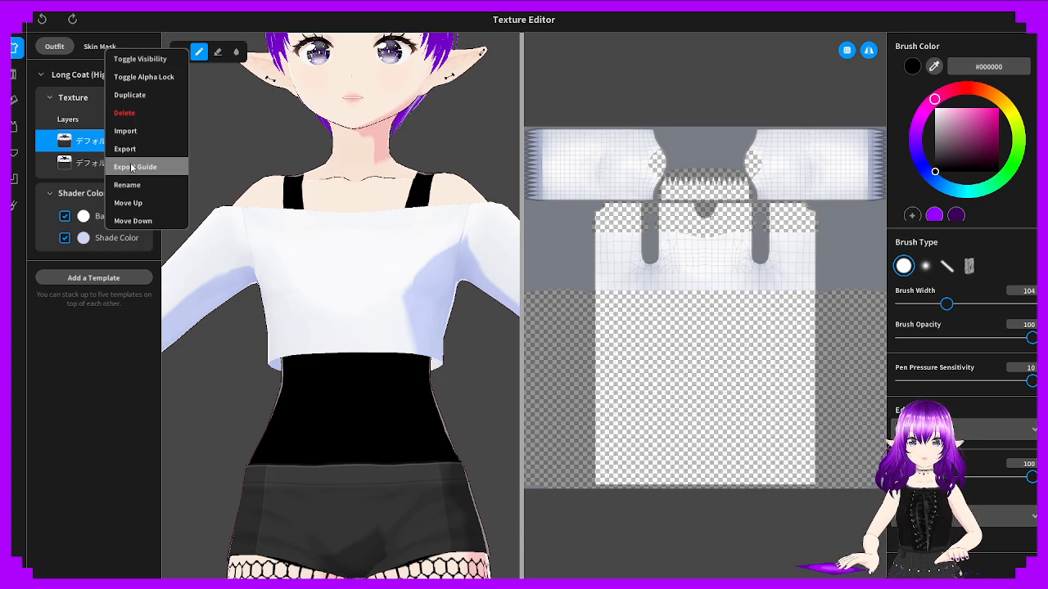
click(346, 271)
mouse_move(281, 285)
right_down()
mouse_move(306, 284)
mouse_move(293, 275)
mouse_move(352, 278)
mouse_move(274, 236)
mouse_move(376, 298)
right_up()
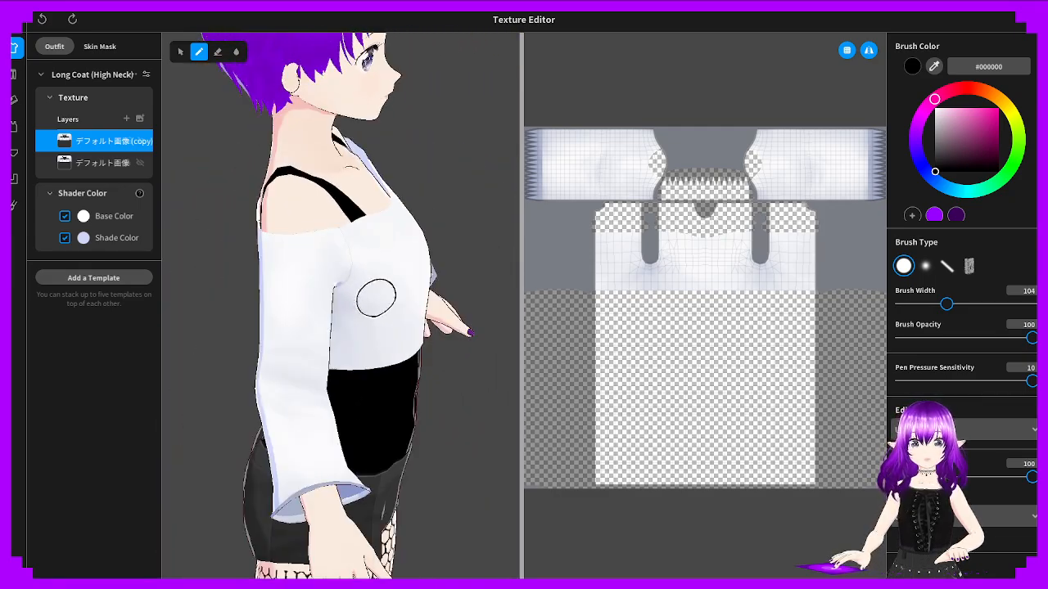
mouse_move(452, 280)
right_down()
mouse_move(262, 305)
mouse_move(323, 297)
mouse_move(313, 263)
right_up()
scroll(323, 297, up, 3)
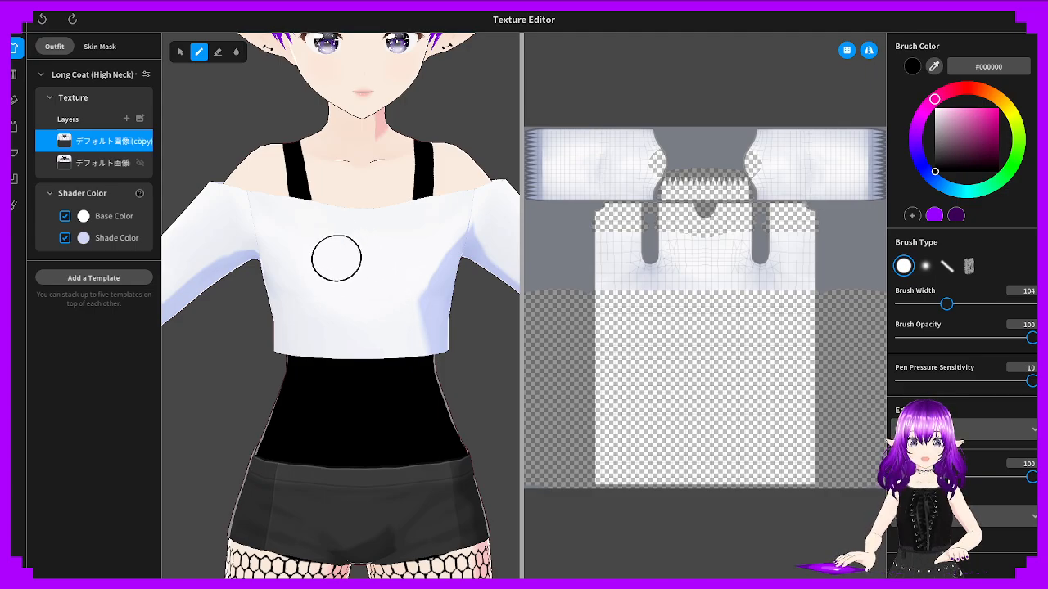
scroll(323, 274, down, 3)
mouse_move(294, 262)
right_down()
mouse_move(415, 297)
mouse_move(352, 281)
mouse_move(377, 298)
mouse_move(398, 280)
mouse_move(374, 261)
mouse_move(390, 275)
mouse_move(332, 299)
mouse_move(384, 320)
mouse_move(302, 306)
mouse_move(327, 306)
right_up()
scroll(327, 306, up, 3)
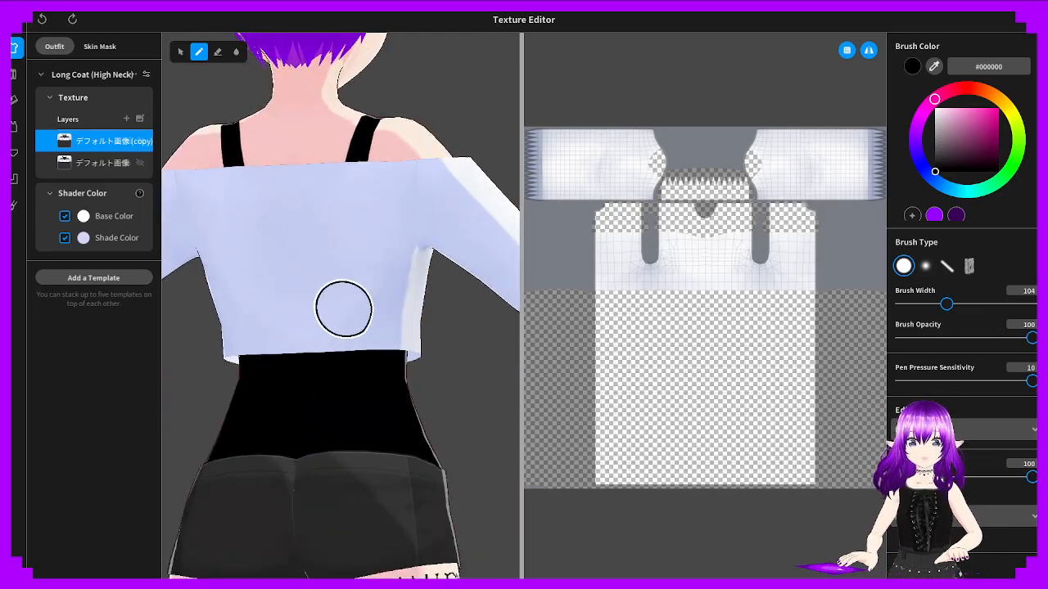
Try painting mirrored black strokes down the blouse's front on the copied layer, and undo them
drag(690, 228, 702, 307)
right_drag(408, 326, 269, 331)
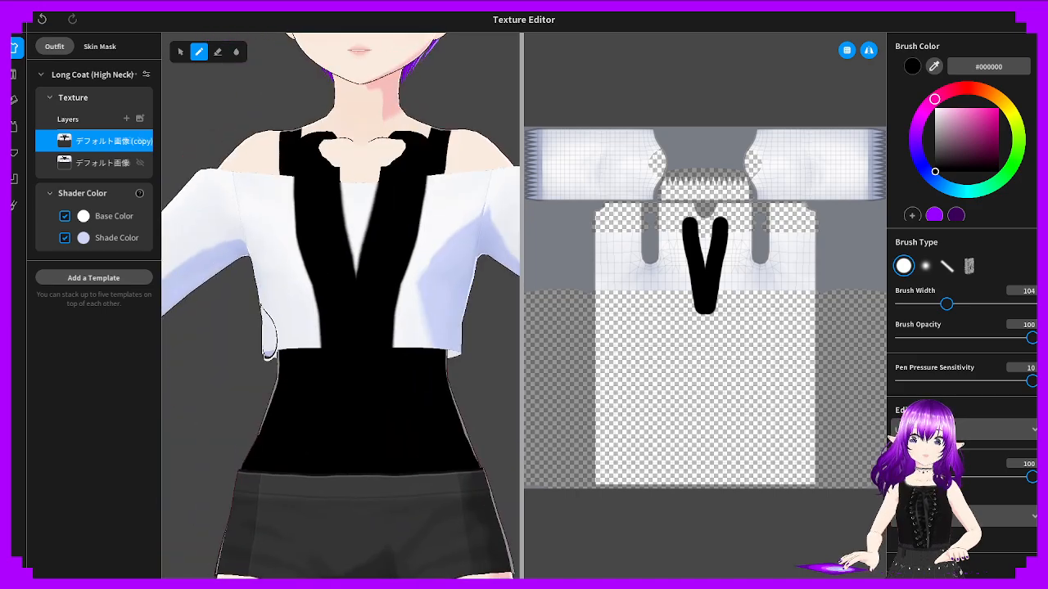
key(ctrl+z)
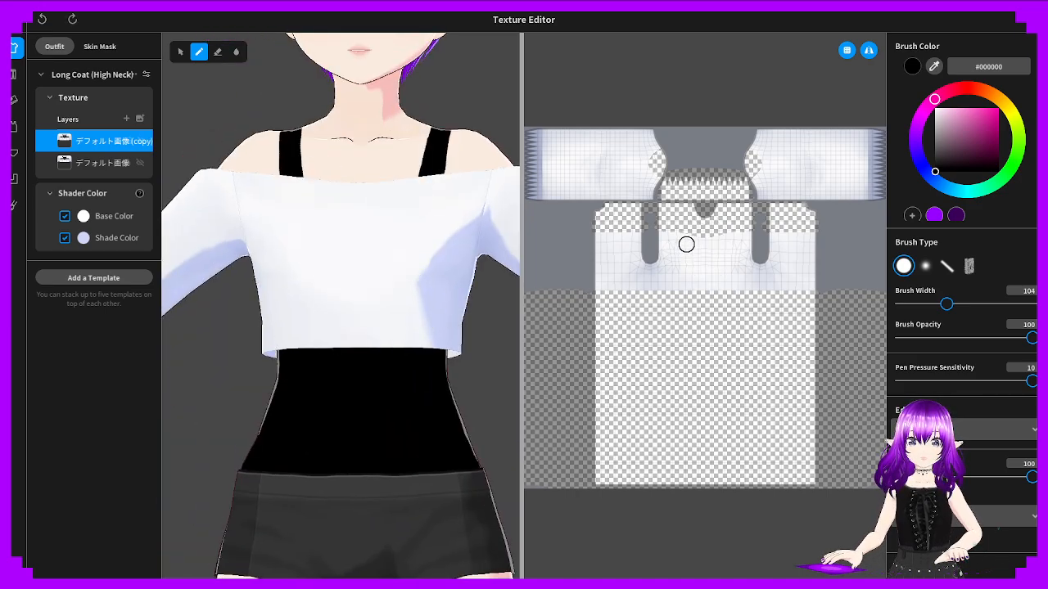
drag(687, 244, 693, 275)
key(ctrl+z)
Try a mirrored black stroke down the outside of both sleeves on the copied layer, and undo it
mouse_move(445, 303)
right_down()
mouse_move(405, 327)
mouse_move(350, 253)
right_up()
drag(262, 172, 266, 348)
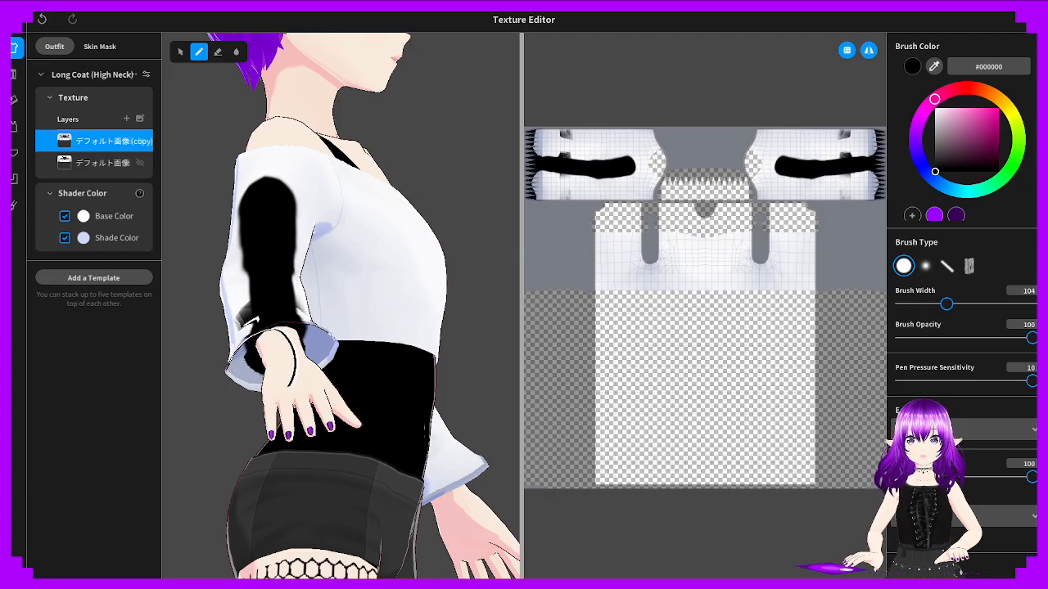
key(ctrl+z)
right_drag(323, 319, 536, 316)
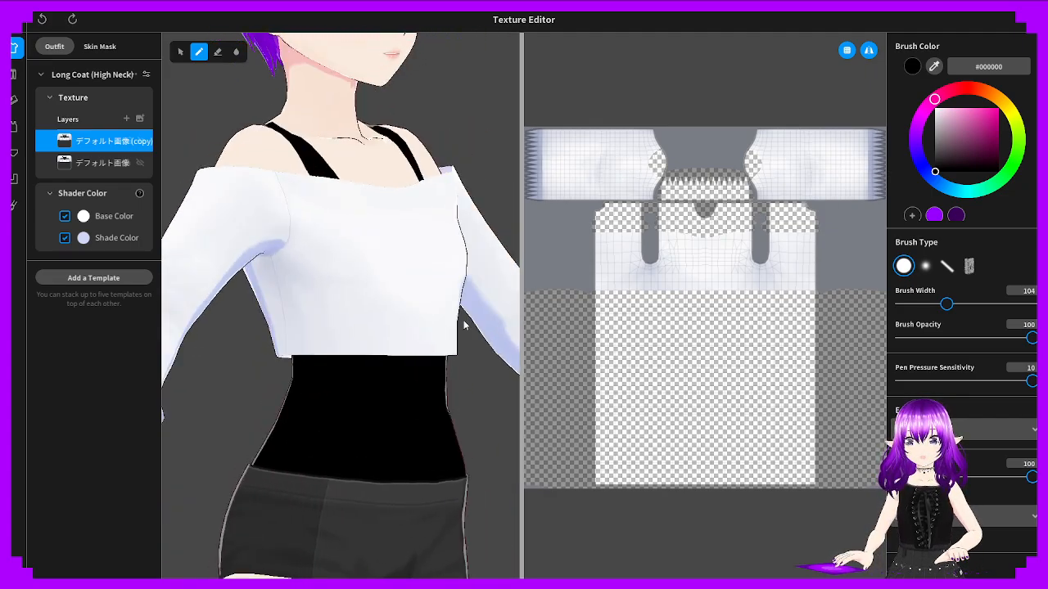
right_drag(463, 326, 406, 317)
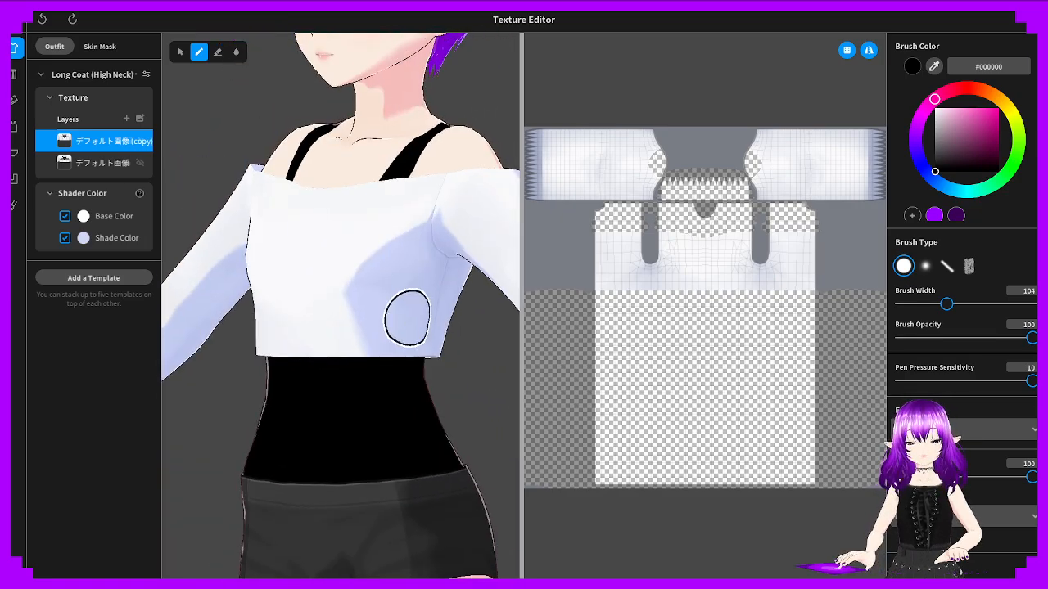
Paint mirrored black bands across the blouse's chest and down both sleeves on the copied layer, and enlarge the flat texture view
mouse_move(447, 263)
mouse_down()
mouse_move(270, 263)
mouse_move(428, 243)
mouse_move(266, 225)
mouse_move(451, 227)
mouse_move(368, 236)
mouse_up()
scroll(386, 241, up, 2)
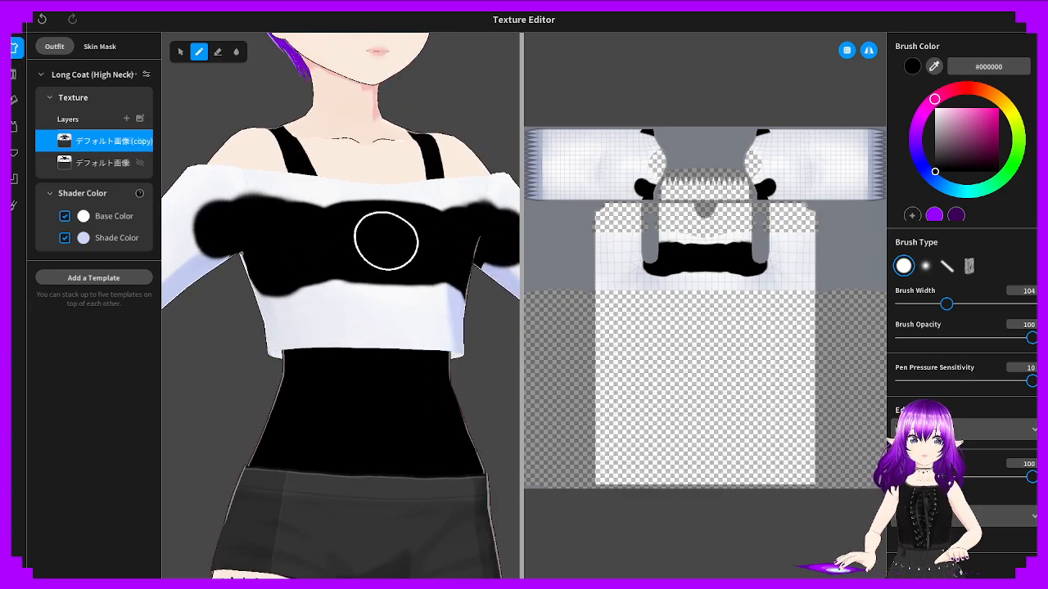
right_drag(386, 241, 291, 239)
drag(282, 232, 237, 356)
scroll(356, 234, up, 2)
scroll(605, 181, up, 2)
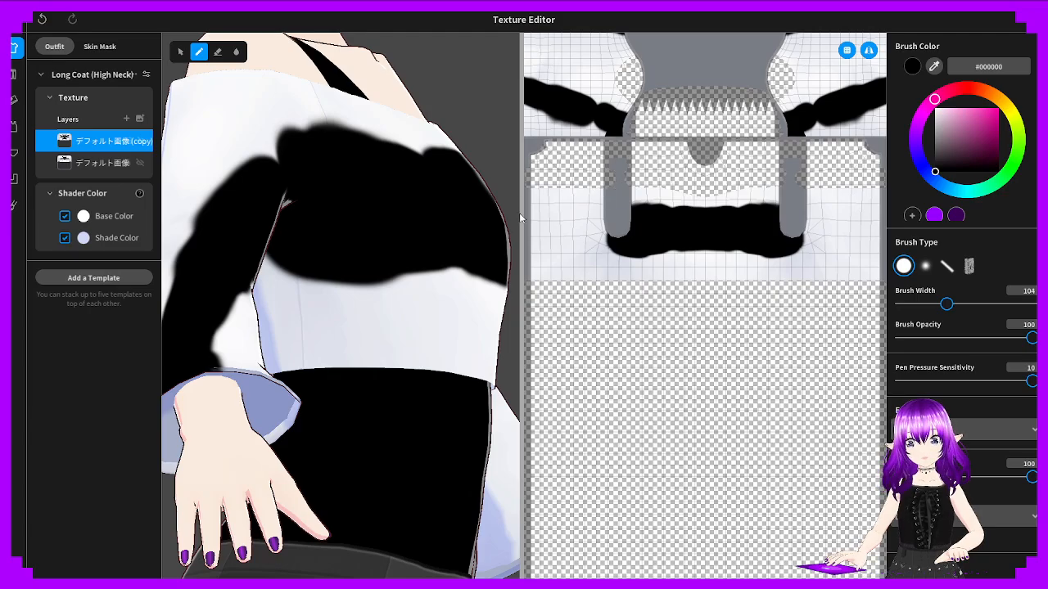
drag(522, 211, 231, 212)
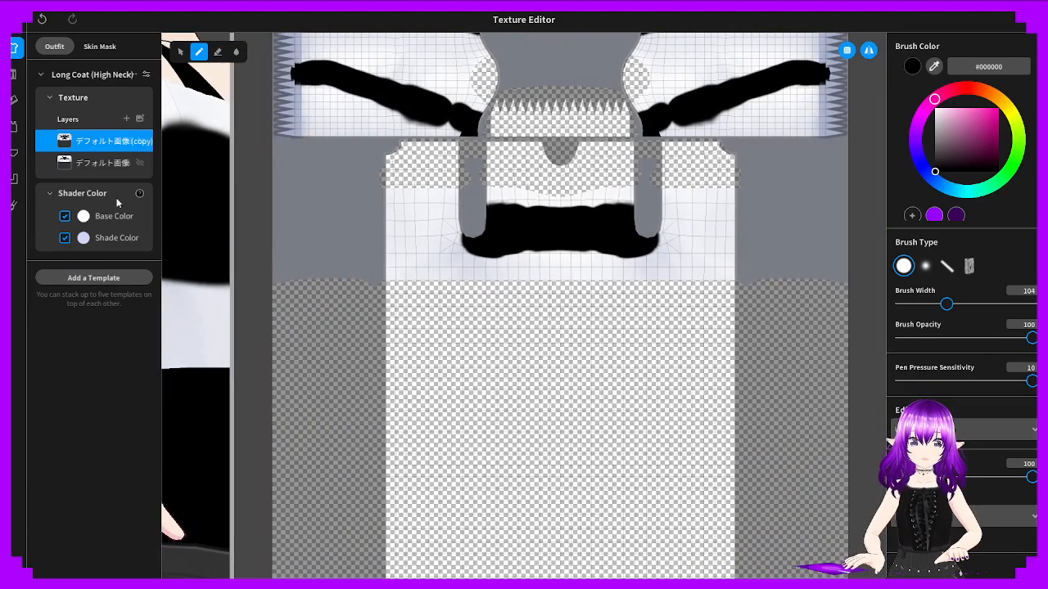
Cover both sleeves in black with mirrored brush strokes on the copied layer
scroll(440, 114, up, 2)
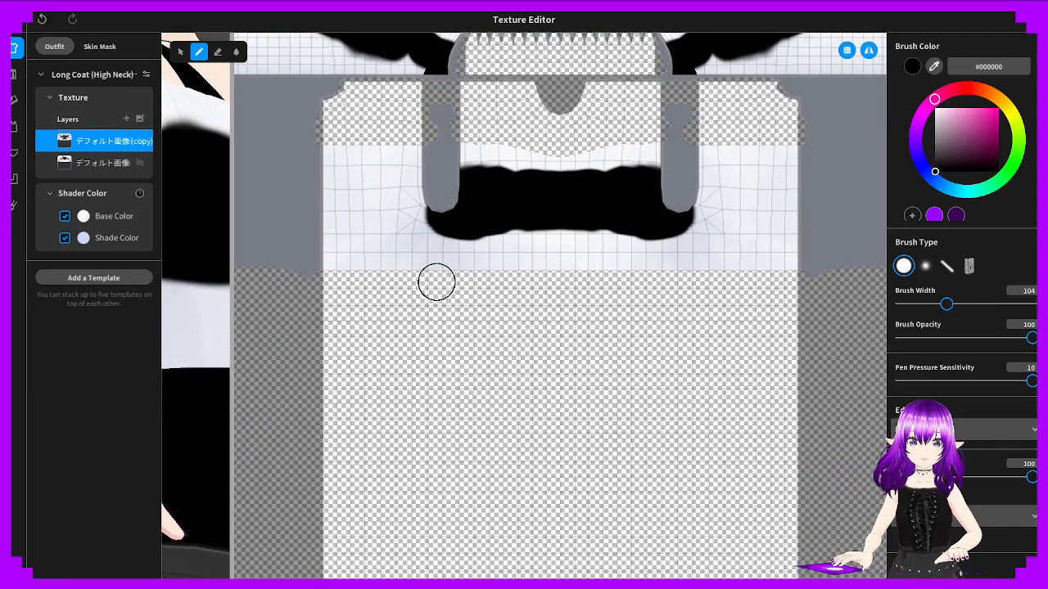
middle_drag(330, 156, 522, 413)
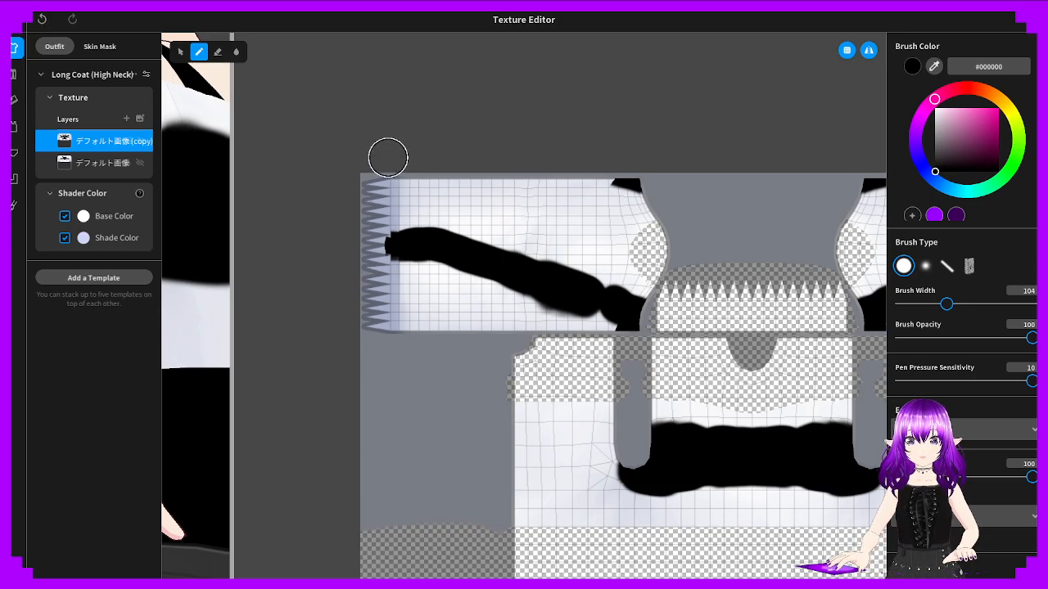
mouse_move(388, 157)
mouse_down()
mouse_move(409, 278)
mouse_move(450, 265)
mouse_move(424, 342)
mouse_move(583, 316)
mouse_move(546, 303)
mouse_move(330, 306)
mouse_move(498, 276)
mouse_move(512, 236)
mouse_move(356, 243)
mouse_move(692, 189)
mouse_move(313, 202)
mouse_move(546, 220)
mouse_move(571, 228)
mouse_move(566, 262)
mouse_move(582, 283)
mouse_move(597, 250)
mouse_move(596, 291)
mouse_move(384, 332)
mouse_move(488, 323)
mouse_up()
key(ctrl+z)
key(ctrl+z)
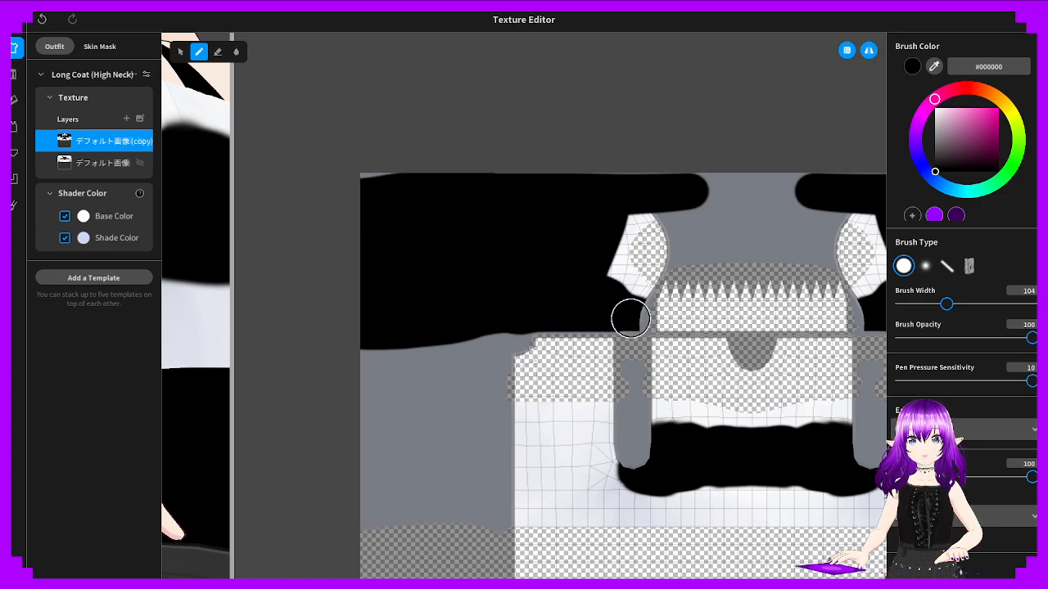
Paint mirrored black strokes across the blouse's front and back panels, and extend the sleeves' black towards the shoulder cutouts
mouse_move(523, 439)
mouse_down()
mouse_move(606, 440)
mouse_move(556, 466)
mouse_move(624, 476)
mouse_move(578, 494)
mouse_move(510, 493)
mouse_up()
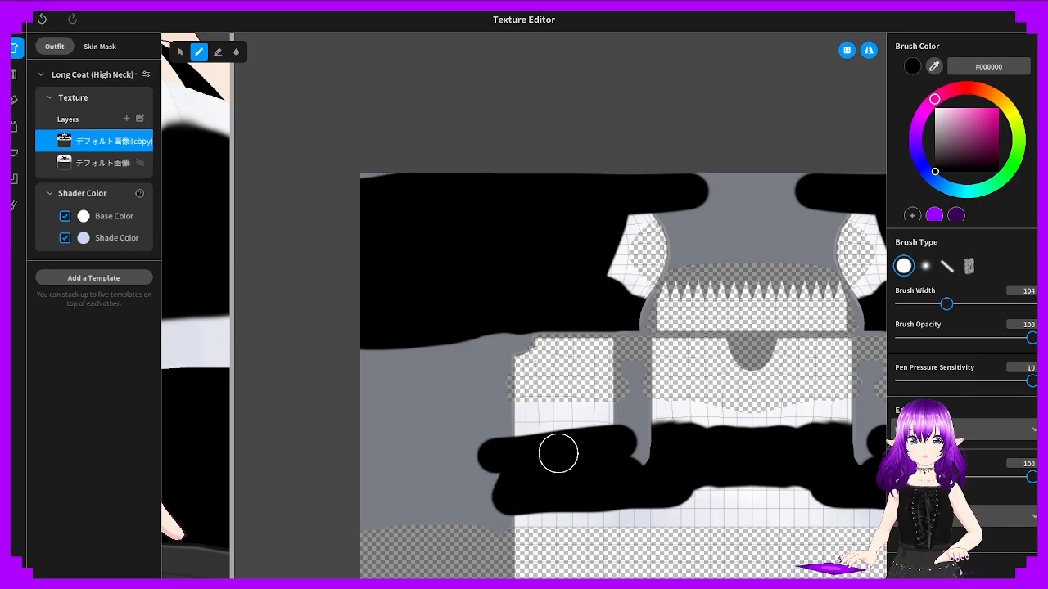
mouse_move(558, 453)
mouse_down()
mouse_move(609, 430)
mouse_move(461, 430)
mouse_up()
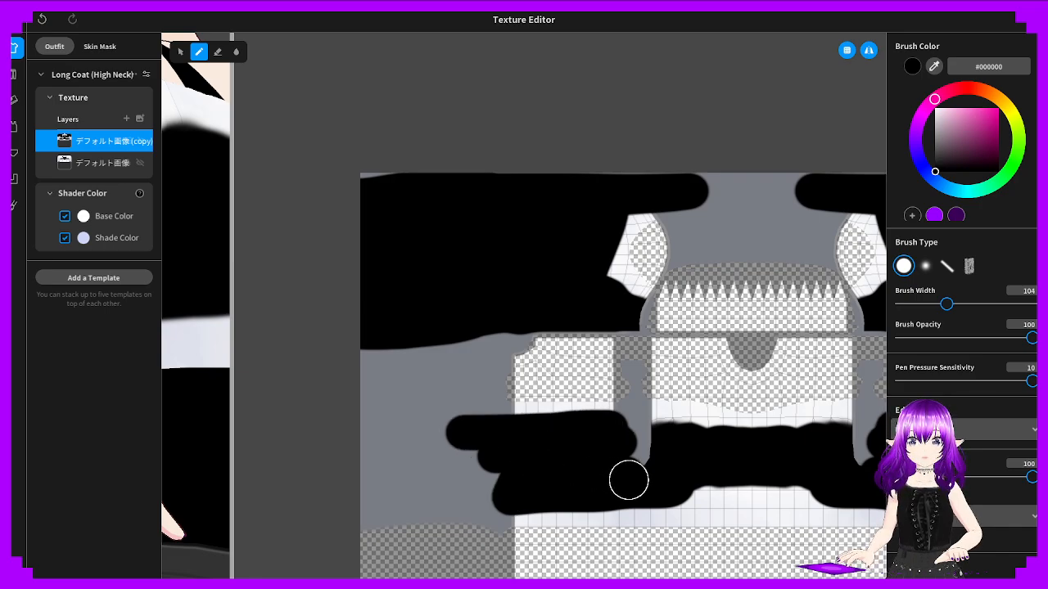
mouse_move(629, 480)
mouse_down()
mouse_move(772, 487)
mouse_move(742, 500)
mouse_move(486, 503)
mouse_up()
mouse_move(510, 427)
mouse_down()
mouse_move(758, 436)
mouse_move(468, 421)
mouse_up()
key(ctrl+z)
drag(583, 265, 629, 295)
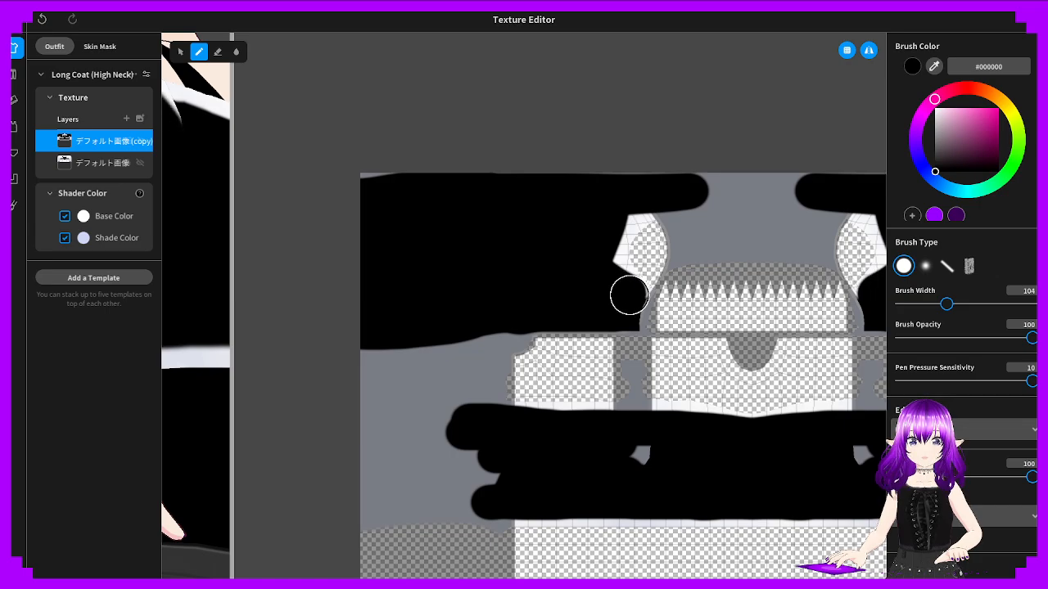
drag(637, 202, 606, 238)
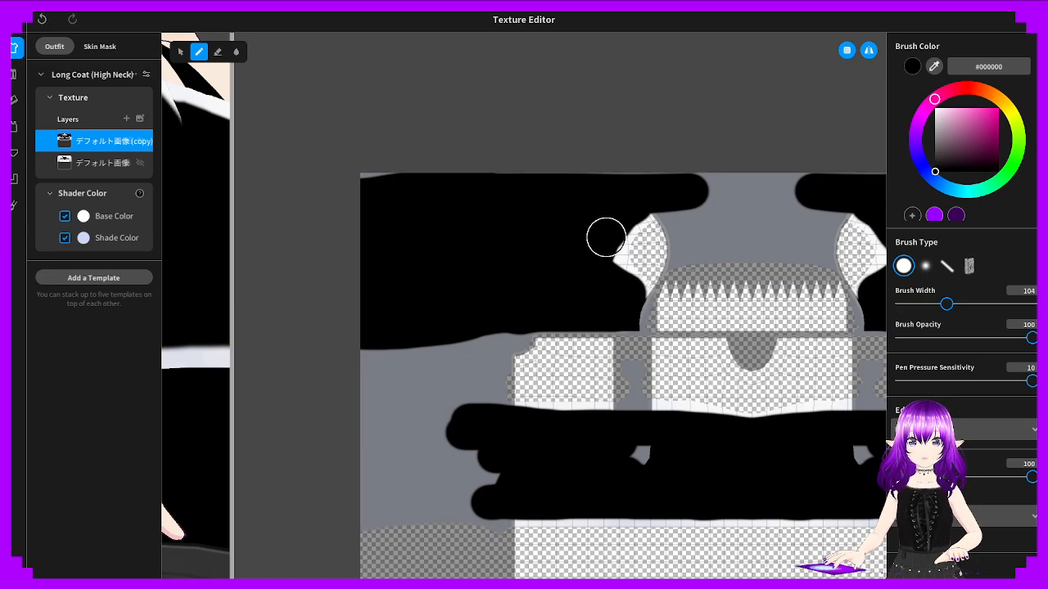
Extend the black towards the back panels' upper edge with the 104-wide brush, undoing the unwanted strokes
scroll(601, 440, up, 2)
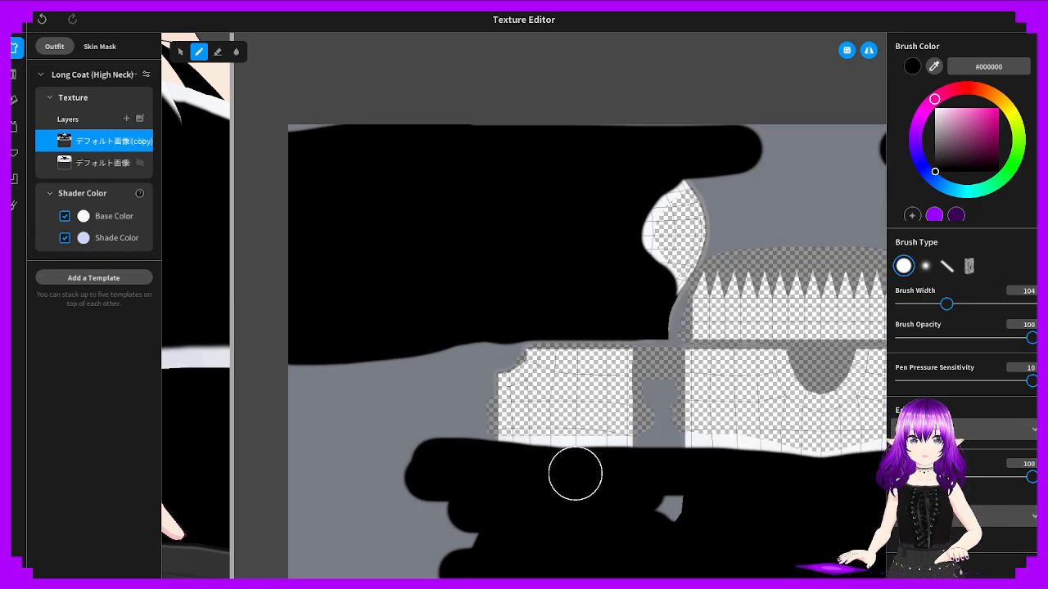
middle_drag(568, 499, 554, 393)
scroll(540, 442, up, 5)
middle_drag(518, 500, 518, 390)
mouse_move(505, 328)
mouse_down()
mouse_move(731, 306)
mouse_move(303, 298)
mouse_move(449, 319)
mouse_move(614, 320)
mouse_up()
scroll(547, 293, down, 2)
scroll(546, 314, up, 4)
key(ctrl+z)
key(ctrl+z)
mouse_move(349, 320)
mouse_down()
mouse_move(672, 318)
mouse_move(444, 320)
mouse_move(480, 304)
mouse_move(709, 300)
mouse_up()
key(ctrl+z)
key(ctrl+z)
drag(639, 316, 379, 316)
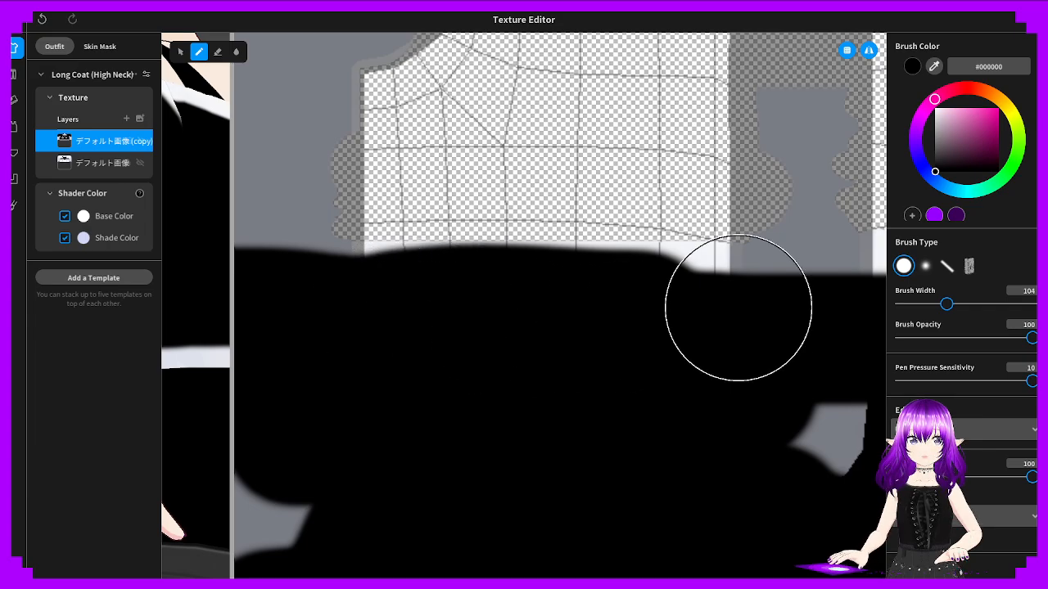
Reduce the brush width to 31 and fill the white strip along the back panels' upper edge with black
mouse_move(644, 291)
mouse_down()
mouse_move(765, 265)
mouse_move(401, 250)
mouse_move(423, 247)
mouse_up()
key(ctrl+z)
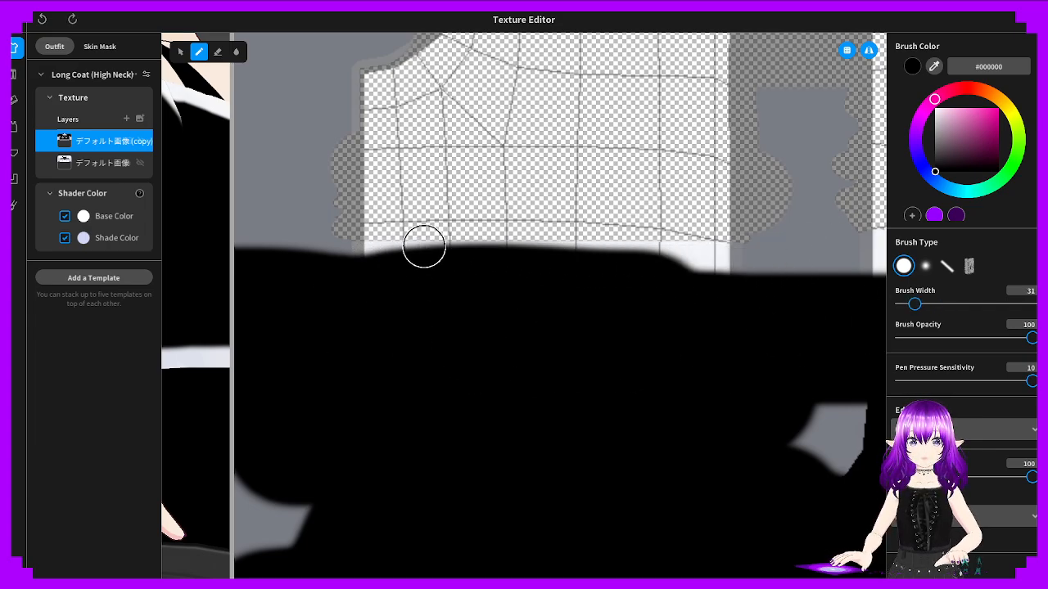
mouse_move(336, 263)
mouse_down()
mouse_move(496, 256)
mouse_move(402, 260)
mouse_move(482, 262)
mouse_up()
key(ctrl+z)
key(ctrl+z)
mouse_move(370, 269)
mouse_down()
mouse_move(757, 262)
mouse_move(585, 262)
mouse_up()
key(ctrl+z)
drag(653, 261, 424, 255)
key(ctrl+z)
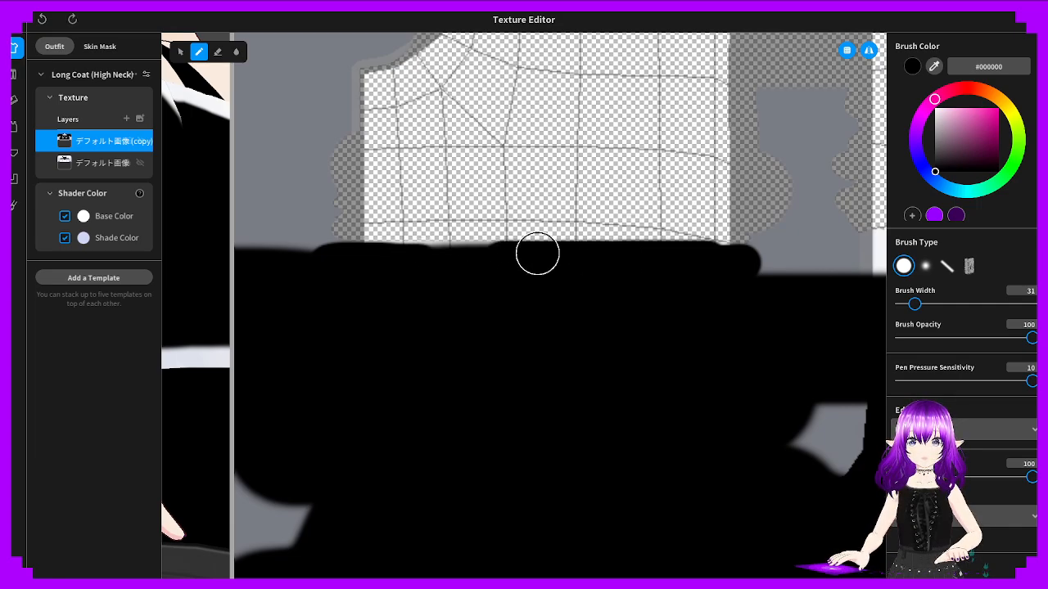
mouse_move(524, 260)
mouse_down()
mouse_move(373, 261)
mouse_move(523, 260)
mouse_up()
key(ctrl+z)
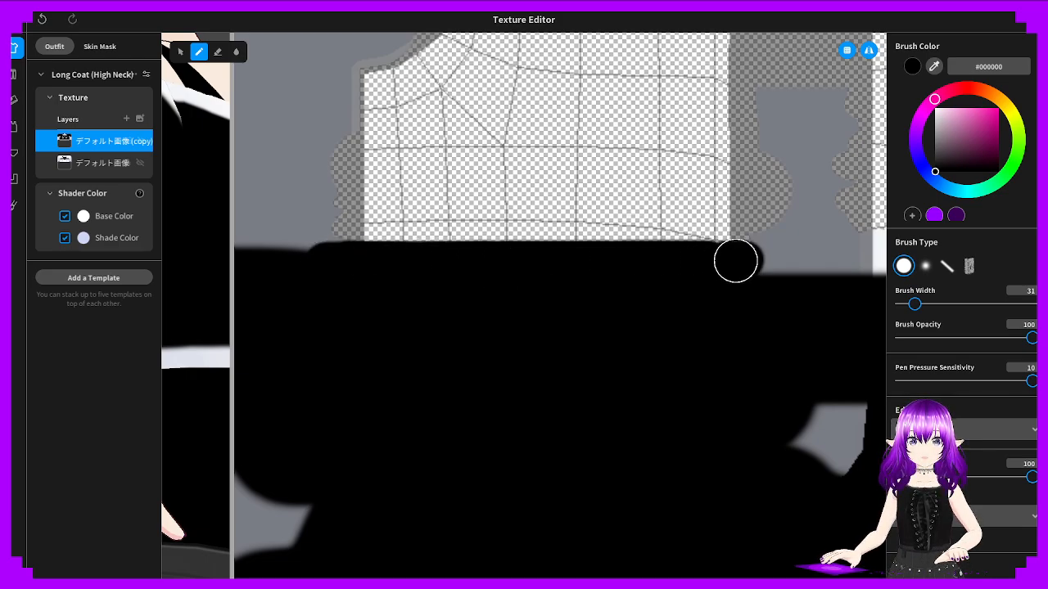
drag(720, 259, 745, 260)
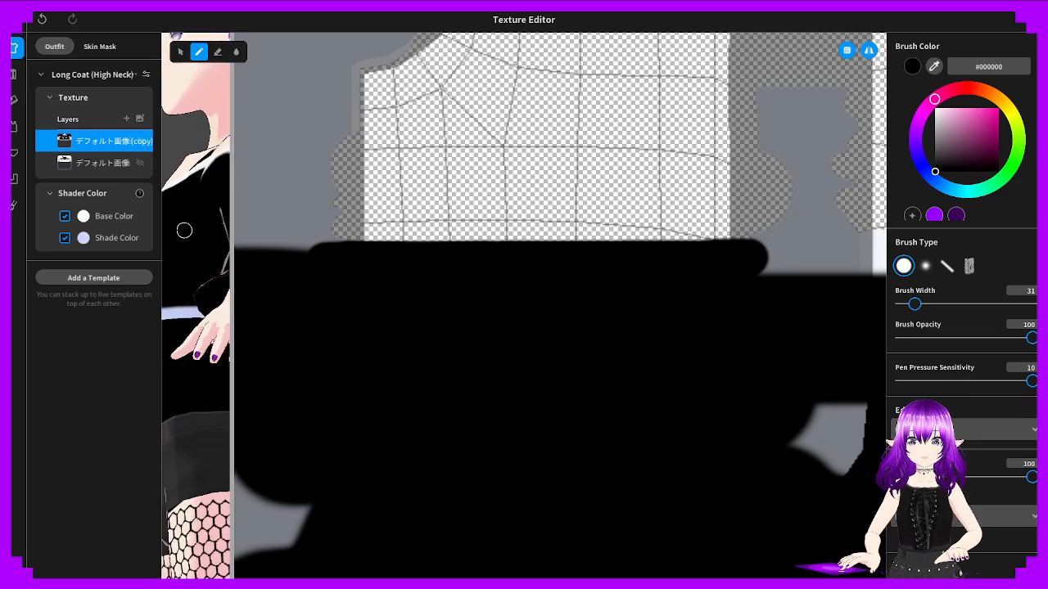
Paint mirrored black strokes along the front panel's upper edge, from the centre dip out to the armholes
middle_drag(638, 393, 356, 323)
mouse_move(802, 299)
middle_down()
mouse_move(610, 304)
mouse_move(463, 331)
mouse_move(529, 340)
middle_up()
mouse_move(704, 292)
mouse_down()
mouse_move(459, 243)
mouse_move(318, 233)
mouse_move(303, 218)
mouse_move(380, 233)
mouse_up()
drag(436, 234, 701, 282)
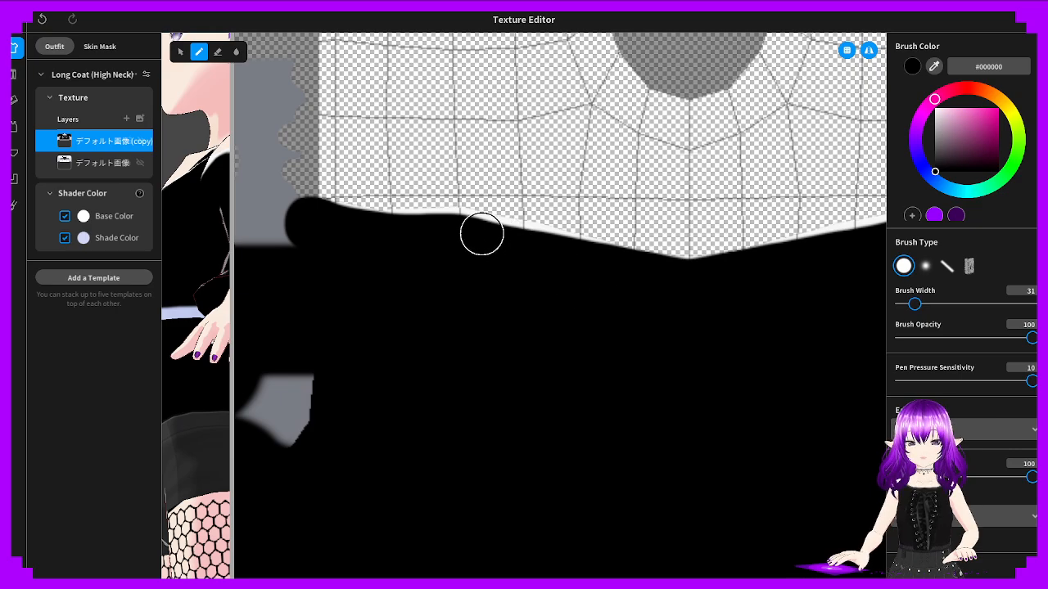
mouse_move(459, 226)
mouse_down()
mouse_move(679, 276)
mouse_move(456, 222)
mouse_move(320, 210)
mouse_move(287, 196)
mouse_up()
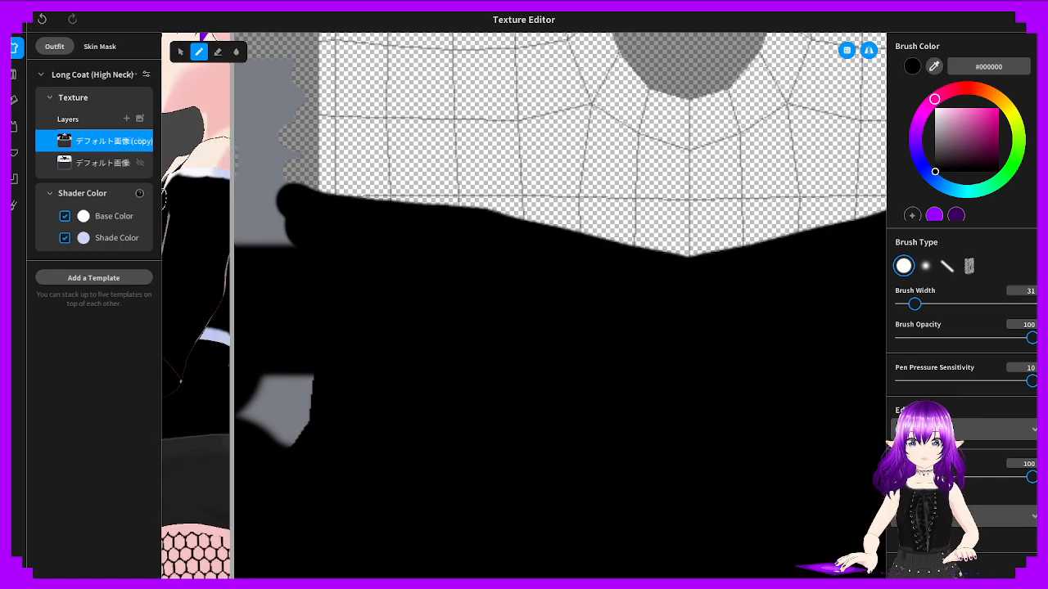
Undo the last neckline stroke and repaint the front panel's upper edge black past the armholes
scroll(168, 199, down, 3)
right_drag(193, 206, 233, 197)
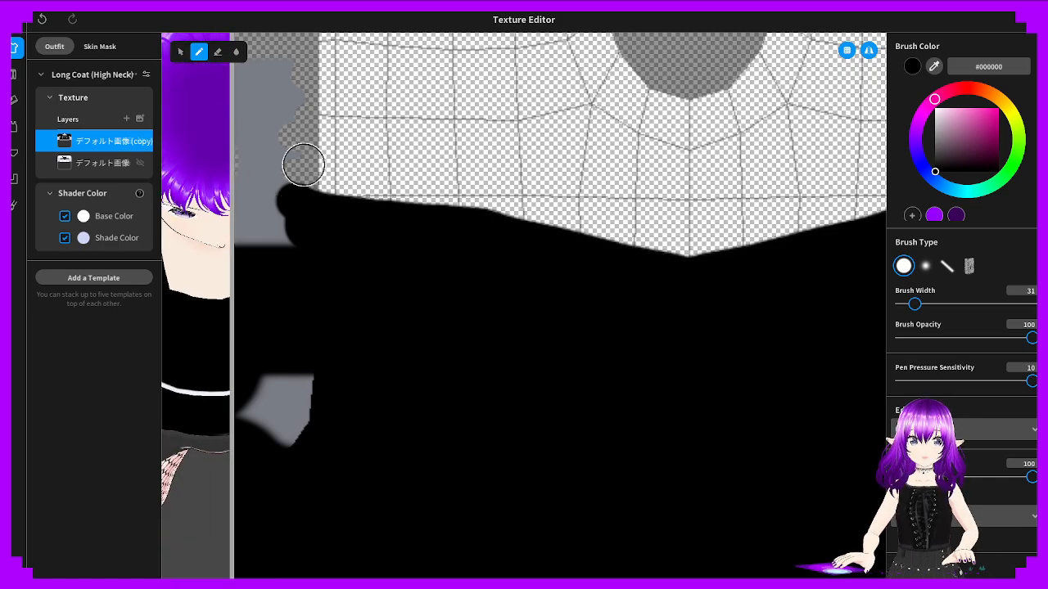
key(ctrl+z)
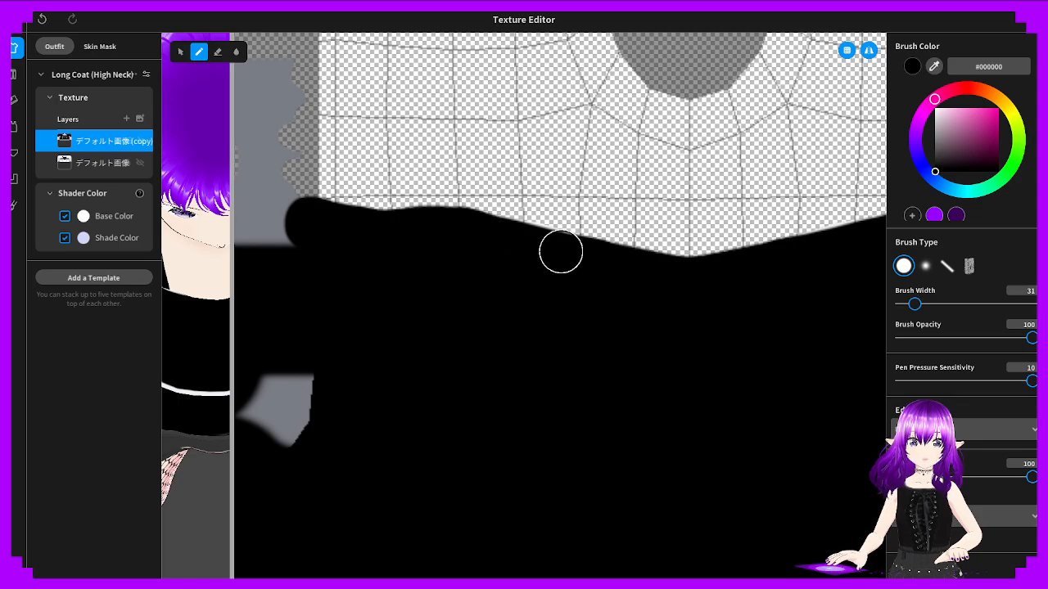
drag(504, 237, 662, 271)
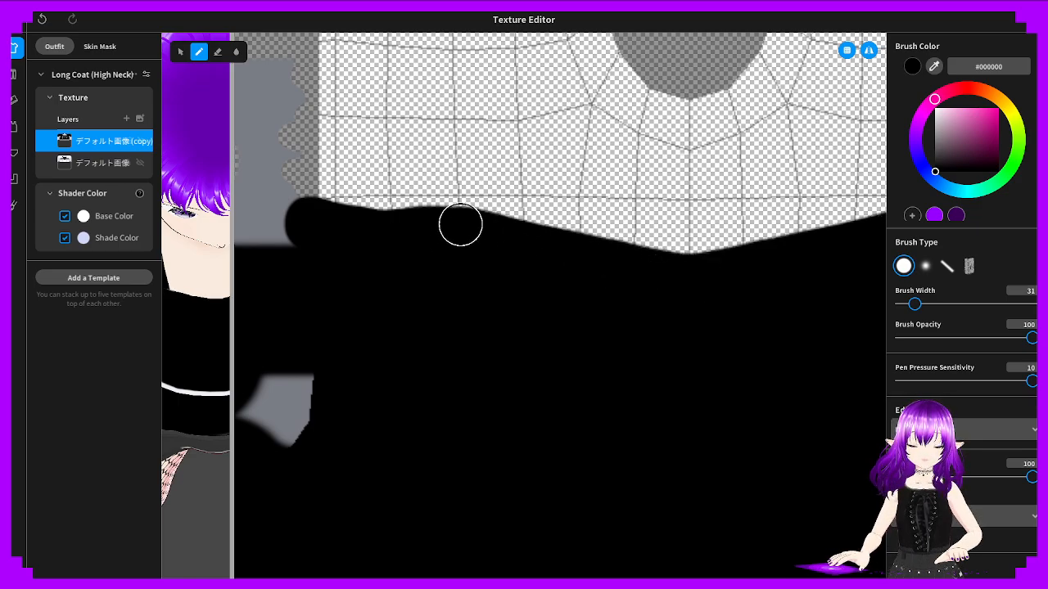
drag(415, 221, 260, 206)
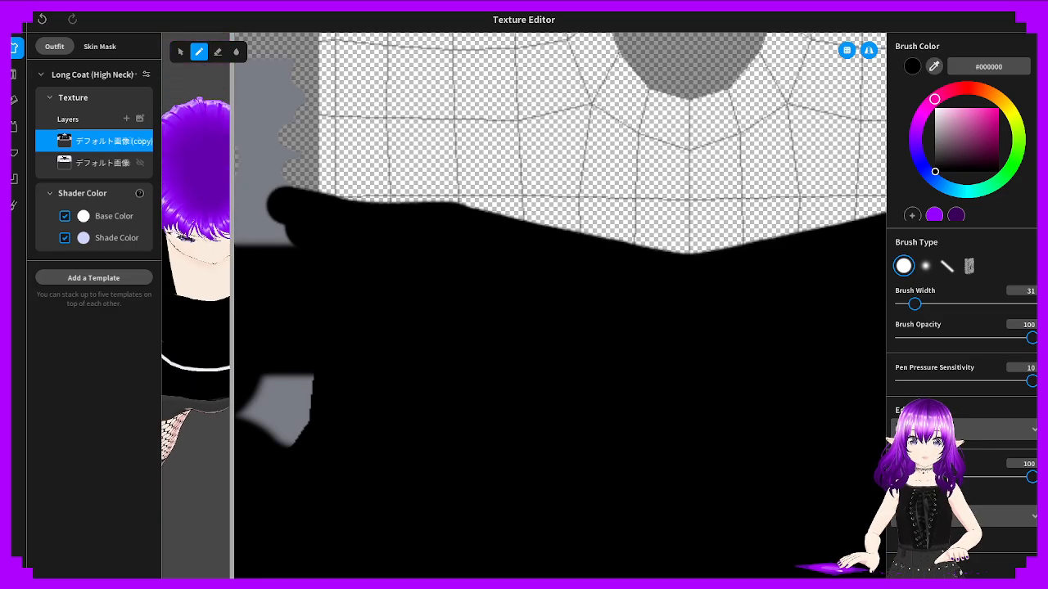
Widen the 3D preview and examine the blouse's back, shoulder edges and hem up close
drag(229, 248, 368, 244)
scroll(289, 248, up, 5)
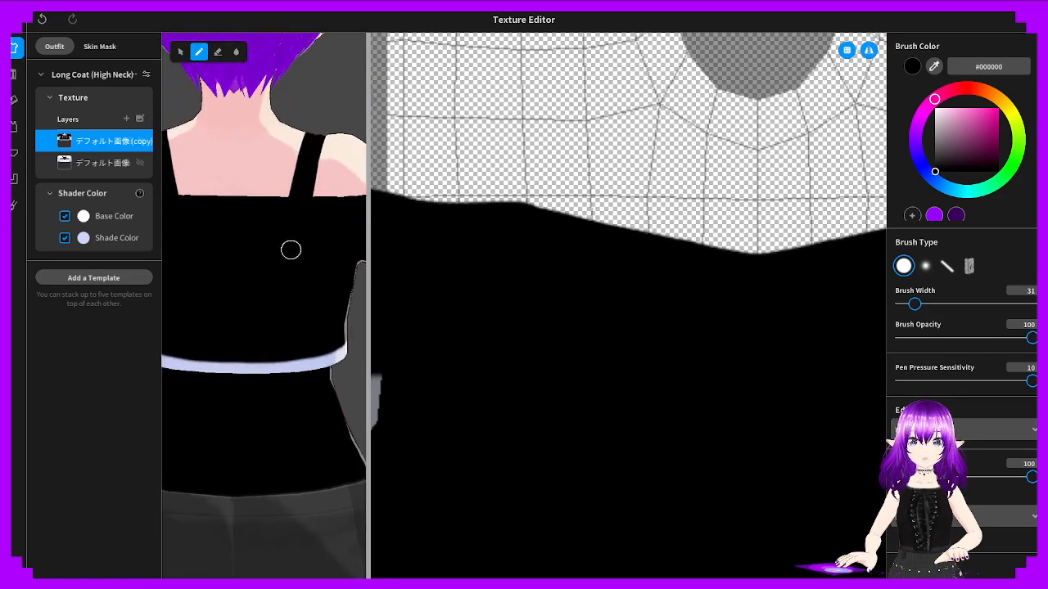
middle_drag(331, 243, 187, 235)
scroll(297, 229, up, 6)
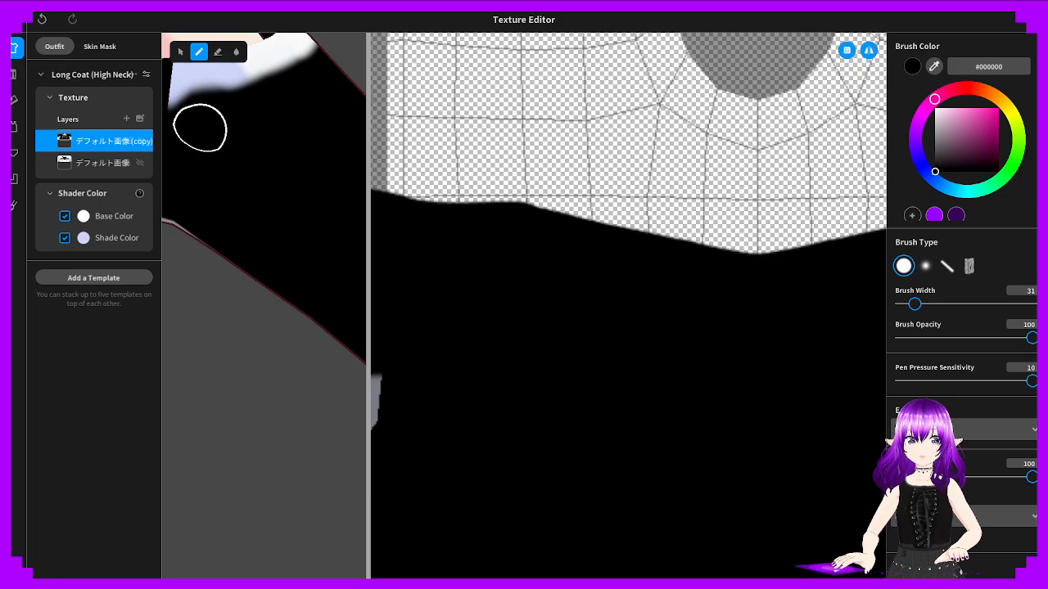
middle_drag(222, 159, 270, 286)
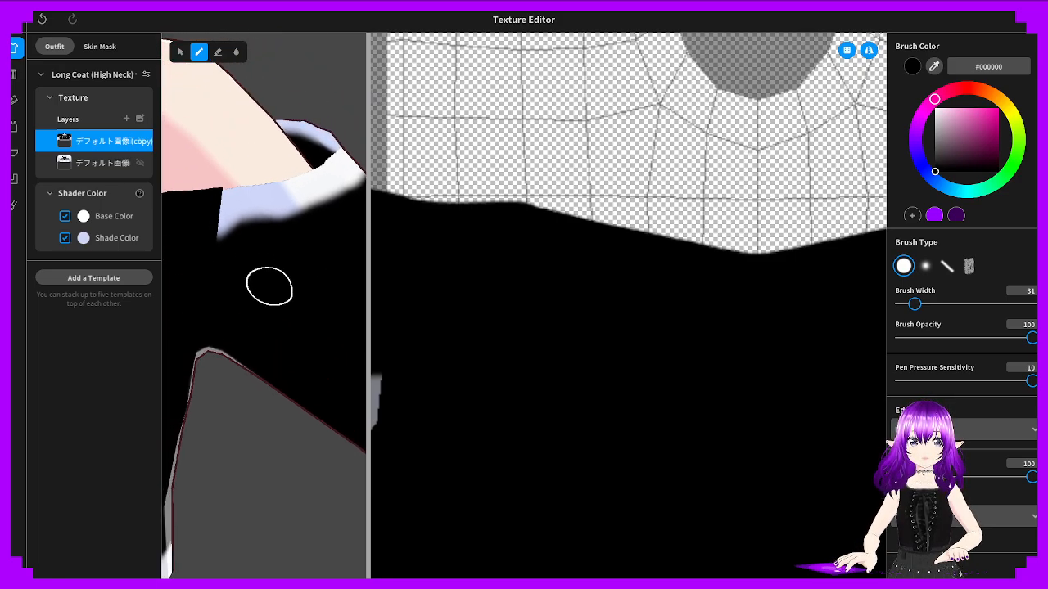
scroll(622, 249, down, 3)
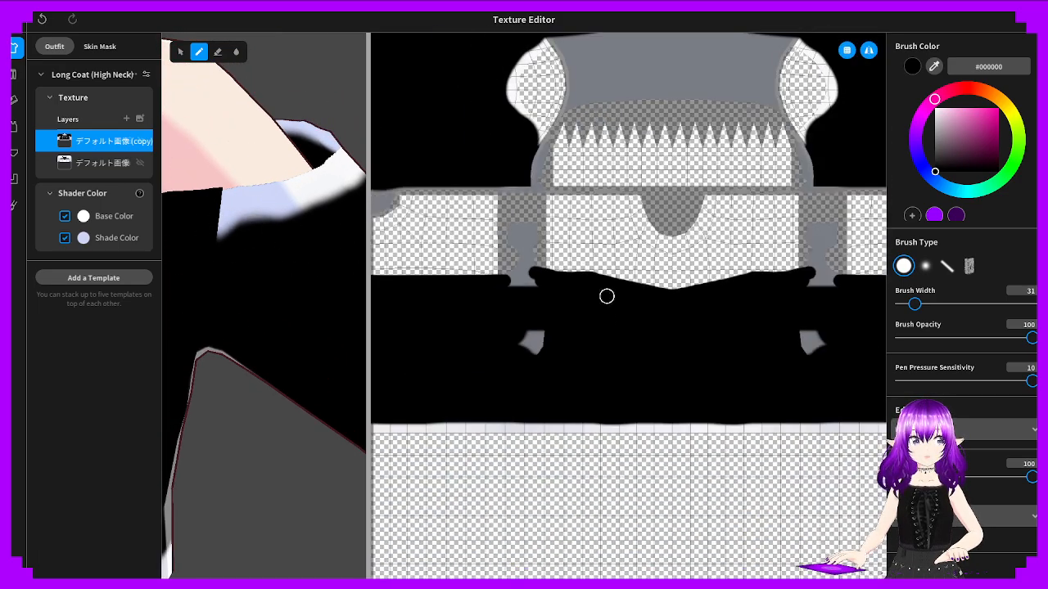
scroll(528, 395, up, 1)
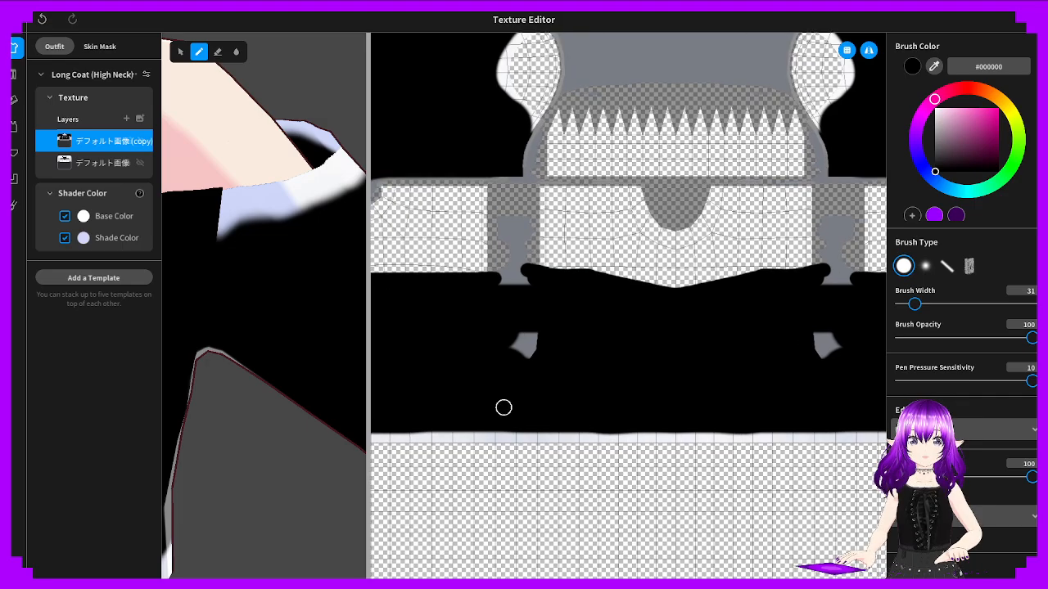
middle_drag(450, 402, 542, 343)
scroll(295, 382, down, 5)
scroll(295, 381, down, 2)
right_drag(294, 381, 154, 383)
Paint black over the white hem strip at the outer end of the back panels
scroll(437, 369, up, 5)
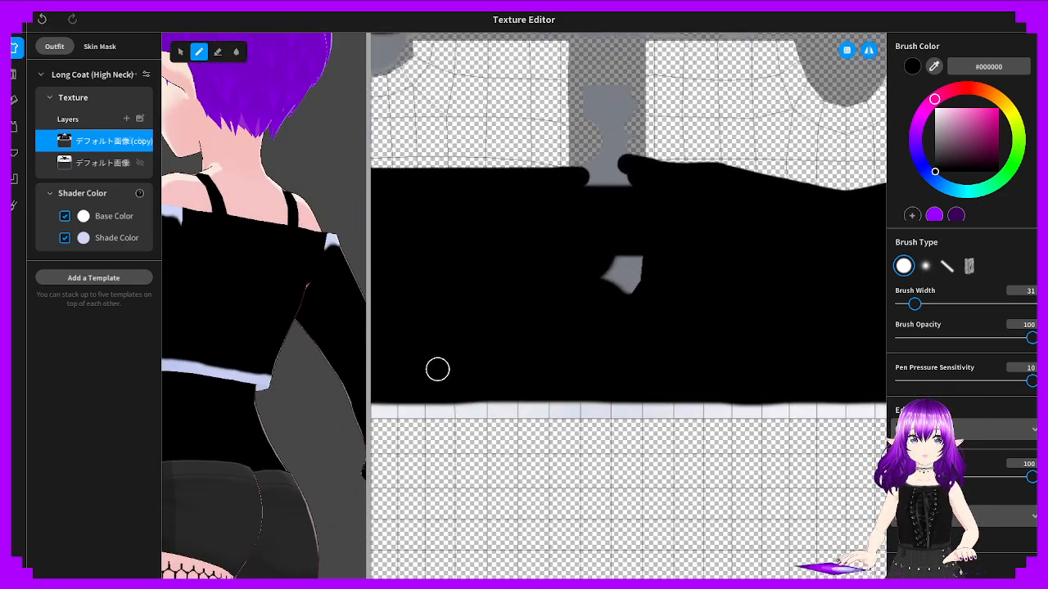
middle_drag(447, 369, 590, 274)
mouse_move(419, 327)
mouse_down()
mouse_move(598, 342)
mouse_move(739, 338)
mouse_move(738, 328)
mouse_up()
key(ctrl+z)
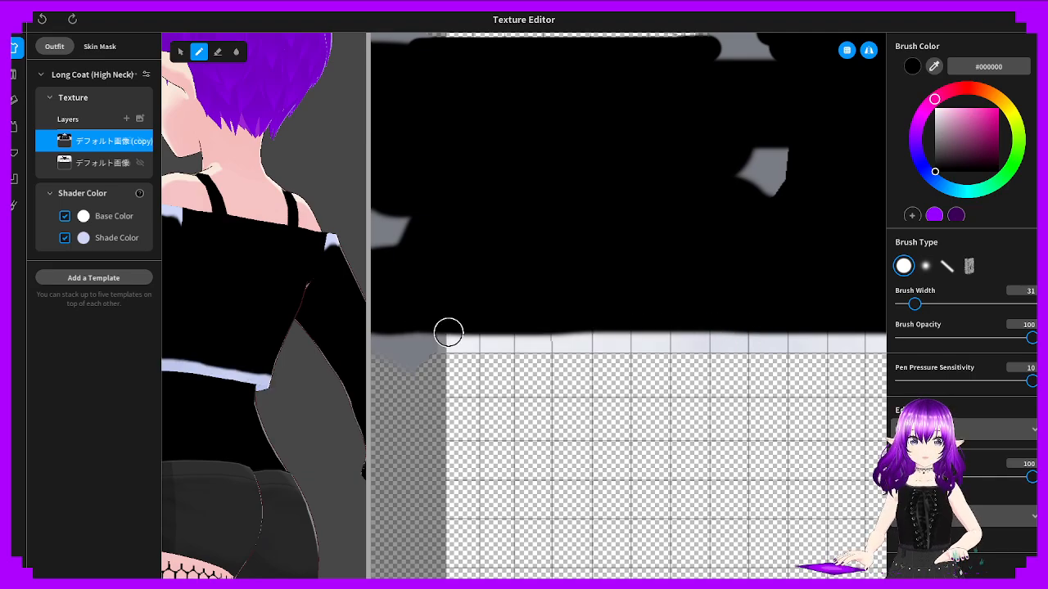
mouse_move(448, 332)
mouse_down()
mouse_move(855, 317)
mouse_move(531, 344)
mouse_up()
scroll(508, 353, up, 3)
middle_drag(483, 333, 495, 311)
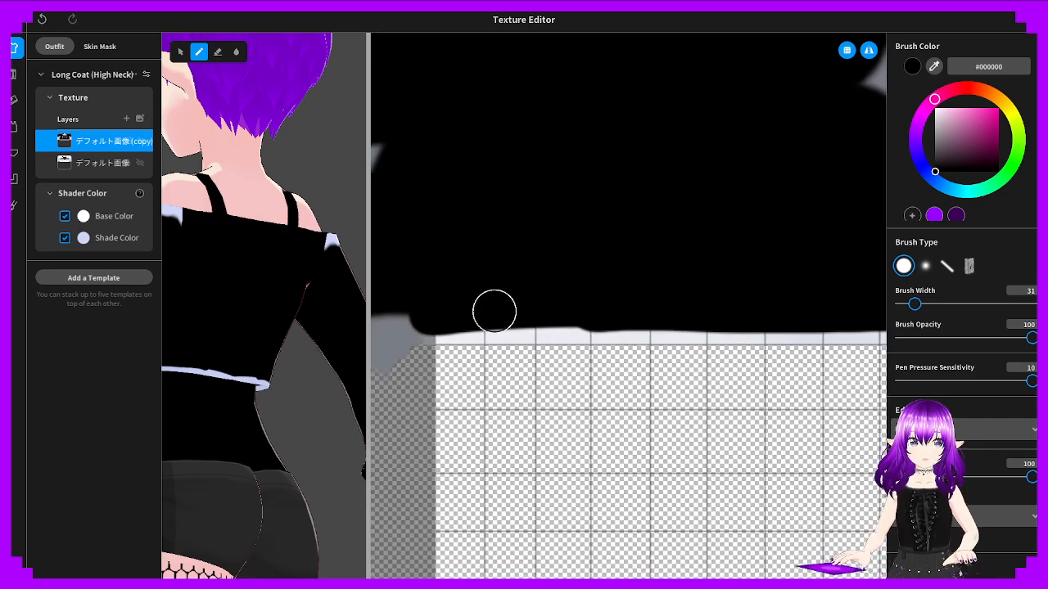
Continue the mirrored black strokes along the hem strip from the back panels' outer ends towards the centre
drag(434, 322, 829, 318)
middle_drag(829, 319, 423, 292)
drag(424, 292, 857, 300)
middle_drag(856, 299, 486, 304)
drag(486, 304, 680, 298)
scroll(496, 308, up, 2)
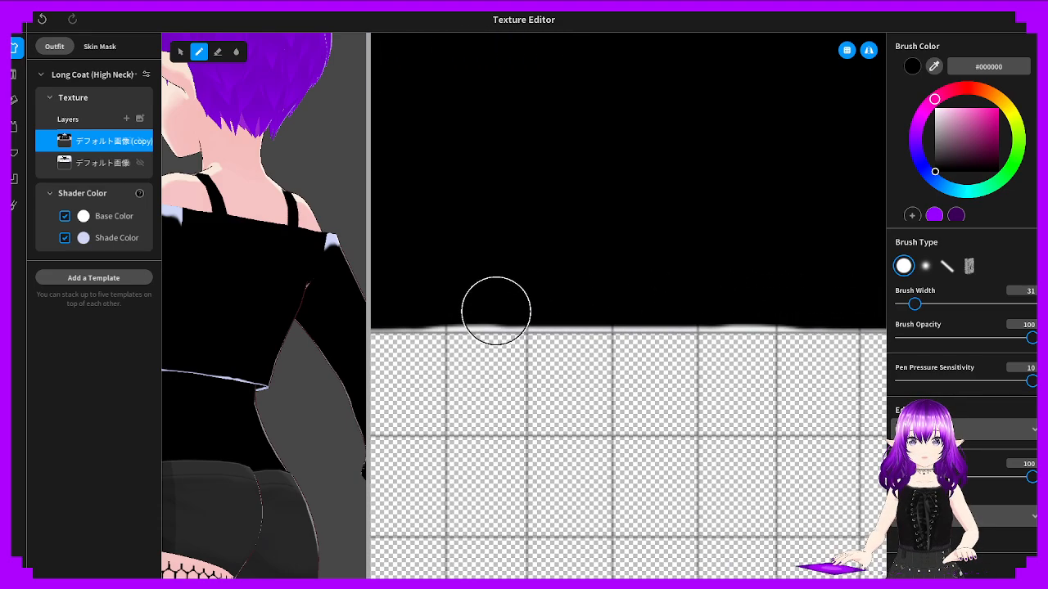
drag(465, 294, 828, 297)
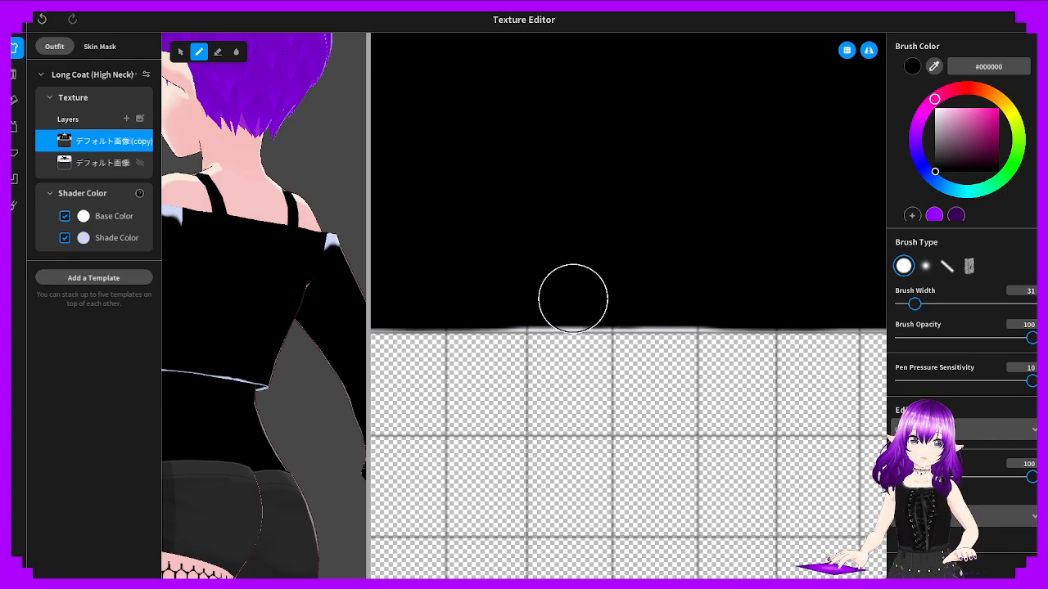
Touch up the thin white line left along the hem's lower edge with black, undoing and repeating uneven strokes
mouse_move(573, 297)
mouse_down()
mouse_move(427, 299)
mouse_move(747, 292)
mouse_up()
key(ctrl+z)
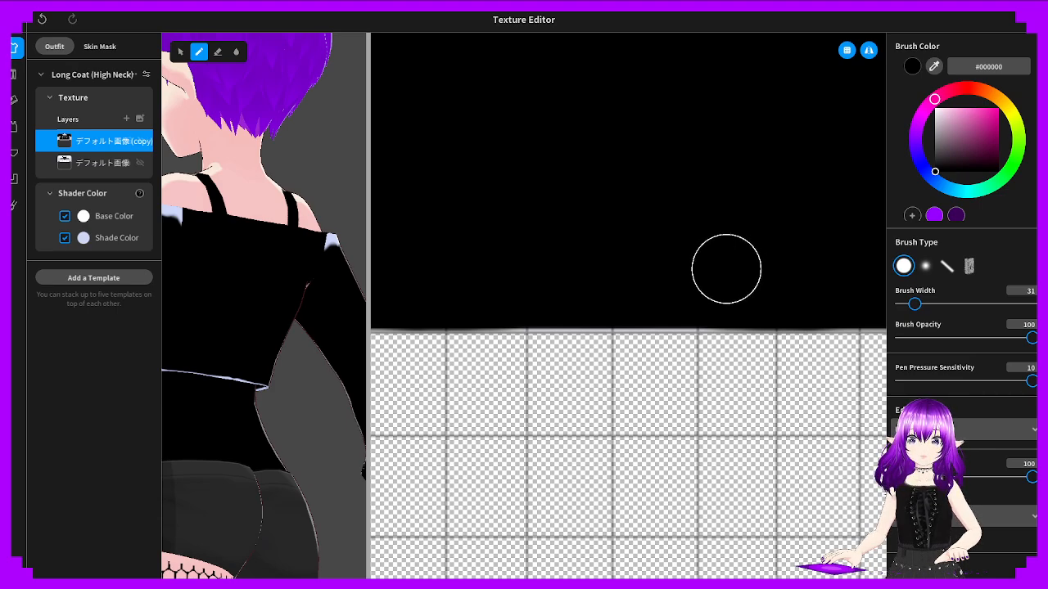
mouse_move(563, 286)
mouse_down()
mouse_move(564, 297)
mouse_move(825, 305)
mouse_up()
middle_drag(491, 262, 504, 261)
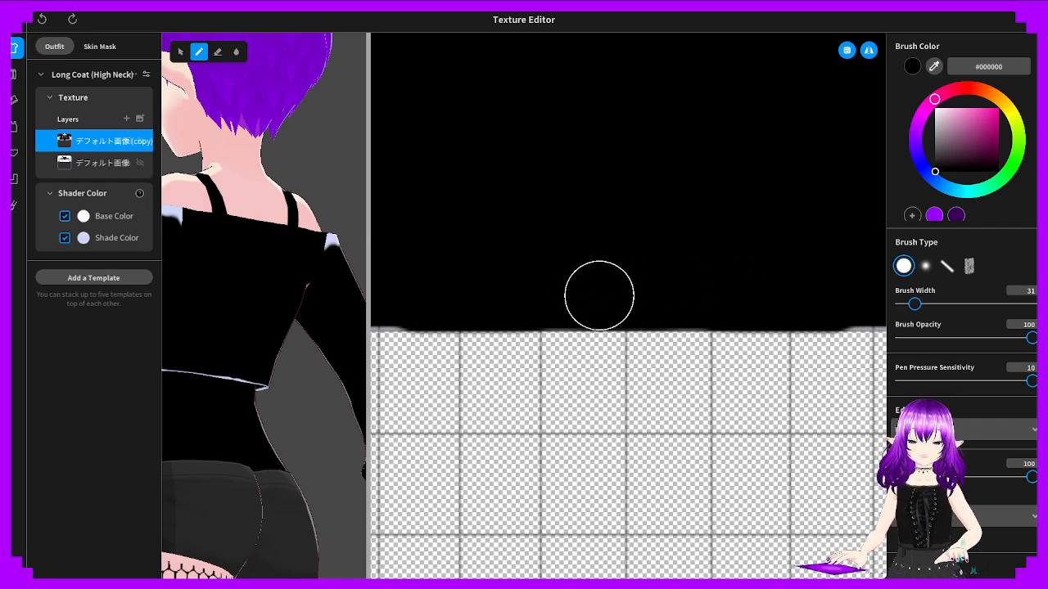
key(ctrl+z)
drag(490, 300, 826, 298)
key(ctrl+z)
key(ctrl+z)
drag(554, 301, 677, 301)
key(ctrl+z)
drag(576, 299, 815, 296)
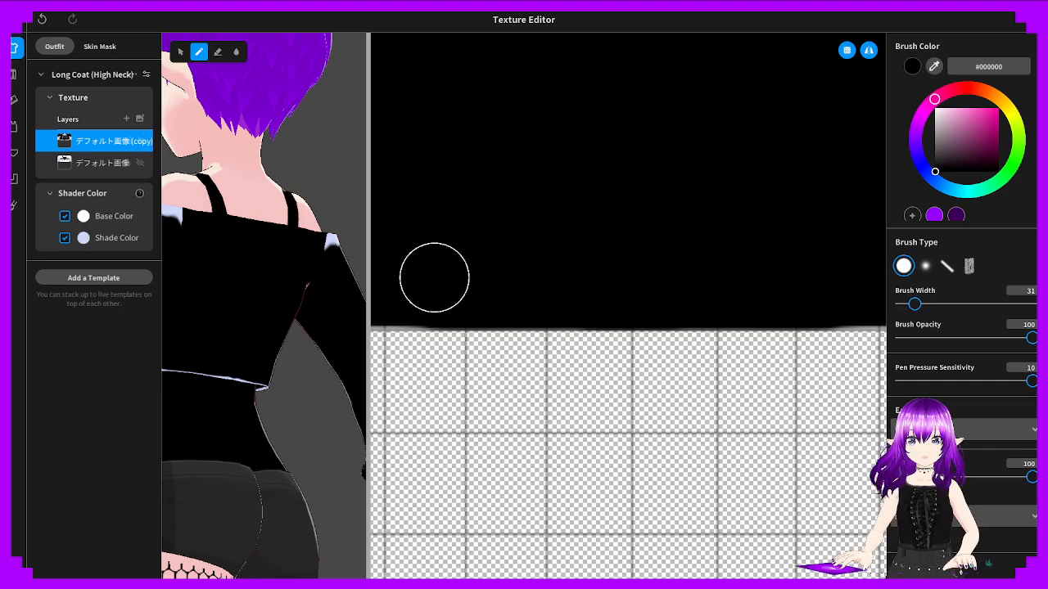
Paint the next stretch of the white line along the hem's lower edge black, undoing uneven strokes
middle_drag(434, 277, 704, 275)
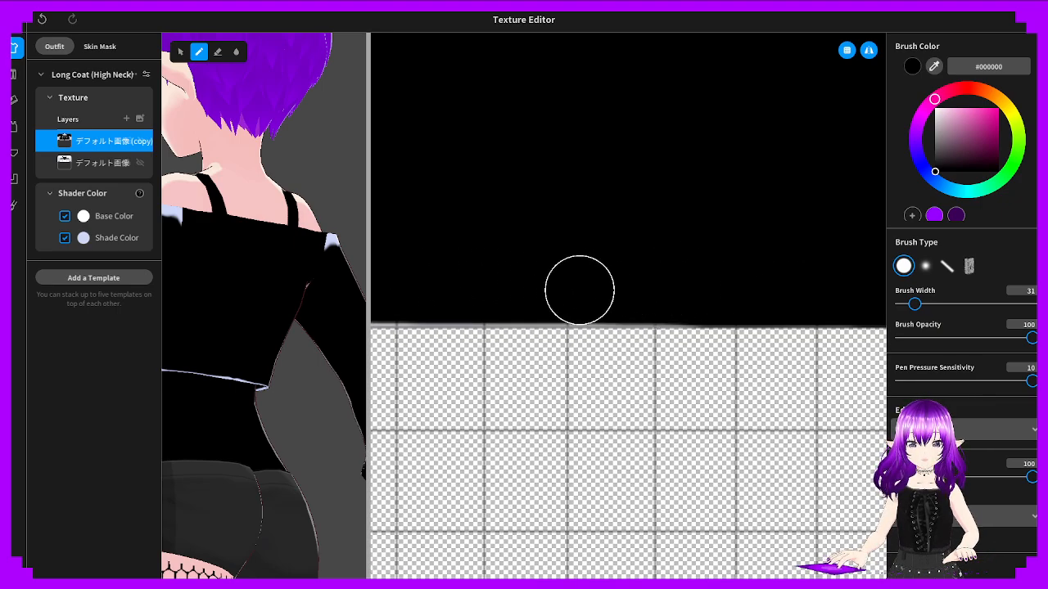
drag(589, 293, 856, 294)
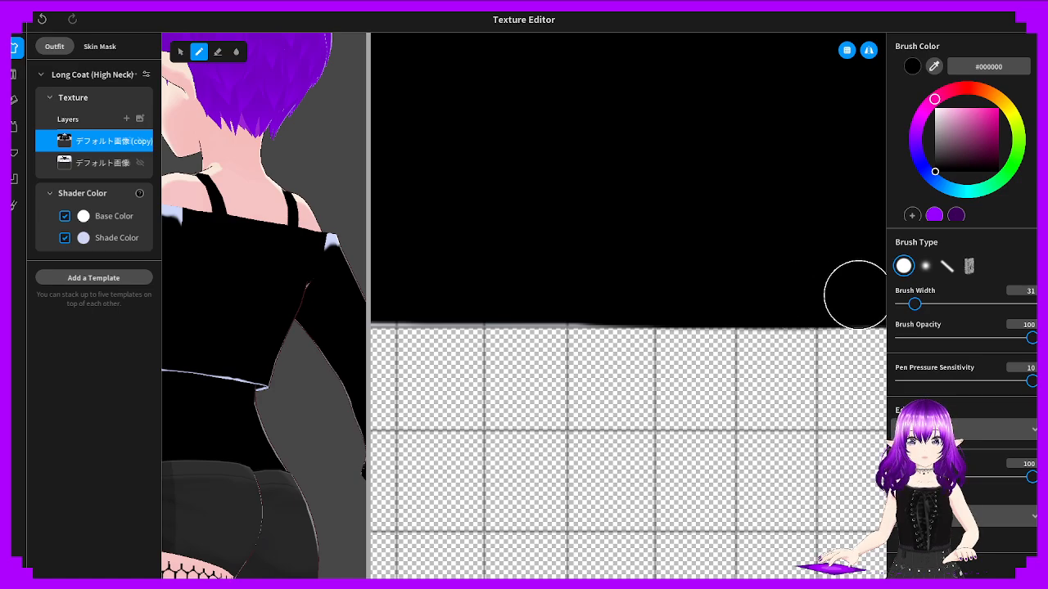
drag(654, 297, 475, 292)
middle_drag(520, 283, 666, 282)
drag(629, 299, 472, 290)
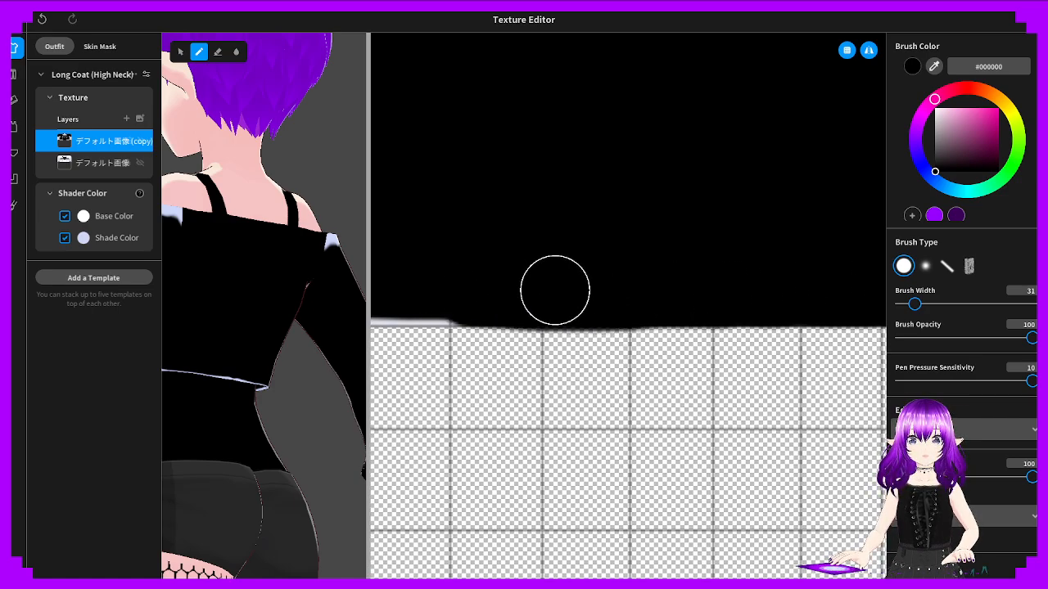
key(ctrl+z)
mouse_move(737, 293)
mouse_down()
mouse_move(581, 292)
mouse_move(781, 295)
mouse_move(494, 302)
mouse_move(758, 294)
mouse_up()
key(ctrl+z)
key(ctrl+z)
key(ctrl+z)
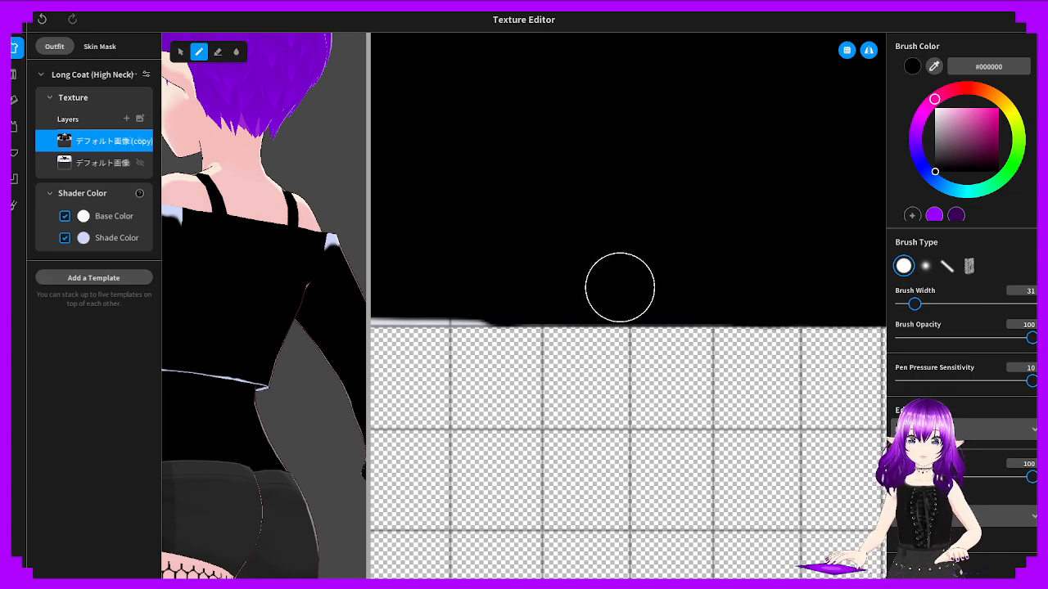
Extend the black strokes along the hem's lower edge towards the grey patch at the panel's end, redoing the stroke that overshoots
drag(680, 294, 778, 294)
middle_drag(509, 274, 696, 284)
mouse_move(690, 298)
mouse_down()
mouse_move(451, 292)
mouse_move(770, 302)
mouse_move(405, 311)
mouse_up()
key(ctrl+z)
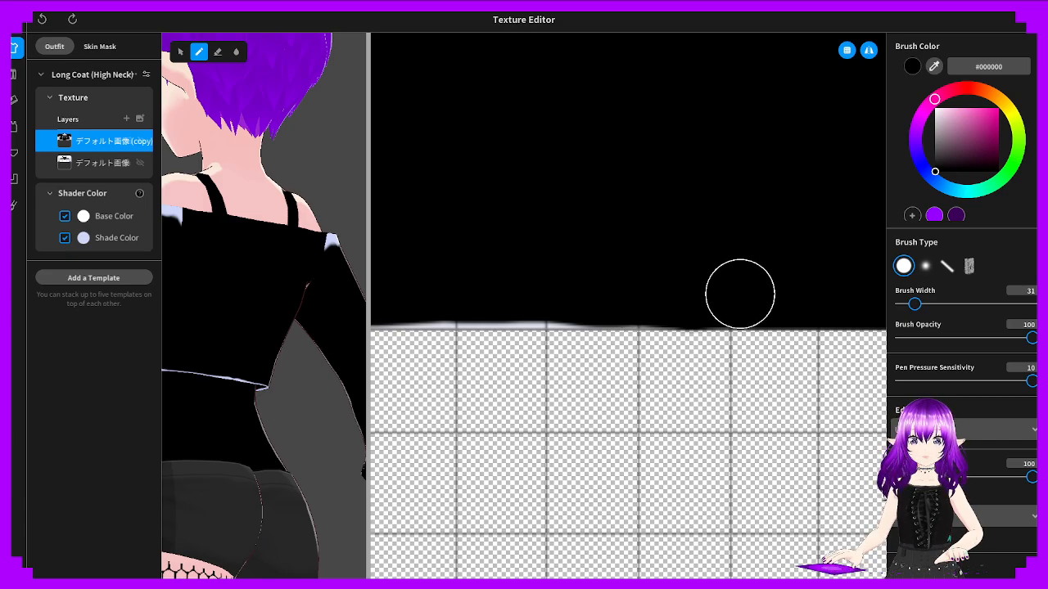
drag(742, 298, 730, 298)
mouse_move(664, 293)
mouse_down()
mouse_move(565, 292)
mouse_move(762, 292)
mouse_move(406, 299)
mouse_up()
Cover the pale line on the following hem stretch with long black strokes, undoing and repeating those that spill past the edge
middle_drag(511, 271, 872, 246)
drag(768, 275, 698, 273)
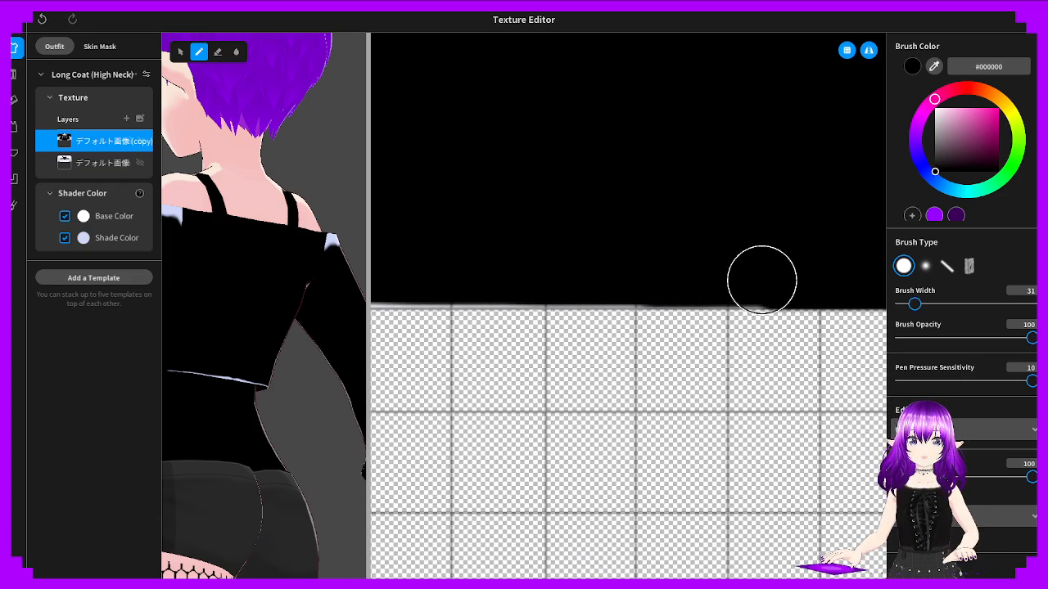
drag(779, 278, 365, 278)
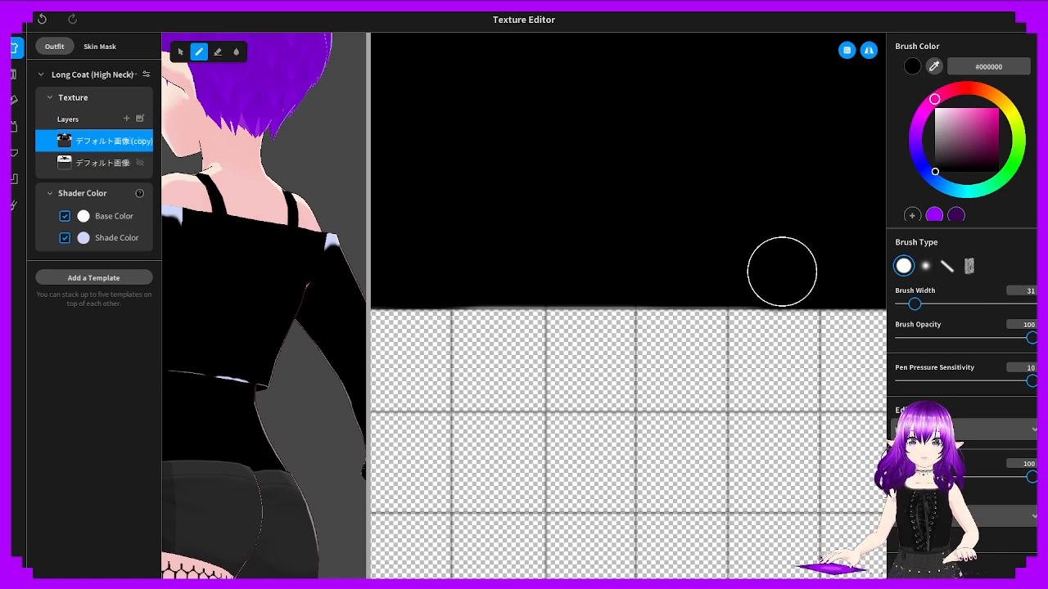
mouse_move(786, 277)
mouse_down()
mouse_move(502, 281)
mouse_move(457, 269)
mouse_up()
key(ctrl+z)
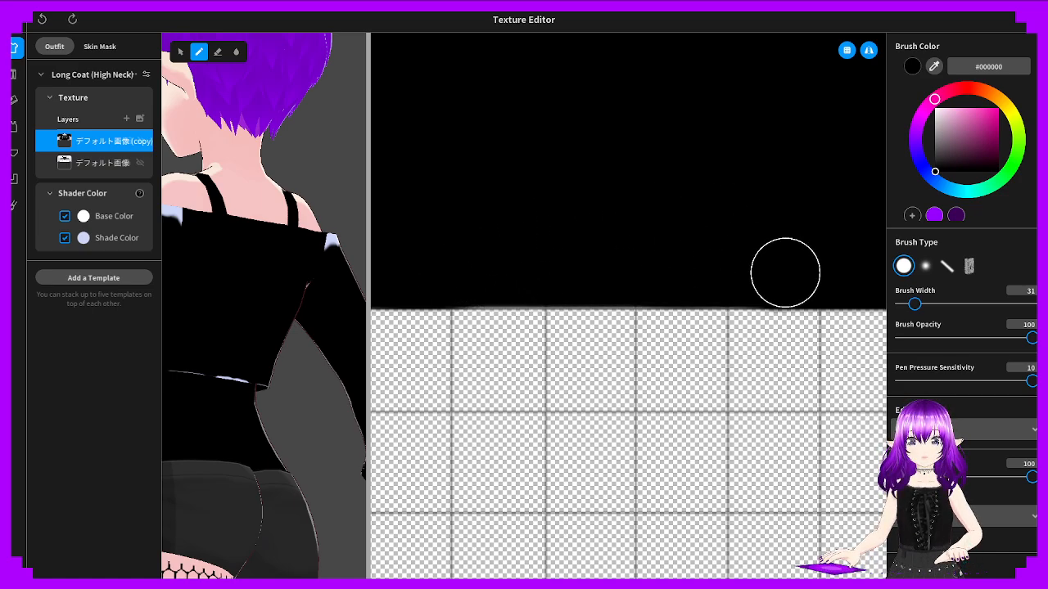
drag(786, 273, 421, 284)
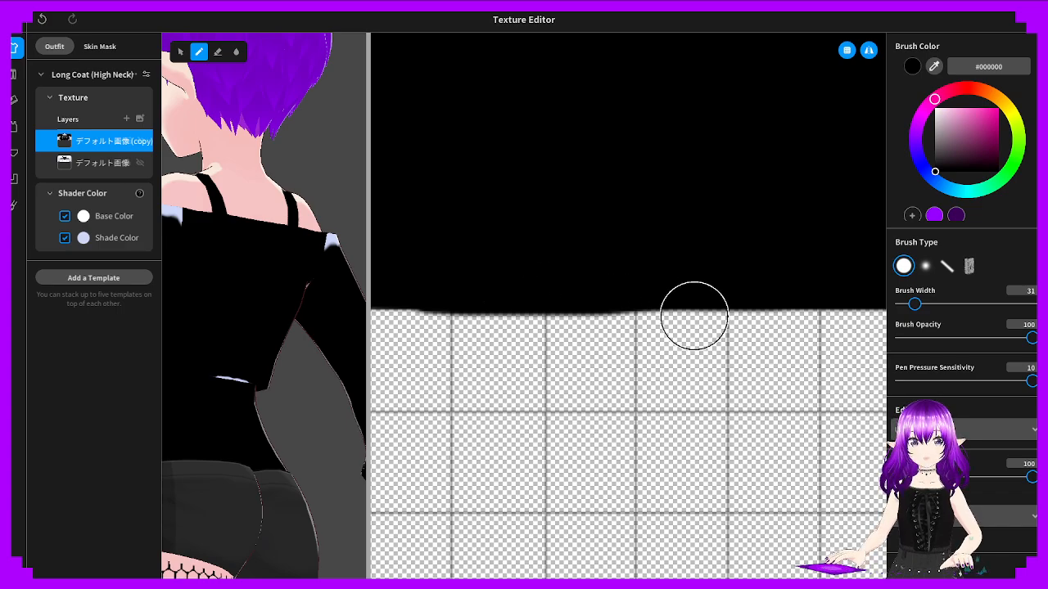
key(ctrl+z)
drag(790, 284, 601, 278)
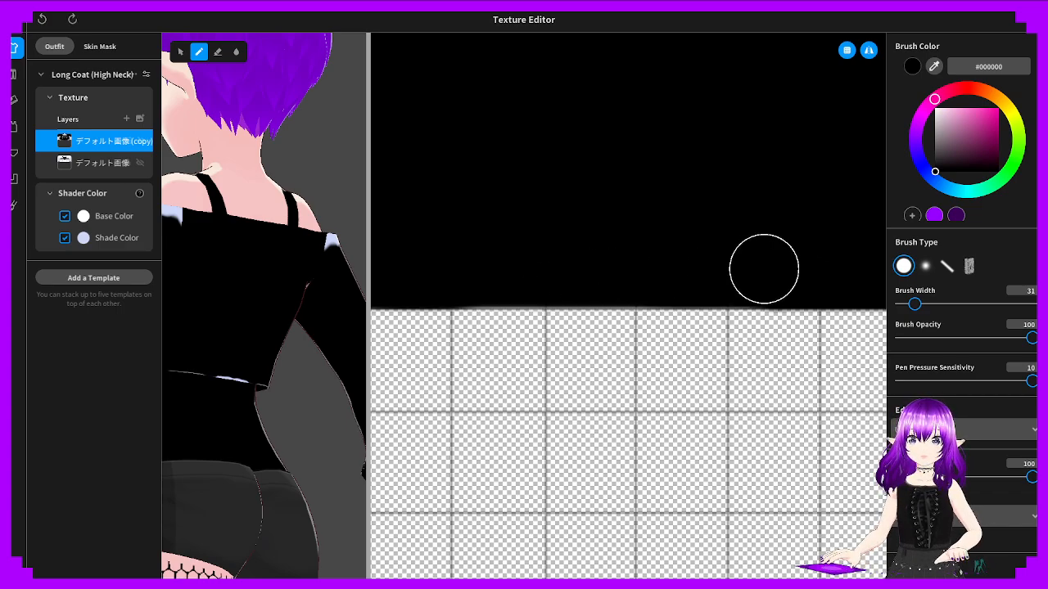
drag(769, 277, 463, 270)
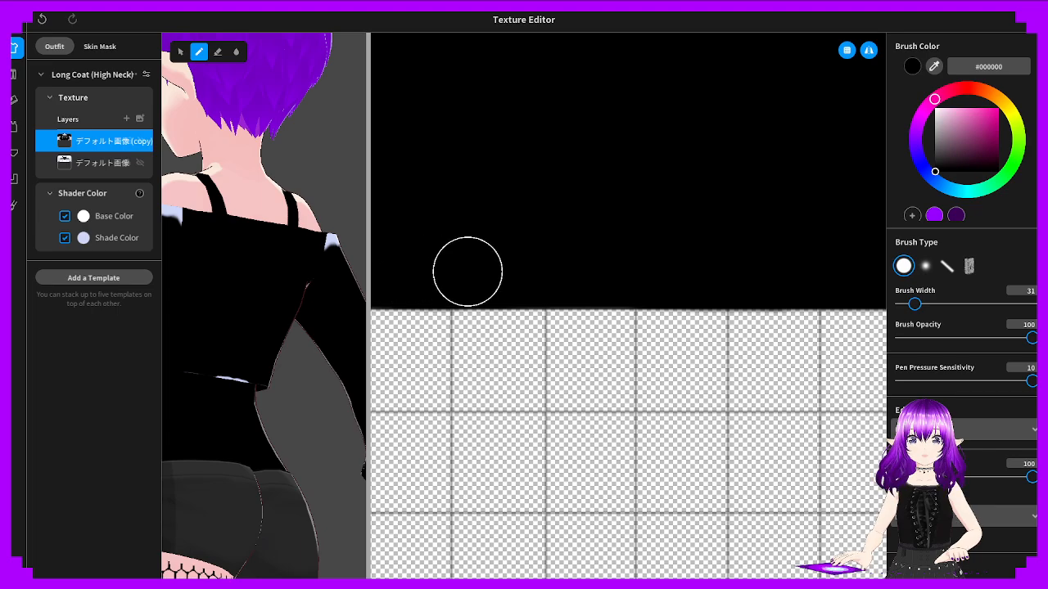
Paint the last white sliver beside the grey patch at the hem's end black and recheck the edge, undoing the surplus stroke
middle_drag(454, 268, 778, 253)
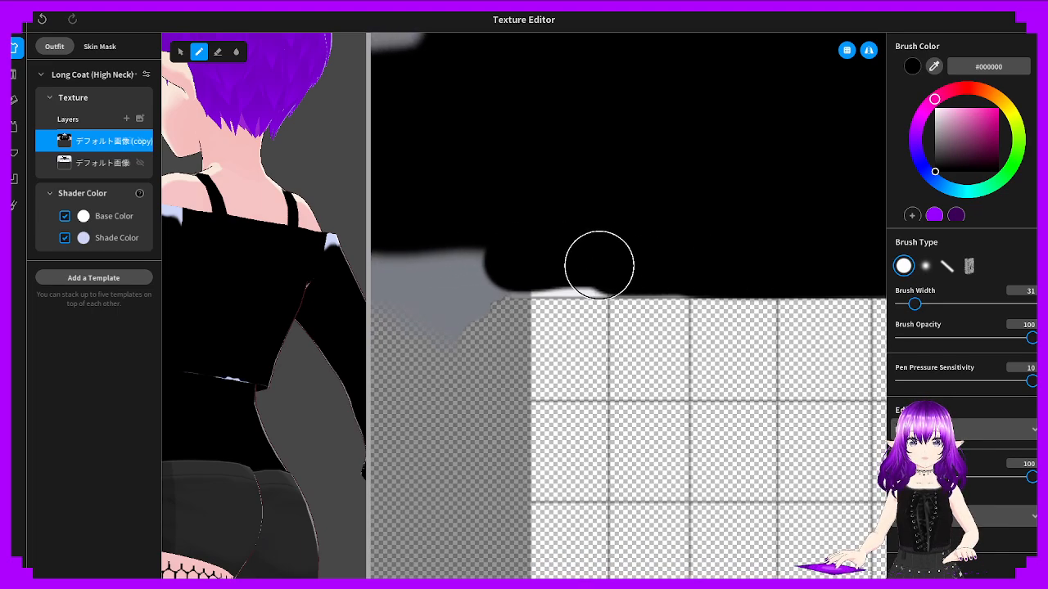
drag(489, 262, 697, 262)
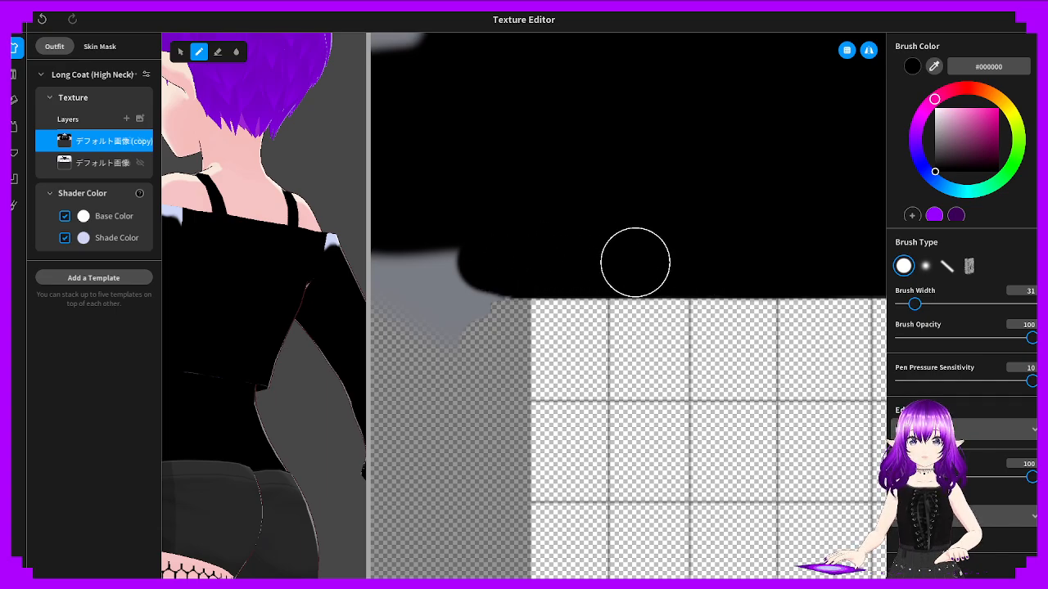
middle_drag(818, 247, 637, 237)
middle_drag(804, 238, 490, 234)
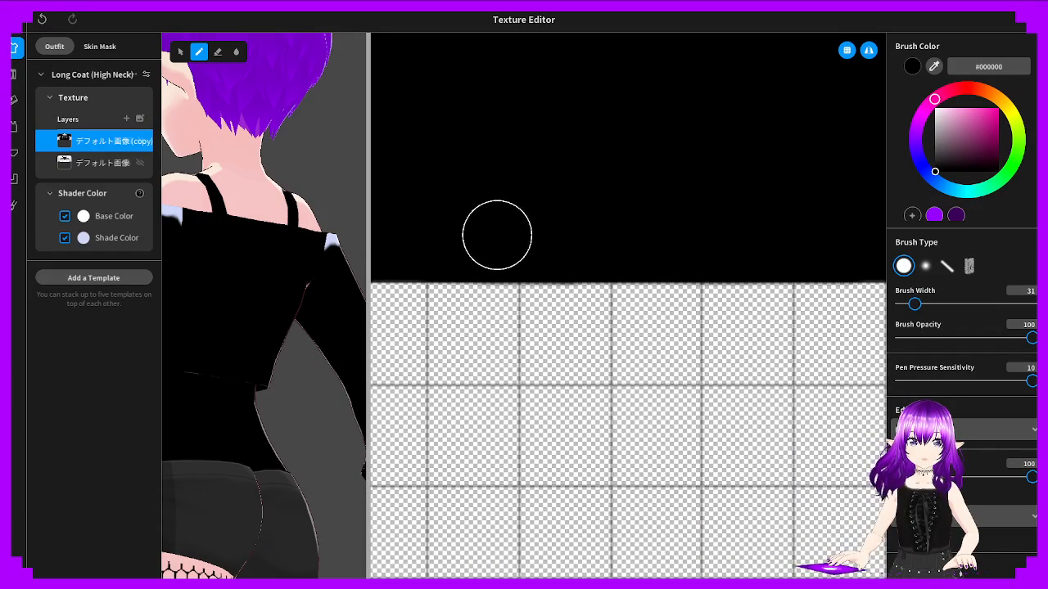
middle_drag(779, 240, 554, 244)
middle_drag(612, 244, 686, 233)
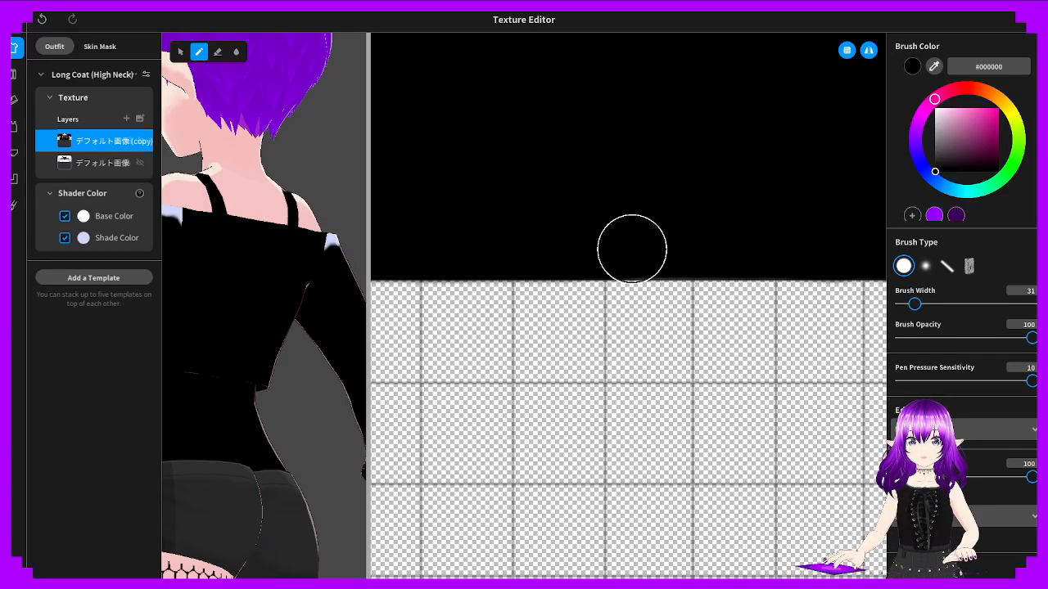
drag(707, 251, 798, 254)
key(ctrl+z)
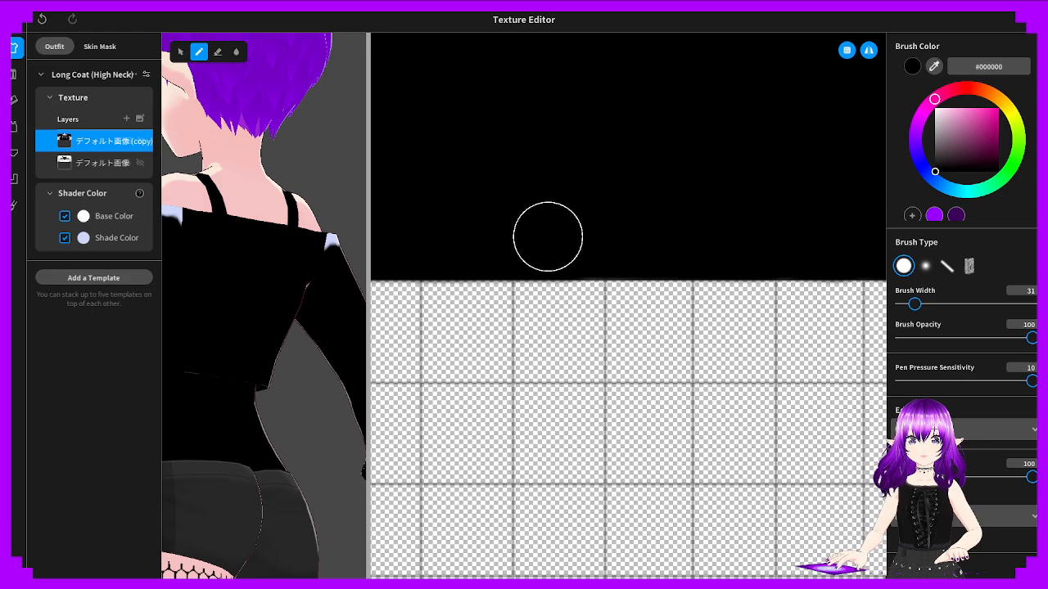
Touch up the faint light traces along the hem near the blouse's side with black, checking them close up and undoing uneven strokes
right_drag(215, 346, 268, 297)
scroll(634, 297, down, 5)
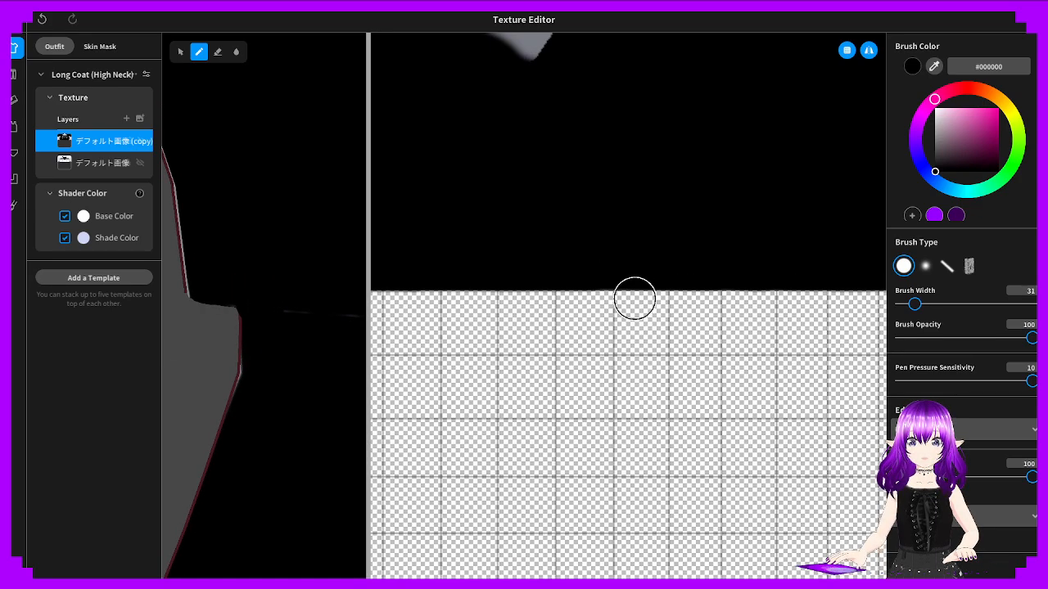
scroll(464, 319, up, 2)
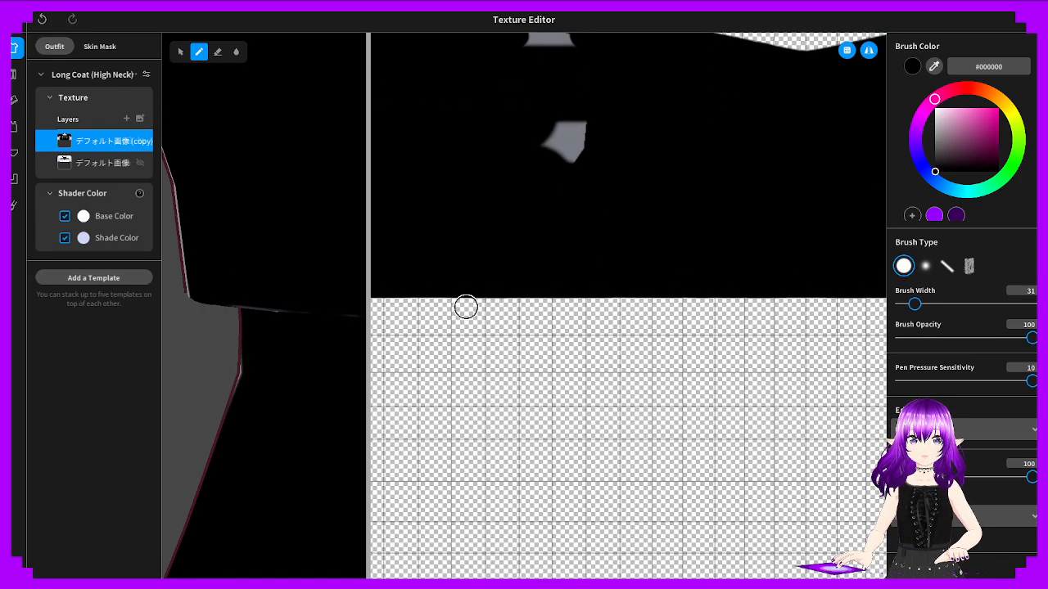
scroll(493, 303, up, 3)
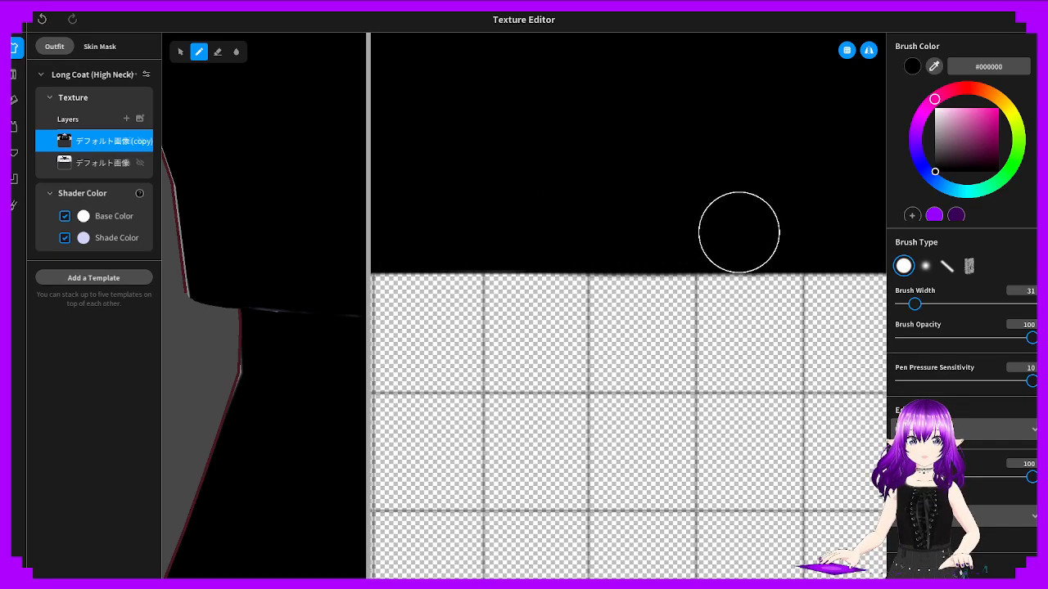
scroll(582, 227, down, 2)
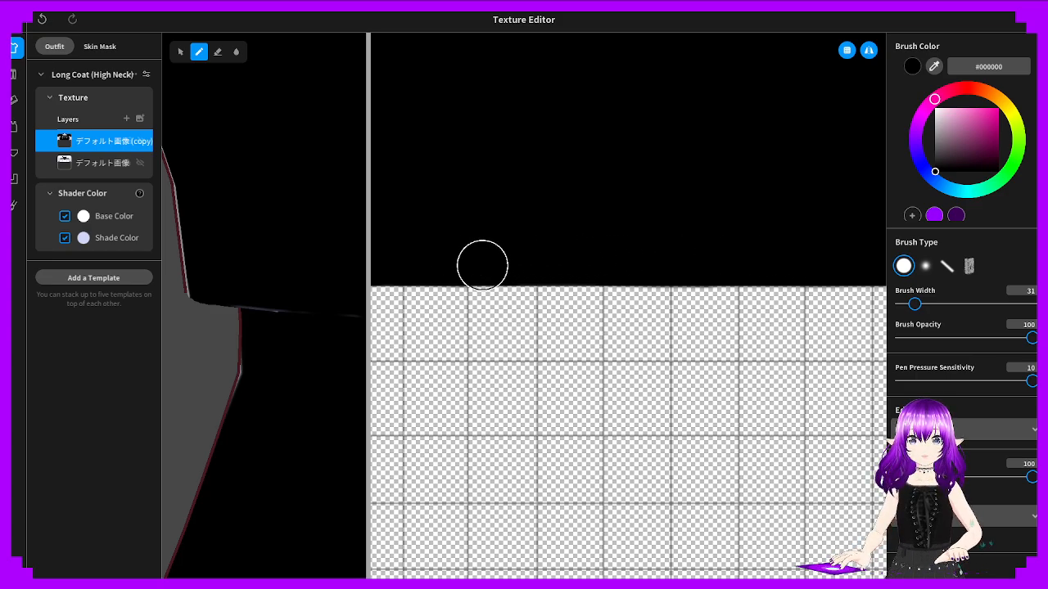
drag(482, 265, 630, 271)
key(ctrl+z)
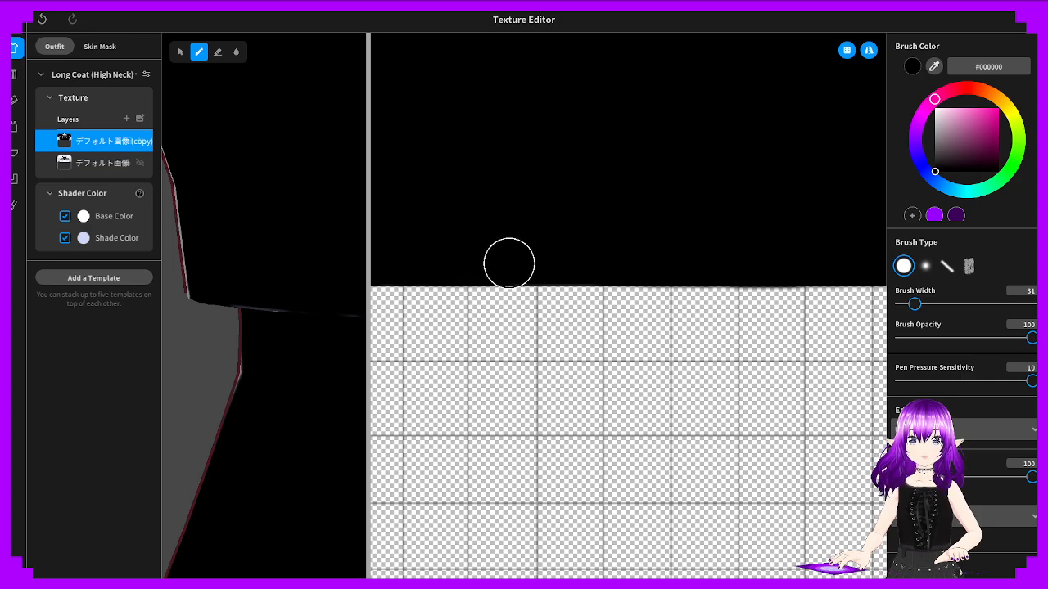
key(ctrl+z)
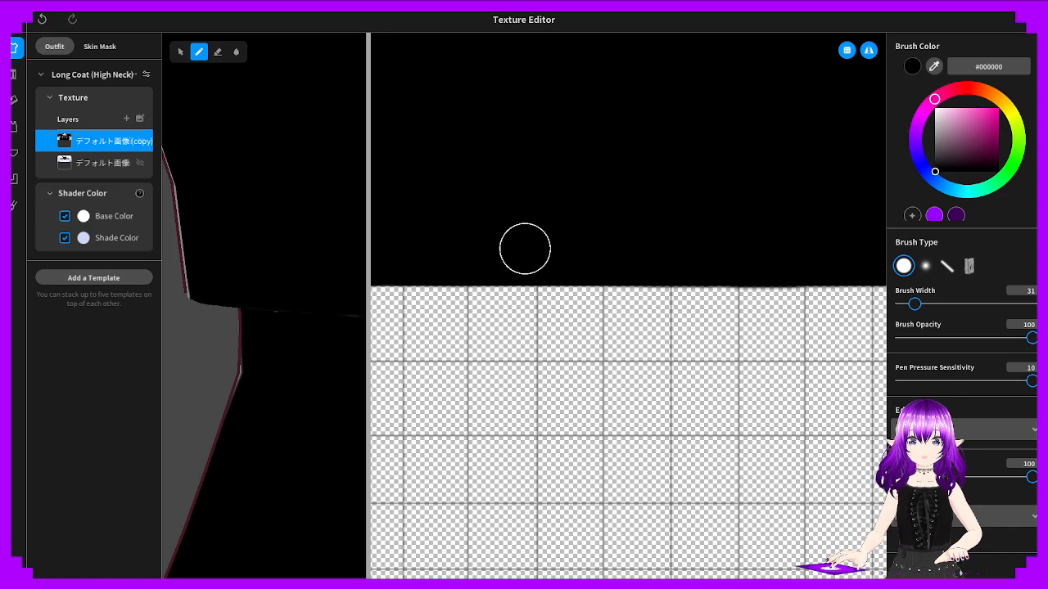
middle_drag(574, 262, 638, 261)
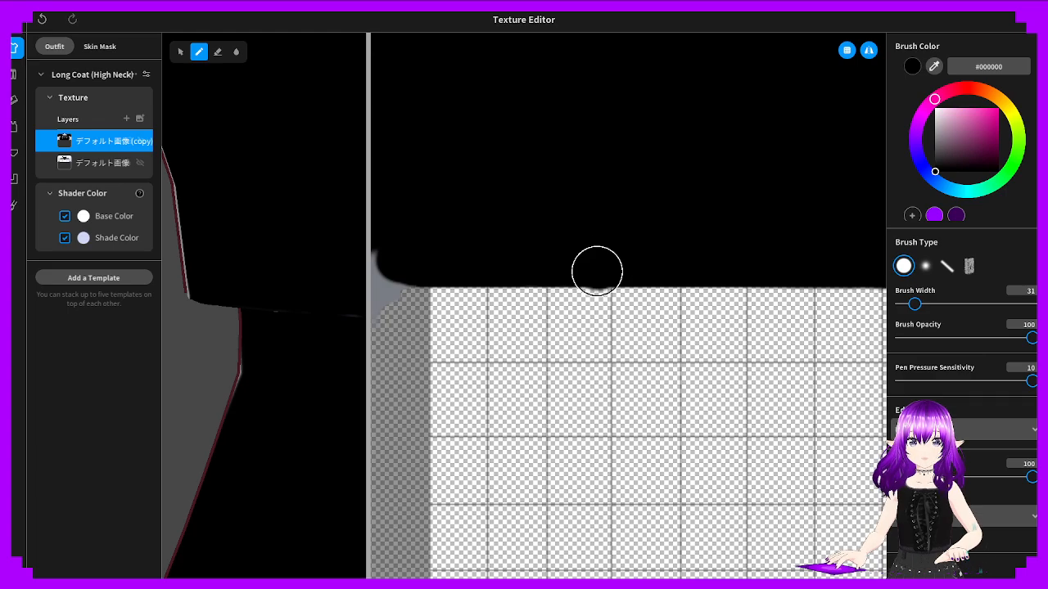
key(ctrl+z)
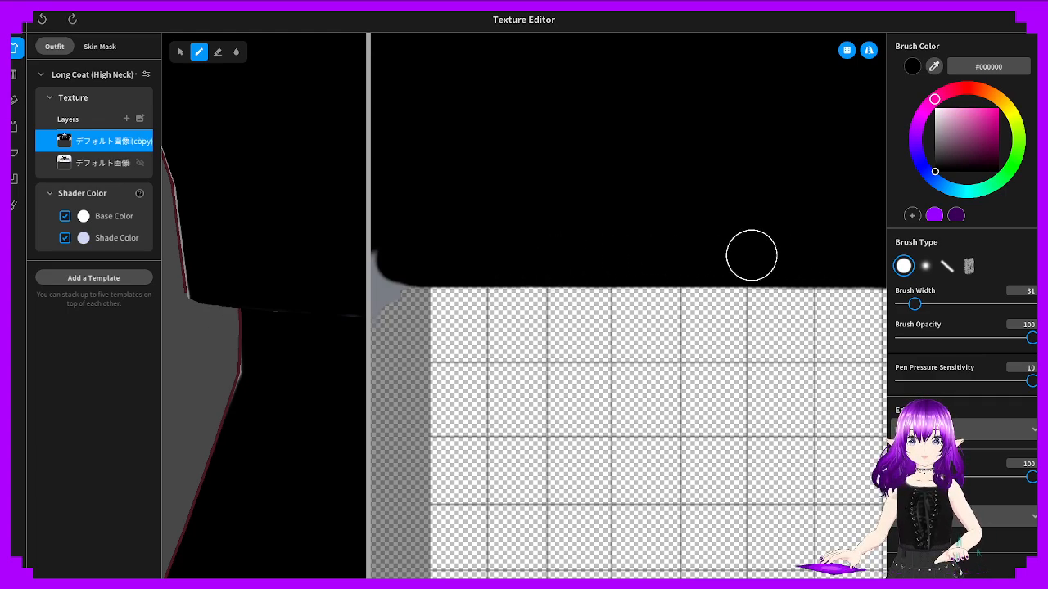
middle_drag(794, 249, 538, 247)
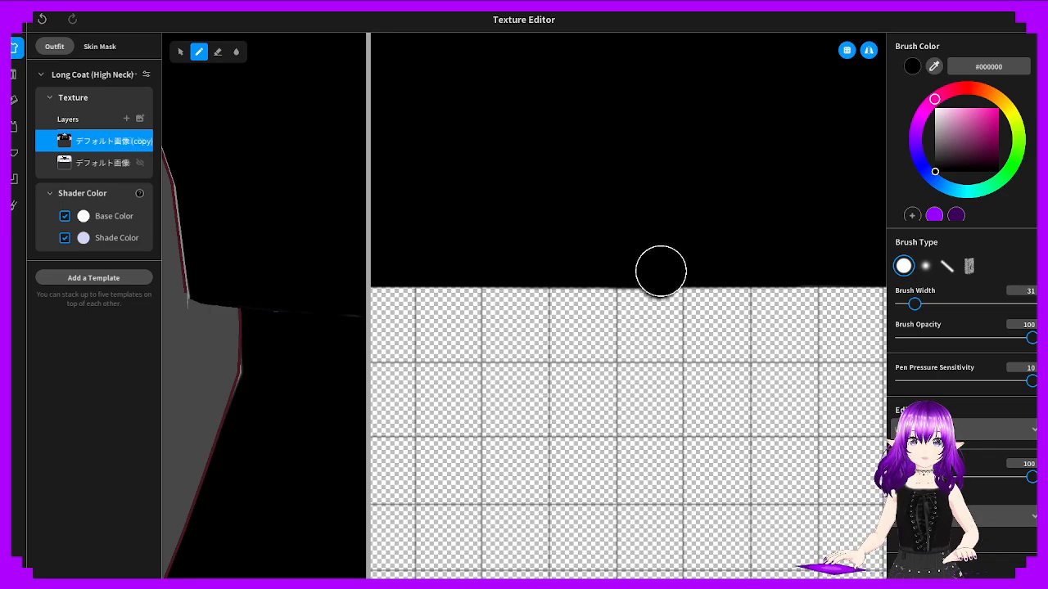
key(ctrl+z)
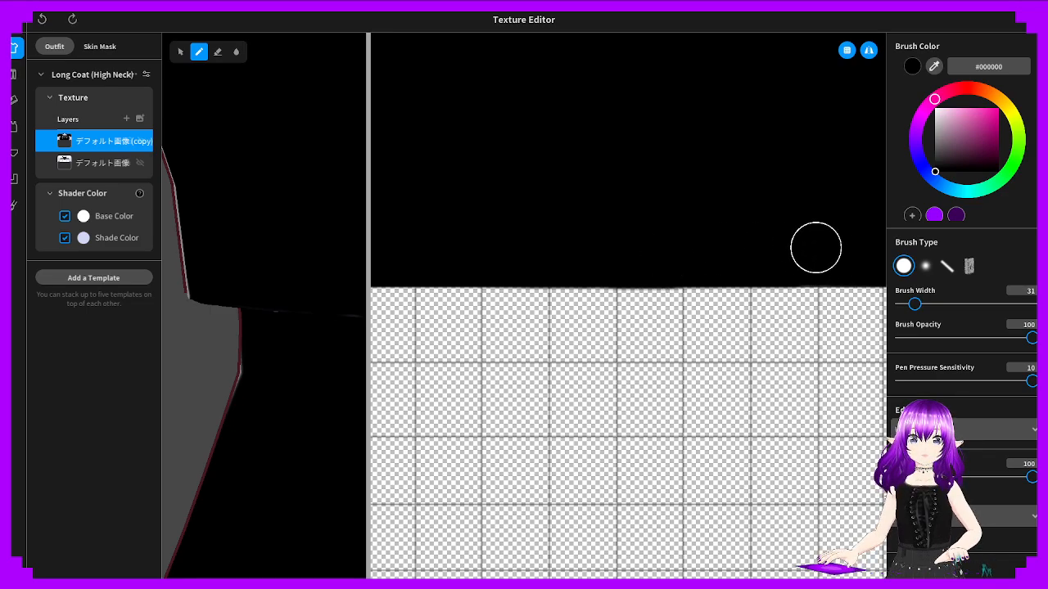
Try black test dabs just below the hem edge to locate that area on the 3D preview, and undo them
click(589, 281)
click(544, 281)
click(468, 281)
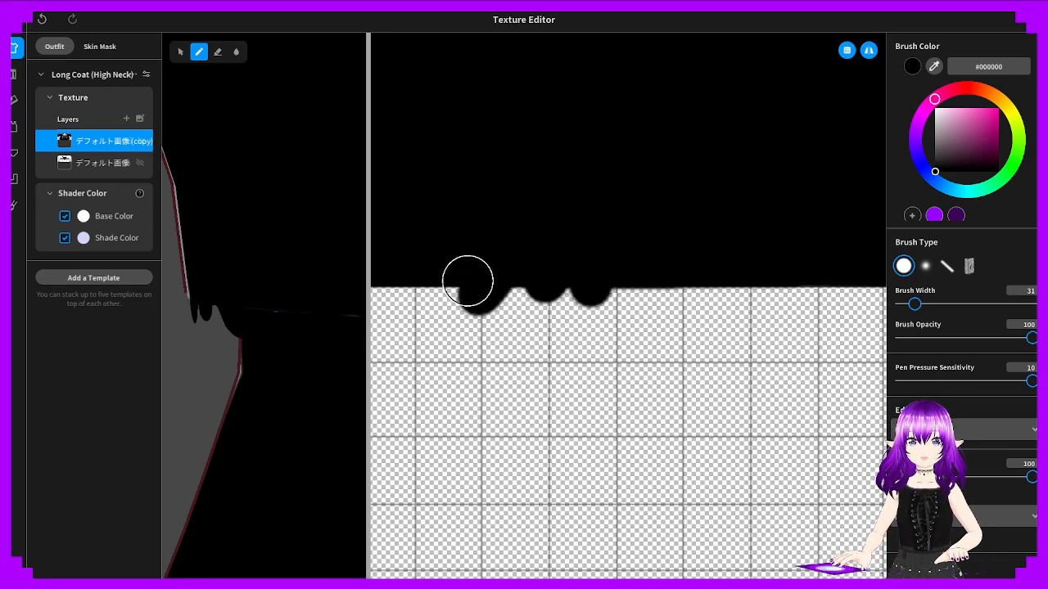
key(ctrl+z)
key(ctrl+z)
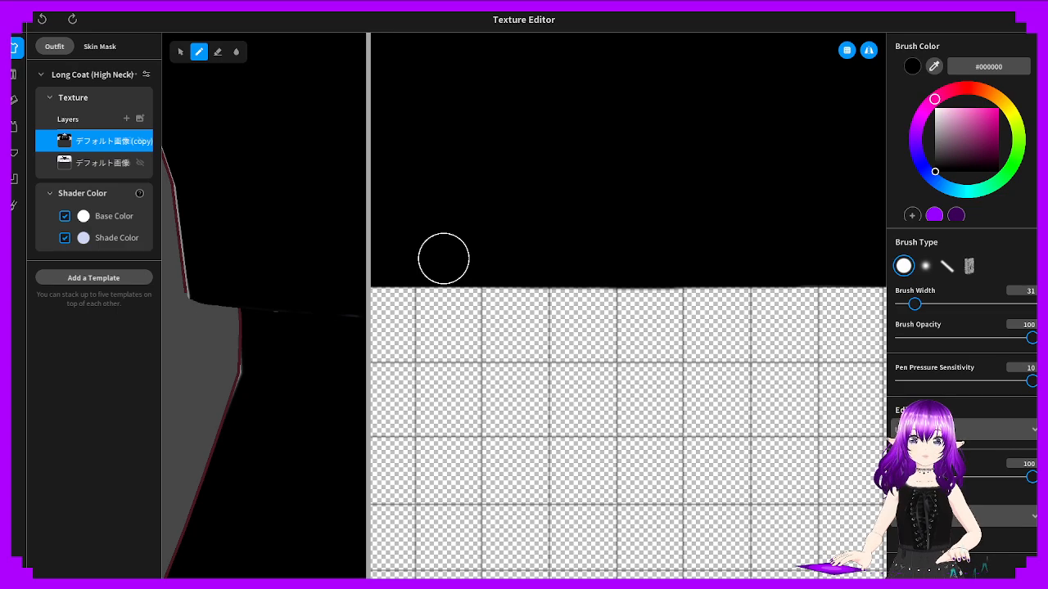
middle_drag(444, 259, 541, 253)
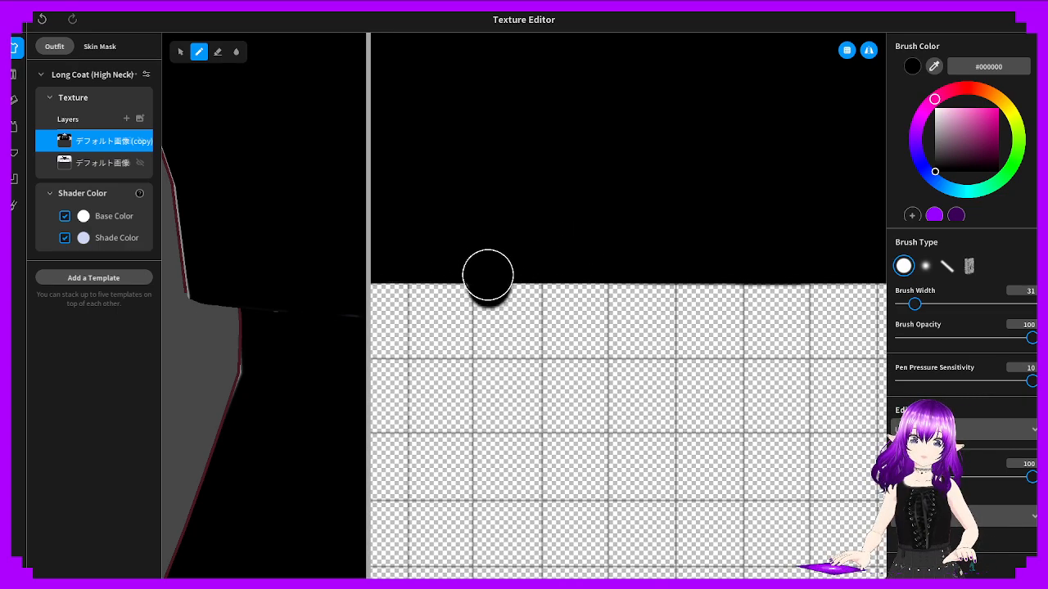
key(ctrl+z)
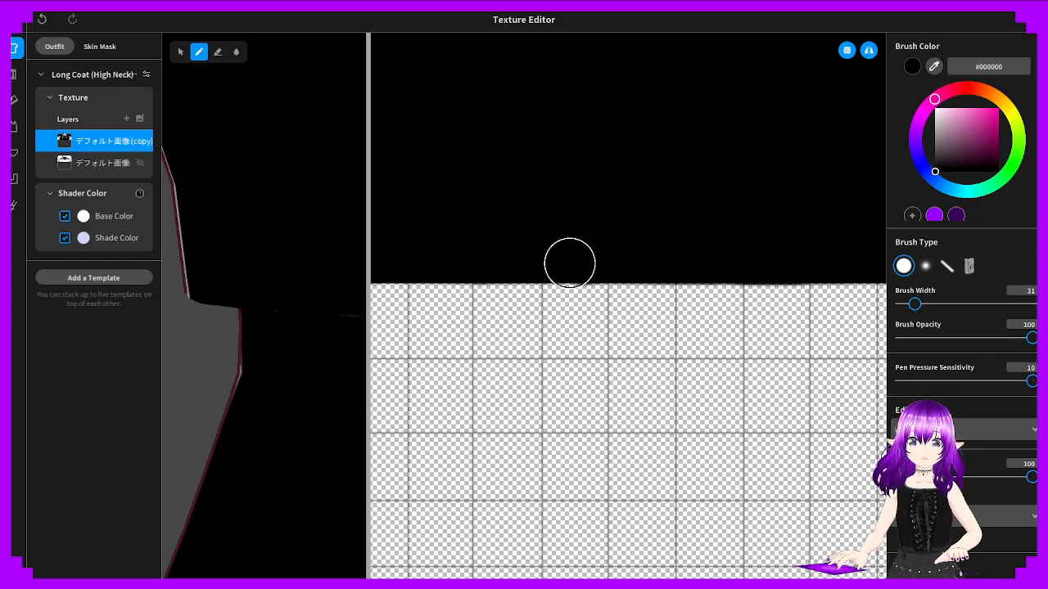
key(ctrl+z)
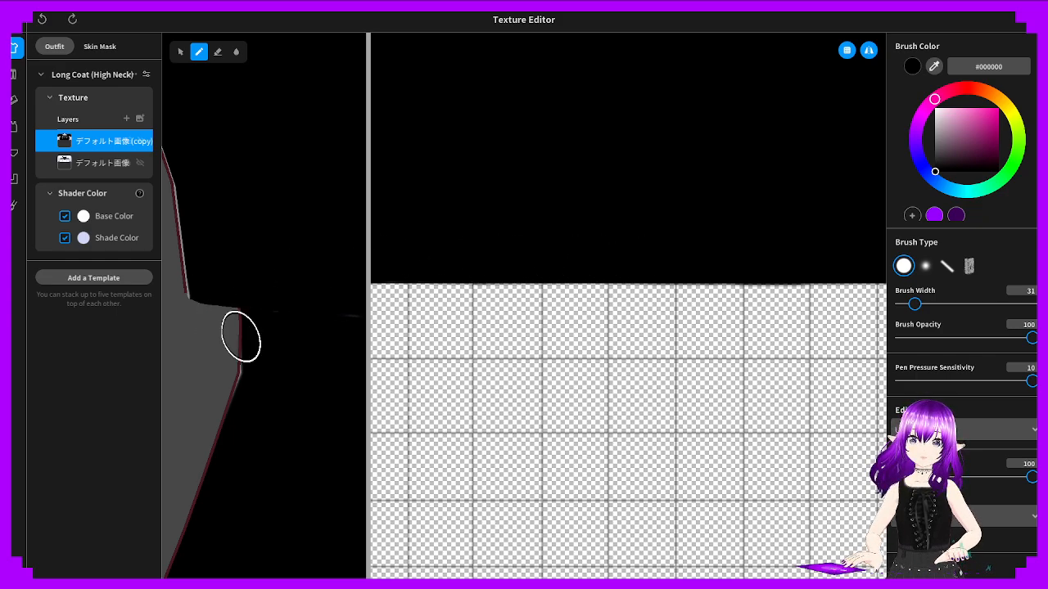
Widen the 3D preview and examine the hem's side corner from other angles, undoing the last stroke
right_drag(241, 336, 356, 311)
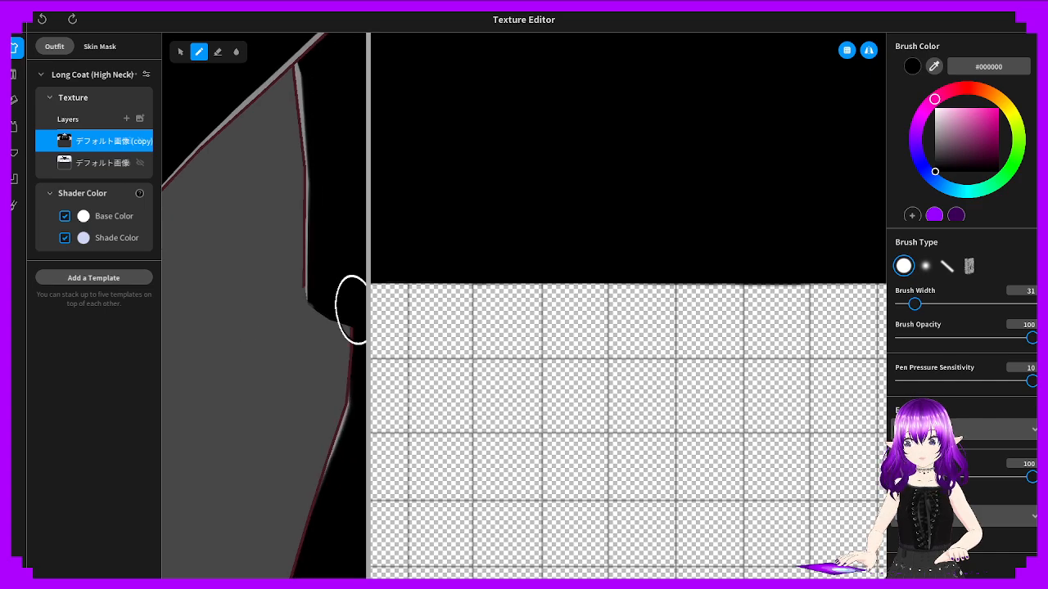
key(ctrl+z)
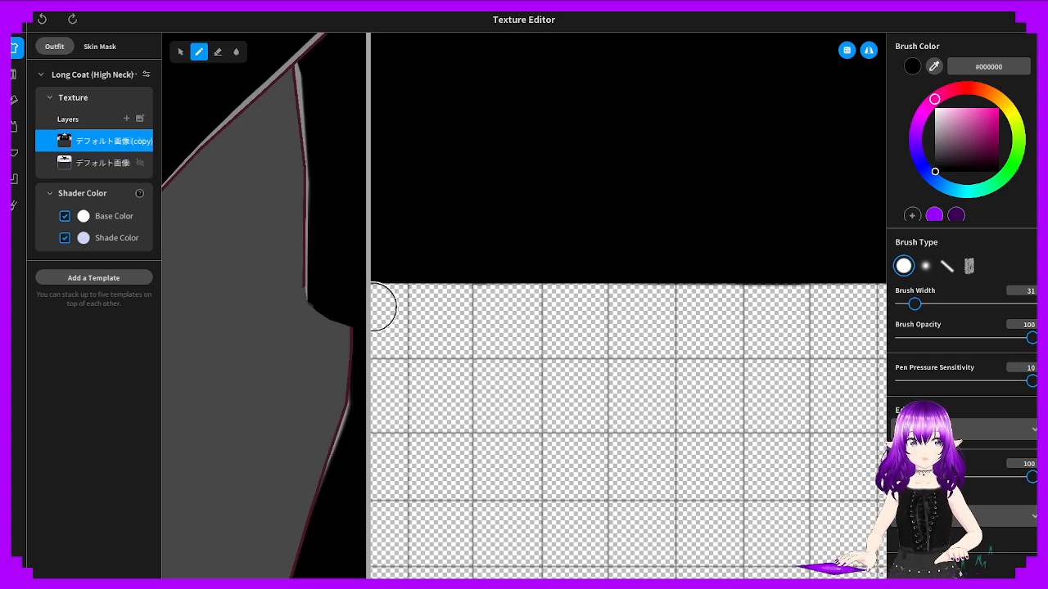
drag(369, 306, 884, 306)
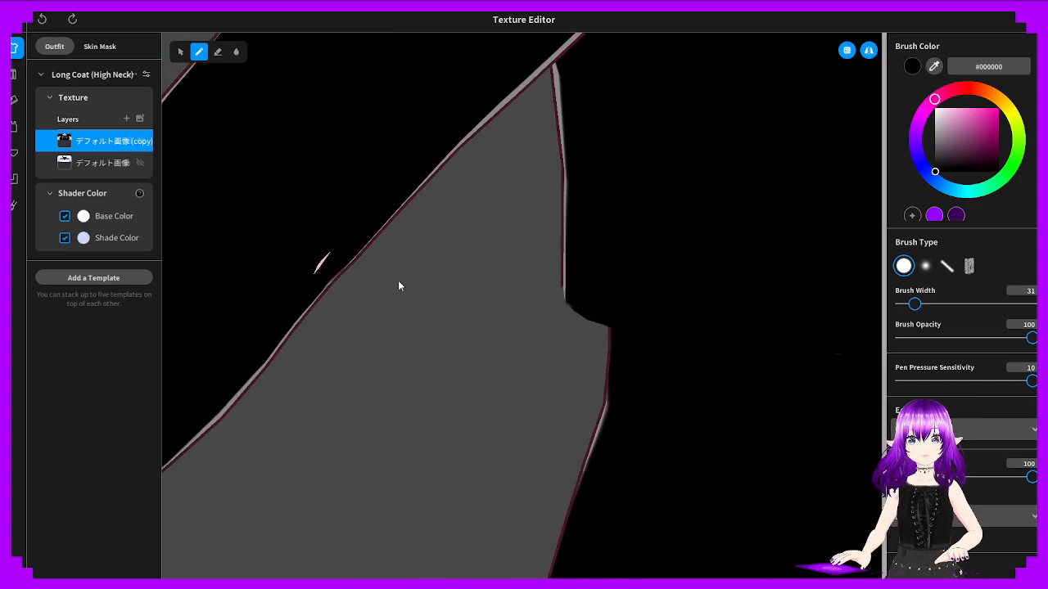
right_drag(399, 286, 307, 277)
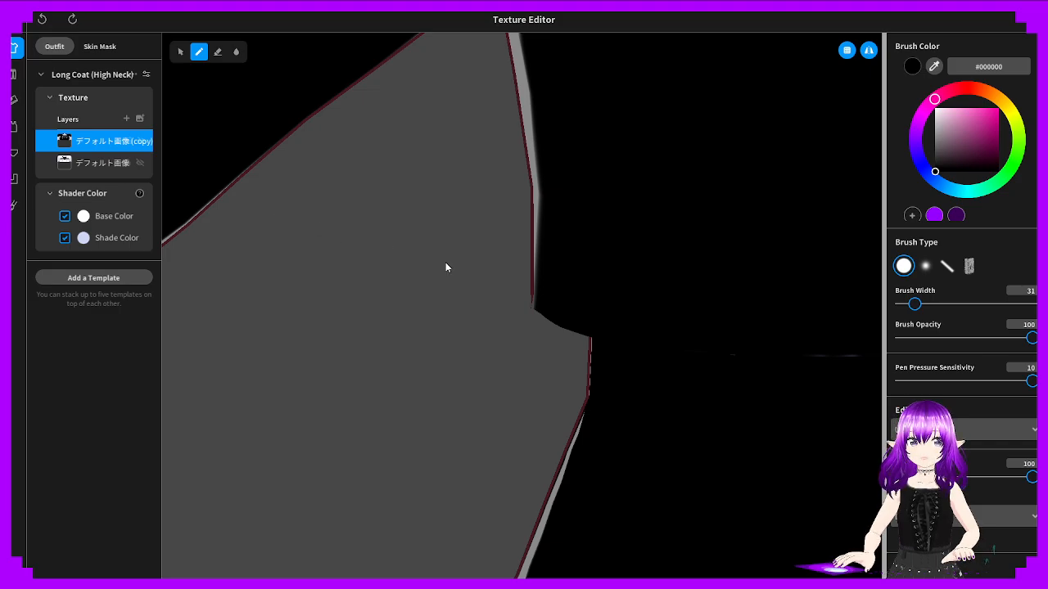
Paint the remaining faint light traces along the hem edge near the blouse's side black and recheck them close up
mouse_move(641, 321)
right_down()
mouse_move(680, 344)
mouse_move(482, 255)
mouse_move(763, 335)
mouse_move(735, 341)
mouse_move(538, 309)
mouse_move(884, 317)
right_up()
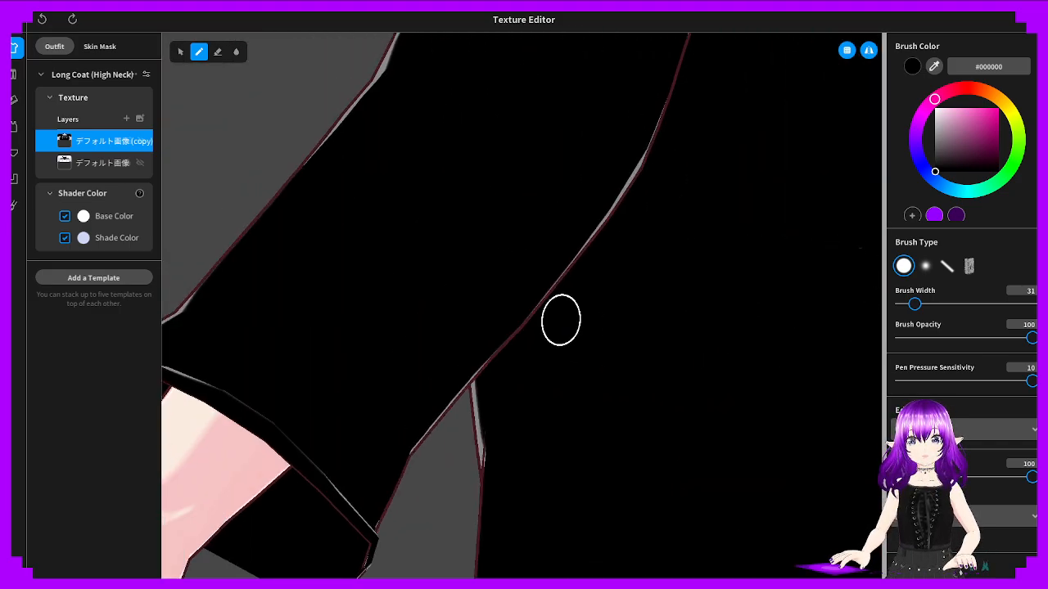
middle_drag(561, 320, 140, 328)
right_drag(544, 303, 526, 304)
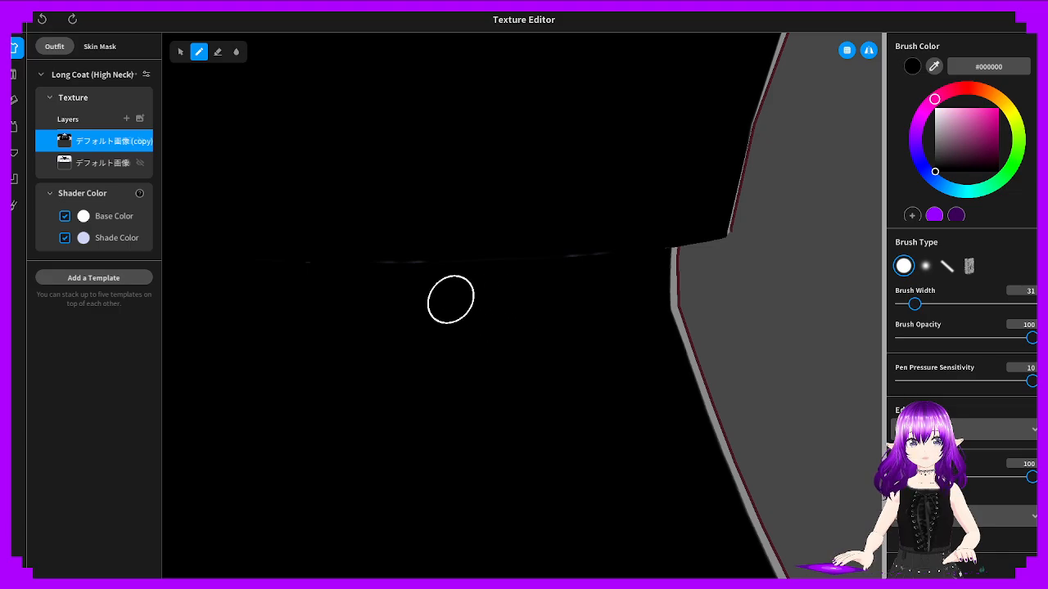
mouse_move(344, 278)
right_down()
mouse_move(323, 261)
mouse_move(338, 280)
right_up()
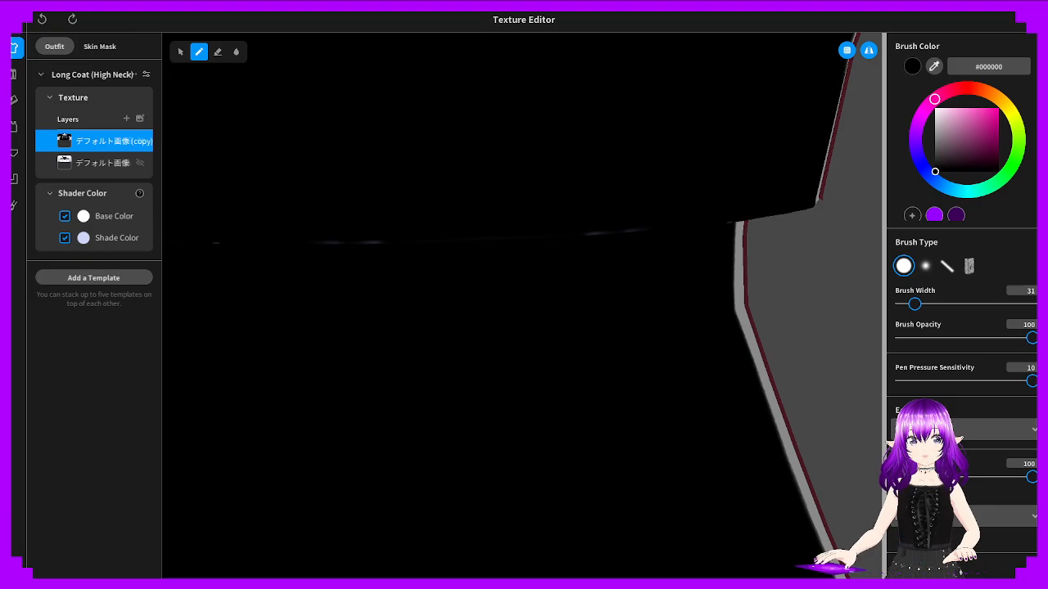
mouse_move(589, 197)
mouse_down()
mouse_move(613, 187)
mouse_move(596, 182)
mouse_move(627, 161)
mouse_up()
right_drag(629, 145, 586, 135)
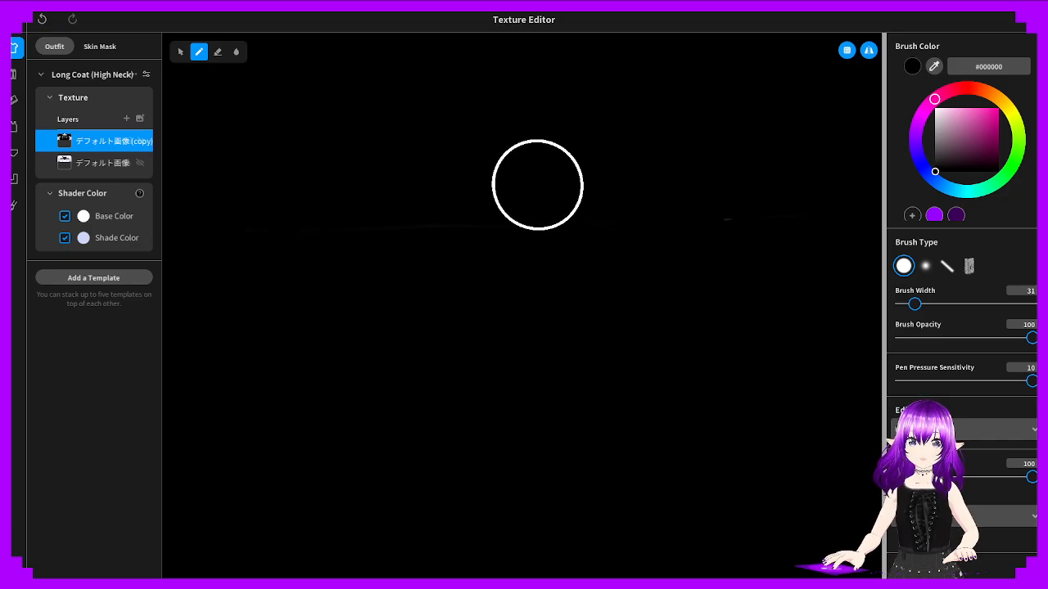
mouse_move(686, 162)
right_down()
mouse_move(623, 150)
mouse_move(473, 147)
mouse_move(466, 177)
mouse_move(494, 164)
mouse_move(500, 202)
mouse_move(679, 178)
right_up()
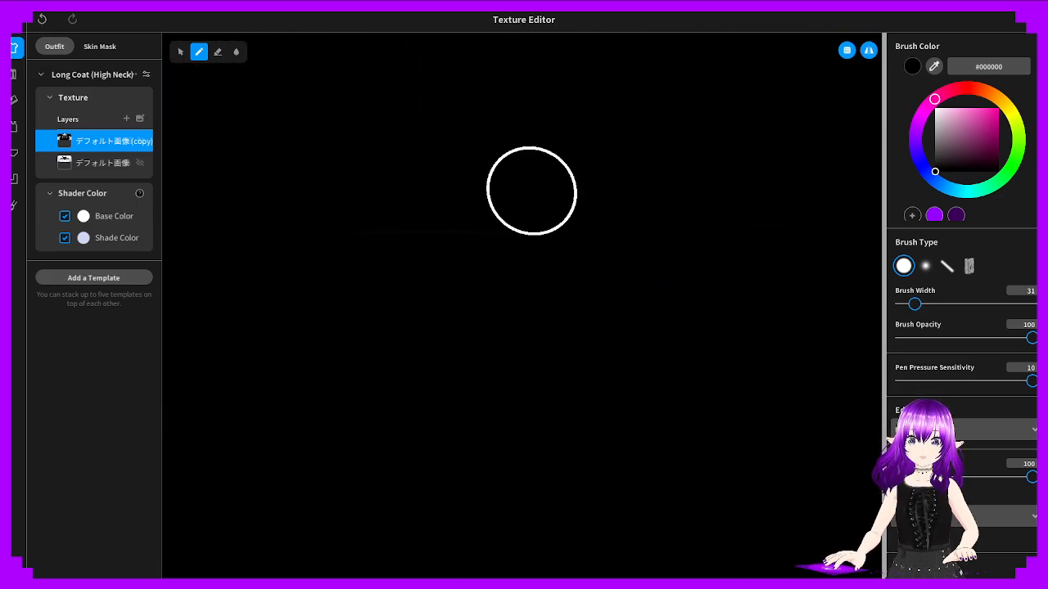
mouse_move(507, 181)
right_down()
mouse_move(447, 169)
mouse_move(486, 179)
mouse_move(386, 192)
mouse_move(487, 196)
mouse_move(421, 204)
right_up()
Paint black over the lower part of the white band along the front of the sleeve's off-shoulder edge
scroll(421, 204, down, 5)
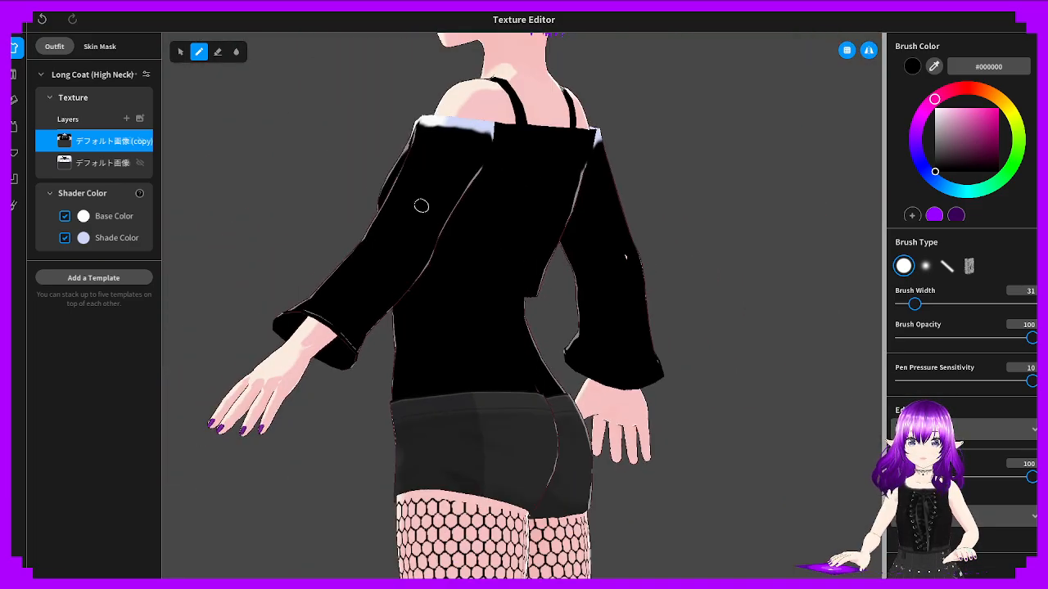
right_drag(385, 246, 438, 214)
scroll(442, 209, up, 5)
middle_drag(470, 108, 443, 421)
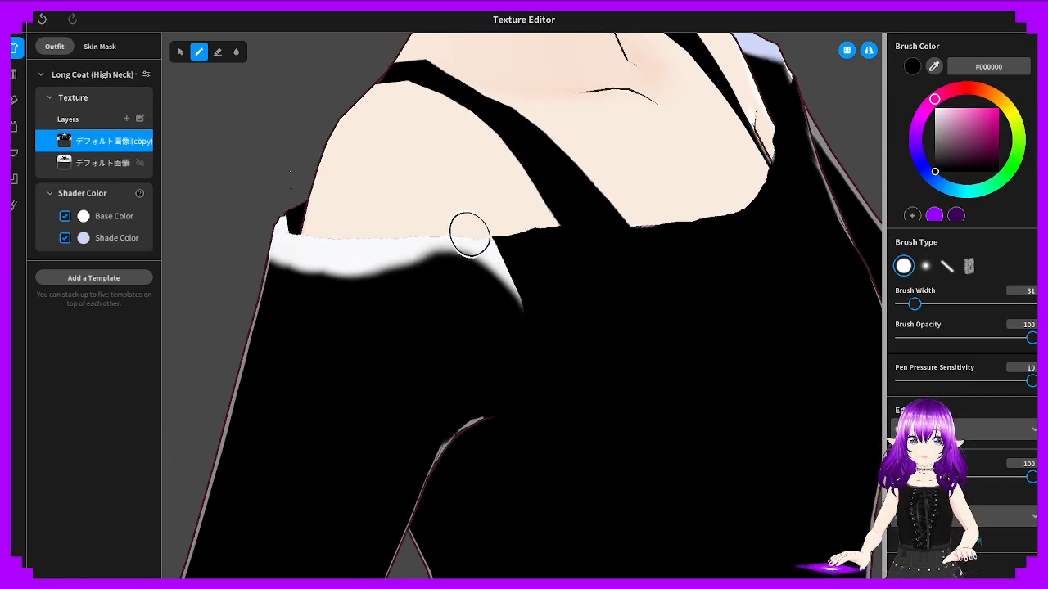
scroll(483, 246, up, 1)
drag(562, 304, 335, 260)
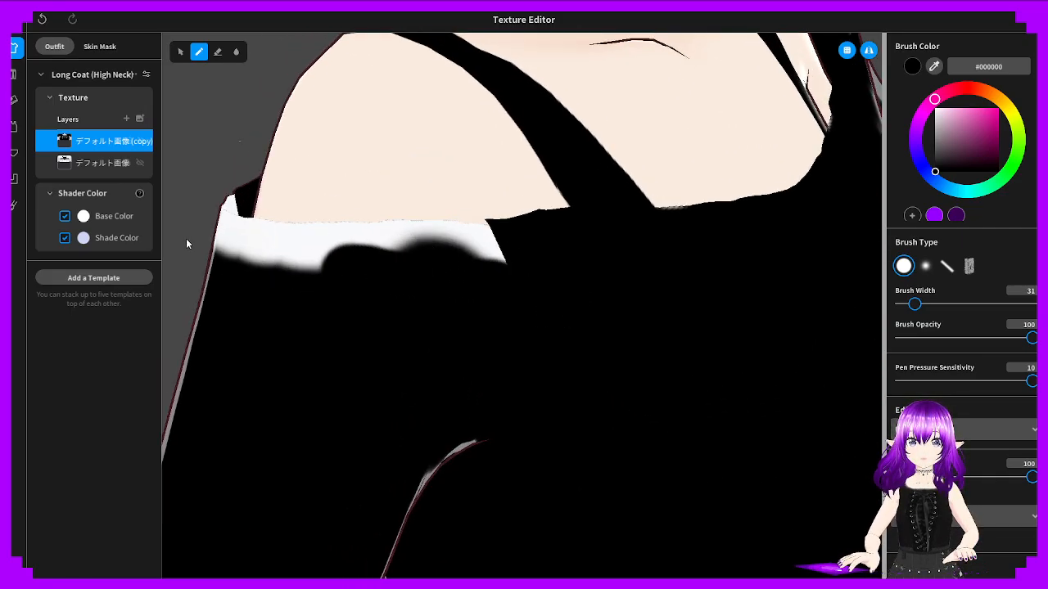
right_drag(303, 260, 553, 303)
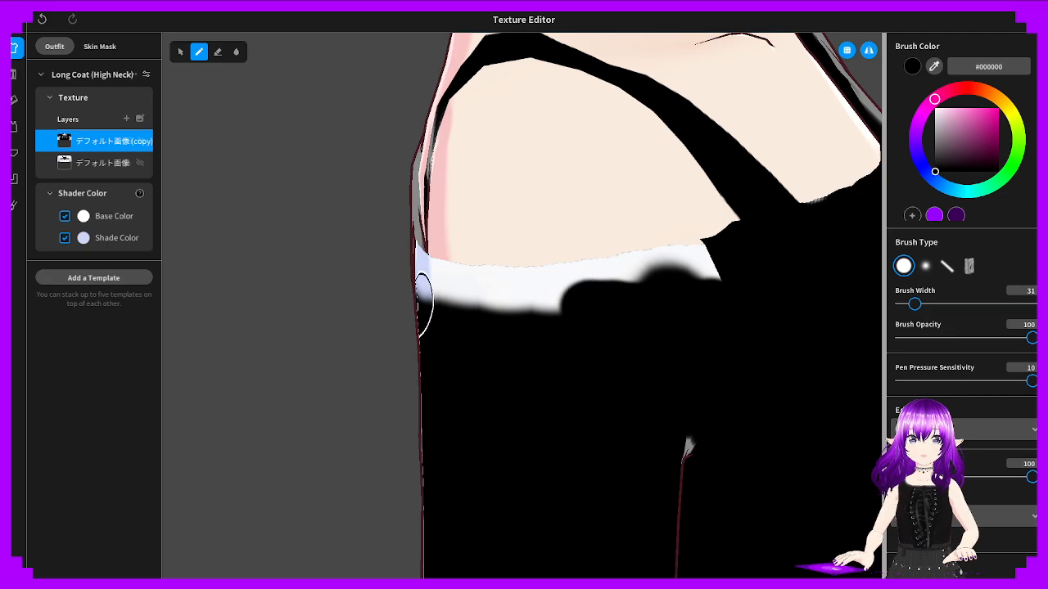
mouse_move(423, 303)
mouse_down()
mouse_move(597, 312)
mouse_move(463, 314)
mouse_up()
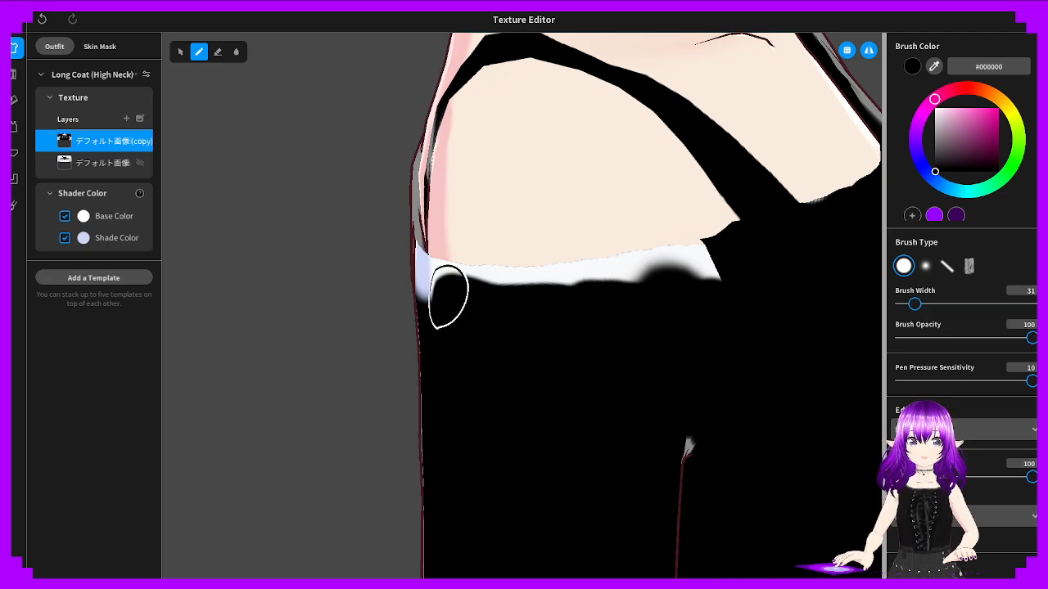
Trim the white band along the back of the sleeve's off-shoulder edge to a thin strip with black strokes
mouse_move(448, 297)
right_down()
mouse_move(547, 262)
mouse_move(431, 239)
mouse_move(690, 214)
right_up()
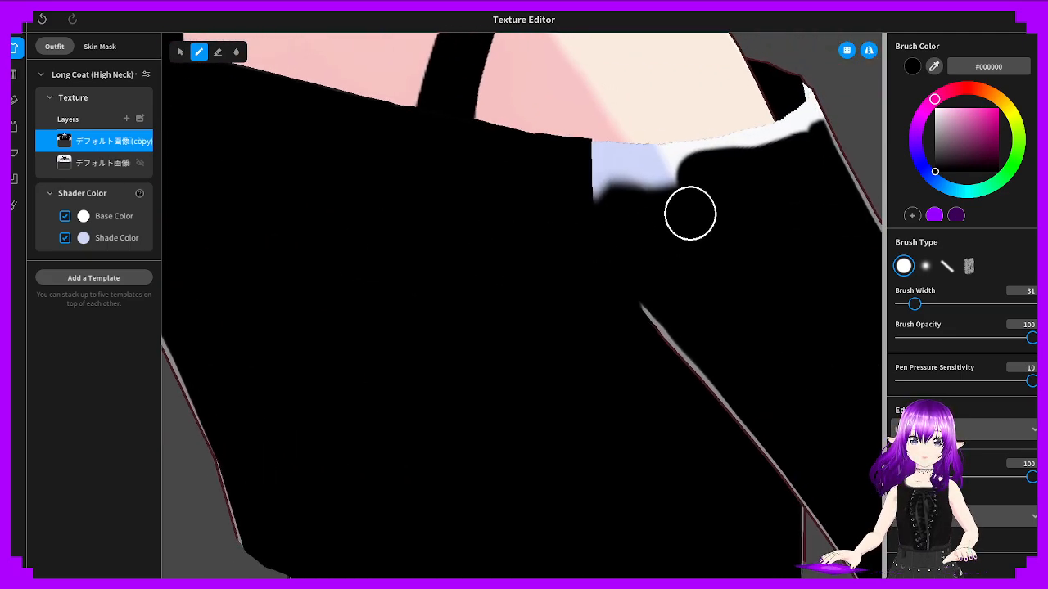
mouse_move(565, 154)
mouse_down()
mouse_move(723, 157)
mouse_move(634, 122)
mouse_move(718, 127)
mouse_move(812, 113)
mouse_up()
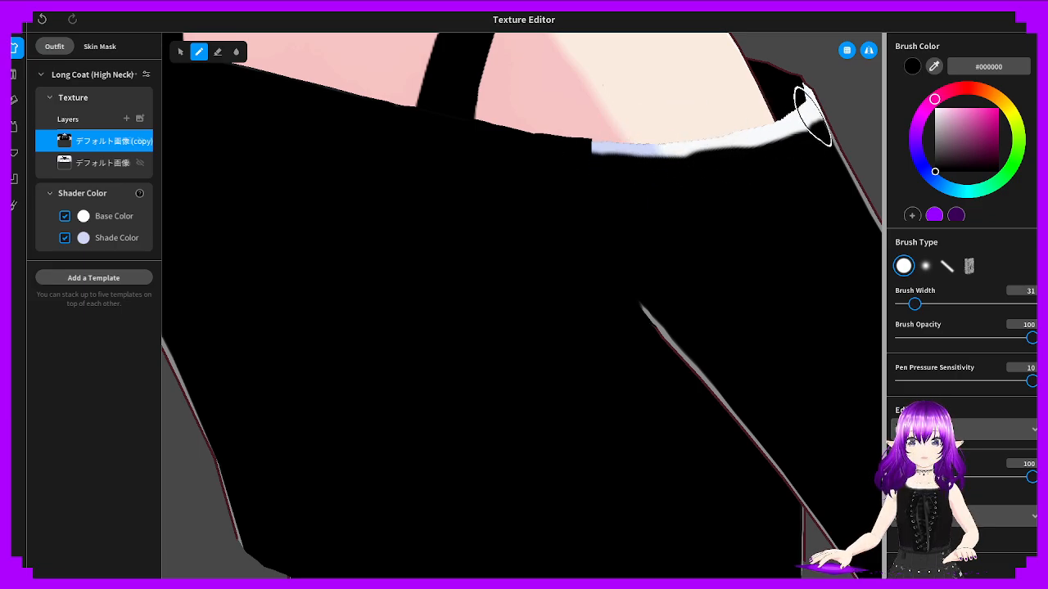
mouse_move(760, 146)
middle_down()
mouse_move(552, 215)
mouse_move(638, 254)
middle_up()
scroll(669, 205, up, 5)
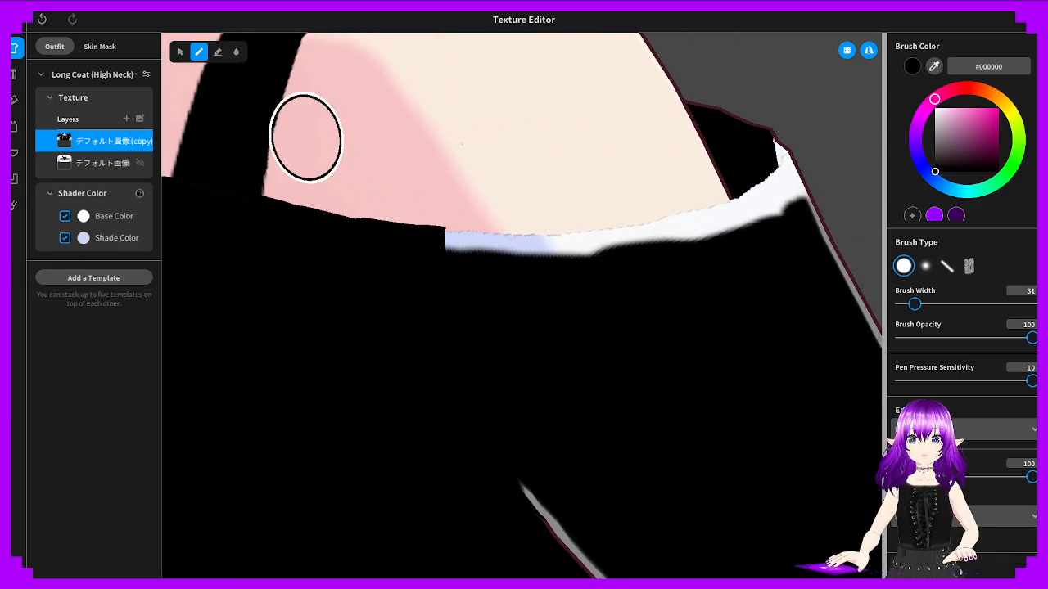
Widen the flat texture view and blacken the thick white rim around the curved shoulder edge of the sleeve
mouse_move(876, 246)
mouse_down()
mouse_move(249, 197)
mouse_move(601, 244)
mouse_move(884, 244)
mouse_up()
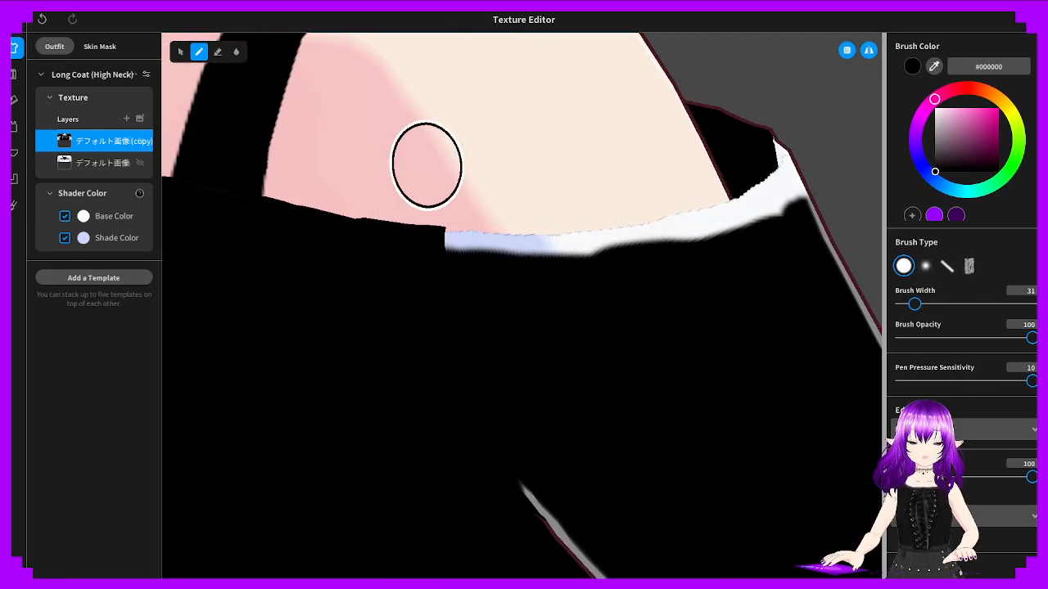
drag(883, 147, 231, 148)
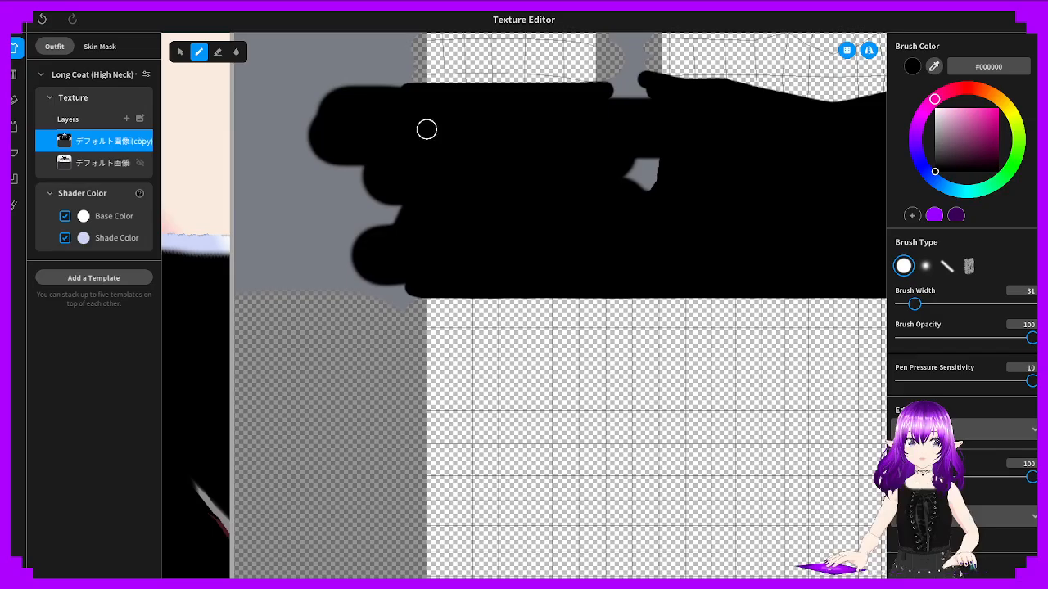
mouse_move(427, 129)
middle_down()
mouse_move(469, 408)
mouse_move(371, 435)
middle_up()
scroll(585, 143, up, 5)
middle_drag(551, 64, 506, 322)
scroll(505, 323, up, 2)
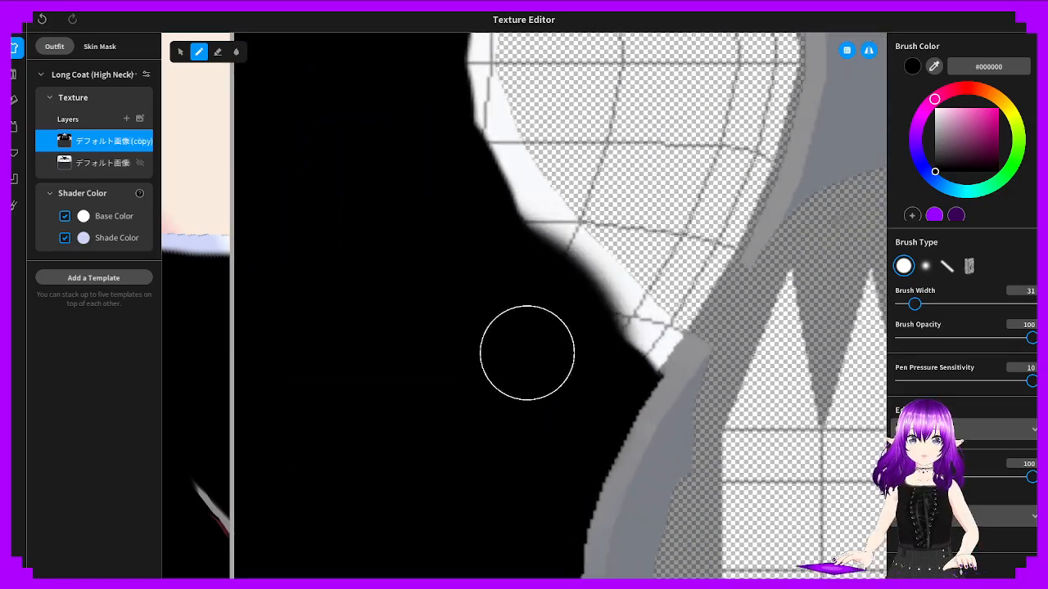
mouse_move(526, 352)
mouse_down()
mouse_move(648, 363)
mouse_move(603, 335)
mouse_move(516, 235)
mouse_move(451, 89)
mouse_up()
mouse_move(451, 89)
middle_down()
mouse_move(456, 262)
mouse_move(431, 368)
middle_up()
mouse_move(430, 367)
mouse_down()
mouse_move(434, 287)
mouse_move(500, 157)
mouse_move(576, 89)
mouse_move(670, 34)
mouse_up()
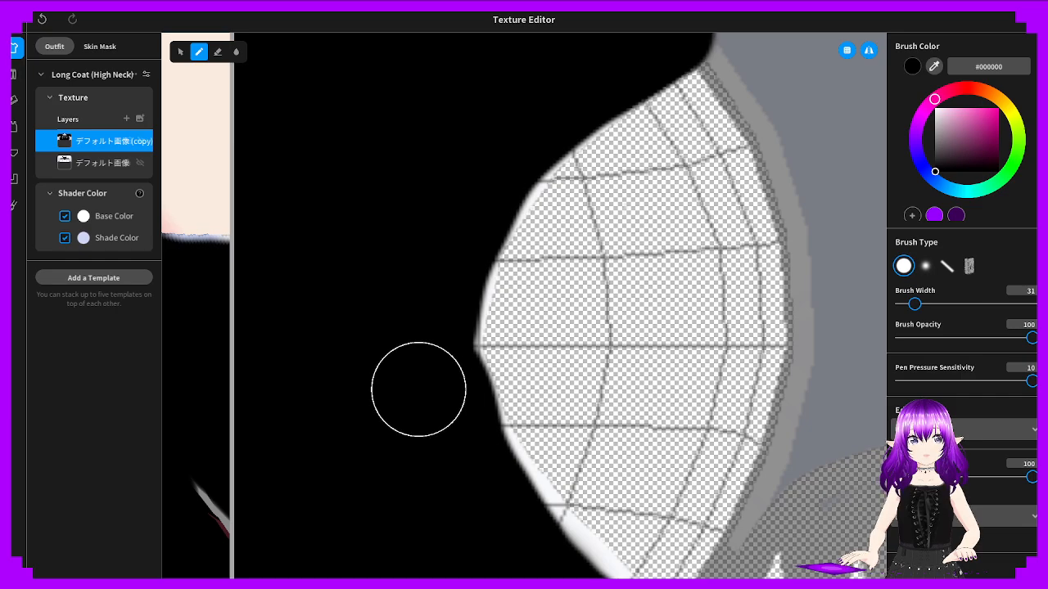
Paint the leftover white fringe on the lower and upper curves of the sleeve's shoulder edge black, right up to the mesh outline
mouse_move(406, 365)
mouse_down()
mouse_move(434, 259)
mouse_move(449, 257)
mouse_move(441, 391)
mouse_move(519, 535)
mouse_up()
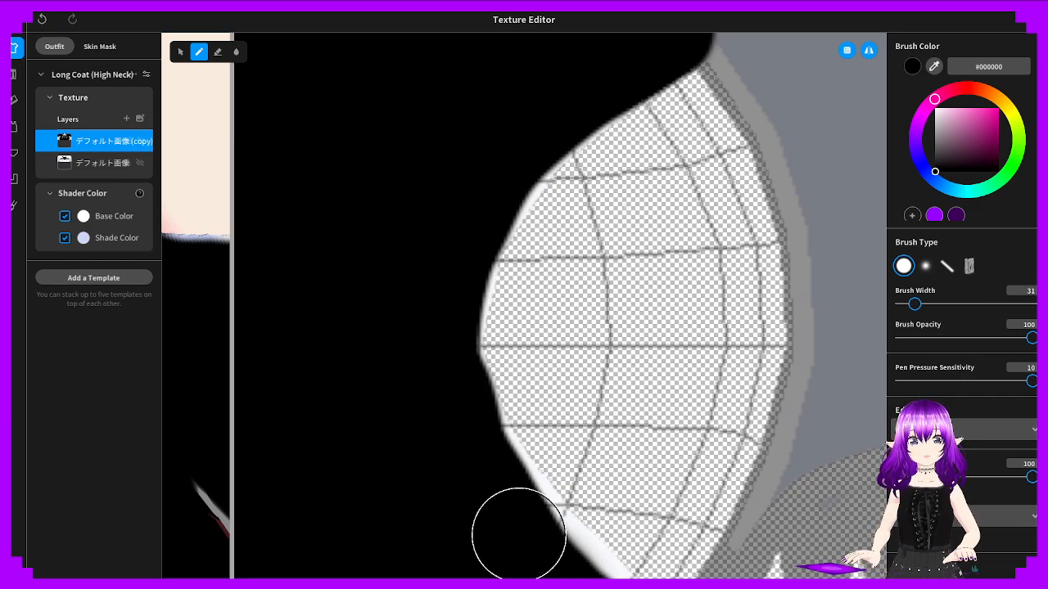
middle_drag(519, 536, 403, 337)
drag(381, 299, 527, 451)
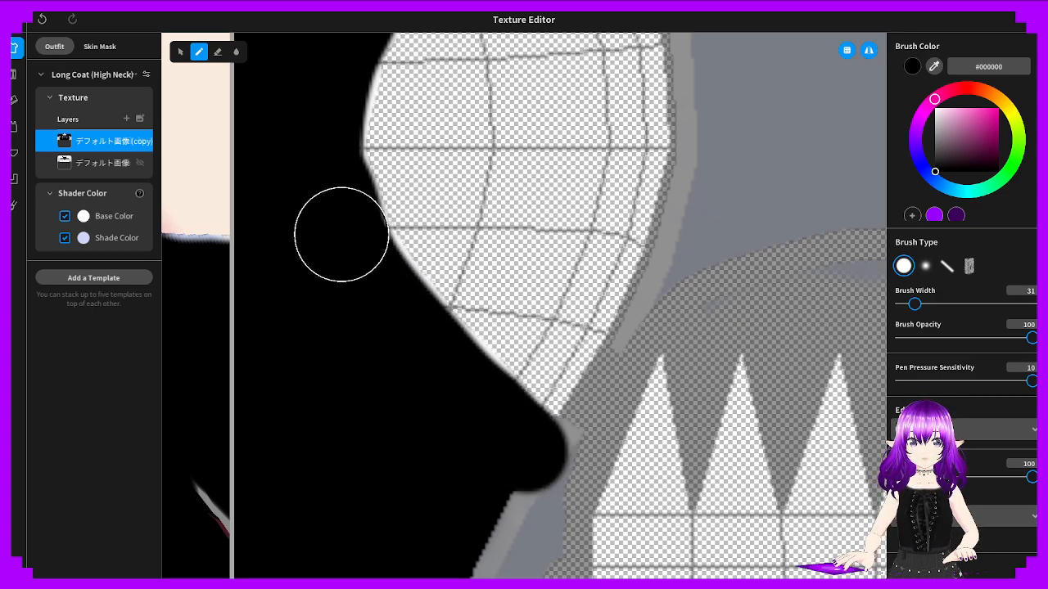
drag(384, 304, 535, 439)
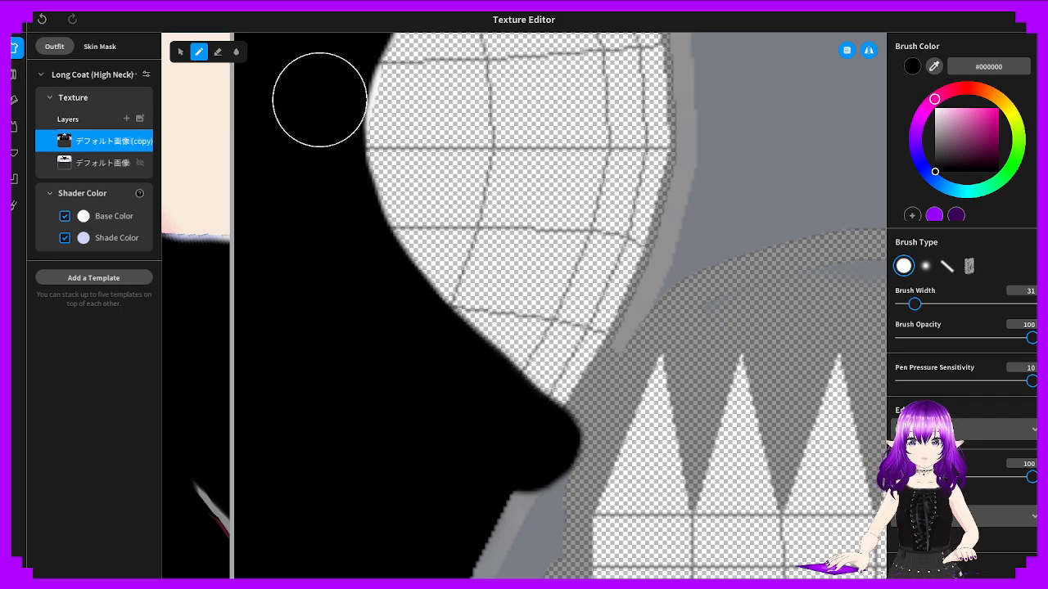
middle_drag(318, 106, 325, 344)
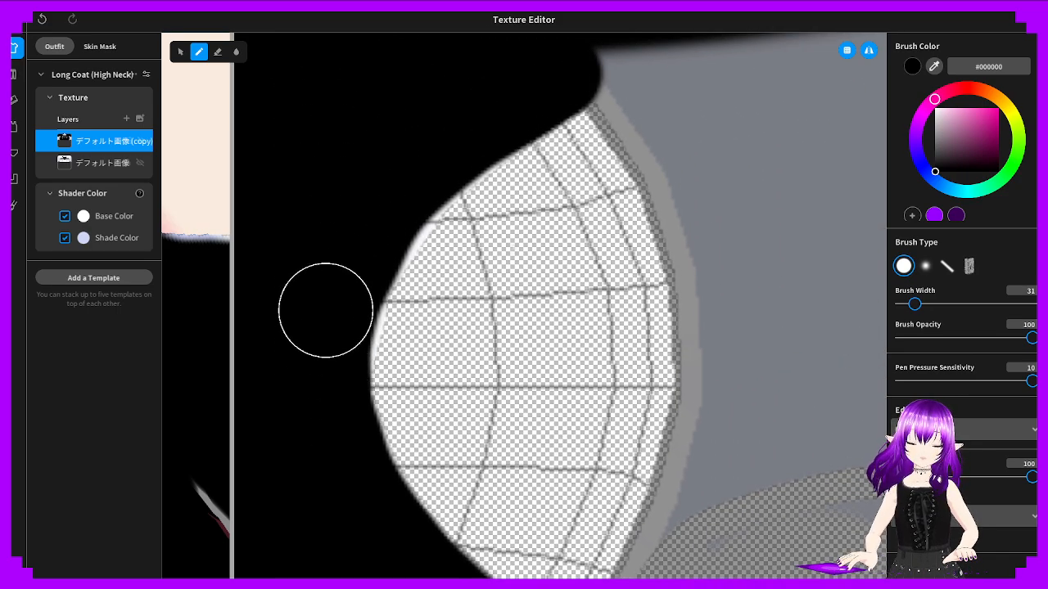
mouse_move(514, 108)
mouse_down()
mouse_move(382, 257)
mouse_move(352, 421)
mouse_move(382, 543)
mouse_up()
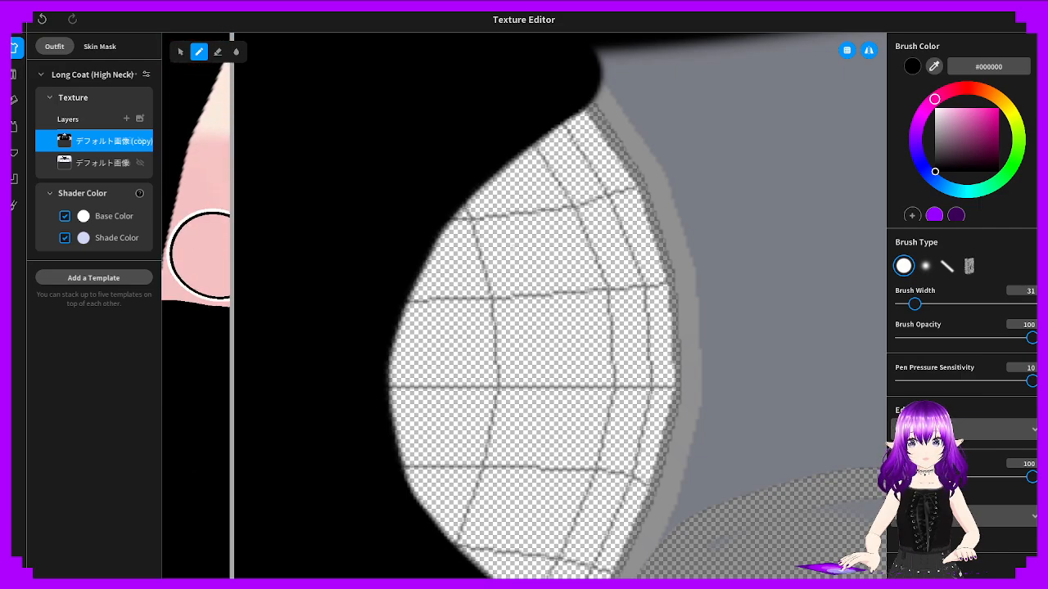
Widen the 3D preview and examine the underarm outline and the back of the sleeve's shoulder edge close up
drag(232, 168, 829, 189)
scroll(617, 320, up, 2)
middle_drag(683, 313, 472, 297)
scroll(554, 300, up, 2)
middle_drag(536, 451, 537, 270)
mouse_move(537, 270)
right_down()
mouse_move(557, 245)
mouse_move(539, 293)
right_up()
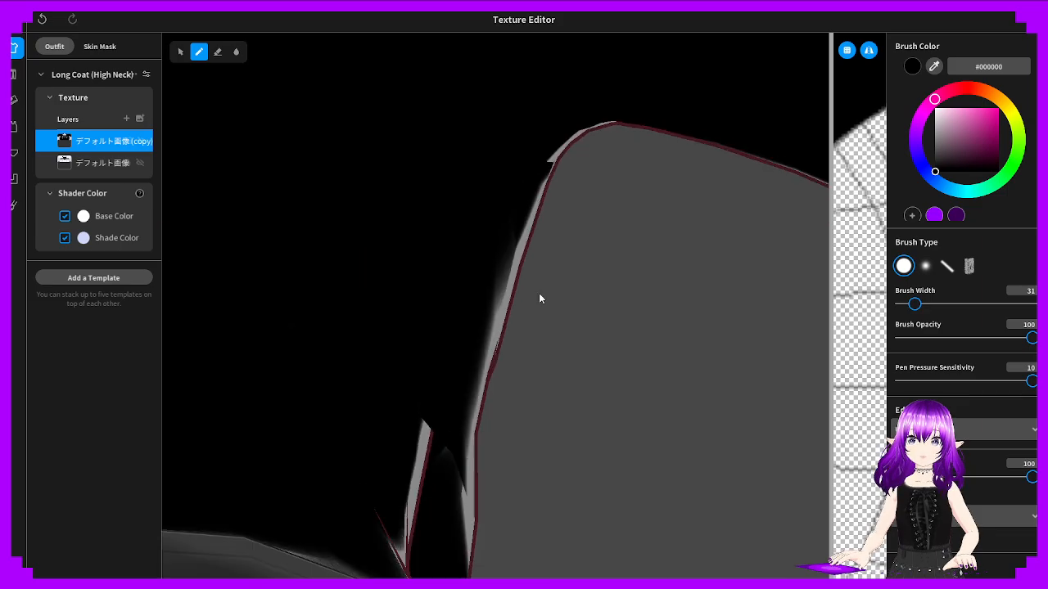
mouse_move(514, 168)
middle_down()
mouse_move(501, 201)
mouse_move(475, 434)
middle_up()
mouse_move(476, 434)
right_down()
mouse_move(475, 227)
mouse_move(486, 319)
mouse_move(477, 407)
mouse_move(485, 328)
right_up()
middle_drag(495, 146, 492, 254)
scroll(494, 234, up, 3)
middle_drag(493, 207, 503, 393)
scroll(500, 372, up, 2)
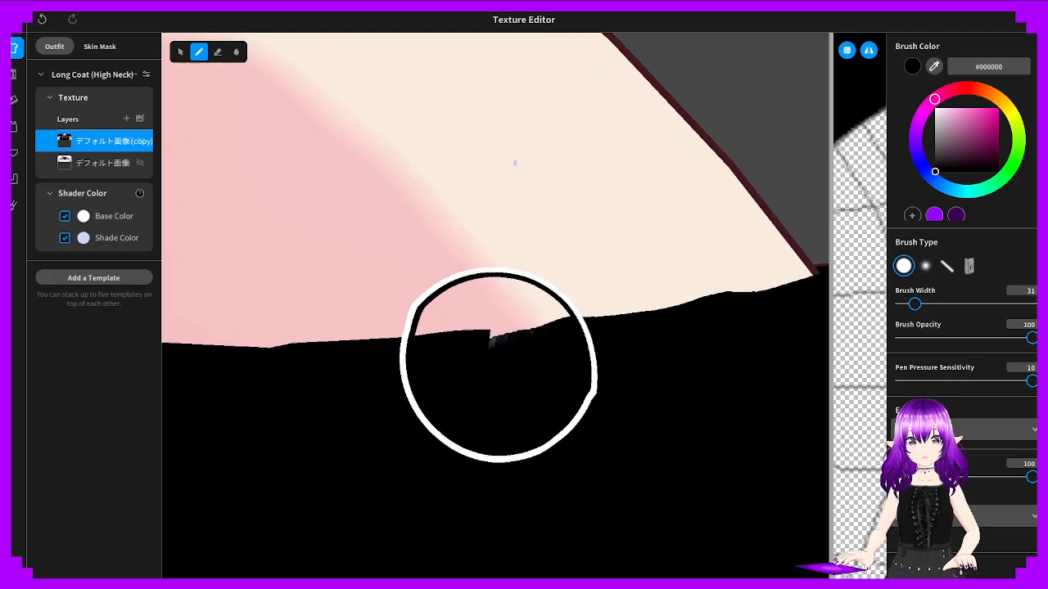
Try evening out the small notch at the back of the shoulder edge with the eraser and the black brush, undoing the strokes
click(226, 51)
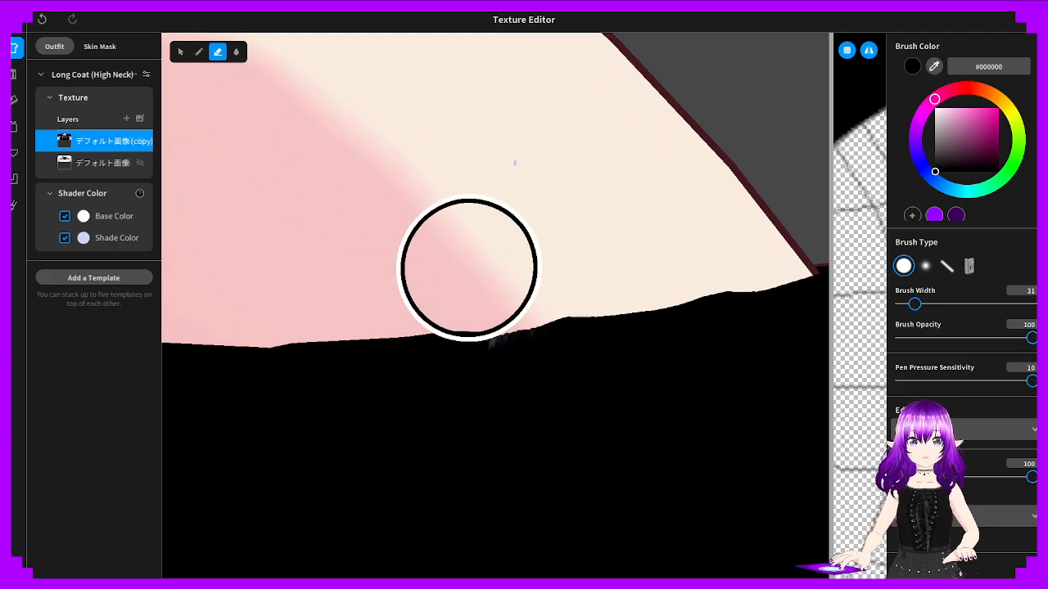
mouse_move(476, 263)
mouse_down()
mouse_move(493, 265)
mouse_move(470, 277)
mouse_move(405, 271)
mouse_up()
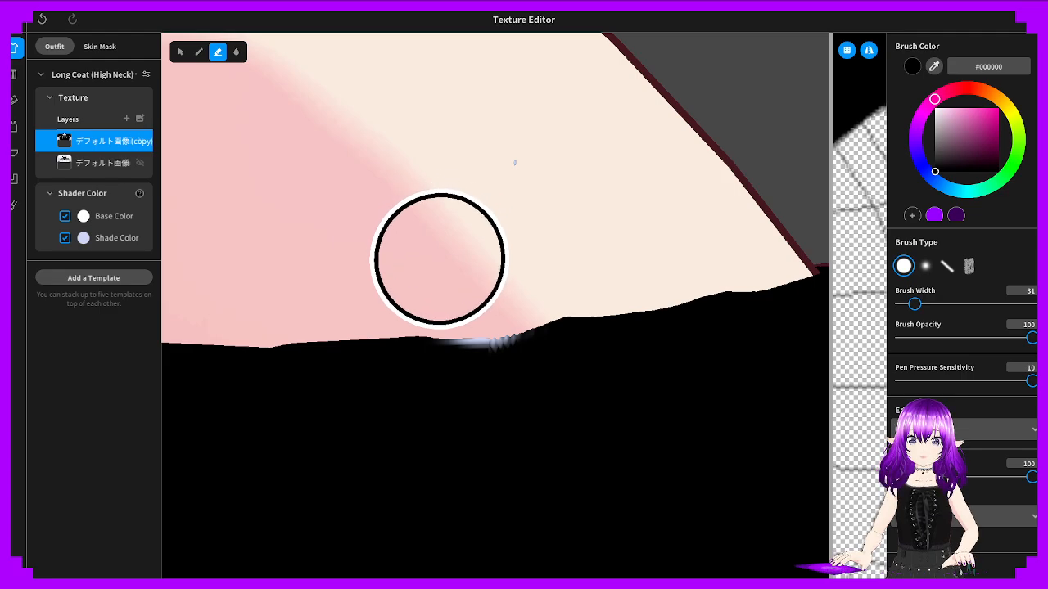
key(ctrl+z)
click(199, 51)
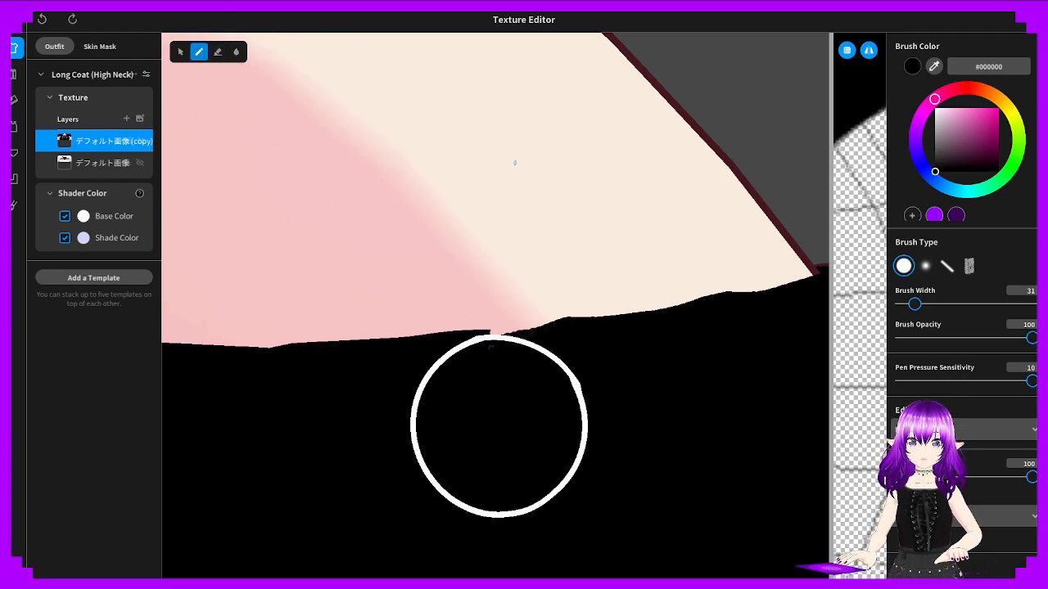
drag(498, 425, 469, 407)
key(ctrl+z)
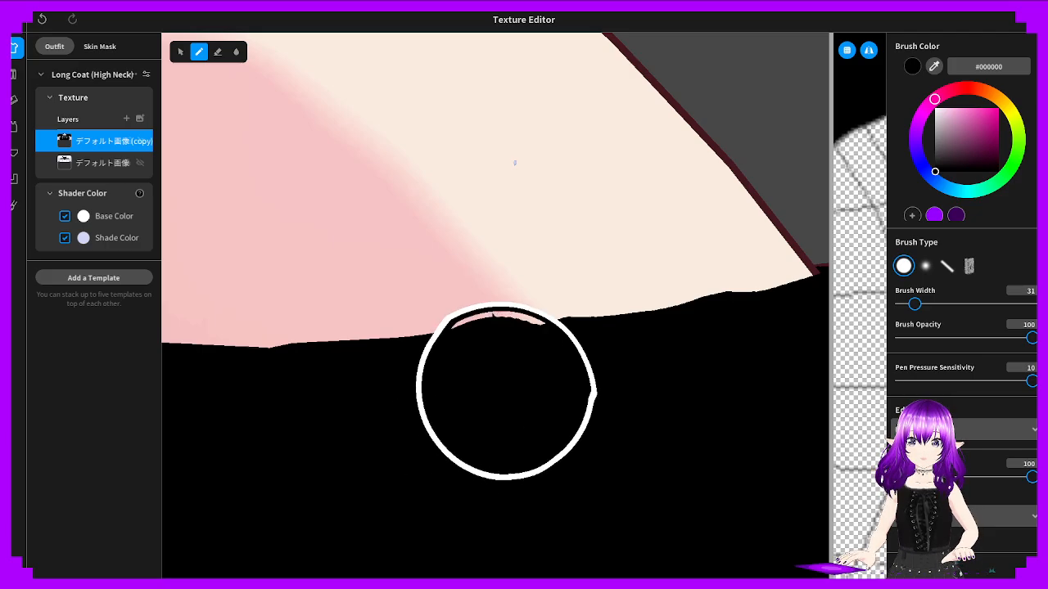
Review the blackened blouse on the whole model from the back, the front and the side
scroll(503, 350, down, 10)
right_drag(439, 381, 548, 357)
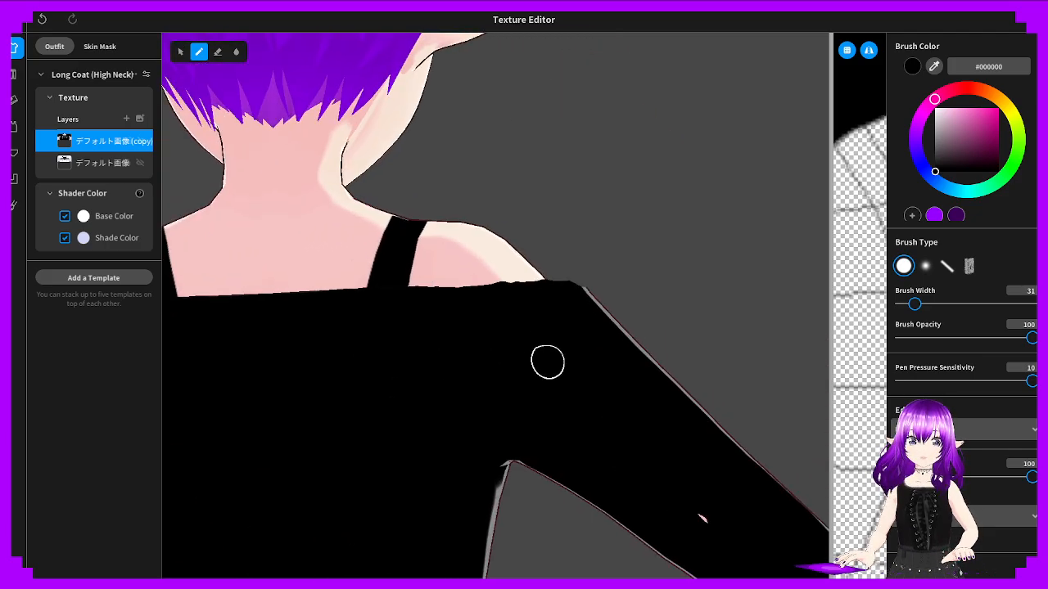
scroll(409, 364, down, 2)
scroll(407, 368, down, 3)
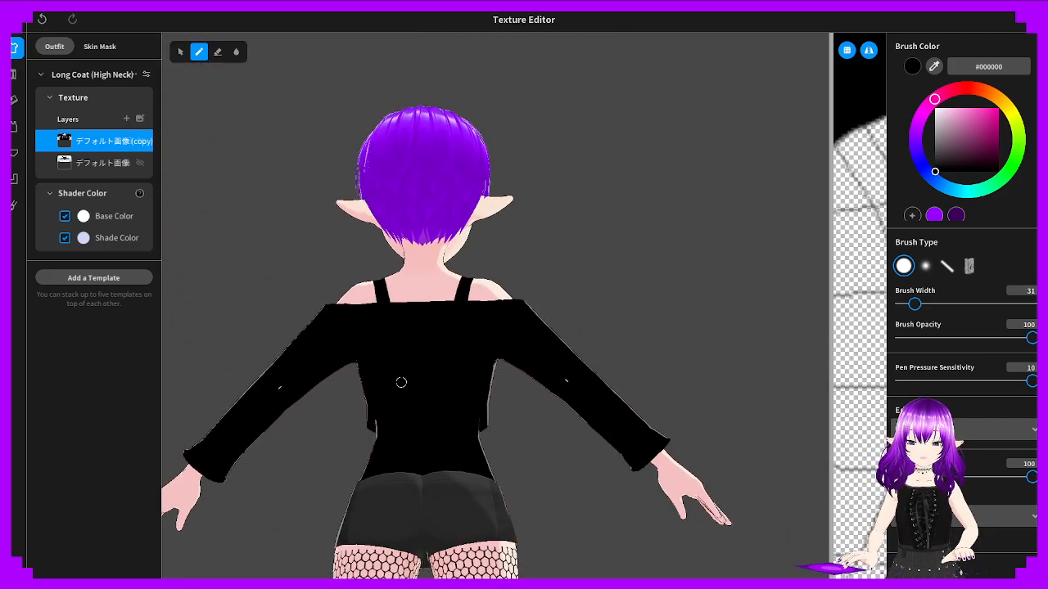
right_drag(401, 382, 626, 404)
middle_drag(580, 409, 546, 397)
right_drag(545, 396, 479, 360)
scroll(479, 360, up, 6)
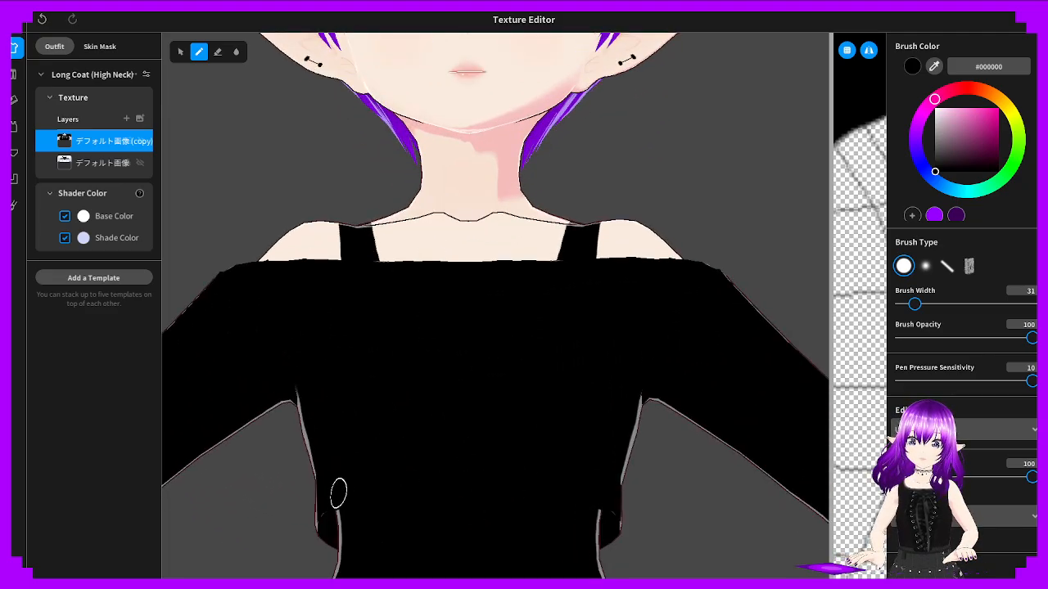
right_drag(328, 491, 267, 484)
scroll(266, 484, down, 4)
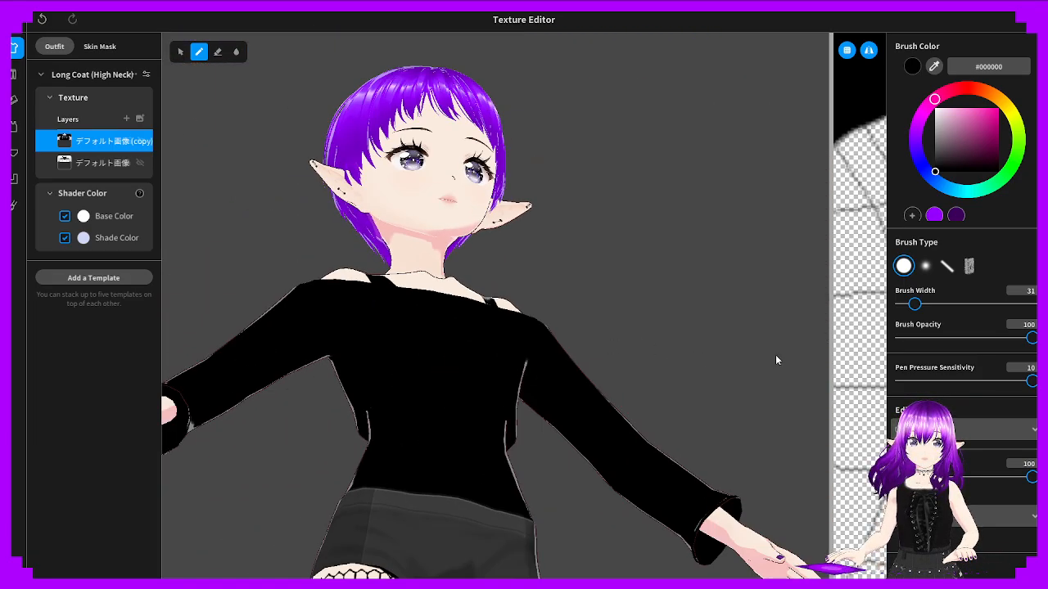
Widen the texture map view to show the whole layout and export the guide of the copied texture layer
drag(828, 342, 379, 315)
scroll(492, 314, down, 10)
middle_drag(783, 405, 680, 292)
scroll(218, 394, down, 5)
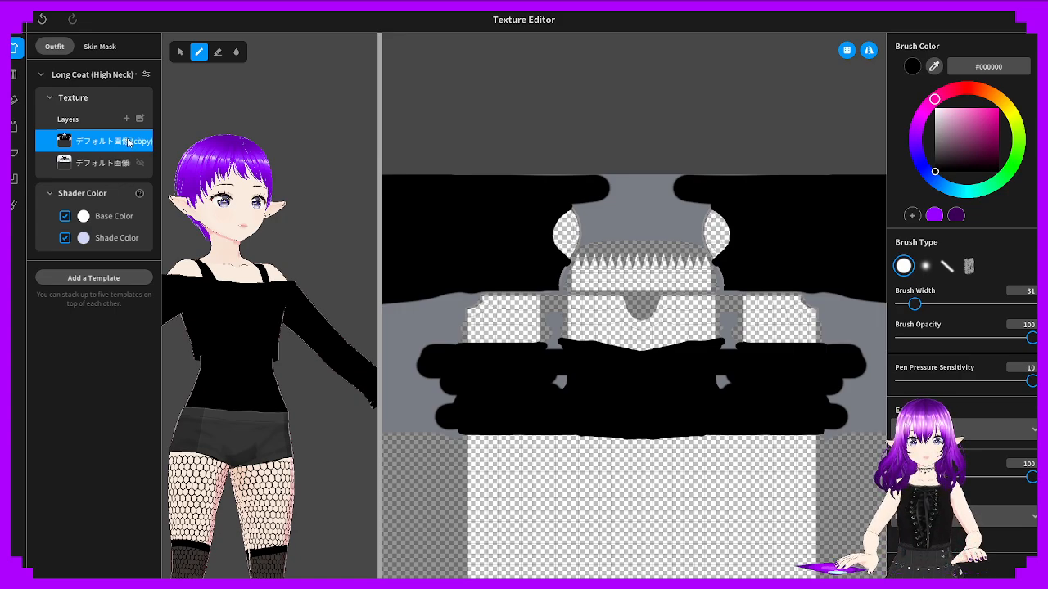
right_click(94, 139)
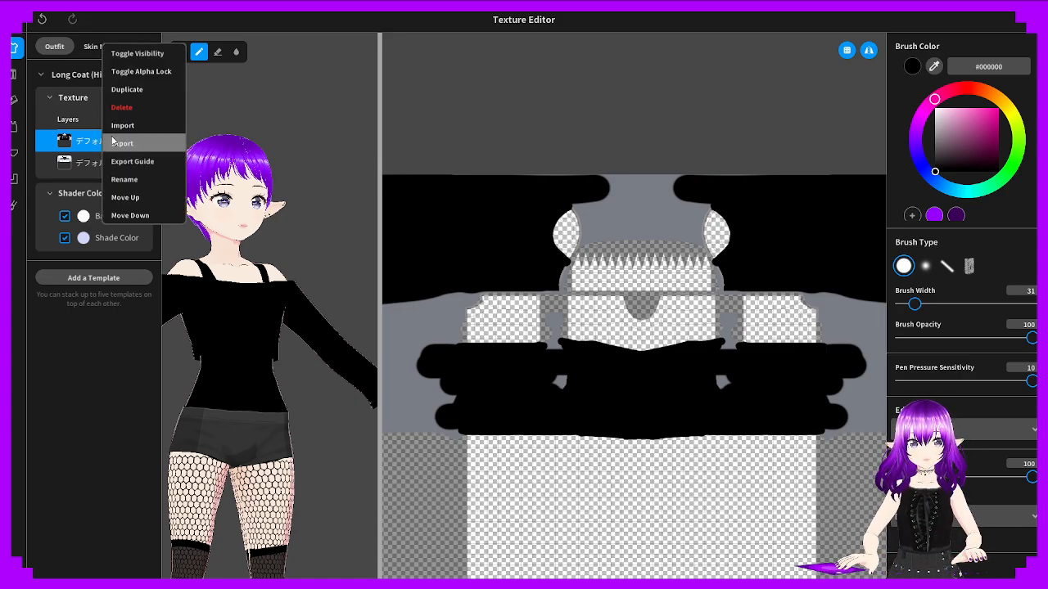
click(116, 162)
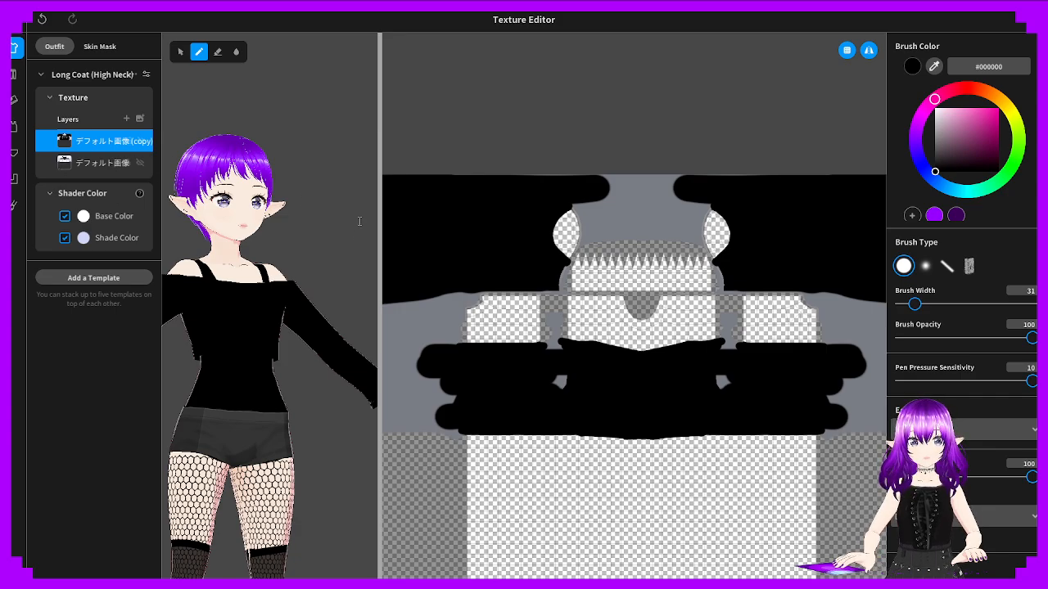
mouse_move(225, 296)
right_down()
mouse_move(199, 298)
mouse_move(209, 297)
right_up()
scroll(211, 296, down, 3)
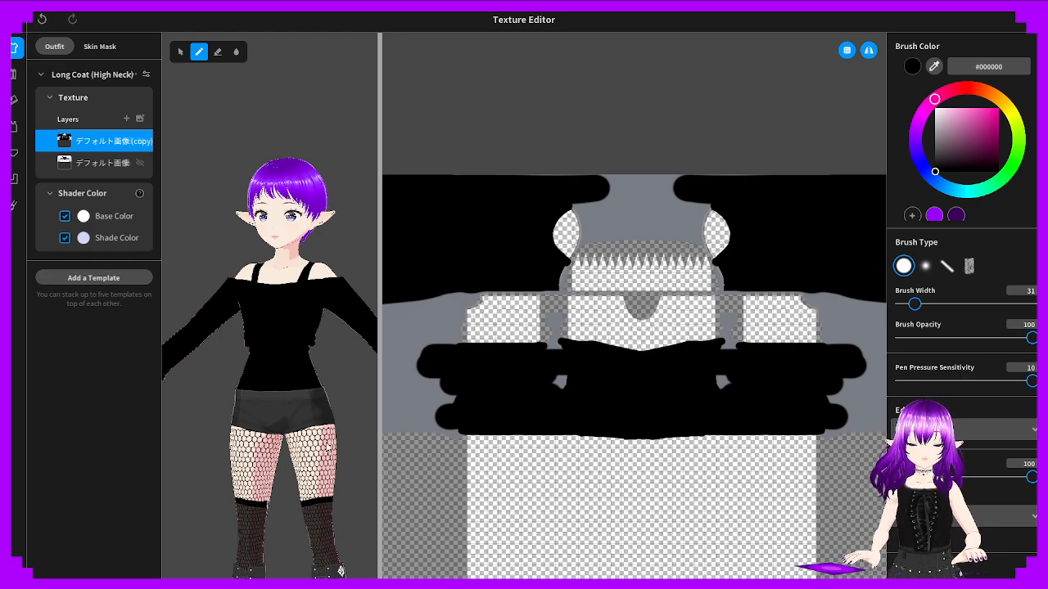
mouse_move(239, 392)
middle_down()
mouse_move(219, 393)
mouse_move(265, 382)
middle_up()
right_drag(266, 382, 274, 385)
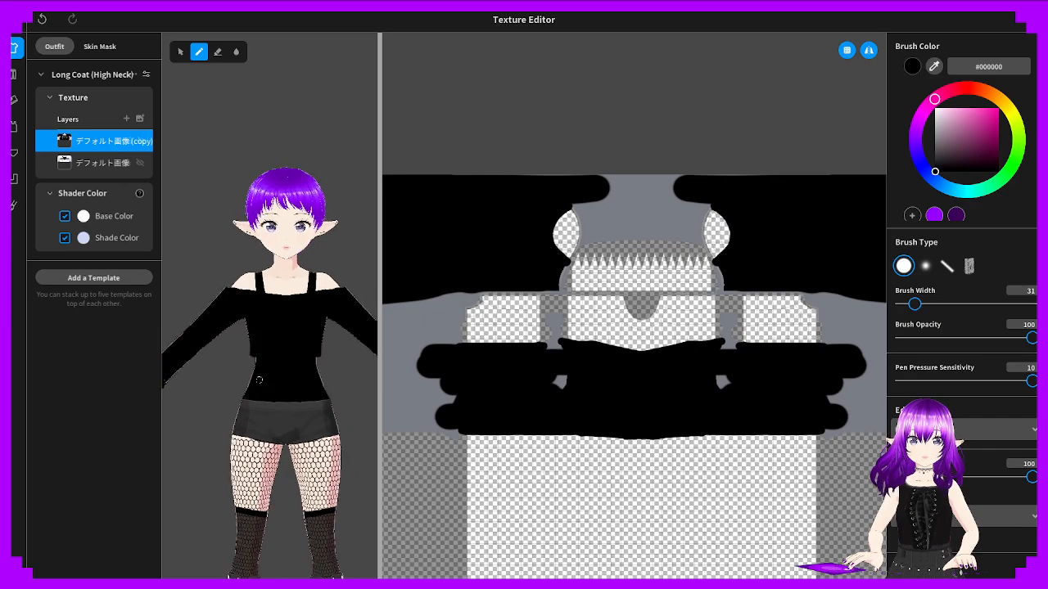
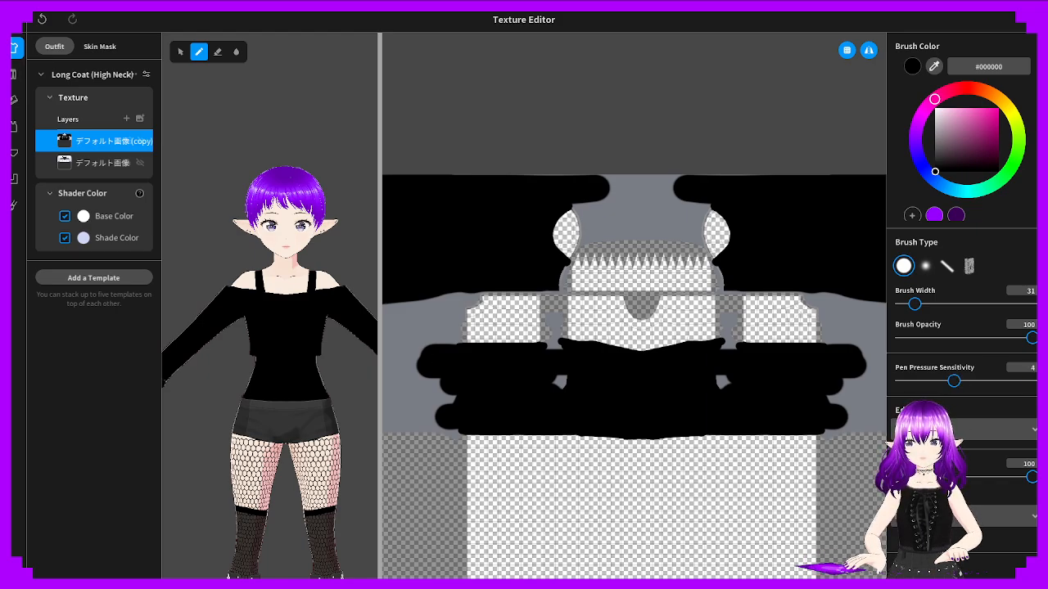
Import the black guide image with the blue scribble as a layer above the copied texture and undo a stray brush stroke
click(139, 121)
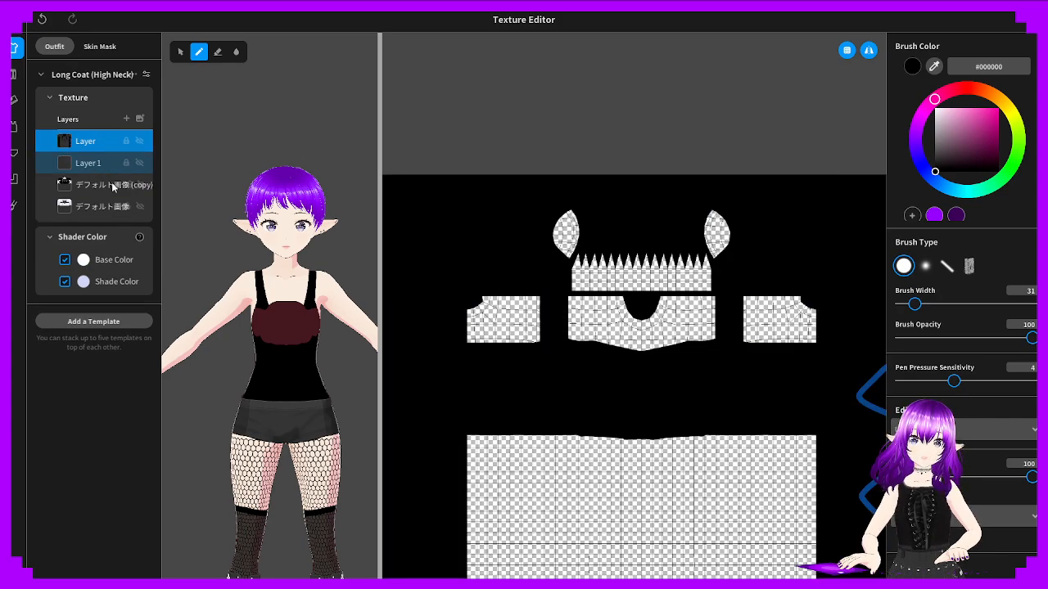
right_click(105, 163)
click(300, 387)
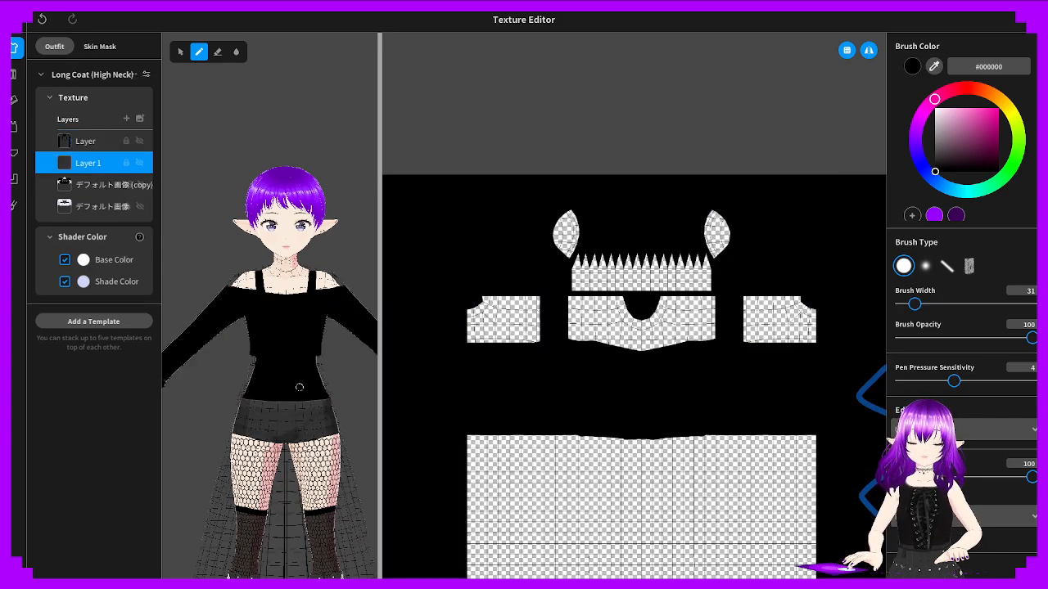
scroll(580, 447, down, 10)
drag(248, 463, 283, 463)
key(ctrl+z)
Check the imported guide layer on the model from the front and back, and undo the added layers
middle_drag(258, 464, 265, 420)
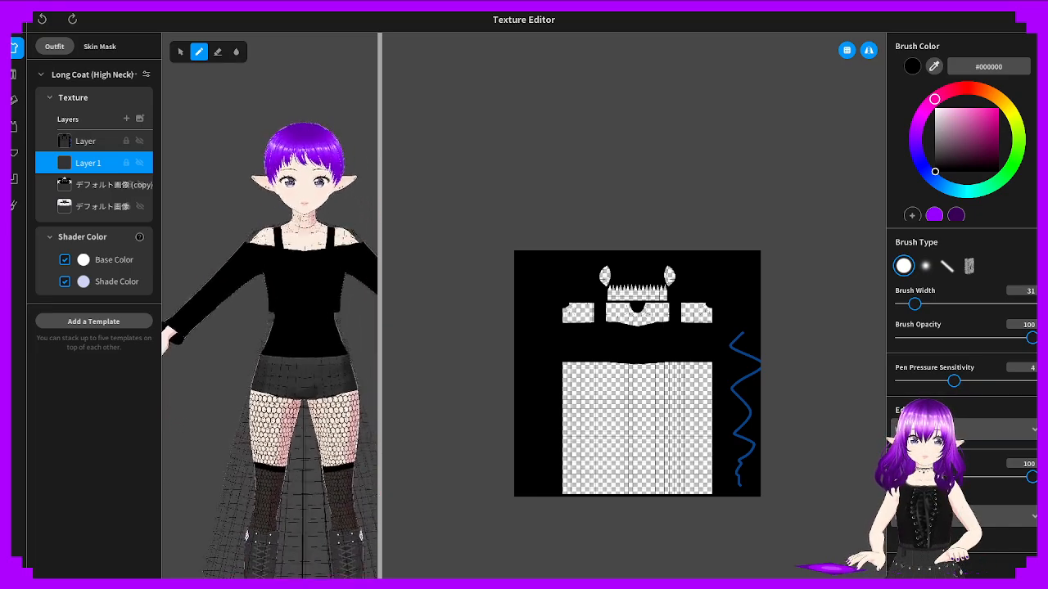
mouse_move(224, 499)
right_down()
mouse_move(194, 512)
mouse_move(221, 525)
right_up()
right_drag(282, 415, 397, 410)
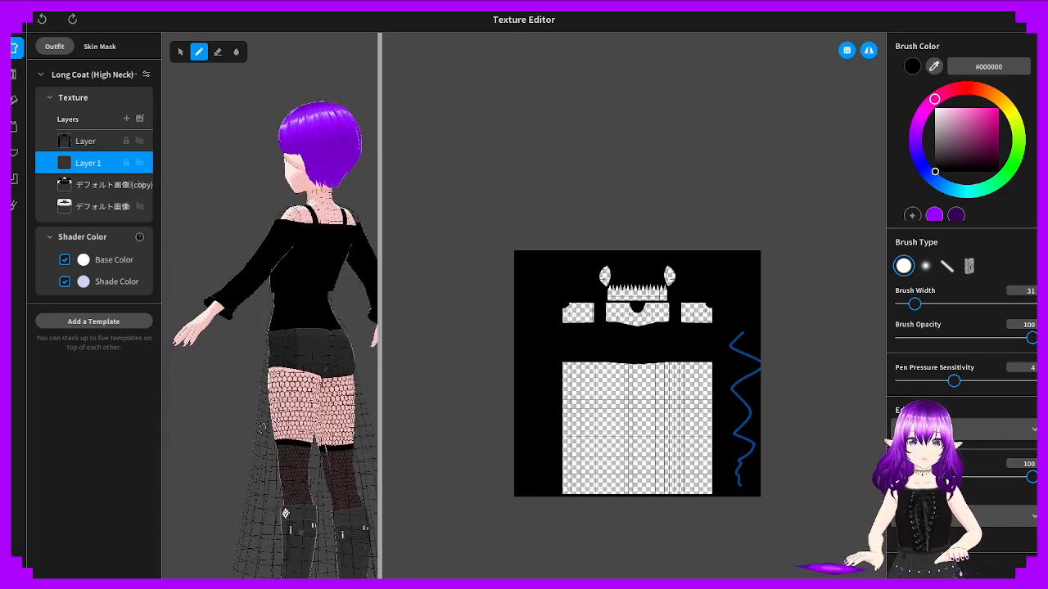
right_drag(285, 514, 67, 432)
key(ctrl+z)
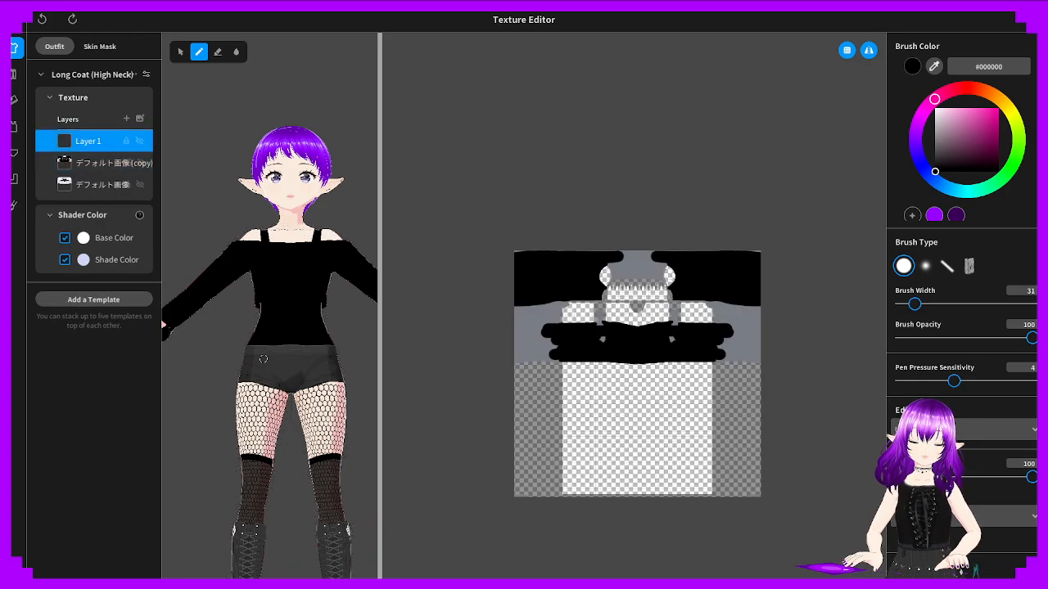
key(ctrl+z)
Hide the mesh guide overlay on the texture map and compare the bare texture's layout
scroll(624, 419, up, 2)
scroll(624, 419, up, 1)
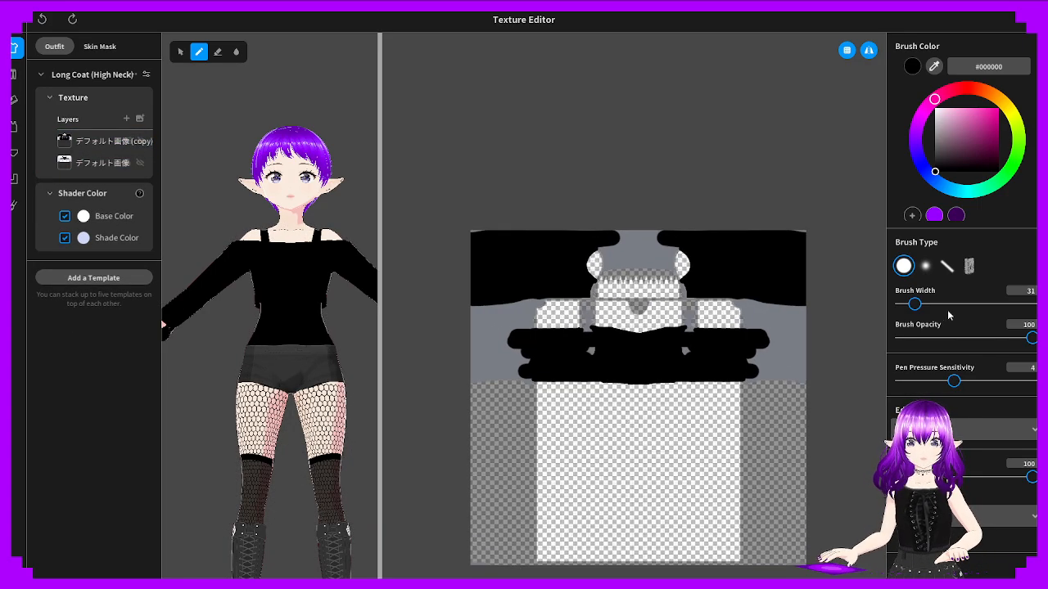
scroll(613, 533, up, 12)
scroll(615, 529, down, 9)
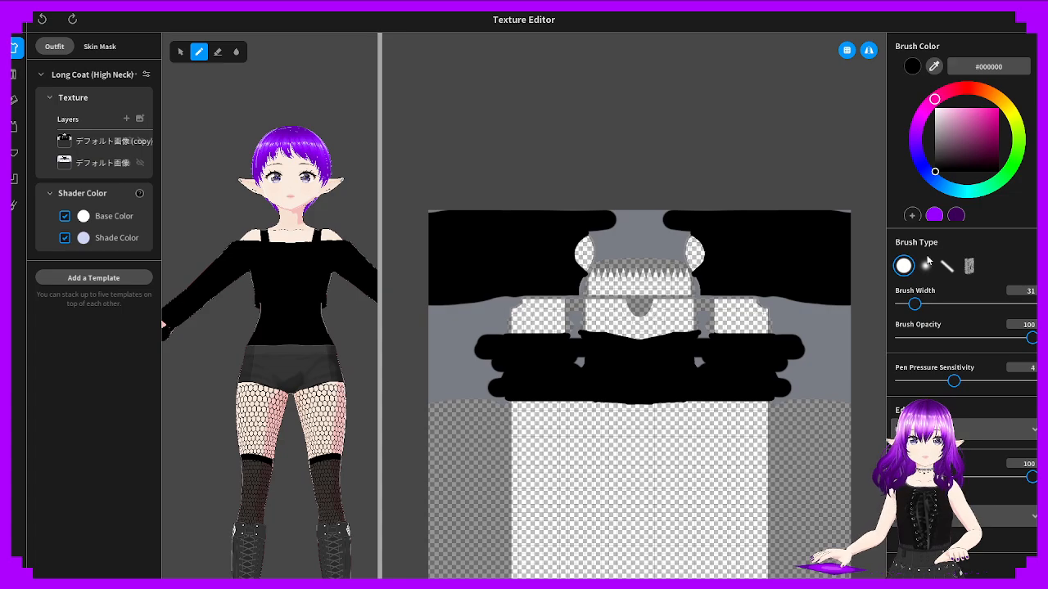
click(846, 50)
scroll(646, 400, down, 1)
scroll(646, 399, down, 2)
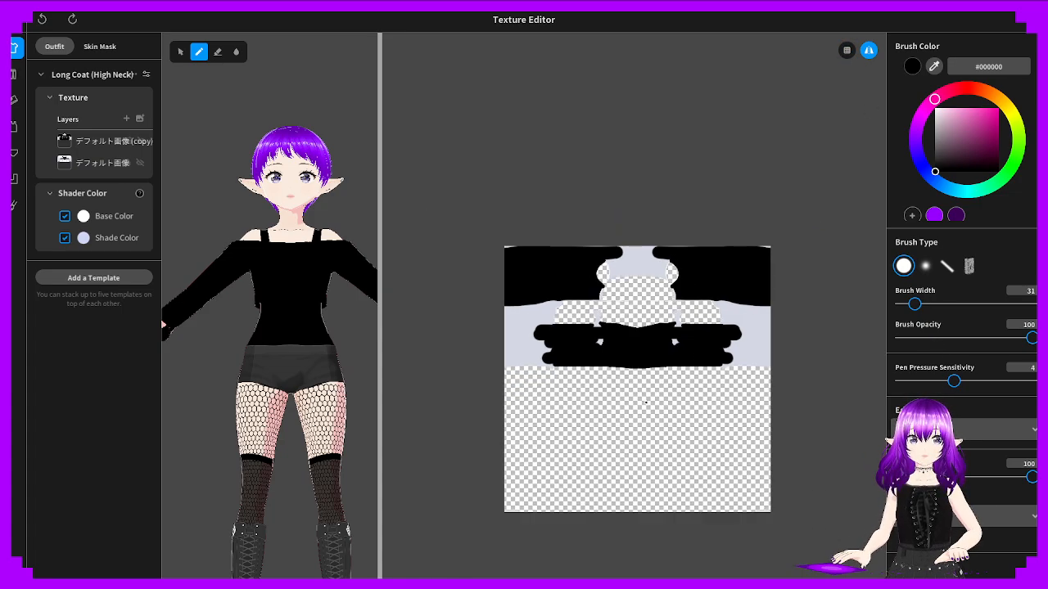
scroll(645, 402, up, 2)
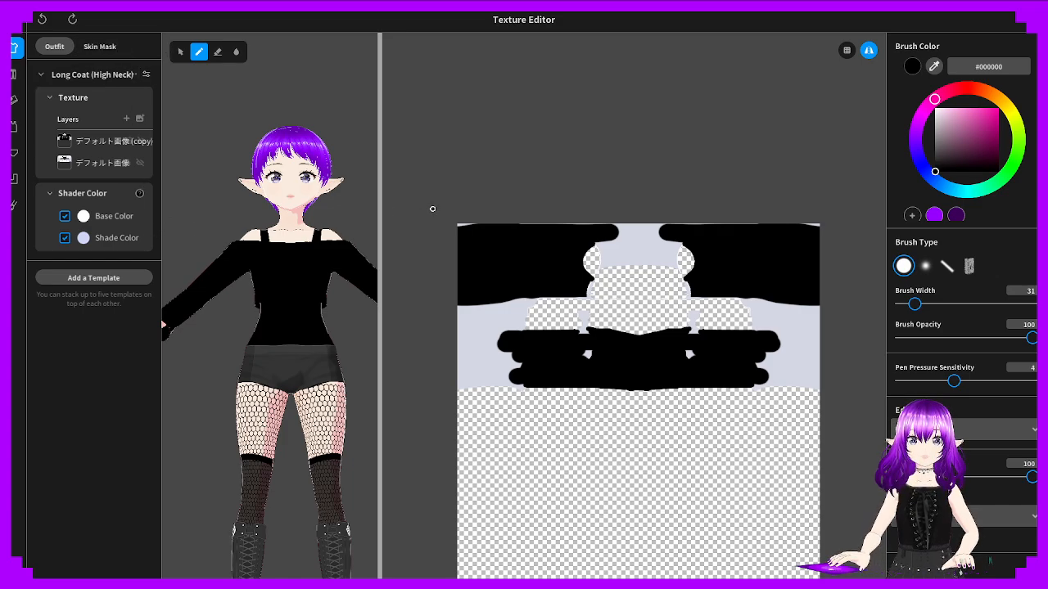
Import the scribbled guide image as a new layer again and examine it on the model's back, waist and front
click(135, 141)
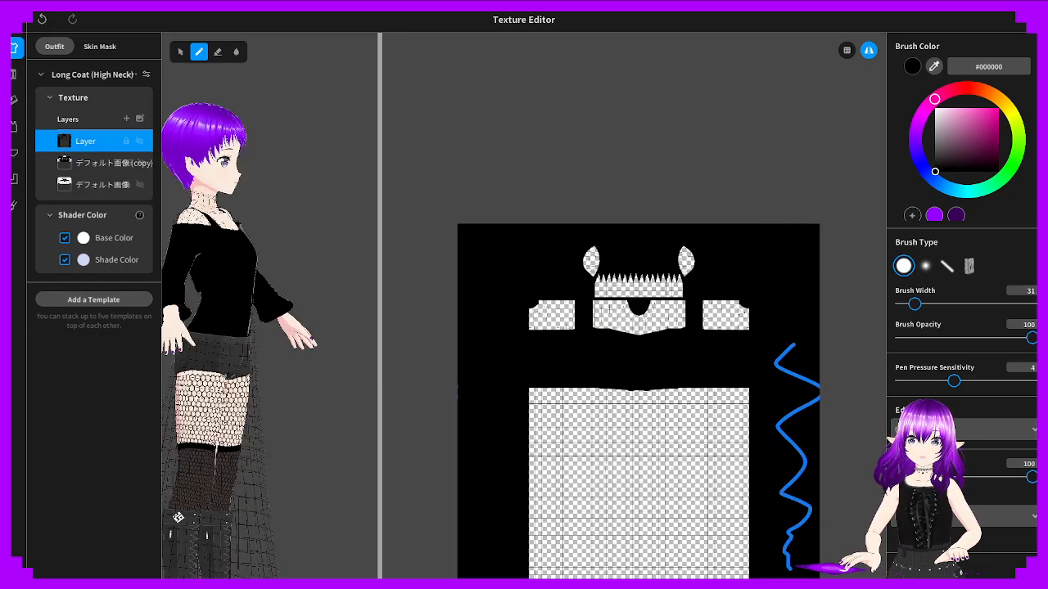
right_drag(182, 328, 391, 311)
scroll(313, 308, up, 10)
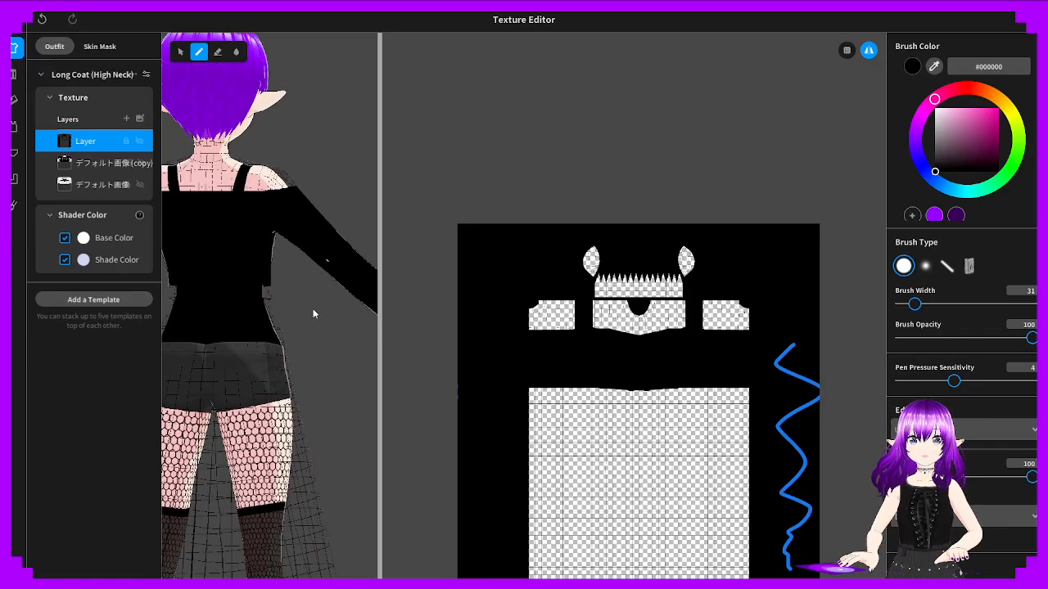
right_drag(309, 311, 168, 179)
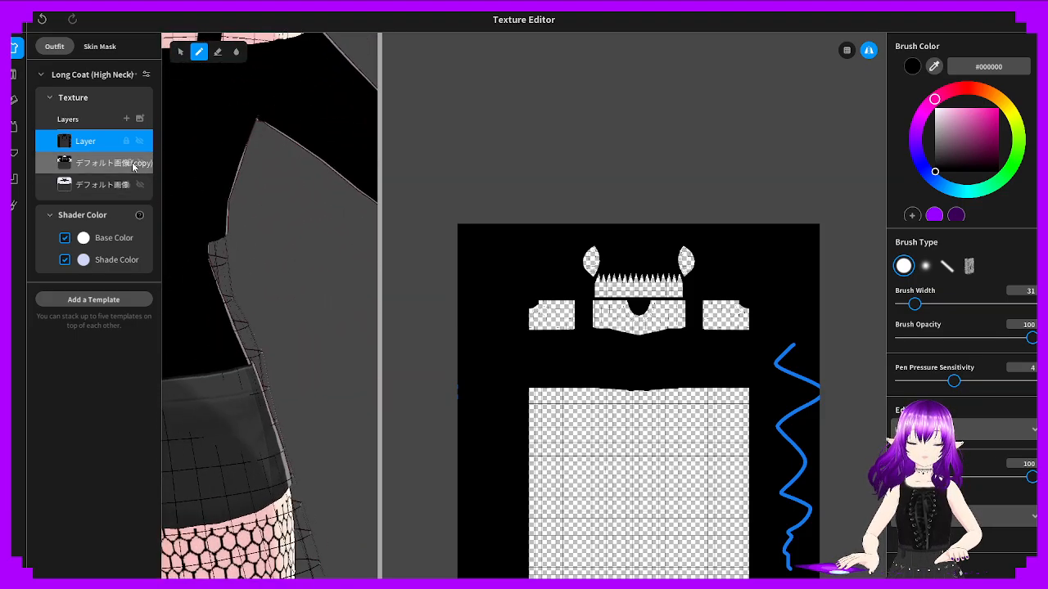
scroll(187, 211, down, 5)
right_drag(187, 210, 293, 131)
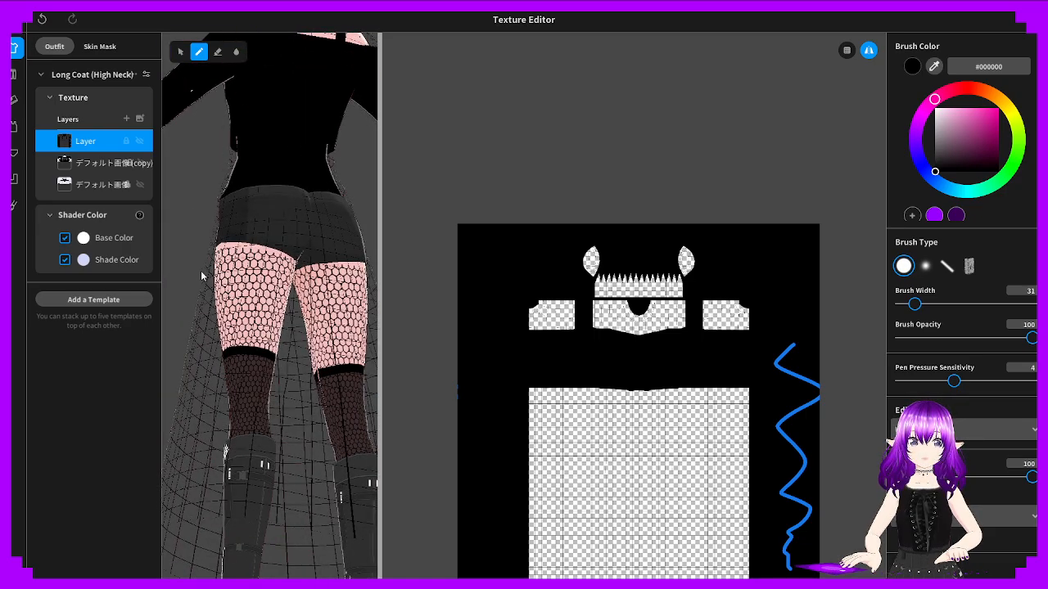
right_drag(201, 272, 339, 364)
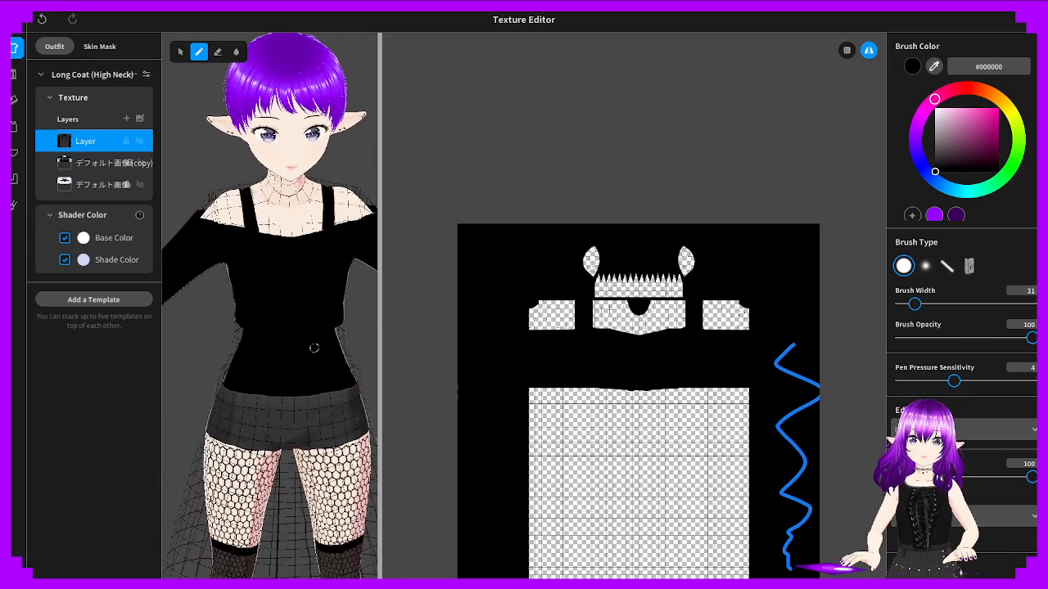
scroll(314, 348, up, 3)
scroll(315, 348, down, 5)
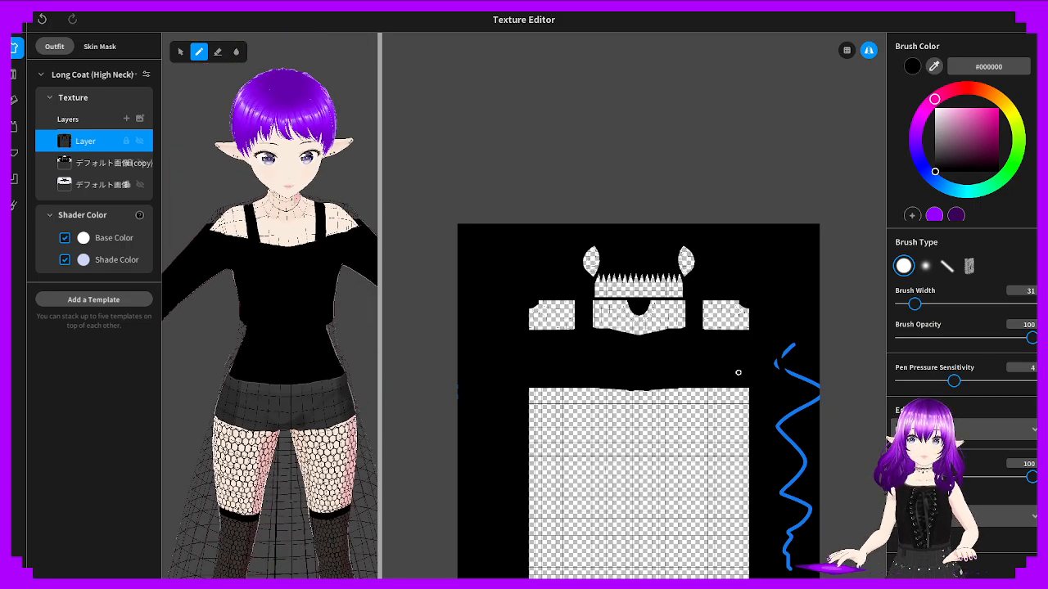
Try mirrored magenta #D50089 strokes across the sleeve and torso areas to see where they fall on the model, and undo them
click(998, 118)
mouse_move(801, 253)
mouse_down()
mouse_move(751, 348)
mouse_move(647, 360)
mouse_up()
right_drag(341, 336, 333, 340)
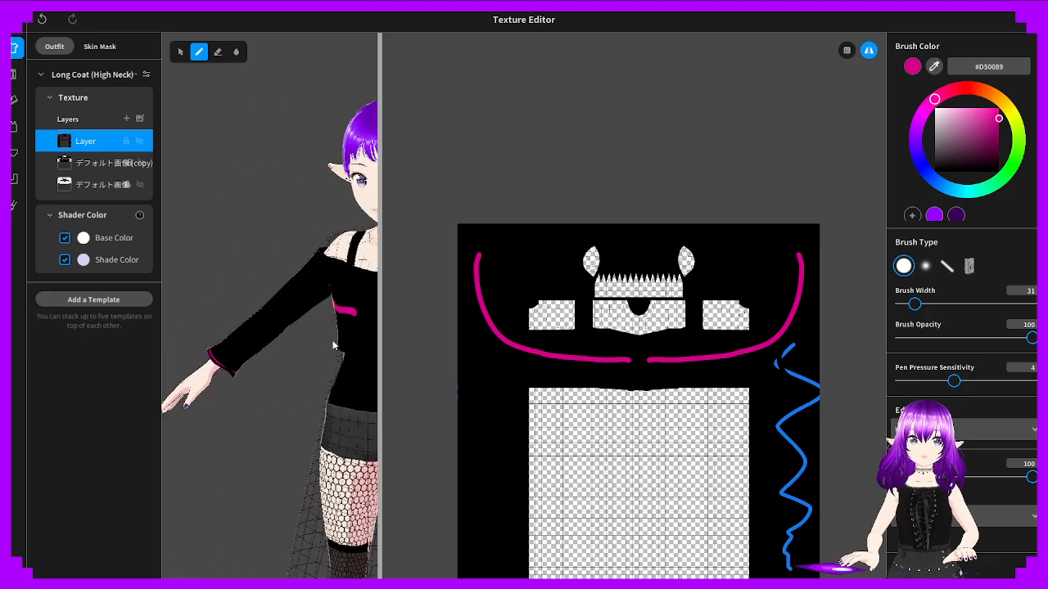
middle_drag(320, 335, 252, 290)
drag(236, 290, 273, 305)
right_drag(274, 306, 327, 311)
mouse_move(328, 311)
middle_down()
mouse_move(174, 314)
mouse_move(278, 312)
middle_up()
right_drag(279, 311, 234, 289)
key(ctrl+z)
key(ctrl+z)
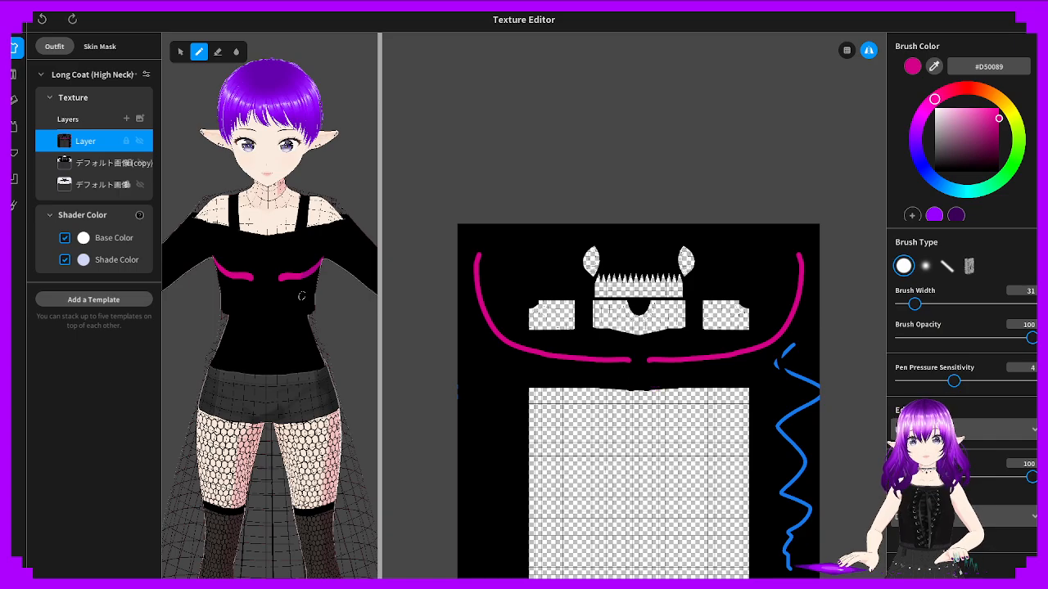
Look over the sleeve, undo the remaining test stroke and delete the imported guide layer
middle_drag(257, 275, 273, 327)
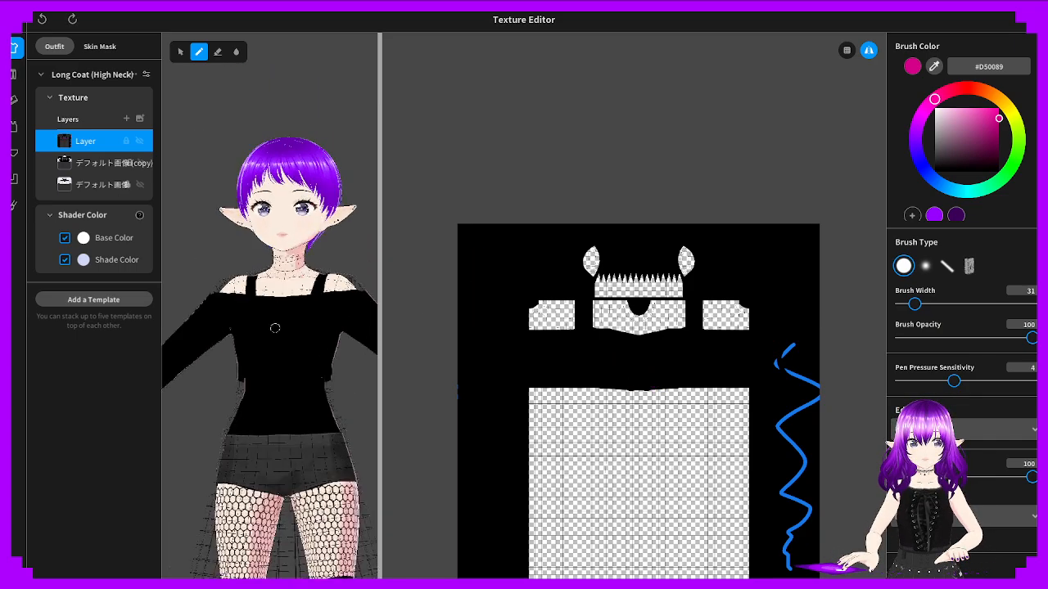
right_drag(274, 328, 722, 173)
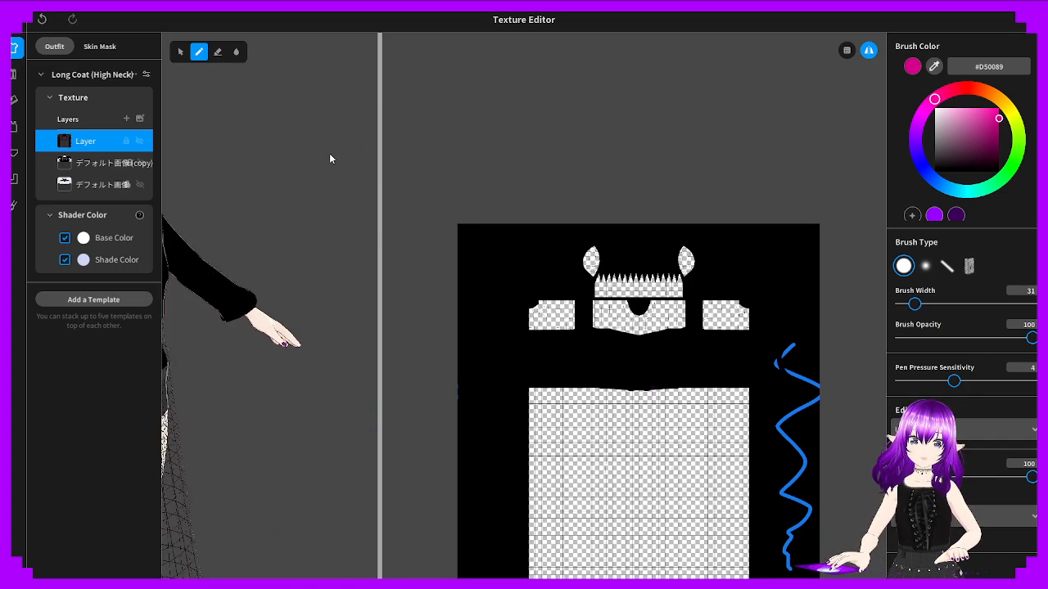
middle_drag(205, 225, 274, 198)
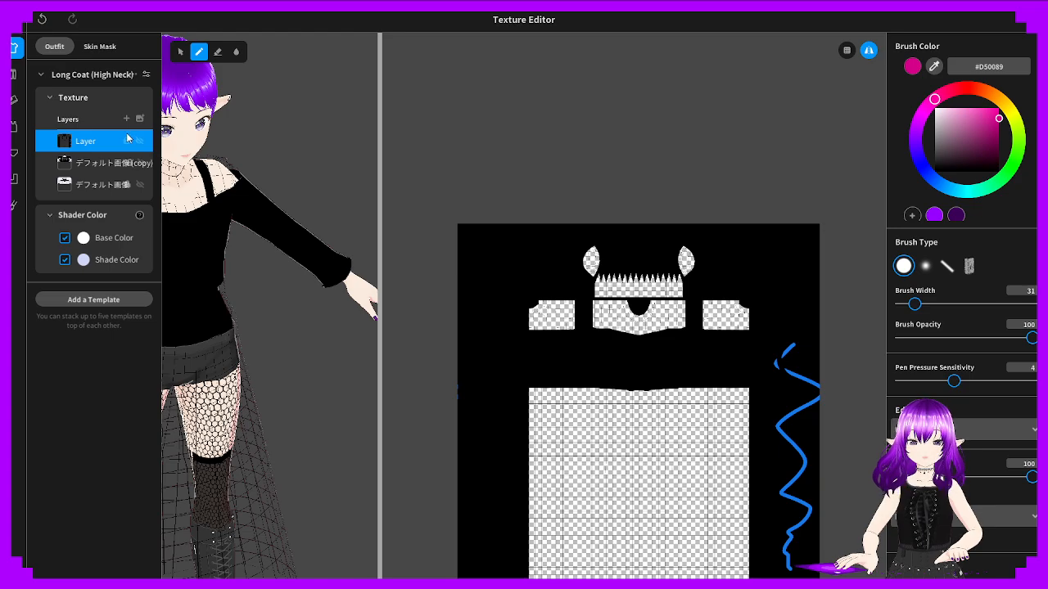
key(ctrl+z)
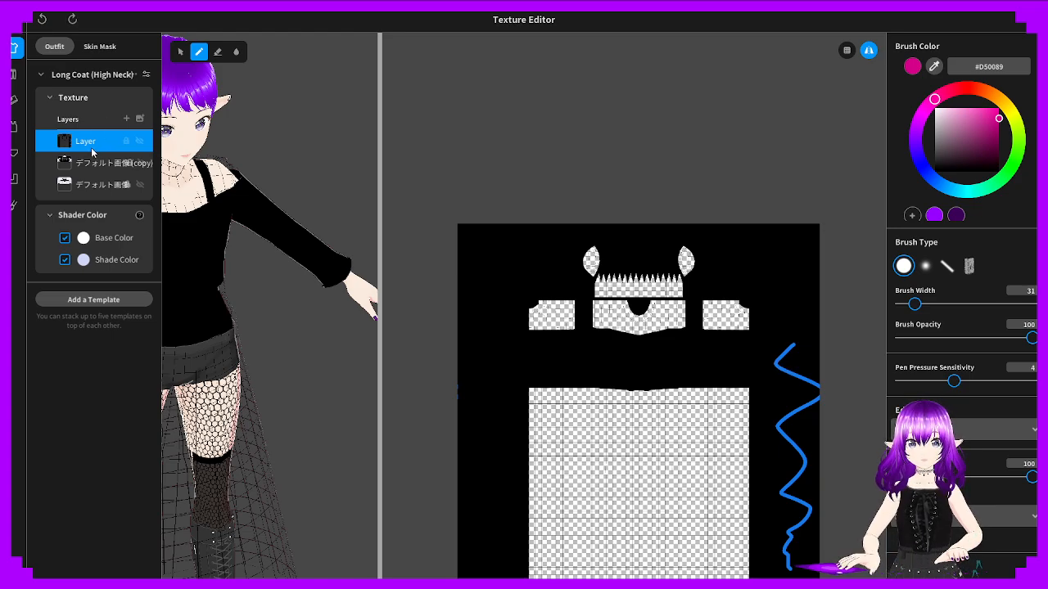
key(Delete)
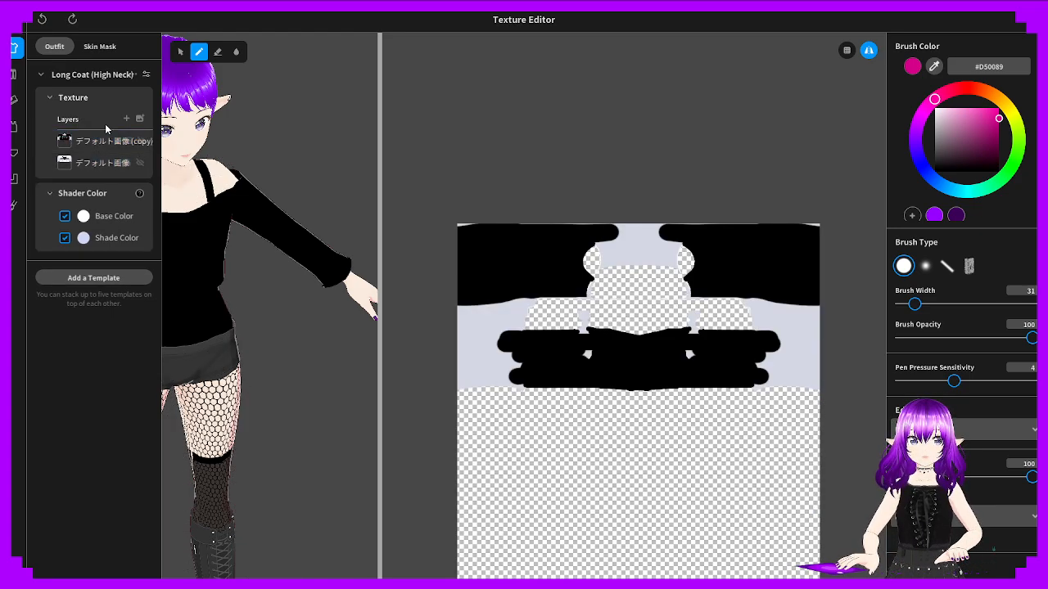
Show the mesh guide overlay on the texture map and export the copied texture layer as an image
click(847, 50)
click(134, 141)
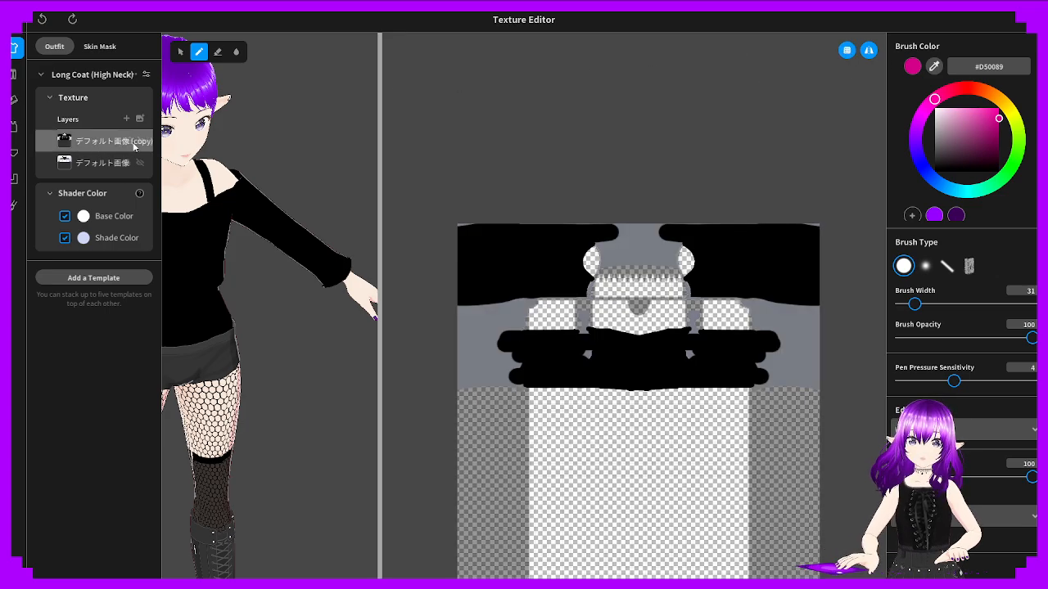
right_click(114, 142)
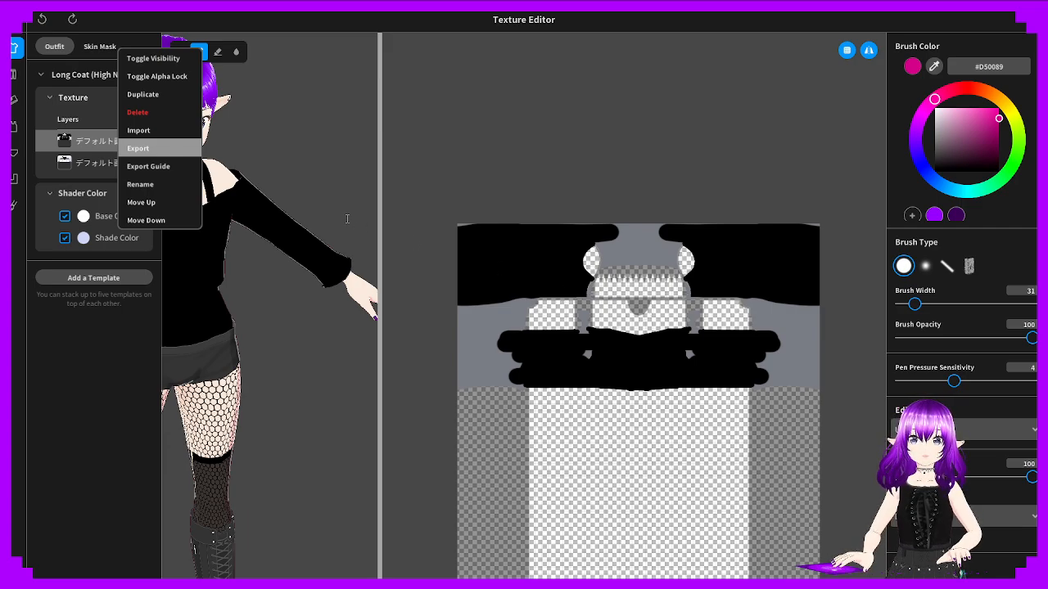
click(436, 277)
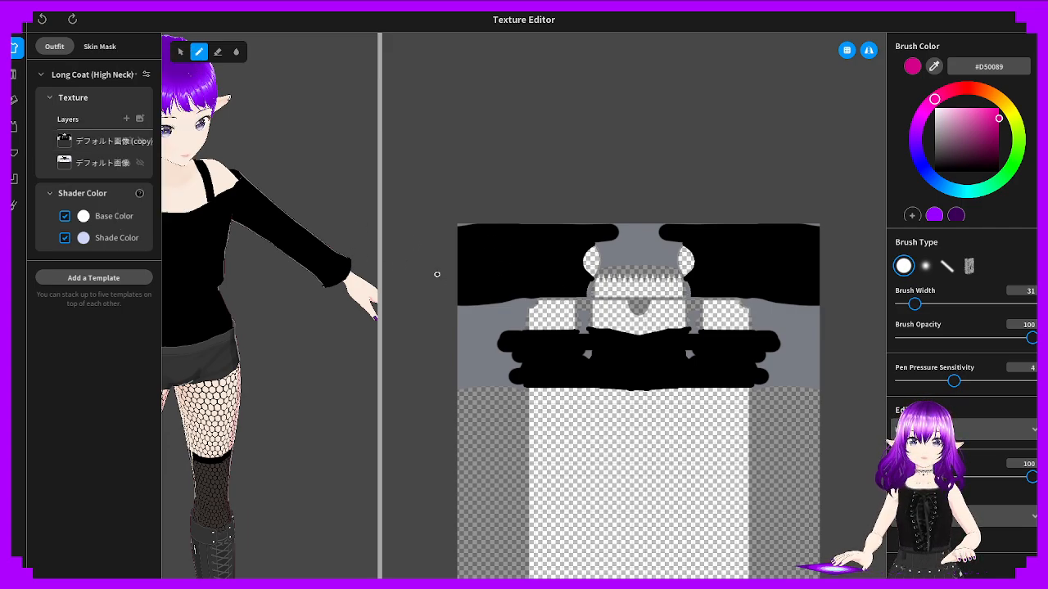
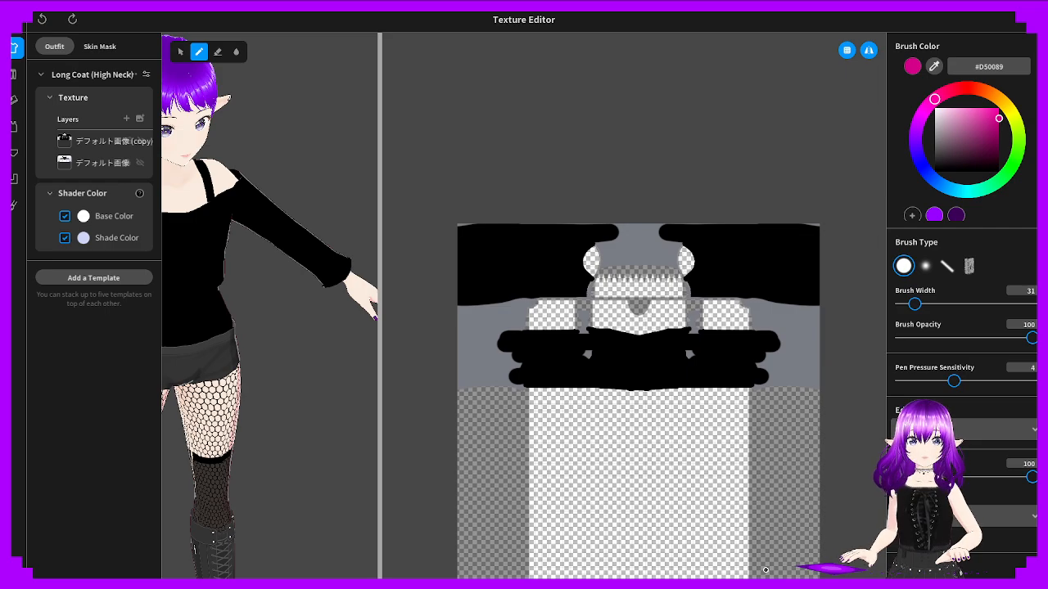
Import the edited texture with white cuffs and a white hem band as a new layer and view it on the model
scroll(766, 569, down, 2)
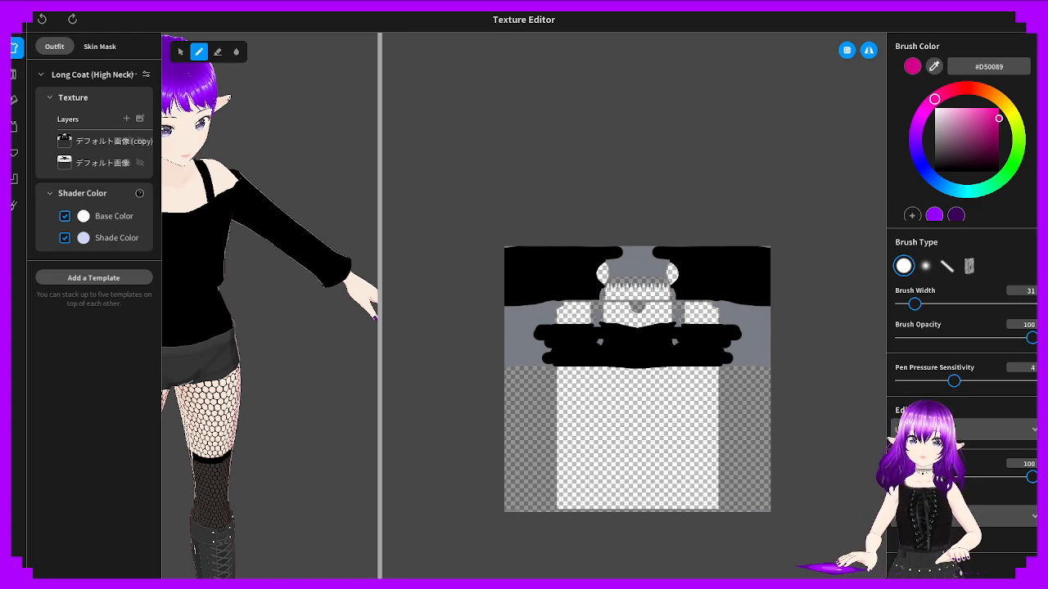
right_drag(282, 297, 264, 285)
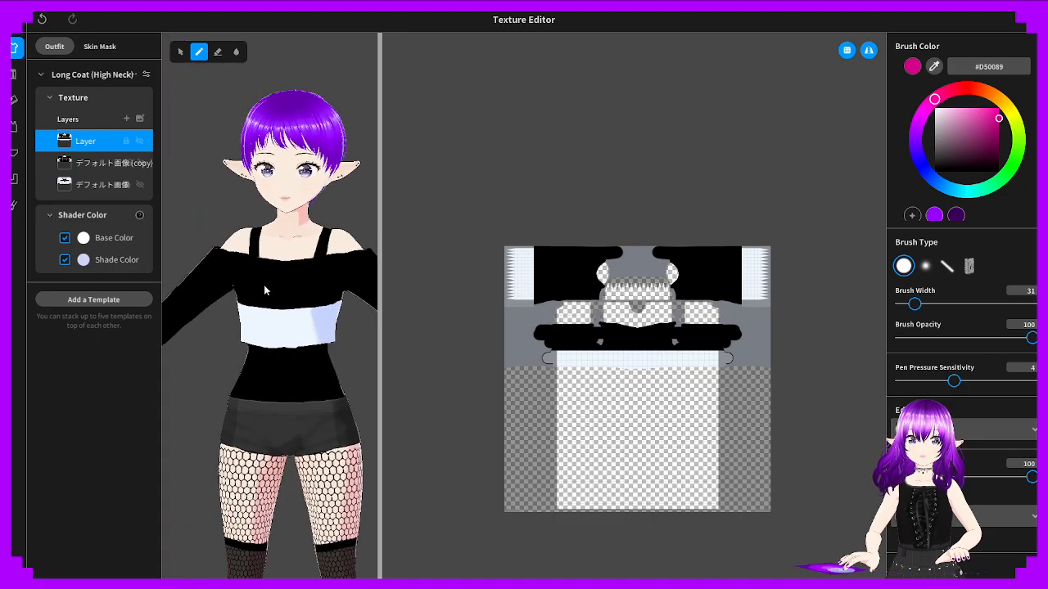
middle_drag(264, 285, 176, 336)
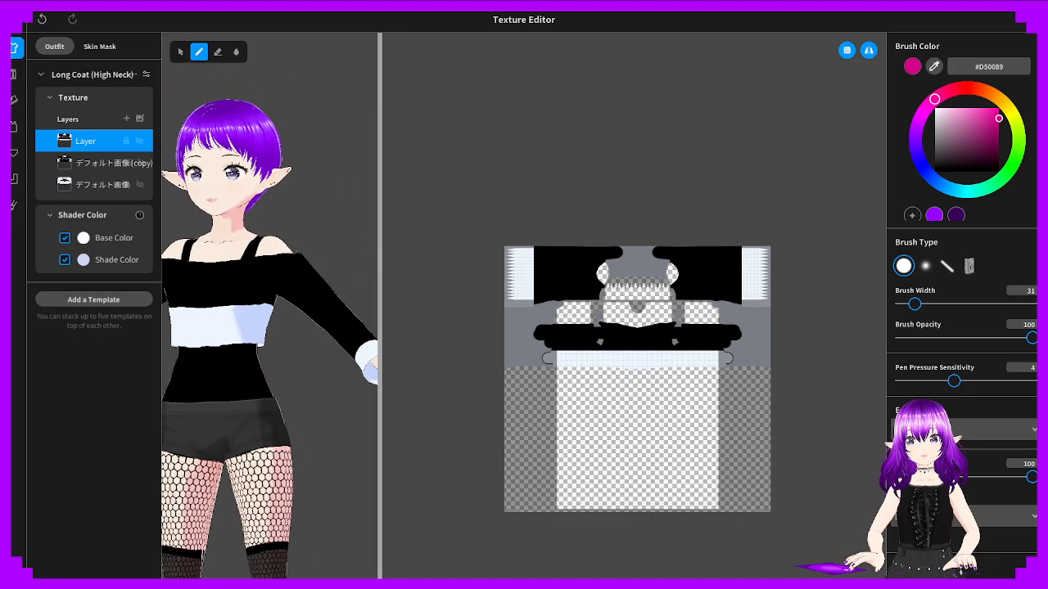
Look over the white hem band and cuffs on the model, and switch to the texture drawing in Magma
right_drag(176, 335, 188, 360)
middle_drag(189, 360, 241, 351)
right_drag(241, 351, 237, 286)
middle_drag(237, 286, 341, 315)
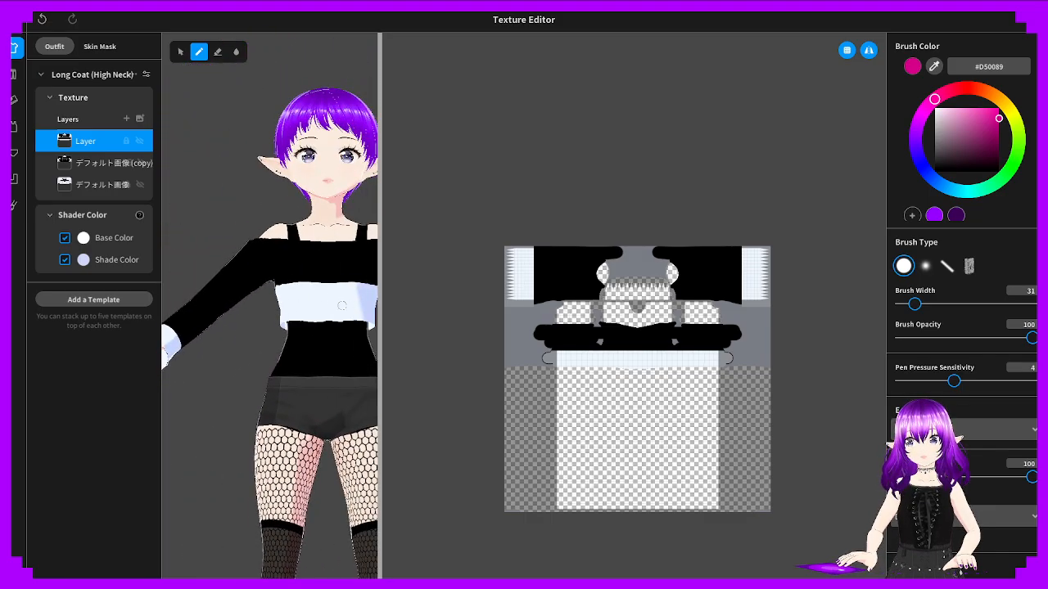
mouse_move(264, 316)
right_down()
mouse_move(257, 322)
mouse_move(277, 321)
mouse_move(261, 327)
mouse_move(282, 321)
right_up()
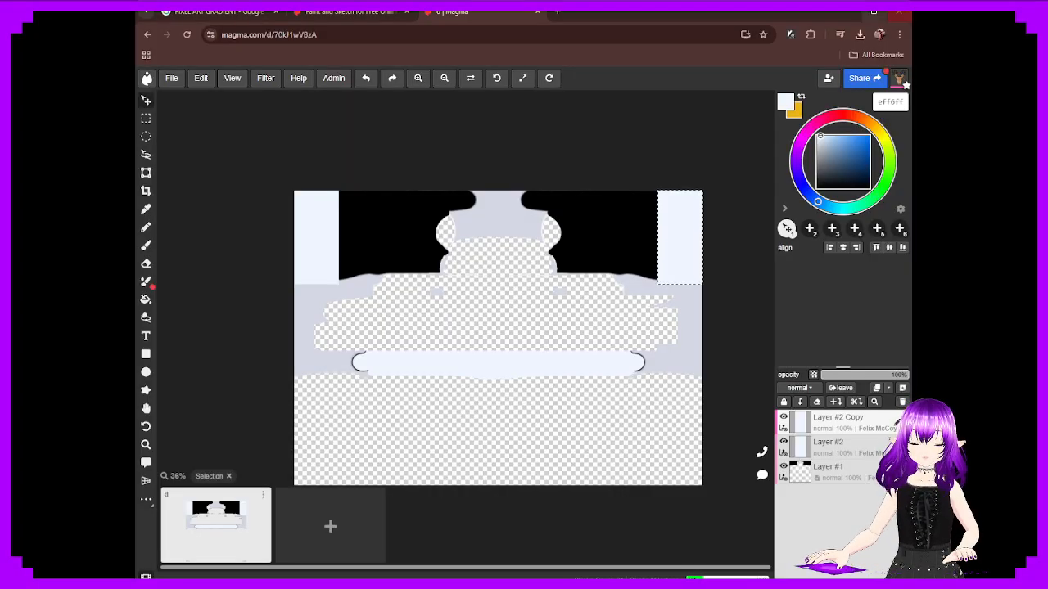
click(873, 11)
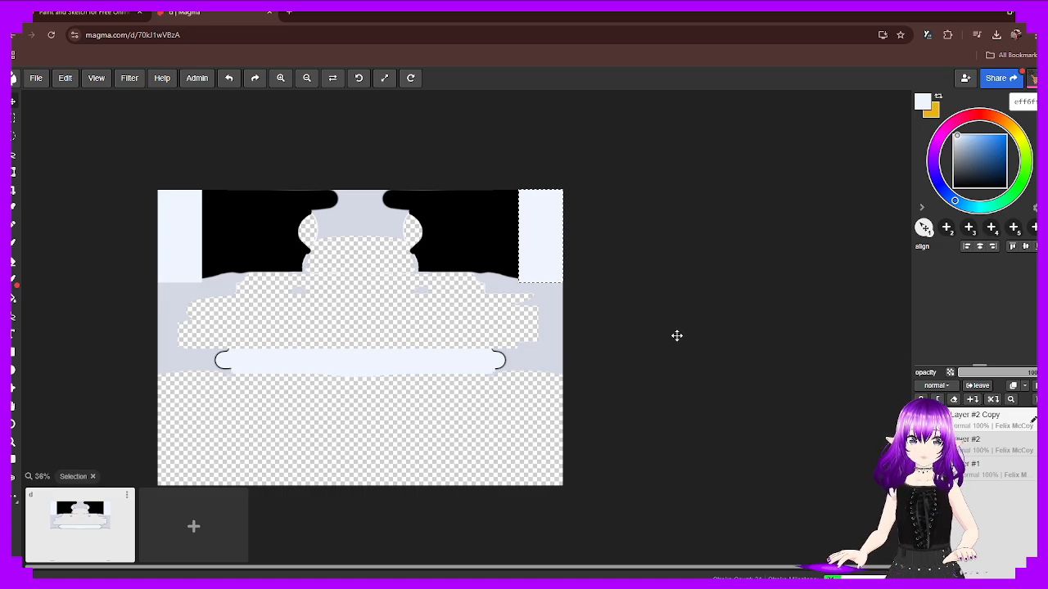
Select the upper half of the white hem band with a rectangle and erase it from Layer #1
middle_drag(334, 338, 464, 316)
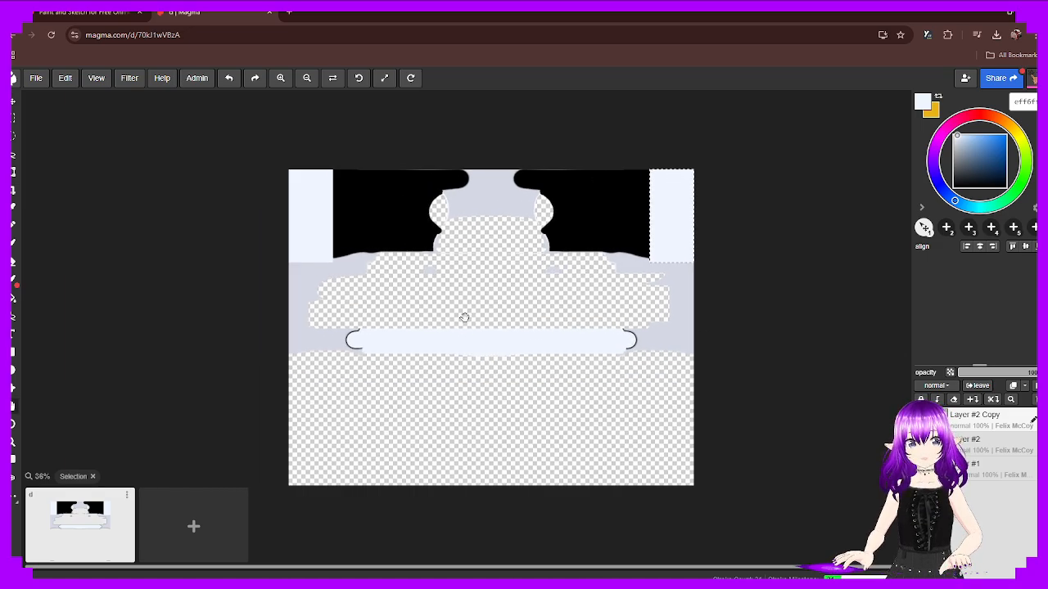
scroll(483, 320, up, 1)
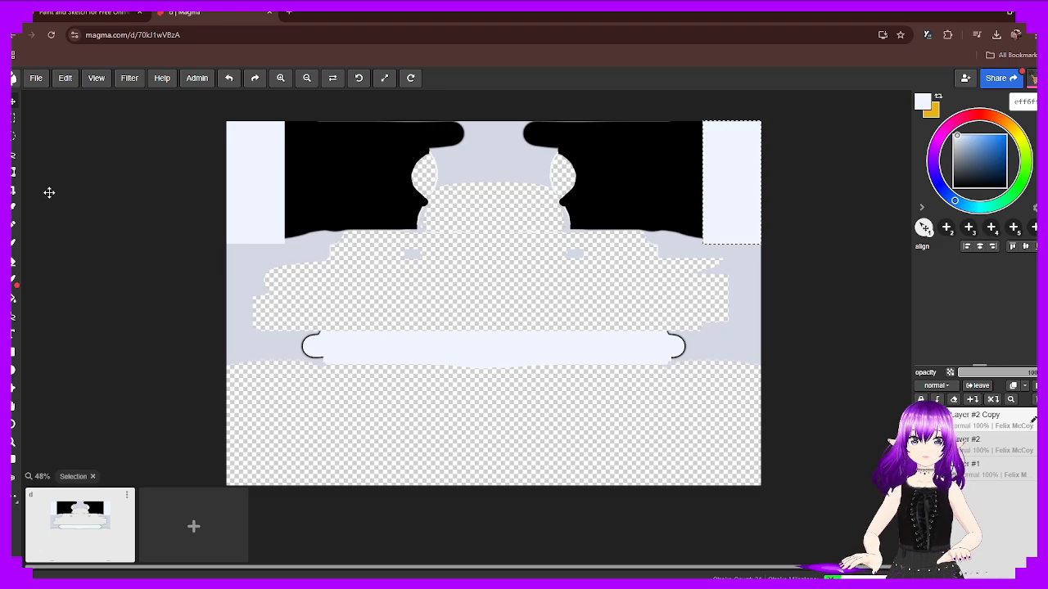
click(13, 119)
drag(292, 322, 381, 340)
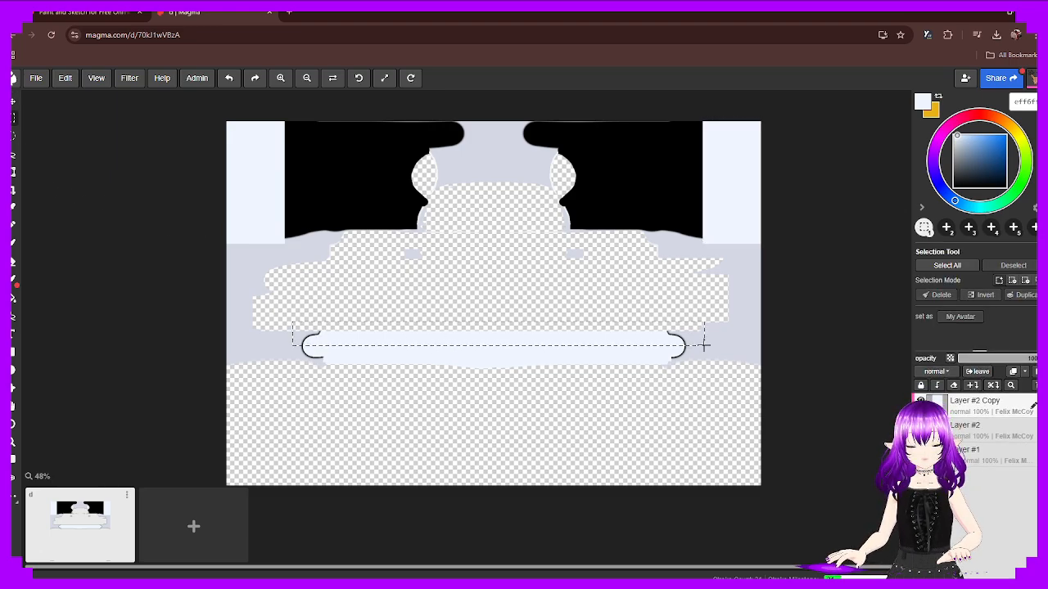
drag(704, 345, 707, 348)
click(15, 262)
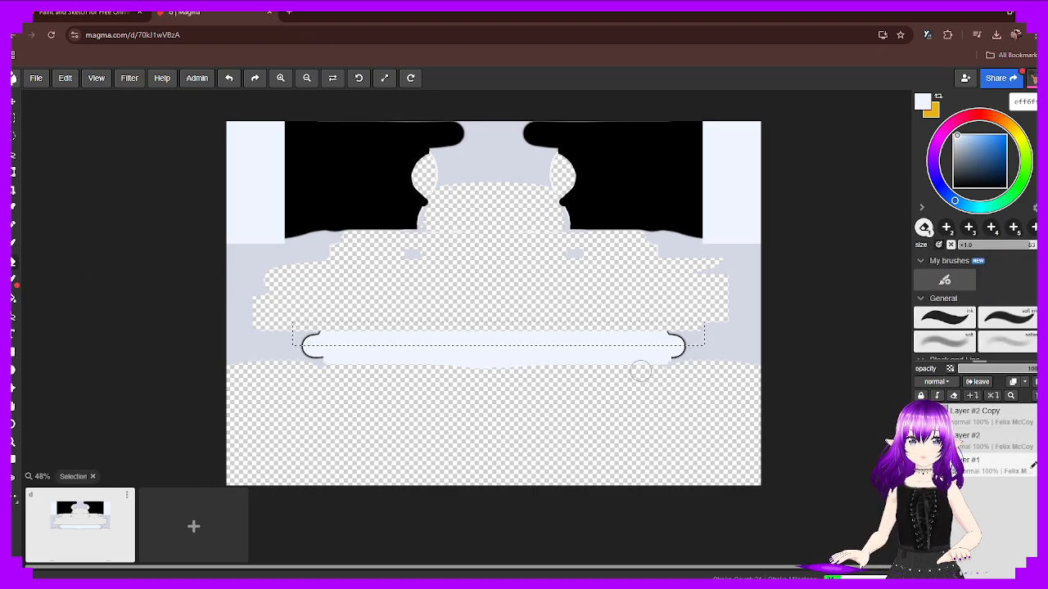
mouse_move(599, 347)
mouse_down()
mouse_move(267, 346)
mouse_move(736, 333)
mouse_up()
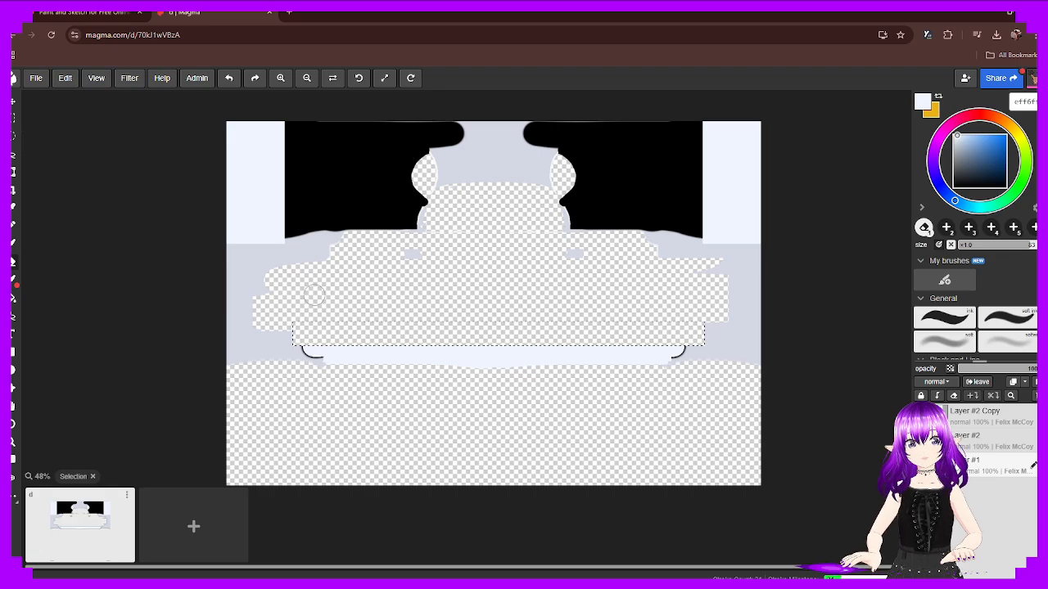
Replace the selection with a thin horizontal strip directly above the remaining hem band and fill it with grey
click(13, 118)
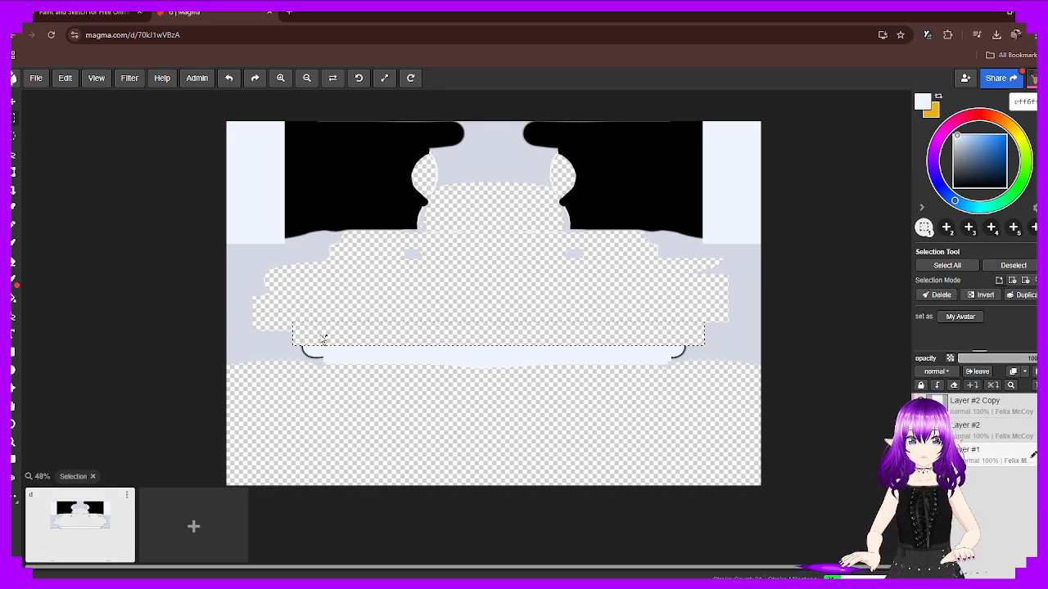
click(1012, 266)
scroll(683, 337, up, 3)
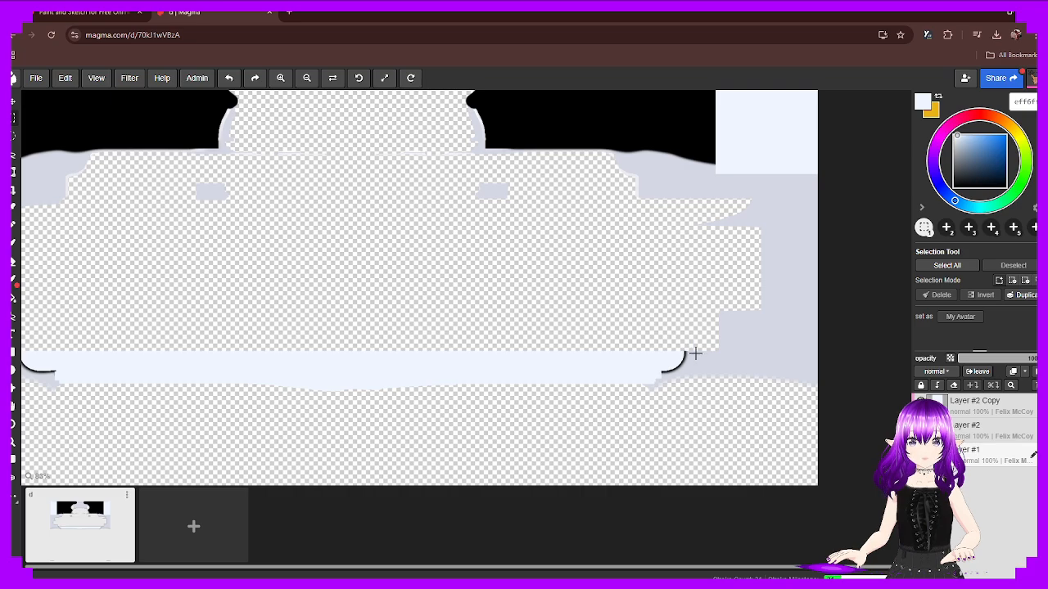
drag(27, 334, 97, 338)
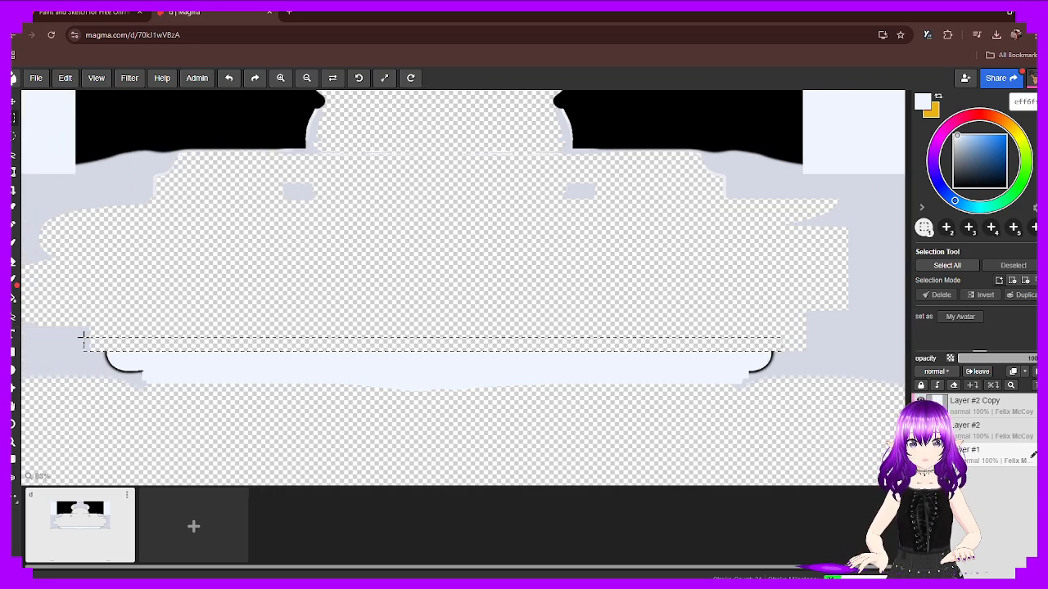
drag(83, 335, 82, 335)
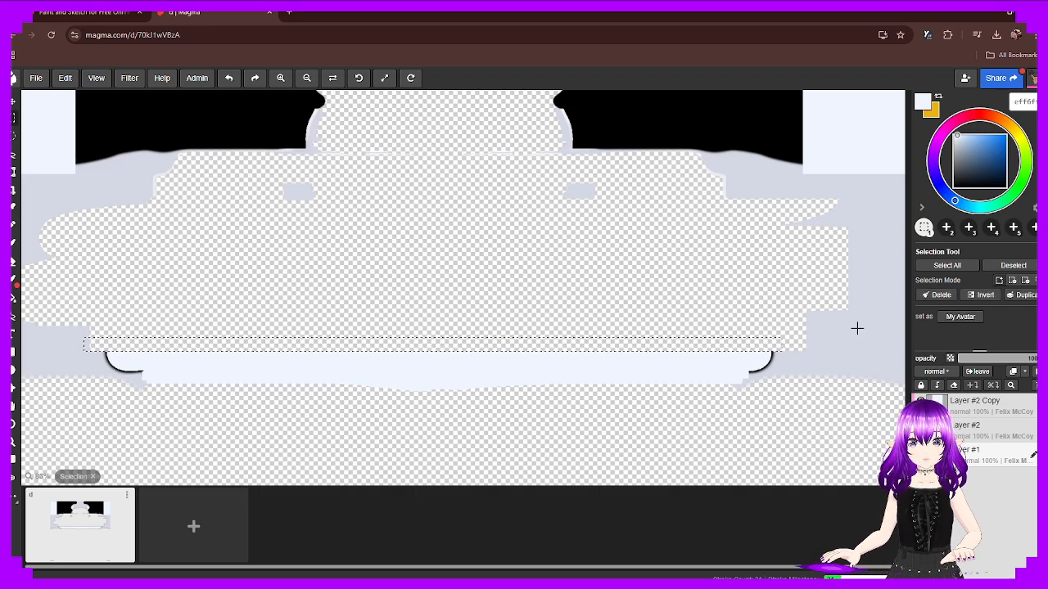
drag(959, 138, 960, 154)
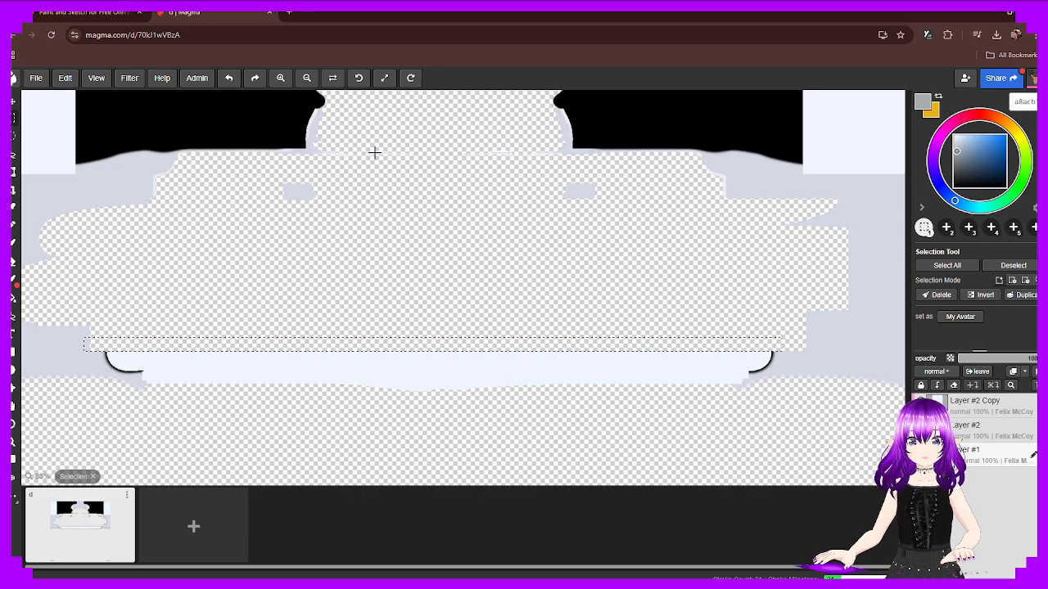
click(14, 299)
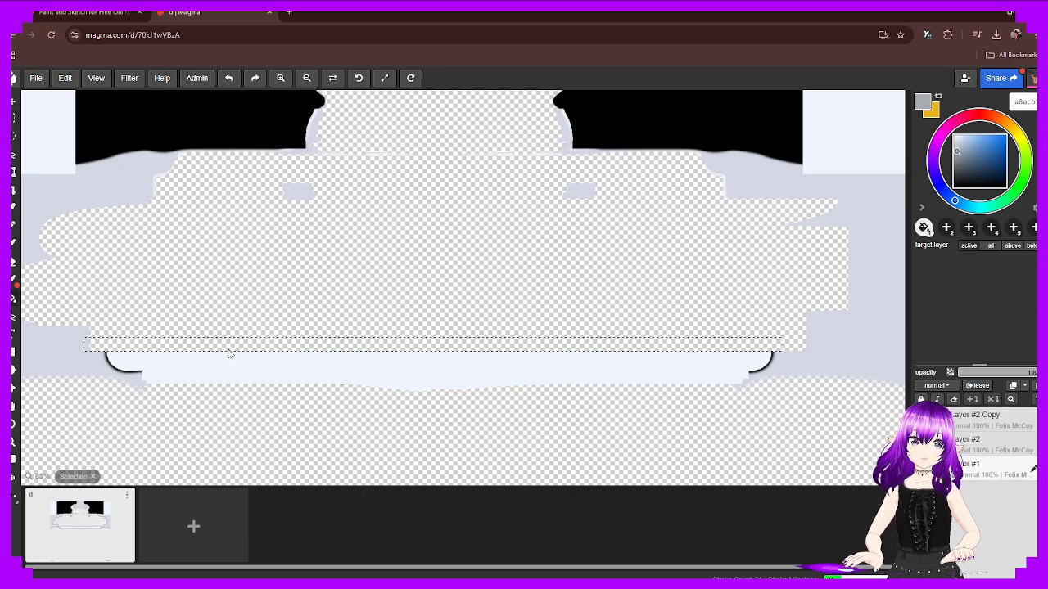
click(243, 350)
scroll(819, 332, down, 3)
scroll(815, 335, up, 2)
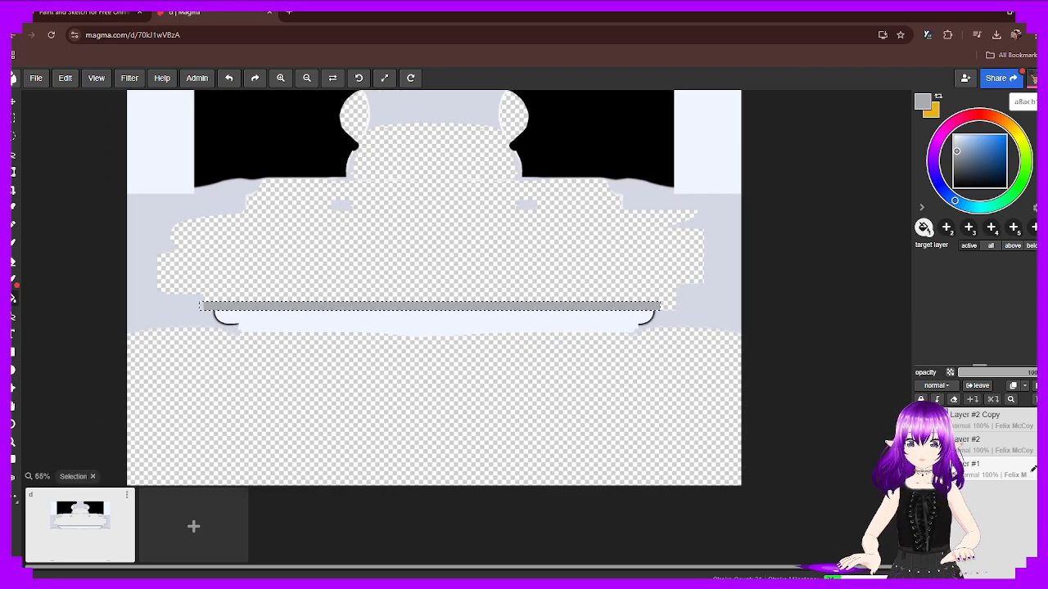
On a new layer, fill a narrow vertical strip across the left cuff's inner edge with the same grey, and duplicate that layer
click(14, 118)
scroll(169, 171, down, 5)
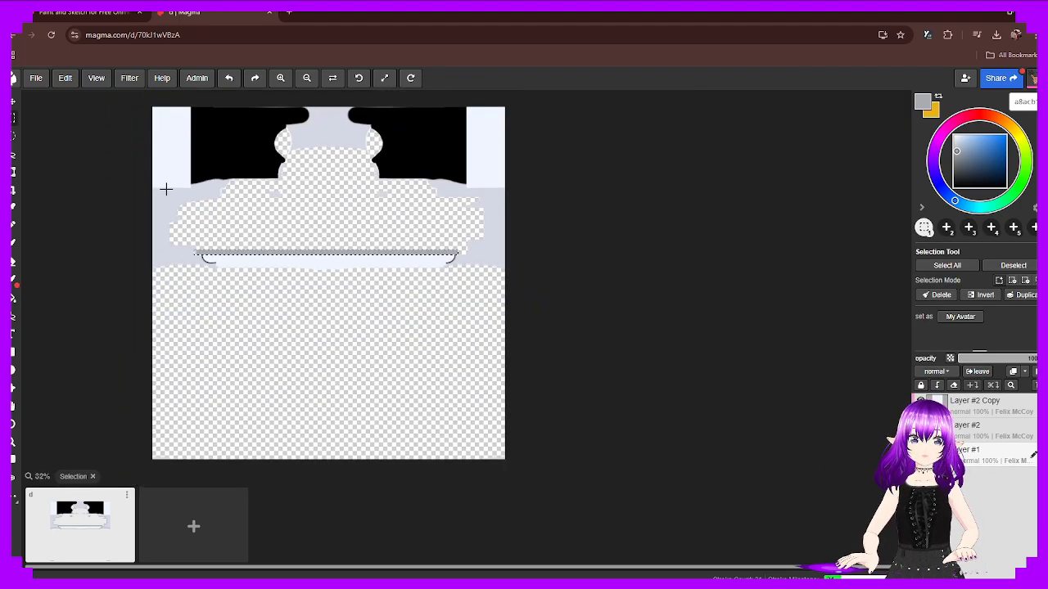
scroll(236, 257, up, 3)
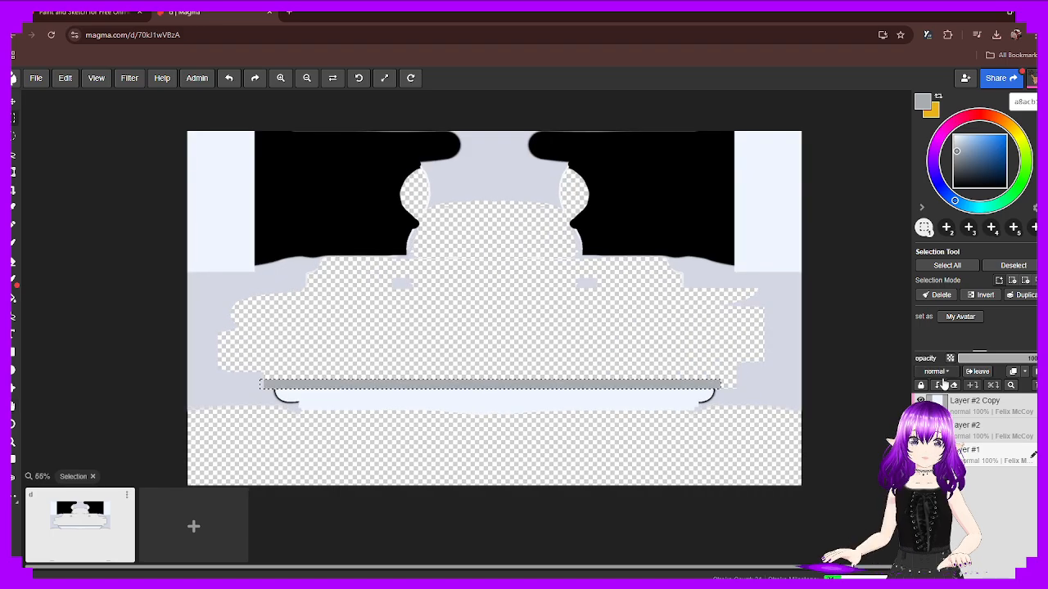
click(989, 407)
click(1034, 372)
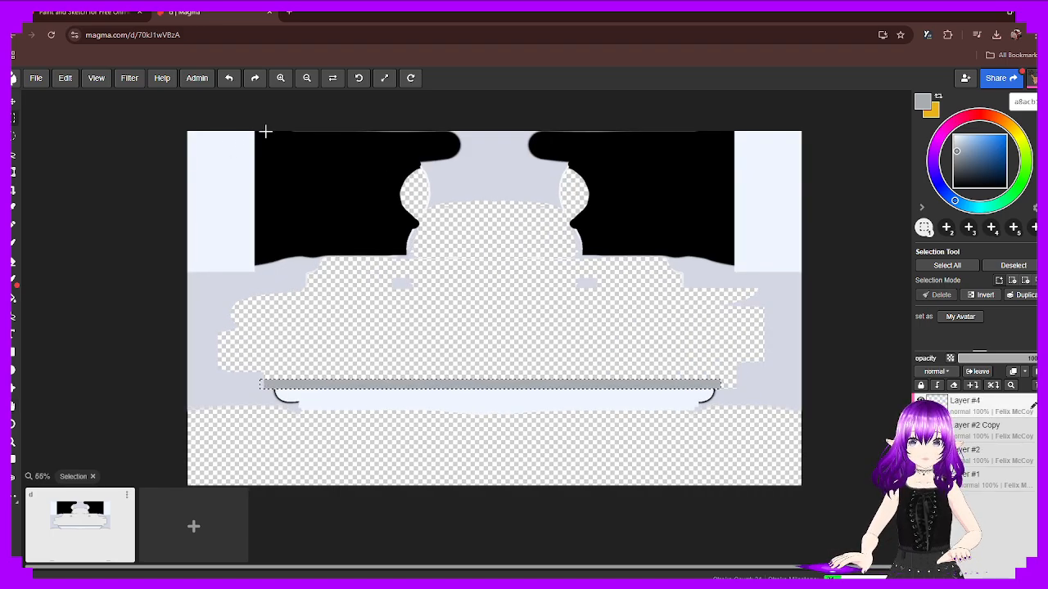
drag(263, 131, 233, 194)
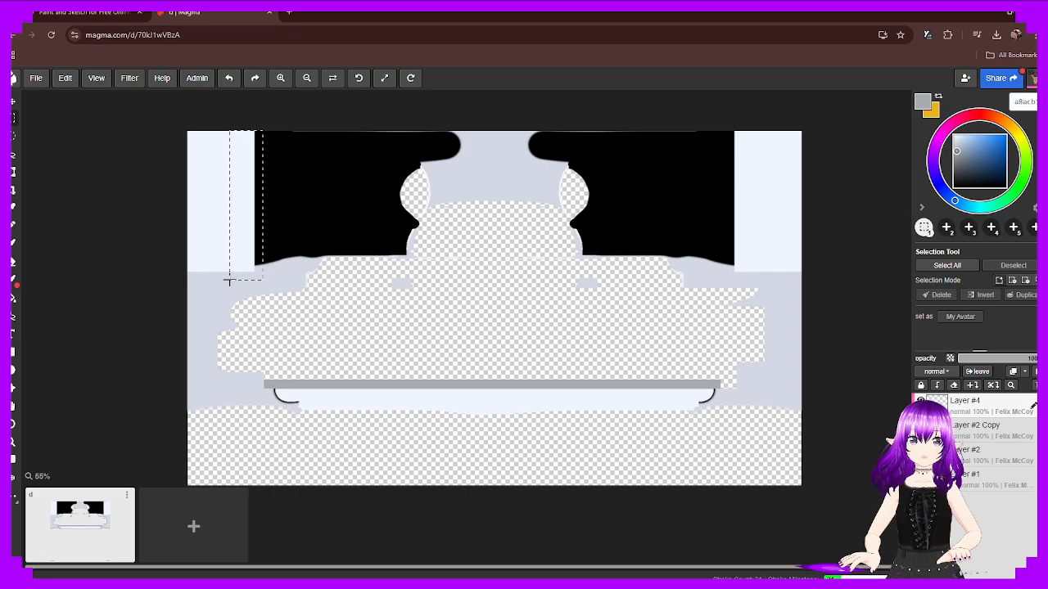
drag(234, 275, 235, 276)
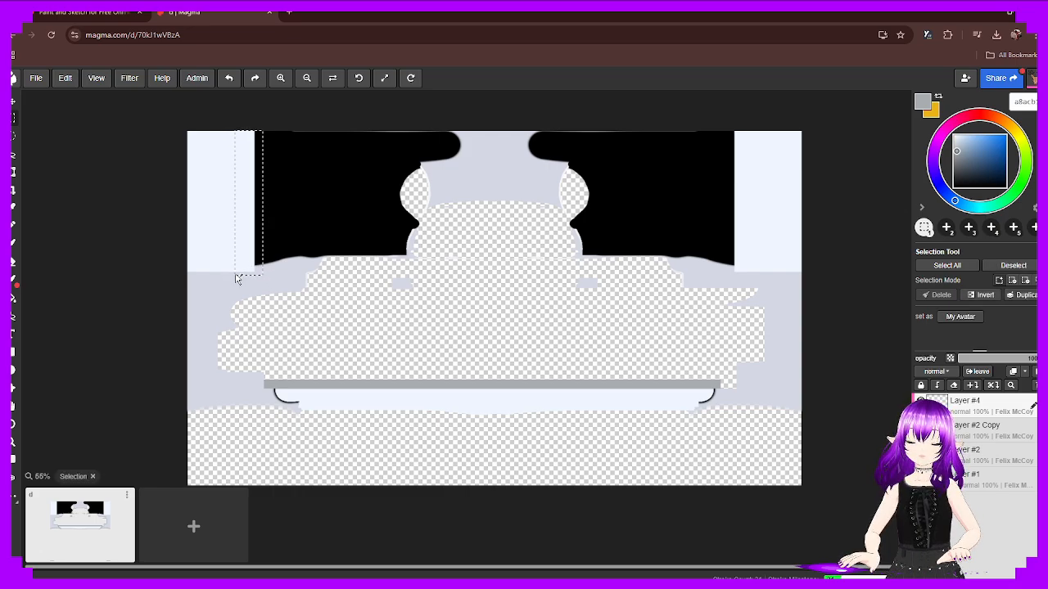
click(14, 298)
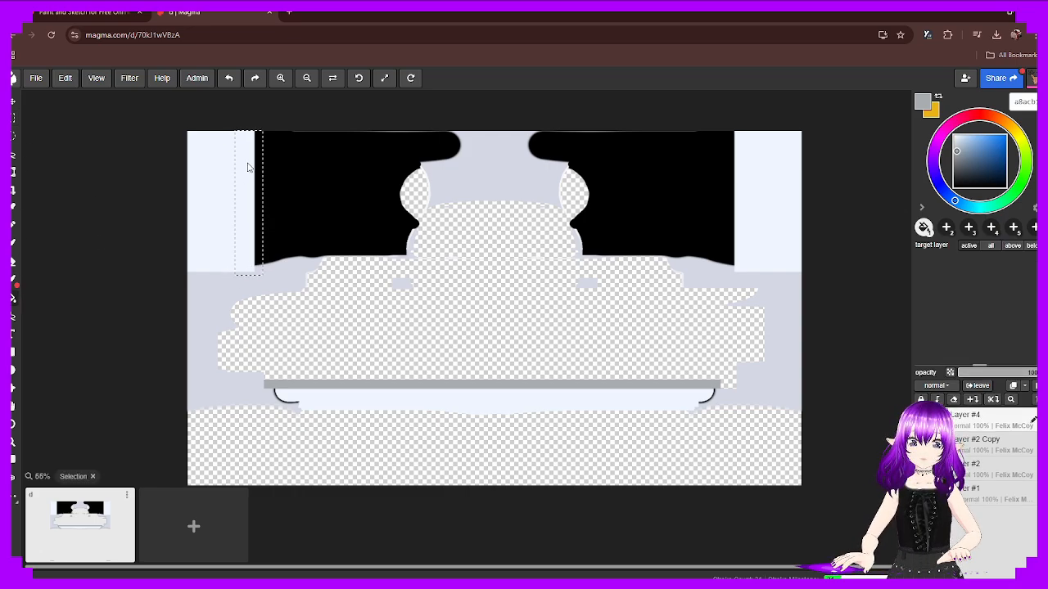
right_click(993, 429)
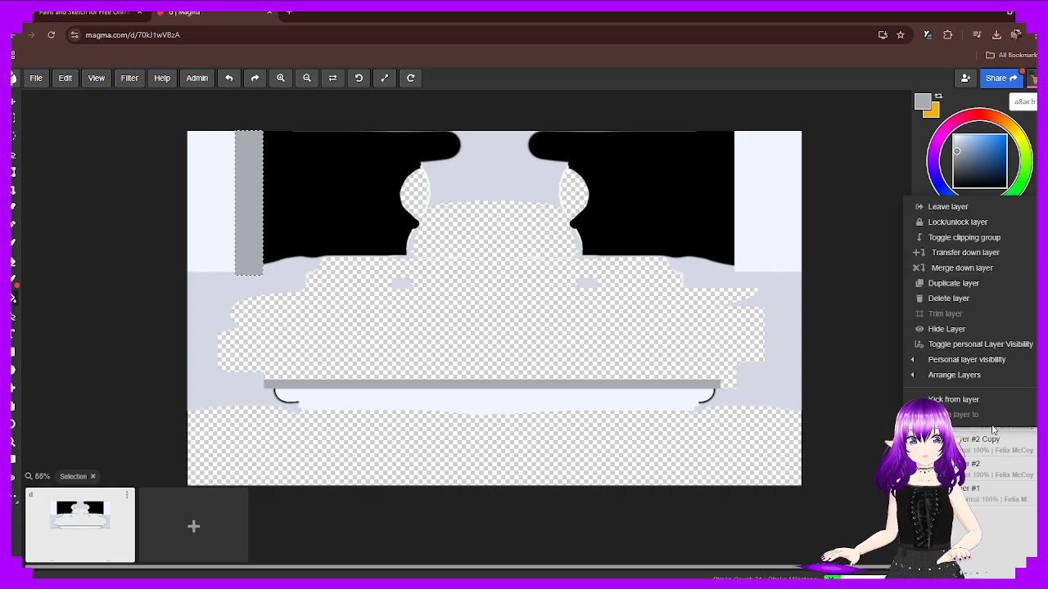
click(953, 284)
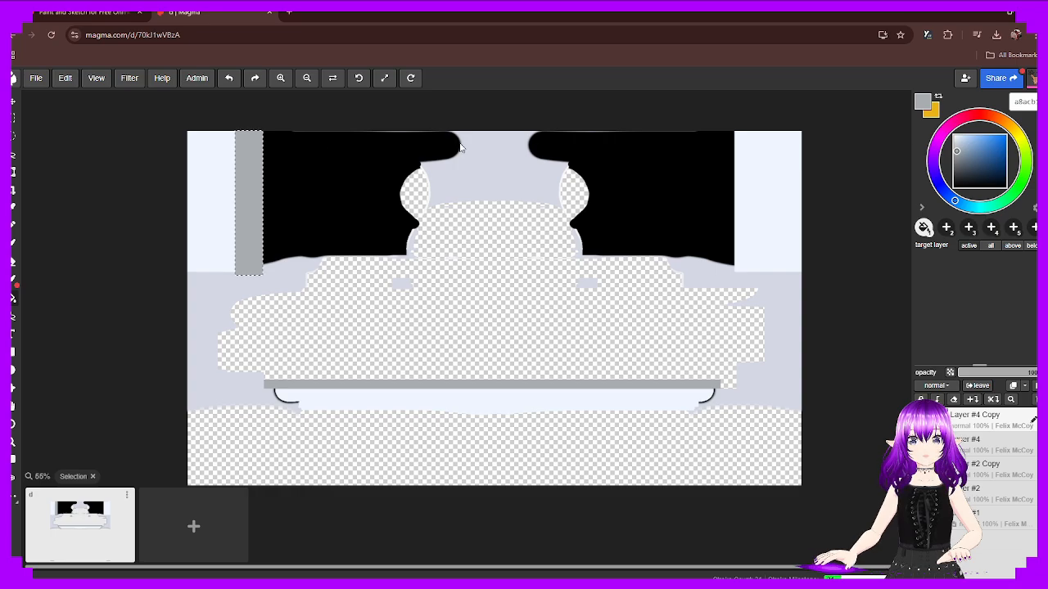
click(13, 101)
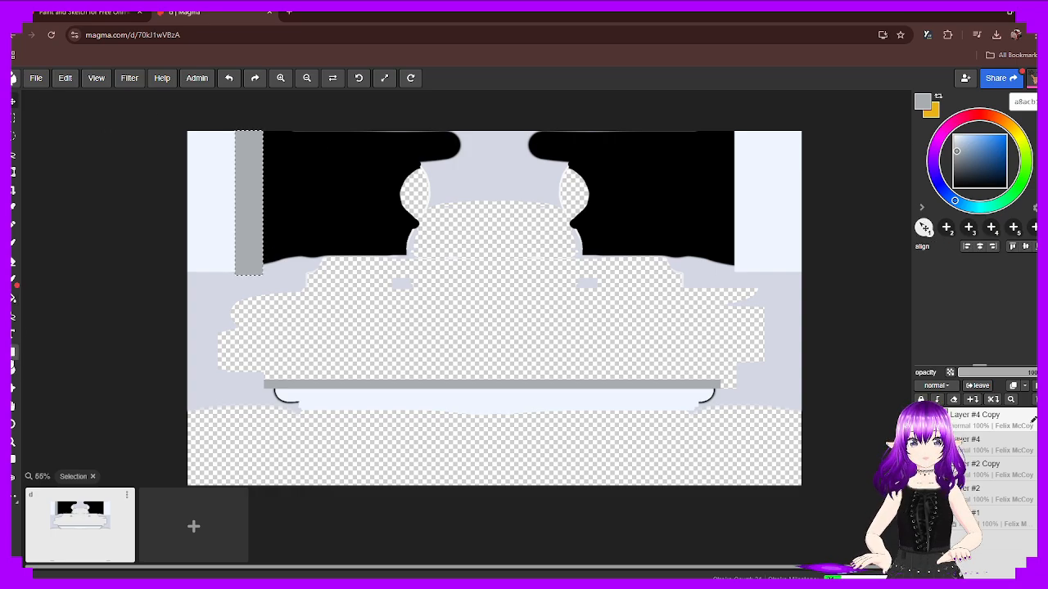
click(14, 118)
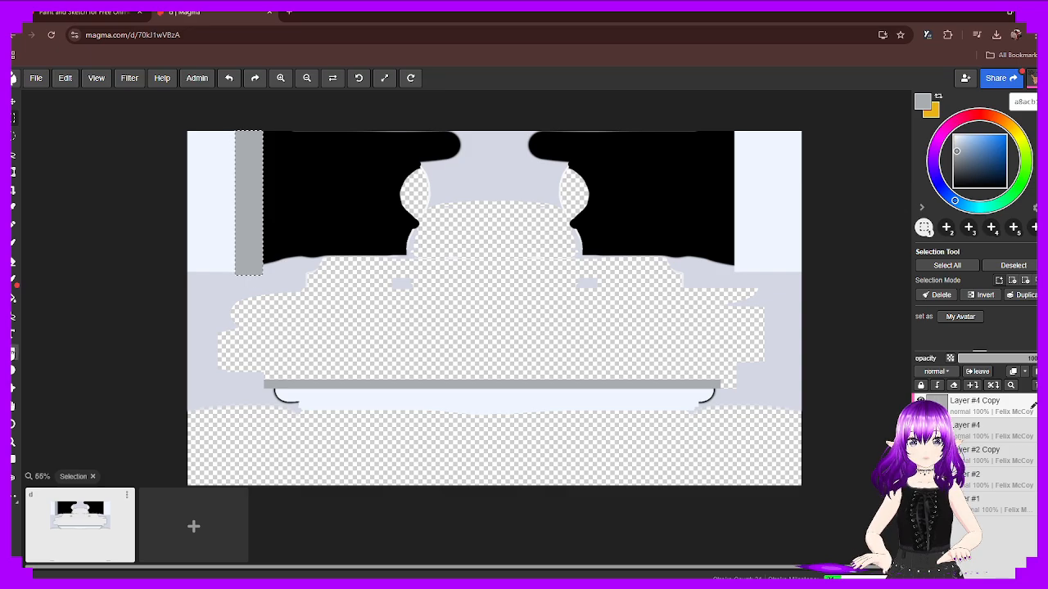
click(13, 299)
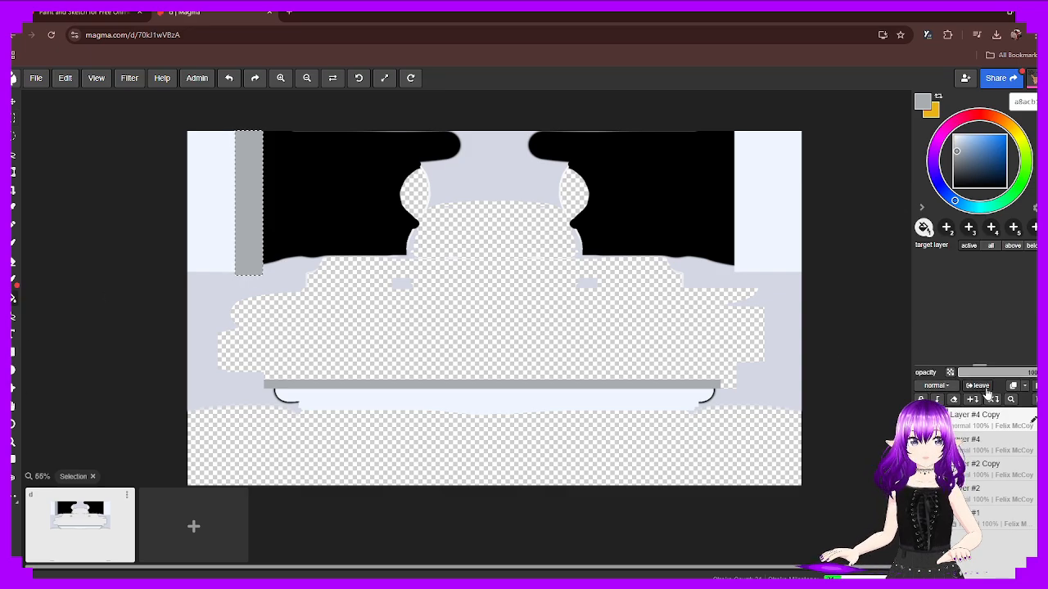
right_click(1008, 414)
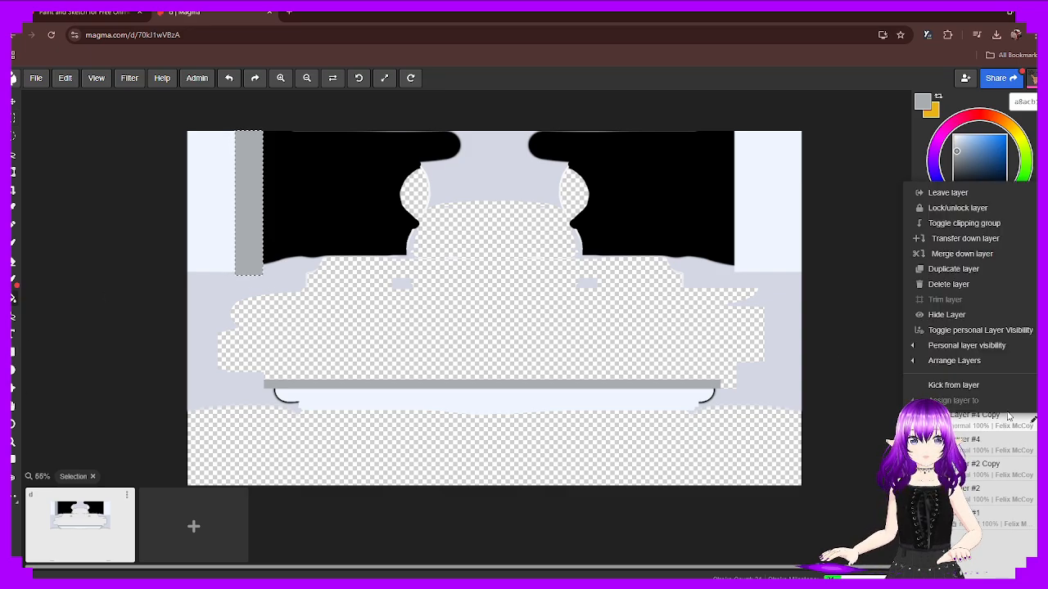
click(1008, 421)
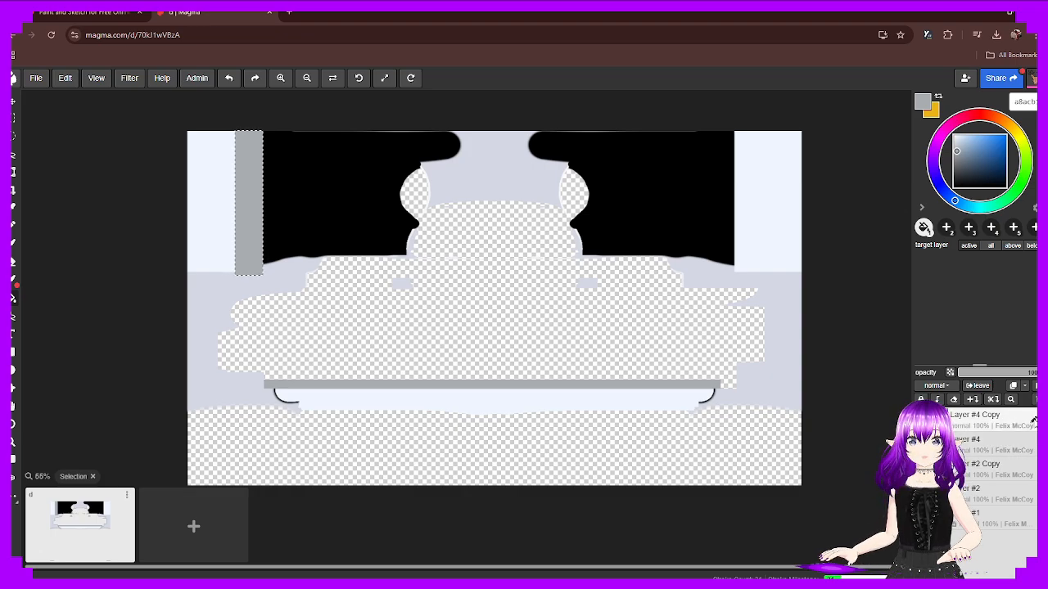
click(1035, 209)
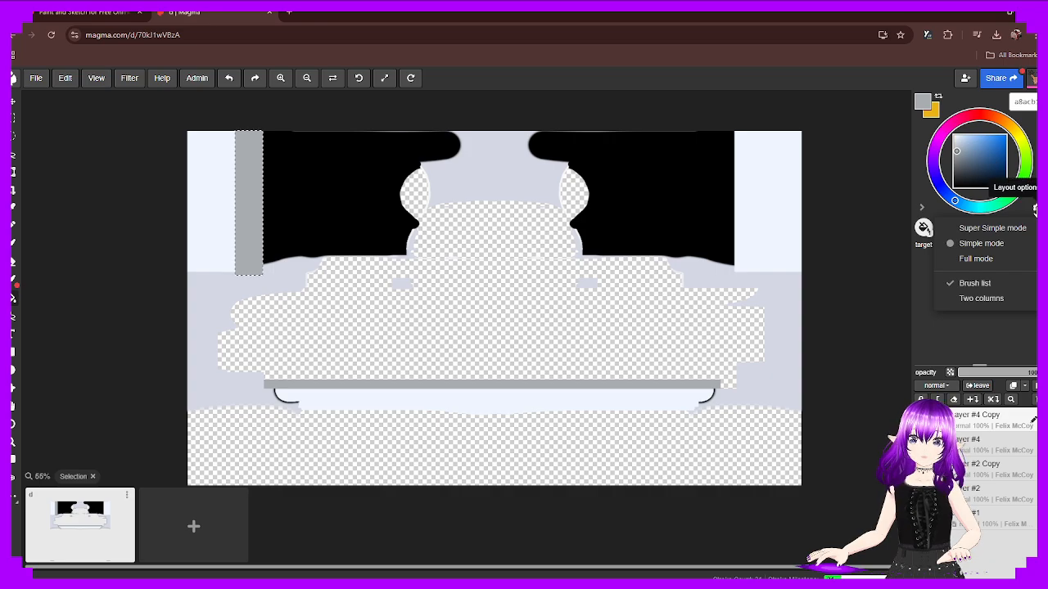
click(1034, 209)
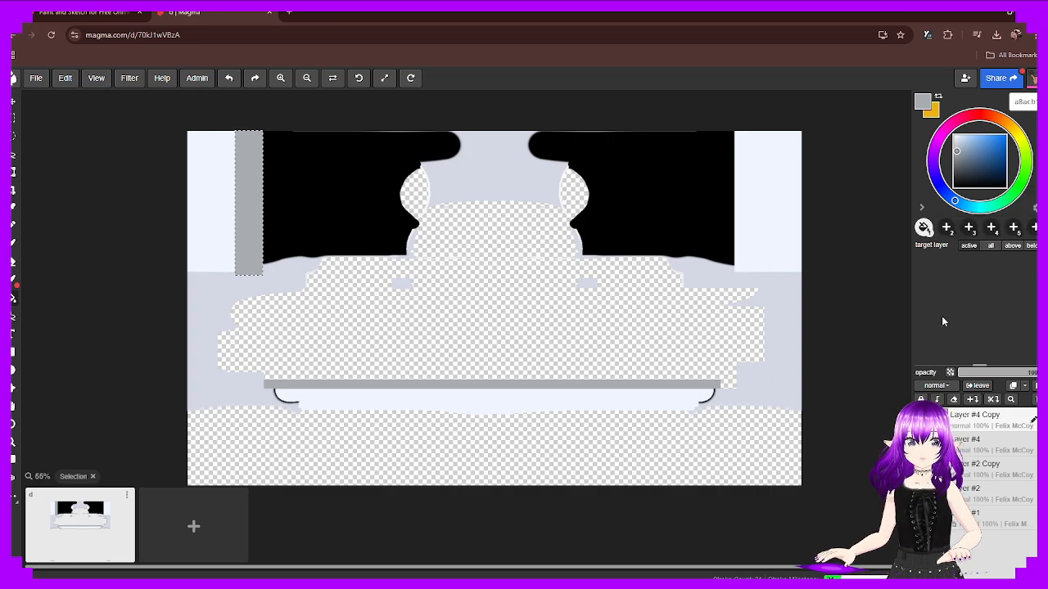
click(945, 386)
click(948, 391)
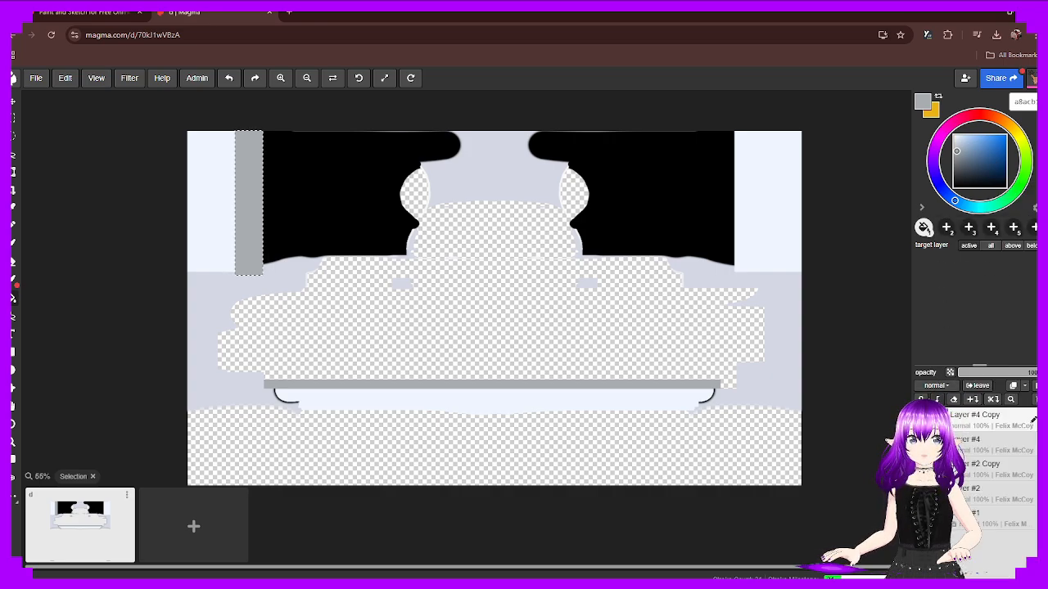
click(1010, 399)
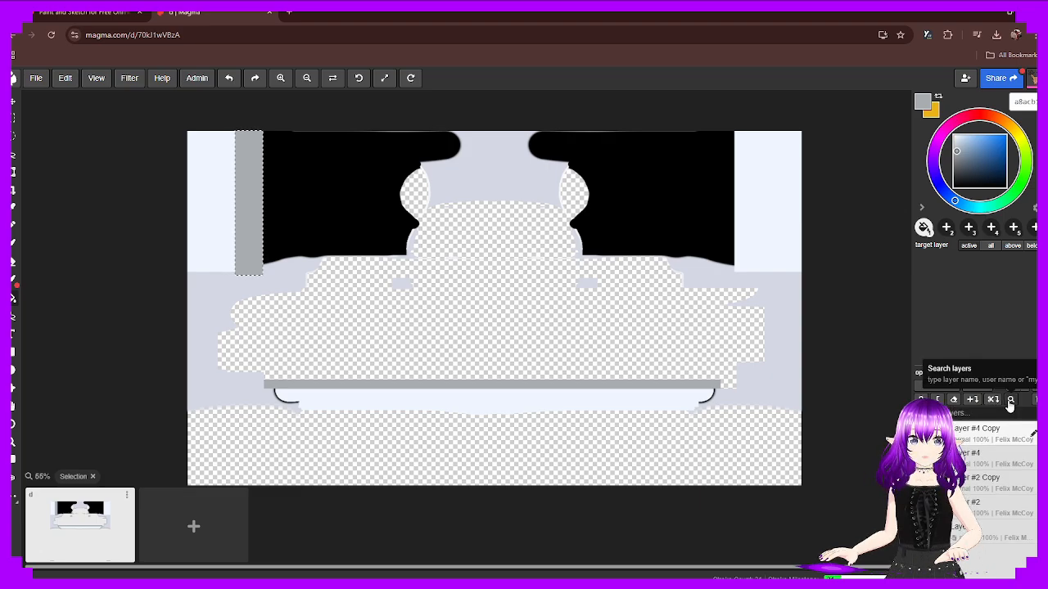
click(1010, 400)
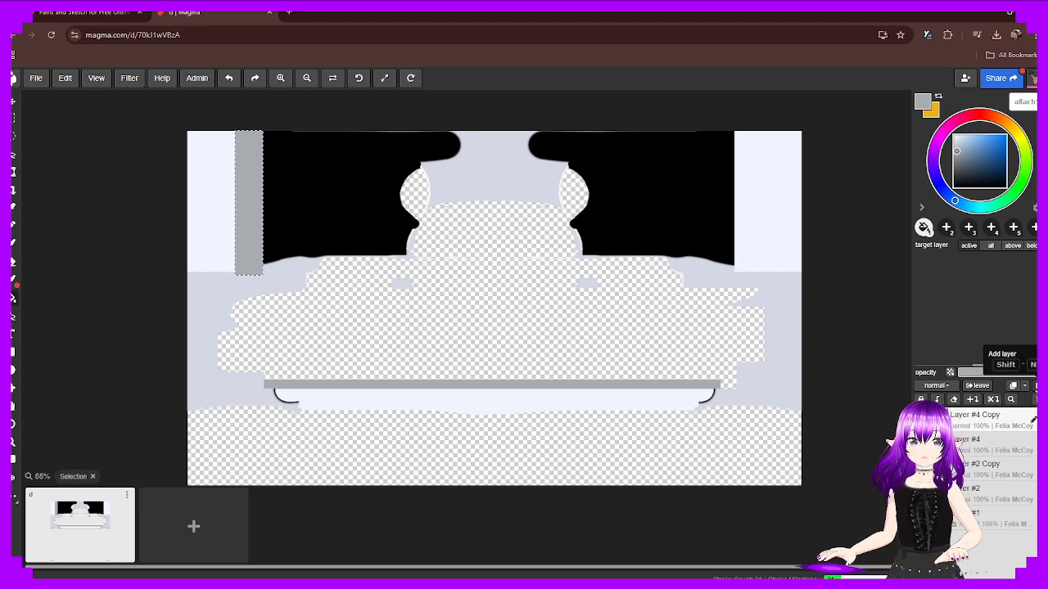
Try aligning the duplicated grey strip to the canvas's right edge, horizontal center and left edge, undoing the alignments
click(13, 100)
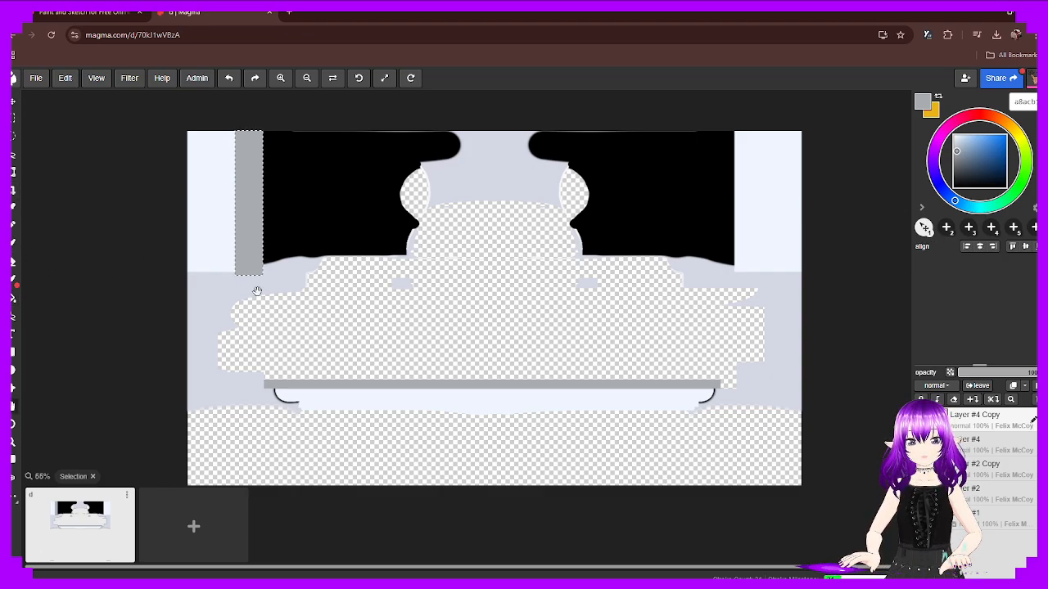
click(993, 246)
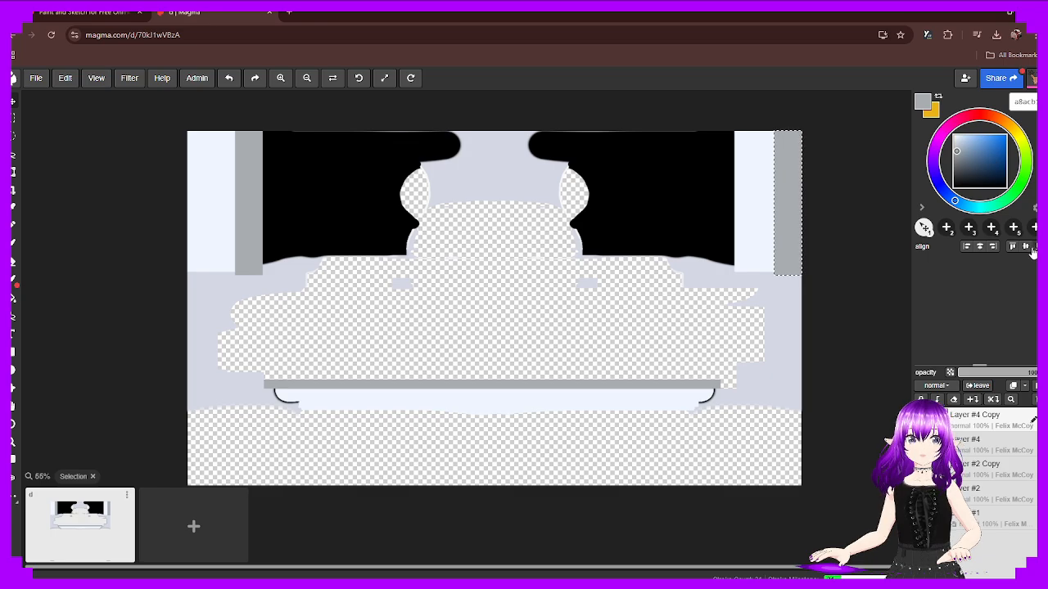
key(ctrl+z)
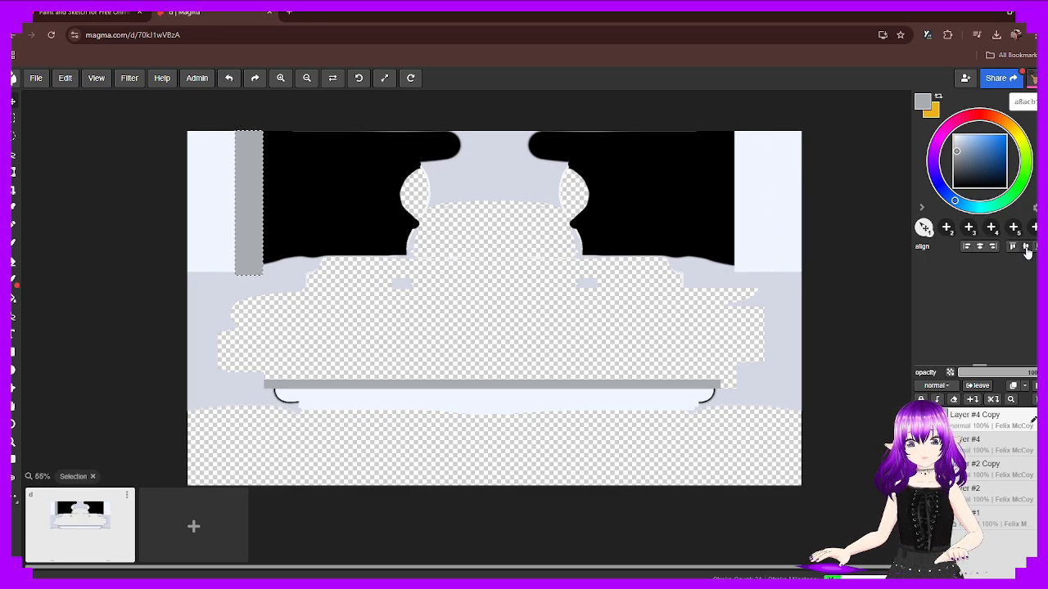
click(980, 247)
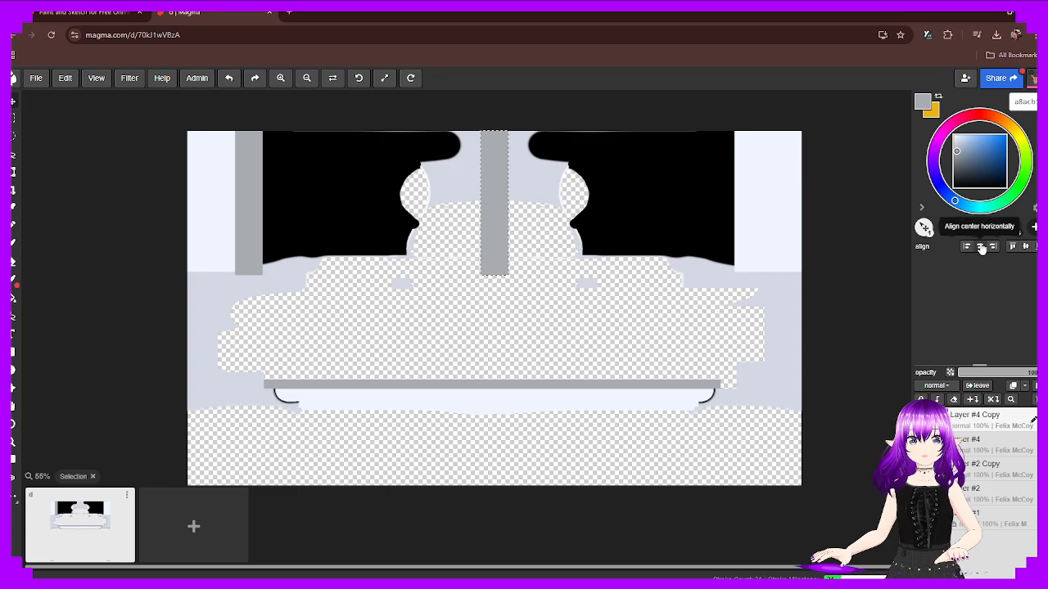
click(967, 247)
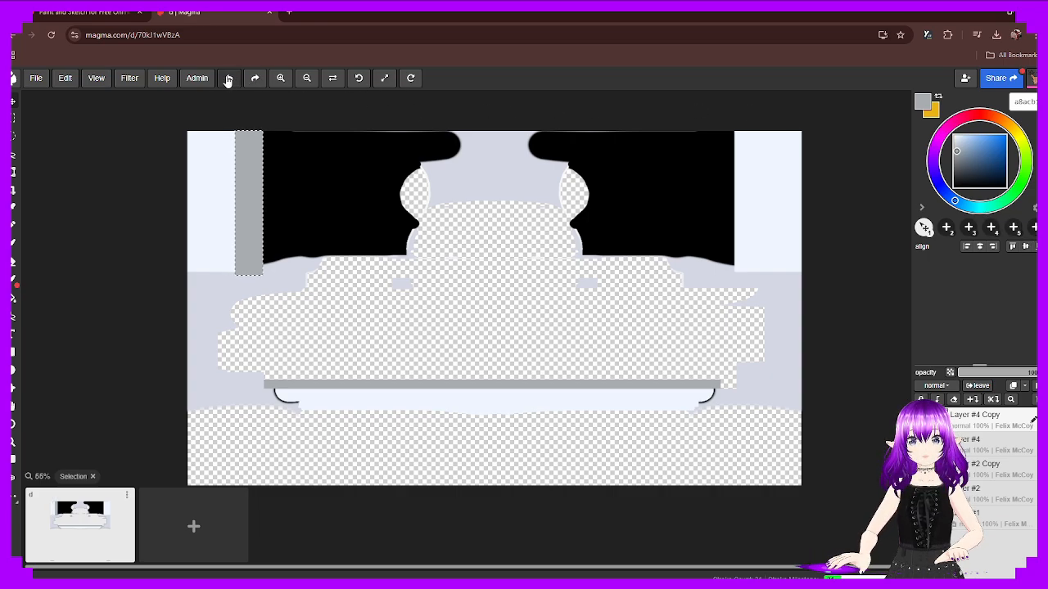
Try flipping the canvas view horizontally, and reset the view to show the whole canvas
click(94, 79)
click(60, 79)
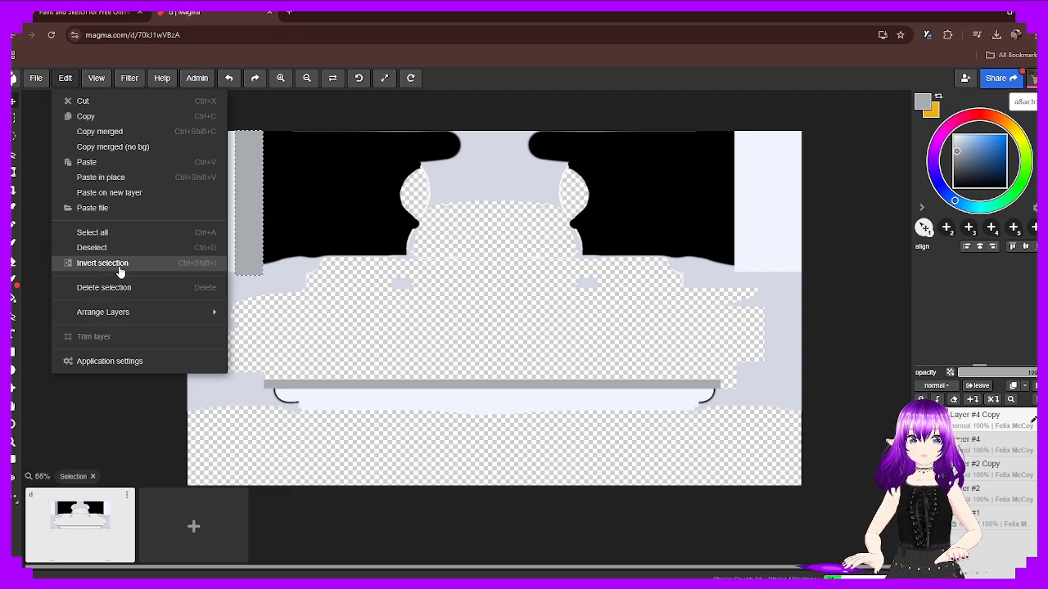
mouse_move(116, 316)
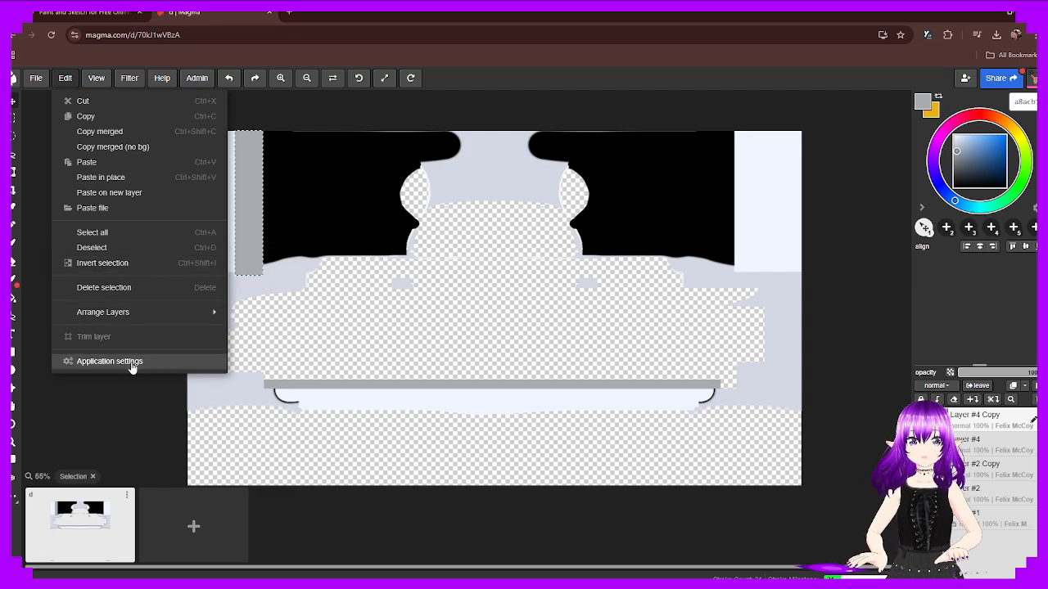
click(339, 79)
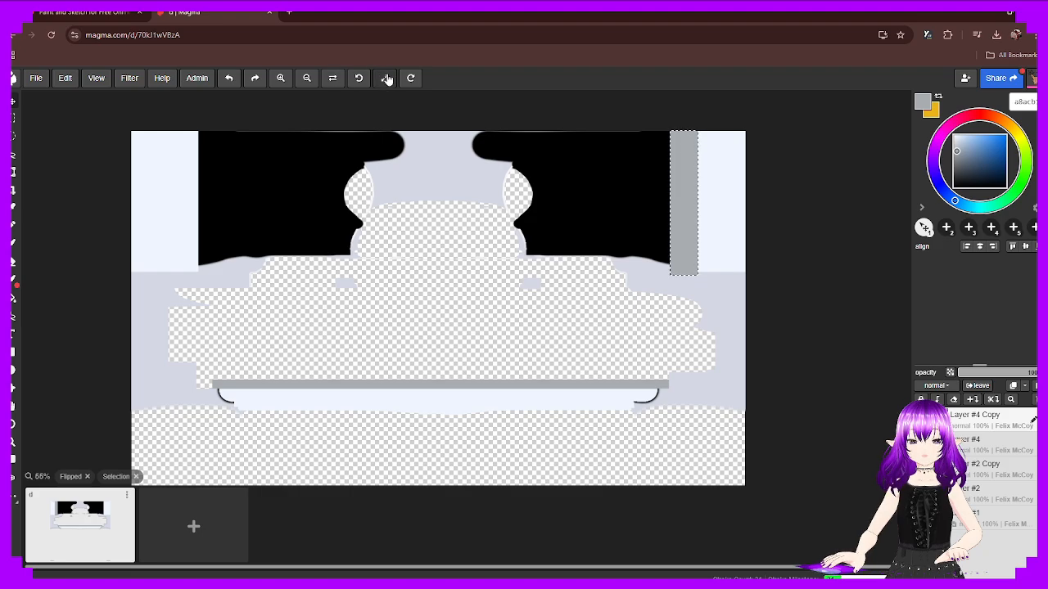
click(387, 78)
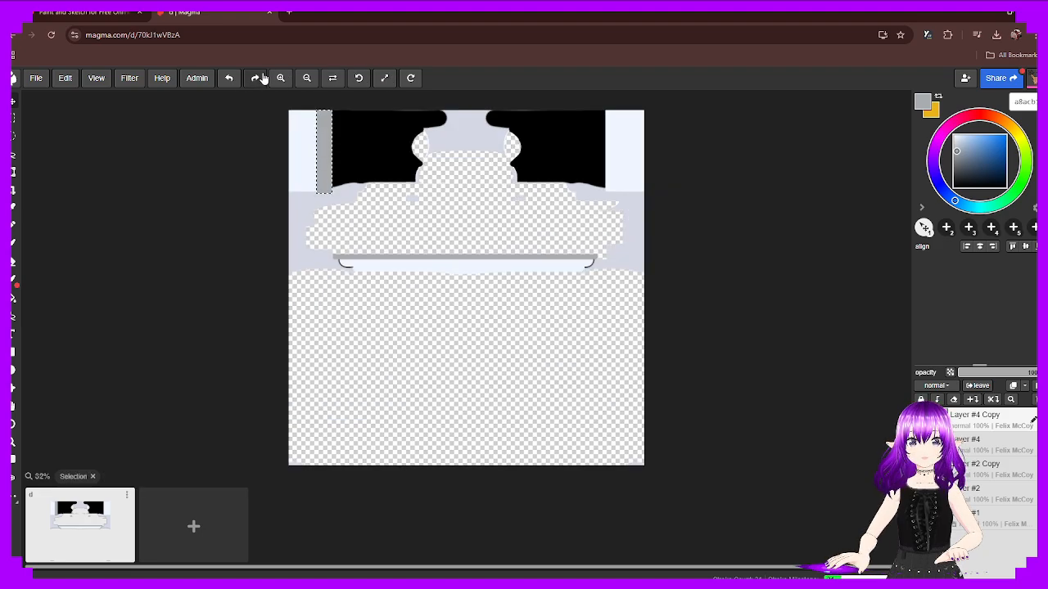
Look through the editing commands, the options of Layer #4 Copy and the available tools for a way to mirror the strip
click(67, 78)
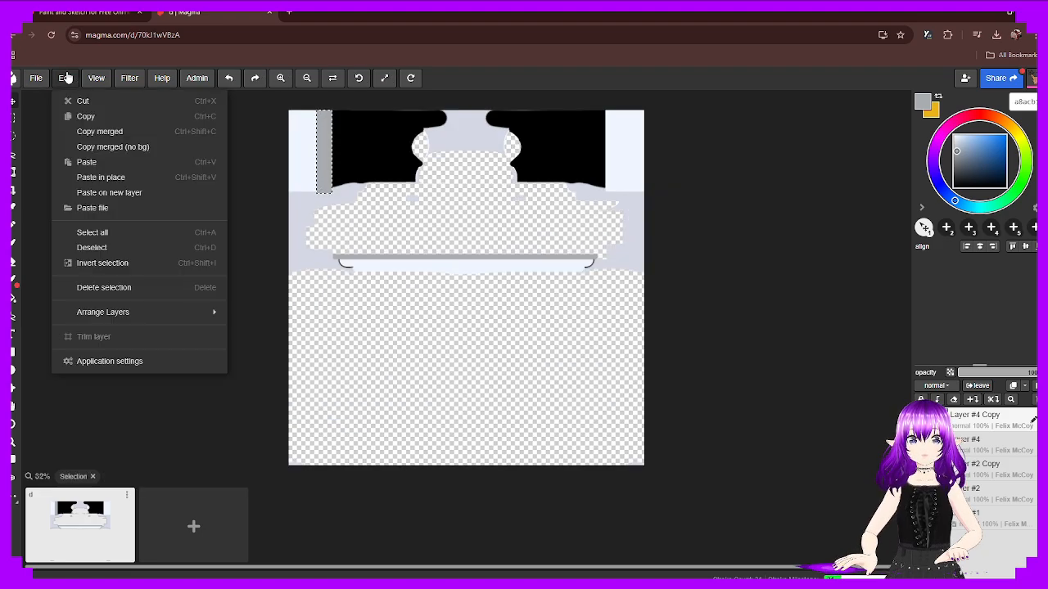
click(67, 79)
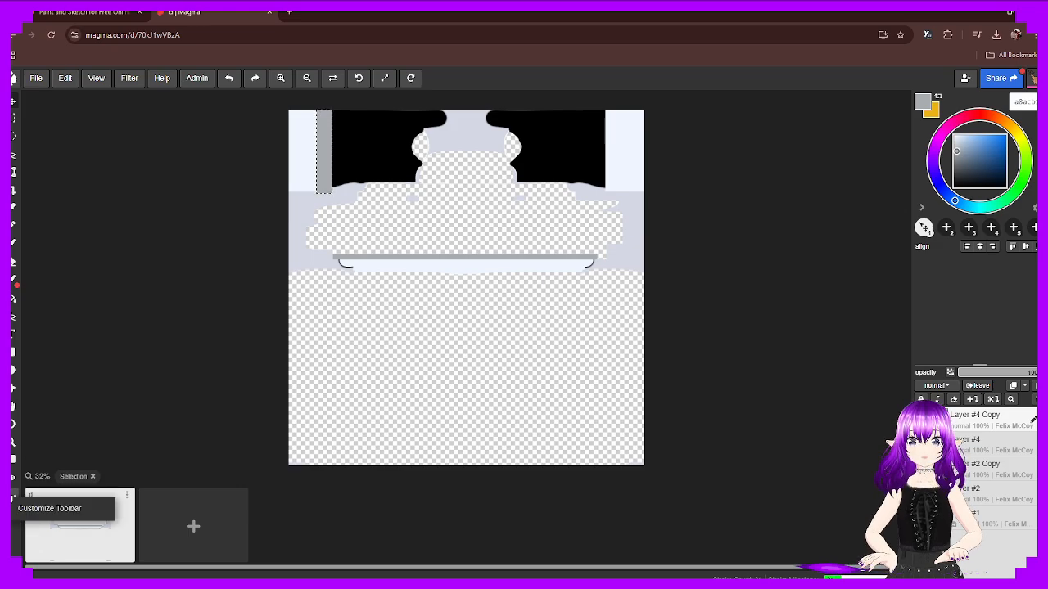
right_click(1019, 432)
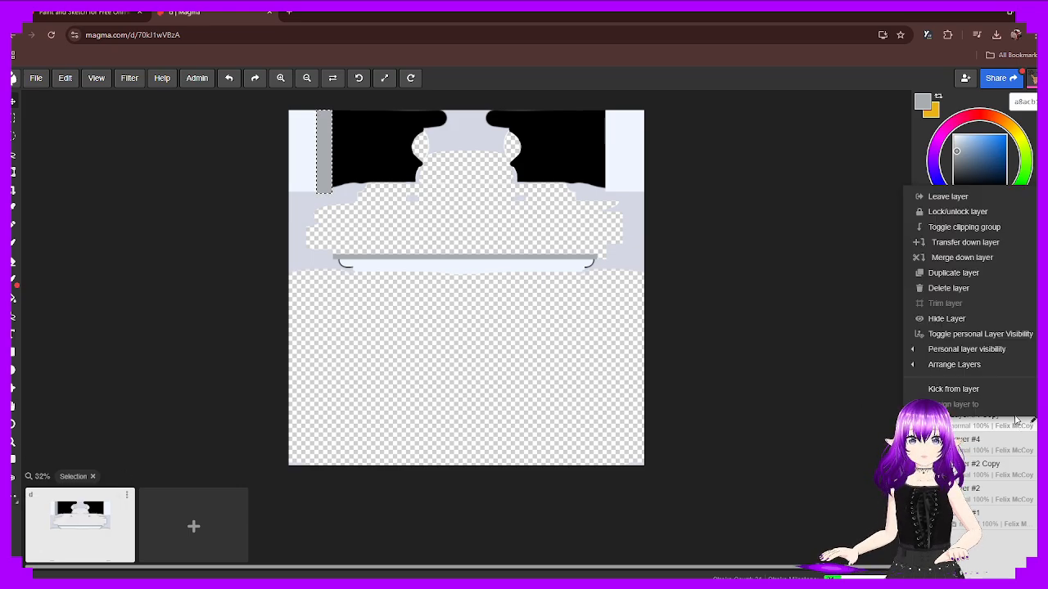
mouse_move(985, 350)
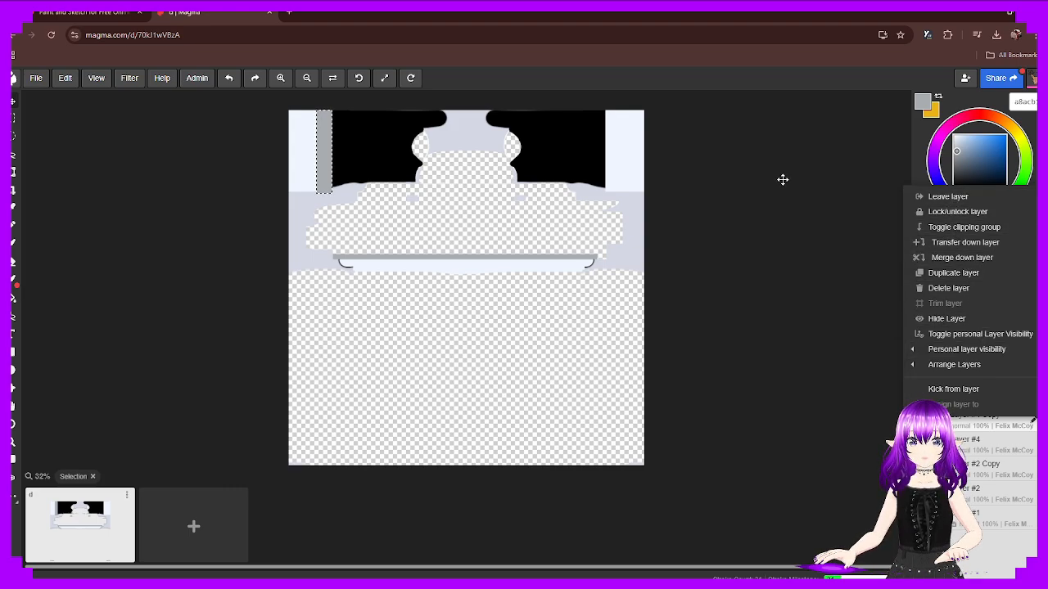
mouse_move(949, 370)
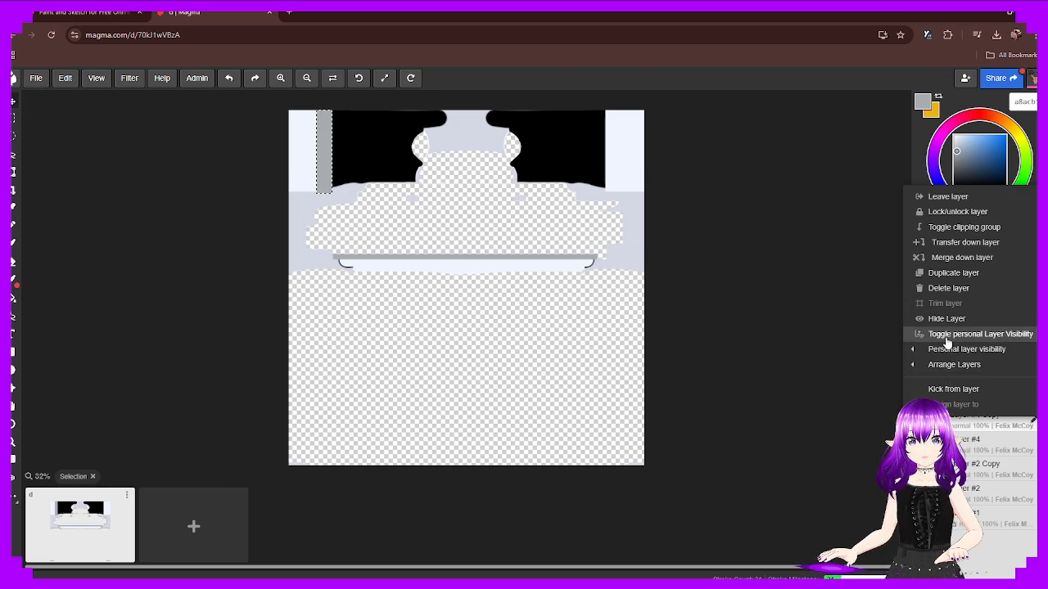
mouse_move(947, 349)
mouse_move(910, 366)
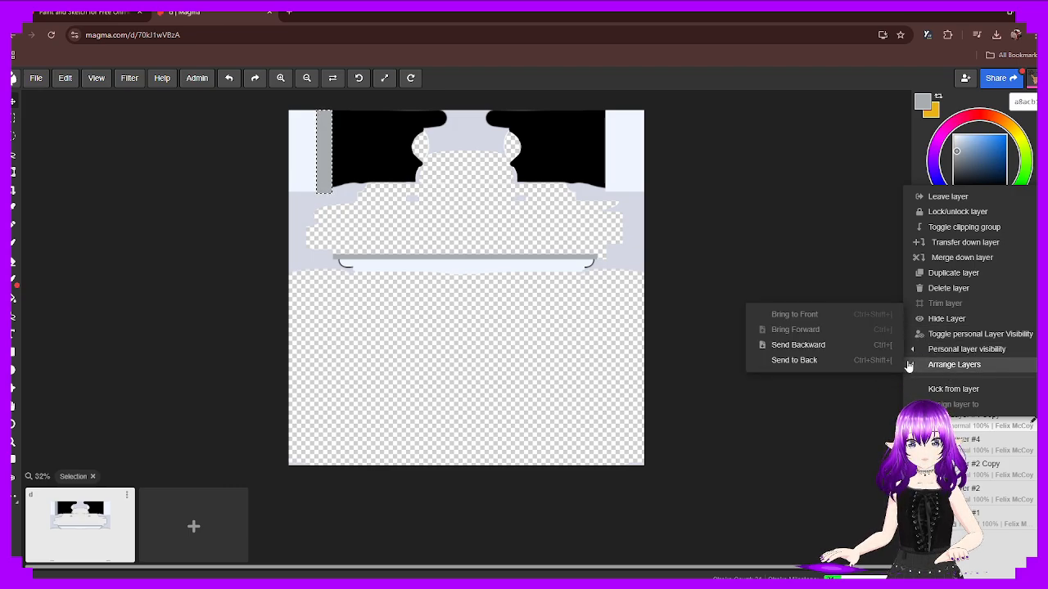
click(884, 398)
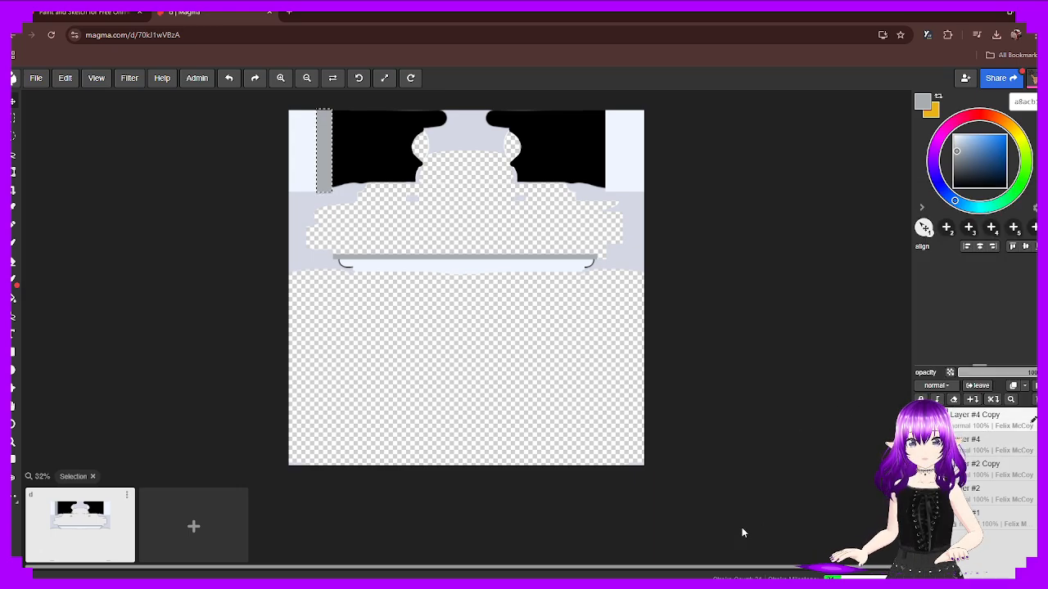
click(14, 478)
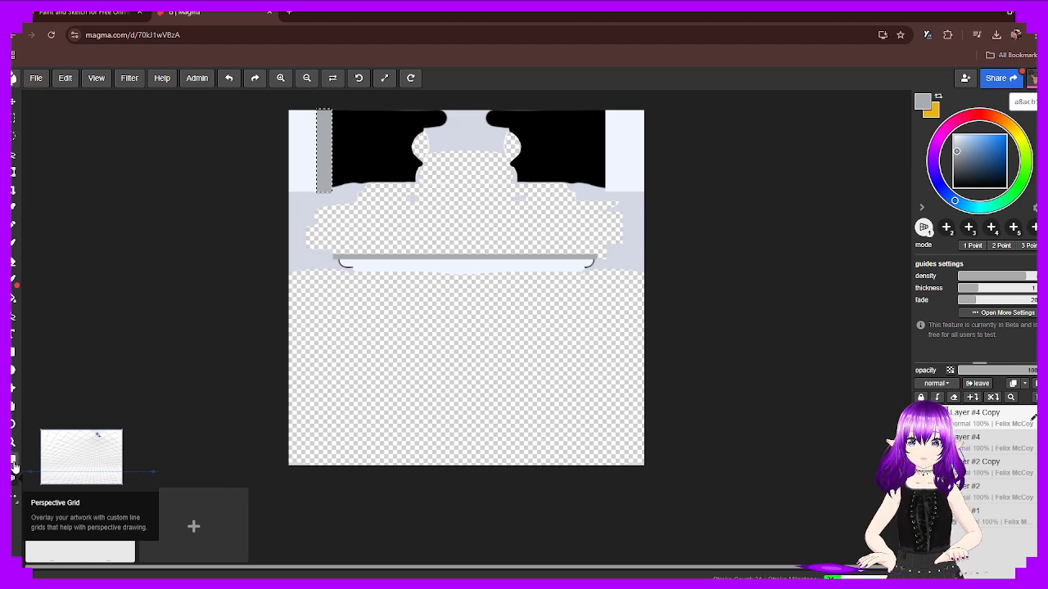
Browse the available drawing, fill and selection tools and their settings
click(13, 427)
click(13, 389)
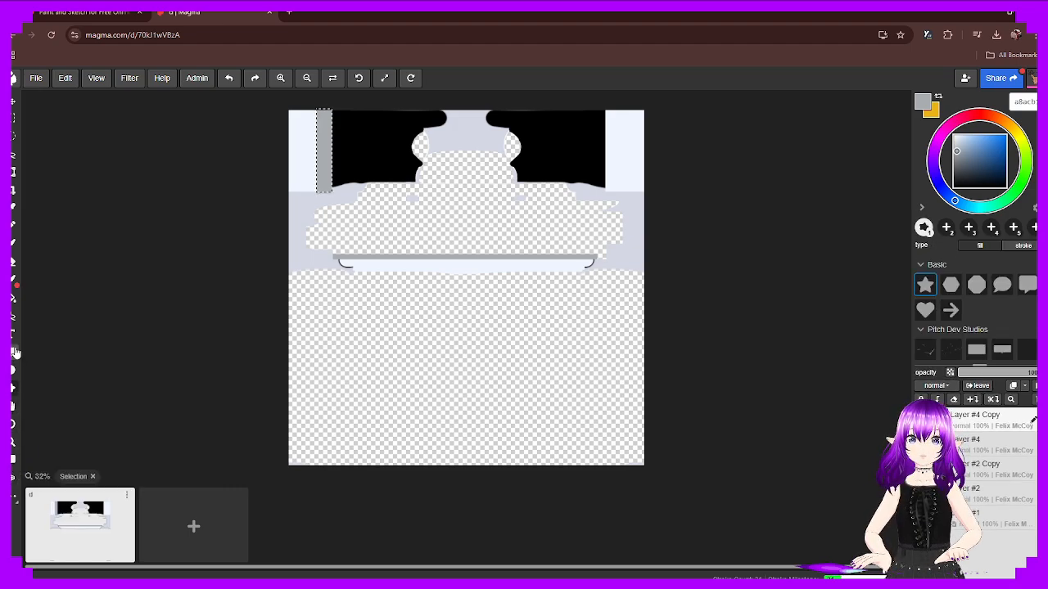
click(13, 335)
click(13, 317)
click(13, 299)
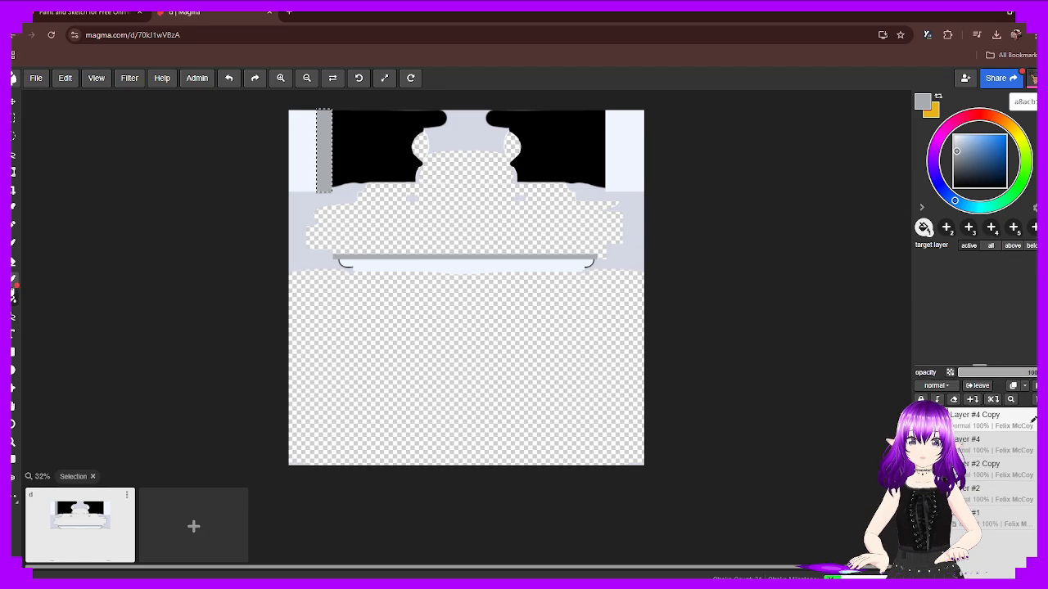
click(13, 279)
click(15, 116)
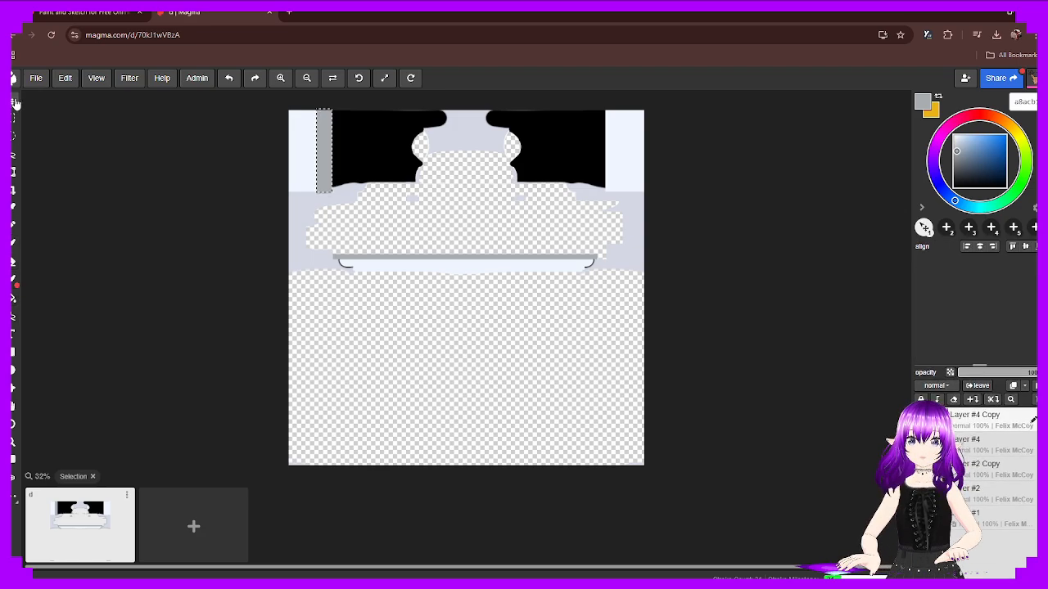
click(14, 135)
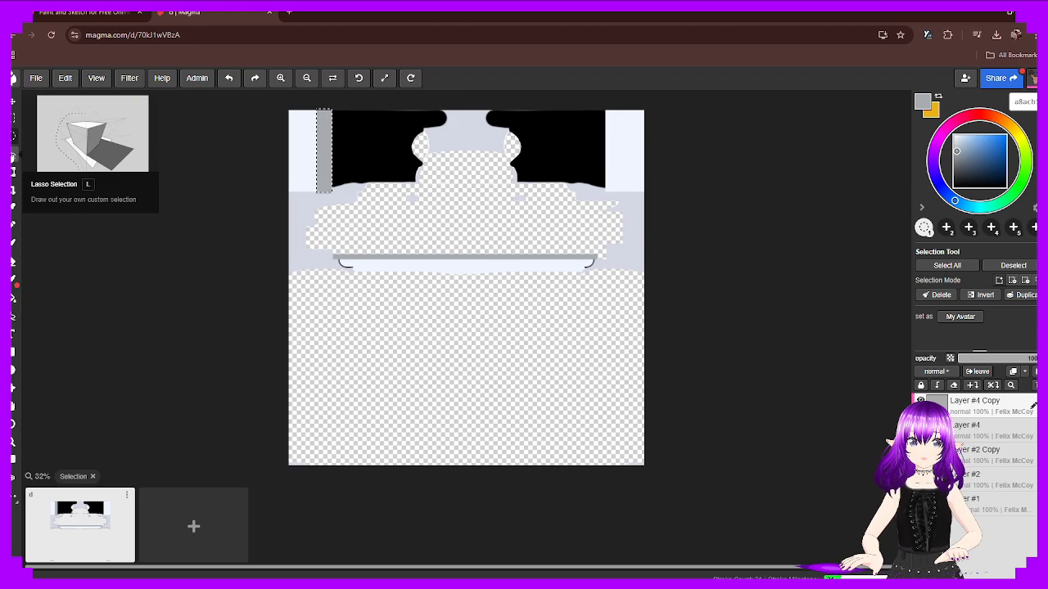
click(13, 154)
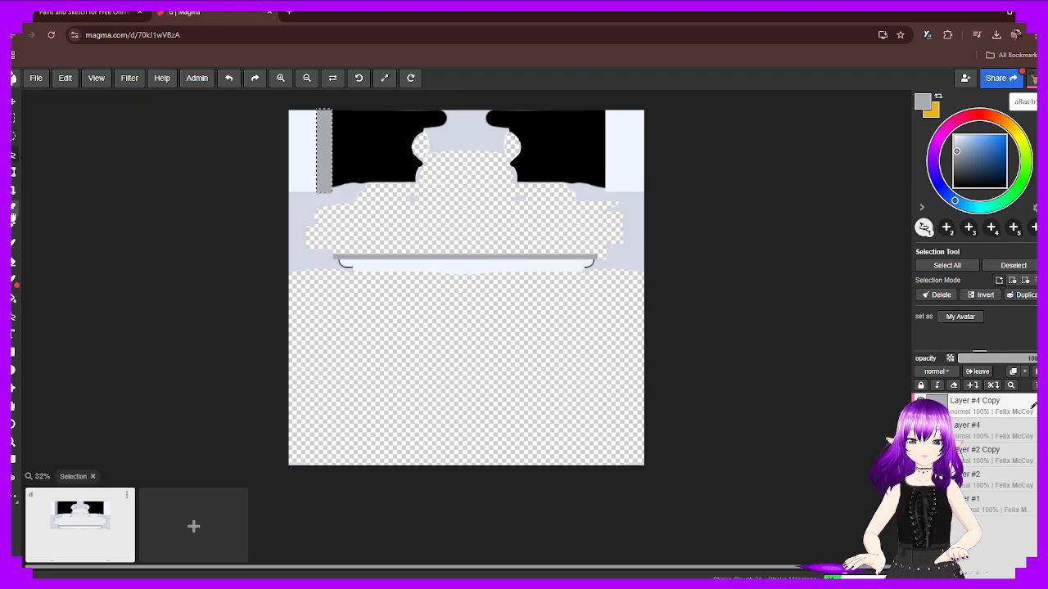
click(14, 79)
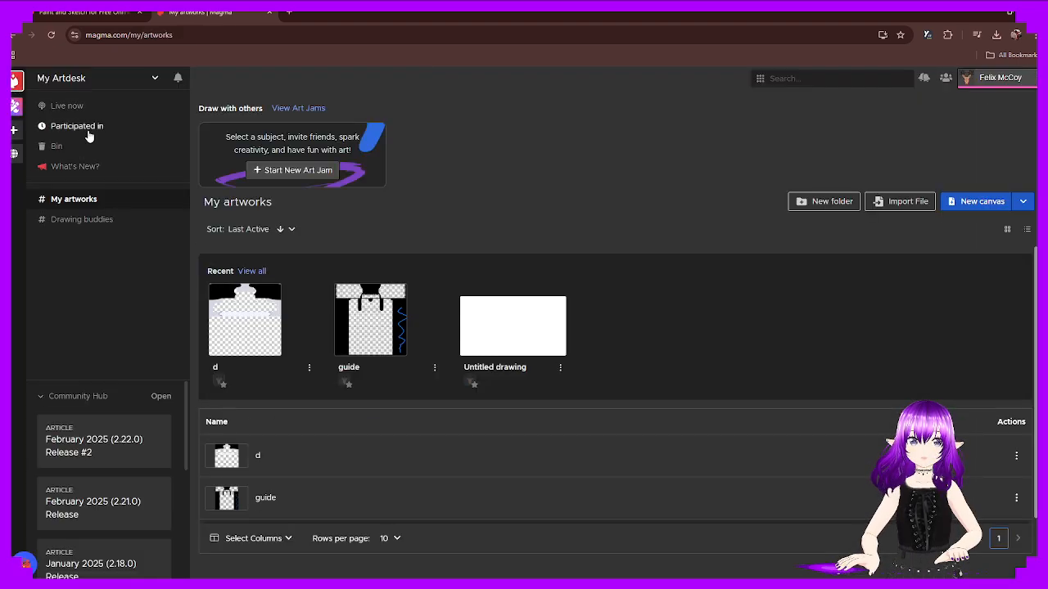
click(11, 34)
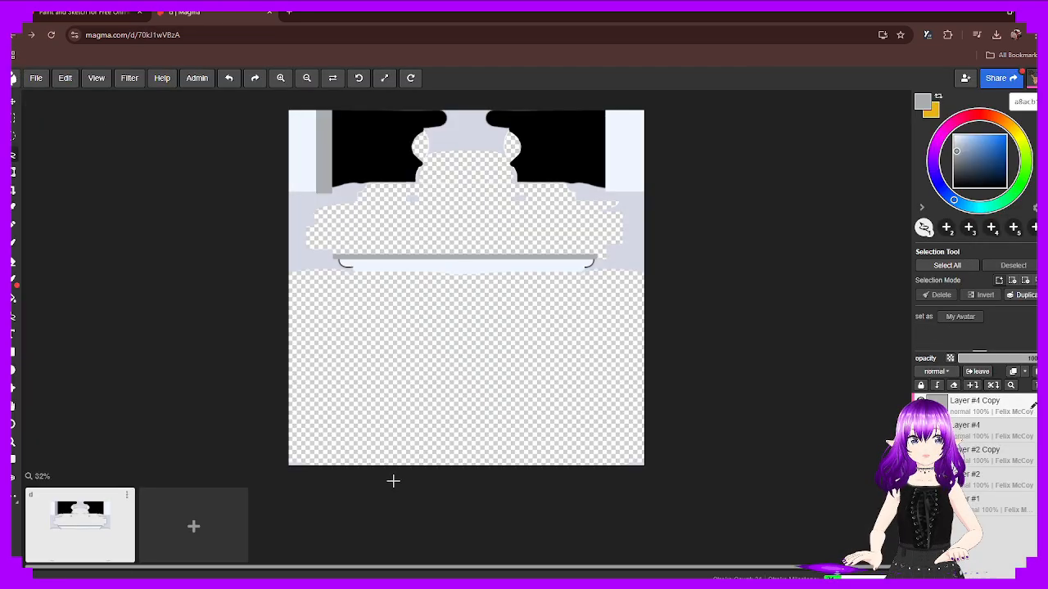
Activate tools preset 2 and check the display mode options for the tool settings
scroll(473, 309, up, 2)
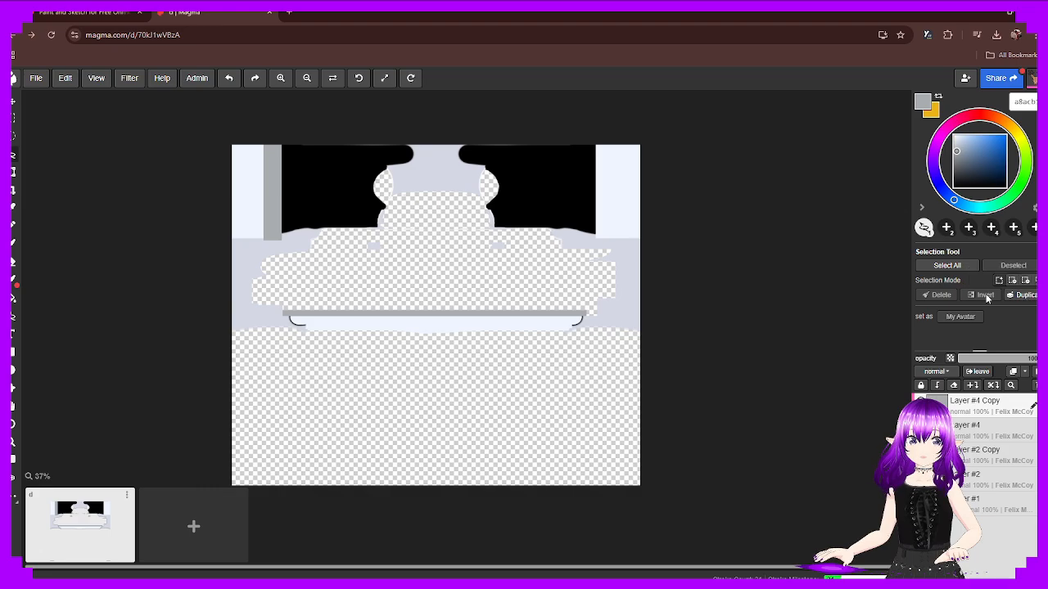
click(945, 230)
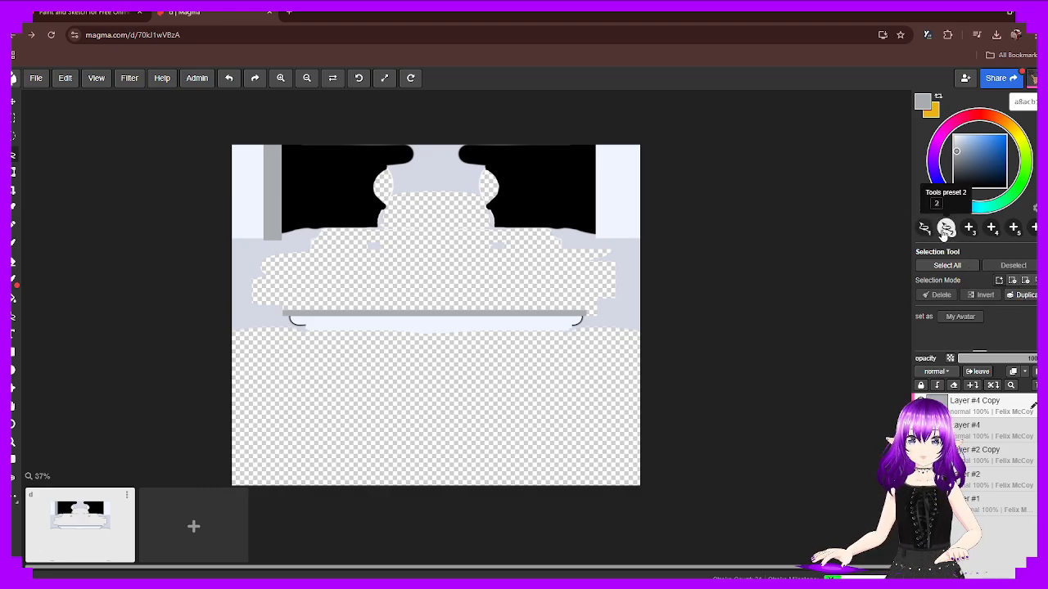
click(1033, 209)
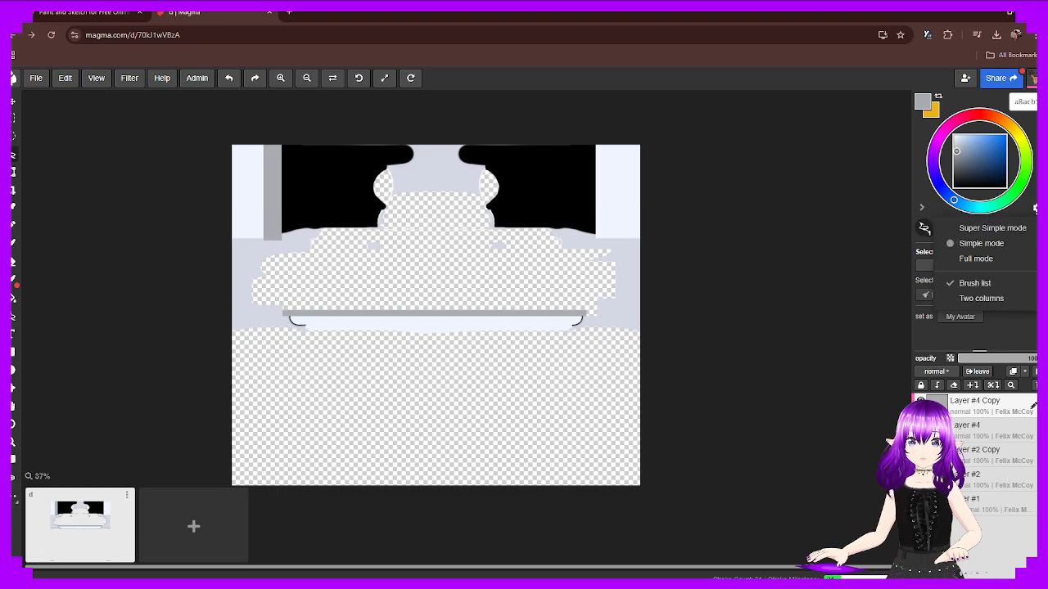
click(1035, 210)
click(922, 210)
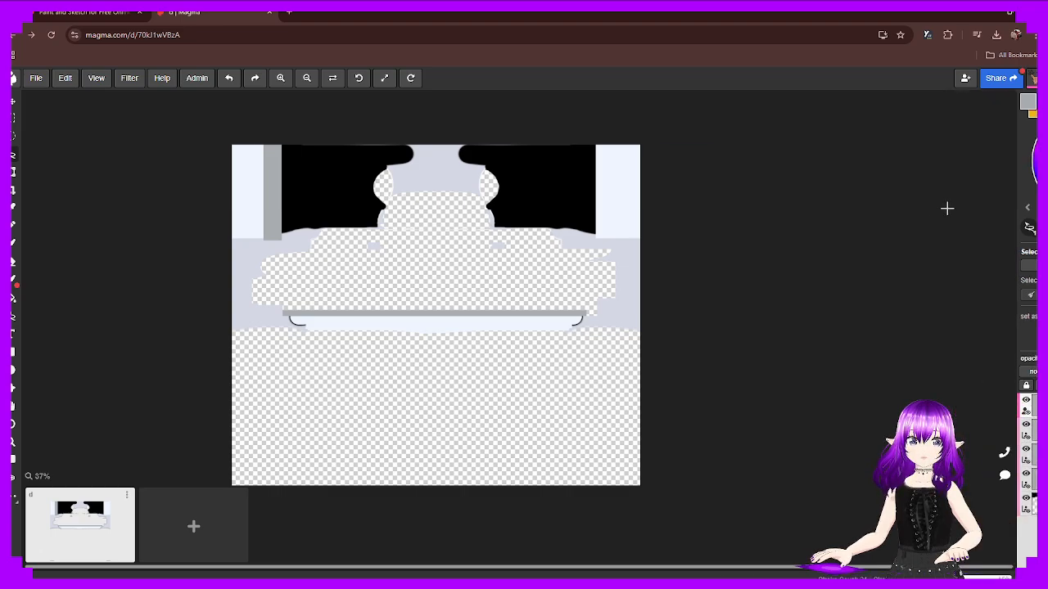
click(1028, 211)
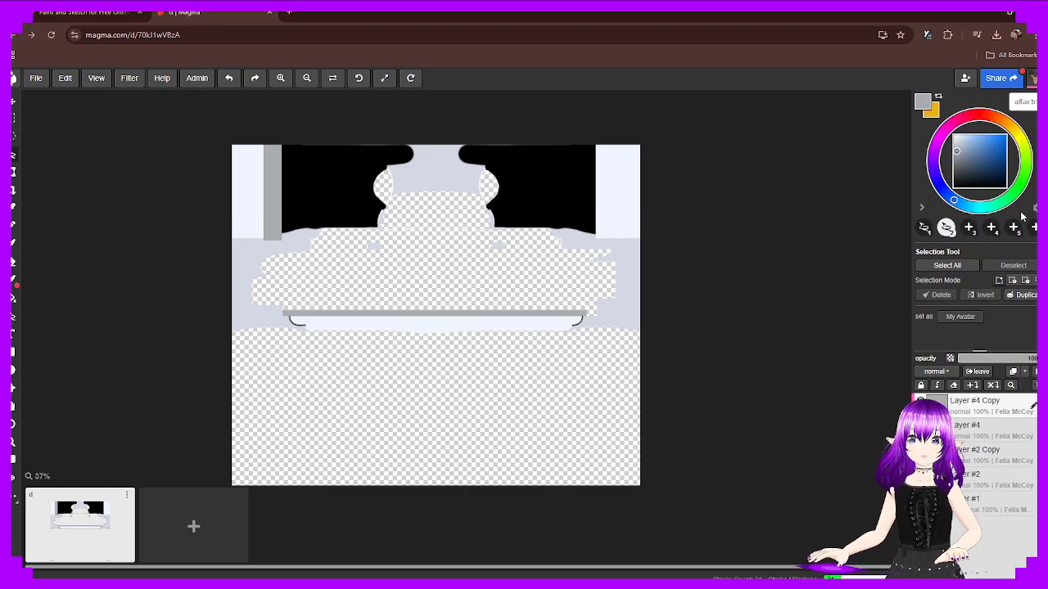
Move the gray bar on Layer #4 Copy across to the outer edge of the opposite black area
click(13, 101)
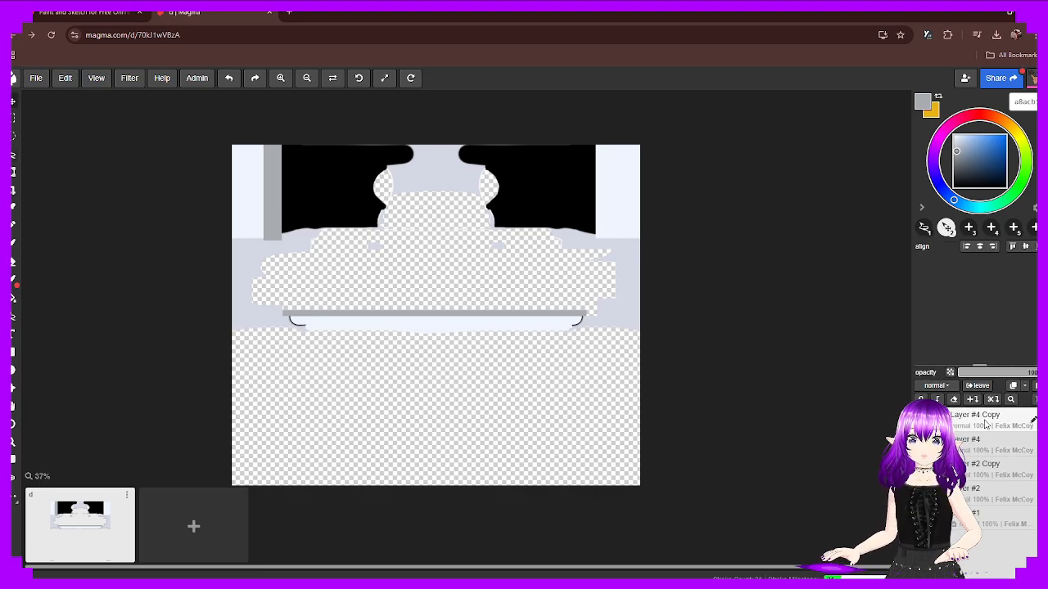
drag(330, 183, 600, 185)
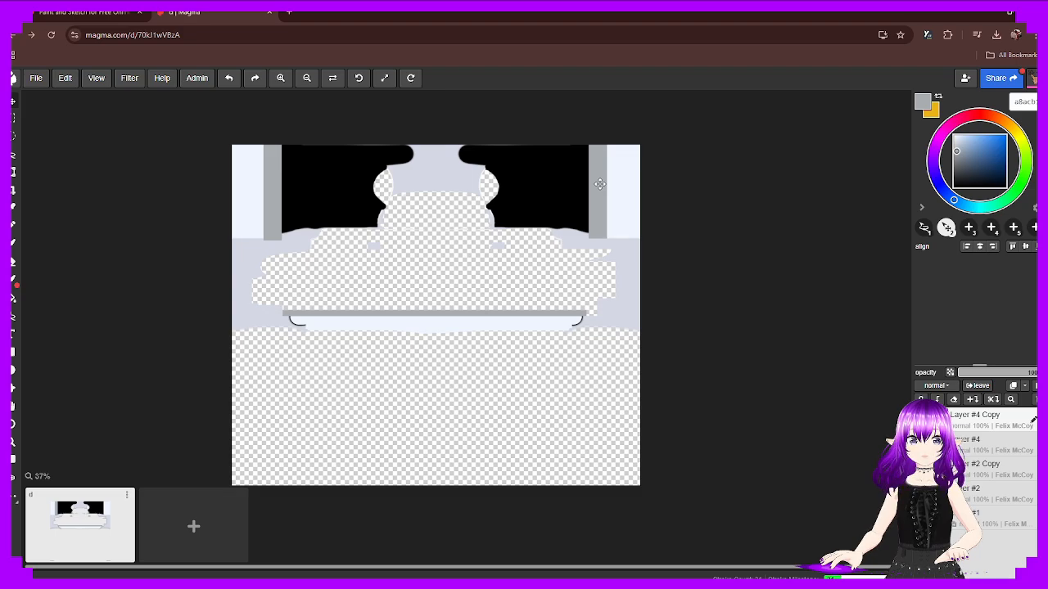
drag(600, 184, 602, 184)
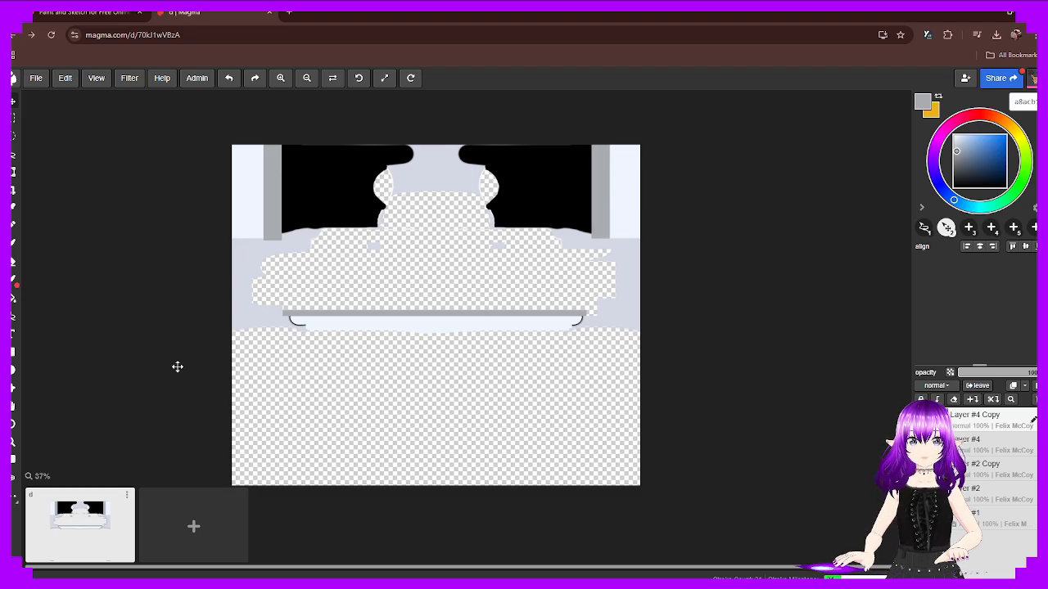
Look through the view and edit commands, view the canvas at actual pixels, and fit it on screen
click(99, 80)
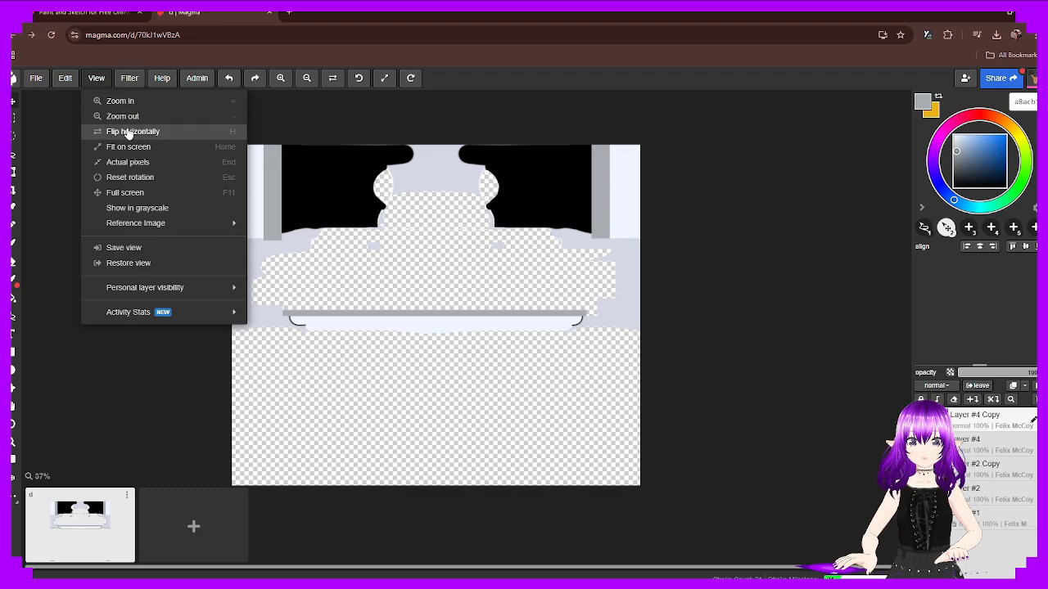
click(131, 163)
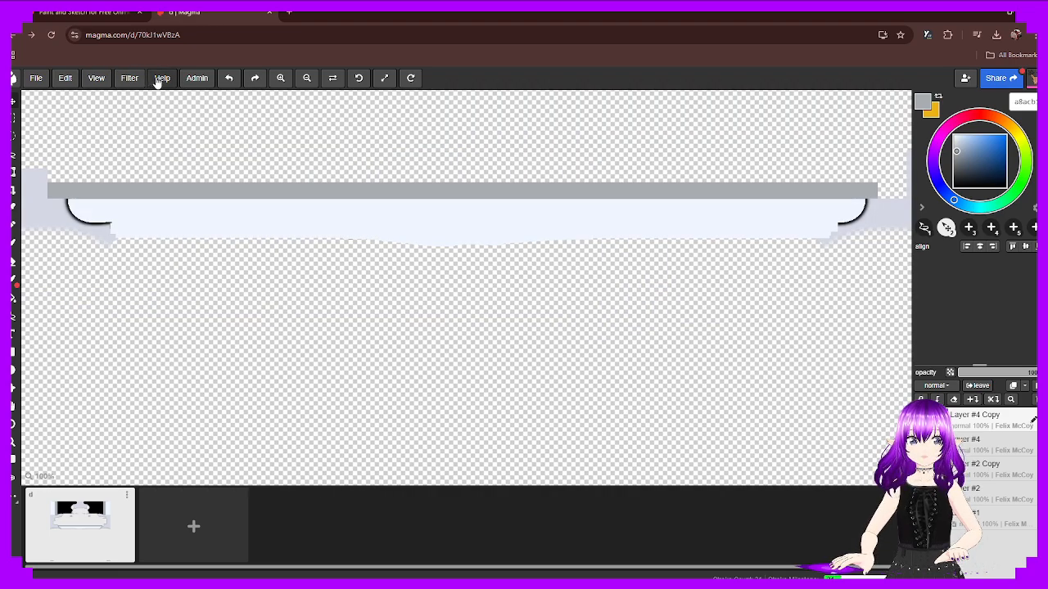
click(131, 78)
click(69, 82)
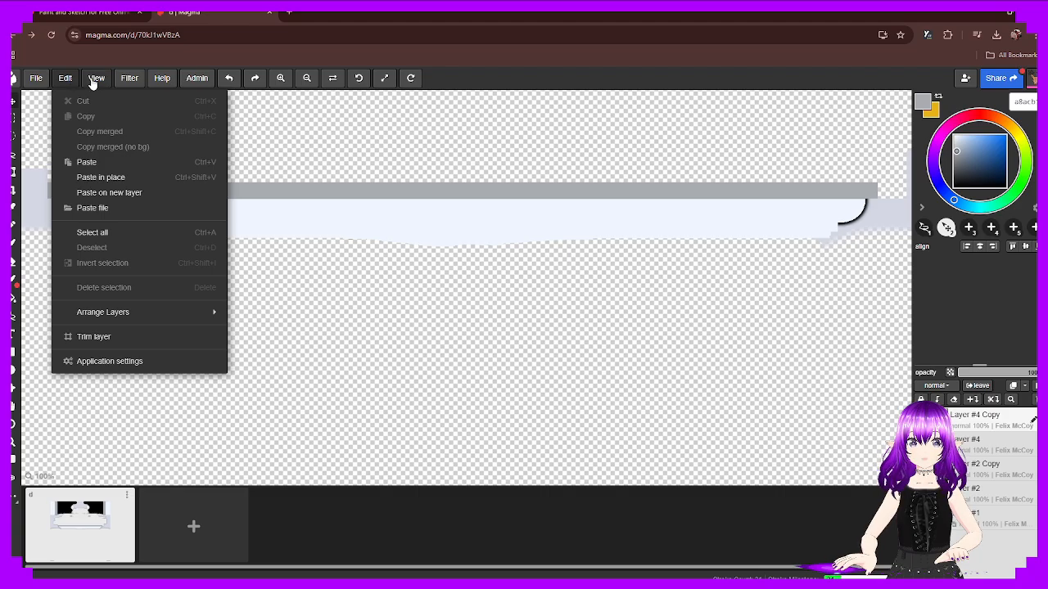
click(95, 79)
click(112, 164)
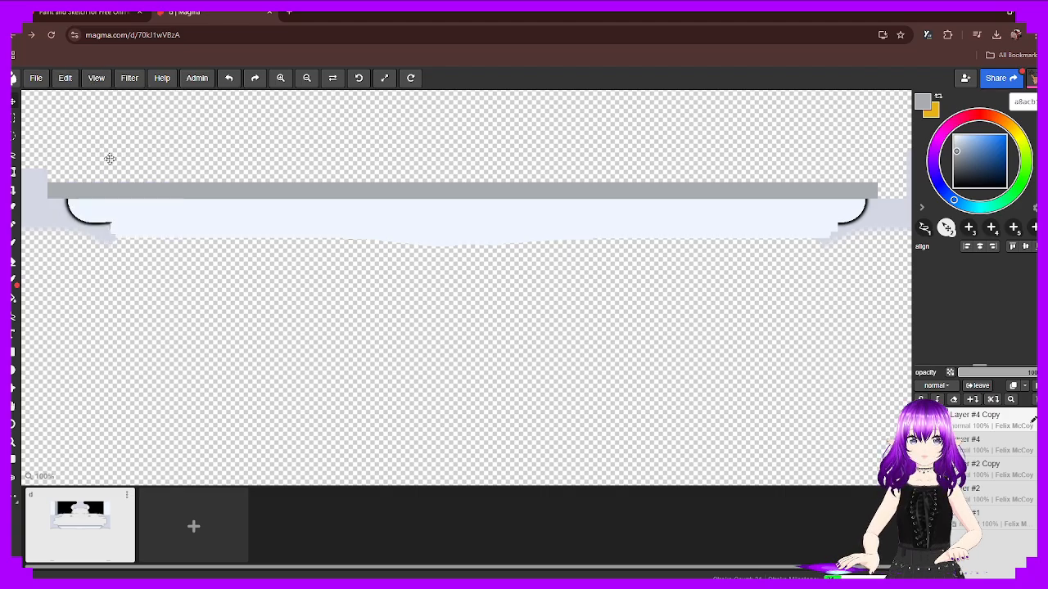
click(96, 80)
click(72, 78)
click(69, 78)
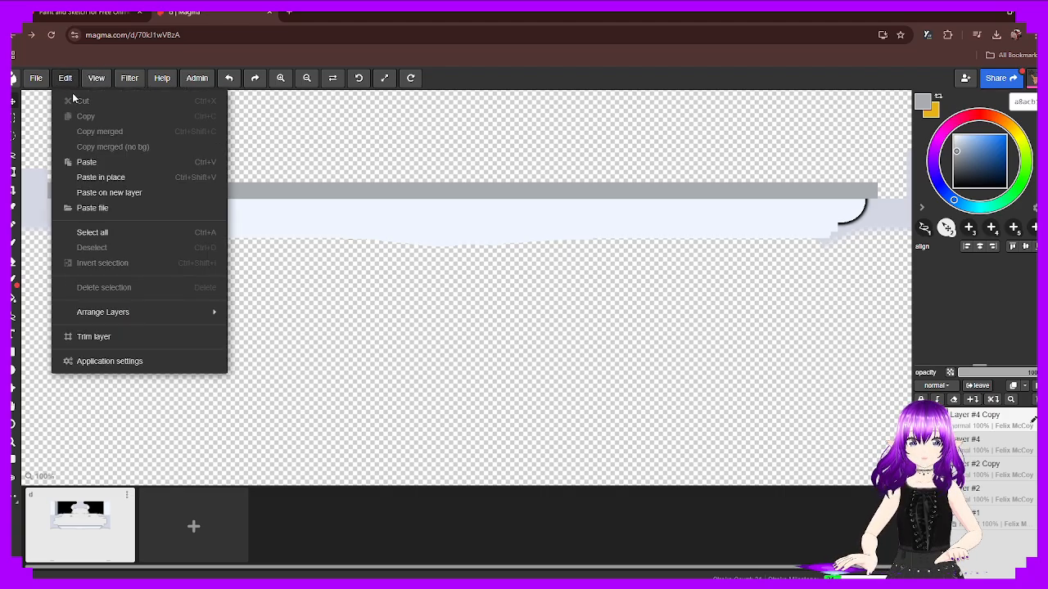
click(96, 79)
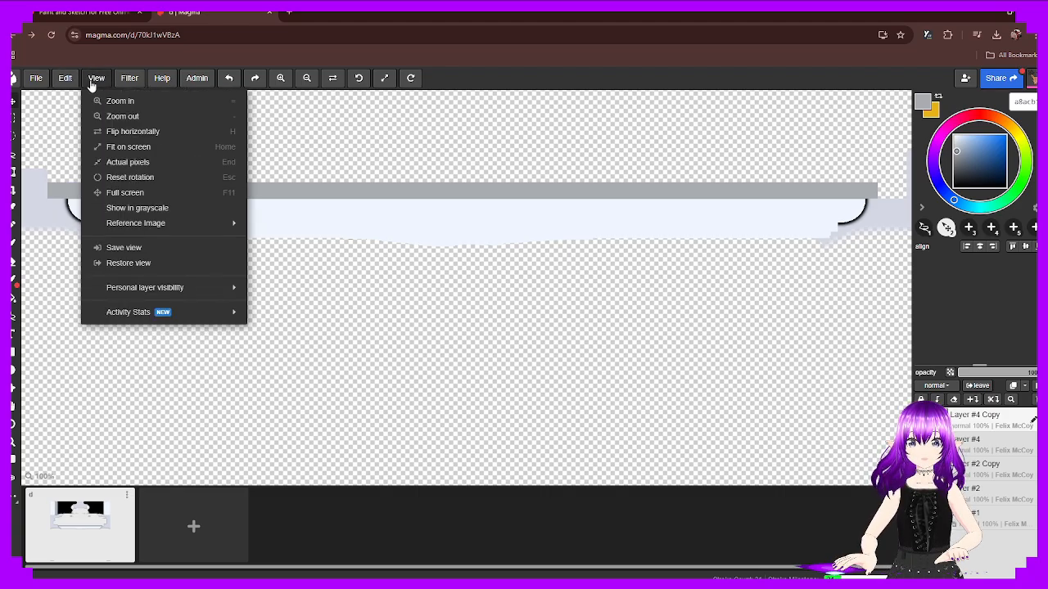
click(133, 149)
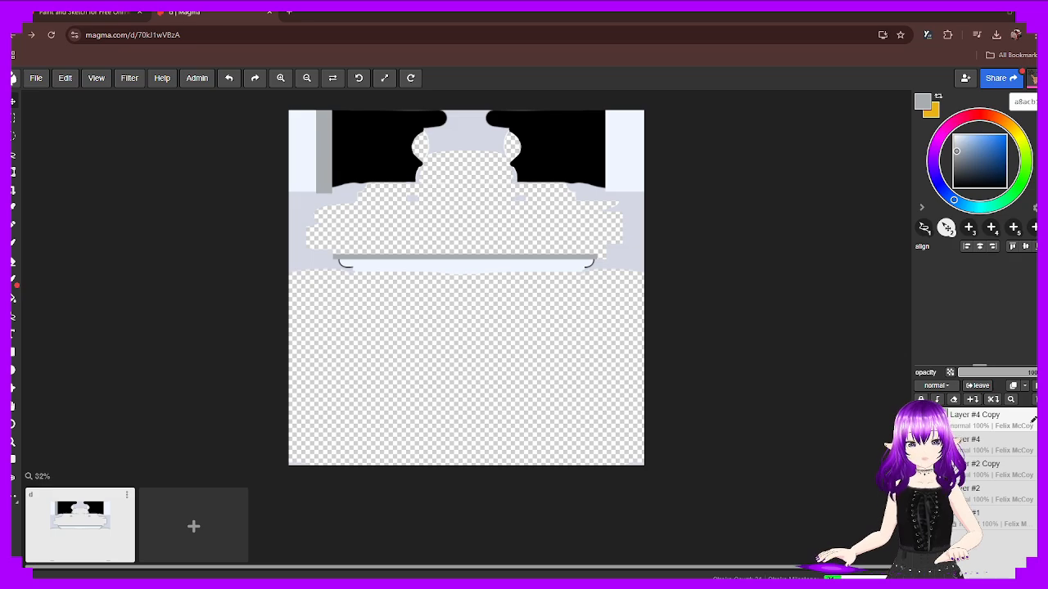
Try moving the copied gray bar inward beside the original bar, and undo the move
key(ctrl+t)
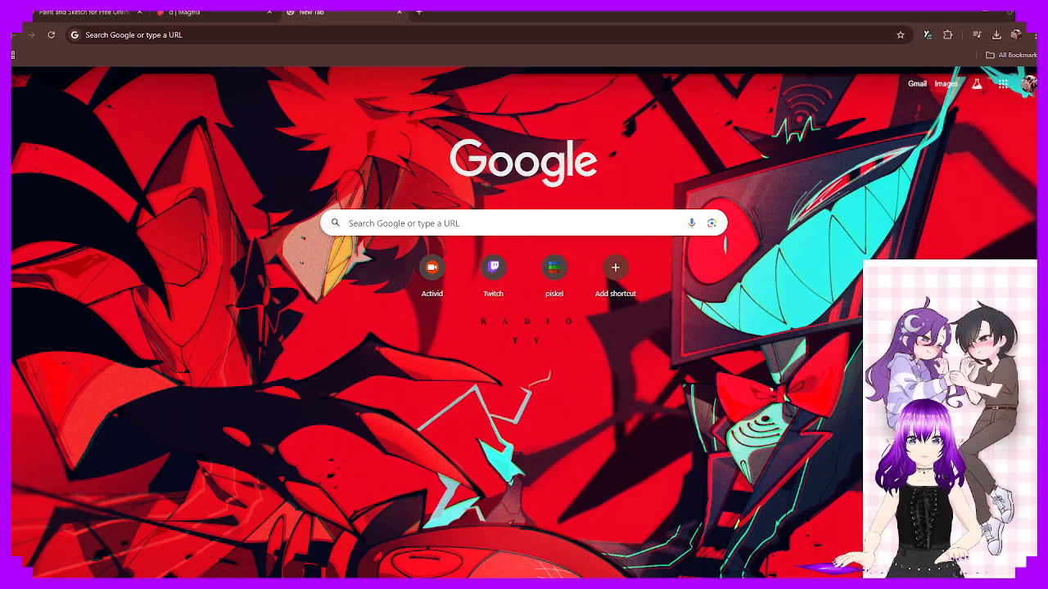
click(213, 13)
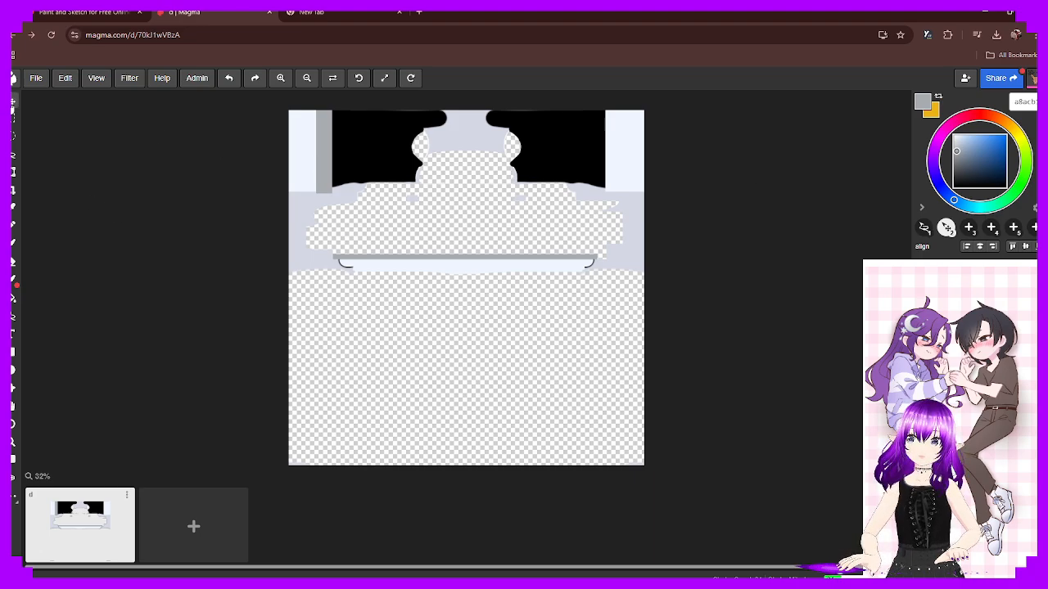
drag(321, 154, 339, 156)
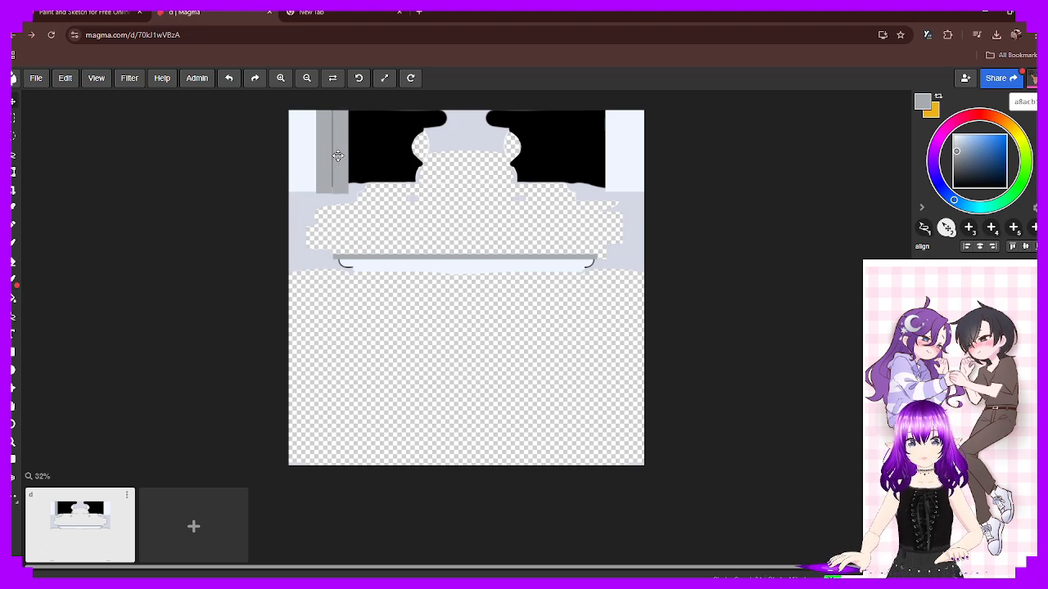
key(ctrl+z)
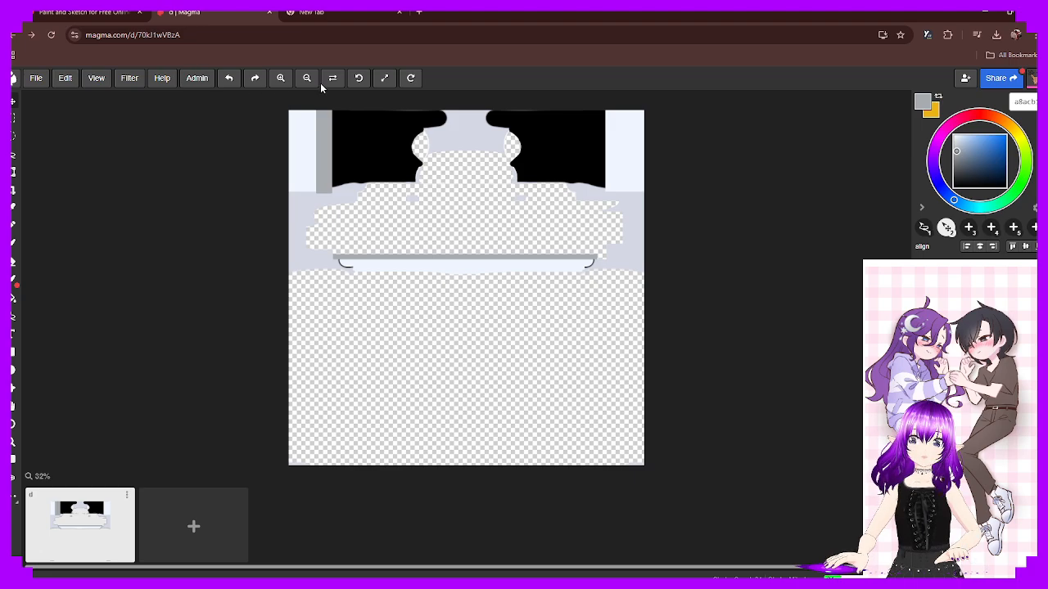
Look through the filter, help, admin permission and file commands for an alignment aid
click(131, 78)
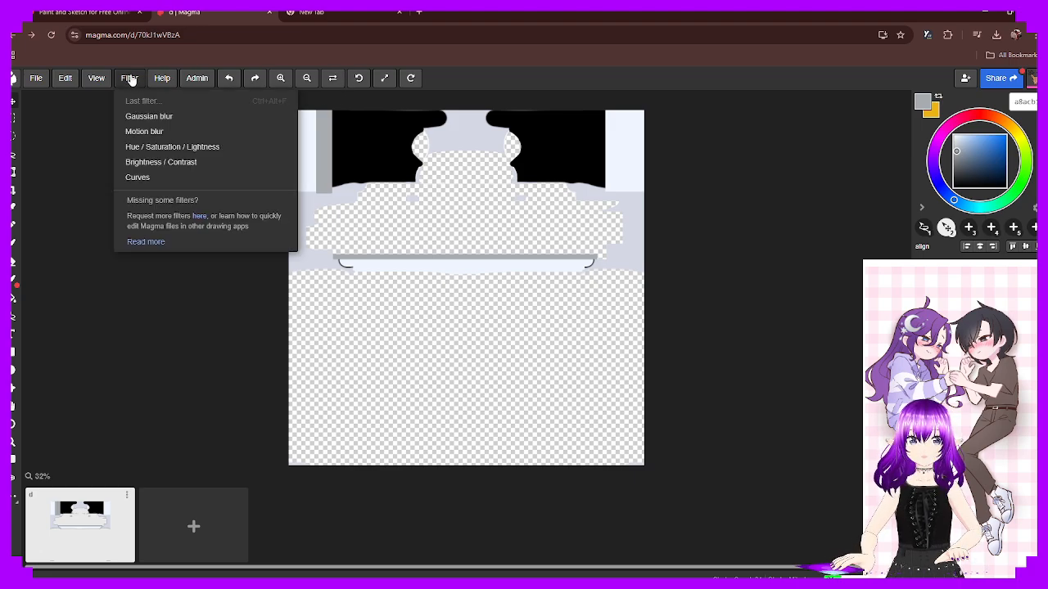
click(162, 78)
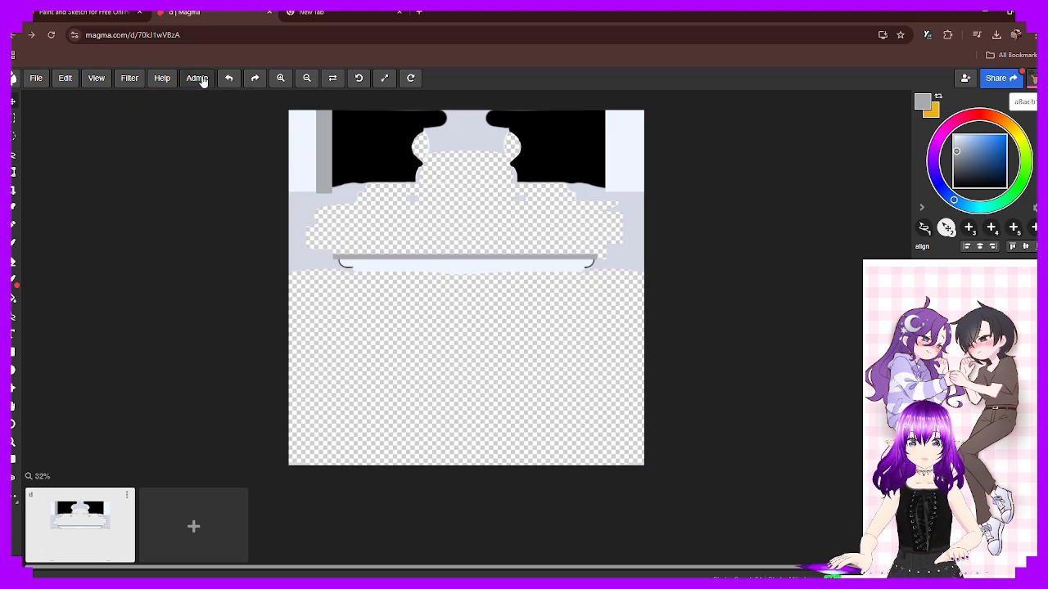
click(195, 77)
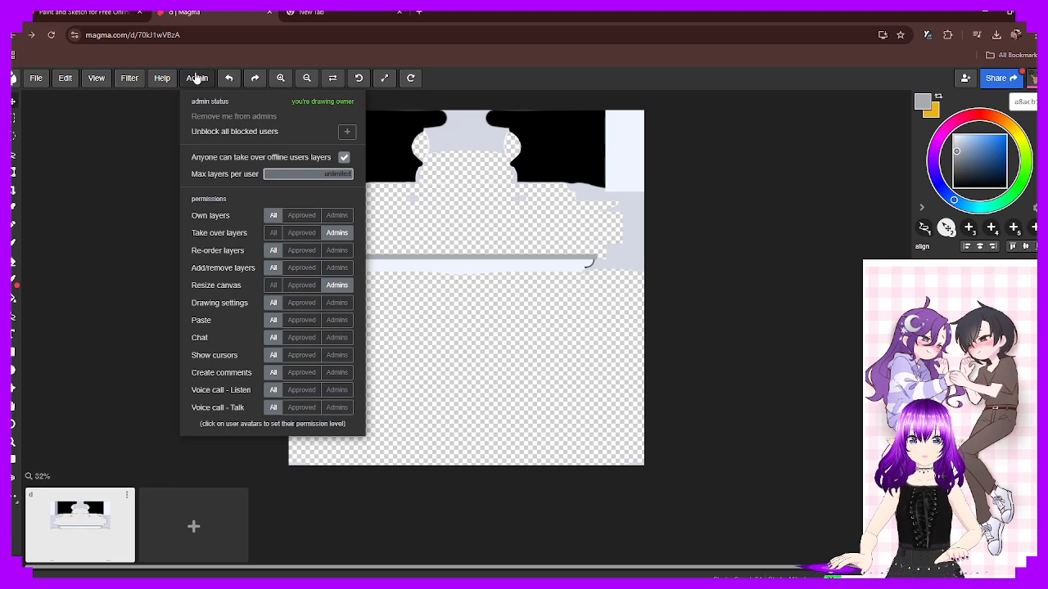
click(197, 78)
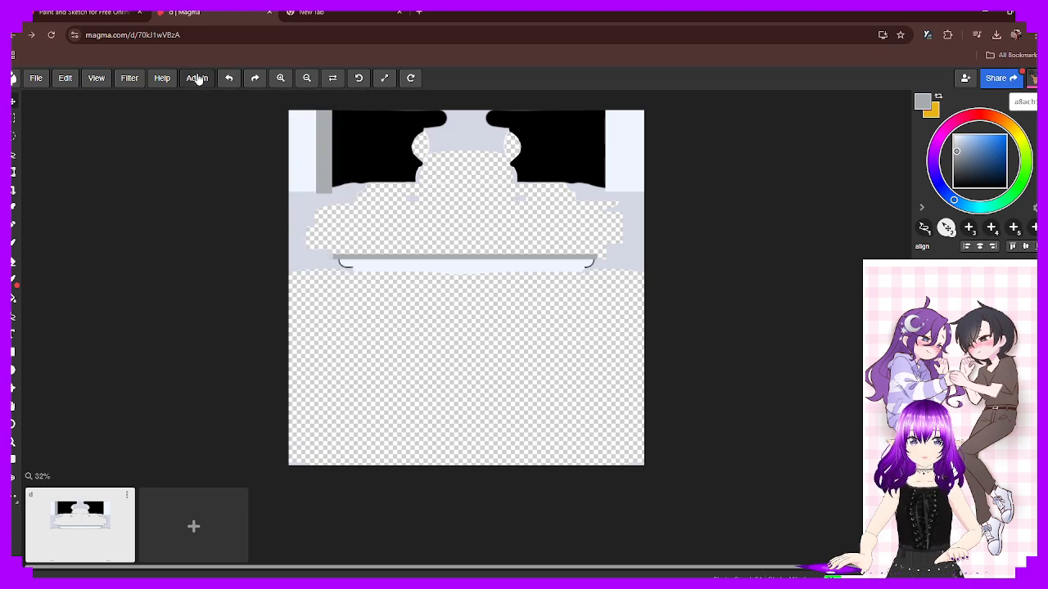
click(37, 77)
click(37, 78)
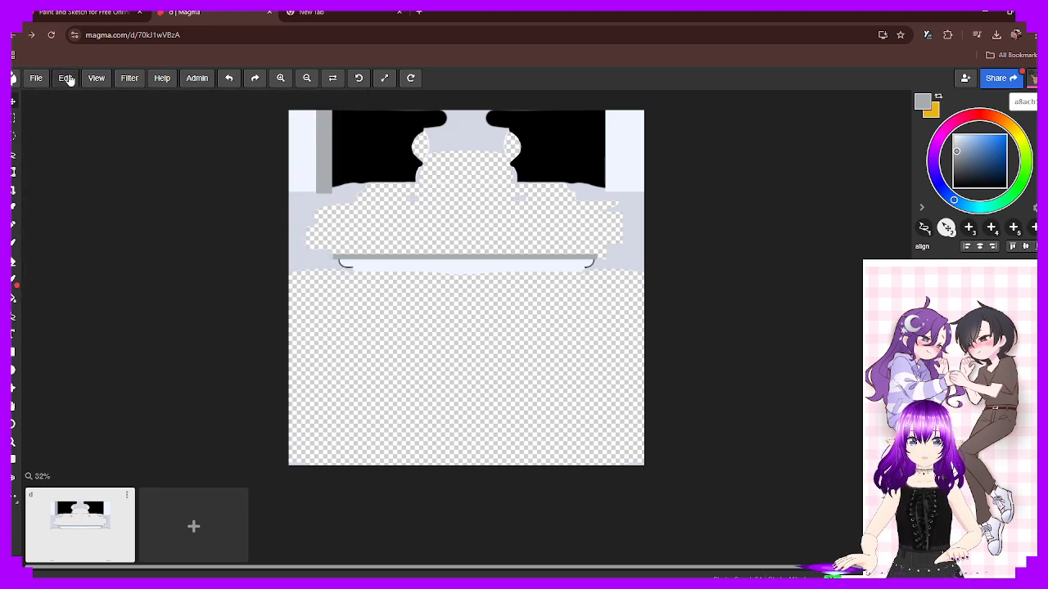
Review the canvas options in the drawing settings and close them without saving
click(66, 78)
click(34, 80)
click(35, 80)
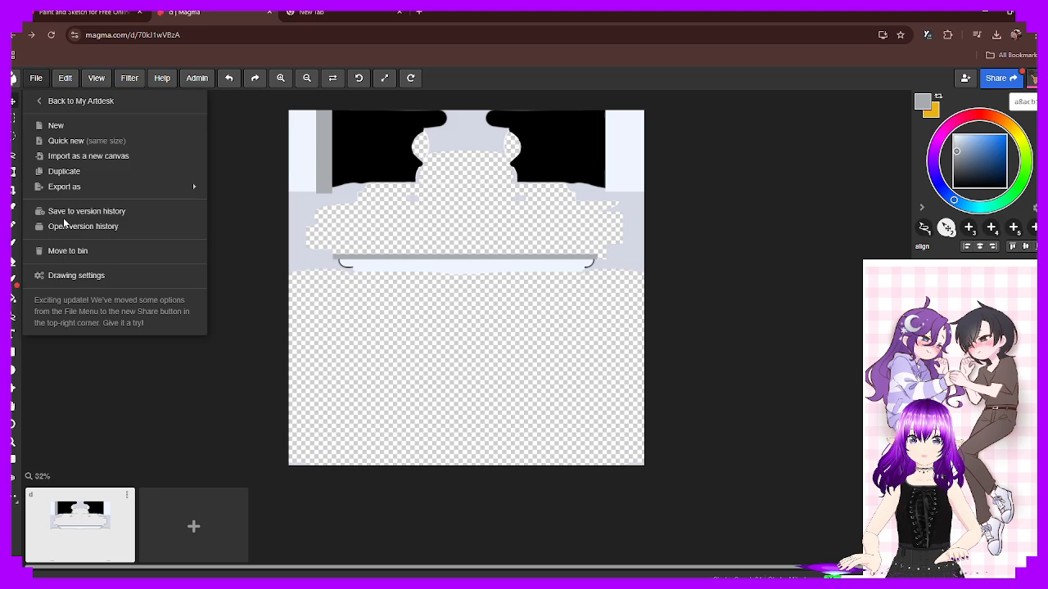
click(77, 275)
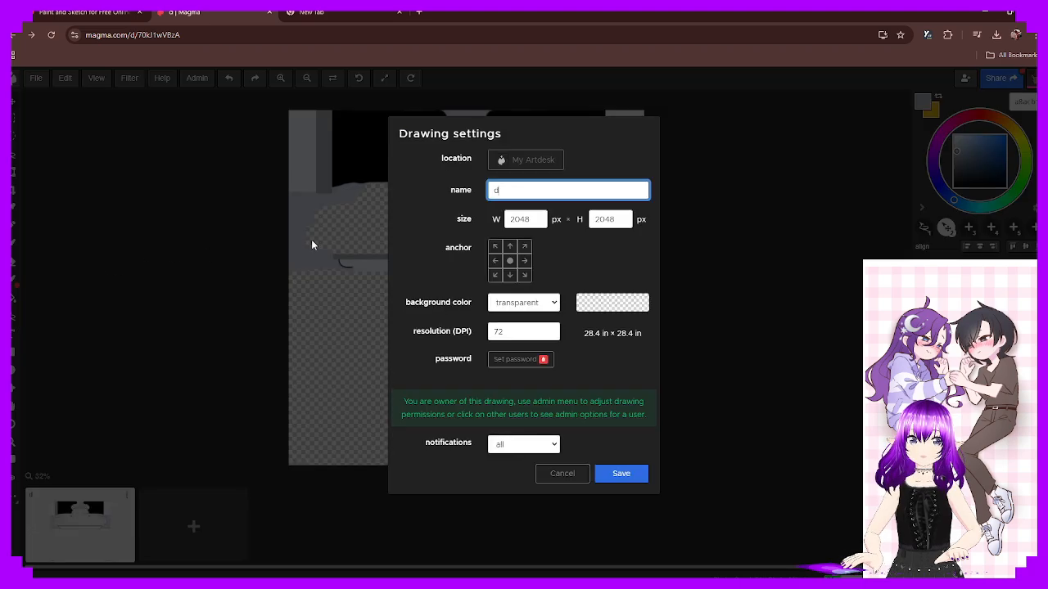
click(559, 474)
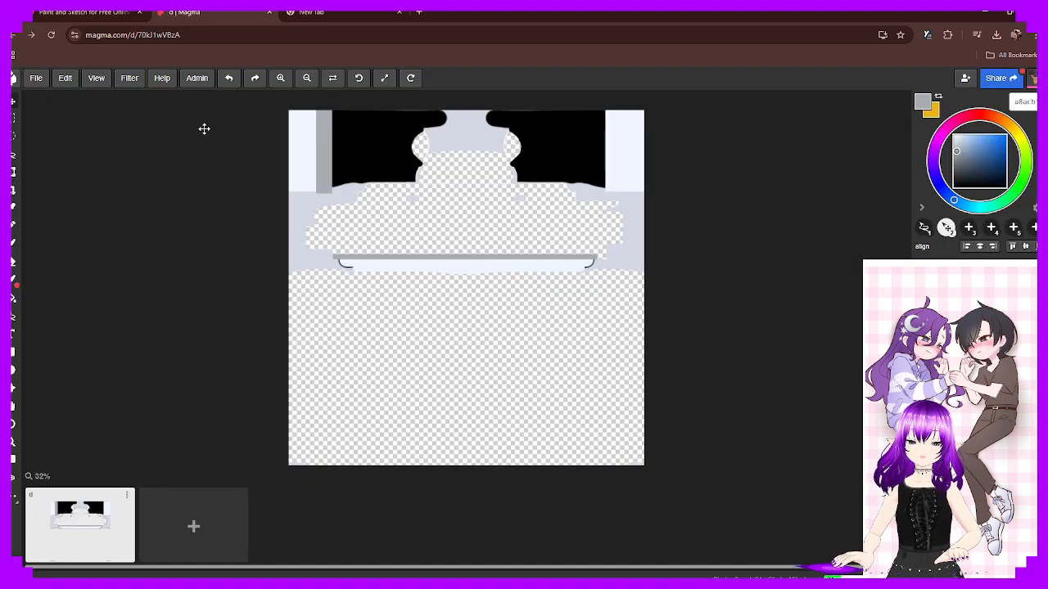
Examine the general options and the general shortcut list in the application settings
click(68, 79)
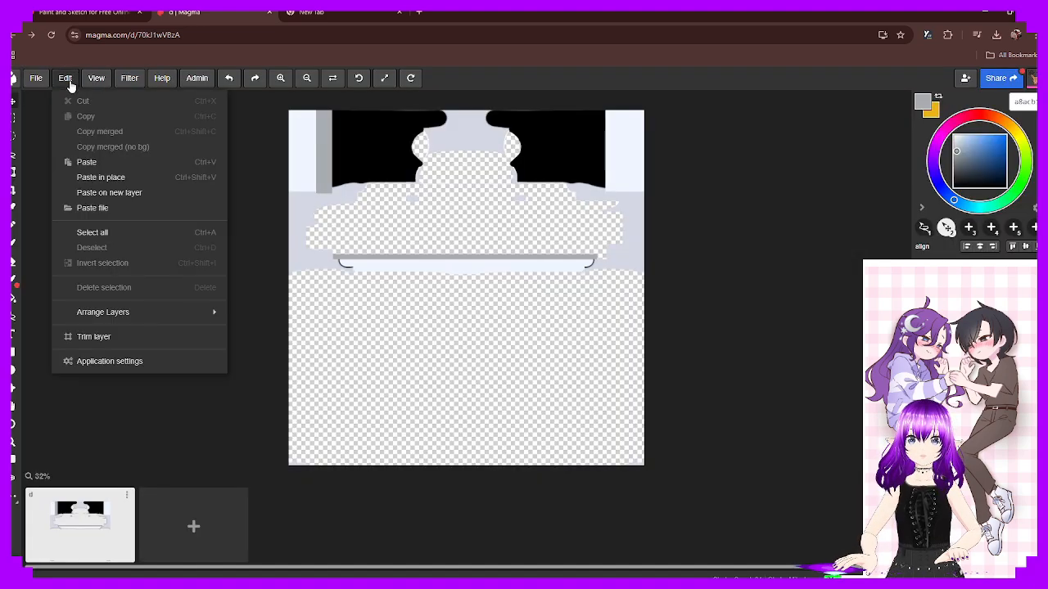
click(139, 358)
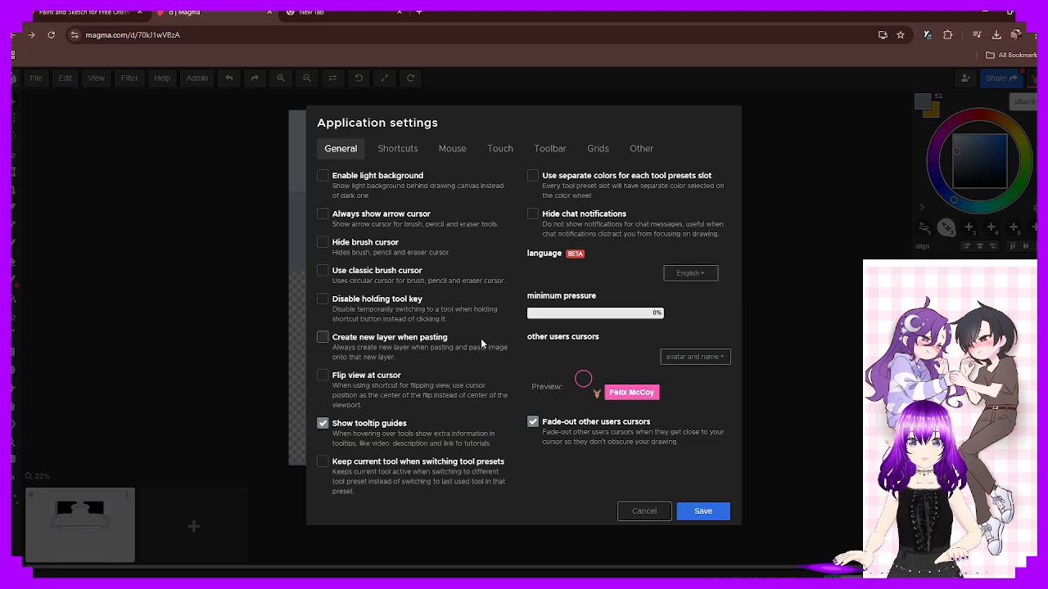
click(399, 150)
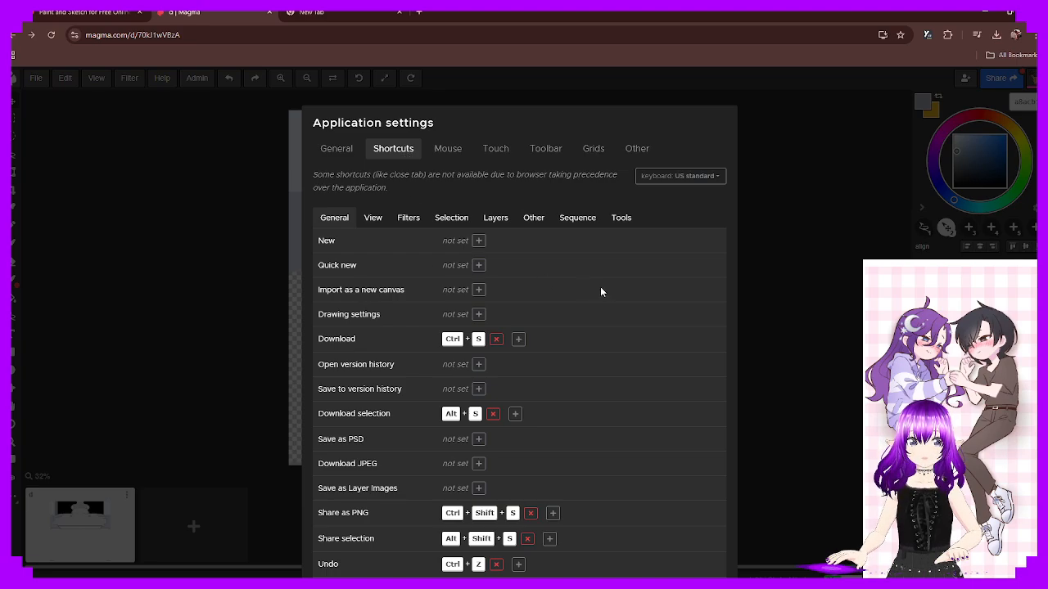
scroll(600, 291, down, 1)
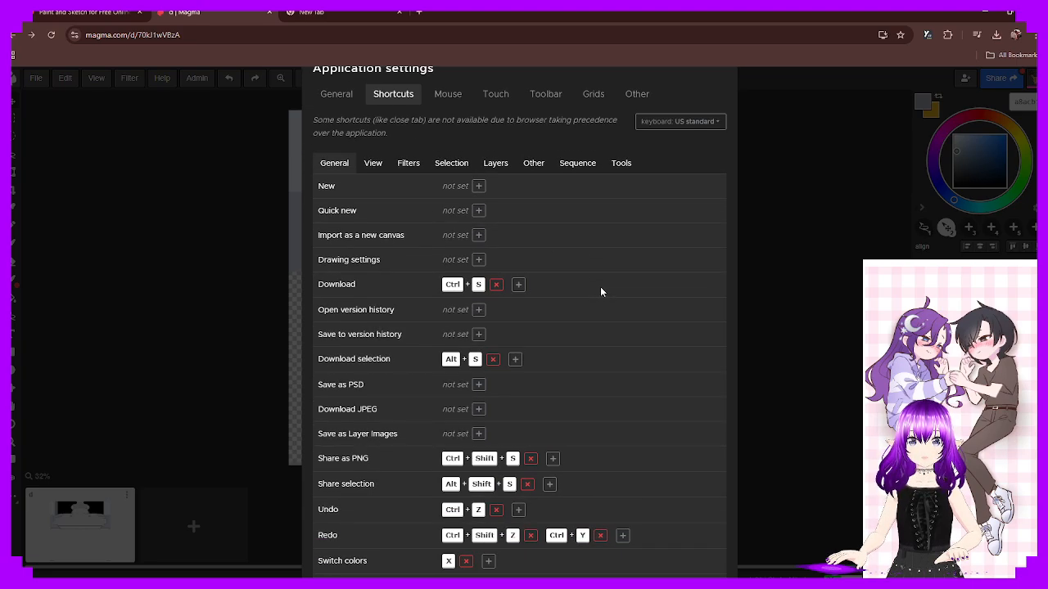
scroll(600, 292, down, 5)
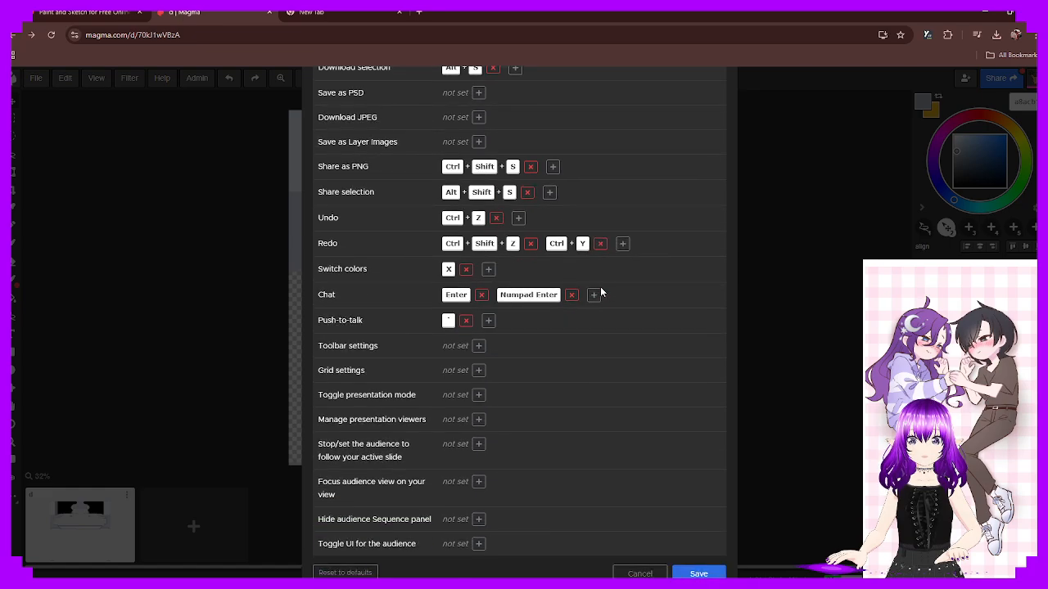
scroll(627, 305, up, 6)
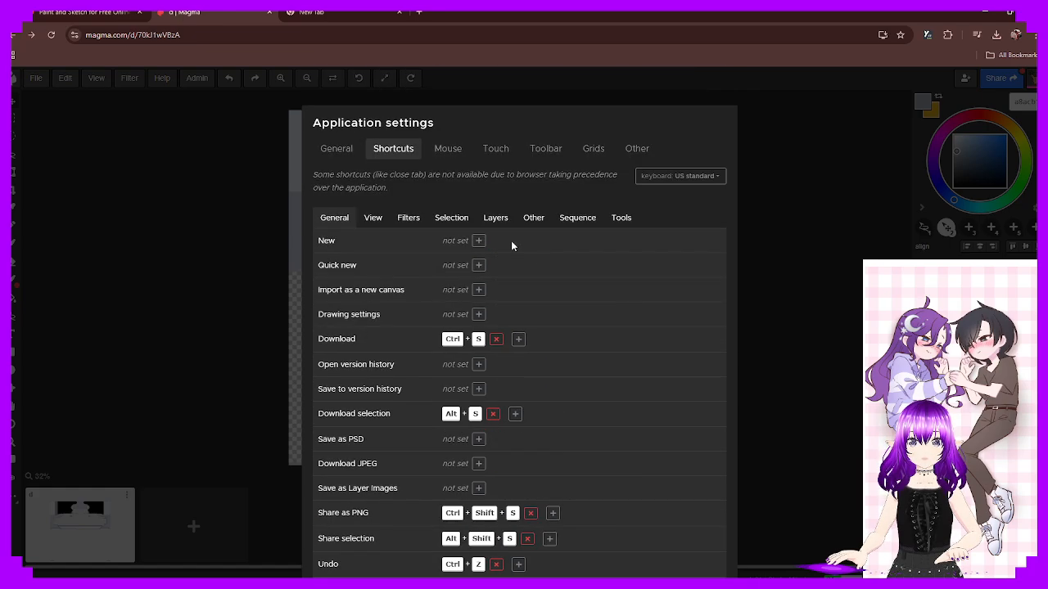
Read through the View, Filters, Selection and Layers shortcut lists for a symmetry or alignment command
click(366, 221)
click(409, 220)
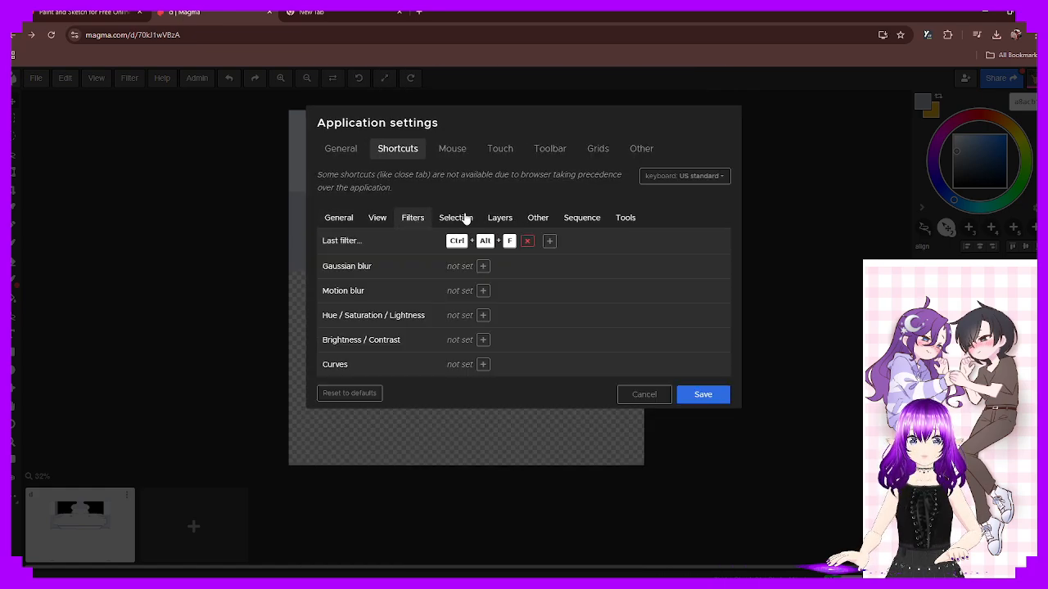
click(464, 218)
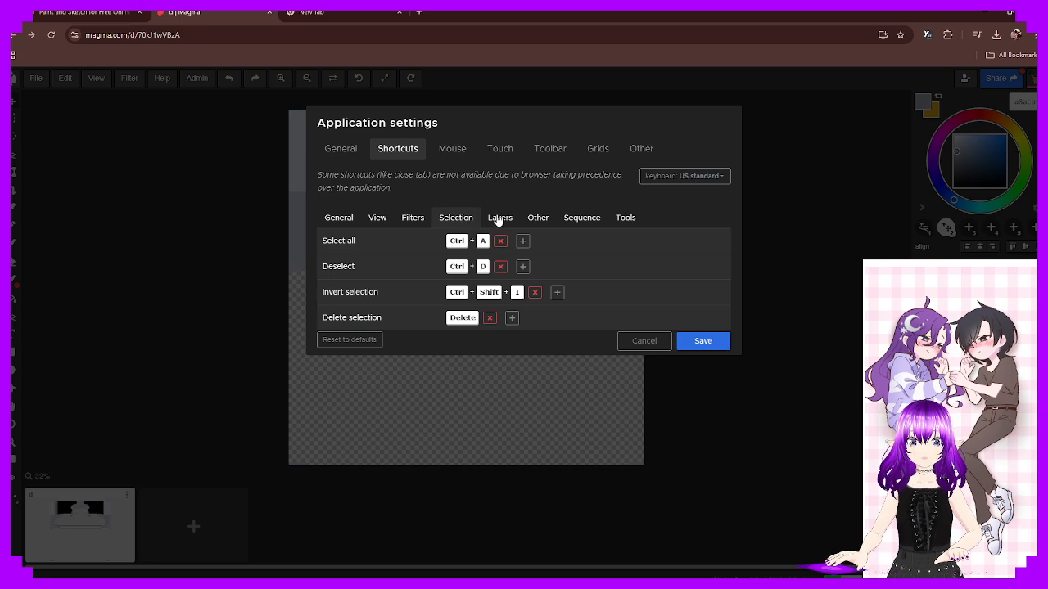
click(498, 219)
scroll(647, 262, down, 2)
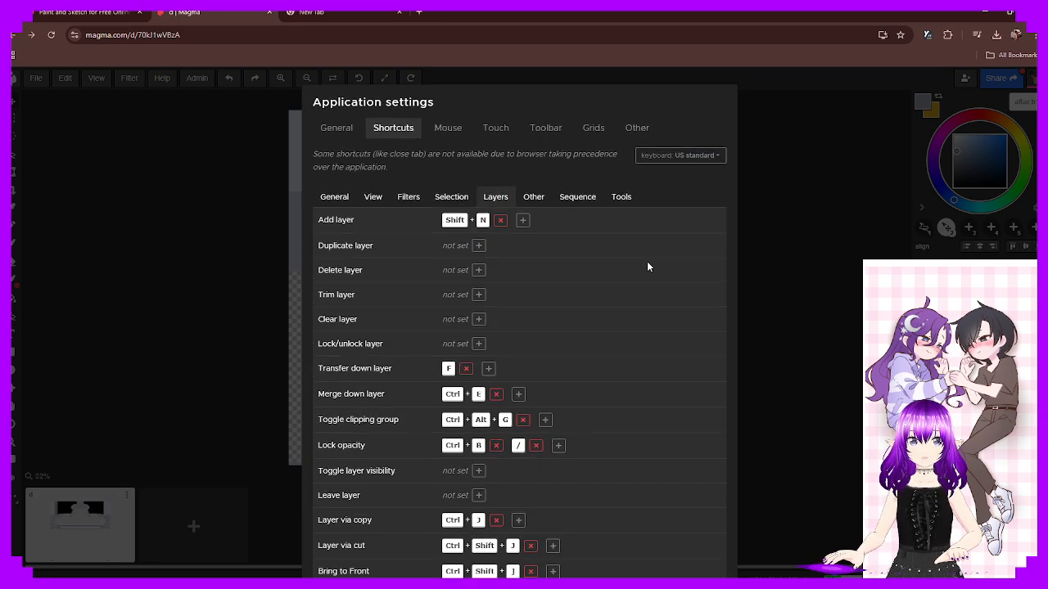
scroll(647, 262, down, 1)
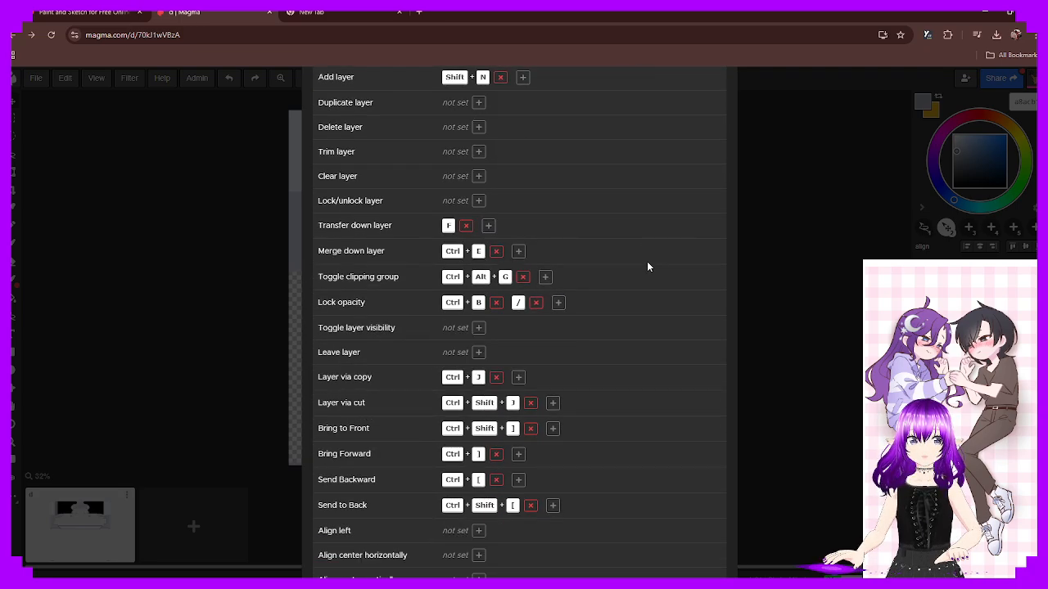
scroll(645, 266, down, 3)
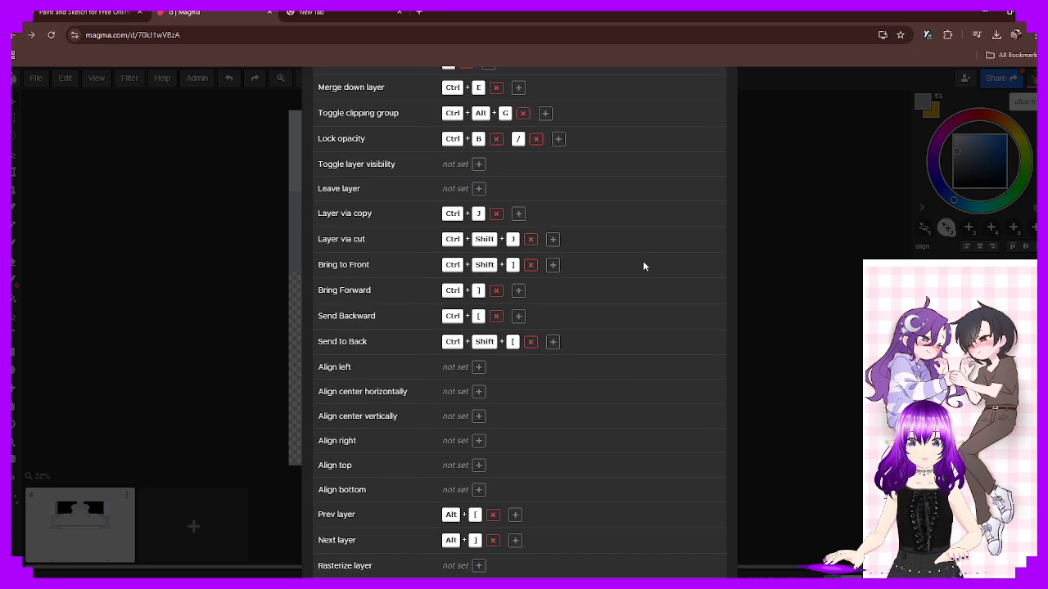
scroll(644, 266, down, 3)
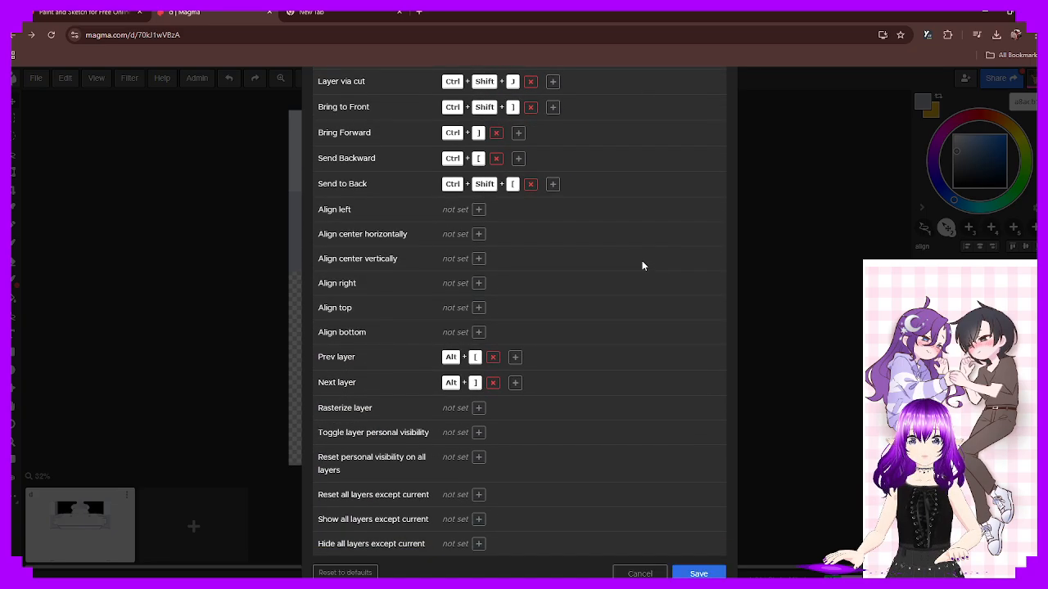
scroll(641, 264, up, 10)
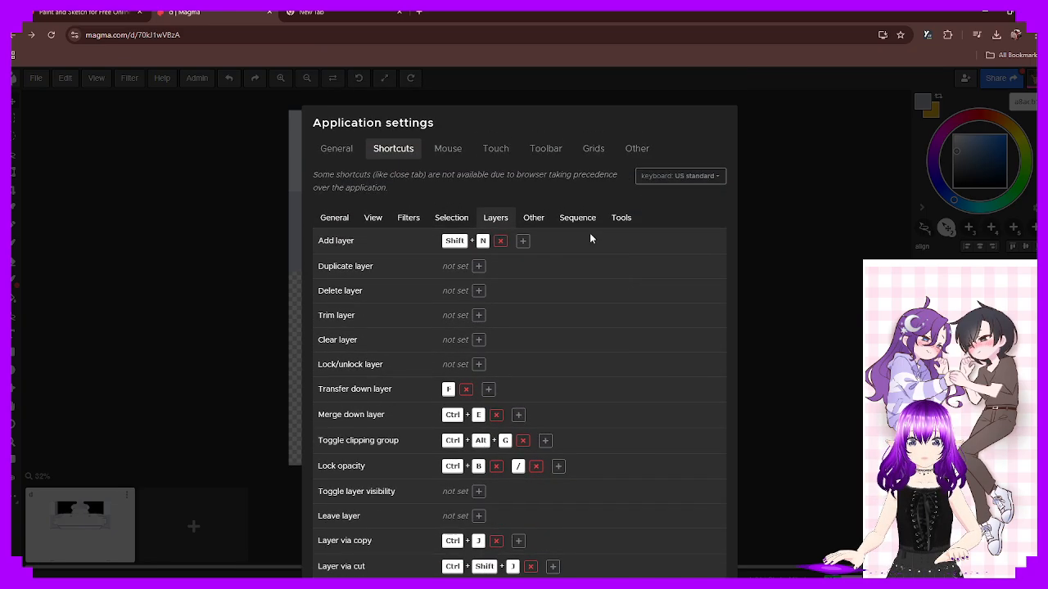
Read through the Other, Sequence and Tools shortcut lists, and close the application settings without saving
click(539, 219)
scroll(617, 258, down, 5)
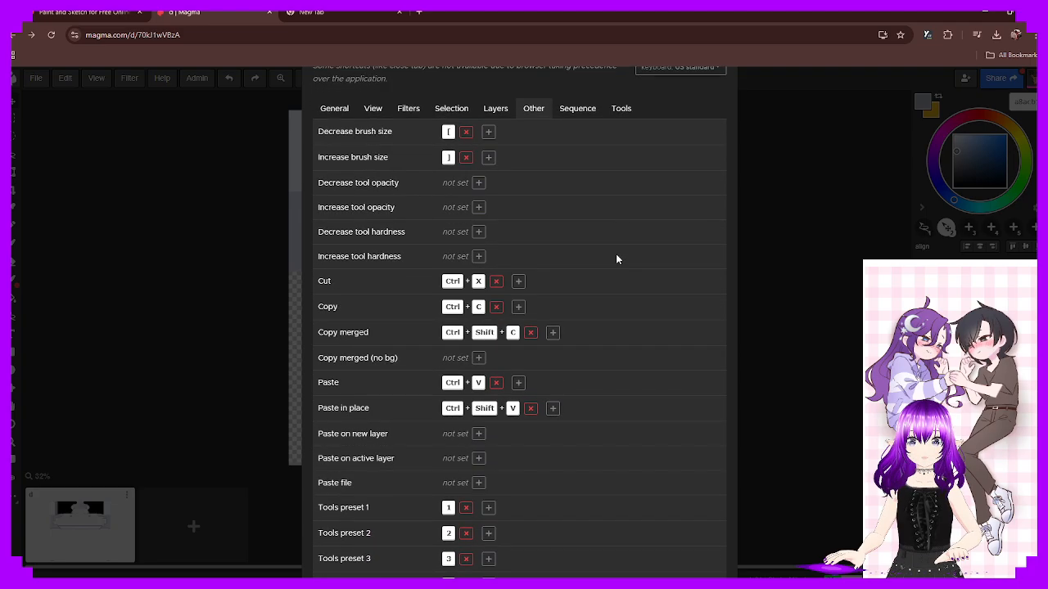
scroll(618, 259, down, 3)
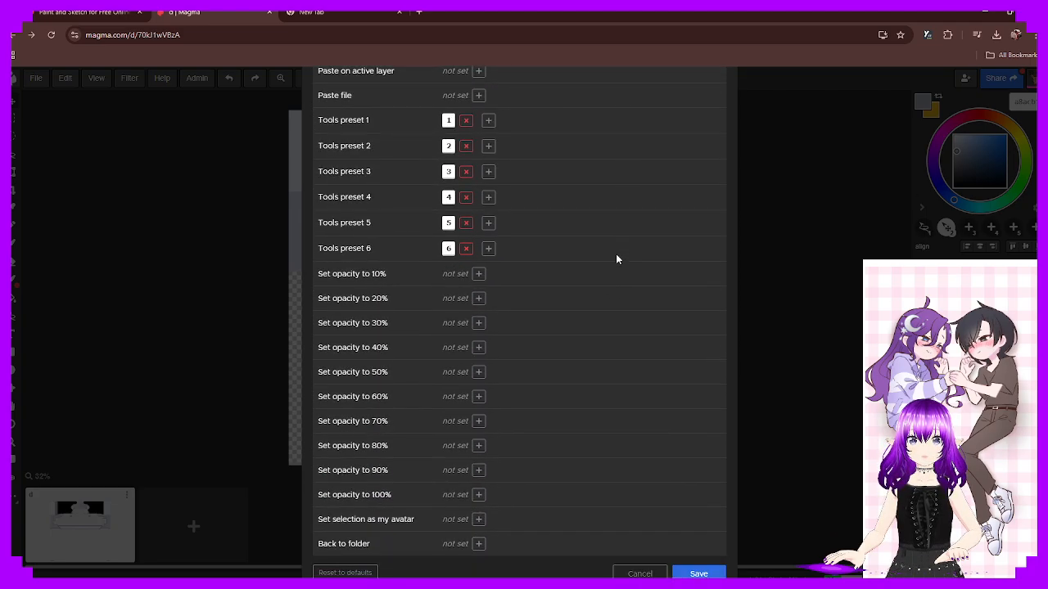
scroll(618, 259, up, 9)
click(583, 219)
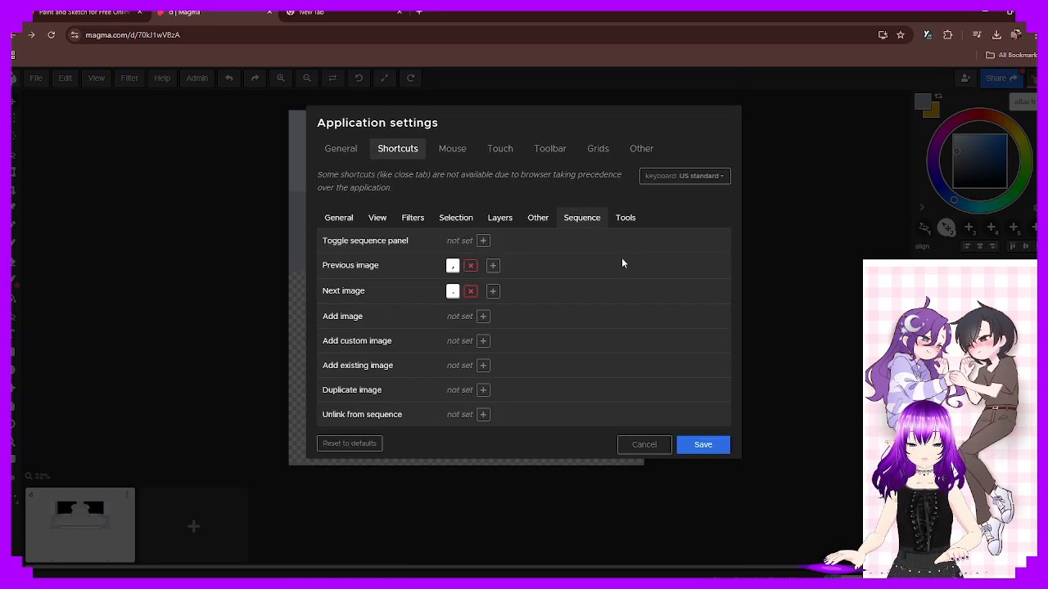
click(625, 218)
scroll(638, 264, down, 2)
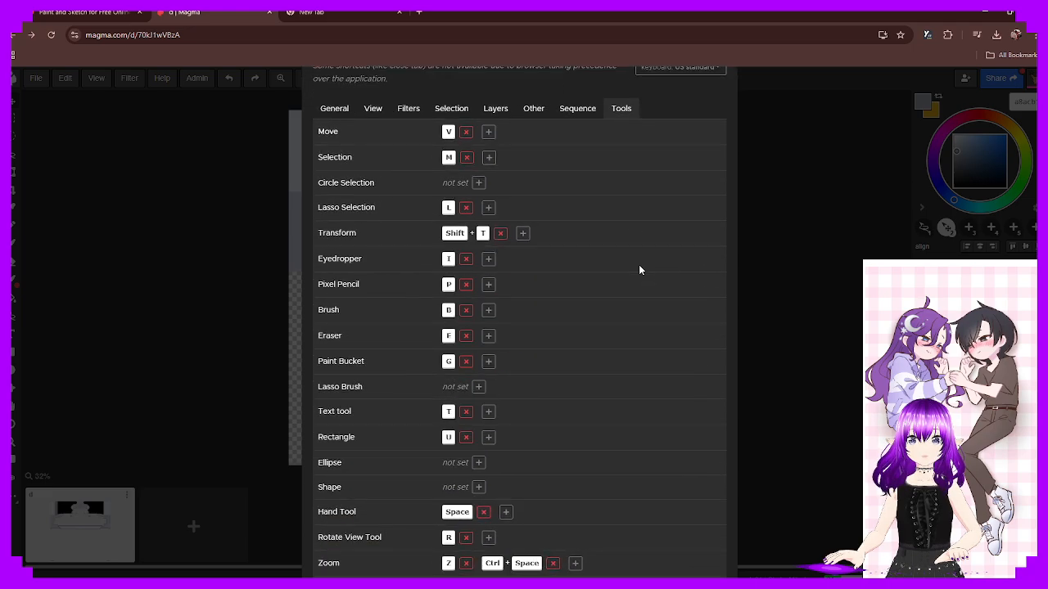
scroll(639, 265, down, 2)
click(639, 571)
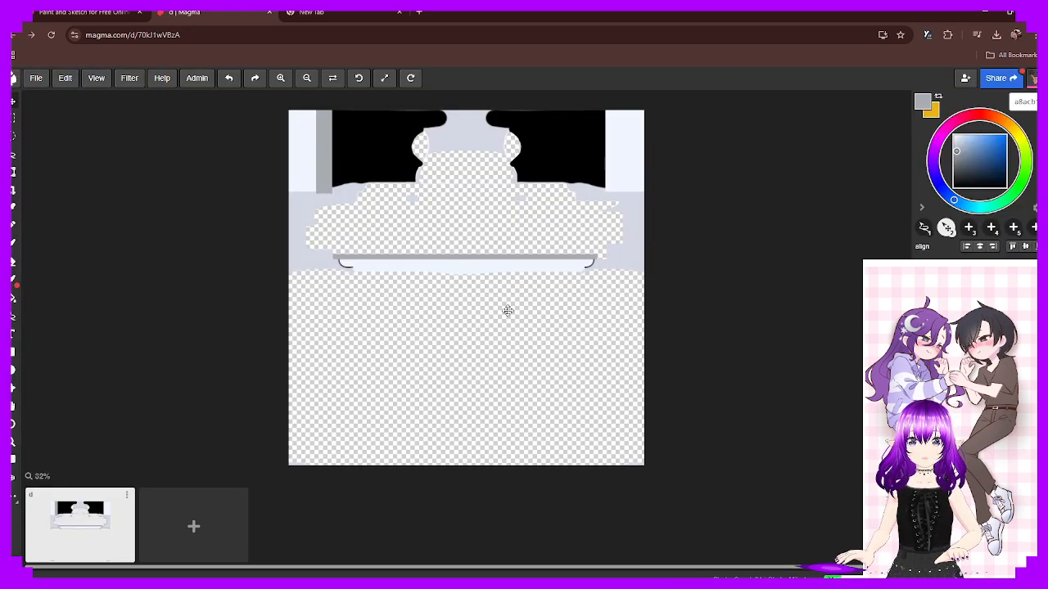
Check the view commands, including the Reference Image options, and the edit commands for a positioning guide
scroll(473, 265, up, 1)
click(101, 82)
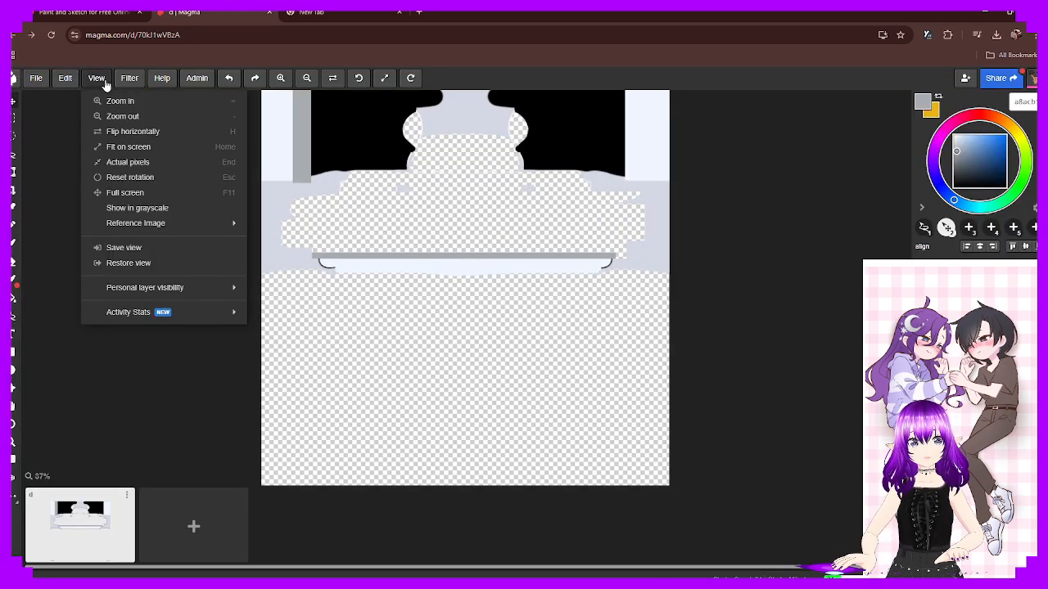
mouse_move(158, 225)
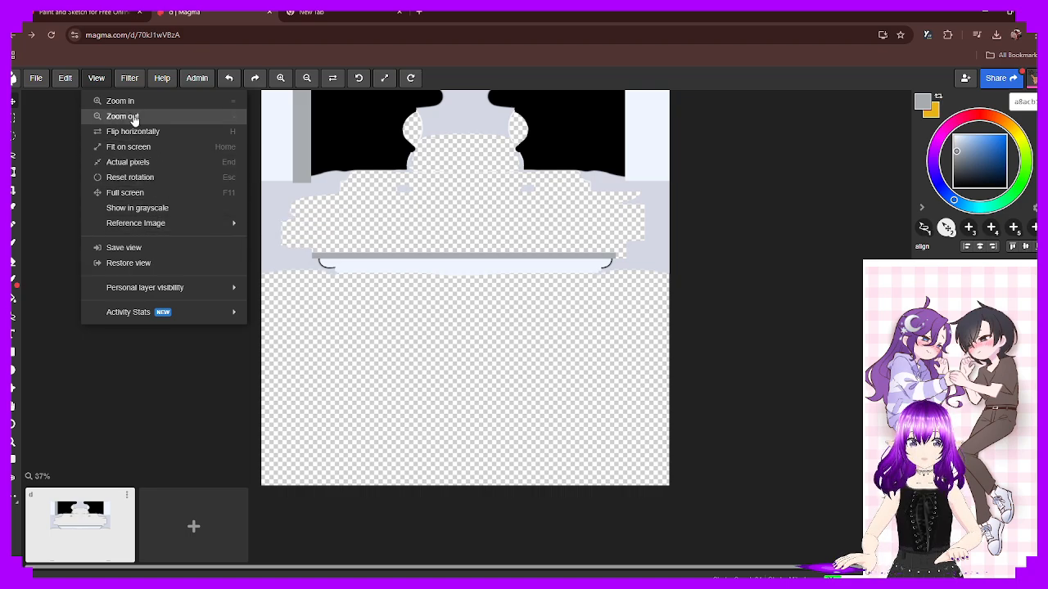
click(64, 81)
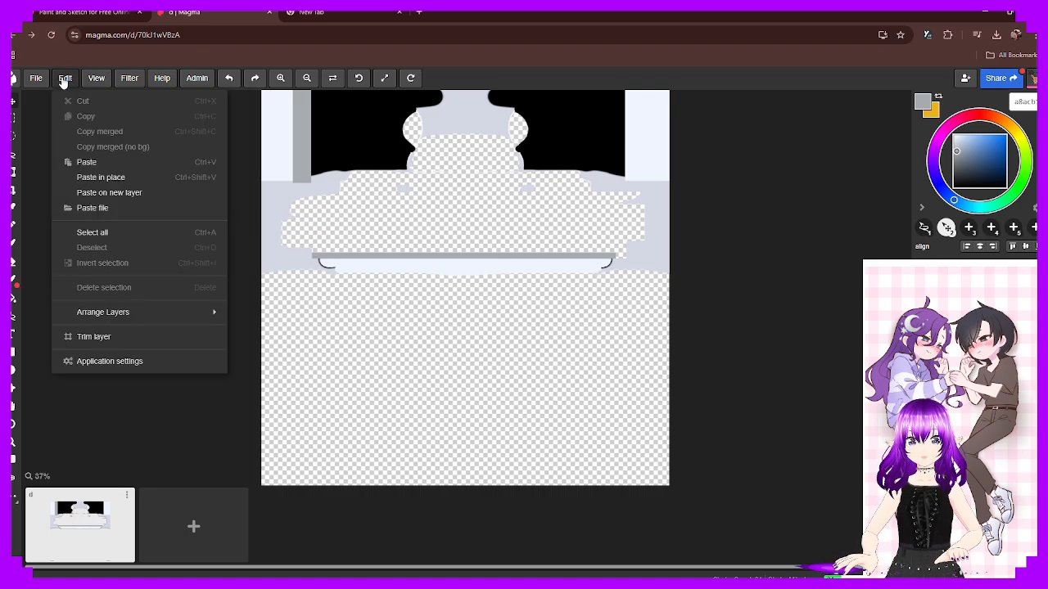
click(63, 81)
Reopen the application settings through toolbar customization, and review the mouse, general and grid options
right_click(14, 496)
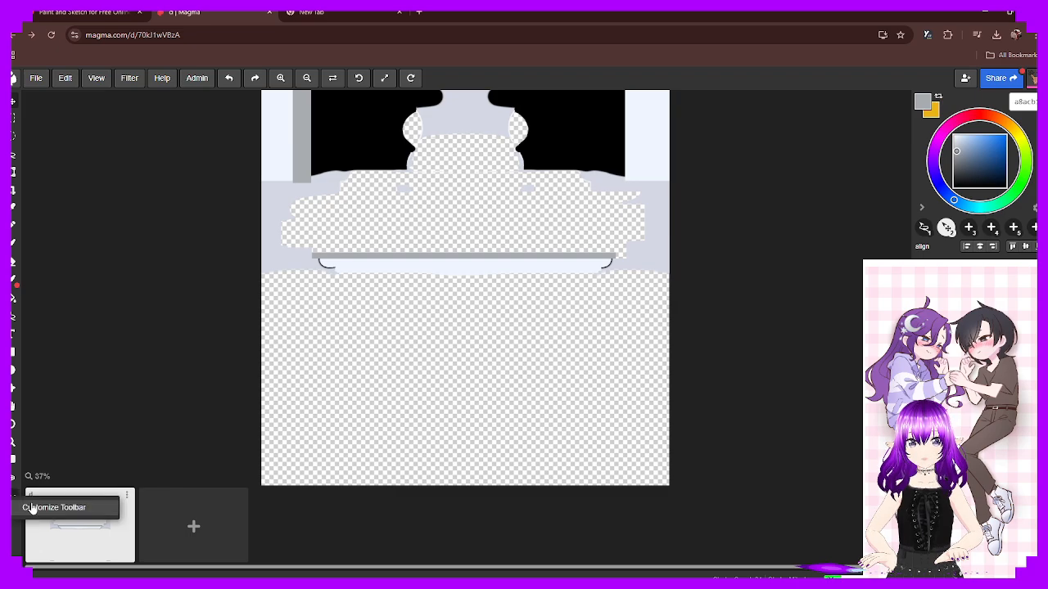
click(31, 509)
click(463, 148)
click(355, 145)
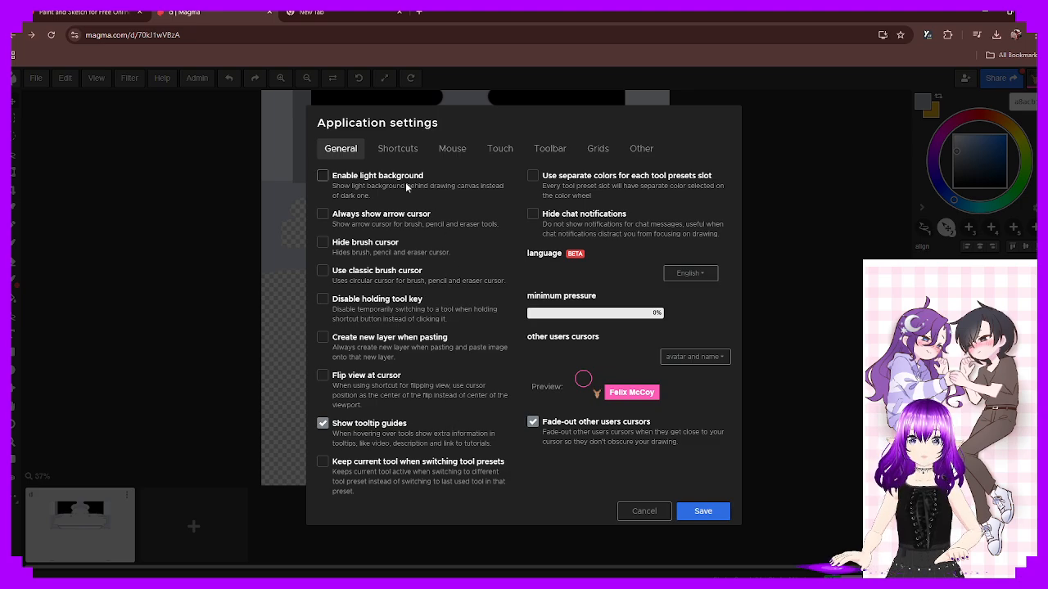
click(607, 162)
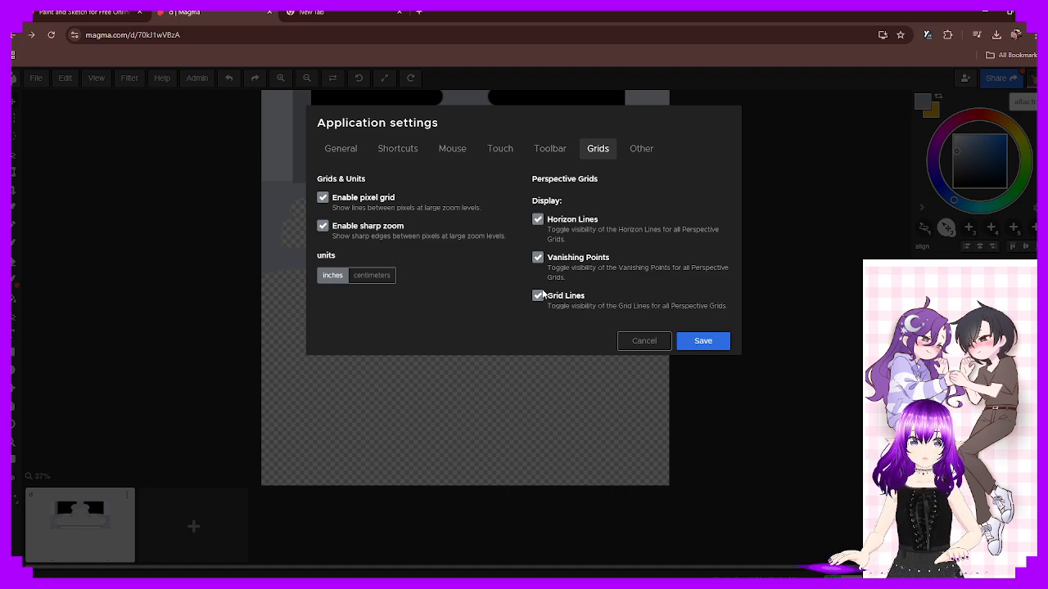
Switch the perspective Grid Lines and Vanishing Points off and back on, save the settings, and inspect the canvas up close
click(539, 294)
click(538, 294)
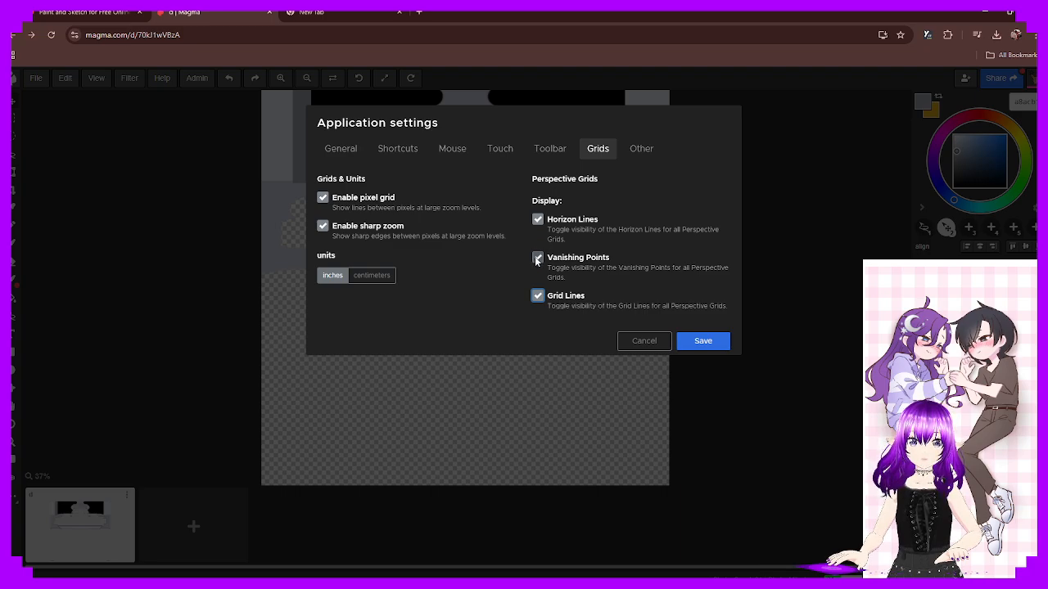
click(537, 259)
click(537, 258)
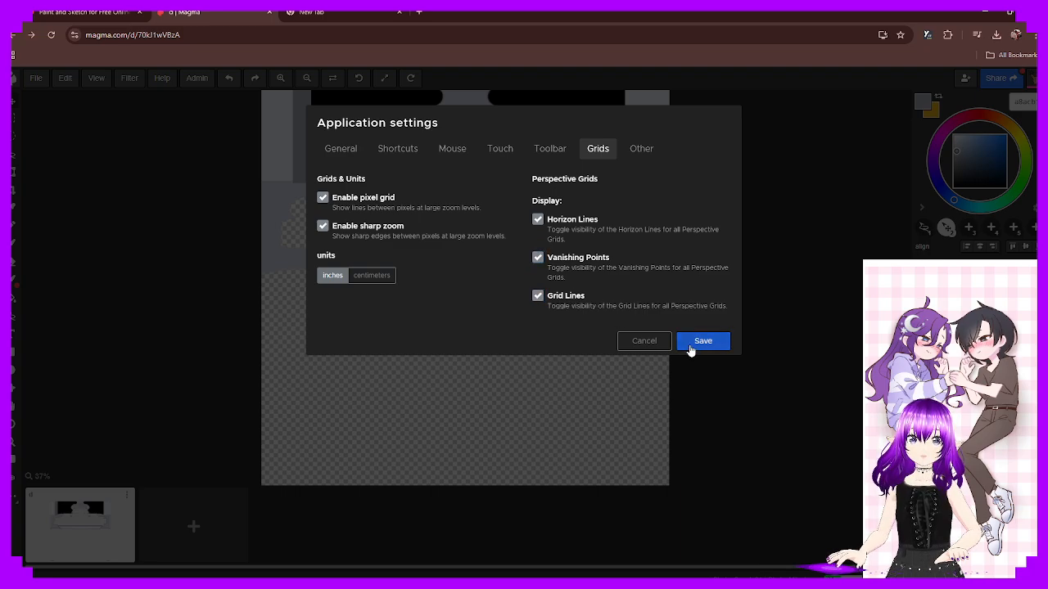
click(694, 345)
scroll(292, 203, up, 5)
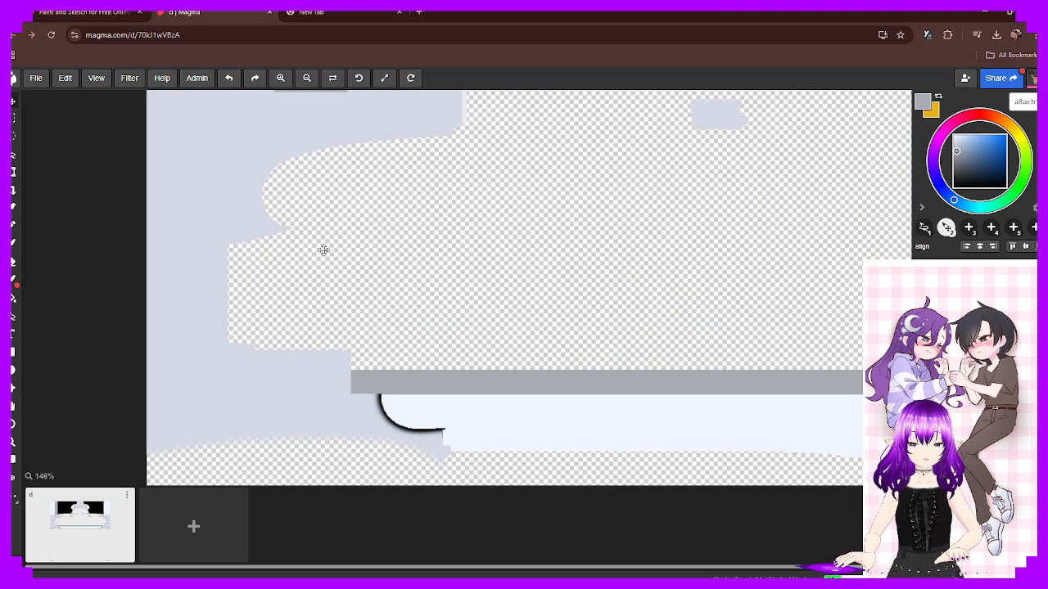
Try placing a copy of the vertical gray bar along the right edge of the black area, opposite the original
scroll(339, 262, down, 6)
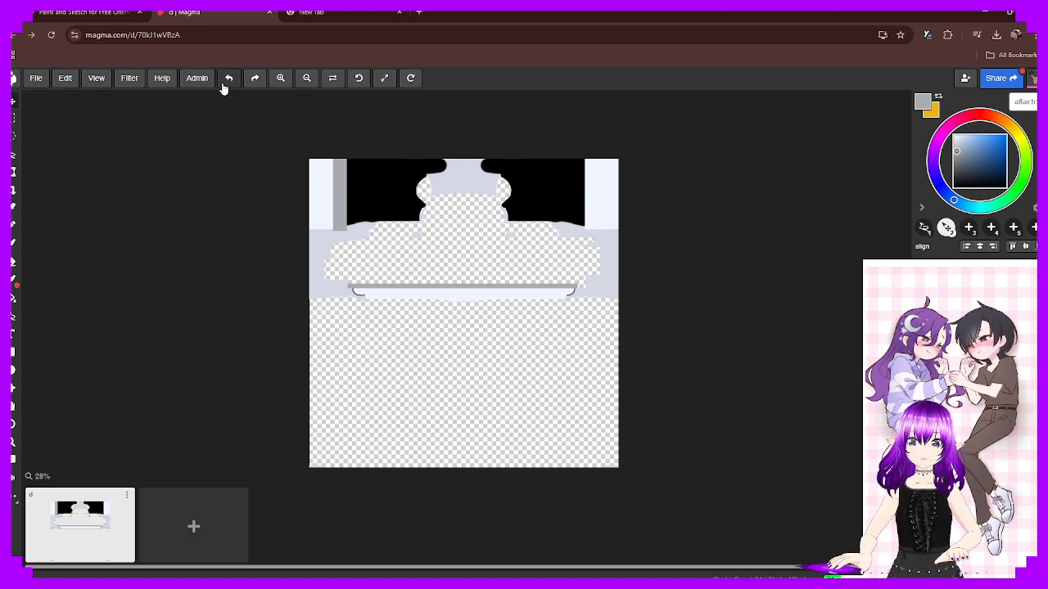
scroll(381, 297, up, 1)
scroll(381, 297, up, 1)
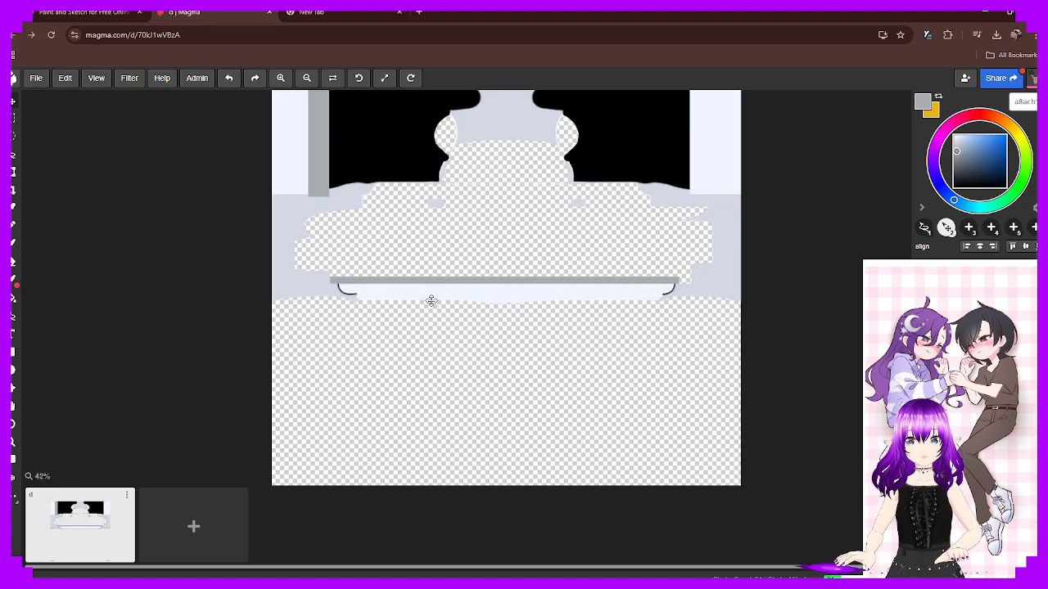
drag(475, 236, 793, 252)
scroll(786, 250, up, 3)
scroll(720, 245, down, 4)
scroll(661, 245, down, 5)
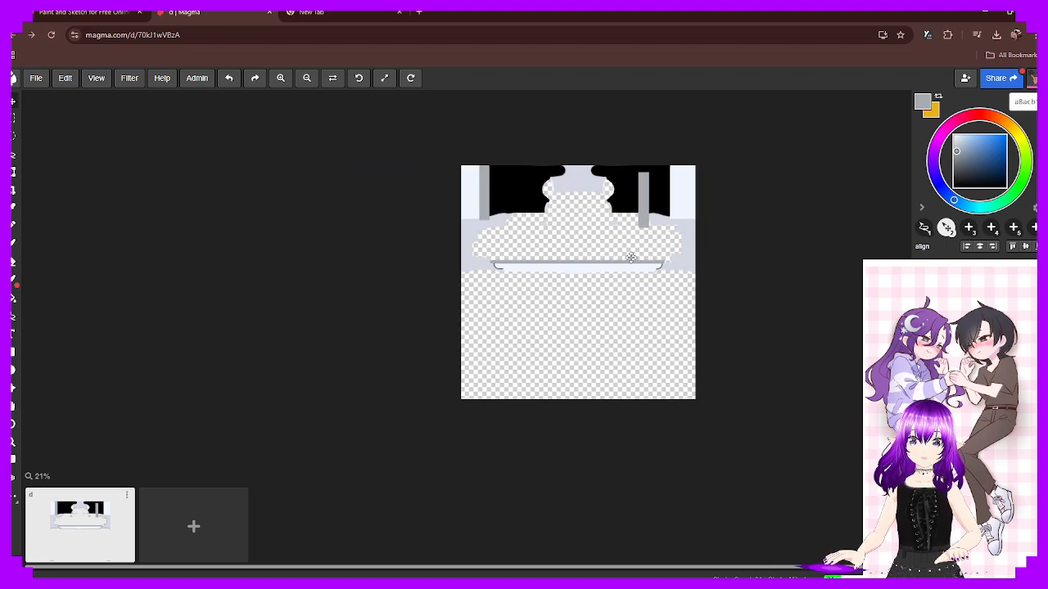
shift+drag(631, 258, 676, 189)
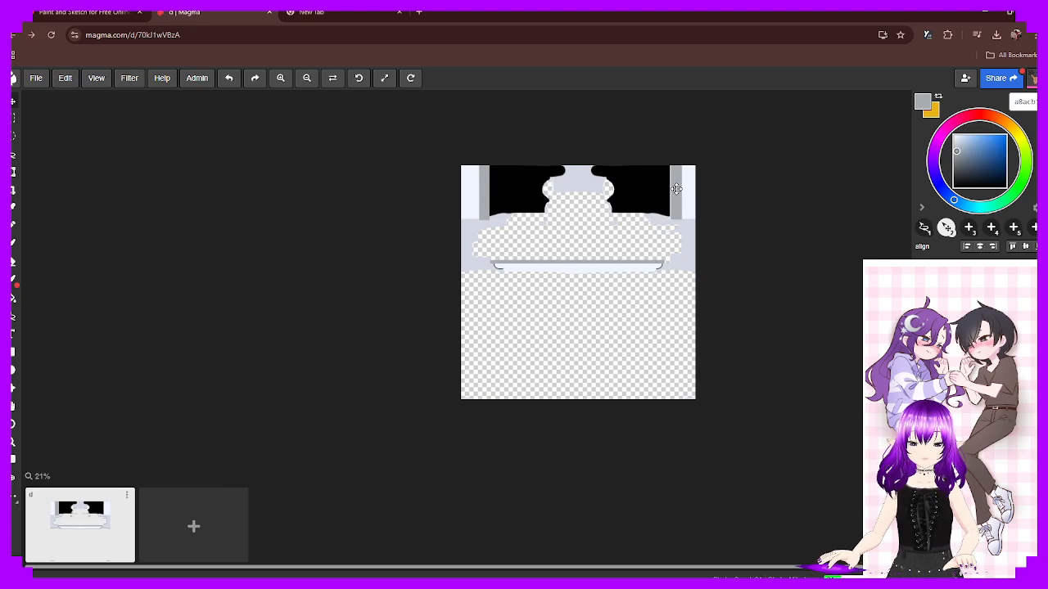
scroll(692, 214, up, 2)
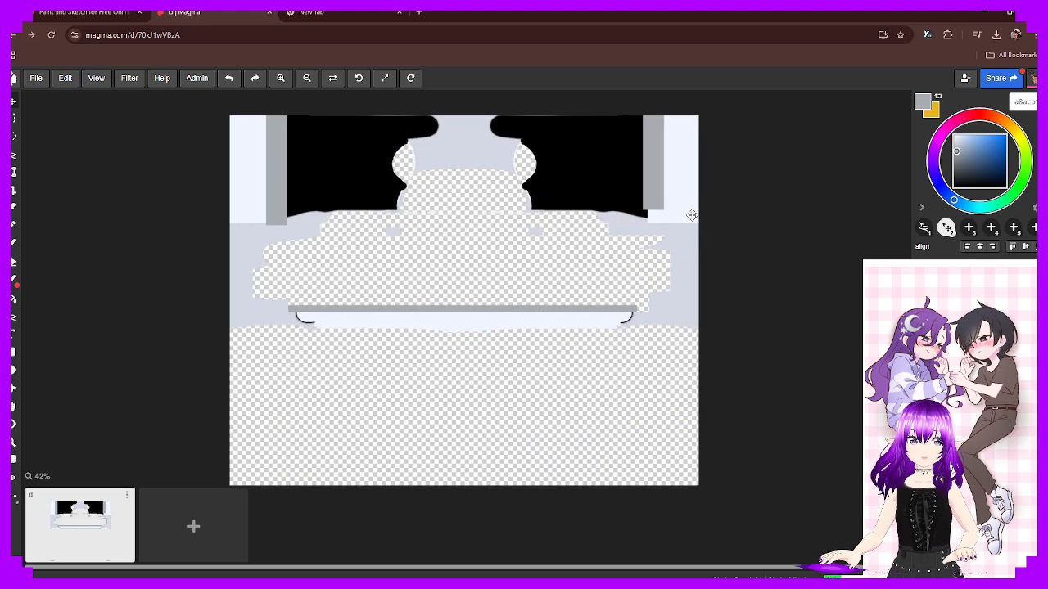
scroll(692, 215, up, 3)
scroll(555, 234, down, 4)
Undo the copied bar, redo it to compare the placement, and undo it again
key(ctrl+z)
key(z)
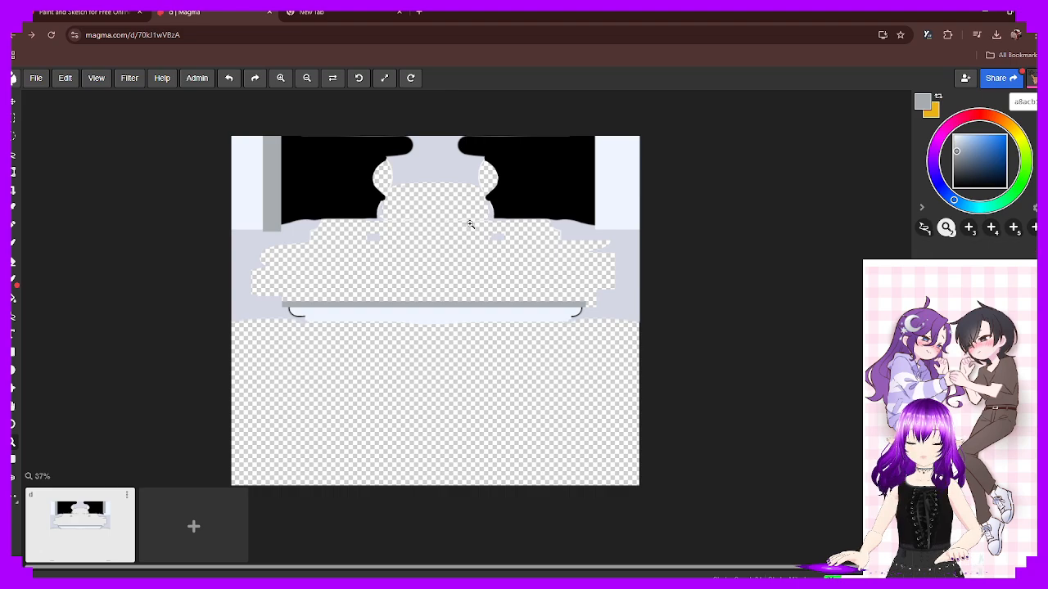
key(ctrl+y)
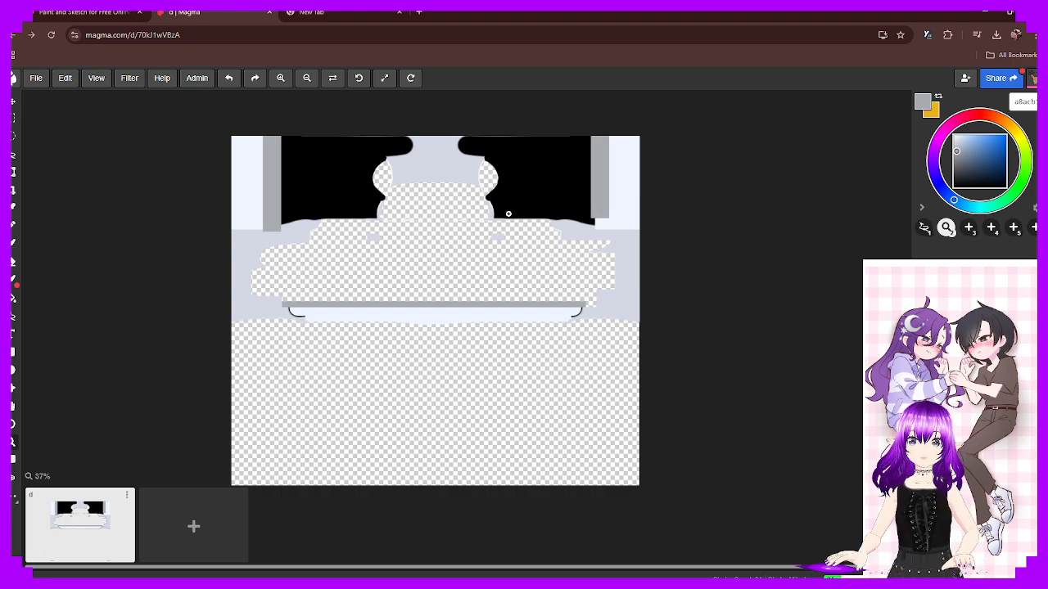
key(ctrl+z)
Examine the lower end of the original gray bar and its position against the black area and the canvas edge
click(450, 205)
click(411, 225)
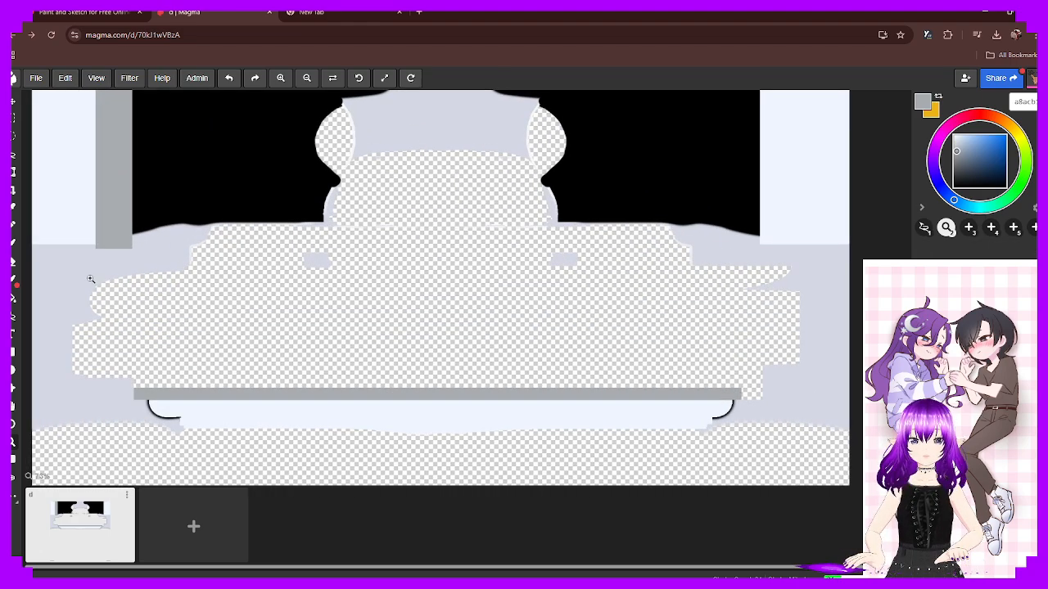
key(space)
drag(72, 272, 340, 321)
scroll(339, 321, up, 5)
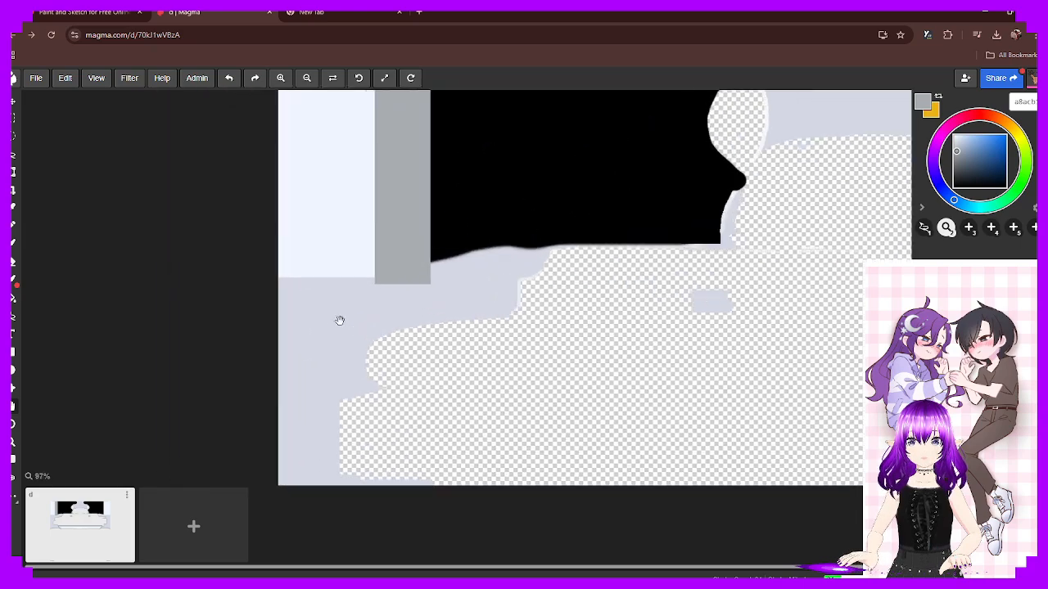
scroll(339, 320, up, 3)
scroll(340, 319, down, 10)
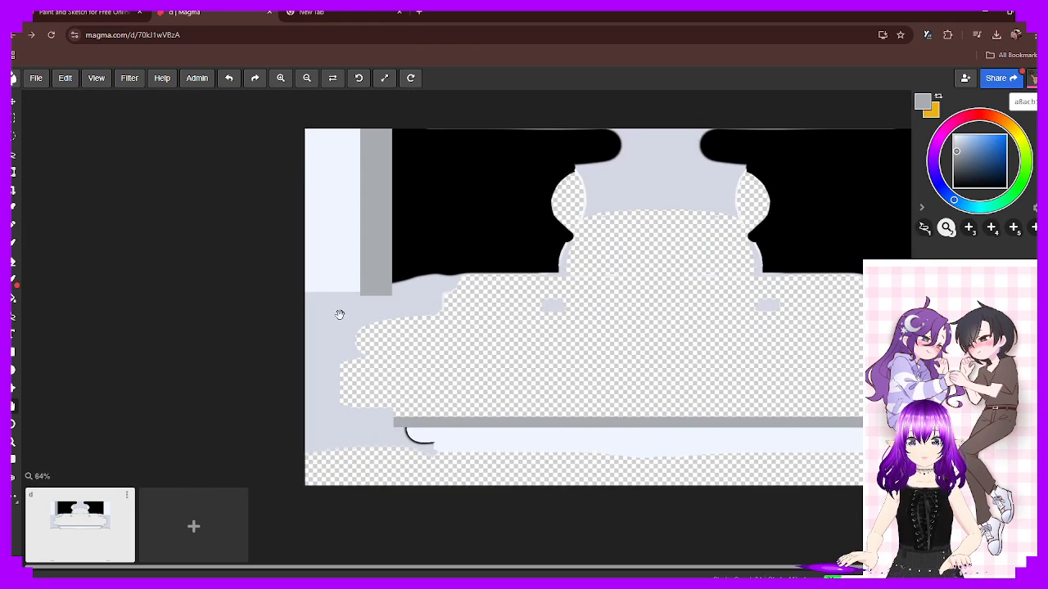
drag(393, 350, 300, 281)
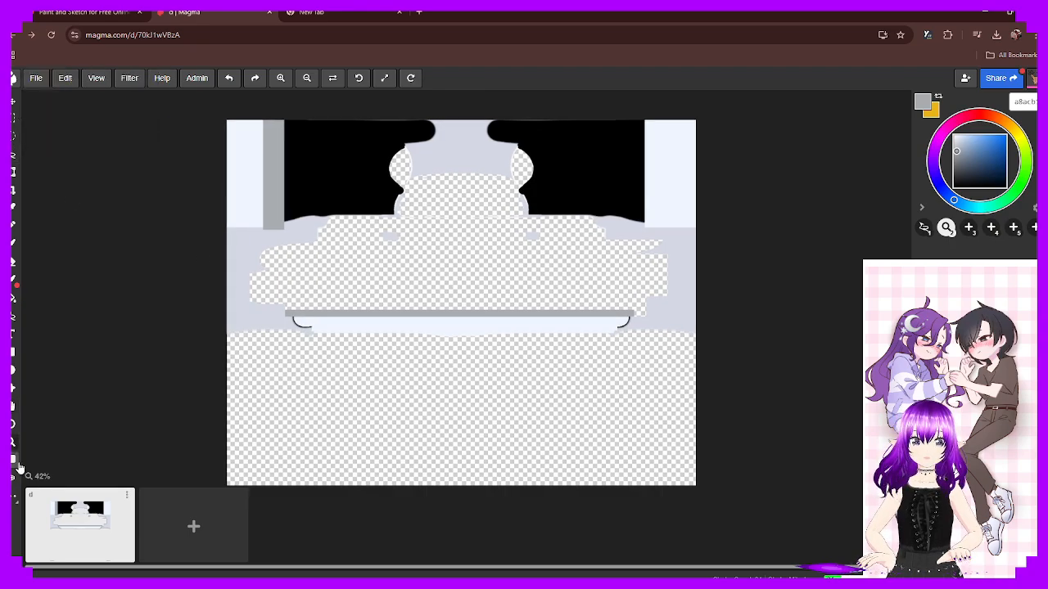
Check the view, filter, help and admin commands for an alignment aid, and fit the whole canvas in view
click(93, 80)
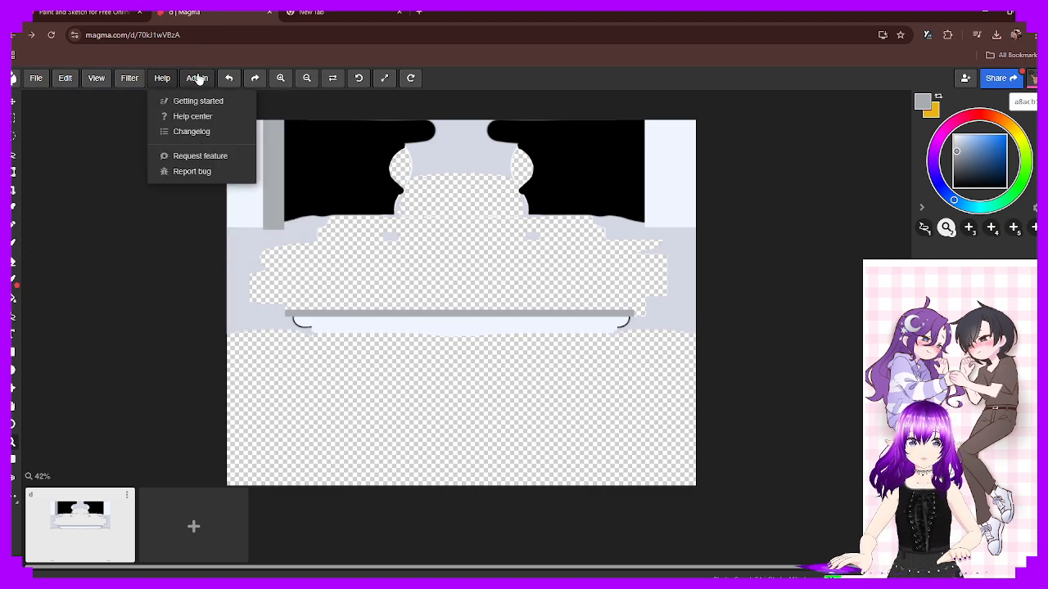
click(129, 78)
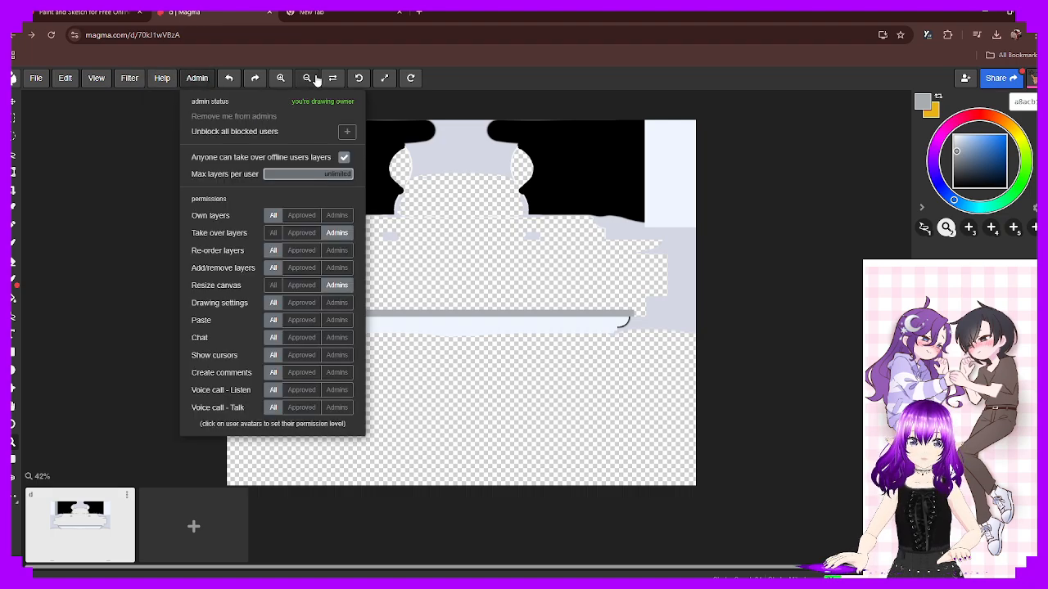
click(385, 79)
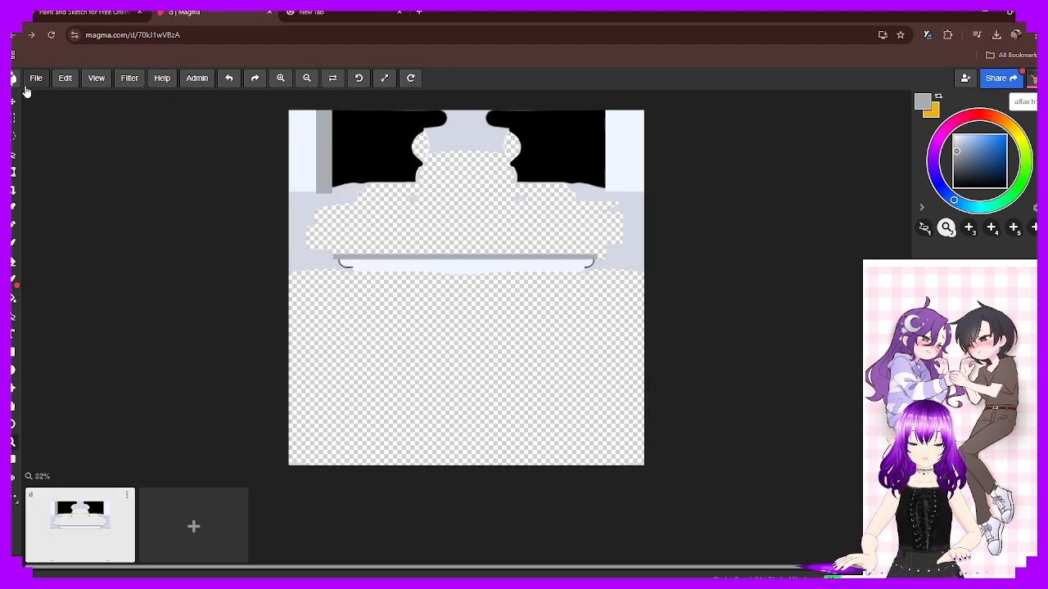
Reopen the grid settings through toolbar customization and set the units to centimeters
right_click(15, 501)
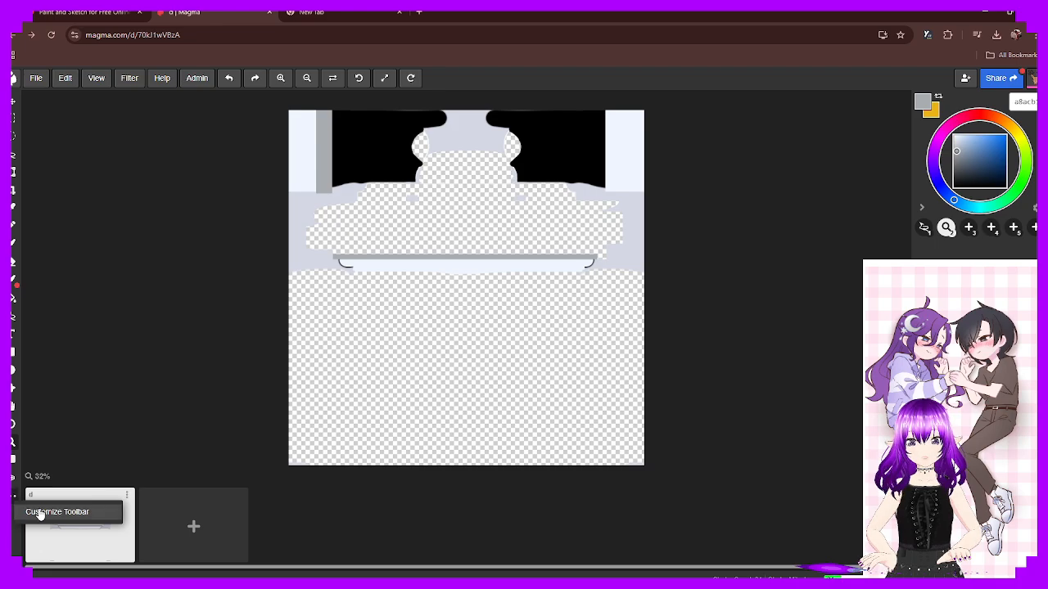
click(41, 513)
click(583, 148)
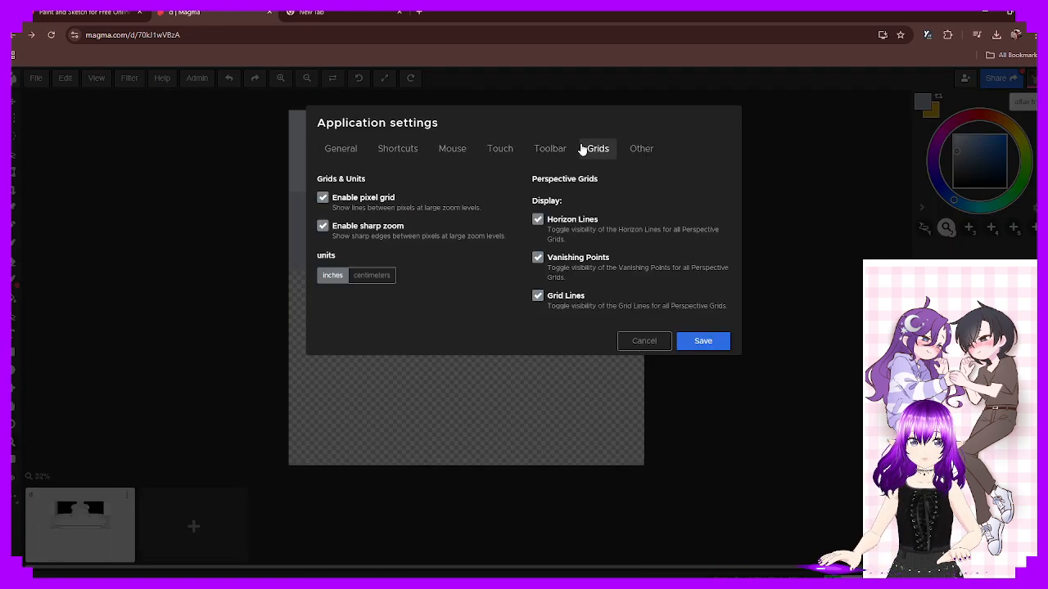
click(379, 277)
click(335, 275)
click(373, 278)
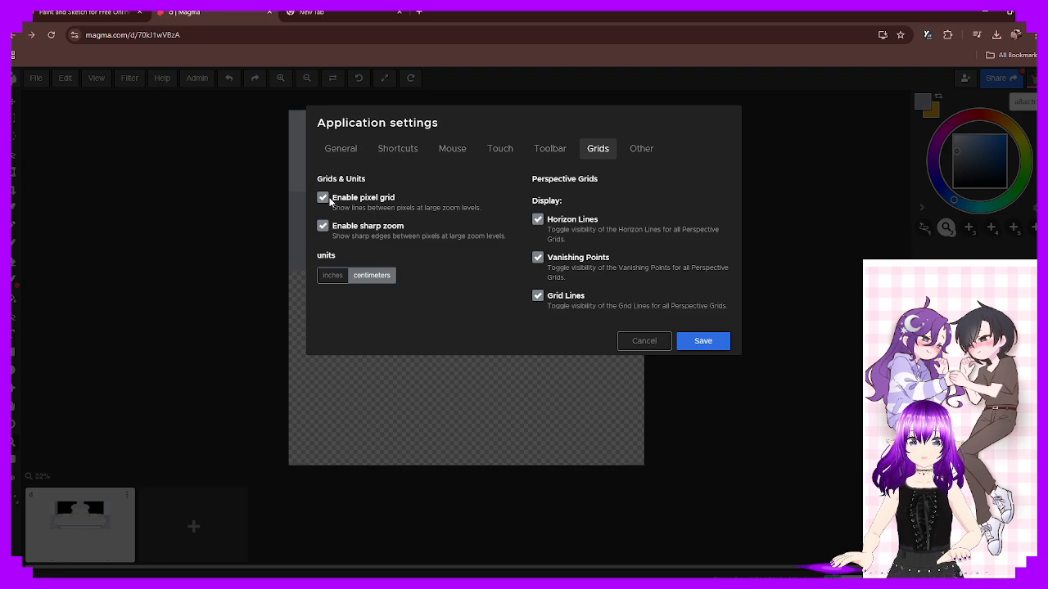
Switch the pixel grid and sharp zoom off and back on, and flip the units to inches and back to centimeters
click(324, 199)
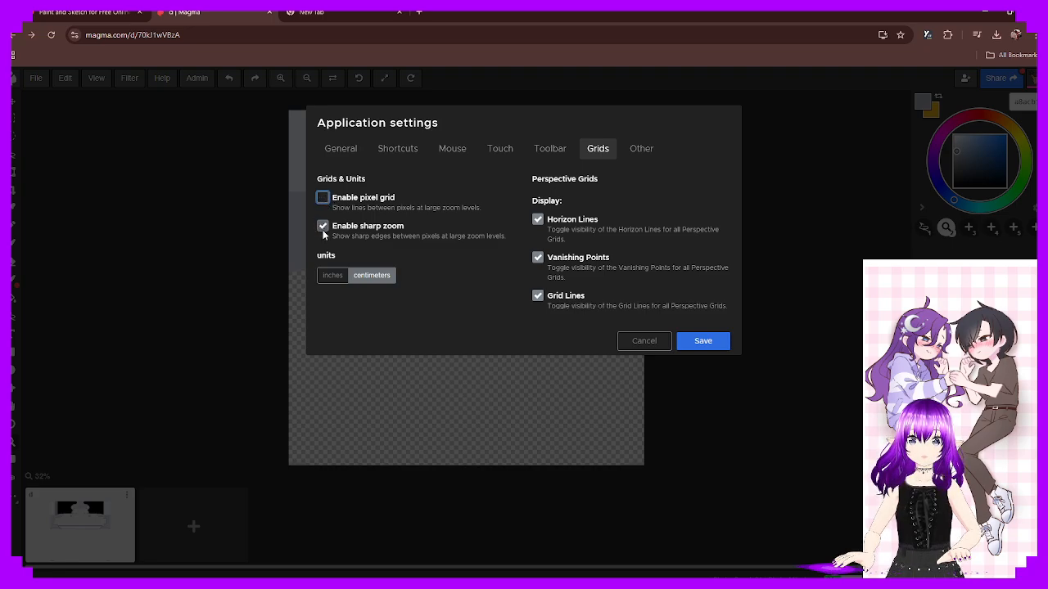
click(324, 232)
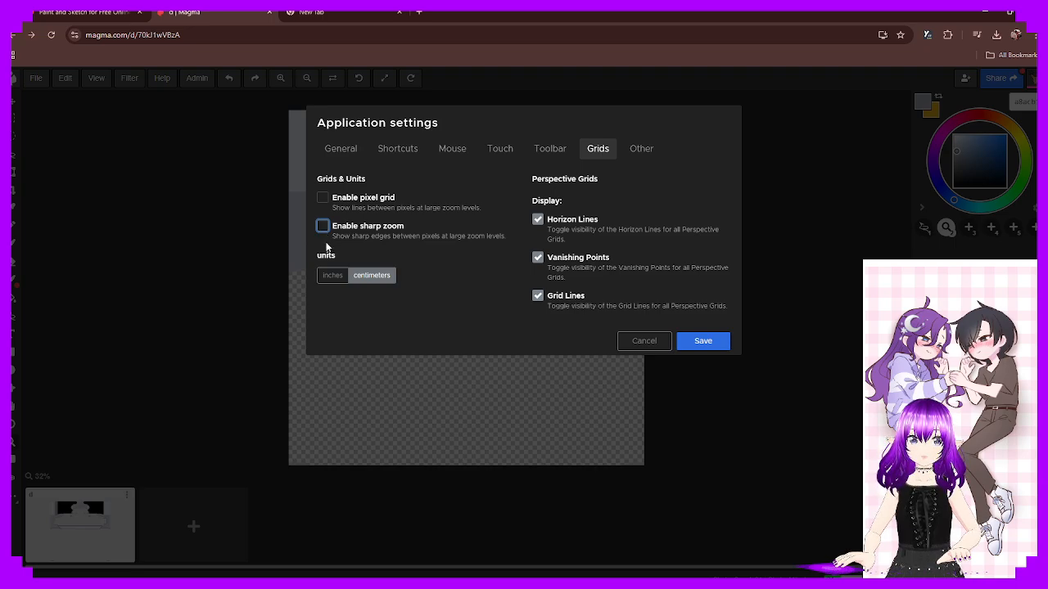
click(323, 198)
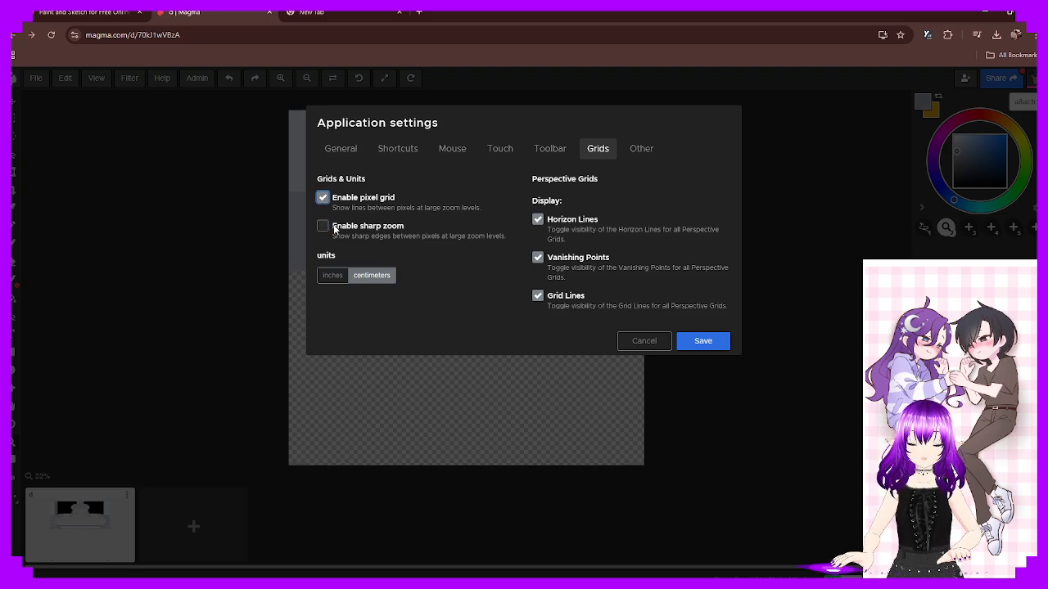
click(322, 226)
click(334, 277)
click(372, 276)
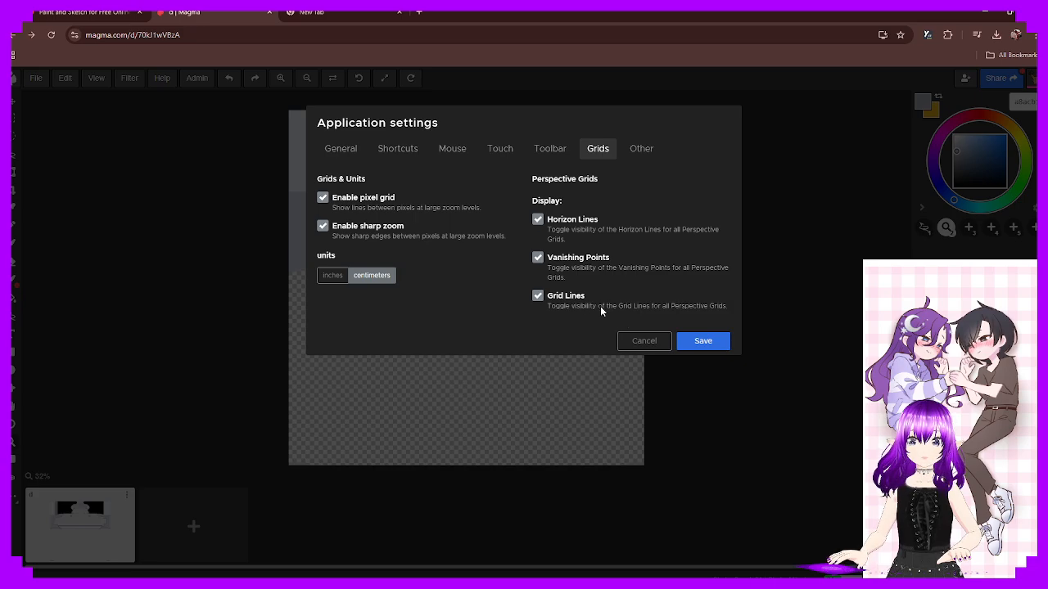
Switch the perspective Grid Lines off and back on, toggle Vanishing Points, save the settings, and check the canvas
click(538, 297)
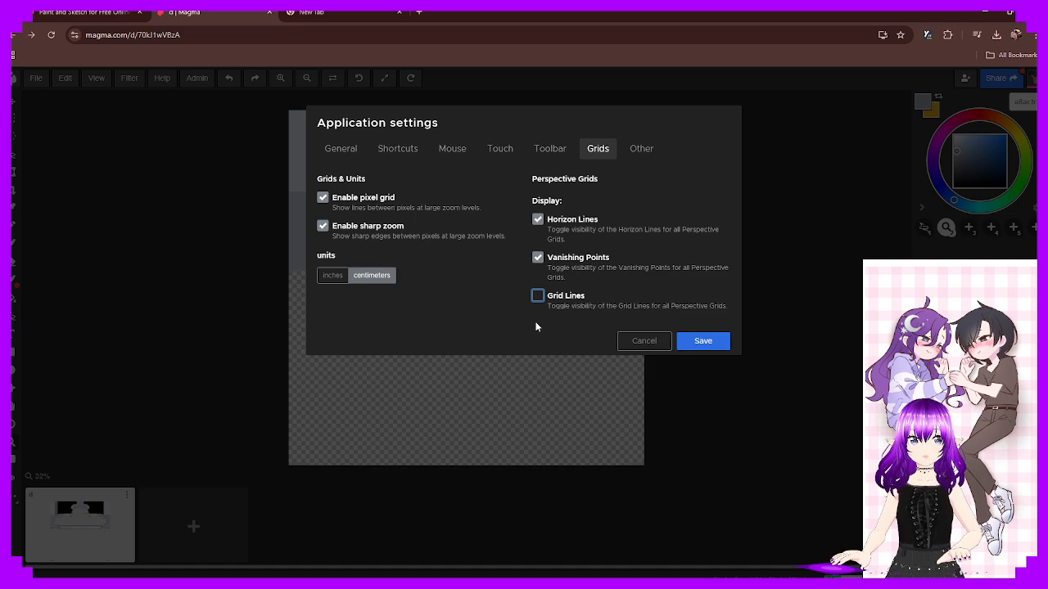
click(538, 298)
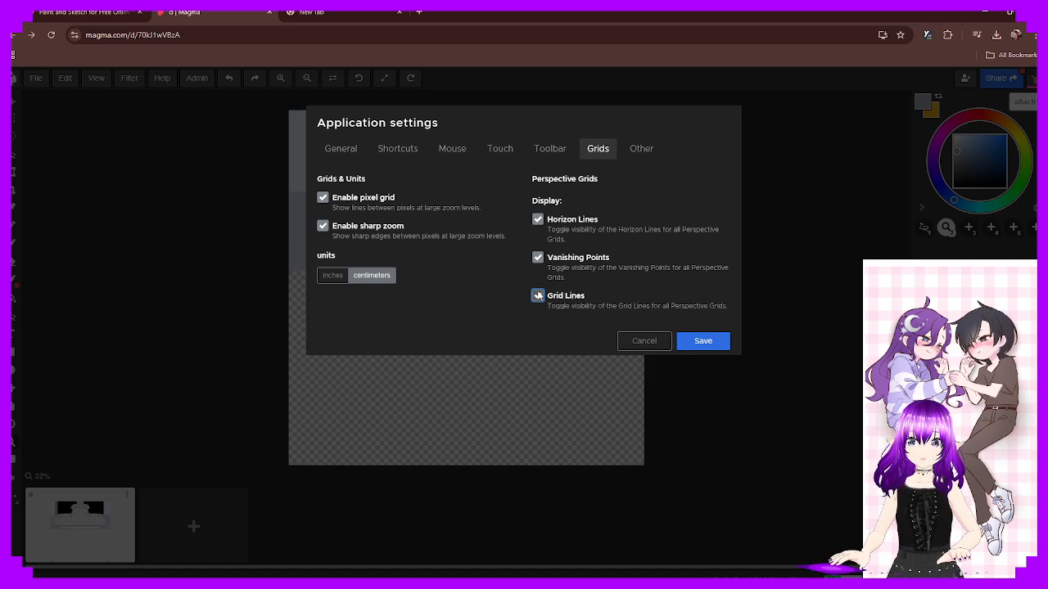
click(538, 257)
click(692, 341)
click(400, 324)
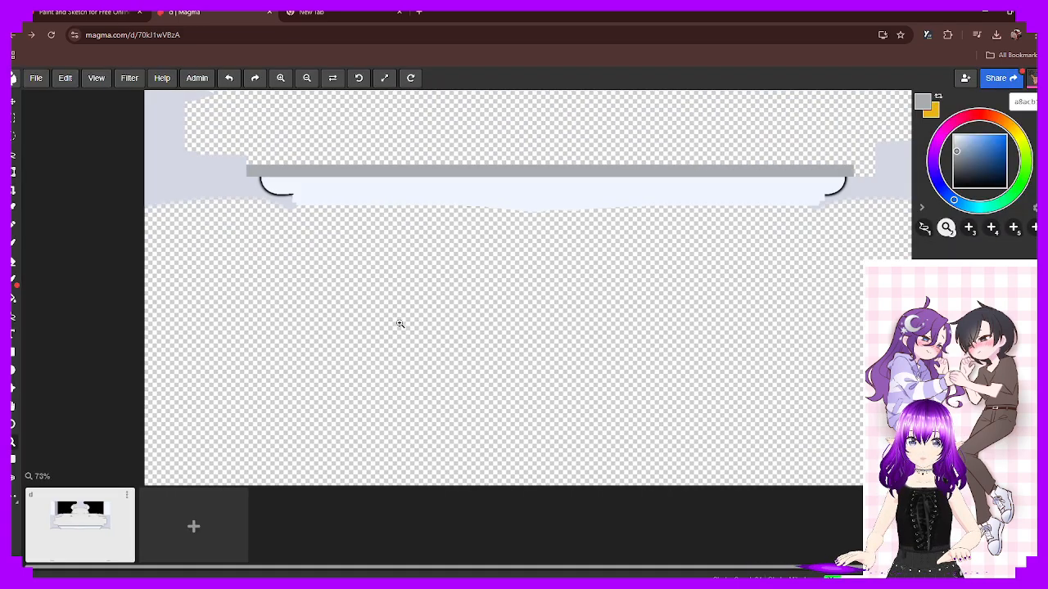
scroll(399, 324, down, 7)
alt+click(411, 272)
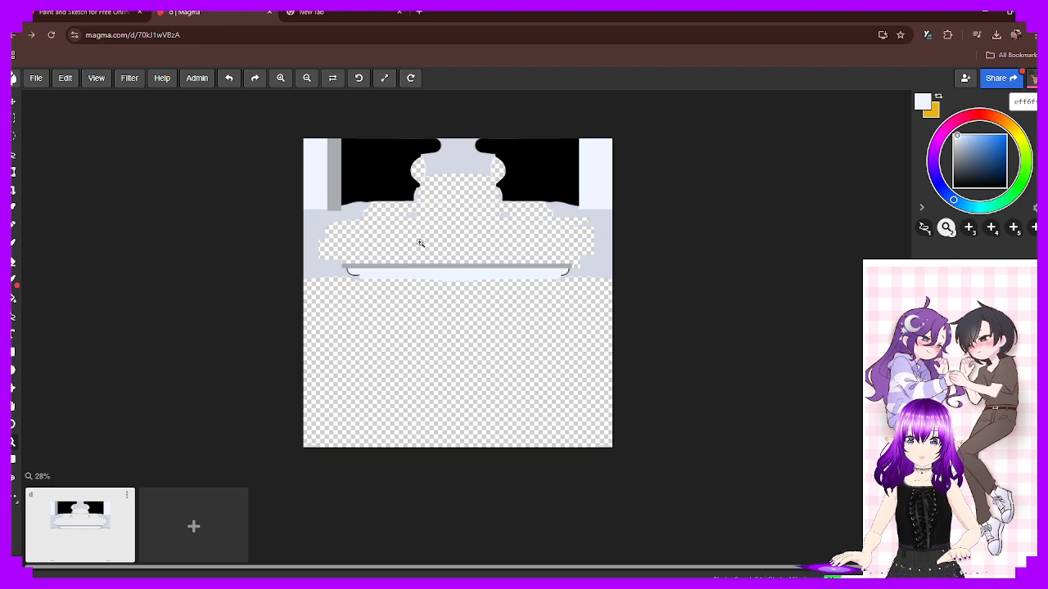
Try duplicating the left gray bar into the pale panel on the right side, and nudge the copy left
scroll(424, 234, up, 7)
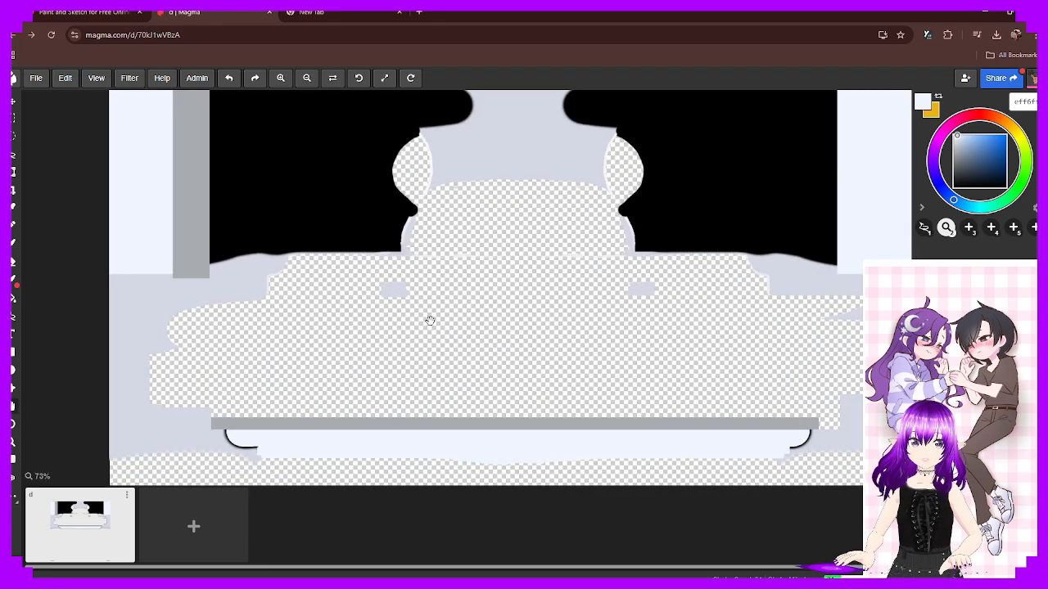
scroll(200, 222, up, 1)
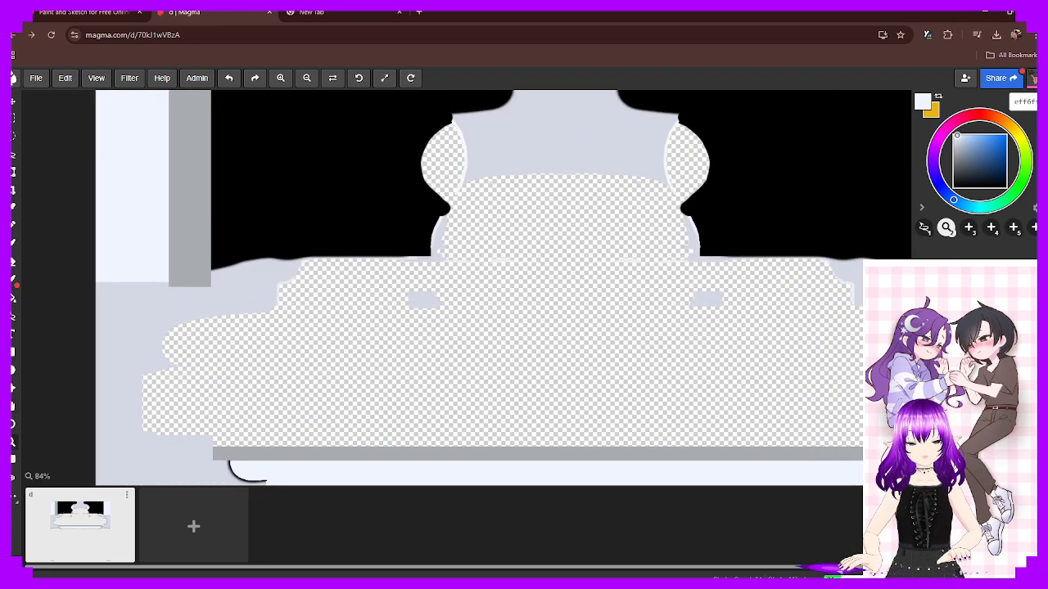
key(v)
scroll(205, 207, down, 1)
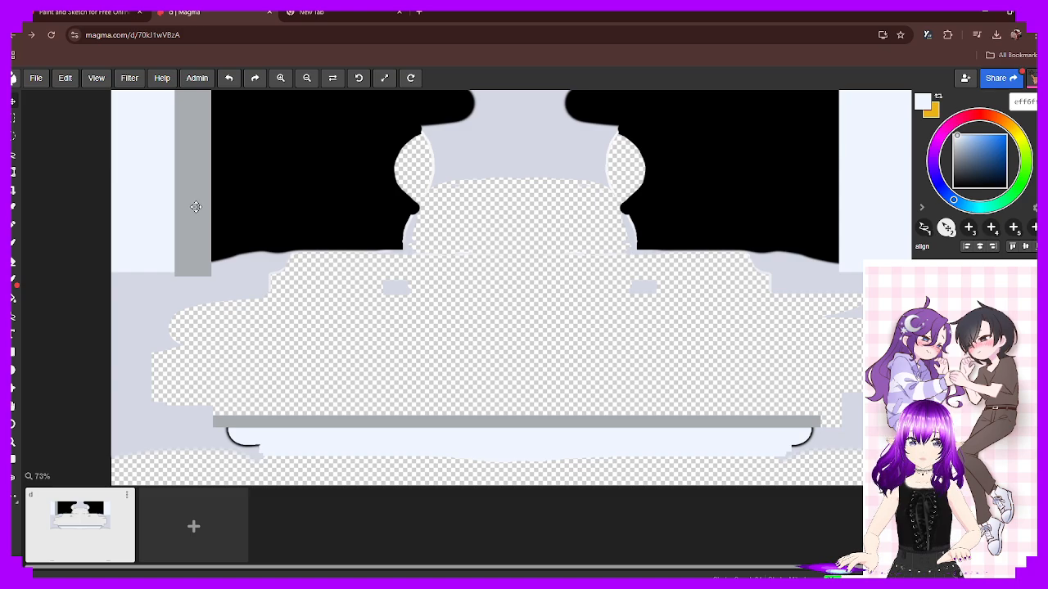
alt+drag(196, 207, 887, 275)
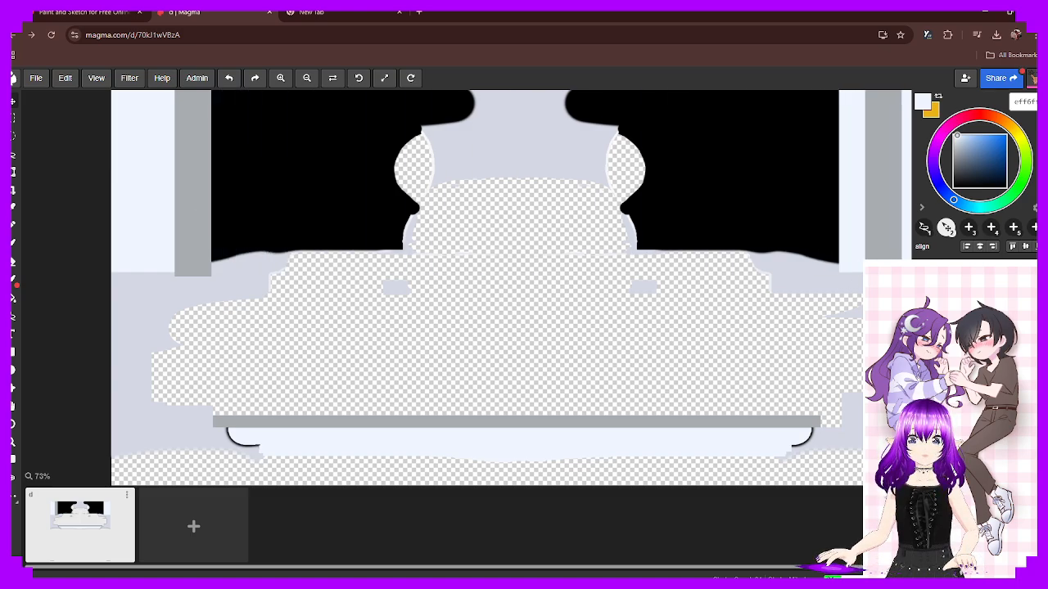
key(Left)
key(Left)
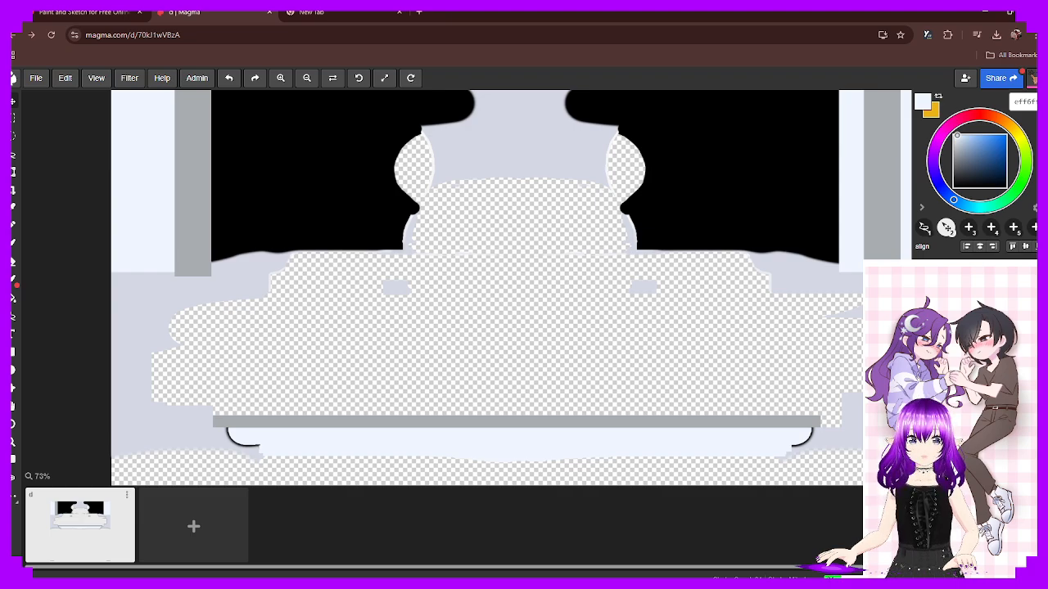
Shift the copied bar over the right edge of the black area, and undo its placement
drag(885, 283, 848, 283)
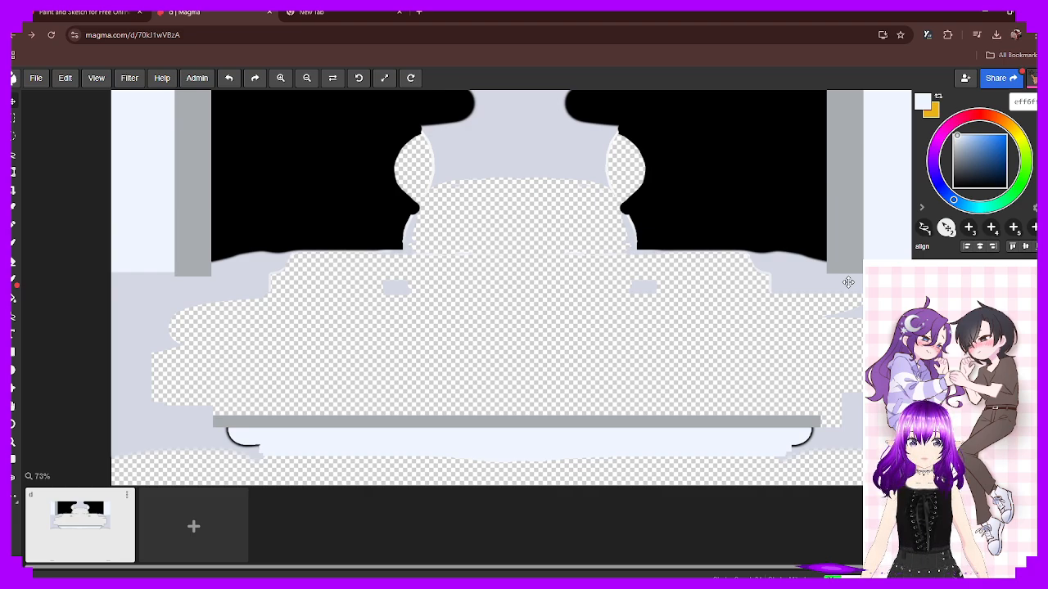
mouse_move(848, 283)
mouse_down()
mouse_move(824, 284)
mouse_move(852, 277)
mouse_move(839, 271)
mouse_up()
key(ctrl+z)
key(ctrl+z)
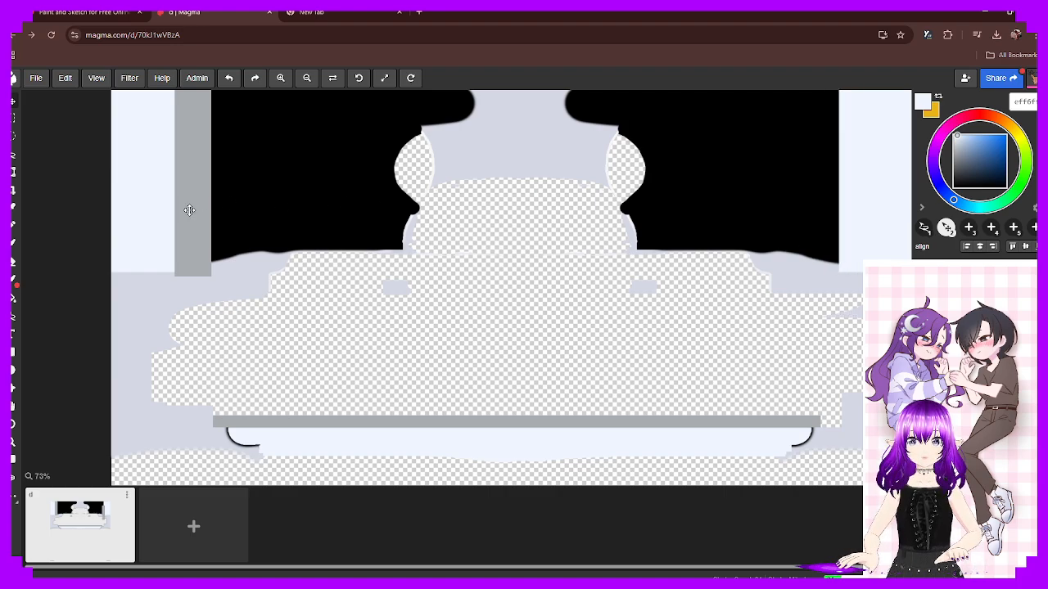
Place a copy of the left gray bar over the right edge of the black area, and inspect the original's lower end for comparison
drag(187, 206, 841, 218)
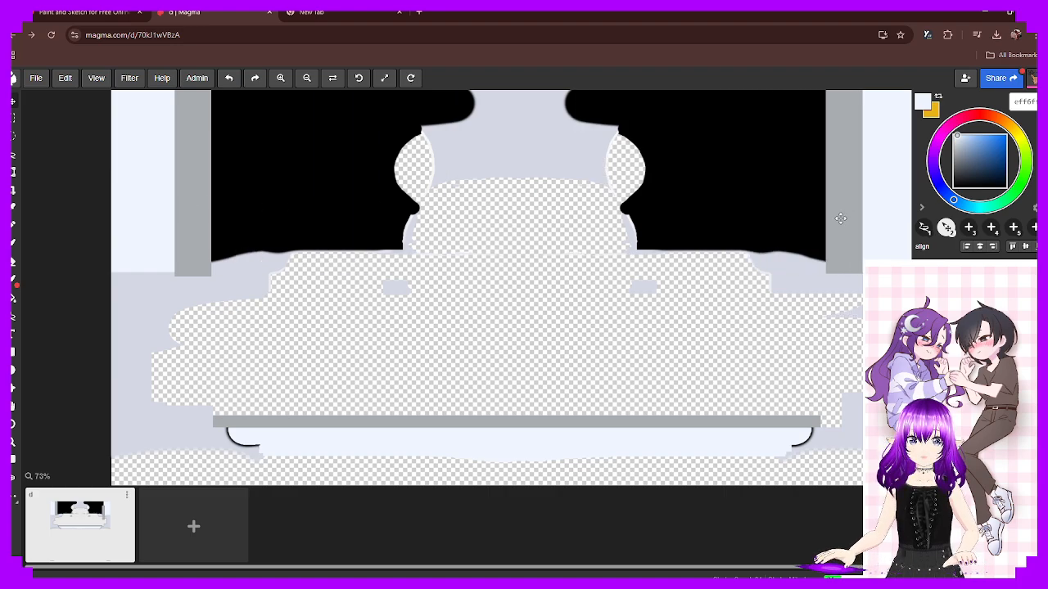
scroll(122, 289, up, 5)
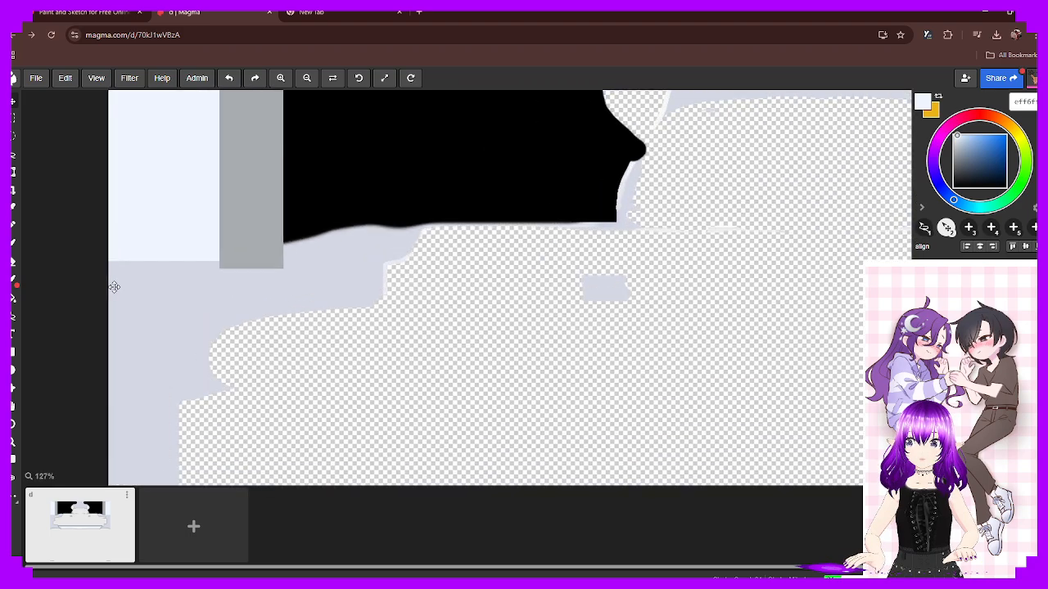
scroll(273, 292, up, 3)
scroll(274, 293, down, 2)
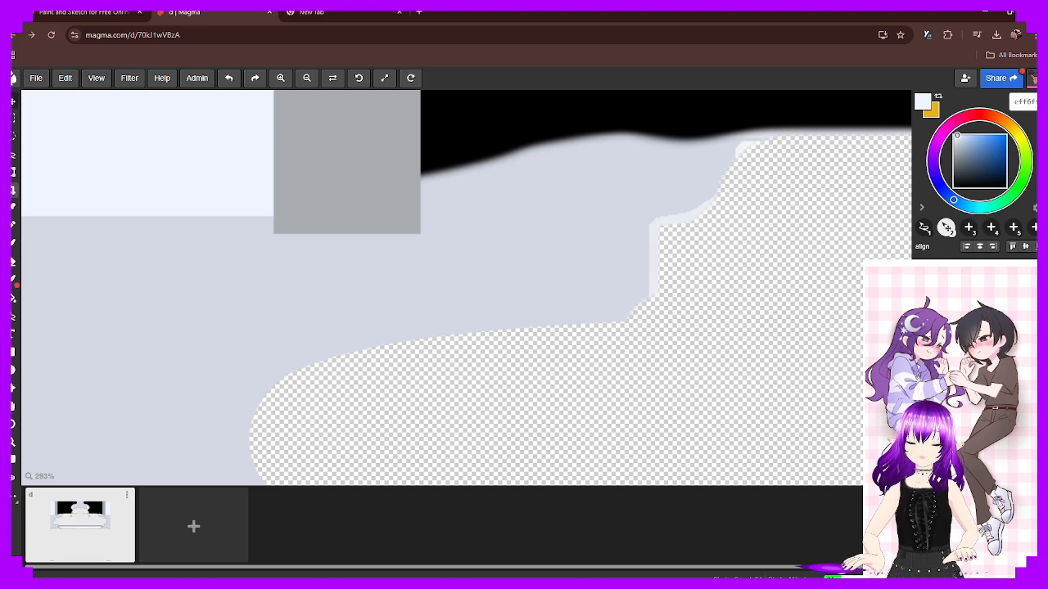
Stamp pale square brush marks side by side to extend the left pale panel down by one brush height, up to the gray bar
click(13, 225)
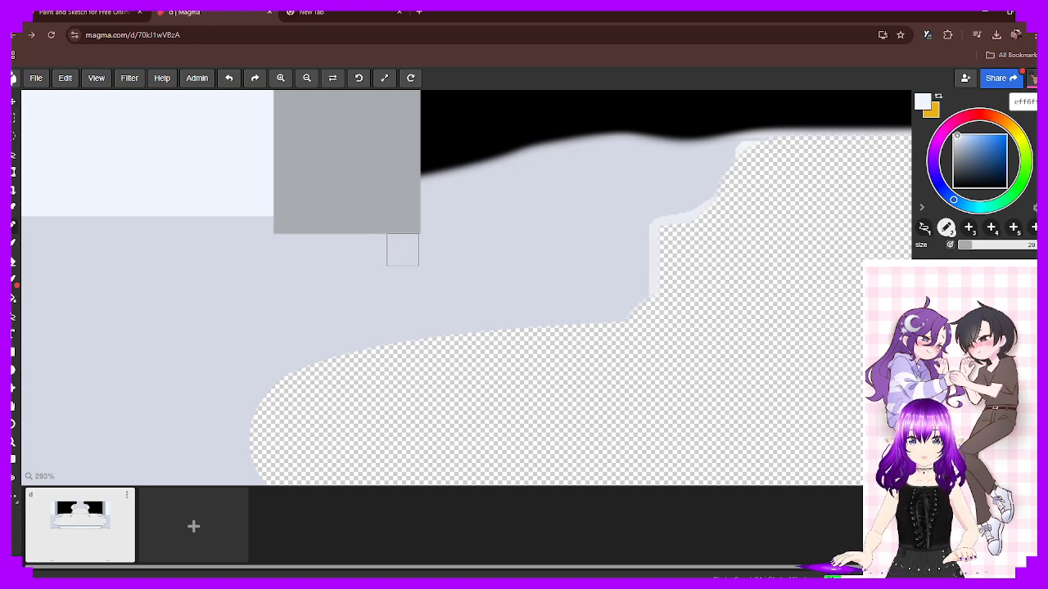
scroll(289, 252, down, 4)
scroll(206, 258, up, 8)
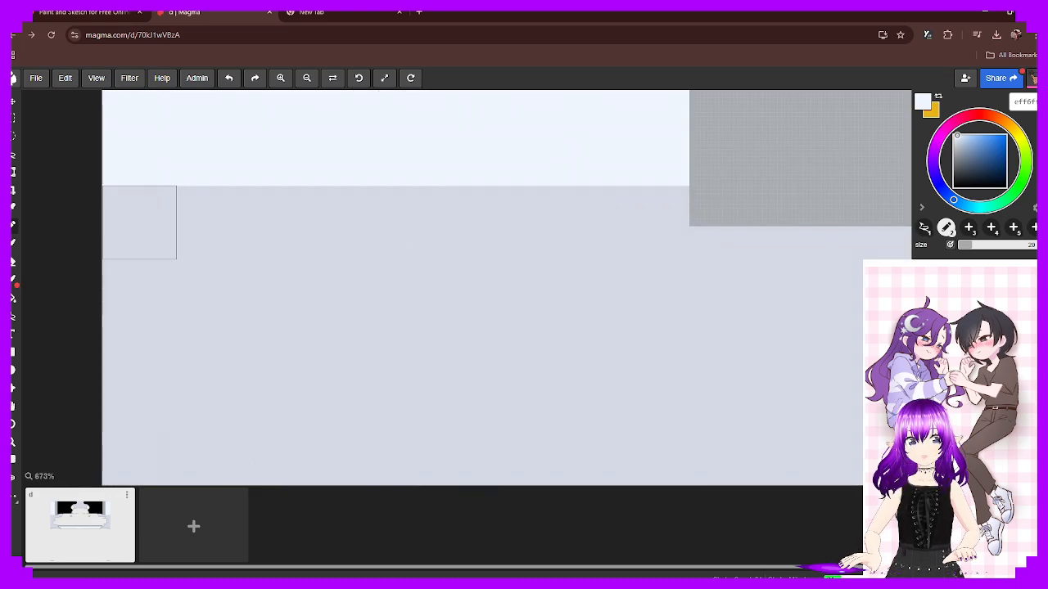
click(139, 223)
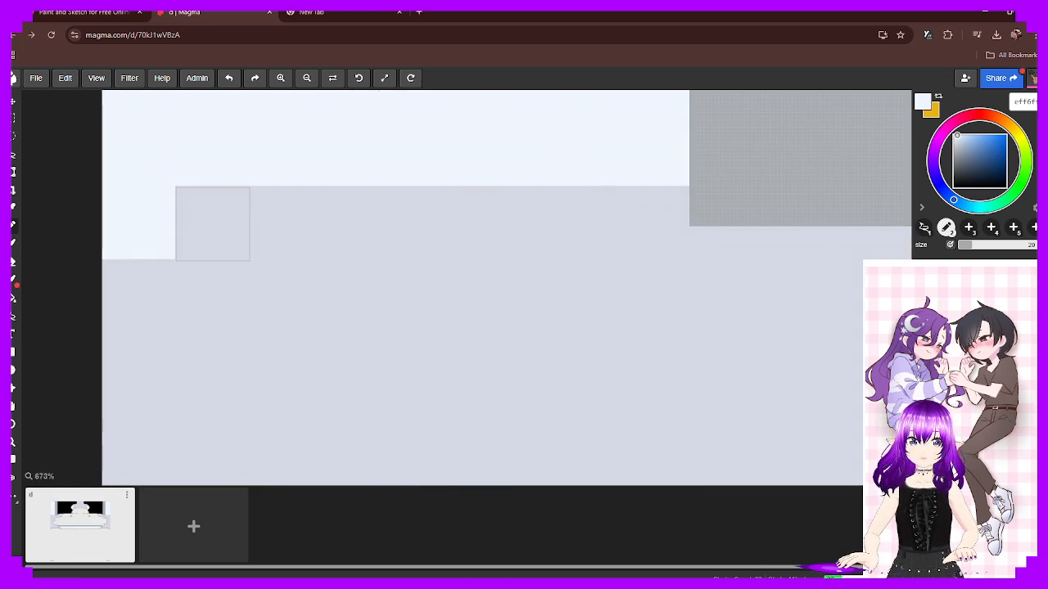
click(212, 223)
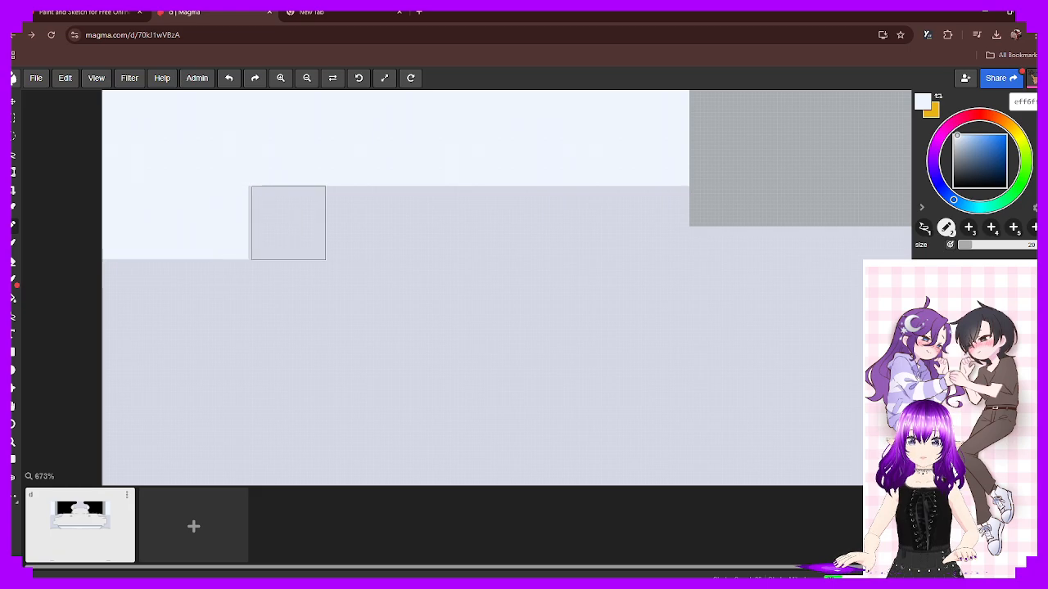
click(288, 223)
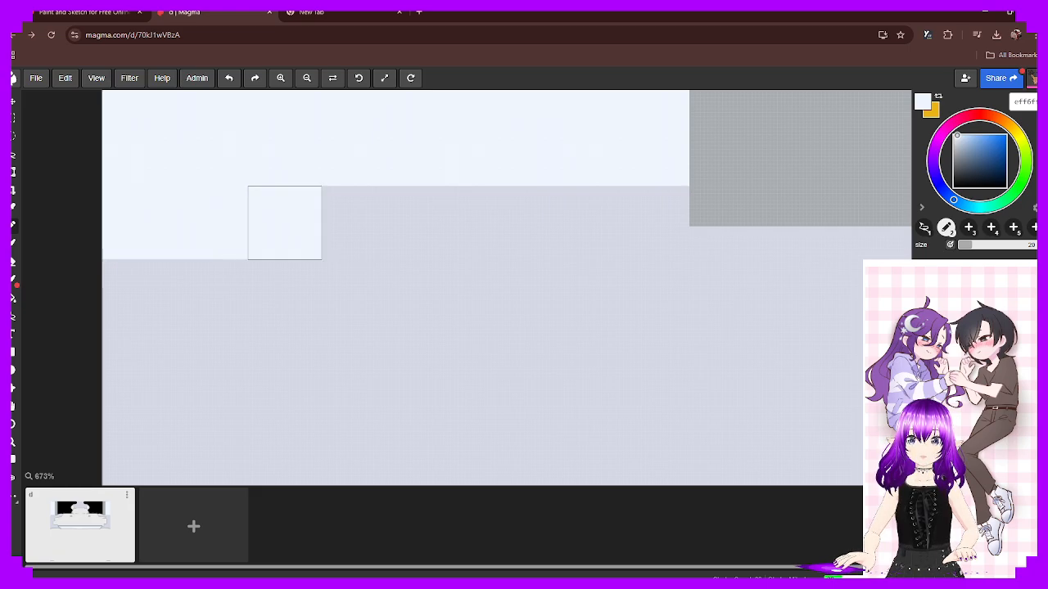
click(359, 223)
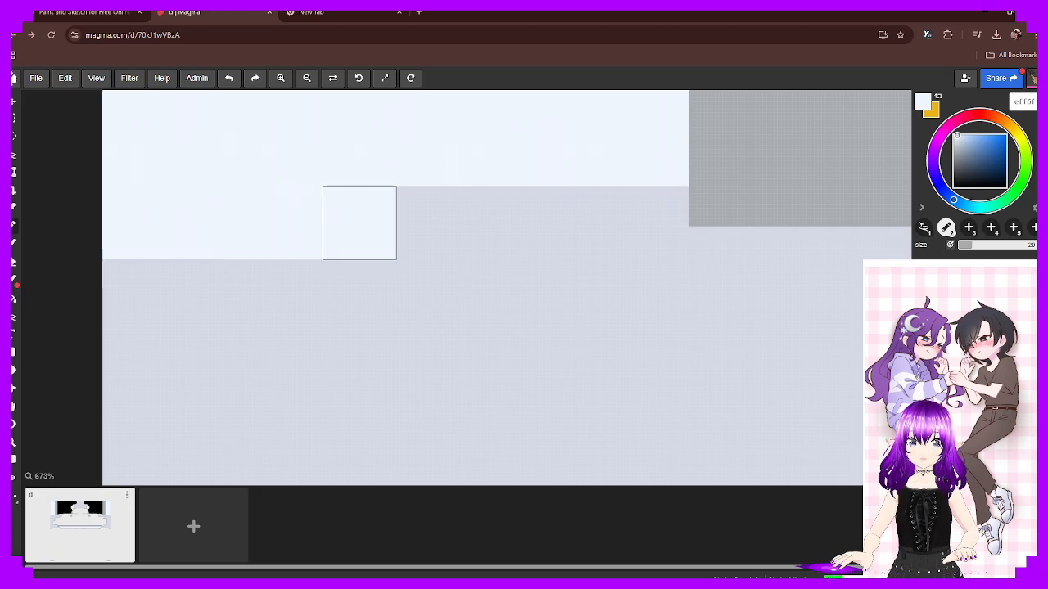
click(431, 222)
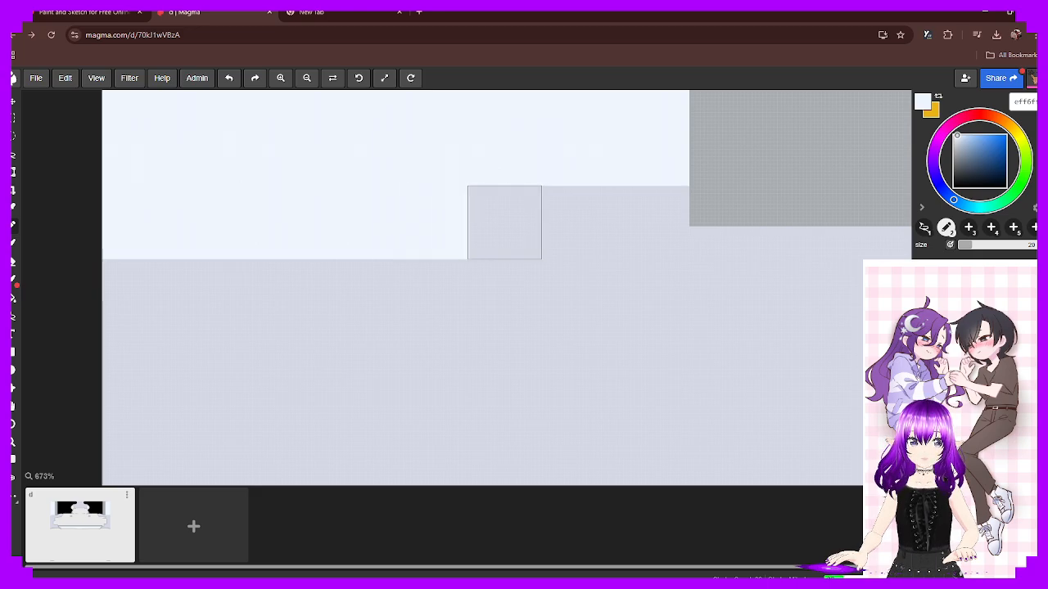
click(505, 223)
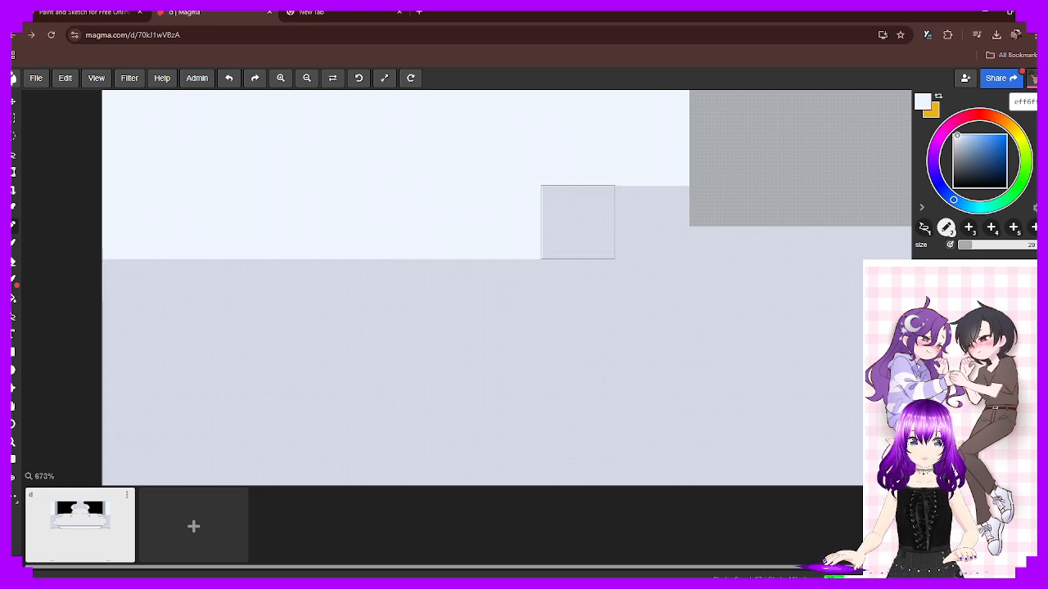
click(579, 222)
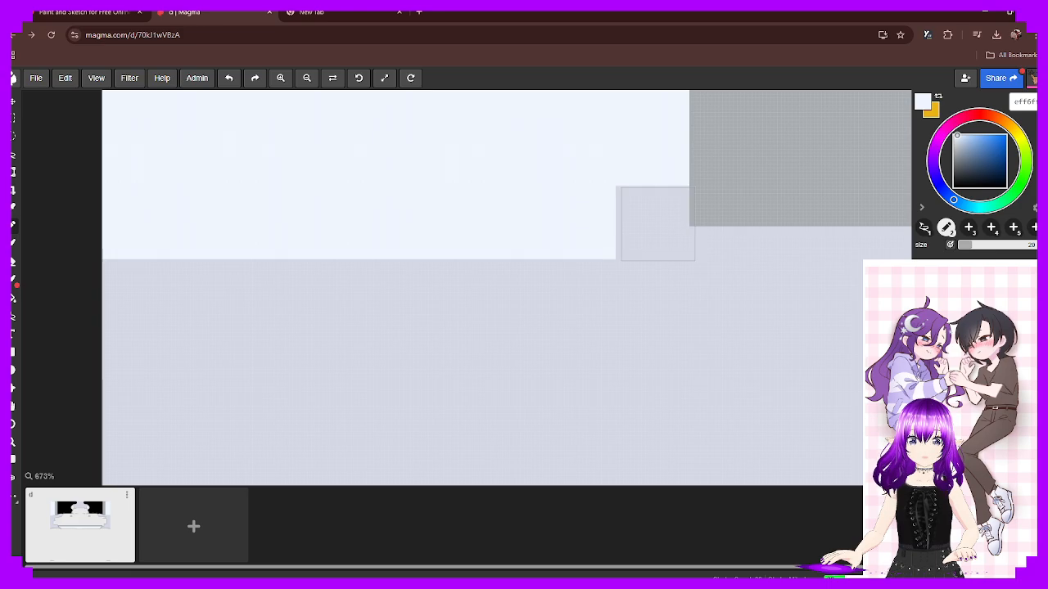
click(656, 223)
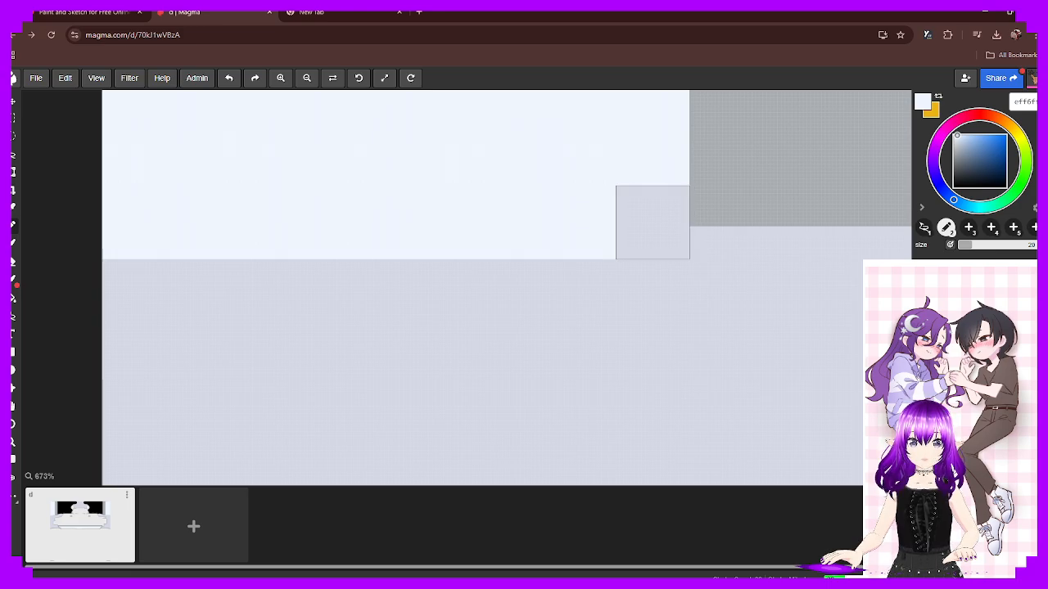
scroll(727, 267, down, 5)
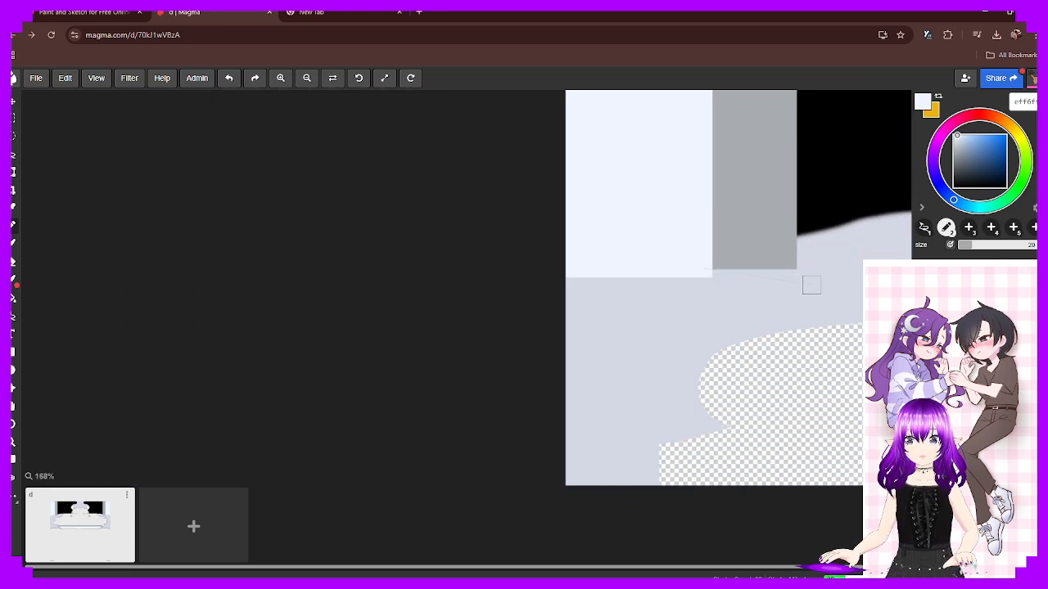
Extend the right pale panel down by one brush height with adjoining square stamps, from the canvas edge to just short of the gray bar
drag(831, 278, 101, 286)
drag(627, 205, 166, 301)
scroll(423, 306, up, 5)
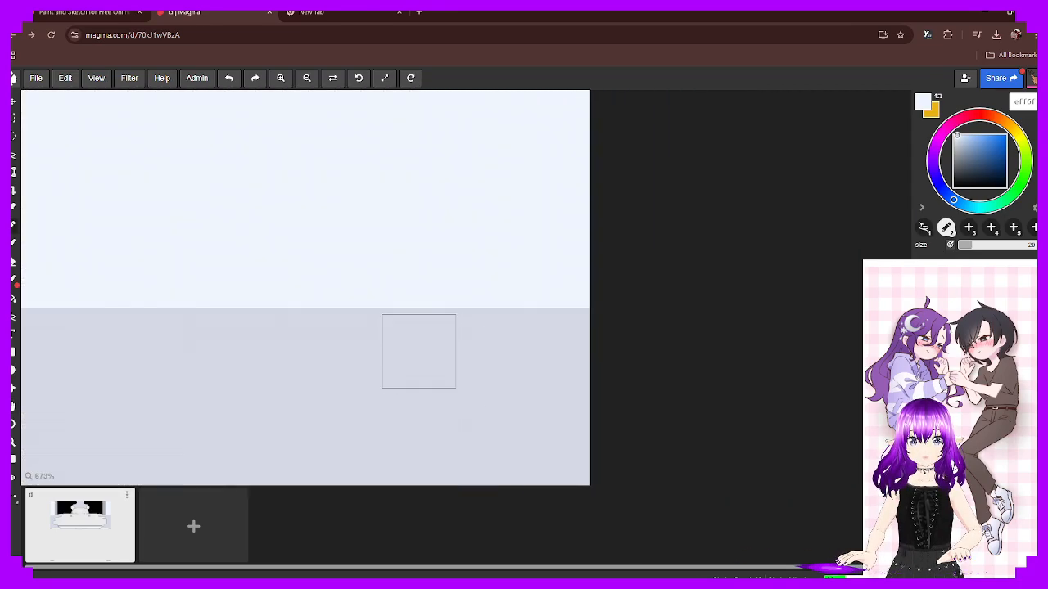
scroll(442, 344, up, 3)
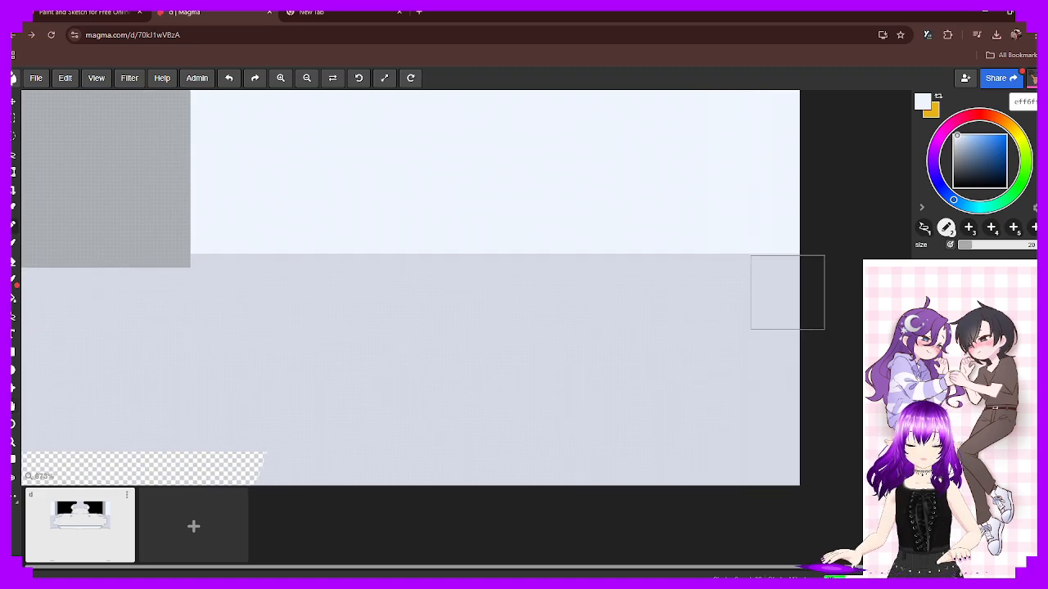
click(766, 289)
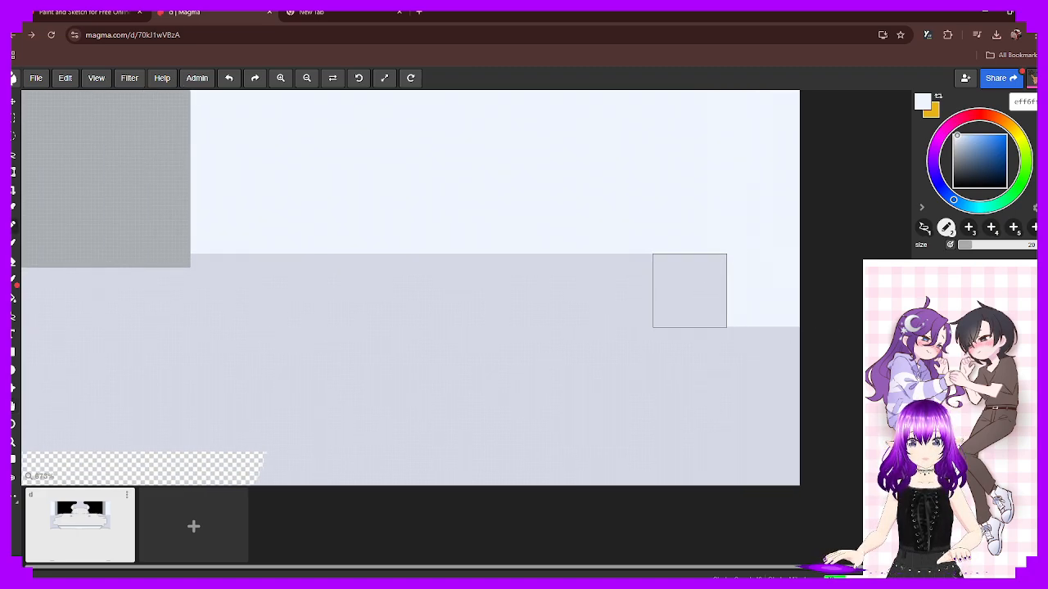
click(690, 290)
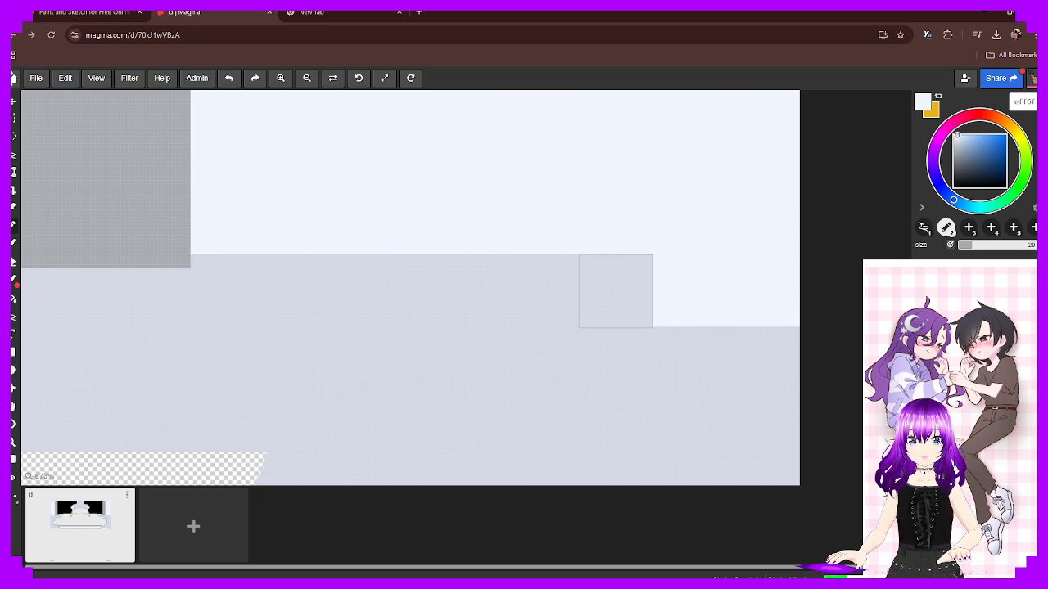
click(616, 290)
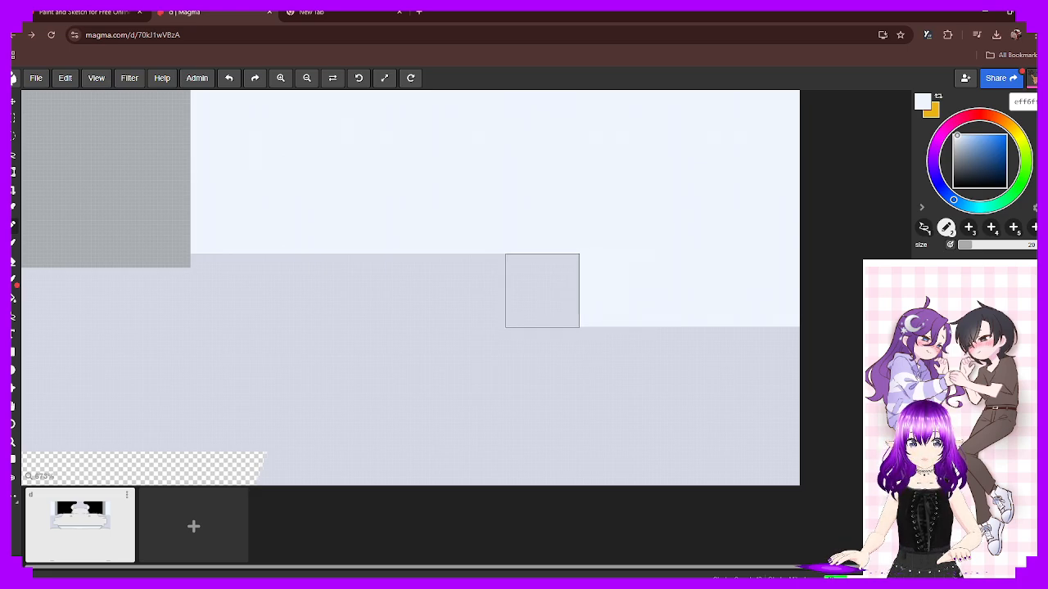
click(543, 291)
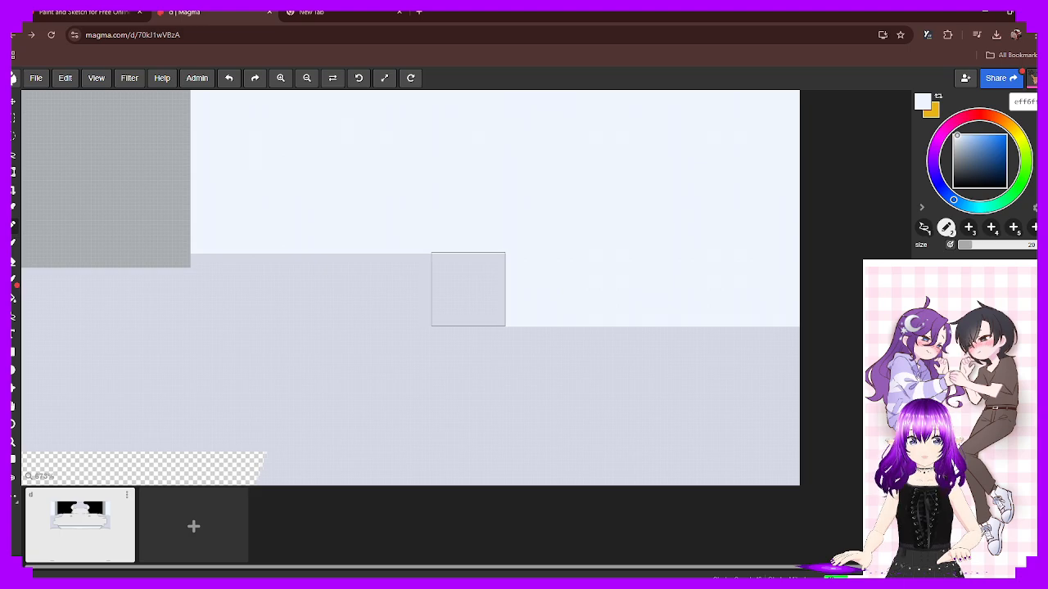
click(469, 290)
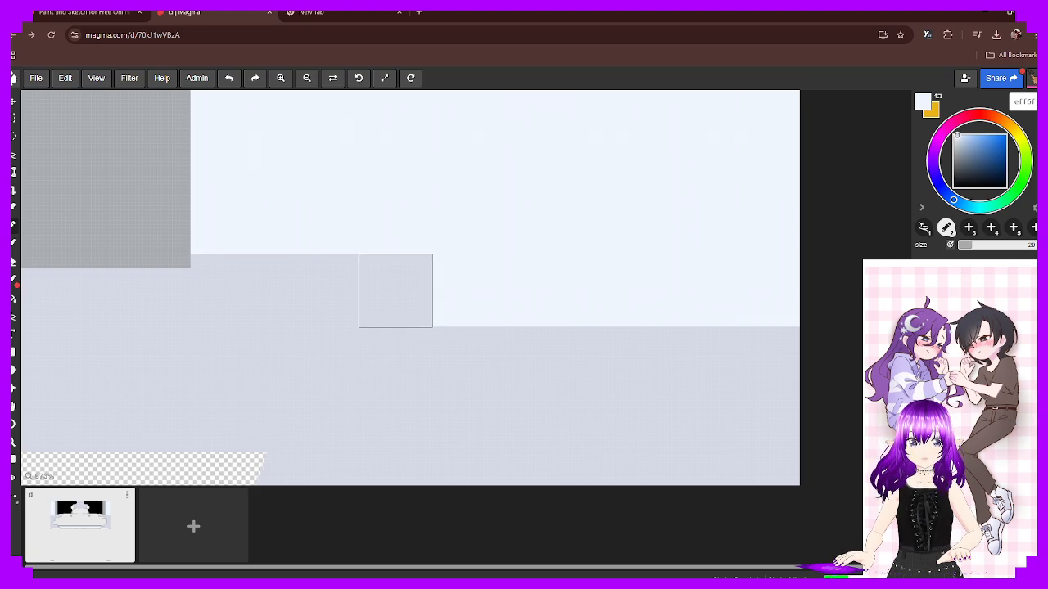
click(396, 291)
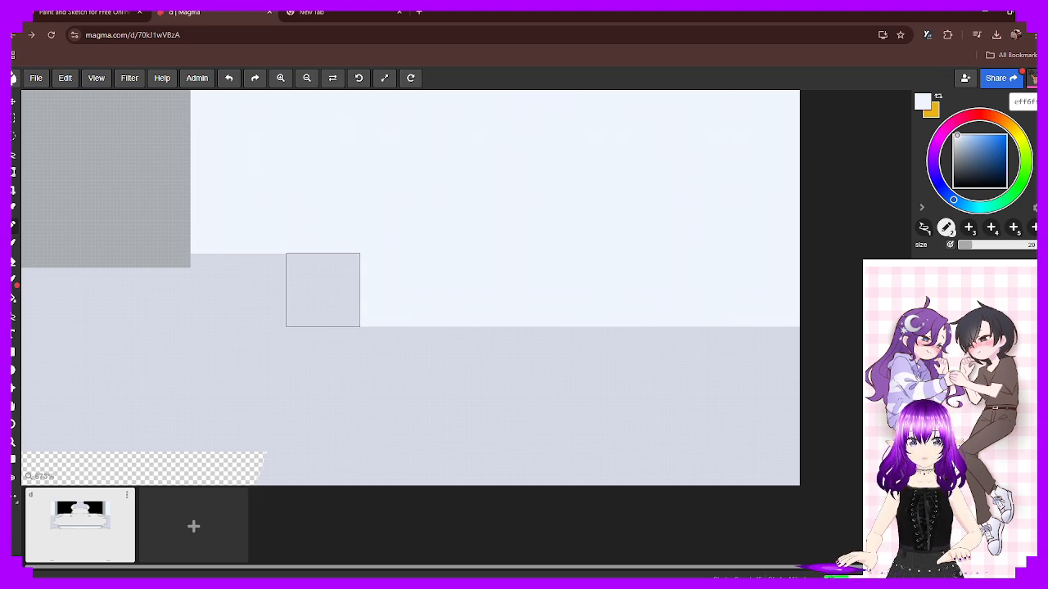
click(324, 291)
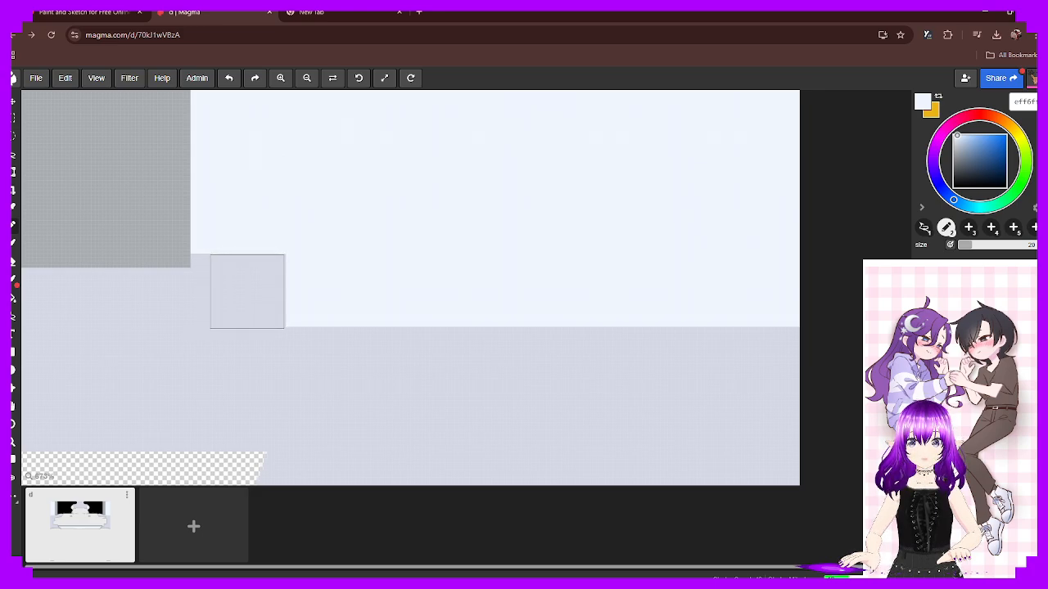
click(247, 291)
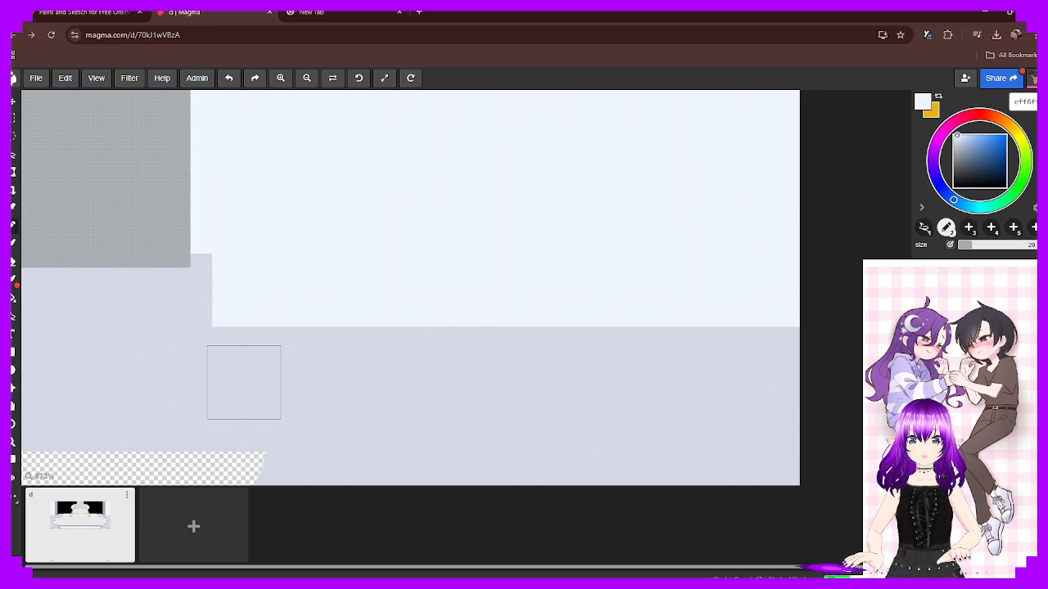
Inspect the right gray bar with the Move tool, try shifting it slightly left, and undo the shift
click(14, 103)
scroll(289, 294, down, 4)
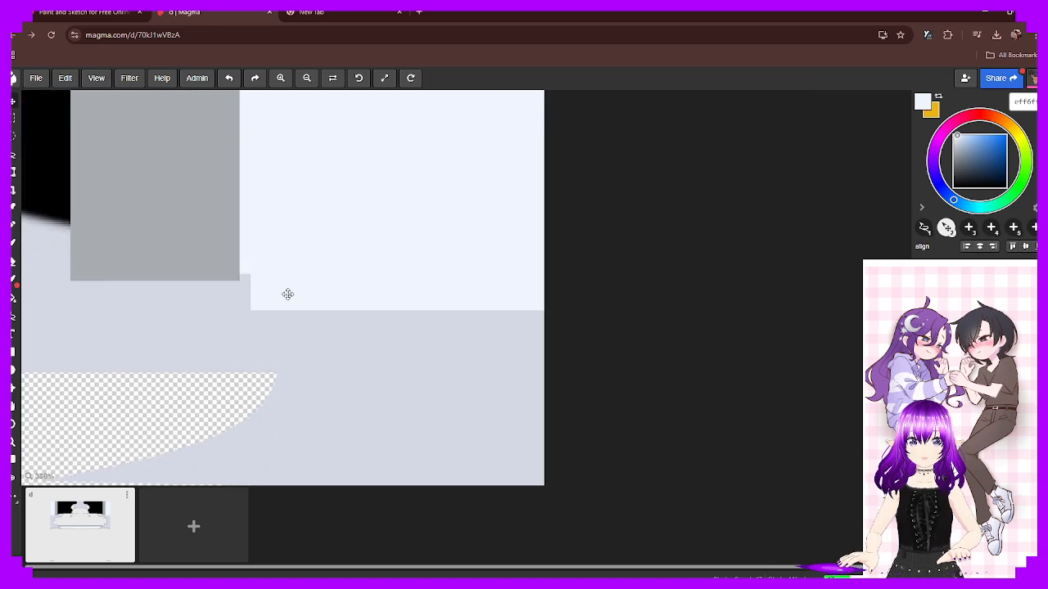
scroll(274, 276, up, 2)
scroll(277, 303, down, 3)
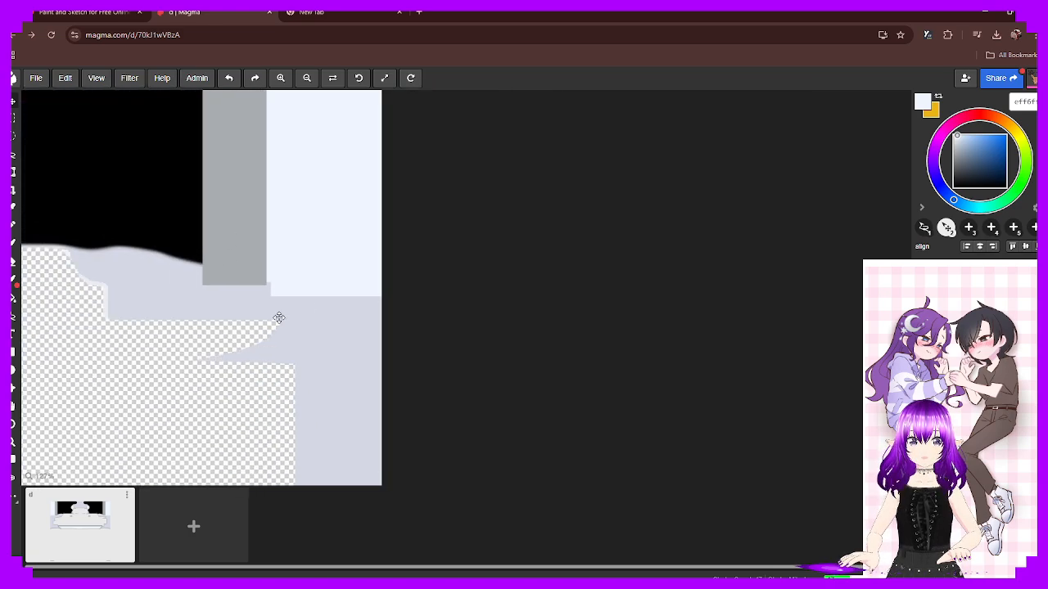
key(space)
drag(199, 312, 324, 402)
drag(347, 282, 362, 297)
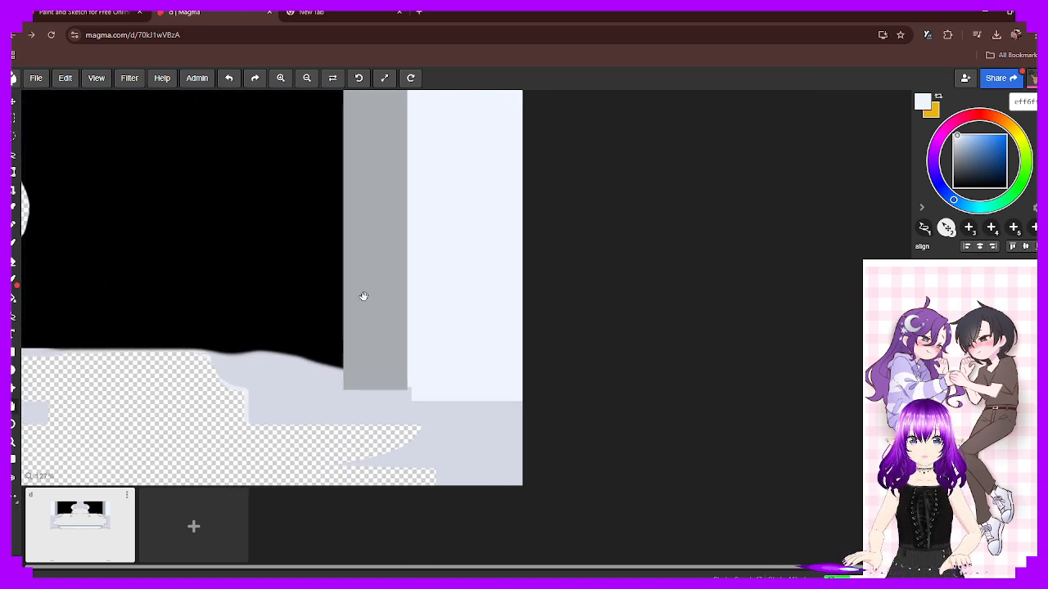
drag(249, 343, 252, 422)
mouse_move(381, 311)
mouse_down()
mouse_move(379, 330)
mouse_move(382, 317)
mouse_up()
scroll(383, 319, down, 1)
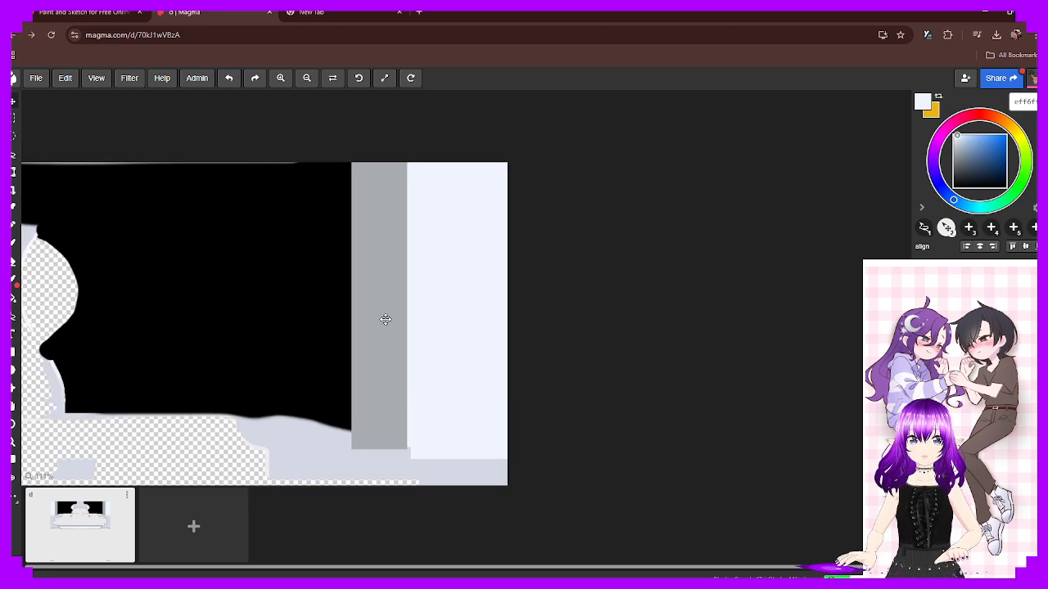
key(space)
drag(436, 355, 434, 317)
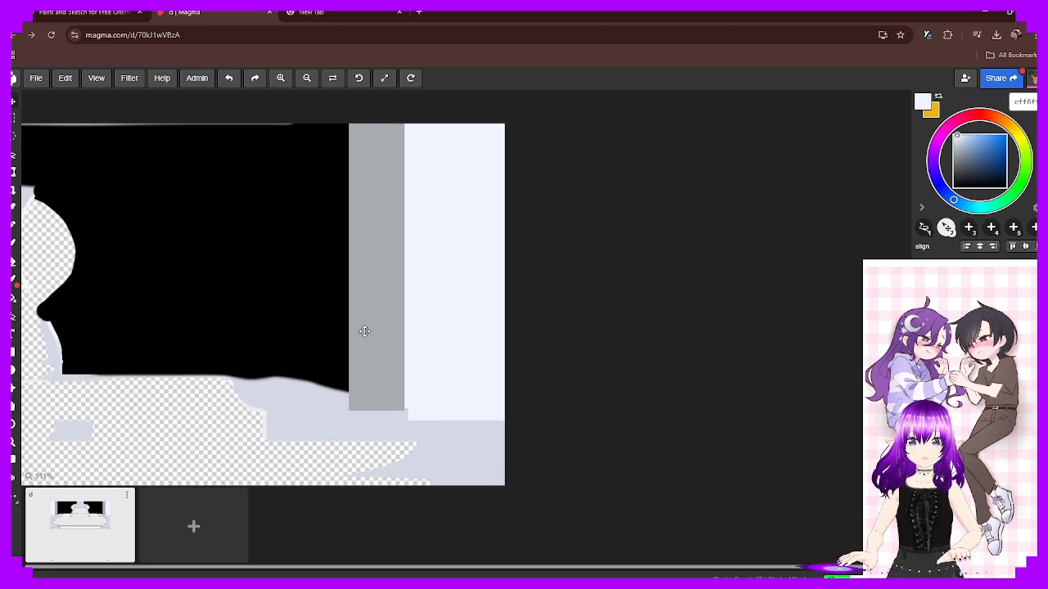
mouse_move(368, 330)
mouse_down()
mouse_move(379, 329)
mouse_move(359, 330)
mouse_up()
key(ctrl+z)
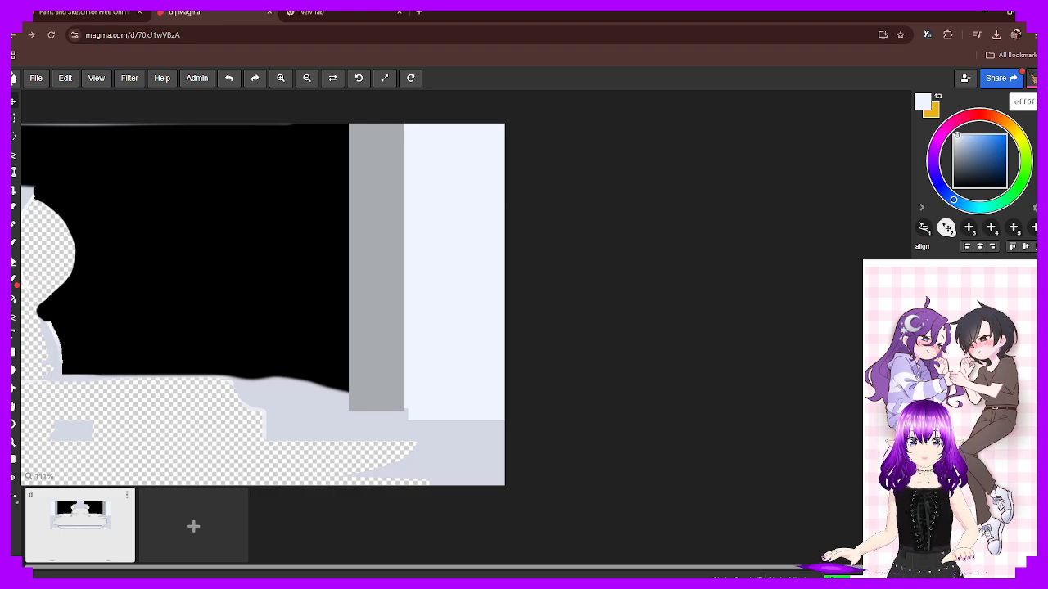
Duplicate the left gray bar's layer and move the copy over the existing gray bar on the right side
right_click(974, 369)
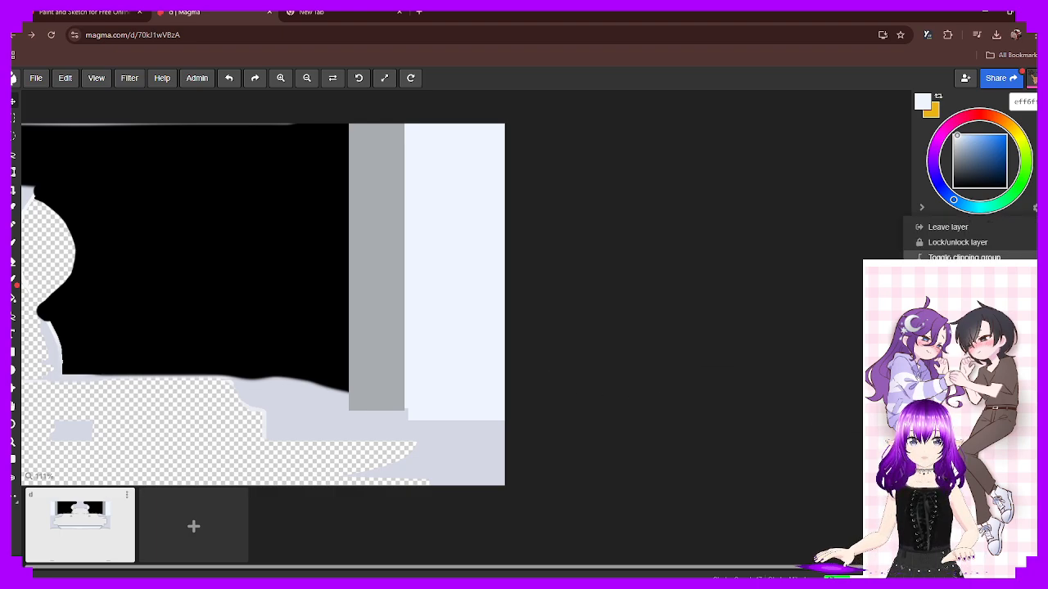
click(958, 348)
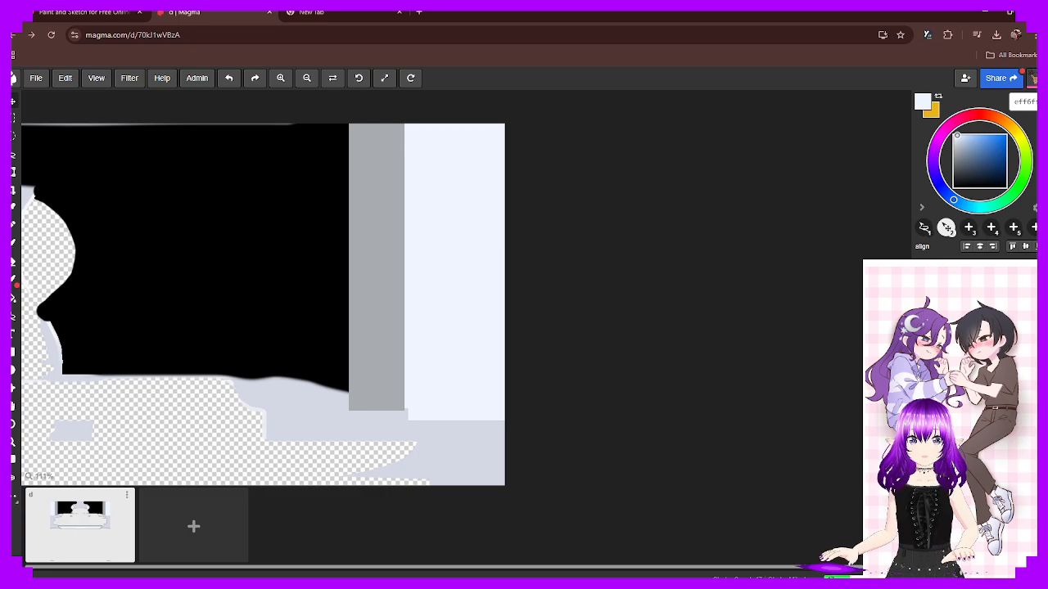
scroll(718, 363, down, 5)
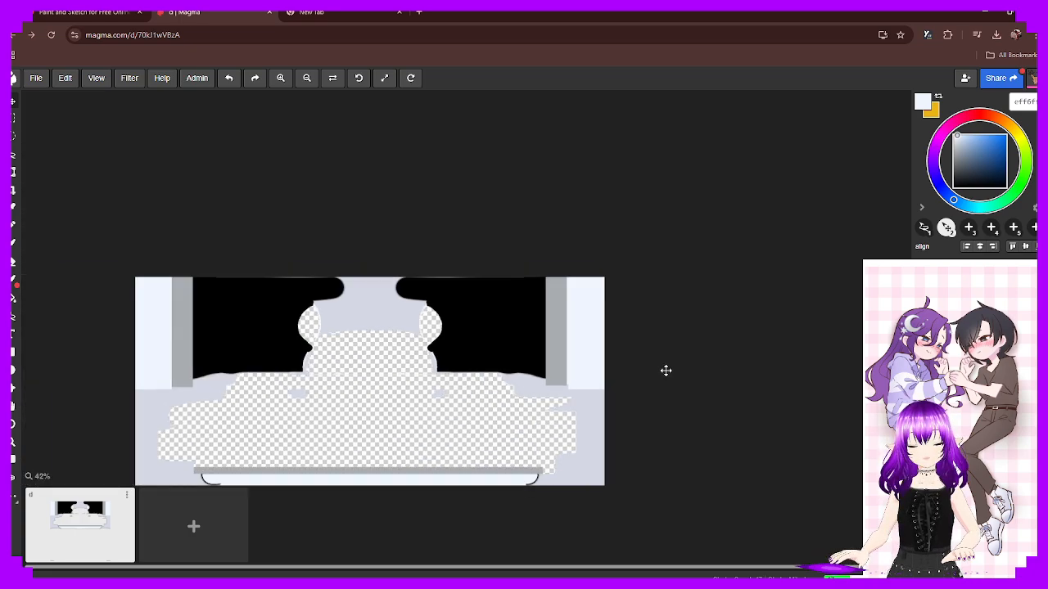
scroll(180, 348, up, 3)
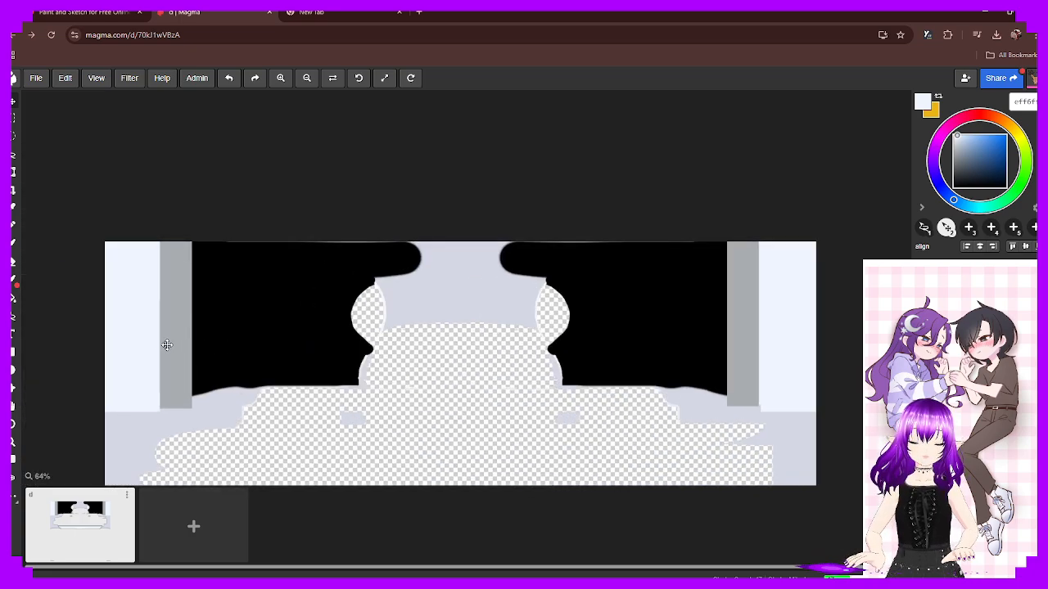
drag(175, 344, 742, 339)
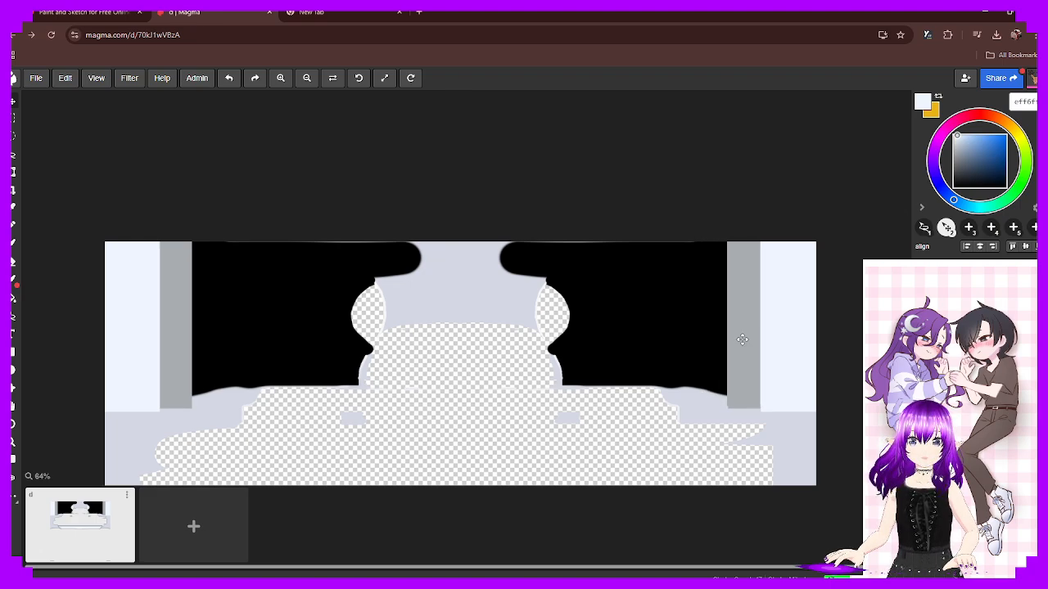
Nudge the new bar copy slightly right so it meets the right pale panel's inner edge, and check the whole artwork
scroll(760, 386, up, 5)
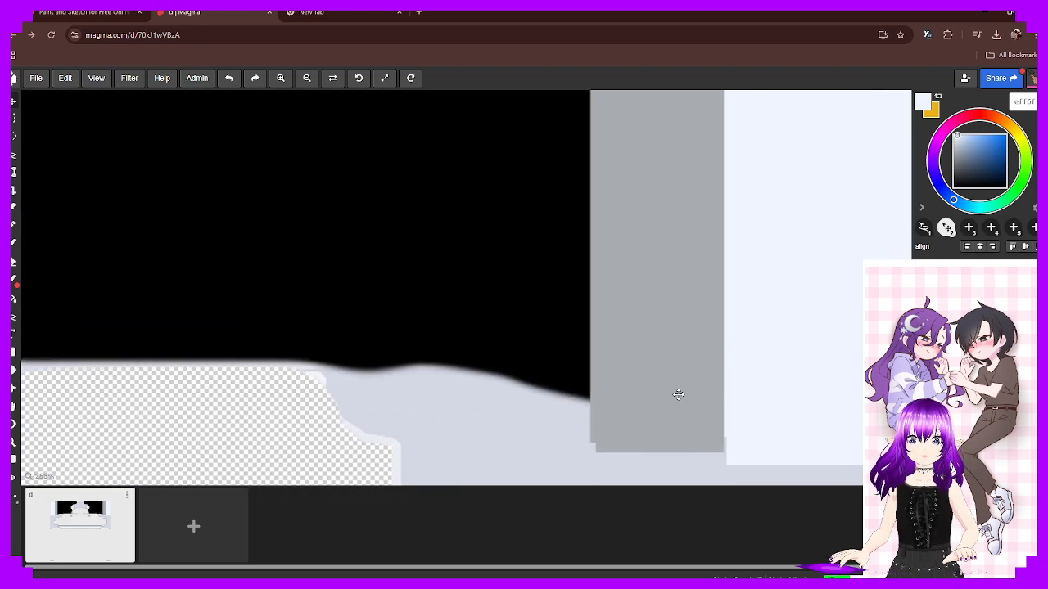
drag(678, 394, 681, 394)
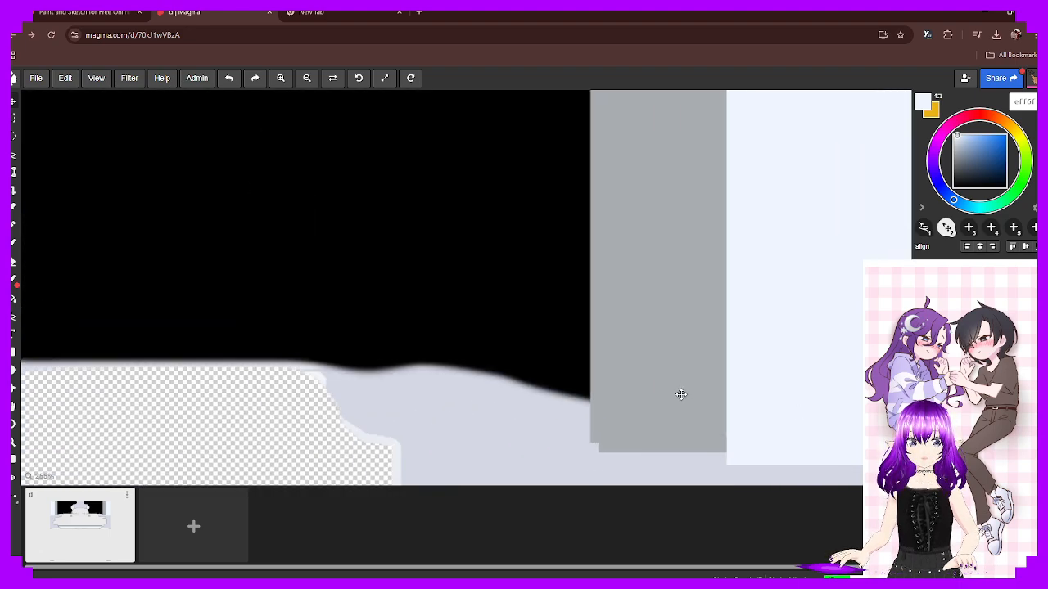
scroll(677, 395, down, 8)
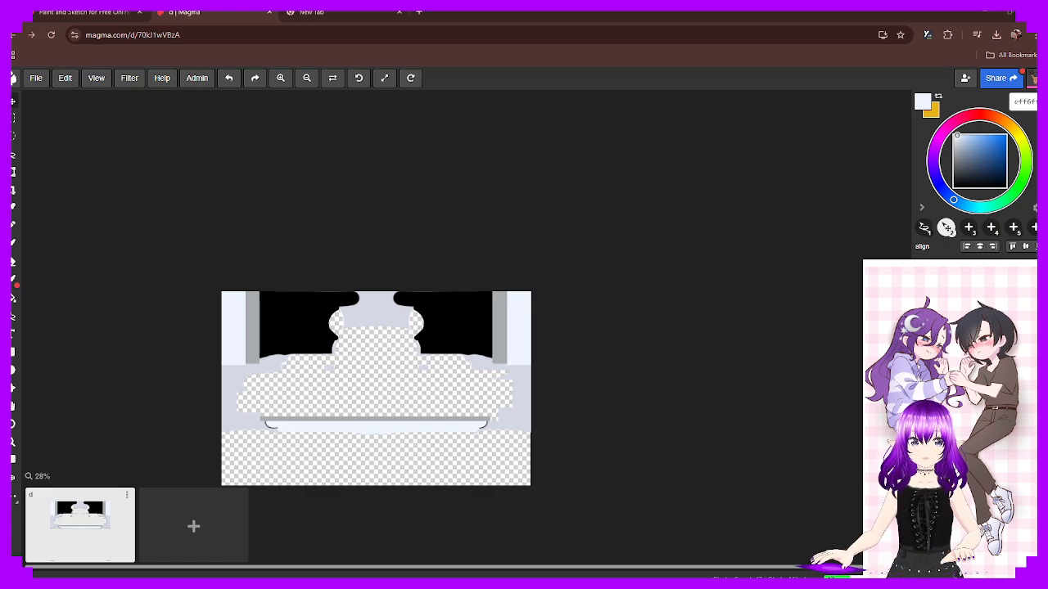
Examine the whole artwork and compare the gray bars and pale panels on both sides for symmetry
scroll(468, 344, up, 5)
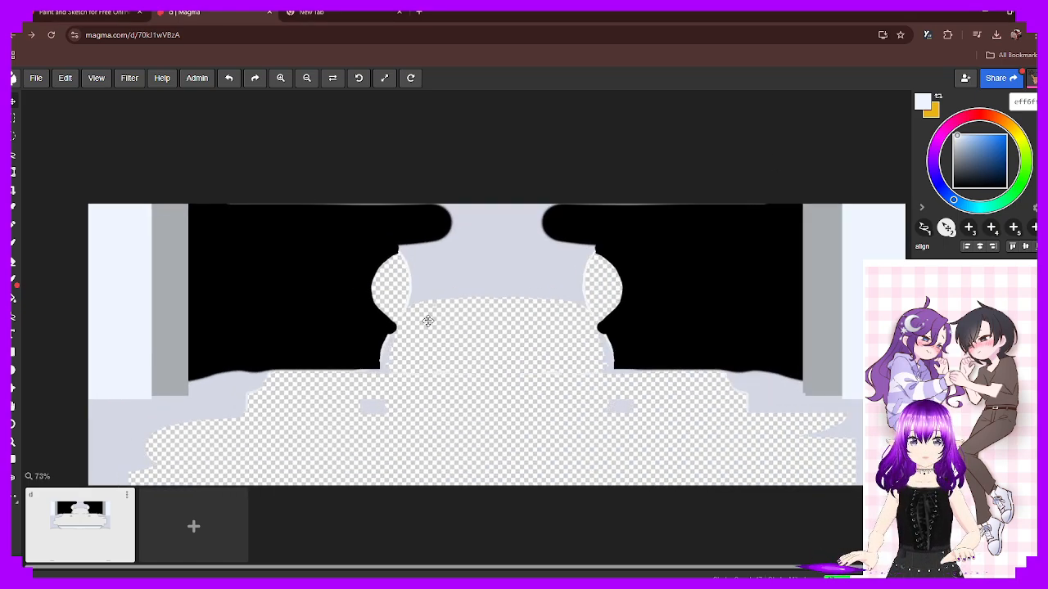
scroll(427, 321, down, 5)
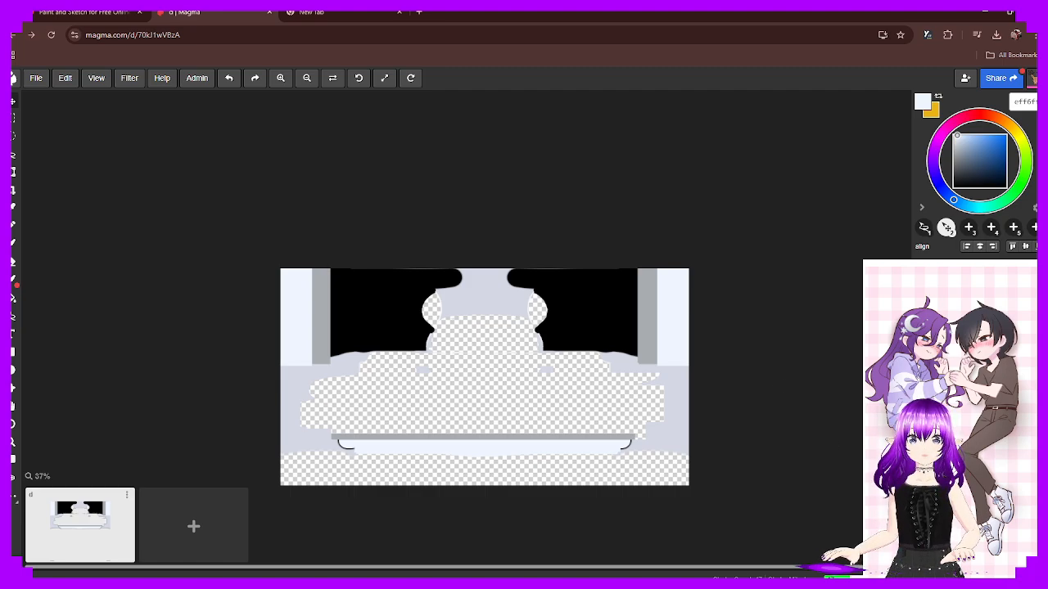
right_click(953, 393)
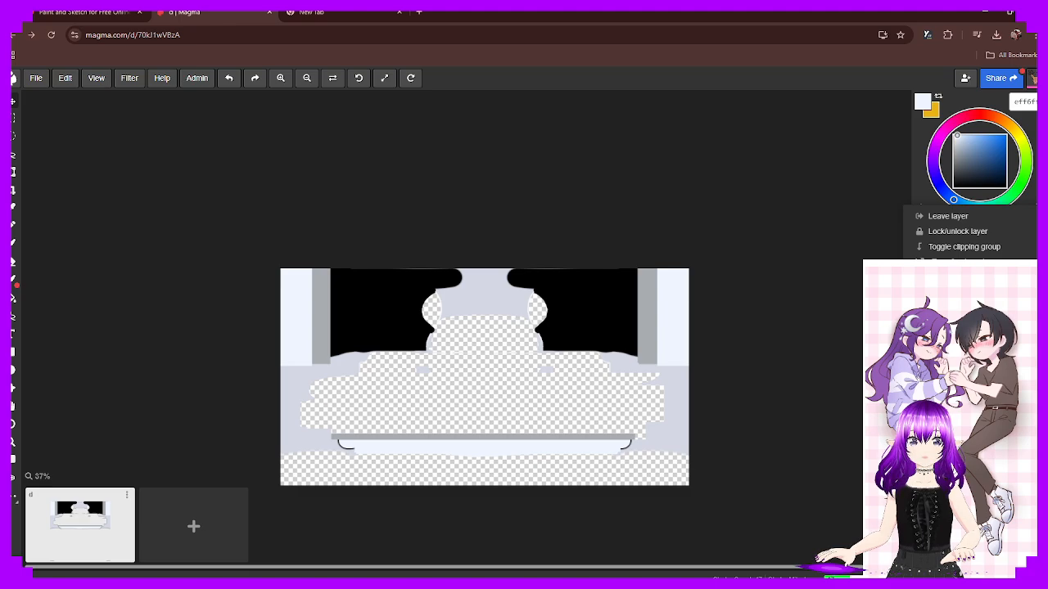
key(Escape)
scroll(505, 382, up, 2)
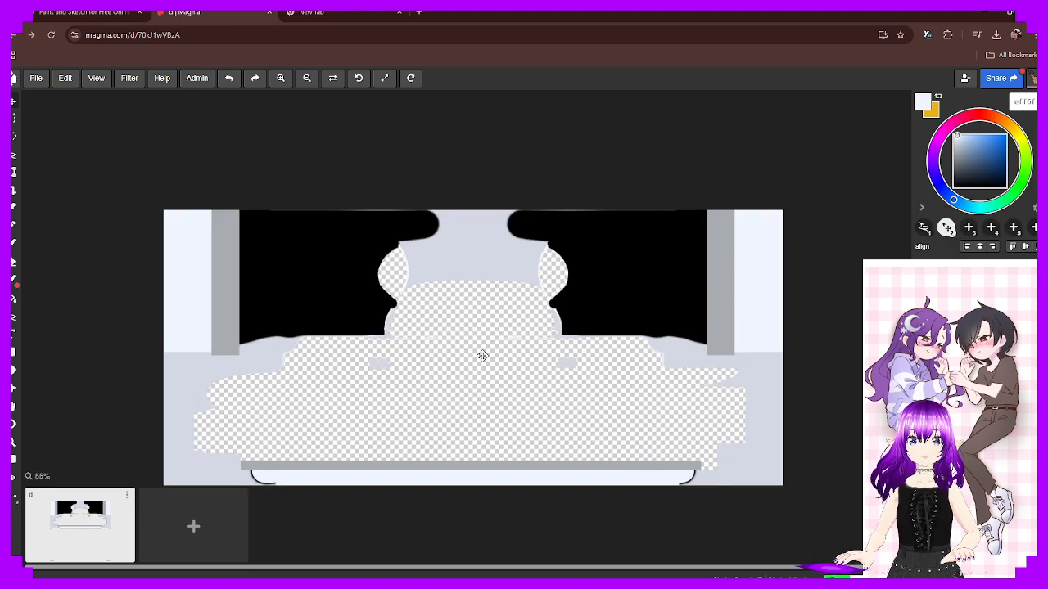
scroll(482, 355, up, 1)
scroll(486, 336, down, 1)
scroll(572, 312, down, 1)
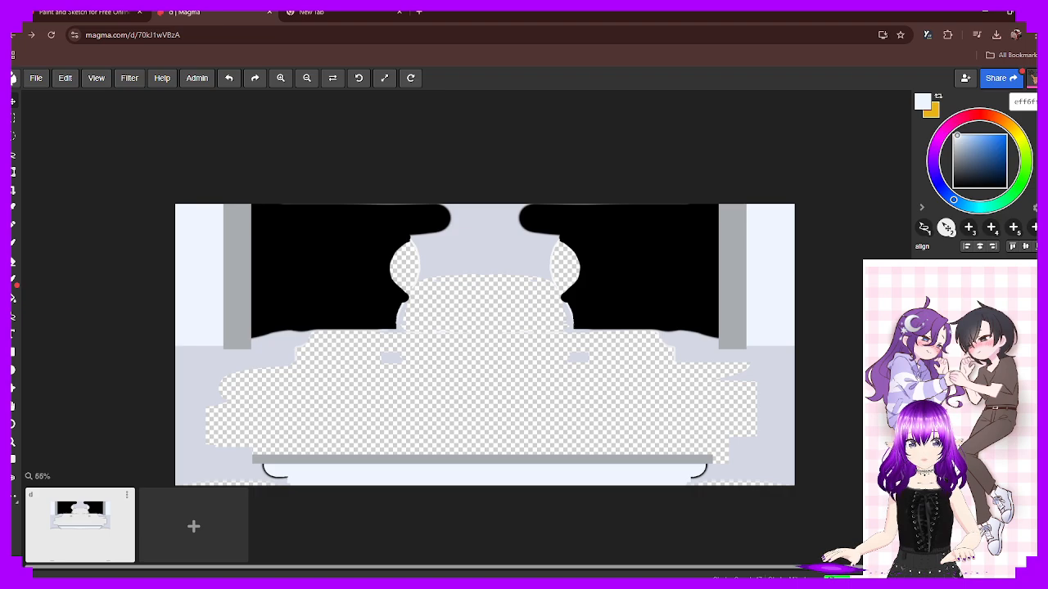
scroll(255, 360, down, 2)
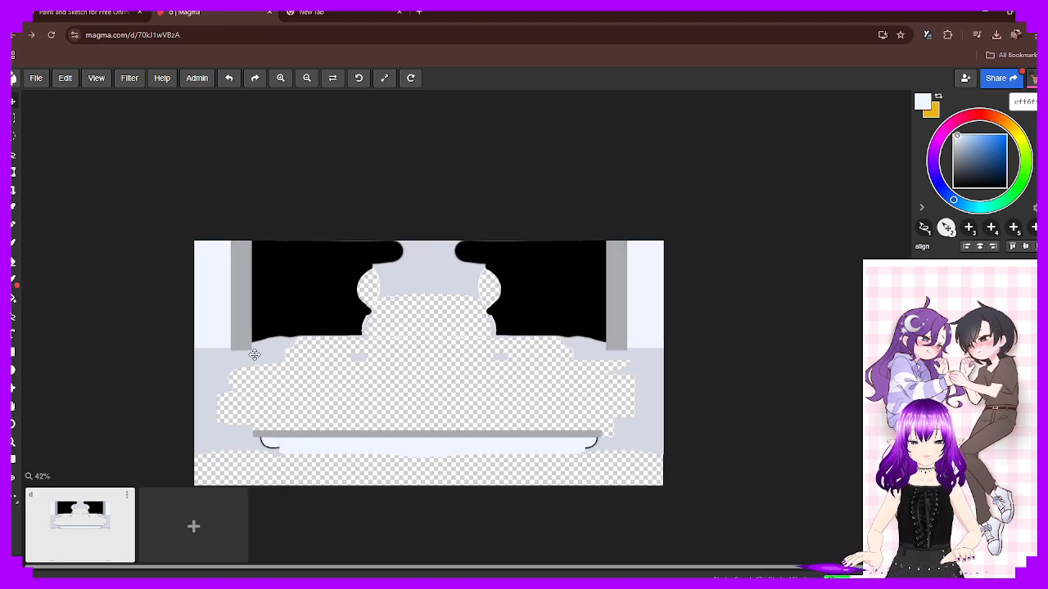
Sample the left bar's gray and draw small filled rectangles of varying size along its outer edge for a jagged outline
scroll(283, 428, up, 4)
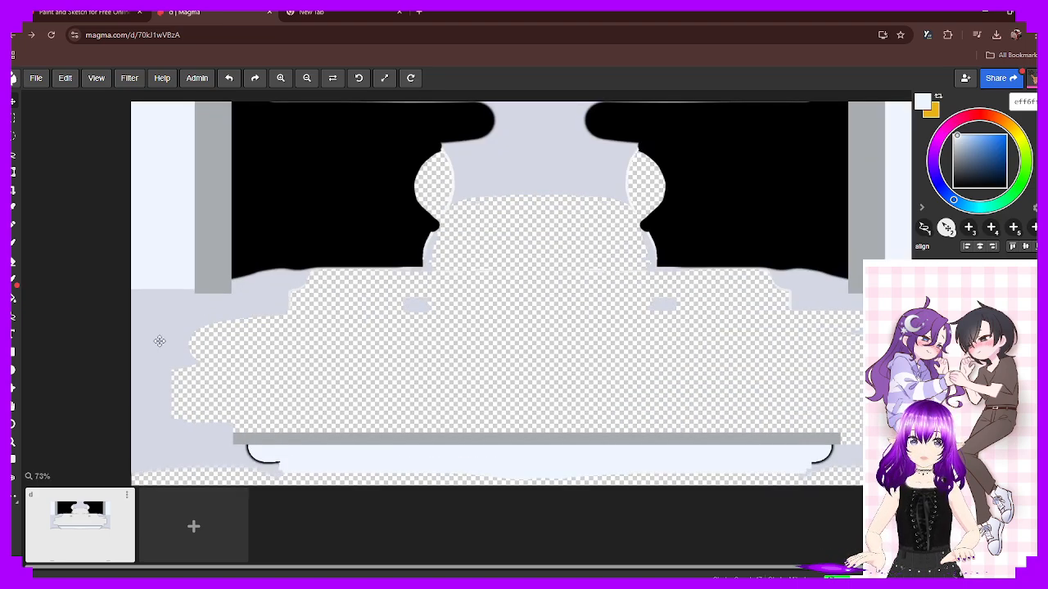
scroll(267, 339, up, 8)
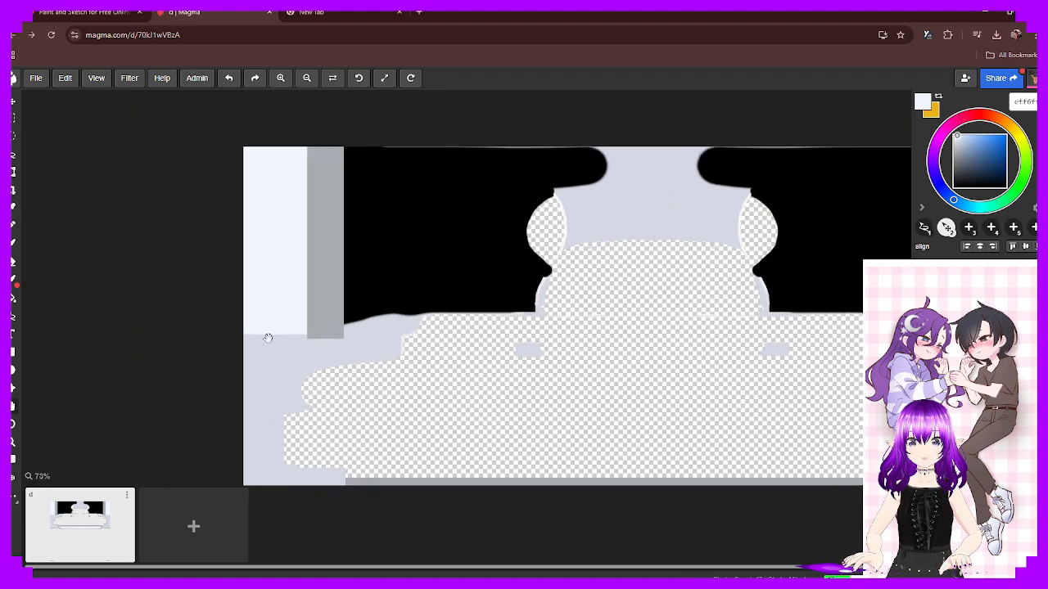
drag(589, 276, 490, 339)
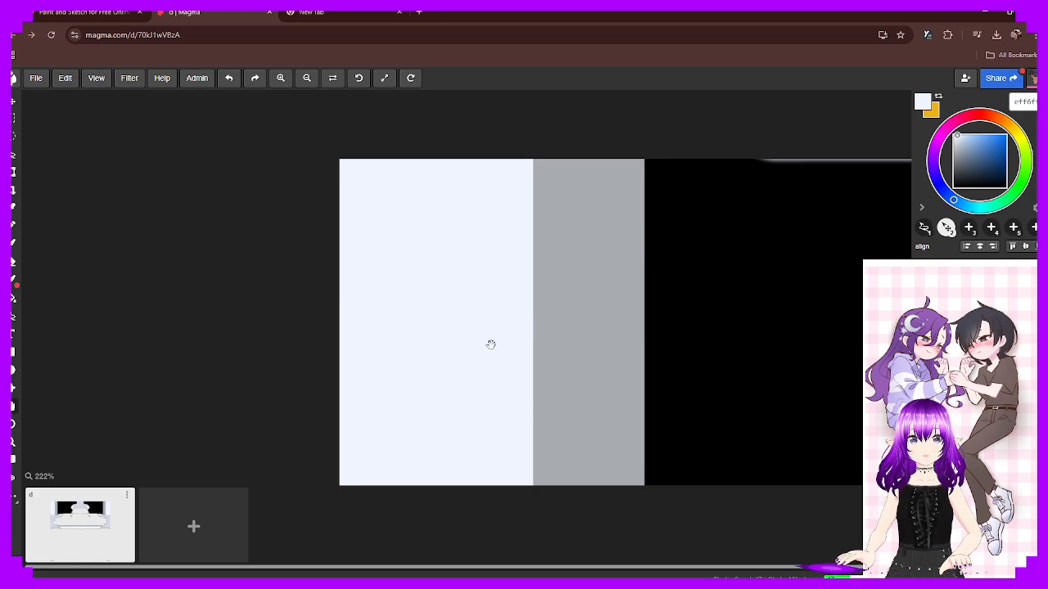
scroll(542, 286, down, 10)
scroll(542, 289, up, 8)
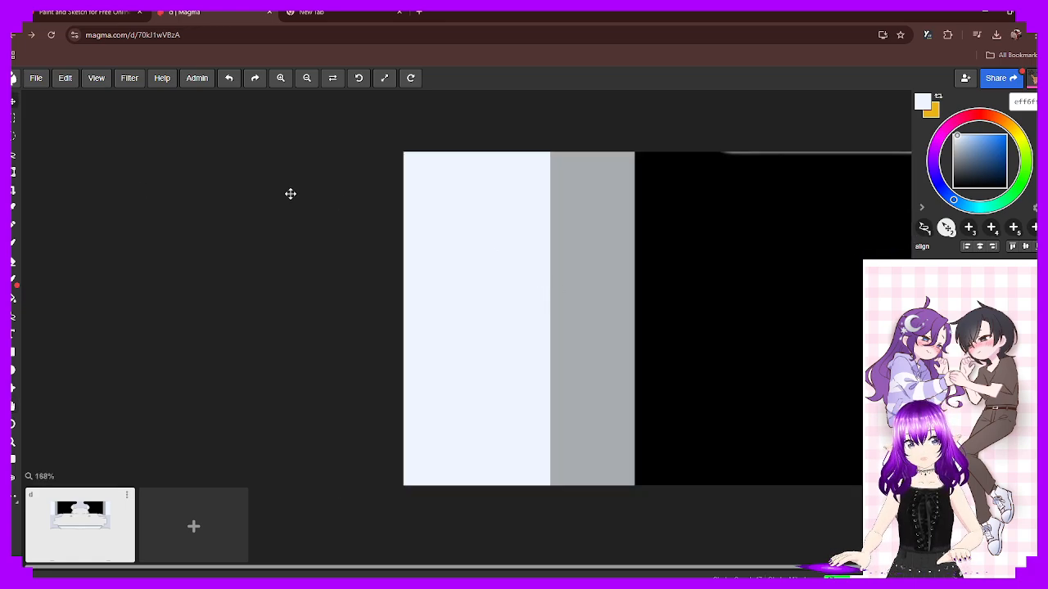
click(12, 352)
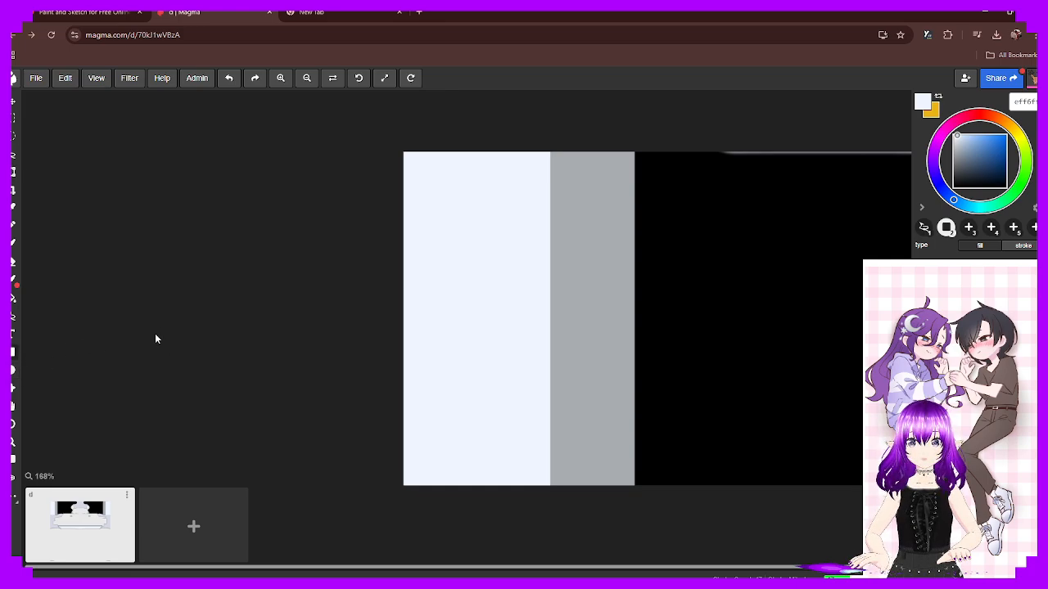
alt+click(554, 253)
mouse_move(562, 231)
mouse_down()
mouse_move(513, 254)
mouse_move(488, 281)
mouse_move(516, 297)
mouse_move(508, 292)
mouse_move(516, 269)
mouse_move(511, 280)
mouse_up()
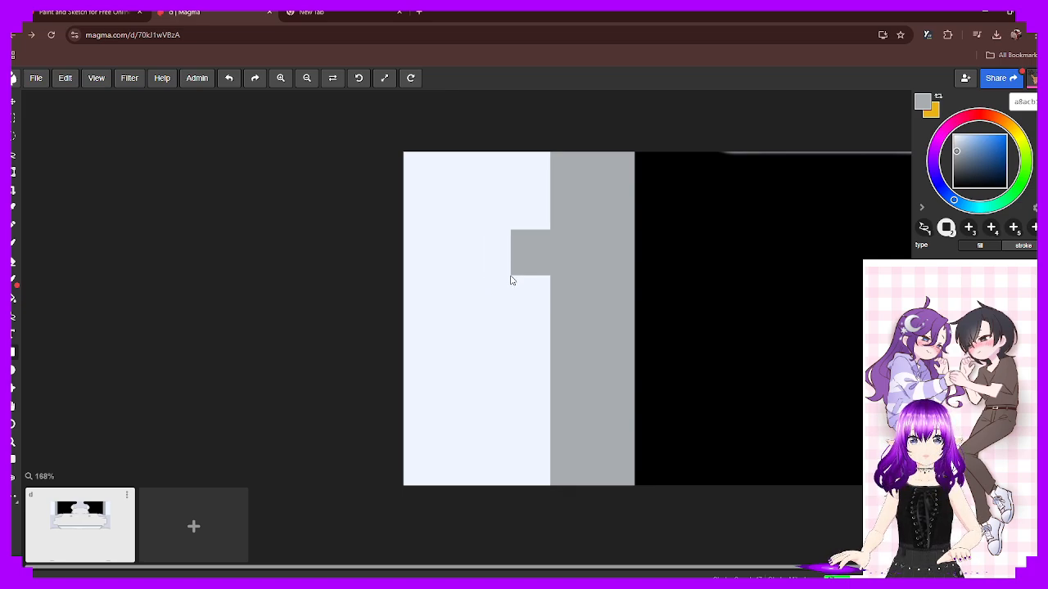
drag(562, 351, 545, 379)
drag(556, 295, 546, 338)
drag(558, 167, 542, 182)
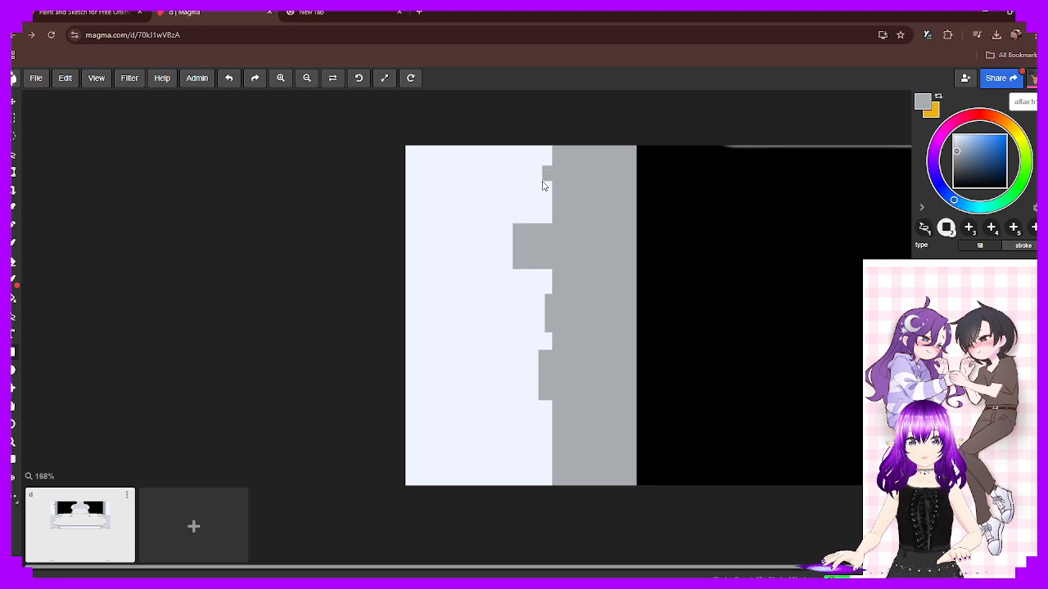
Continue the jagged outline with more gray rectangles down the lower half of the left bar's outer edge
scroll(558, 385, down, 2)
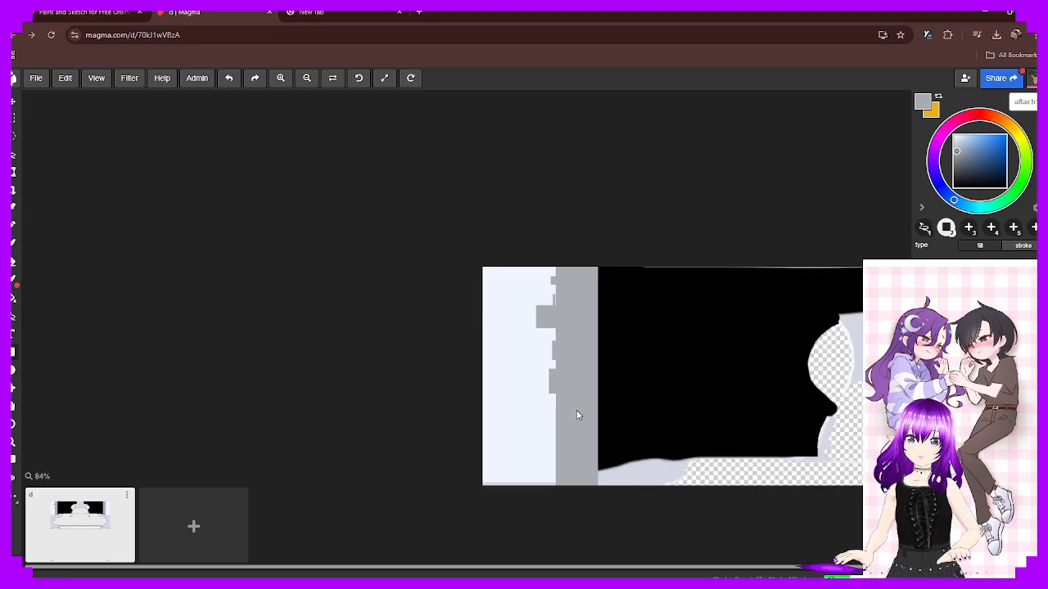
middle_drag(573, 416, 547, 270)
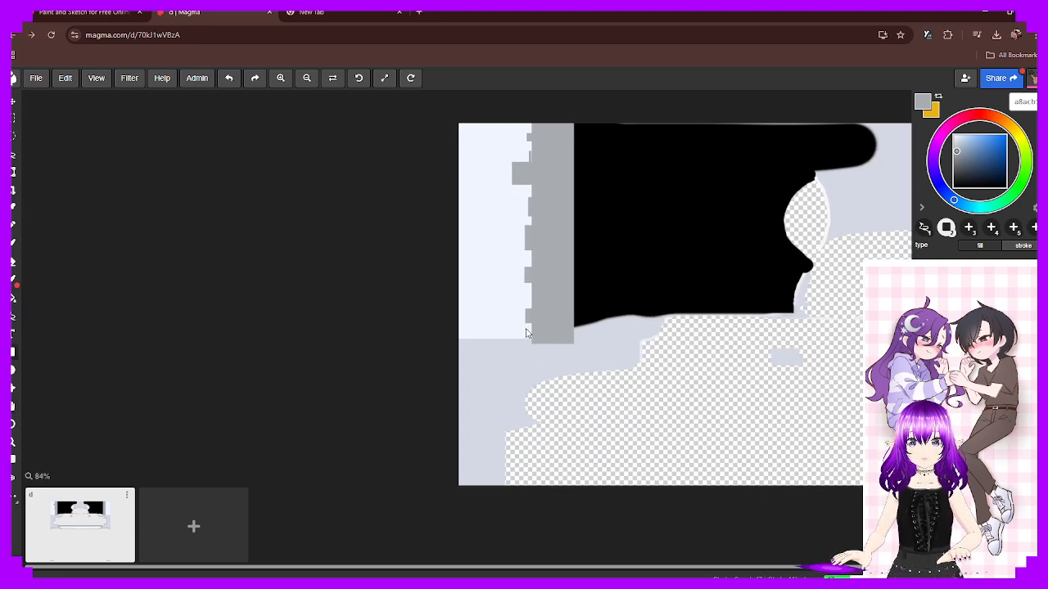
drag(516, 255, 527, 278)
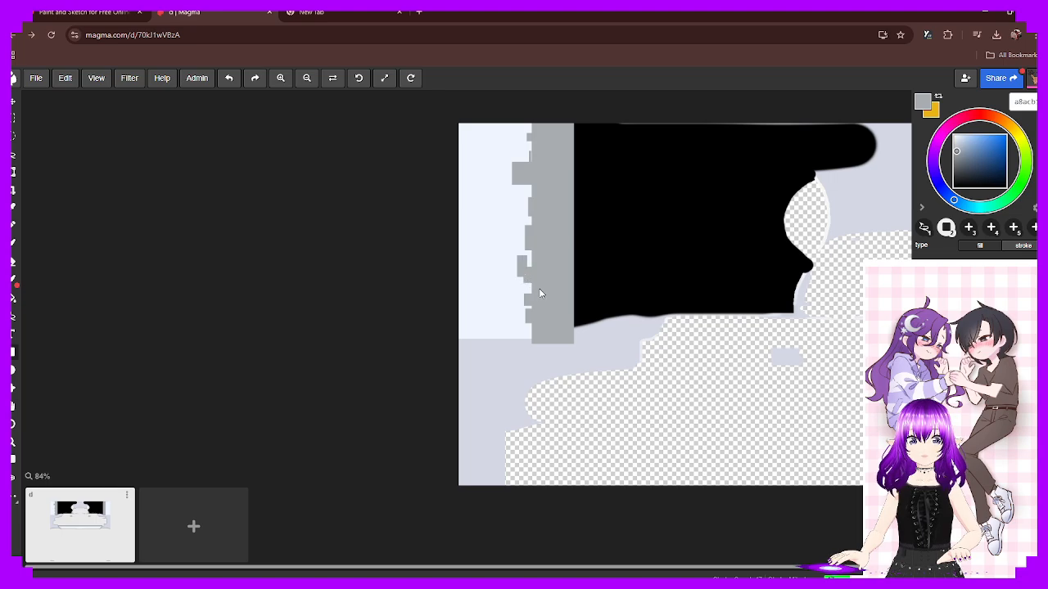
drag(530, 334, 538, 339)
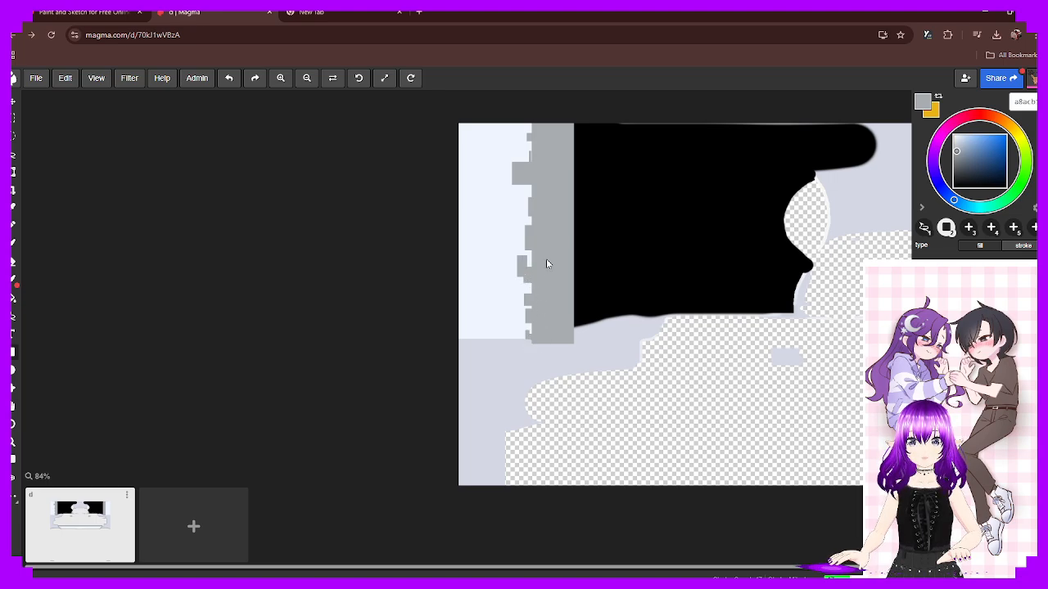
Add wider gray rectangles to the upper half of the left bar's jagged edge, up to the canvas top, and check the overall look
drag(539, 219, 519, 196)
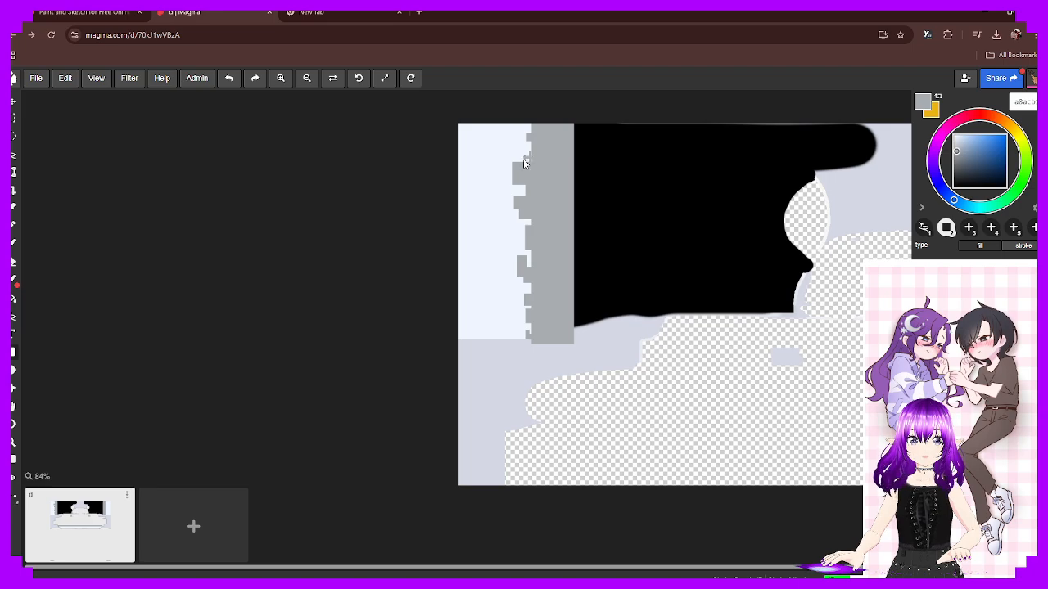
drag(521, 160, 535, 165)
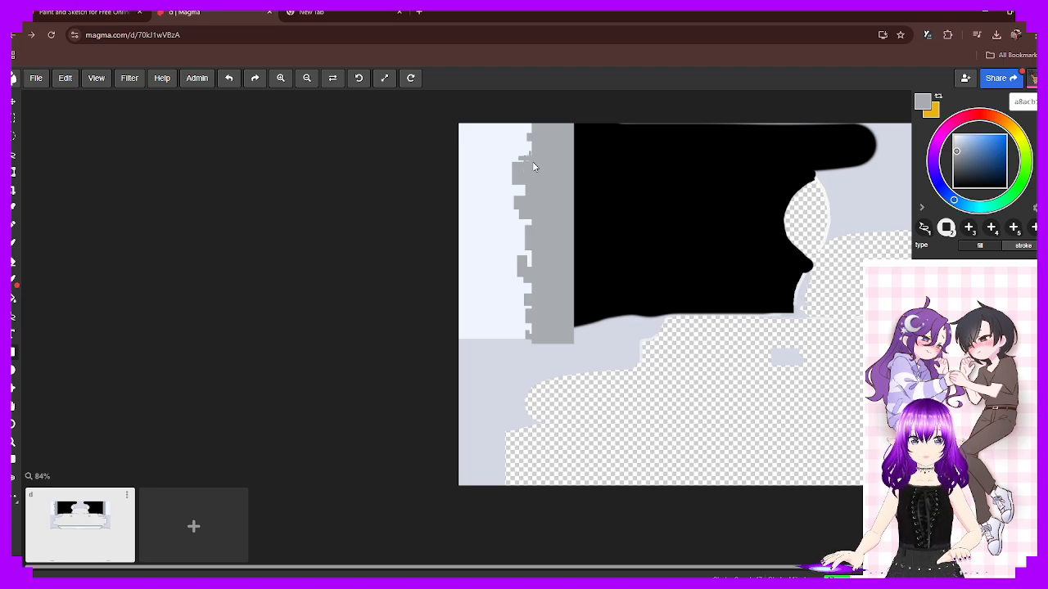
mouse_move(536, 135)
mouse_down()
mouse_move(520, 127)
mouse_move(534, 151)
mouse_up()
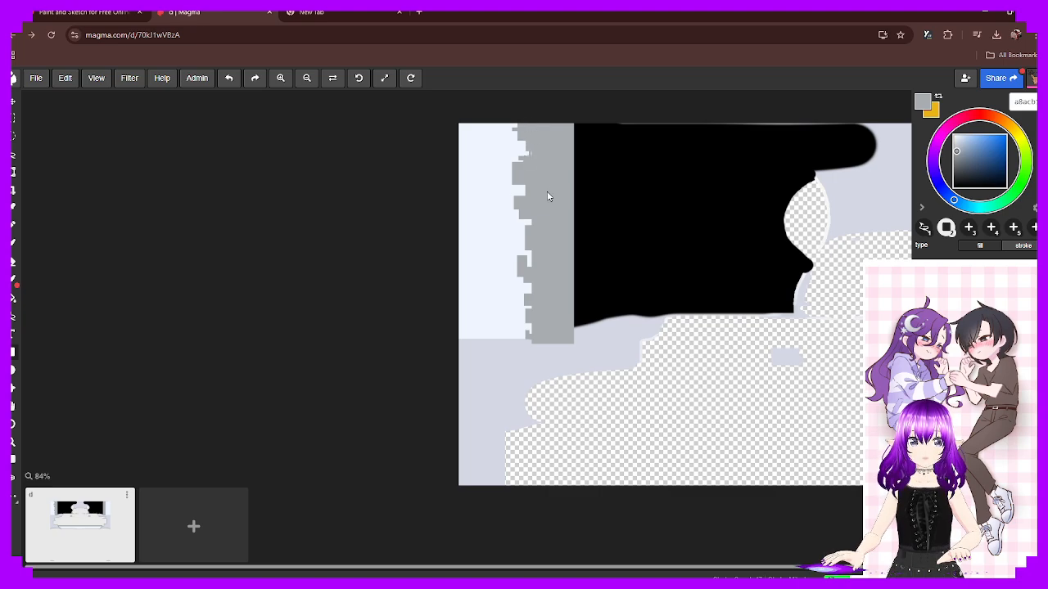
scroll(580, 263, down, 3)
scroll(627, 273, down, 2)
scroll(627, 273, up, 5)
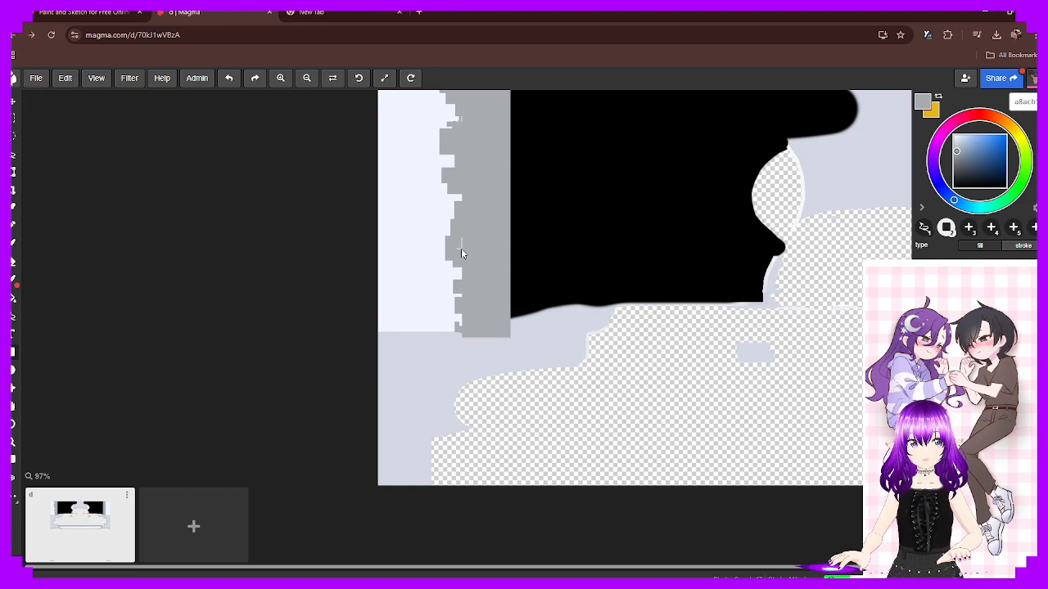
scroll(494, 240, down, 3)
scroll(555, 238, down, 2)
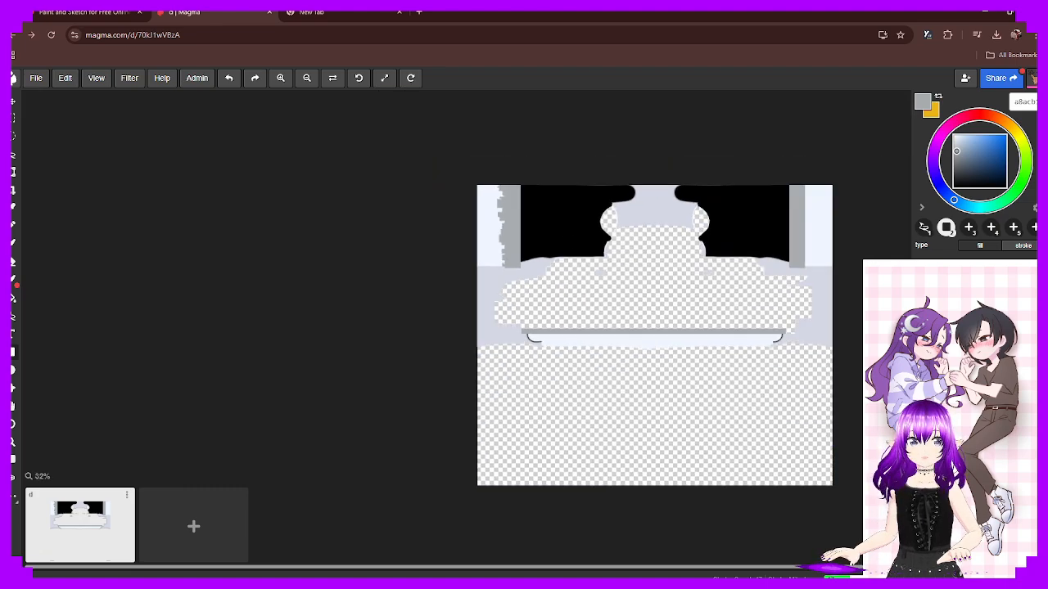
Try duplicating the layer with the jagged rectangles, aligning the copy to the canvas's right edge, and delete the copy
right_click(957, 369)
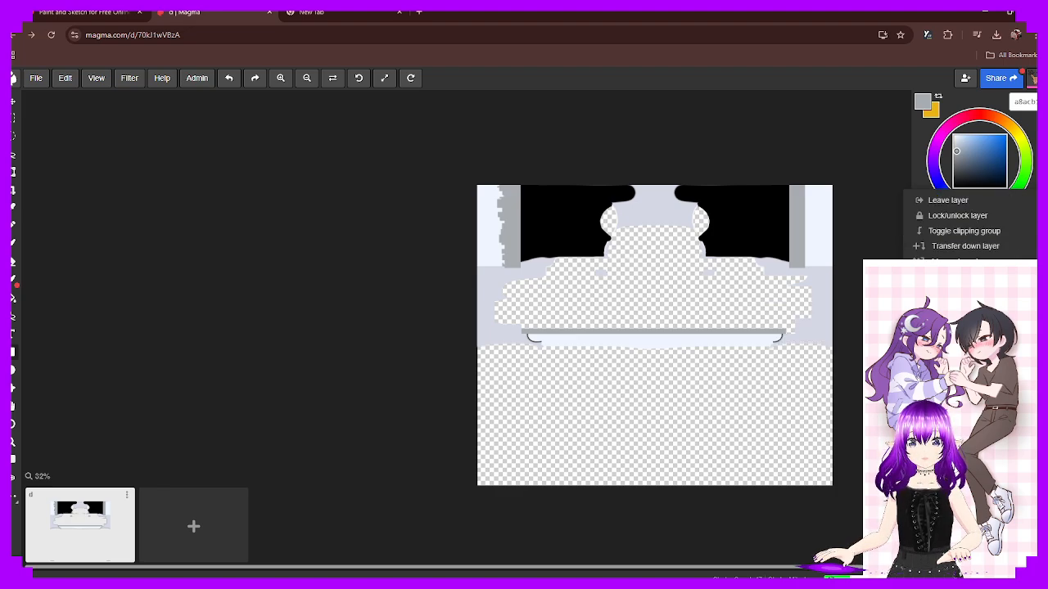
scroll(664, 298, up, 1)
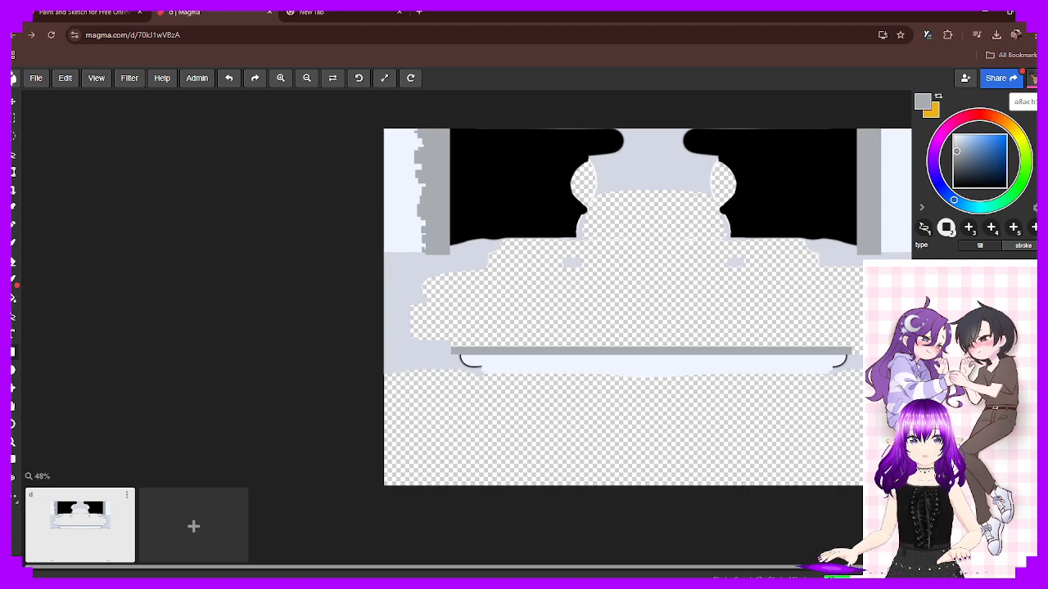
click(13, 101)
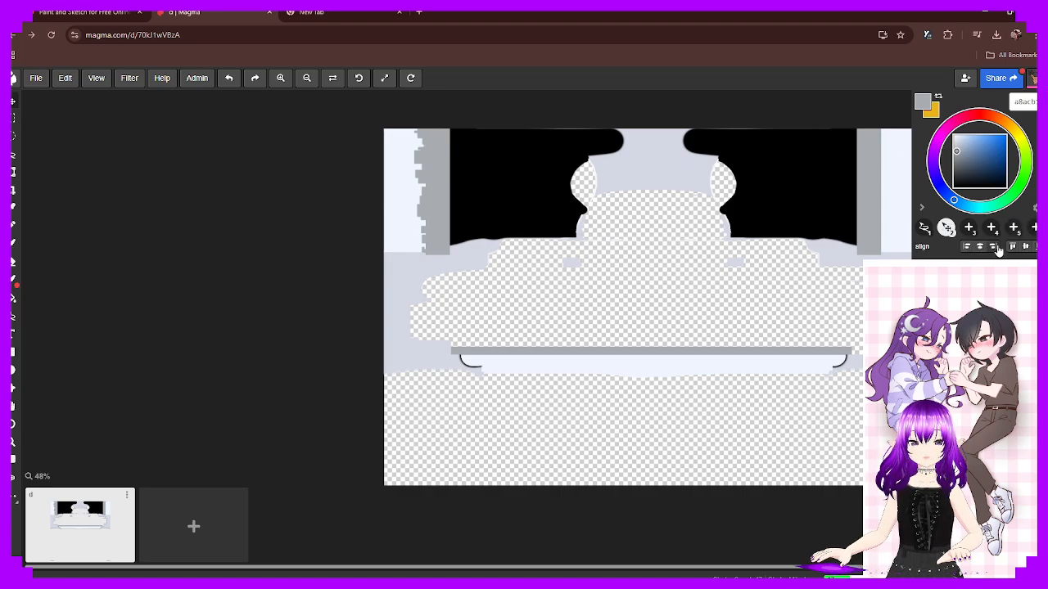
scroll(868, 246, down, 2)
scroll(820, 247, up, 2)
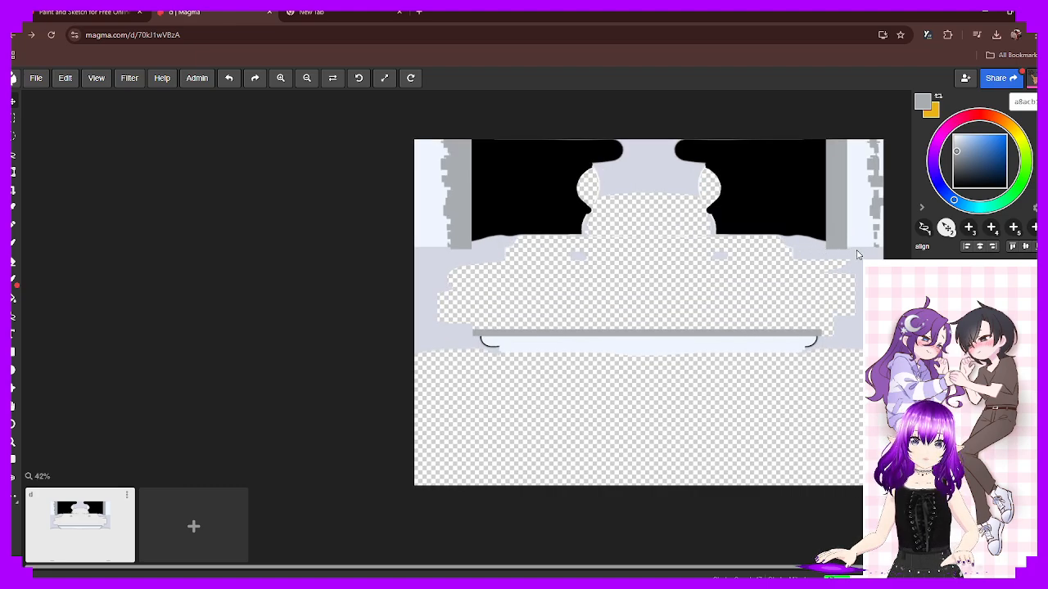
right_click(966, 368)
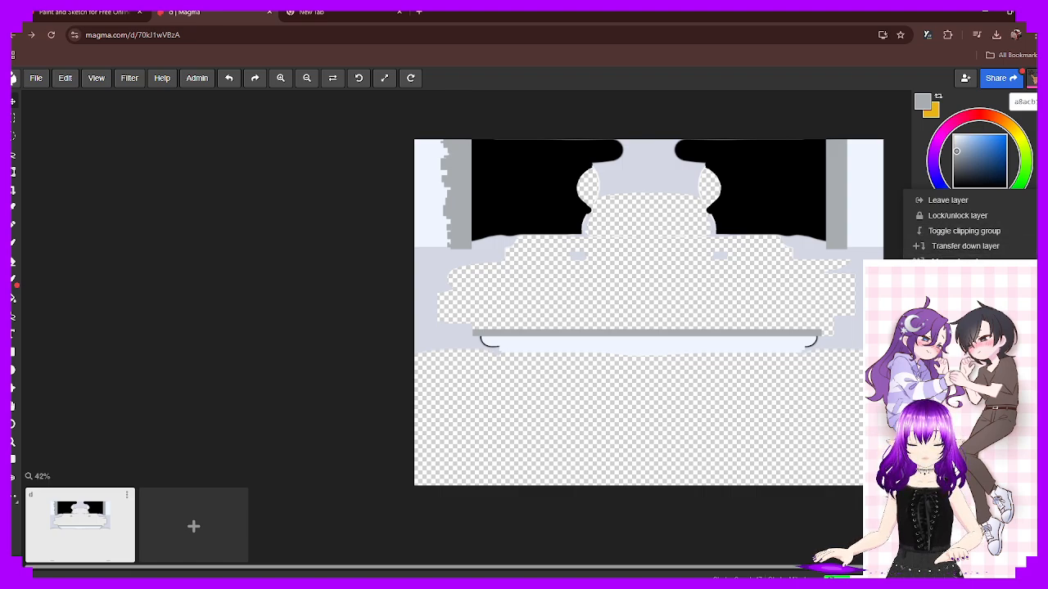
click(619, 513)
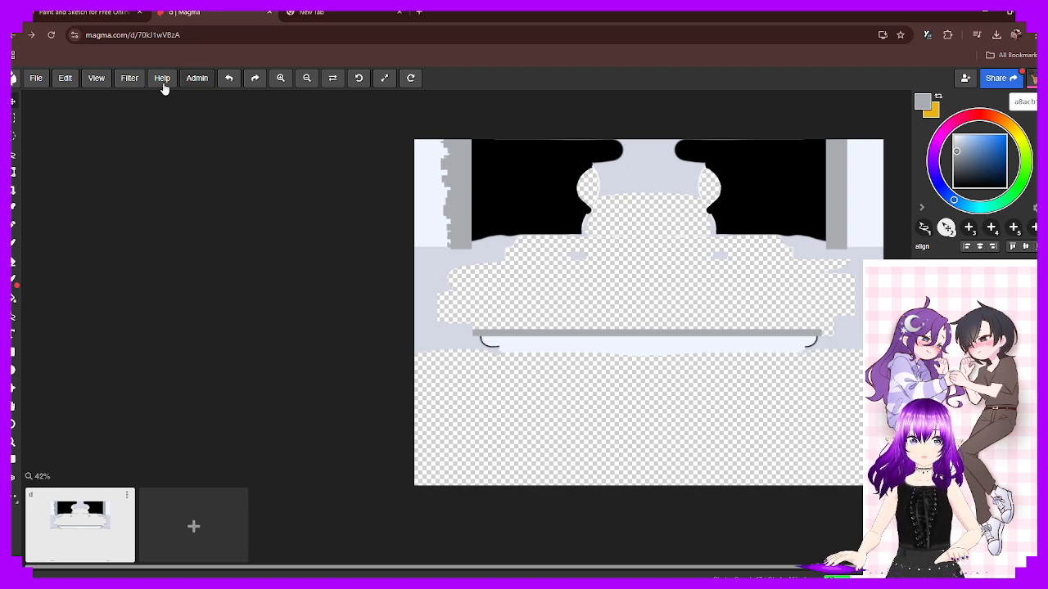
Draw small filled gray rectangles of varying size down the outer edge of the right bar to mirror the left bar's jagged outline
click(13, 352)
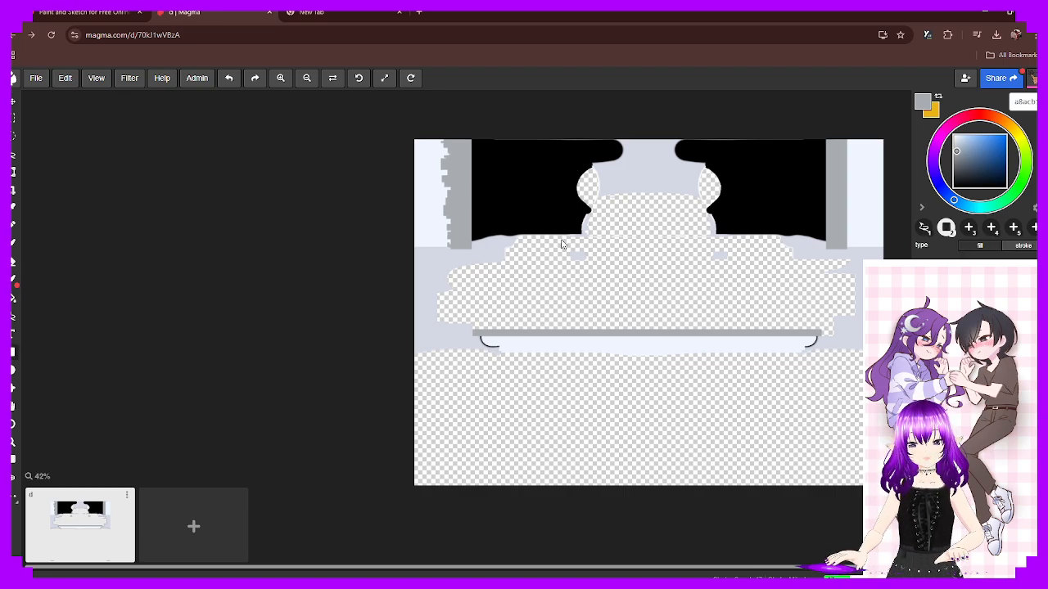
key(space)
drag(660, 207, 366, 305)
scroll(550, 283, up, 8)
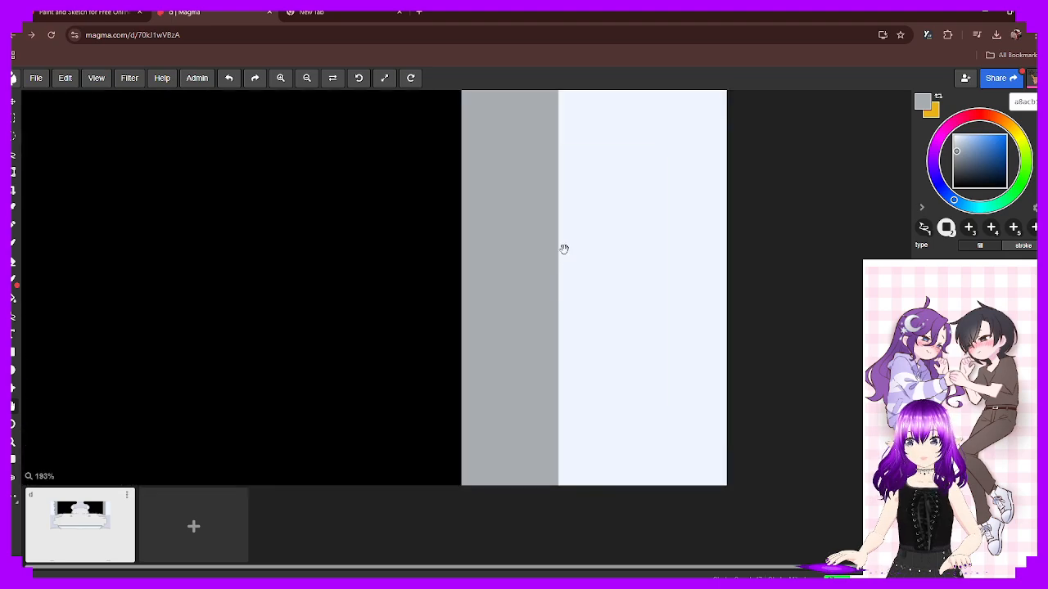
scroll(548, 246, down, 4)
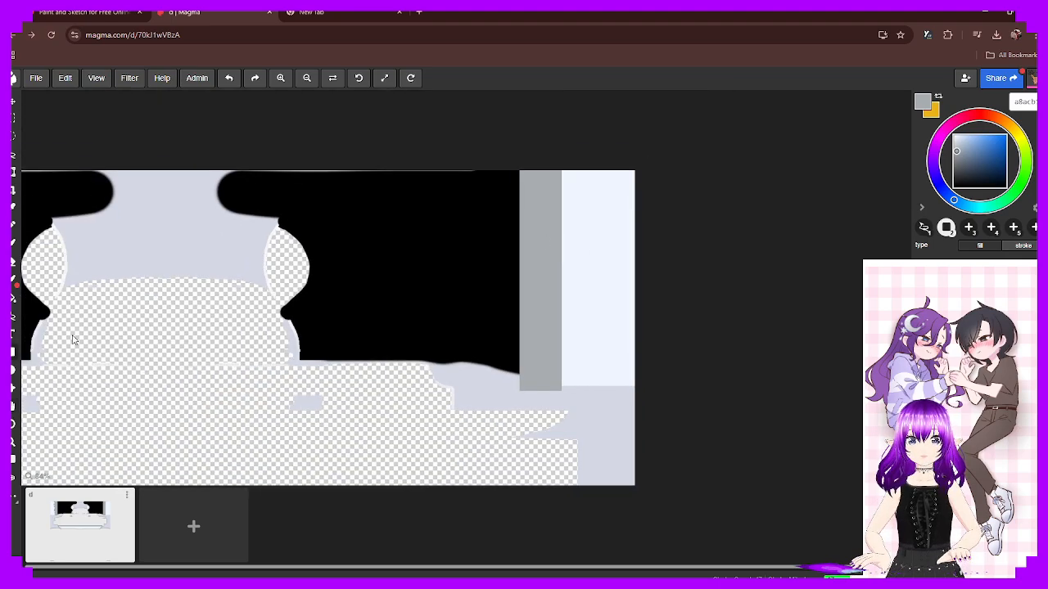
mouse_move(563, 179)
mouse_down()
mouse_move(565, 378)
mouse_move(559, 353)
mouse_move(576, 354)
mouse_move(566, 386)
mouse_move(579, 383)
mouse_move(576, 353)
mouse_up()
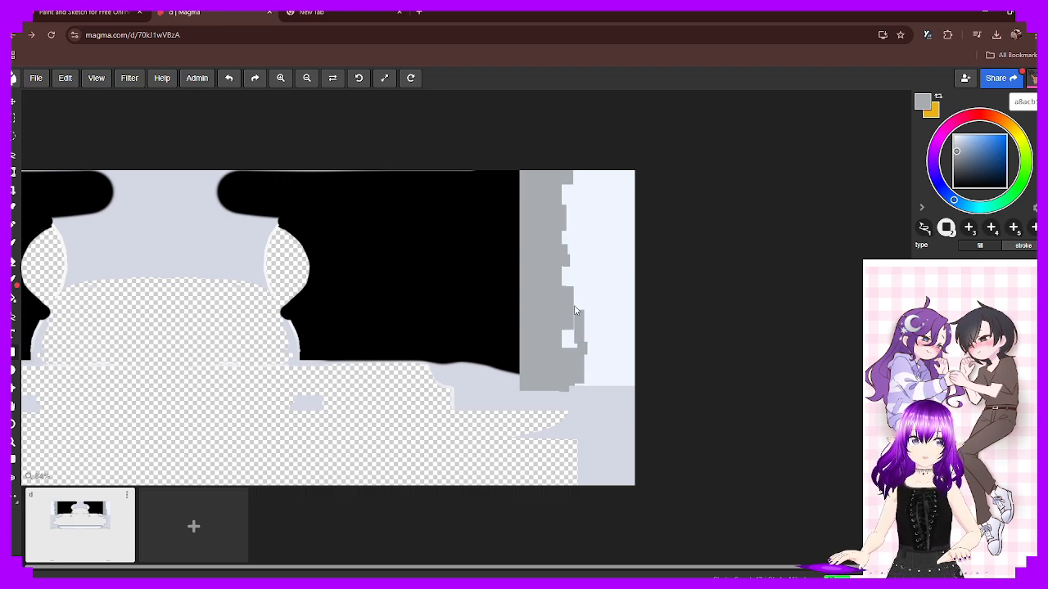
Undo the last rectangles on the right bar's lower edge and redraw narrower ones along its lower half and middle
key(ctrl+z)
key(ctrl+z)
key(ctrl+z)
key(ctrl+z)
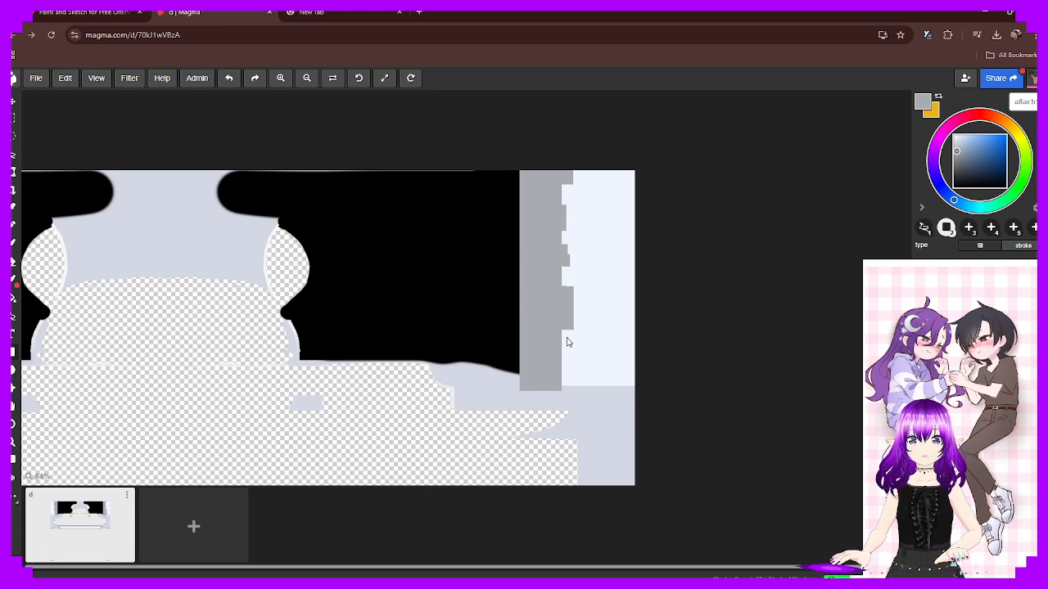
mouse_move(559, 333)
mouse_down()
mouse_move(571, 353)
mouse_move(559, 383)
mouse_up()
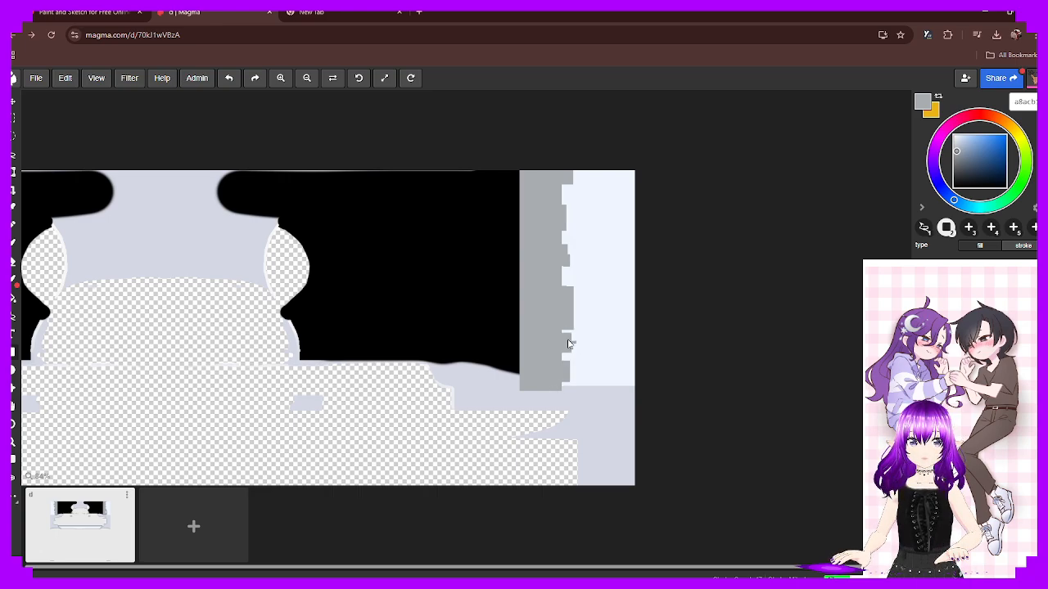
mouse_move(569, 344)
mouse_down()
mouse_move(567, 247)
mouse_move(564, 279)
mouse_up()
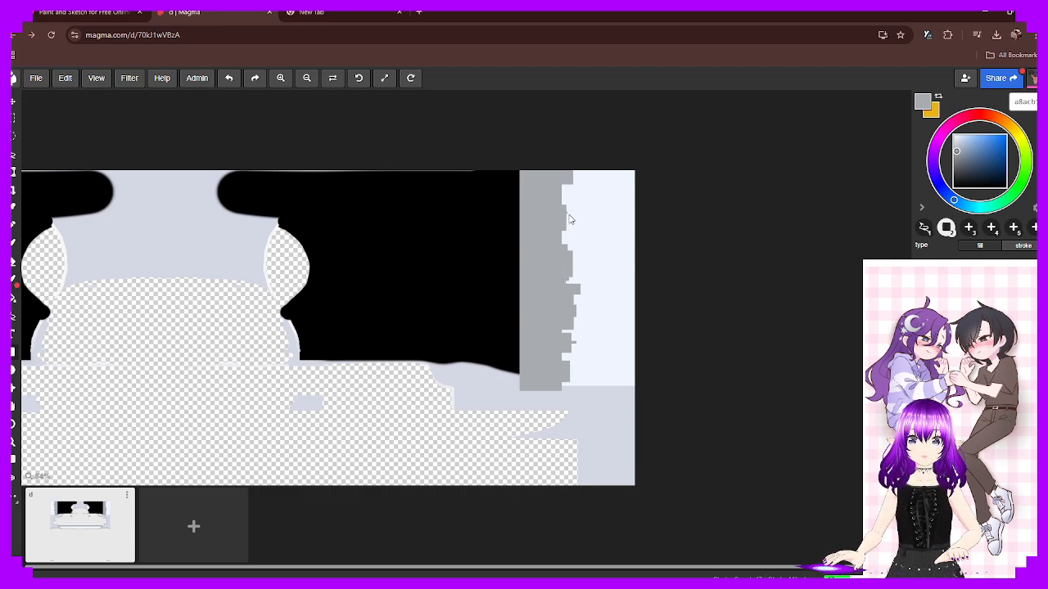
Add gray rectangles to the upper end and lower corner of the right bar's jagged outer edge
drag(561, 182, 545, 210)
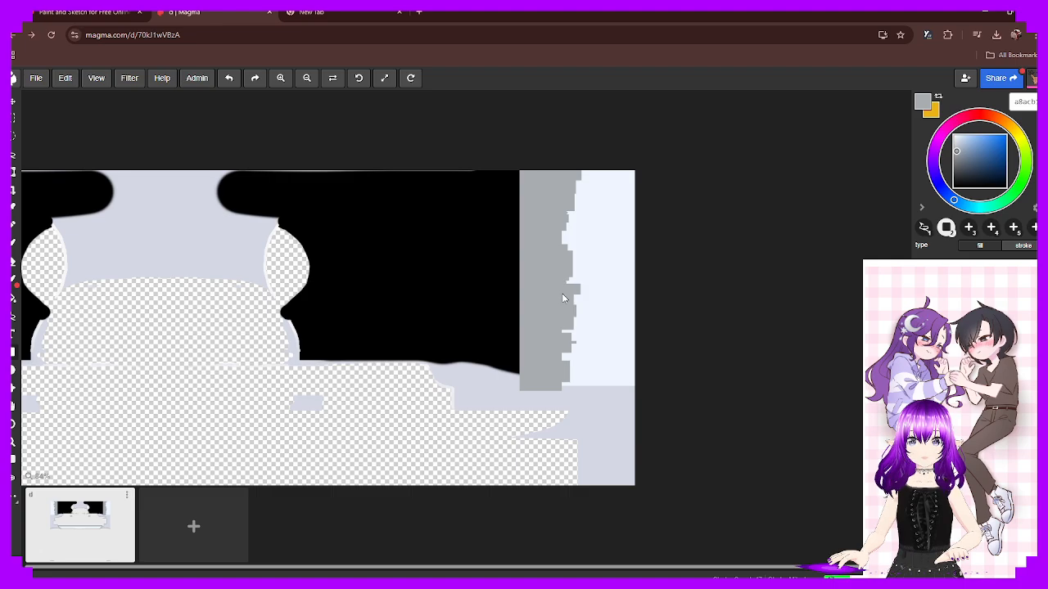
drag(571, 288, 576, 390)
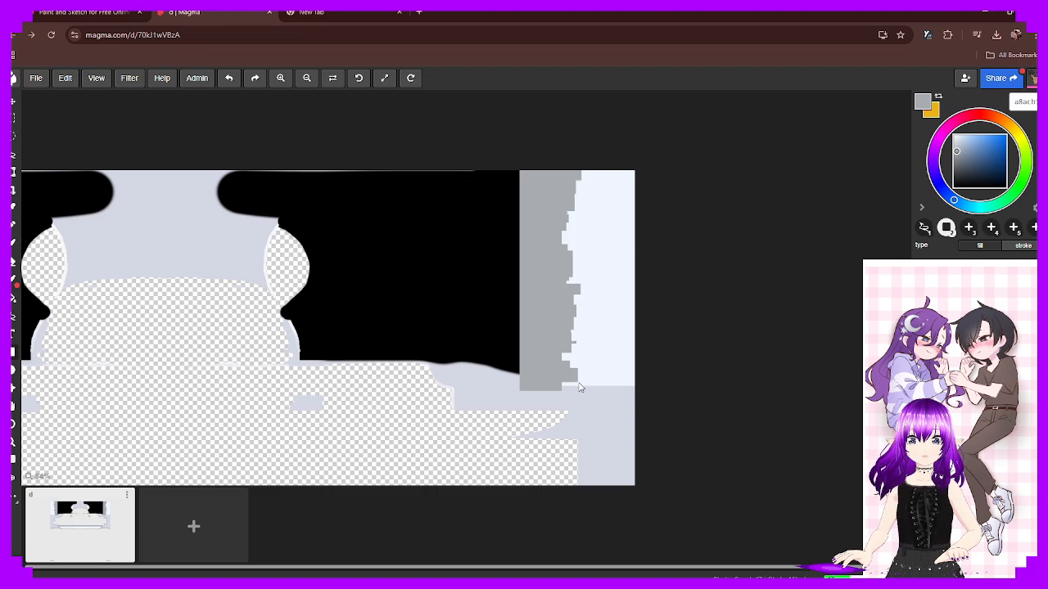
scroll(449, 312, down, 5)
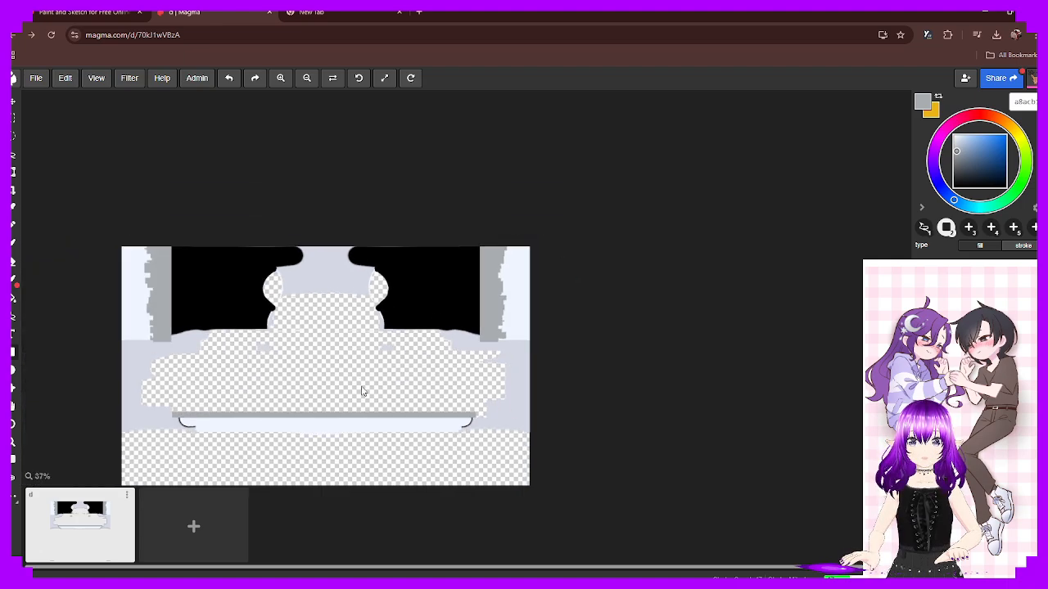
Draw filled gray rectangles of varying size along the whole underside of the horizontal bottom bar to make it jagged
scroll(362, 392, up, 5)
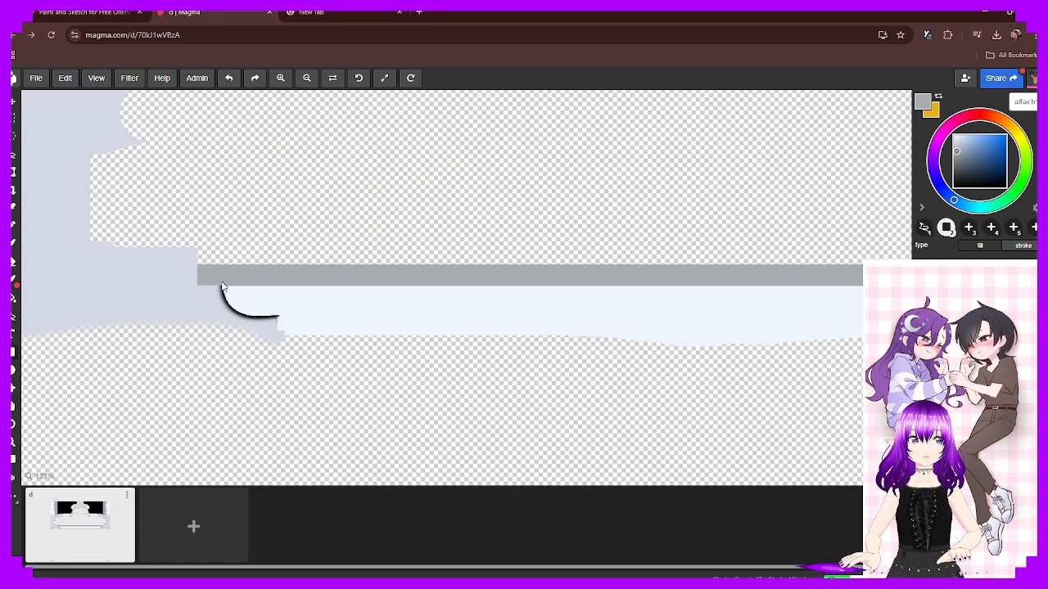
mouse_move(221, 287)
mouse_down()
mouse_move(369, 295)
mouse_move(304, 304)
mouse_move(461, 298)
mouse_up()
mouse_move(501, 289)
mouse_down()
mouse_move(428, 292)
mouse_move(606, 290)
mouse_move(505, 294)
mouse_up()
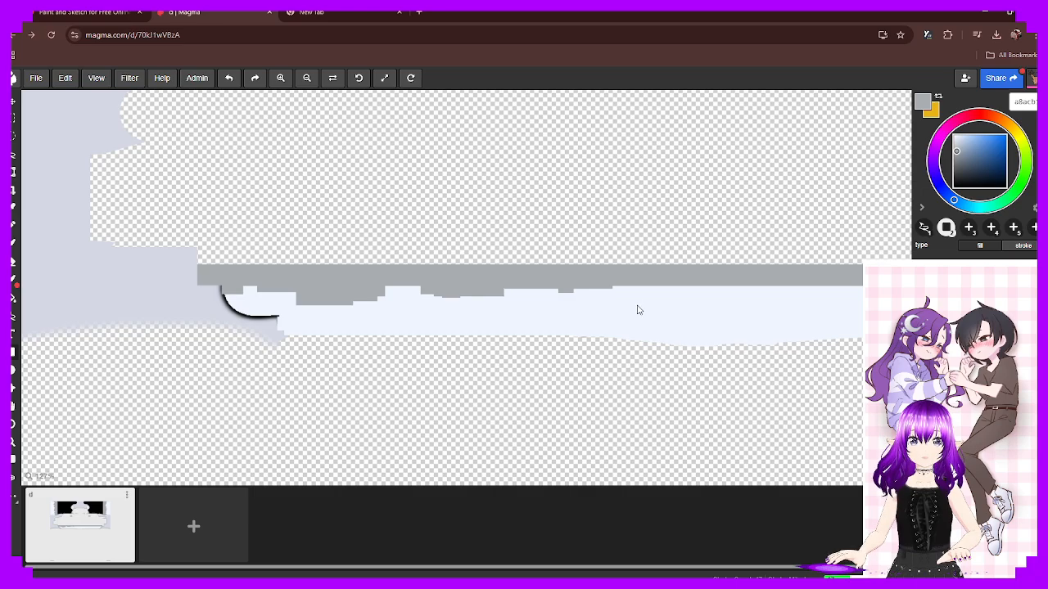
middle_drag(647, 286, 443, 300)
drag(445, 298, 504, 306)
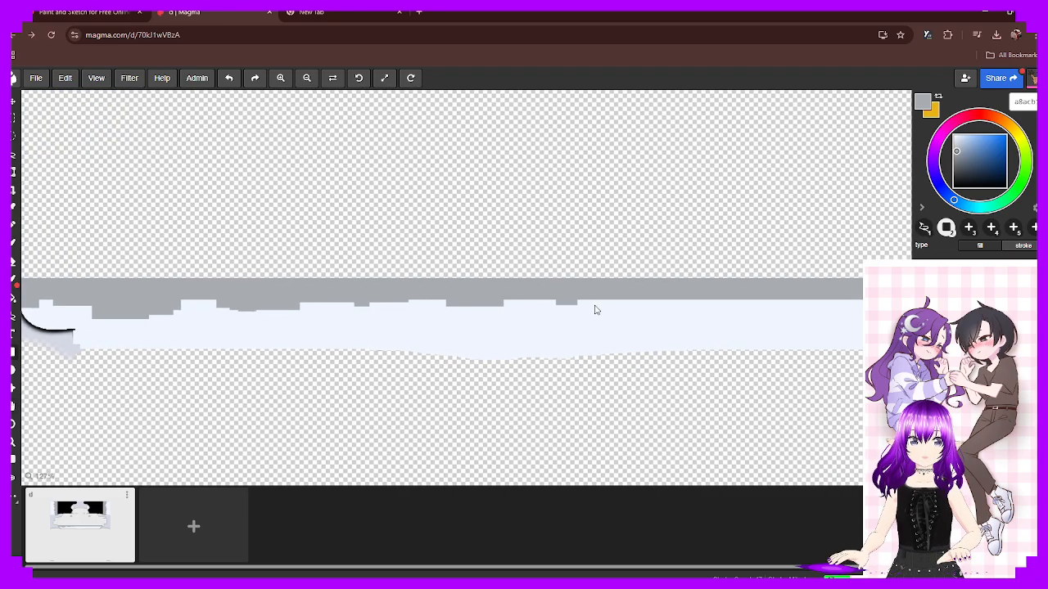
mouse_move(591, 300)
mouse_down()
mouse_move(493, 314)
mouse_move(645, 315)
mouse_up()
middle_drag(702, 308, 451, 323)
mouse_move(463, 315)
mouse_down()
mouse_move(399, 324)
mouse_move(458, 334)
mouse_move(494, 323)
mouse_move(578, 323)
mouse_move(470, 350)
mouse_up()
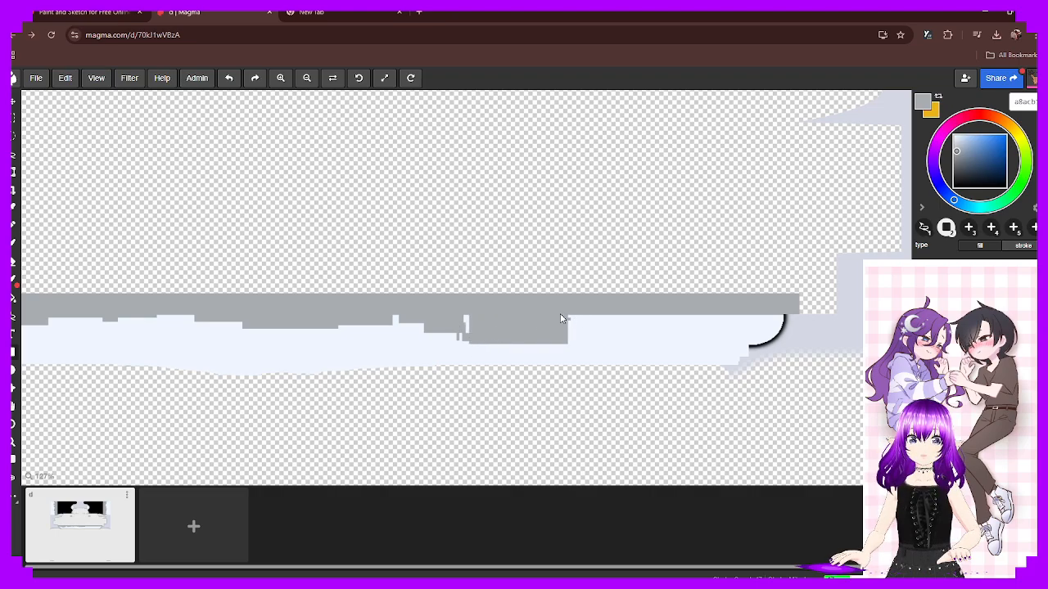
mouse_move(561, 314)
mouse_down()
mouse_move(656, 340)
mouse_move(645, 323)
mouse_move(810, 330)
mouse_move(756, 329)
mouse_move(751, 341)
mouse_move(753, 314)
mouse_up()
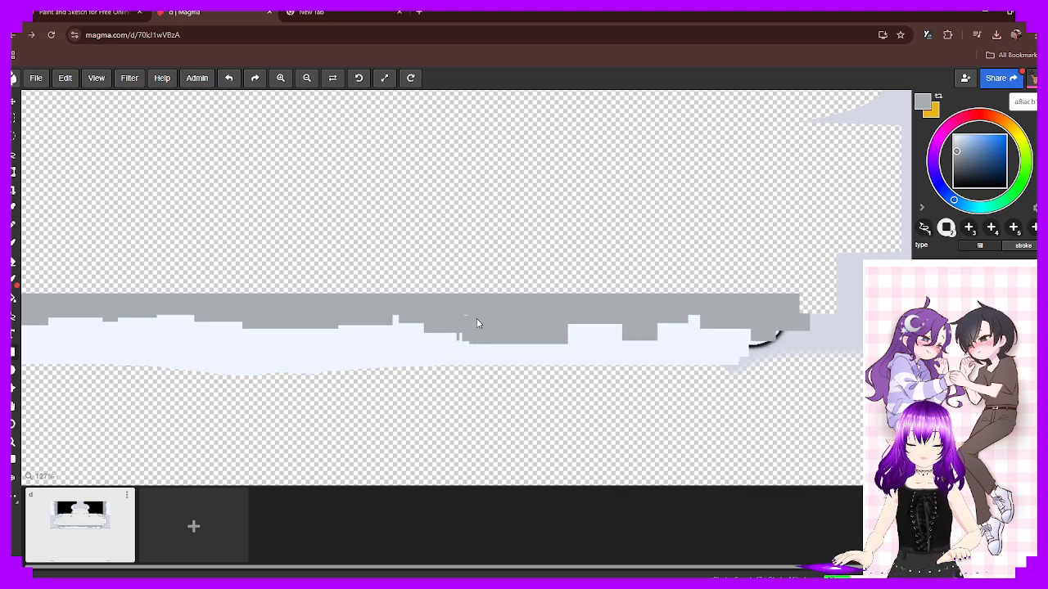
Examine the bottom bar's jagged underside up close and compare it with the side bars across the whole canvas
scroll(466, 327, down, 5)
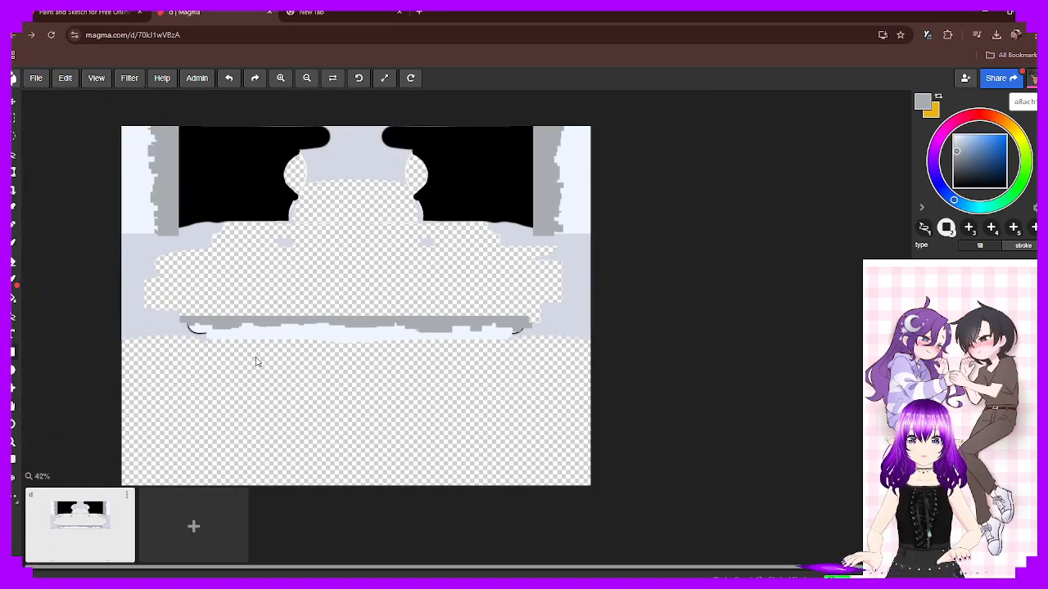
scroll(194, 339, up, 5)
scroll(185, 336, down, 5)
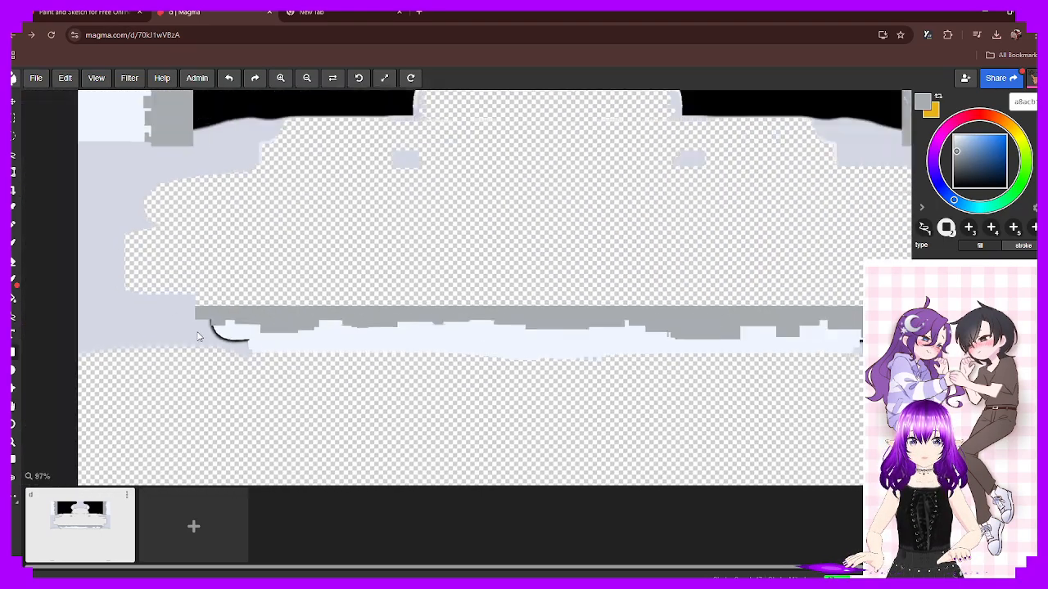
scroll(204, 337, up, 7)
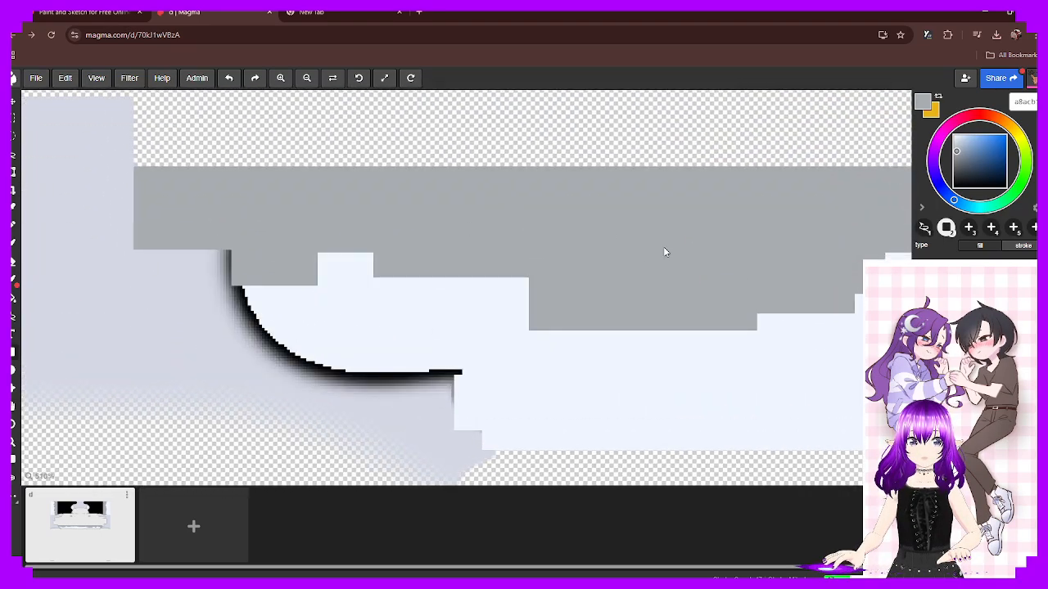
drag(834, 283, 227, 325)
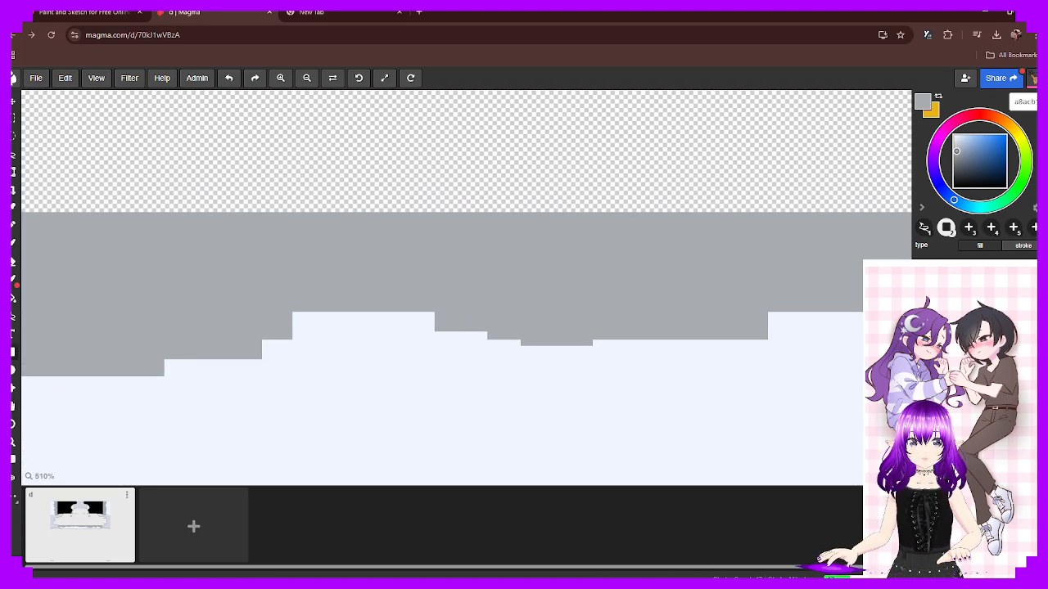
scroll(587, 390, down, 5)
drag(676, 425, 574, 422)
key(ctrl+z)
scroll(606, 409, down, 5)
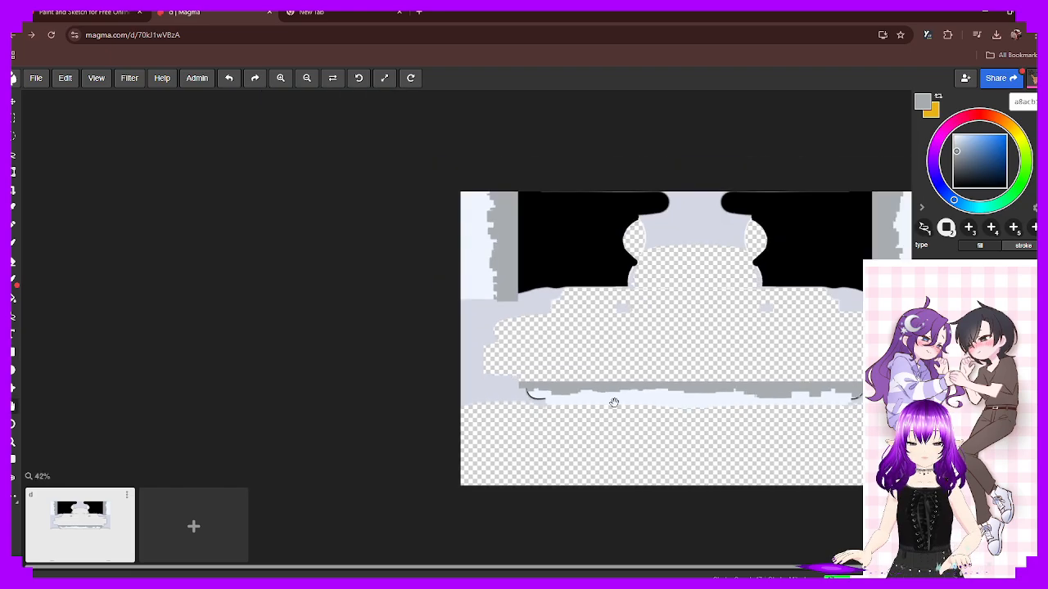
scroll(584, 386, up, 3)
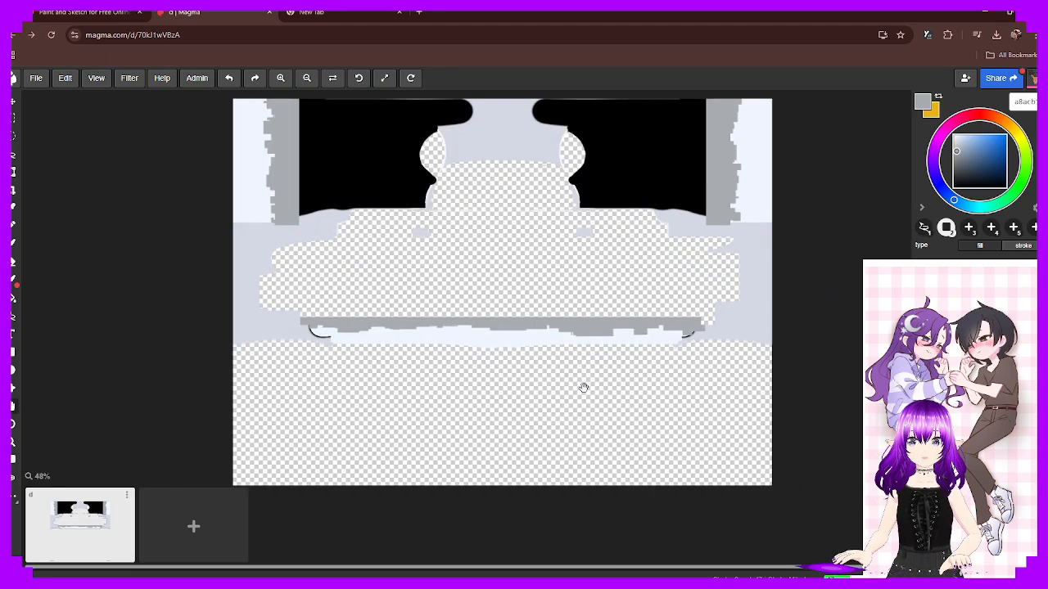
scroll(583, 386, up, 2)
scroll(584, 386, down, 2)
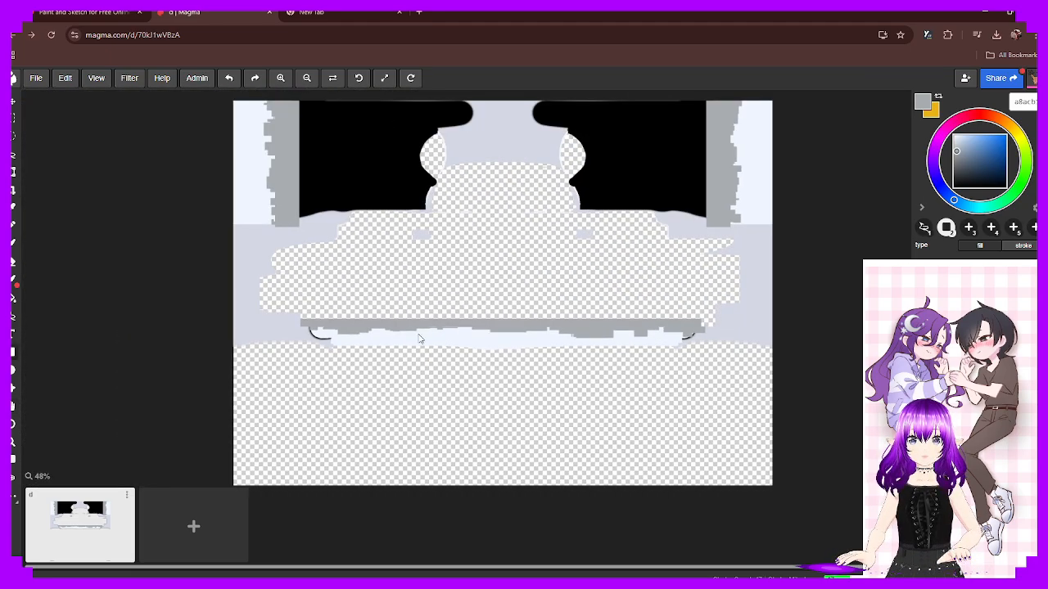
scroll(409, 325, up, 4)
scroll(33, 94, down, 4)
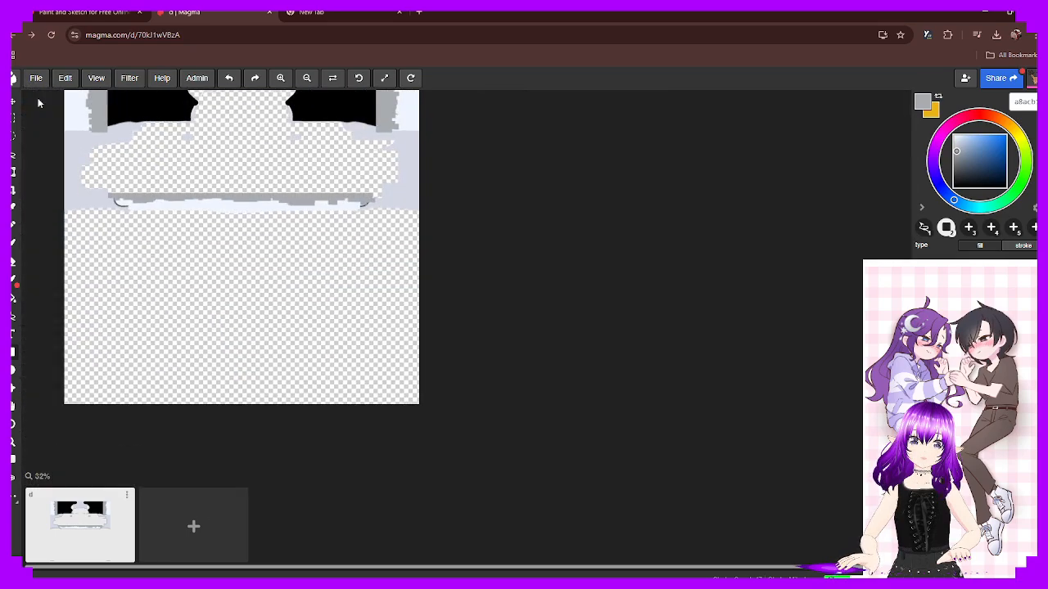
Export the drawing as a PNG and minimize the browser window
click(36, 78)
mouse_move(96, 193)
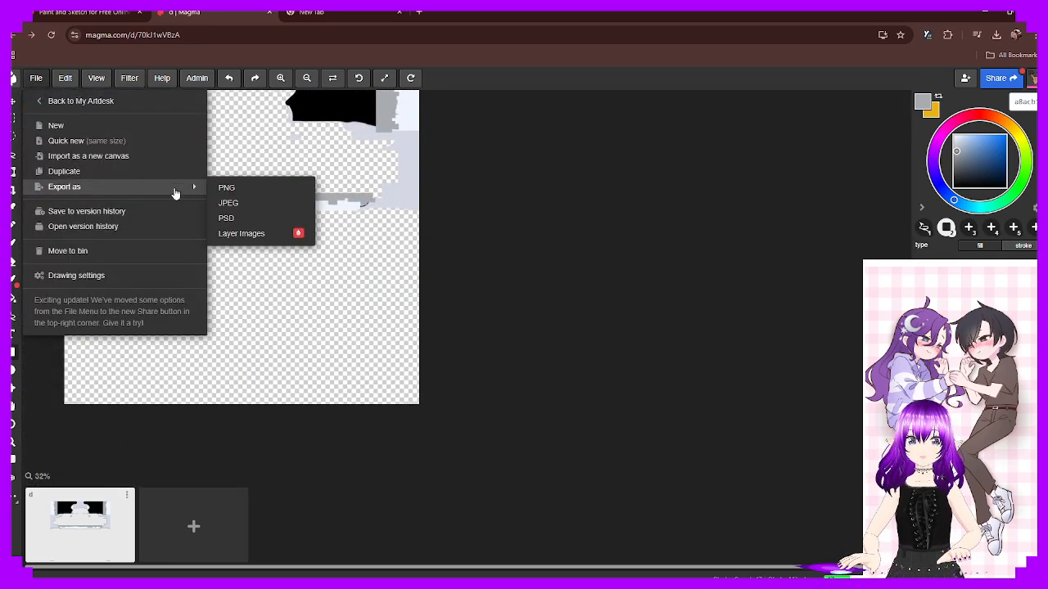
click(233, 189)
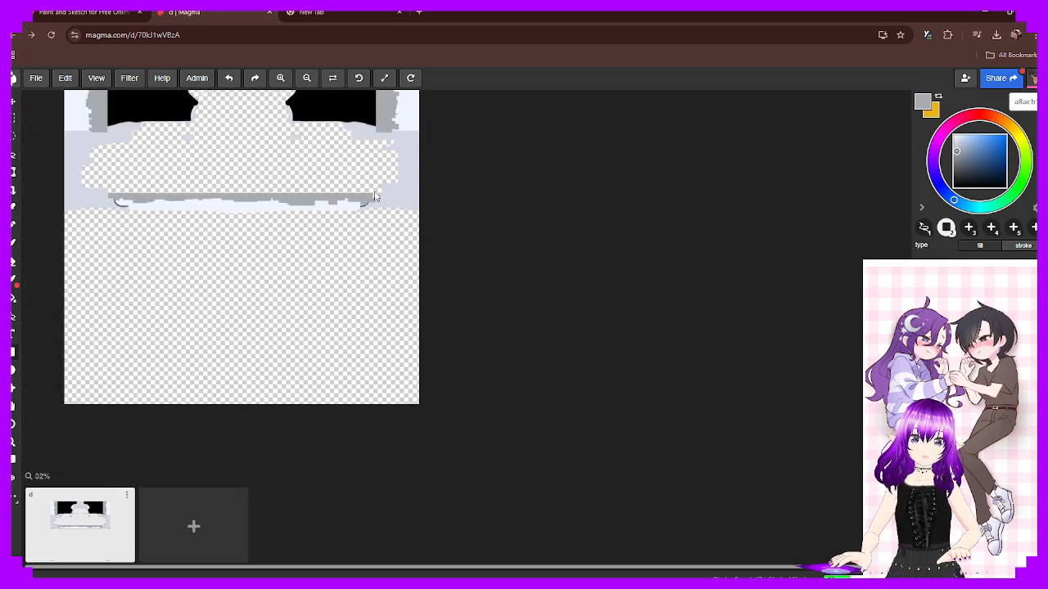
click(986, 13)
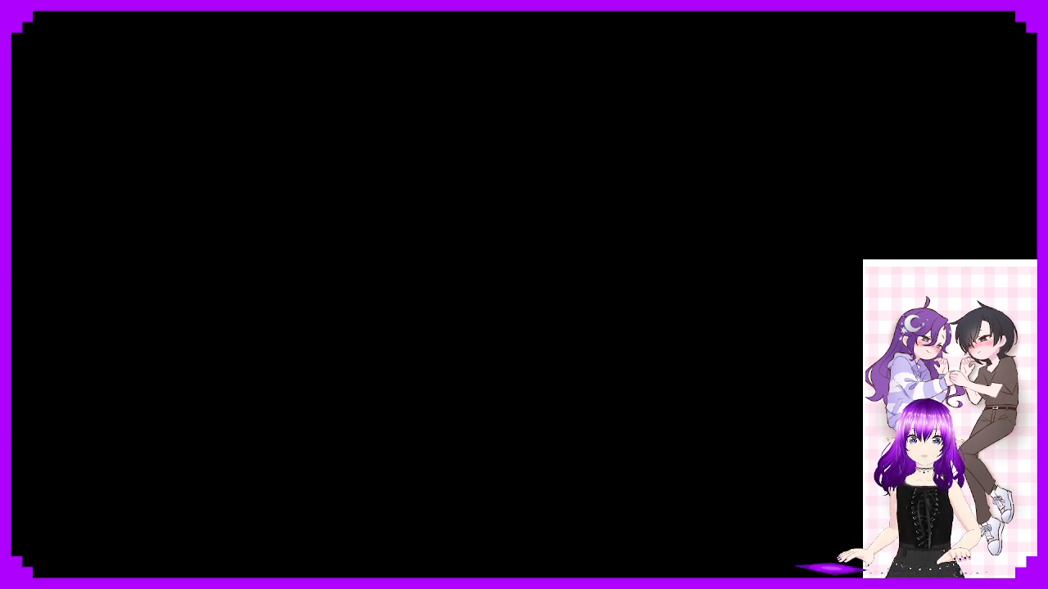
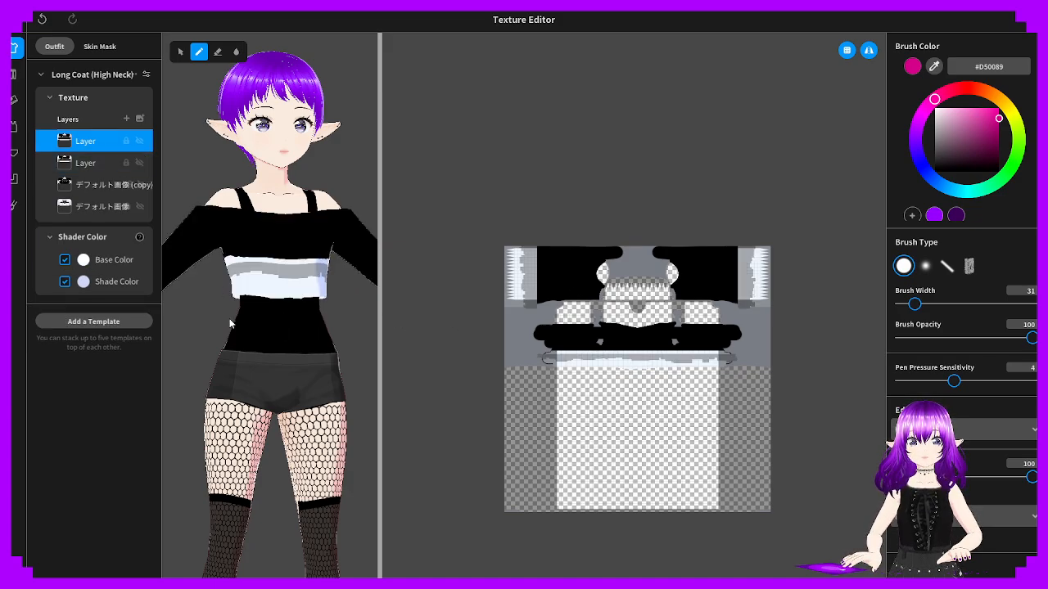
Hide the second layer of the Long Coat texture in the Texture Editor, beneath the selected top layer
mouse_move(232, 324)
middle_down()
mouse_move(203, 323)
mouse_move(224, 321)
middle_up()
right_drag(224, 320, 308, 313)
middle_drag(278, 304, 296, 307)
click(140, 166)
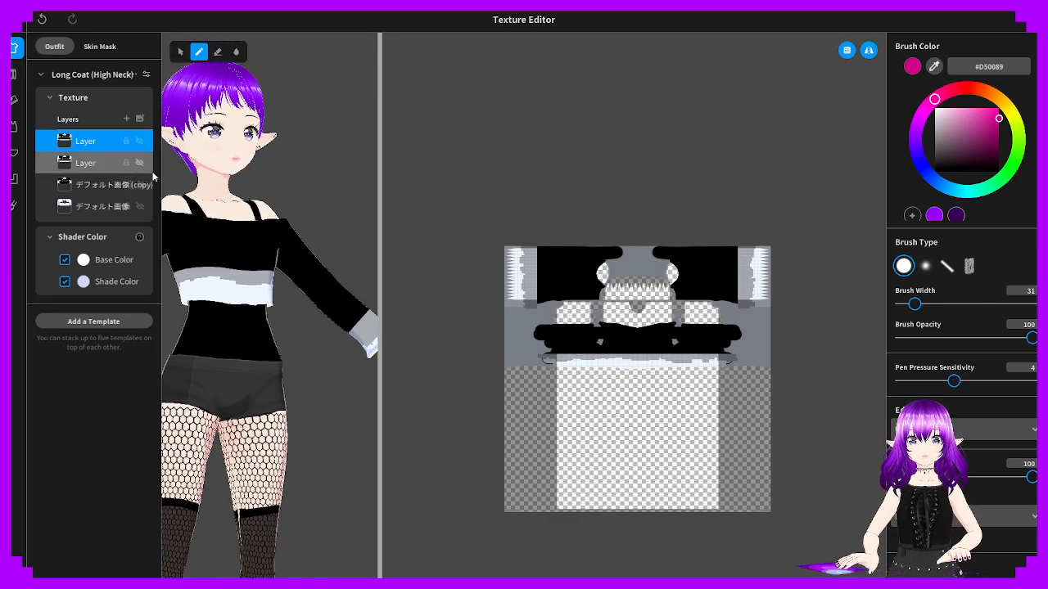
Examine the jagged gray and pale band around the avatar's shirt up close, from several angles and at full figure
right_drag(295, 278, 271, 299)
scroll(260, 278, up, 3)
scroll(260, 279, up, 3)
middle_drag(270, 299, 223, 329)
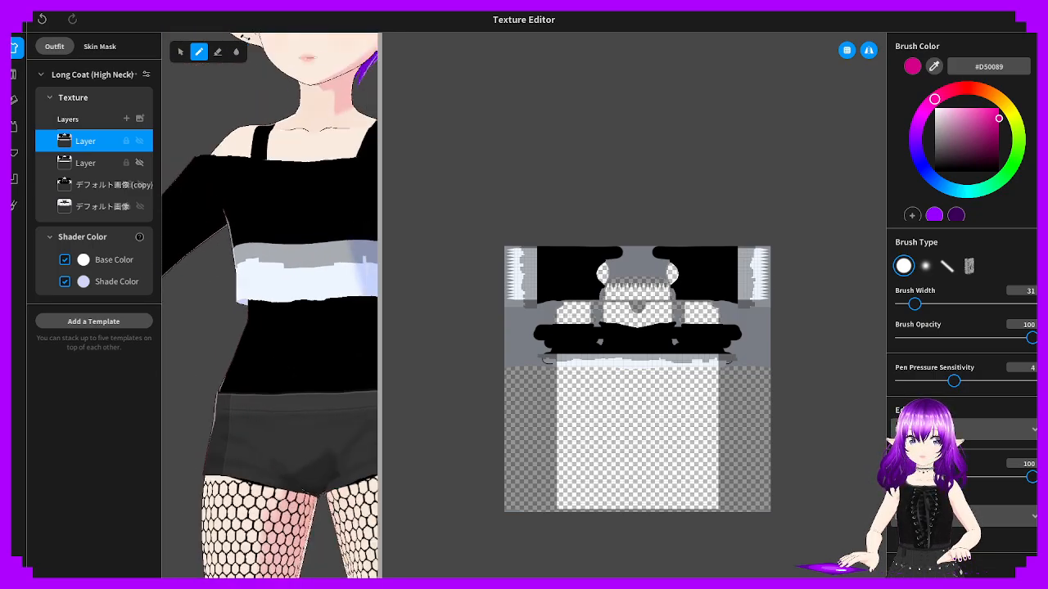
scroll(254, 294, down, 3)
mouse_move(364, 298)
middle_down()
mouse_move(264, 301)
mouse_move(364, 308)
middle_up()
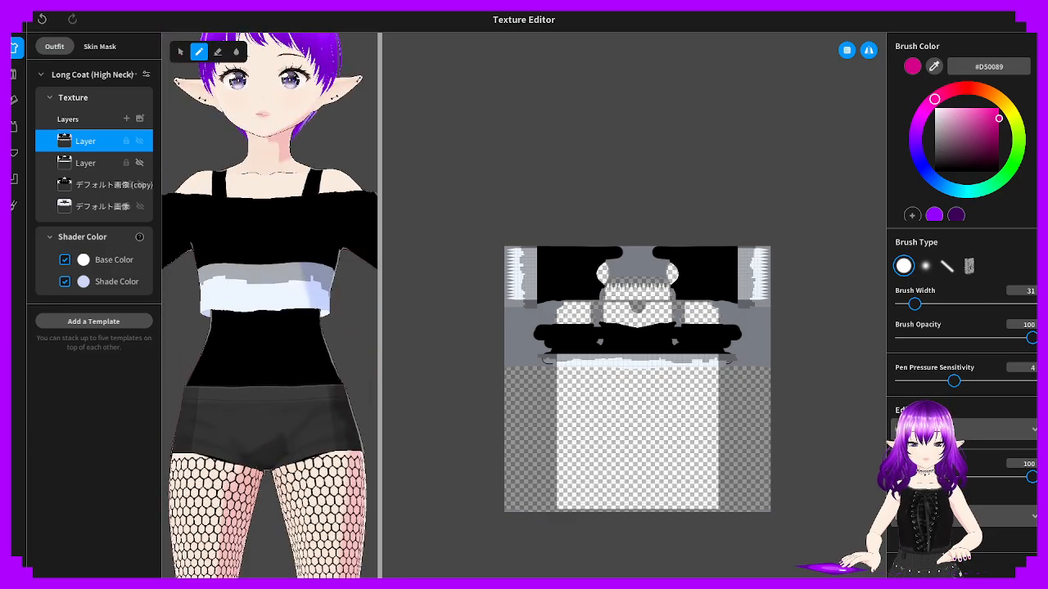
scroll(246, 298, down, 3)
middle_drag(257, 311, 271, 310)
mouse_move(258, 311)
right_down()
mouse_move(358, 312)
mouse_move(253, 320)
right_up()
middle_drag(253, 320, 207, 324)
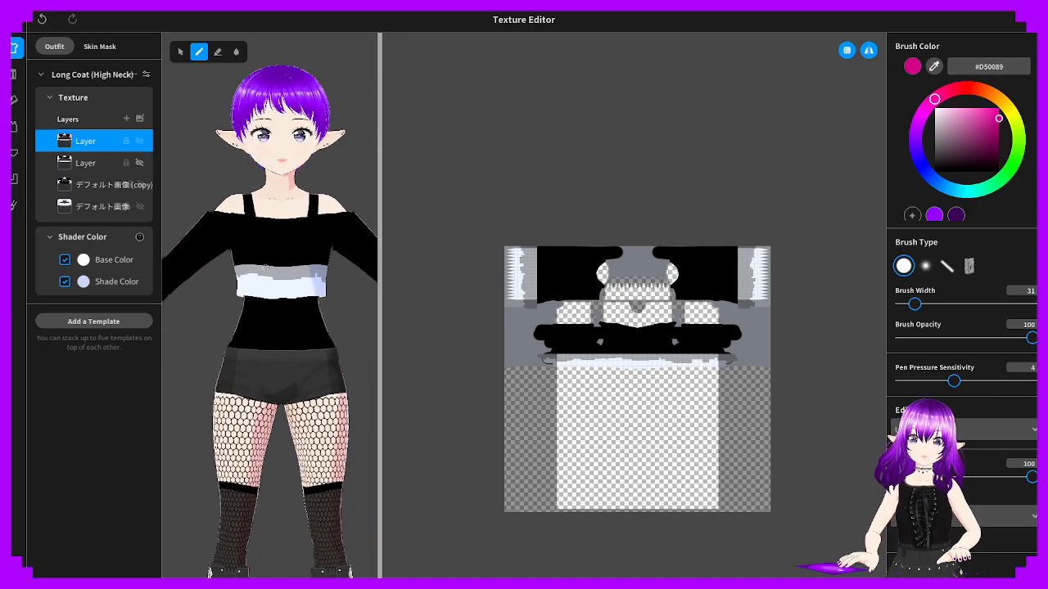
scroll(250, 313, down, 4)
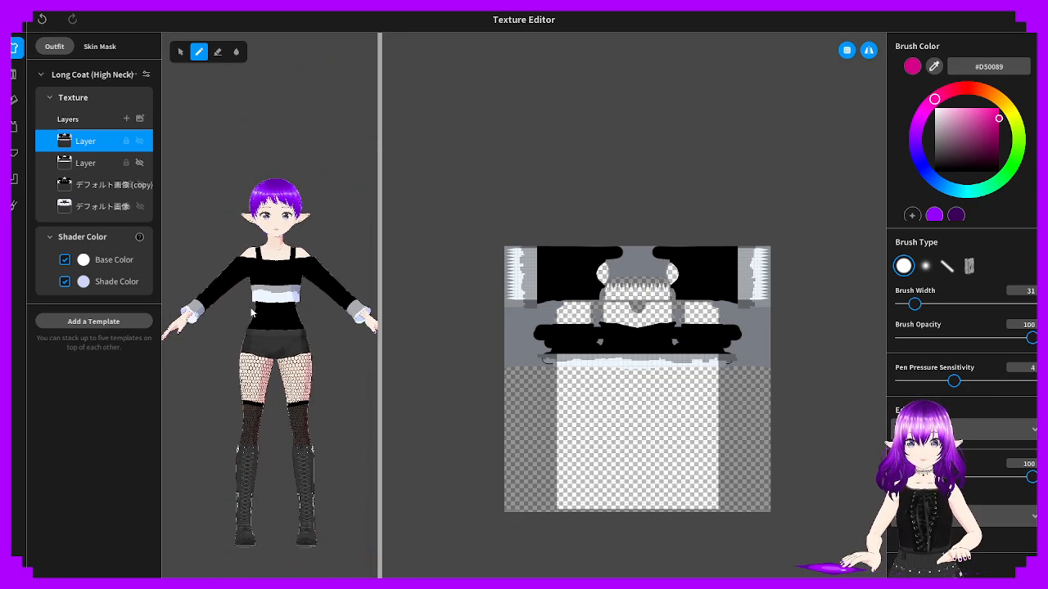
scroll(251, 314, down, 1)
mouse_move(251, 314)
right_down()
mouse_move(318, 333)
mouse_move(248, 325)
right_up()
scroll(248, 325, up, 5)
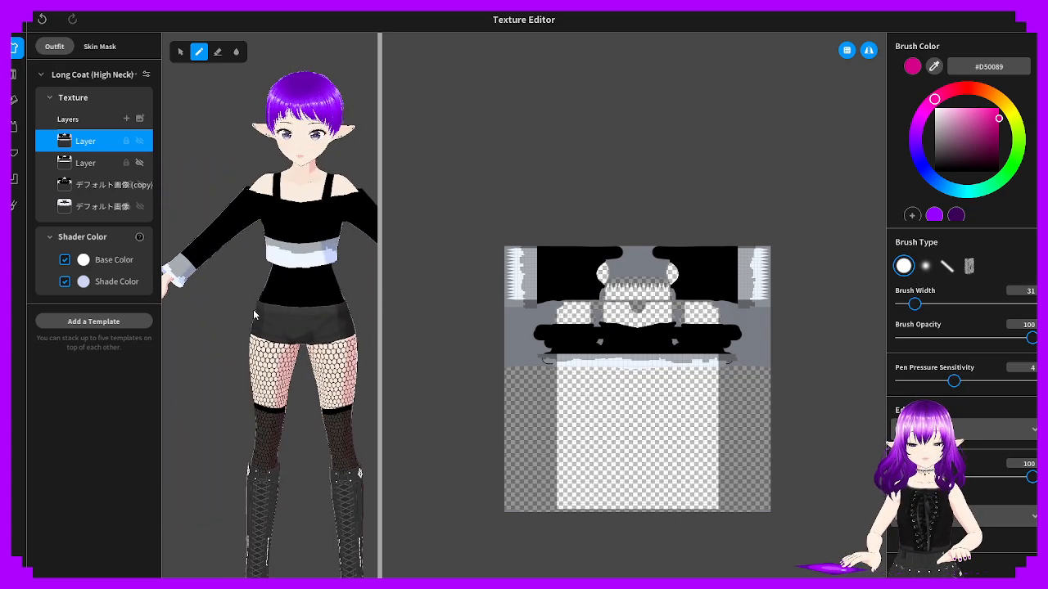
middle_drag(234, 287, 219, 257)
scroll(299, 286, up, 5)
middle_drag(352, 279, 197, 287)
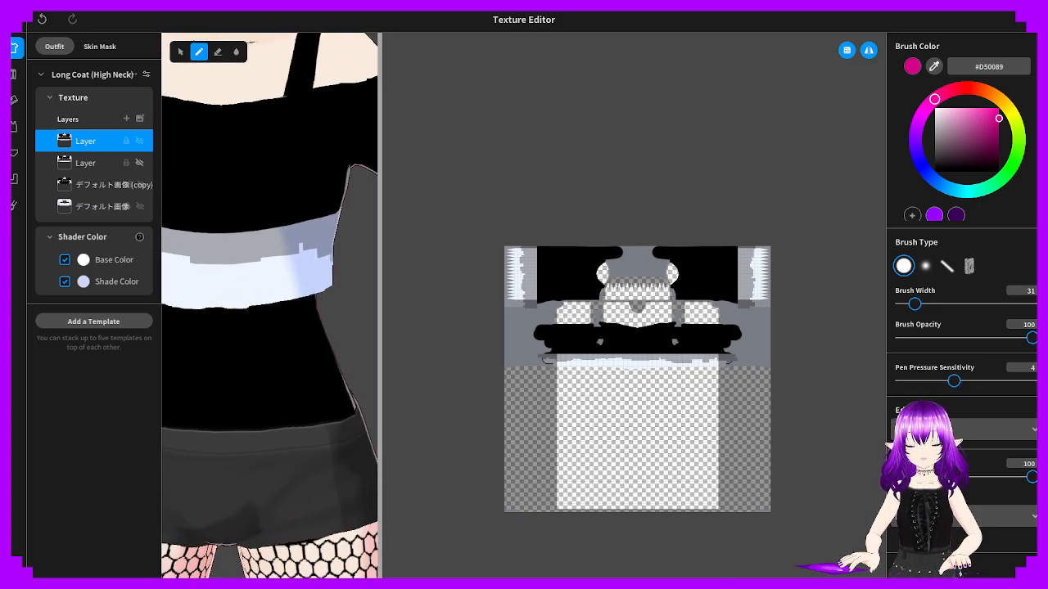
middle_drag(327, 319, 328, 253)
scroll(332, 256, down, 5)
scroll(334, 270, down, 2)
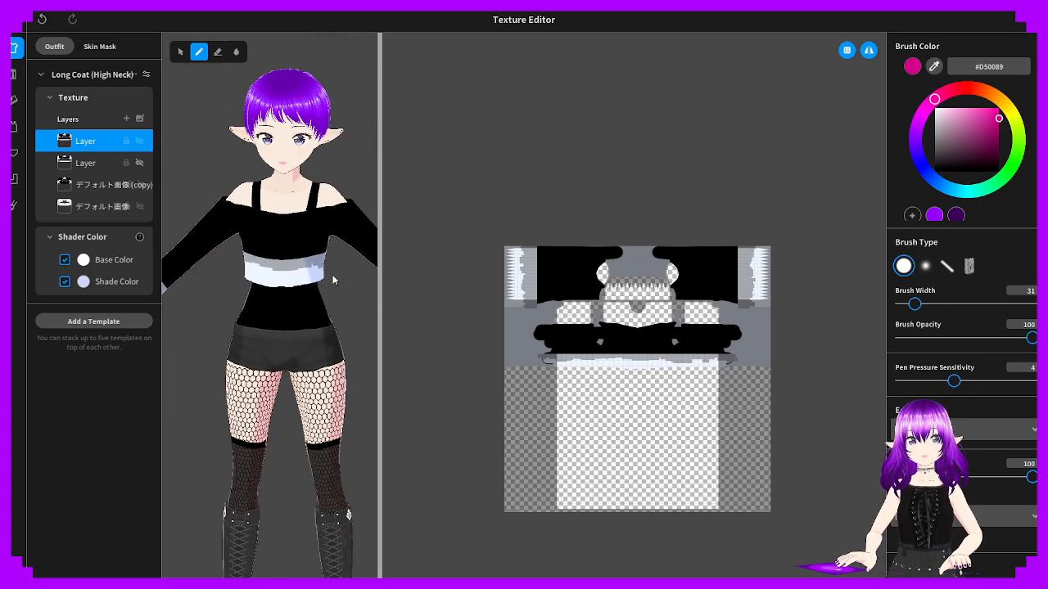
scroll(335, 279, down, 2)
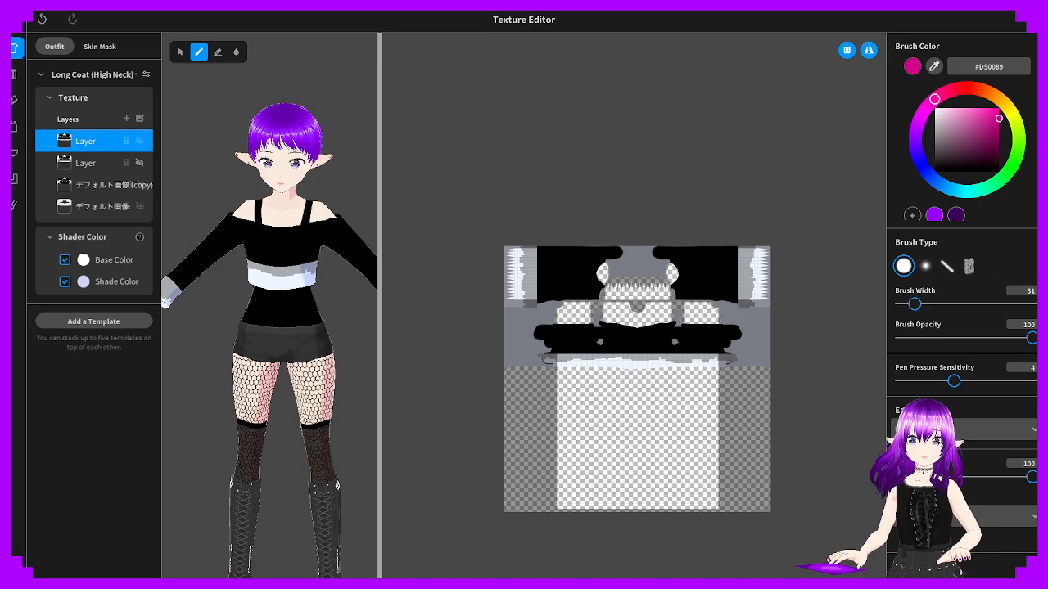
Switch back to the Magma drawing and make a rectangular selection around the horizontal bottom bar
key(alt+Tab)
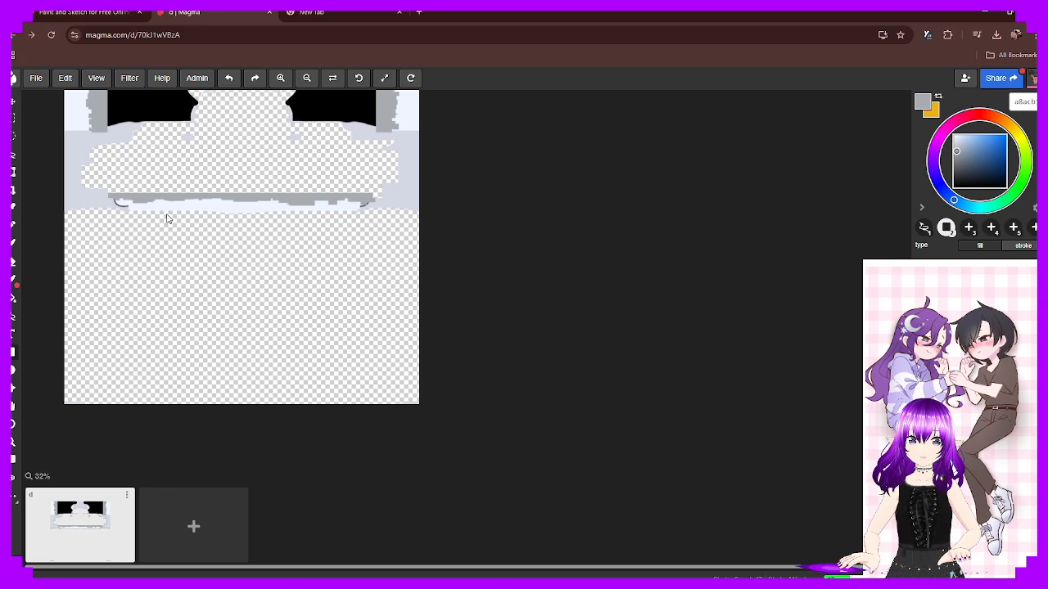
drag(164, 217, 334, 279)
scroll(334, 279, up, 9)
scroll(667, 342, down, 3)
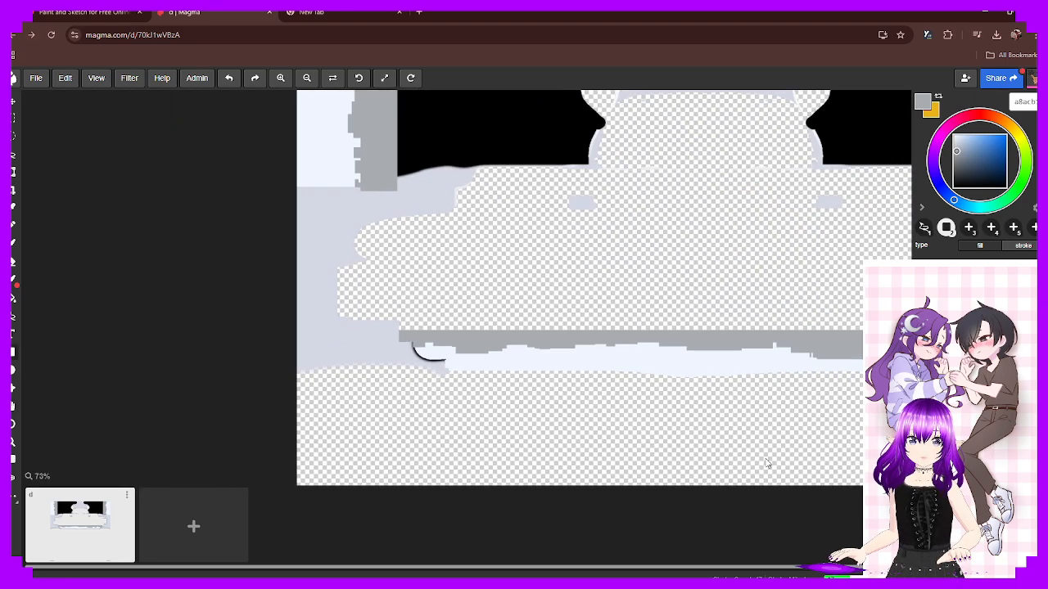
drag(691, 396, 648, 381)
scroll(649, 381, down, 6)
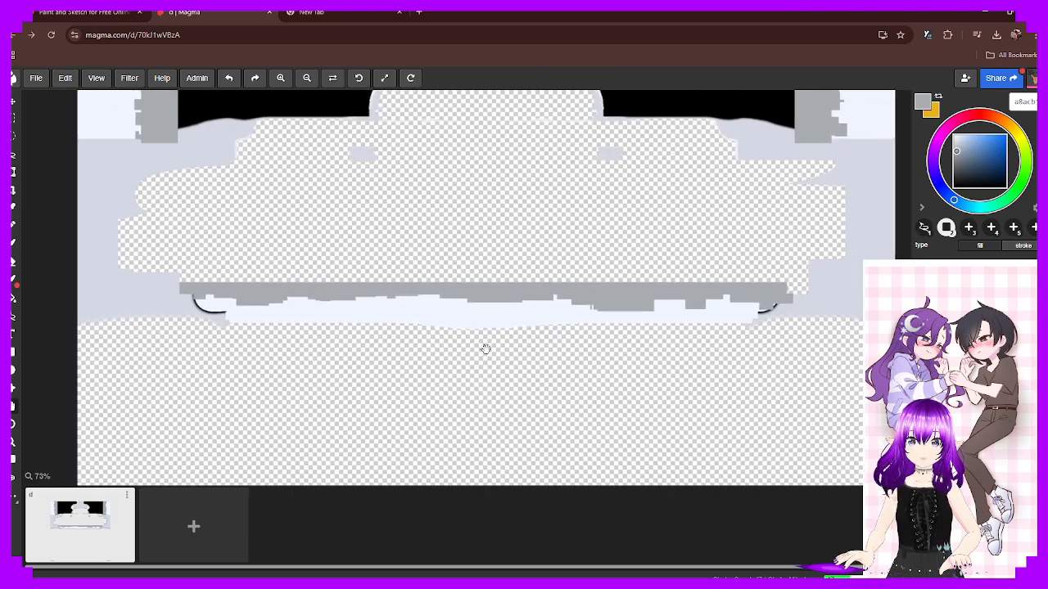
drag(385, 300, 715, 370)
scroll(576, 347, up, 5)
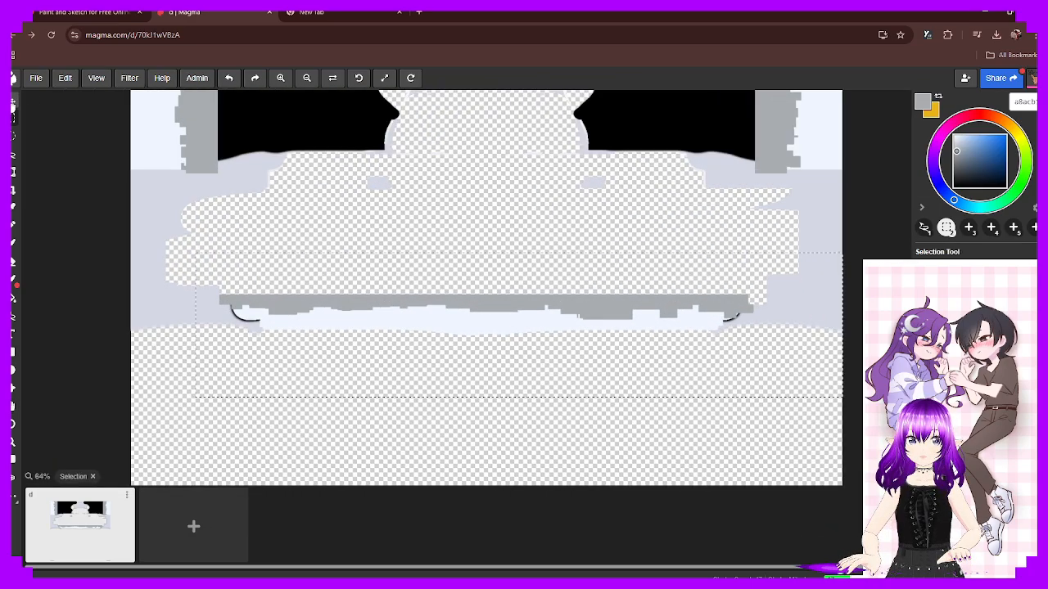
Try to move the selected bottom bar slightly downward
click(13, 100)
drag(424, 317, 426, 320)
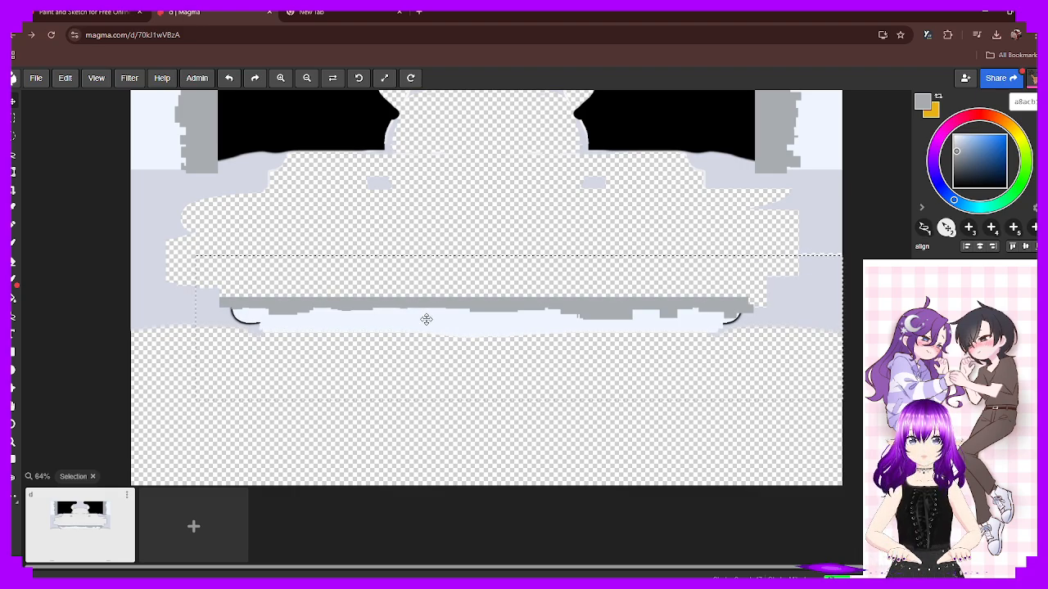
key(ctrl+z)
key(ctrl+z)
key(ctrl+z)
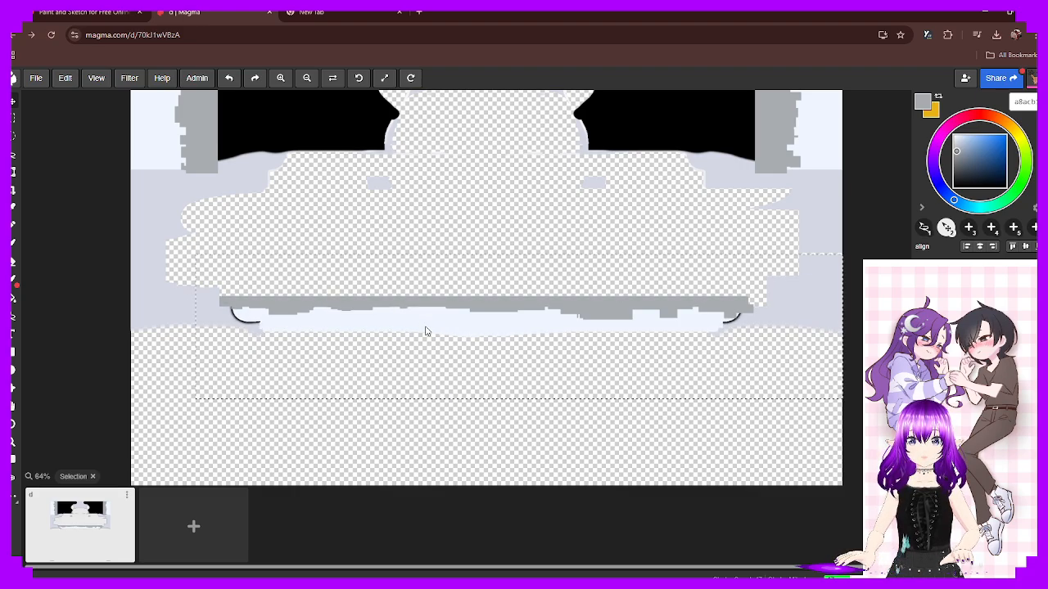
Try to outline a rectangular selection directly beneath the pale bottom bar
key(m)
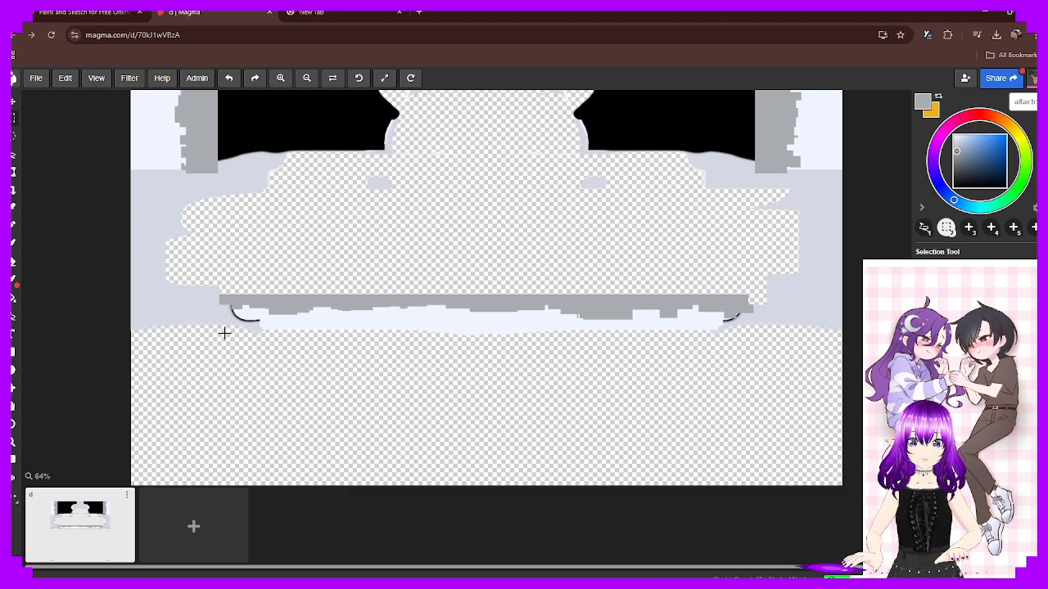
scroll(258, 326, up, 3)
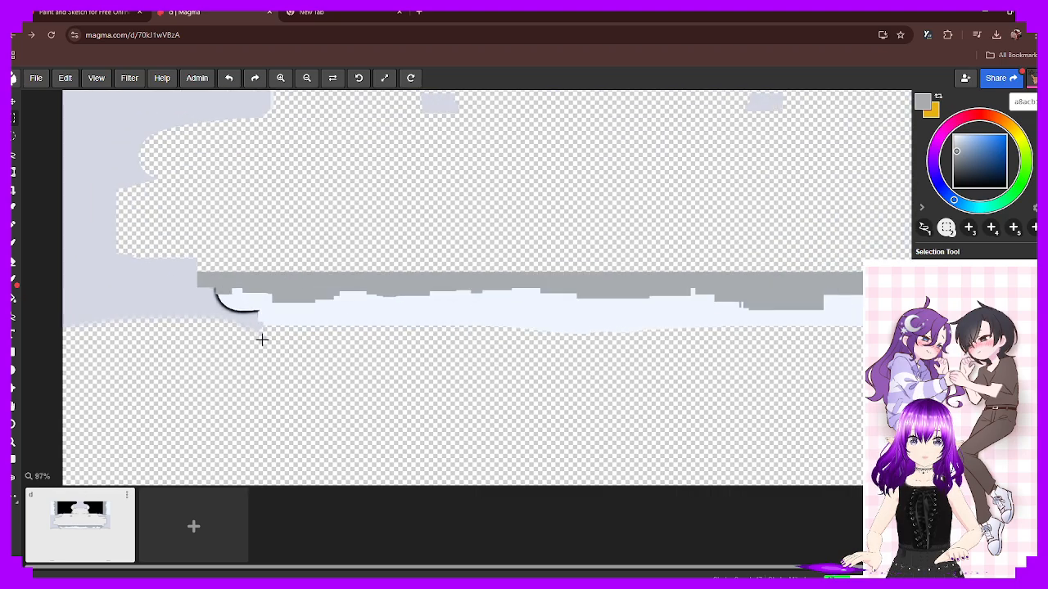
mouse_move(259, 320)
mouse_down()
mouse_move(708, 392)
mouse_move(765, 382)
mouse_move(921, 423)
mouse_move(921, 463)
mouse_move(787, 447)
mouse_move(810, 450)
mouse_up()
scroll(524, 392, down, 3)
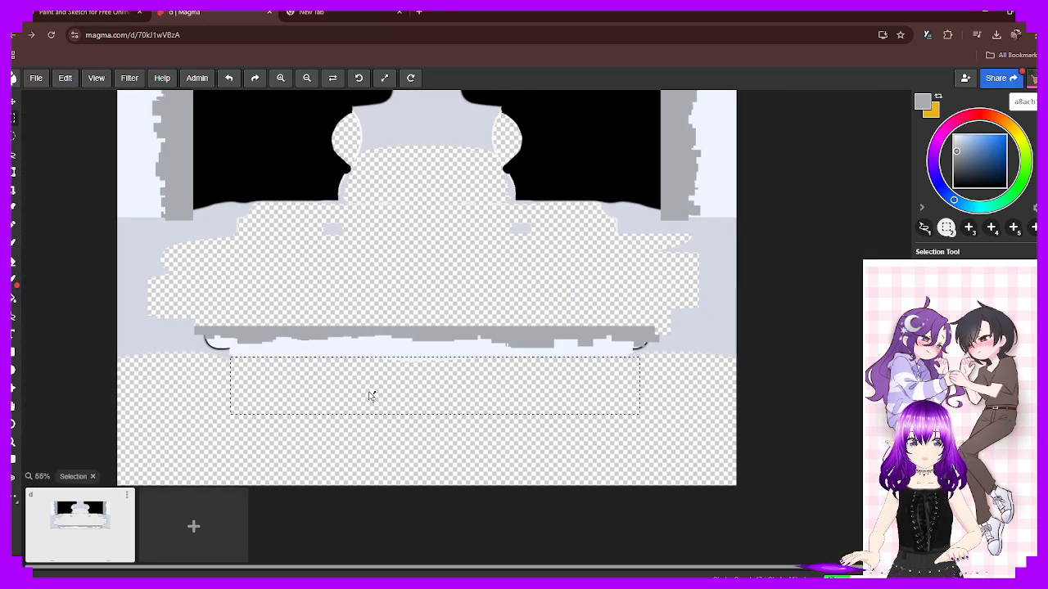
scroll(369, 396, up, 3)
scroll(369, 395, down, 2)
scroll(369, 395, up, 2)
scroll(369, 395, up, 1)
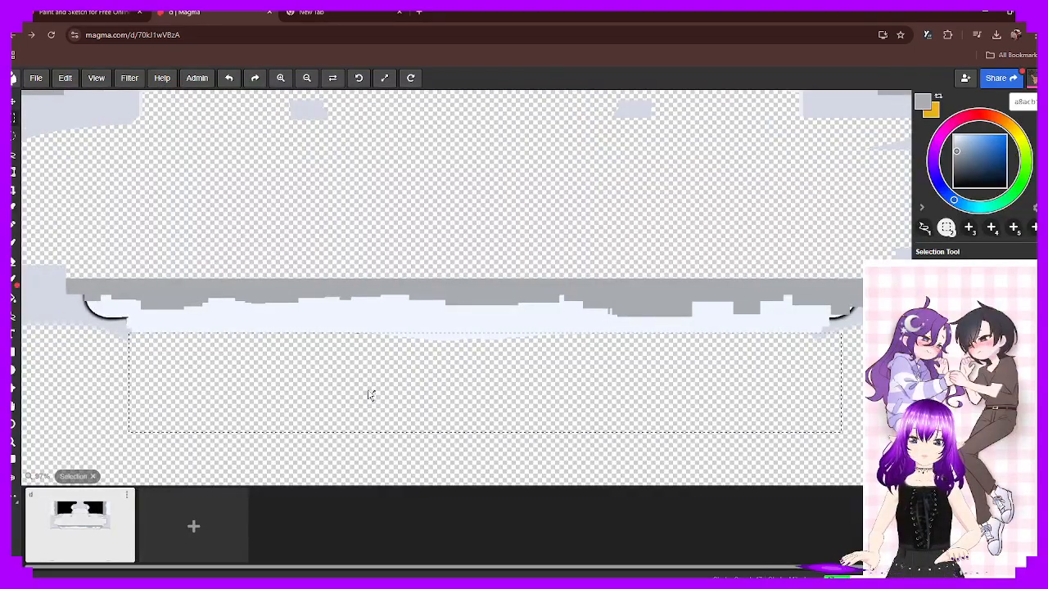
click(373, 397)
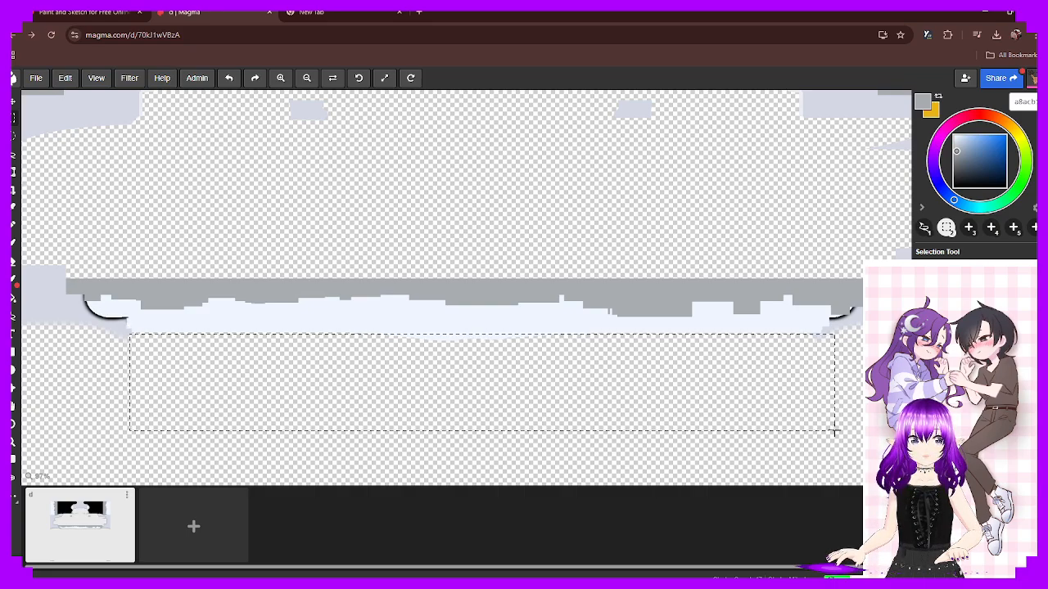
drag(827, 432, 828, 433)
click(808, 435)
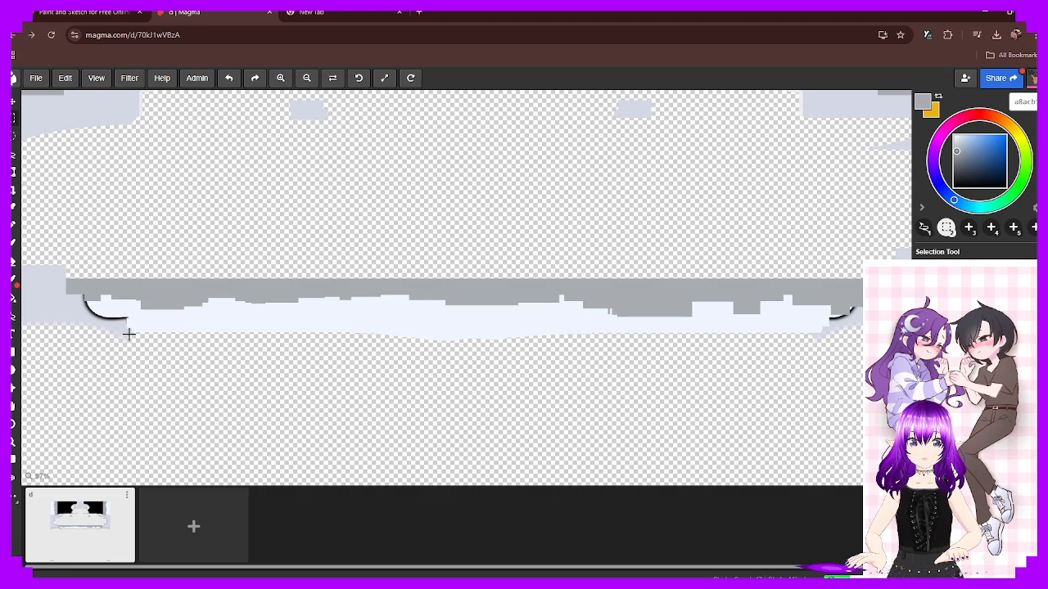
Select a long rectangle along the pale bar's lower edge, reaching down into the transparent area, and fill it with dark blue
drag(131, 333, 509, 407)
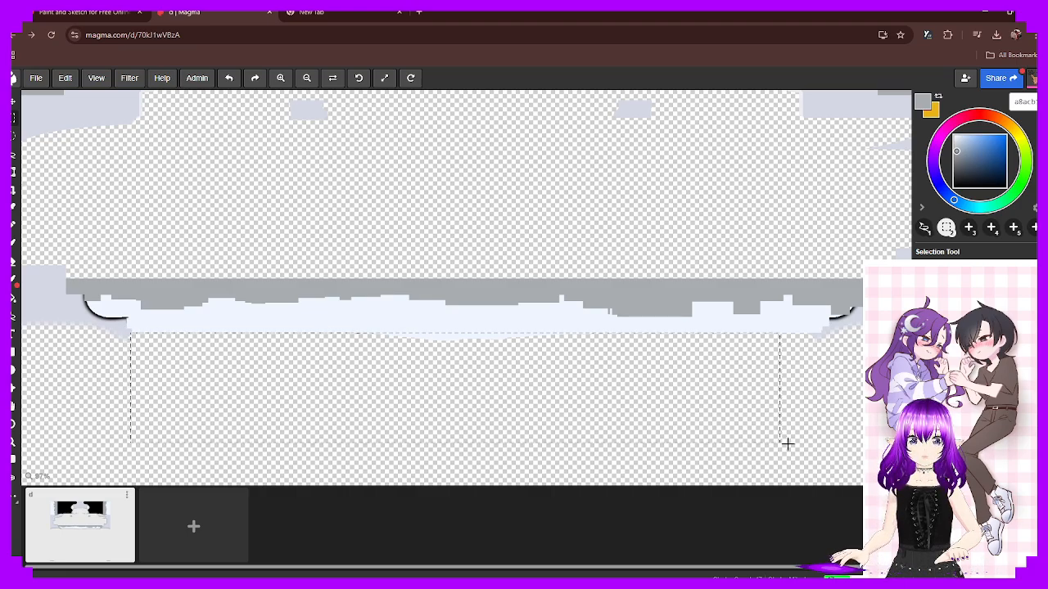
drag(788, 443, 826, 432)
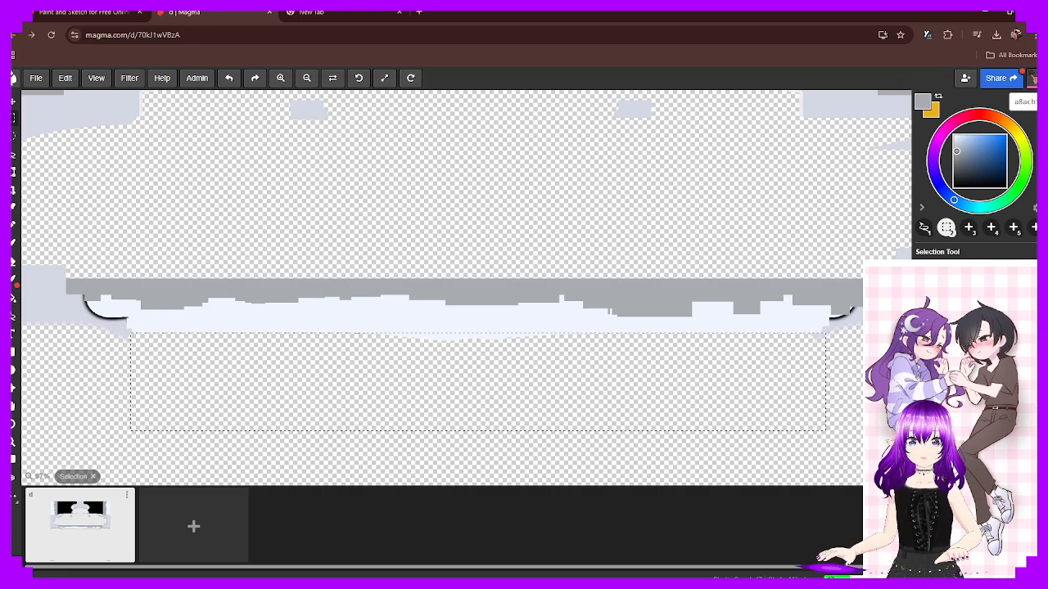
click(1004, 150)
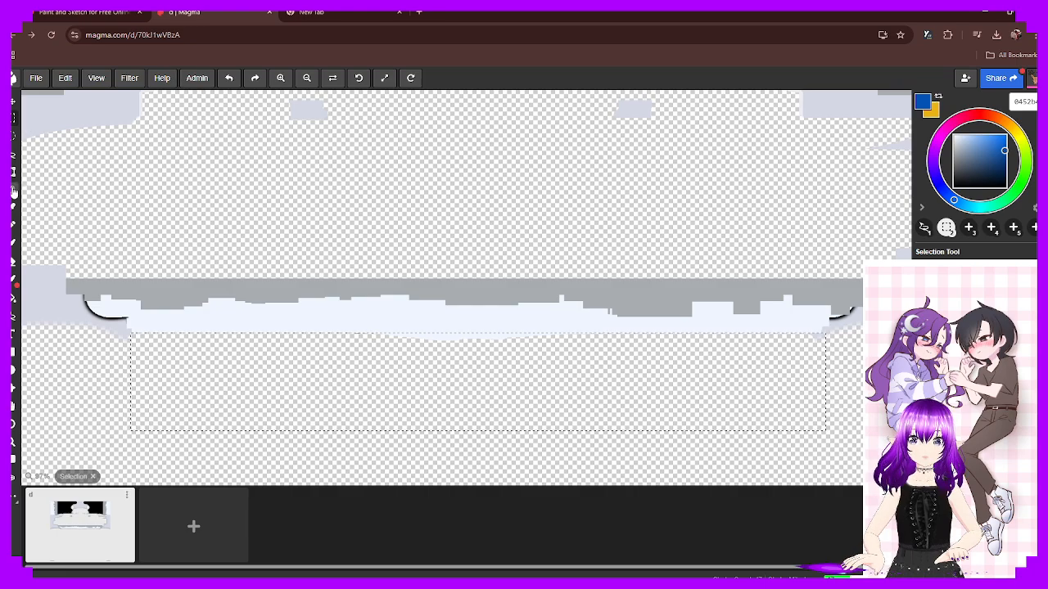
click(14, 333)
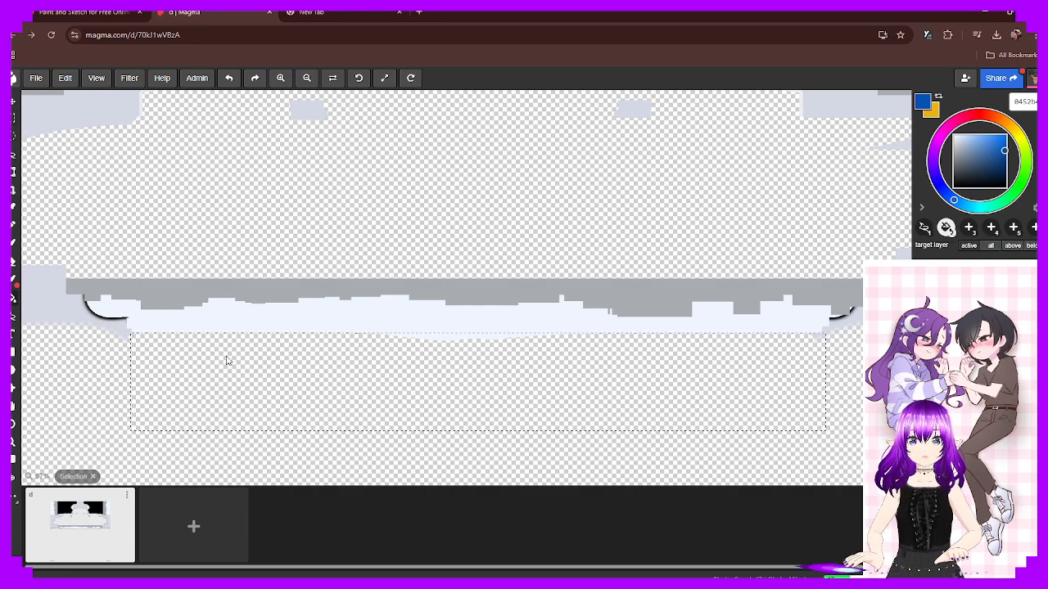
click(299, 354)
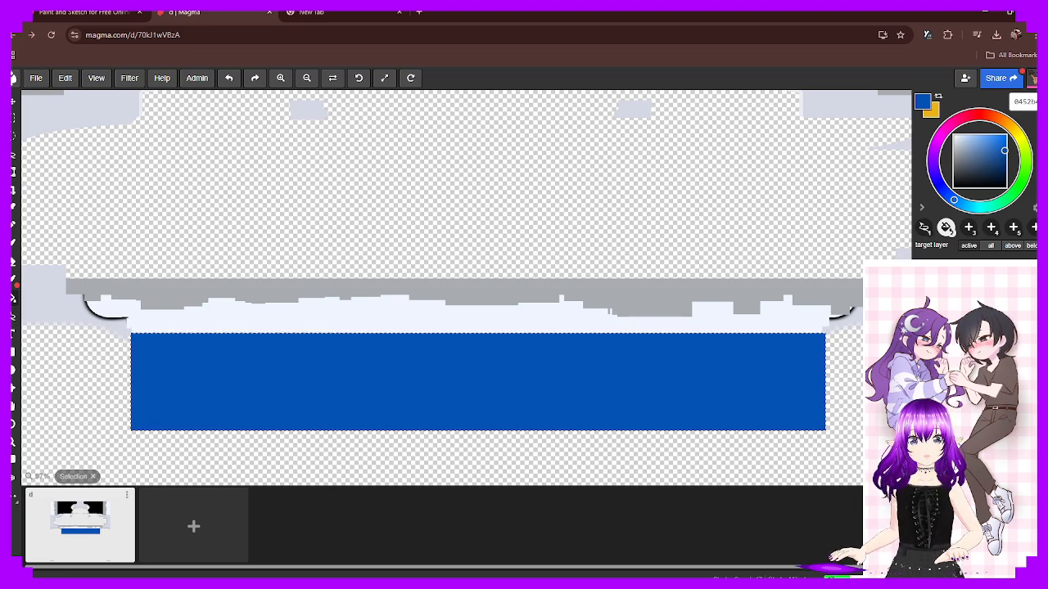
Hide the blue rectangle and make a rectangular selection around the whole bottom bar
key(Delete)
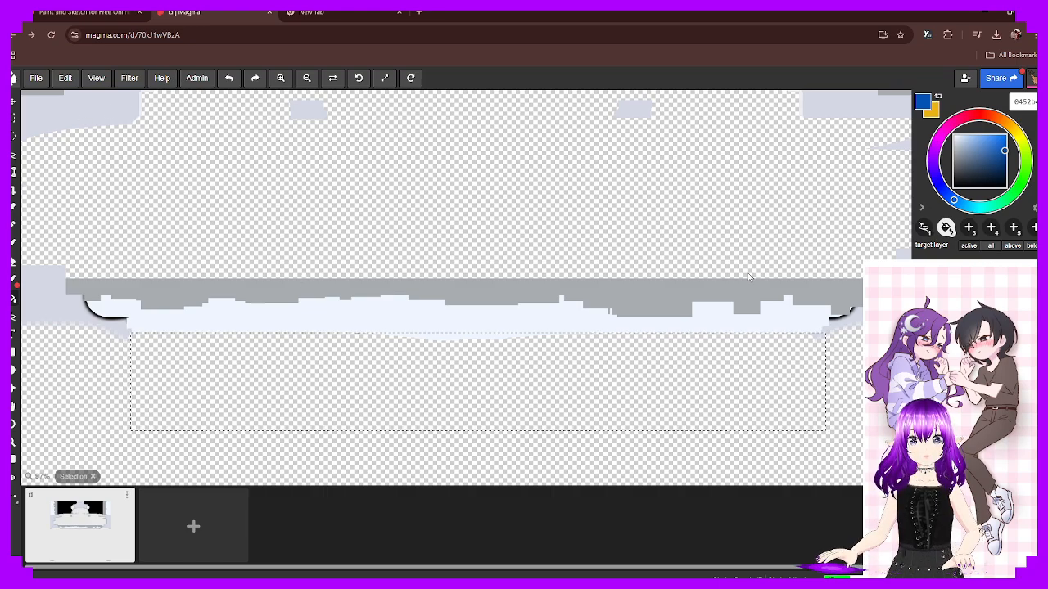
key(ctrl+d)
click(14, 119)
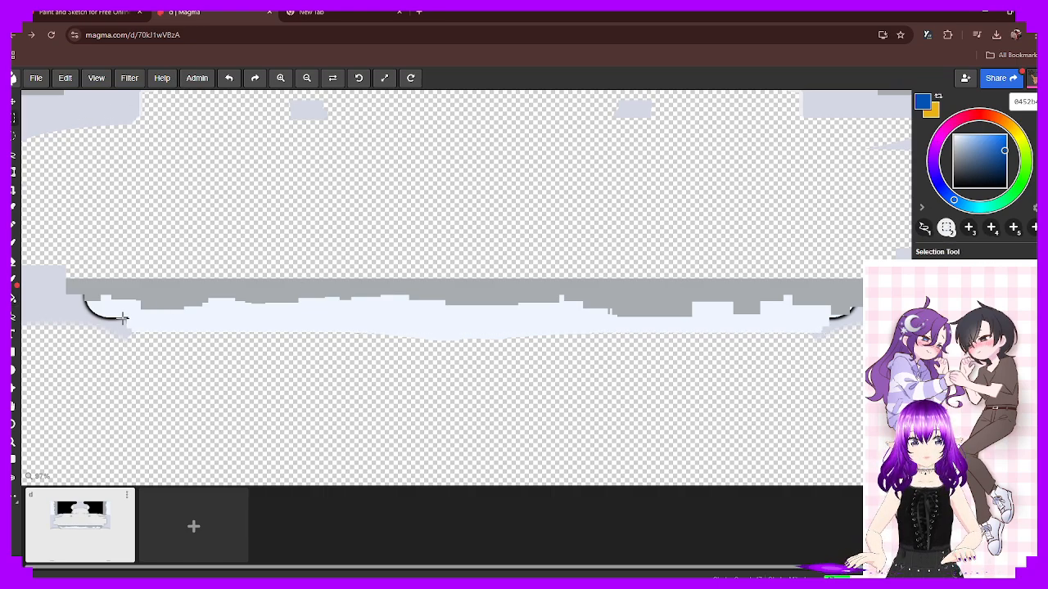
drag(47, 257, 909, 401)
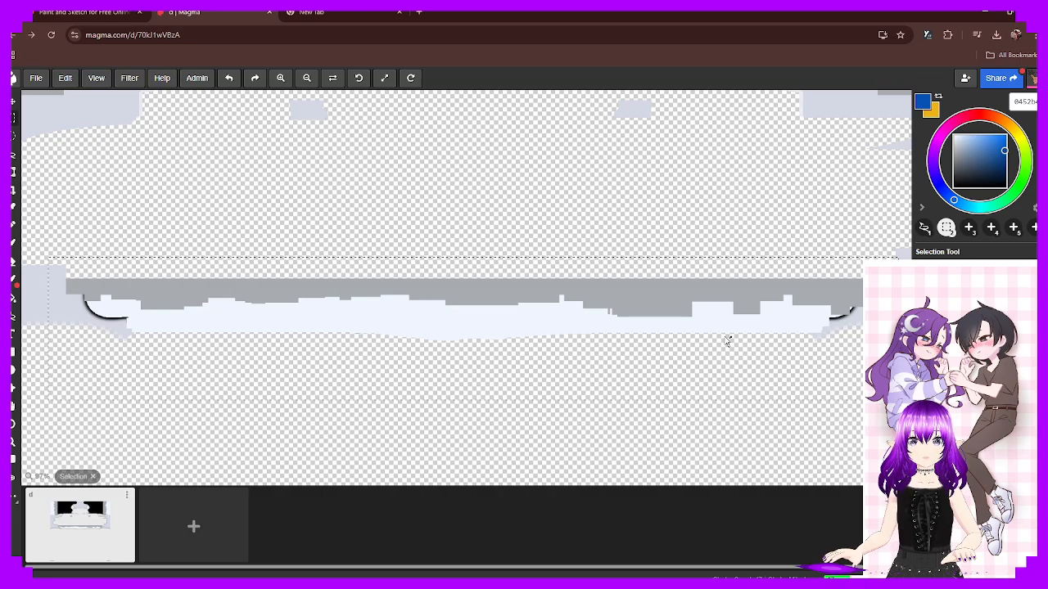
Move the selected bottom bar down slightly under the jagged gray edge and clear the selection
click(14, 102)
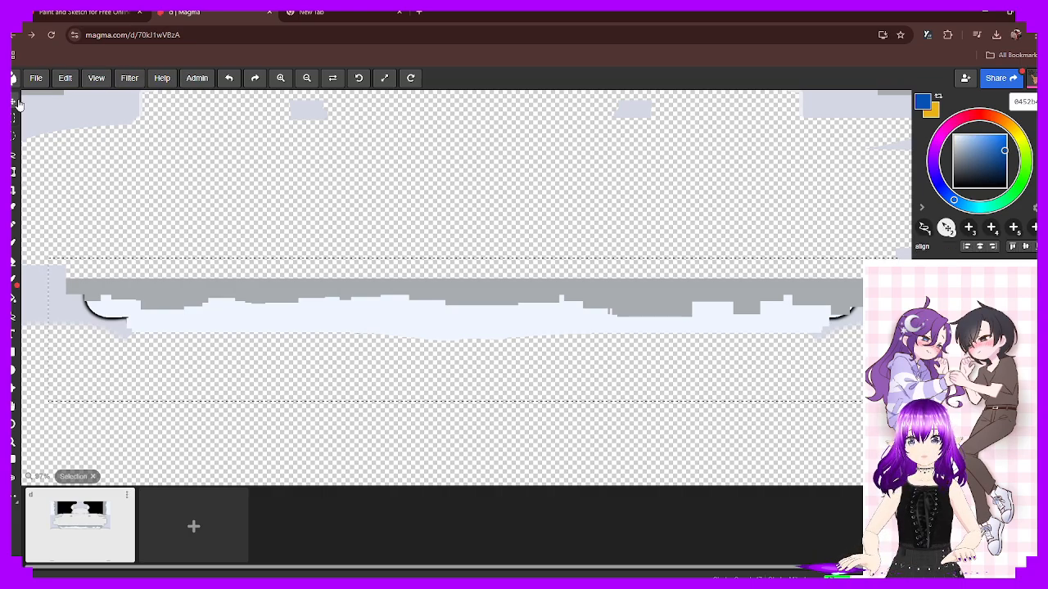
drag(422, 310, 422, 320)
key(Up)
key(Up)
key(Up)
key(Up)
key(Up)
key(Up)
key(Up)
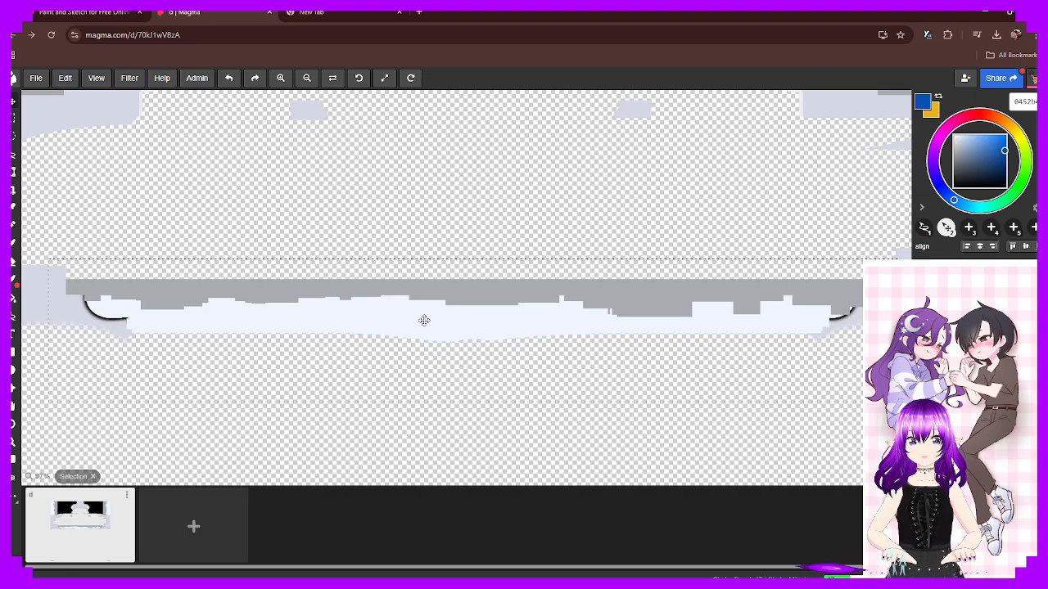
key(Down)
key(Down)
key(Down)
key(Down)
key(Down)
key(Down)
key(Down)
key(Down)
key(Down)
key(Down)
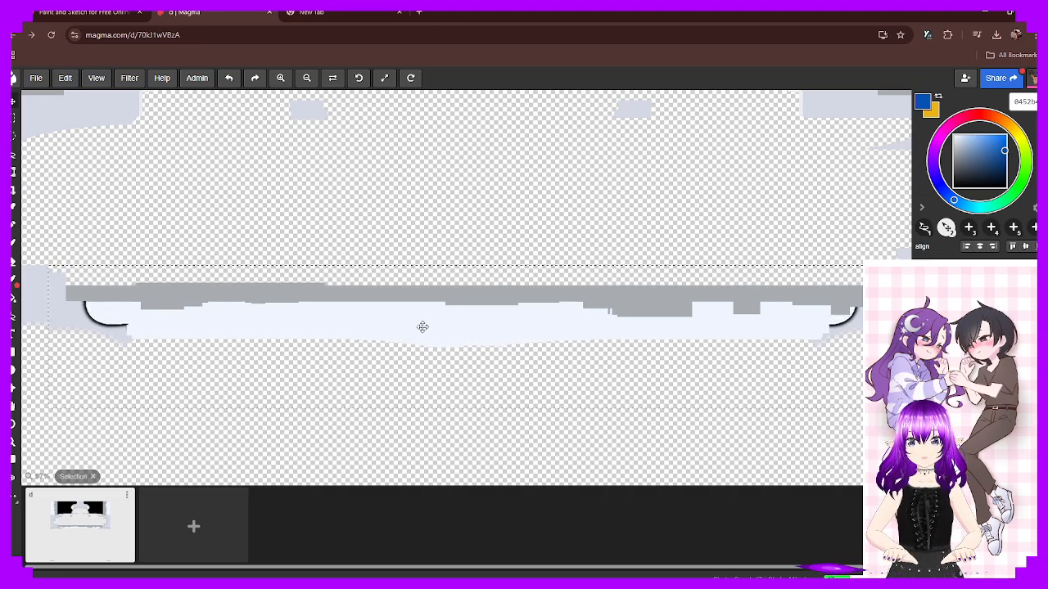
key(Up)
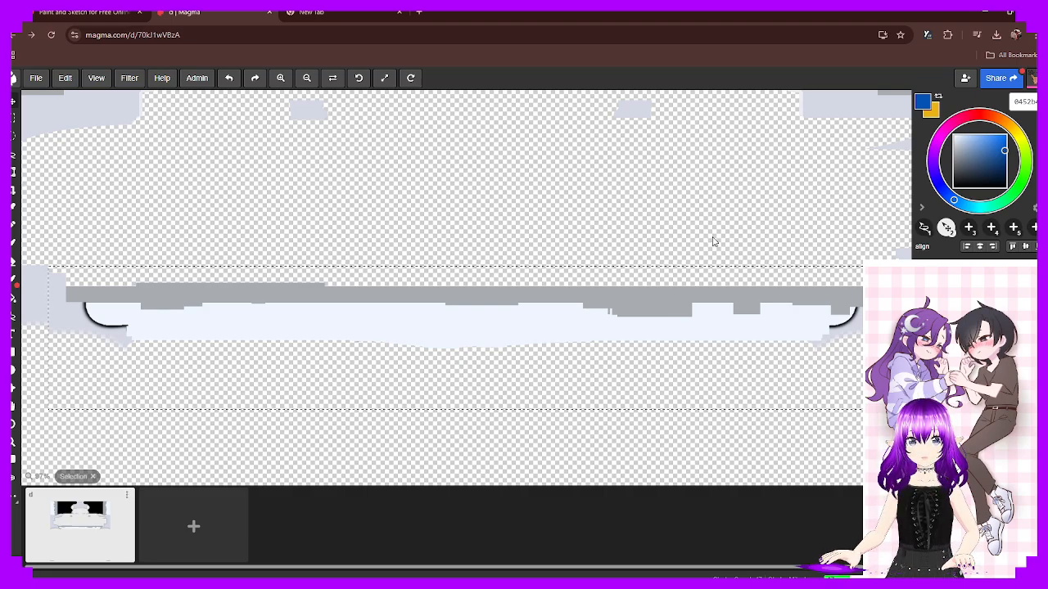
key(ctrl+d)
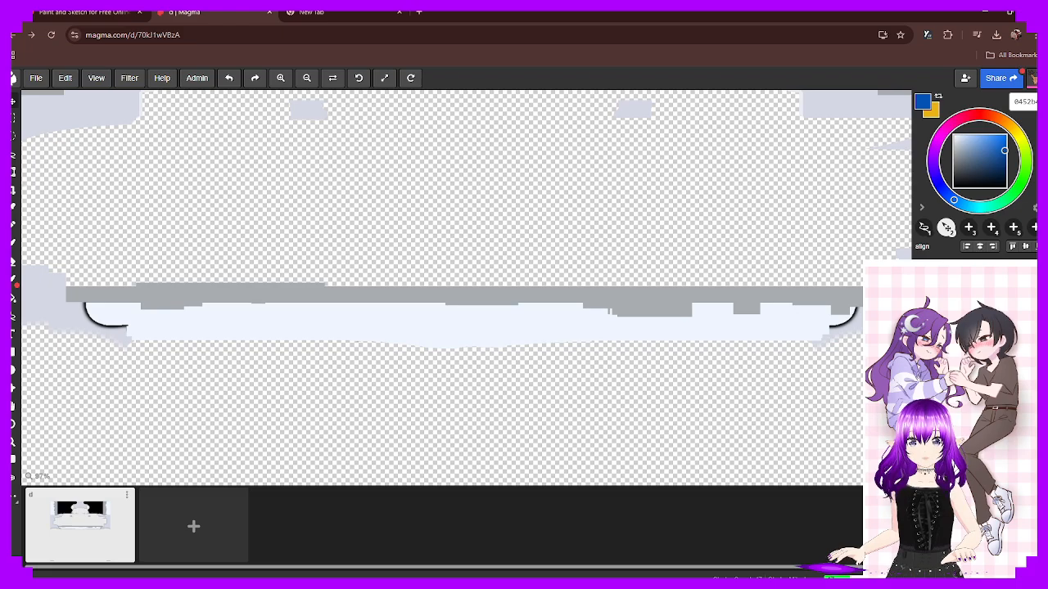
Show the blue rectangle briefly to compare it with the moved bar, and hide it again
key(ctrl+z)
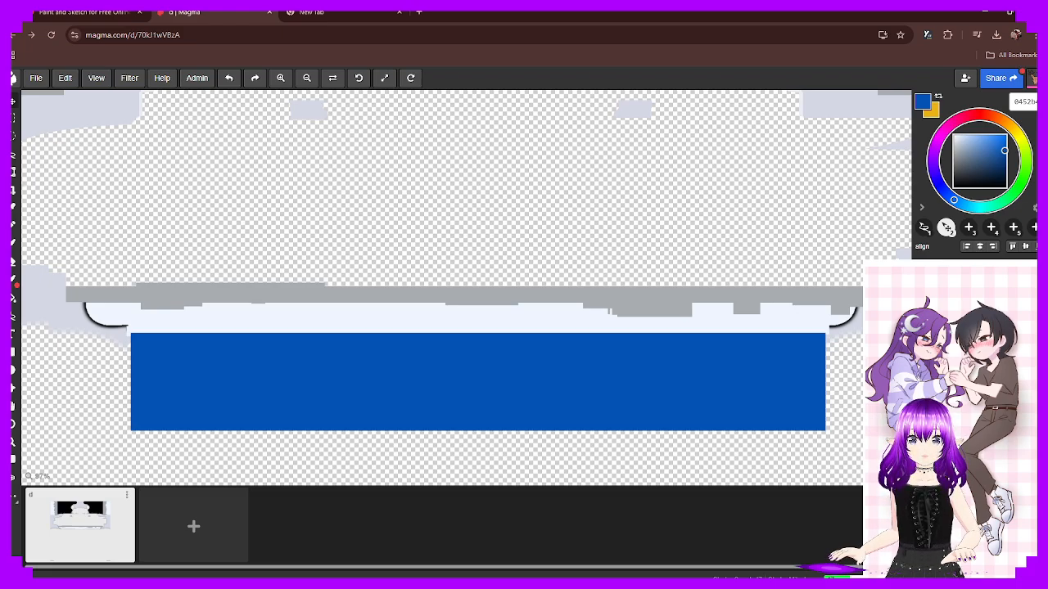
key(ctrl+z)
key(ctrl+z)
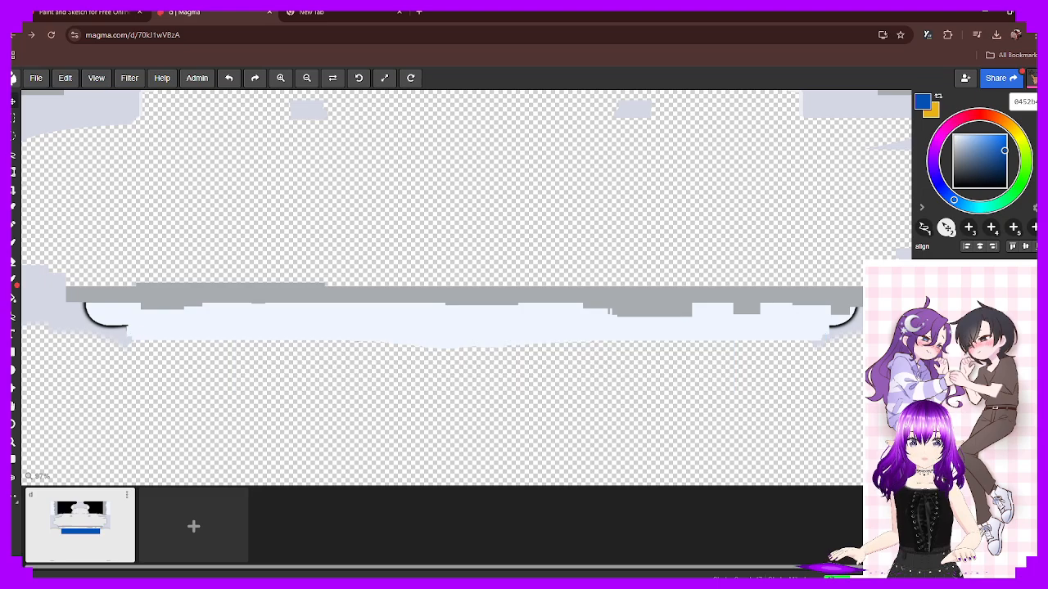
Try to select the bottom bar within its side edges and nudge it further down
click(13, 118)
drag(68, 182, 879, 414)
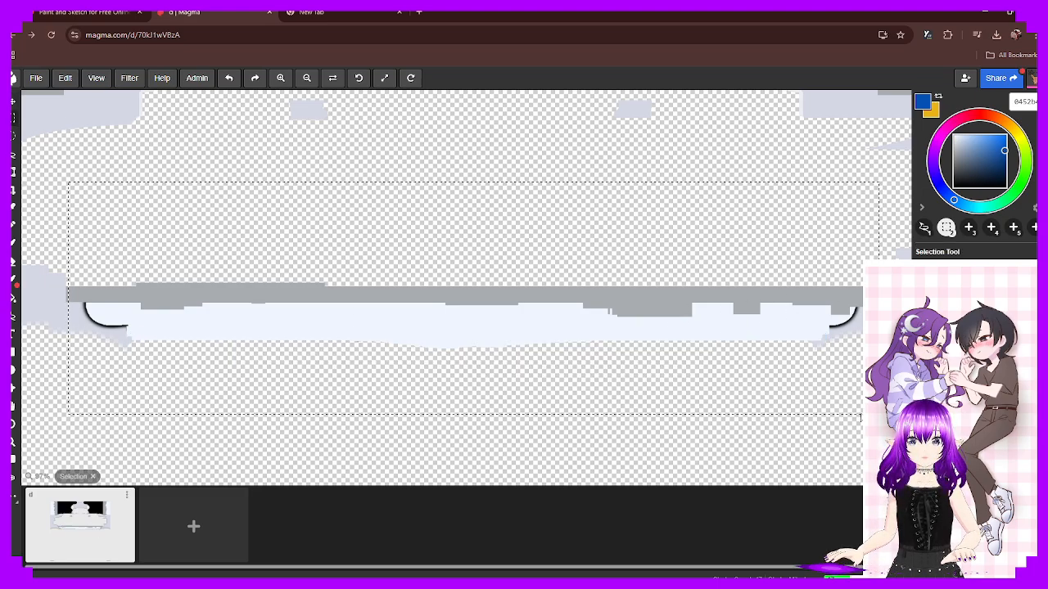
click(13, 100)
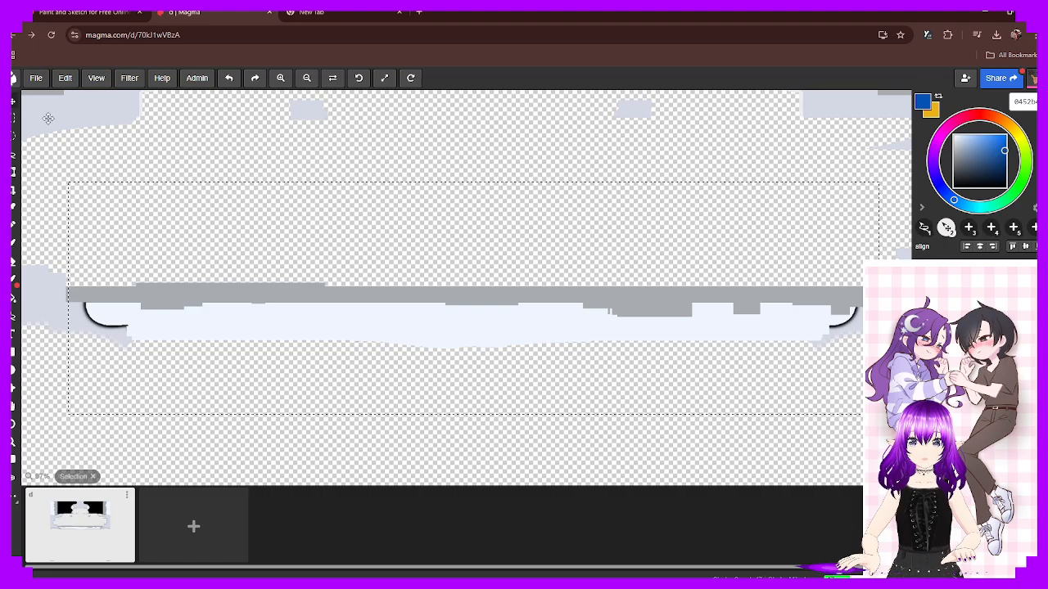
key(Down)
key(Down)
key(Down)
key(Down)
key(Down)
key(Down)
key(Down)
key(Down)
key(Down)
key(Down)
key(Down)
key(Down)
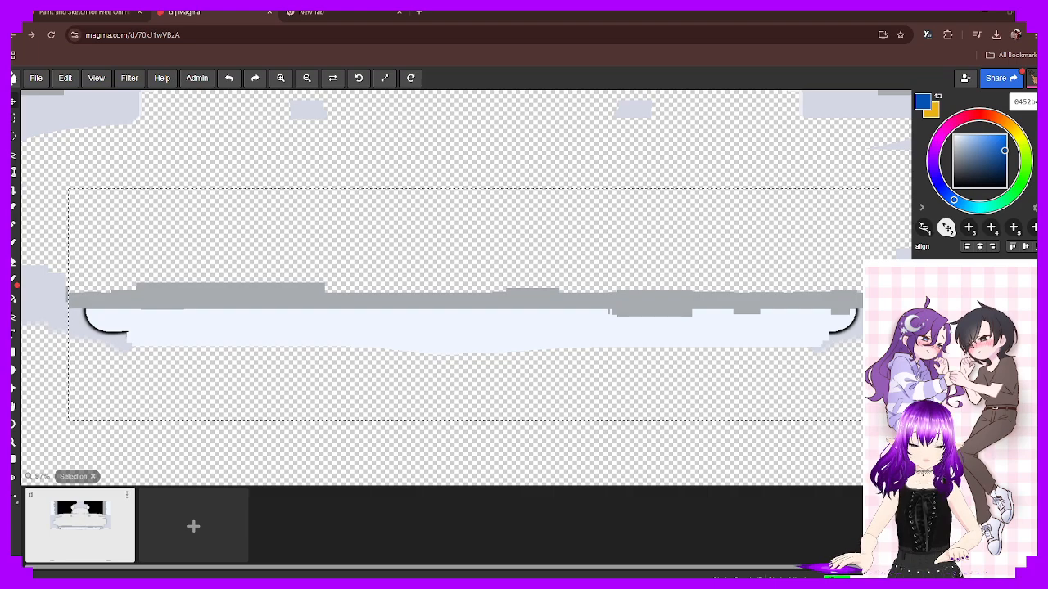
click(237, 82)
click(233, 80)
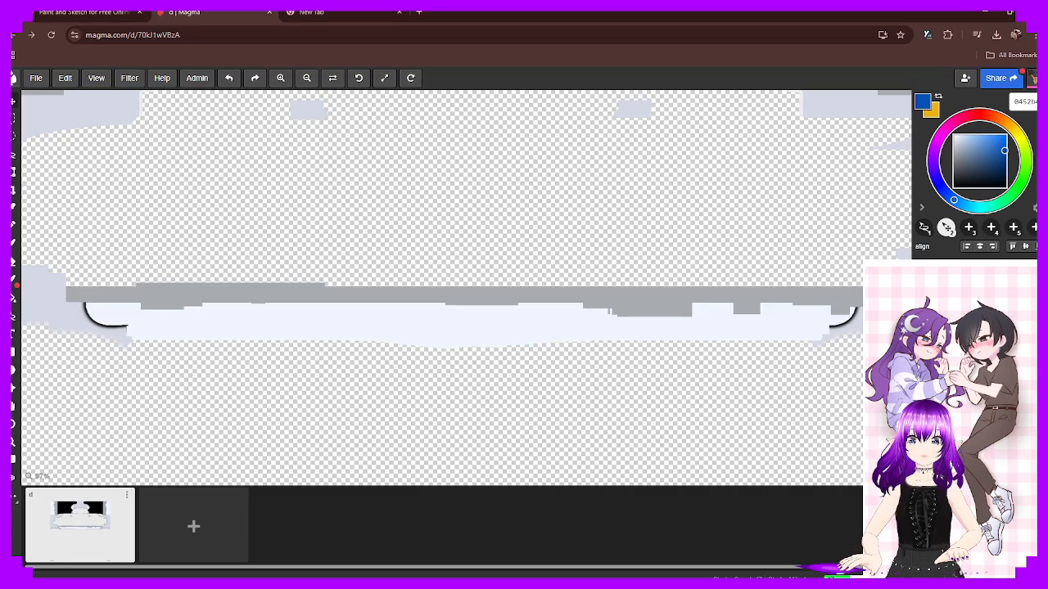
Select the bottom bar with wider margins, move it further down, and show the blue rectangle again
key(m)
drag(51, 192, 894, 418)
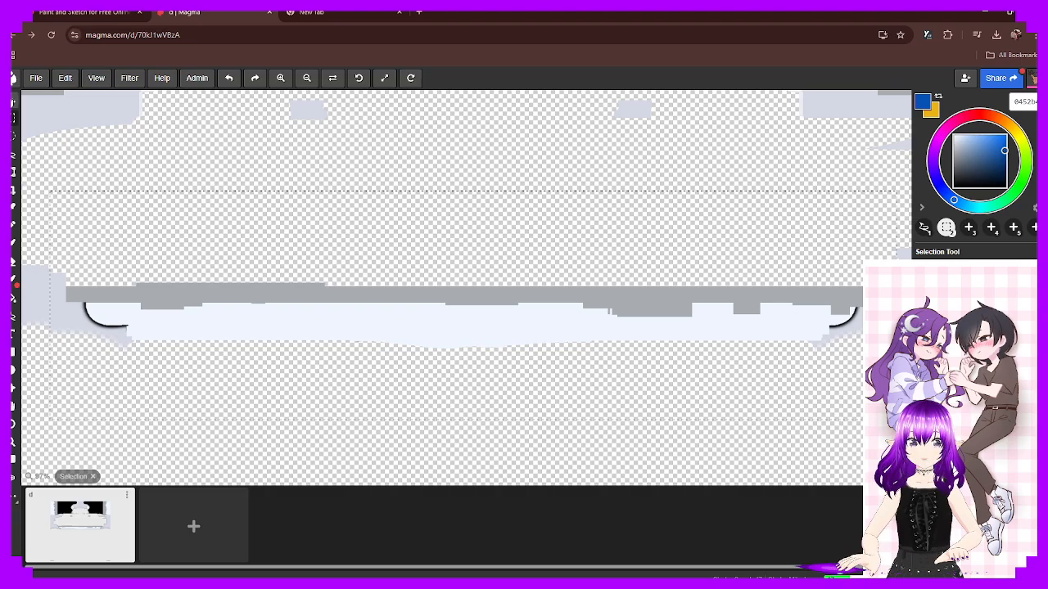
key(v)
drag(337, 292, 350, 327)
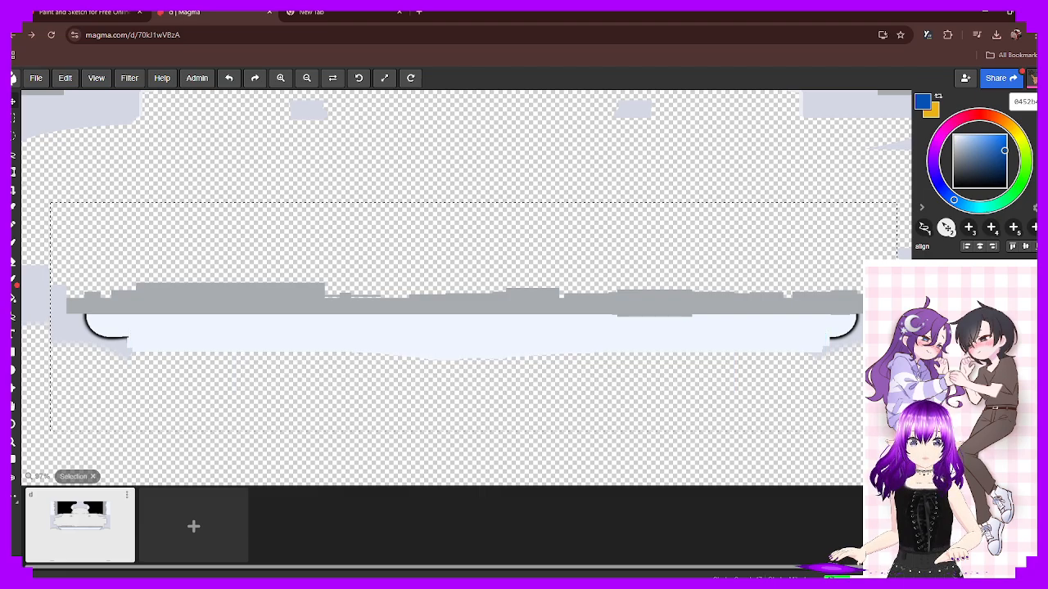
key(ctrl+d)
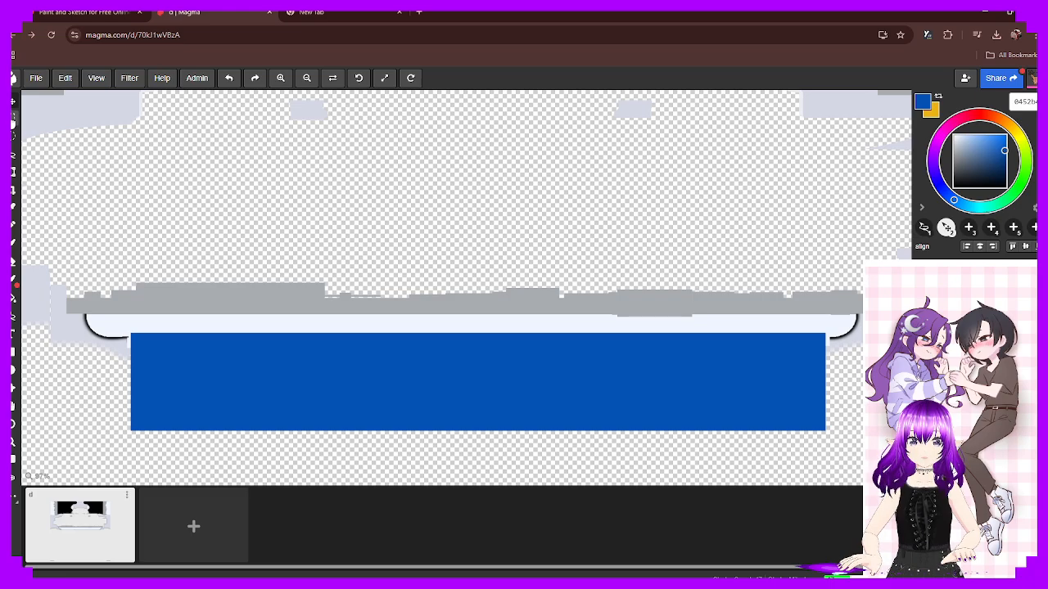
Make a wide rectangular selection enclosing the blue rectangle, starting along its upper edge
click(13, 120)
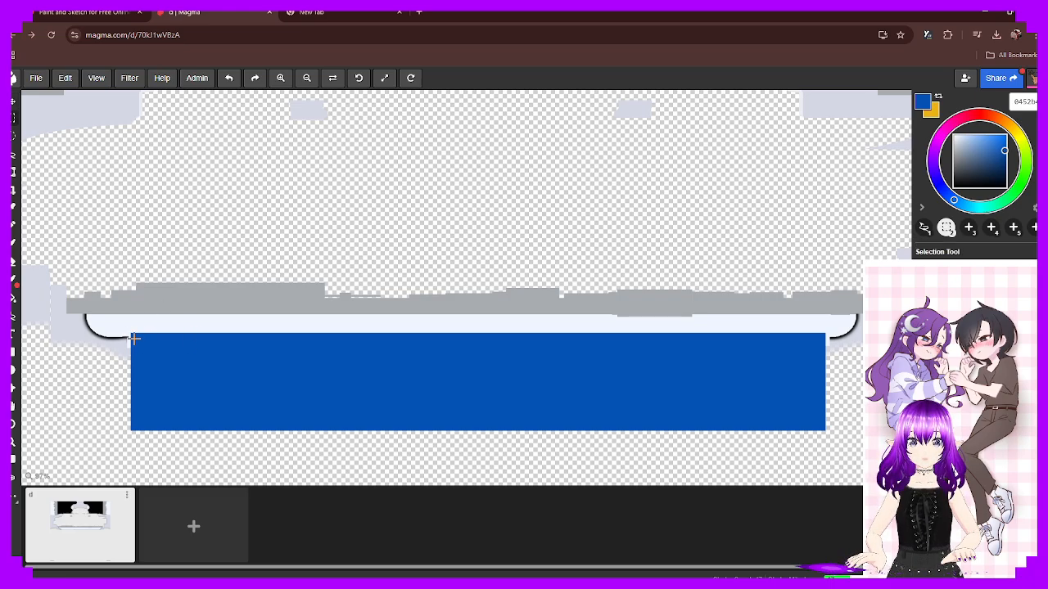
drag(88, 330, 245, 378)
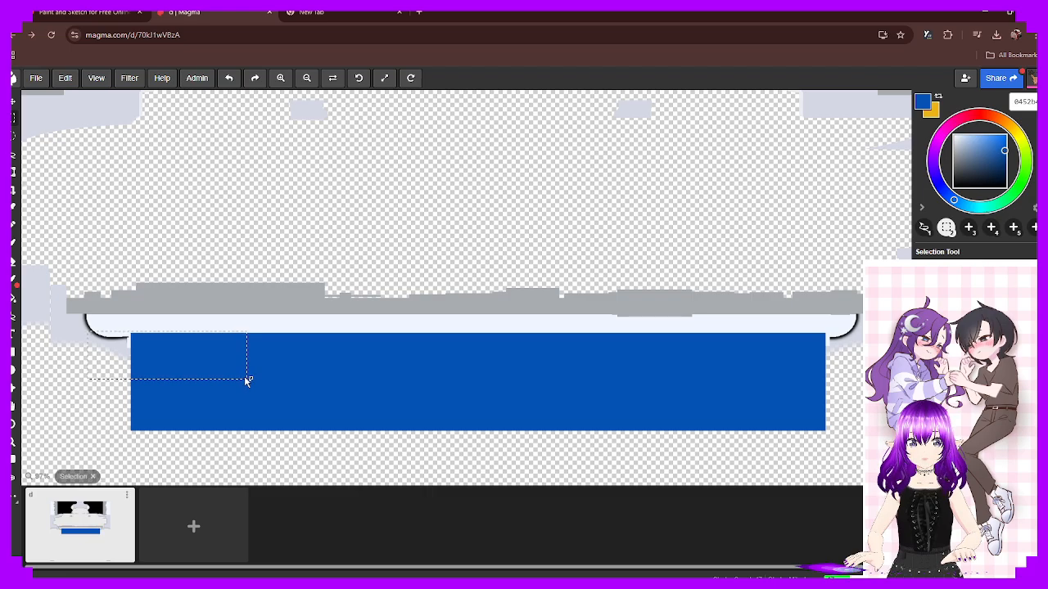
click(248, 377)
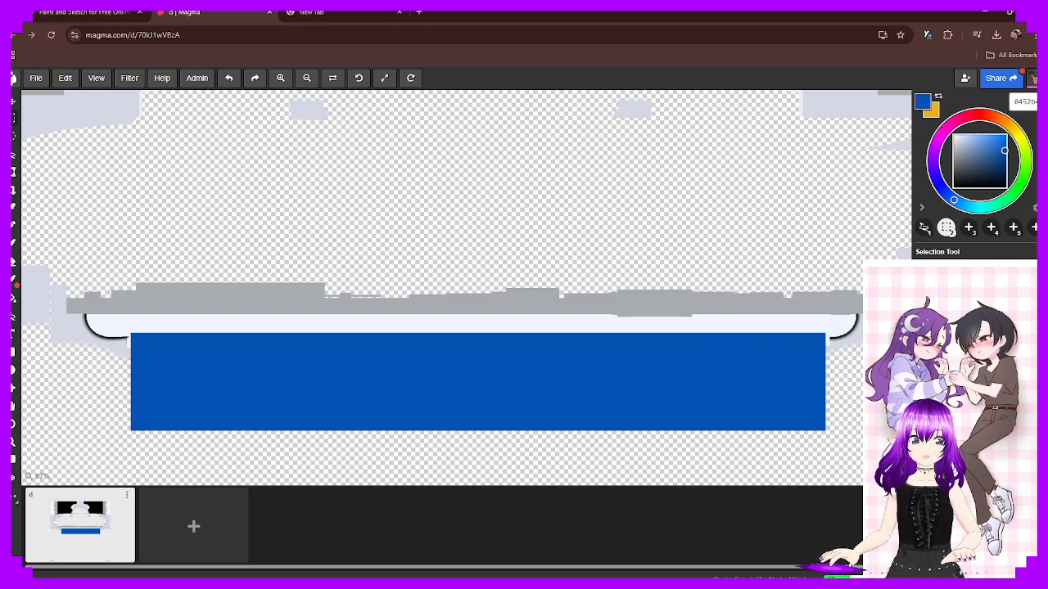
drag(828, 337, 74, 438)
scroll(285, 304, down, 5)
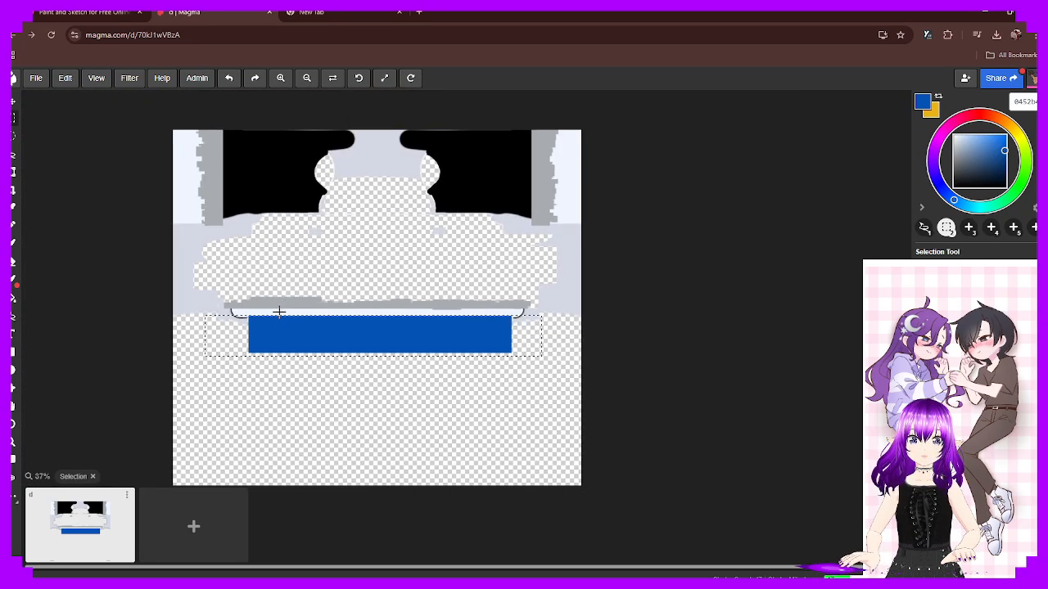
scroll(272, 314, down, 3)
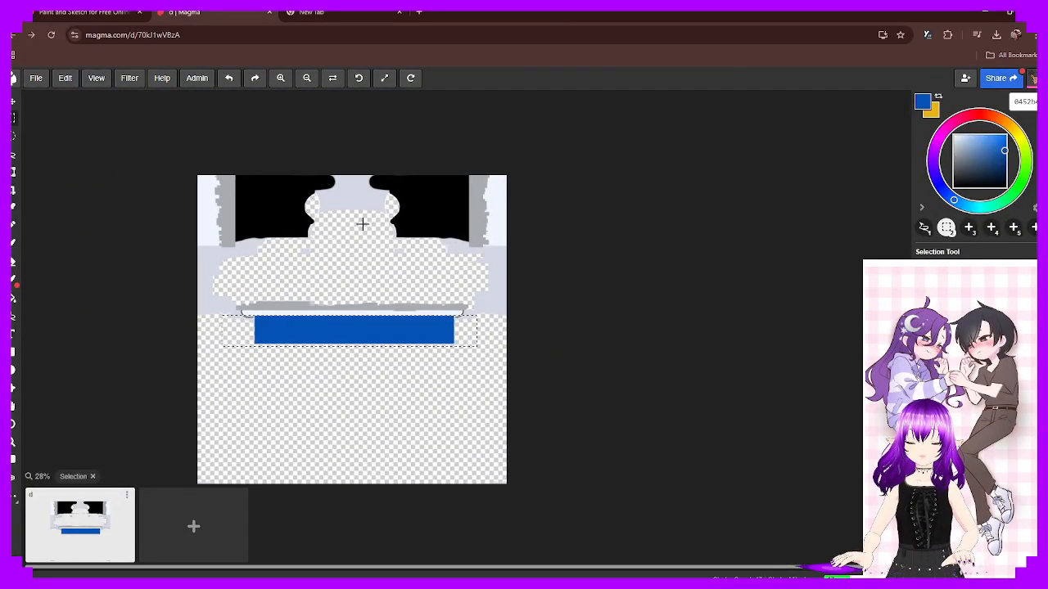
Undo the recent selections and downward moves of the bottom bar, going back to the state with the blue rectangle shown
key(ctrl+z)
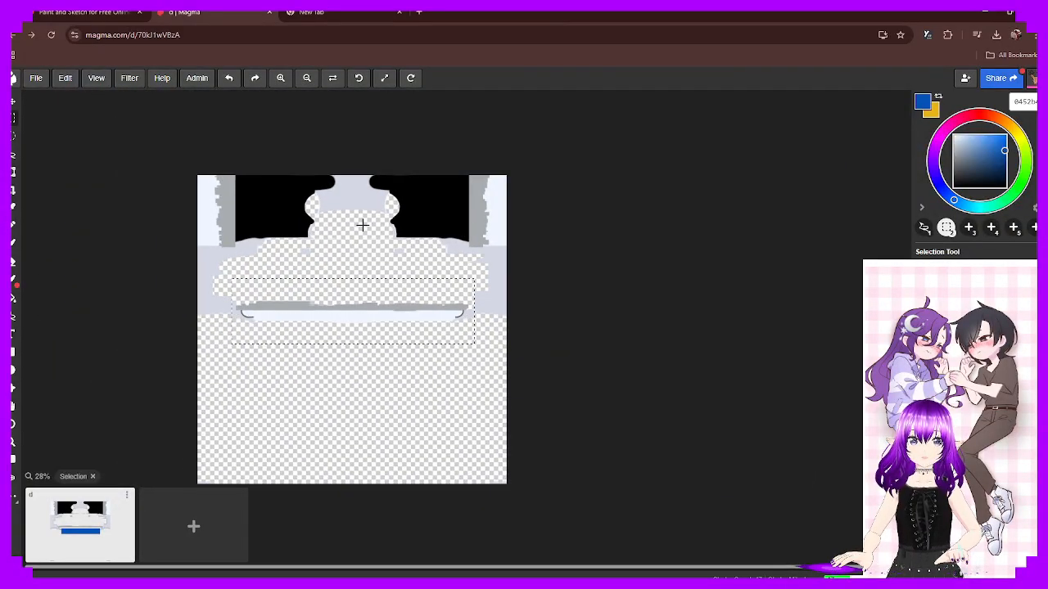
key(ctrl+z)
key(ctrl+z)
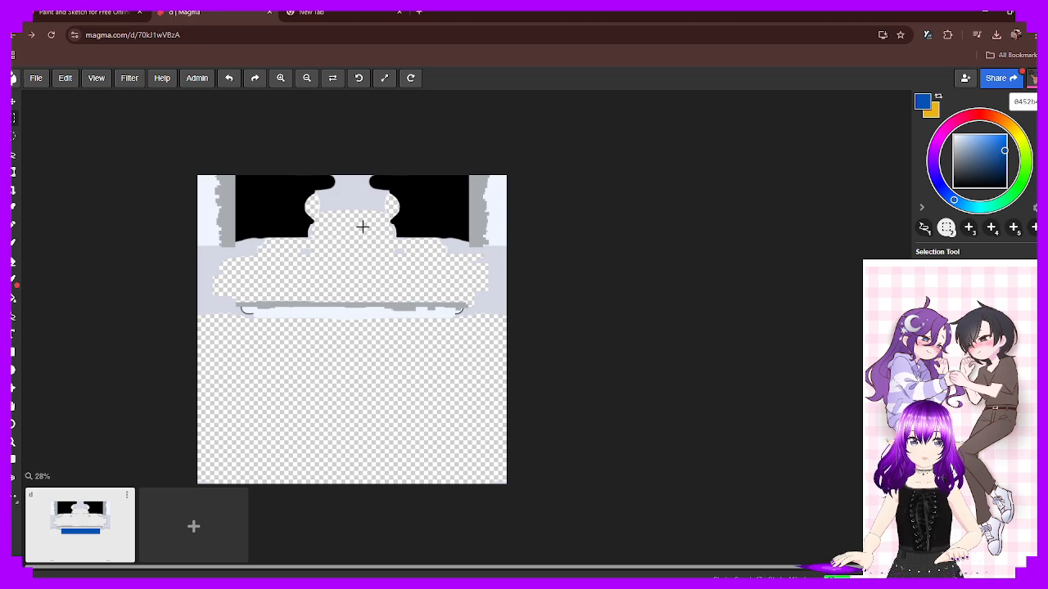
scroll(363, 225, up, 1)
scroll(363, 227, down, 1)
key(ctrl+z)
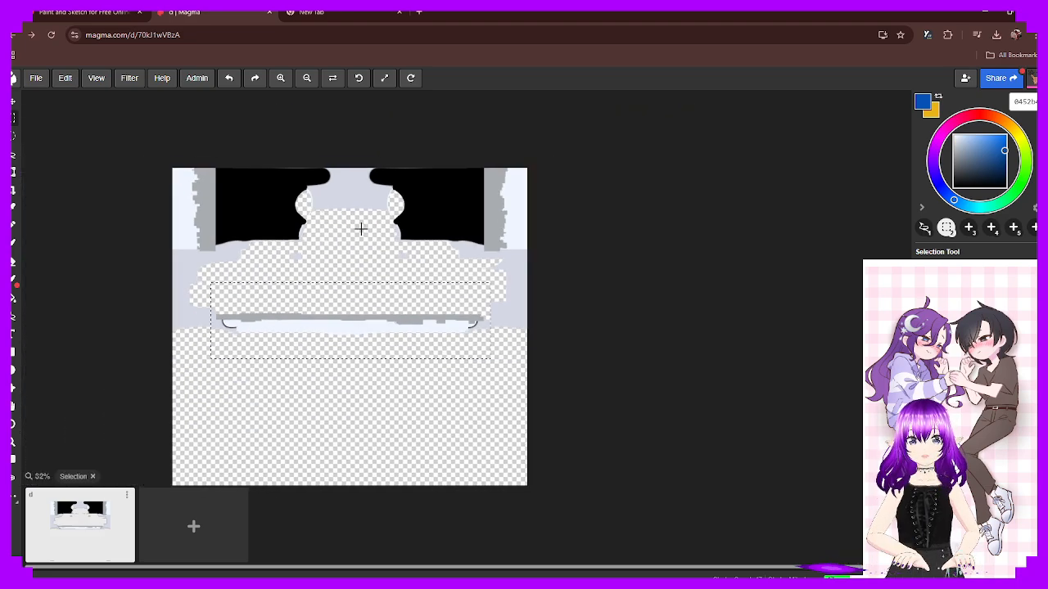
key(ctrl+z)
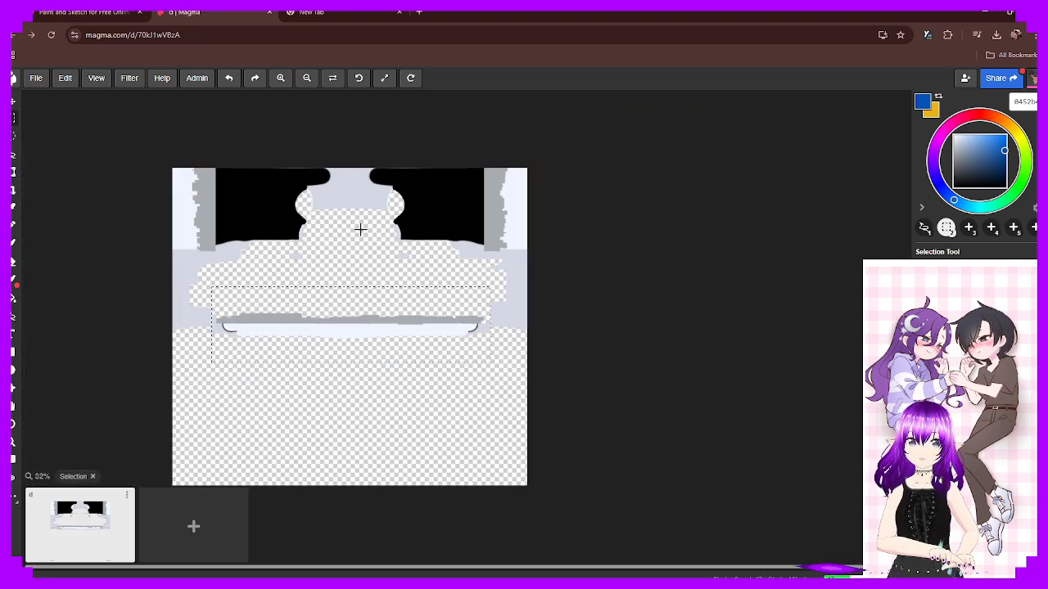
key(ctrl+z)
key(ctrl+z)
key(ctrl+z)
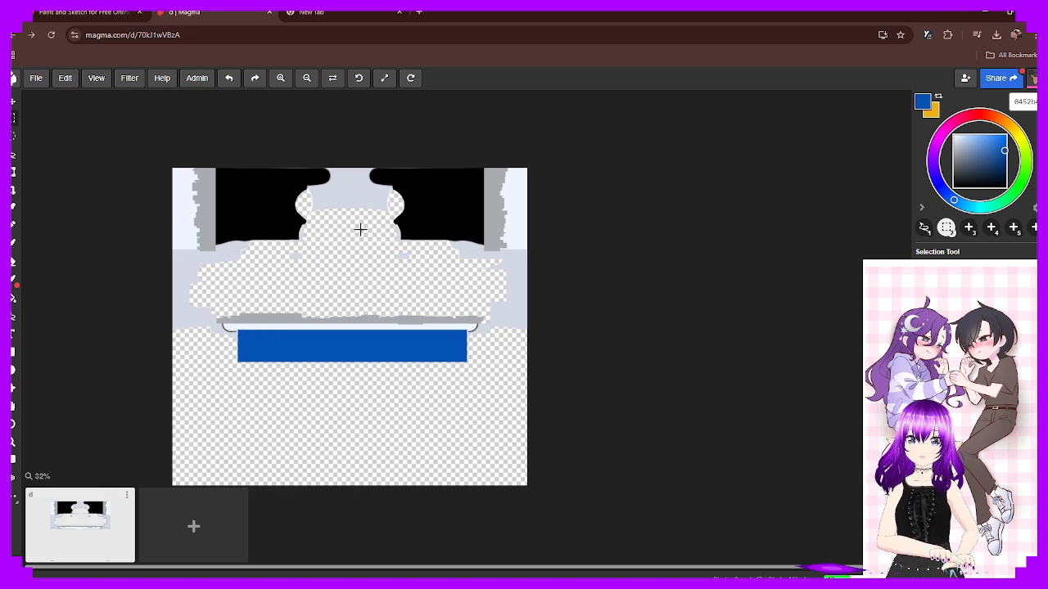
key(ctrl+z)
Enclose the blue rectangle in a wide selection from its upper edge, hide the rectangle, and erase the bar's lower edge inside the selection
scroll(304, 369, up, 3)
scroll(304, 369, up, 1)
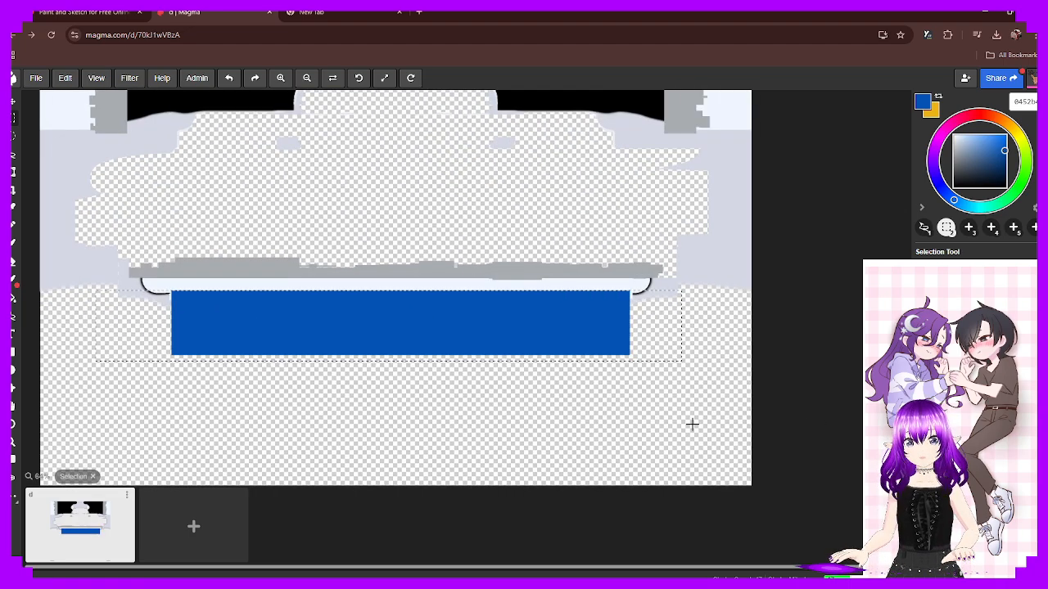
click(14, 261)
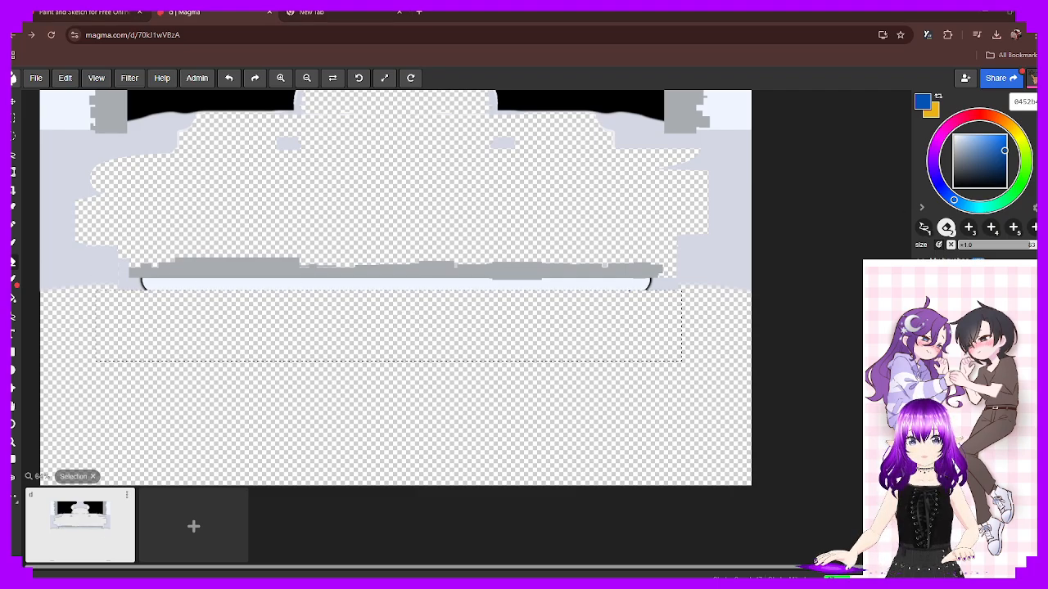
scroll(498, 217, down, 5)
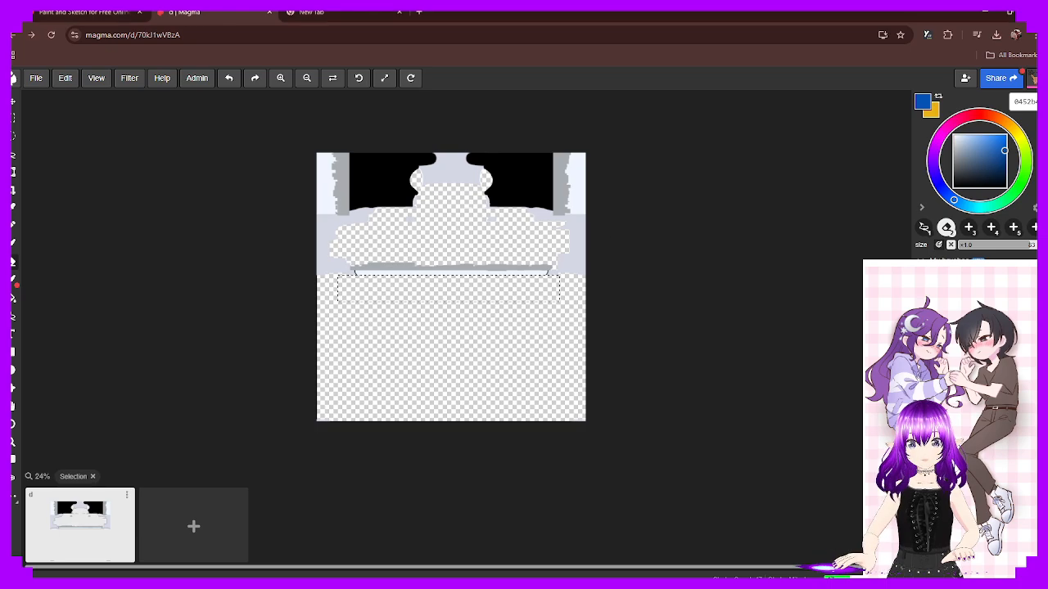
Clear the selection and export the trimmed coat texture as a PNG
click(14, 102)
key(ctrl+d)
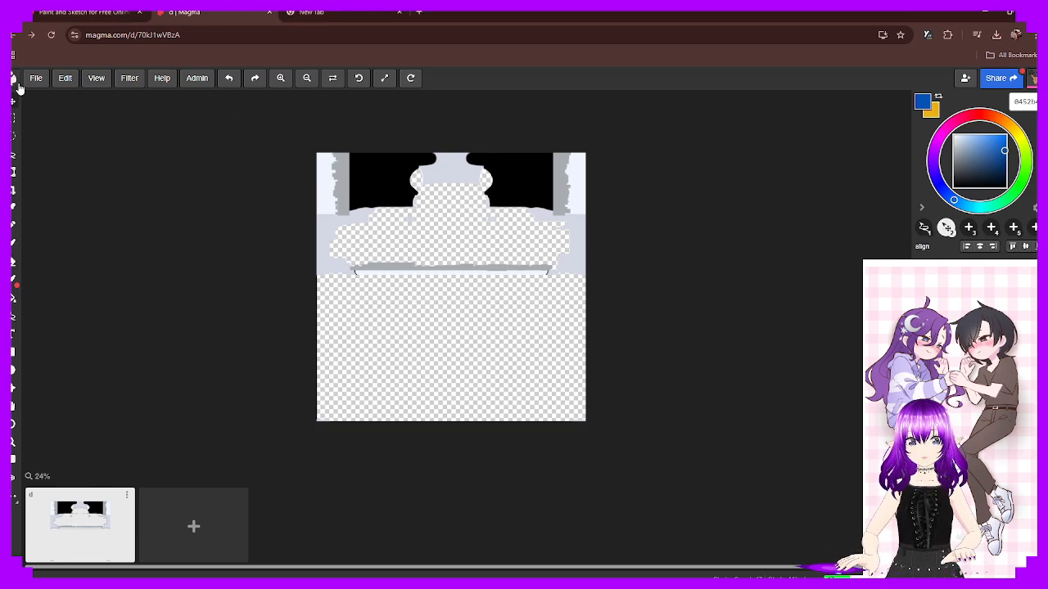
click(36, 78)
mouse_move(109, 187)
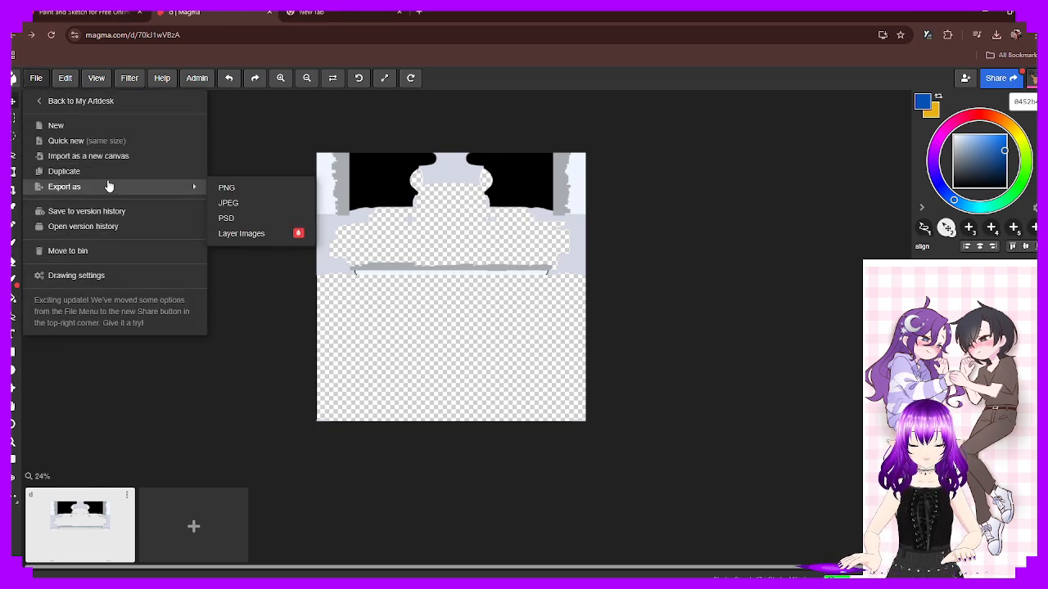
click(242, 189)
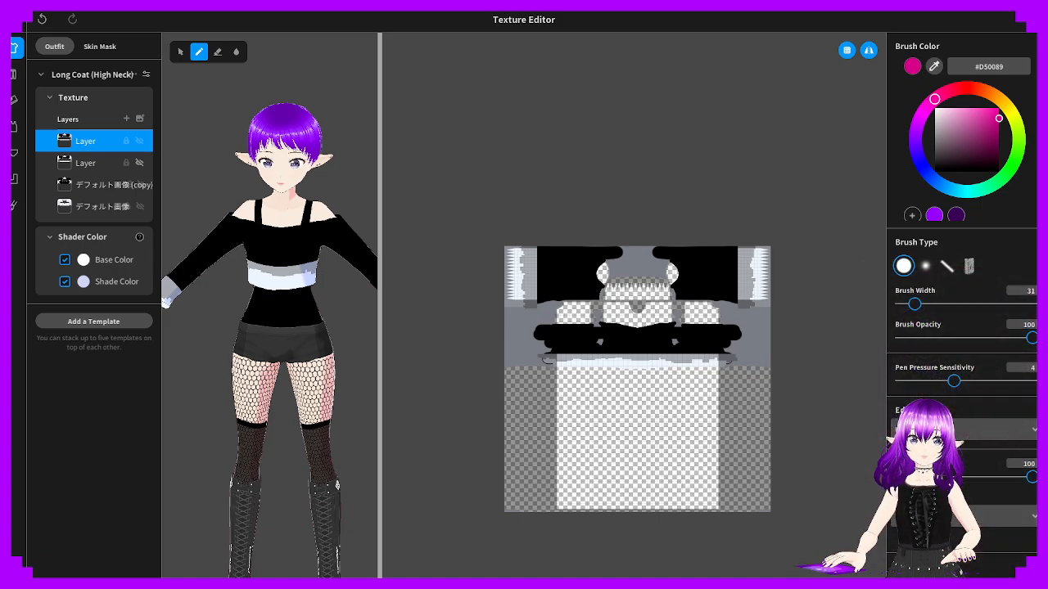
Switch to the avatar's Texture Editor and replace the top Long Coat (High Neck) layer with the newly exported texture
right_click(104, 141)
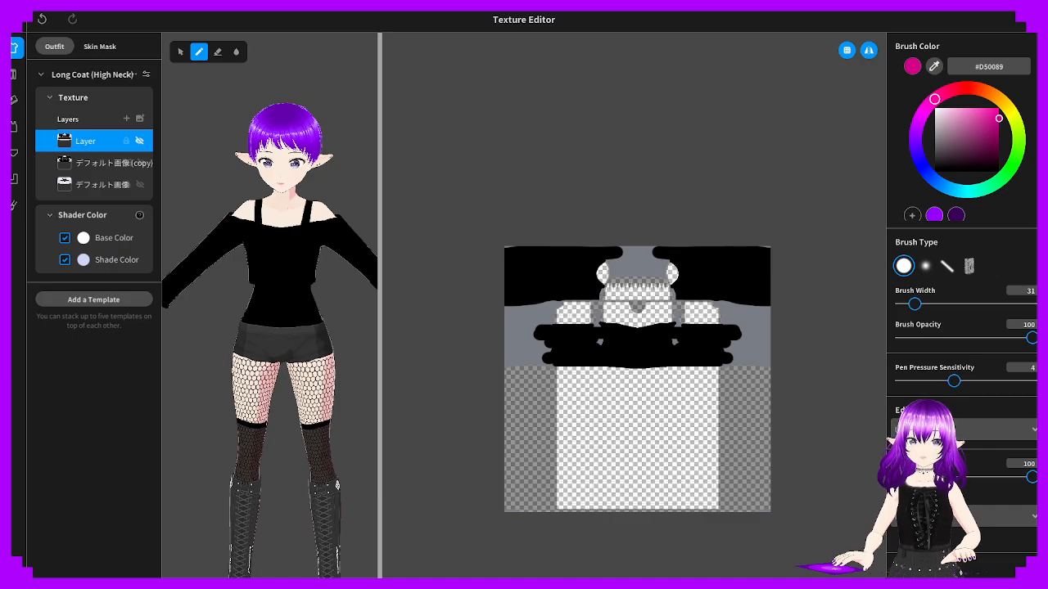
key(ctrl+z)
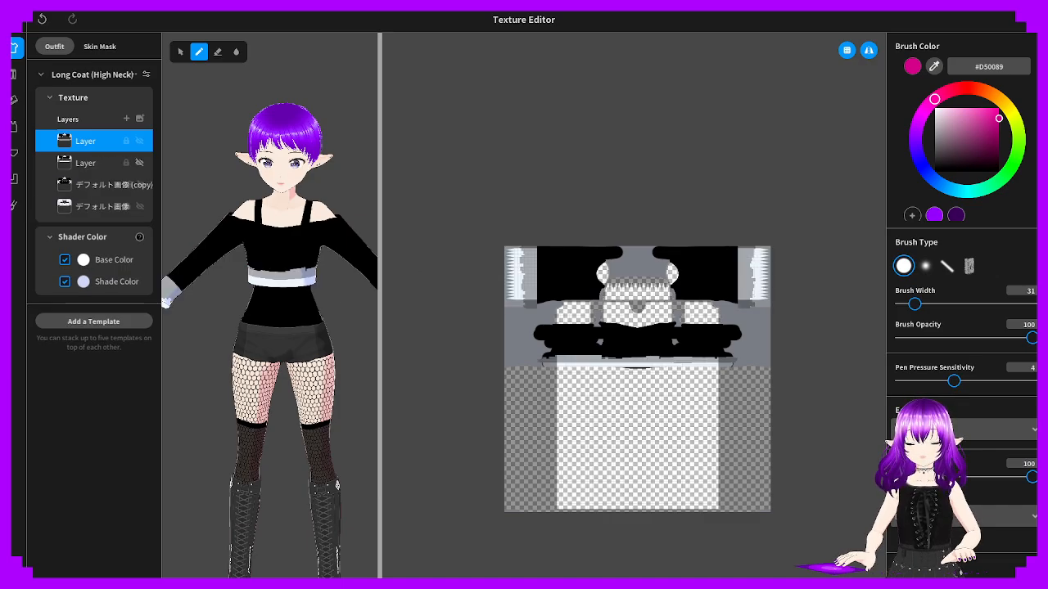
Inspect the coat's lower band on the avatar from the front, the side and the back
scroll(295, 310, up, 10)
middle_drag(292, 314, 283, 389)
scroll(281, 305, down, 10)
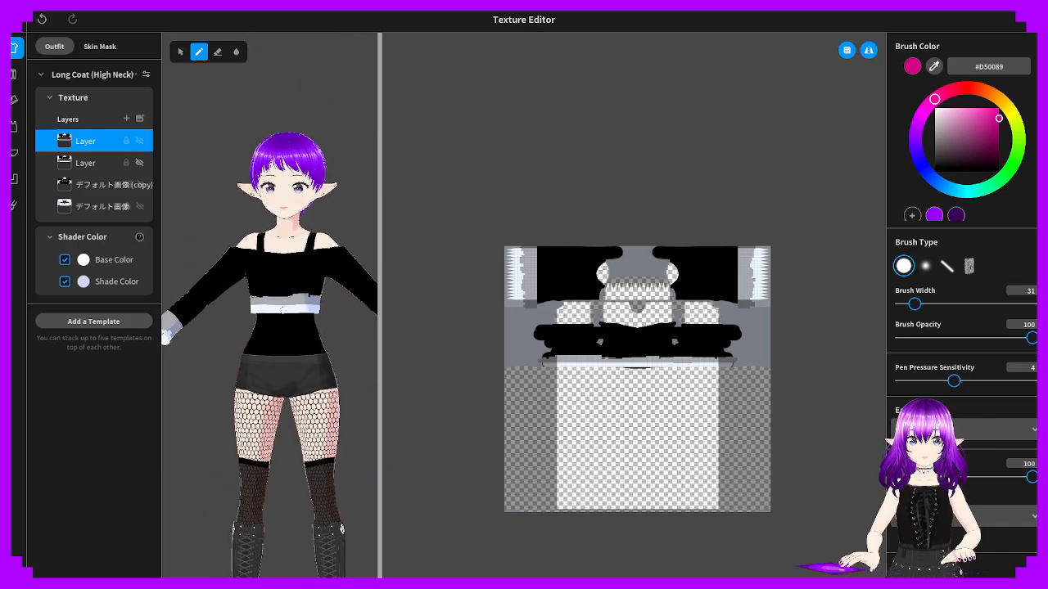
scroll(282, 311, down, 3)
right_drag(283, 310, 251, 318)
middle_drag(251, 318, 207, 318)
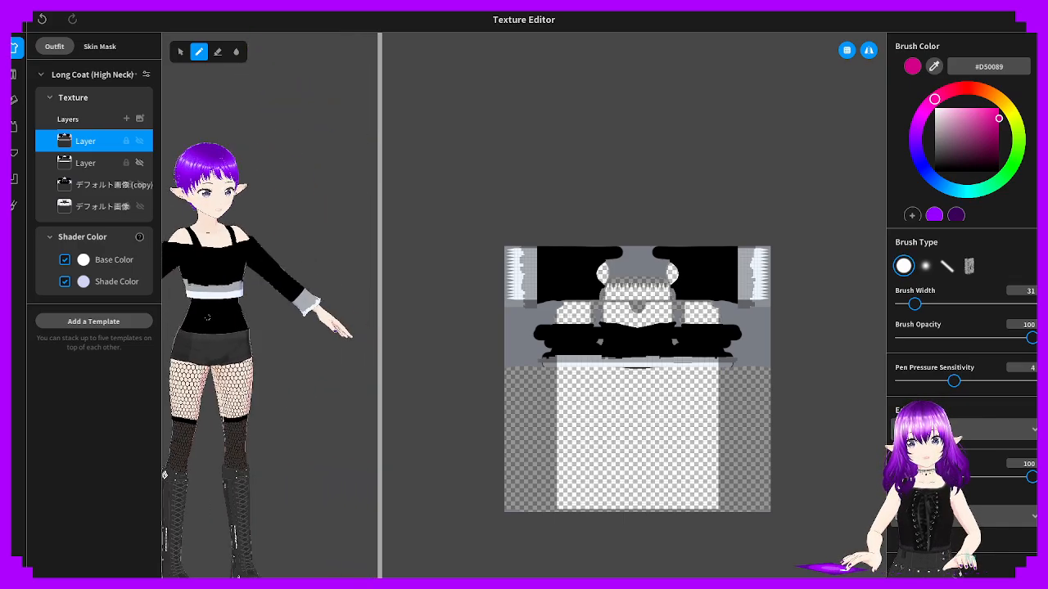
right_drag(207, 317, 237, 320)
middle_drag(238, 320, 293, 321)
right_drag(293, 321, 387, 328)
middle_drag(286, 350, 352, 296)
right_drag(352, 296, 293, 344)
scroll(313, 339, up, 2)
middle_drag(292, 344, 270, 354)
scroll(270, 354, up, 2)
scroll(288, 339, up, 2)
scroll(288, 339, down, 4)
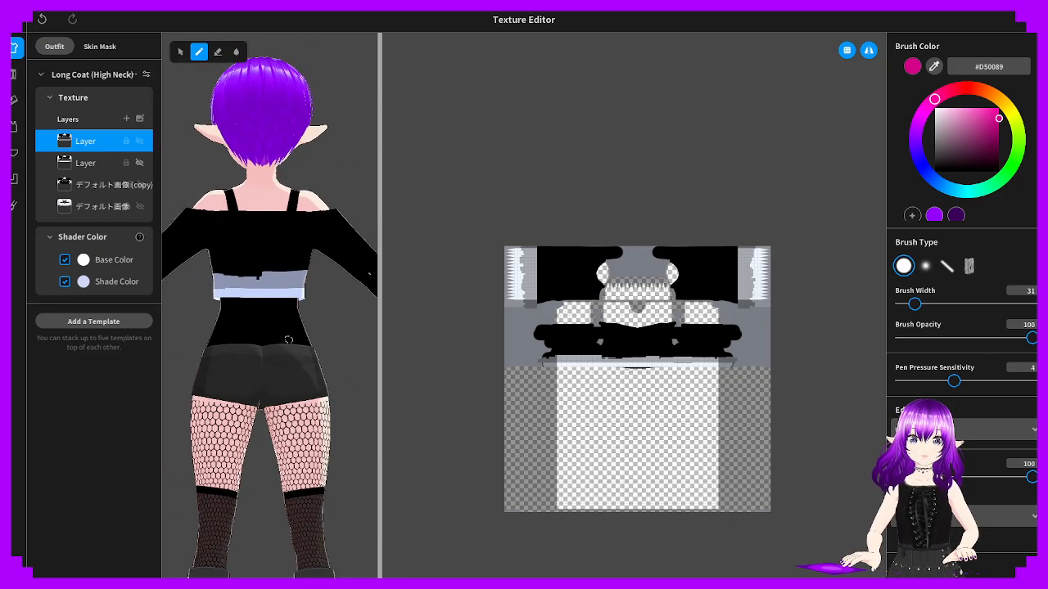
scroll(288, 337, up, 2)
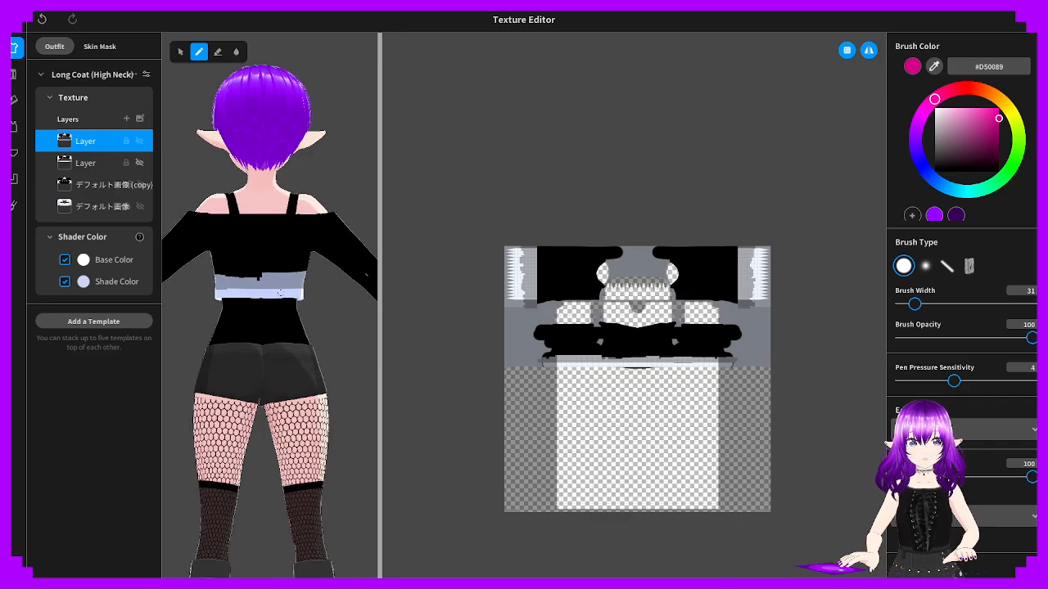
Examine the band's upper and lower edges close up from the front, and compare them with the back once more
right_drag(282, 293, 381, 310)
right_drag(305, 270, 303, 196)
middle_drag(303, 197, 311, 284)
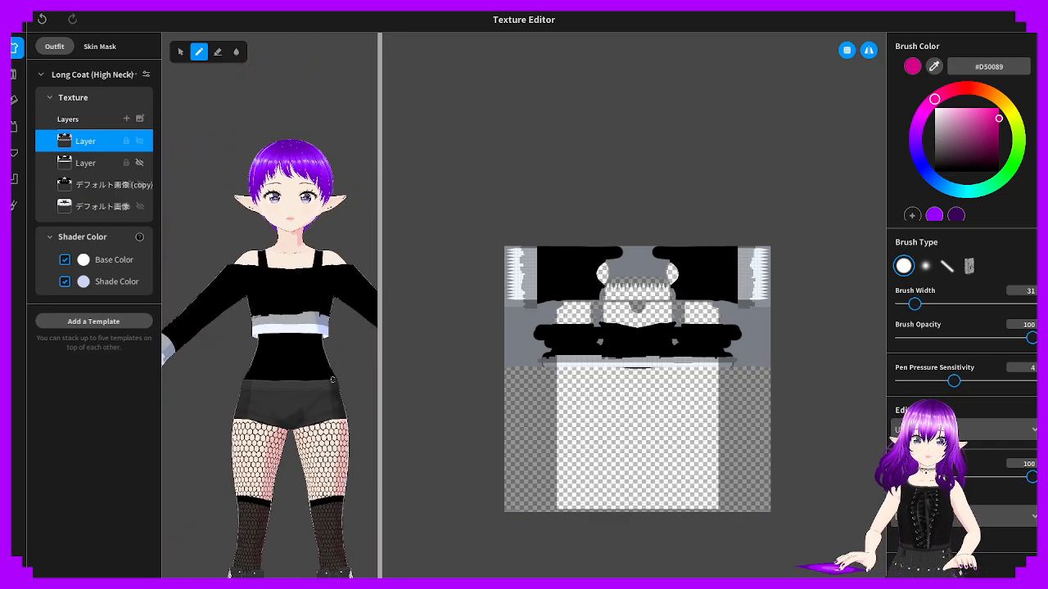
scroll(311, 283, up, 3)
scroll(310, 303, up, 3)
mouse_move(308, 318)
right_down()
mouse_move(379, 332)
mouse_move(307, 323)
right_up()
middle_drag(307, 323, 221, 382)
scroll(315, 320, down, 2)
scroll(314, 320, down, 3)
mouse_move(305, 344)
middle_down()
mouse_move(328, 319)
mouse_move(304, 348)
middle_up()
scroll(320, 346, down, 2)
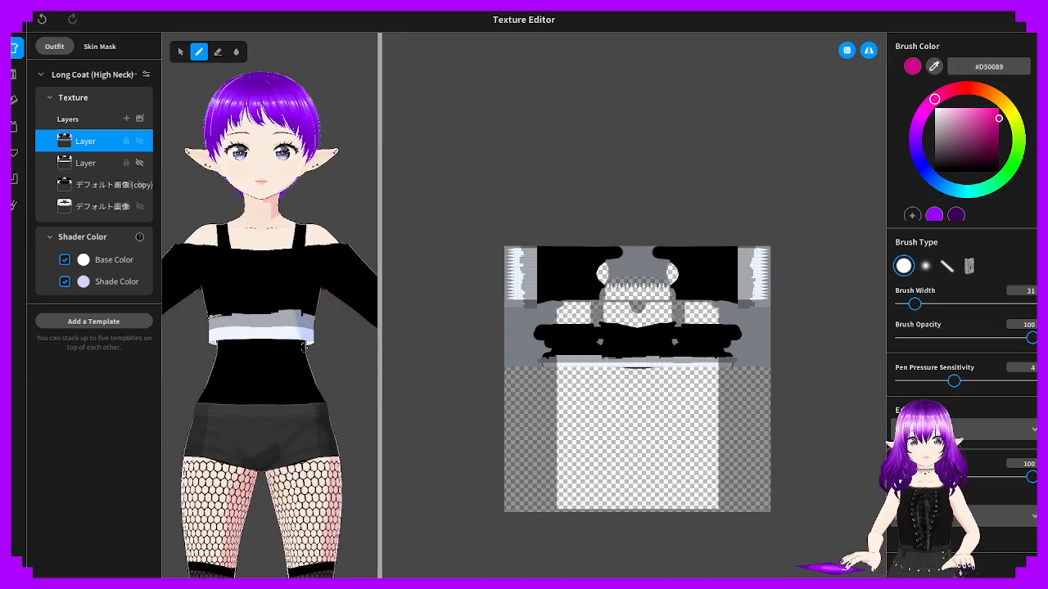
scroll(306, 345, down, 2)
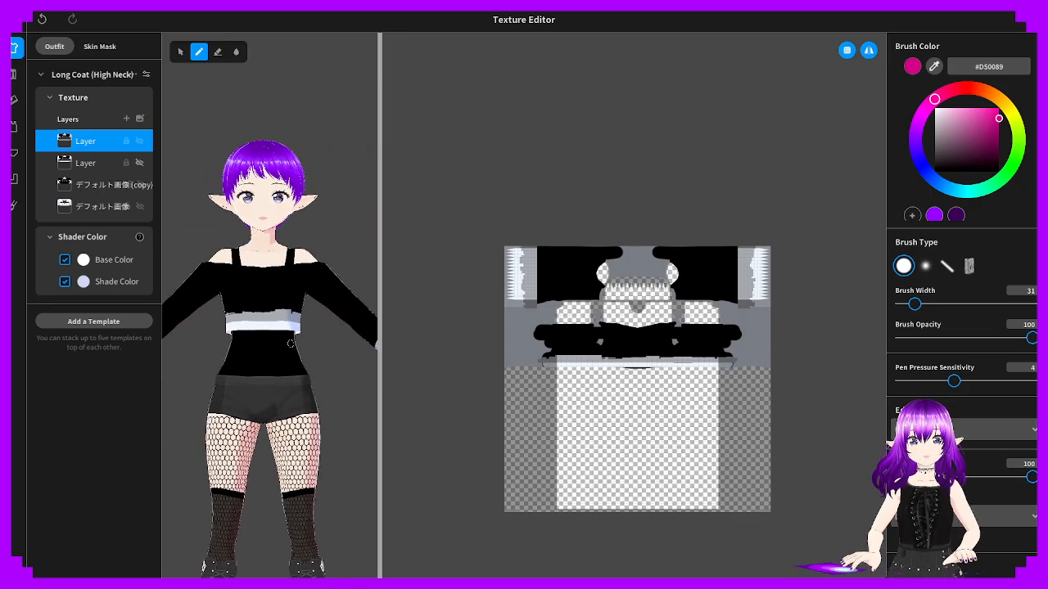
right_drag(290, 344, 235, 275)
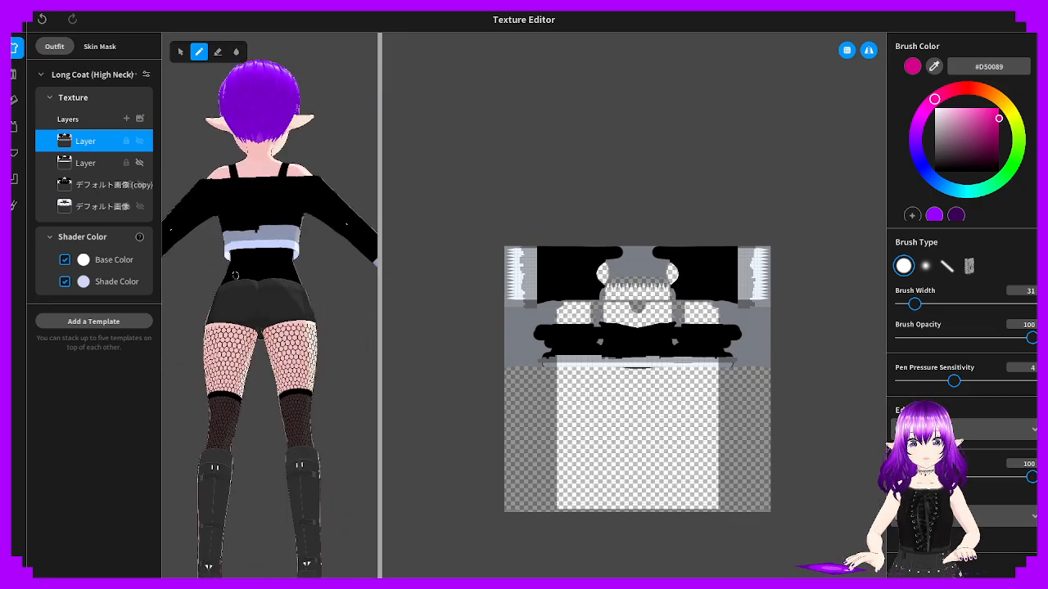
middle_drag(235, 275, 260, 344)
right_drag(277, 334, 311, 316)
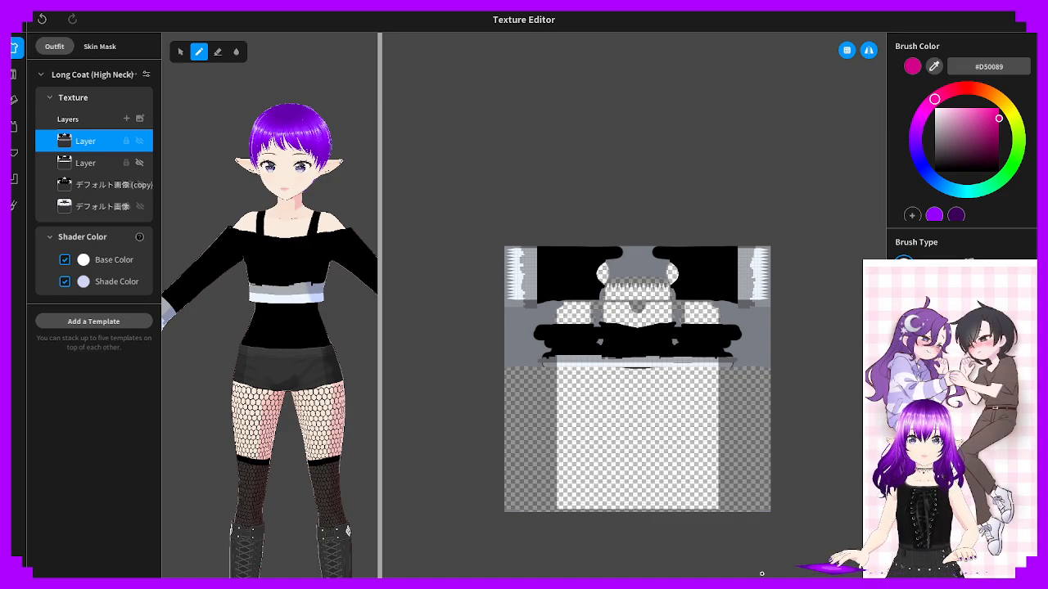
Switch back to Magma and try a small rectangular selection above the raised section of the bar's gray upper edge
click(760, 585)
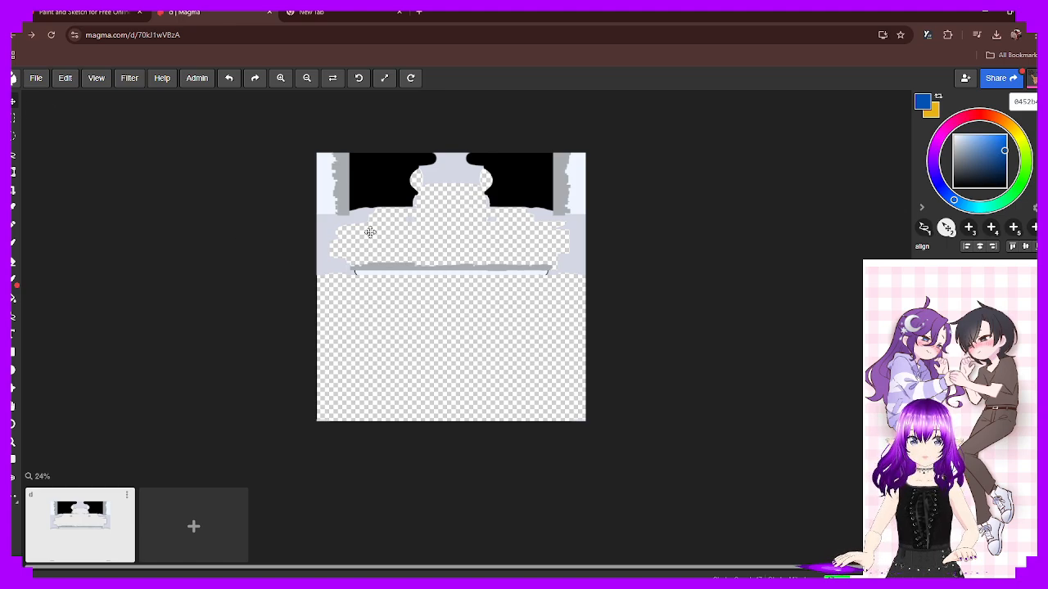
scroll(374, 236, up, 4)
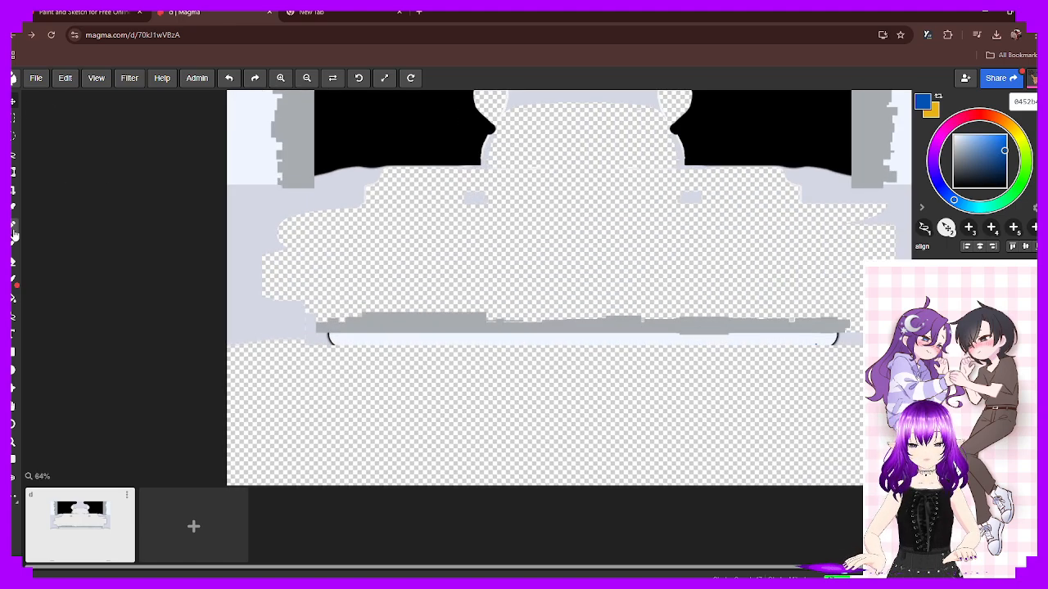
click(14, 120)
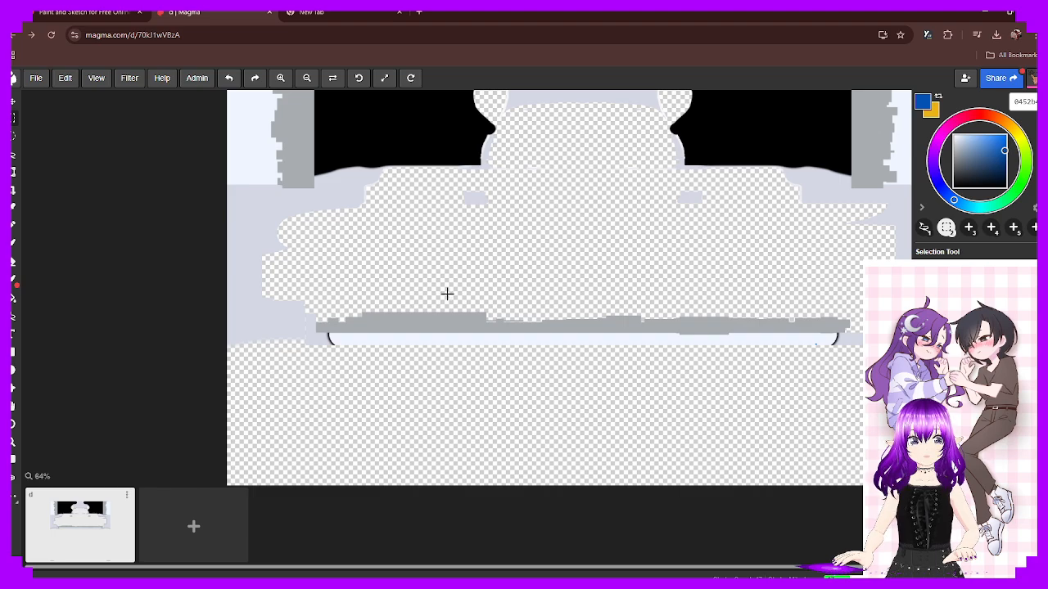
drag(400, 300, 510, 317)
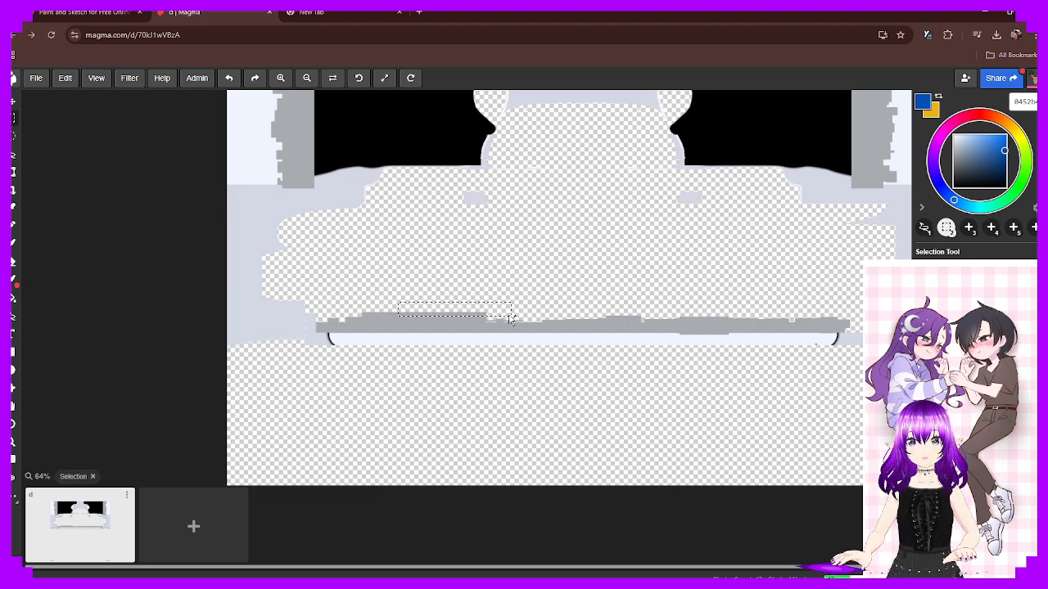
click(23, 261)
click(14, 262)
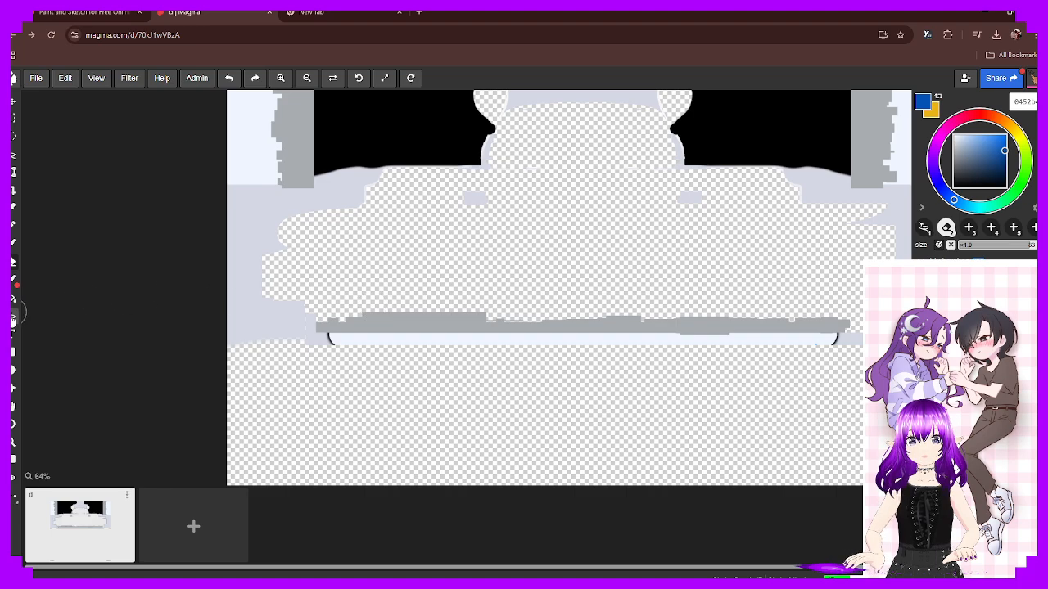
Make a narrow selection along the raised section of the bar's gray upper edge and erase the thin strip inside it
click(12, 119)
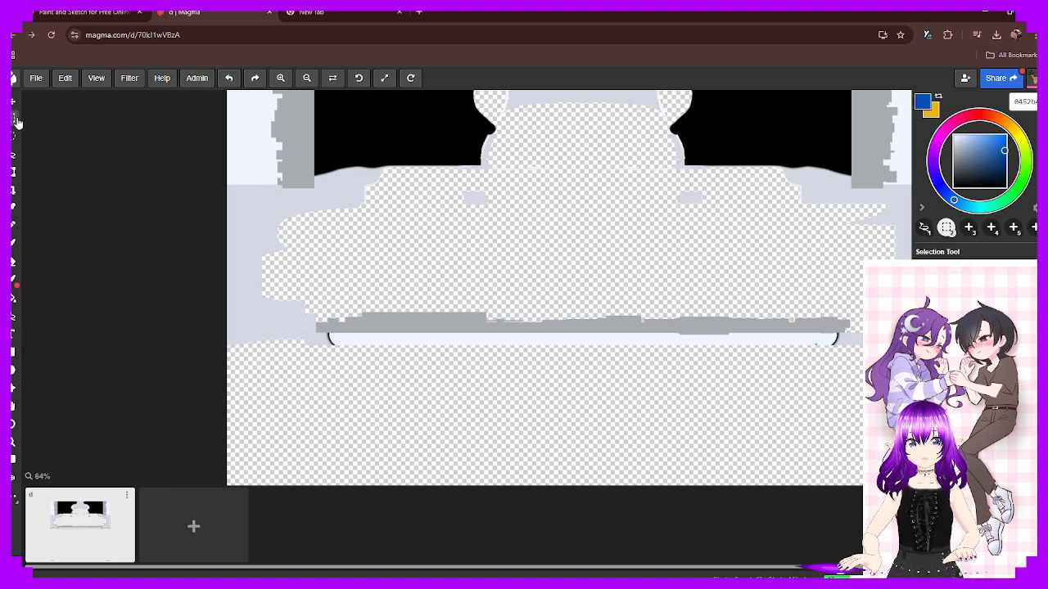
drag(484, 315, 431, 312)
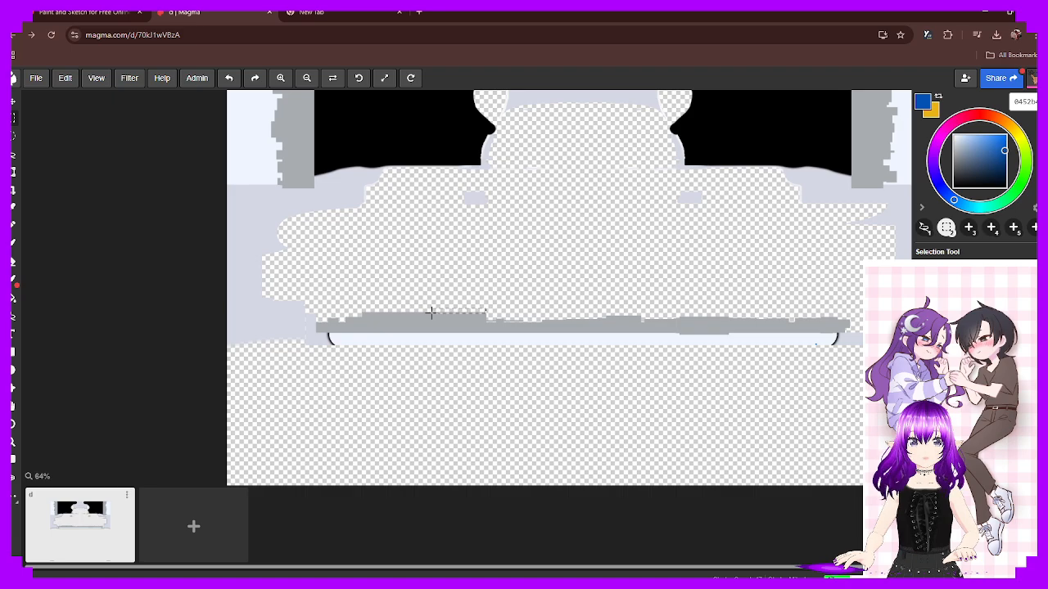
drag(431, 312, 431, 313)
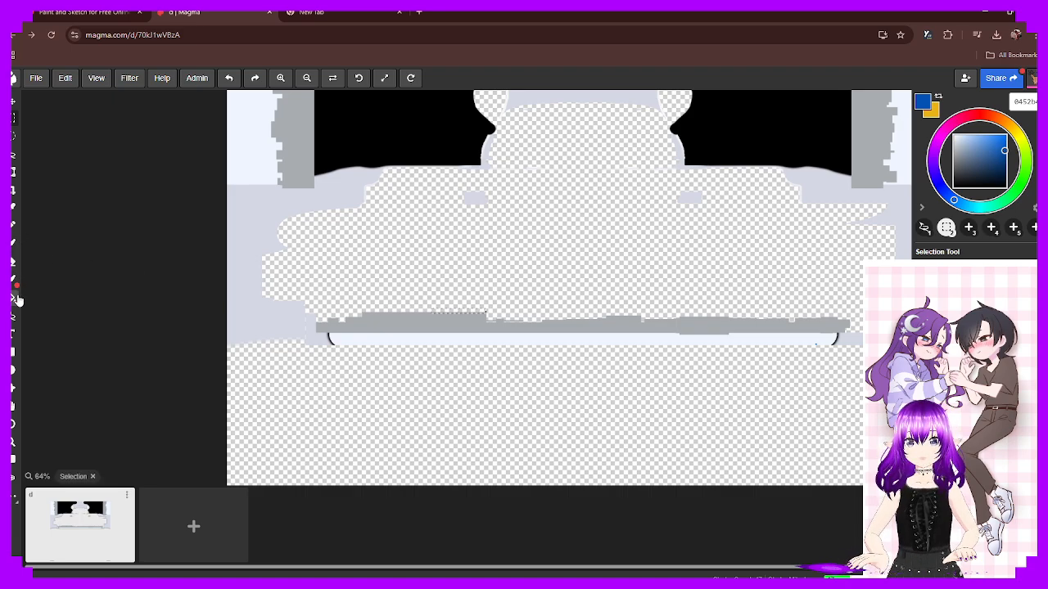
click(13, 262)
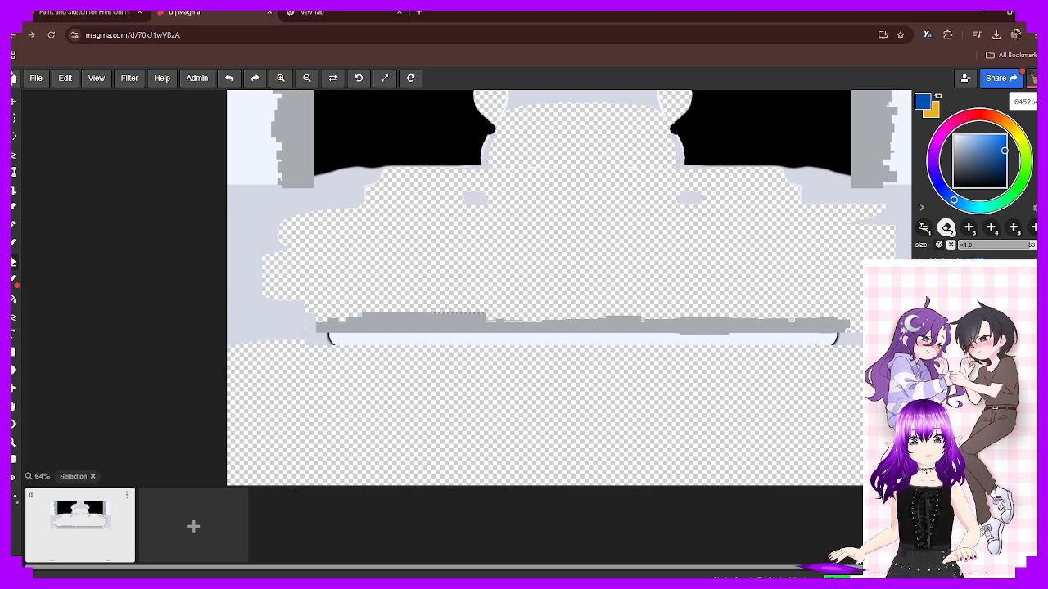
scroll(473, 311, up, 3)
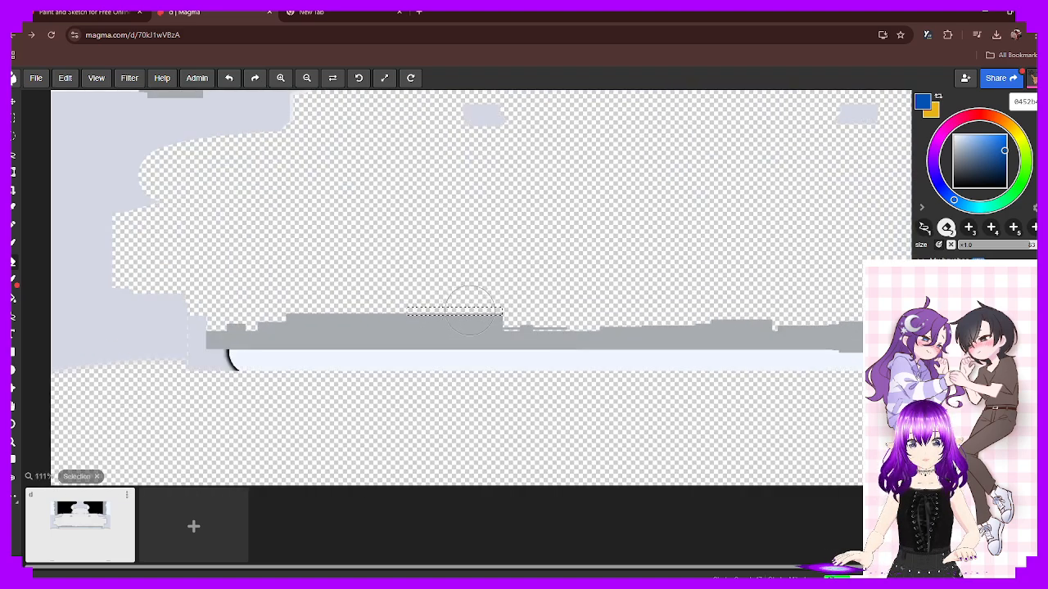
scroll(473, 311, up, 3)
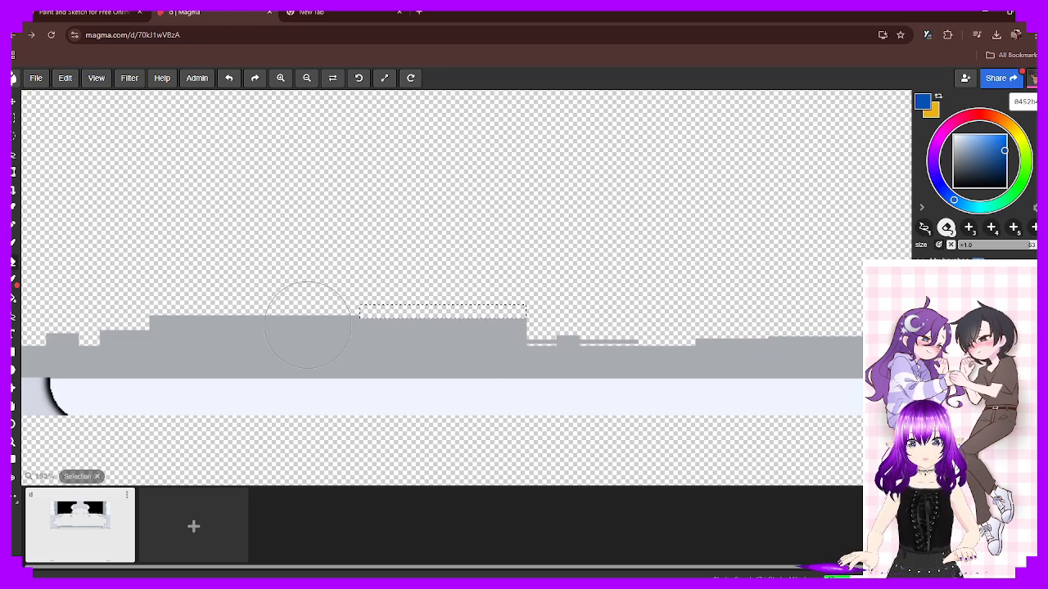
Select a rectangle over the far end of the bar's raised gray section and erase the gray inside it
key(m)
drag(466, 299, 550, 346)
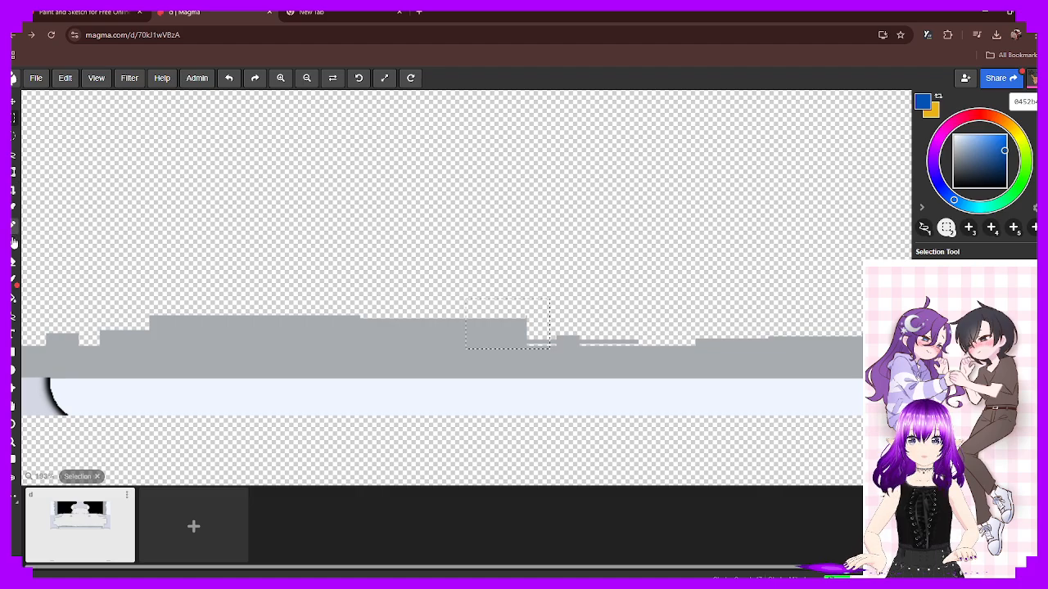
click(13, 243)
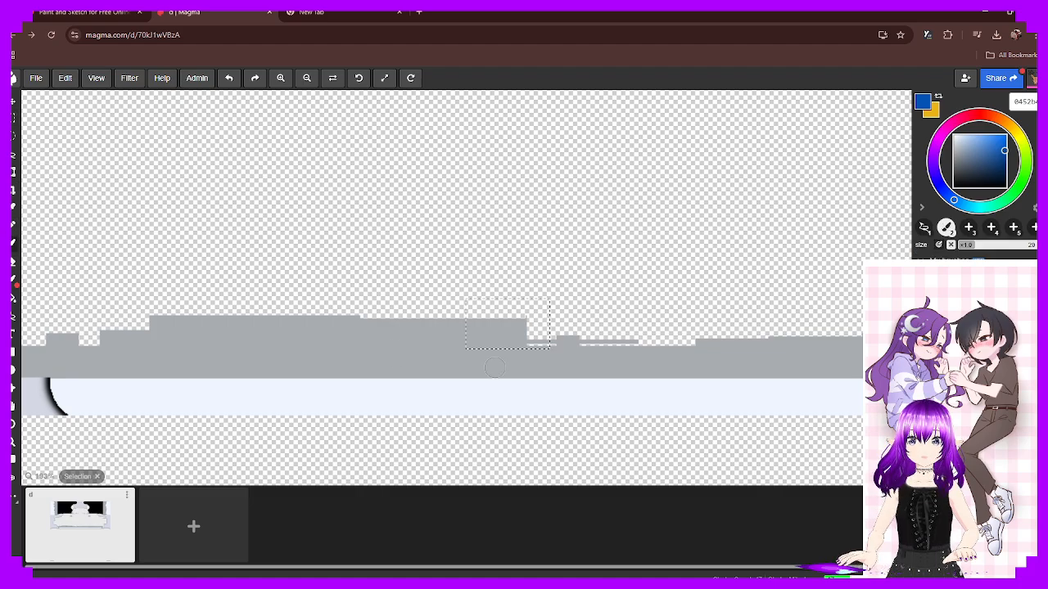
click(13, 262)
drag(388, 302, 585, 328)
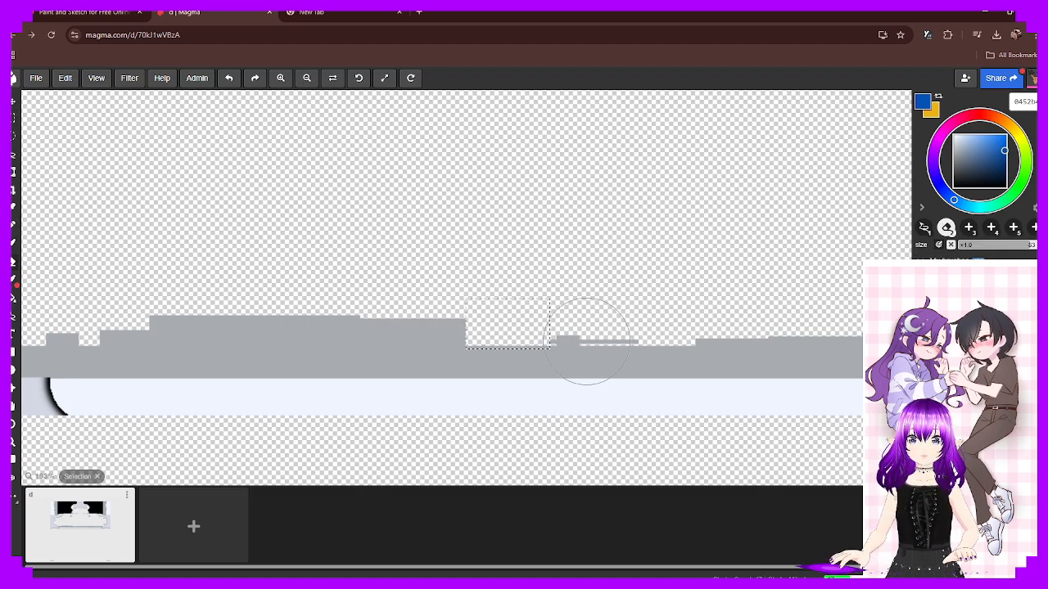
Reposition the rectangular selection beside the shortened raised section and erase the thin gray strips around the small bump
click(13, 117)
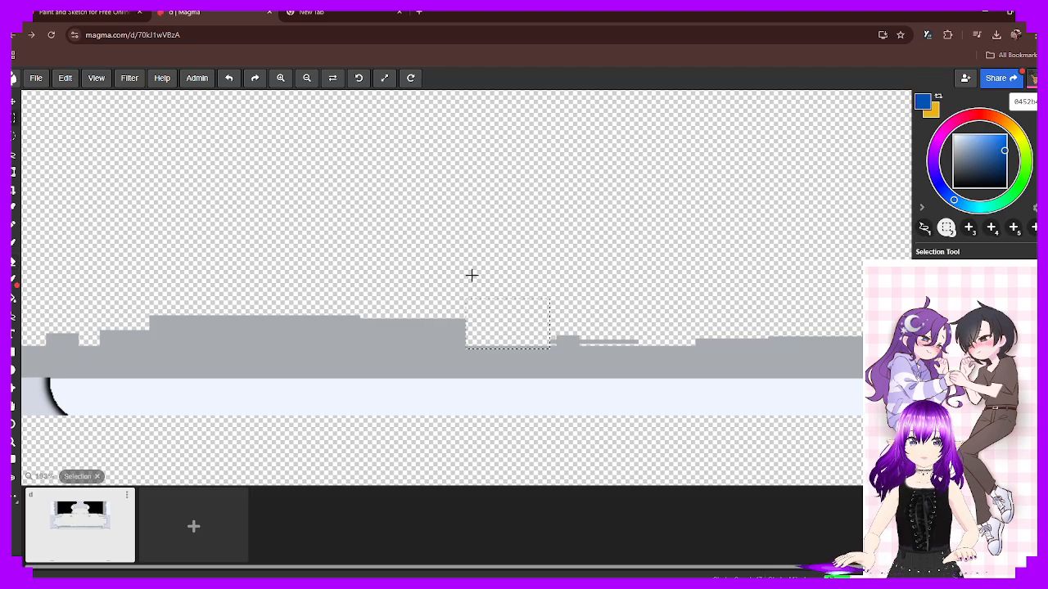
mouse_move(556, 346)
mouse_down()
mouse_move(663, 336)
mouse_move(616, 328)
mouse_move(608, 340)
mouse_up()
click(13, 262)
click(13, 99)
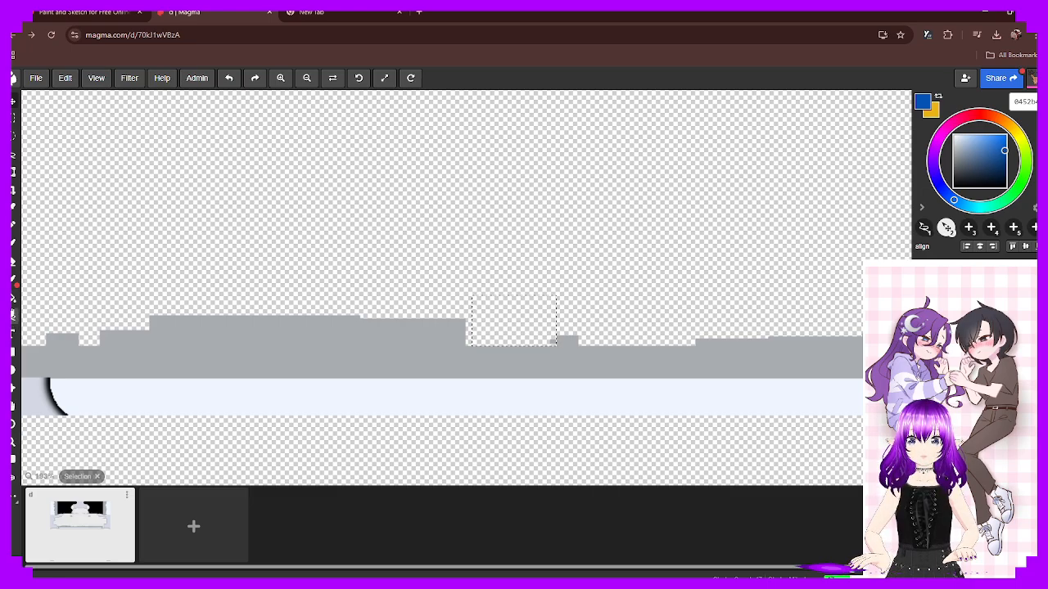
click(12, 262)
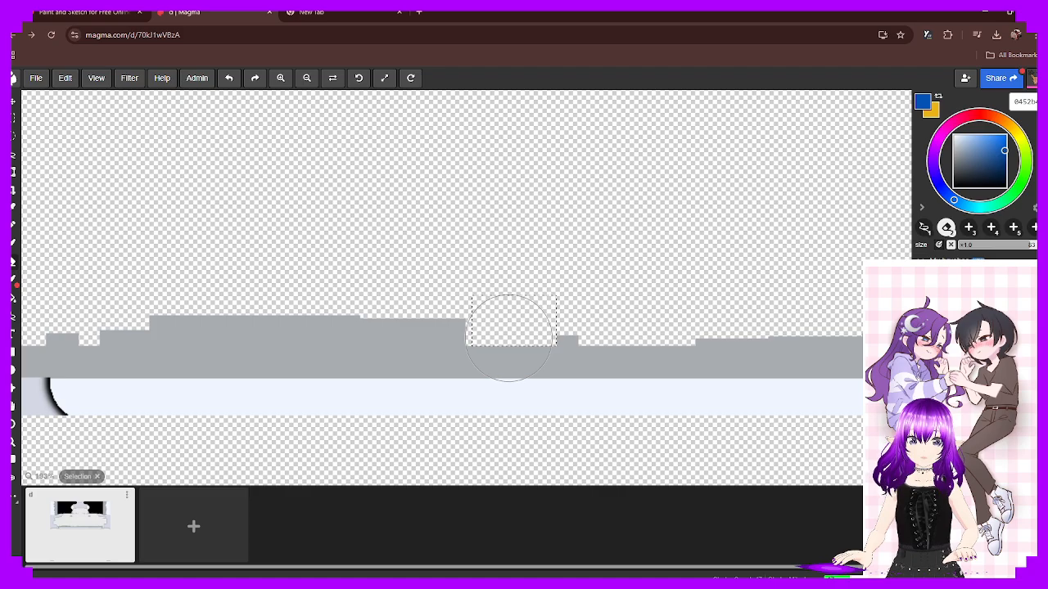
Move the selection across to the right half of the bar's upper edge and erase the gray inside it
scroll(509, 337, down, 5)
drag(748, 292, 600, 283)
click(14, 104)
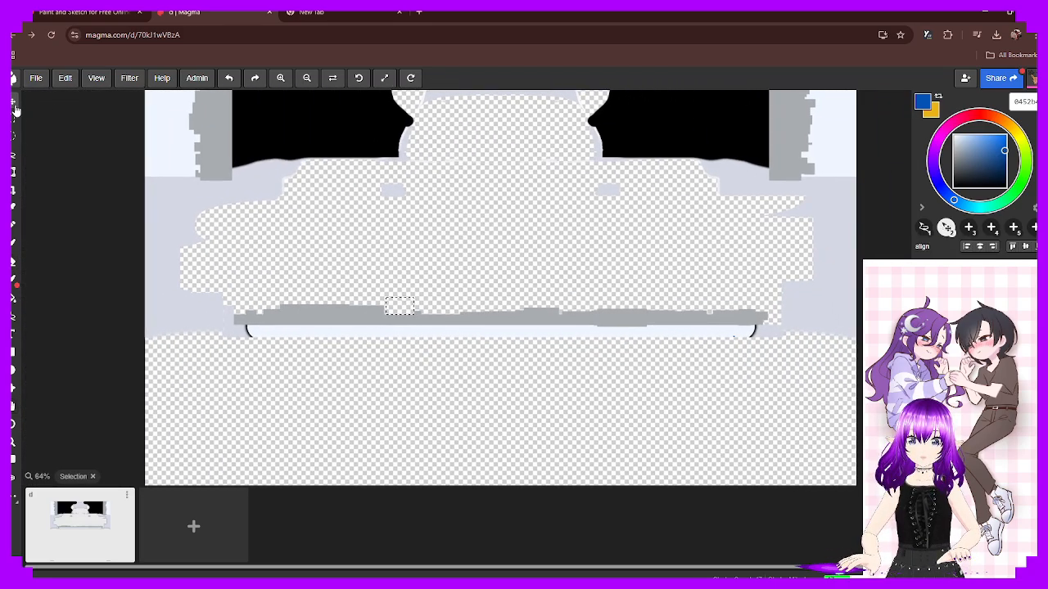
drag(401, 304, 627, 304)
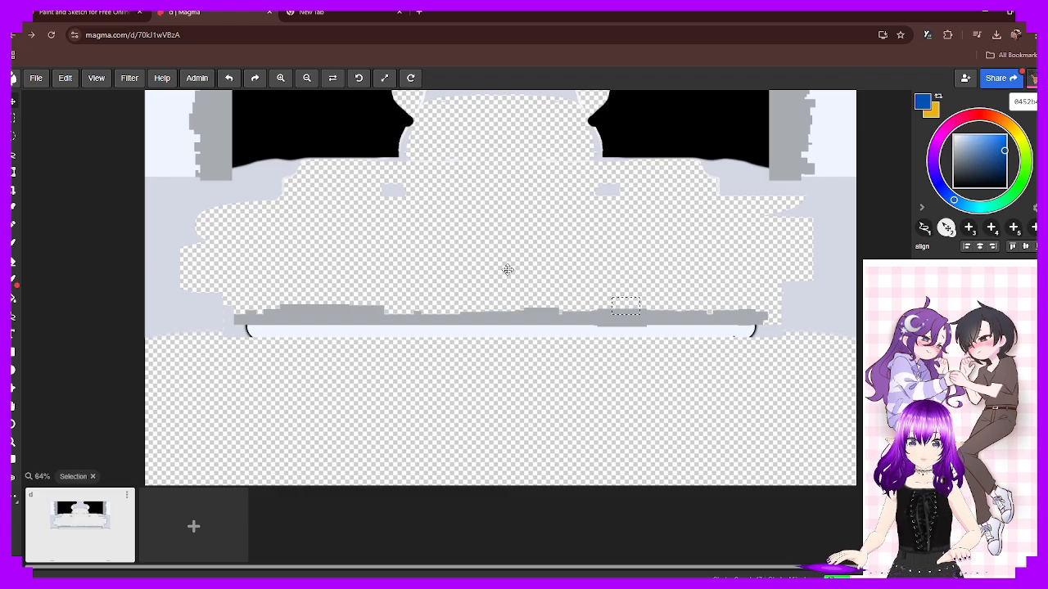
click(13, 262)
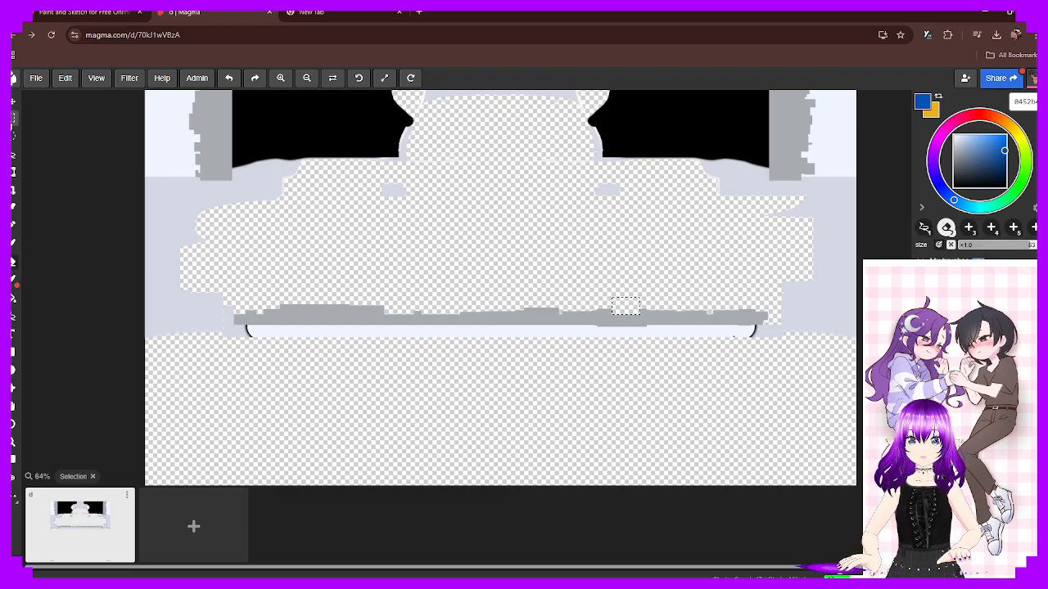
Make a very narrow selection near the right end of the bar's upper edge and erase a small notch
click(13, 119)
click(728, 307)
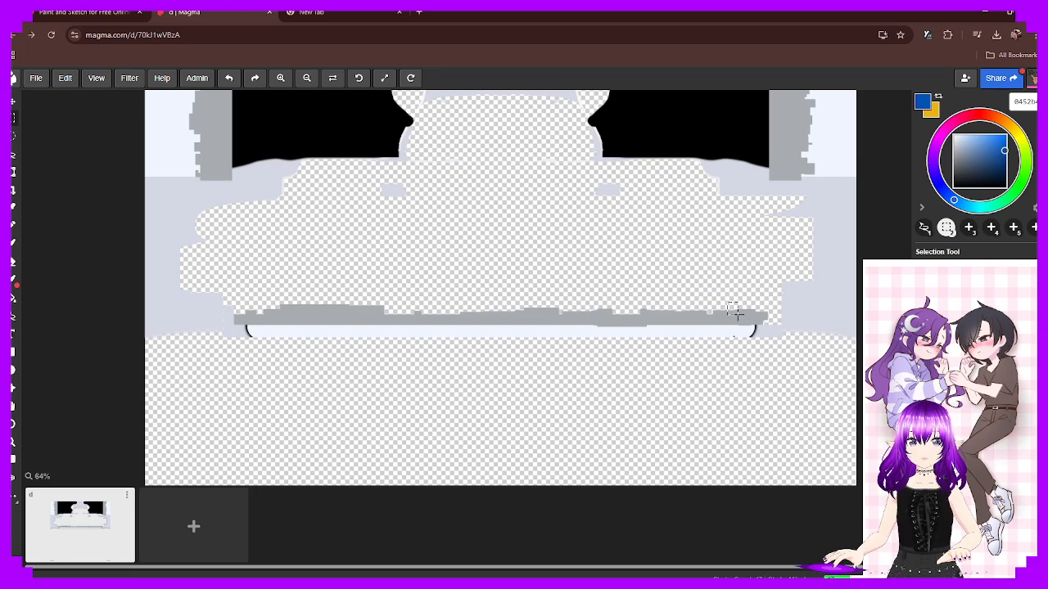
drag(732, 318, 732, 319)
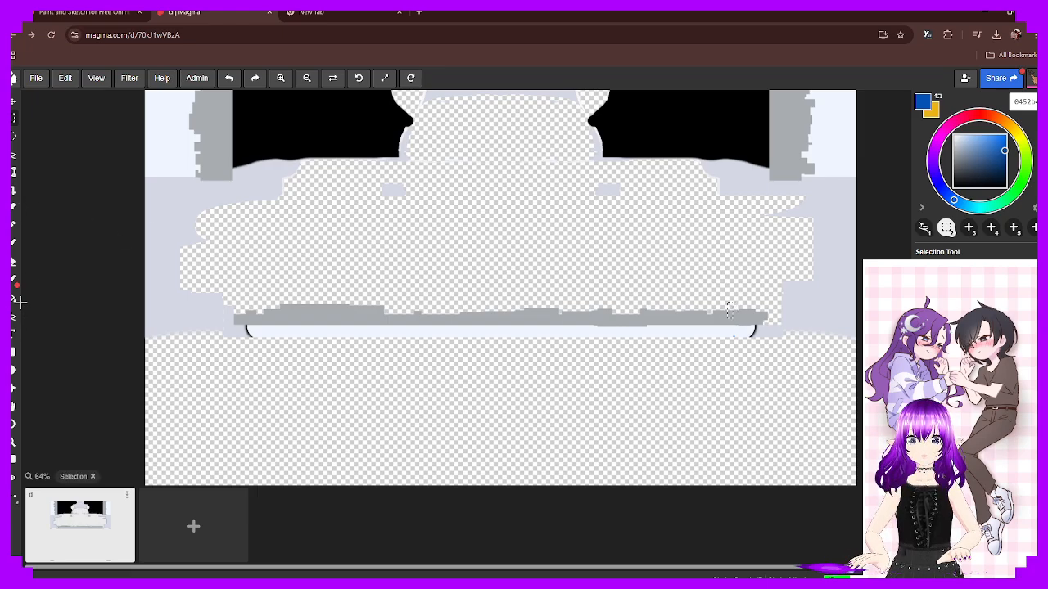
key(e)
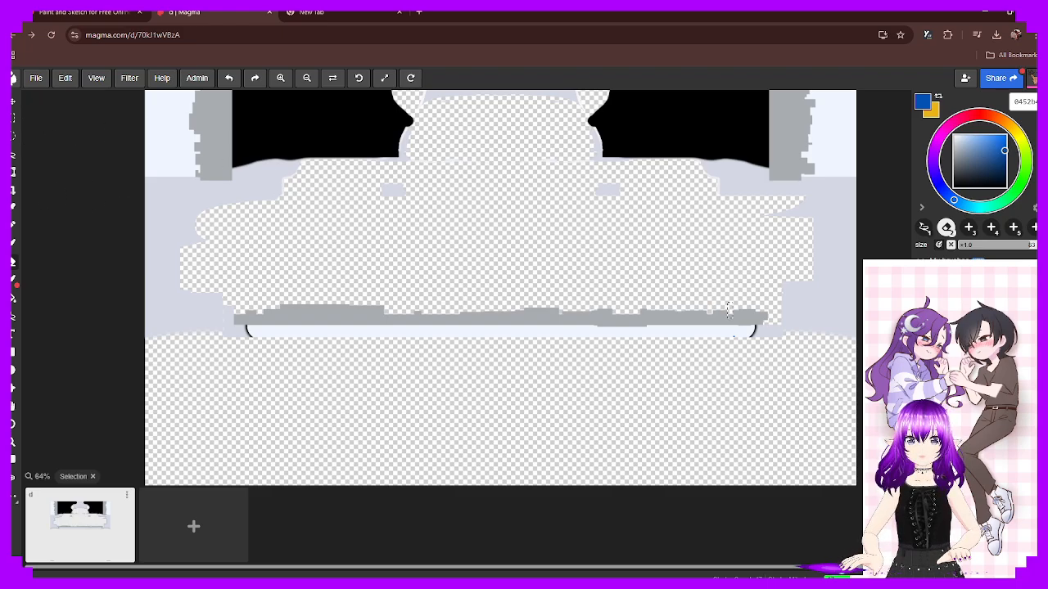
click(14, 102)
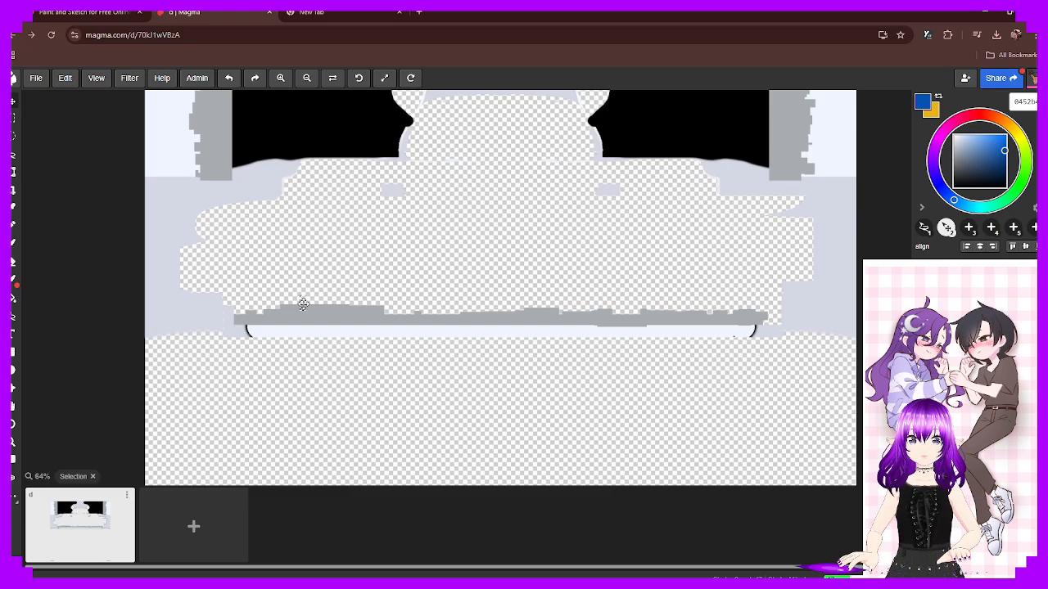
Select a rectangle over the left part of the bar's raised gray section and erase it into a wide gap
click(13, 118)
drag(294, 298, 327, 313)
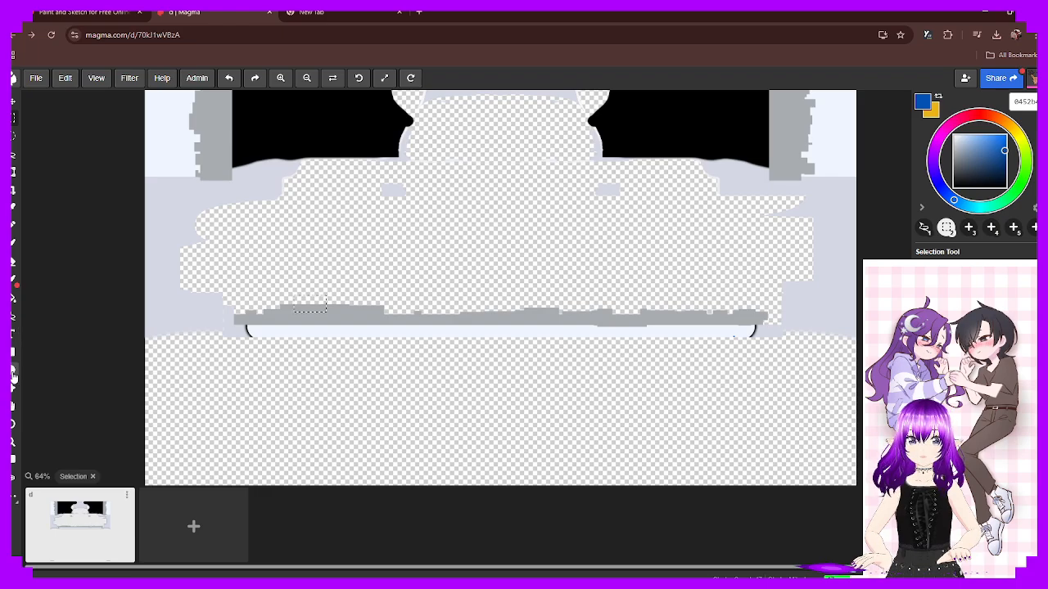
click(13, 261)
drag(271, 311, 339, 303)
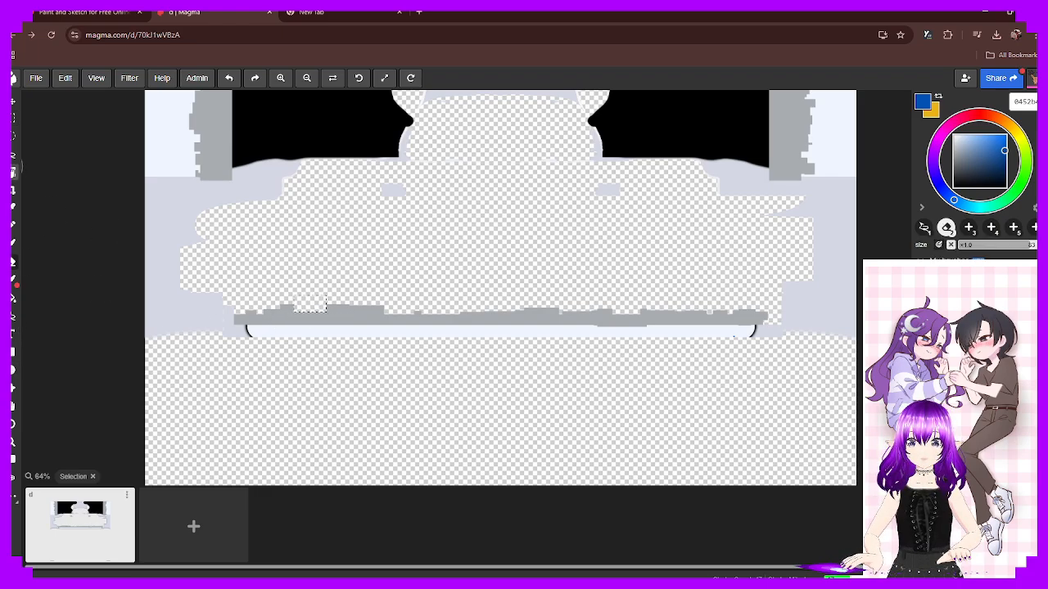
Make a narrow selection just past the new gap in the raised section and erase a slim notch there
click(13, 119)
click(336, 303)
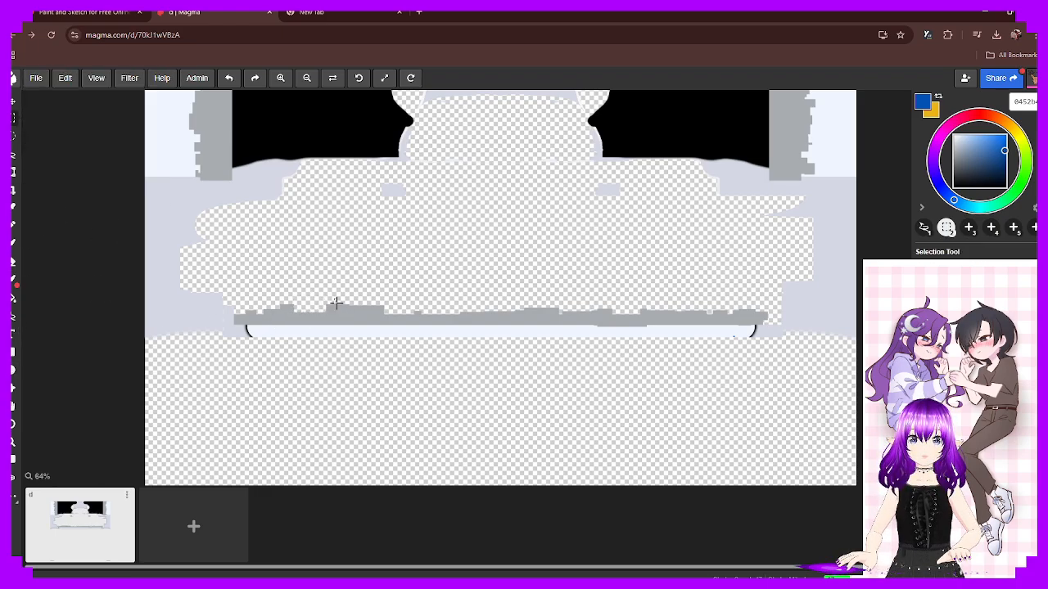
drag(345, 319, 337, 311)
click(13, 260)
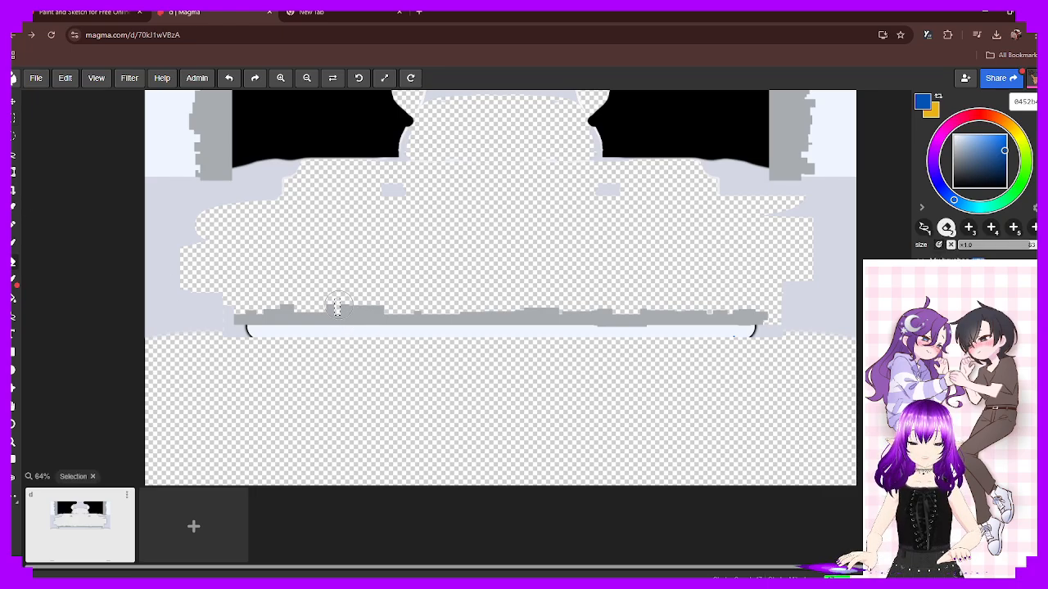
Move the narrow selection further right on the raised section, fill it with the bar's sampled gray as a small spike, and deselect
click(13, 100)
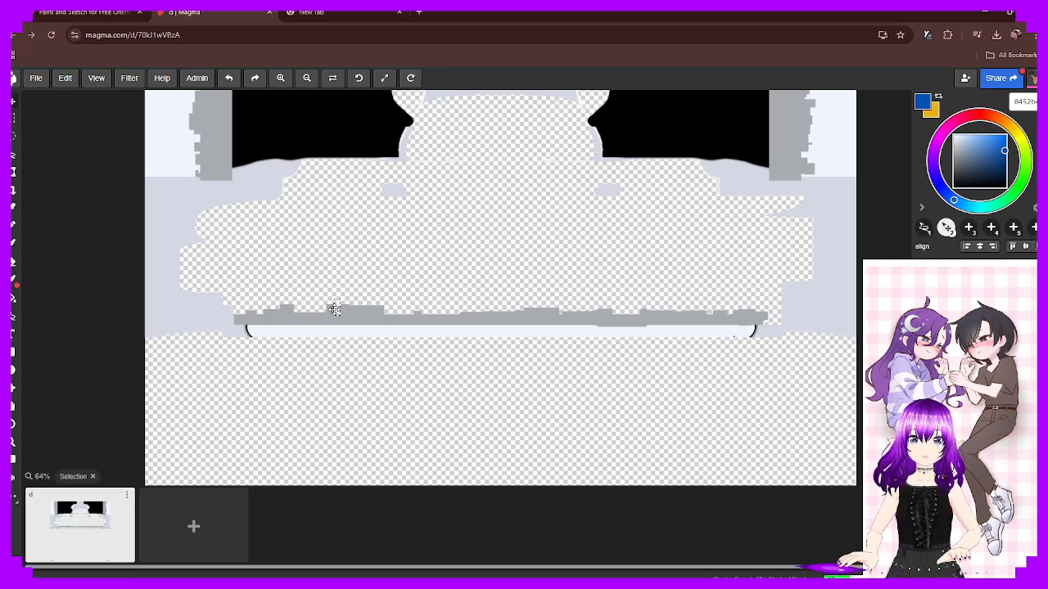
drag(334, 310, 368, 304)
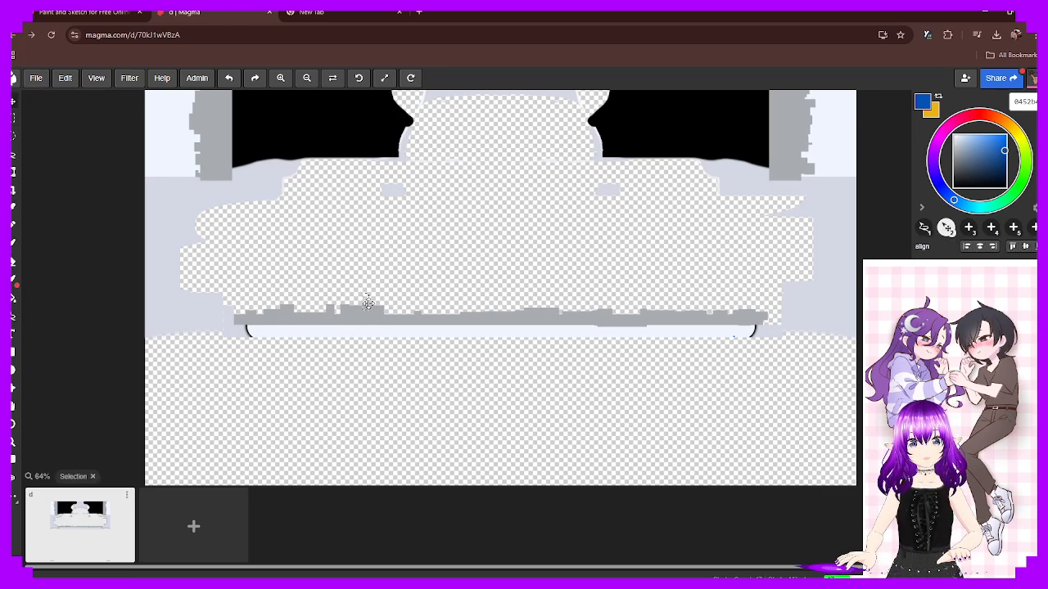
click(13, 305)
click(366, 304)
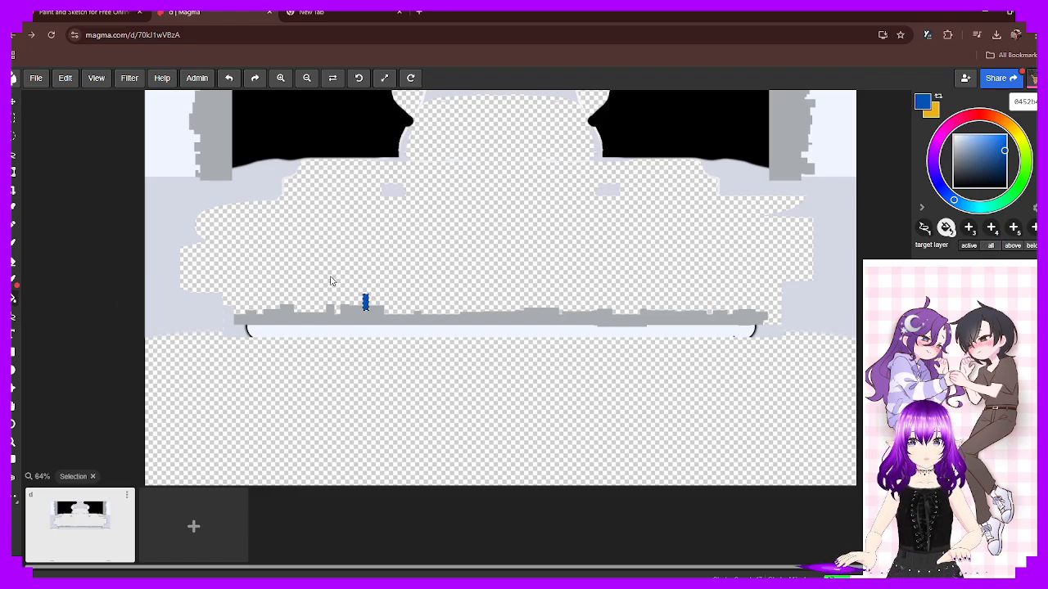
alt+click(344, 319)
click(365, 303)
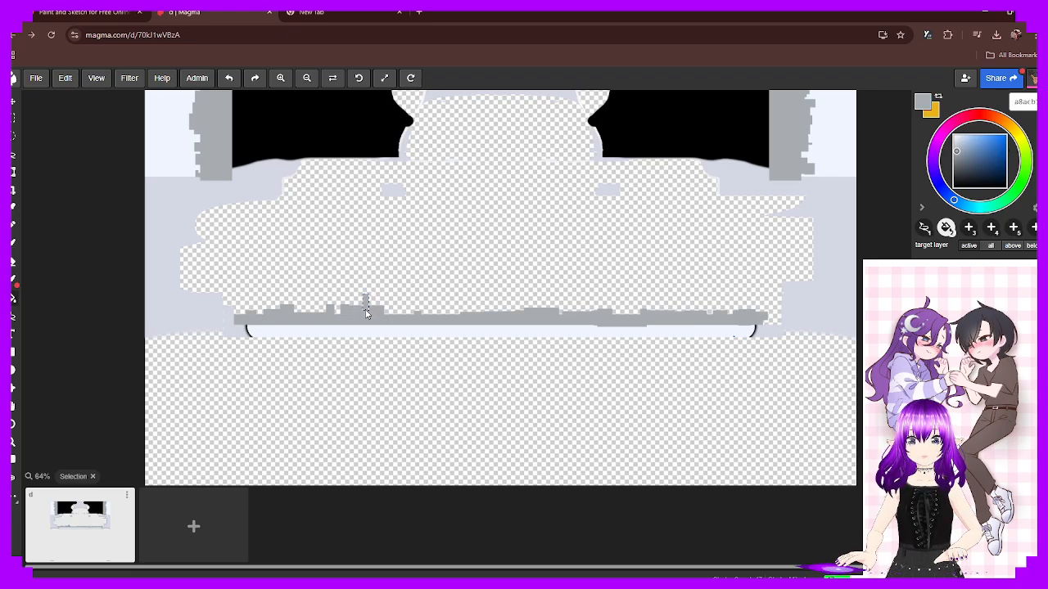
click(14, 102)
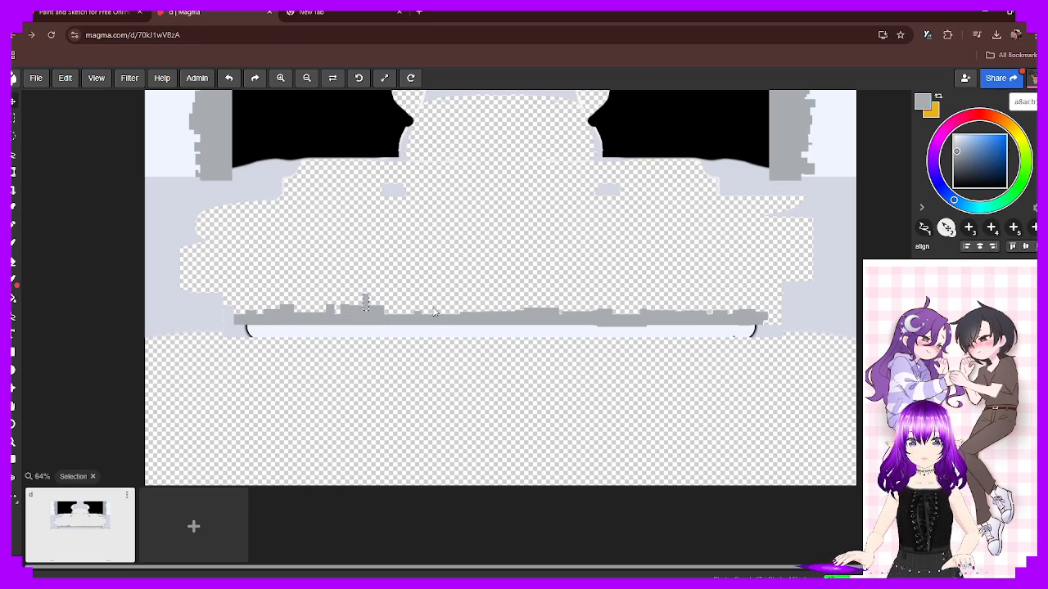
key(ctrl+d)
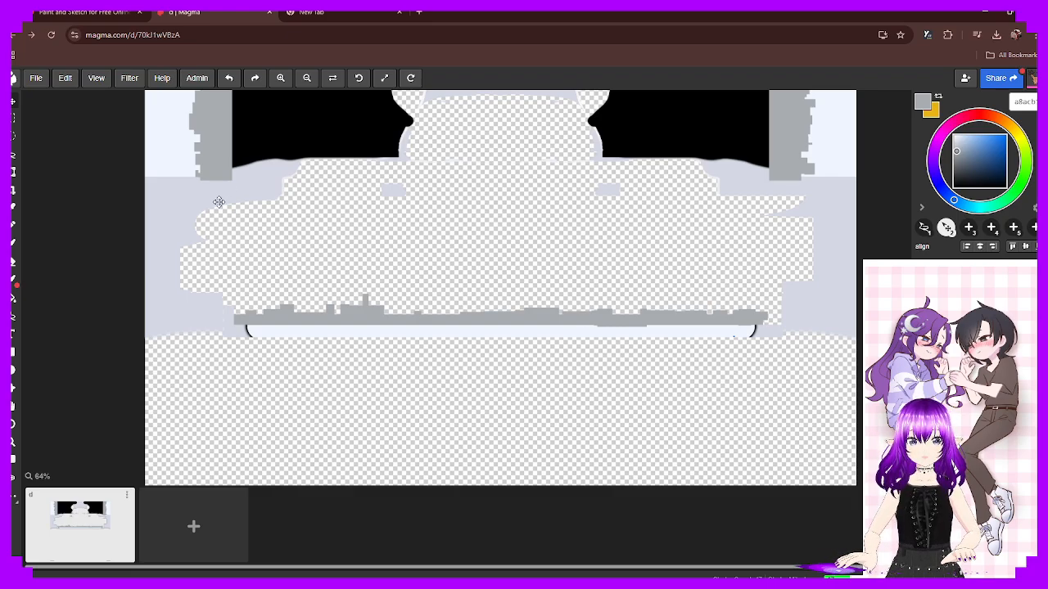
Select a tall strip covering the straight inner edge of the left gray sleeve band and part of the adjoining black area
scroll(219, 202, up, 3)
scroll(364, 356, down, 2)
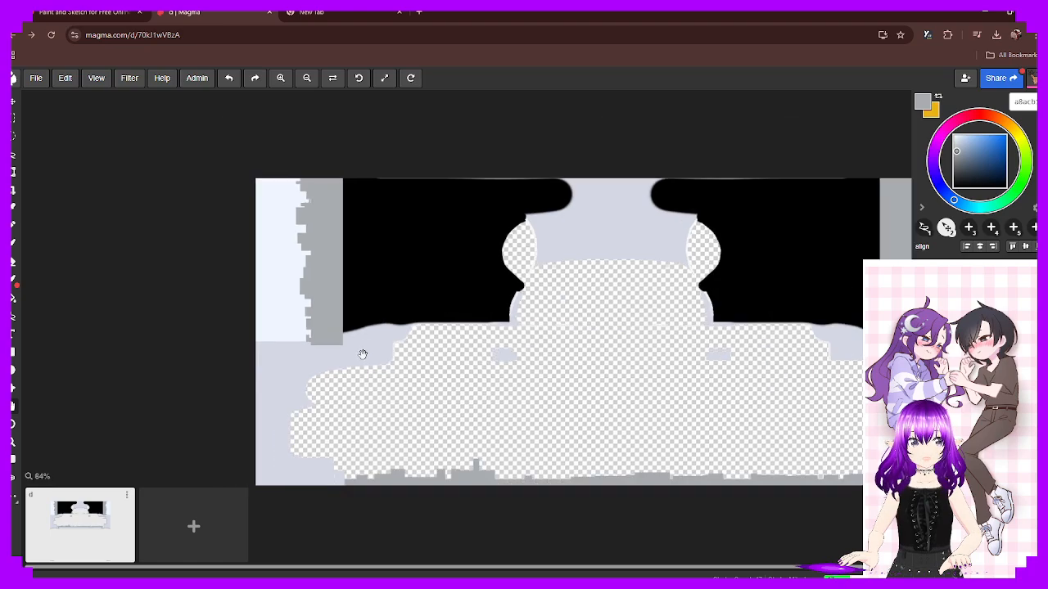
drag(364, 345, 367, 368)
scroll(368, 367, up, 4)
scroll(368, 366, down, 3)
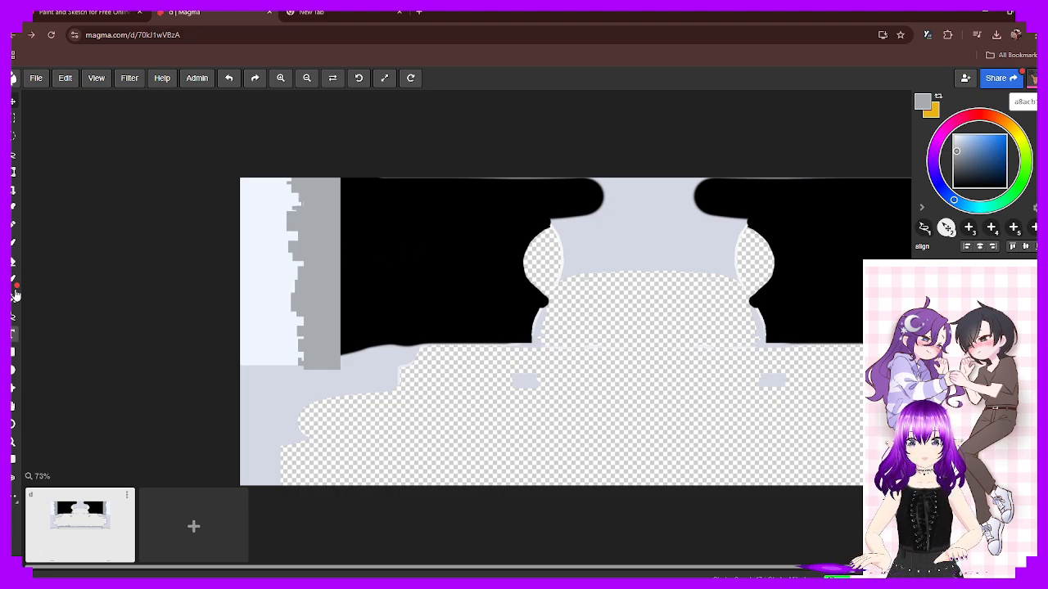
click(13, 118)
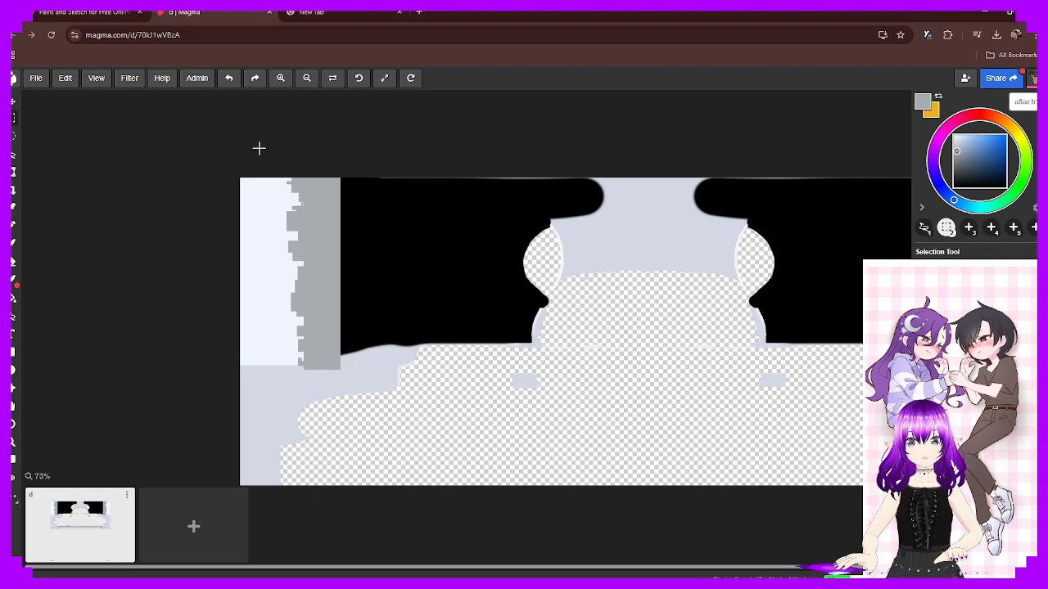
drag(322, 178, 365, 378)
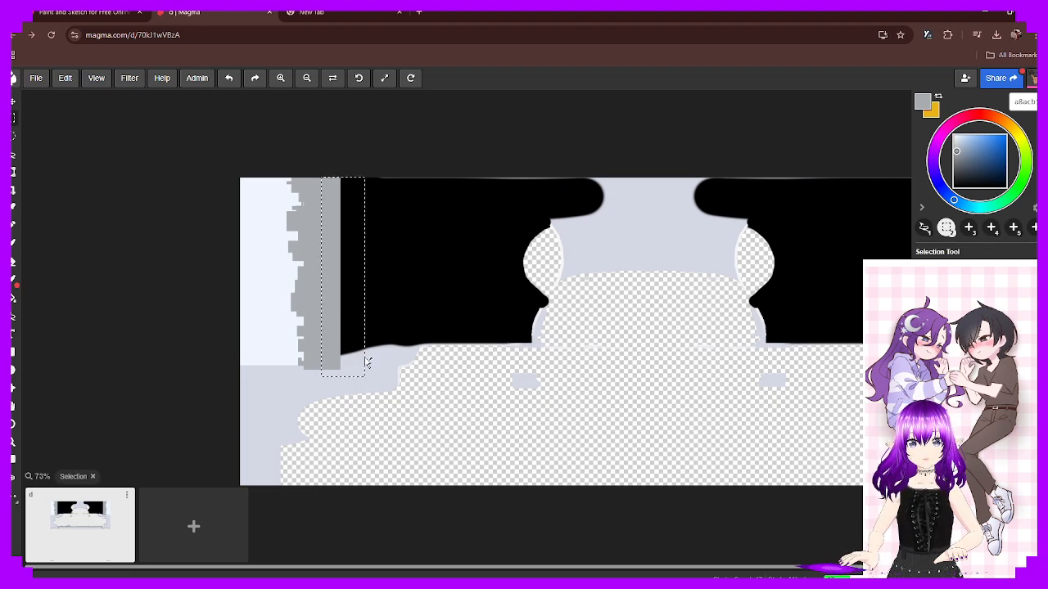
scroll(365, 363, down, 3)
scroll(362, 347, up, 3)
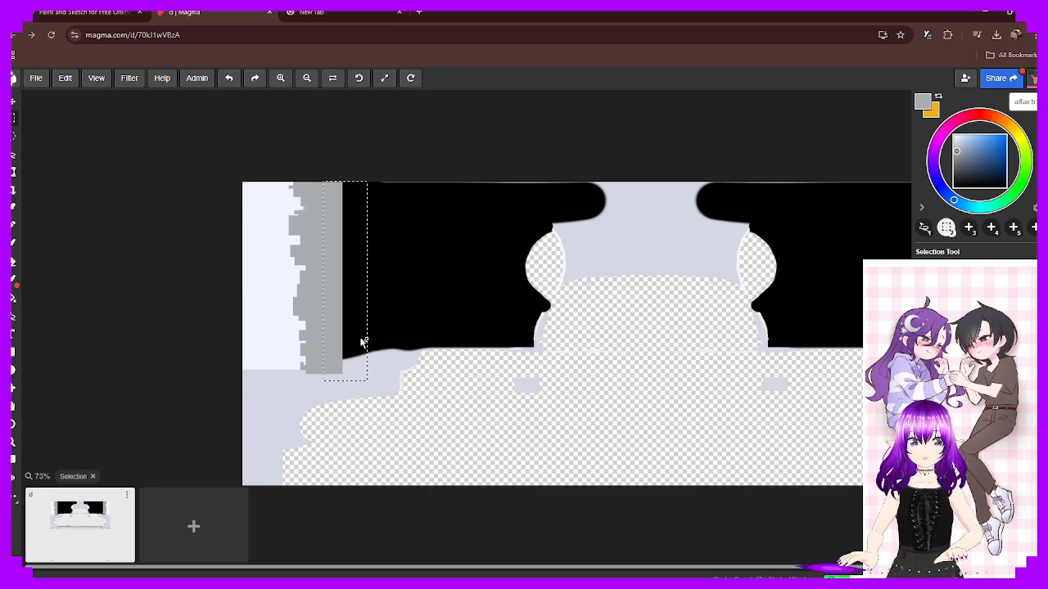
Fill the selected strip with gray, and refill it with black sampled from the adjoining area
click(14, 300)
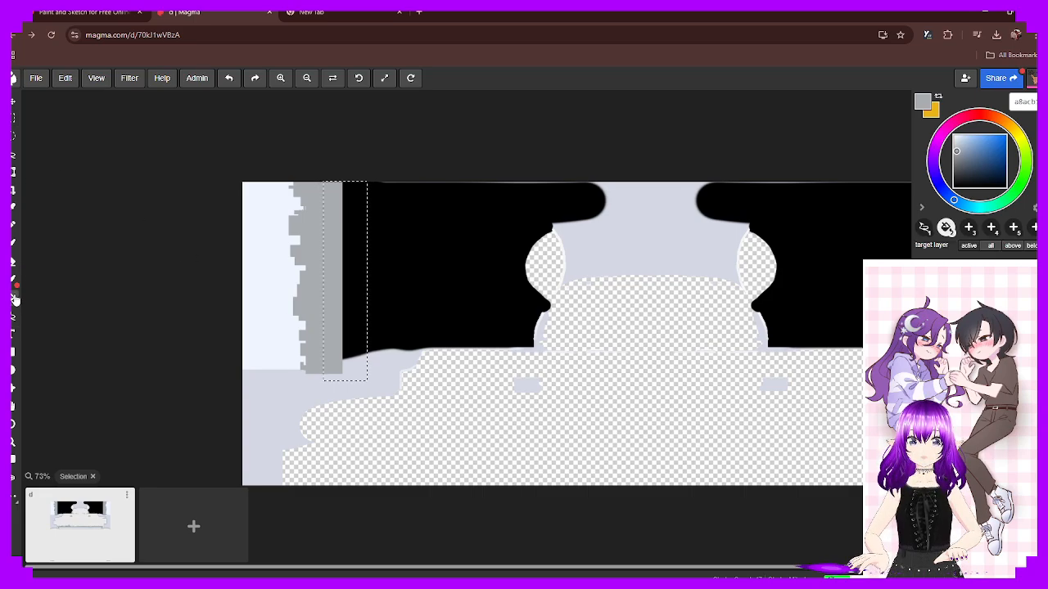
click(358, 289)
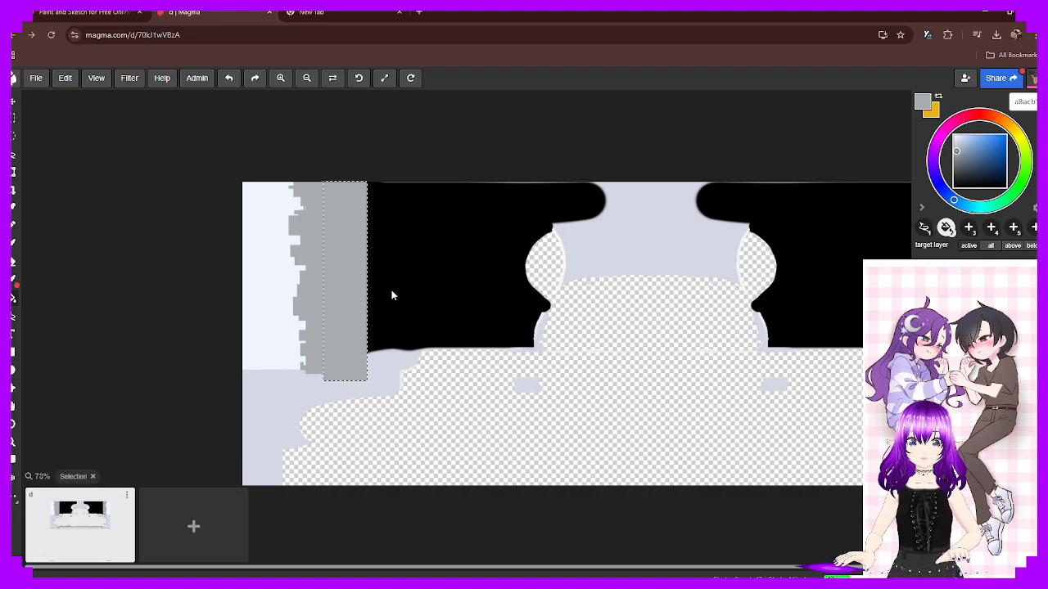
alt+click(402, 288)
click(328, 280)
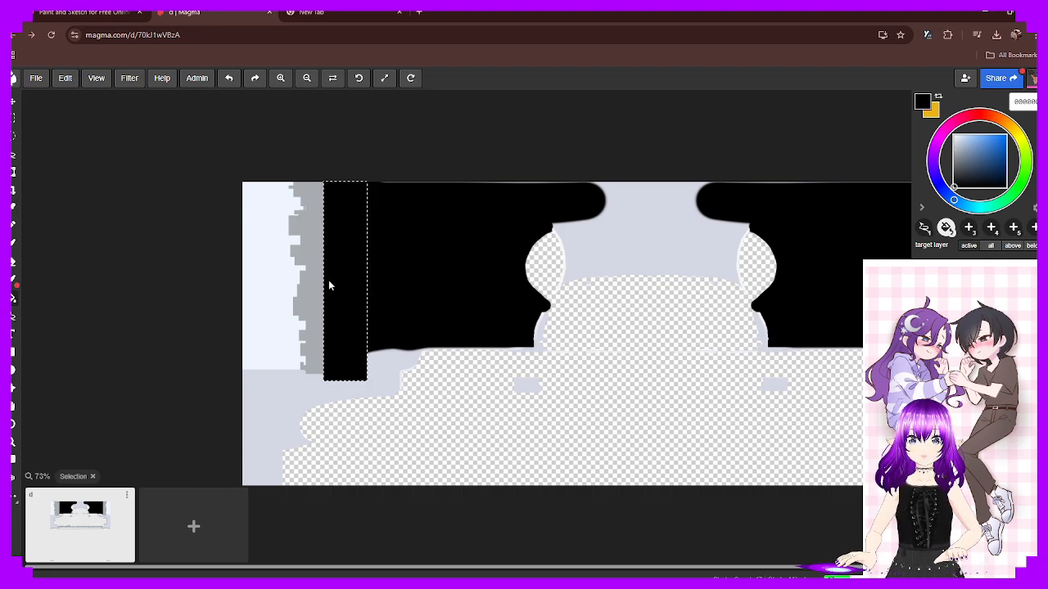
scroll(447, 287, down, 5)
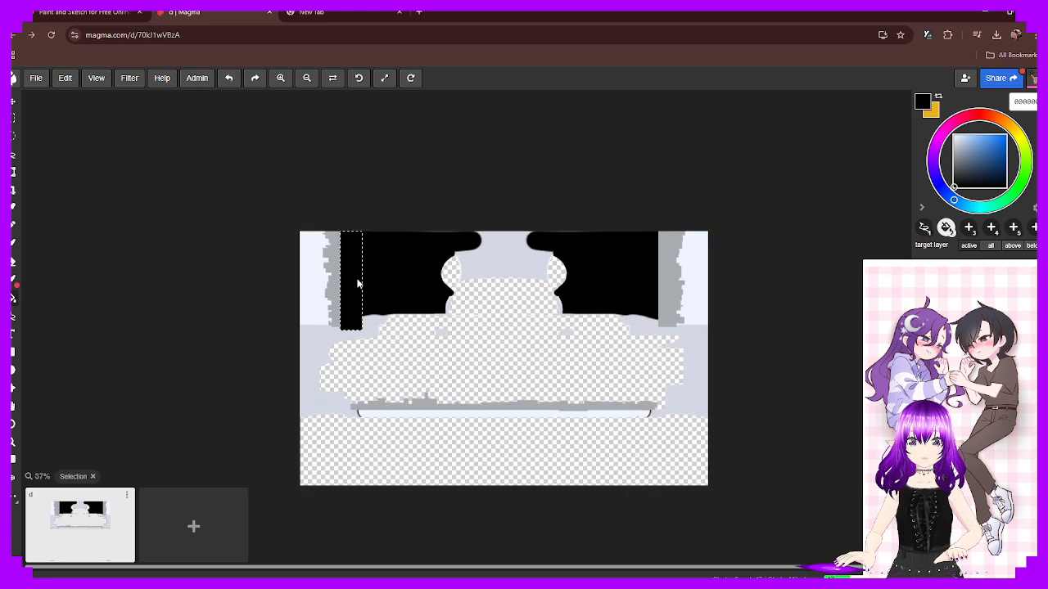
right_click(950, 344)
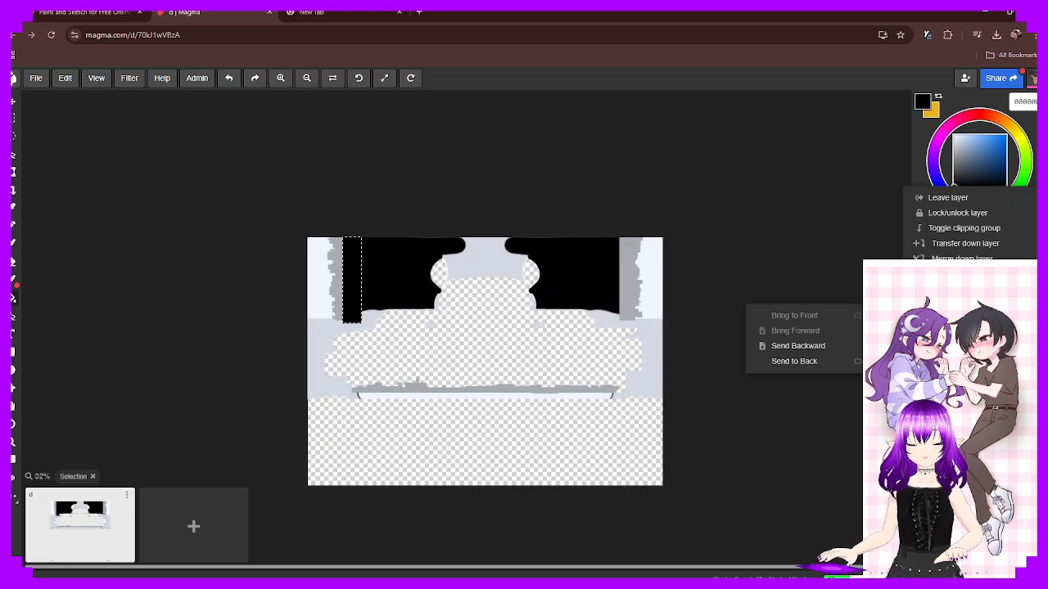
scroll(609, 285, up, 5)
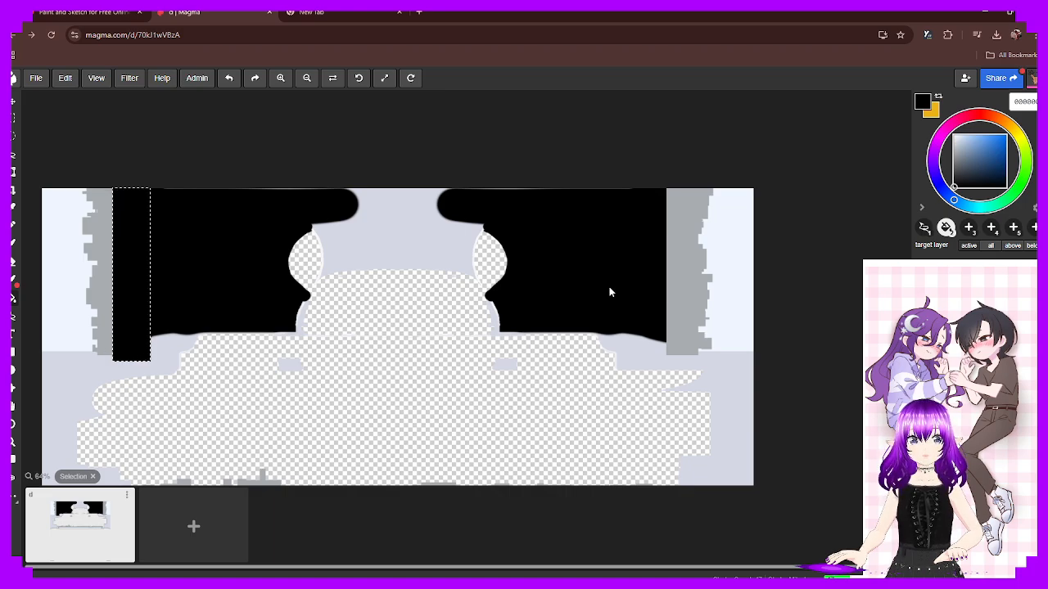
scroll(609, 292, up, 2)
scroll(610, 292, down, 2)
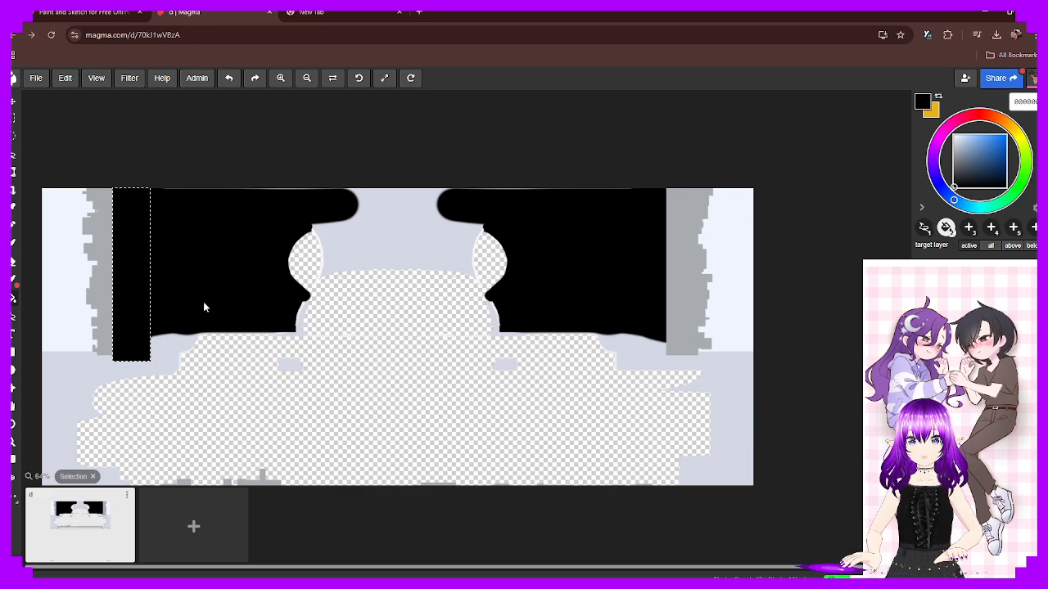
Place a copy of the black strip over the straight inner edge of the right gray sleeve band, aligned to match the left side
scroll(155, 288, up, 1)
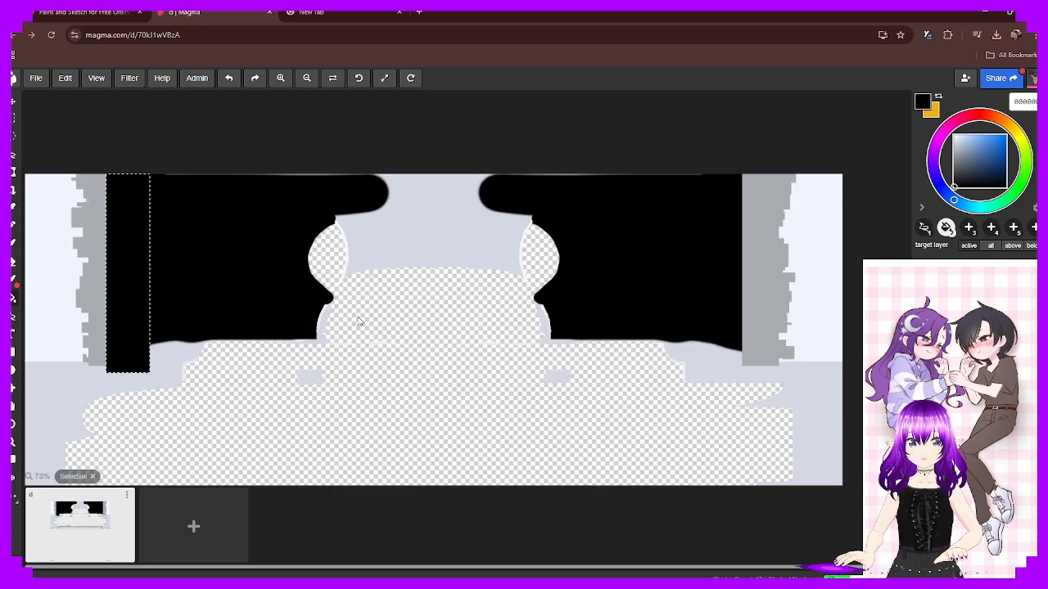
scroll(360, 323, up, 1)
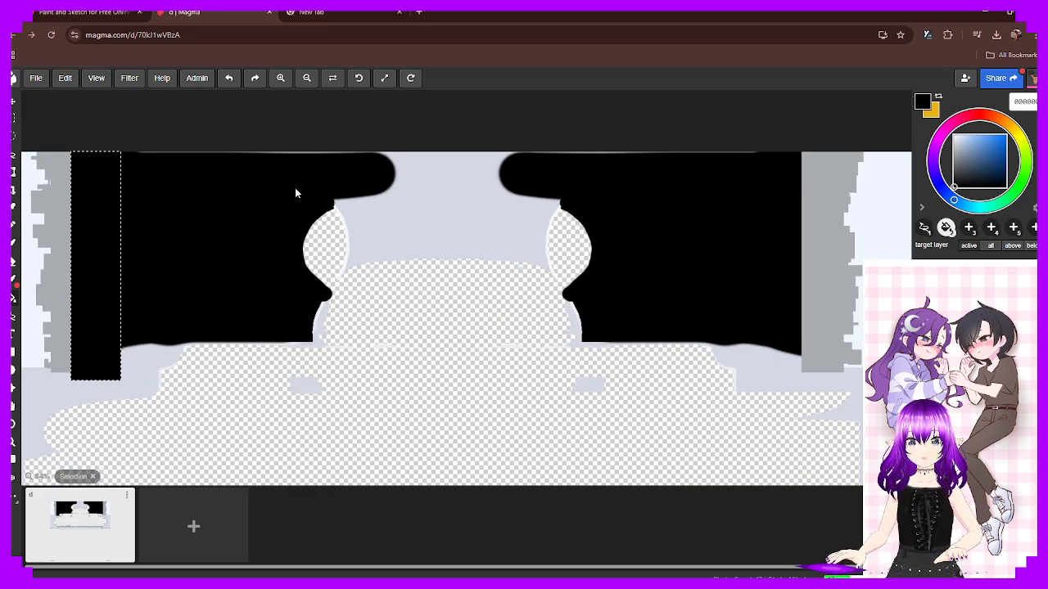
click(14, 101)
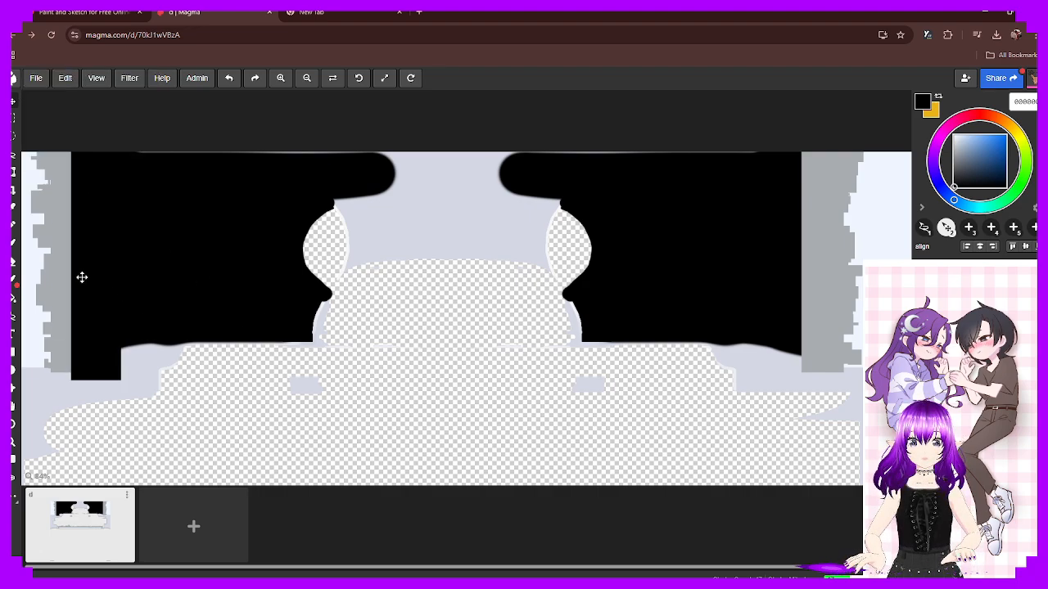
drag(82, 278, 783, 314)
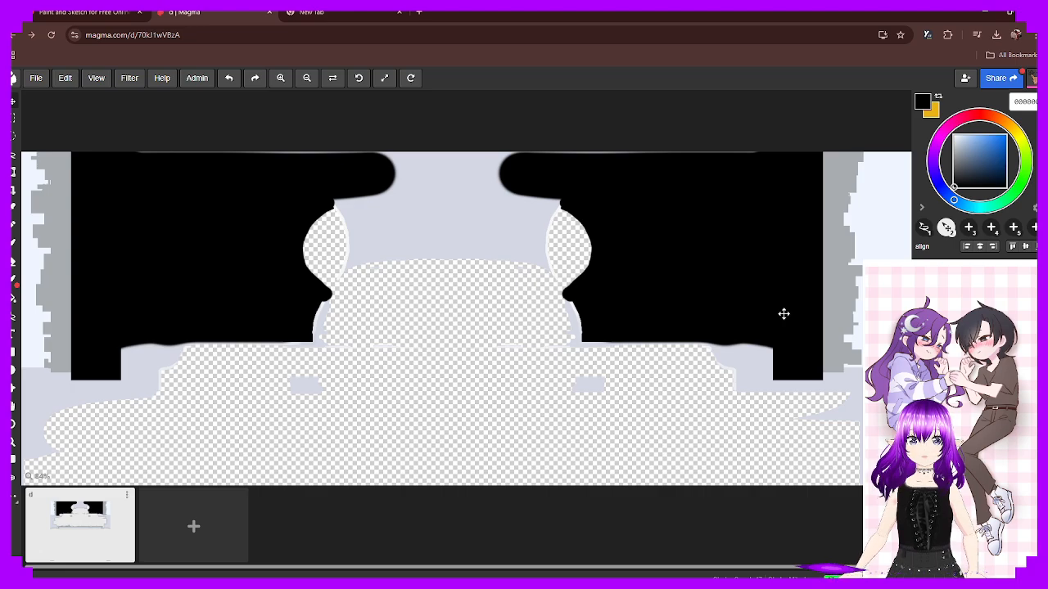
drag(784, 313, 786, 313)
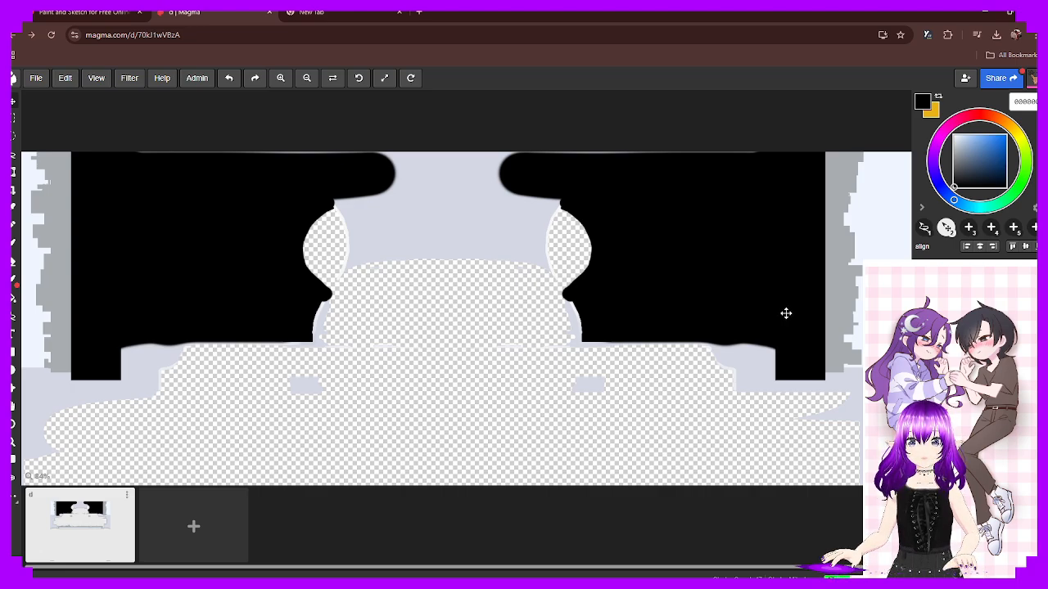
drag(786, 313, 785, 313)
Recolor the black strips beside both gray sleeve bands by filling them with dark gray 484848
scroll(491, 351, down, 5)
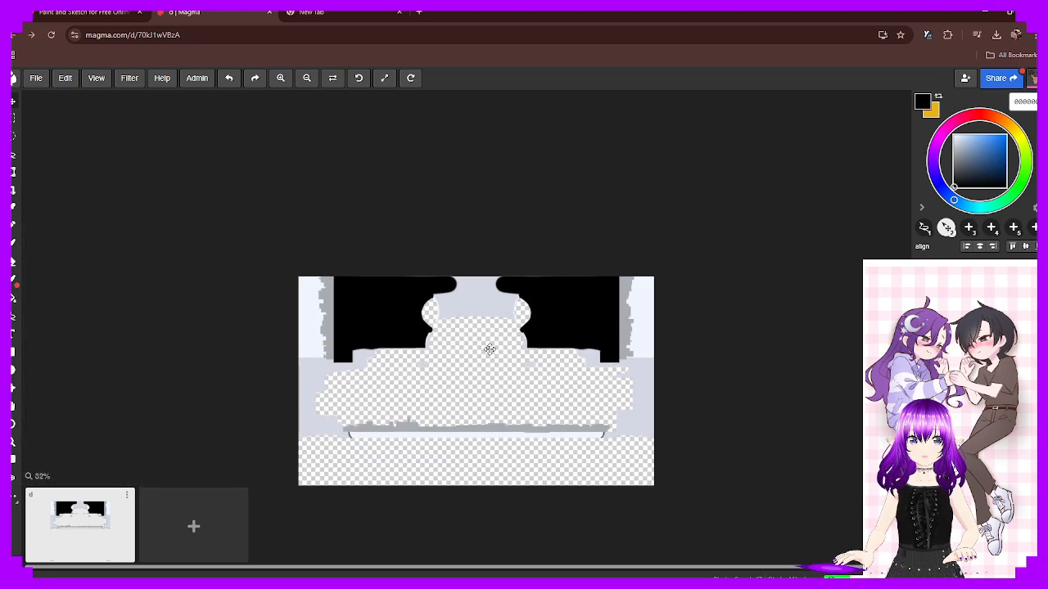
scroll(492, 350, up, 4)
key(space)
drag(201, 266, 459, 311)
scroll(457, 311, up, 6)
scroll(323, 293, down, 3)
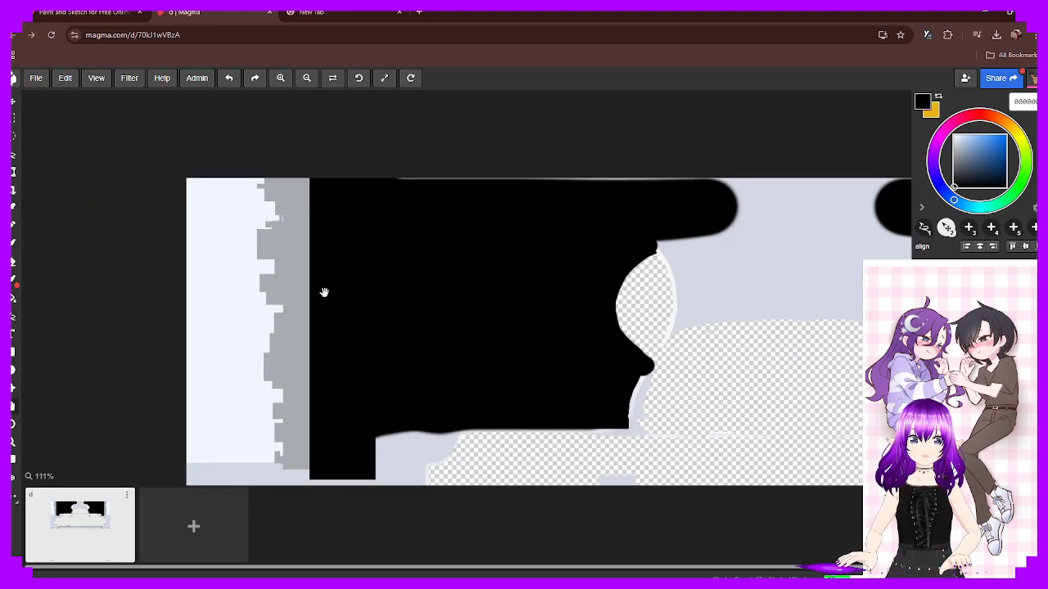
scroll(339, 298, down, 4)
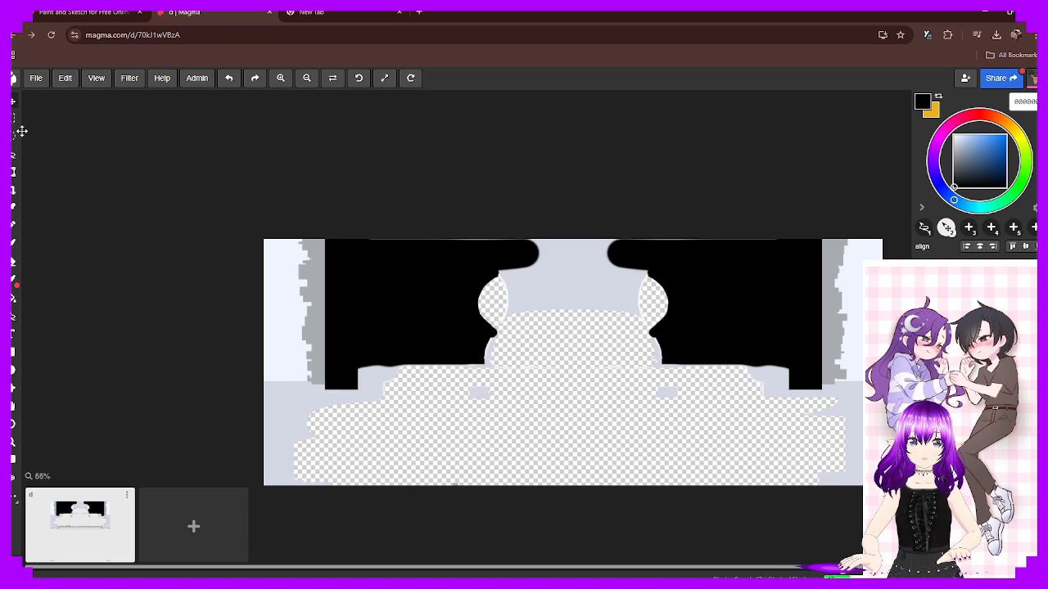
click(13, 299)
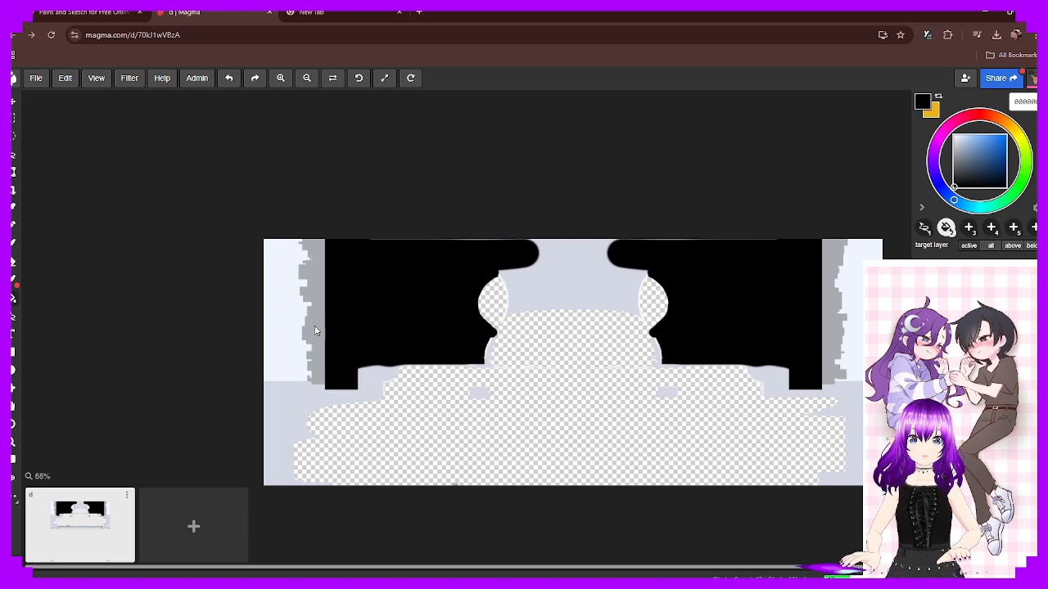
click(345, 315)
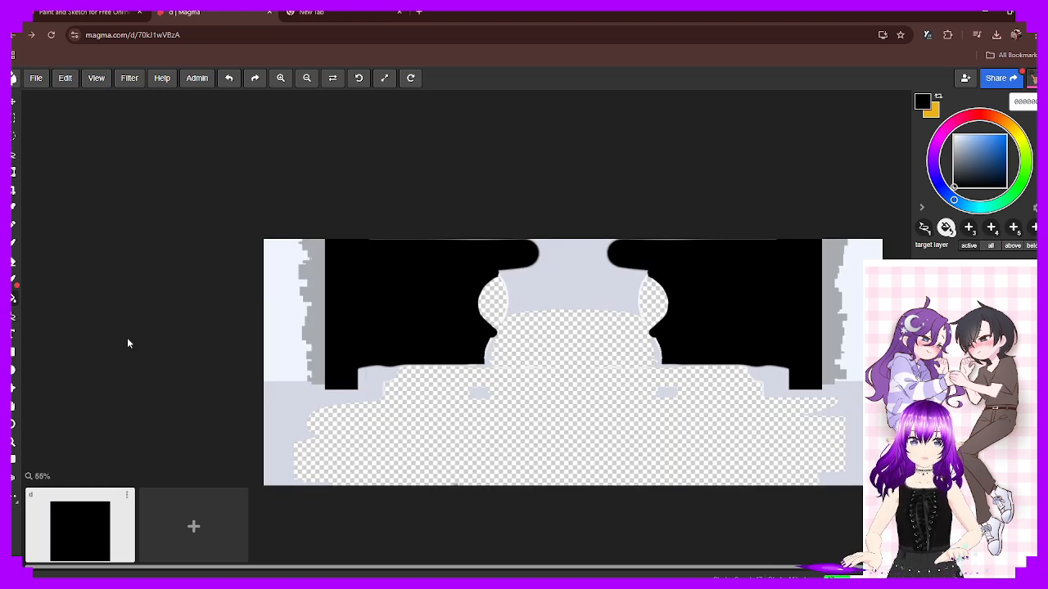
drag(970, 168, 954, 171)
click(803, 307)
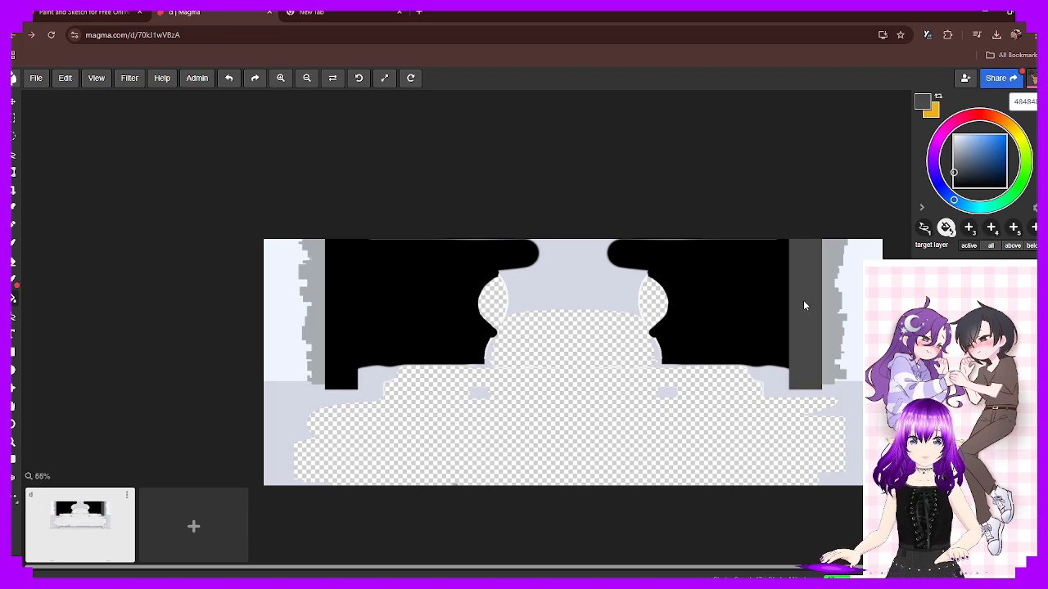
click(340, 296)
Draw small dark gray filled rectangles protruding from the lower outer edge of the left dark strip into the lighter gray band
scroll(394, 361, up, 3)
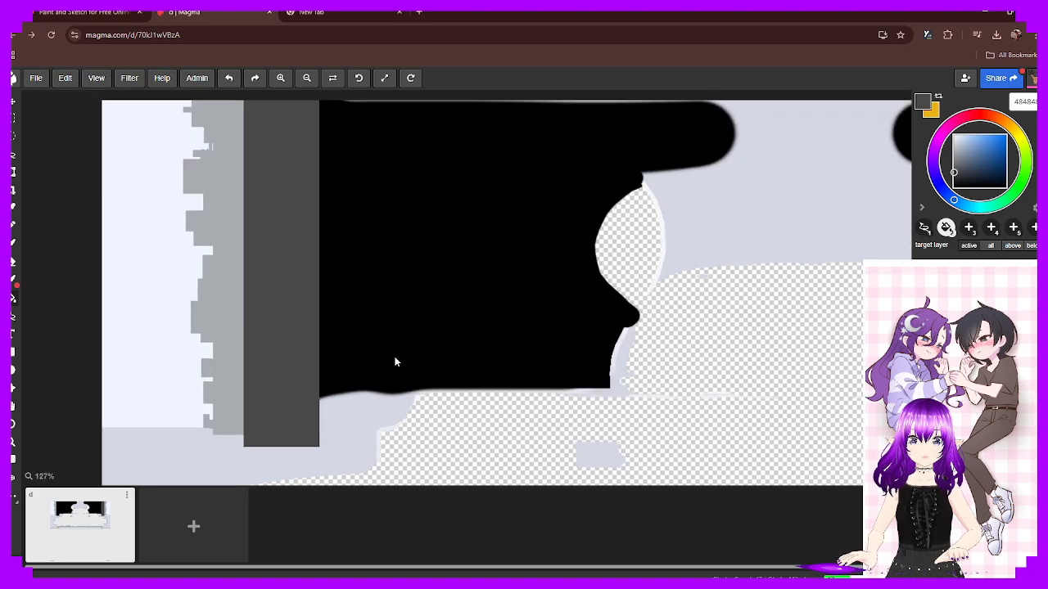
scroll(411, 355, down, 3)
scroll(402, 361, up, 3)
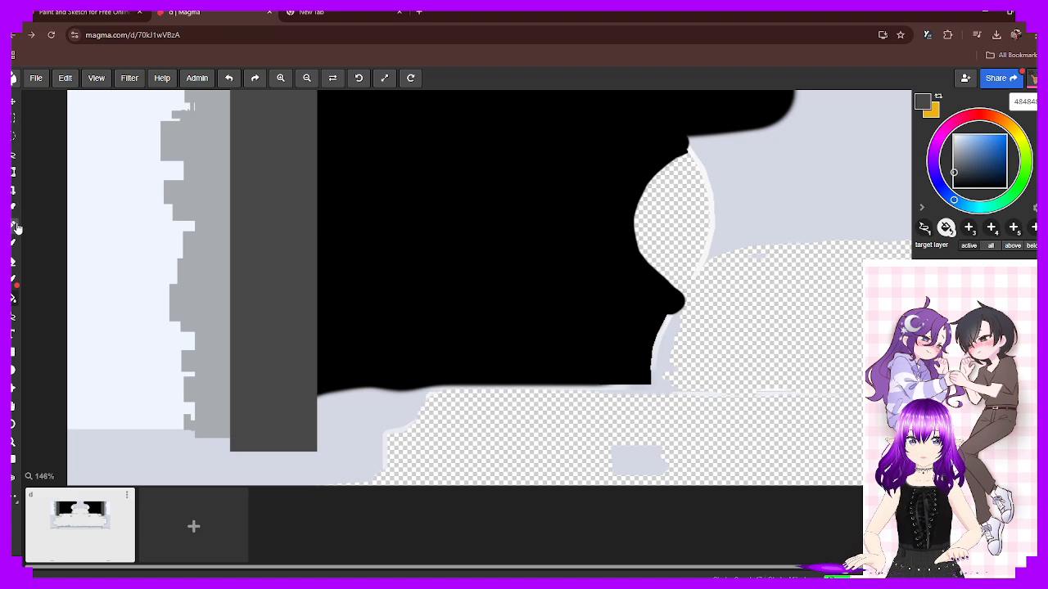
click(12, 352)
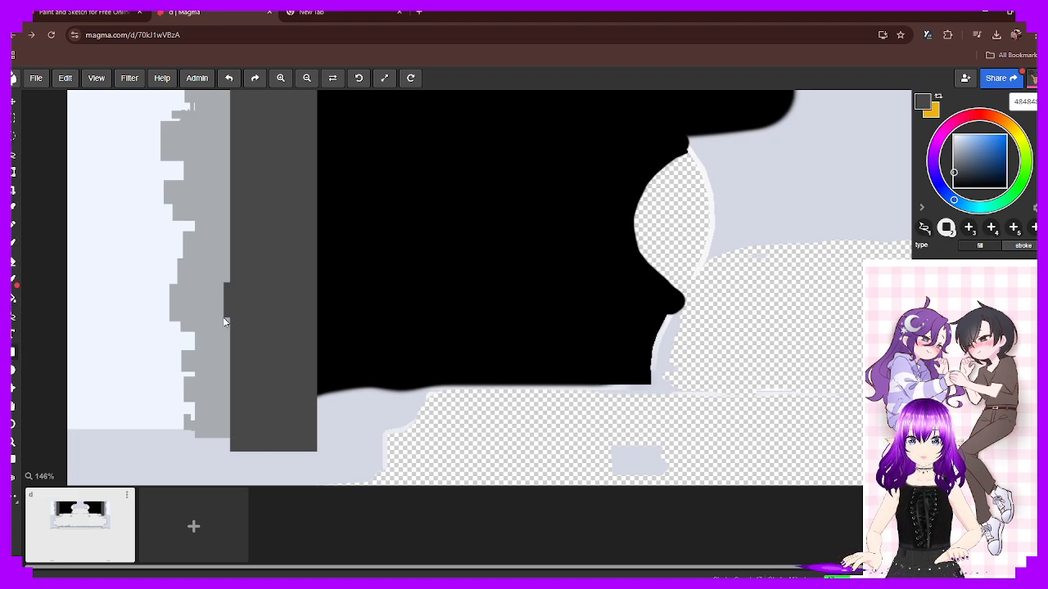
drag(223, 377, 239, 402)
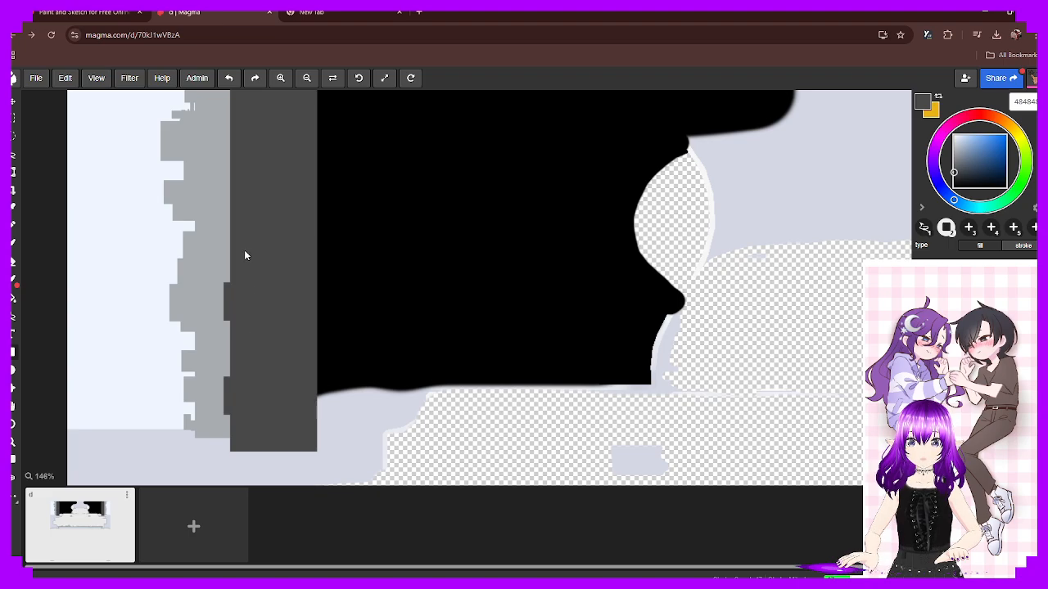
Continue the jagged outer edge of the left dark strip upward with dark gray rectangles of varied widths and heights
drag(215, 218, 291, 312)
drag(309, 264, 299, 270)
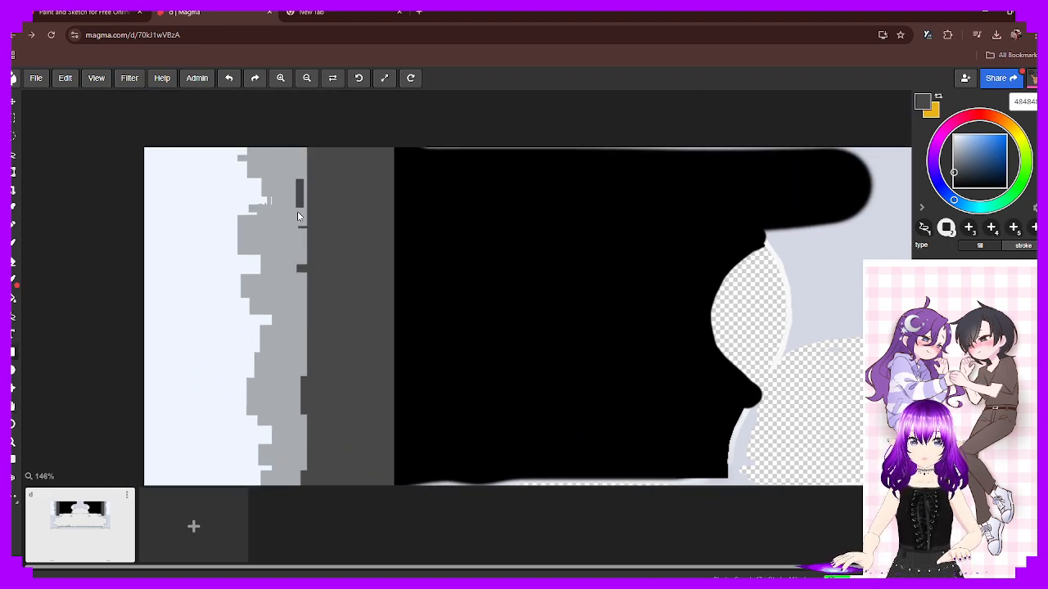
drag(297, 211, 311, 227)
drag(309, 149, 301, 181)
drag(311, 278, 294, 211)
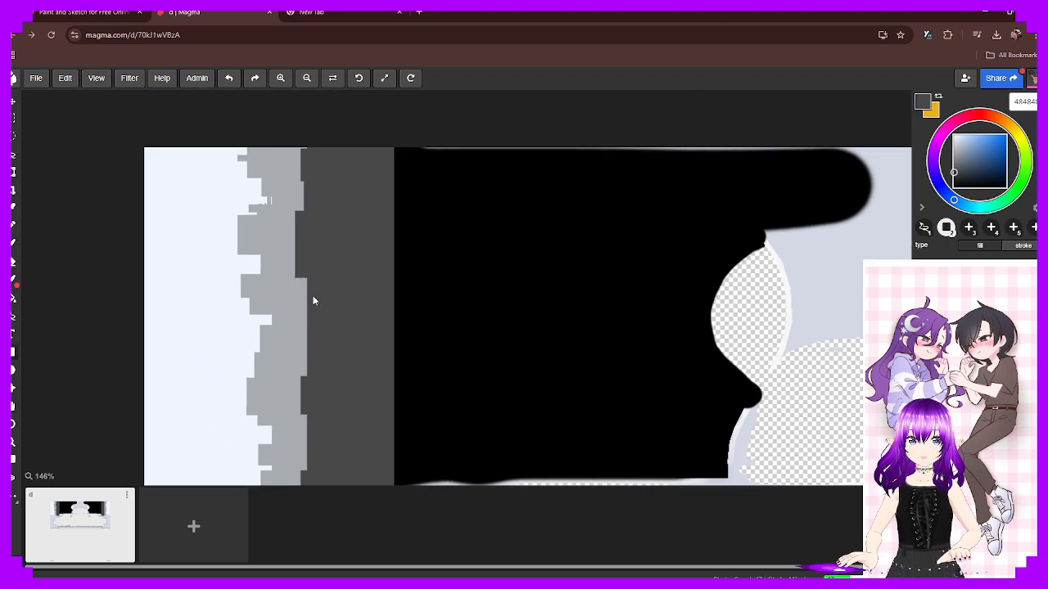
drag(313, 297, 315, 387)
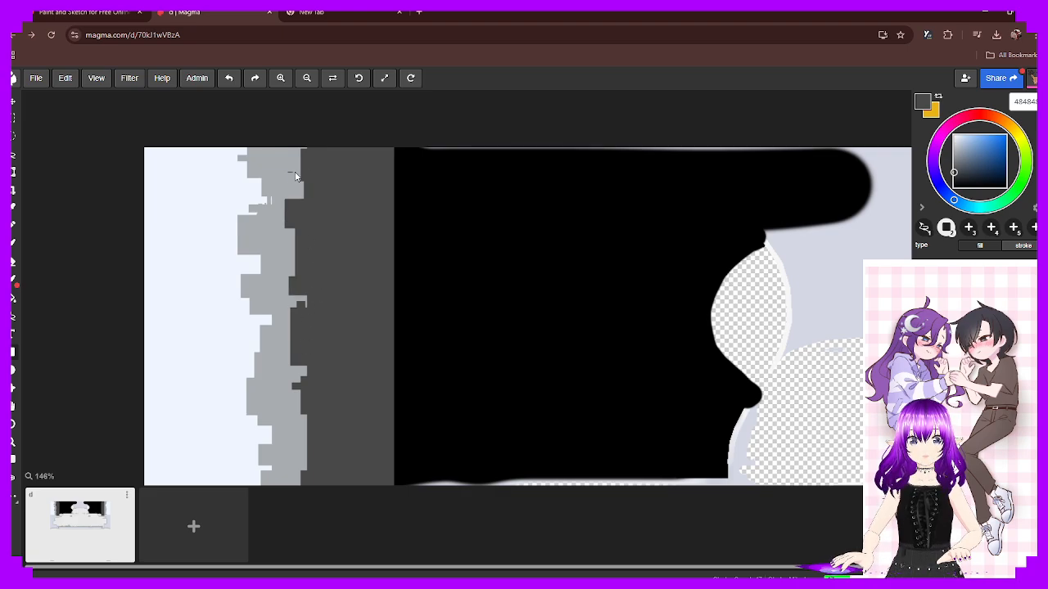
Fill in the still straight lower stretch of the left dark strip's outer edge with more stepped dark gray rectangles
scroll(367, 299, down, 3)
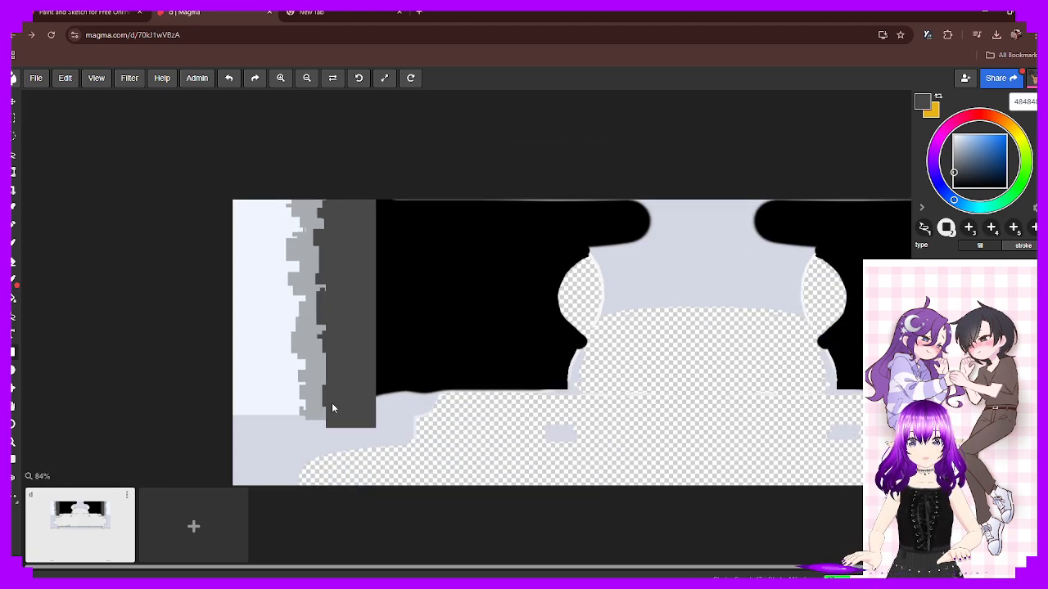
scroll(332, 403, up, 7)
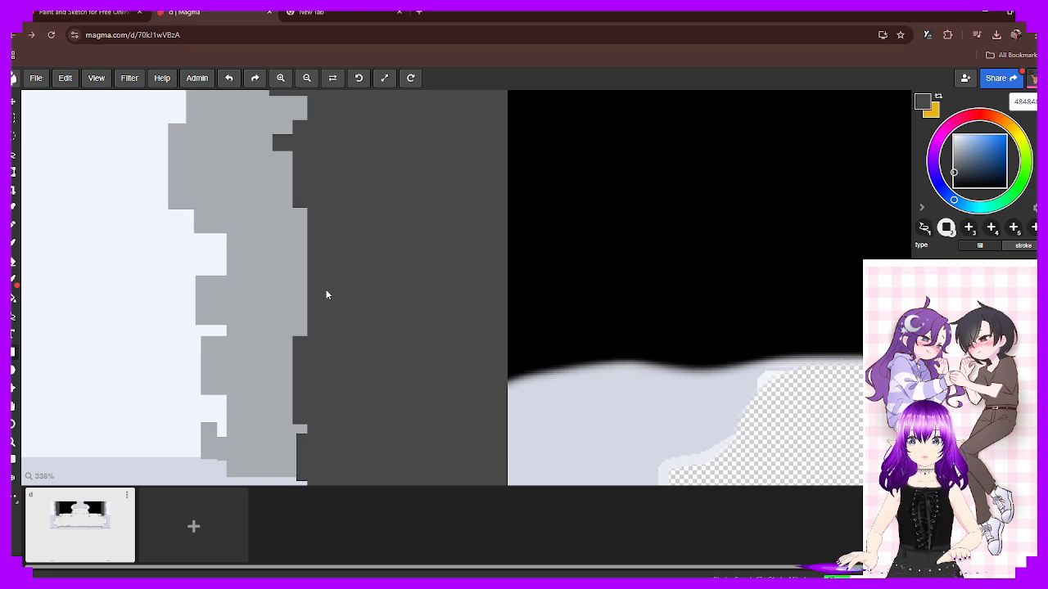
drag(326, 312, 277, 243)
Draw dark gray rectangles of varied sizes along the lower outer edge of the right dark strip, extending into its light gray band
key(space)
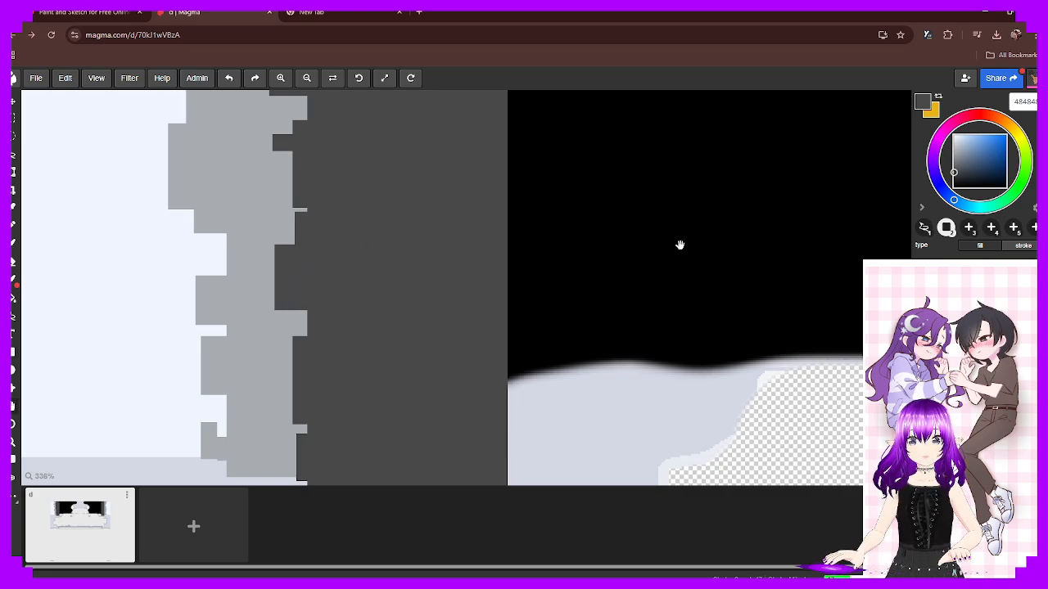
drag(680, 244, 299, 249)
mouse_move(893, 266)
mouse_down()
mouse_move(726, 280)
mouse_move(176, 276)
mouse_up()
drag(856, 229, 270, 235)
mouse_move(860, 248)
mouse_down()
mouse_move(597, 271)
mouse_move(92, 163)
mouse_up()
drag(700, 115, 304, 128)
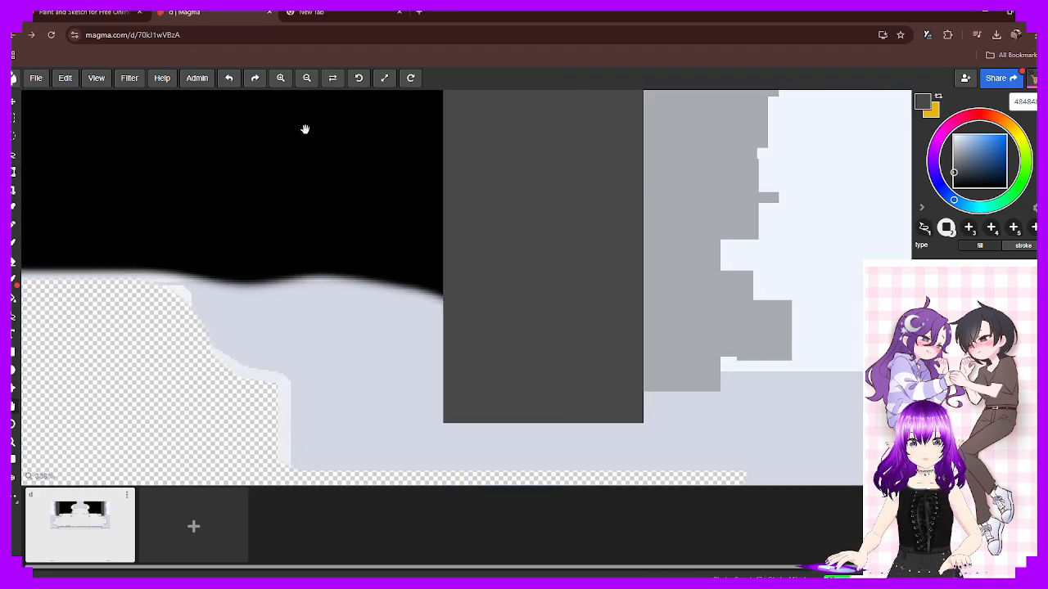
drag(657, 265, 458, 281)
drag(470, 299, 484, 335)
drag(482, 368, 406, 469)
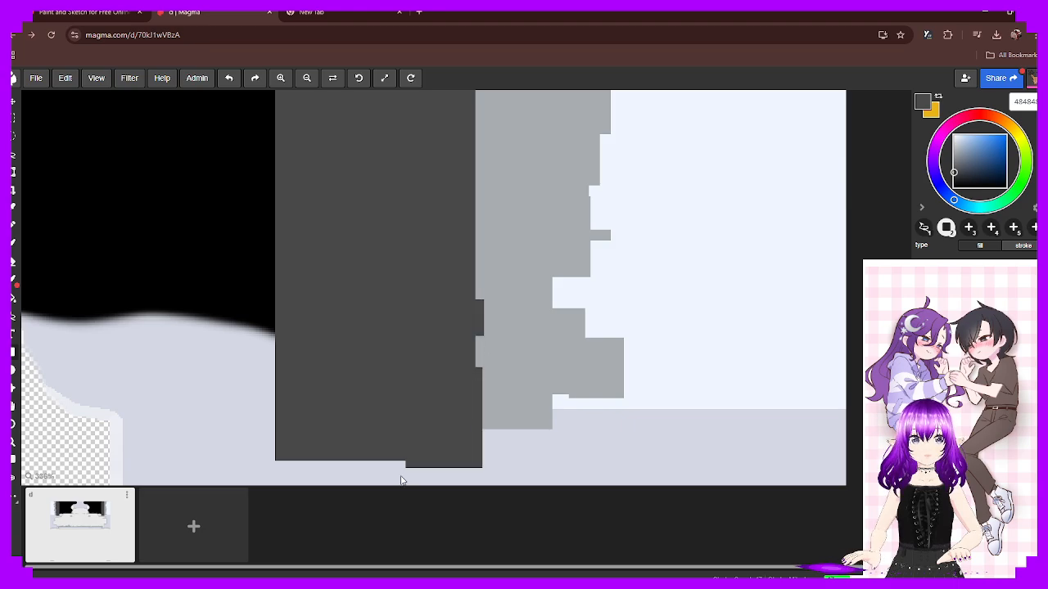
drag(475, 263, 536, 205)
drag(515, 145, 488, 300)
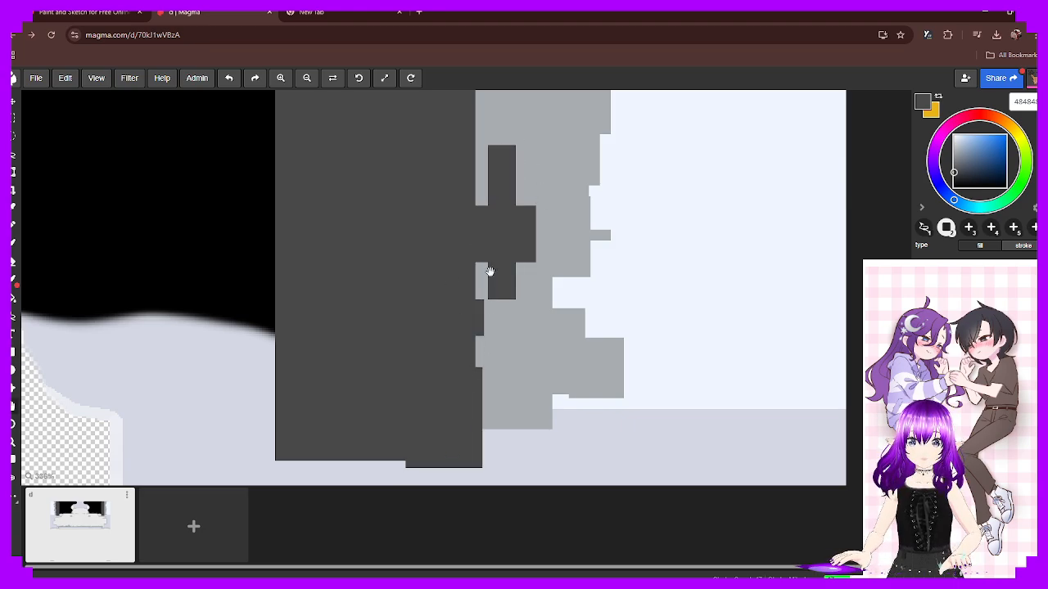
Add larger dark gray rectangles along the middle of the right dark strip's outer edge
key(space)
drag(482, 221, 462, 318)
drag(453, 358, 474, 394)
key(space)
drag(493, 137, 474, 265)
drag(435, 261, 499, 349)
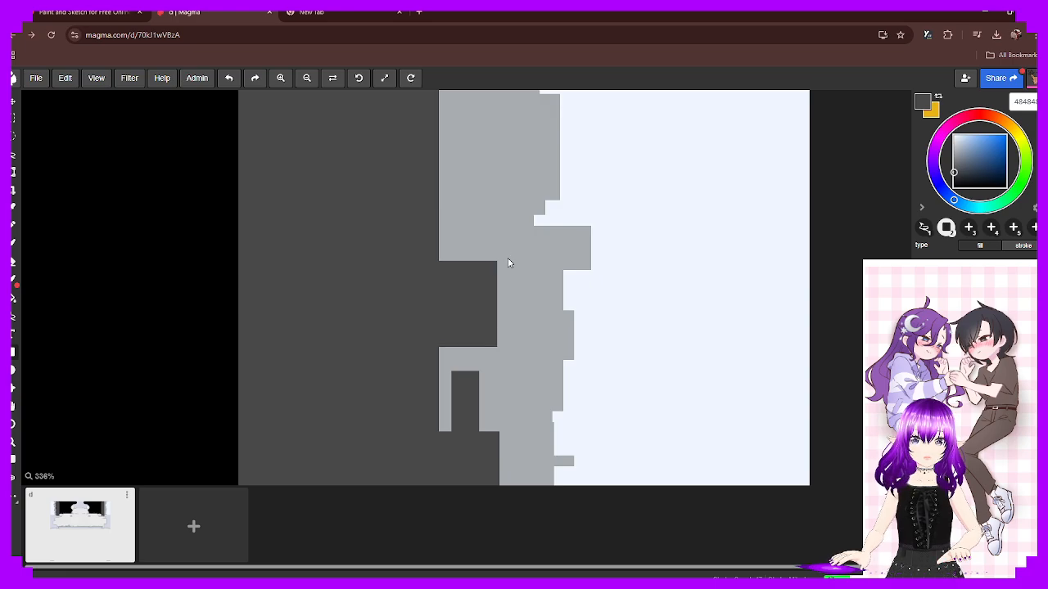
key(ctrl+z)
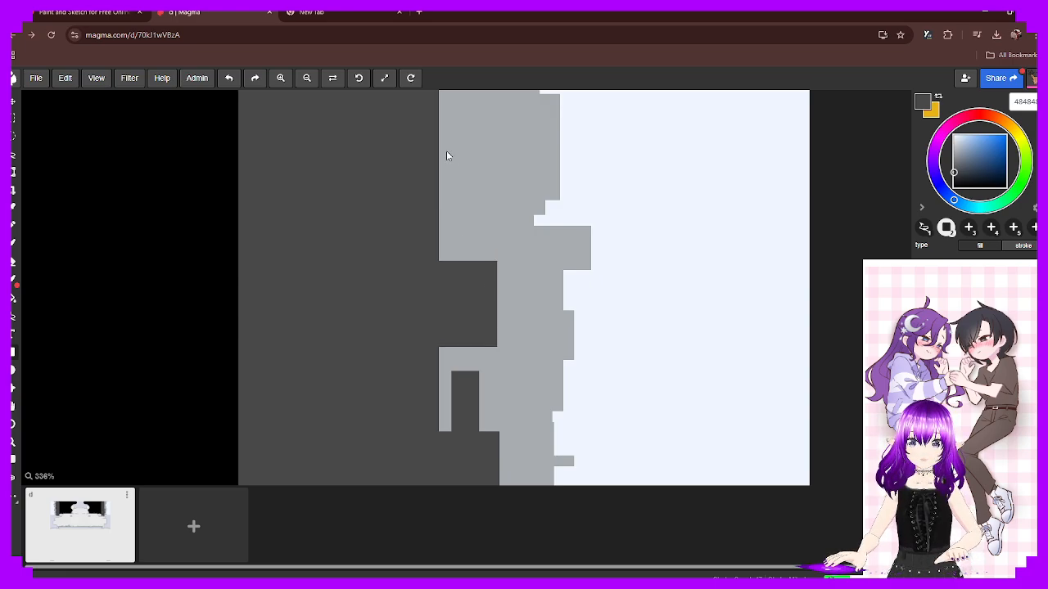
Extend the stepped edge further up the right dark strip with small dark gray rectangles separated by narrow gaps
key(space)
drag(426, 161, 441, 304)
drag(443, 302, 459, 322)
drag(451, 365, 475, 407)
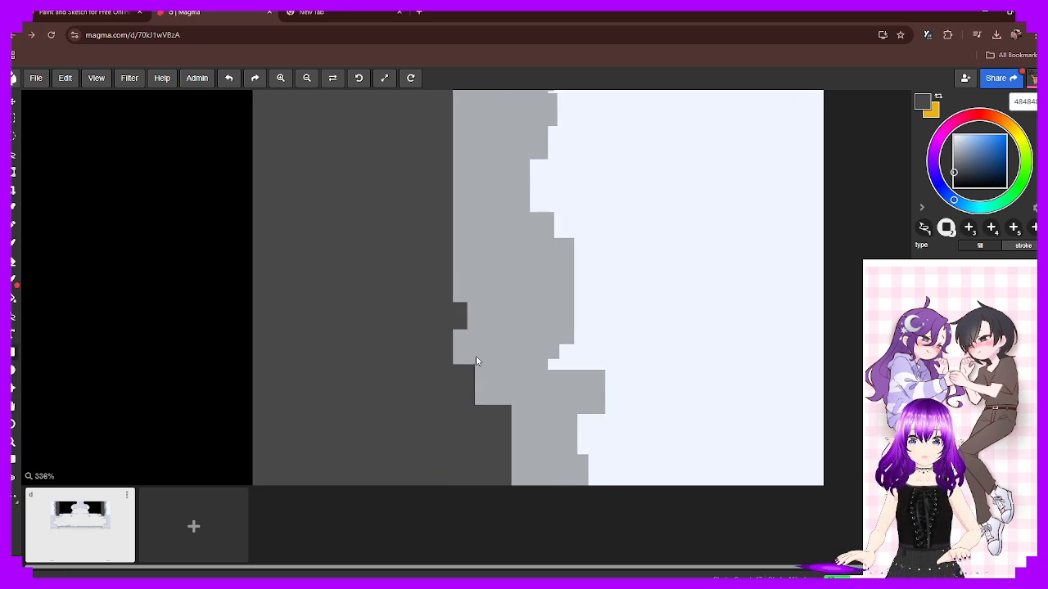
drag(482, 331, 432, 223)
middle_drag(449, 133, 417, 219)
mouse_move(417, 217)
mouse_down()
mouse_move(439, 254)
mouse_move(429, 309)
mouse_up()
drag(418, 273, 433, 311)
Finish the top of the right dark strip's outer edge with wider overlapping dark gray rectangles, covering the leftover light gray slivers
middle_drag(441, 198, 431, 340)
drag(409, 274, 438, 247)
mouse_move(404, 186)
mouse_down()
mouse_move(446, 192)
mouse_move(455, 260)
mouse_up()
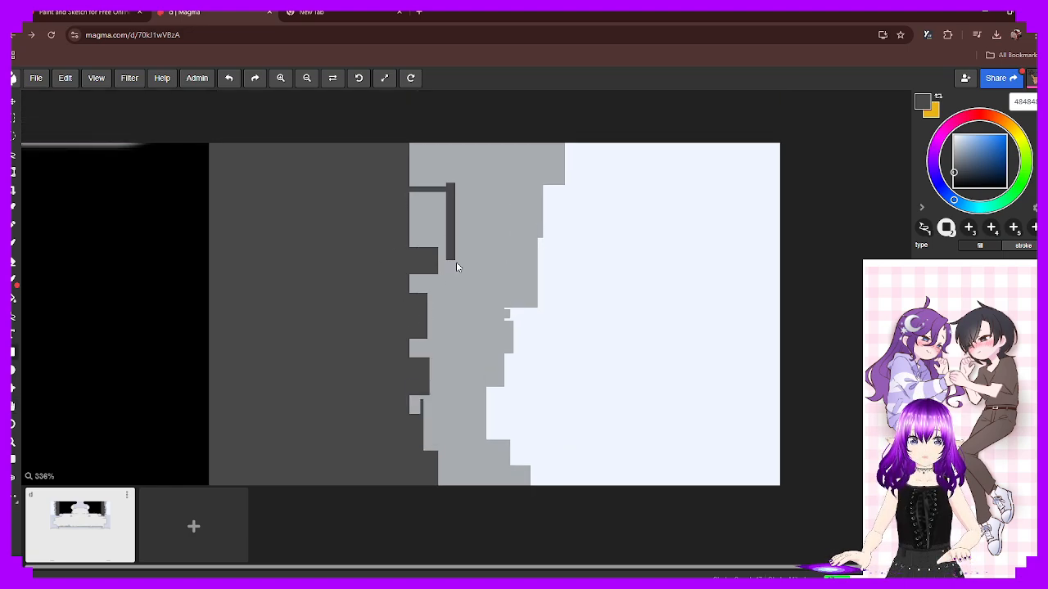
mouse_move(446, 225)
mouse_down()
mouse_move(370, 257)
mouse_move(370, 271)
mouse_up()
drag(409, 200, 448, 227)
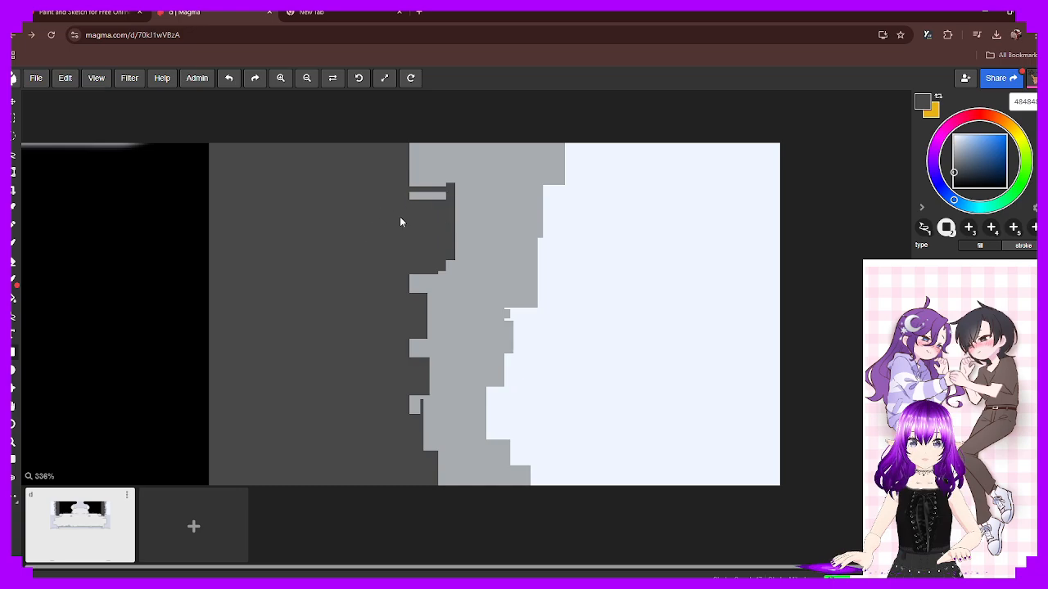
drag(449, 189, 378, 137)
drag(411, 168, 471, 227)
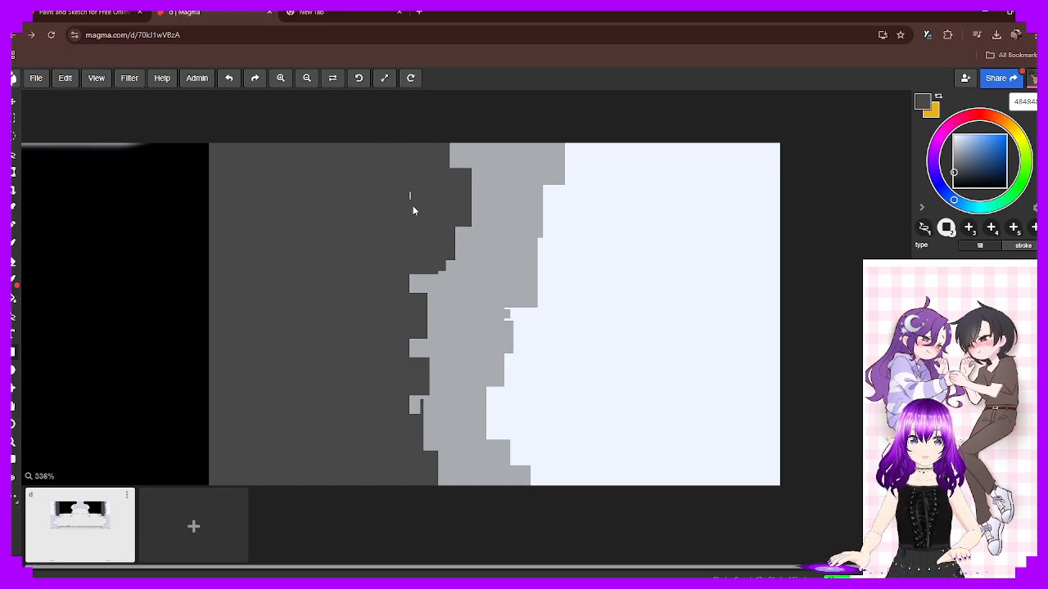
Examine the jagged dark gray edges on both sleeves in the whole texture, and inspect the gray bottom bar
middle_drag(428, 324, 426, 135)
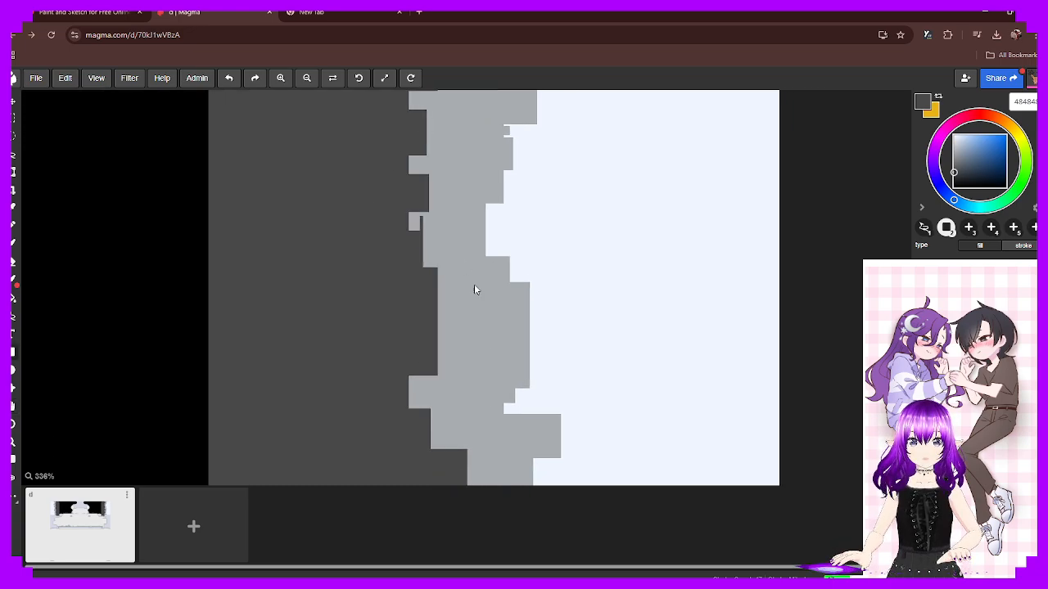
scroll(408, 283, down, 4)
scroll(408, 283, down, 4)
key(space)
drag(275, 355, 468, 260)
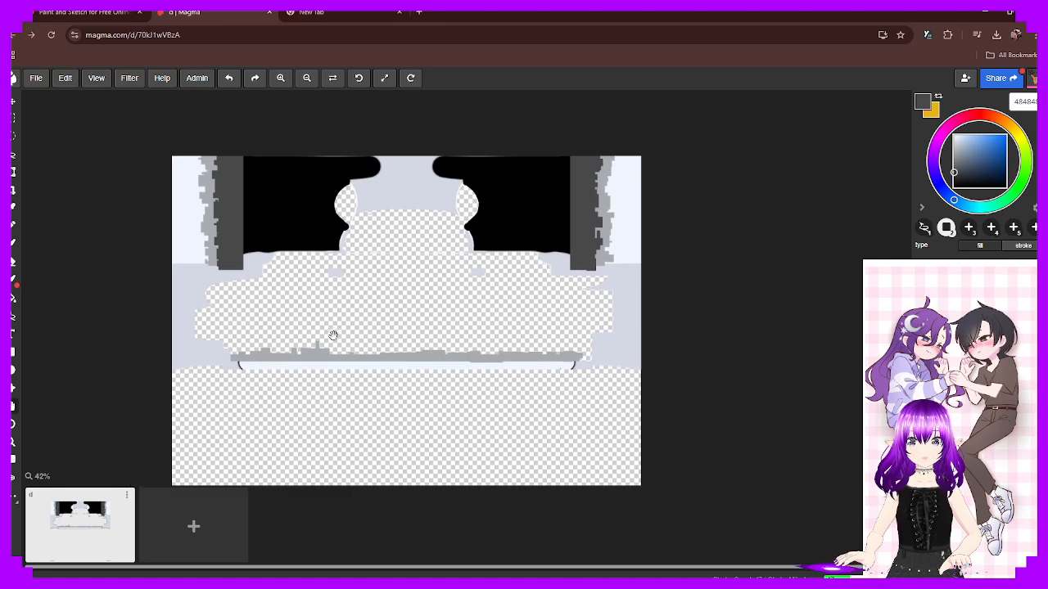
scroll(332, 335, up, 5)
scroll(315, 311, down, 8)
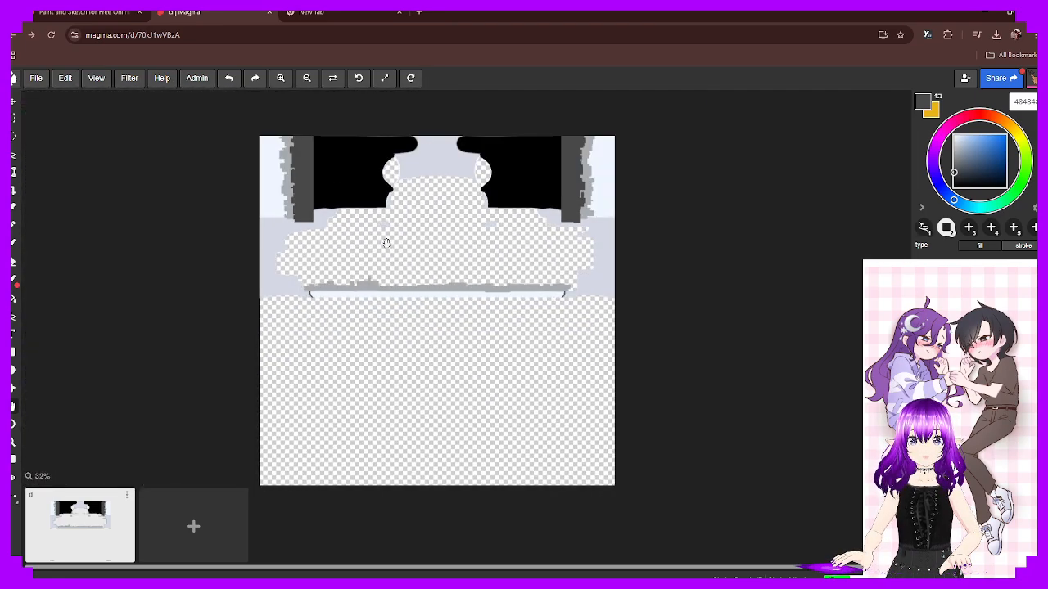
drag(385, 237, 360, 247)
scroll(360, 247, up, 3)
scroll(320, 262, up, 1)
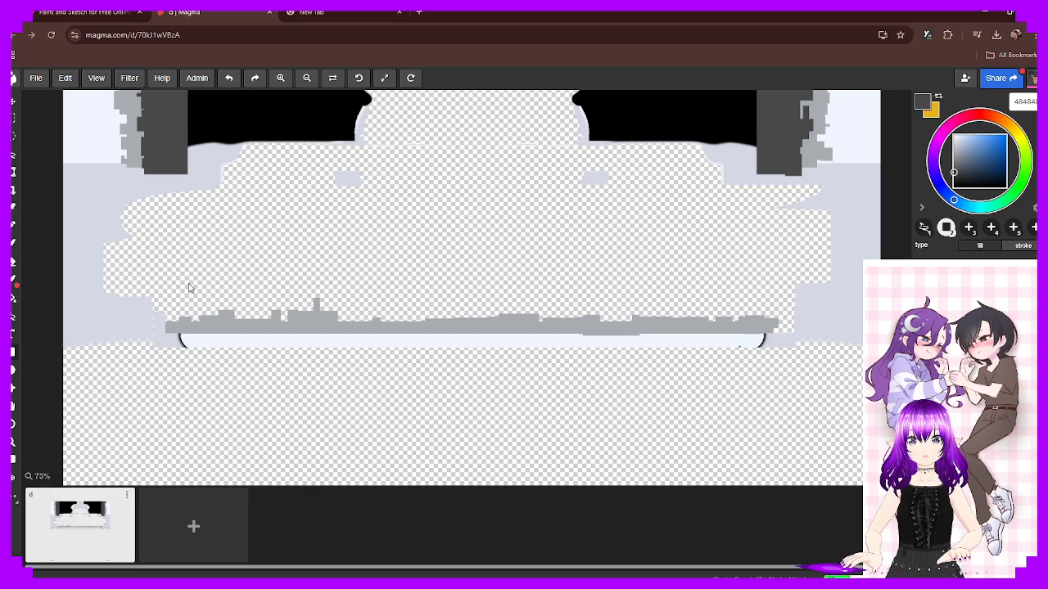
scroll(168, 299, up, 1)
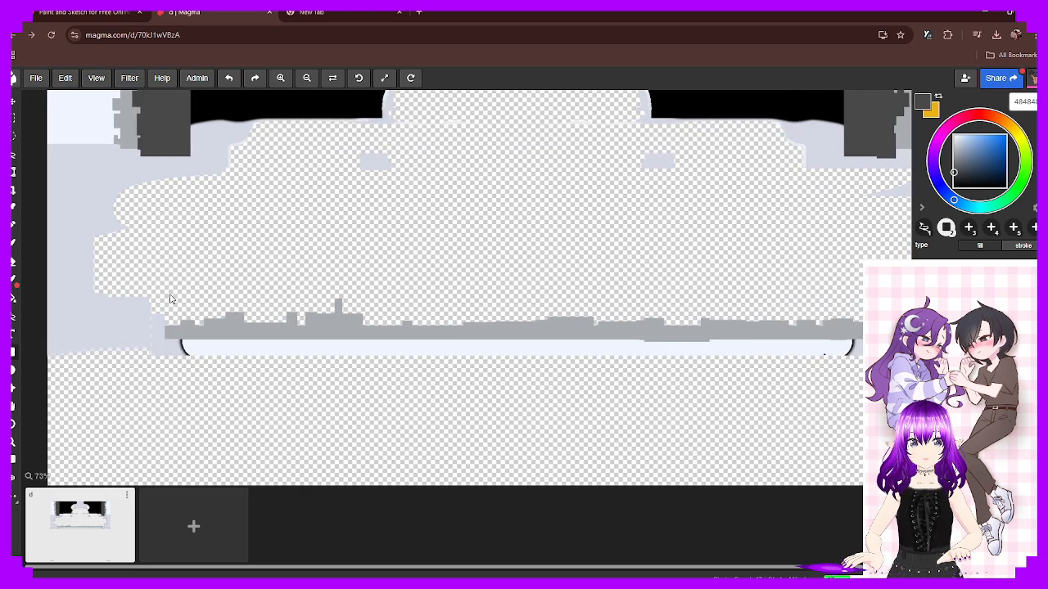
Cover the jagged top of the gray bottom bar with one long dark gray rectangle spanning the bar's full width
drag(164, 331, 884, 286)
scroll(385, 337, down, 2)
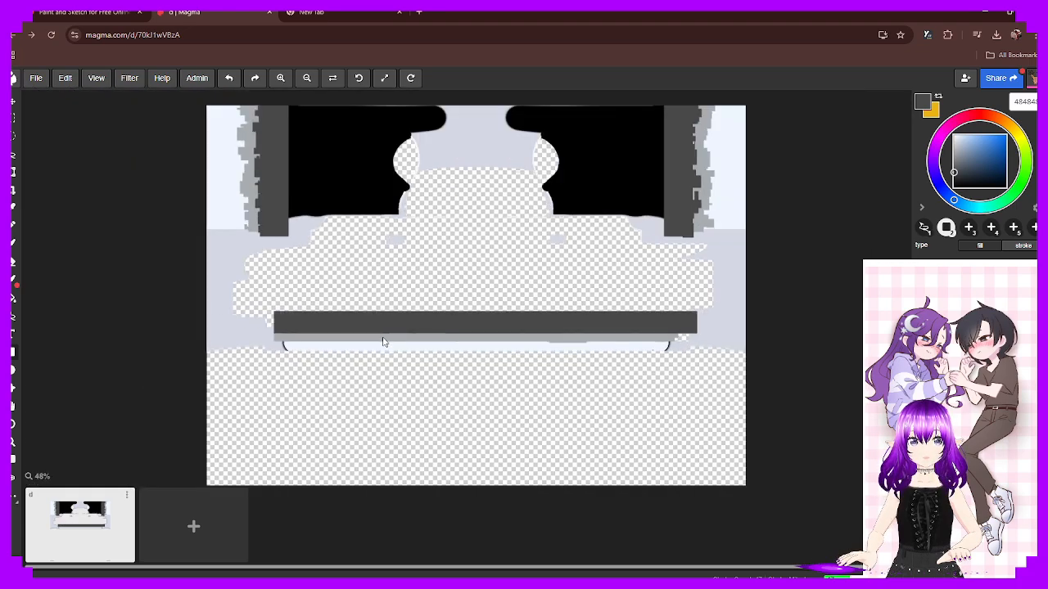
scroll(383, 338, up, 2)
scroll(384, 337, down, 1)
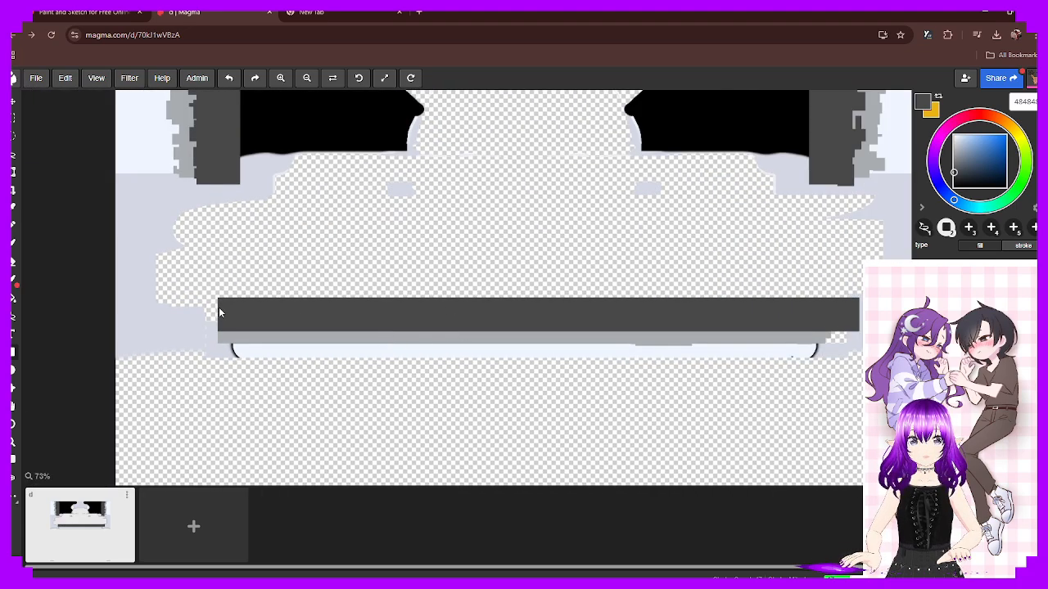
Sample the bar's light gray and draw two small separated rectangles rising into the dark band at its left end
scroll(229, 321, up, 5)
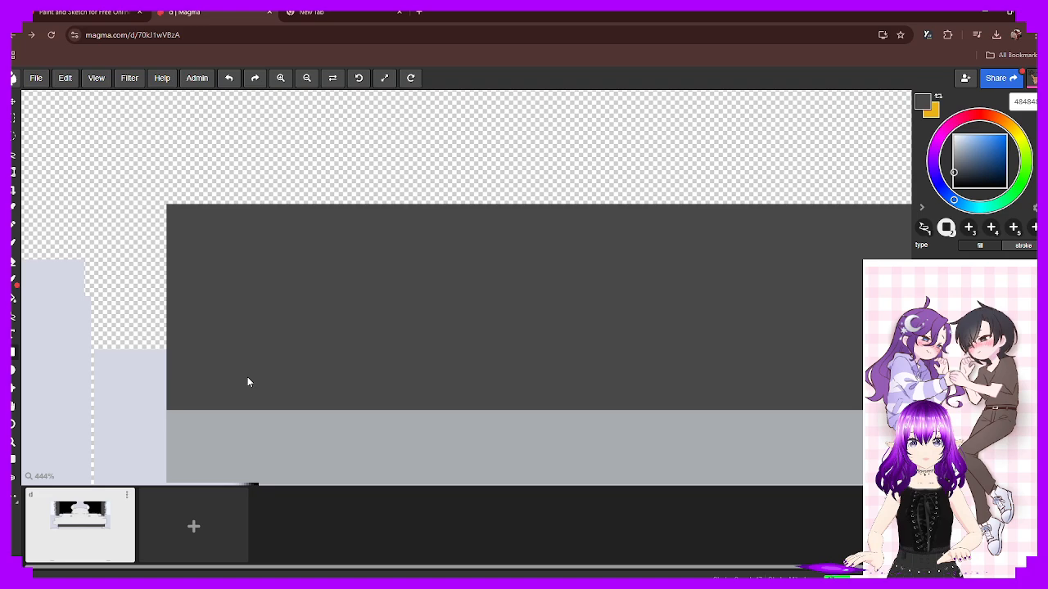
alt+click(254, 419)
click(15, 352)
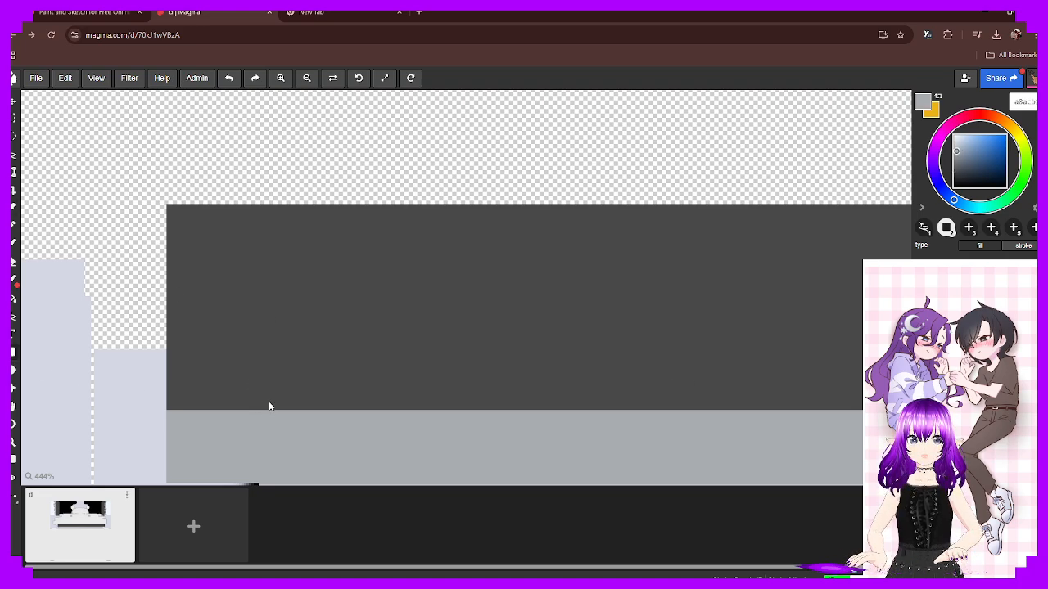
drag(198, 381, 166, 415)
drag(241, 410, 295, 369)
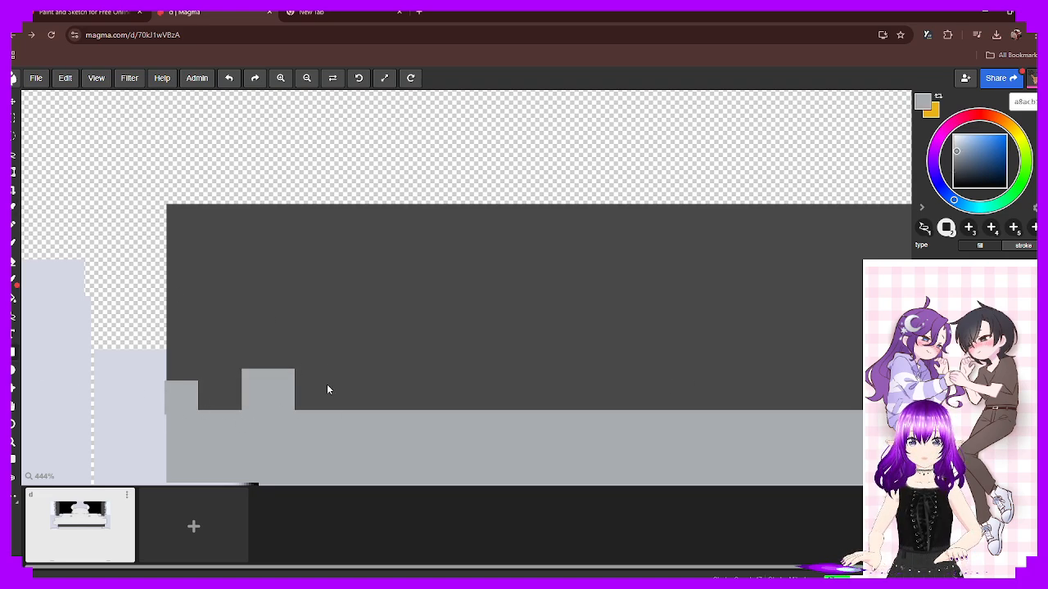
Build a stepped cluster of overlapping light gray rectangles beside the first blocks, with a low, wide block after a gap
drag(269, 404, 331, 420)
drag(416, 388, 420, 422)
mouse_move(341, 386)
mouse_down()
mouse_move(386, 415)
mouse_move(406, 359)
mouse_move(359, 377)
mouse_up()
drag(537, 395, 346, 363)
drag(223, 361, 285, 384)
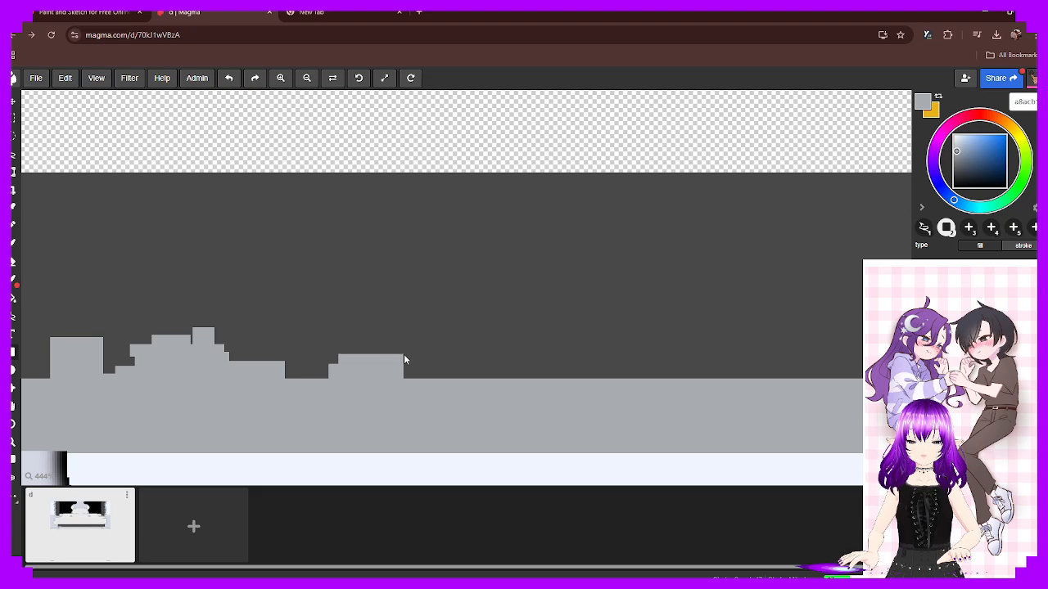
Add a taller light gray block with a thin spike beside it and a low sliver further right along the boundary
drag(473, 384, 499, 387)
drag(525, 372, 464, 337)
mouse_move(450, 342)
mouse_down()
mouse_move(444, 372)
mouse_move(608, 374)
mouse_move(577, 383)
mouse_up()
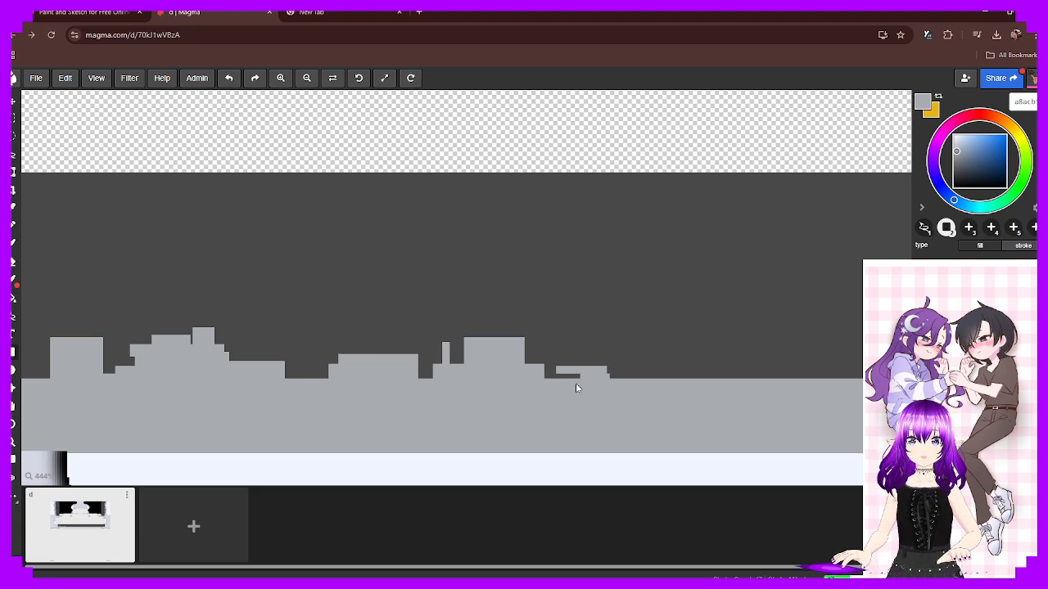
Continue the jagged boundary rightward with a wide, multi-level group of light gray rectangles and a low block after a narrow gap
middle_drag(653, 362, 410, 371)
drag(394, 351, 433, 388)
mouse_move(368, 358)
mouse_down()
mouse_move(399, 394)
mouse_move(567, 395)
mouse_up()
drag(567, 353, 518, 388)
drag(498, 358, 432, 385)
mouse_move(485, 373)
mouse_down()
mouse_move(555, 360)
mouse_move(474, 373)
mouse_move(545, 391)
mouse_move(625, 375)
mouse_move(646, 387)
mouse_up()
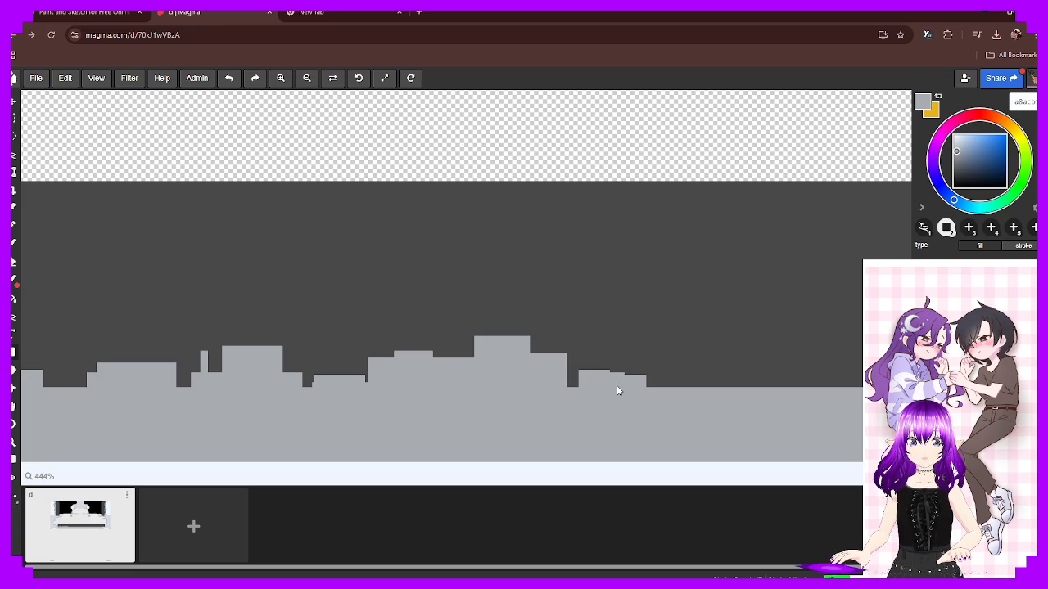
Extend the light gray steps past the bar's middle with a descending run, a taller capped stack and a small isolated block
middle_drag(667, 380, 416, 372)
mouse_move(421, 361)
mouse_down()
mouse_move(483, 382)
mouse_move(545, 374)
mouse_move(543, 387)
mouse_move(660, 342)
mouse_up()
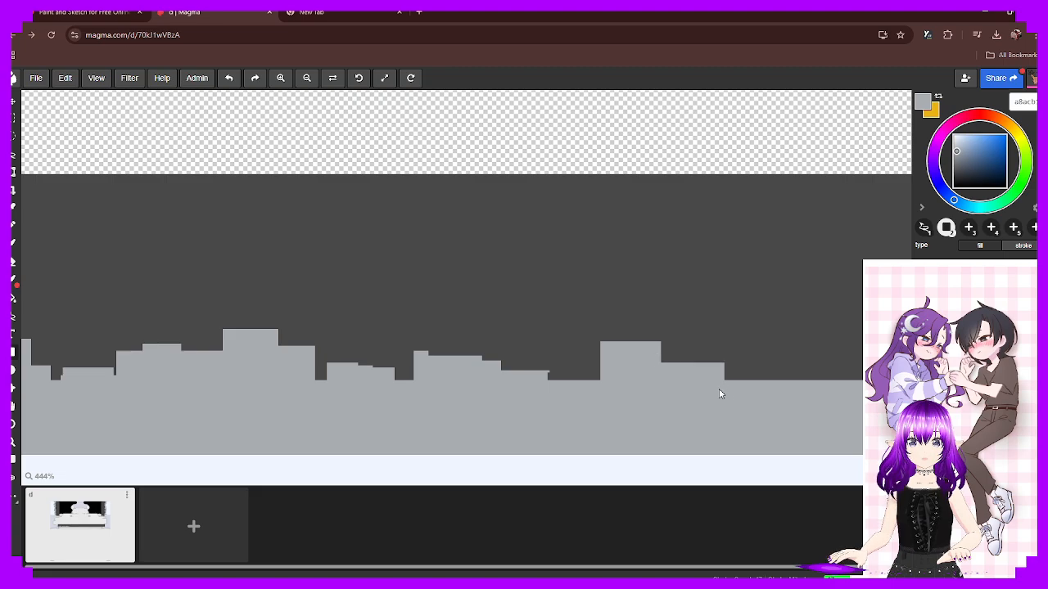
drag(599, 372, 554, 385)
middle_drag(724, 382, 434, 398)
drag(444, 403, 465, 371)
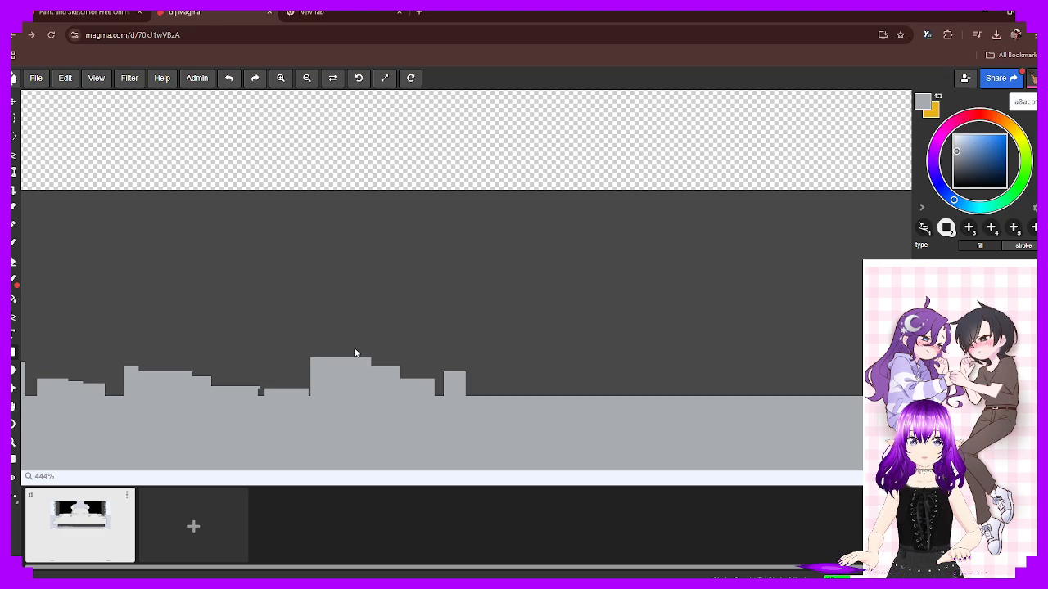
drag(320, 358, 366, 351)
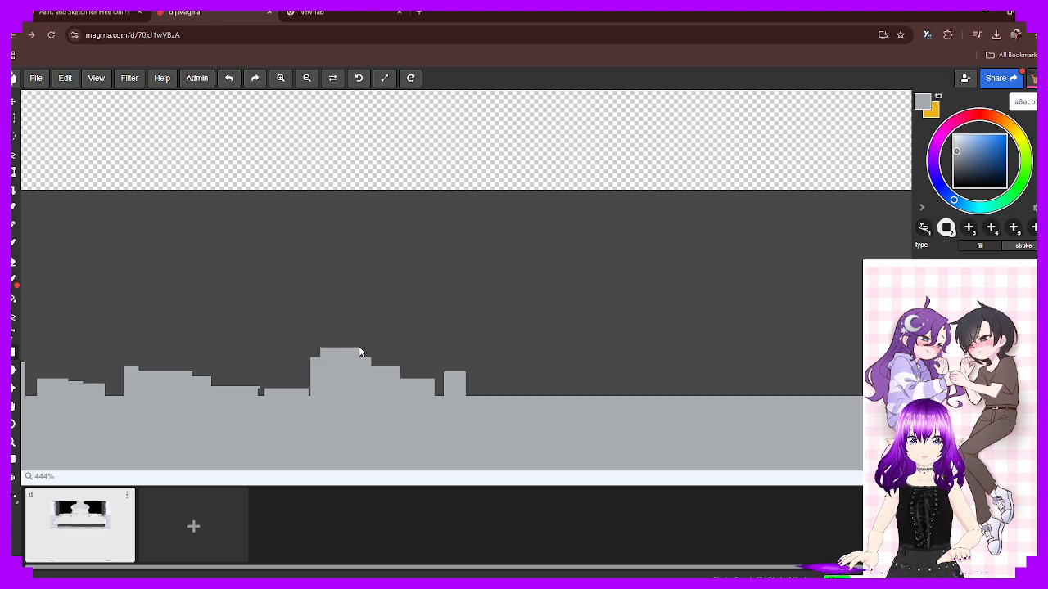
Add a wide light gray block beyond the isolated one and layer rectangles on it to form steps descending to the right
middle_drag(514, 413, 416, 418)
drag(384, 411, 495, 383)
middle_drag(561, 397, 433, 398)
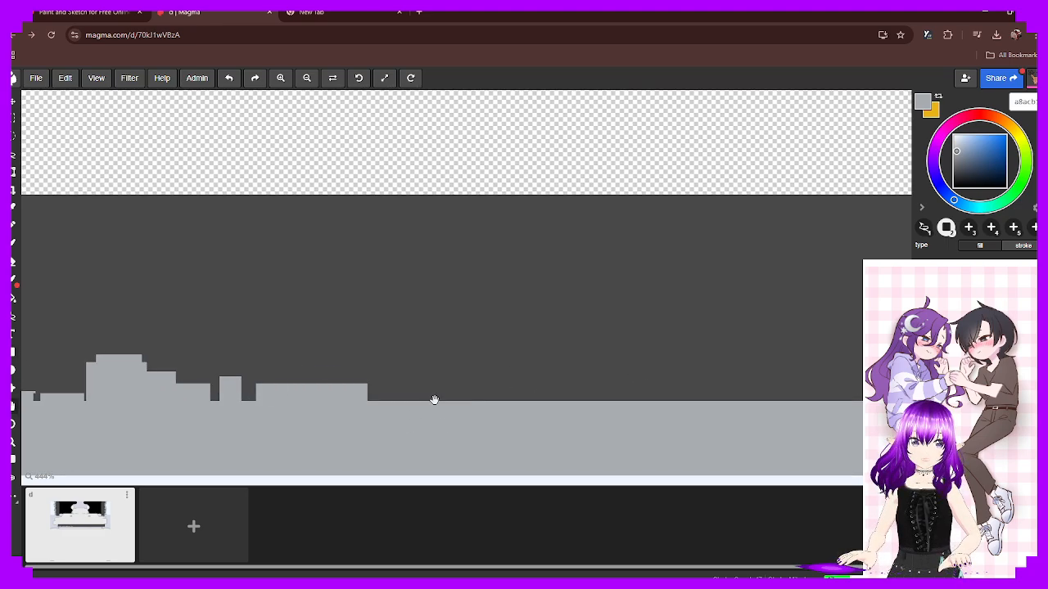
mouse_move(290, 393)
mouse_down()
mouse_move(345, 365)
mouse_move(464, 408)
mouse_up()
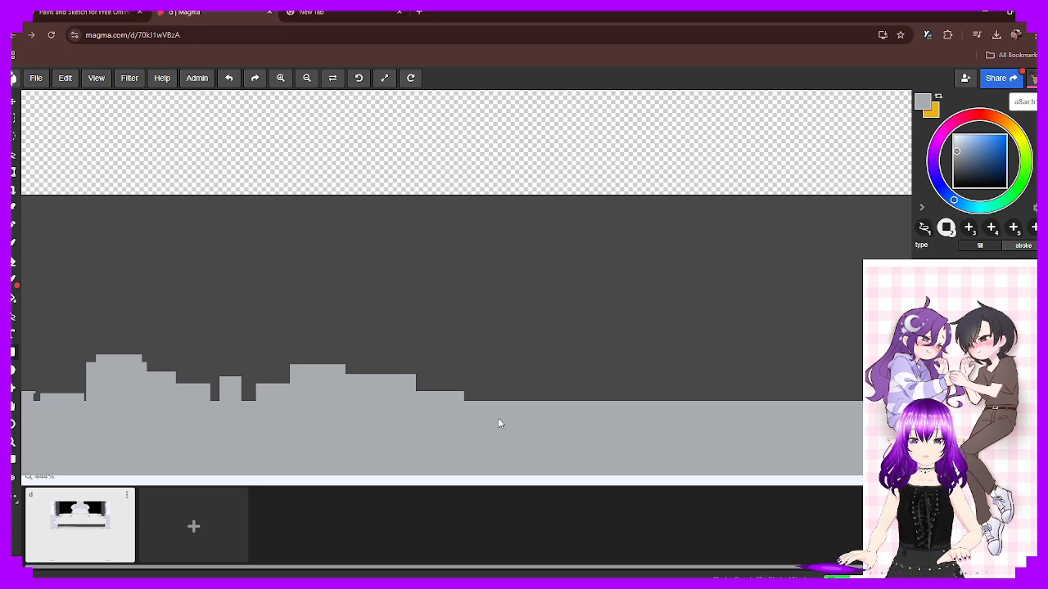
Draw another broad light gray stack further right, filling the gap before it and raising its top with overlapping rectangles
mouse_move(497, 419)
middle_down()
mouse_move(470, 388)
mouse_move(374, 402)
middle_up()
drag(370, 402, 534, 364)
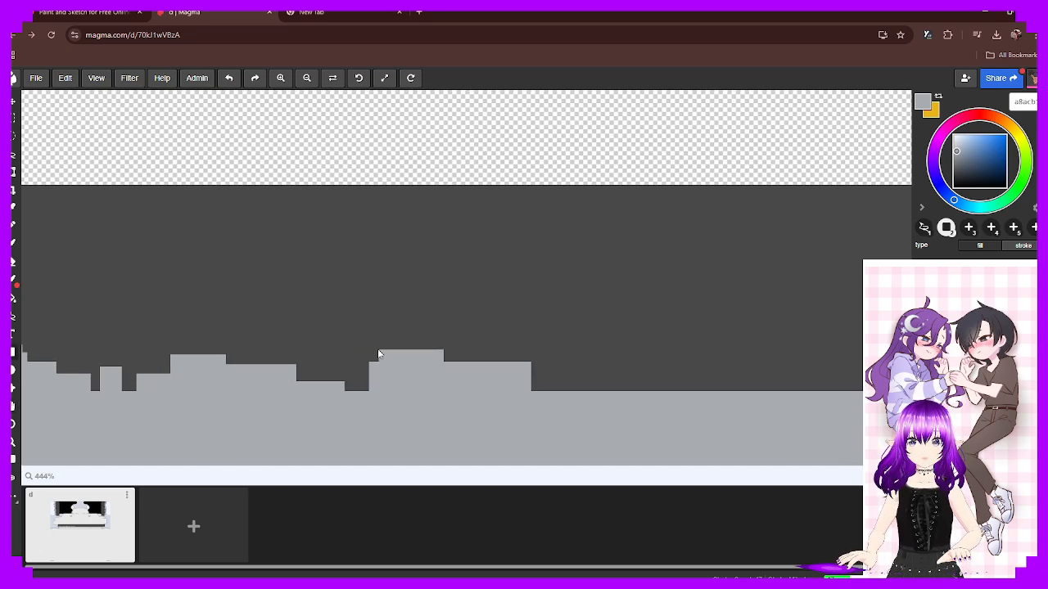
drag(378, 350, 295, 388)
drag(407, 375, 502, 342)
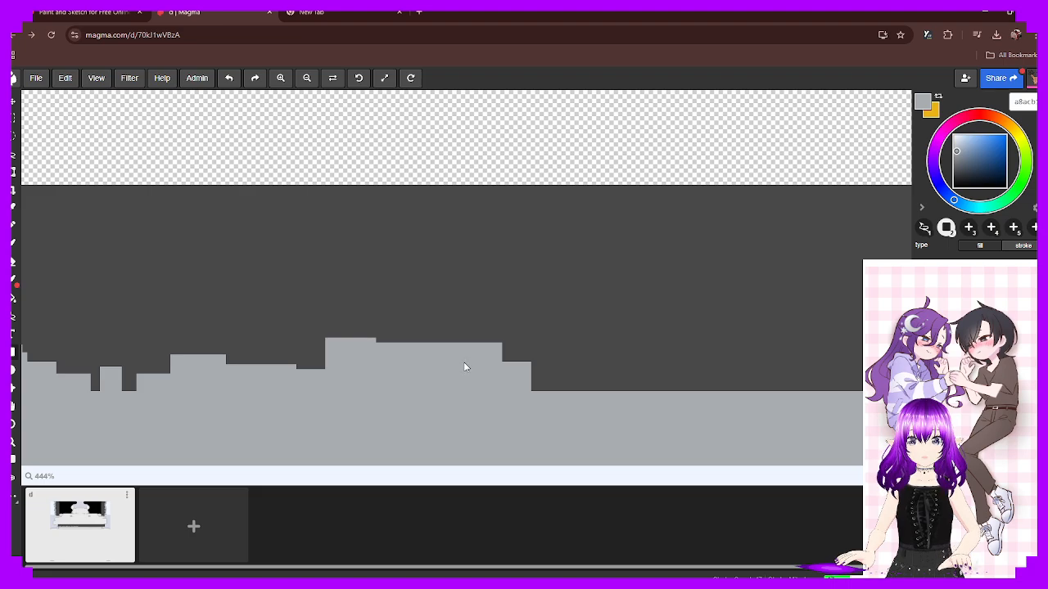
Undo the latest oversized gray blocks and redraw smaller stepped gray rectangles along the light gray strip's upper edge
key(ctrl+z)
key(ctrl+z)
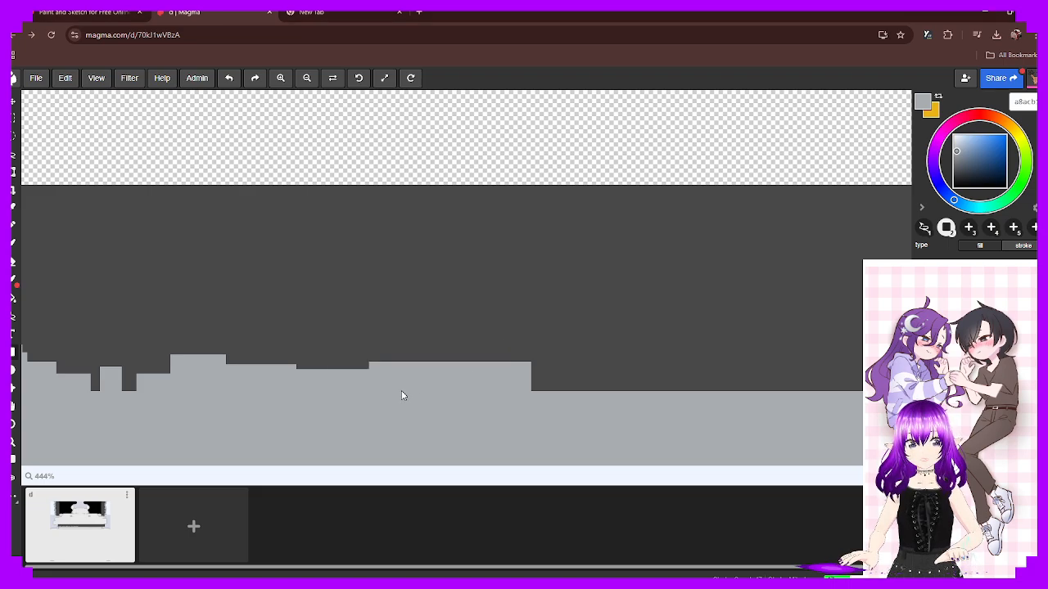
key(ctrl+z)
key(ctrl+z)
drag(399, 366, 442, 349)
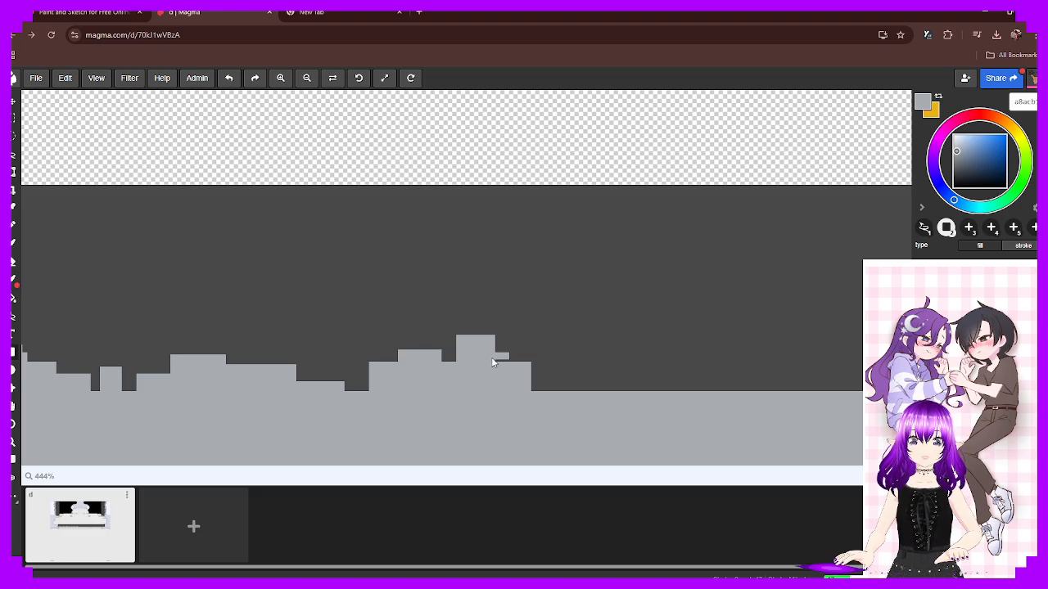
drag(508, 359, 520, 359)
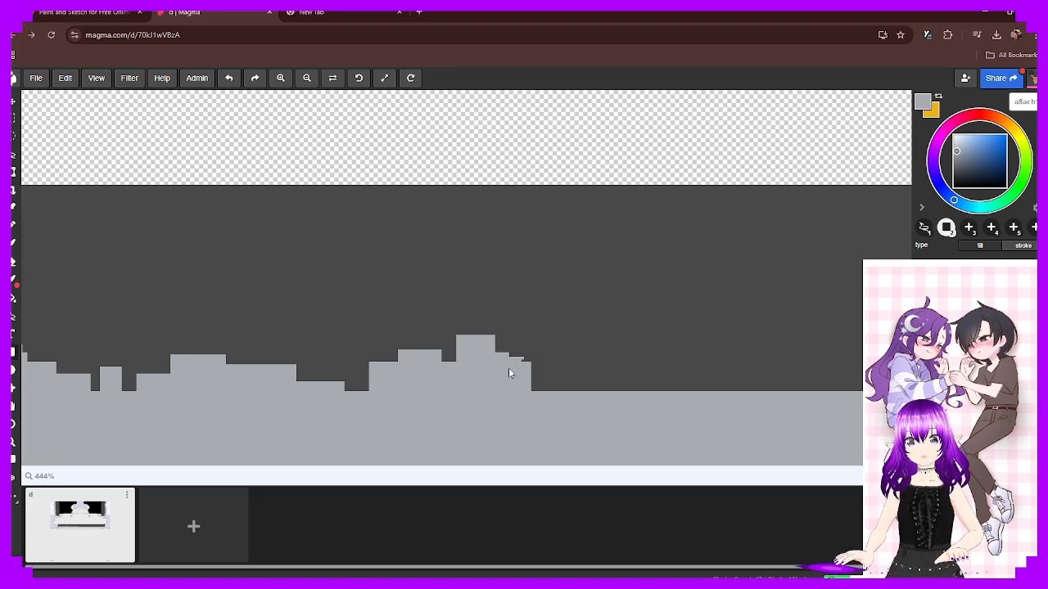
mouse_move(432, 360)
mouse_down()
mouse_move(375, 363)
mouse_move(405, 345)
mouse_move(433, 344)
mouse_up()
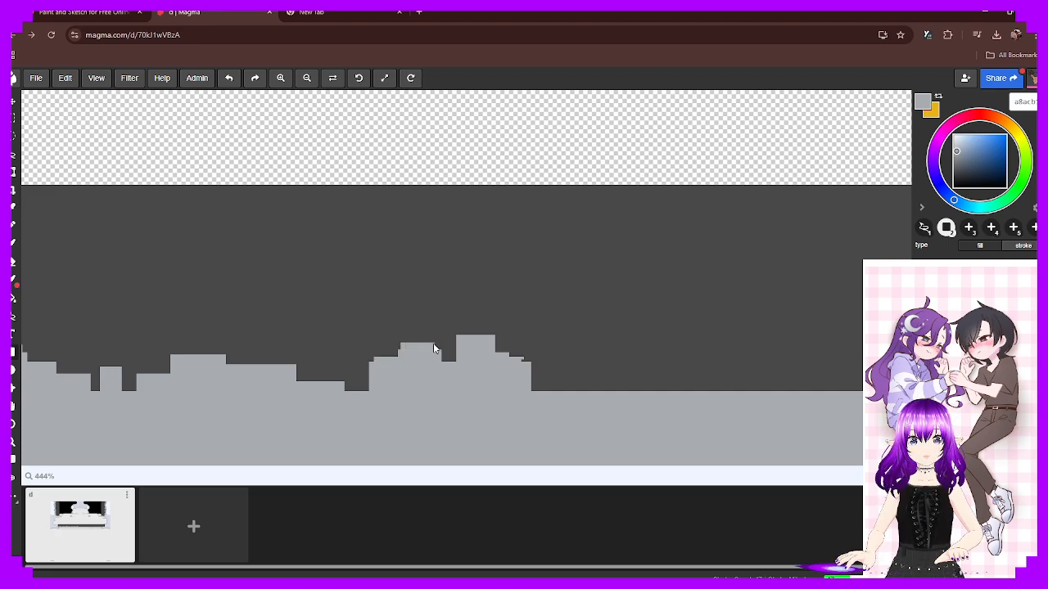
Extend the jagged edge rightward with gray rectangles of varied height, replacing one oversized block with a low base and a narrow tower
middle_drag(536, 362, 353, 359)
drag(360, 407, 484, 352)
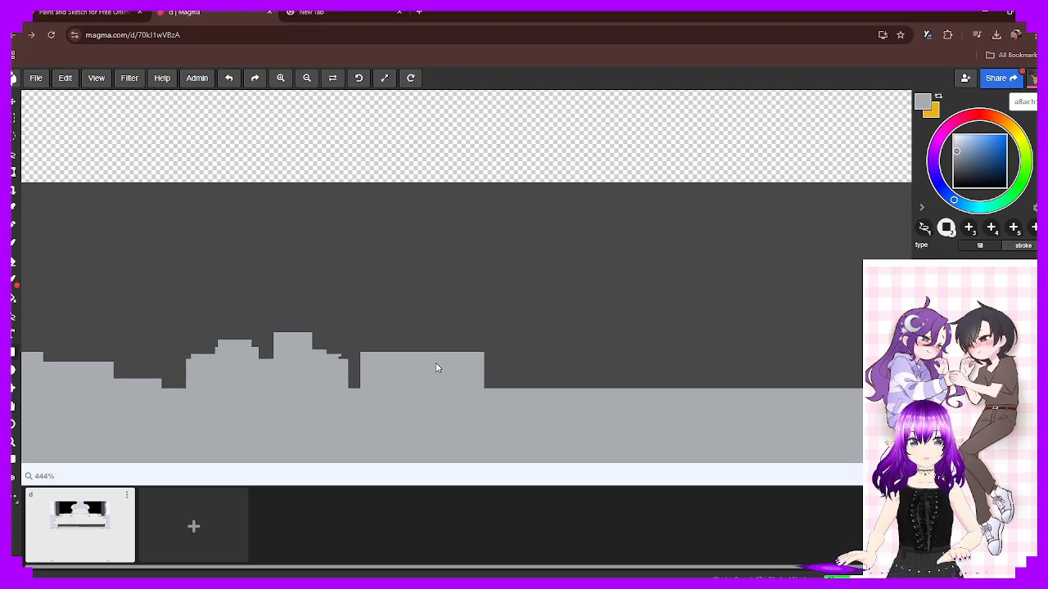
key(ctrl+z)
mouse_move(376, 397)
mouse_down()
mouse_move(420, 377)
mouse_move(474, 371)
mouse_up()
drag(411, 347, 438, 376)
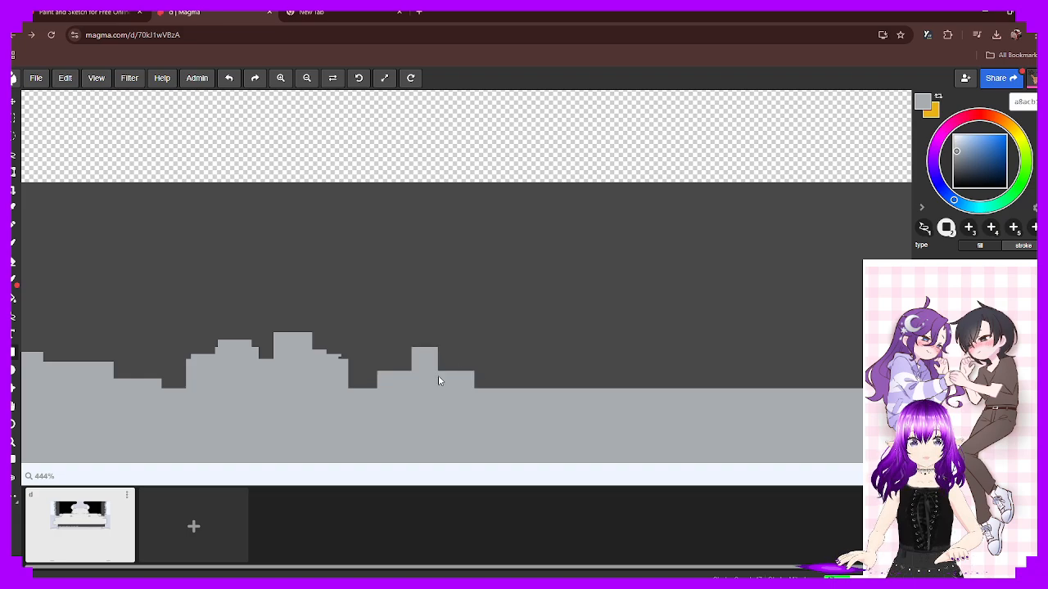
drag(509, 387, 311, 407)
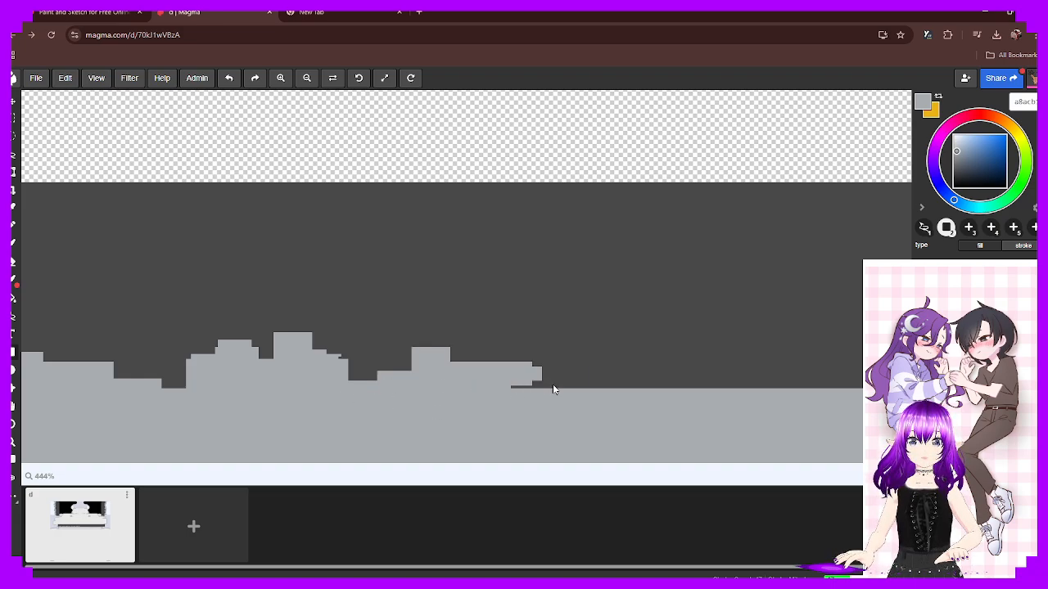
drag(511, 390, 587, 367)
mouse_move(508, 371)
mouse_down()
mouse_move(503, 353)
mouse_move(517, 343)
mouse_move(546, 372)
mouse_up()
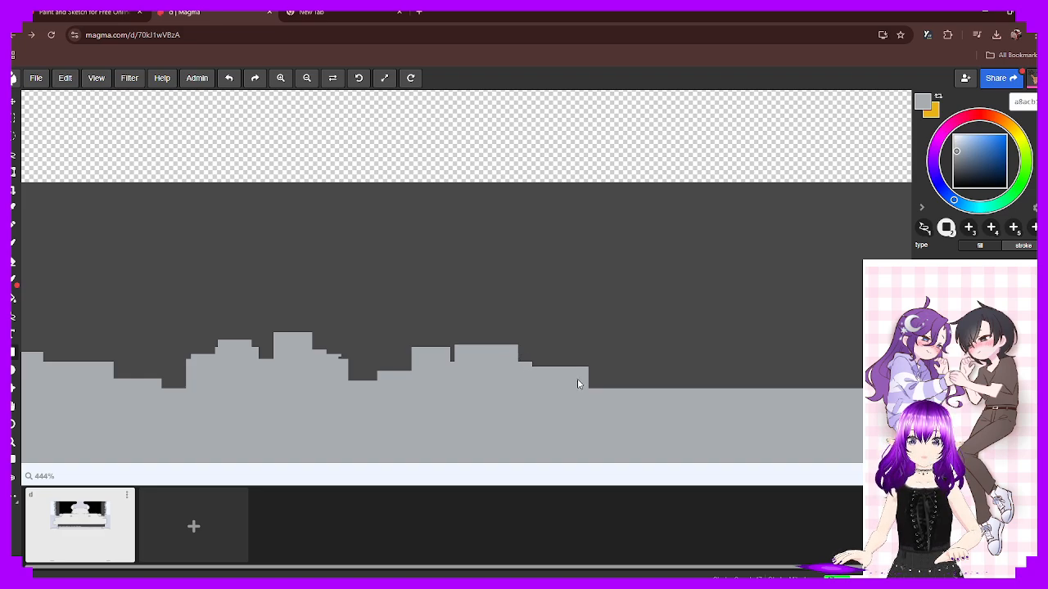
Raise the newest cluster with a gray top block and add a wide two-tiered block to its right
middle_drag(588, 363, 501, 353)
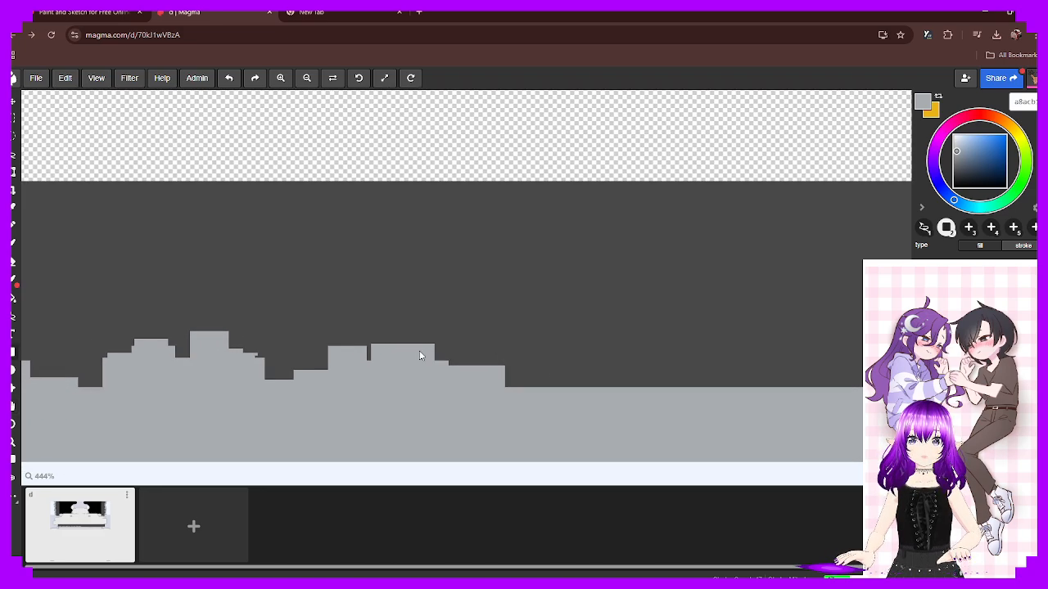
drag(391, 330, 430, 344)
drag(505, 371, 528, 372)
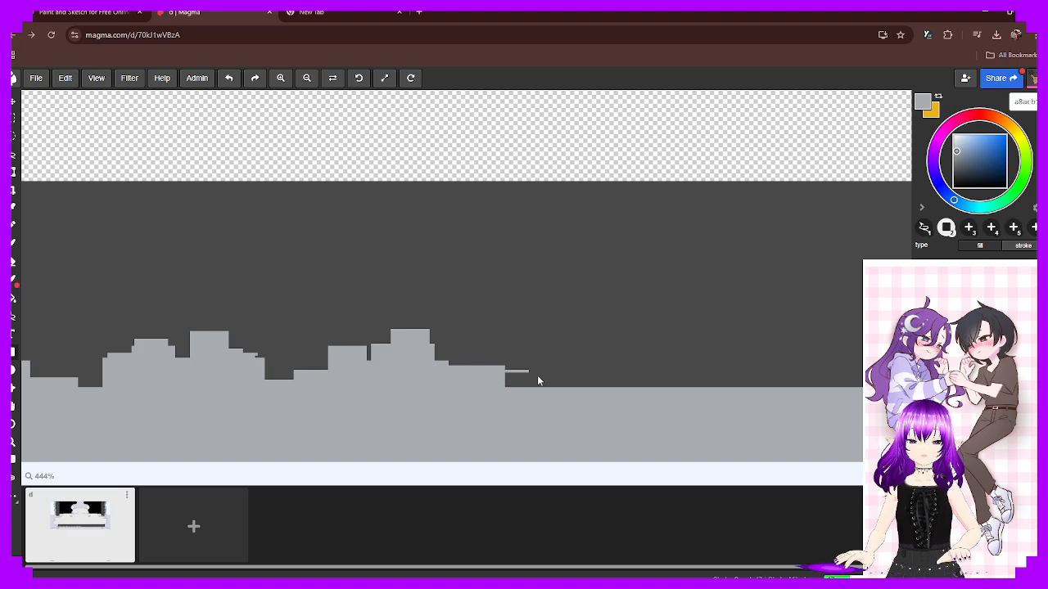
drag(460, 368, 562, 331)
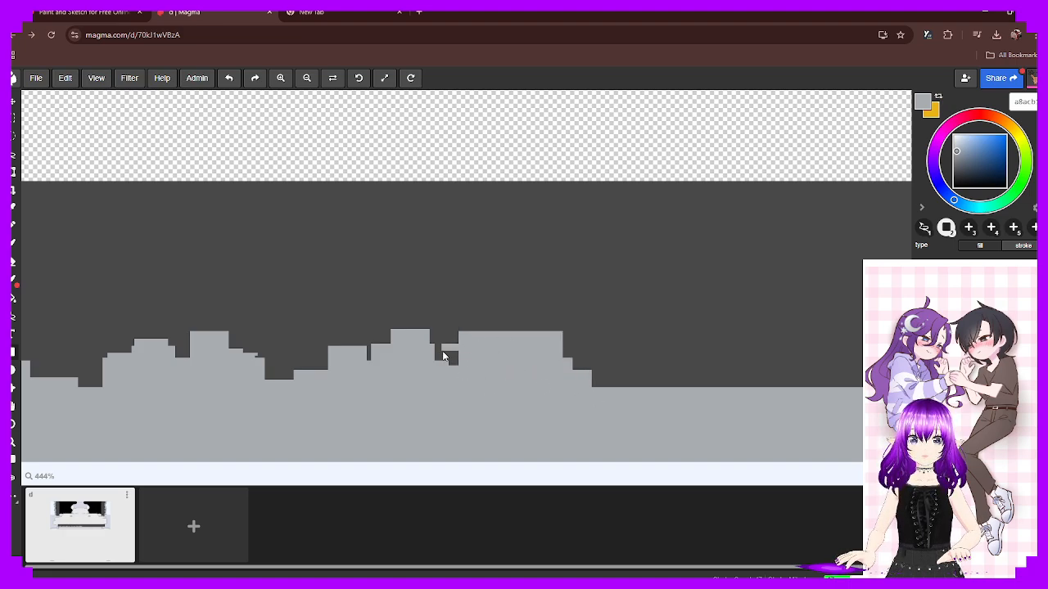
drag(478, 331, 532, 322)
Draw several low, wide gray rectangles with taller blocks on top along the next flat stretch of the strip
middle_drag(555, 336, 314, 350)
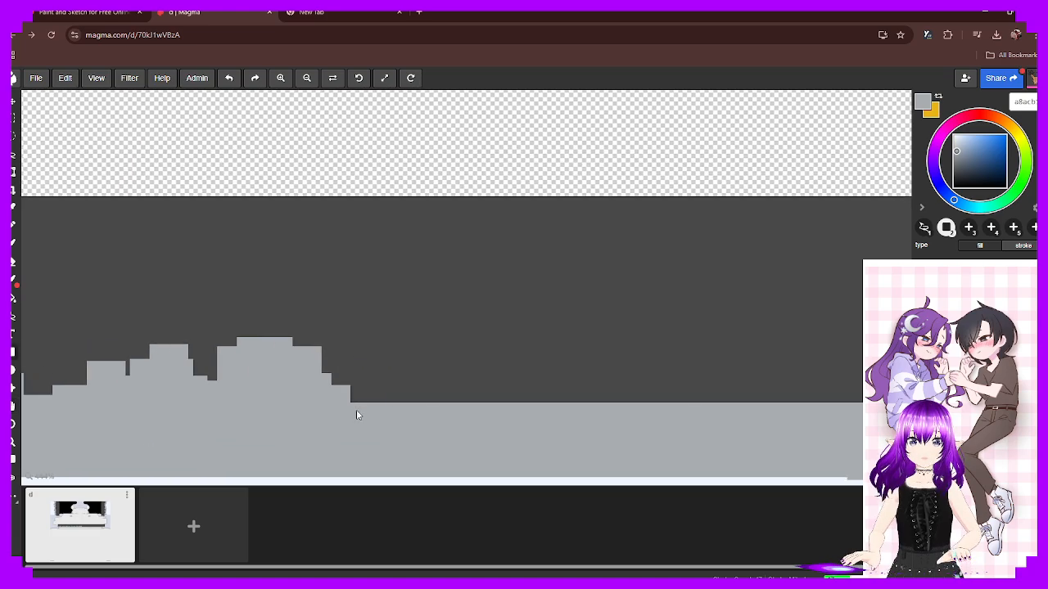
mouse_move(356, 405)
mouse_down()
mouse_move(402, 373)
mouse_move(560, 403)
mouse_up()
mouse_move(445, 383)
mouse_down()
mouse_move(397, 361)
mouse_move(370, 368)
mouse_up()
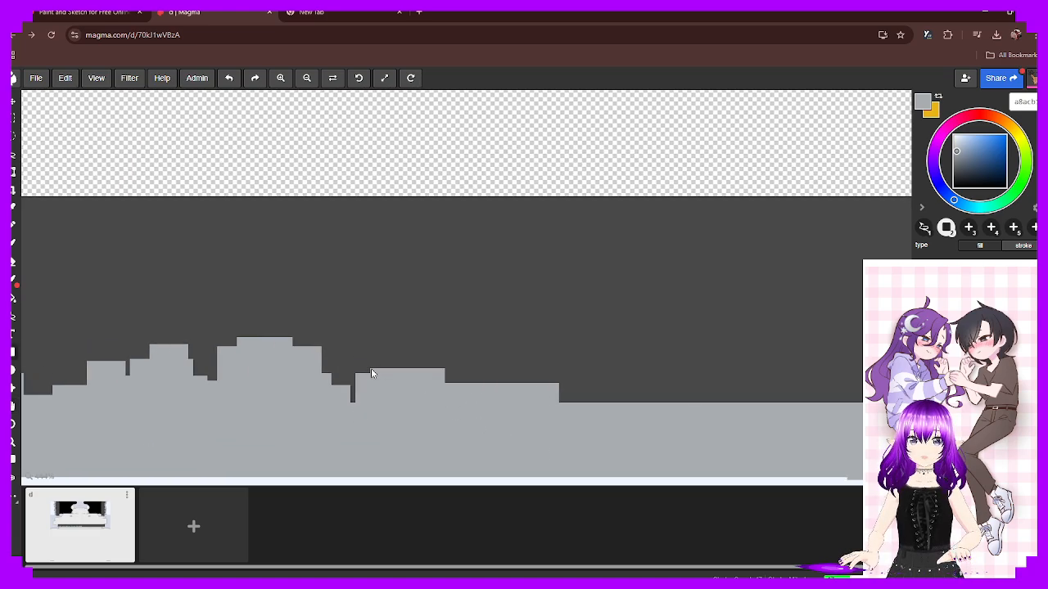
drag(507, 371, 534, 352)
middle_drag(644, 362, 384, 366)
mouse_move(300, 423)
mouse_down()
mouse_move(369, 393)
mouse_move(465, 409)
mouse_up()
drag(385, 405, 414, 368)
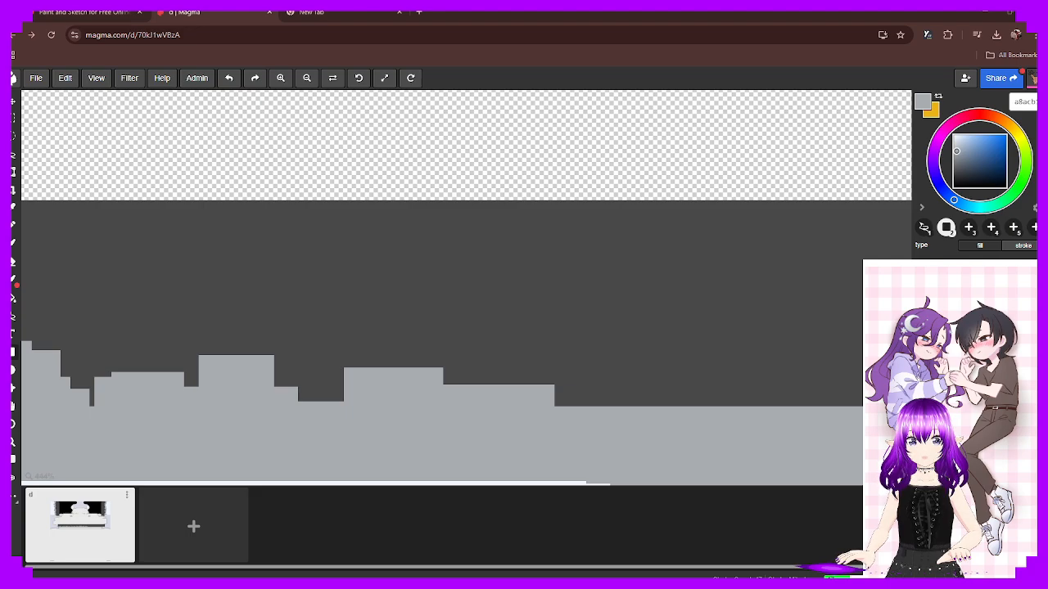
Build a tall, stepped cluster of overlapping gray rectangles on the flat stretch beyond the last low block
middle_drag(639, 411, 451, 391)
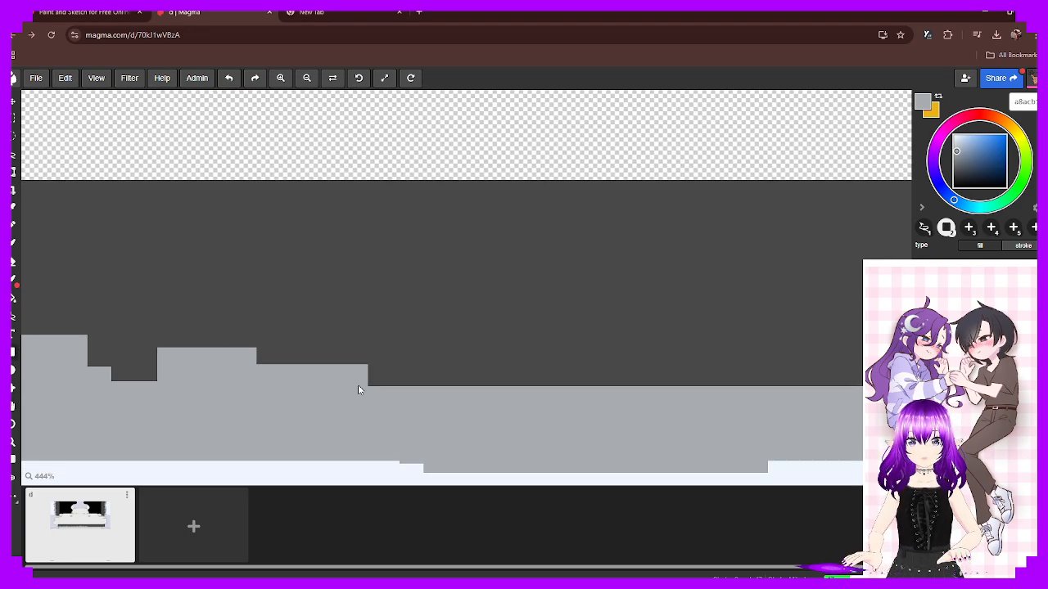
drag(370, 386, 594, 317)
middle_drag(628, 382, 417, 375)
drag(273, 288, 388, 337)
drag(383, 353, 500, 399)
mouse_move(360, 321)
mouse_down()
mouse_move(512, 361)
mouse_move(468, 388)
mouse_up()
Add overlapping gray rectangles of staggered height beyond the tall cluster, undoing the last one drawn
middle_drag(642, 372, 399, 370)
mouse_move(382, 361)
mouse_down()
mouse_move(355, 386)
mouse_move(430, 321)
mouse_up()
drag(426, 342, 616, 310)
drag(583, 361, 498, 319)
mouse_move(553, 378)
mouse_down()
mouse_move(686, 385)
mouse_move(436, 378)
mouse_up()
key(ctrl+z)
Draw a low gray base with two raised blocks separated by a small notch near the strip's right portion
middle_drag(777, 359, 443, 361)
mouse_move(290, 361)
mouse_down()
mouse_move(452, 381)
mouse_move(502, 332)
mouse_up()
drag(416, 332, 363, 362)
mouse_move(427, 350)
mouse_down()
mouse_move(432, 360)
mouse_move(539, 381)
mouse_move(342, 350)
mouse_up()
mouse_move(446, 359)
mouse_down()
mouse_move(377, 358)
mouse_move(373, 372)
mouse_move(377, 347)
mouse_up()
drag(385, 352, 468, 365)
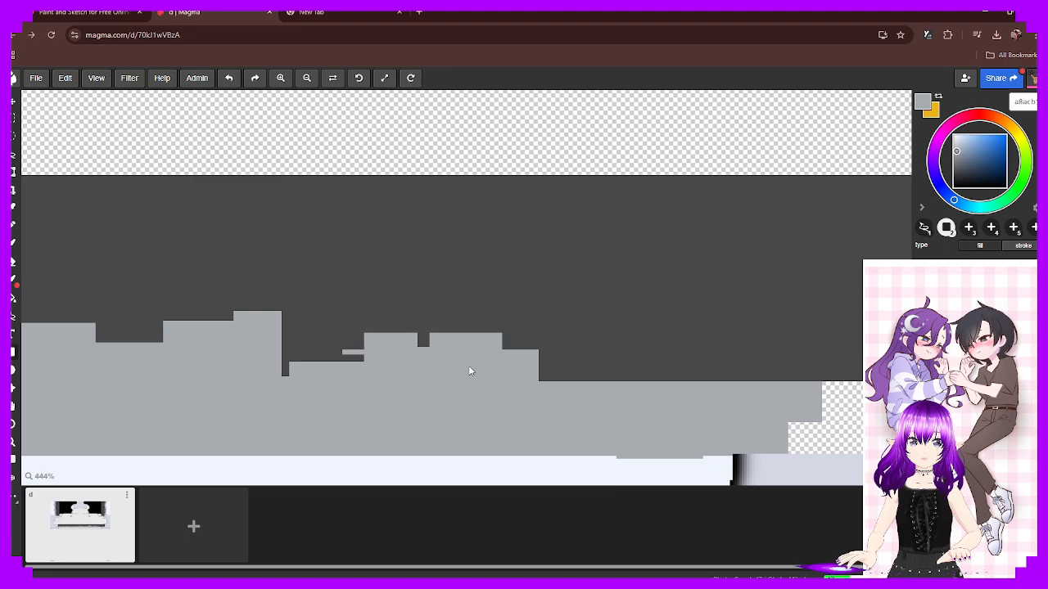
Finish the jagged edge at the strip's right end with descending gray rectangles
middle_drag(597, 388, 367, 374)
mouse_move(338, 387)
mouse_down()
mouse_move(395, 302)
mouse_move(510, 372)
mouse_move(587, 314)
mouse_move(638, 373)
mouse_up()
middle_drag(528, 359, 435, 361)
middle_drag(236, 360, 435, 318)
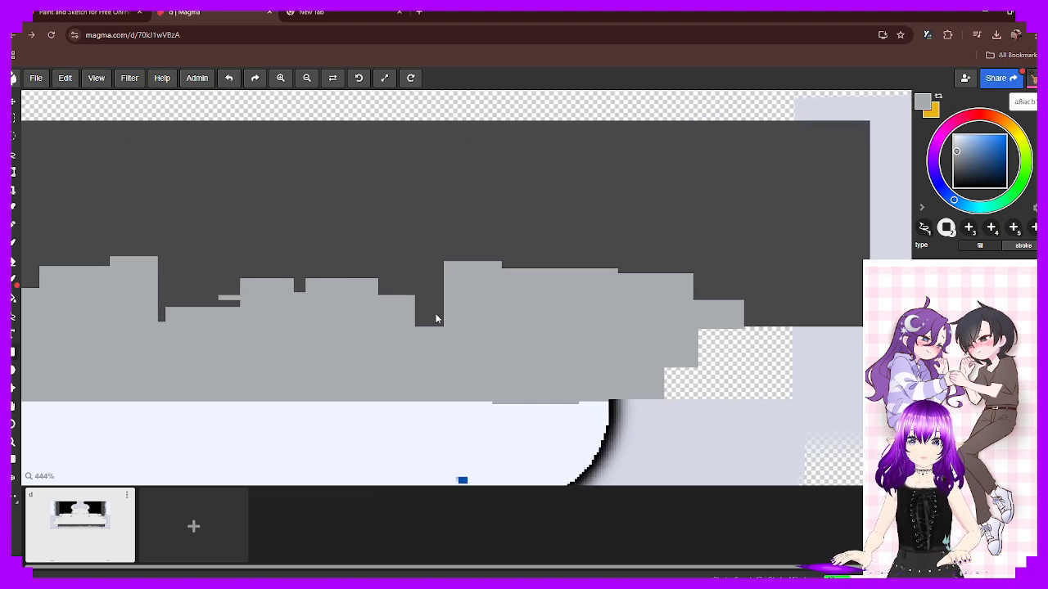
Check the complete jagged strip on the whole canvas and export the drawing as an image
scroll(406, 337, down, 5)
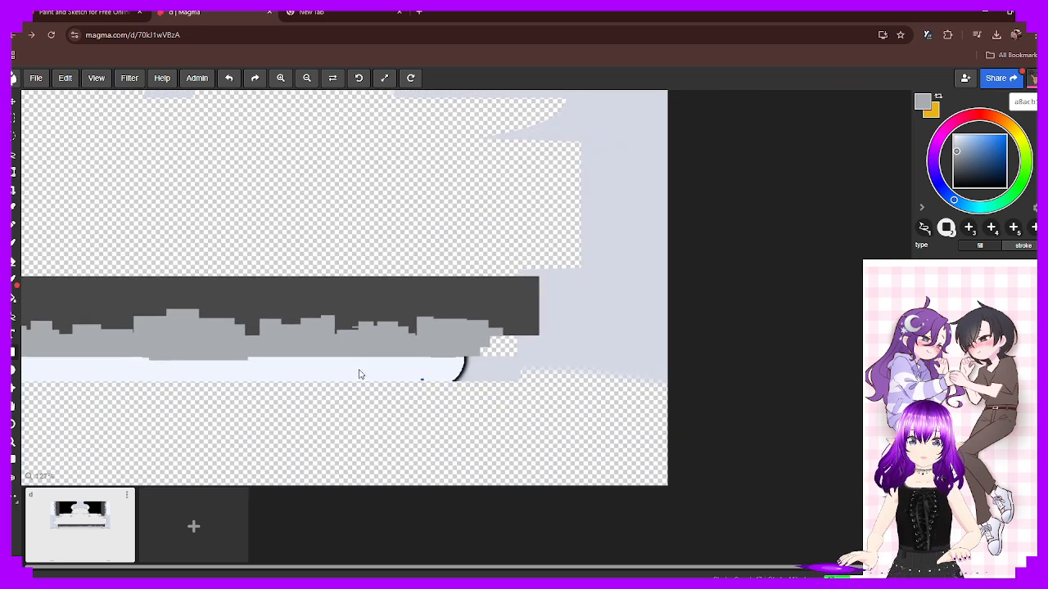
middle_drag(357, 369, 564, 319)
drag(564, 319, 789, 294)
scroll(303, 276, down, 3)
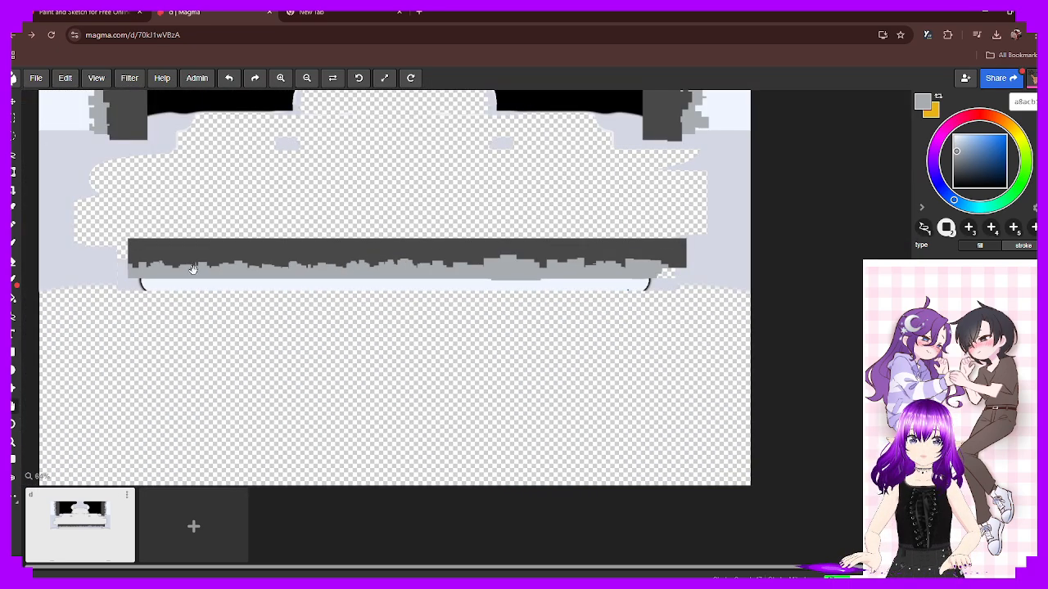
drag(156, 287, 273, 417)
scroll(320, 385, down, 5)
scroll(320, 391, up, 5)
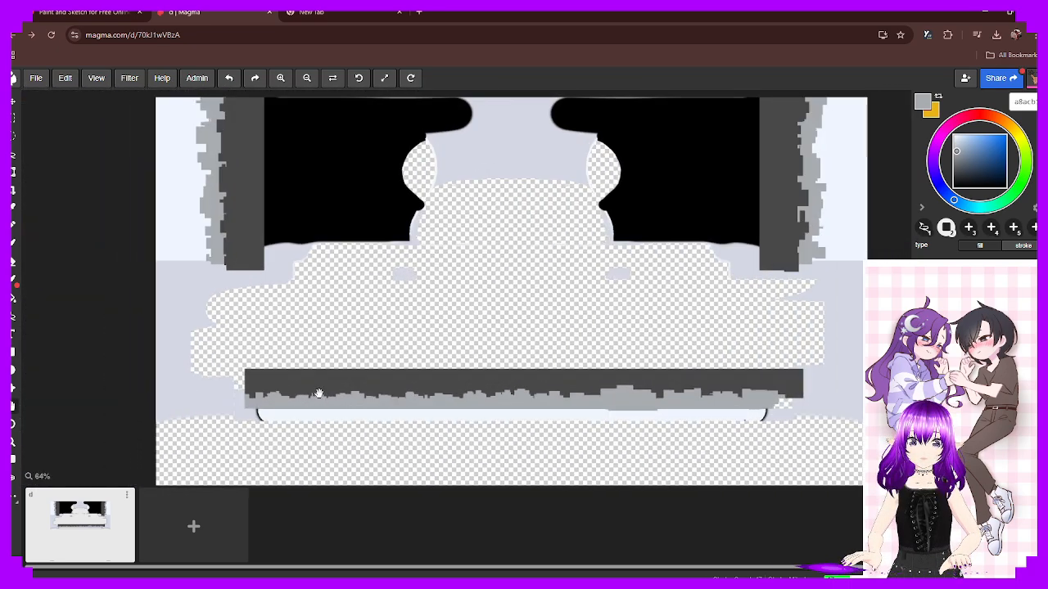
click(36, 78)
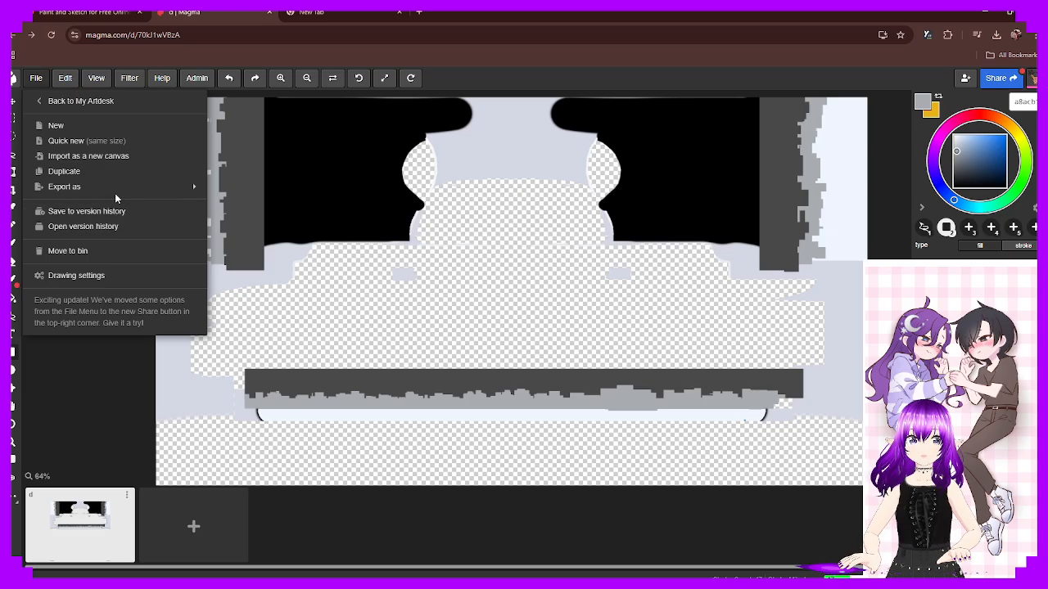
mouse_move(117, 196)
click(232, 187)
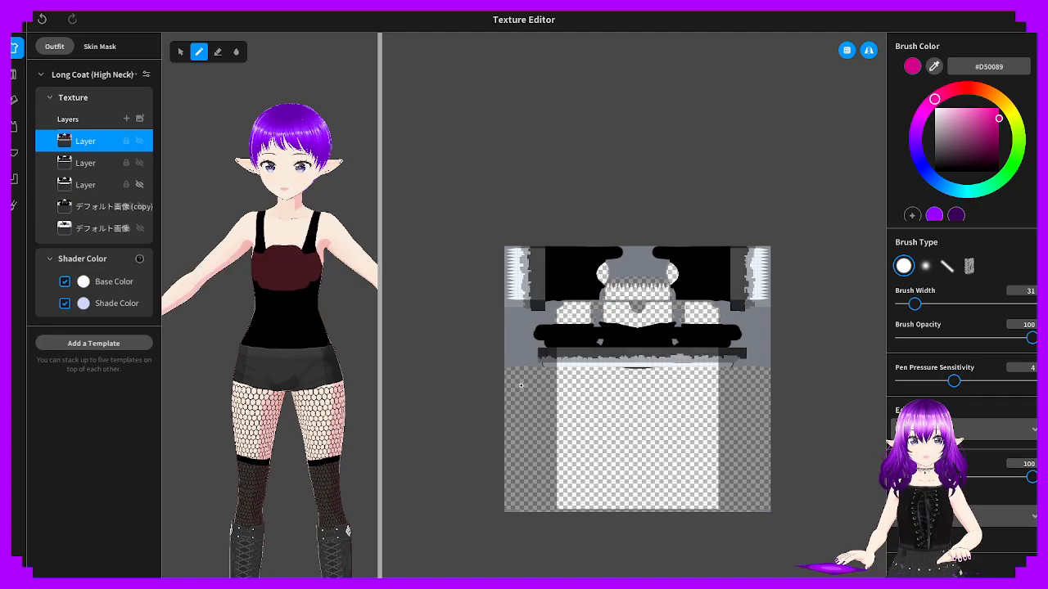
Switch to the Texture Editor and inspect the coat's jagged hem and cuff on the model
middle_drag(286, 330, 320, 328)
scroll(284, 332, up, 5)
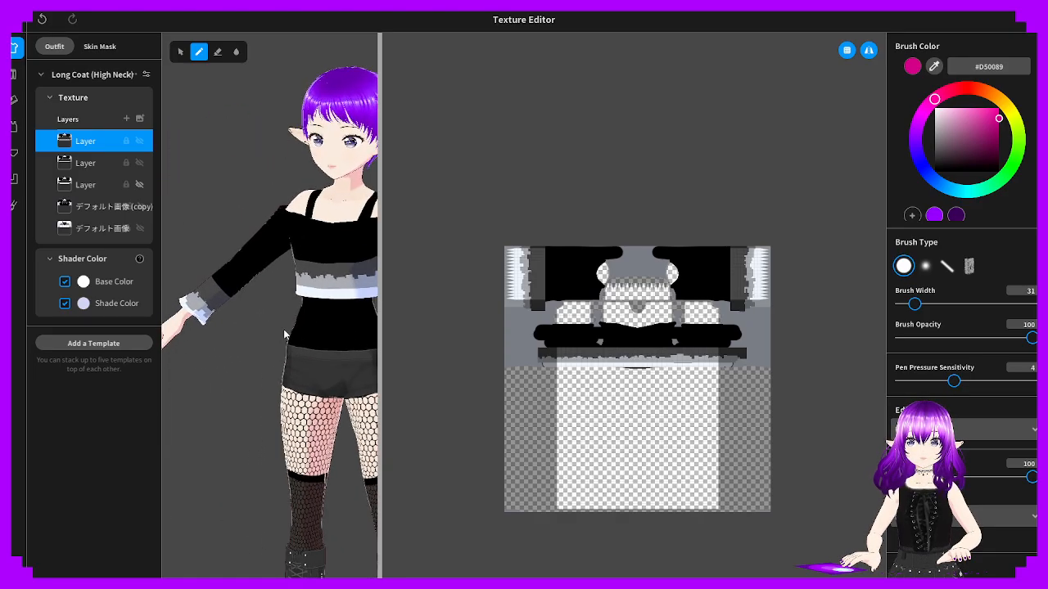
right_drag(284, 329, 316, 324)
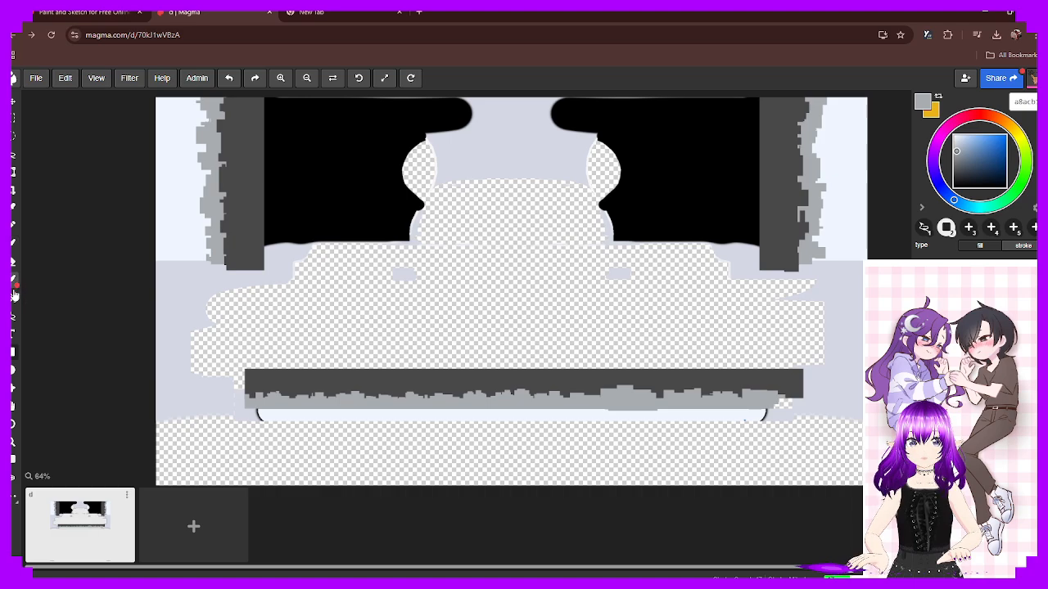
Back in Magma, sample the sleeve's black and draw a long black bar over the horizontal dark gray band's upper edge
alt+click(313, 190)
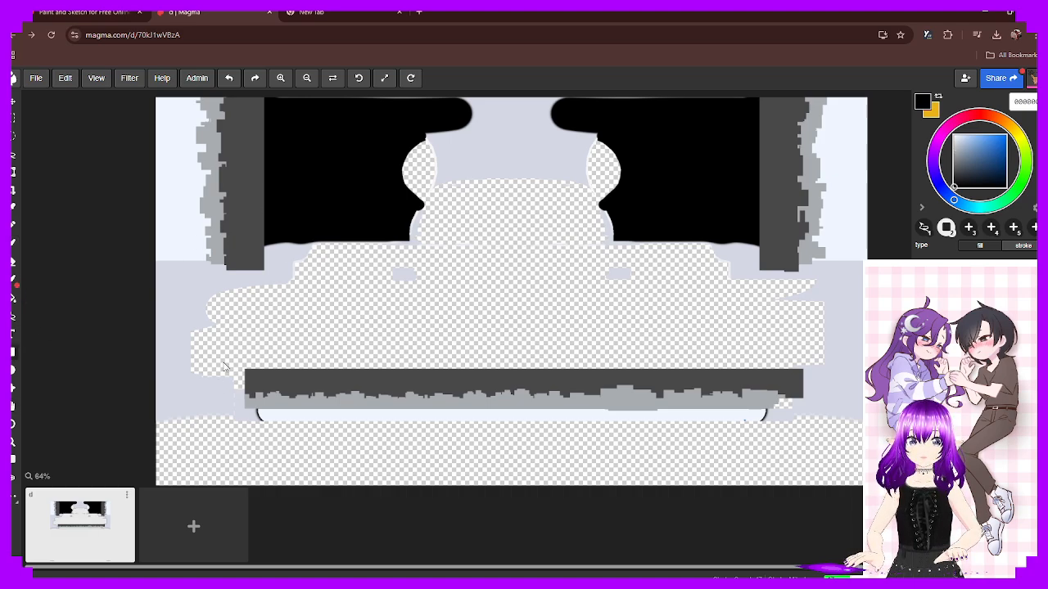
drag(234, 354, 823, 383)
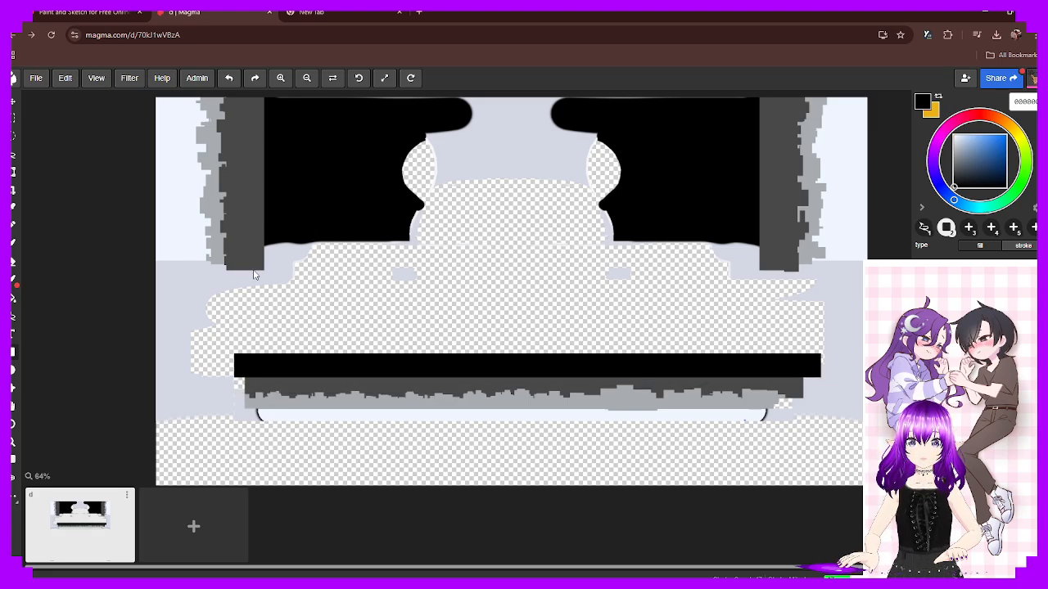
drag(279, 275, 241, 91)
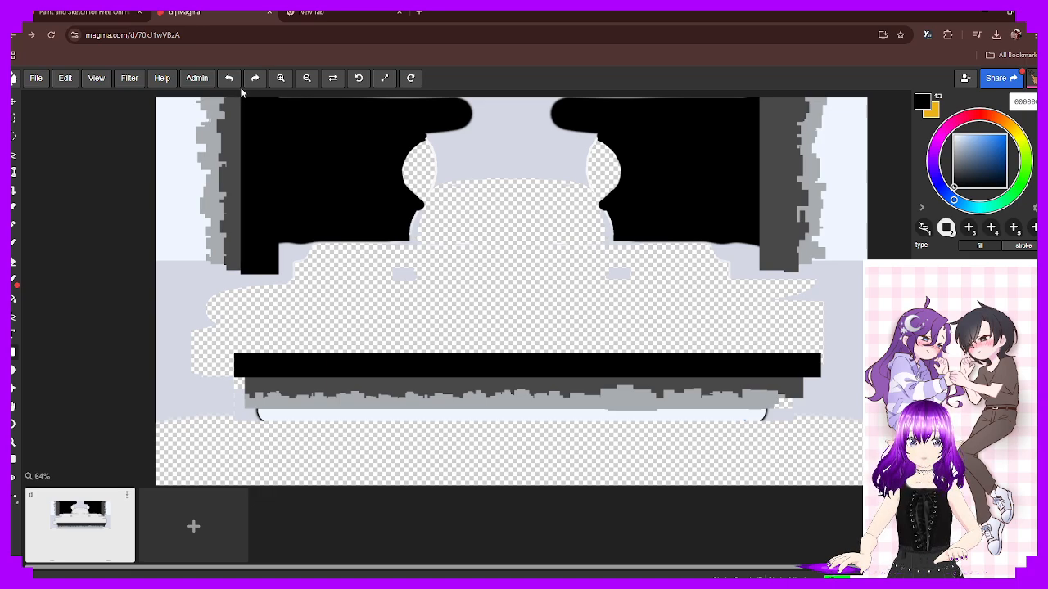
key(ctrl+z)
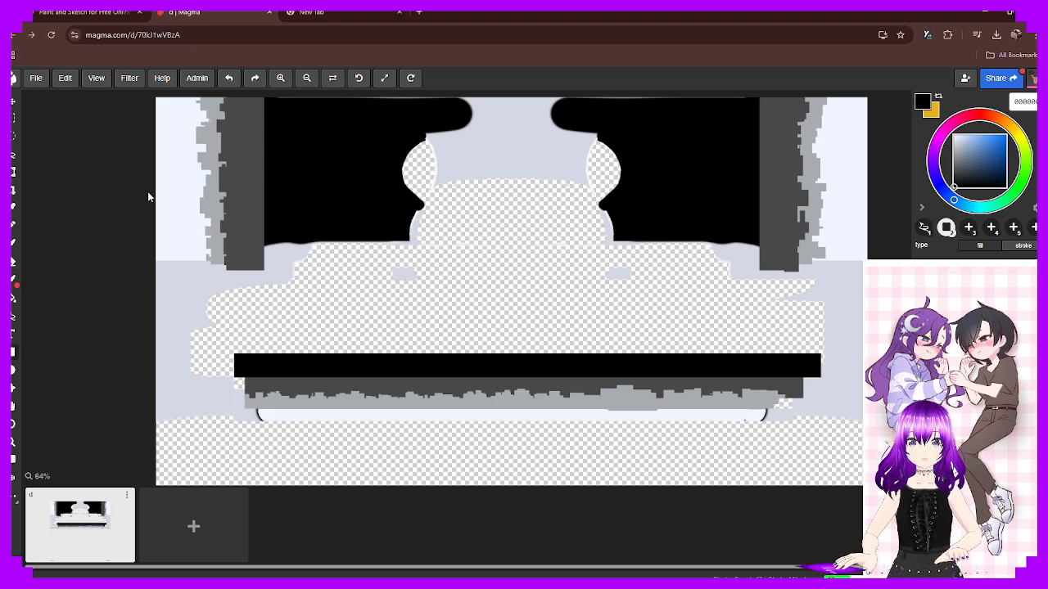
drag(271, 271, 283, 167)
key(ctrl+z)
Draw a black rectangle over the left sleeve's dark gray band, duplicate it, and place the copy against the right sleeve's dark gray band
drag(275, 274, 240, 91)
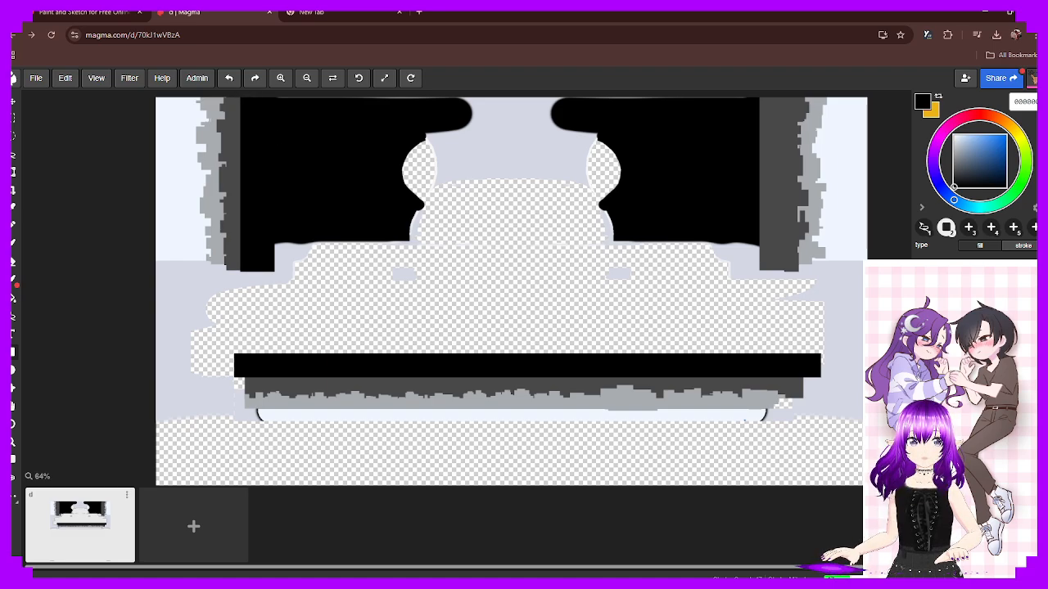
right_click(970, 352)
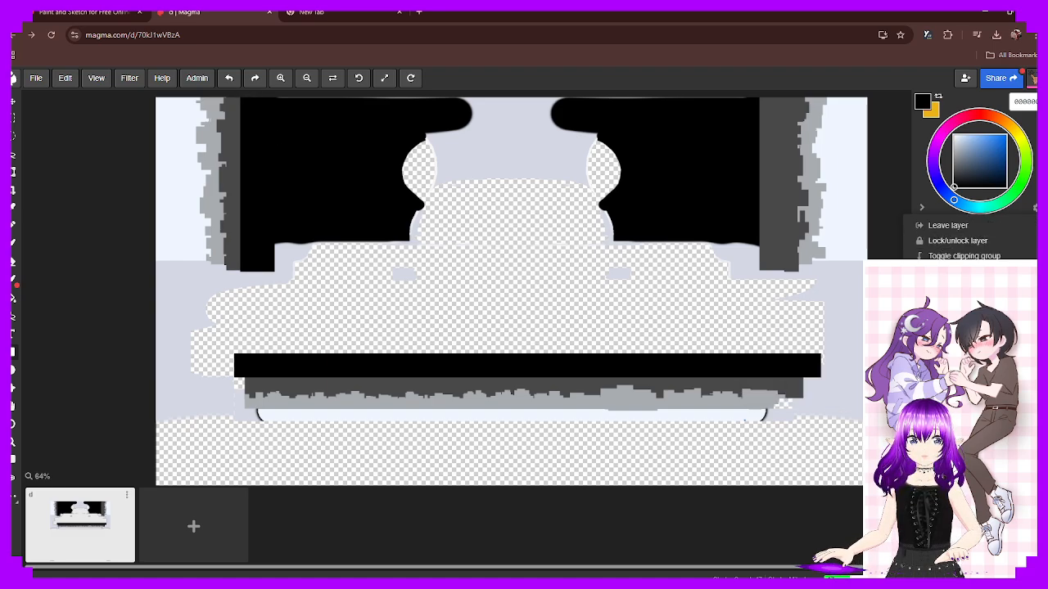
click(13, 101)
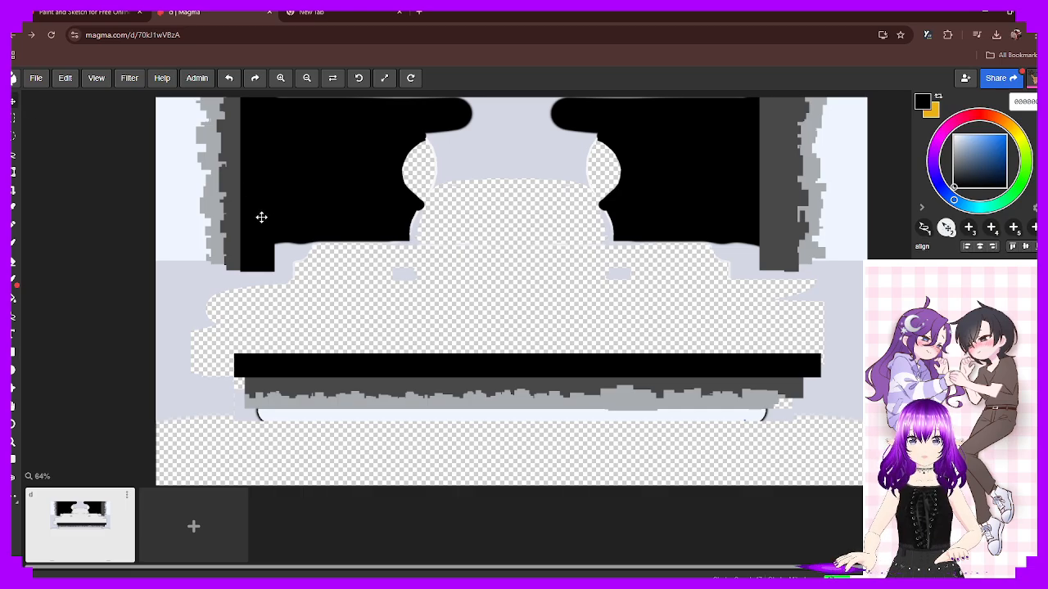
scroll(261, 217, up, 2)
scroll(262, 217, down, 4)
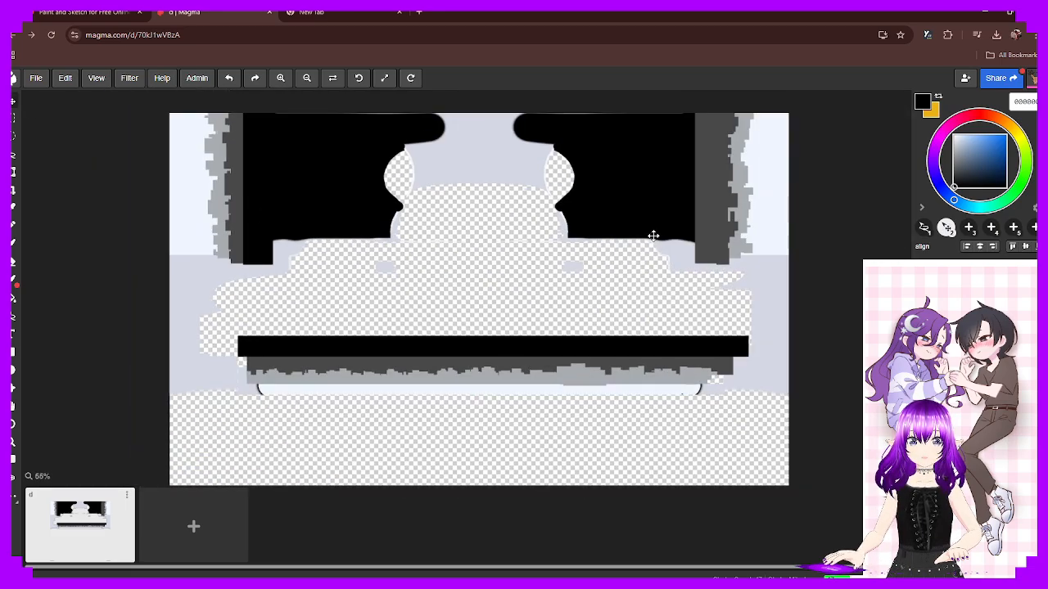
scroll(678, 246, up, 1)
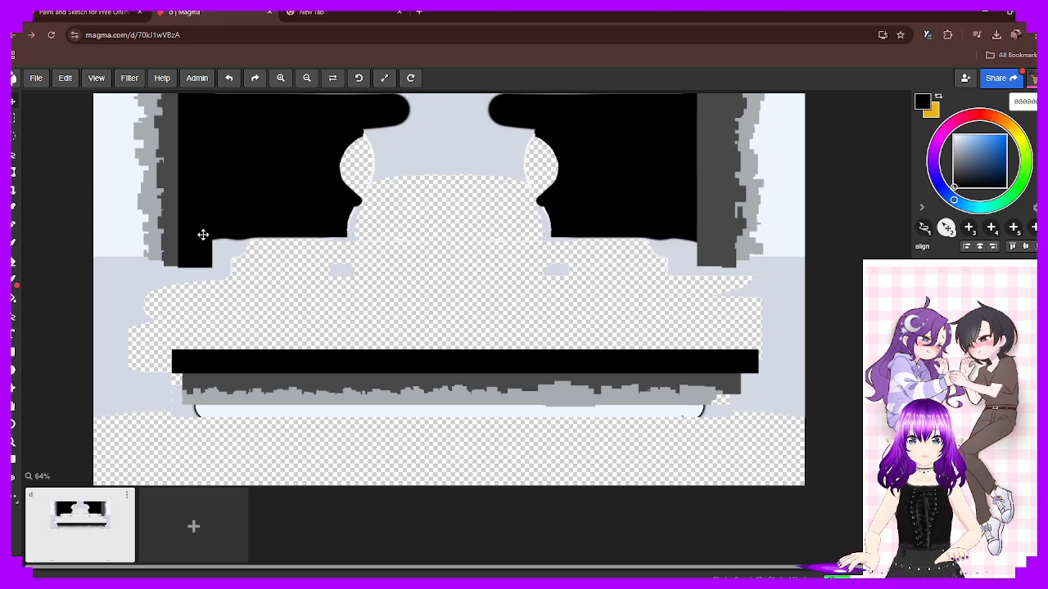
drag(204, 235, 373, 231)
key(ctrl+z)
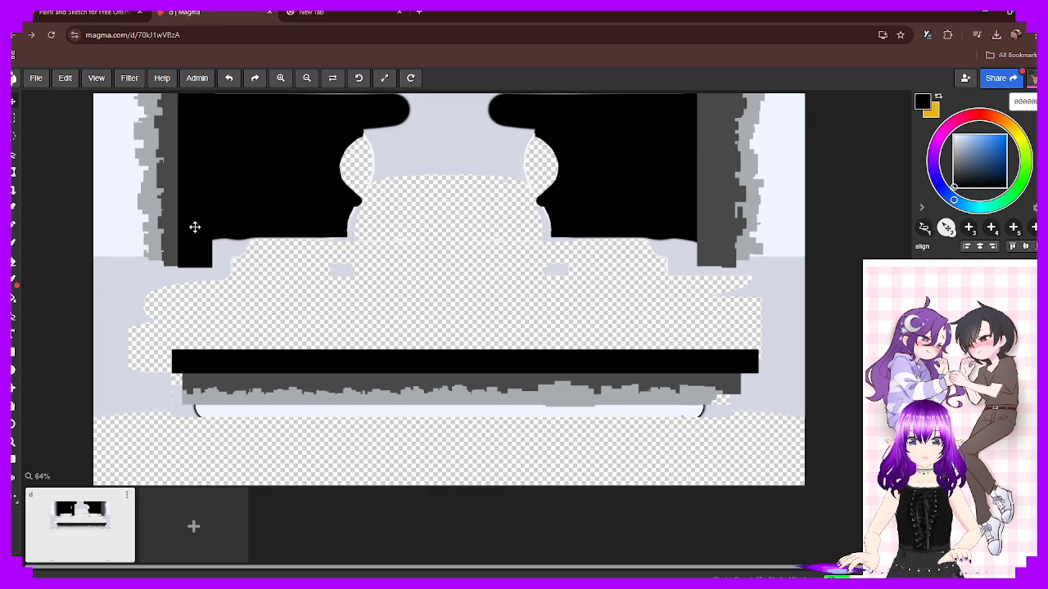
drag(194, 226, 704, 229)
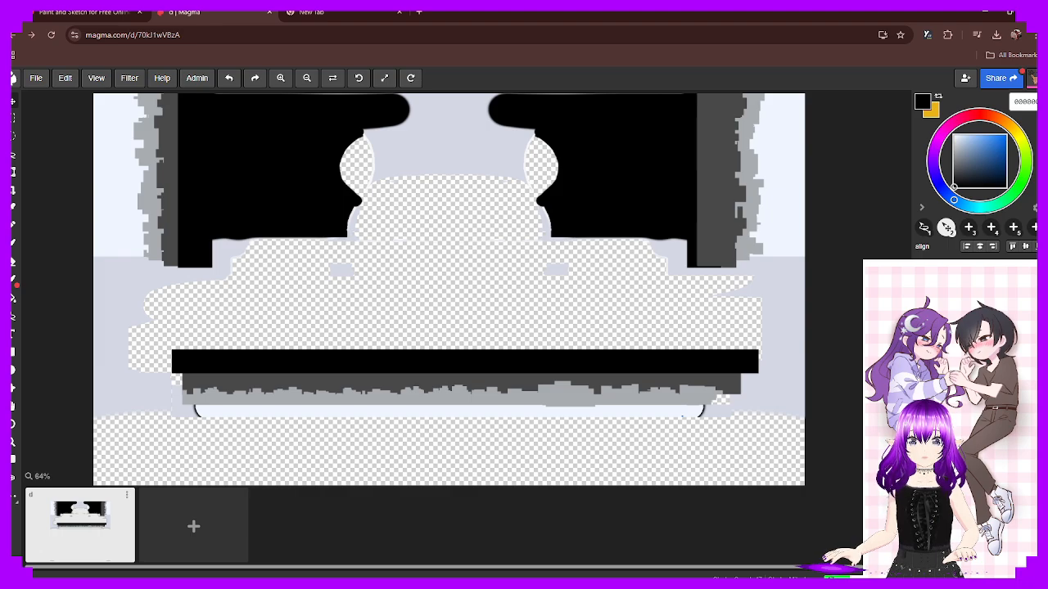
Compare the right sleeve with and without the last dark gray change, and leave that change undone
key(ctrl+z)
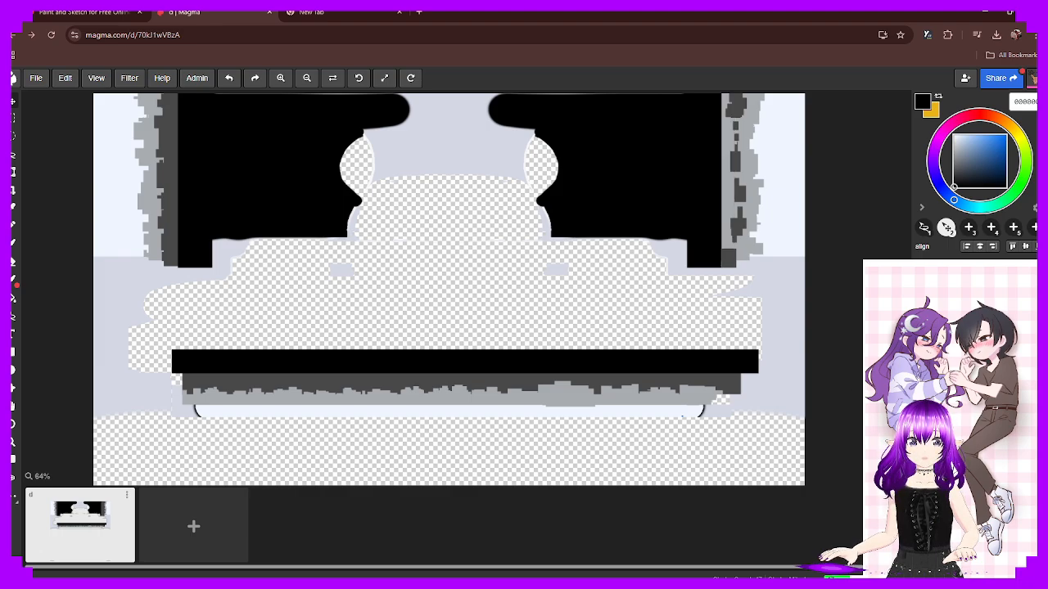
key(ctrl+y)
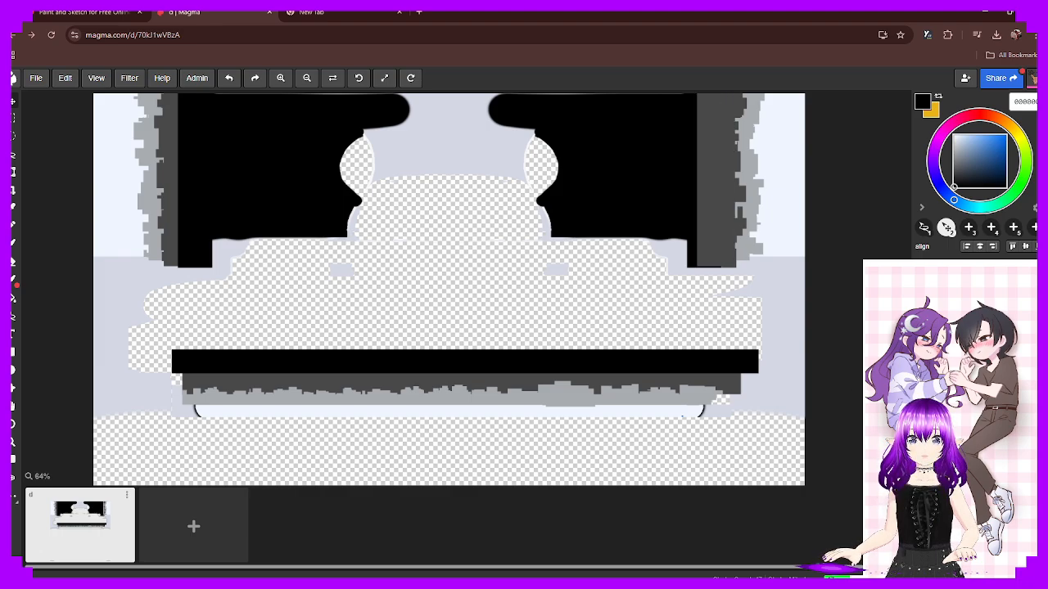
key(ctrl+z)
scroll(655, 311, down, 2)
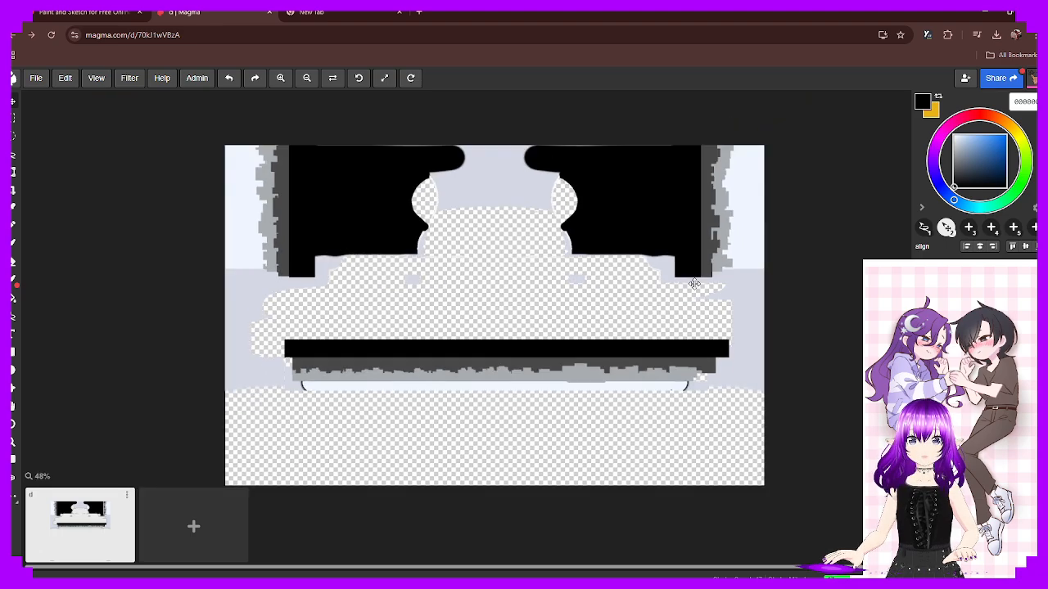
scroll(517, 254, up, 2)
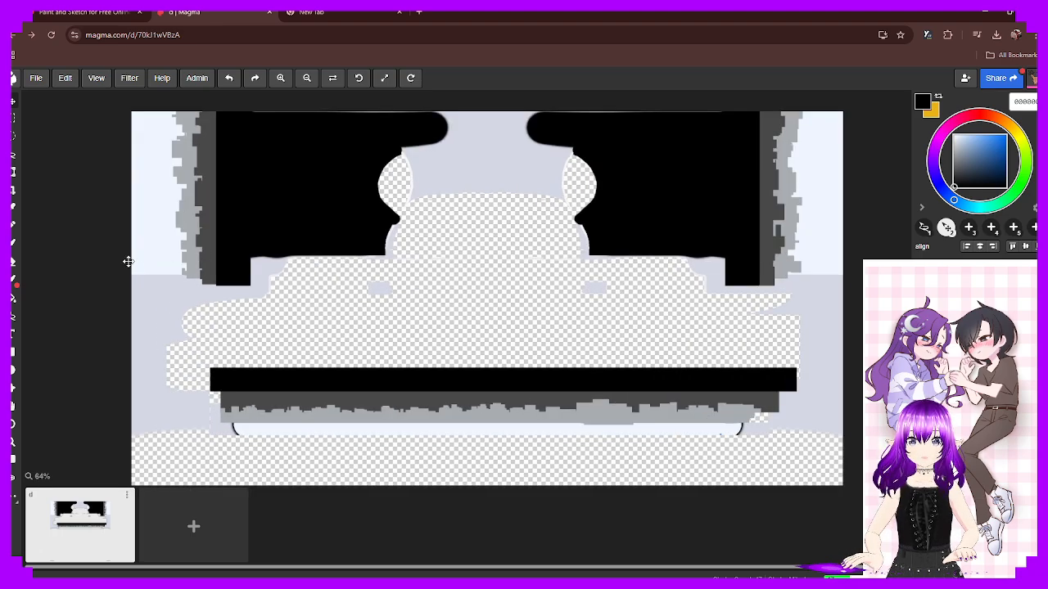
Sample the hem strip's light gray and draw uneven rectangles hanging from its lower edge at the left end, over the white band
drag(149, 276, 304, 349)
scroll(325, 347, up, 5)
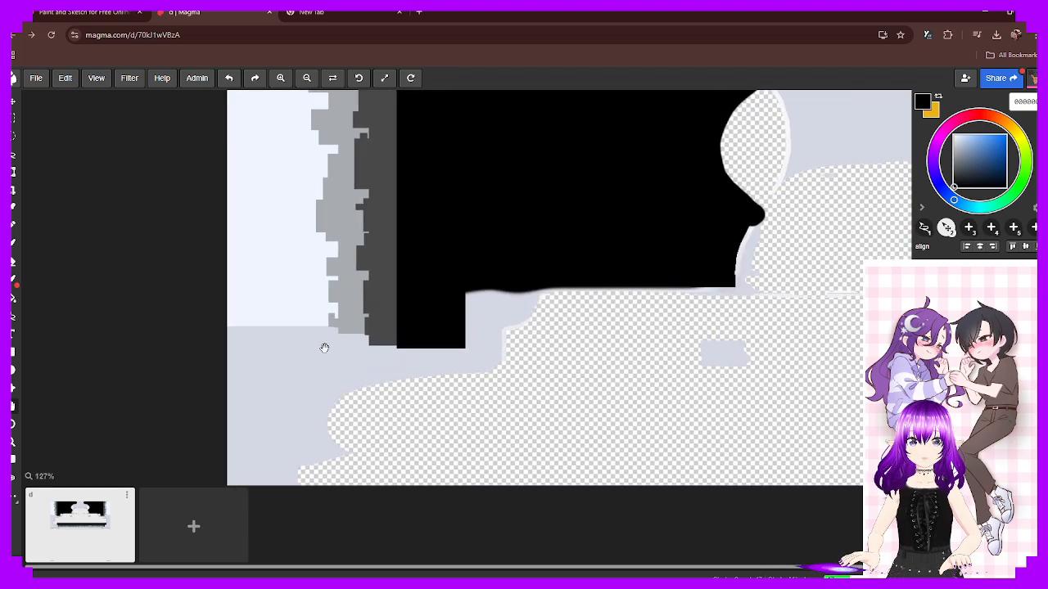
drag(449, 247, 466, 368)
drag(622, 434, 491, 160)
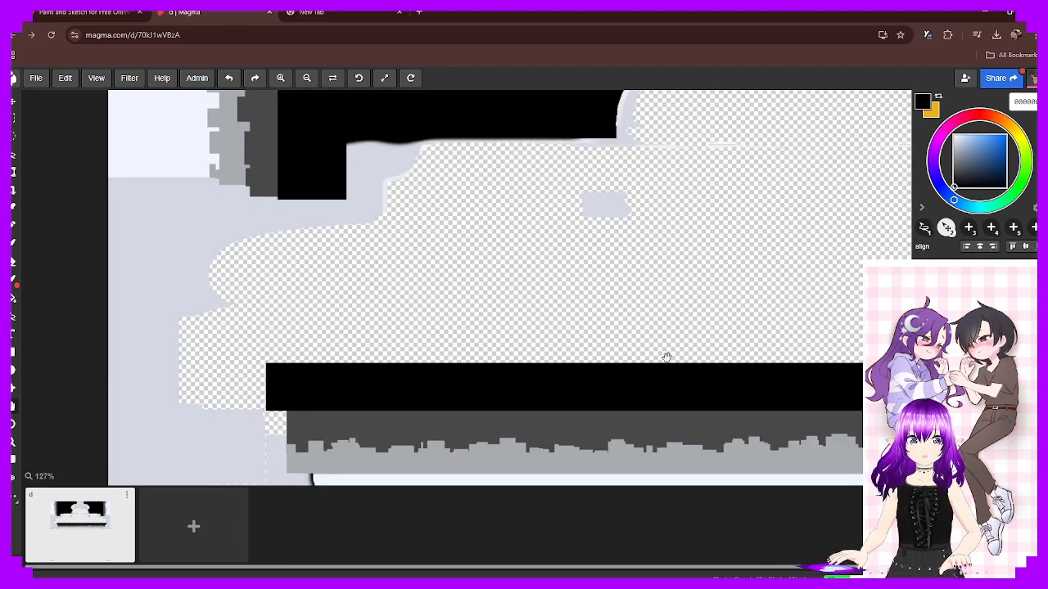
drag(681, 358, 564, 236)
scroll(168, 355, up, 4)
drag(428, 312, 347, 268)
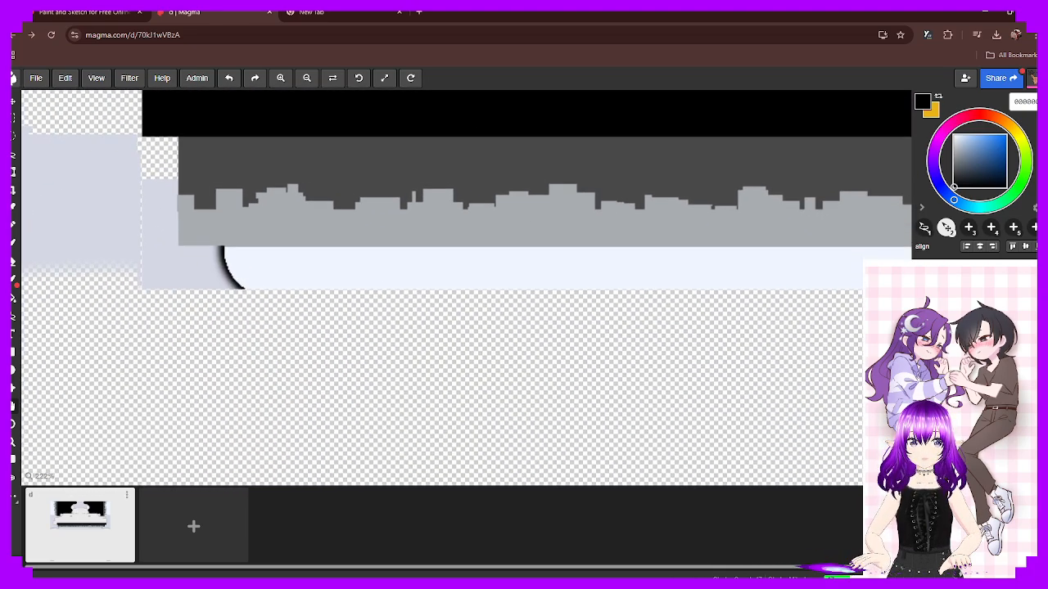
click(14, 351)
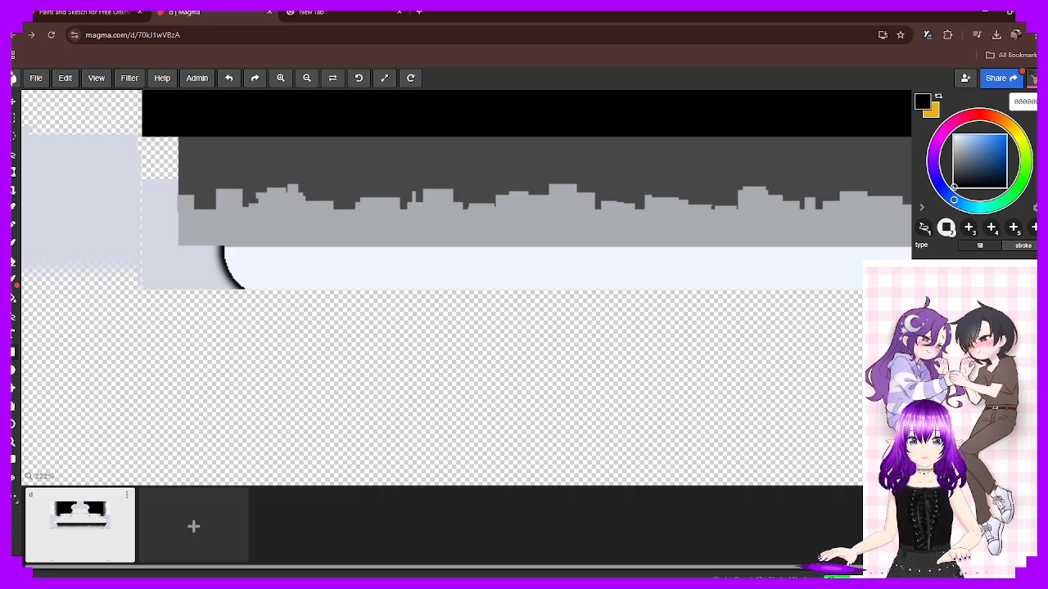
alt+click(311, 227)
scroll(286, 226, up, 2)
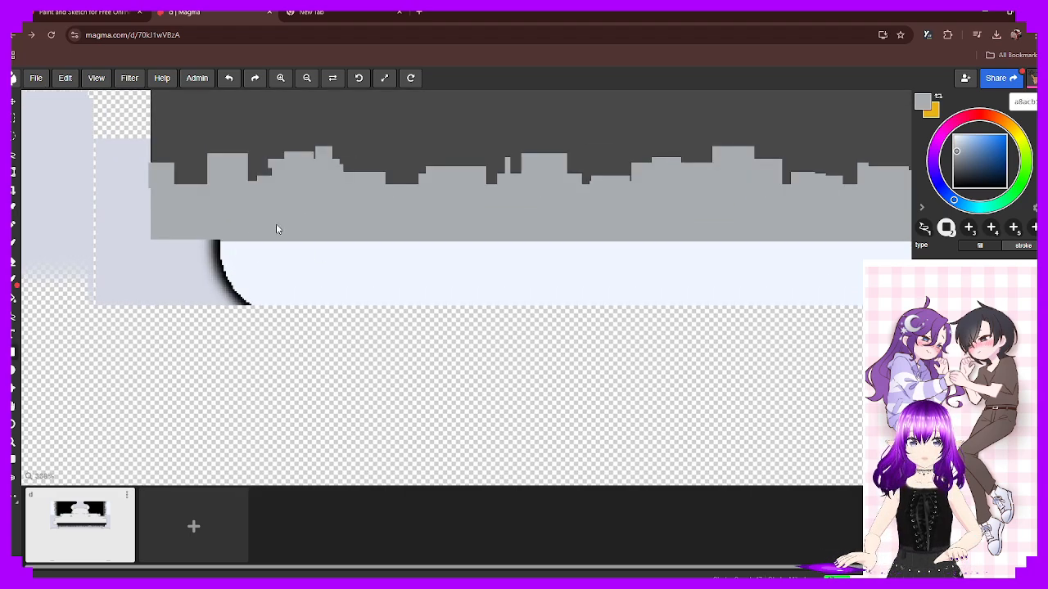
drag(393, 232, 329, 301)
key(ctrl+z)
mouse_move(362, 235)
mouse_down()
mouse_move(386, 252)
mouse_move(327, 262)
mouse_move(427, 293)
mouse_move(544, 241)
mouse_up()
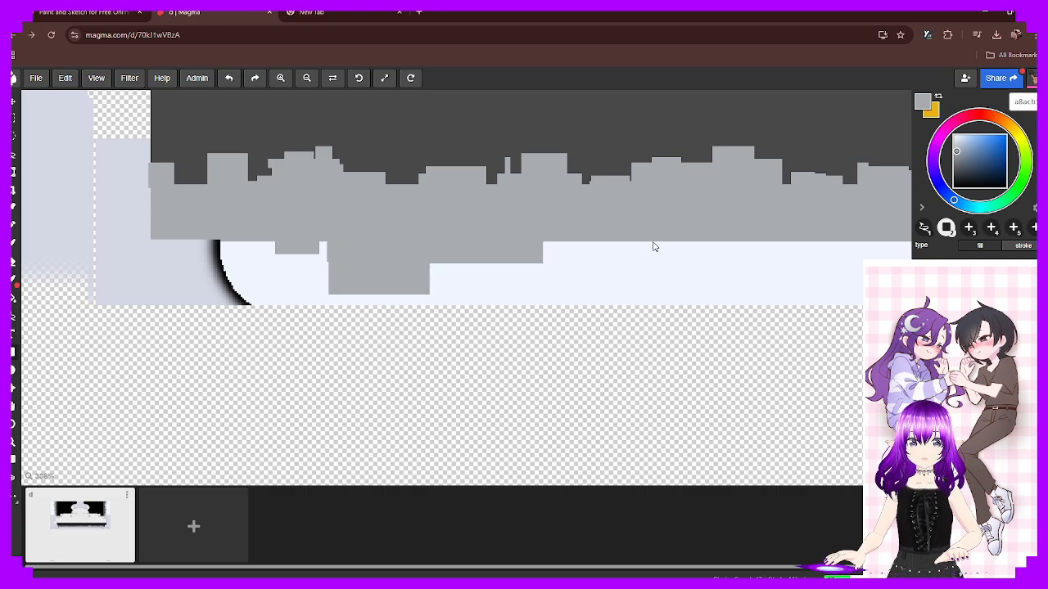
Continue the jagged lower edge rightward with light gray rectangles of varied width and depth along the left half of the hem
middle_drag(652, 241, 307, 241)
drag(283, 237, 322, 256)
mouse_move(400, 245)
mouse_down()
mouse_move(514, 274)
mouse_move(368, 260)
mouse_move(433, 260)
mouse_up()
middle_drag(537, 252, 290, 250)
drag(352, 236, 433, 273)
drag(436, 273, 244, 254)
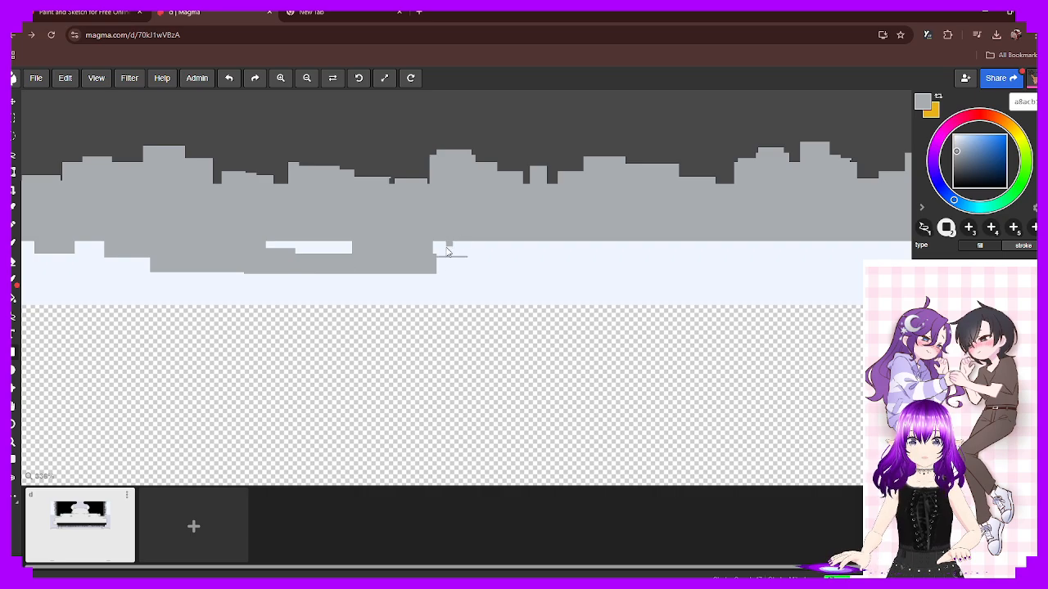
drag(560, 241, 720, 262)
drag(508, 242, 382, 257)
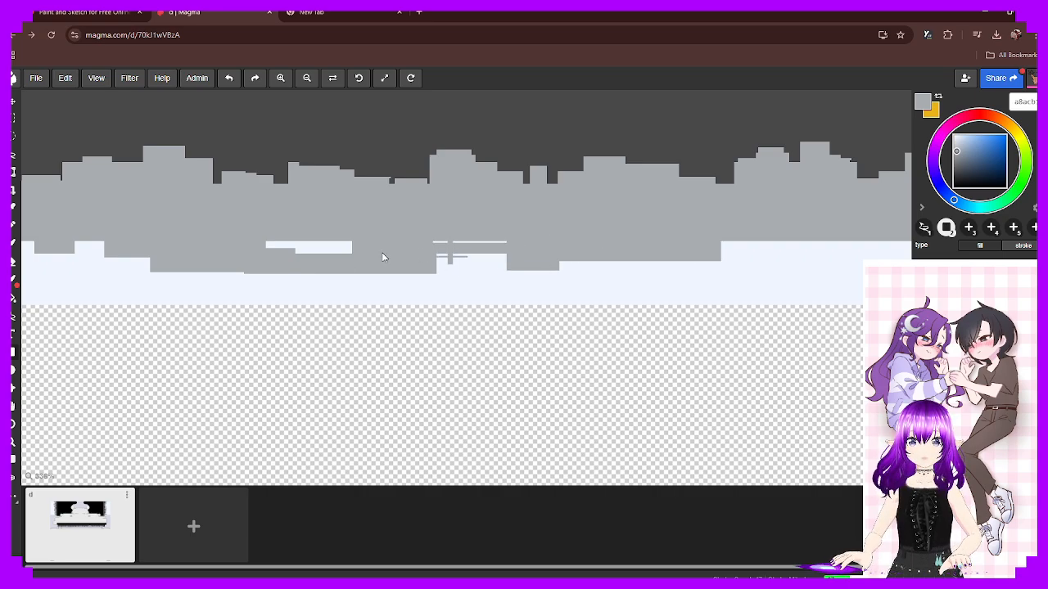
Add uneven light gray rectangles below the hem strip toward its middle, replacing one unsuitable block with a better placed one
middle_drag(619, 243, 370, 262)
drag(369, 262, 518, 293)
drag(621, 281, 381, 276)
drag(376, 248, 249, 264)
drag(328, 263, 434, 302)
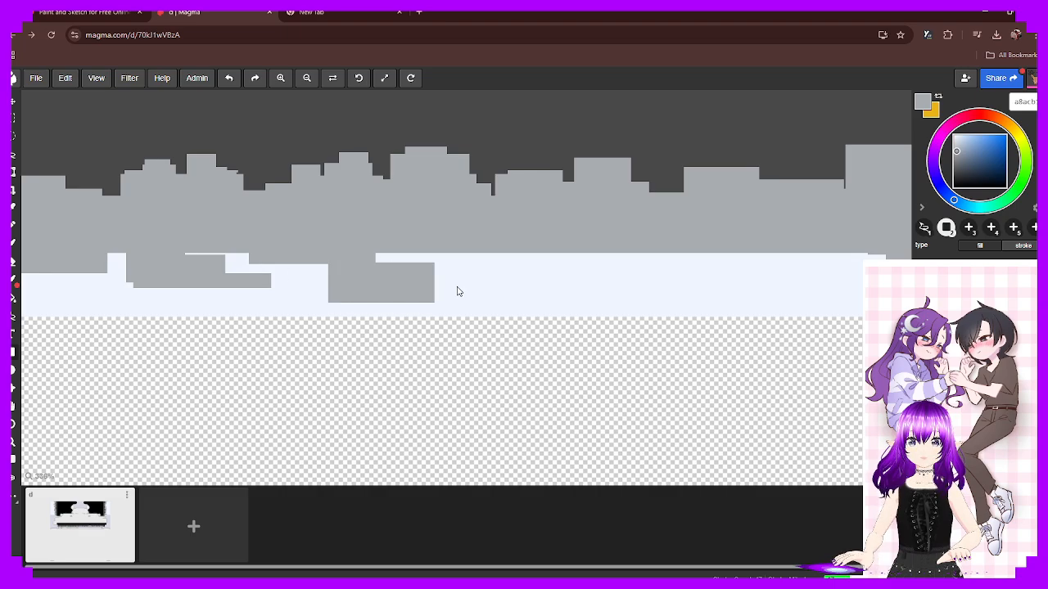
key(ctrl+z)
mouse_move(392, 245)
mouse_down()
mouse_move(339, 280)
mouse_move(529, 274)
mouse_move(469, 293)
mouse_up()
Draw staggered light gray blocks over the white band just left of the strip's tallest light gray steps
middle_drag(621, 287, 411, 298)
drag(331, 272, 409, 286)
drag(392, 260, 349, 274)
drag(447, 269, 514, 290)
drag(538, 260, 466, 306)
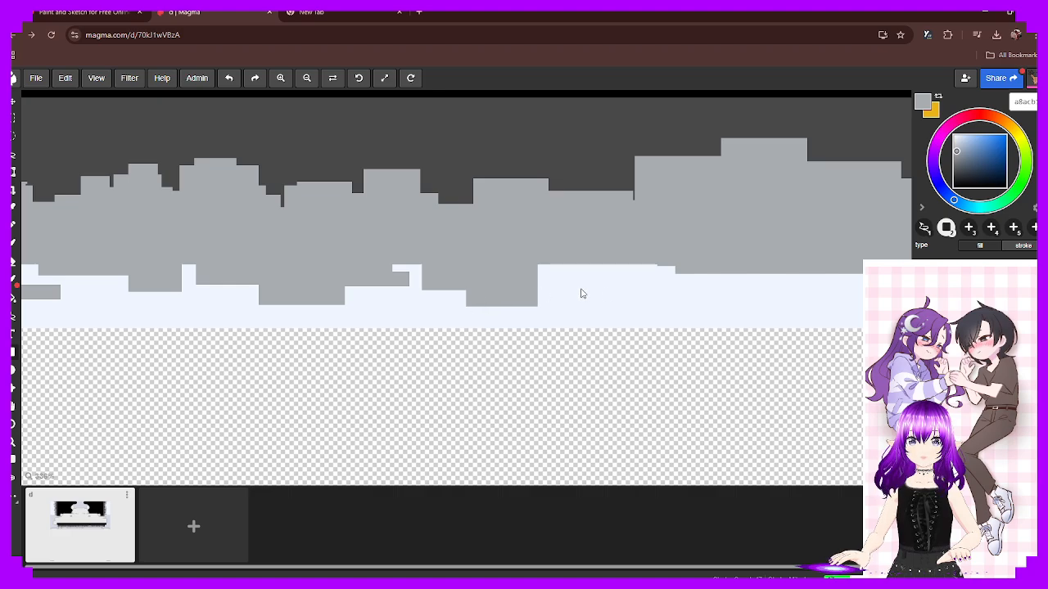
middle_drag(602, 288, 385, 297)
drag(333, 263, 403, 282)
drag(418, 266, 378, 297)
mouse_move(361, 281)
mouse_down()
mouse_move(357, 300)
mouse_move(333, 296)
mouse_up()
Extend the jagged lower edge with light gray rectangles beneath and just right of the strip's tallest light gray steps
middle_drag(545, 297, 336, 300)
drag(336, 298, 250, 274)
drag(376, 284, 292, 309)
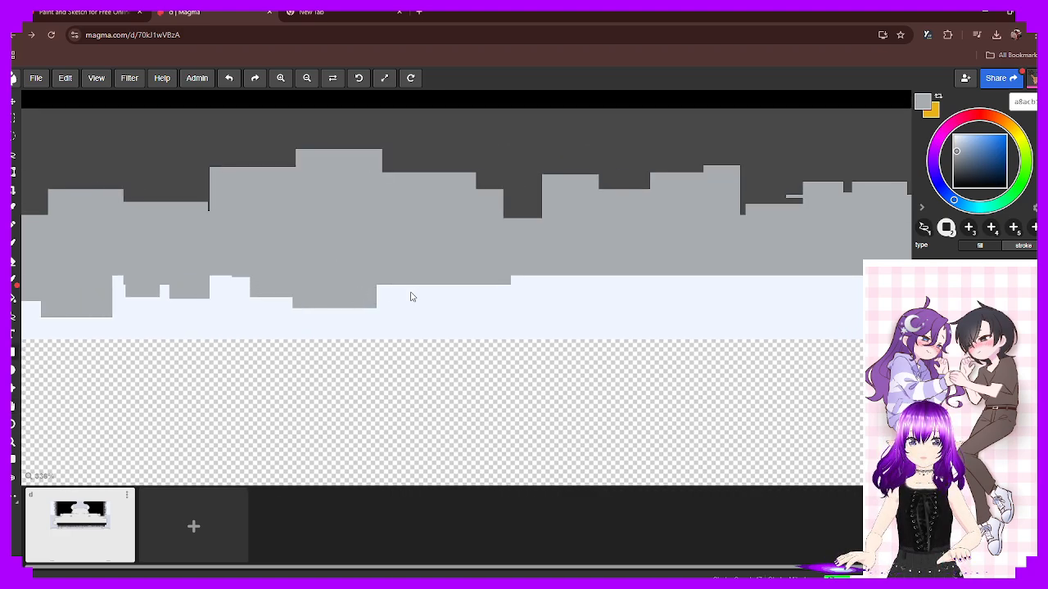
drag(377, 307, 502, 287)
drag(483, 283, 396, 308)
middle_drag(549, 292, 342, 297)
drag(320, 271, 381, 315)
drag(390, 276, 345, 297)
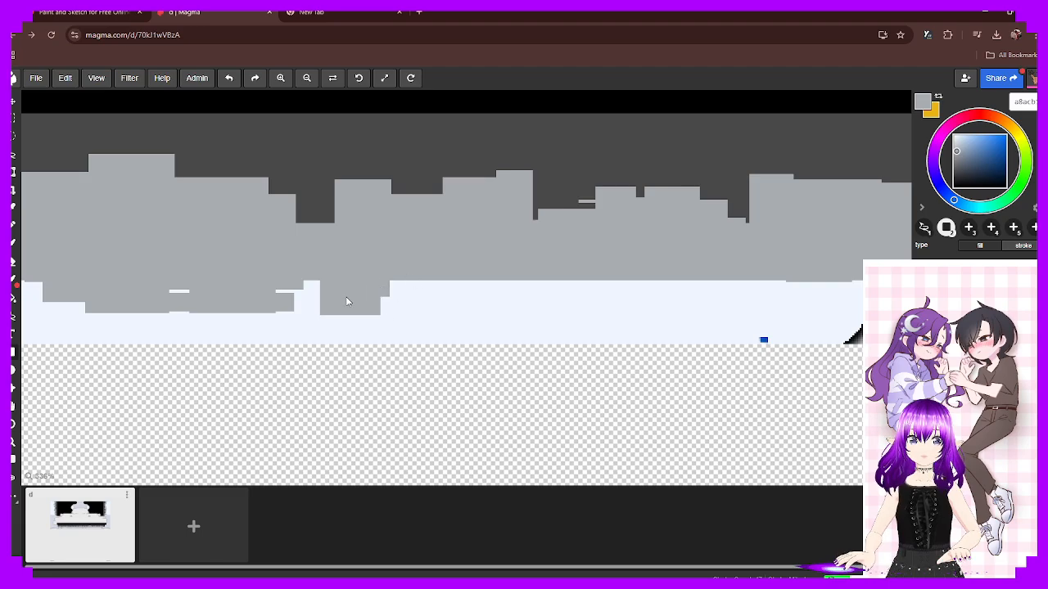
Try to fill the hem's right end with large overlapping light gray rectangles over the white band
middle_drag(427, 286, 306, 296)
drag(314, 281, 438, 327)
drag(460, 293, 589, 323)
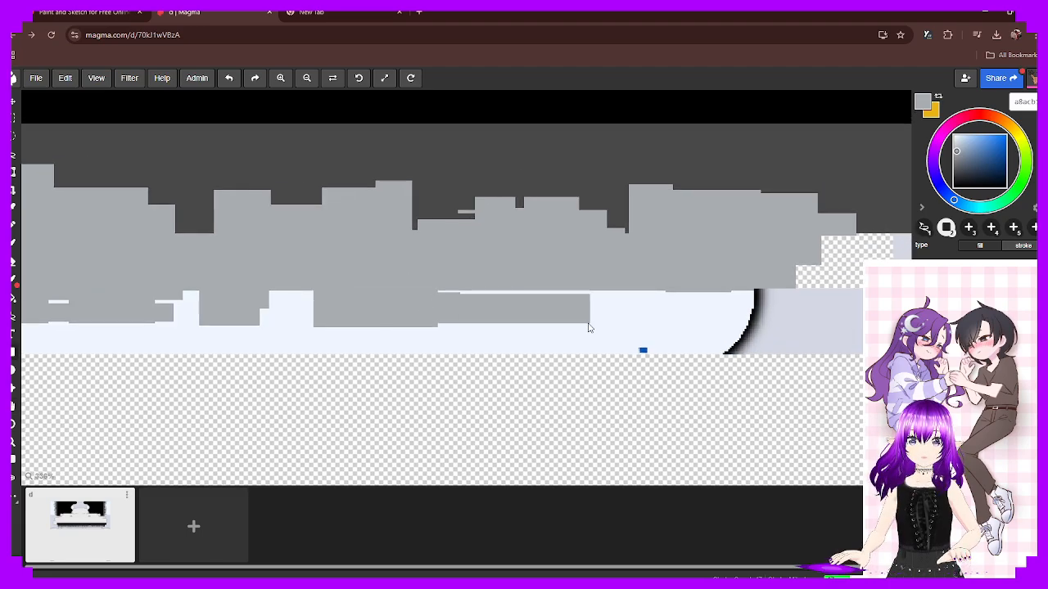
drag(568, 283, 342, 304)
drag(652, 296, 517, 299)
middle_drag(671, 290, 389, 300)
drag(304, 292, 464, 334)
drag(426, 312, 302, 345)
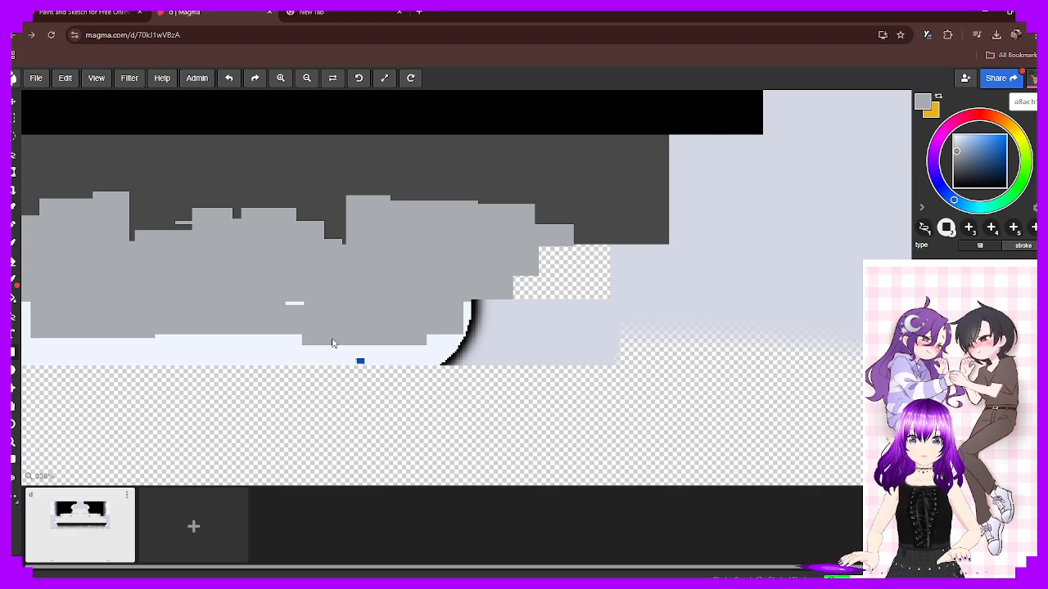
Undo the large light gray rectangles at the hem's right end
key(ctrl+z)
key(ctrl+z)
key(ctrl+z)
key(ctrl+z)
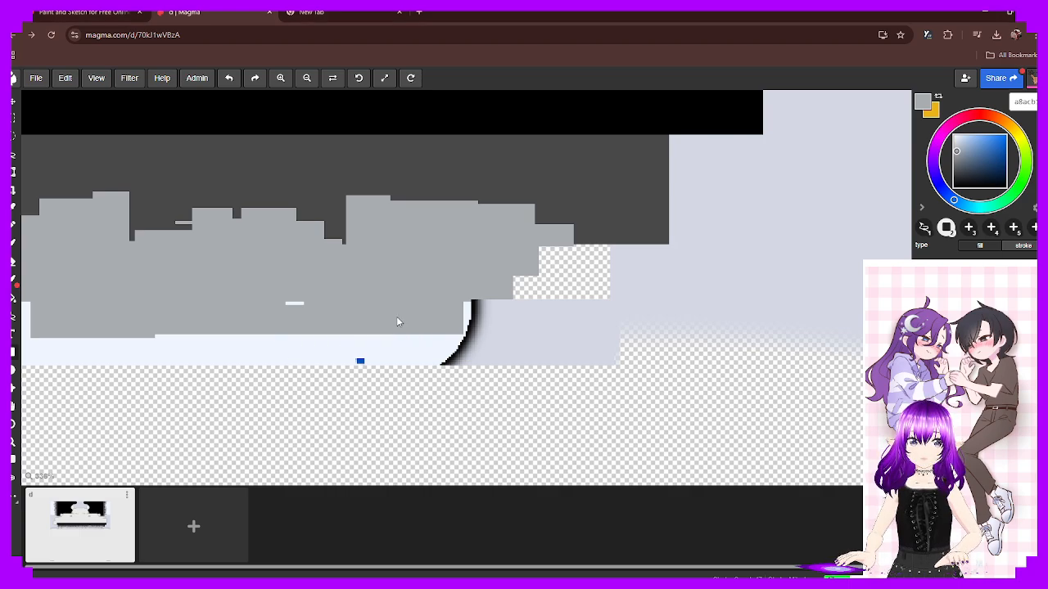
key(ctrl+z)
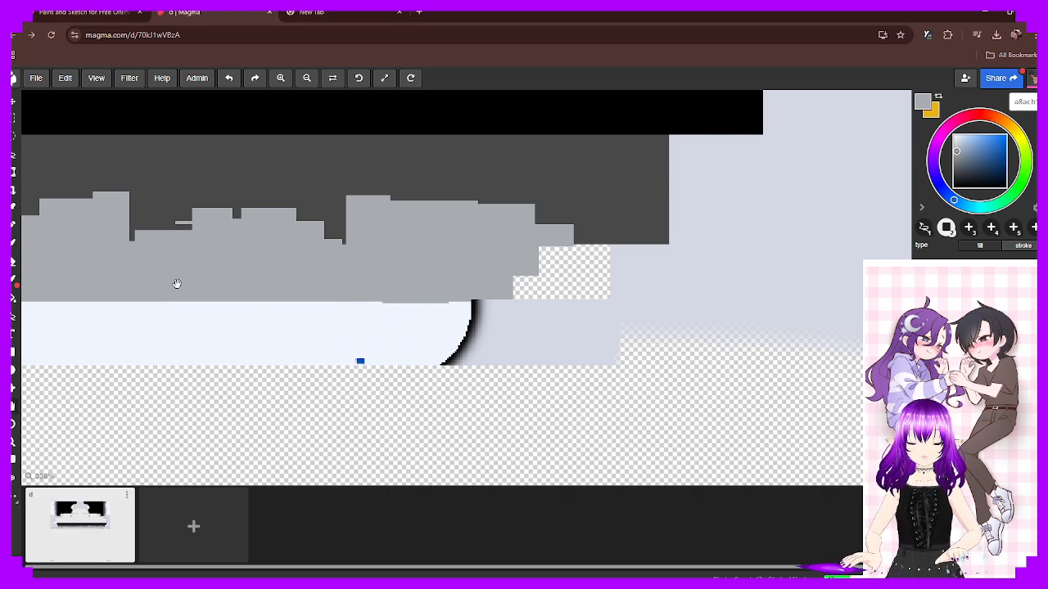
Draw smaller, separated light gray blocks along the right end up to the curved black outline, and sample the white band's color
drag(178, 284, 323, 291)
drag(192, 308, 238, 335)
mouse_move(338, 303)
mouse_down()
mouse_move(423, 331)
mouse_move(282, 339)
mouse_move(345, 299)
mouse_move(287, 318)
mouse_up()
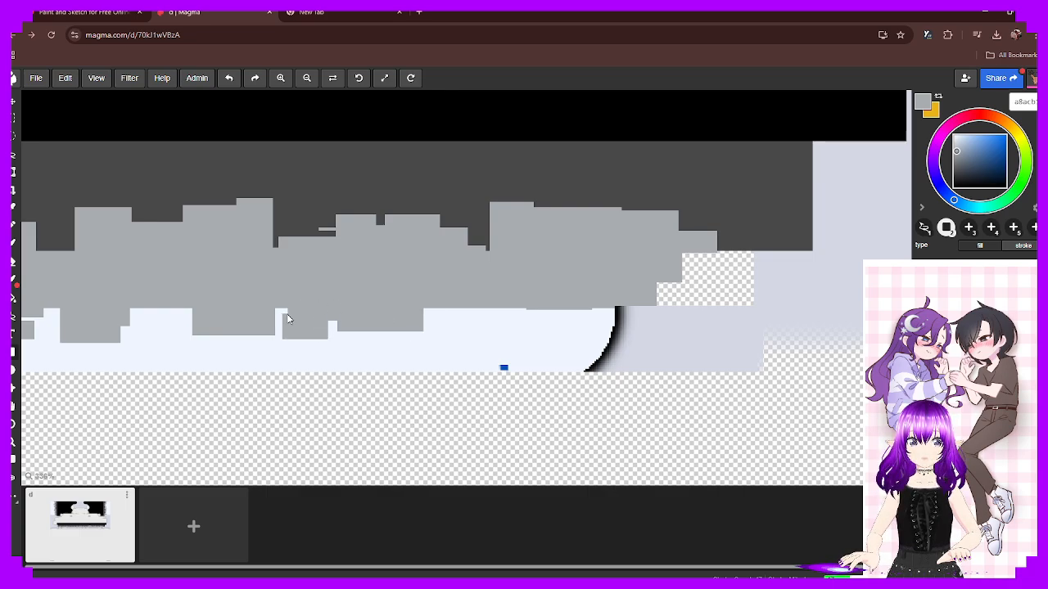
mouse_move(521, 315)
mouse_down()
mouse_move(395, 320)
mouse_move(513, 317)
mouse_move(521, 339)
mouse_move(632, 307)
mouse_up()
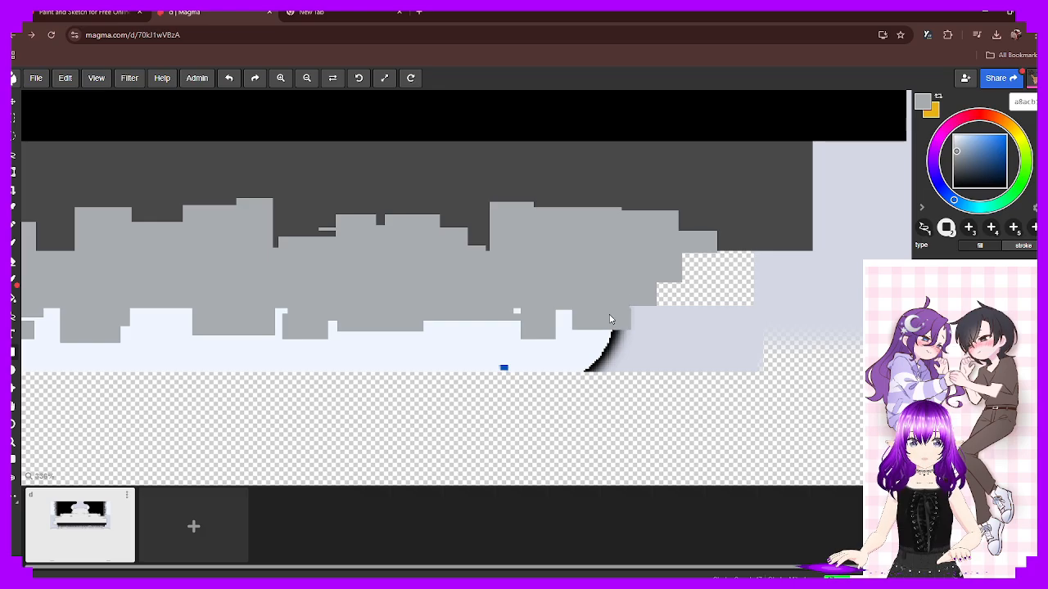
scroll(527, 392, up, 5)
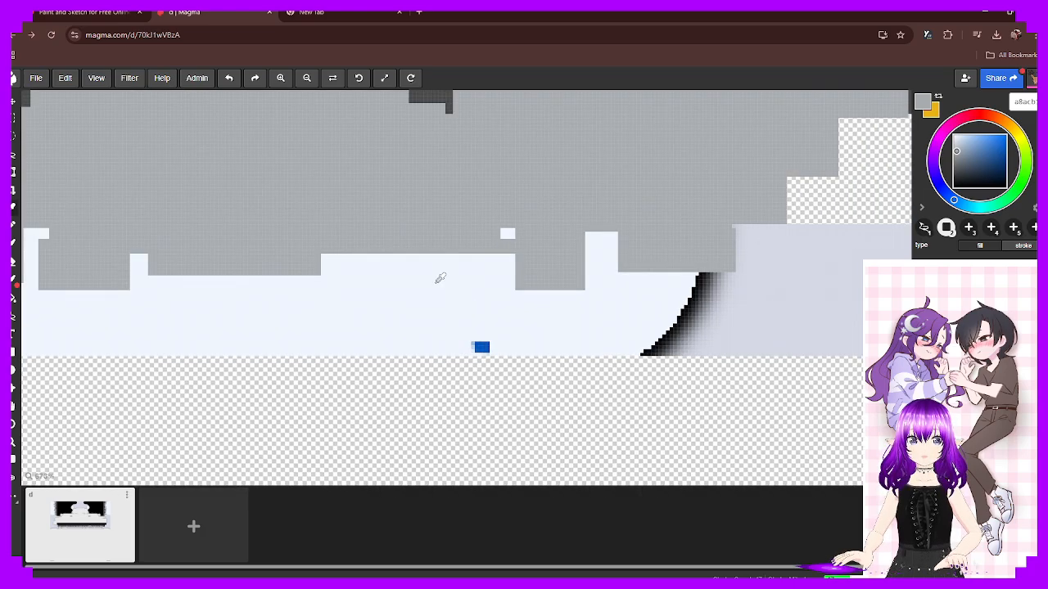
alt+click(437, 282)
scroll(505, 356, down, 10)
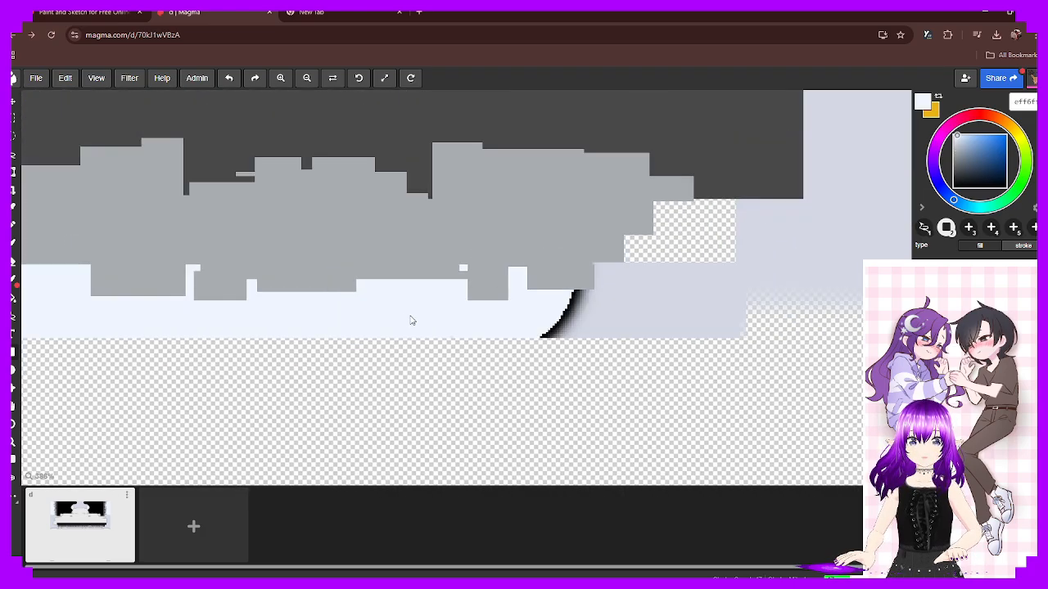
Sample the hem's dark gray and draw uneven rectangles rising into the black bar at its left end
scroll(484, 310, up, 3)
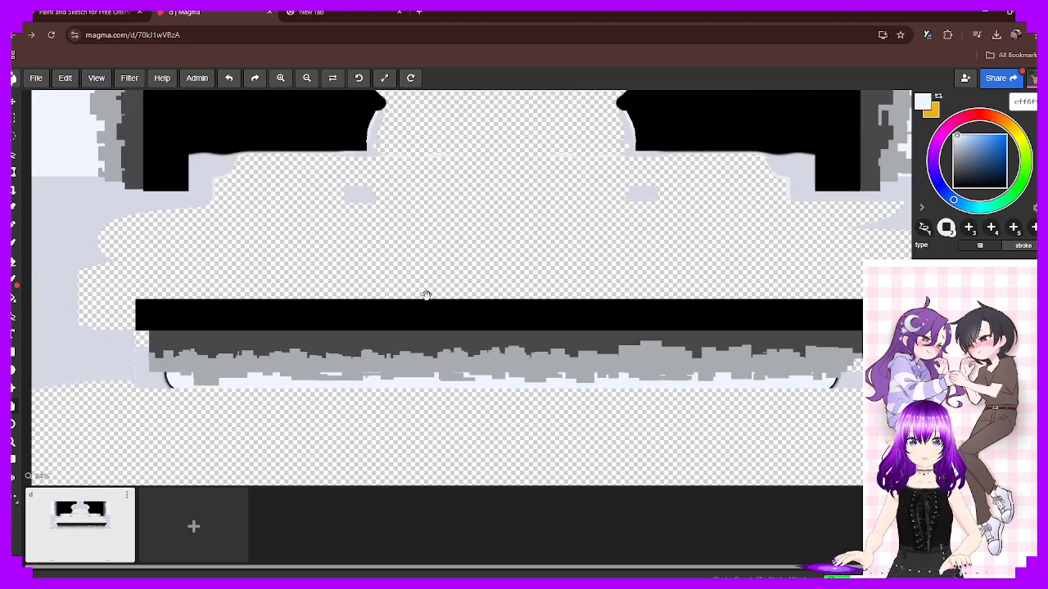
scroll(426, 292, down, 5)
scroll(418, 299, up, 3)
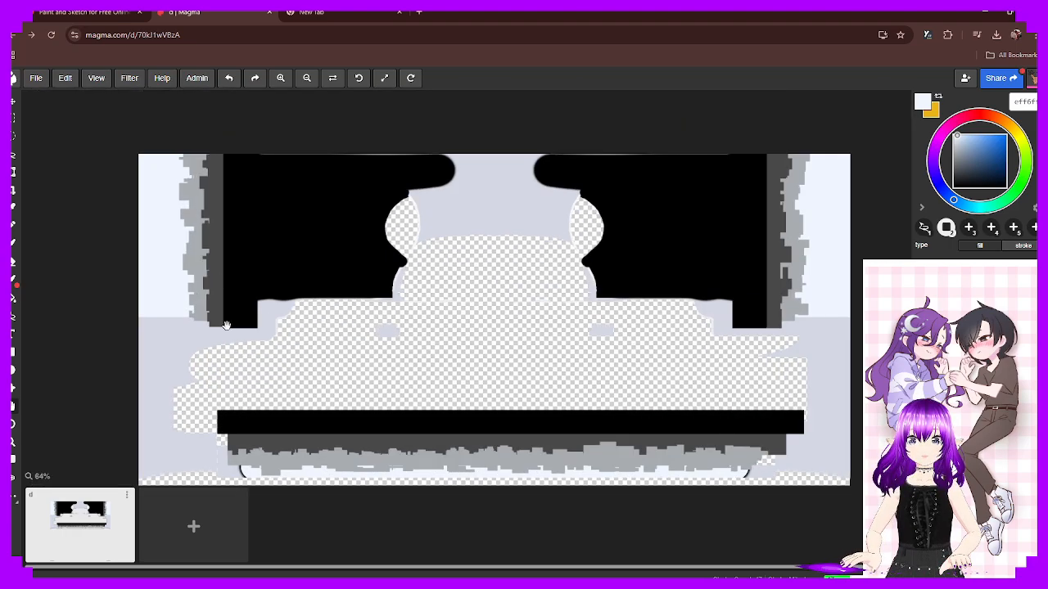
scroll(381, 325, up, 6)
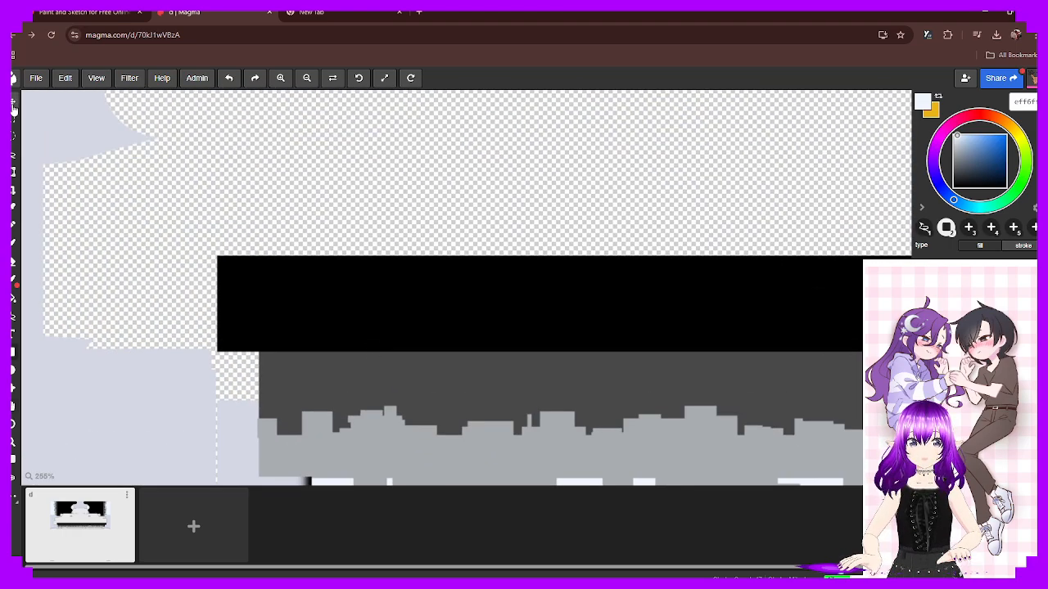
click(320, 387)
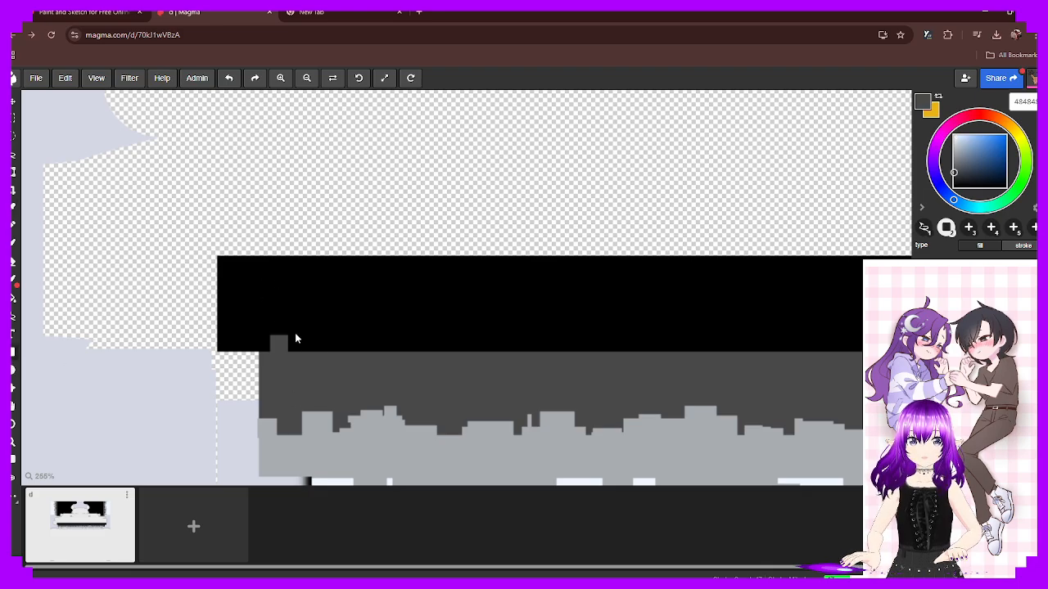
middle_drag(475, 352, 241, 347)
mouse_move(93, 350)
mouse_down()
mouse_move(189, 305)
mouse_move(304, 355)
mouse_up()
Add dark gray rectangles of different heights into the black bar along the next stretch of the hem's left half
mouse_move(499, 313)
middle_down()
mouse_move(185, 346)
mouse_move(246, 311)
middle_up()
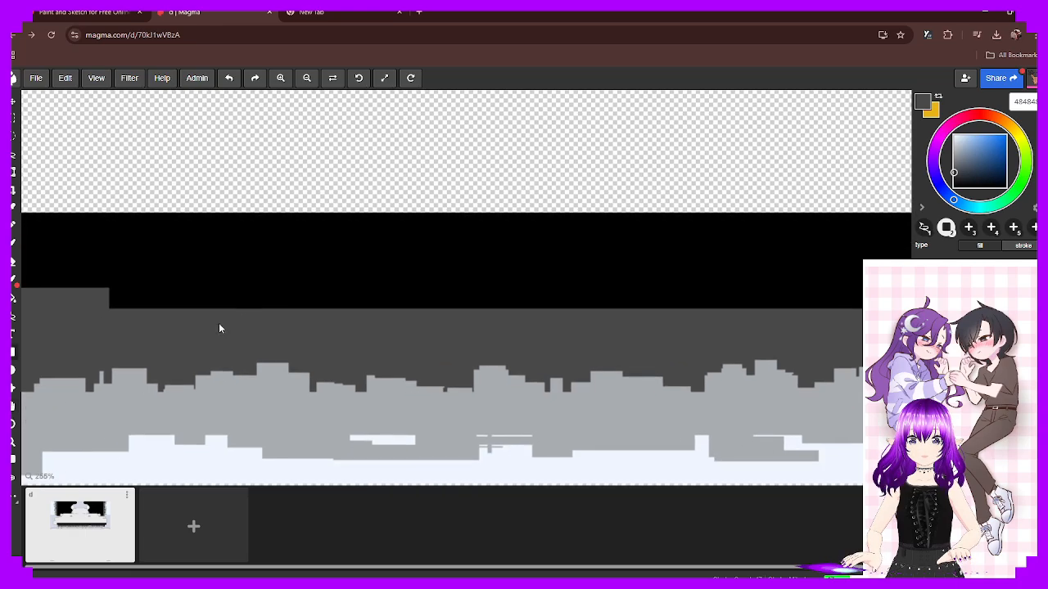
drag(225, 323, 304, 264)
drag(314, 271, 419, 326)
drag(338, 300, 288, 307)
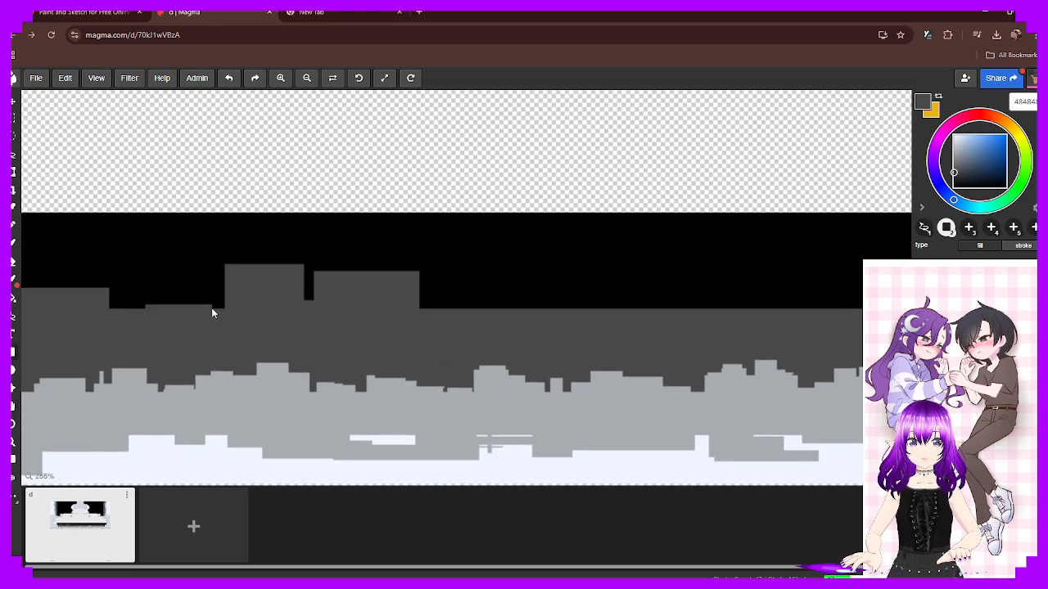
drag(450, 316, 193, 299)
Continue the jagged black-to-dark-gray edge toward the hem's middle with more overlapping dark gray rectangles
middle_drag(457, 285, 184, 296)
drag(180, 317, 229, 285)
mouse_move(225, 278)
mouse_down()
mouse_move(237, 324)
mouse_move(145, 321)
mouse_up()
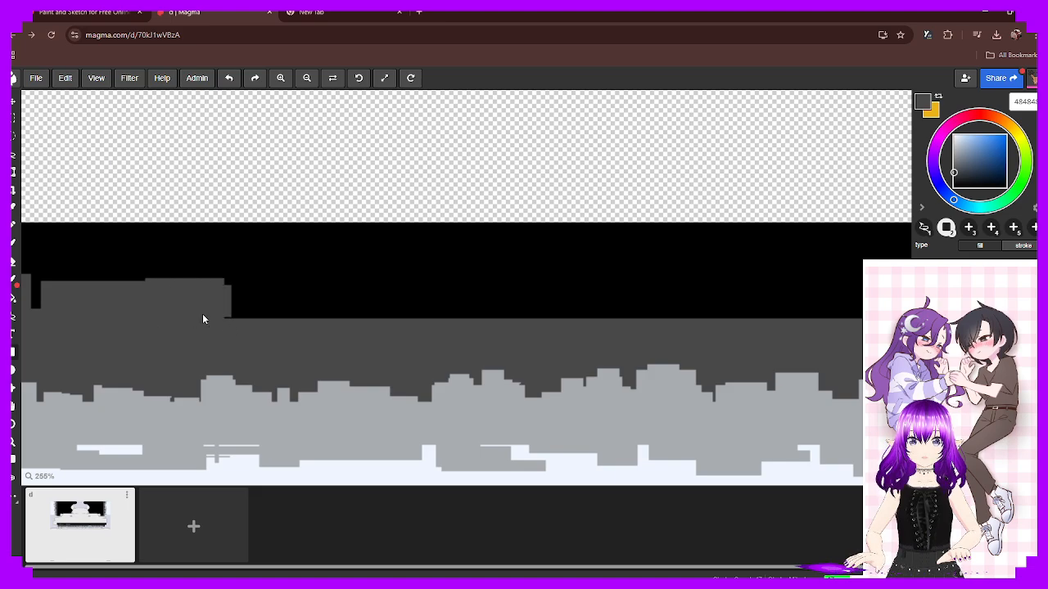
mouse_move(212, 306)
mouse_down()
mouse_move(348, 322)
mouse_move(422, 278)
mouse_move(507, 322)
mouse_move(543, 274)
mouse_up()
drag(540, 276, 478, 322)
mouse_move(528, 317)
mouse_down()
mouse_move(649, 314)
mouse_move(419, 348)
mouse_up()
Draw stepped dark gray blocks into the black bar from the hem's middle up to the tallest light gray steps
middle_drag(780, 314, 345, 313)
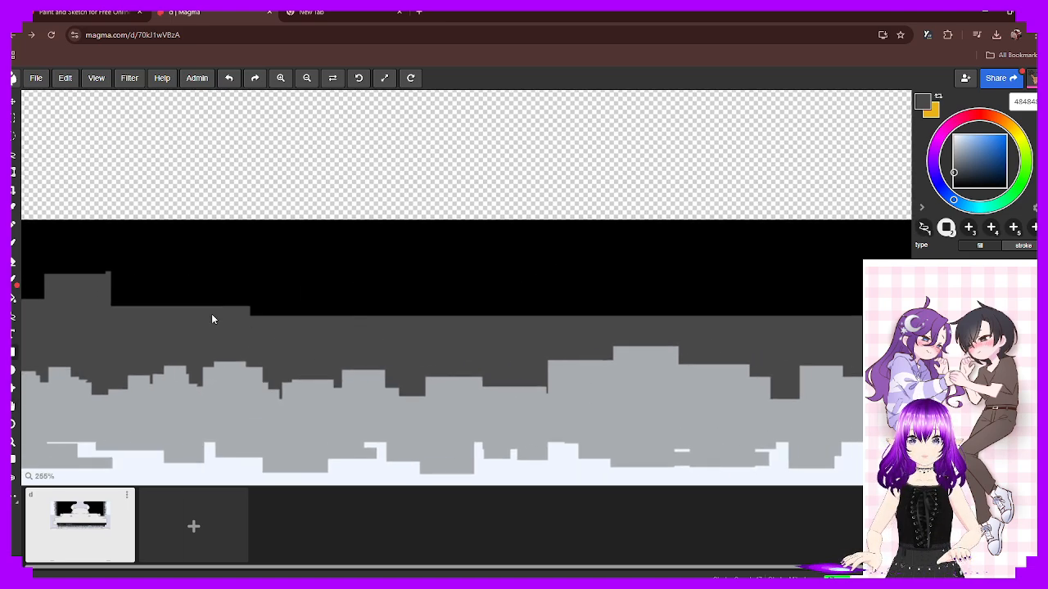
mouse_move(227, 290)
mouse_down()
mouse_move(197, 291)
mouse_move(333, 315)
mouse_move(305, 318)
mouse_up()
drag(463, 306, 361, 320)
drag(542, 280, 424, 324)
drag(635, 310, 541, 314)
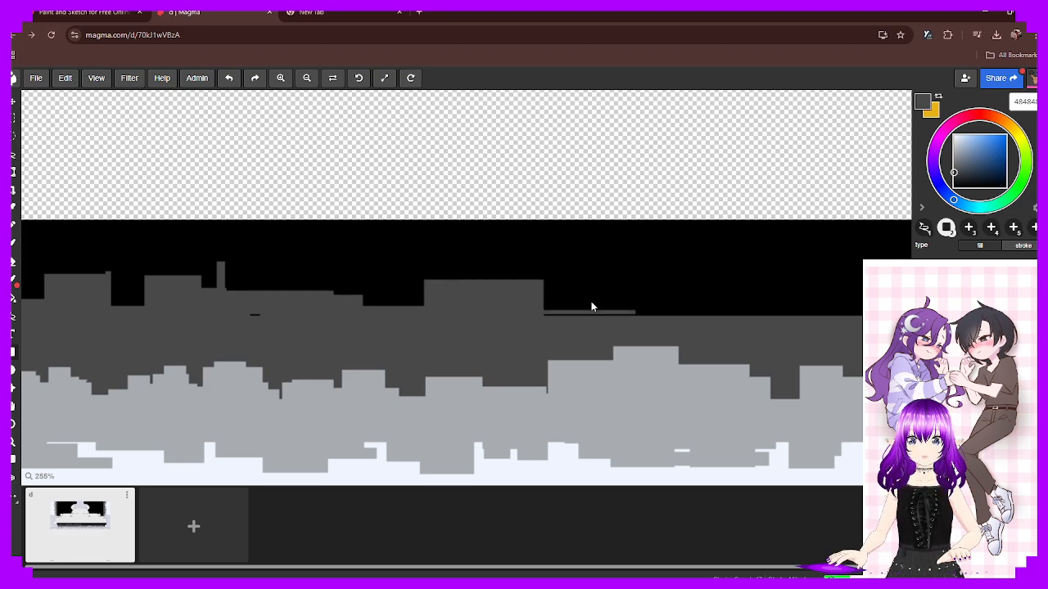
Add small and wide dark gray blocks above and right of the tallest light gray steps, undoing the last unwanted one
drag(659, 288, 581, 312)
drag(675, 291, 663, 312)
drag(710, 284, 705, 305)
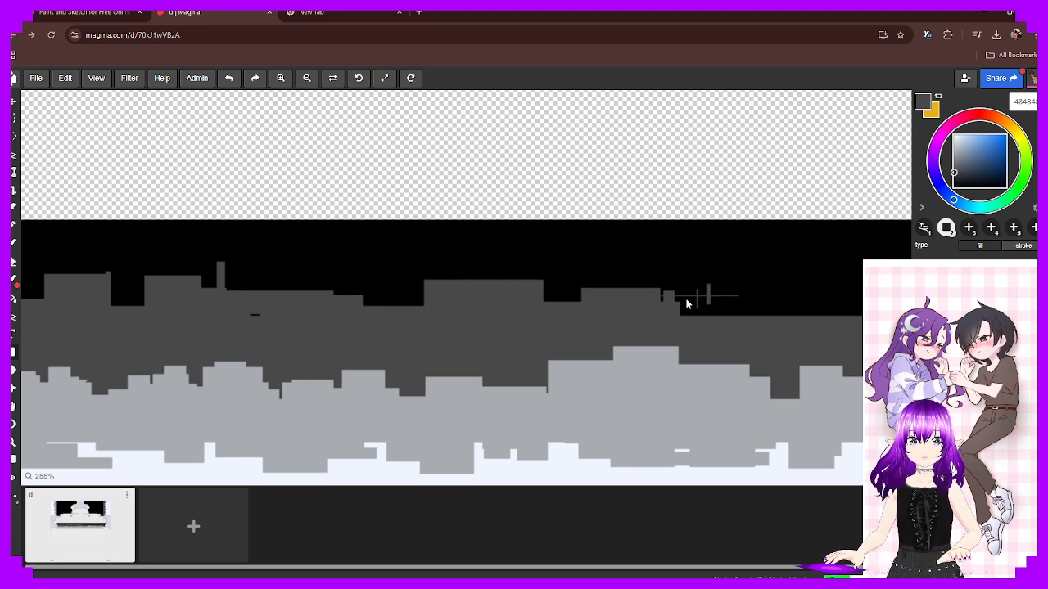
drag(772, 298, 682, 316)
drag(848, 305, 573, 320)
mouse_move(794, 300)
mouse_down()
mouse_move(433, 335)
mouse_move(412, 328)
mouse_up()
middle_drag(832, 304, 503, 337)
key(ctrl+z)
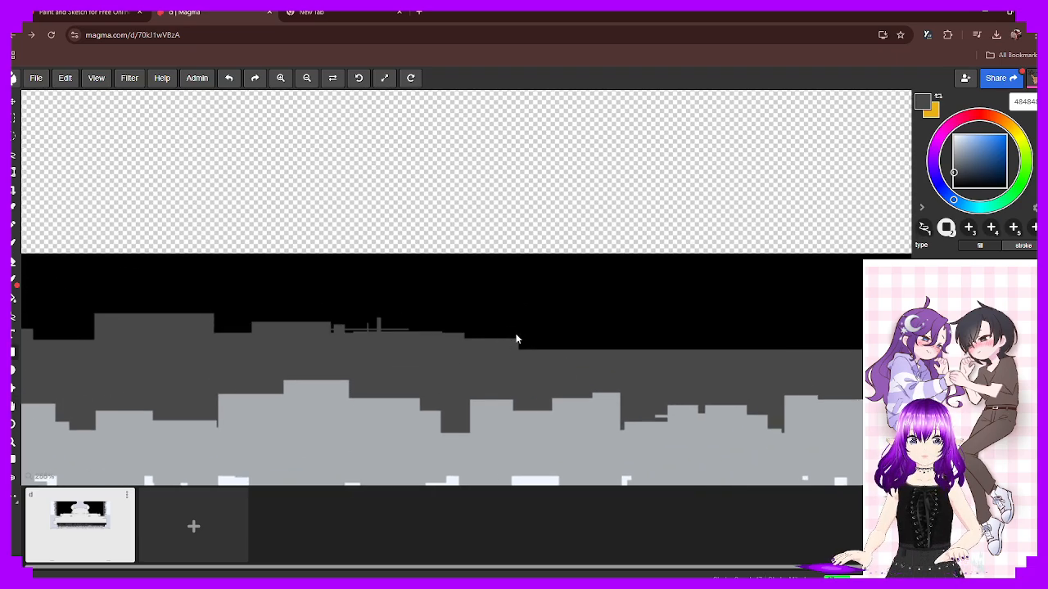
Add dark gray rectangles of different heights into the black bar along the hem's right half, undoing one misplaced block
drag(494, 352, 550, 309)
drag(549, 351, 634, 309)
key(ctrl+z)
drag(550, 352, 743, 329)
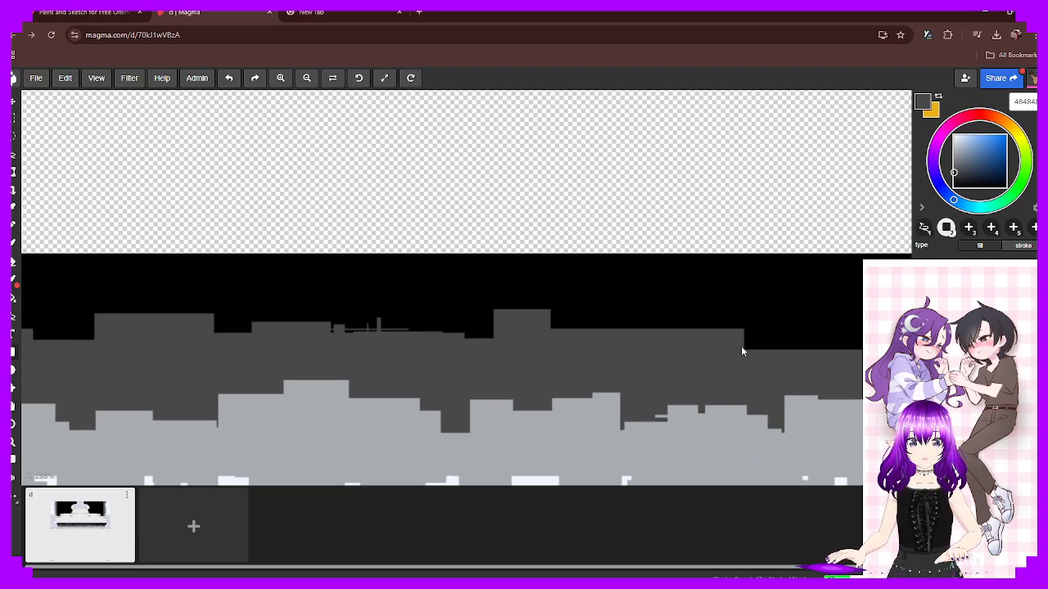
drag(648, 316, 599, 330)
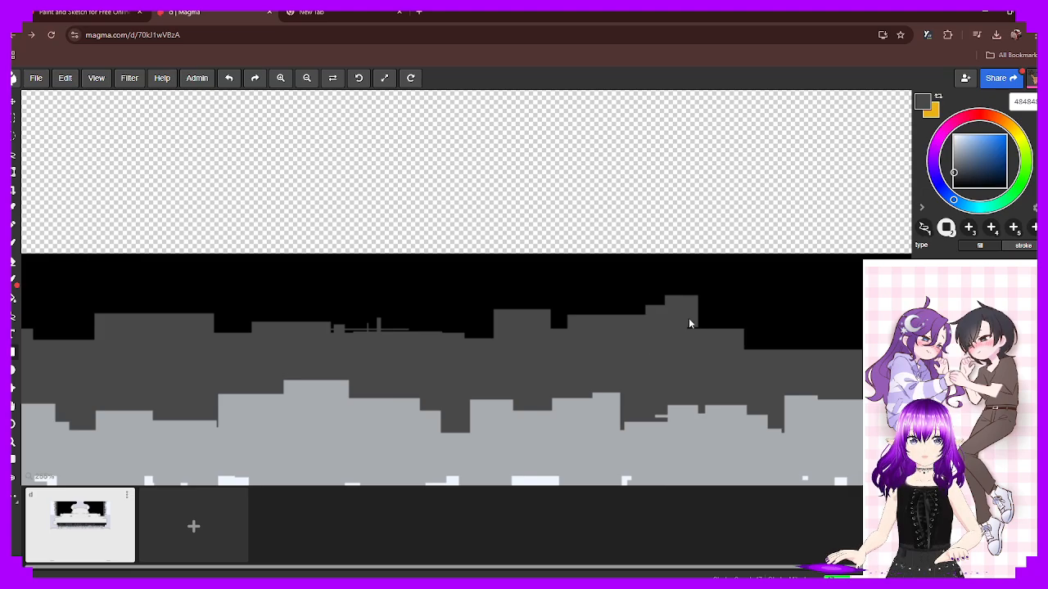
Extend the jagged dark gray edge with stepped blocks up to the right end of the hem's black bar
middle_drag(776, 336, 493, 374)
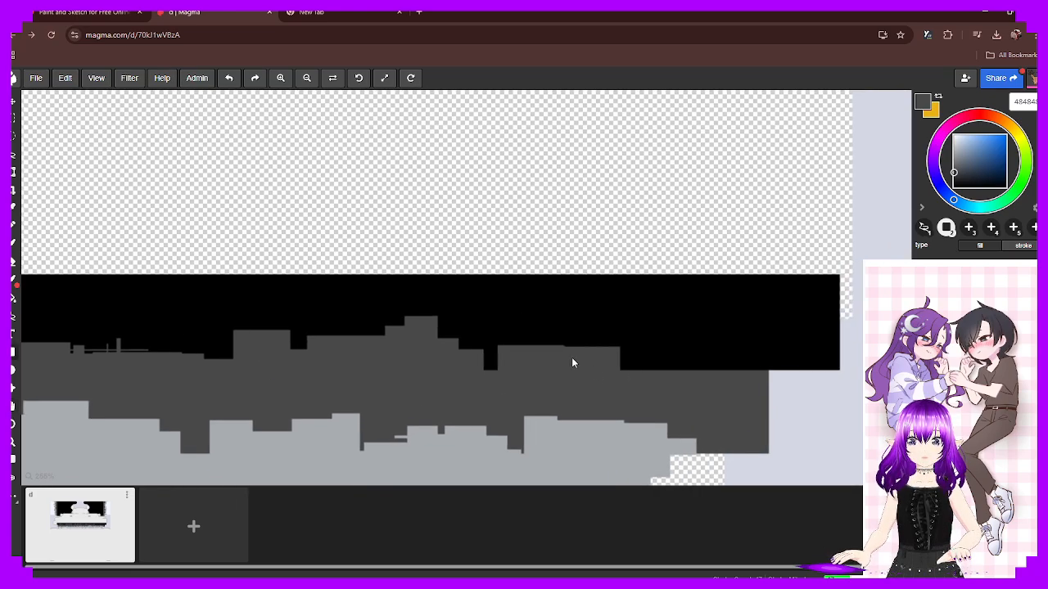
mouse_move(570, 354)
mouse_down()
mouse_move(506, 330)
mouse_move(643, 344)
mouse_move(680, 374)
mouse_up()
middle_drag(738, 374, 572, 395)
drag(550, 402, 579, 342)
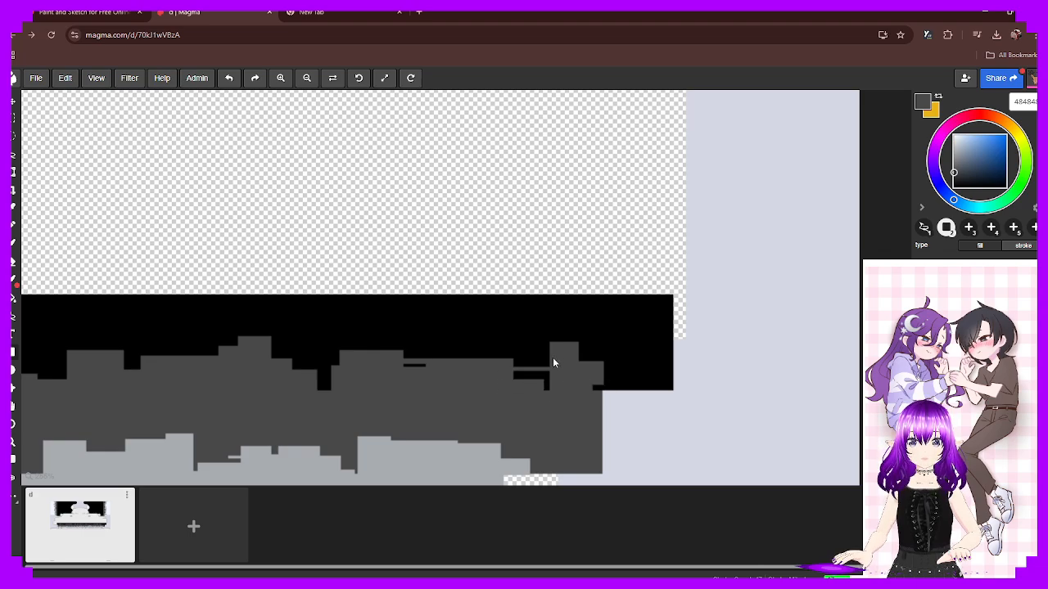
middle_drag(607, 378, 569, 381)
drag(557, 383, 575, 393)
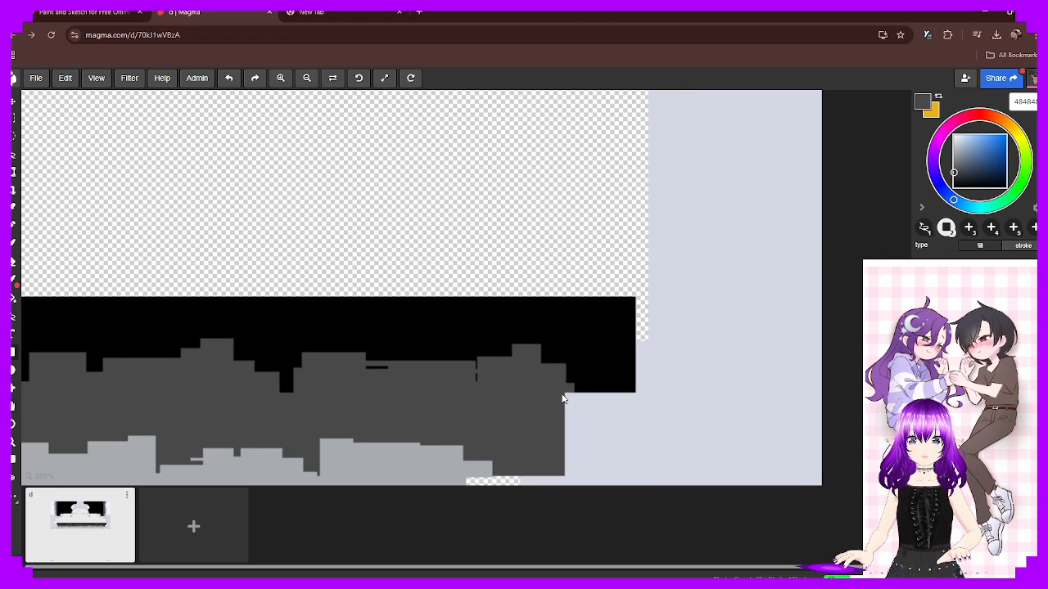
Sample black from the hem bar and cut black rectangles into the dark gray band on the hem's left half
scroll(363, 377, down, 5)
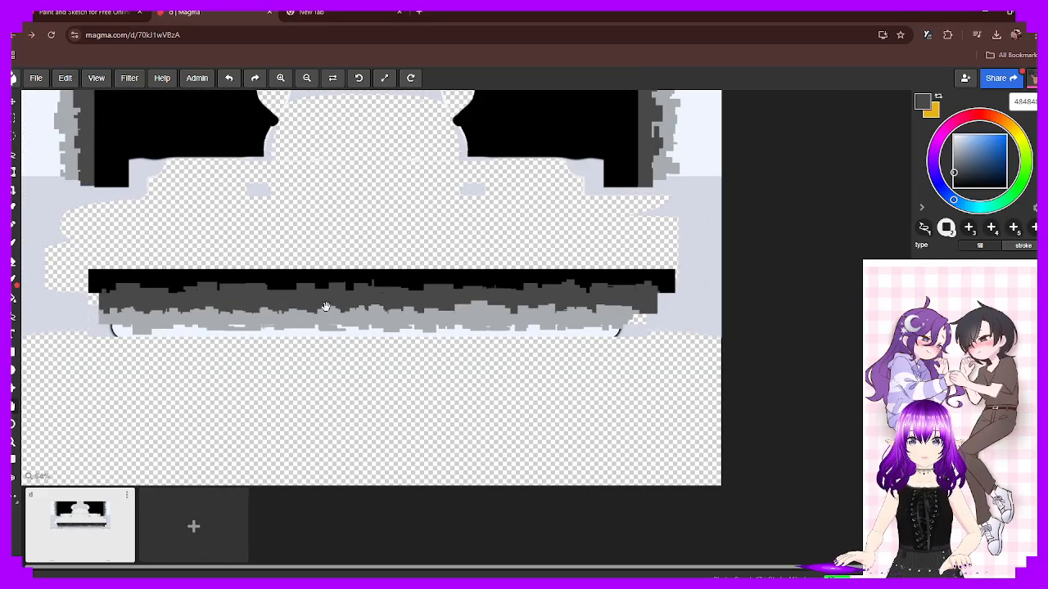
middle_drag(283, 312, 472, 321)
scroll(363, 273, up, 5)
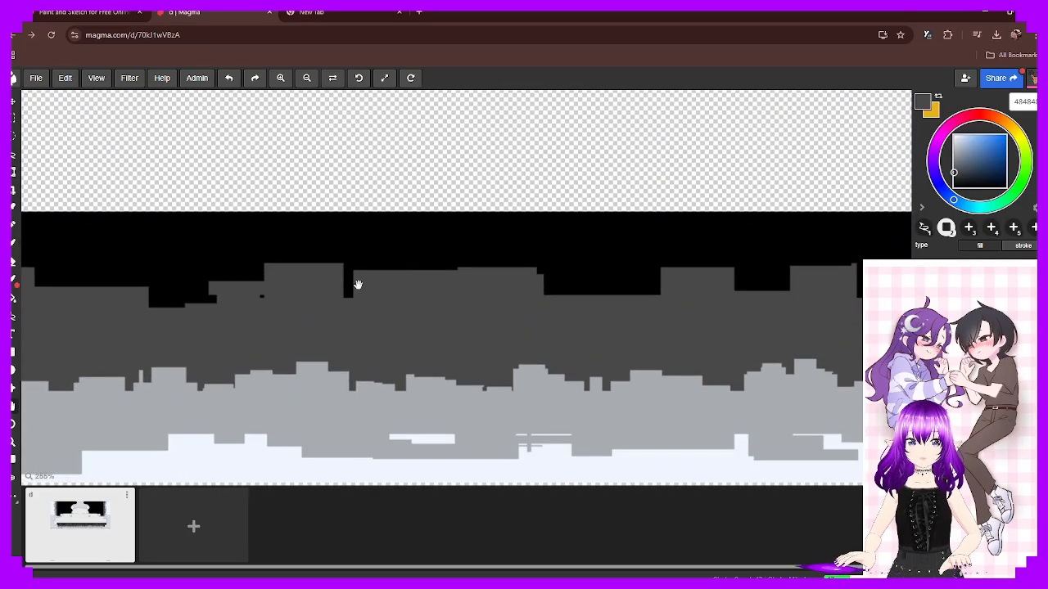
scroll(370, 315, up, 3)
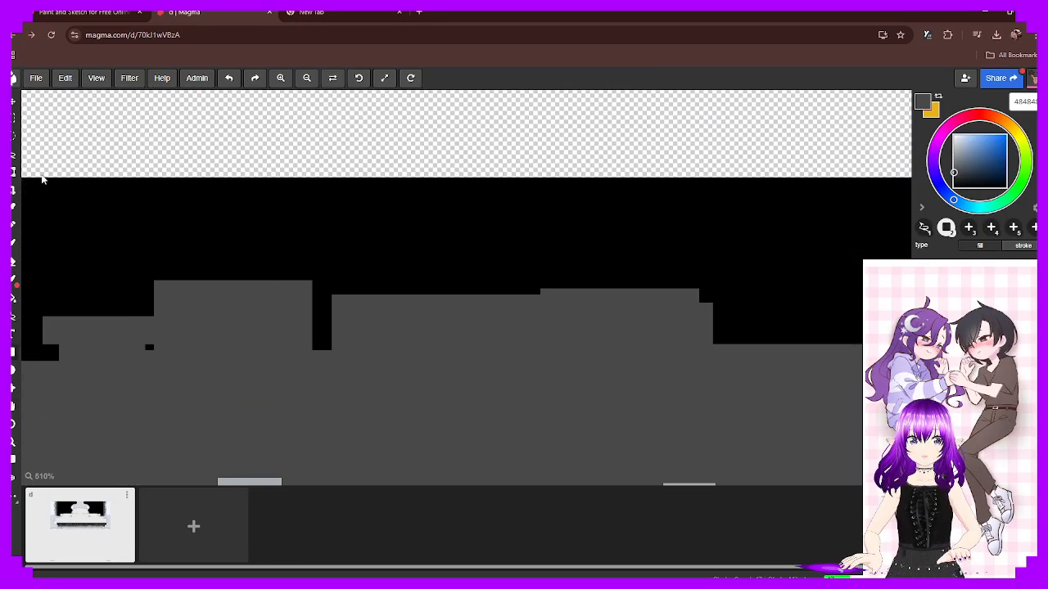
alt+click(315, 224)
drag(327, 311, 385, 395)
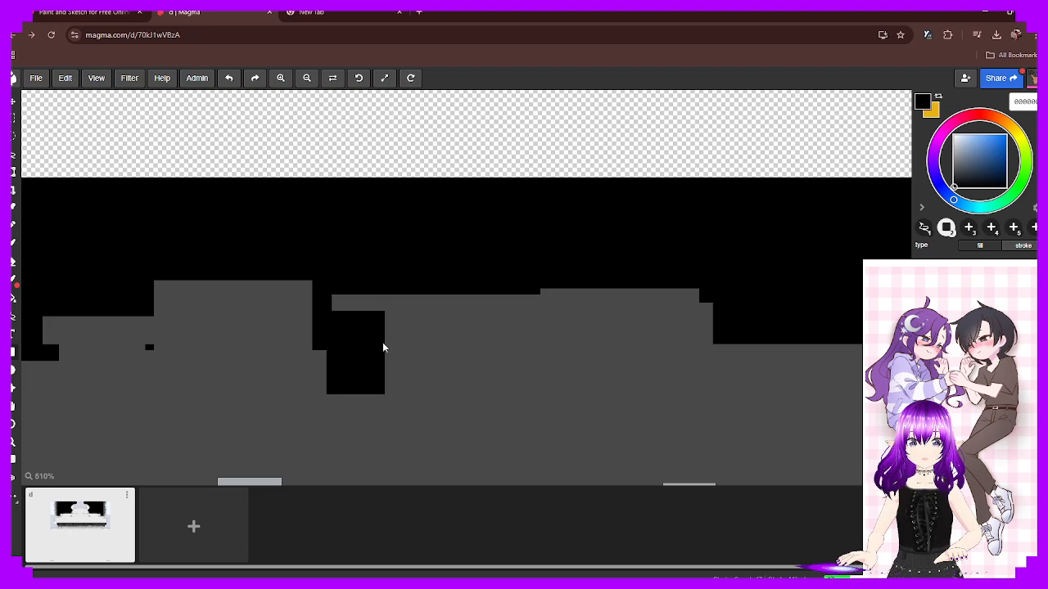
mouse_move(423, 342)
mouse_down()
mouse_move(496, 274)
mouse_move(574, 367)
mouse_up()
key(space)
drag(643, 369, 548, 297)
scroll(552, 297, down, 3)
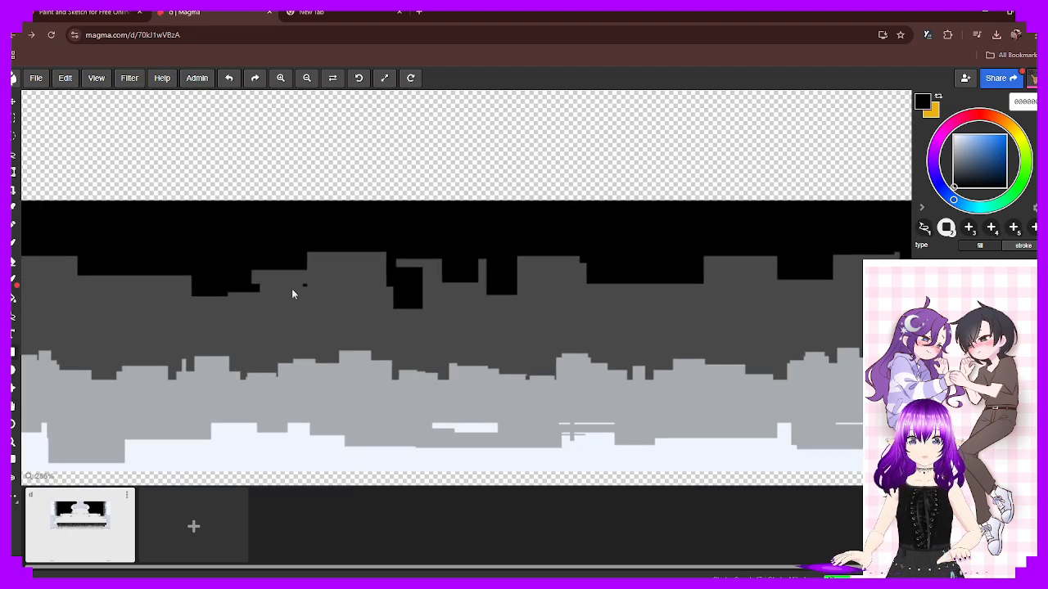
Add wide and narrow black blocks to the dark gray band from the hem's left end toward its middle
key(space)
mouse_move(272, 294)
mouse_down()
mouse_move(333, 325)
mouse_move(255, 344)
mouse_up()
drag(203, 298, 129, 344)
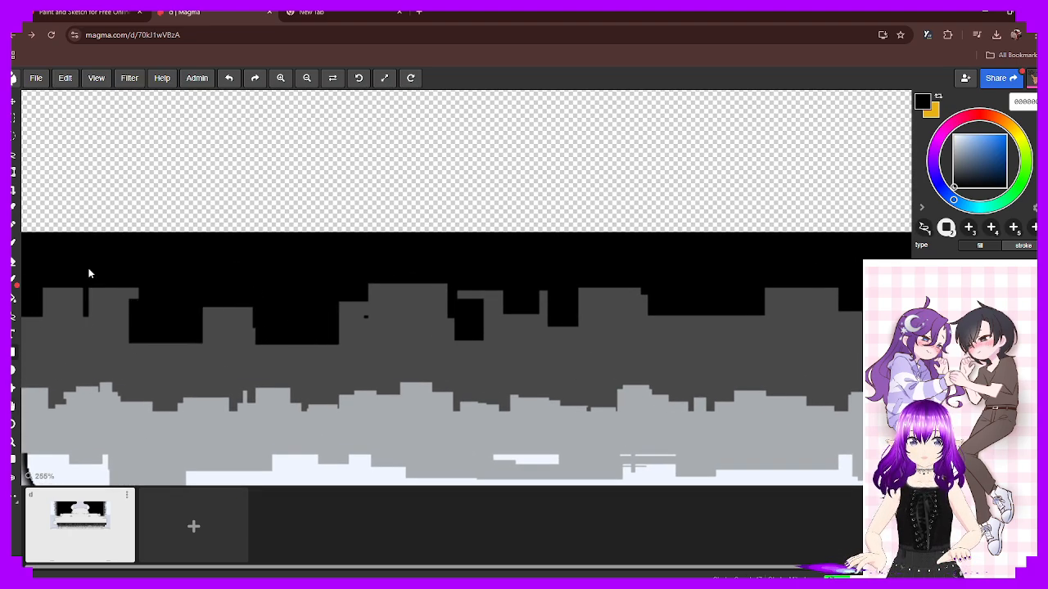
drag(89, 269, 94, 270)
key(space)
drag(546, 272, 297, 283)
mouse_move(441, 338)
mouse_down()
mouse_move(497, 353)
mouse_move(445, 319)
mouse_up()
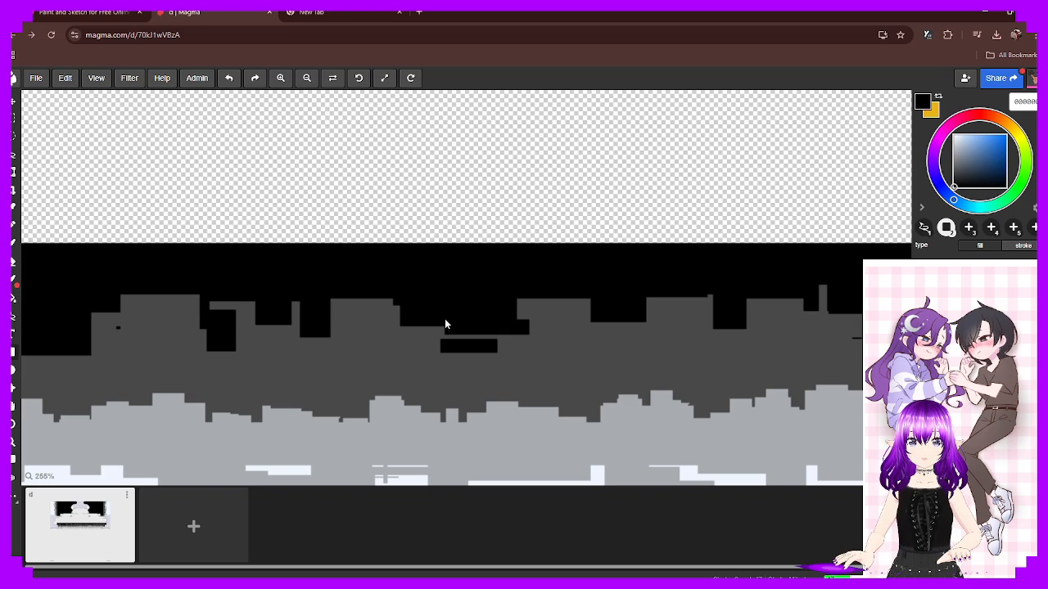
drag(341, 304, 412, 353)
Continue breaking up the dark gray band with small black blocks across the hem's middle and right half
key(space)
mouse_move(628, 294)
mouse_down()
mouse_move(513, 281)
mouse_move(482, 299)
mouse_move(545, 302)
mouse_up()
scroll(512, 281, down, 5)
drag(550, 303, 531, 313)
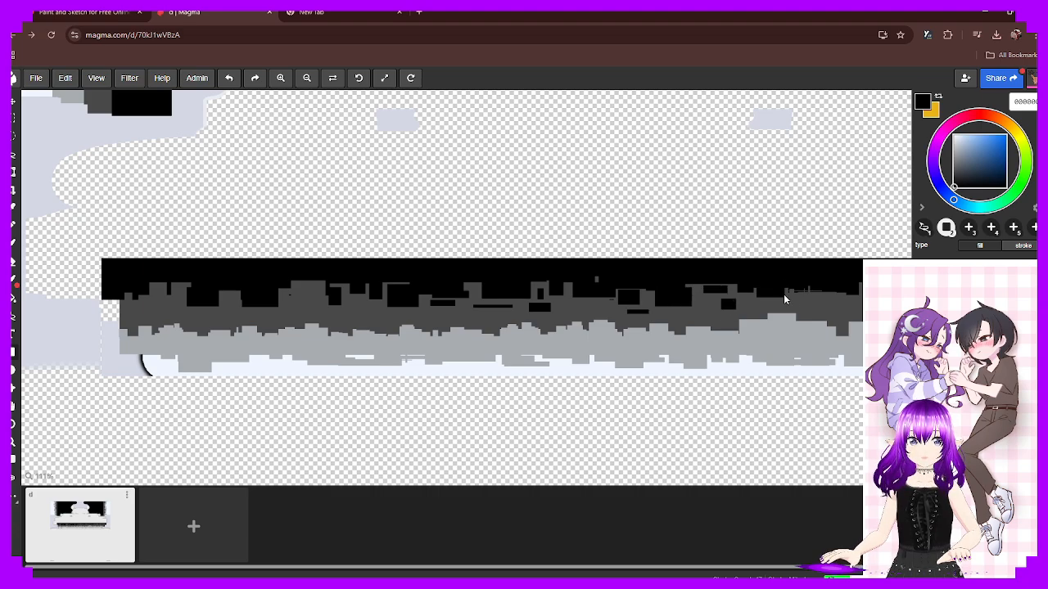
key(space)
drag(891, 293, 603, 308)
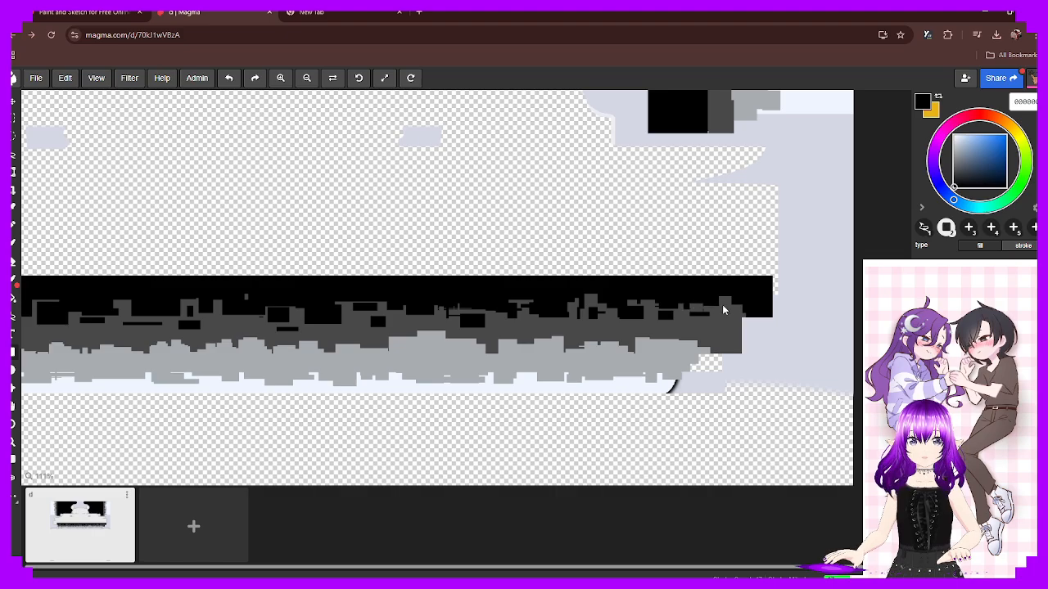
Fill the left end of the hem's dark gray band with more small overlapping black blocks
key(space)
drag(286, 311, 658, 281)
drag(355, 275, 489, 290)
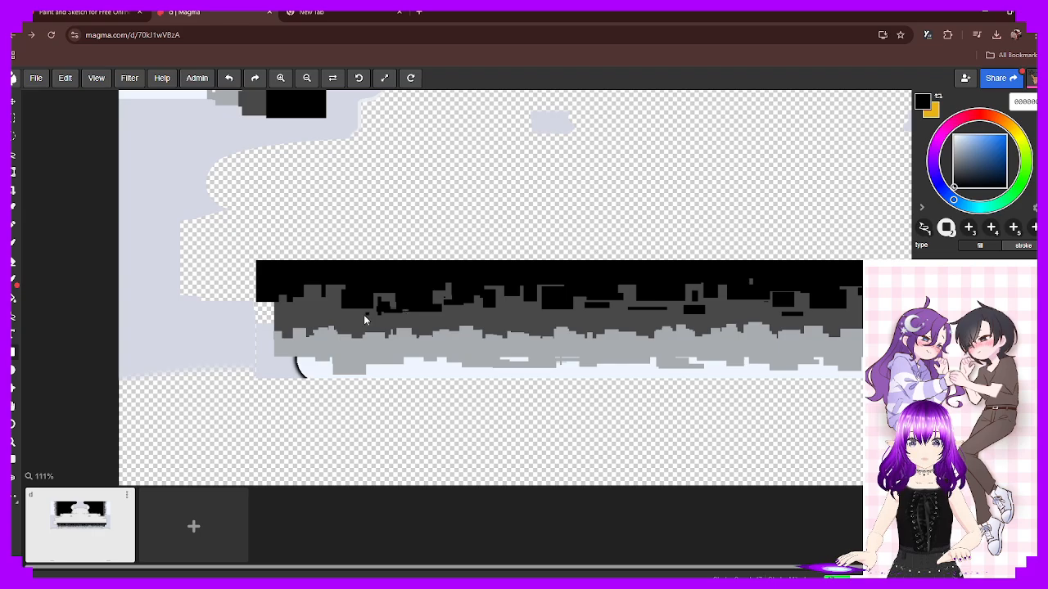
mouse_move(341, 315)
mouse_down()
mouse_move(319, 299)
mouse_move(307, 316)
mouse_move(287, 315)
mouse_move(319, 325)
mouse_up()
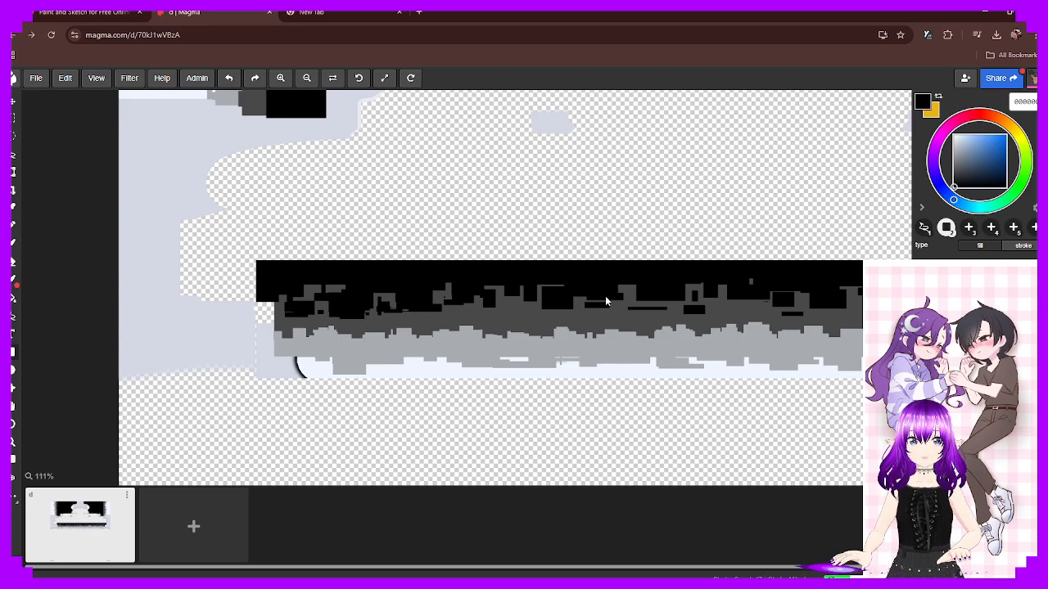
Draw black rectangles into the dark gray strip along the left sleeve to make its inner edge jagged
drag(642, 288, 463, 299)
scroll(464, 300, down, 5)
drag(324, 200, 503, 384)
scroll(485, 379, up, 7)
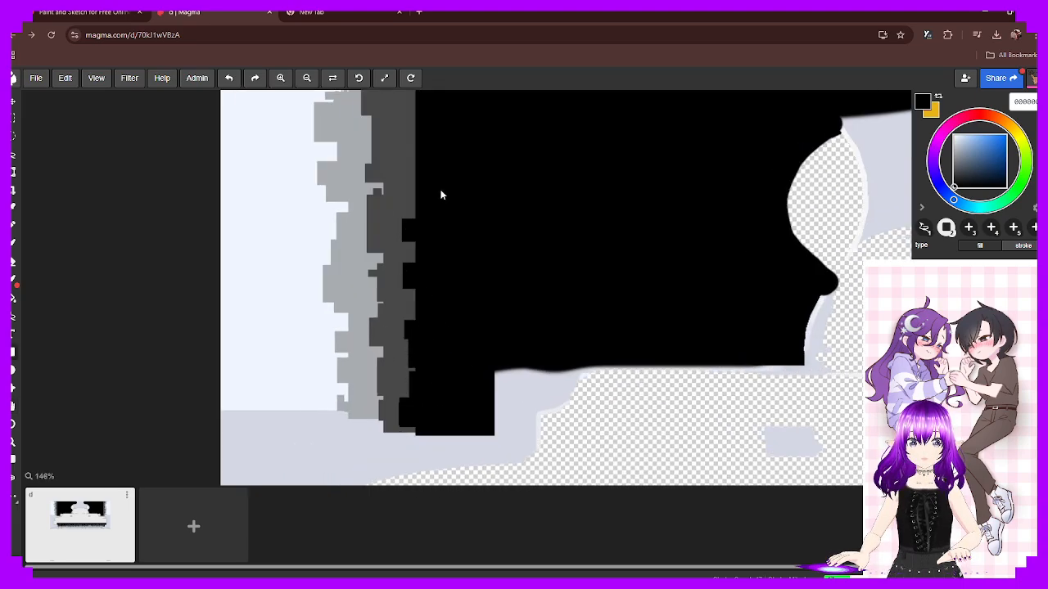
drag(440, 194, 458, 393)
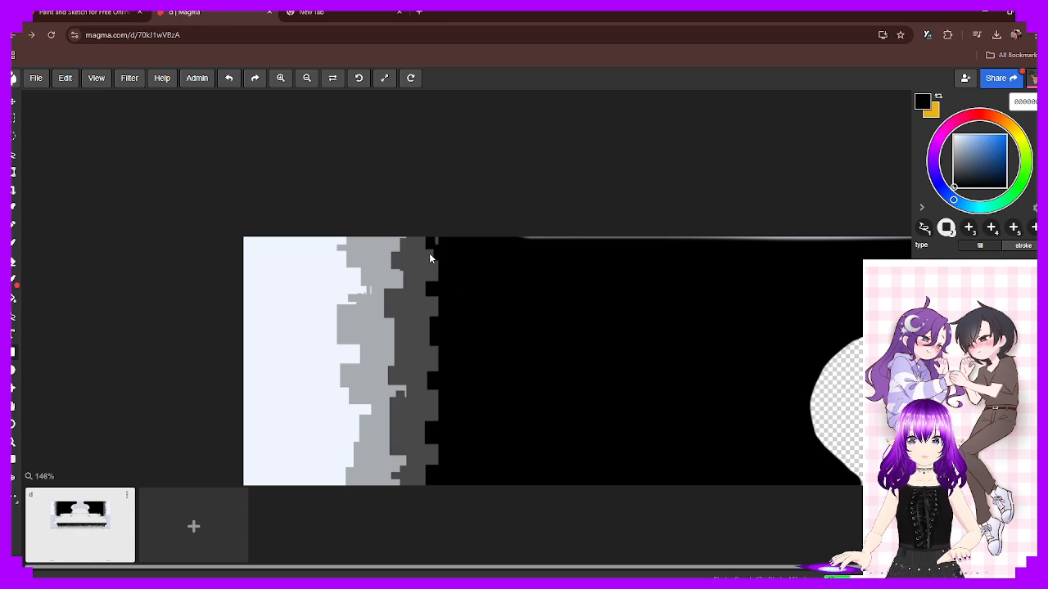
mouse_move(445, 335)
mouse_down()
mouse_move(441, 425)
mouse_move(429, 299)
mouse_up()
drag(391, 330, 383, 344)
drag(382, 351, 391, 418)
Draw black blocks into the dark gray strip at the lower end of the right sleeve
mouse_move(625, 354)
mouse_down()
mouse_move(443, 293)
mouse_move(274, 255)
mouse_up()
mouse_move(766, 326)
mouse_down()
mouse_move(360, 278)
mouse_move(196, 283)
mouse_up()
mouse_move(827, 267)
mouse_down()
mouse_move(533, 304)
mouse_move(570, 351)
mouse_up()
drag(465, 374, 495, 407)
drag(514, 413, 506, 426)
drag(520, 469, 504, 425)
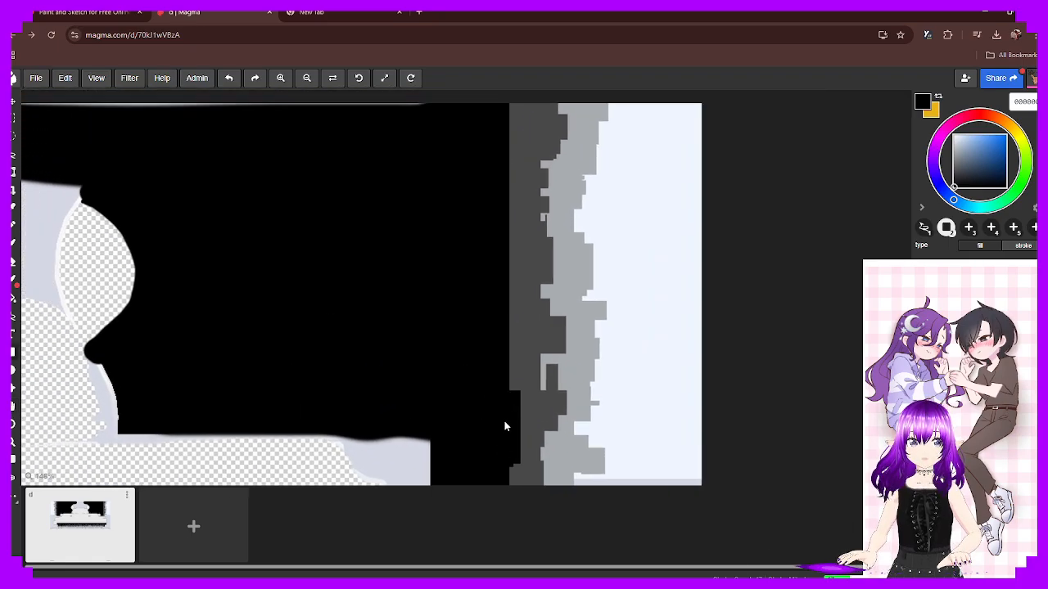
mouse_move(502, 361)
mouse_down()
mouse_move(480, 267)
mouse_move(501, 373)
mouse_up()
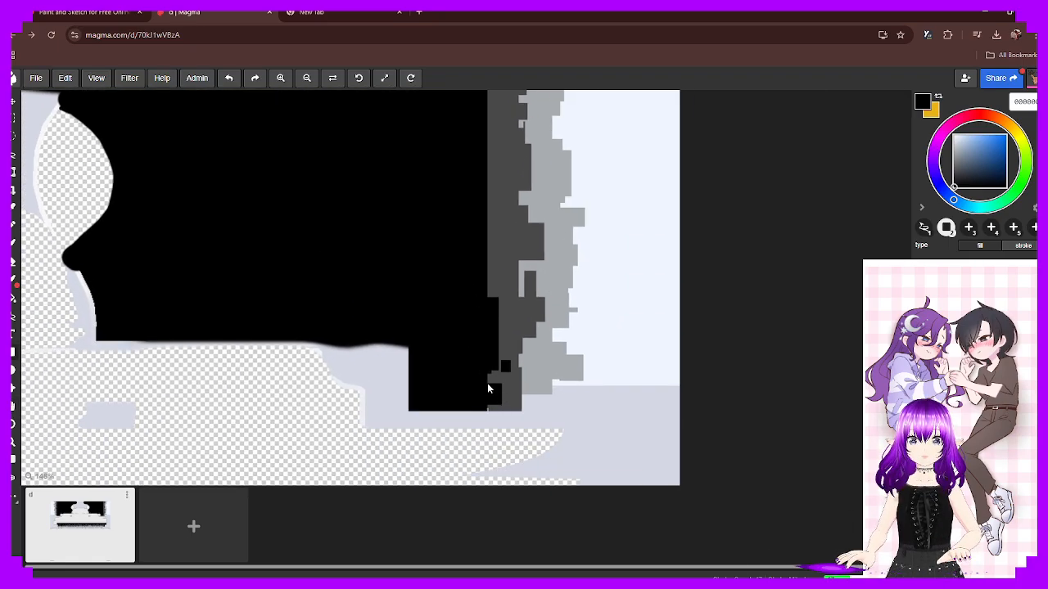
Continue the black blocks and thin bars up the right sleeve's dark gray strip to its upper edge
drag(482, 232, 444, 368)
drag(470, 237, 463, 305)
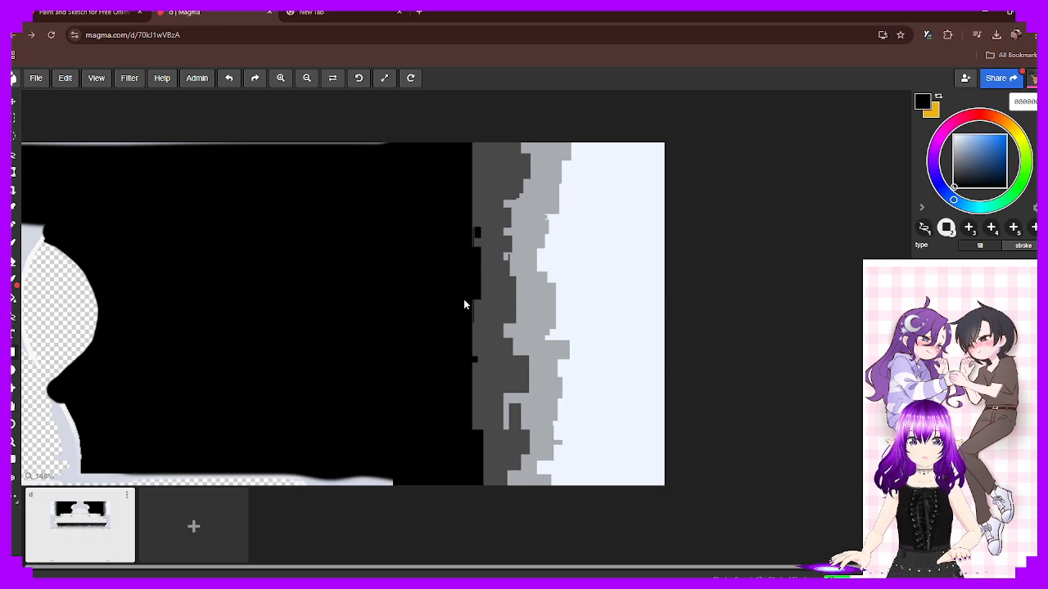
mouse_move(465, 381)
mouse_down()
mouse_move(490, 414)
mouse_move(478, 370)
mouse_move(505, 170)
mouse_up()
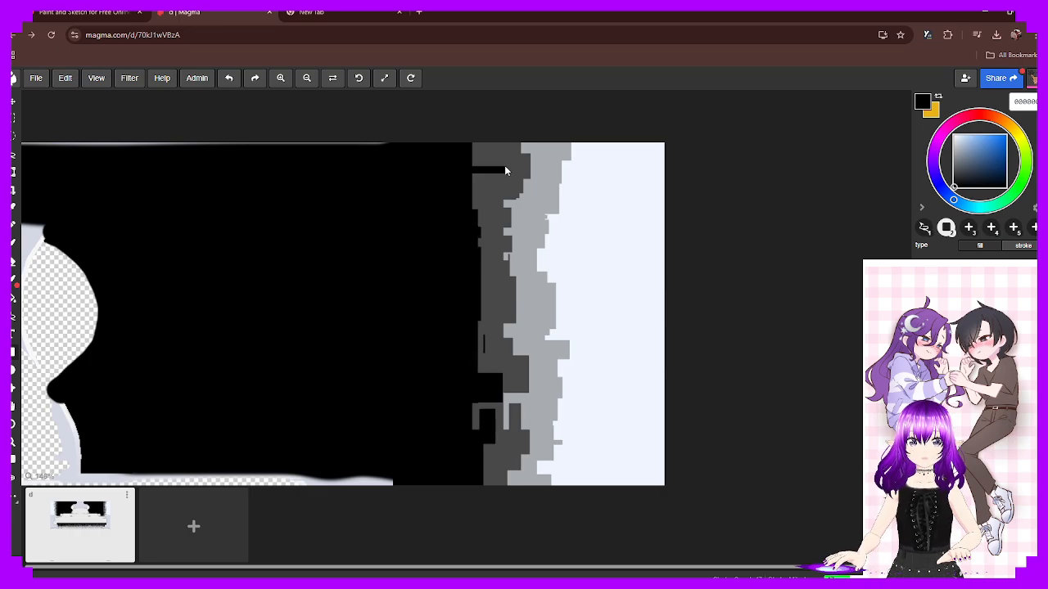
Switch to dark gray 484848 and scatter small rectangles in the transparent area above the hem's left end
key(space)
scroll(401, 314, down, 10)
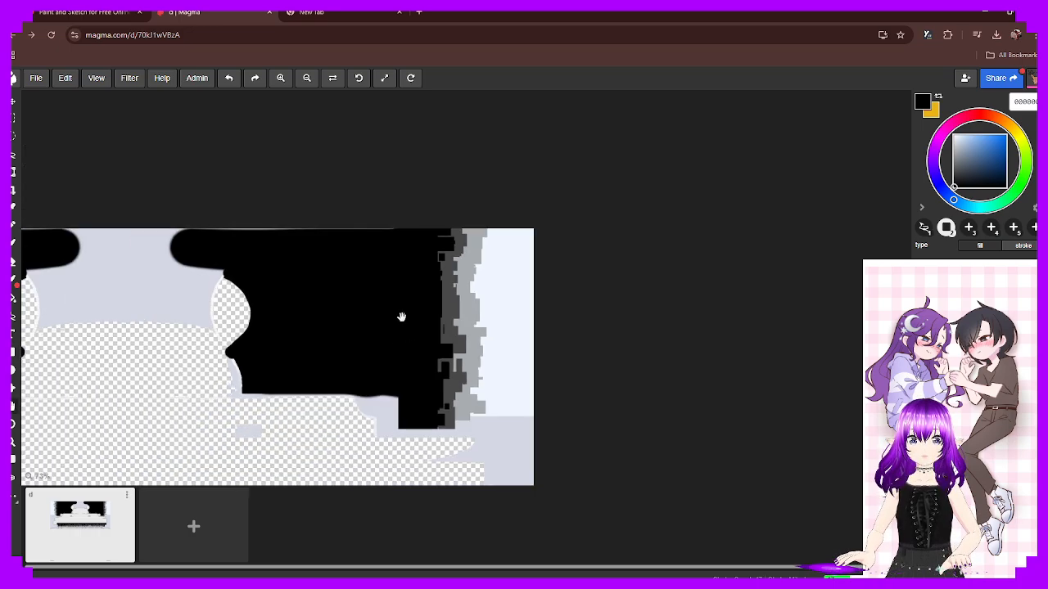
drag(226, 374, 330, 290)
scroll(329, 290, up, 4)
scroll(355, 320, up, 3)
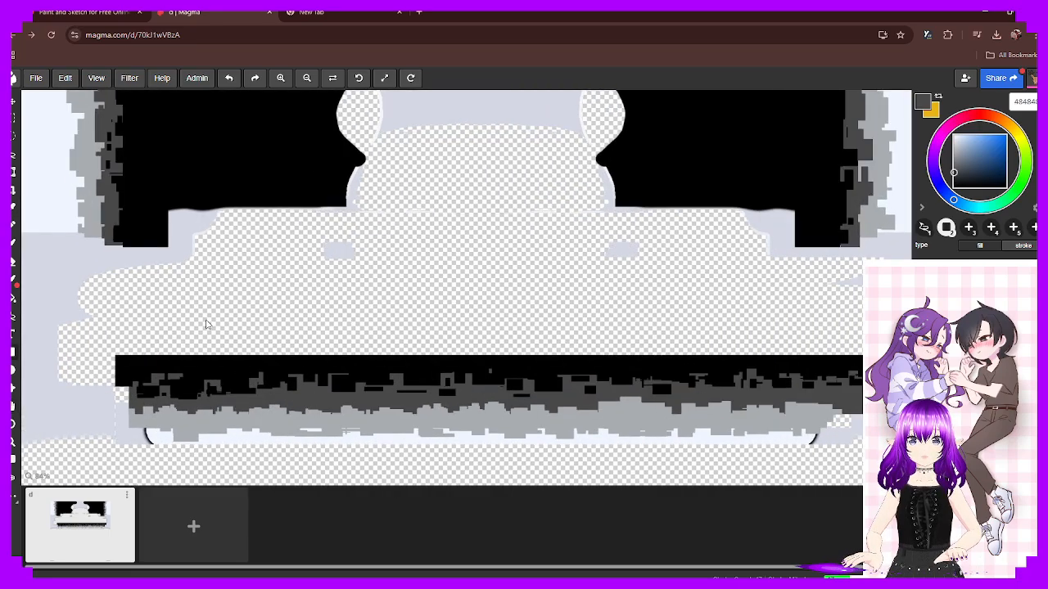
scroll(206, 324, up, 3)
key(space)
drag(205, 284, 368, 283)
drag(269, 320, 339, 345)
key(ctrl+z)
drag(266, 353, 328, 346)
drag(348, 338, 360, 342)
drag(381, 352, 372, 357)
Scatter more small dark gray rectangles above the black bar, moving from the hem's left end toward its middle
mouse_move(334, 360)
mouse_down()
mouse_move(304, 363)
mouse_move(441, 337)
mouse_move(429, 356)
mouse_move(455, 360)
mouse_up()
mouse_move(432, 364)
mouse_down()
mouse_move(453, 366)
mouse_move(480, 348)
mouse_up()
mouse_move(485, 330)
mouse_down()
mouse_move(502, 337)
mouse_move(479, 368)
mouse_up()
drag(509, 363, 565, 336)
mouse_move(562, 357)
mouse_down()
mouse_move(604, 351)
mouse_move(637, 381)
mouse_move(714, 379)
mouse_up()
Place dark gray blocks of different sizes inside the black bar along the hem's left part
drag(722, 402, 711, 414)
drag(608, 391, 576, 370)
drag(552, 391, 507, 371)
mouse_move(450, 378)
mouse_down()
mouse_move(486, 402)
mouse_move(396, 387)
mouse_move(402, 379)
mouse_up()
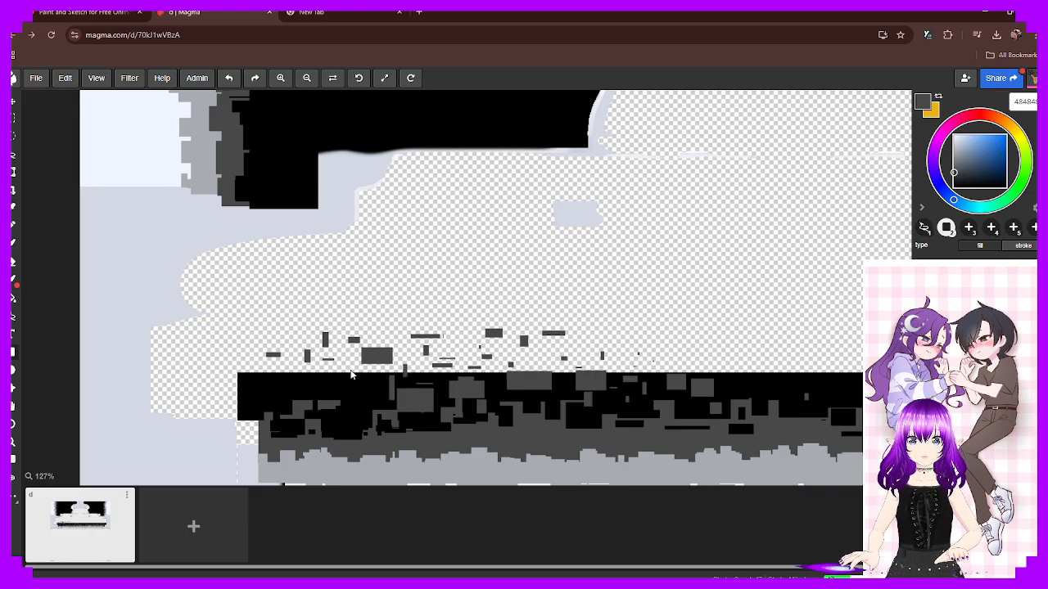
drag(357, 435, 272, 378)
drag(284, 416, 259, 387)
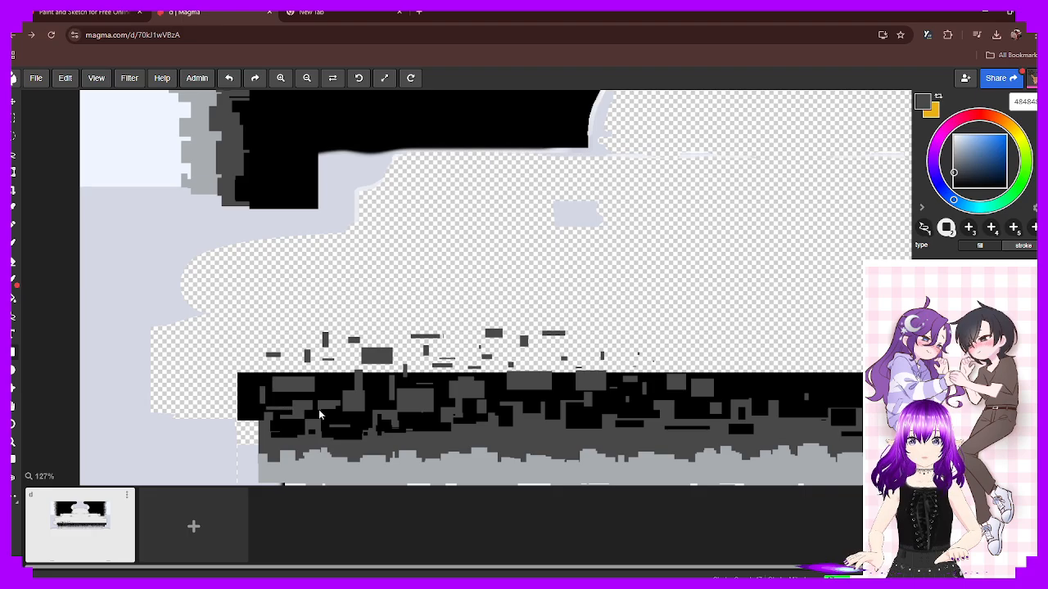
Draw tall and small dark gray rectangles above and across the black bar's upper edge at the hem's middle
middle_drag(745, 359, 460, 311)
drag(444, 325, 434, 300)
mouse_move(461, 296)
mouse_down()
mouse_move(496, 297)
mouse_move(493, 325)
mouse_move(473, 313)
mouse_up()
drag(495, 288, 571, 335)
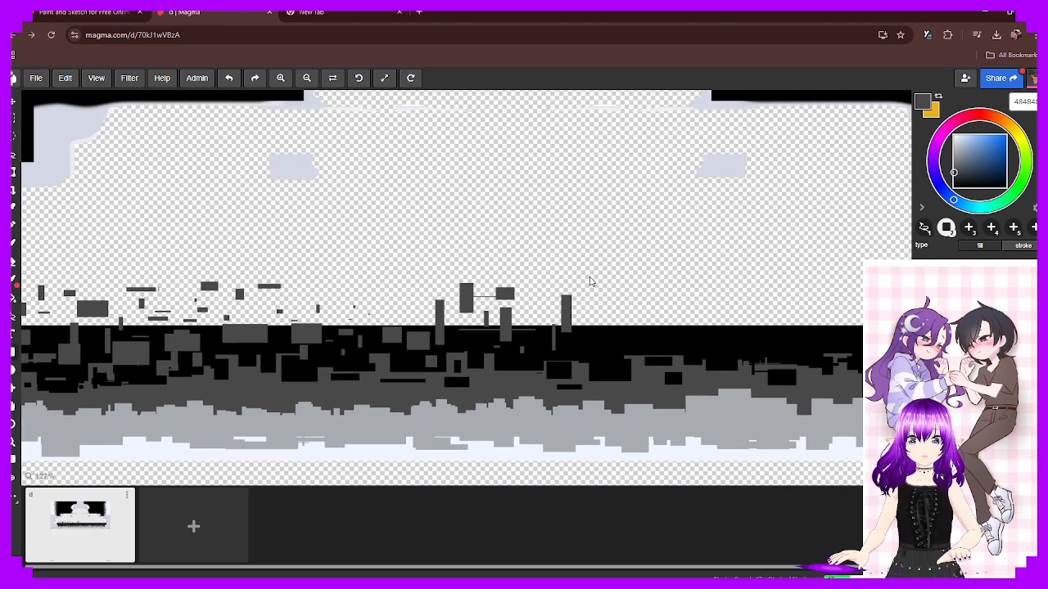
mouse_move(594, 298)
mouse_down()
mouse_move(627, 321)
mouse_move(634, 349)
mouse_move(547, 338)
mouse_up()
Scatter dark gray rectangles over and above the black bar just right of the hem's middle
middle_drag(540, 340, 311, 358)
drag(442, 348, 499, 373)
drag(485, 319, 508, 345)
drag(444, 328, 467, 334)
drag(556, 326, 588, 347)
drag(521, 315, 581, 367)
drag(597, 291, 609, 298)
mouse_move(654, 302)
mouse_down()
mouse_move(656, 318)
mouse_move(714, 352)
mouse_up()
Add thin dark gray bars and small blocks higher above the black bar on the hem's right half
drag(622, 299, 672, 300)
drag(705, 338, 715, 354)
drag(693, 312, 587, 319)
drag(581, 298, 538, 301)
mouse_move(499, 287)
mouse_down()
mouse_move(490, 301)
mouse_move(447, 308)
mouse_move(398, 297)
mouse_up()
drag(534, 276, 574, 280)
drag(650, 276, 660, 286)
Place larger and smaller dark gray blocks on and above the black bar near the hem's right end
mouse_move(686, 311)
mouse_down()
mouse_move(693, 325)
mouse_move(735, 334)
mouse_up()
mouse_move(750, 337)
mouse_down()
mouse_move(765, 356)
mouse_move(823, 360)
mouse_up()
drag(845, 318, 861, 334)
drag(800, 285, 833, 290)
drag(836, 340, 826, 335)
Fill remaining gaps on and above the black bar with dark gray rectangles, working back from the hem's right end
drag(798, 360, 748, 321)
drag(723, 303, 707, 294)
drag(622, 341, 588, 328)
drag(431, 313, 394, 318)
mouse_move(298, 279)
mouse_down()
mouse_move(197, 284)
mouse_move(209, 286)
mouse_up()
drag(352, 205, 357, 200)
Draw the first dark gray rectangles into the black area along the left sleeve's jagged inner edge
scroll(362, 201, down, 8)
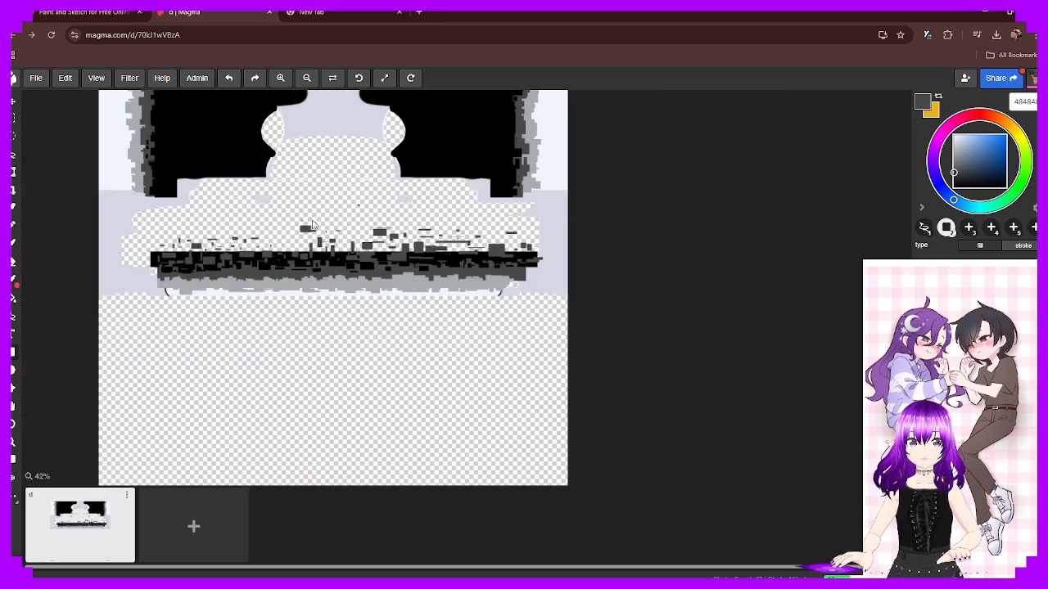
drag(221, 183, 458, 326)
scroll(409, 327, up, 5)
scroll(395, 321, up, 4)
drag(411, 245, 391, 303)
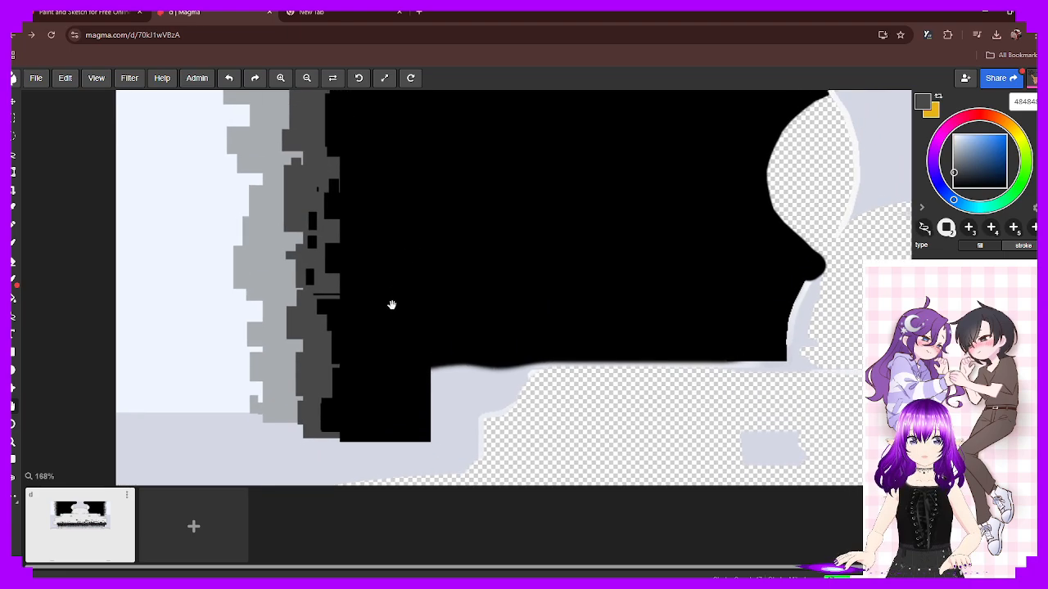
drag(345, 355, 368, 357)
drag(365, 308, 345, 257)
drag(349, 219, 378, 201)
Spread more dark gray blocks through the black area along the left sleeve, including its lower end
drag(350, 194, 324, 197)
drag(365, 237, 366, 245)
drag(326, 323, 369, 366)
drag(357, 375, 358, 384)
drag(418, 415, 364, 405)
mouse_move(390, 303)
mouse_down()
mouse_move(417, 287)
mouse_move(354, 208)
mouse_up()
drag(387, 167, 377, 148)
Add small dark gray blocks into the black along the upper part of the left sleeve
key(space)
scroll(450, 191, down, 4)
drag(451, 191, 435, 253)
drag(374, 199, 431, 201)
drag(377, 189, 394, 149)
drag(403, 175, 393, 161)
mouse_move(407, 193)
mouse_down()
mouse_move(374, 220)
mouse_move(384, 219)
mouse_up()
drag(407, 226, 398, 241)
key(space)
drag(714, 254, 357, 242)
drag(786, 328, 678, 376)
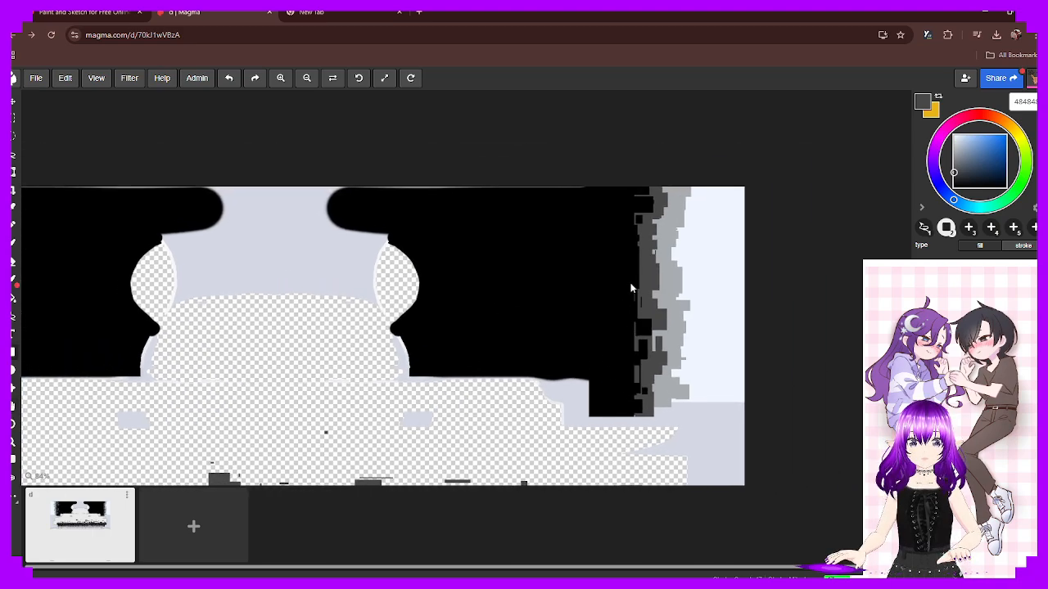
drag(635, 207, 643, 233)
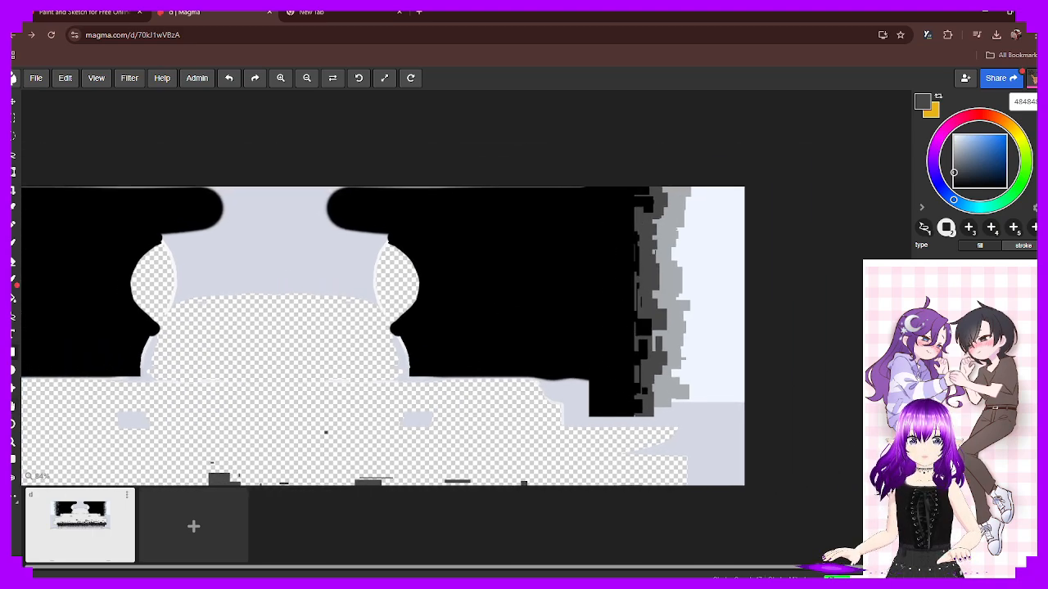
key(ctrl+z)
key(ctrl+z)
key(ctrl+z)
key(ctrl+z)
key(ctrl+z)
key(ctrl+z)
key(ctrl+z)
key(ctrl+z)
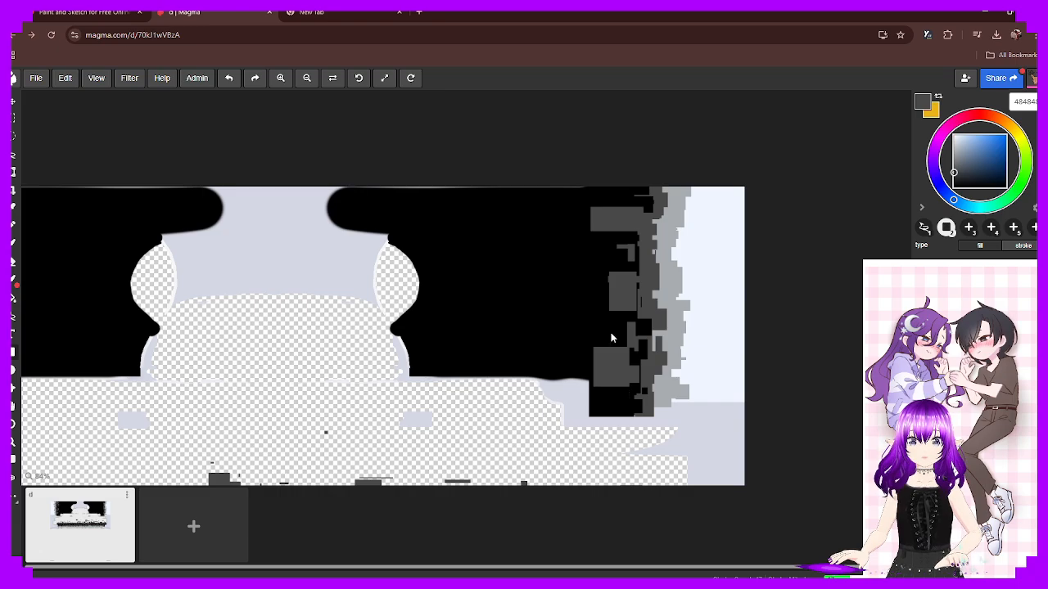
key(ctrl+z)
key(ctrl+z)
key(ctrl+z)
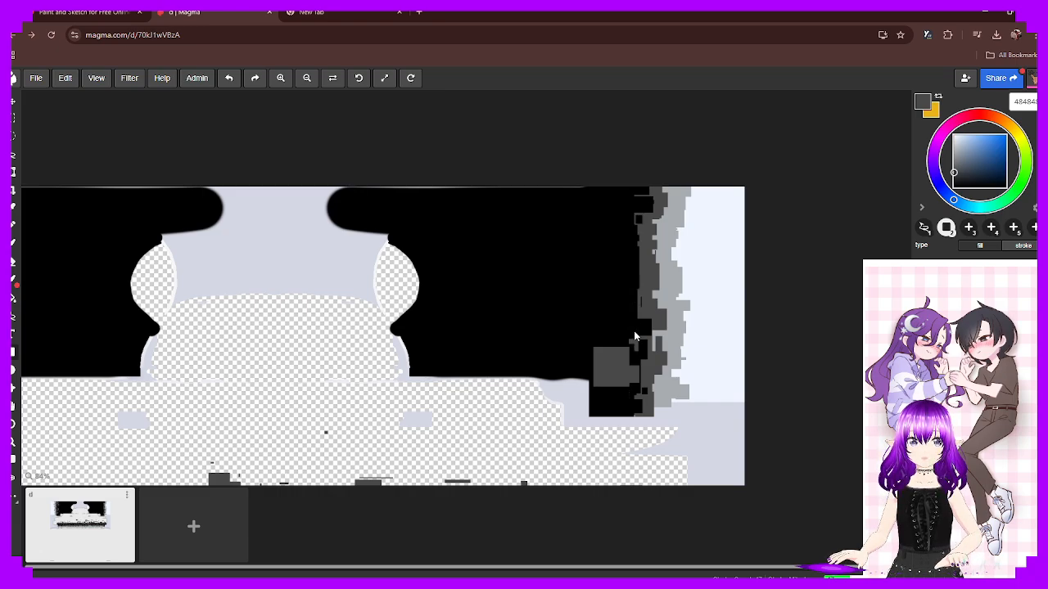
key(ctrl+z)
Scatter small dark gray blocks into the black area along the right sleeve's inner edge
drag(638, 364, 597, 339)
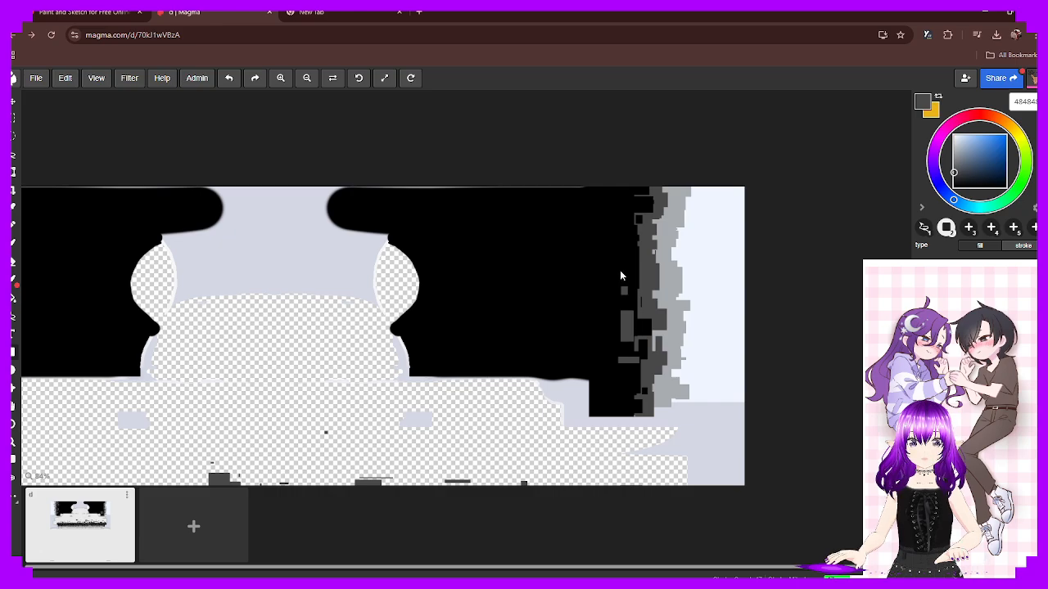
drag(606, 267, 610, 276)
drag(622, 300, 623, 308)
drag(614, 334, 619, 344)
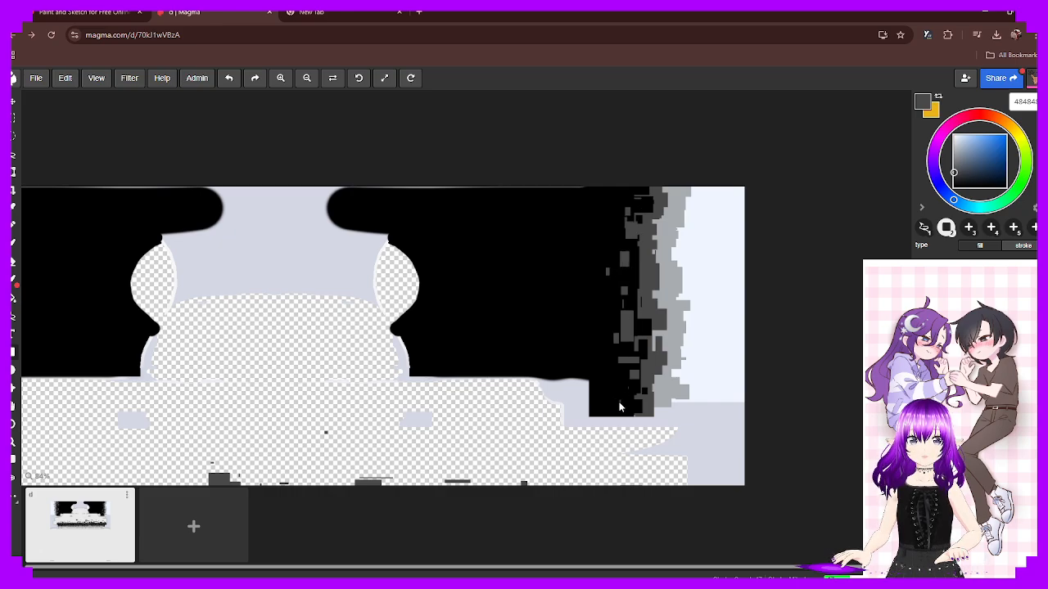
Add small dark gray blocks into the black at the lower and upper ends of the right sleeve
drag(607, 381, 616, 394)
drag(609, 373, 627, 392)
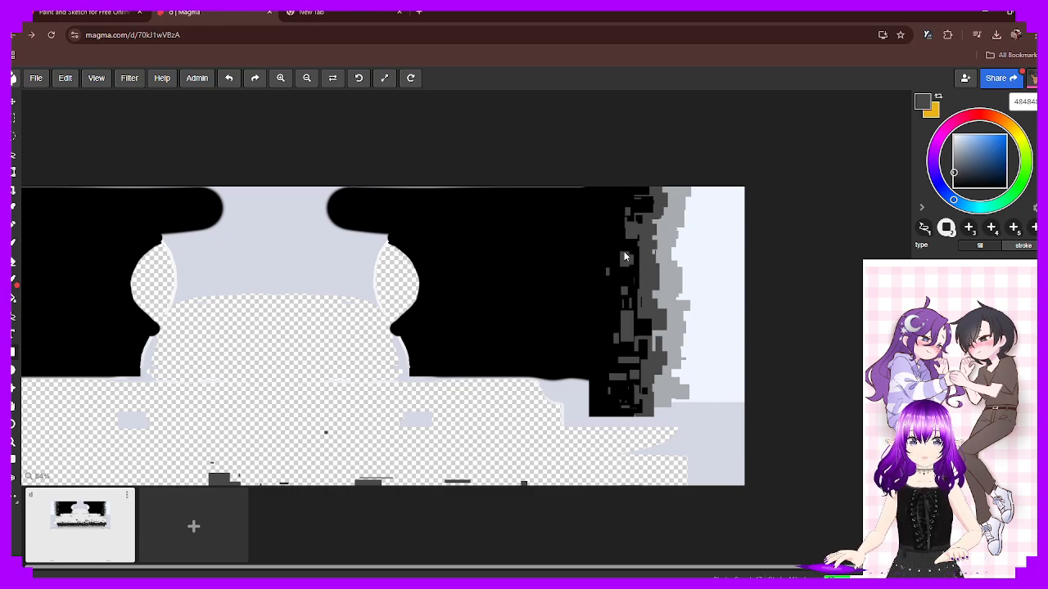
drag(615, 238, 623, 209)
drag(626, 202, 637, 196)
Draw thin dark gray blocks in the transparent area above the hem's left half, undoing the badly placed ones
scroll(523, 337, down, 3)
middle_drag(408, 337, 410, 323)
scroll(280, 232, up, 2)
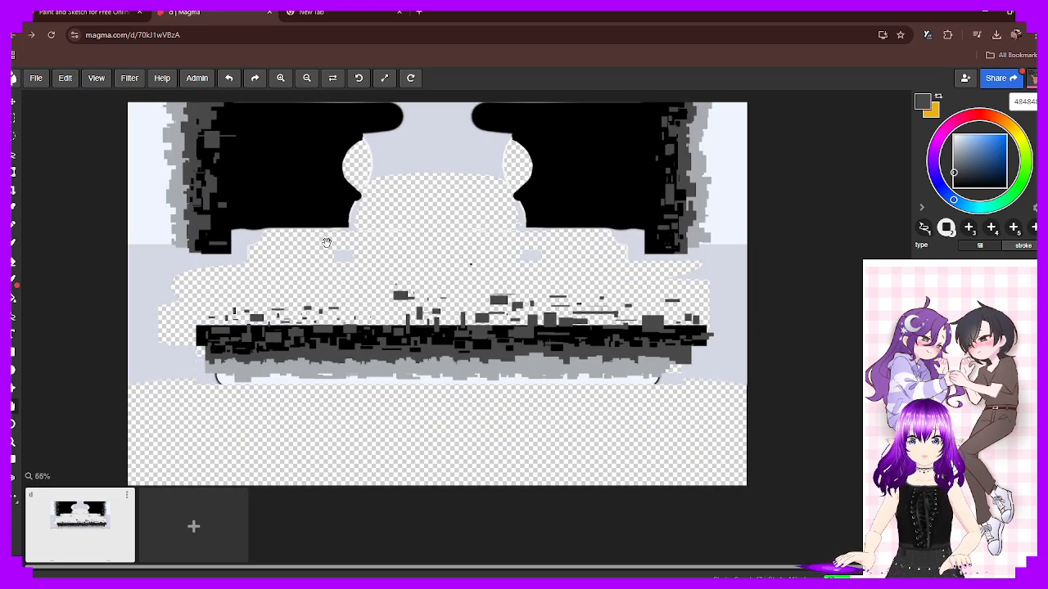
scroll(414, 285, up, 2)
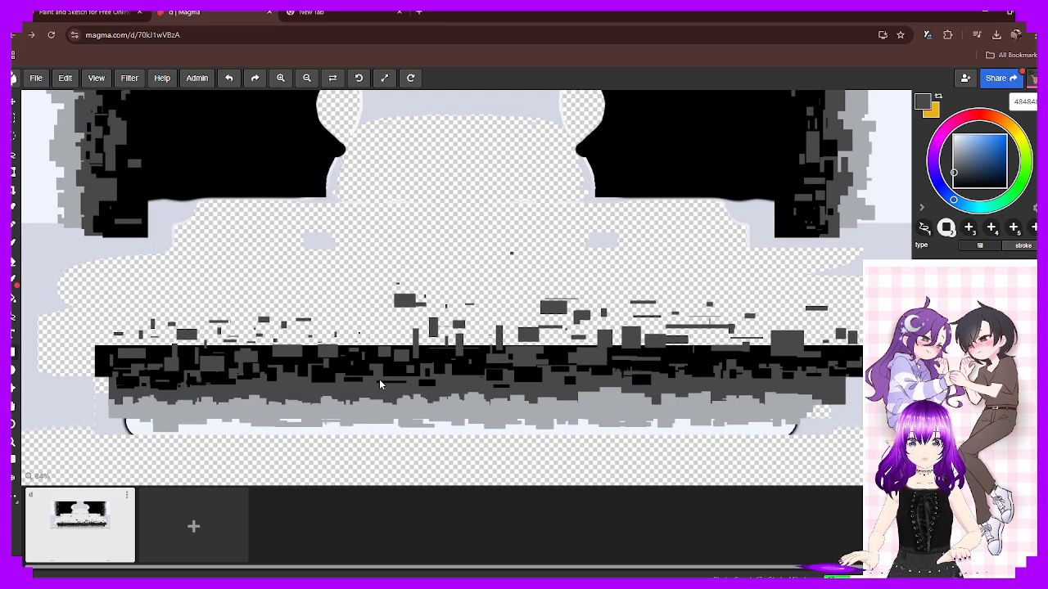
drag(306, 287, 326, 285)
mouse_move(351, 303)
mouse_down()
mouse_move(347, 320)
mouse_move(359, 328)
mouse_up()
mouse_move(338, 315)
mouse_down()
mouse_move(307, 291)
mouse_move(334, 306)
mouse_move(286, 324)
mouse_up()
key(ctrl+z)
mouse_move(281, 338)
mouse_down()
mouse_move(241, 315)
mouse_move(214, 327)
mouse_up()
key(ctrl+z)
key(ctrl+z)
key(ctrl+z)
key(ctrl+z)
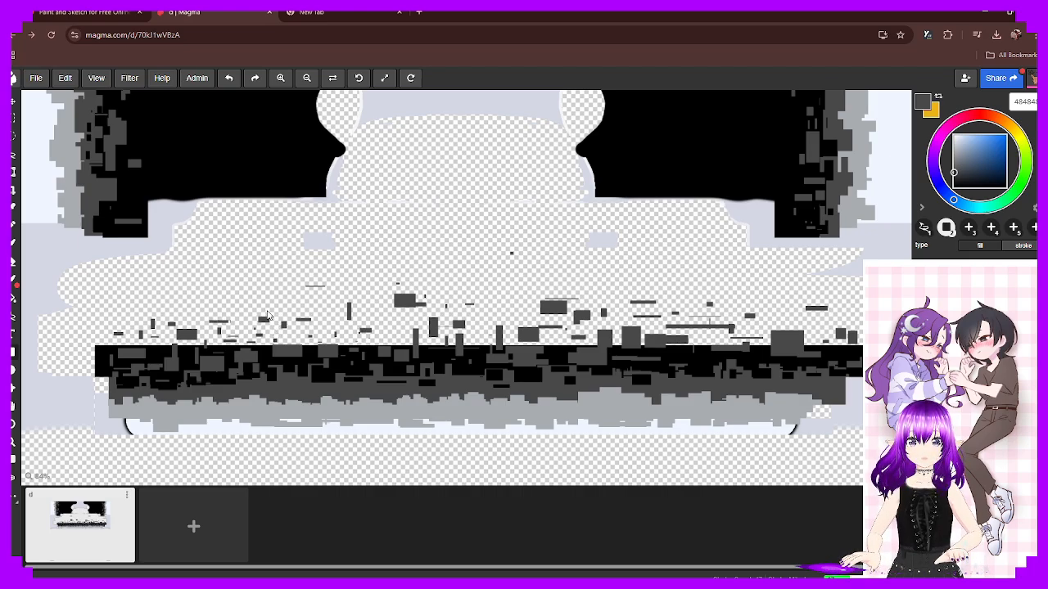
Scatter larger and smaller dark gray blocks above the hem left of its centre, undoing the ones that do not fit
drag(271, 295, 301, 305)
mouse_move(311, 319)
mouse_down()
mouse_move(264, 333)
mouse_move(313, 310)
mouse_up()
mouse_move(318, 287)
mouse_down()
mouse_move(386, 306)
mouse_move(382, 316)
mouse_up()
key(ctrl+z)
drag(352, 317, 334, 329)
key(ctrl+z)
key(ctrl+z)
mouse_move(334, 292)
mouse_down()
mouse_move(353, 316)
mouse_move(328, 332)
mouse_up()
drag(371, 331, 402, 326)
drag(389, 307, 370, 291)
drag(381, 281, 425, 287)
Continue scattering dark gray blocks and thin bars above the hem from its centre to the right end
drag(490, 283, 518, 280)
drag(554, 295, 526, 294)
drag(483, 310, 522, 315)
drag(457, 298, 580, 280)
mouse_move(639, 309)
mouse_down()
mouse_move(656, 301)
mouse_move(733, 316)
mouse_move(678, 314)
mouse_up()
drag(694, 303, 675, 292)
mouse_move(728, 284)
mouse_down()
mouse_move(801, 296)
mouse_move(813, 321)
mouse_up()
drag(561, 326, 538, 328)
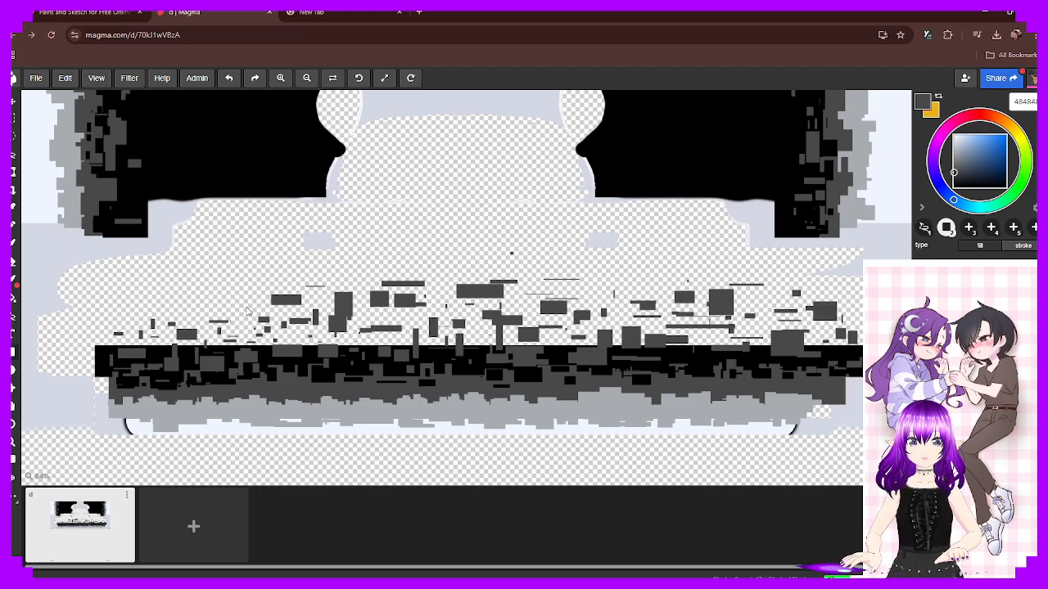
Fill the space above the hem's left end with scattered small dark gray blocks
drag(251, 306, 248, 302)
drag(223, 307, 204, 312)
mouse_move(191, 324)
mouse_down()
mouse_move(190, 303)
mouse_move(176, 298)
mouse_up()
mouse_move(171, 294)
mouse_down()
mouse_move(154, 308)
mouse_move(206, 280)
mouse_move(243, 294)
mouse_up()
drag(282, 321, 287, 329)
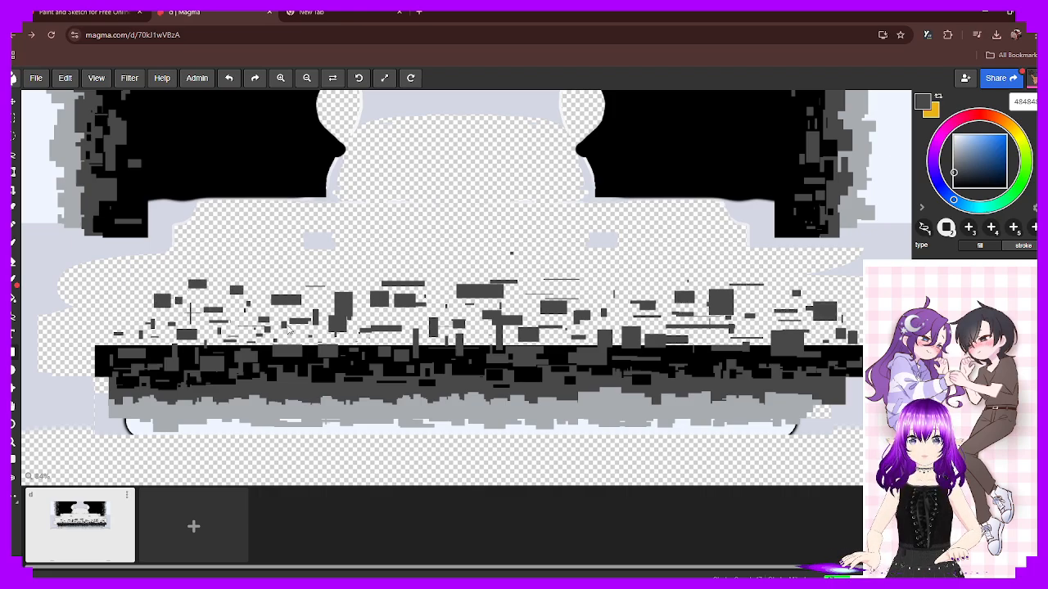
Duplicate the artwork "d" and export the copy as a PNG
scroll(576, 288, down, 5)
click(36, 77)
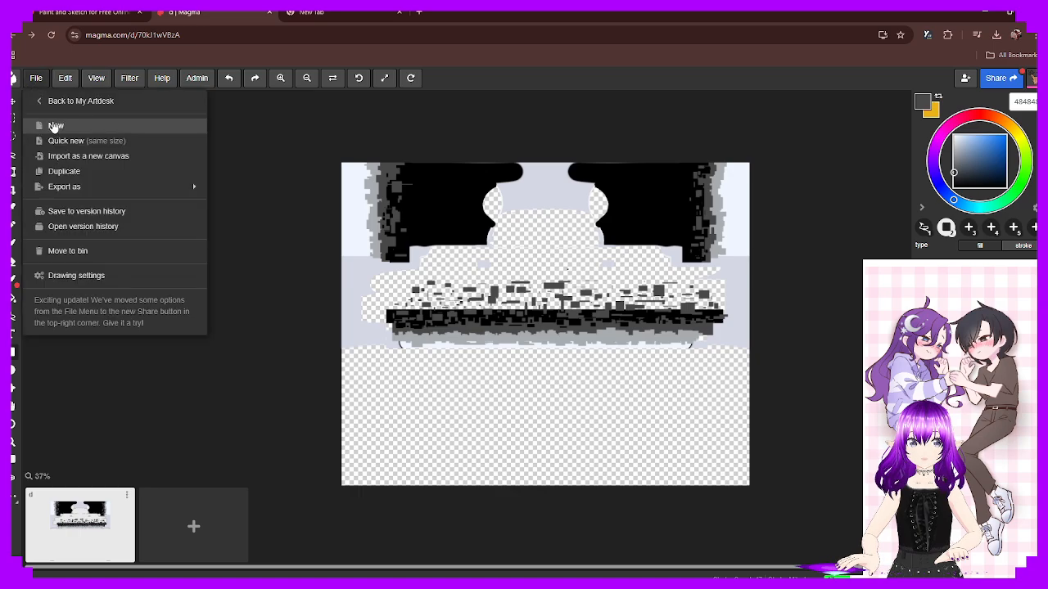
click(78, 171)
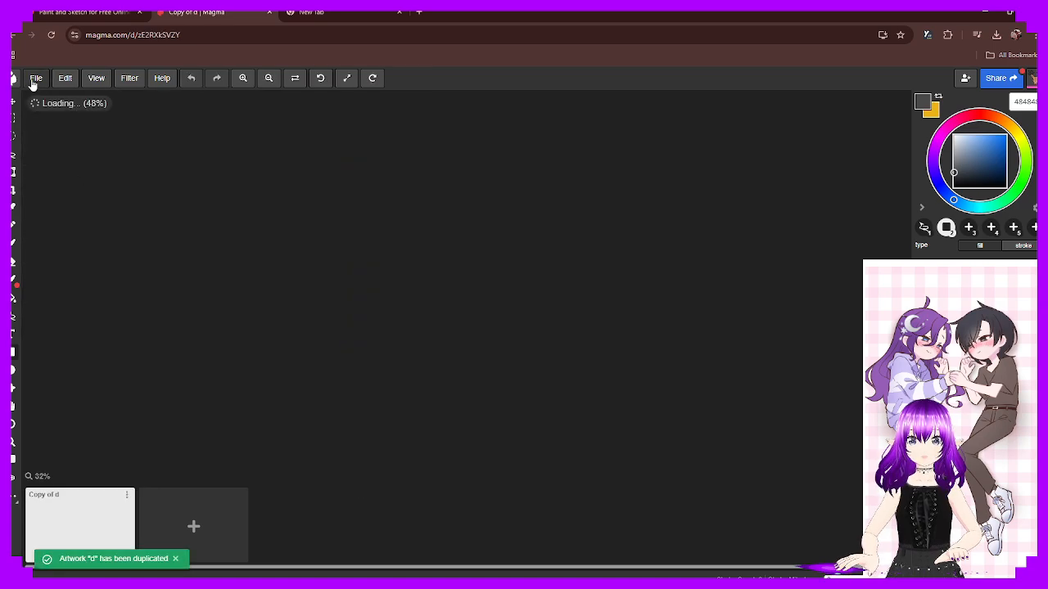
click(34, 79)
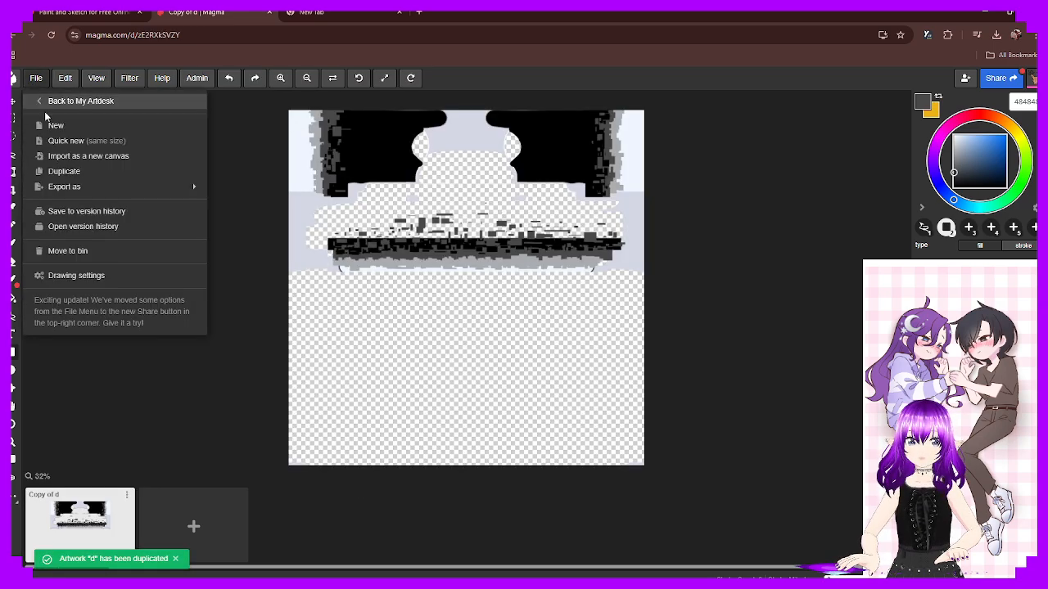
mouse_move(73, 187)
click(249, 185)
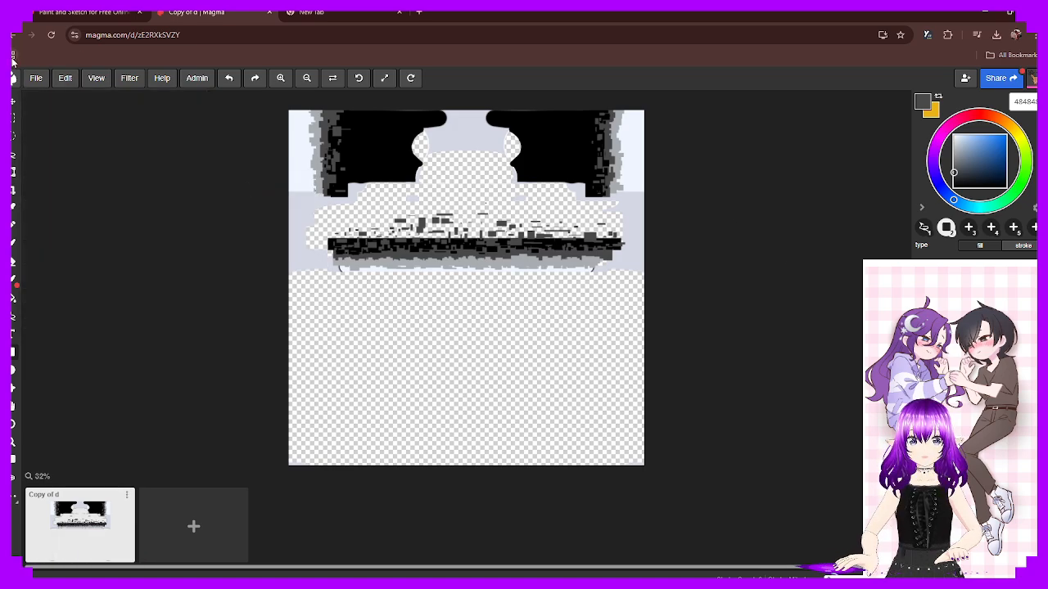
Duplicate the artwork "Copy of d" and export the new duplicate as a PNG
click(36, 78)
click(72, 172)
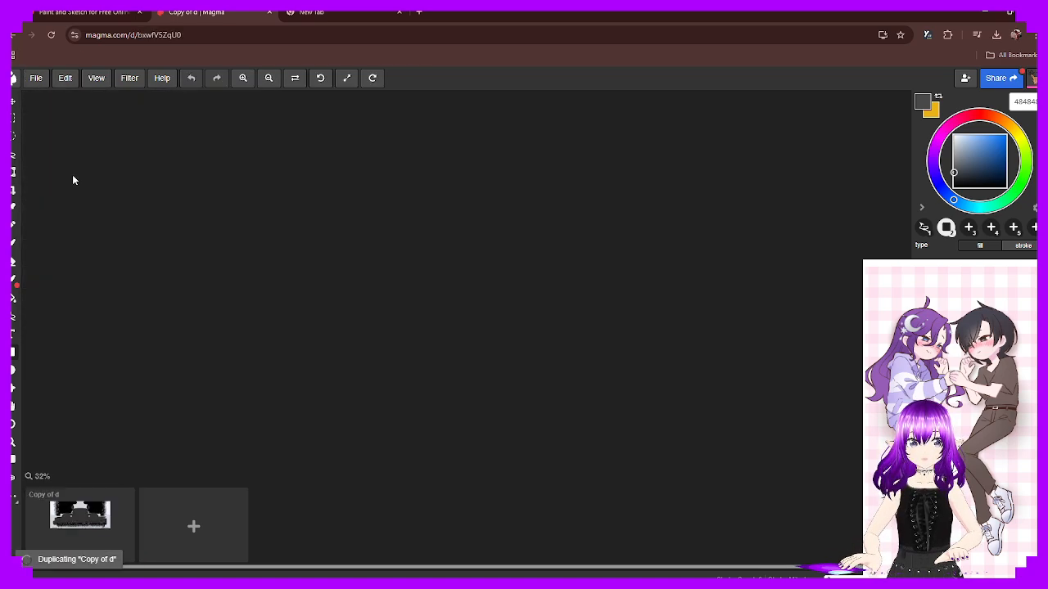
click(36, 78)
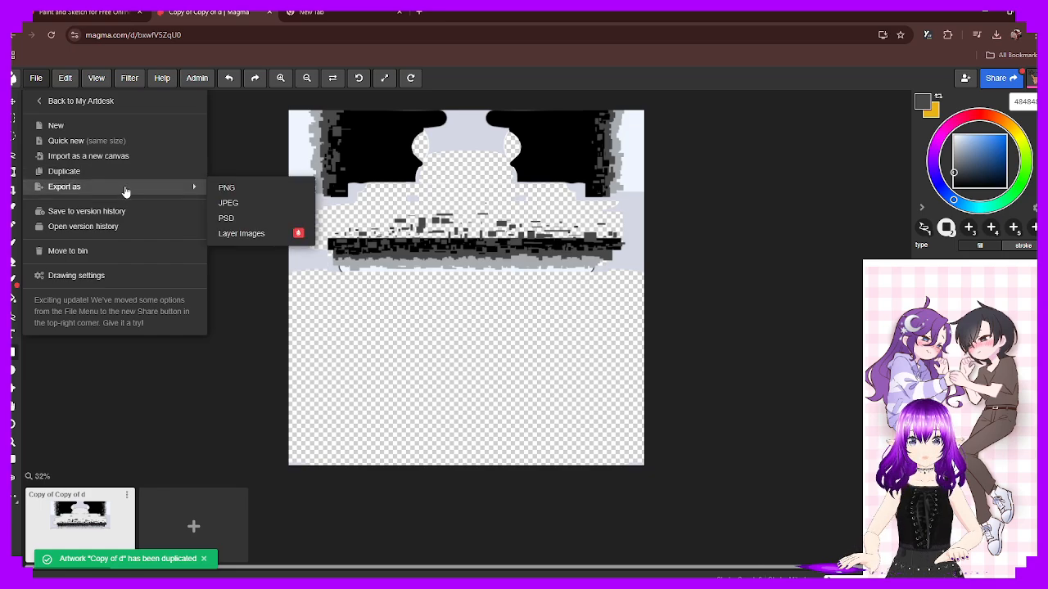
click(222, 189)
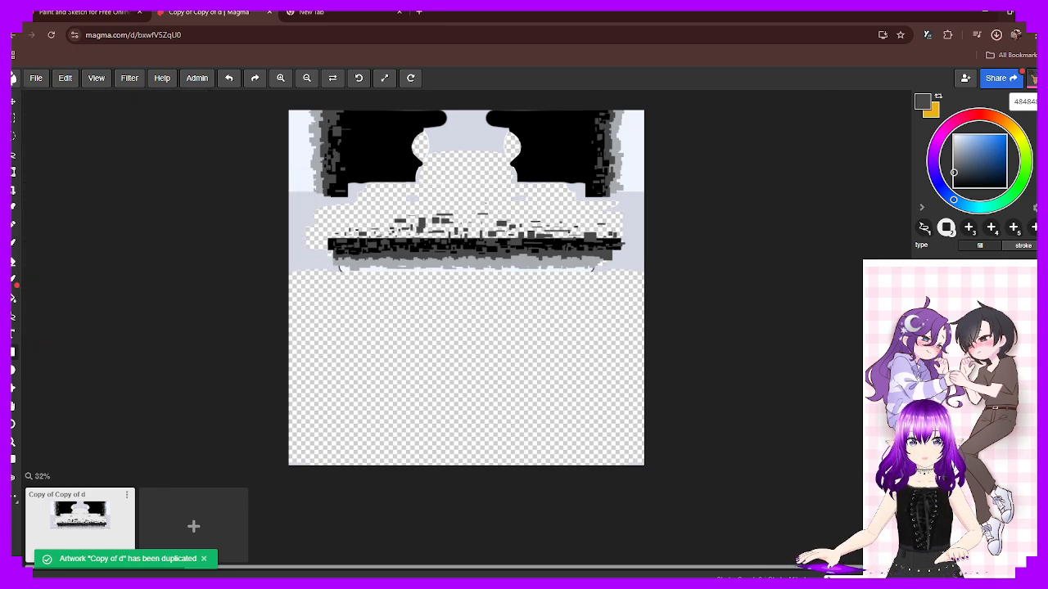
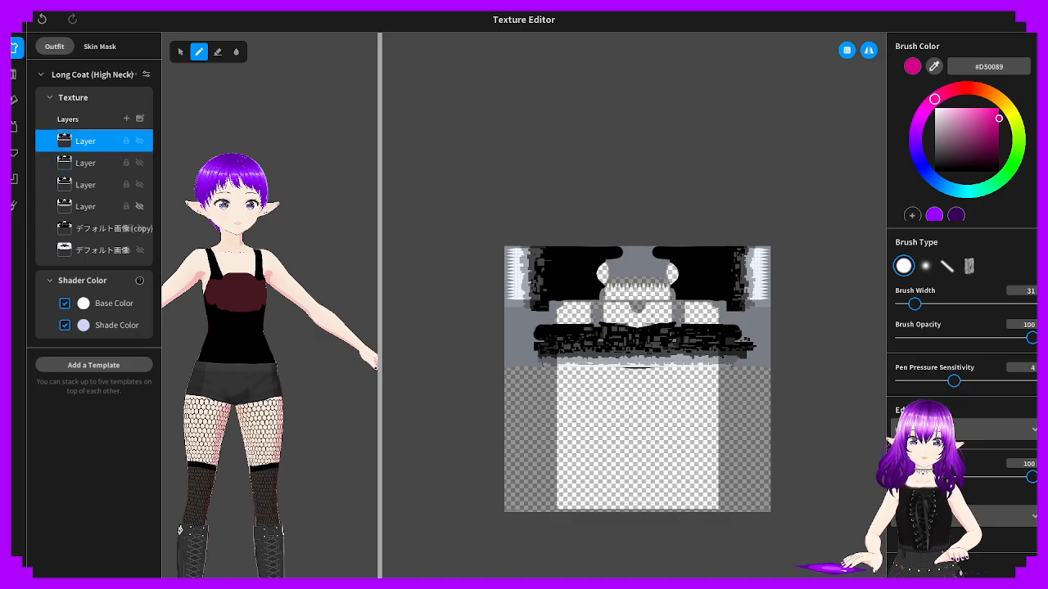
Switch to the Texture Editor and examine the coat's hem and sleeve pattern on the avatar, undoing any stray brush stroke
middle_drag(222, 335, 280, 317)
right_drag(280, 317, 227, 324)
scroll(227, 324, up, 5)
middle_drag(285, 334, 367, 332)
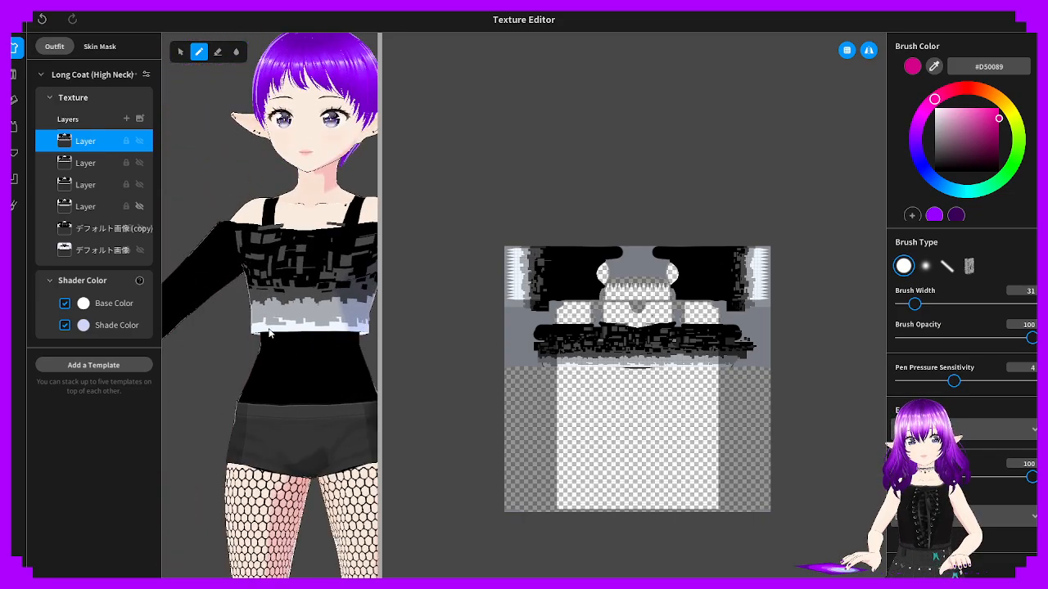
mouse_move(366, 332)
right_down()
mouse_move(252, 341)
mouse_move(291, 327)
right_up()
scroll(265, 341, down, 3)
middle_drag(302, 302, 263, 351)
drag(263, 331, 281, 330)
key(ctrl+z)
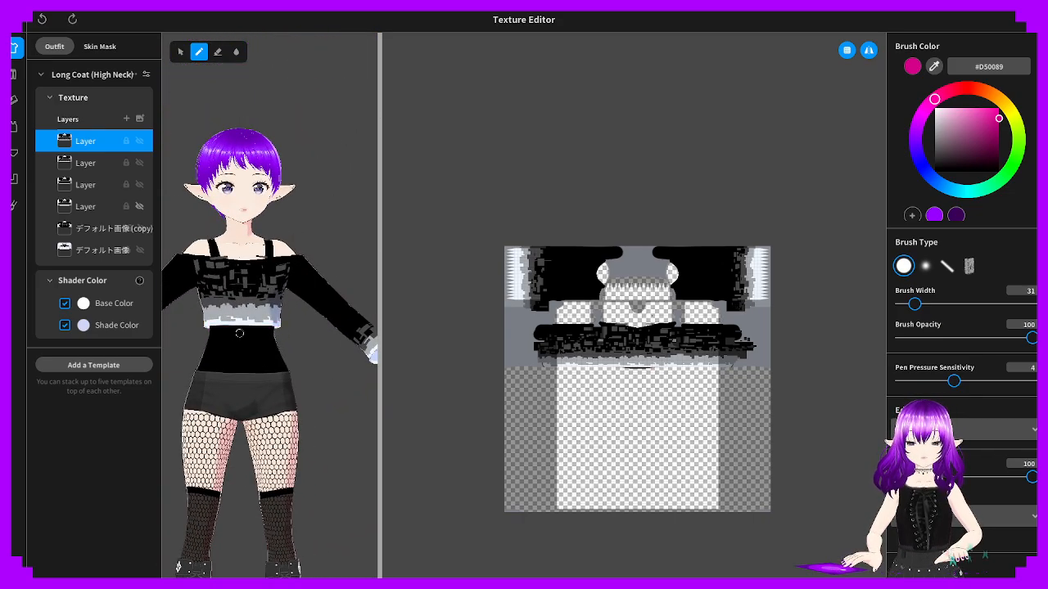
middle_drag(237, 332, 311, 334)
mouse_move(259, 341)
right_down()
mouse_move(349, 341)
mouse_move(243, 347)
mouse_move(257, 347)
mouse_move(245, 338)
right_up()
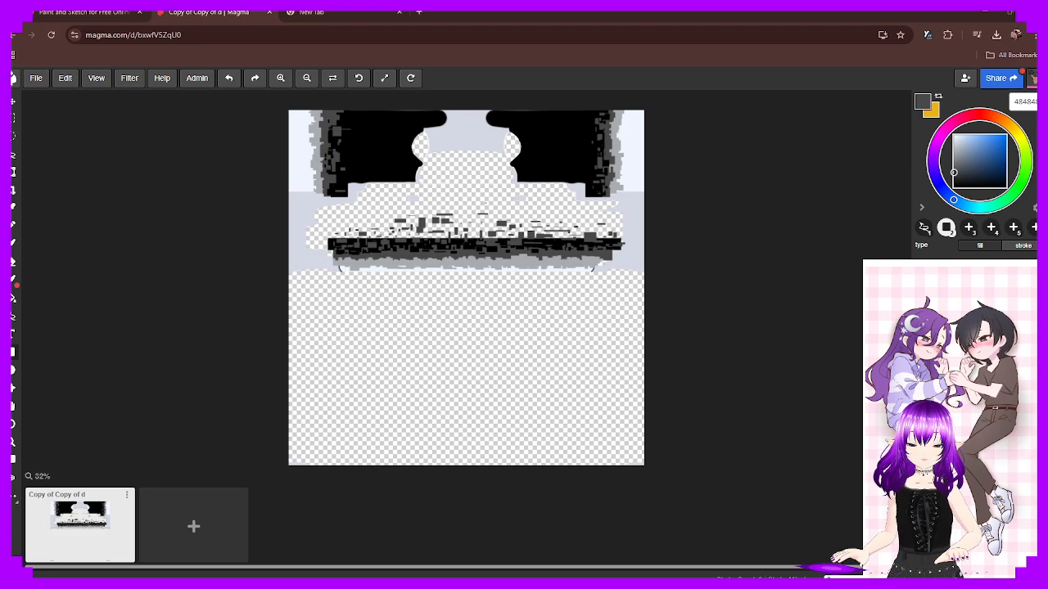
Switch back to Magma, select a rectangular band above the hem and erase the scattered dark gray blocks inside it
scroll(468, 238, up, 5)
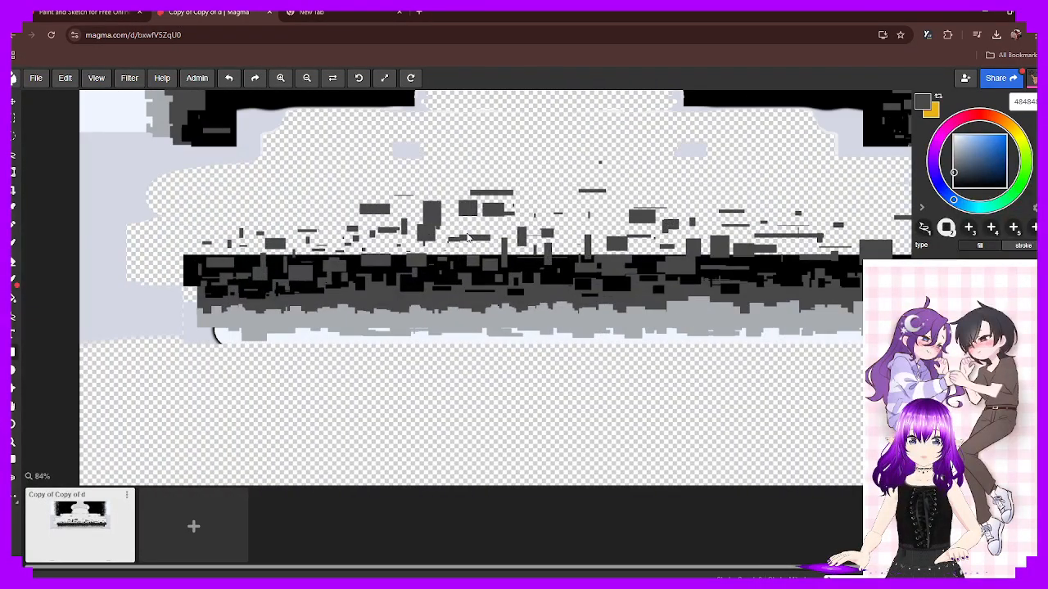
click(13, 117)
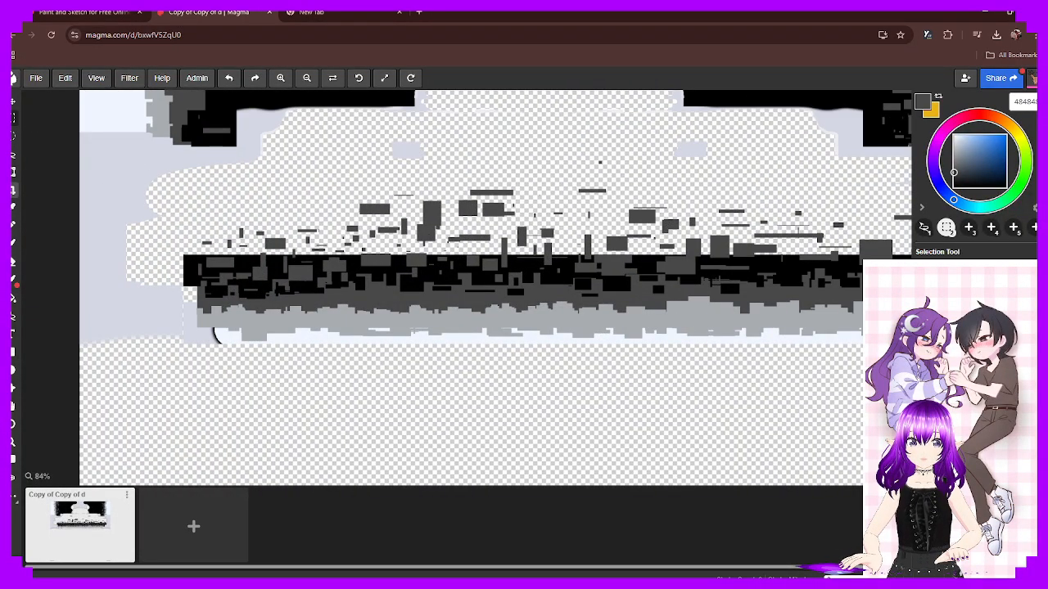
click(13, 370)
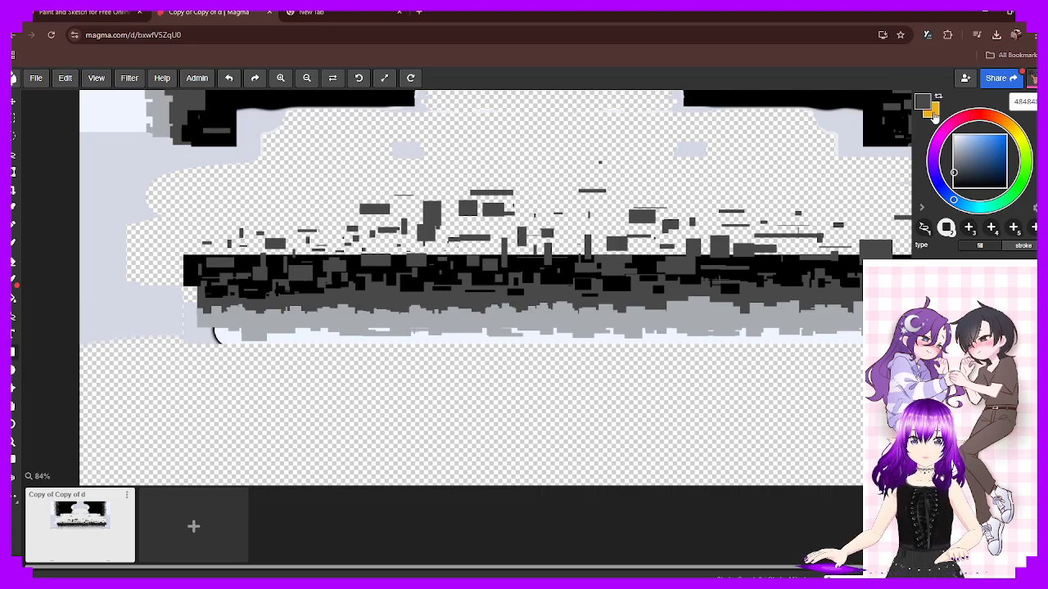
click(13, 117)
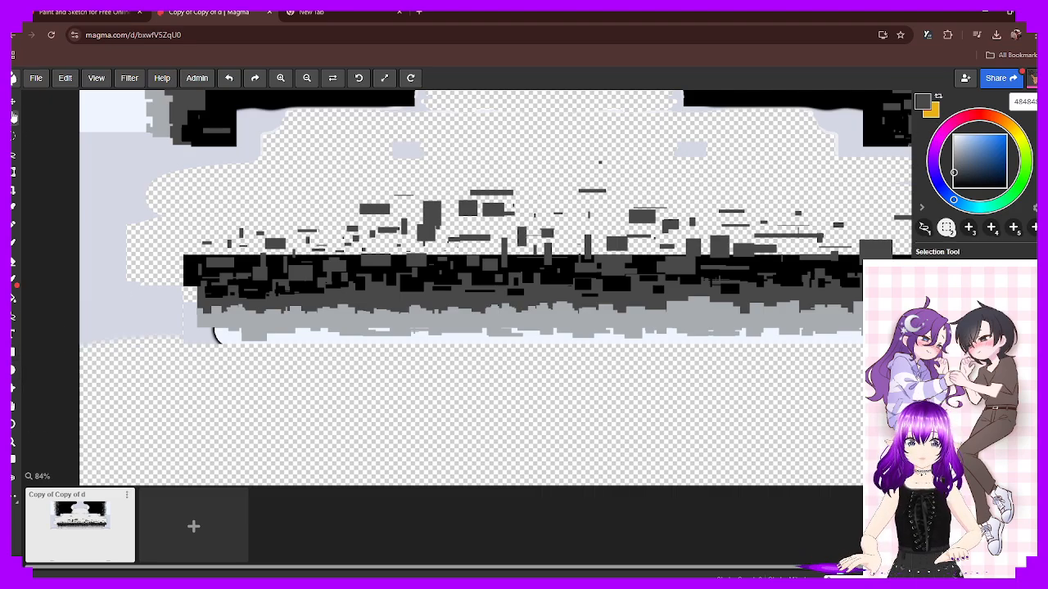
scroll(407, 219, down, 4)
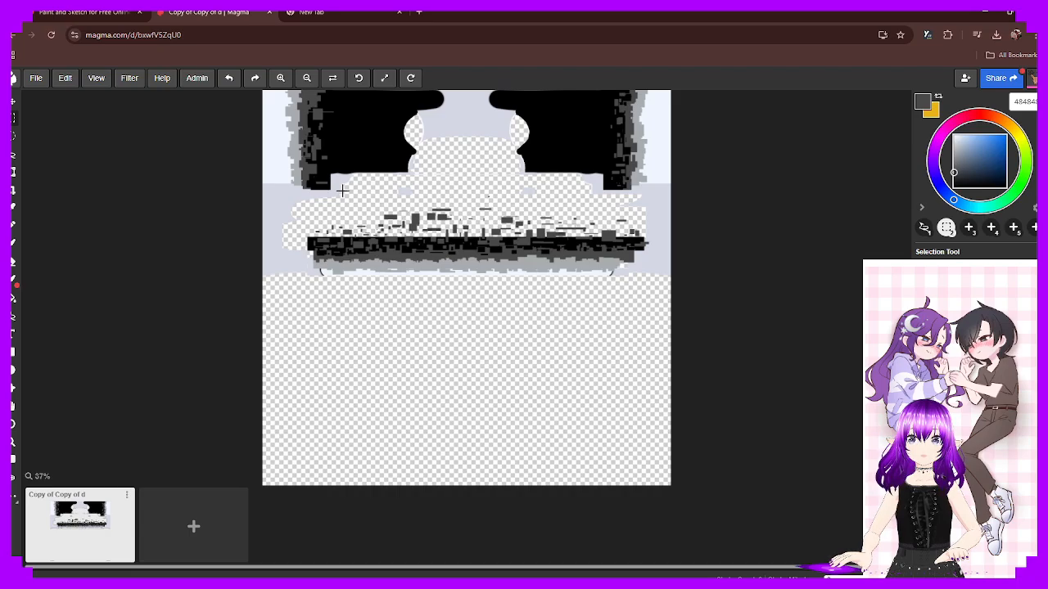
mouse_move(320, 192)
mouse_down()
mouse_move(354, 228)
mouse_move(644, 229)
mouse_up()
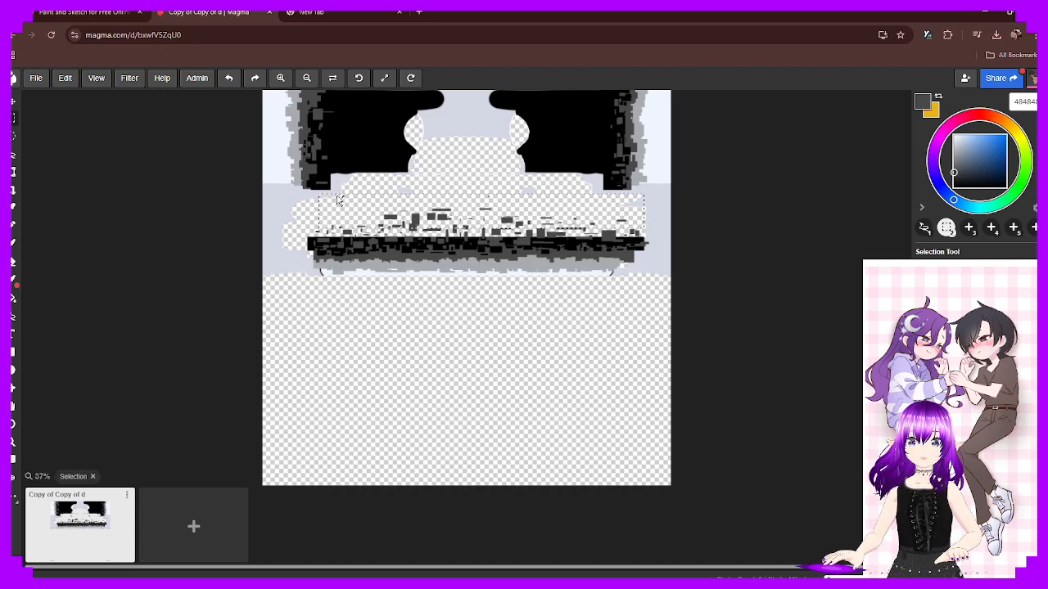
click(14, 262)
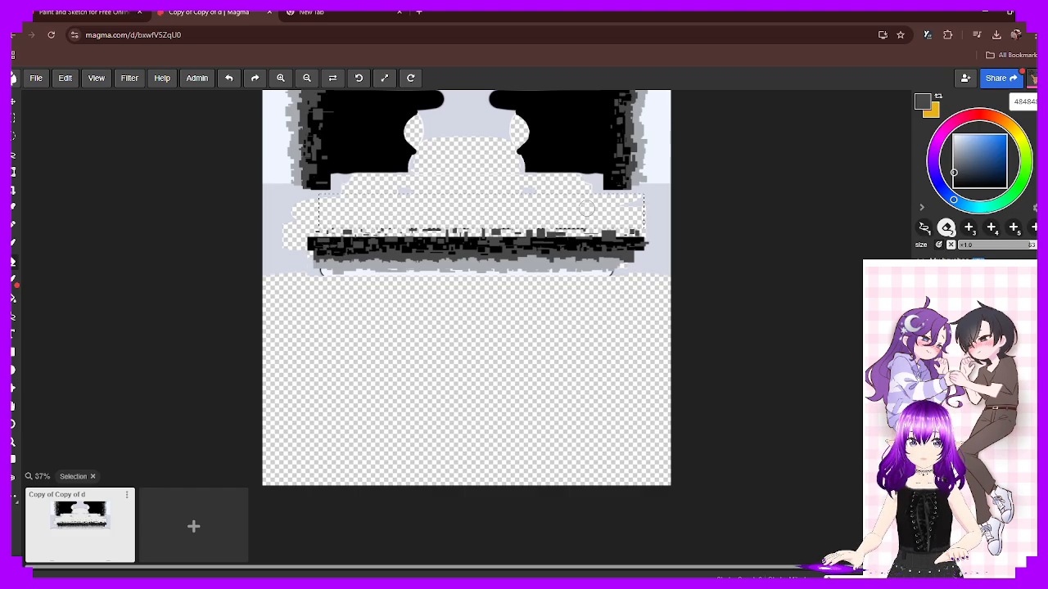
Reselect a band overlapping the hem's upper edge and erase the remaining blocks and the black strip inside it
scroll(586, 208, up, 4)
scroll(564, 215, down, 1)
click(14, 121)
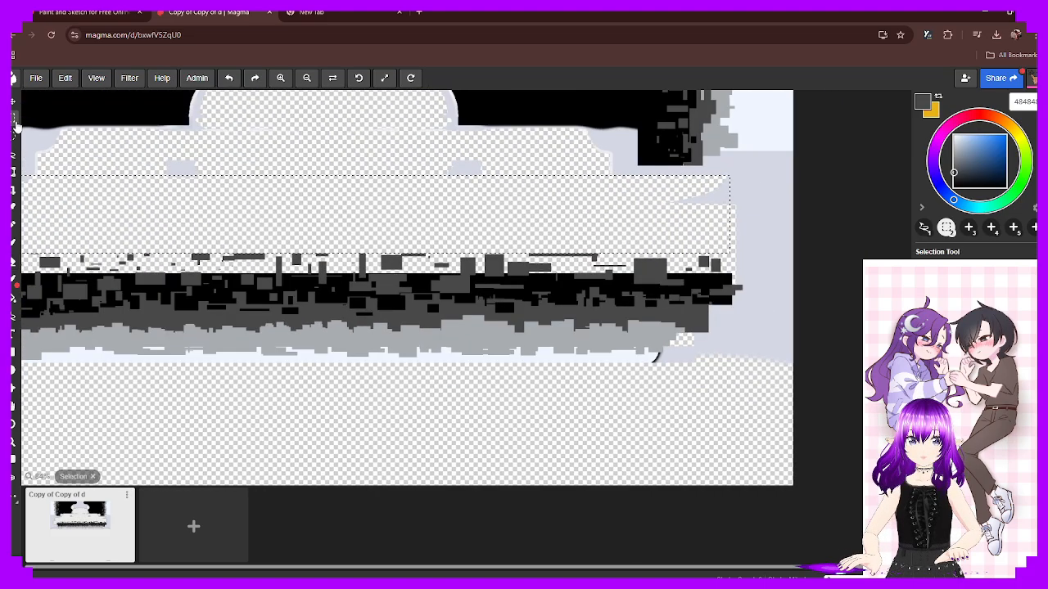
drag(537, 238, 485, 249)
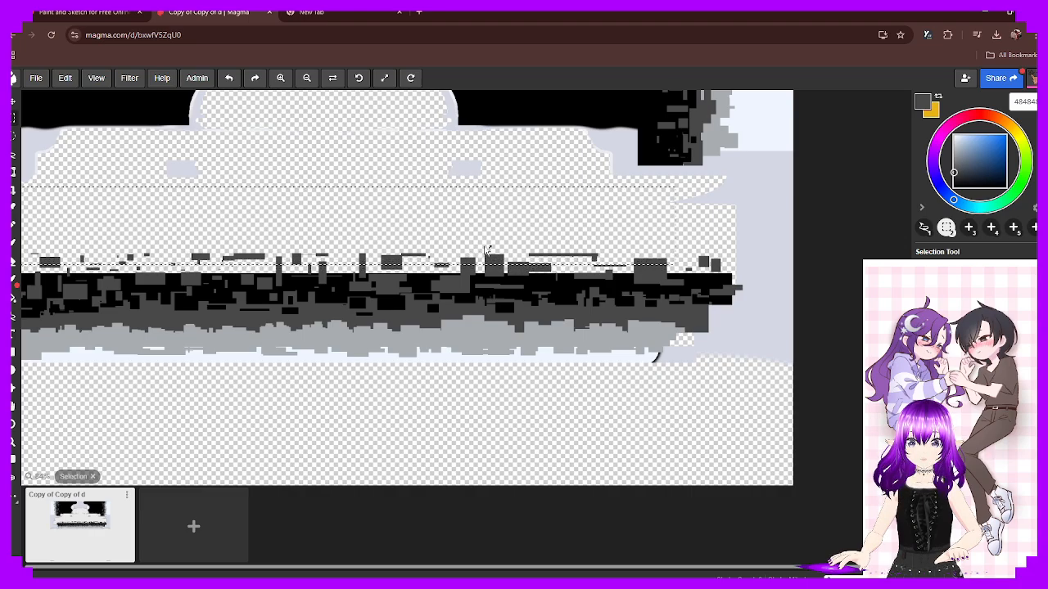
scroll(347, 230, down, 2)
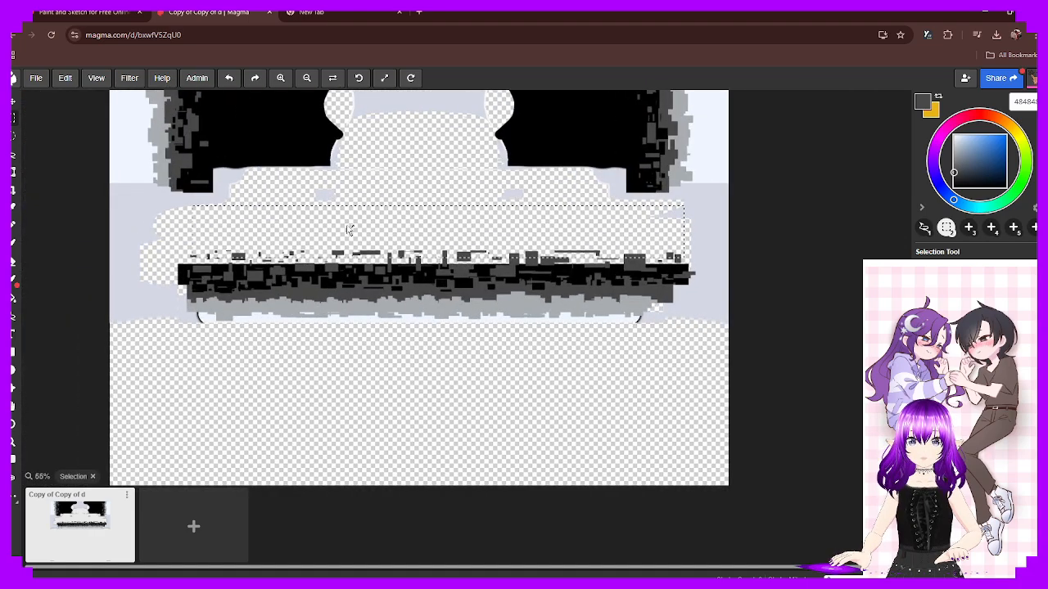
drag(165, 215, 600, 258)
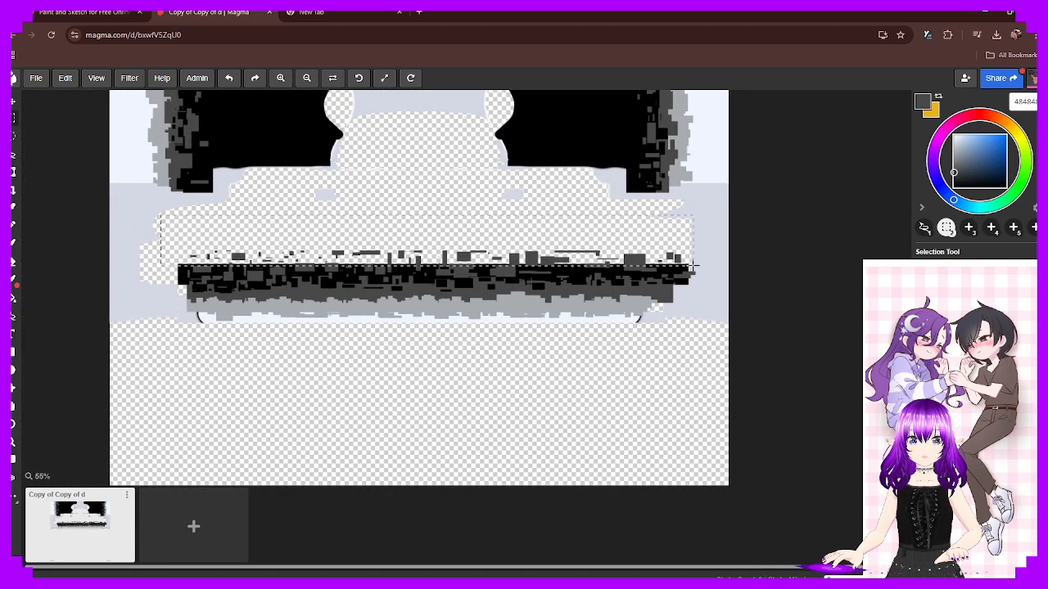
drag(717, 268, 714, 272)
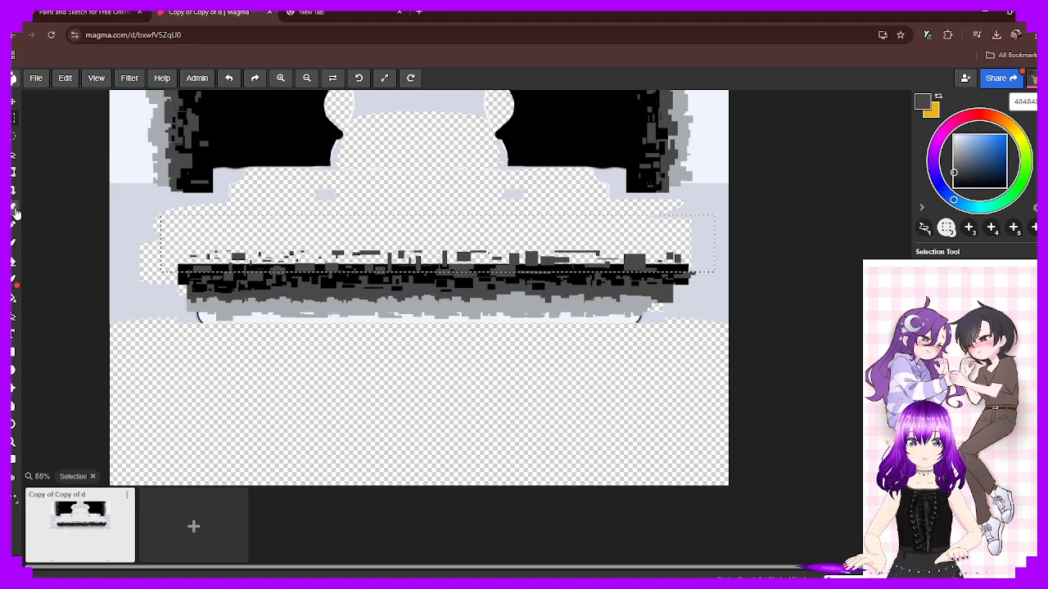
click(13, 263)
drag(182, 256, 404, 261)
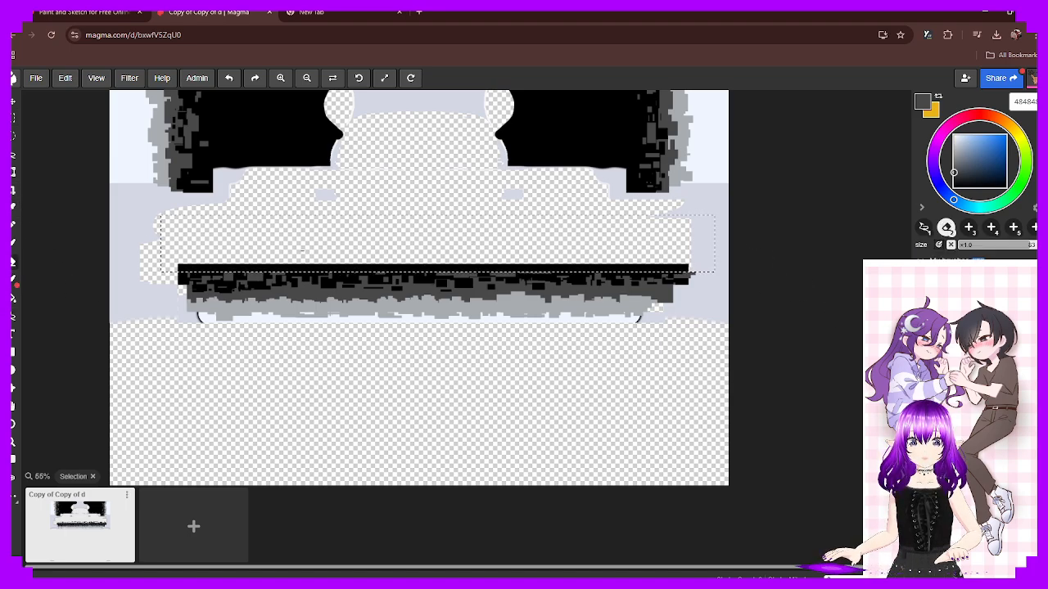
mouse_move(482, 260)
mouse_down()
mouse_move(301, 255)
mouse_move(193, 266)
mouse_up()
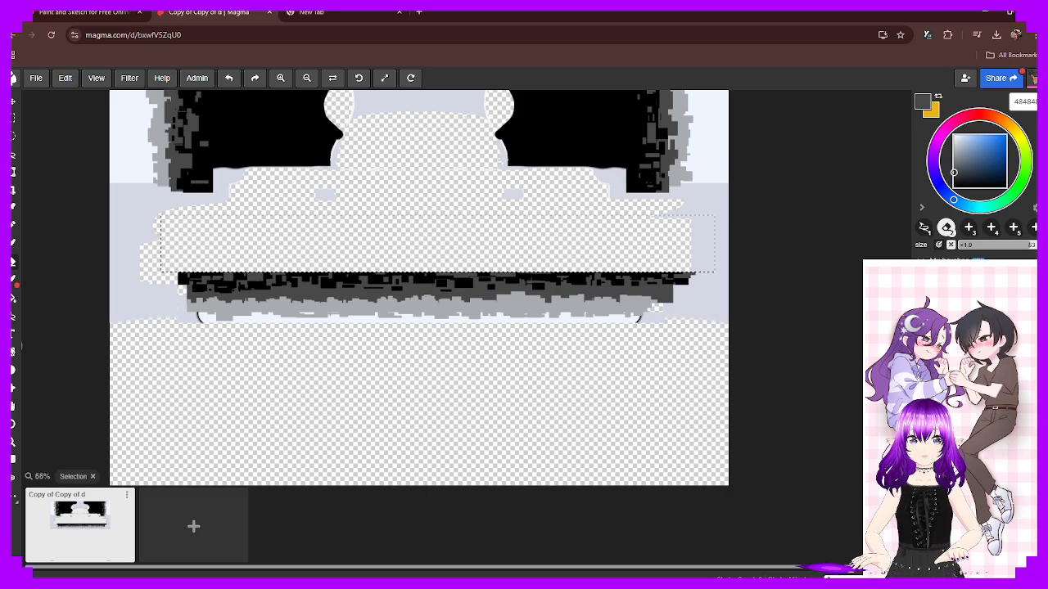
Draw new flat dark gray rectangles and small blocks just above the hem's trimmed edge, from its left end to its right end
click(13, 352)
scroll(264, 279, up, 2)
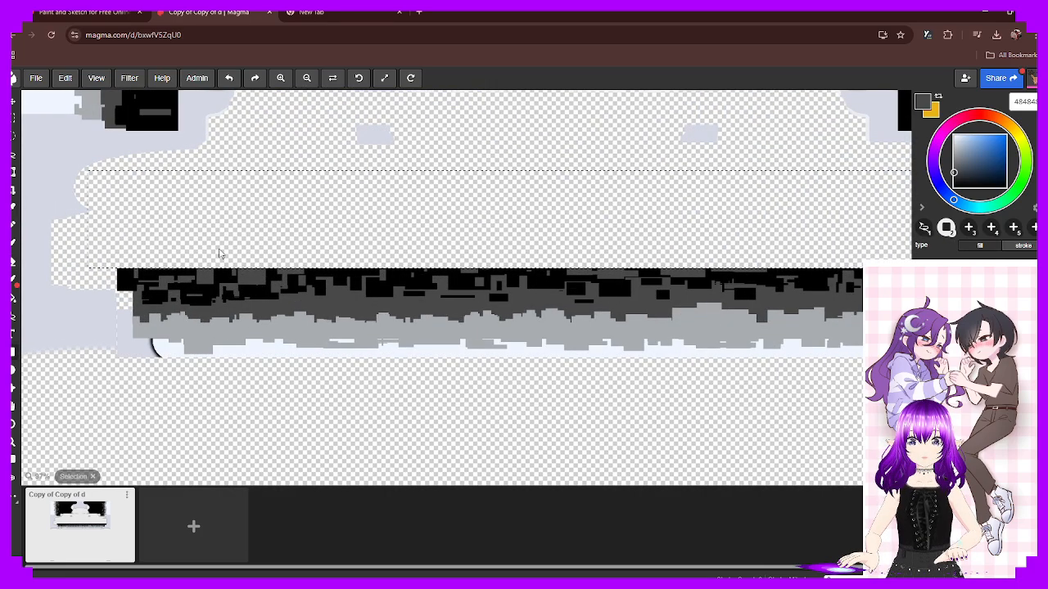
drag(214, 248, 235, 225)
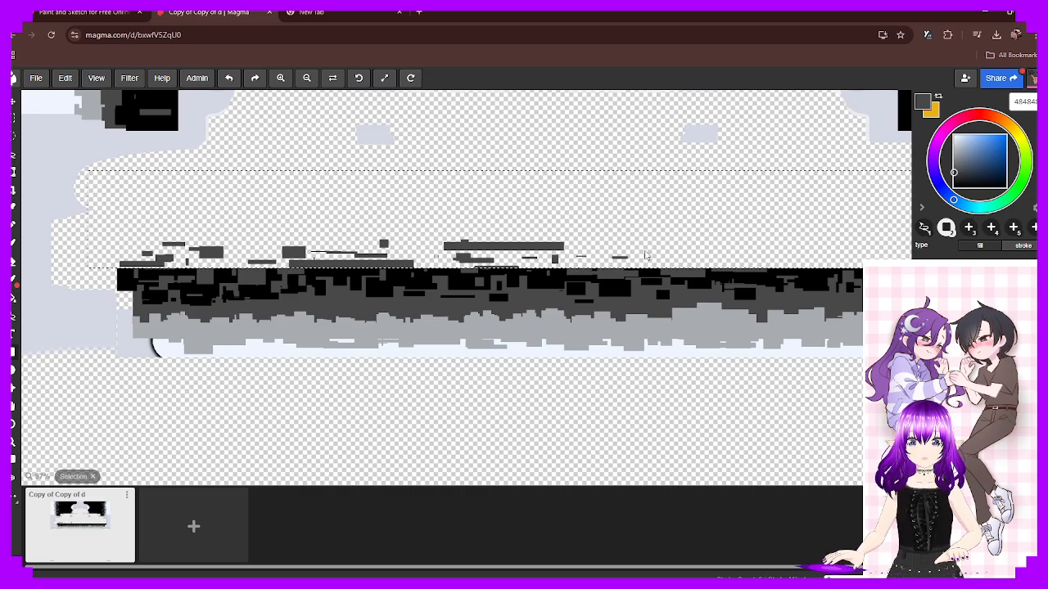
drag(719, 261, 533, 281)
middle_drag(747, 242, 378, 272)
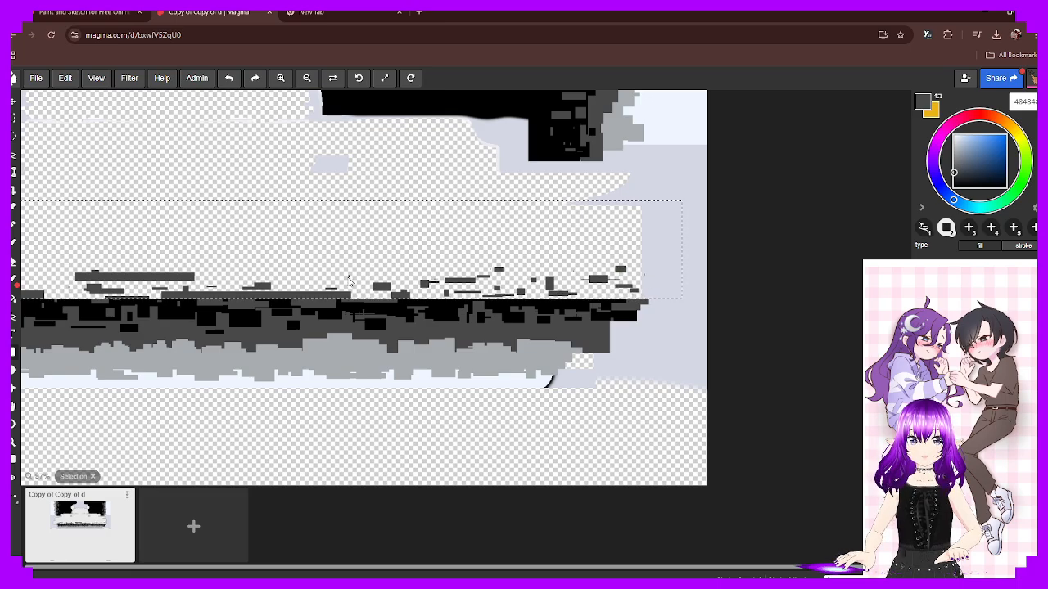
Export the revised coat texture as a PNG
click(36, 78)
mouse_move(94, 189)
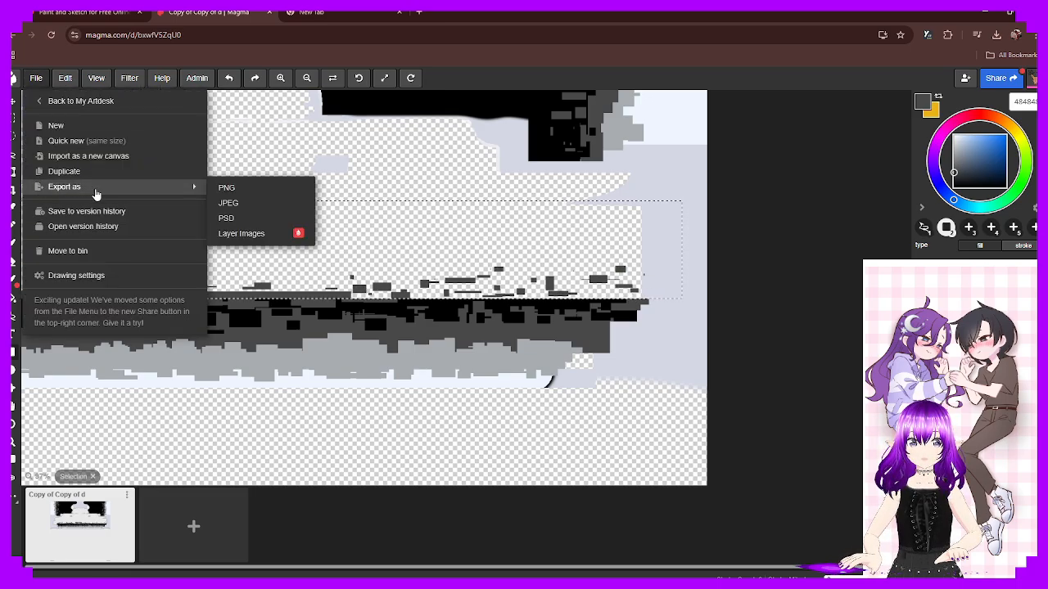
click(219, 183)
click(36, 78)
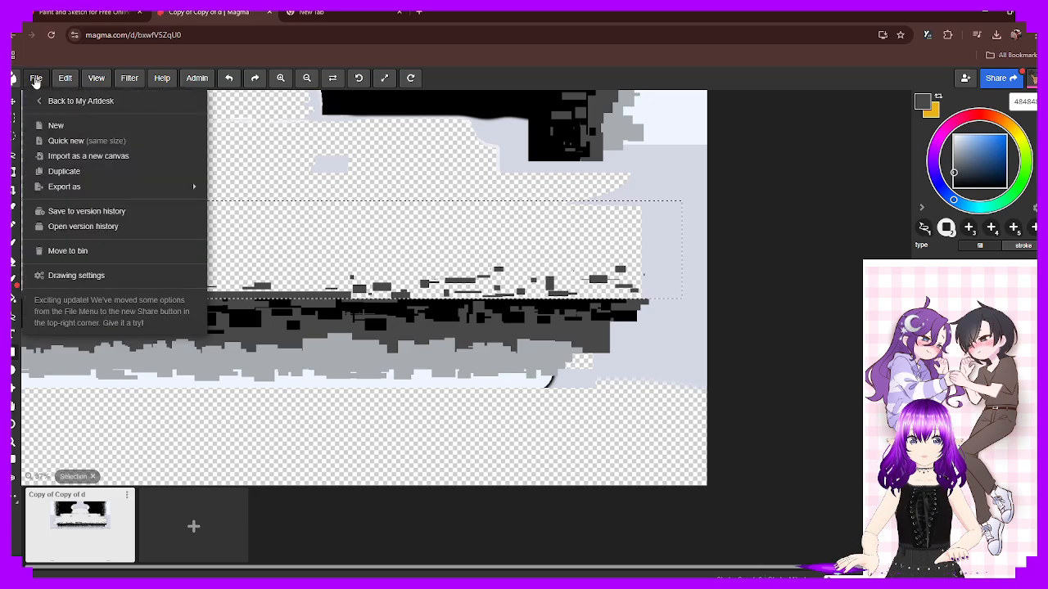
mouse_move(91, 189)
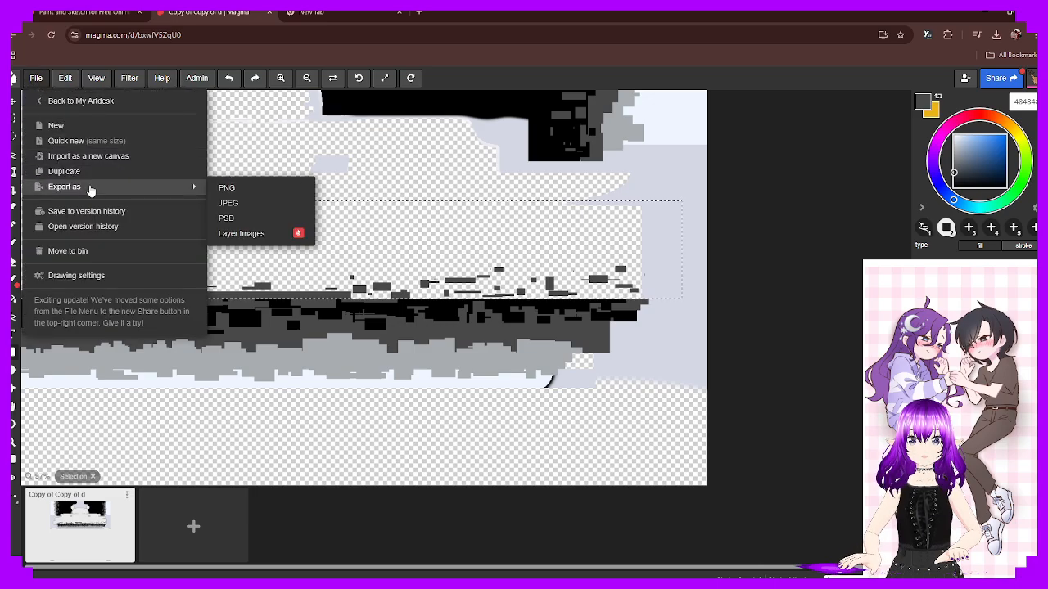
click(257, 190)
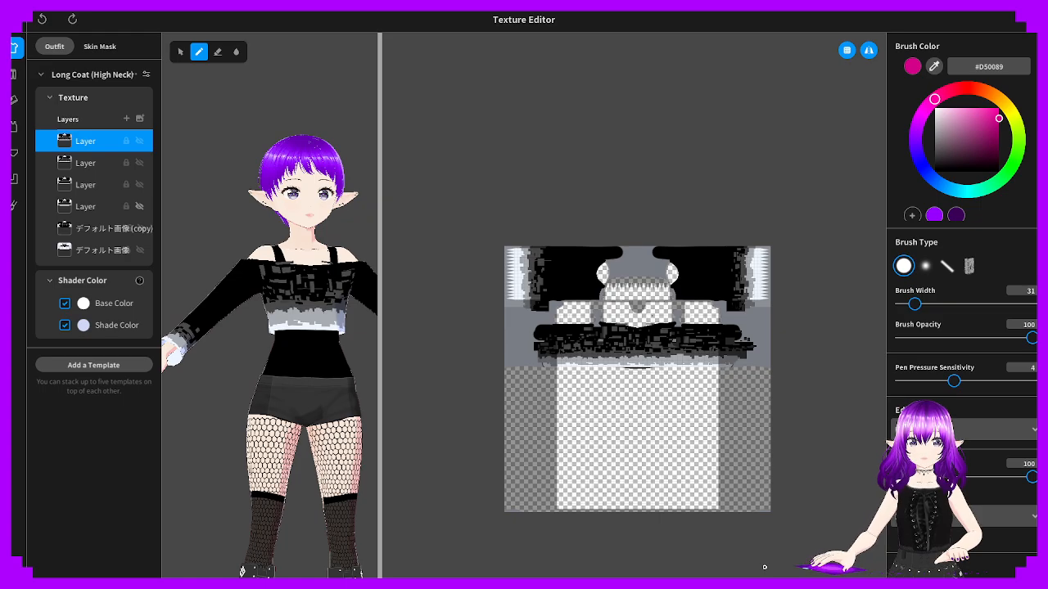
Switch to the Texture Editor and replace the outdated top layer of the long coat with the newly exported texture
right_click(113, 144)
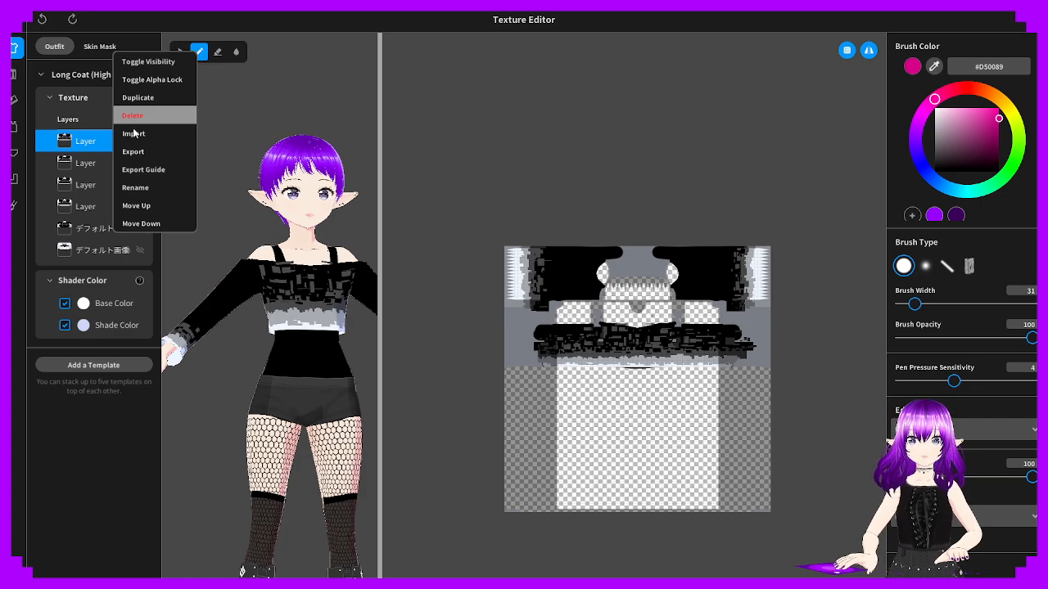
click(132, 115)
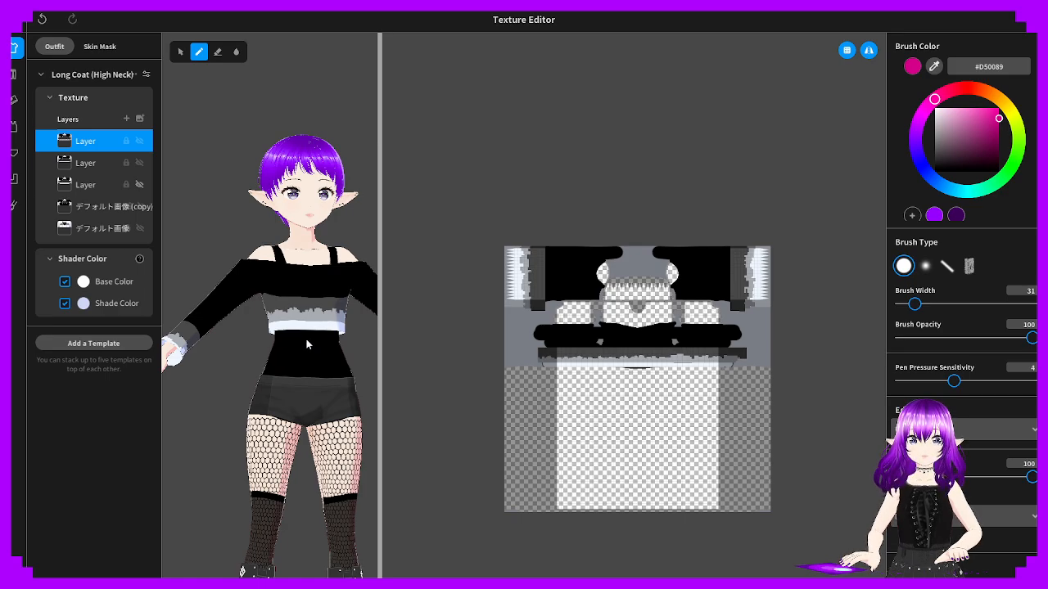
key(ctrl+z)
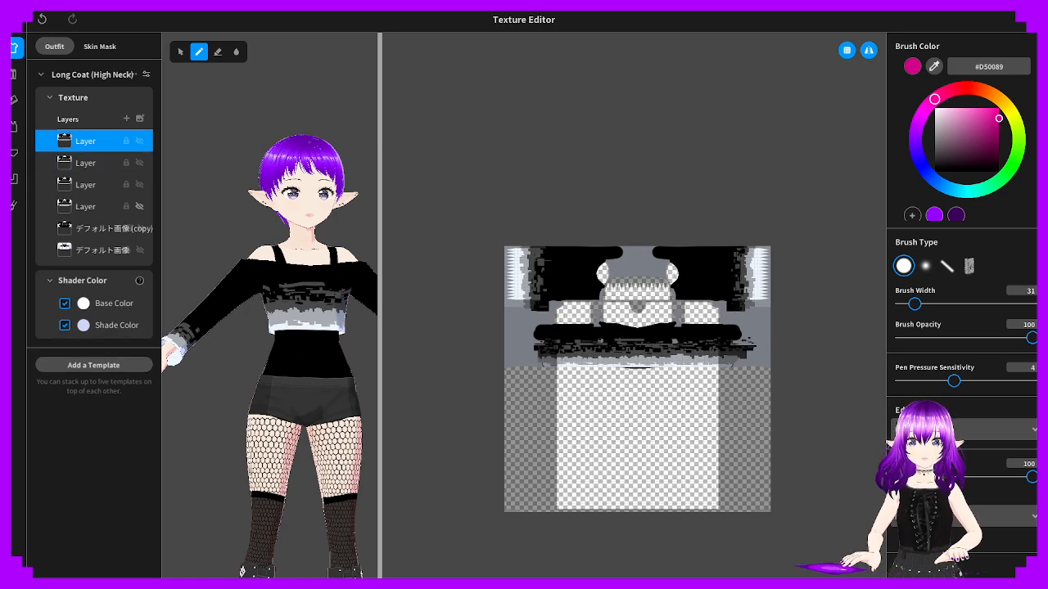
Paint black #000000 on the skin mask over the spot where skin pokes through the back of the coat sleeve
right_drag(276, 267, 415, 308)
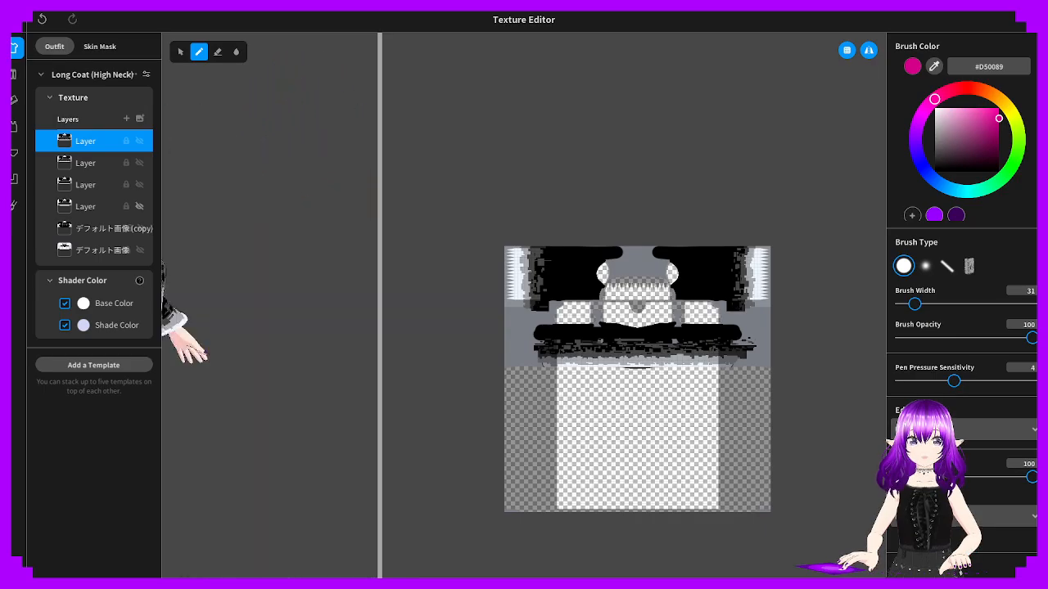
right_drag(217, 327, 376, 355)
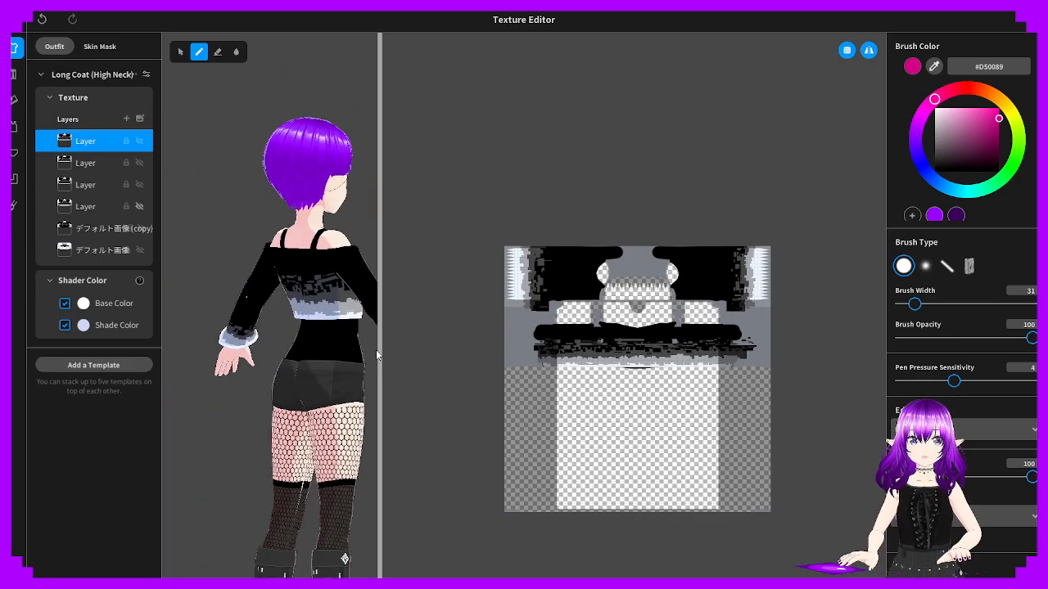
drag(380, 346, 954, 307)
right_drag(721, 320, 586, 315)
scroll(582, 323, up, 10)
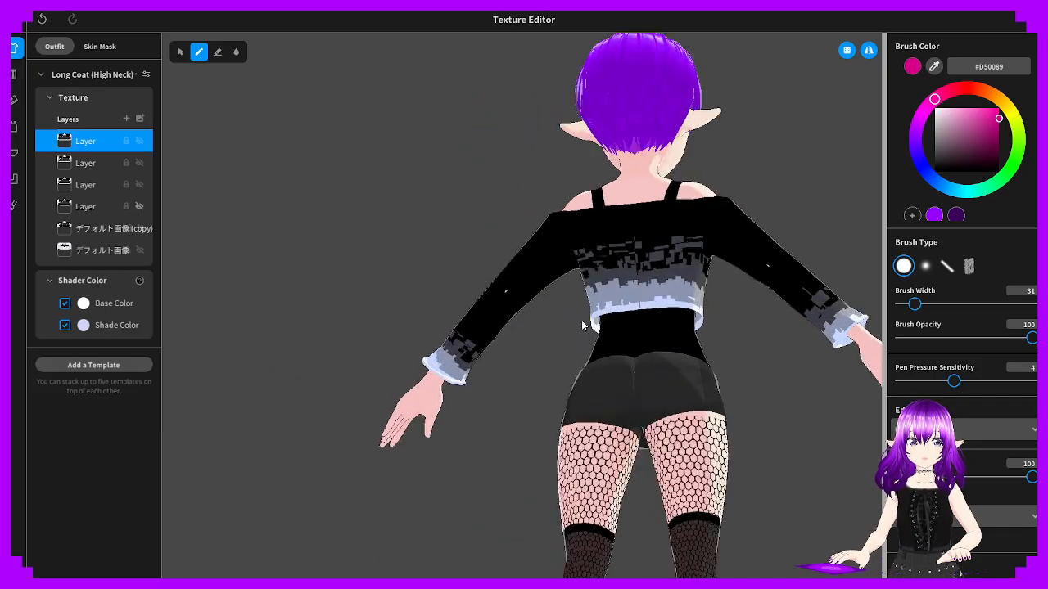
click(112, 48)
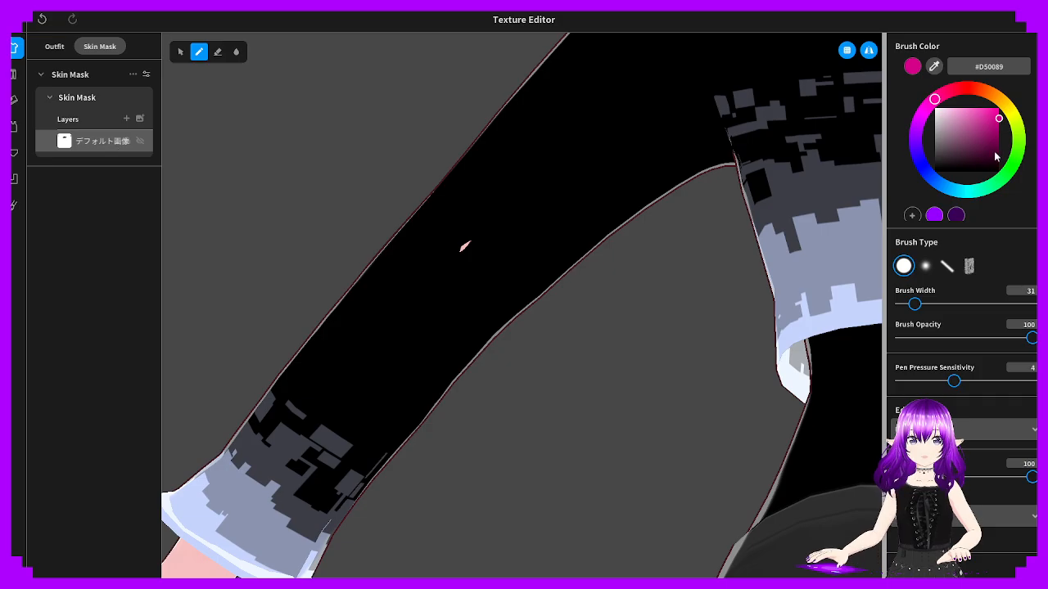
drag(981, 163, 932, 175)
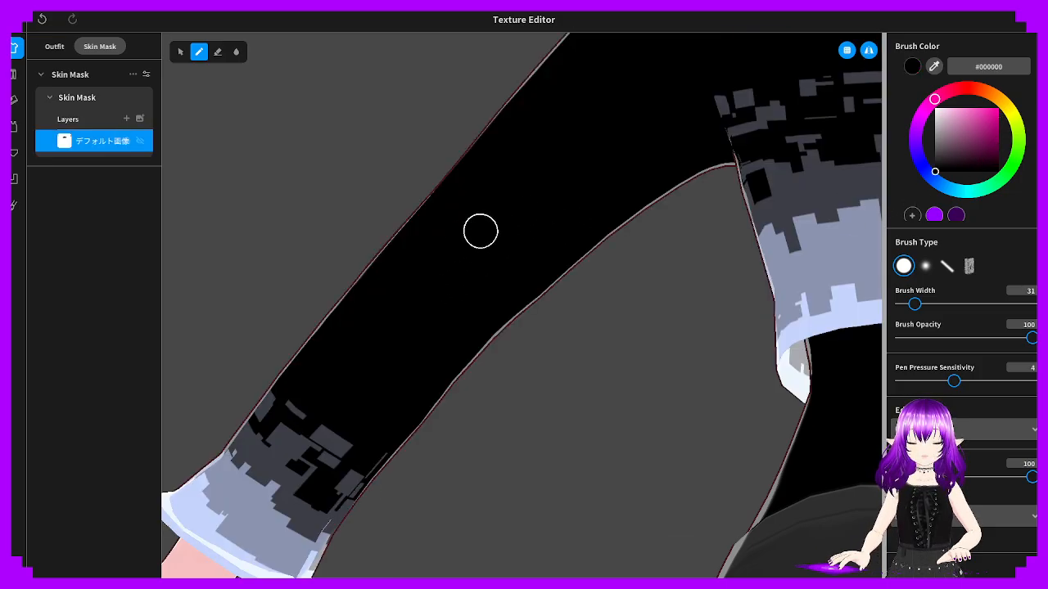
scroll(540, 181, down, 6)
right_drag(515, 251, 381, 184)
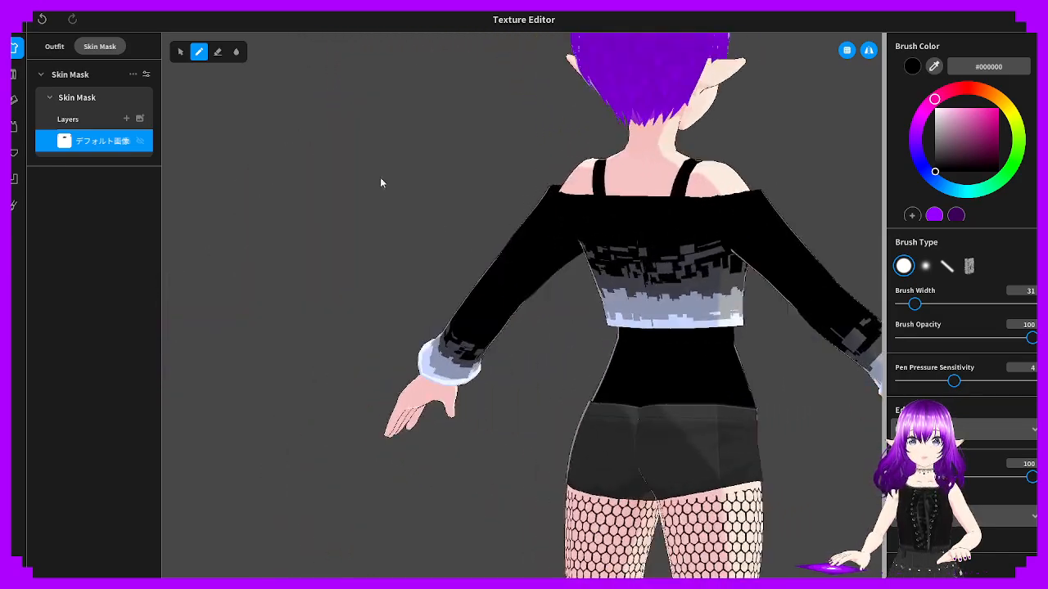
Return to the coat's outfit layers, select the lowest default image layer and switch to the Eraser
click(54, 45)
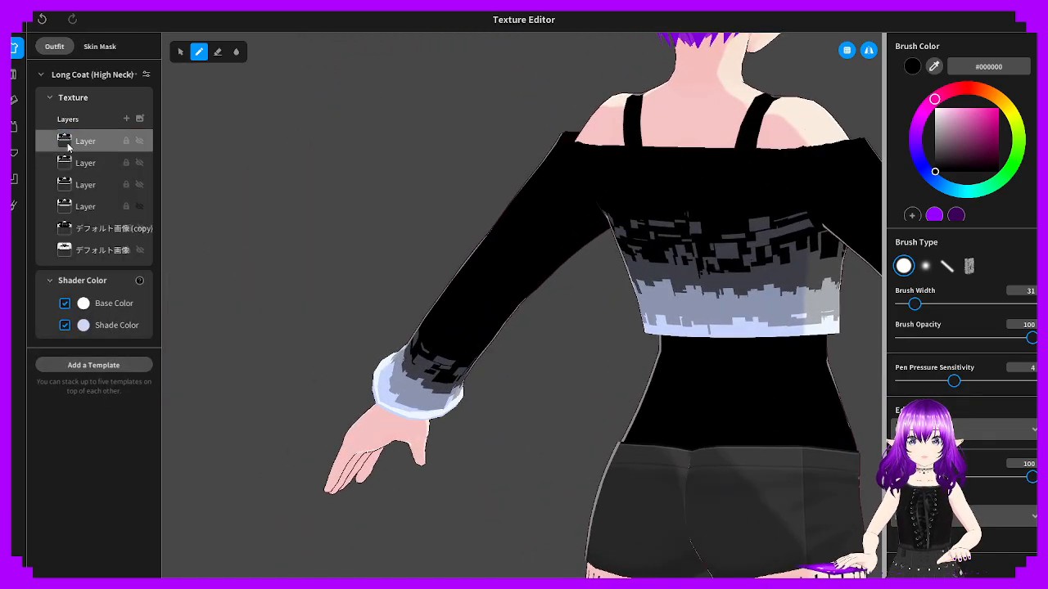
click(82, 230)
click(86, 249)
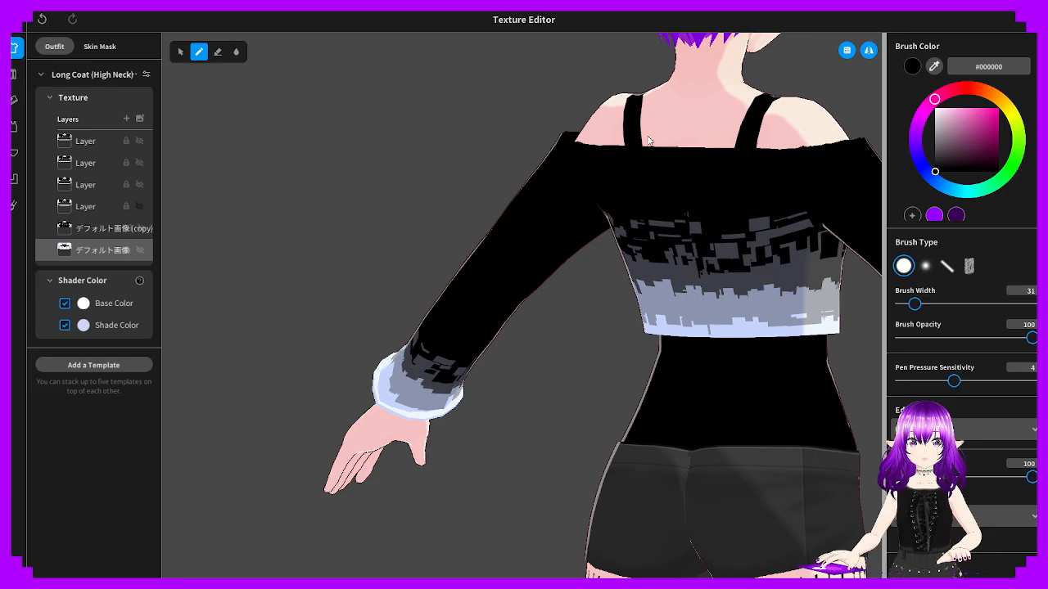
mouse_move(486, 137)
right_down()
mouse_move(553, 136)
mouse_move(514, 123)
right_up()
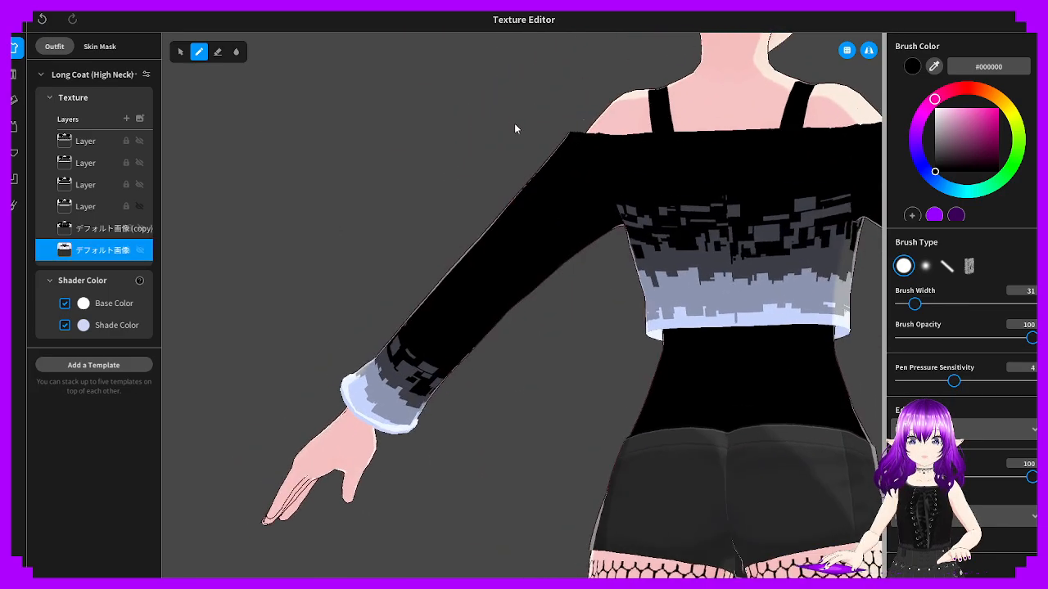
click(217, 52)
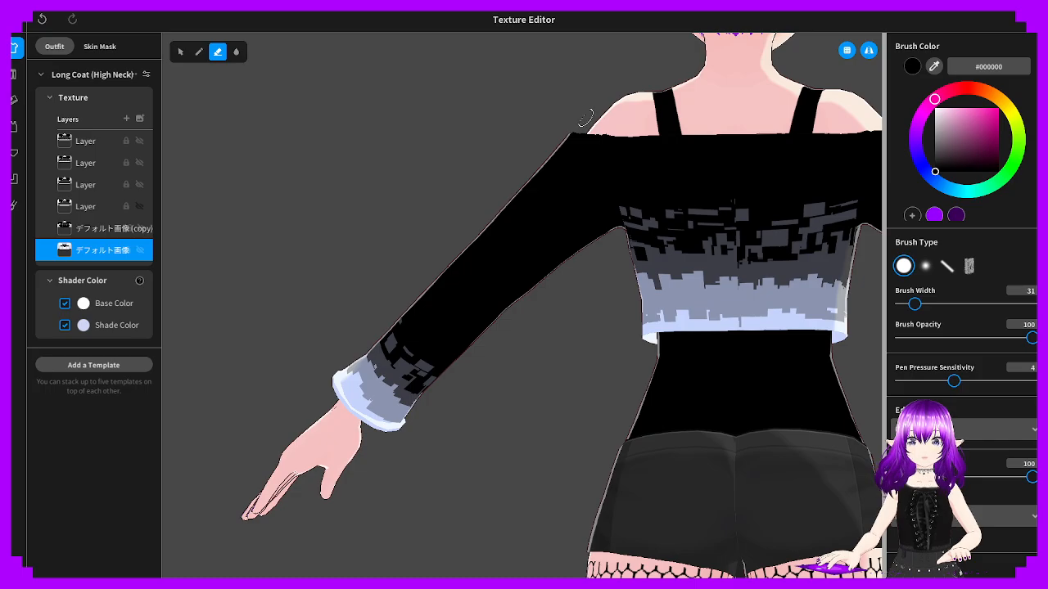
Examine the coat's hem and sleeve pattern on the avatar from several angles, both close up and from a distance
mouse_move(586, 119)
right_down()
mouse_move(606, 117)
mouse_move(434, 118)
right_up()
scroll(669, 138, down, 5)
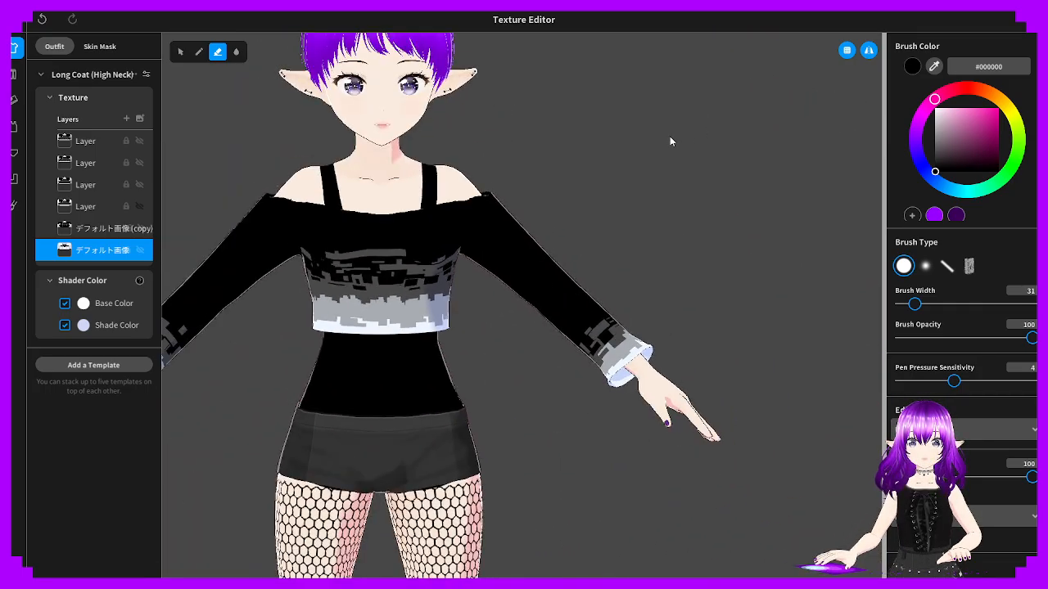
mouse_move(501, 380)
right_down()
mouse_move(484, 370)
mouse_move(332, 386)
mouse_move(288, 369)
mouse_move(564, 380)
mouse_move(503, 374)
mouse_move(528, 389)
mouse_move(549, 385)
mouse_move(488, 377)
mouse_move(497, 370)
right_up()
scroll(300, 377, down, 2)
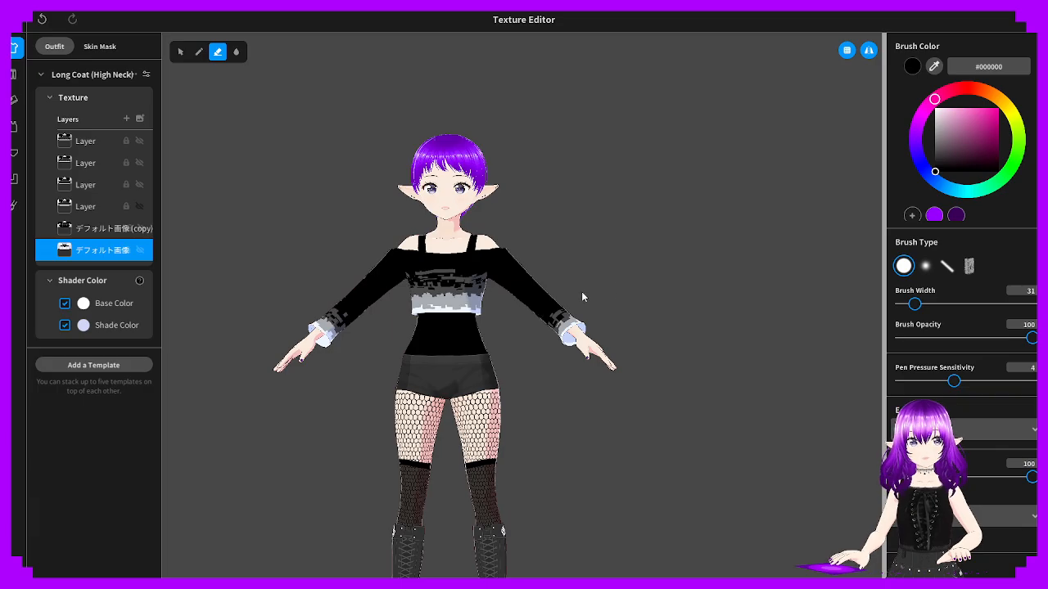
scroll(625, 281, up, 8)
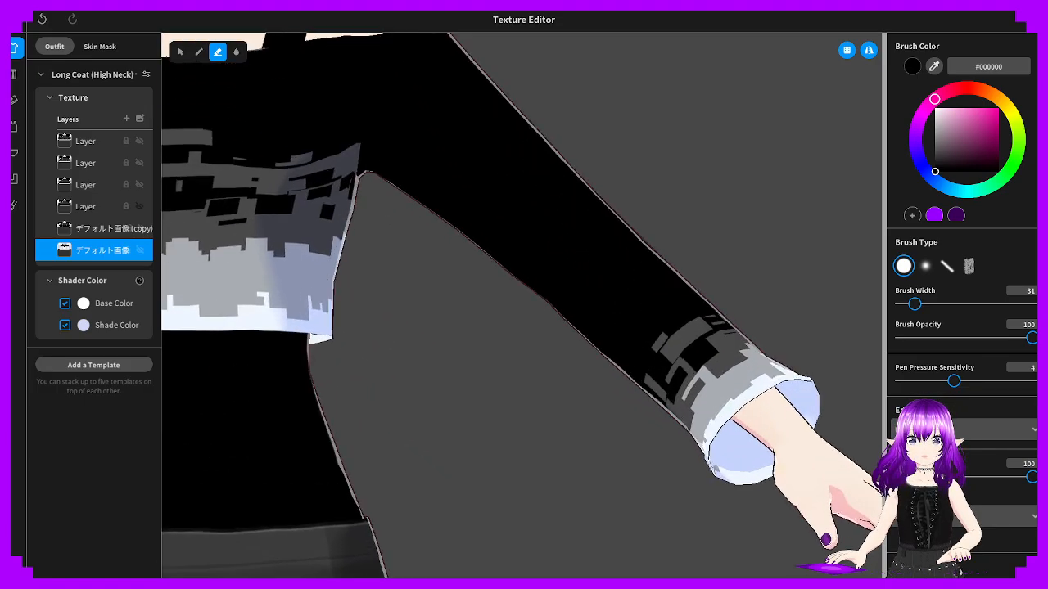
scroll(626, 282, down, 8)
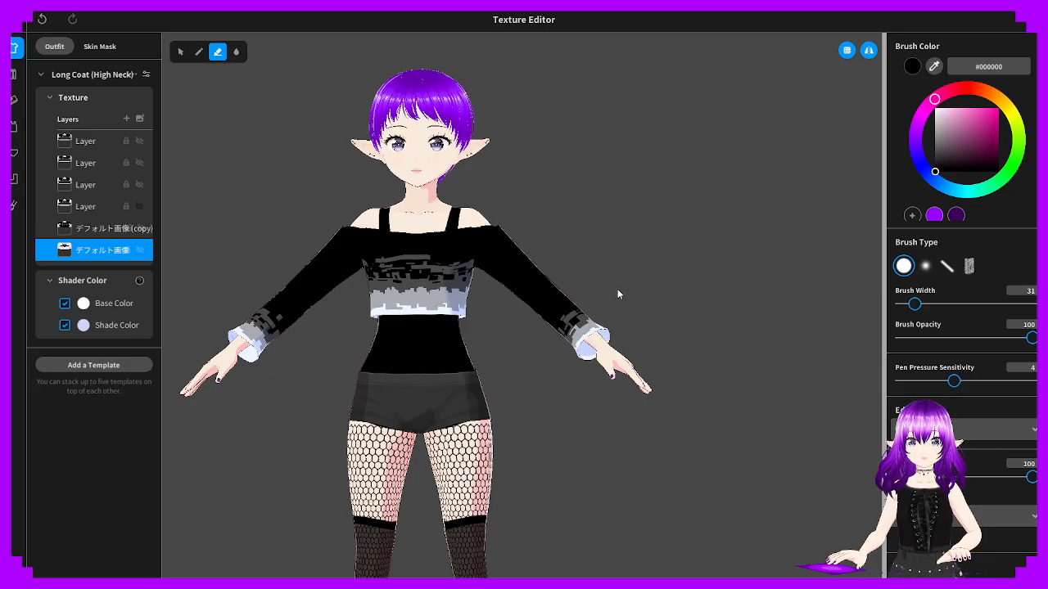
scroll(617, 293, down, 2)
right_drag(553, 306, 184, 309)
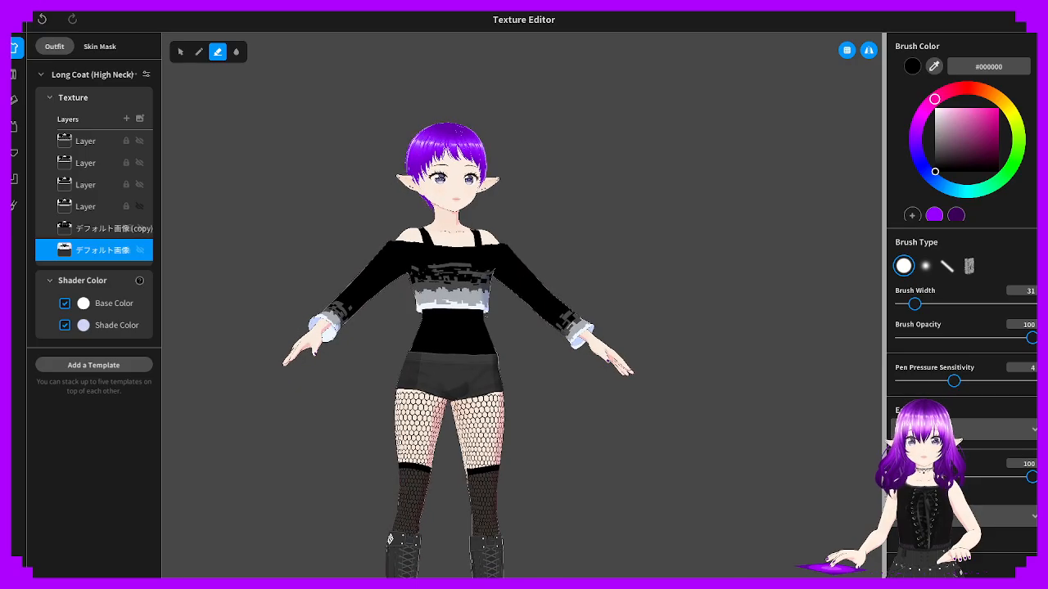
right_drag(477, 332, 450, 337)
scroll(463, 336, up, 3)
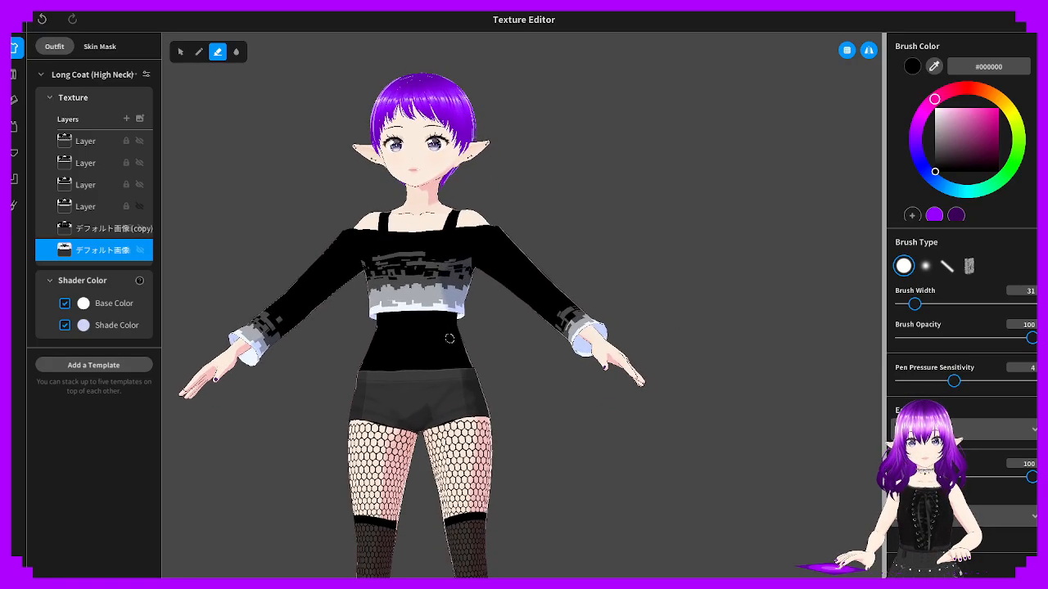
right_click(113, 142)
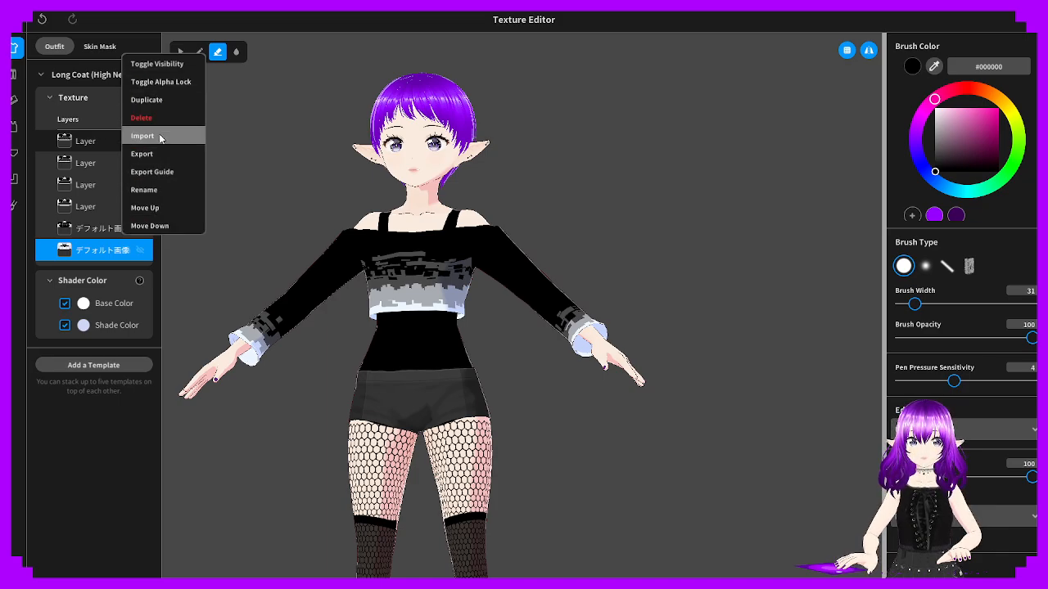
click(79, 123)
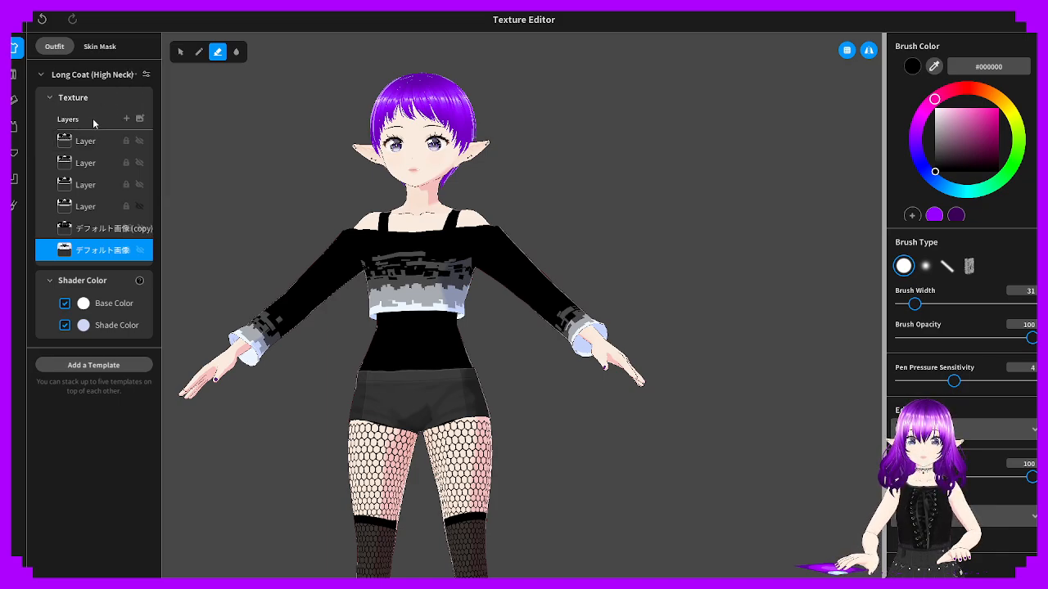
right_click(90, 225)
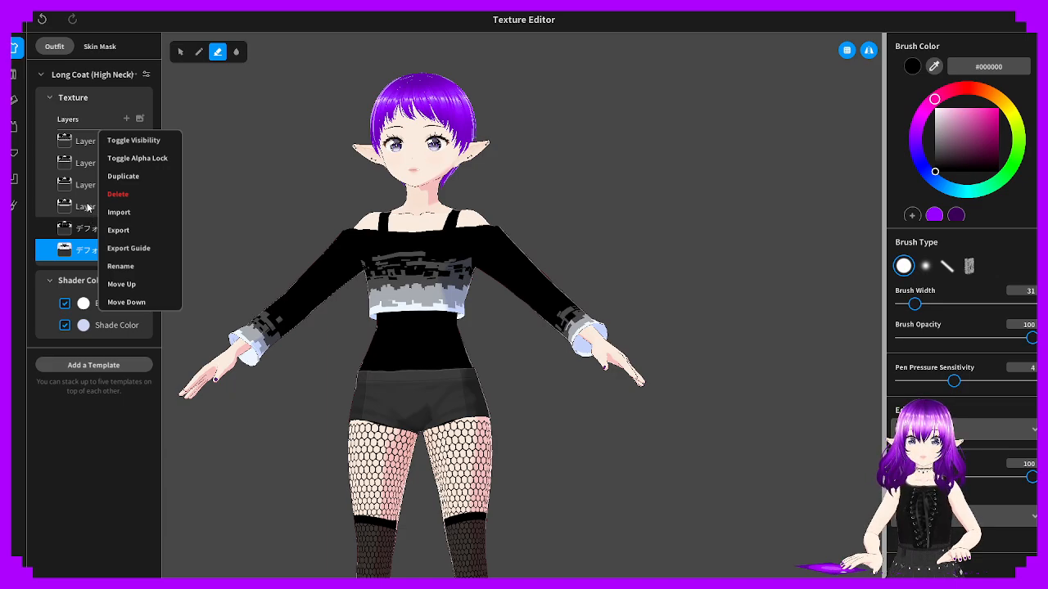
click(87, 208)
right_click(86, 186)
click(88, 168)
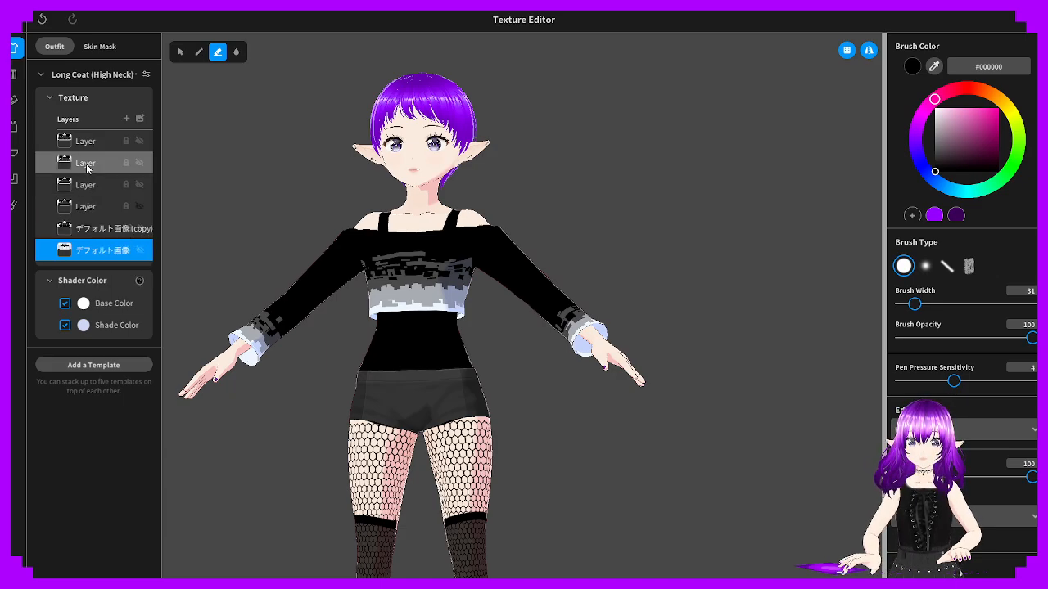
right_click(90, 139)
click(218, 196)
mouse_move(384, 324)
right_down()
mouse_move(660, 313)
mouse_move(379, 330)
mouse_move(632, 300)
mouse_move(368, 326)
right_up()
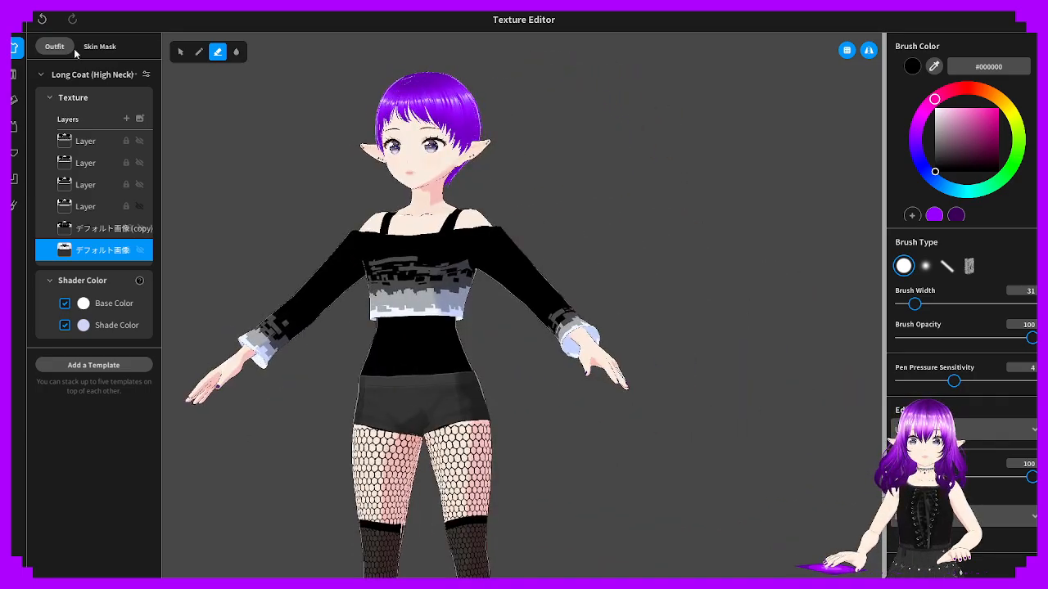
Leave the Texture Editor and look through the avatar's custom base hair and front hair items
click(19, 39)
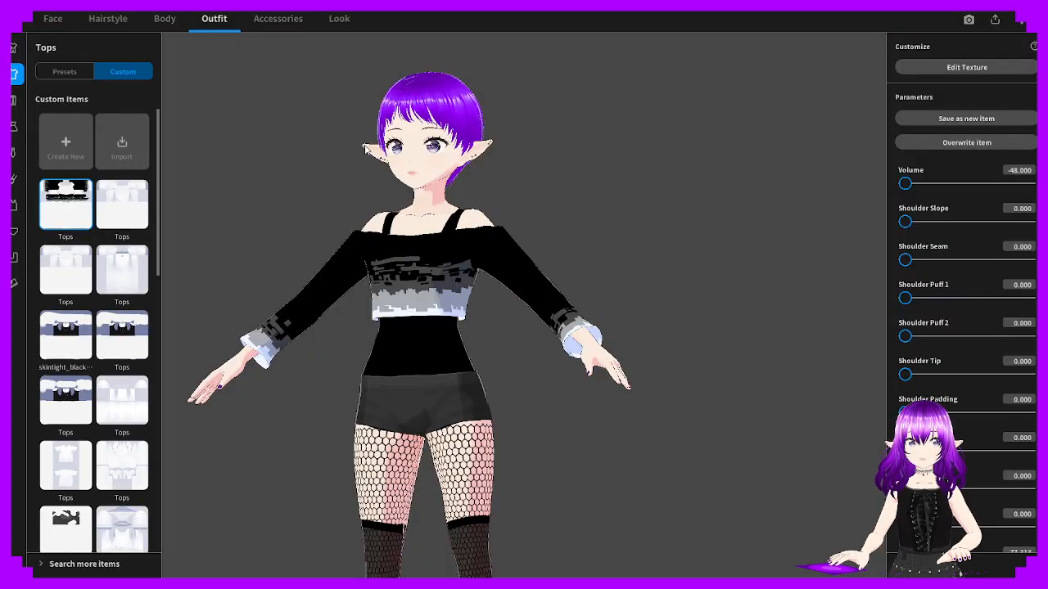
click(119, 22)
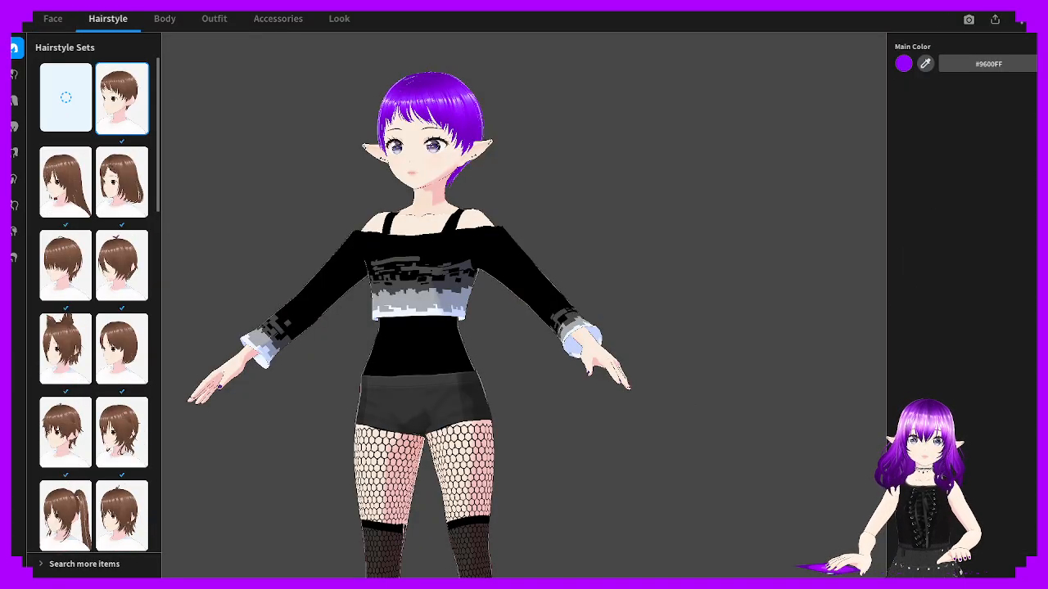
click(14, 256)
click(117, 75)
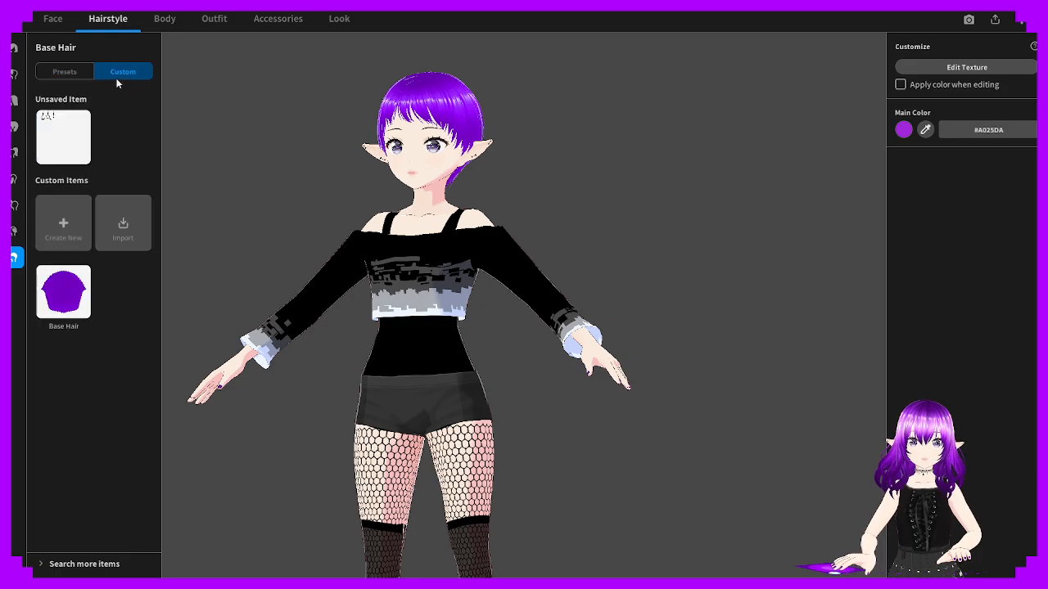
click(14, 47)
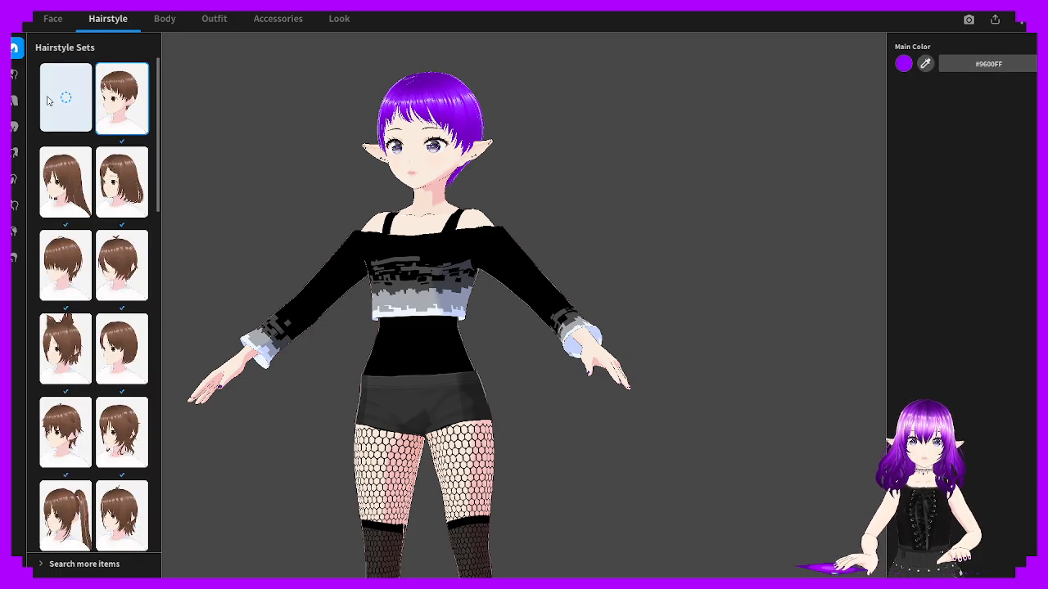
click(16, 74)
click(131, 72)
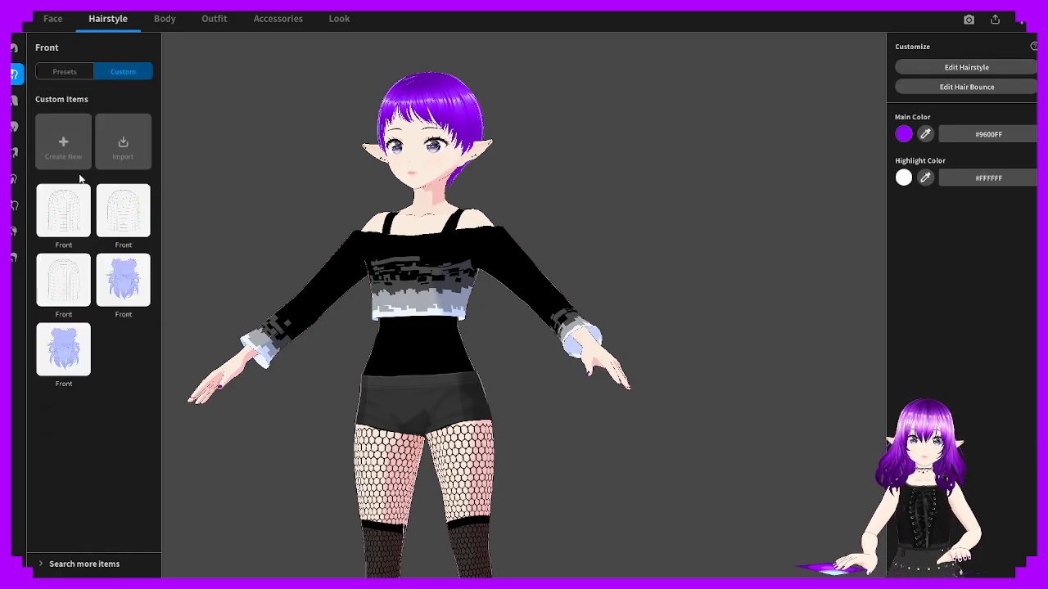
Apply the custom long purple back hair to the avatar and open the overall hair category
click(21, 101)
click(119, 72)
click(64, 209)
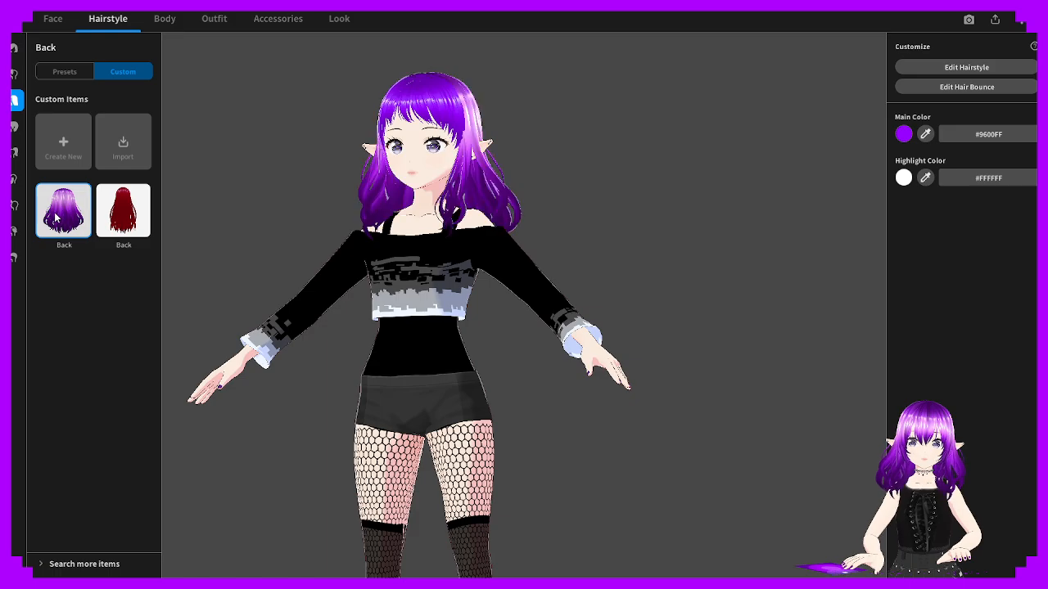
click(14, 127)
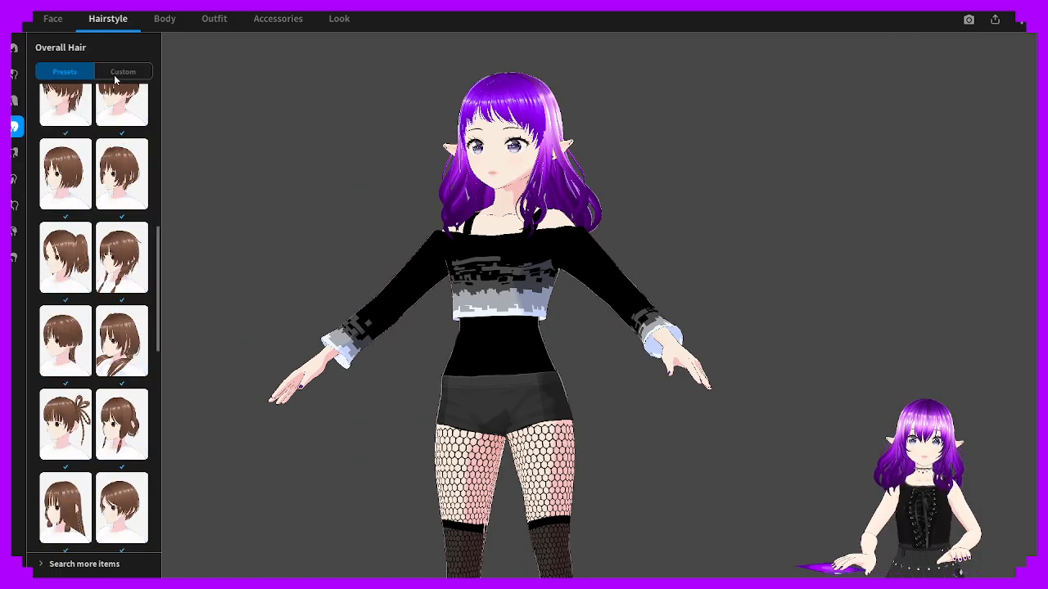
Look through the custom items of the overall hair, extensions, ahoge and extra hair categories, and open the base hair category
click(123, 71)
click(14, 153)
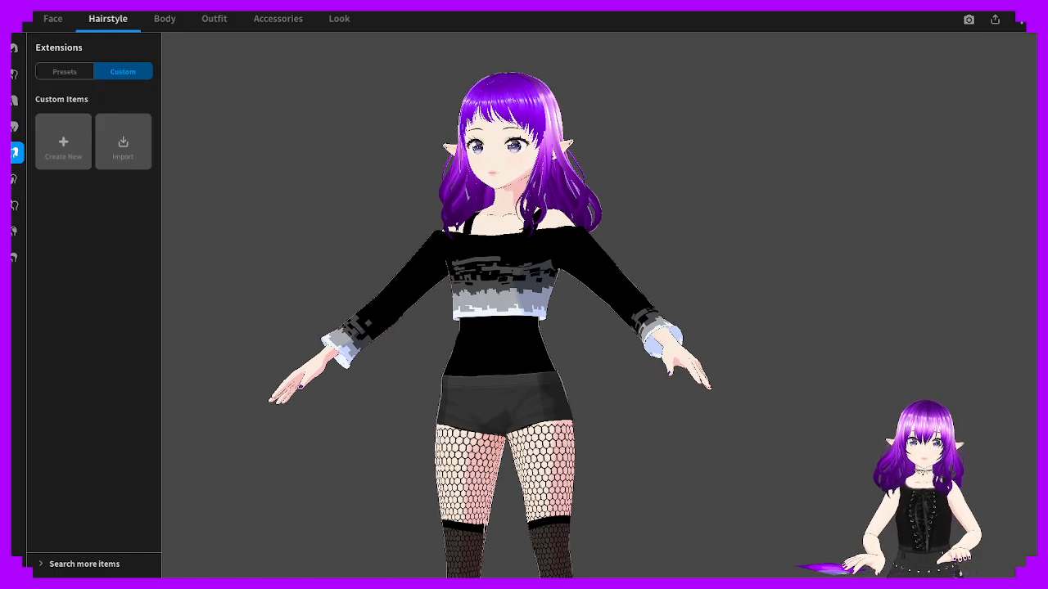
click(13, 178)
click(123, 71)
click(14, 205)
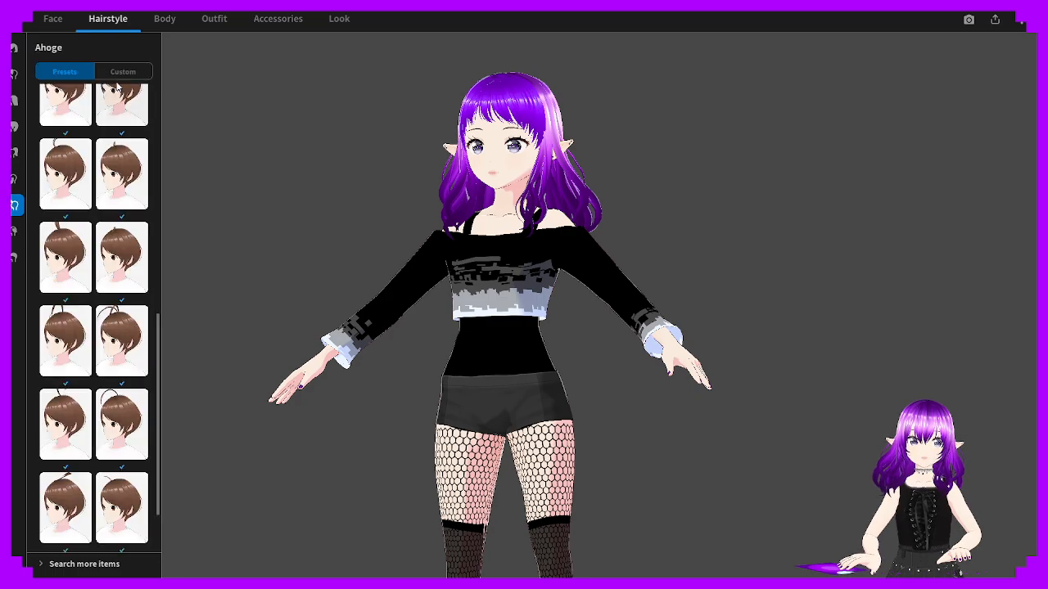
click(123, 71)
click(13, 231)
click(123, 71)
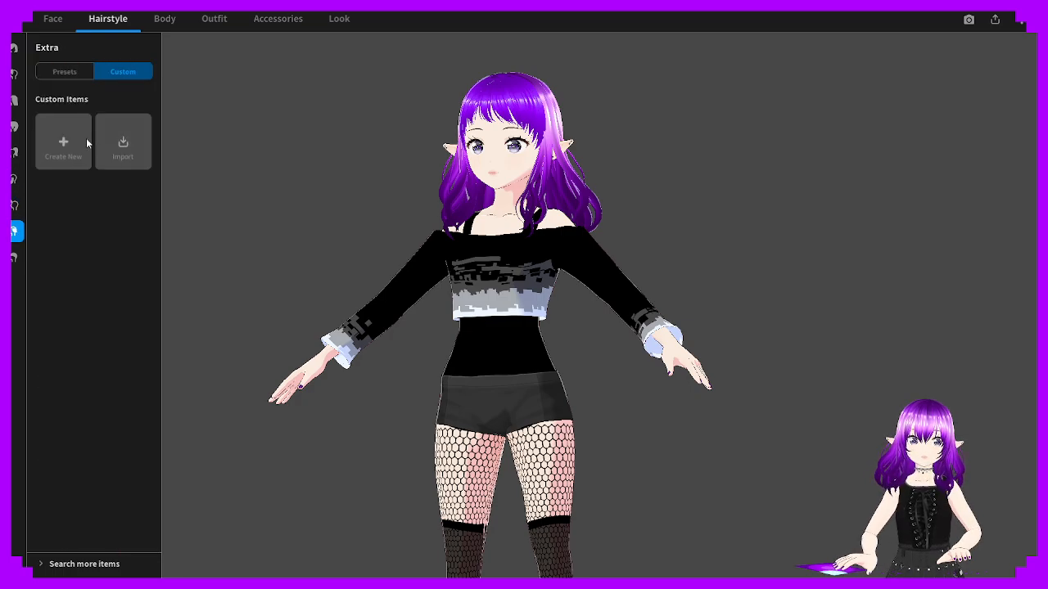
click(19, 254)
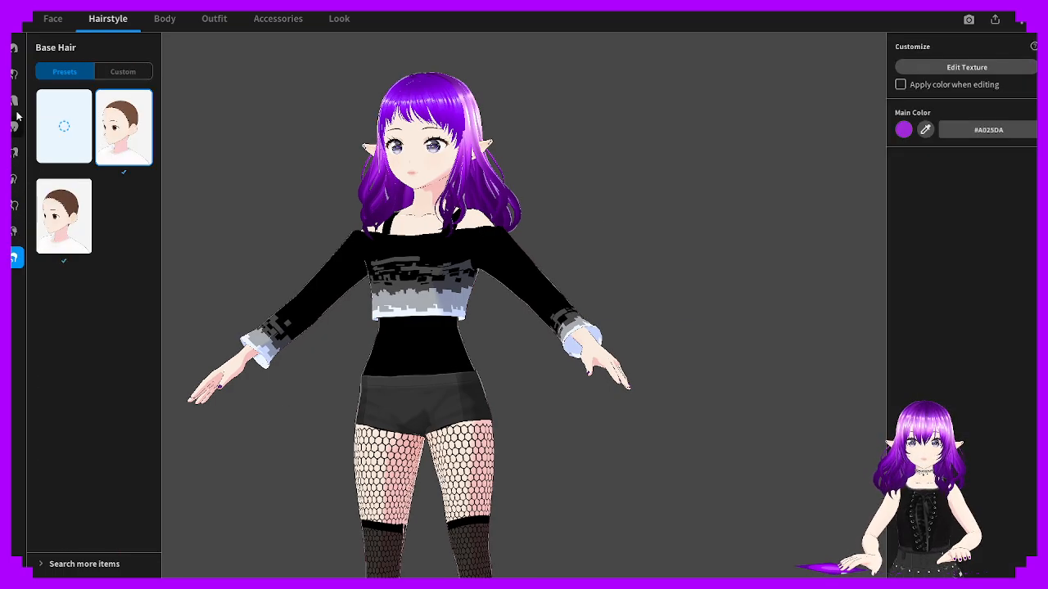
Try the first front hair presets on the avatar, then remove the front hair to examine the bare hairline from an angle
click(14, 75)
click(123, 71)
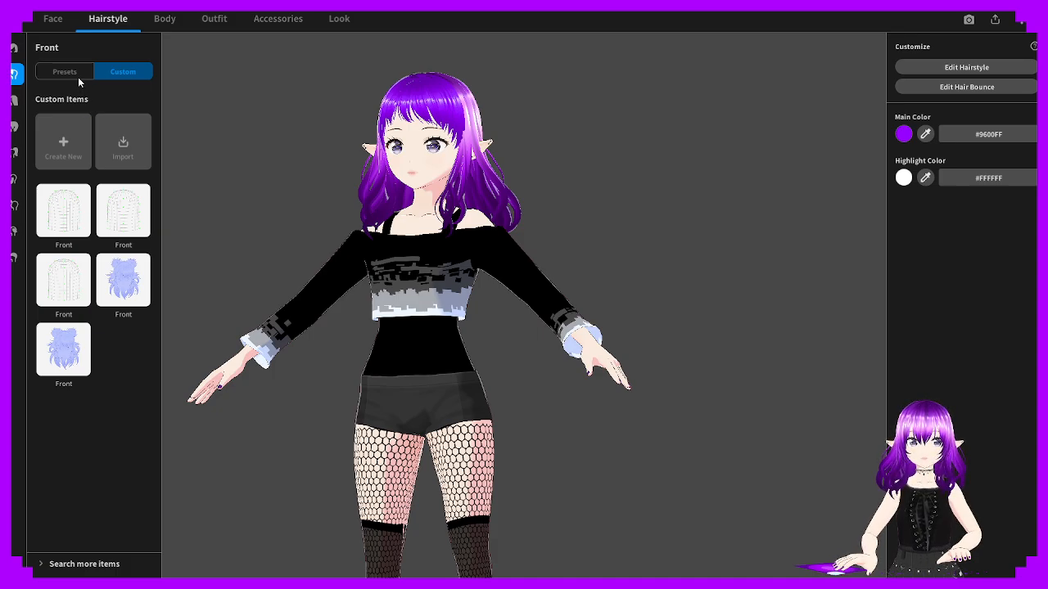
click(78, 77)
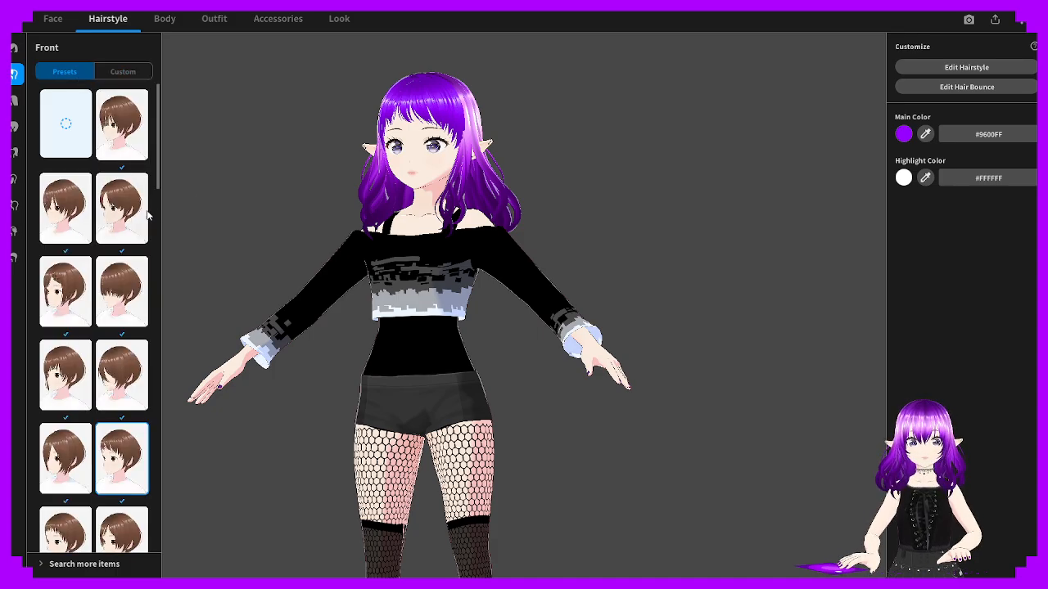
click(128, 150)
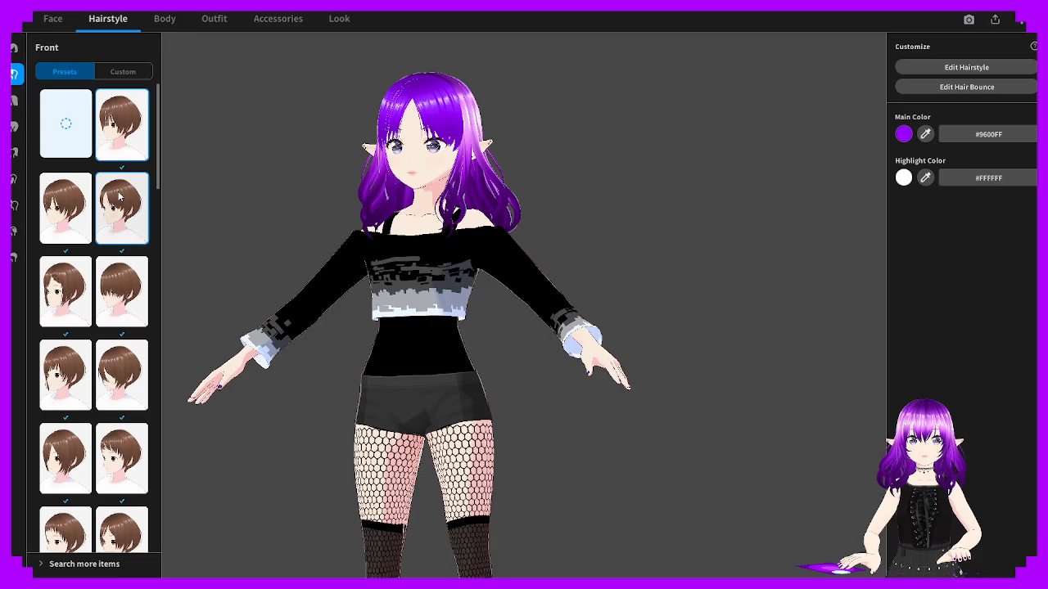
click(130, 145)
click(77, 137)
right_drag(221, 141, 273, 168)
scroll(440, 177, up, 5)
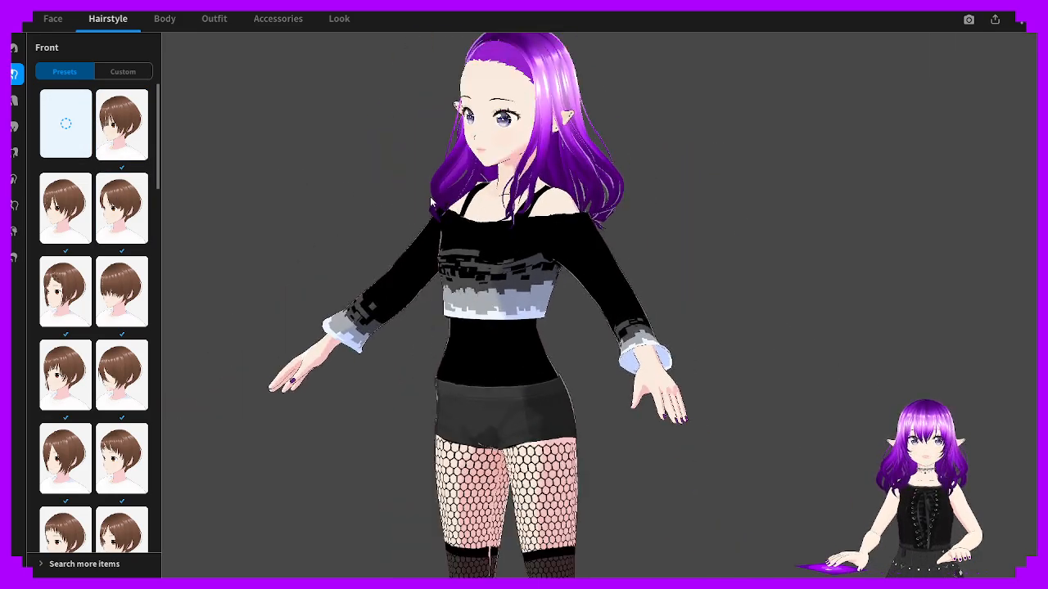
Compare side-swept, eye-covering, one-eye and short choppy front presets on the avatar, then apply a layered one with pointed bangs between the eyes
click(121, 375)
right_drag(292, 314, 318, 306)
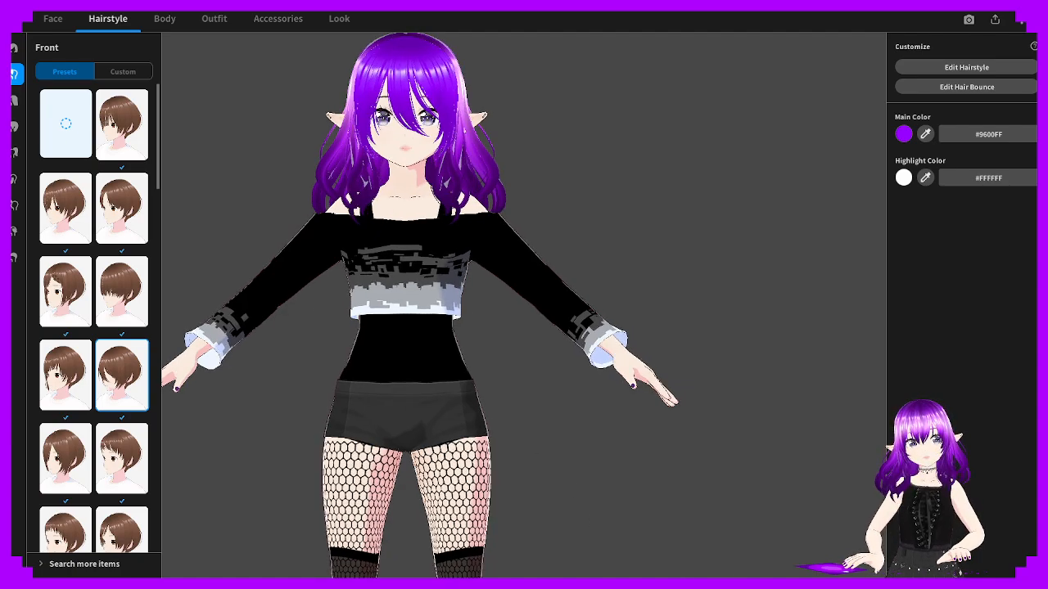
scroll(119, 221, down, 1)
scroll(114, 271, down, 1)
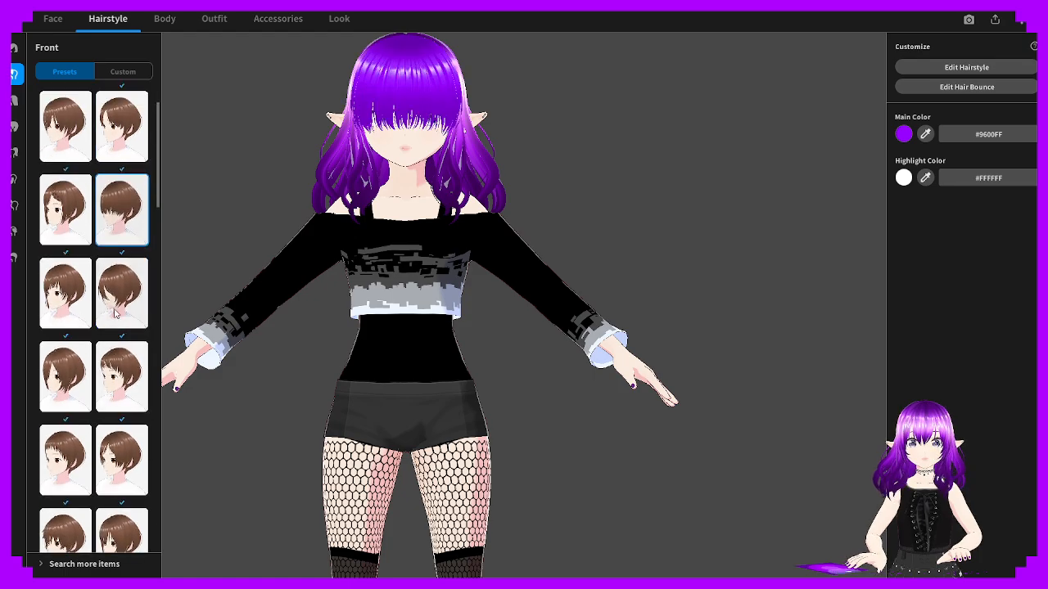
scroll(109, 289, down, 1)
click(61, 281)
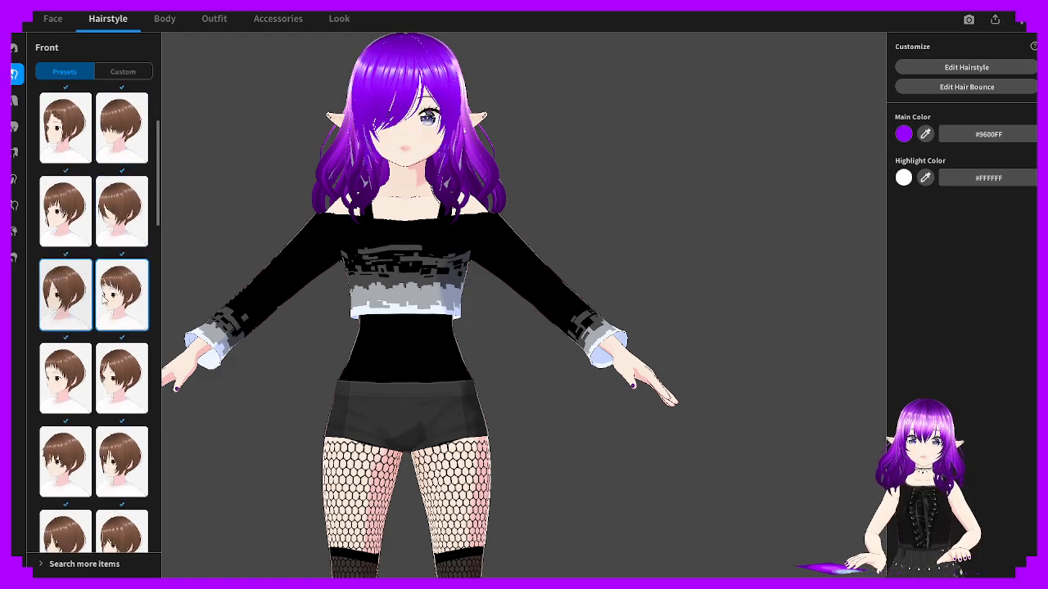
scroll(62, 281, down, 2)
click(103, 203)
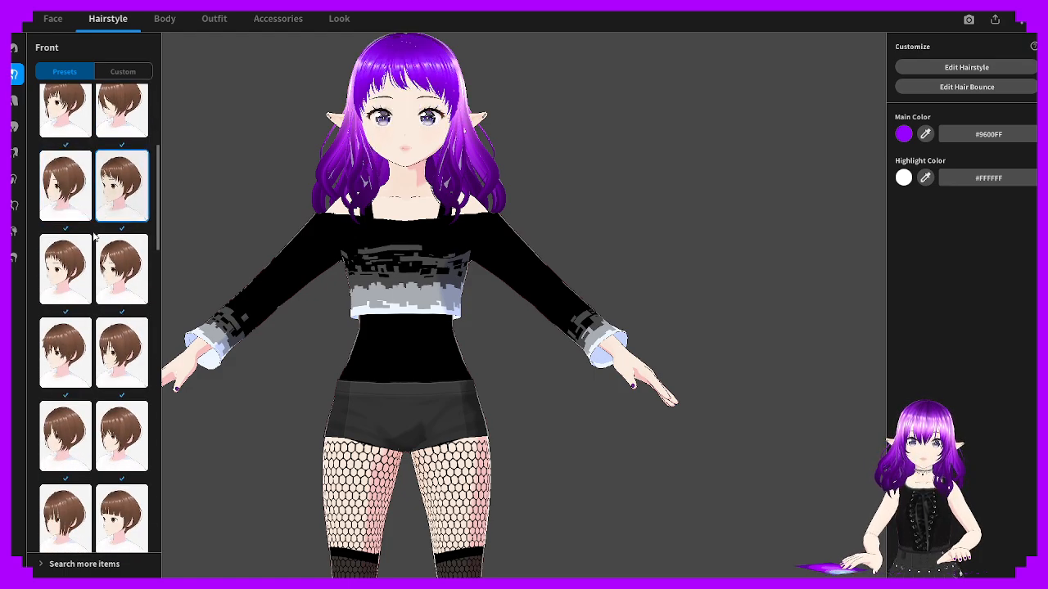
scroll(115, 297, up, 1)
click(115, 296)
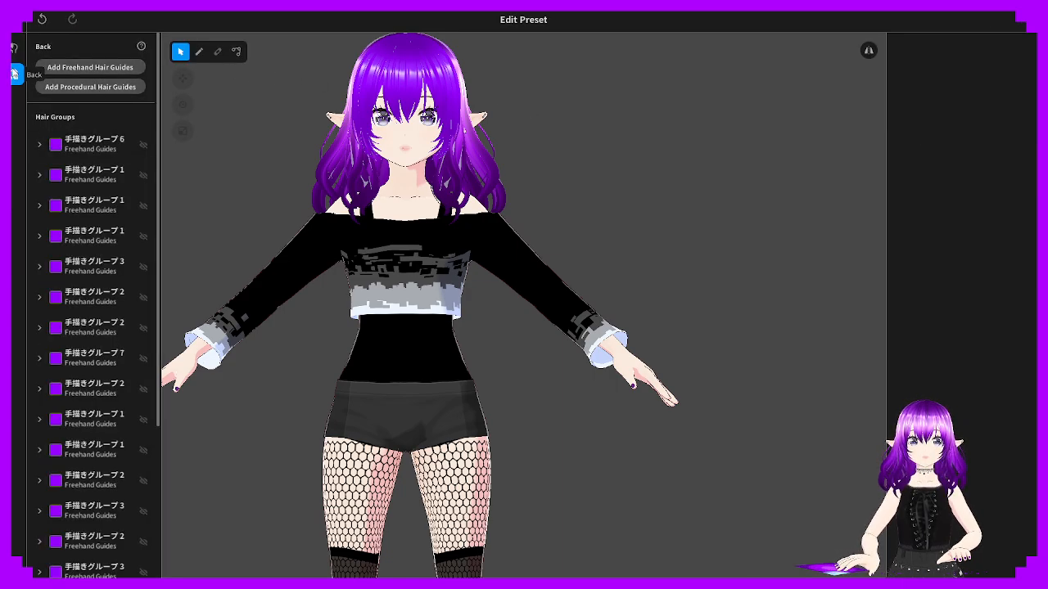
In the Hairstyle Editor, try the first purple material and then the brown one on the topmost front freehand hair group
click(81, 136)
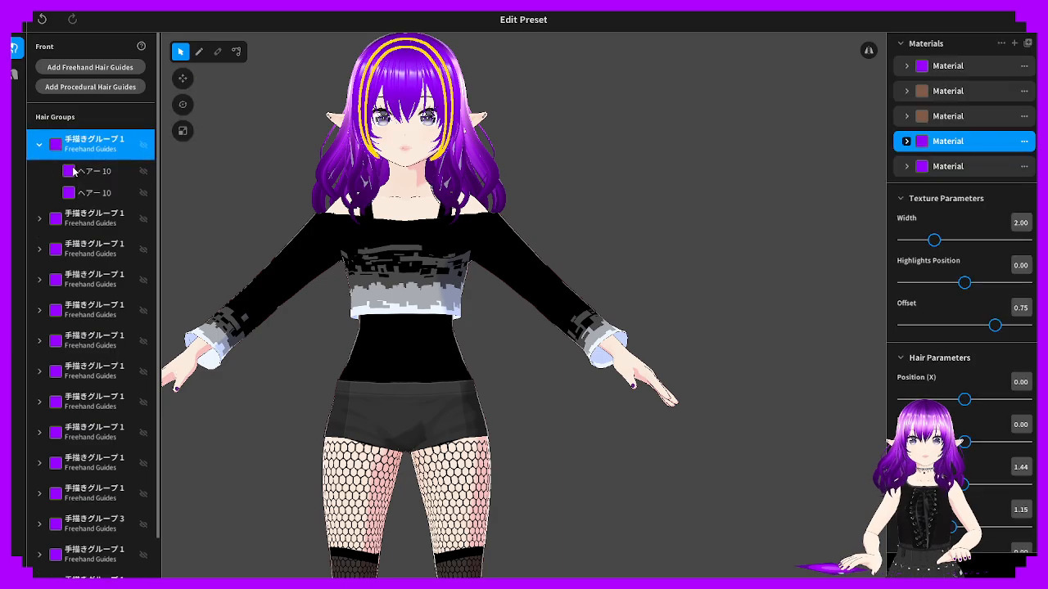
click(923, 68)
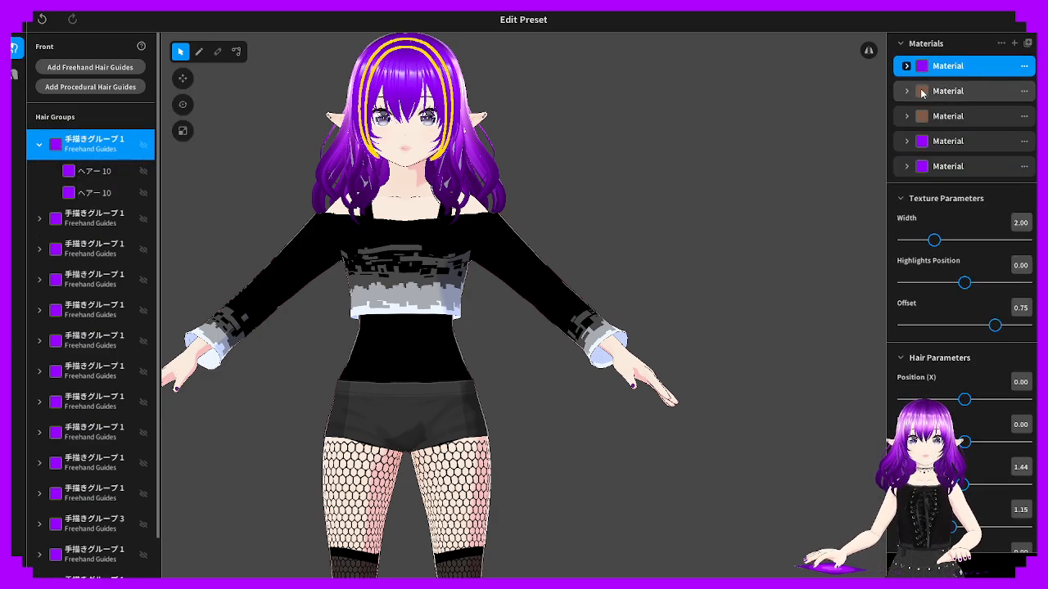
click(923, 91)
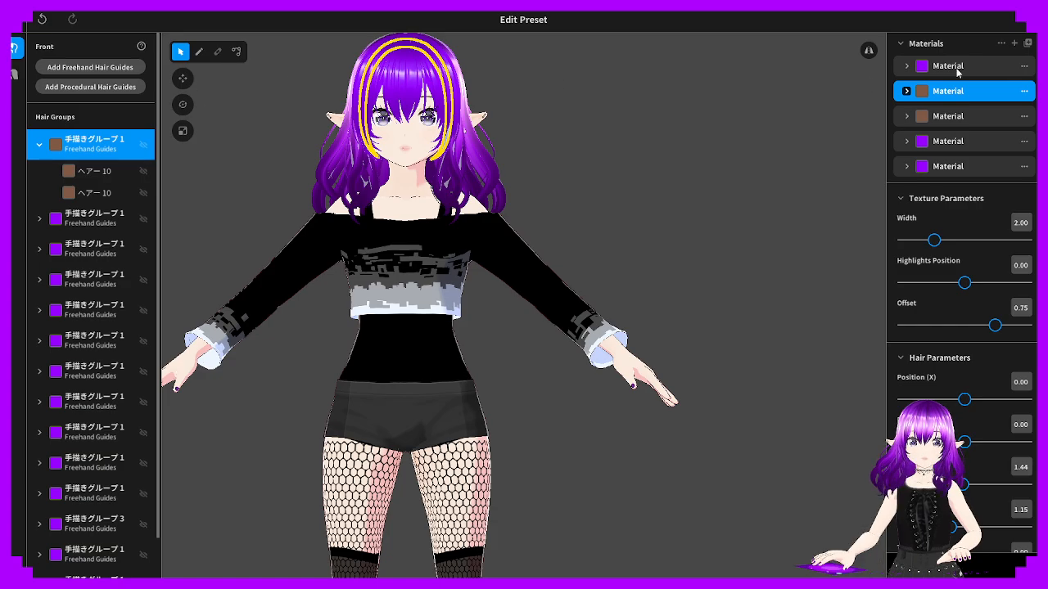
click(905, 43)
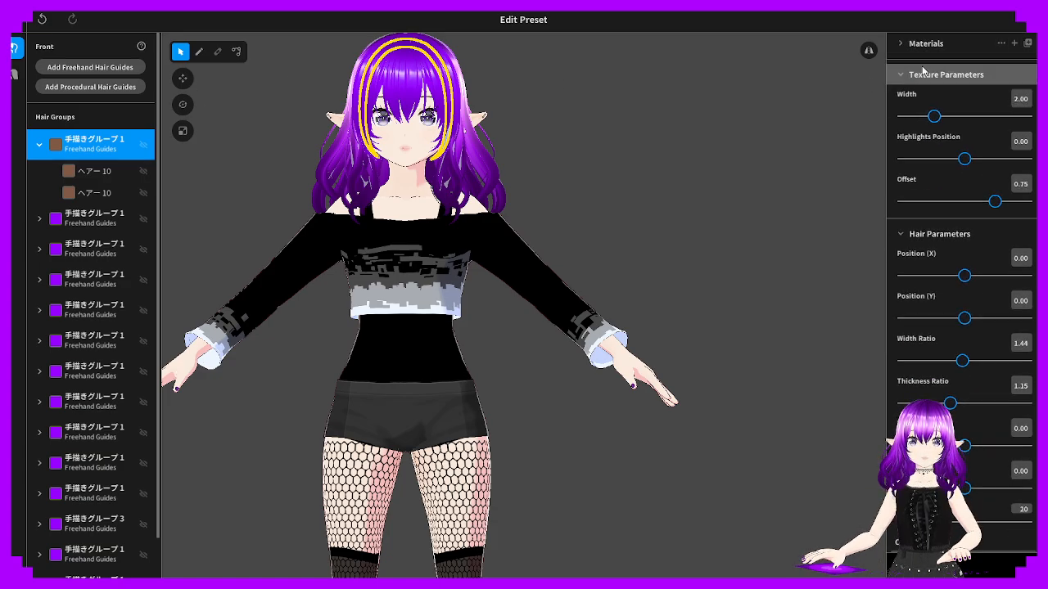
click(908, 44)
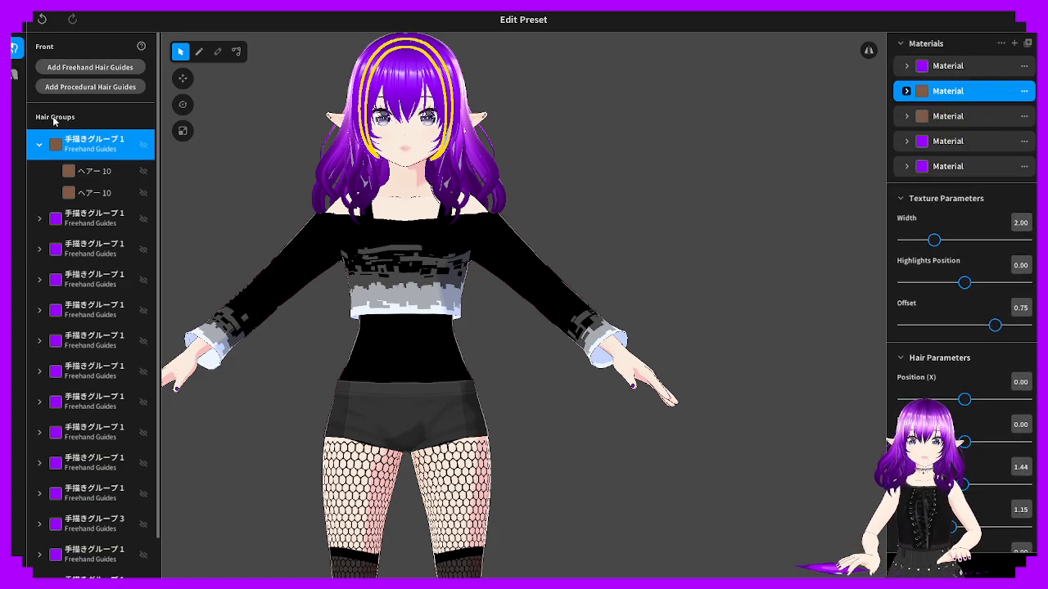
Close the Hairstyle Editor without saving the edited front hair and check the front hair's main color
click(39, 145)
right_click(97, 145)
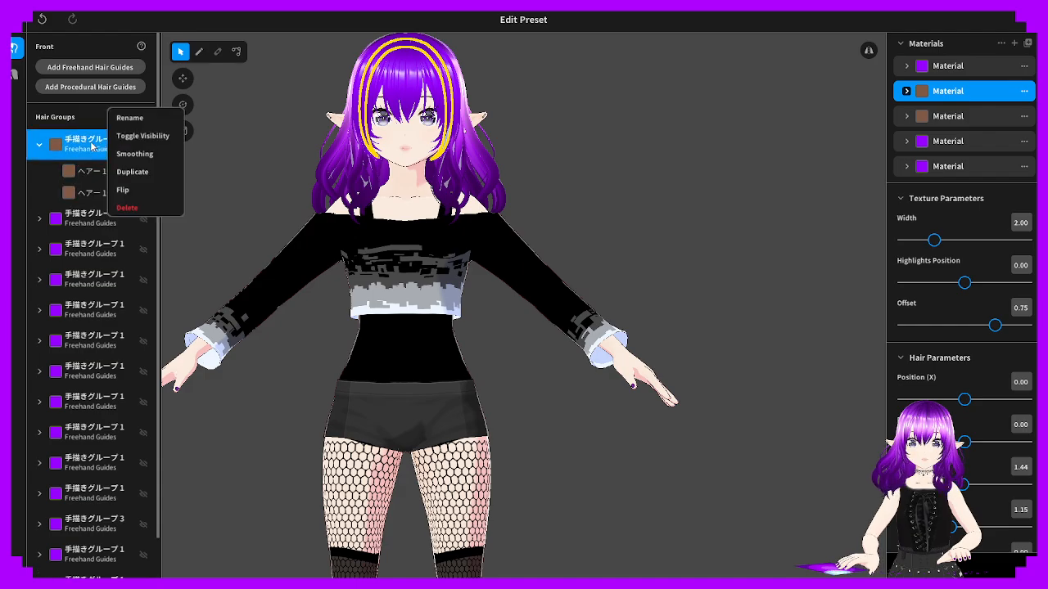
click(39, 145)
click(18, 21)
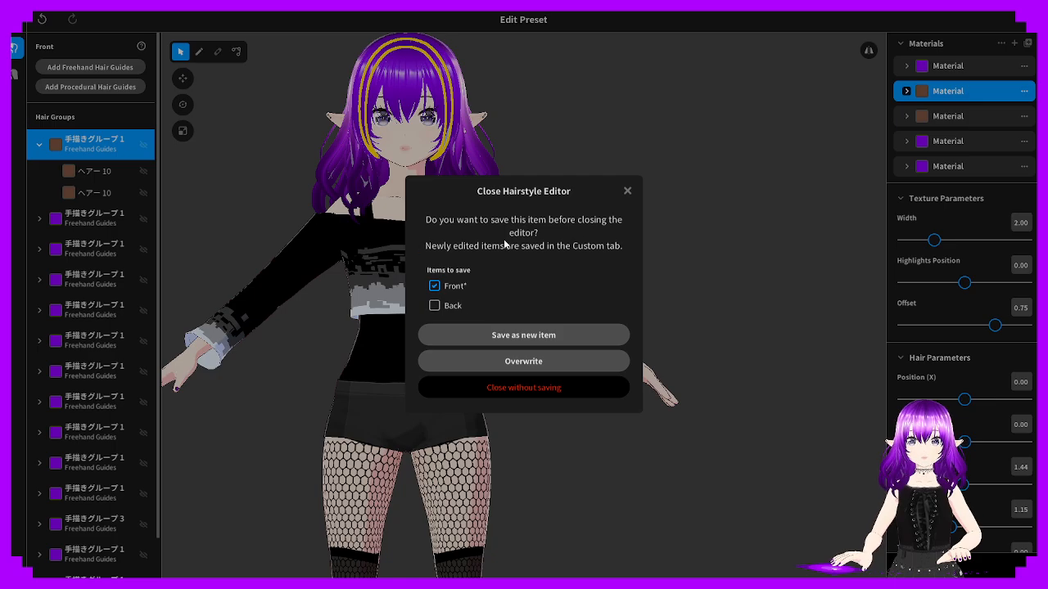
click(525, 388)
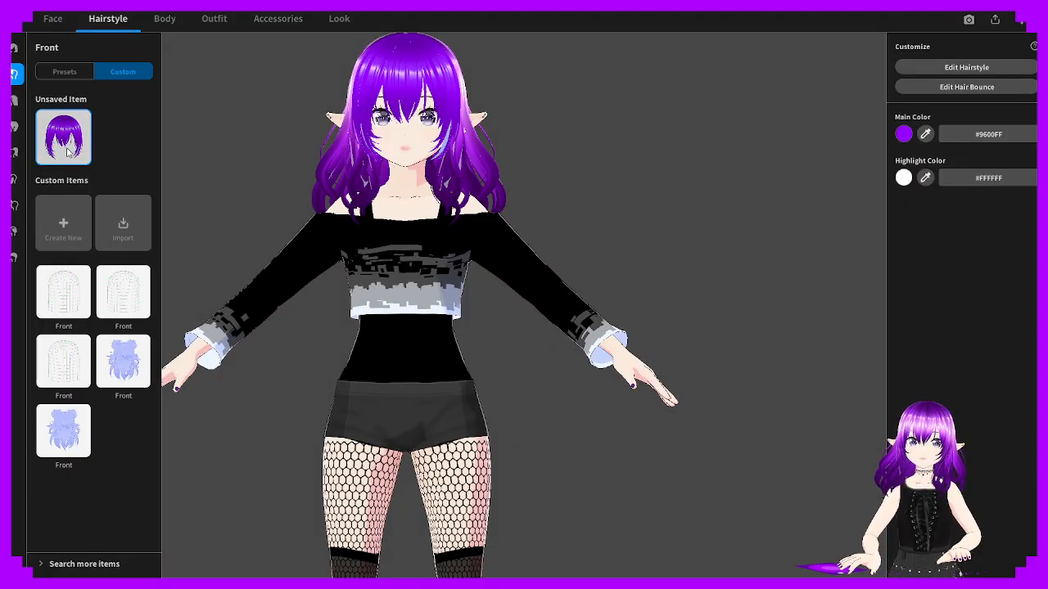
click(902, 134)
click(517, 84)
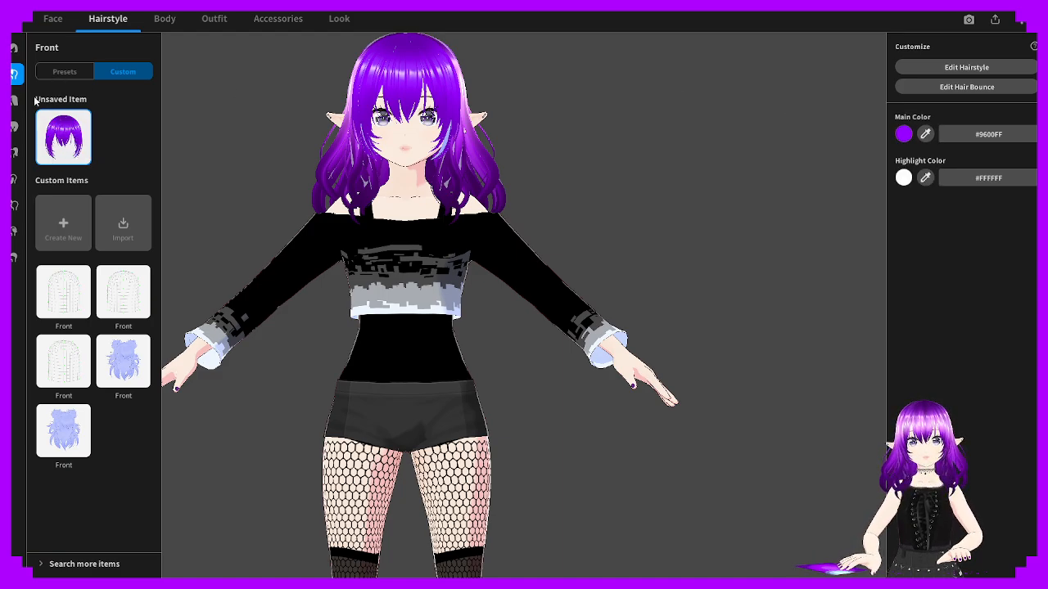
Create a new custom overall hair item, saving the temporary items as custom items before editing
click(13, 125)
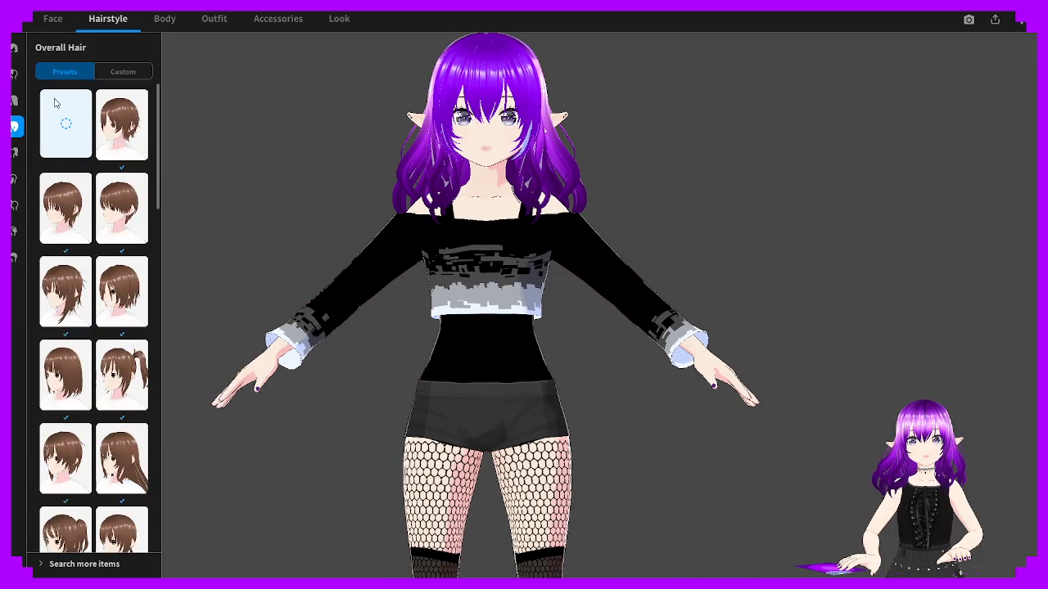
click(132, 71)
click(79, 142)
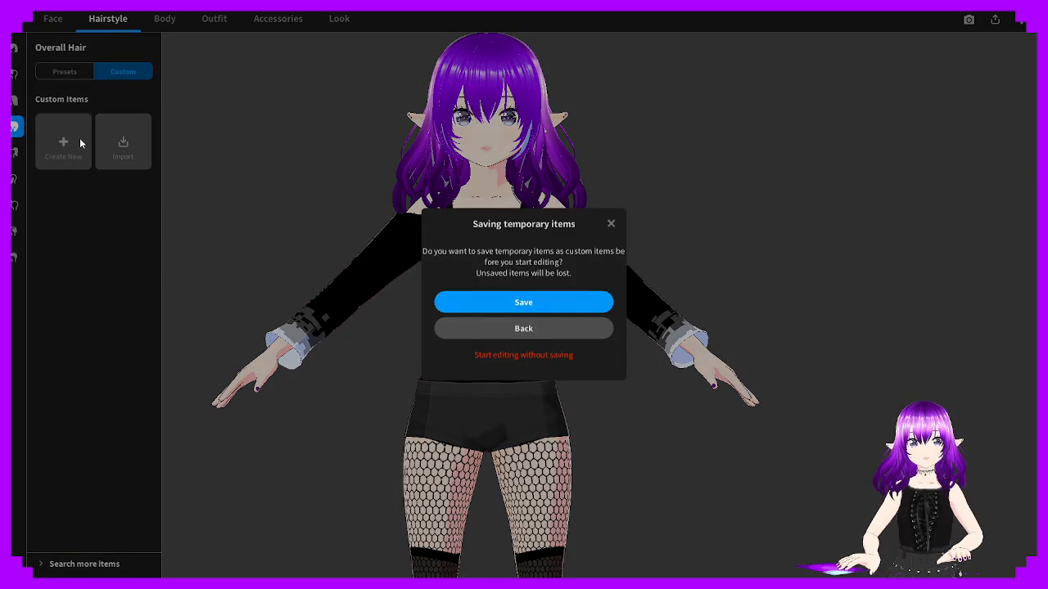
click(539, 306)
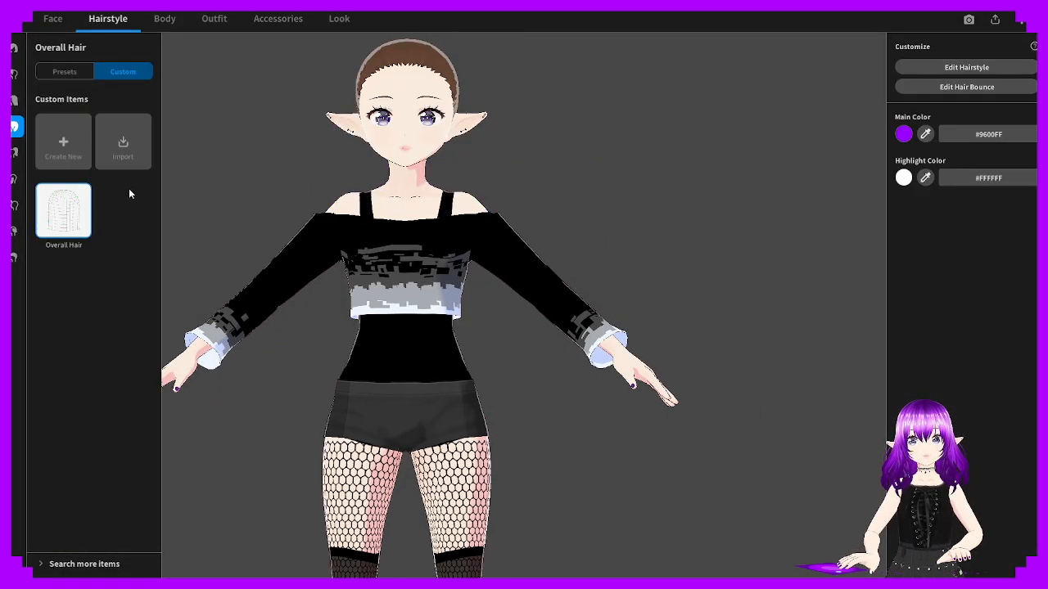
Return to the front hair presets and try the one-eye-covering style and the very short choppy bangs
click(14, 99)
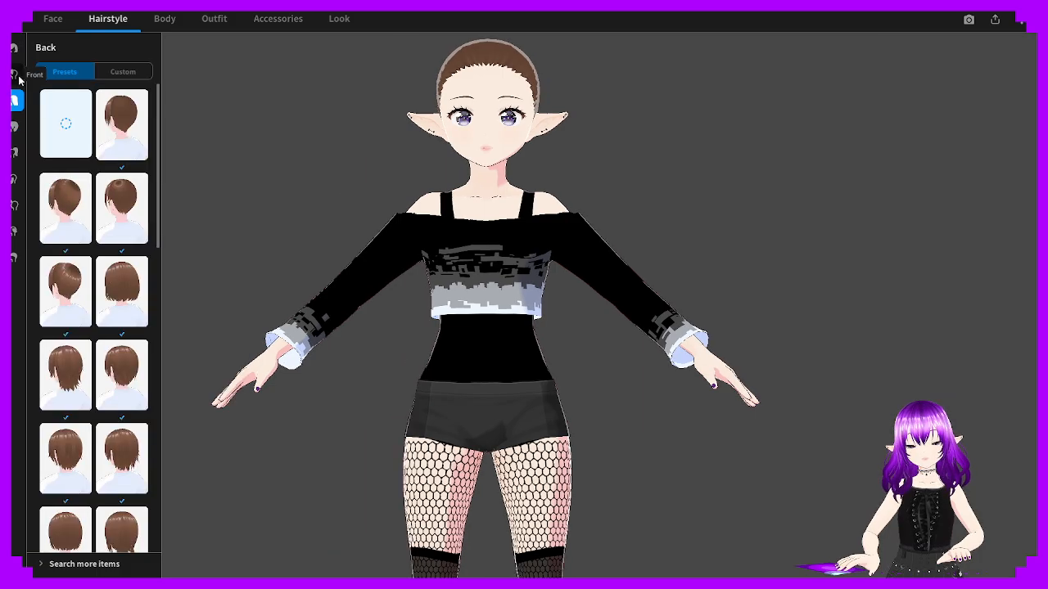
click(14, 74)
click(123, 71)
click(65, 71)
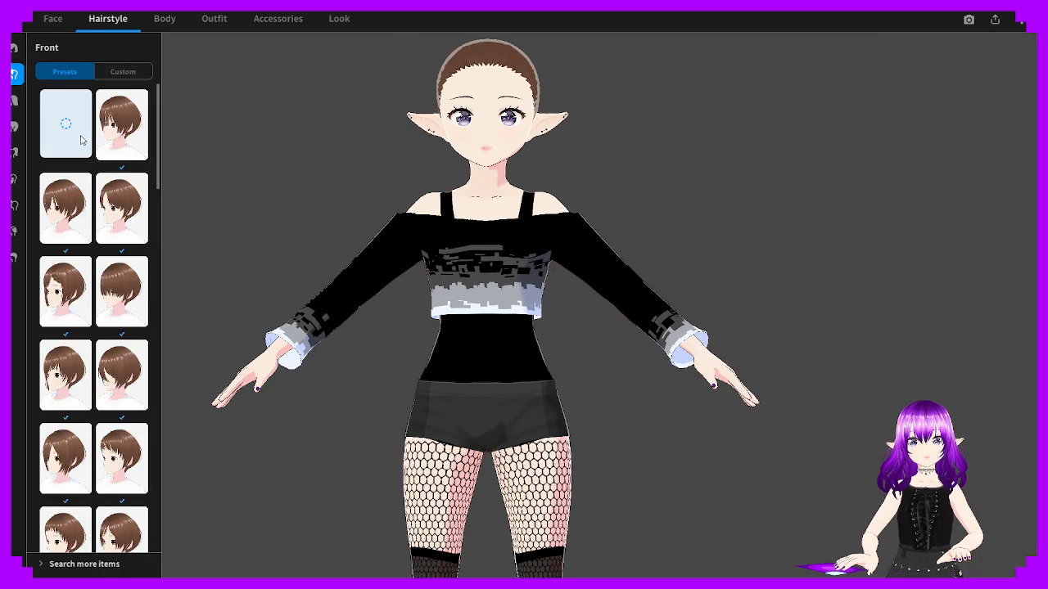
scroll(94, 319, down, 2)
click(65, 321)
click(74, 393)
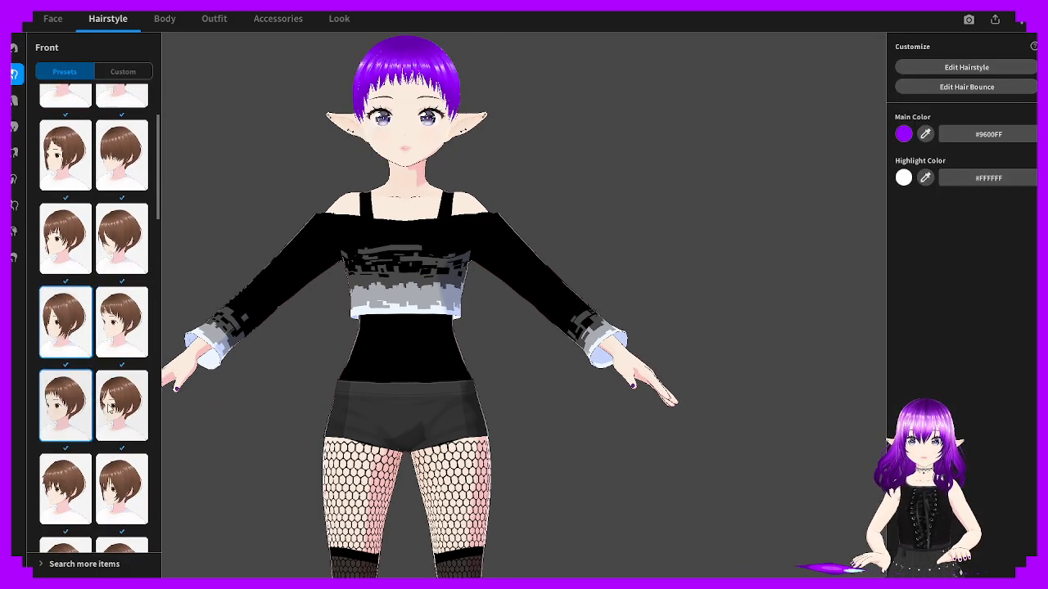
Try the parted and layered chin-length front presets further down the list on the avatar
click(122, 401)
scroll(115, 393, down, 1)
click(58, 397)
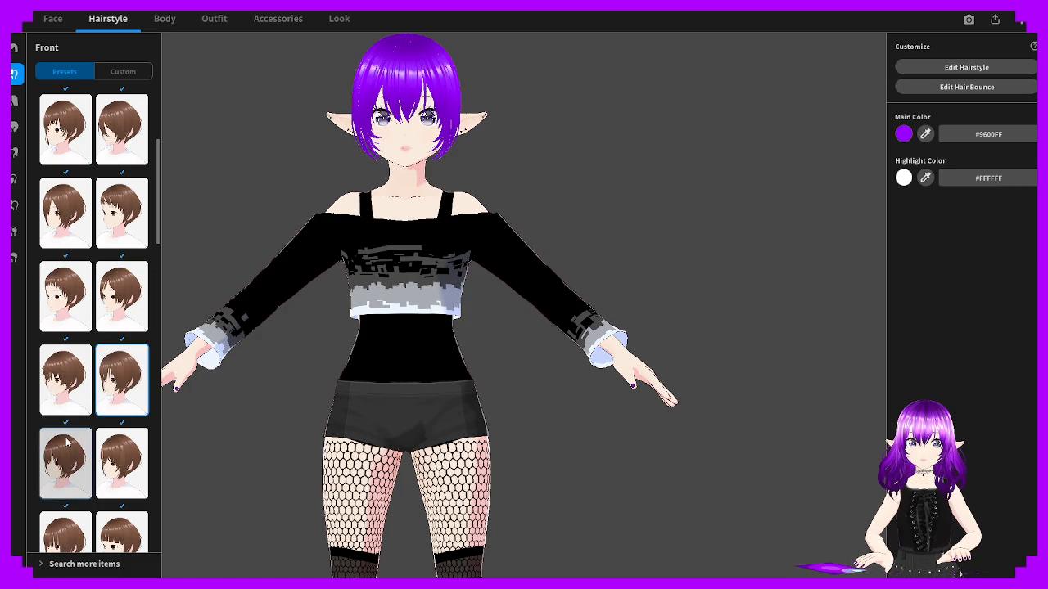
click(70, 450)
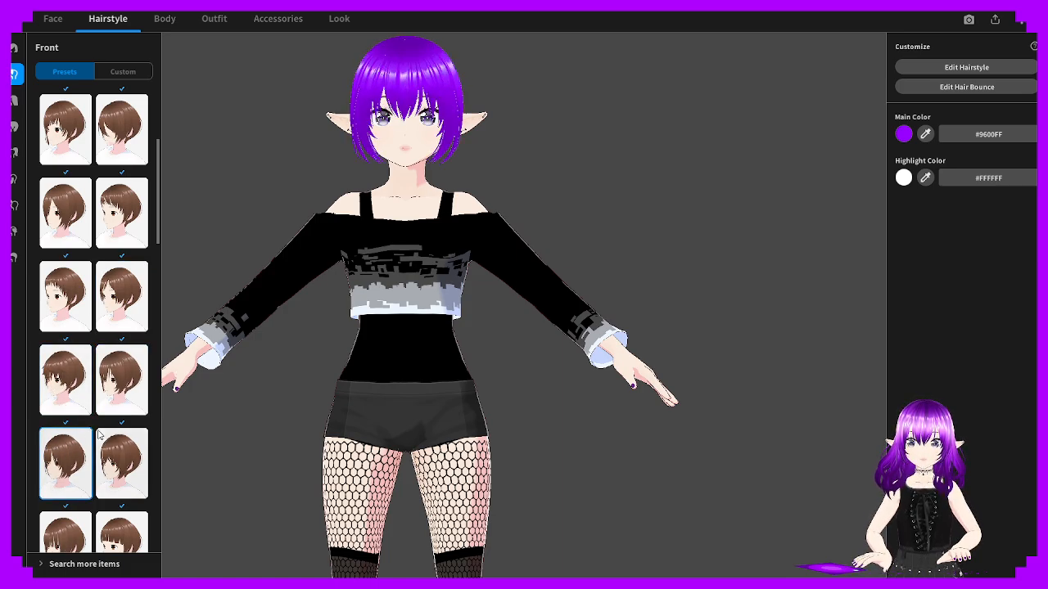
click(121, 380)
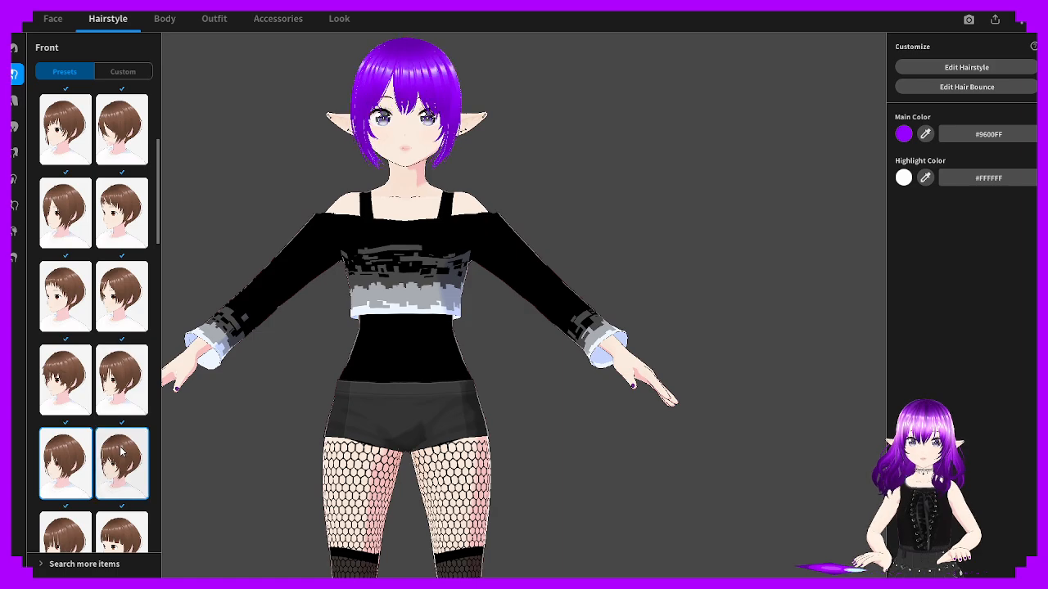
click(119, 451)
click(82, 446)
Try the short spiky front preset and several short, parted and one-eye-covering styles above it
click(67, 299)
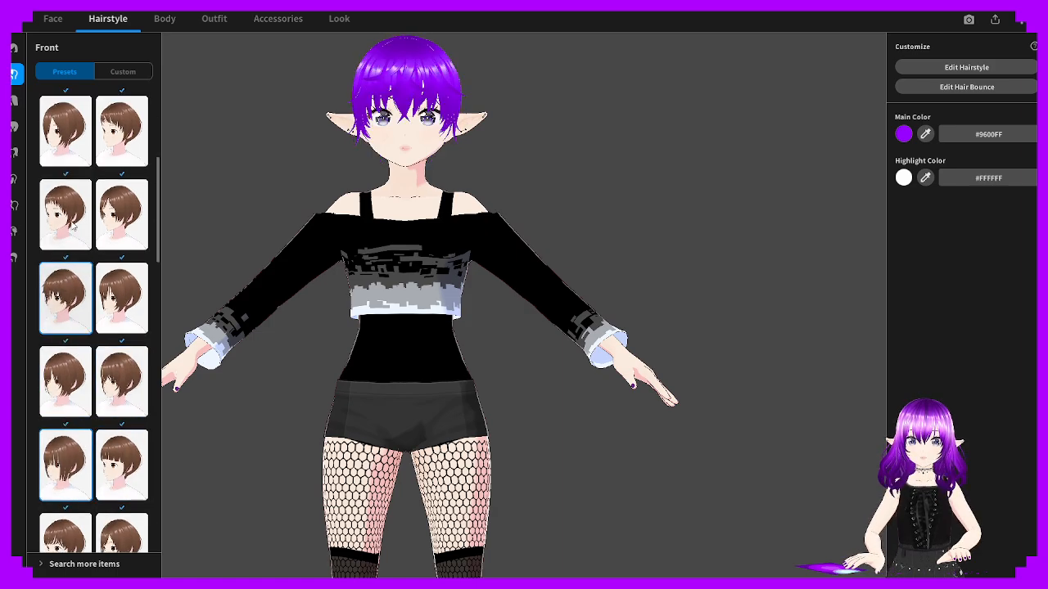
click(67, 215)
click(127, 216)
scroll(126, 219, up, 1)
click(121, 237)
click(83, 235)
scroll(87, 229, up, 1)
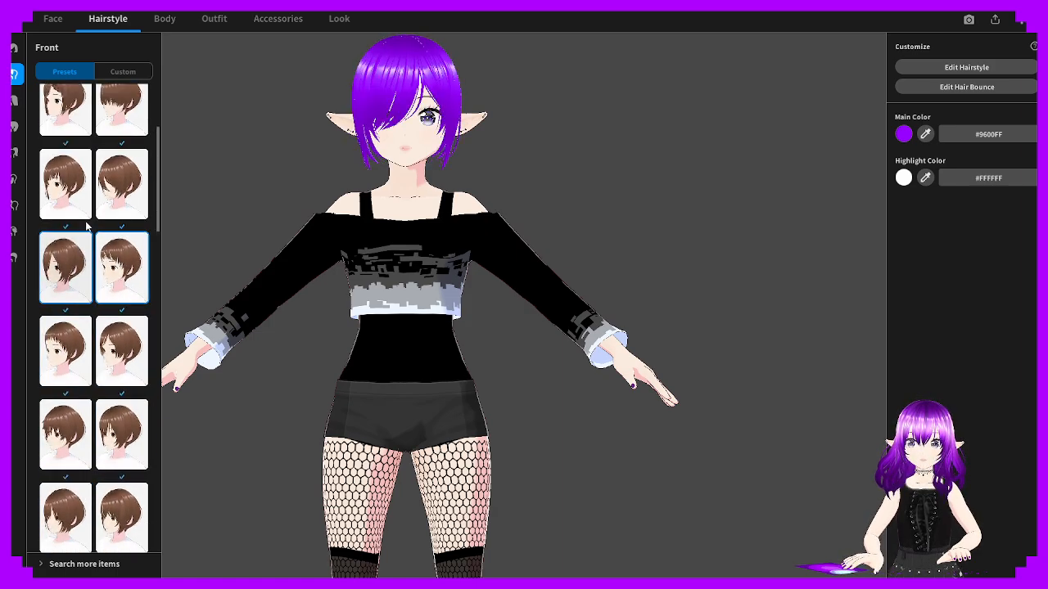
Try the swept and eye-covering front presets, working back through the list to the first front hair preset
click(121, 264)
click(122, 183)
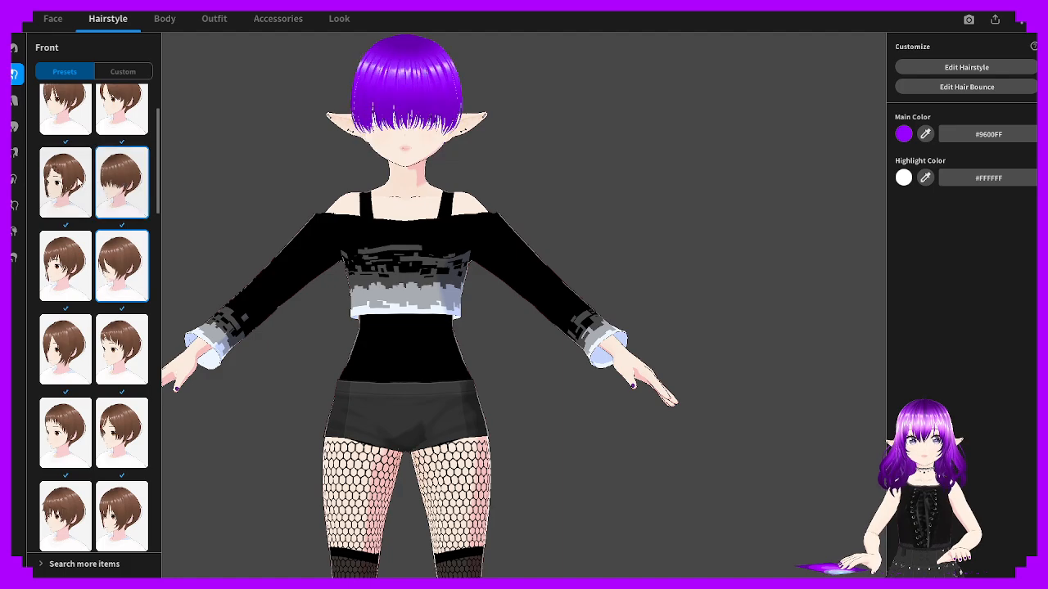
click(82, 190)
scroll(89, 192, up, 1)
scroll(89, 193, up, 1)
click(86, 198)
click(116, 186)
click(121, 141)
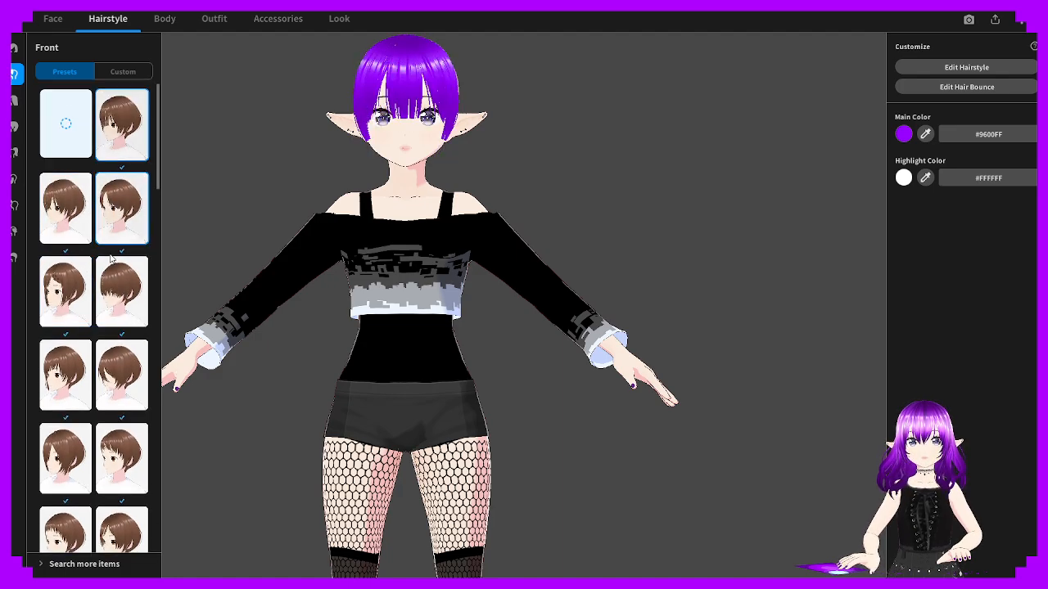
Try front presets down the list on the avatar, including the short spiky style and the layered chin-length style
scroll(67, 315, down, 3)
click(66, 316)
scroll(67, 317, down, 5)
click(68, 350)
scroll(69, 352, down, 2)
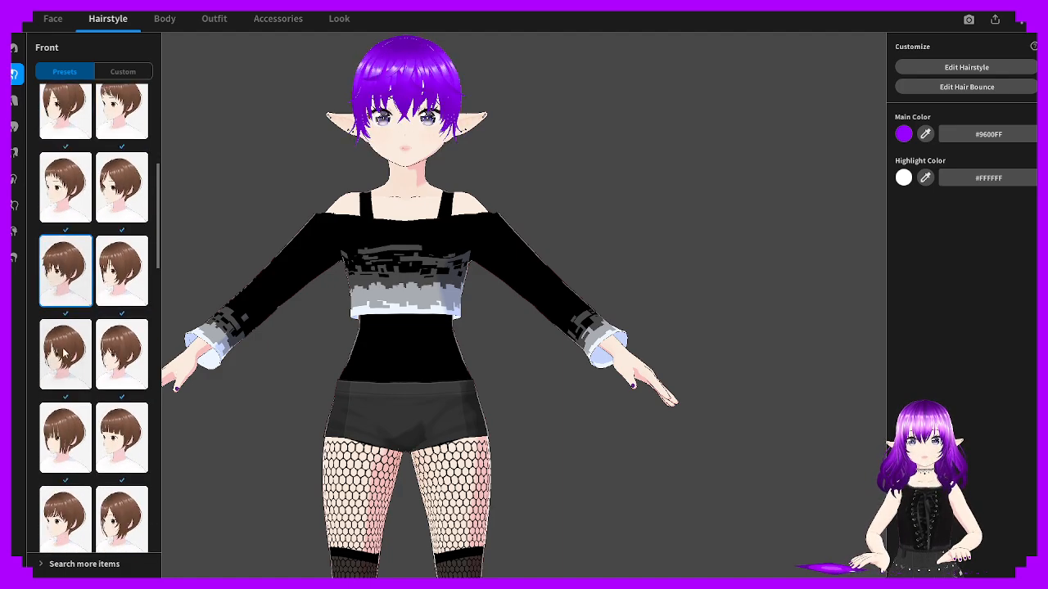
click(68, 354)
scroll(88, 293, down, 5)
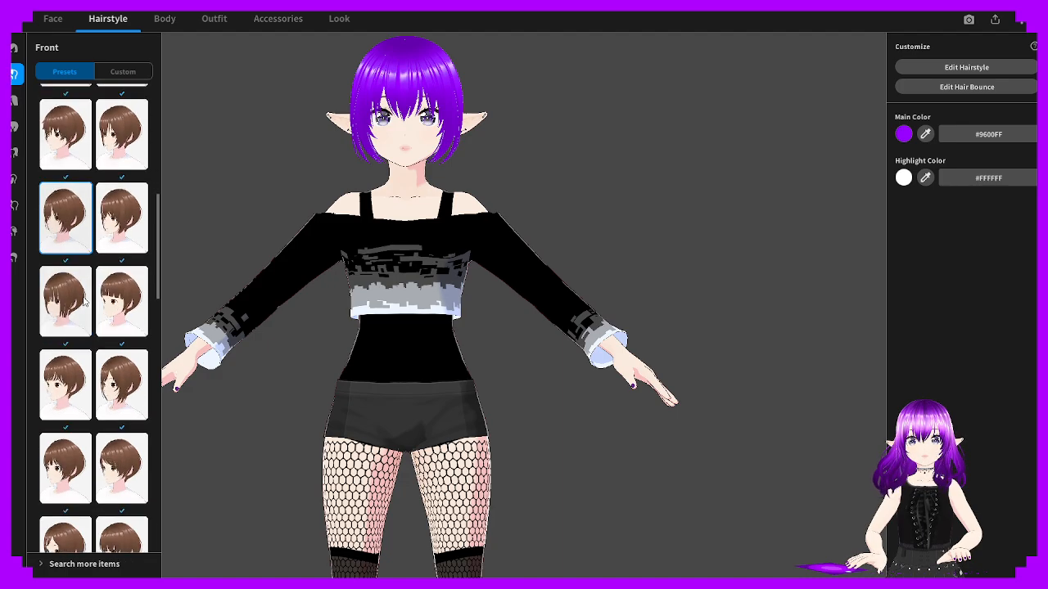
Try the next front presets down the list, including the jaw-length uneven bangs and the short side-swept style
click(80, 309)
click(84, 366)
scroll(86, 365, down, 3)
click(86, 368)
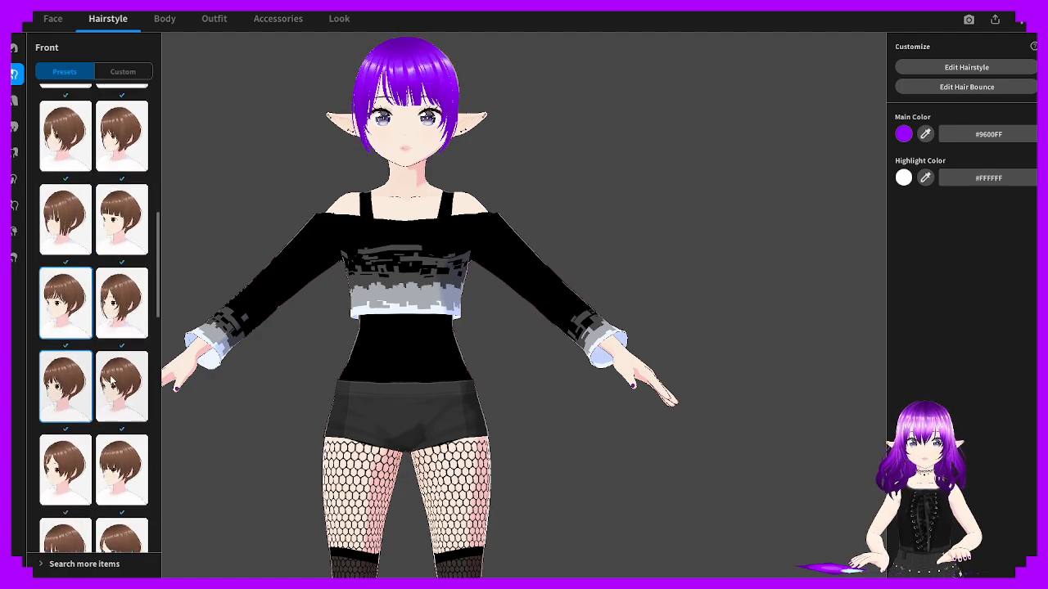
click(120, 379)
scroll(119, 380, down, 3)
click(117, 385)
scroll(82, 389, down, 3)
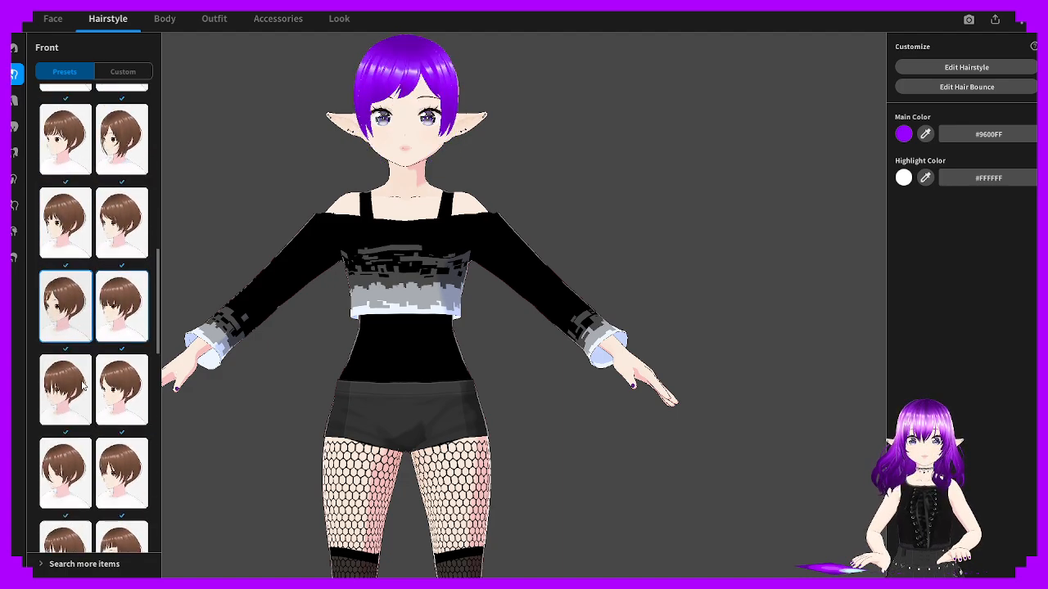
Try the front preset with pointed bangs meeting between the eyes and the very short pointed fringe
click(90, 382)
click(120, 392)
scroll(120, 395, down, 3)
click(119, 401)
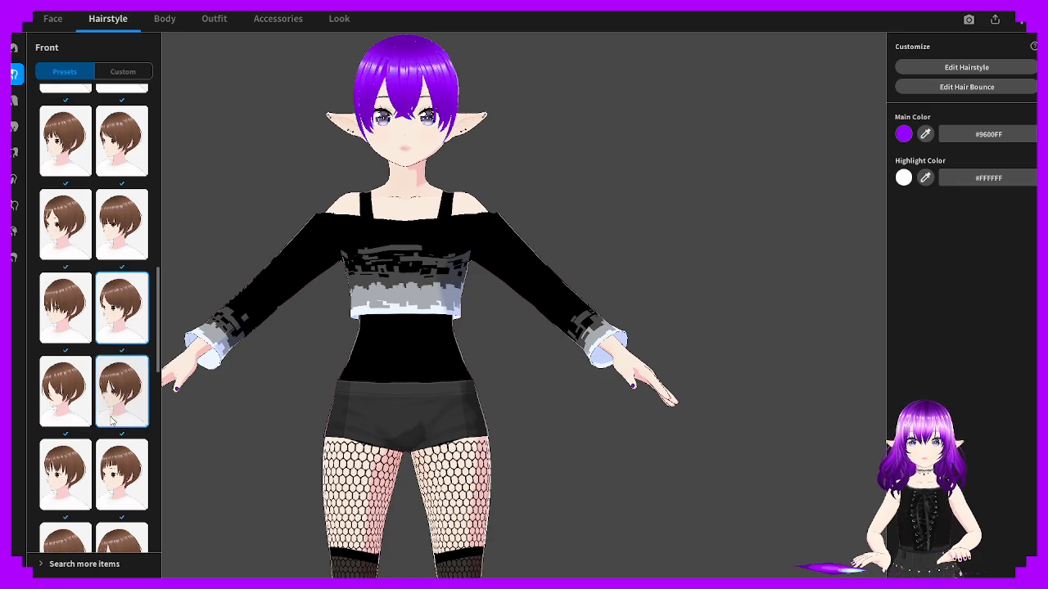
scroll(119, 412, down, 5)
click(120, 344)
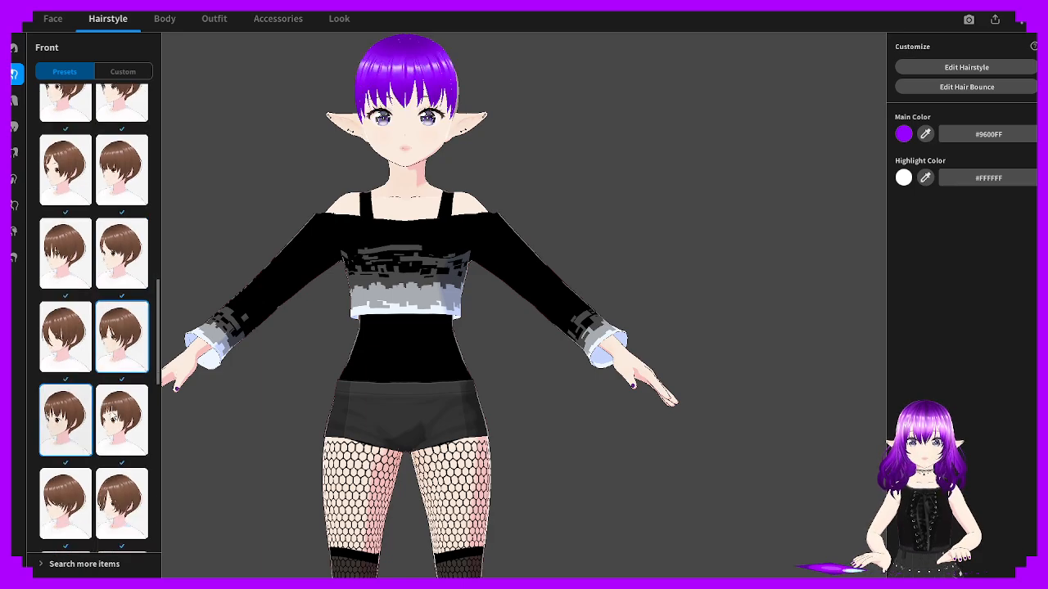
click(76, 418)
Try the front presets with a strand crossing the face, long pointed sidelocks and bangs covering both eyes
scroll(90, 405, down, 1)
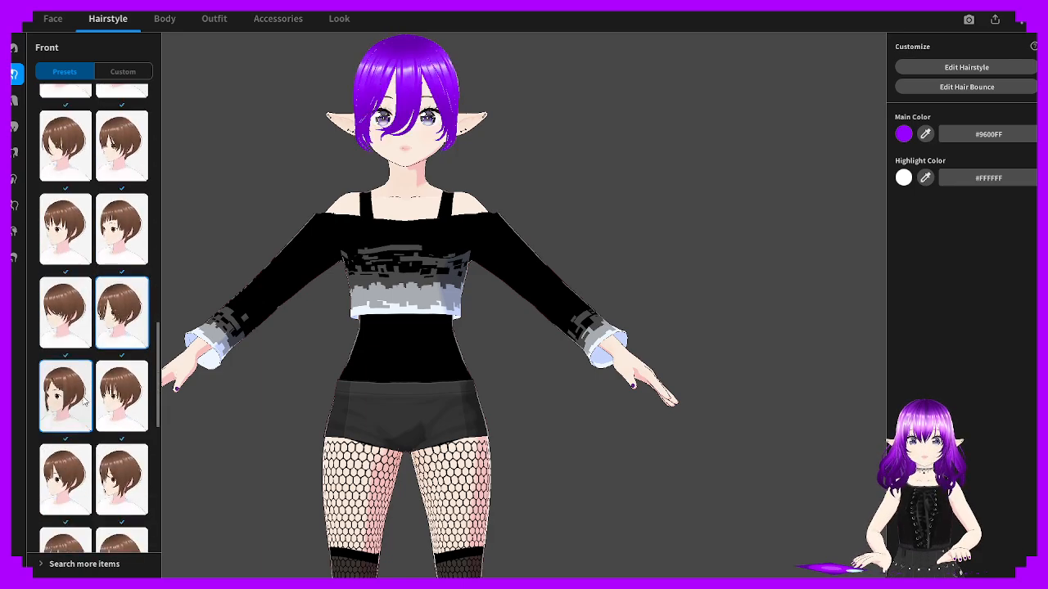
click(105, 399)
scroll(72, 400, down, 3)
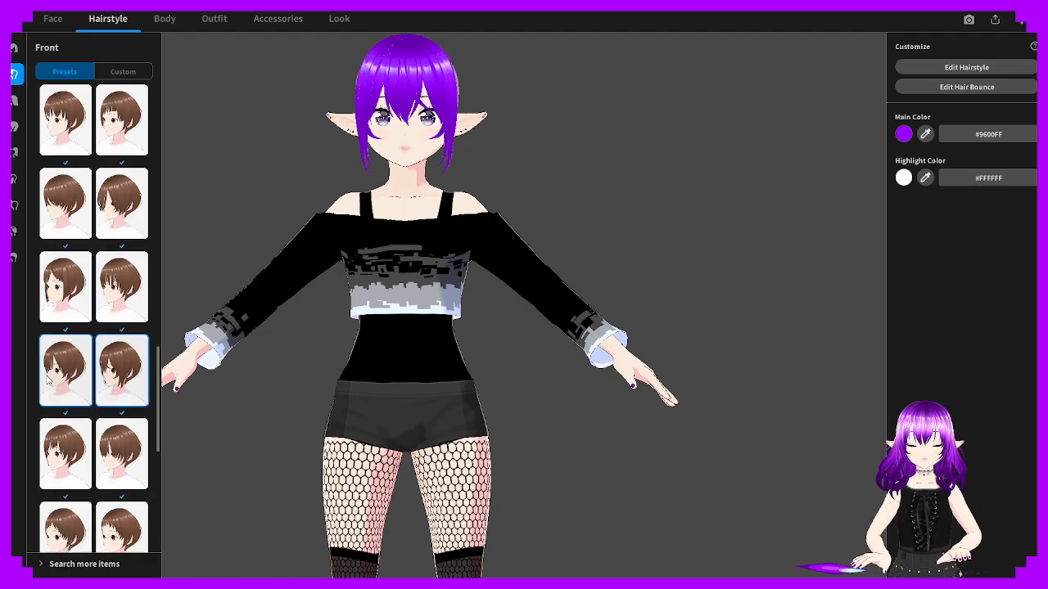
scroll(67, 393, up, 1)
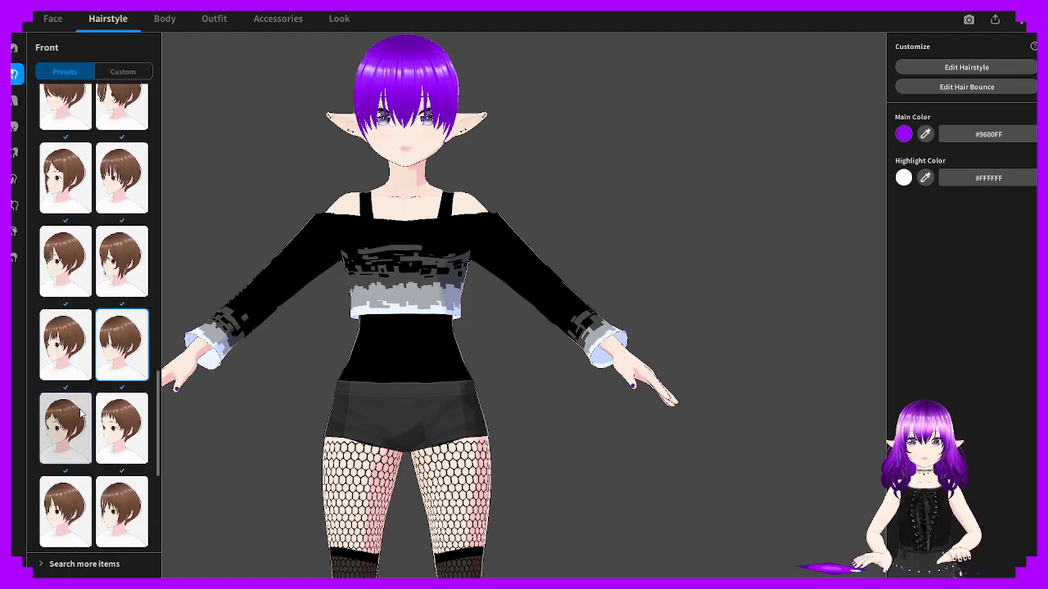
click(80, 414)
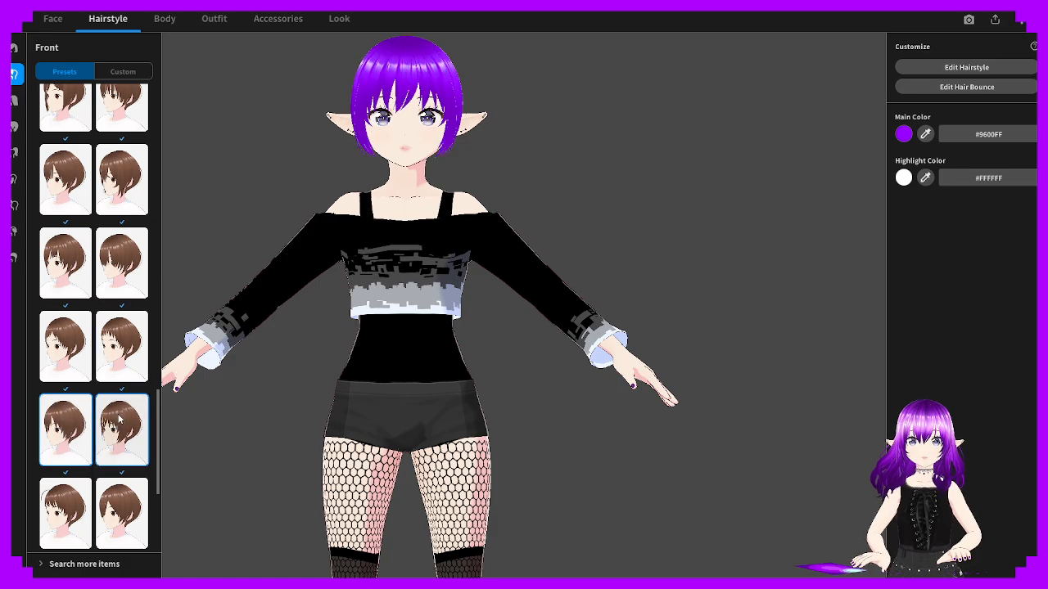
Try the short ragged front preset and the sweep that covers one eye
click(120, 419)
scroll(107, 421, down, 3)
click(120, 428)
scroll(116, 427, down, 5)
click(78, 448)
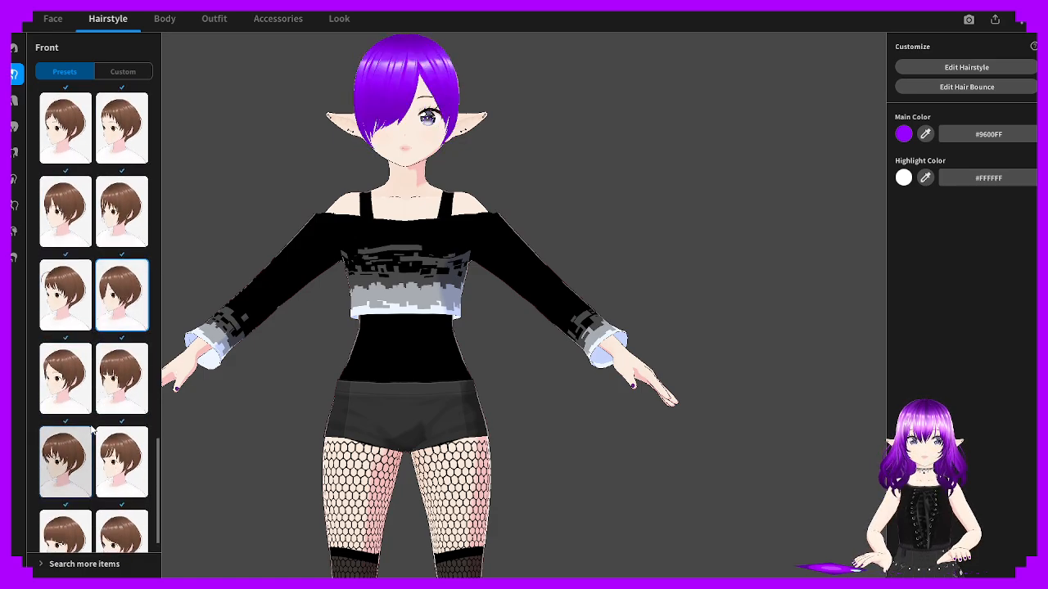
Try the remaining short and side-parted front presets through the end of the list
click(114, 442)
scroll(107, 439, down, 2)
click(77, 434)
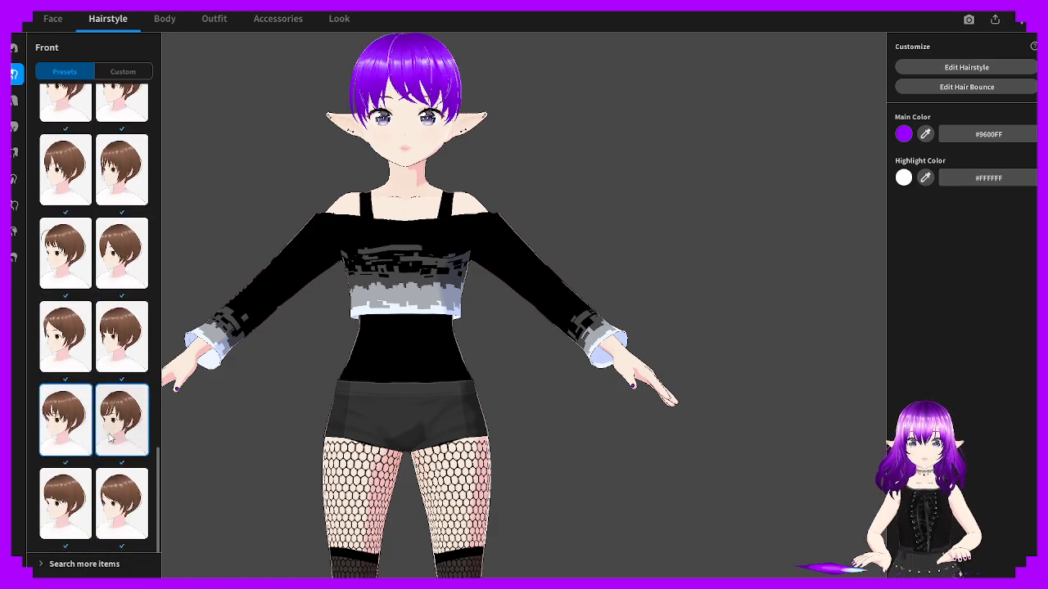
click(83, 486)
click(132, 494)
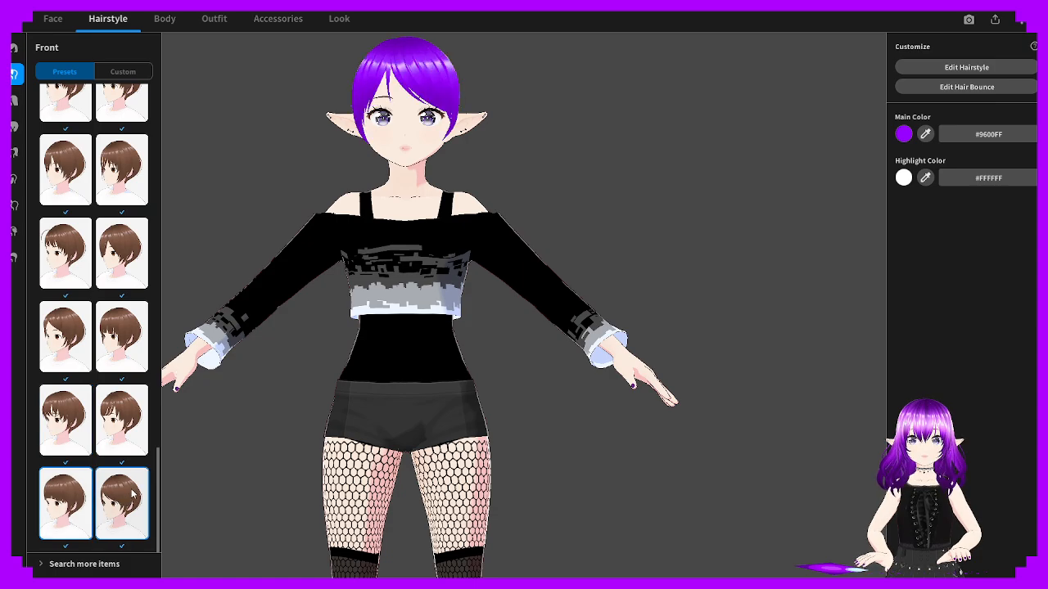
Retry the last front presets in reverse order, back up to the jaw-length pointed bangs
click(134, 450)
click(87, 397)
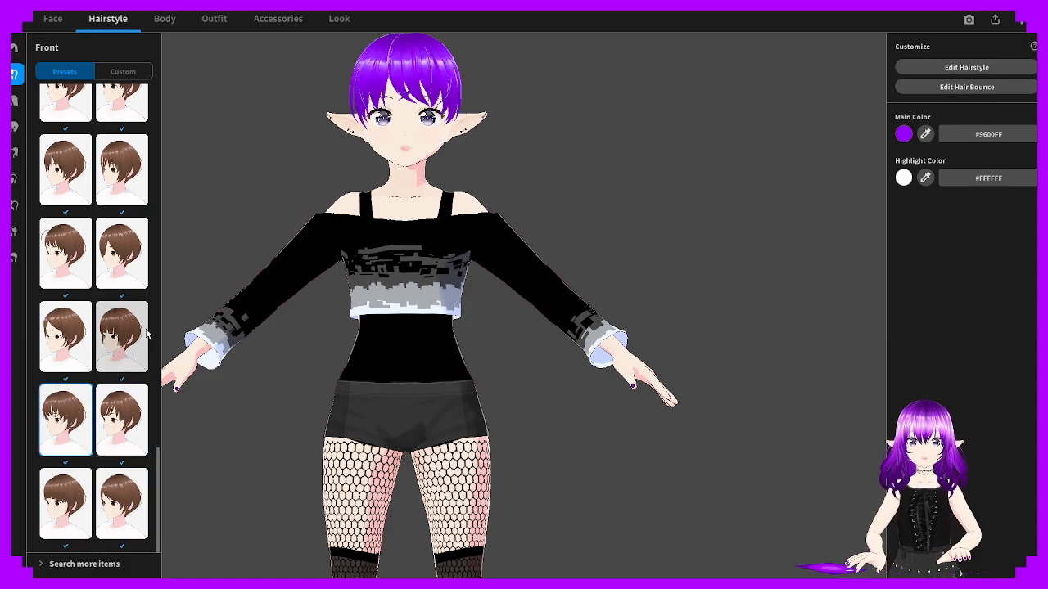
click(123, 335)
click(70, 330)
click(84, 268)
click(123, 272)
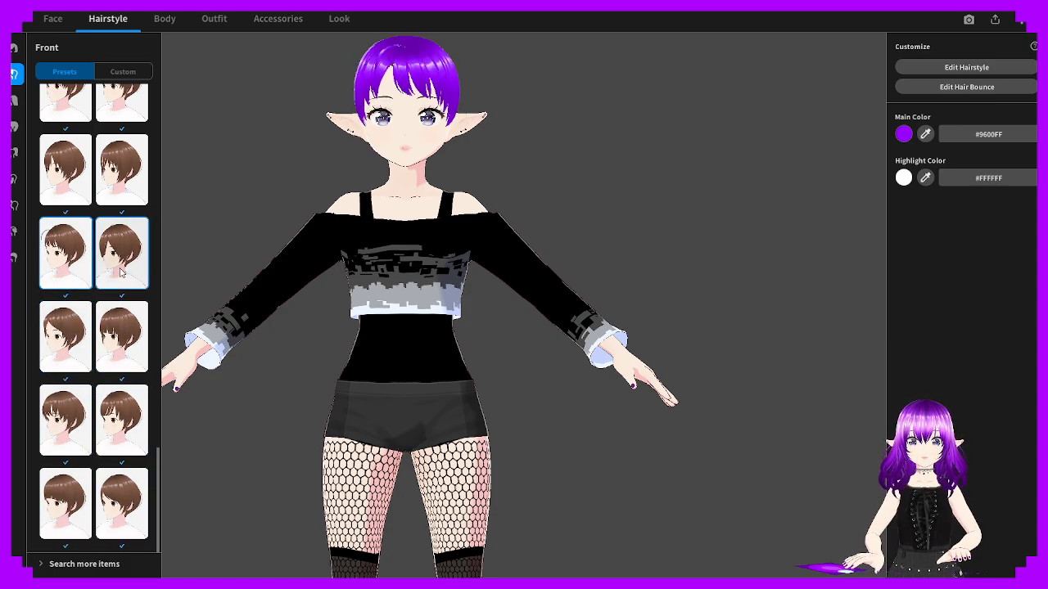
scroll(120, 282, up, 2)
click(119, 300)
click(85, 297)
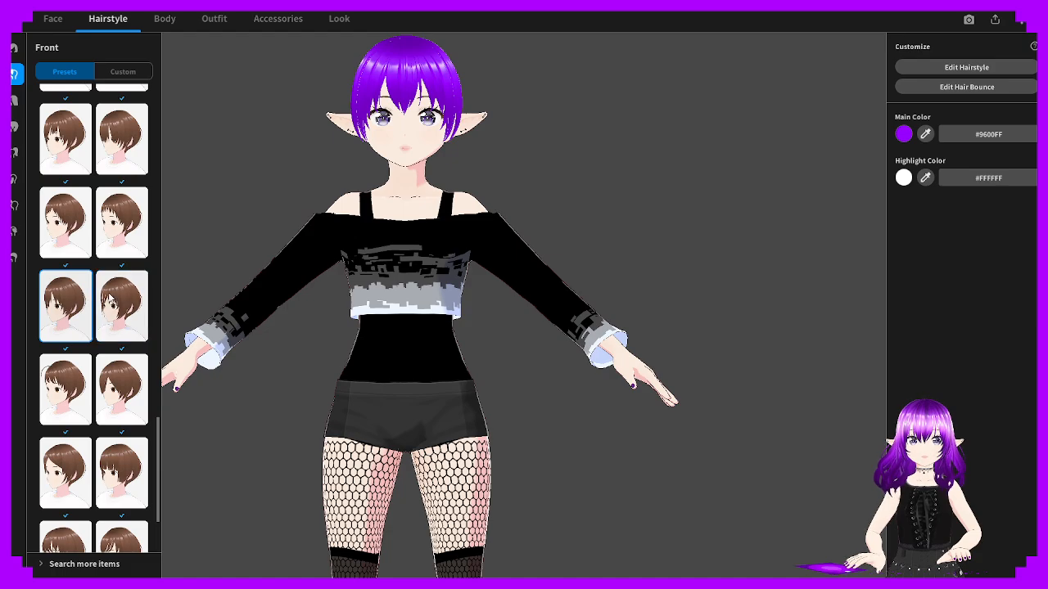
Retry the very short choppy, eye-covering and diagonally swept front presets further up the list
scroll(111, 299, up, 1)
scroll(108, 301, up, 1)
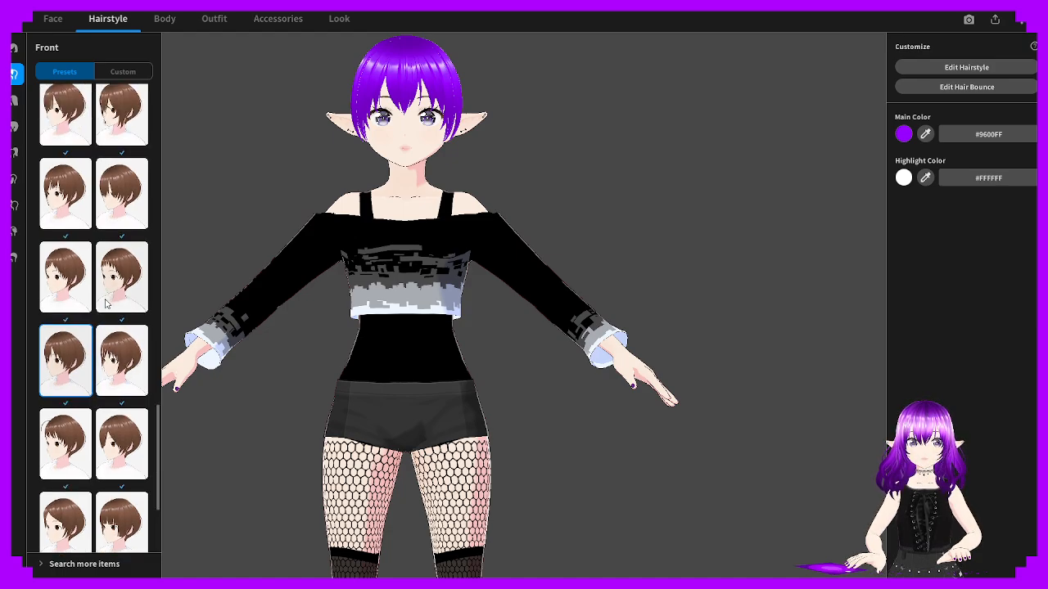
click(84, 303)
click(122, 298)
scroll(124, 298, up, 1)
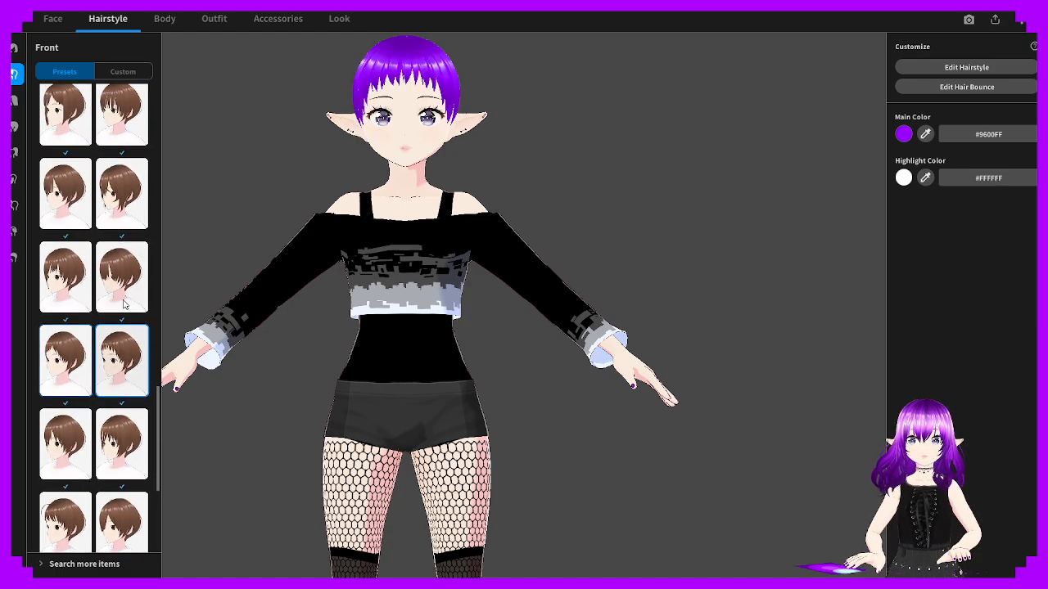
click(122, 298)
click(88, 302)
click(124, 307)
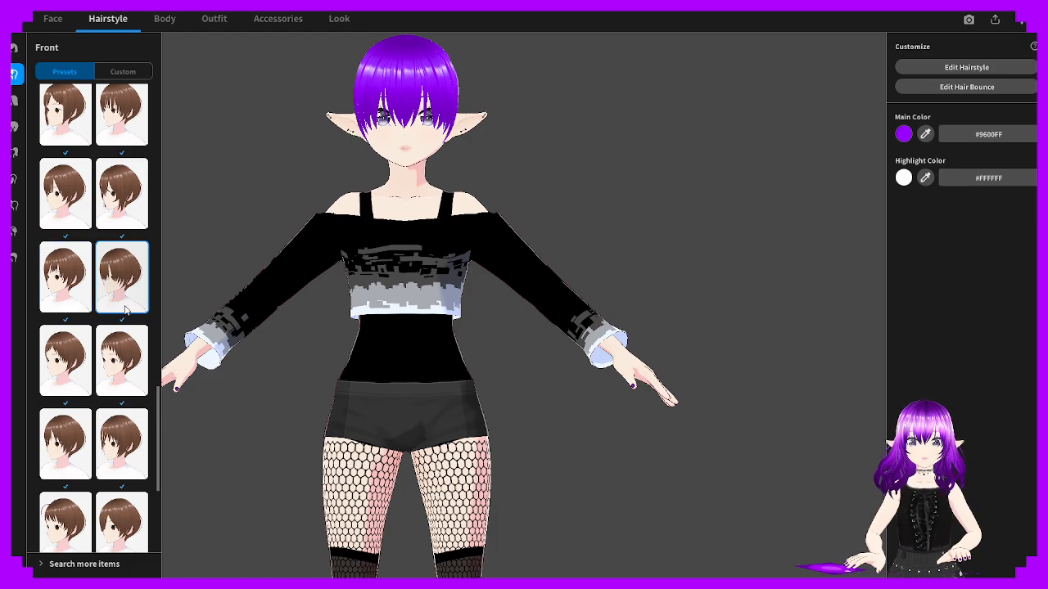
click(80, 298)
Retry the front presets with straight brow-length bangs and with an asymmetric long sidelock
scroll(108, 308, up, 1)
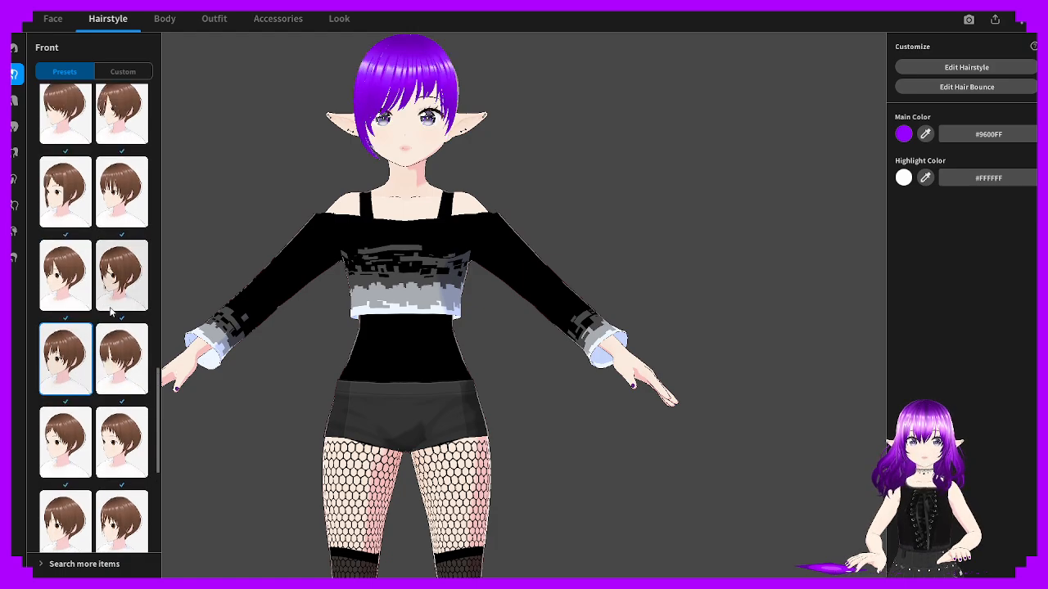
click(113, 310)
click(86, 304)
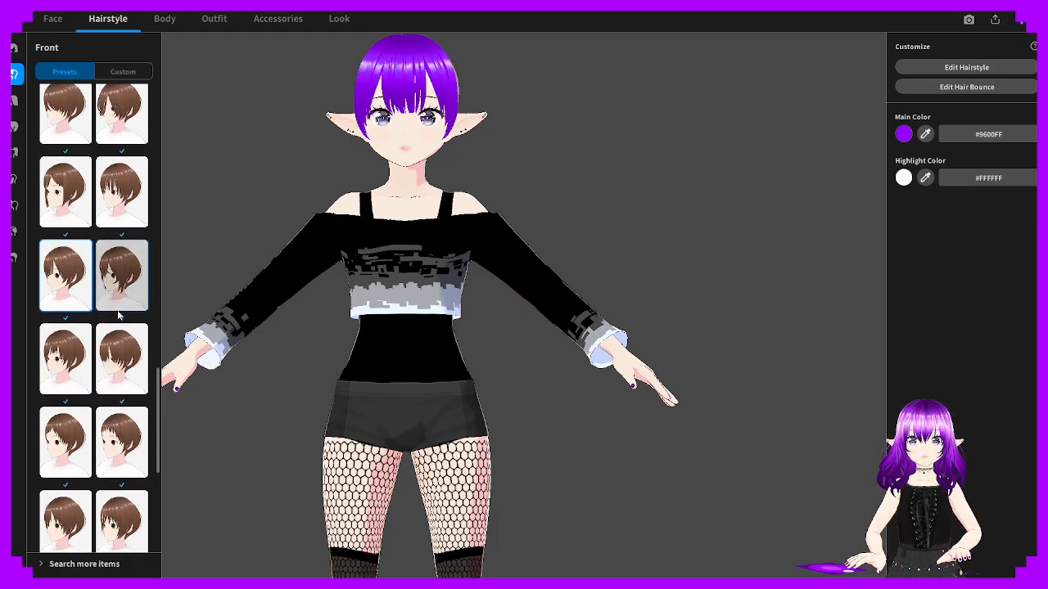
click(117, 312)
scroll(118, 316, up, 1)
click(121, 303)
click(72, 296)
Retry the face-crossing strand, the short slanted fringe and the long strands between the eyes as front hair
scroll(75, 300, up, 4)
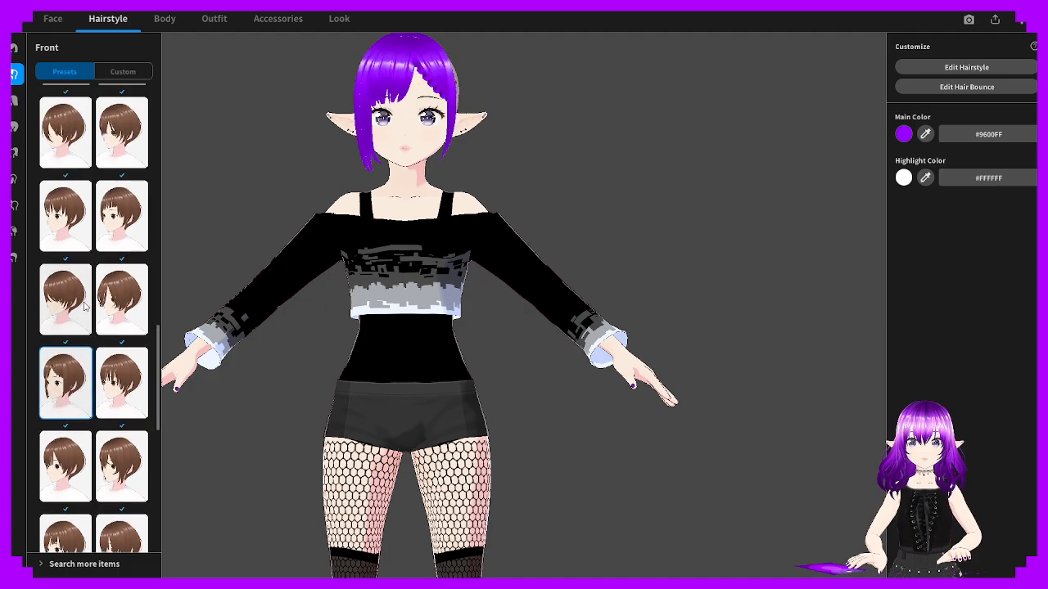
click(80, 304)
click(113, 311)
scroll(113, 312, up, 1)
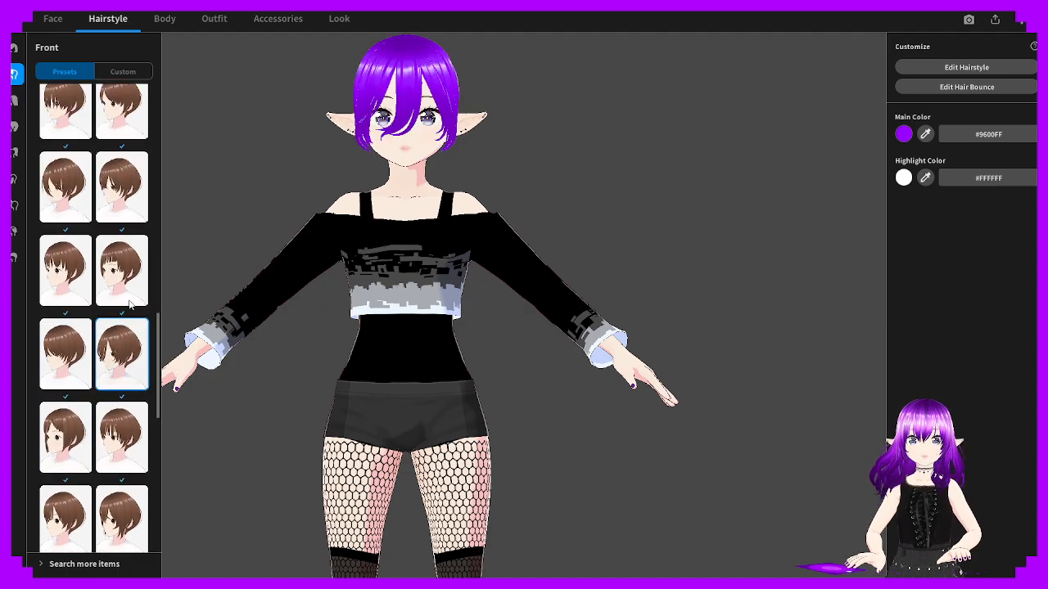
click(98, 288)
scroll(111, 291, up, 2)
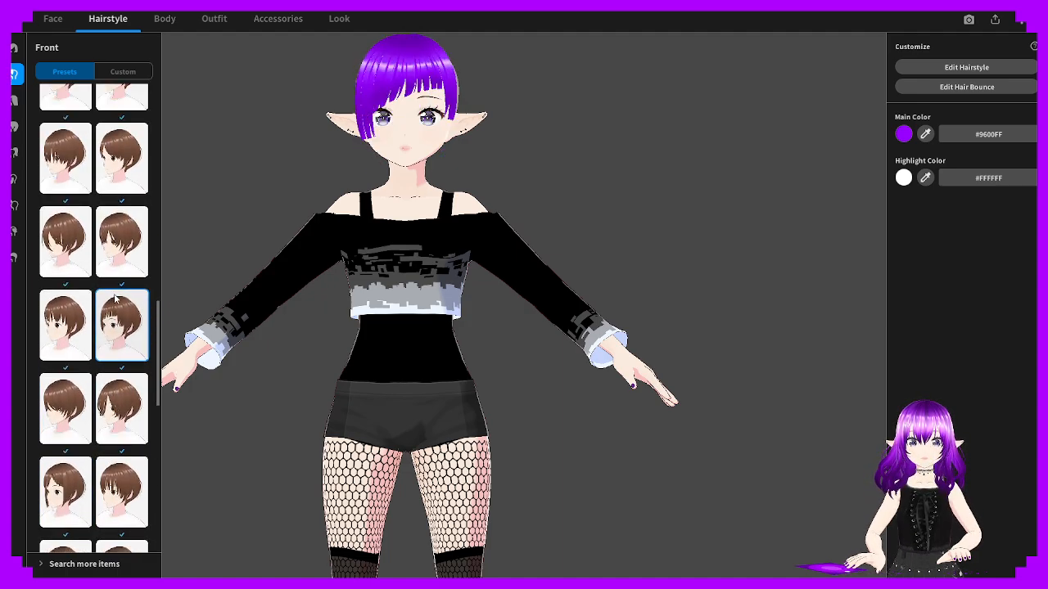
click(115, 254)
click(80, 257)
Retry the centre-parted and side-swept front presets in the middle of the list
scroll(93, 291, up, 5)
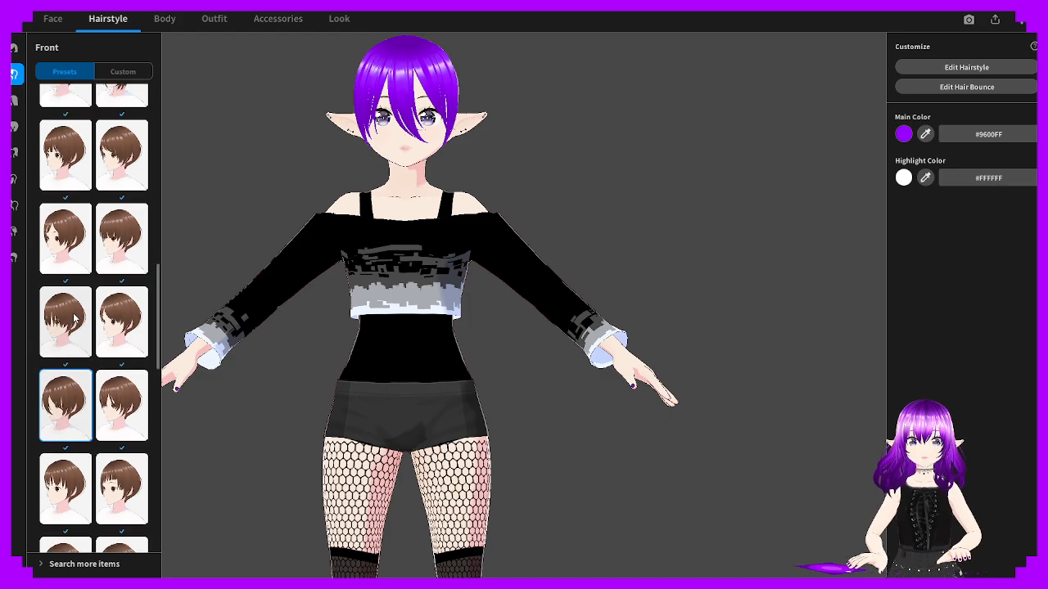
click(71, 322)
click(119, 324)
scroll(119, 326, up, 1)
click(120, 329)
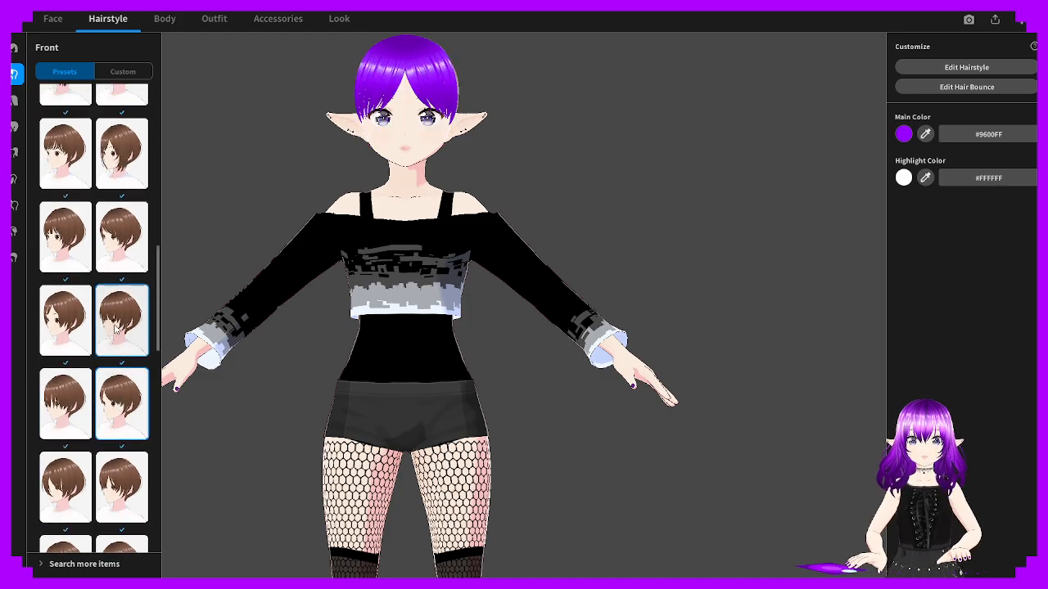
click(74, 330)
scroll(73, 330, up, 1)
click(74, 330)
click(129, 334)
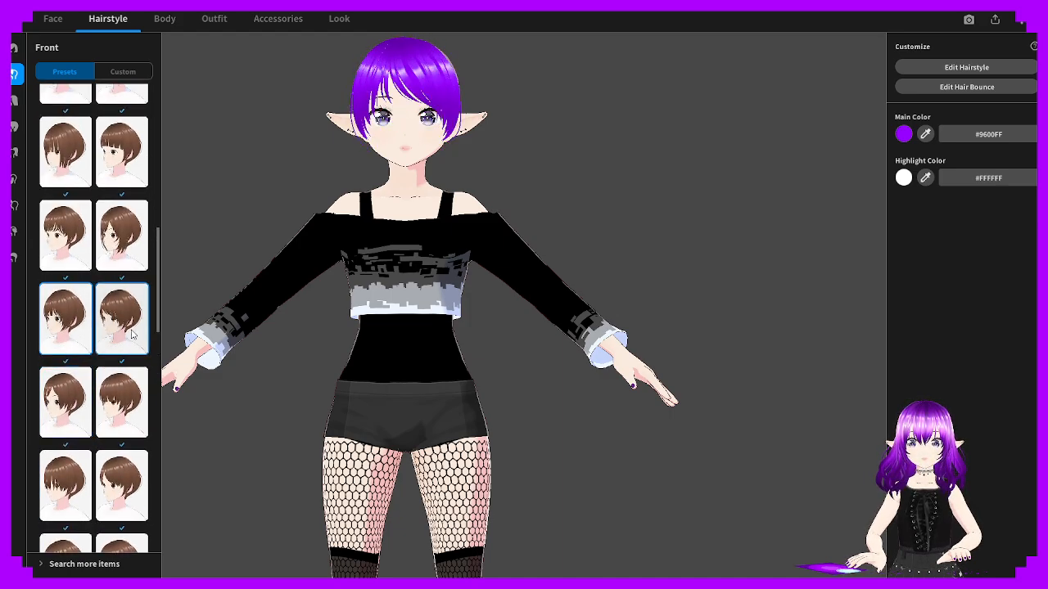
Retry the short feathered bangs and the blunt straight-cut bangs as front hair
scroll(131, 334, up, 1)
click(131, 334)
click(88, 332)
scroll(86, 332, up, 1)
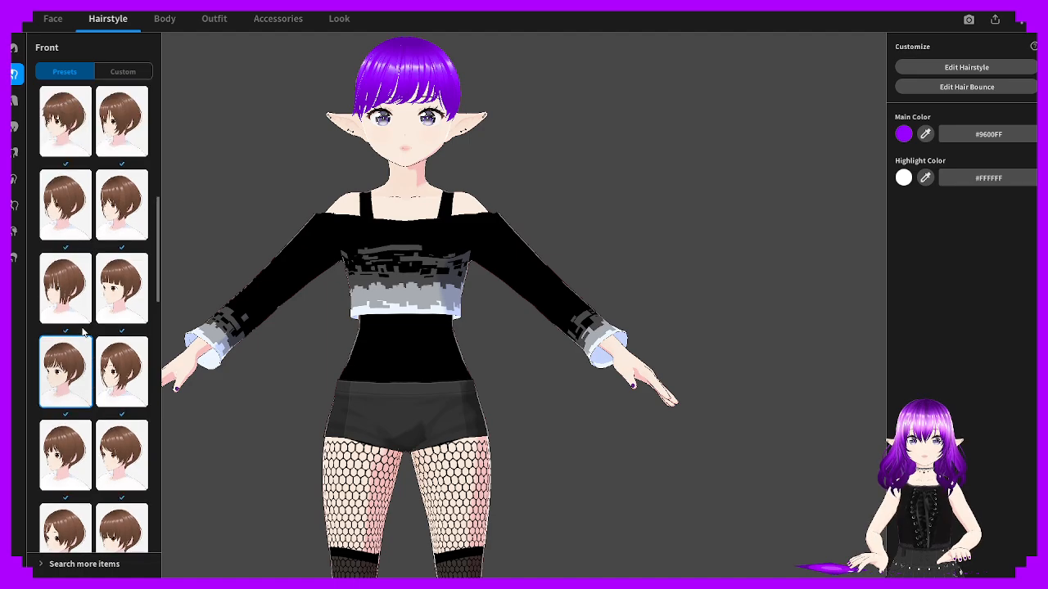
click(86, 315)
click(121, 288)
Apply the layered chin-length front preset with pointed bangs to the avatar
scroll(121, 285, up, 1)
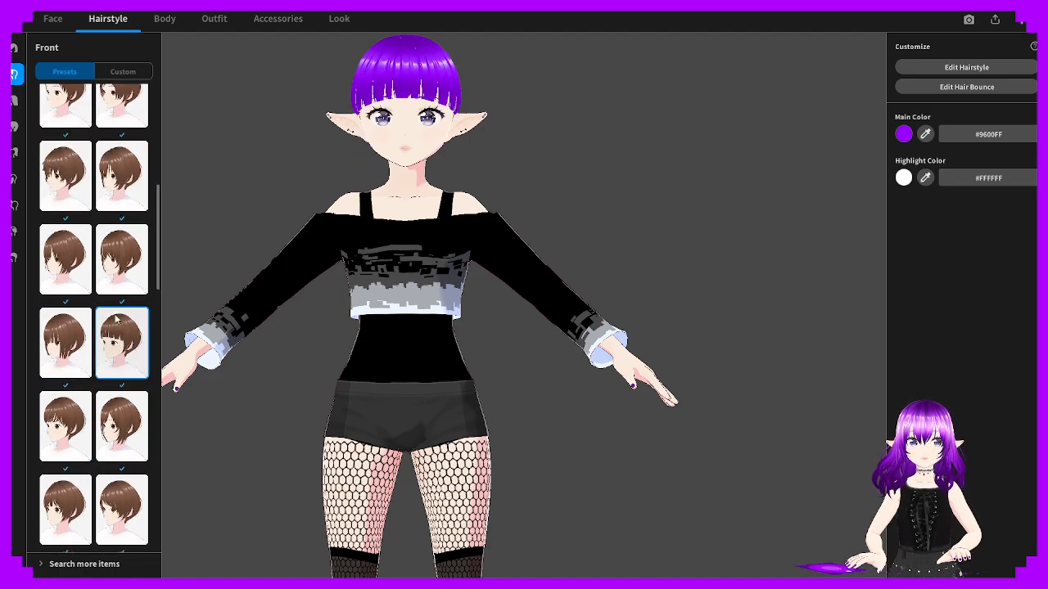
click(121, 283)
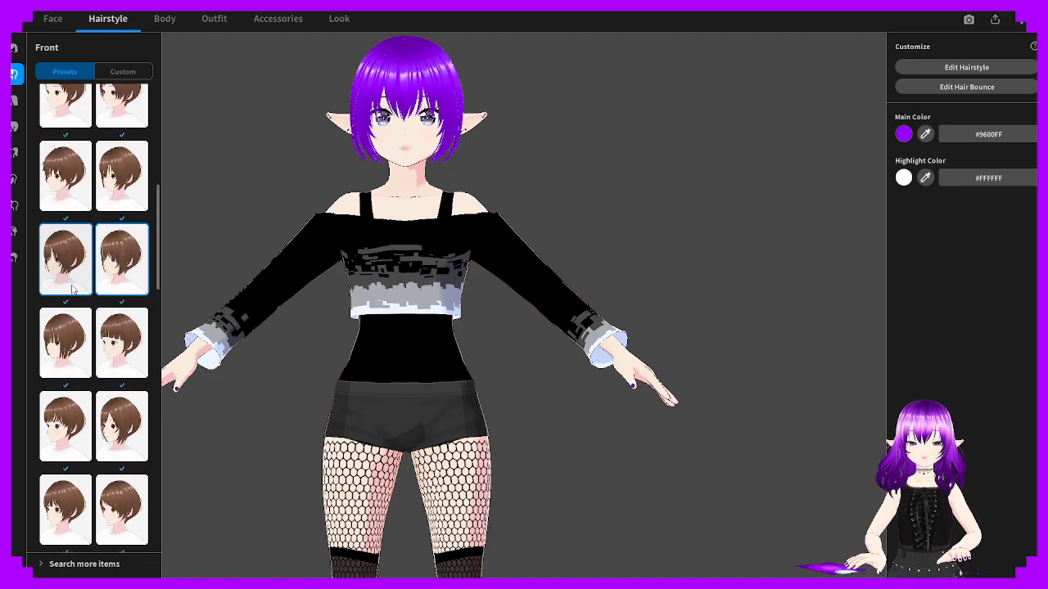
click(74, 311)
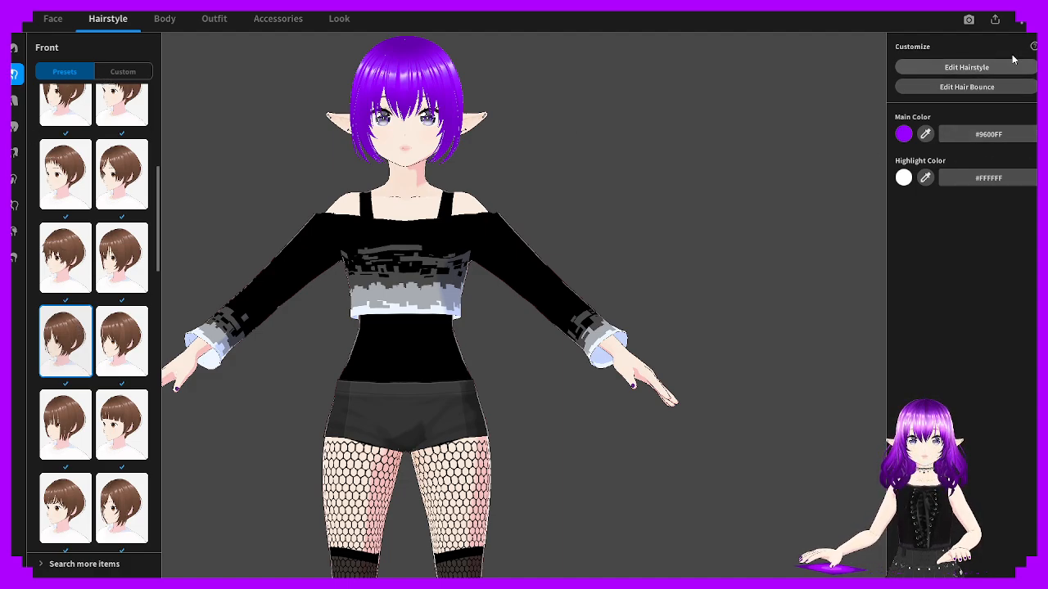
Apply the purple wavy custom item as the avatar's back hair
click(14, 101)
click(102, 72)
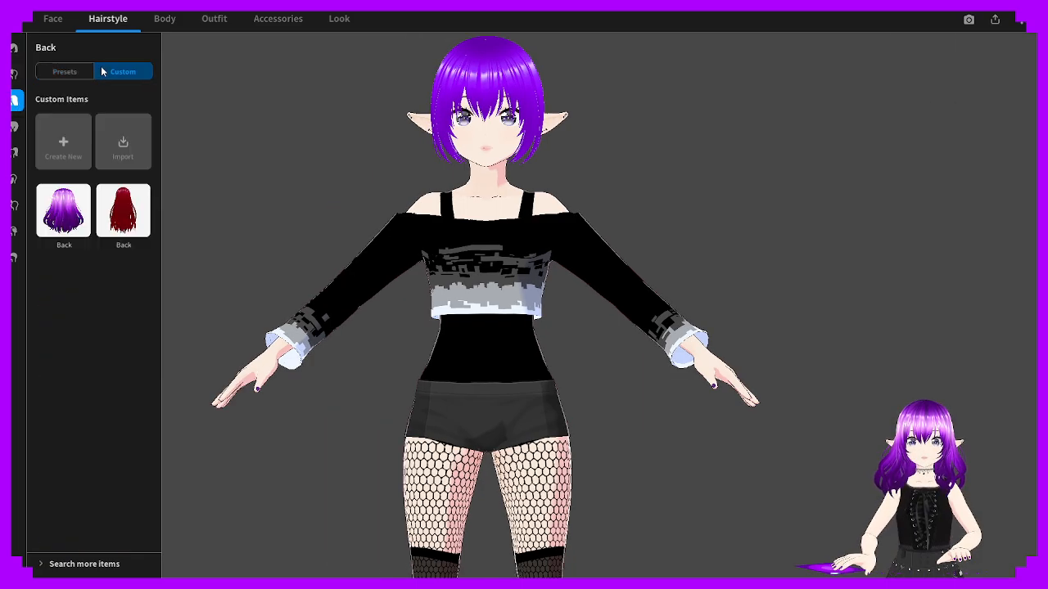
click(68, 211)
Try the long red custom back hair on the avatar and view it from an angle
right_drag(311, 209, 535, 194)
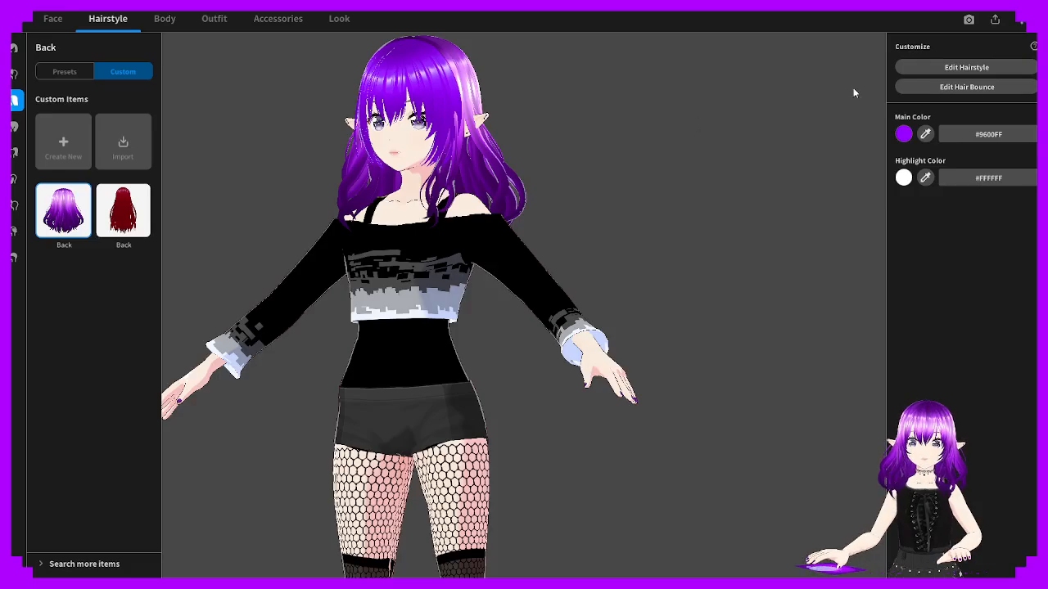
click(125, 211)
right_drag(357, 201, 359, 225)
Reapply the purple wavy custom back hair and open its hair groups for editing
click(66, 213)
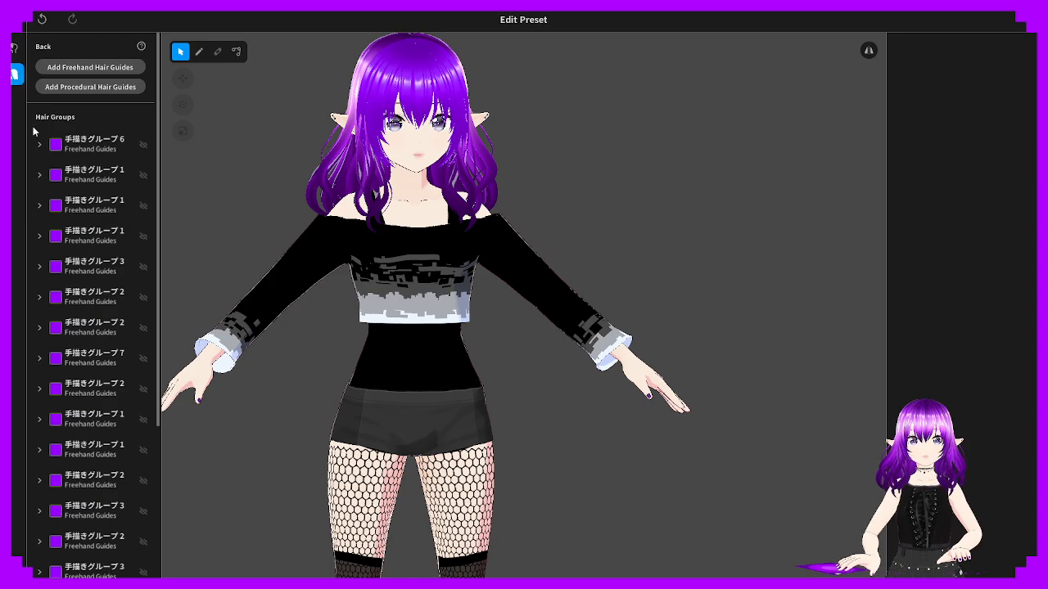
scroll(65, 186, down, 3)
scroll(71, 191, up, 3)
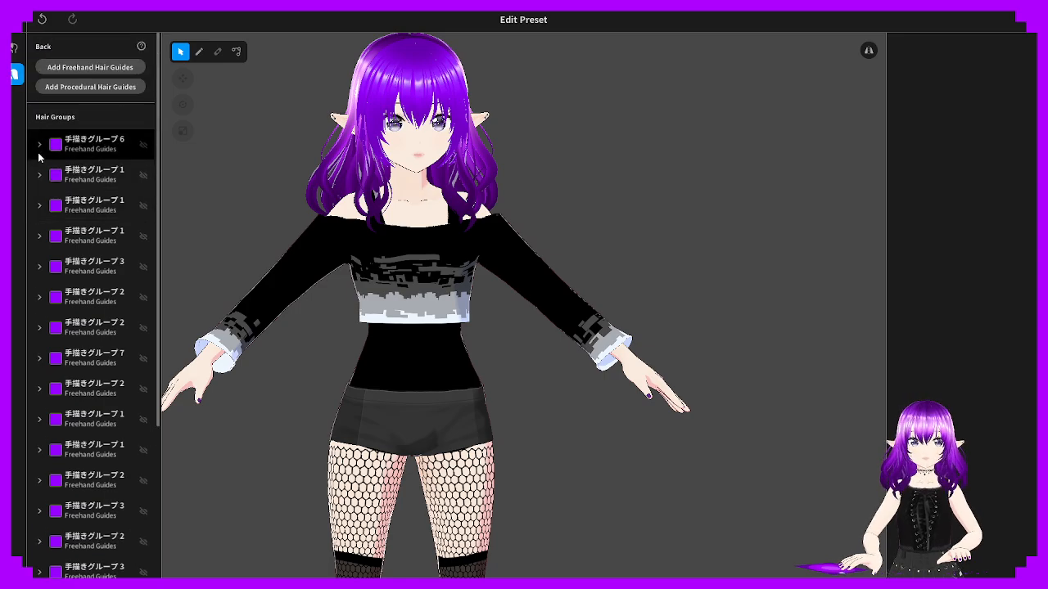
Select the topmost back hair group and inspect its two strands and the list of hair groups
click(40, 151)
click(38, 145)
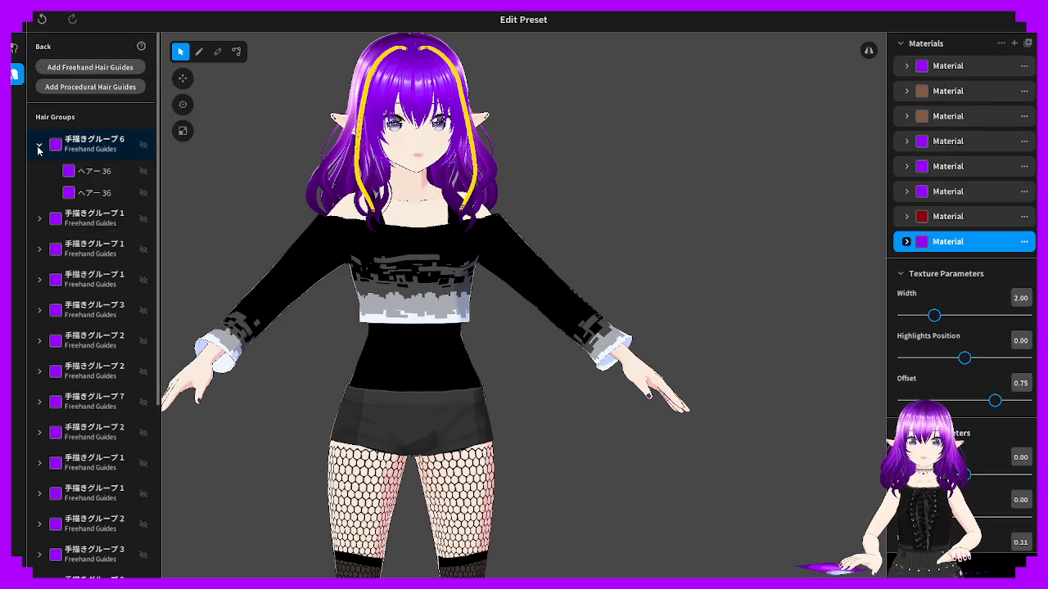
click(39, 145)
click(95, 141)
scroll(106, 181, down, 5)
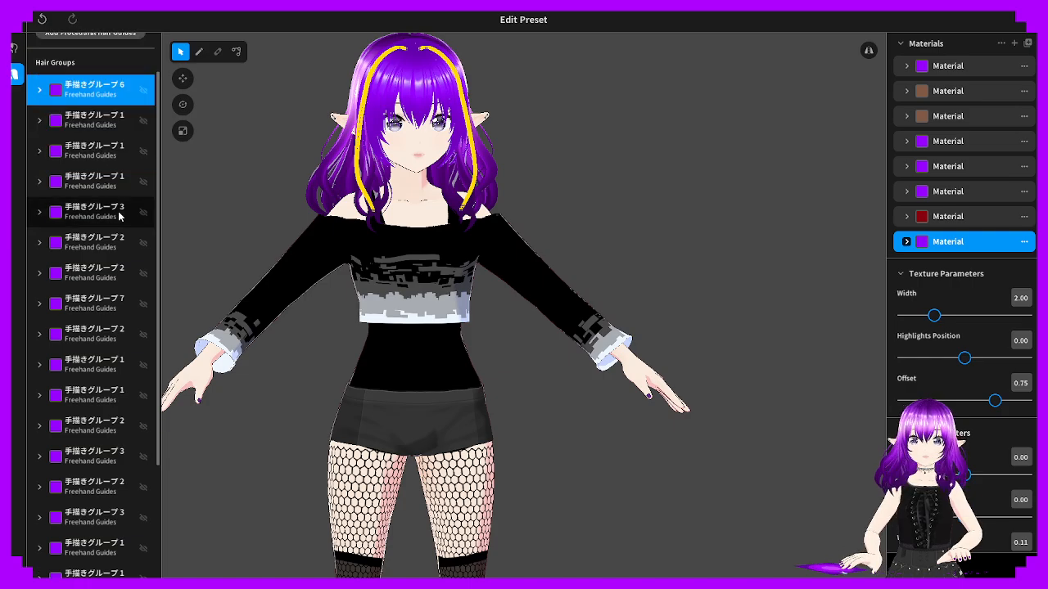
scroll(139, 212, up, 5)
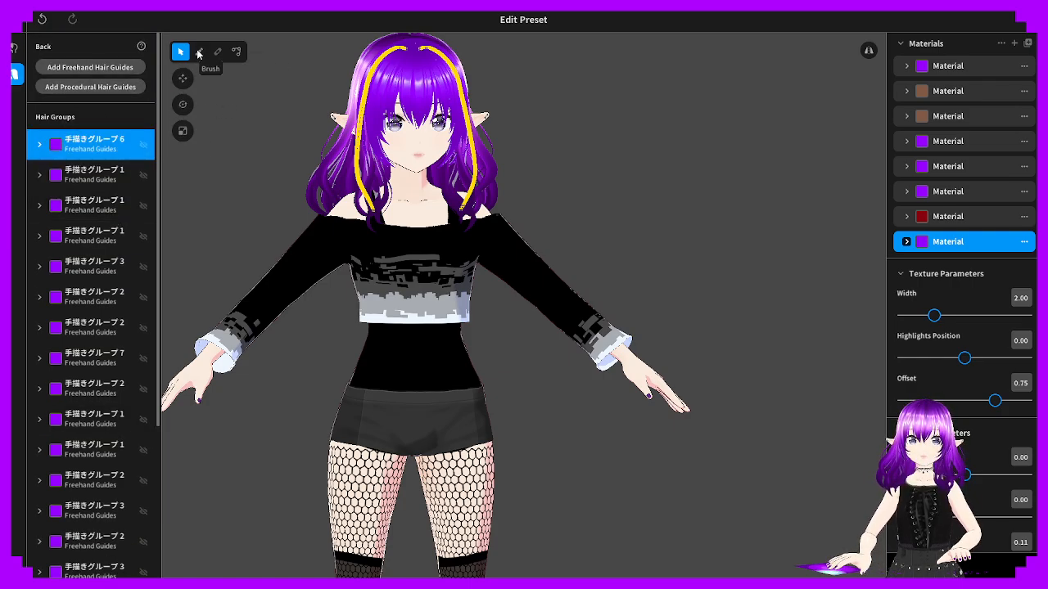
click(198, 53)
click(40, 145)
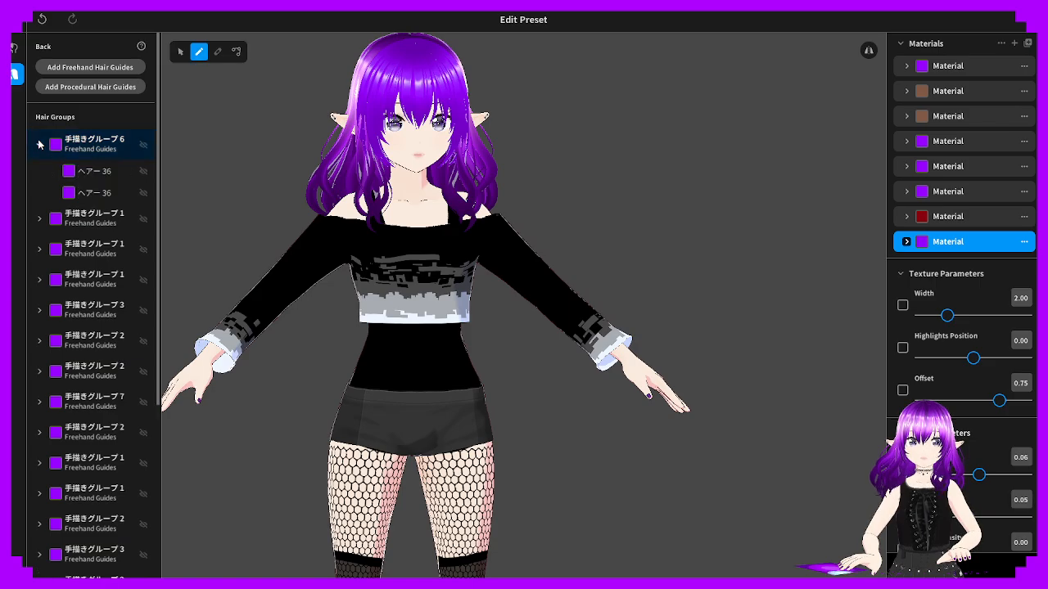
click(40, 145)
Switch to the front hair groups, and close the hairstyle editor without saving
click(16, 51)
click(14, 19)
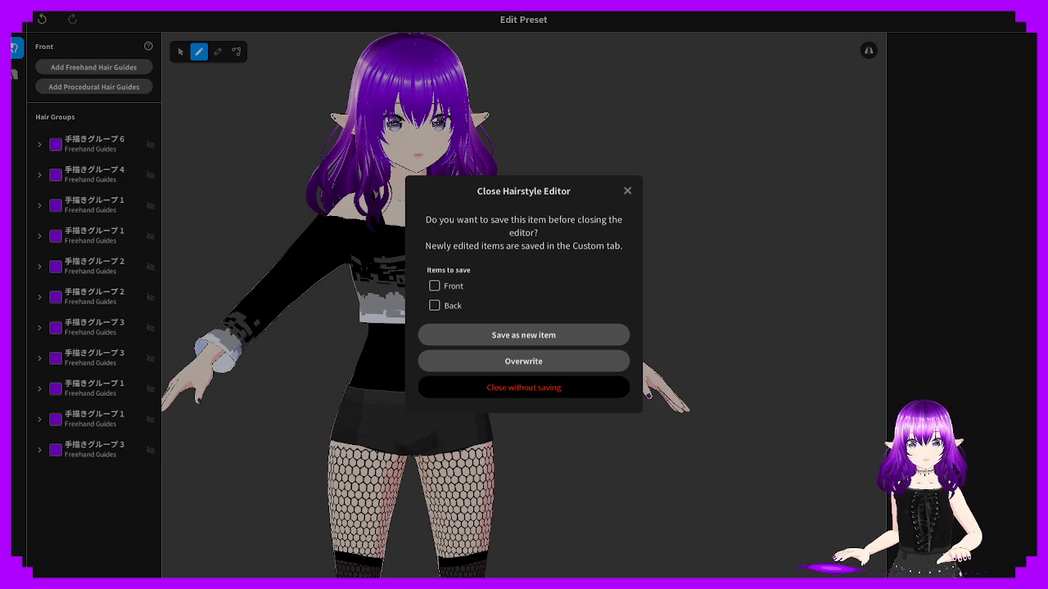
click(540, 385)
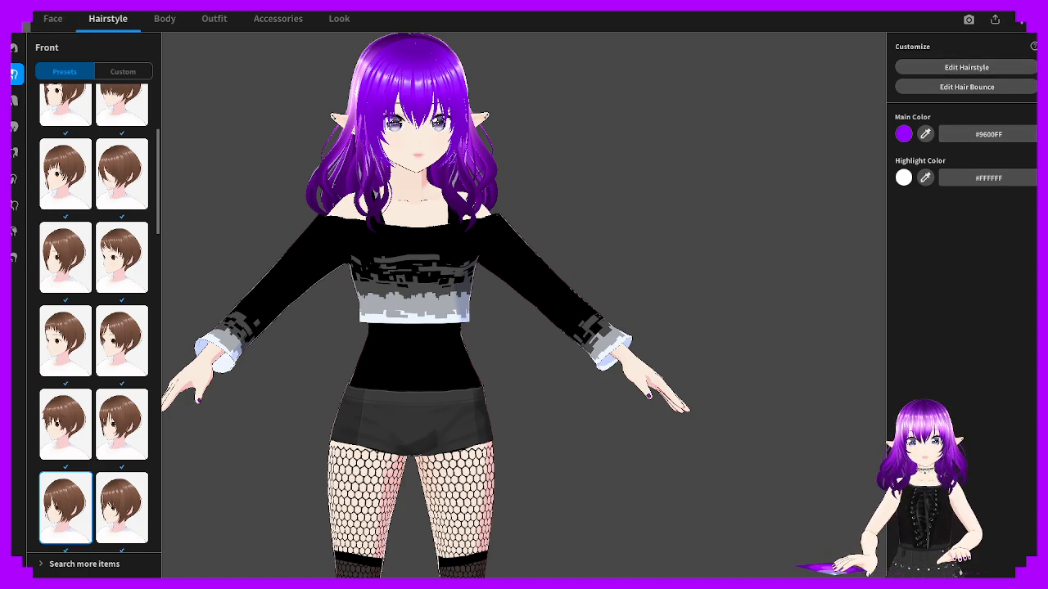
Reopen the front hairstyle for editing and select the first strand inside its topmost hair group
click(17, 19)
click(17, 19)
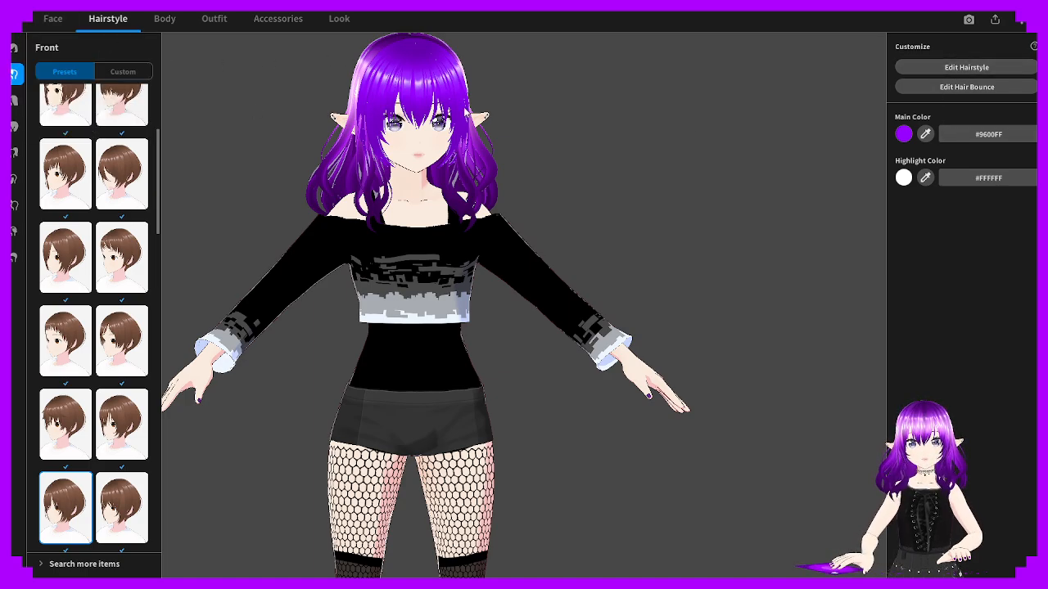
click(909, 71)
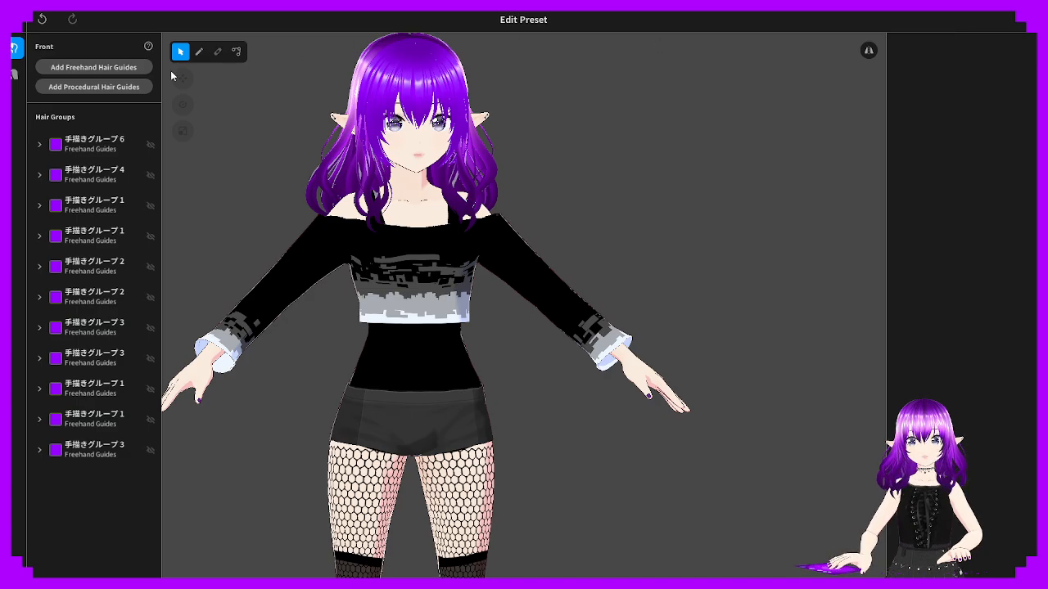
click(63, 143)
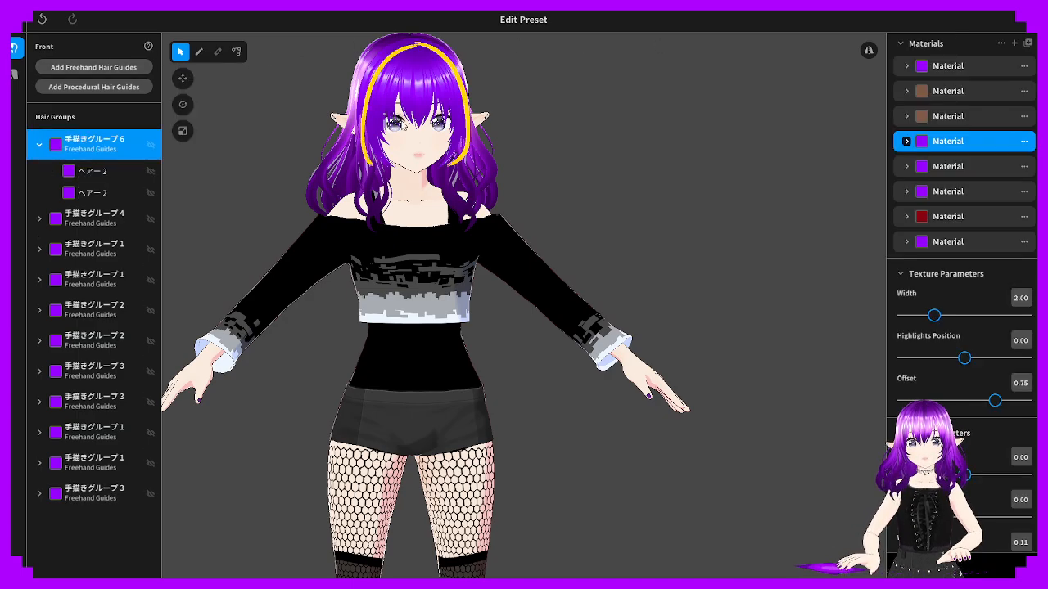
right_click(69, 147)
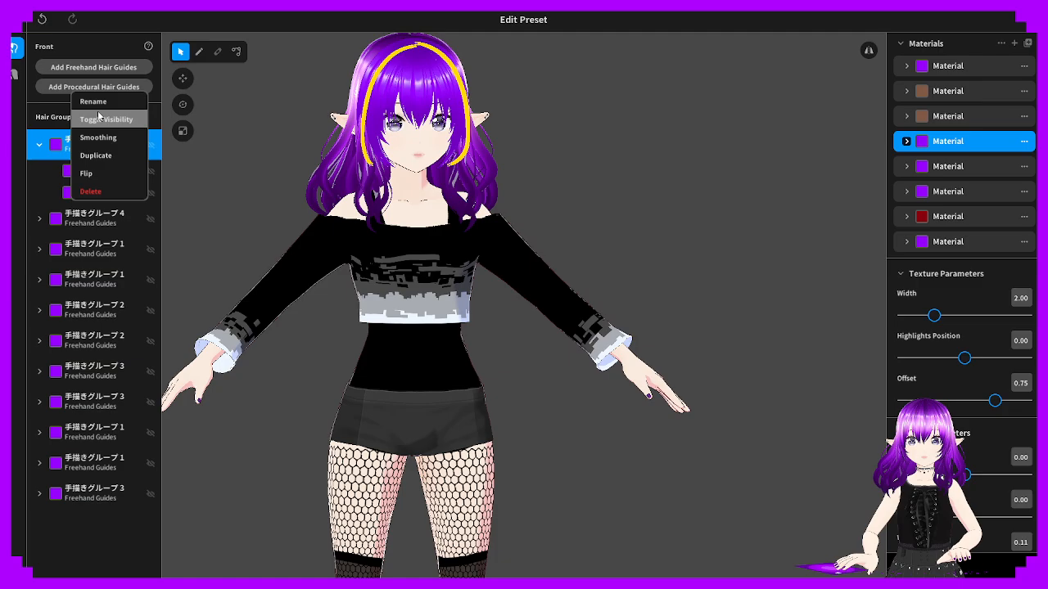
click(53, 162)
right_click(65, 141)
click(53, 167)
click(69, 171)
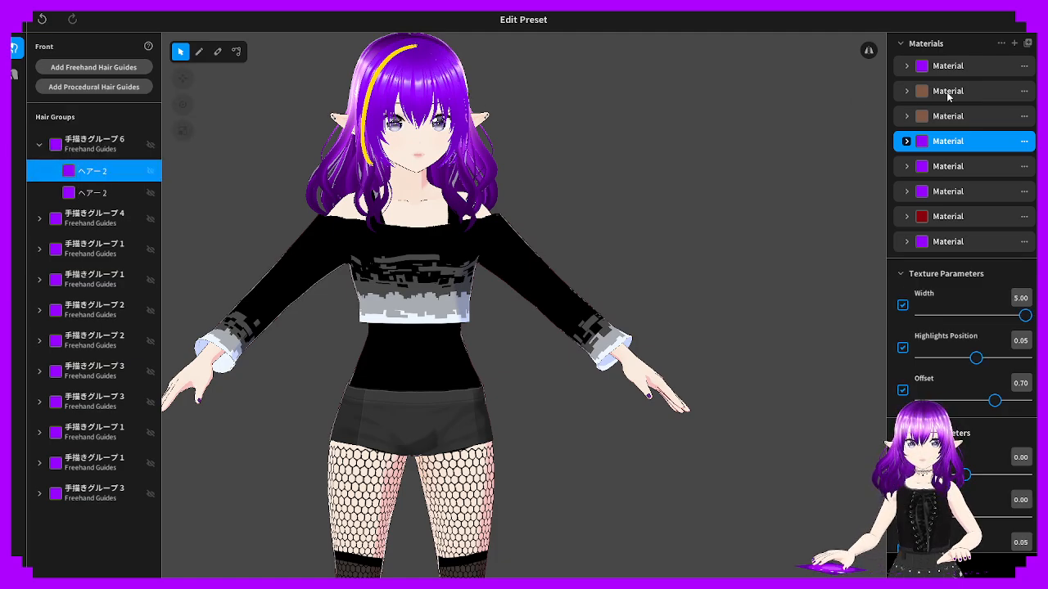
Assign the first purple material to the strand and enable Main Color calibration in its texture editor
click(940, 65)
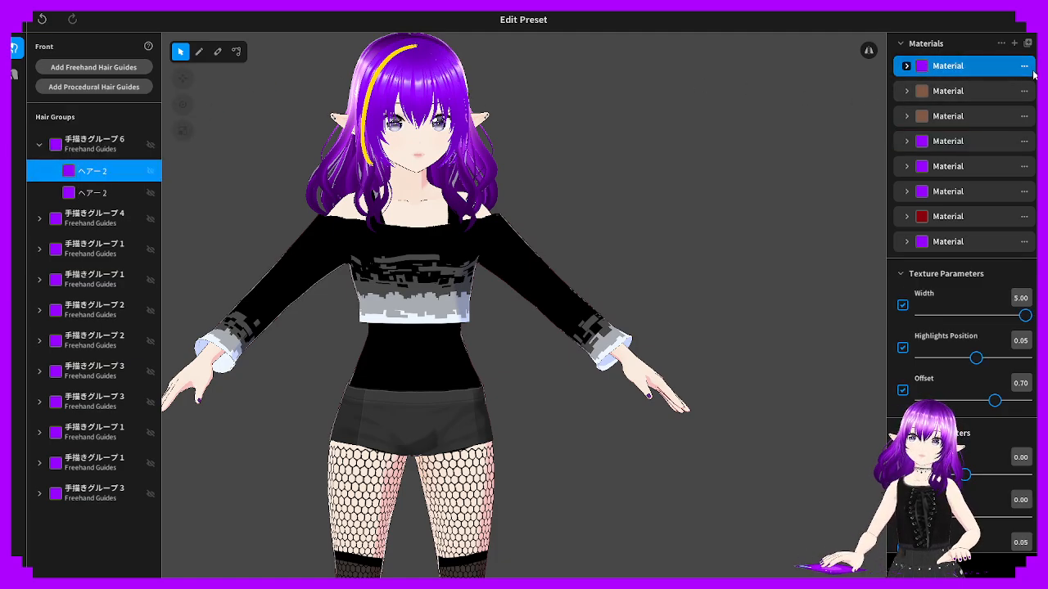
click(1024, 66)
click(907, 67)
click(907, 66)
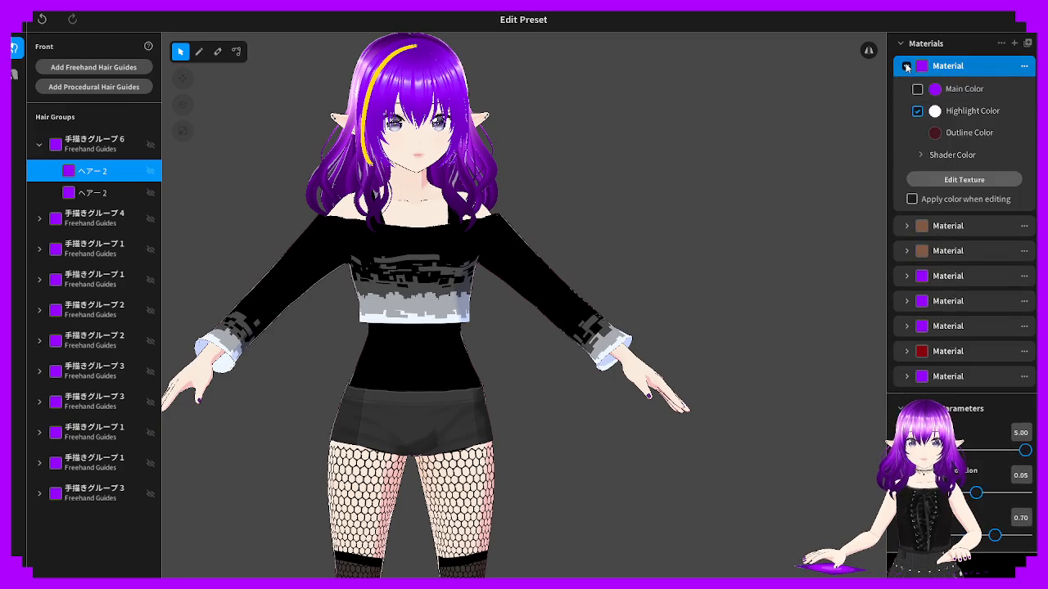
click(948, 179)
right_drag(281, 133, 322, 146)
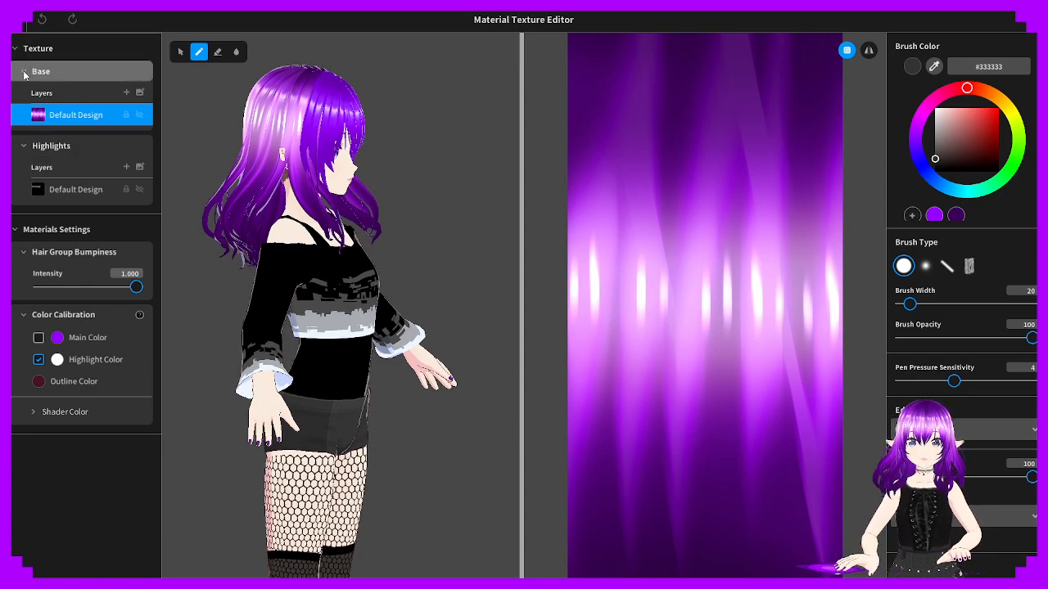
click(38, 339)
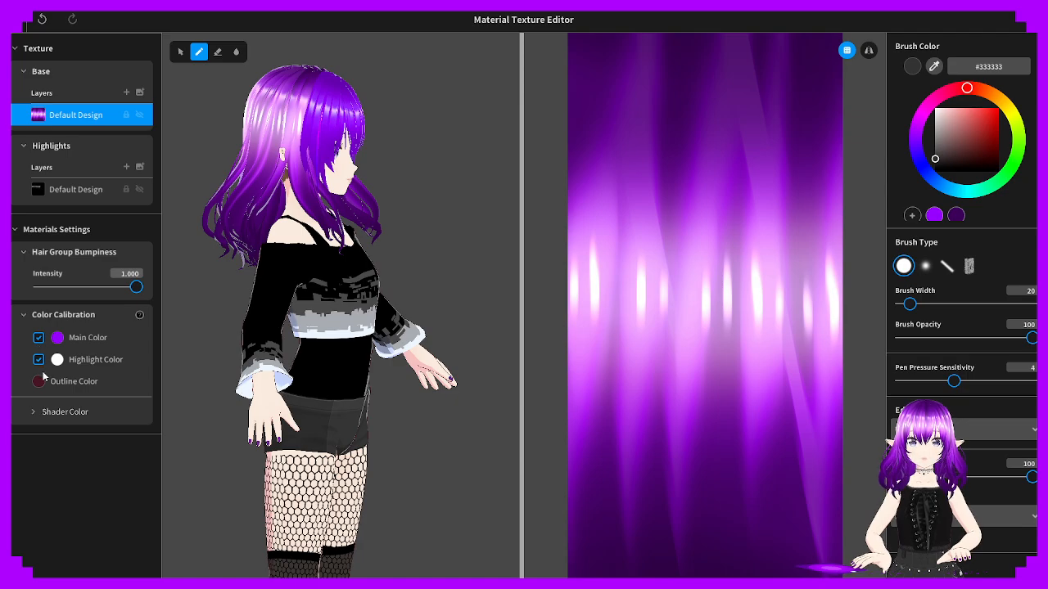
Collapse the bumpiness and texture sections, check the purple hair from several angles, and return to the hair groups
click(74, 252)
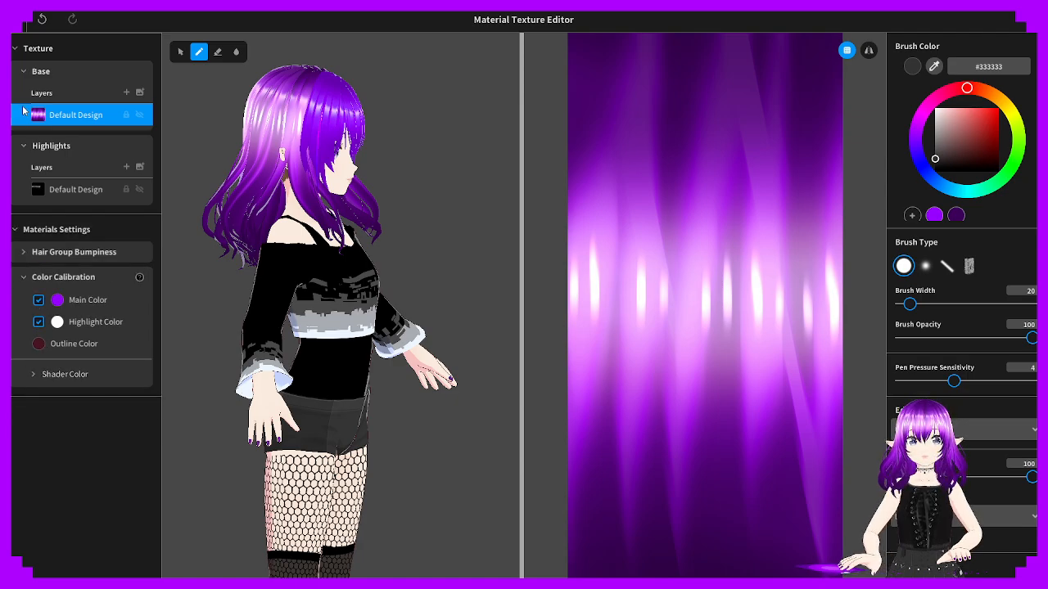
click(17, 49)
click(31, 48)
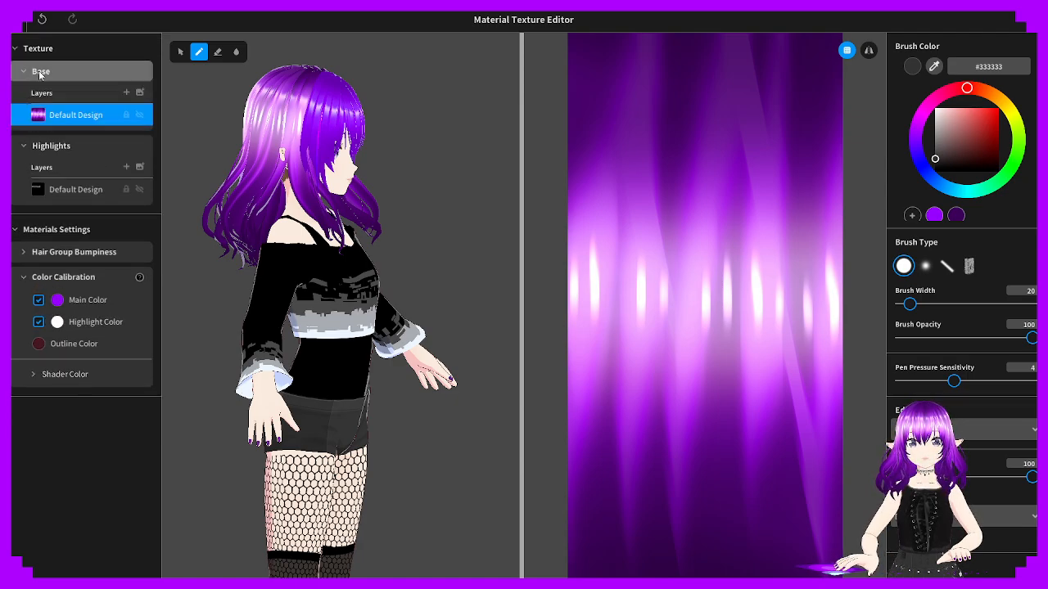
click(38, 71)
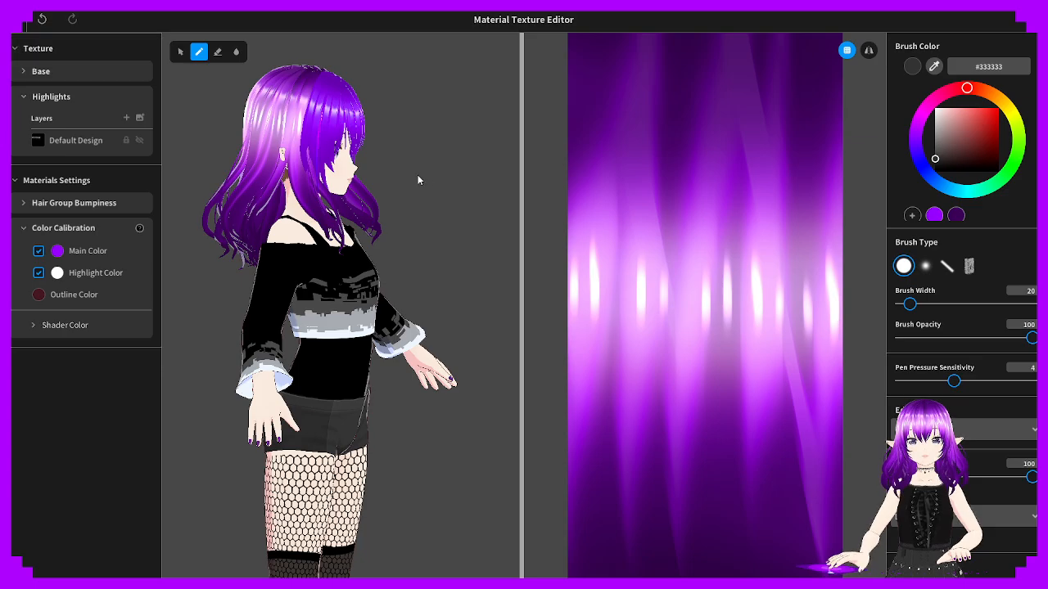
right_drag(418, 175, 341, 152)
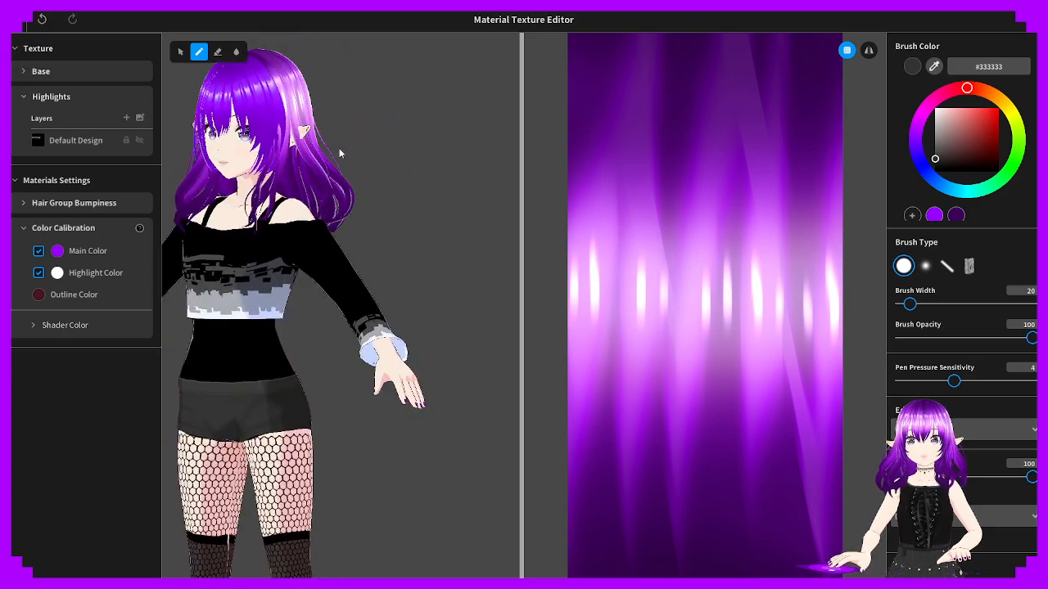
click(33, 49)
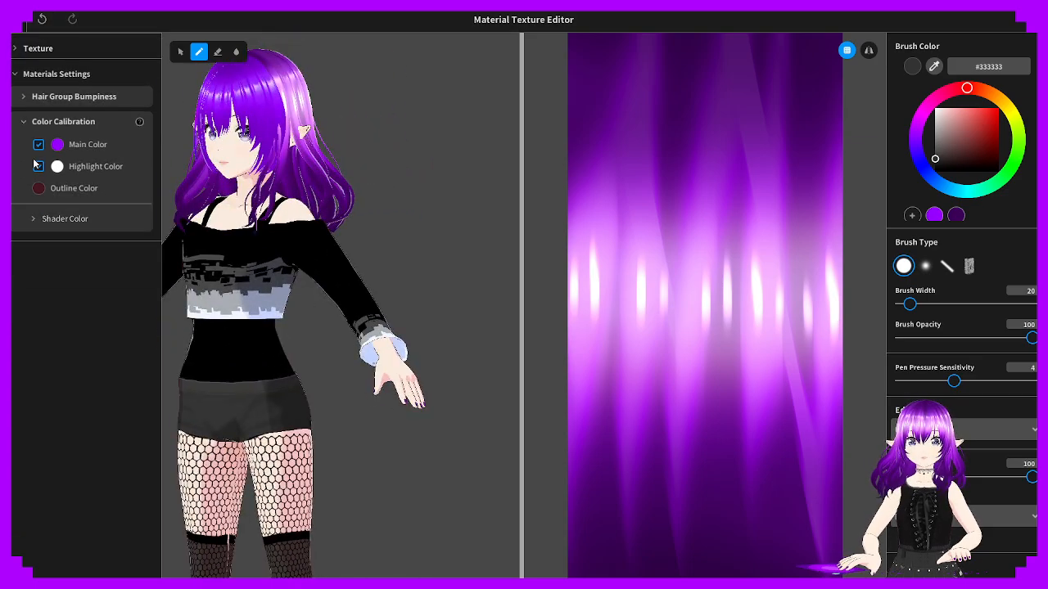
right_drag(253, 196, 274, 192)
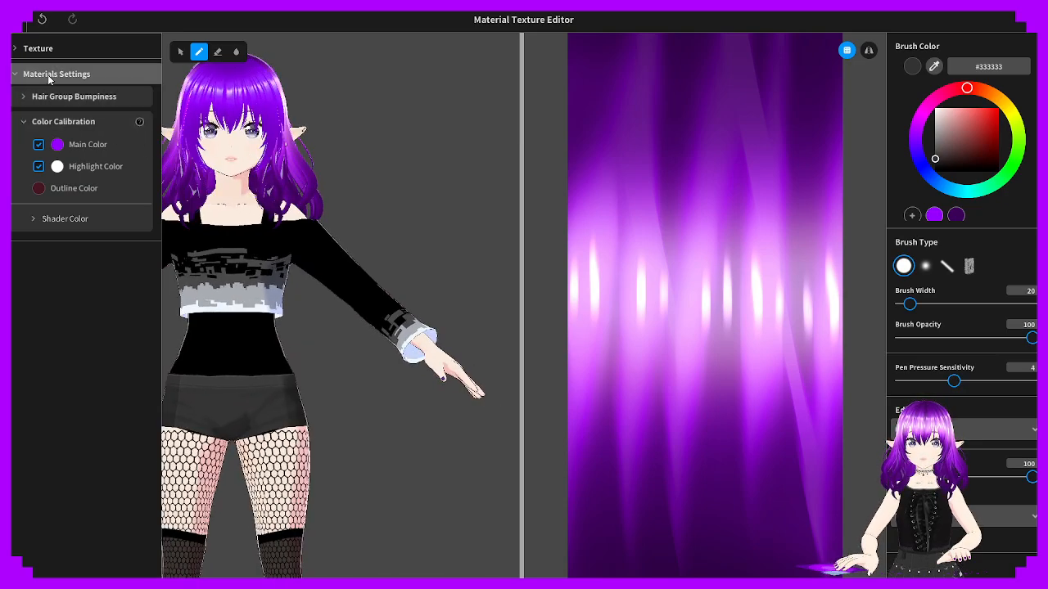
click(15, 51)
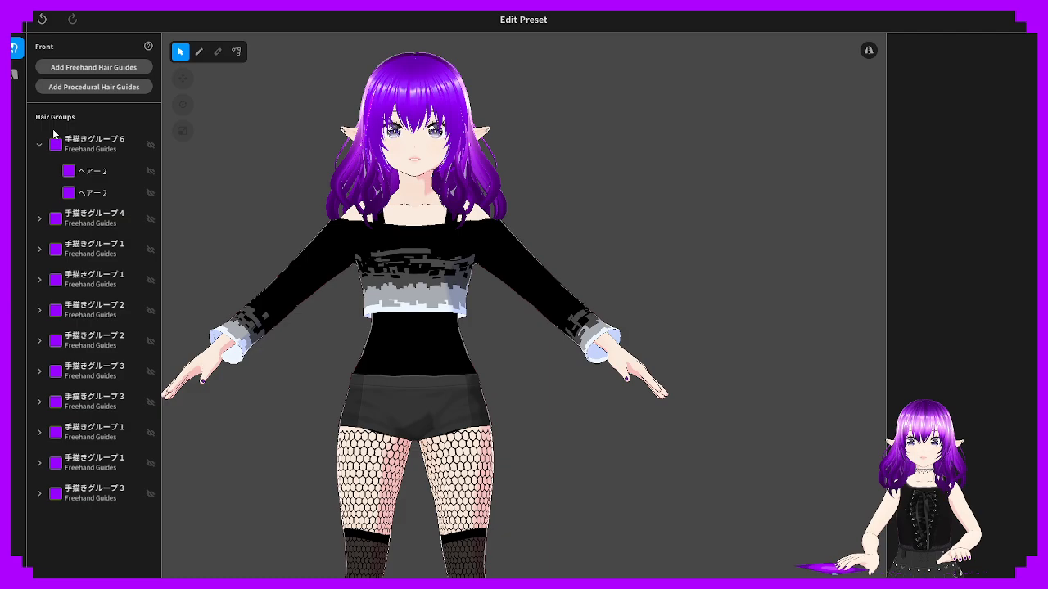
Select the topmost front hair group and delete all unused hair materials
right_click(54, 146)
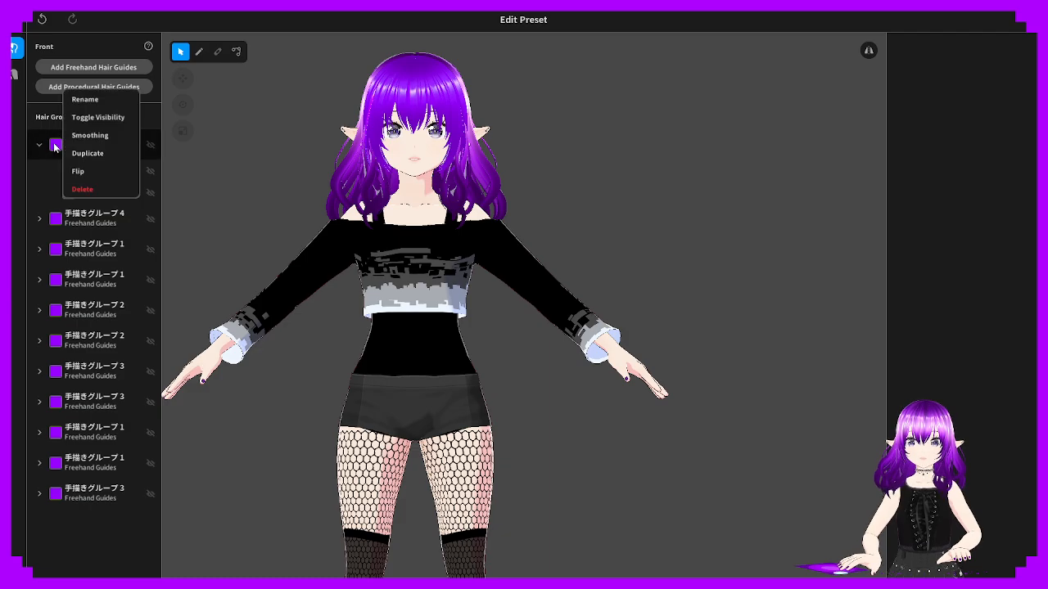
click(38, 171)
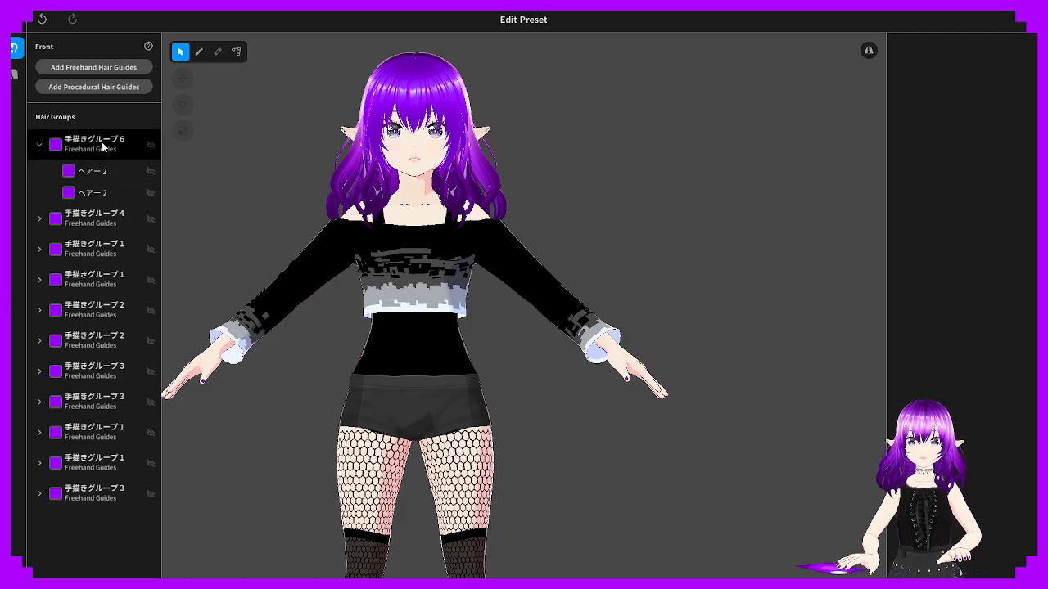
click(104, 145)
right_click(128, 145)
click(122, 158)
right_click(123, 158)
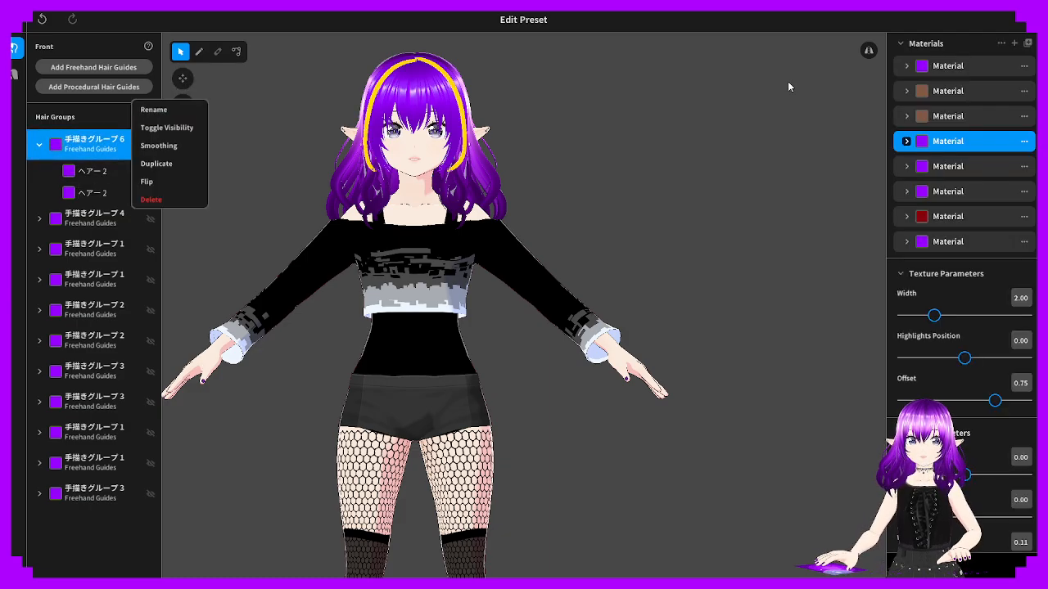
click(1021, 43)
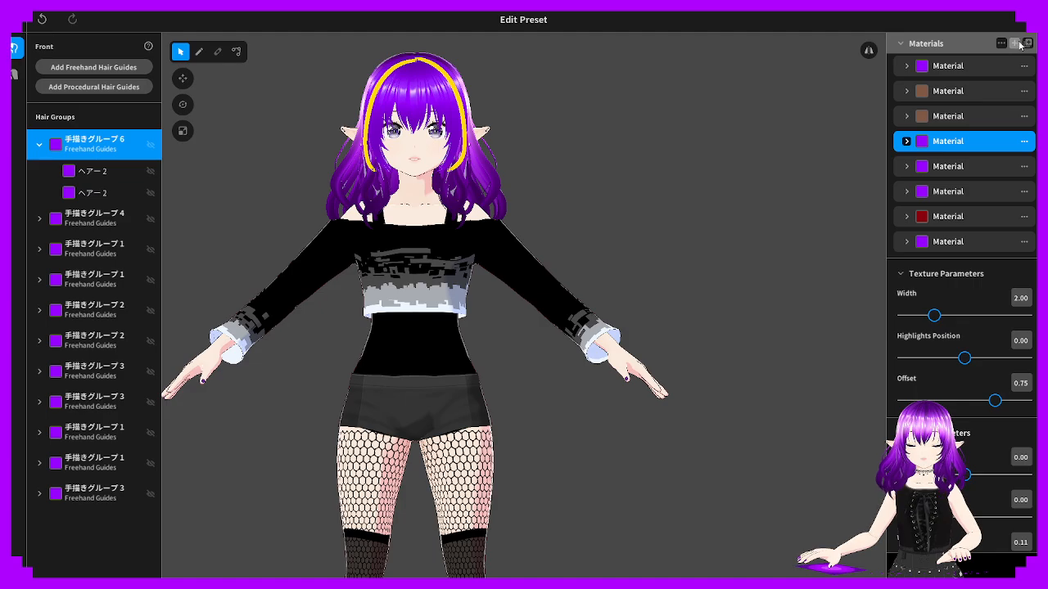
click(1012, 45)
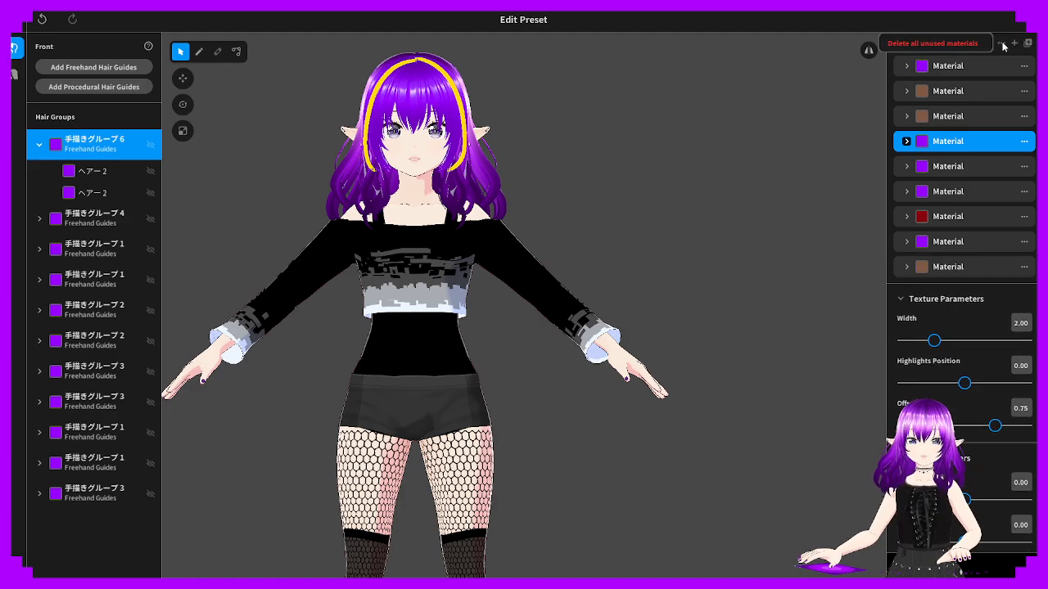
click(961, 46)
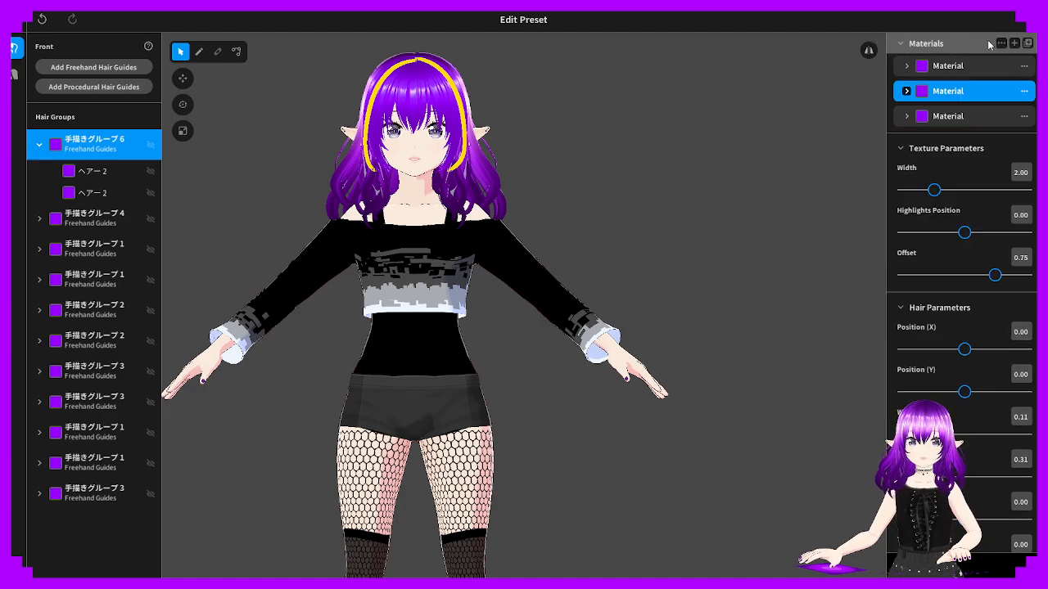
Assign the first remaining material to the front hair group and turn off its Main Color calibration in the texture editor
click(906, 66)
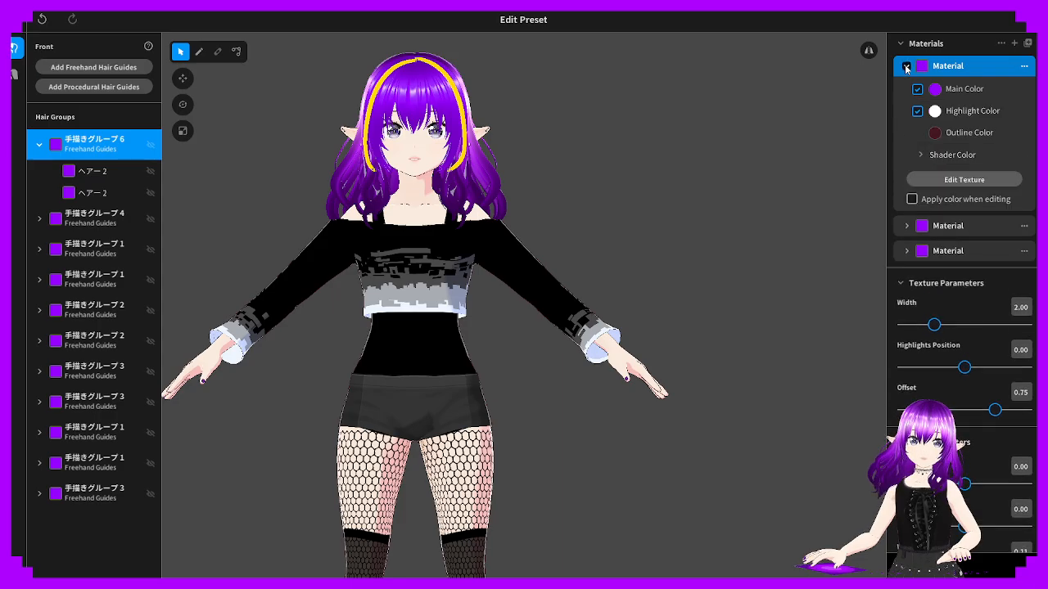
double_click(906, 66)
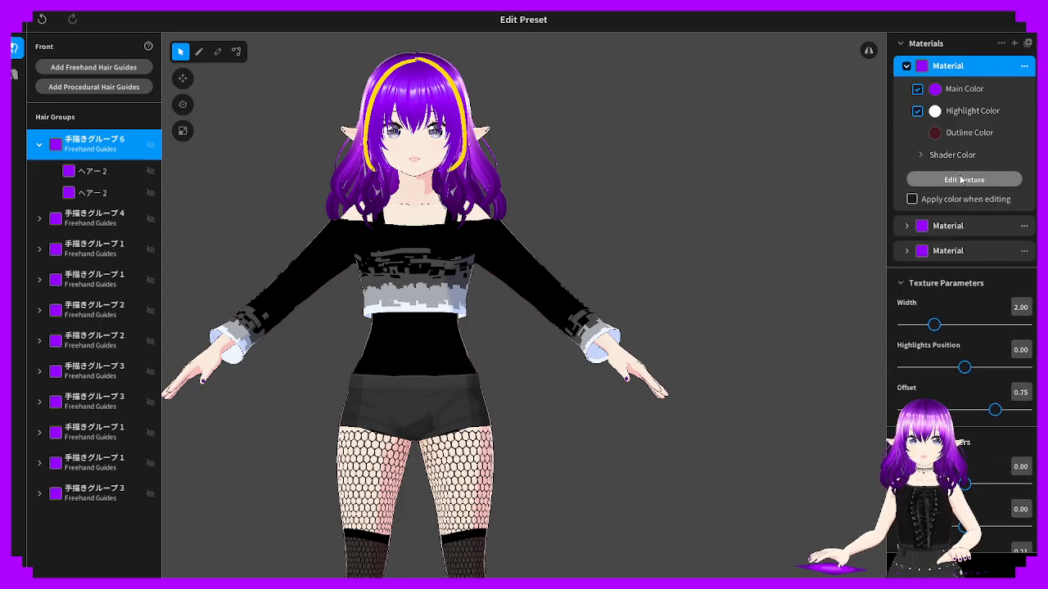
click(963, 180)
right_drag(185, 113, 169, 85)
click(16, 19)
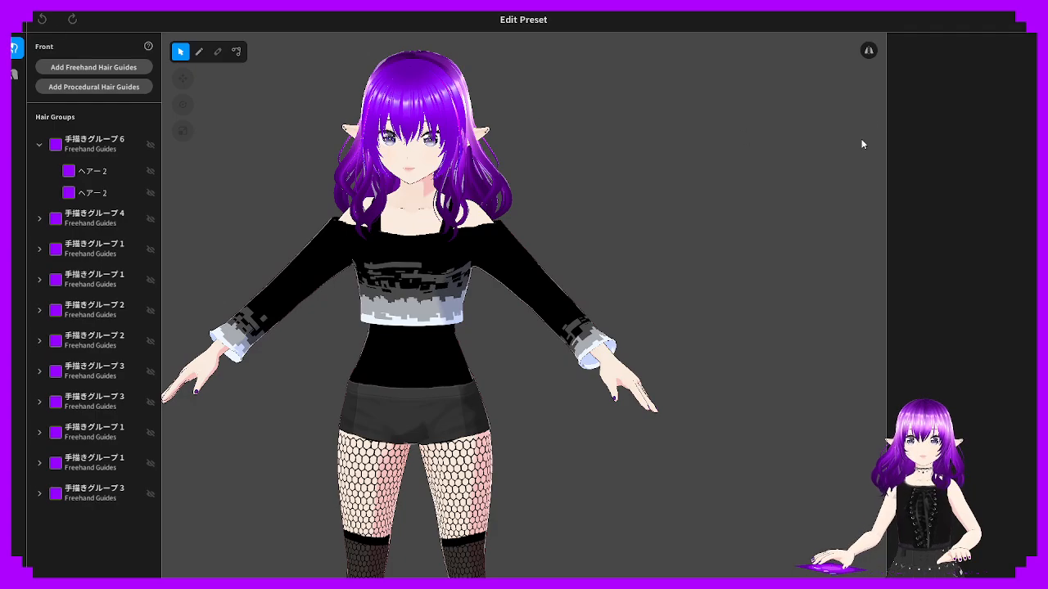
Select the topmost front hair group, expand the hair materials, and enable Apply color when editing for them
click(53, 147)
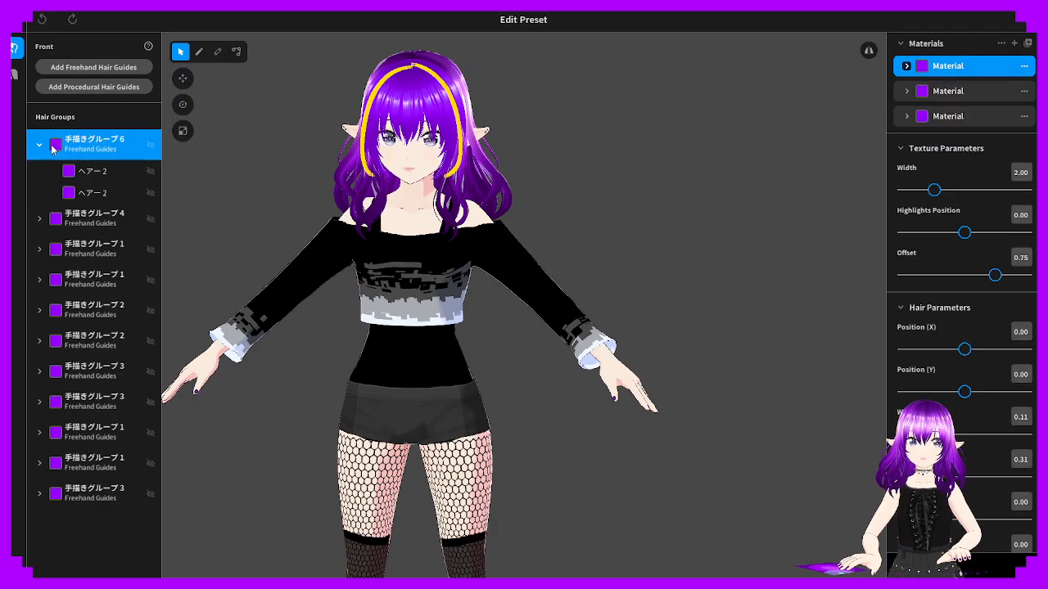
right_click(53, 148)
click(47, 144)
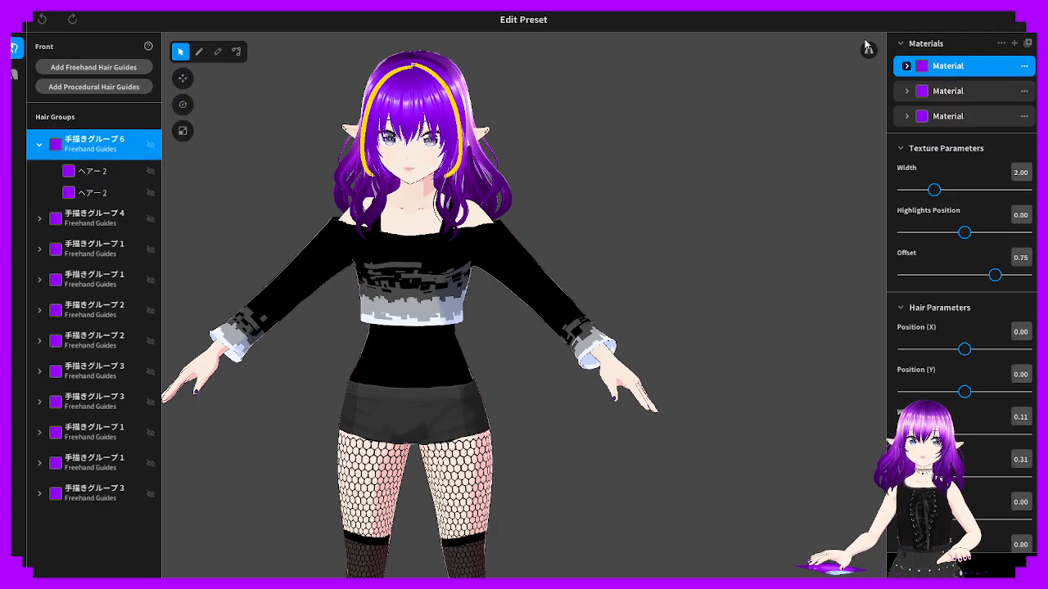
right_click(921, 67)
click(919, 67)
click(903, 66)
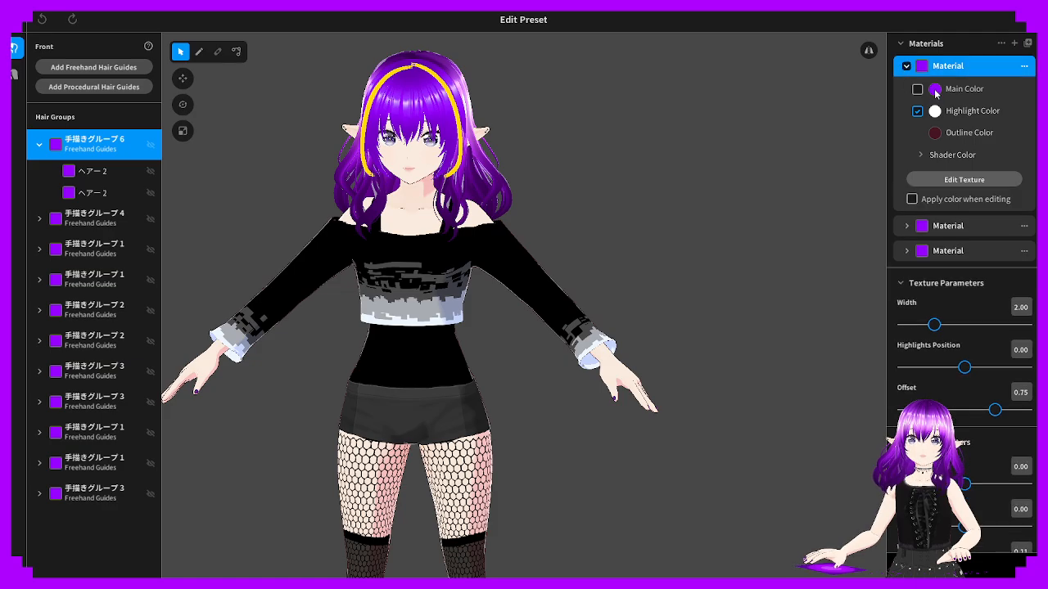
click(907, 226)
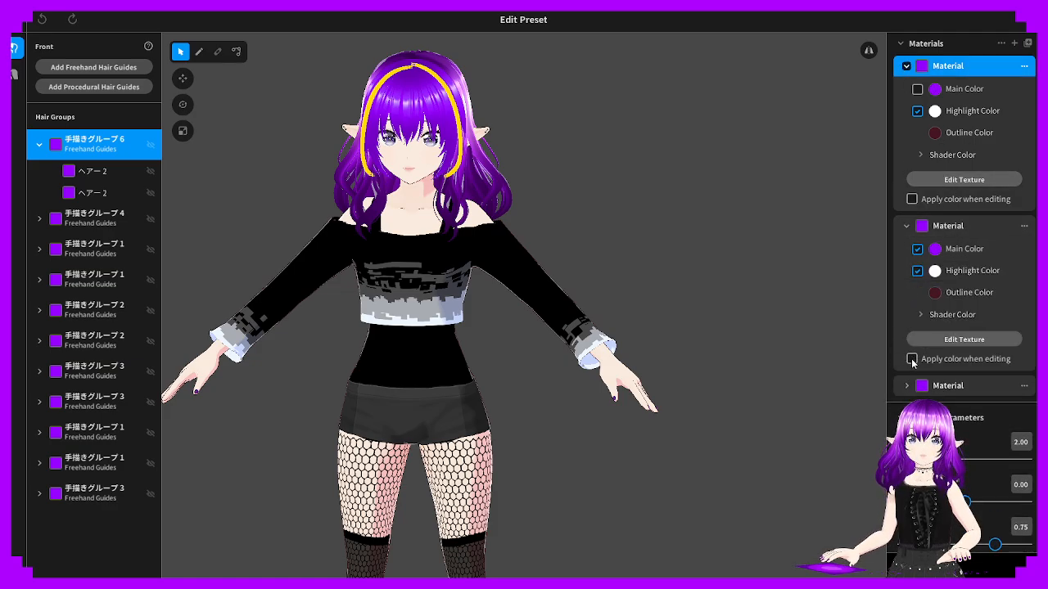
click(935, 157)
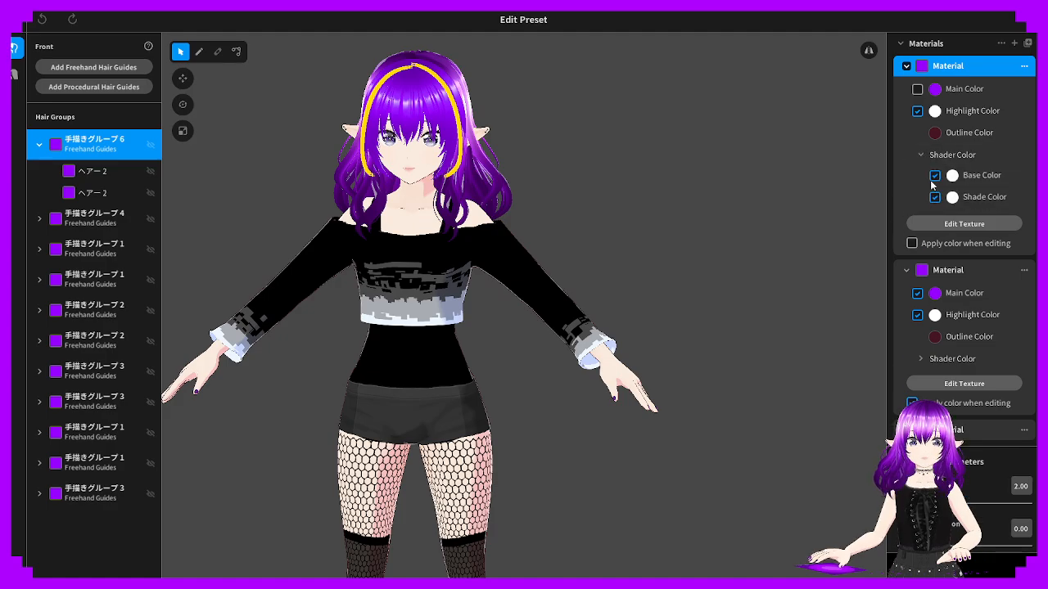
click(911, 244)
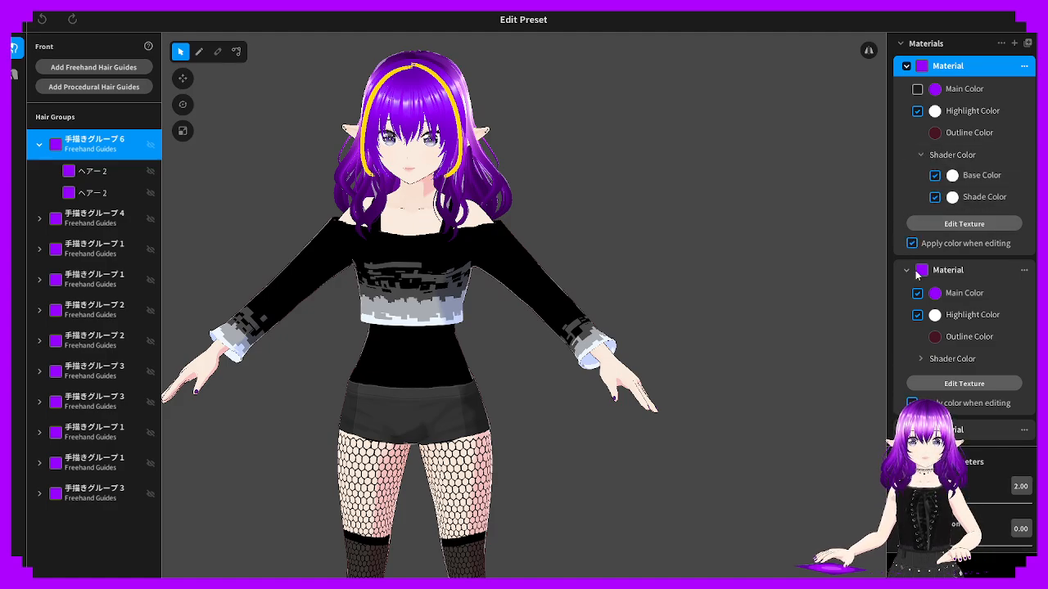
scroll(964, 246, down, 2)
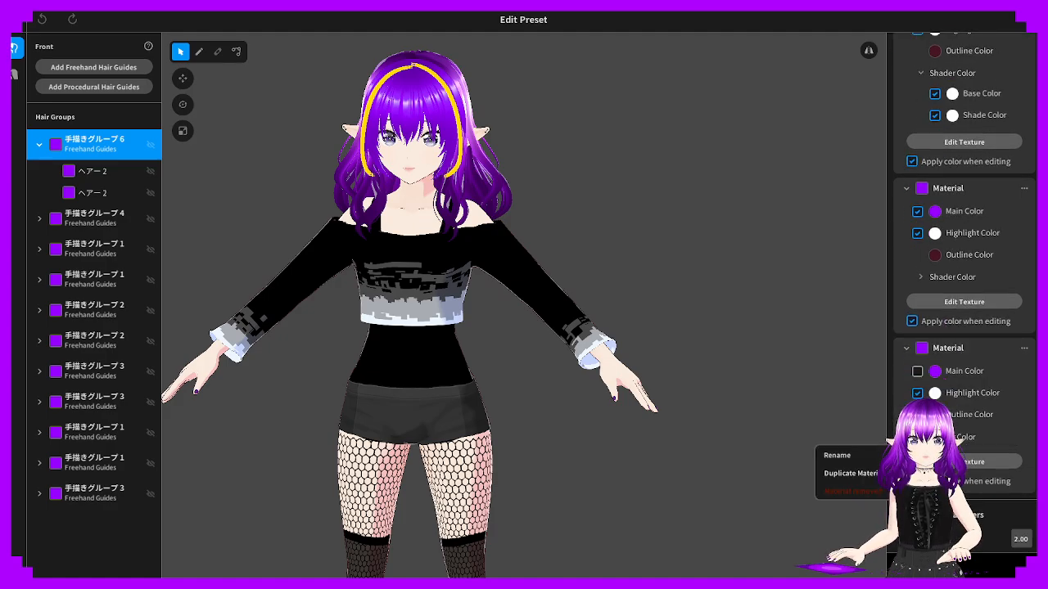
Go through the front hair groups to see which strands they cover, and select the second 手描きグループ 1 group
right_drag(627, 284, 525, 226)
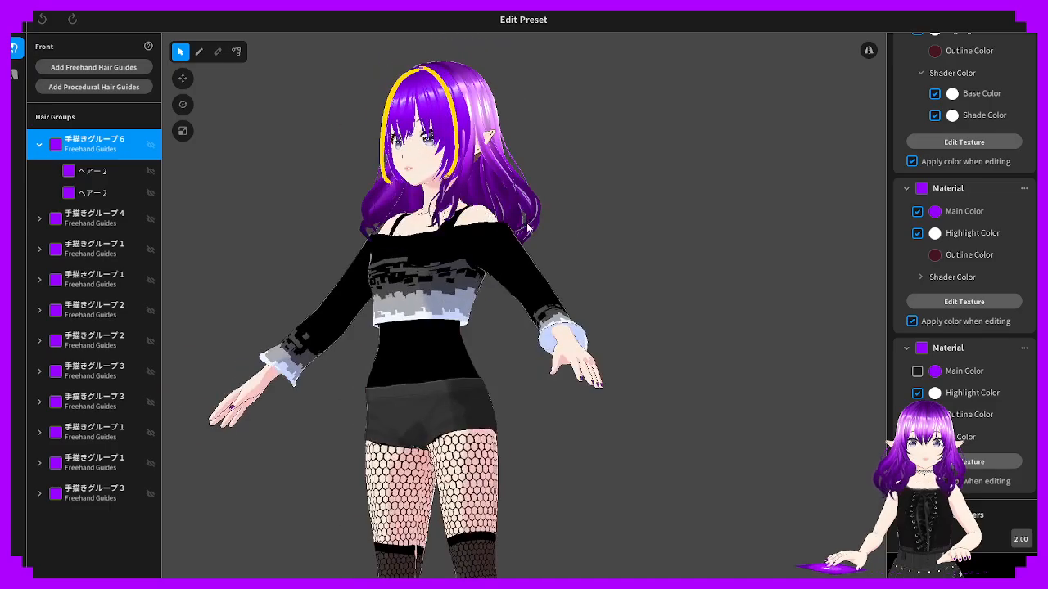
click(128, 228)
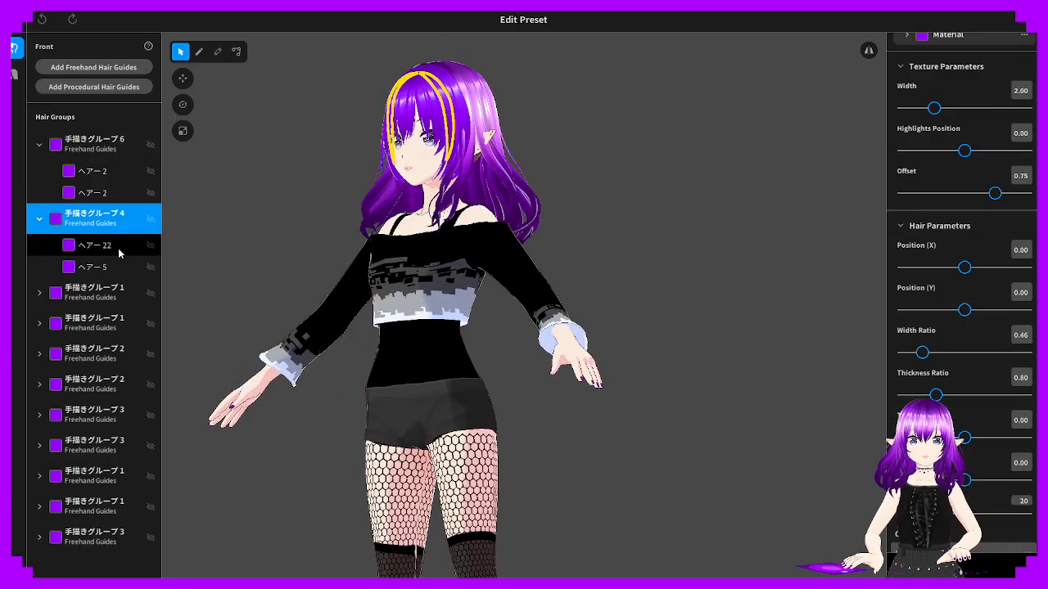
click(119, 249)
click(119, 269)
click(122, 315)
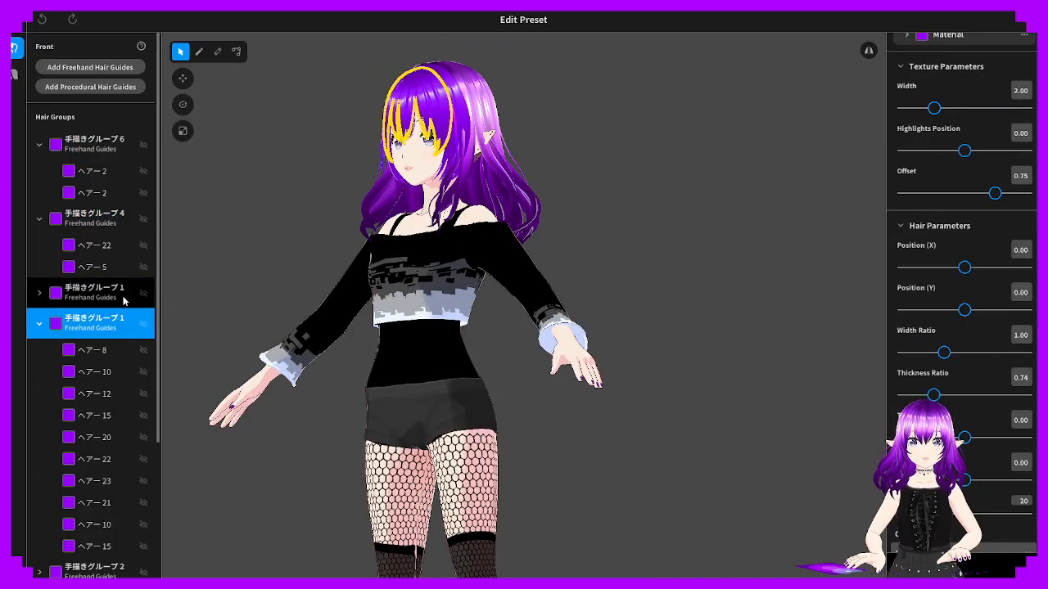
right_drag(351, 282, 413, 294)
scroll(948, 137, up, 3)
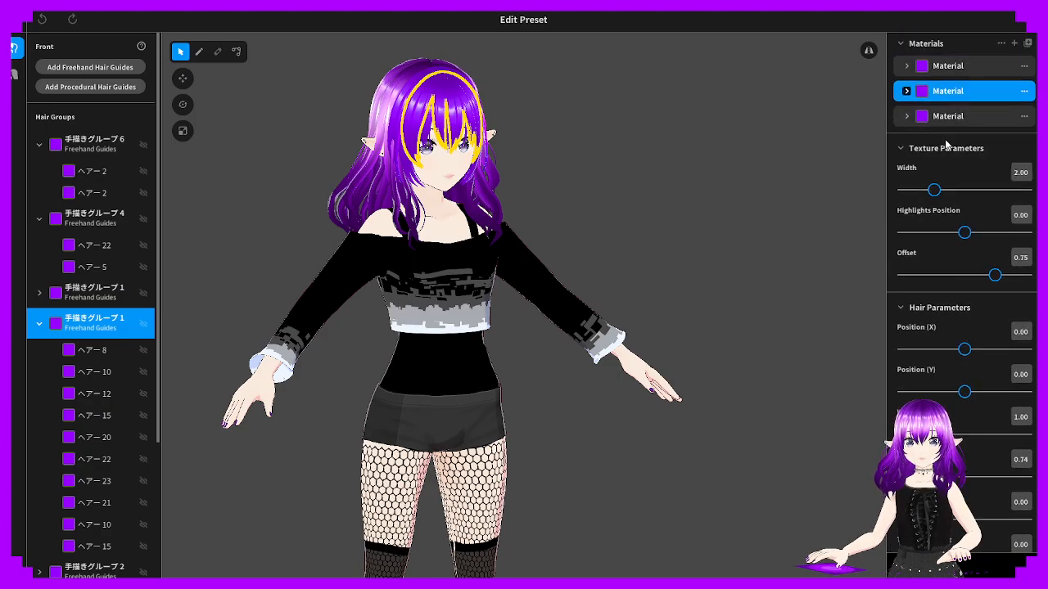
Import a replacement image into the base Default Design layer of the selected group's material texture, and return to the hairstyle settings
click(909, 93)
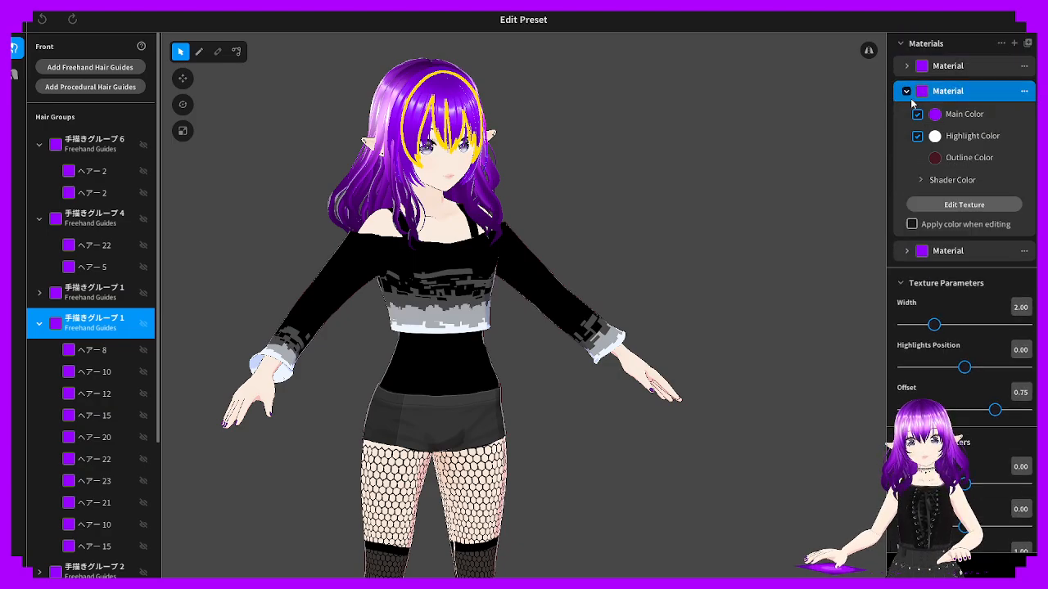
click(955, 205)
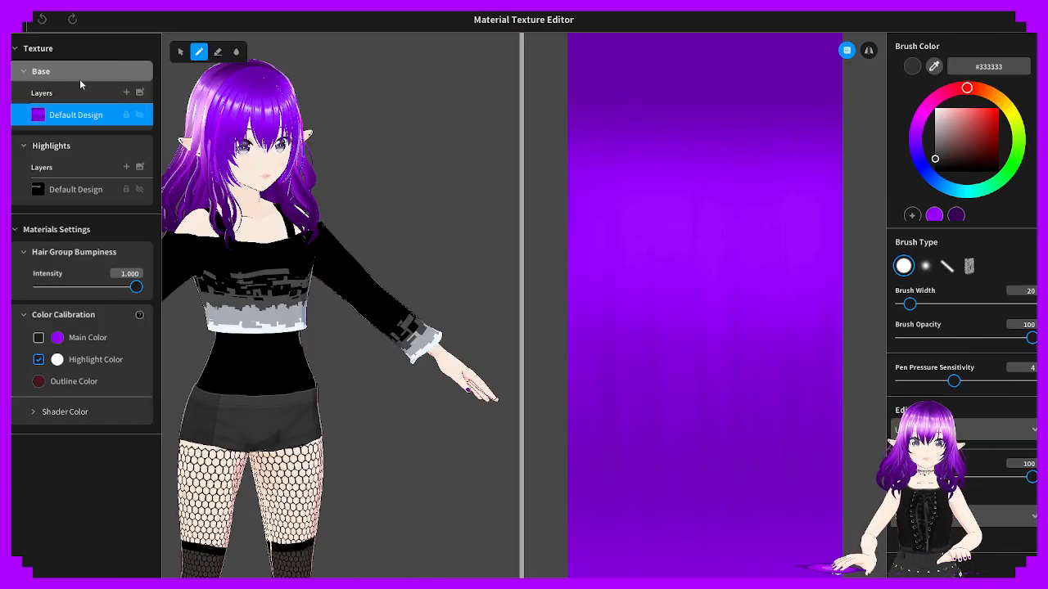
right_click(39, 116)
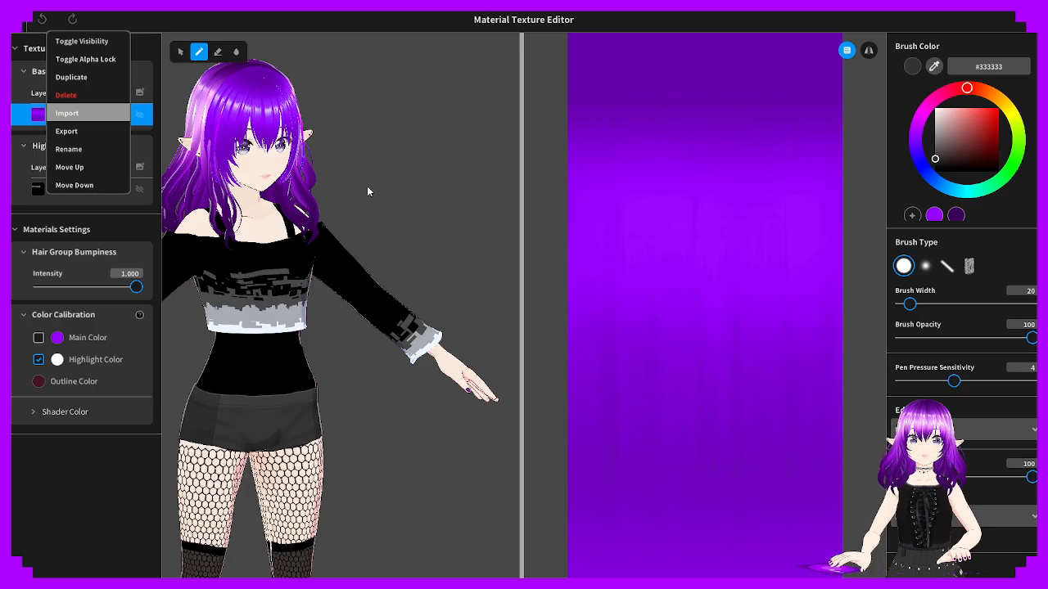
double_click(432, 281)
right_drag(266, 266, 259, 211)
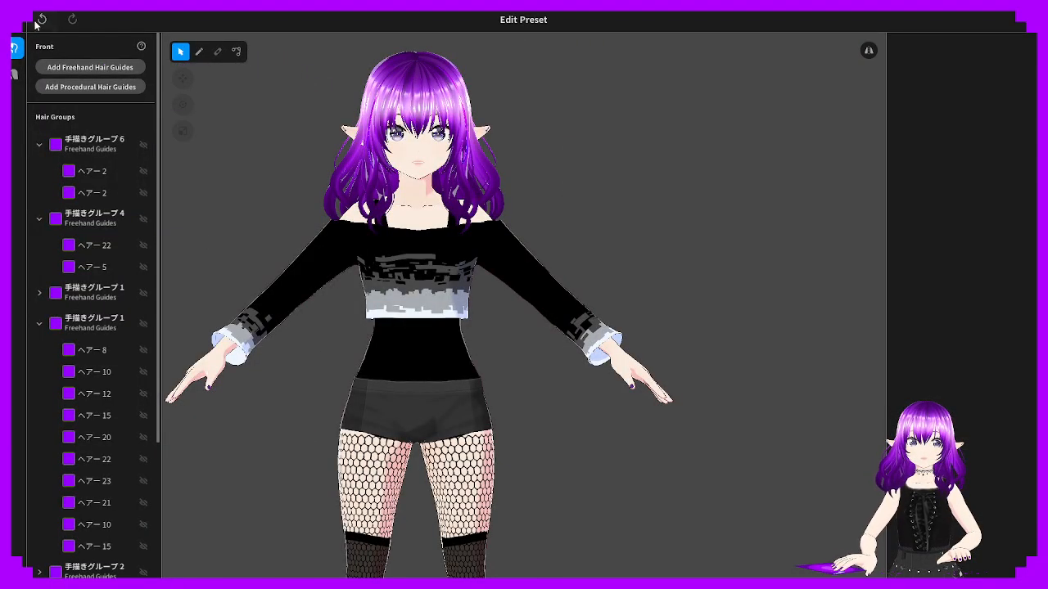
click(16, 20)
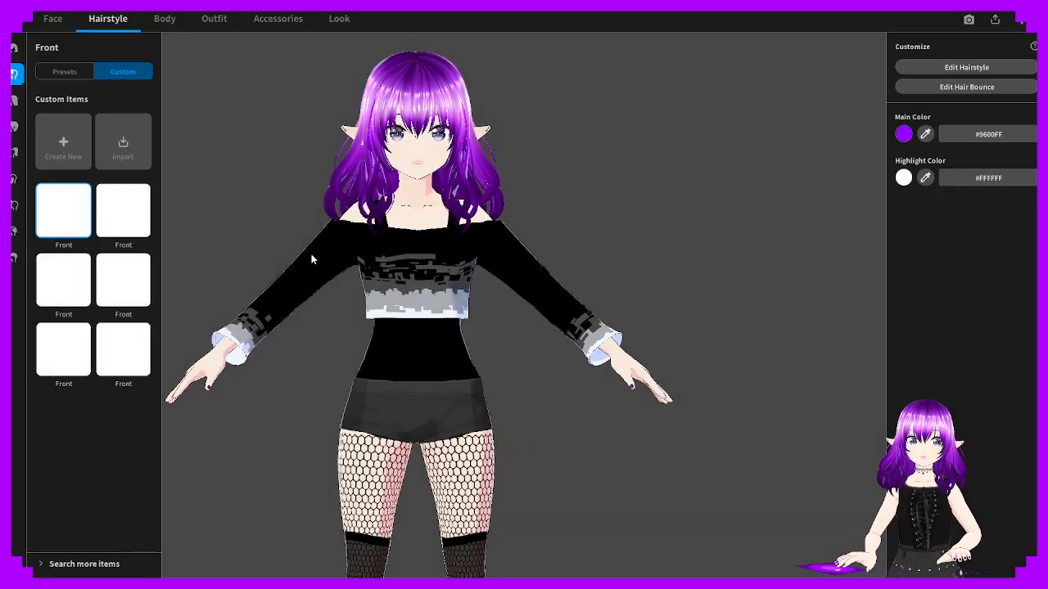
right_drag(347, 263, 294, 236)
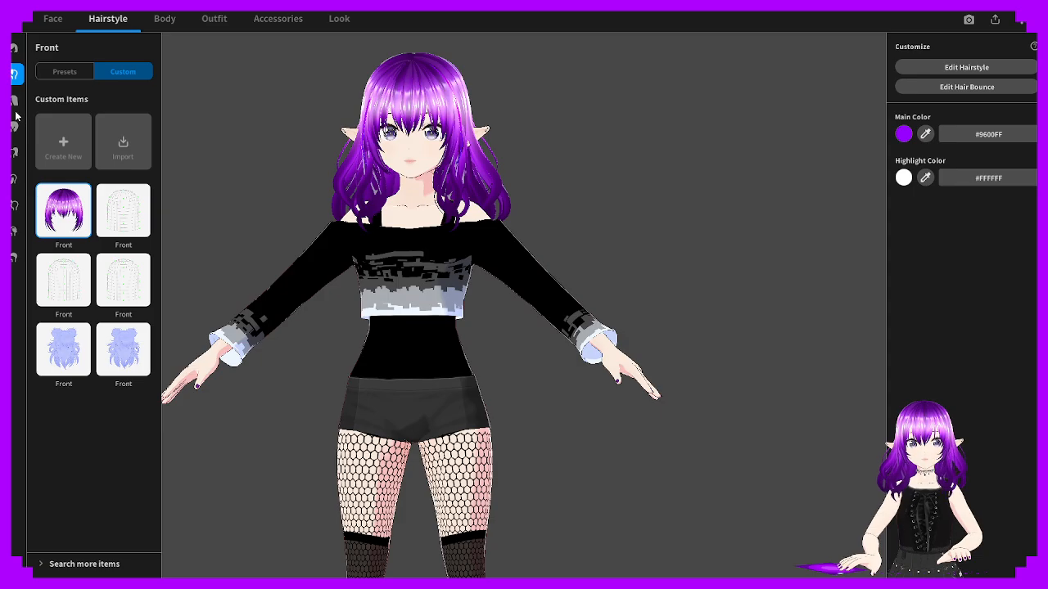
Open the Base Hair settings and try to sample a main color from the side view of the avatar
click(14, 257)
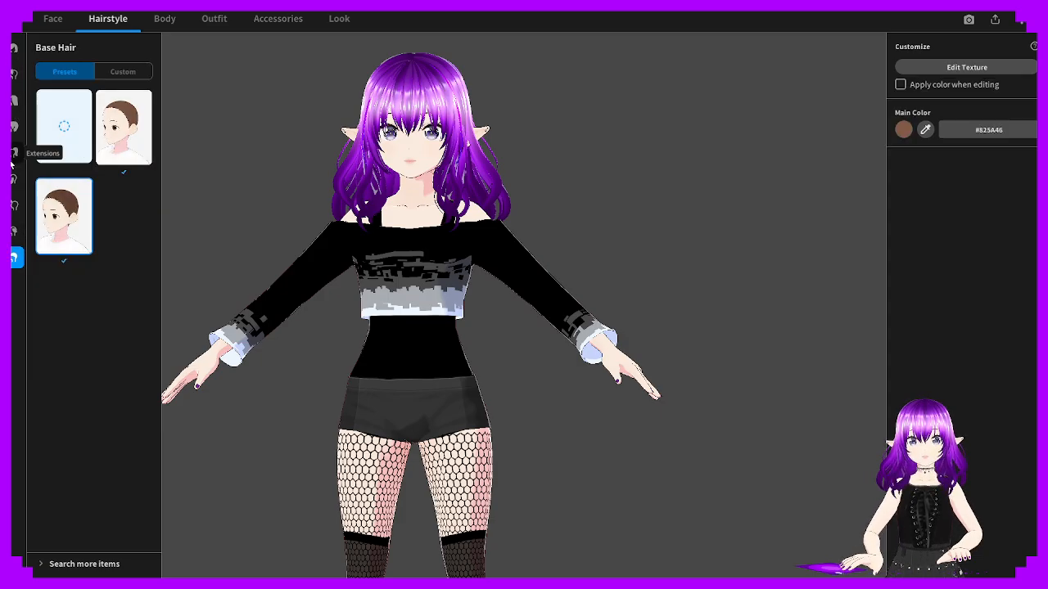
click(15, 127)
click(14, 257)
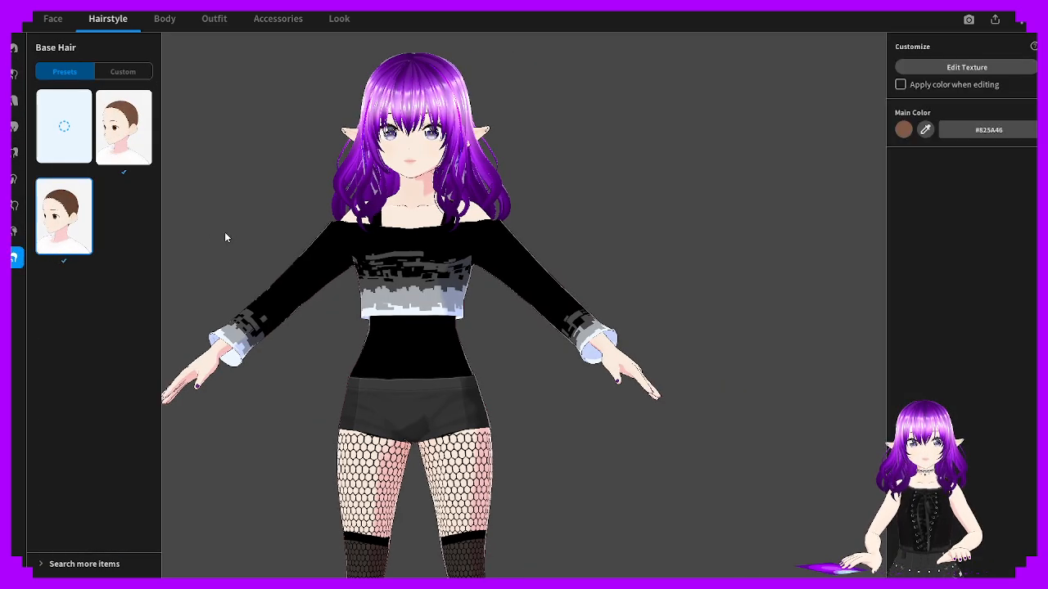
right_drag(225, 231, 295, 234)
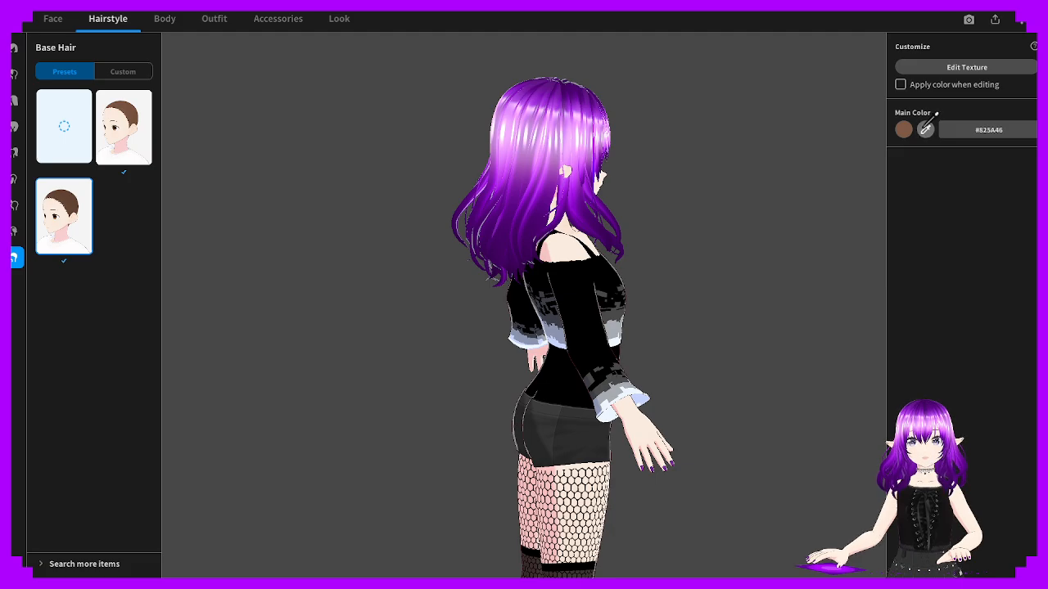
click(951, 69)
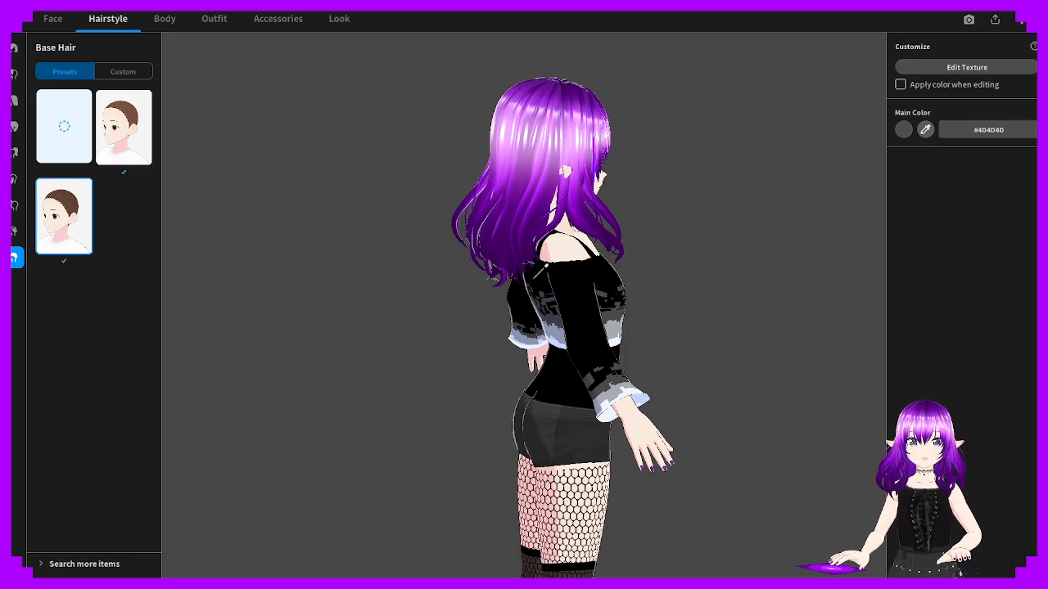
click(393, 264)
Set the base hair's main color to dark purple #520379 by sampling it from the avatar's hair up close
right_drag(542, 290, 487, 265)
scroll(530, 271, up, 3)
scroll(481, 225, up, 2)
click(925, 129)
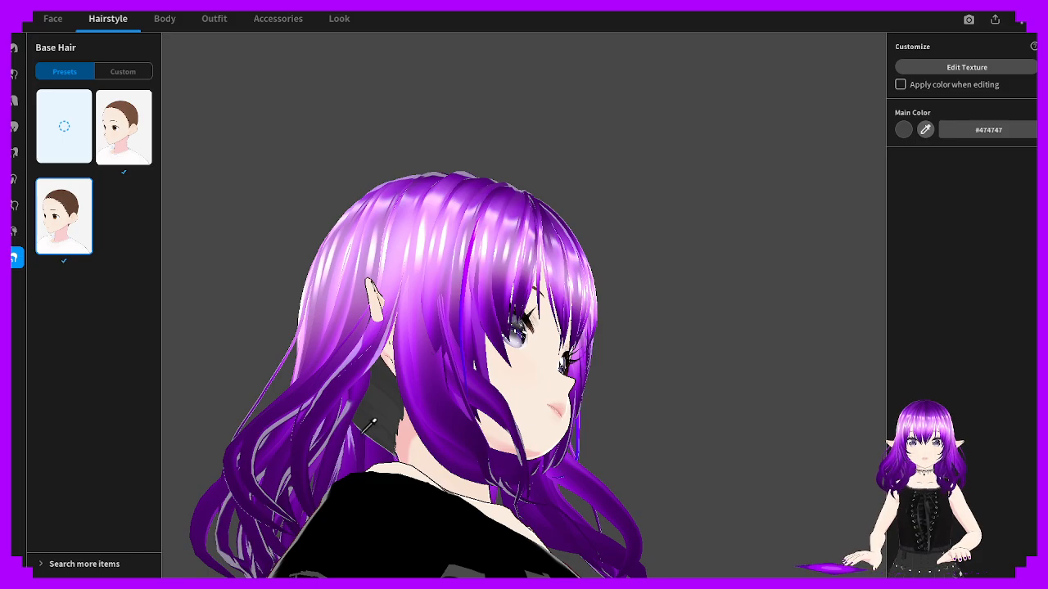
click(363, 442)
right_drag(396, 436, 360, 445)
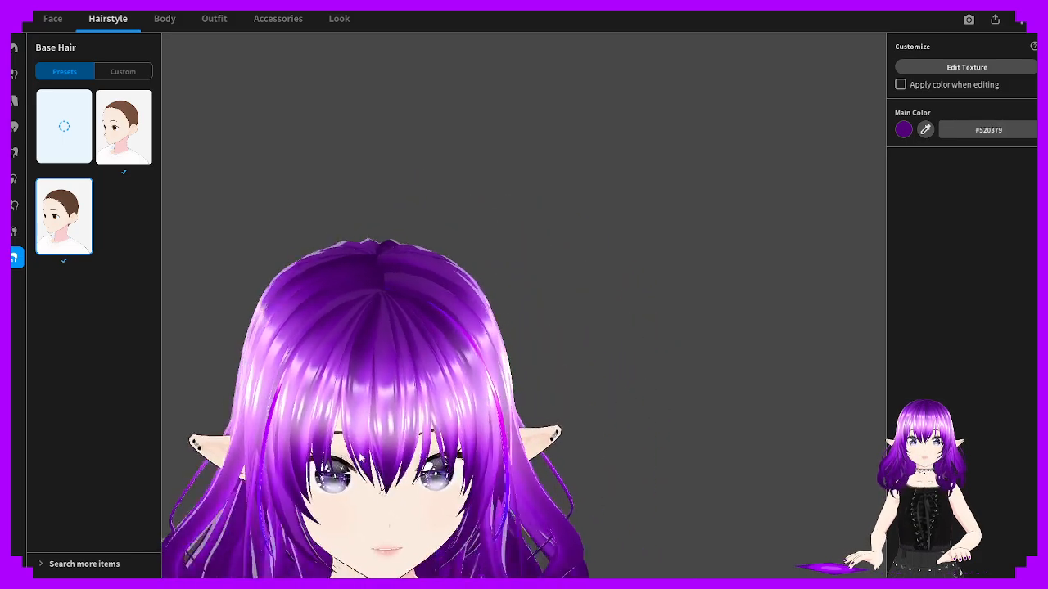
scroll(360, 445, down, 4)
scroll(360, 445, down, 3)
mouse_move(436, 459)
right_down()
mouse_move(380, 461)
mouse_move(457, 461)
right_up()
scroll(451, 463, down, 5)
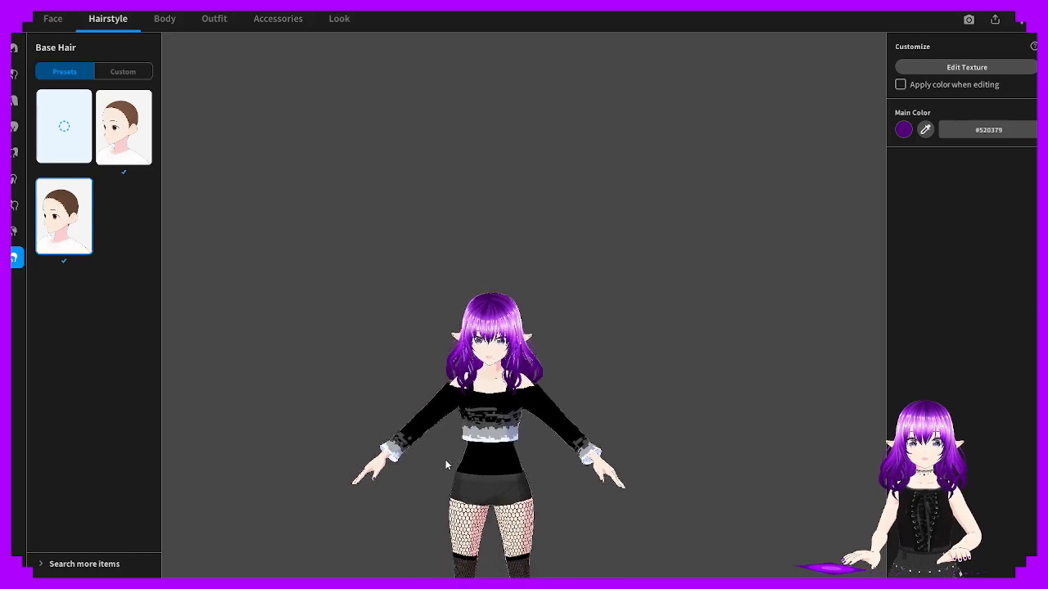
Open the custom bottoms in the outfit settings, try on other items, and put on the first PS_VMP_Pleat skirt
click(164, 18)
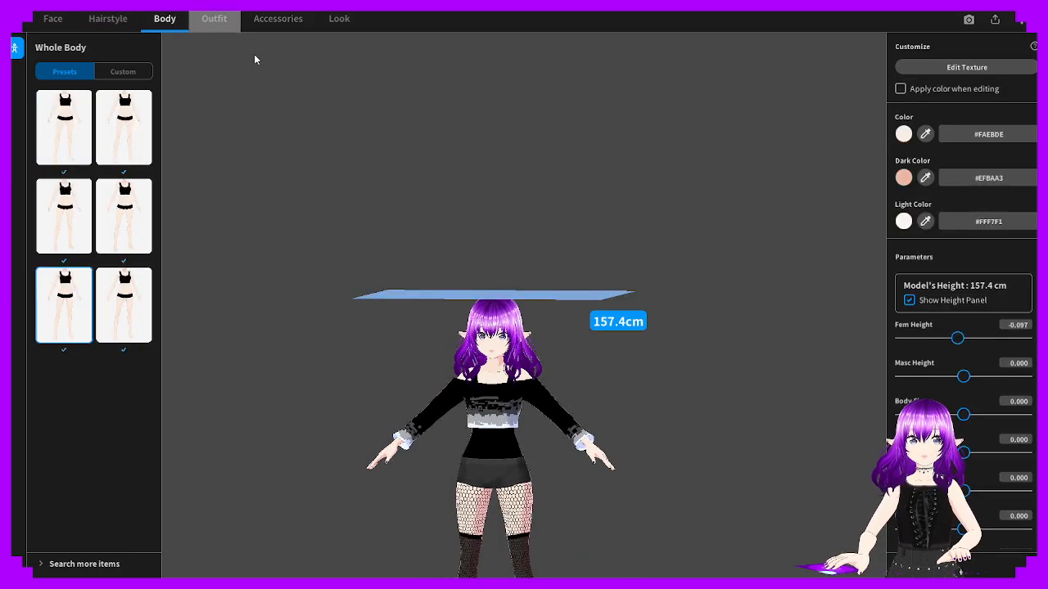
click(215, 18)
scroll(487, 421, up, 1)
right_drag(487, 421, 685, 426)
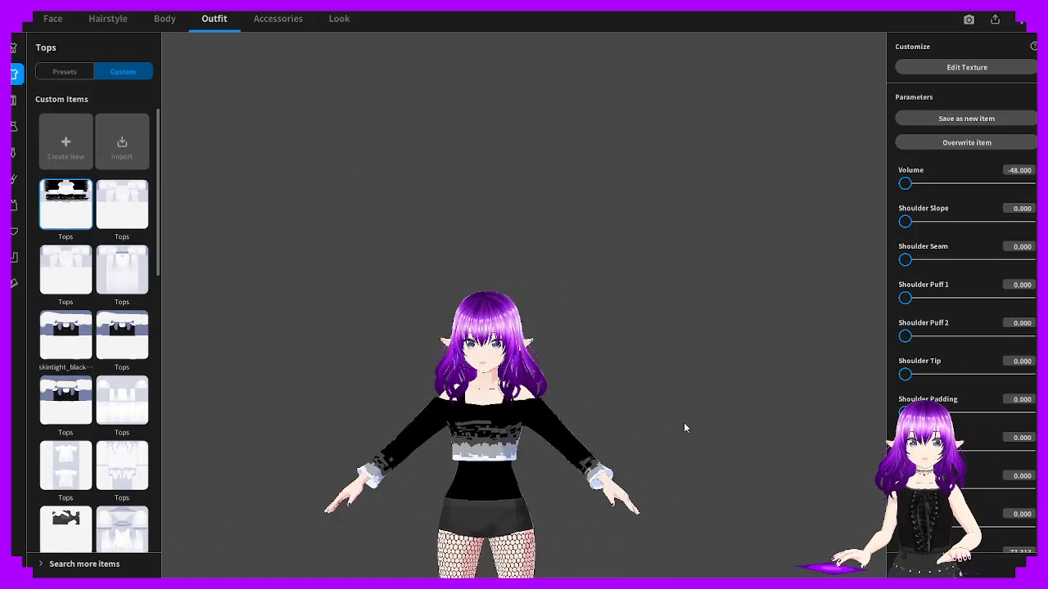
click(13, 127)
click(13, 102)
click(119, 73)
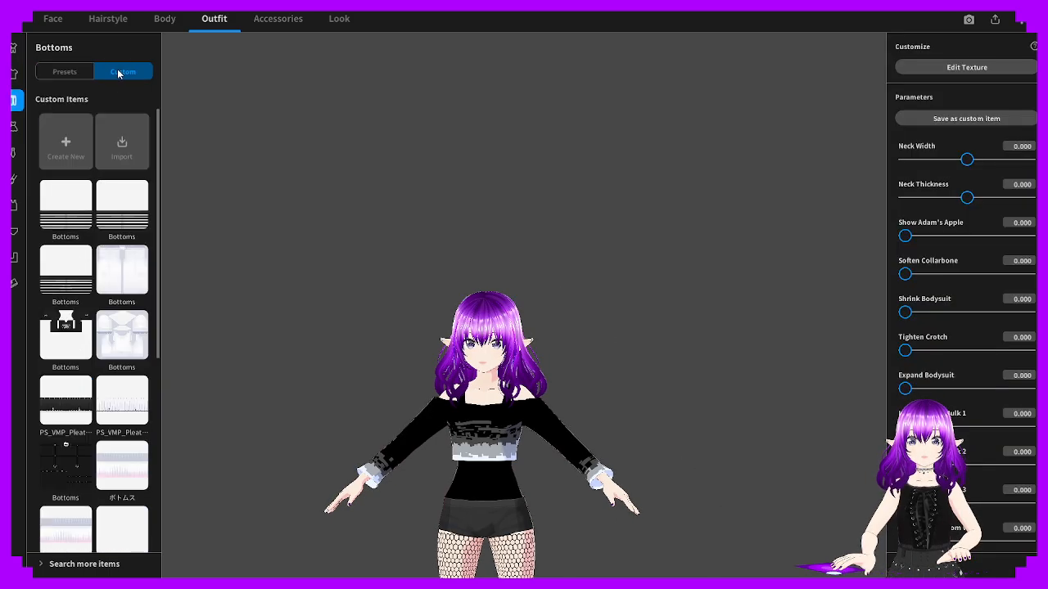
click(79, 331)
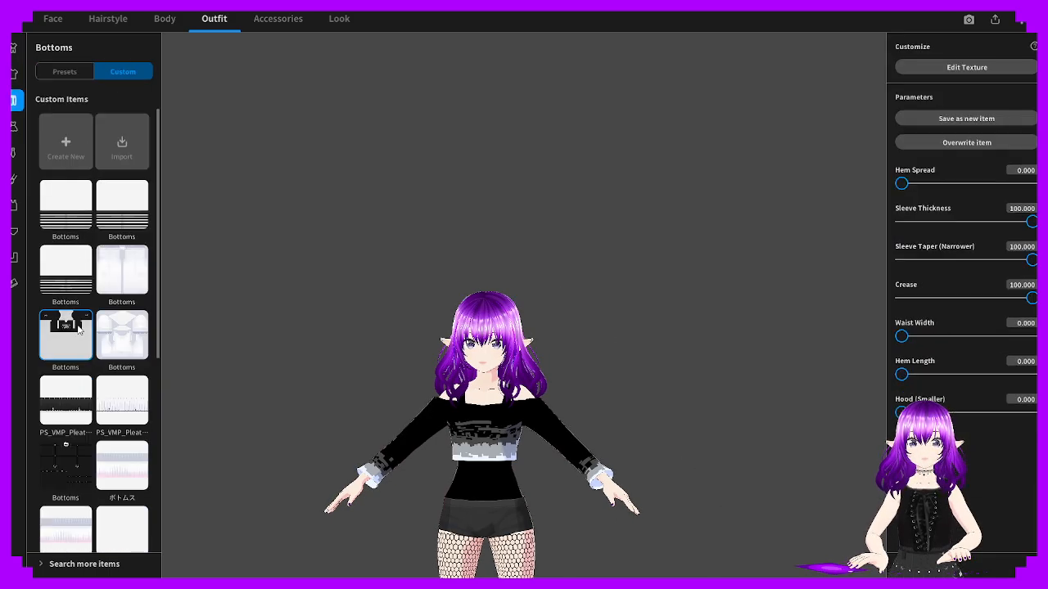
click(69, 467)
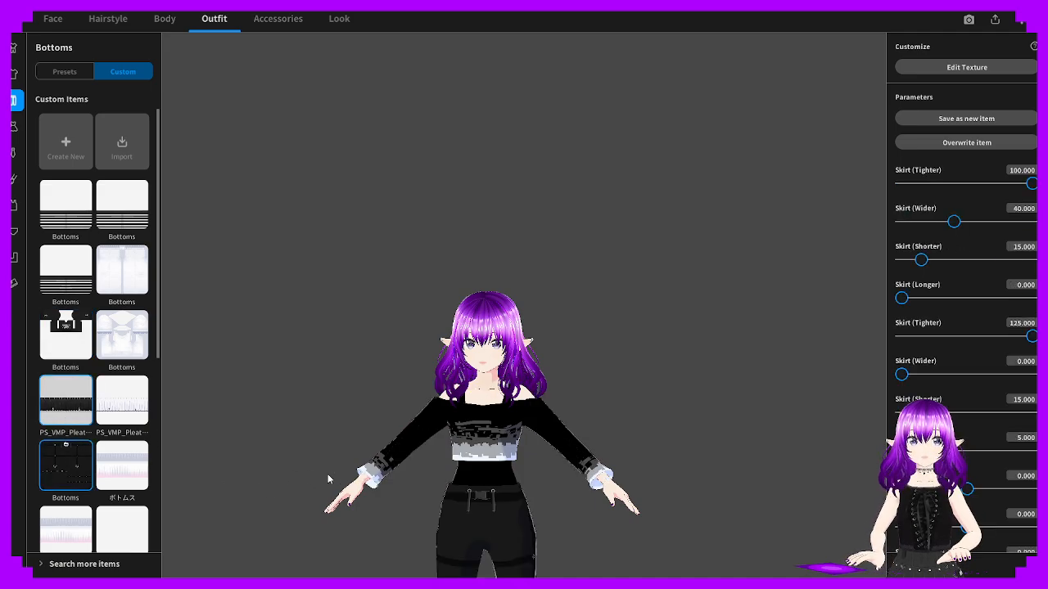
drag(332, 461, 342, 479)
scroll(532, 473, up, 5)
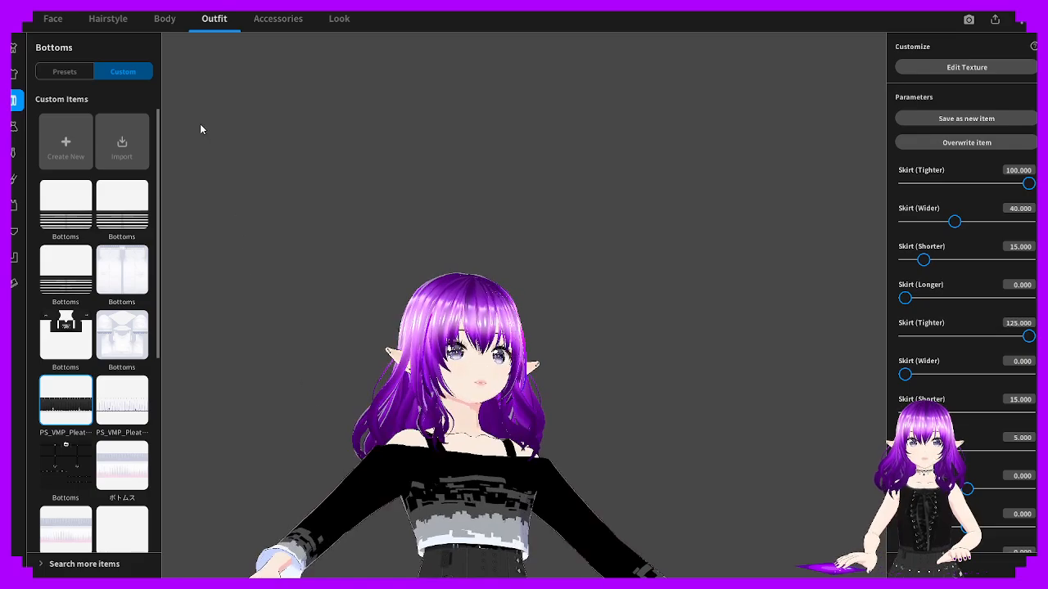
Choose the short black item from the preset bottoms and open the Inner Top settings
click(13, 73)
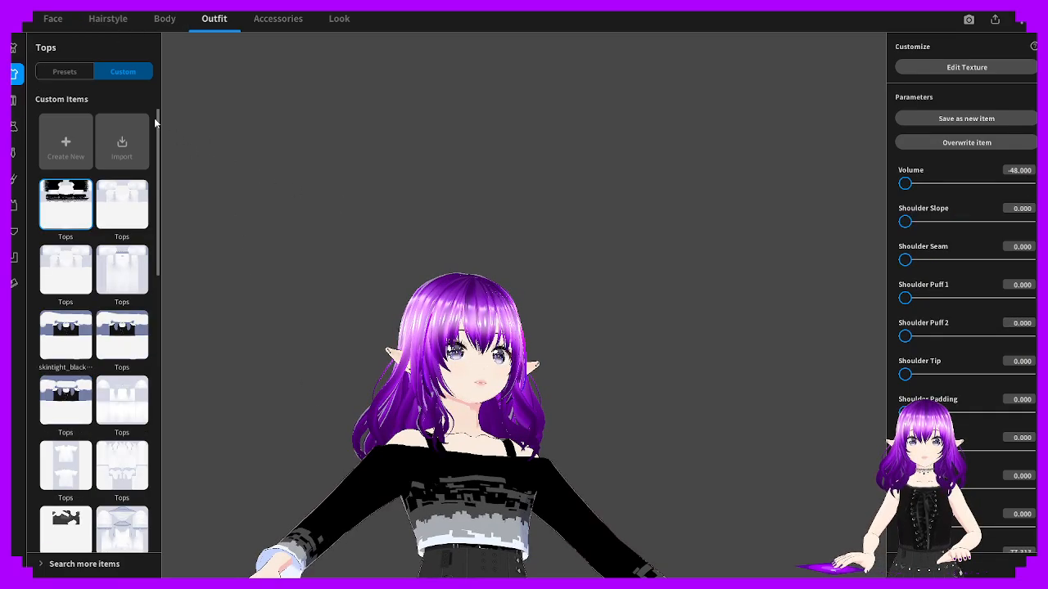
click(14, 100)
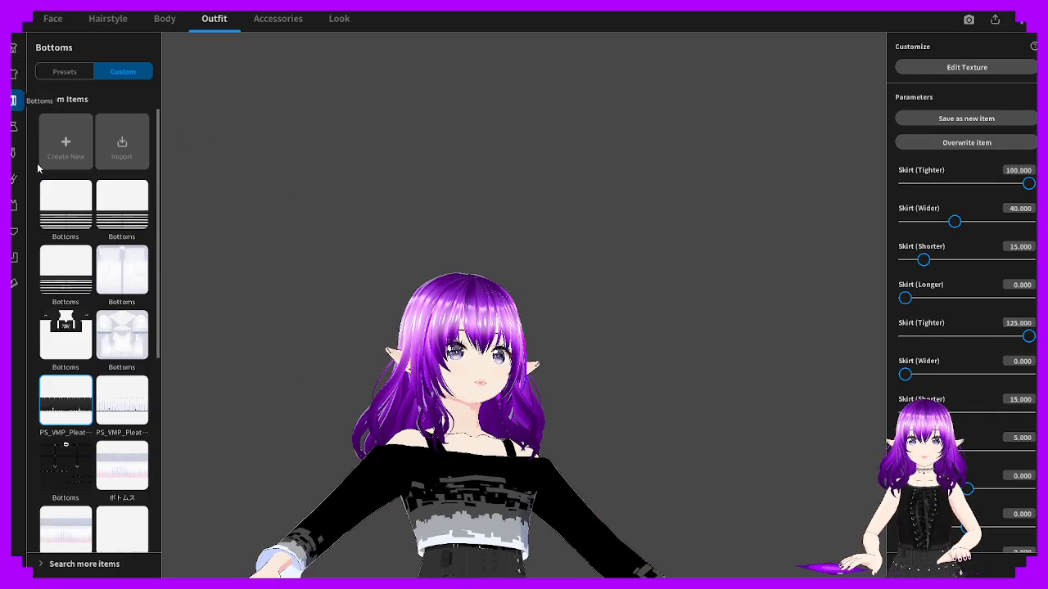
click(62, 74)
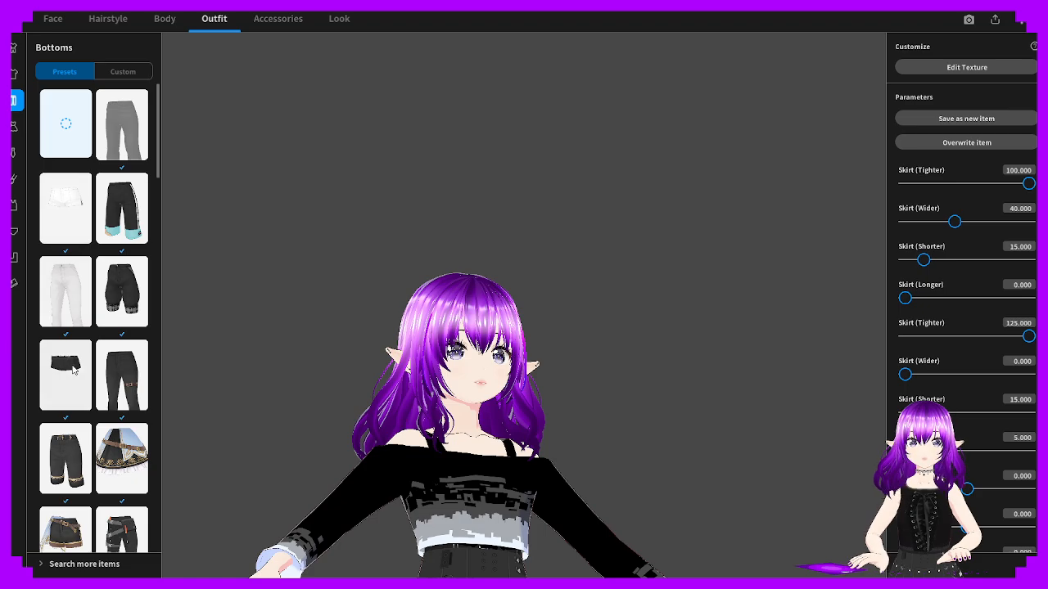
click(65, 375)
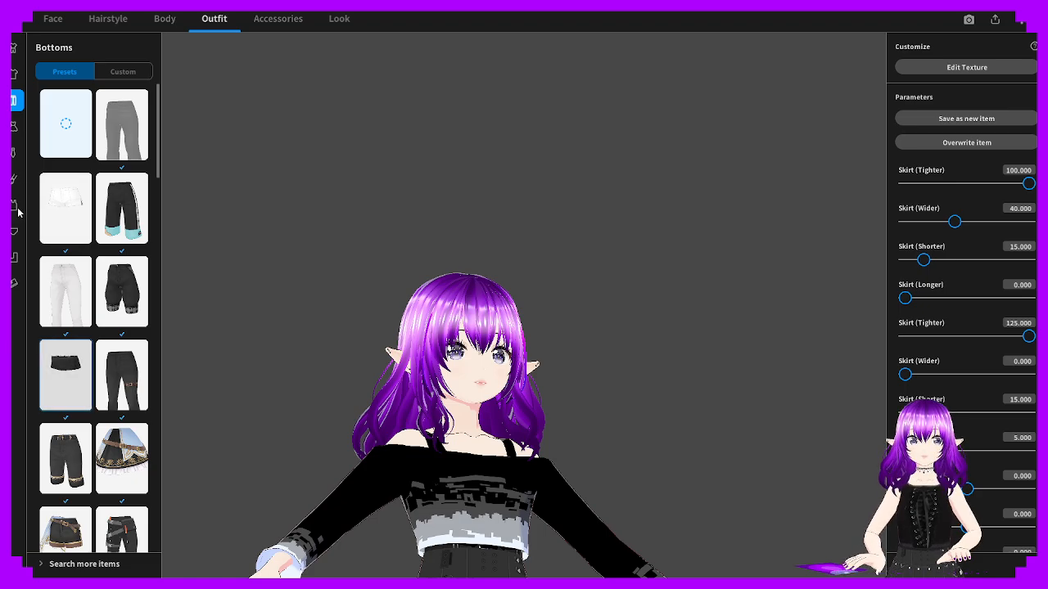
click(14, 204)
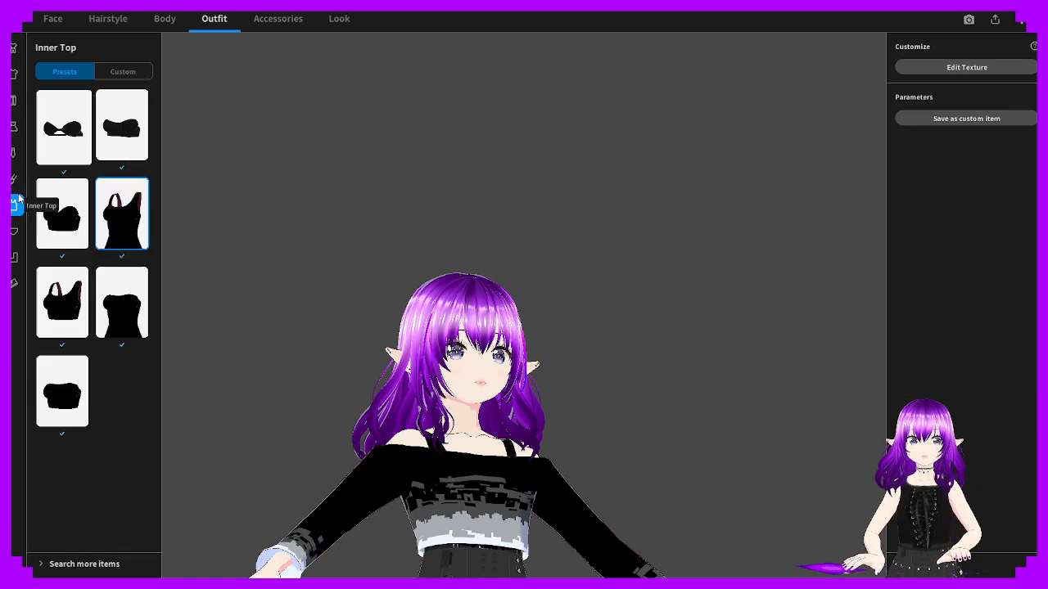
Put on the cropped one-shoulder black preset as the inner top
click(69, 305)
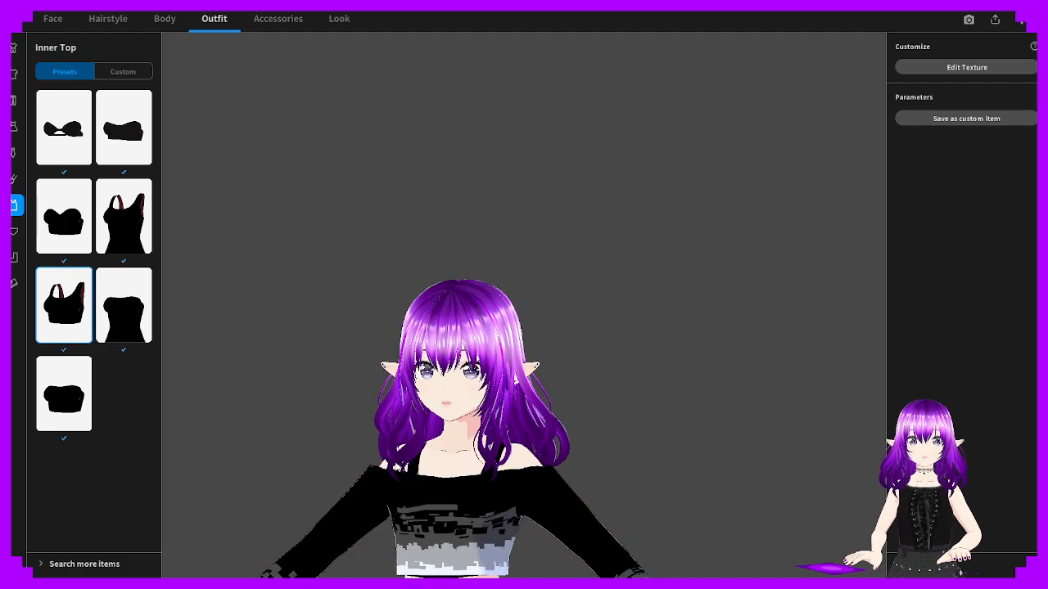
scroll(320, 435, down, 5)
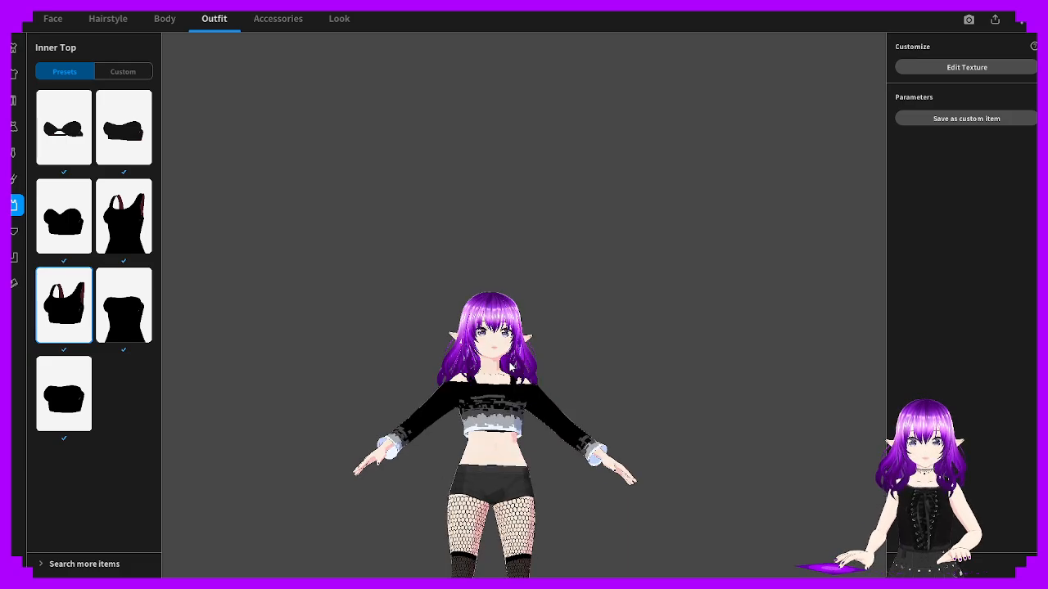
Create a new custom bottoms item from the Pleated Skirt template
click(14, 107)
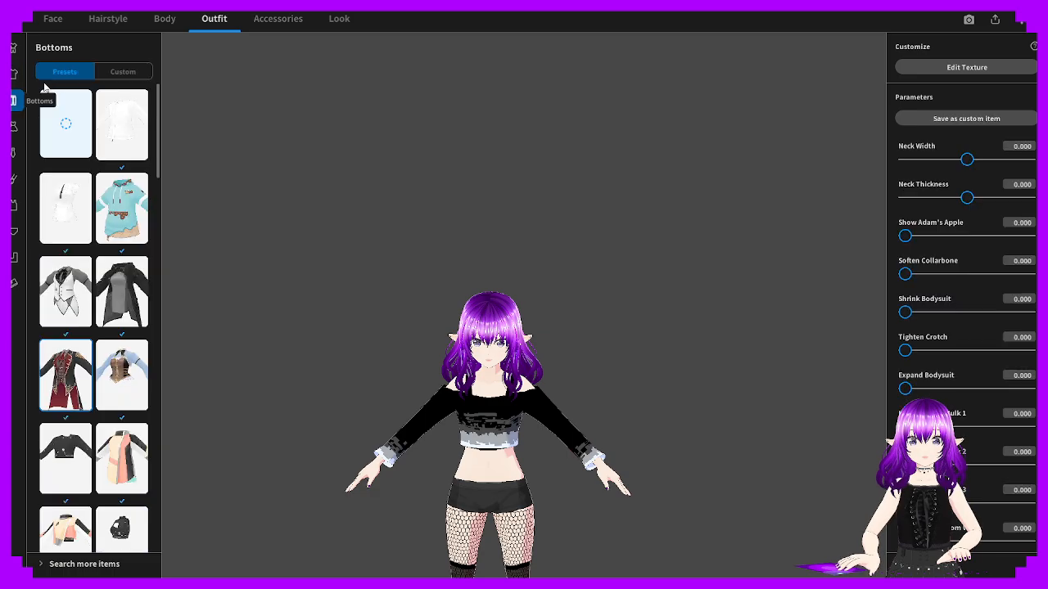
click(120, 72)
click(67, 142)
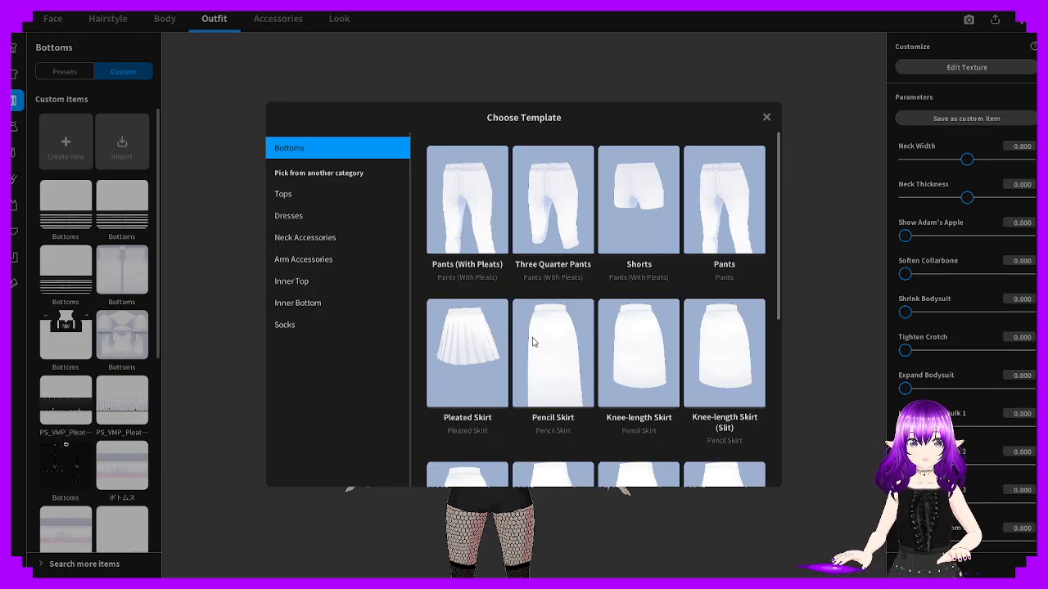
click(460, 366)
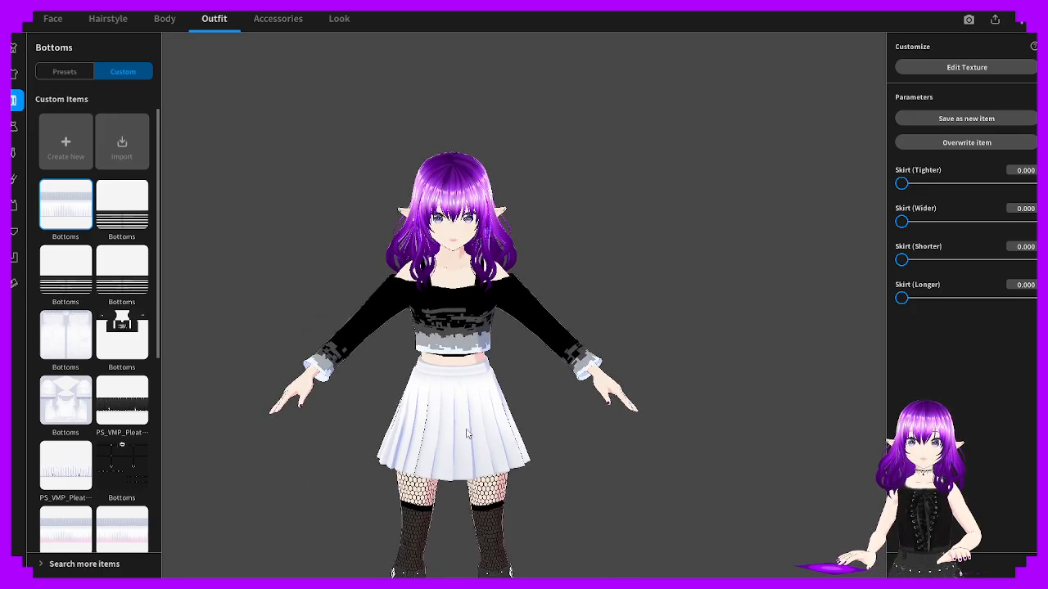
scroll(466, 434, up, 3)
right_drag(456, 435, 470, 410)
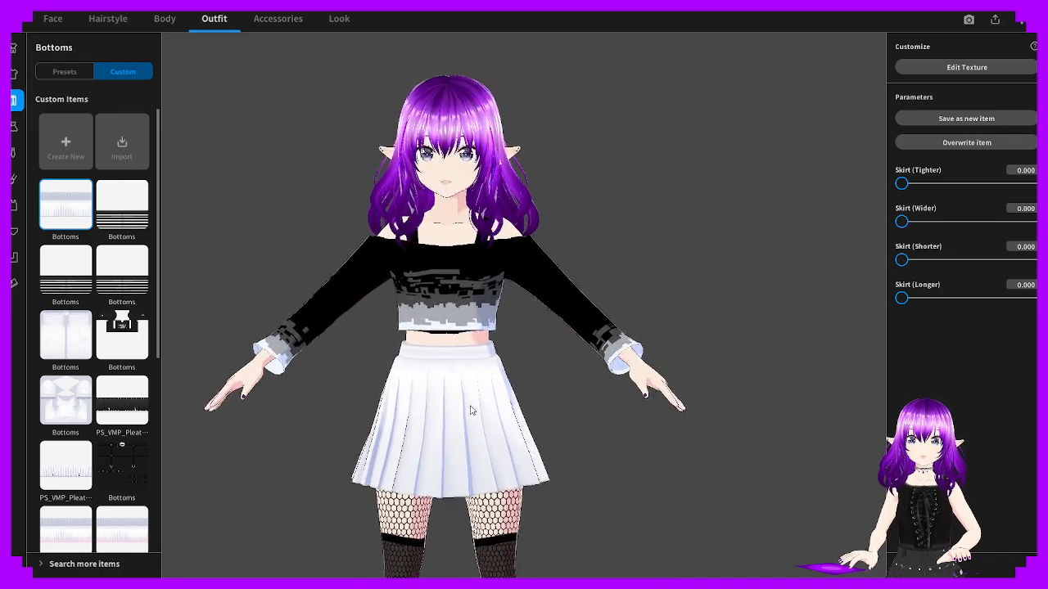
middle_drag(471, 410, 501, 390)
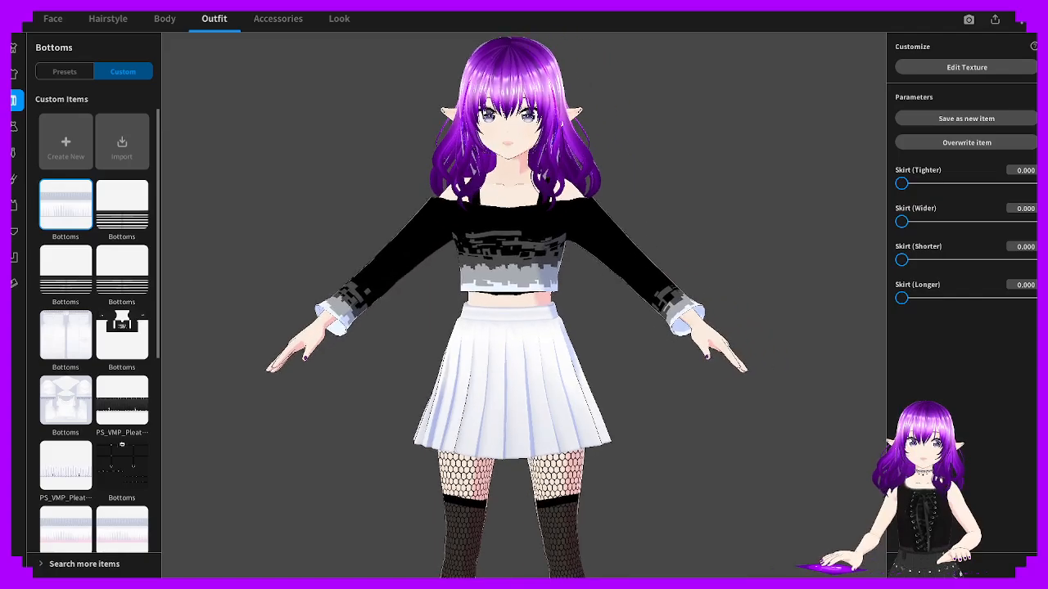
Open the skirt's texture for editing and cover all of it in black #000000 with a brush width of 300
click(916, 73)
right_drag(434, 270, 402, 258)
right_drag(335, 315, 302, 337)
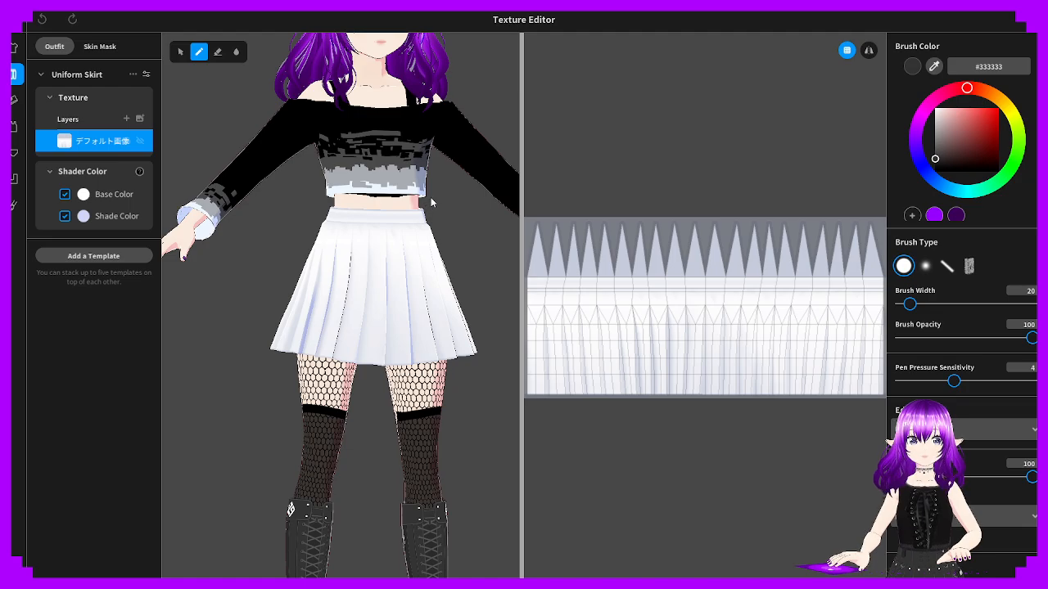
right_drag(432, 202, 404, 205)
middle_drag(404, 205, 395, 235)
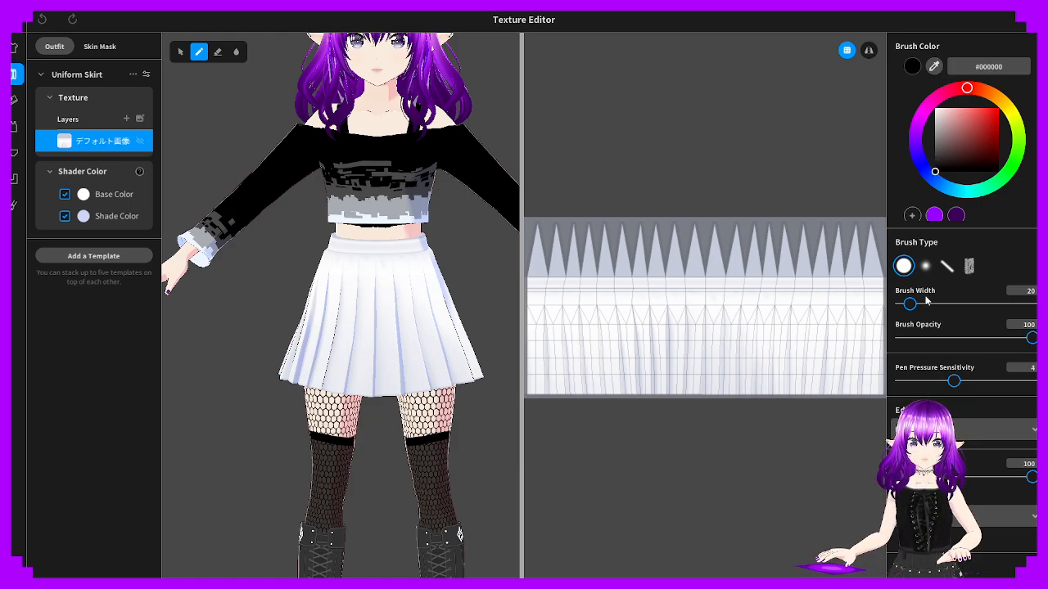
drag(927, 303, 1031, 304)
mouse_move(808, 246)
mouse_down()
mouse_move(631, 276)
mouse_move(573, 229)
mouse_move(716, 379)
mouse_move(836, 217)
mouse_move(835, 276)
mouse_up()
mouse_move(340, 303)
right_down()
mouse_move(288, 291)
mouse_move(353, 303)
right_up()
scroll(311, 254, up, 5)
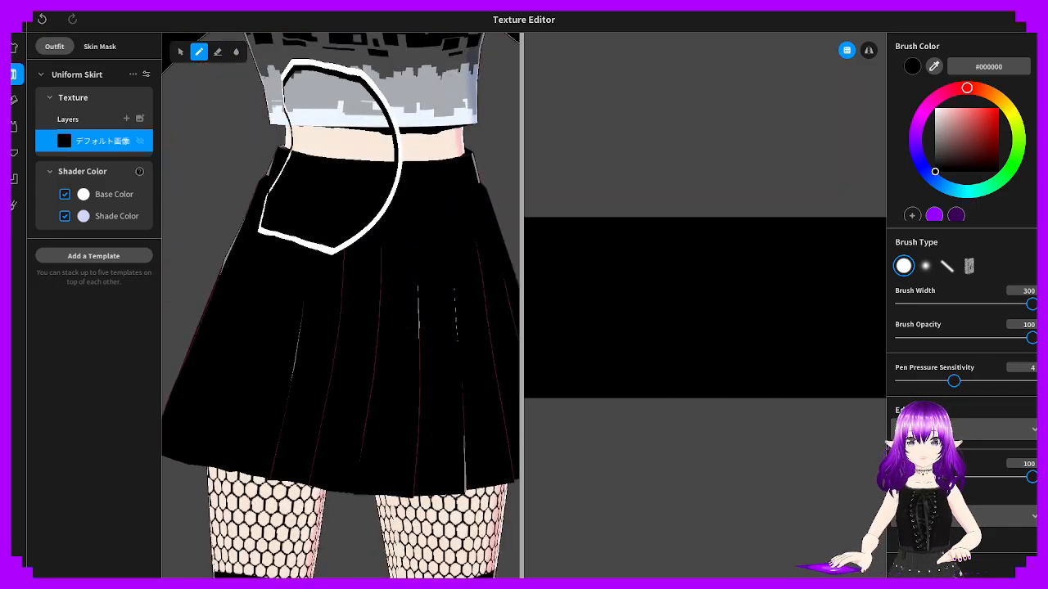
mouse_move(387, 264)
right_down()
mouse_move(323, 264)
mouse_move(389, 266)
mouse_move(368, 238)
mouse_move(379, 239)
right_up()
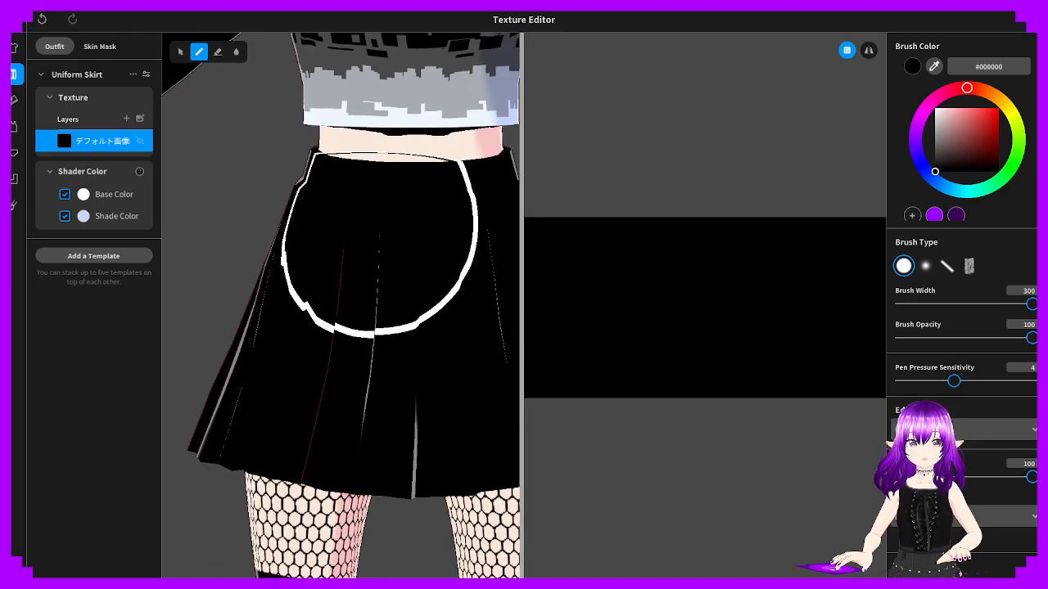
scroll(377, 241, down, 5)
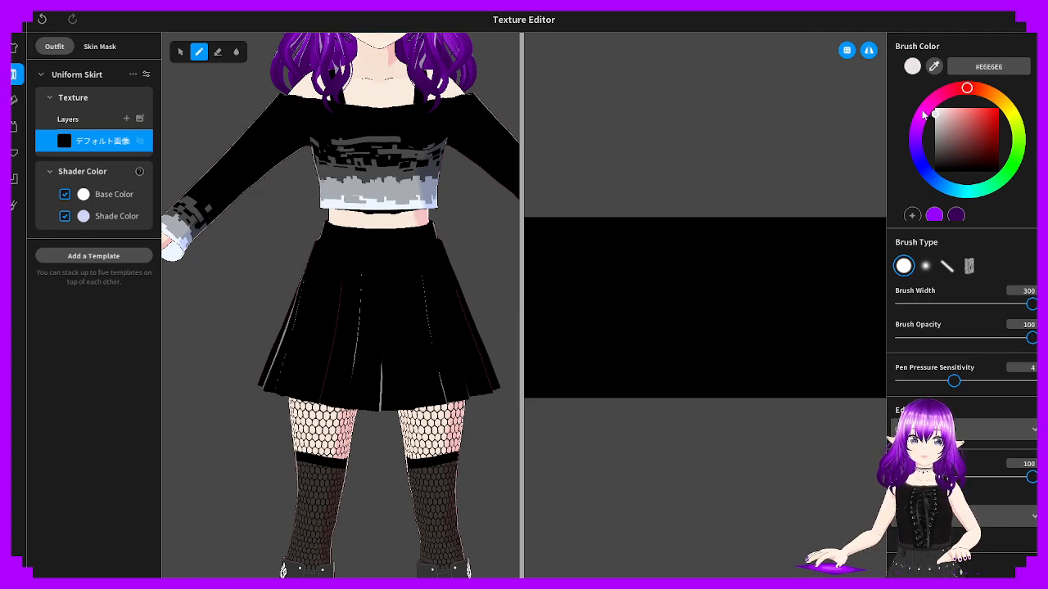
Try a white #FFFFFF stroke across the lower skirt with a brush width of 53
drag(923, 114, 925, 104)
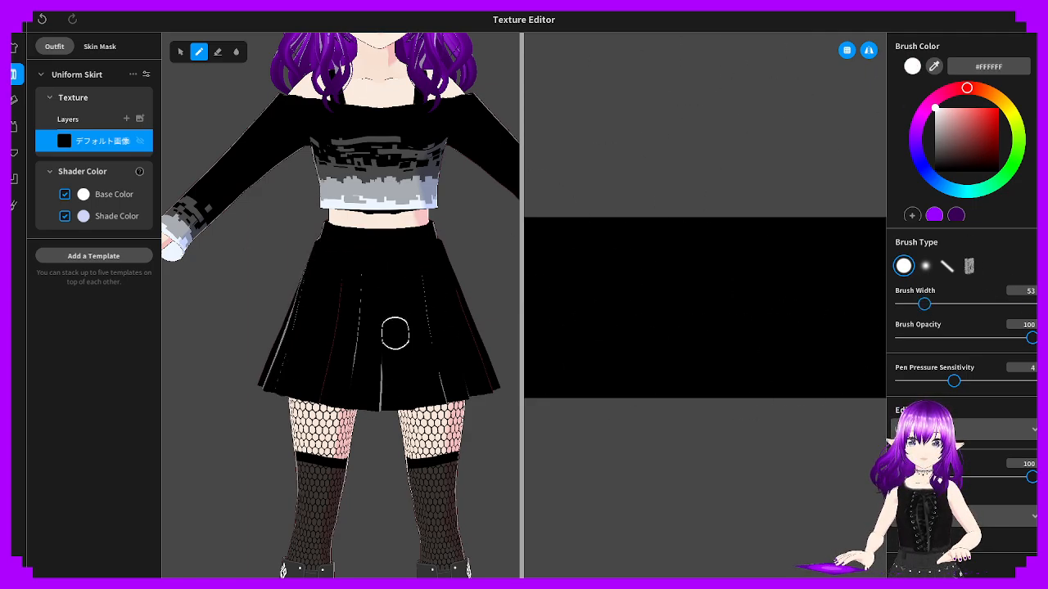
drag(295, 353, 470, 354)
key(ctrl+z)
Examine the pleats and front of the black skirt up close and from farther away
scroll(363, 346, up, 4)
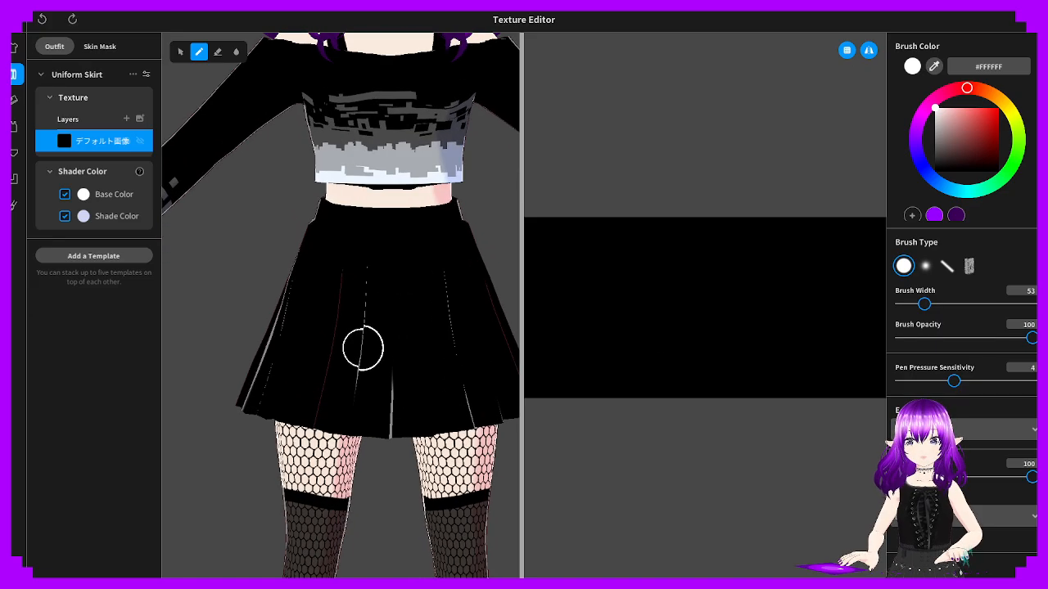
mouse_move(335, 367)
right_down()
mouse_move(346, 377)
mouse_move(331, 360)
mouse_move(522, 373)
mouse_move(370, 366)
right_up()
scroll(382, 357, down, 4)
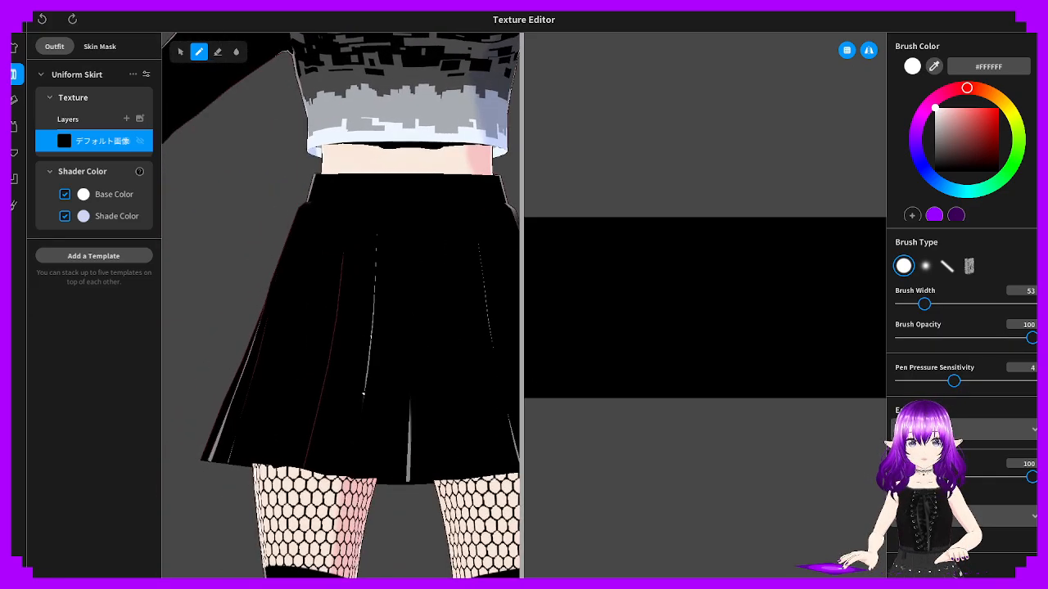
scroll(384, 359, up, 5)
scroll(386, 359, up, 2)
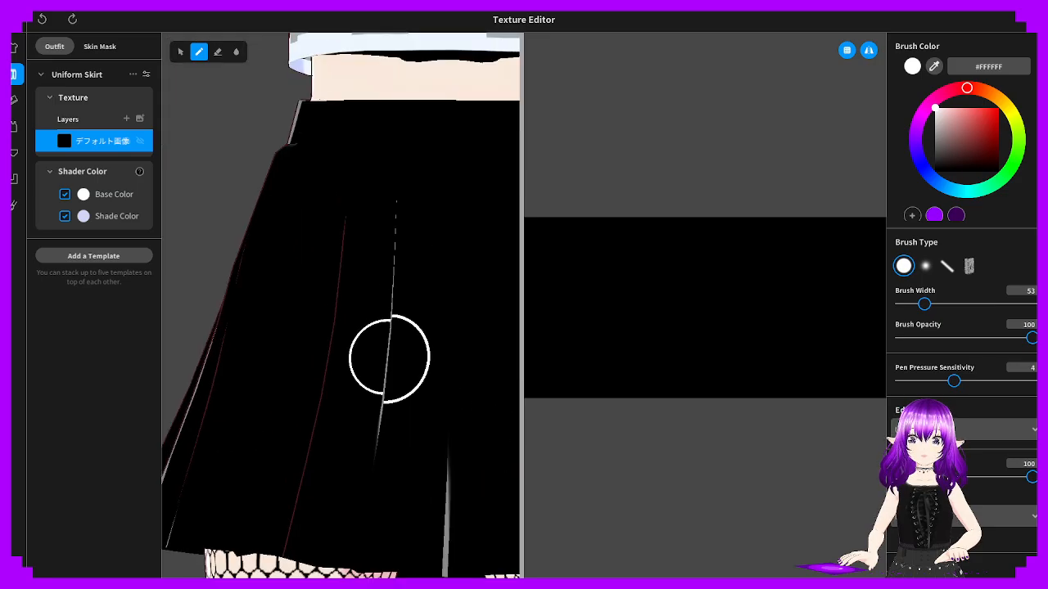
scroll(388, 355, down, 5)
scroll(387, 363, up, 2)
scroll(387, 362, up, 2)
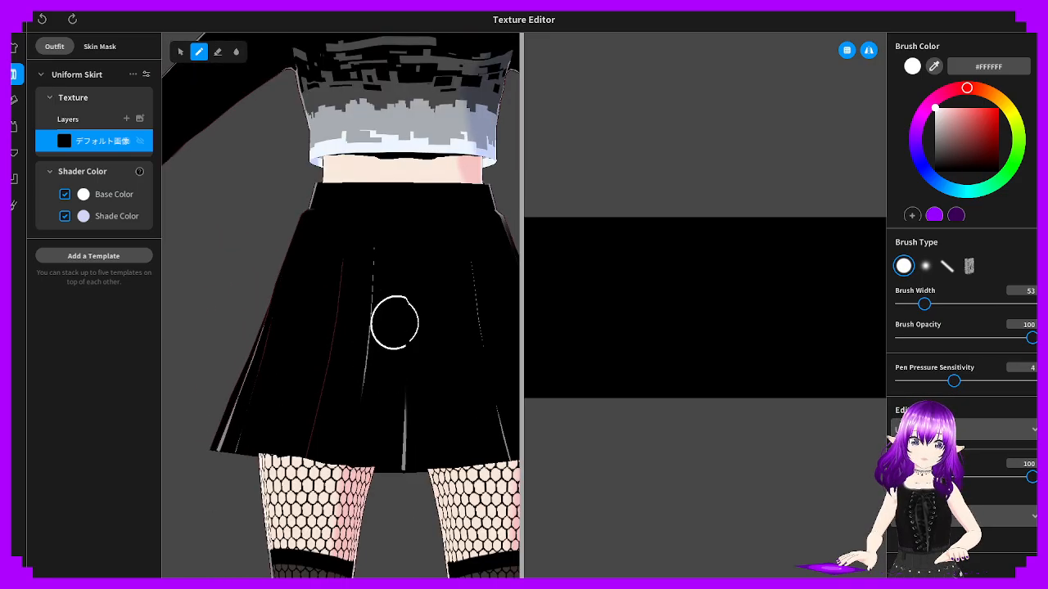
scroll(321, 304, down, 3)
scroll(357, 260, up, 4)
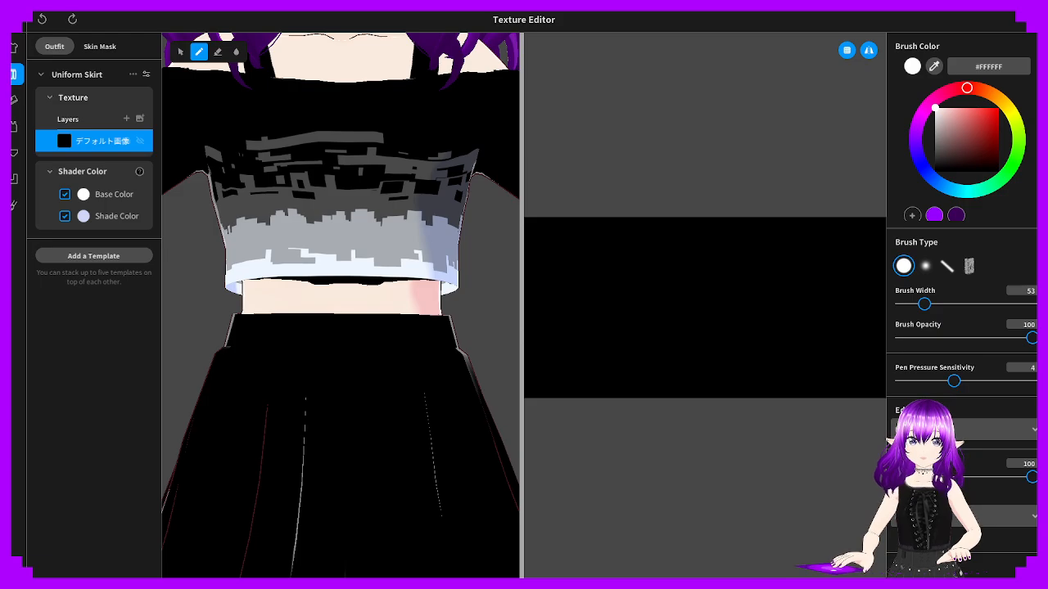
Sample dark grey #494949 from the sweater and paint the skirt's waistband with it all the way around
click(324, 194)
scroll(253, 356, up, 3)
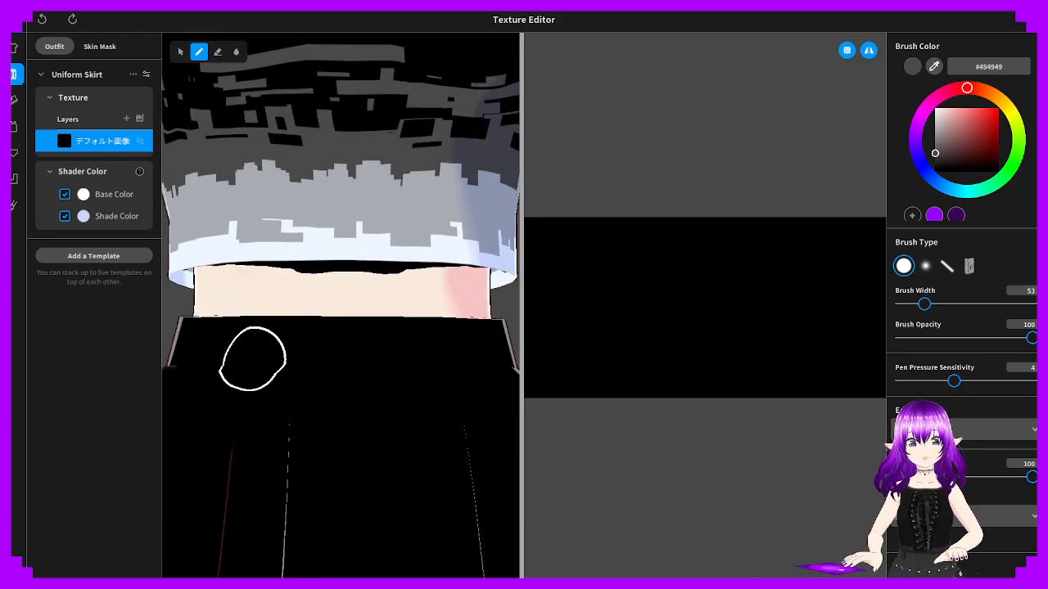
drag(276, 340, 512, 344)
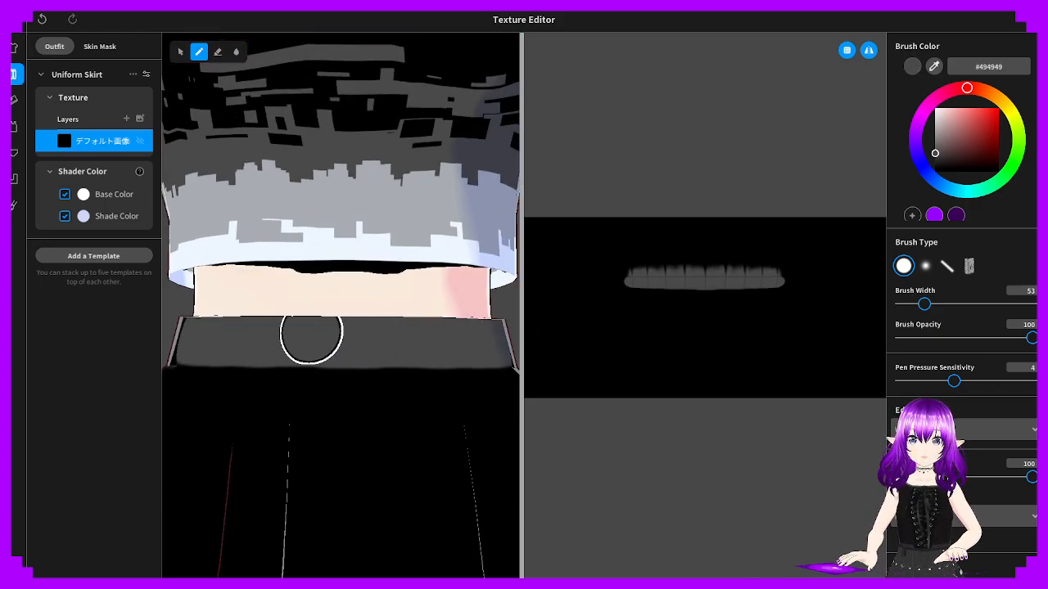
right_drag(311, 333, 393, 331)
mouse_move(366, 320)
mouse_down()
mouse_move(503, 319)
mouse_move(262, 306)
mouse_move(181, 316)
mouse_move(297, 316)
mouse_move(272, 315)
mouse_up()
mouse_move(140, 316)
right_down()
mouse_move(291, 319)
mouse_move(255, 319)
mouse_move(201, 348)
mouse_move(233, 318)
mouse_move(194, 311)
mouse_move(214, 325)
right_up()
scroll(219, 323, down, 3)
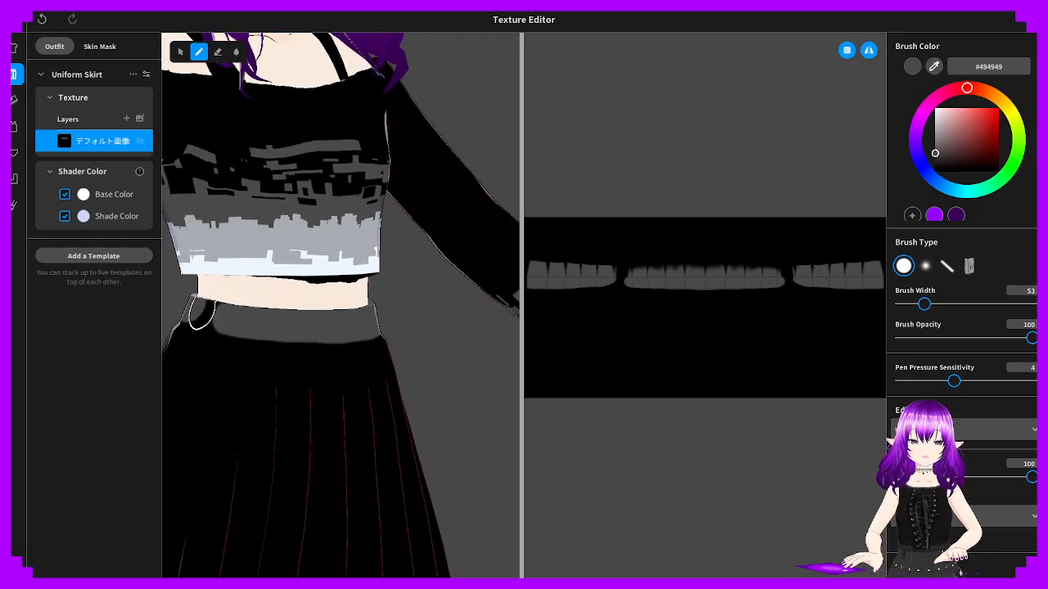
drag(201, 315, 358, 326)
right_drag(361, 326, 233, 326)
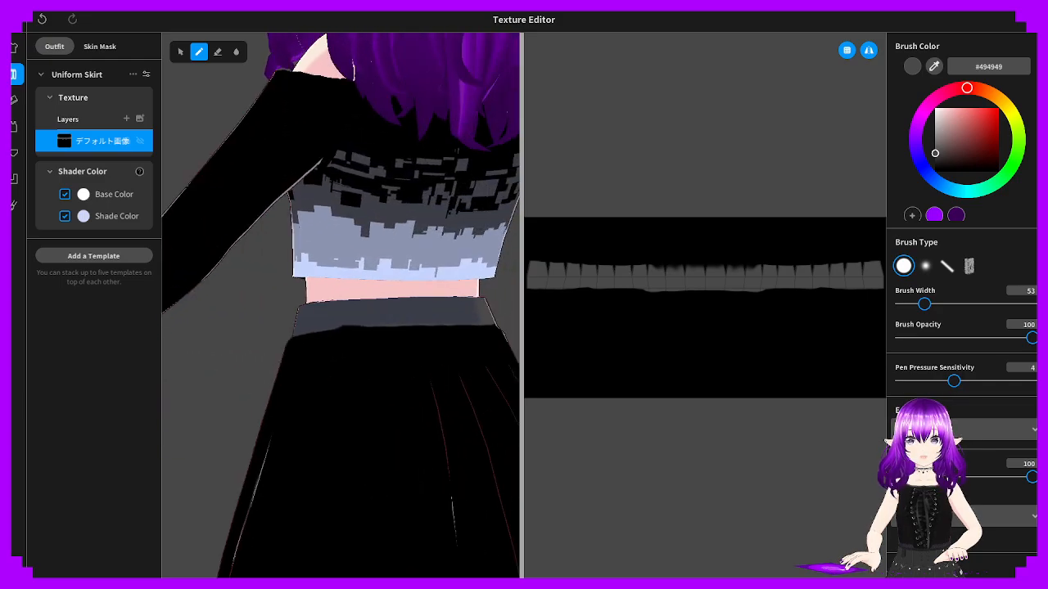
drag(336, 319, 403, 314)
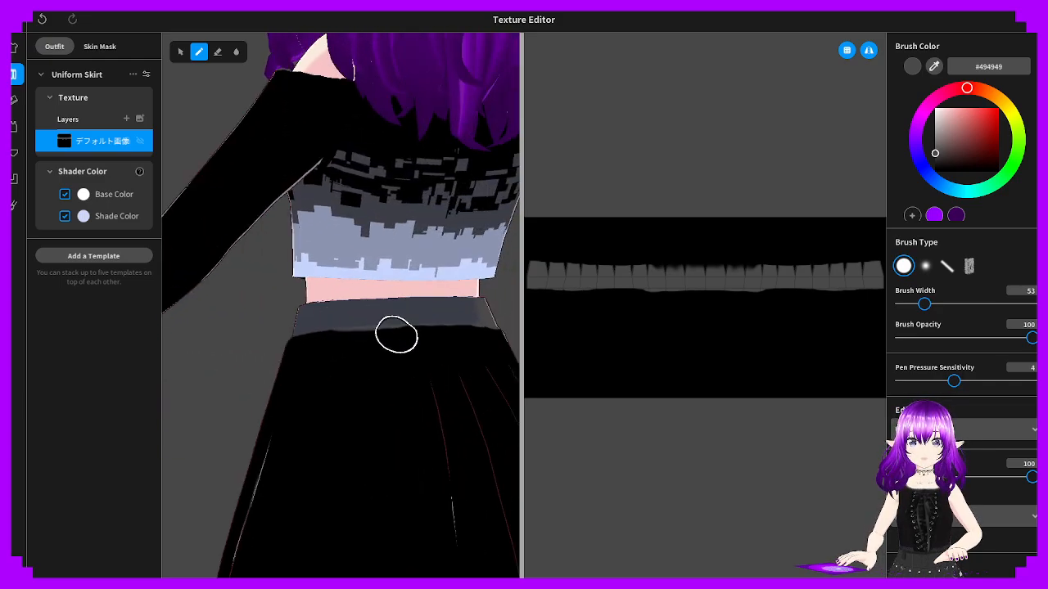
Sample black #000000 from the skirt and try to even out the grey waistband's lower edge on the flat texture
alt+click(394, 364)
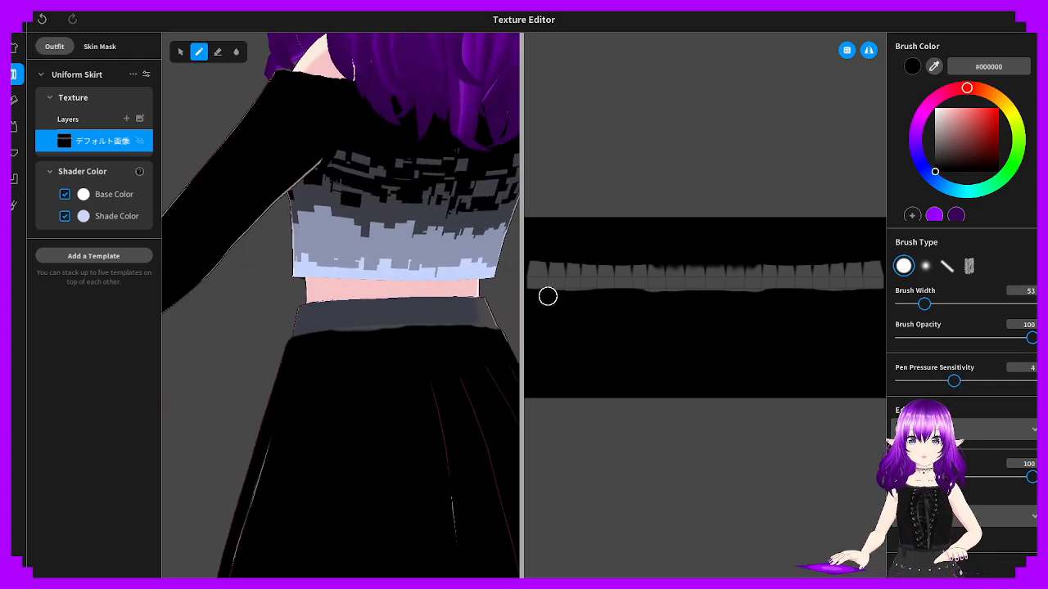
drag(548, 296, 578, 294)
scroll(666, 313, up, 2)
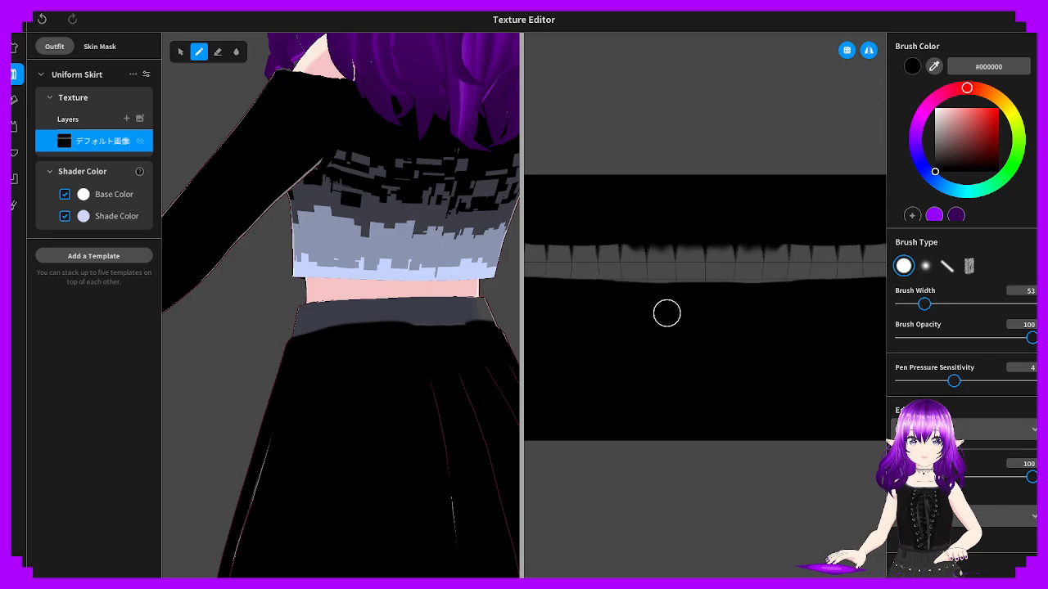
scroll(582, 311, down, 2)
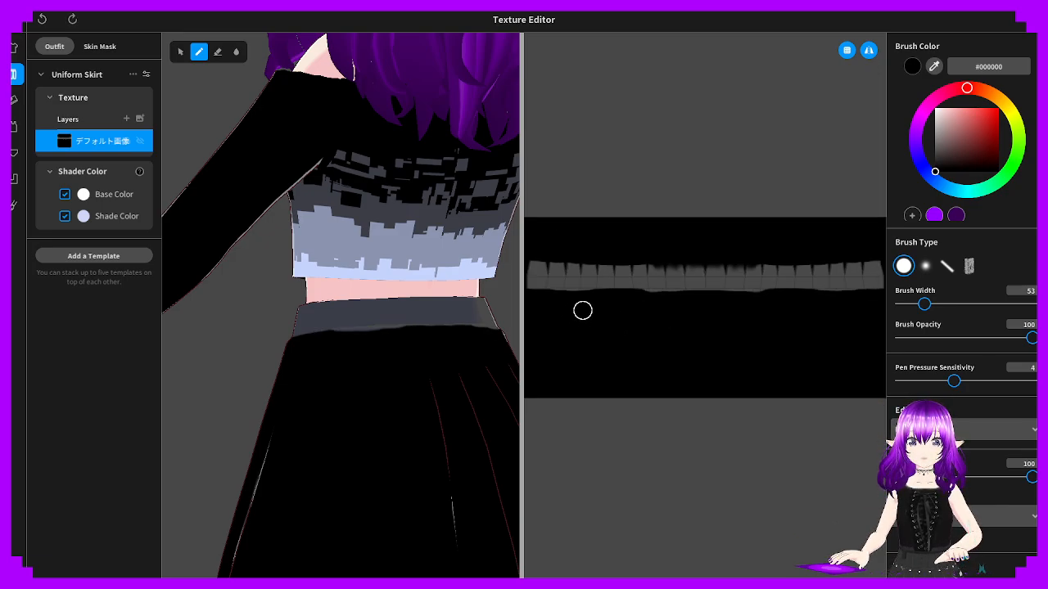
drag(567, 297, 616, 298)
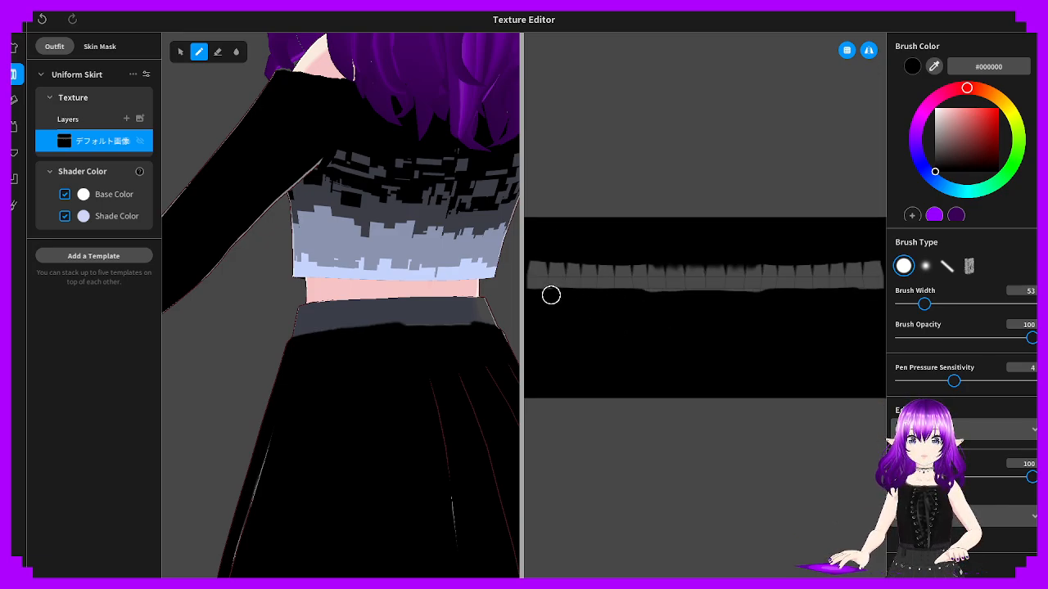
drag(533, 294, 667, 294)
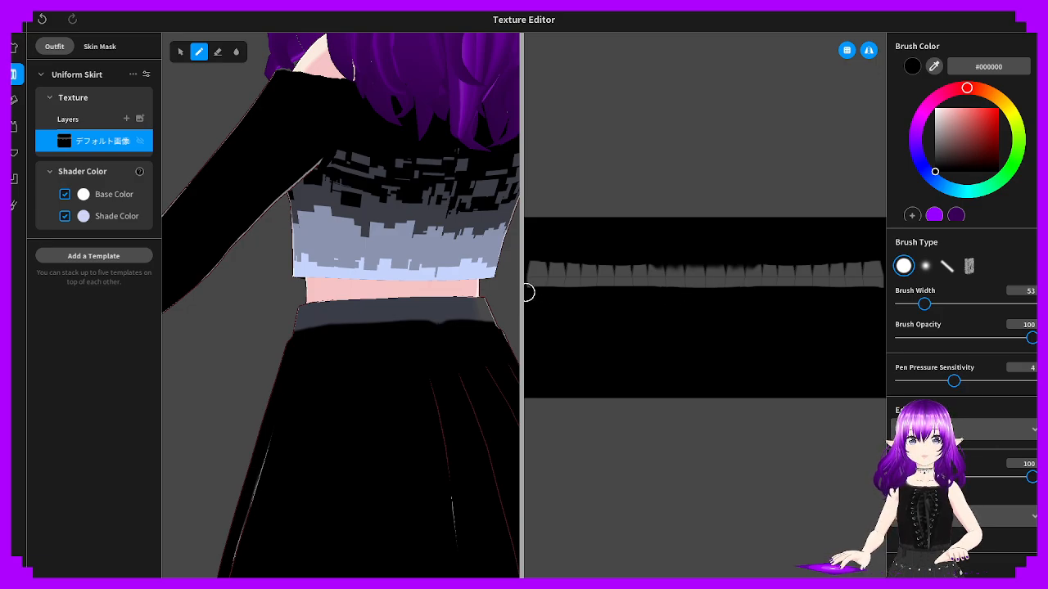
drag(569, 294, 684, 293)
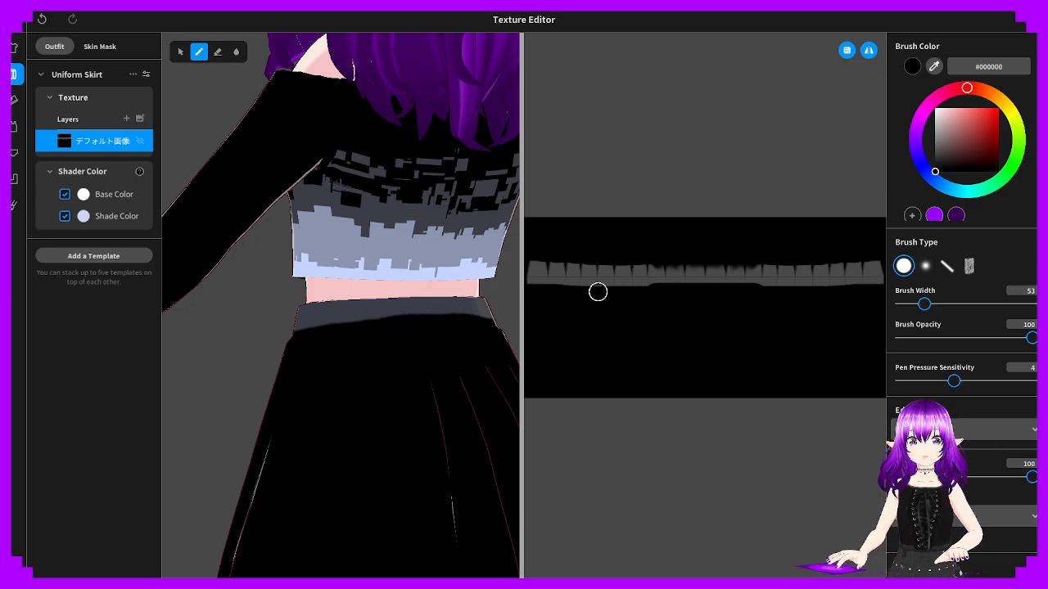
drag(597, 293, 530, 288)
key(ctrl+z)
scroll(596, 287, up, 1)
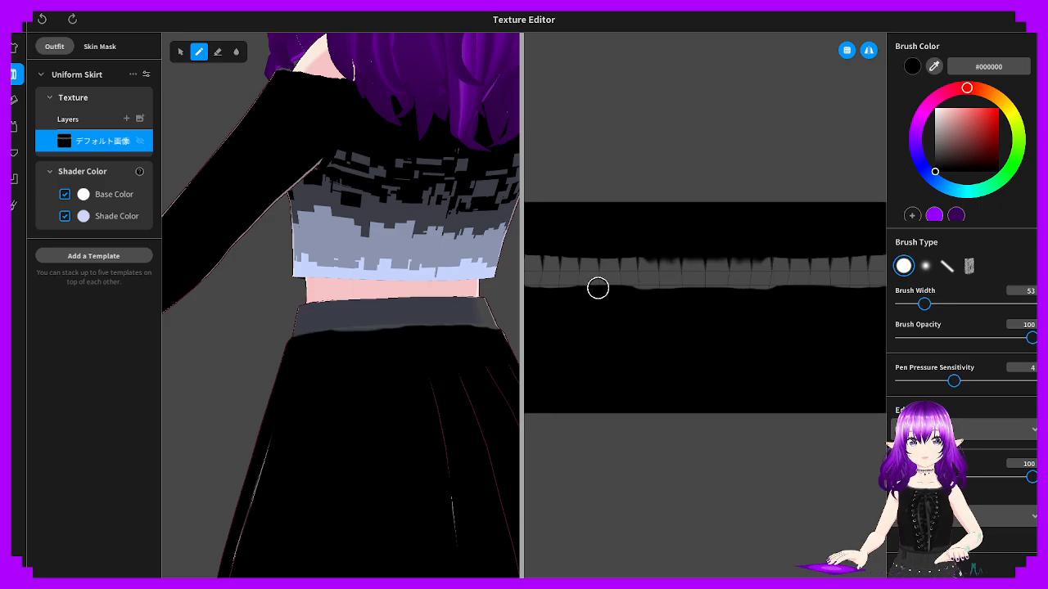
Trim the grey waistband's lower edge with black strokes on the flat texture, from its outer end inward
right_drag(271, 386, 484, 363)
scroll(578, 345, down, 3)
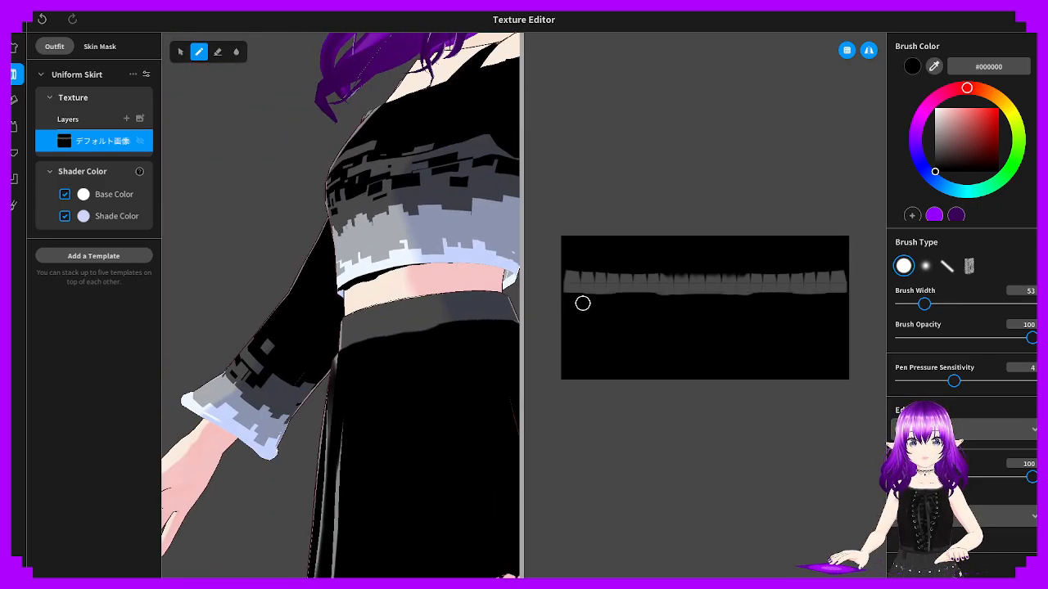
middle_drag(583, 305, 617, 314)
scroll(616, 316, up, 4)
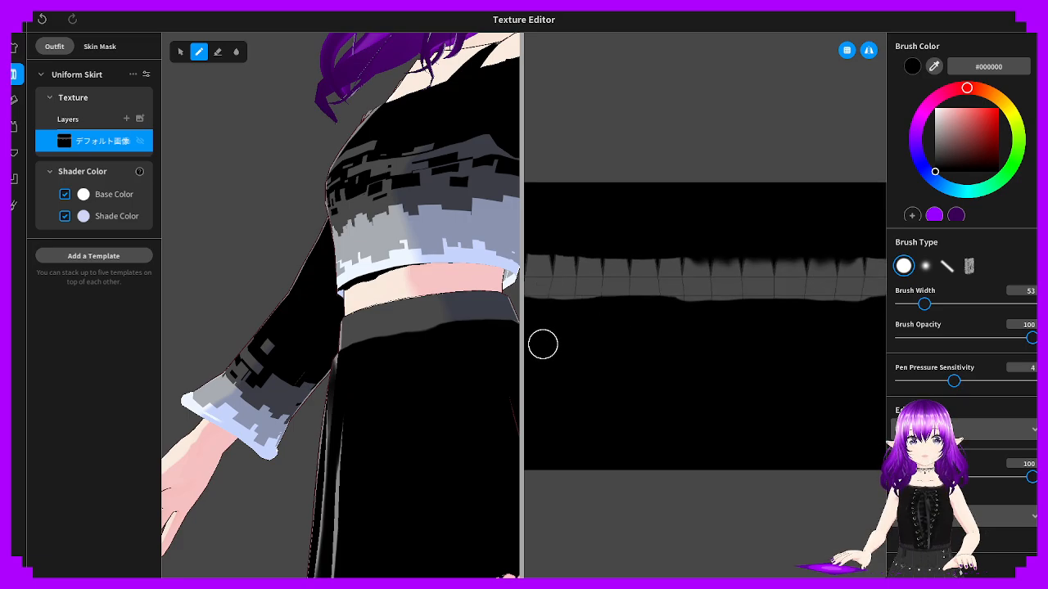
middle_drag(543, 344, 672, 354)
scroll(660, 357, up, 2)
scroll(659, 357, up, 1)
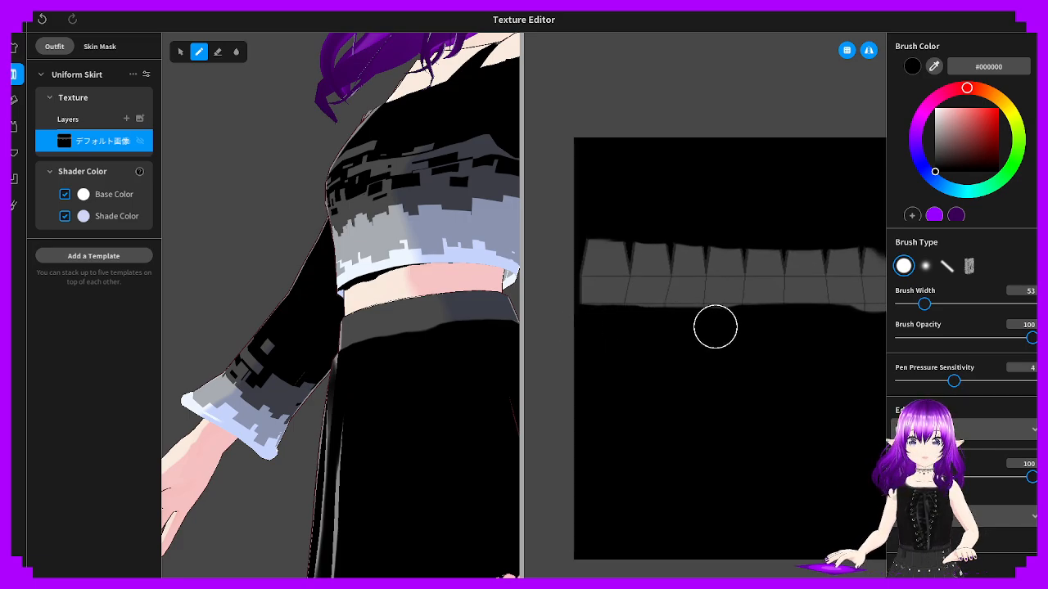
mouse_move(734, 325)
mouse_down()
mouse_move(585, 318)
mouse_move(825, 326)
mouse_up()
mouse_move(776, 347)
middle_down()
mouse_move(589, 342)
mouse_move(642, 347)
middle_up()
drag(595, 320, 826, 329)
Straighten the waistband's lower edge across the middle of the flat texture with black strokes
middle_drag(798, 334, 703, 336)
drag(558, 318, 736, 316)
key(ctrl+z)
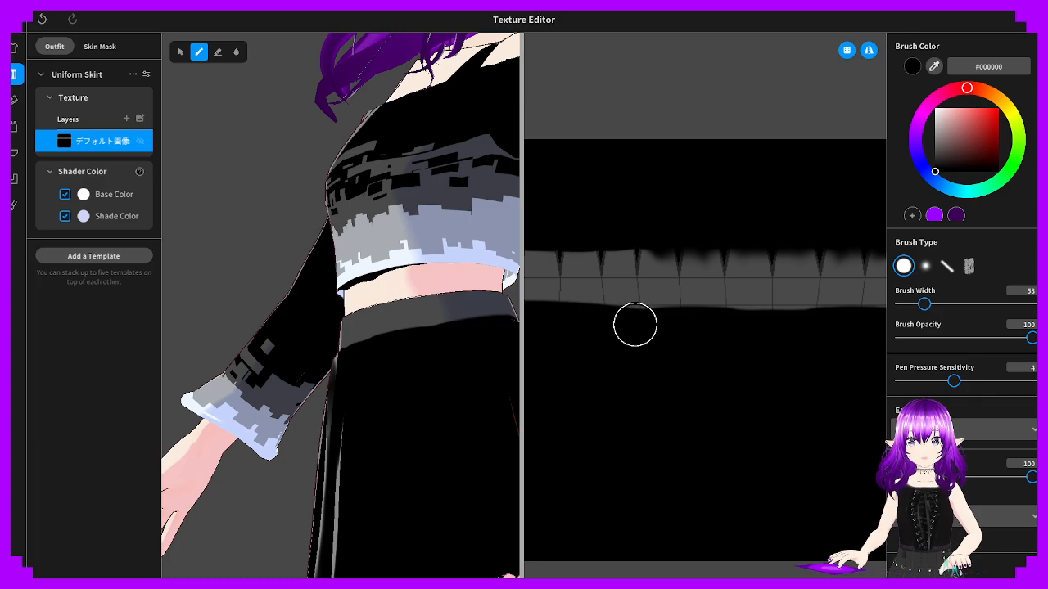
drag(636, 325, 793, 320)
drag(707, 320, 534, 327)
mouse_move(406, 420)
right_down()
mouse_move(419, 437)
mouse_move(407, 442)
mouse_move(421, 445)
right_up()
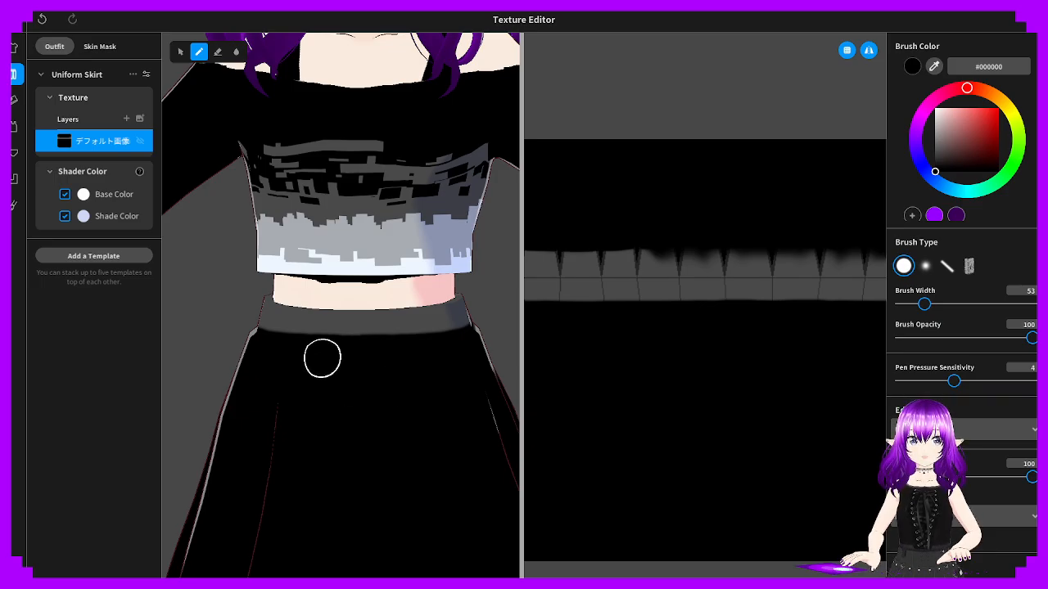
Try a dark grey brush stroke on the front of the skirt just below the waistband and undo it
scroll(396, 368, down, 3)
right_drag(392, 366, 524, 379)
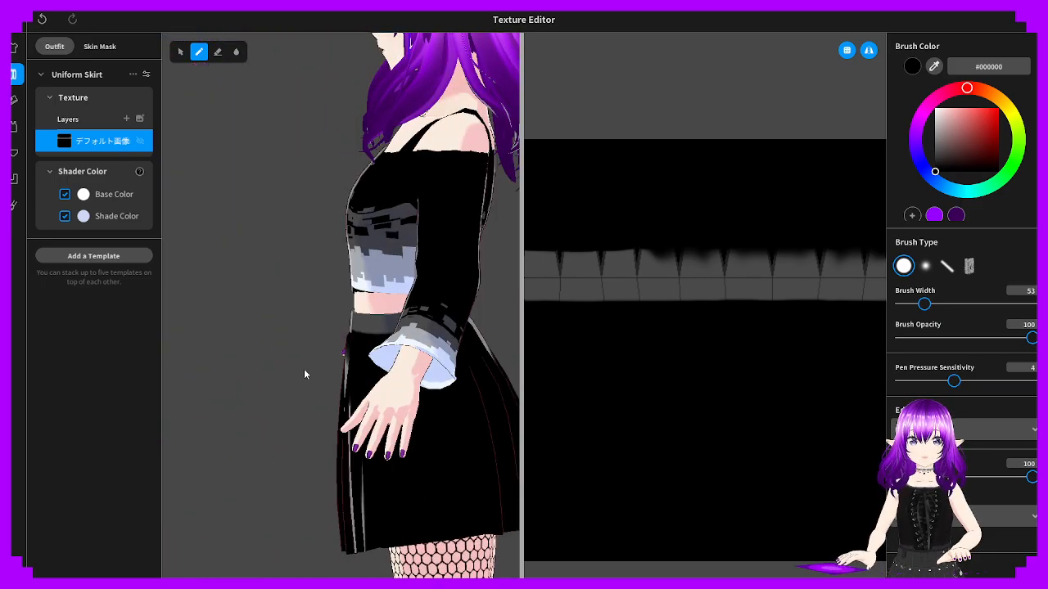
right_drag(304, 374, 355, 368)
scroll(327, 368, up, 5)
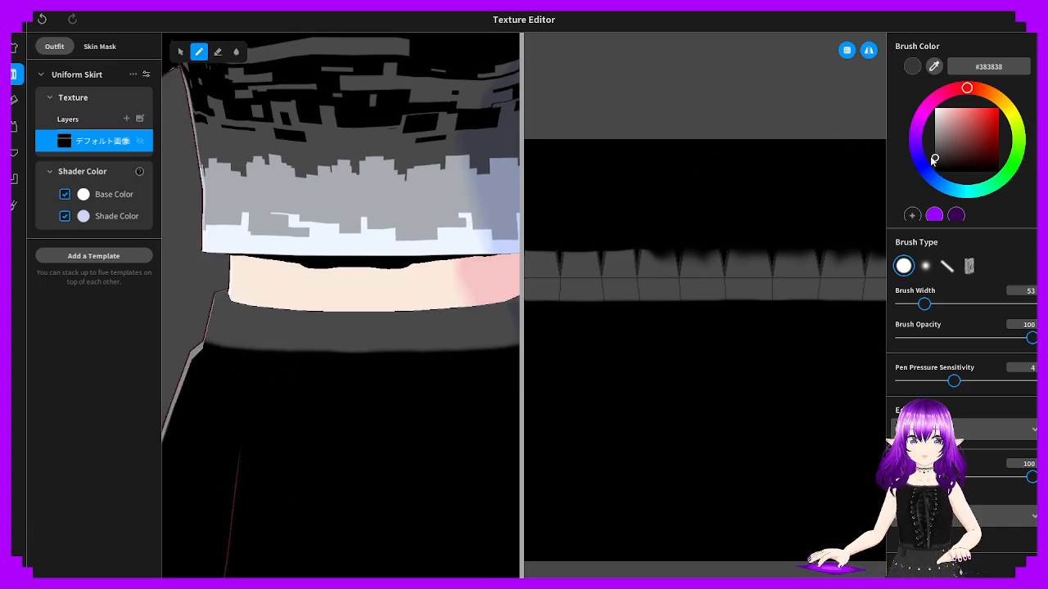
drag(360, 372, 374, 382)
key(ctrl+z)
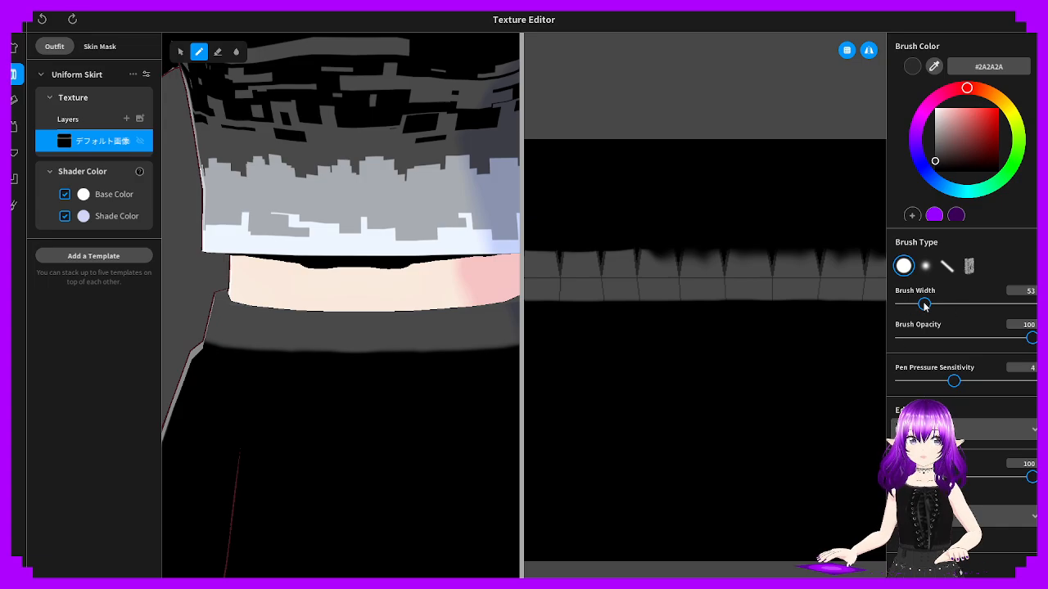
Paint a thin #2A2A2A line along the waistband's lower edge on the flat texture, starting at its outer end, with brush width 11
scroll(674, 309, up, 2)
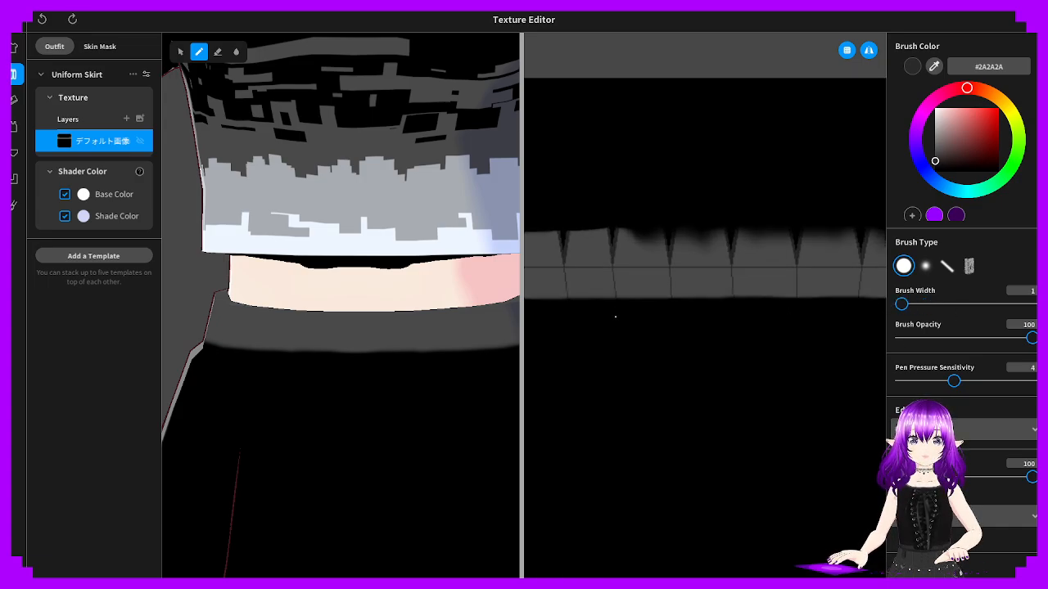
scroll(615, 316, up, 3)
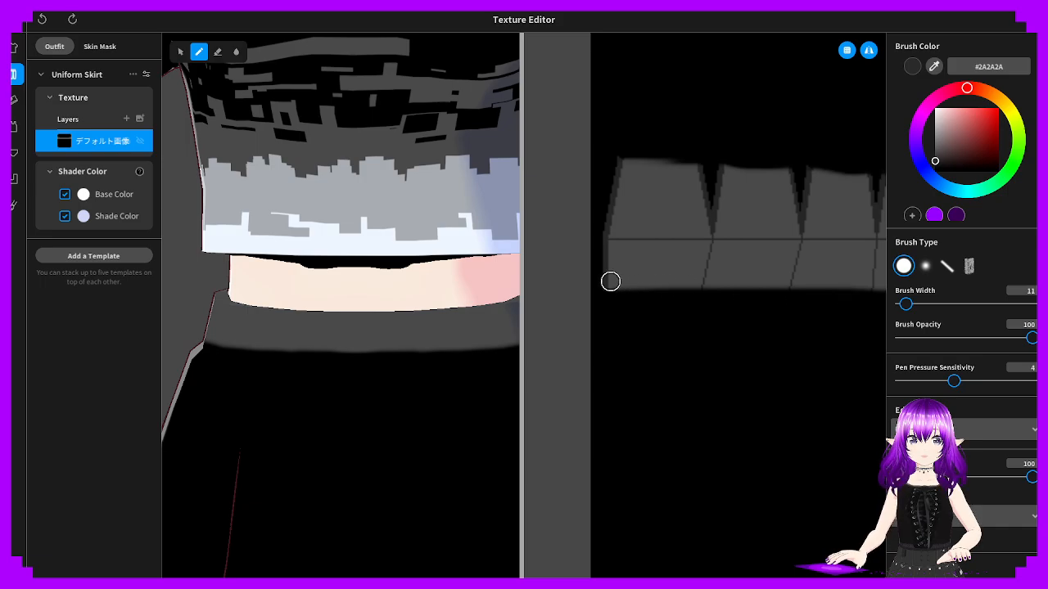
drag(610, 281, 809, 278)
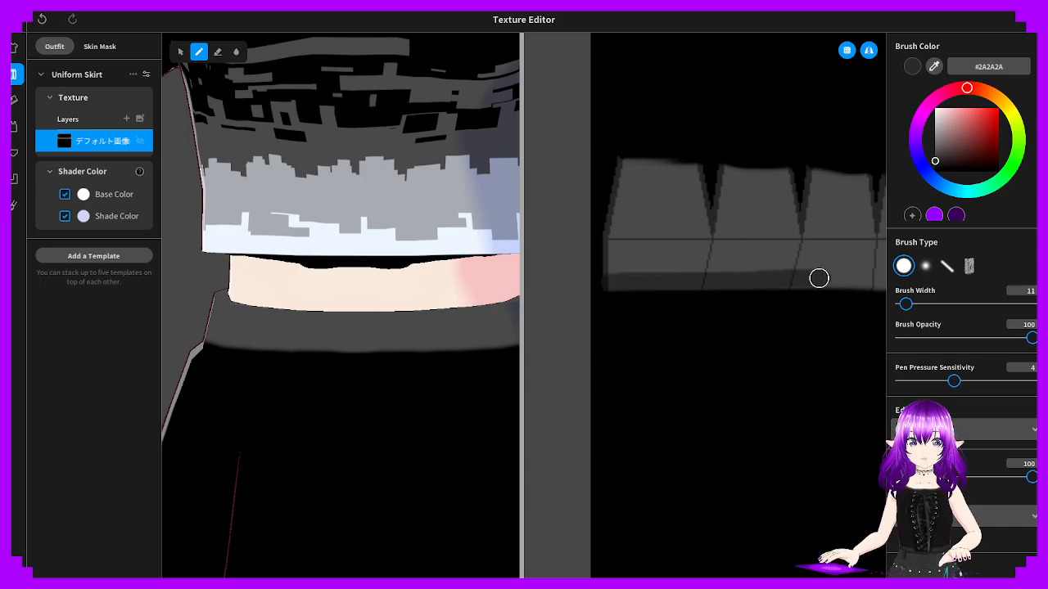
middle_drag(819, 278, 644, 283)
drag(624, 286, 759, 280)
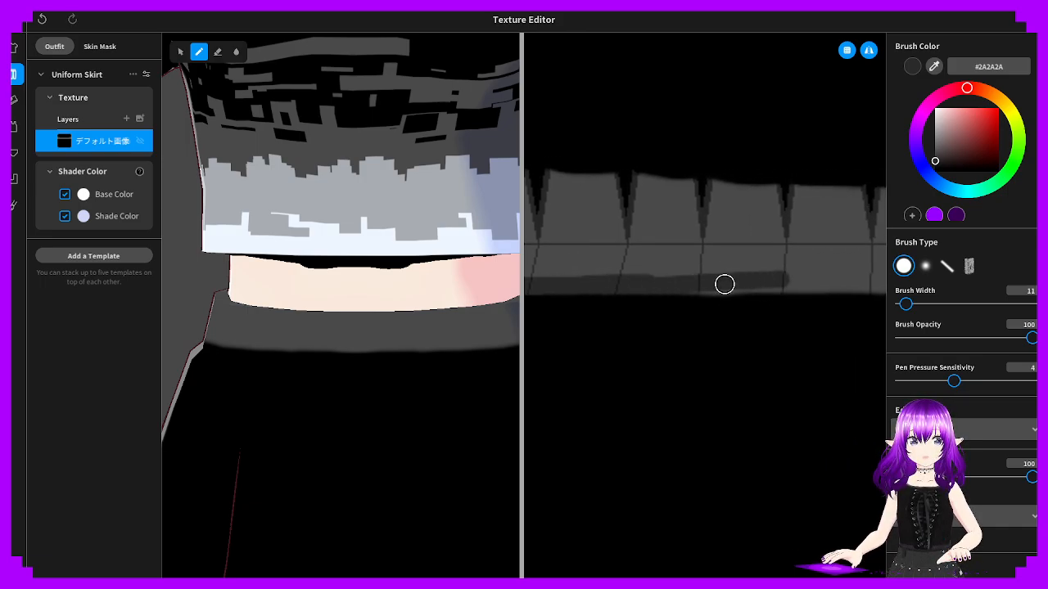
key(ctrl+z)
key(ctrl+z)
Paint a #2A2A2A strip along the lower edge of the skirt waistband texture, starting from its left end
middle_drag(608, 288, 801, 284)
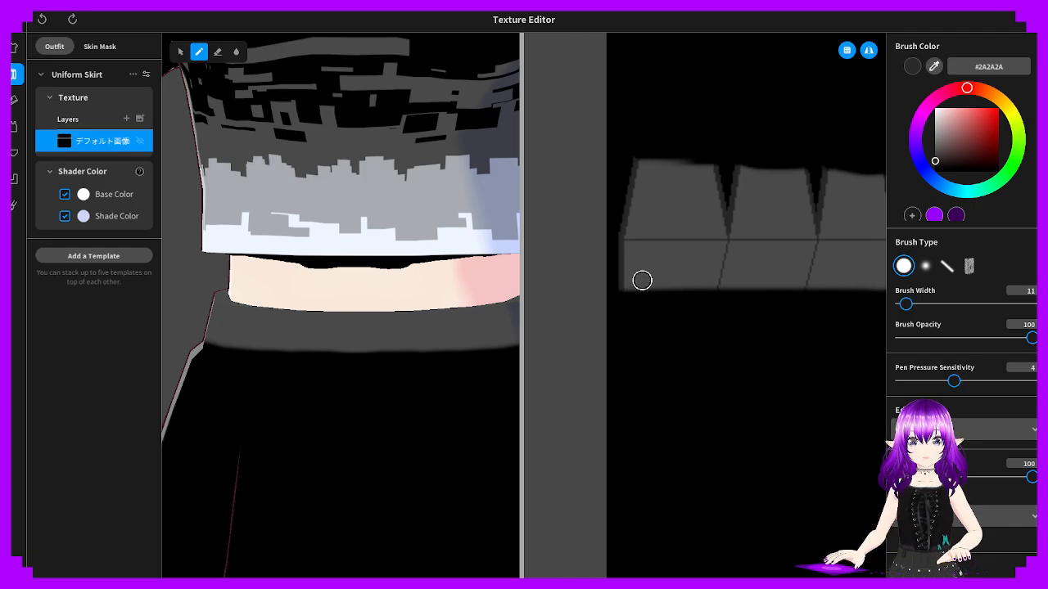
drag(659, 282, 798, 282)
middle_drag(830, 282, 564, 285)
drag(564, 286, 817, 286)
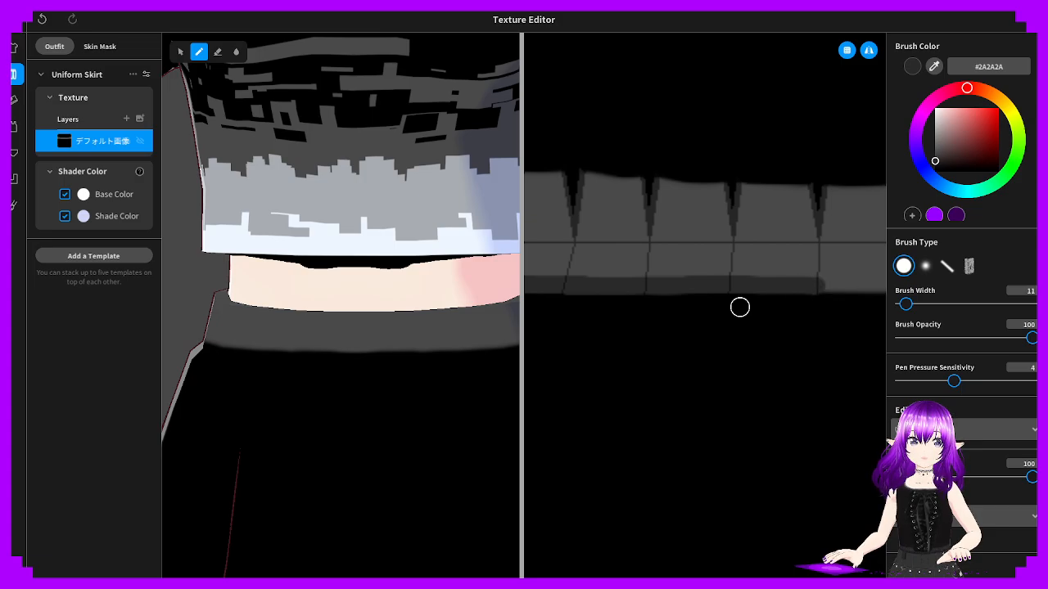
middle_drag(805, 285, 591, 297)
drag(592, 297, 729, 294)
key(ctrl+z)
drag(608, 303, 768, 297)
key(ctrl+z)
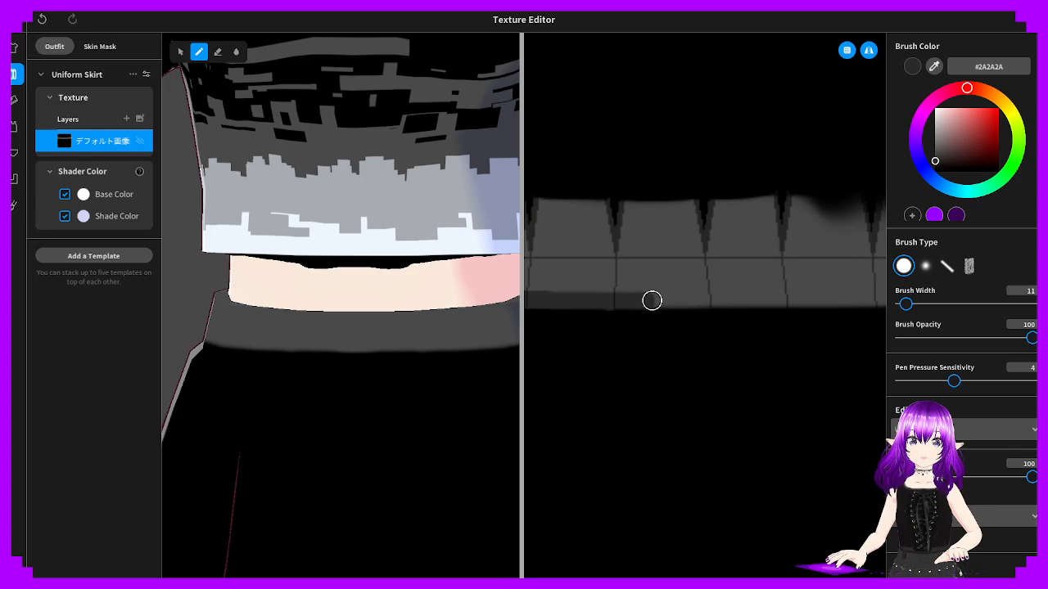
drag(702, 303, 846, 297)
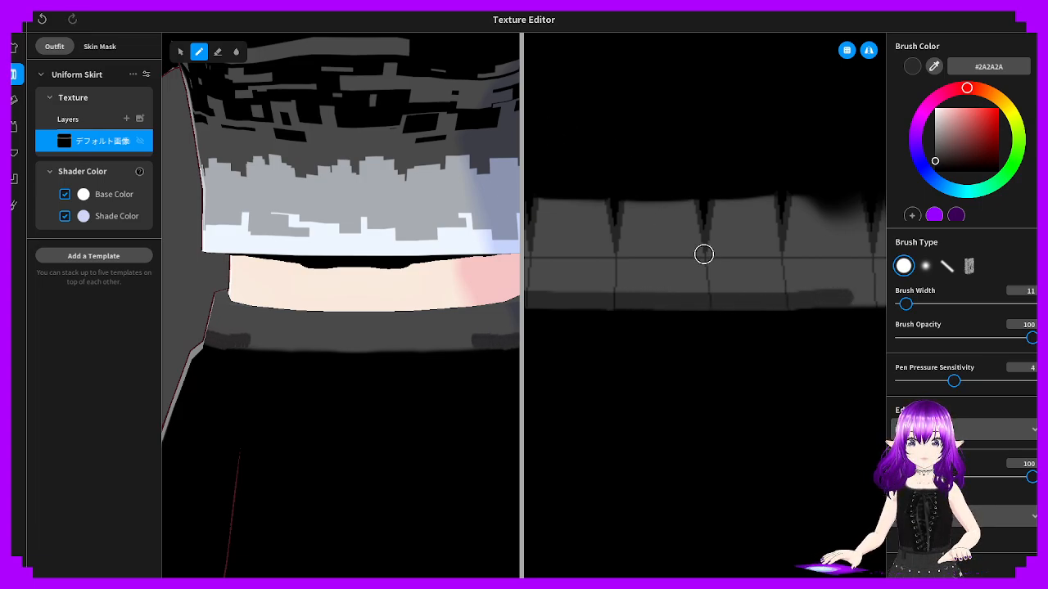
key(ctrl+z)
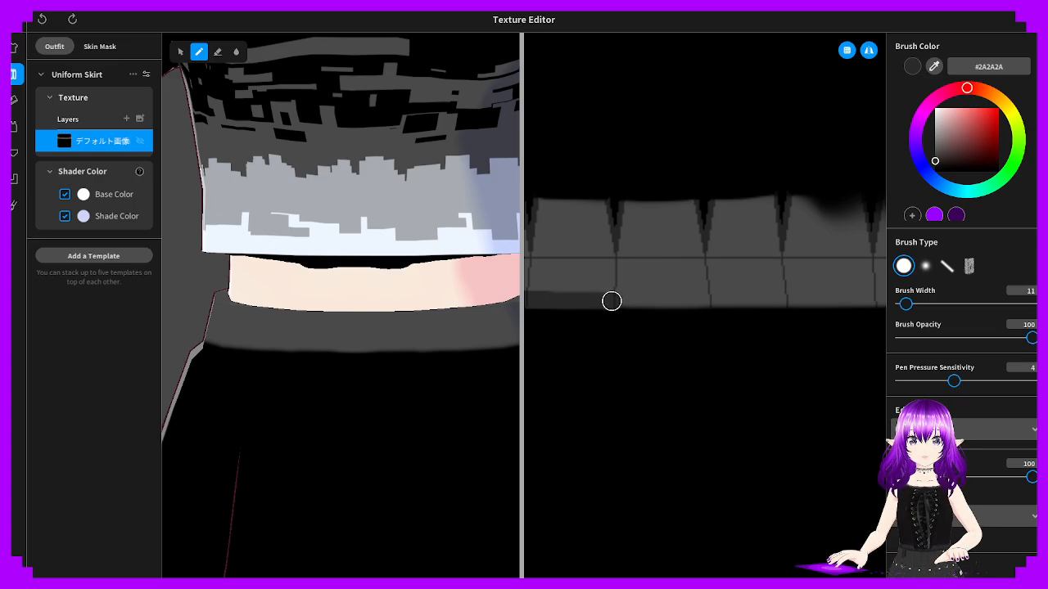
Extend the #2A2A2A strip along the waistband's lower edge through the middle segments to close the remaining gap
drag(611, 301, 857, 302)
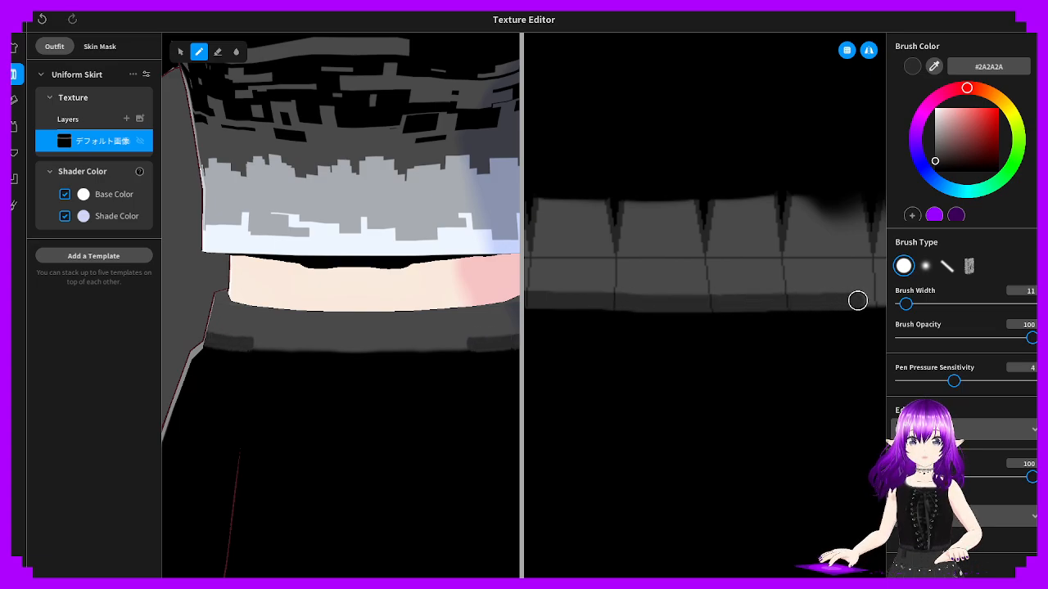
middle_drag(845, 300, 604, 310)
drag(607, 311, 830, 310)
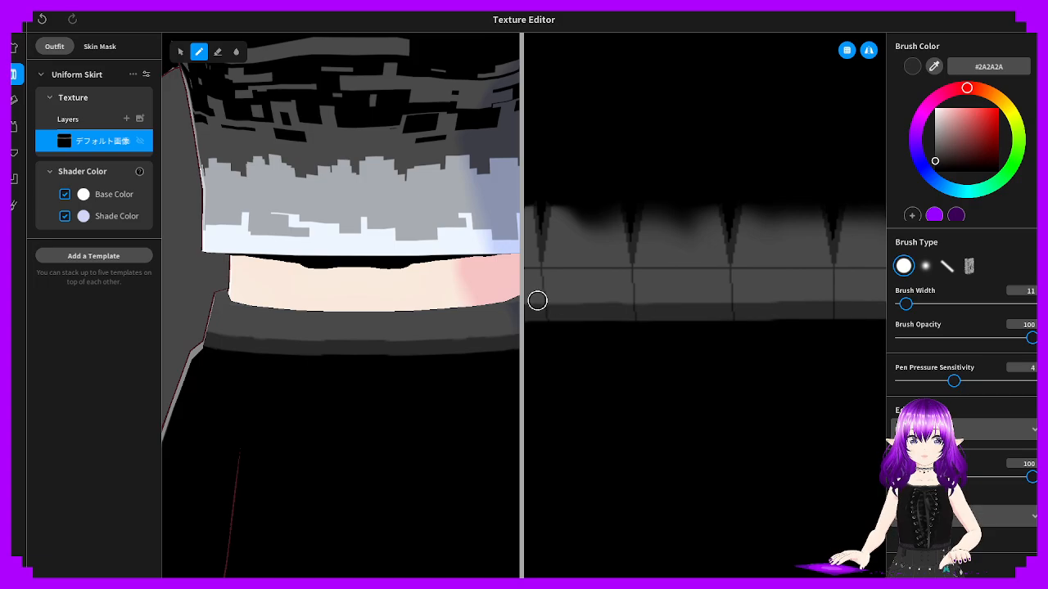
middle_drag(537, 301, 758, 287)
drag(522, 305, 725, 300)
mouse_move(706, 306)
middle_down()
mouse_move(650, 310)
mouse_move(693, 301)
middle_up()
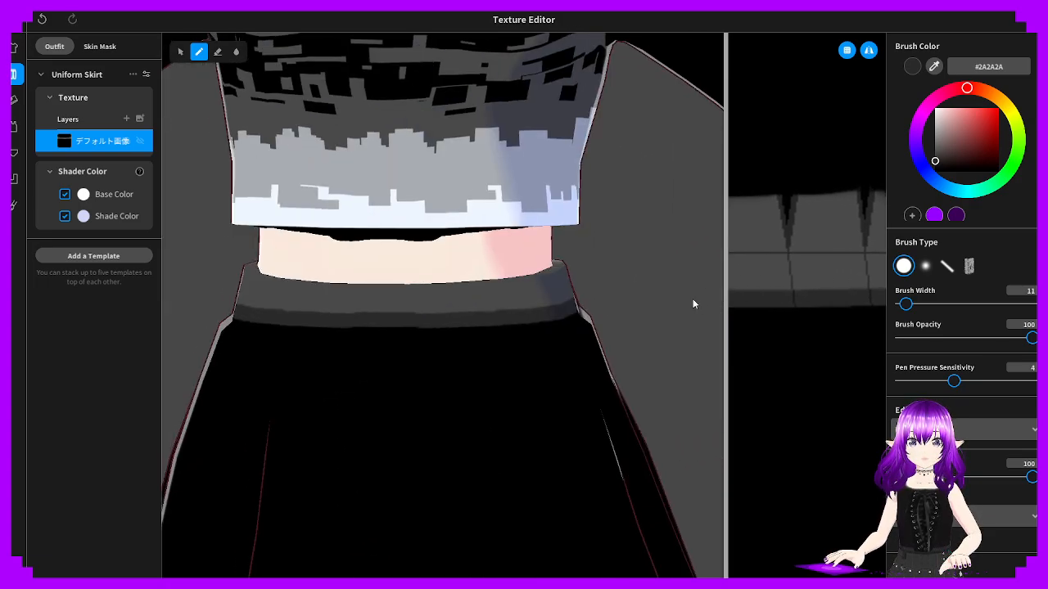
Paint a #2A2A2A strip along the upper edge of the waistband, from its left end across all segments
drag(725, 293, 231, 288)
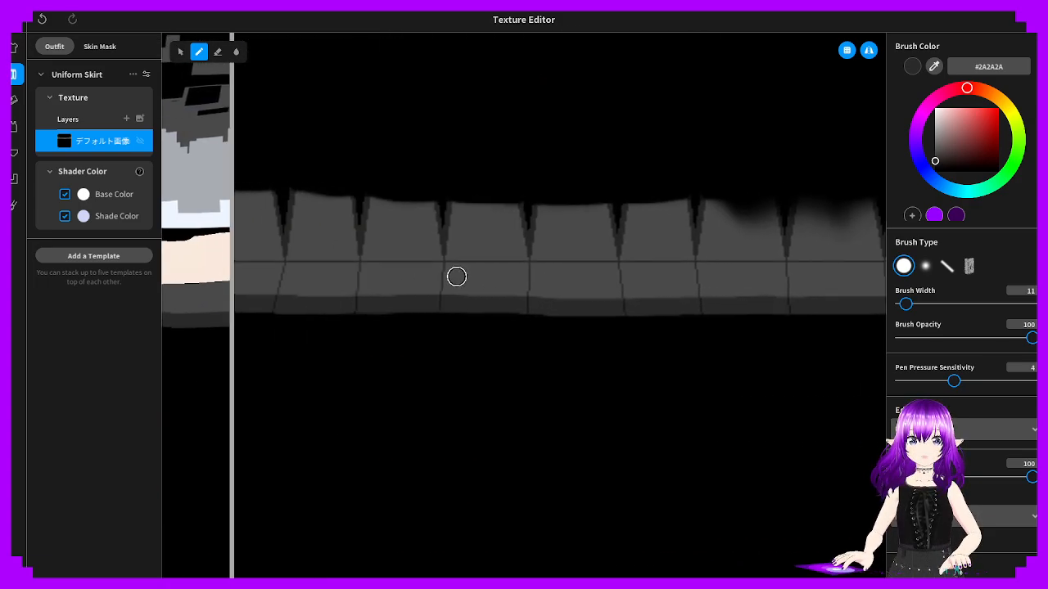
middle_drag(456, 277, 758, 324)
middle_drag(421, 295, 448, 304)
middle_drag(419, 251, 361, 247)
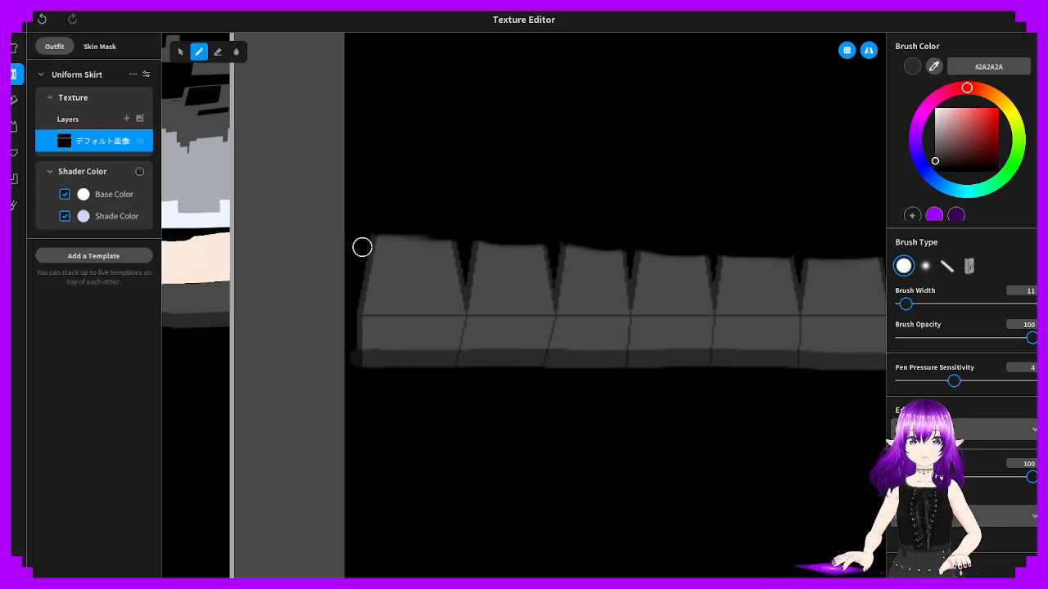
mouse_move(362, 248)
mouse_down()
mouse_move(349, 241)
mouse_move(840, 251)
mouse_up()
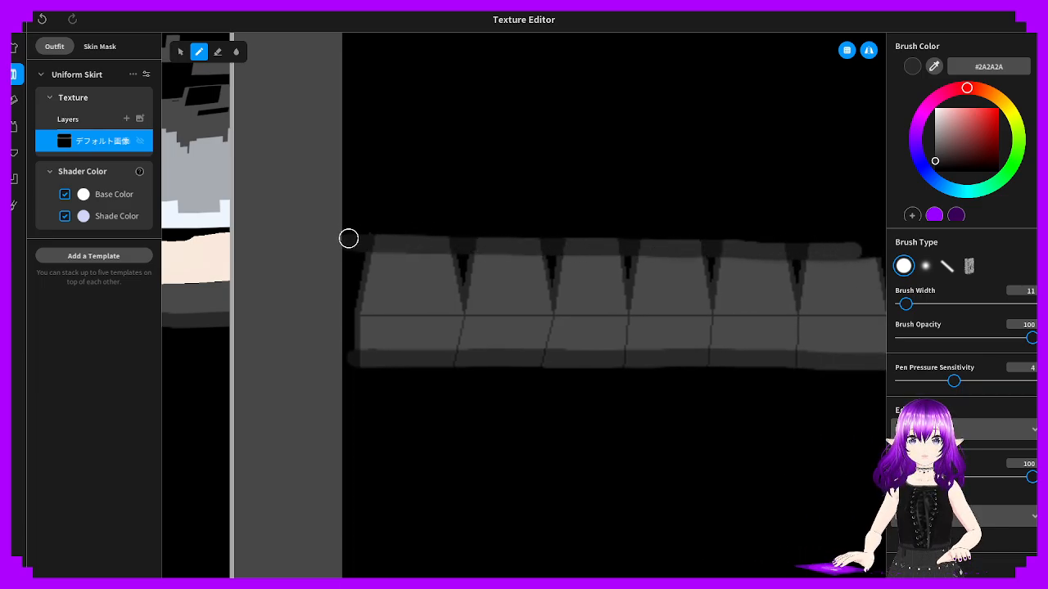
middle_drag(674, 241, 243, 249)
drag(408, 262, 813, 260)
middle_drag(813, 260, 367, 273)
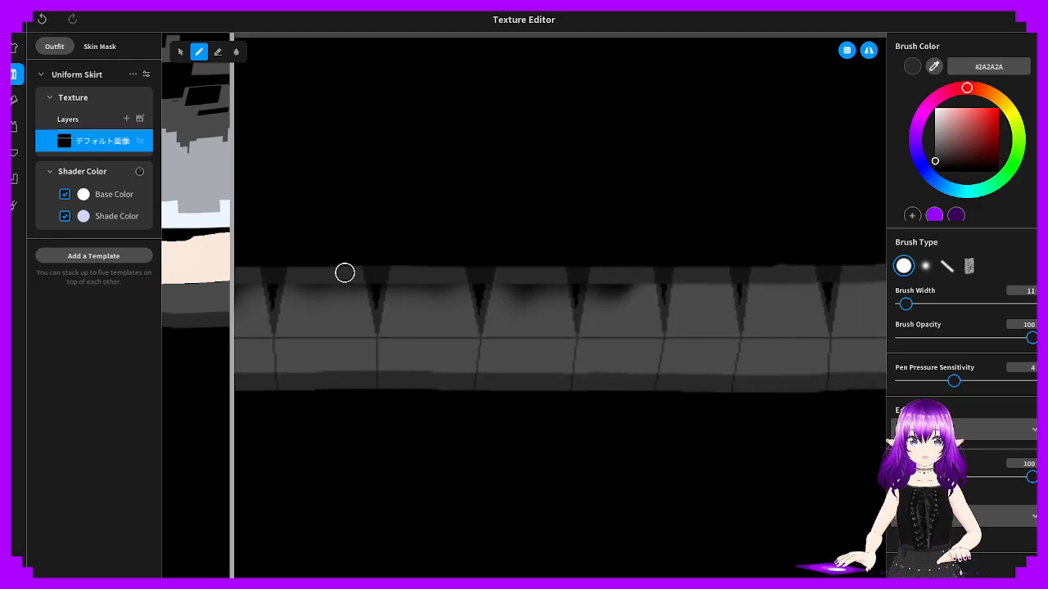
Sample the waistband gray #494949 and paint over the blurred dark patches just below the upper strip
middle_drag(484, 279, 734, 267)
middle_drag(551, 279, 655, 256)
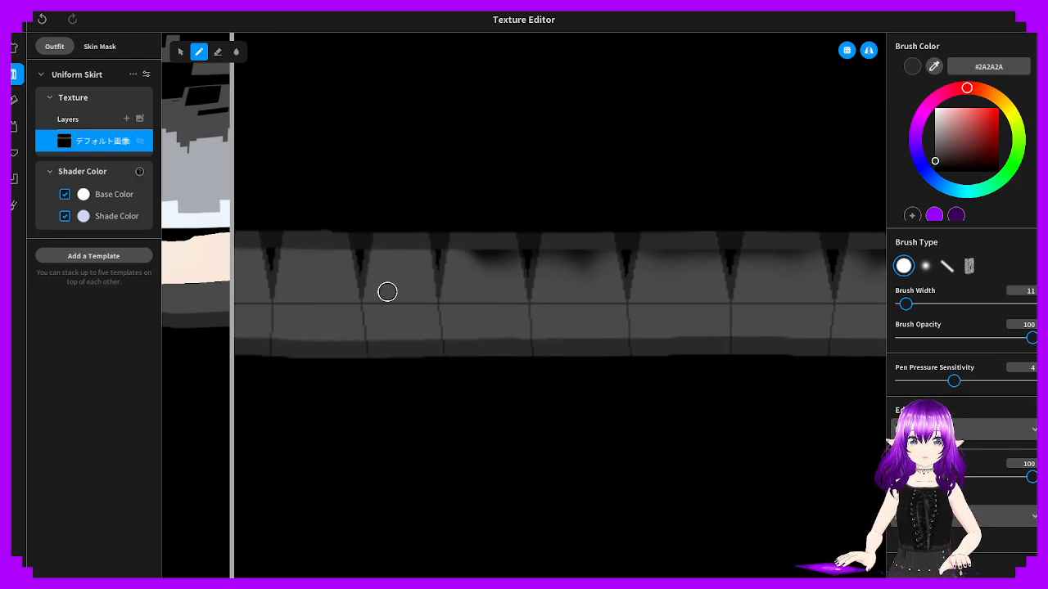
drag(434, 268, 749, 270)
key(ctrl+z)
alt+click(484, 276)
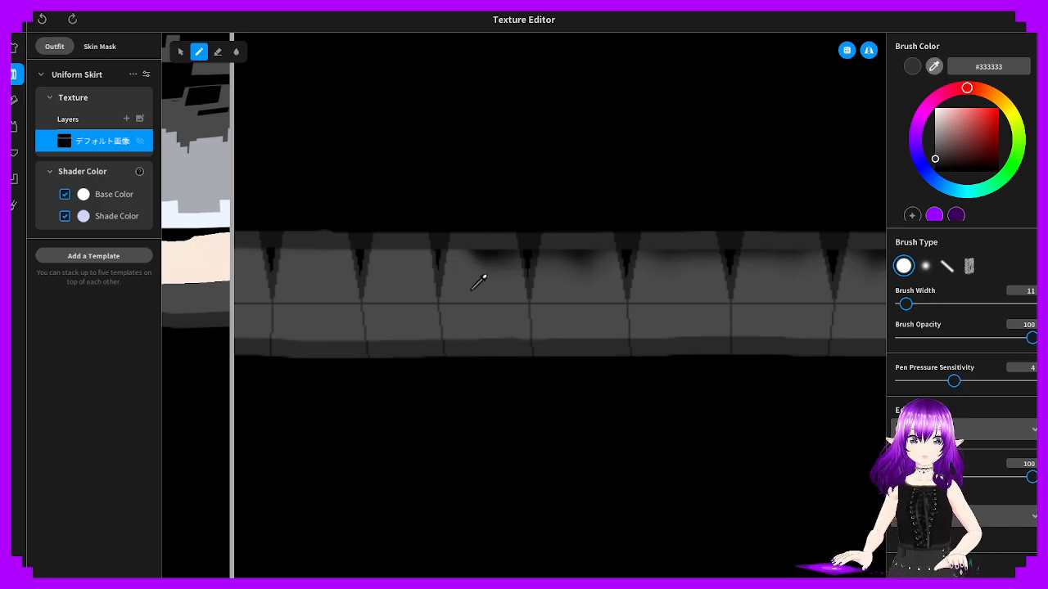
drag(468, 262, 787, 257)
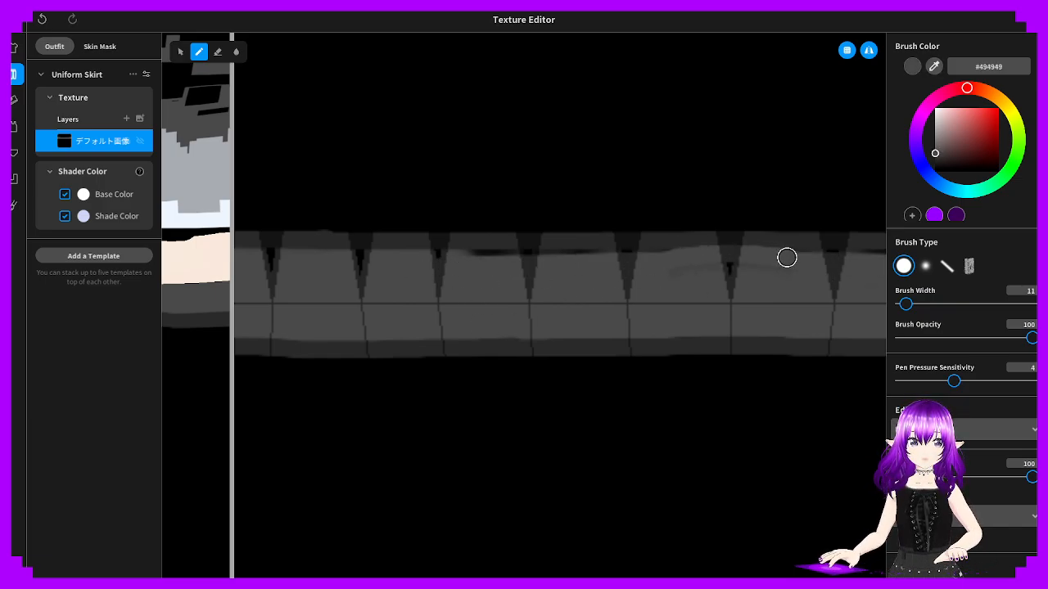
key(ctrl+z)
drag(868, 262, 467, 265)
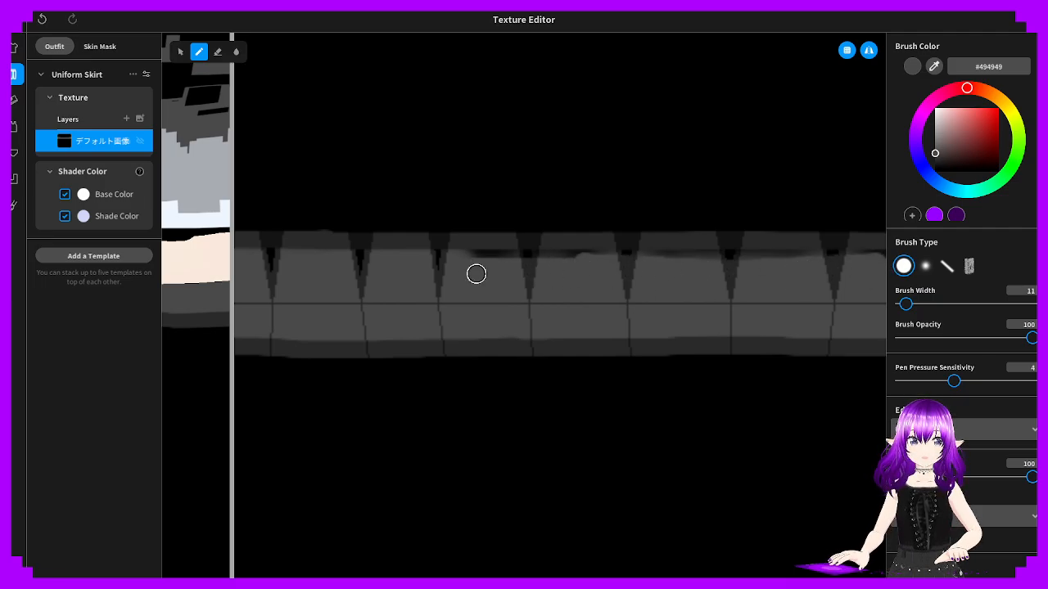
drag(441, 261, 605, 266)
drag(455, 259, 794, 265)
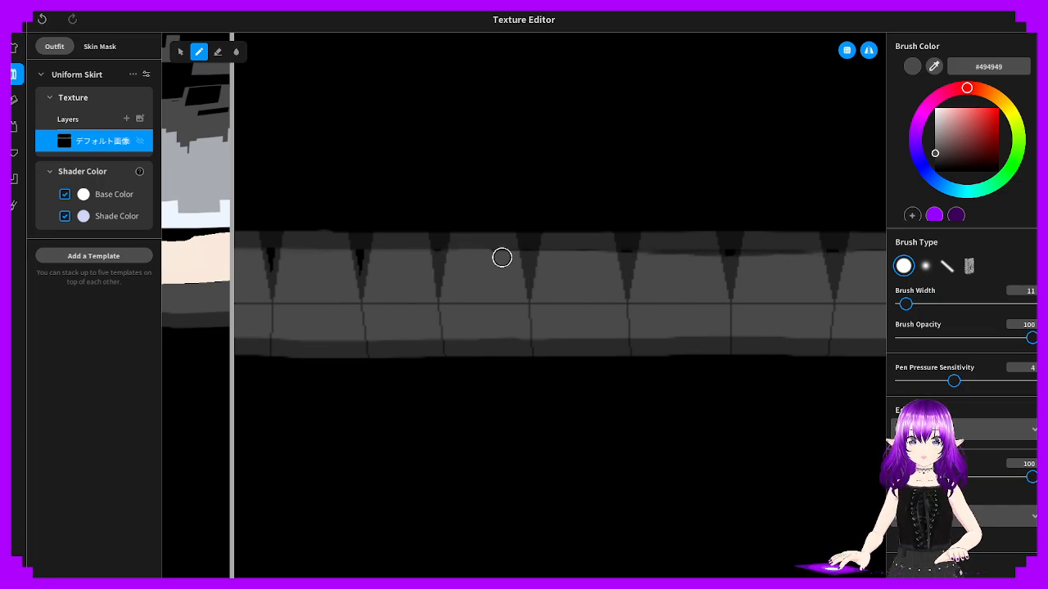
drag(589, 258, 734, 256)
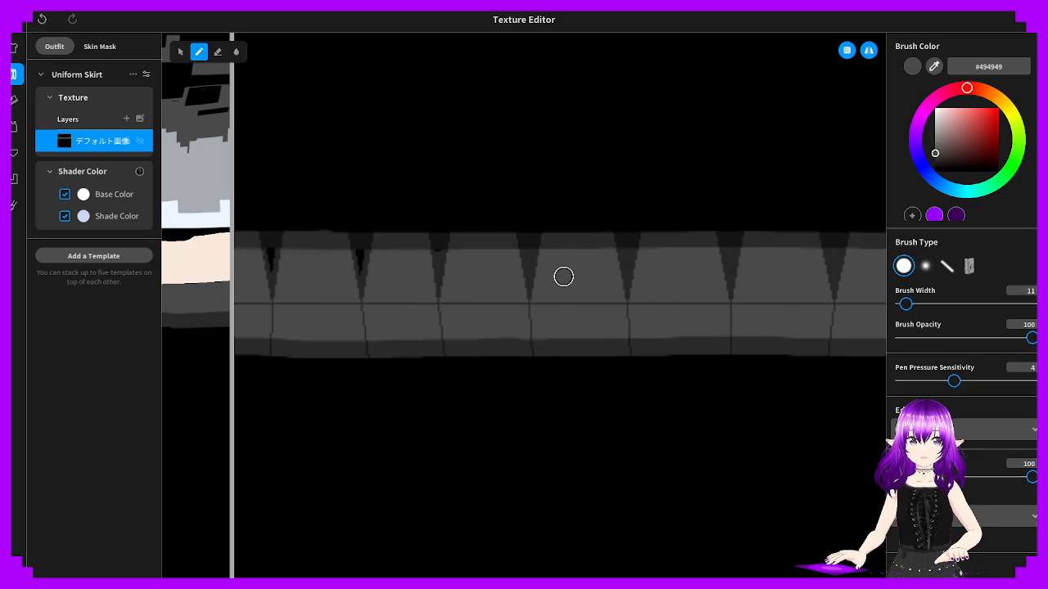
Check the waistband on the model from the back and front, and sample the dark gray #2E2E2E as brush color
scroll(563, 277, down, 5)
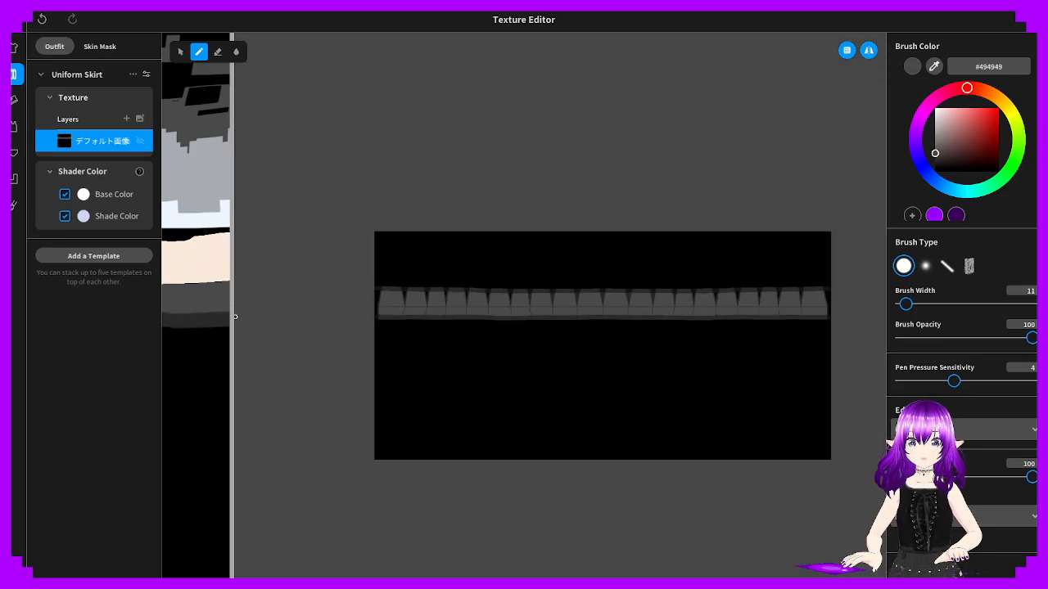
drag(235, 317, 749, 316)
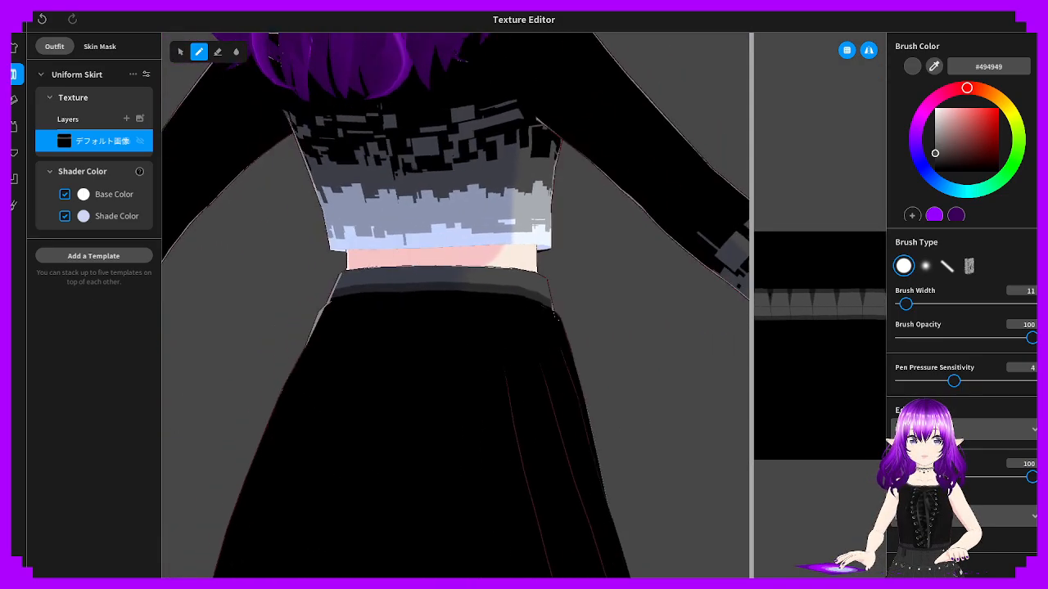
right_drag(749, 315, 643, 306)
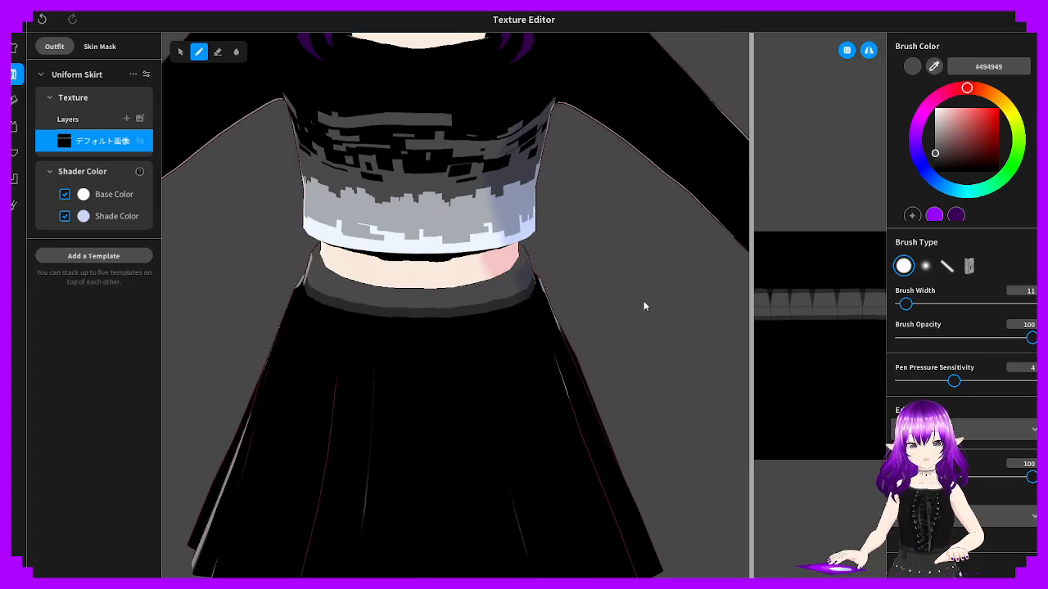
drag(750, 288, 479, 284)
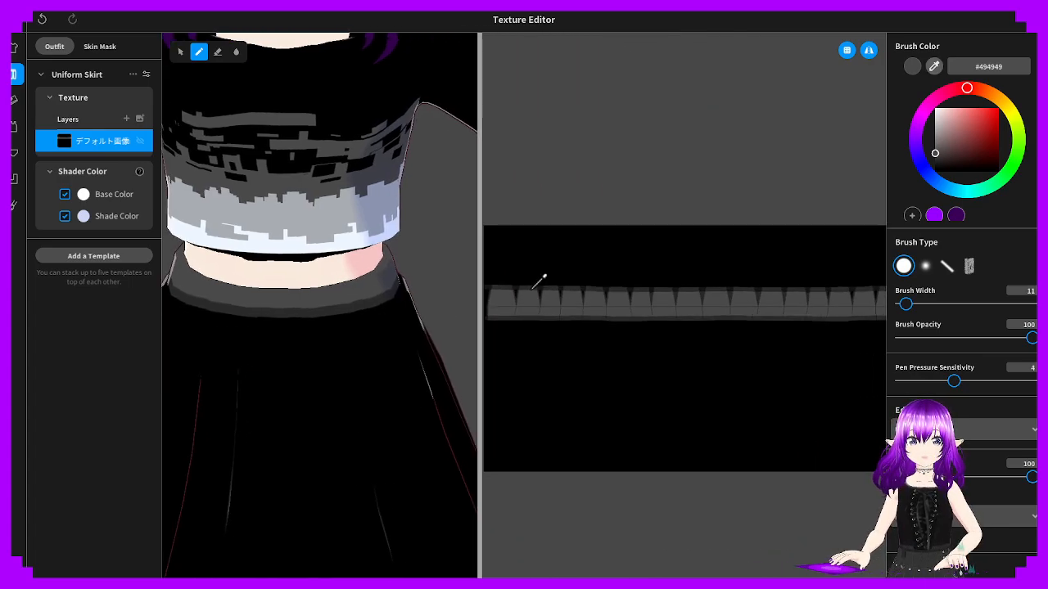
click(529, 290)
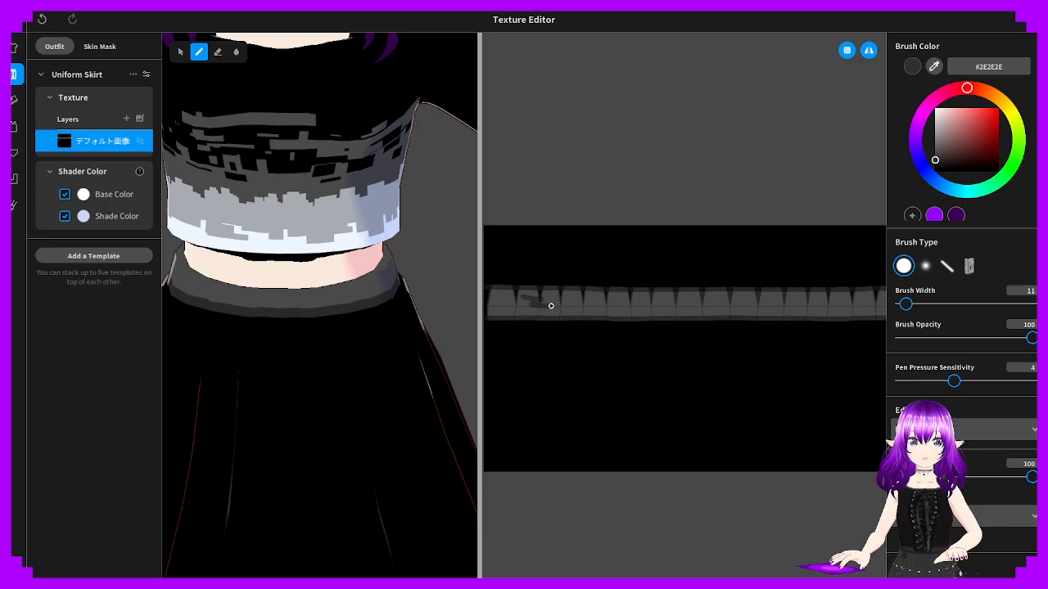
drag(577, 306, 720, 300)
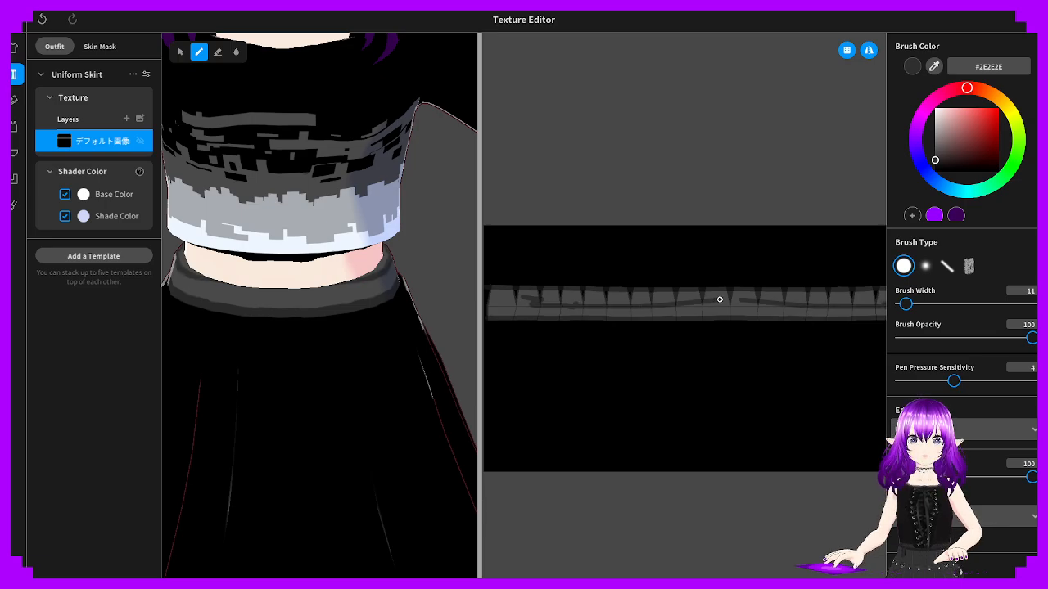
key(ctrl+z)
scroll(555, 316, up, 2)
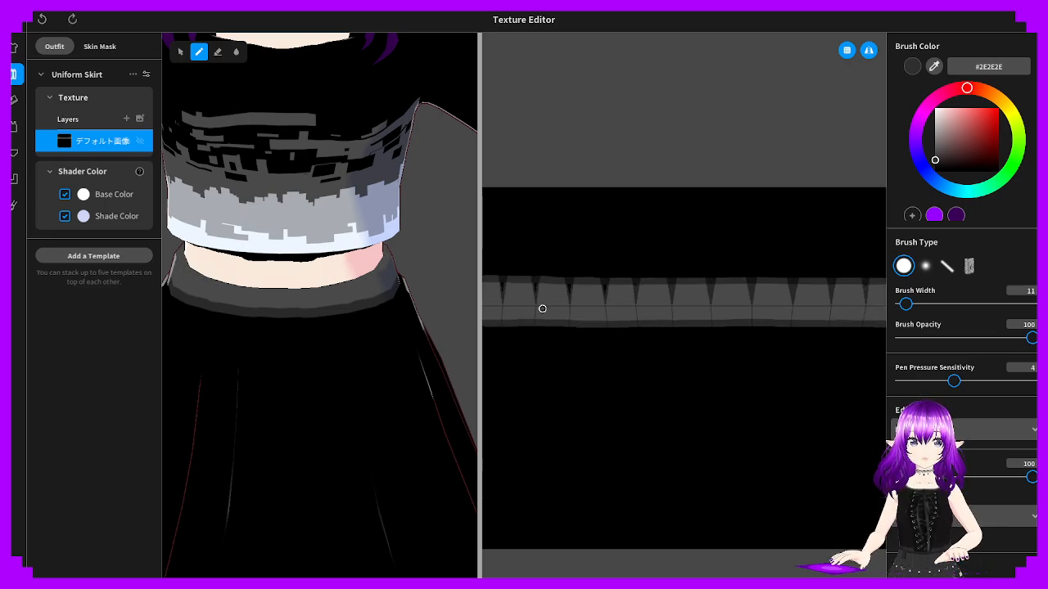
scroll(327, 288, up, 5)
scroll(291, 261, up, 3)
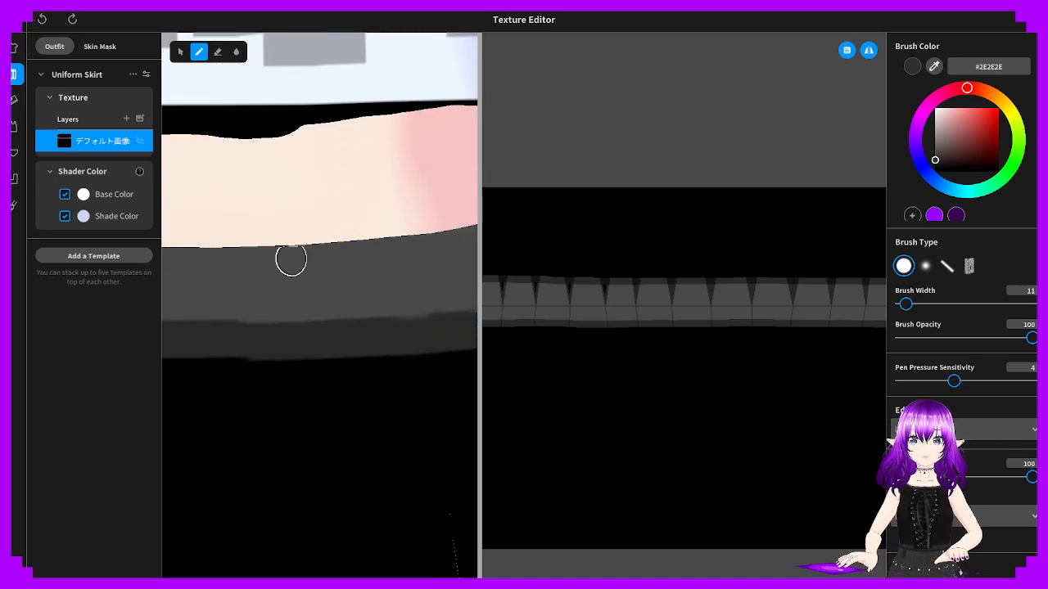
drag(310, 254, 345, 254)
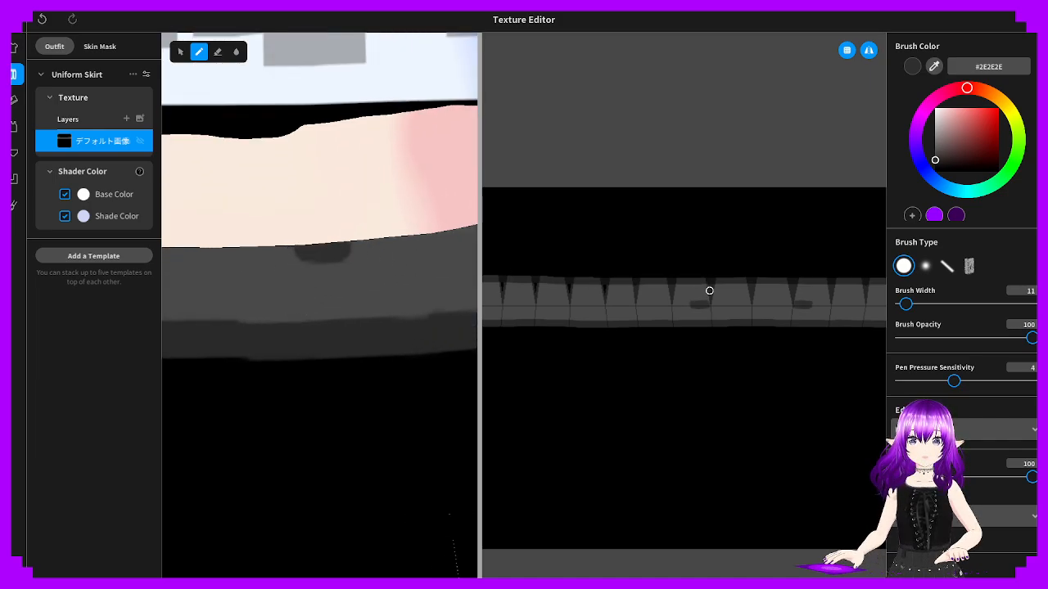
scroll(711, 295, up, 2)
key(ctrl+z)
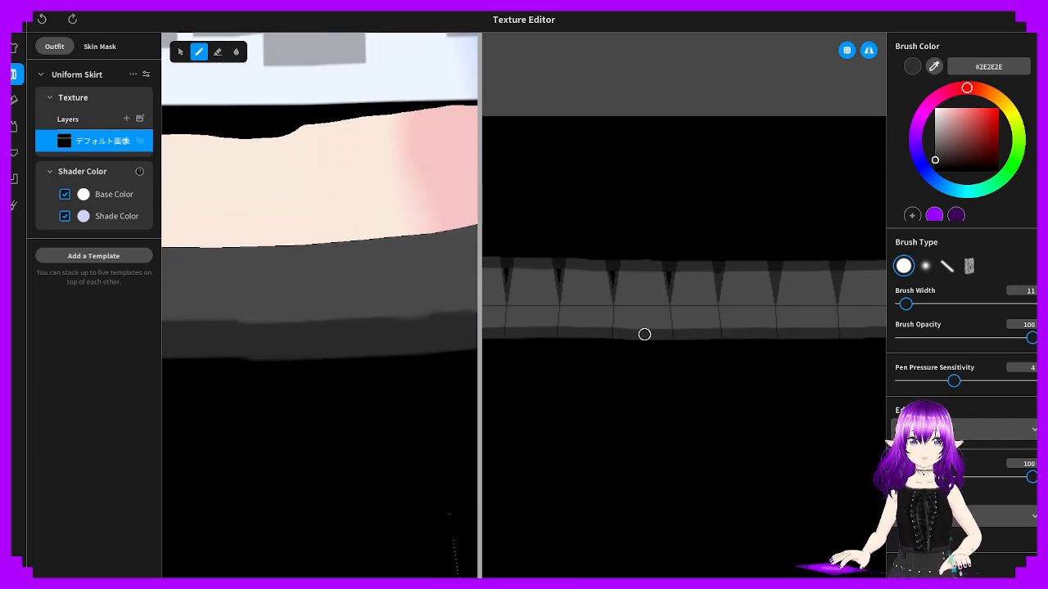
Paint a #2E2E2E strip just below the waistband's horizontal center line across its leftmost segments
scroll(568, 290, up, 3)
scroll(644, 308, up, 2)
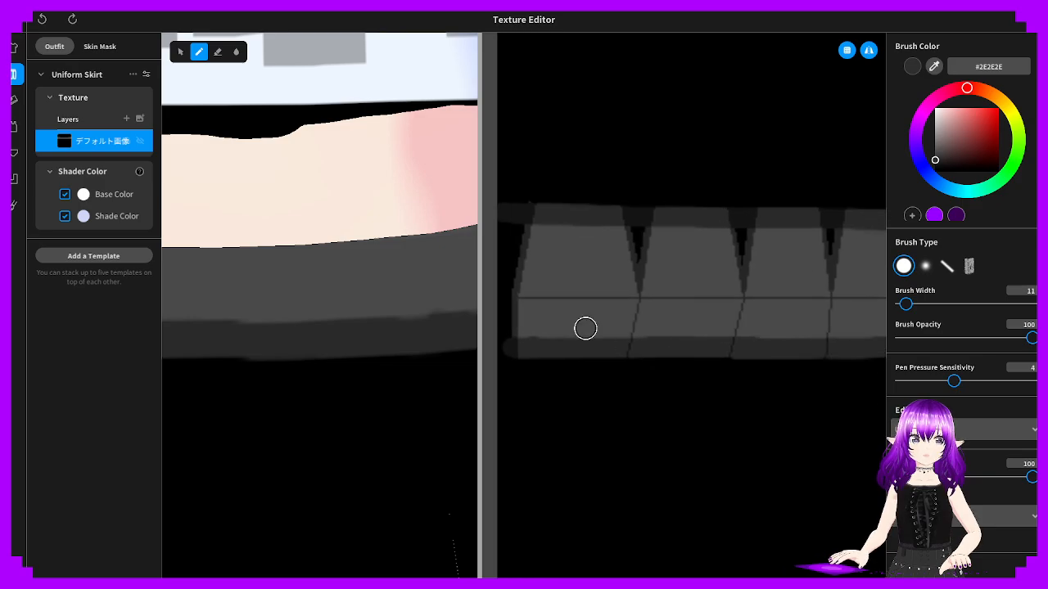
mouse_move(516, 310)
mouse_down()
mouse_move(653, 307)
mouse_move(516, 302)
mouse_up()
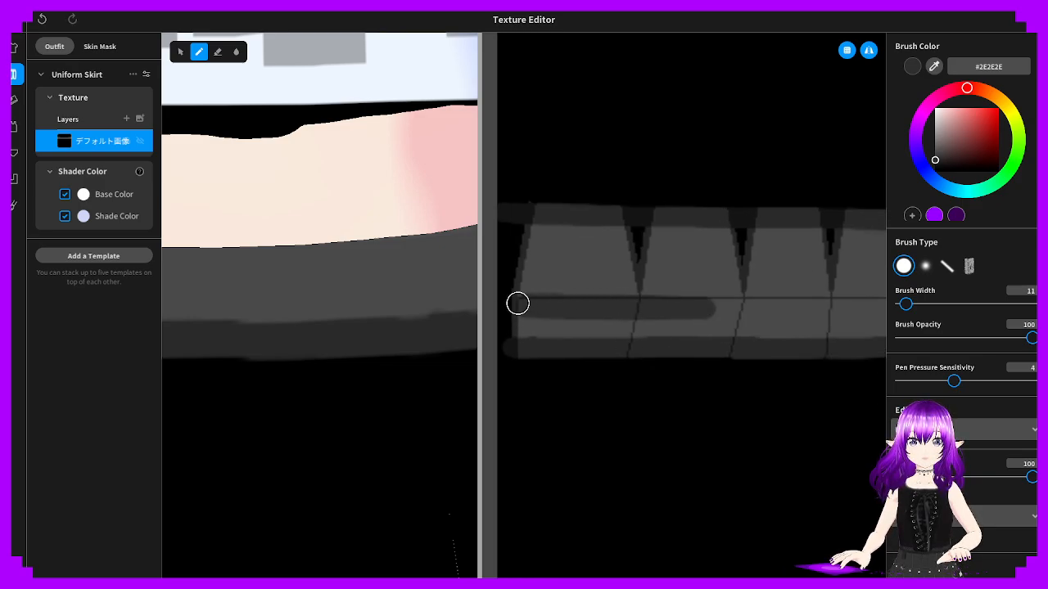
drag(709, 304, 820, 301)
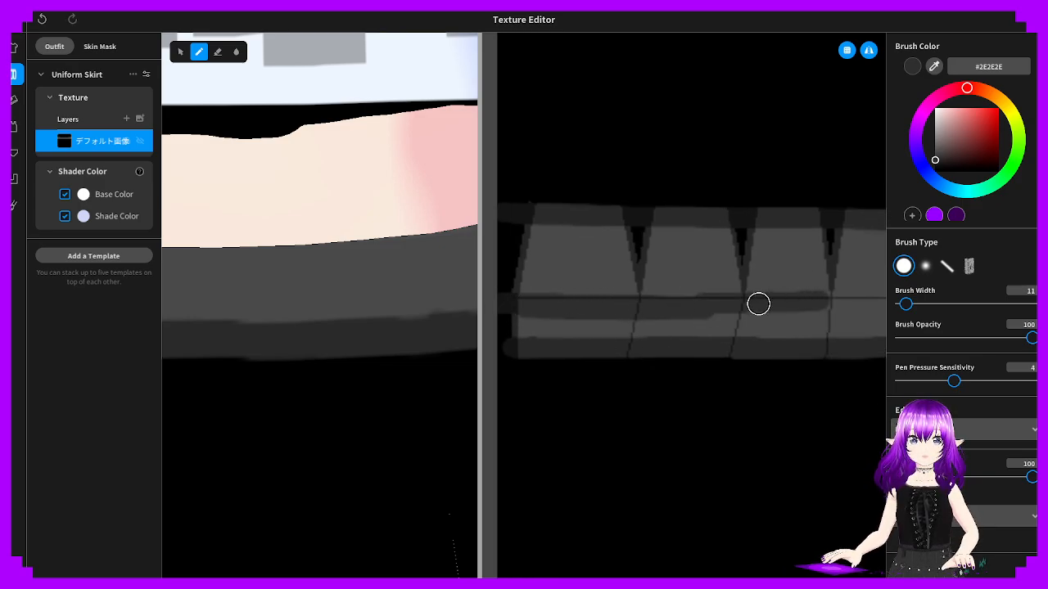
key(ctrl+z)
drag(689, 308, 830, 306)
key(ctrl+z)
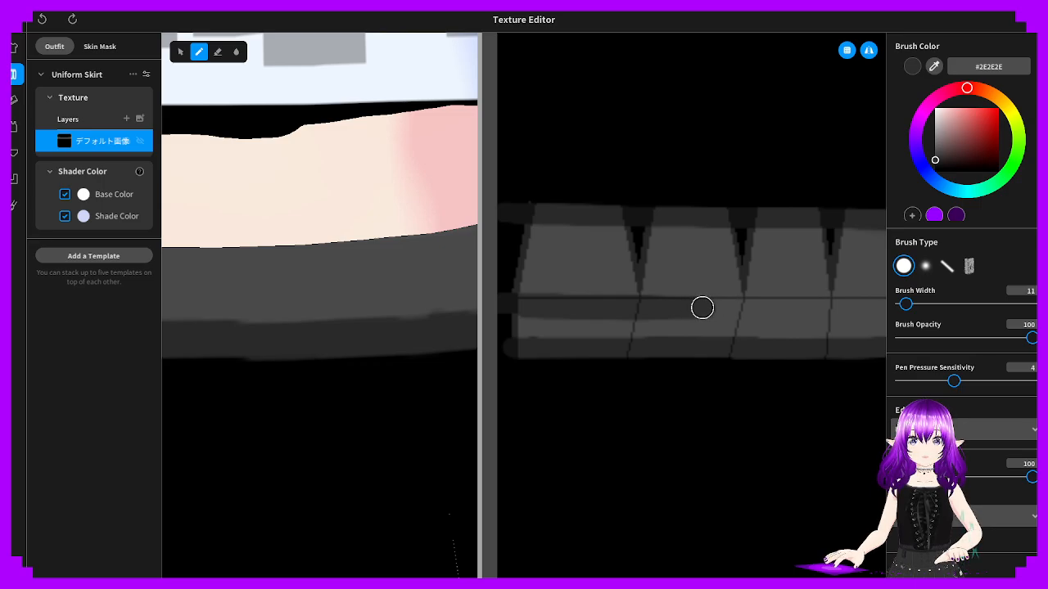
Extend the #2E2E2E strip just below the waistband's horizontal center line across all remaining segments
drag(702, 307, 835, 299)
middle_drag(802, 302, 547, 307)
drag(571, 309, 778, 313)
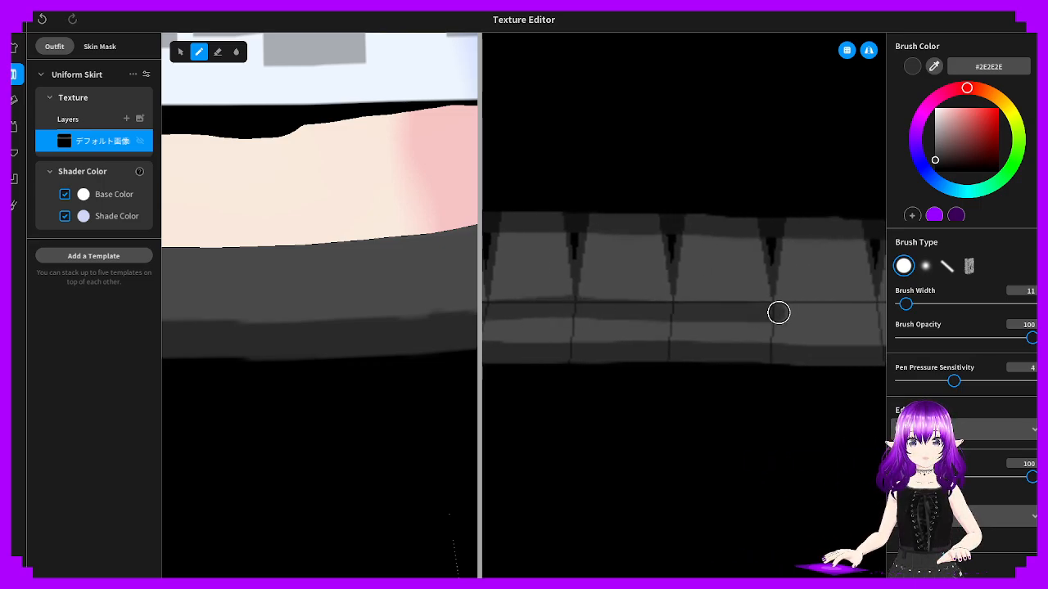
middle_drag(779, 313, 501, 311)
mouse_move(500, 311)
mouse_down()
mouse_move(764, 315)
mouse_move(610, 313)
mouse_up()
middle_drag(749, 306, 539, 304)
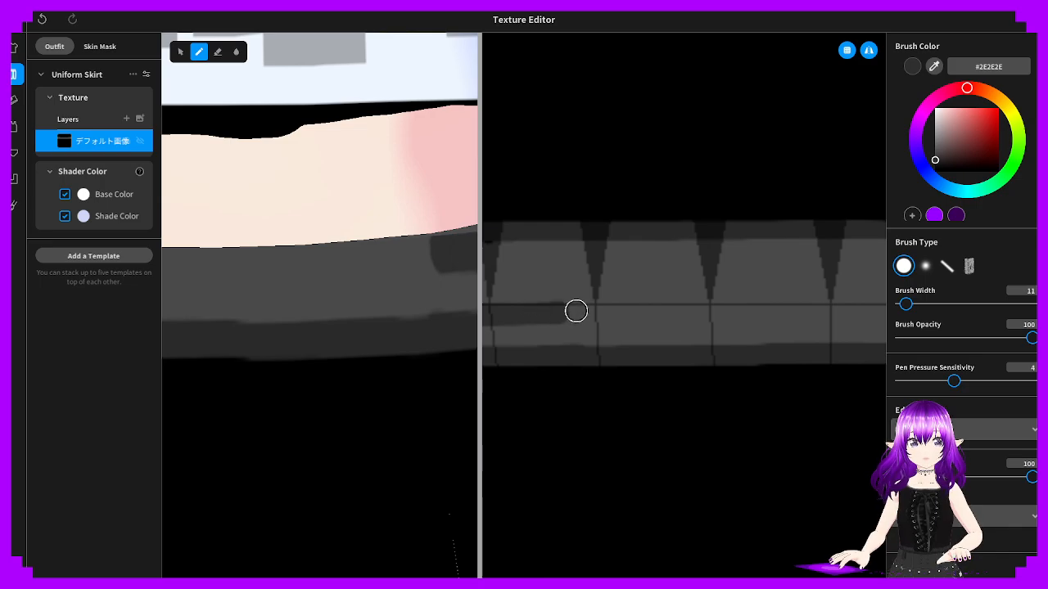
mouse_move(576, 310)
mouse_down()
mouse_move(745, 311)
mouse_move(615, 310)
mouse_up()
drag(545, 313, 692, 309)
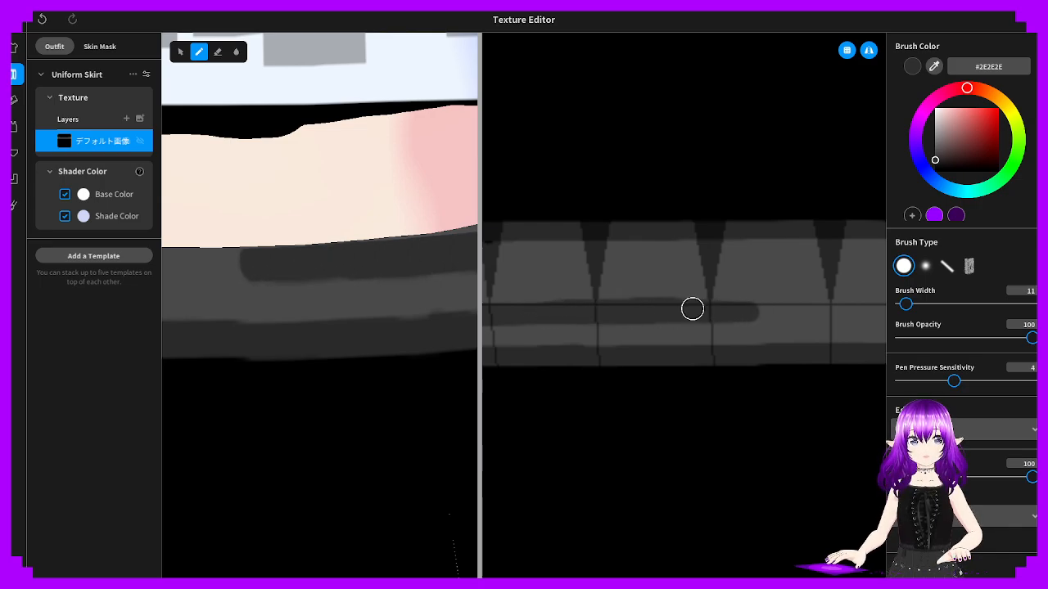
mouse_move(702, 307)
middle_down()
mouse_move(548, 306)
mouse_move(581, 309)
middle_up()
drag(630, 312, 765, 308)
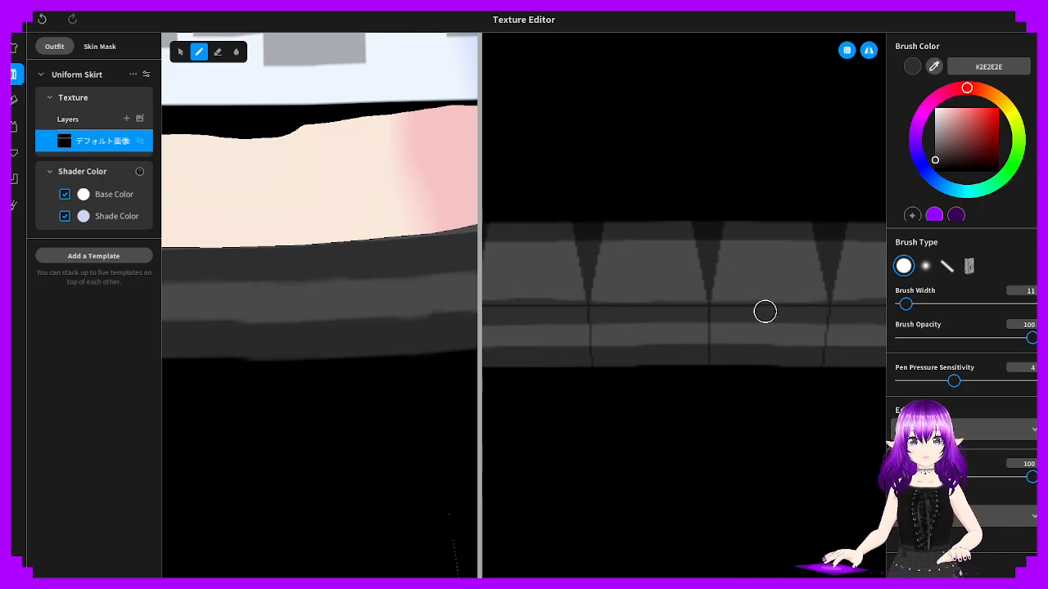
Try painting vertical #2E2E2E belt loops across the lighter middle stripe of the waistband
scroll(737, 311, down, 1)
scroll(292, 327, down, 5)
right_drag(298, 328, 462, 337)
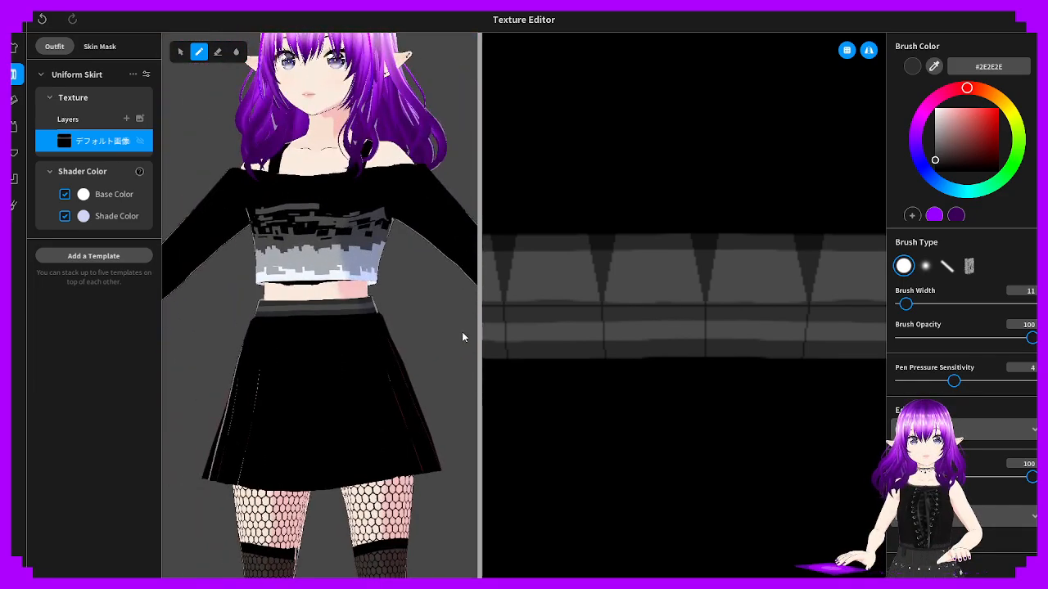
scroll(295, 331, up, 8)
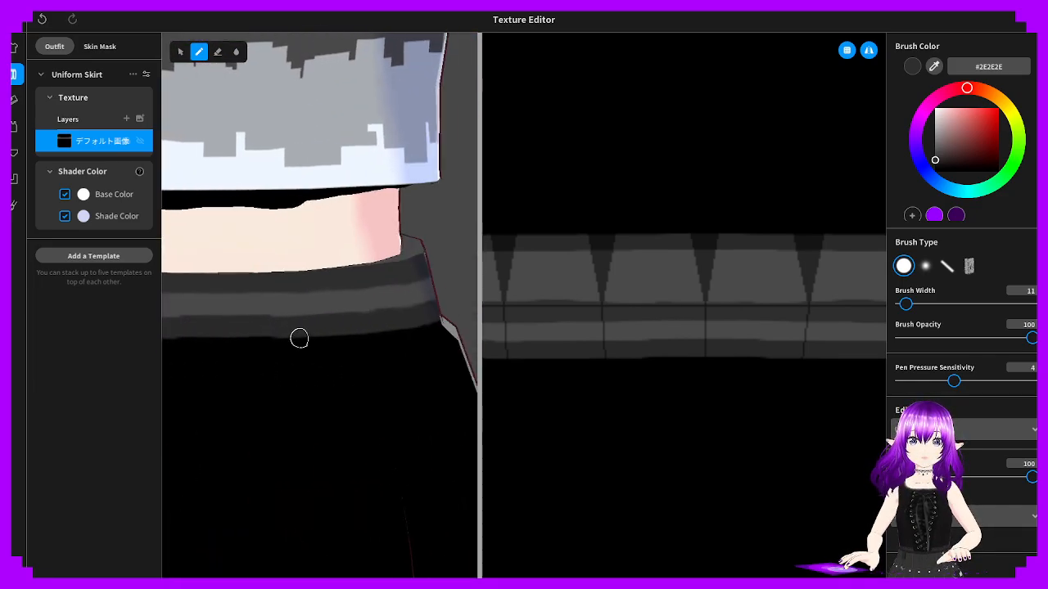
drag(180, 296, 182, 319)
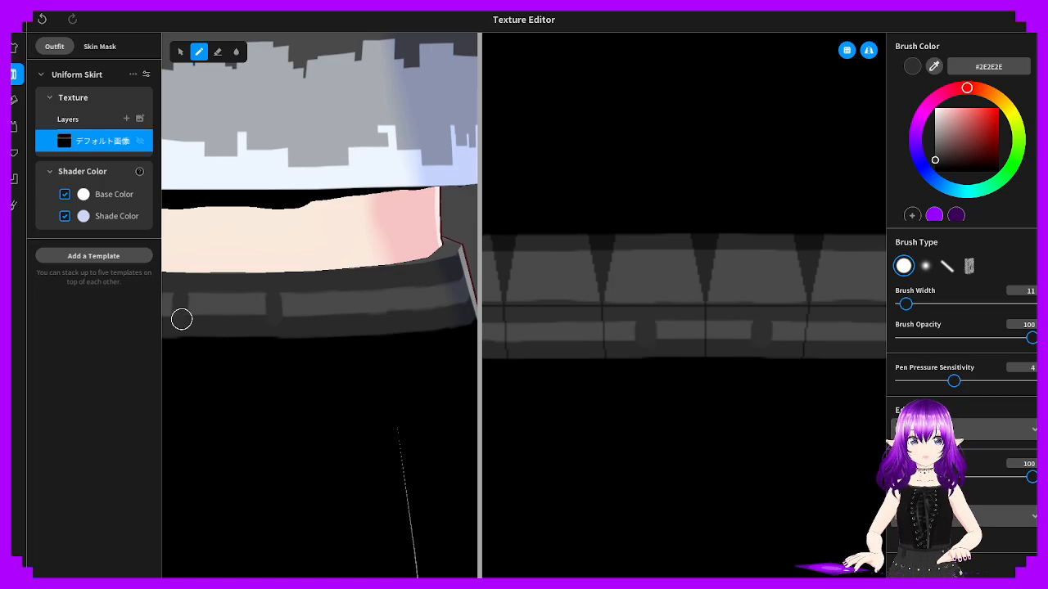
scroll(188, 296, up, 5)
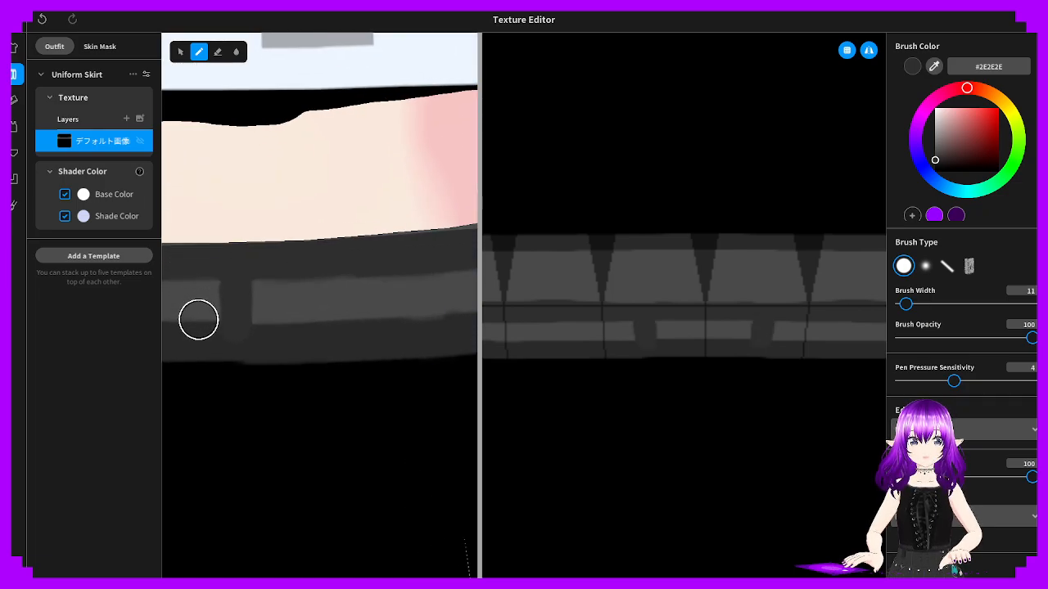
middle_drag(199, 320, 399, 294)
scroll(491, 316, up, 4)
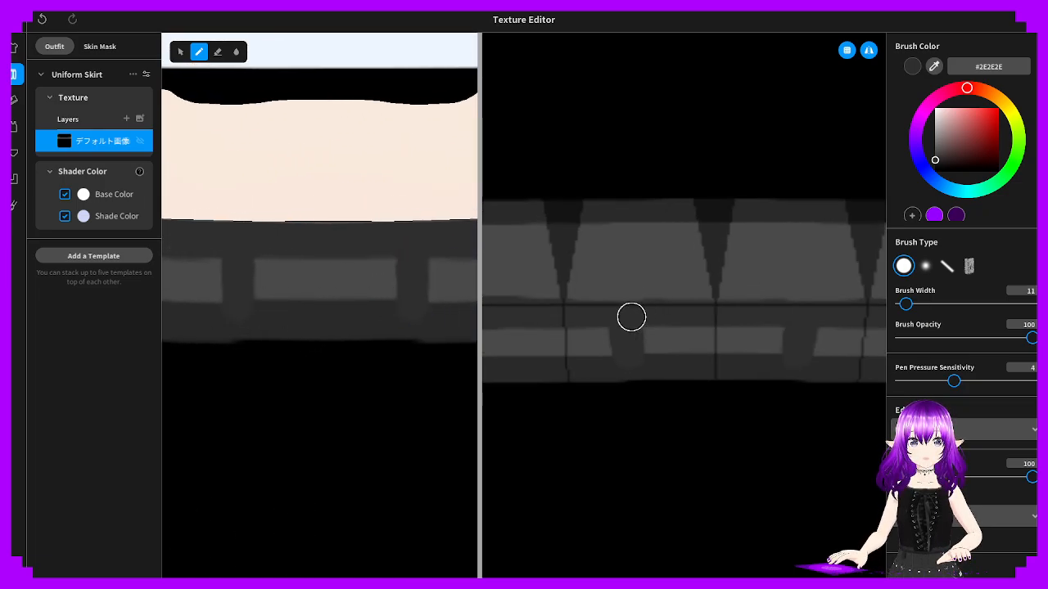
key(ctrl+z)
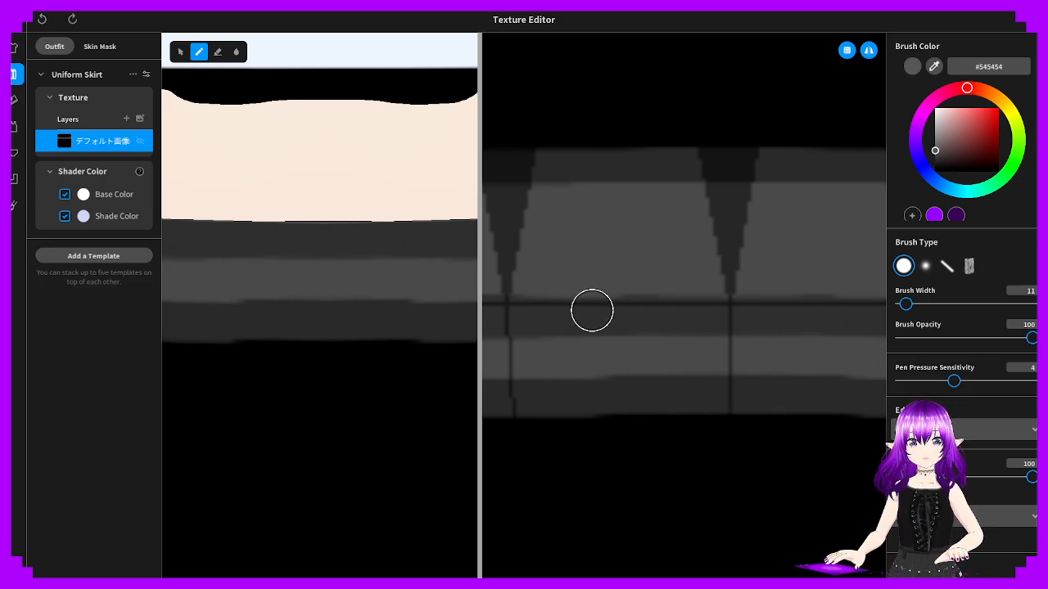
Try lightening the waistband's middle stripe with #545454 and check it on the model
drag(575, 356, 739, 360)
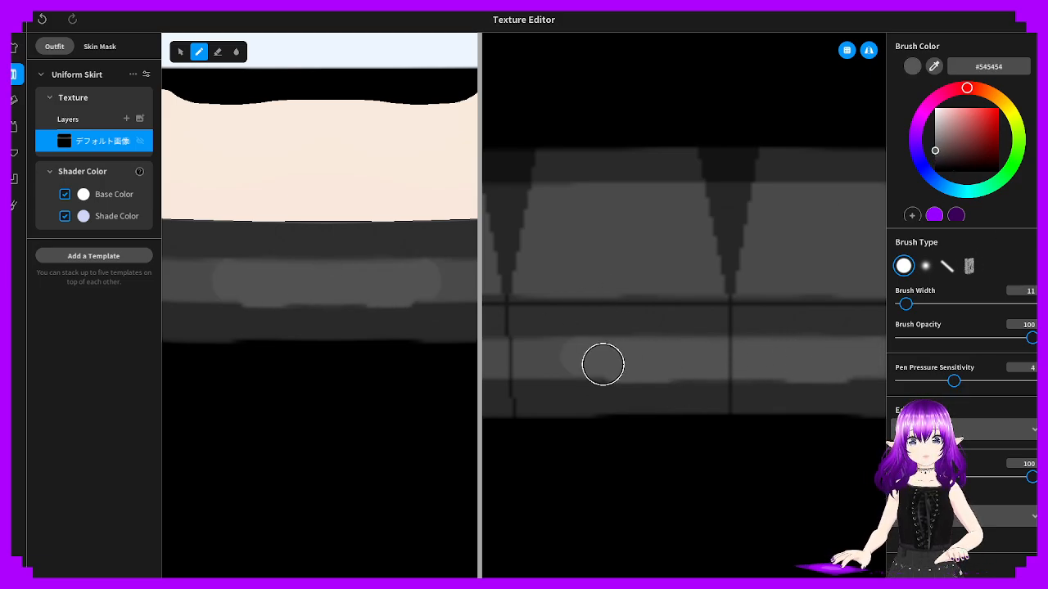
drag(603, 364, 542, 357)
scroll(686, 349, down, 3)
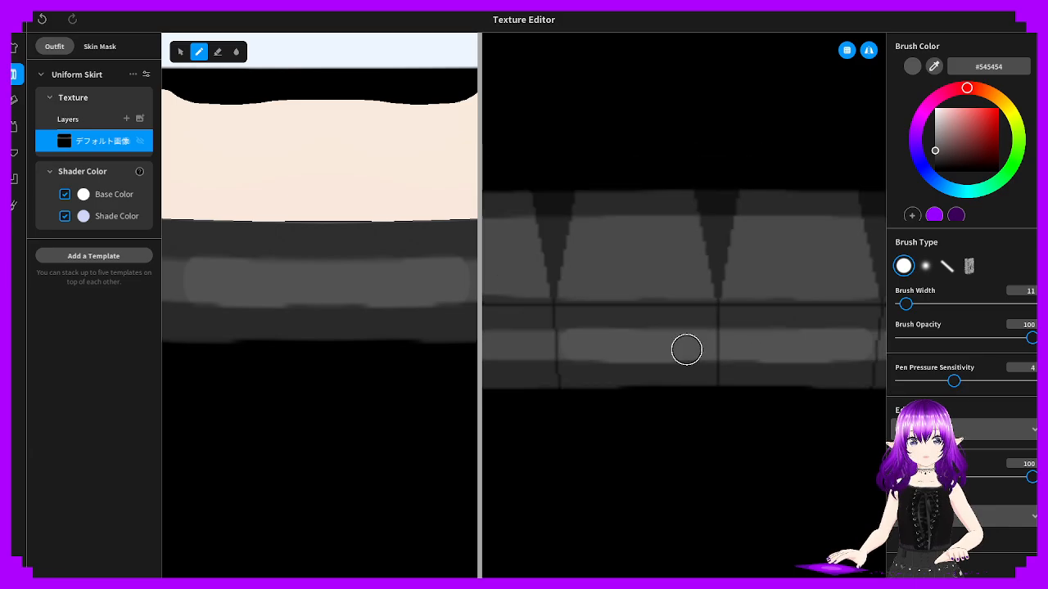
scroll(339, 330, down, 5)
scroll(344, 332, up, 5)
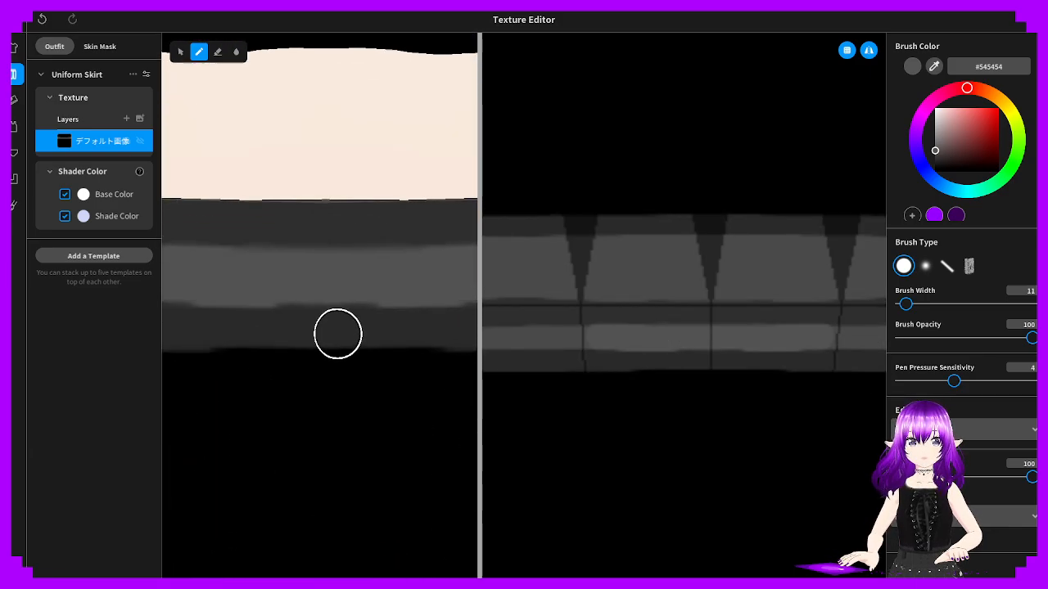
scroll(347, 332, down, 5)
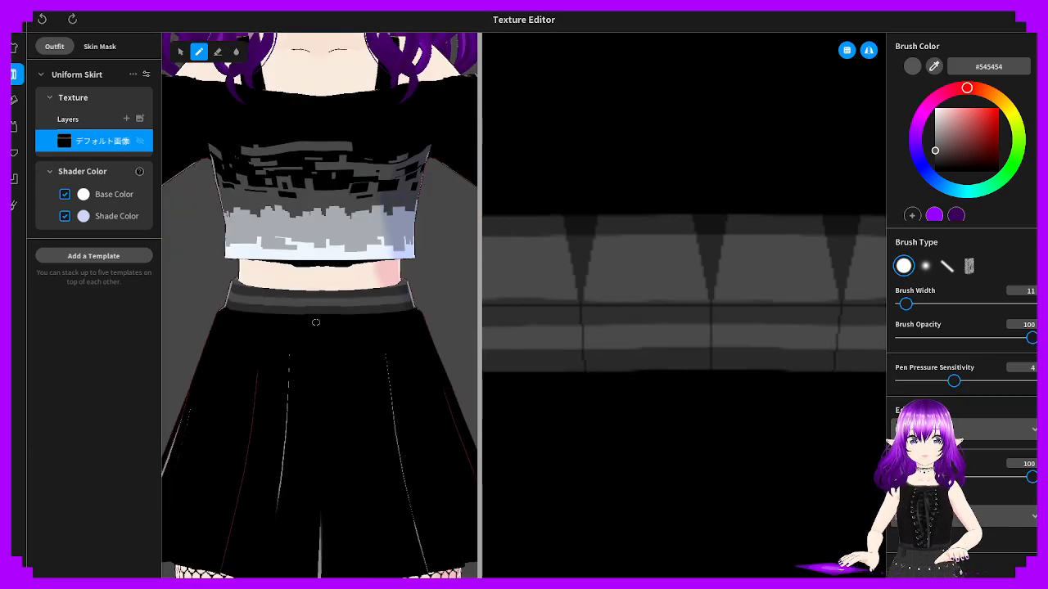
Try a wavy #545454 stroke across the skirt with the soft brush at width 107
scroll(315, 323, down, 5)
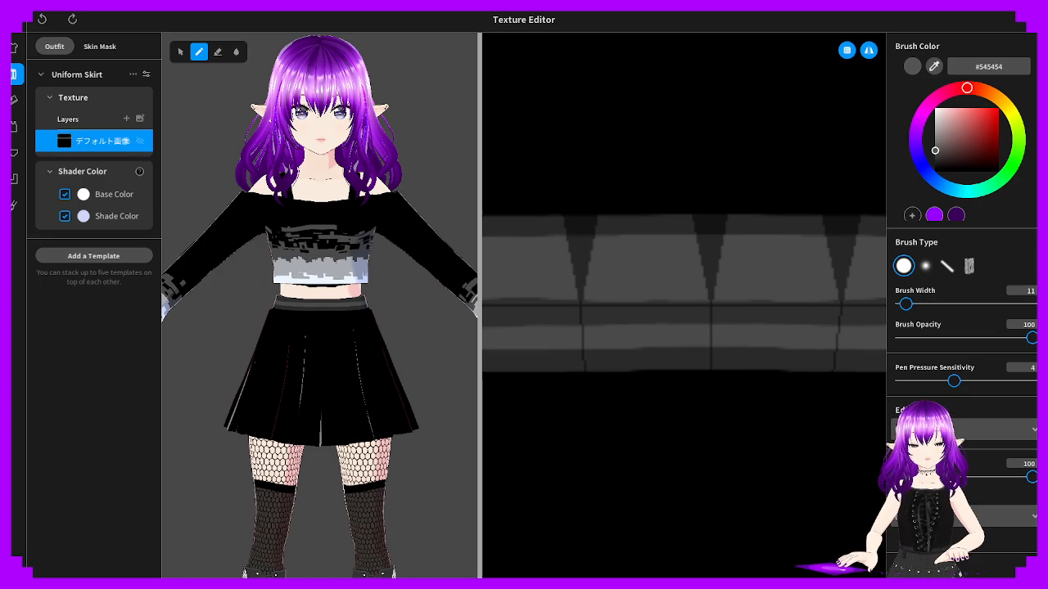
scroll(326, 350, up, 4)
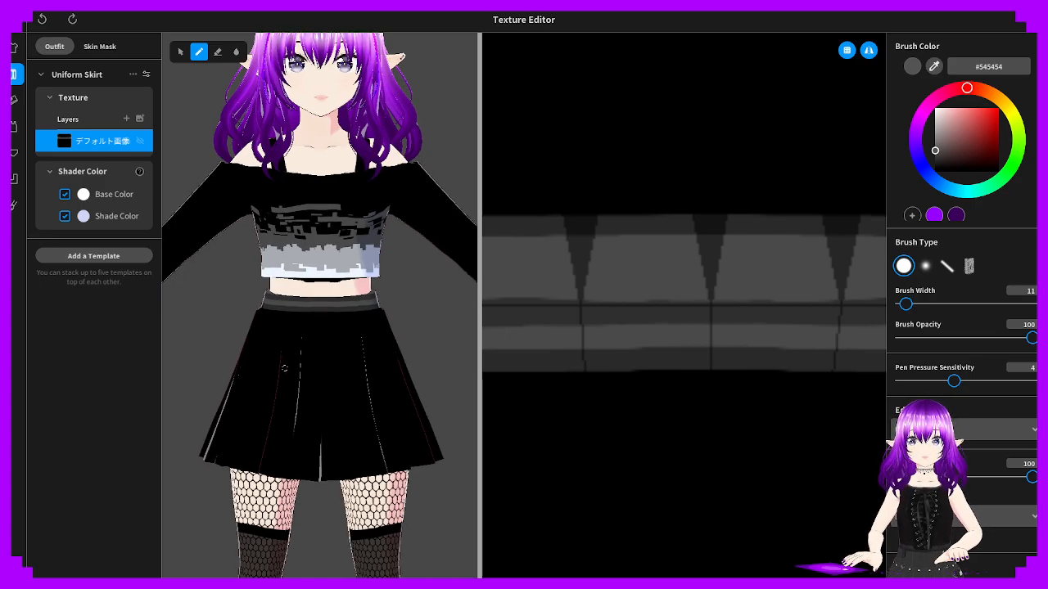
scroll(281, 371, down, 3)
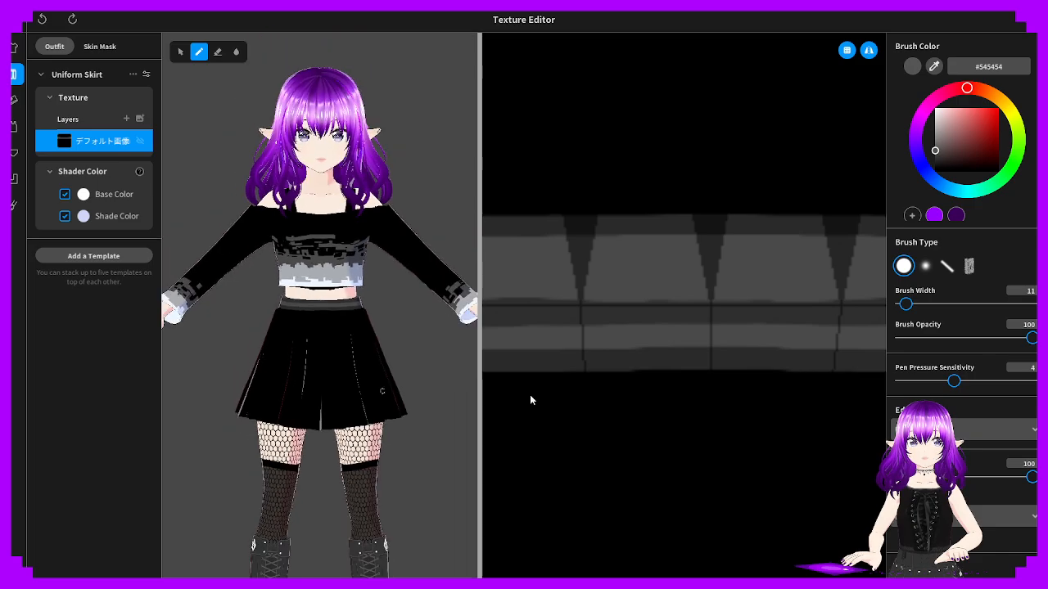
scroll(693, 404, down, 4)
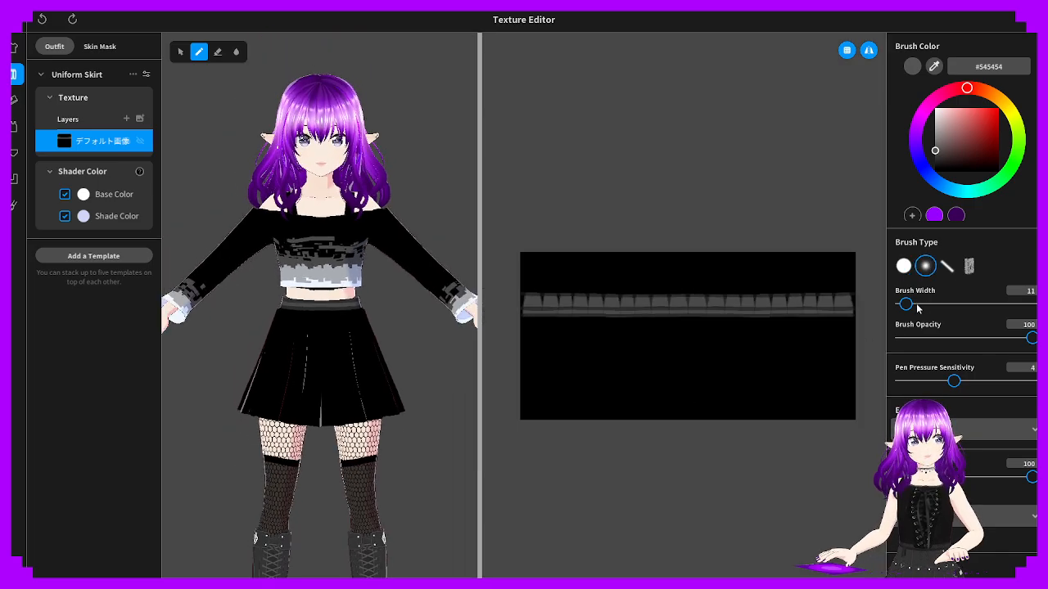
mouse_move(696, 361)
mouse_down()
mouse_move(740, 375)
mouse_move(872, 374)
mouse_up()
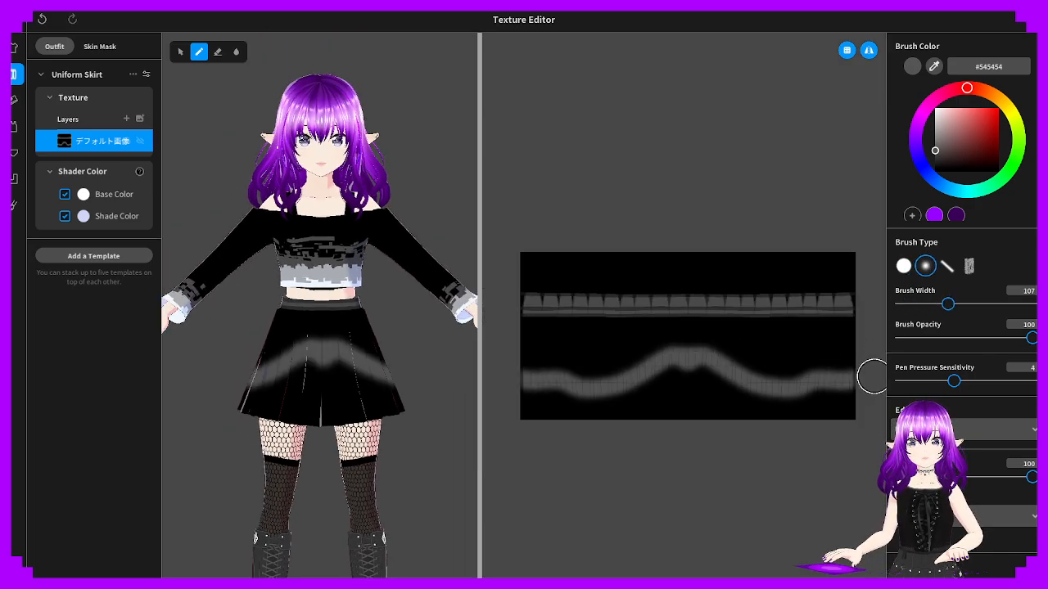
key(ctrl+z)
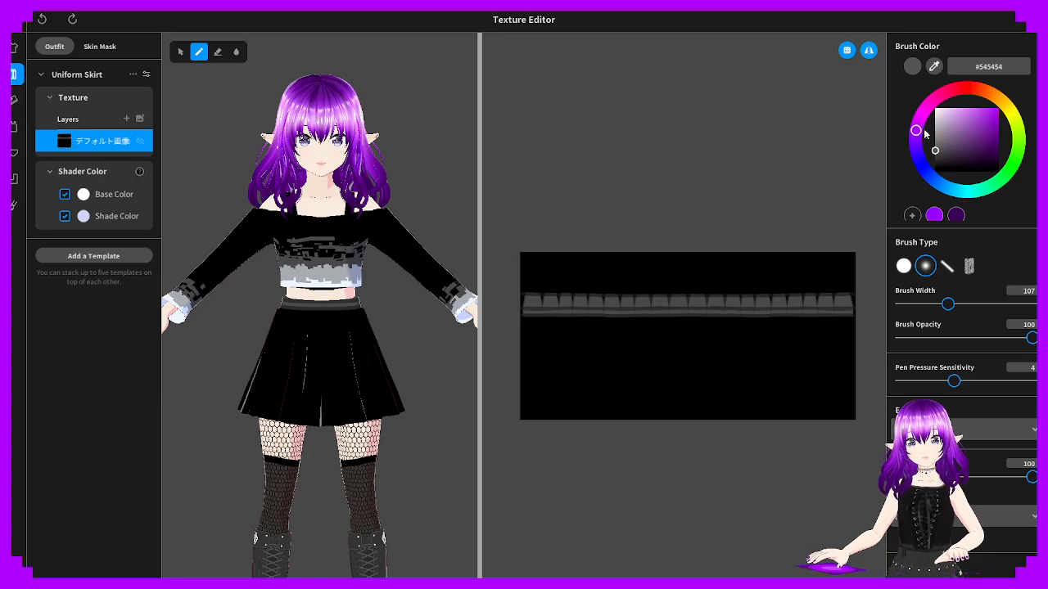
Try painting soft #2D0042 purple bands along the skirt's hem and below the waistband at width 107 and opacity 100
mouse_move(529, 402)
mouse_down()
mouse_move(565, 423)
mouse_move(655, 430)
mouse_move(763, 425)
mouse_move(655, 409)
mouse_move(522, 414)
mouse_move(841, 412)
mouse_up()
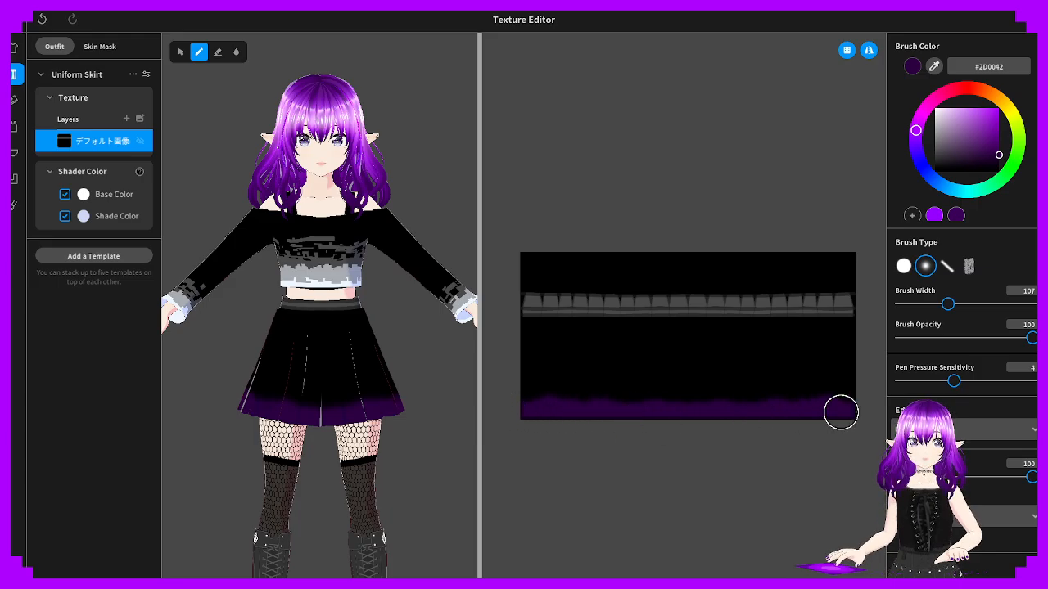
mouse_move(336, 407)
right_down()
mouse_move(206, 412)
mouse_move(347, 409)
mouse_move(304, 391)
right_up()
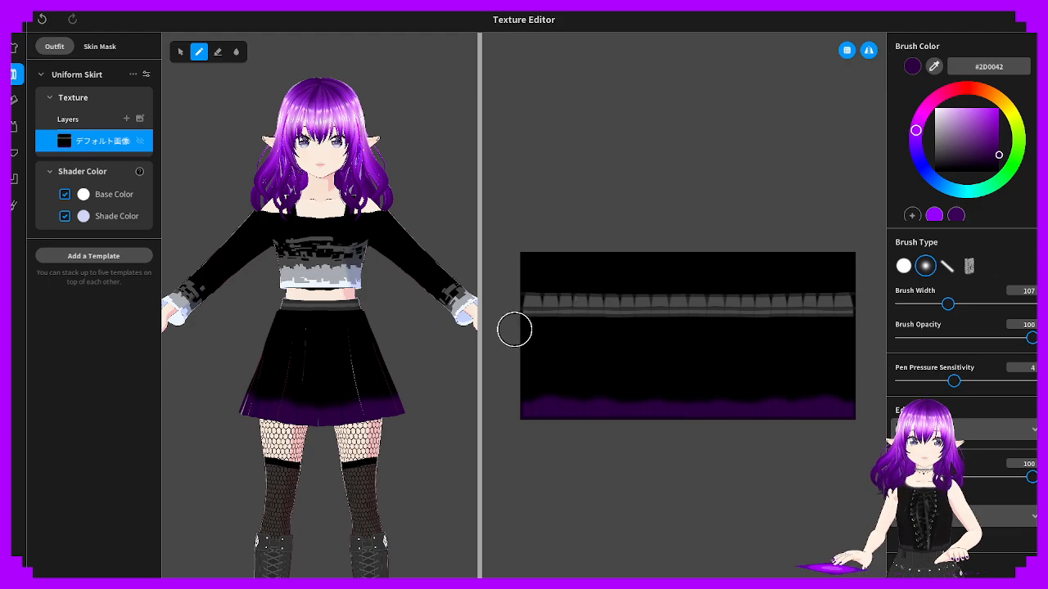
mouse_move(514, 335)
mouse_down()
mouse_move(636, 343)
mouse_move(856, 331)
mouse_up()
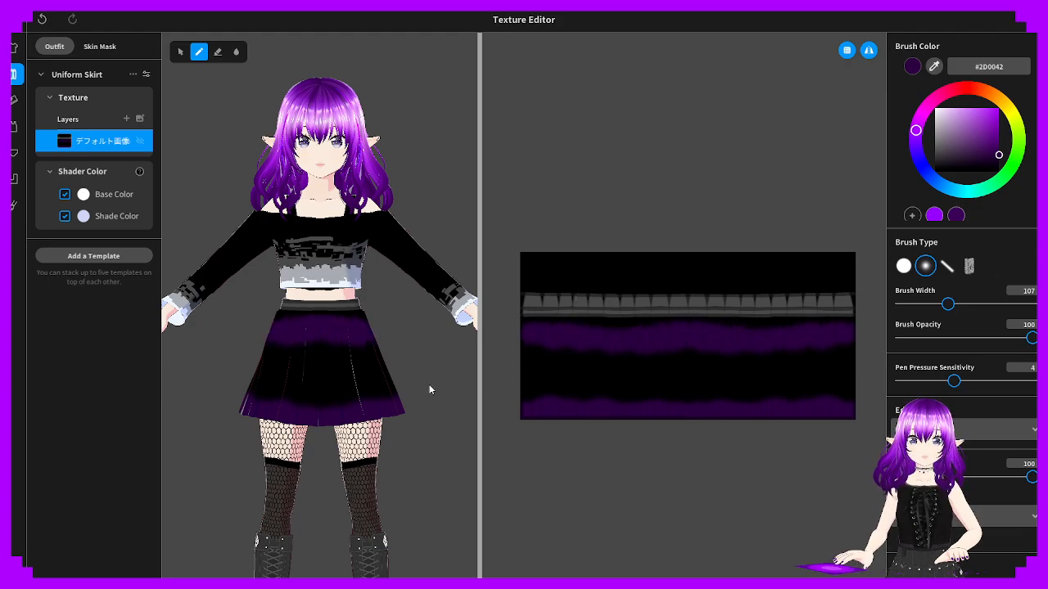
key(ctrl+z)
mouse_move(503, 369)
mouse_down()
mouse_move(822, 373)
mouse_move(627, 379)
mouse_move(527, 415)
mouse_move(728, 410)
mouse_up()
key(ctrl+z)
key(ctrl+z)
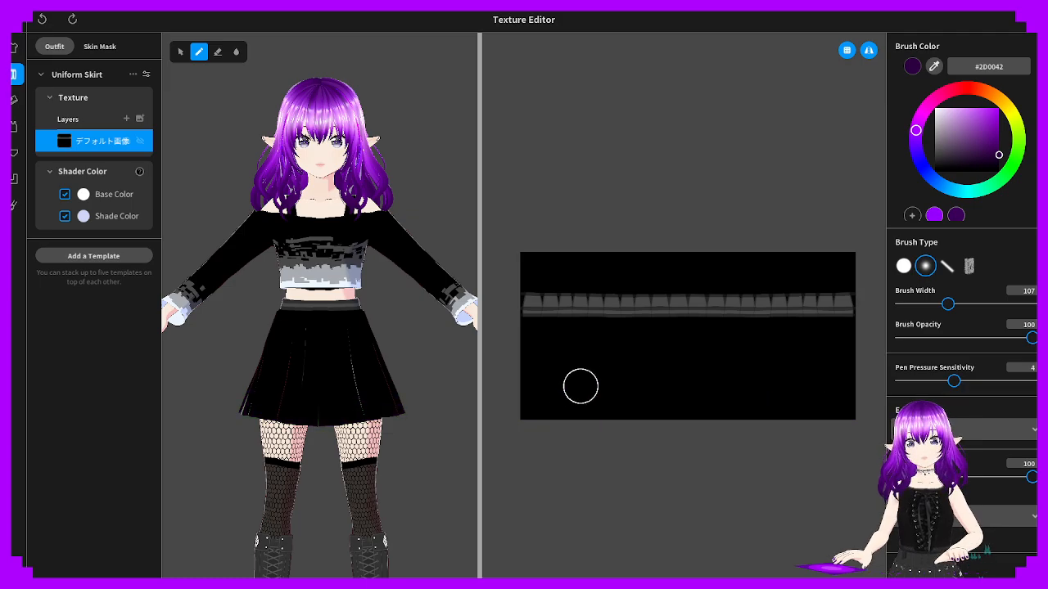
drag(597, 434, 606, 425)
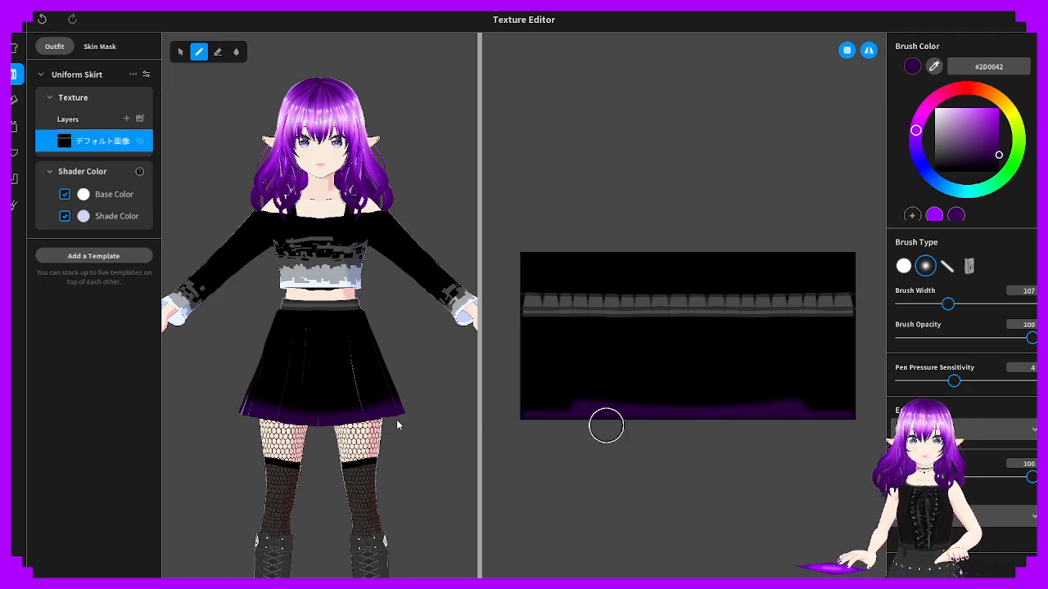
key(ctrl+z)
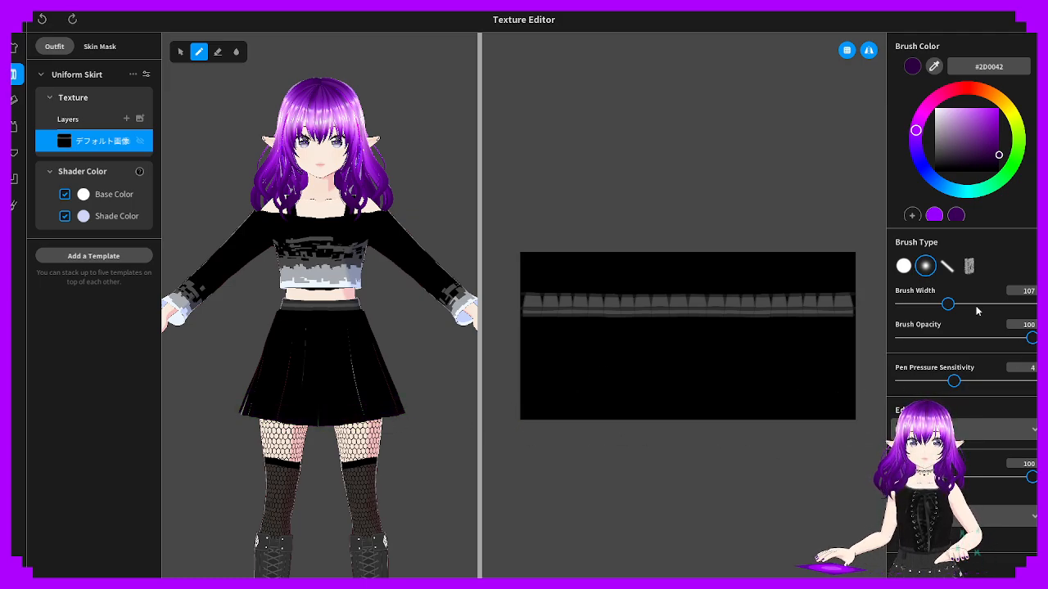
Build up a soft #2D0042 gradient along the skirt's hem with a 107-wide brush at opacity 37 and 13
mouse_move(519, 412)
mouse_down()
mouse_move(875, 412)
mouse_move(450, 419)
mouse_up()
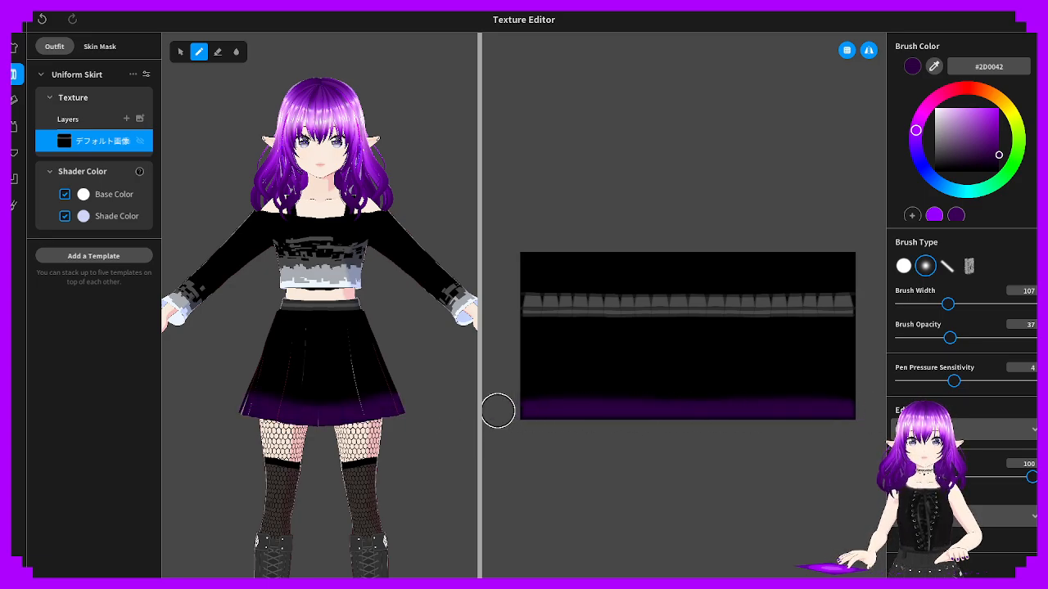
mouse_move(390, 426)
right_down()
mouse_move(320, 406)
mouse_move(517, 420)
mouse_move(316, 402)
right_up()
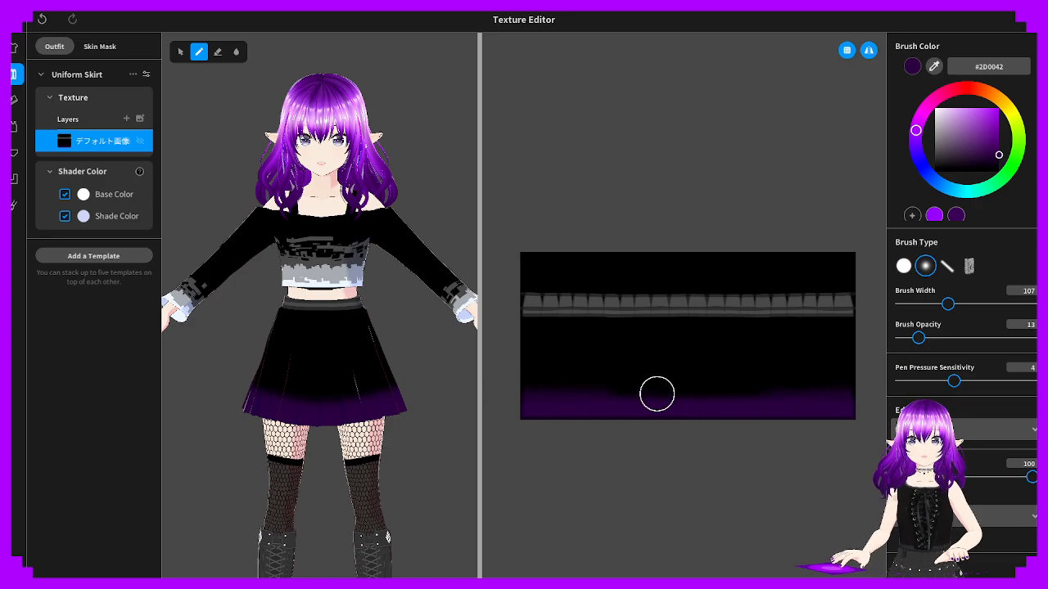
drag(657, 395, 842, 391)
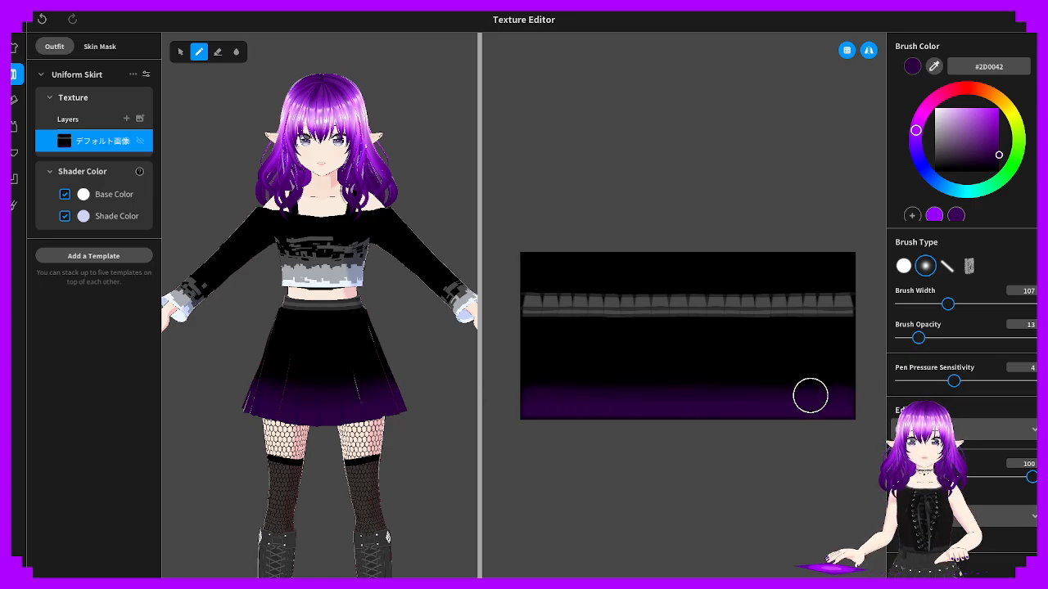
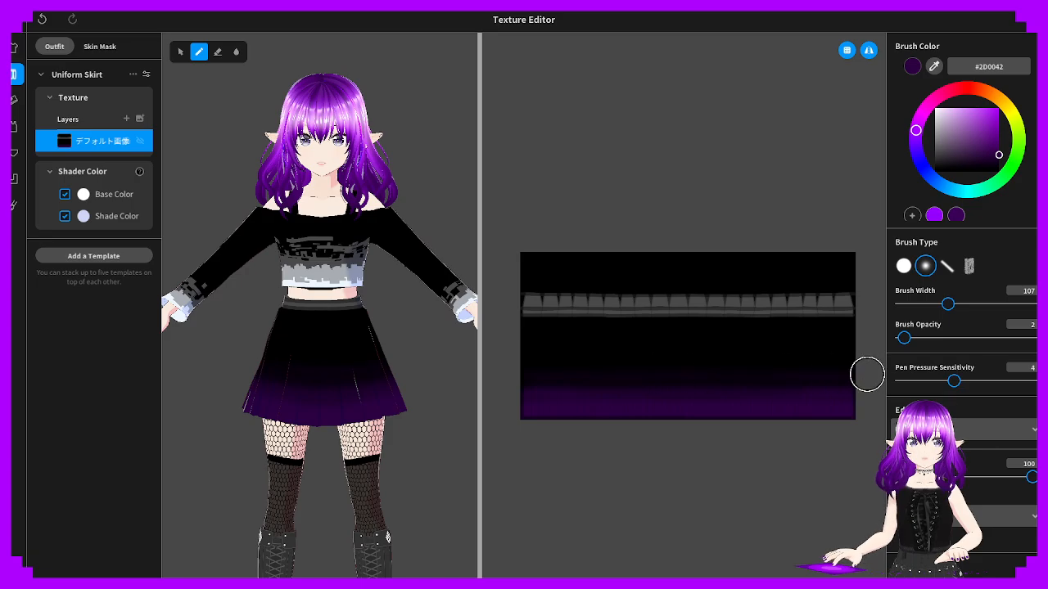
Try extending the purple gradient higher up the skirt with brush width 143 and opacity 10
scroll(455, 400, up, 4)
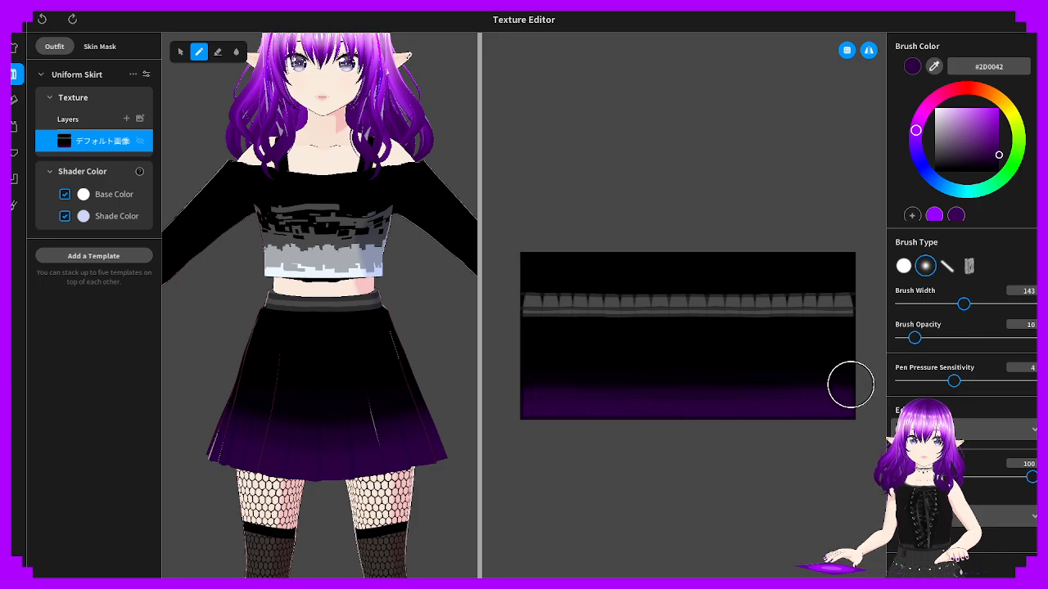
mouse_move(851, 383)
mouse_down()
mouse_move(660, 393)
mouse_move(496, 374)
mouse_move(830, 374)
mouse_move(534, 377)
mouse_move(817, 376)
mouse_up()
key(ctrl+z)
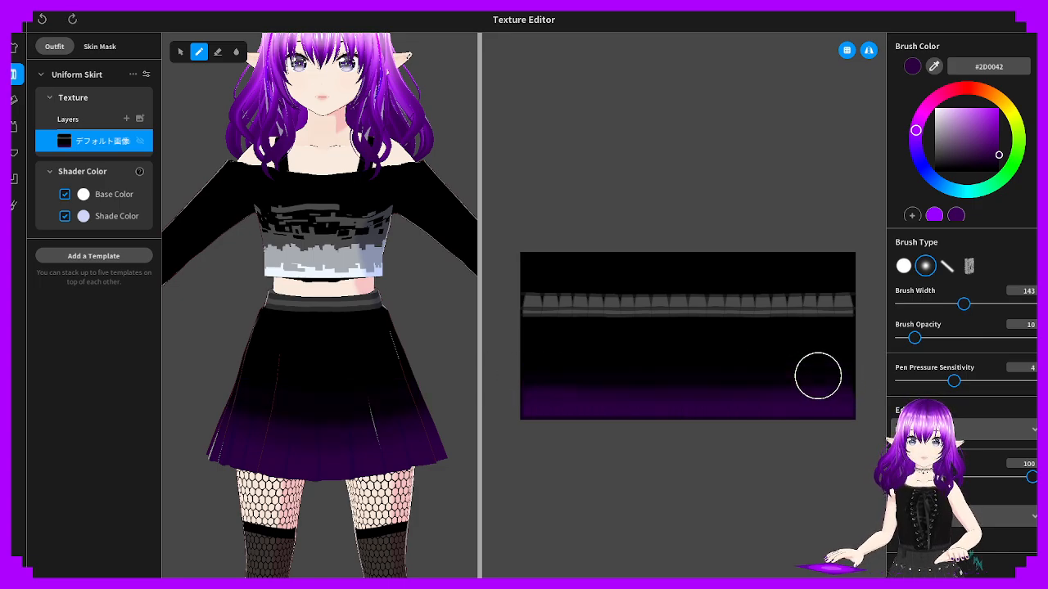
key(ctrl+y)
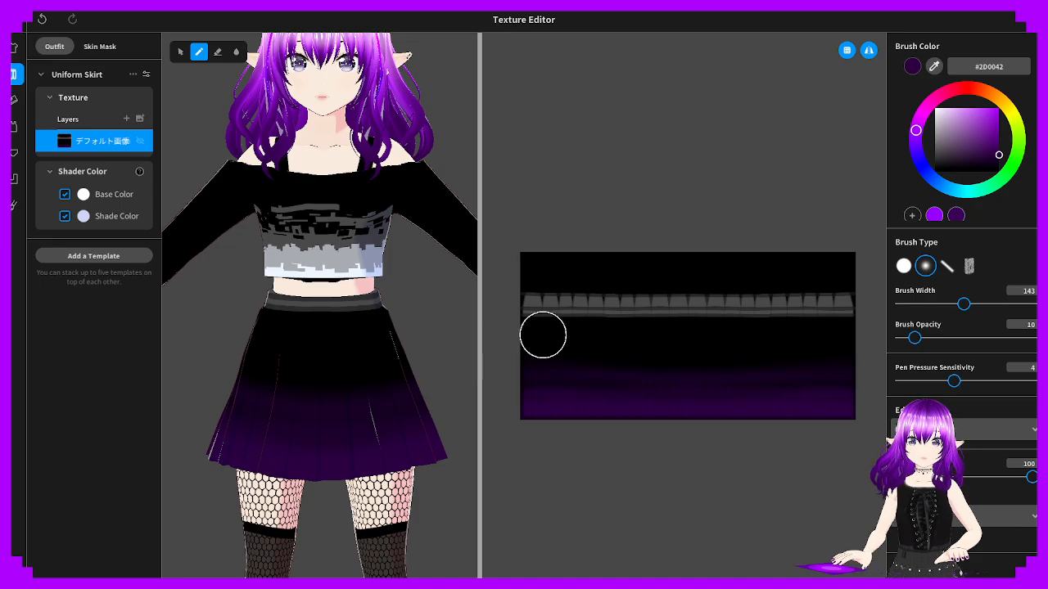
key(ctrl+z)
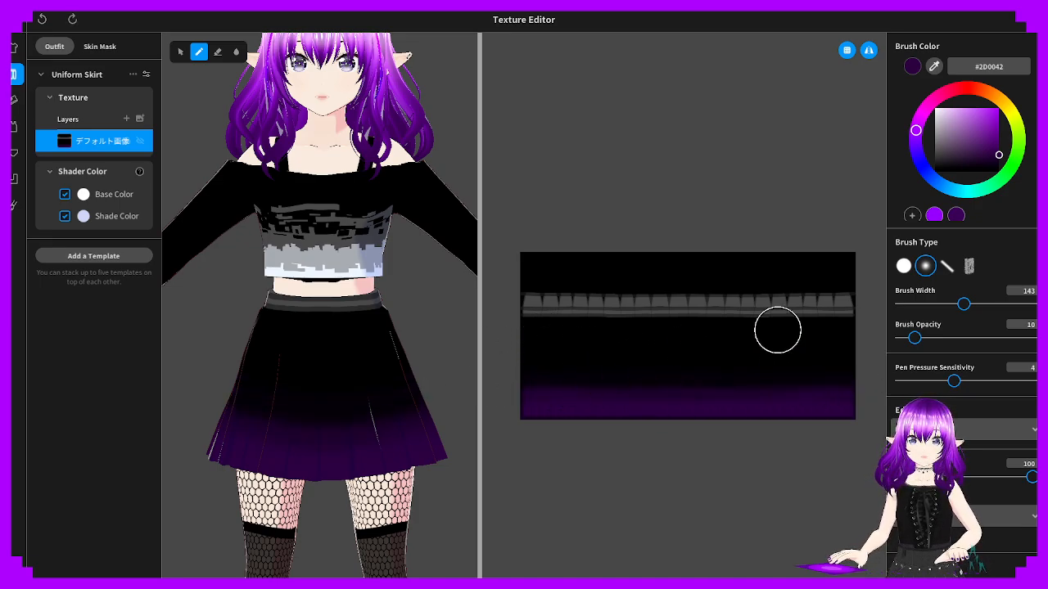
Blend the upper edge of the purple gradient across the skirt with brush width 143 and opacity 2
mouse_move(866, 372)
mouse_down()
mouse_move(495, 369)
mouse_move(600, 385)
mouse_move(838, 384)
mouse_move(580, 379)
mouse_move(863, 367)
mouse_move(564, 385)
mouse_move(630, 394)
mouse_move(464, 387)
mouse_up()
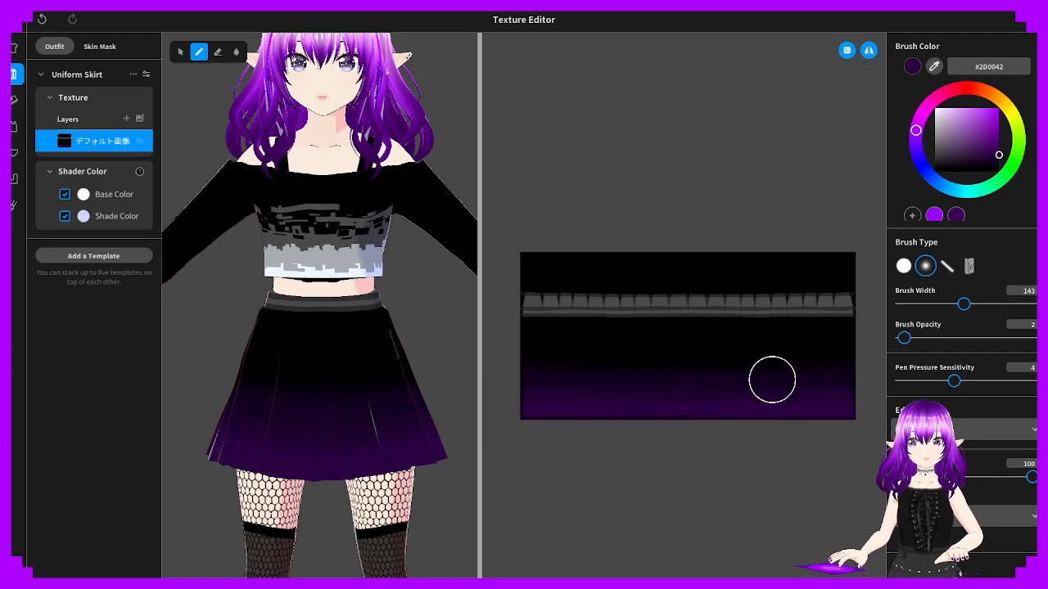
Fade the upper edge of the skirt's purple gradient into the black with brush width 143 and opacity 2 and 1
mouse_move(772, 380)
mouse_down()
mouse_move(877, 378)
mouse_move(798, 360)
mouse_up()
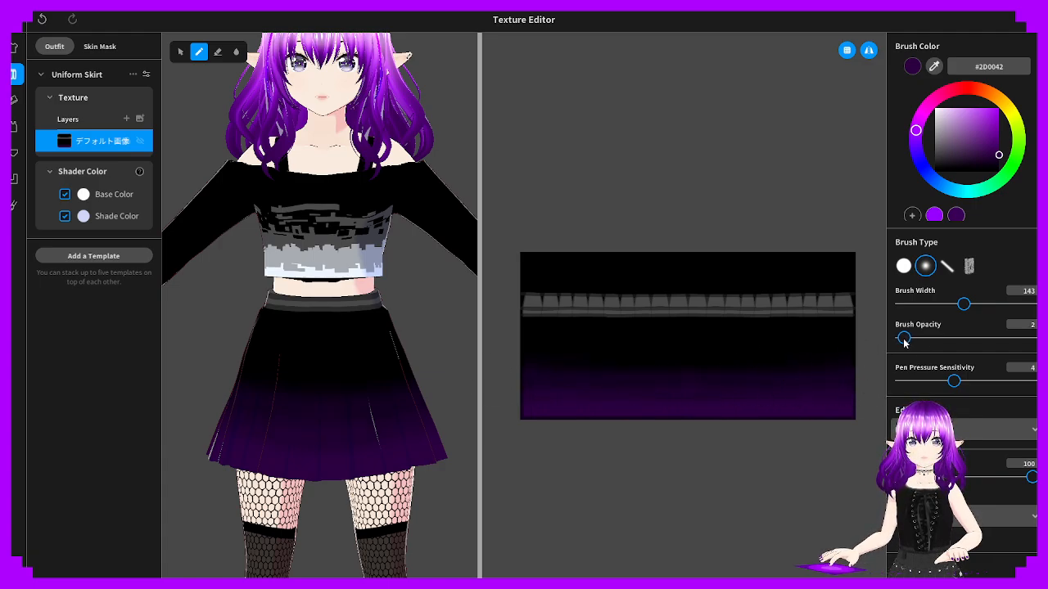
mouse_move(867, 362)
mouse_down()
mouse_move(516, 354)
mouse_move(436, 330)
mouse_move(592, 373)
mouse_move(795, 373)
mouse_up()
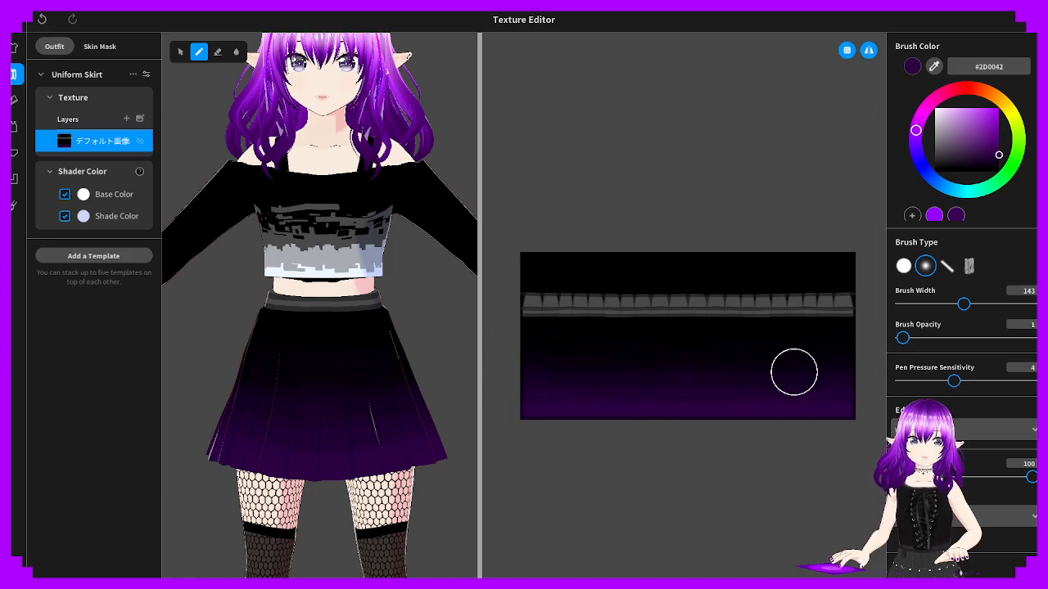
scroll(492, 389, down, 3)
scroll(475, 389, up, 3)
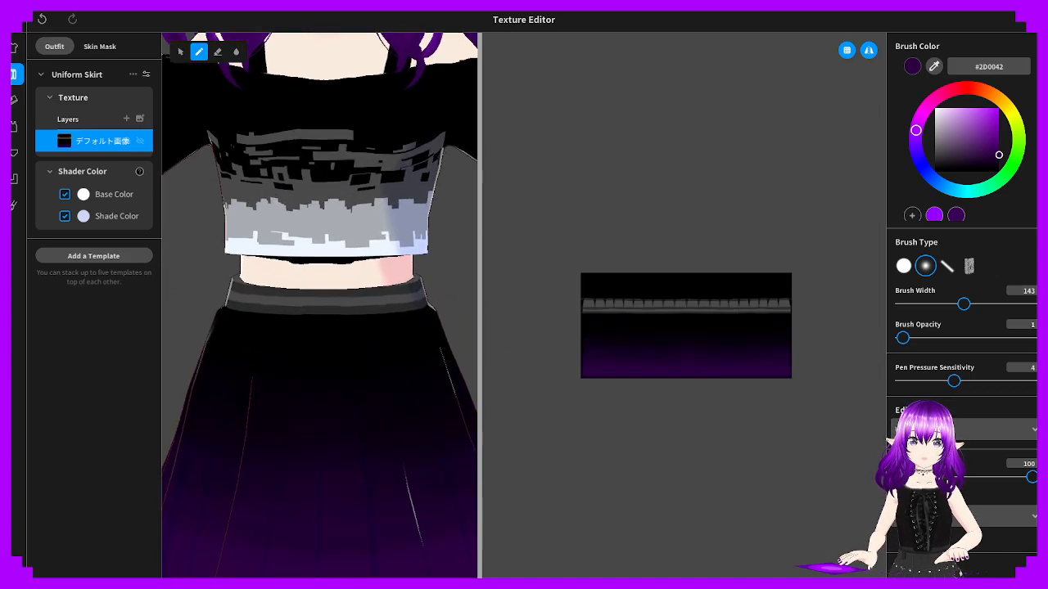
scroll(344, 483, down, 2)
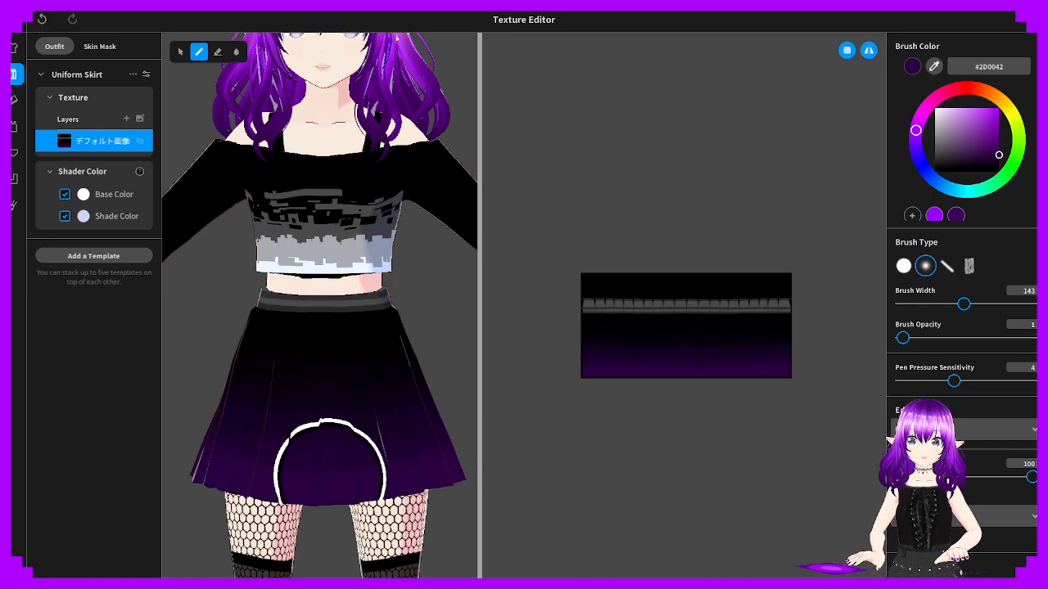
scroll(330, 475, up, 3)
scroll(346, 484, down, 2)
mouse_move(346, 484)
right_down()
mouse_move(353, 464)
mouse_move(338, 477)
mouse_move(483, 421)
right_up()
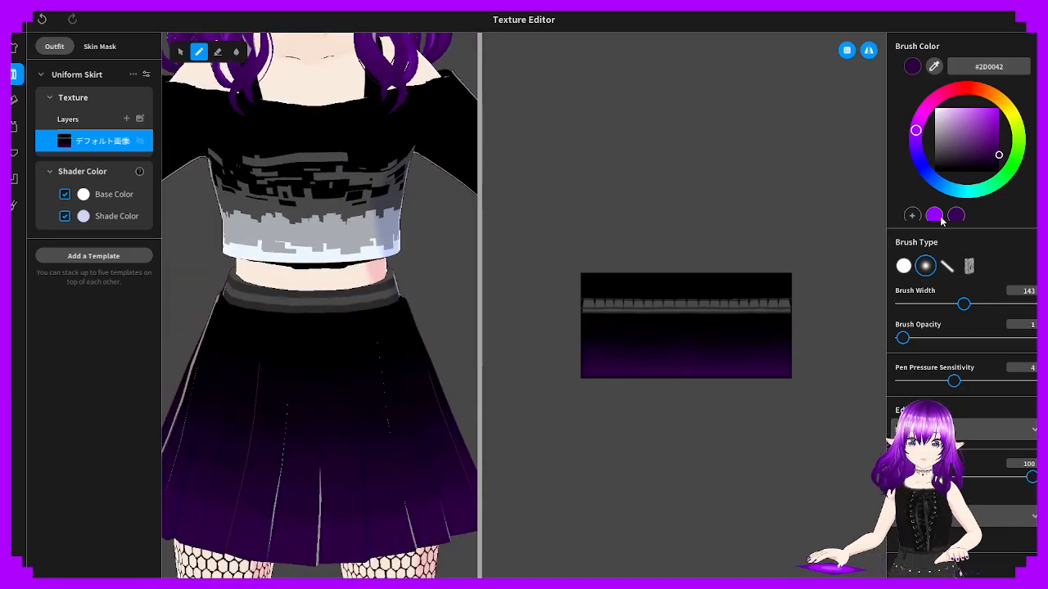
Blur the skirt's purple gradient with the Blur tool, reducing its width to 58 and 26 and raising opacity to 100
click(237, 53)
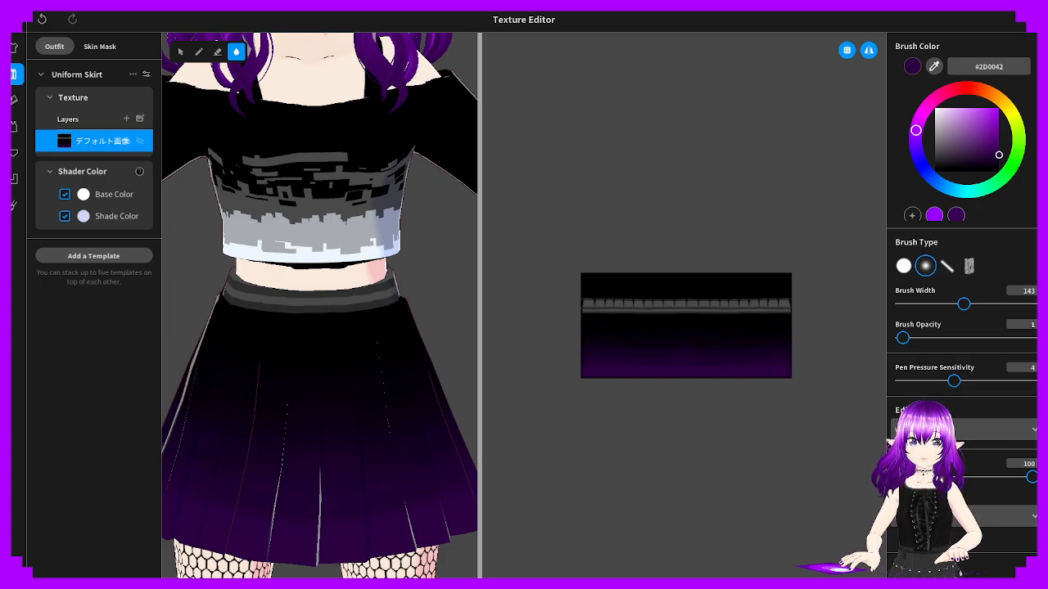
scroll(606, 368, up, 3)
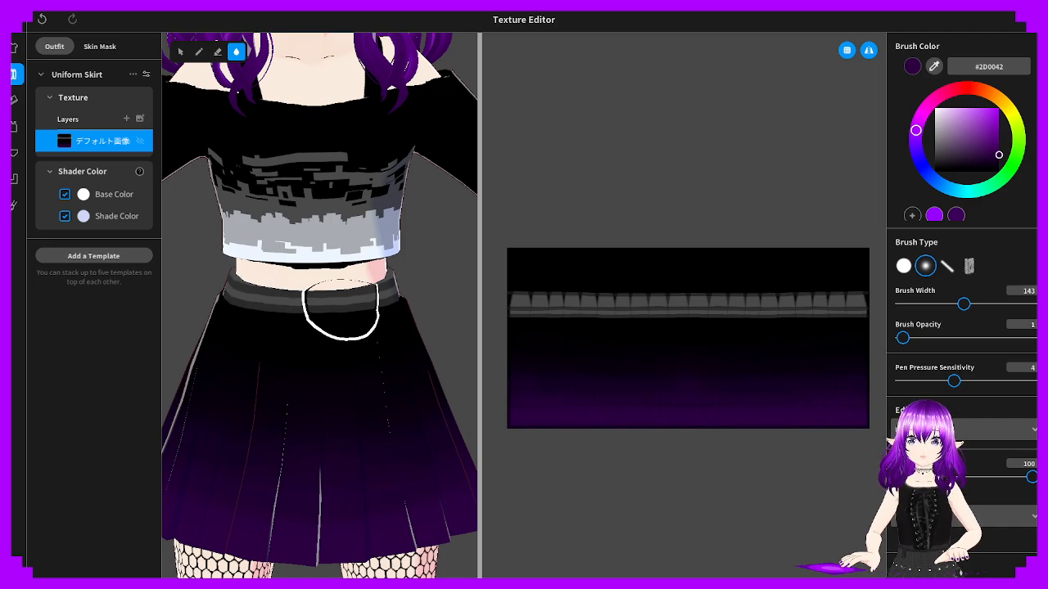
click(926, 304)
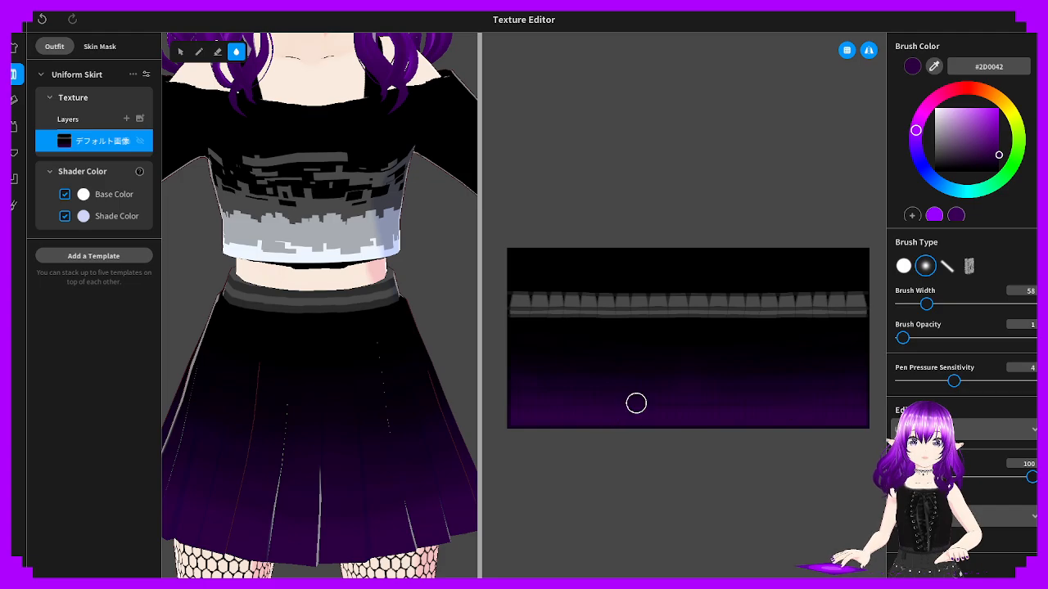
drag(928, 343, 1034, 338)
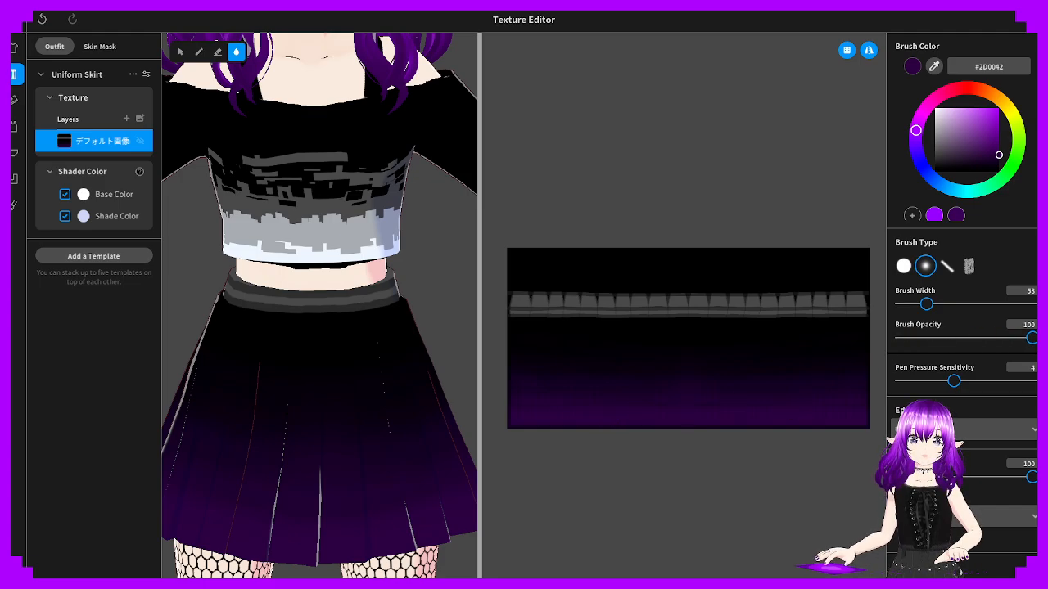
drag(926, 305, 912, 305)
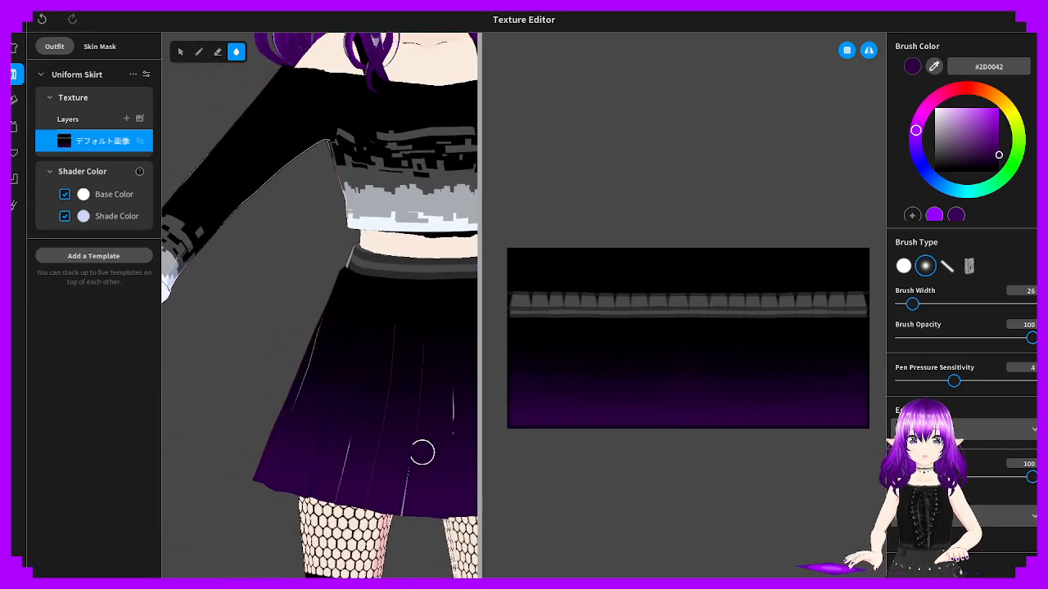
scroll(366, 450, up, 3)
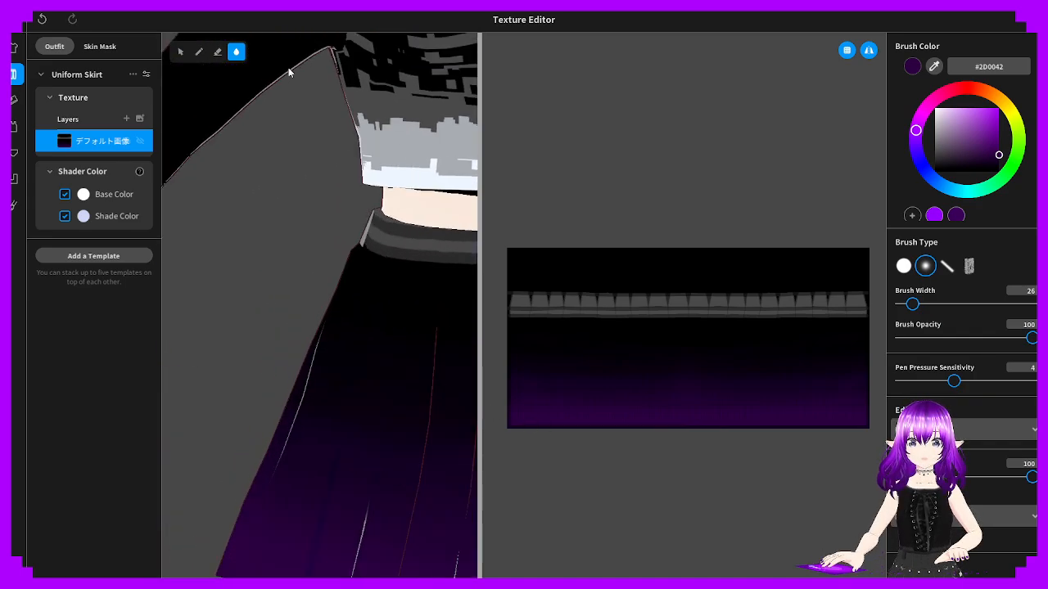
Try painting a soft #2D0042 stroke across the skirt on the model at width 26 and opacity 100
click(200, 53)
drag(310, 476, 402, 484)
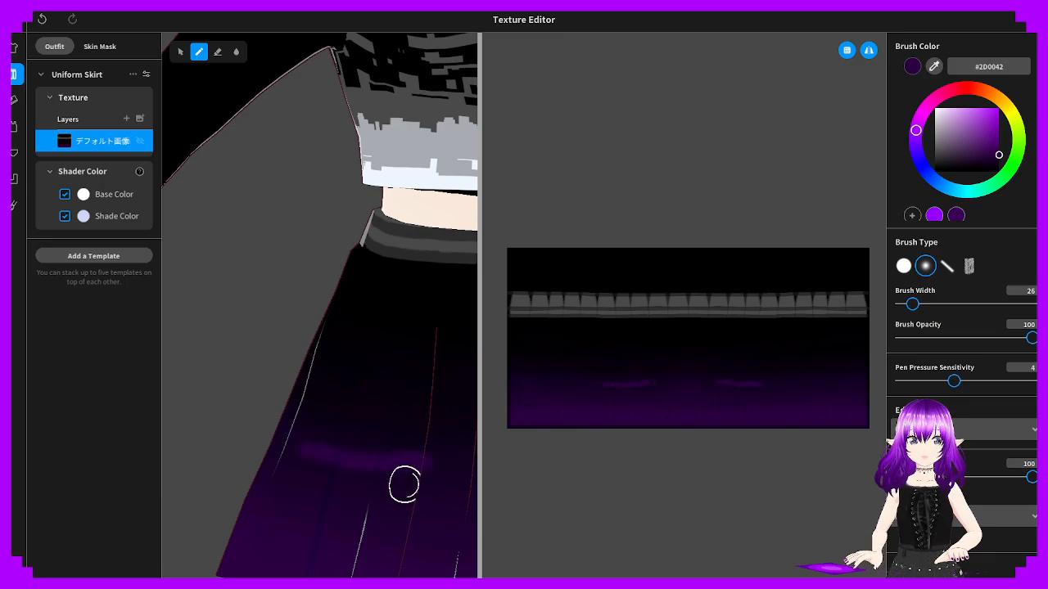
key(ctrl+z)
Touch up the skirt's purple gradient on the model with a 26-wide brush at low opacities of 7 and 2
click(912, 338)
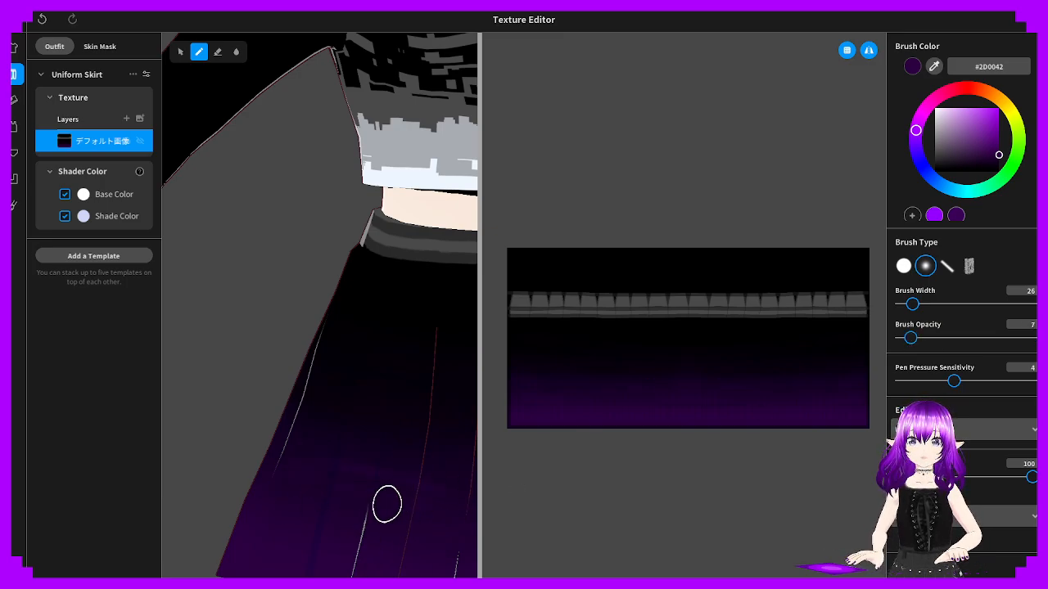
scroll(613, 419, up, 2)
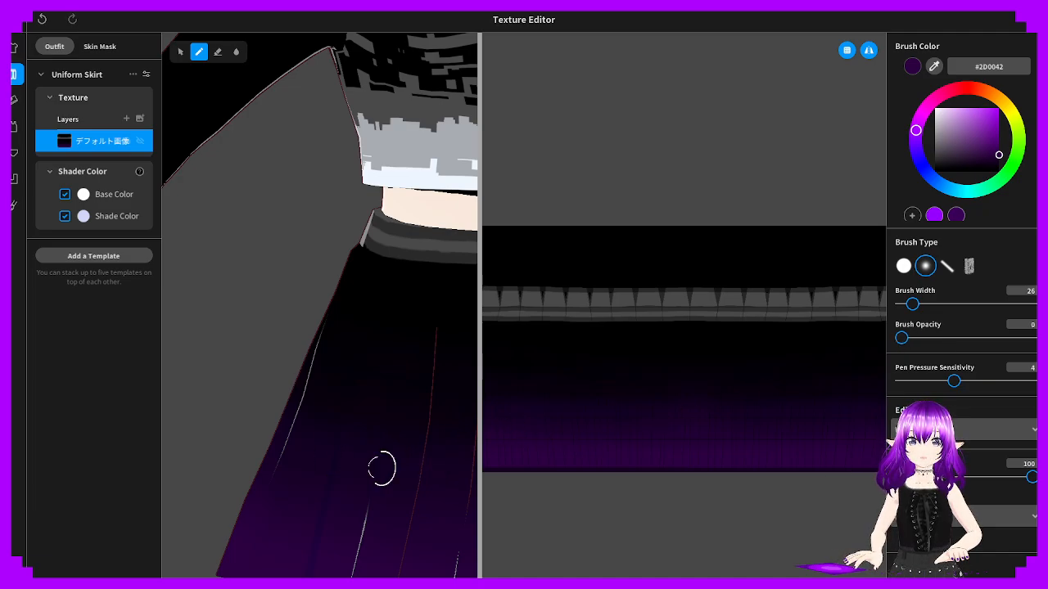
scroll(364, 466, down, 2)
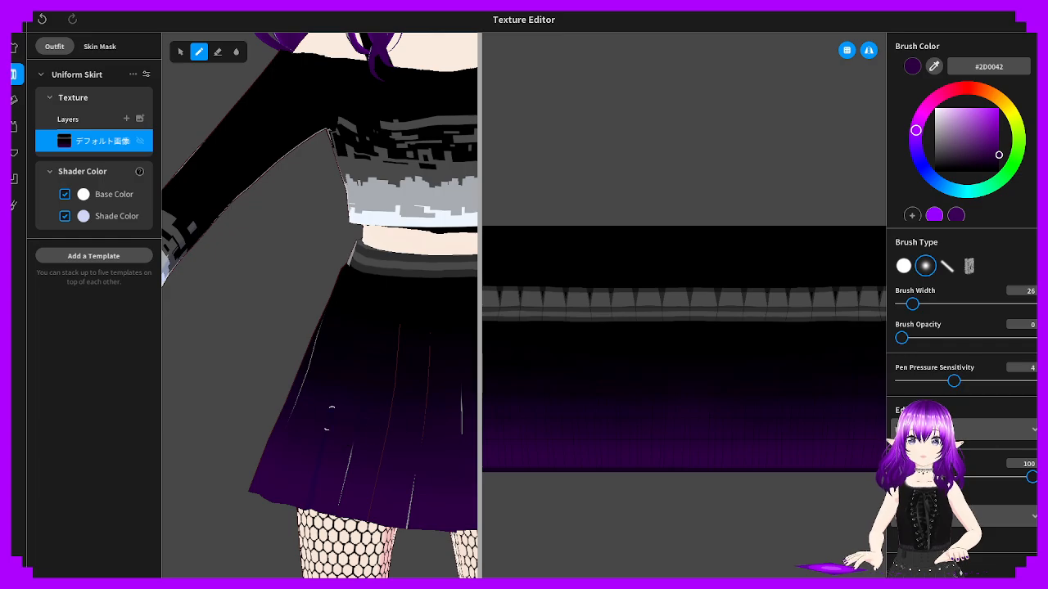
scroll(358, 423, up, 1)
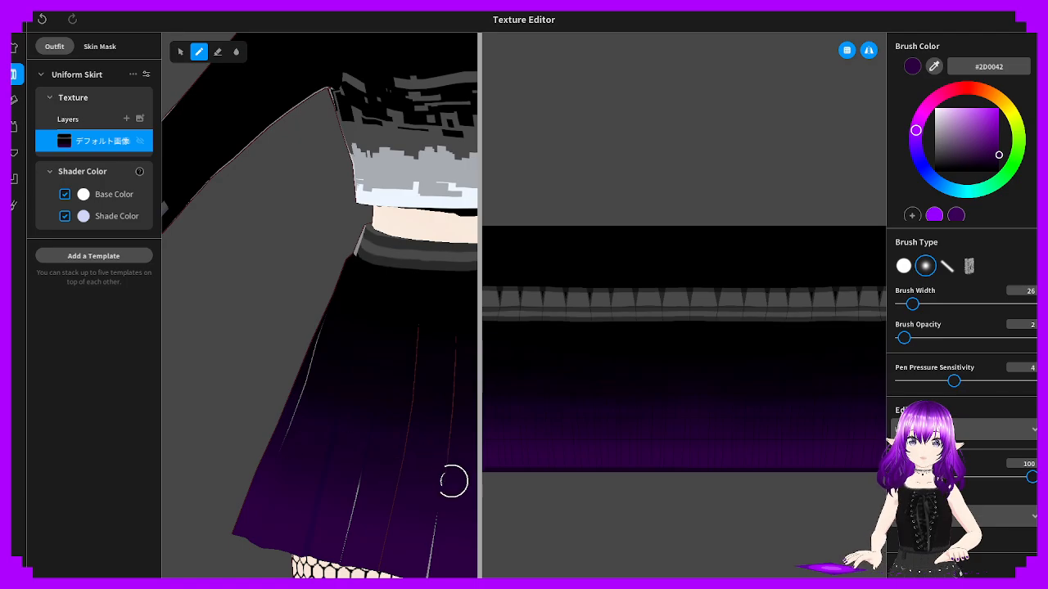
scroll(388, 485, down, 1)
mouse_move(395, 495)
right_down()
mouse_move(489, 486)
mouse_move(397, 481)
right_up()
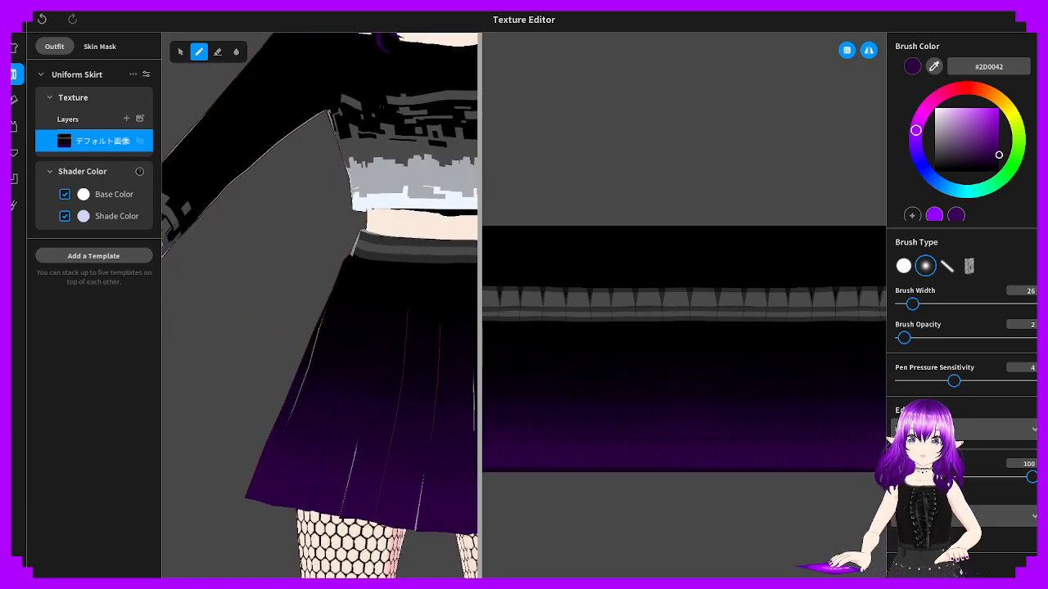
Smooth the middle of the skirt's gradient on the flat texture with the Blur tool at width 26 and opacity 2
click(235, 52)
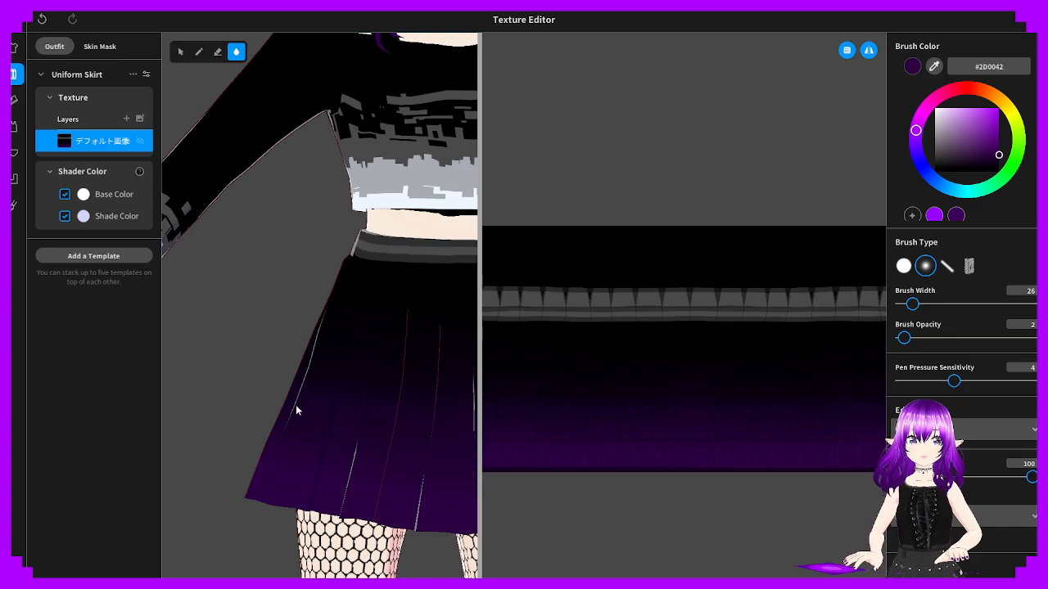
mouse_move(421, 415)
right_down()
mouse_move(433, 435)
mouse_move(391, 447)
right_up()
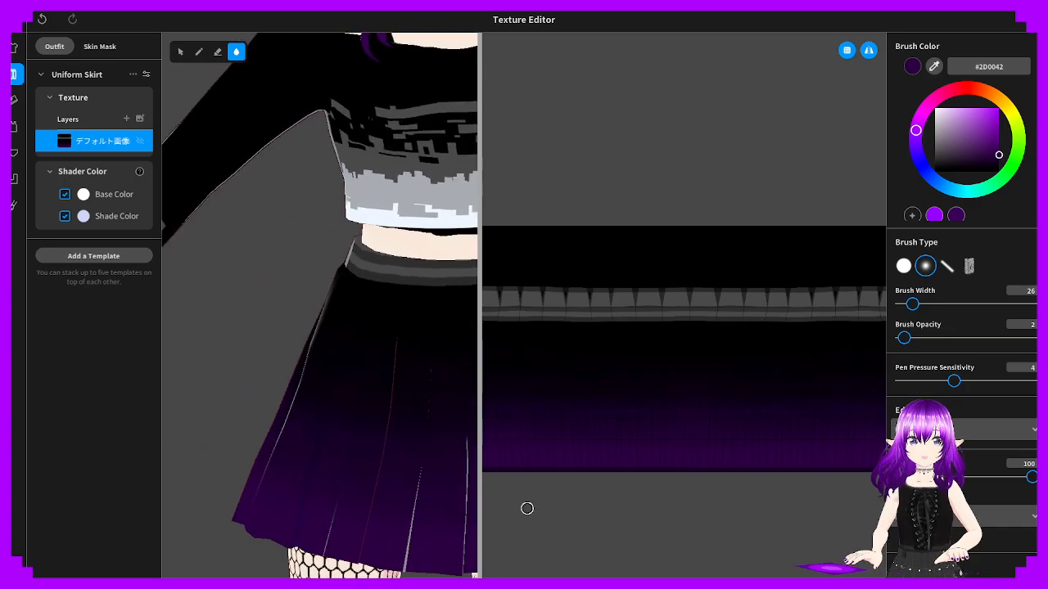
scroll(527, 508, up, 3)
middle_drag(603, 495, 642, 417)
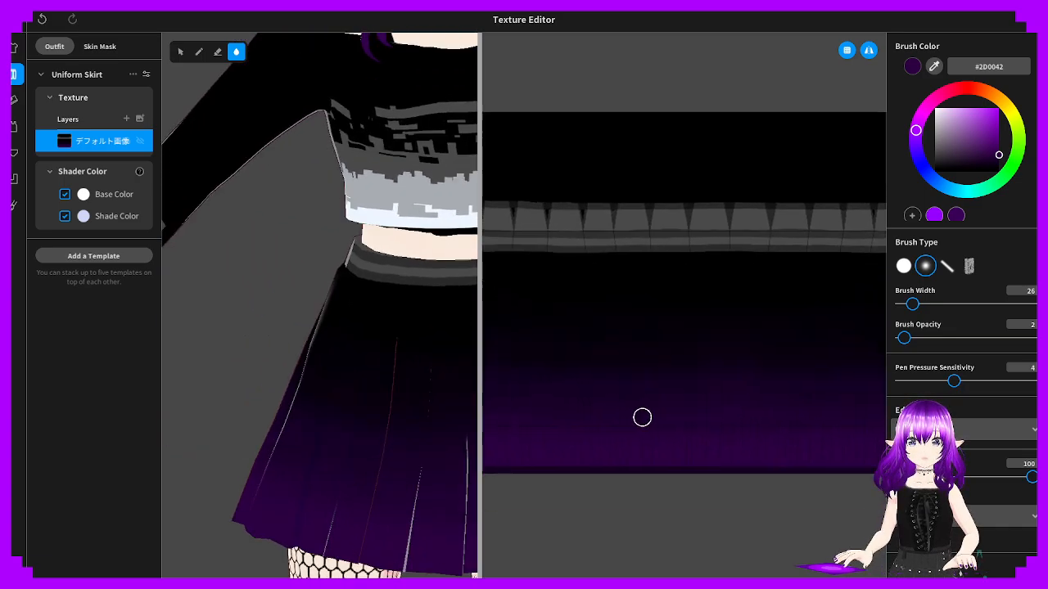
scroll(633, 466, up, 3)
mouse_move(616, 496)
middle_down()
mouse_move(711, 409)
mouse_move(696, 409)
middle_up()
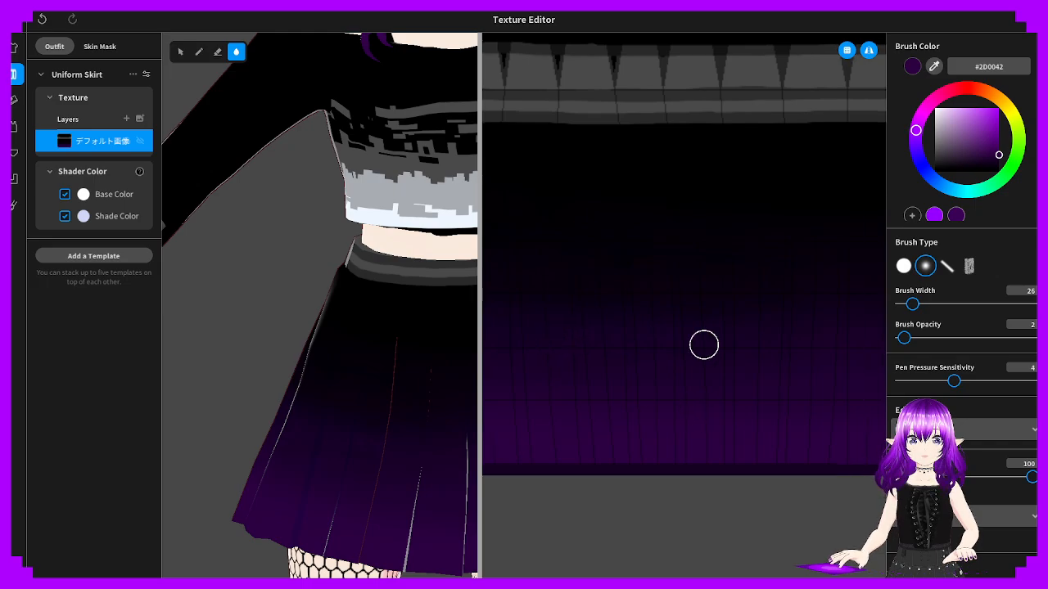
mouse_move(704, 344)
mouse_down()
mouse_move(471, 378)
mouse_move(620, 339)
mouse_move(746, 337)
mouse_up()
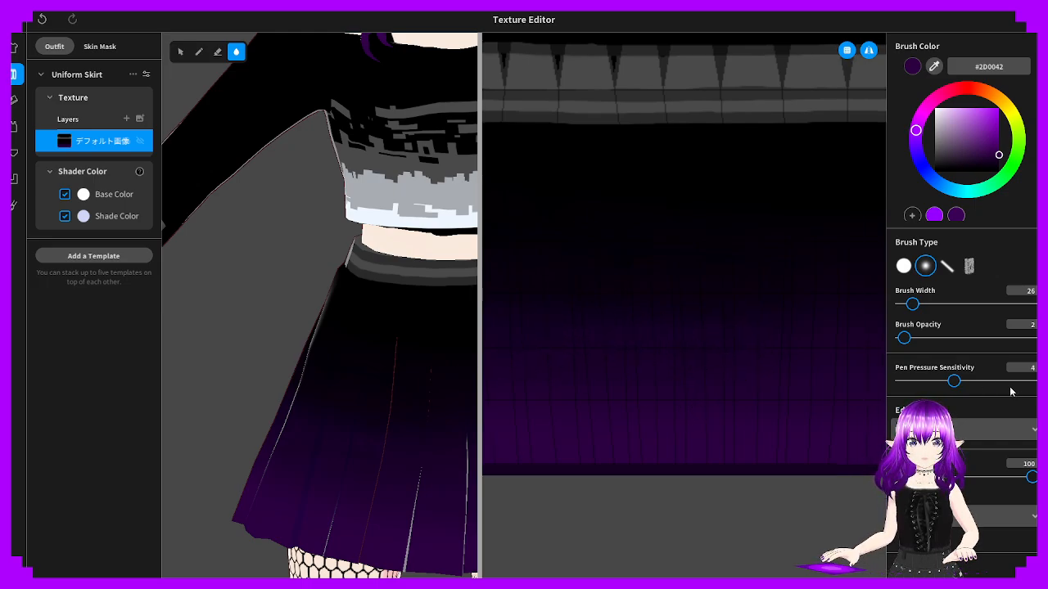
Blur the purple-to-black transition across the skirt texture up to its side edge at width 26 and opacity 100
click(960, 338)
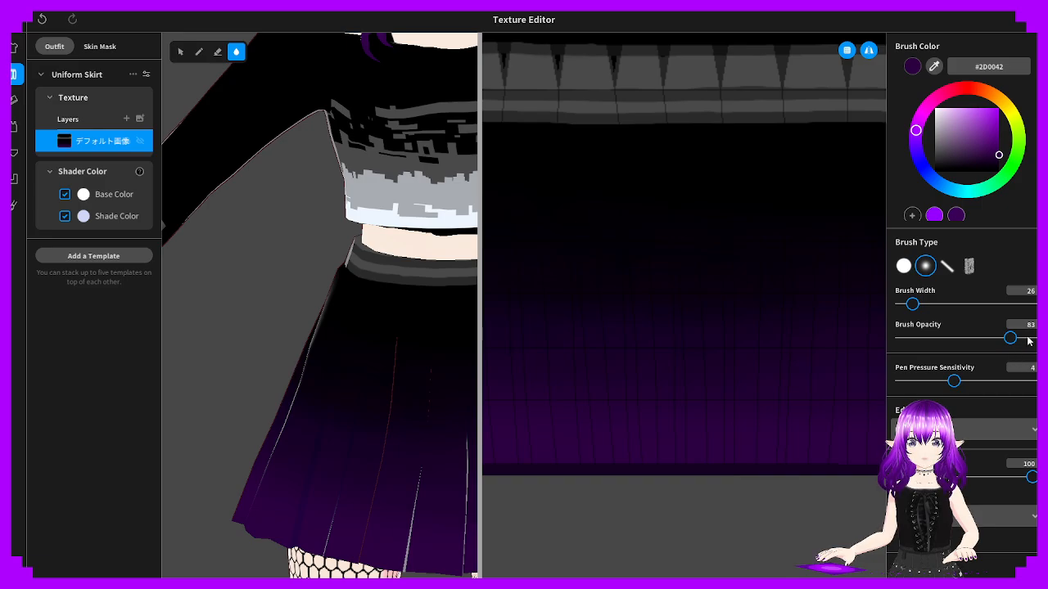
click(1029, 339)
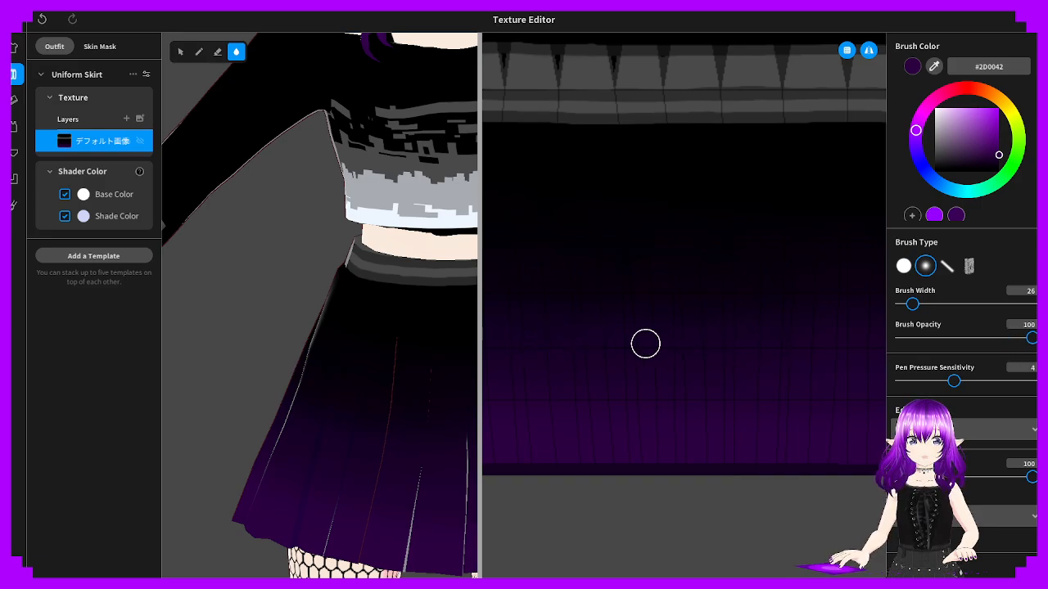
scroll(680, 365, down, 2)
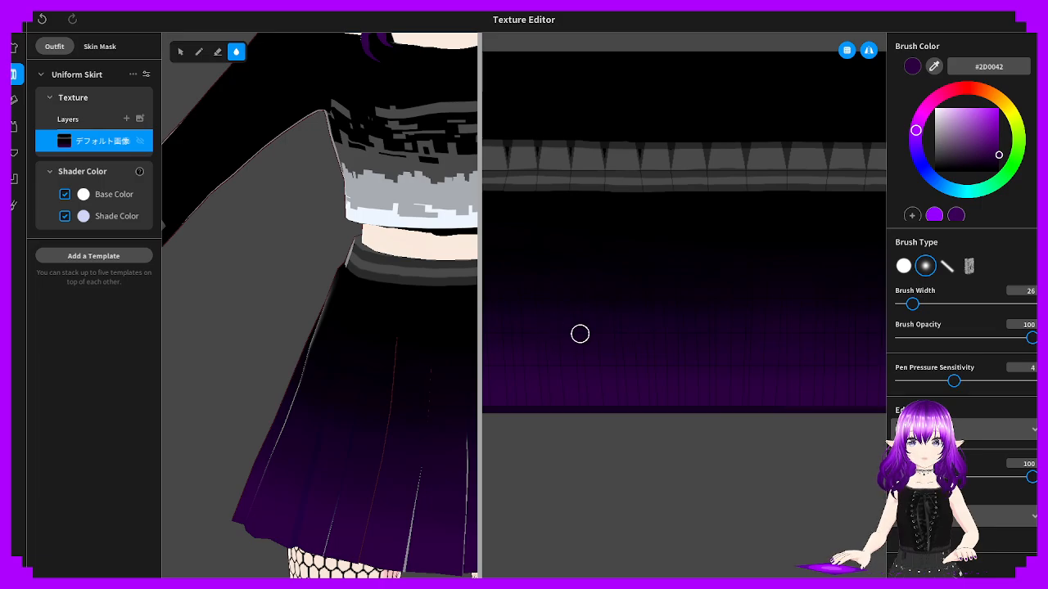
scroll(581, 333, down, 1)
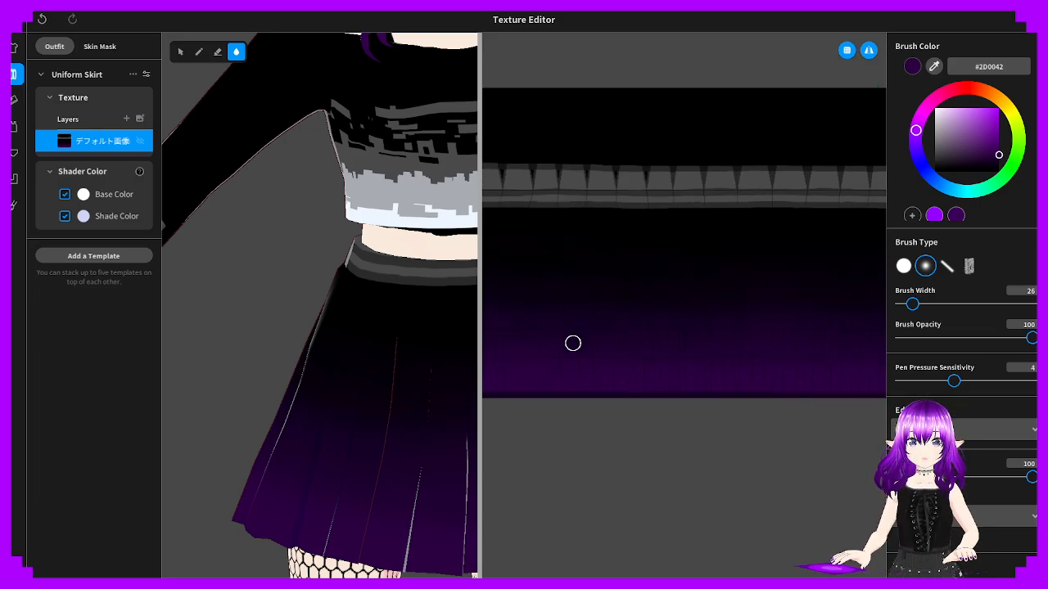
mouse_move(548, 345)
middle_down()
mouse_move(649, 354)
mouse_move(541, 349)
middle_up()
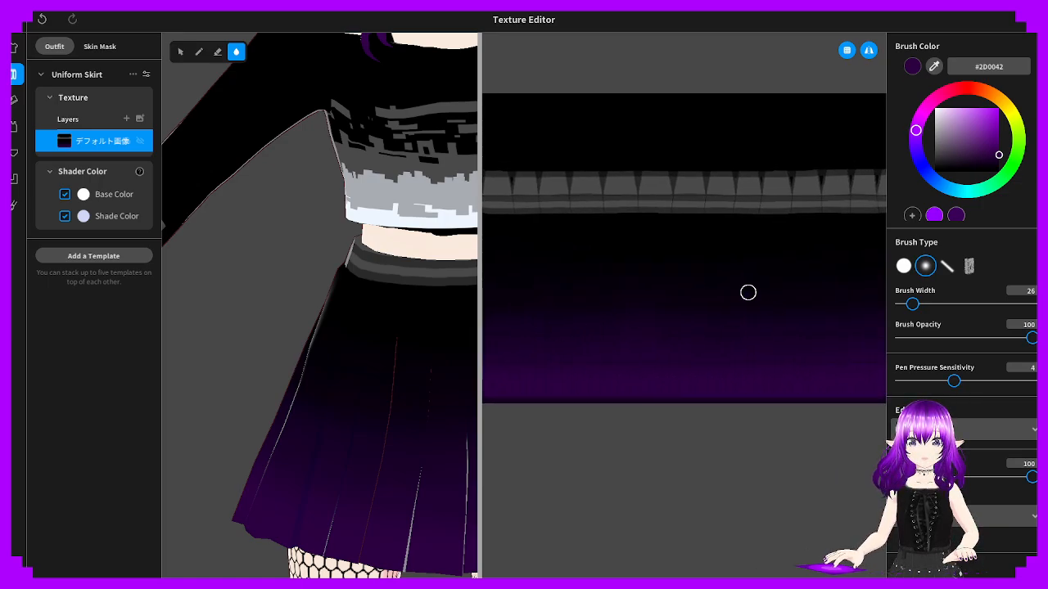
middle_drag(600, 348, 757, 355)
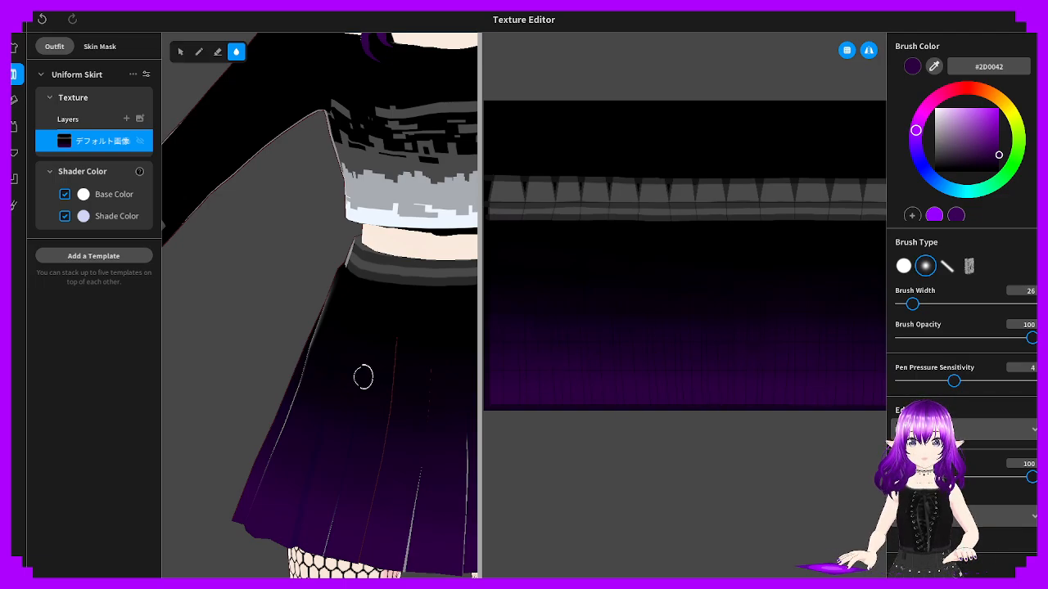
middle_drag(489, 370, 677, 383)
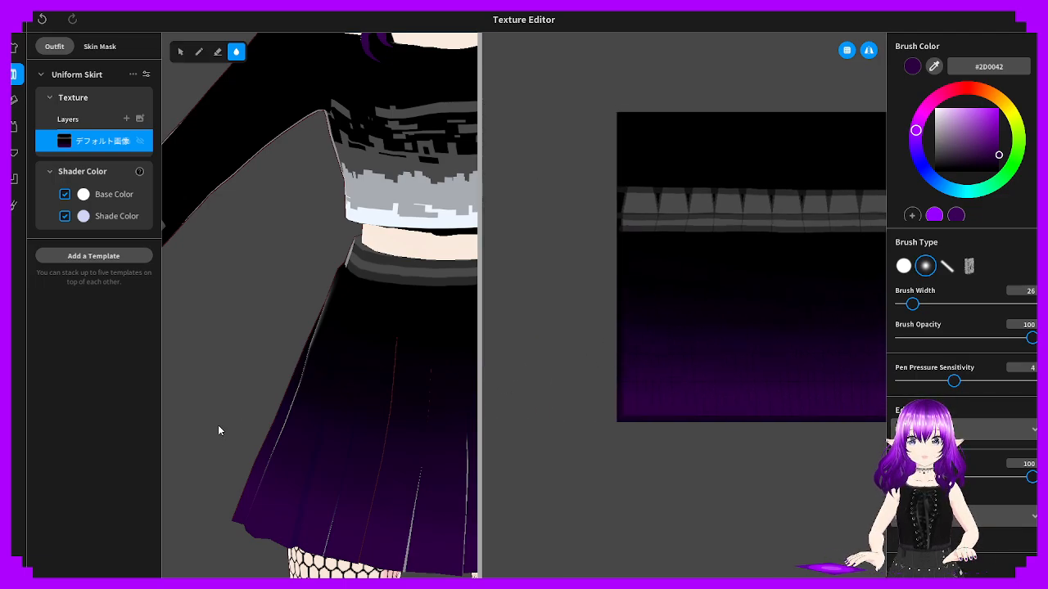
Check the finished skirt on the whole figure and return from texture editing to the Bottoms customization
scroll(363, 446, down, 8)
right_drag(379, 448, 405, 449)
scroll(427, 461, down, 2)
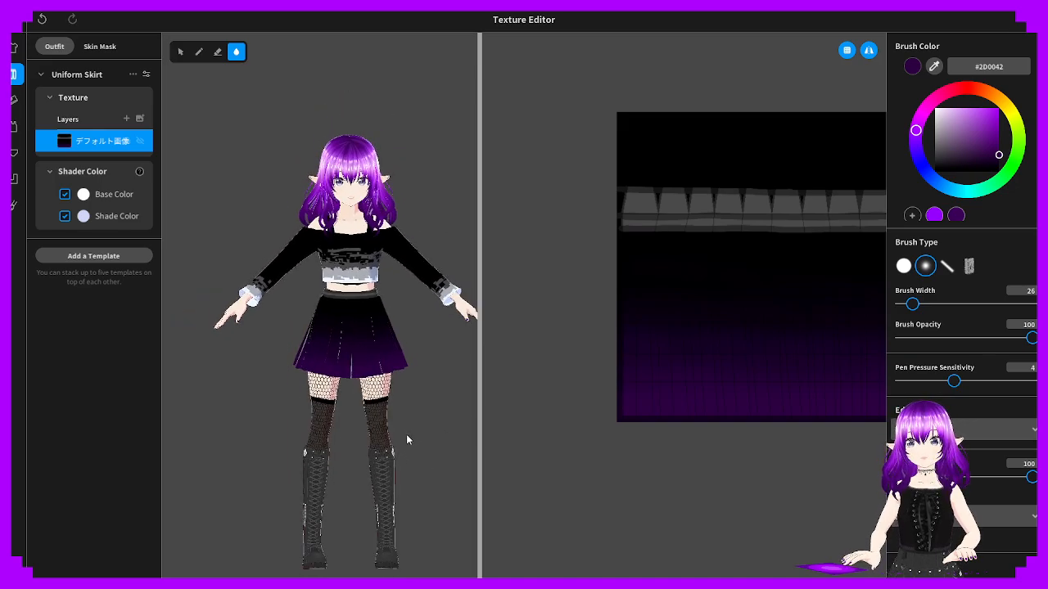
scroll(407, 435, up, 3)
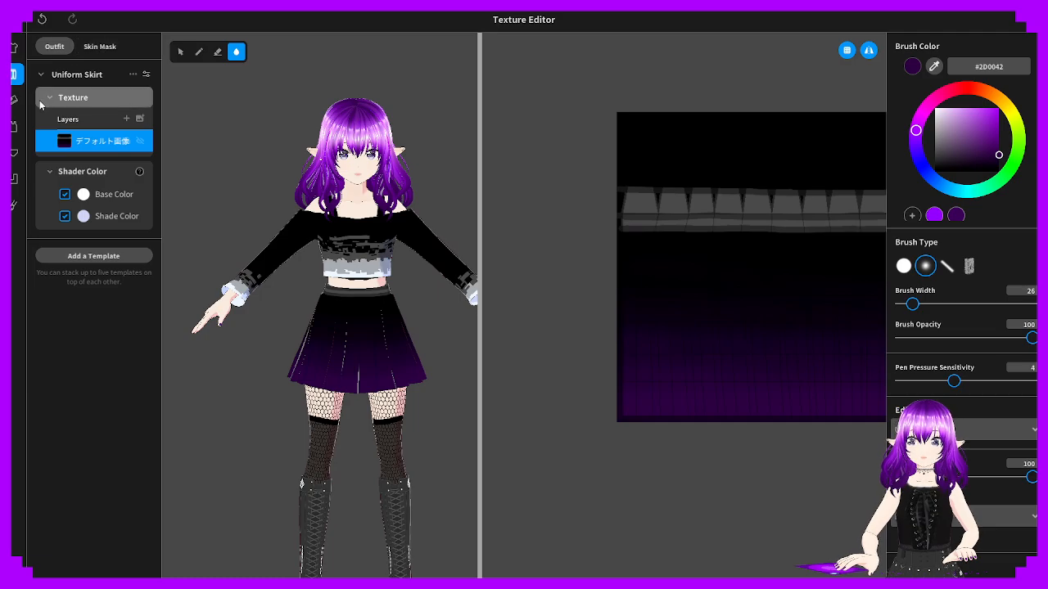
click(64, 46)
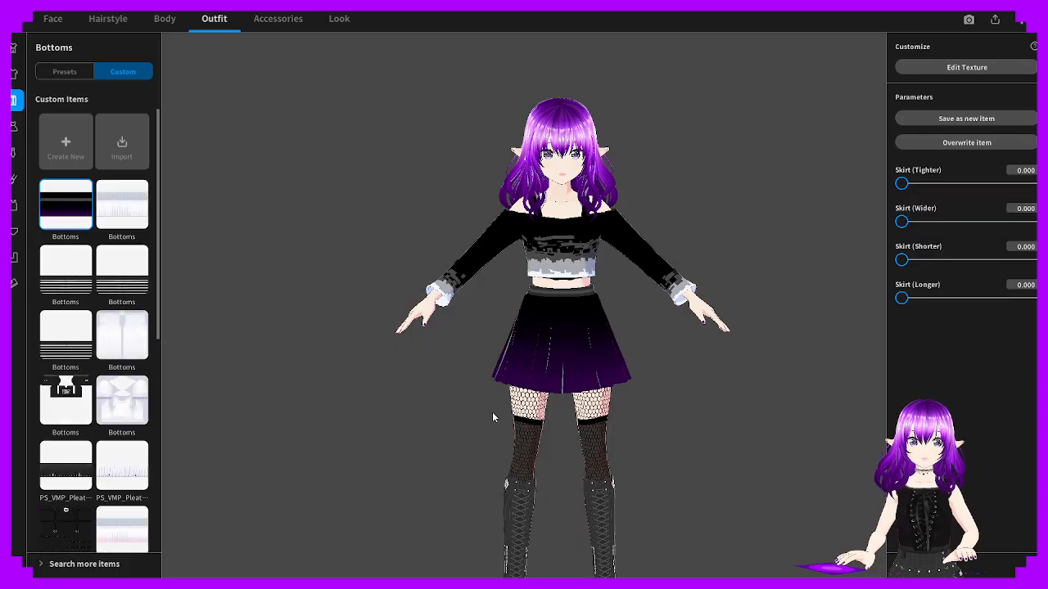
drag(492, 415, 533, 445)
scroll(532, 446, up, 3)
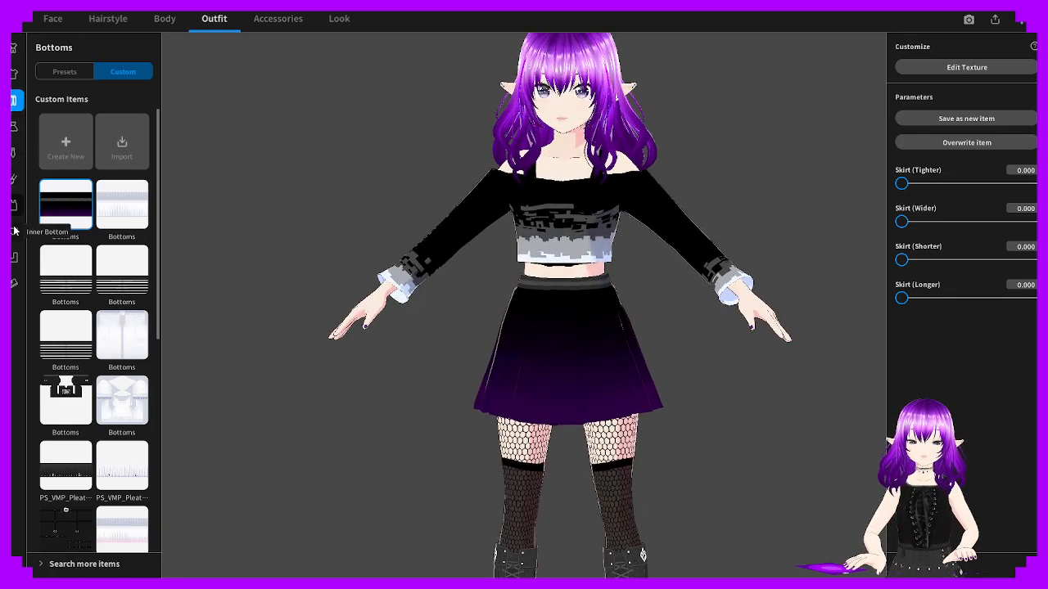
Open the Socks' Skin Overlay texture for editing and set the Eraser to width 199
click(13, 259)
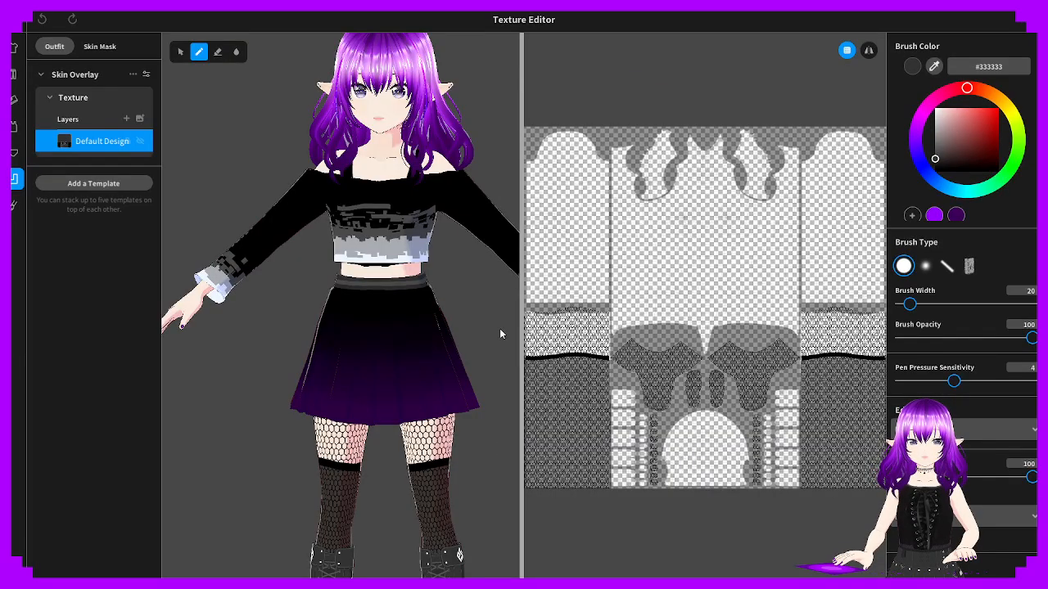
scroll(375, 430, up, 4)
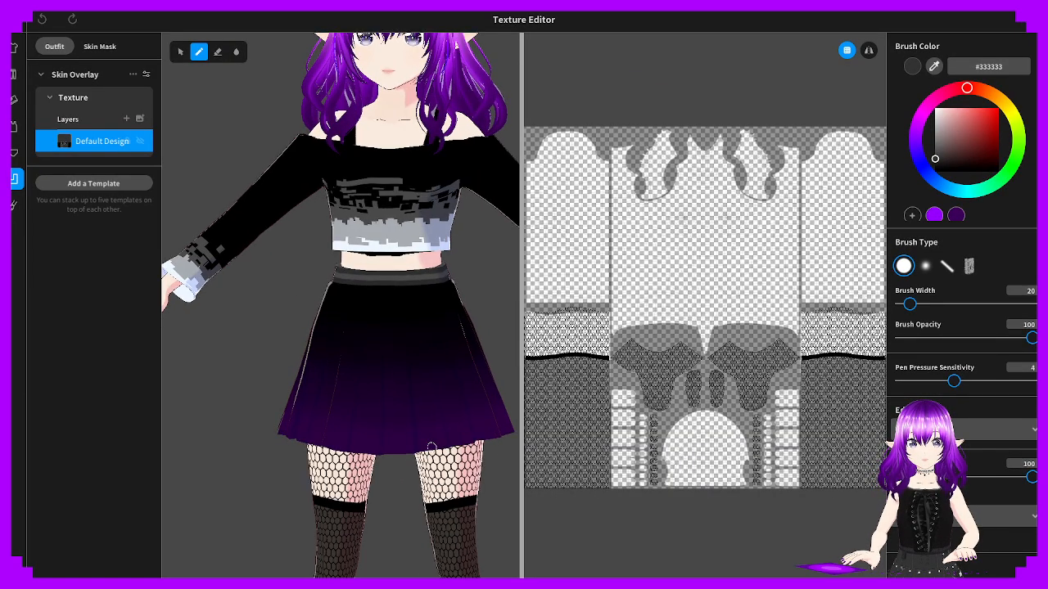
scroll(597, 395, up, 2)
scroll(694, 348, up, 3)
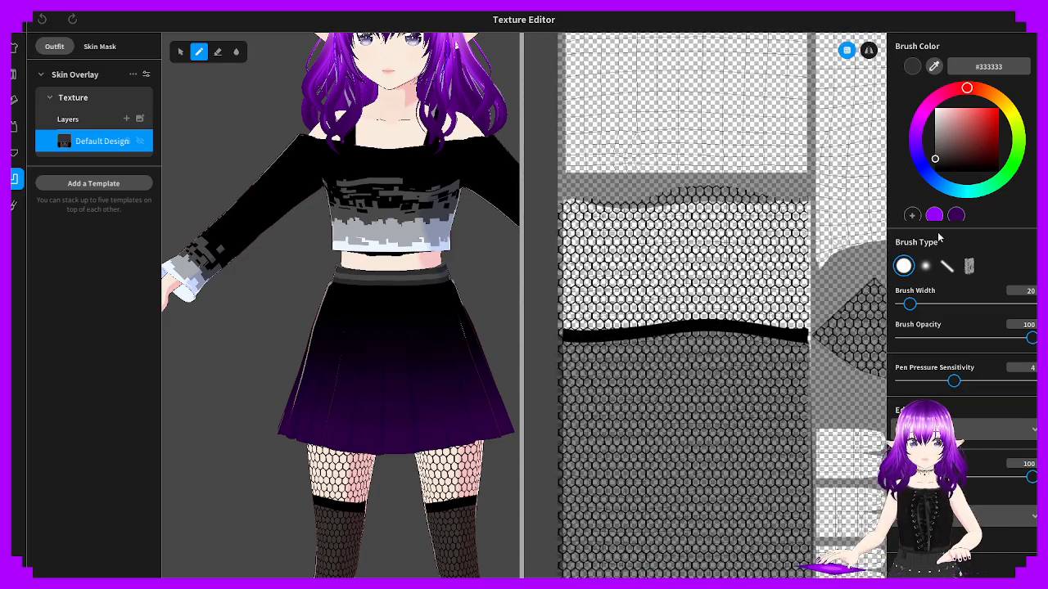
click(218, 52)
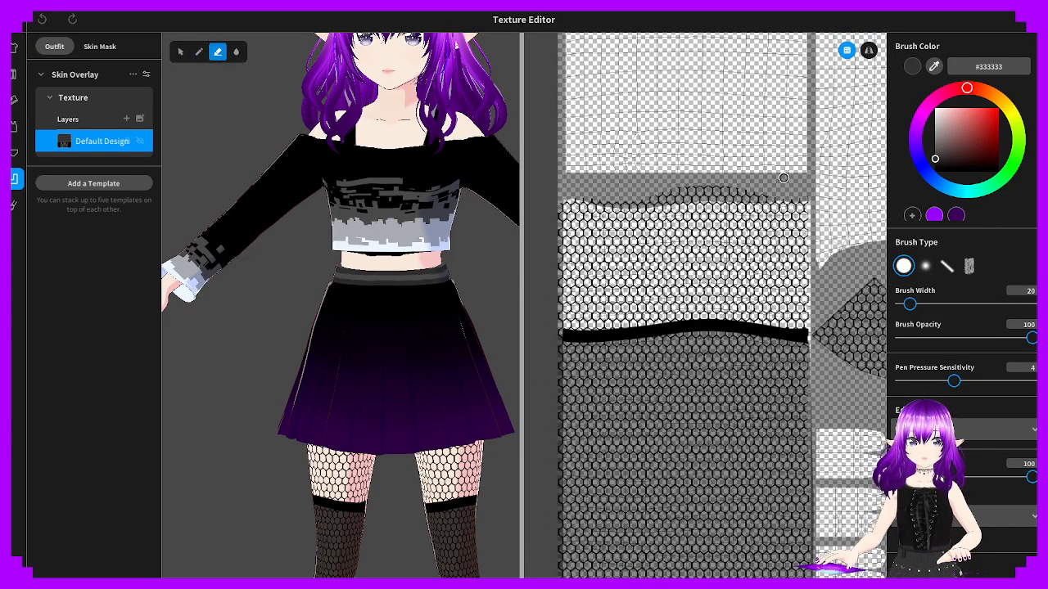
drag(958, 304, 988, 304)
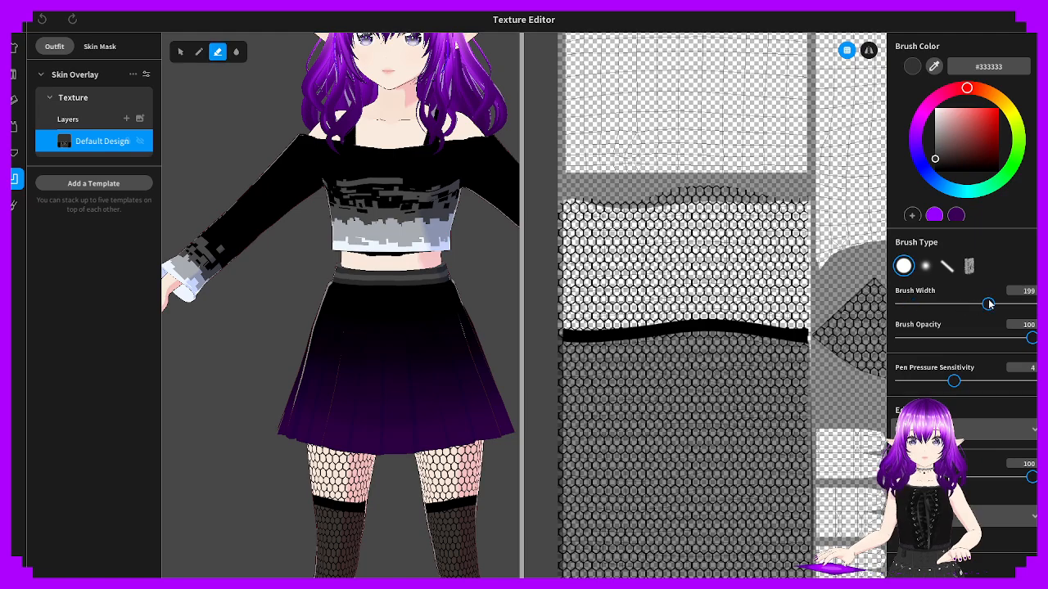
Erase the fishnet above the black stocking band on both legs with mirrored editing, at width 199 and opacity 100
mouse_move(698, 204)
mouse_down()
mouse_move(603, 215)
mouse_move(760, 220)
mouse_up()
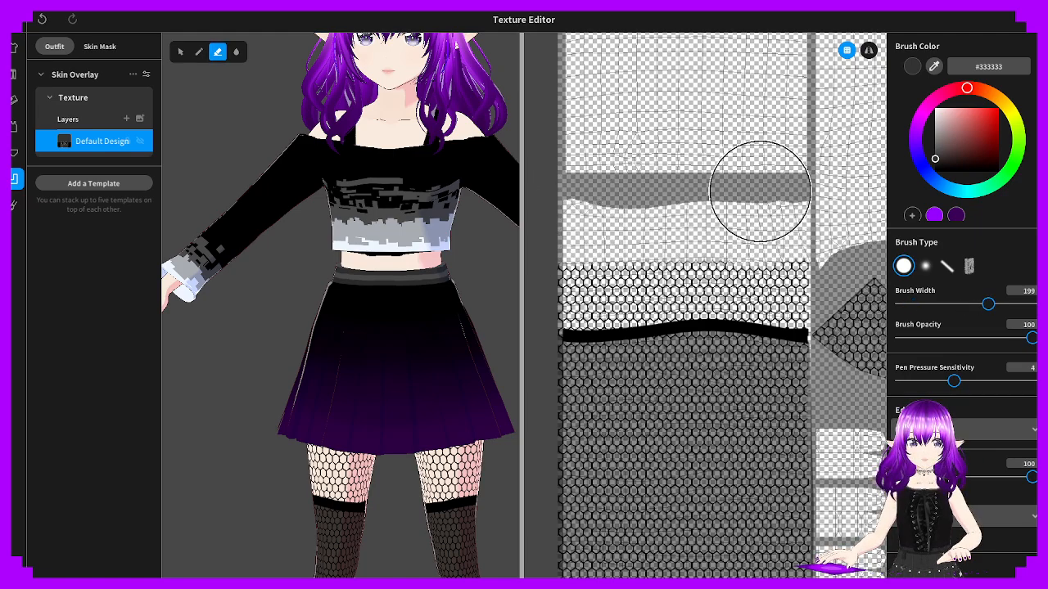
key(ctrl+z)
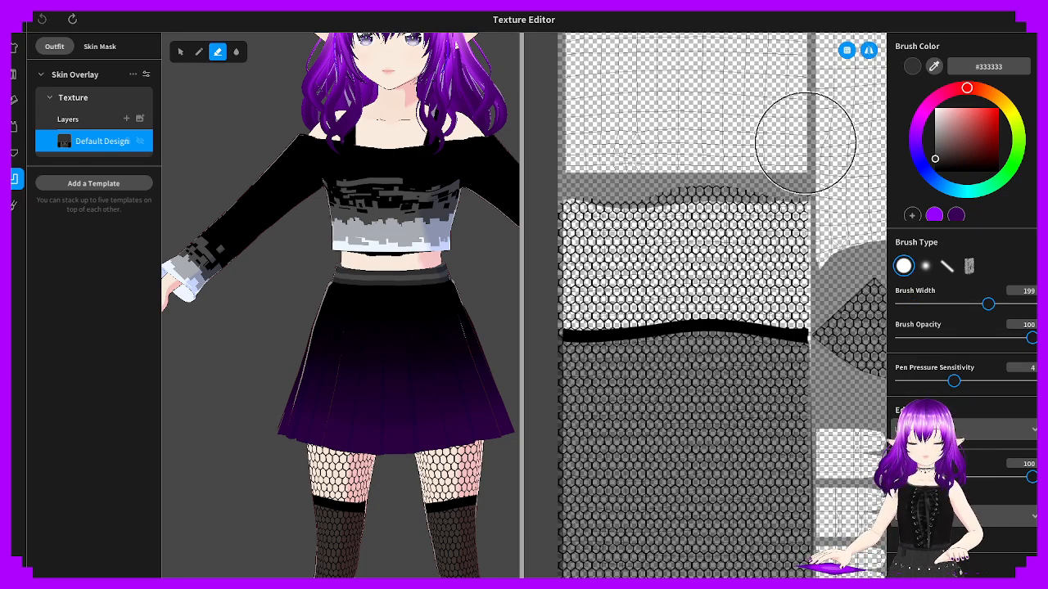
mouse_move(805, 136)
mouse_down()
mouse_move(713, 231)
mouse_move(589, 227)
mouse_move(788, 266)
mouse_move(686, 245)
mouse_move(564, 252)
mouse_move(707, 243)
mouse_move(800, 271)
mouse_up()
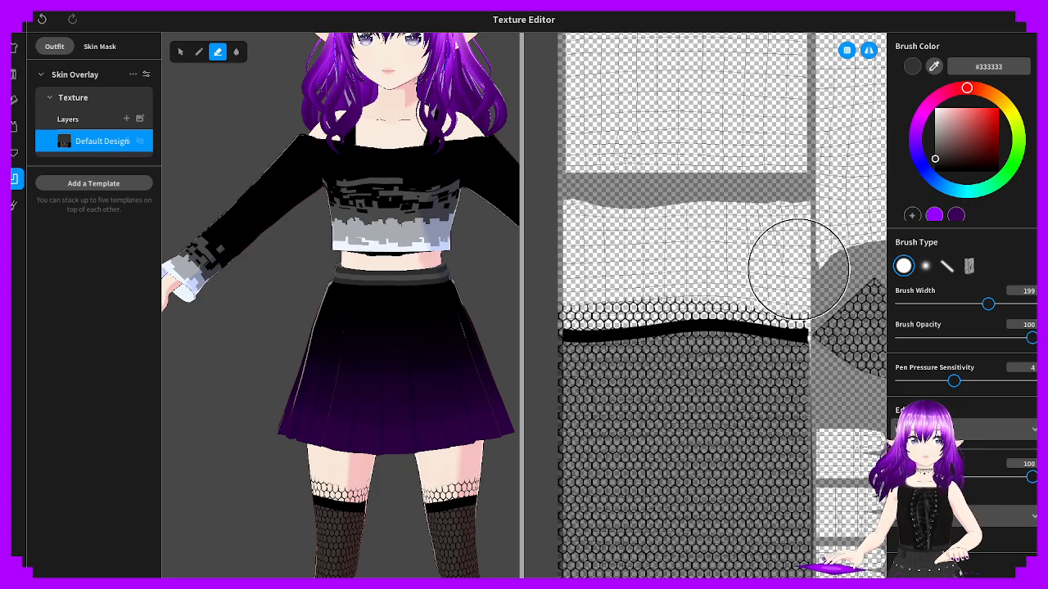
scroll(800, 271, up, 3)
mouse_move(609, 305)
middle_down()
mouse_move(745, 292)
mouse_move(671, 287)
middle_up()
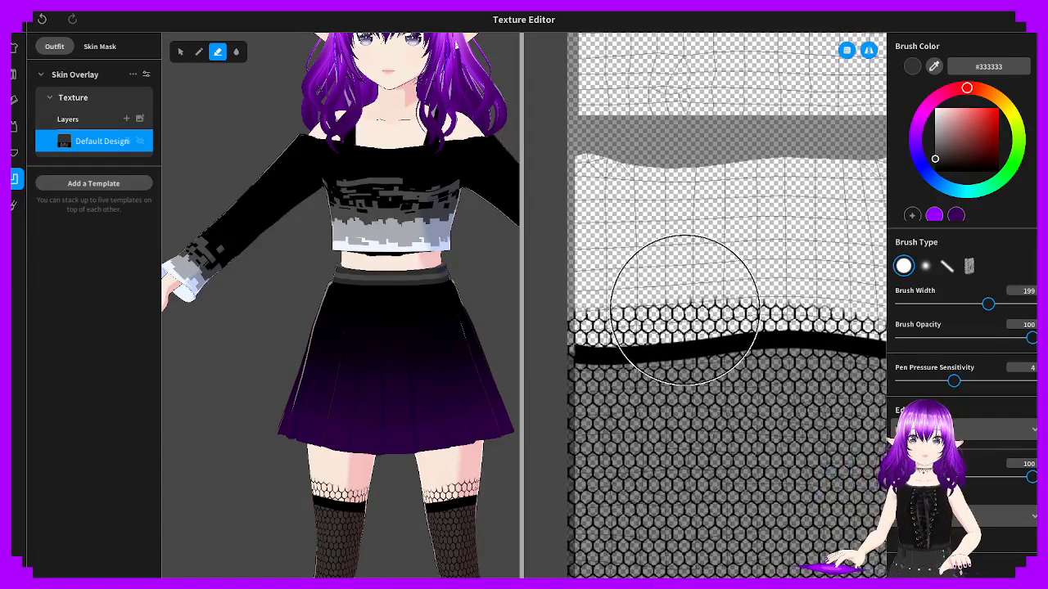
mouse_move(574, 257)
mouse_down()
mouse_move(636, 265)
mouse_move(830, 245)
mouse_up()
middle_drag(830, 245, 617, 245)
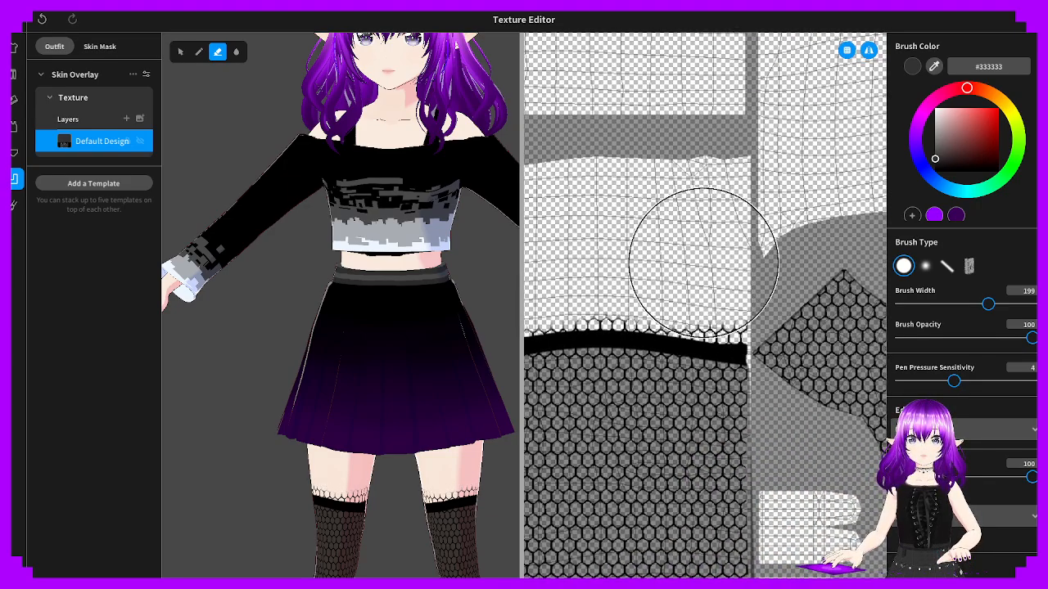
Erase the leftover fishnet fringe along the top of the black band across the leg piece at width 58
click(927, 303)
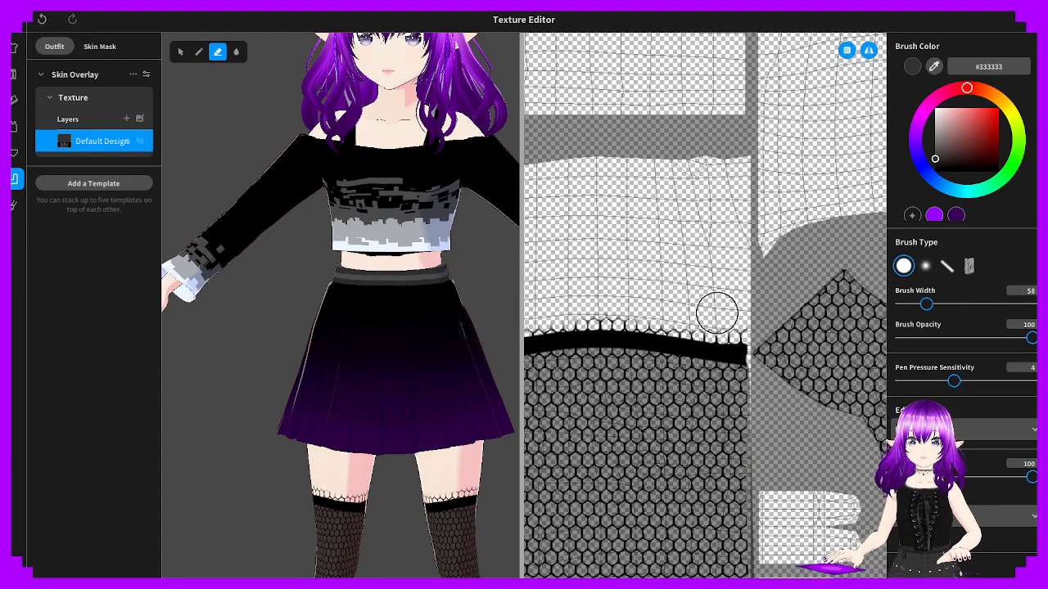
mouse_move(716, 311)
mouse_down()
mouse_move(739, 316)
mouse_move(603, 307)
mouse_up()
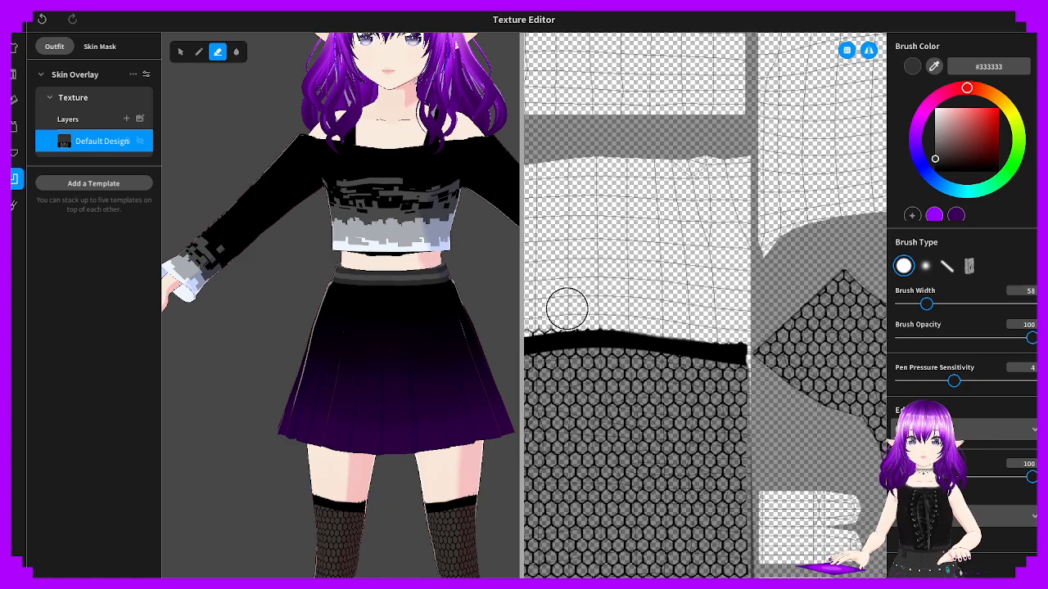
middle_drag(565, 309, 811, 283)
drag(843, 290, 674, 300)
scroll(664, 306, up, 2)
mouse_move(575, 292)
mouse_down()
mouse_move(641, 297)
mouse_move(573, 298)
mouse_move(632, 300)
mouse_move(859, 273)
mouse_up()
middle_drag(809, 265, 605, 267)
mouse_move(572, 284)
mouse_down()
mouse_move(725, 283)
mouse_move(861, 304)
mouse_up()
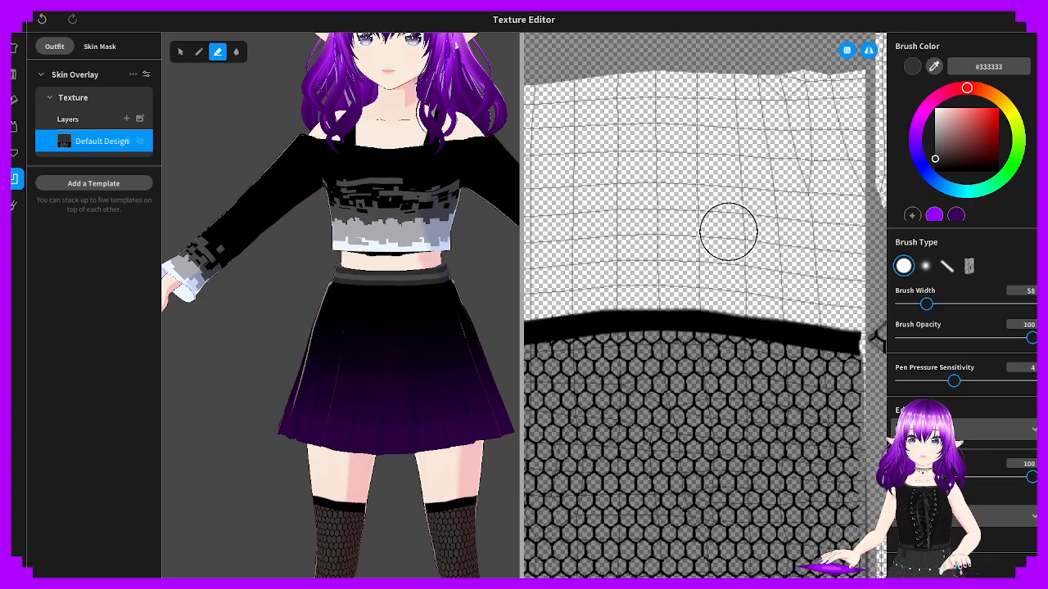
middle_drag(728, 232, 689, 261)
scroll(693, 261, down, 4)
scroll(694, 259, down, 3)
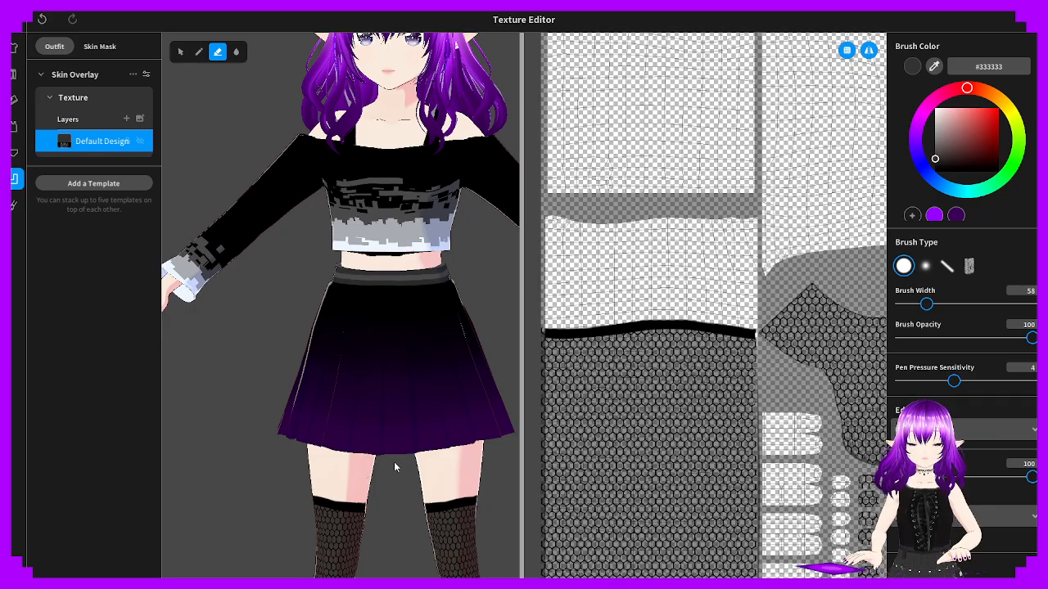
scroll(409, 462, down, 5)
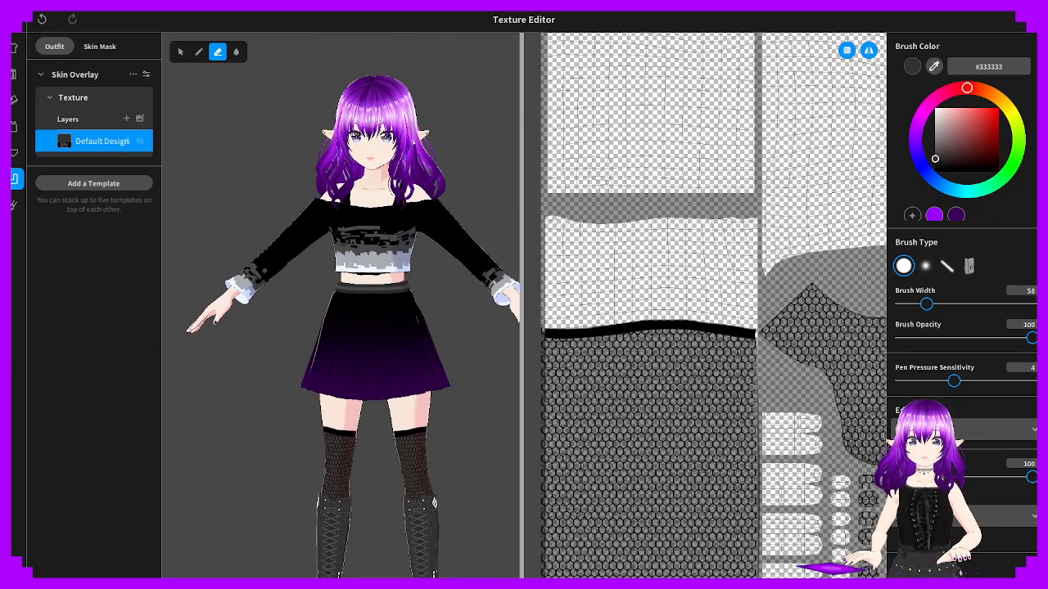
right_drag(415, 473, 433, 501)
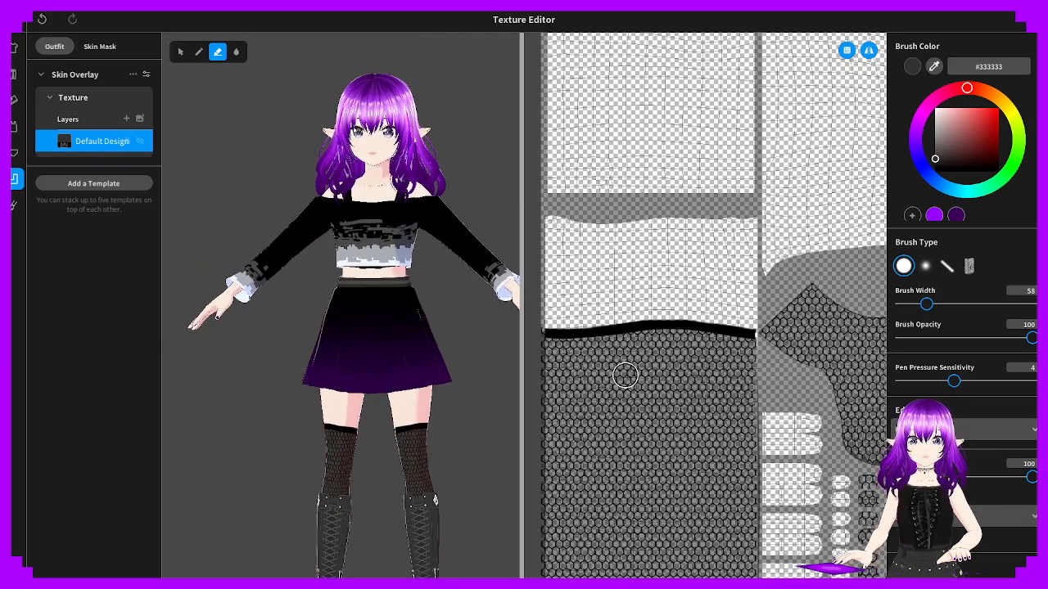
Trim the upper edge of the black band from one side of the leg piece to the other with the 58-wide Eraser
scroll(624, 369, up, 3)
scroll(678, 359, up, 2)
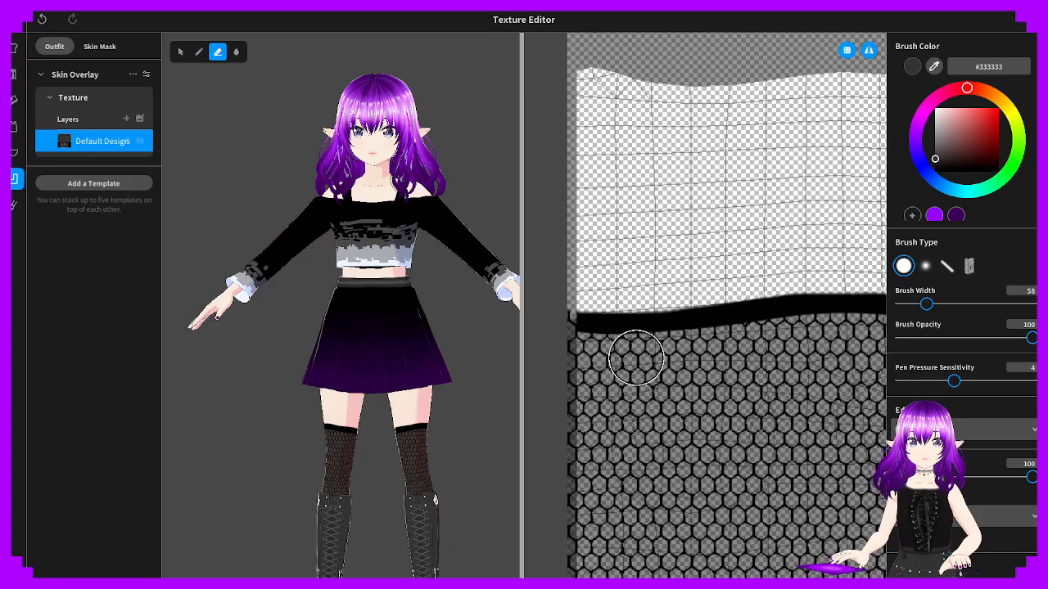
scroll(724, 349, up, 2)
mouse_move(724, 350)
middle_down()
mouse_move(559, 348)
mouse_move(808, 351)
middle_up()
middle_drag(664, 352, 649, 354)
scroll(649, 354, up, 2)
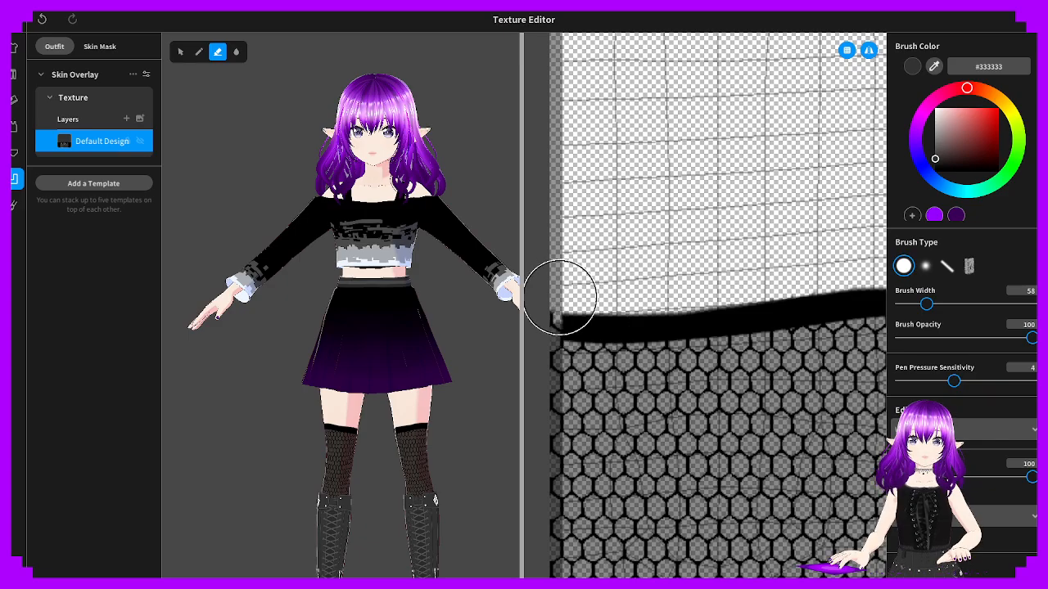
drag(557, 297, 794, 284)
middle_drag(794, 284, 559, 285)
drag(558, 281, 784, 264)
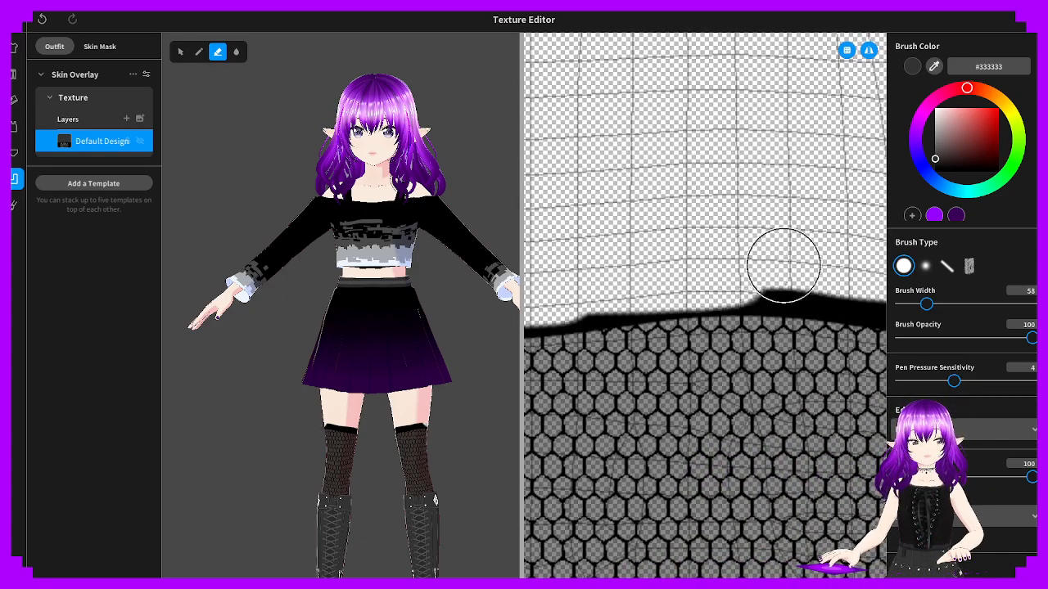
middle_drag(784, 264, 611, 270)
drag(611, 269, 757, 291)
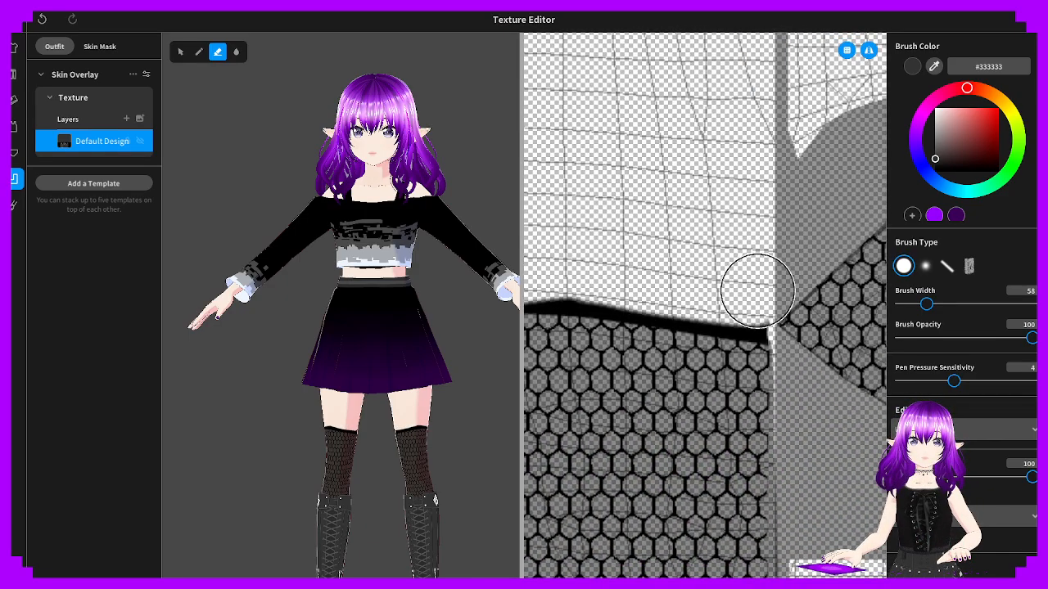
Set up the Brush with black #000000 at width 13 and undo the last strokes on the band
click(719, 324)
click(906, 302)
scroll(732, 360, up, 3)
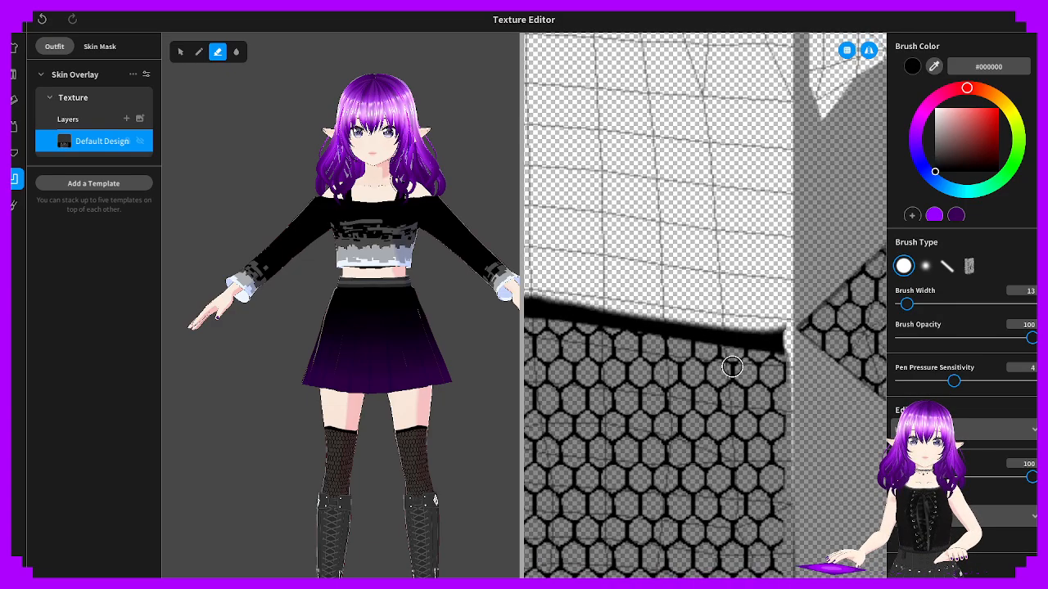
mouse_move(789, 345)
mouse_down()
mouse_move(811, 351)
mouse_move(788, 346)
mouse_move(786, 330)
mouse_move(590, 302)
mouse_move(795, 332)
mouse_move(726, 327)
mouse_up()
click(199, 51)
key(ctrl+z)
key(ctrl+z)
Paint along the middle of the band's uneven upper edge in black at width 13, undoing the last stroke
middle_drag(635, 323, 819, 337)
mouse_move(772, 323)
mouse_down()
mouse_move(674, 306)
mouse_move(799, 325)
mouse_up()
middle_drag(665, 314, 790, 311)
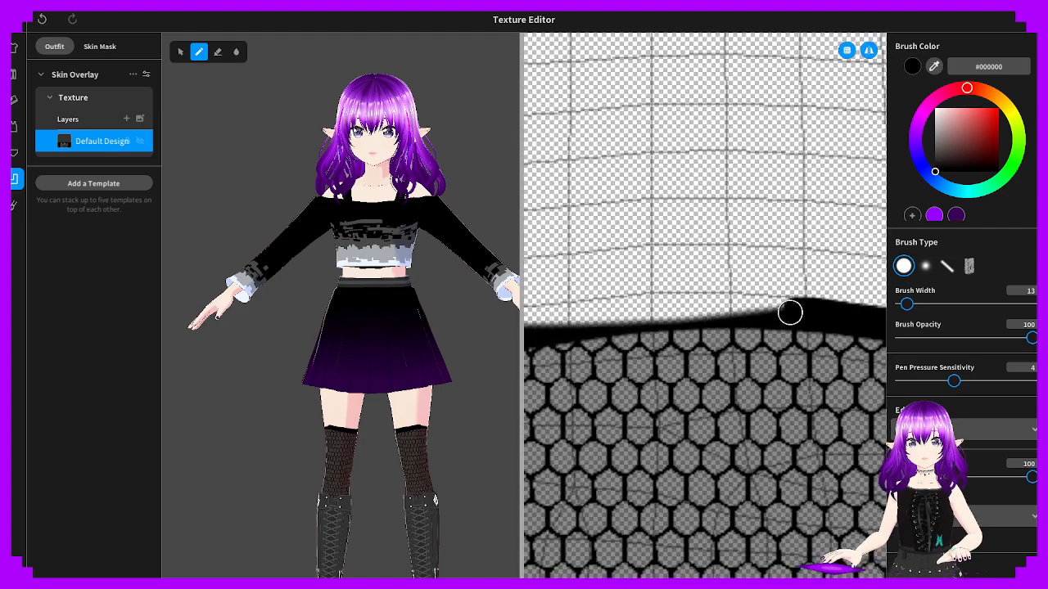
mouse_move(790, 311)
mouse_down()
mouse_move(650, 307)
mouse_move(807, 311)
mouse_move(668, 302)
mouse_move(564, 316)
mouse_move(634, 306)
mouse_move(705, 314)
mouse_move(584, 326)
mouse_up()
middle_drag(576, 326, 746, 316)
drag(812, 297, 632, 312)
key(ctrl+z)
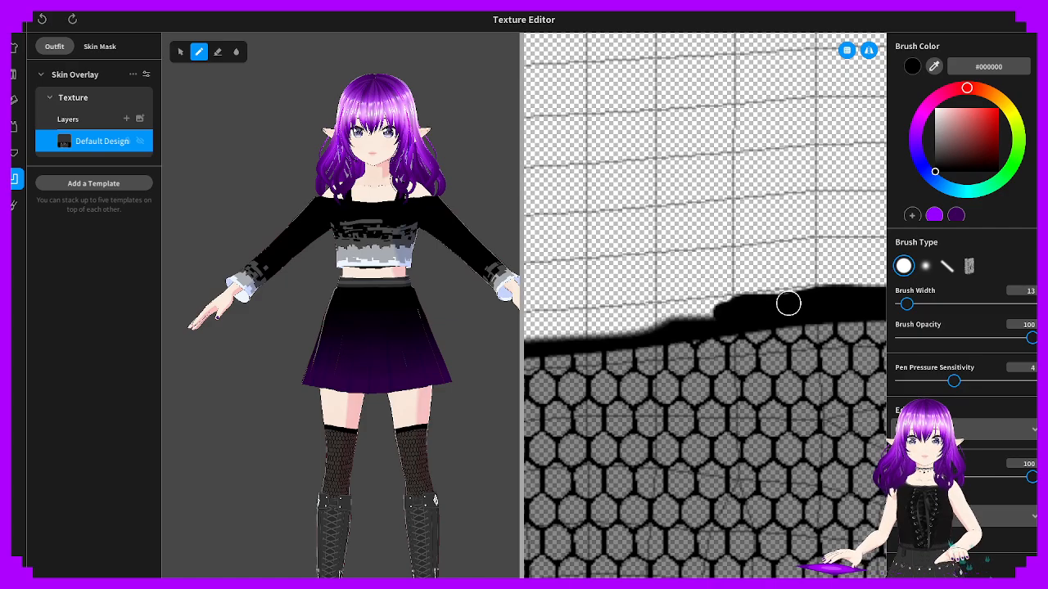
Replace the uneven strokes with a smooth, thicker black band reaching the outer side of the leg piece
mouse_move(813, 297)
mouse_down()
mouse_move(729, 304)
mouse_move(827, 291)
mouse_move(571, 313)
mouse_up()
key(ctrl+z)
key(ctrl+z)
key(ctrl+z)
key(ctrl+z)
mouse_move(732, 304)
mouse_down()
mouse_move(575, 329)
mouse_move(655, 328)
mouse_up()
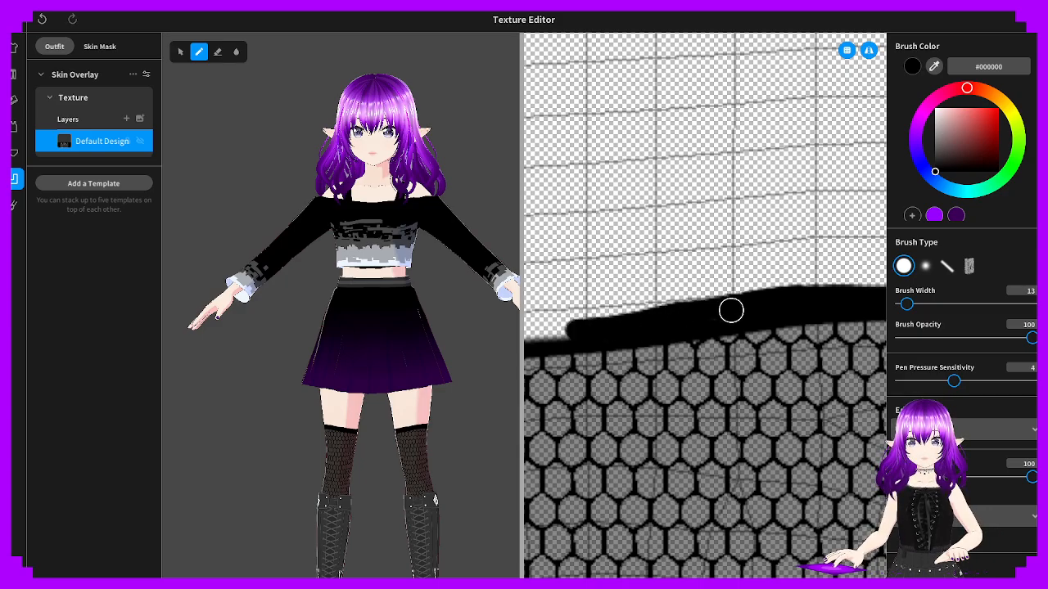
middle_drag(629, 330, 811, 323)
mouse_move(812, 323)
mouse_down()
mouse_move(772, 316)
mouse_move(534, 335)
mouse_move(740, 310)
mouse_up()
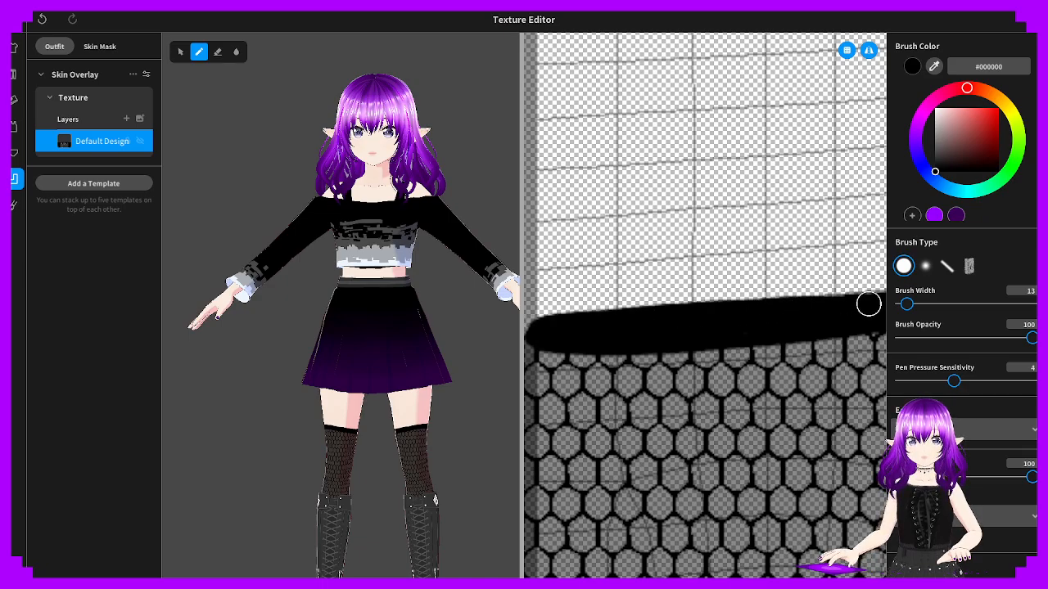
middle_drag(869, 303, 725, 317)
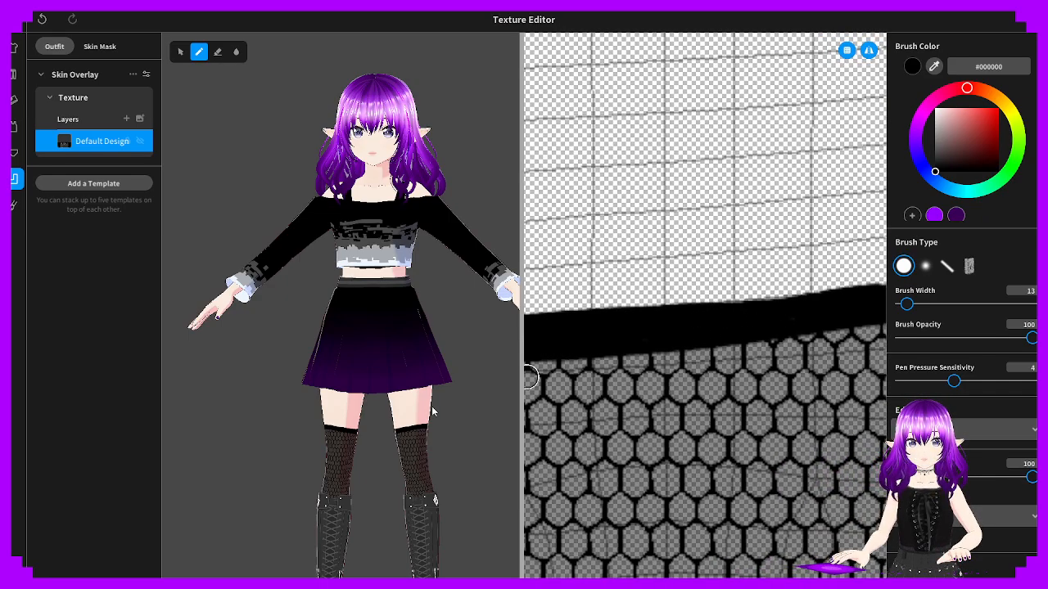
Check the stockings on the model from the back and front, and close the texture editor, overwriting the Socks item
right_drag(433, 412, 542, 443)
scroll(390, 443, down, 3)
scroll(389, 444, up, 4)
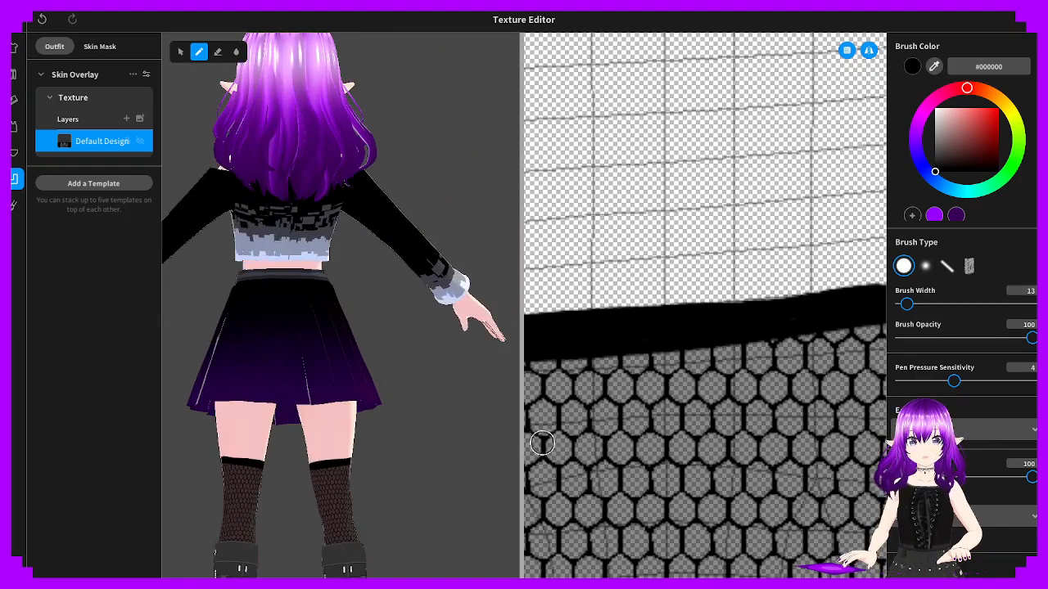
right_drag(335, 448, 352, 419)
scroll(402, 454, down, 4)
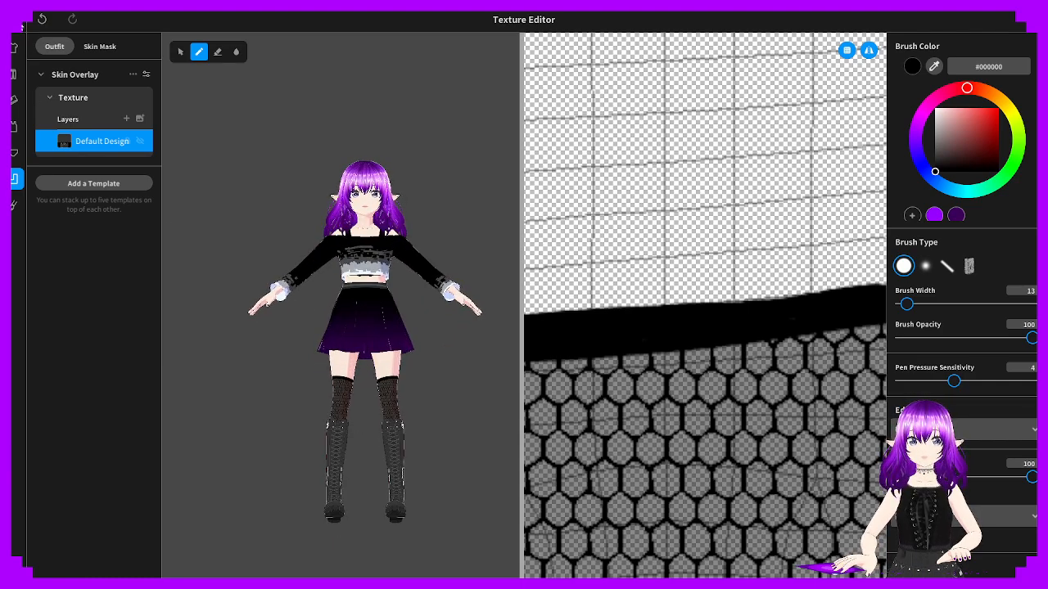
key(Escape)
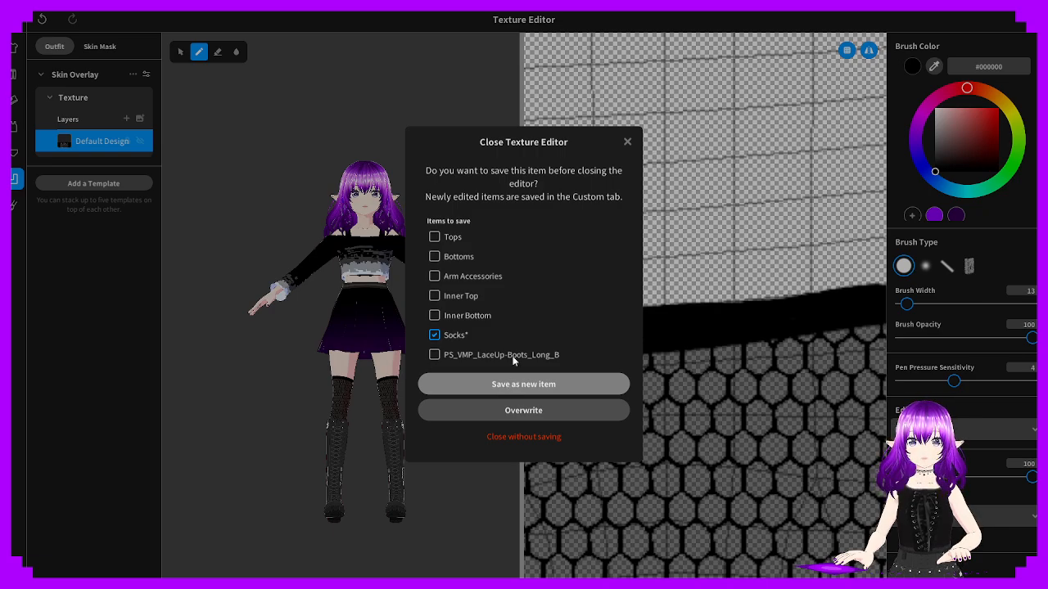
click(508, 416)
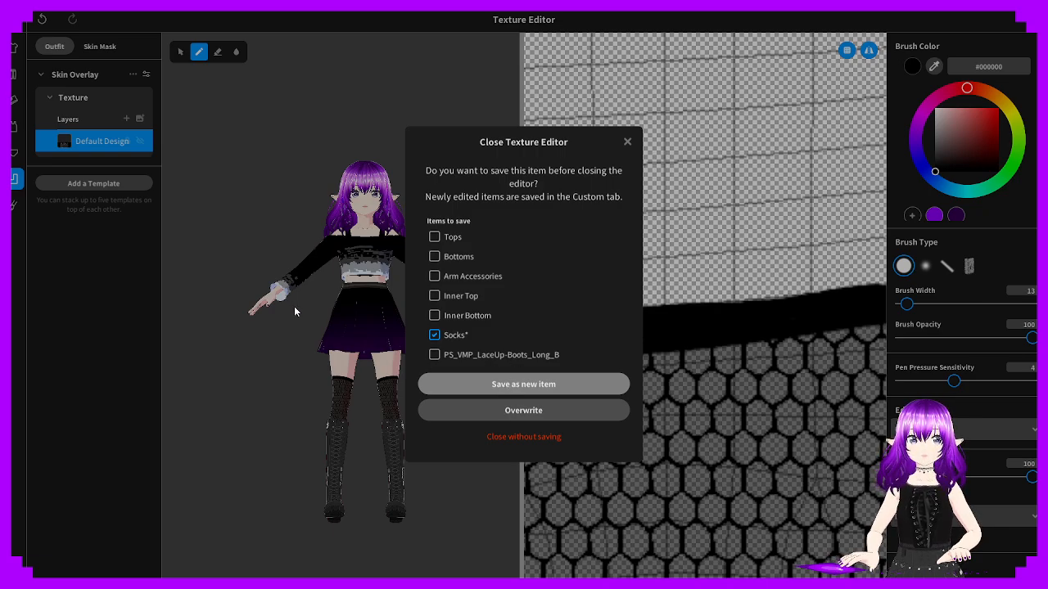
Examine the finished outfit on the figure from different angles and move in close on the face
scroll(569, 387, up, 2)
right_drag(577, 393, 772, 406)
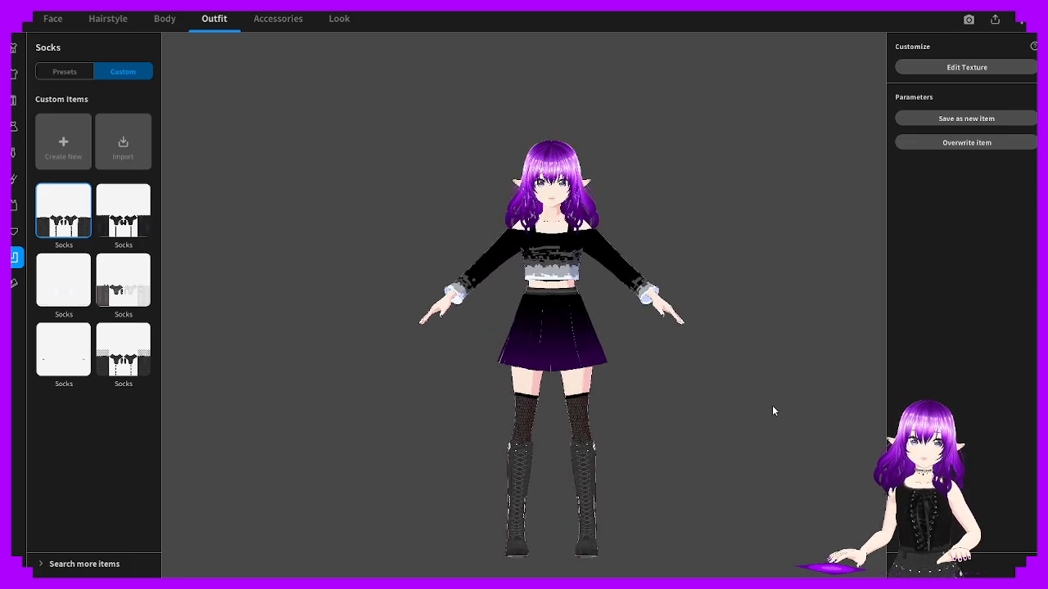
scroll(647, 395, up, 5)
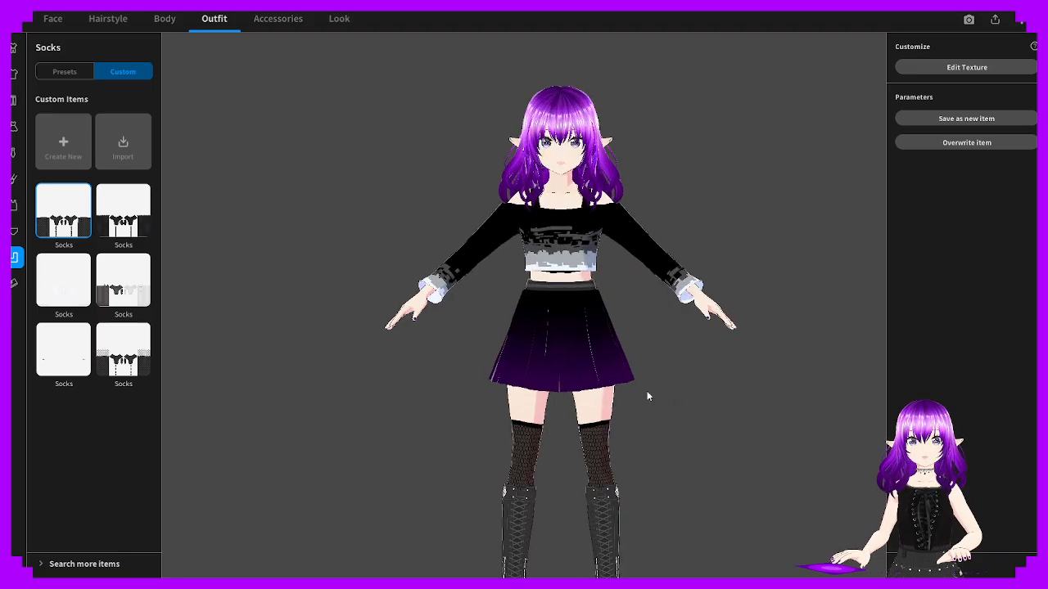
right_drag(644, 410, 863, 414)
scroll(863, 413, down, 6)
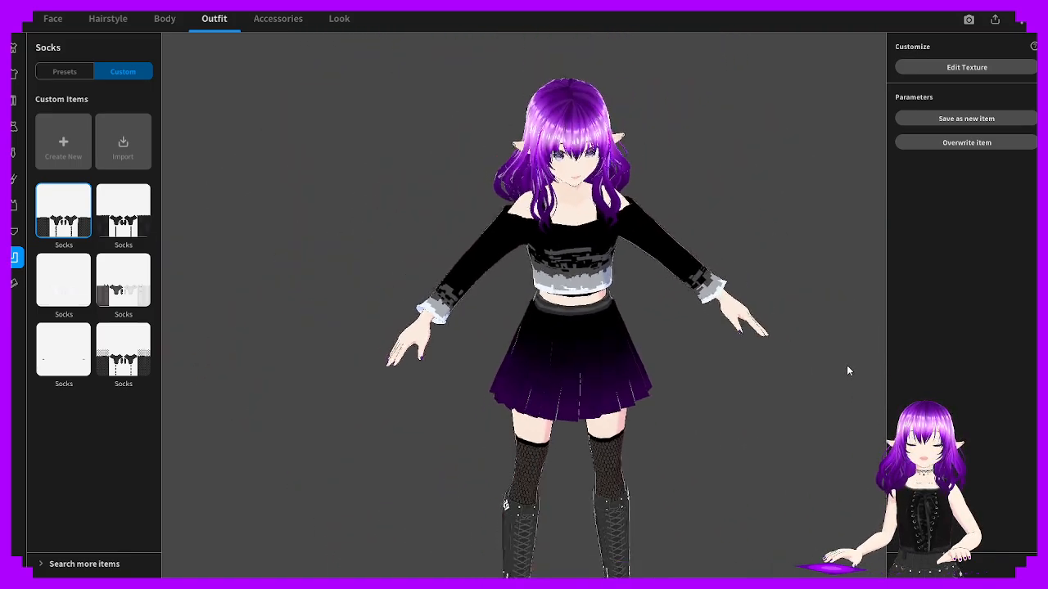
scroll(745, 373, up, 4)
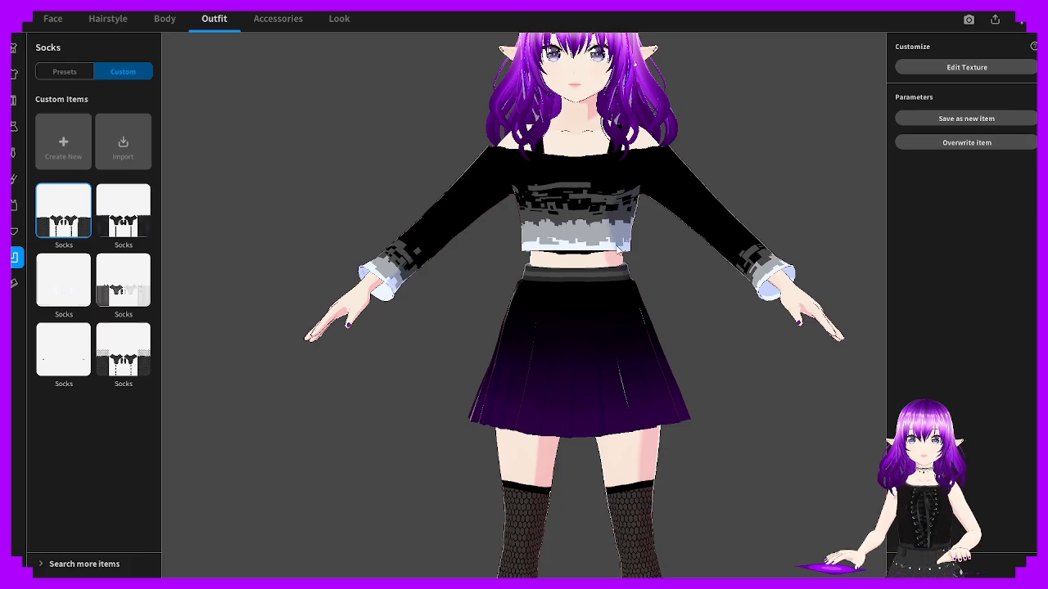
middle_drag(653, 154, 569, 319)
scroll(568, 321, up, 6)
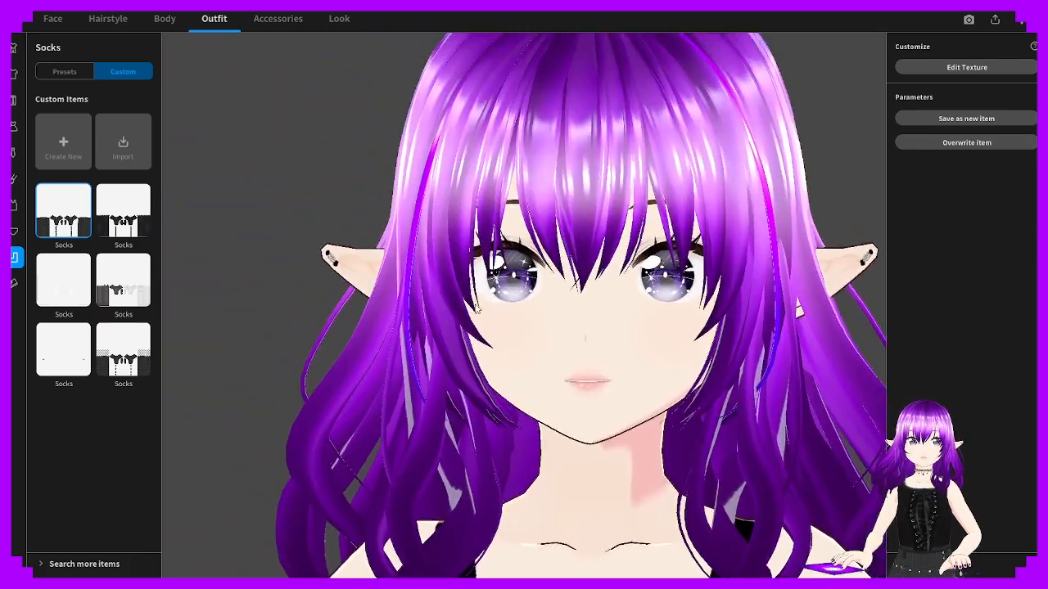
Open the black pixel-gradient cropped top's texture for editing, with the lower hem of the texture in view
scroll(444, 307, up, 5)
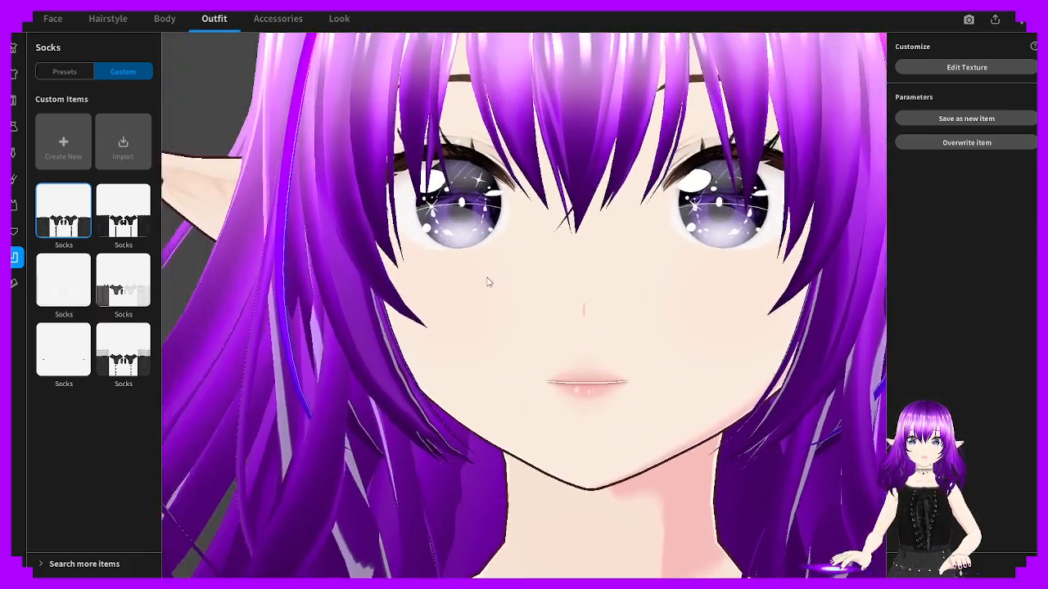
scroll(492, 282, down, 10)
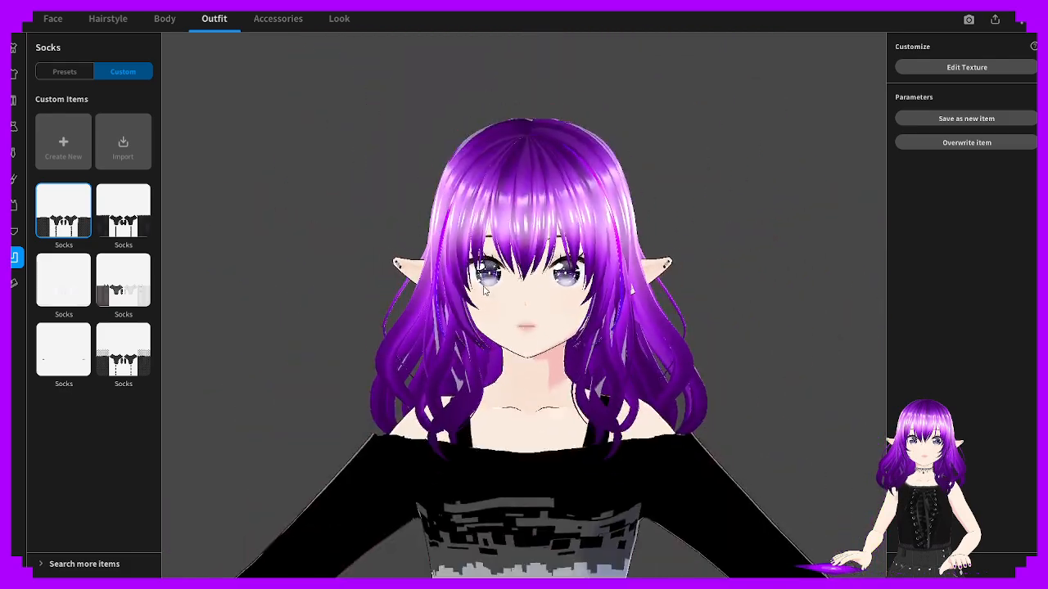
scroll(492, 289, down, 3)
middle_drag(504, 471, 522, 363)
scroll(521, 363, up, 5)
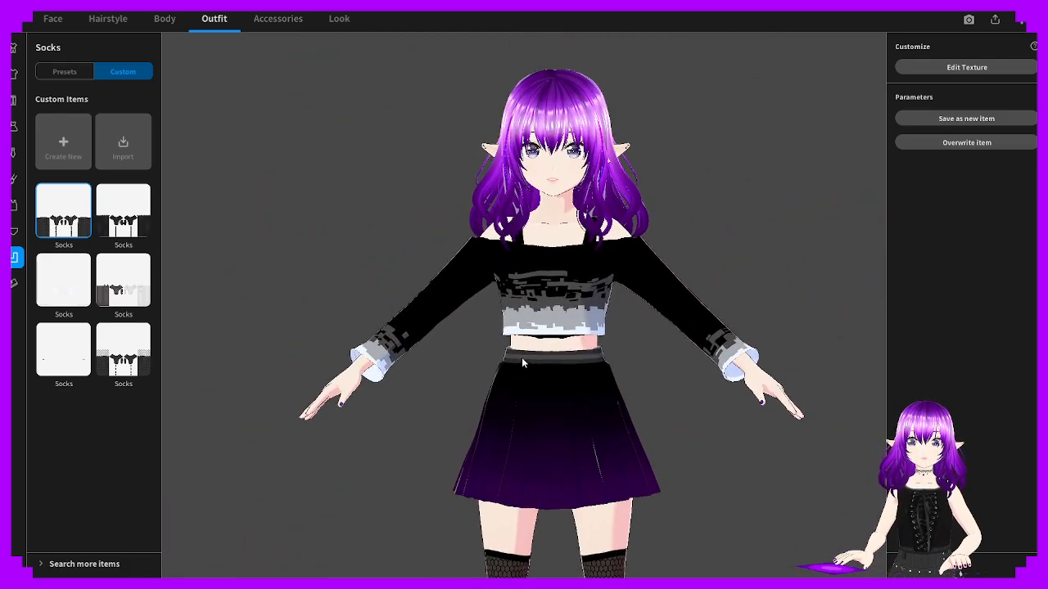
click(13, 74)
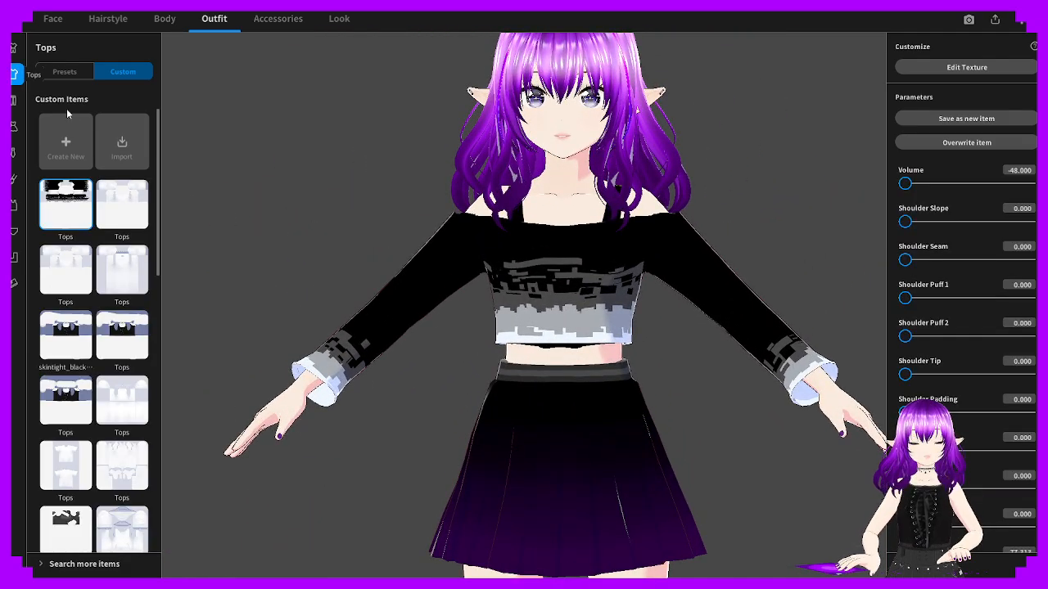
click(926, 70)
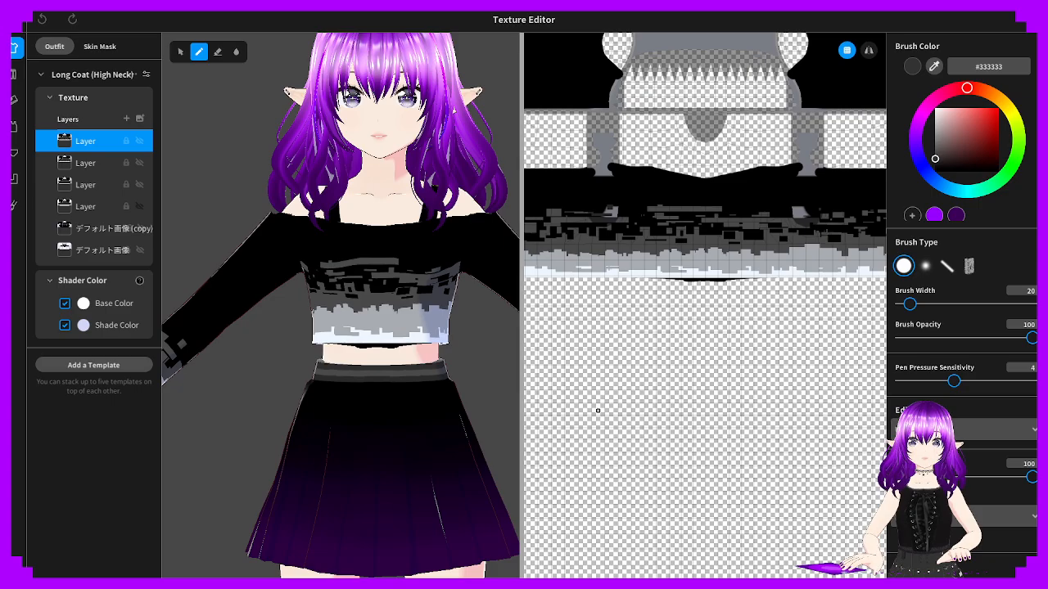
scroll(718, 312, up, 5)
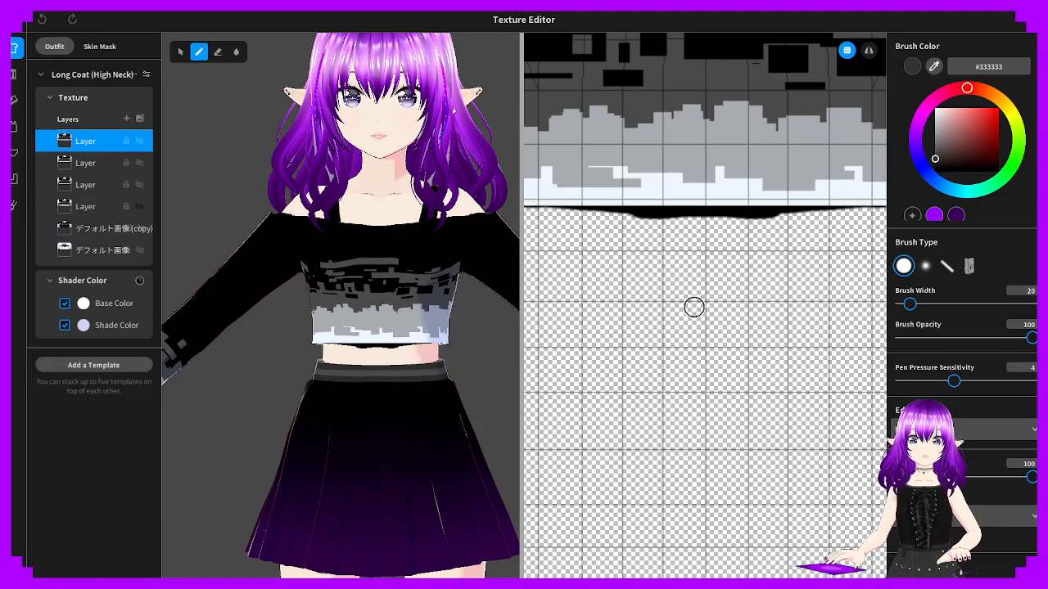
Erase the bulging black strip under the white hem on the デフォルト画像 (copy) layer, using an eraser 20 wide
click(217, 52)
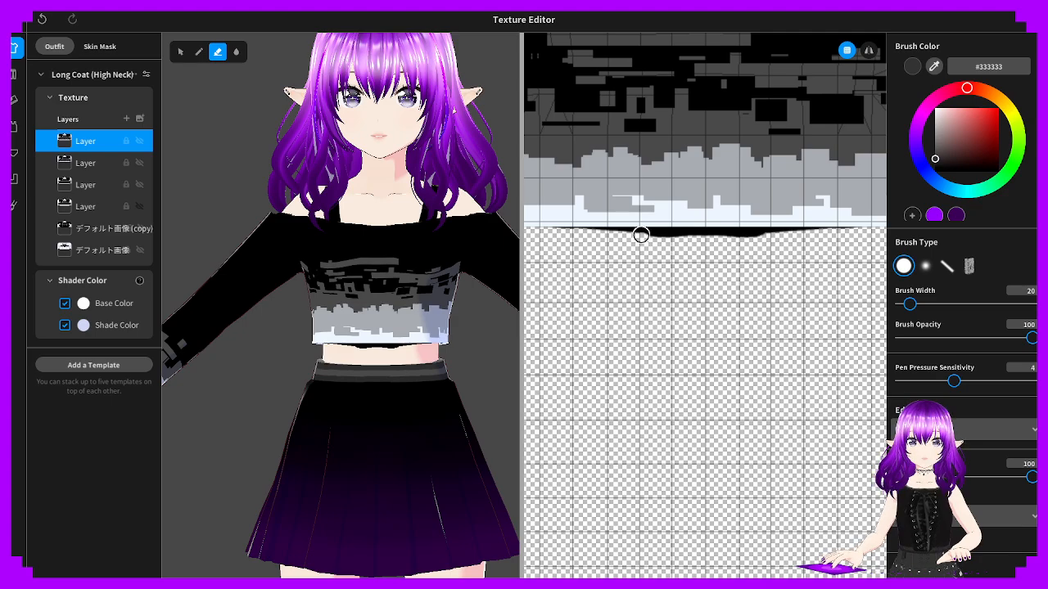
scroll(692, 242, up, 2)
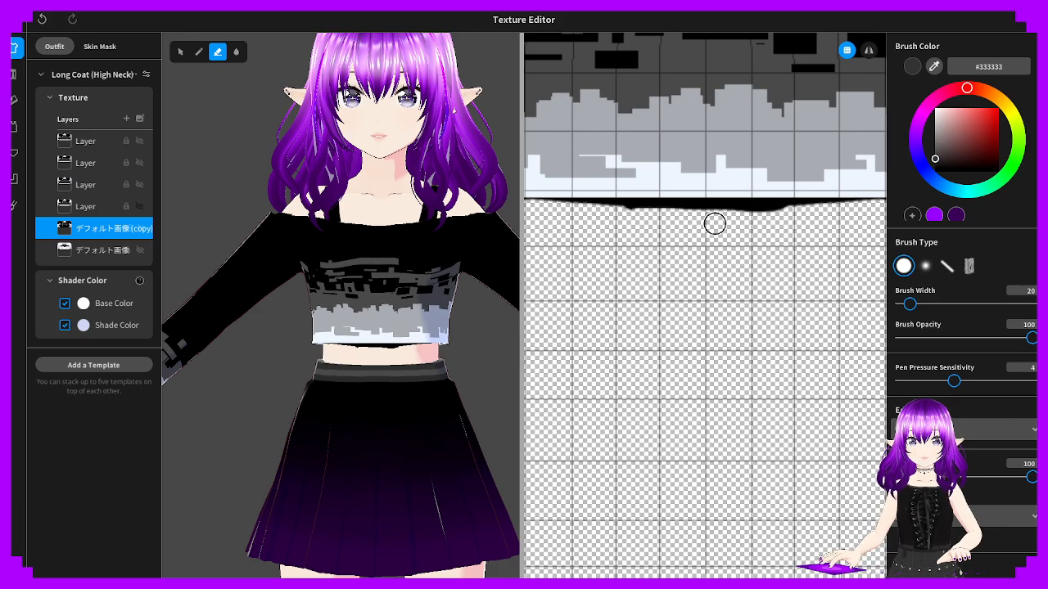
drag(618, 221, 802, 220)
scroll(580, 218, up, 2)
middle_drag(583, 219, 773, 293)
drag(677, 244, 803, 243)
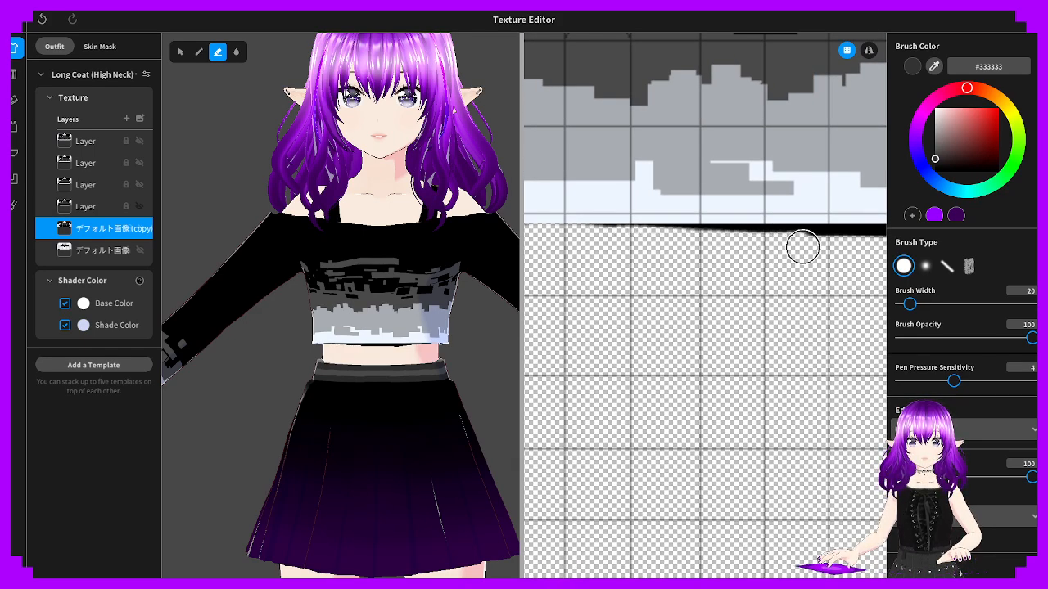
middle_drag(803, 244, 605, 249)
drag(605, 248, 873, 253)
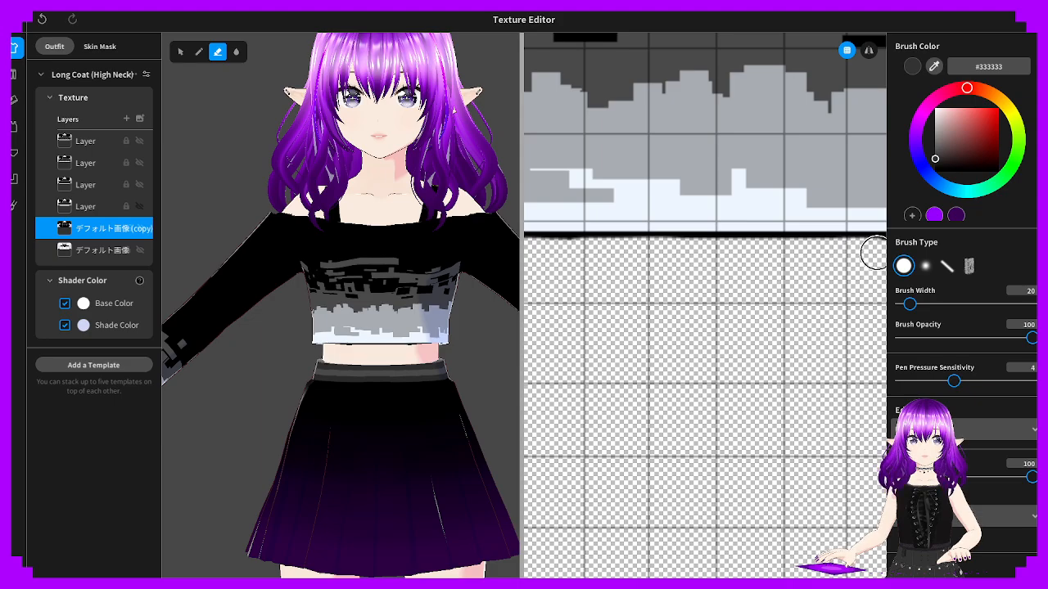
Erase the thin black line still left along the first part of the white hem, up to the middle
scroll(681, 289, up, 3)
drag(573, 254, 871, 251)
middle_drag(622, 290, 573, 276)
drag(650, 272, 772, 272)
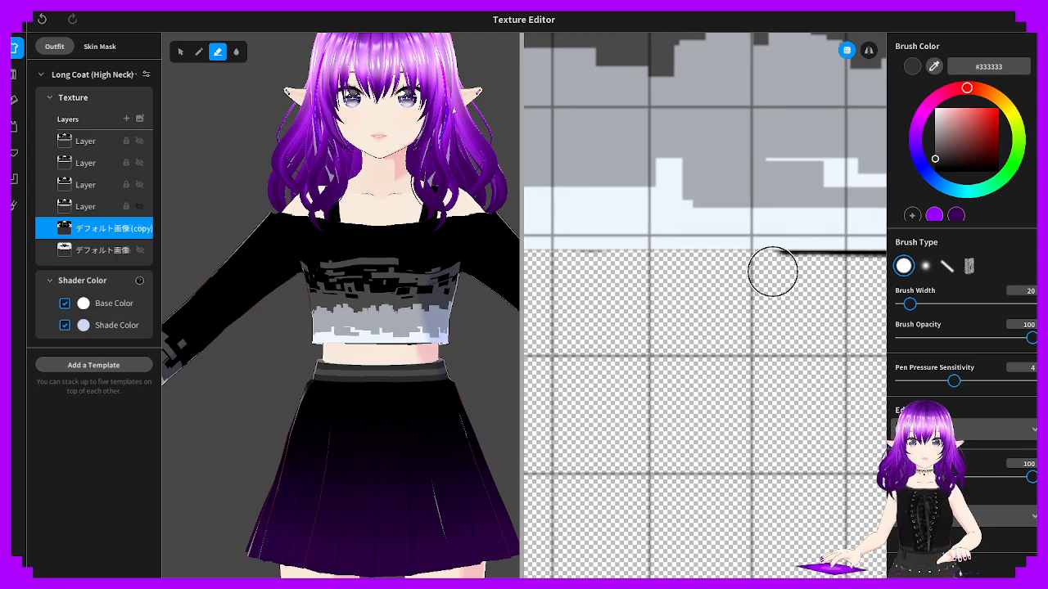
middle_drag(686, 274, 532, 279)
drag(636, 276, 827, 269)
Clear the remaining black strip under the rest of the white hem, through to its far end
middle_drag(783, 276, 560, 280)
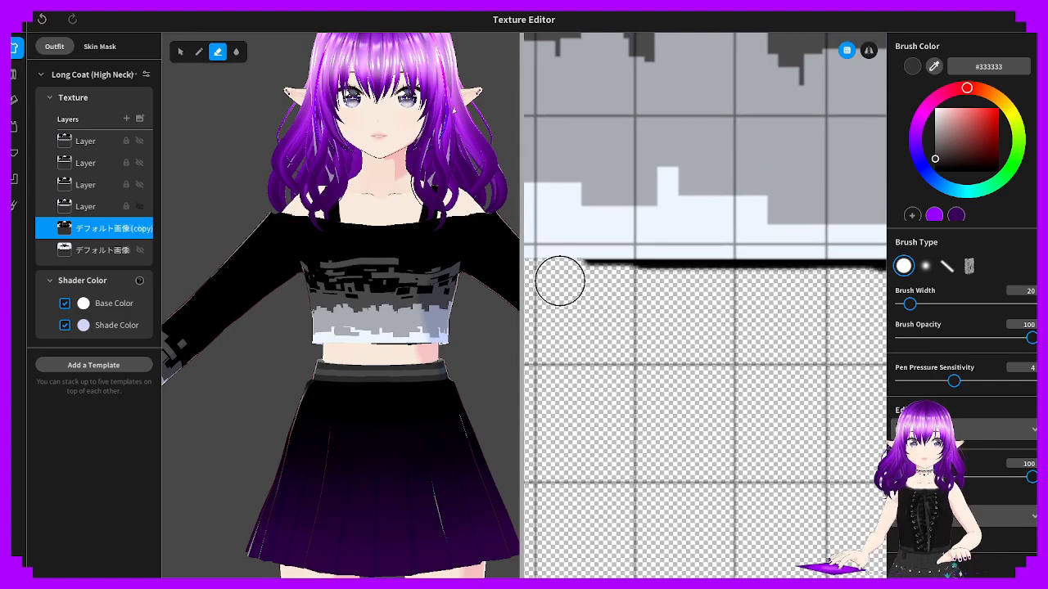
middle_drag(755, 282, 548, 280)
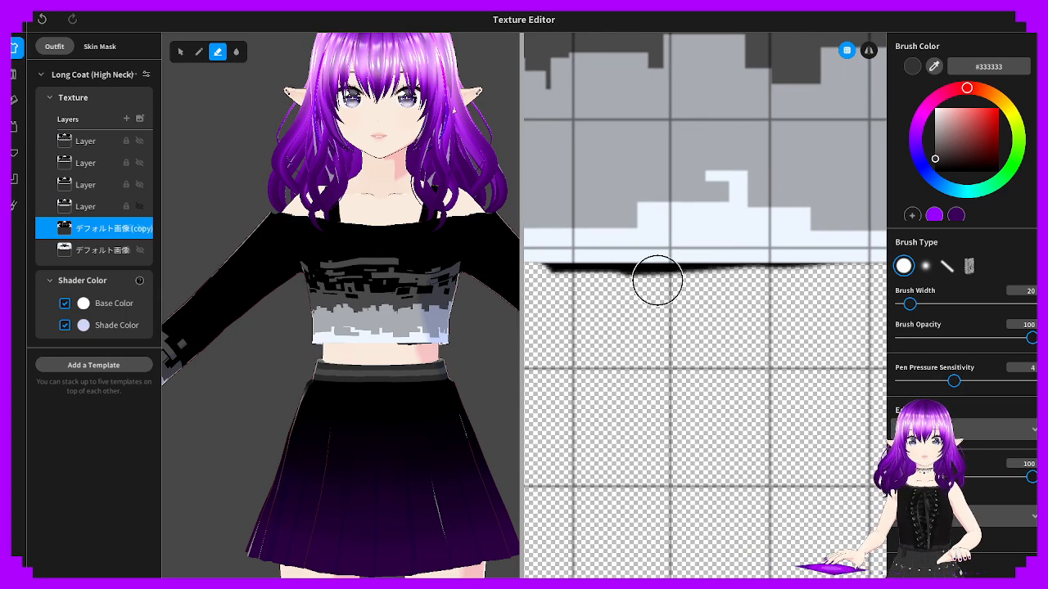
drag(592, 277, 846, 262)
mouse_move(847, 262)
middle_down()
mouse_move(620, 285)
mouse_move(594, 270)
middle_up()
mouse_move(807, 265)
middle_down()
mouse_move(545, 286)
mouse_move(581, 274)
middle_up()
middle_drag(814, 279, 571, 286)
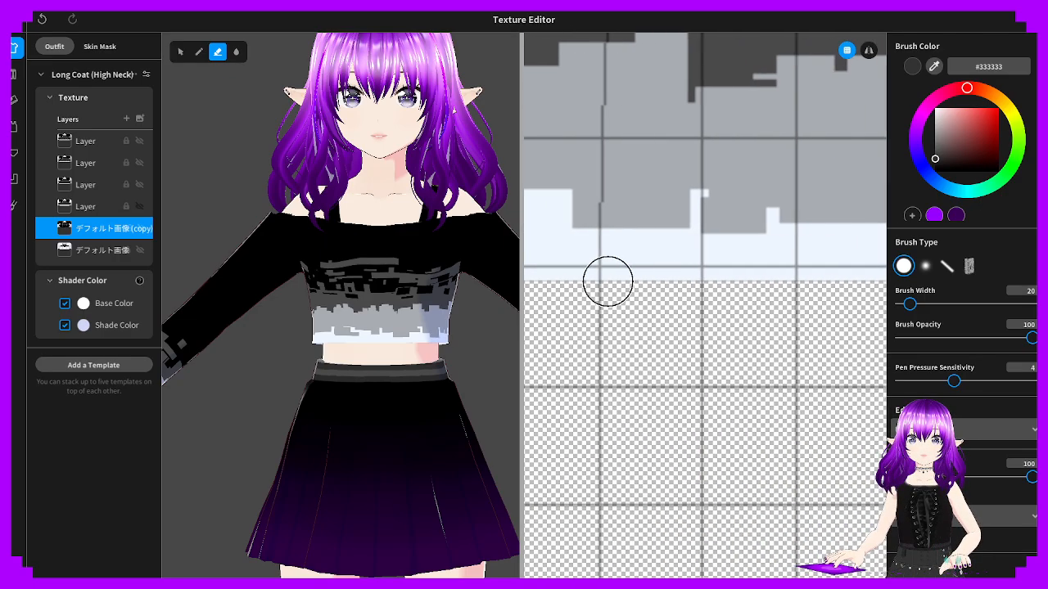
Inspect the cleaned hem on the texture and the whole outfit on the model from several angles, and close the texture editor
scroll(647, 320, down, 4)
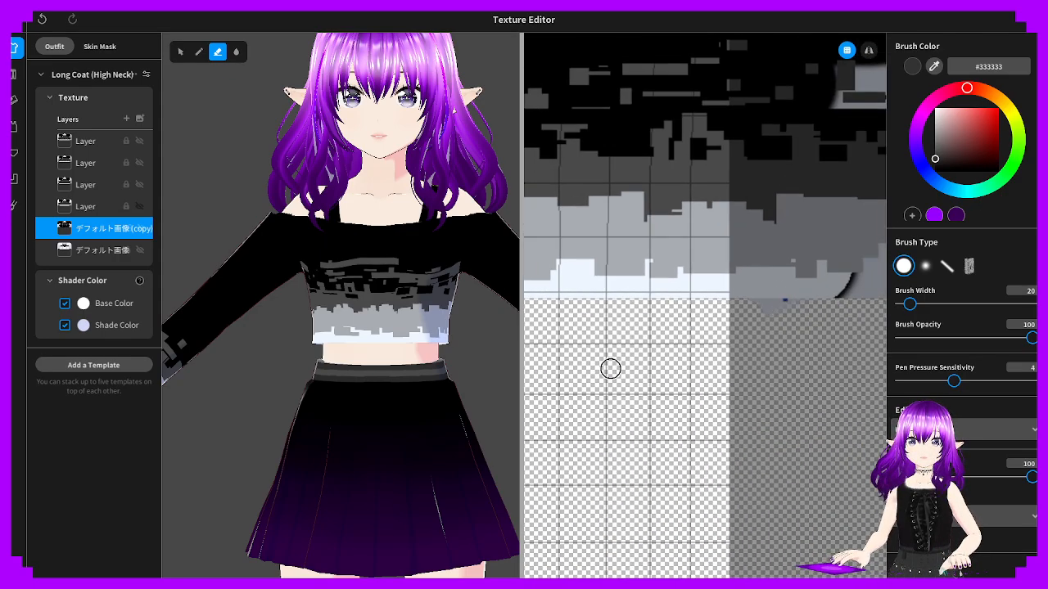
middle_drag(611, 369, 732, 262)
scroll(593, 321, down, 5)
middle_drag(625, 302, 833, 276)
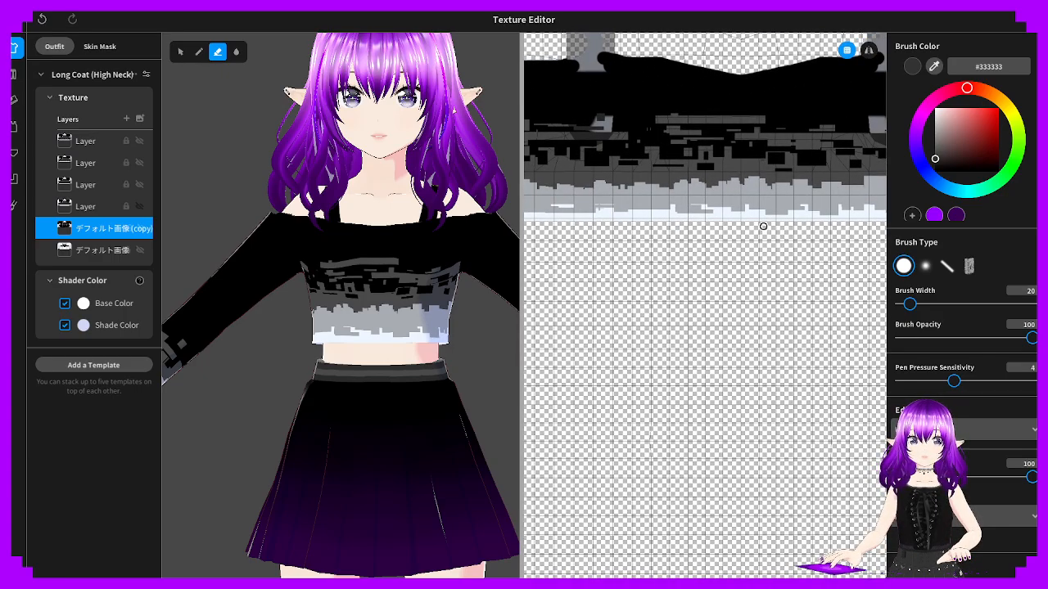
scroll(678, 253, down, 4)
right_drag(345, 385, 398, 398)
scroll(372, 385, down, 2)
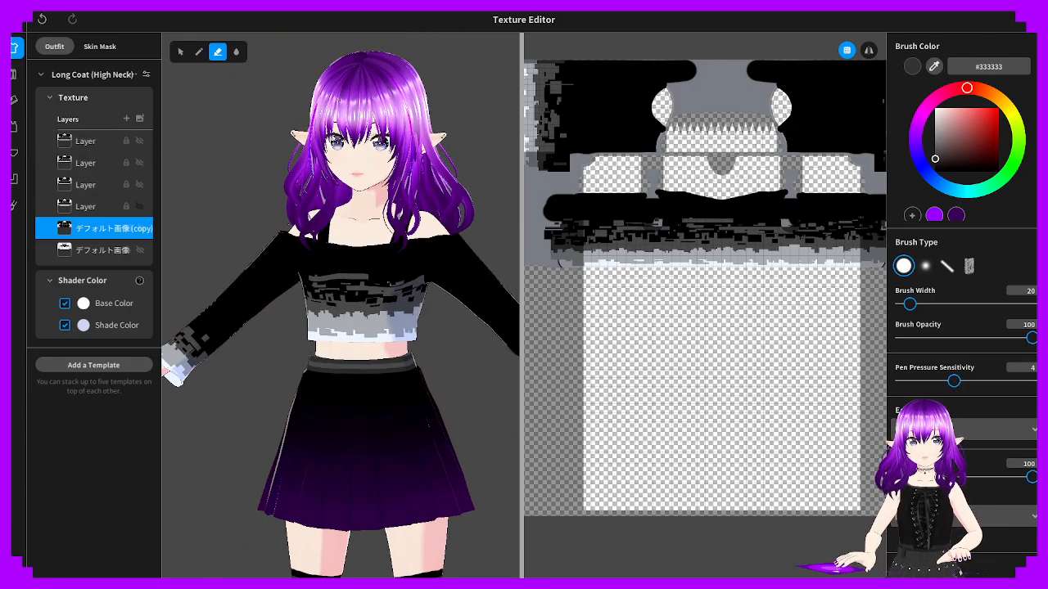
right_drag(409, 361, 389, 381)
scroll(386, 352, down, 2)
scroll(386, 353, down, 2)
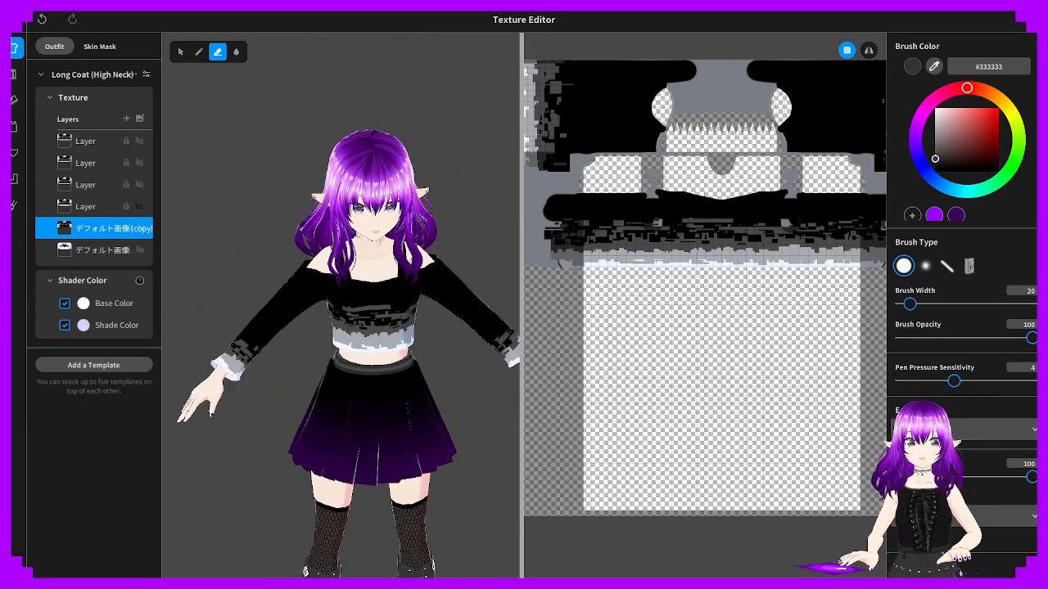
scroll(410, 418, up, 3)
scroll(409, 417, down, 3)
mouse_move(420, 458)
right_down()
mouse_move(424, 365)
mouse_move(412, 438)
mouse_move(352, 452)
mouse_move(424, 452)
right_up()
scroll(409, 447, down, 3)
scroll(419, 452, up, 1)
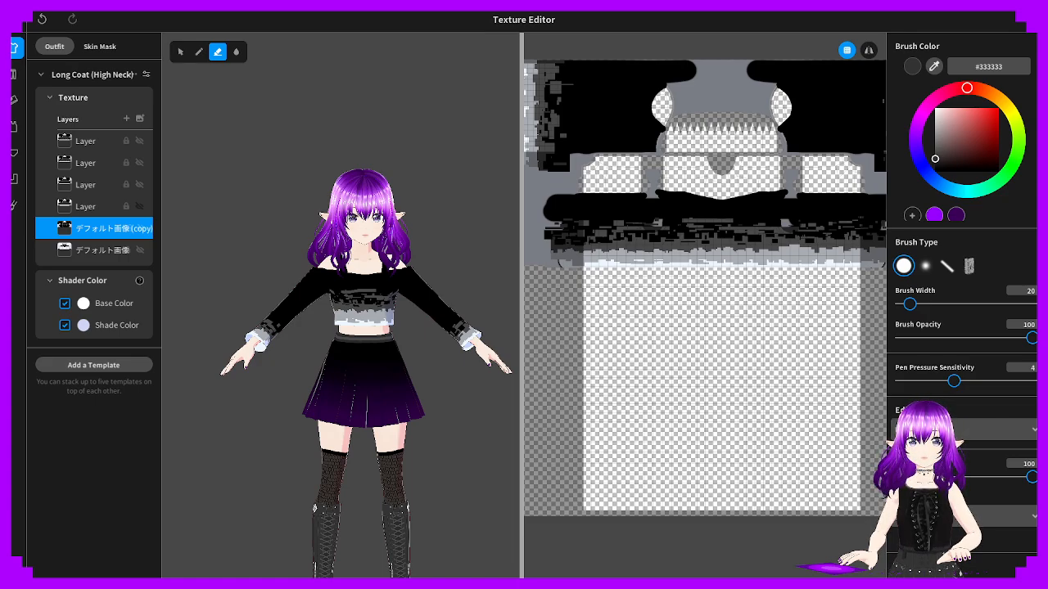
right_drag(385, 330, 357, 346)
click(14, 18)
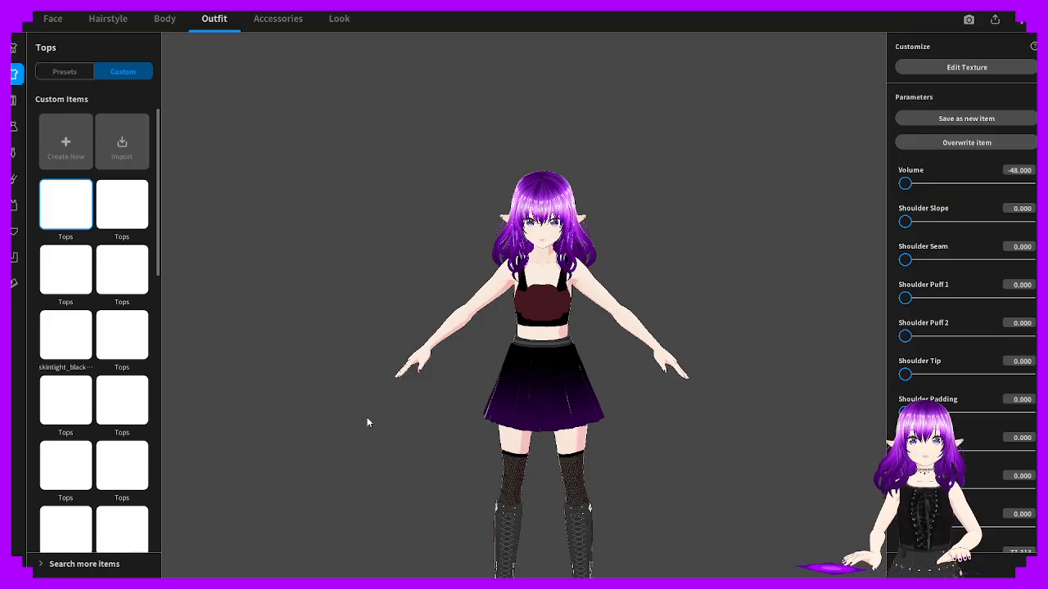
Replace the tall lace-up boots with the black lace-up ankle boots from the shoe presets
click(15, 281)
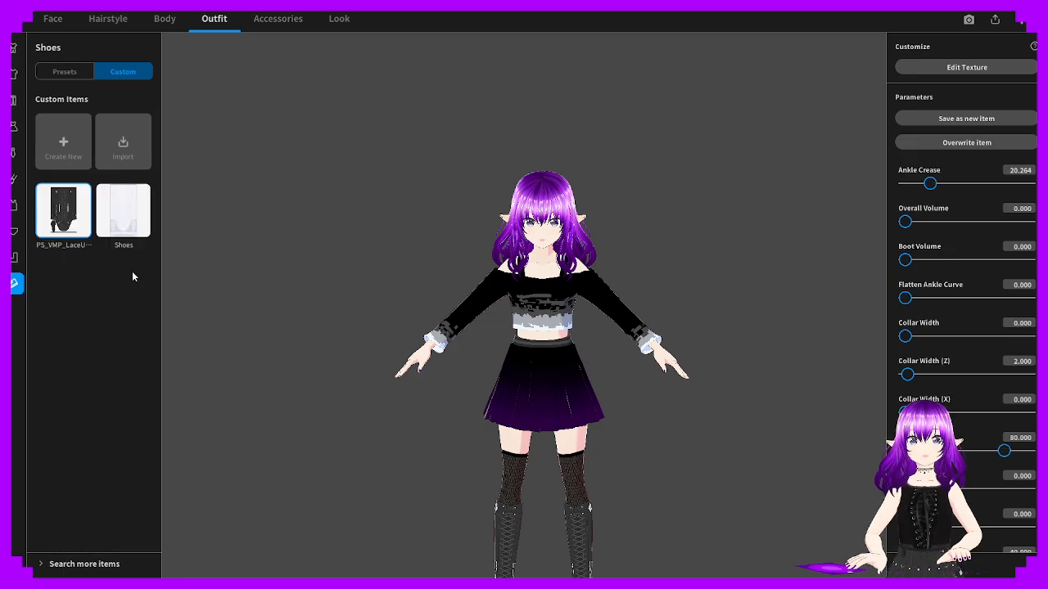
click(63, 72)
scroll(95, 328, down, 2)
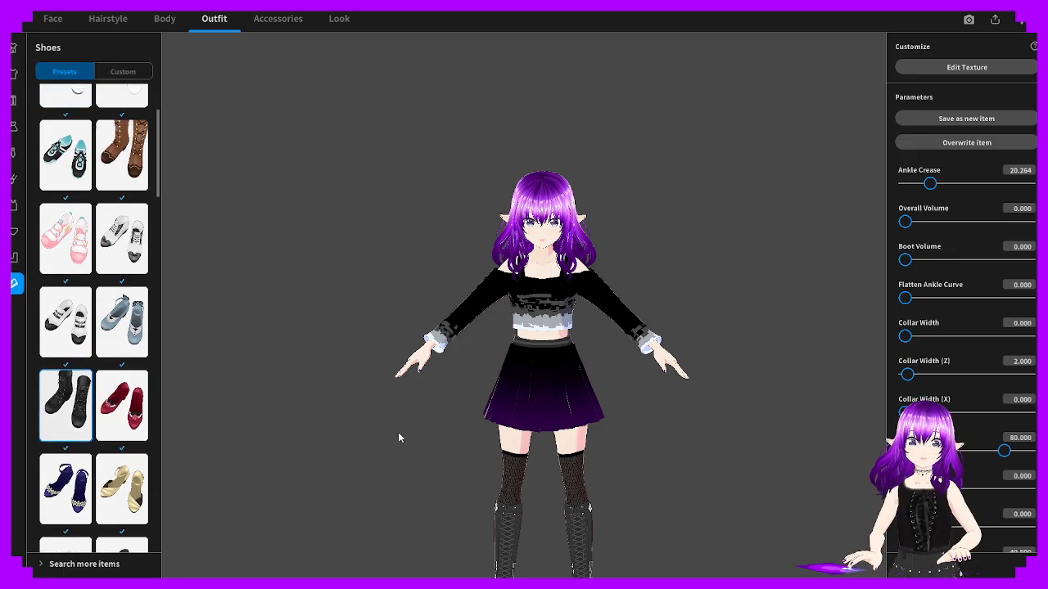
right_drag(399, 438, 538, 460)
scroll(540, 448, down, 3)
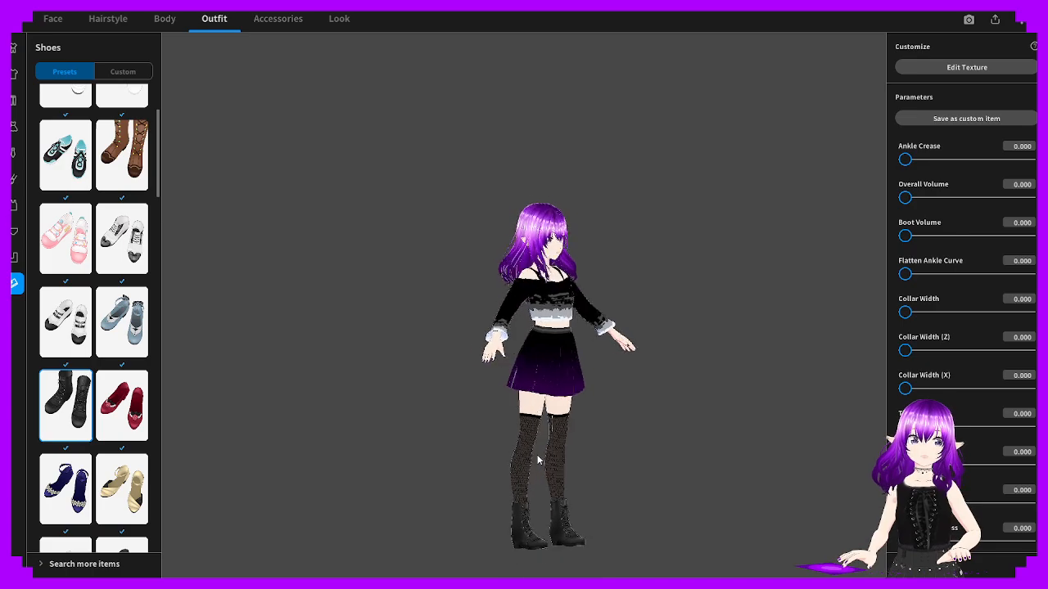
Browse the shoe presets, try the dark plain ankle shoes on the figure, and return to the black lace-up ankle boots
scroll(123, 363, down, 5)
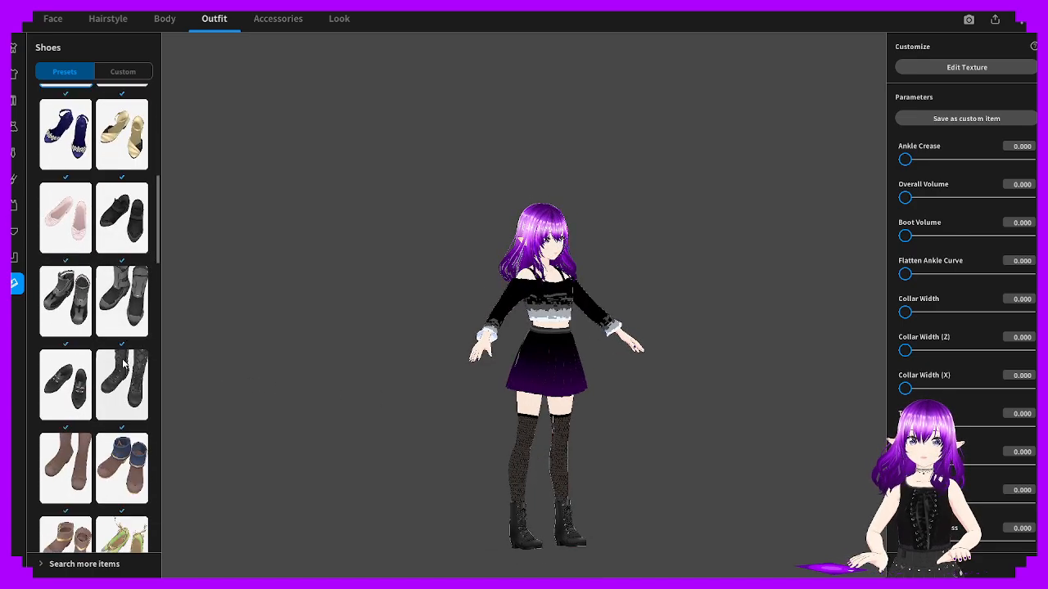
scroll(123, 364, down, 10)
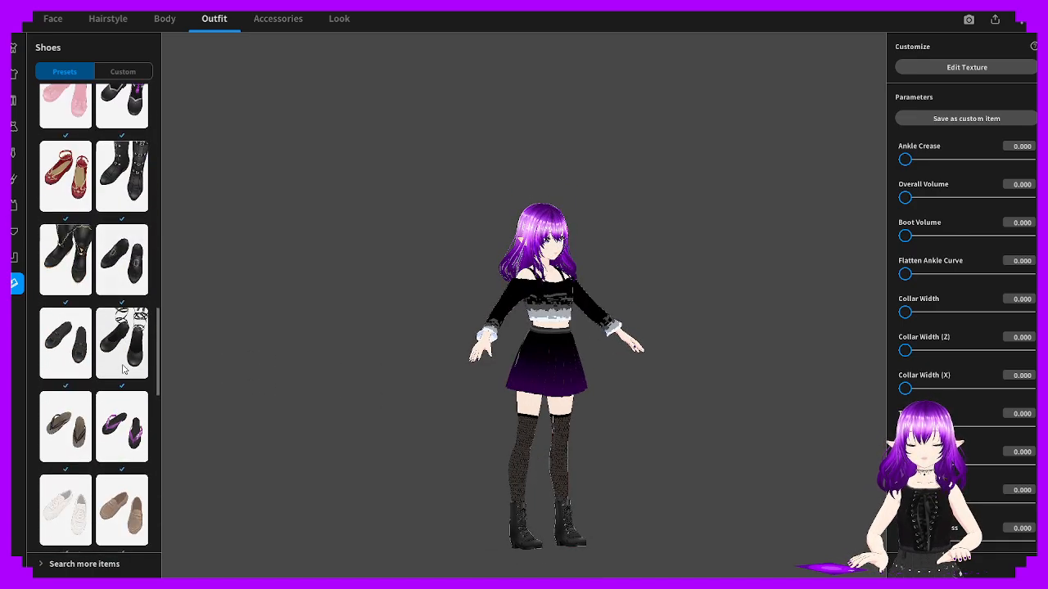
scroll(122, 369, down, 5)
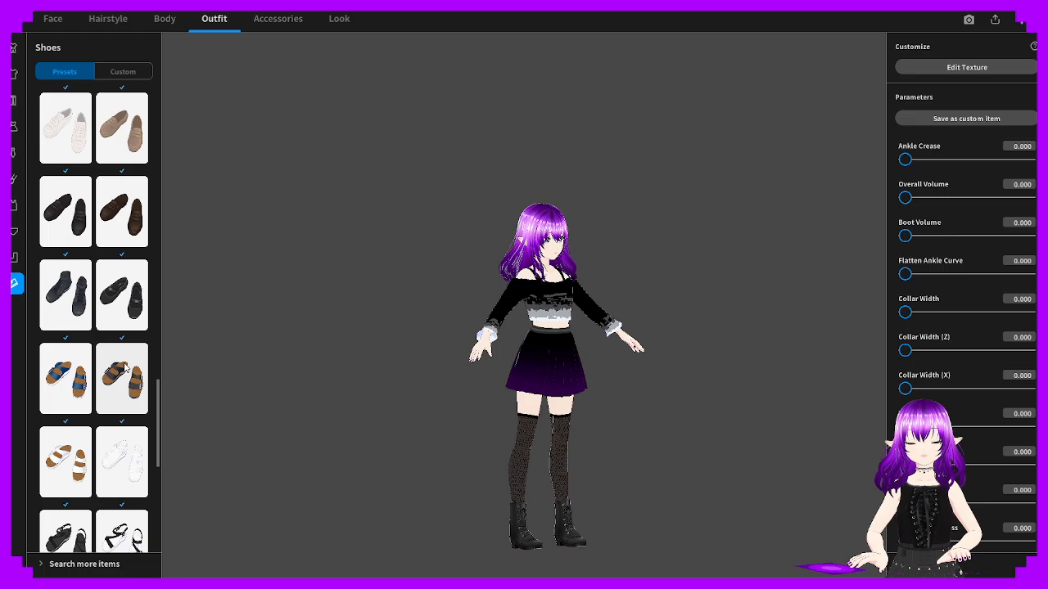
click(70, 303)
scroll(72, 307, down, 2)
scroll(72, 305, up, 10)
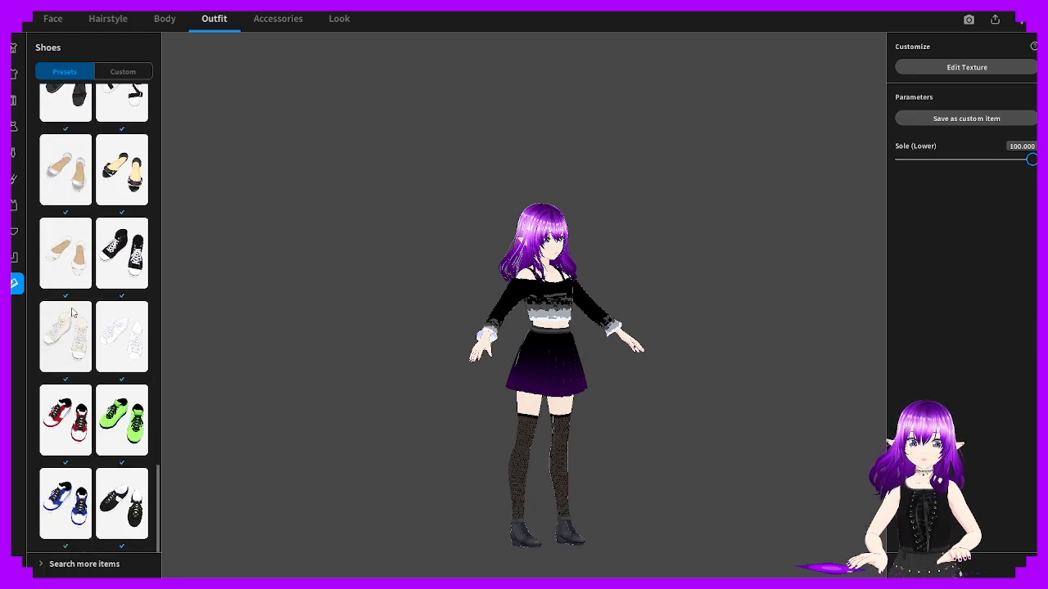
scroll(61, 311, up, 9)
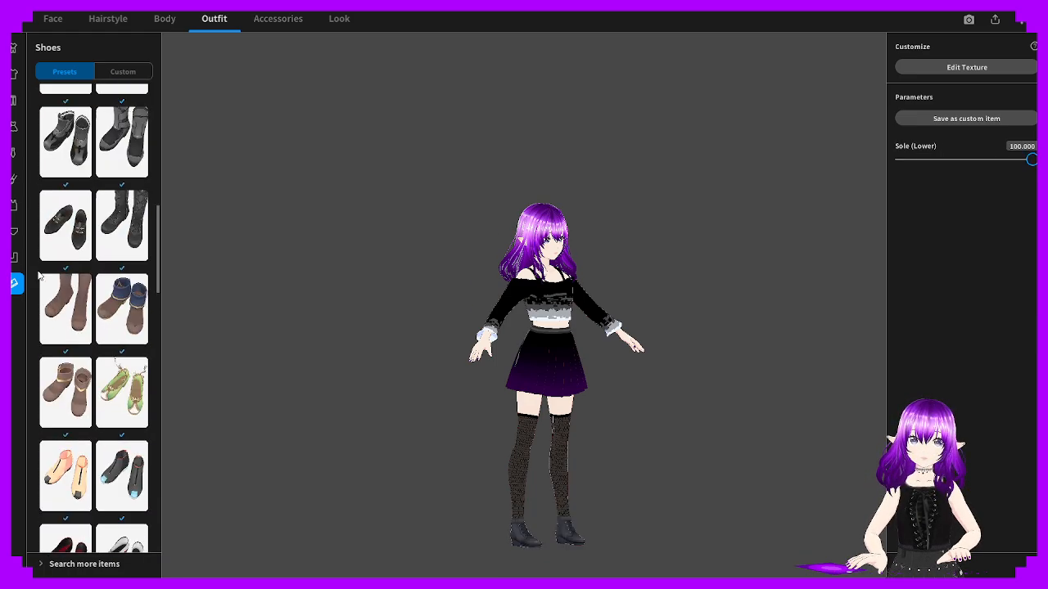
click(77, 354)
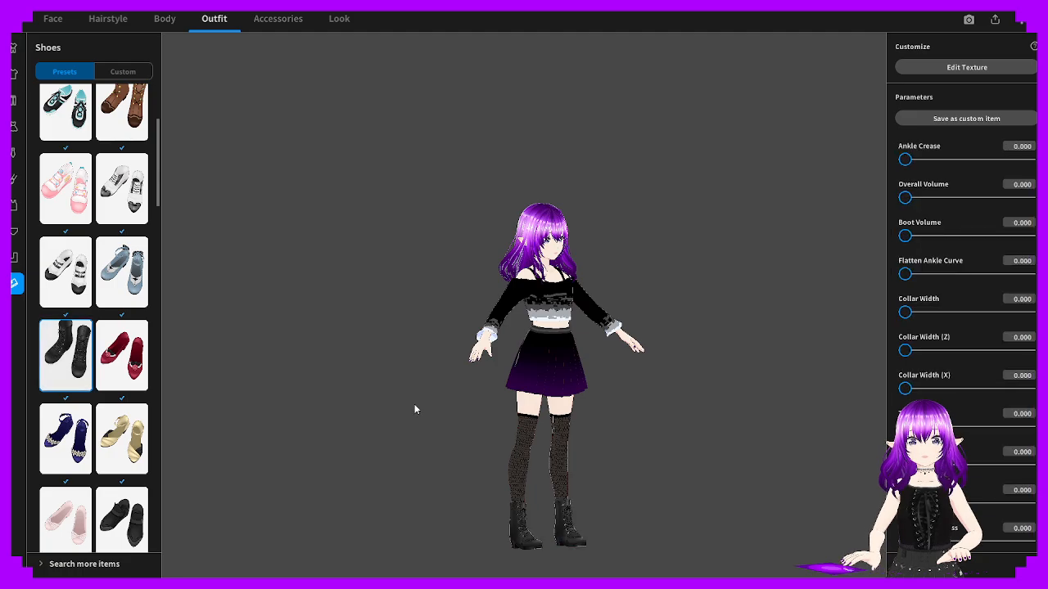
right_drag(414, 404, 249, 413)
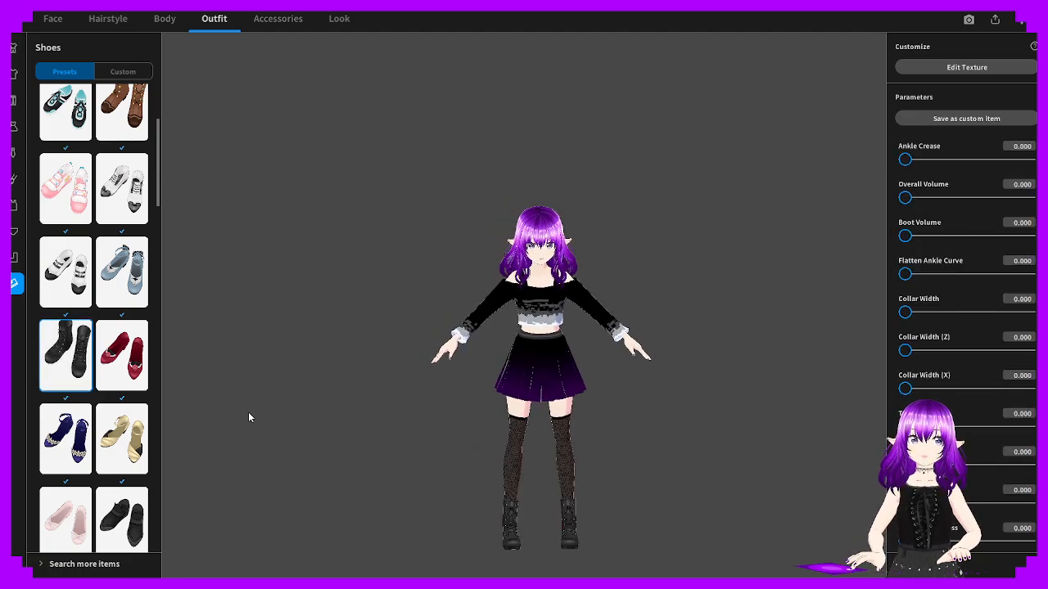
click(16, 260)
click(14, 231)
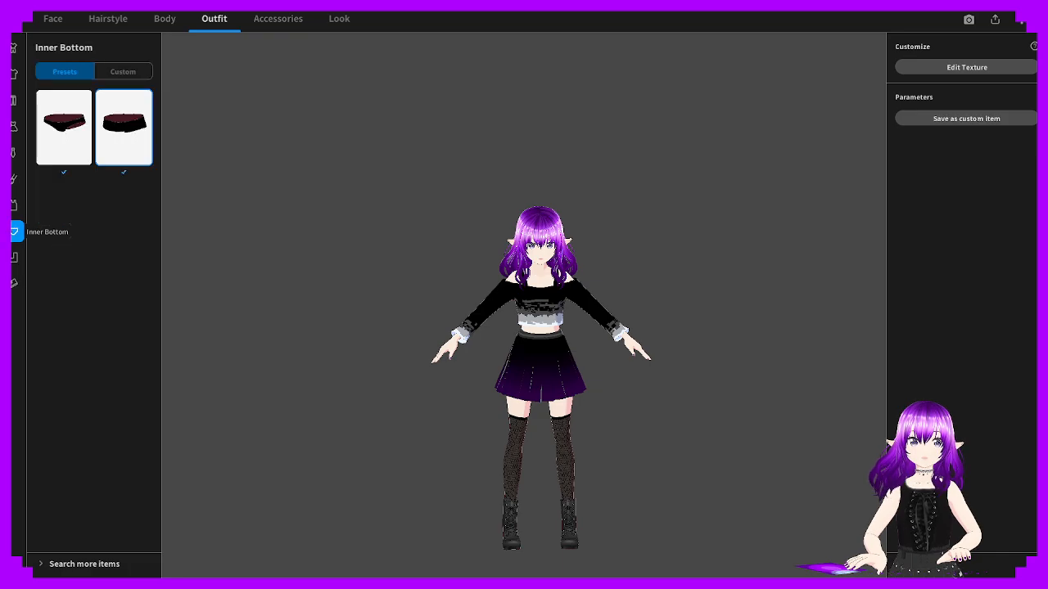
click(12, 206)
scroll(354, 258, up, 6)
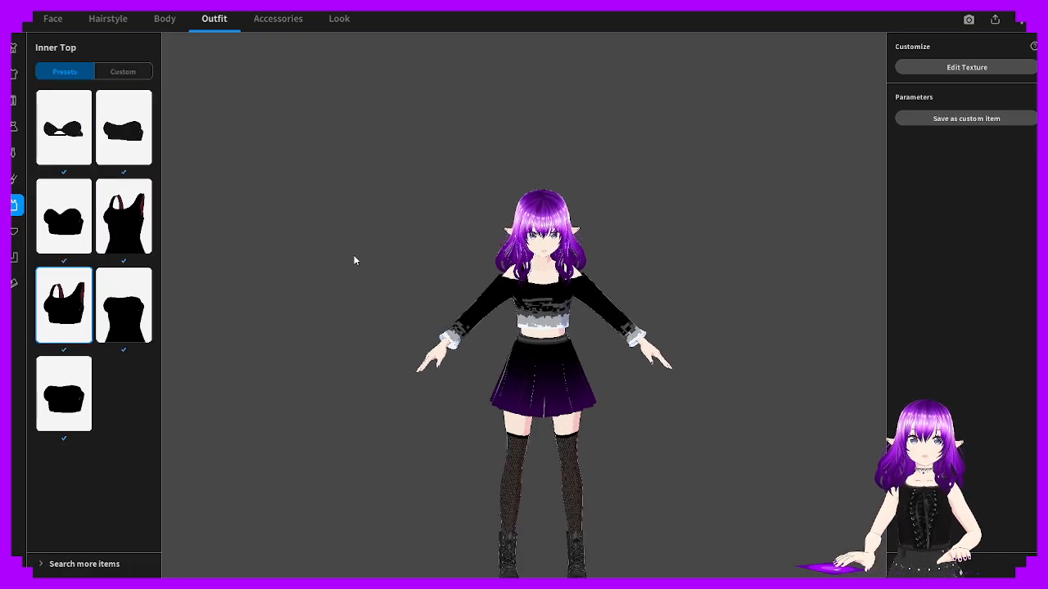
Create a custom neck accessory from the Short Tie template and inspect its neckband up close from the side
click(14, 151)
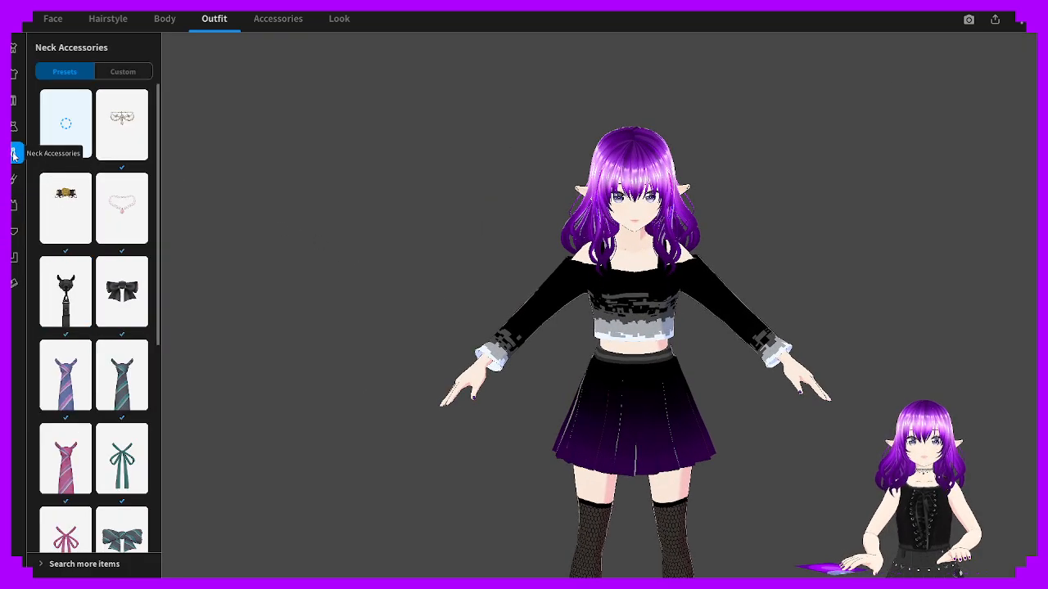
click(128, 211)
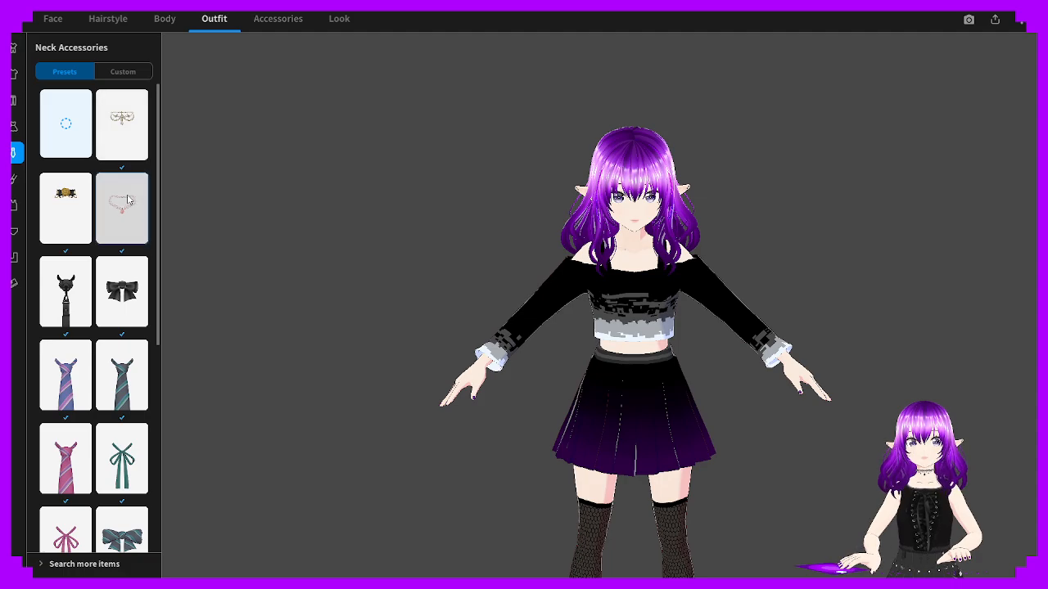
click(113, 72)
click(69, 140)
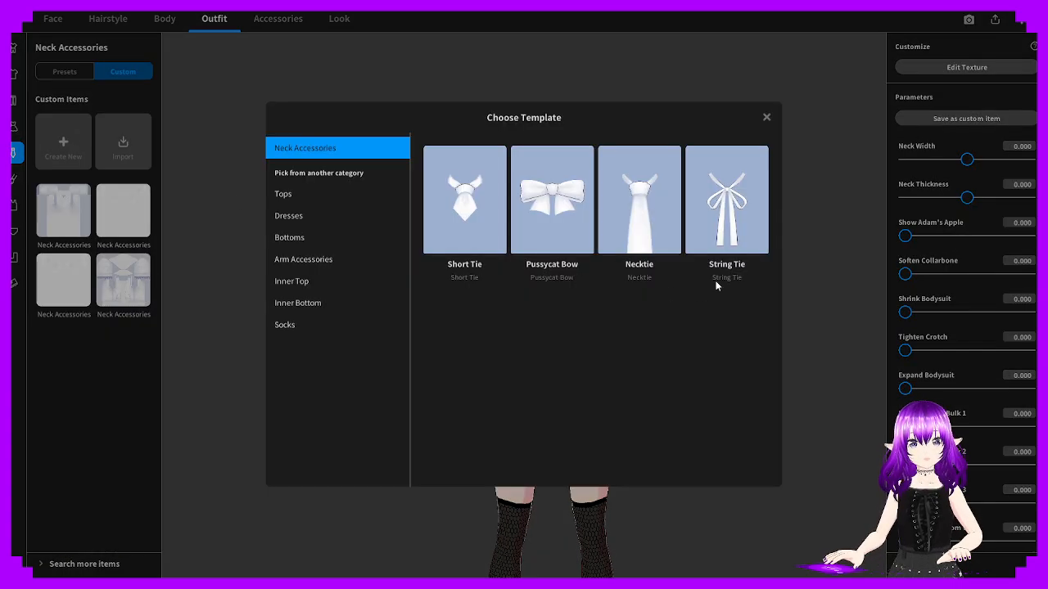
click(465, 201)
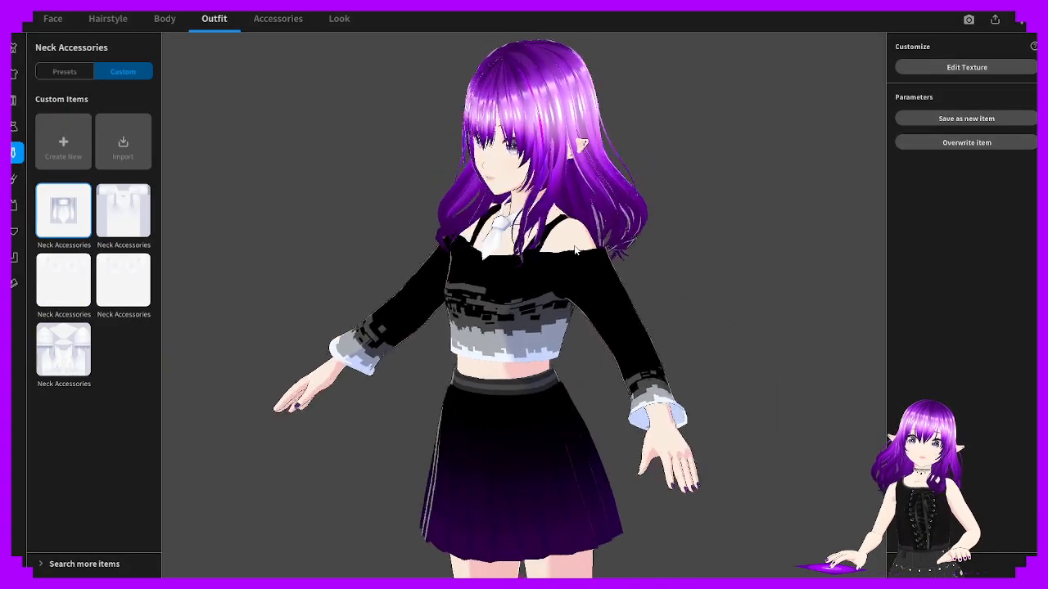
drag(721, 171, 696, 219)
scroll(664, 213, up, 5)
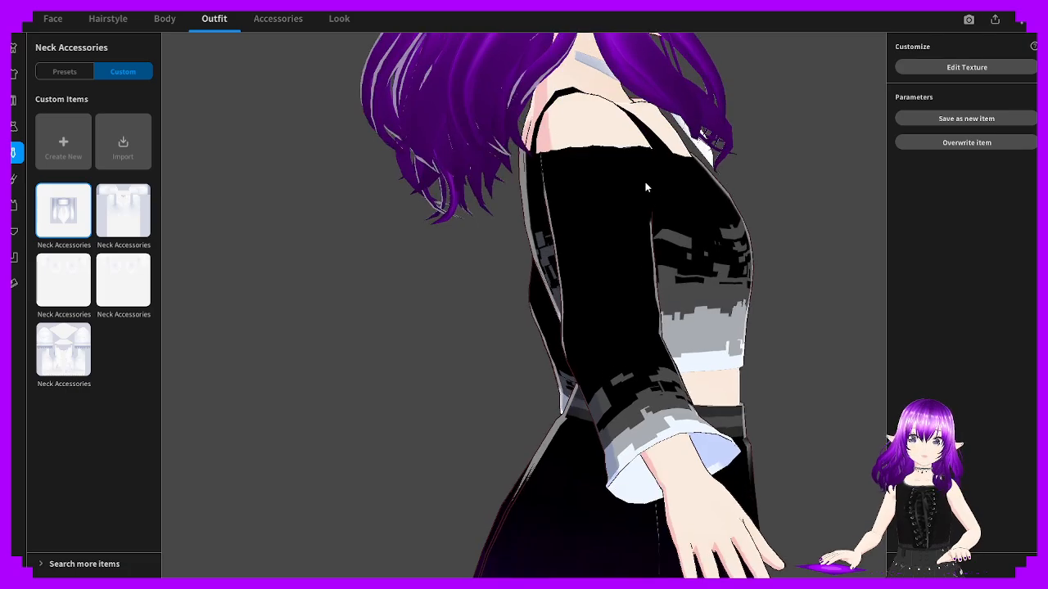
middle_drag(648, 185, 595, 229)
scroll(596, 233, up, 5)
scroll(598, 239, up, 3)
middle_drag(340, 337, 415, 328)
right_drag(415, 327, 428, 322)
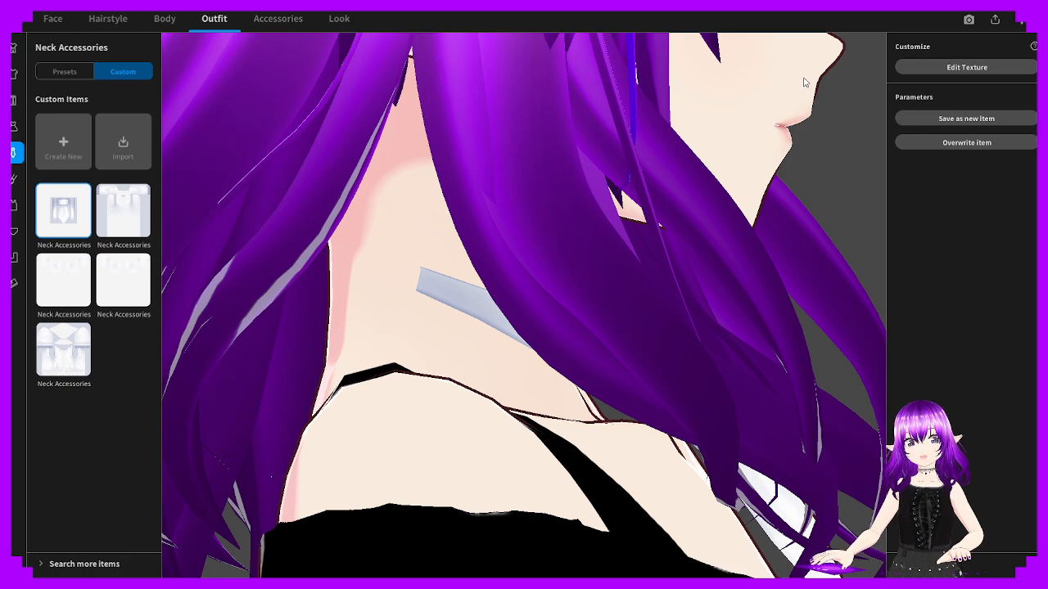
Paint the whole Short Tie texture dark grey #333333, enlarging the brush width to 300
click(967, 68)
drag(693, 177, 631, 331)
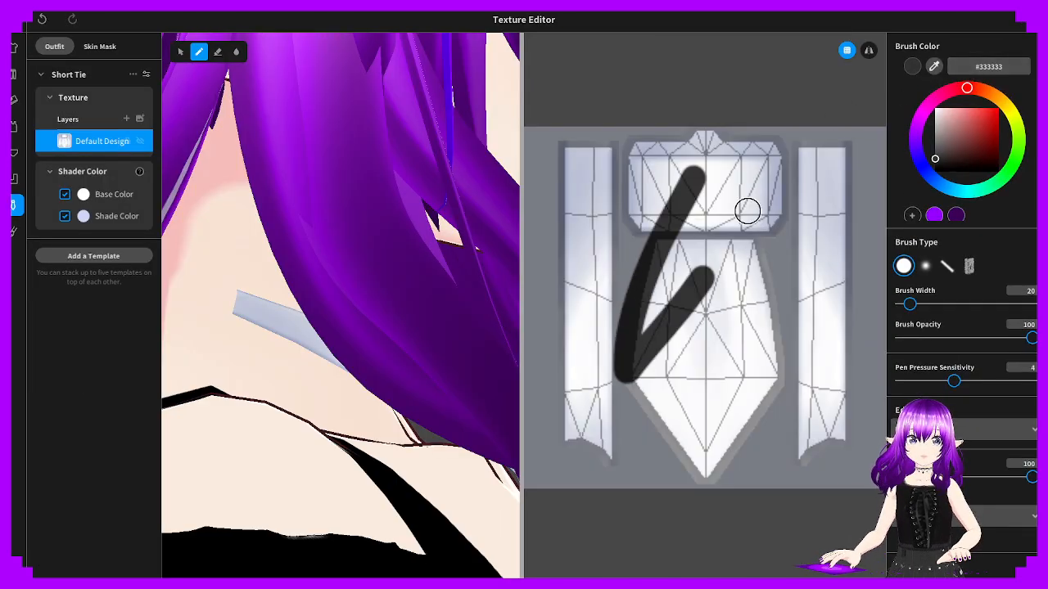
mouse_move(746, 210)
mouse_down()
mouse_move(835, 213)
mouse_move(606, 163)
mouse_up()
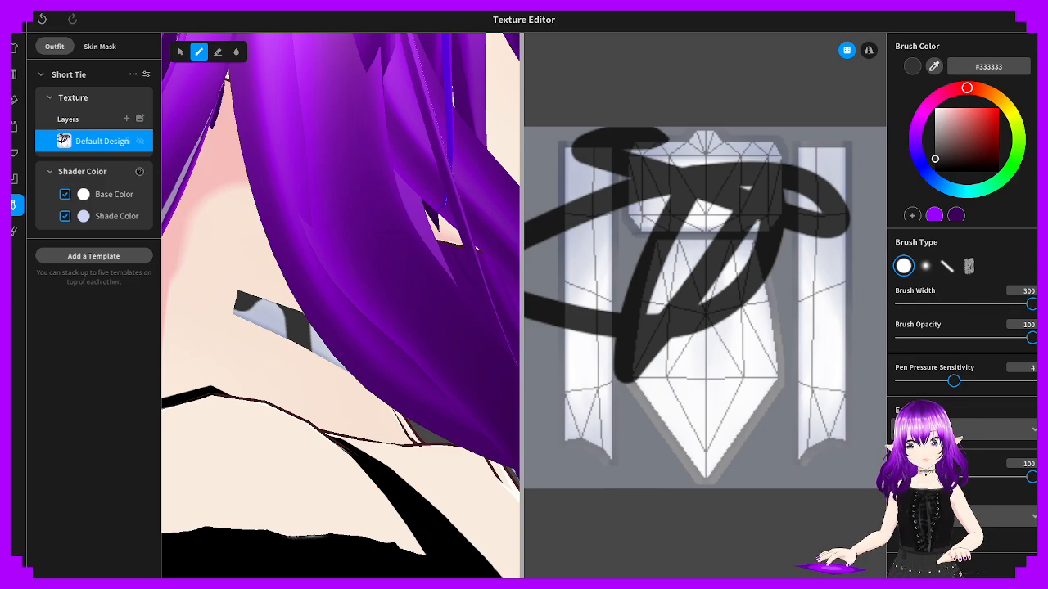
mouse_move(704, 205)
mouse_down()
mouse_move(748, 222)
mouse_move(783, 304)
mouse_up()
right_drag(168, 293, 328, 295)
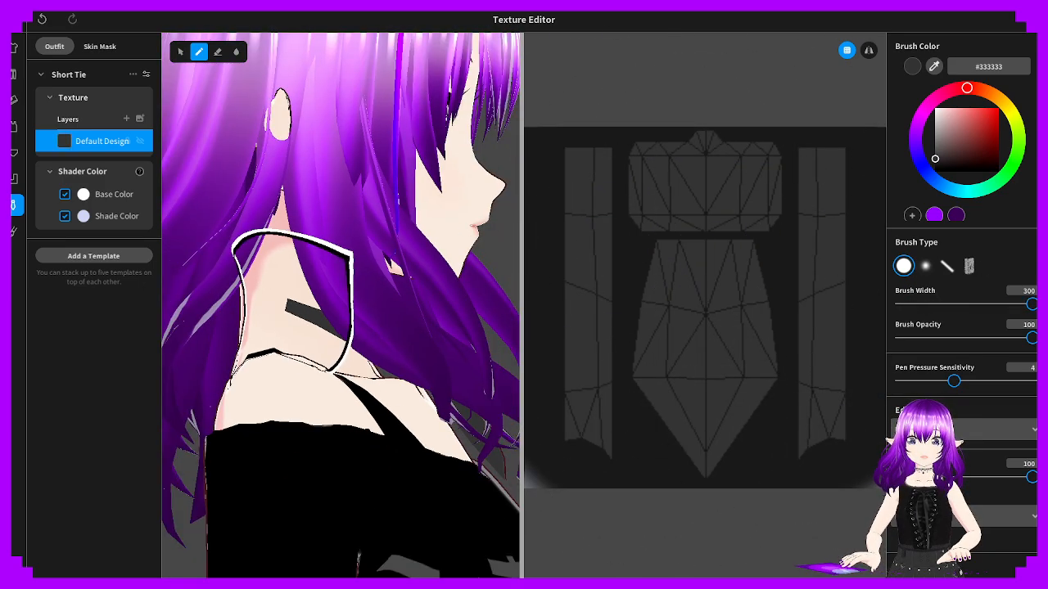
scroll(295, 312, down, 5)
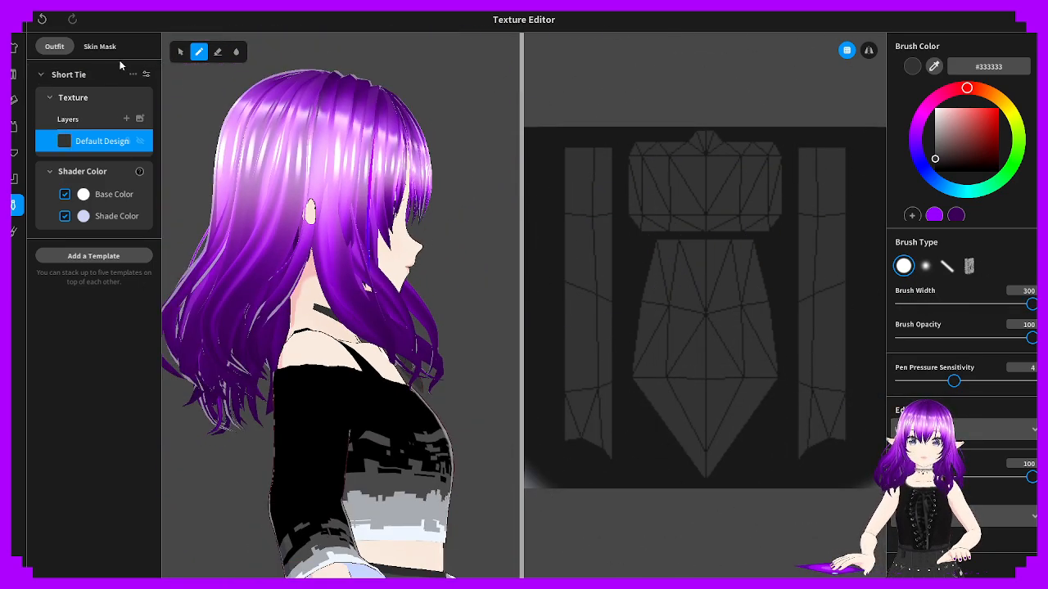
Erase the neck and upper chest area from the tie's skin mask at width 300, and close the texture editor
click(219, 53)
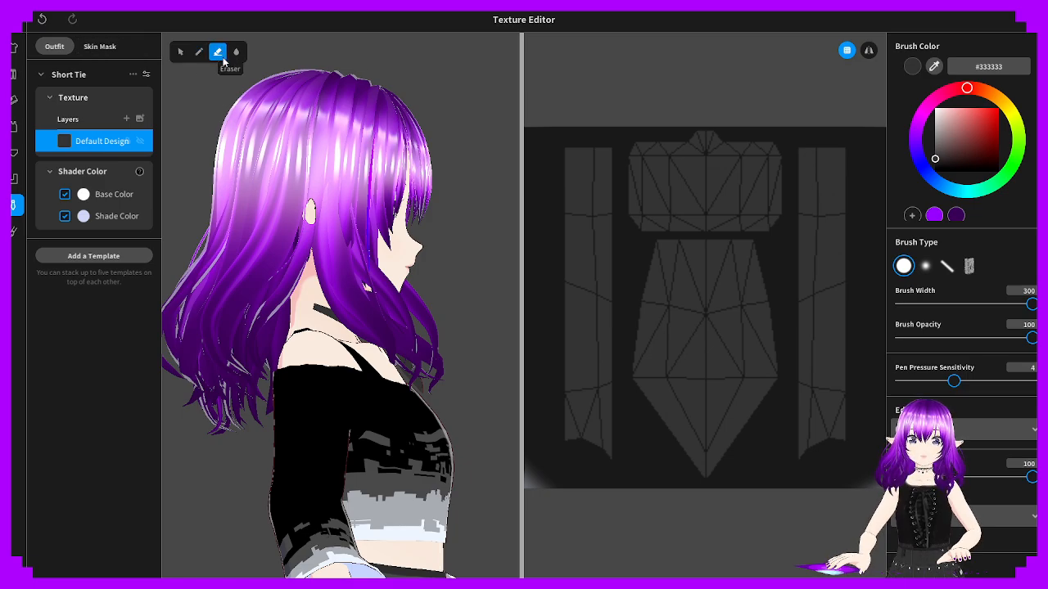
click(100, 46)
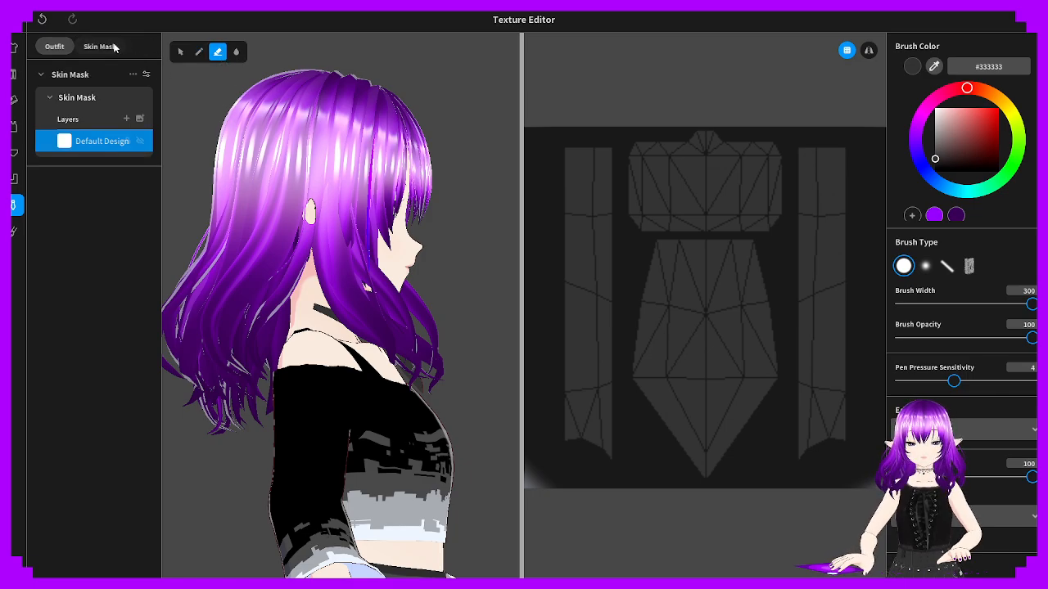
click(102, 142)
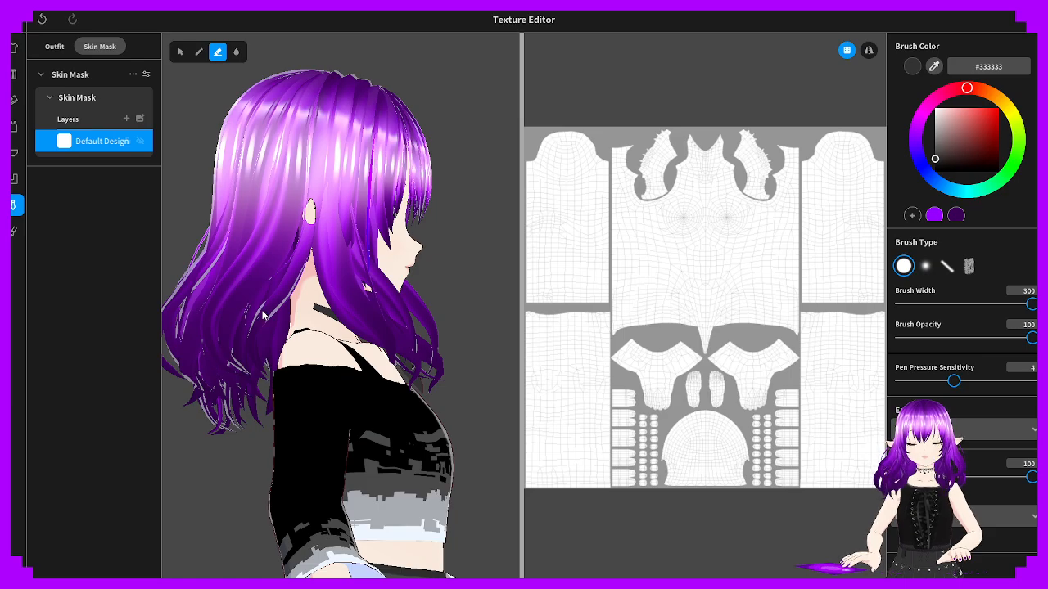
click(344, 311)
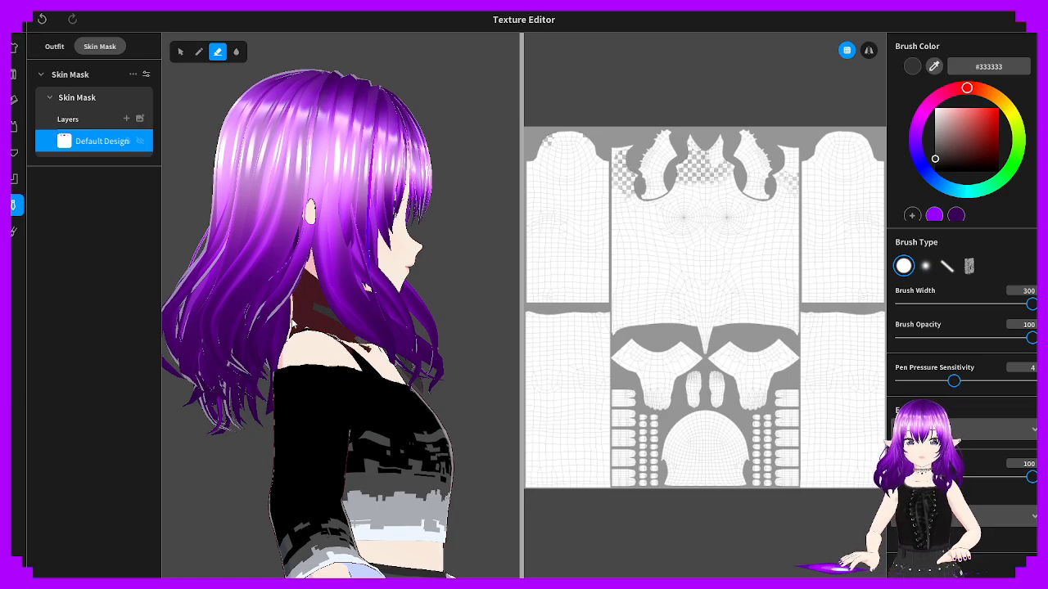
scroll(292, 323, up, 6)
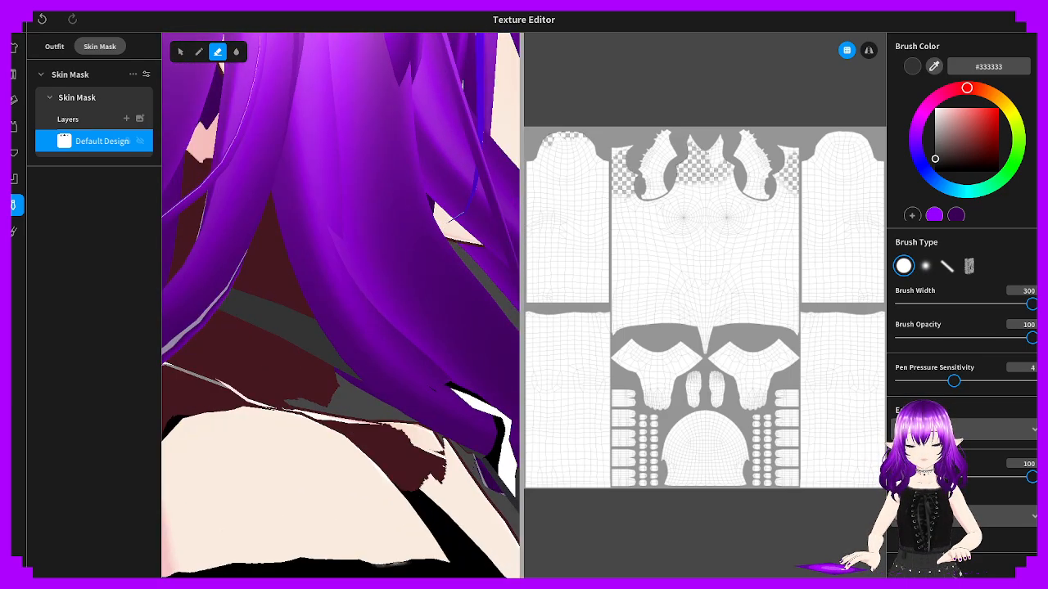
right_drag(344, 311, 254, 311)
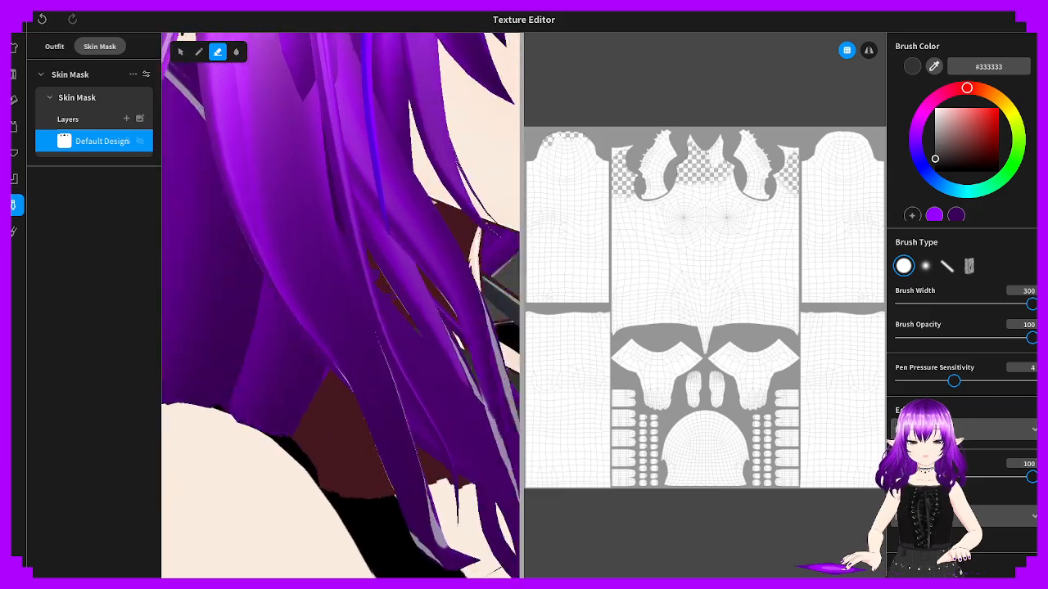
scroll(340, 307, down, 5)
key(Escape)
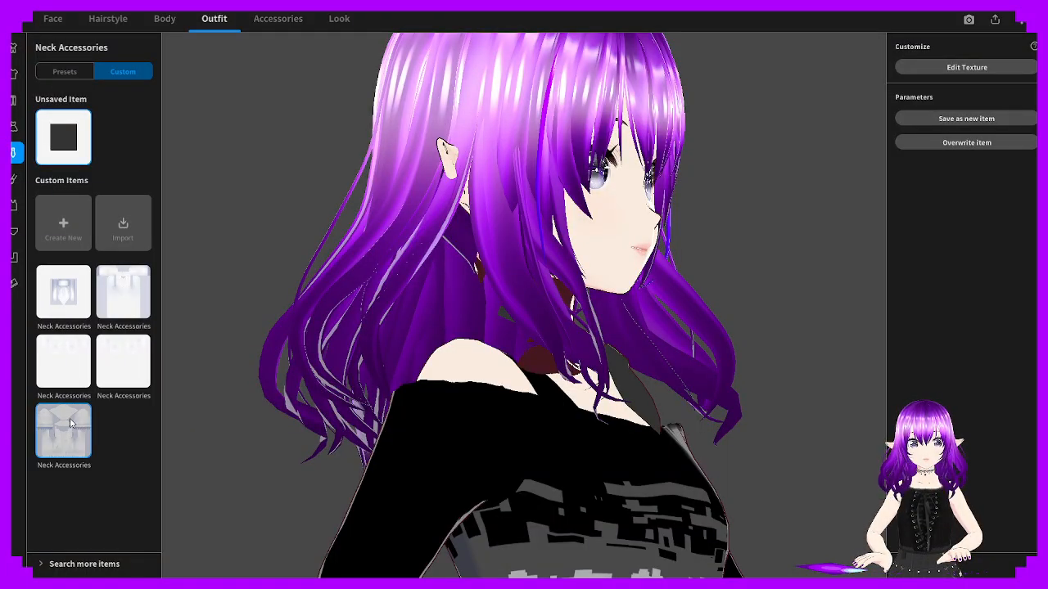
Try the saved custom neck items on the figure, including the open jacket, the cropped jacket and the blazer
right_drag(554, 357, 501, 365)
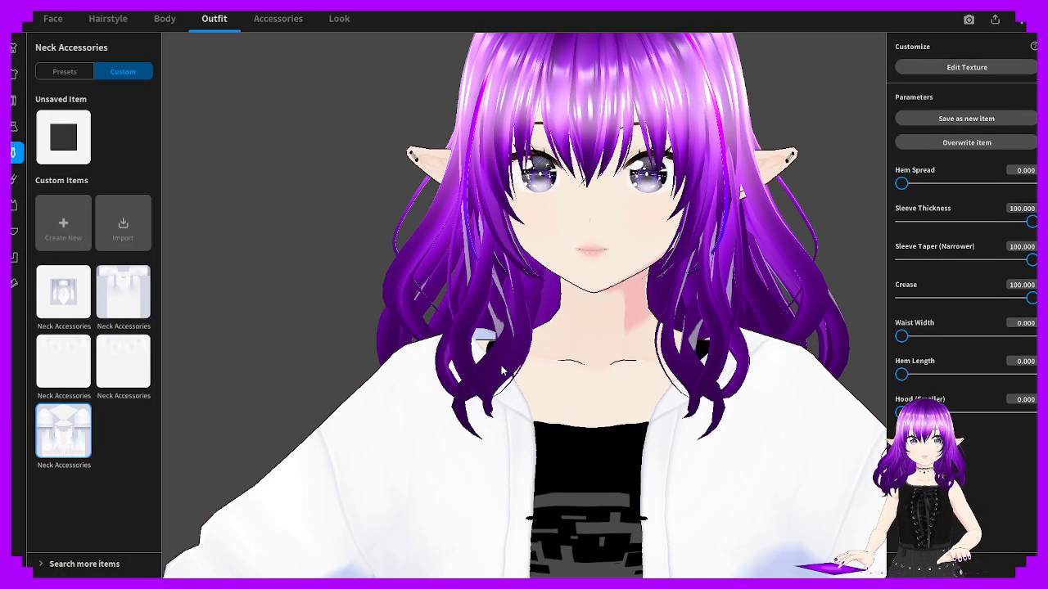
scroll(507, 371, down, 4)
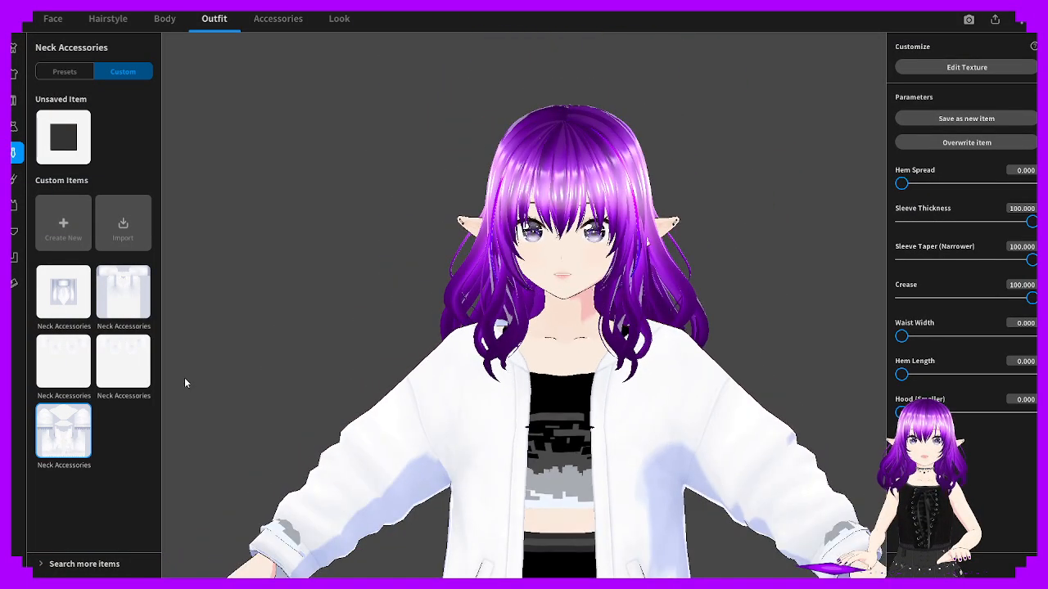
click(115, 375)
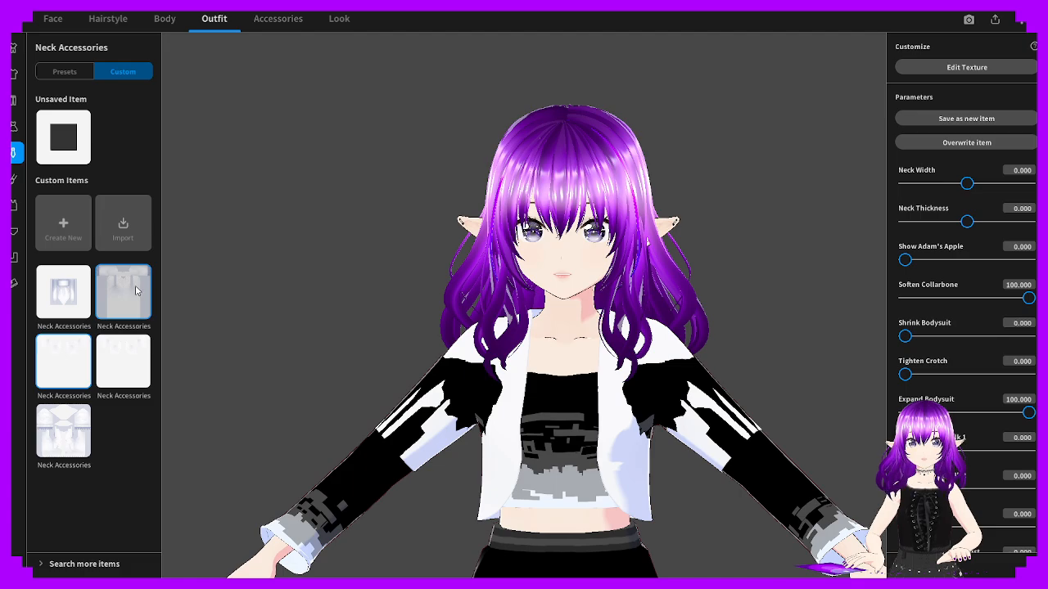
click(124, 292)
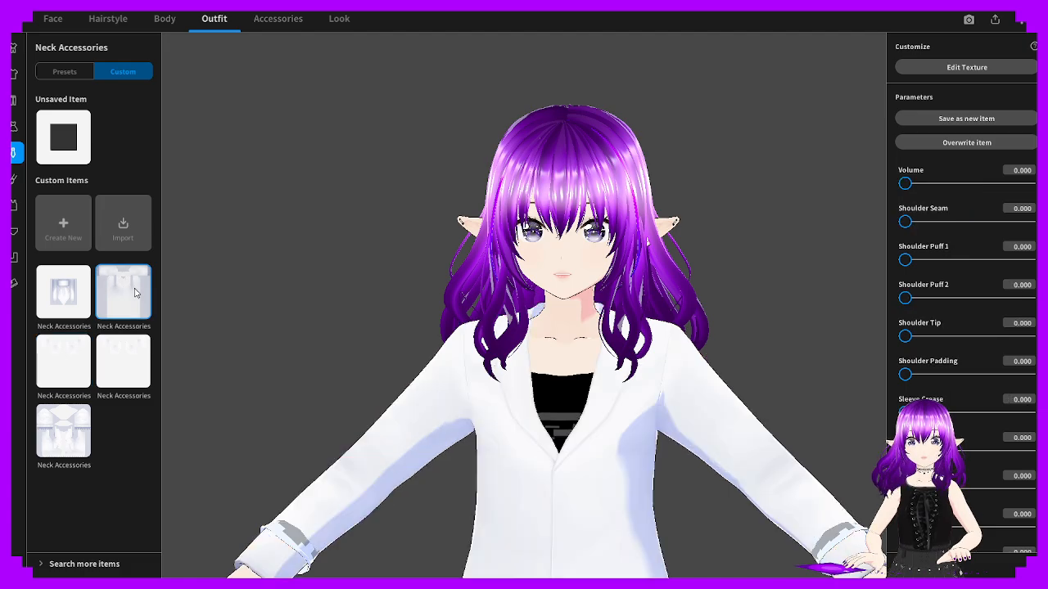
Discard the unsaved tie and create a custom neck accessory from the String Tie template, viewing it from the front
click(65, 230)
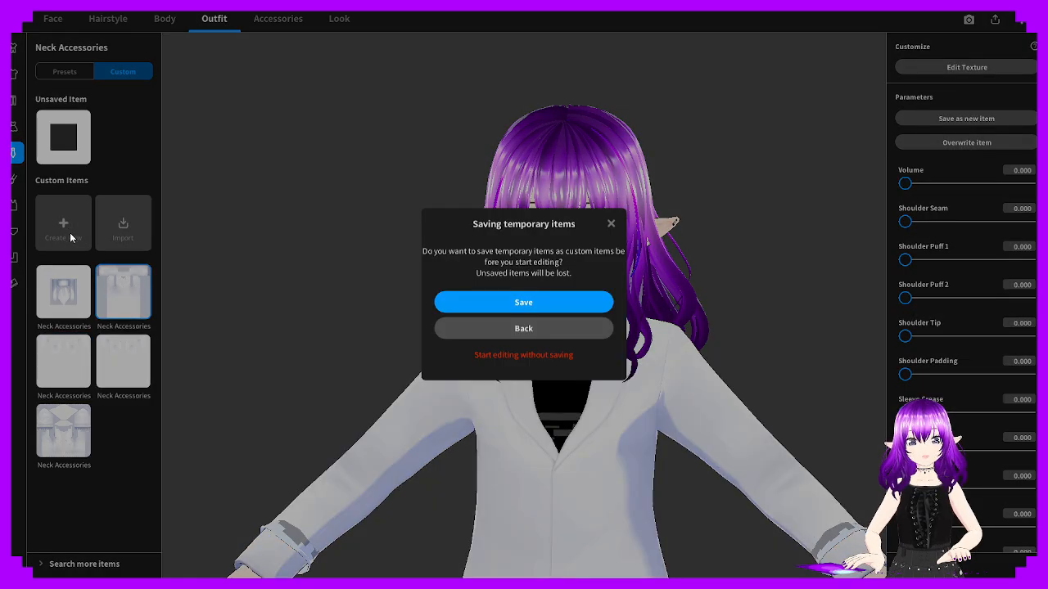
click(523, 357)
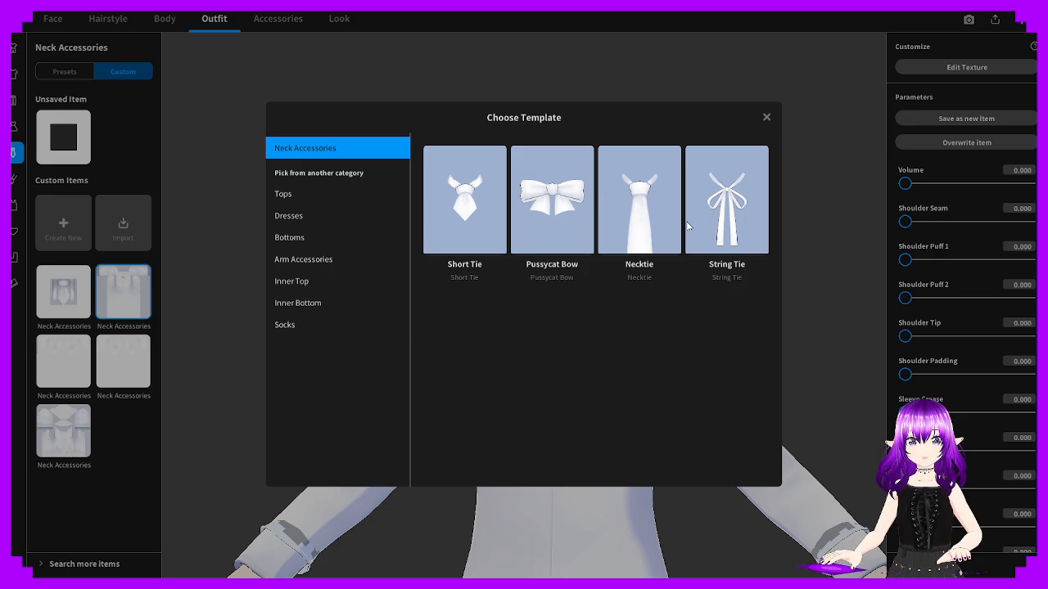
click(723, 234)
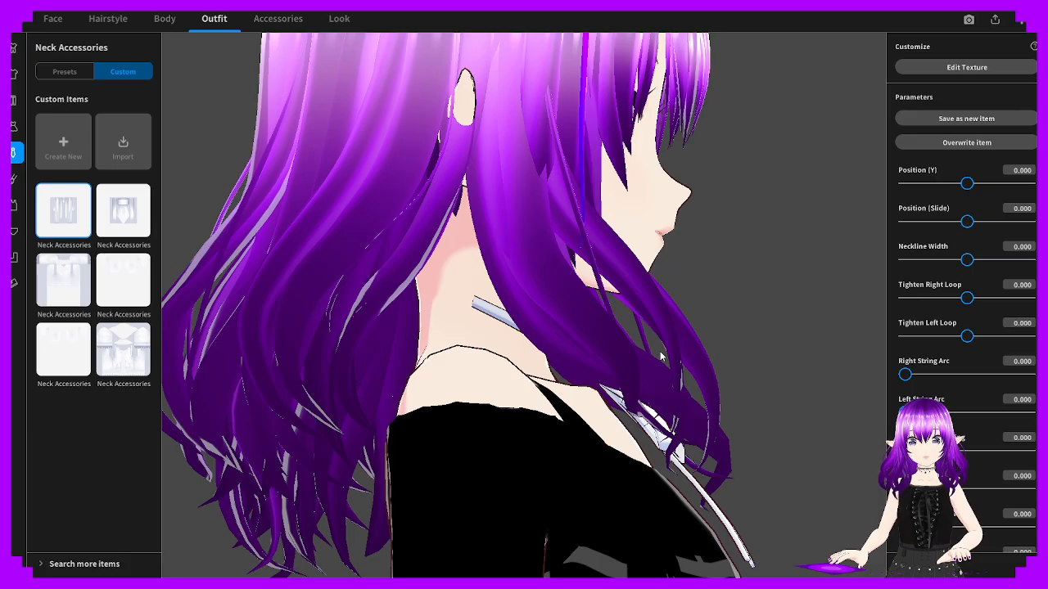
right_drag(661, 357, 628, 360)
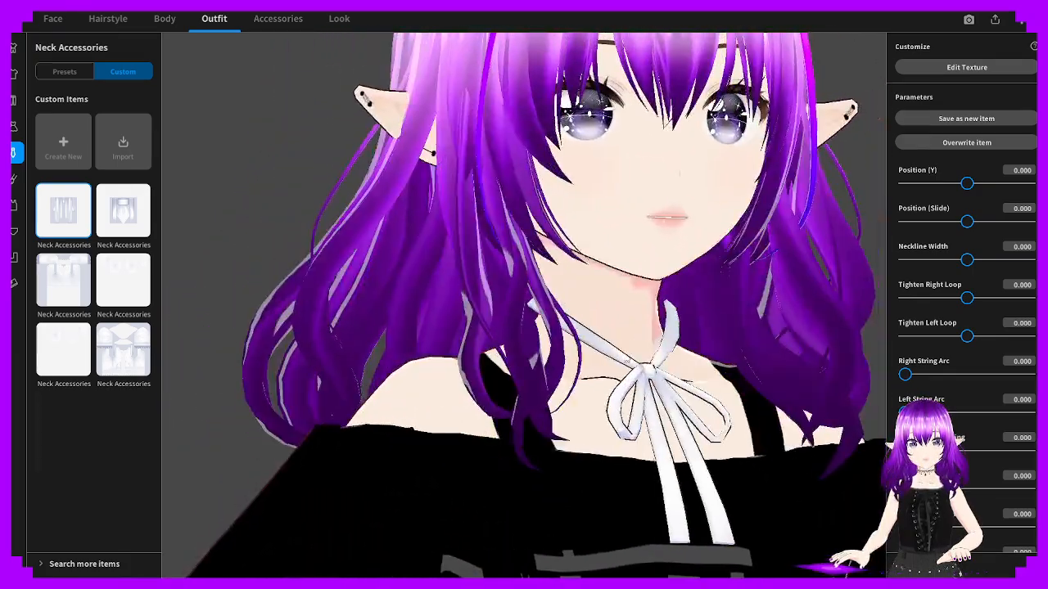
Create another custom neck accessory using the Body Suit template from the Inner Top category
click(63, 144)
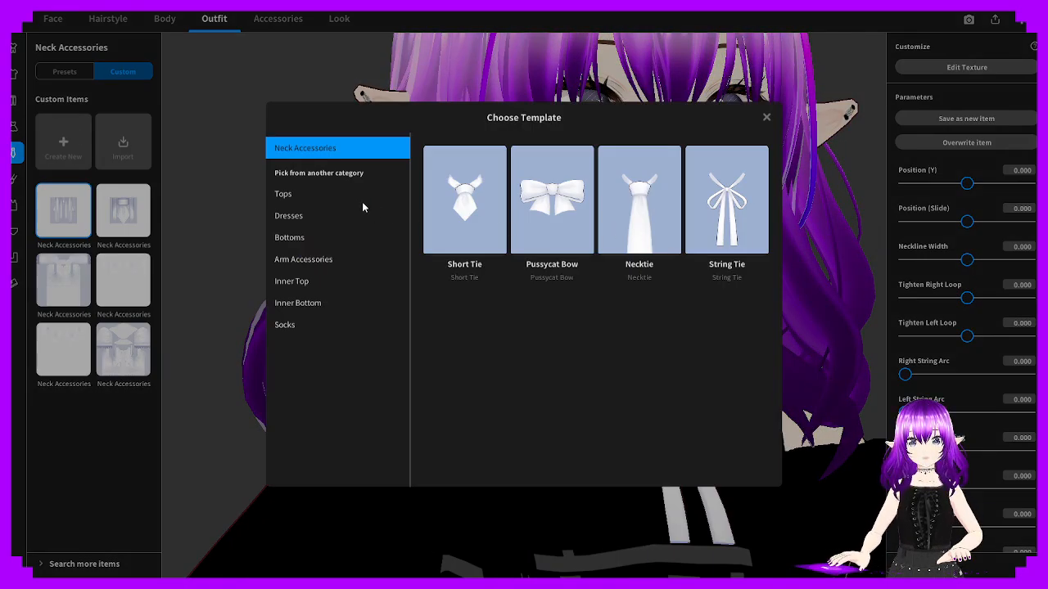
click(319, 283)
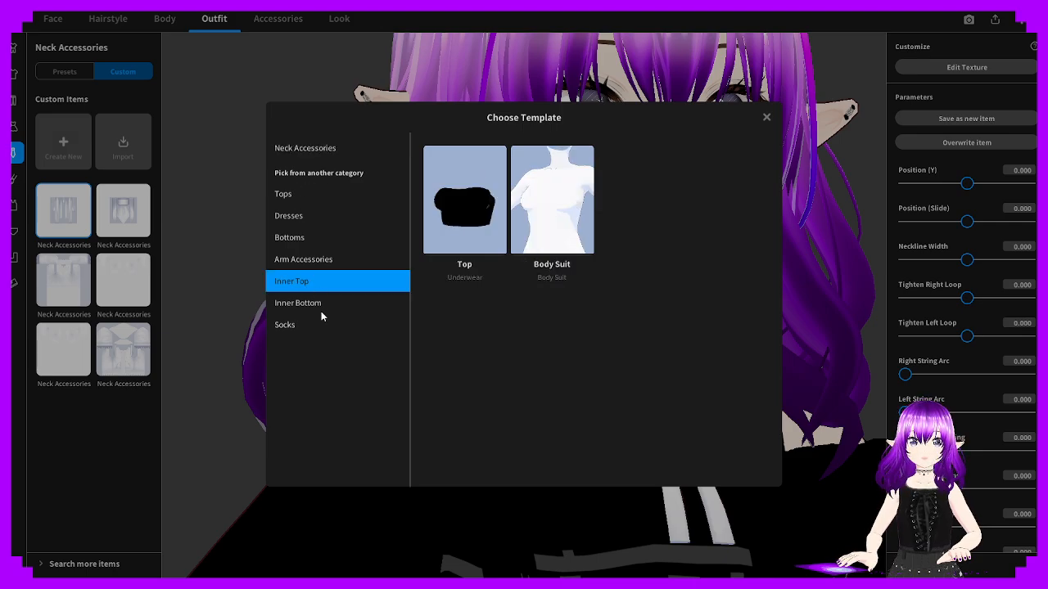
click(549, 224)
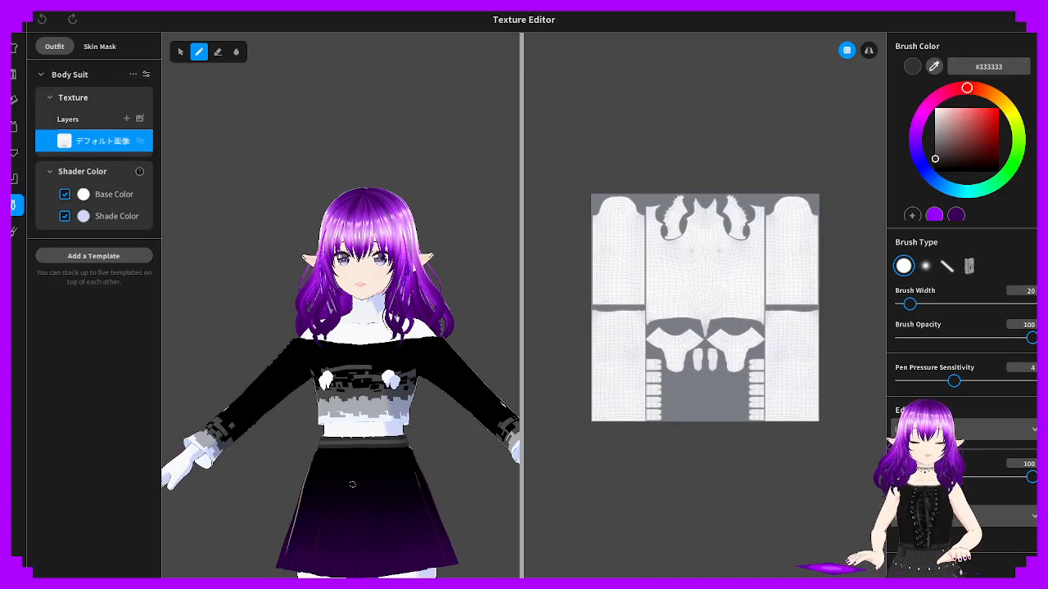
Erase the entire white body suit texture at width 300 with mirrored editing enabled
click(218, 51)
scroll(403, 455, down, 7)
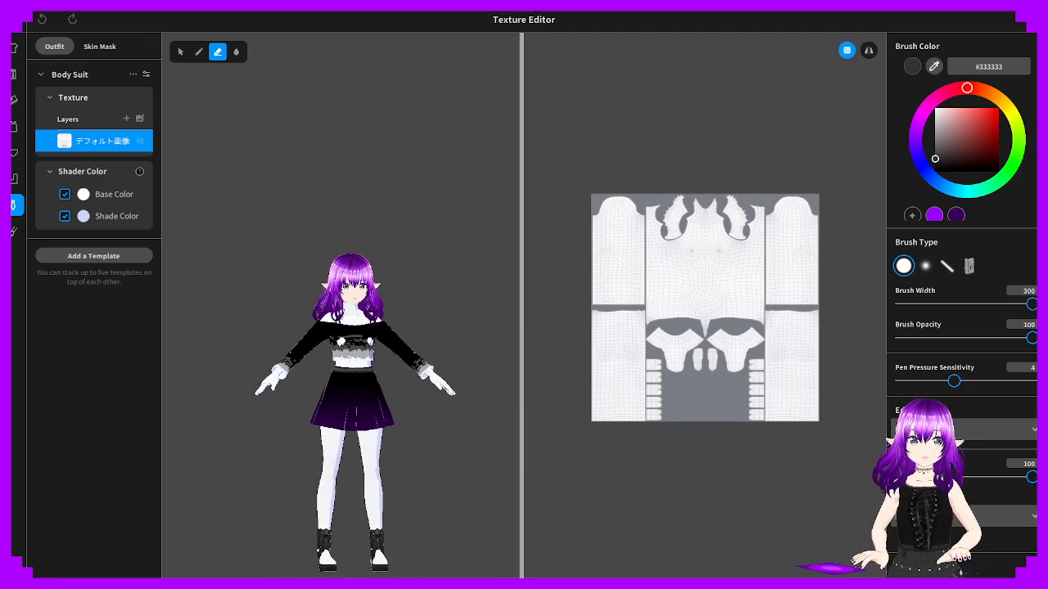
click(677, 354)
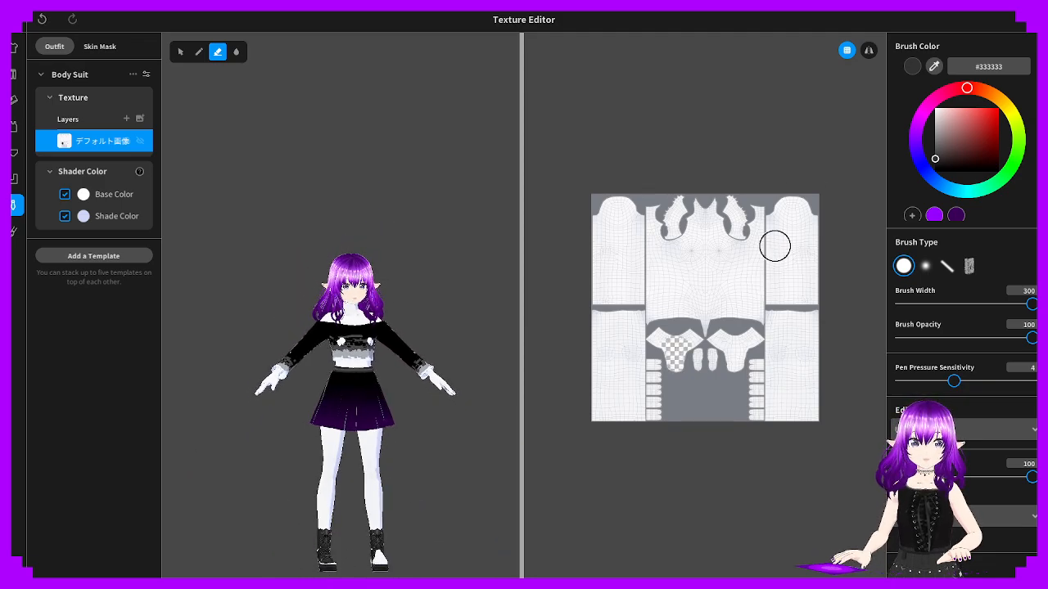
click(869, 50)
mouse_move(633, 388)
mouse_down()
mouse_move(623, 409)
mouse_move(584, 410)
mouse_move(807, 374)
mouse_move(618, 346)
mouse_move(636, 309)
mouse_move(753, 287)
mouse_move(592, 264)
mouse_move(755, 258)
mouse_move(742, 227)
mouse_move(554, 189)
mouse_move(746, 178)
mouse_up()
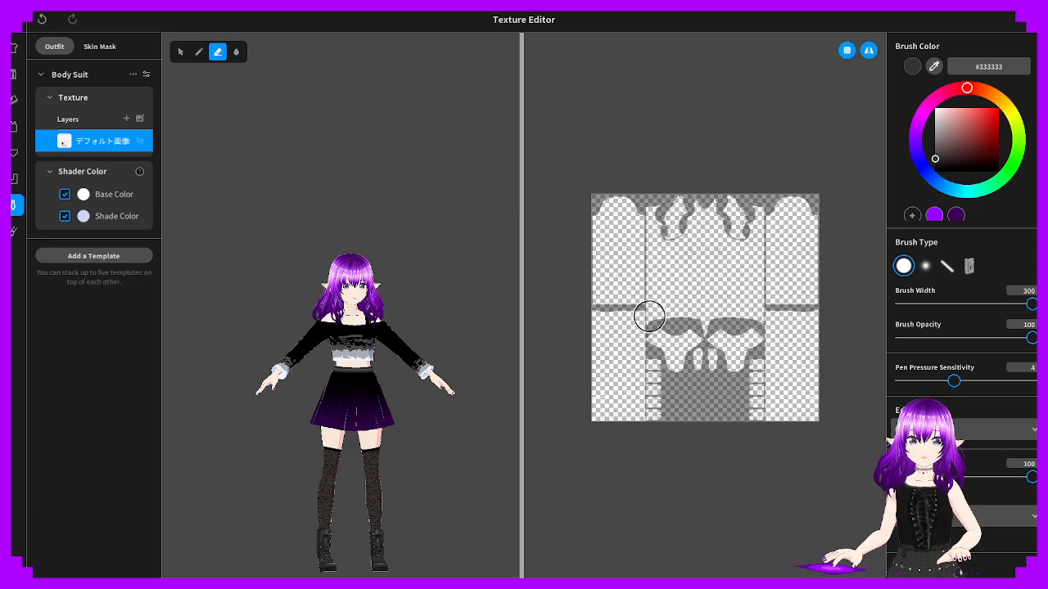
scroll(668, 391, up, 2)
scroll(575, 470, down, 1)
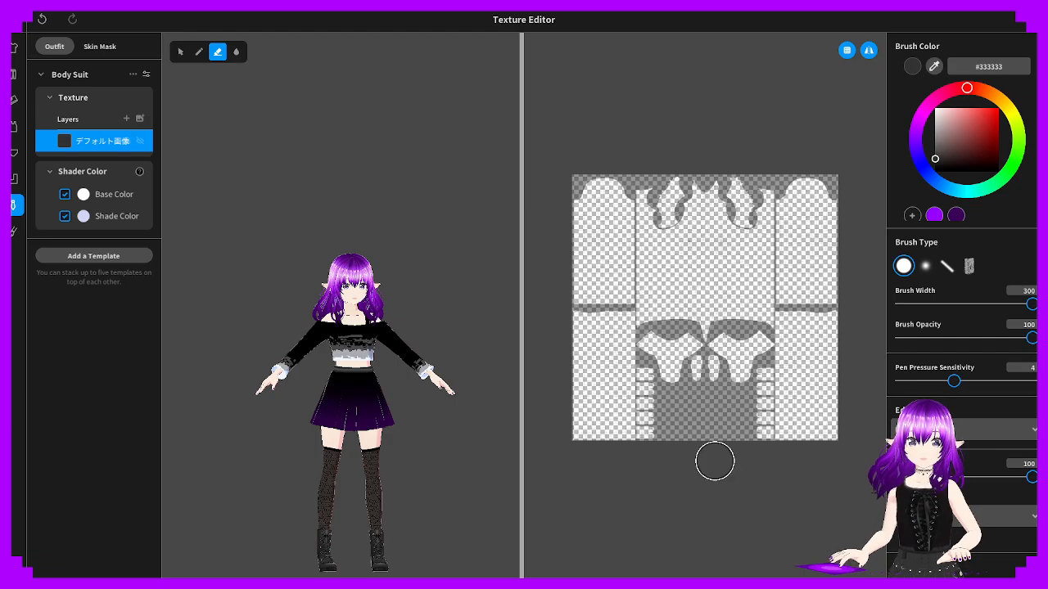
Paint a black #000000 band across the front of the neck with the brush at width 10
scroll(337, 303, up, 8)
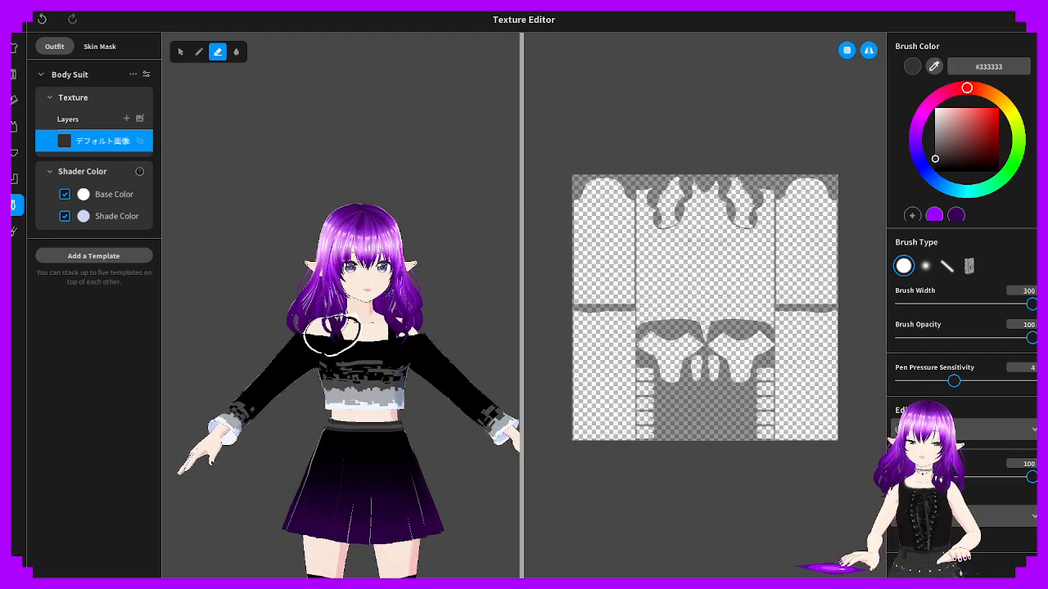
scroll(341, 306, up, 3)
right_drag(409, 328, 360, 328)
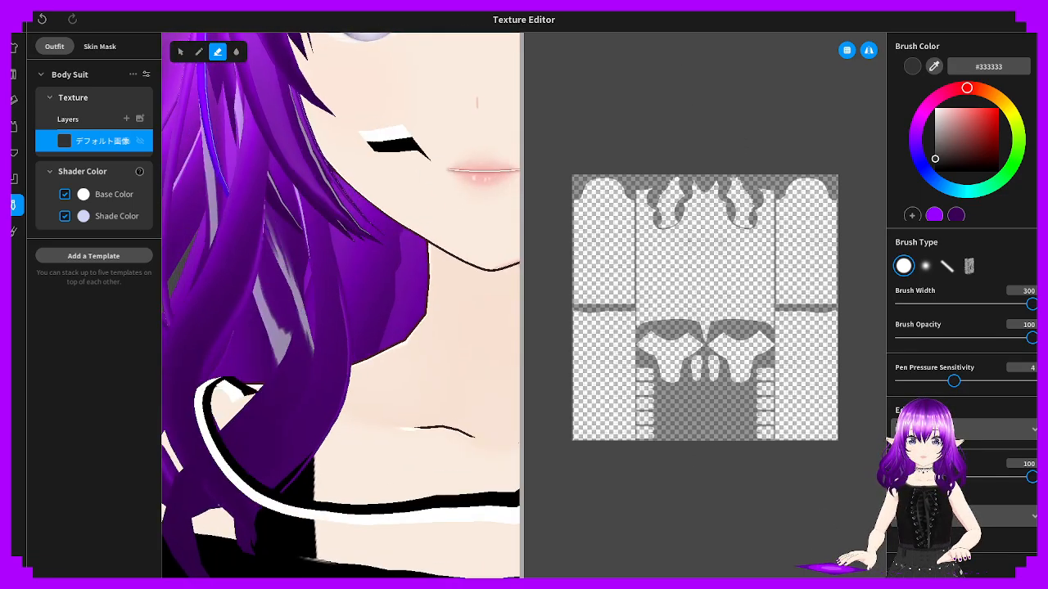
mouse_move(410, 352)
right_down()
mouse_move(294, 335)
mouse_move(368, 336)
right_up()
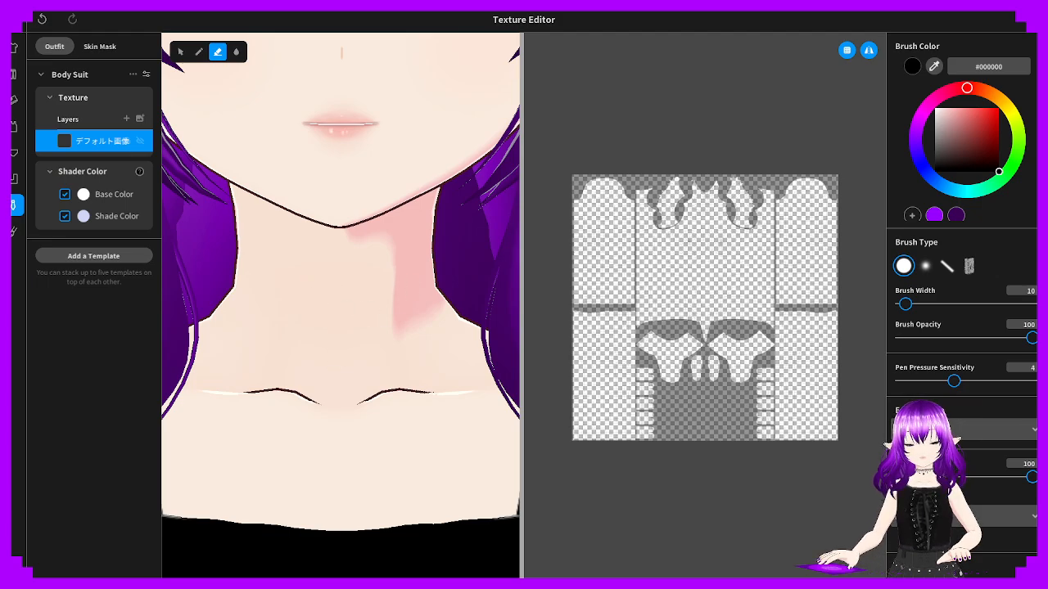
click(199, 51)
drag(306, 285, 428, 282)
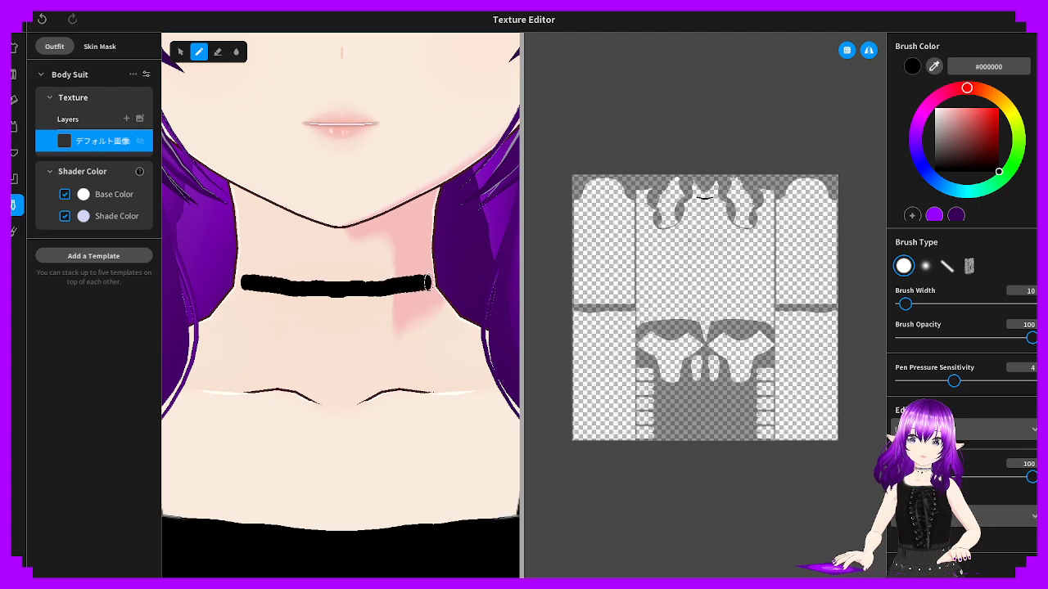
Extend the black choker band around the side of the neck toward the nape
mouse_move(282, 286)
right_down()
mouse_move(384, 287)
mouse_move(346, 289)
right_up()
scroll(347, 289, up, 8)
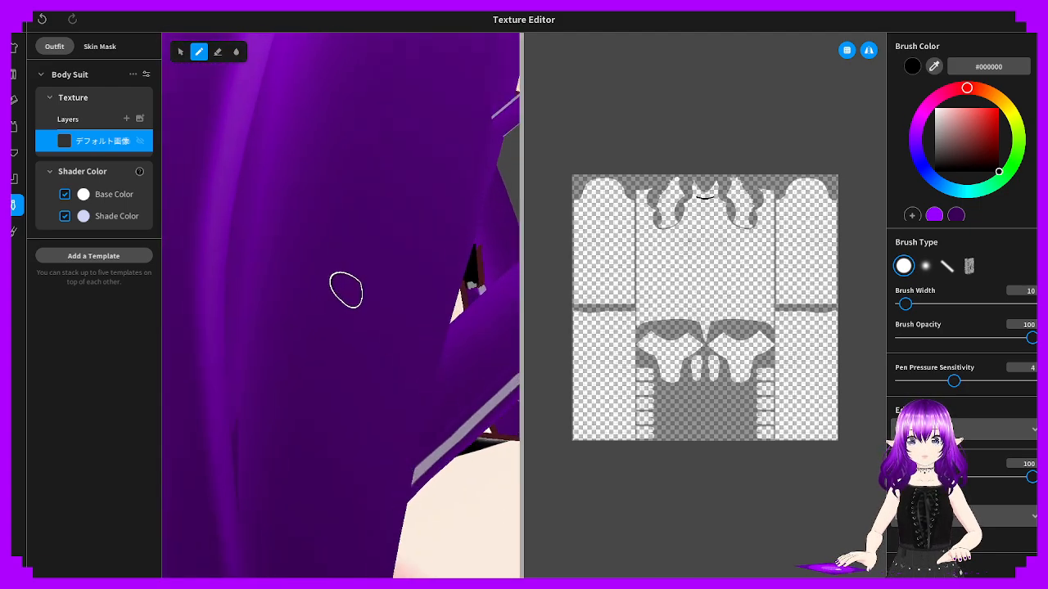
scroll(345, 290, down, 6)
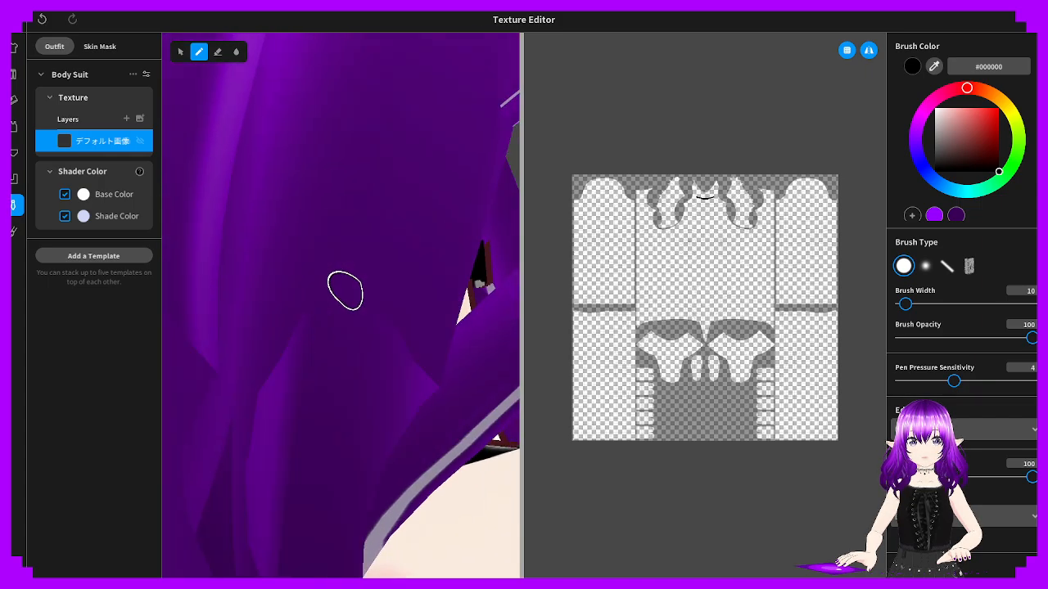
right_drag(353, 285, 318, 276)
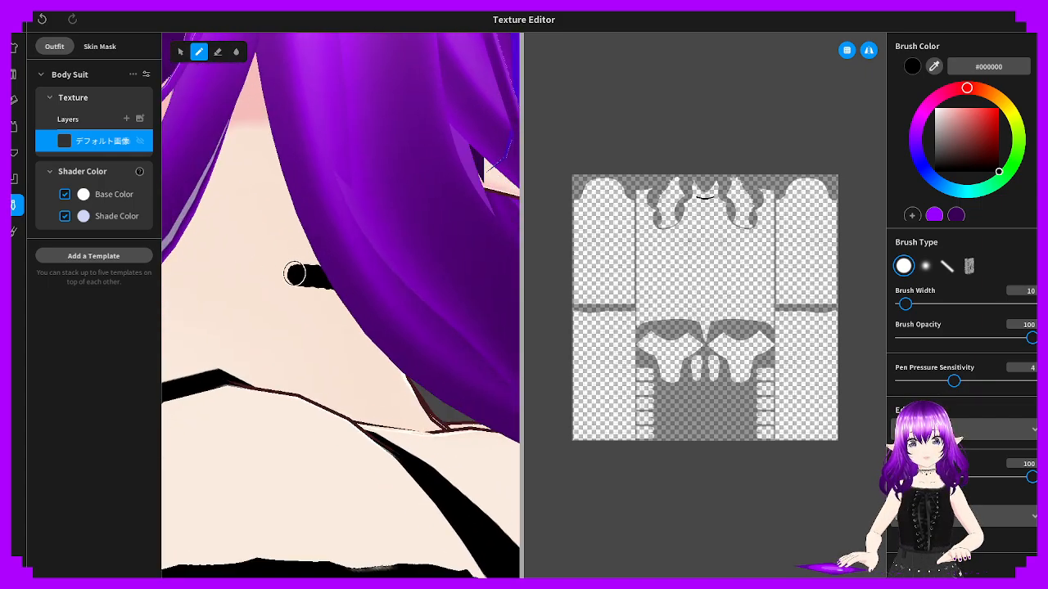
drag(295, 273, 148, 257)
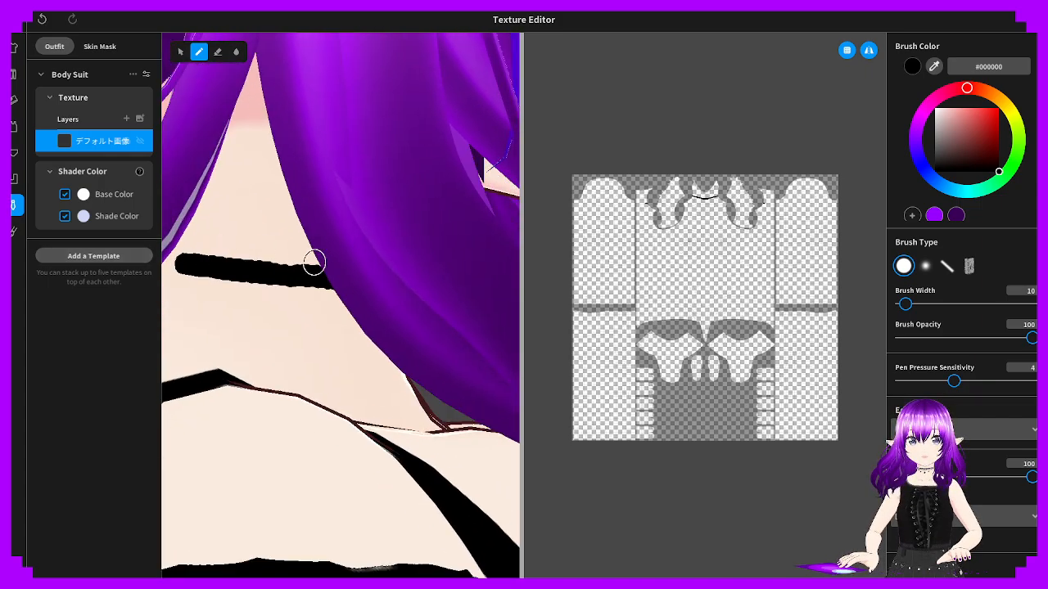
mouse_move(276, 258)
right_down()
mouse_move(400, 292)
mouse_move(262, 257)
right_up()
scroll(283, 264, down, 6)
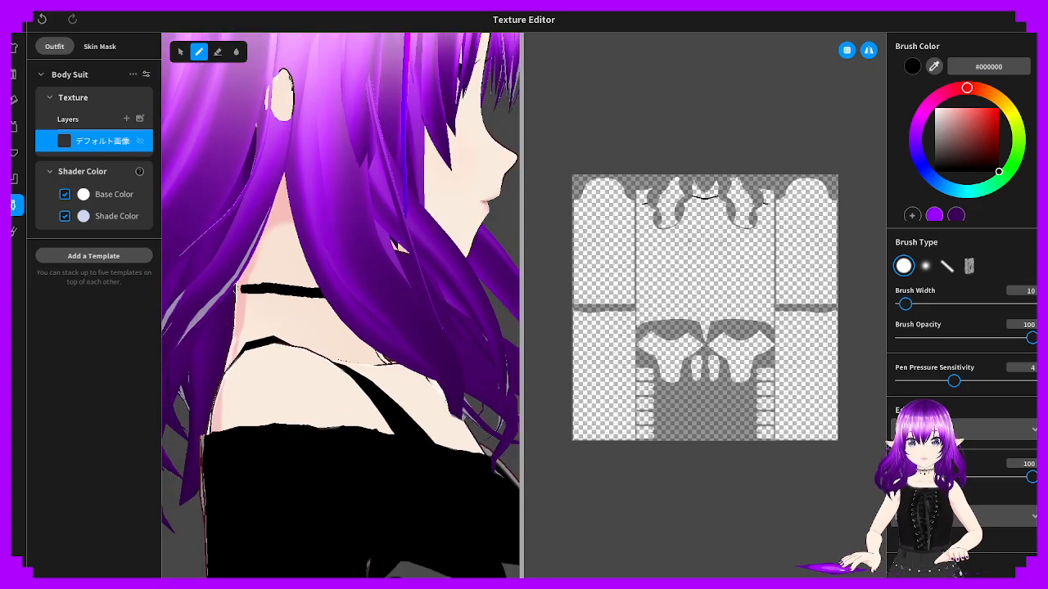
Redraw the choker's rear end on the texture map as a single stroke running past the back seam
scroll(596, 227, up, 10)
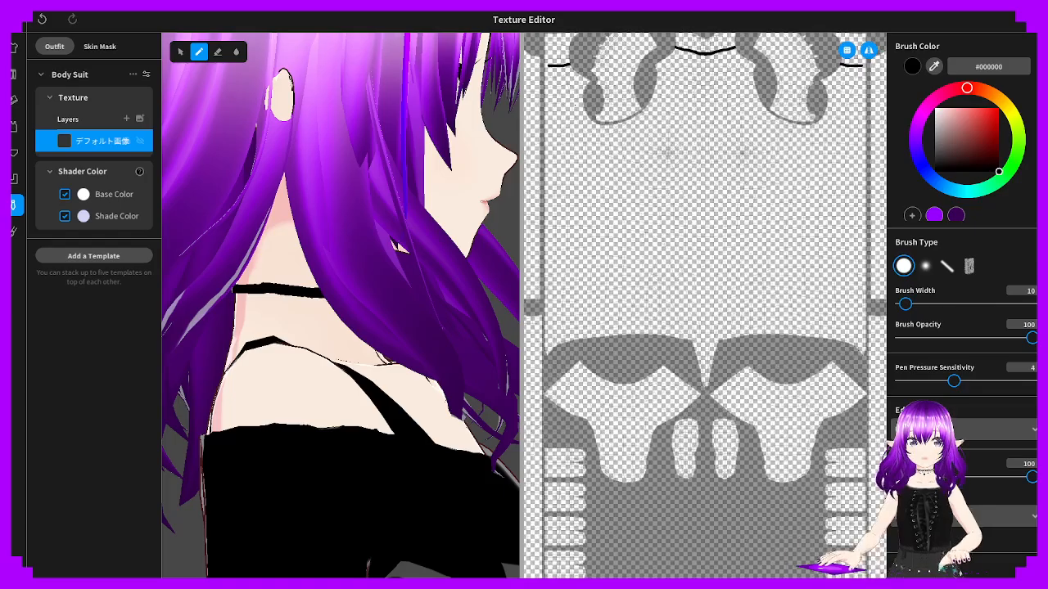
scroll(596, 227, up, 10)
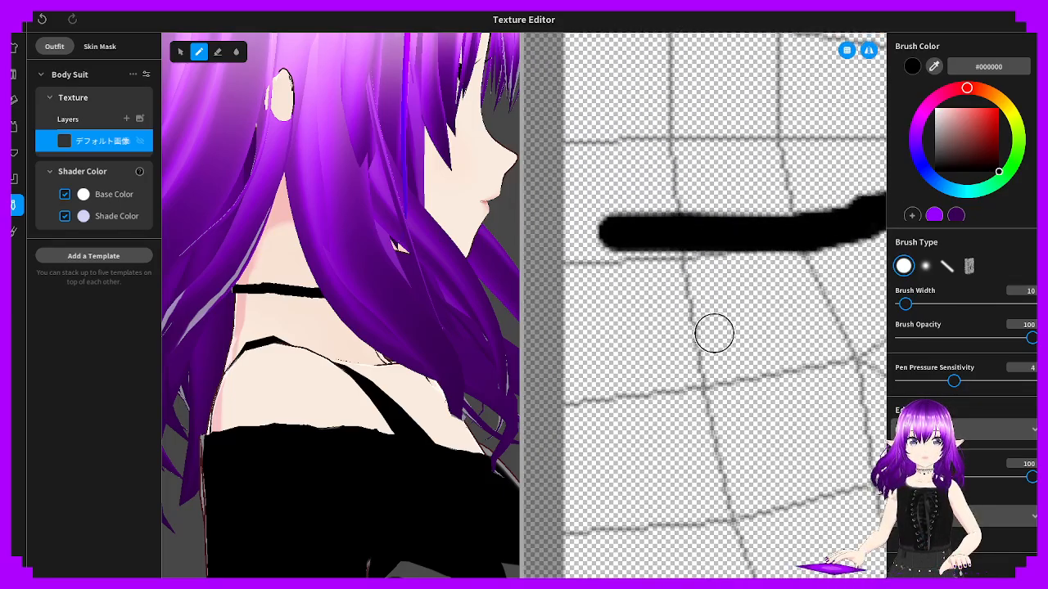
mouse_move(564, 243)
mouse_down()
mouse_move(748, 243)
mouse_move(578, 236)
mouse_up()
key(ctrl+z)
key(ctrl+z)
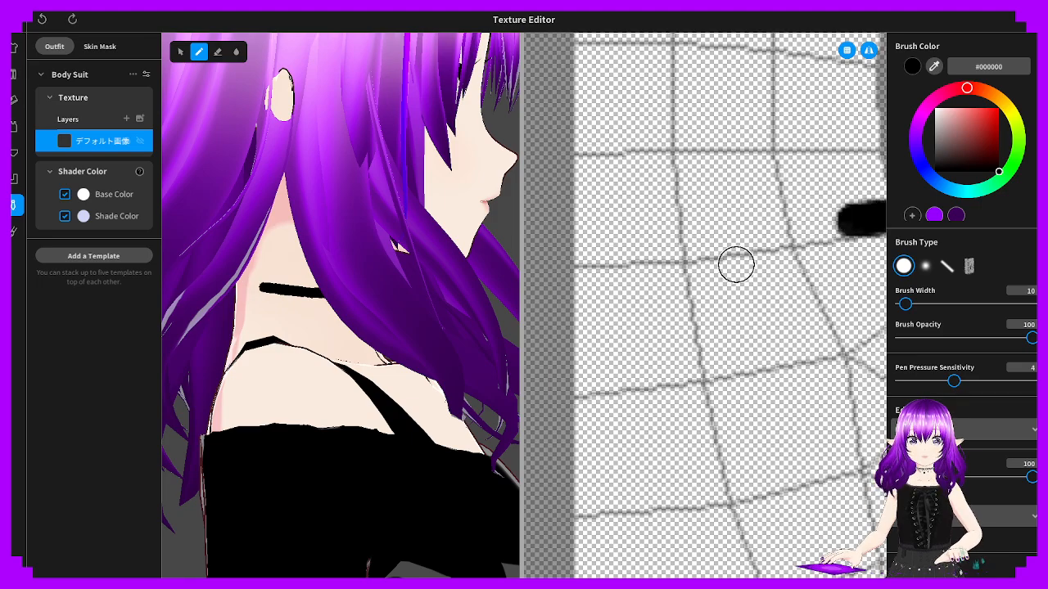
scroll(799, 254, down, 2)
drag(838, 232, 658, 243)
key(ctrl+z)
drag(816, 235, 589, 254)
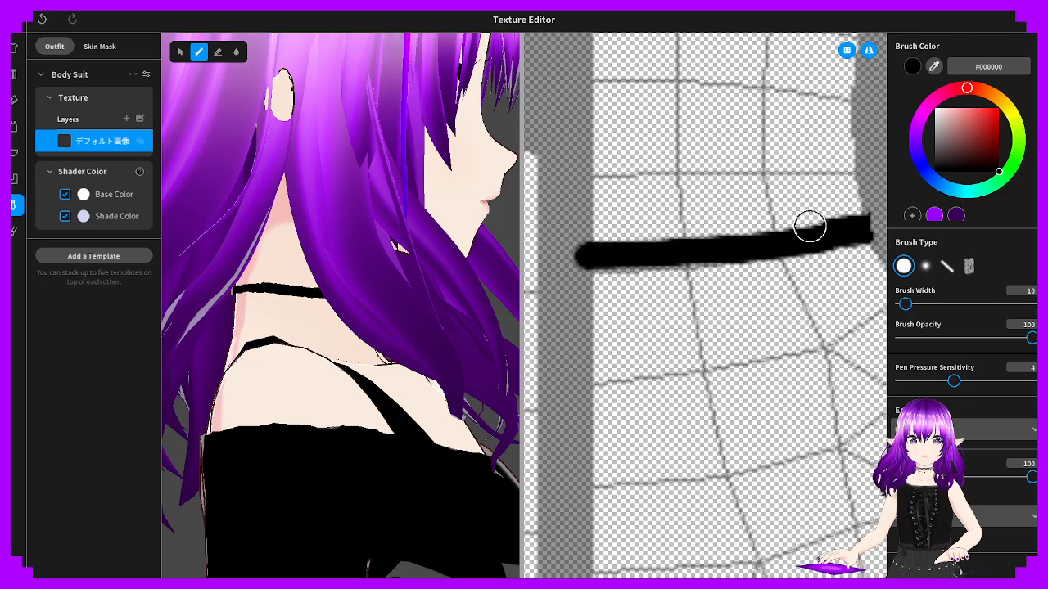
Join the side and front parts of the choker with a black stroke on the texture map
middle_drag(810, 226, 486, 280)
middle_drag(818, 198, 441, 340)
middle_drag(827, 237, 408, 333)
middle_drag(860, 237, 690, 202)
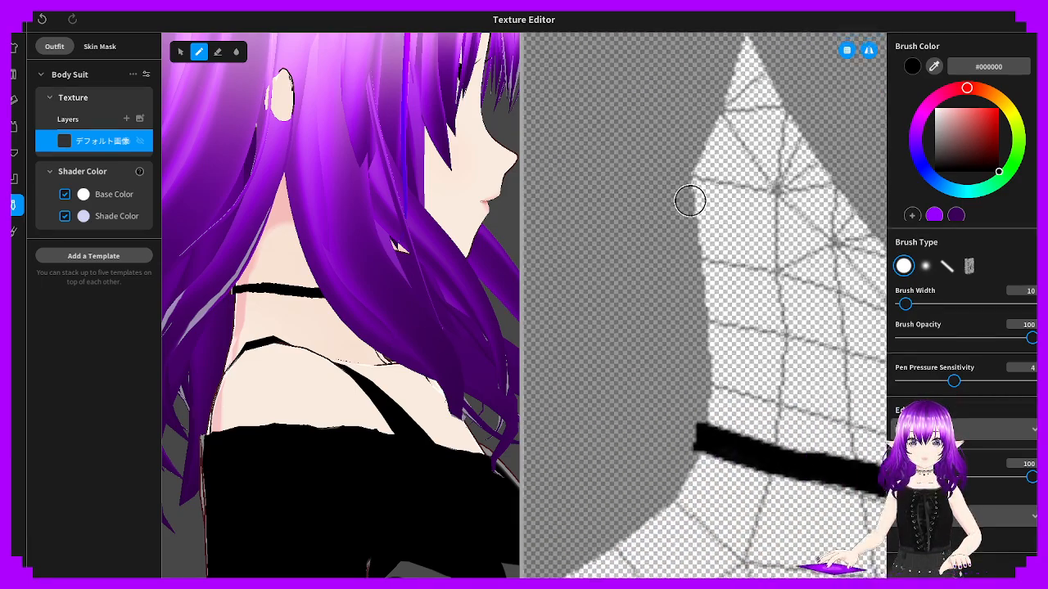
mouse_move(860, 418)
middle_down()
mouse_move(756, 386)
mouse_move(648, 287)
middle_up()
mouse_move(584, 327)
mouse_down()
mouse_move(664, 363)
mouse_move(856, 383)
mouse_up()
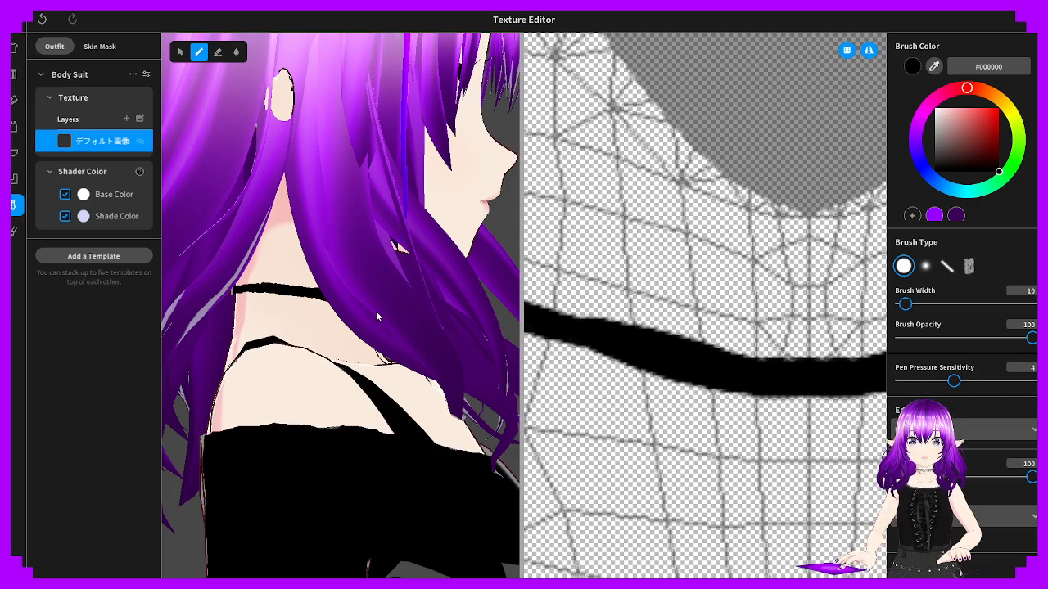
right_drag(376, 311, 342, 309)
scroll(341, 307, up, 5)
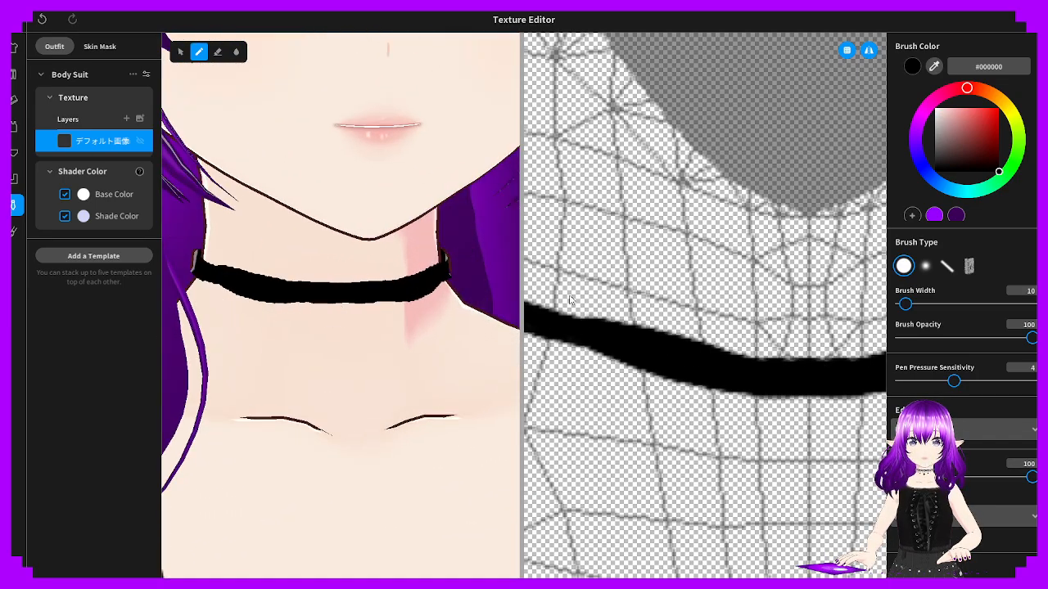
Erase the uneven front section of the choker and repaint it as an even black curve dipping at the throat's center
scroll(712, 303, down, 1)
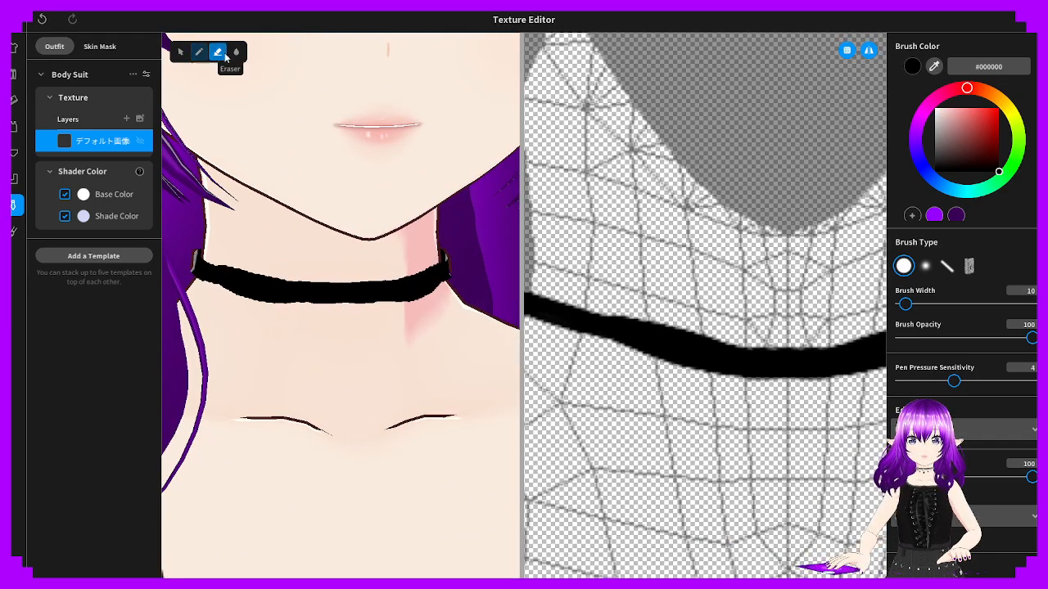
mouse_move(609, 305)
mouse_down()
mouse_move(613, 313)
mouse_move(639, 306)
mouse_move(692, 337)
mouse_move(688, 392)
mouse_move(753, 424)
mouse_move(732, 398)
mouse_move(786, 430)
mouse_move(779, 372)
mouse_up()
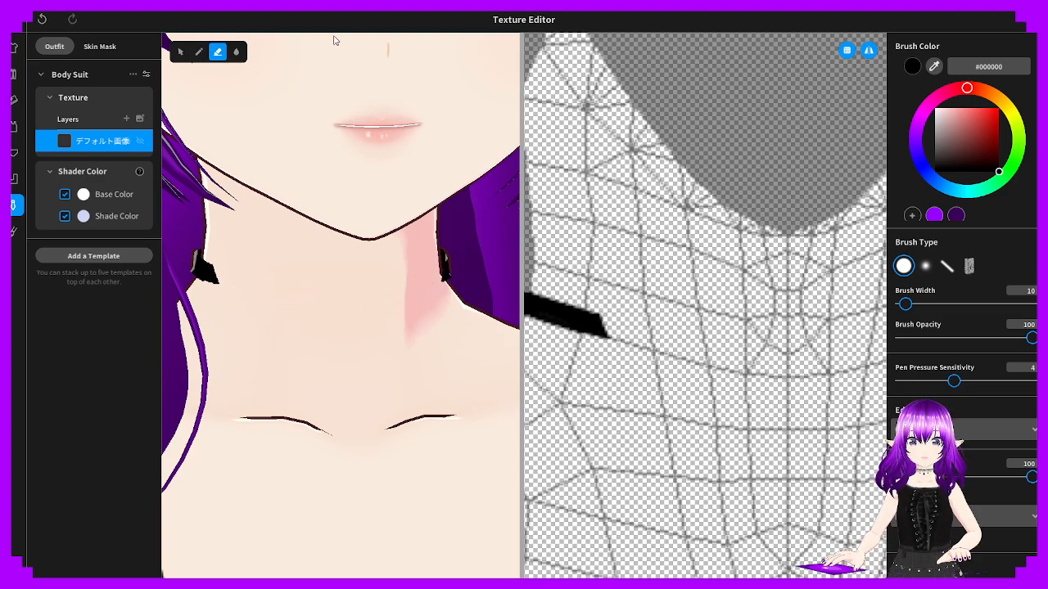
click(199, 52)
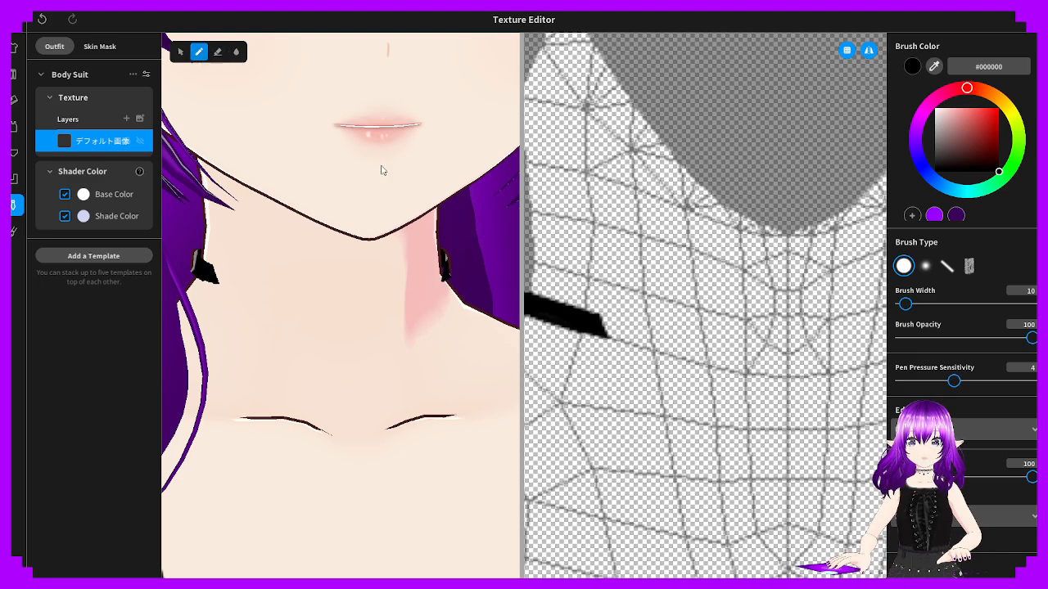
mouse_move(598, 326)
mouse_down()
mouse_move(815, 374)
mouse_move(591, 328)
mouse_move(800, 360)
mouse_up()
key(ctrl+z)
key(ctrl+z)
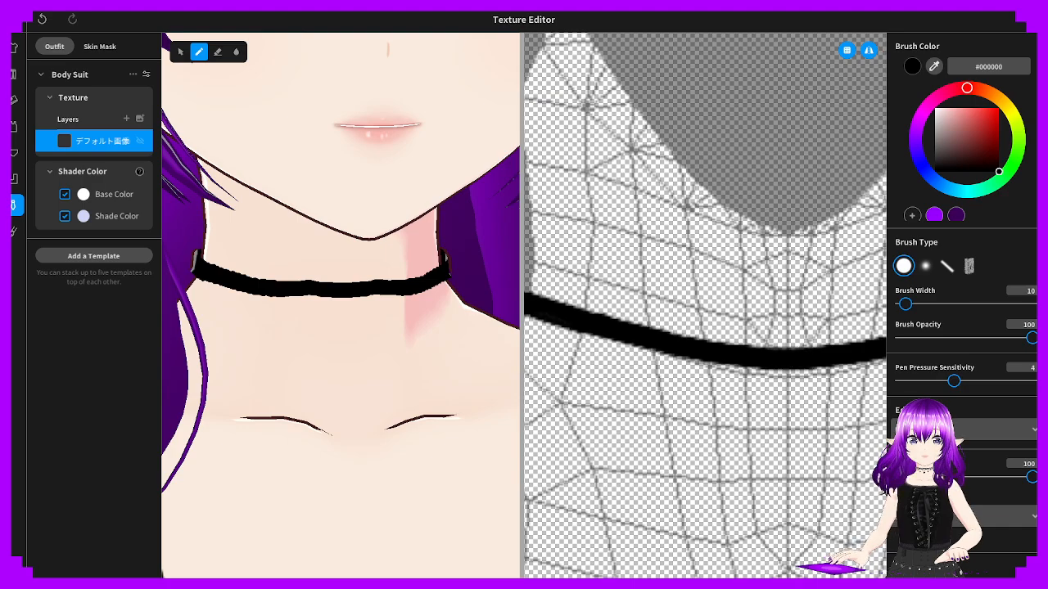
right_drag(499, 300, 455, 302)
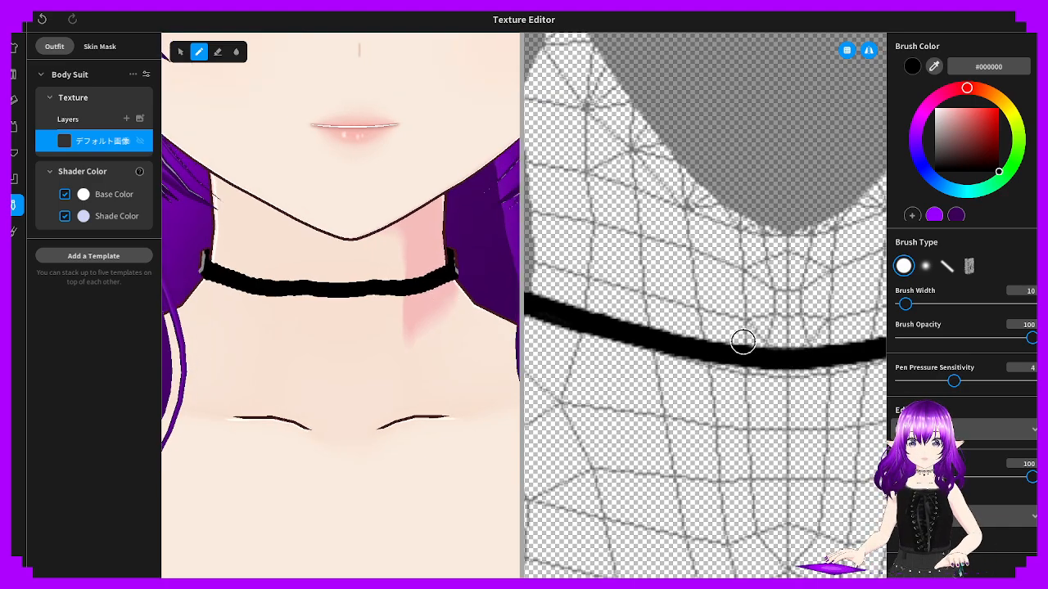
key(ctrl+z)
drag(607, 326, 785, 369)
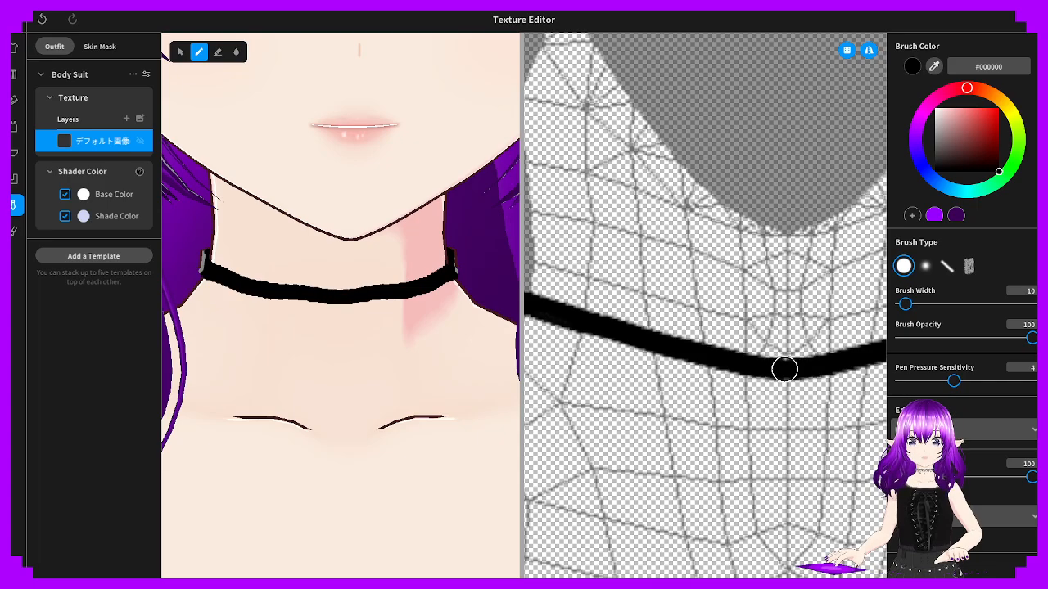
Set the brush color to yellow #FFEE00 and try small mirrored marks at width 1 beneath the choker's center
scroll(343, 306, down, 10)
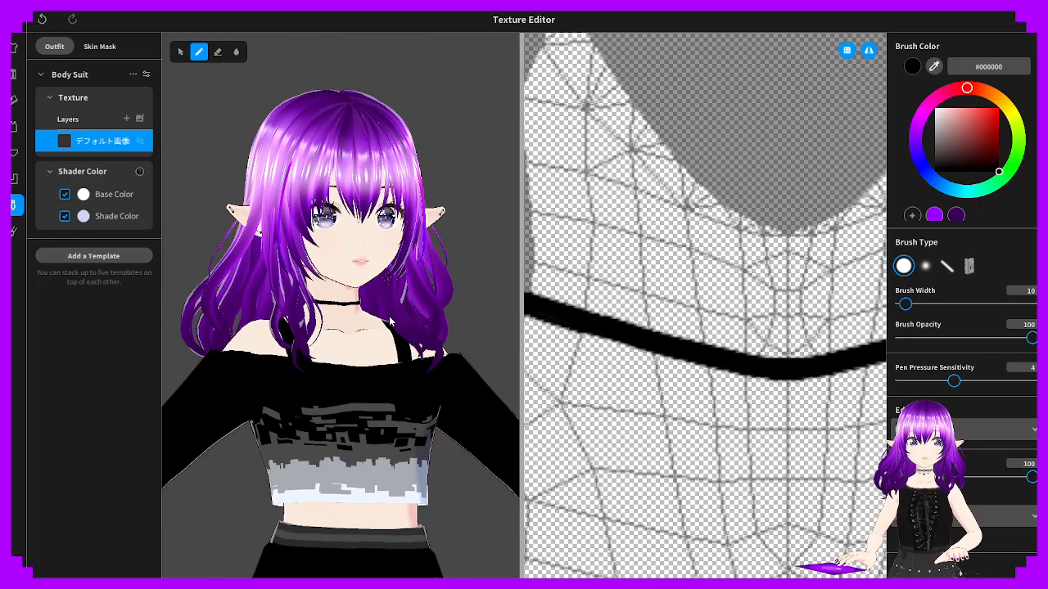
scroll(382, 316, up, 12)
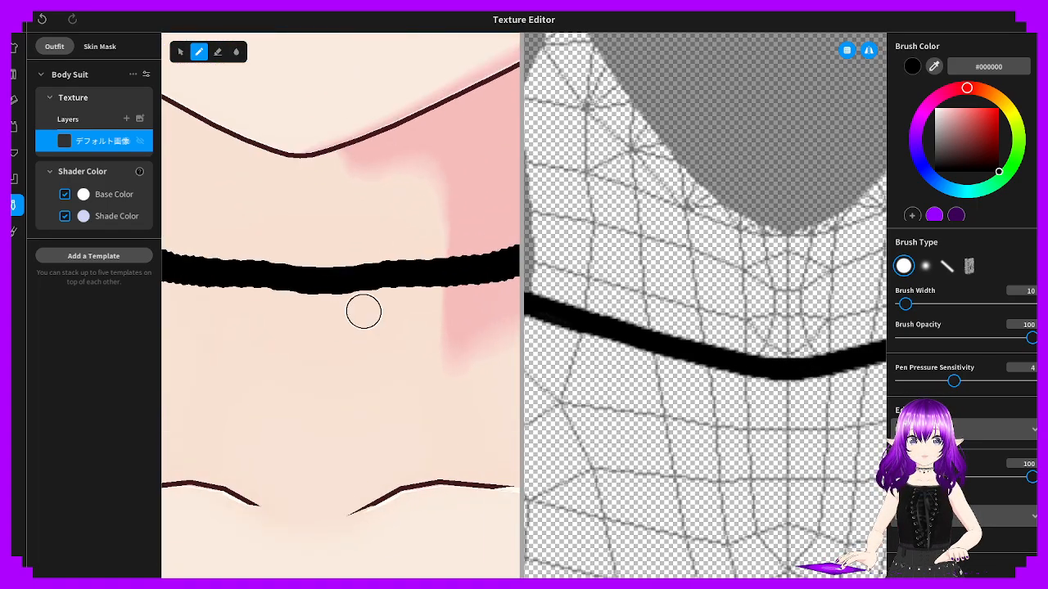
scroll(363, 305, down, 3)
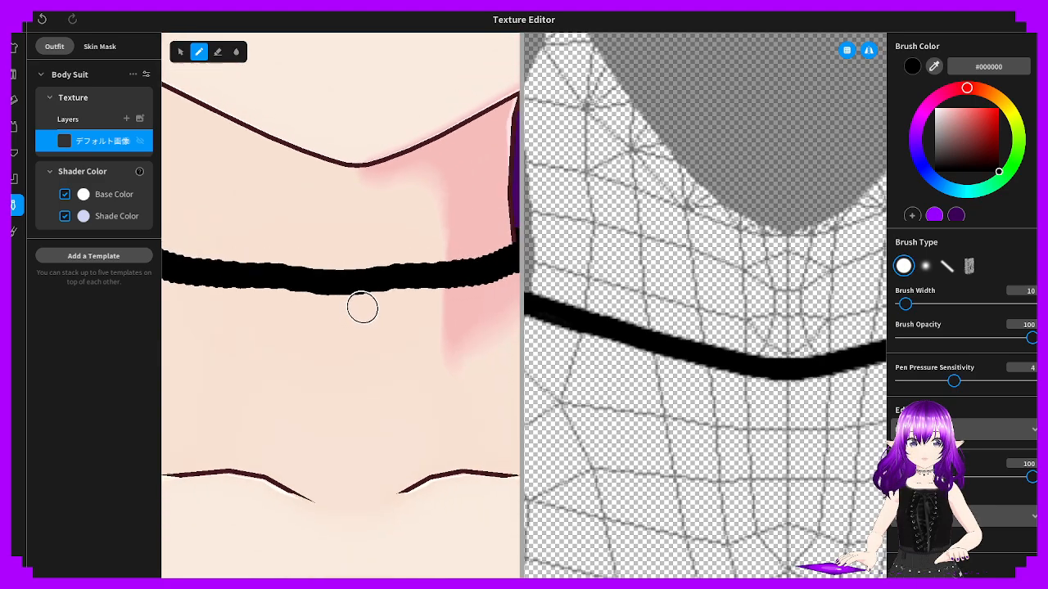
scroll(359, 308, up, 2)
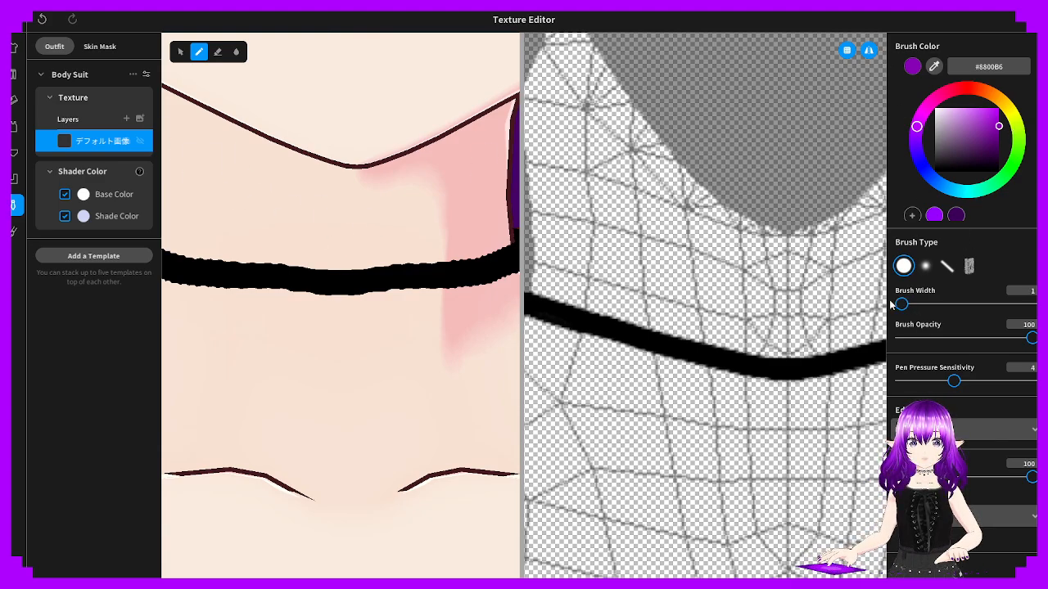
scroll(371, 311, up, 4)
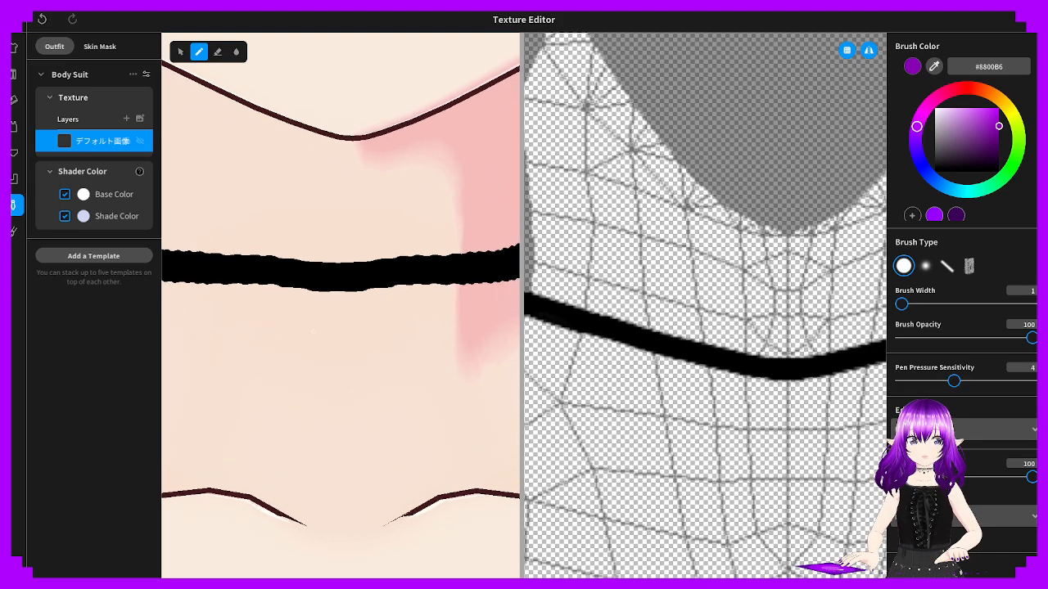
scroll(310, 331, up, 2)
scroll(368, 319, down, 2)
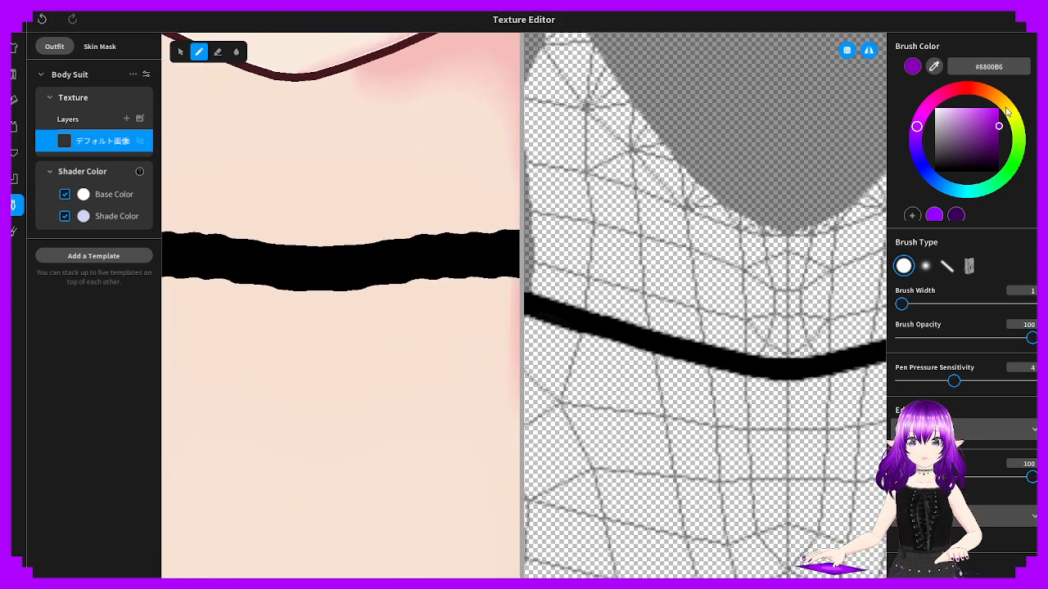
click(1006, 105)
drag(1008, 104, 1017, 96)
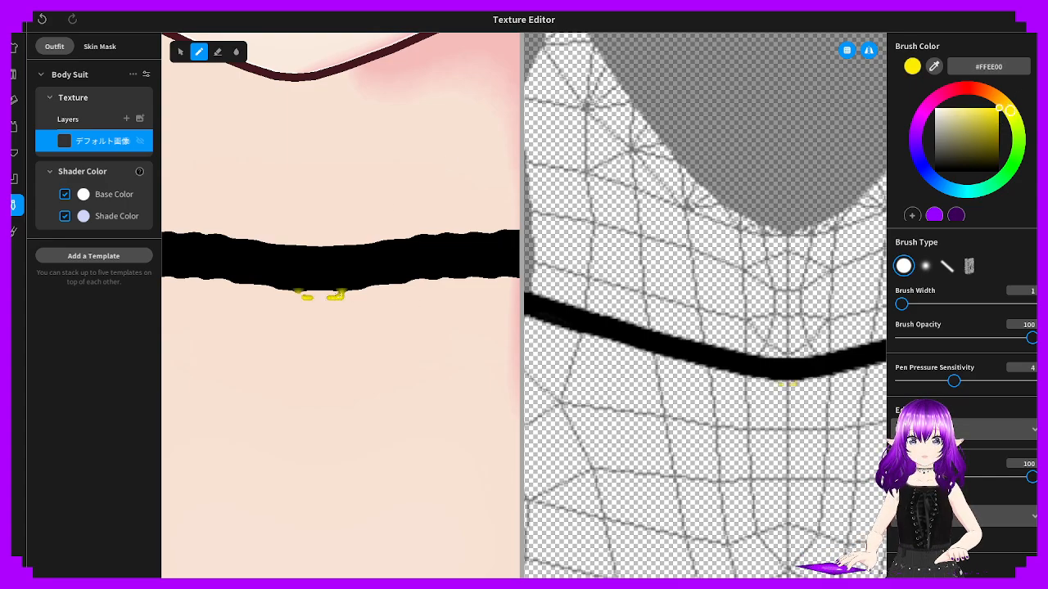
key(ctrl+z)
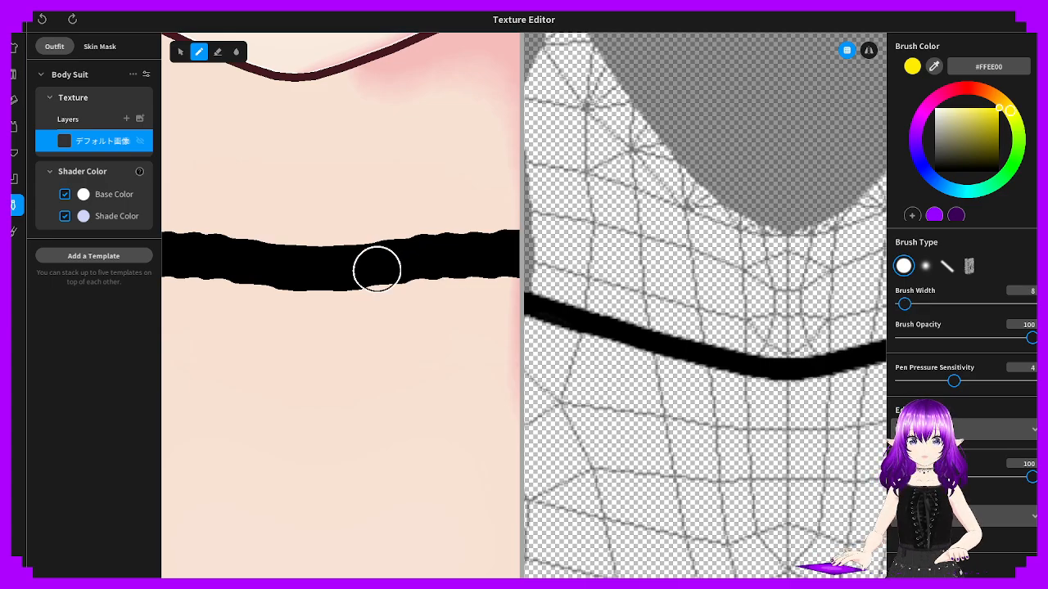
Try yellow pendant shapes on the figure below the choker at brush width 8 with mirroring off, undoing each attempt
mouse_move(326, 309)
mouse_down()
mouse_move(297, 333)
mouse_move(330, 316)
mouse_up()
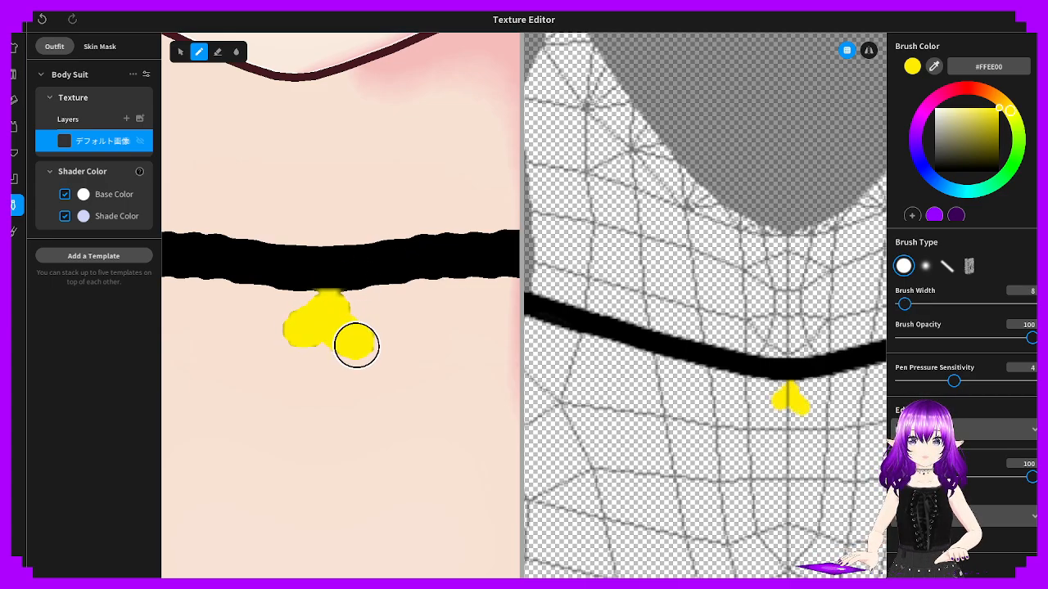
key(ctrl+z)
key(ctrl+z)
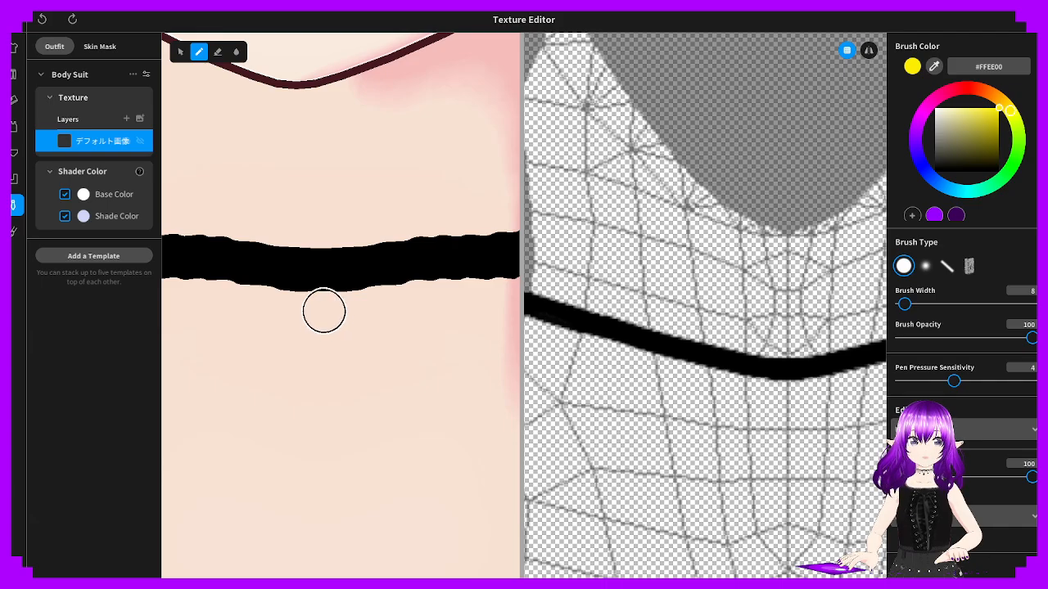
mouse_move(321, 304)
mouse_down()
mouse_move(316, 330)
mouse_move(333, 382)
mouse_move(322, 413)
mouse_up()
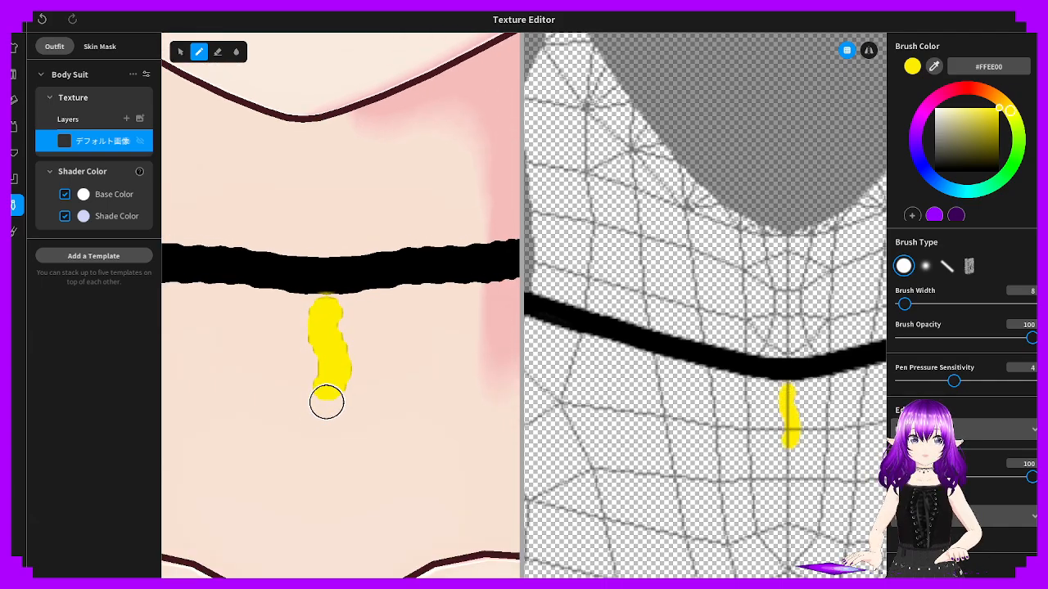
key(ctrl+z)
key(ctrl+z)
Paint a small #FFEE00 yellow duck head and body beneath the choker's center on the texture map at brush width 2
drag(810, 394, 833, 399)
scroll(833, 398, up, 2)
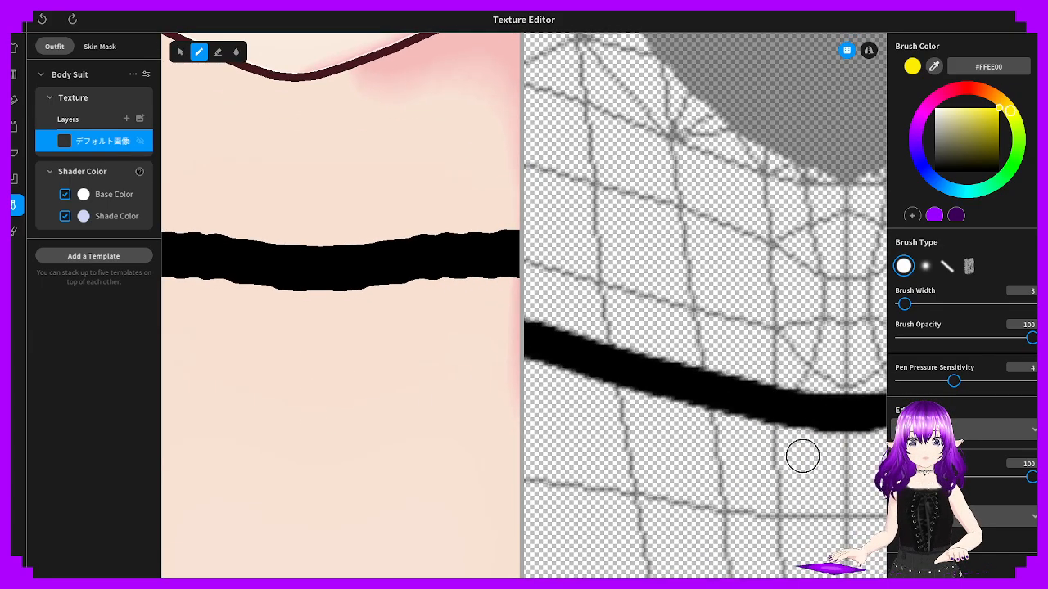
middle_drag(806, 464, 637, 355)
scroll(678, 365, up, 1)
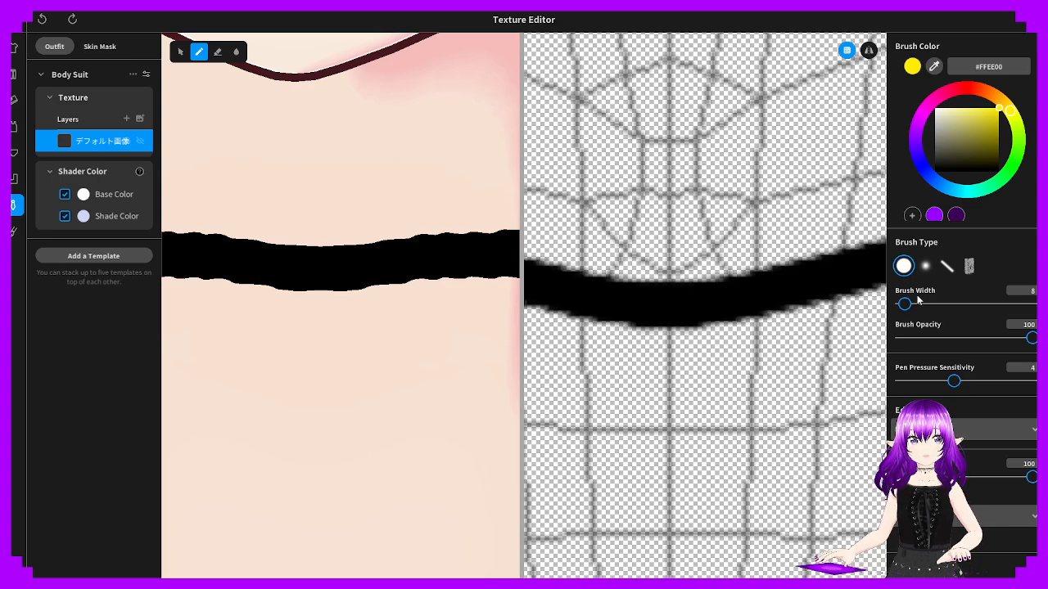
mouse_move(670, 332)
mouse_down()
mouse_move(670, 354)
mouse_move(688, 332)
mouse_move(669, 347)
mouse_up()
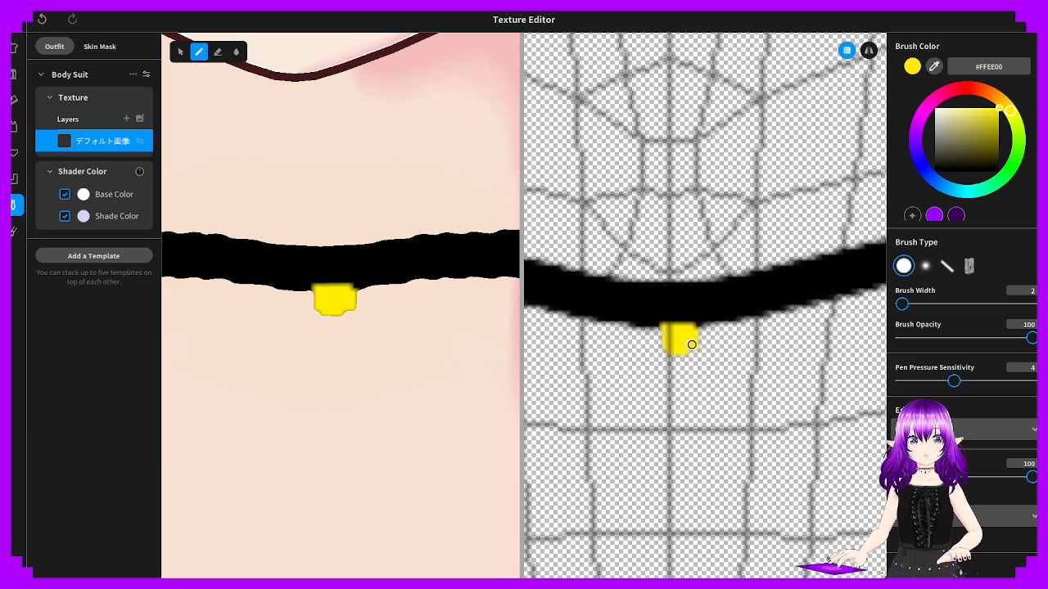
mouse_move(662, 343)
mouse_down()
mouse_move(636, 357)
mouse_move(640, 383)
mouse_move(686, 368)
mouse_move(668, 343)
mouse_move(626, 367)
mouse_move(665, 390)
mouse_move(690, 355)
mouse_move(642, 376)
mouse_move(680, 362)
mouse_move(655, 376)
mouse_up()
key(ctrl+z)
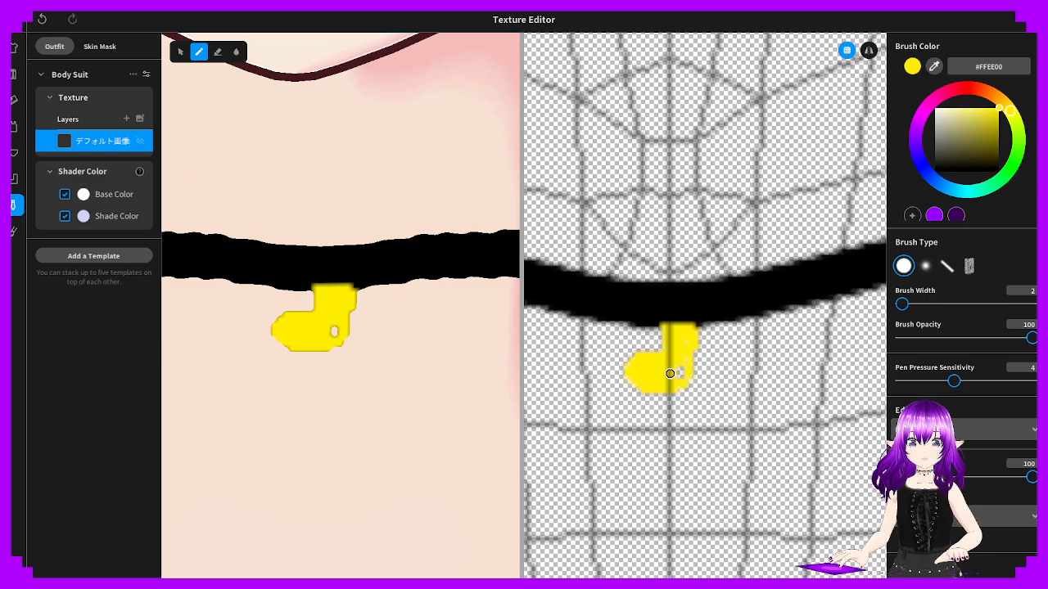
Paint an orange #FF9D00 beak and a near-black #080500 eye on the duck's head at brush width 2
click(1000, 102)
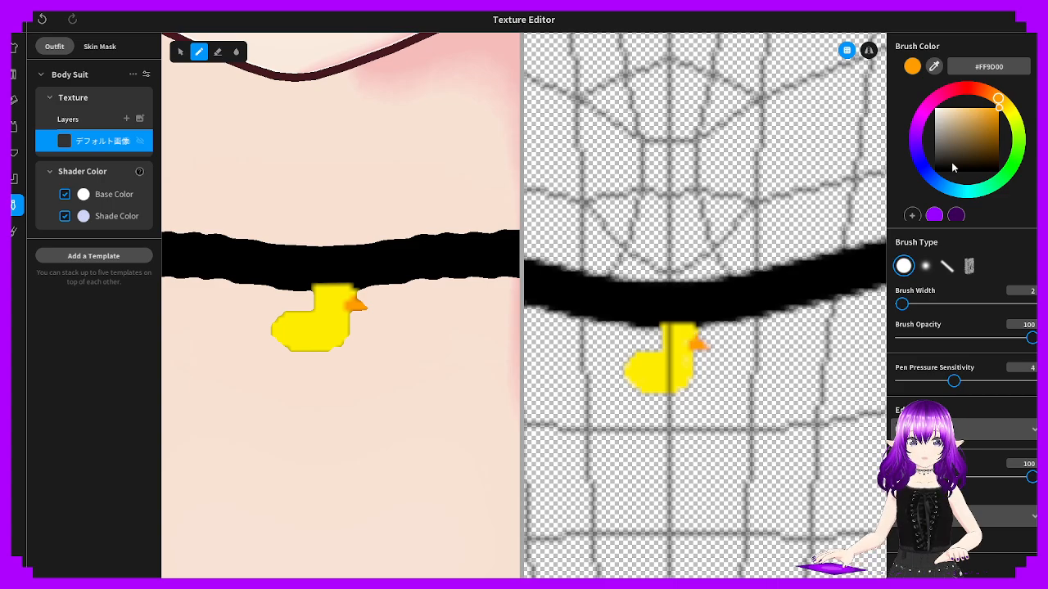
drag(952, 167, 999, 170)
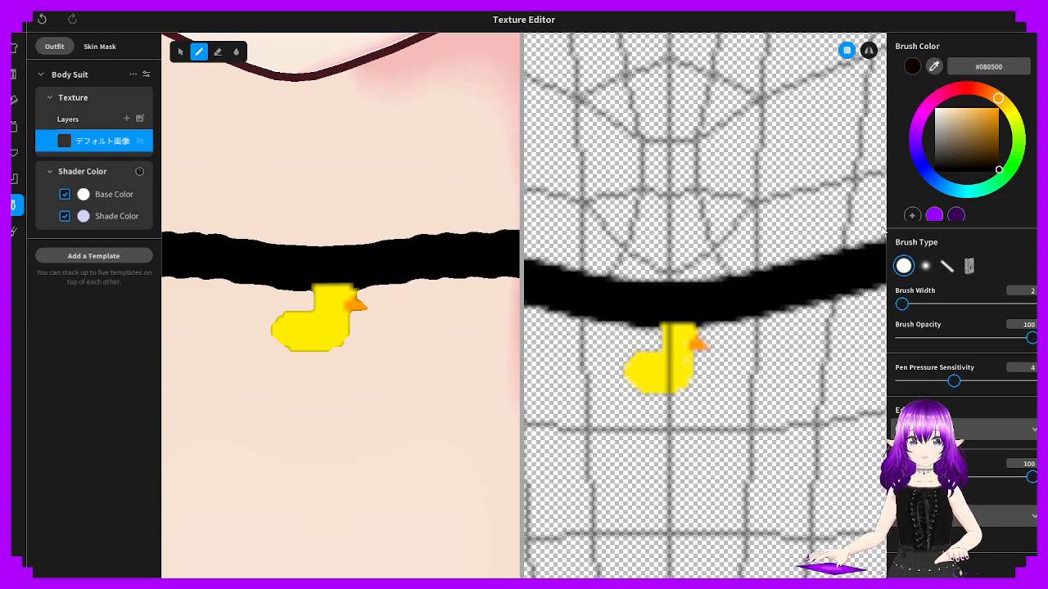
click(682, 332)
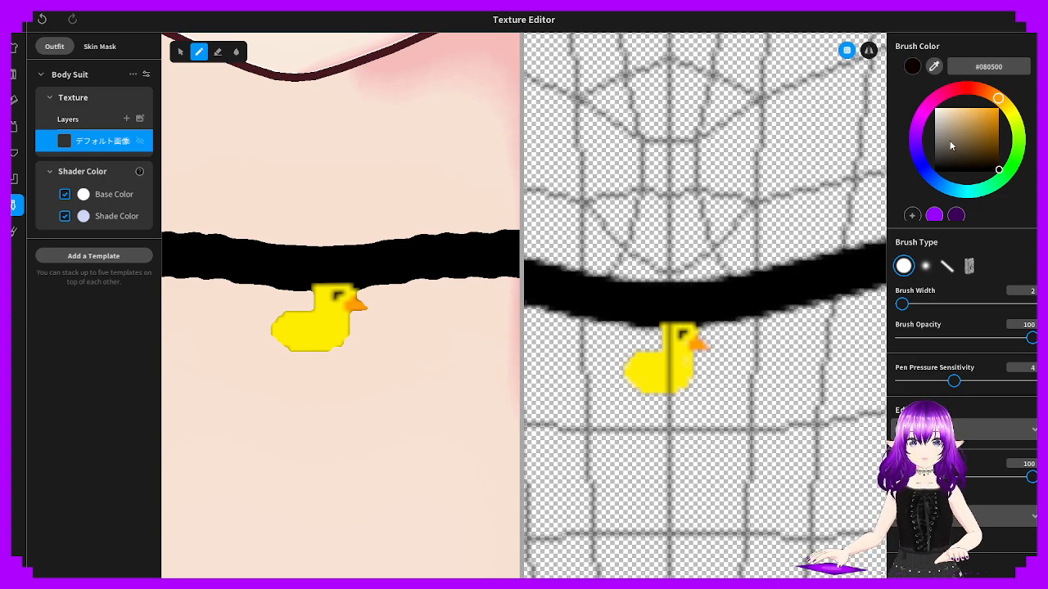
Paint two #CC7E00 legs under the duck and outline its wing in darker yellow #CCBF00 at brush width 1
click(1000, 108)
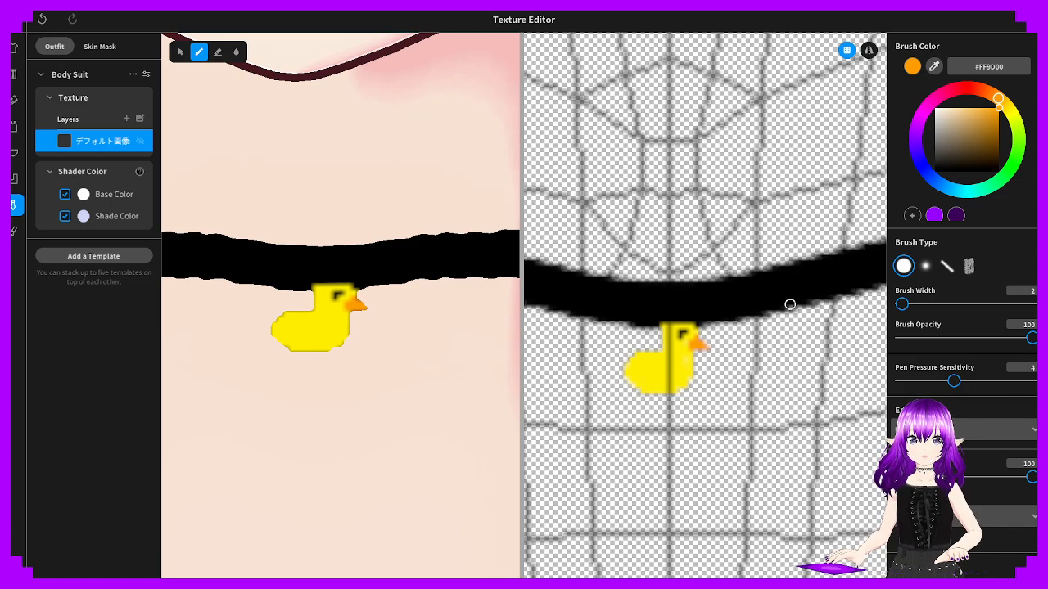
click(998, 120)
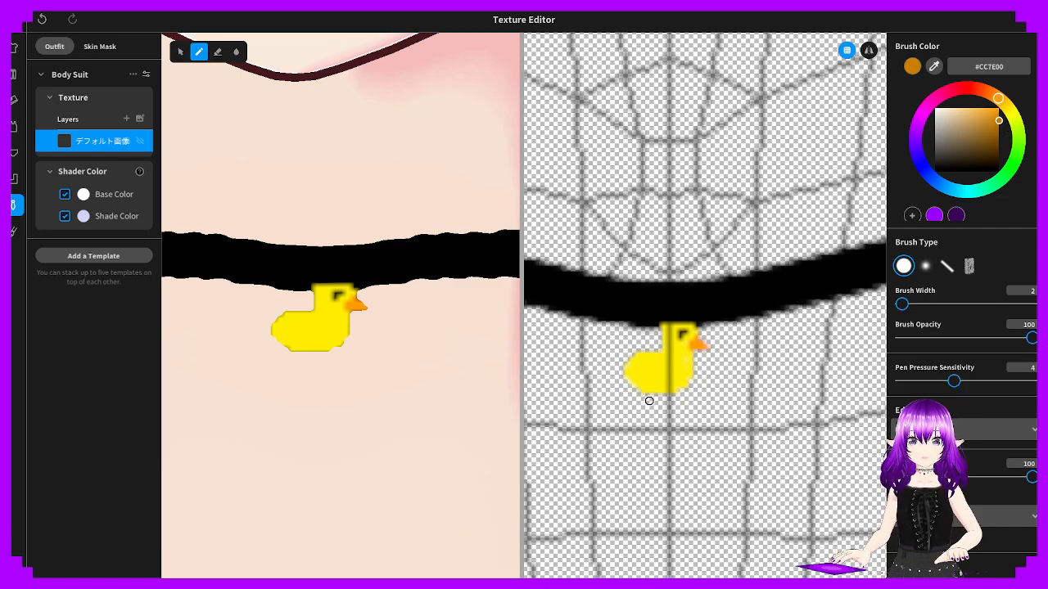
drag(672, 394, 671, 399)
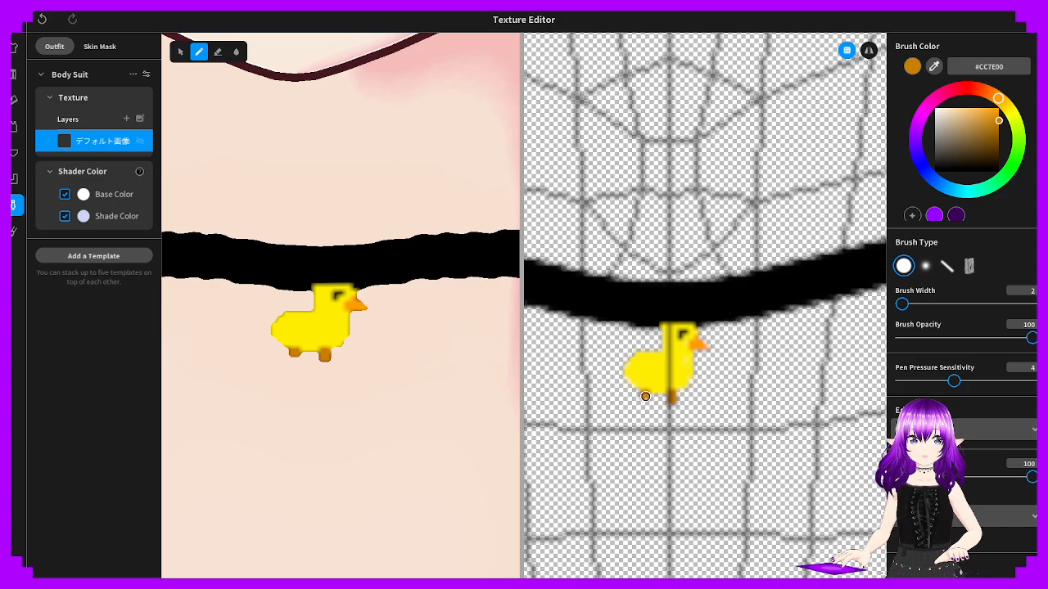
click(1012, 116)
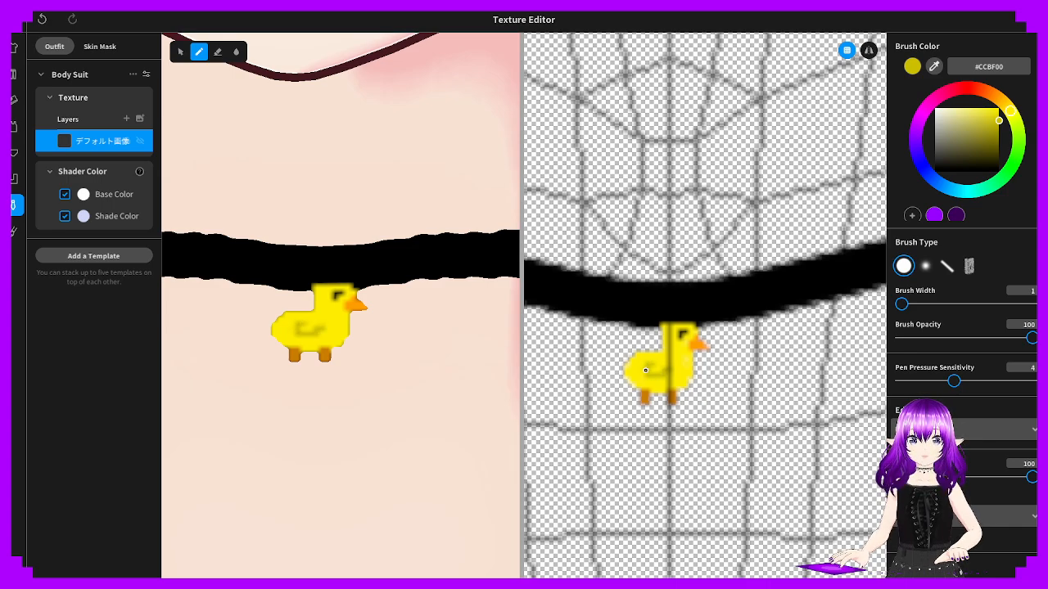
Sample the choker's black #000000 and touch up the choker's lower edge beside the duck's head at brush width 1
scroll(504, 307, down, 10)
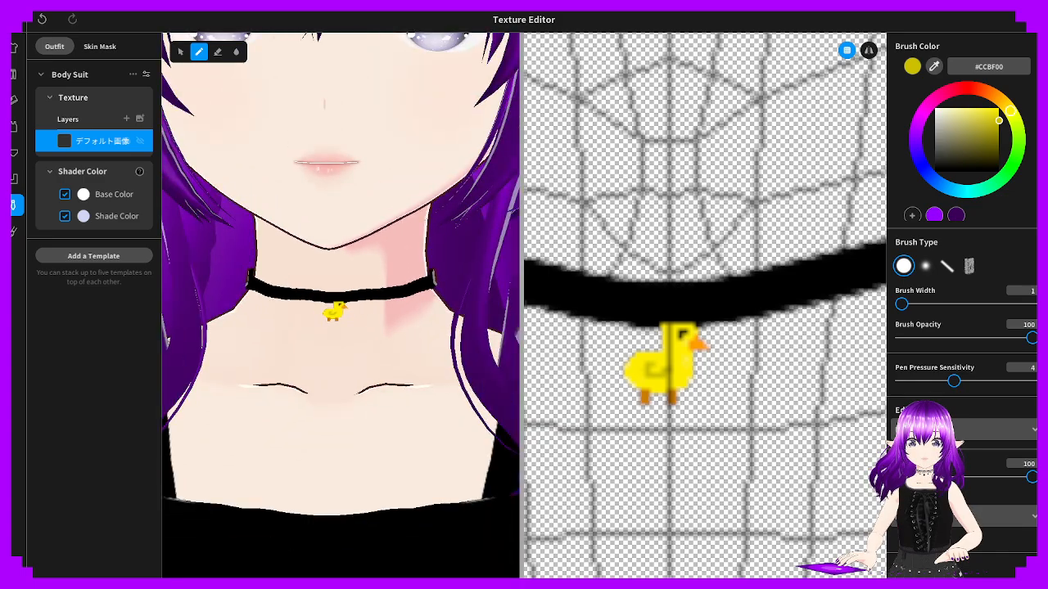
scroll(340, 307, down, 5)
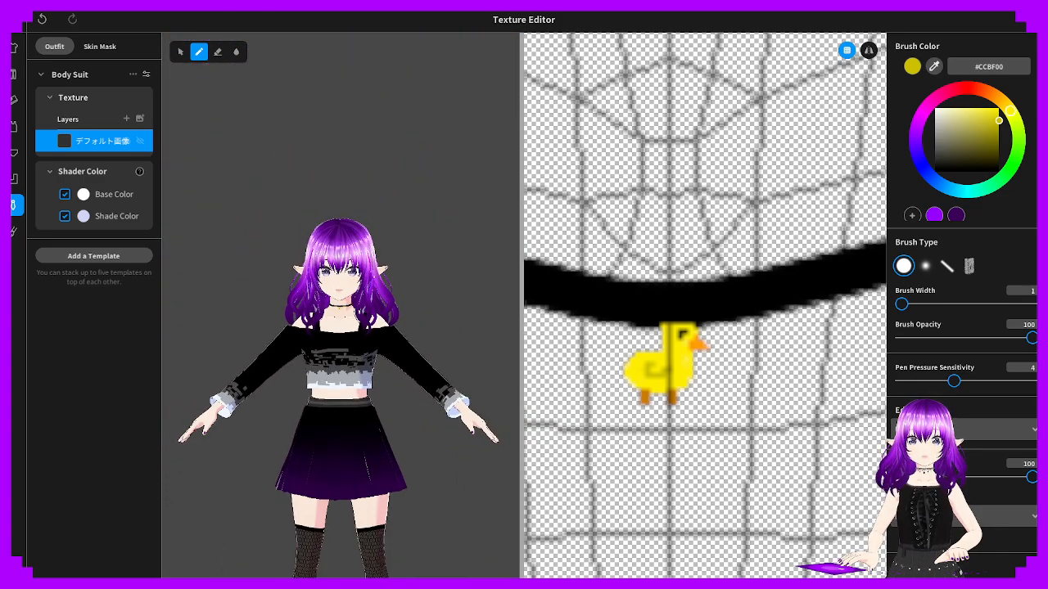
scroll(340, 307, up, 15)
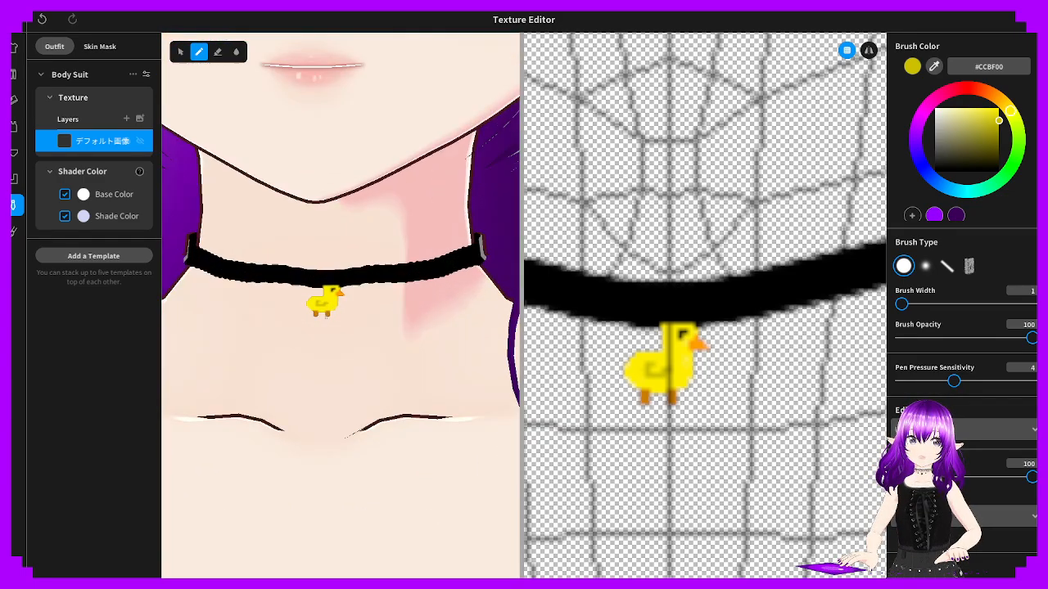
scroll(339, 307, up, 3)
scroll(321, 290, up, 4)
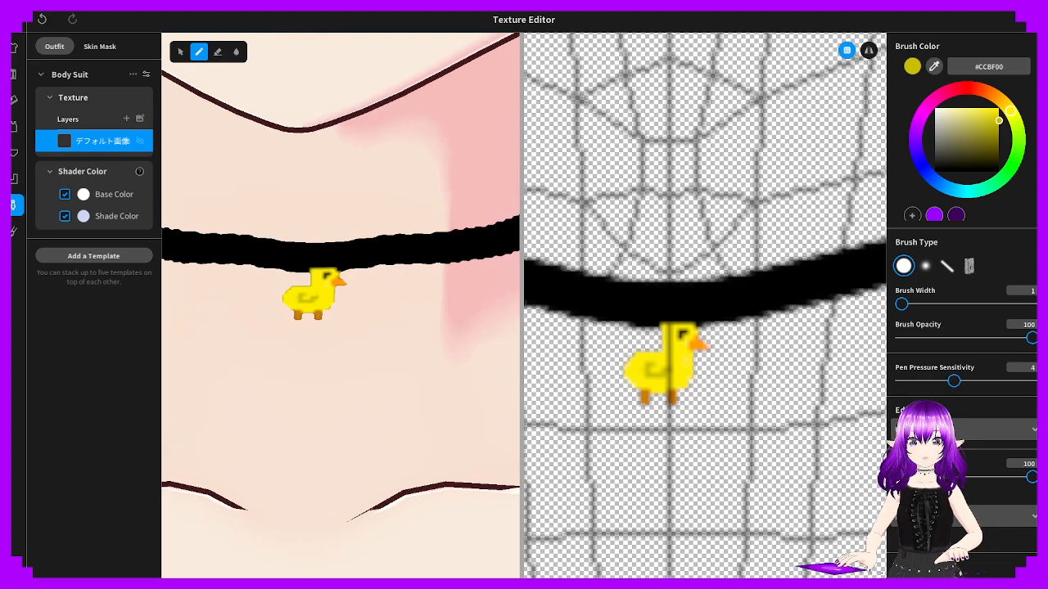
alt+click(288, 243)
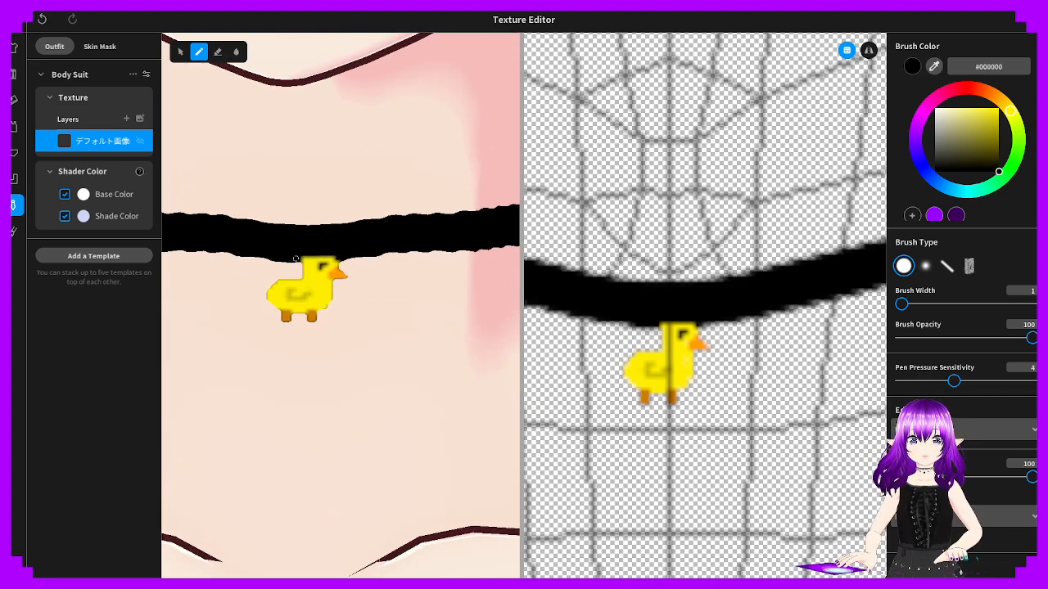
scroll(304, 255, down, 2)
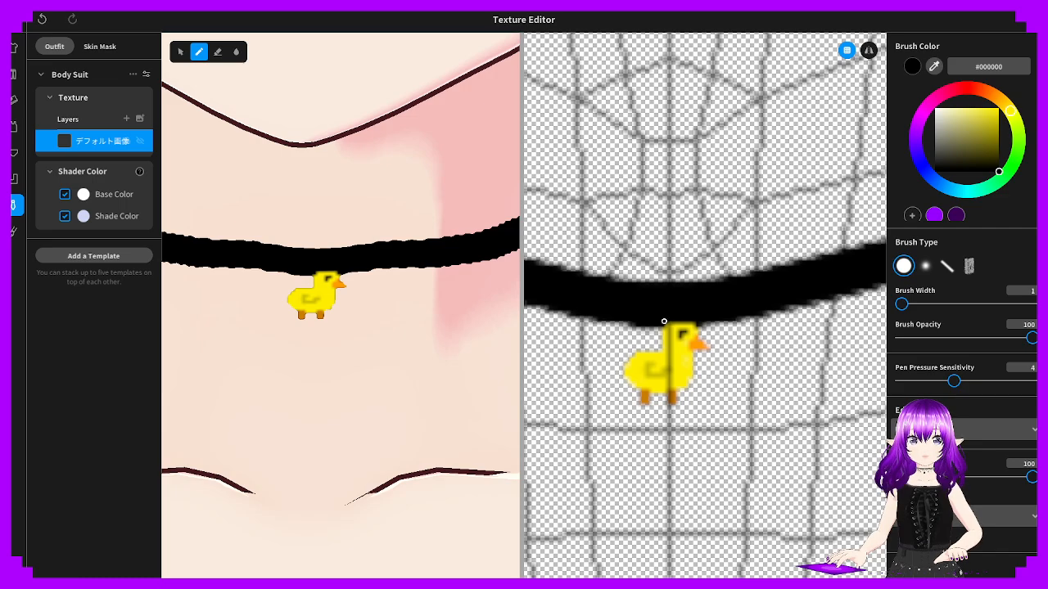
Examine the choker and duck pendant on the figure at full-body and close-up distances
scroll(341, 305, down, 10)
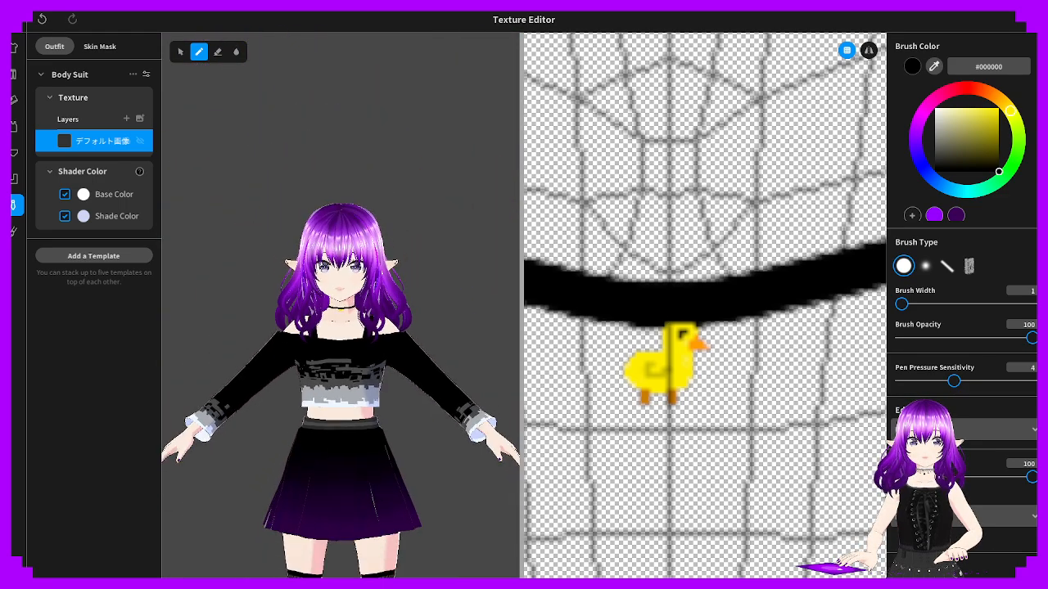
scroll(393, 388, down, 3)
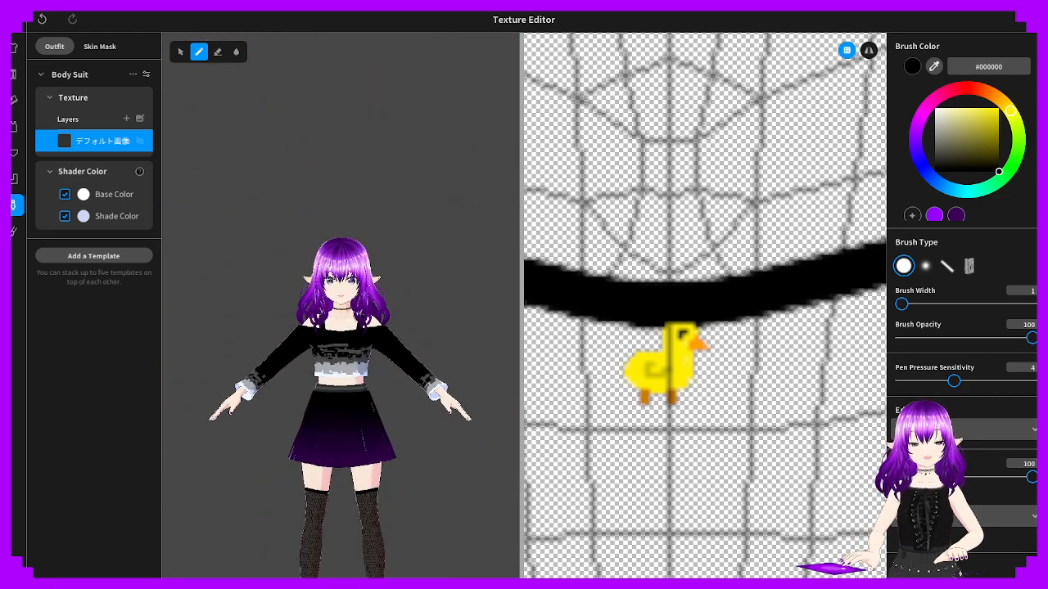
scroll(336, 303, up, 10)
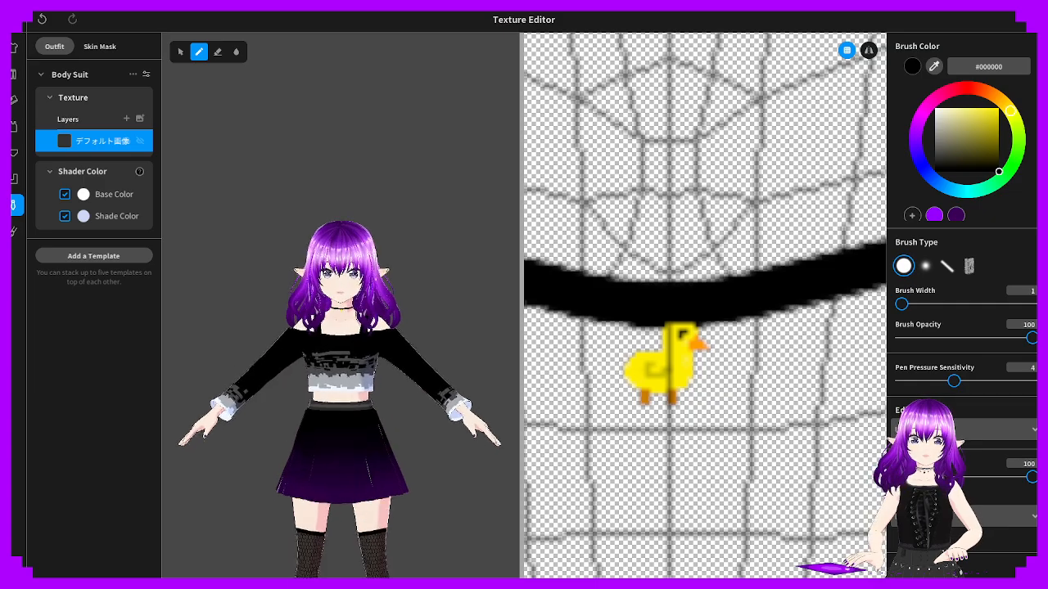
scroll(334, 307, up, 10)
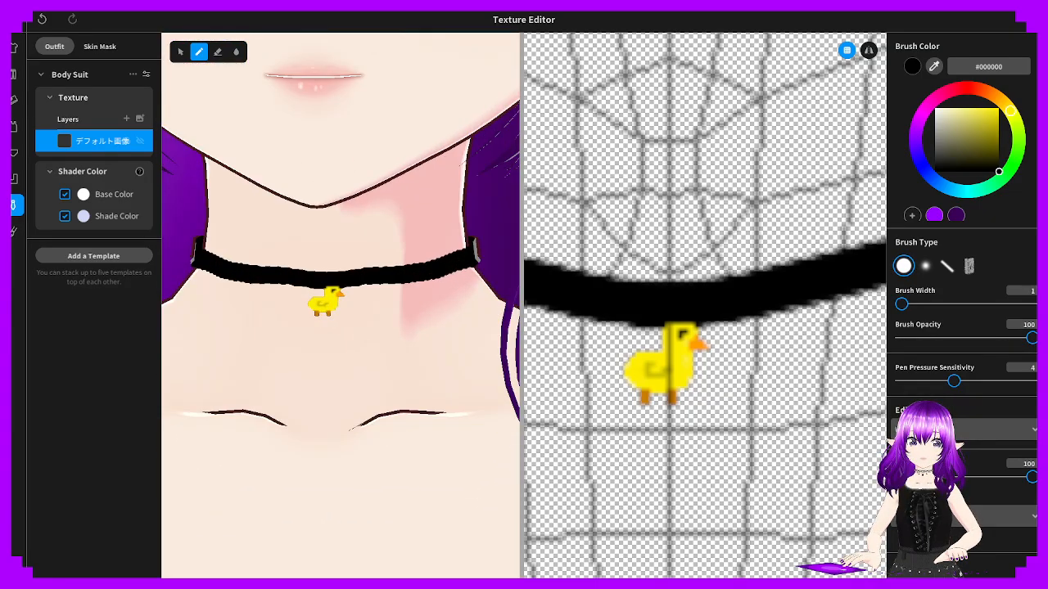
scroll(334, 307, up, 3)
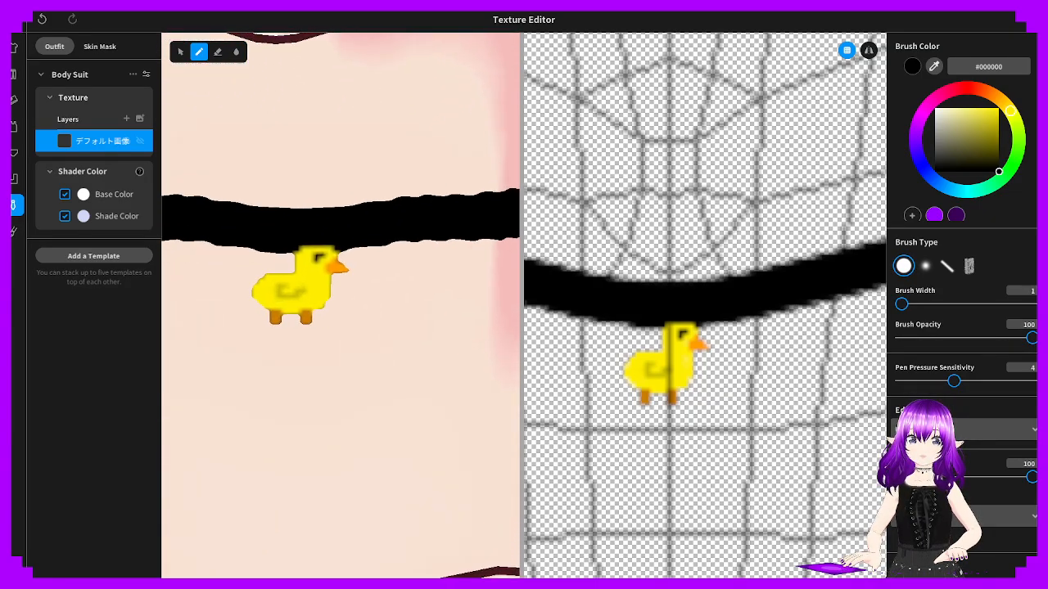
scroll(274, 343, down, 12)
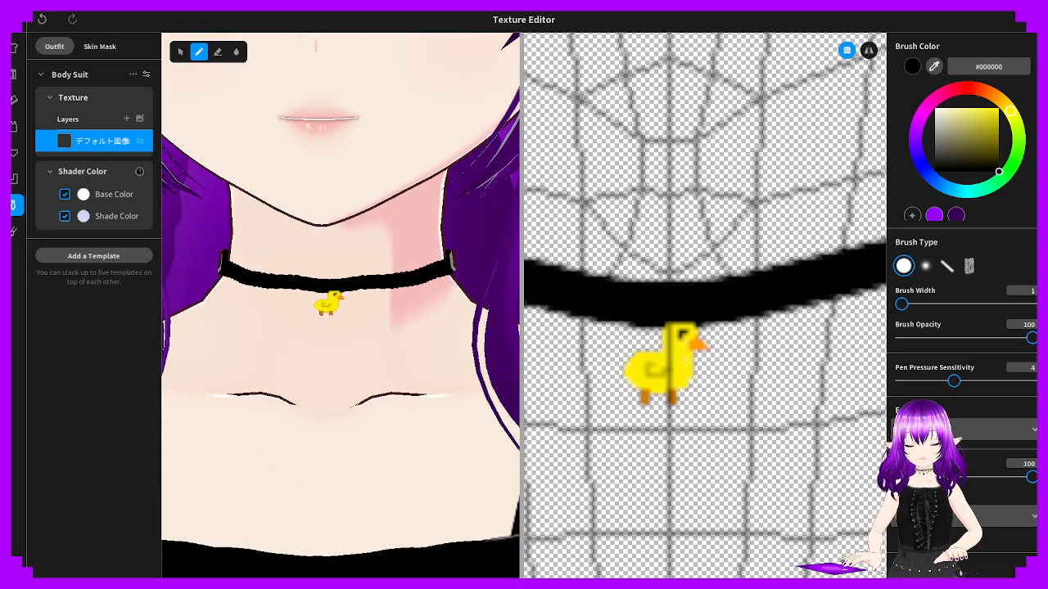
scroll(453, 206, down, 8)
Examine the figure's hand, skirt side and the inside of the wrist below the sleeve cuff from several angles
mouse_move(282, 410)
right_down()
mouse_move(322, 398)
mouse_move(340, 368)
mouse_move(358, 375)
mouse_move(351, 414)
mouse_move(254, 391)
mouse_move(192, 395)
mouse_move(277, 398)
right_up()
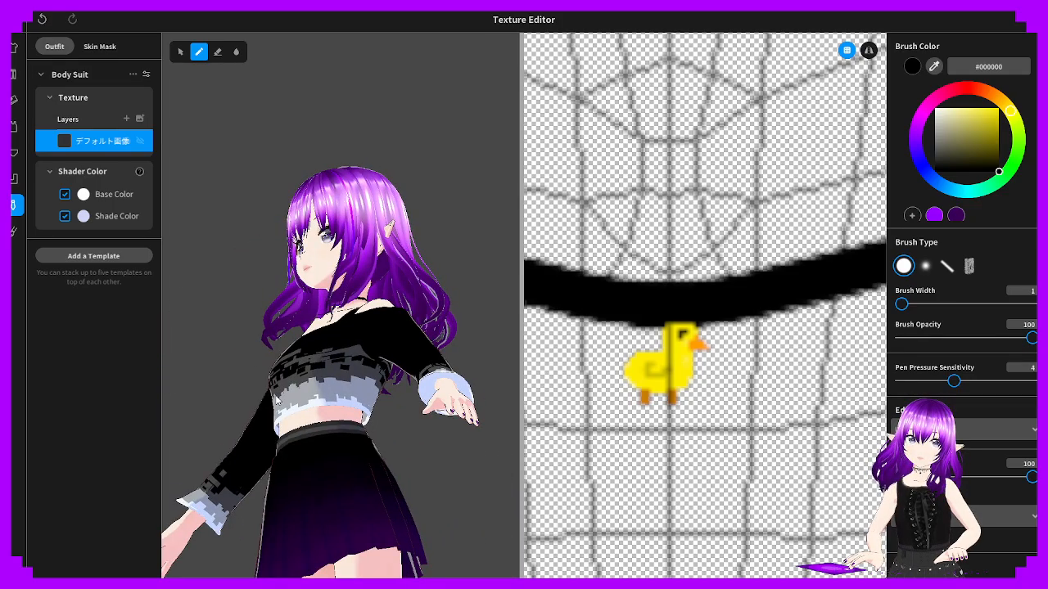
middle_drag(276, 398, 277, 325)
middle_drag(389, 356, 295, 323)
scroll(292, 320, up, 4)
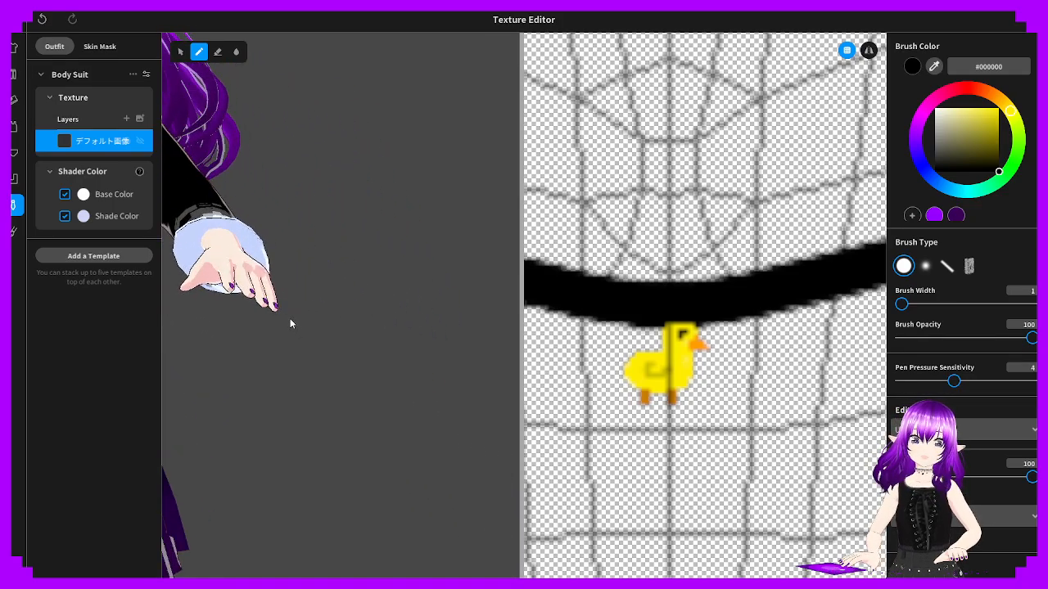
right_drag(290, 318, 327, 320)
middle_drag(443, 319, 333, 313)
scroll(326, 314, up, 4)
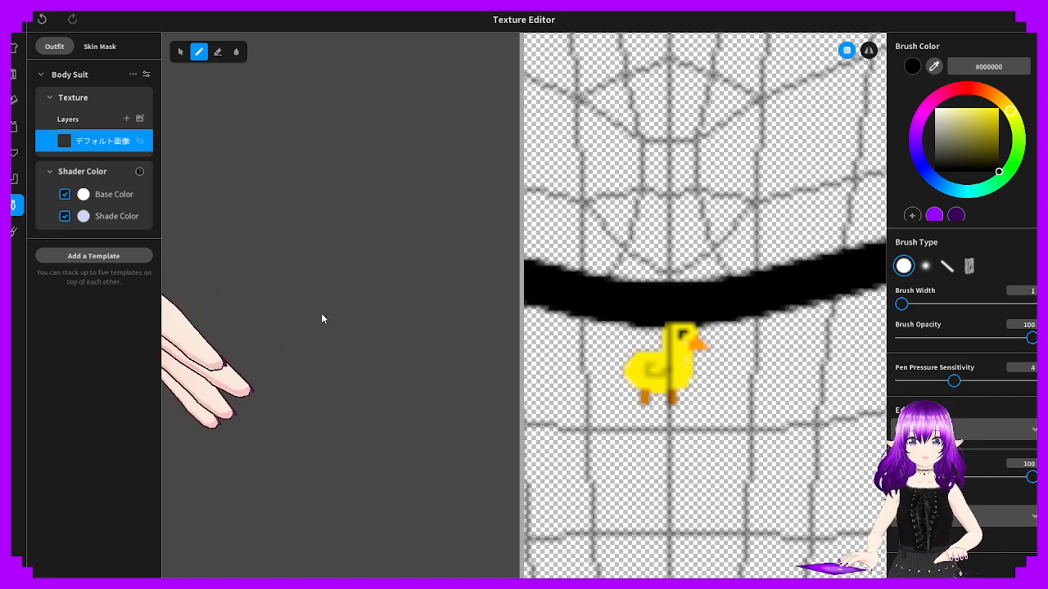
right_drag(321, 313, 344, 322)
middle_drag(389, 344, 288, 300)
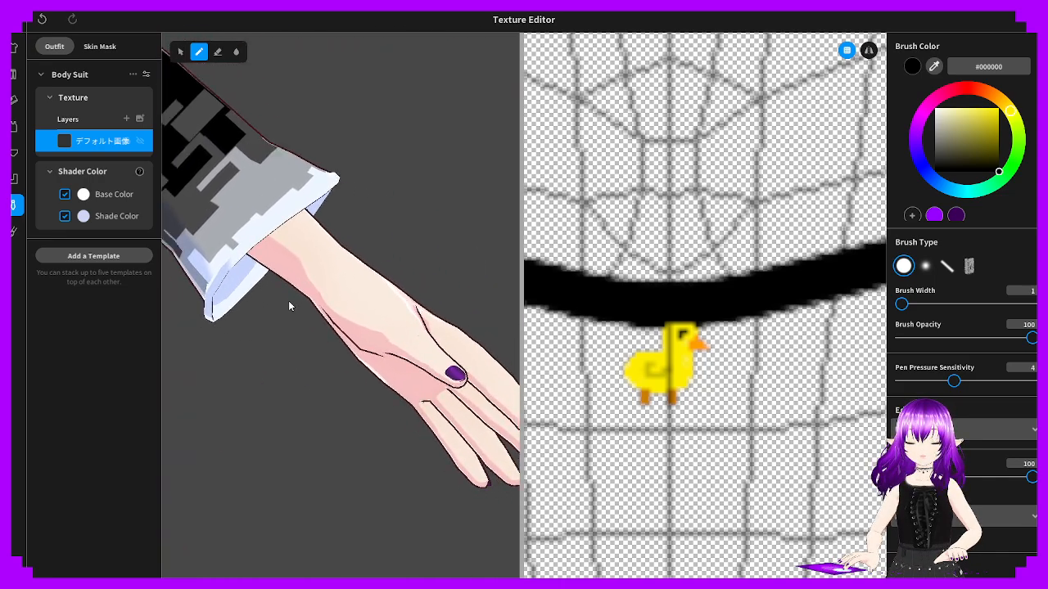
right_drag(288, 300, 318, 305)
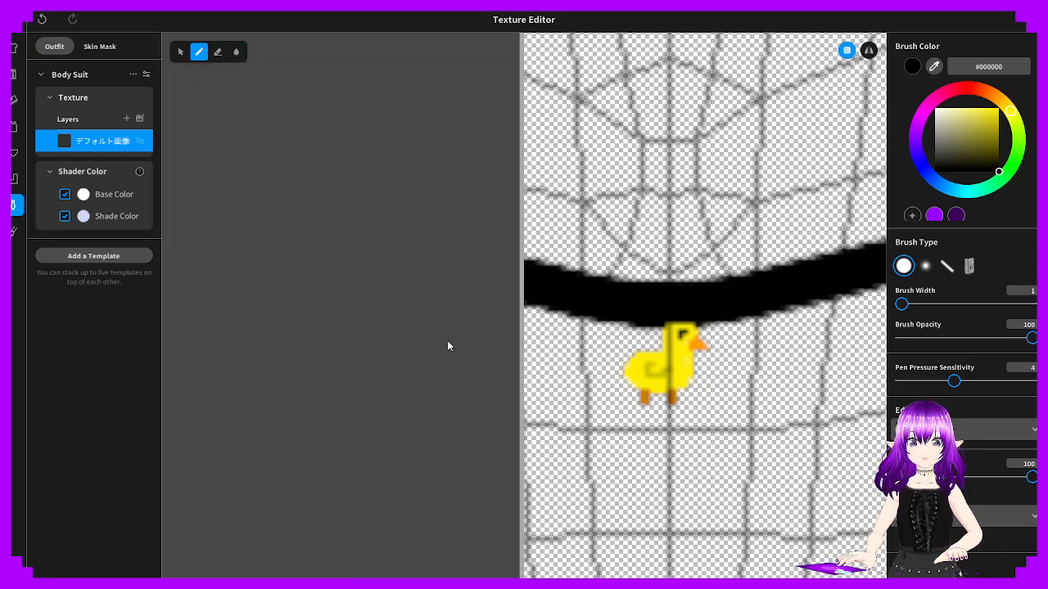
middle_drag(447, 340, 238, 248)
middle_drag(514, 356, 212, 285)
scroll(334, 328, up, 2)
scroll(339, 331, down, 5)
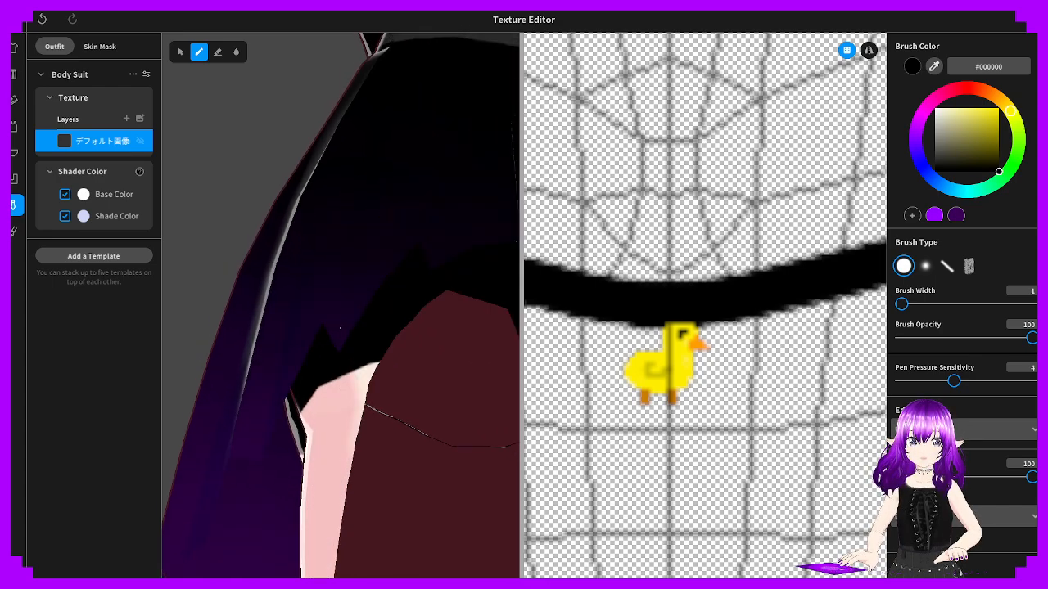
scroll(341, 327, down, 3)
middle_drag(232, 314, 164, 329)
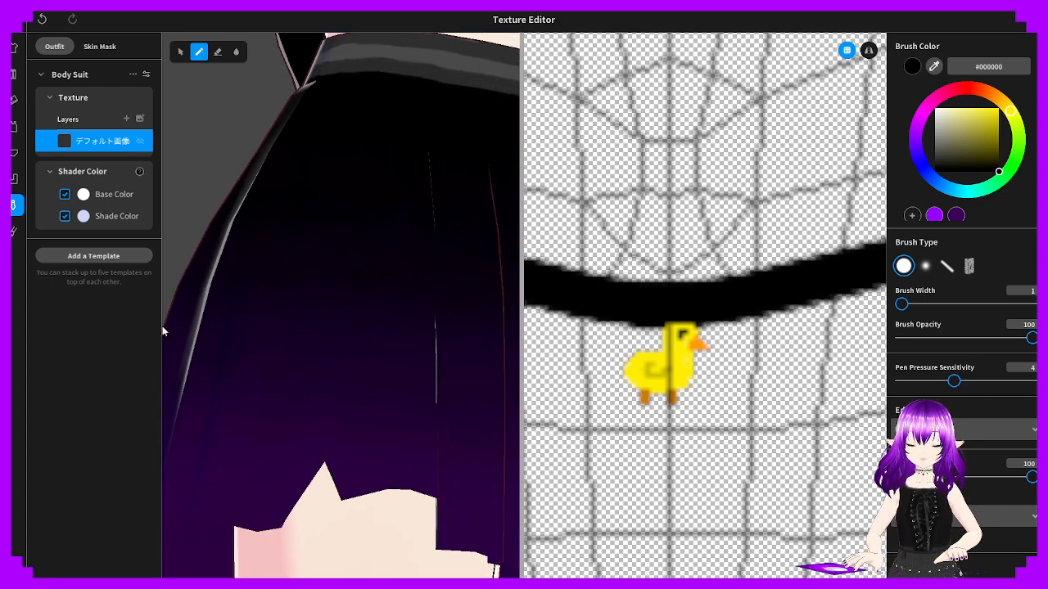
middle_drag(352, 320, 202, 354)
middle_drag(286, 360, 226, 412)
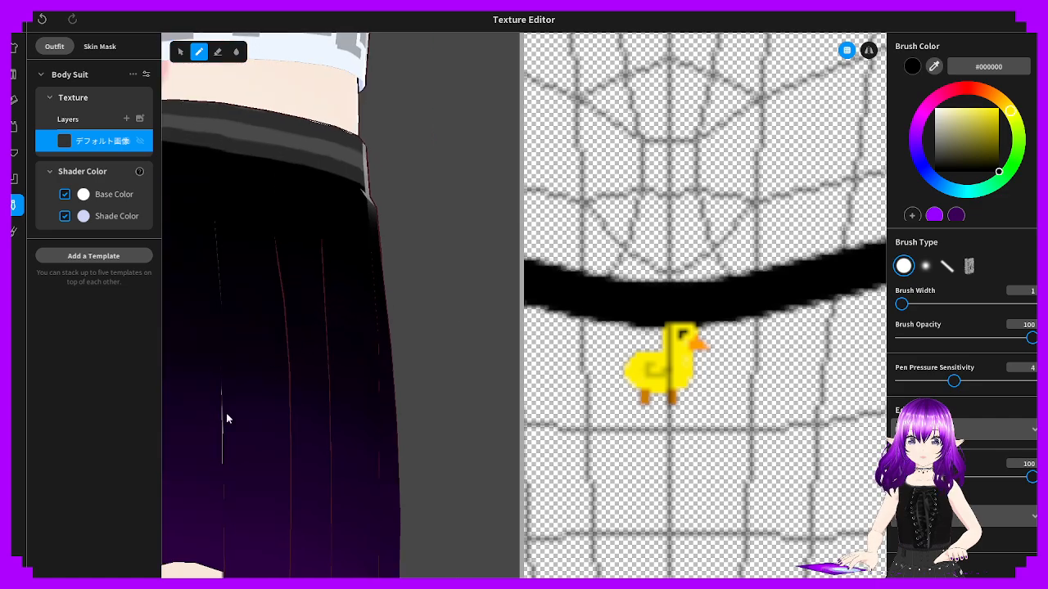
middle_drag(405, 320, 286, 405)
middle_drag(326, 282, 208, 387)
middle_drag(336, 262, 343, 365)
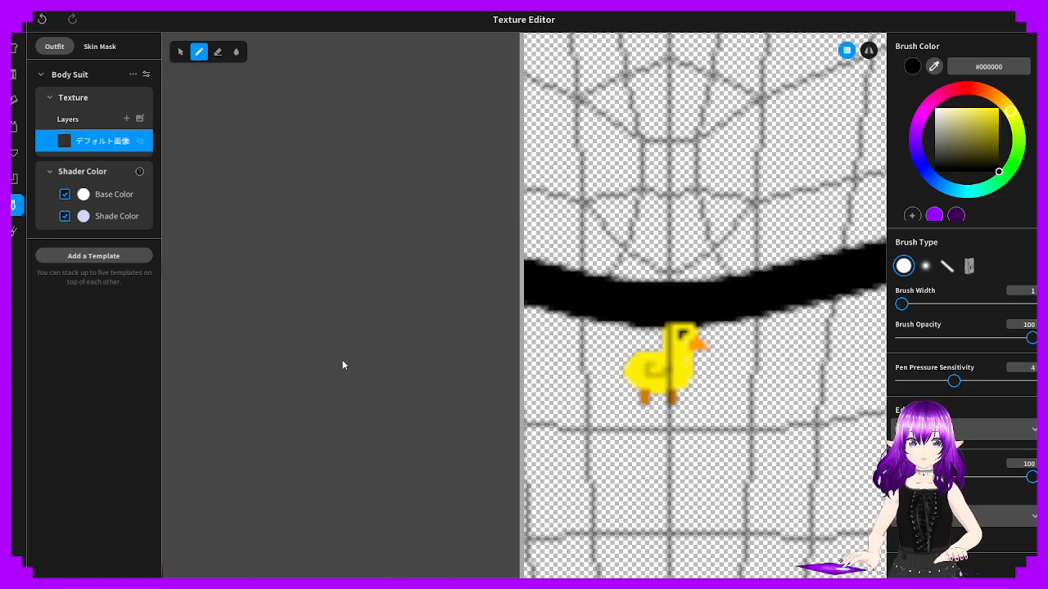
right_drag(294, 385, 379, 361)
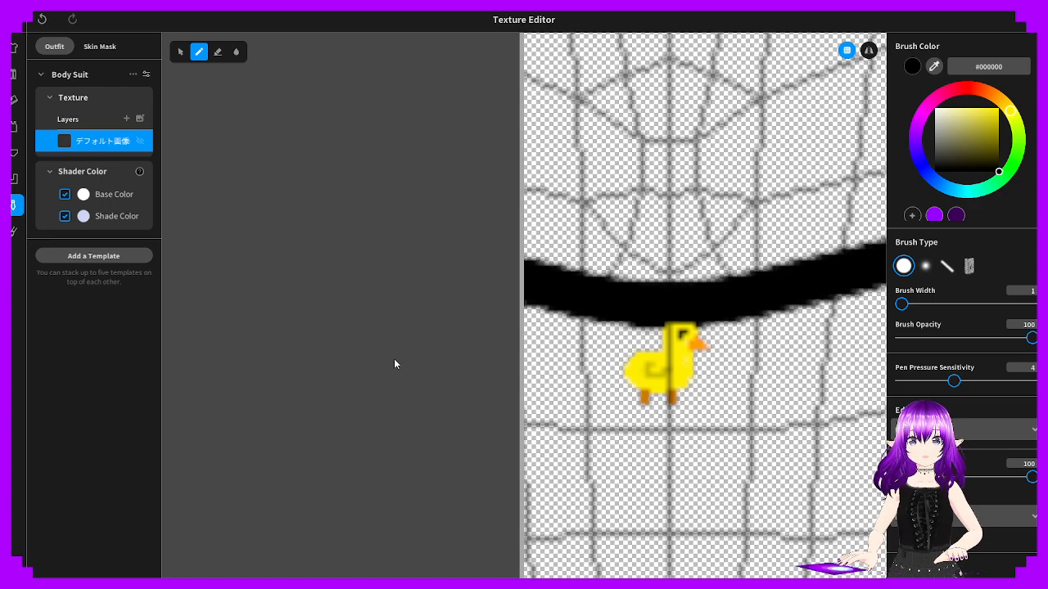
right_drag(382, 411, 365, 363)
right_drag(276, 364, 242, 401)
right_drag(229, 350, 249, 340)
middle_drag(246, 339, 394, 403)
right_drag(393, 403, 409, 459)
middle_drag(410, 483, 246, 259)
right_drag(246, 259, 402, 397)
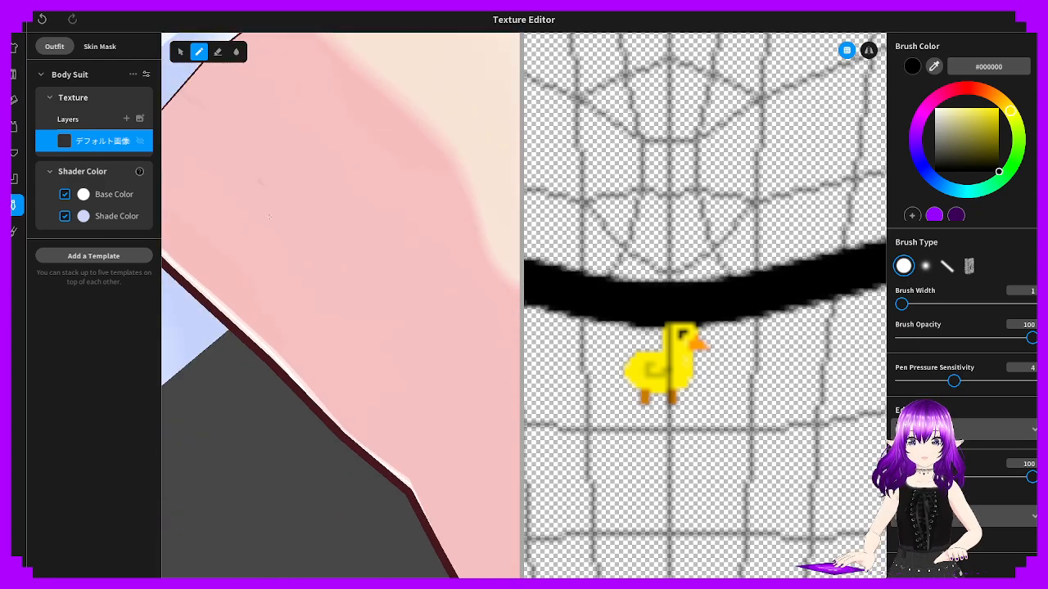
right_drag(285, 230, 292, 254)
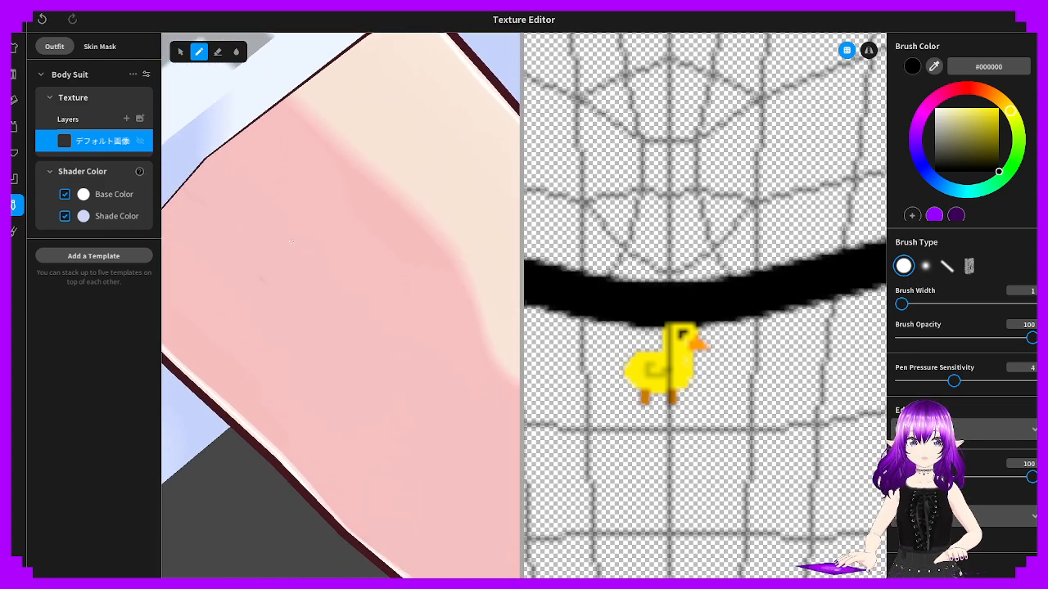
Scribble black test marks on the model's inner wrist below the sleeve cuff and locate them on the Body Suit texture
scroll(527, 296, down, 10)
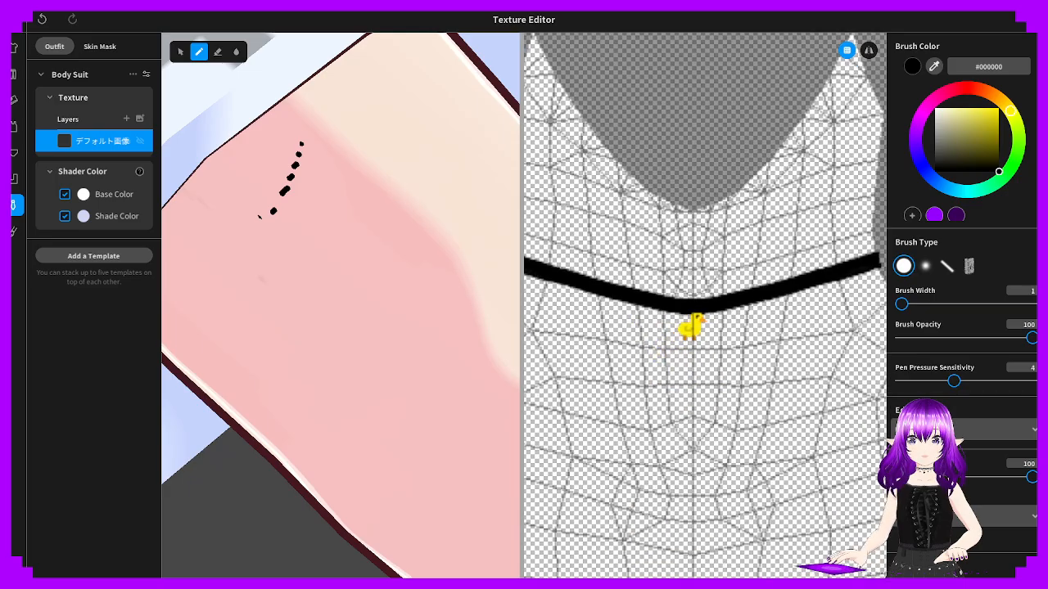
scroll(705, 306, up, 4)
scroll(705, 306, down, 12)
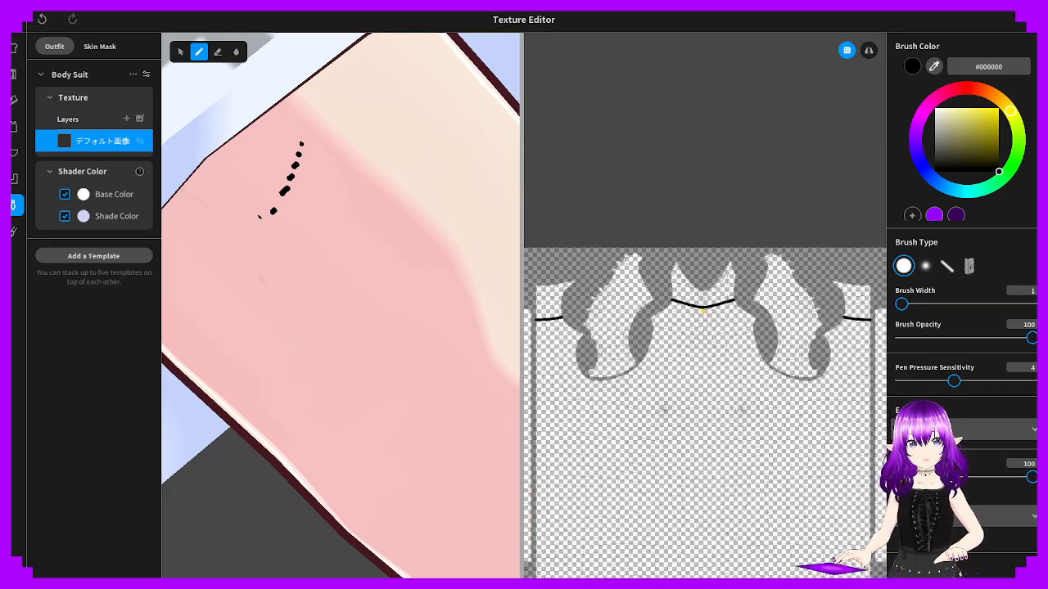
middle_drag(705, 368, 723, 244)
scroll(714, 242, up, 4)
scroll(715, 242, up, 5)
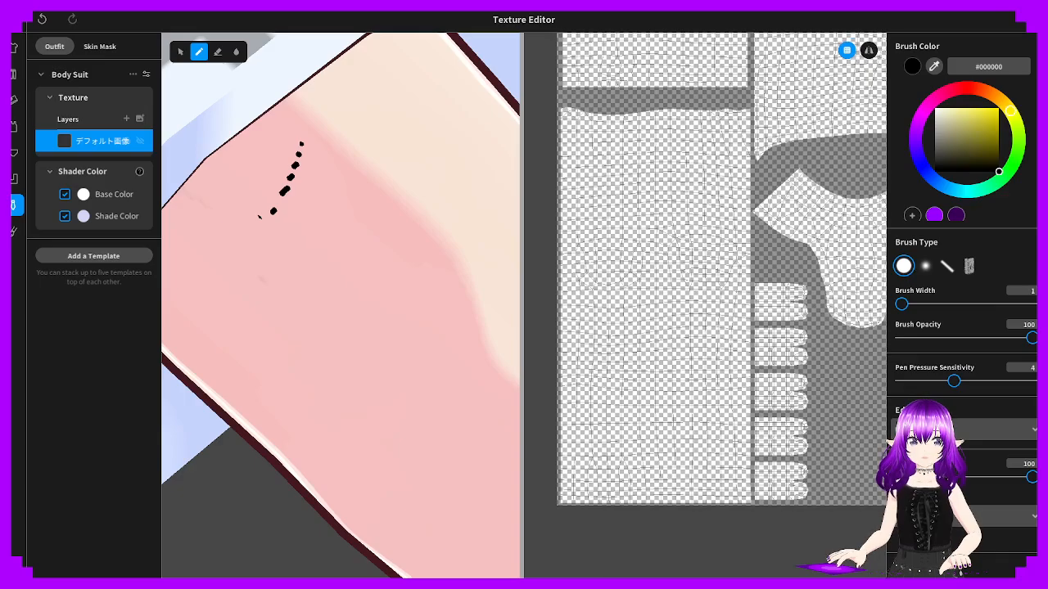
mouse_move(259, 217)
mouse_down()
mouse_move(358, 192)
mouse_move(277, 176)
mouse_up()
scroll(705, 307, down, 5)
scroll(705, 306, down, 5)
middle_drag(705, 306, 582, 302)
scroll(582, 301, up, 3)
scroll(746, 193, up, 3)
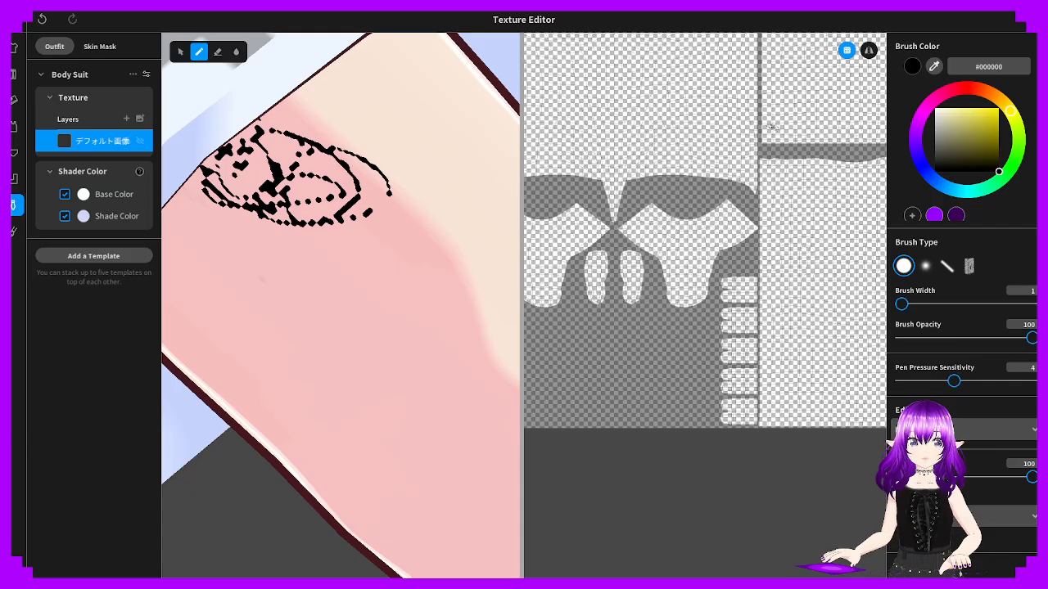
scroll(771, 126, up, 6)
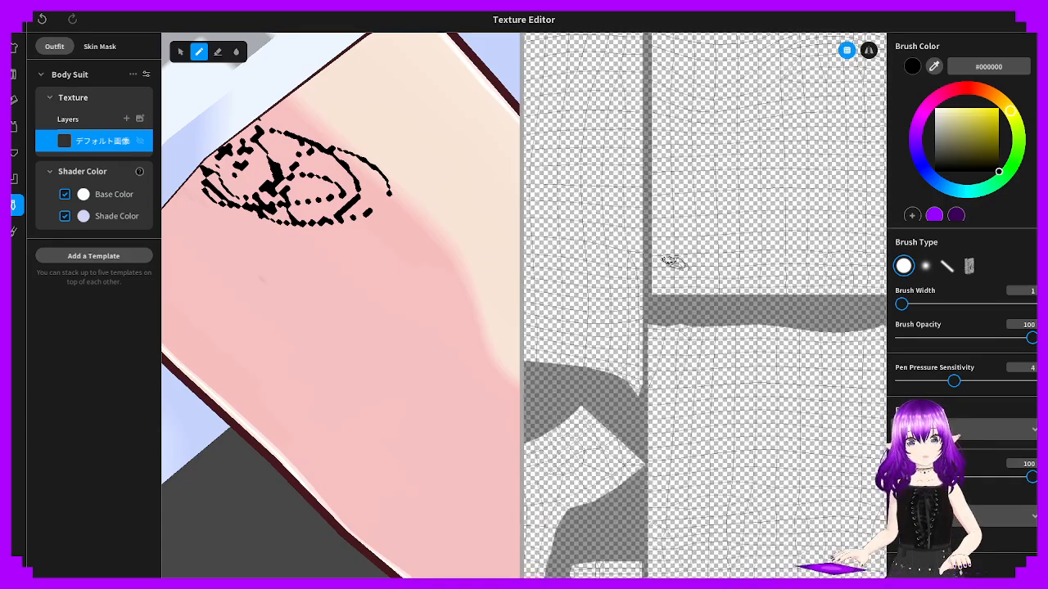
scroll(705, 306, up, 7)
middle_drag(718, 272, 800, 428)
scroll(705, 306, up, 2)
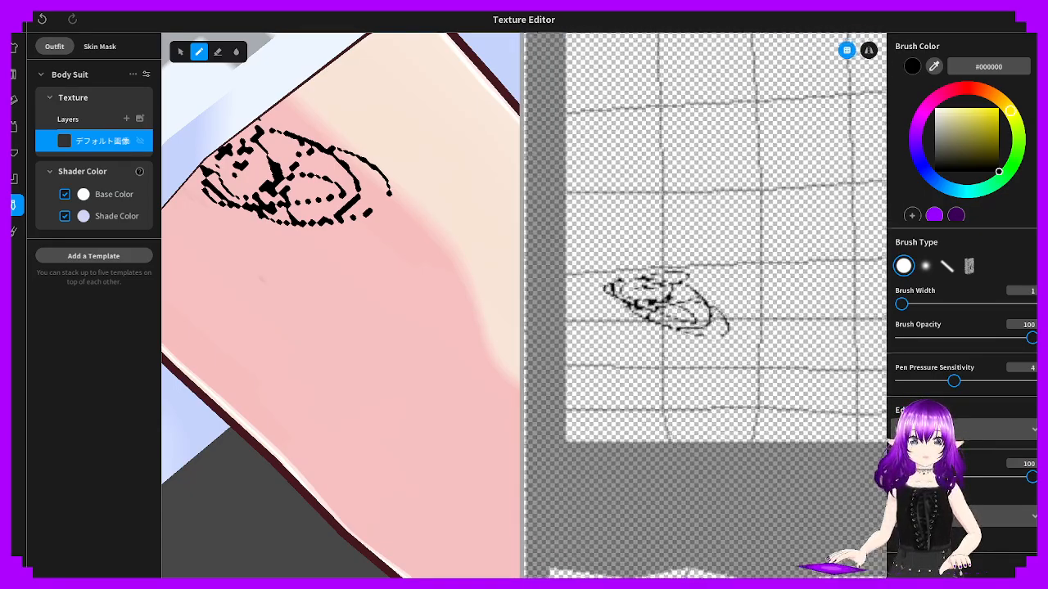
Erase the test scribble from the wrist area of the texture at brush width 94
scroll(702, 311, up, 3)
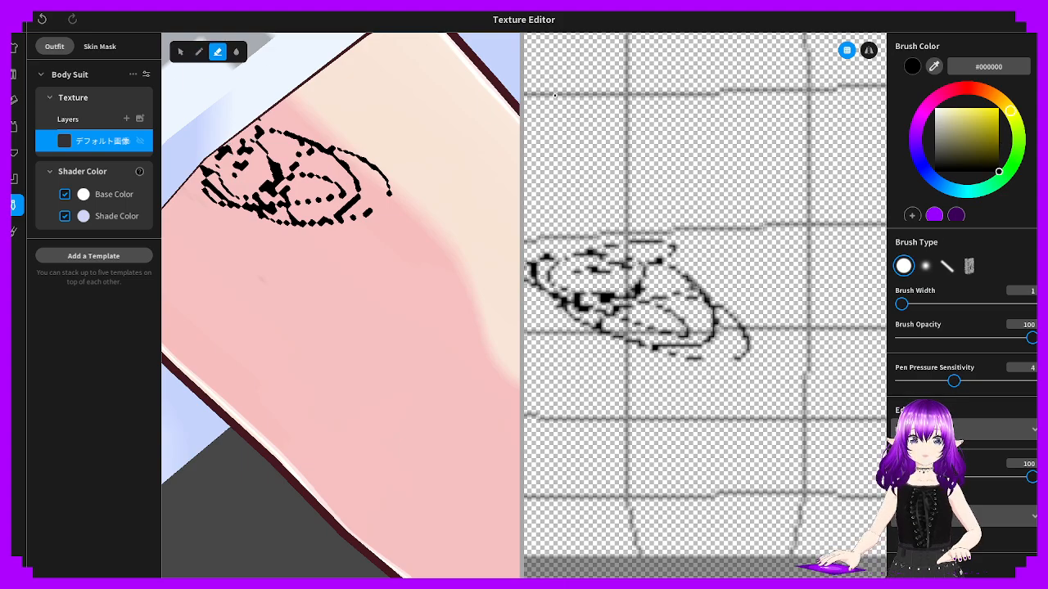
click(942, 304)
drag(709, 222, 682, 243)
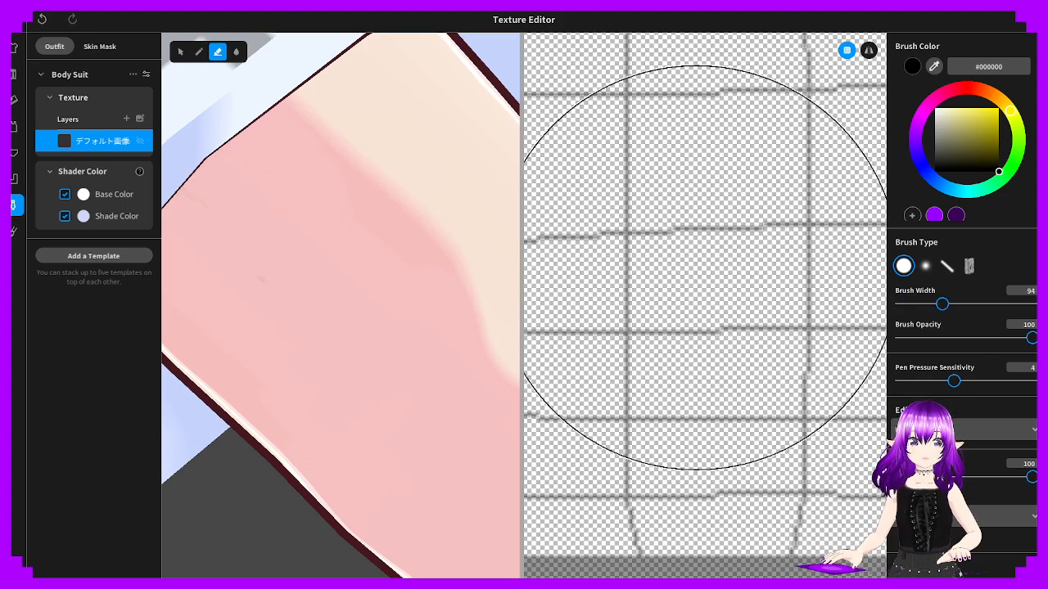
click(1007, 171)
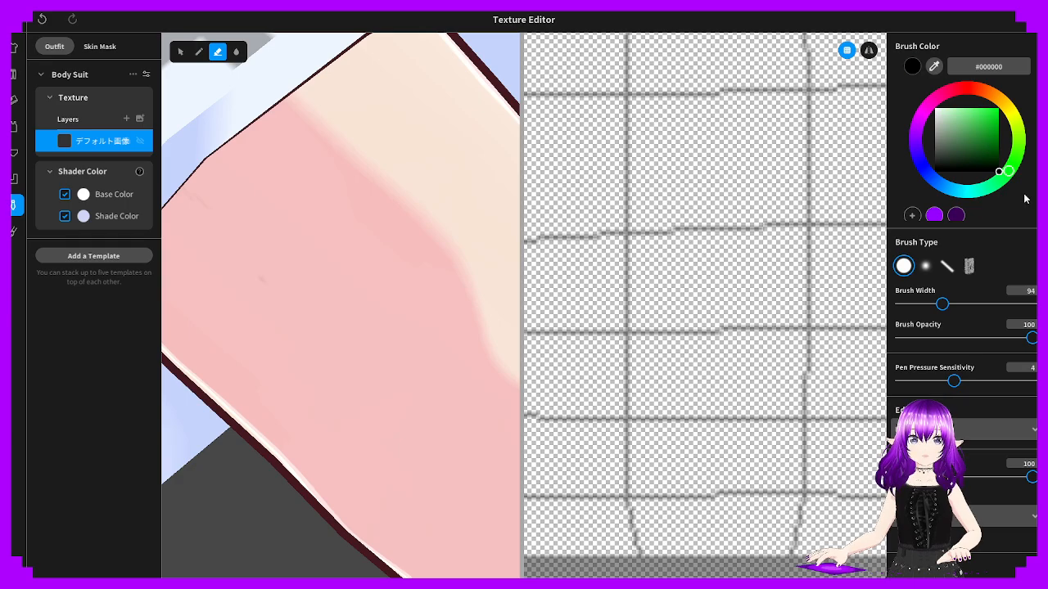
Try single black dots at brush width 18 in several spots of the texture's wrist area, undoing each one
click(201, 51)
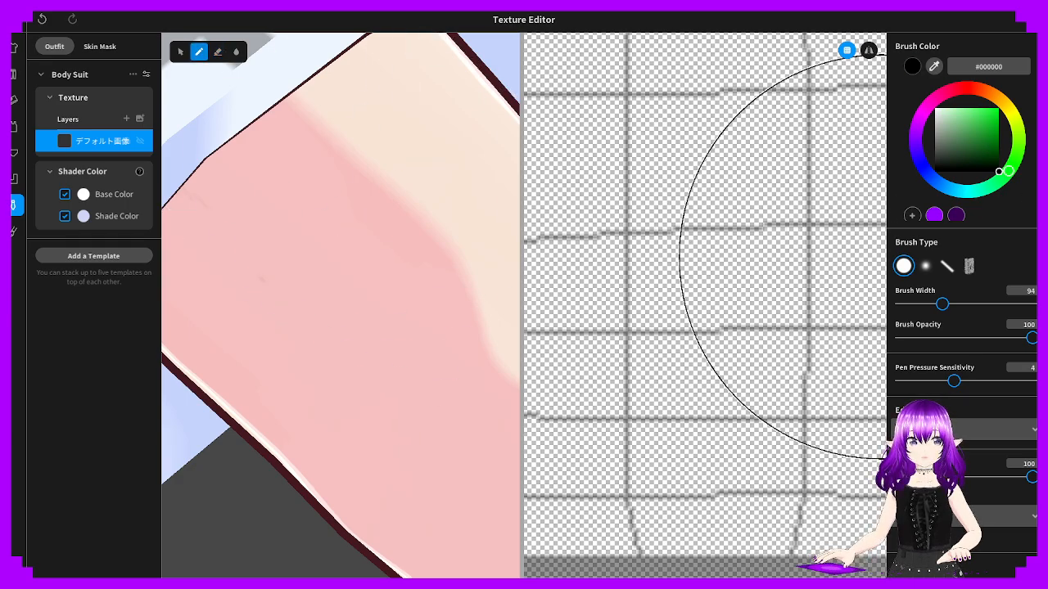
click(916, 304)
drag(916, 305, 909, 305)
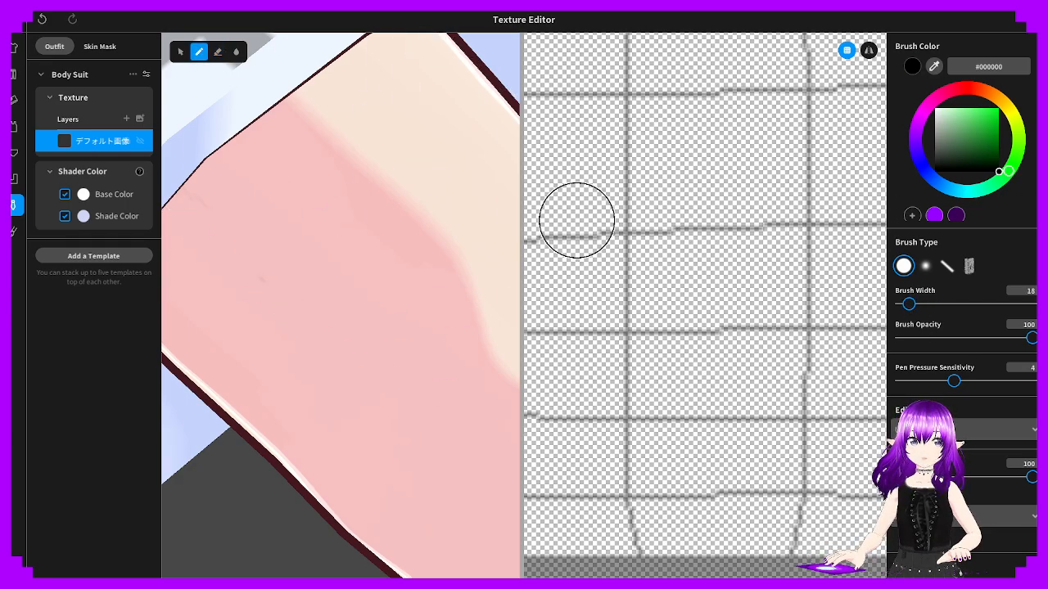
drag(578, 220, 598, 222)
key(ctrl+z)
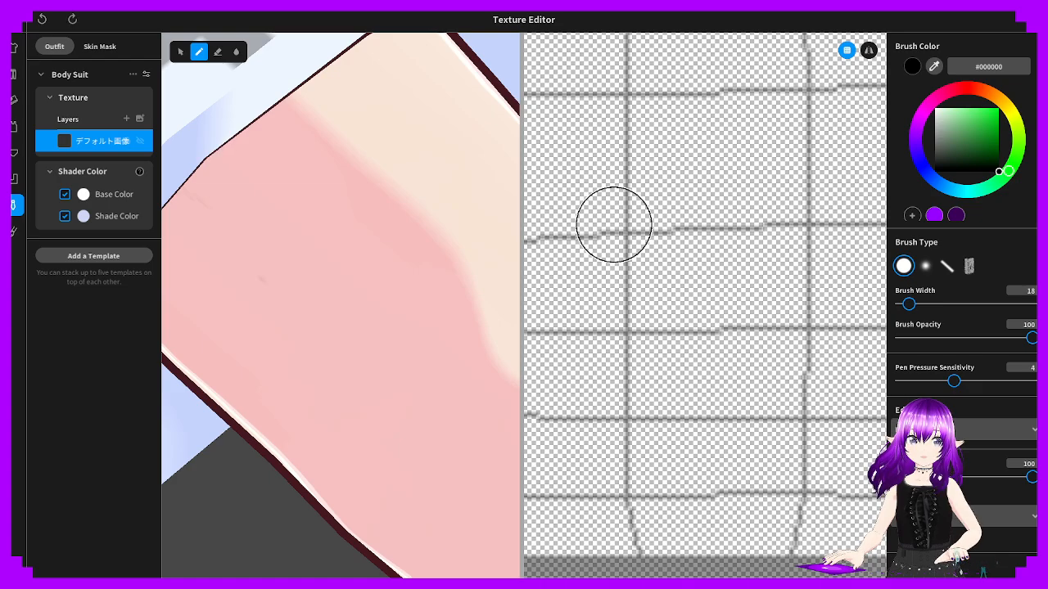
click(621, 227)
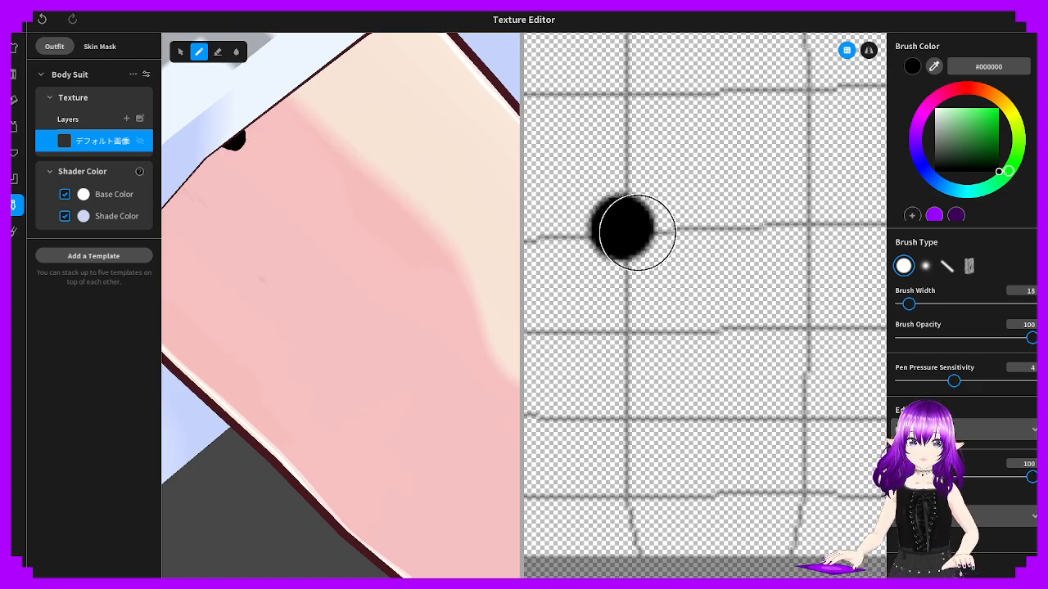
key(ctrl+z)
click(673, 252)
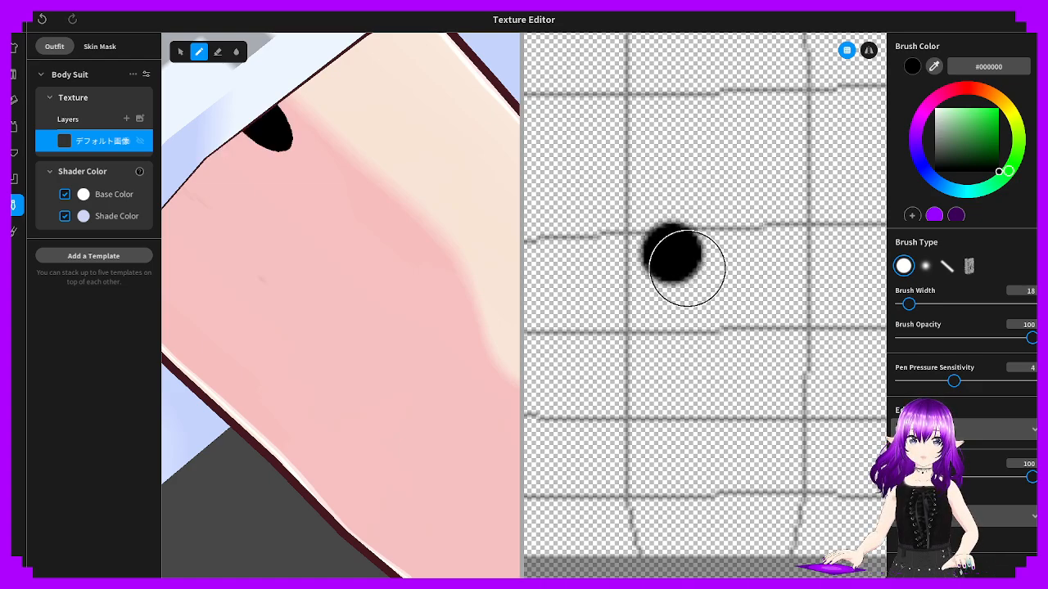
key(ctrl+z)
click(705, 291)
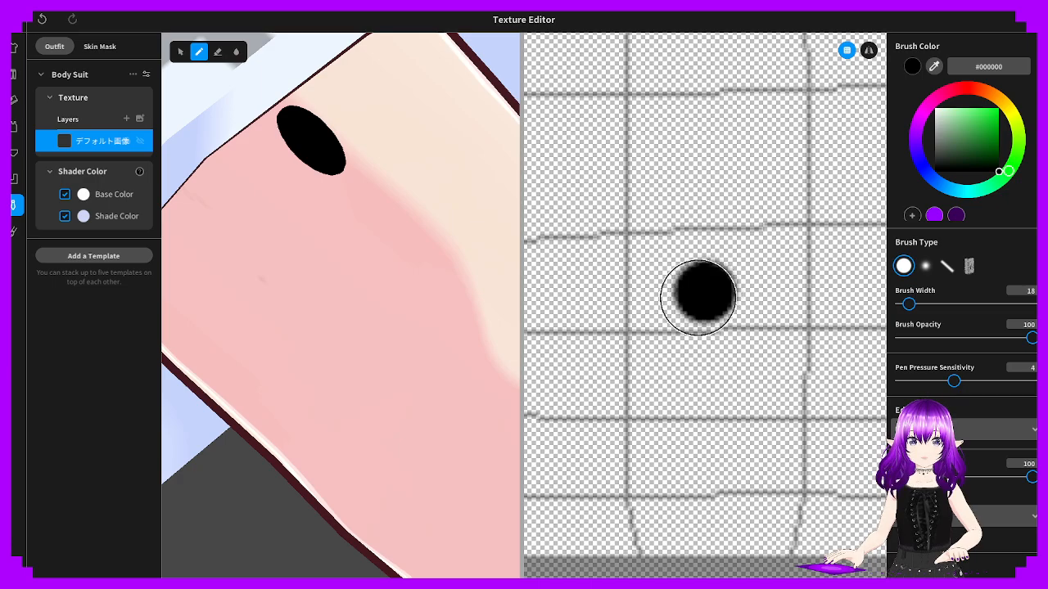
scroll(385, 303, down, 5)
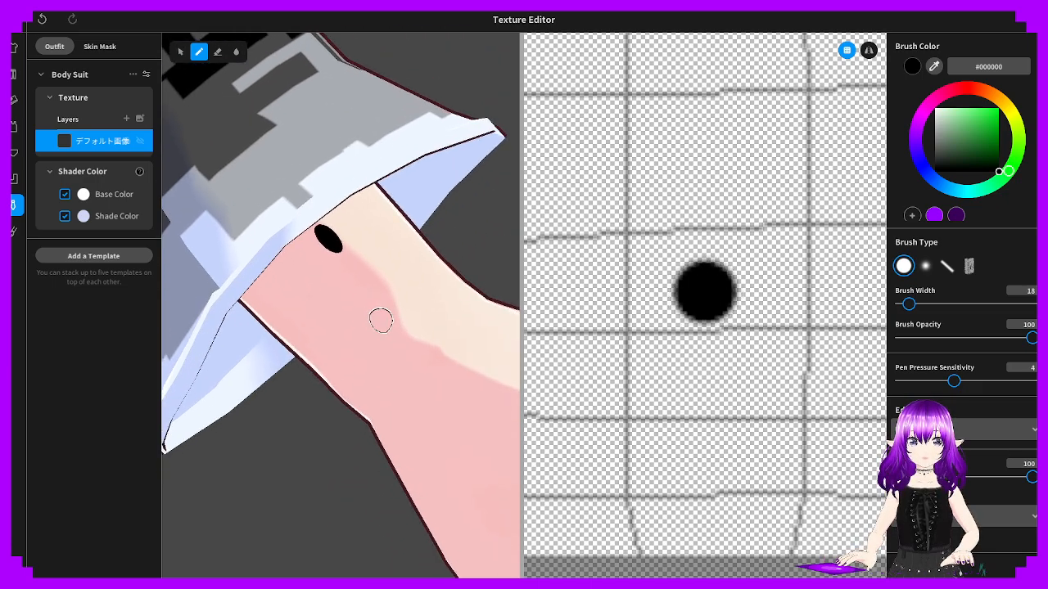
key(ctrl+z)
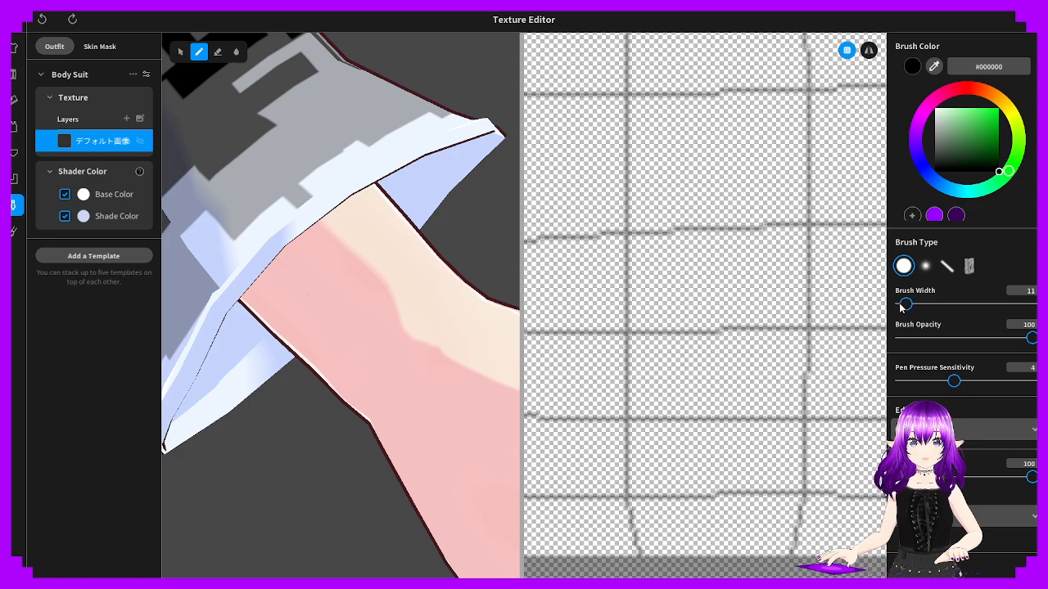
Paint a black dot on the texture's inner wrist area at brush width 8, clear of the sleeve cuff
click(690, 287)
key(ctrl+z)
click(676, 334)
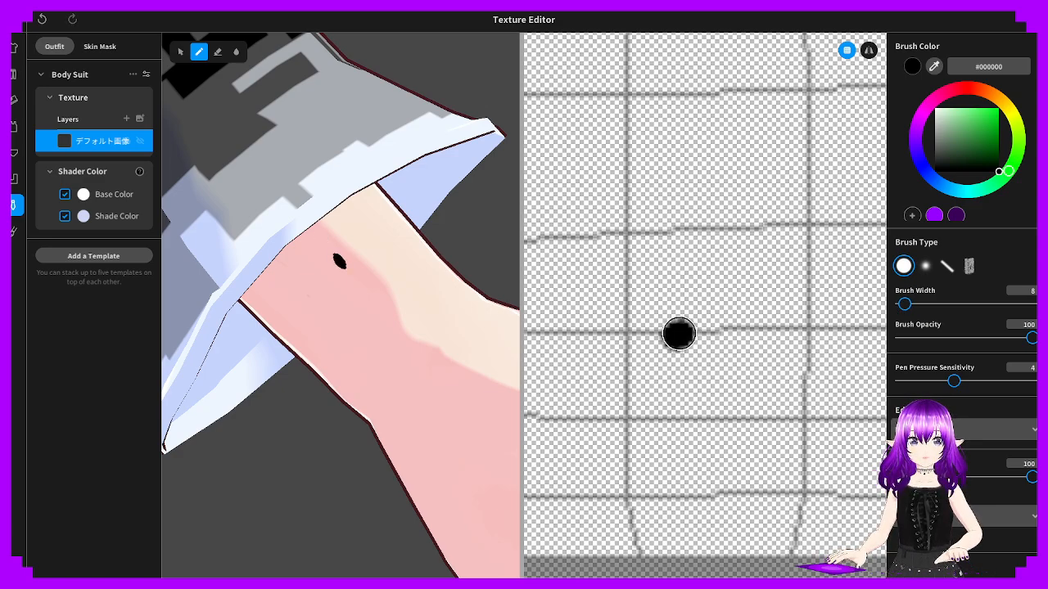
key(ctrl+z)
click(670, 374)
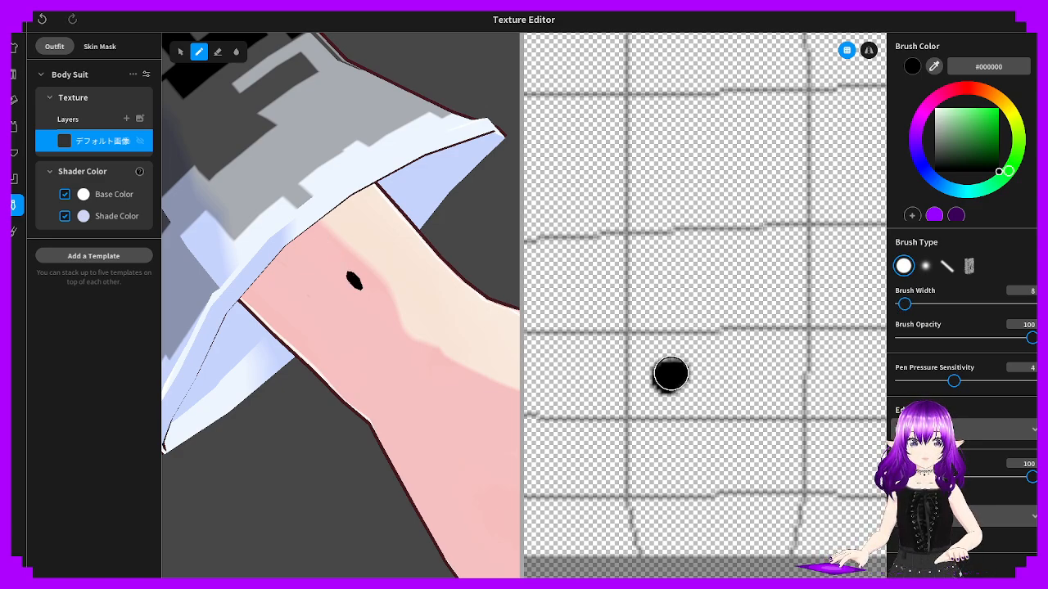
Paint a second black dot directly below the first on the texture, undoing misplaced tries until the two line up
click(731, 414)
key(ctrl+z)
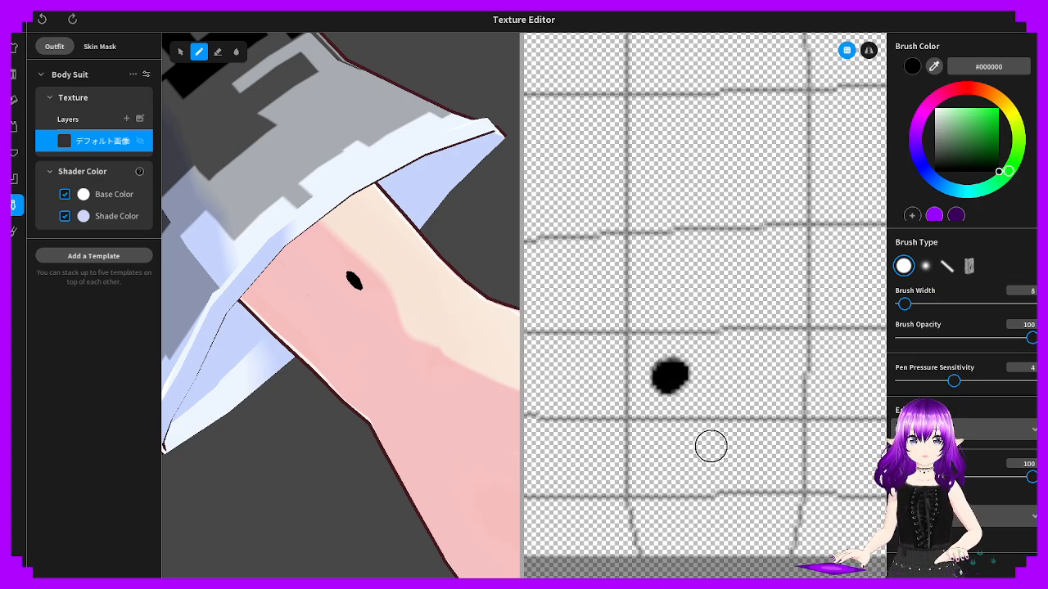
click(711, 446)
key(ctrl+z)
click(679, 454)
key(ctrl+z)
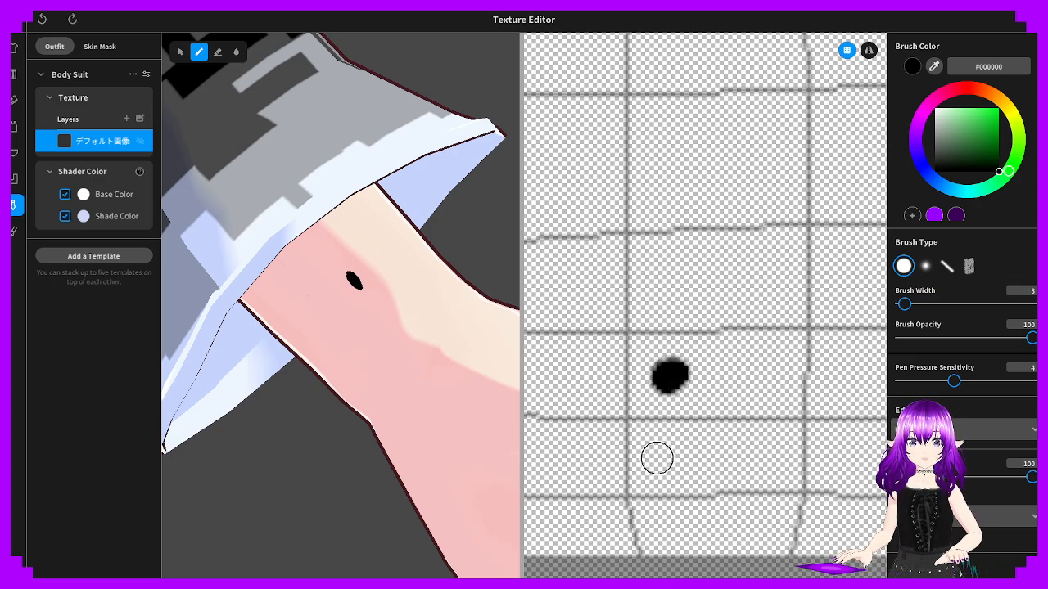
click(660, 456)
key(ctrl+z)
click(677, 454)
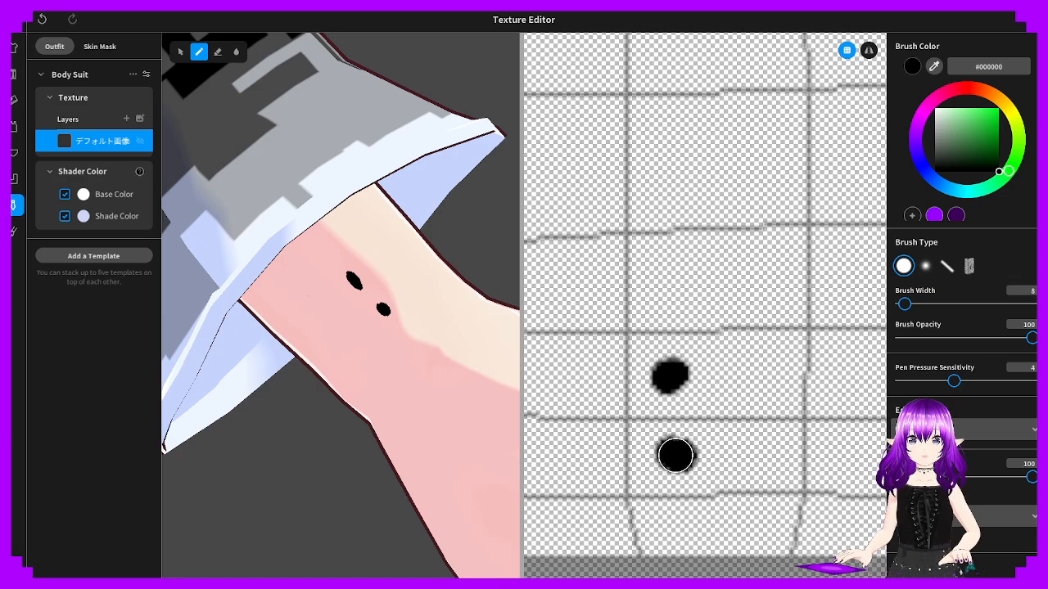
key(ctrl+z)
click(674, 460)
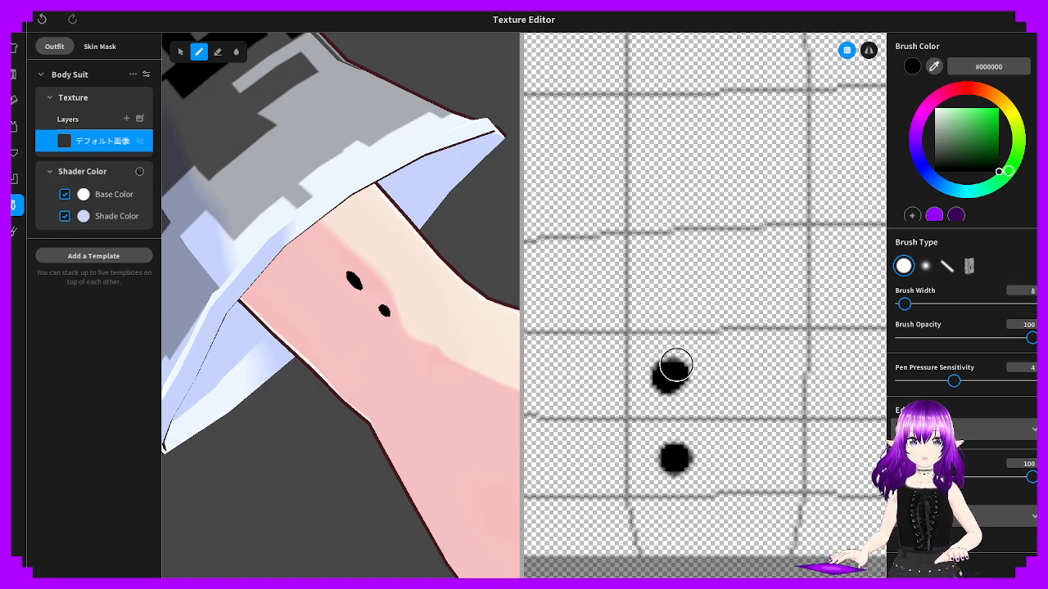
Enlarge both wrist dots slightly with short black strokes at brush width 8
mouse_move(674, 374)
mouse_down()
mouse_move(687, 382)
mouse_move(667, 374)
mouse_up()
key(ctrl+z)
drag(674, 451, 683, 455)
mouse_move(355, 365)
right_down()
mouse_move(278, 360)
mouse_move(282, 403)
mouse_move(353, 352)
right_up()
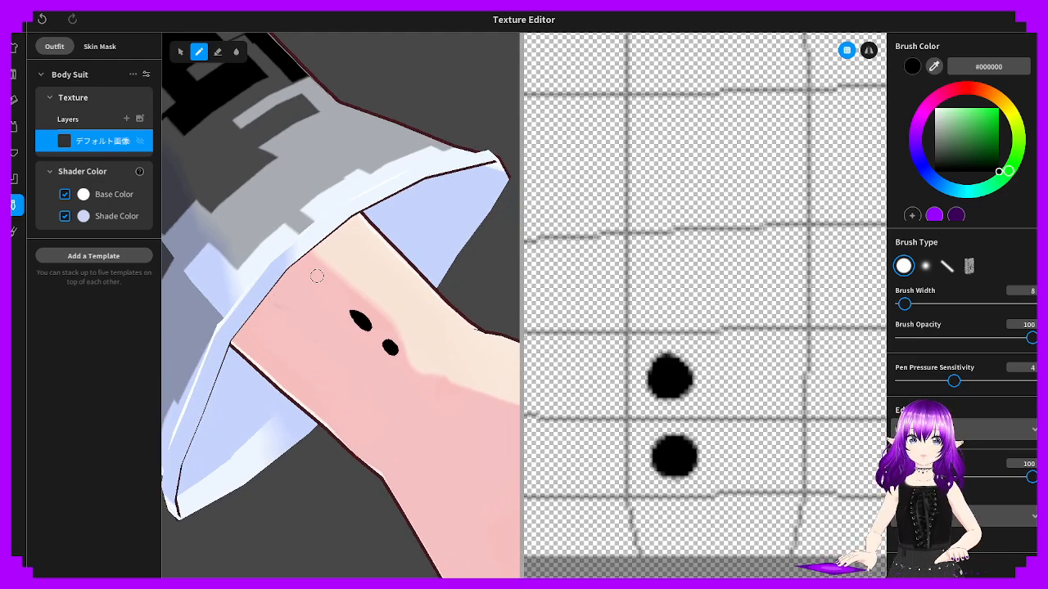
Erase the upper wrist dot and repaint it closer to the lower one as a wider black oval
click(223, 54)
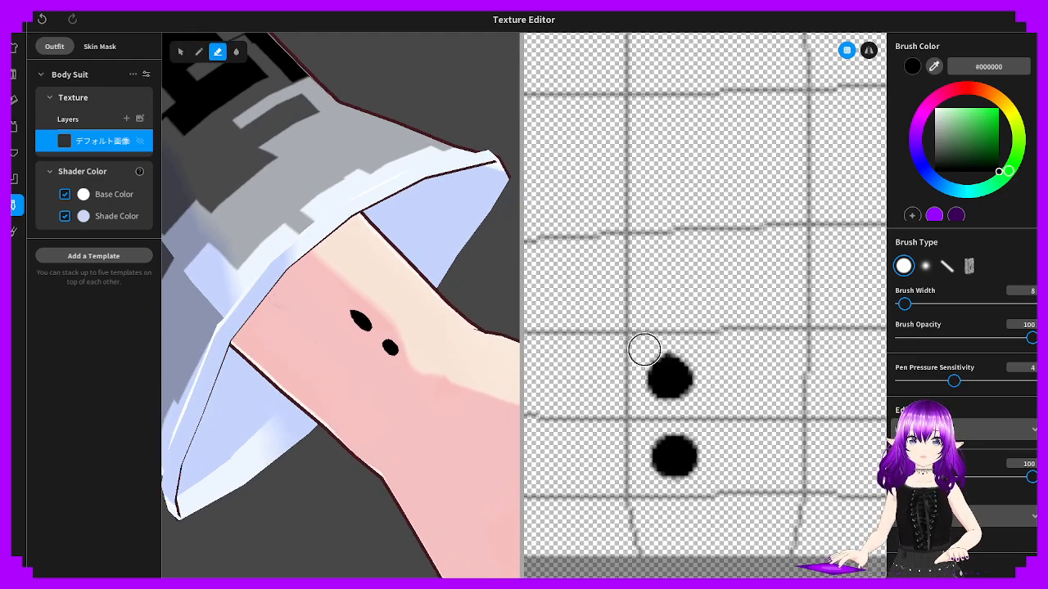
mouse_move(646, 344)
mouse_down()
mouse_move(698, 362)
mouse_move(648, 365)
mouse_move(672, 391)
mouse_up()
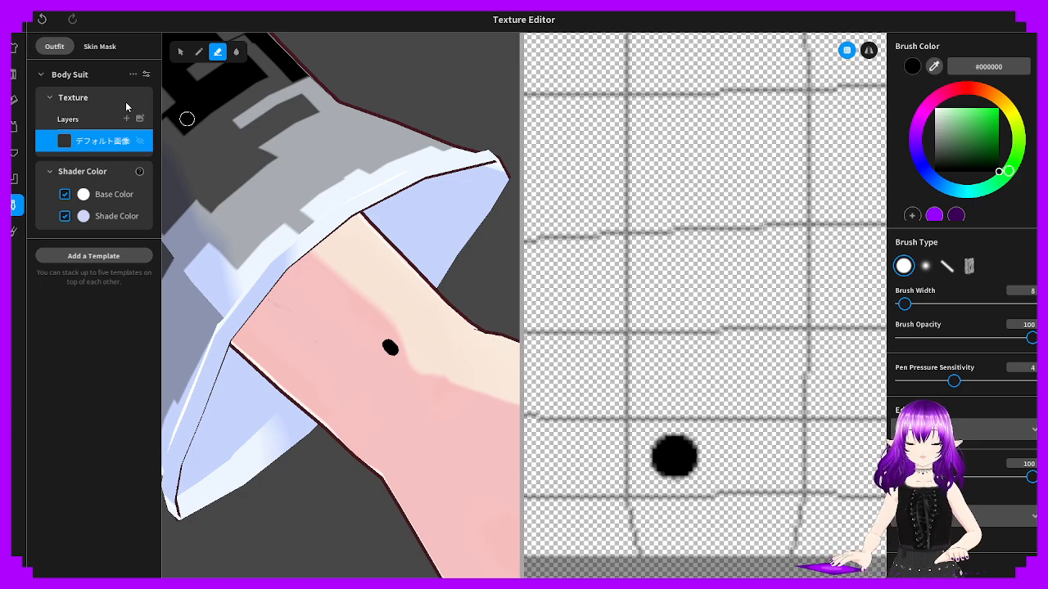
click(198, 51)
click(674, 377)
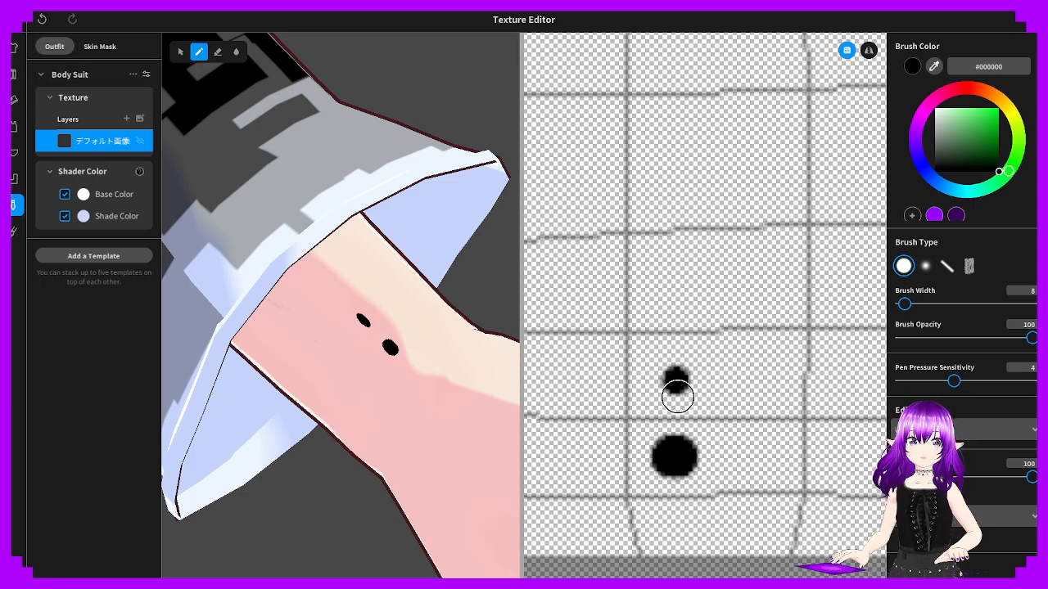
key(ctrl+z)
click(674, 391)
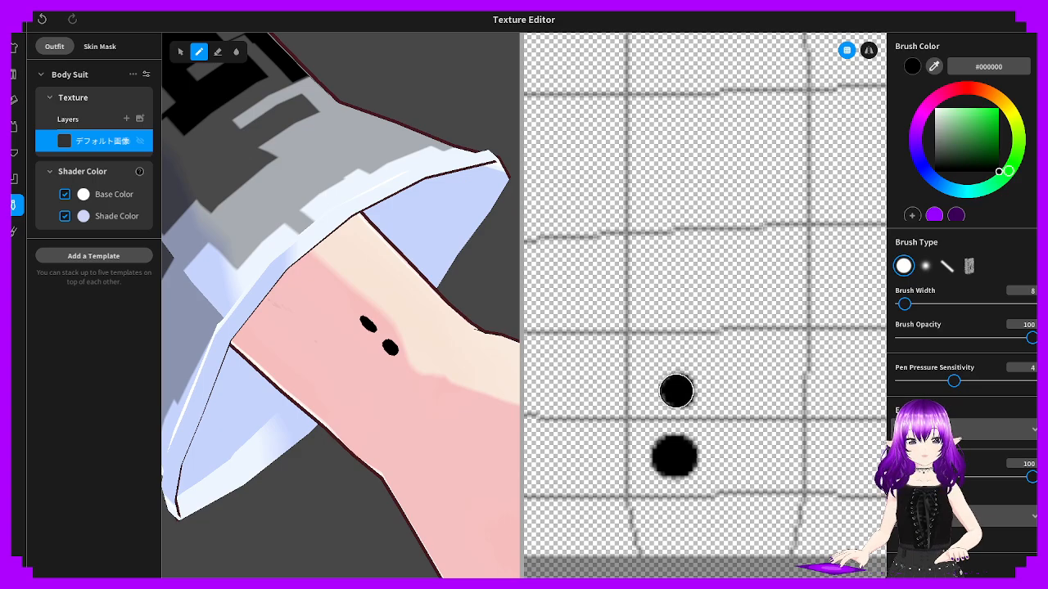
key(ctrl+z)
click(677, 394)
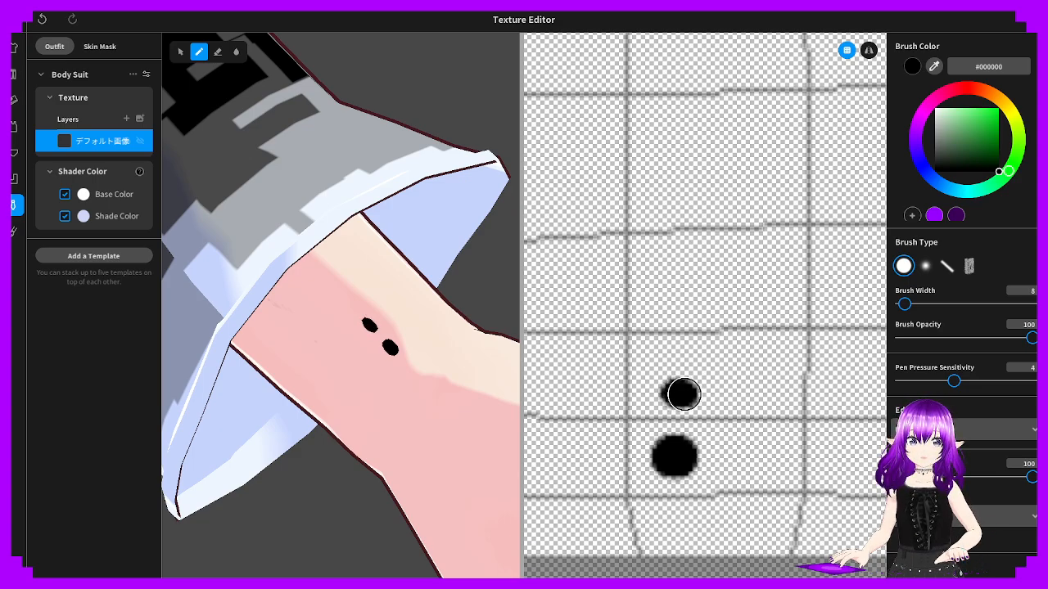
mouse_move(679, 393)
mouse_down()
mouse_move(694, 393)
mouse_move(672, 392)
mouse_up()
mouse_move(487, 376)
right_down()
mouse_move(449, 391)
mouse_move(417, 424)
right_up()
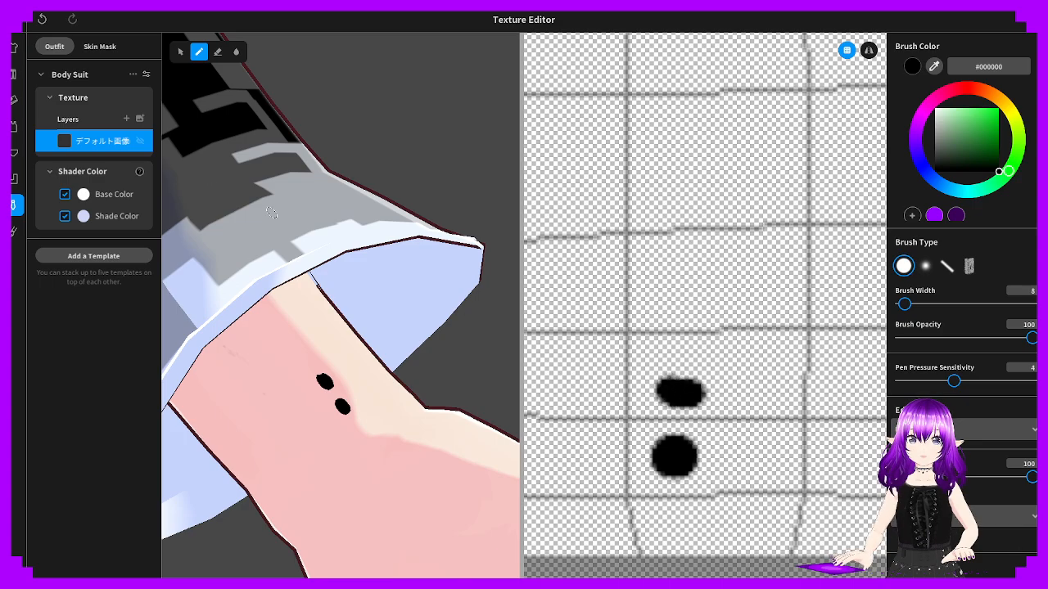
Trim the upper edge of the black oval with the Eraser, and return to the brush
click(220, 53)
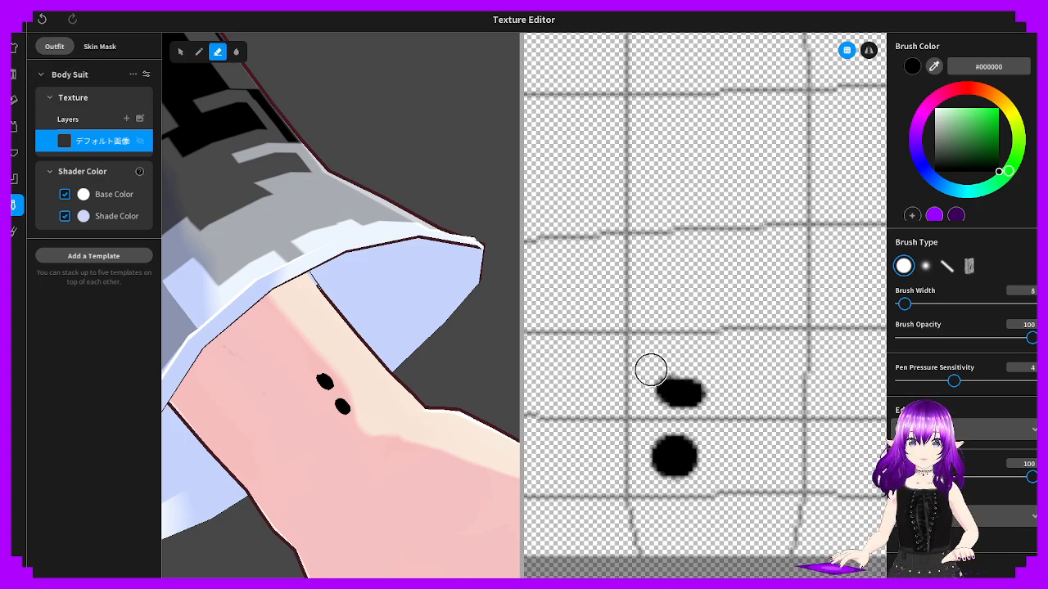
mouse_move(646, 372)
mouse_down()
mouse_move(724, 370)
mouse_move(682, 390)
mouse_move(692, 390)
mouse_up()
click(199, 53)
Paint a short curved tail onto the top of the upper black oval with the brush at width 3
mouse_move(417, 388)
right_down()
mouse_move(307, 377)
mouse_move(397, 390)
right_up()
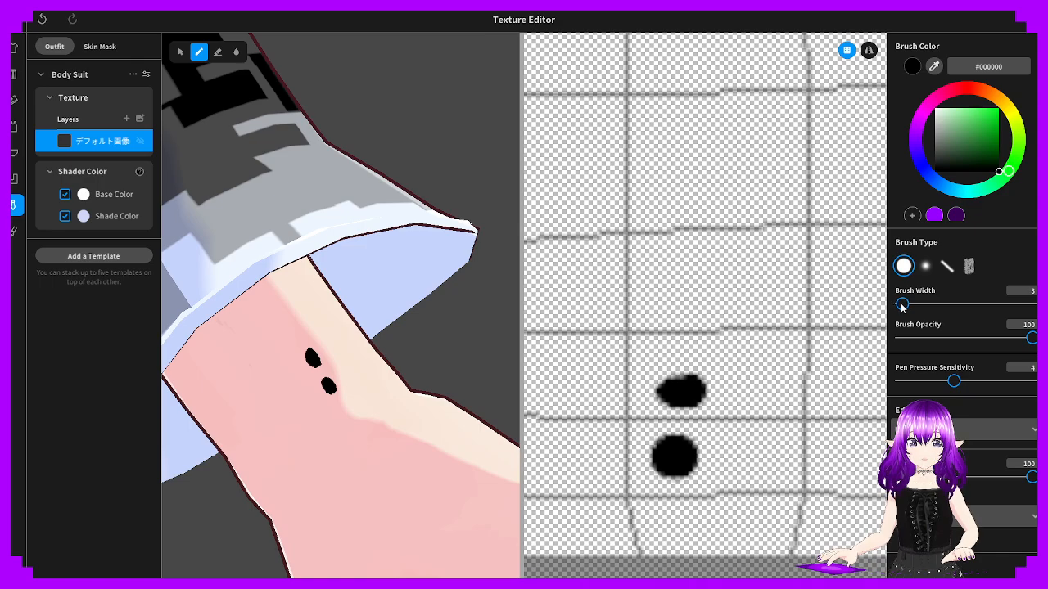
drag(689, 383, 671, 361)
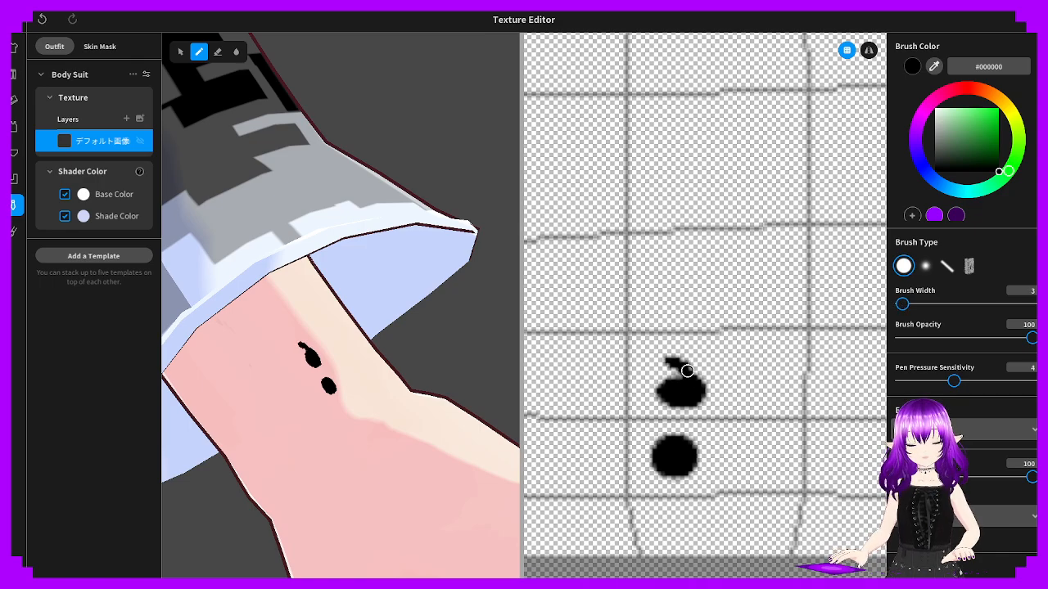
right_drag(429, 378, 408, 380)
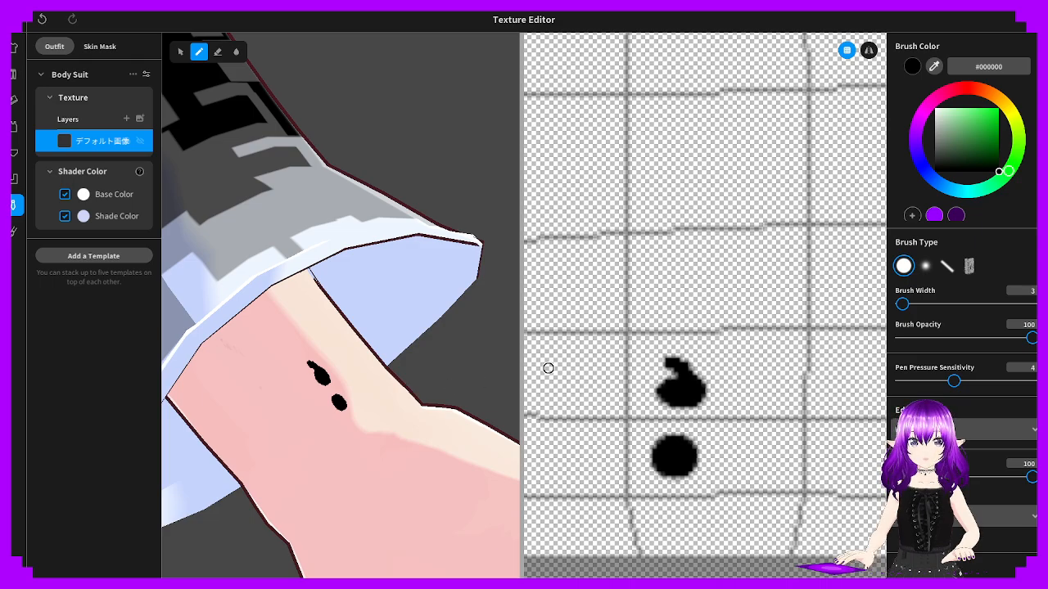
mouse_move(704, 336)
mouse_down()
mouse_move(733, 328)
mouse_move(788, 346)
mouse_move(795, 370)
mouse_up()
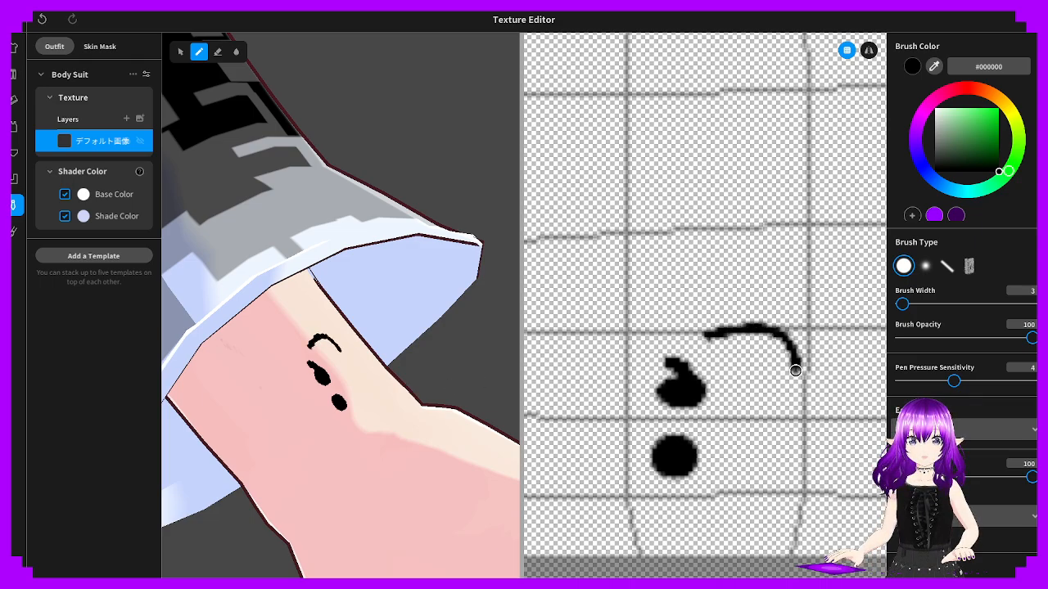
key(ctrl+z)
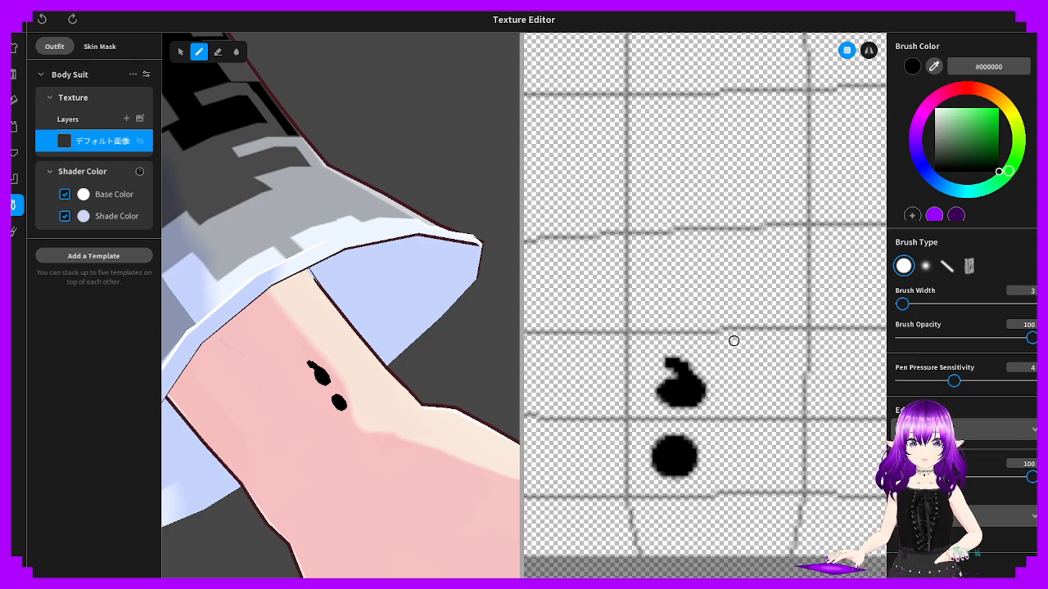
mouse_move(712, 337)
mouse_down()
mouse_move(818, 354)
mouse_move(773, 404)
mouse_move(856, 440)
mouse_up()
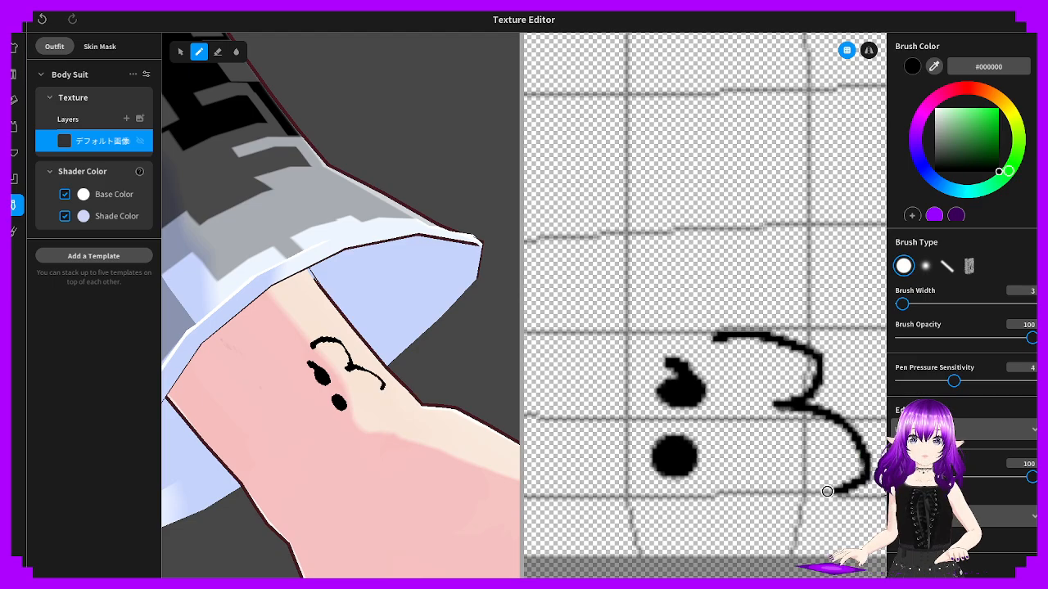
mouse_move(827, 491)
mouse_down()
mouse_move(784, 485)
mouse_move(790, 460)
mouse_up()
key(ctrl+z)
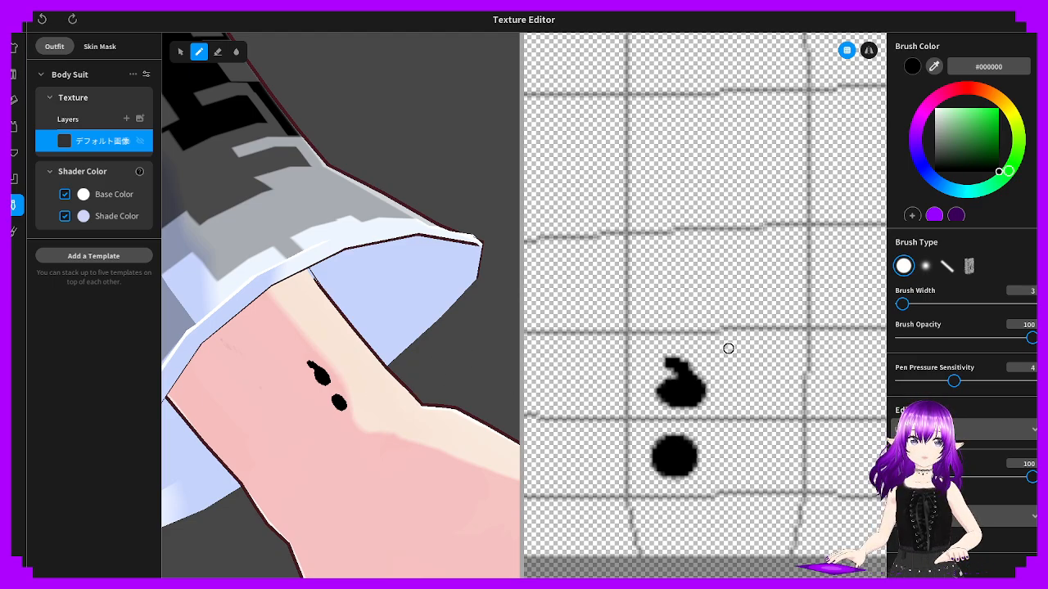
mouse_move(734, 348)
mouse_down()
mouse_move(773, 354)
mouse_move(807, 393)
mouse_move(786, 425)
mouse_move(761, 419)
mouse_move(793, 438)
mouse_move(817, 491)
mouse_move(754, 514)
mouse_move(734, 493)
mouse_up()
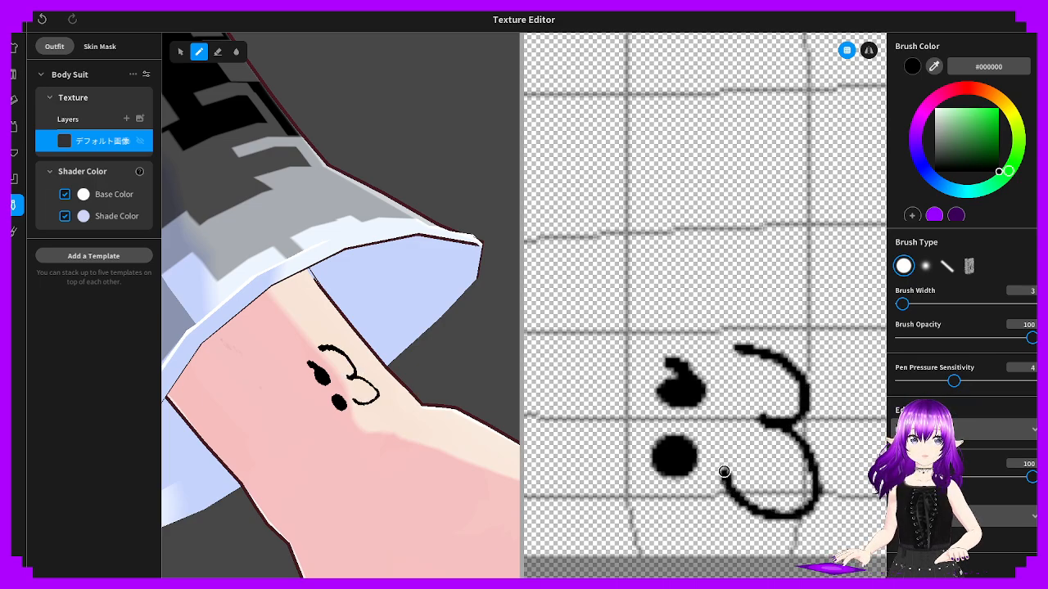
key(ctrl+z)
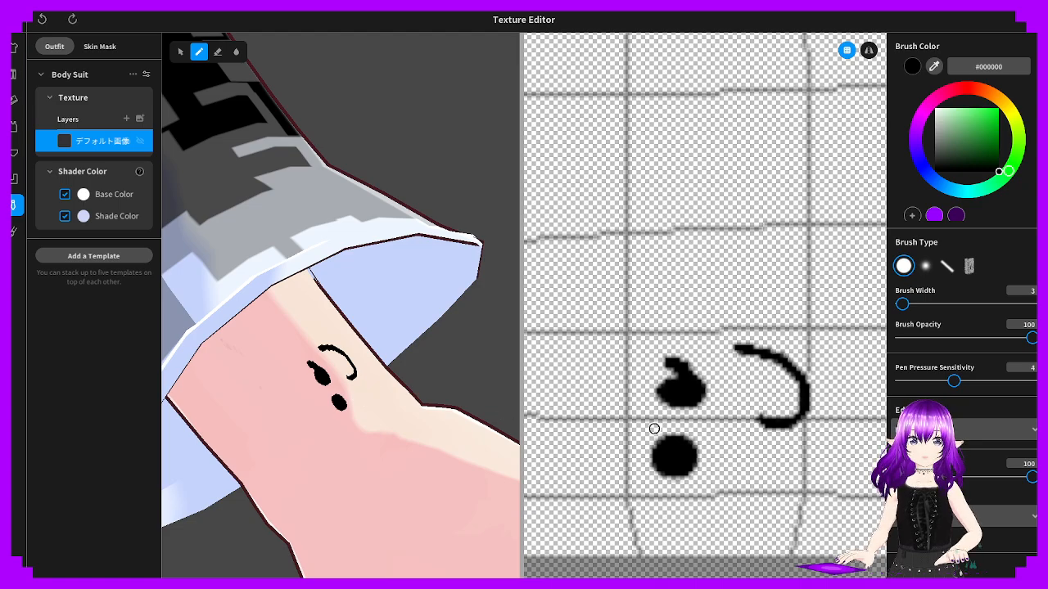
key(ctrl+z)
mouse_move(722, 342)
mouse_down()
mouse_move(790, 383)
mouse_move(755, 427)
mouse_move(732, 431)
mouse_up()
key(ctrl+z)
mouse_move(726, 341)
mouse_down()
mouse_move(784, 405)
mouse_move(742, 421)
mouse_move(778, 466)
mouse_move(737, 493)
mouse_move(709, 468)
mouse_up()
key(ctrl+z)
key(ctrl+z)
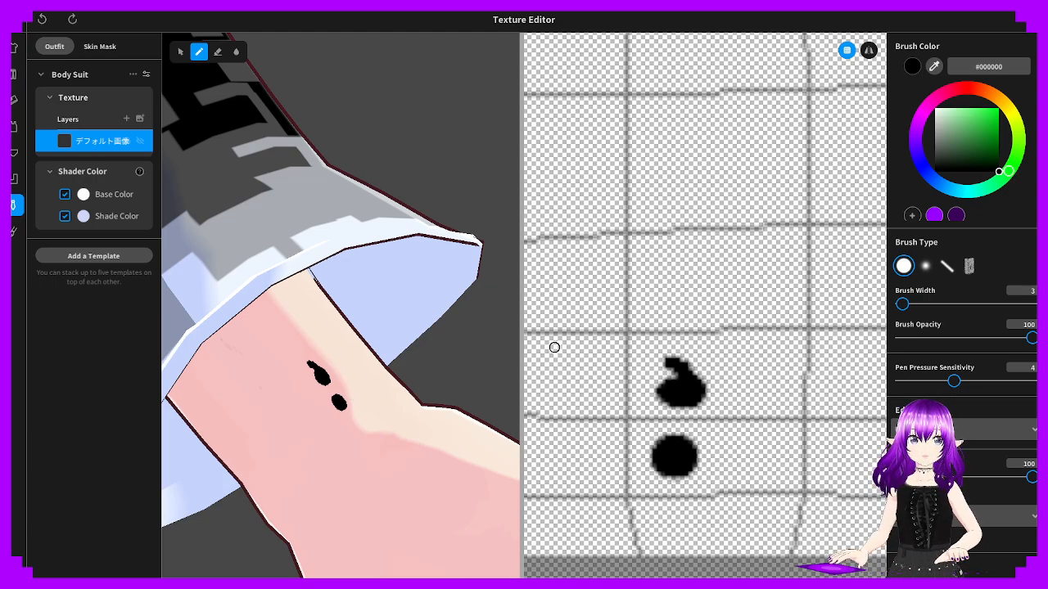
scroll(331, 379, up, 3)
mouse_move(295, 360)
mouse_down()
mouse_move(338, 365)
mouse_move(344, 389)
mouse_move(353, 373)
mouse_move(358, 393)
mouse_move(390, 414)
mouse_move(366, 428)
mouse_up()
key(ctrl+z)
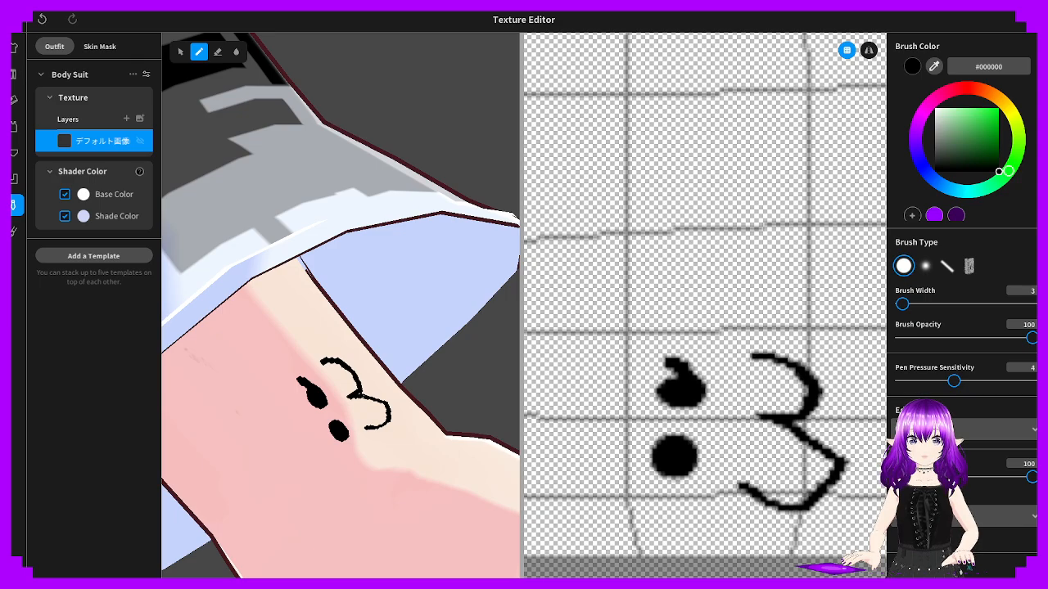
key(ctrl+z)
key(ctrl+z)
key(ctrl+z)
drag(324, 370, 357, 393)
key(ctrl+z)
mouse_move(329, 353)
mouse_down()
mouse_move(365, 381)
mouse_move(353, 390)
mouse_move(315, 360)
mouse_move(355, 365)
mouse_move(342, 376)
mouse_up()
key(ctrl+z)
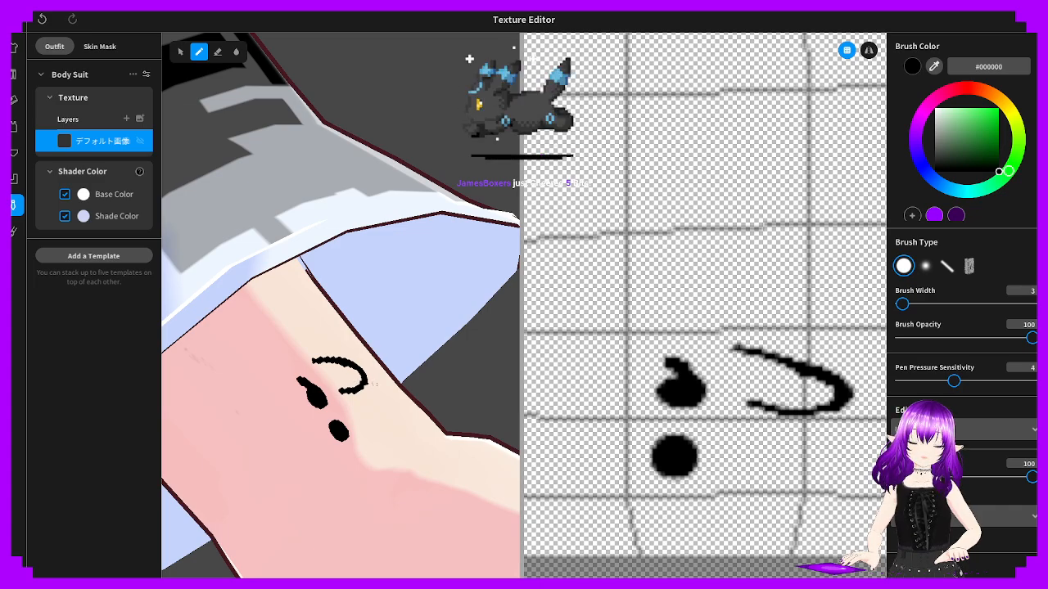
key(ctrl+z)
key(ctrl+z)
key(ctrl+z)
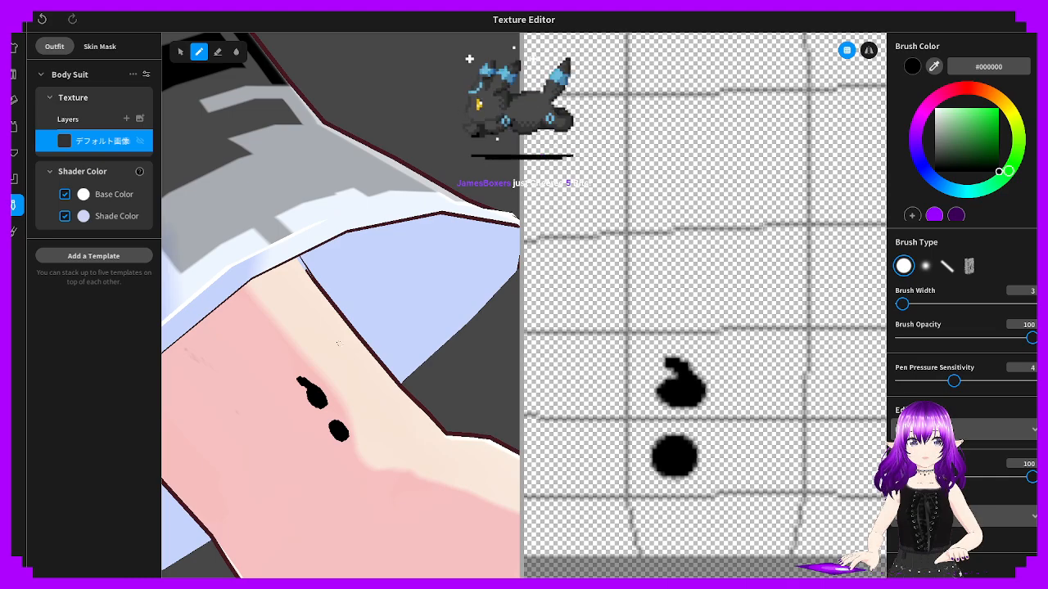
mouse_move(332, 349)
mouse_down()
mouse_move(365, 353)
mouse_move(330, 360)
mouse_move(366, 381)
mouse_move(352, 396)
mouse_move(384, 405)
mouse_move(392, 421)
mouse_move(365, 427)
mouse_up()
key(ctrl+z)
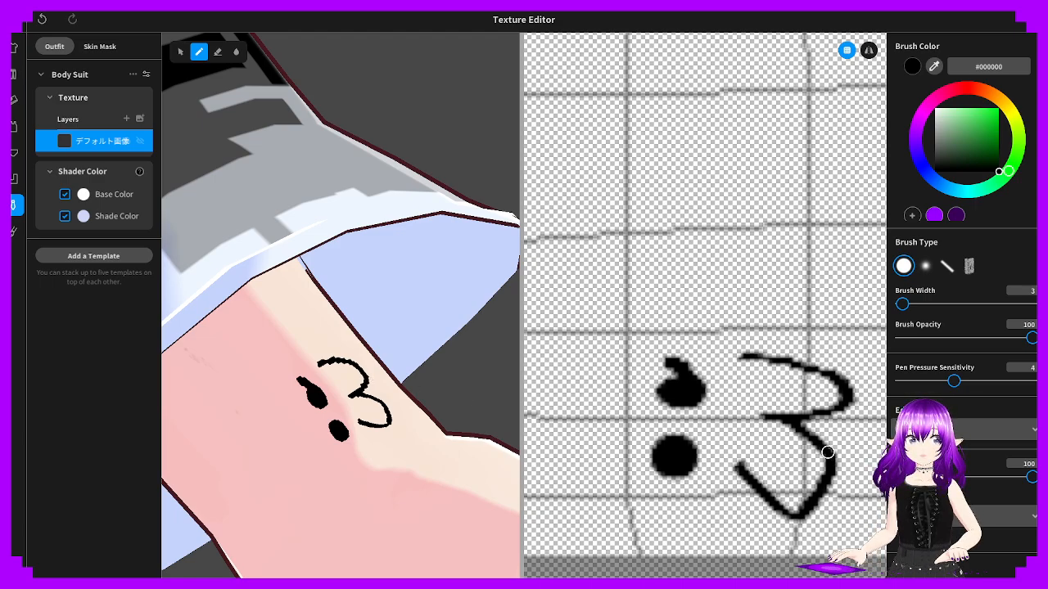
drag(817, 440, 862, 463)
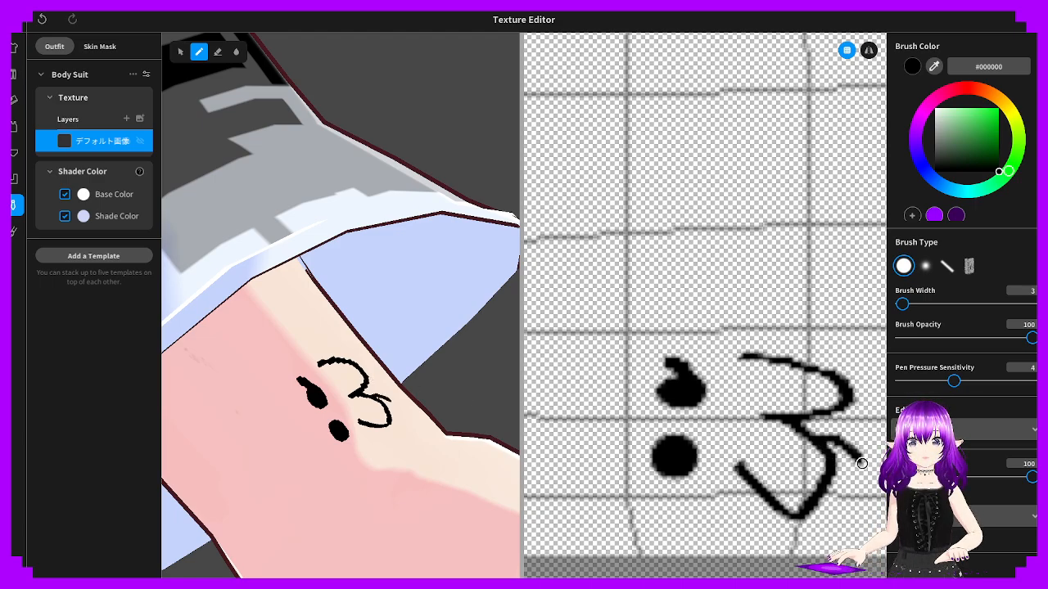
drag(807, 545, 780, 505)
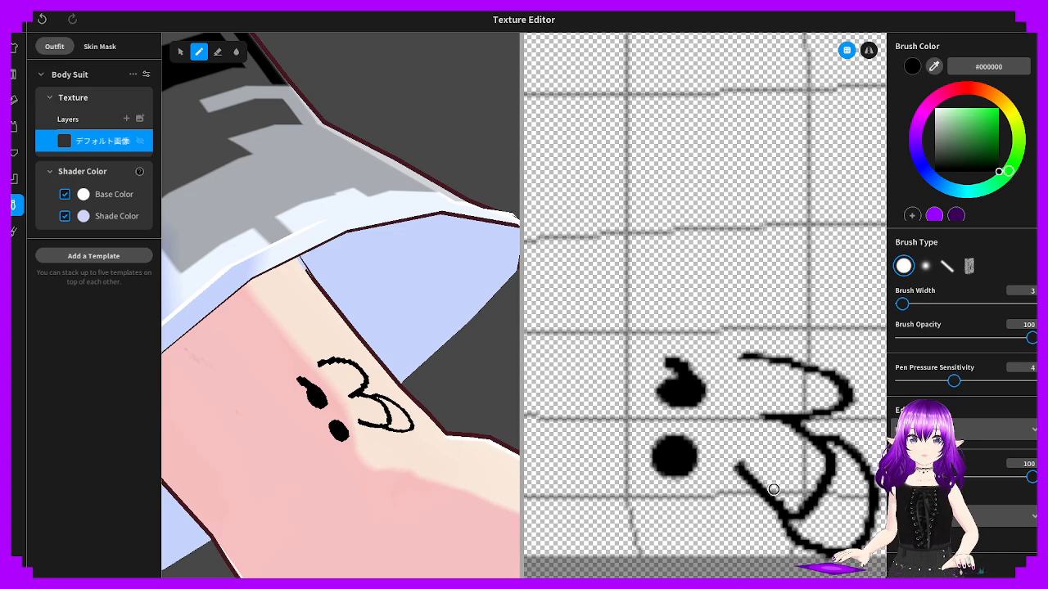
key(ctrl+z)
key(ctrl+z)
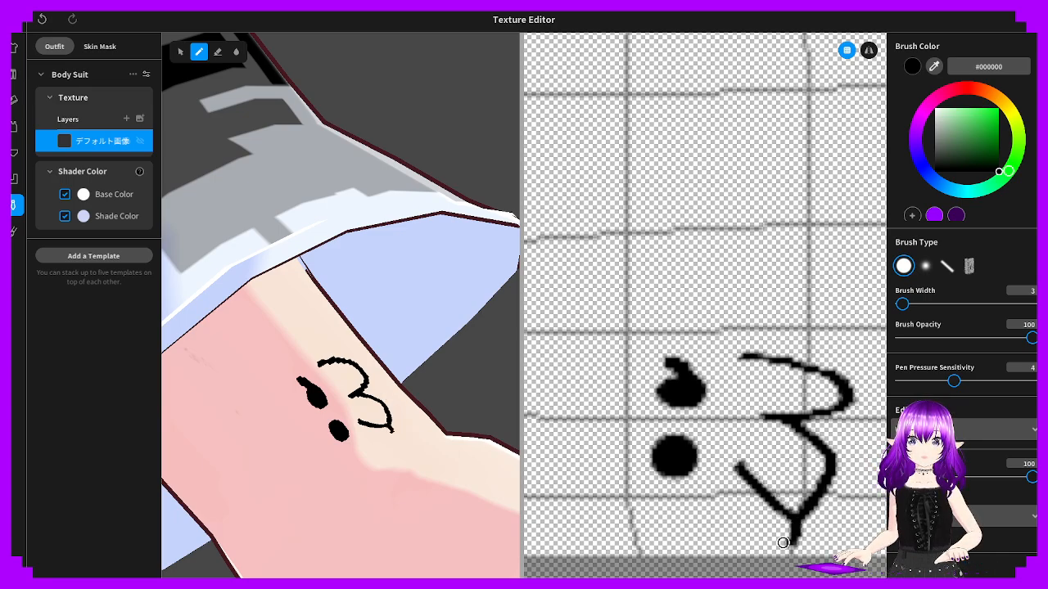
mouse_move(783, 542)
mouse_down()
mouse_move(745, 518)
mouse_move(742, 469)
mouse_up()
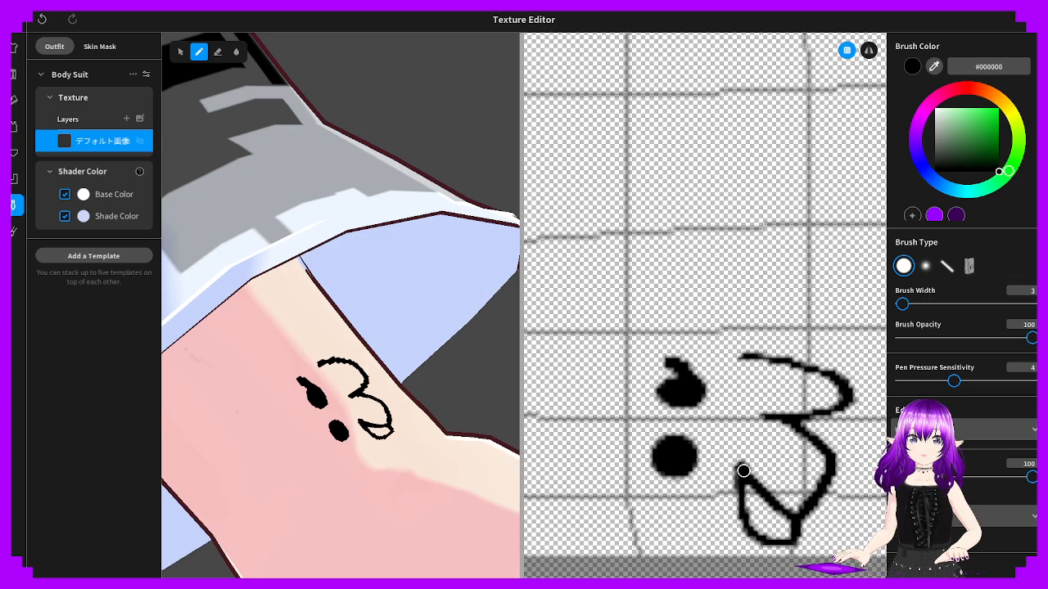
key(ctrl+z)
mouse_move(756, 483)
mouse_down()
mouse_move(798, 516)
mouse_move(741, 533)
mouse_move(728, 478)
mouse_up()
key(ctrl+z)
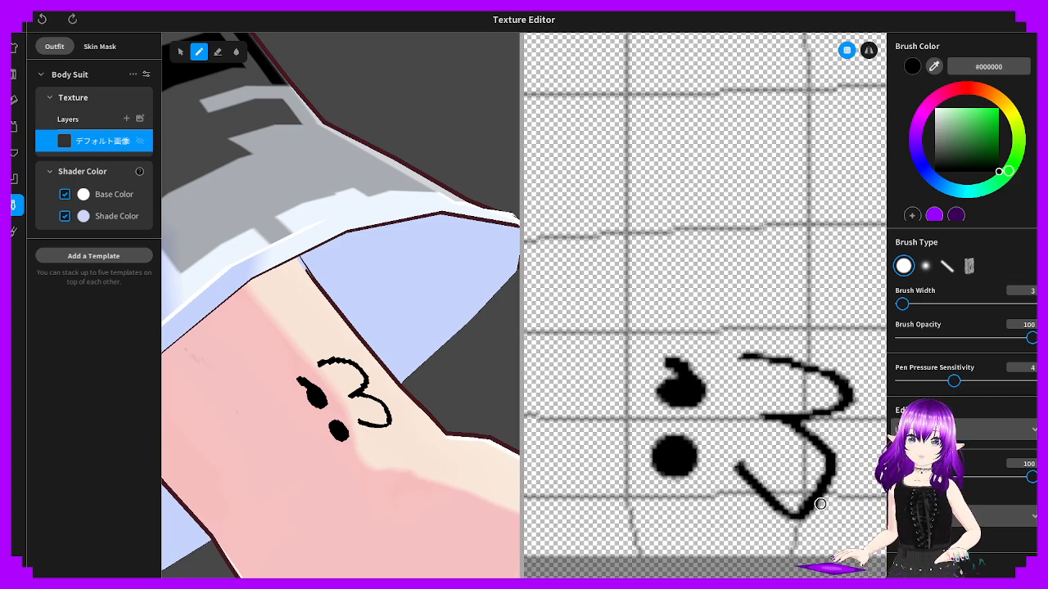
mouse_move(819, 500)
mouse_down()
mouse_move(831, 523)
mouse_move(730, 531)
mouse_move(724, 481)
mouse_up()
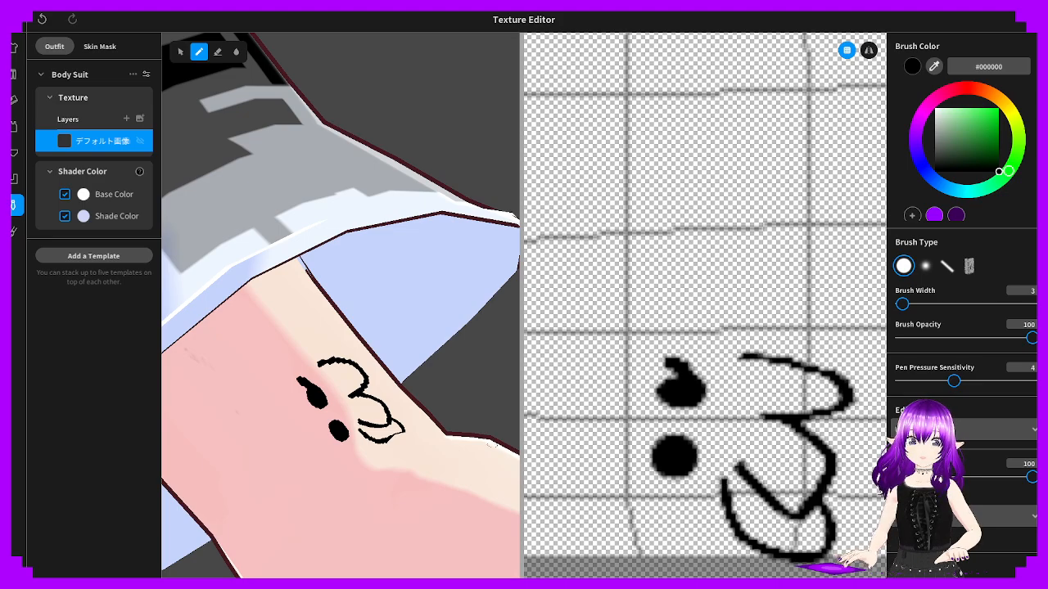
right_drag(489, 443, 488, 274)
key(ctrl+z)
key(ctrl+z)
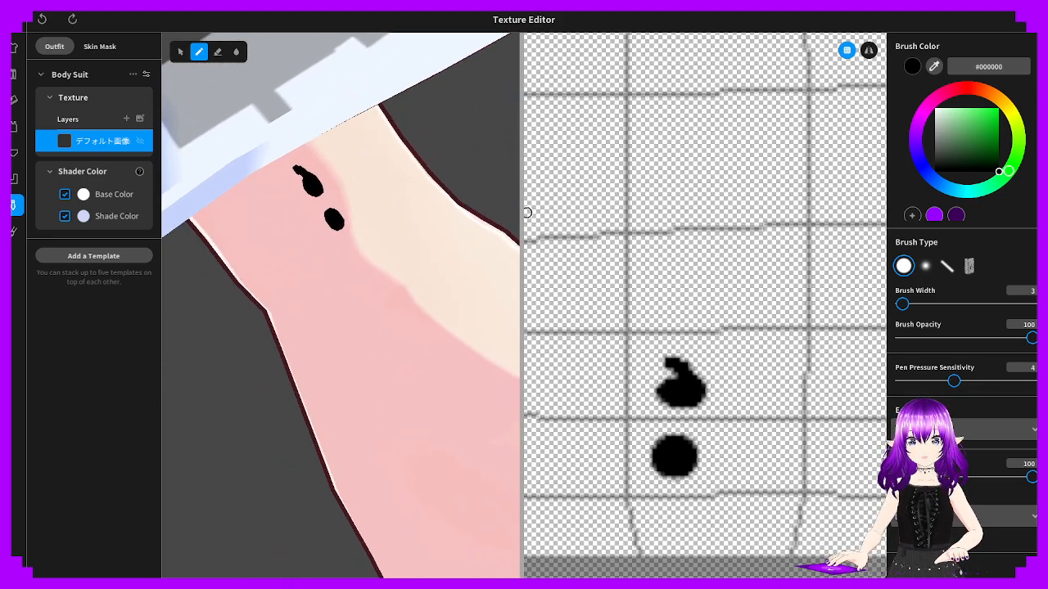
Paint a small black 3 shape beside the two dots with a second curve beneath its lower arc, undoing misplaced strokes
mouse_move(722, 376)
mouse_down()
mouse_move(753, 367)
mouse_move(779, 419)
mouse_move(730, 413)
mouse_move(771, 460)
mouse_move(741, 496)
mouse_move(721, 443)
mouse_up()
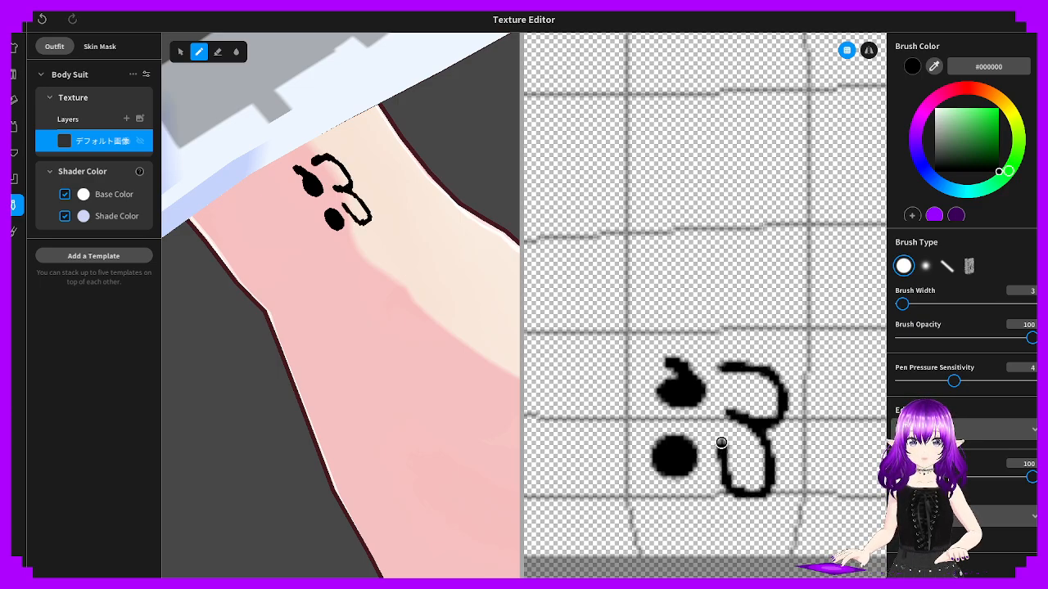
mouse_move(727, 483)
mouse_down()
mouse_move(722, 502)
mouse_move(703, 488)
mouse_up()
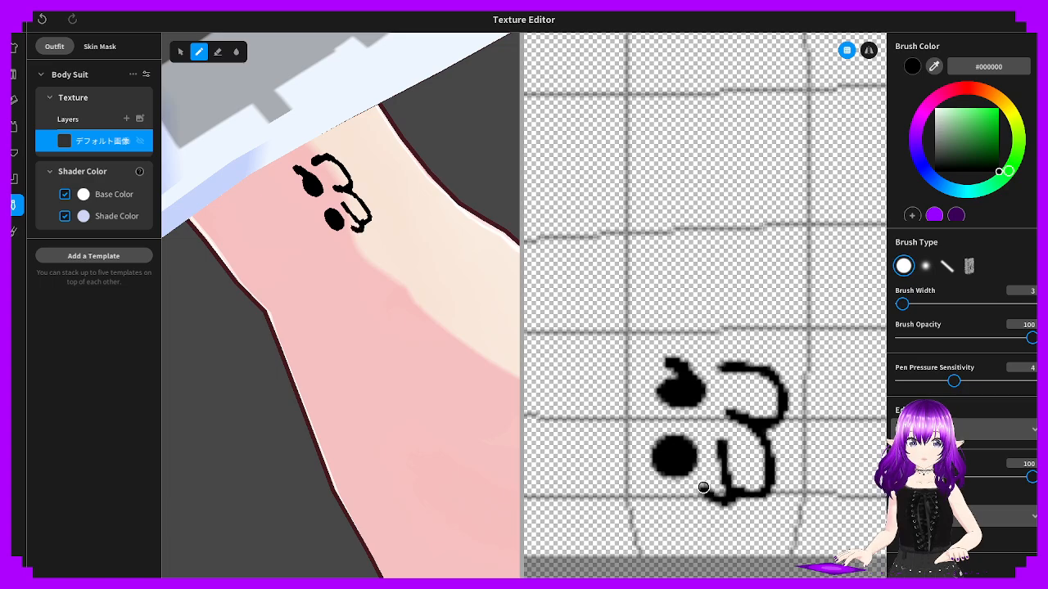
key(ctrl+z)
key(ctrl+z)
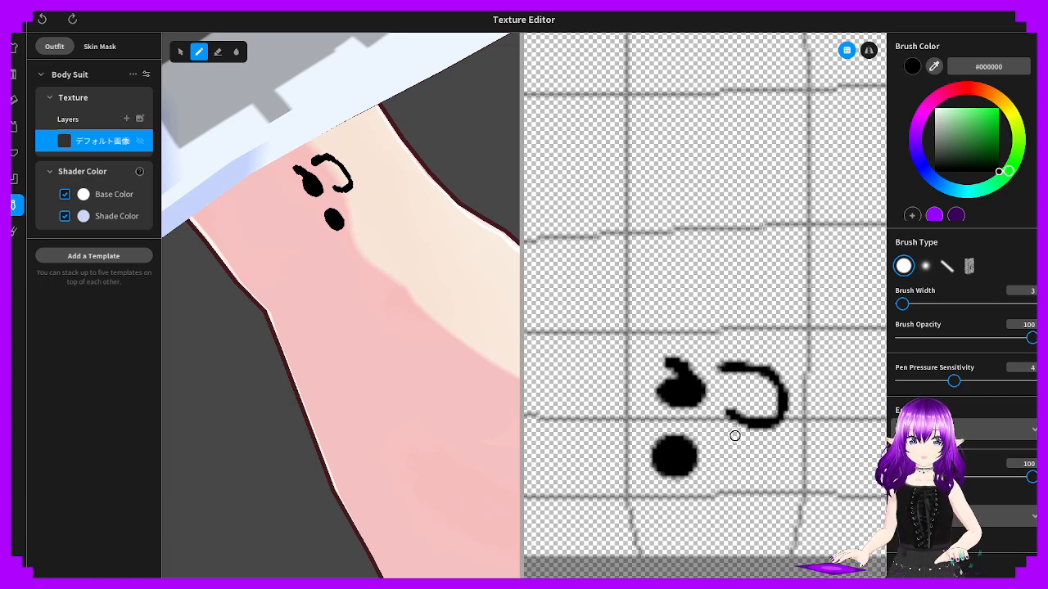
mouse_move(756, 428)
mouse_down()
mouse_move(777, 454)
mouse_move(741, 495)
mouse_move(720, 465)
mouse_move(758, 503)
mouse_move(727, 509)
mouse_move(716, 478)
mouse_move(774, 509)
mouse_move(711, 498)
mouse_move(705, 480)
mouse_up()
key(ctrl+z)
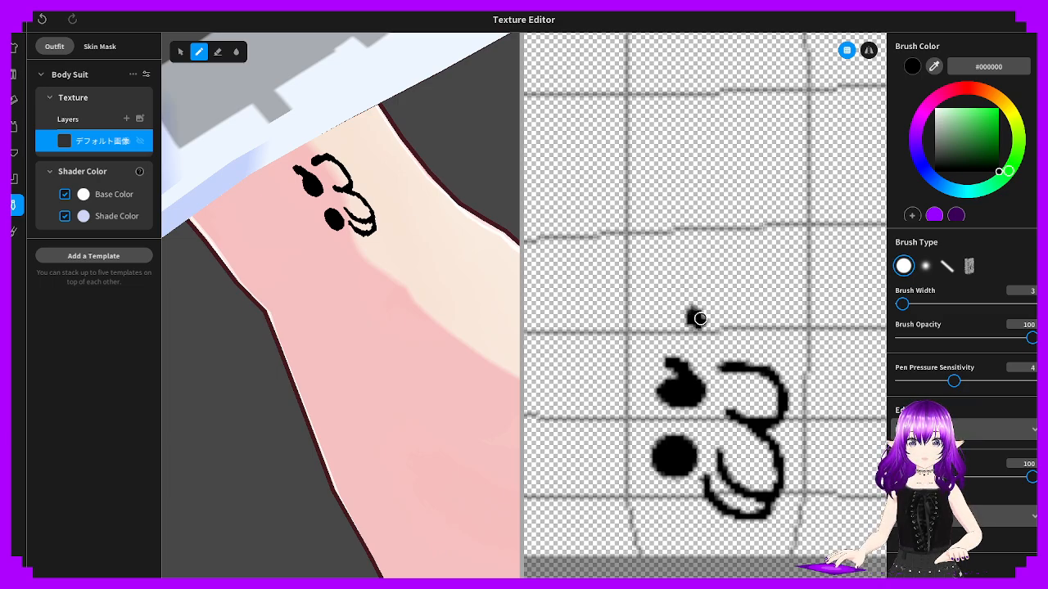
Paint four small black four-pointed sparkles in an arc around the upper dot of the wrist design
drag(644, 325, 631, 328)
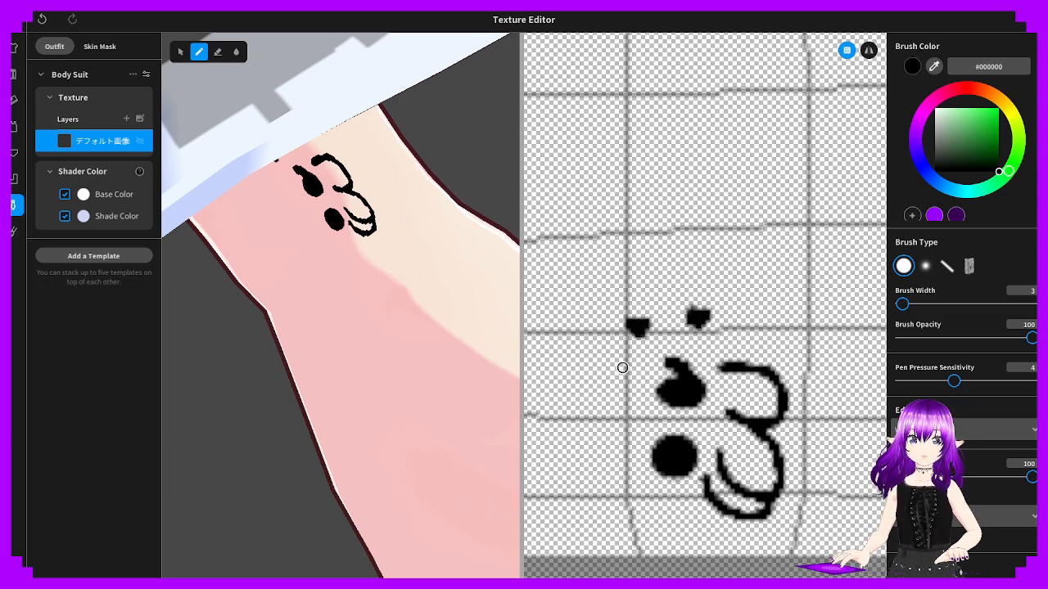
drag(622, 368, 626, 374)
mouse_move(747, 337)
mouse_down()
mouse_move(746, 319)
mouse_move(750, 338)
mouse_up()
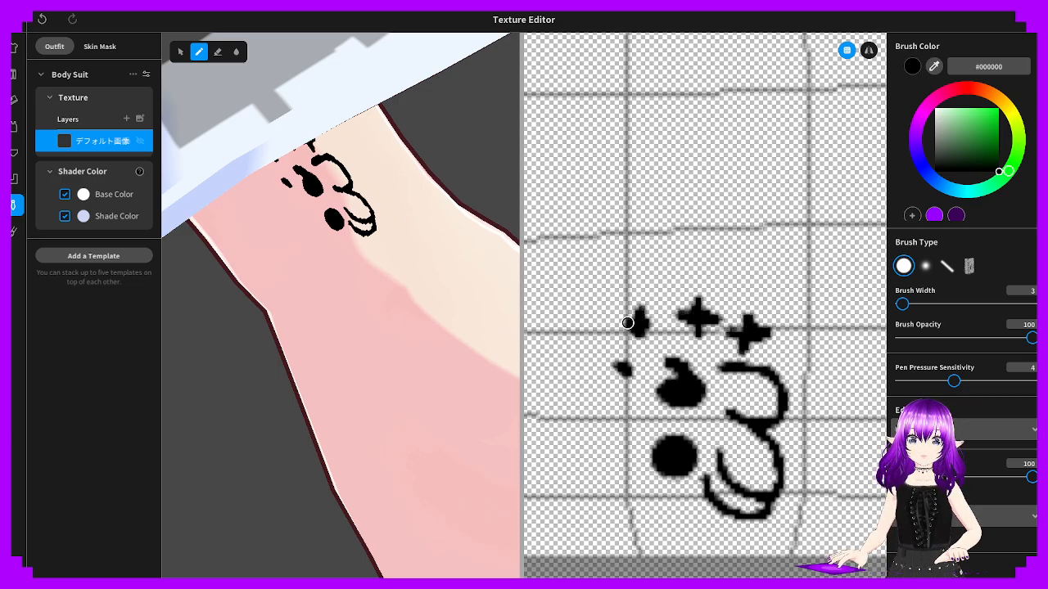
mouse_move(625, 352)
mouse_down()
mouse_move(624, 365)
mouse_move(645, 376)
mouse_move(621, 386)
mouse_up()
Check the wrist design on the whole character, and close the texture editor, saving the Neck Accessories as a new item
mouse_move(483, 338)
right_down()
mouse_move(394, 337)
mouse_move(402, 288)
right_up()
scroll(408, 311, down, 6)
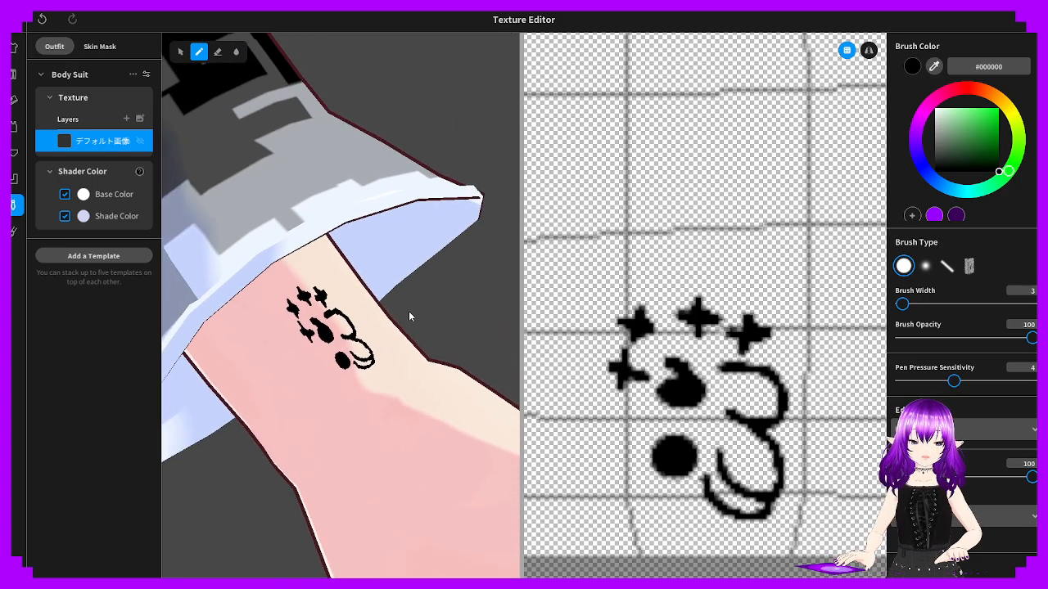
scroll(410, 326, down, 8)
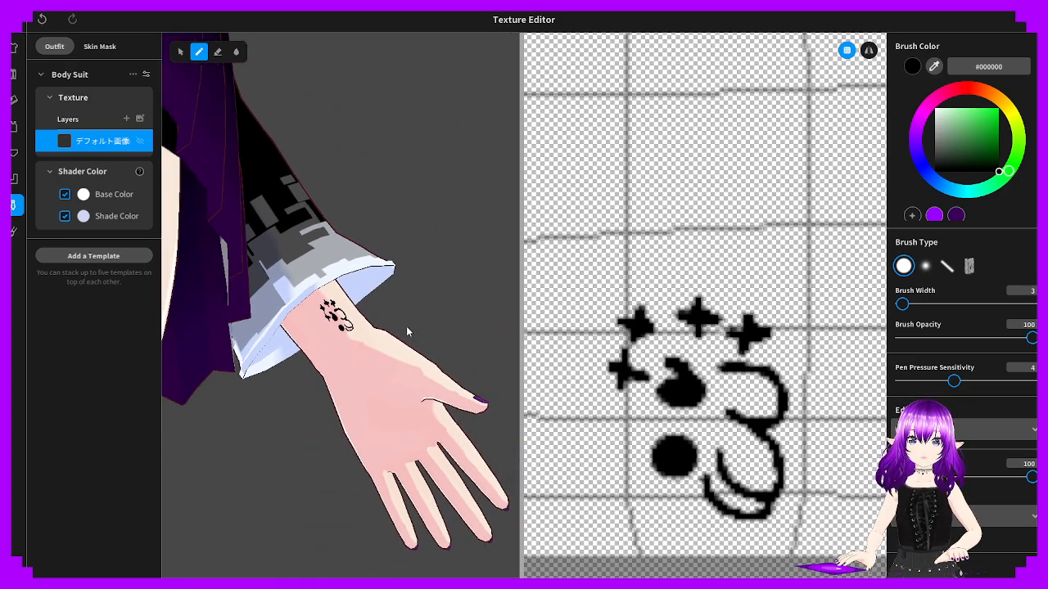
right_drag(407, 331, 297, 316)
scroll(335, 332, down, 3)
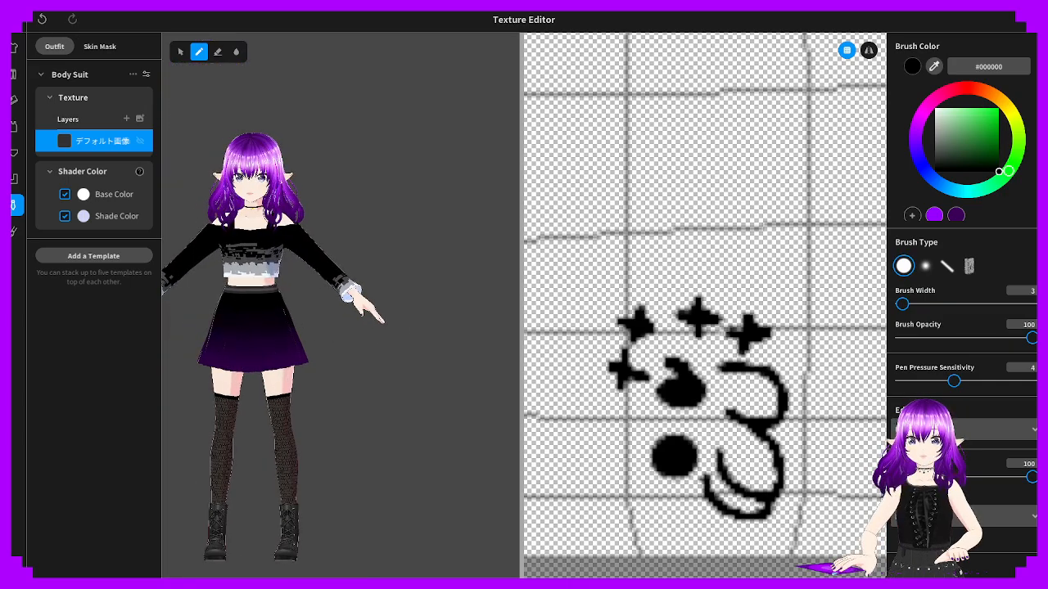
click(19, 38)
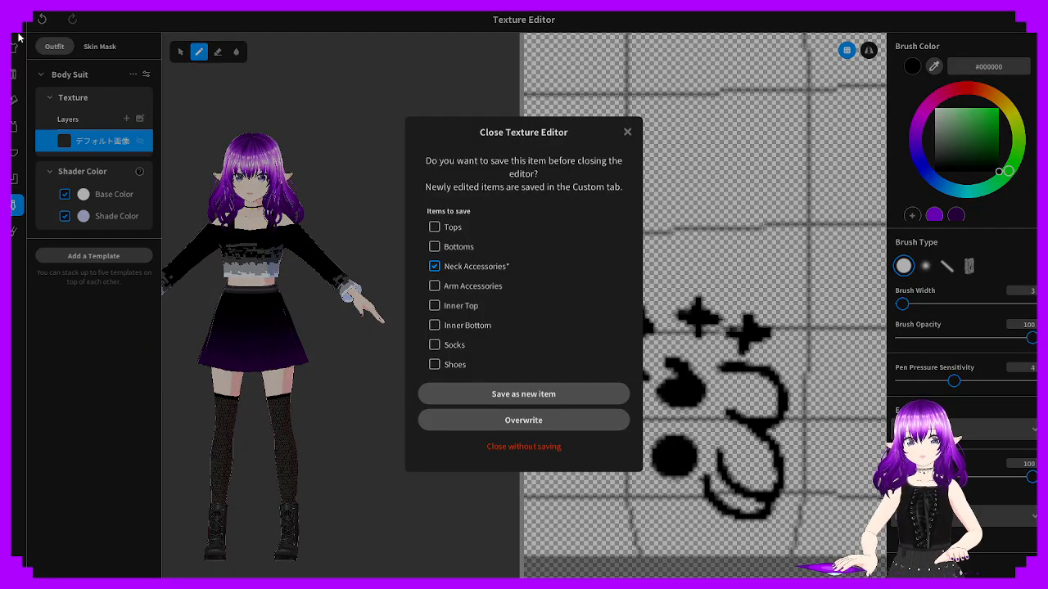
click(538, 396)
Examine the saved outfit on the model, focusing on the choker and duck pendant around the neck
scroll(452, 320, up, 10)
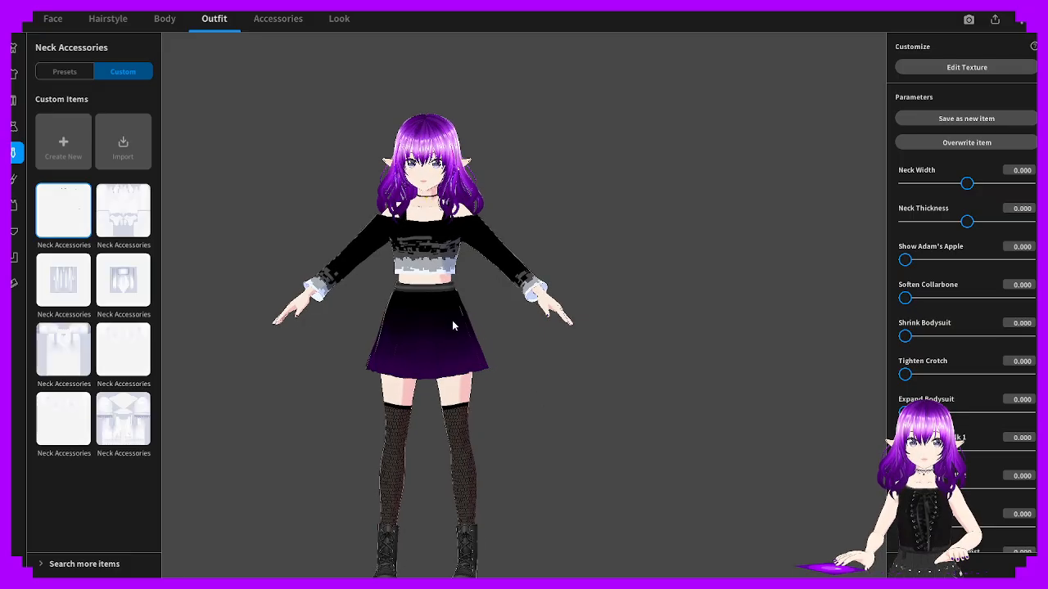
right_drag(447, 312, 334, 139)
scroll(536, 269, down, 4)
scroll(478, 313, down, 8)
scroll(334, 139, up, 3)
middle_drag(305, 140, 569, 344)
scroll(566, 246, up, 10)
middle_drag(696, 160, 582, 235)
scroll(582, 235, down, 10)
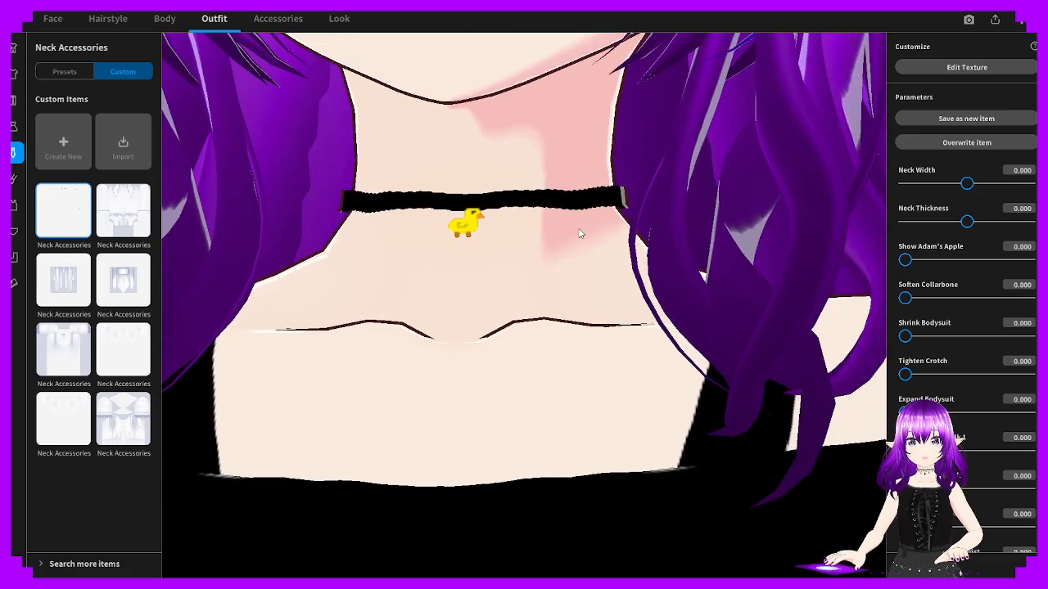
mouse_move(578, 263)
right_down()
mouse_move(634, 261)
mouse_move(576, 257)
right_up()
scroll(575, 255, up, 3)
scroll(575, 254, up, 10)
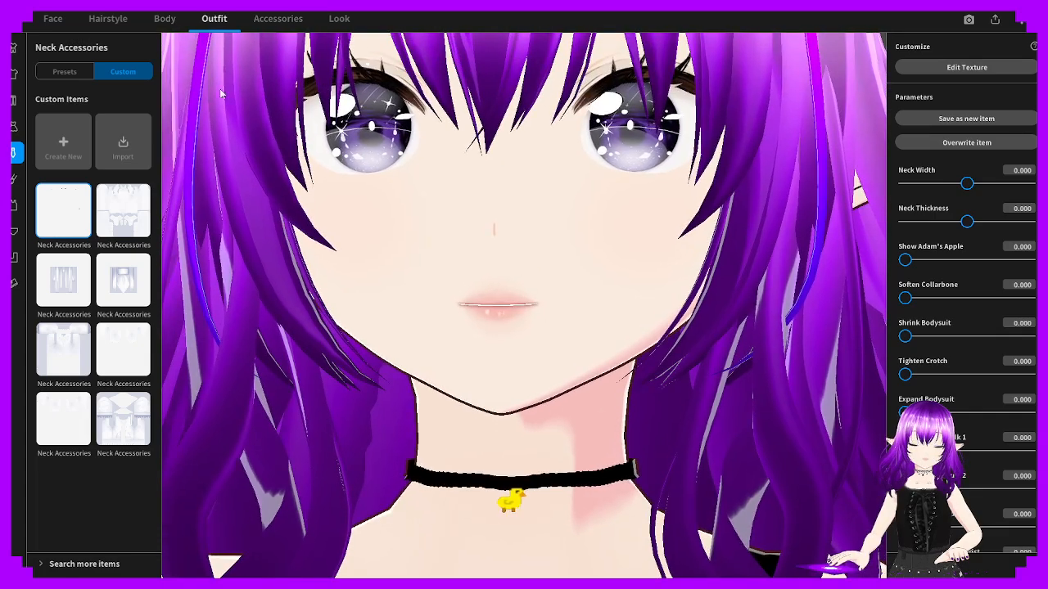
Open the face paint presets for the character's face
click(52, 18)
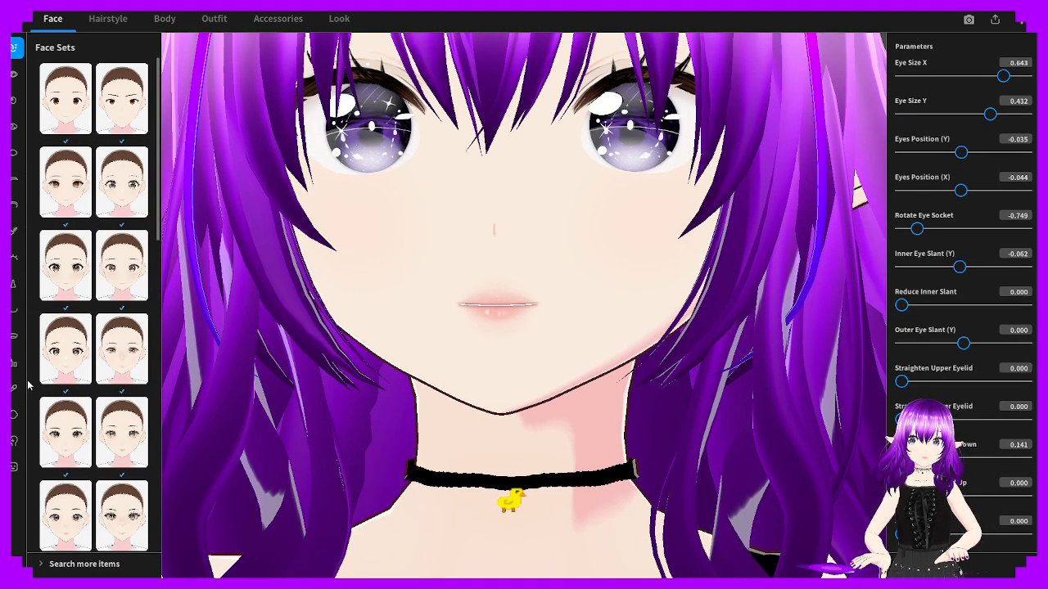
click(13, 442)
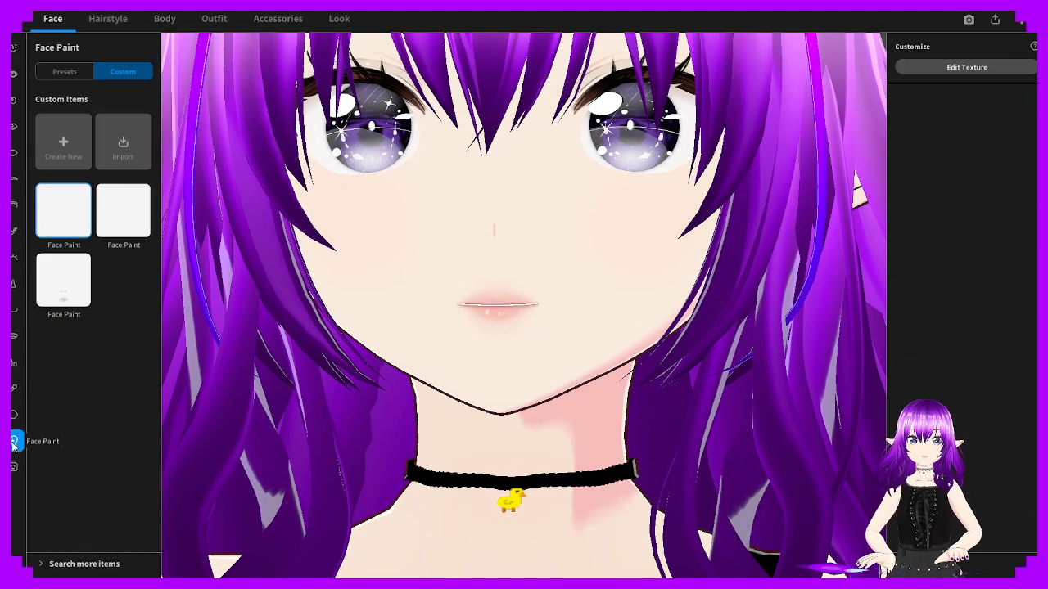
right_click(80, 217)
click(63, 74)
click(63, 73)
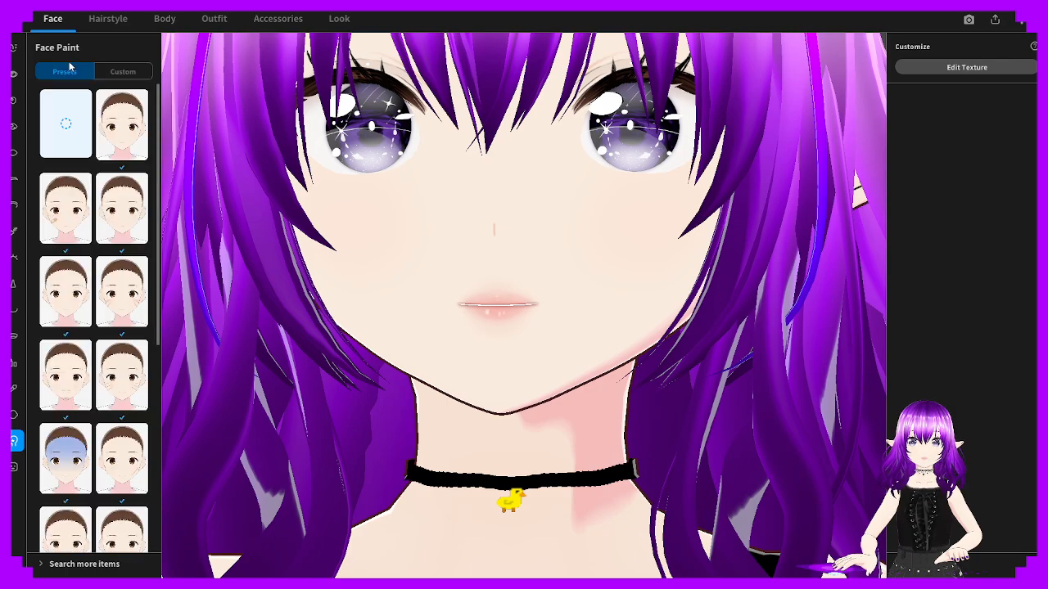
Try several face paint presets on the character, including the blue forehead shading and the small mole below the mouth
click(115, 135)
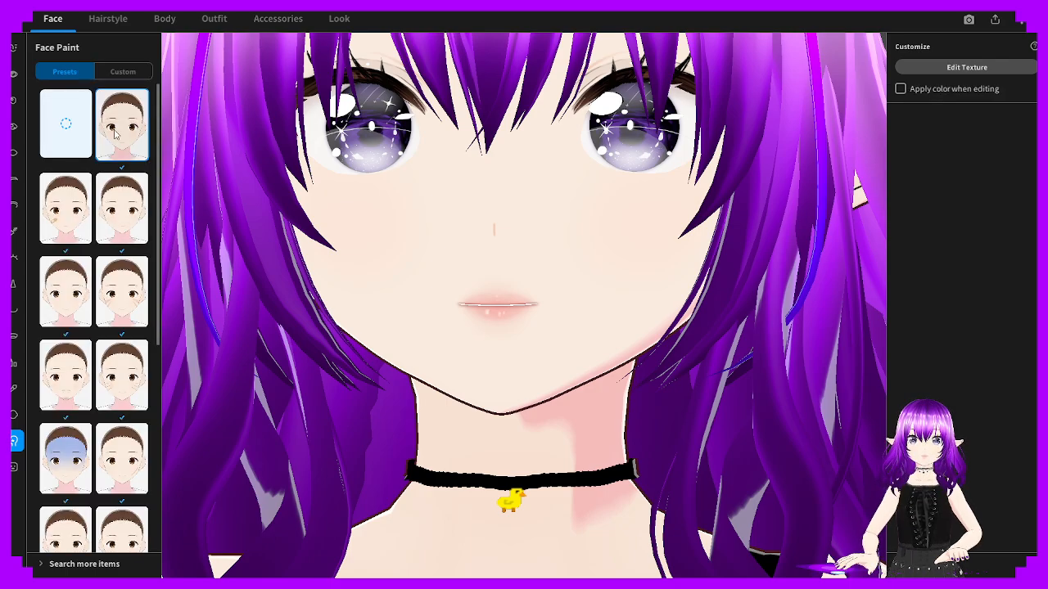
click(122, 208)
scroll(107, 270, down, 1)
click(80, 373)
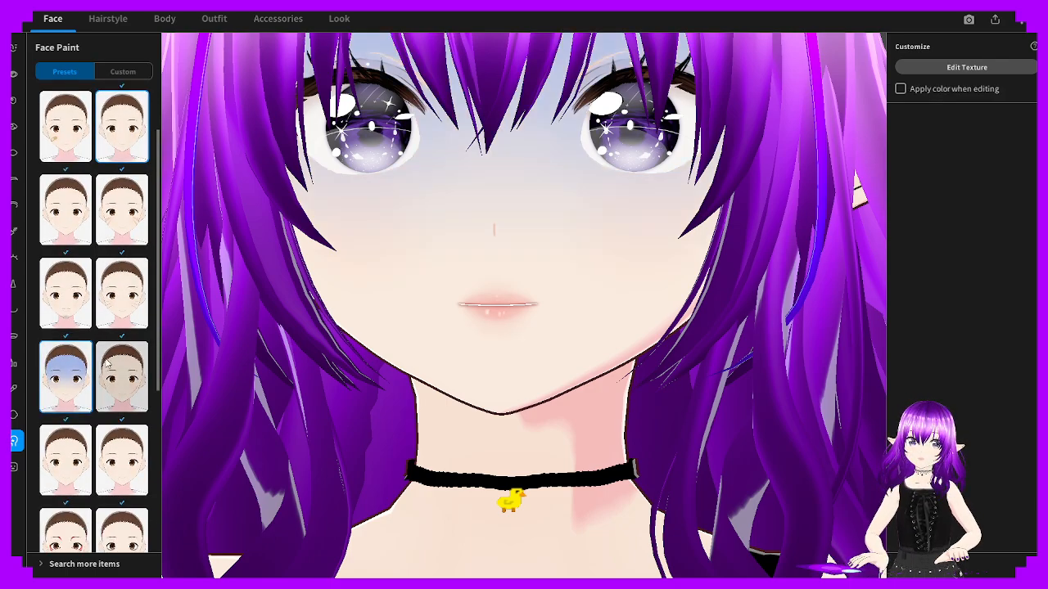
click(117, 376)
scroll(119, 377, down, 3)
click(82, 327)
click(106, 336)
click(72, 405)
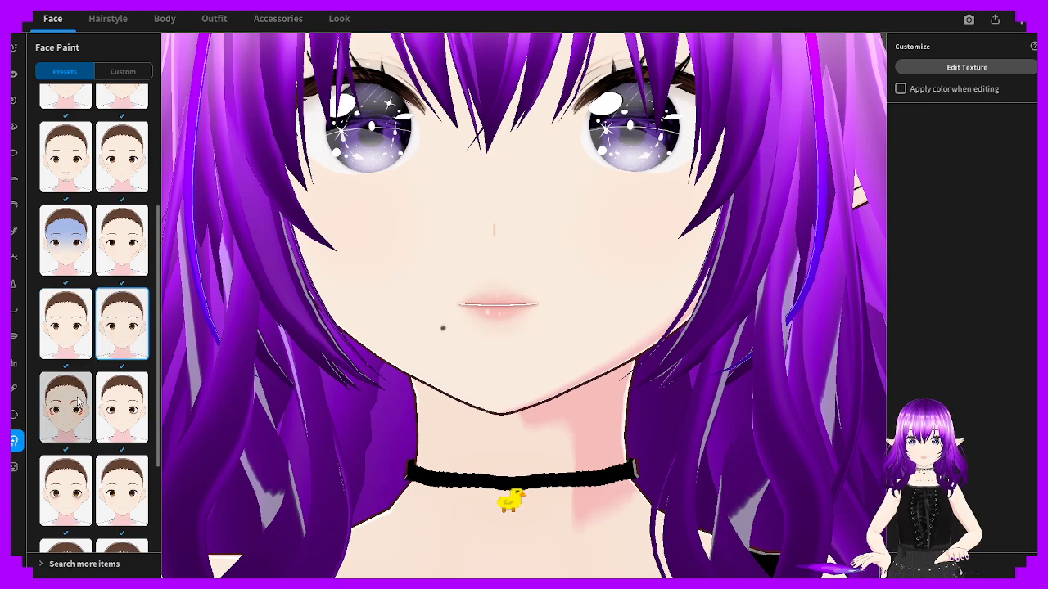
Try the remaining face paints, including the scar and the red kiss mark, and apply the preset beside the scar
click(115, 405)
click(115, 407)
scroll(115, 407, down, 1)
scroll(114, 408, down, 1)
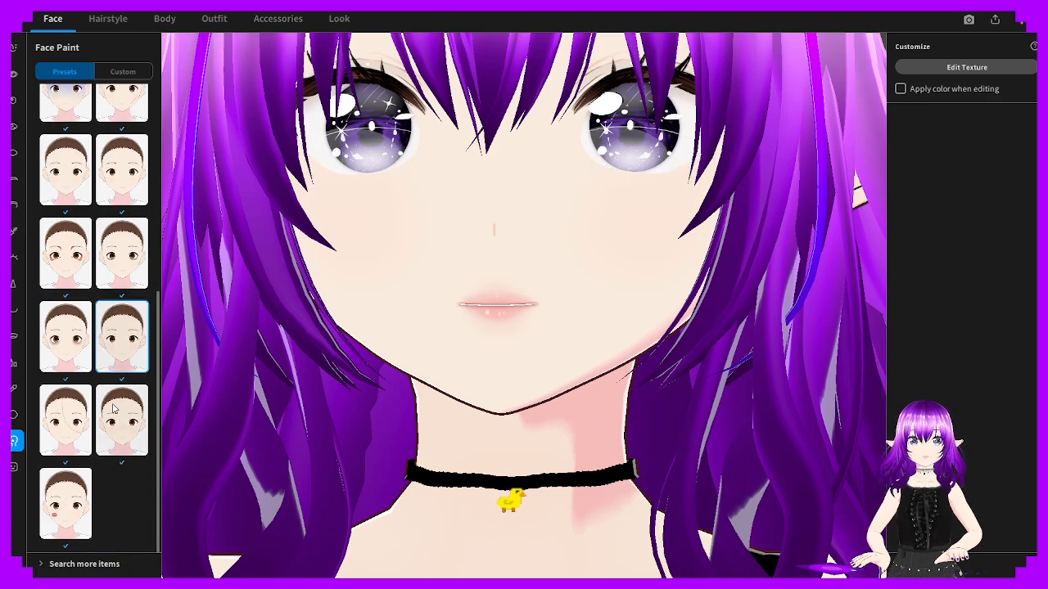
click(70, 417)
click(70, 504)
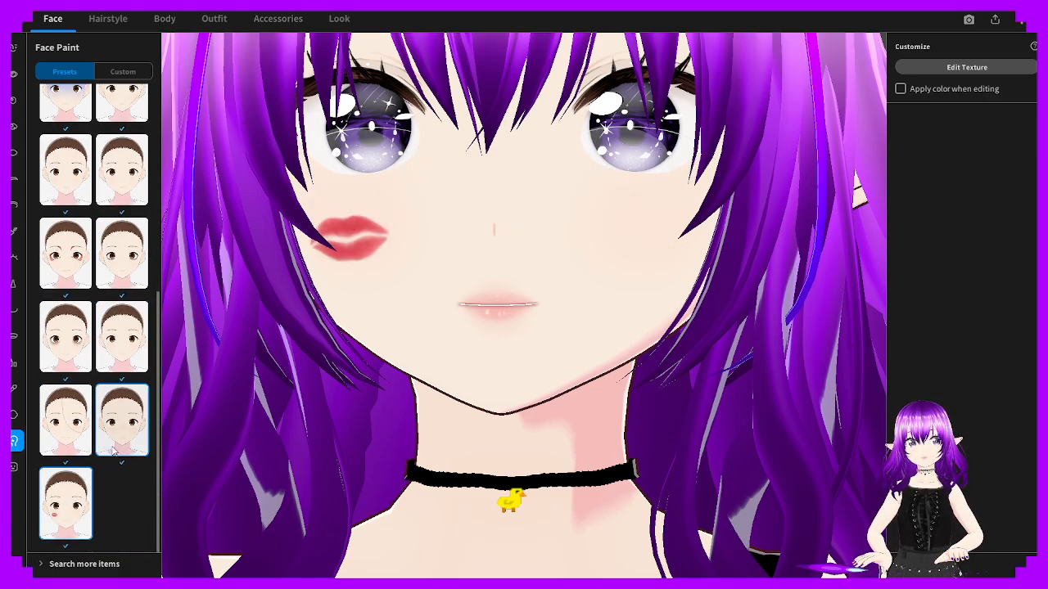
click(110, 442)
Save the model with the whole character in view
scroll(450, 298, down, 10)
scroll(544, 289, down, 10)
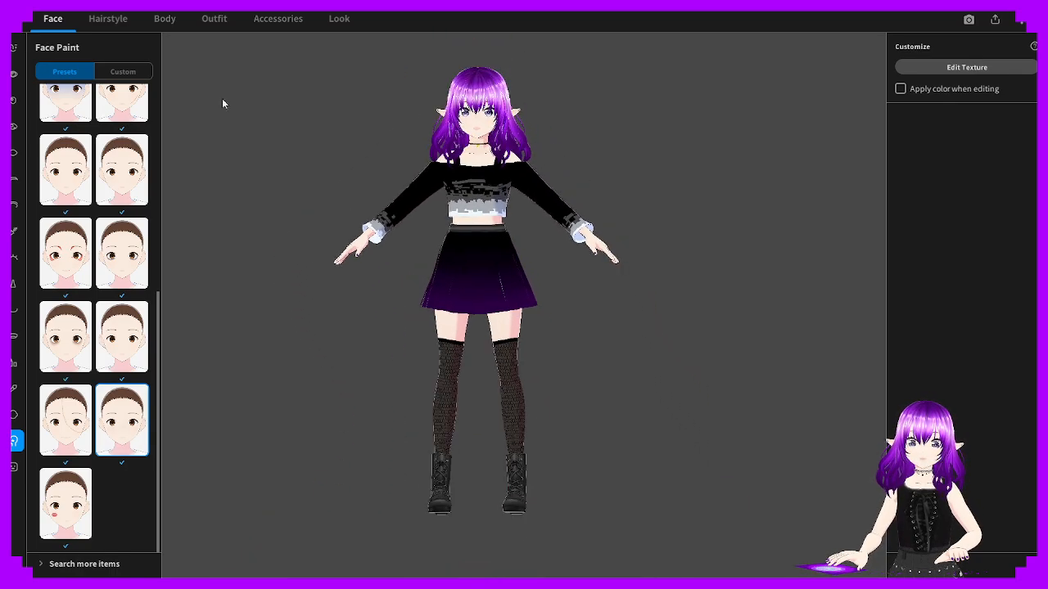
click(23, 22)
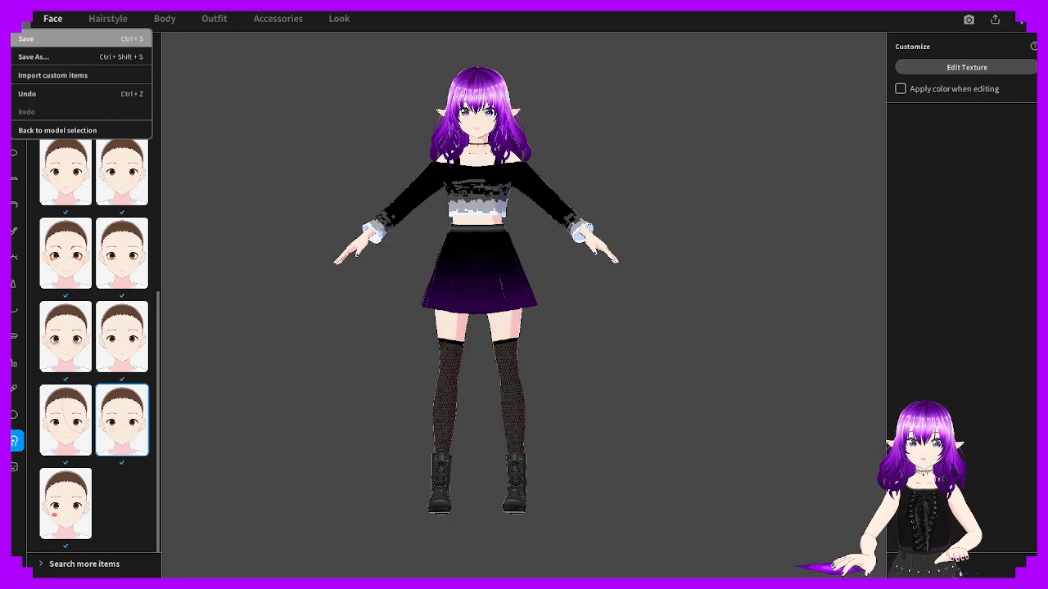
click(31, 40)
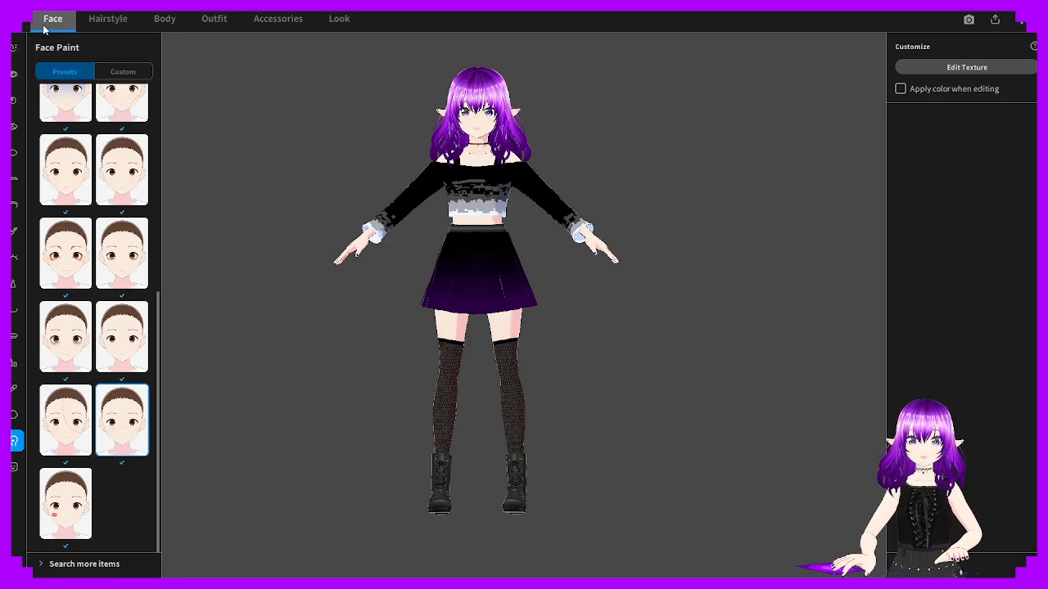
Open the VRM export view for the finished character
click(1020, 22)
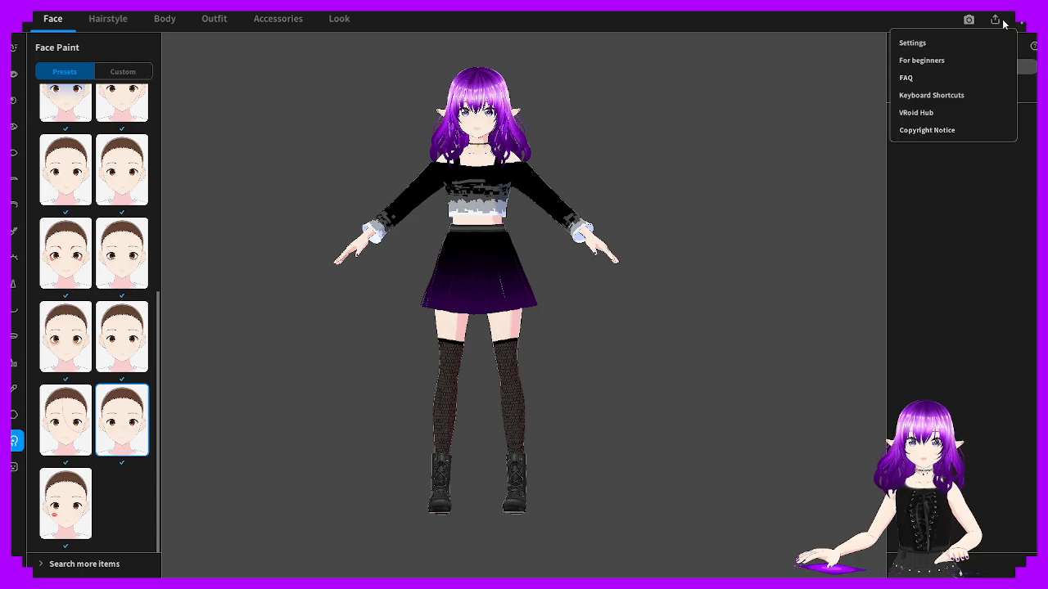
click(998, 25)
click(995, 18)
click(961, 37)
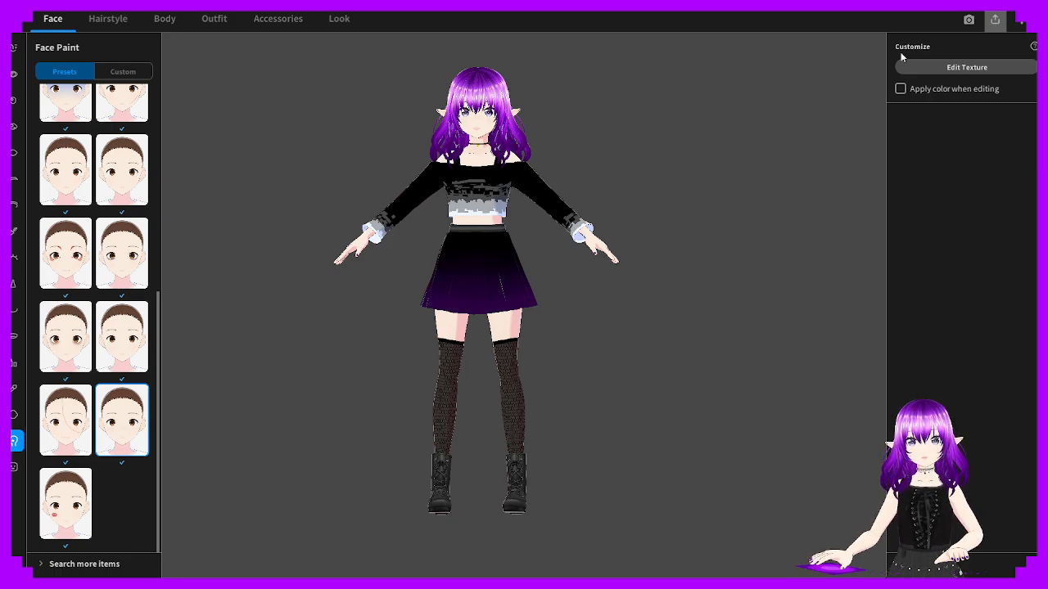
click(997, 20)
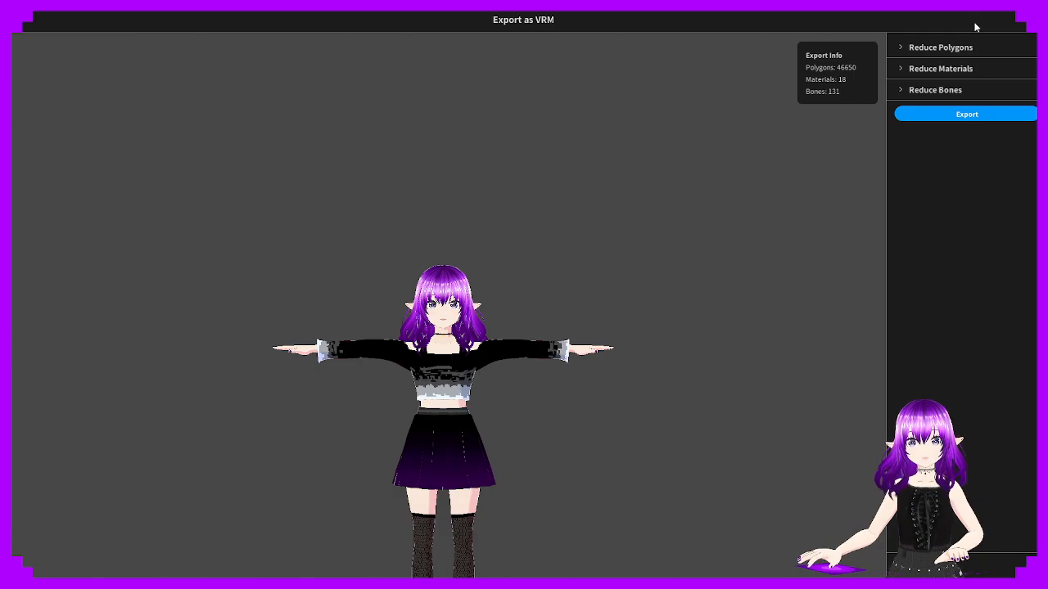
Set the avatar's title to dshngbnh and export it as VRM0.0, keeping the existing creator and permission settings
click(942, 114)
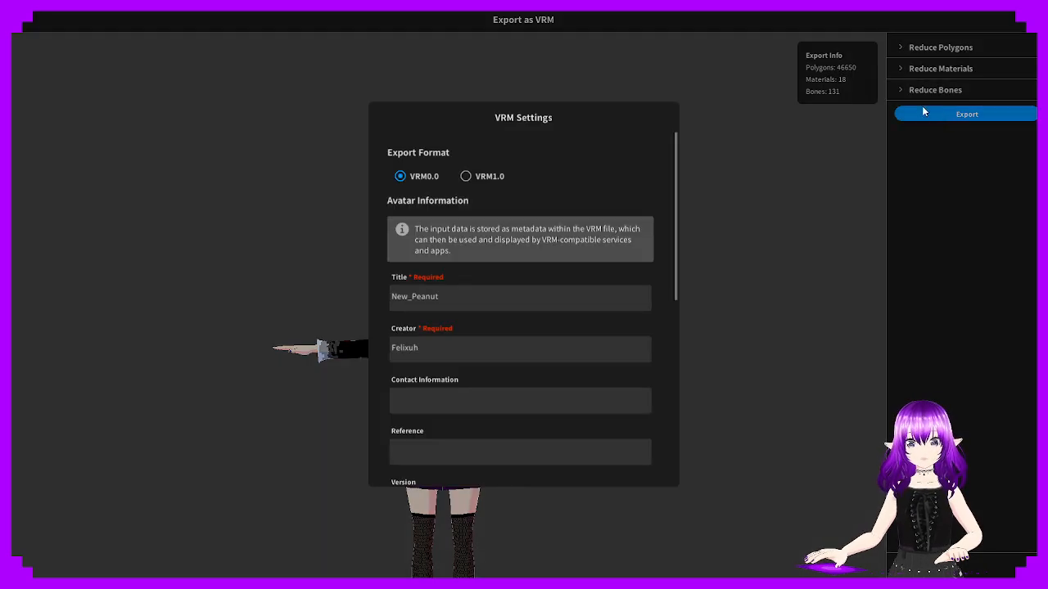
double_click(462, 305)
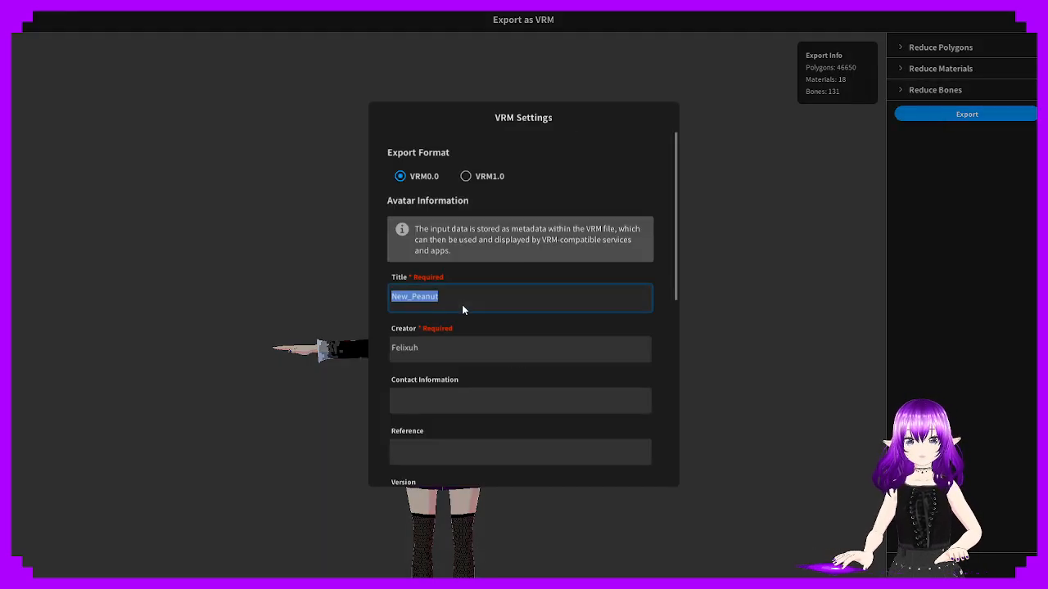
text(dshngbnh)
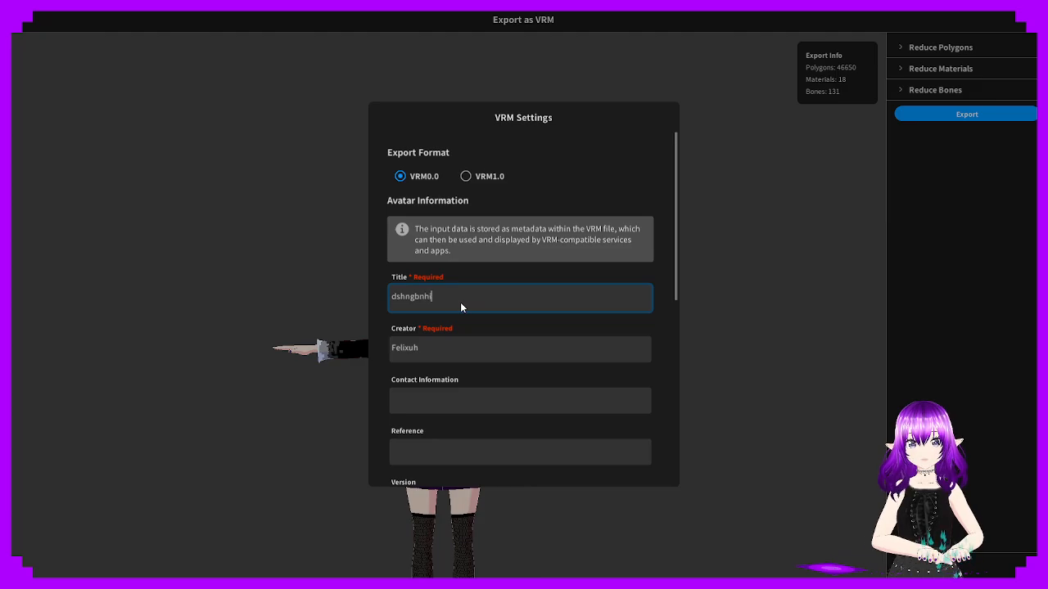
scroll(460, 303, down, 5)
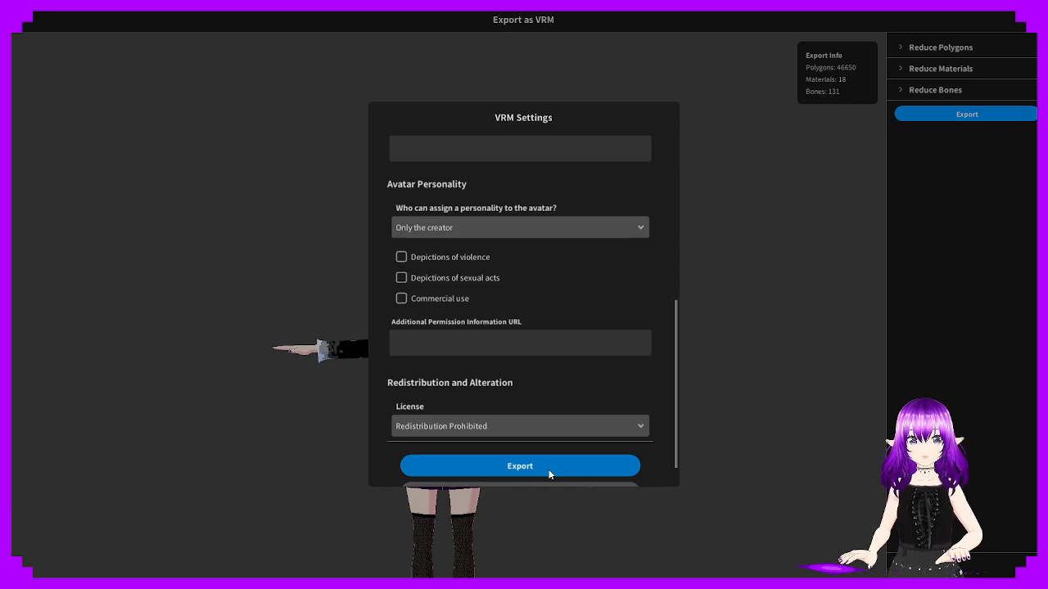
click(549, 471)
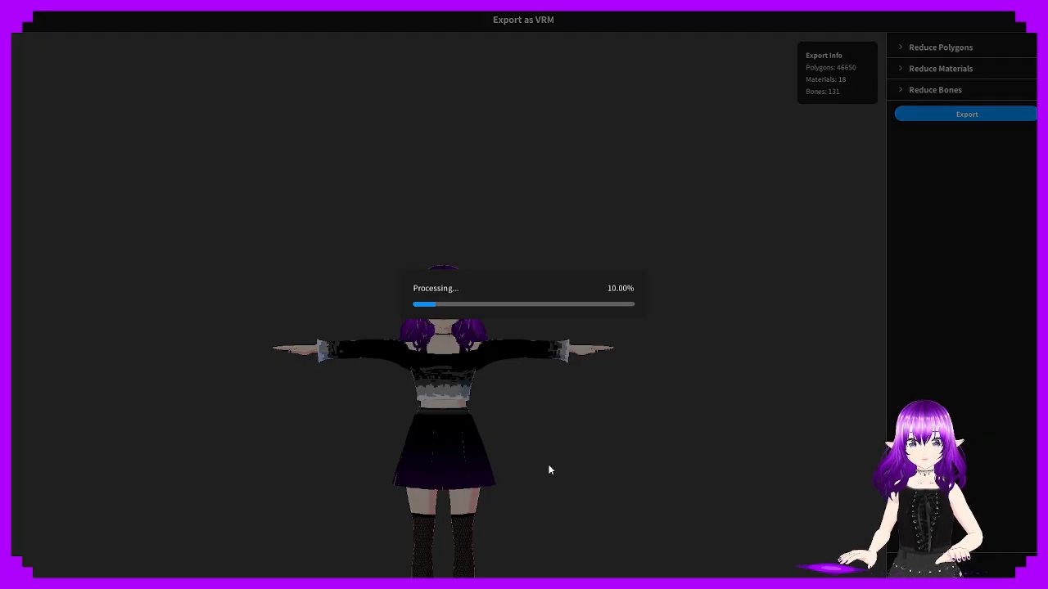